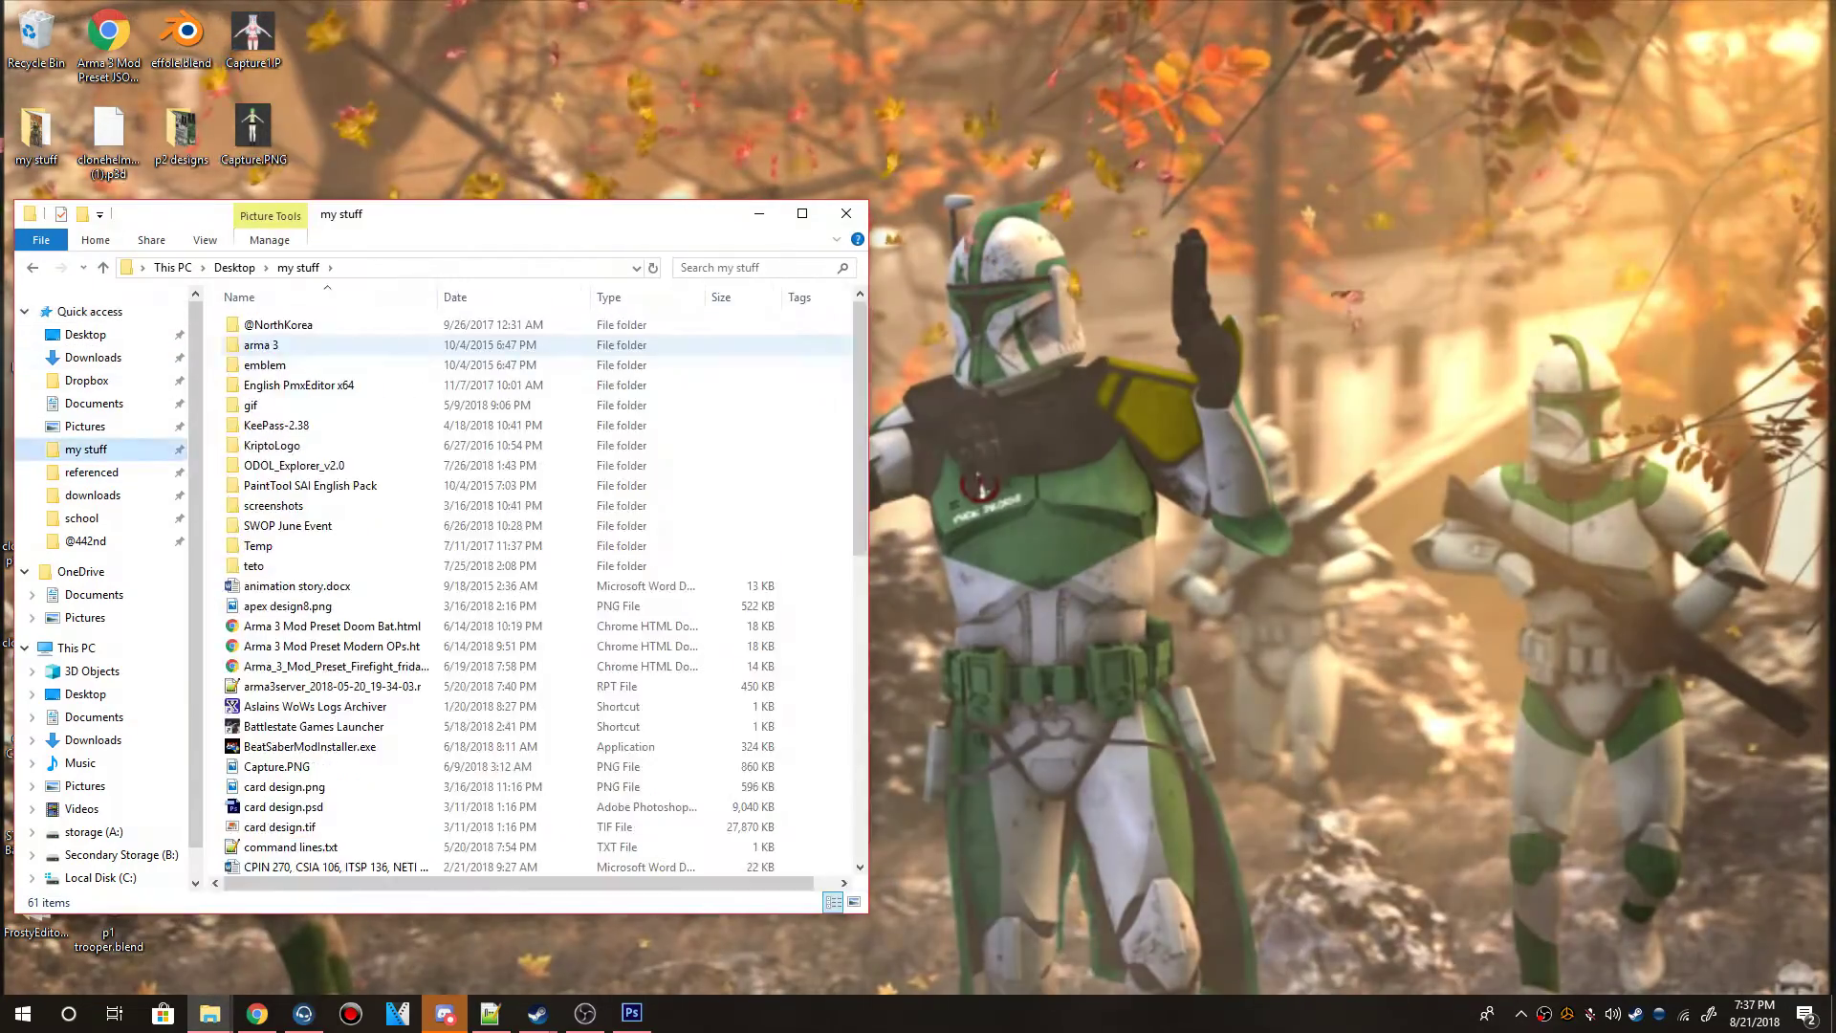
Step: Open Body.psd from resources > original > Template in Photoshop
{"action": "double_click", "coordinate": [260, 345]}
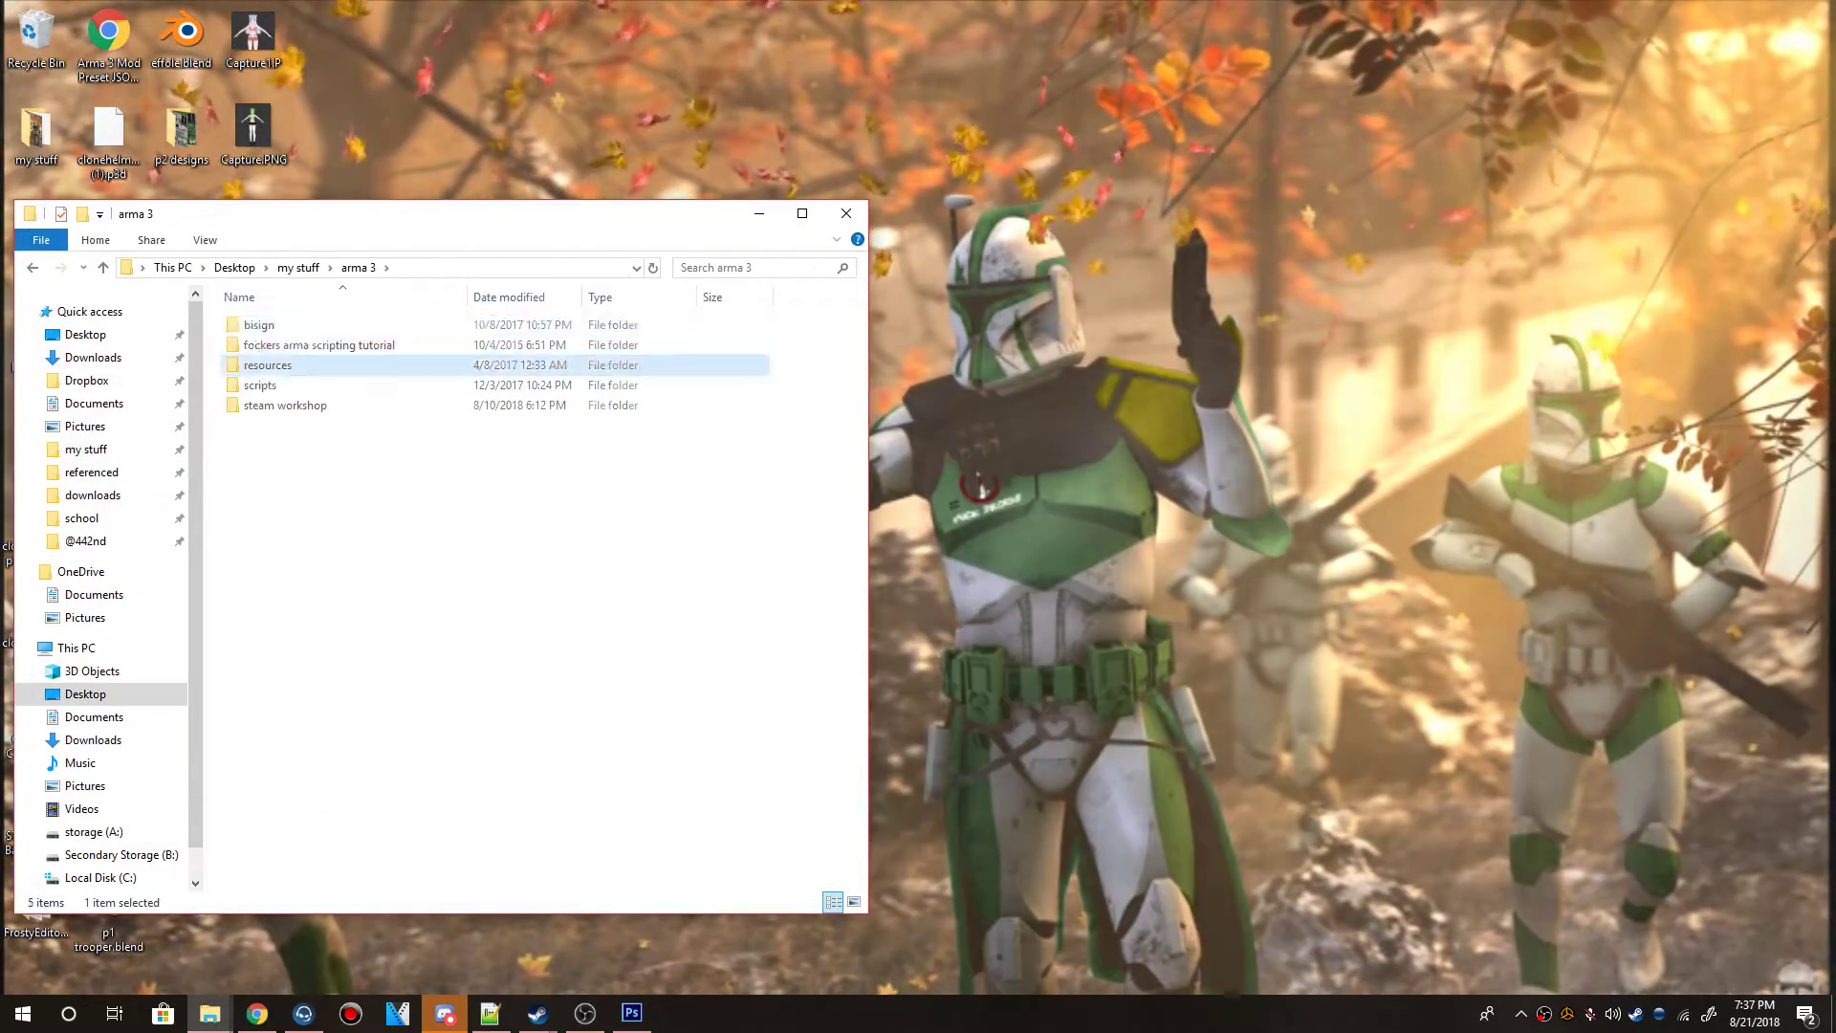
{"action": "double_click", "coordinate": [260, 345]}
{"action": "double_click", "coordinate": [587, 345]}
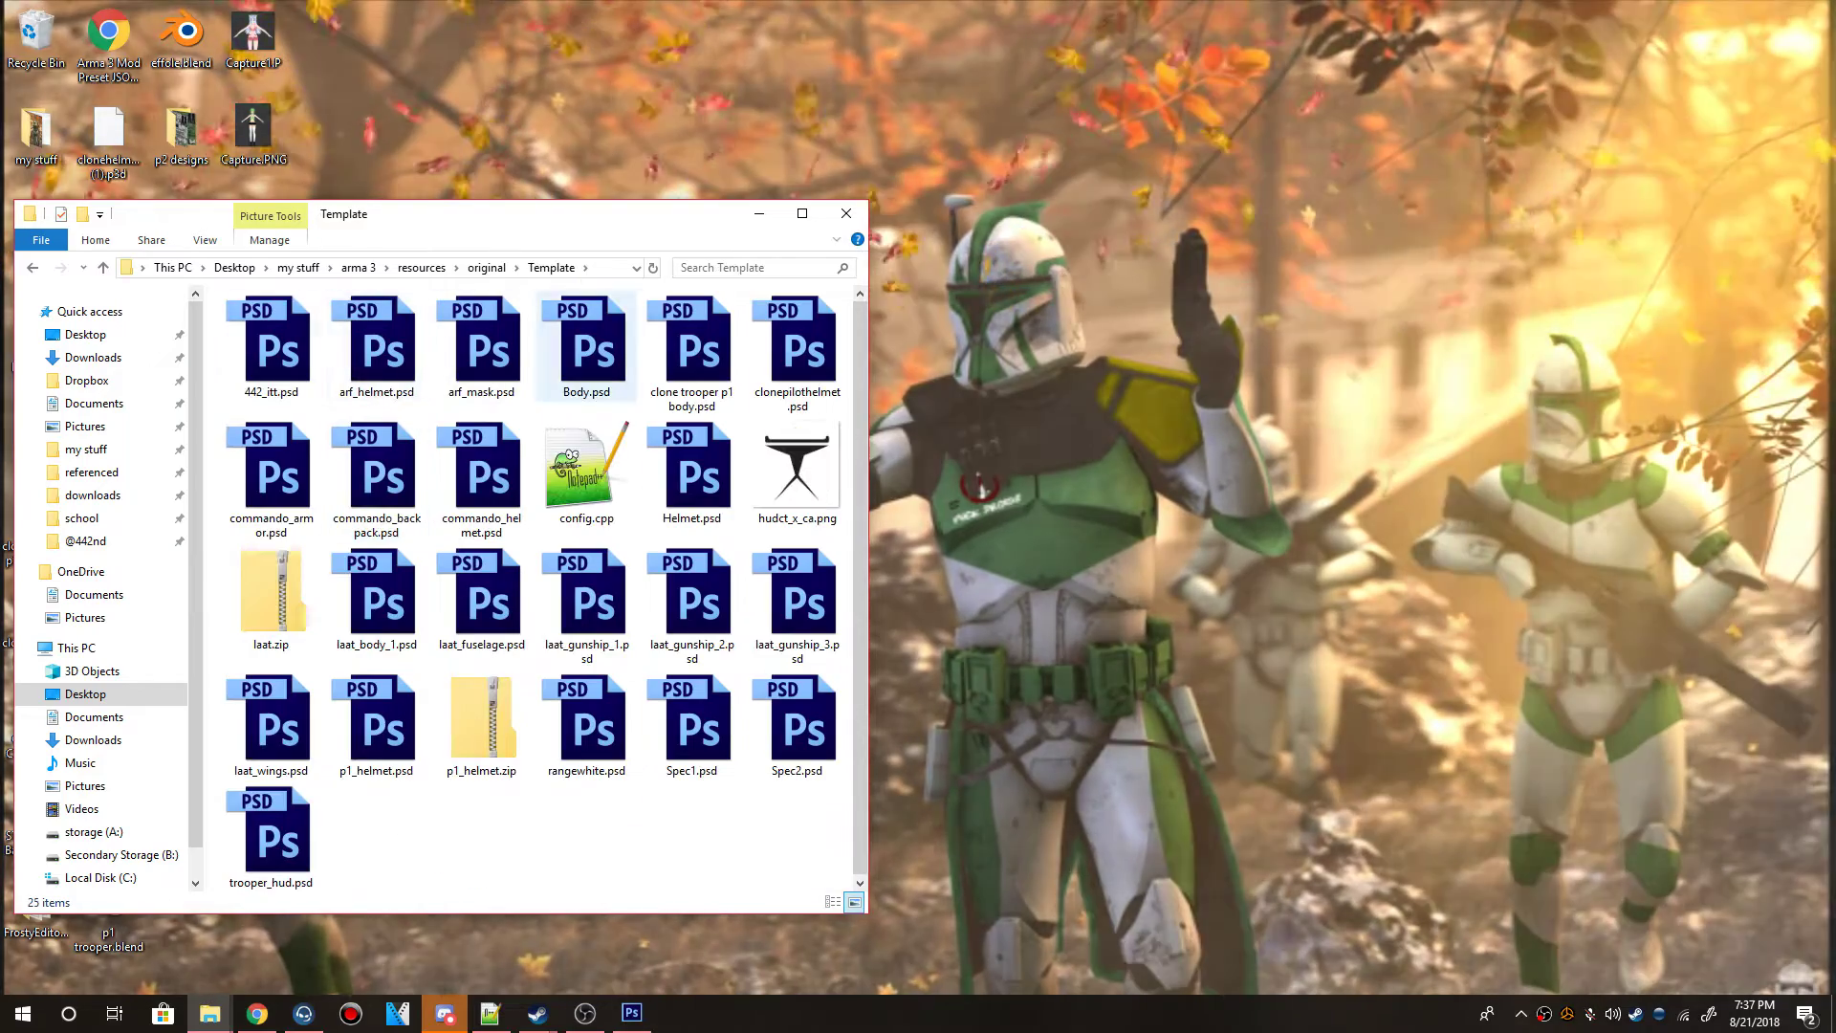
{"action": "double_click", "coordinate": [586, 344]}
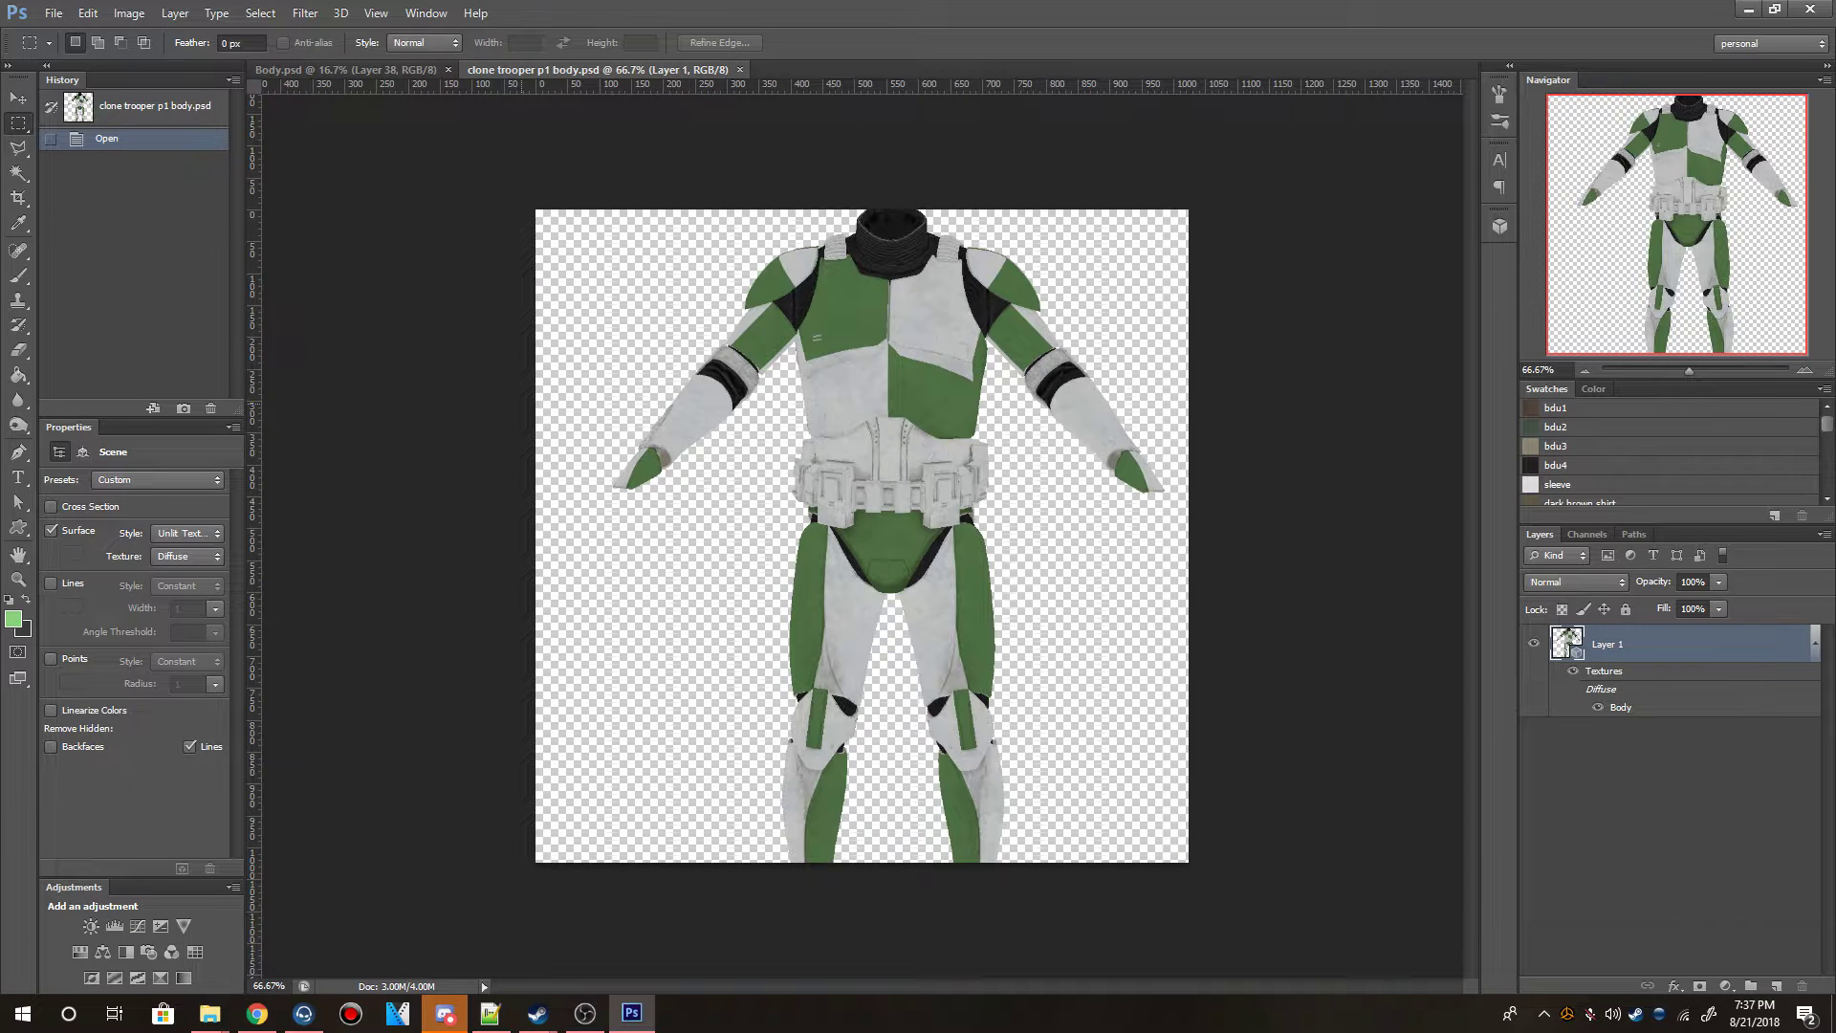
Step: Add a new empty layer and delete the green armour layer, Layer 3
{"action": "key", "text": "v"}
{"action": "right_click", "coordinate": [918, 363]}
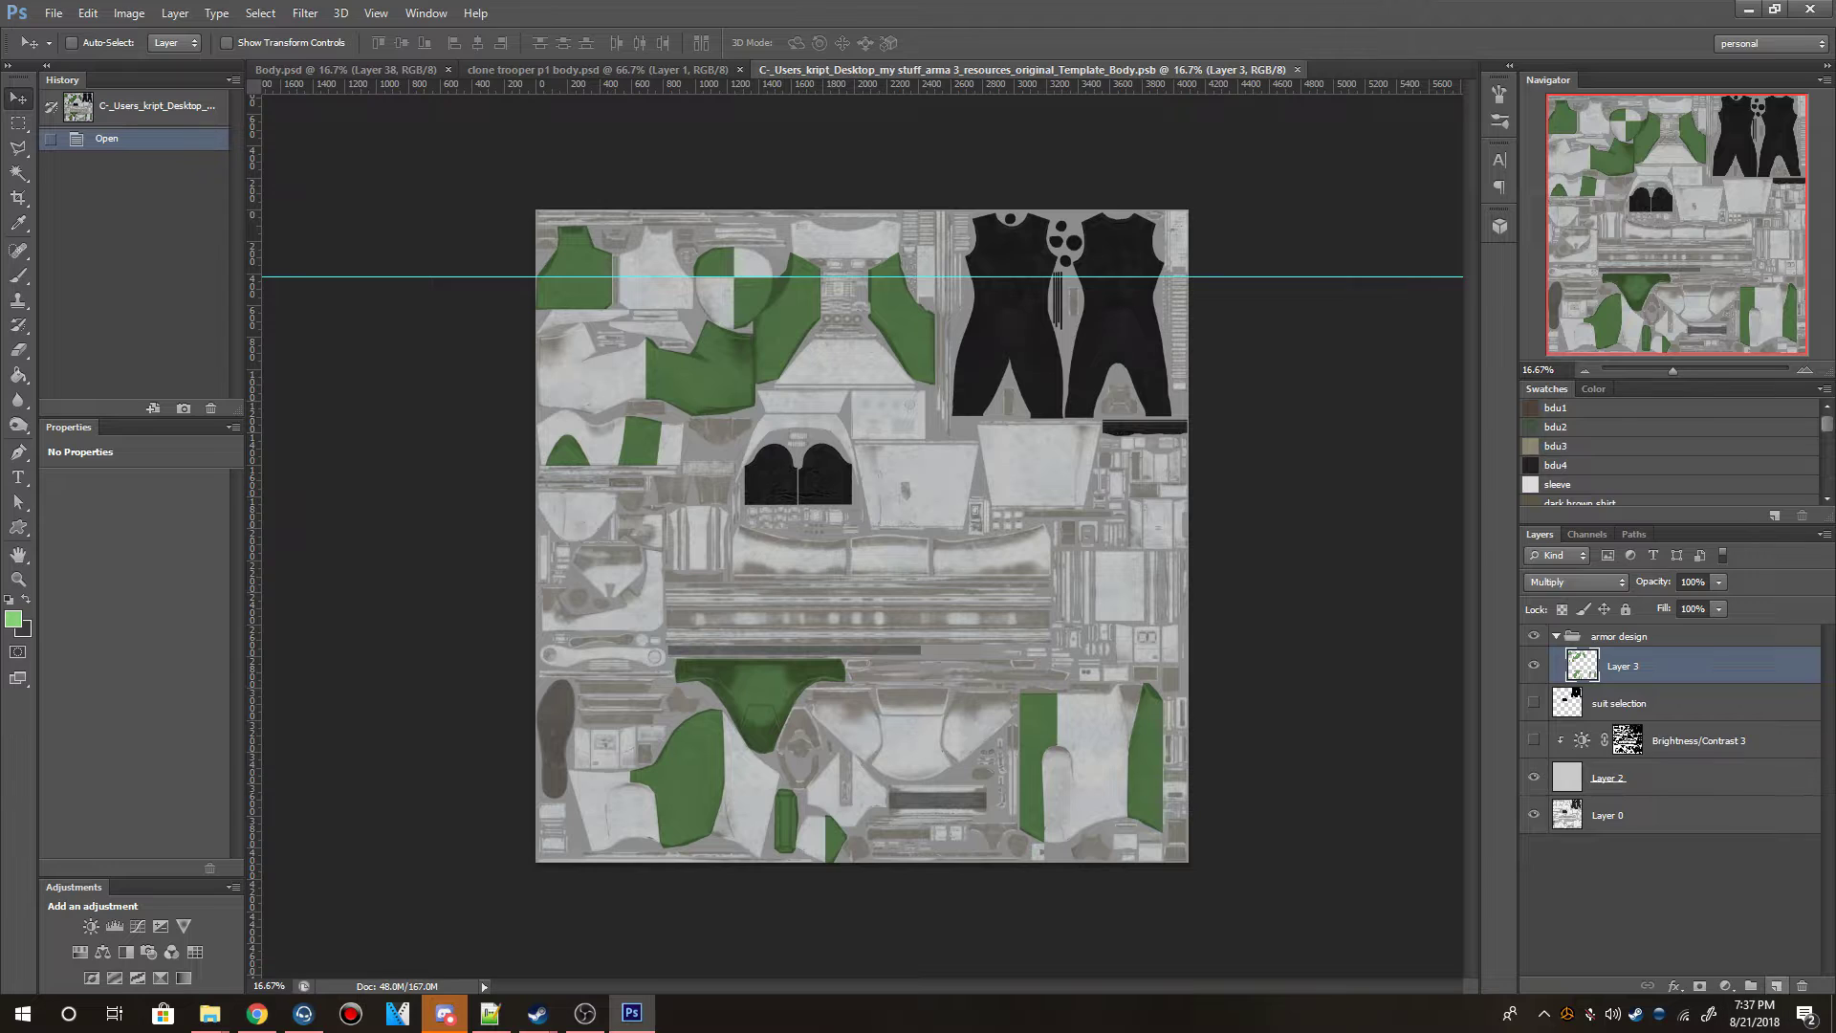
{"action": "left_click", "coordinate": [1776, 986]}
{"action": "left_click_drag", "start_coordinate": [1623, 703], "coordinate": [1802, 986]}
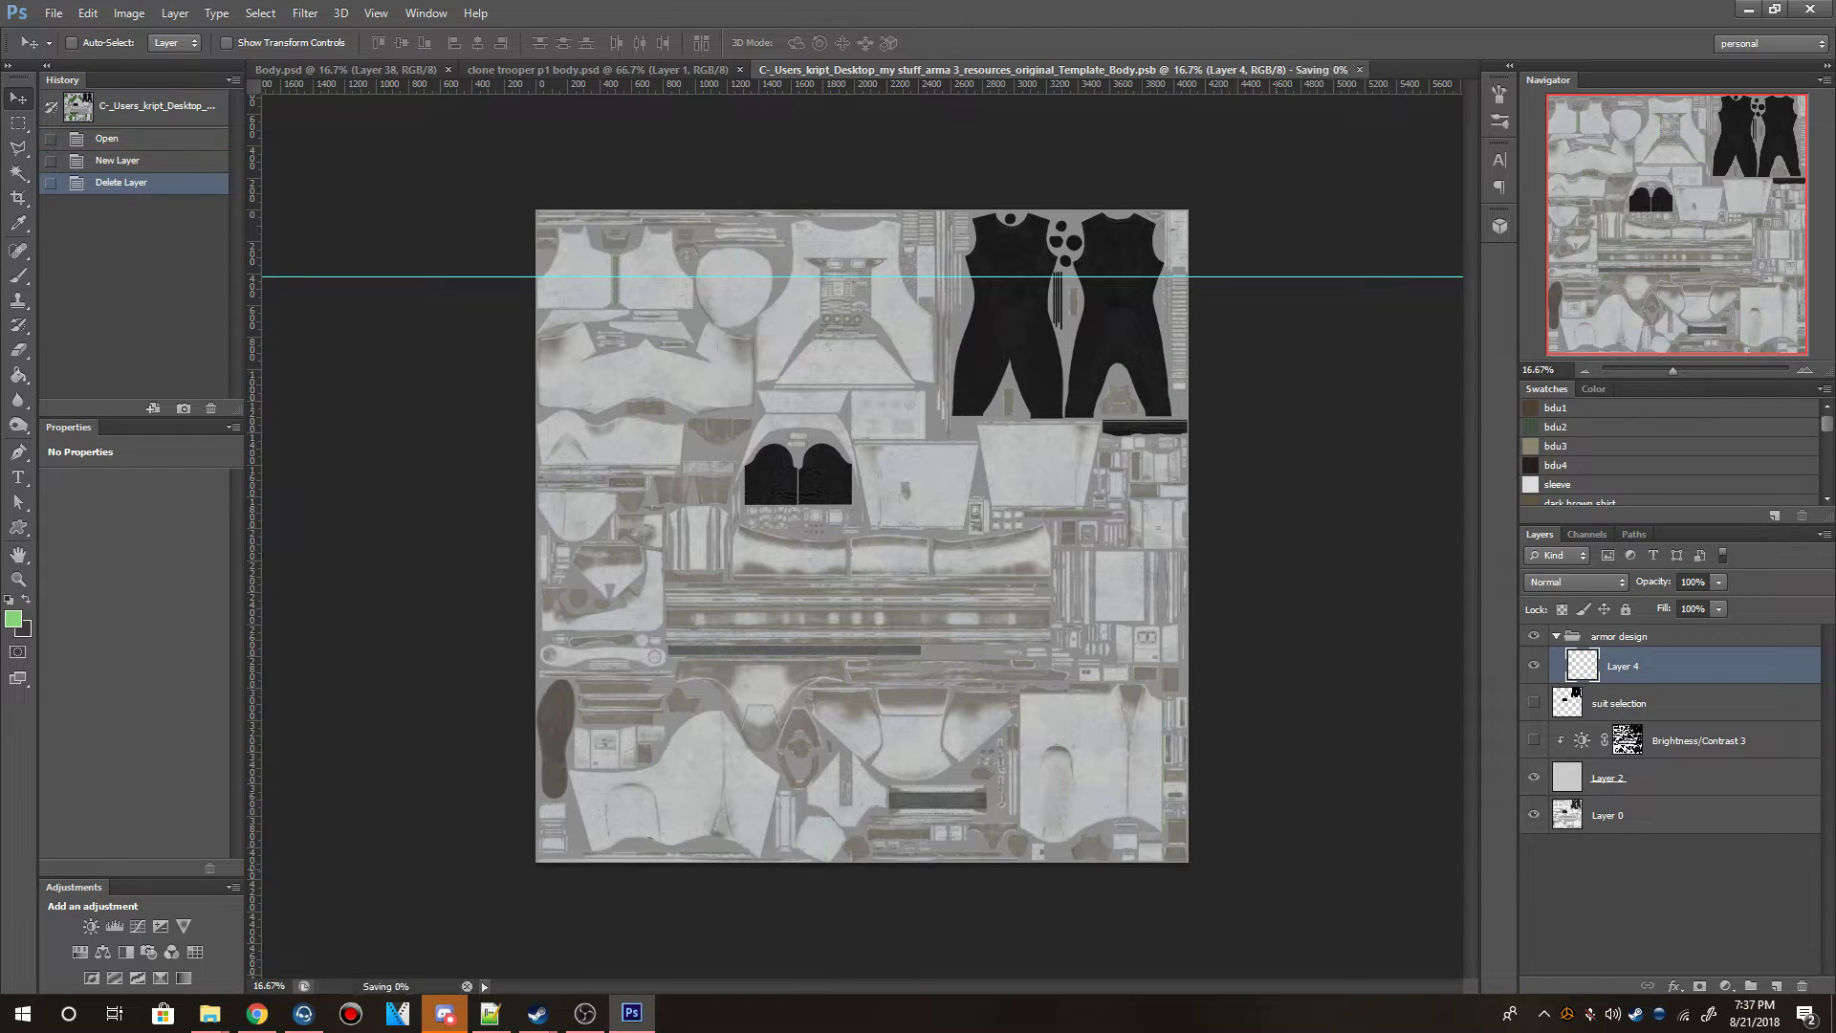
Step: Switch to Chrome and go to the YouTube home page
{"action": "left_click", "coordinate": [256, 1013]}
{"action": "left_click", "coordinate": [95, 14]}
{"action": "left_click", "coordinate": [107, 90]}
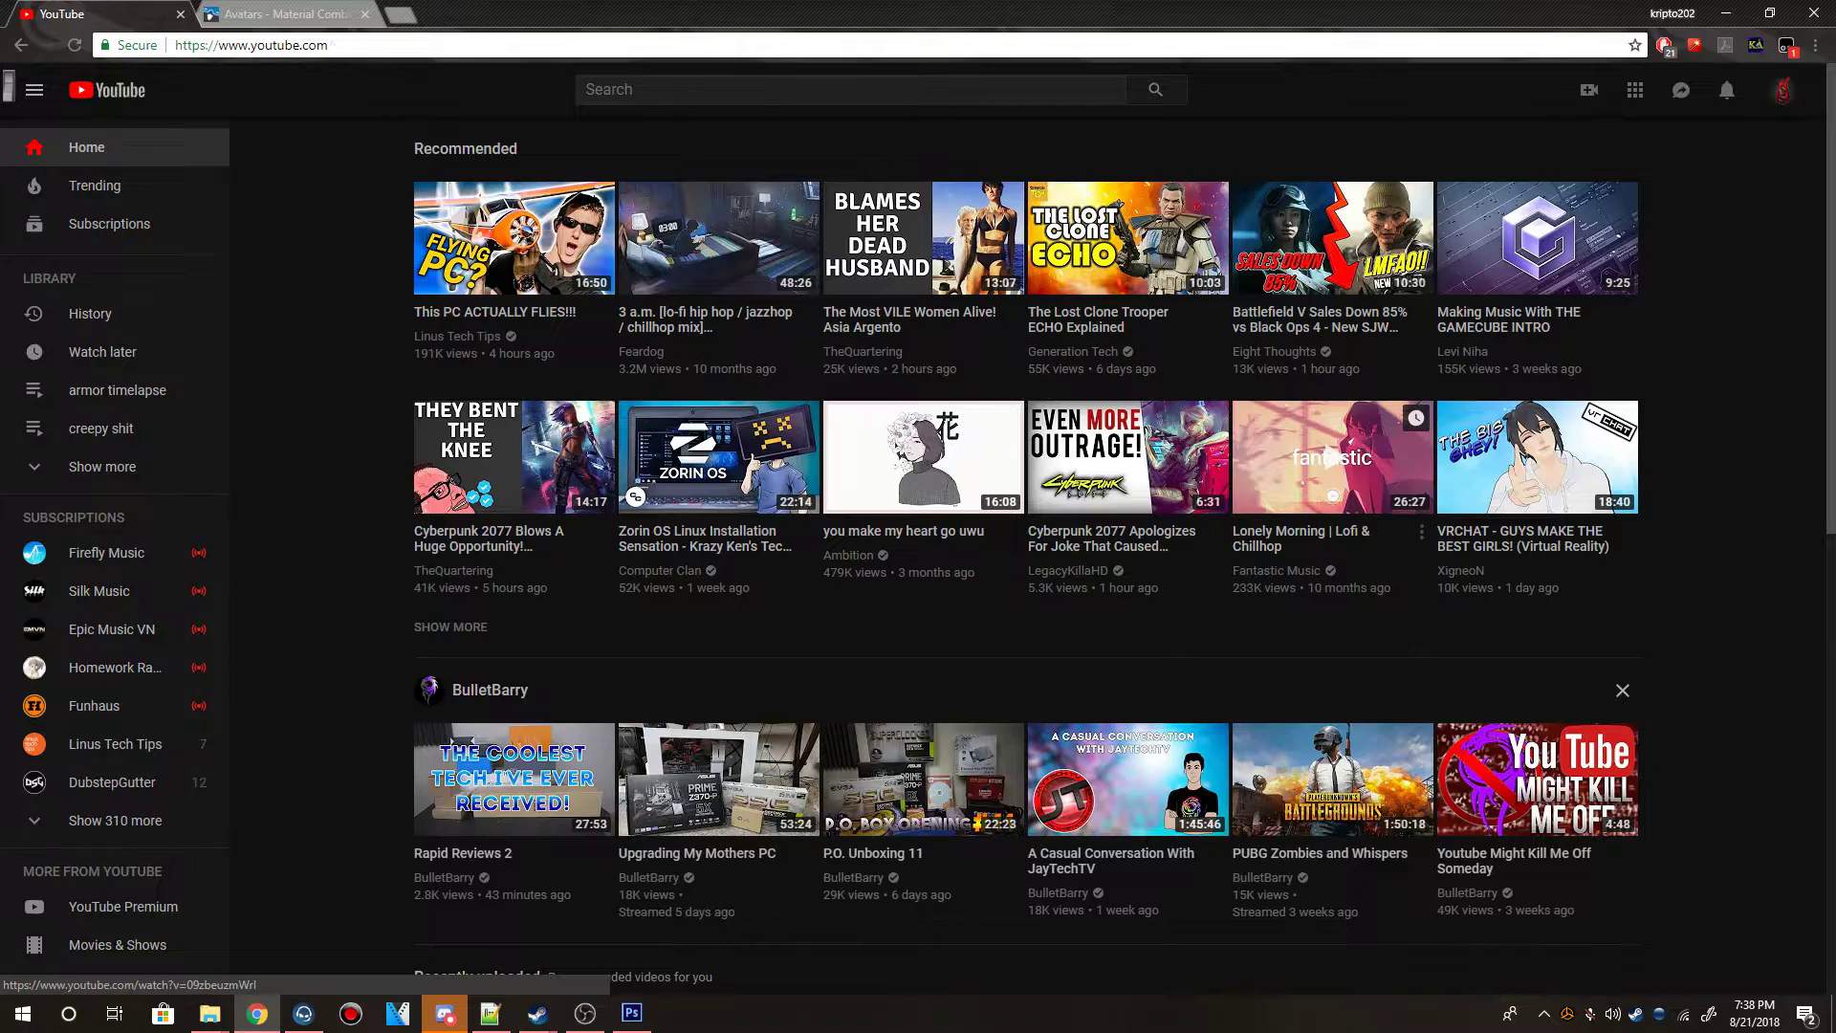
Step: Play a lofi music video, then view the enlarged green trooper reference image in Discord
{"action": "left_click", "coordinate": [1333, 496]}
{"action": "mouse_move", "coordinate": [209, 1014]}
{"action": "left_click", "coordinate": [631, 1013]}
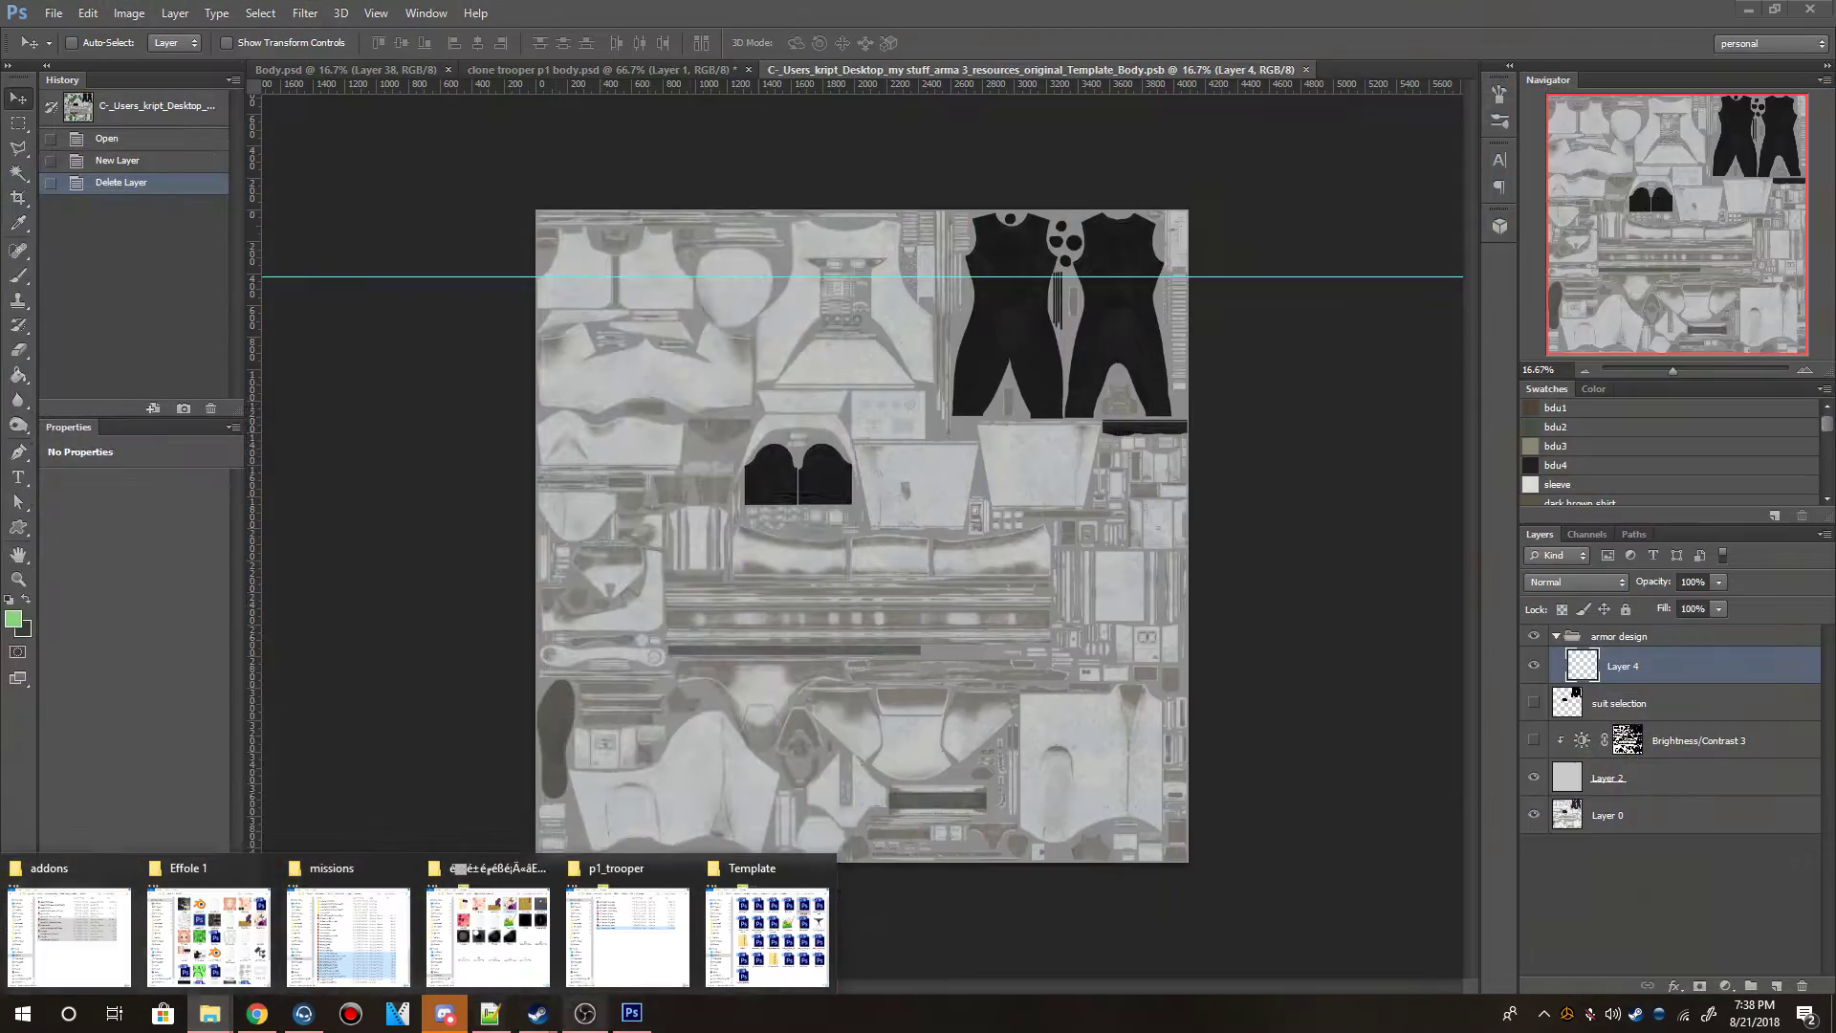
{"action": "left_click", "coordinate": [445, 1014]}
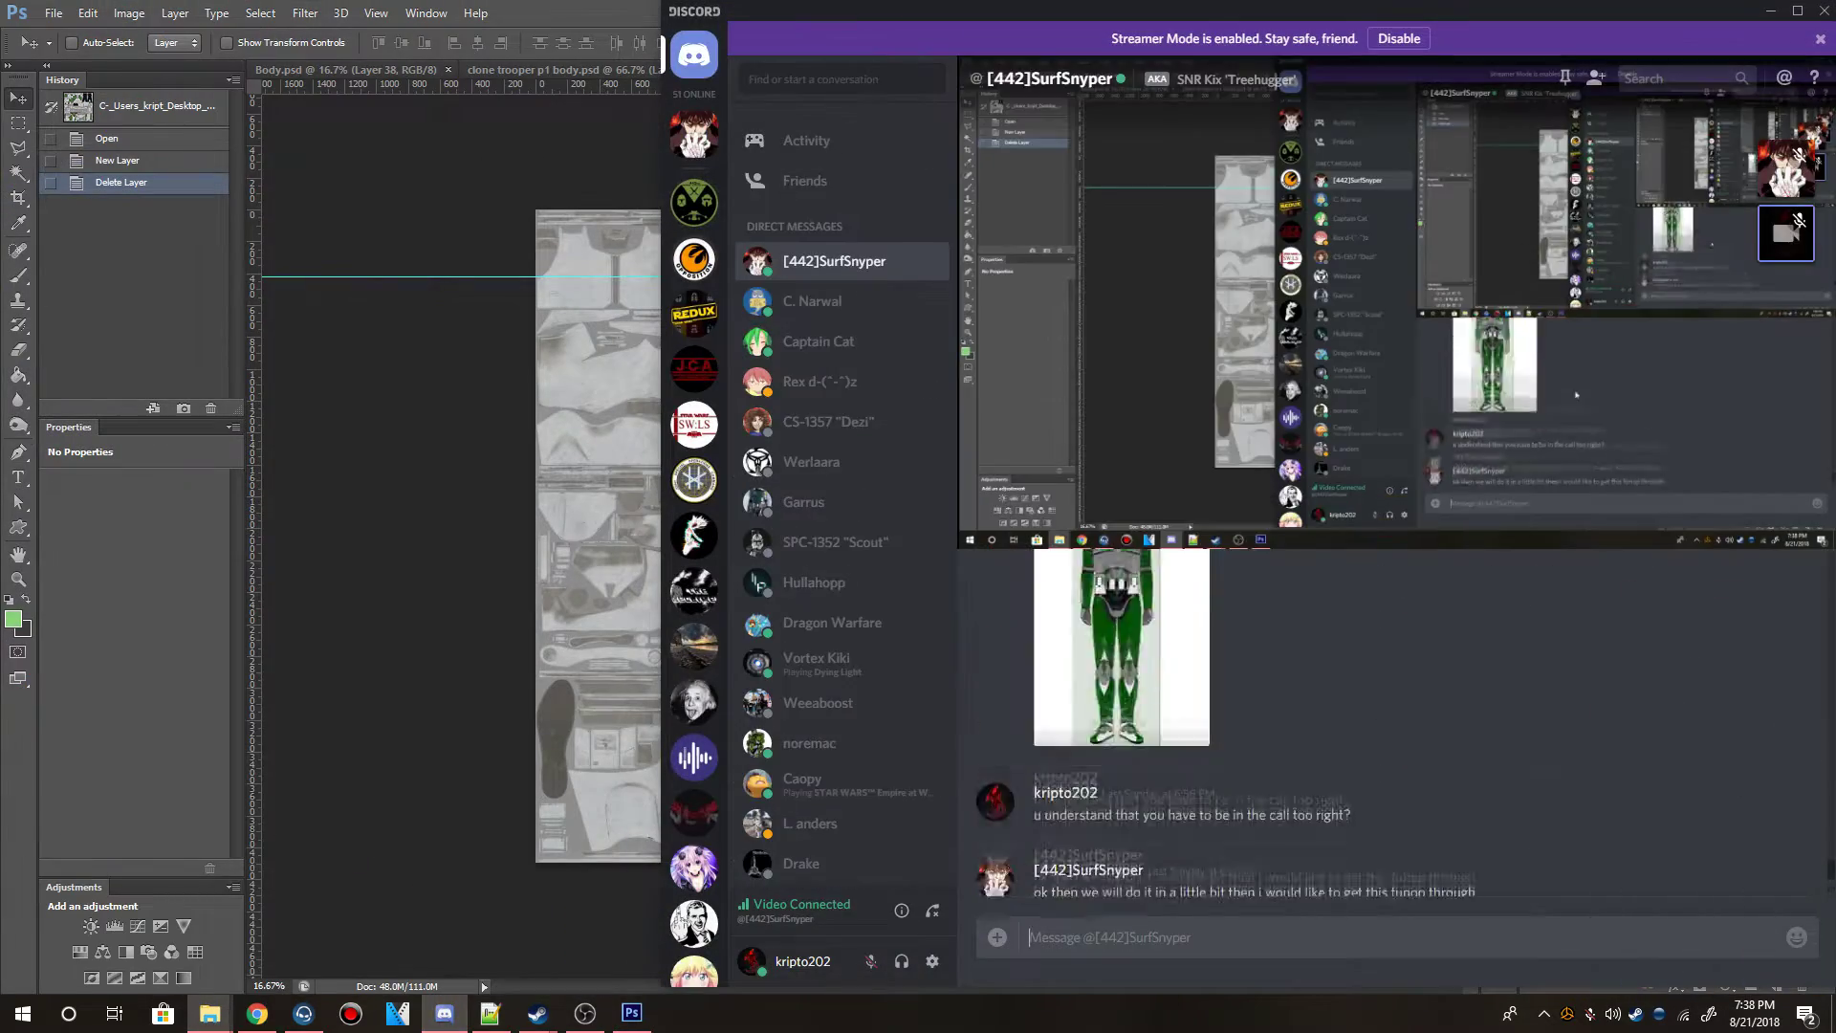
{"action": "left_click", "coordinate": [1122, 756]}
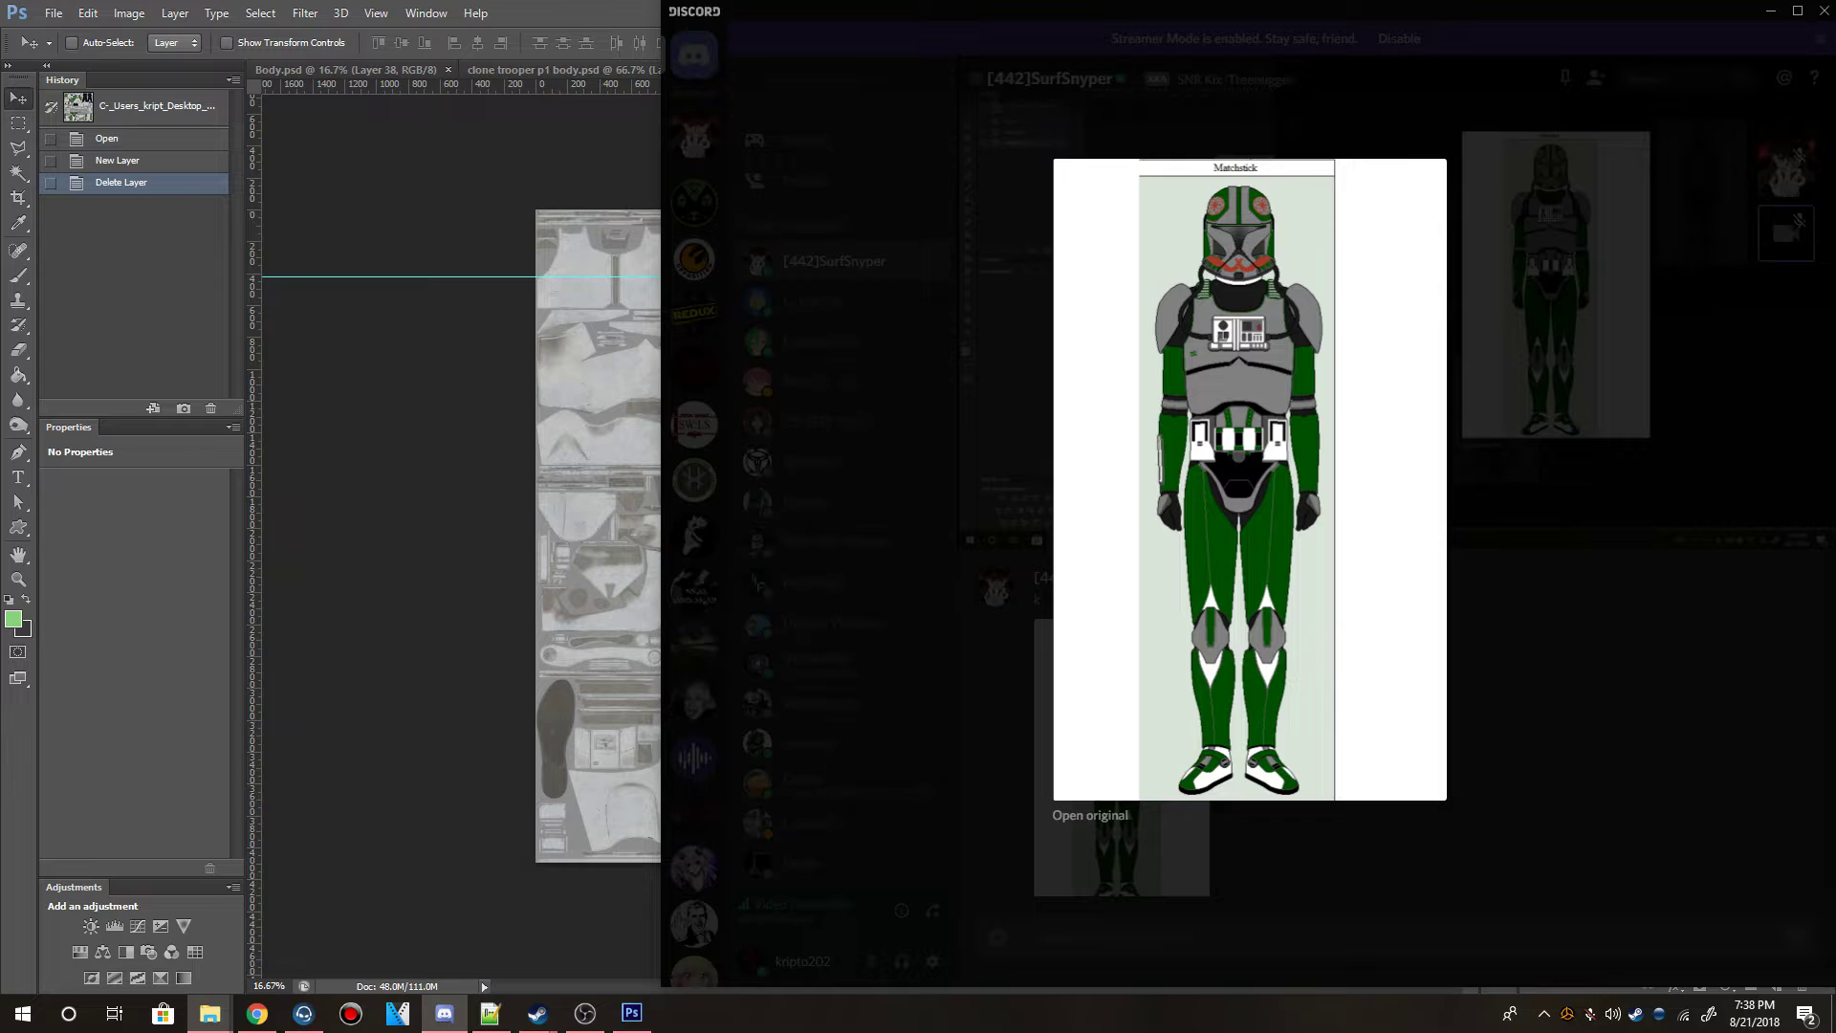
{"action": "left_click", "coordinate": [444, 1014]}
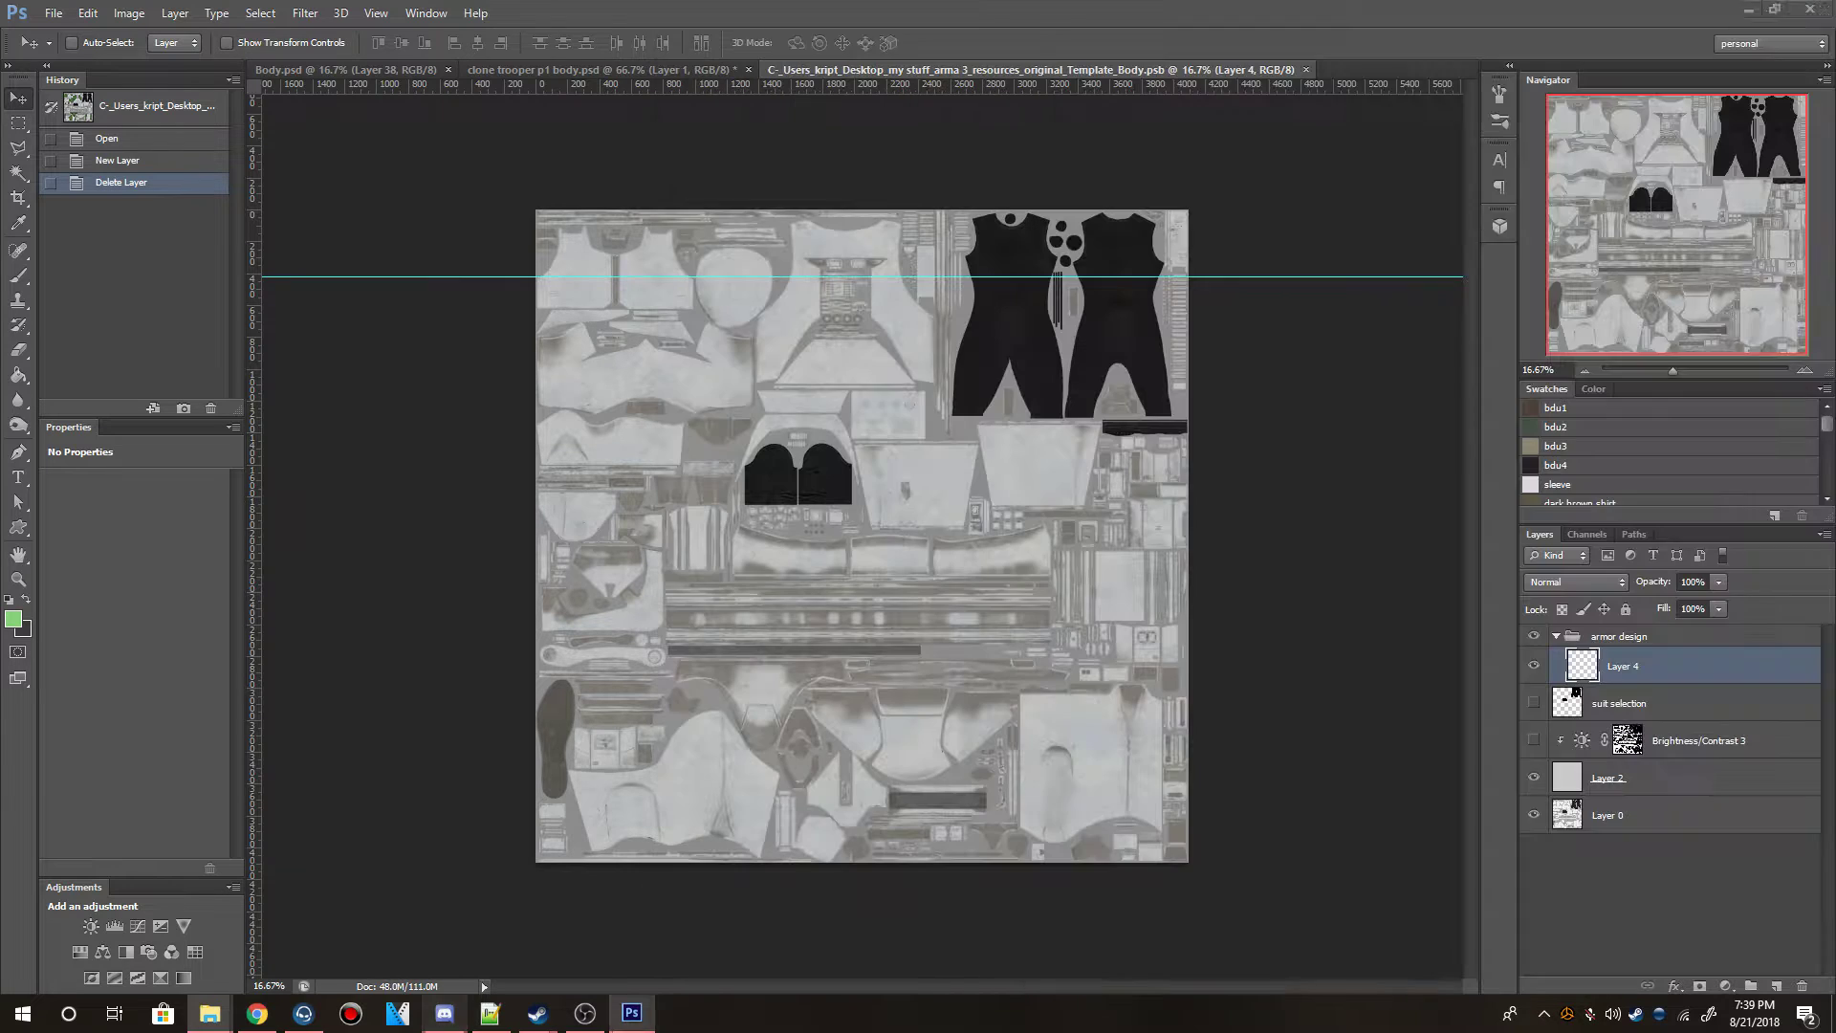
Step: Switch to the Polygonal Lasso and zoom into the body texture
{"action": "key", "text": "l"}
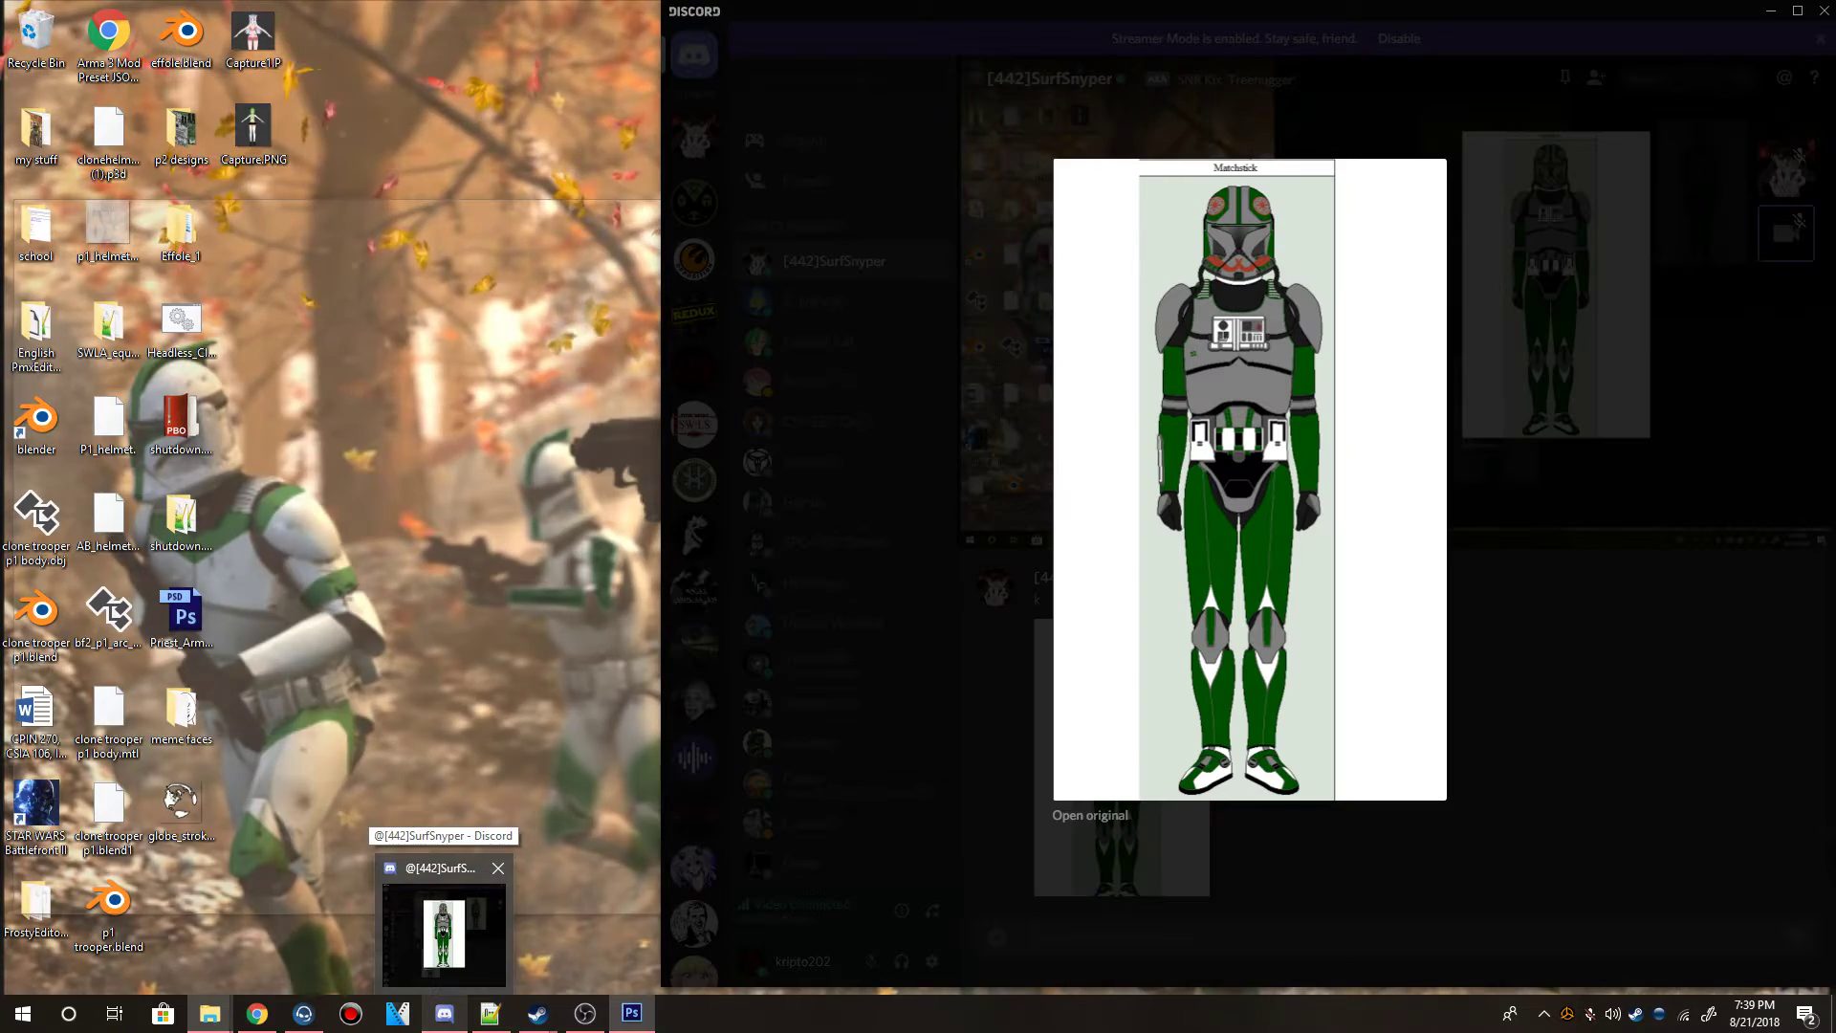
{"action": "scroll", "coordinate": [550, 235], "scroll_direction": "up", "scroll_amount": 2}
{"action": "scroll", "coordinate": [550, 235], "scroll_direction": "up", "scroll_amount": 1}
{"action": "scroll", "coordinate": [549, 235], "scroll_direction": "up", "scroll_amount": 1}
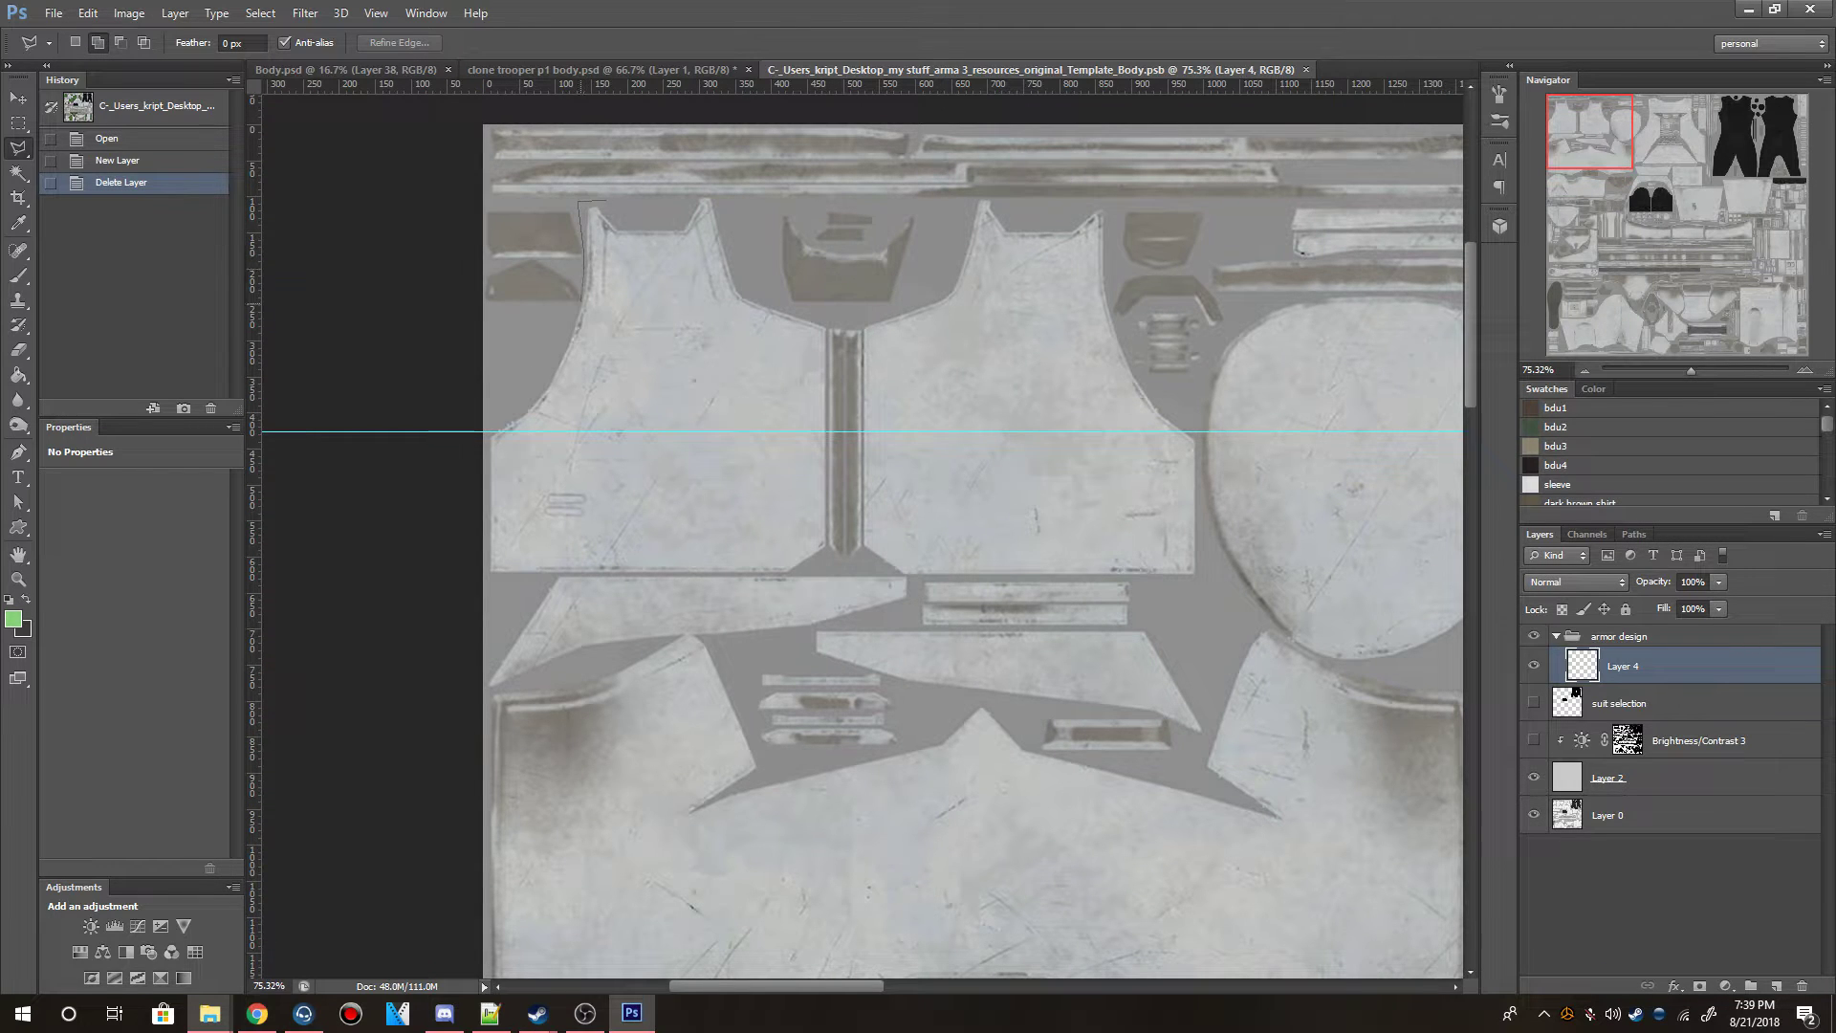
Step: Outline the chest vest panels with the Polygonal Lasso
{"action": "left_click", "coordinate": [482, 431]}
{"action": "left_click", "coordinate": [481, 575]}
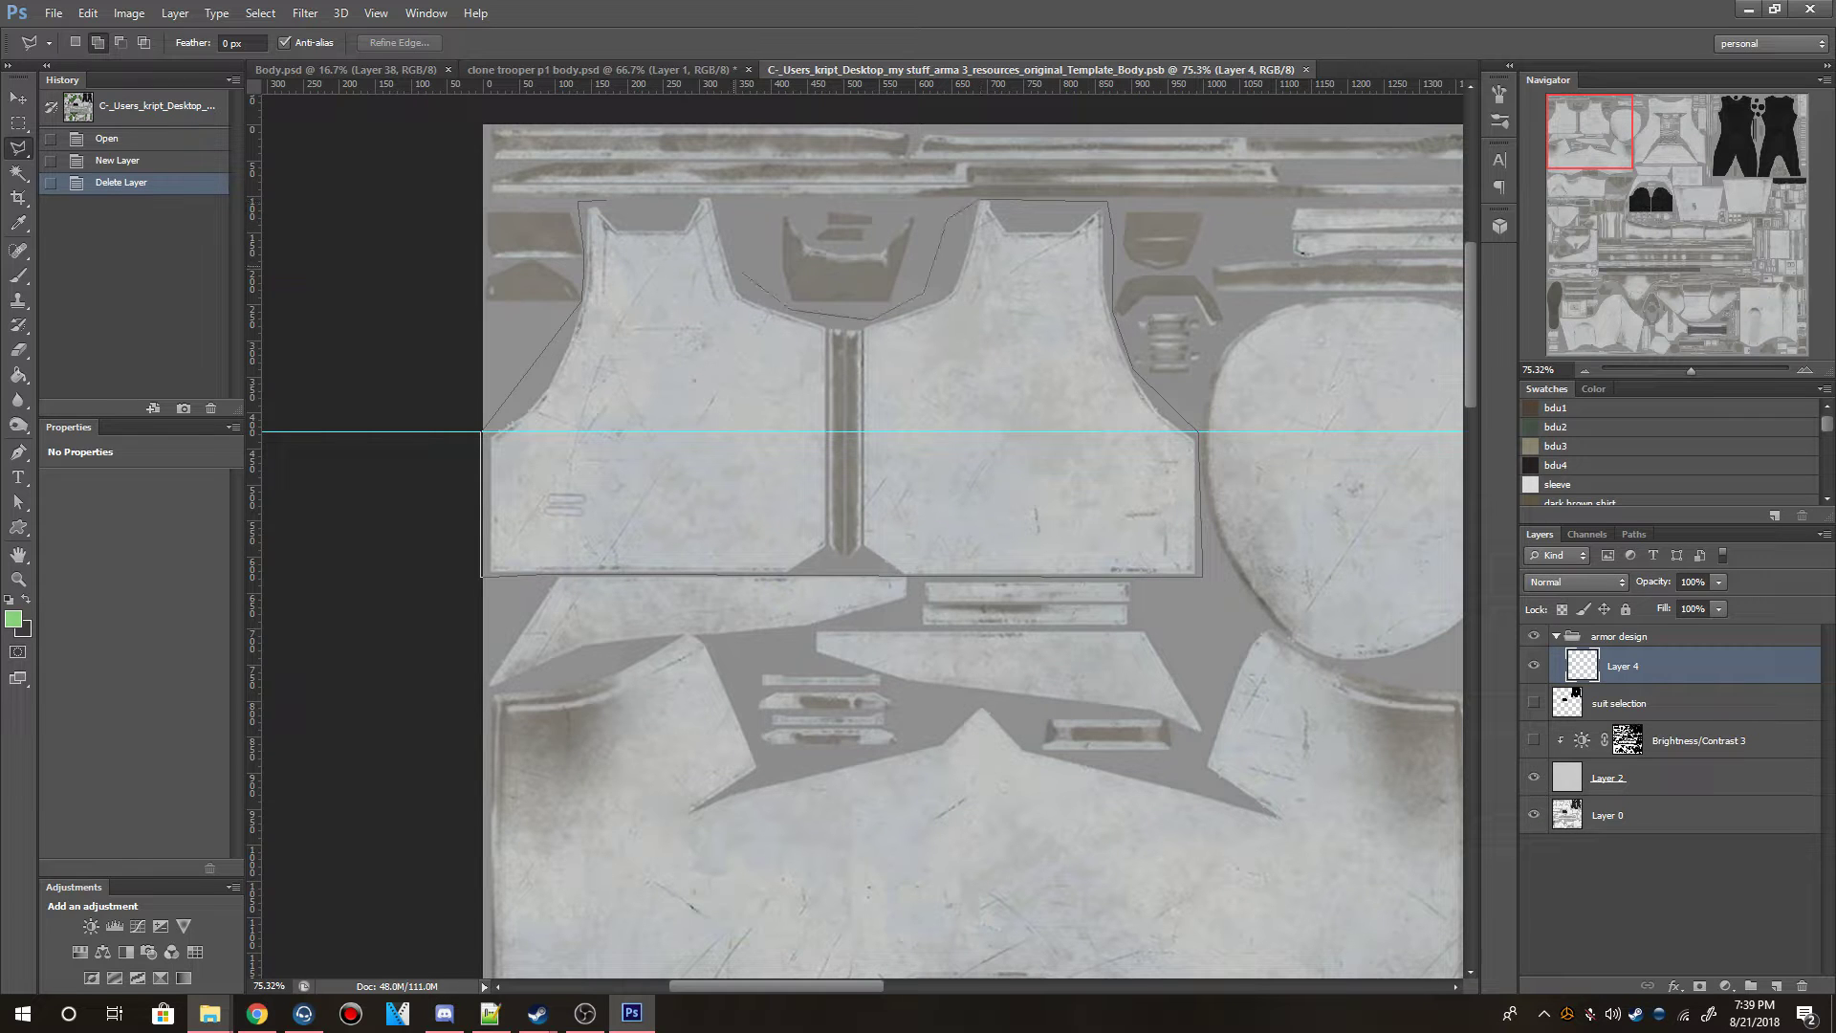
{"action": "left_click", "coordinate": [1199, 432]}
Step: Set the paint layer to Multiply and brush the vest selection dark grey, then deselect
{"action": "left_click", "coordinate": [1575, 582]}
{"action": "left_click", "coordinate": [1578, 143]}
{"action": "scroll", "coordinate": [1578, 449], "scroll_direction": "down", "scroll_amount": 3}
{"action": "scroll", "coordinate": [1669, 449], "scroll_direction": "down", "scroll_amount": 5}
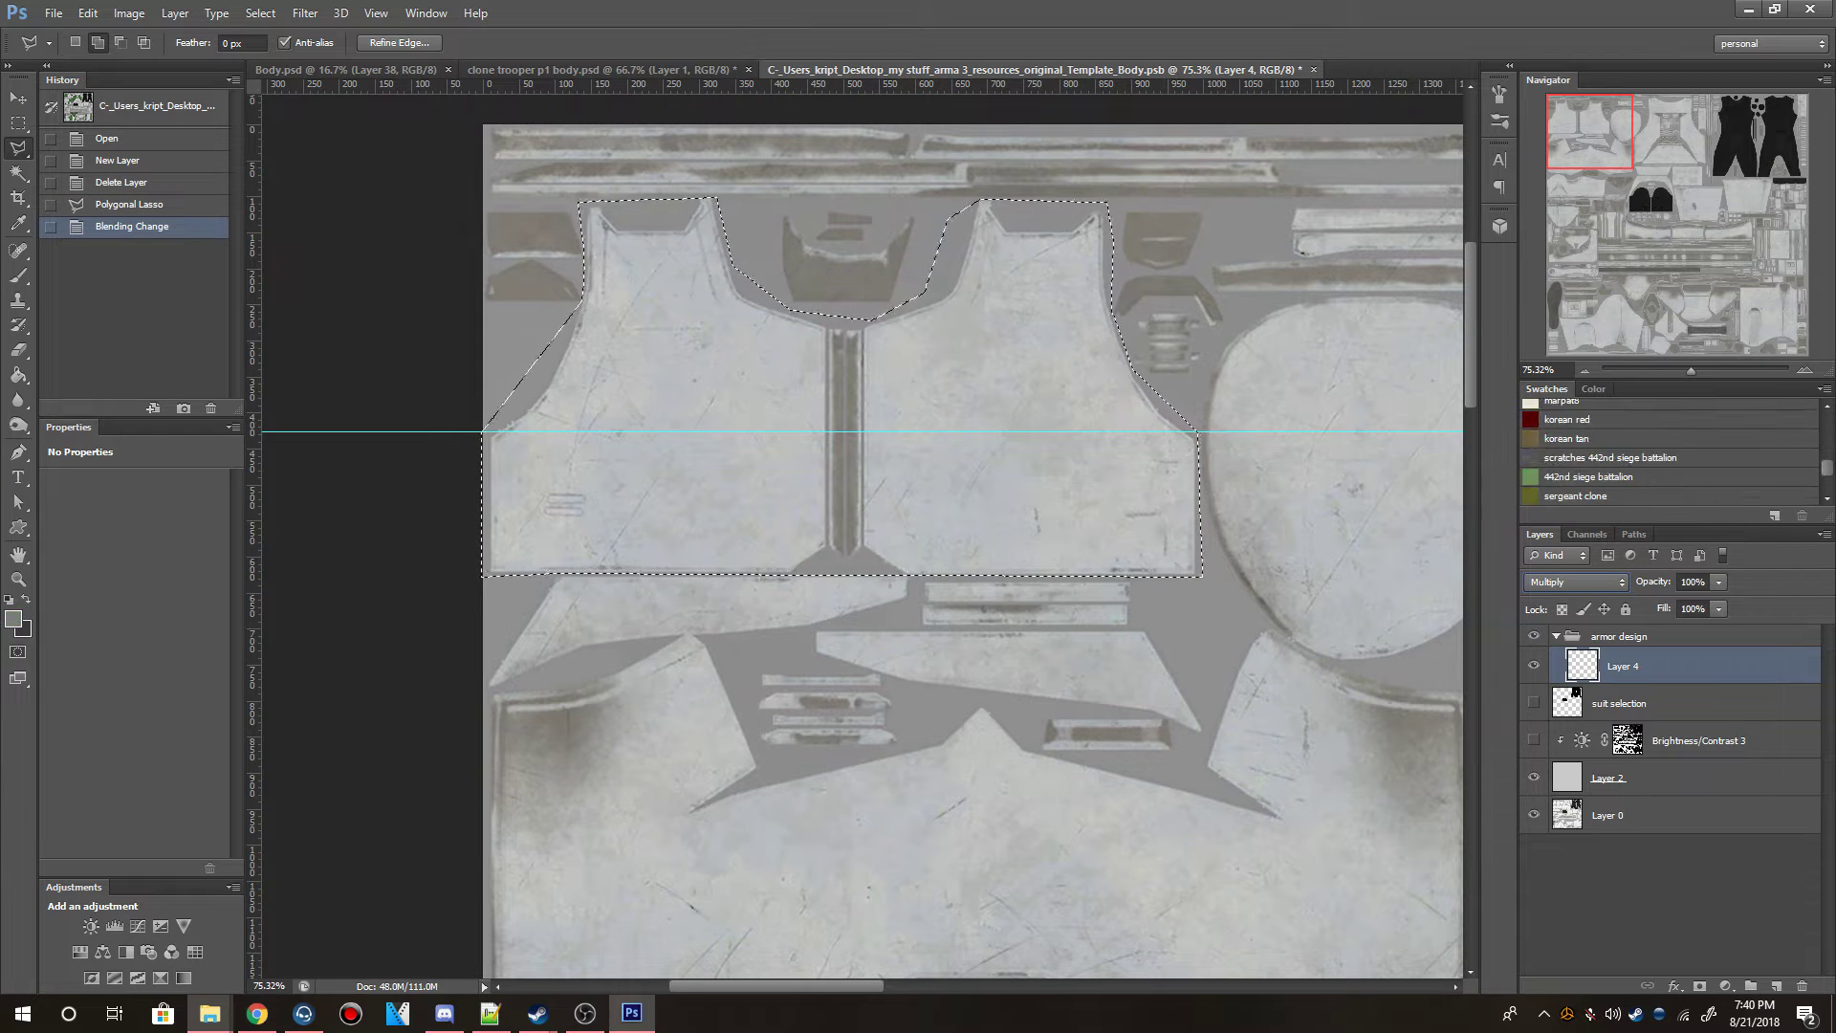
{"action": "key", "text": "b"}
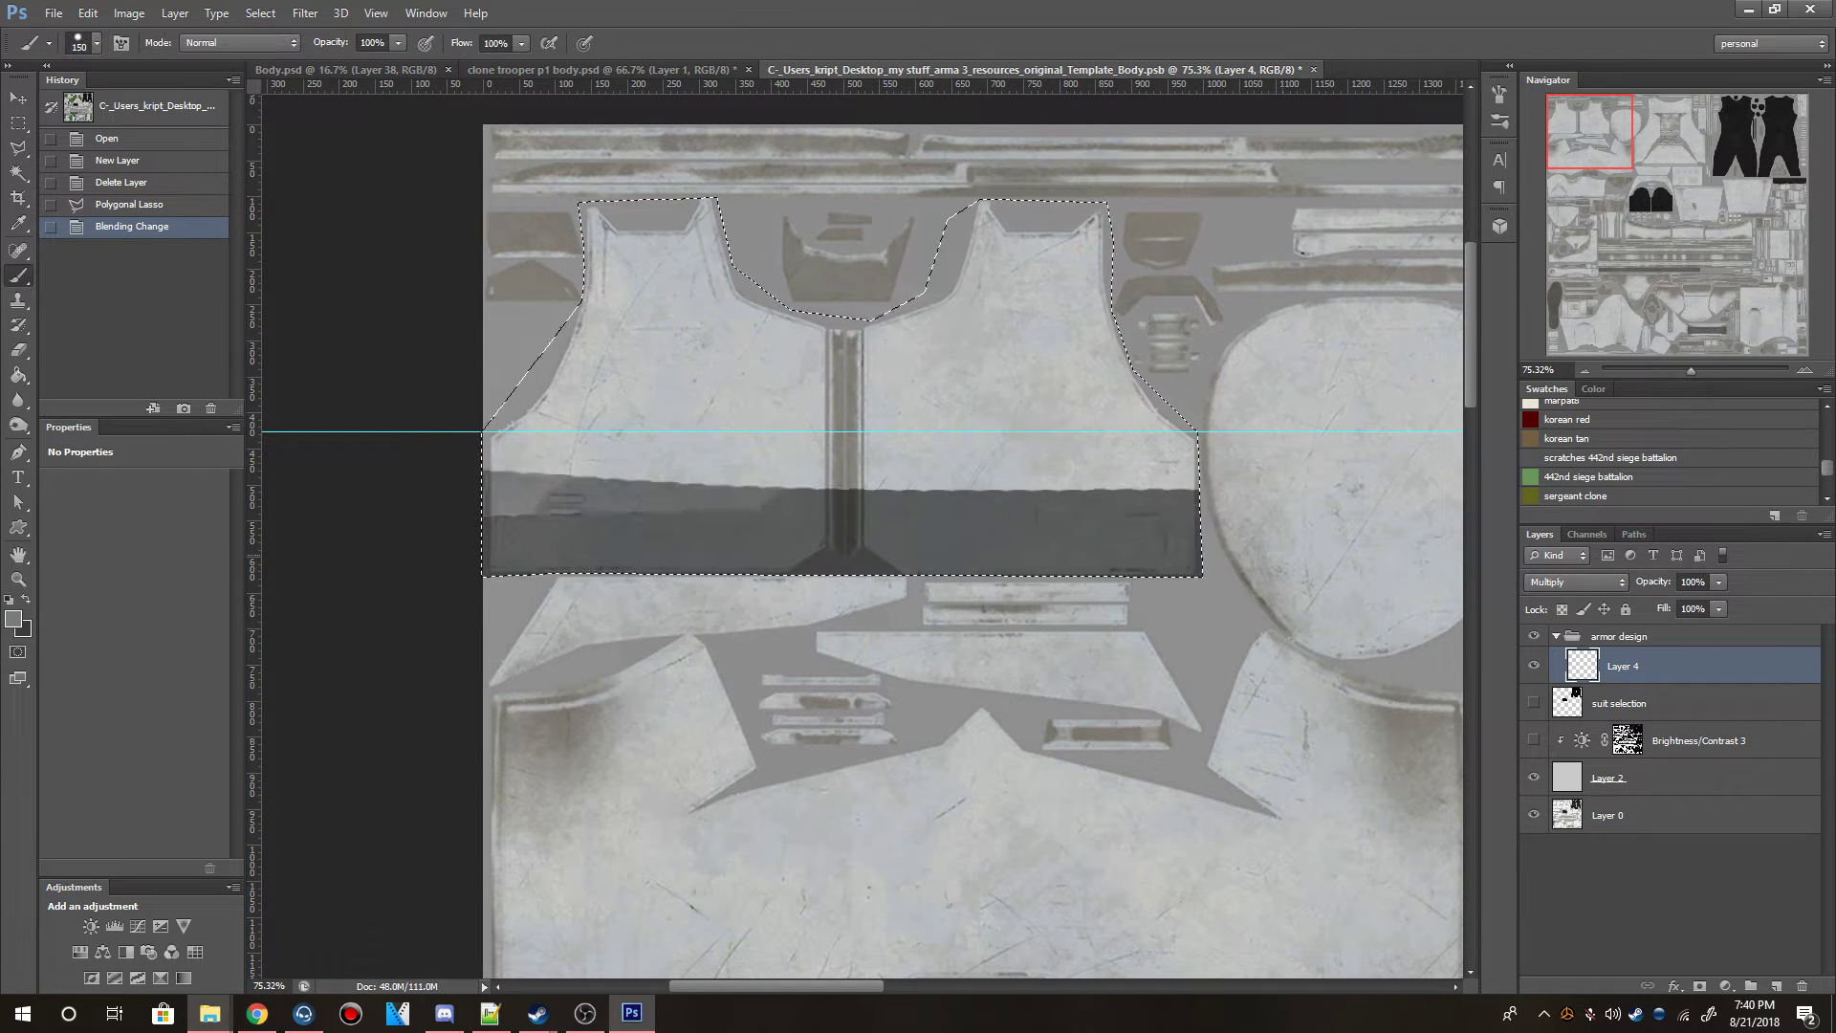
{"action": "left_click_drag", "start_coordinate": [516, 535], "coordinate": [1033, 248]}
{"action": "key", "text": "ctrl+d"}
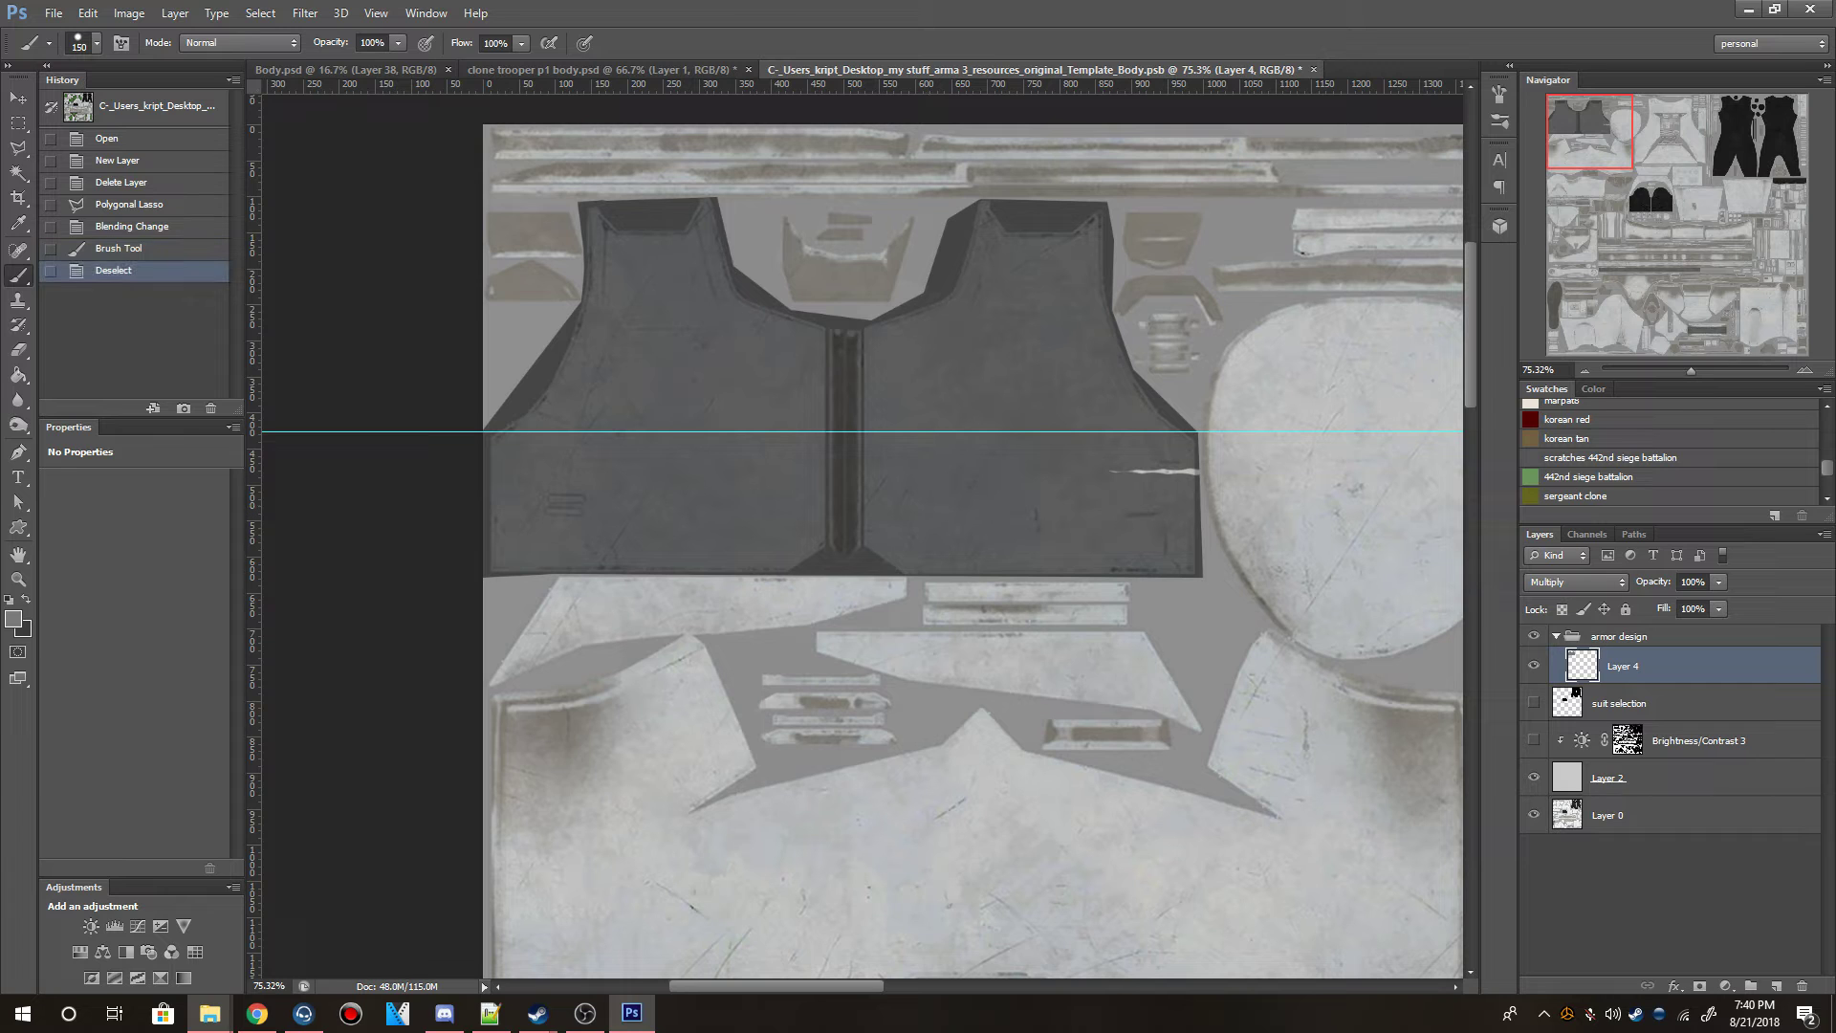
Step: Start outlining the lower torso piece with the Polygonal Lasso
{"action": "scroll", "coordinate": [973, 536], "scroll_direction": "down", "scroll_amount": 3}
{"action": "key", "text": "l"}
{"action": "left_click", "coordinate": [504, 476]}
{"action": "left_click", "coordinate": [480, 485]}
{"action": "left_click", "coordinate": [478, 805]}
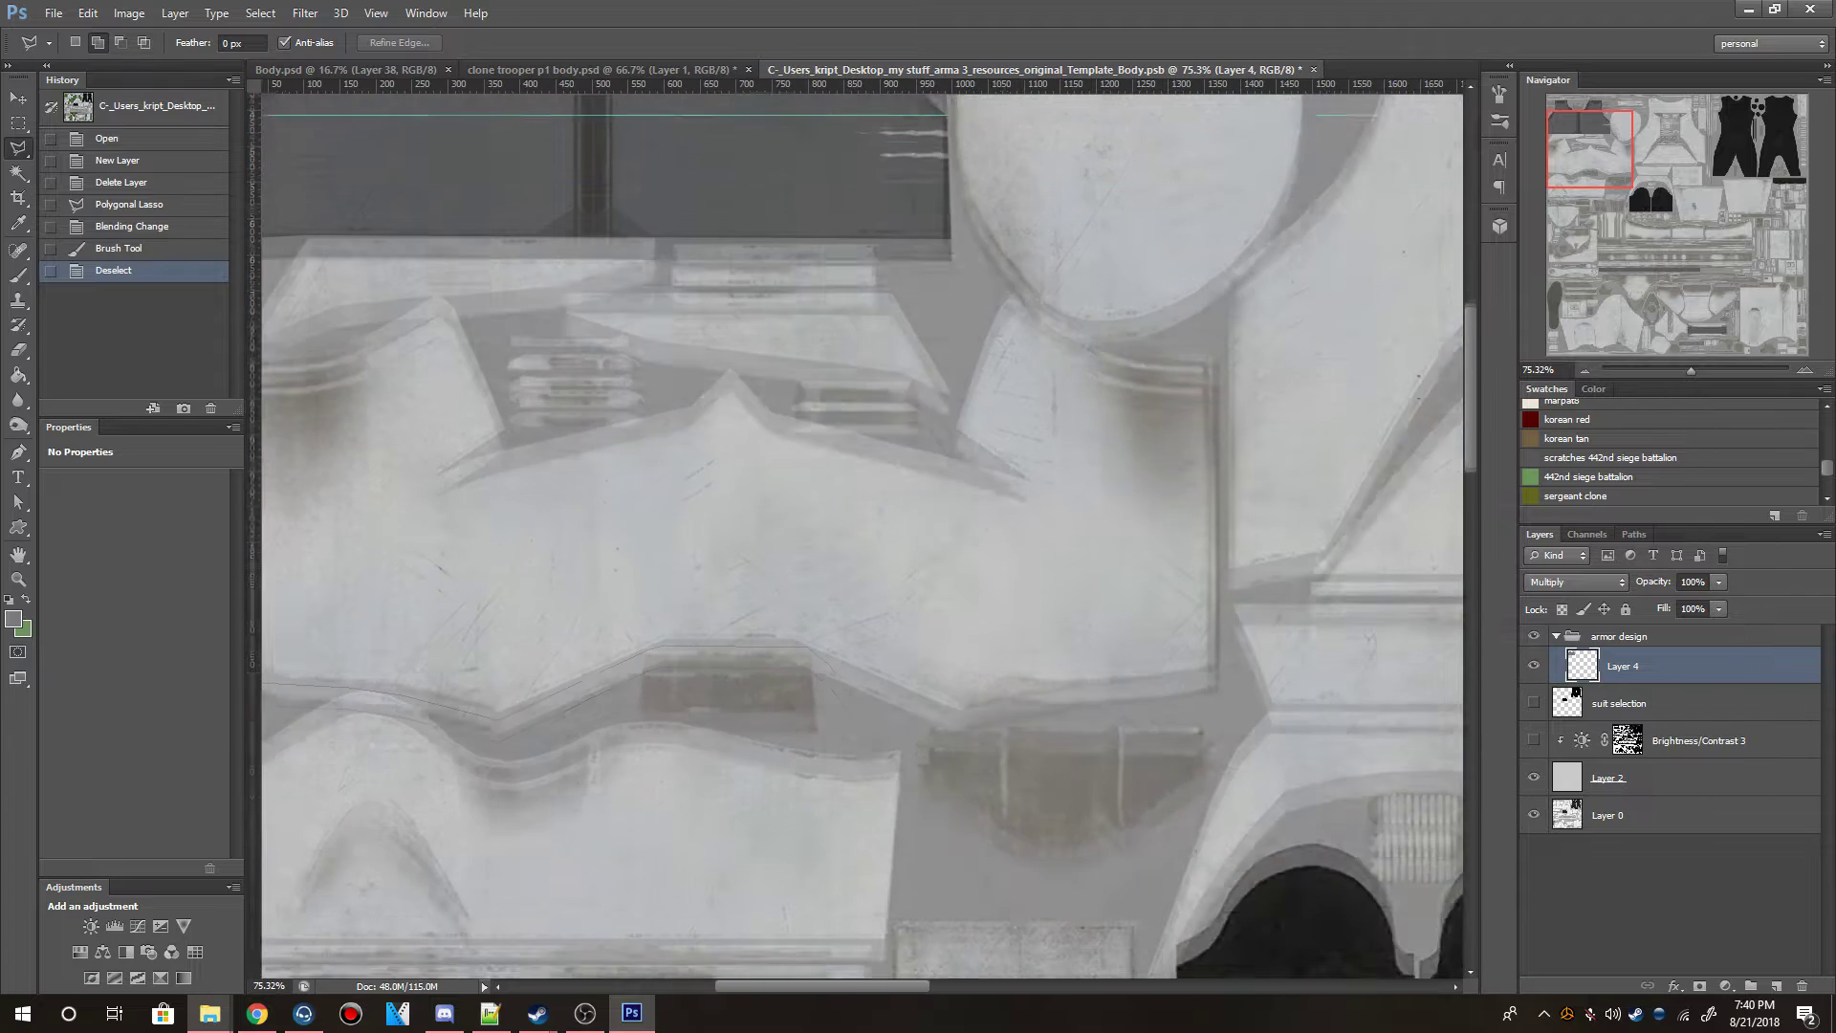
Step: Finish outlining the lower torso and round pieces, paint them dark grey, and deselect
{"action": "left_click", "coordinate": [957, 712]}
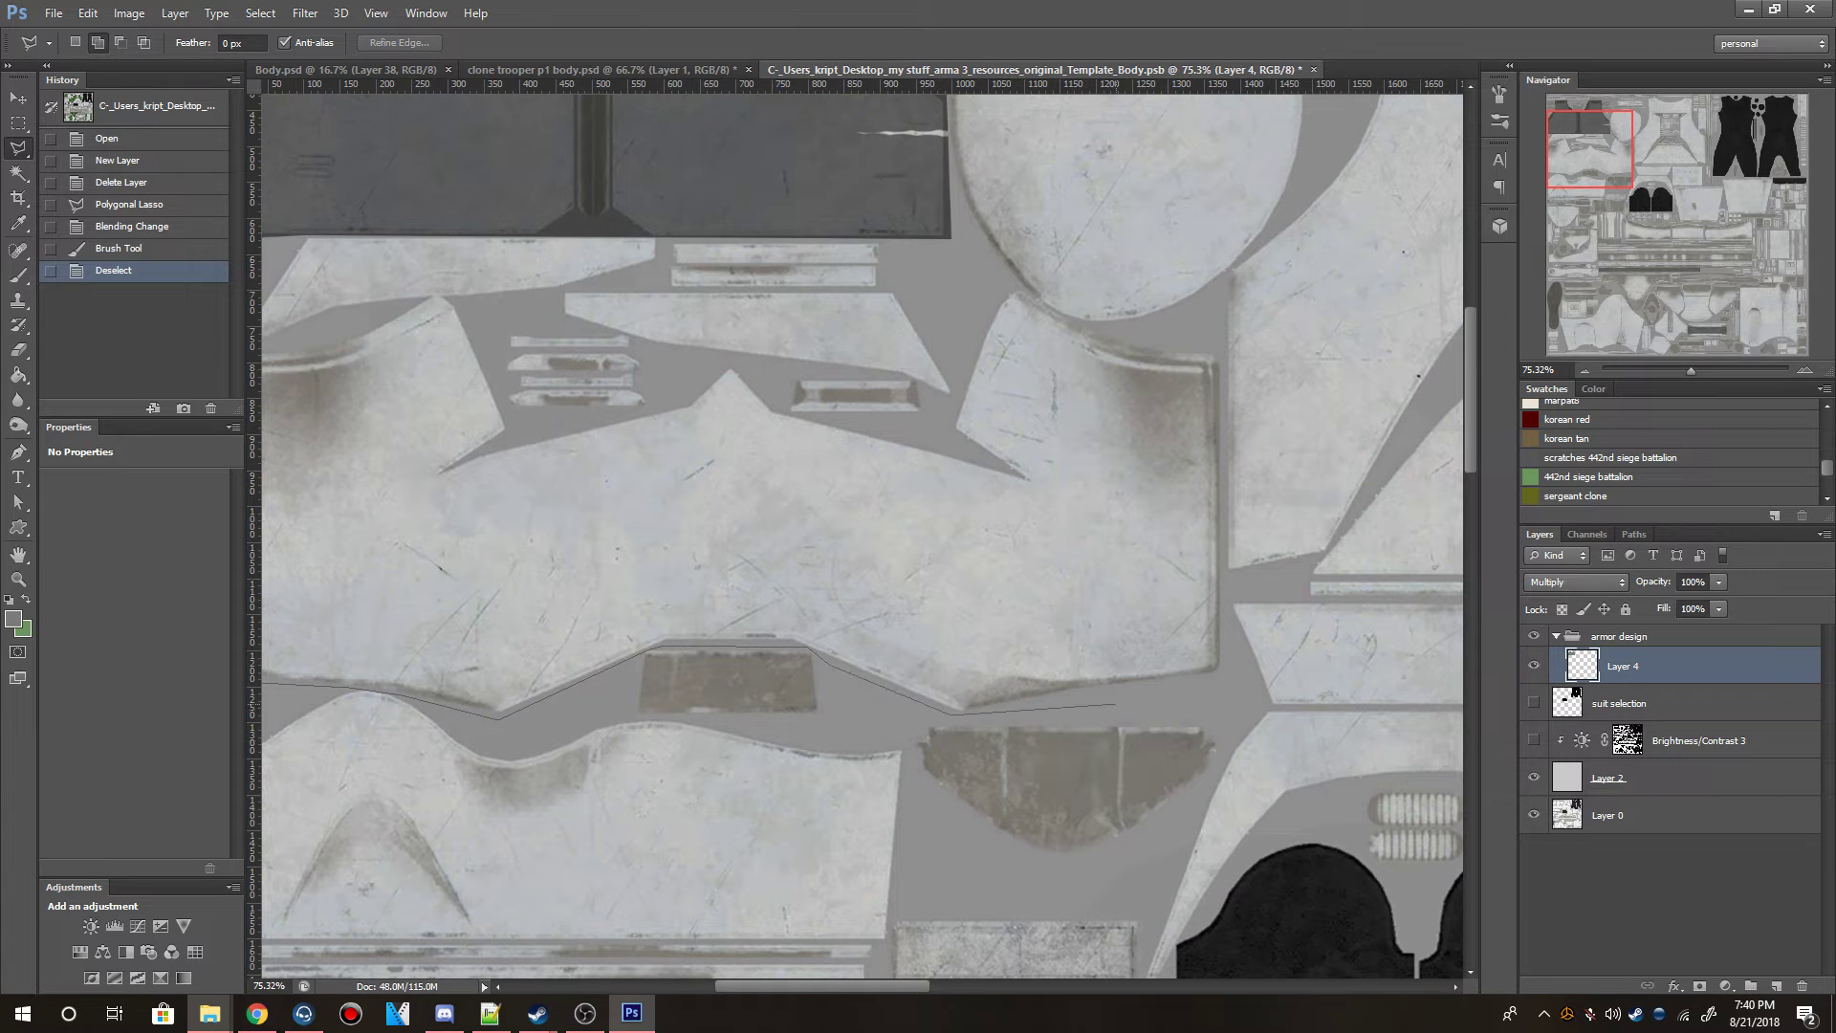
{"action": "left_click", "coordinate": [1224, 674]}
{"action": "left_click", "coordinate": [1223, 353]}
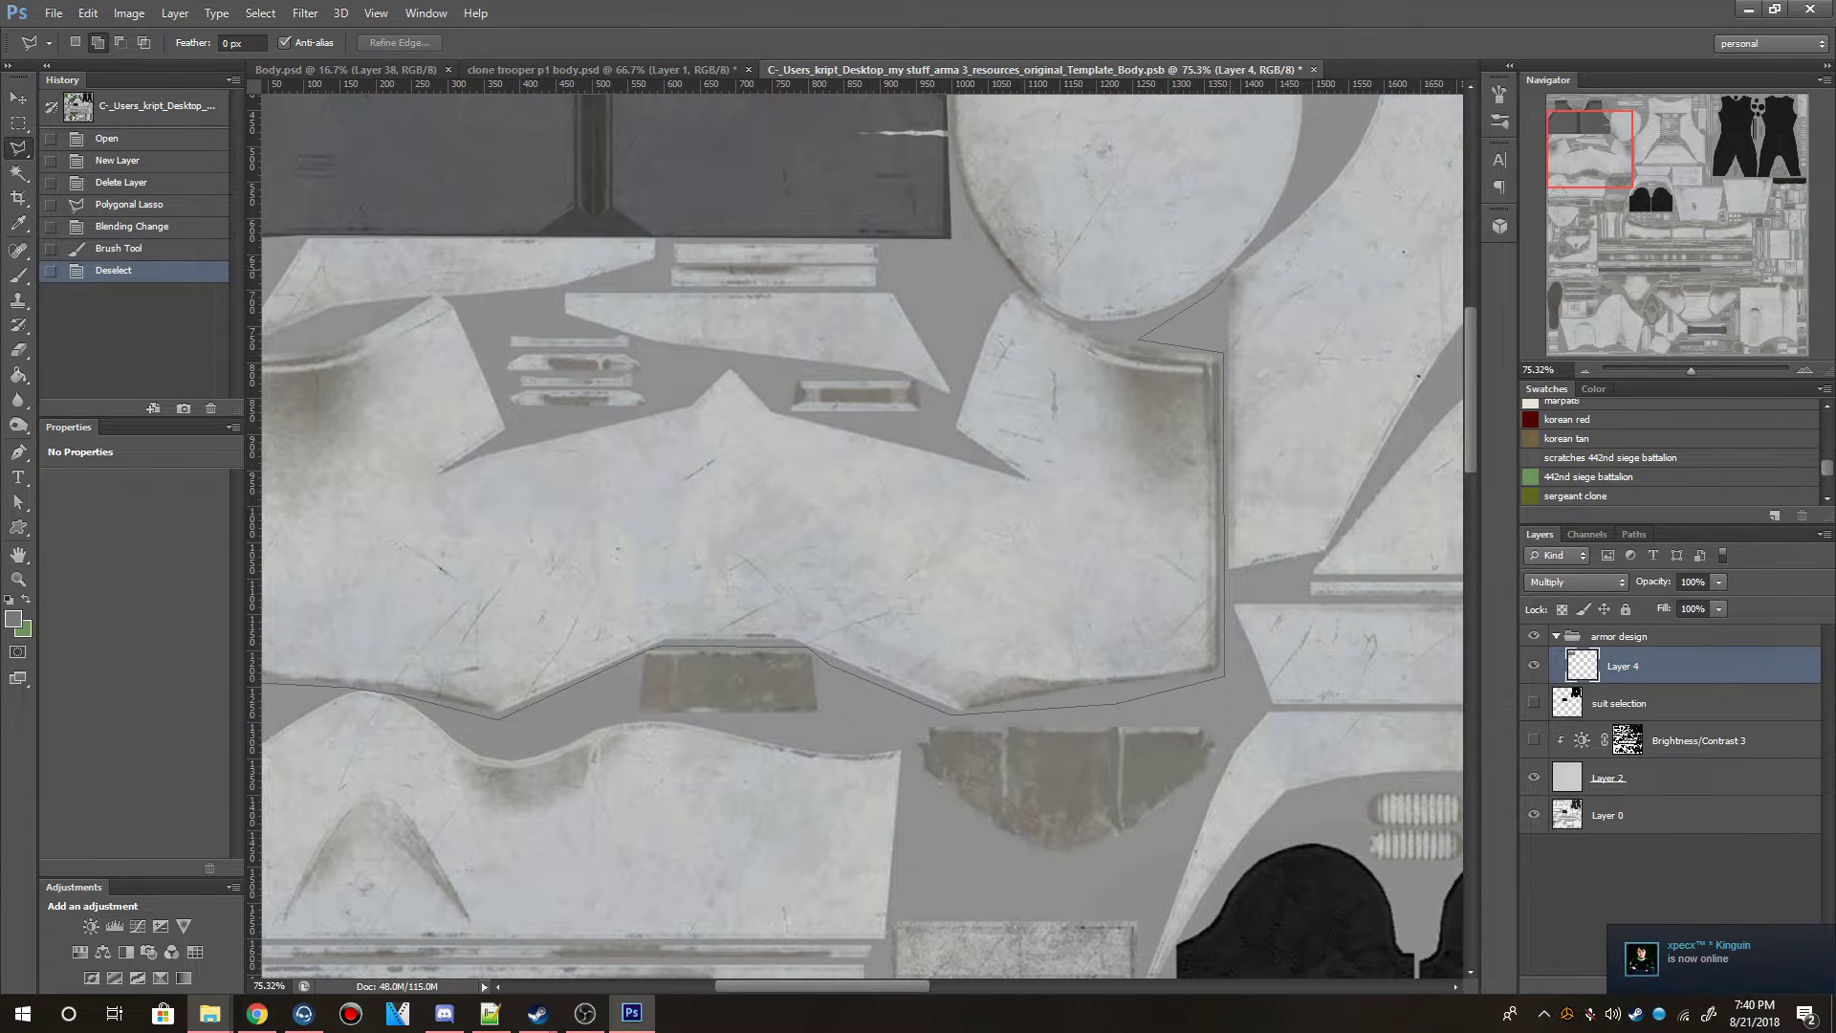
{"action": "left_click", "coordinate": [1224, 277]}
{"action": "left_click", "coordinate": [1124, 350]}
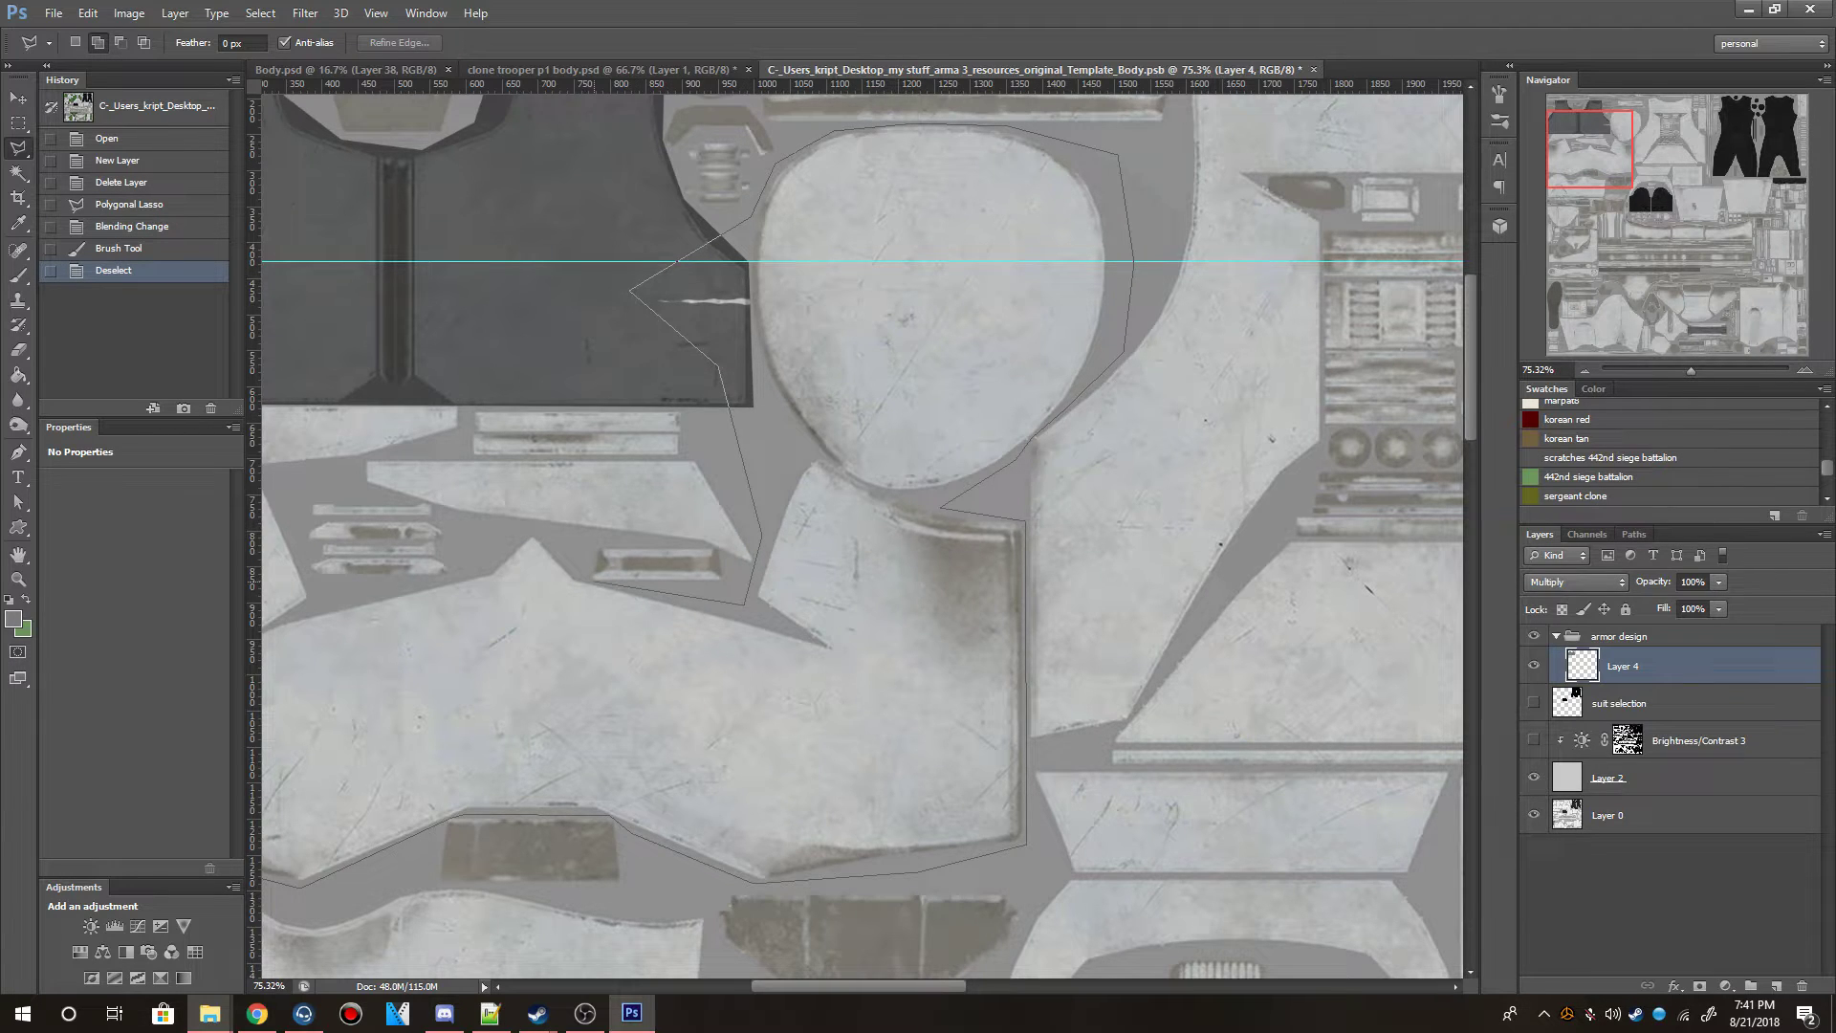
{"action": "scroll", "coordinate": [779, 562], "scroll_direction": "left", "scroll_amount": 3}
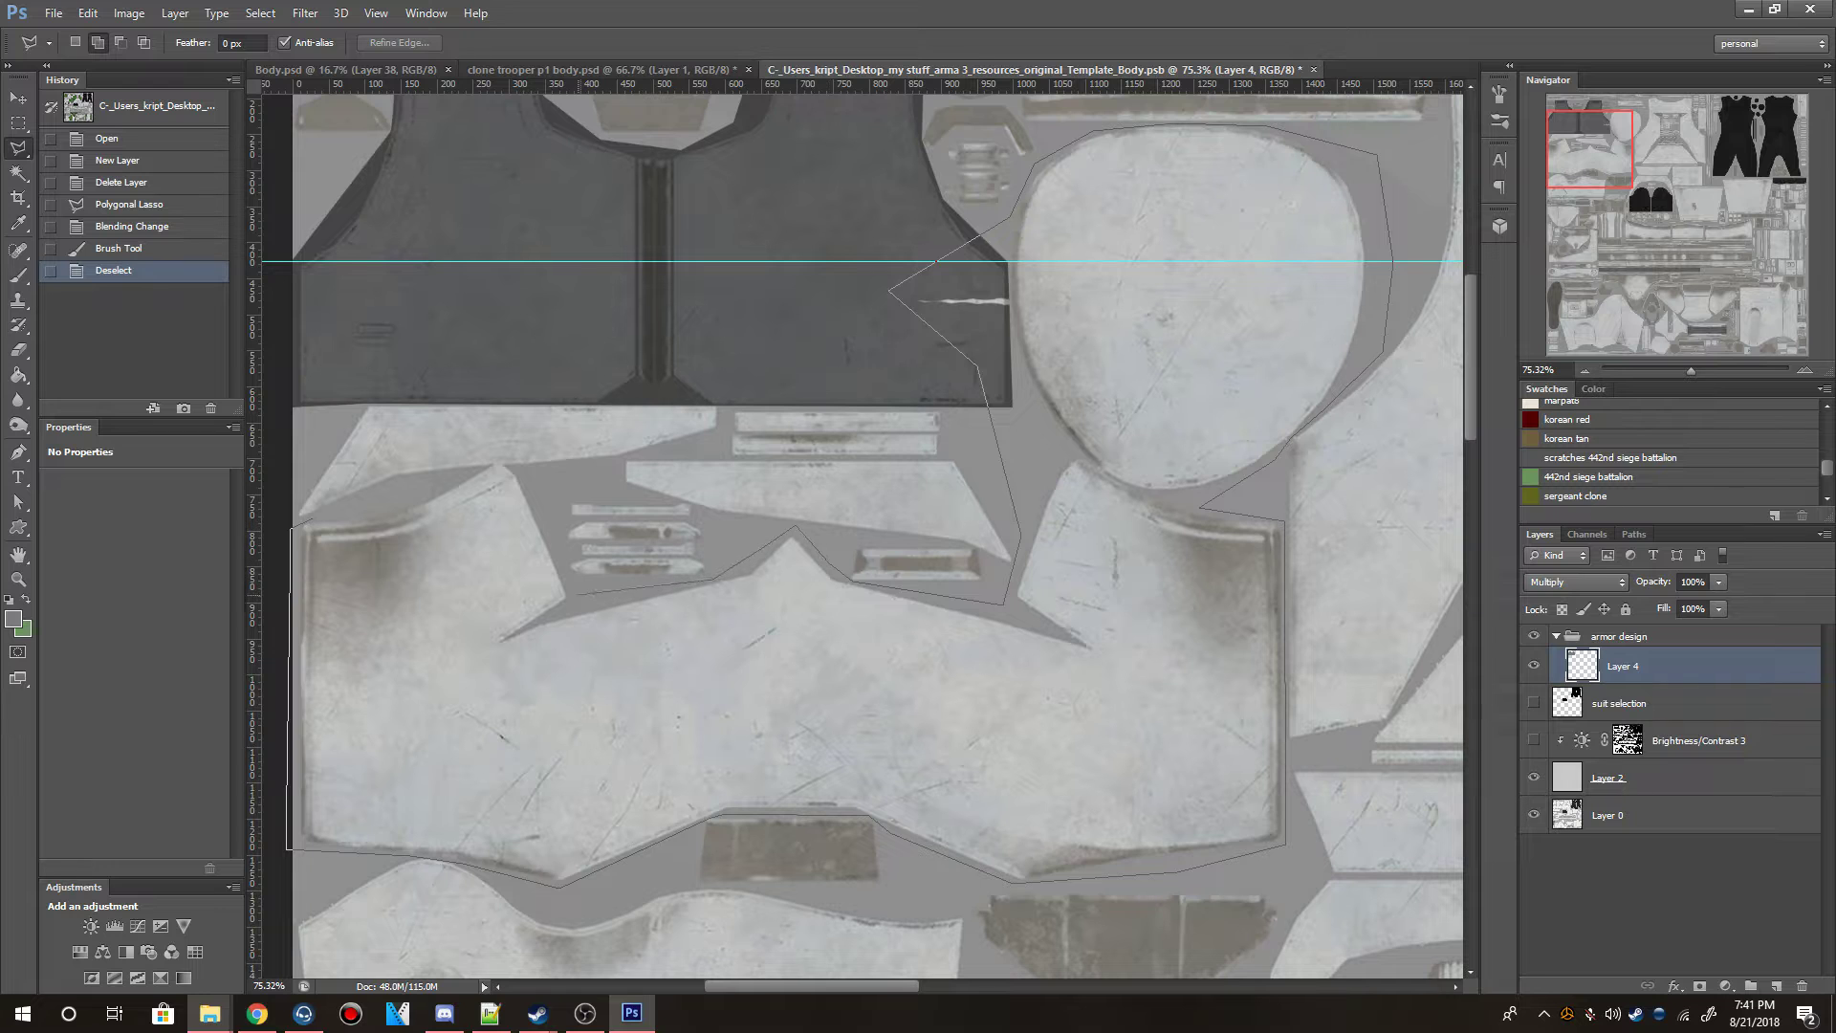
{"action": "left_click", "coordinate": [287, 848]}
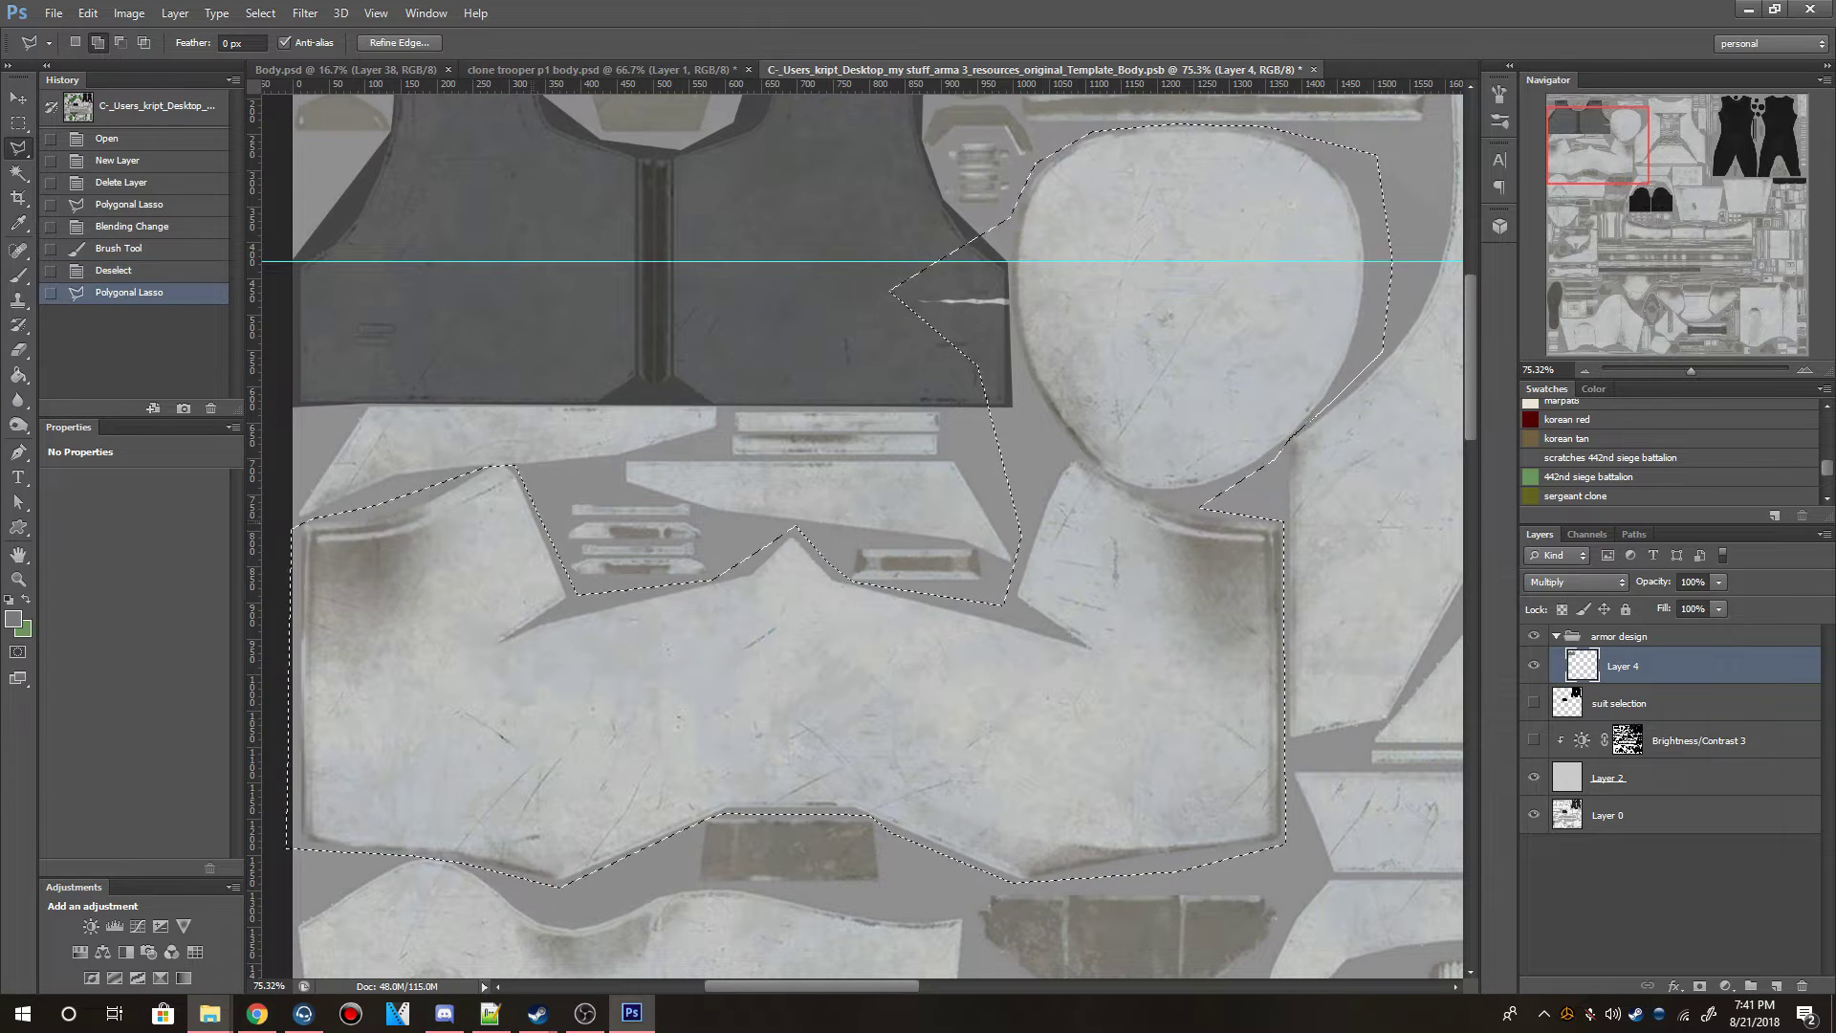
{"action": "key", "text": "b"}
{"action": "left_click_drag", "start_coordinate": [430, 670], "coordinate": [1215, 631]}
{"action": "key", "text": "ctrl+d"}
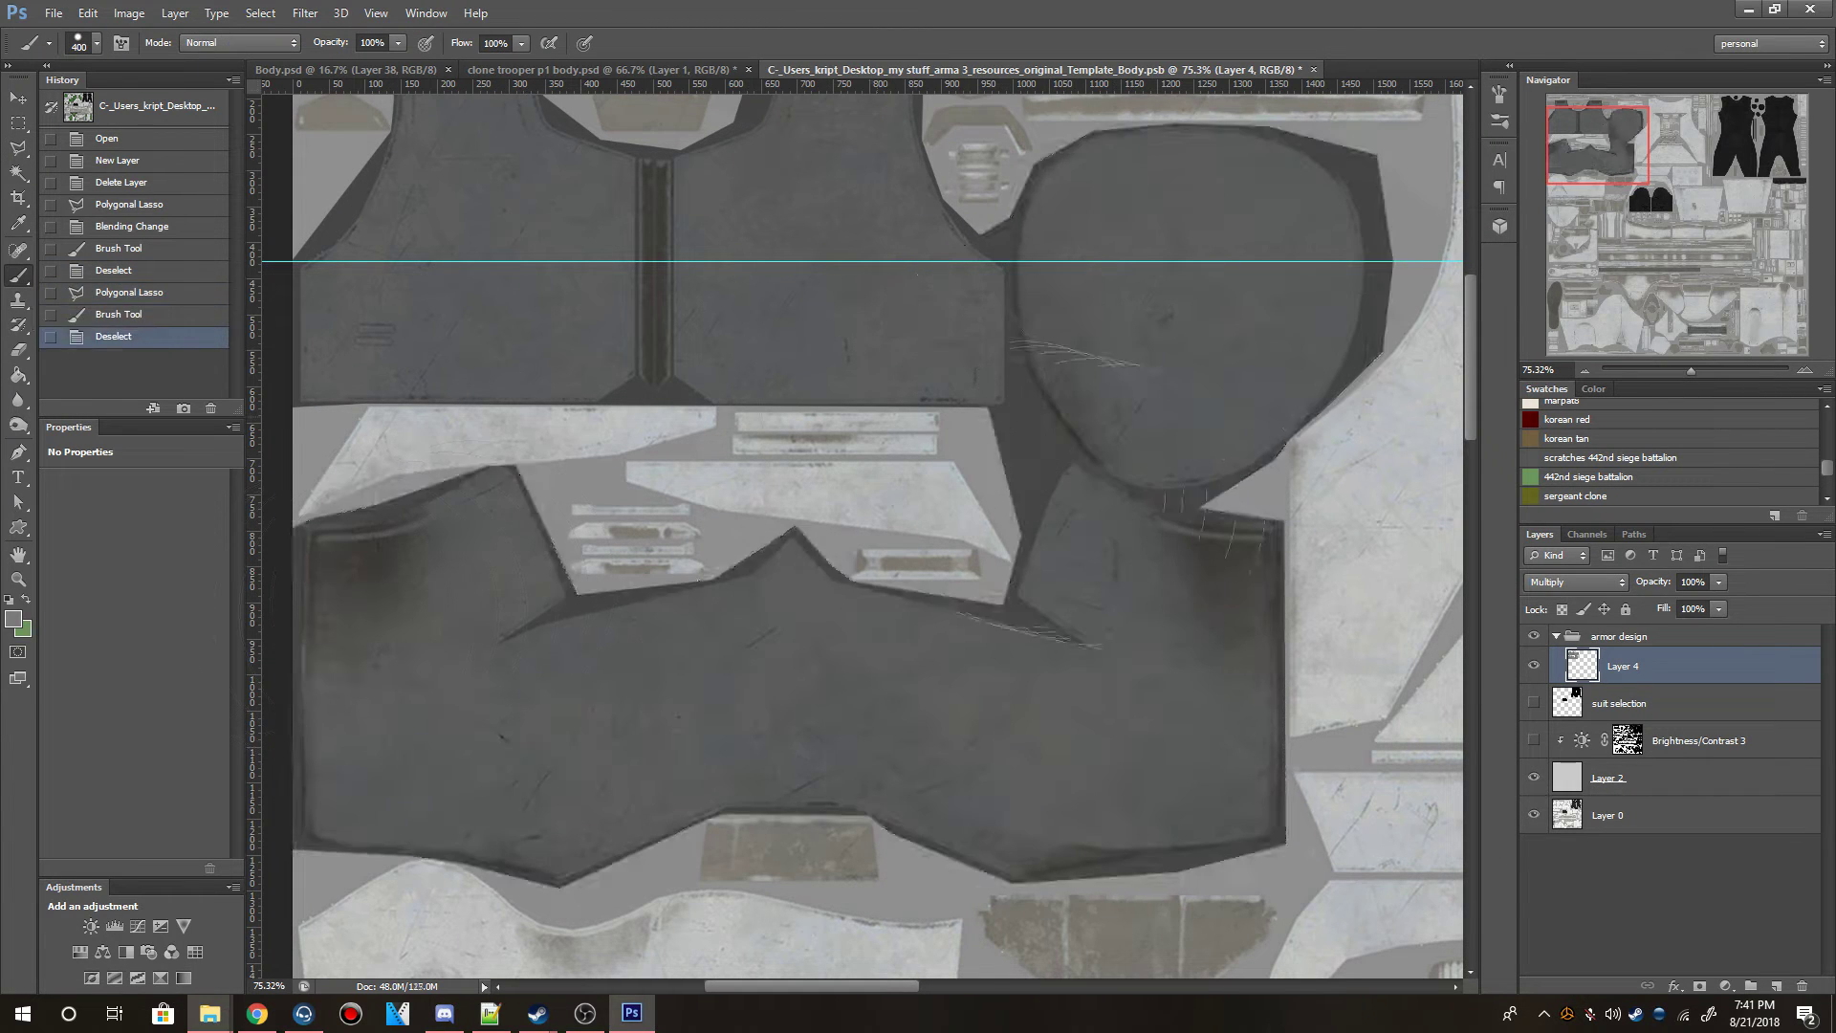
Step: Select the small piece above them and paint it green
{"action": "scroll", "coordinate": [971, 517], "scroll_direction": "up", "scroll_amount": 3}
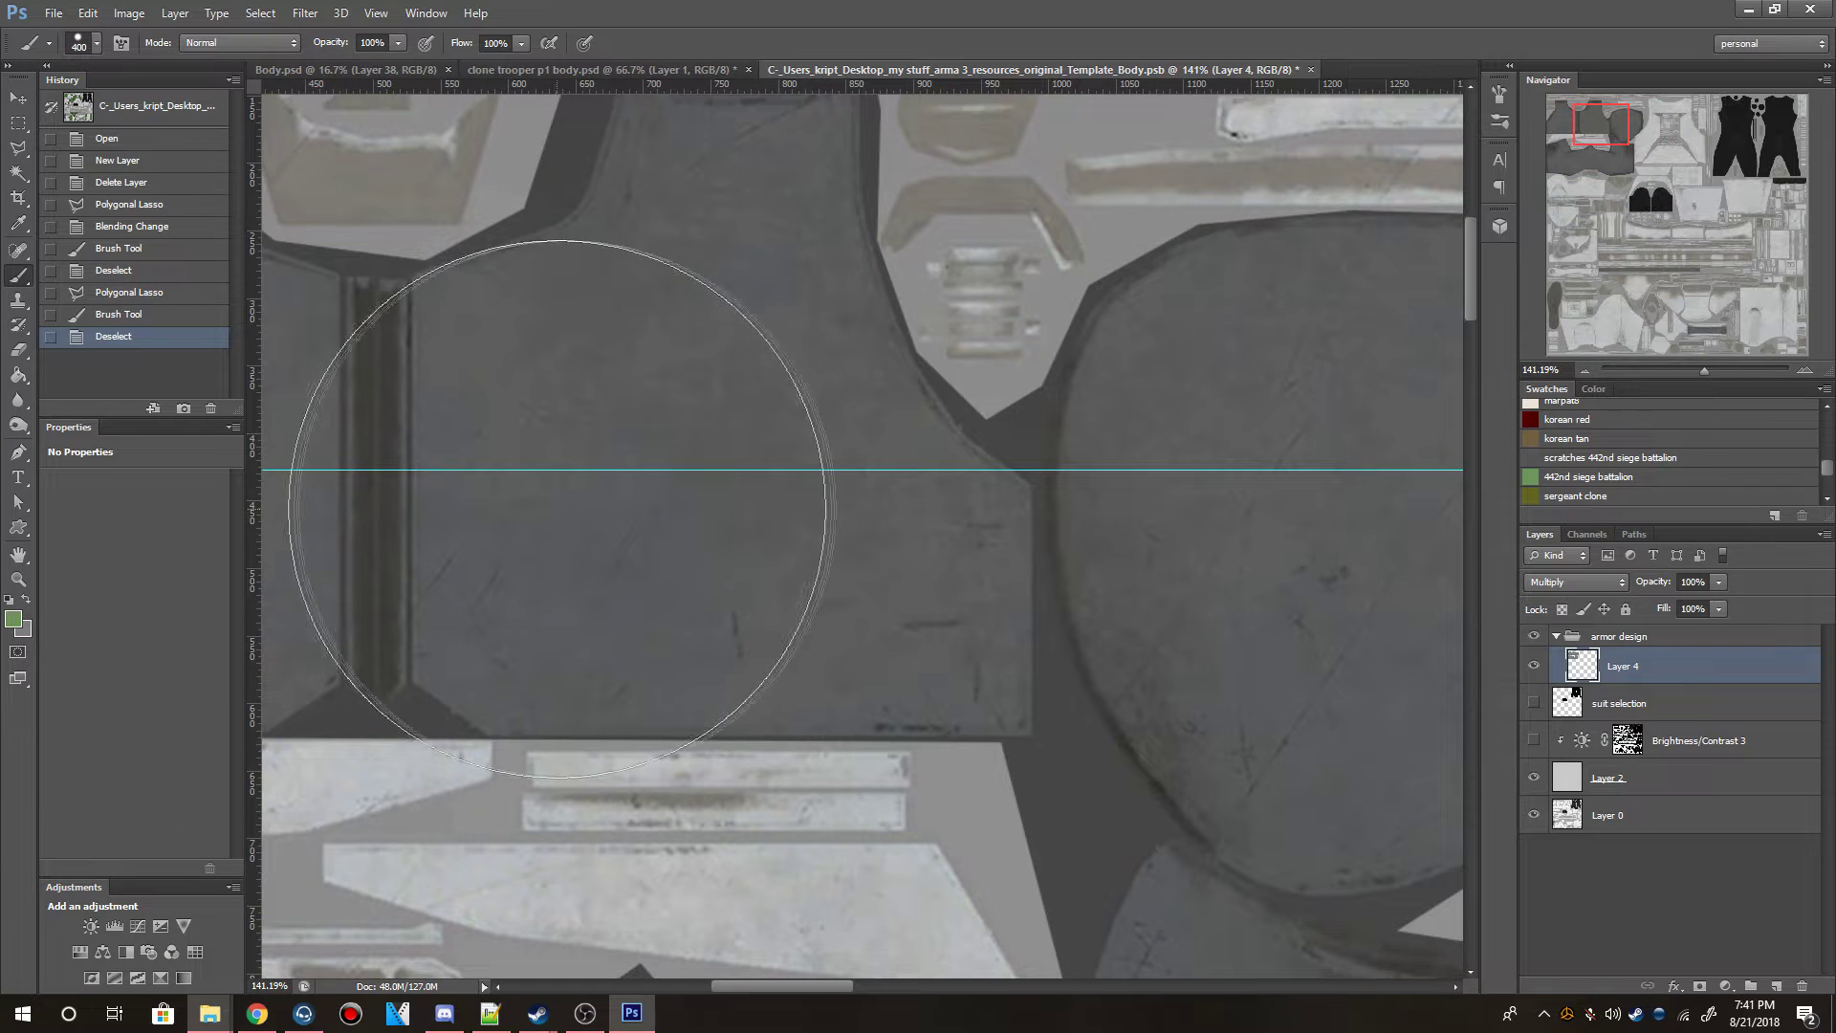
{"action": "key", "text": "l"}
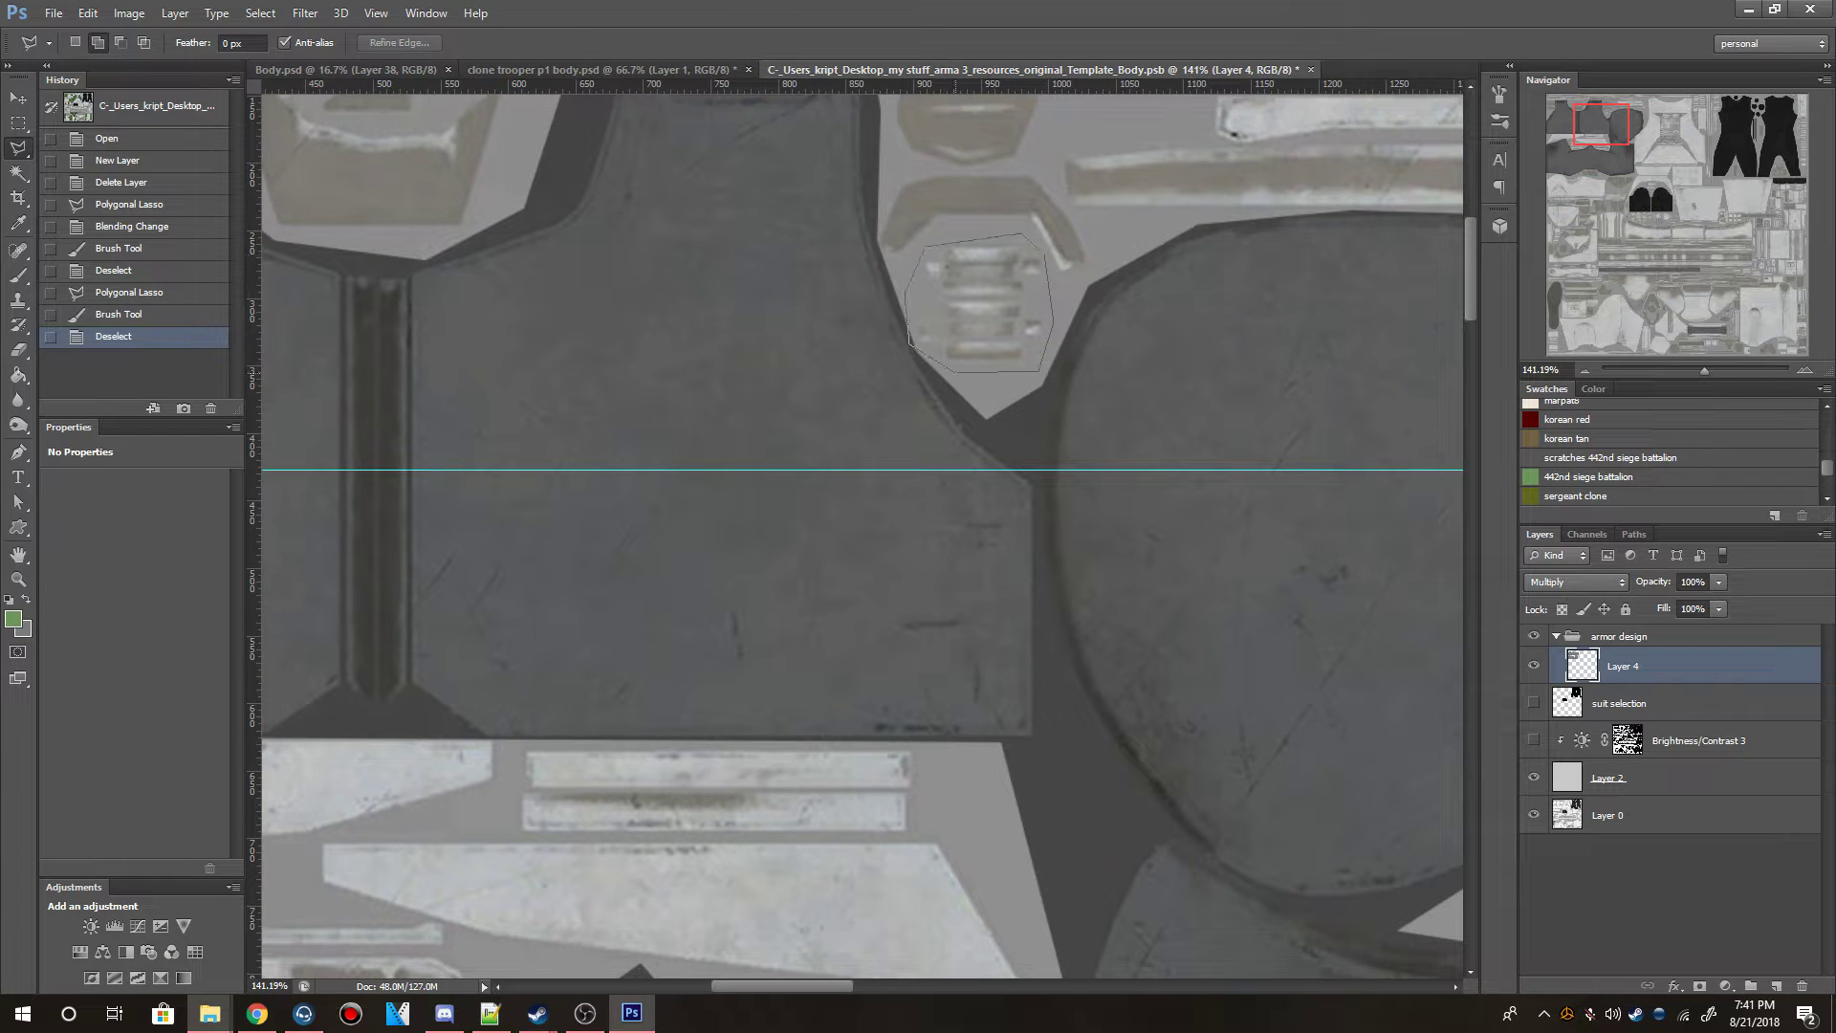
{"action": "left_click", "coordinate": [911, 343]}
{"action": "key", "text": "b"}
{"action": "left_click_drag", "start_coordinate": [947, 277], "coordinate": [1014, 345]}
{"action": "key", "text": "ctrl+d"}
{"action": "scroll", "coordinate": [600, 436], "scroll_direction": "down", "scroll_amount": 5}
{"action": "scroll", "coordinate": [1048, 872], "scroll_direction": "up", "scroll_amount": 1}
{"action": "key", "text": "l"}
{"action": "scroll", "coordinate": [861, 526], "scroll_direction": "down", "scroll_amount": 1}
{"action": "scroll", "coordinate": [1435, 412], "scroll_direction": "up", "scroll_amount": 1}
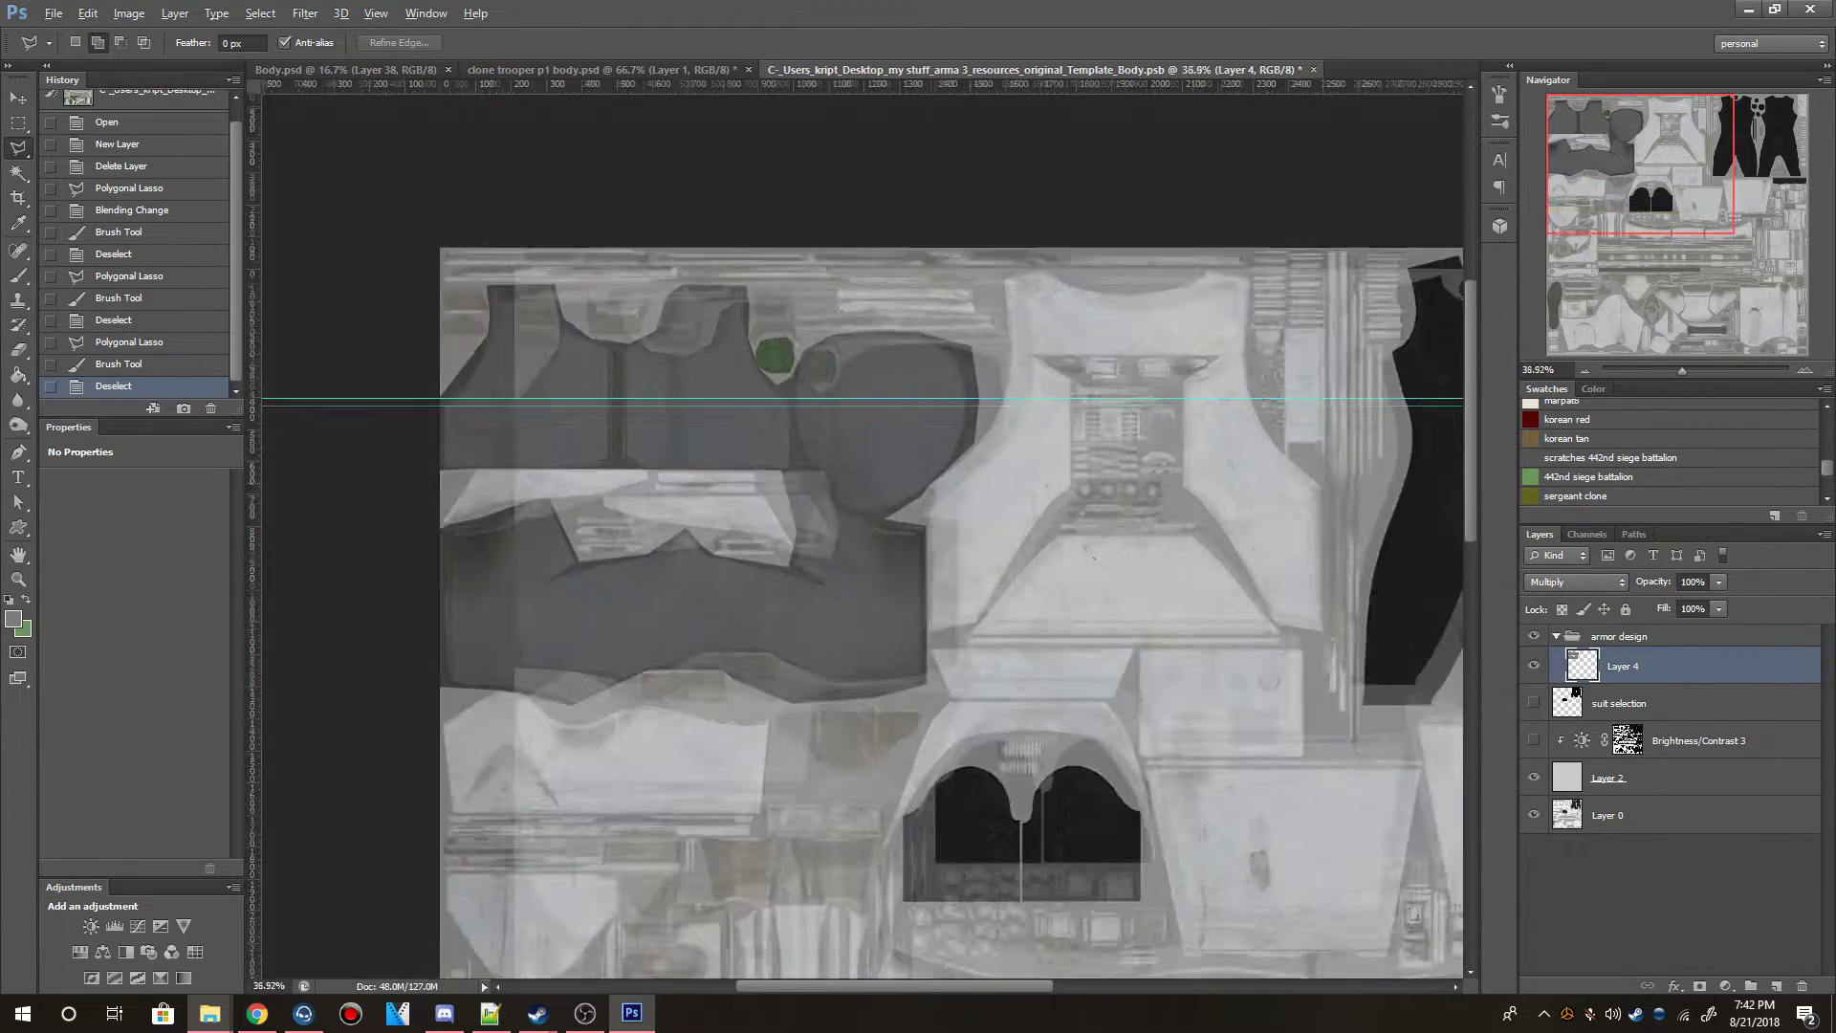
Step: Cancel the unfinished outline and pan to the black panels and chest plate
{"action": "scroll", "coordinate": [1434, 412], "scroll_direction": "up", "scroll_amount": 1}
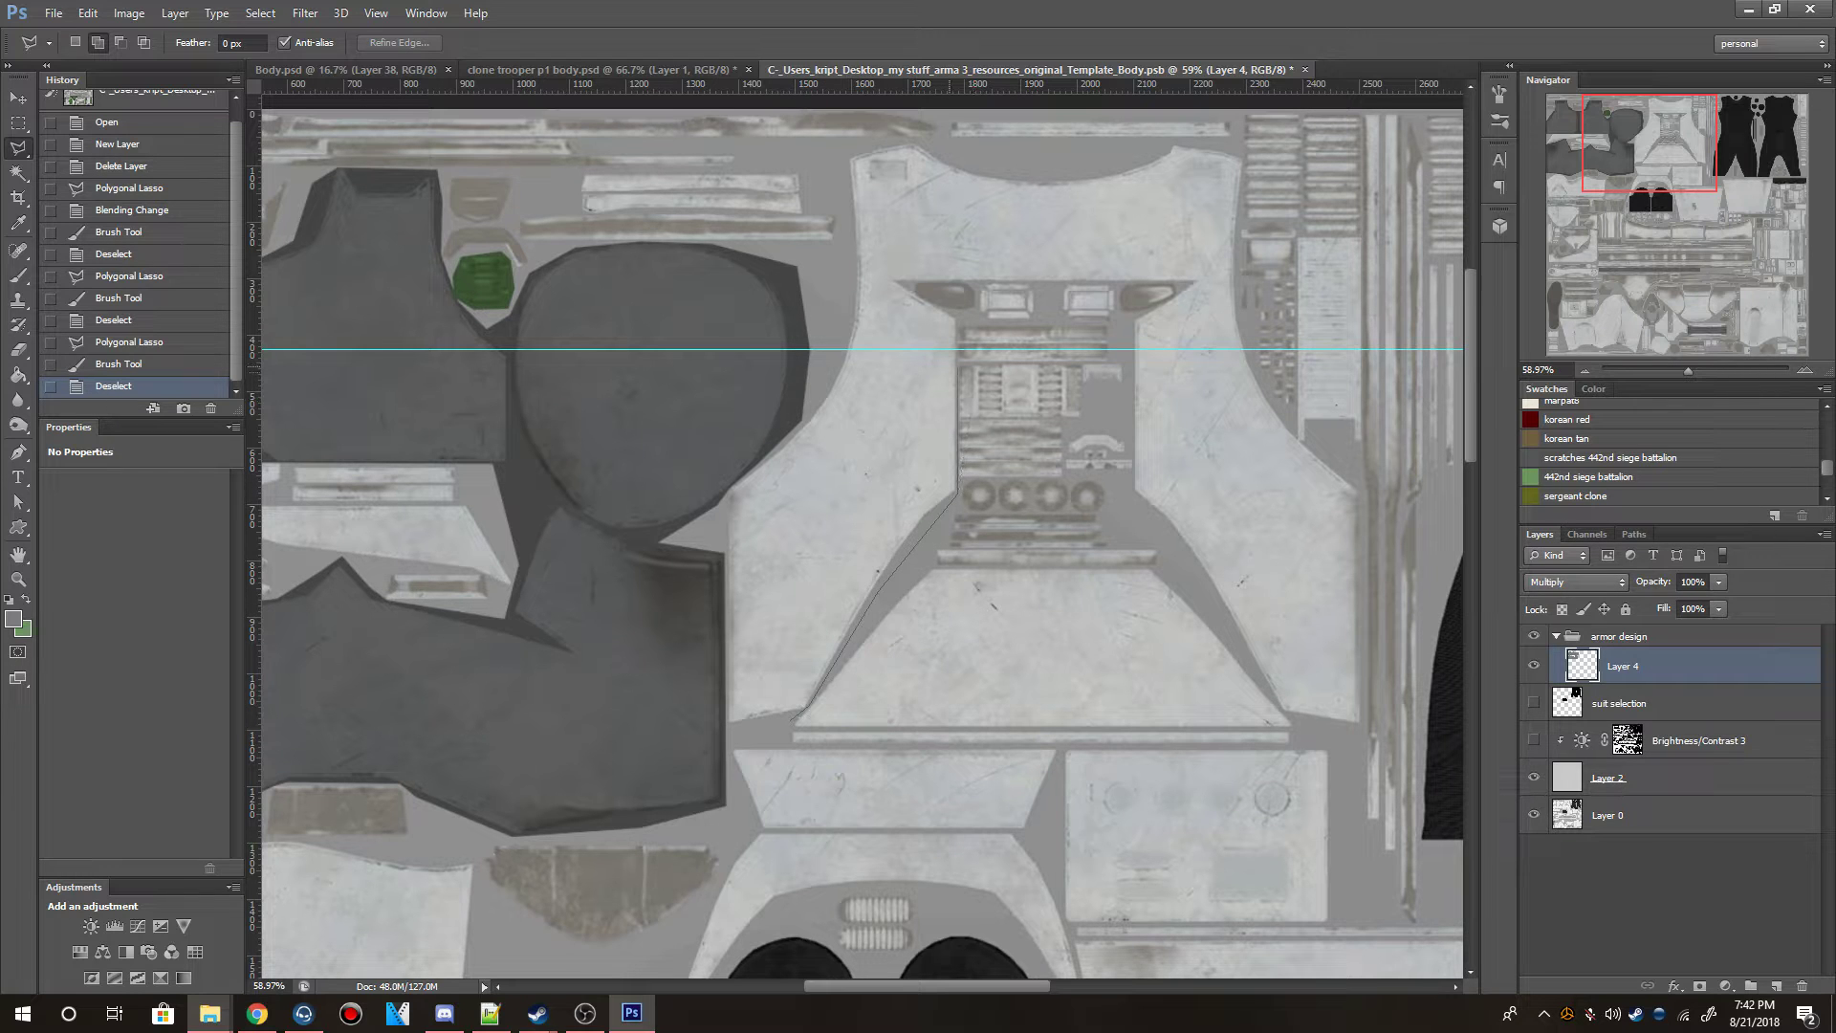
{"action": "key", "text": "Escape"}
{"action": "scroll", "coordinate": [861, 536], "scroll_direction": "down", "scroll_amount": 3}
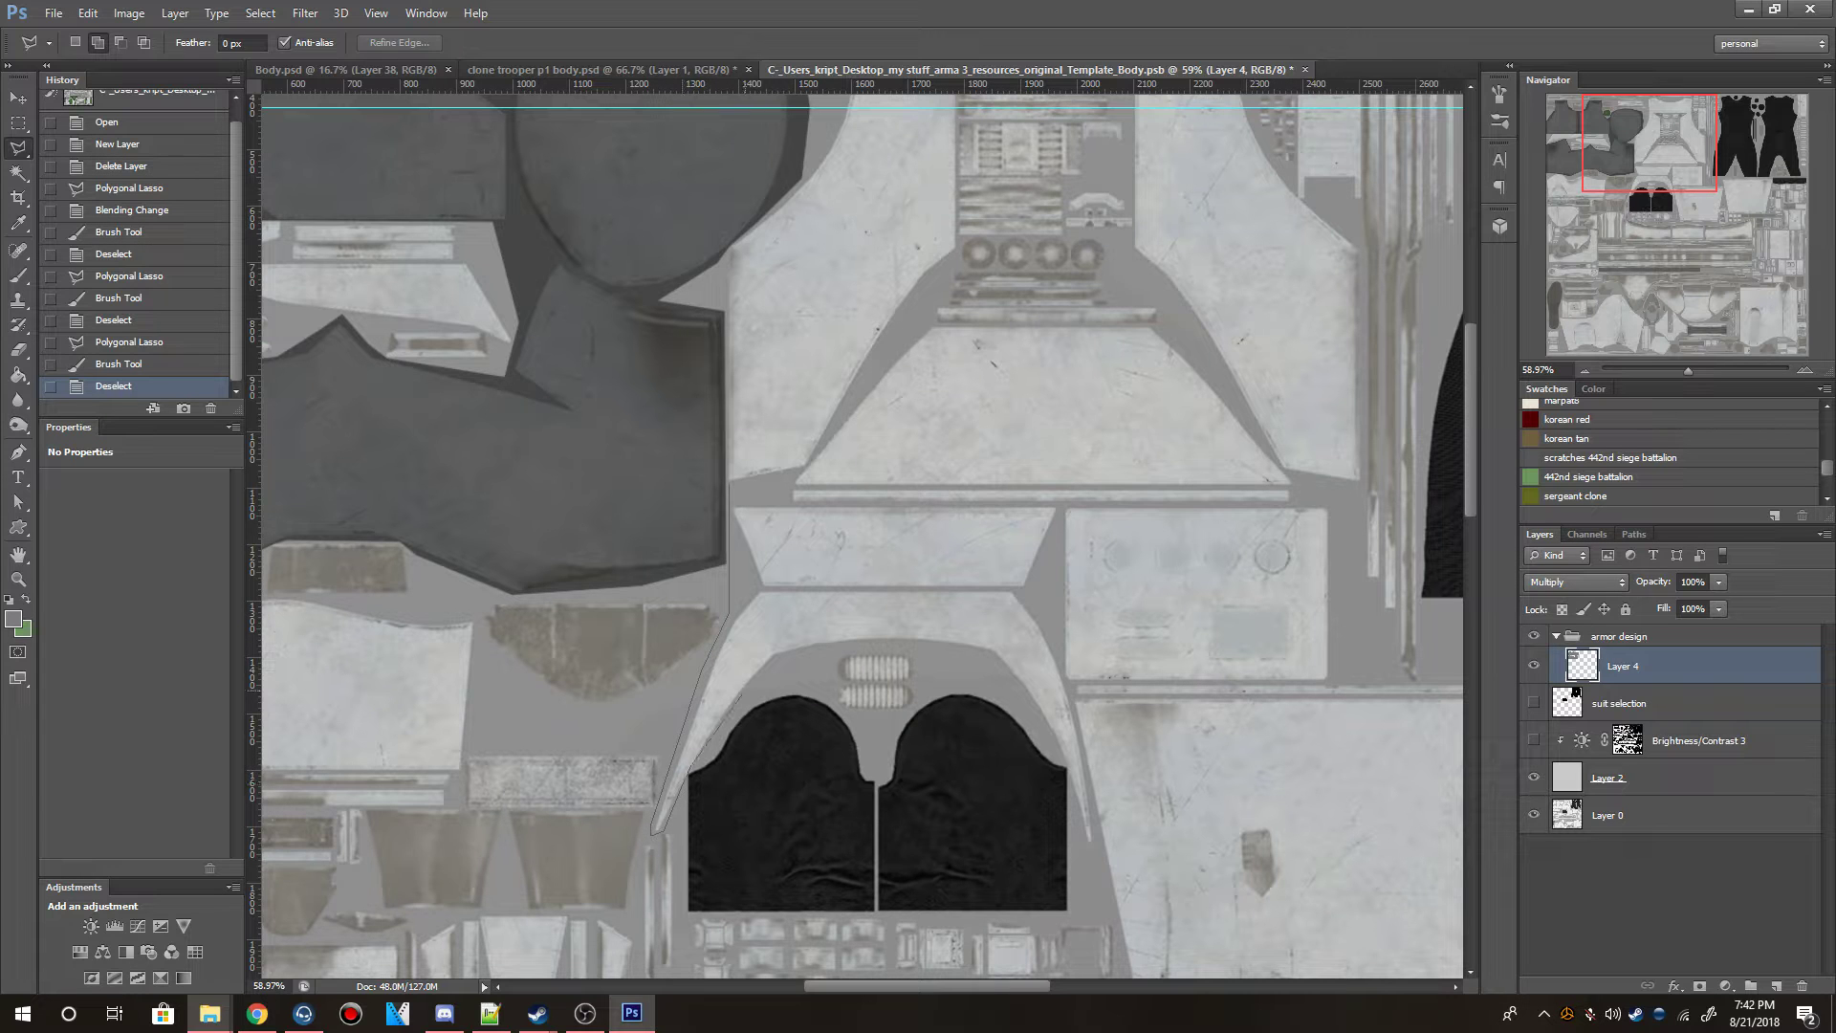
{"action": "left_click_drag", "start_coordinate": [957, 688], "coordinate": [788, 571]}
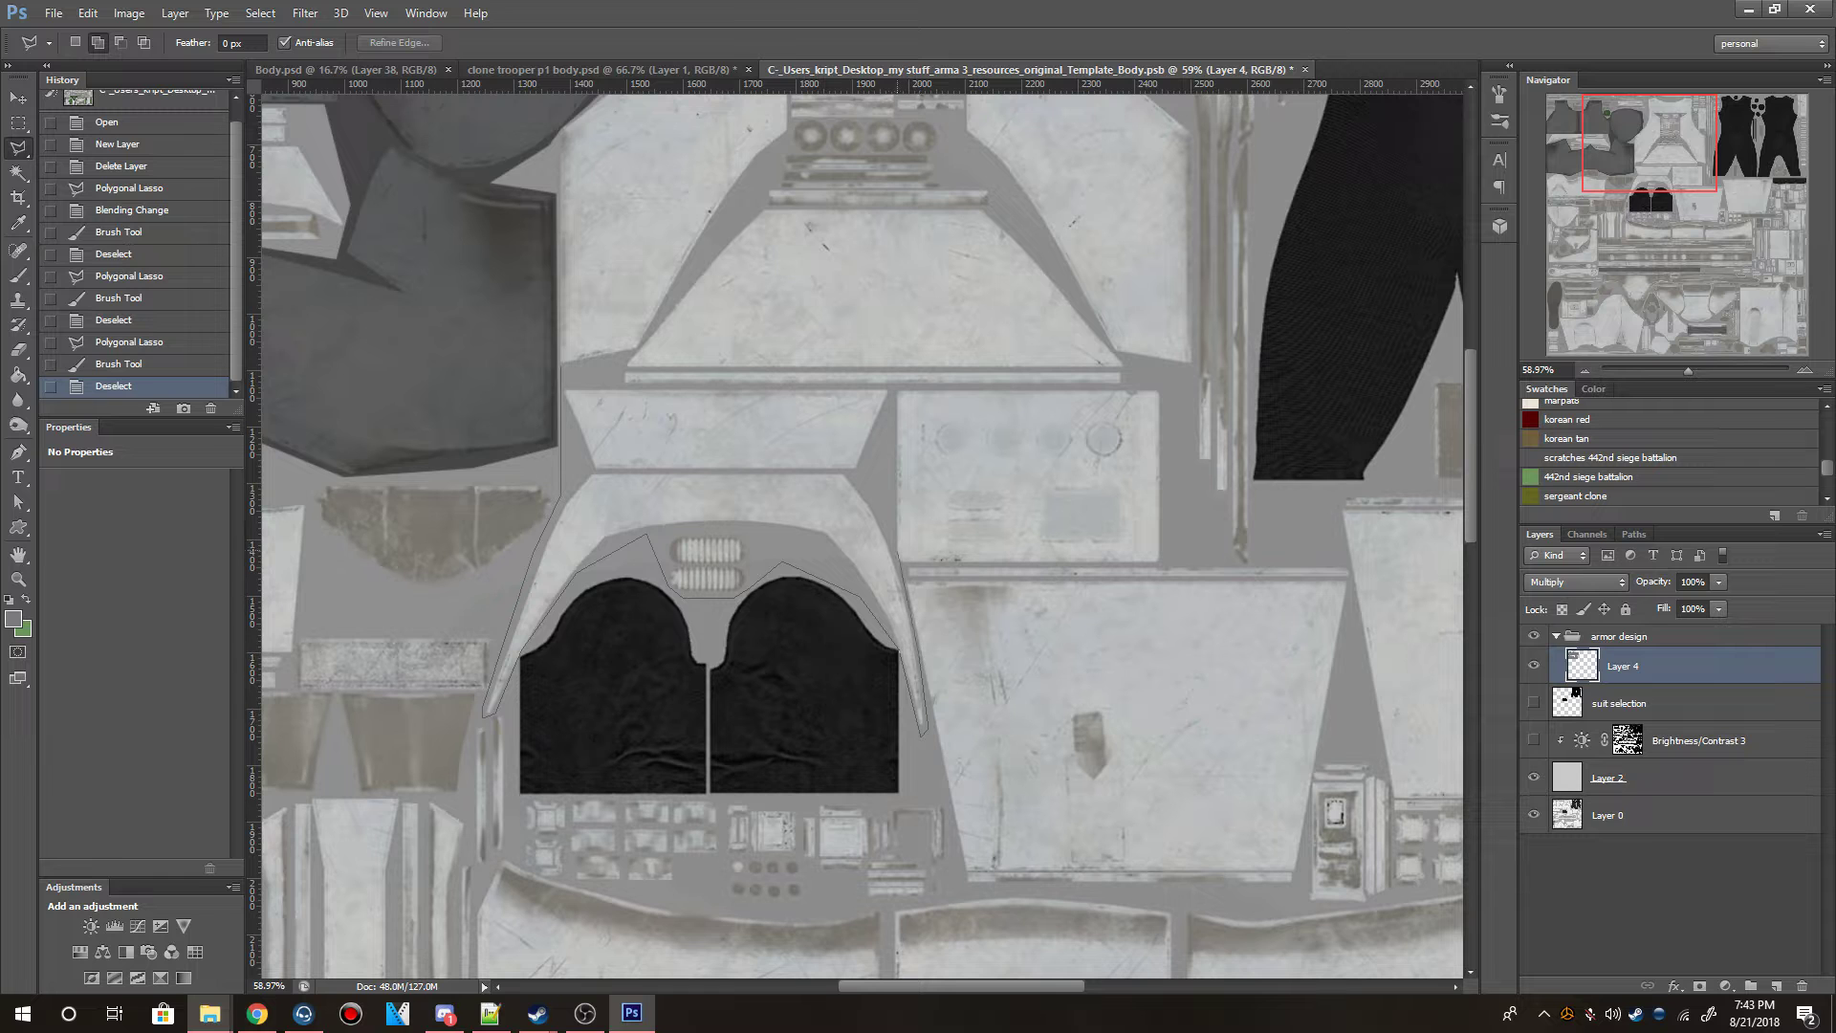
Step: Outline the chest panel around the black panels with the Polygonal Lasso
{"action": "left_click", "coordinate": [895, 386]}
{"action": "scroll", "coordinate": [1192, 378], "scroll_direction": "up", "scroll_amount": 3}
{"action": "scroll", "coordinate": [1192, 379], "scroll_direction": "up", "scroll_amount": 2}
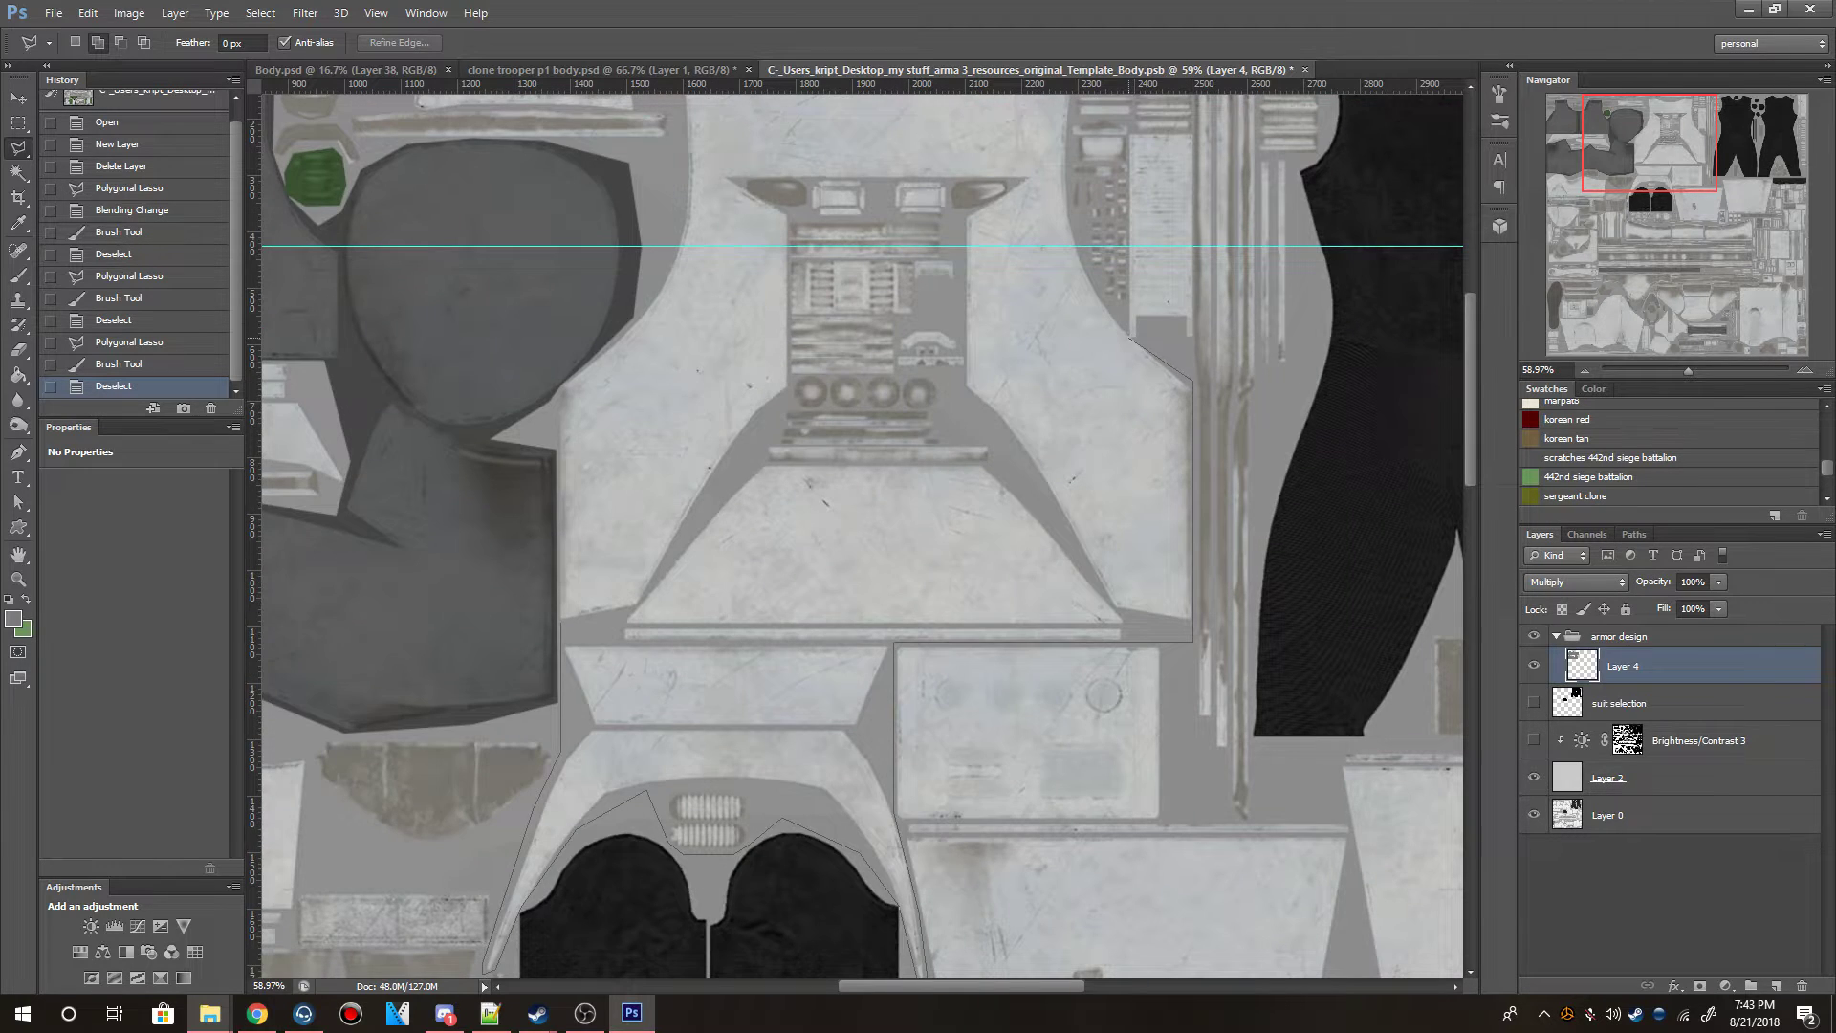
{"action": "scroll", "coordinate": [1085, 559], "scroll_direction": "up", "scroll_amount": 6}
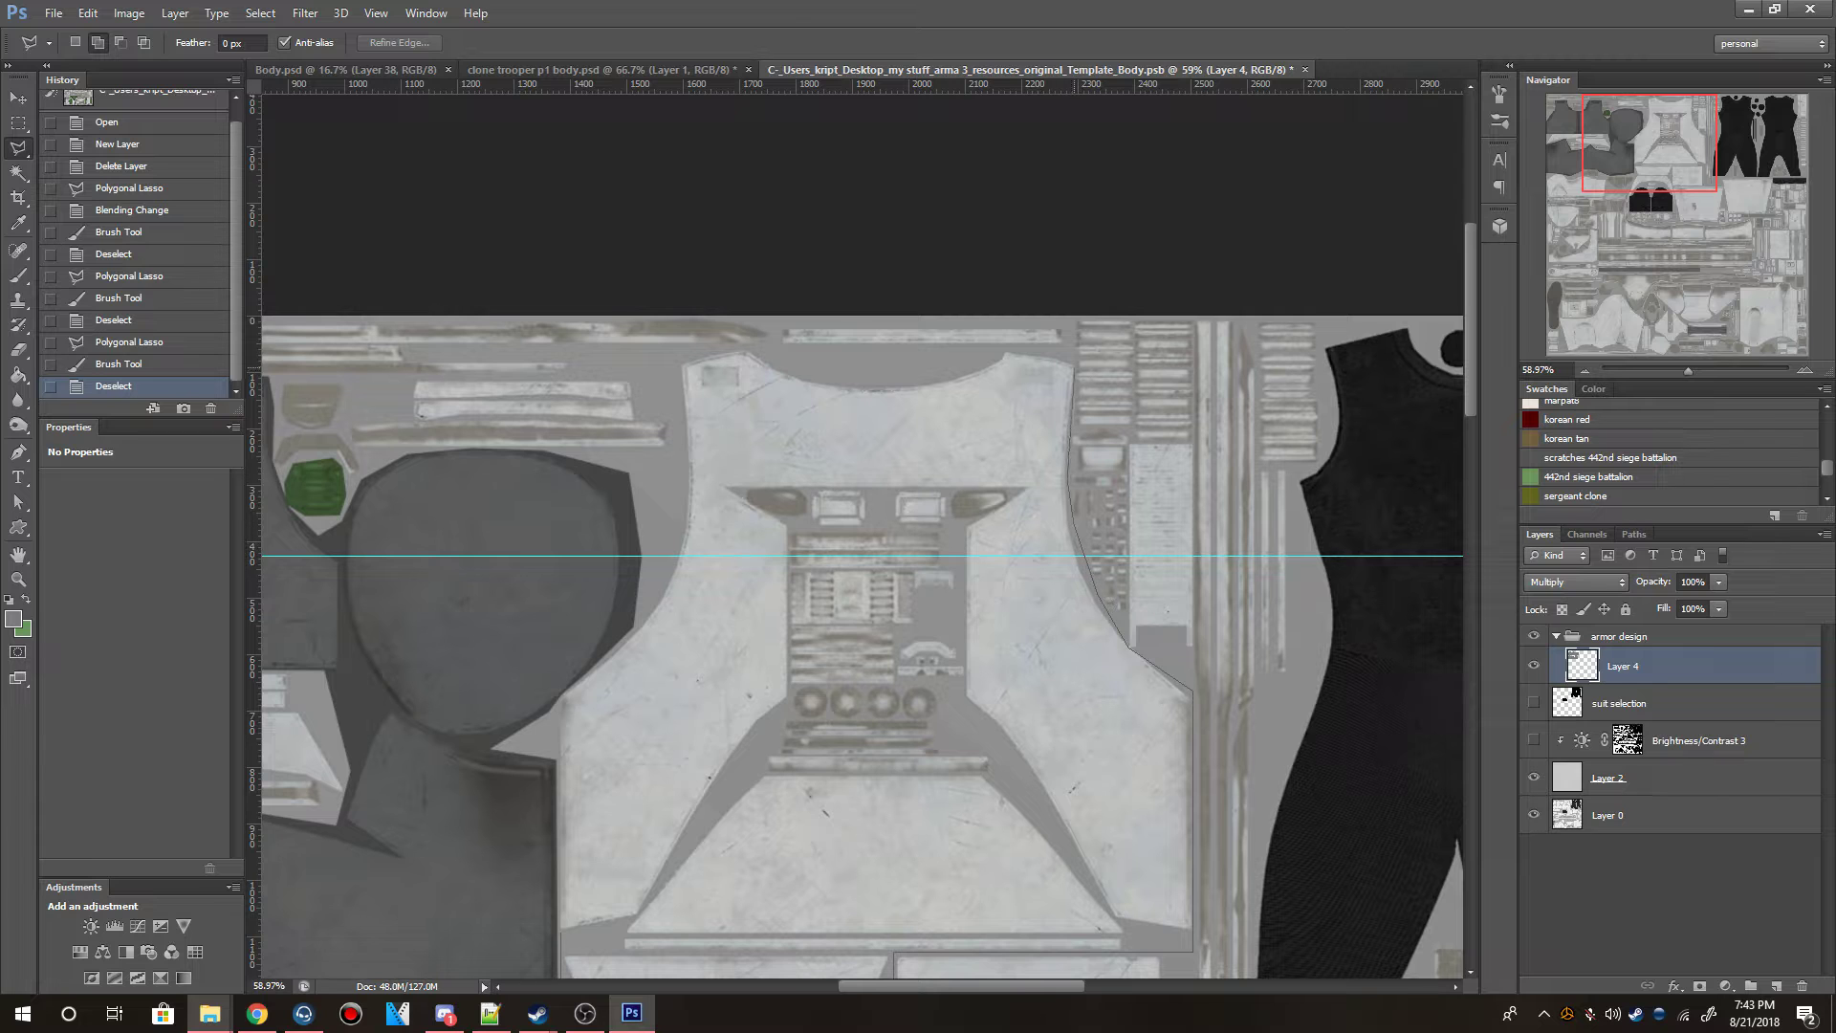
{"action": "left_click", "coordinate": [675, 456]}
{"action": "scroll", "coordinate": [651, 551], "scroll_direction": "down", "scroll_amount": 7}
{"action": "scroll", "coordinate": [652, 551], "scroll_direction": "down", "scroll_amount": 3}
{"action": "left_click", "coordinate": [523, 421]}
{"action": "left_click", "coordinate": [559, 555]}
{"action": "left_click", "coordinate": [485, 770]}
Step: Brush the selected chest panel darker and deselect
{"action": "scroll", "coordinate": [577, 497], "scroll_direction": "down", "scroll_amount": 5}
{"action": "key", "text": "b"}
{"action": "left_click_drag", "start_coordinate": [573, 287], "coordinate": [574, 555]}
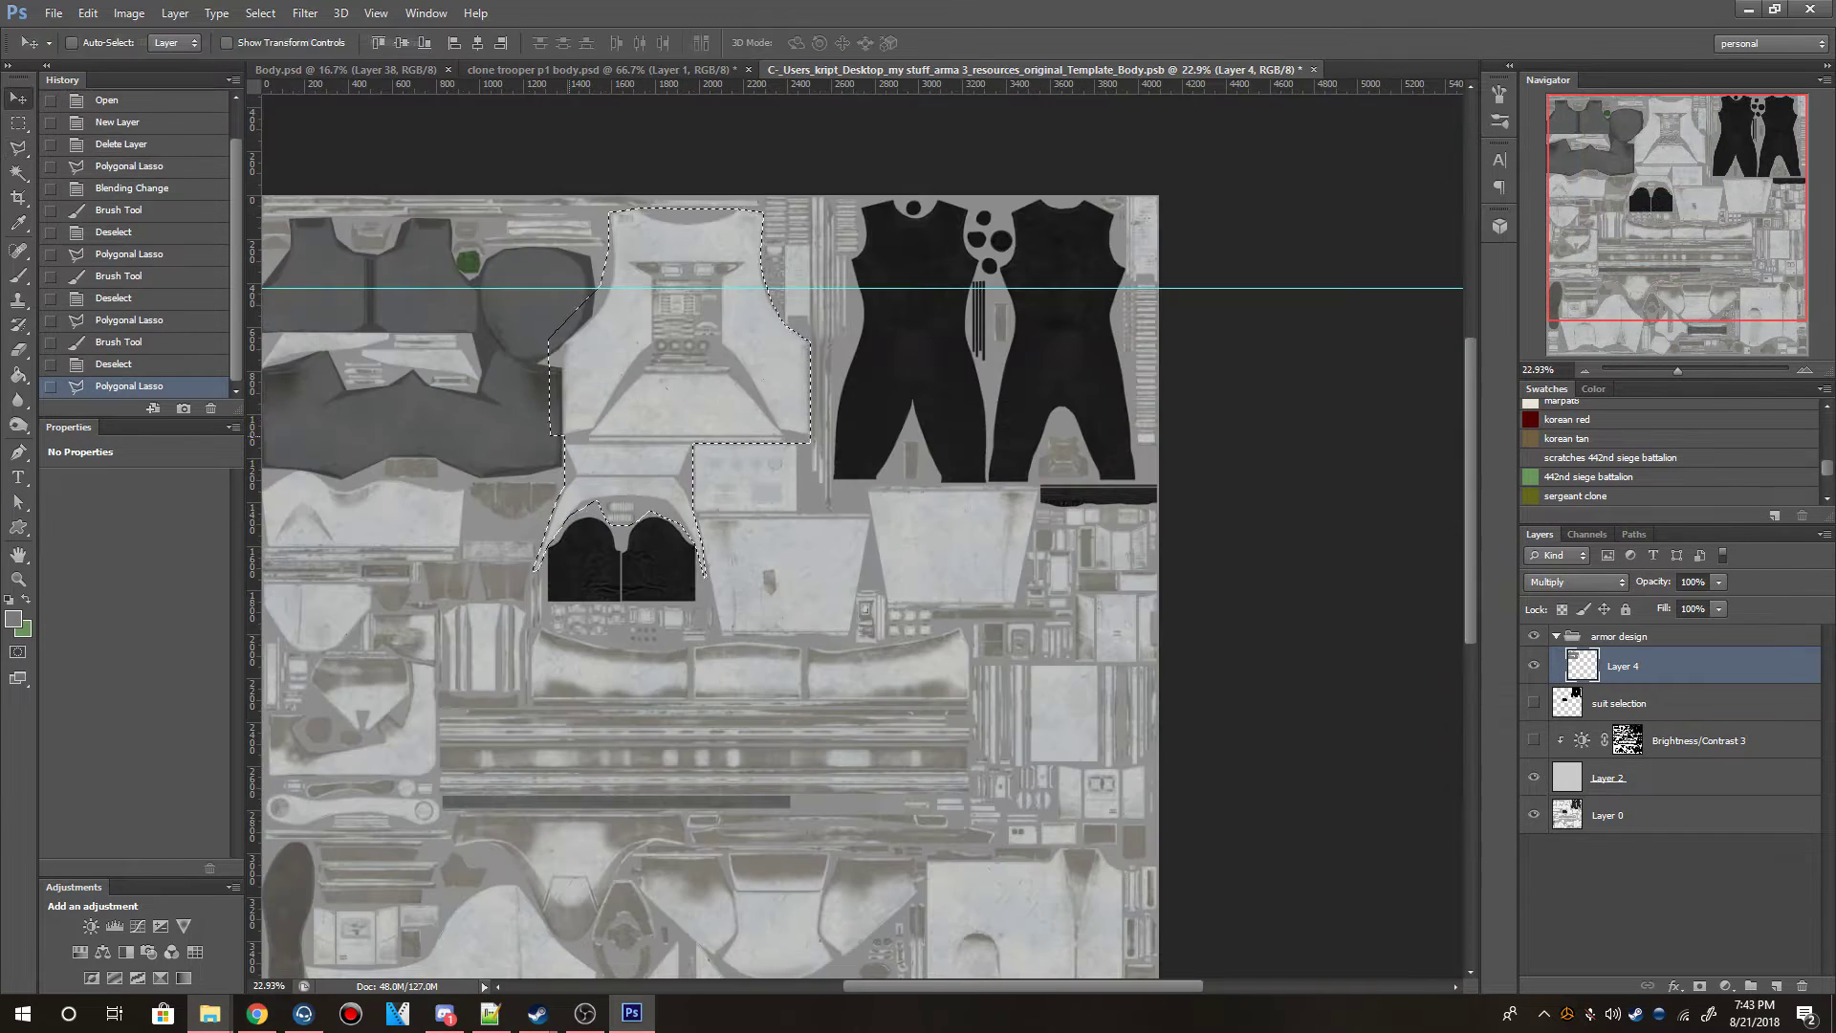
{"action": "left_click_drag", "start_coordinate": [612, 450], "coordinate": [765, 344]}
{"action": "left_click_drag", "start_coordinate": [726, 220], "coordinate": [593, 421]}
{"action": "key", "text": "ctrl+d"}
Step: Outline the rectangular panel below the vest
{"action": "scroll", "coordinate": [722, 507], "scroll_direction": "up", "scroll_amount": 3}
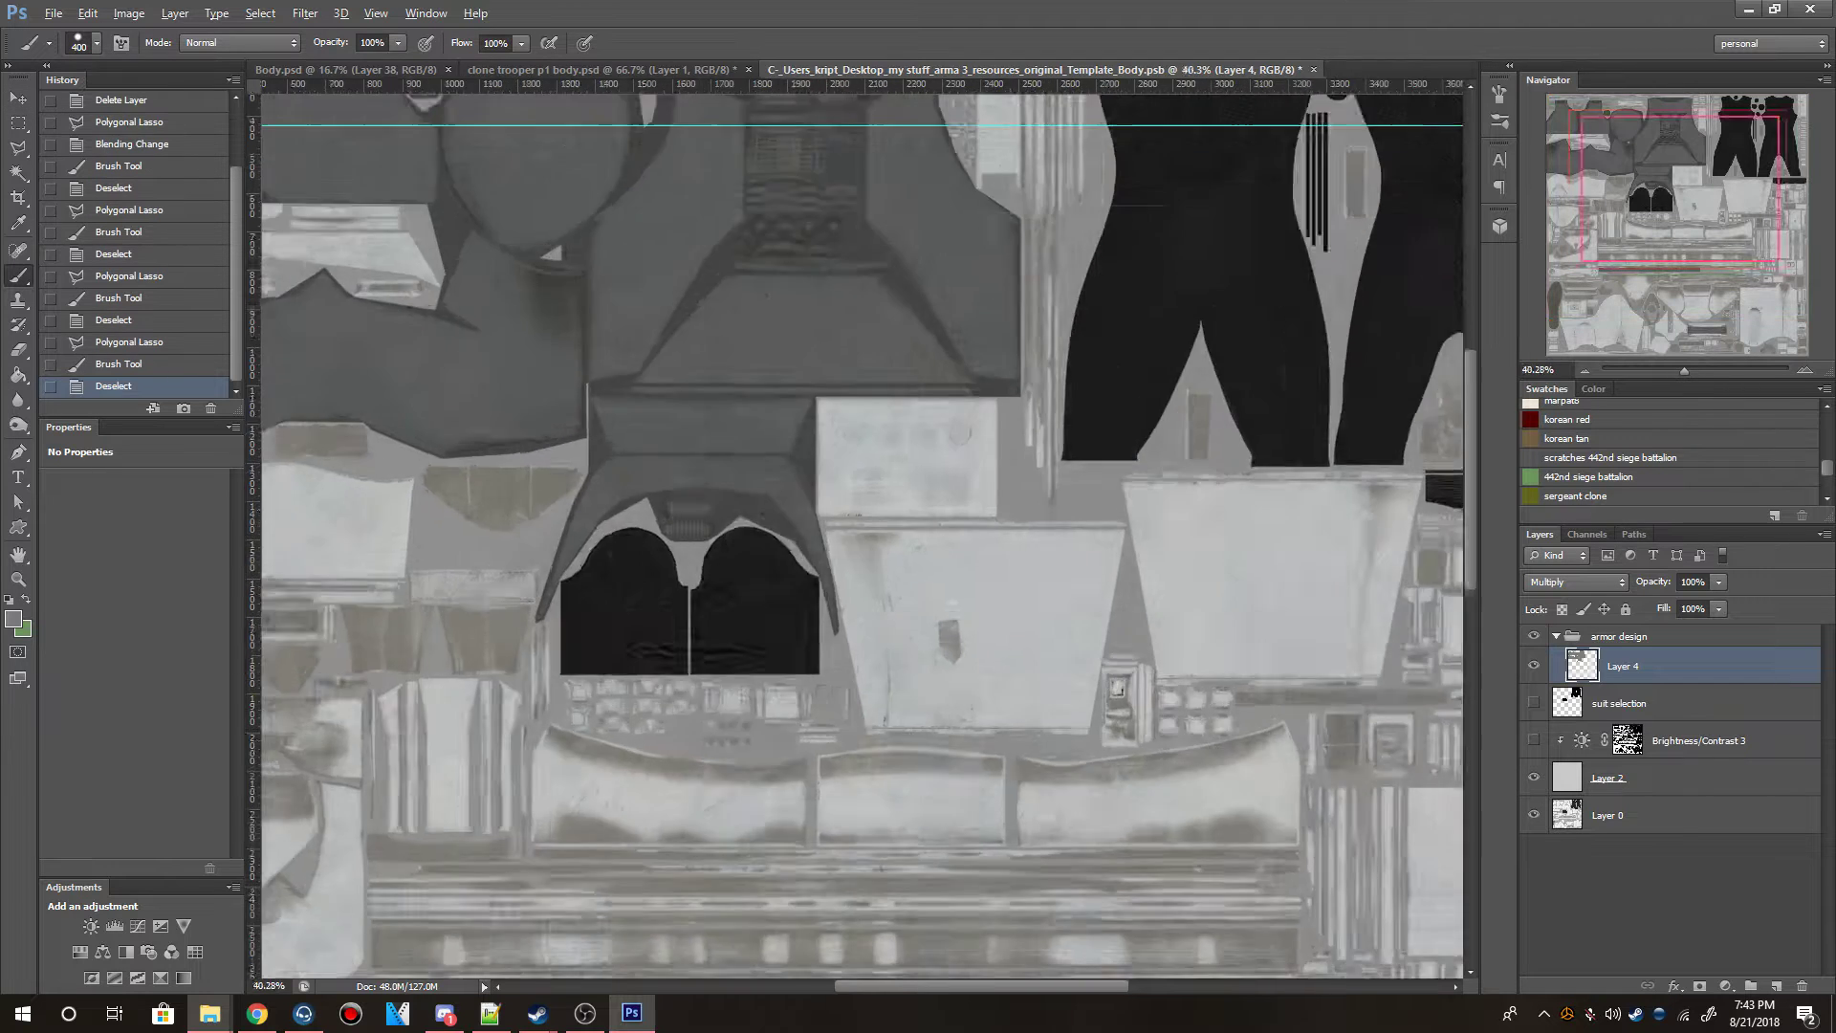
{"action": "scroll", "coordinate": [722, 507], "scroll_direction": "up", "scroll_amount": 2}
{"action": "key", "text": "l"}
{"action": "left_click", "coordinate": [1039, 537]}
{"action": "left_click", "coordinate": [1040, 289]}
{"action": "left_click", "coordinate": [654, 289]}
{"action": "left_click", "coordinate": [655, 538]}
Step: Paint the rectangular panel green and deselect
{"action": "key", "text": "b"}
{"action": "left_click_drag", "start_coordinate": [956, 431], "coordinate": [622, 325]}
{"action": "key", "text": "ctrl+d"}
{"action": "scroll", "coordinate": [1004, 335], "scroll_direction": "down", "scroll_amount": 5}
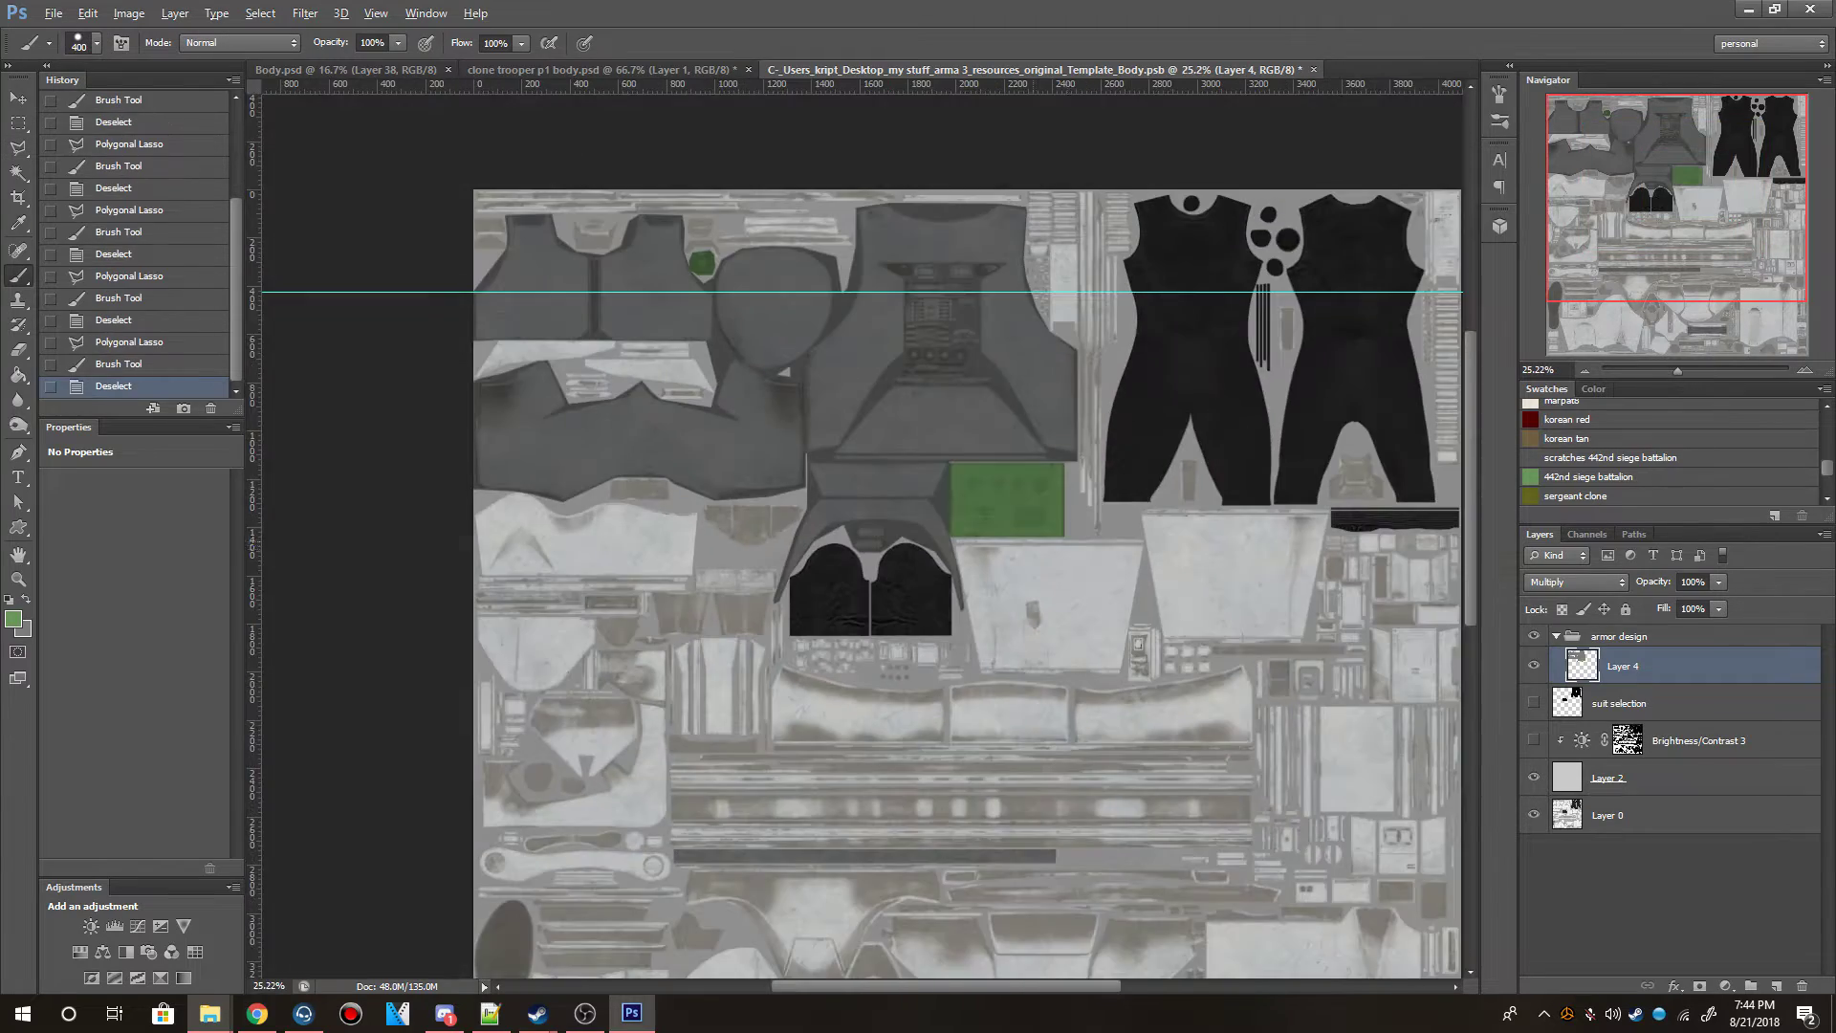
{"action": "scroll", "coordinate": [1005, 335], "scroll_direction": "up", "scroll_amount": 2}
{"action": "scroll", "coordinate": [717, 491], "scroll_direction": "up", "scroll_amount": 3}
{"action": "scroll", "coordinate": [717, 492], "scroll_direction": "up", "scroll_amount": 1}
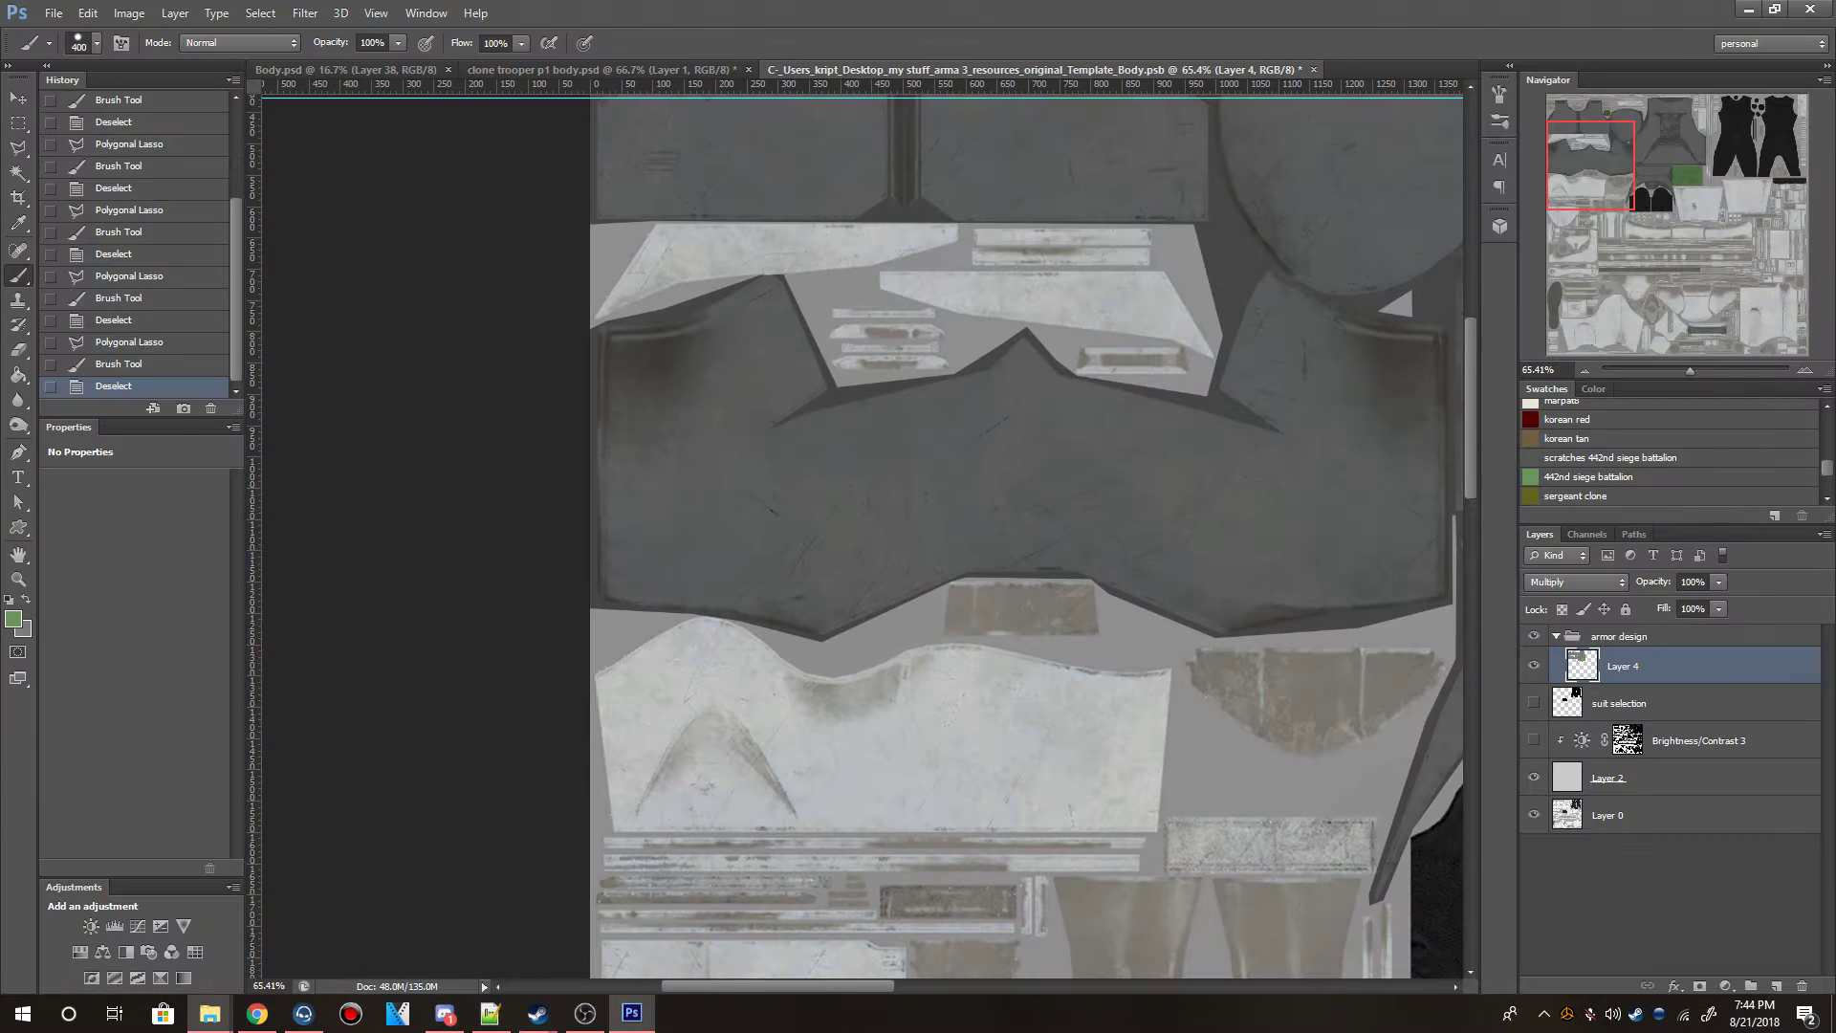
Step: Set the foreground colour to black, 000000
{"action": "left_click", "coordinate": [13, 619]}
{"action": "type", "text": "000000"}
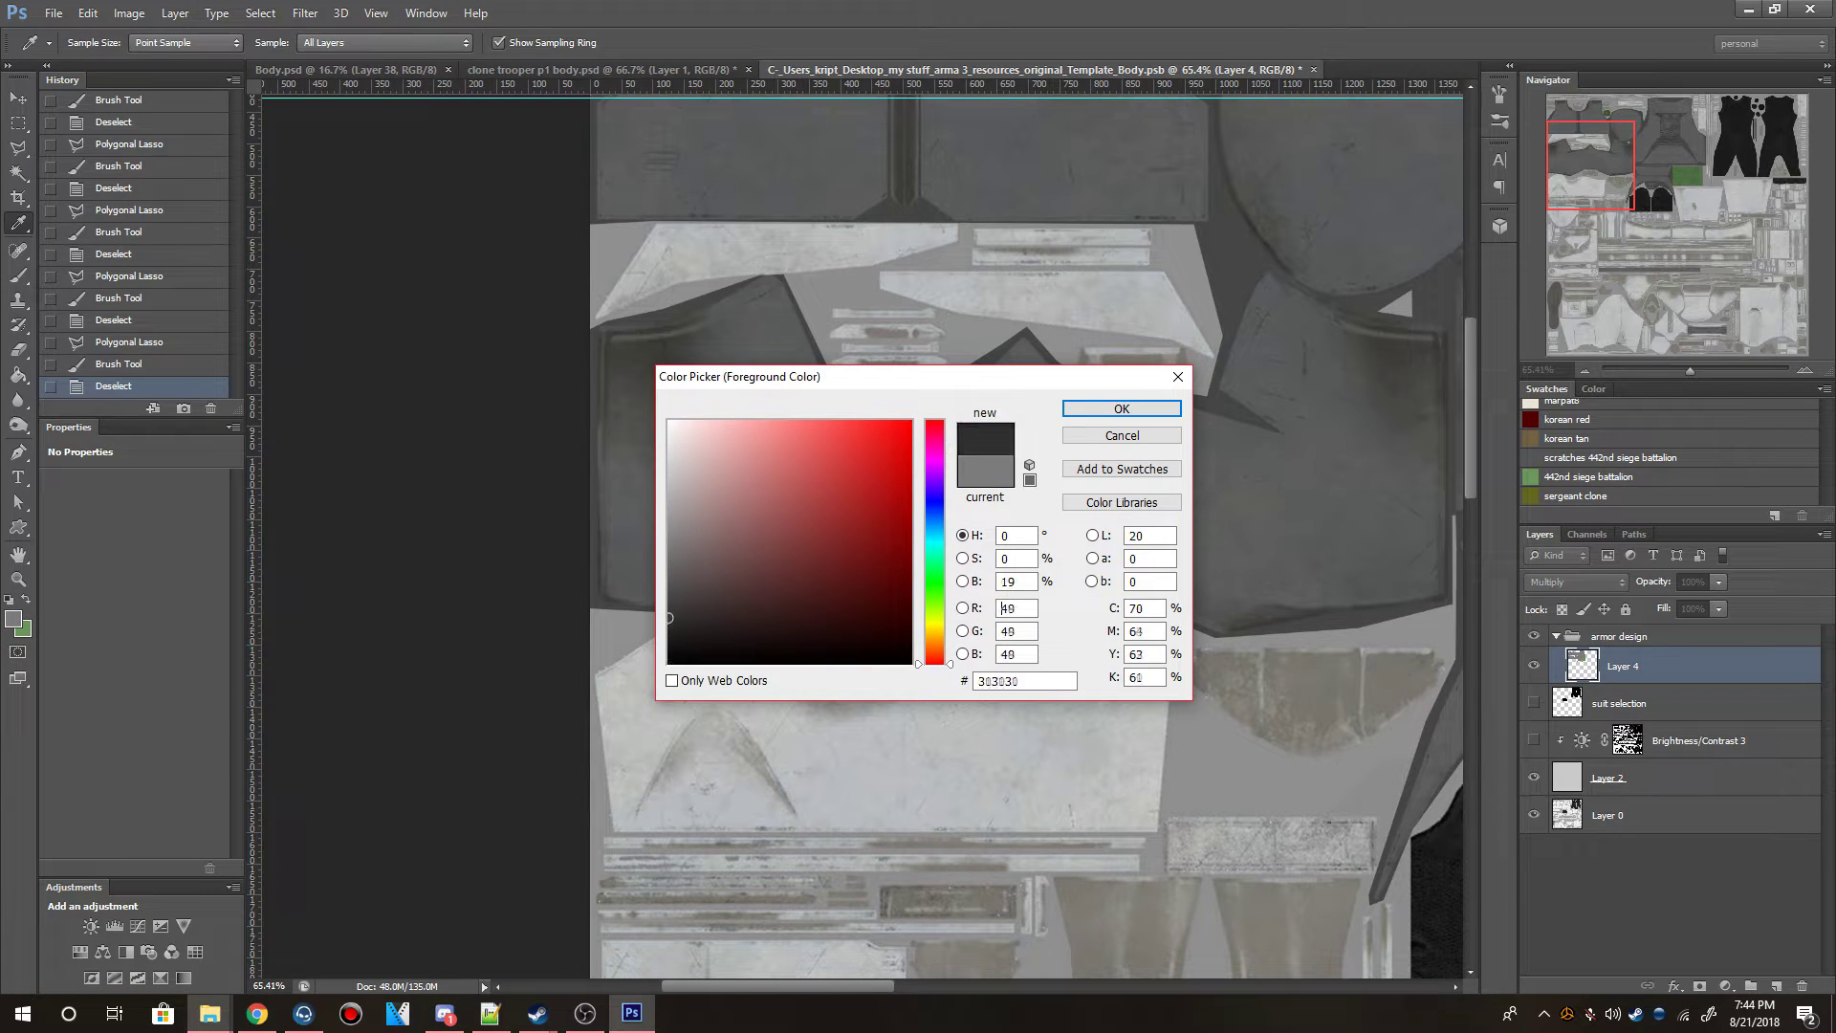
{"action": "key", "text": "Return"}
Step: Paint both light strips above the collar piece black and deselect
{"action": "key", "text": "l"}
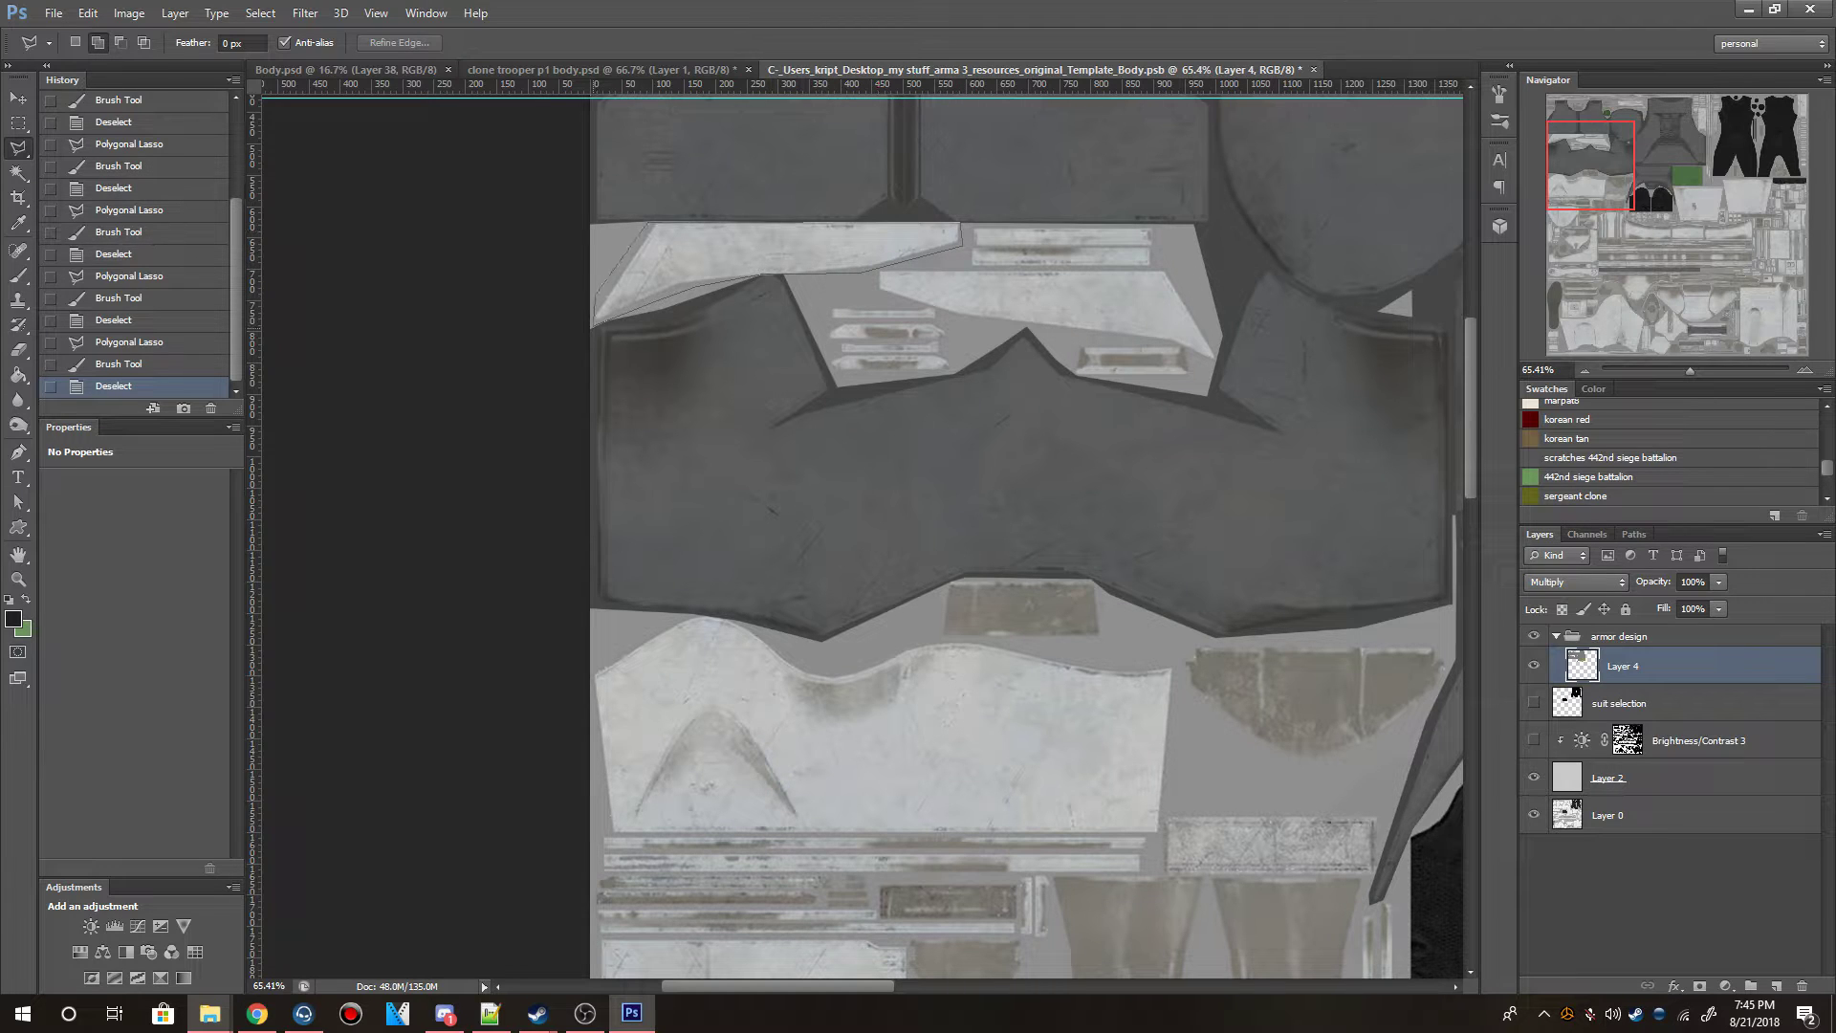
{"action": "left_click_drag", "start_coordinate": [622, 278], "coordinate": [861, 249]}
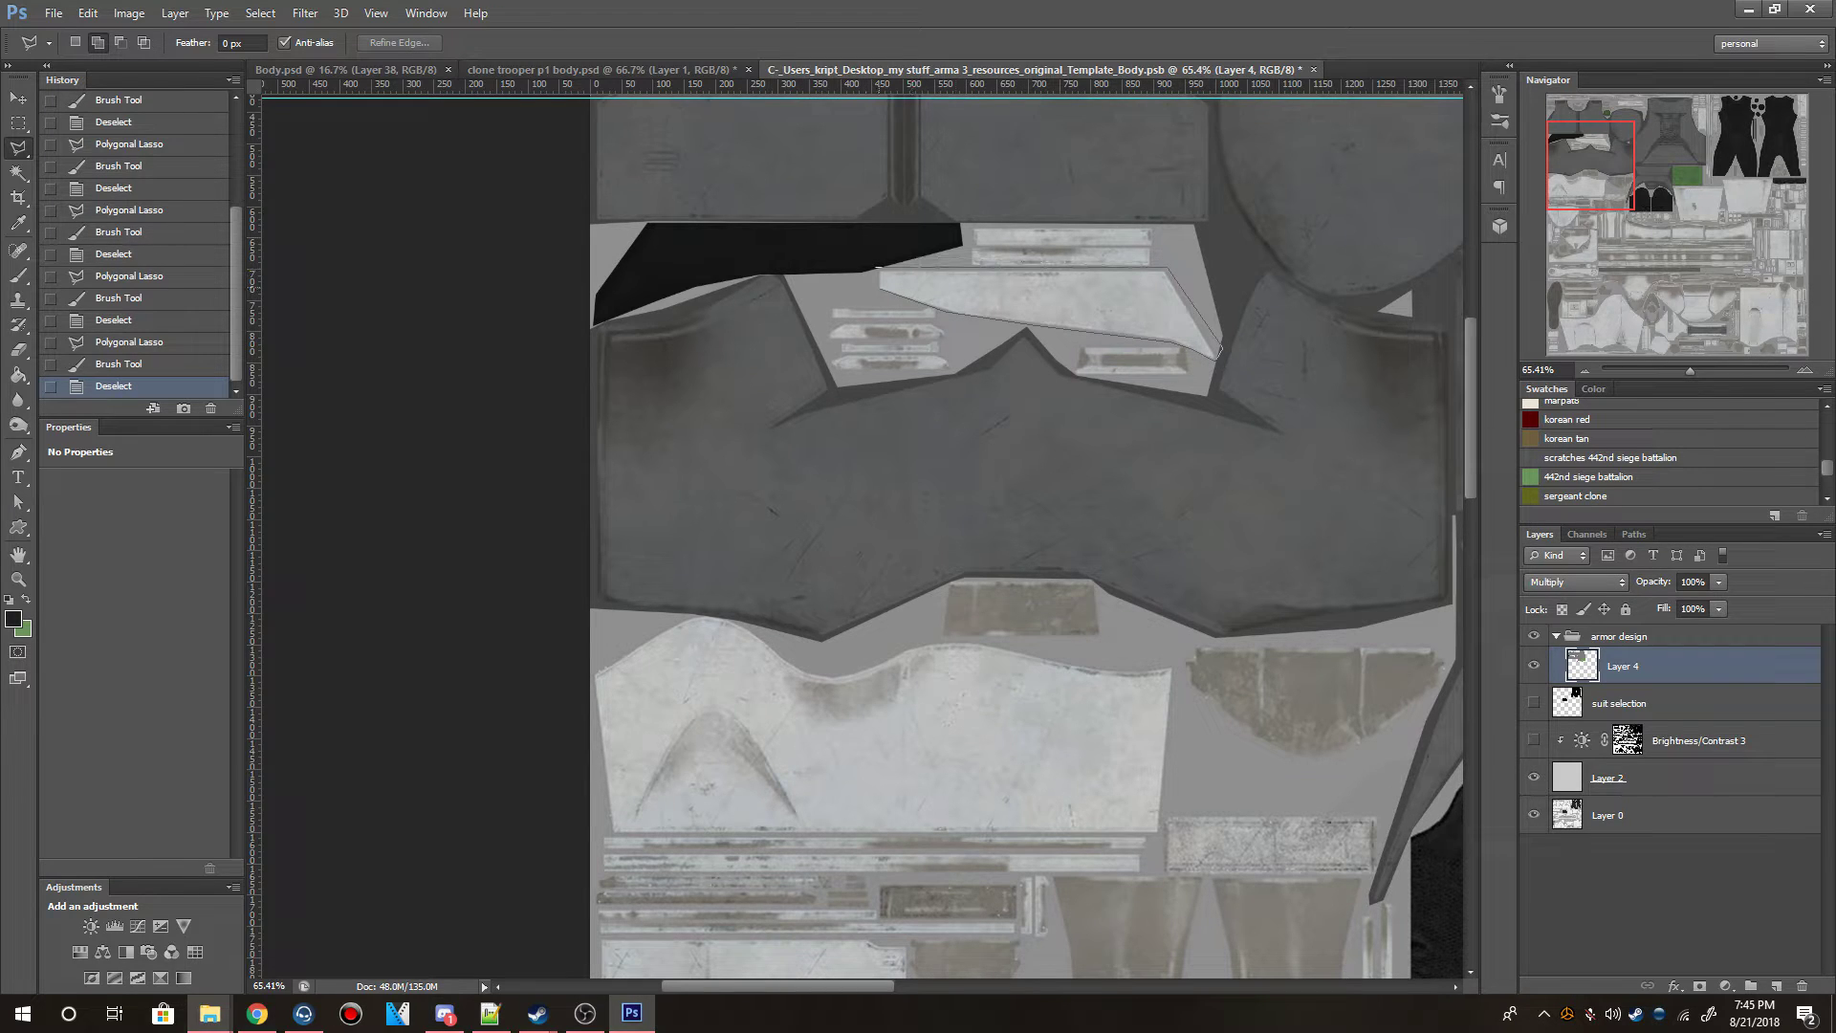
{"action": "key", "text": "b"}
{"action": "left_click_drag", "start_coordinate": [918, 287], "coordinate": [1186, 335]}
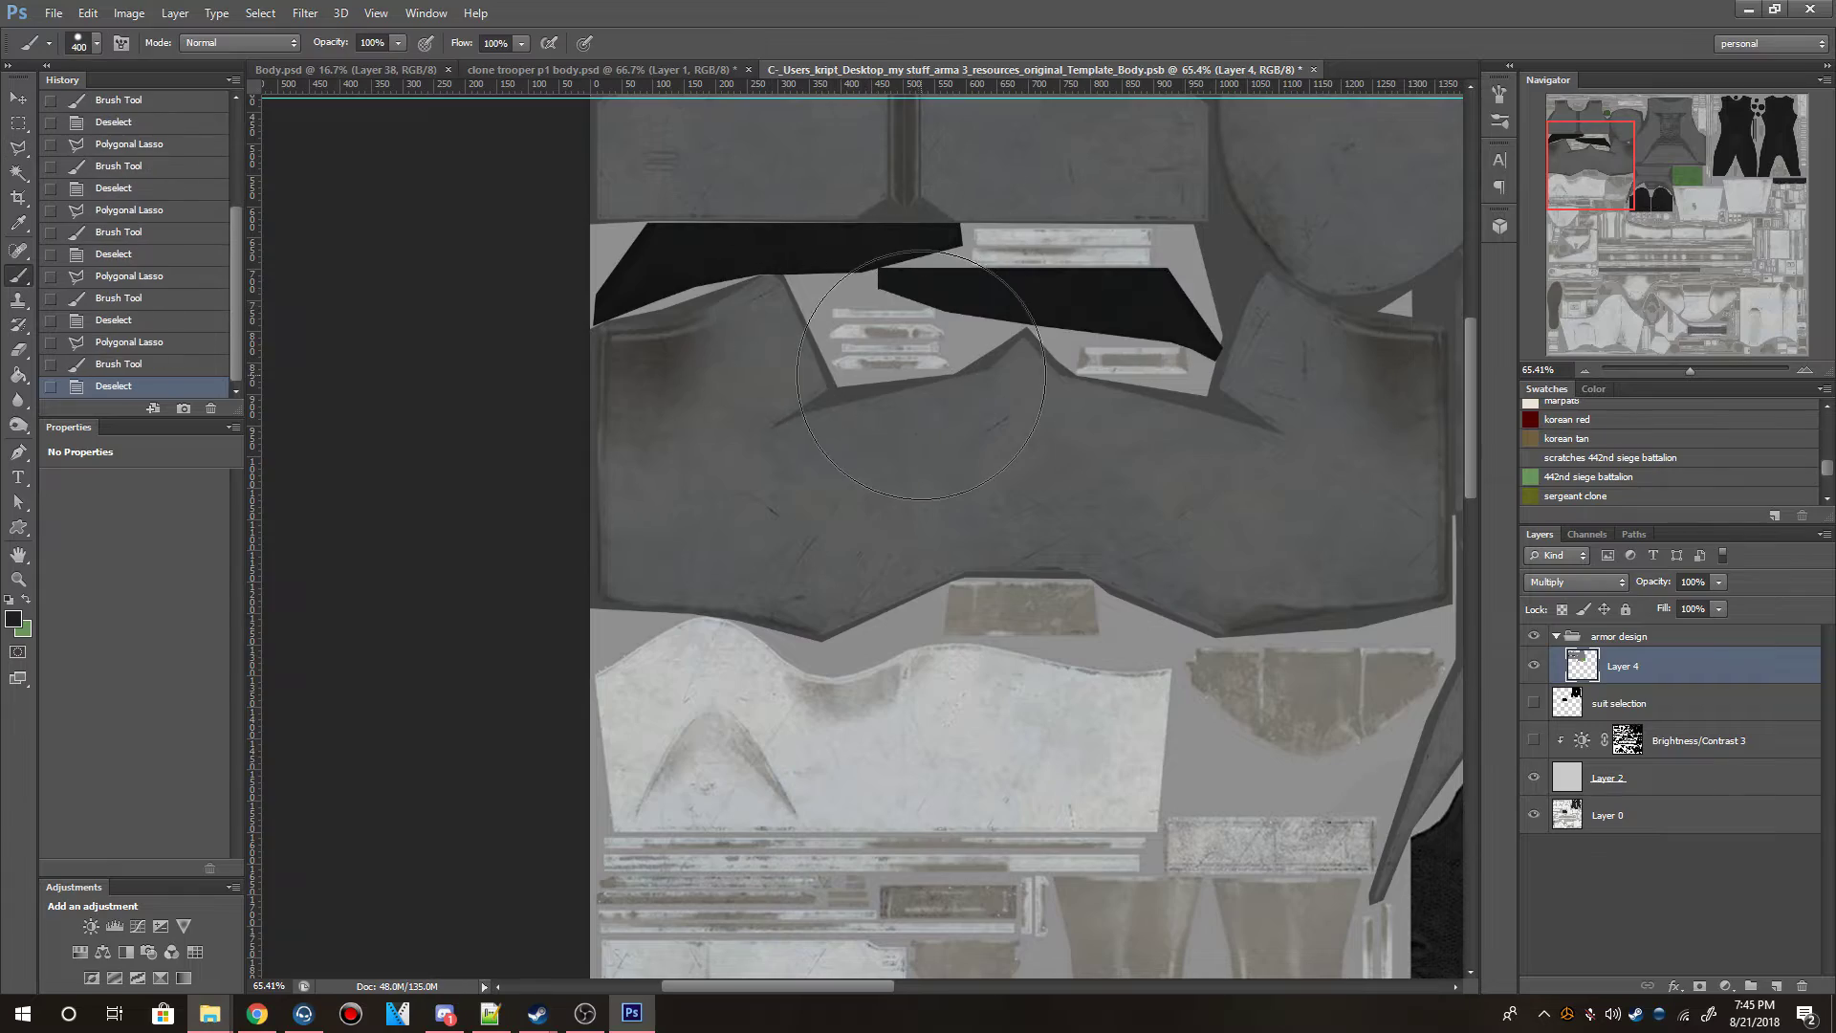
{"action": "key", "text": "ctrl+d"}
Step: Re-check the green clone trooper reference image in Discord, then return to Photoshop
{"action": "scroll", "coordinate": [1052, 430], "scroll_direction": "down", "scroll_amount": 5}
{"action": "scroll", "coordinate": [1329, 478], "scroll_direction": "up", "scroll_amount": 5}
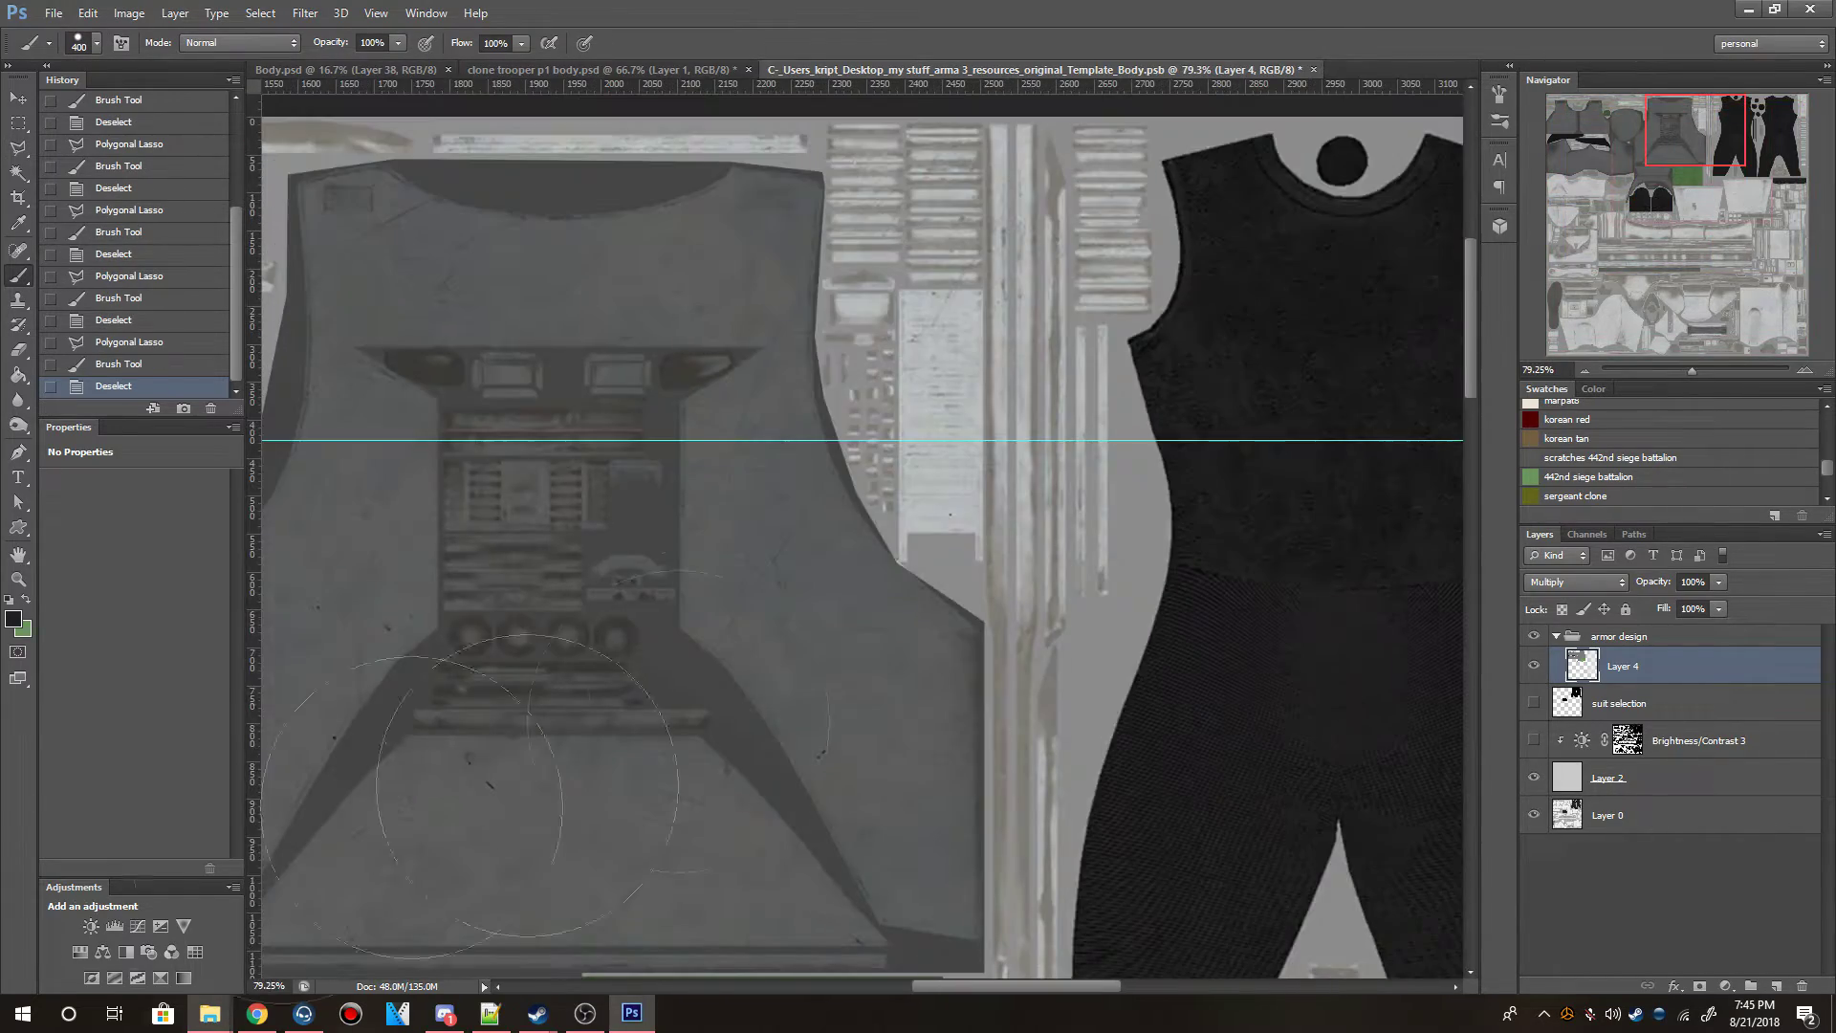
{"action": "left_click", "coordinate": [444, 1013]}
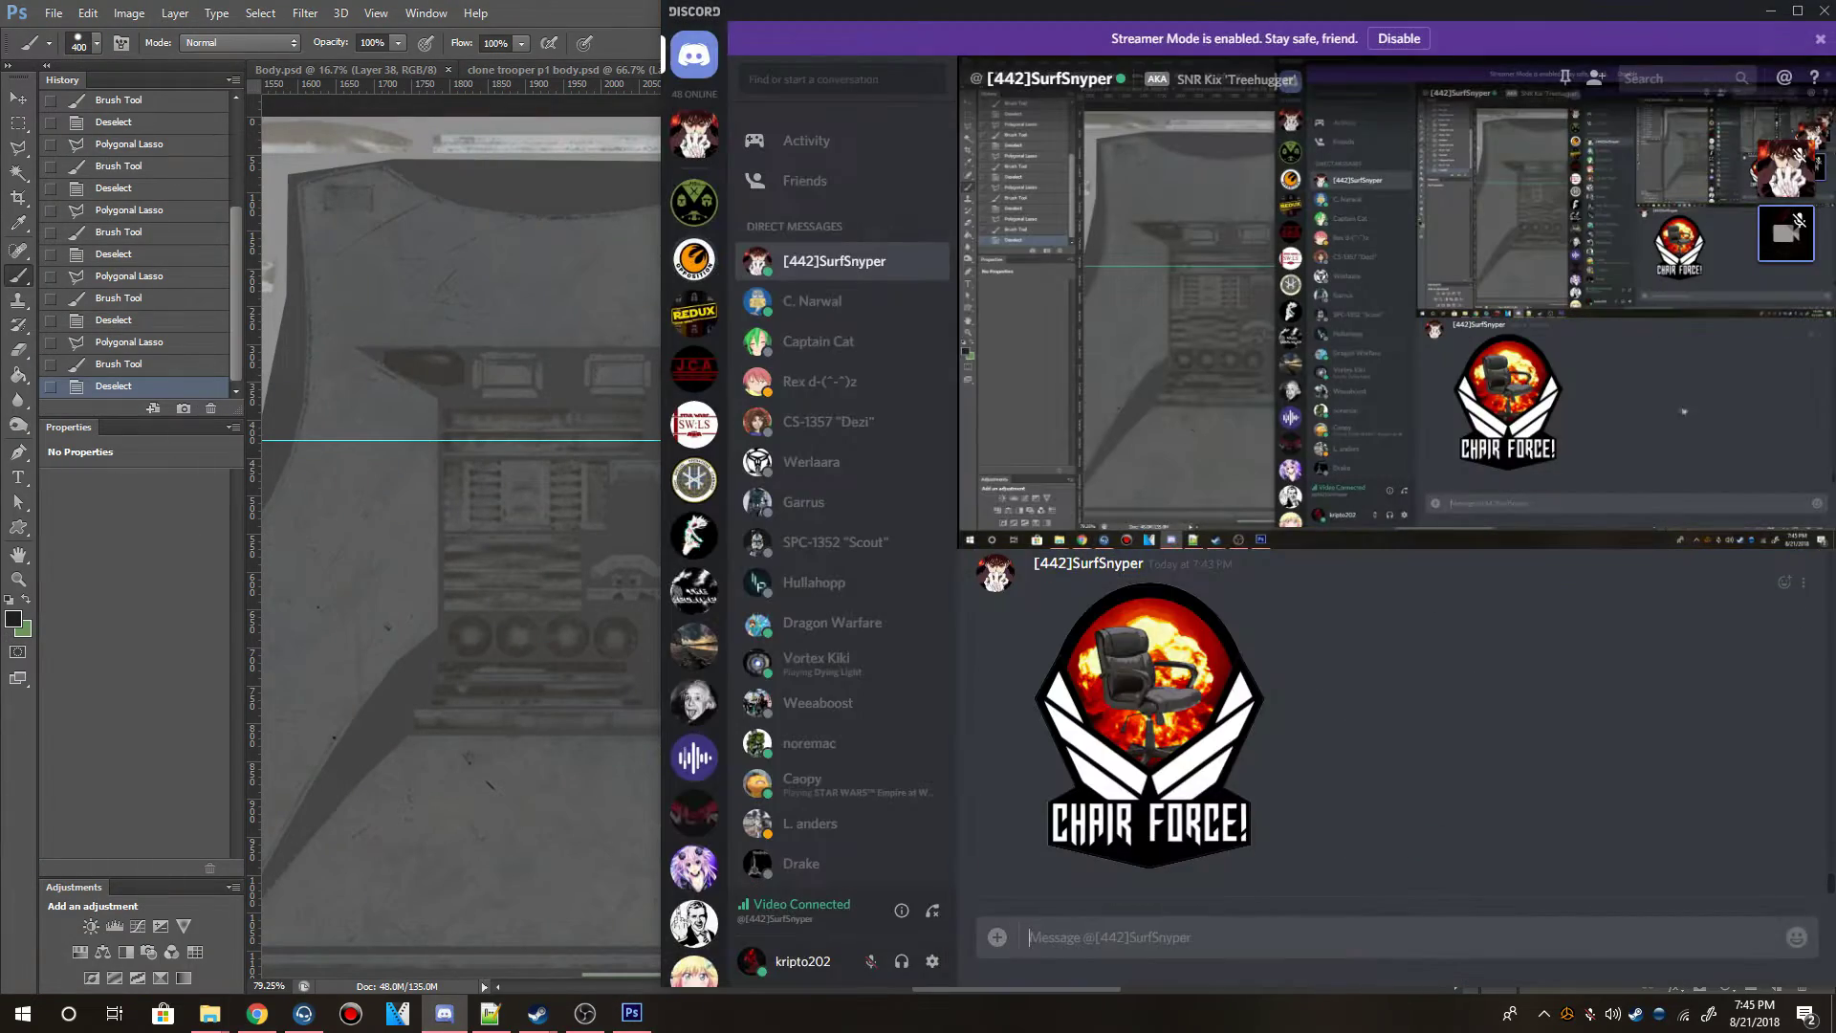
{"action": "scroll", "coordinate": [1397, 574], "scroll_direction": "up", "scroll_amount": 5}
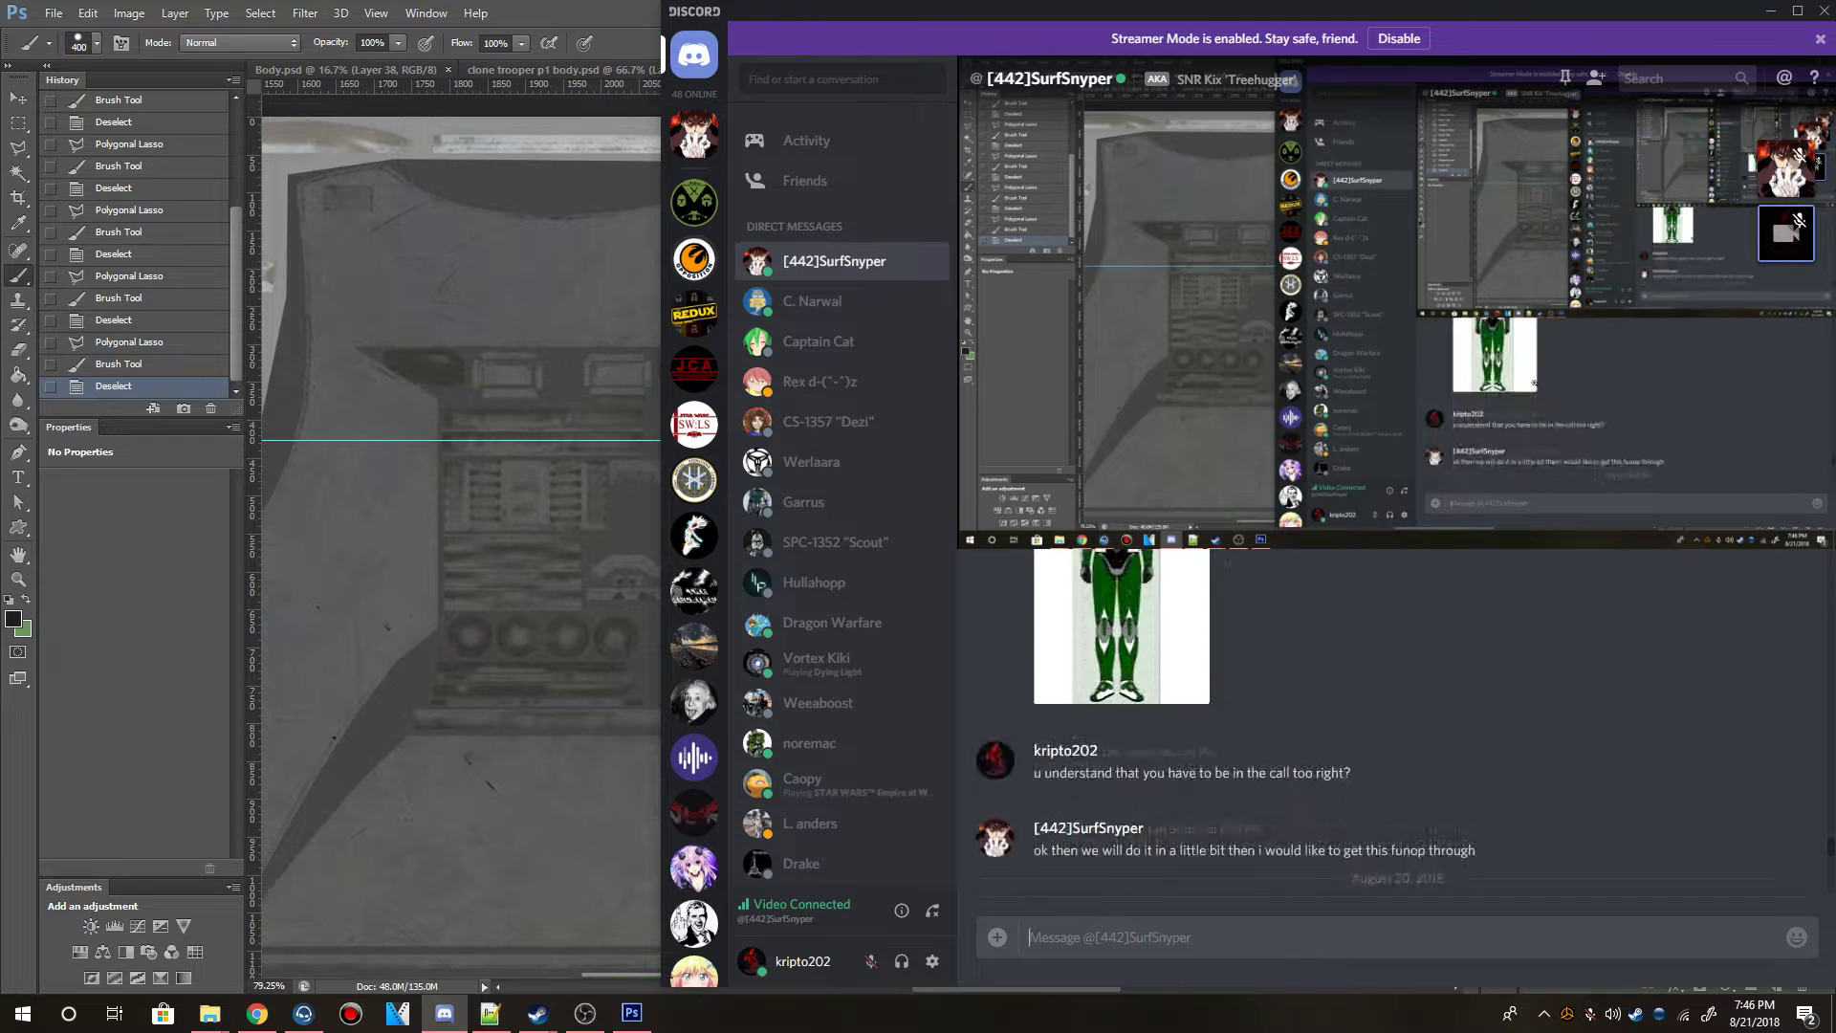
{"action": "left_click", "coordinate": [1121, 718]}
{"action": "left_click", "coordinate": [631, 1014]}
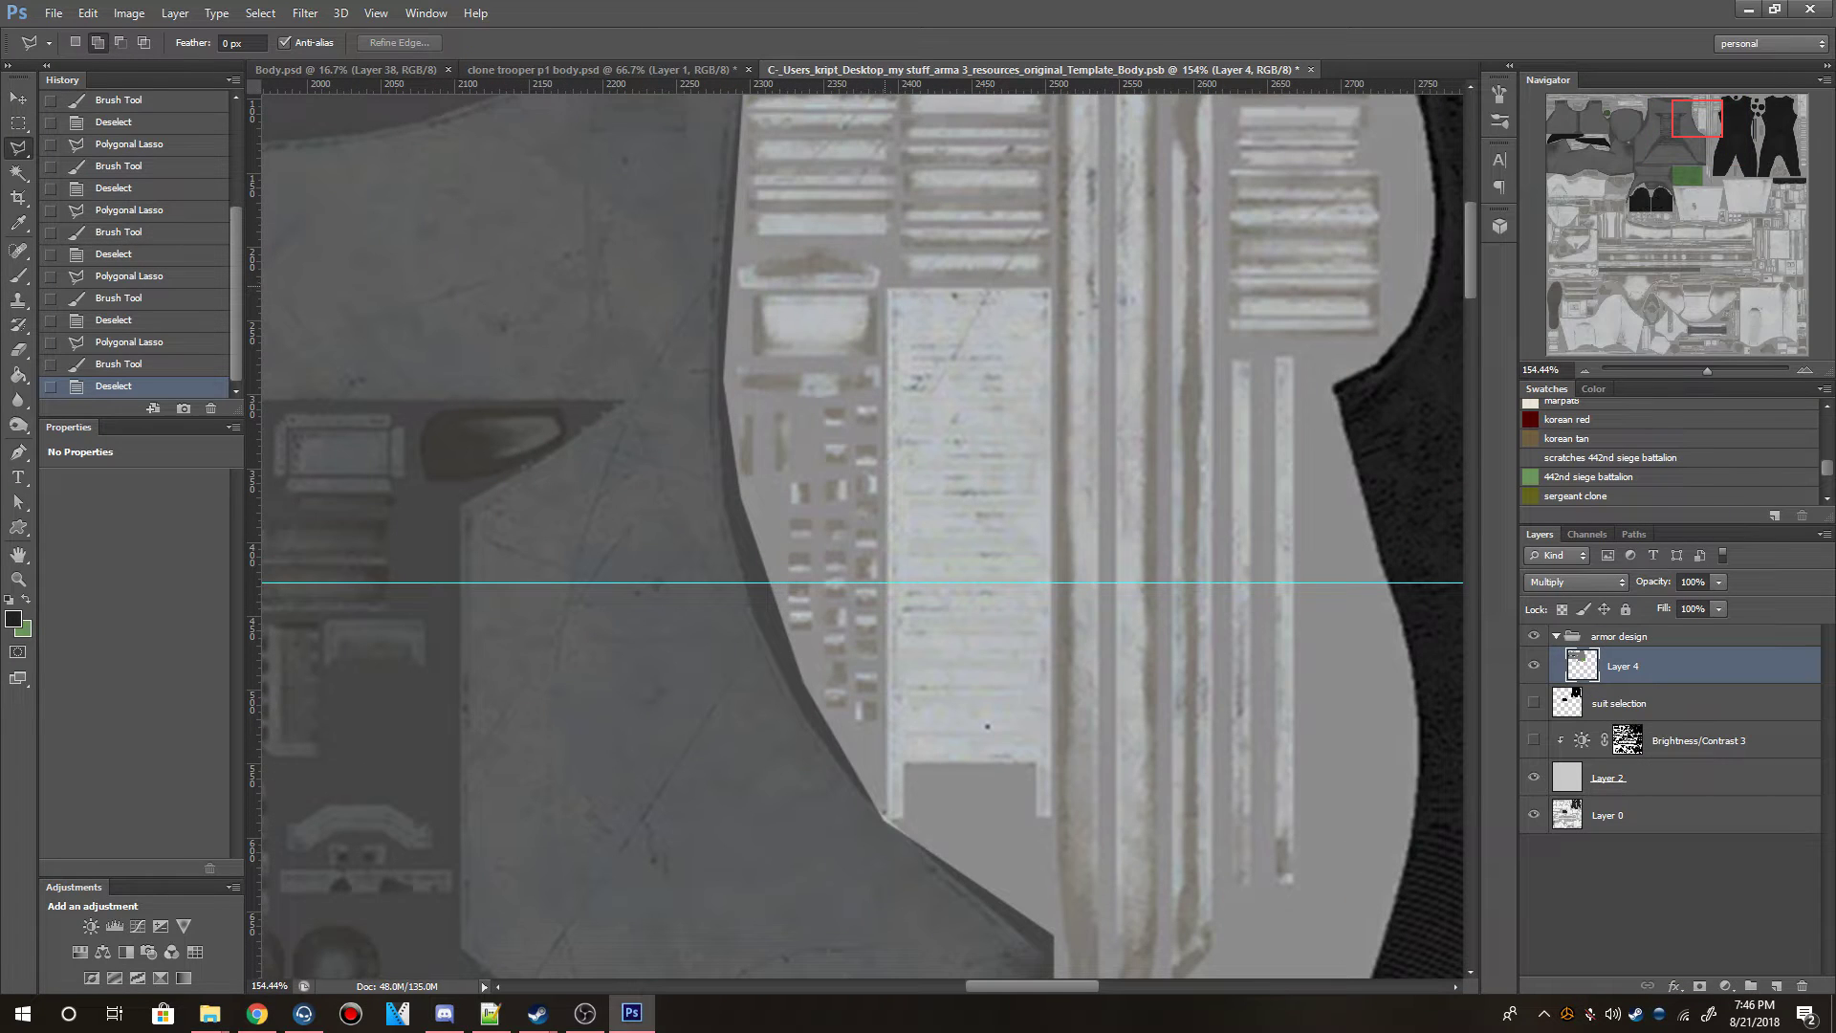
Step: Select the tall strip beside the vest and paint it with the saved dark grey swatch
{"action": "left_click", "coordinate": [885, 287]}
{"action": "left_click", "coordinate": [1053, 830]}
{"action": "left_click", "coordinate": [1053, 284]}
{"action": "left_click", "coordinate": [885, 285]}
{"action": "scroll", "coordinate": [1626, 449], "scroll_direction": "down", "scroll_amount": 3}
{"action": "left_click", "coordinate": [1530, 449]}
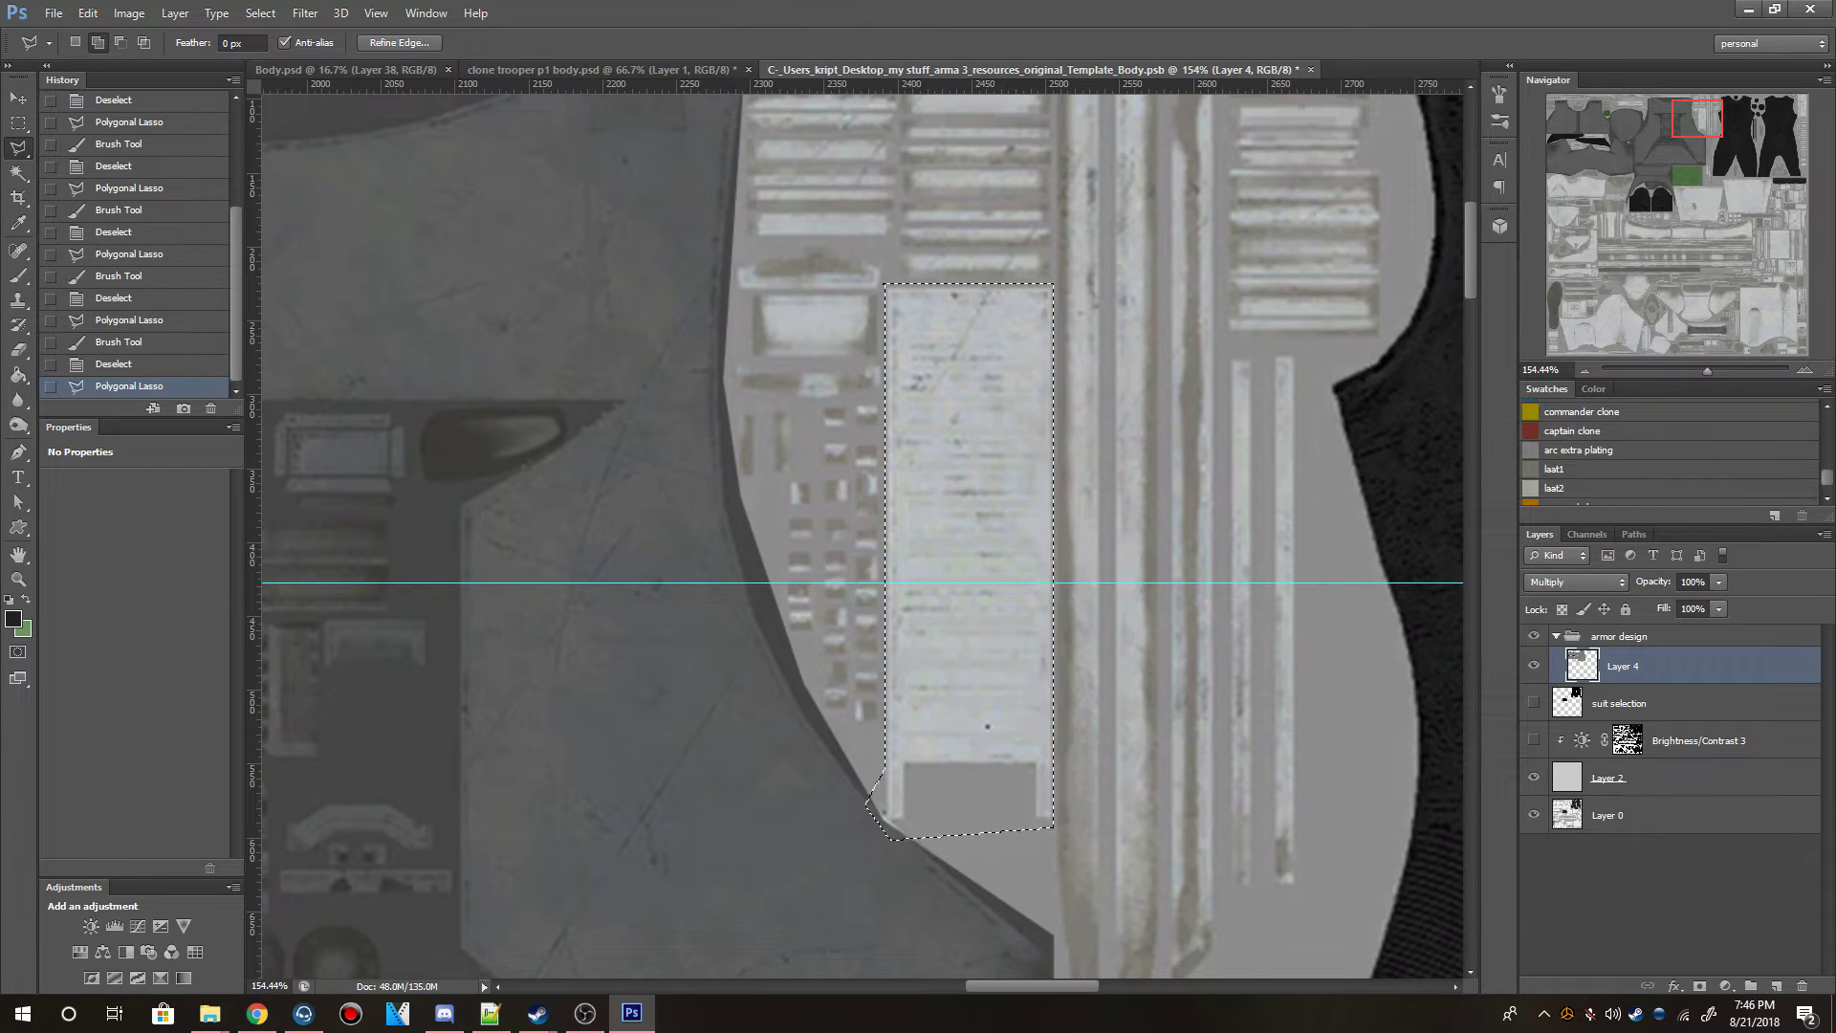
{"action": "key", "text": "b"}
{"action": "left_click_drag", "start_coordinate": [965, 765], "coordinate": [938, 416]}
{"action": "scroll", "coordinate": [938, 416], "scroll_direction": "up", "scroll_amount": 3}
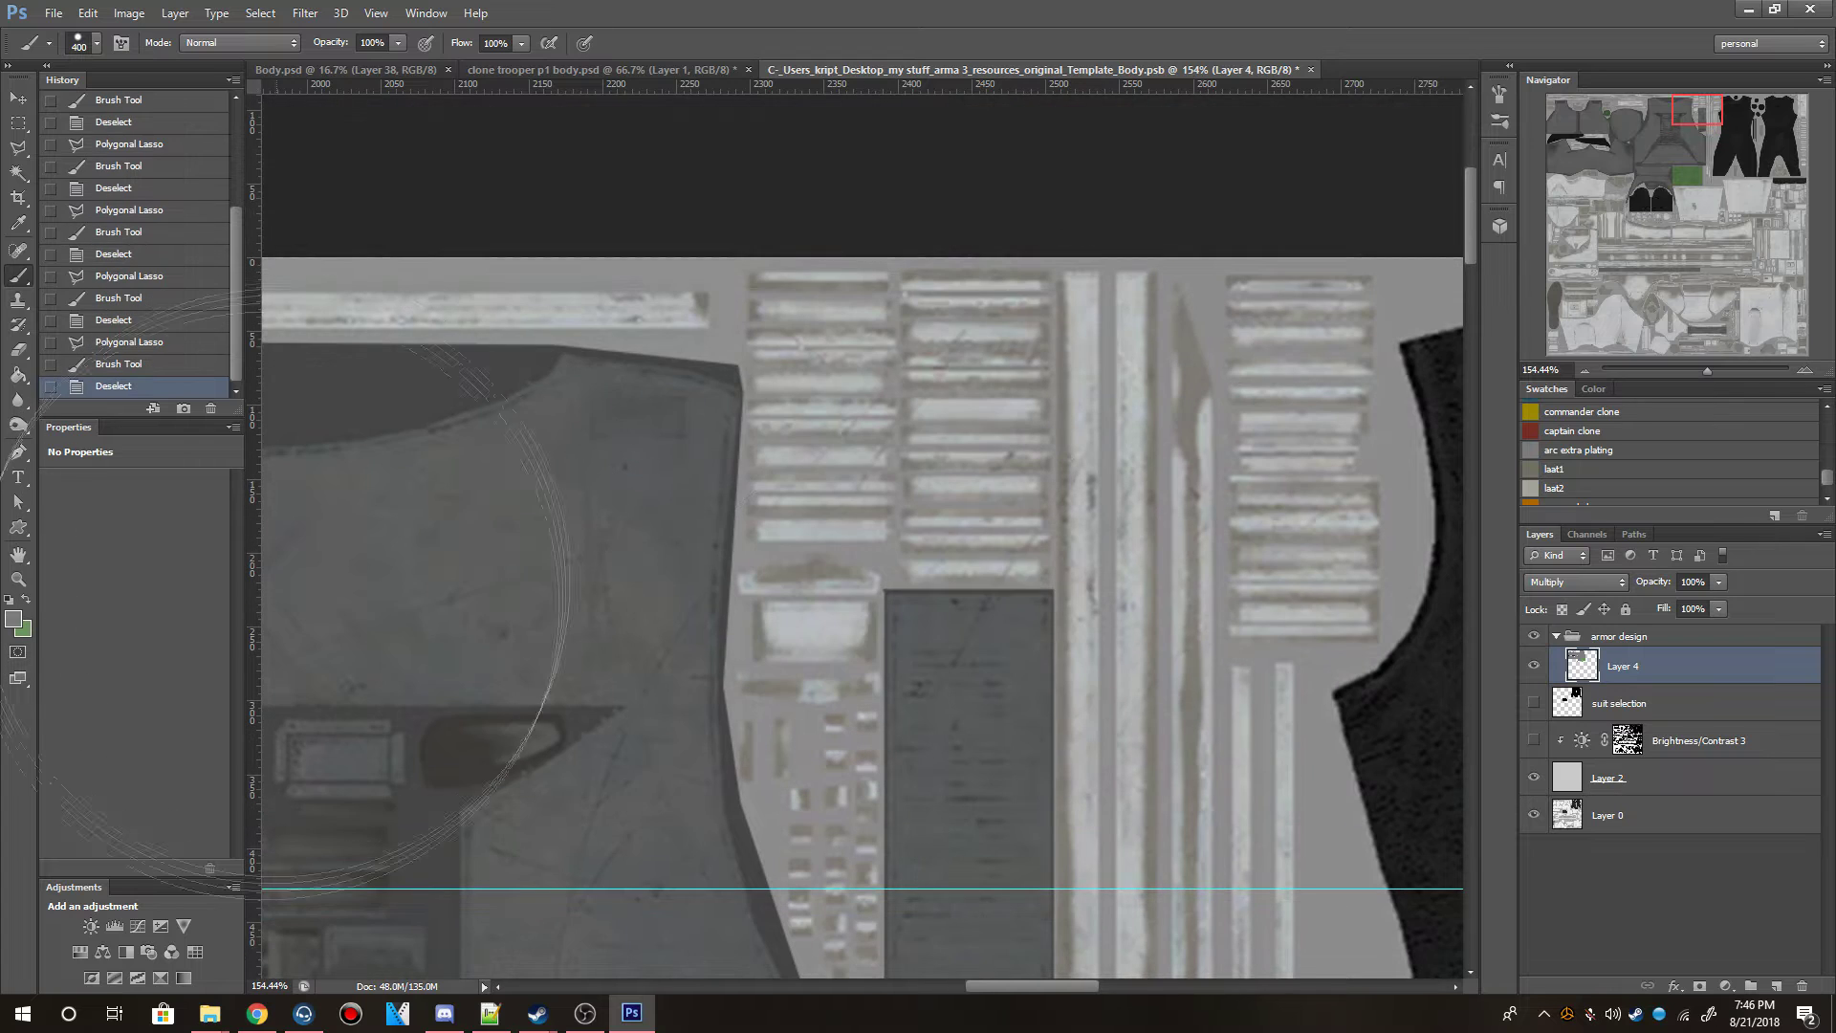
{"action": "key", "text": "ctrl+d"}
Step: Outline the striped block above the grey strip and paint it green
{"action": "key", "text": "l"}
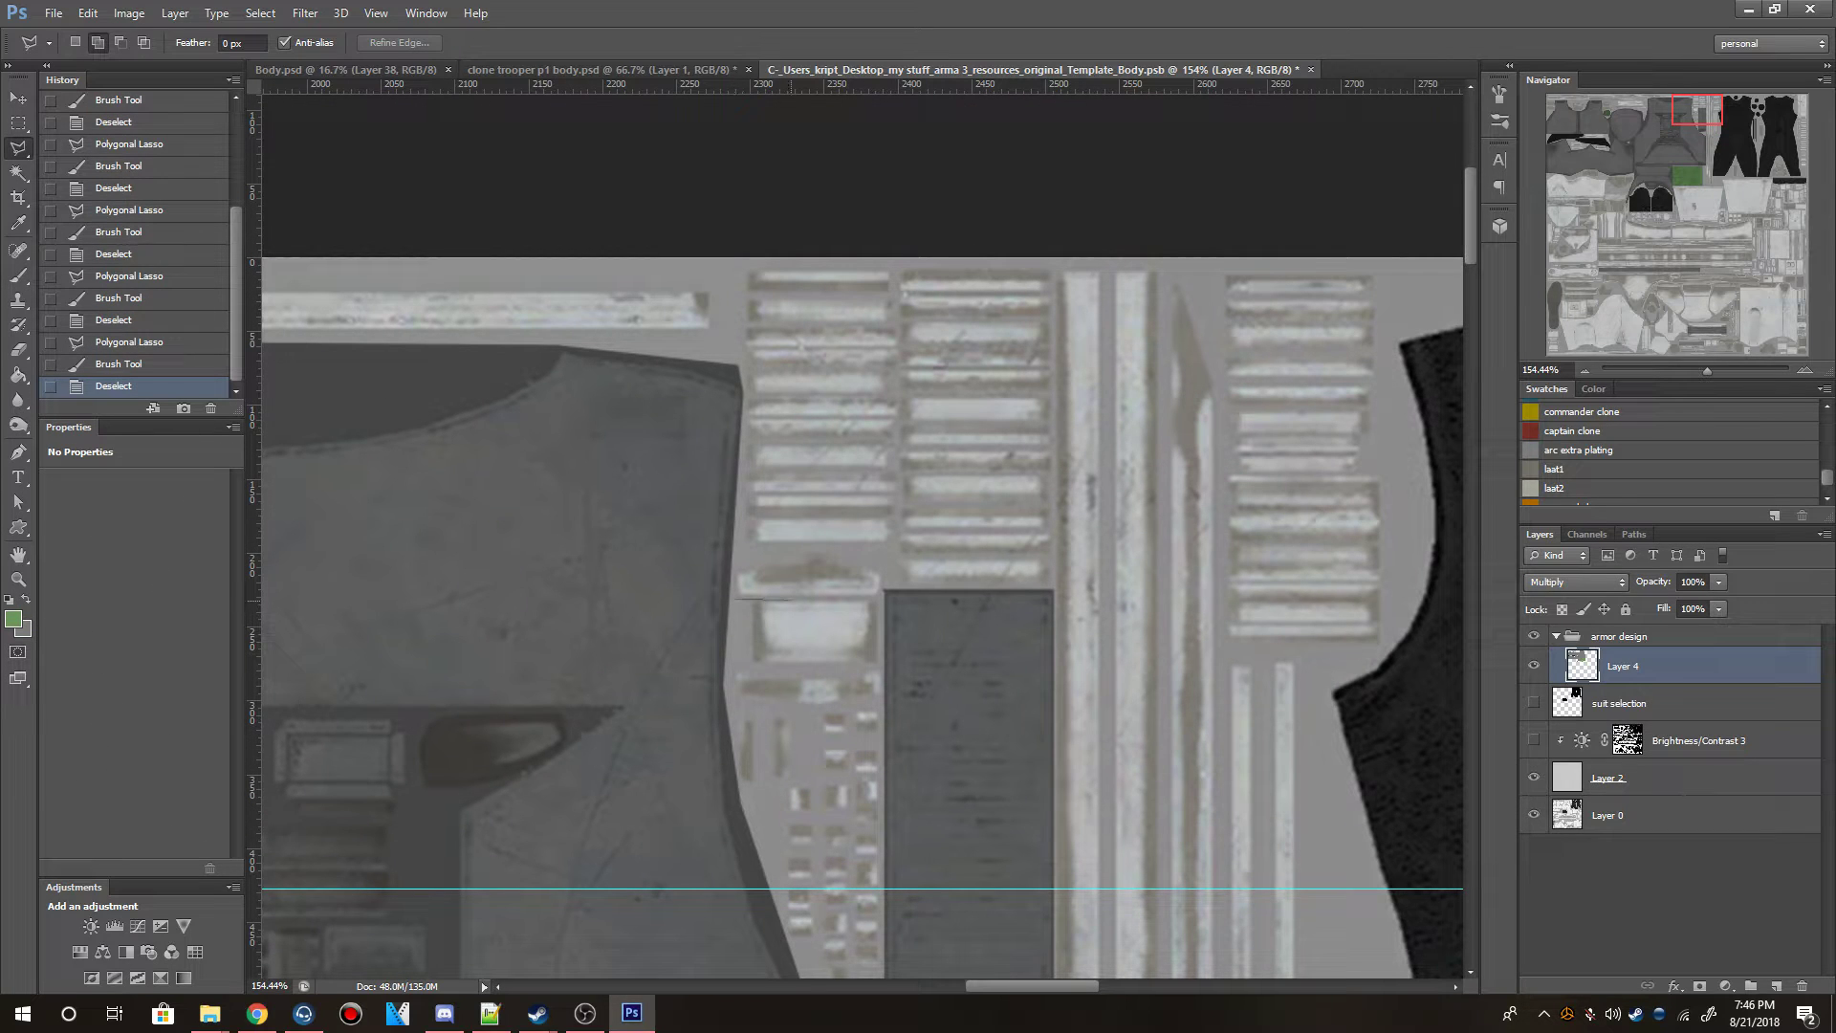
{"action": "left_click", "coordinate": [1055, 261]}
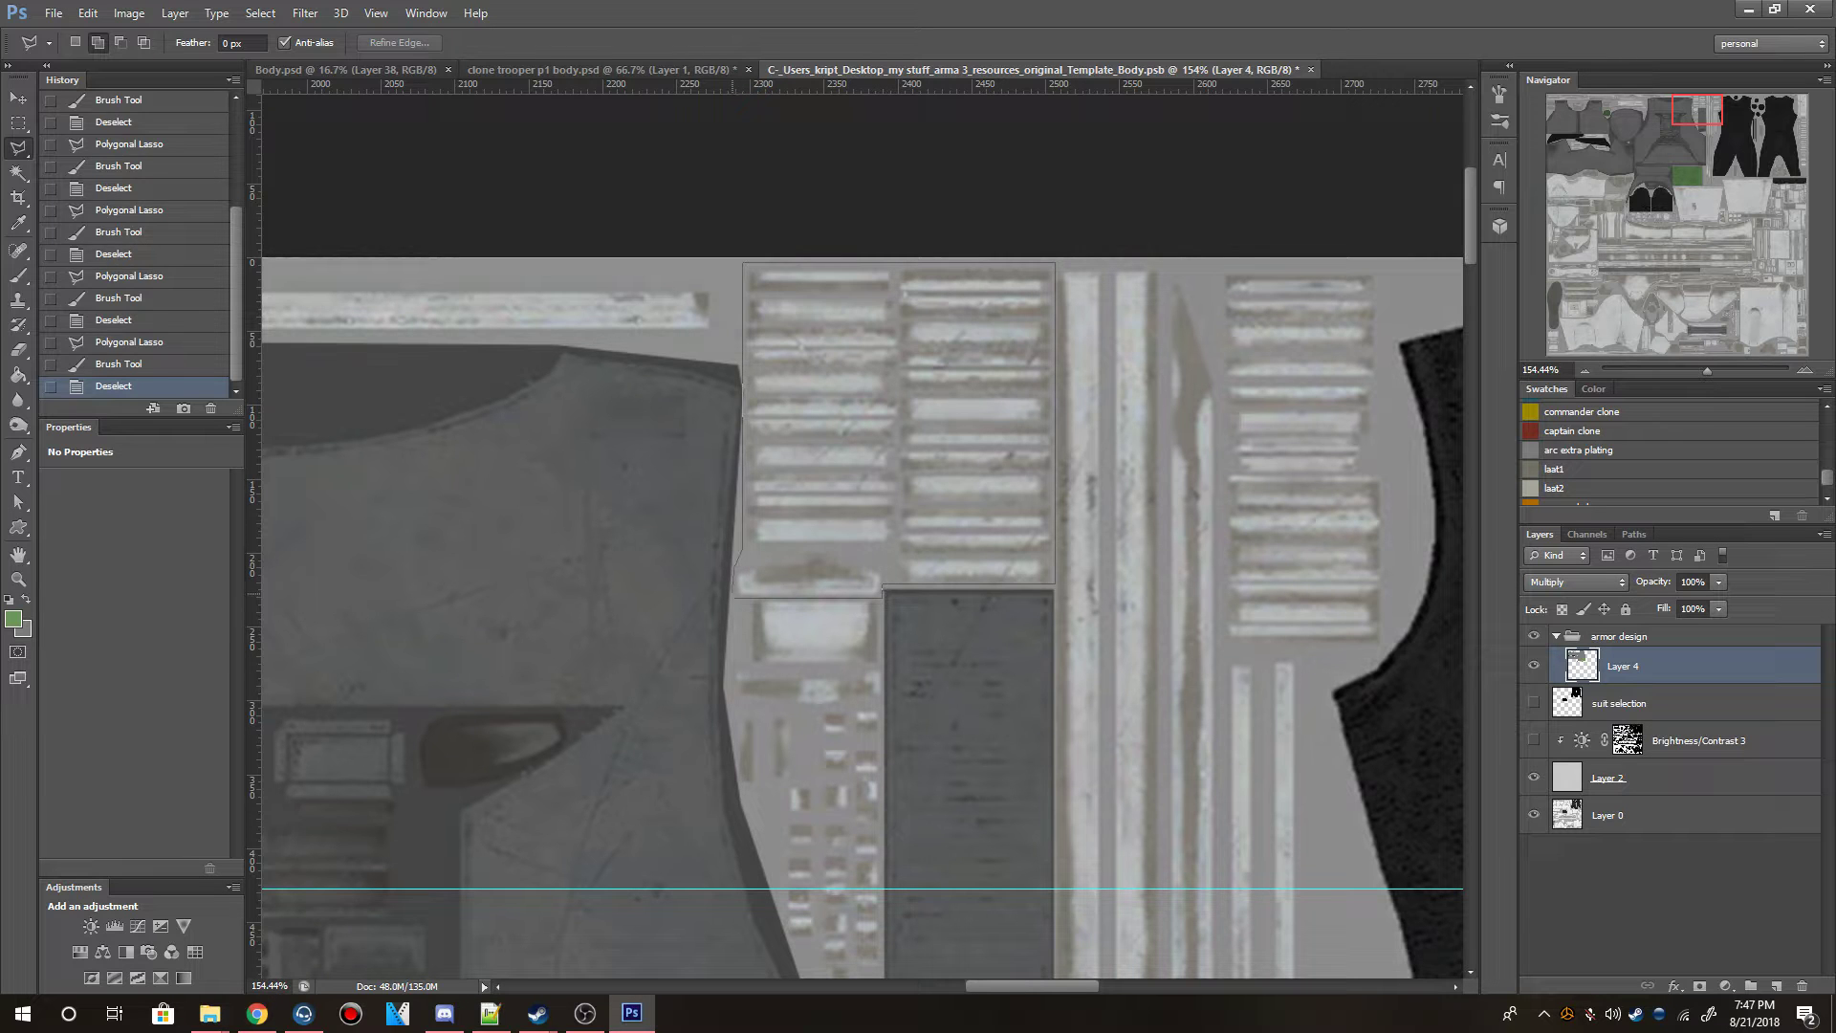
{"action": "left_click", "coordinate": [743, 262]}
{"action": "key", "text": "b"}
{"action": "left_click", "coordinate": [895, 431]}
Step: Save the texture and preview the updated clone trooper 3D model
{"action": "key", "text": "ctrl+s"}
{"action": "left_click", "coordinate": [593, 70]}
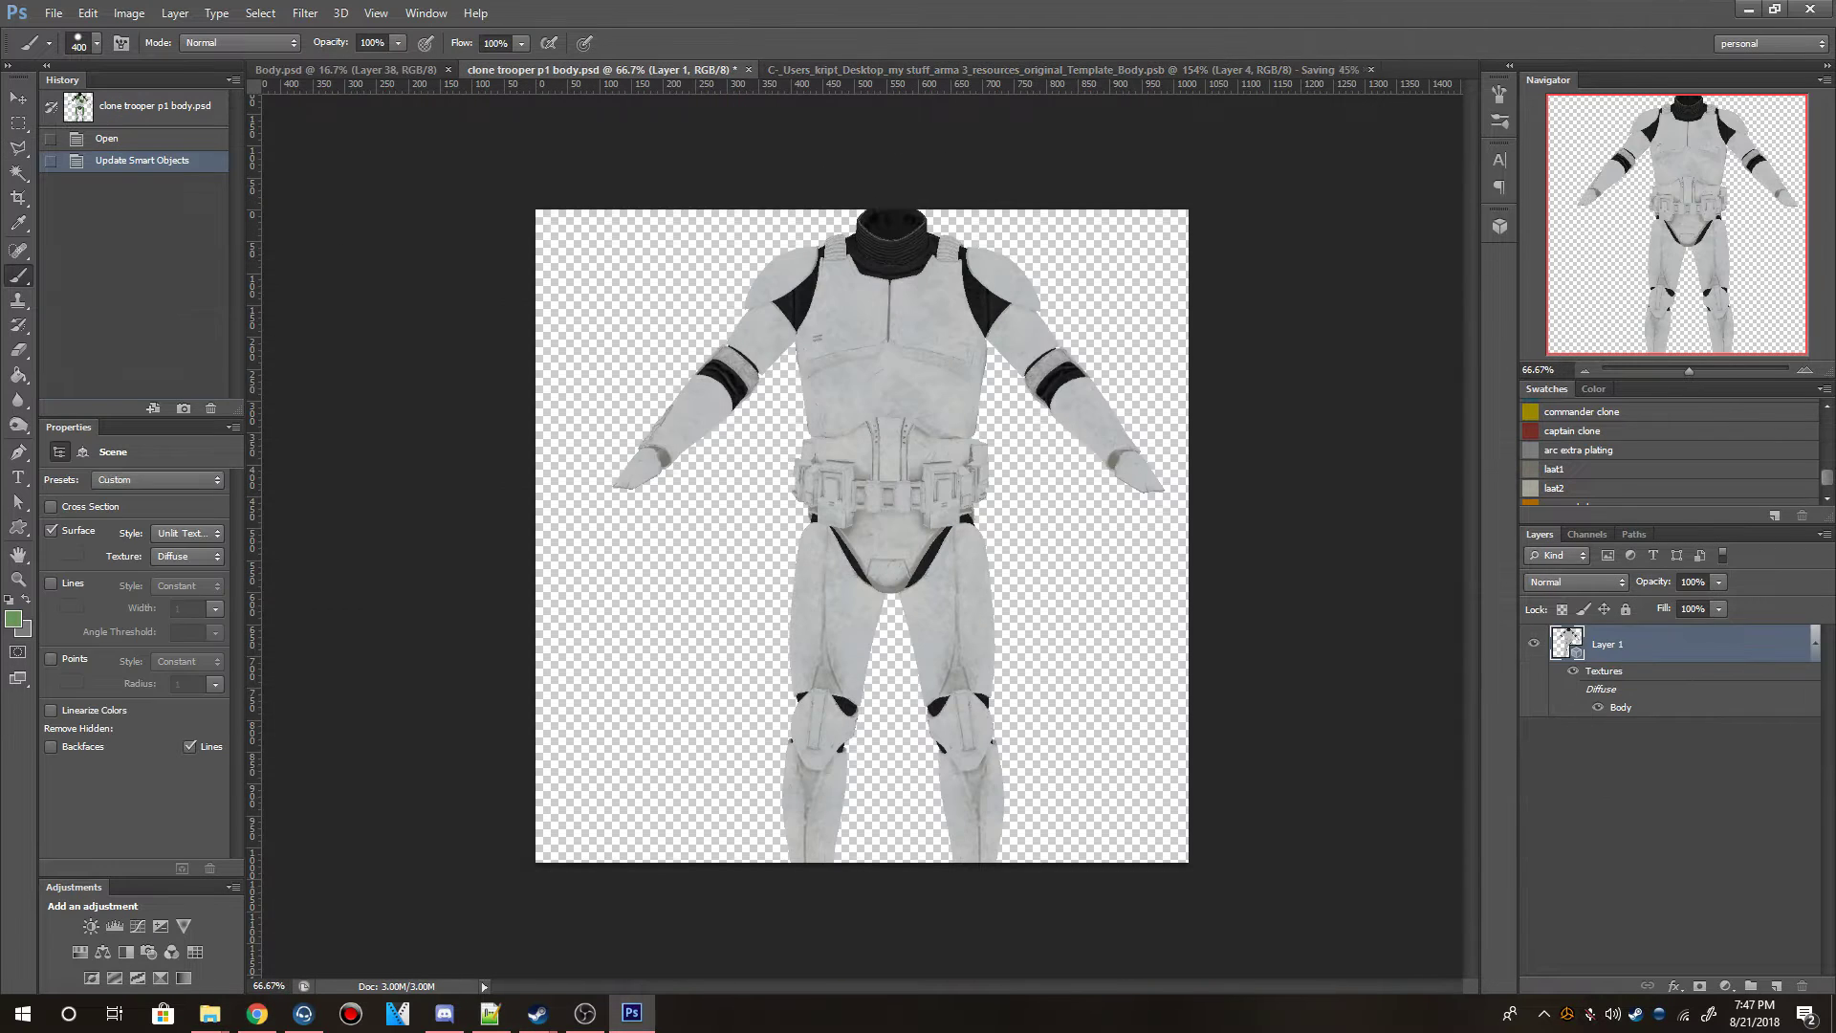
{"action": "key", "text": "v"}
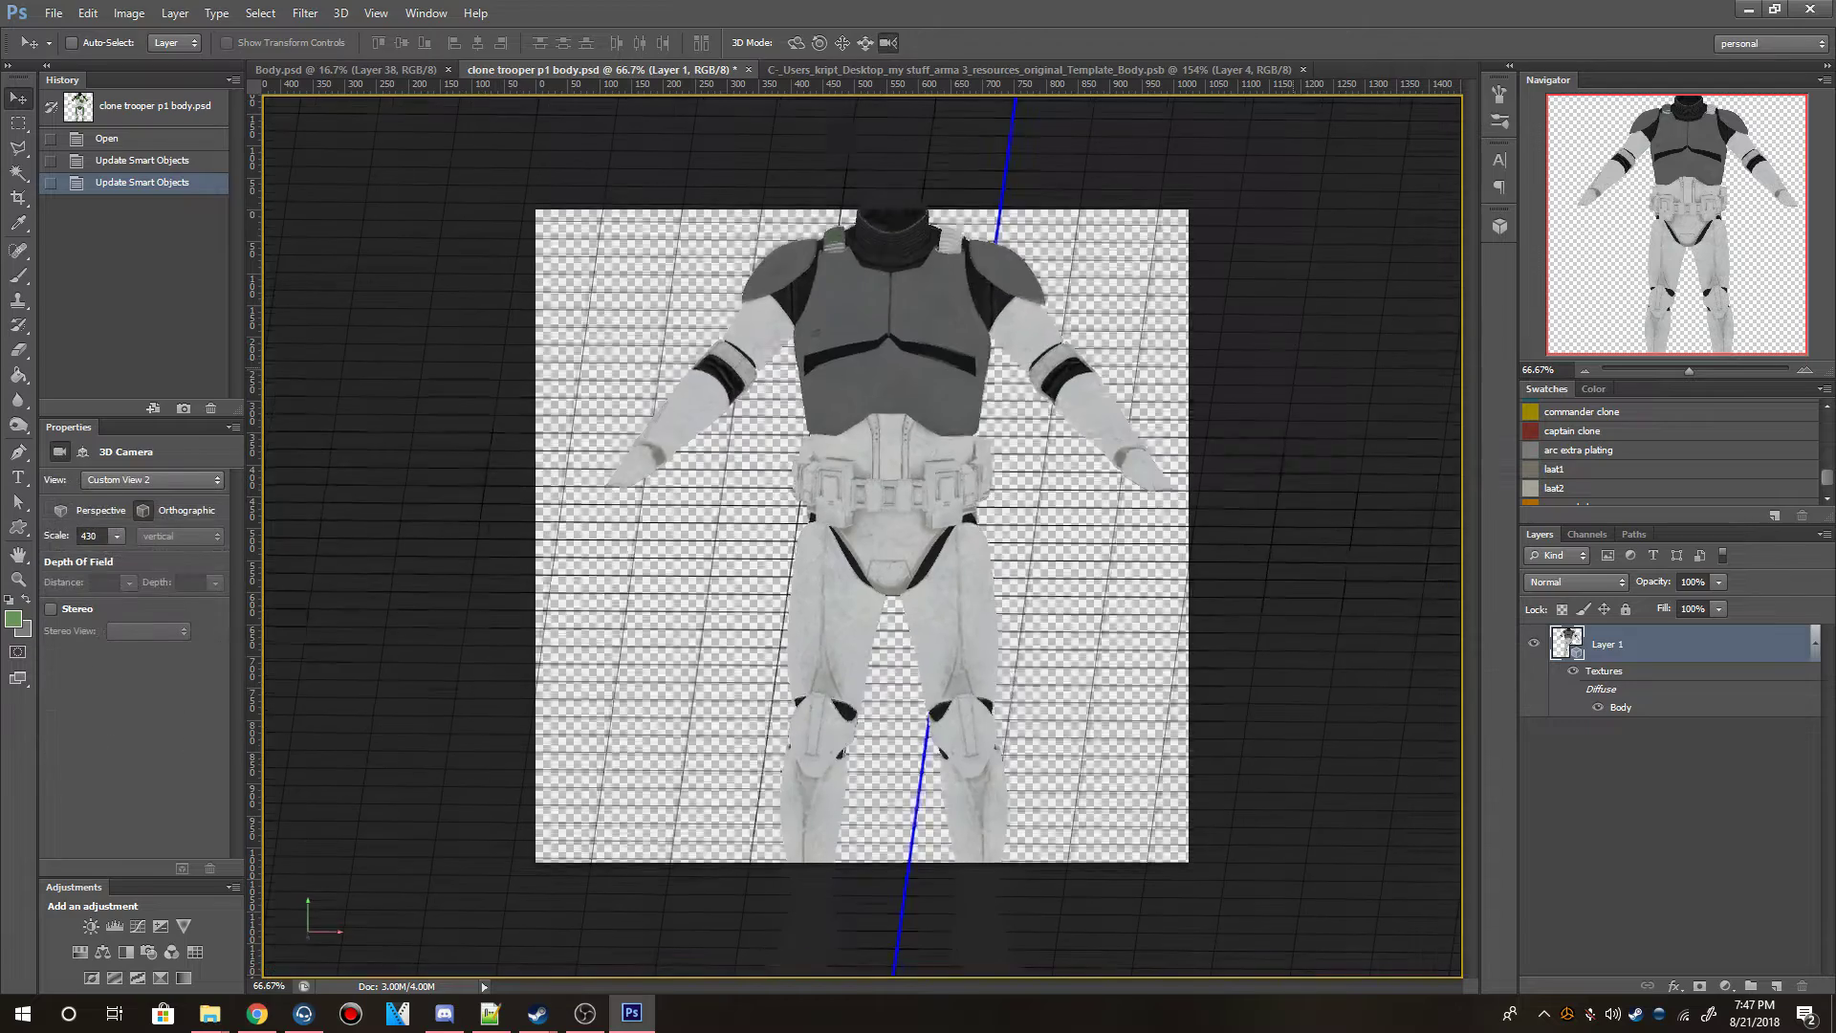
{"action": "key", "text": "ctrl+Tab"}
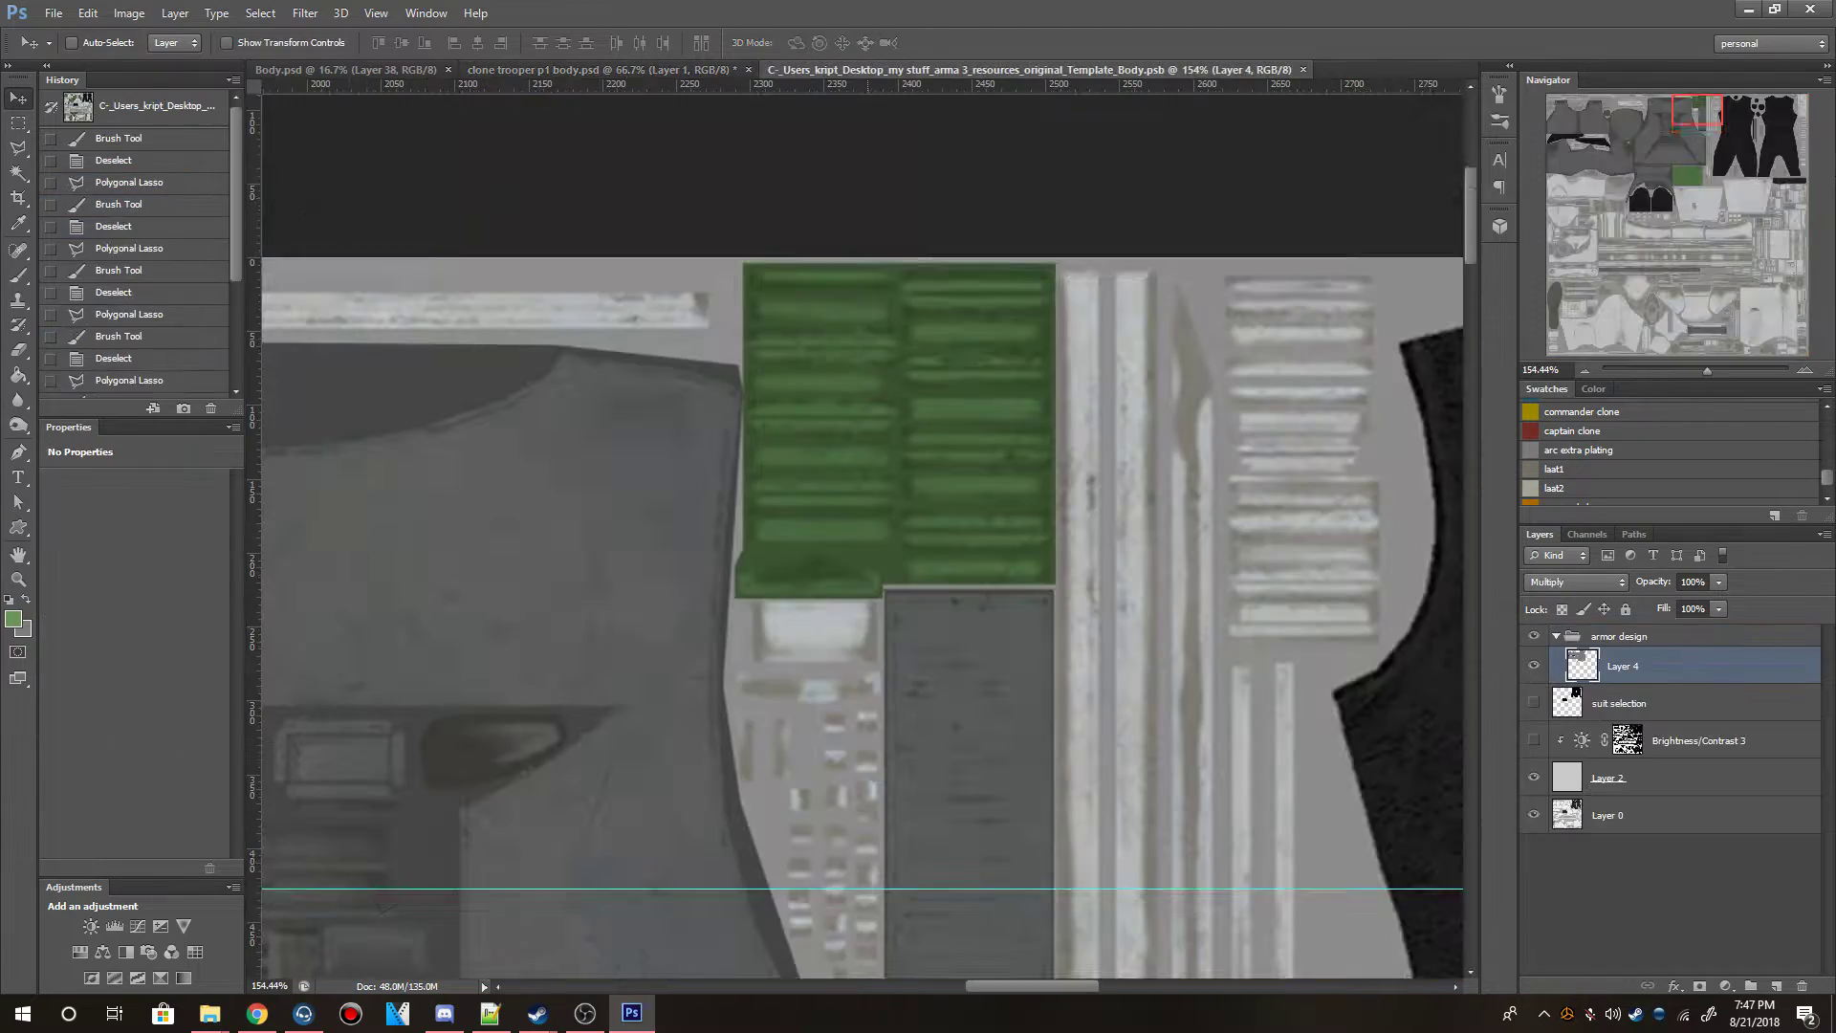
Step: Outline the next striped area and paint it green
{"action": "scroll", "coordinate": [861, 535], "scroll_direction": "down", "scroll_amount": 3}
{"action": "key", "text": "l"}
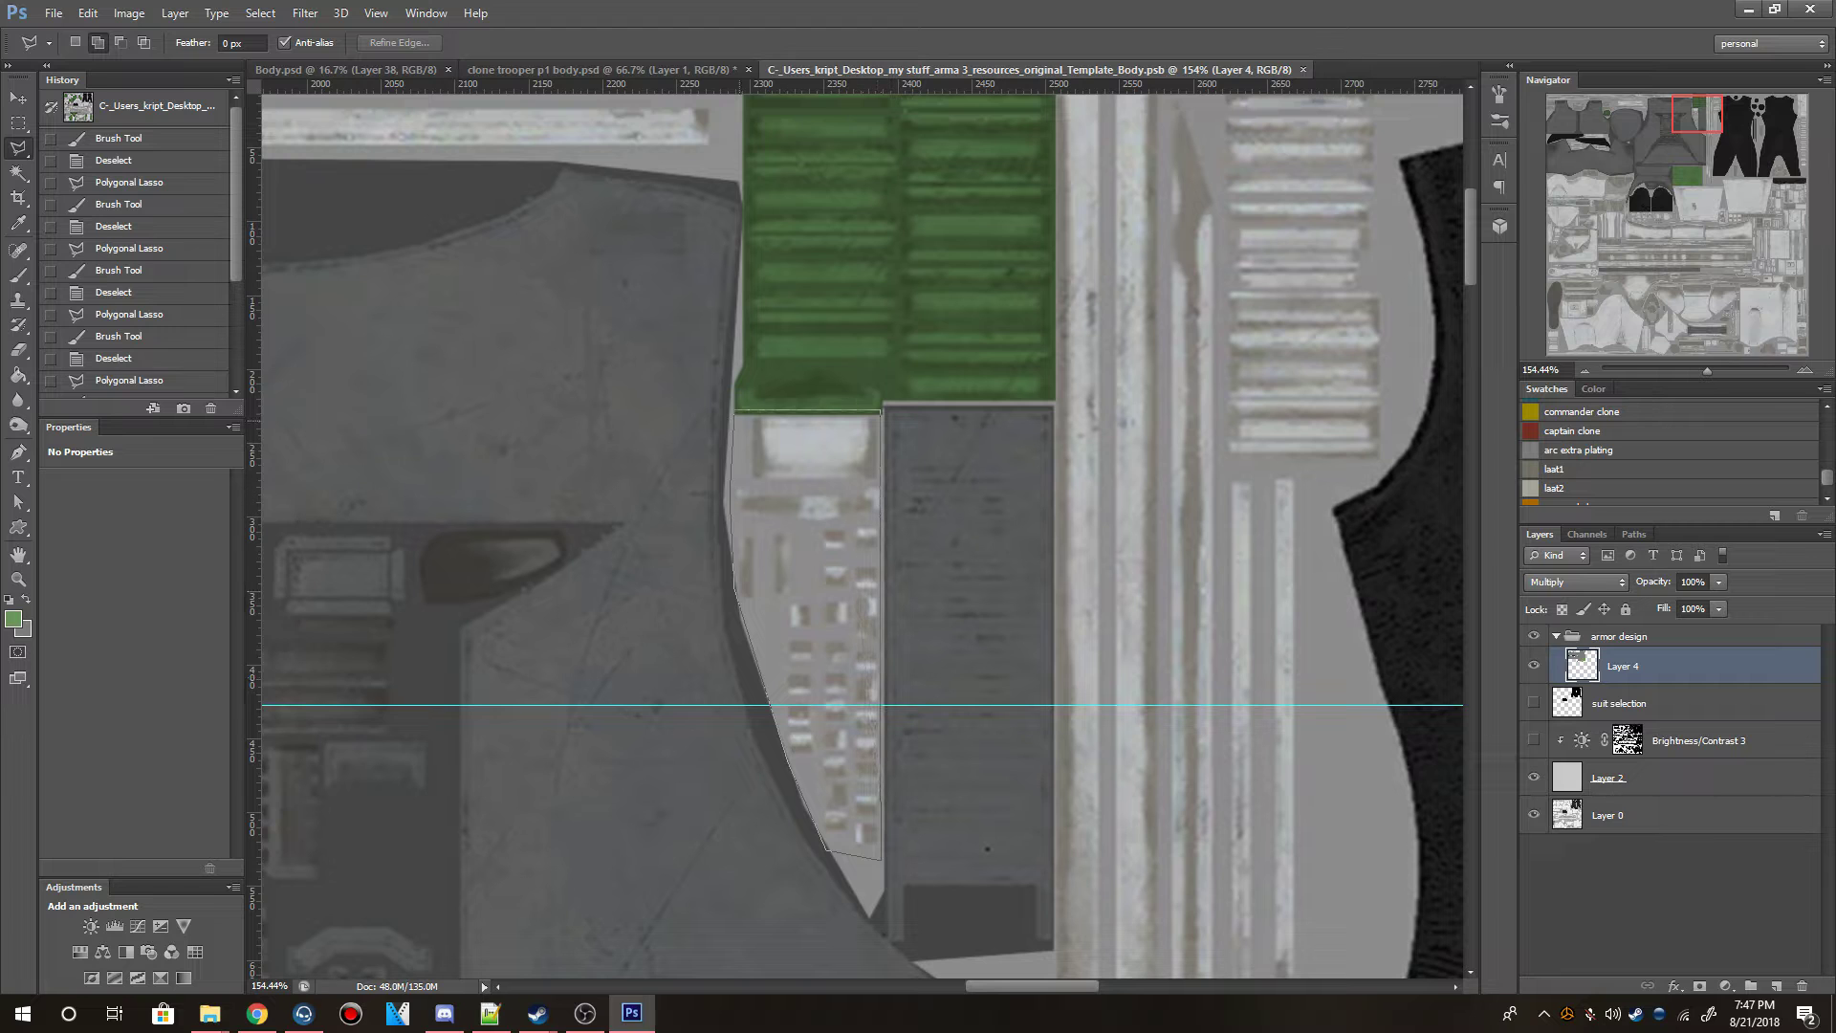
{"action": "left_click", "coordinate": [881, 412]}
{"action": "key", "text": "b"}
{"action": "left_click_drag", "start_coordinate": [803, 460], "coordinate": [823, 813]}
{"action": "key", "text": "ctrl+d"}
{"action": "scroll", "coordinate": [860, 536], "scroll_direction": "up", "scroll_amount": 1}
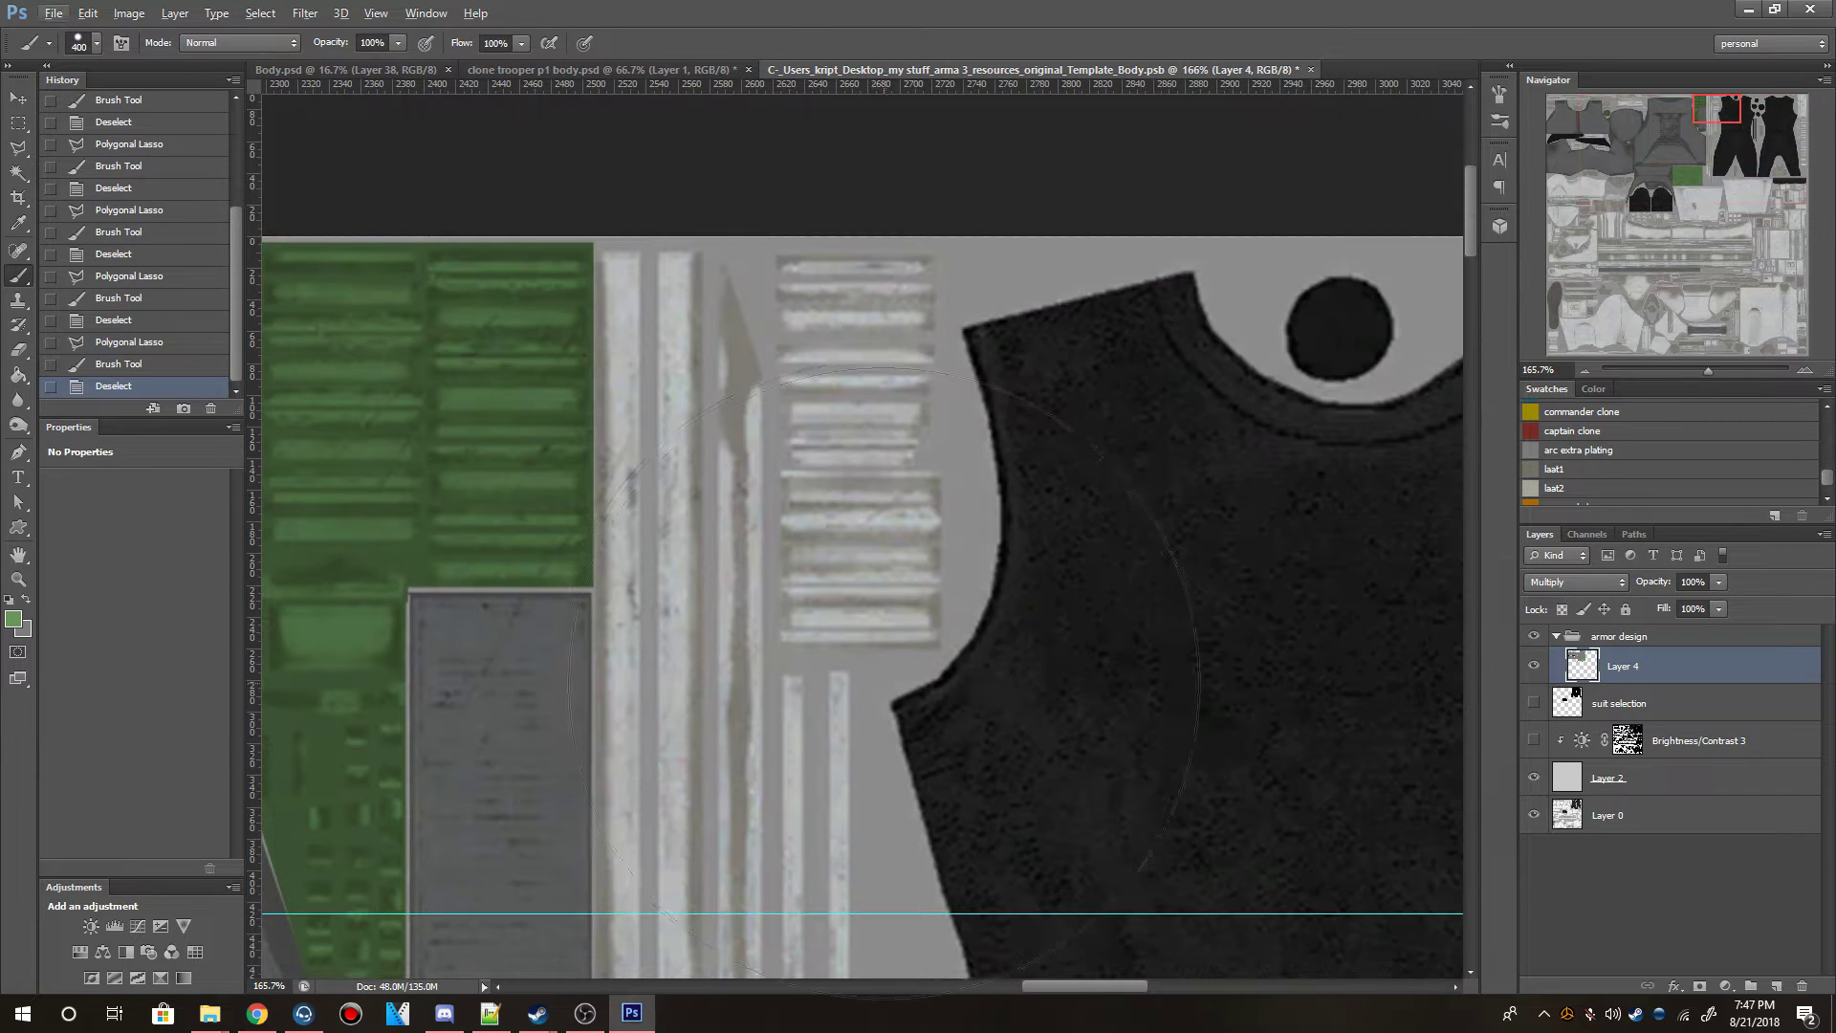
Step: Outline the striped block beside the green area and paint it in
{"action": "key", "text": "l"}
{"action": "left_click", "coordinate": [948, 655]}
{"action": "left_click", "coordinate": [943, 247]}
{"action": "left_click", "coordinate": [767, 248]}
{"action": "left_click", "coordinate": [779, 656]}
{"action": "key", "text": "b"}
{"action": "left_click_drag", "start_coordinate": [823, 316], "coordinate": [860, 612]}
{"action": "key", "text": "ctrl+d"}
{"action": "scroll", "coordinate": [861, 535], "scroll_direction": "down", "scroll_amount": 1}
{"action": "scroll", "coordinate": [860, 535], "scroll_direction": "right", "scroll_amount": 5}
Step: Outline the striped strip below the vest and paint it
{"action": "key", "text": "l"}
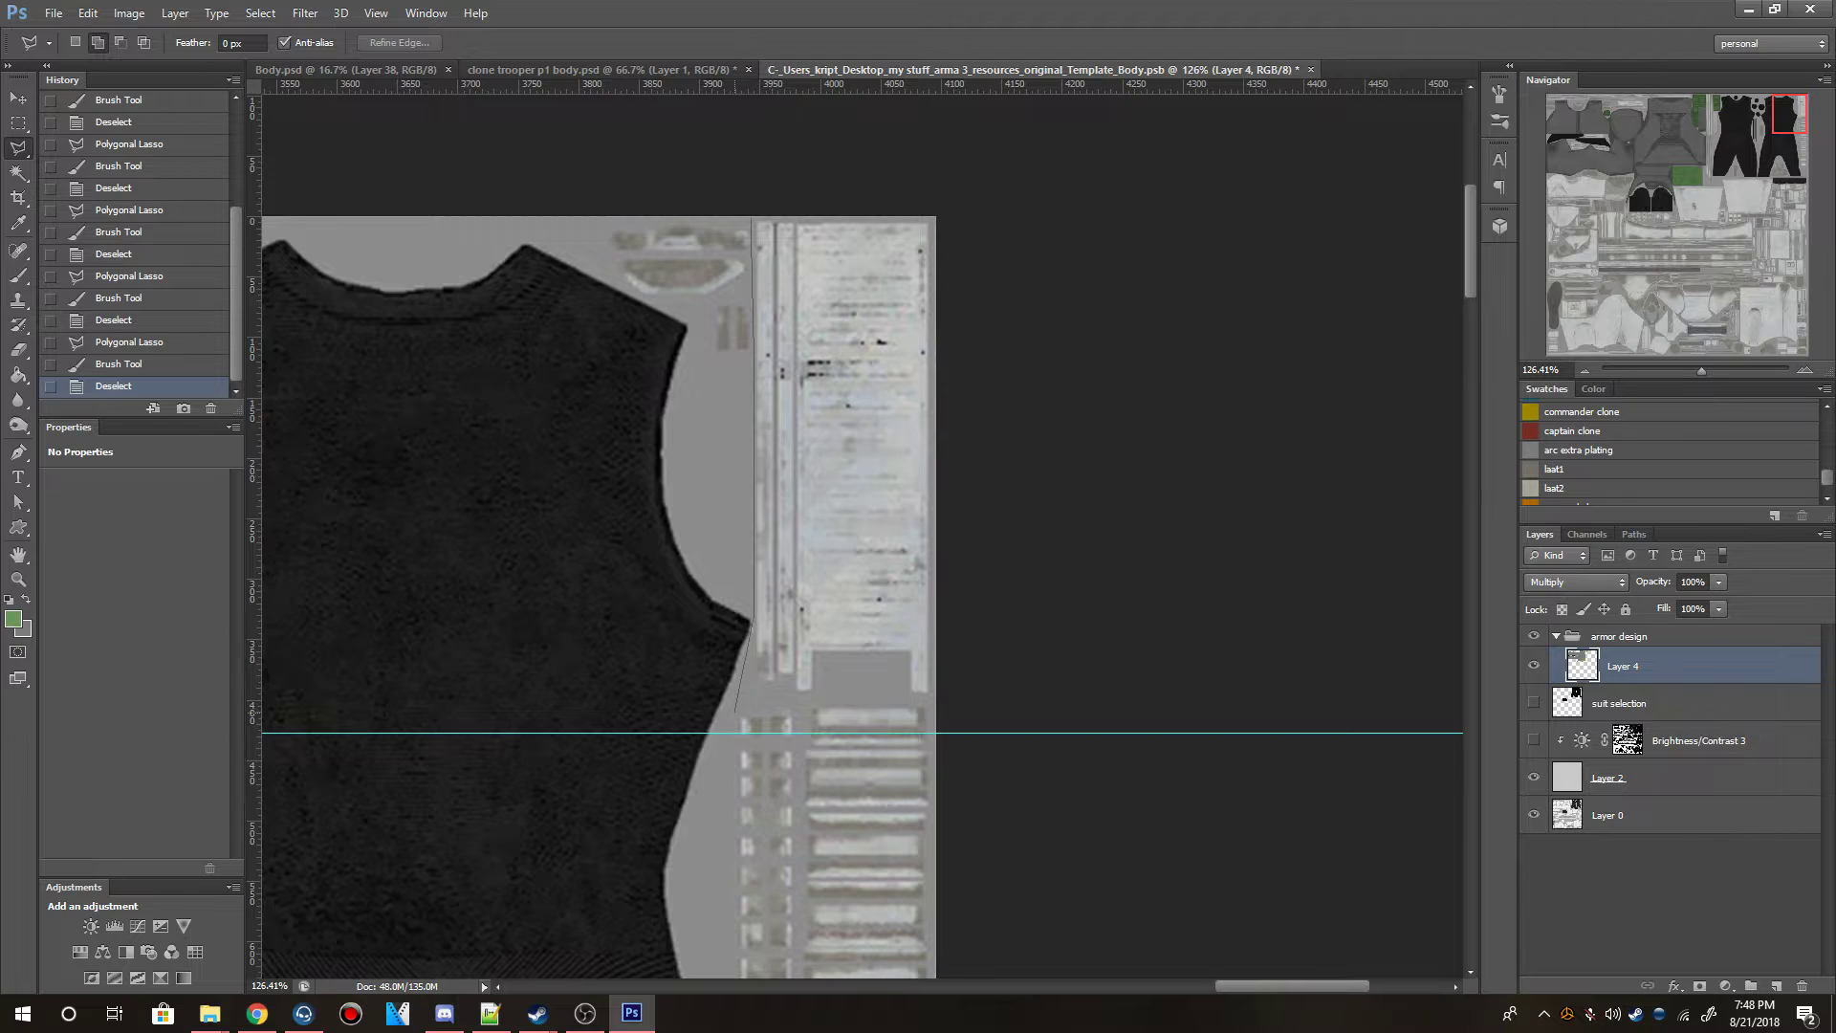
{"action": "scroll", "coordinate": [727, 650], "scroll_direction": "down", "scroll_amount": 5}
{"action": "scroll", "coordinate": [716, 641], "scroll_direction": "down", "scroll_amount": 2}
{"action": "scroll", "coordinate": [746, 688], "scroll_direction": "down", "scroll_amount": 3}
{"action": "left_click", "coordinate": [813, 792]}
{"action": "left_click", "coordinate": [957, 786]}
{"action": "scroll", "coordinate": [976, 412], "scroll_direction": "up", "scroll_amount": 4}
{"action": "scroll", "coordinate": [976, 411], "scroll_direction": "up", "scroll_amount": 4}
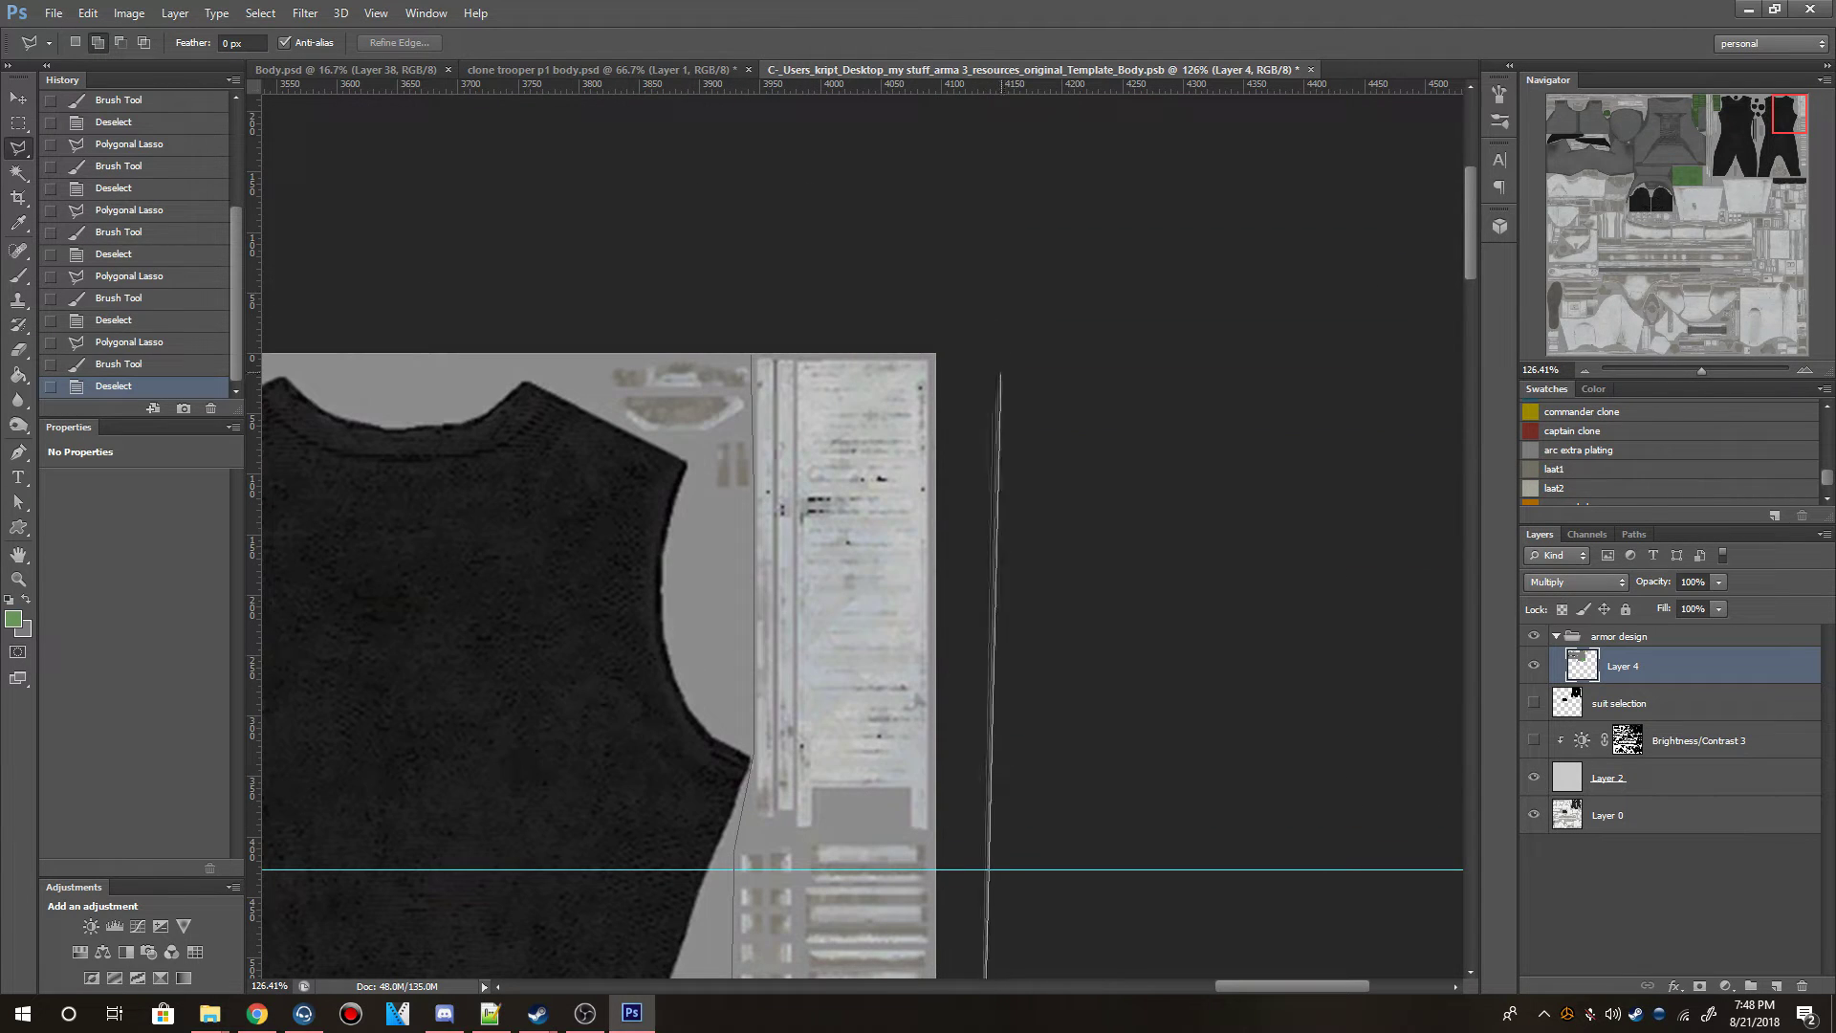
{"action": "key", "text": "Return"}
{"action": "scroll", "coordinate": [860, 526], "scroll_direction": "down", "scroll_amount": 5}
{"action": "key", "text": "b"}
{"action": "mouse_move", "coordinate": [842, 239]}
{"action": "left_mouse_down"}
{"action": "mouse_move", "coordinate": [870, 770]}
{"action": "mouse_move", "coordinate": [820, 737]}
{"action": "left_mouse_up"}
{"action": "scroll", "coordinate": [832, 727], "scroll_direction": "up", "scroll_amount": 6}
{"action": "key", "text": "ctrl+d"}
Step: Paint the white strip darker and glance at the 3D trooper model
{"action": "key", "text": "l"}
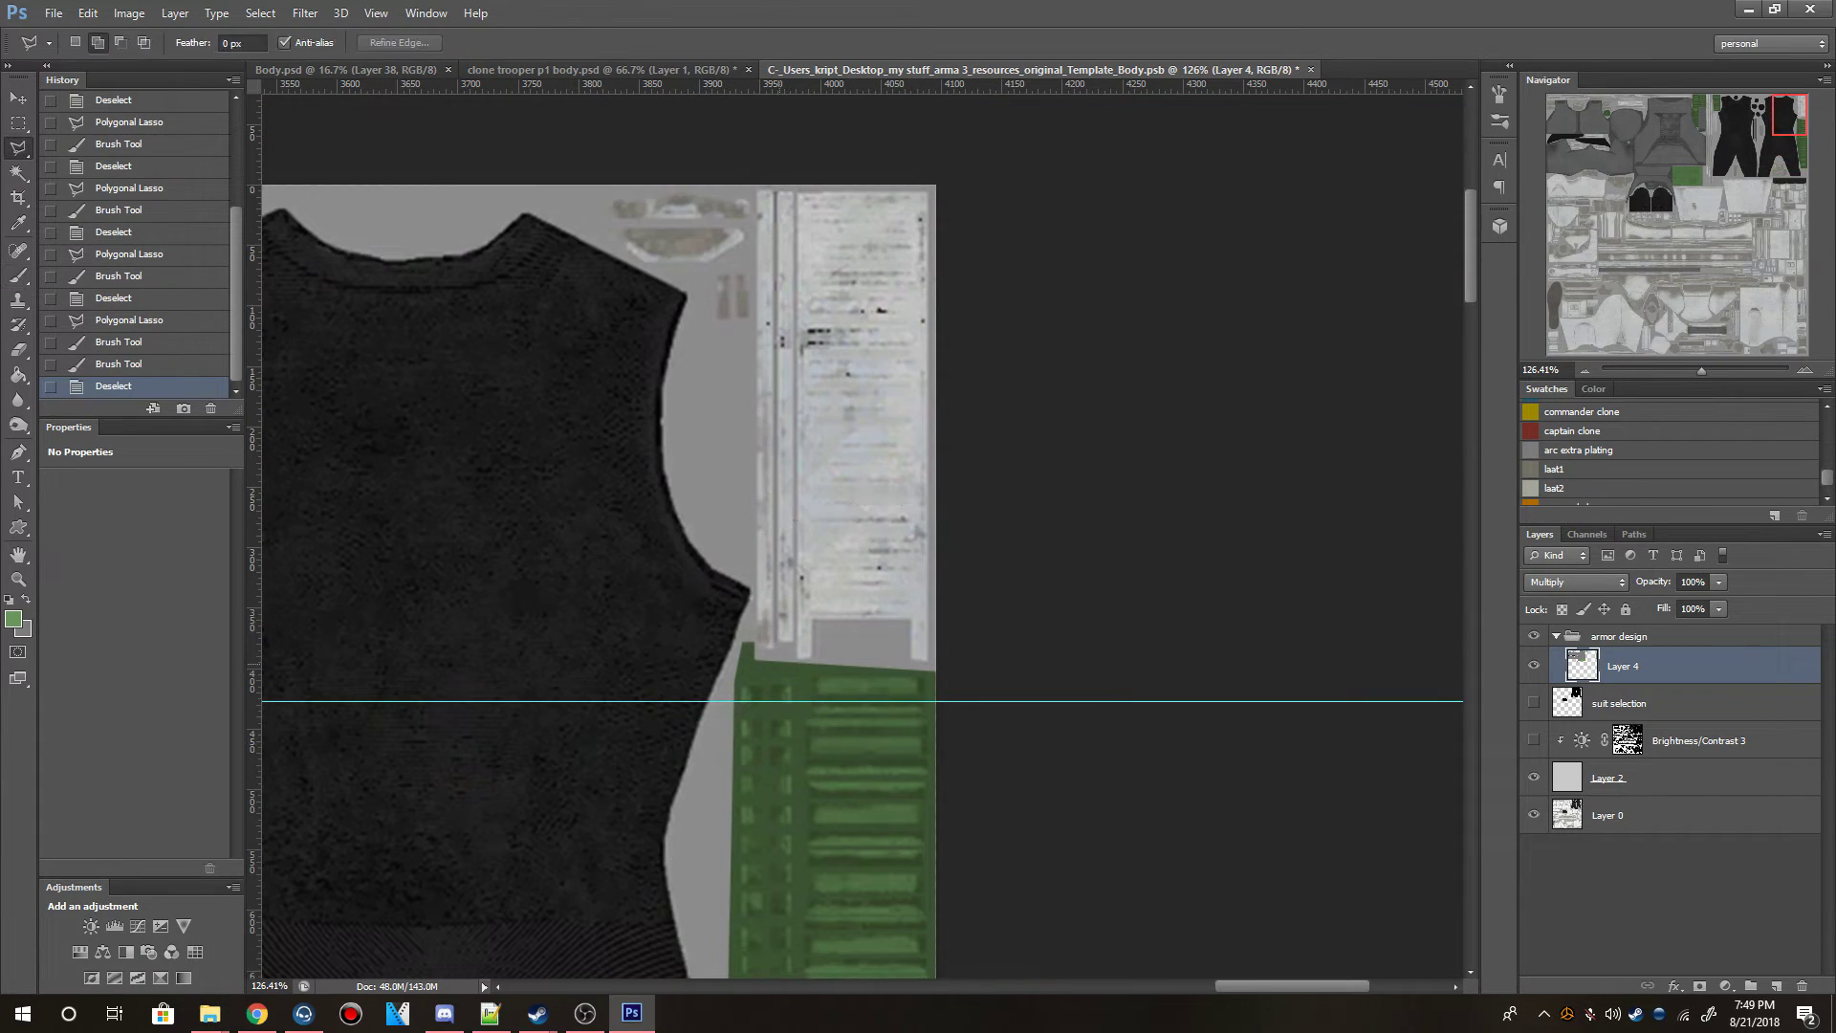
{"action": "left_click", "coordinate": [939, 663]}
{"action": "left_click", "coordinate": [941, 181]}
{"action": "left_click", "coordinate": [751, 182]}
{"action": "key", "text": "Return"}
{"action": "key", "text": "b"}
{"action": "left_click_drag", "start_coordinate": [841, 287], "coordinate": [842, 622]}
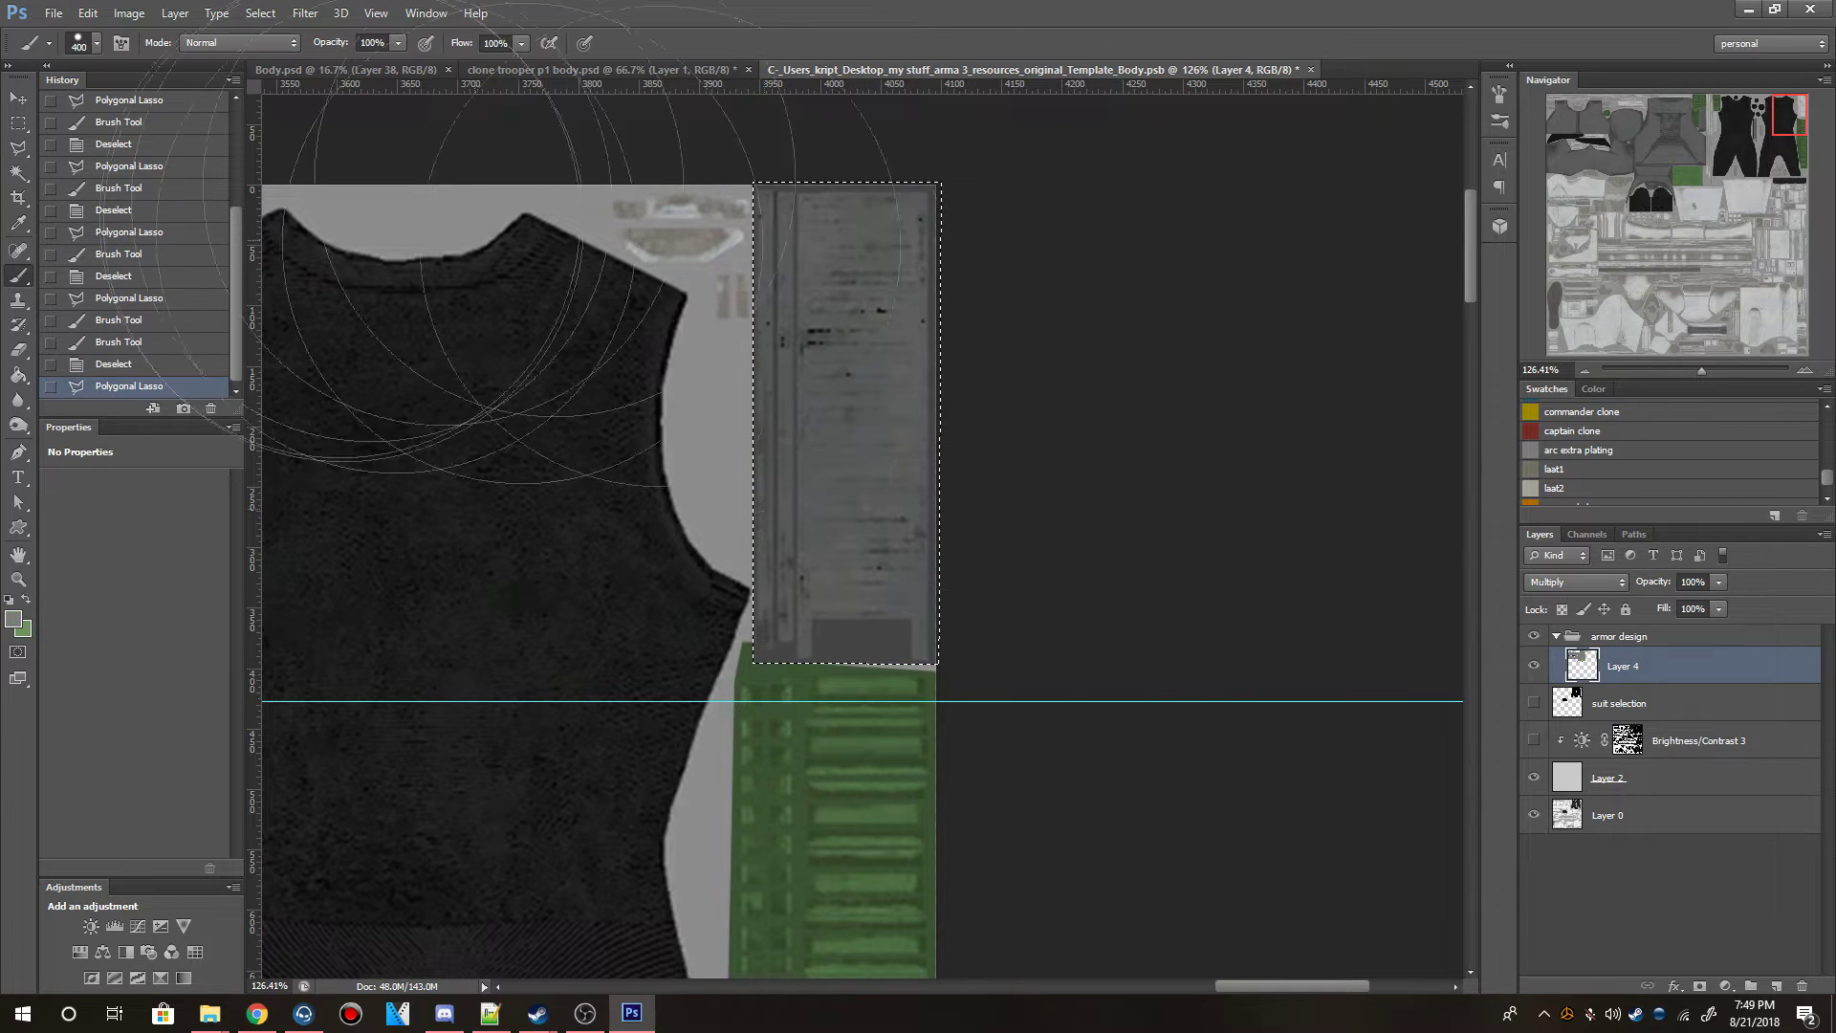
{"action": "left_click", "coordinate": [602, 70]}
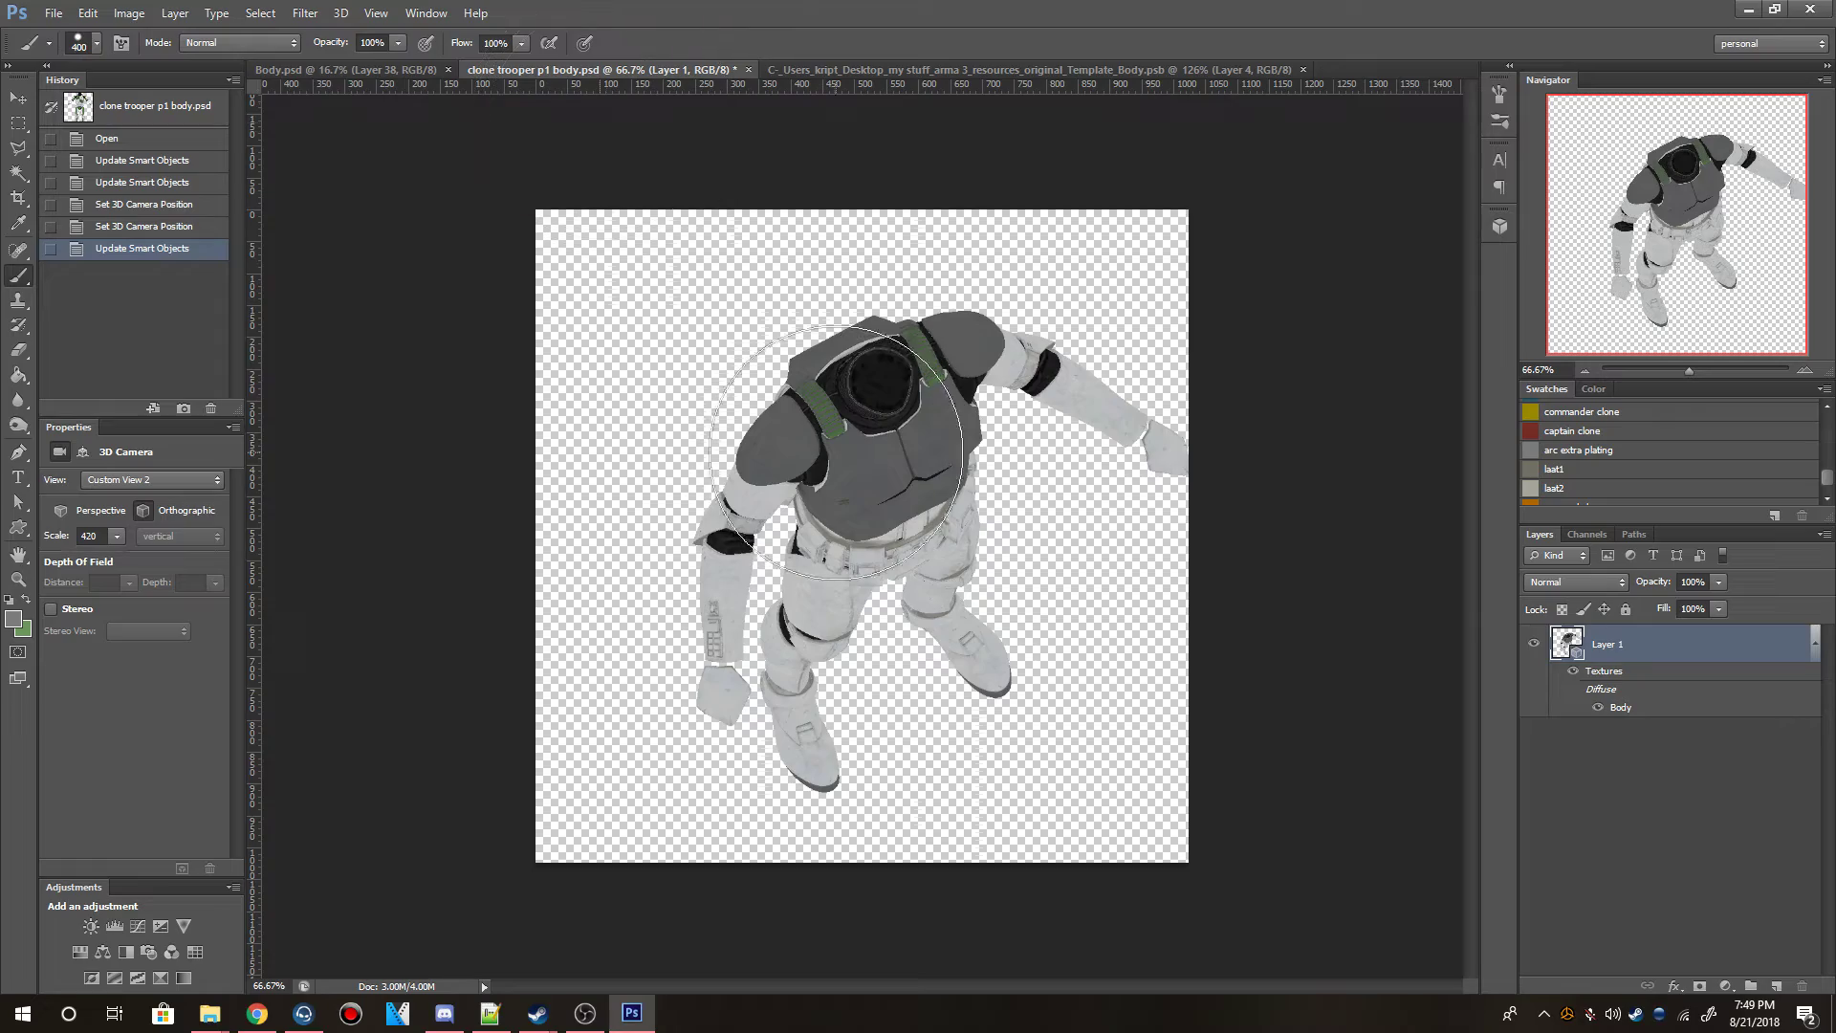
{"action": "key", "text": "v"}
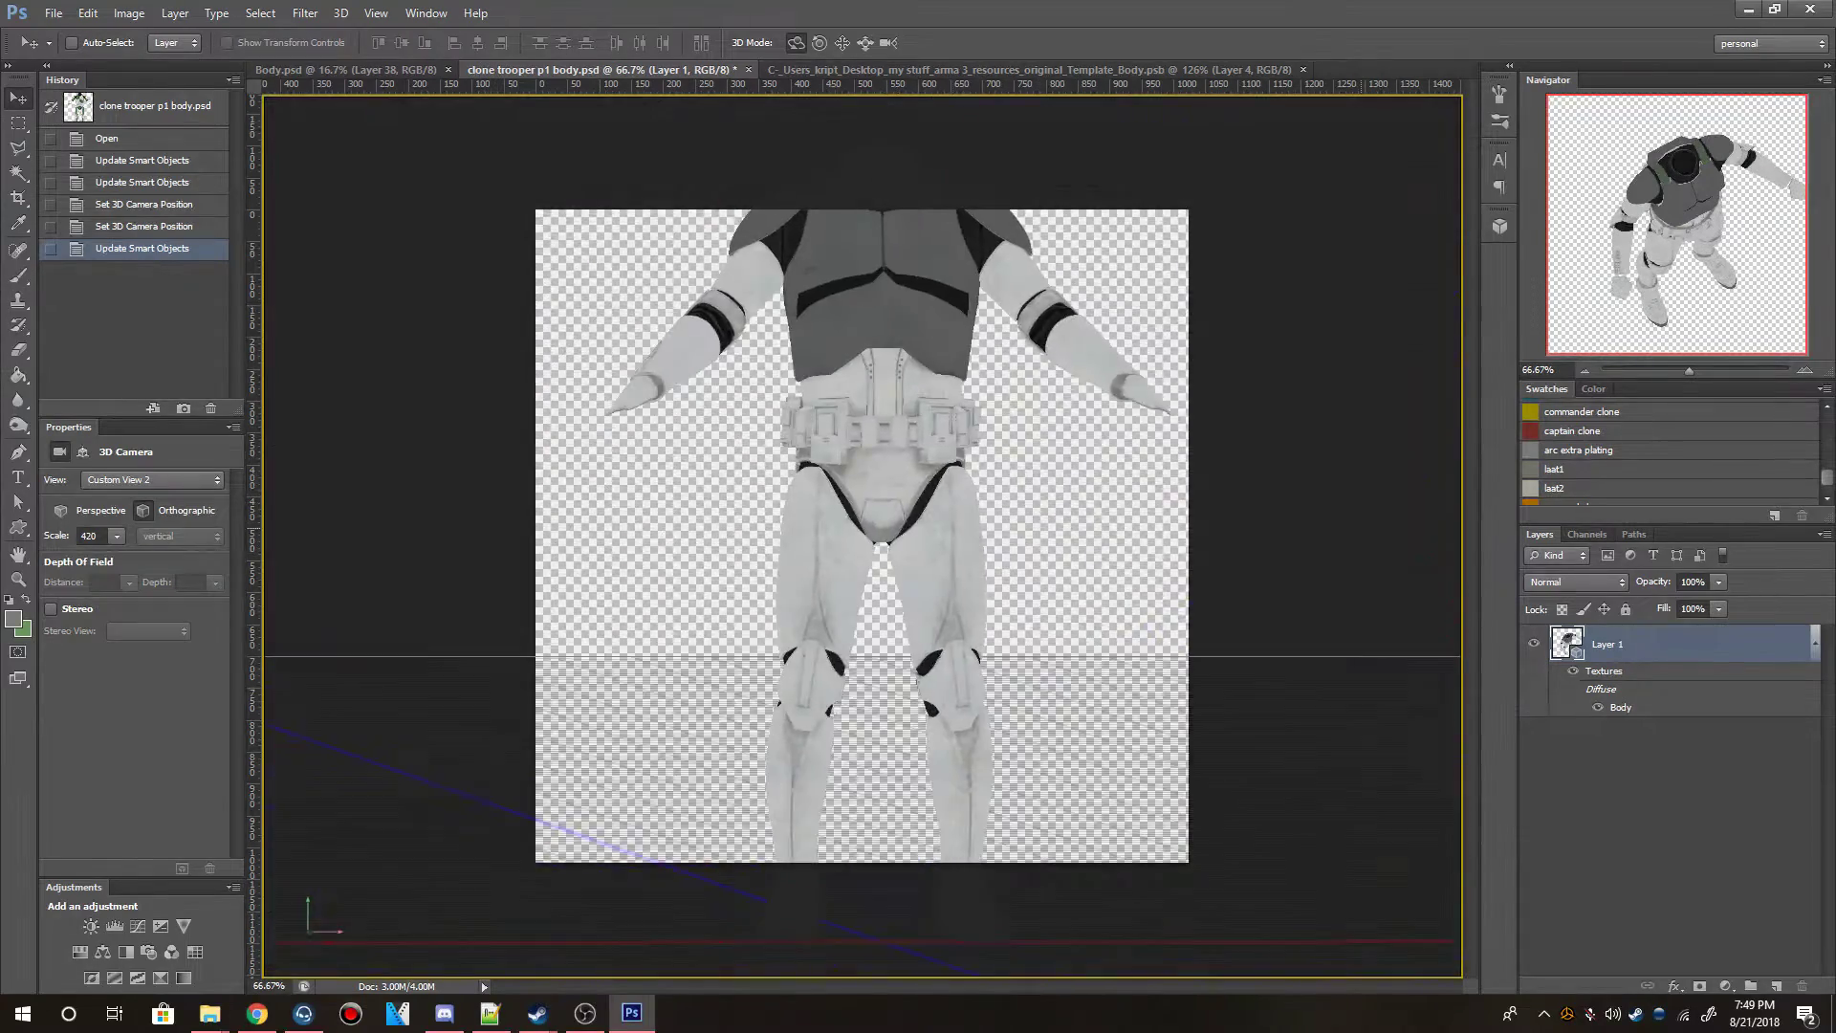
{"action": "key", "text": "ctrl+Tab"}
Step: Make another polygonal selection on the texture and brush into it
{"action": "key", "text": "l"}
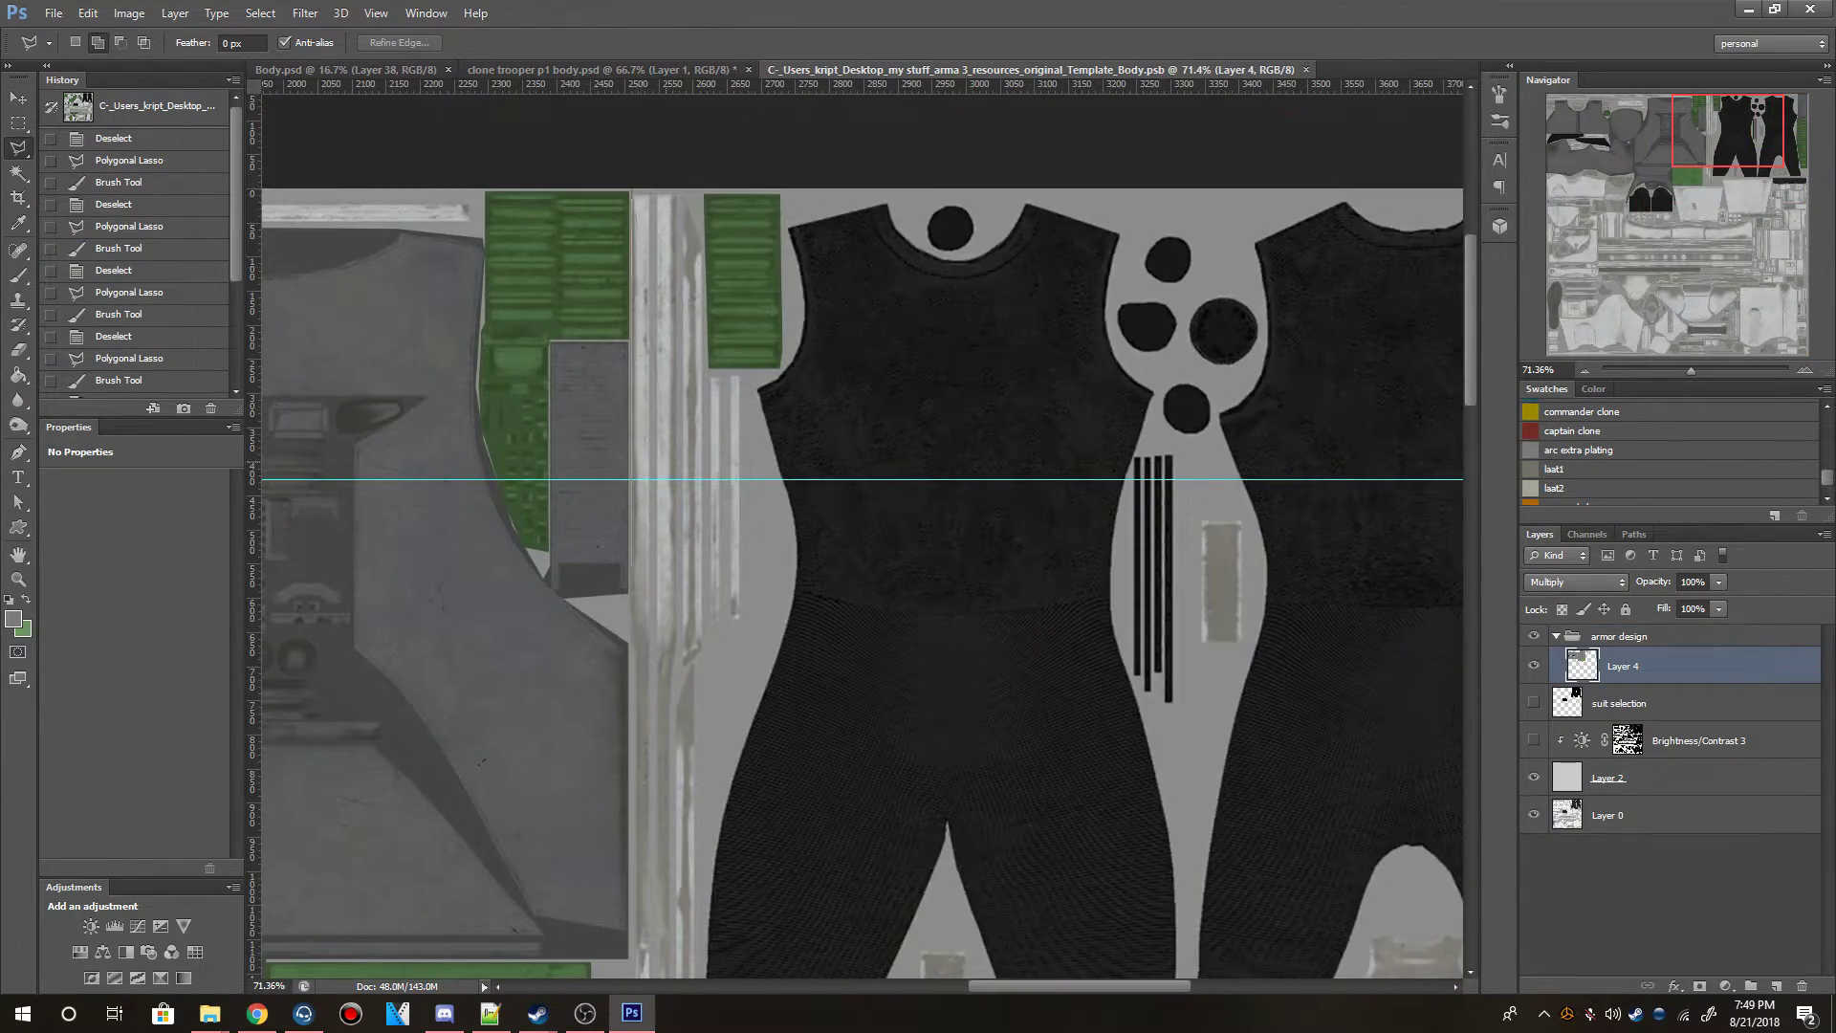
{"action": "scroll", "coordinate": [861, 536], "scroll_direction": "down", "scroll_amount": 5}
{"action": "scroll", "coordinate": [861, 536], "scroll_direction": "up", "scroll_amount": 4}
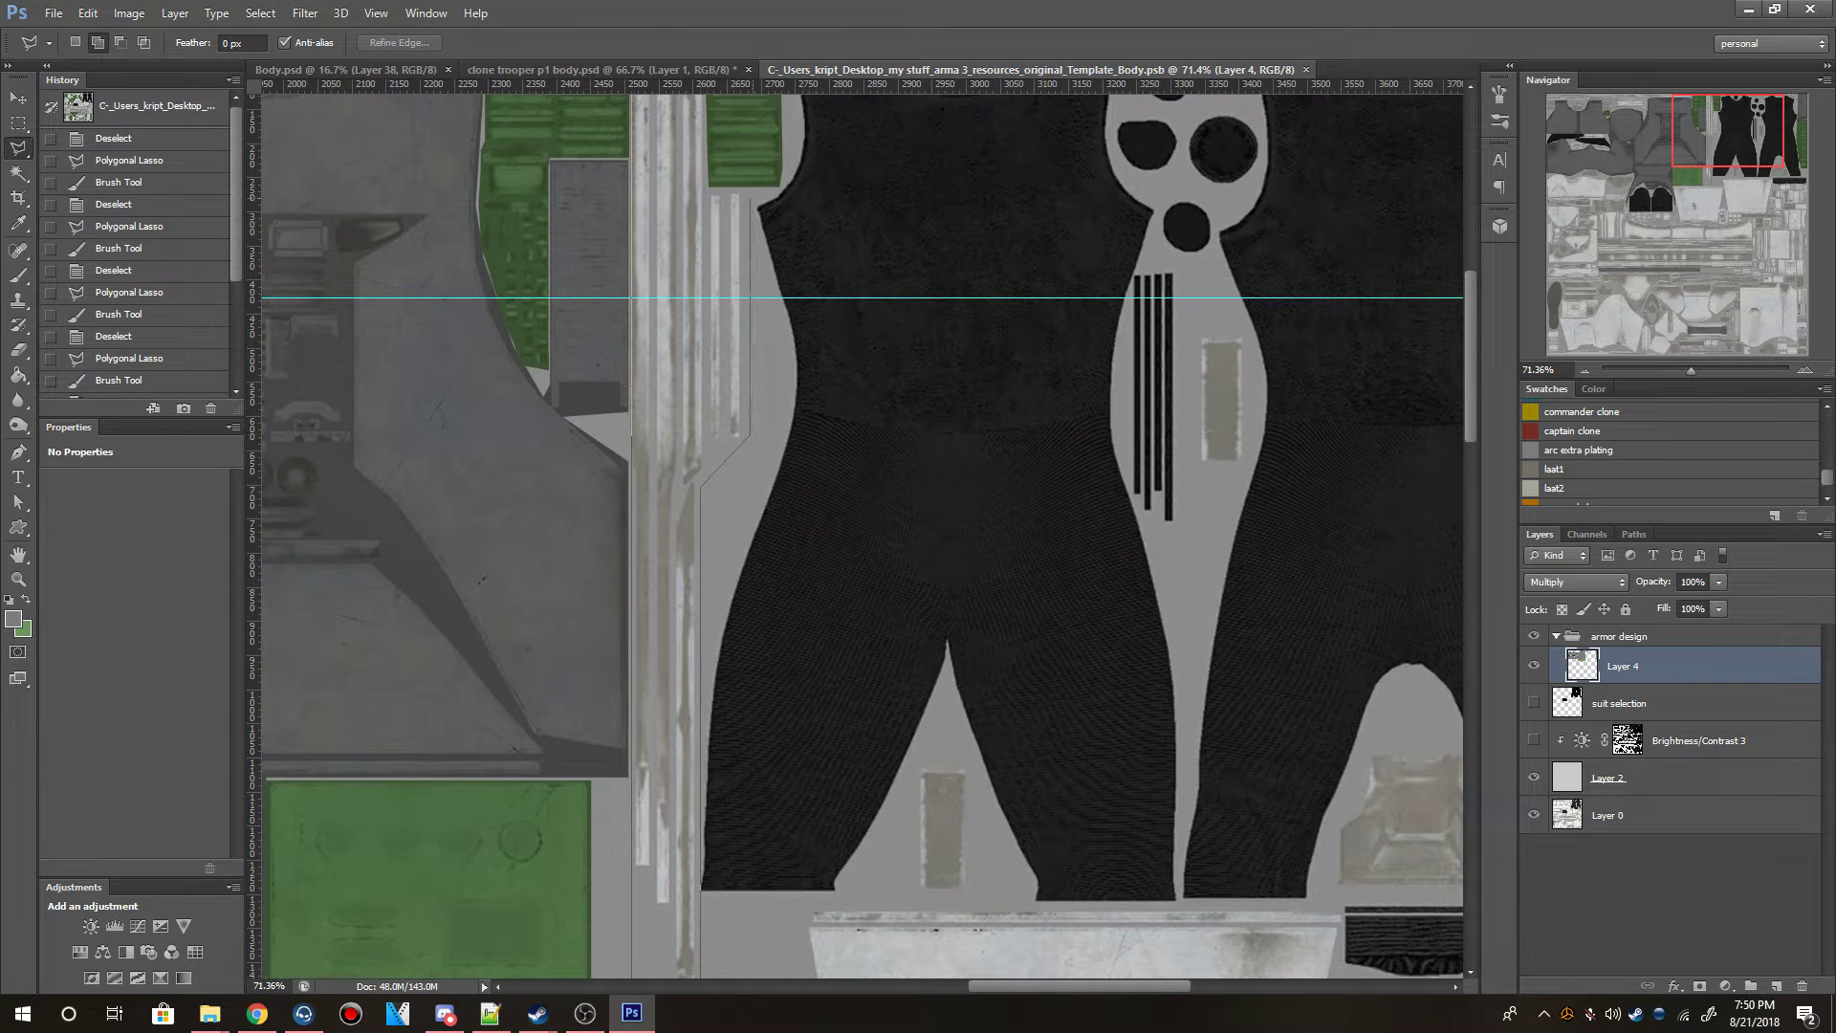
{"action": "scroll", "coordinate": [861, 526], "scroll_direction": "up", "scroll_amount": 3}
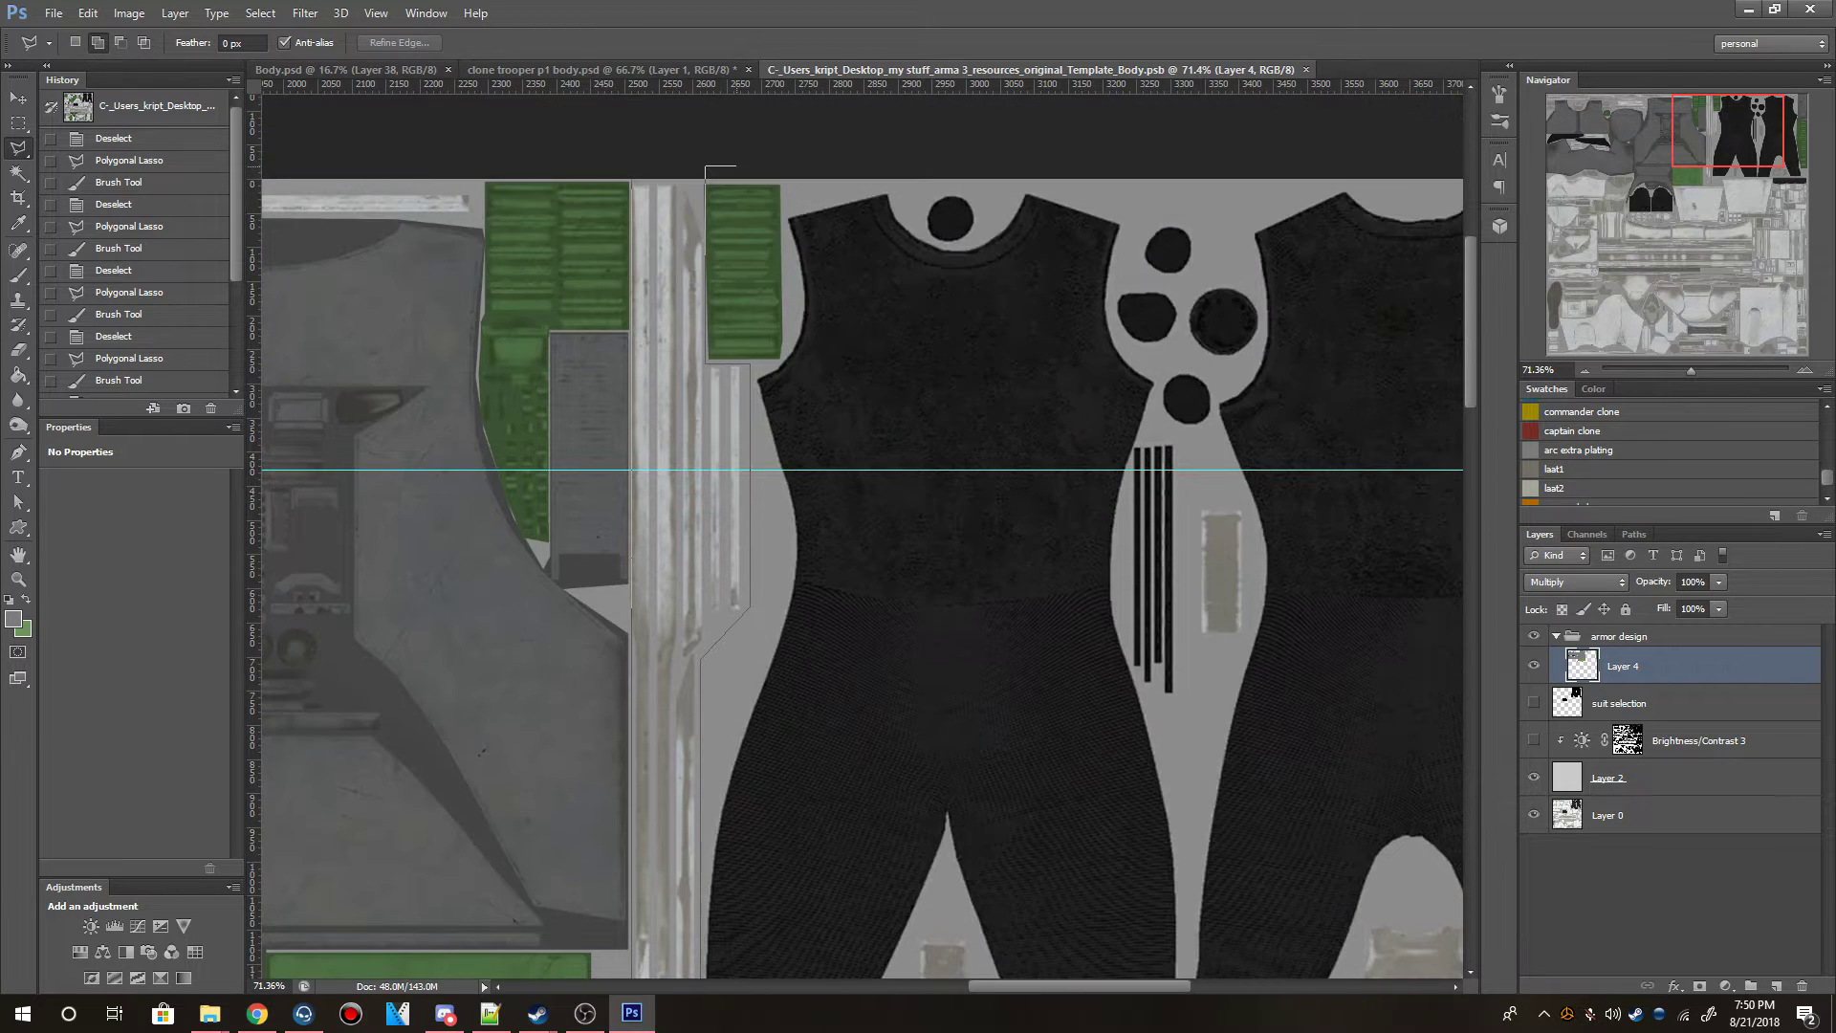
{"action": "key", "text": "Return"}
{"action": "key", "text": "b"}
{"action": "key", "text": "ctrl+d"}
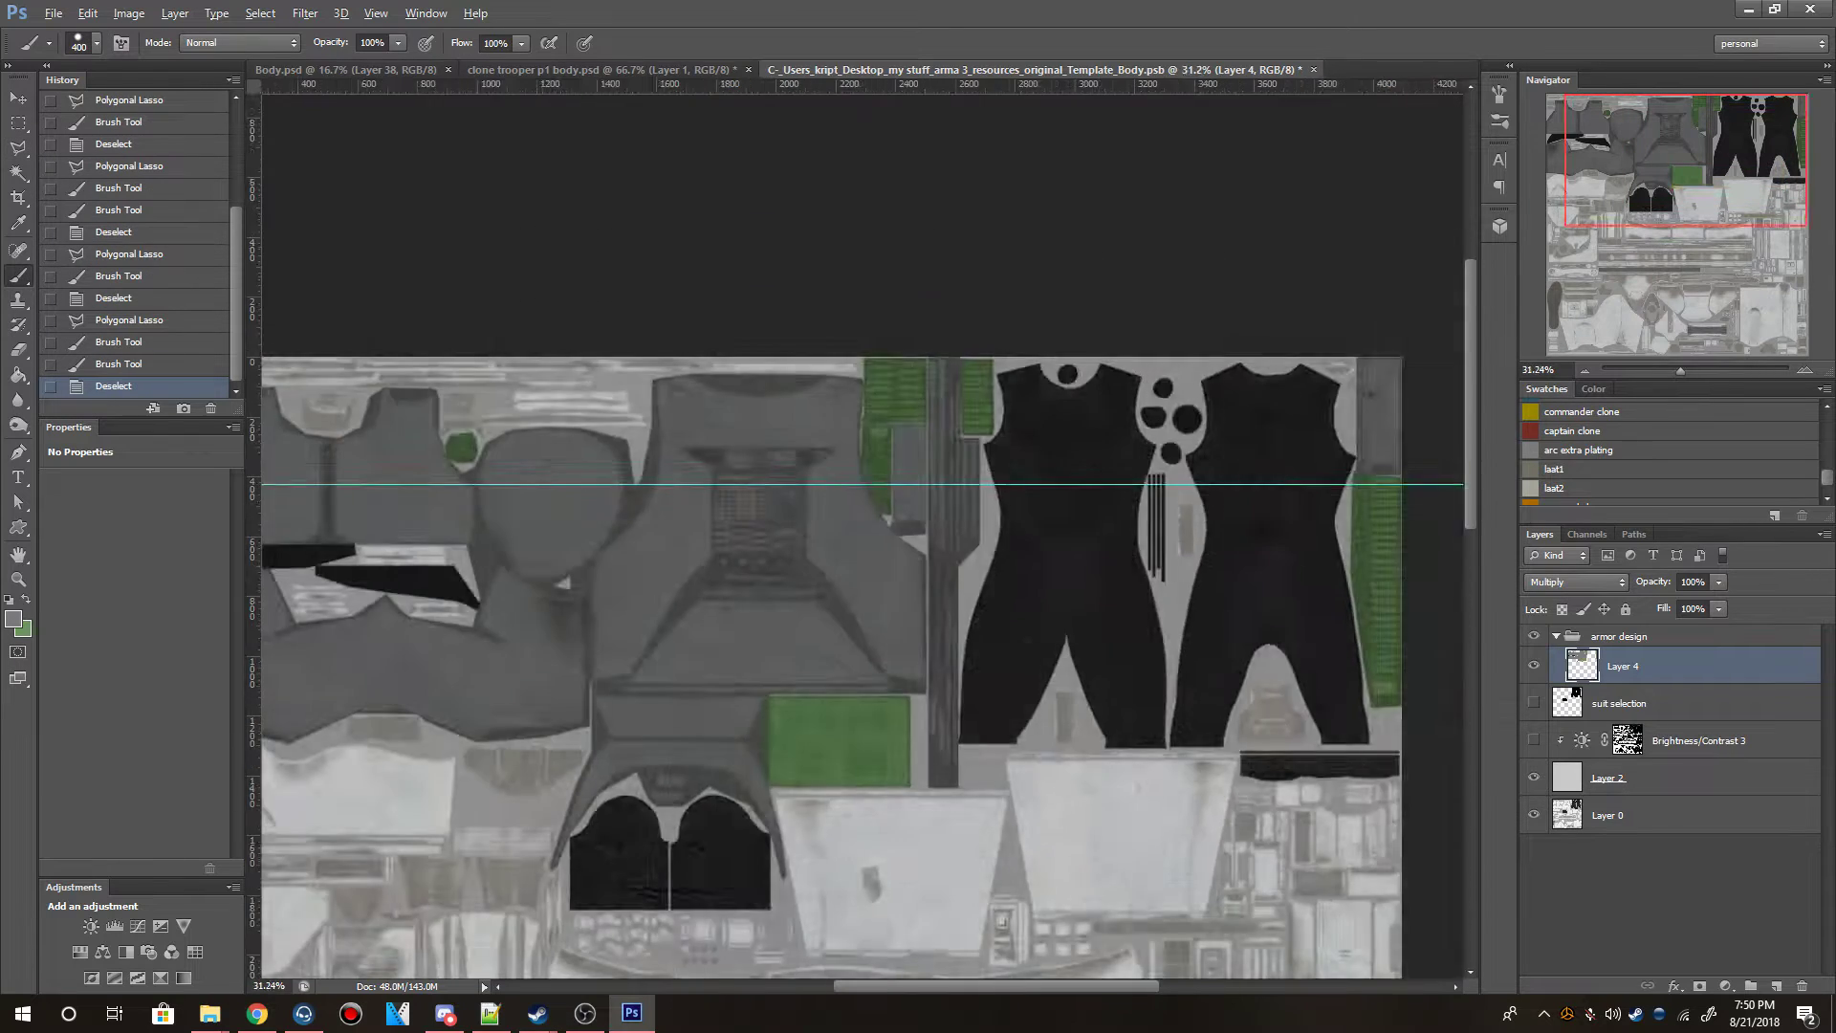
Step: Paint an area on the texture's left side dark, save, and view the 3D trooper preview
{"action": "key", "text": "l"}
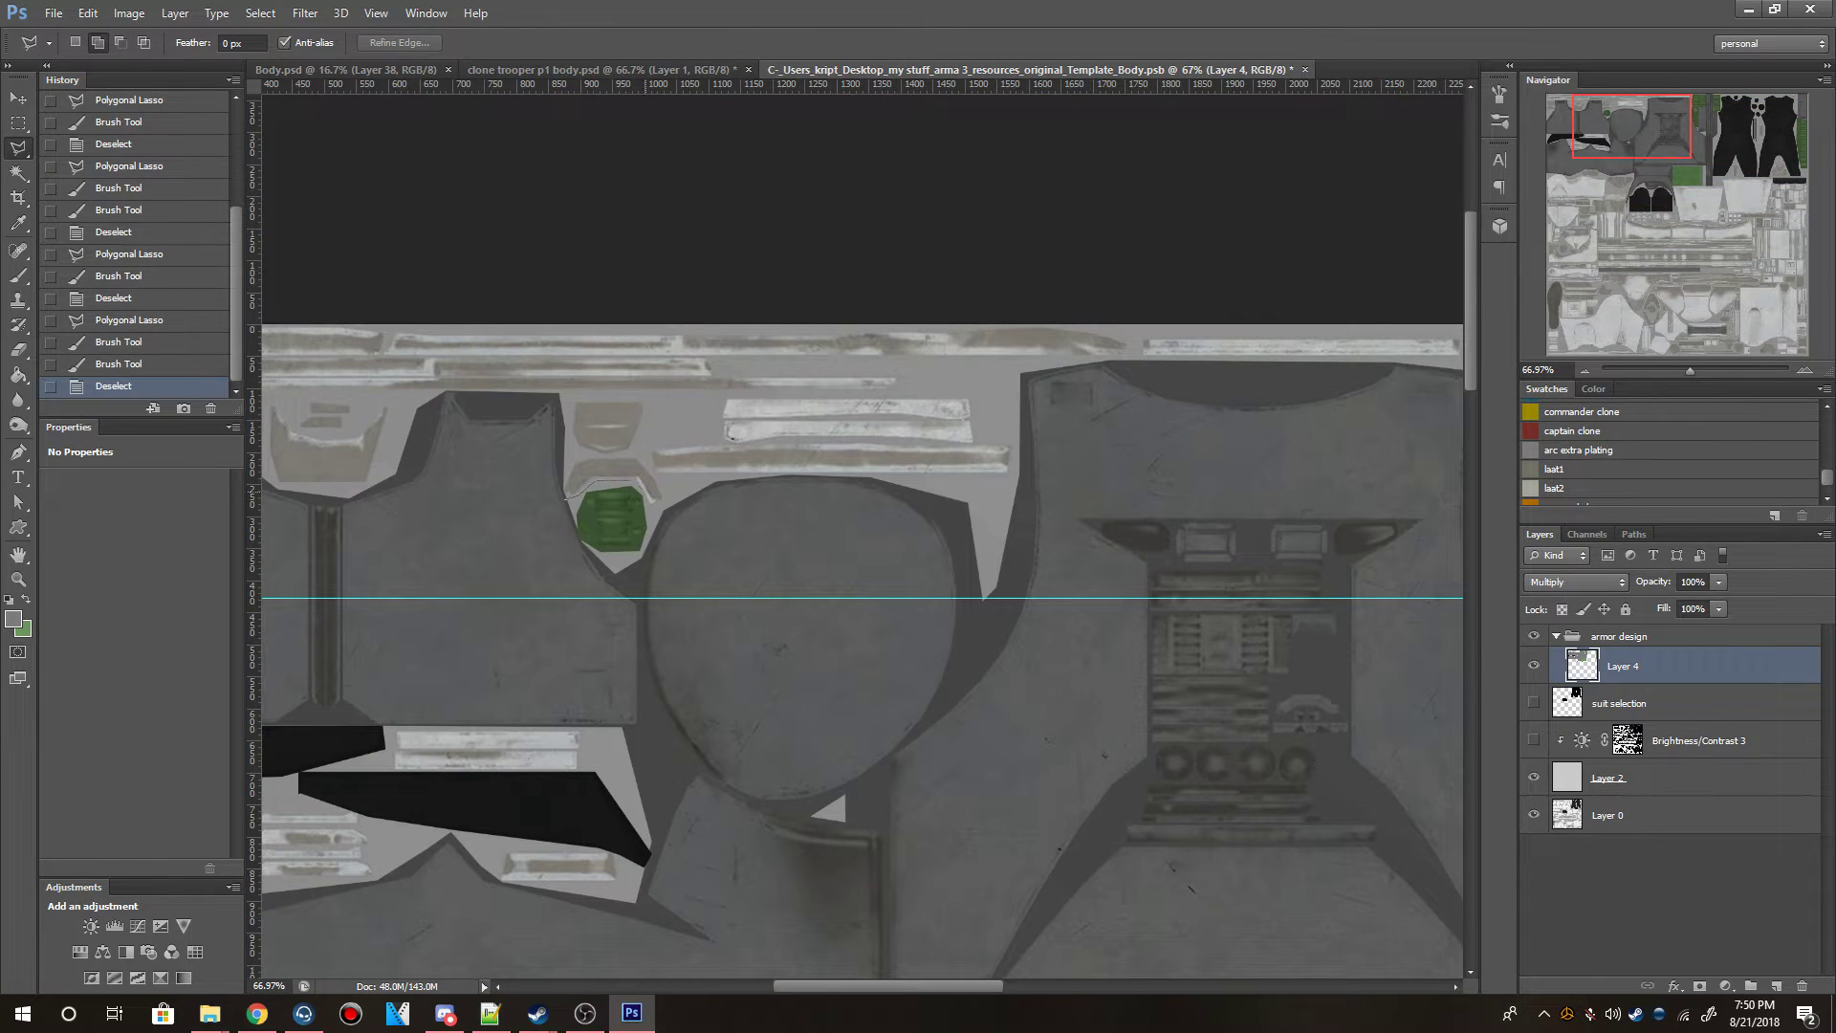
{"action": "scroll", "coordinate": [964, 516], "scroll_direction": "left", "scroll_amount": 10}
{"action": "left_click", "coordinate": [543, 316]}
{"action": "left_click", "coordinate": [538, 471]}
{"action": "left_click", "coordinate": [636, 545]}
{"action": "key", "text": "Return"}
{"action": "key", "text": "b"}
{"action": "scroll", "coordinate": [1017, 572], "scroll_direction": "down", "scroll_amount": 3}
{"action": "left_click_drag", "start_coordinate": [755, 507], "coordinate": [1262, 507]}
{"action": "key", "text": "ctrl+d"}
{"action": "key", "text": "ctrl+s"}
{"action": "key", "text": "ctrl+shift+Tab"}
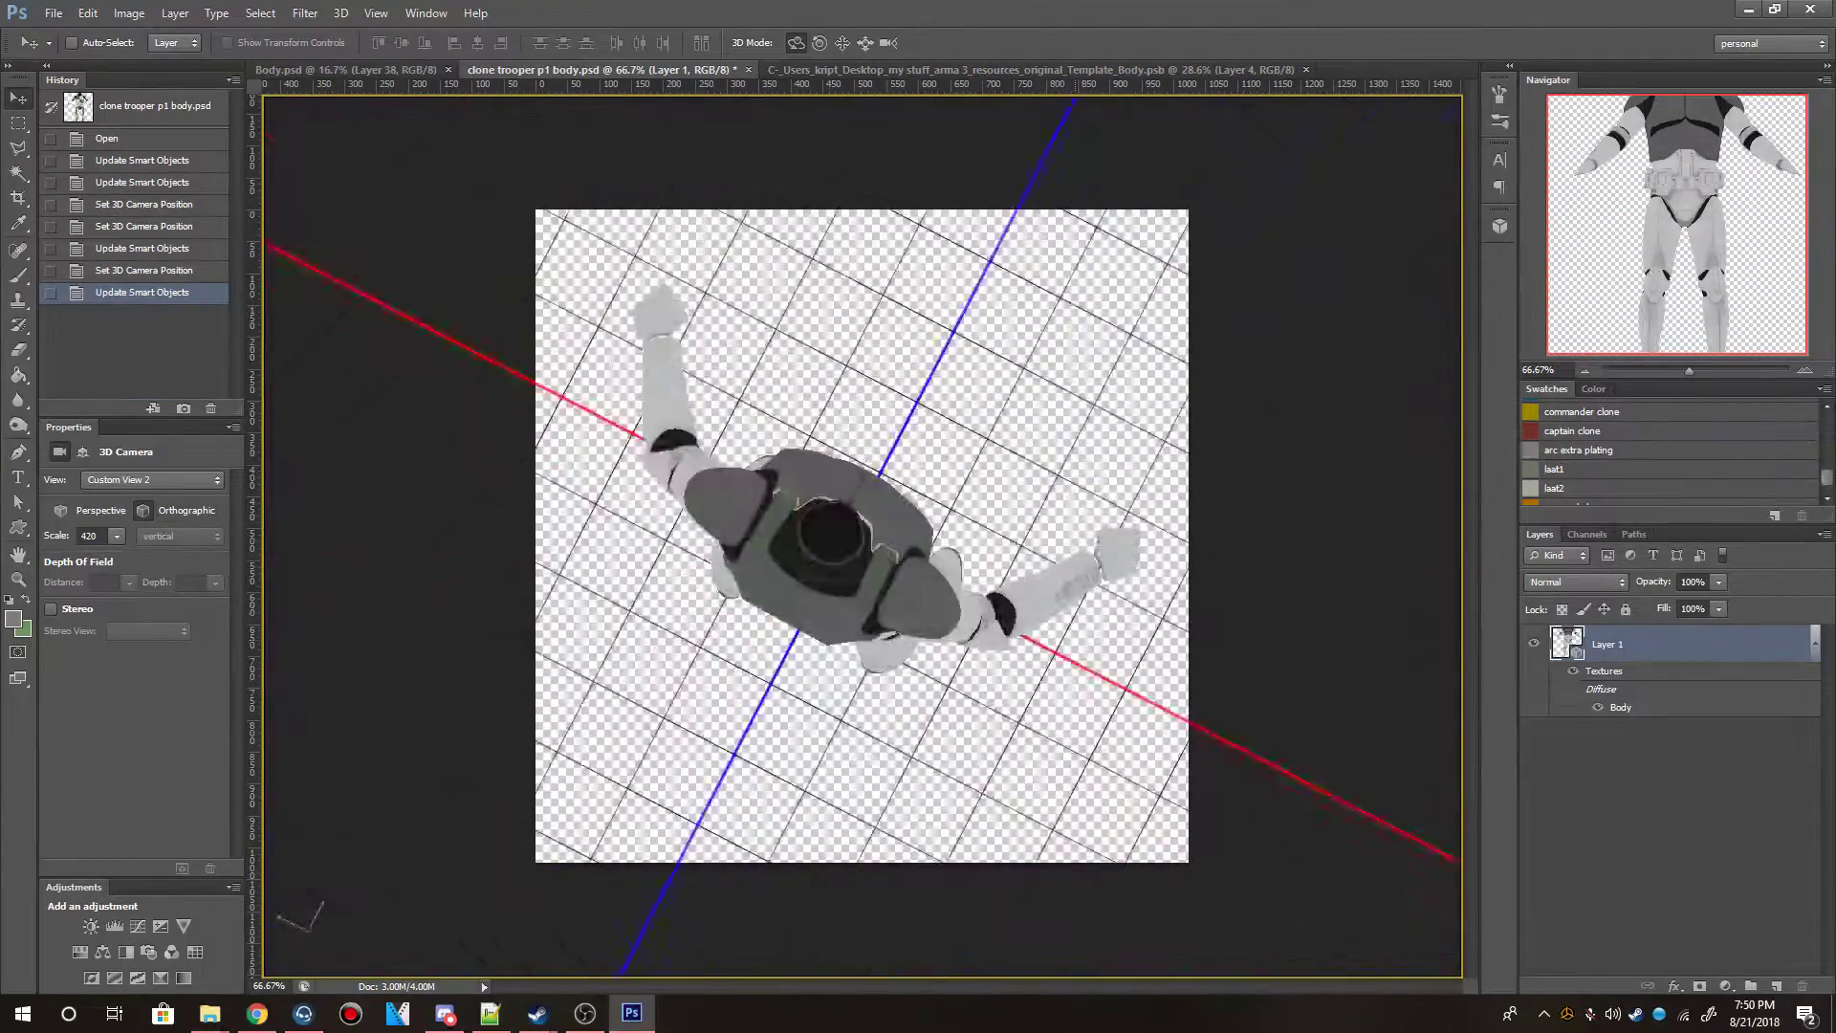
Step: On the Template_Body texture, outline three armour plates and brush them dark
{"action": "key", "text": "ctrl+Tab"}
{"action": "scroll", "coordinate": [861, 517], "scroll_direction": "up", "scroll_amount": 5}
{"action": "key", "text": "l"}
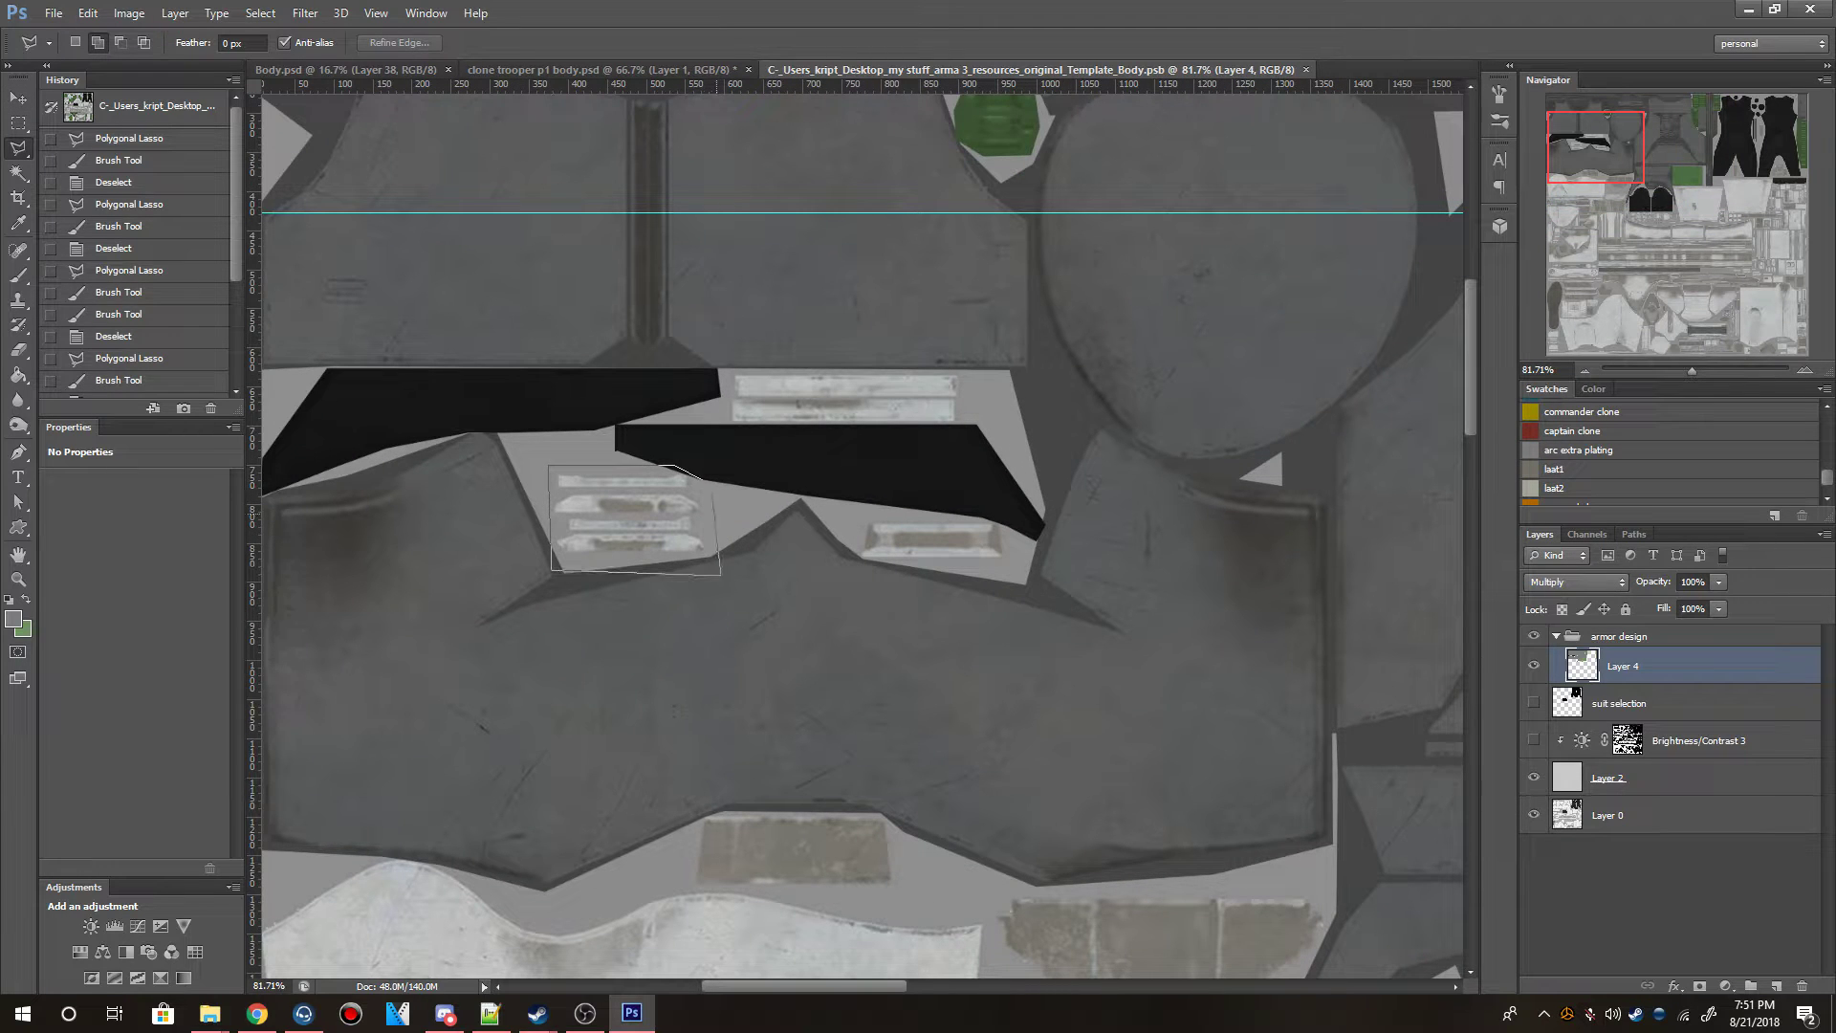
{"action": "double_click", "coordinate": [704, 479]}
{"action": "left_click", "coordinate": [840, 506]}
{"action": "left_click", "coordinate": [722, 371]}
{"action": "left_click", "coordinate": [963, 372]}
{"action": "left_click", "coordinate": [960, 422]}
{"action": "double_click", "coordinate": [723, 422]}
{"action": "key", "text": "b"}
{"action": "left_click_drag", "start_coordinate": [594, 533], "coordinate": [1017, 606]}
{"action": "key", "text": "ctrl+d"}
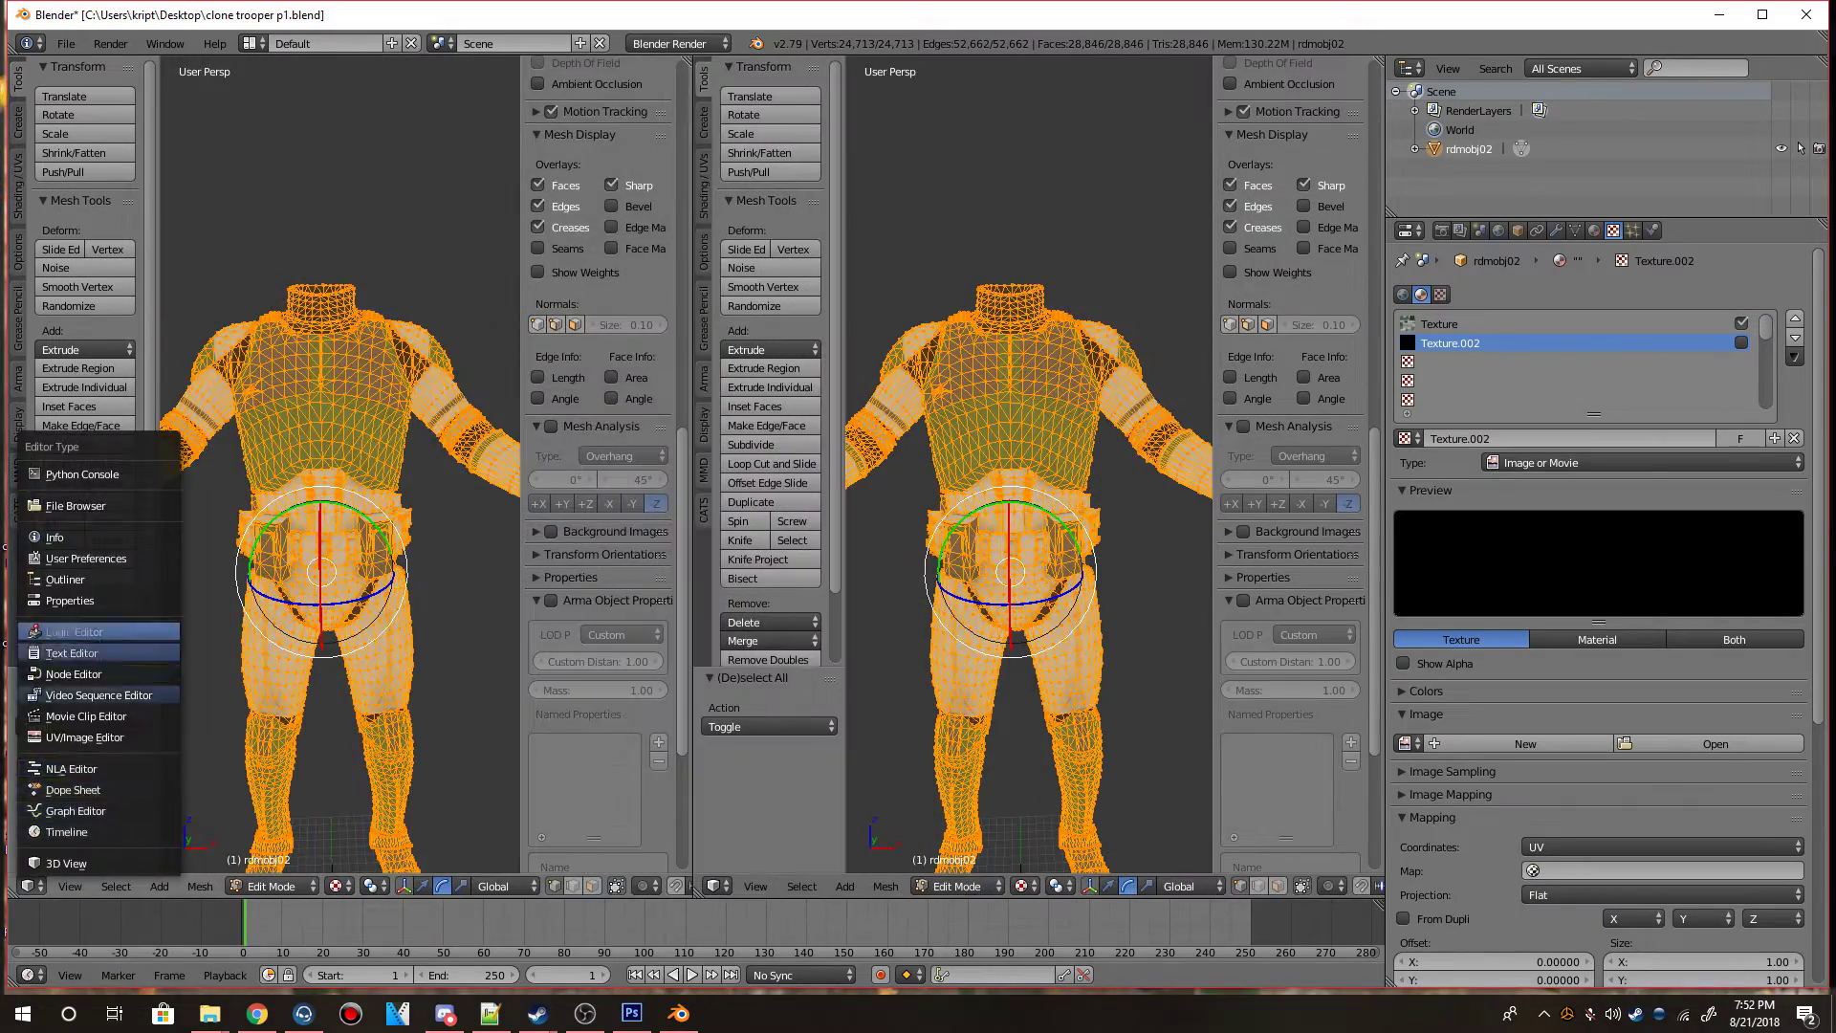
Step: Select all body UVs in the UV/Image Editor and export the layout as a 1024×1024 PNG
{"action": "left_click", "coordinate": [85, 737]}
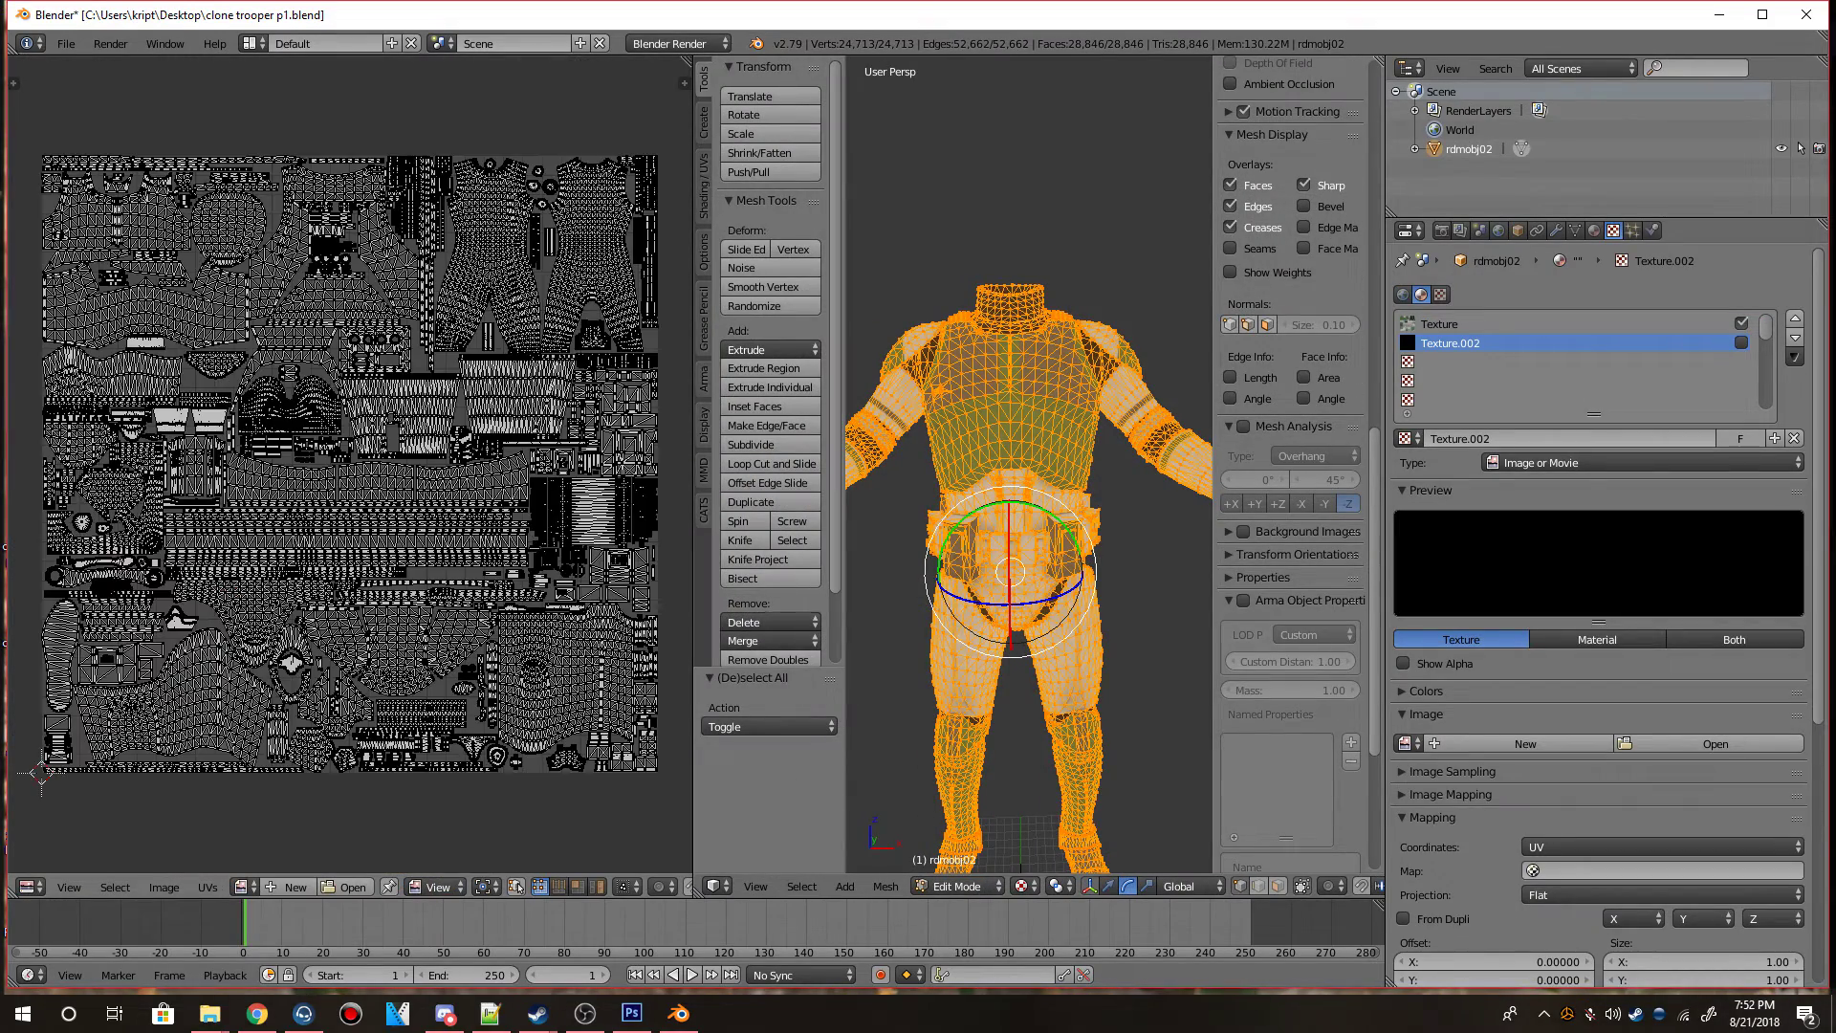
{"action": "key", "text": "a"}
{"action": "left_click", "coordinate": [208, 886]}
{"action": "left_click", "coordinate": [277, 413]}
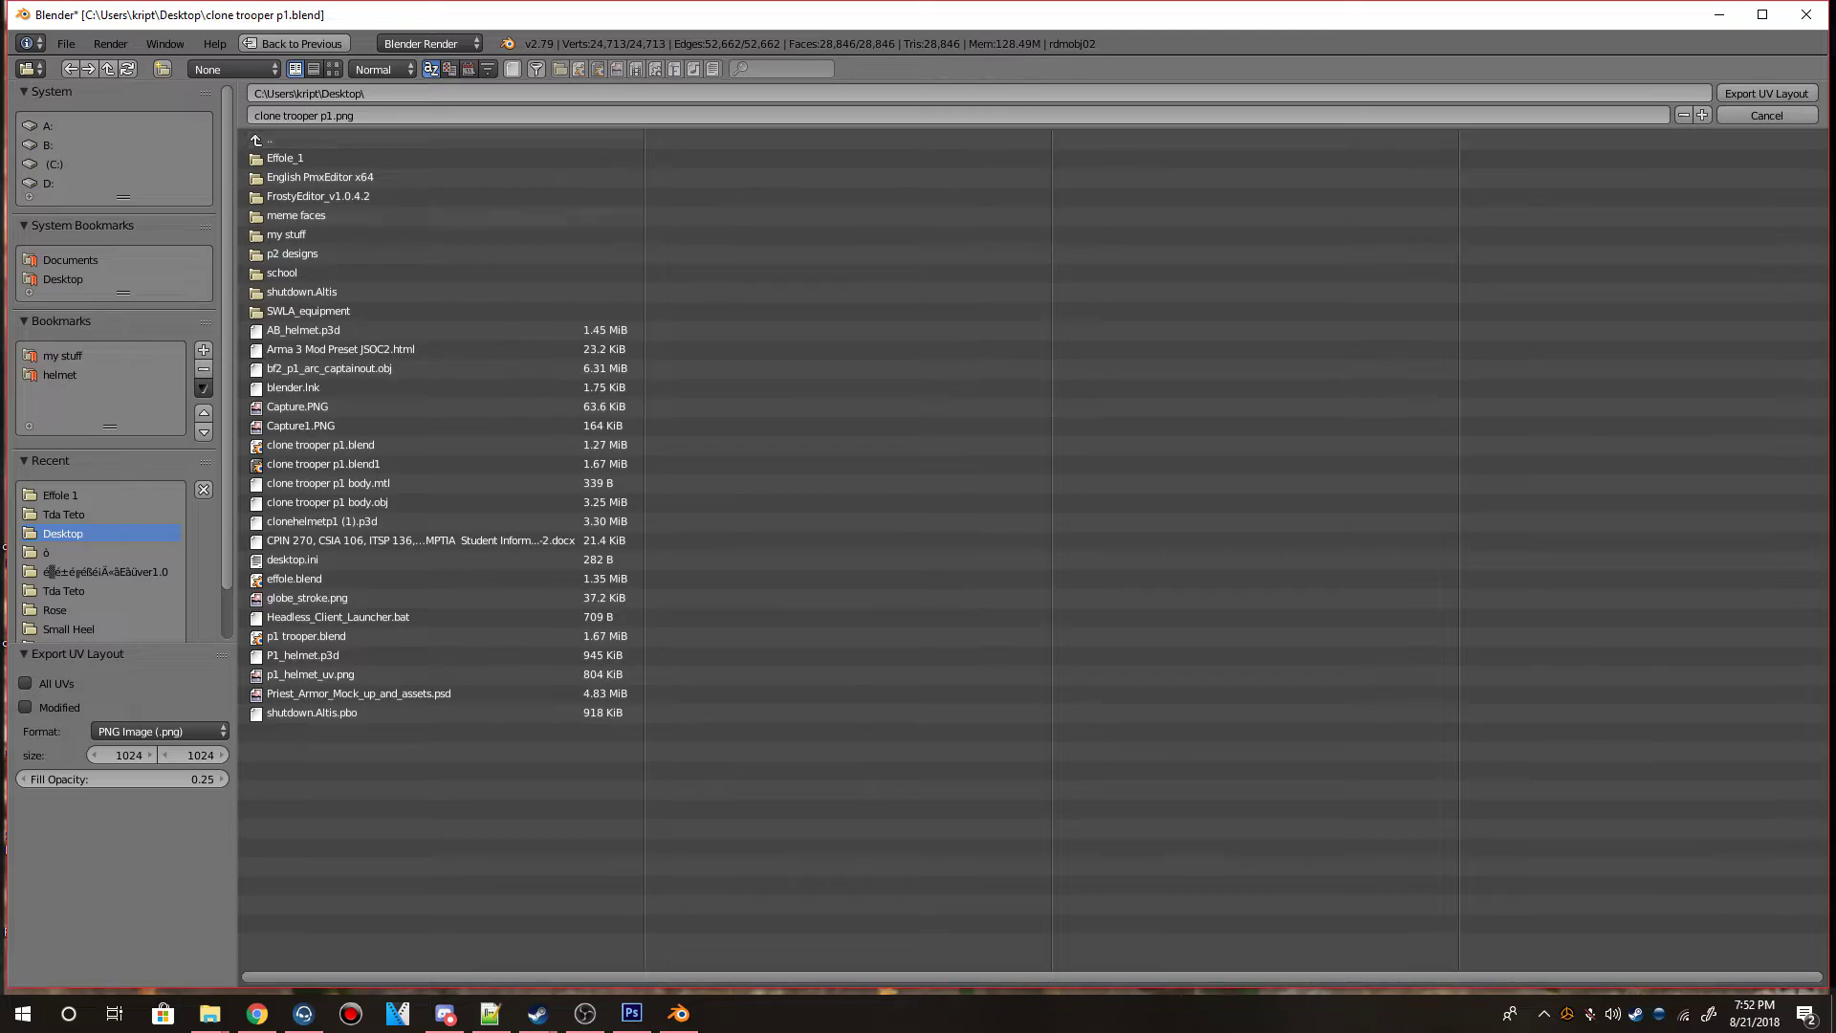
{"action": "key", "text": "Return"}
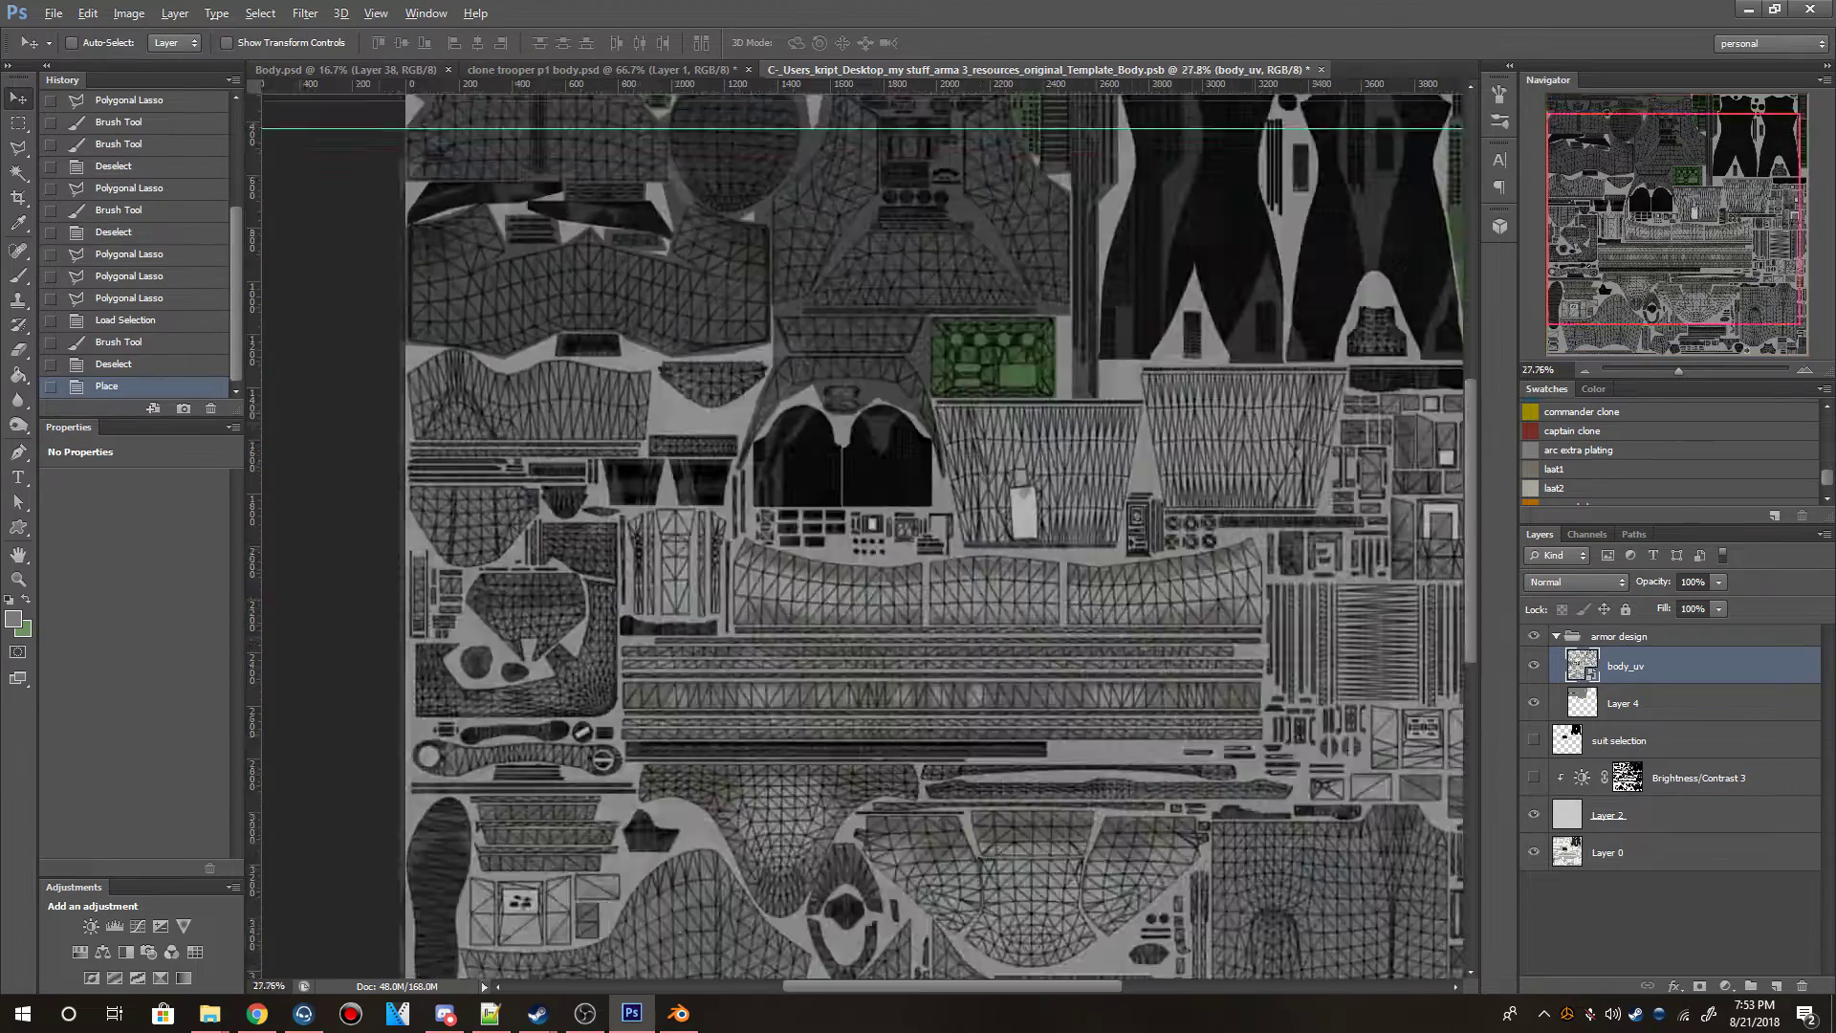
Step: On Layer 4, trace a polygonal lasso along the plate's curved lower edge following the body_uv wireframe
{"action": "scroll", "coordinate": [286, 239], "scroll_direction": "up", "scroll_amount": 5}
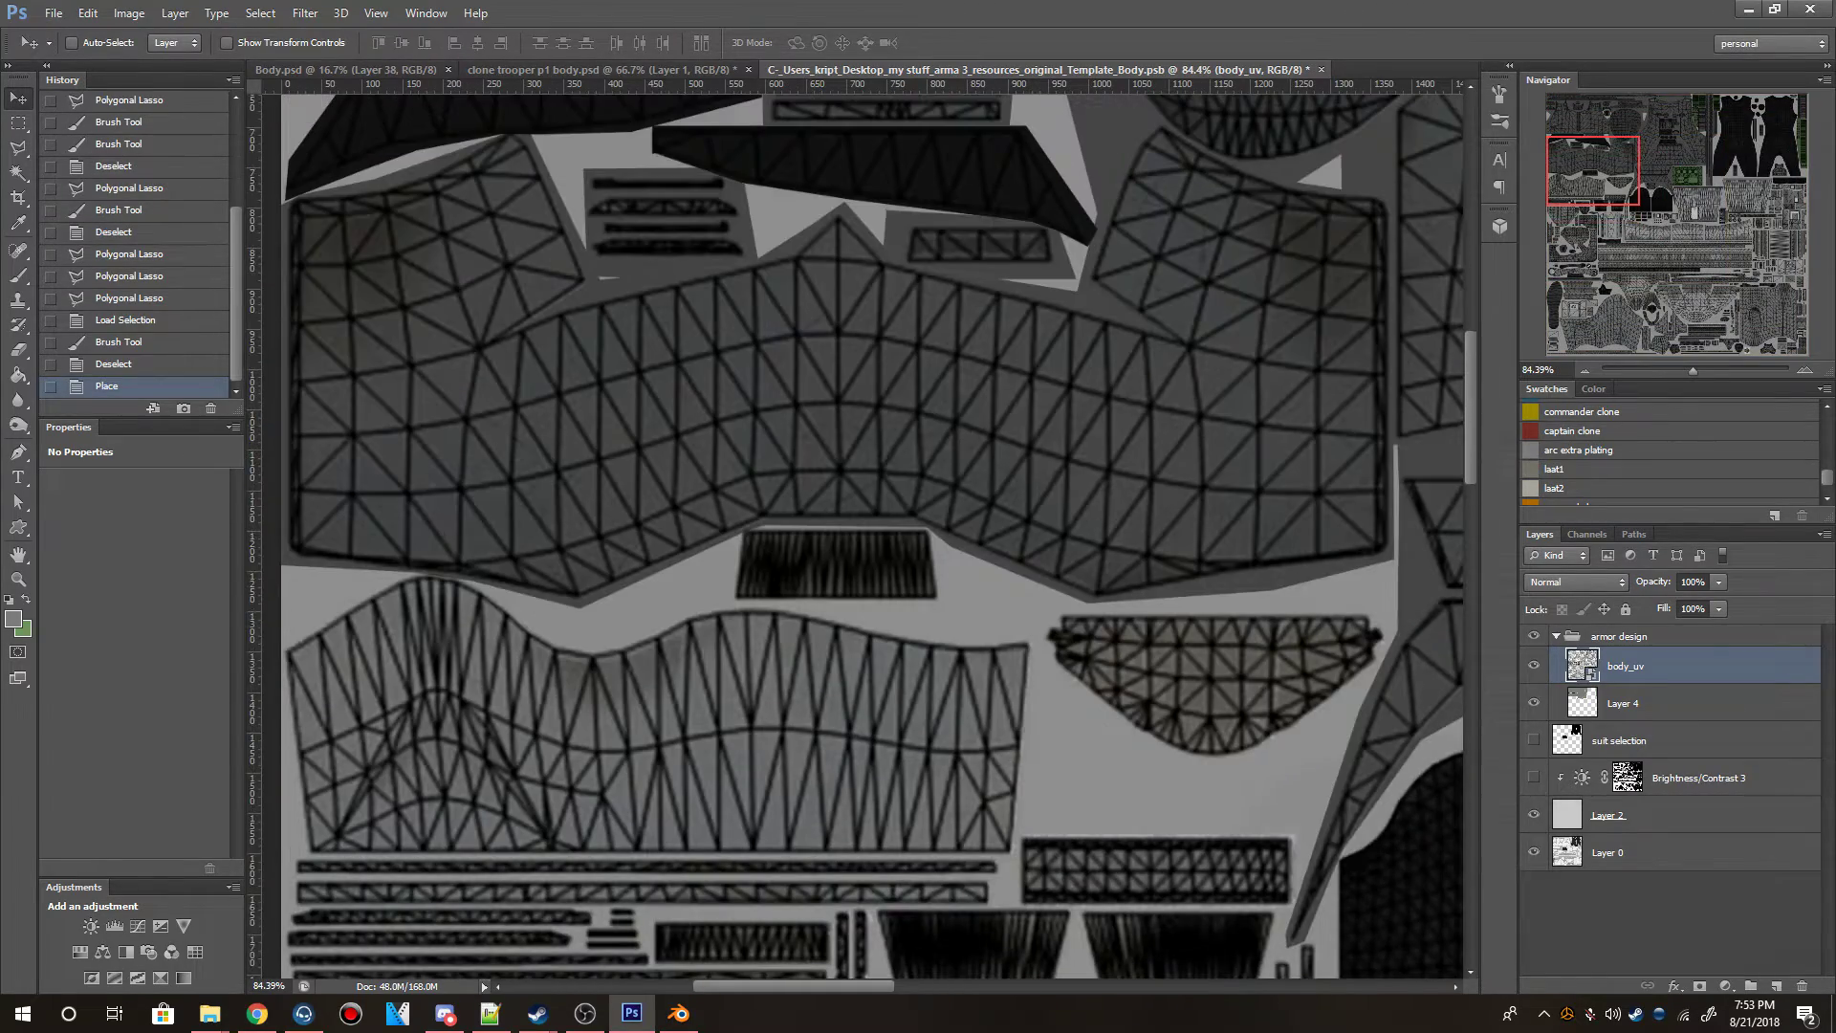
{"action": "right_click", "coordinate": [1687, 666]}
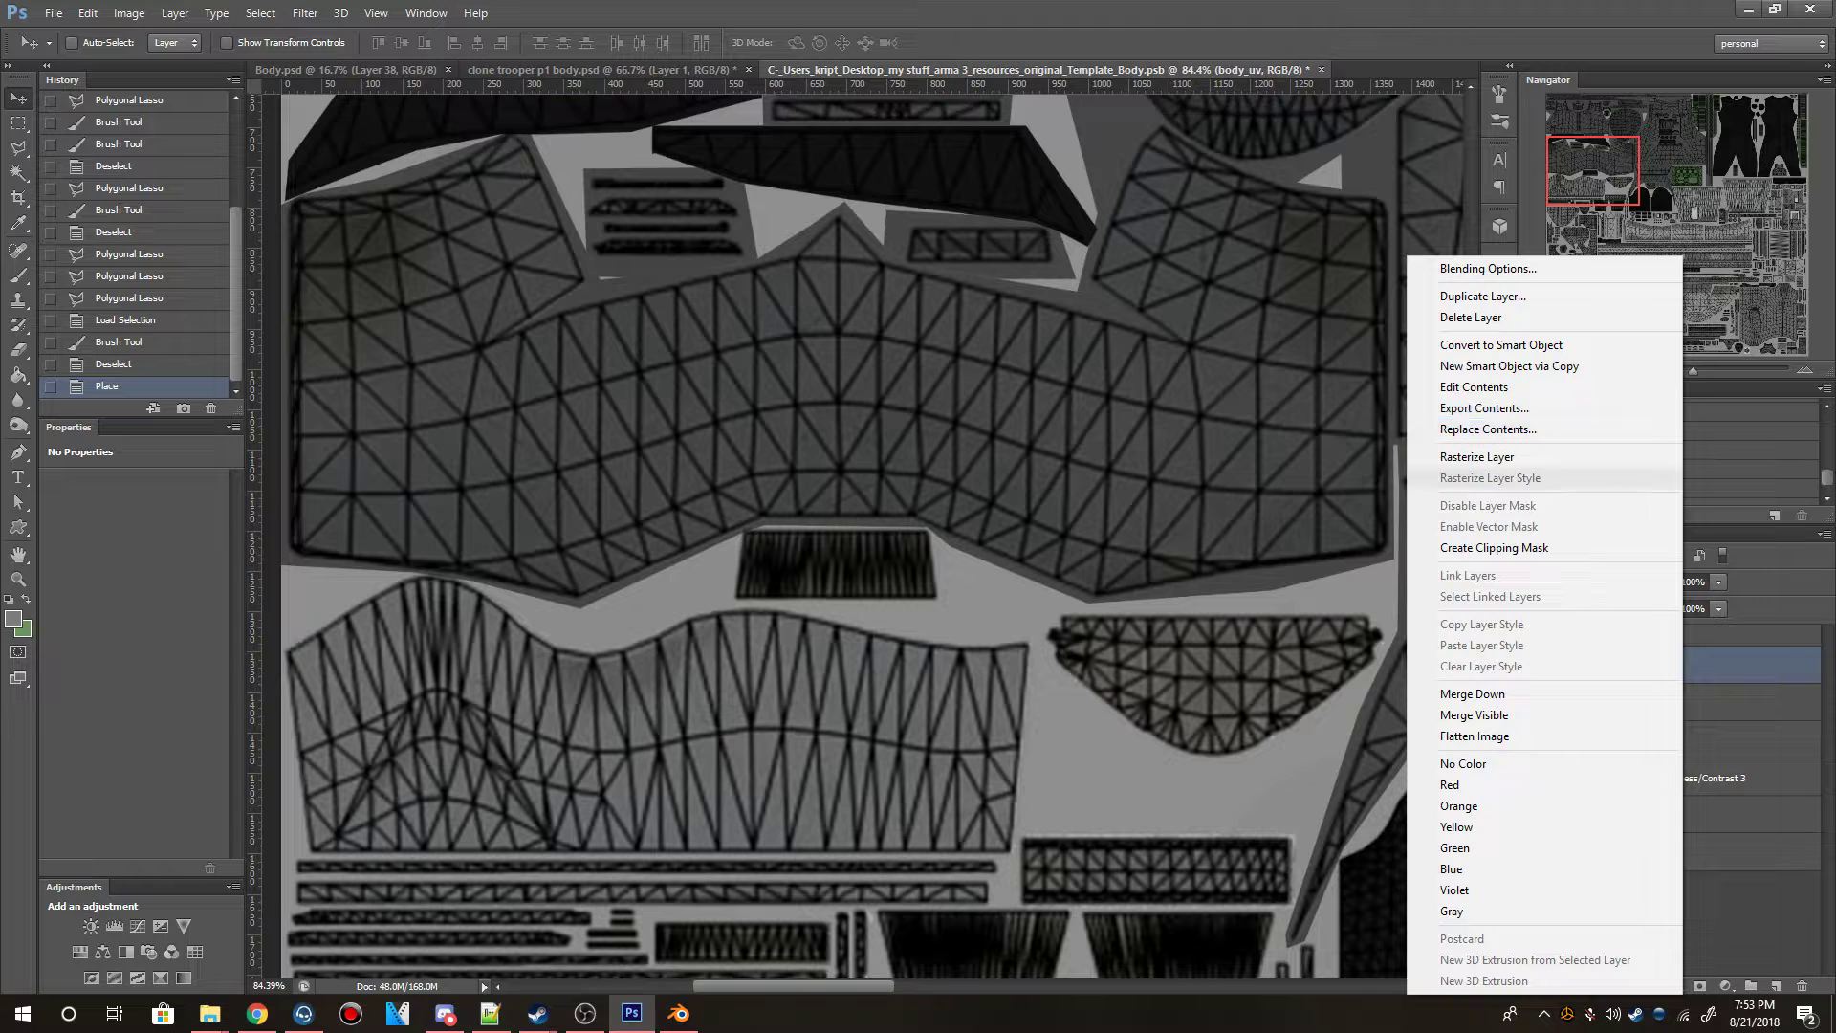
{"action": "key", "text": "Escape"}
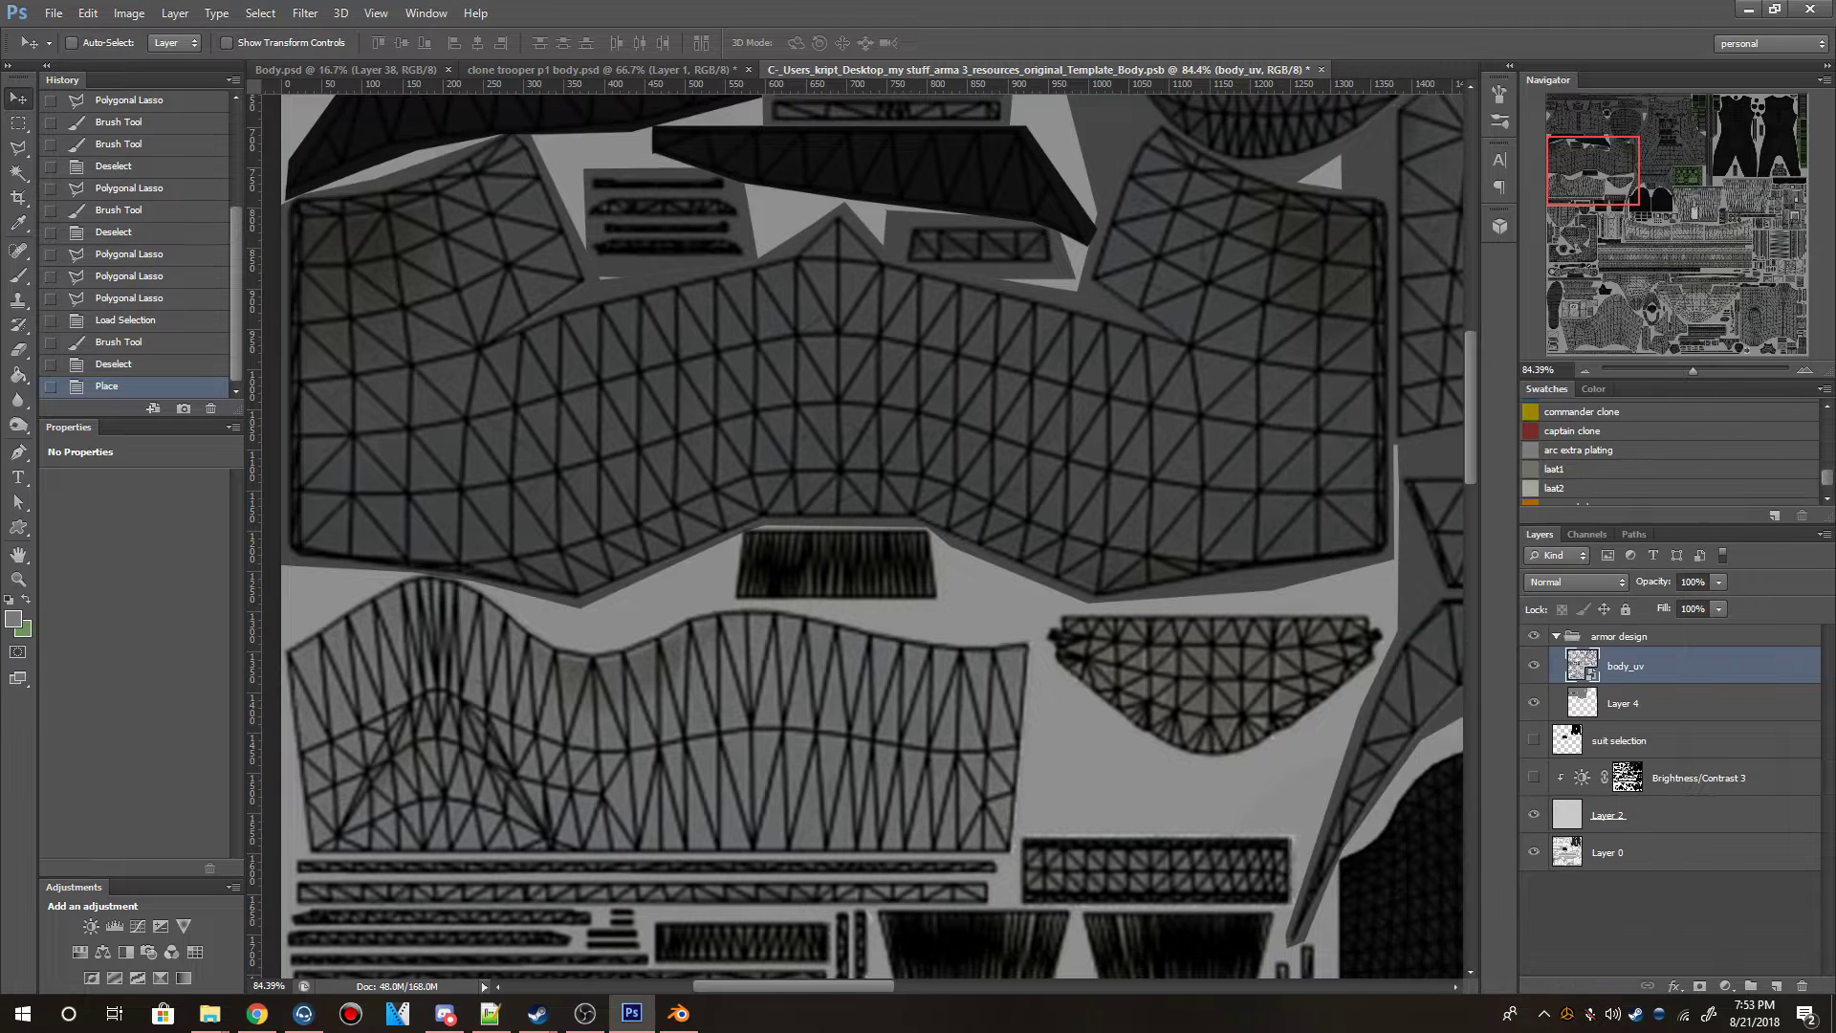
{"action": "key", "text": "alt+bracketleft"}
{"action": "key", "text": "l"}
{"action": "scroll", "coordinate": [403, 593], "scroll_direction": "up", "scroll_amount": 2}
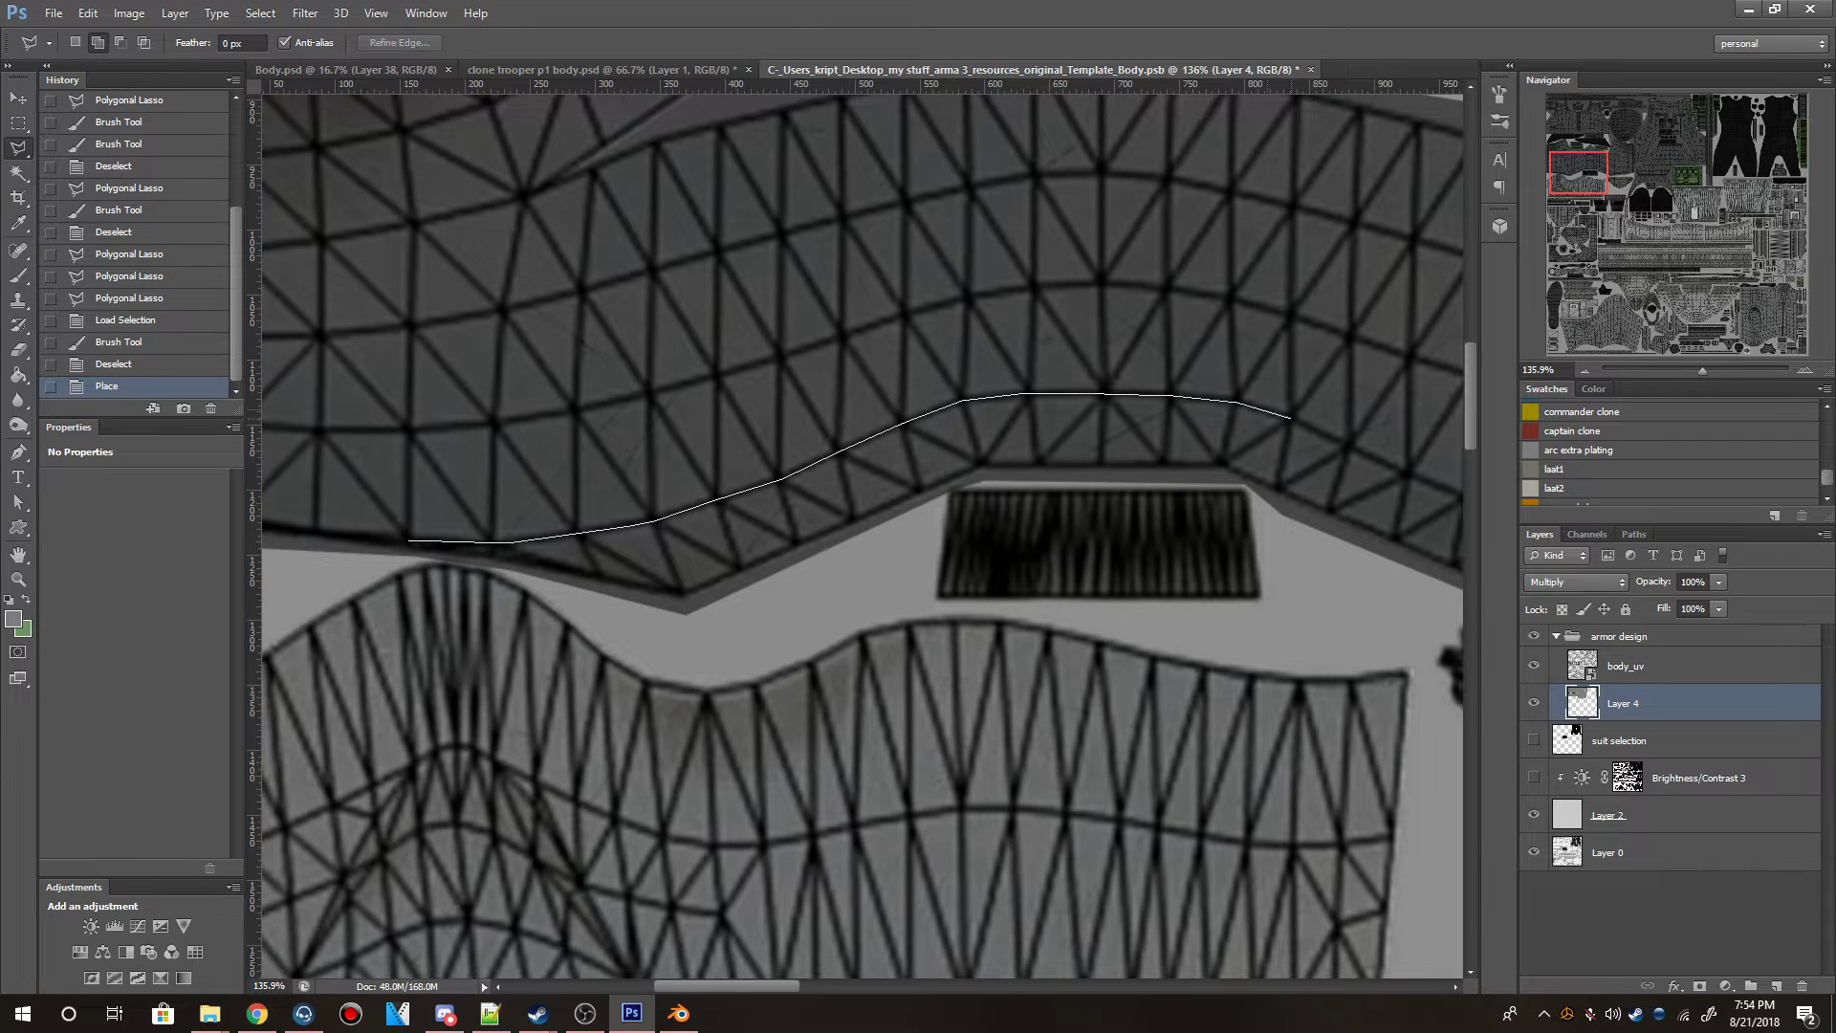
{"action": "scroll", "coordinate": [1291, 418], "scroll_direction": "right", "scroll_amount": 5}
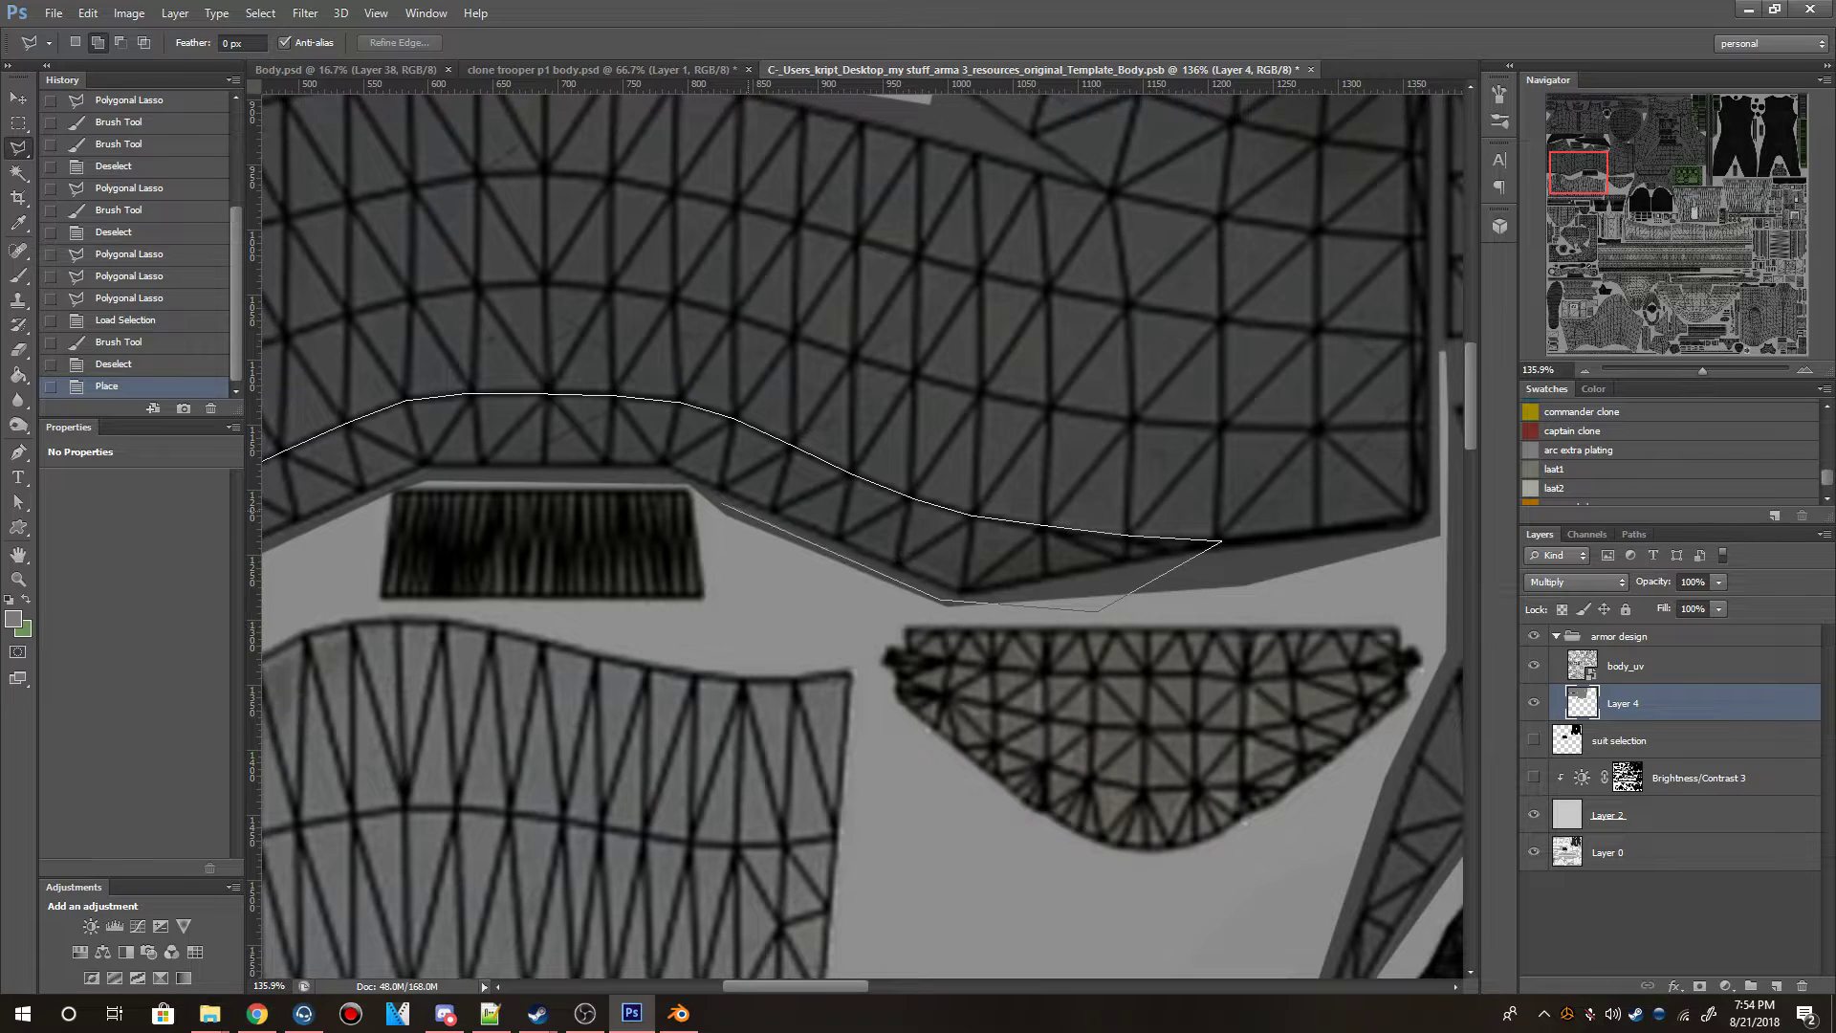
{"action": "scroll", "coordinate": [1221, 542], "scroll_direction": "left", "scroll_amount": 3}
{"action": "scroll", "coordinate": [1221, 541], "scroll_direction": "left", "scroll_amount": 3}
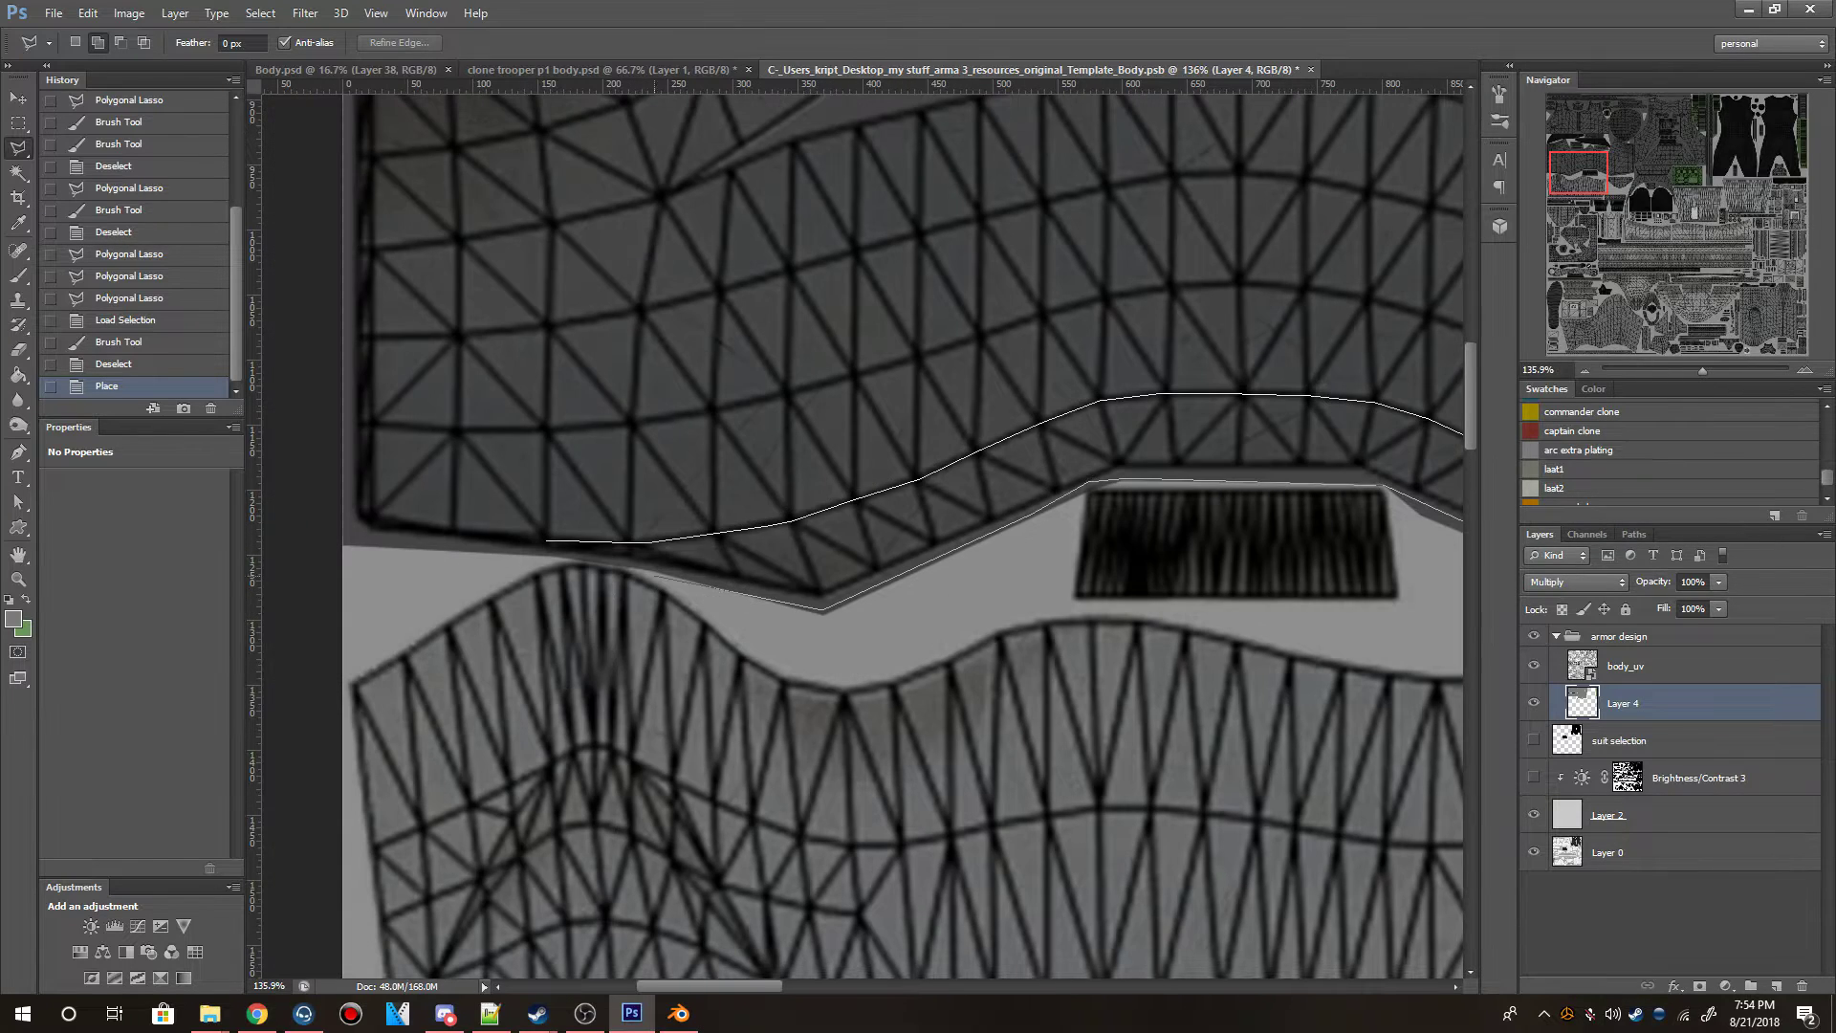
{"action": "left_click", "coordinate": [543, 545]}
{"action": "scroll", "coordinate": [536, 555], "scroll_direction": "down", "scroll_amount": 5}
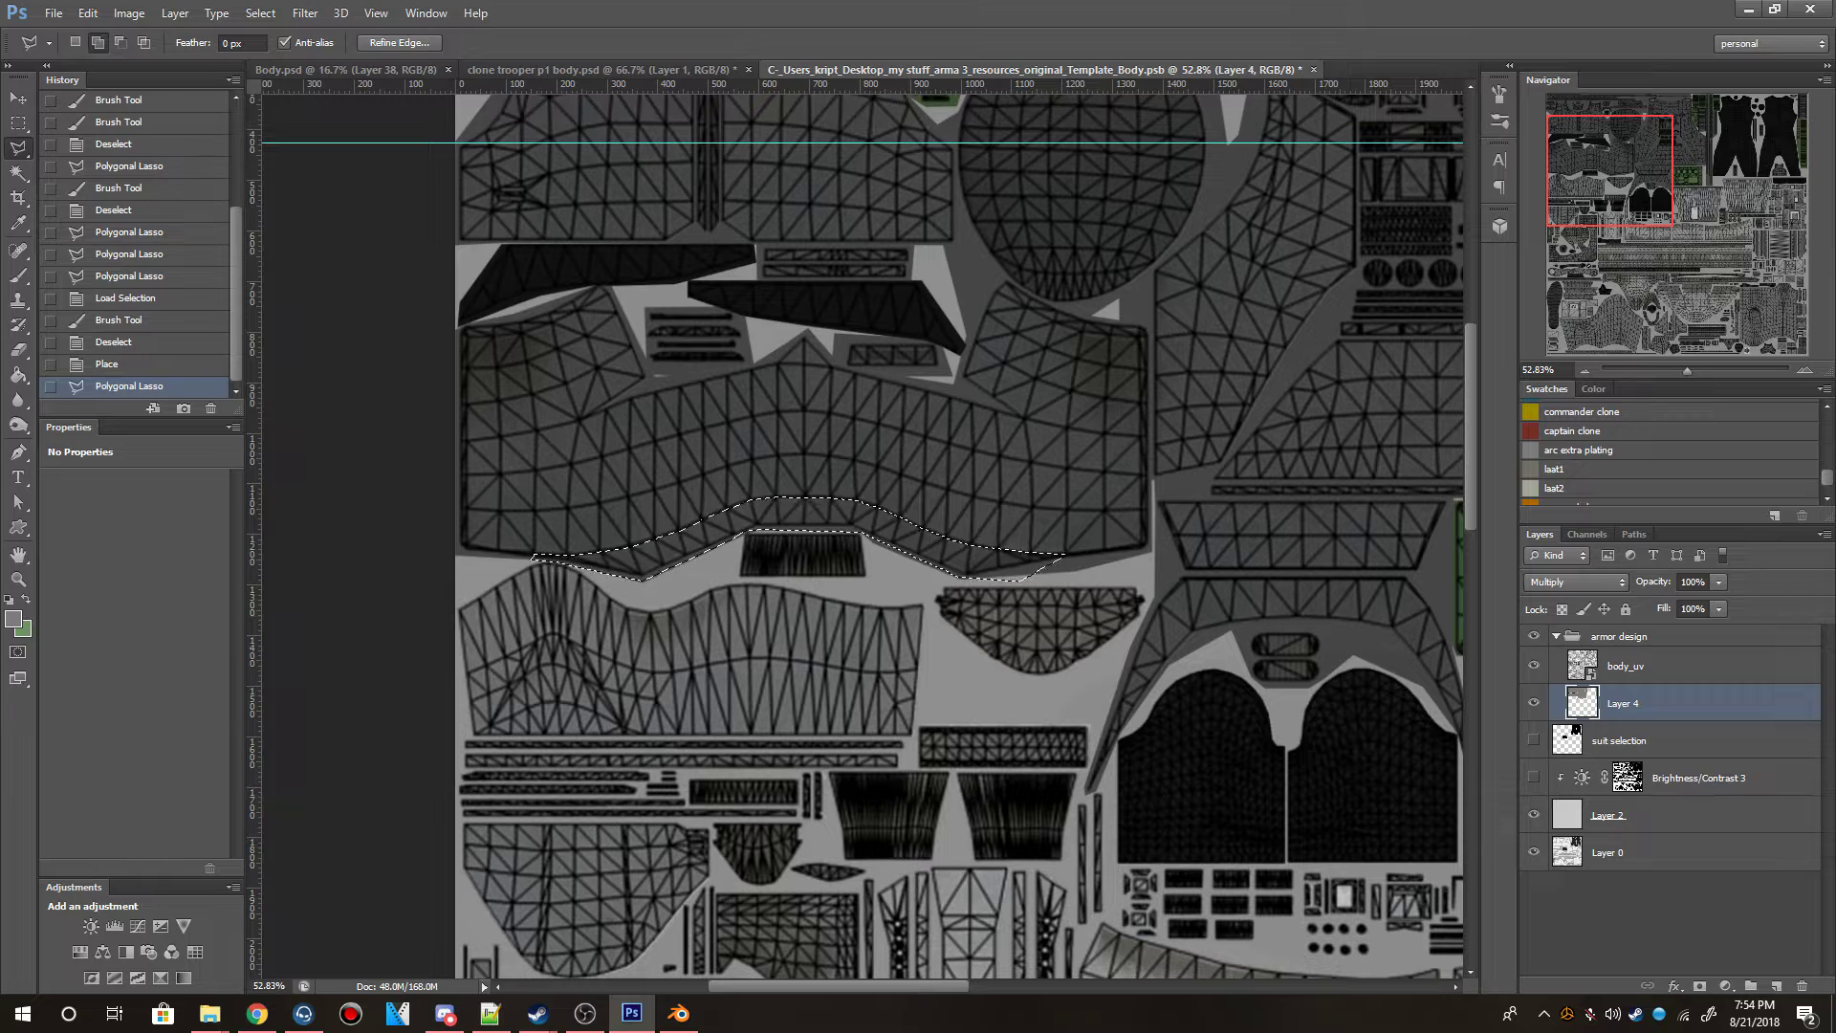
Step: Hide body_uv and brush a black curved strip along the plate edge
{"action": "left_click", "coordinate": [1534, 703], "text": "alt"}
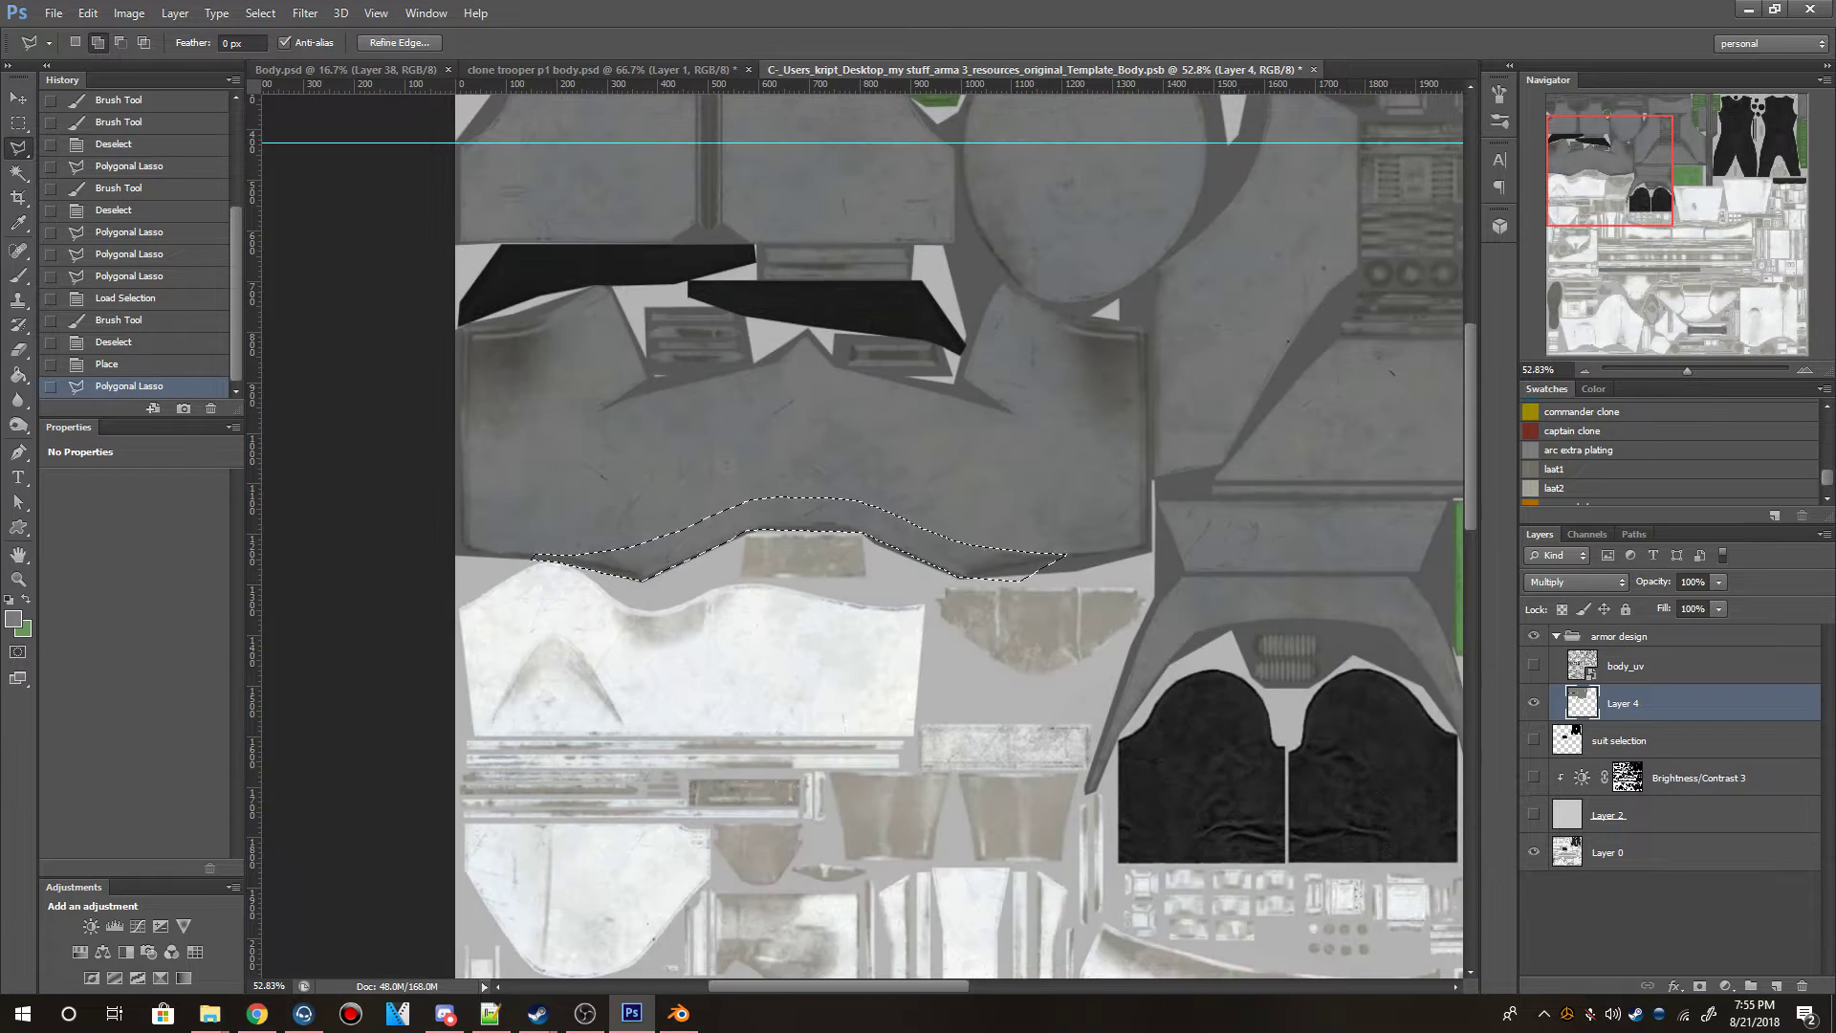
{"action": "key", "text": "b"}
{"action": "left_click_drag", "start_coordinate": [1534, 815], "coordinate": [1534, 852]}
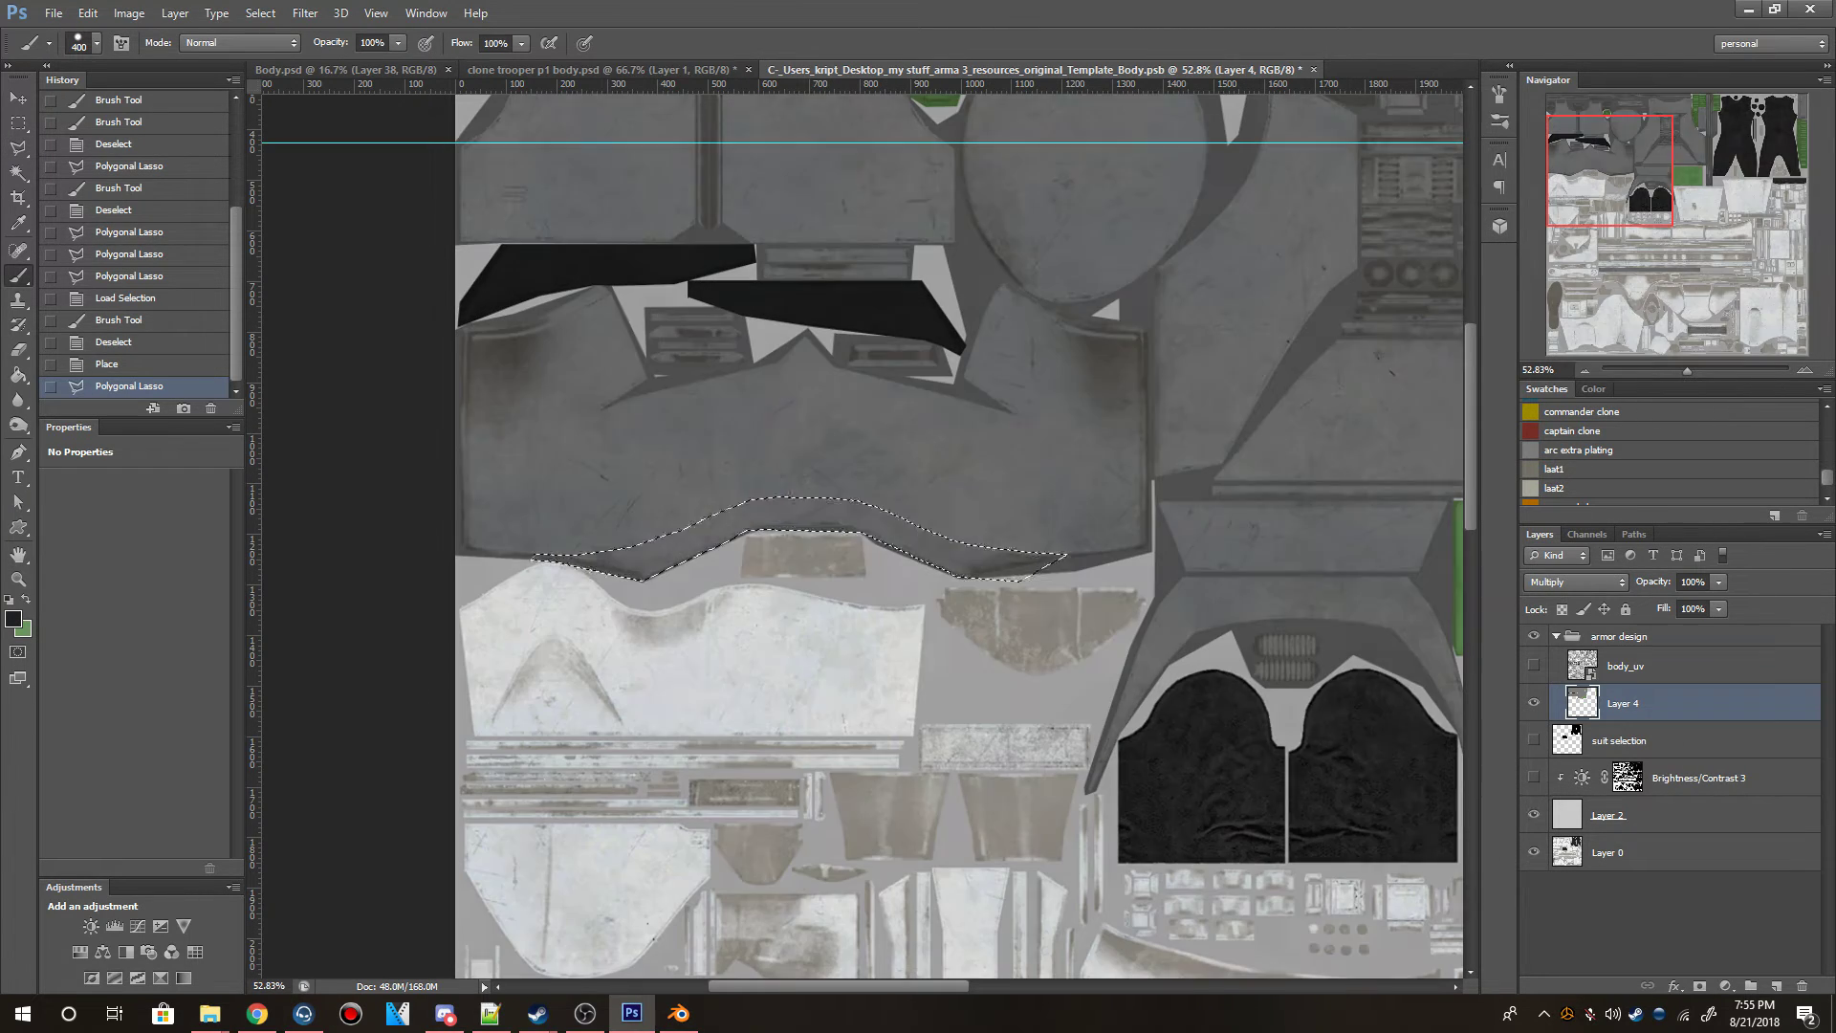
{"action": "key", "text": "ctrl+d"}
{"action": "scroll", "coordinate": [1268, 648], "scroll_direction": "down", "scroll_amount": 2}
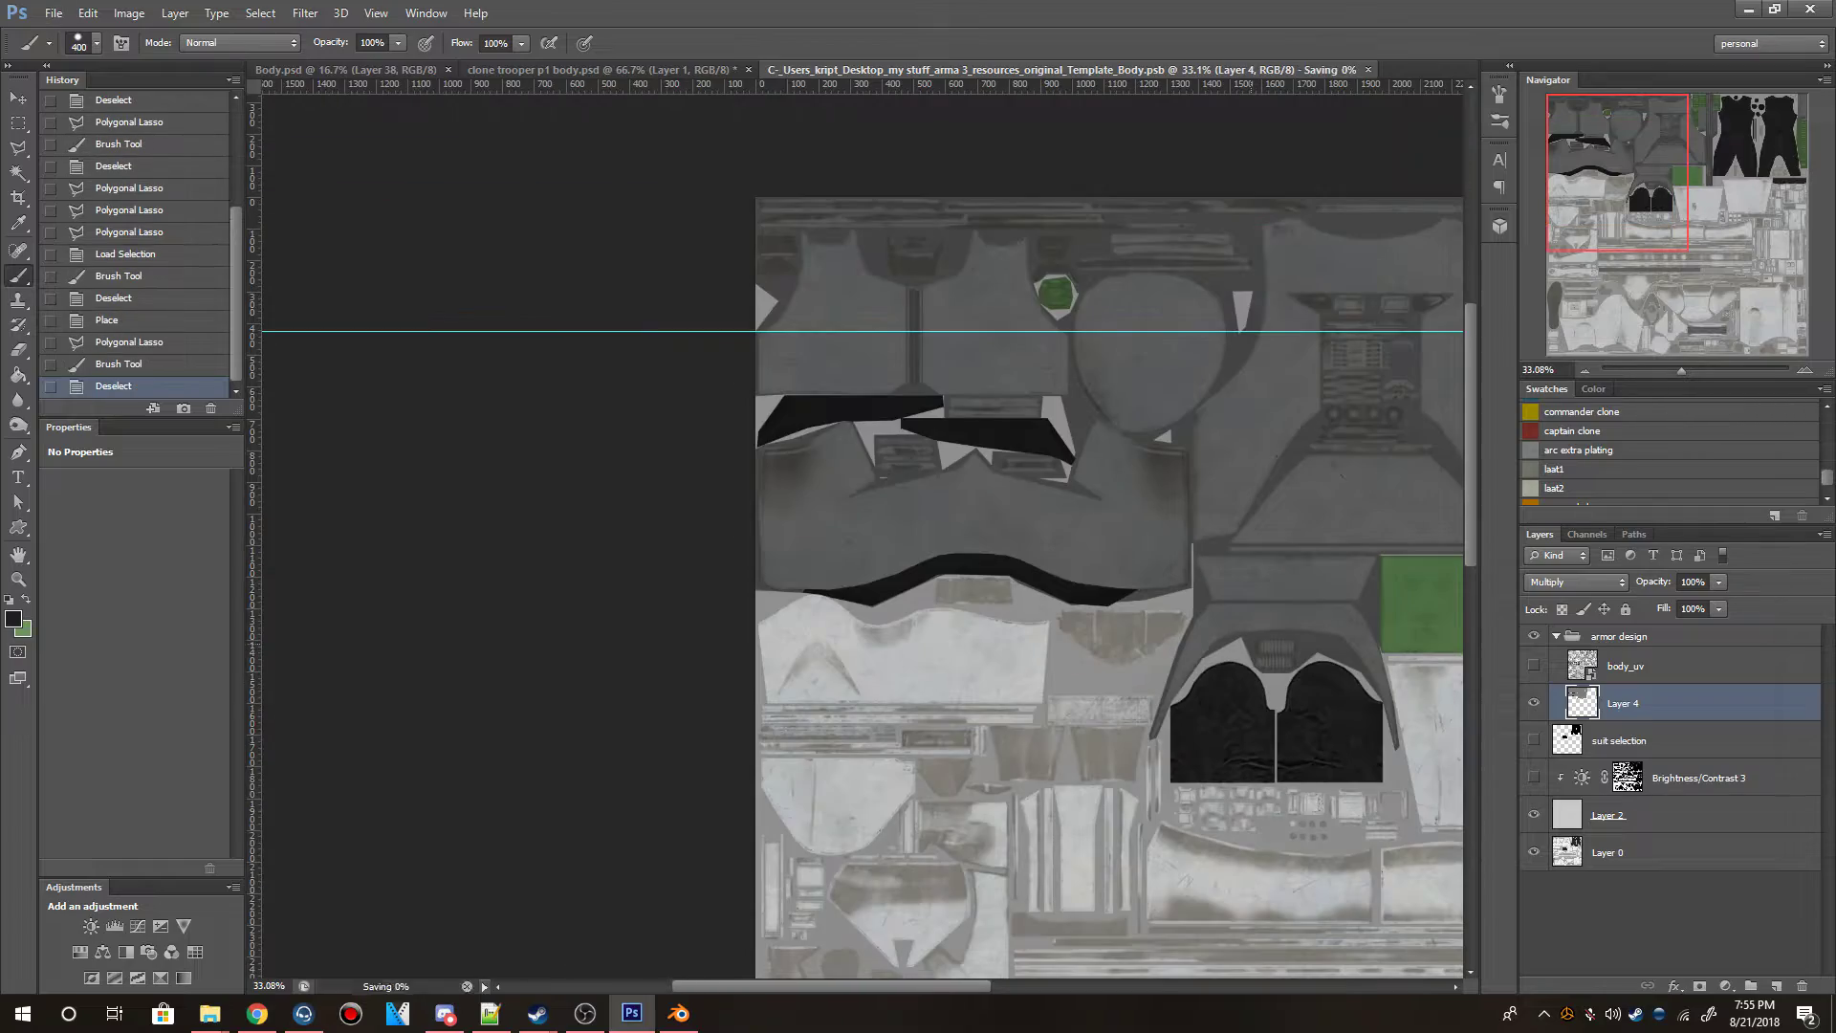
Step: Save, turn the 3D trooper to the front, then start outlining above the belt plates
{"action": "key", "text": "ctrl+Tab"}
{"action": "key", "text": "v"}
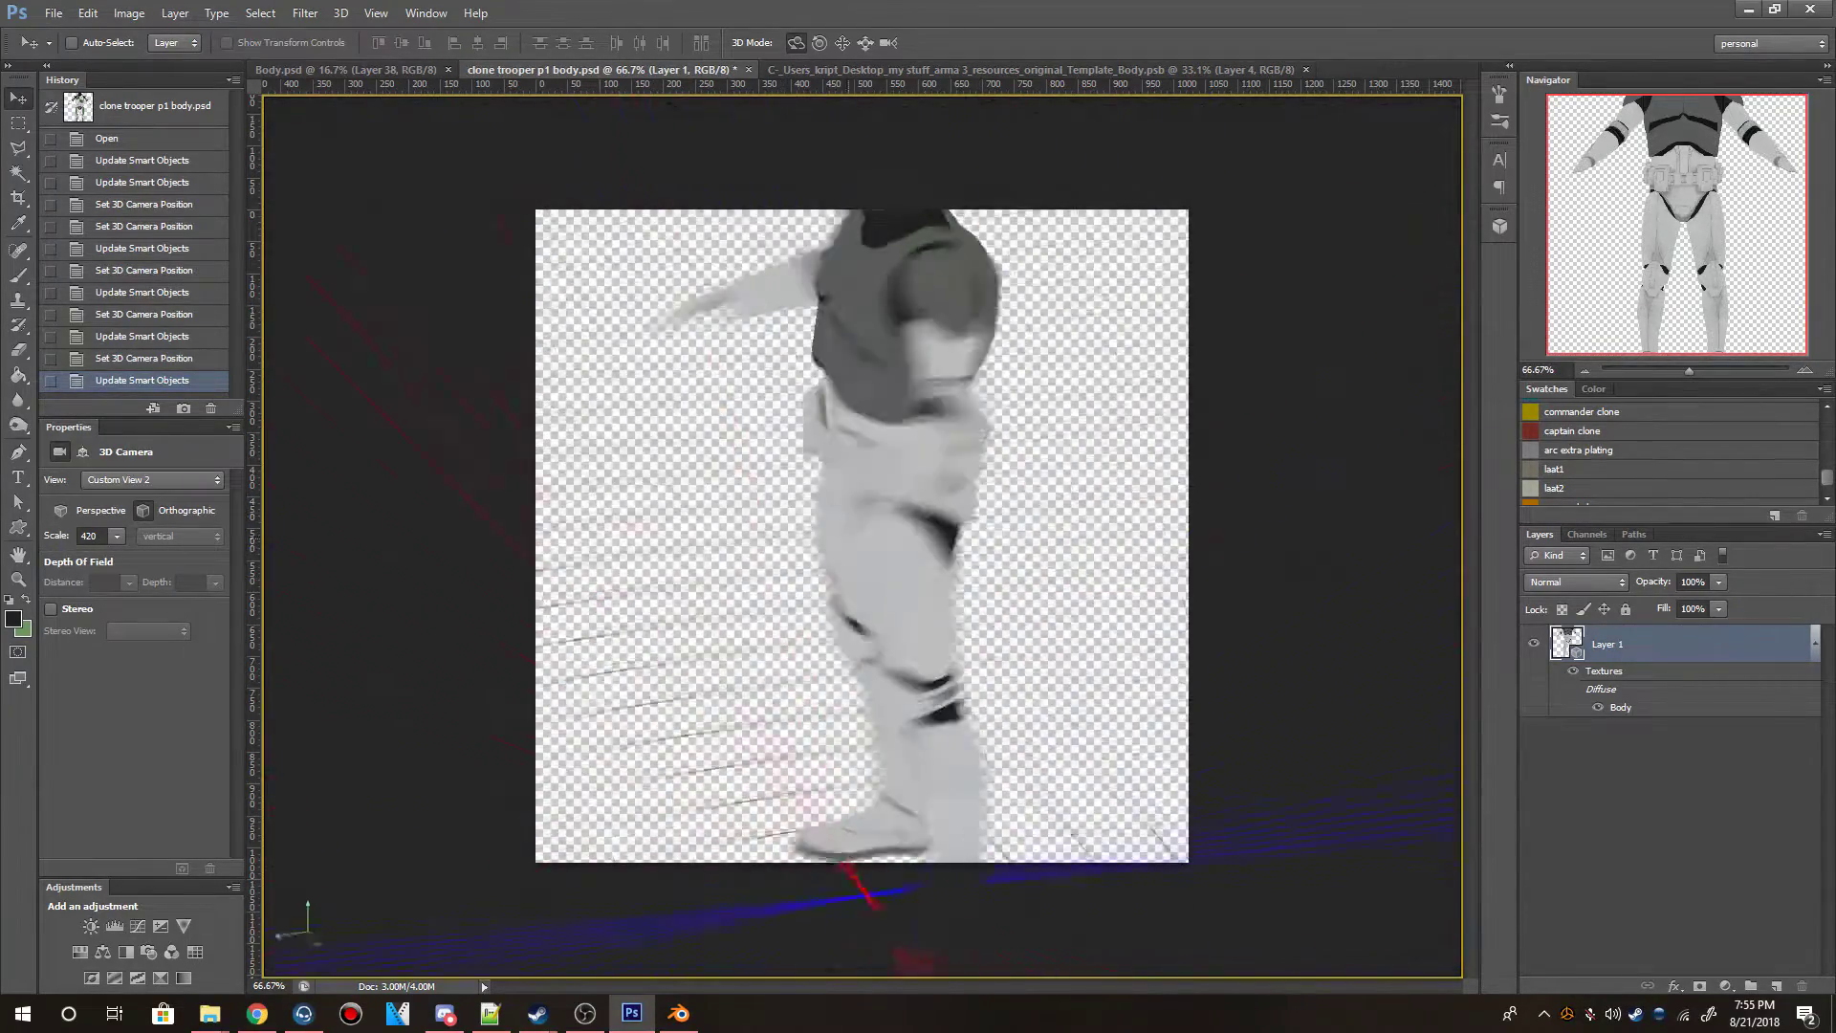
{"action": "left_click_drag", "start_coordinate": [861, 535], "coordinate": [956, 536]}
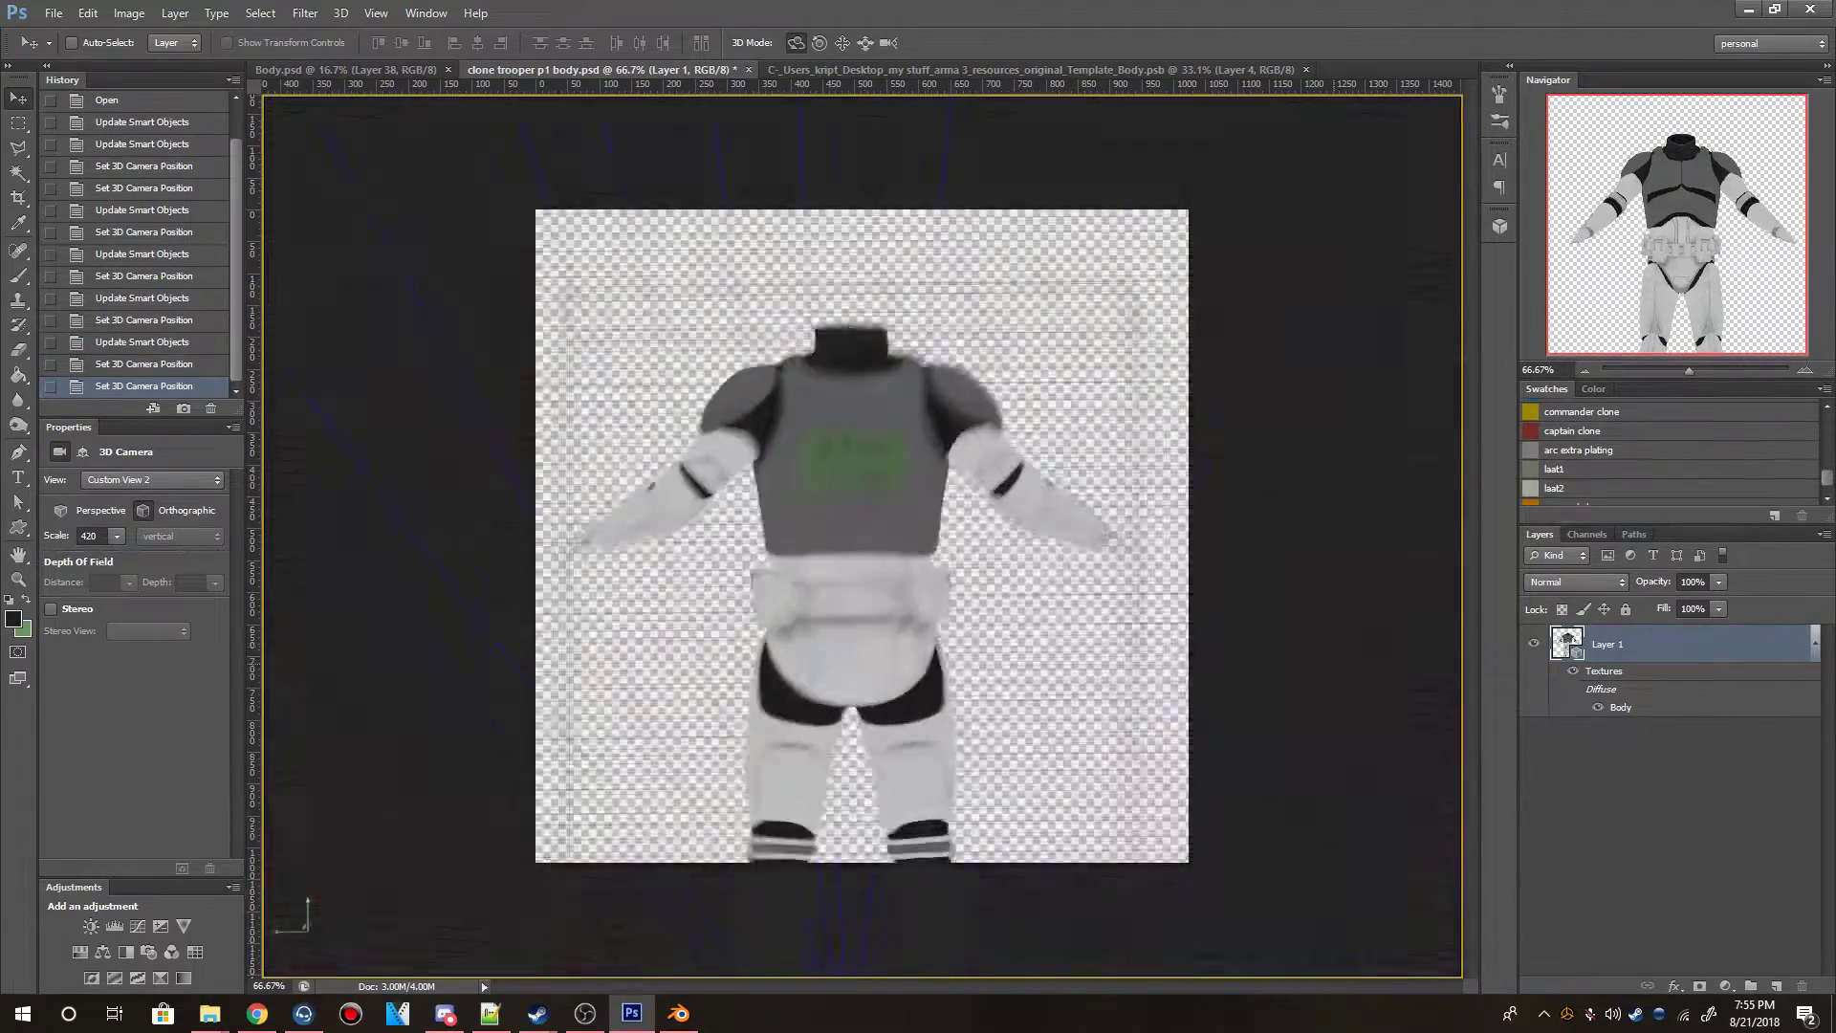
{"action": "key", "text": "ctrl+Tab"}
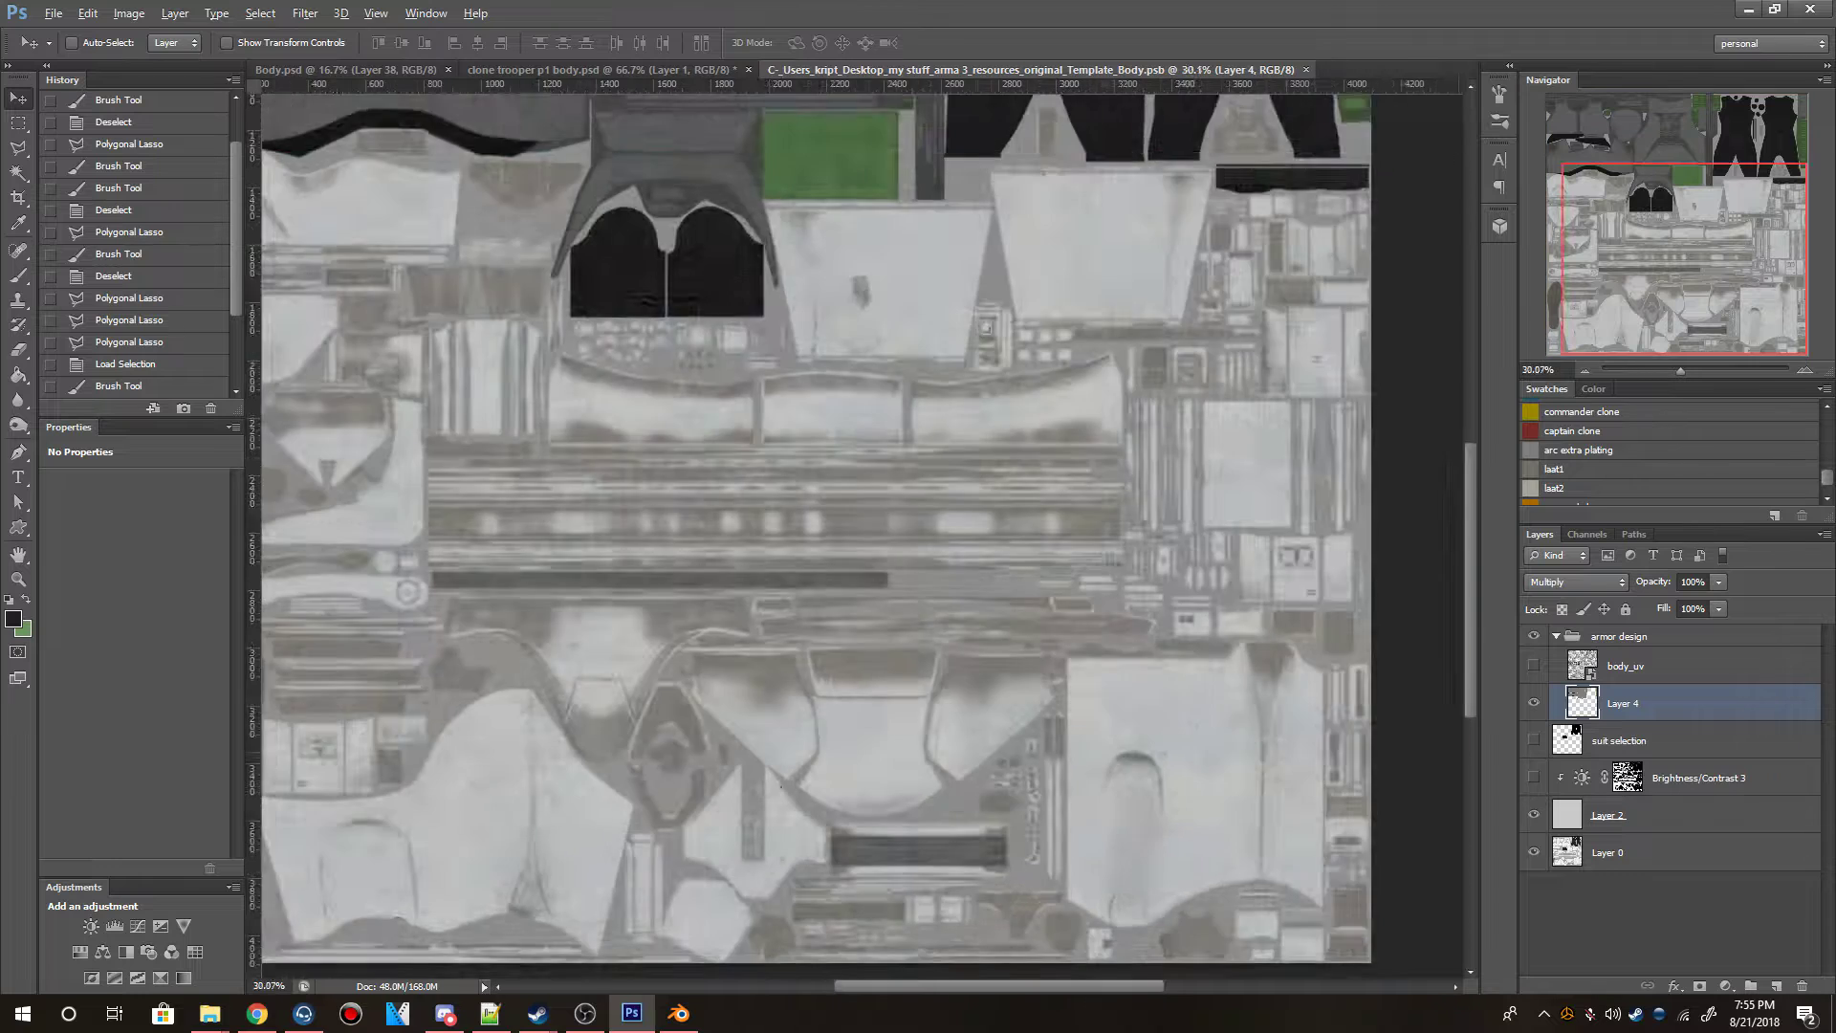
{"action": "scroll", "coordinate": [592, 390], "scroll_direction": "up", "scroll_amount": 10}
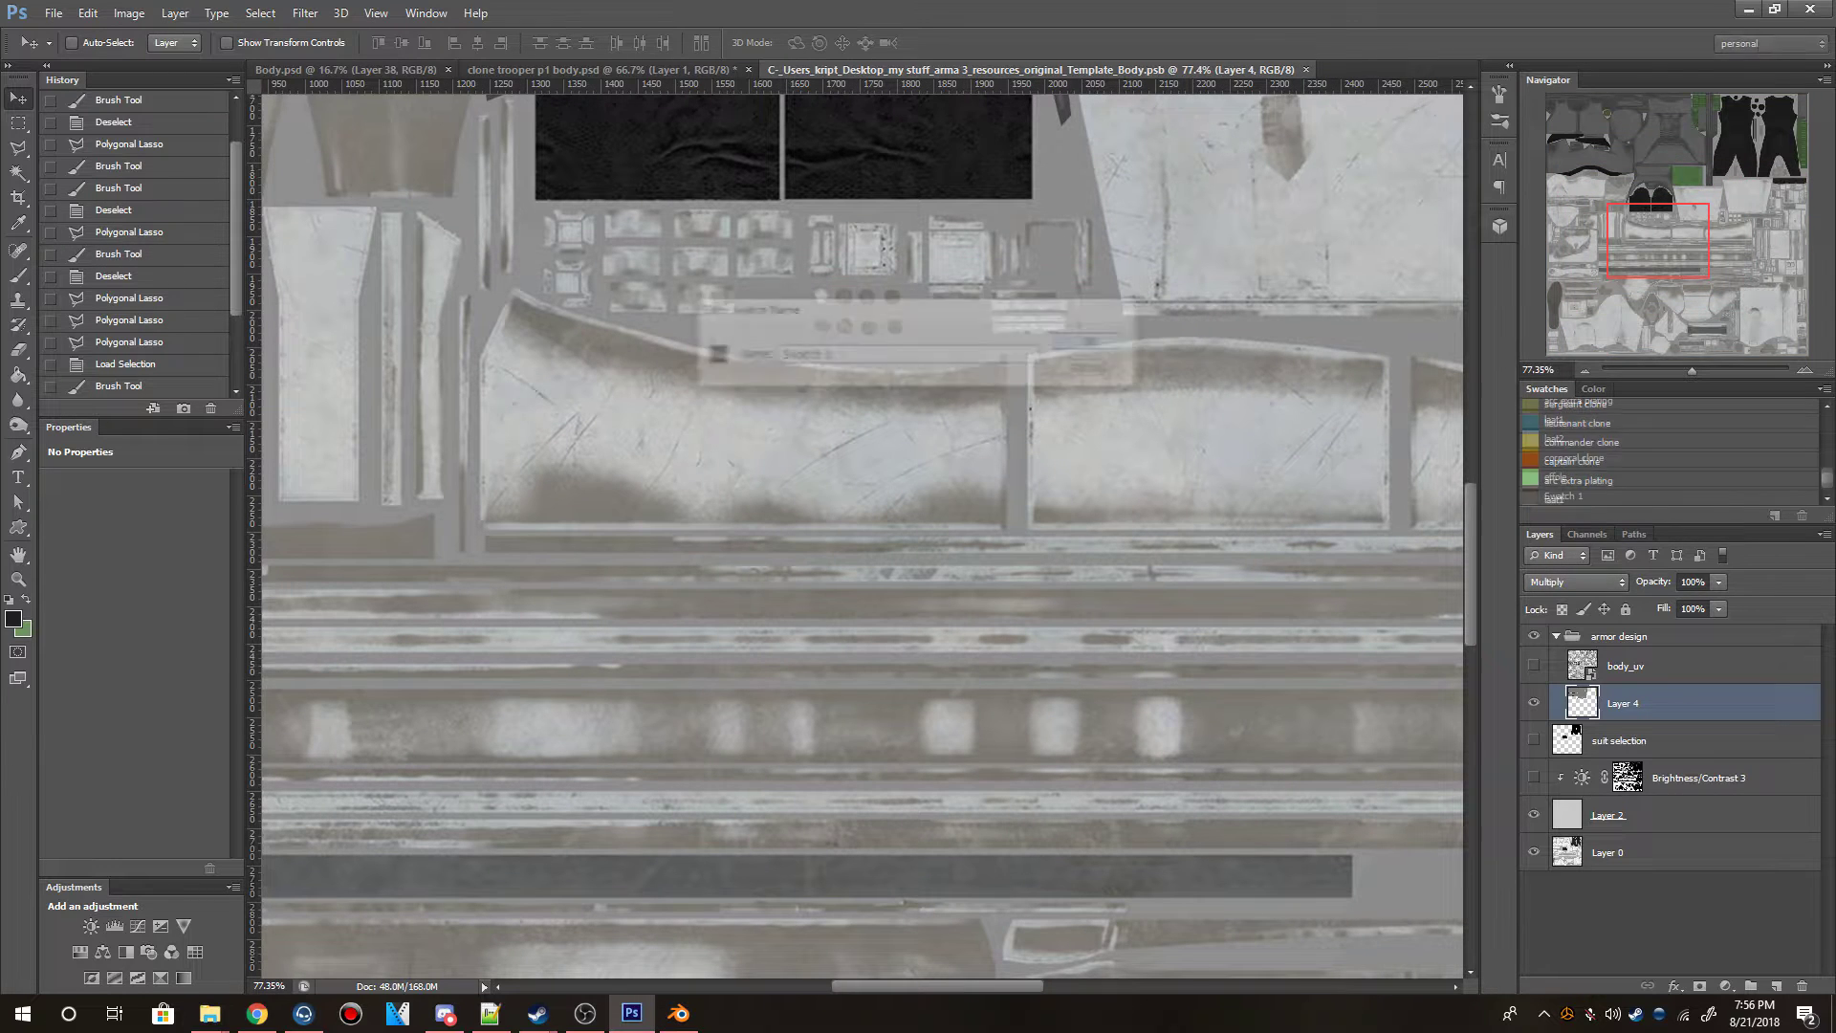
{"action": "key", "text": "l"}
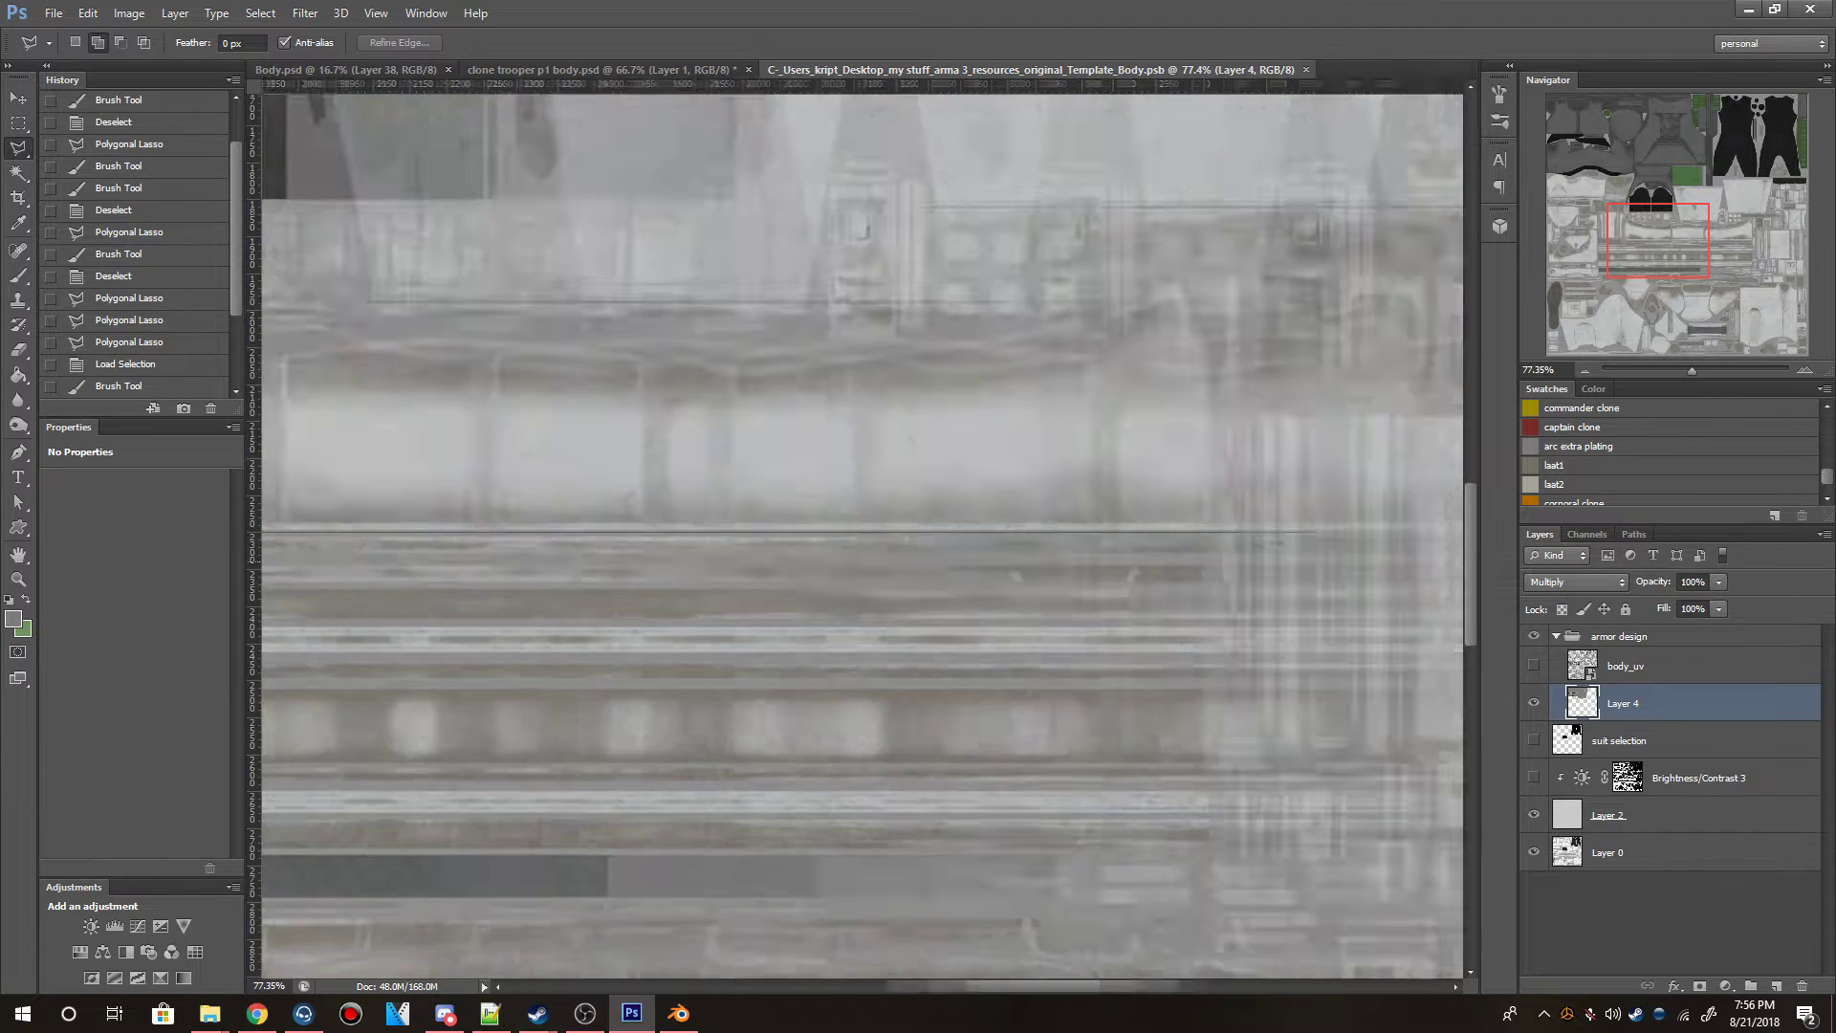
{"action": "left_click", "coordinate": [954, 531]}
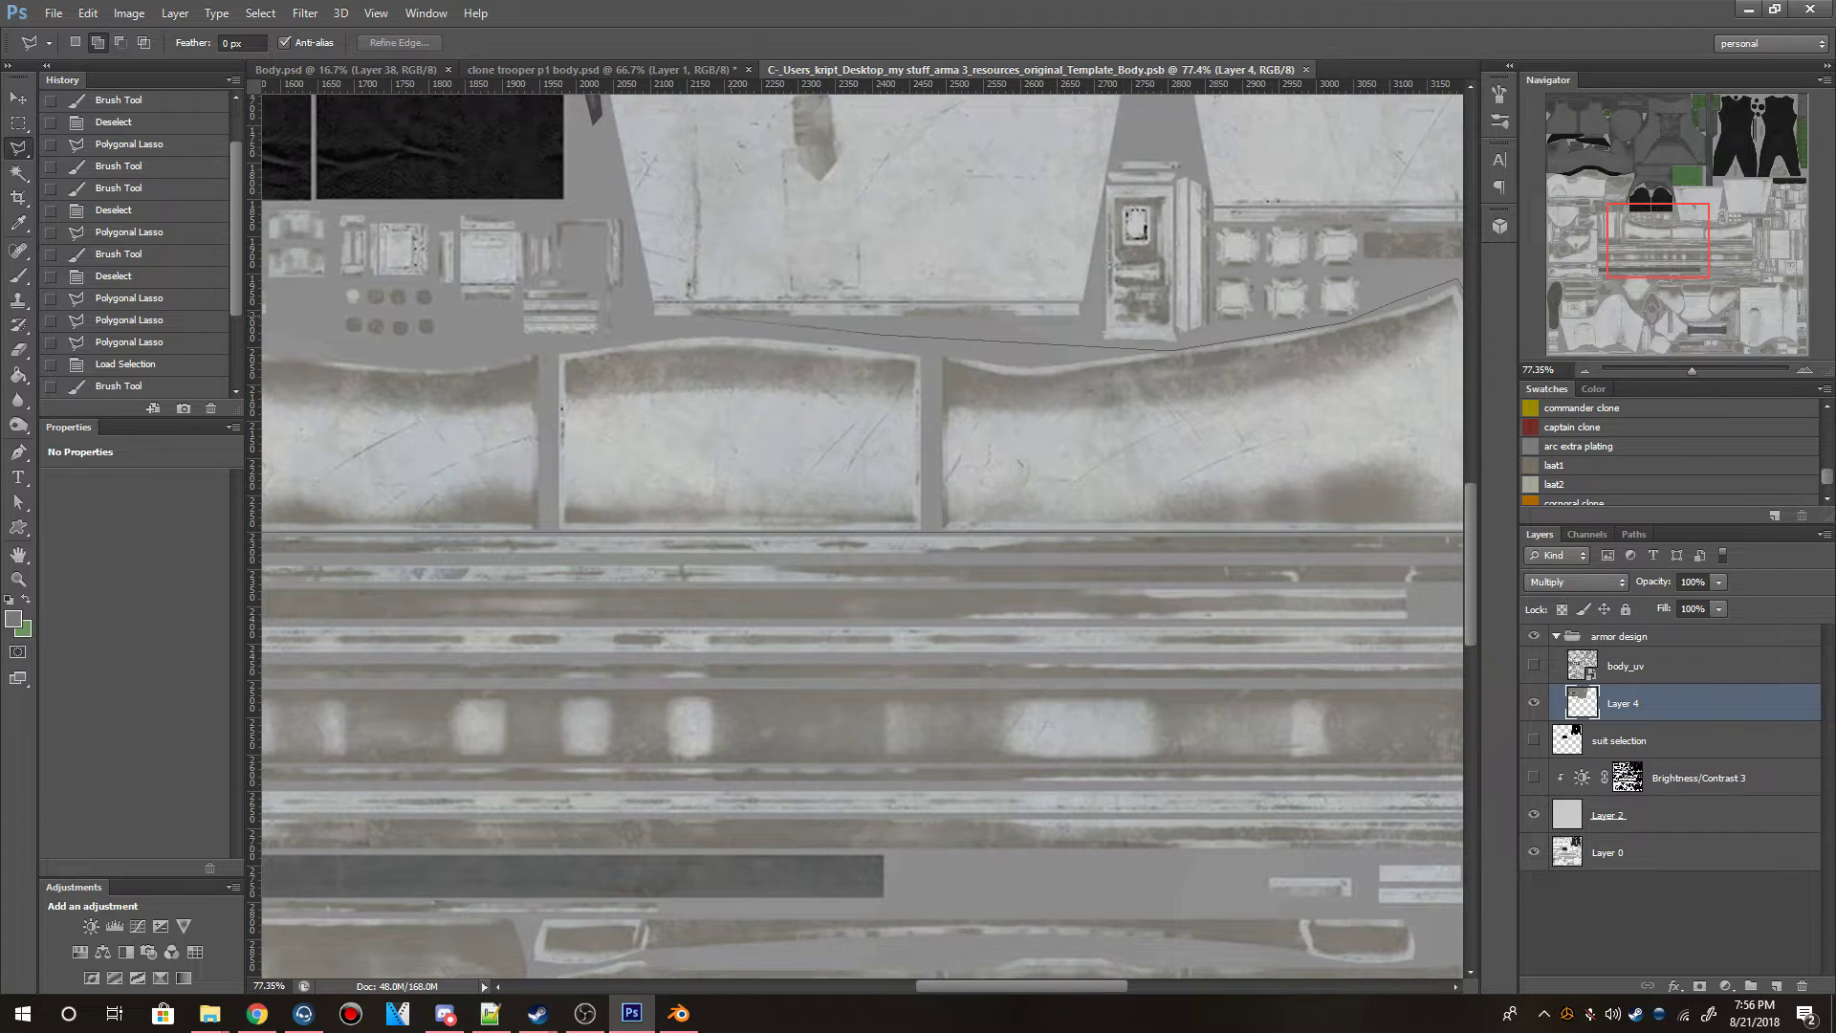
Step: Finish the plate outline above the belt and paint it darker
{"action": "left_click", "coordinate": [1068, 325]}
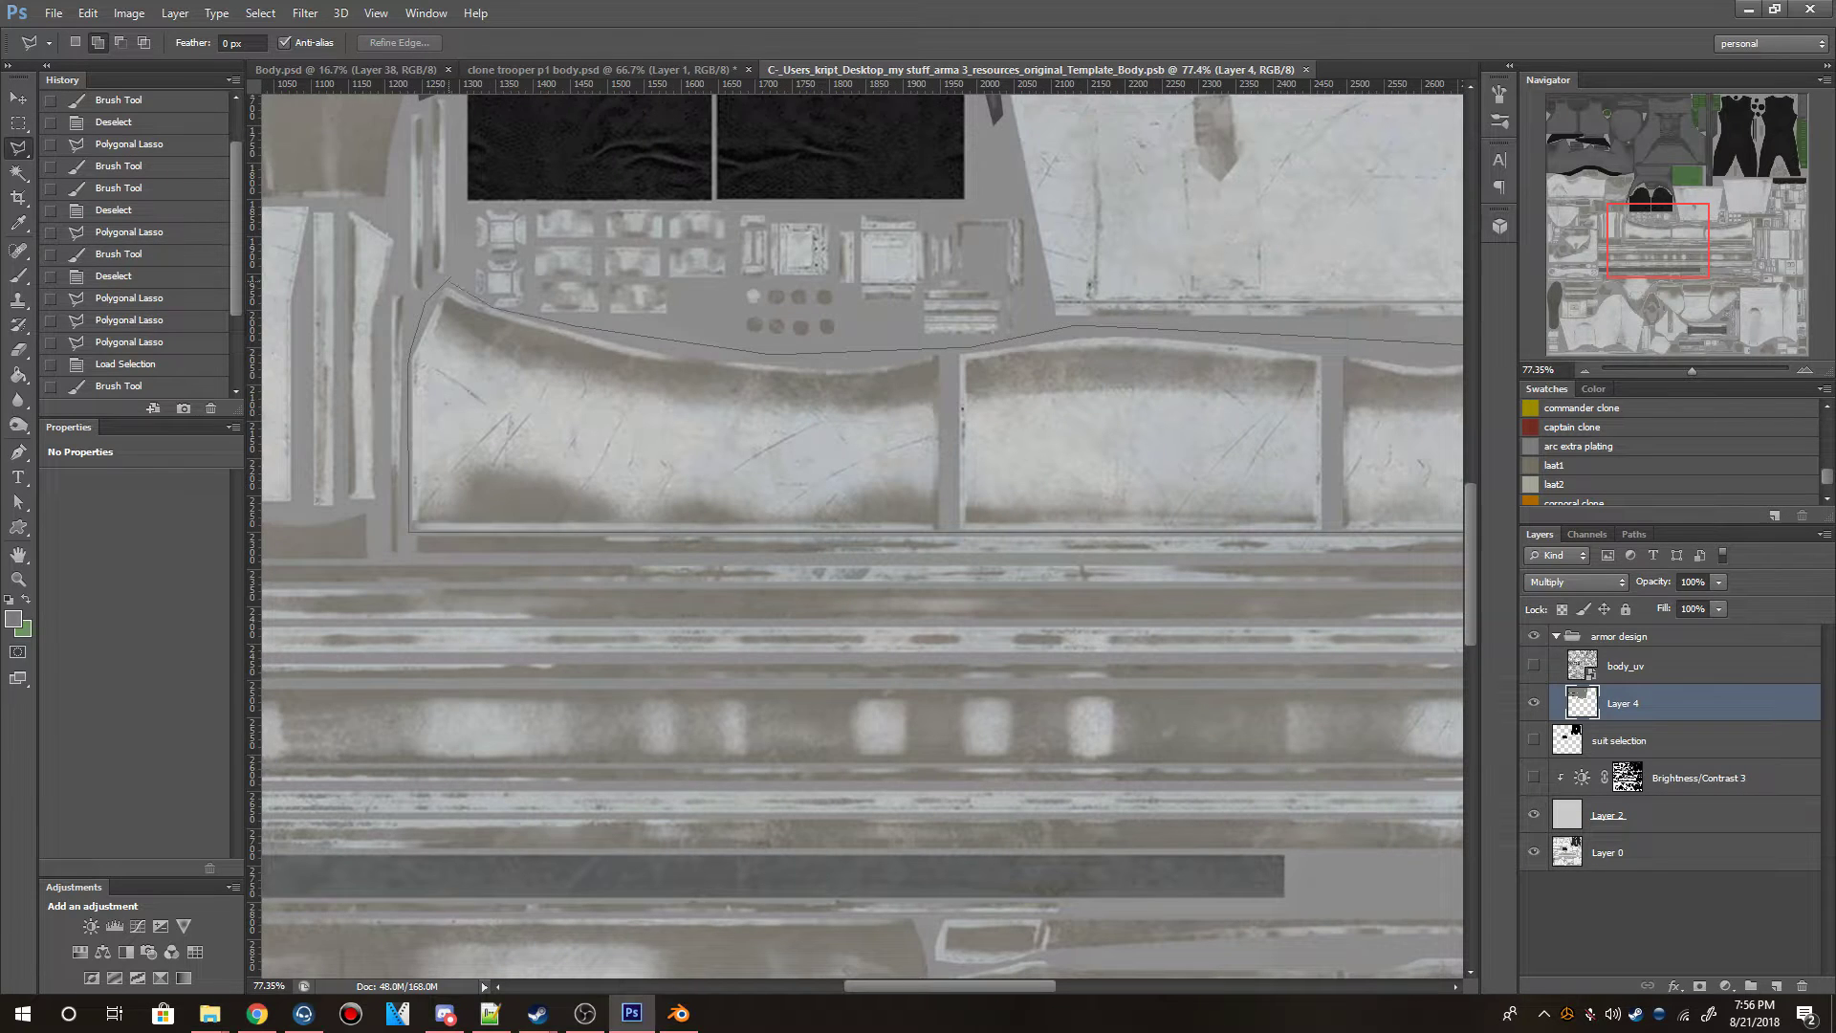
{"action": "left_click", "coordinate": [450, 279]}
{"action": "scroll", "coordinate": [339, 460], "scroll_direction": "down", "scroll_amount": 3}
{"action": "key", "text": "b"}
{"action": "left_click_drag", "start_coordinate": [383, 440], "coordinate": [1062, 440]}
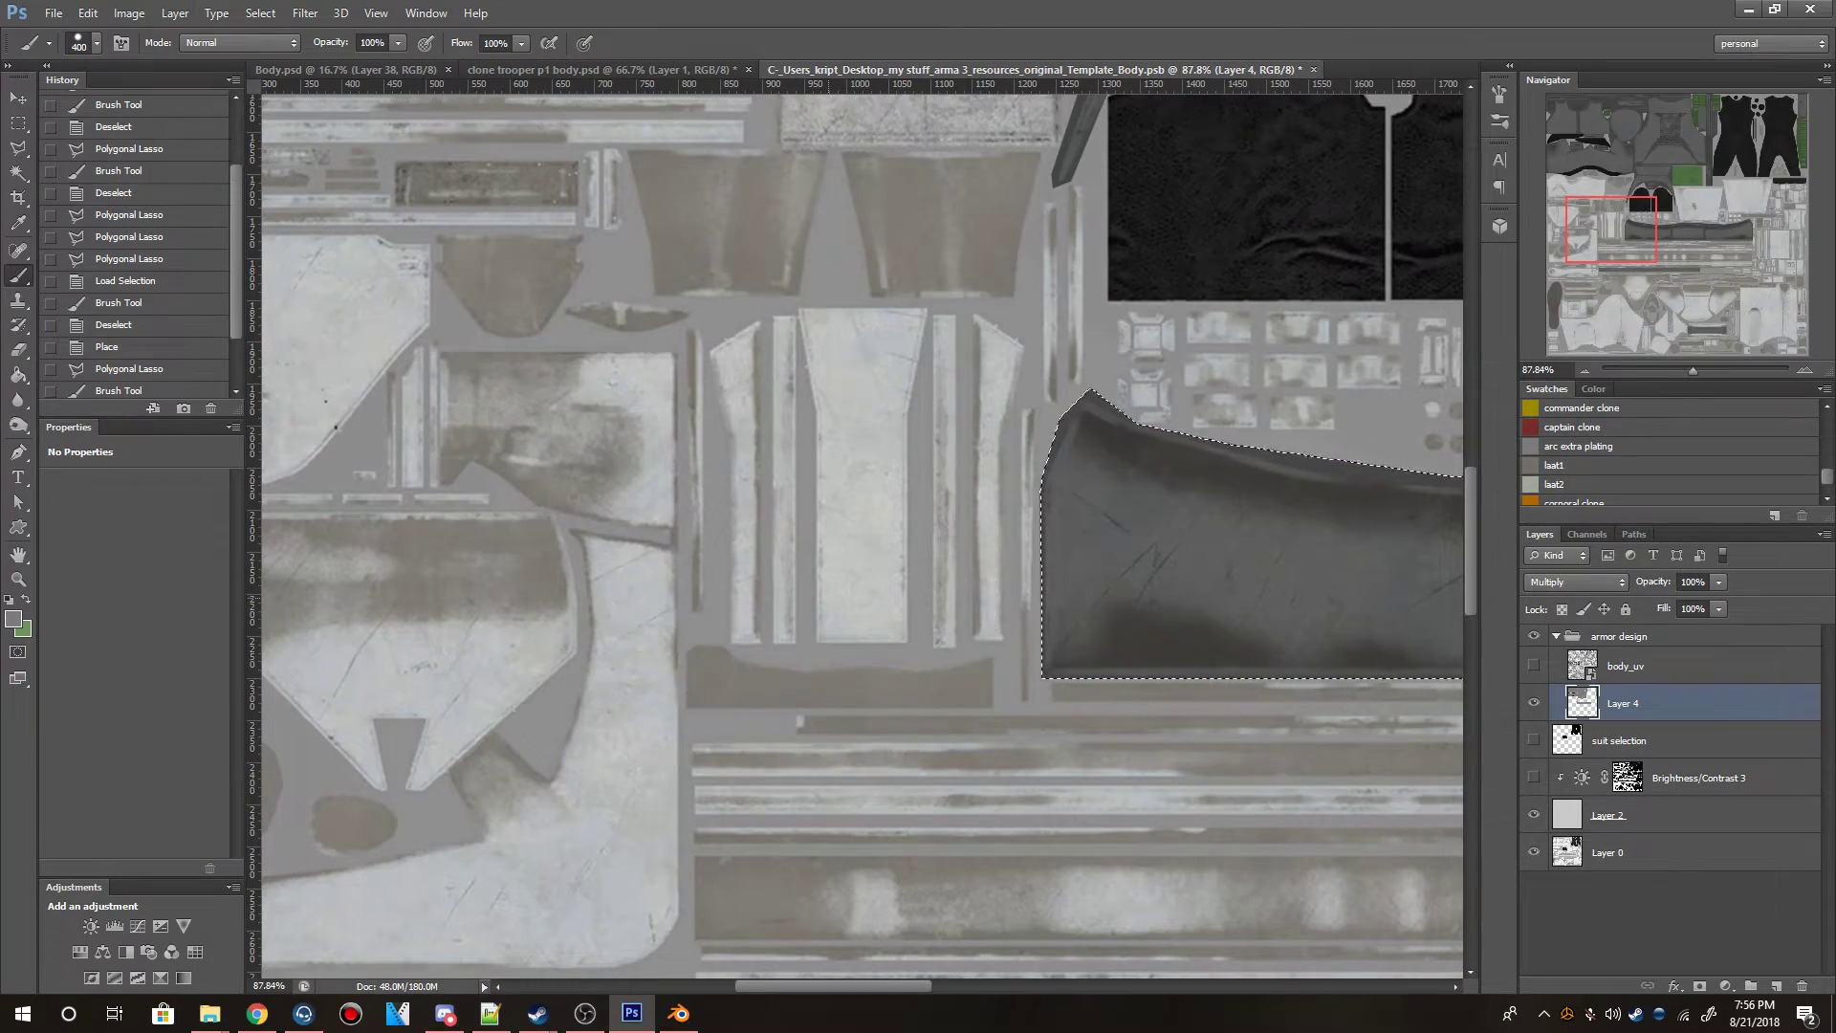
{"action": "key", "text": "ctrl+d"}
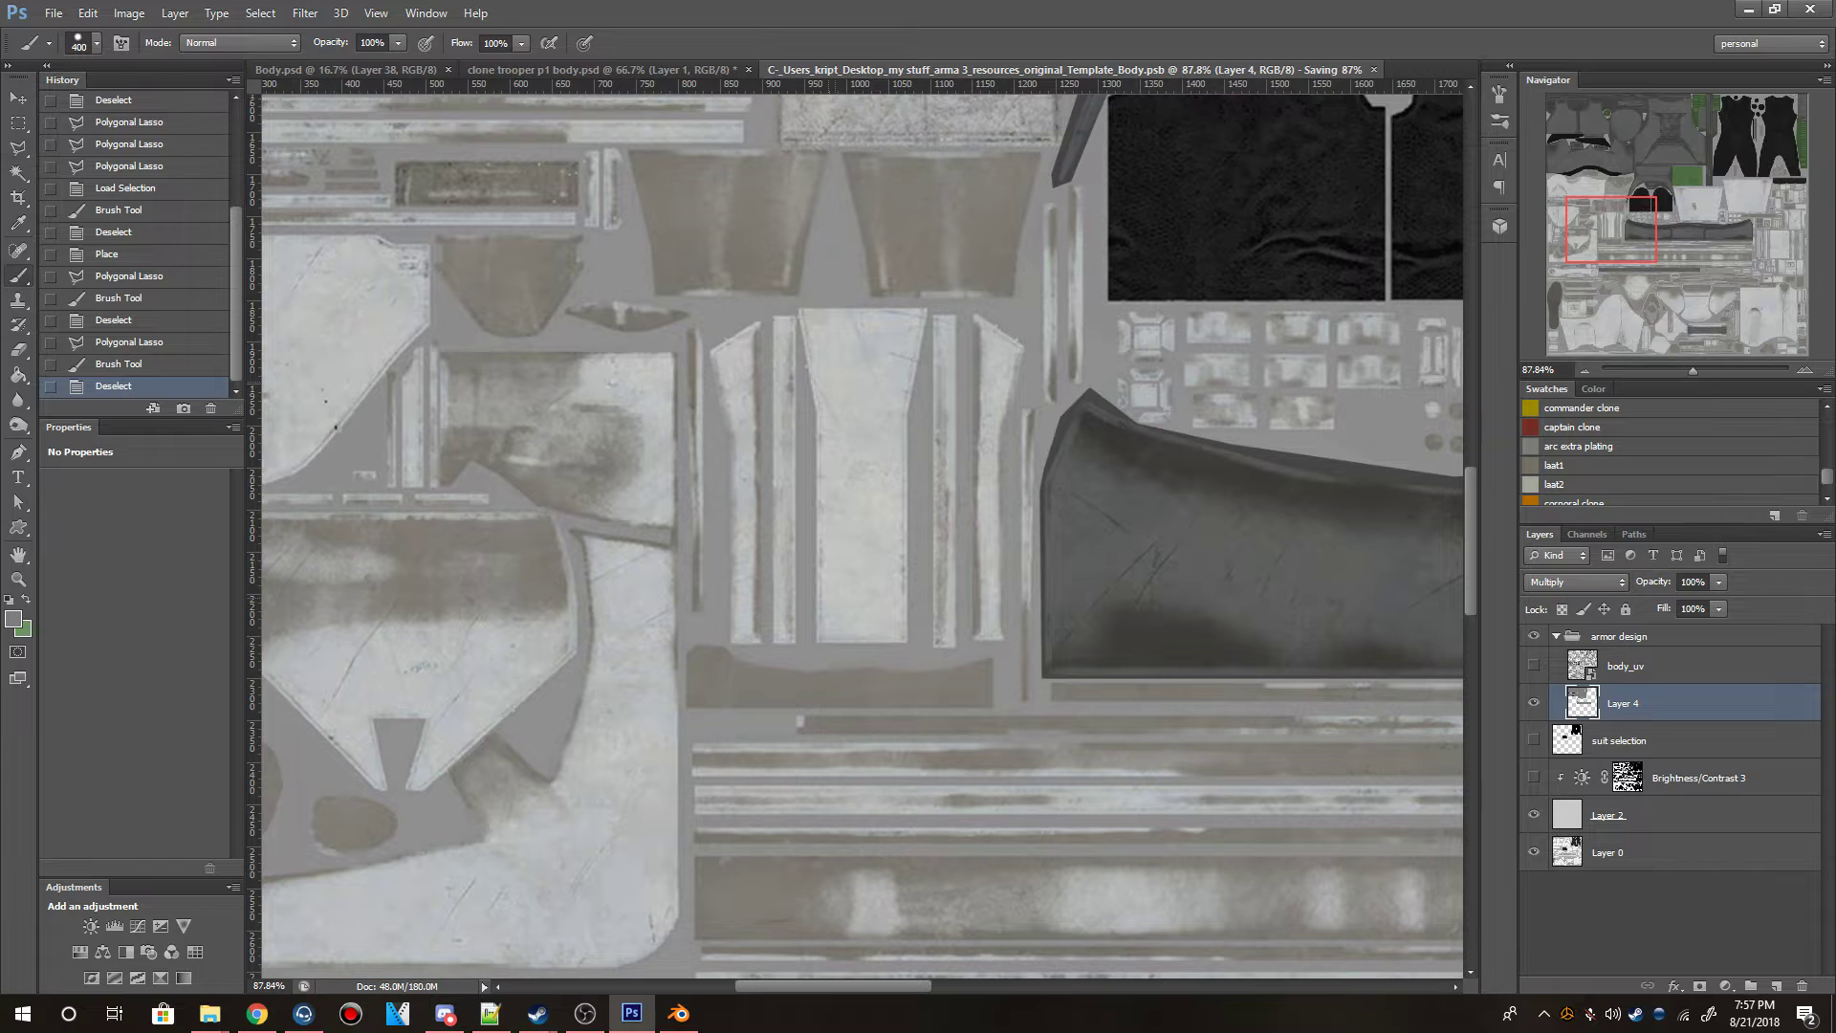
Step: Outline the central chest strip and paint it dark grey
{"action": "key", "text": "l"}
{"action": "scroll", "coordinate": [802, 318], "scroll_direction": "up", "scroll_amount": 3}
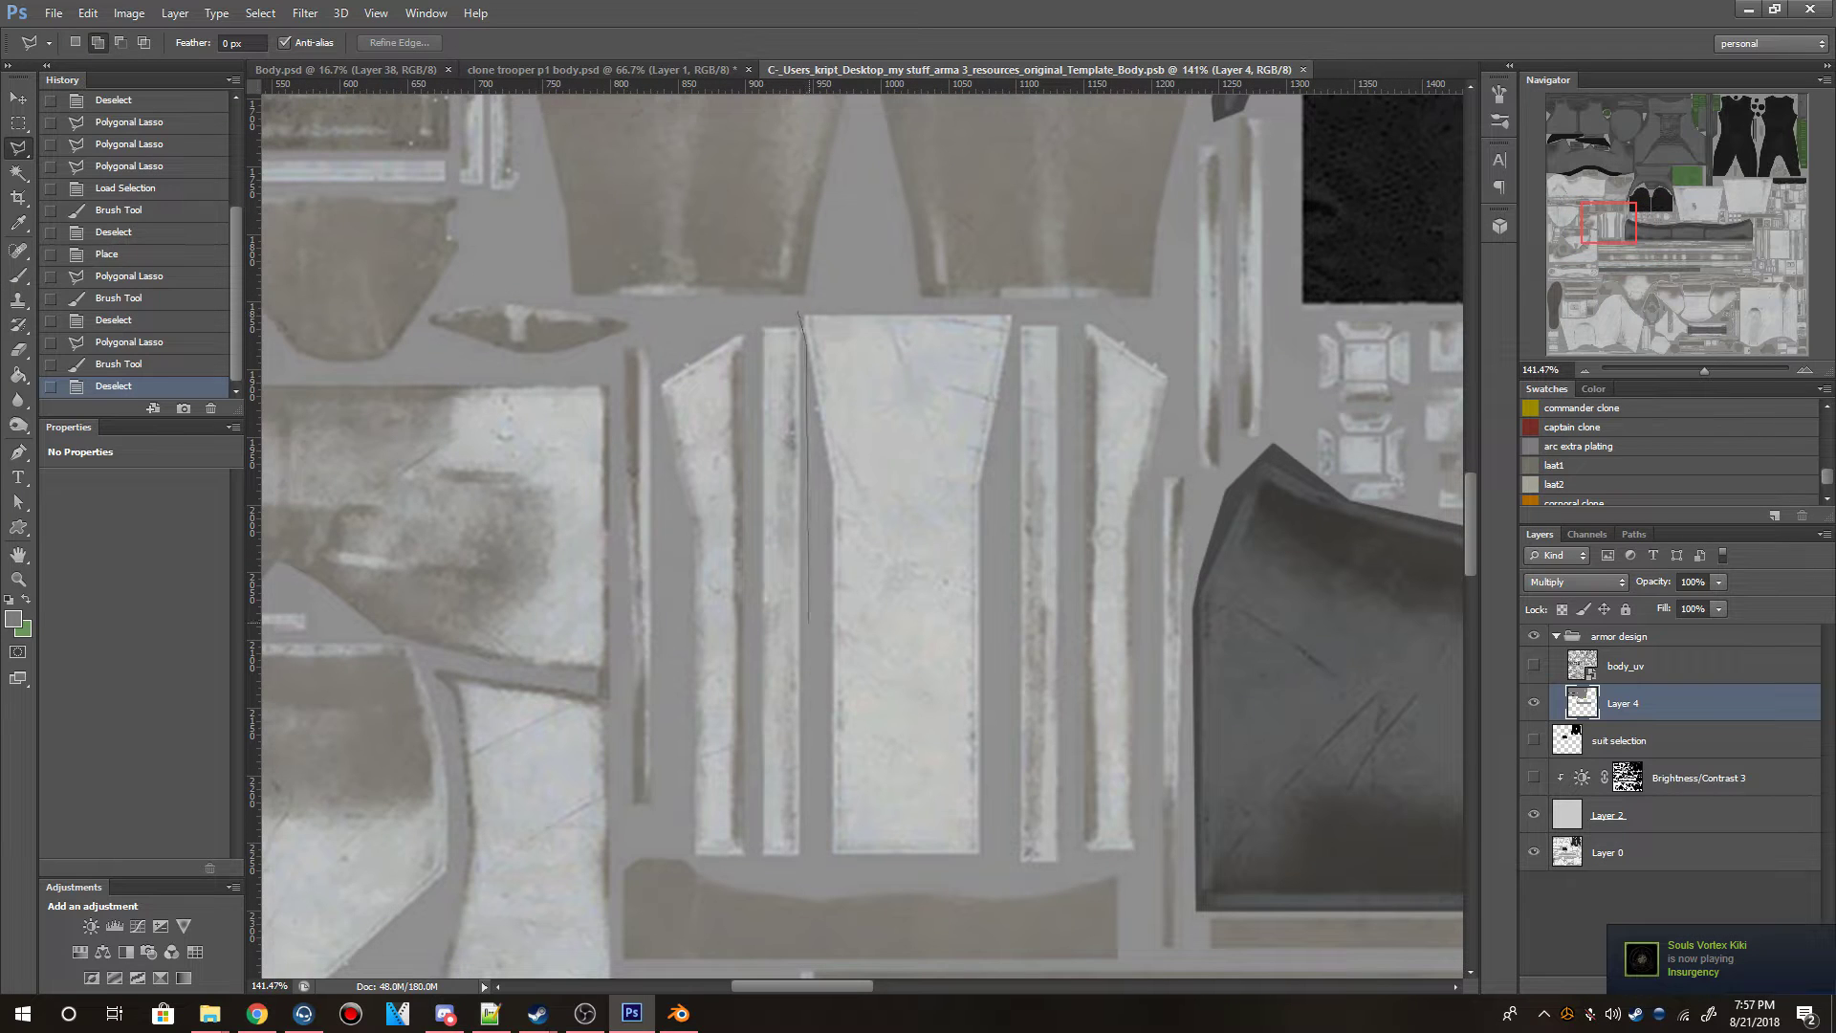
{"action": "left_click", "coordinate": [989, 861]}
{"action": "left_click", "coordinate": [800, 313]}
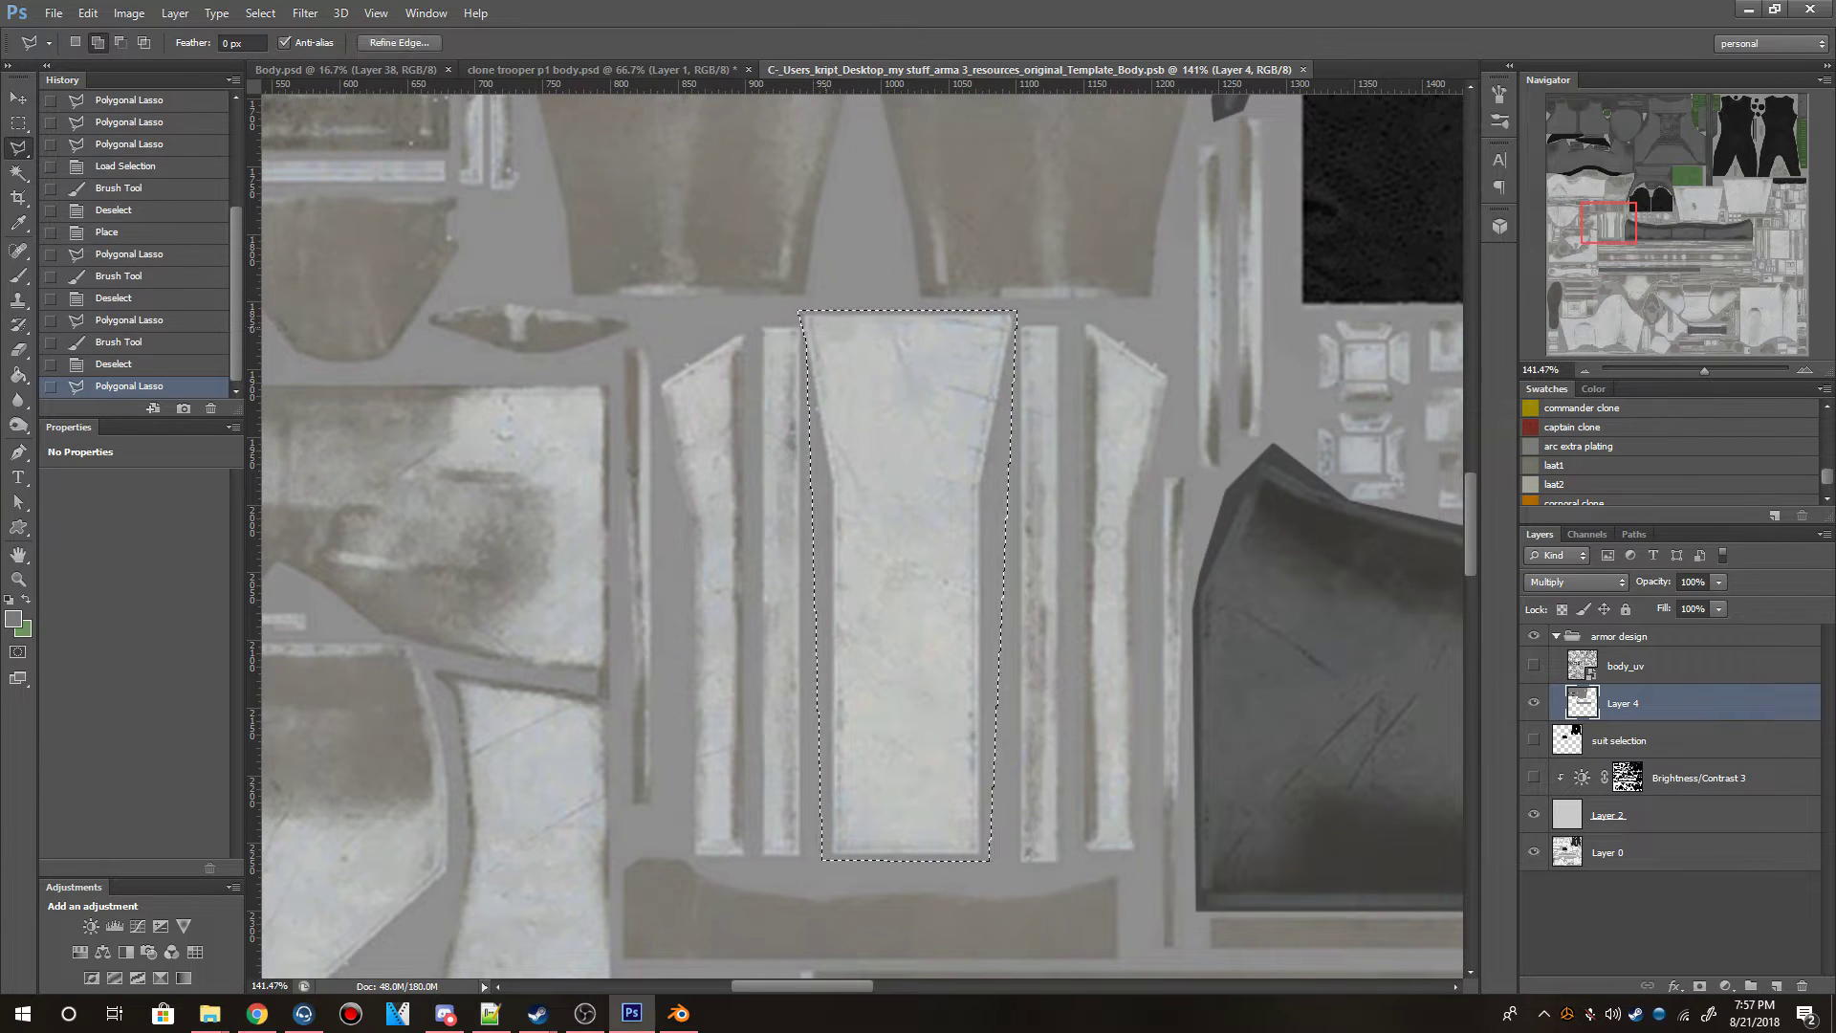
{"action": "key", "text": "b"}
{"action": "left_click_drag", "start_coordinate": [904, 383], "coordinate": [717, 656]}
{"action": "key", "text": "l"}
{"action": "key", "text": "ctrl+d"}
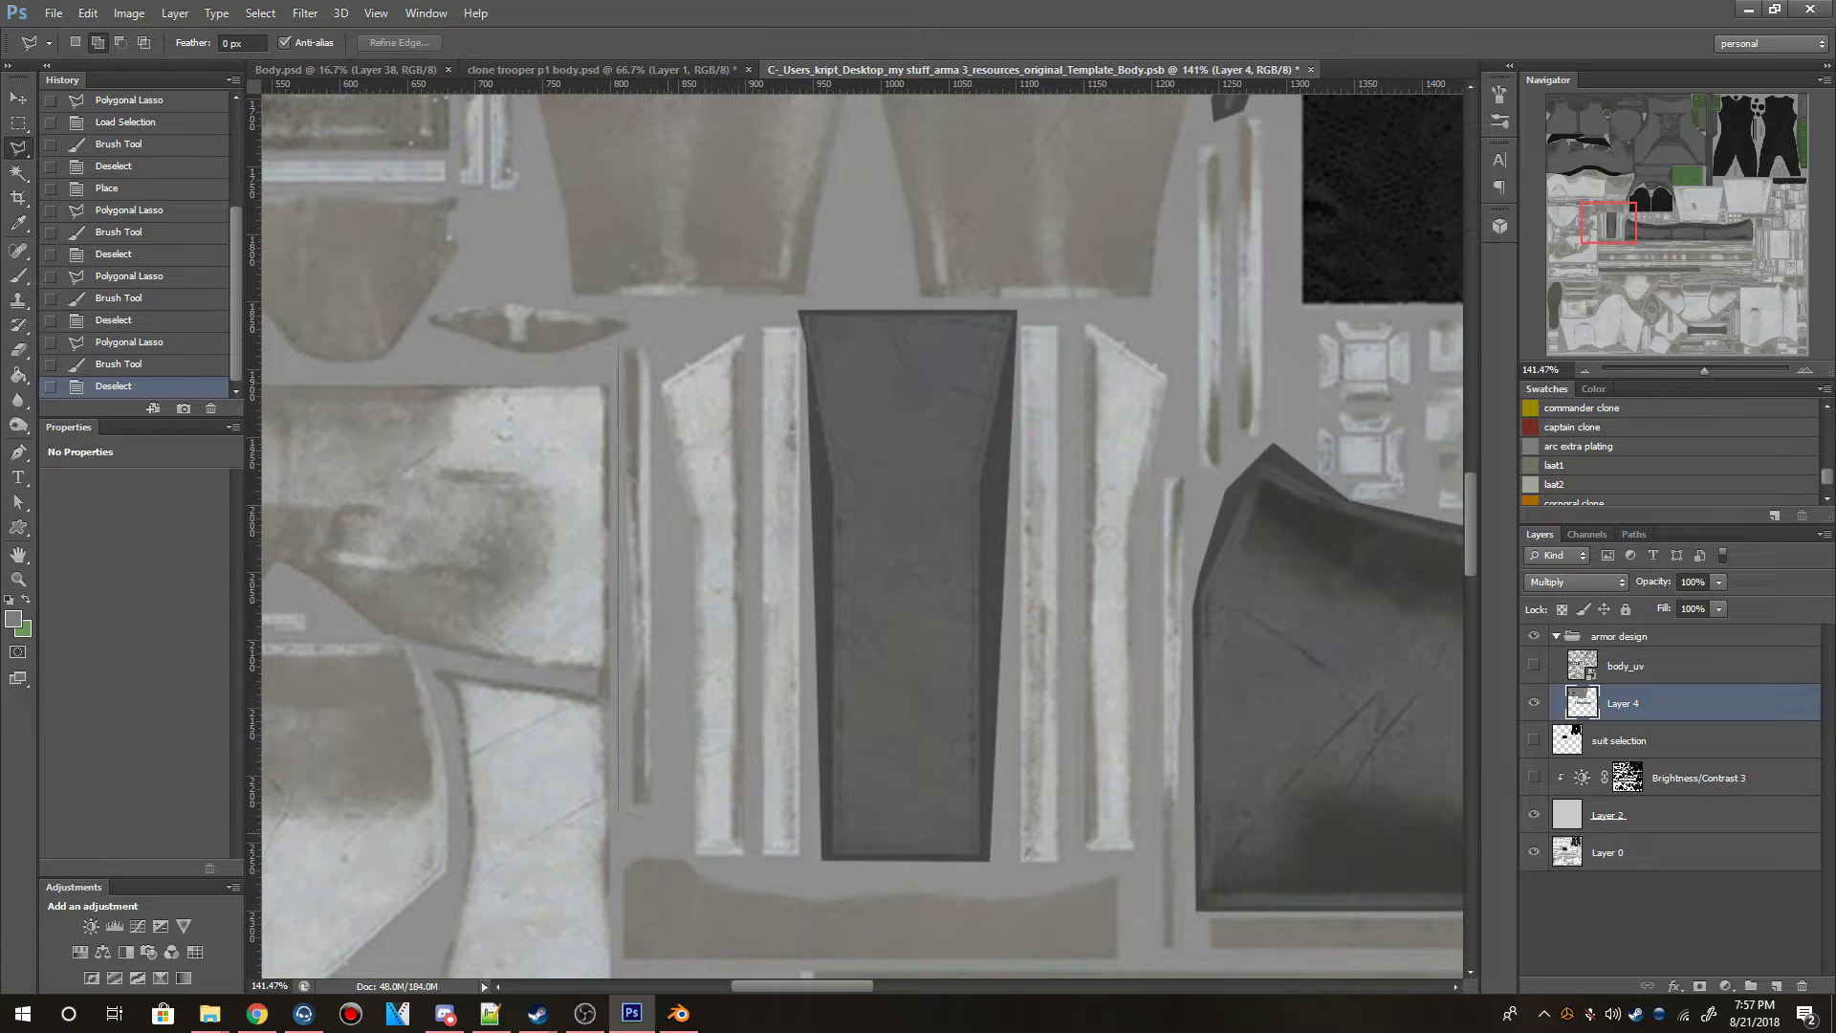
Step: Outline the left and right side strips and paint both green
{"action": "left_click", "coordinate": [799, 313]}
{"action": "left_click", "coordinate": [1014, 316]}
{"action": "left_click", "coordinate": [1014, 872]}
{"action": "left_click", "coordinate": [1175, 361]}
{"action": "left_click", "coordinate": [1088, 314]}
{"action": "left_click", "coordinate": [1014, 316]}
{"action": "key", "text": "b"}
{"action": "key", "text": "x"}
{"action": "left_click_drag", "start_coordinate": [626, 516], "coordinate": [1128, 617]}
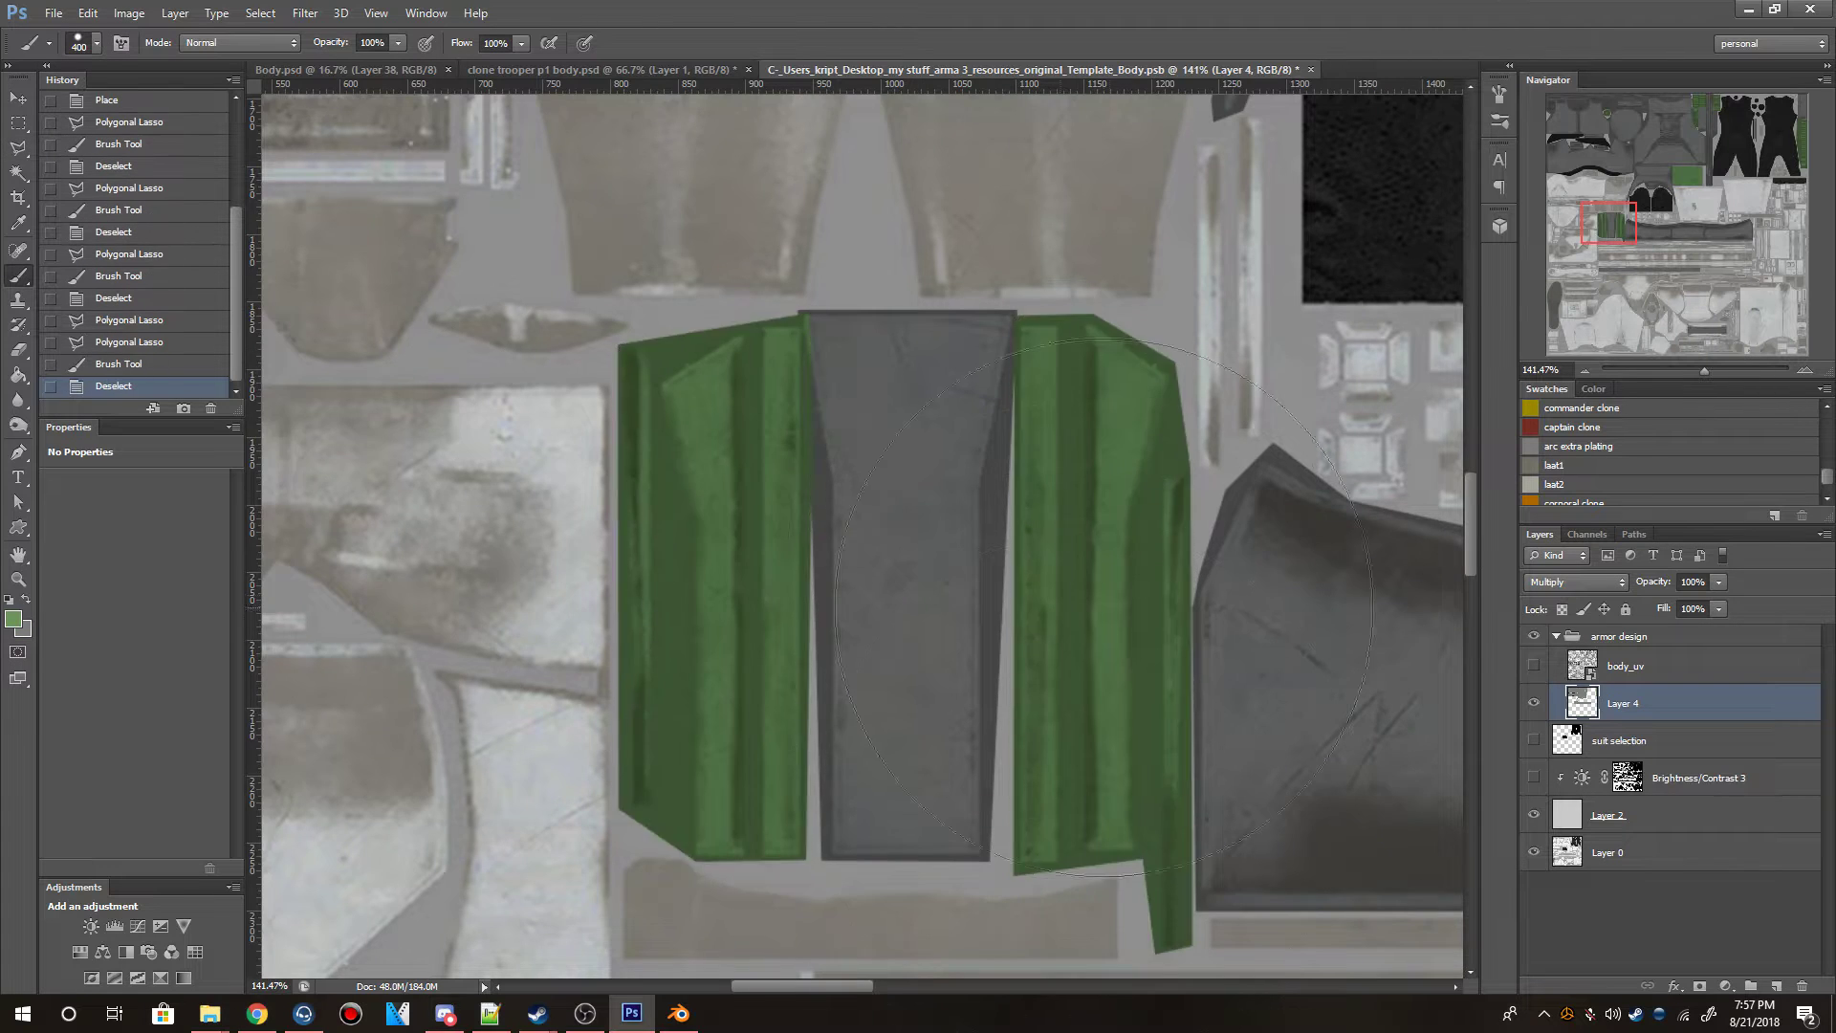
{"action": "key", "text": "ctrl+d"}
{"action": "scroll", "coordinate": [1128, 617], "scroll_direction": "down", "scroll_amount": 3}
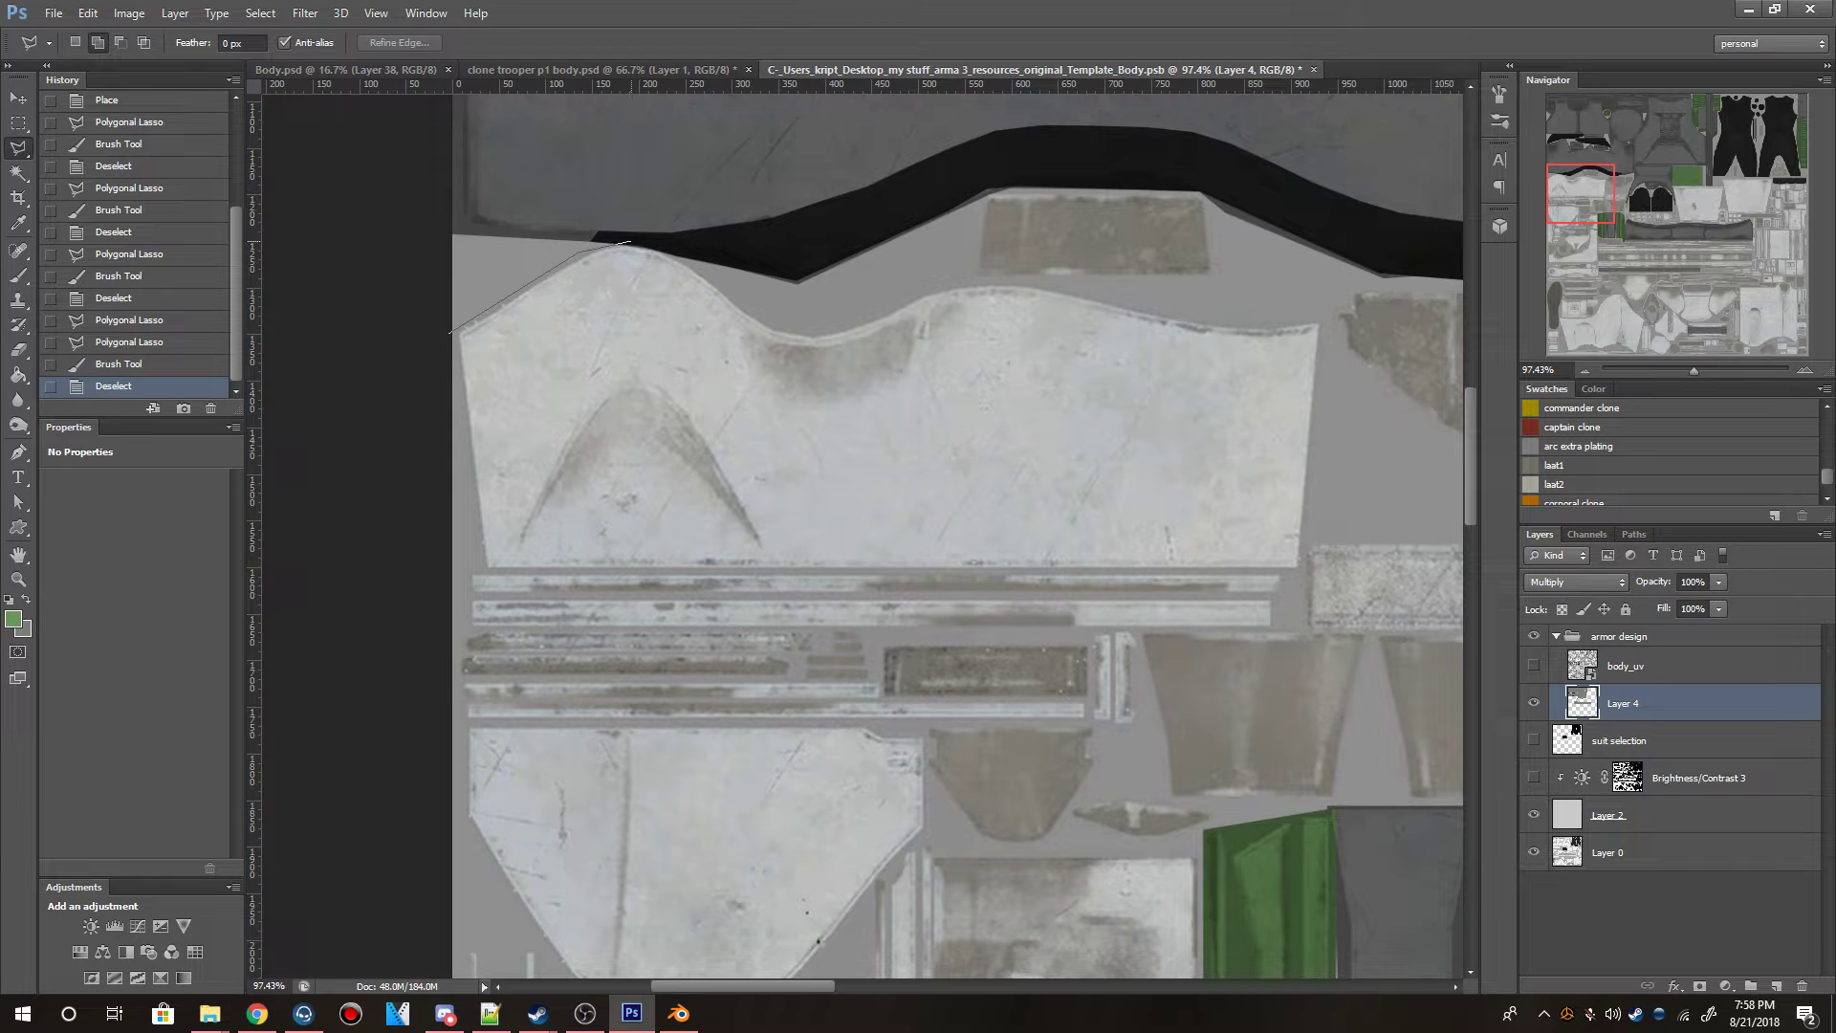
Step: Restore and clear the previous selection, then begin outlining the wavy upper panel
{"action": "key", "text": "ctrl+z"}
{"action": "key", "text": "ctrl+d"}
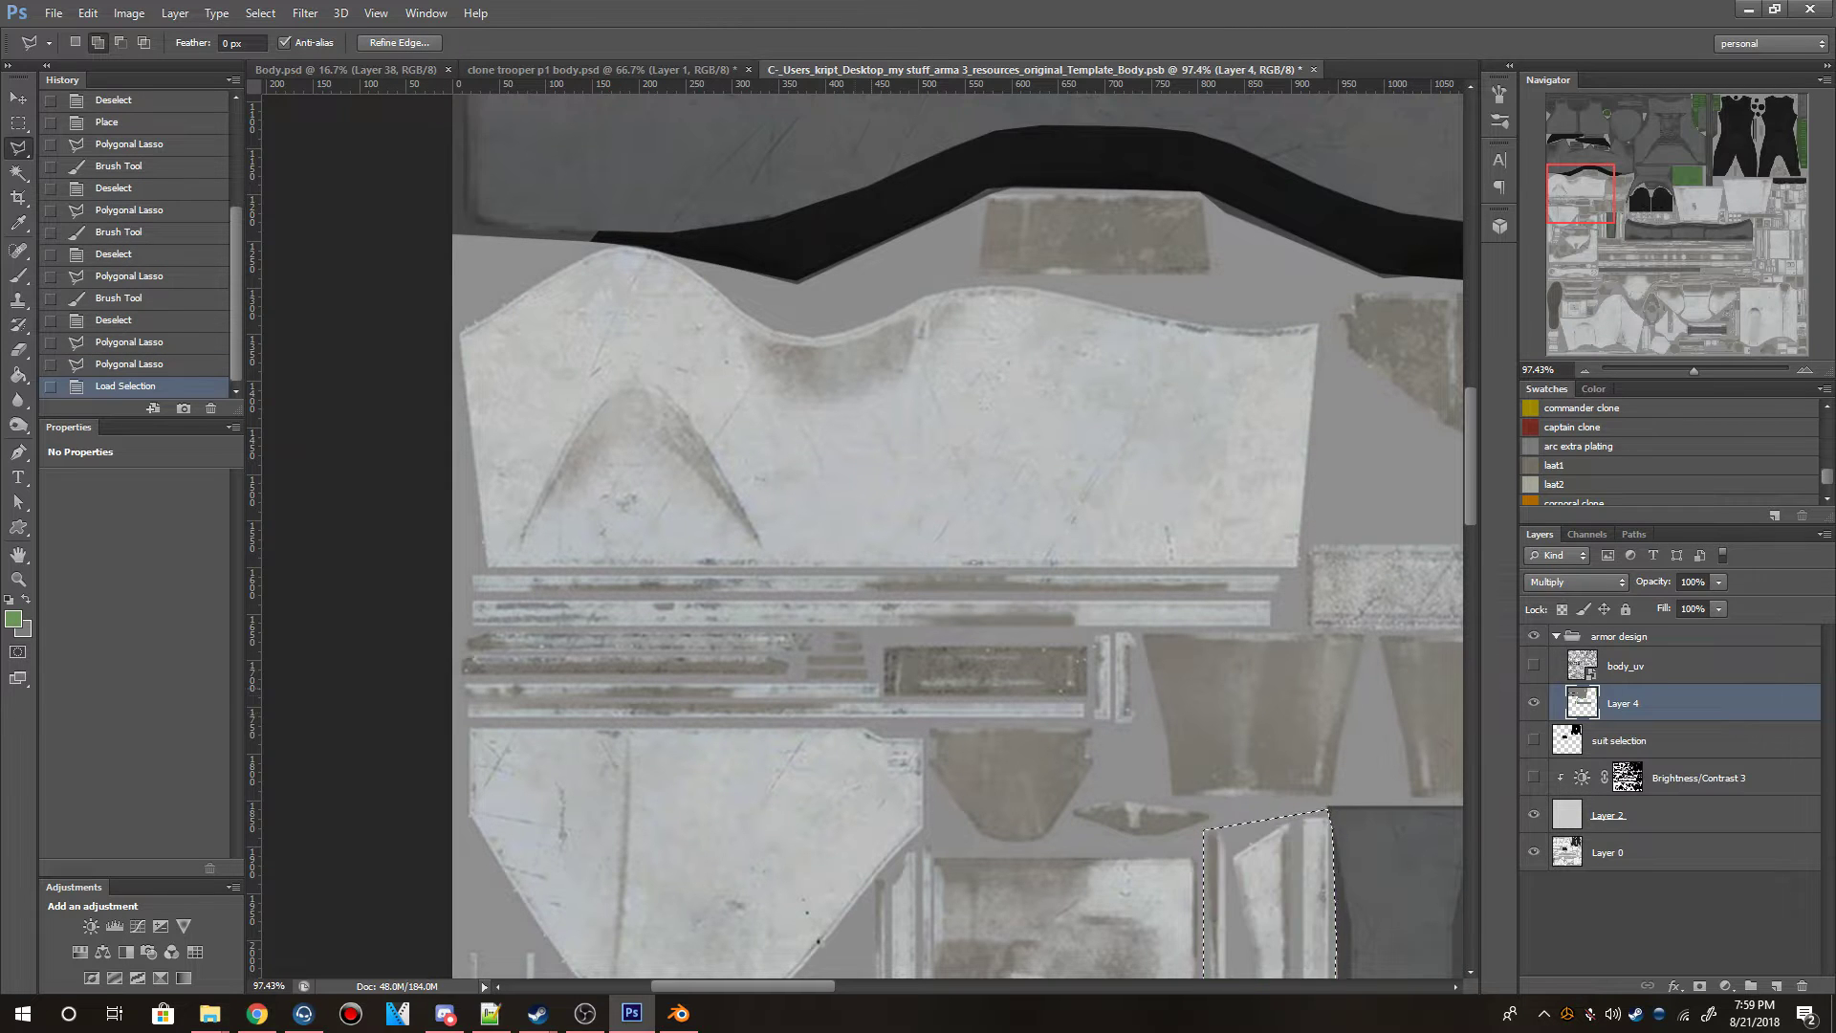
{"action": "scroll", "coordinate": [956, 535], "scroll_direction": "down", "scroll_amount": 5}
{"action": "key", "text": "b"}
{"action": "scroll", "coordinate": [650, 268], "scroll_direction": "up", "scroll_amount": 5}
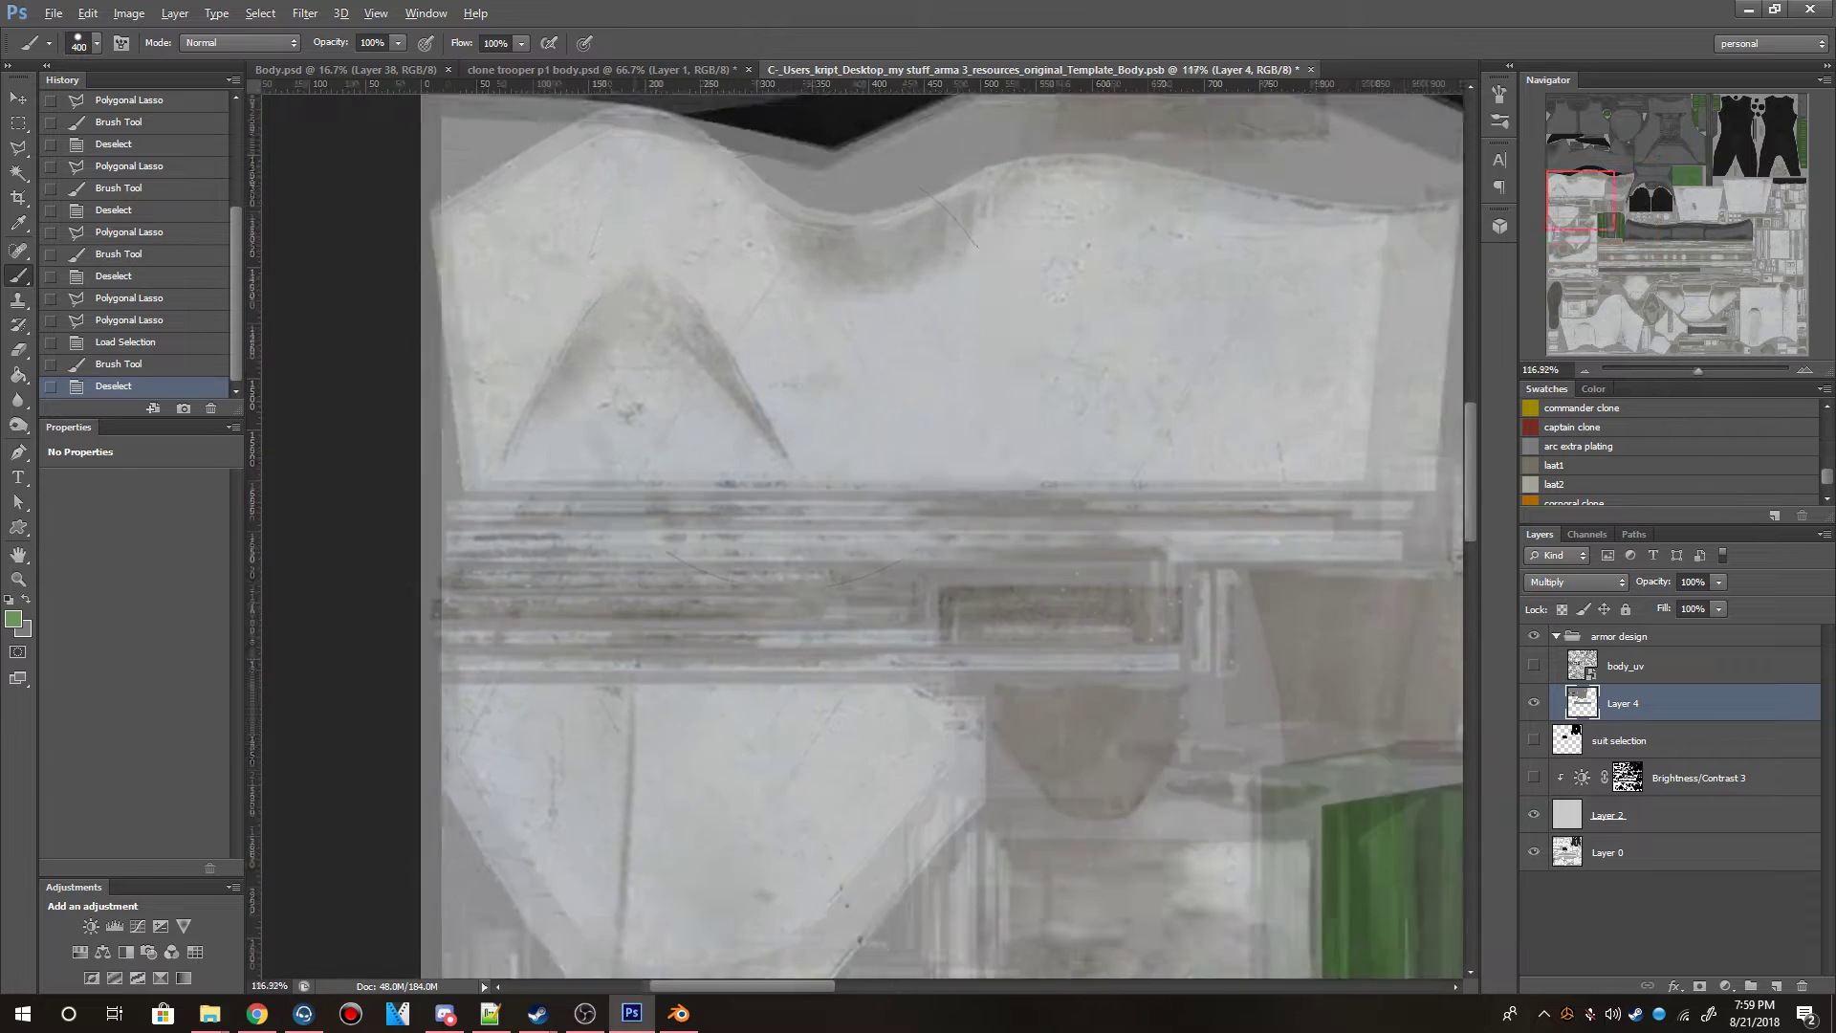
{"action": "key", "text": "l"}
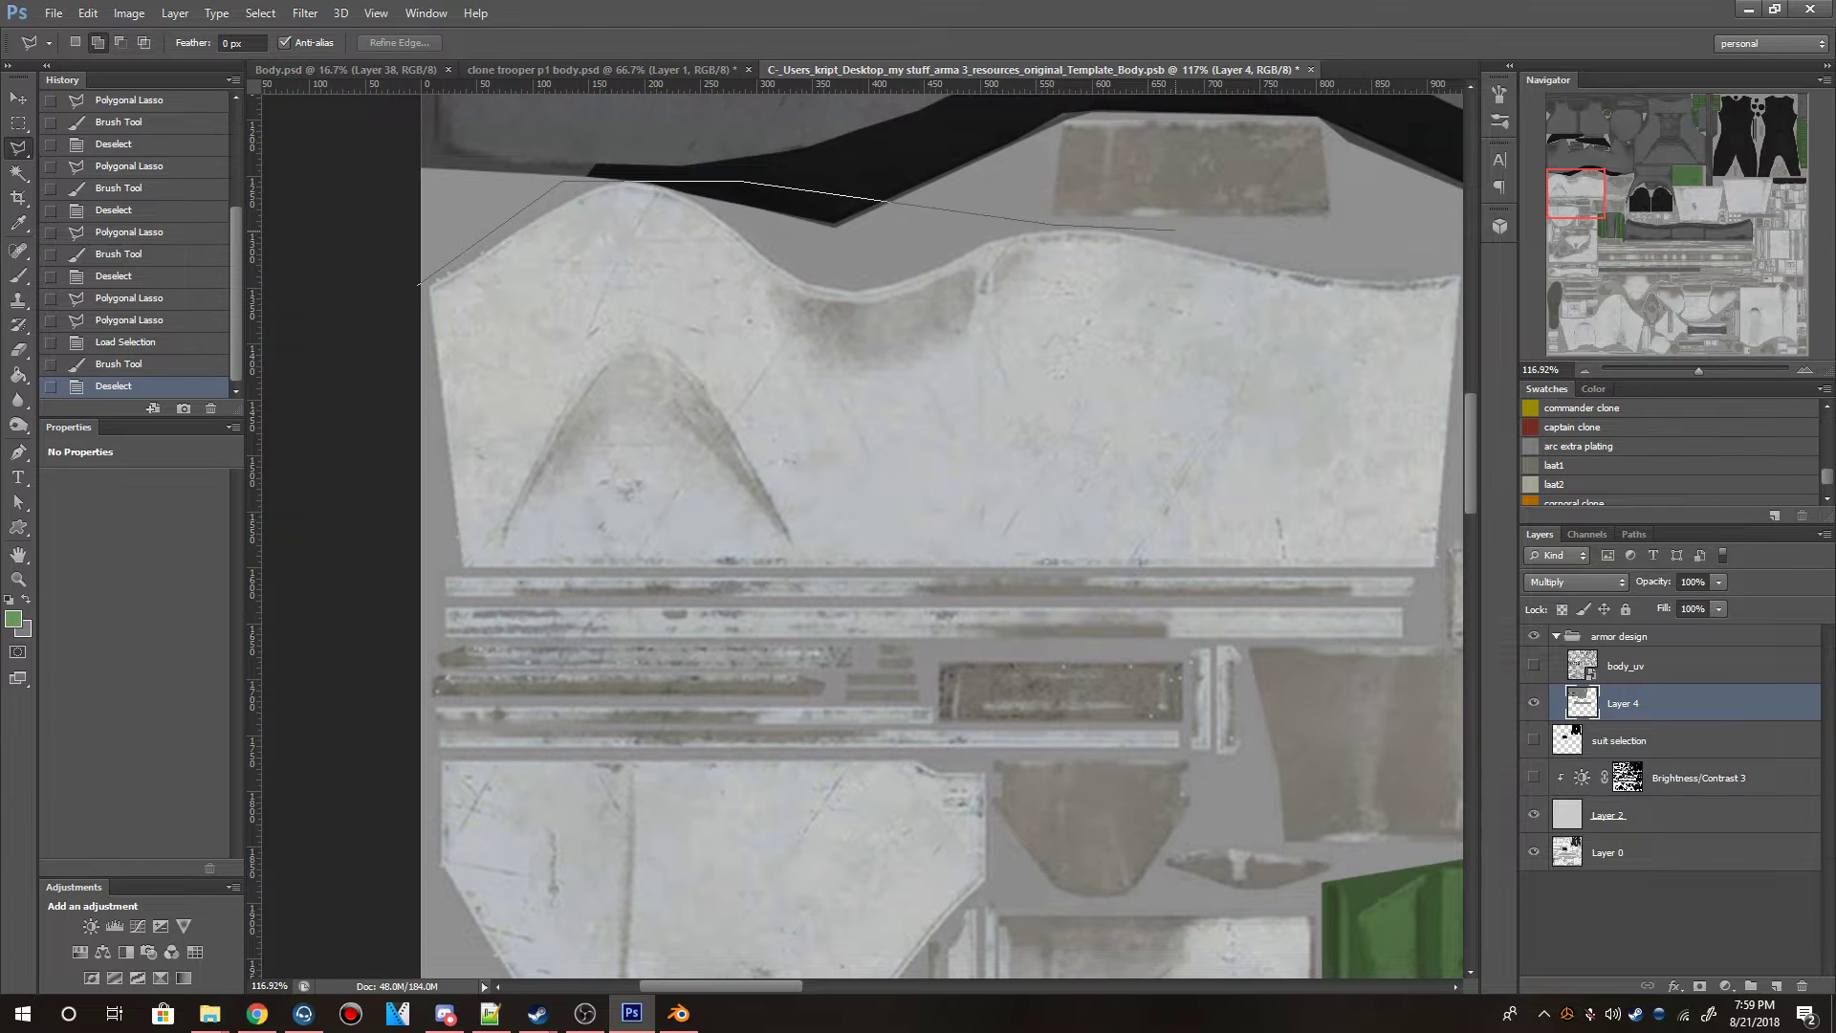
{"action": "left_click", "coordinate": [1188, 269]}
{"action": "scroll", "coordinate": [1150, 571], "scroll_direction": "left", "scroll_amount": 10}
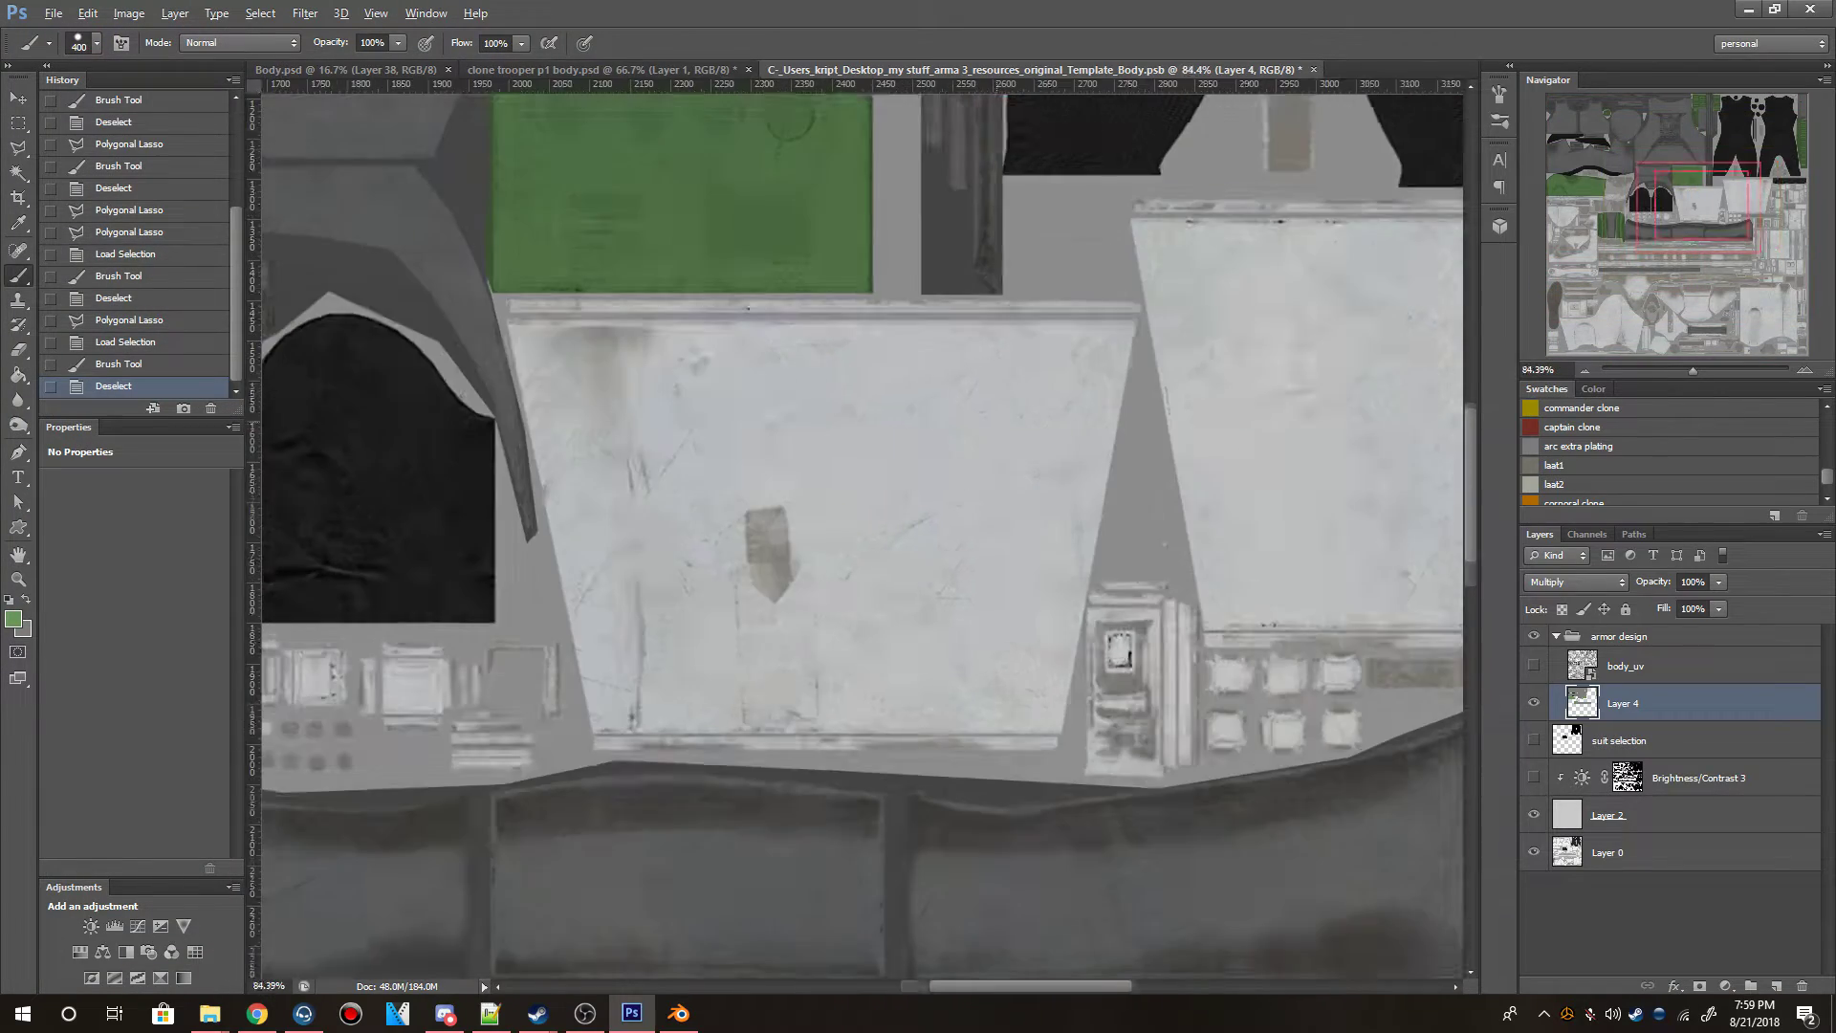
{"action": "scroll", "coordinate": [432, 464], "scroll_direction": "up", "scroll_amount": 1}
Step: Outline both trapezoid panels, paint them green, and view the 3D clone trooper body
{"action": "key", "text": "l"}
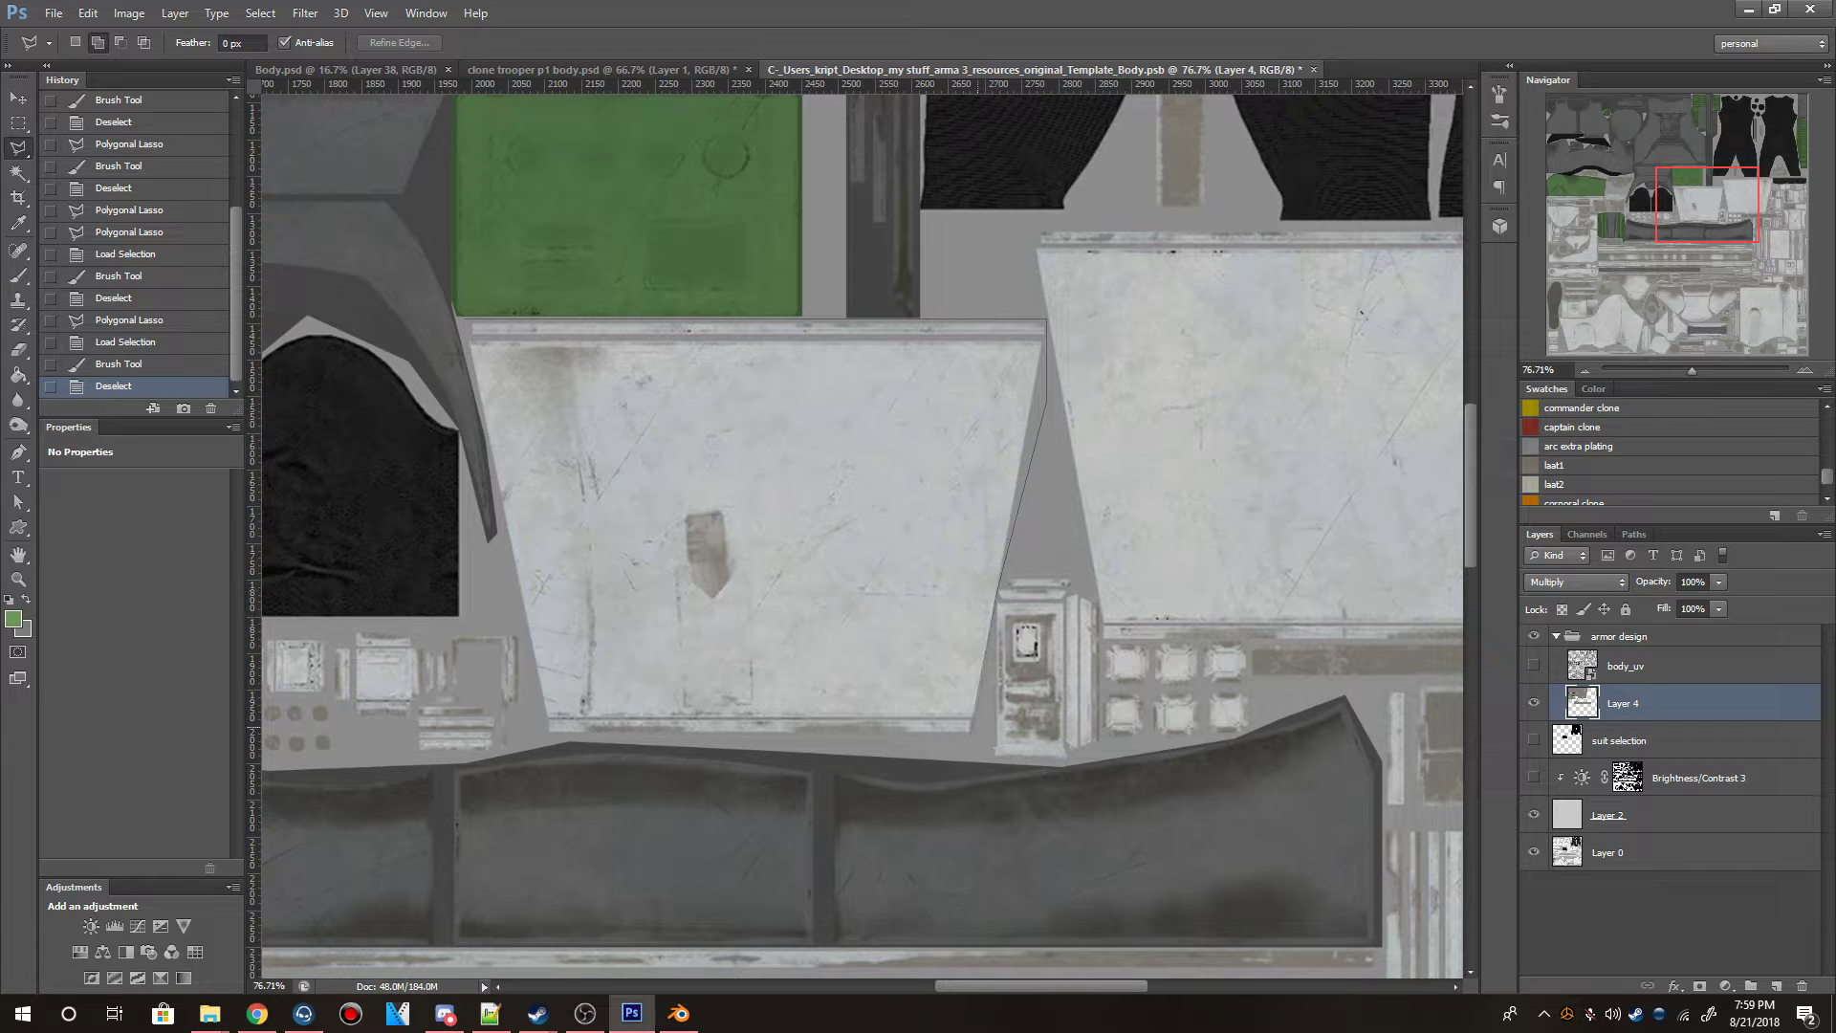
{"action": "left_click", "coordinate": [466, 321]}
{"action": "scroll", "coordinate": [860, 526], "scroll_direction": "right", "scroll_amount": 5}
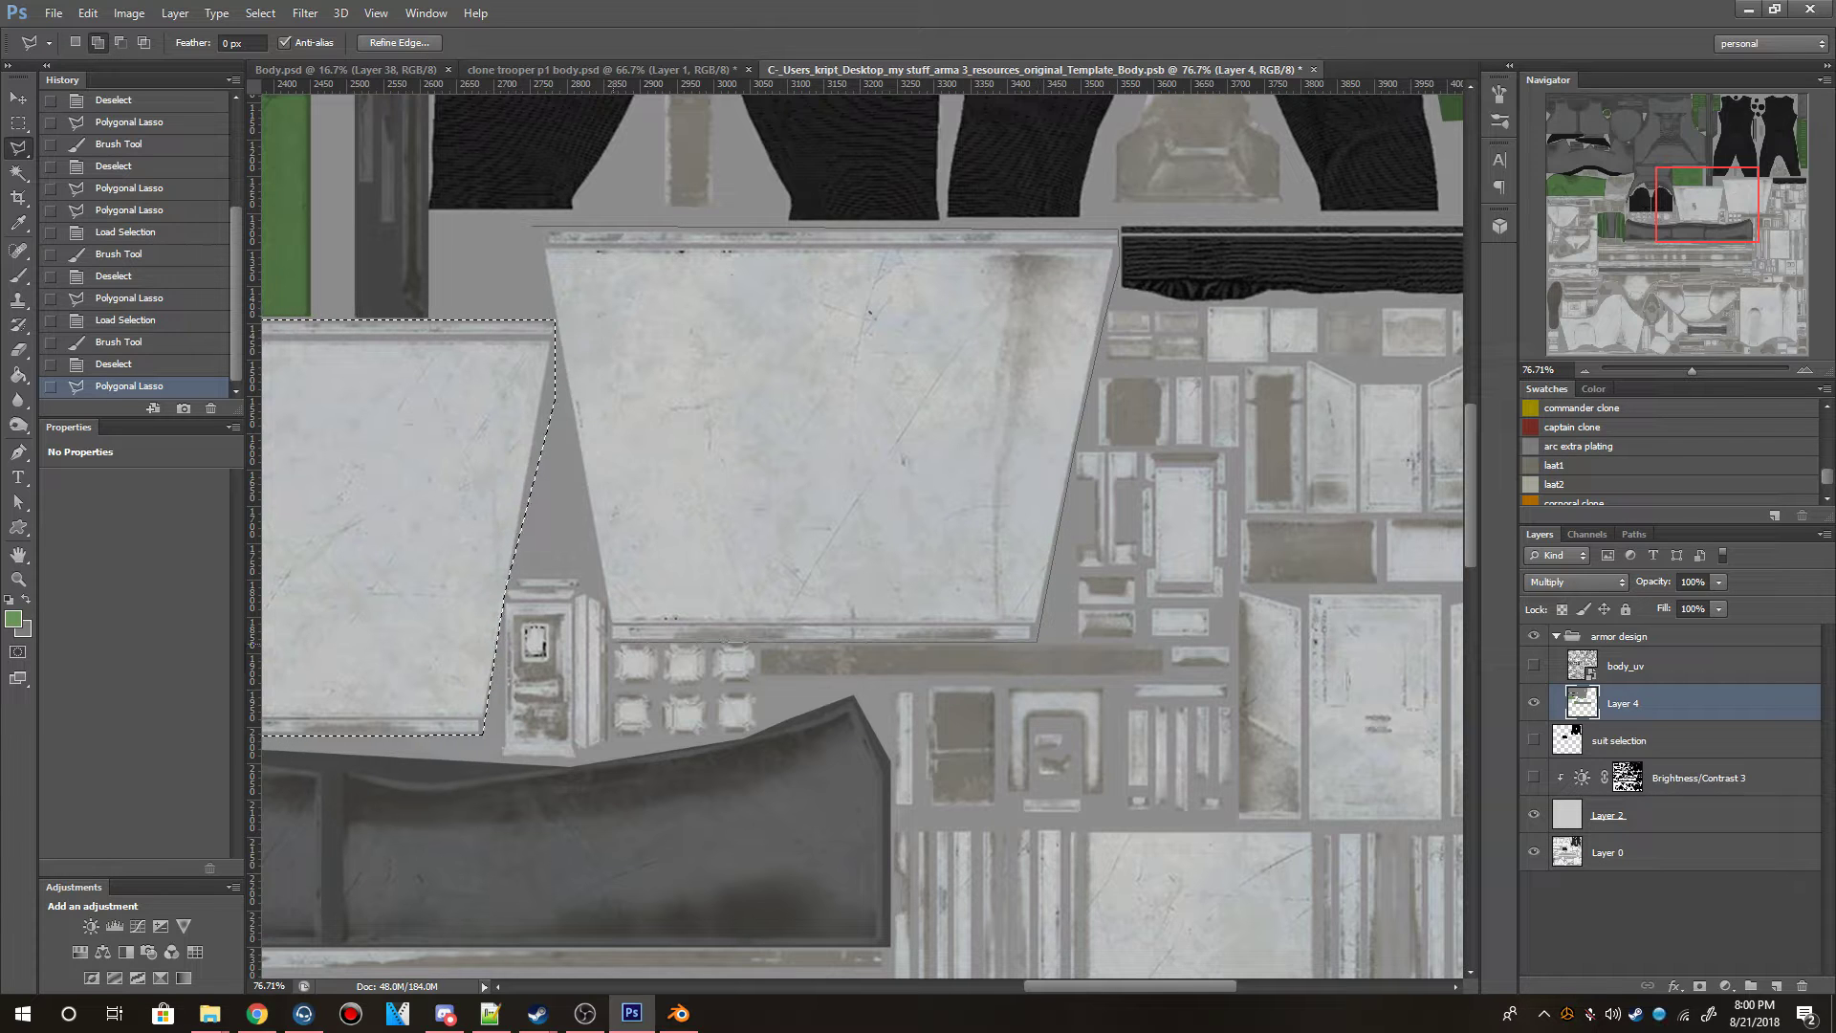
{"action": "left_click", "coordinate": [610, 639]}
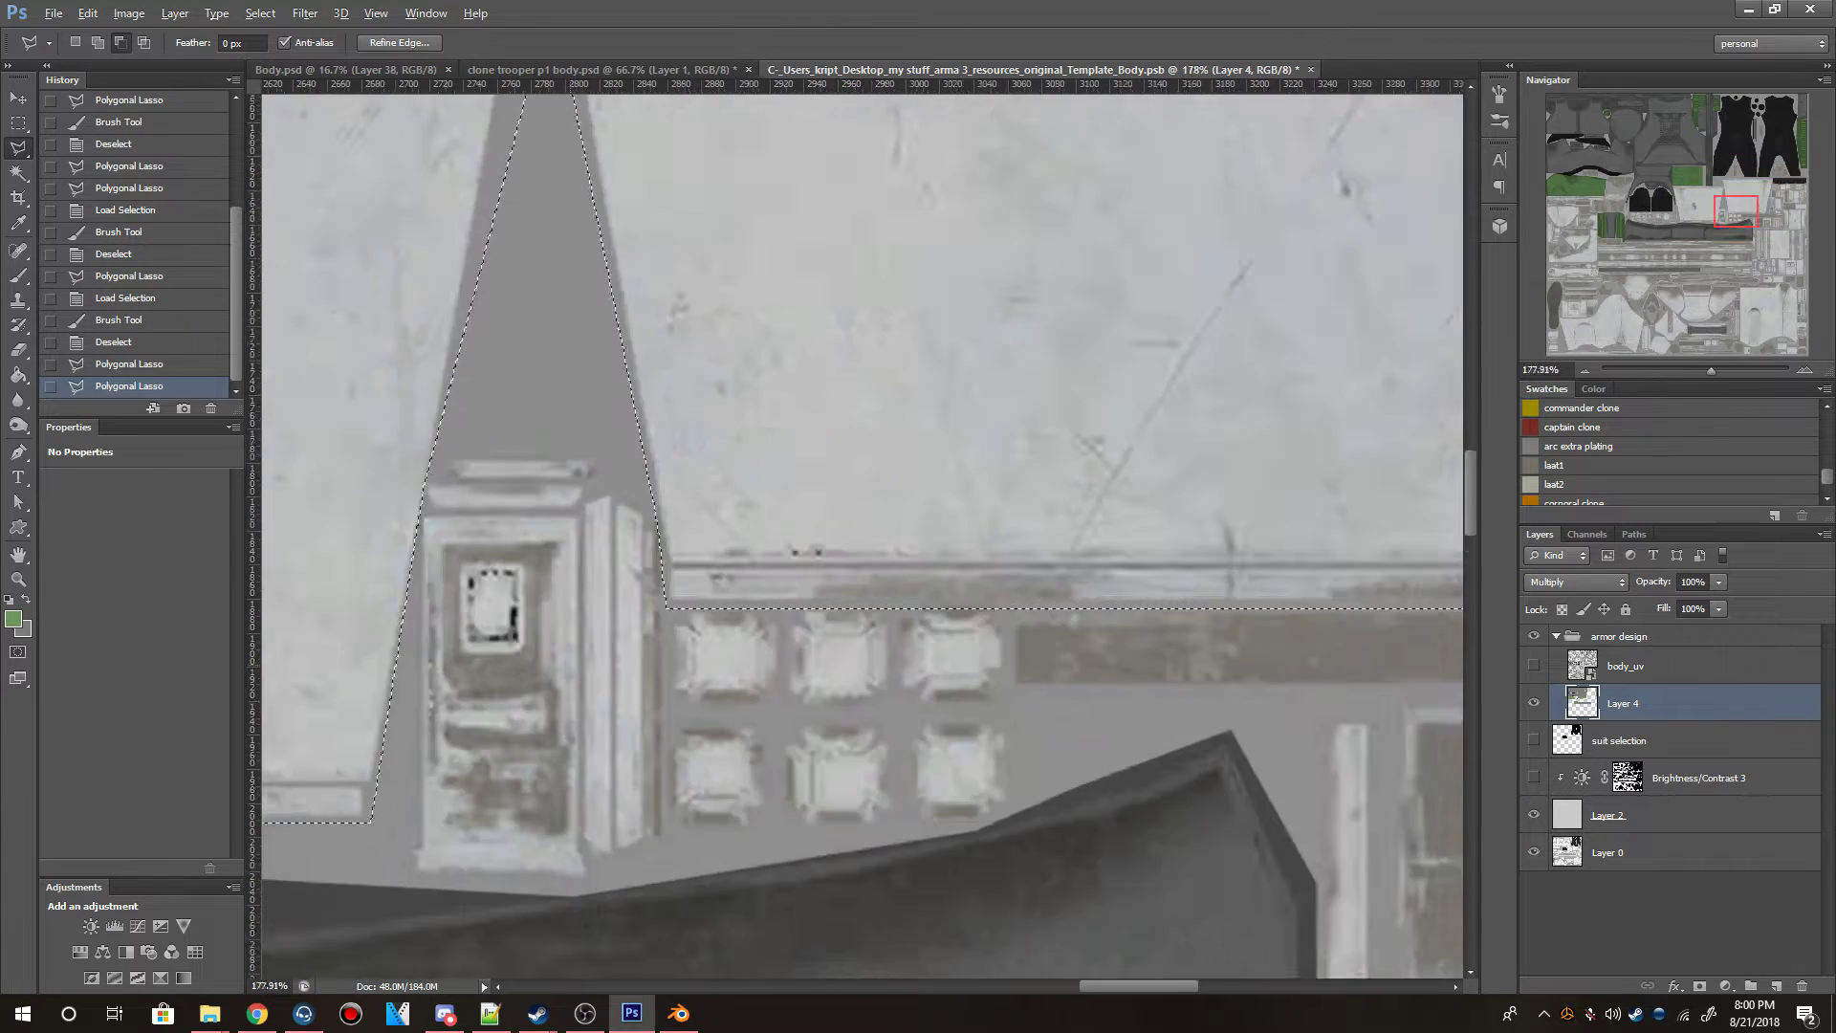
{"action": "scroll", "coordinate": [610, 639], "scroll_direction": "down", "scroll_amount": 5}
{"action": "key", "text": "b"}
{"action": "mouse_move", "coordinate": [784, 660]}
{"action": "left_mouse_down"}
{"action": "mouse_move", "coordinate": [861, 612]}
{"action": "mouse_move", "coordinate": [1042, 574]}
{"action": "left_mouse_up"}
{"action": "left_click", "coordinate": [602, 69]}
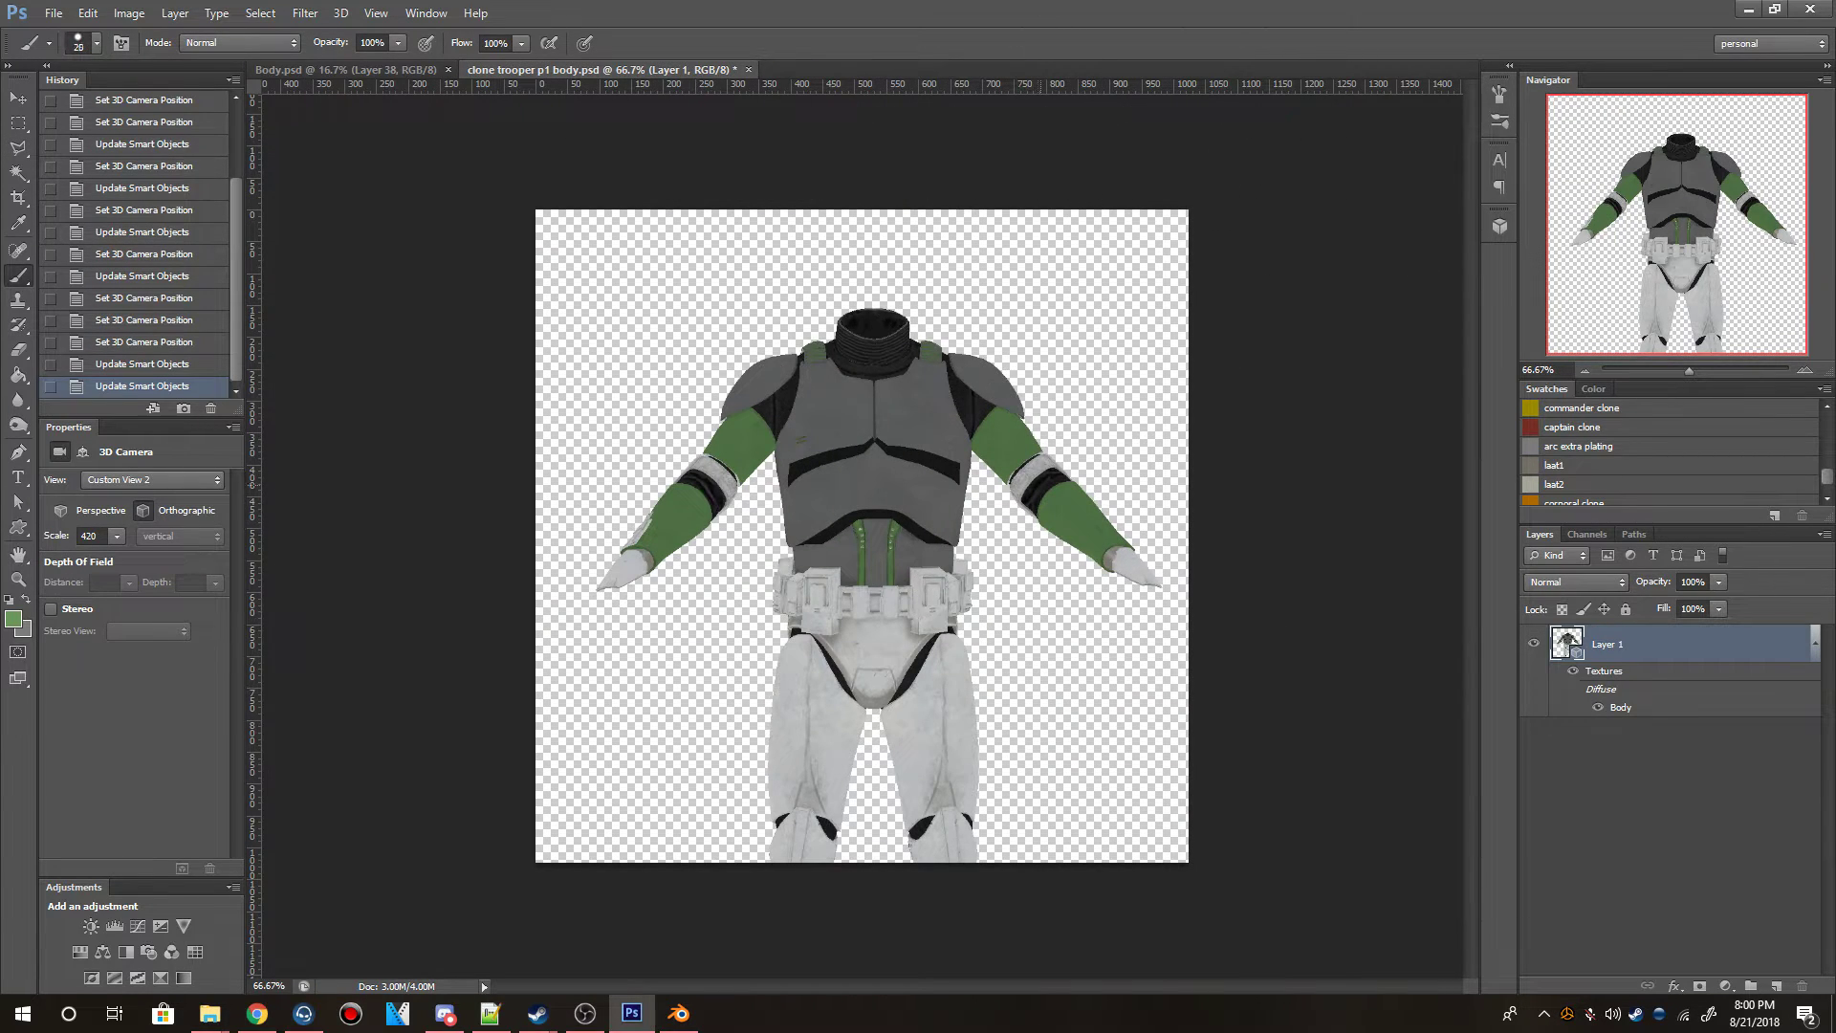
Step: Mark the white shoulder armor with a green dot and open the body's diffuse texture
{"action": "scroll", "coordinate": [861, 536], "scroll_direction": "up", "scroll_amount": 5}
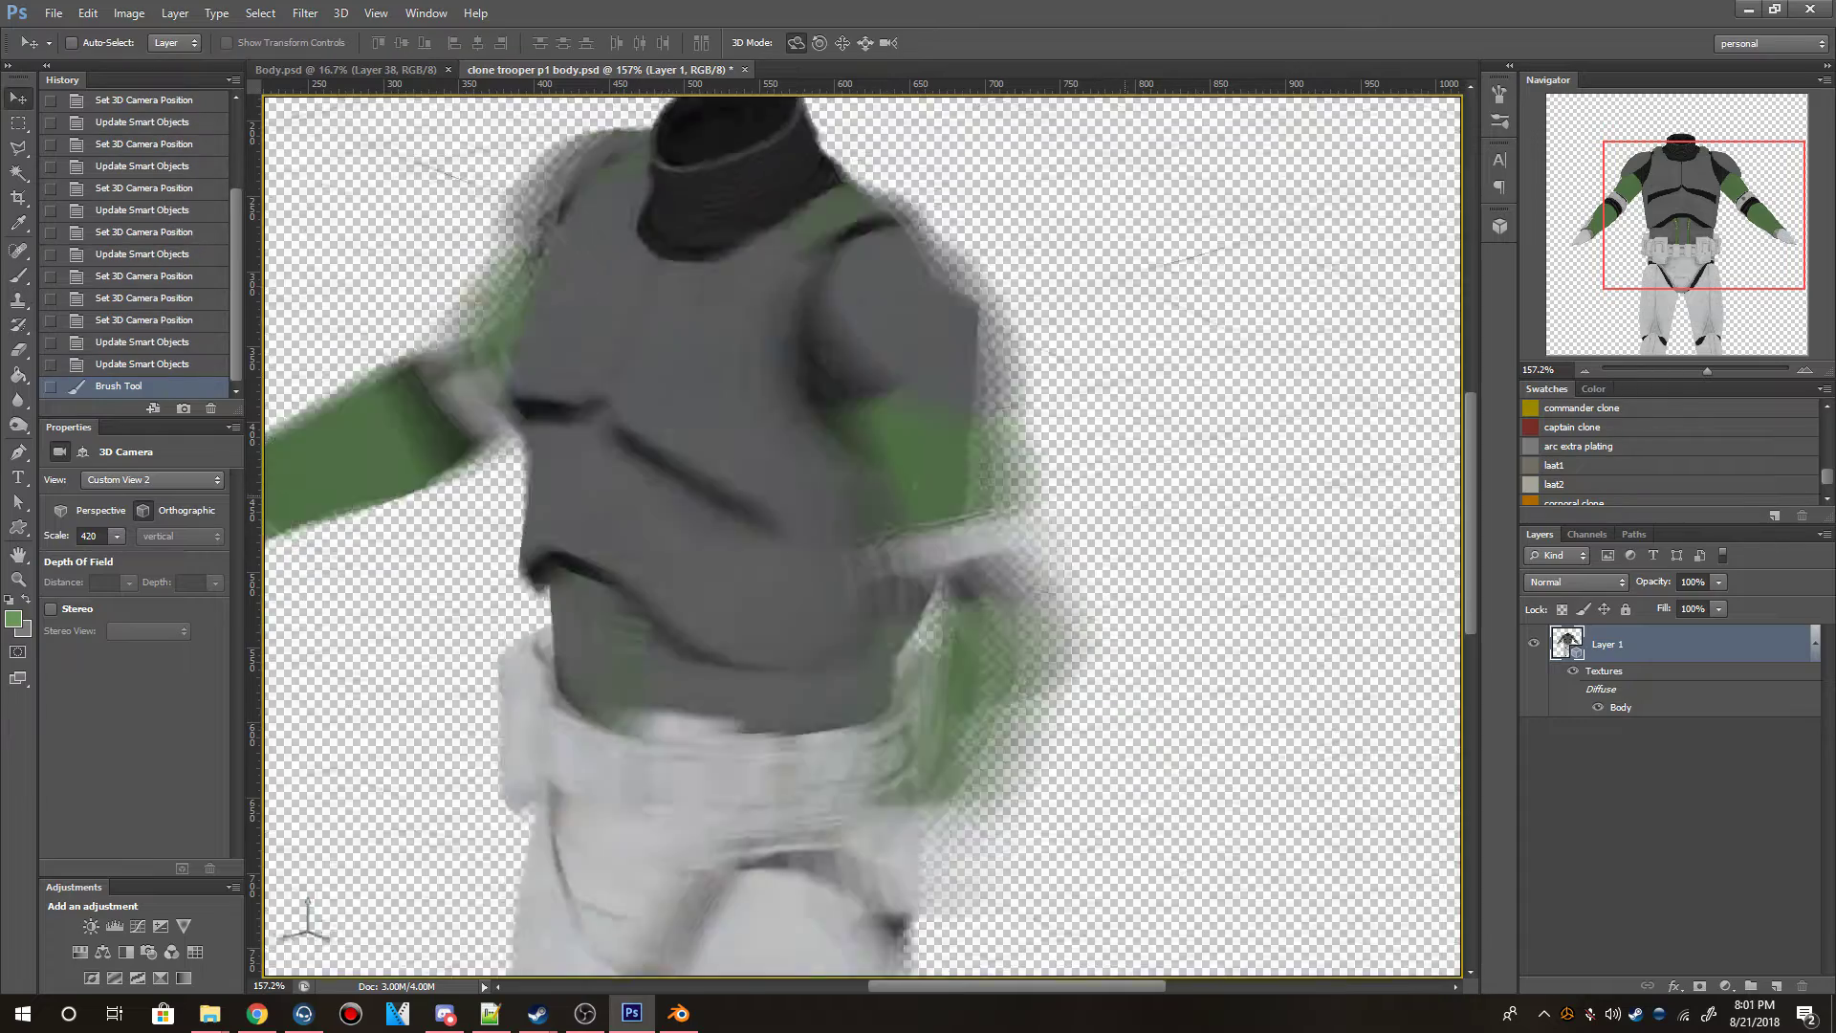
{"action": "left_click_drag", "start_coordinate": [860, 535], "coordinate": [727, 535]}
{"action": "left_click", "coordinate": [631, 610]}
{"action": "key", "text": "v"}
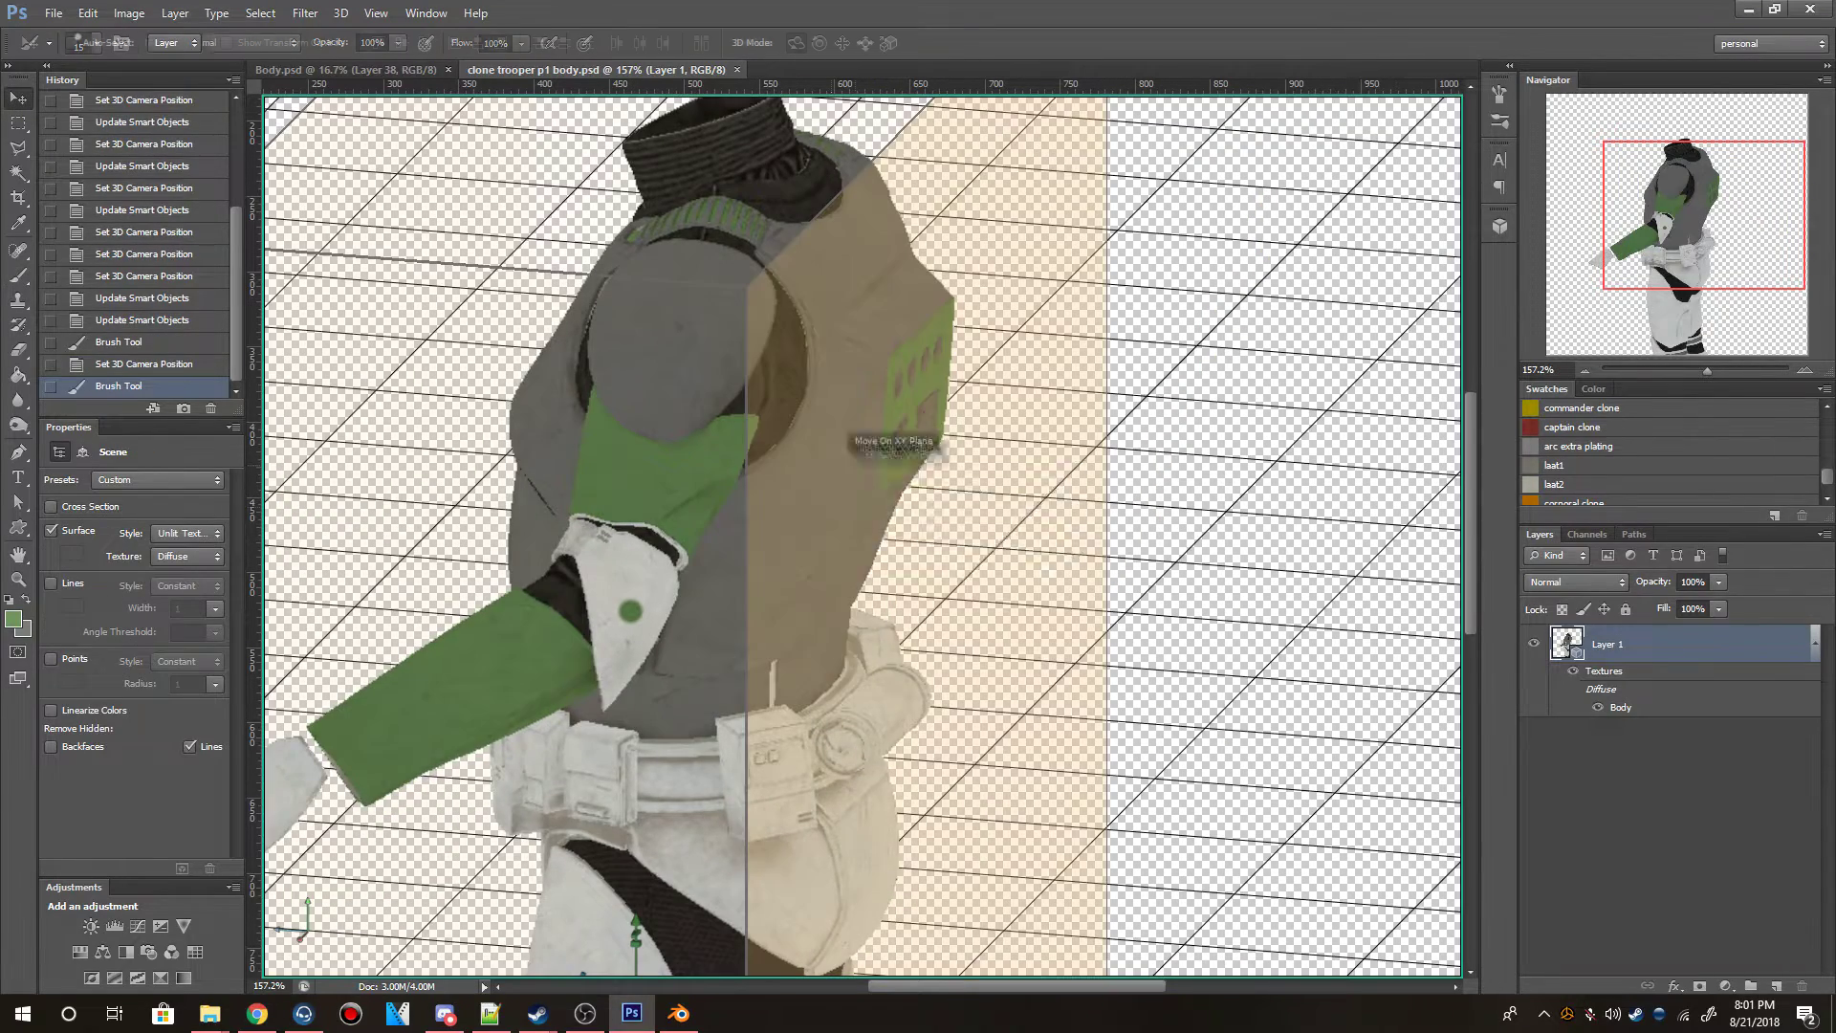
{"action": "right_click", "coordinate": [866, 401]}
{"action": "left_click", "coordinate": [1045, 536]}
{"action": "left_click", "coordinate": [956, 536]}
Step: Lasso the shoulder panel and a small rectangle, paint both dark grey, and save
{"action": "scroll", "coordinate": [661, 479], "scroll_direction": "up", "scroll_amount": 5}
{"action": "key", "text": "l"}
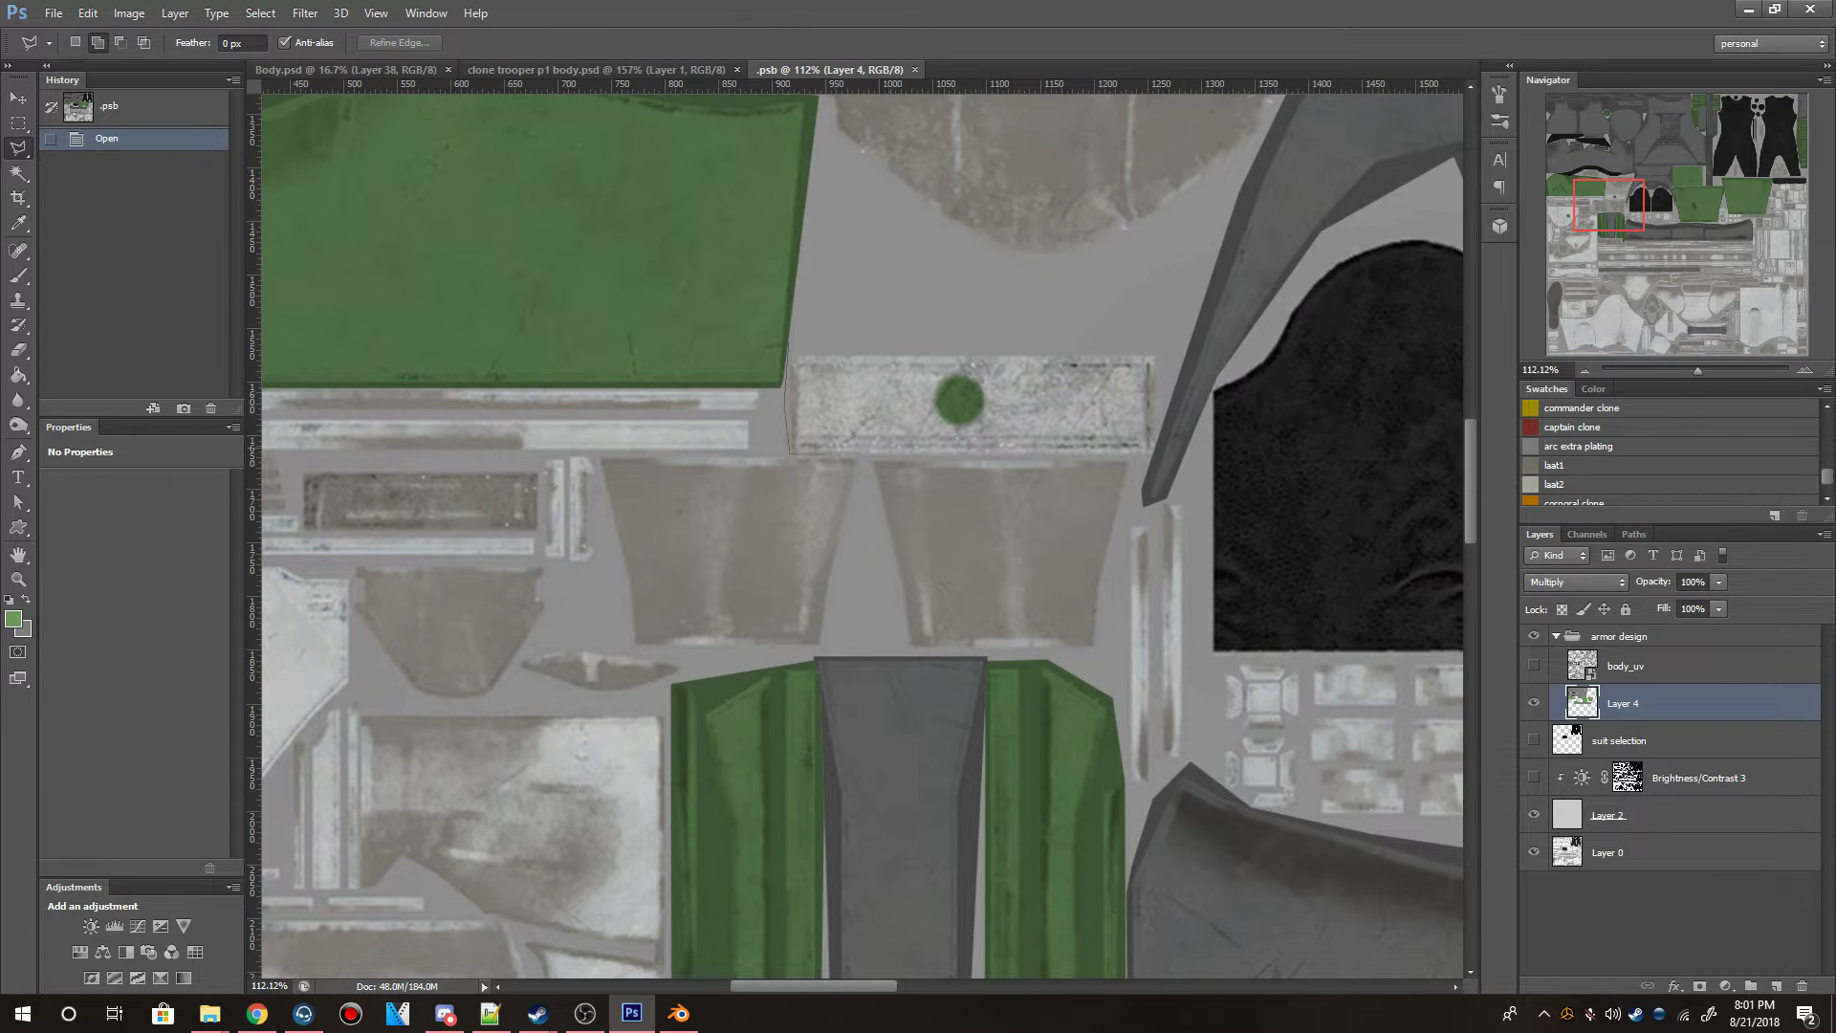
{"action": "left_click", "coordinate": [1105, 334]}
{"action": "scroll", "coordinate": [861, 536], "scroll_direction": "up", "scroll_amount": 1}
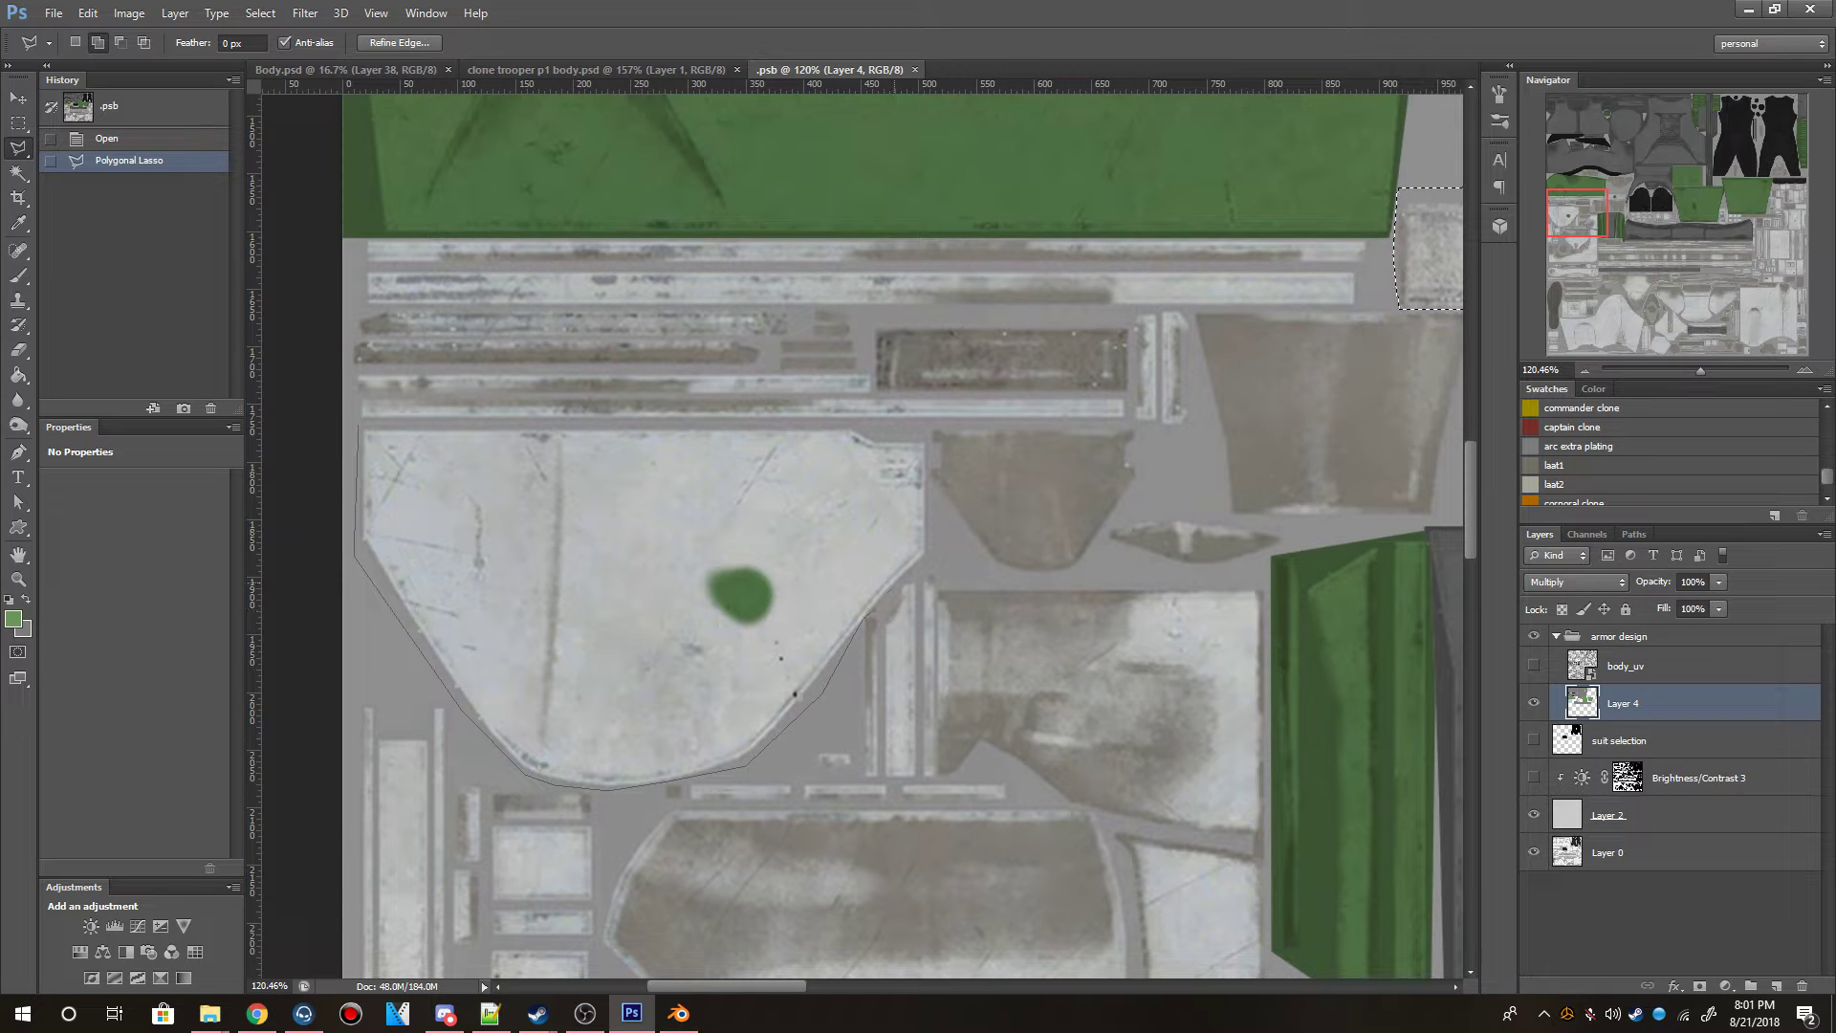
{"action": "left_click", "coordinate": [359, 428]}
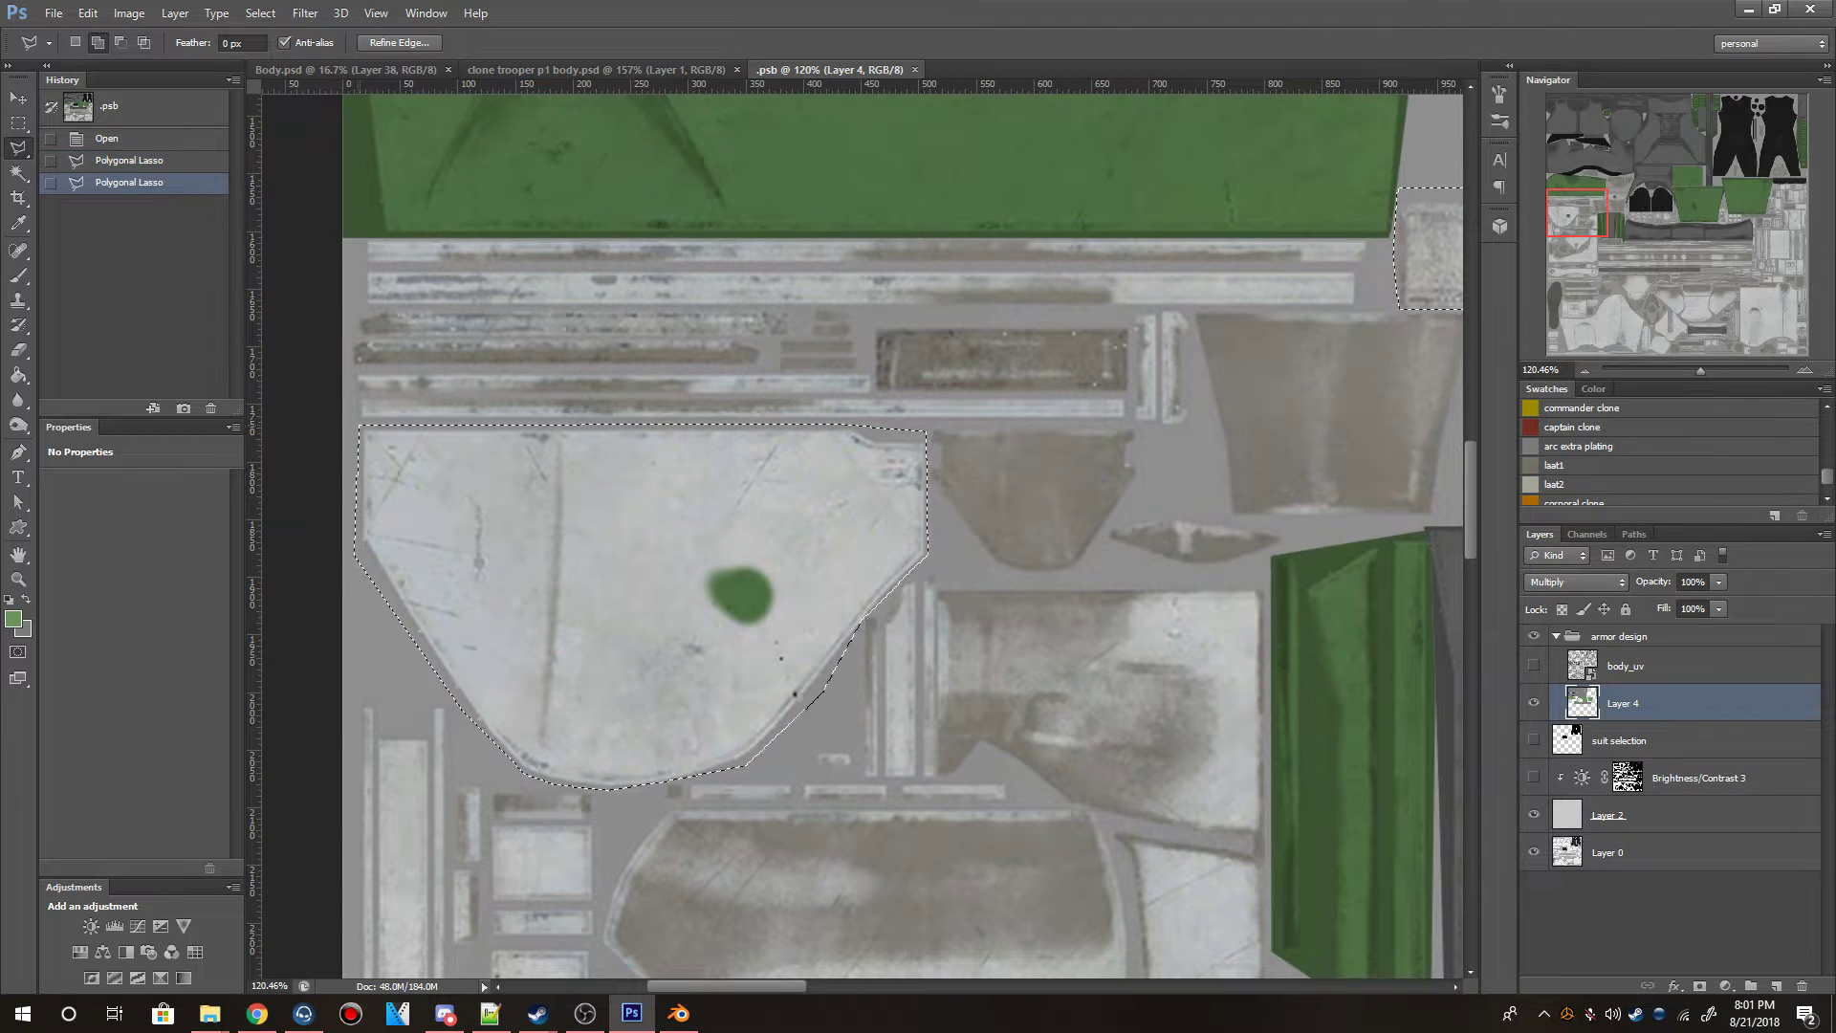
{"action": "key", "text": "b"}
{"action": "left_click_drag", "start_coordinate": [459, 497], "coordinate": [784, 670]}
{"action": "scroll", "coordinate": [861, 536], "scroll_direction": "down", "scroll_amount": 5}
{"action": "left_click_drag", "start_coordinate": [794, 541], "coordinate": [908, 545]}
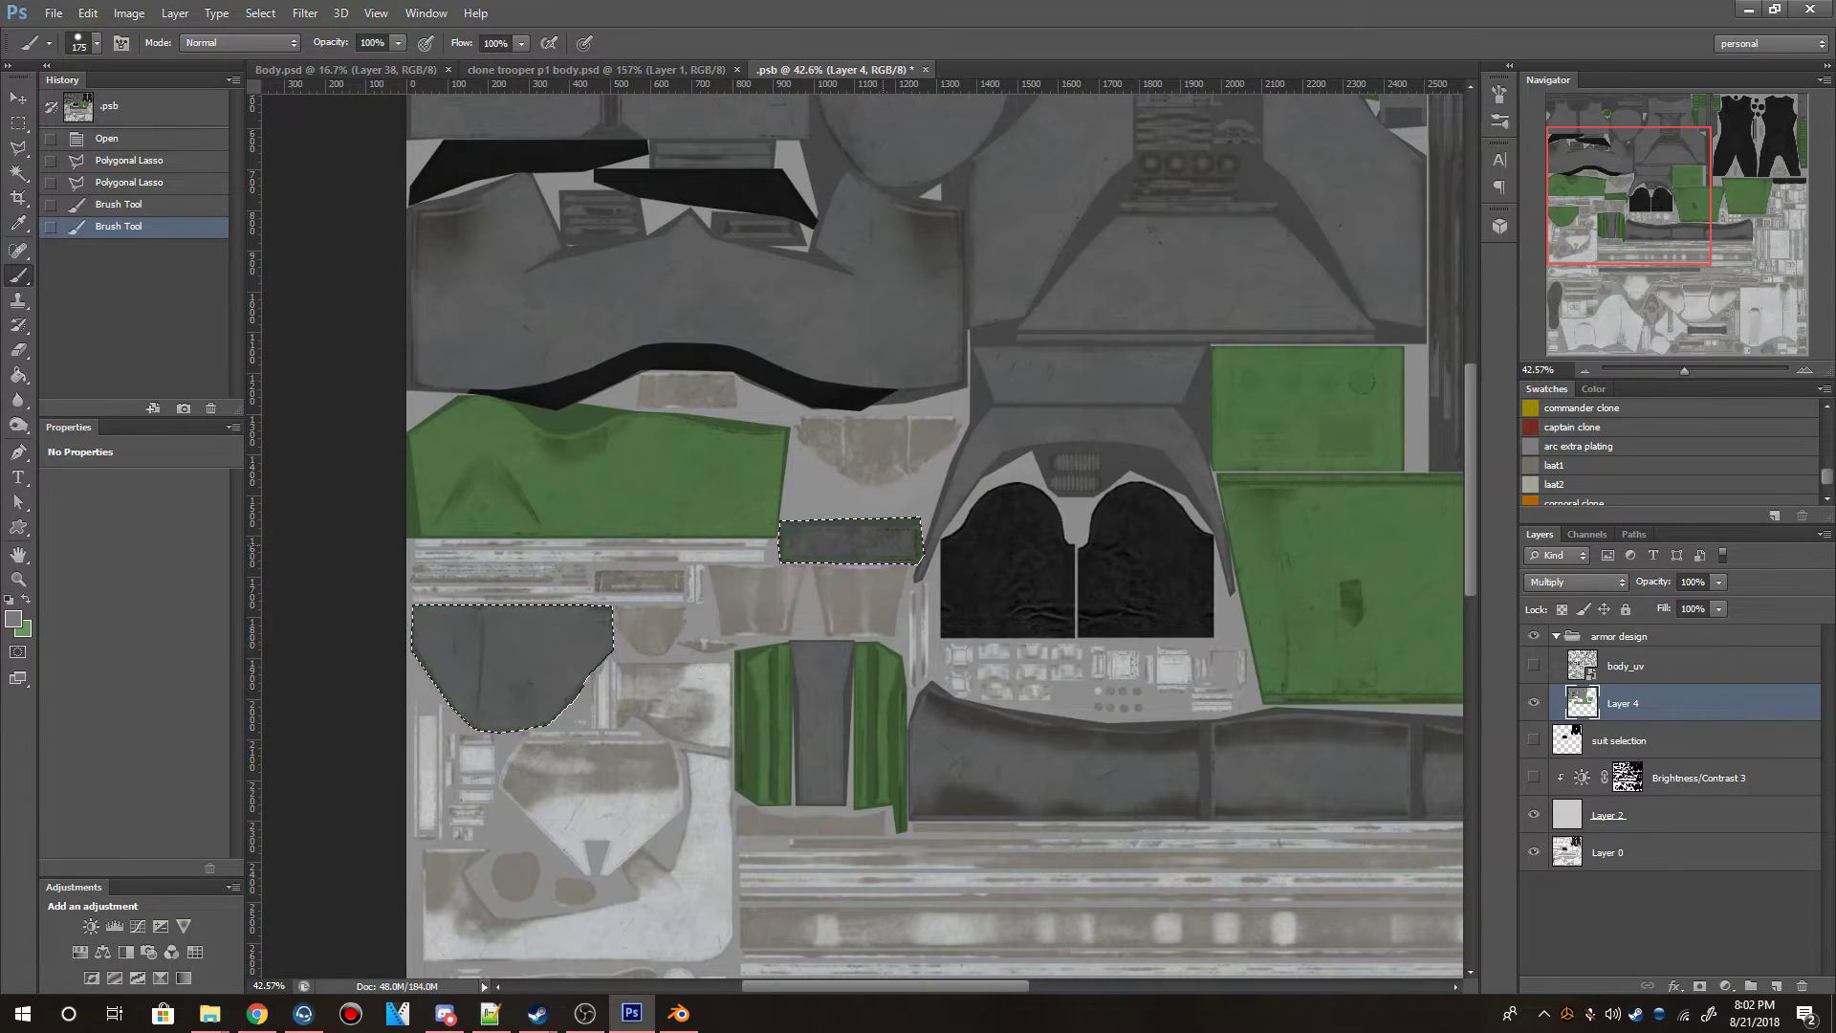
{"action": "key", "text": "ctrl+d"}
{"action": "key", "text": "ctrl+s"}
Step: Check the updated 3D body, close the texture, and reopen the diffuse texture
{"action": "key", "text": "ctrl+shift+Tab"}
{"action": "key", "text": "ctrl+Tab"}
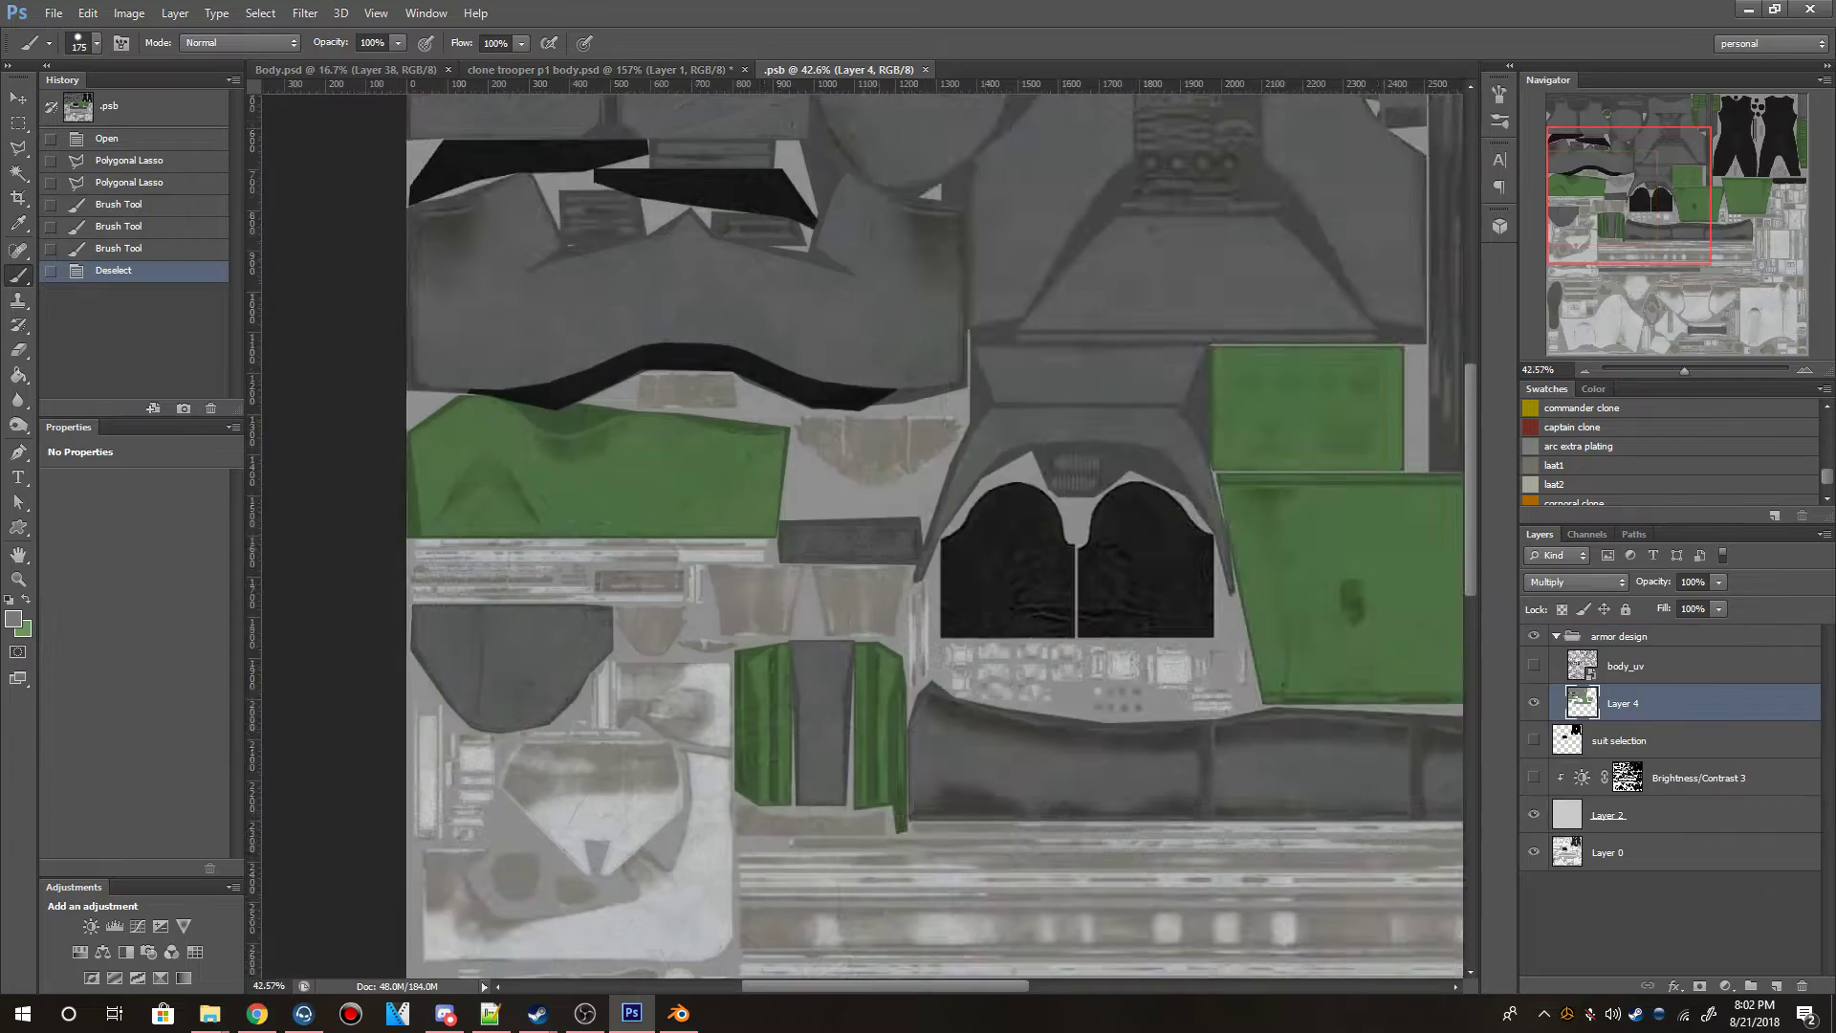
{"action": "scroll", "coordinate": [574, 431], "scroll_direction": "up", "scroll_amount": 5}
{"action": "key", "text": "ctrl+Tab"}
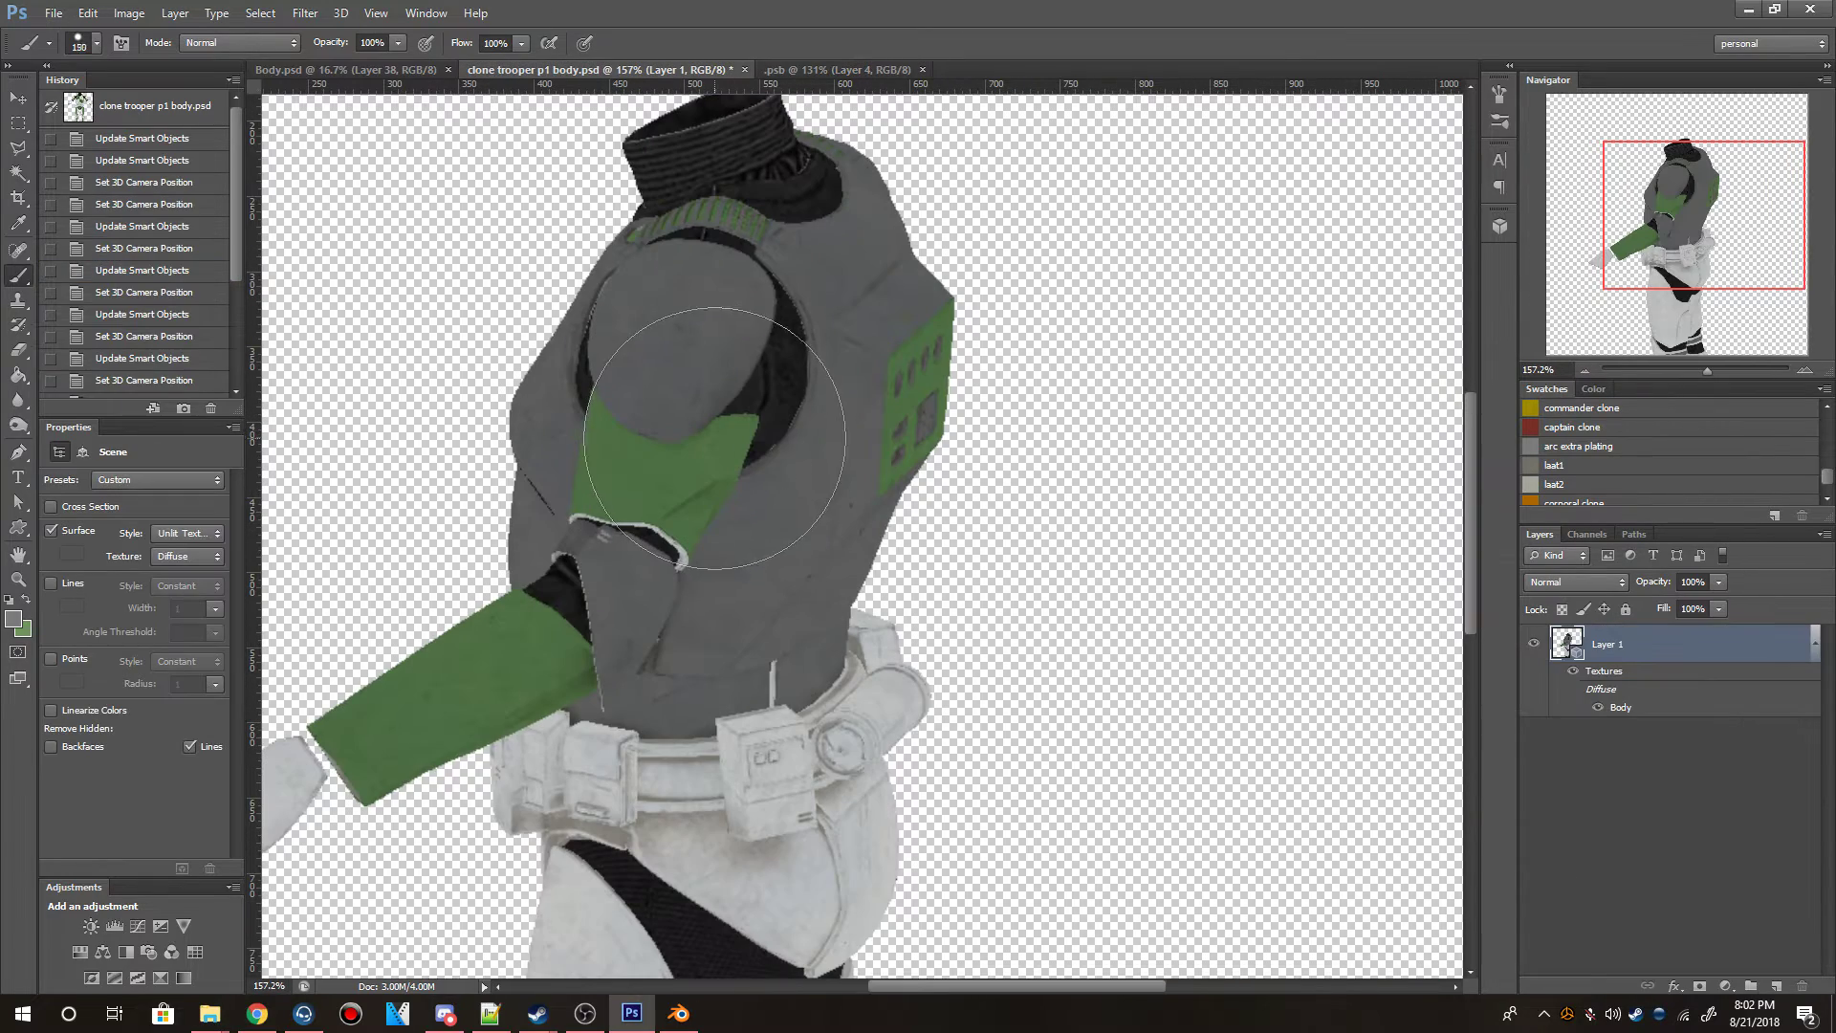
{"action": "key", "text": "ctrl+Tab"}
{"action": "key", "text": "ctrl+w"}
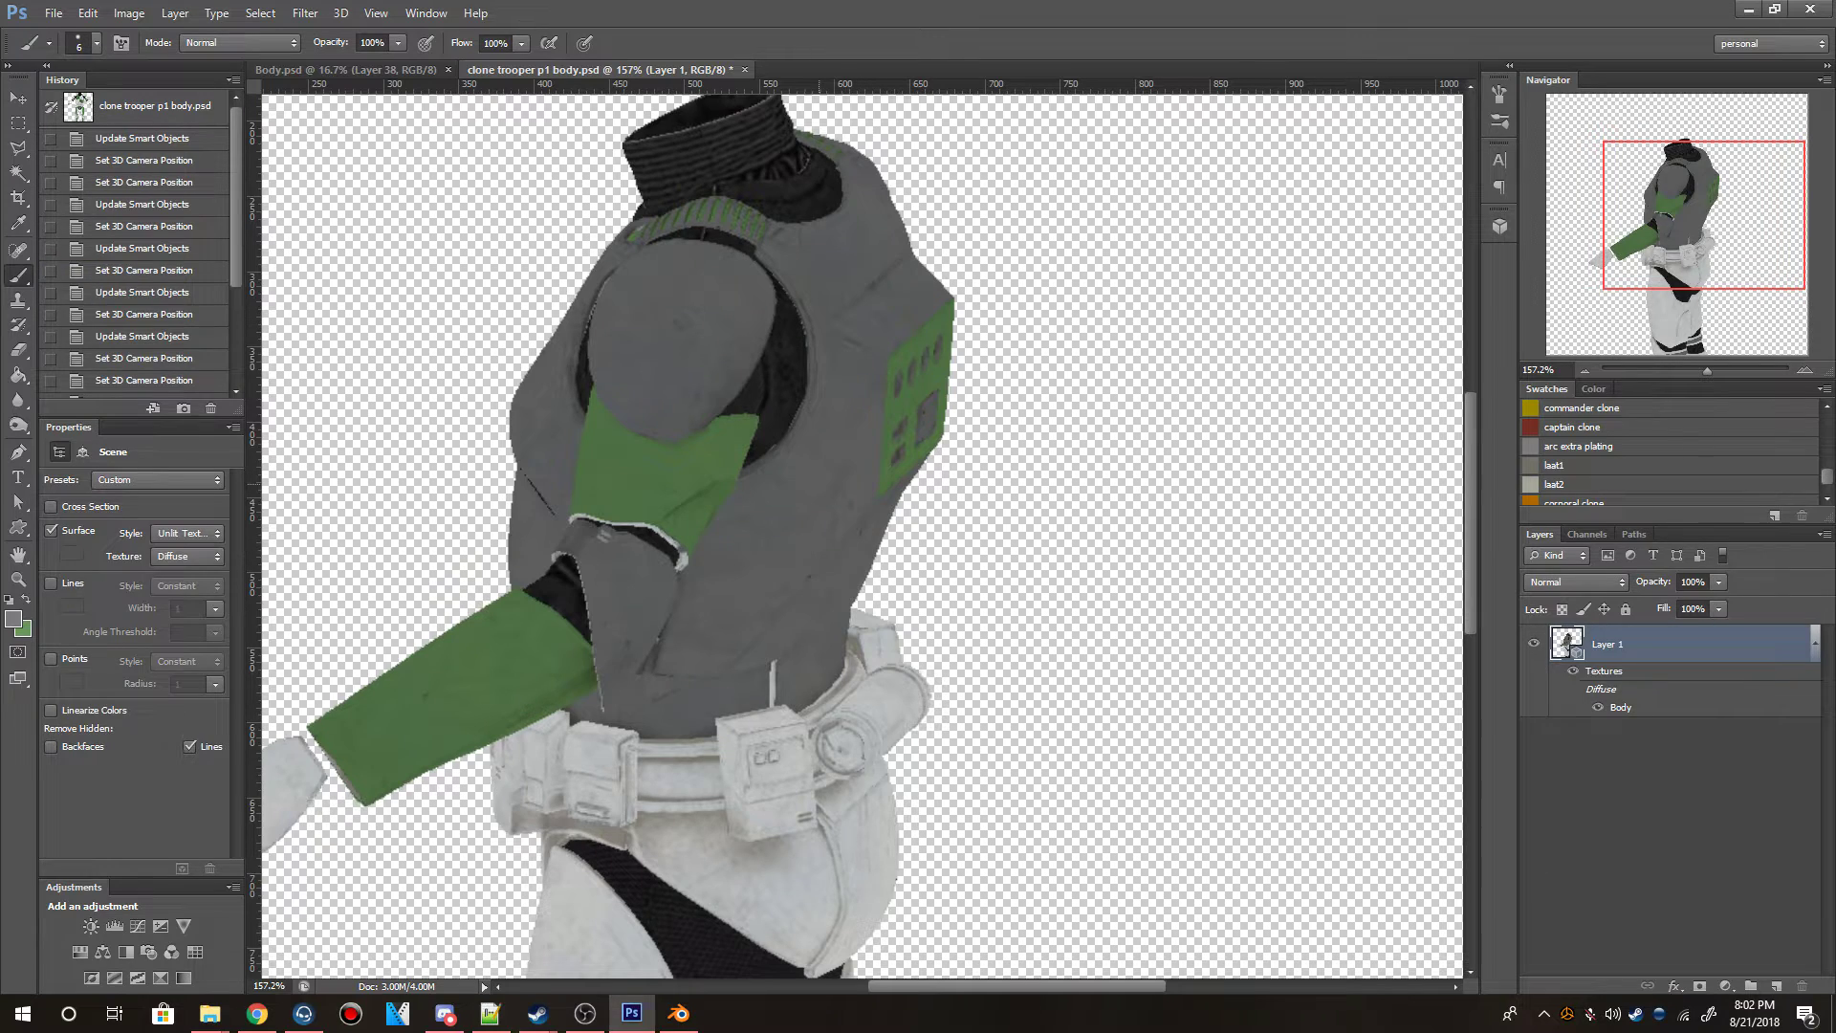
{"action": "left_click", "coordinate": [1500, 94]}
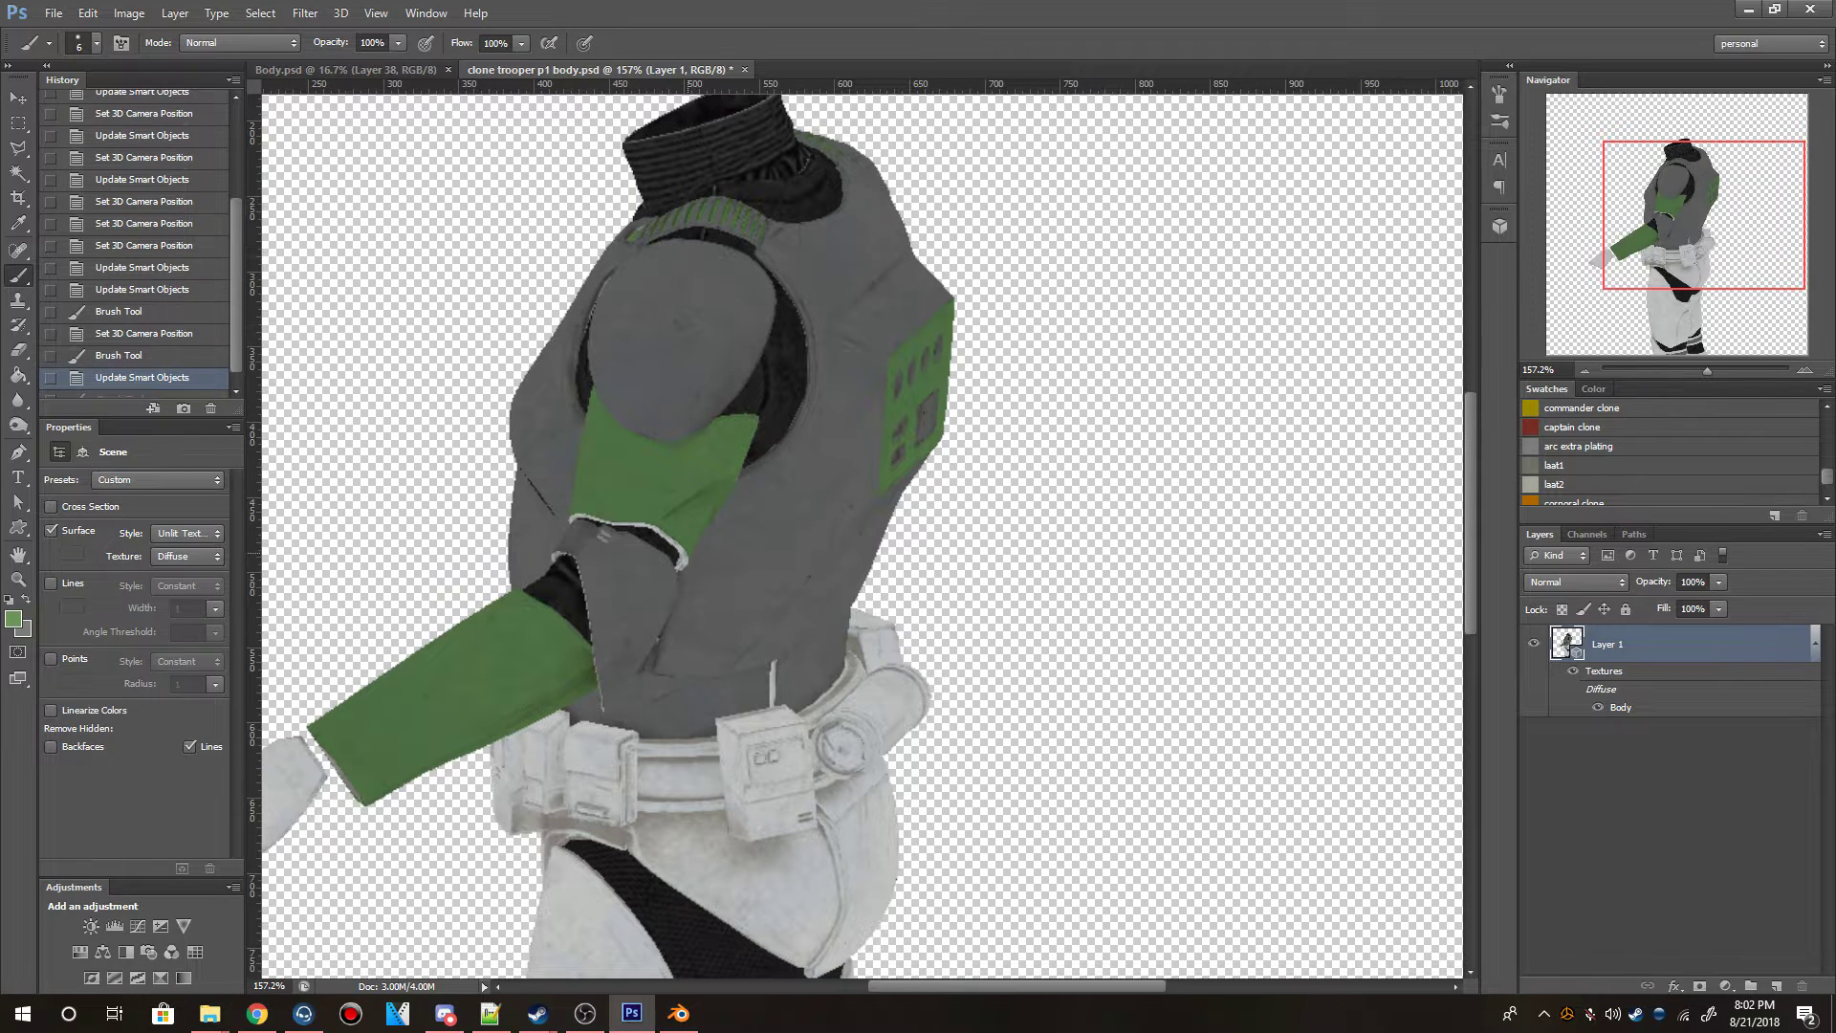
{"action": "right_click", "coordinate": [760, 453]}
{"action": "left_click", "coordinate": [842, 513]}
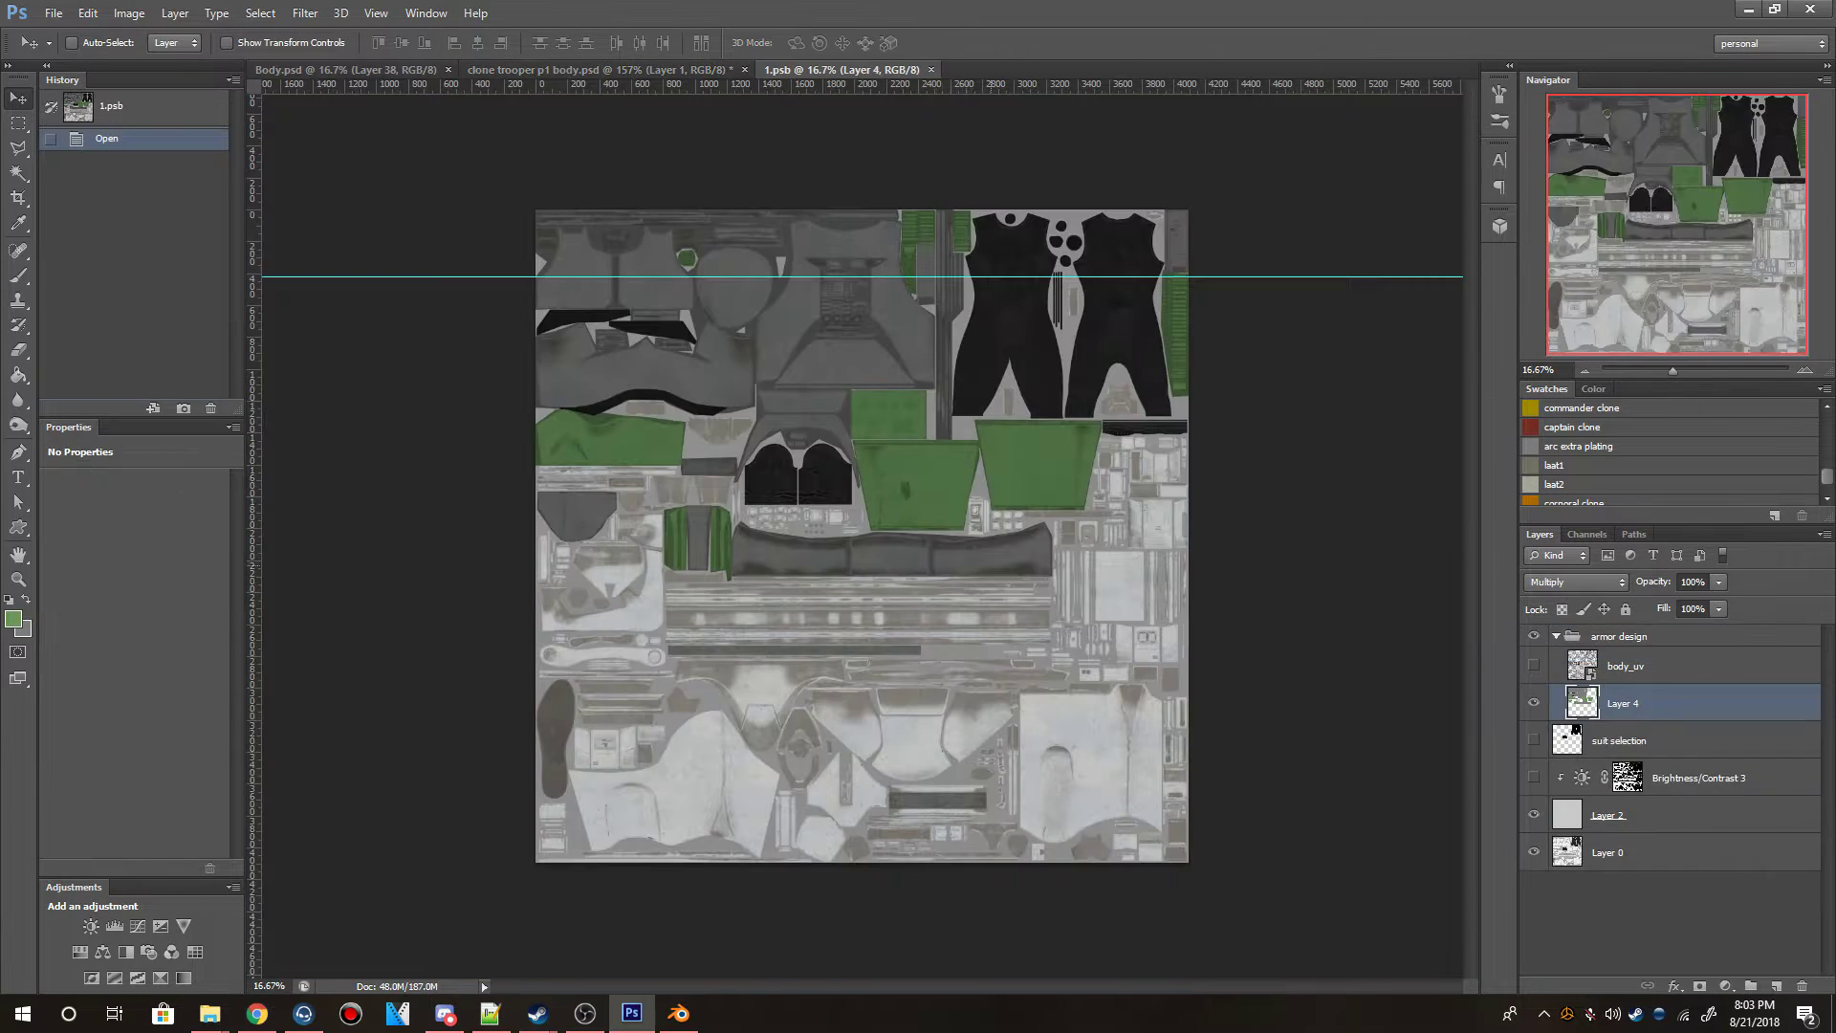
Step: Lasso and paint the long strip, then add a dark dab above the grey panel
{"action": "scroll", "coordinate": [557, 476], "scroll_direction": "up", "scroll_amount": 10}
{"action": "key", "text": "l"}
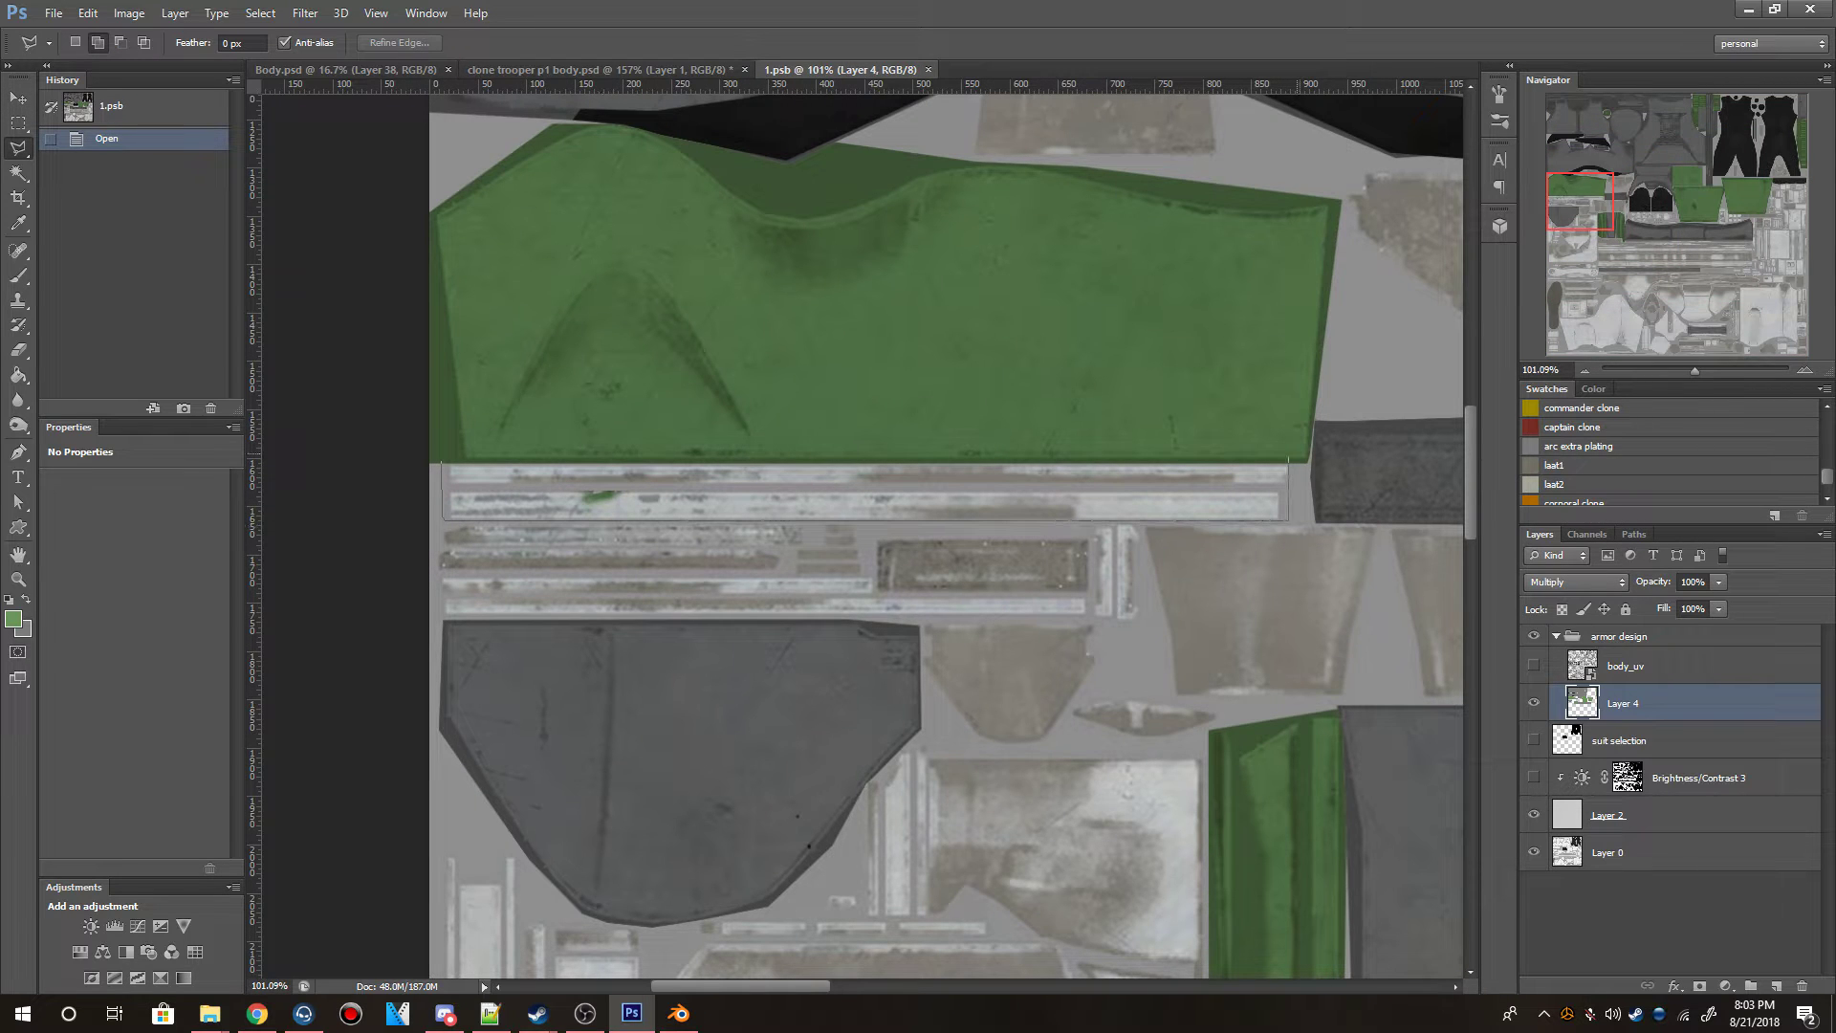
{"action": "key", "text": "Return"}
{"action": "key", "text": "b"}
{"action": "left_click_drag", "start_coordinate": [449, 488], "coordinate": [1287, 487]}
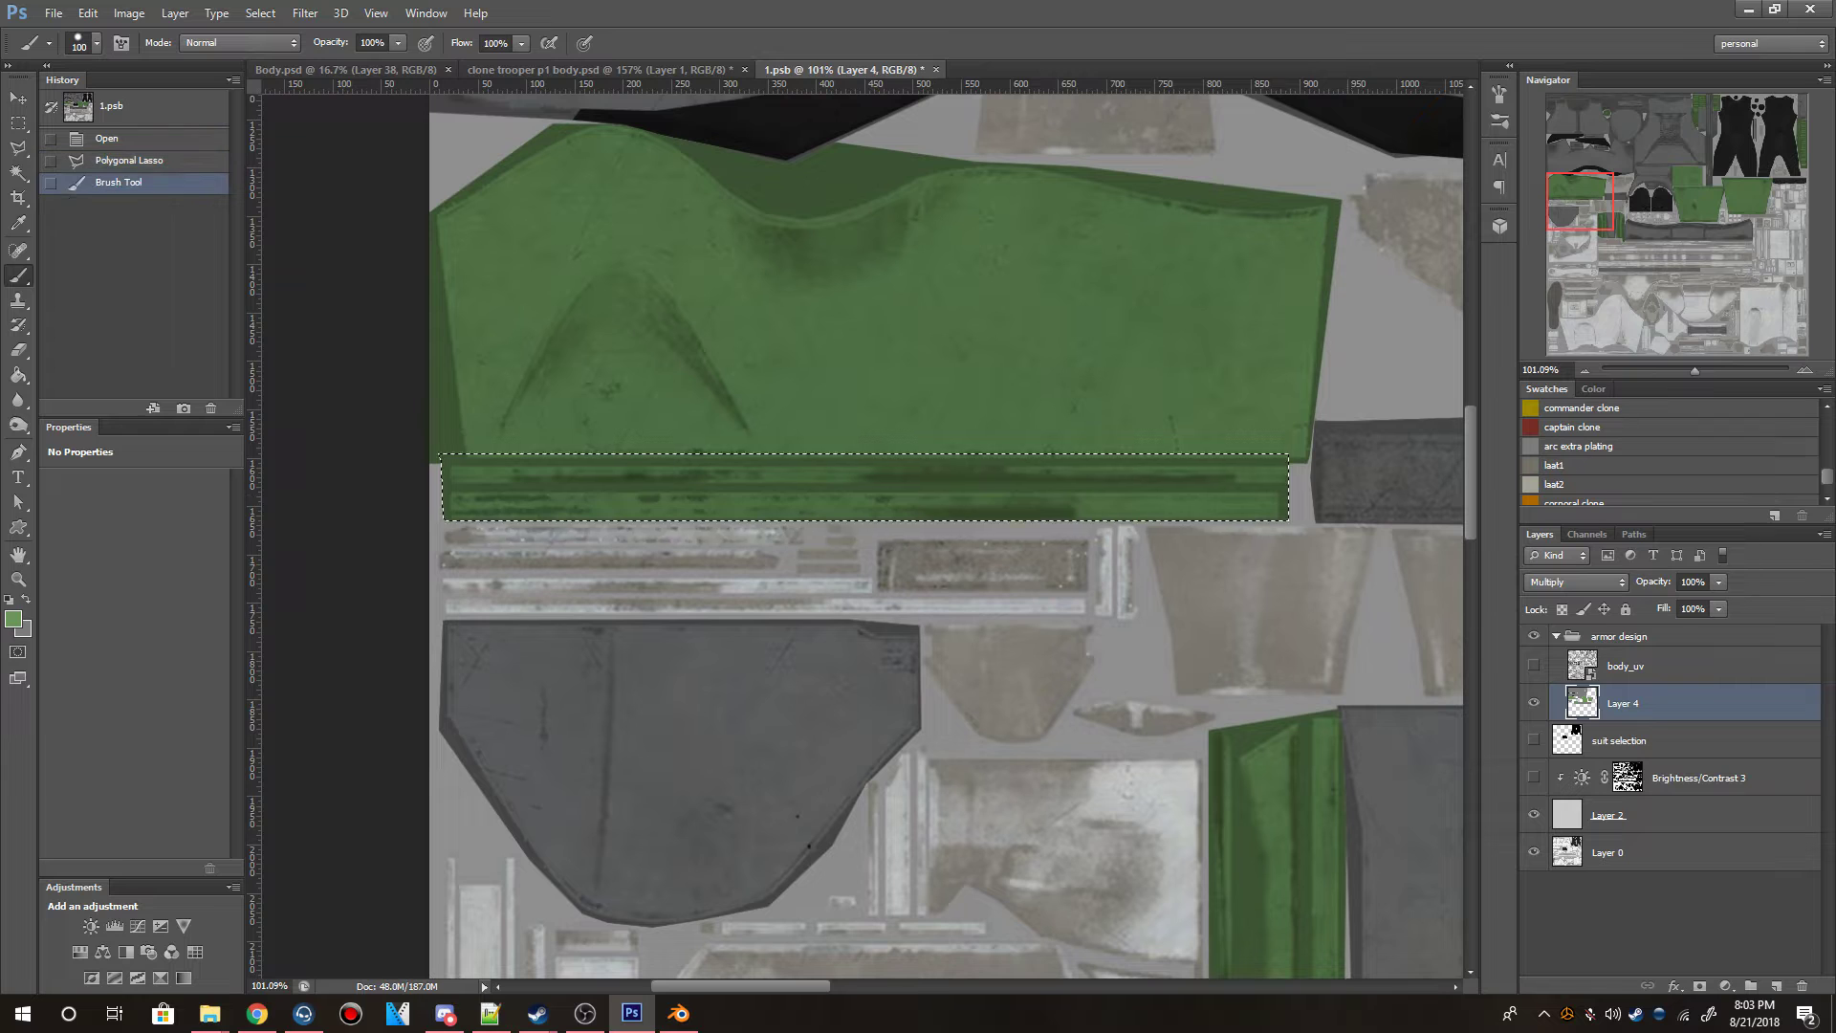
{"action": "key", "text": "ctrl+d"}
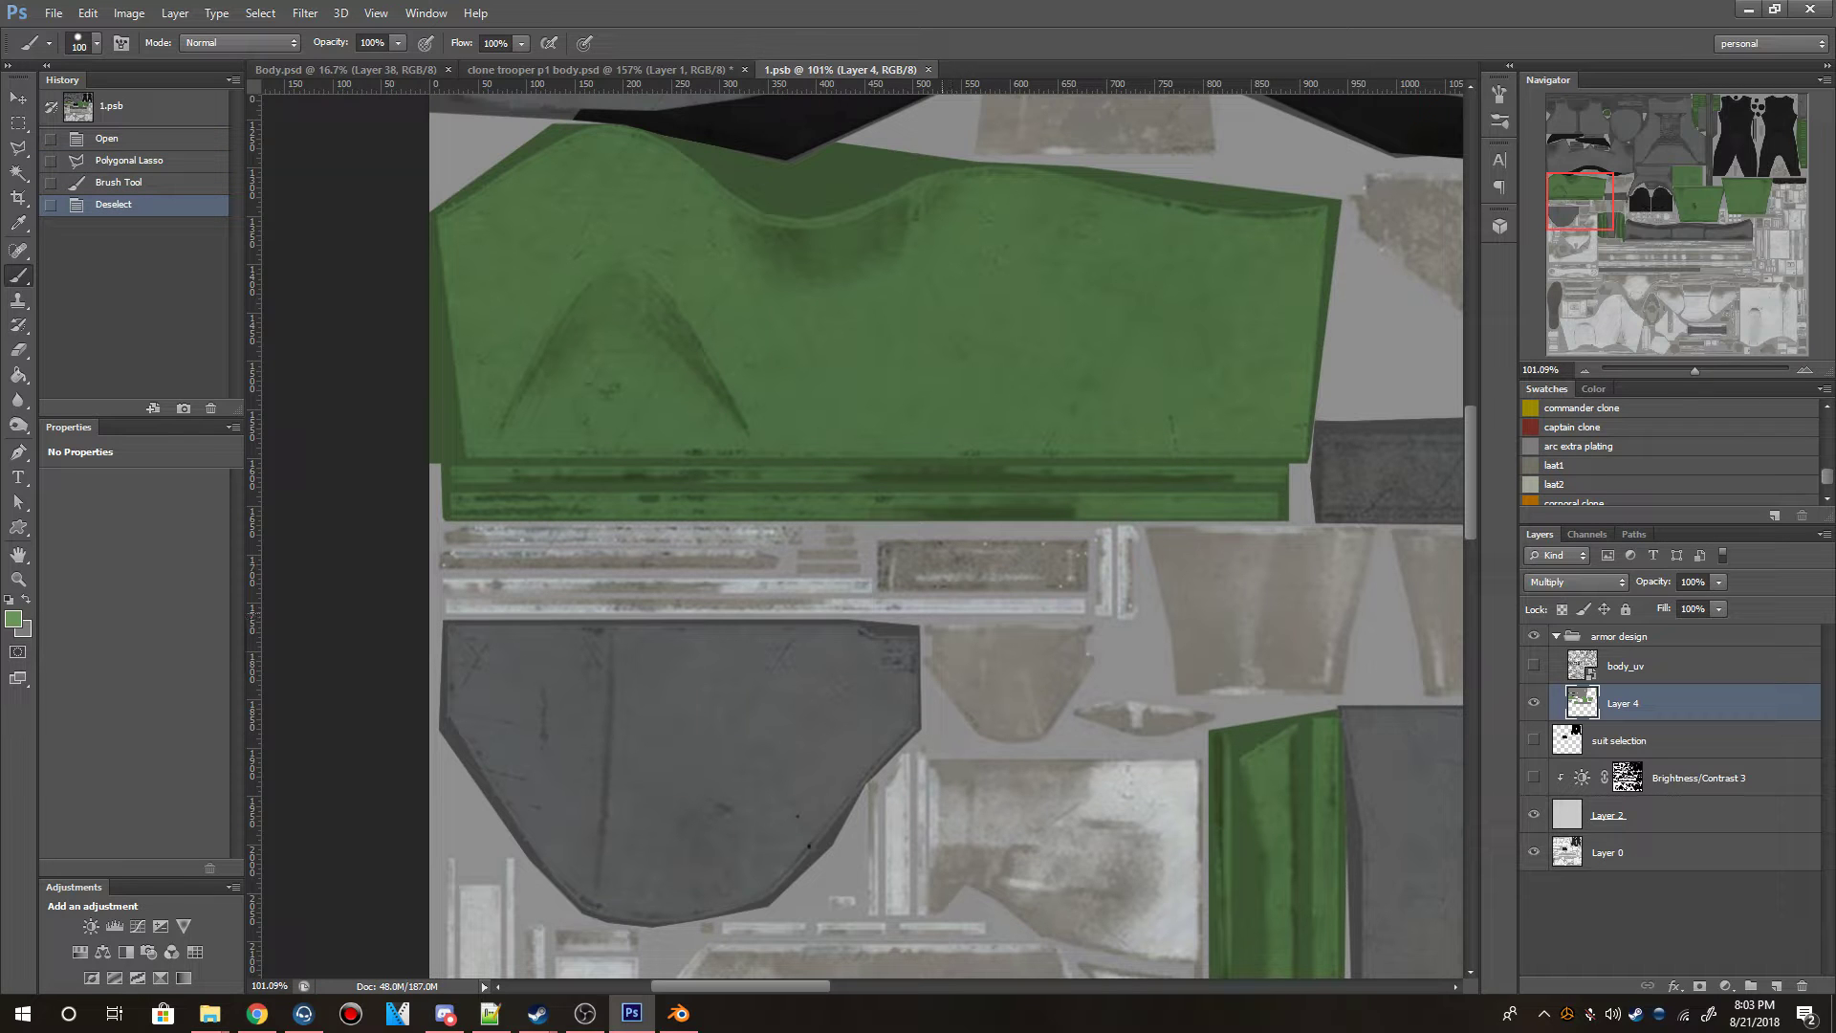
{"action": "left_click", "coordinate": [694, 624]}
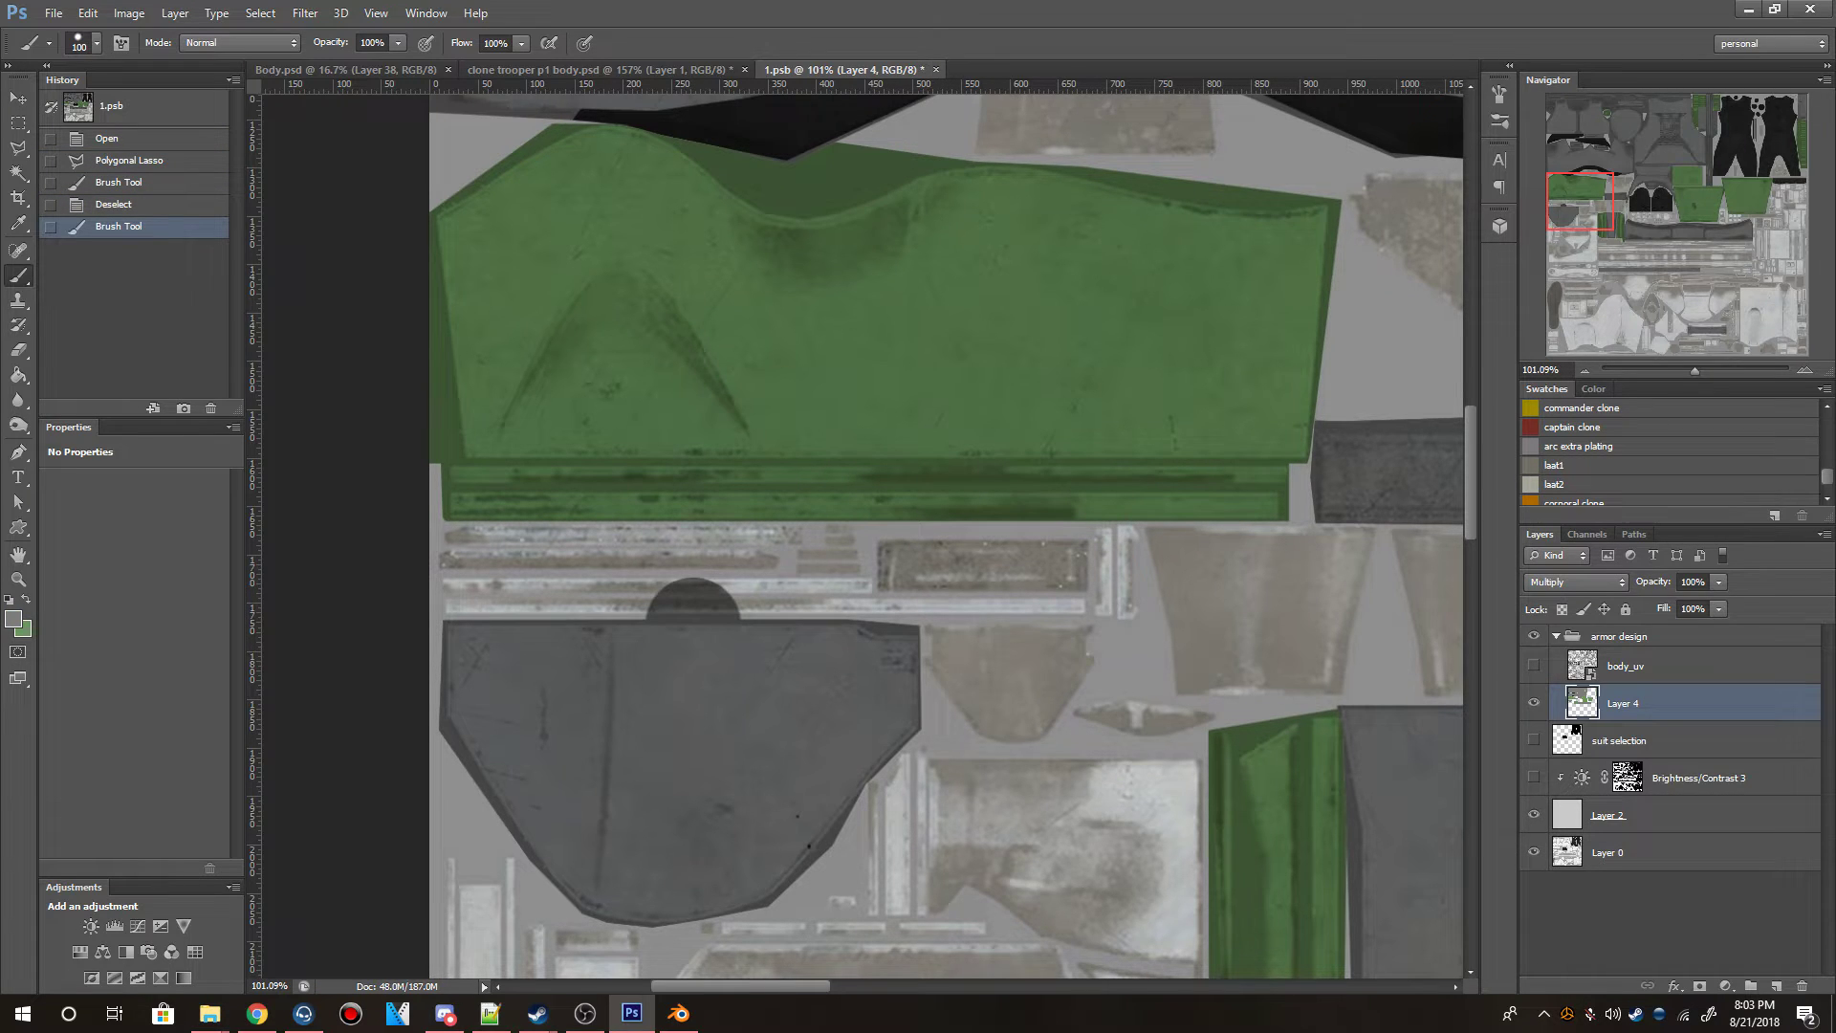
Step: Orbit the 3D body to a new viewing angle, then return to the texture
{"action": "key", "text": "ctrl+shift+Tab"}
{"action": "key", "text": "v"}
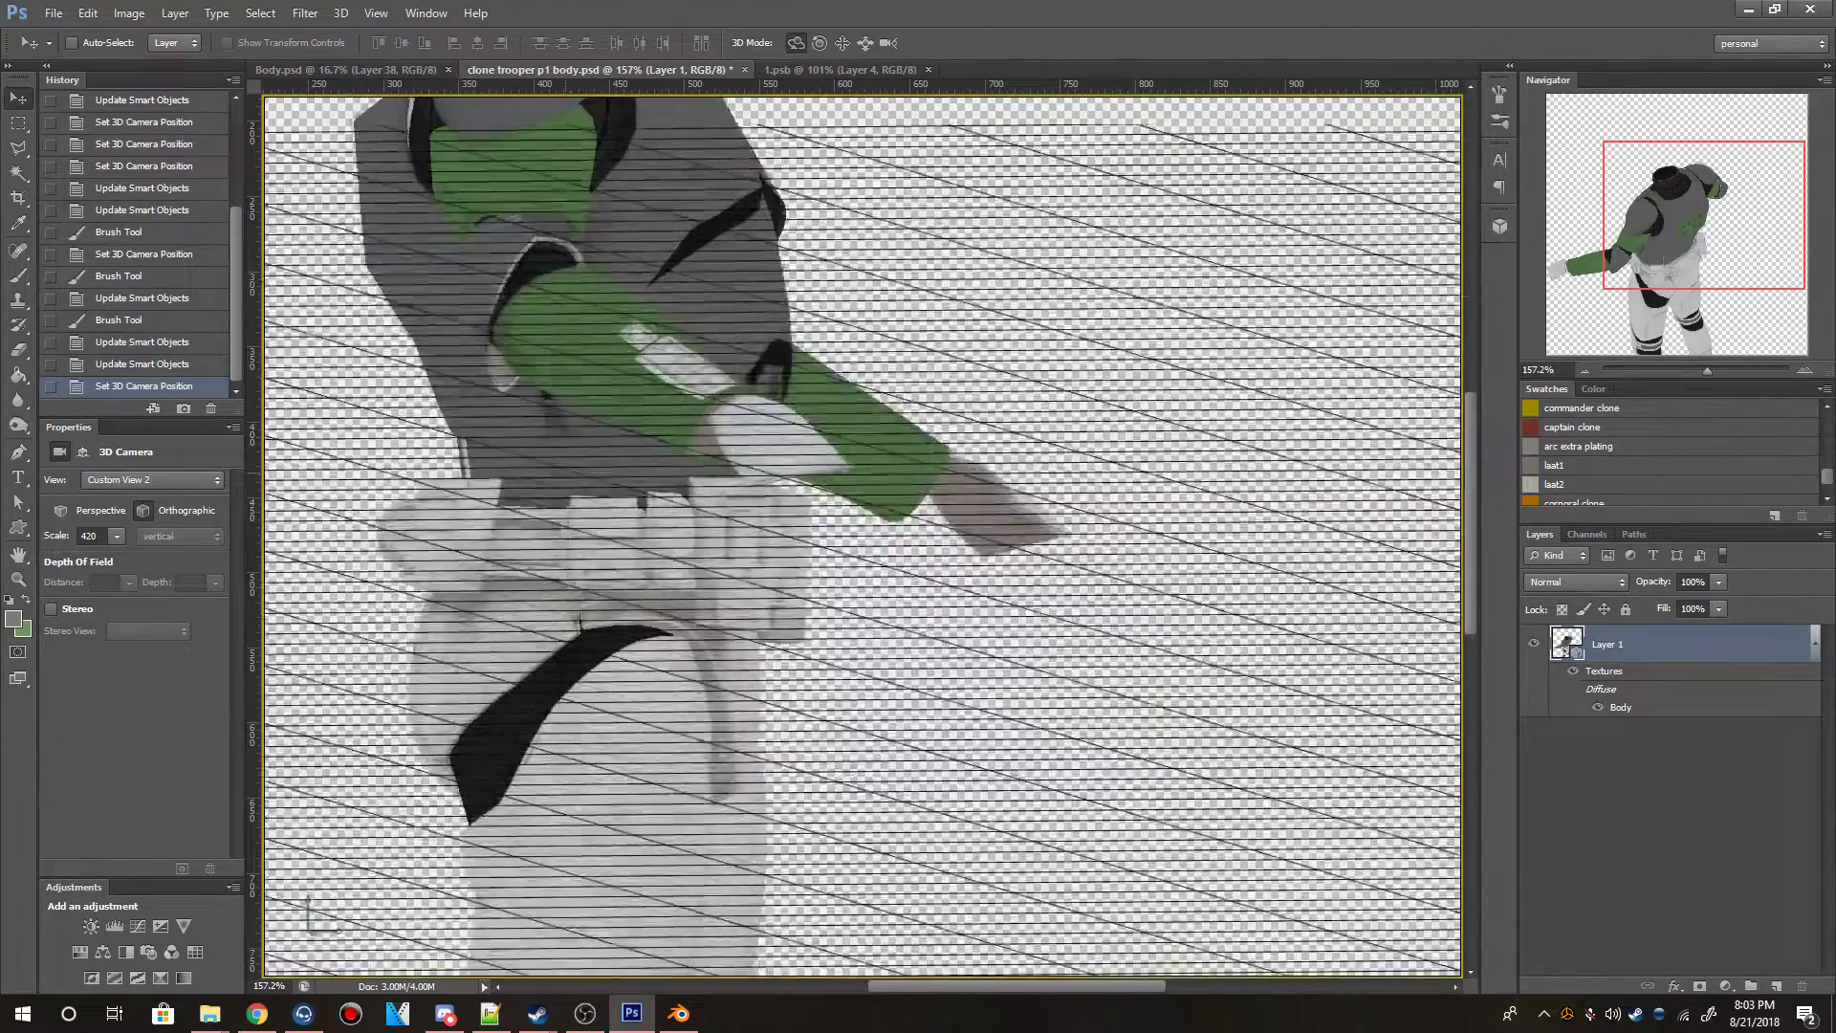
{"action": "left_click_drag", "start_coordinate": [860, 478], "coordinate": [955, 533]}
{"action": "key", "text": "ctrl+Tab"}
Step: Lasso the strip above the grey panel and paint it a darker shade
{"action": "key", "text": "l"}
{"action": "scroll", "coordinate": [841, 535], "scroll_direction": "up", "scroll_amount": 2}
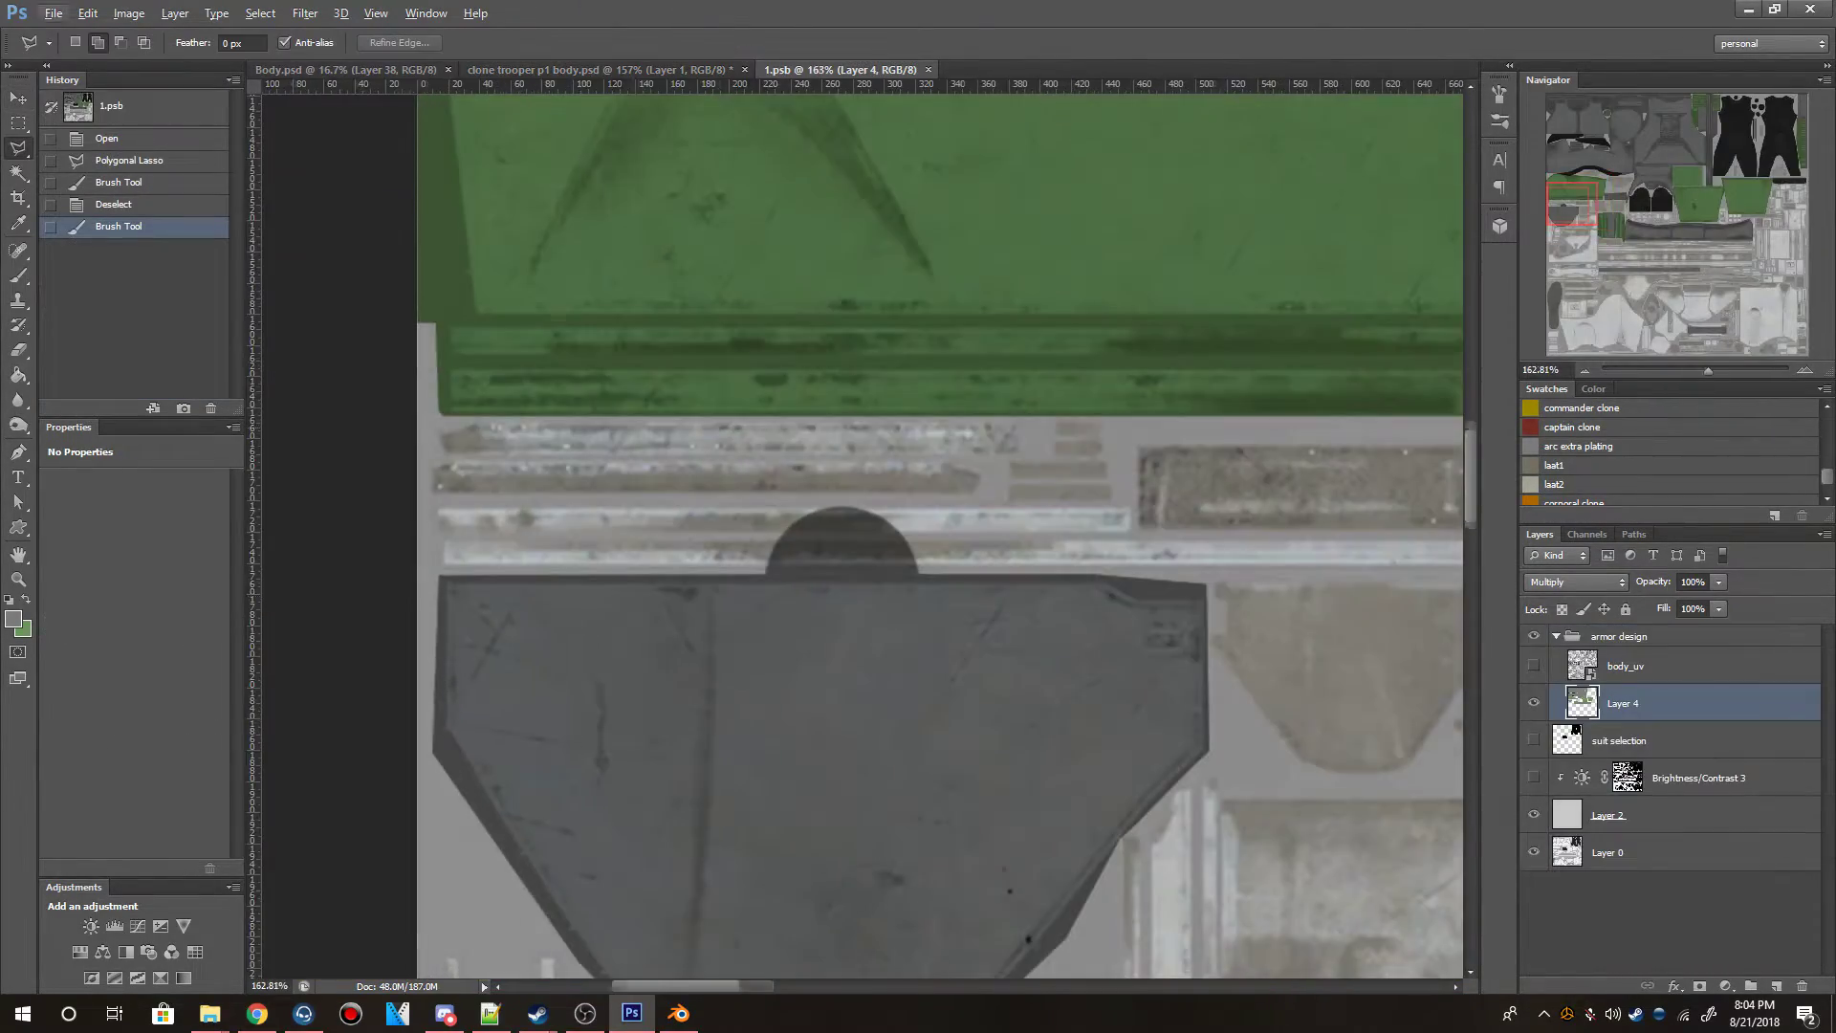
{"action": "scroll", "coordinate": [413, 588], "scroll_direction": "right", "scroll_amount": 3}
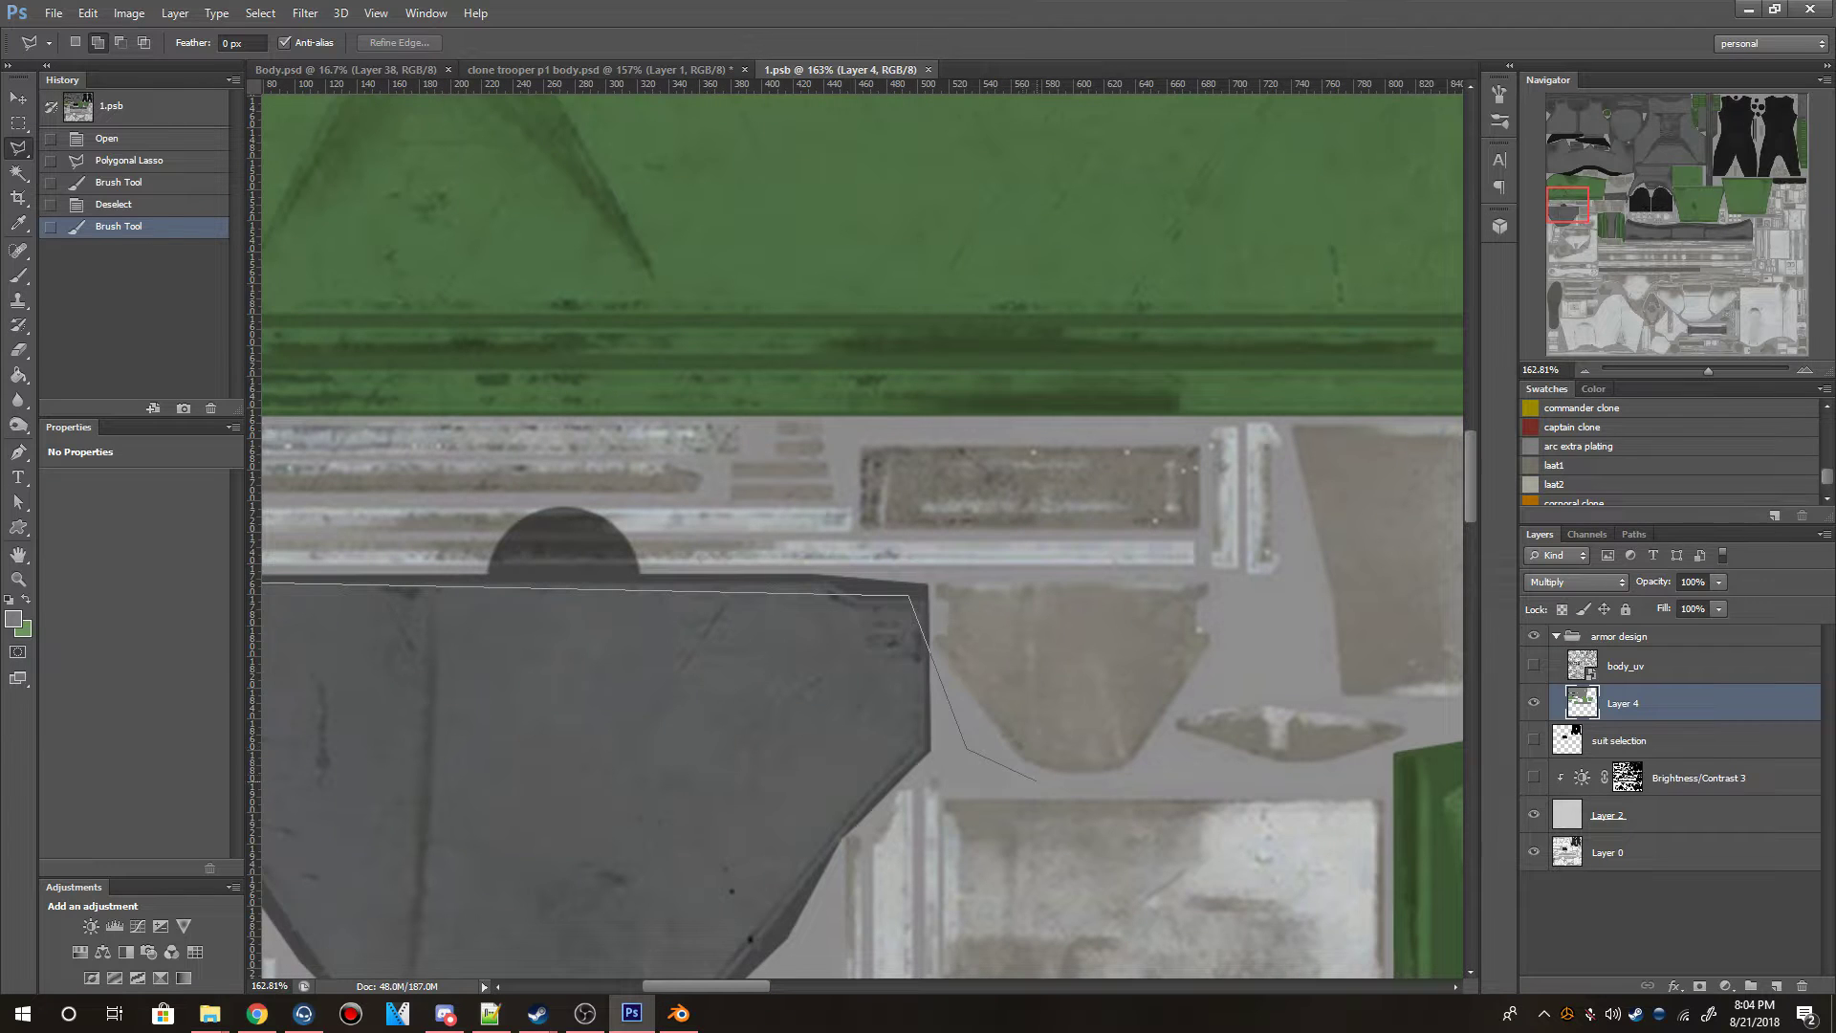
{"action": "scroll", "coordinate": [1179, 706], "scroll_direction": "right", "scroll_amount": 5}
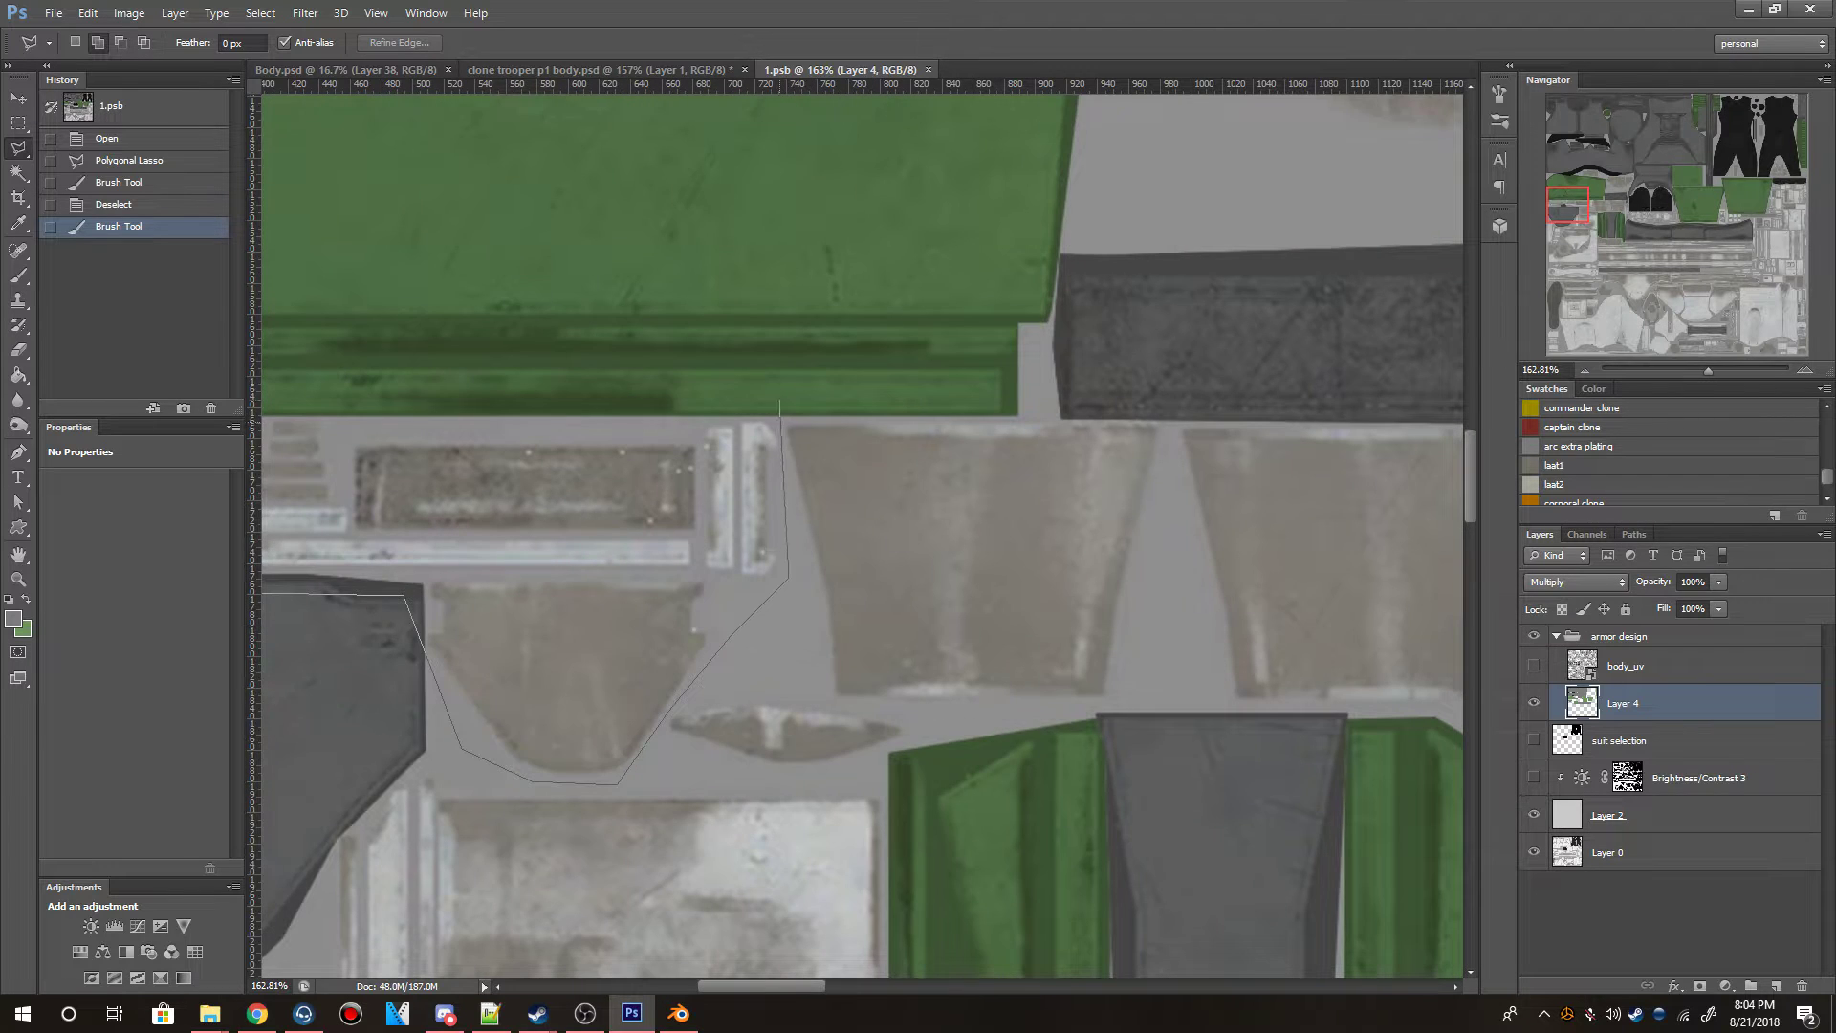
{"action": "scroll", "coordinate": [860, 536], "scroll_direction": "left", "scroll_amount": 10}
{"action": "key", "text": "Return"}
{"action": "key", "text": "b"}
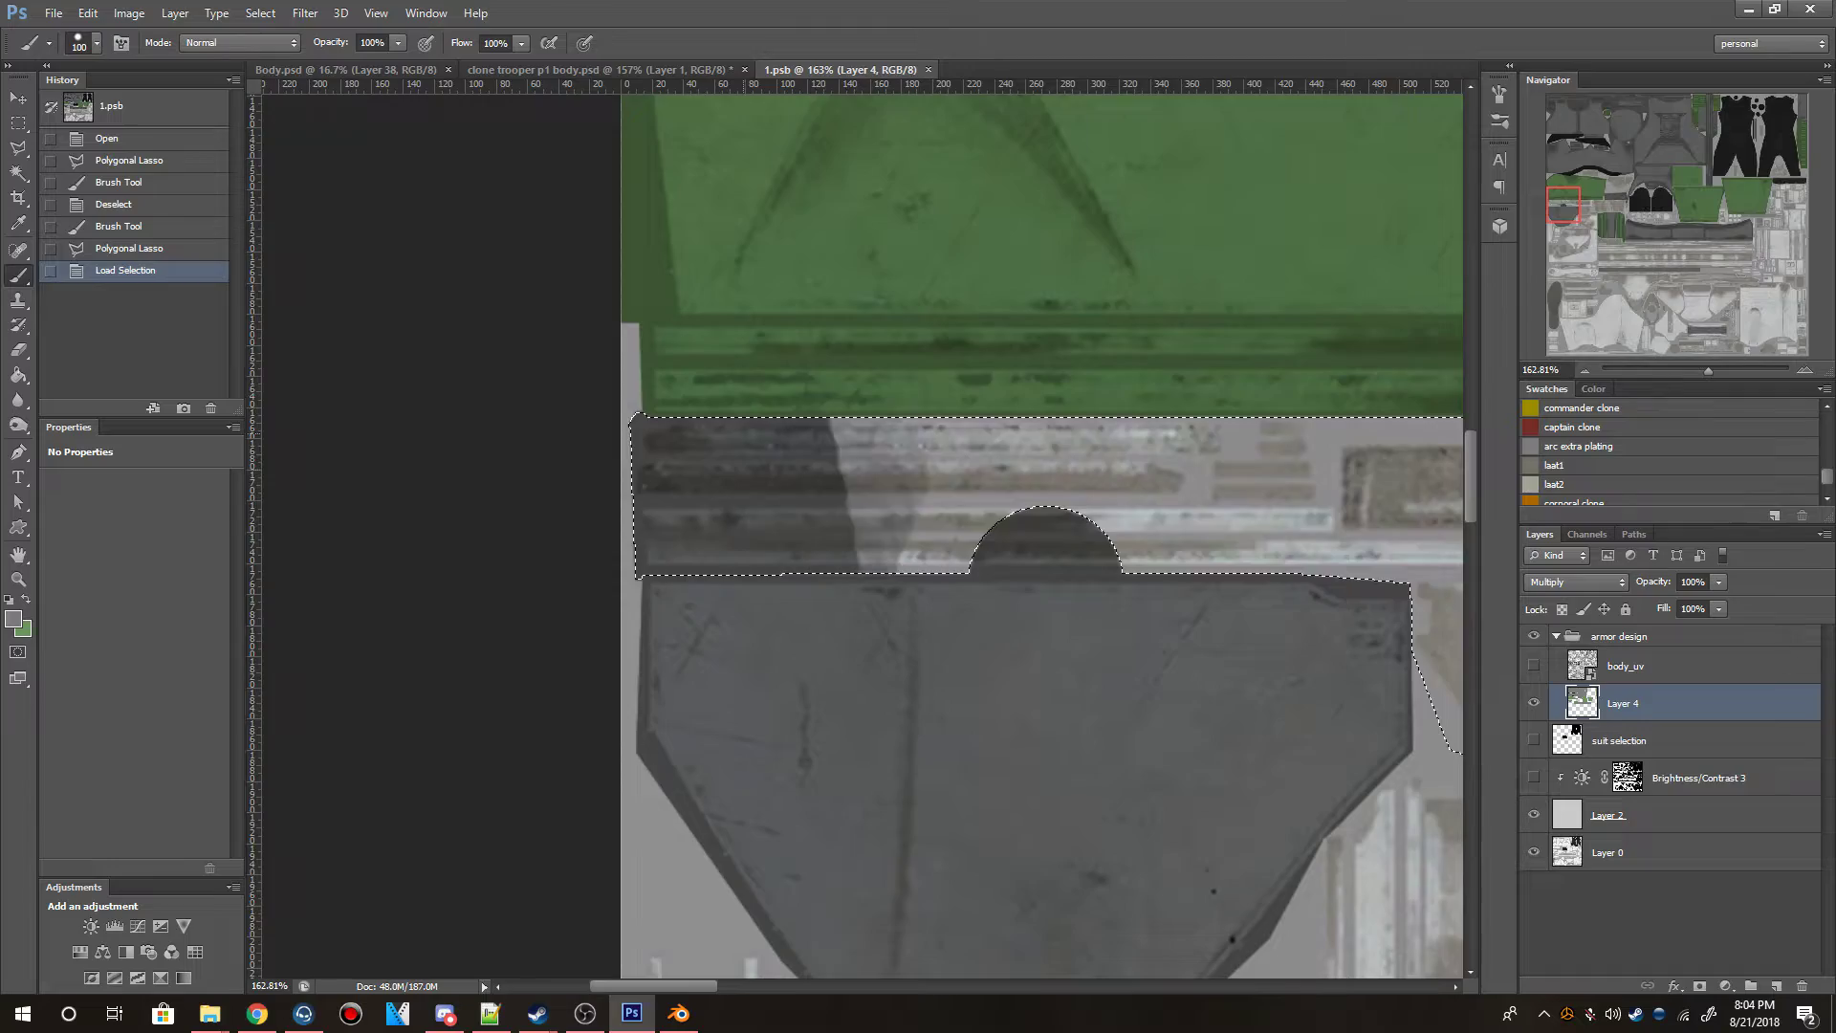
{"action": "left_click_drag", "start_coordinate": [1047, 583], "coordinate": [1386, 622]}
{"action": "scroll", "coordinate": [899, 648], "scroll_direction": "down", "scroll_amount": 3}
{"action": "left_click_drag", "start_coordinate": [1205, 622], "coordinate": [1368, 622]}
{"action": "key", "text": "ctrl+d"}
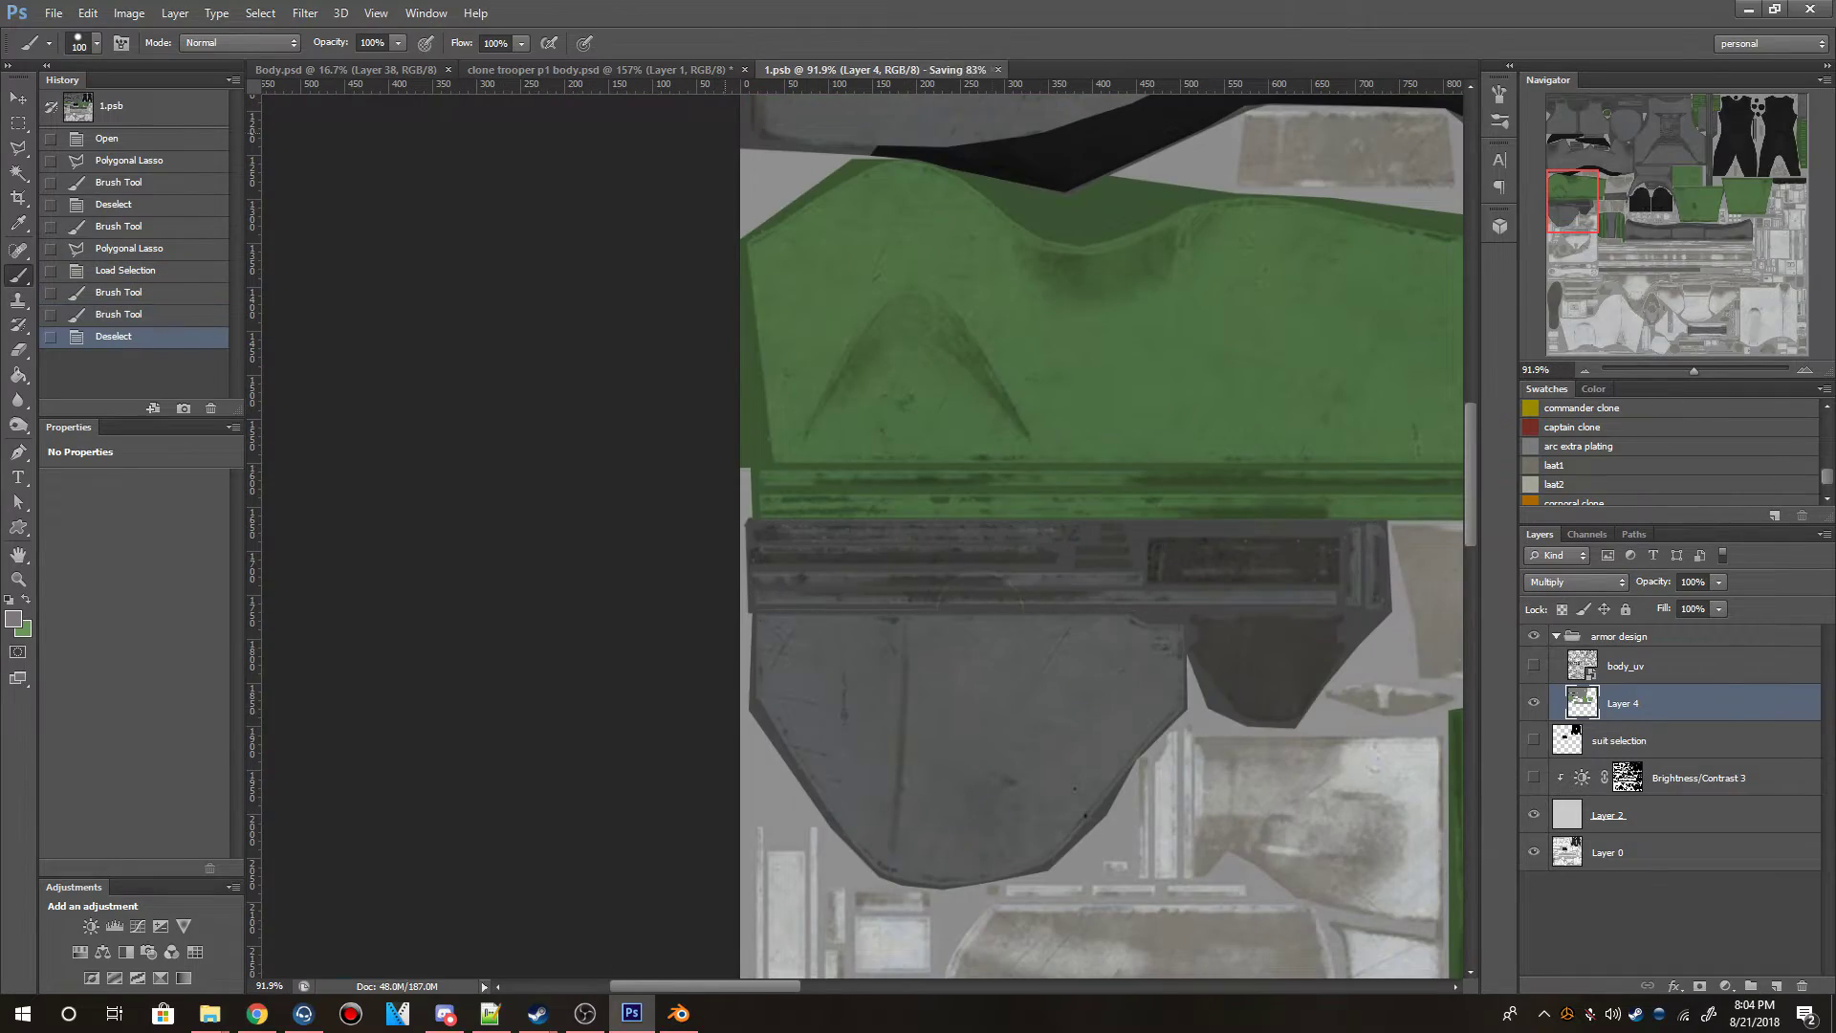
Step: Orbit the 3D trooper preview to check the updated texture
{"action": "key", "text": "ctrl+shift+Tab"}
{"action": "key", "text": "v"}
{"action": "left_click_drag", "start_coordinate": [860, 478], "coordinate": [956, 478]}
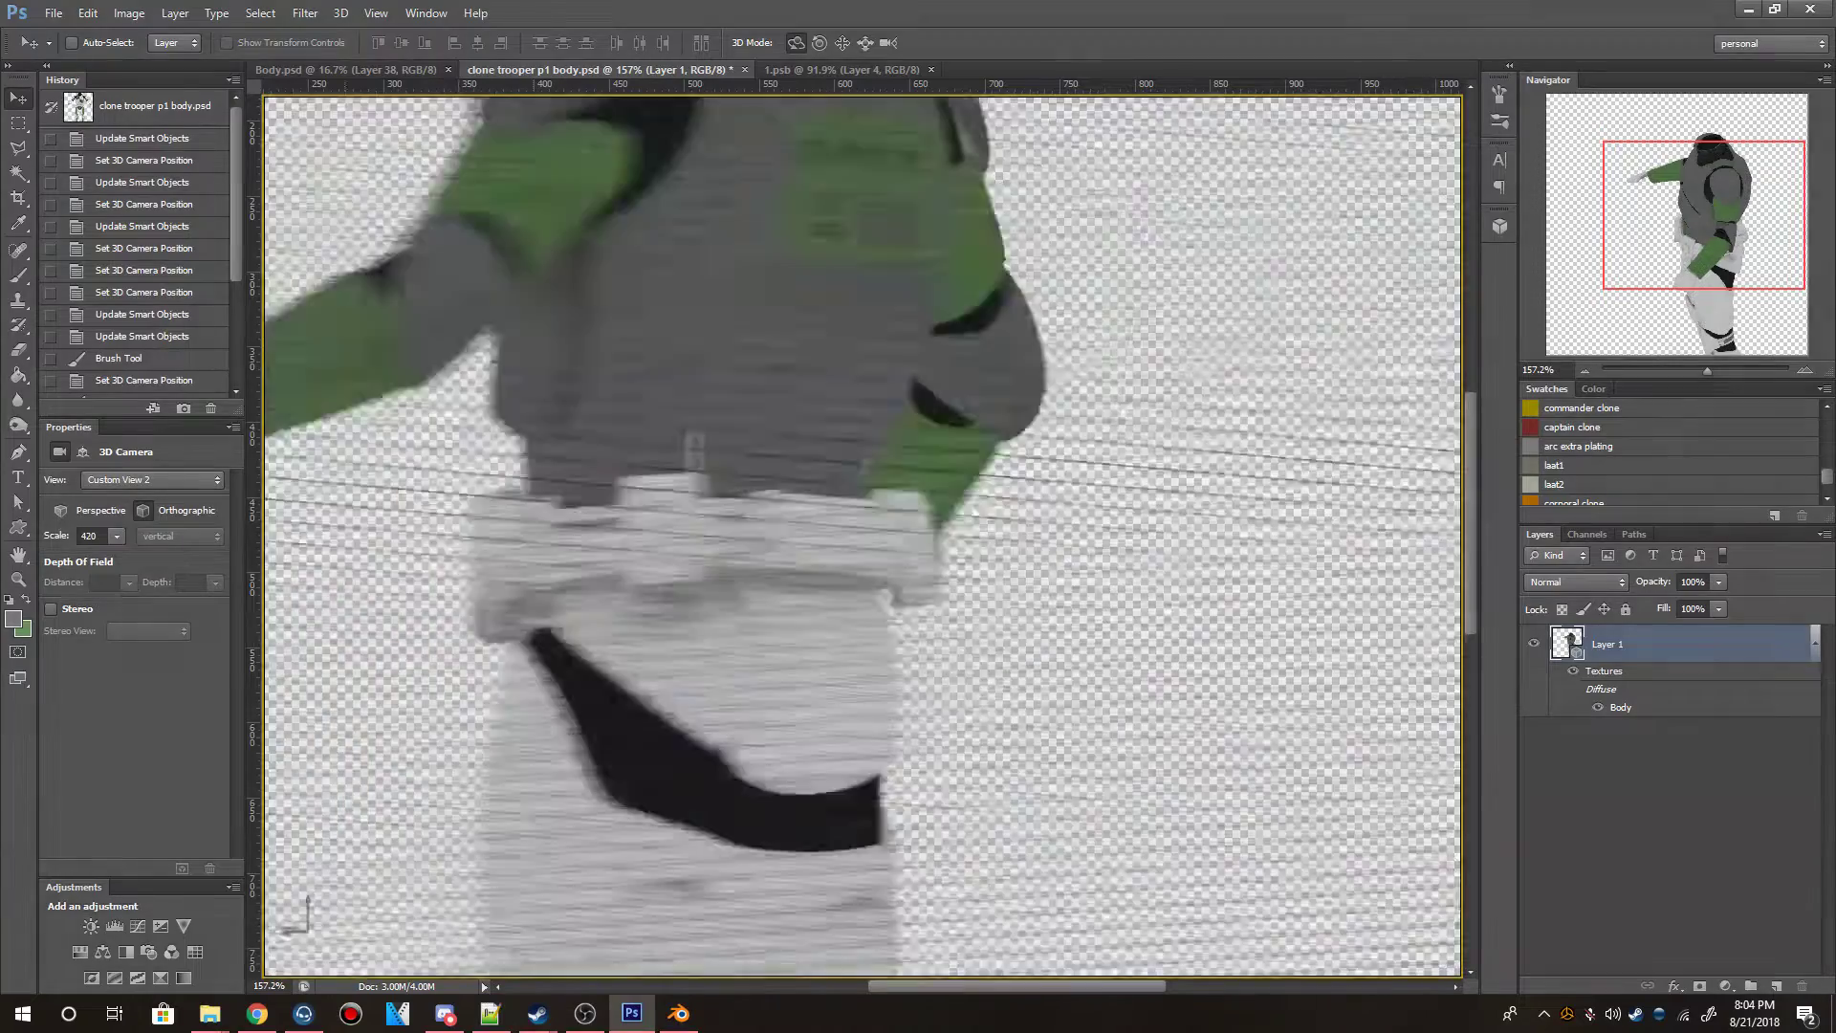
Step: Orbit the trooper to a front torso view, then bring up the UV texture
{"action": "mouse_move", "coordinate": [861, 479]}
{"action": "left_mouse_down"}
{"action": "mouse_move", "coordinate": [956, 498]}
{"action": "mouse_move", "coordinate": [957, 478]}
{"action": "left_mouse_up"}
{"action": "key", "text": "ctrl+Tab"}
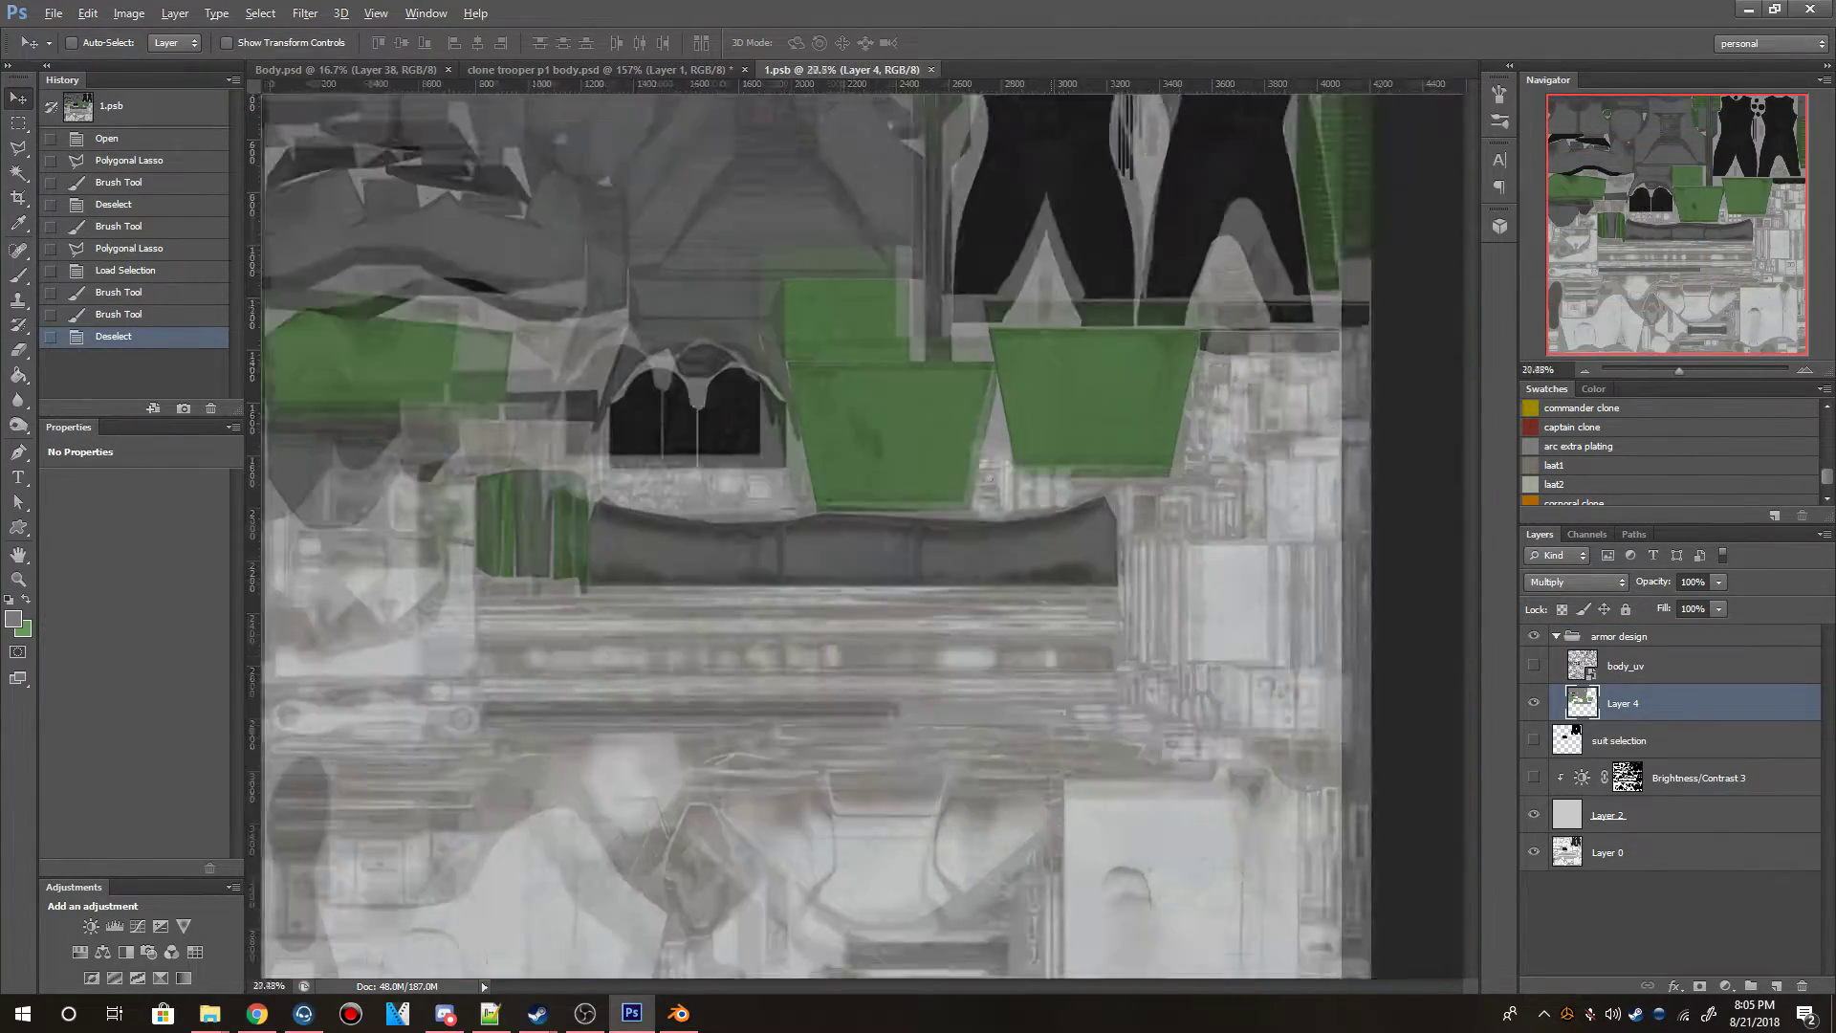
{"action": "scroll", "coordinate": [860, 535], "scroll_direction": "up", "scroll_amount": 2}
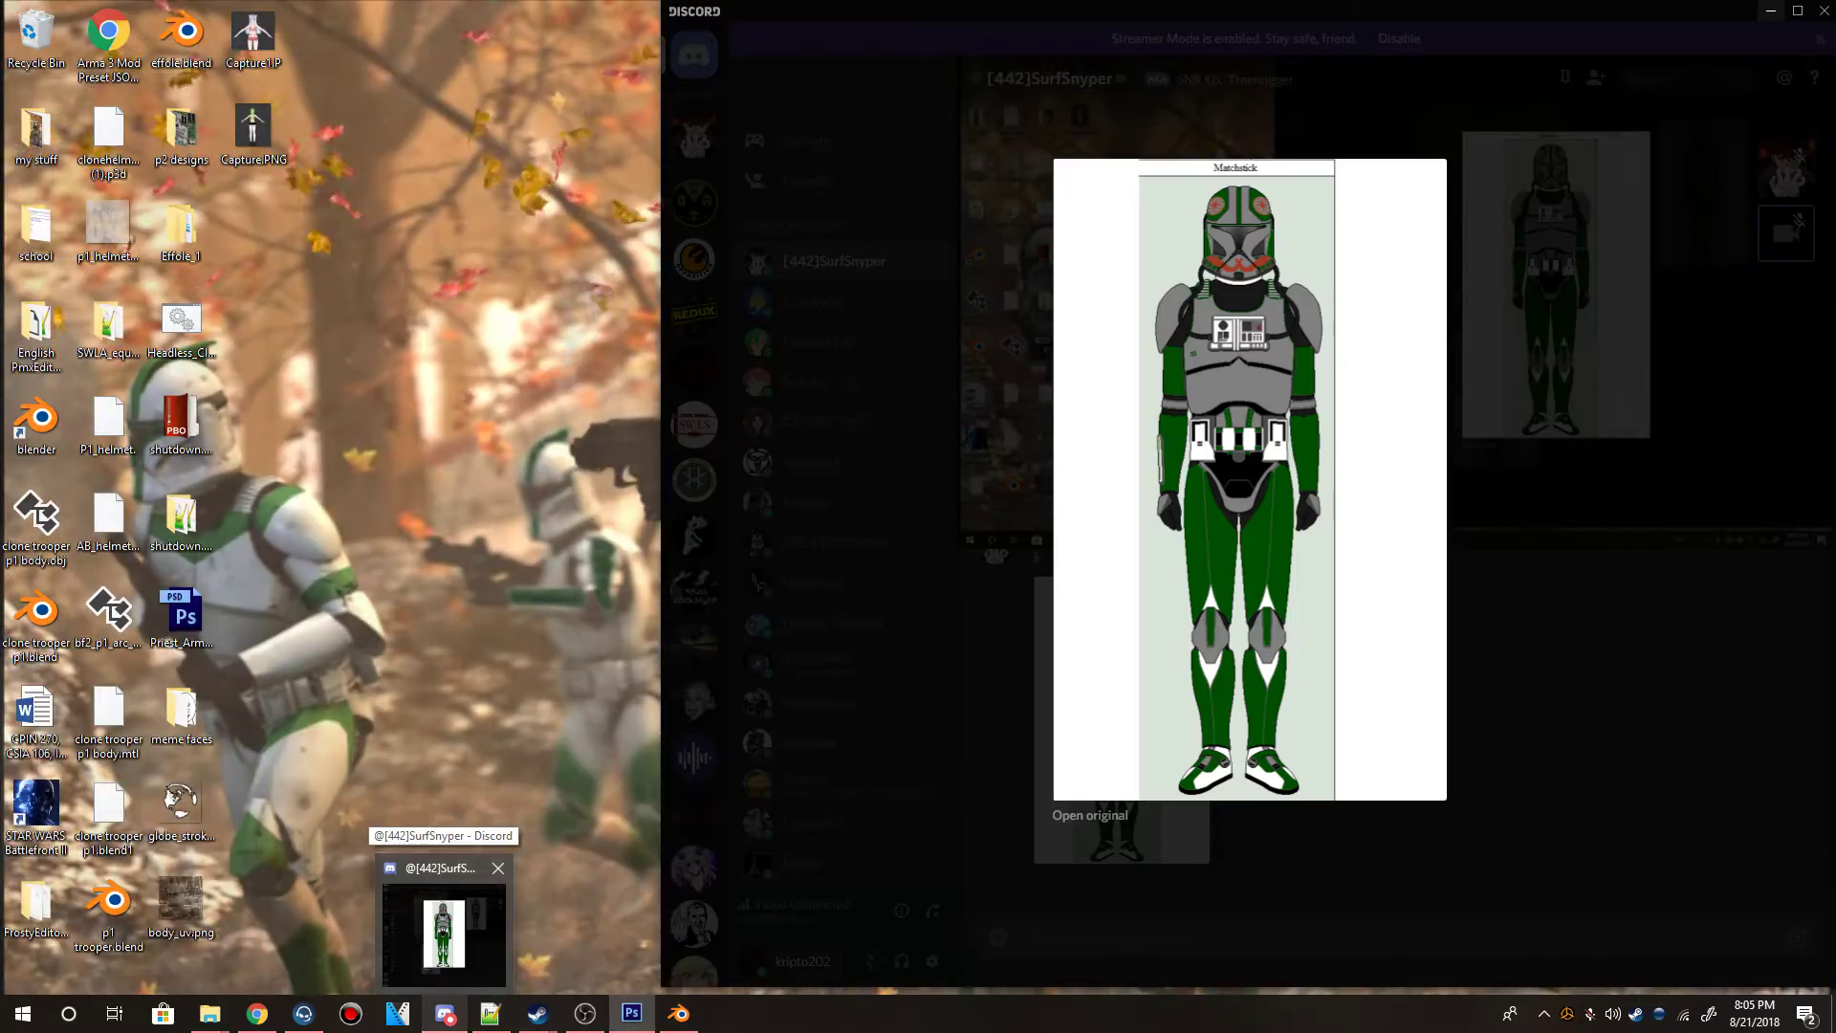
{"action": "scroll", "coordinate": [459, 860], "scroll_direction": "up", "scroll_amount": 5}
Step: Select the lower-left armor piece minus its triangular notch, paint it green, and save
{"action": "key", "text": "l"}
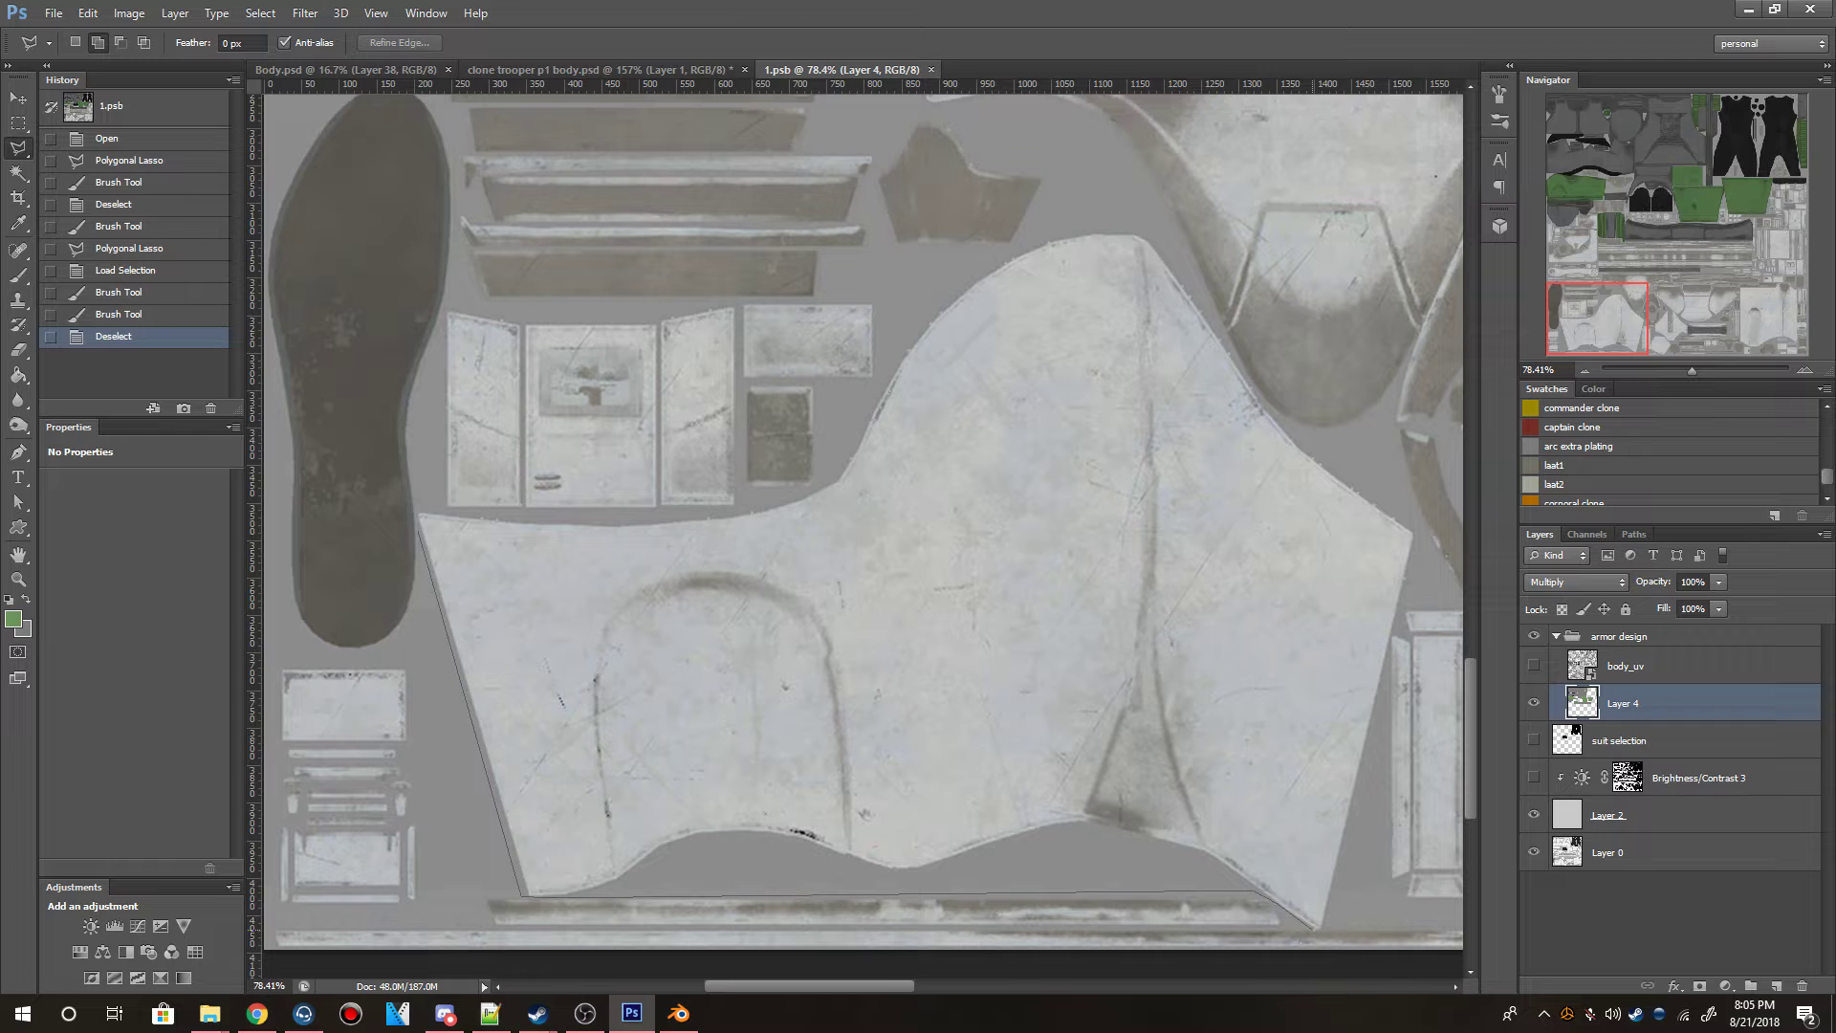
{"action": "key", "text": "Escape"}
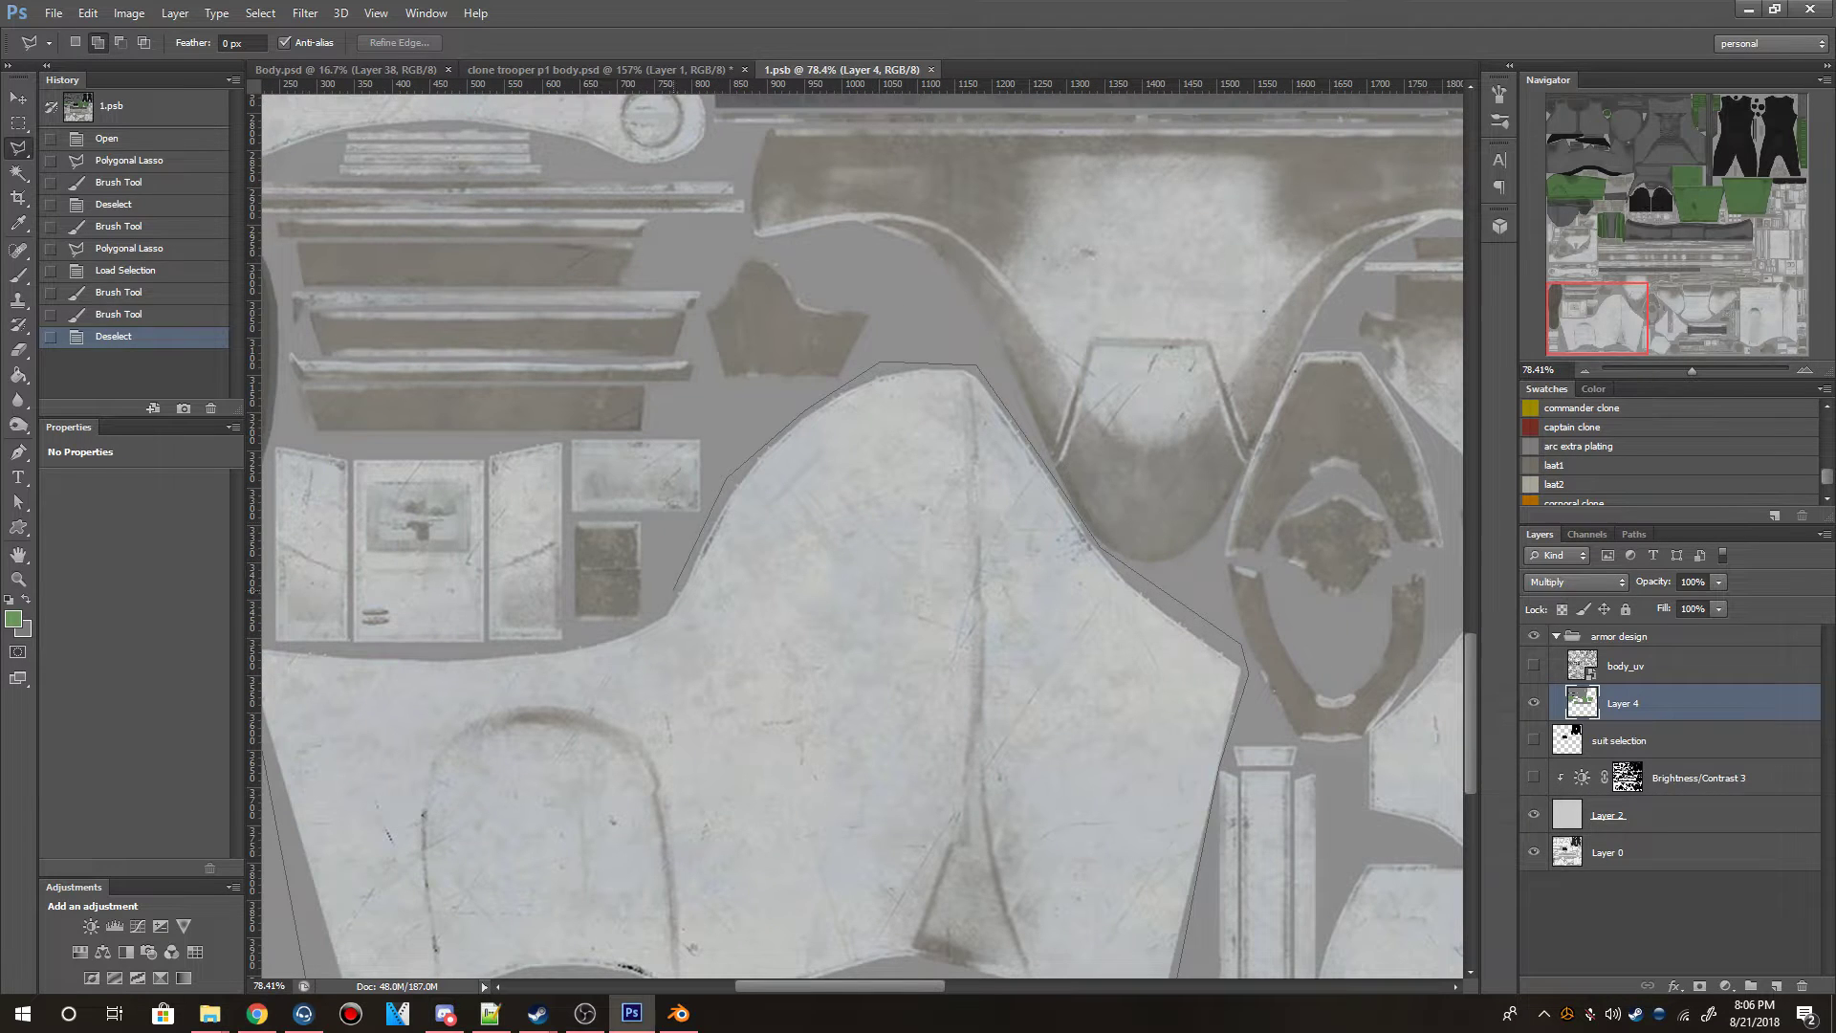
{"action": "scroll", "coordinate": [861, 536], "scroll_direction": "down", "scroll_amount": 3}
{"action": "key", "text": "Return"}
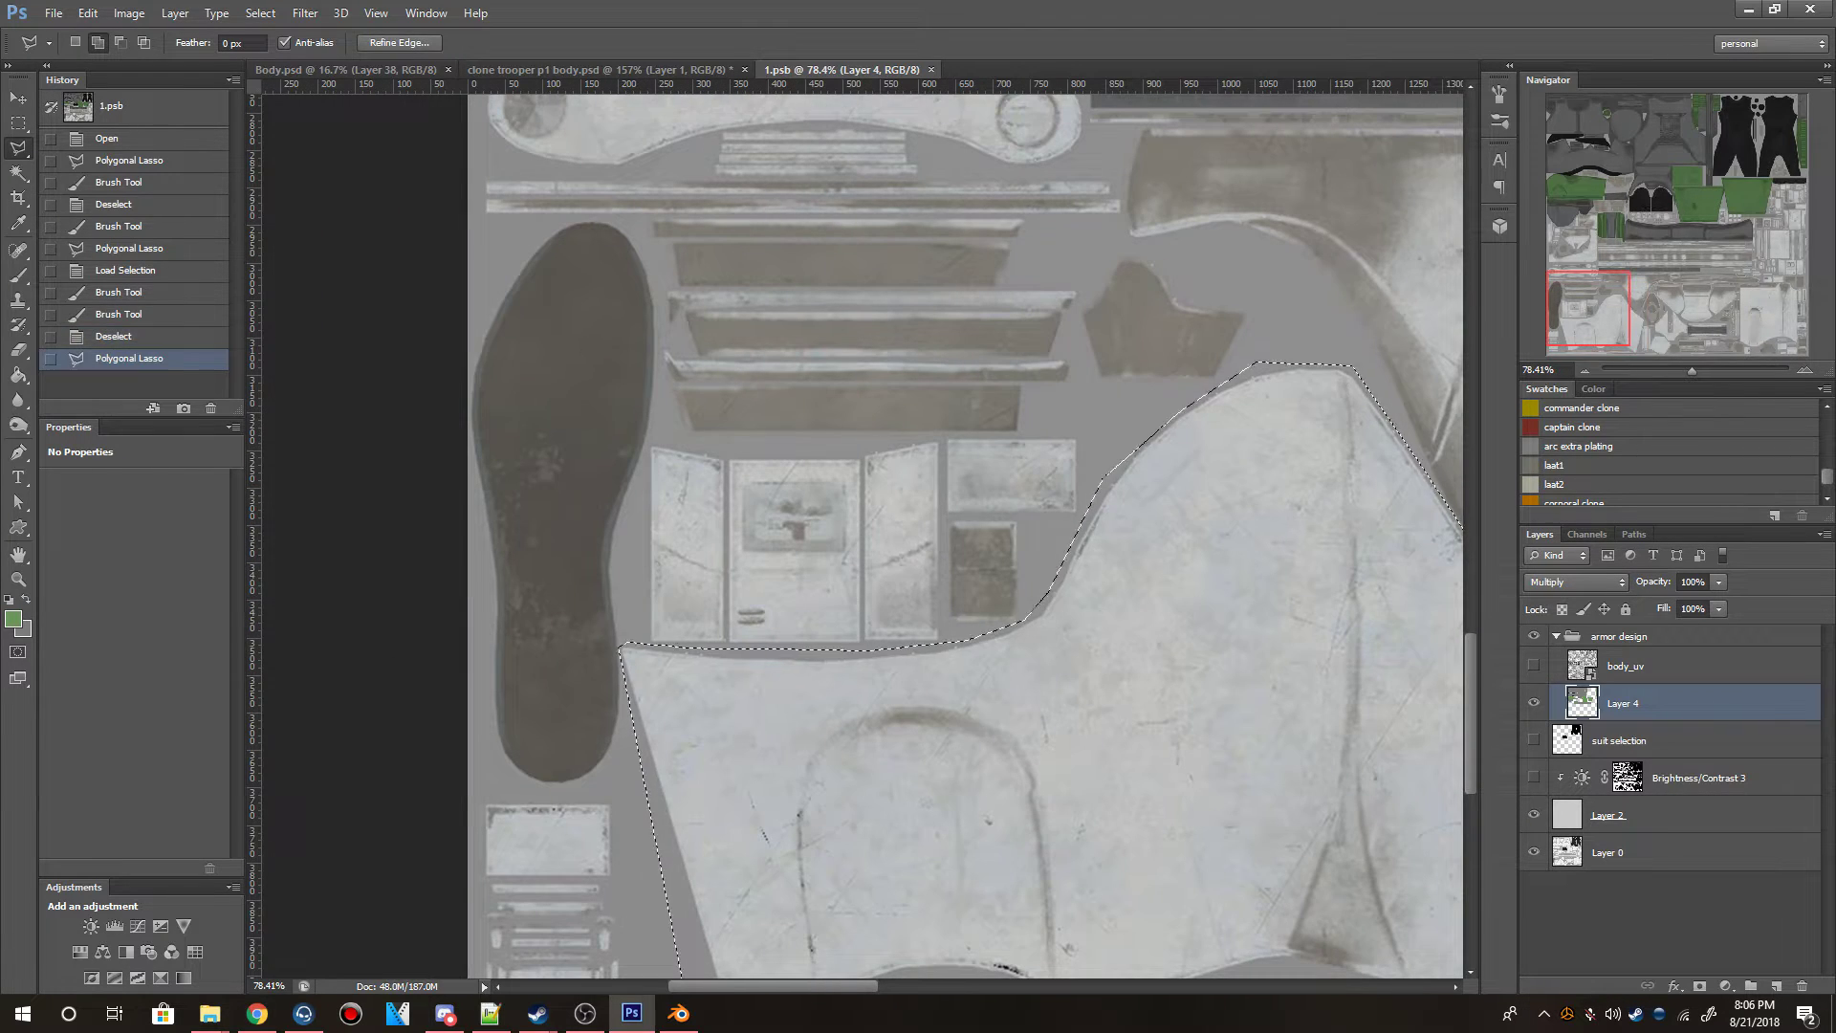
{"action": "scroll", "coordinate": [1234, 712], "scroll_direction": "up", "scroll_amount": 4}
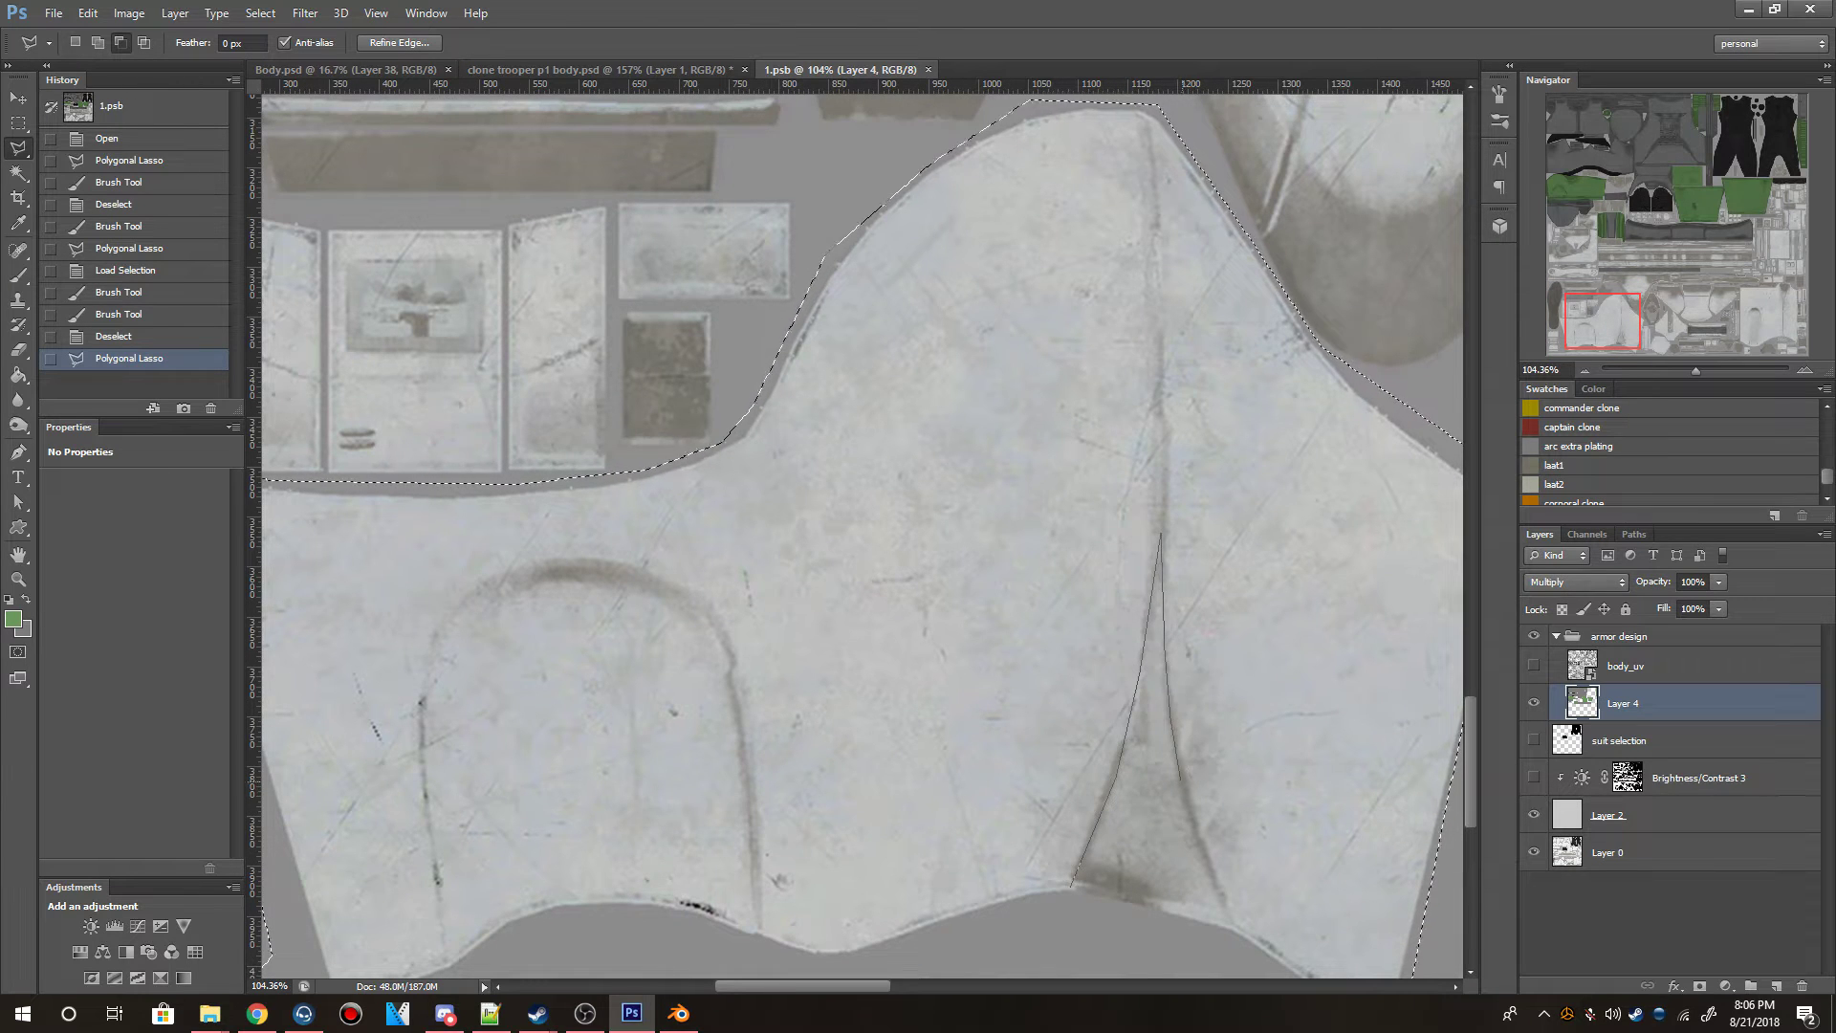
{"action": "left_click", "coordinate": [1160, 535]}
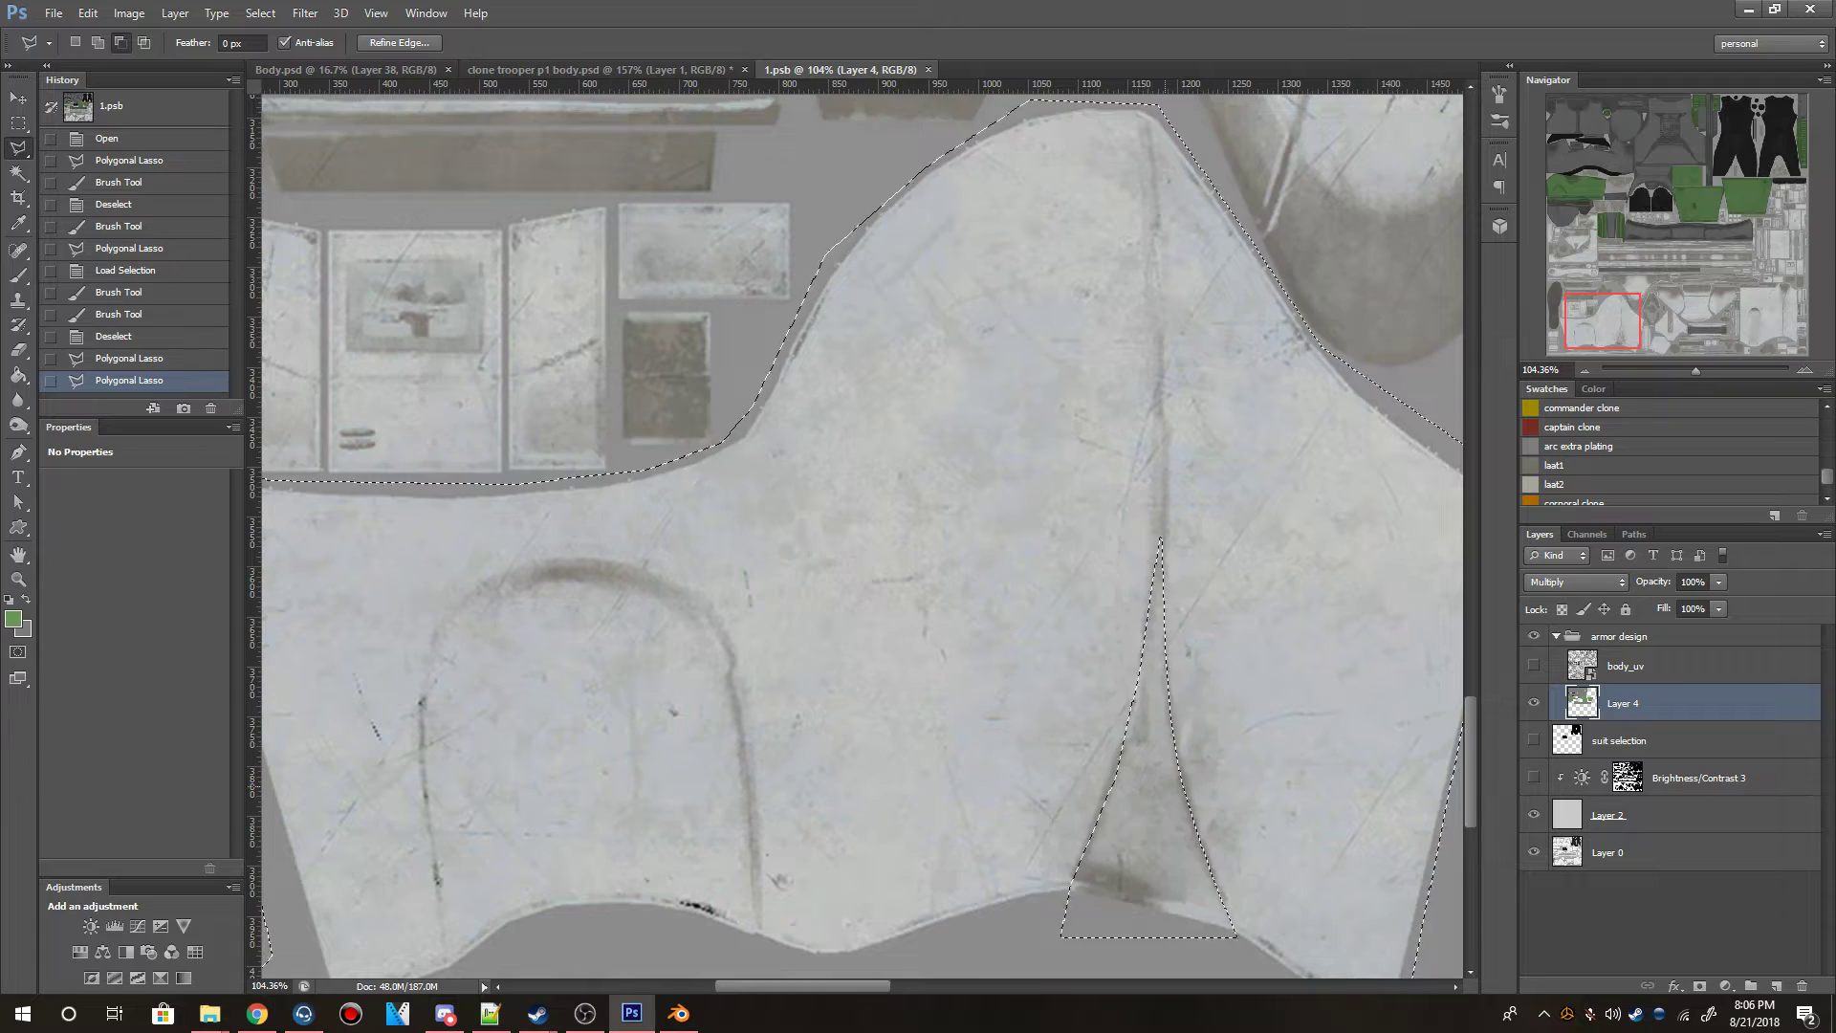
{"action": "key", "text": "b"}
{"action": "left_click", "coordinate": [1167, 520]}
{"action": "scroll", "coordinate": [802, 636], "scroll_direction": "down", "scroll_amount": 5}
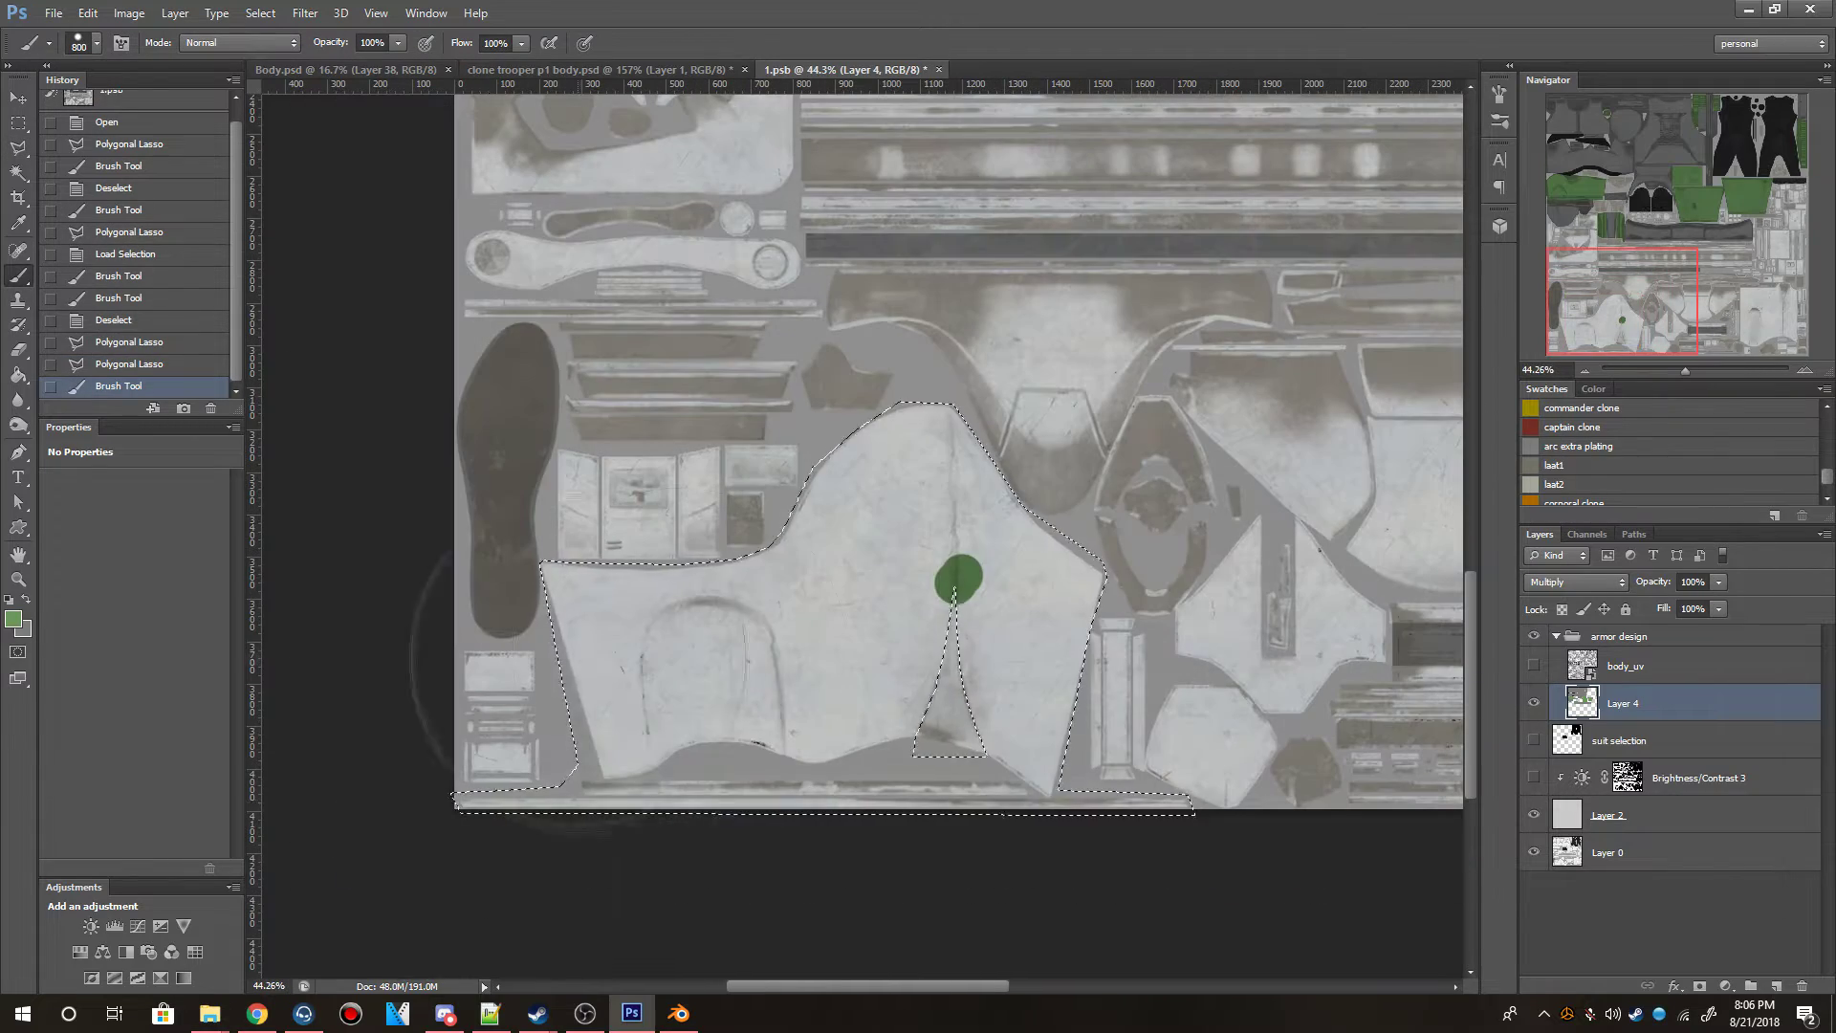
{"action": "left_click_drag", "start_coordinate": [669, 670], "coordinate": [1004, 536]}
{"action": "key", "text": "ctrl+s"}
{"action": "key", "text": "ctrl+d"}
Step: Select the large right piece excluding its triangular notch and paint it green
{"action": "scroll", "coordinate": [861, 536], "scroll_direction": "up", "scroll_amount": 3}
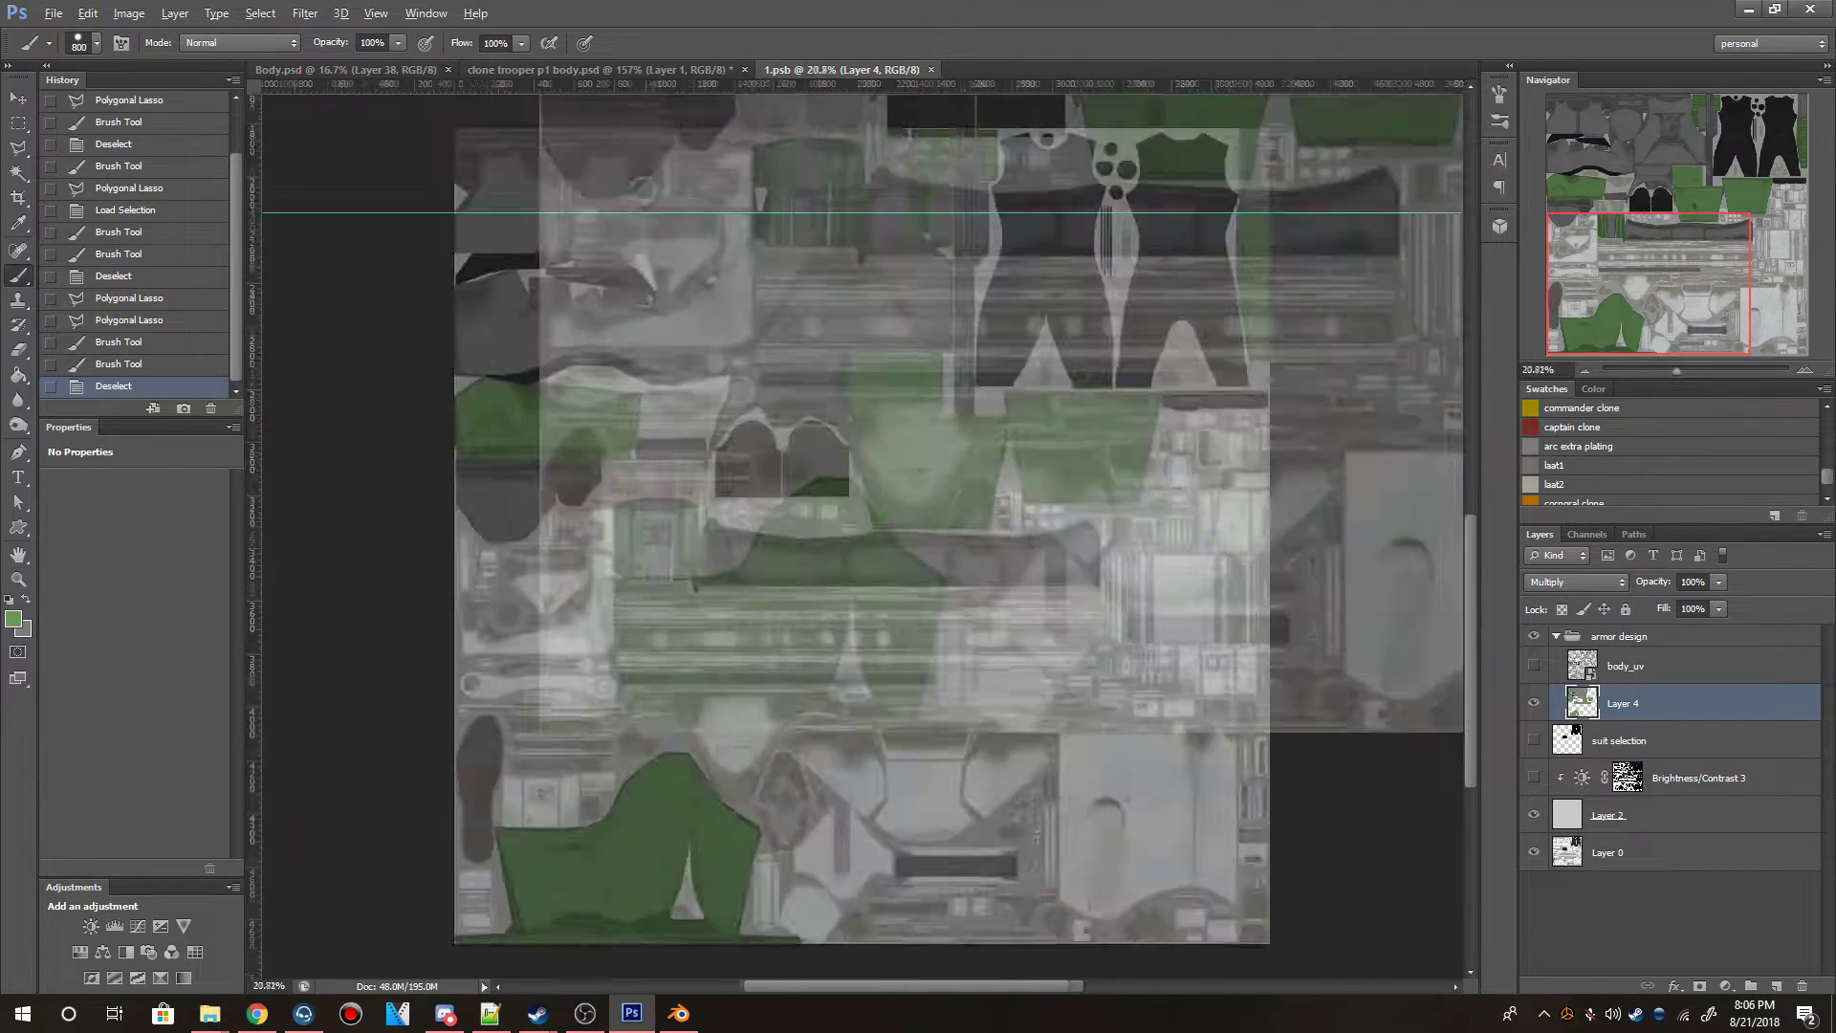
{"action": "key", "text": "l"}
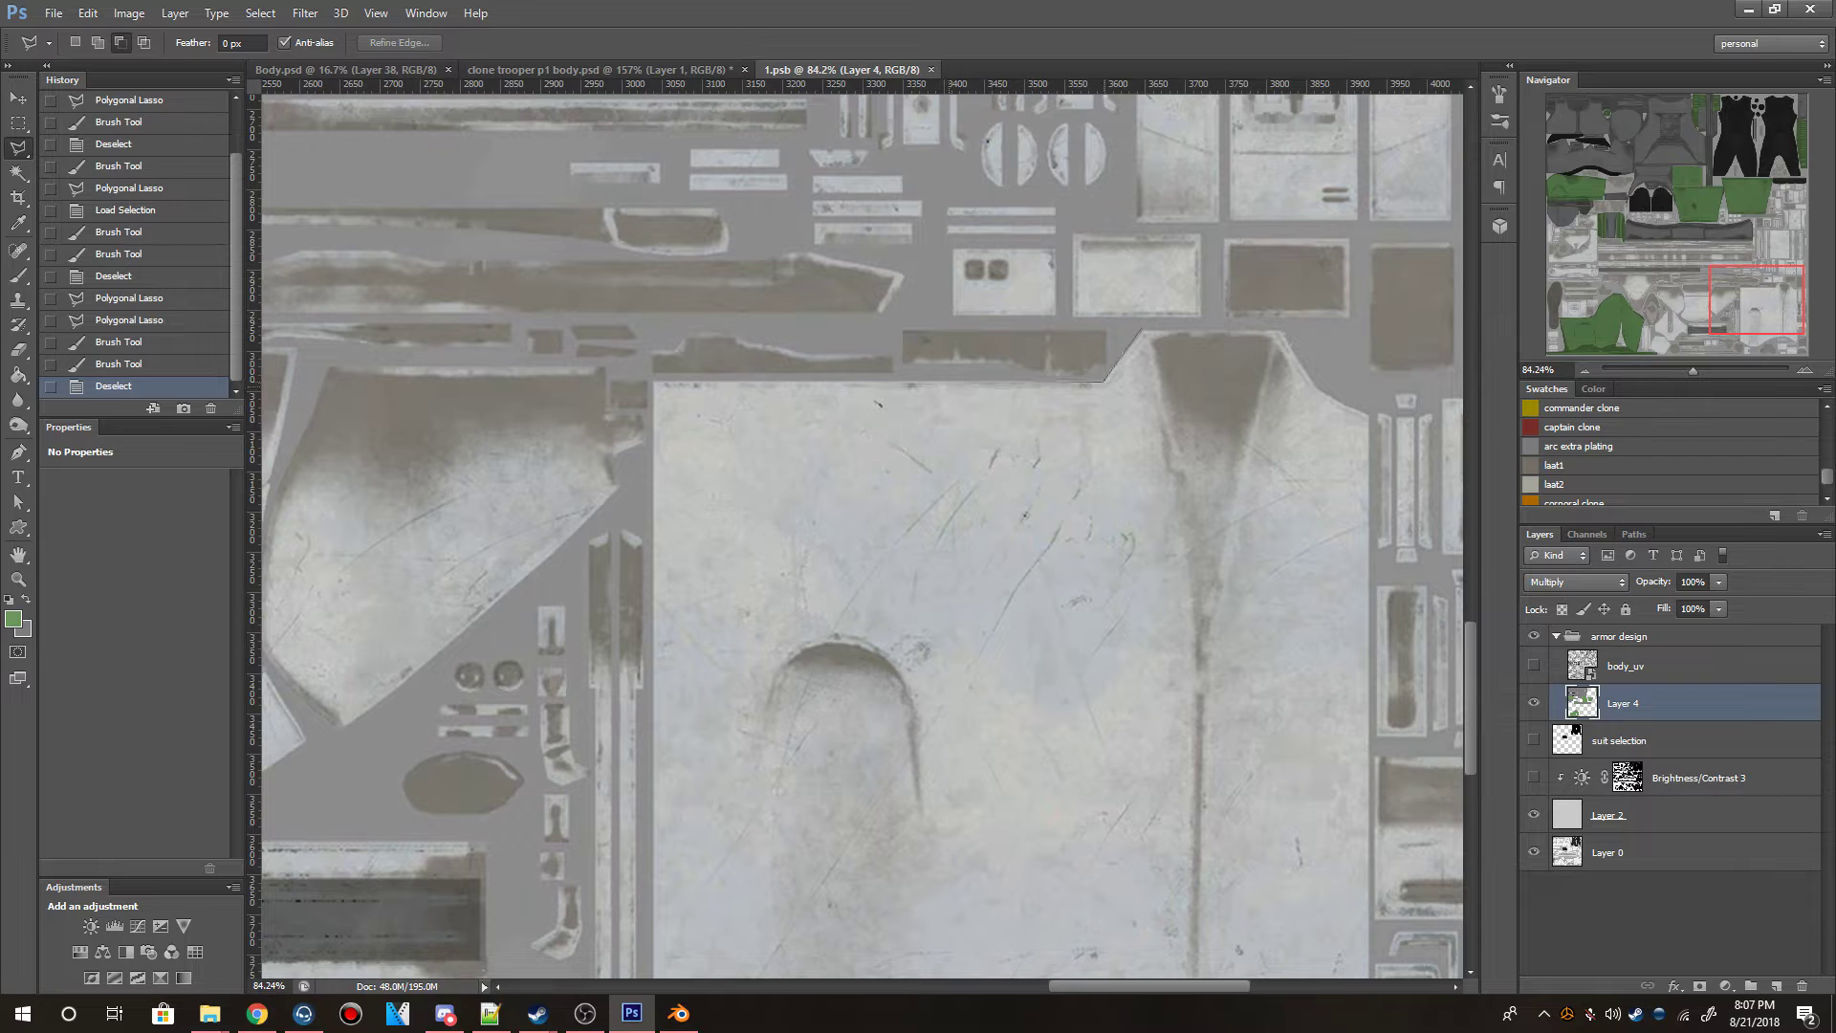
{"action": "scroll", "coordinate": [861, 535], "scroll_direction": "down", "scroll_amount": 4}
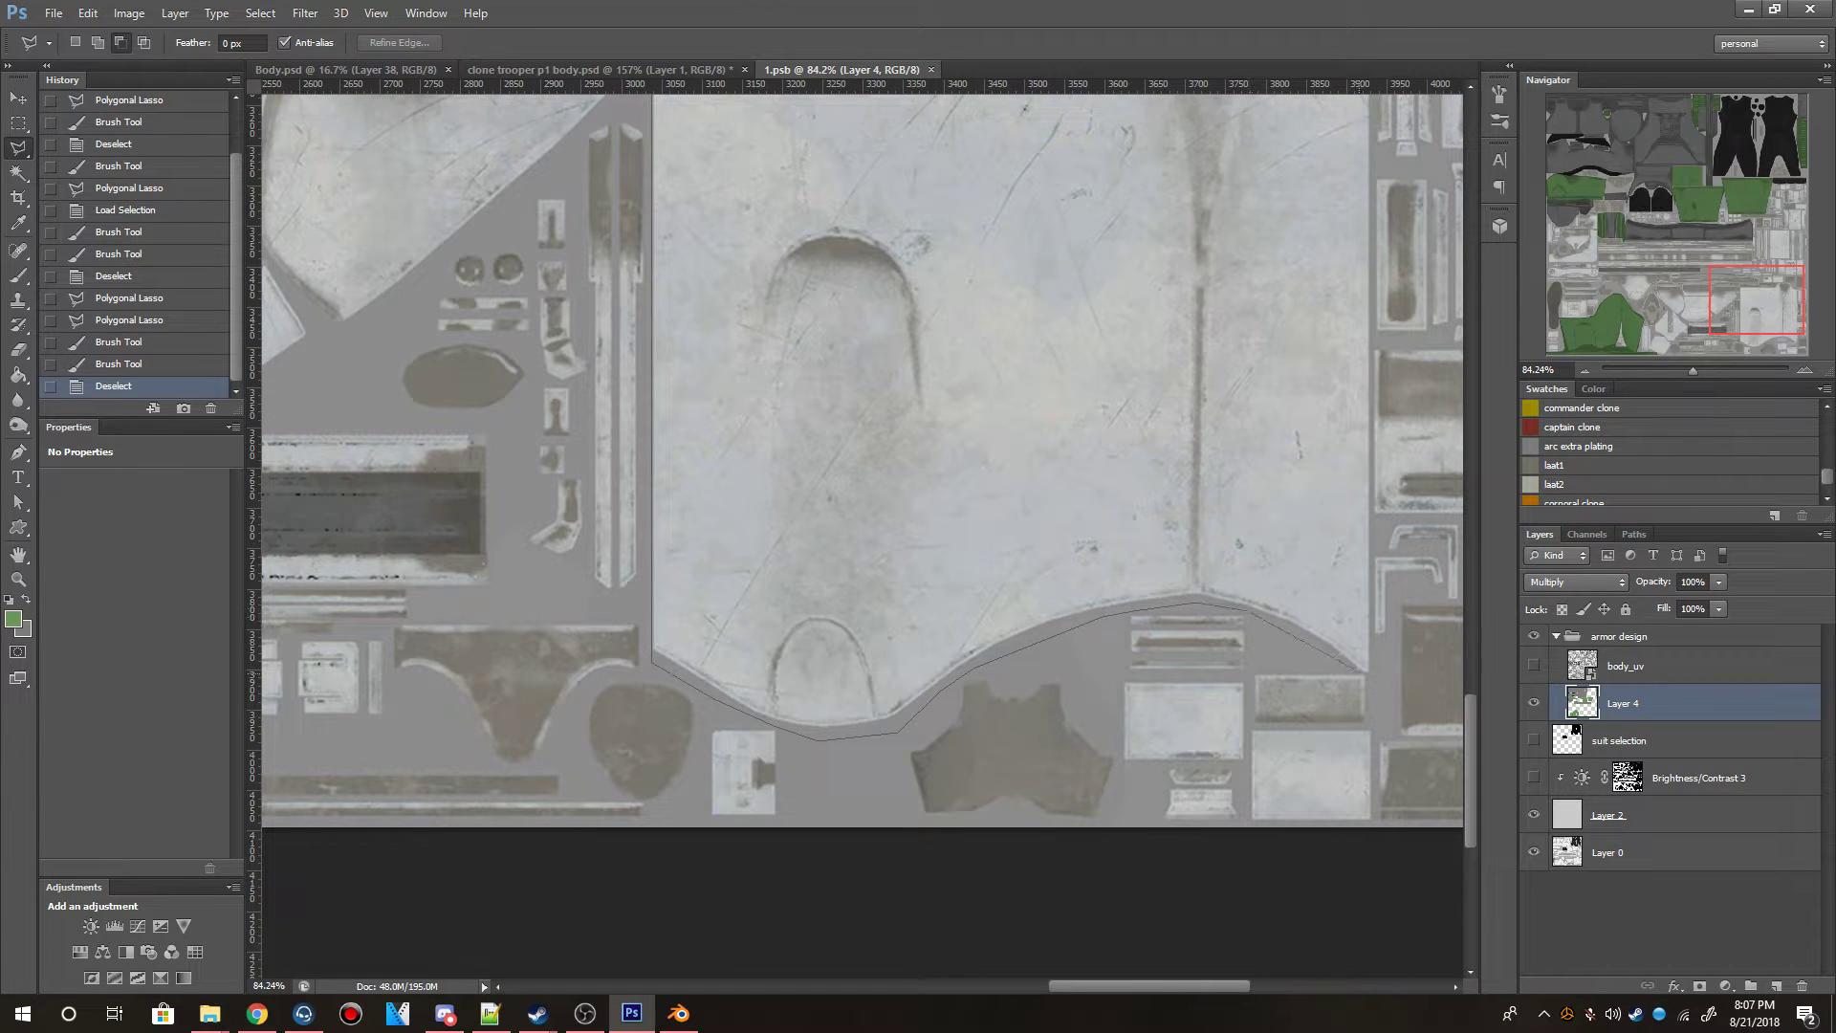
{"action": "scroll", "coordinate": [861, 535], "scroll_direction": "up", "scroll_amount": 3}
{"action": "scroll", "coordinate": [861, 535], "scroll_direction": "right", "scroll_amount": 3}
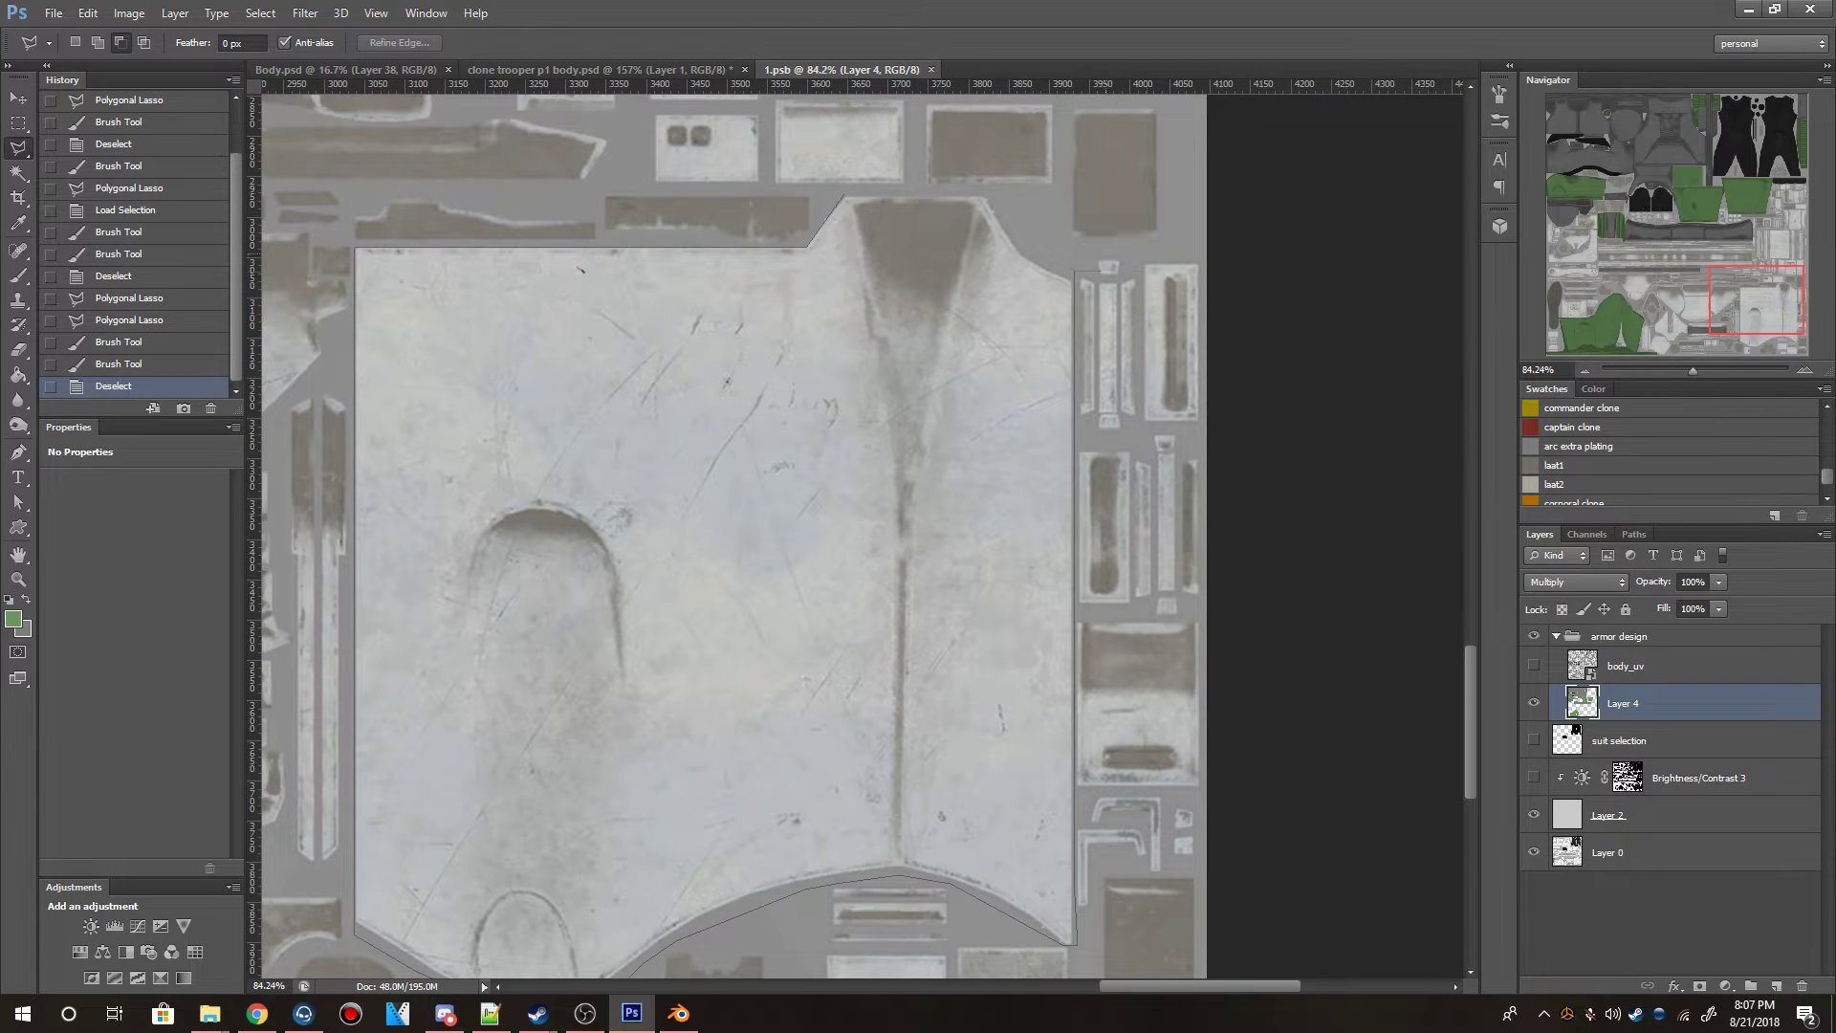
{"action": "left_click", "coordinate": [845, 196]}
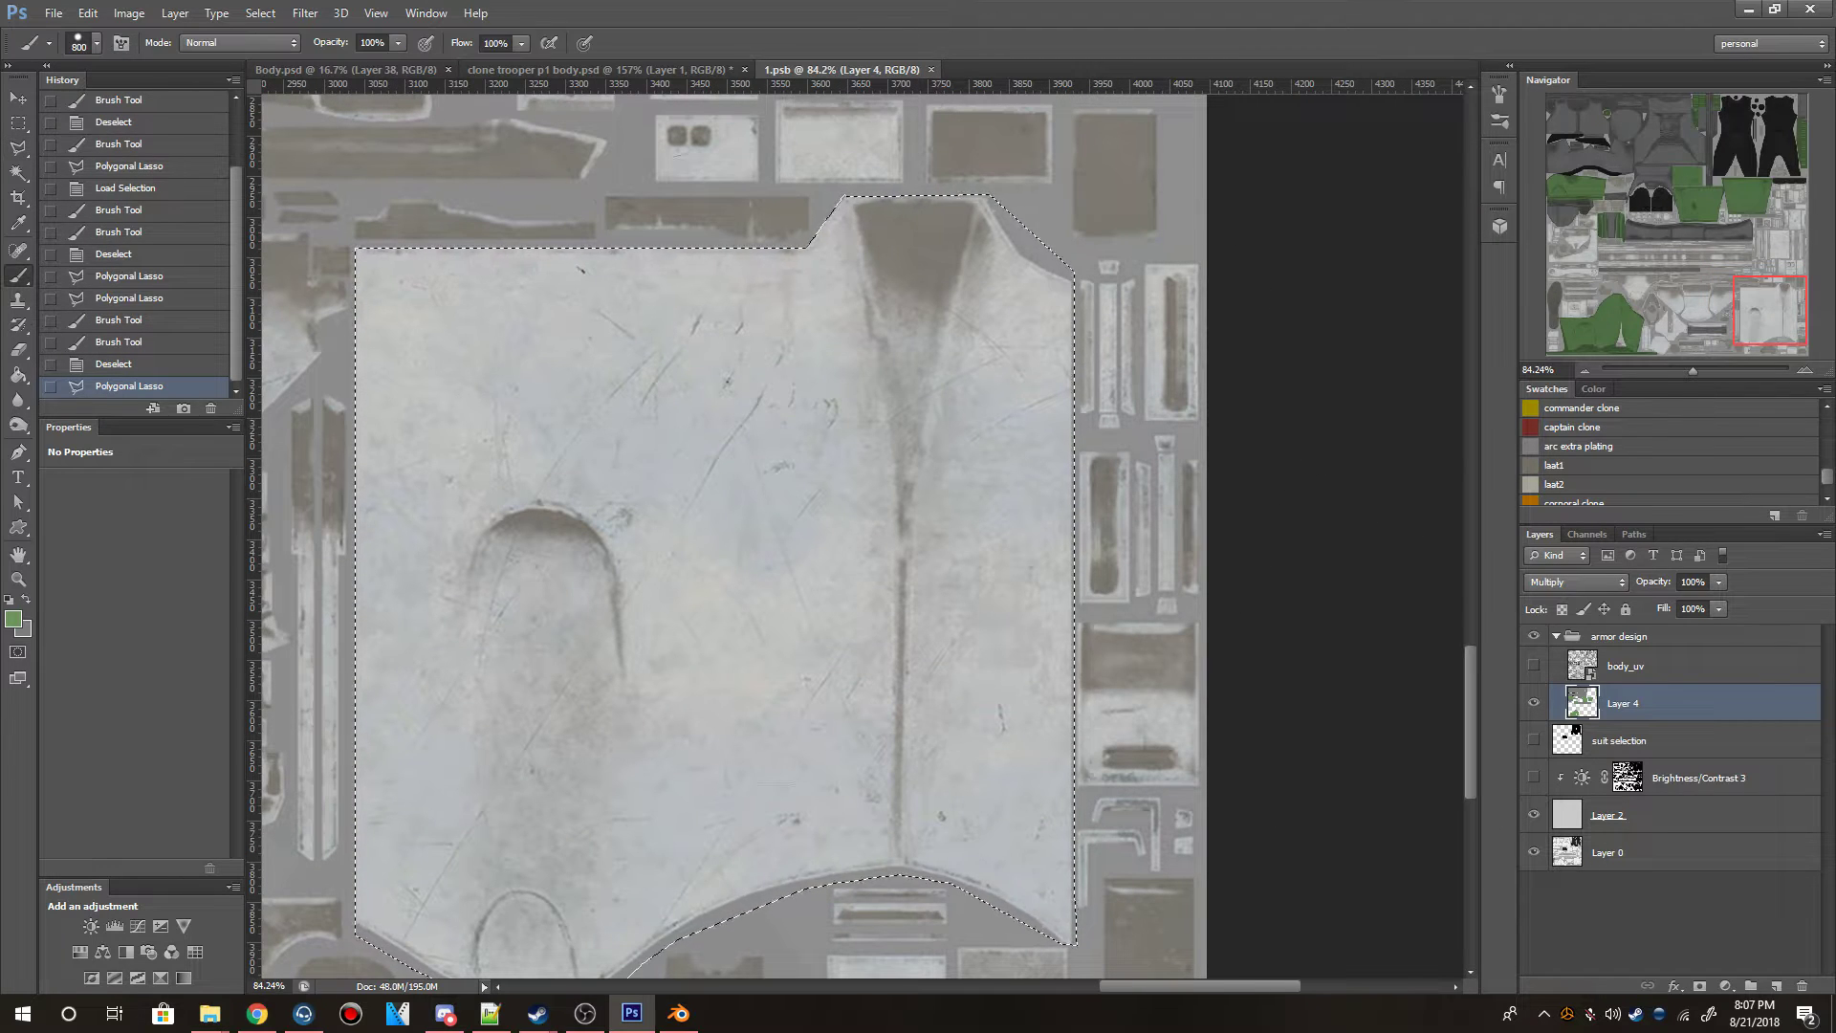
{"action": "left_click", "coordinate": [900, 527]}
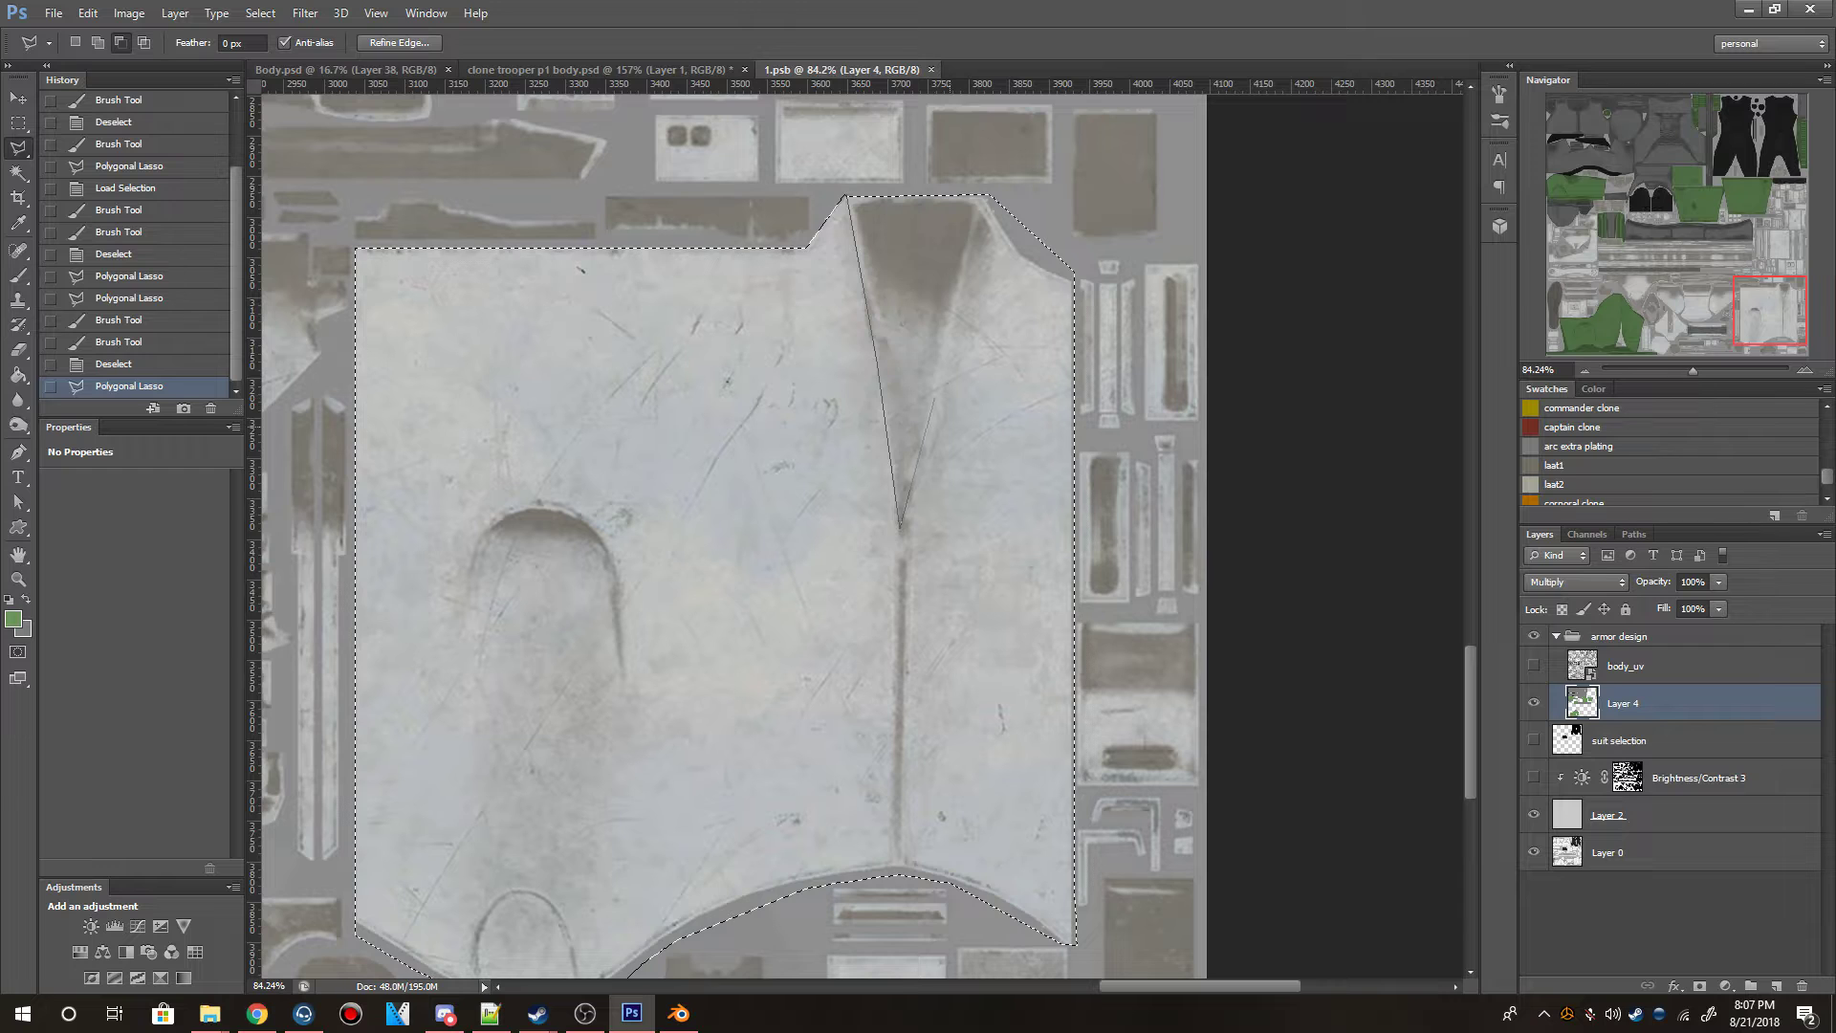
{"action": "double_click", "coordinate": [975, 199]}
{"action": "key", "text": "b"}
{"action": "left_click_drag", "start_coordinate": [956, 669], "coordinate": [615, 352]}
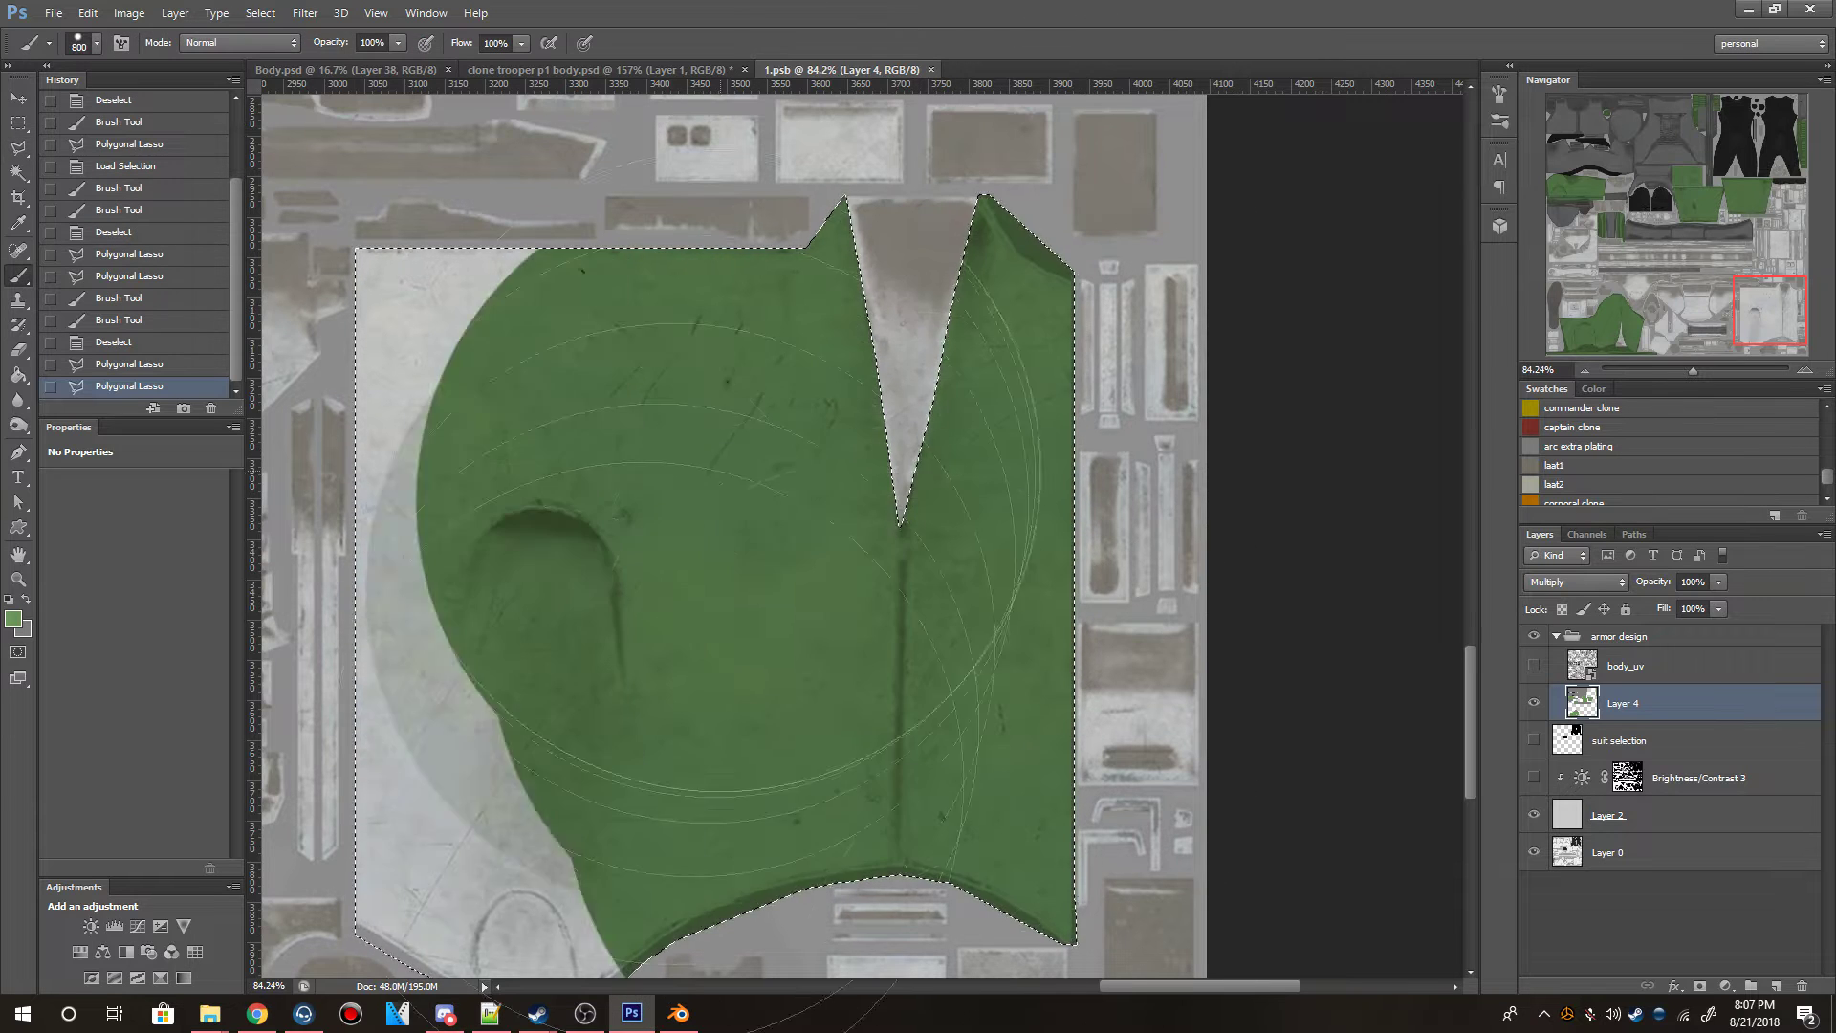
{"action": "key", "text": "ctrl+d"}
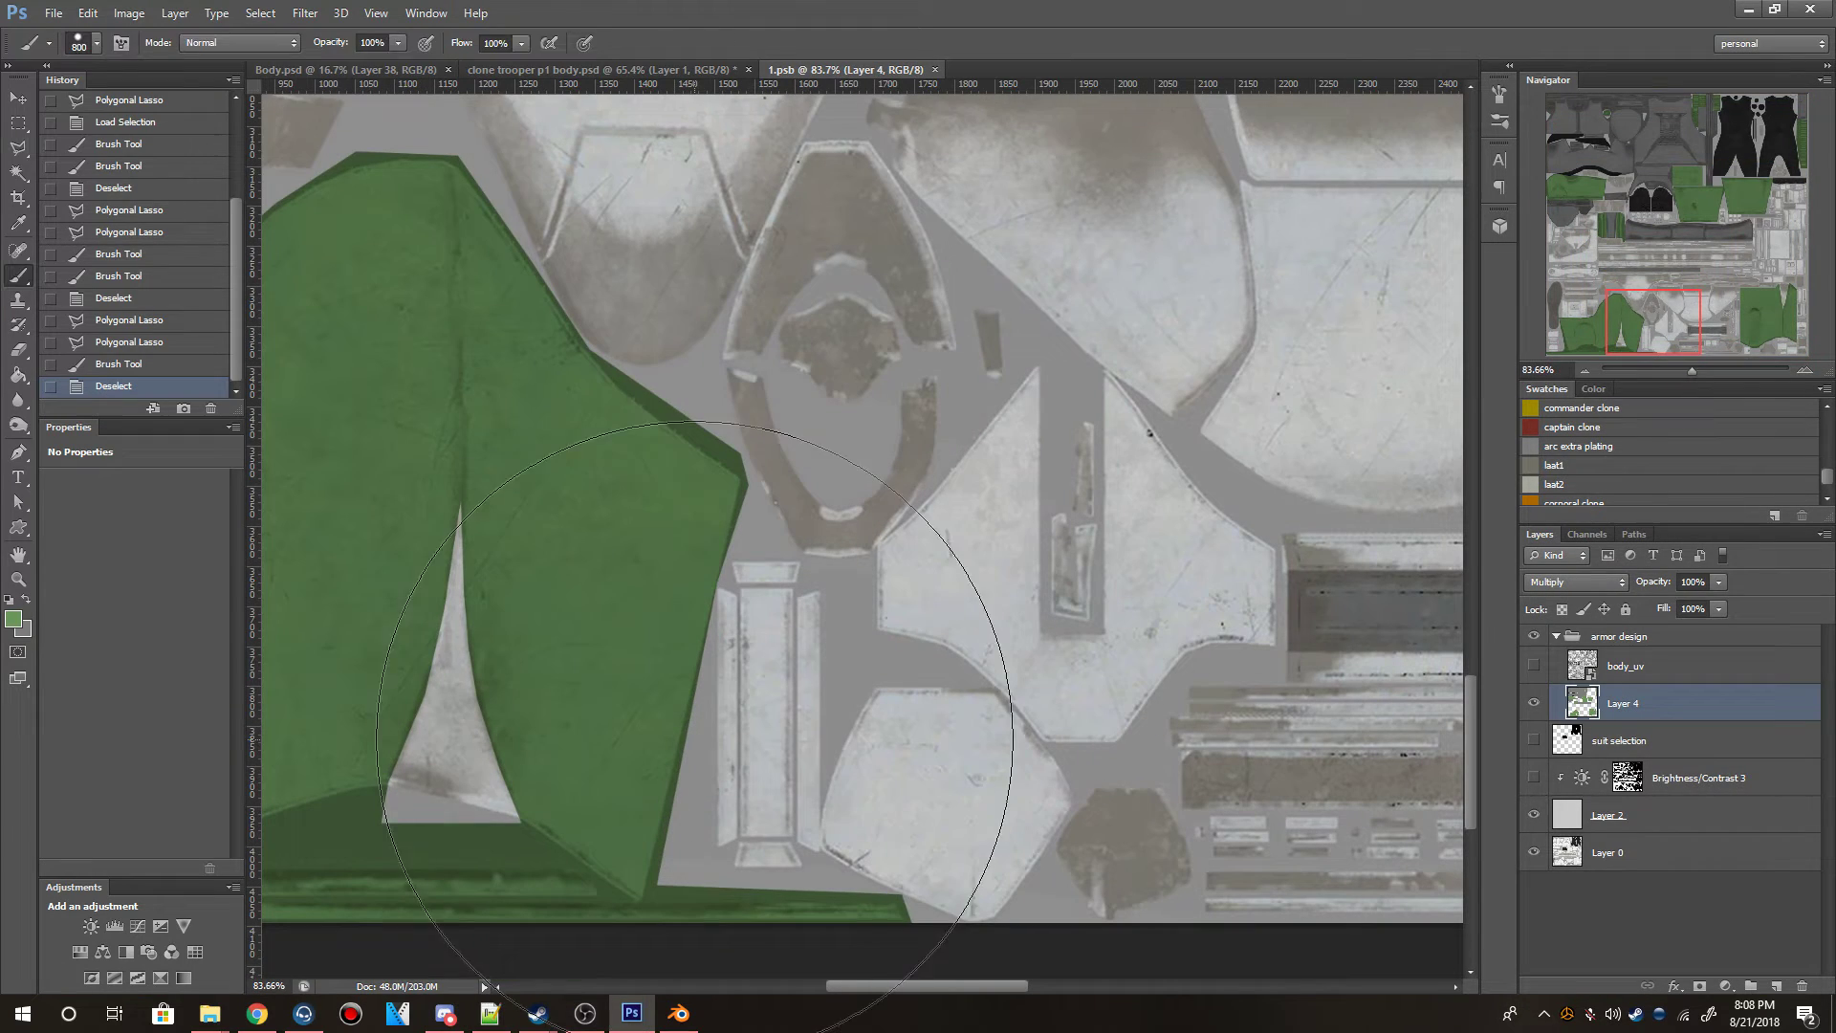
Step: Outline the narrow rectangular piece and paint it green
{"action": "key", "text": "l"}
{"action": "left_click", "coordinate": [727, 547]}
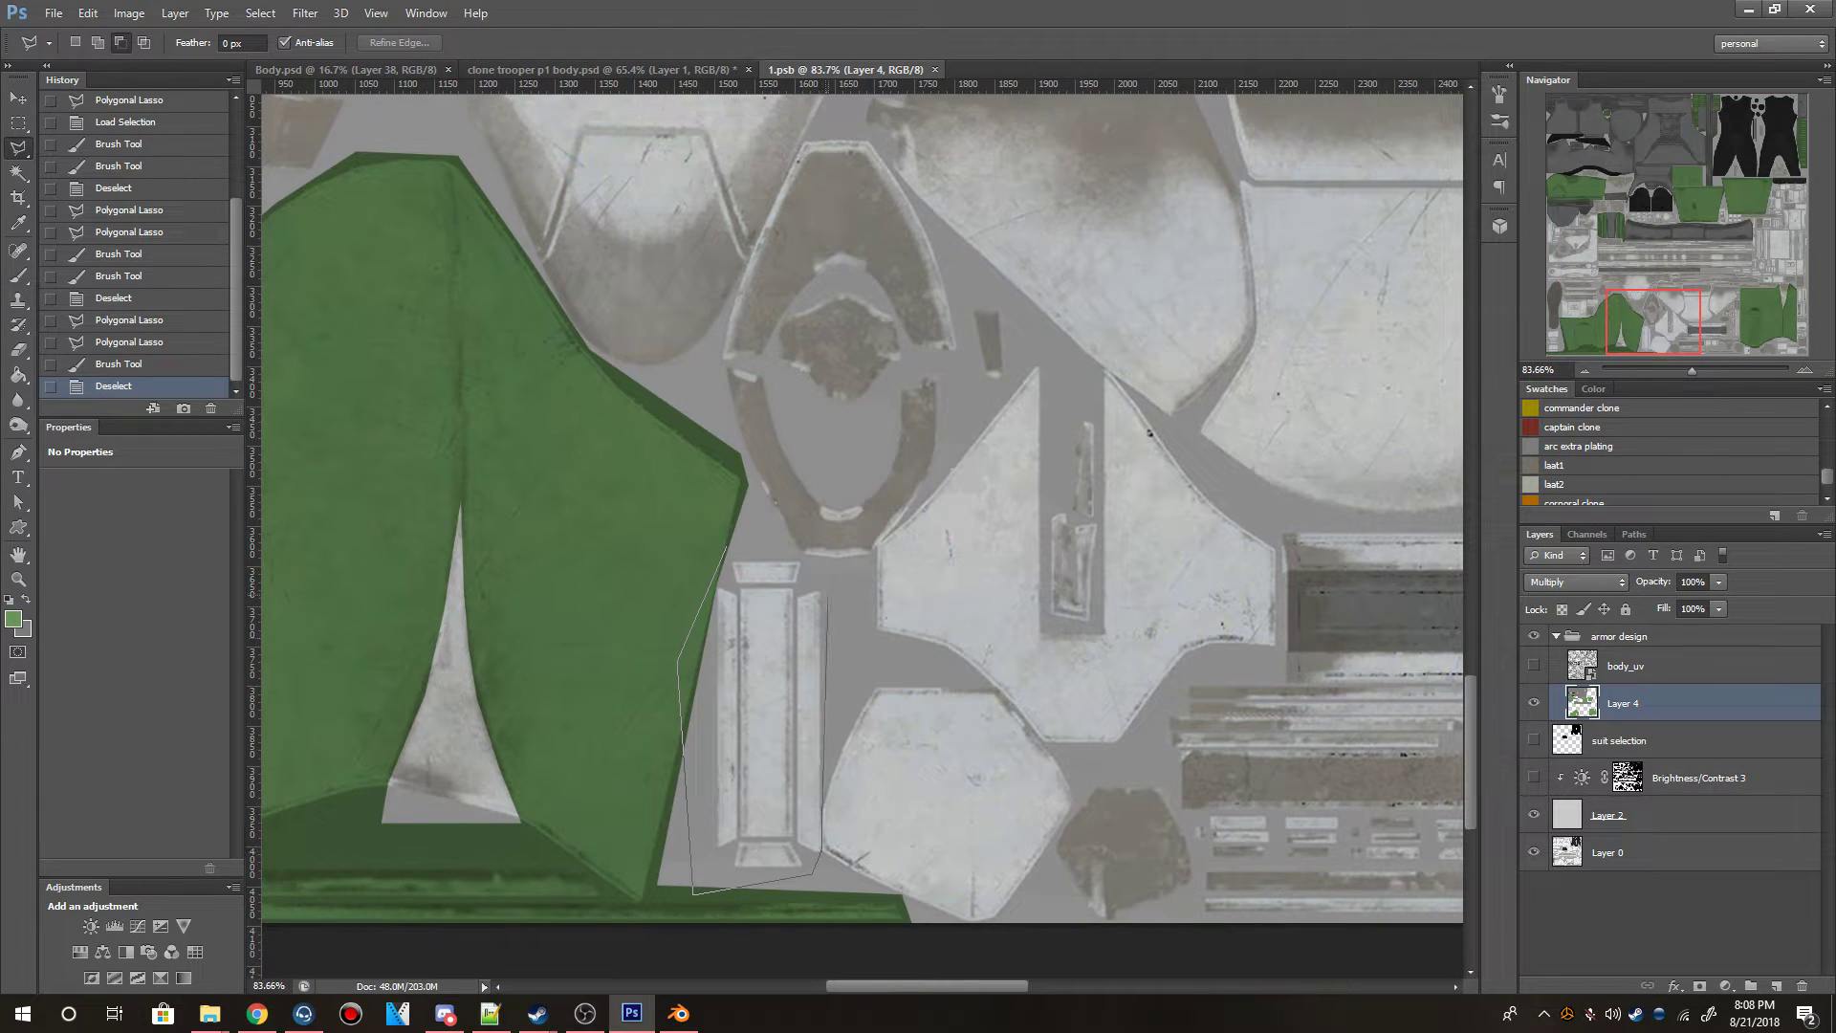
{"action": "left_click_drag", "start_coordinate": [755, 593], "coordinate": [756, 842]}
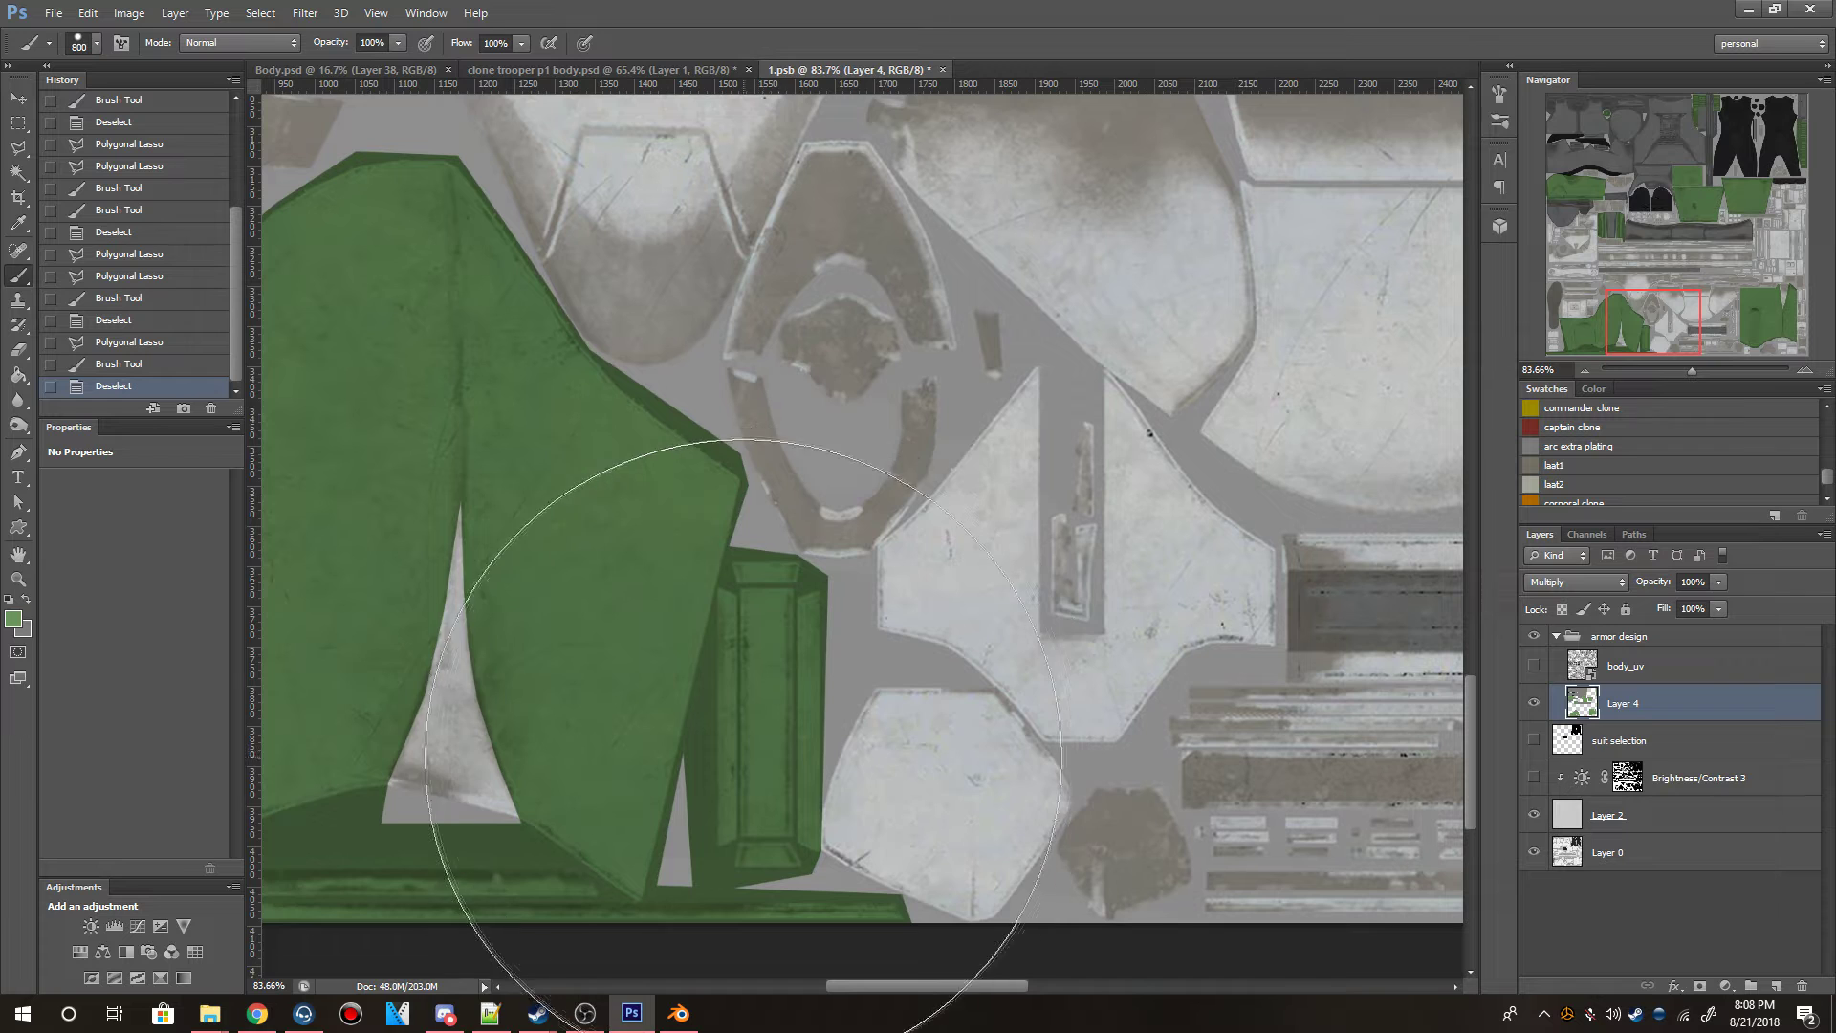
Step: Outline the hexagonal centre piece and paint it green
{"action": "scroll", "coordinate": [1282, 516], "scroll_direction": "up", "scroll_amount": 2}
{"action": "scroll", "coordinate": [1325, 701], "scroll_direction": "up", "scroll_amount": 1}
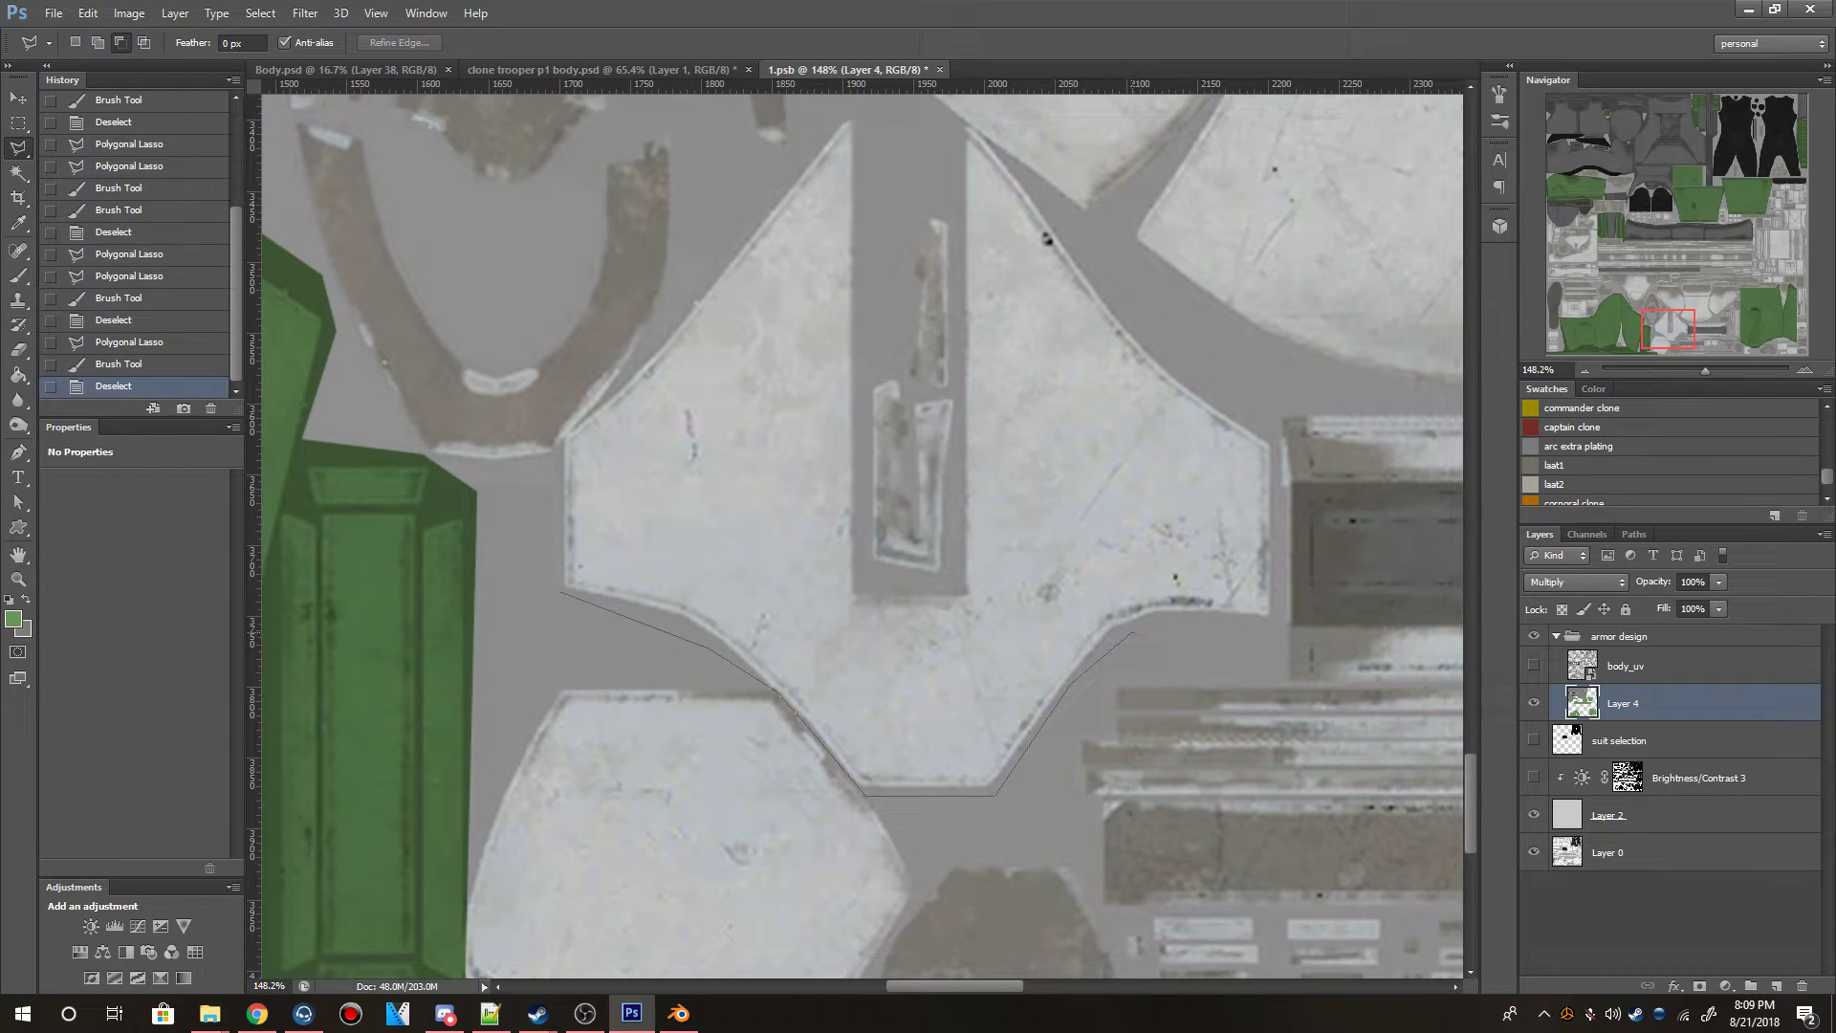
{"action": "scroll", "coordinate": [861, 536], "scroll_direction": "up", "scroll_amount": 3}
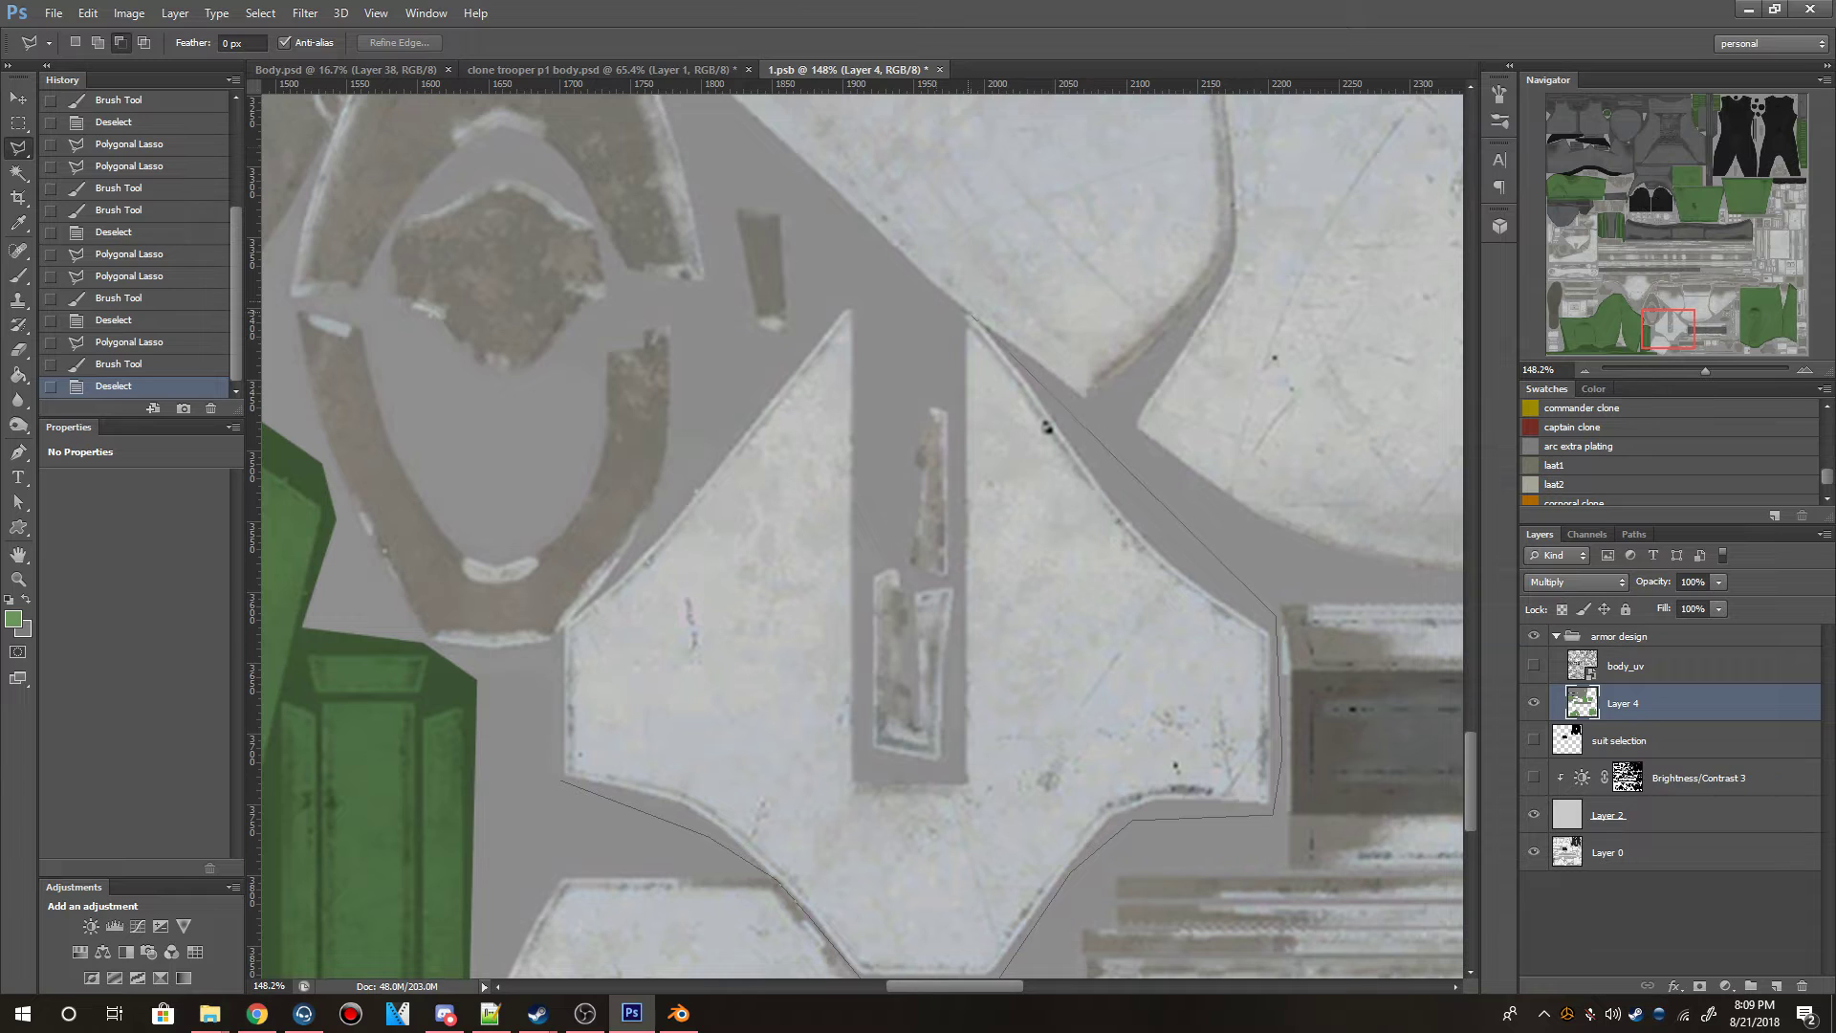
{"action": "left_click", "coordinate": [564, 629]}
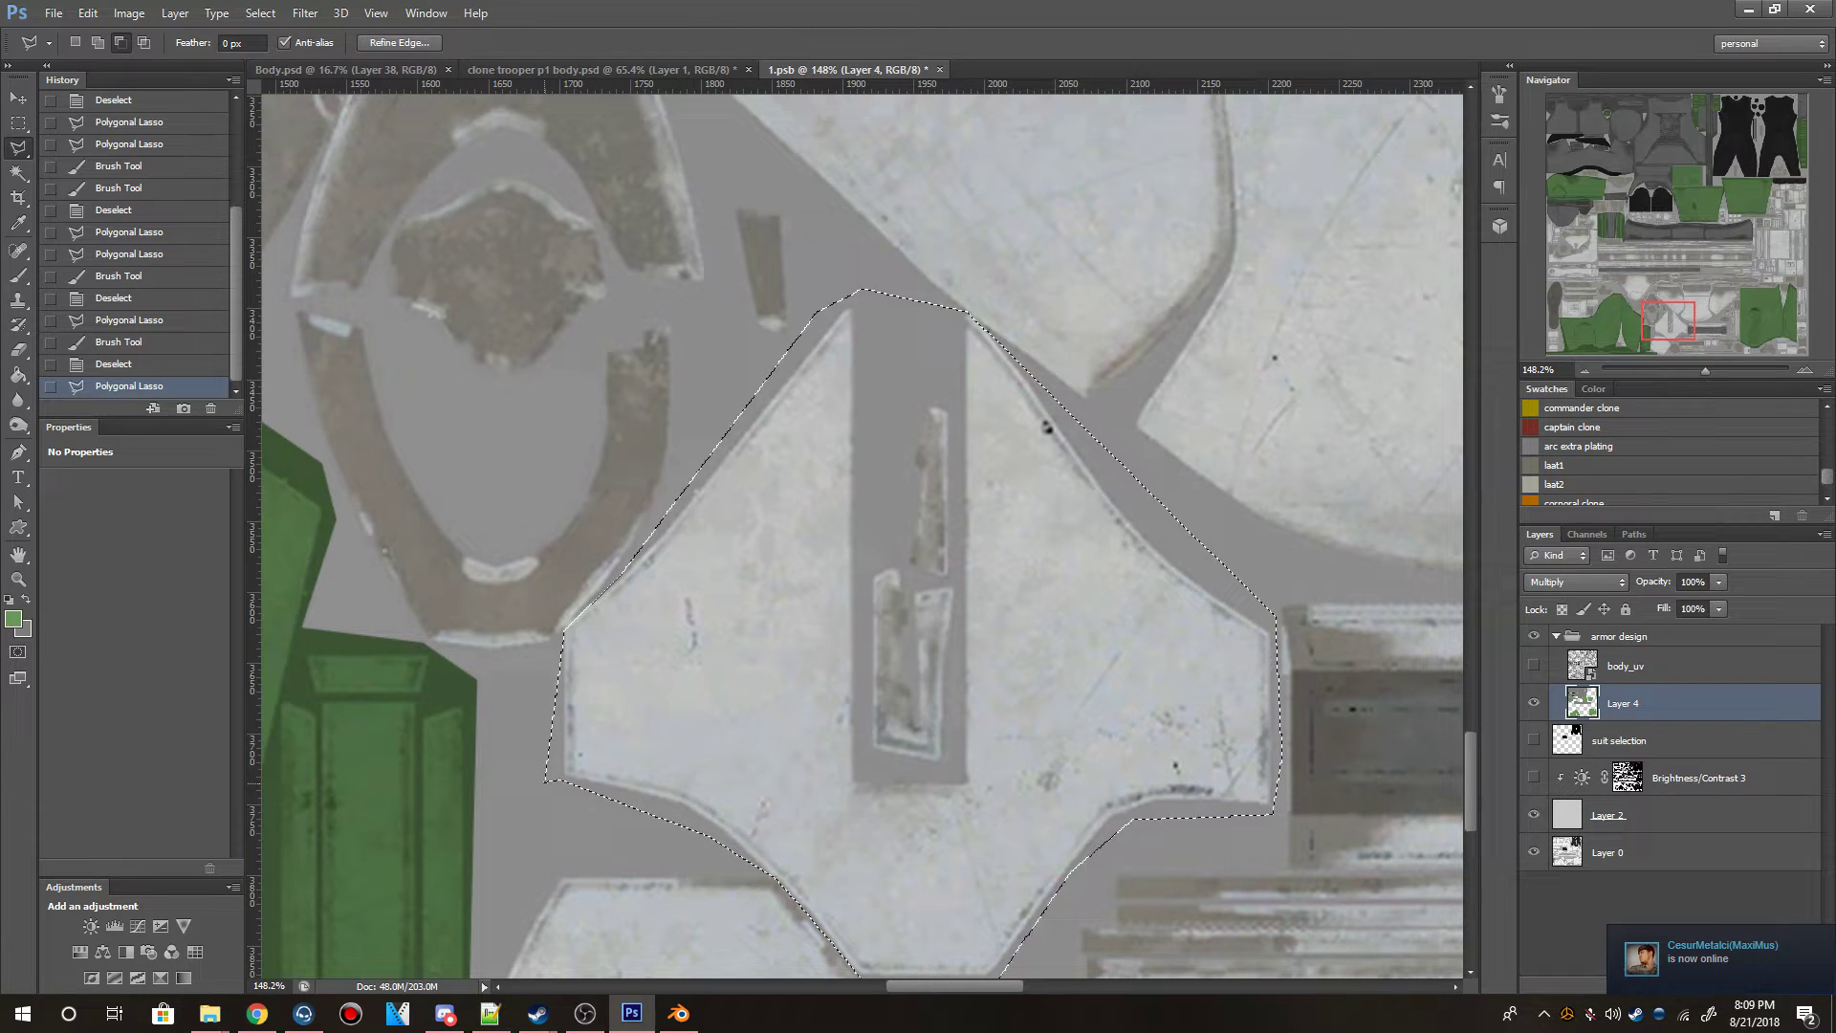
{"action": "key", "text": "b"}
{"action": "left_click_drag", "start_coordinate": [861, 478], "coordinate": [860, 765]}
{"action": "key", "text": "ctrl+d"}
Step: Bring up the green clone trooper reference image in Discord
{"action": "scroll", "coordinate": [909, 574], "scroll_direction": "down", "scroll_amount": 1}
{"action": "scroll", "coordinate": [883, 692], "scroll_direction": "down", "scroll_amount": 4}
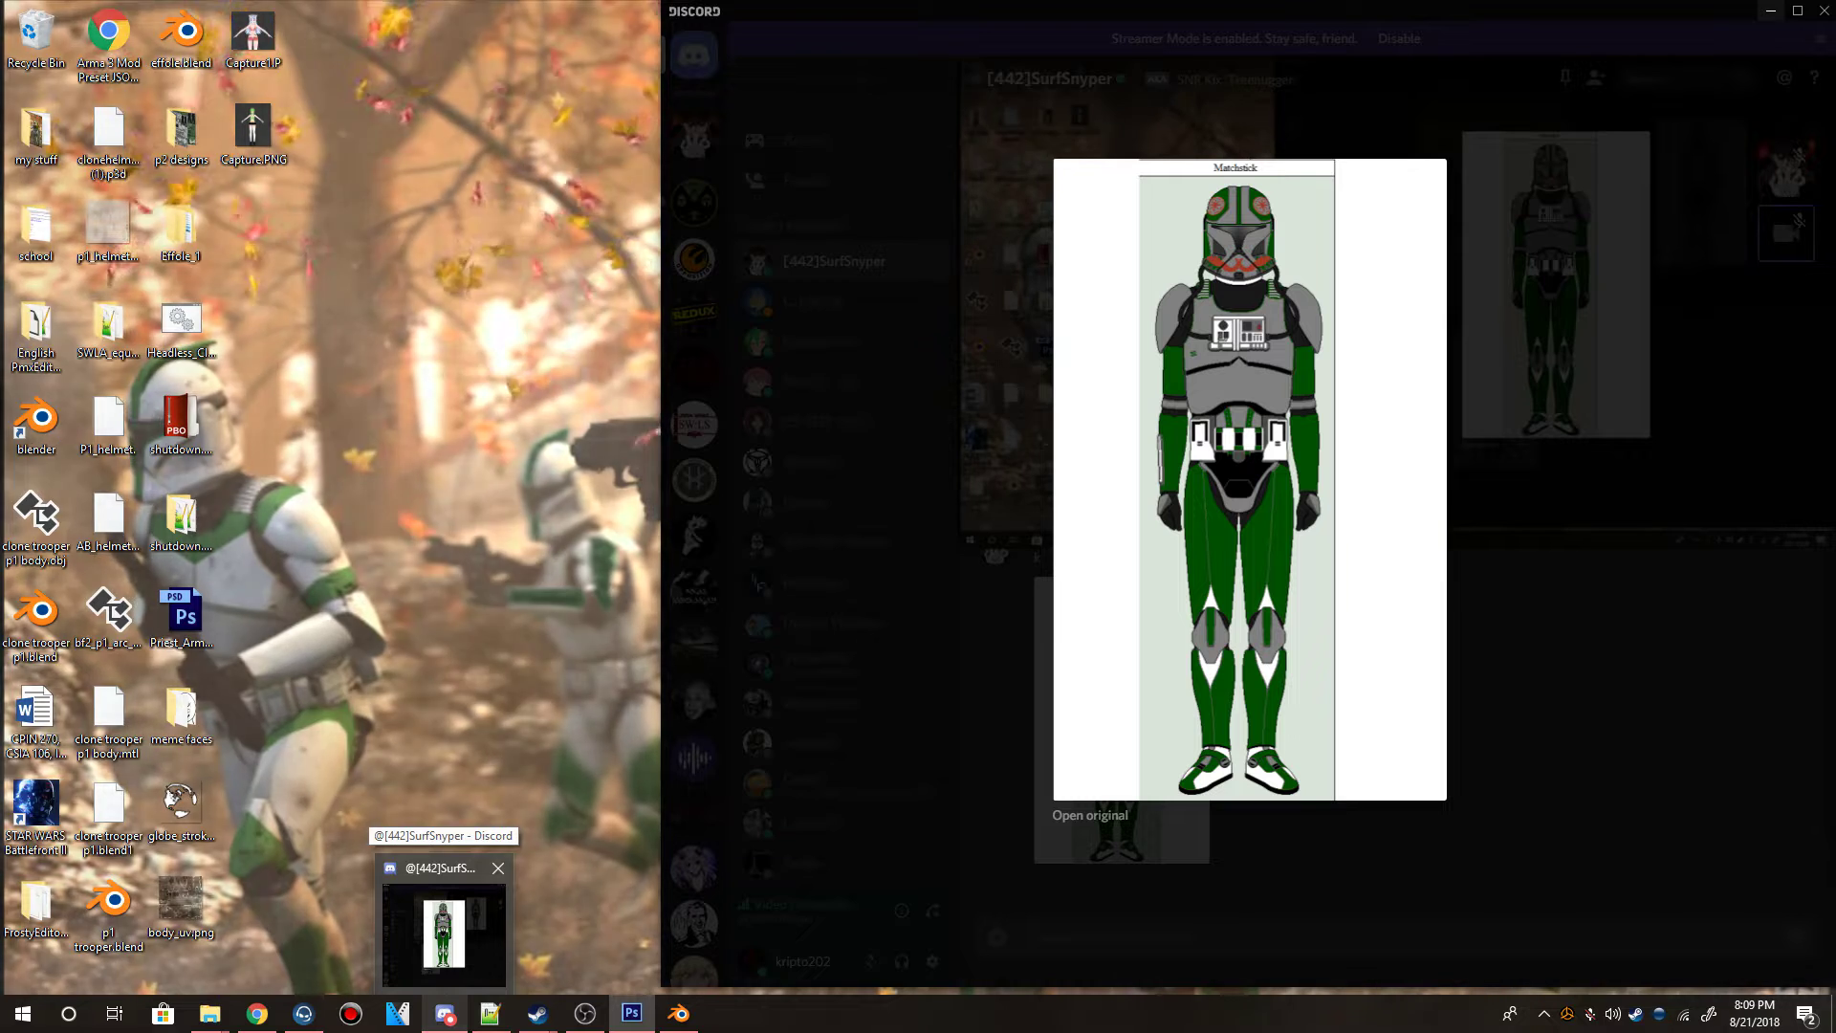
{"action": "left_click", "coordinate": [472, 928]}
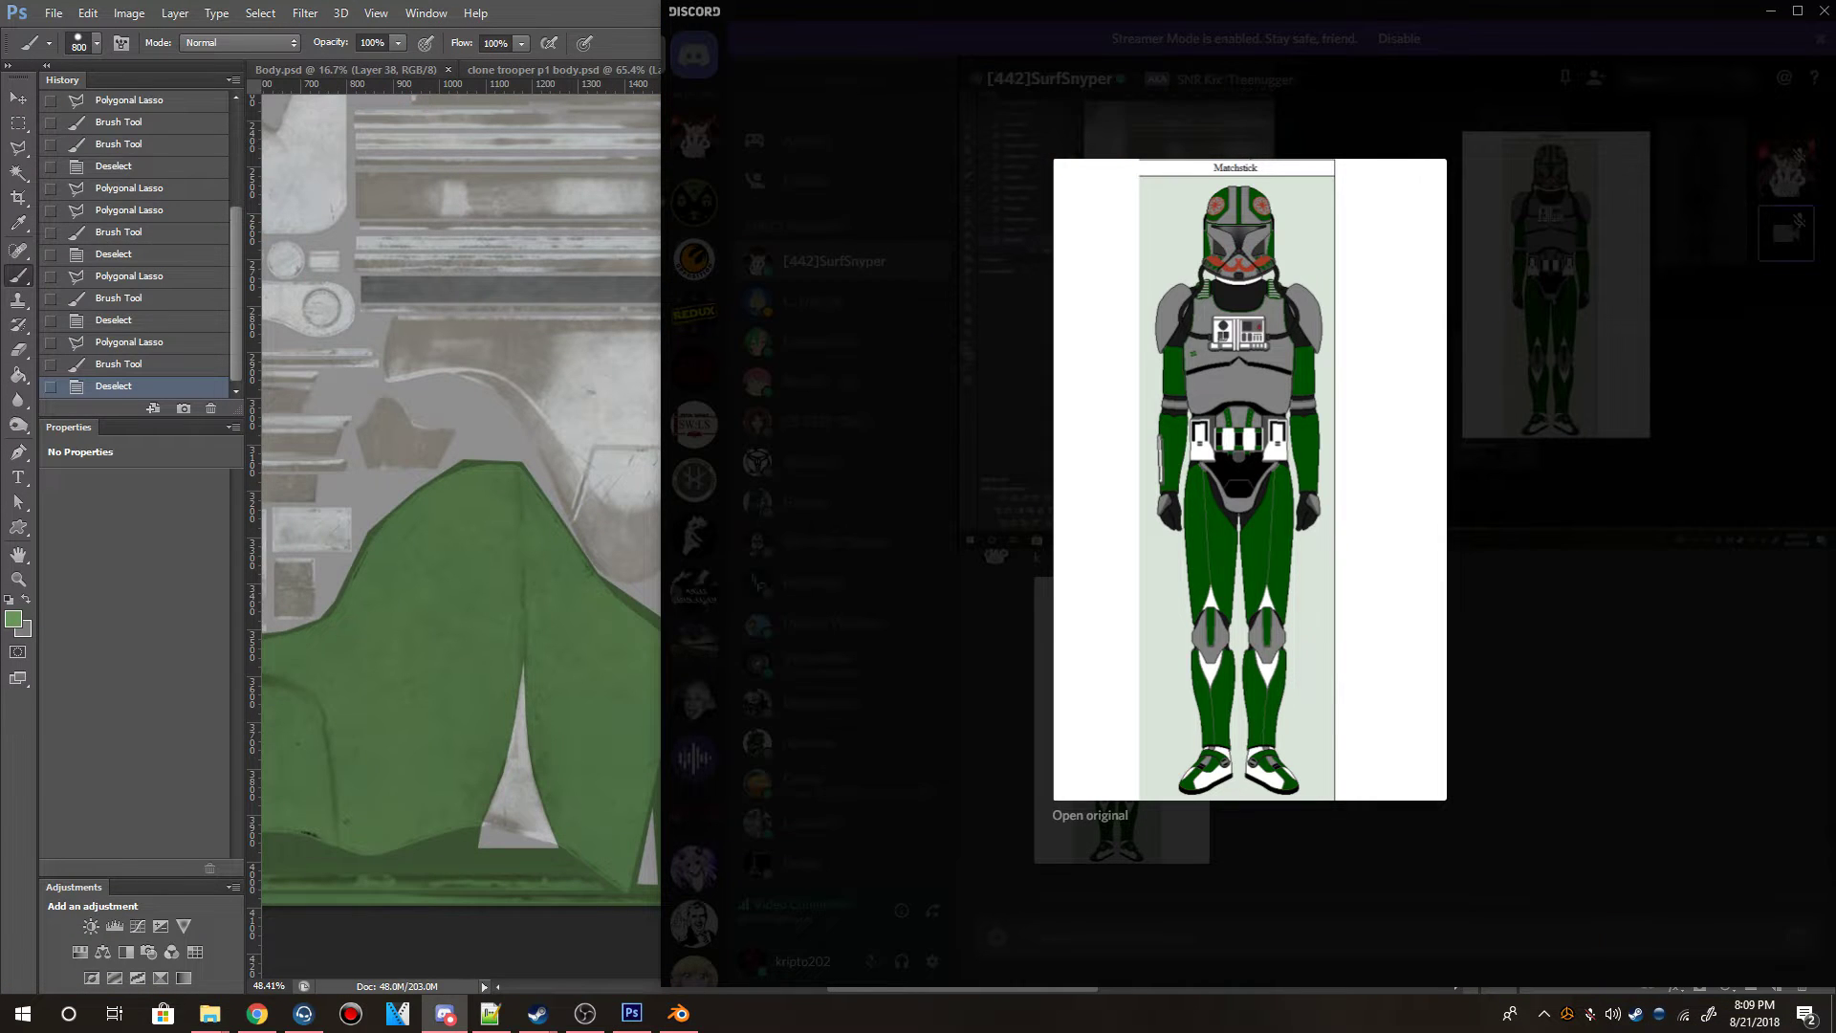
Step: Back on the UV texture, select the curved piece and paint it black
{"action": "left_click", "coordinate": [631, 1013]}
{"action": "scroll", "coordinate": [540, 416], "scroll_direction": "up", "scroll_amount": 4}
{"action": "key", "text": "l"}
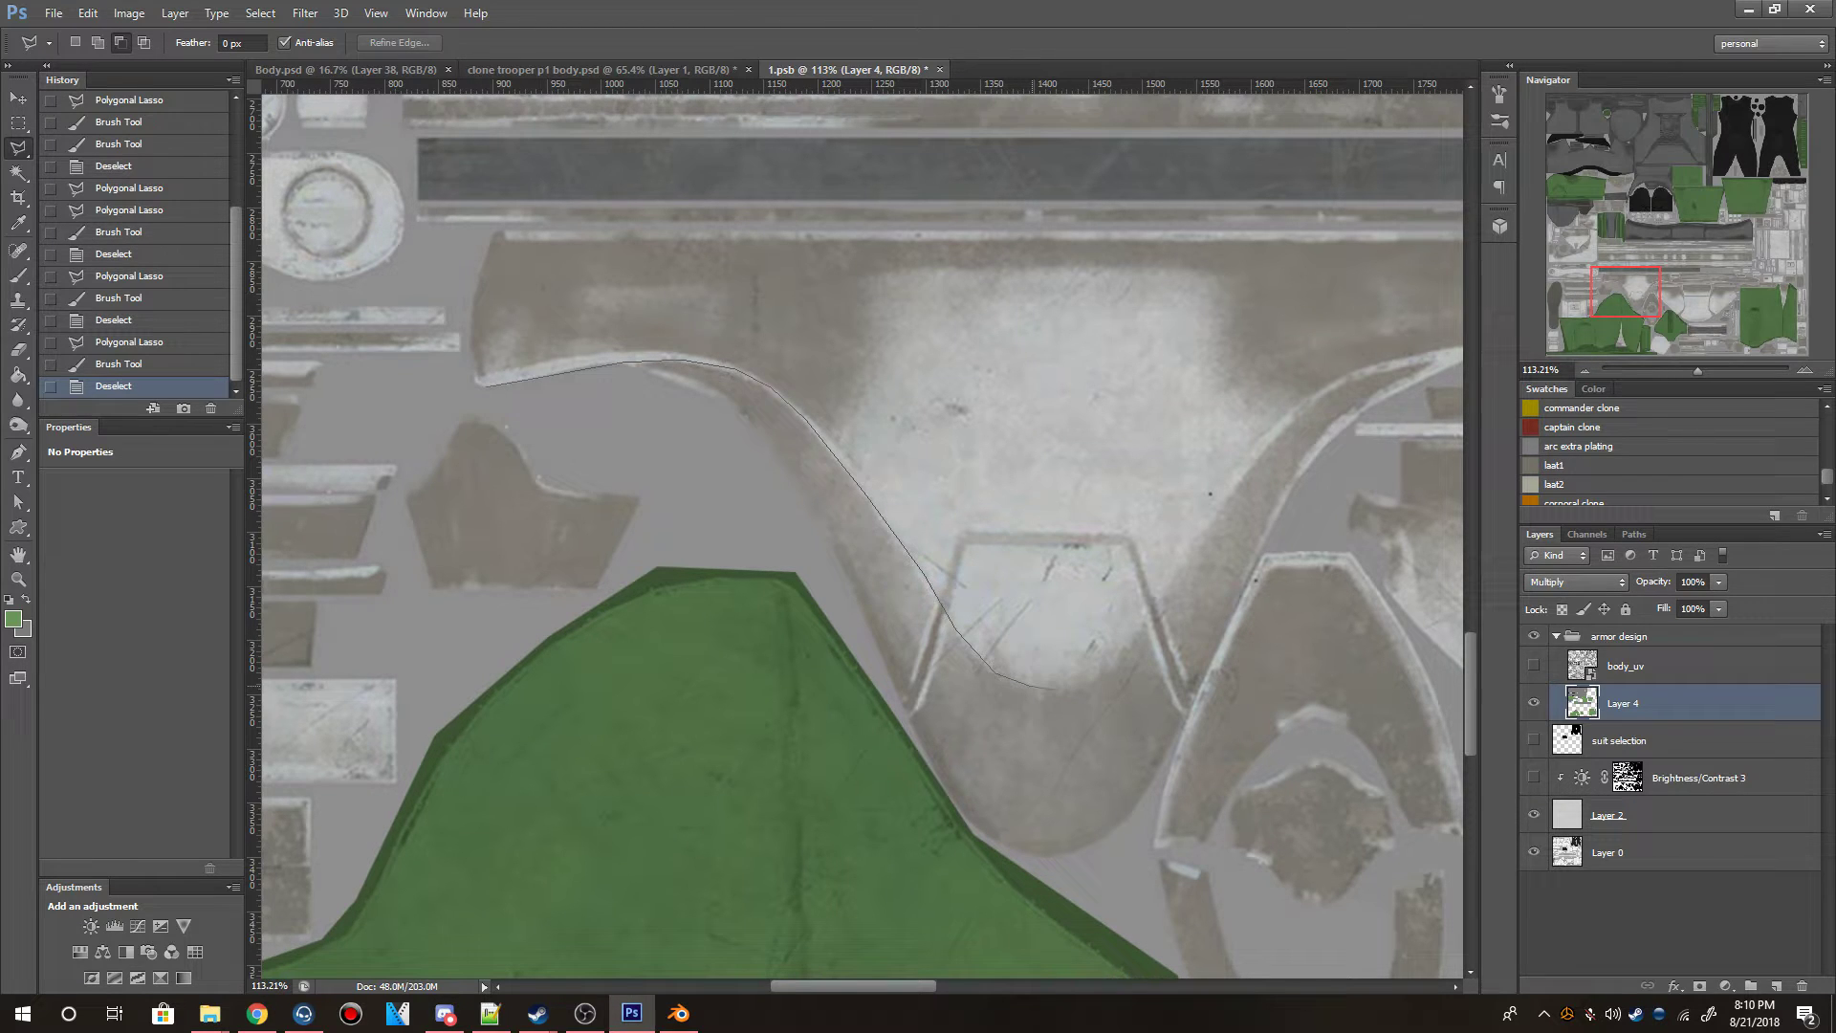
{"action": "scroll", "coordinate": [1148, 620], "scroll_direction": "right", "scroll_amount": 5}
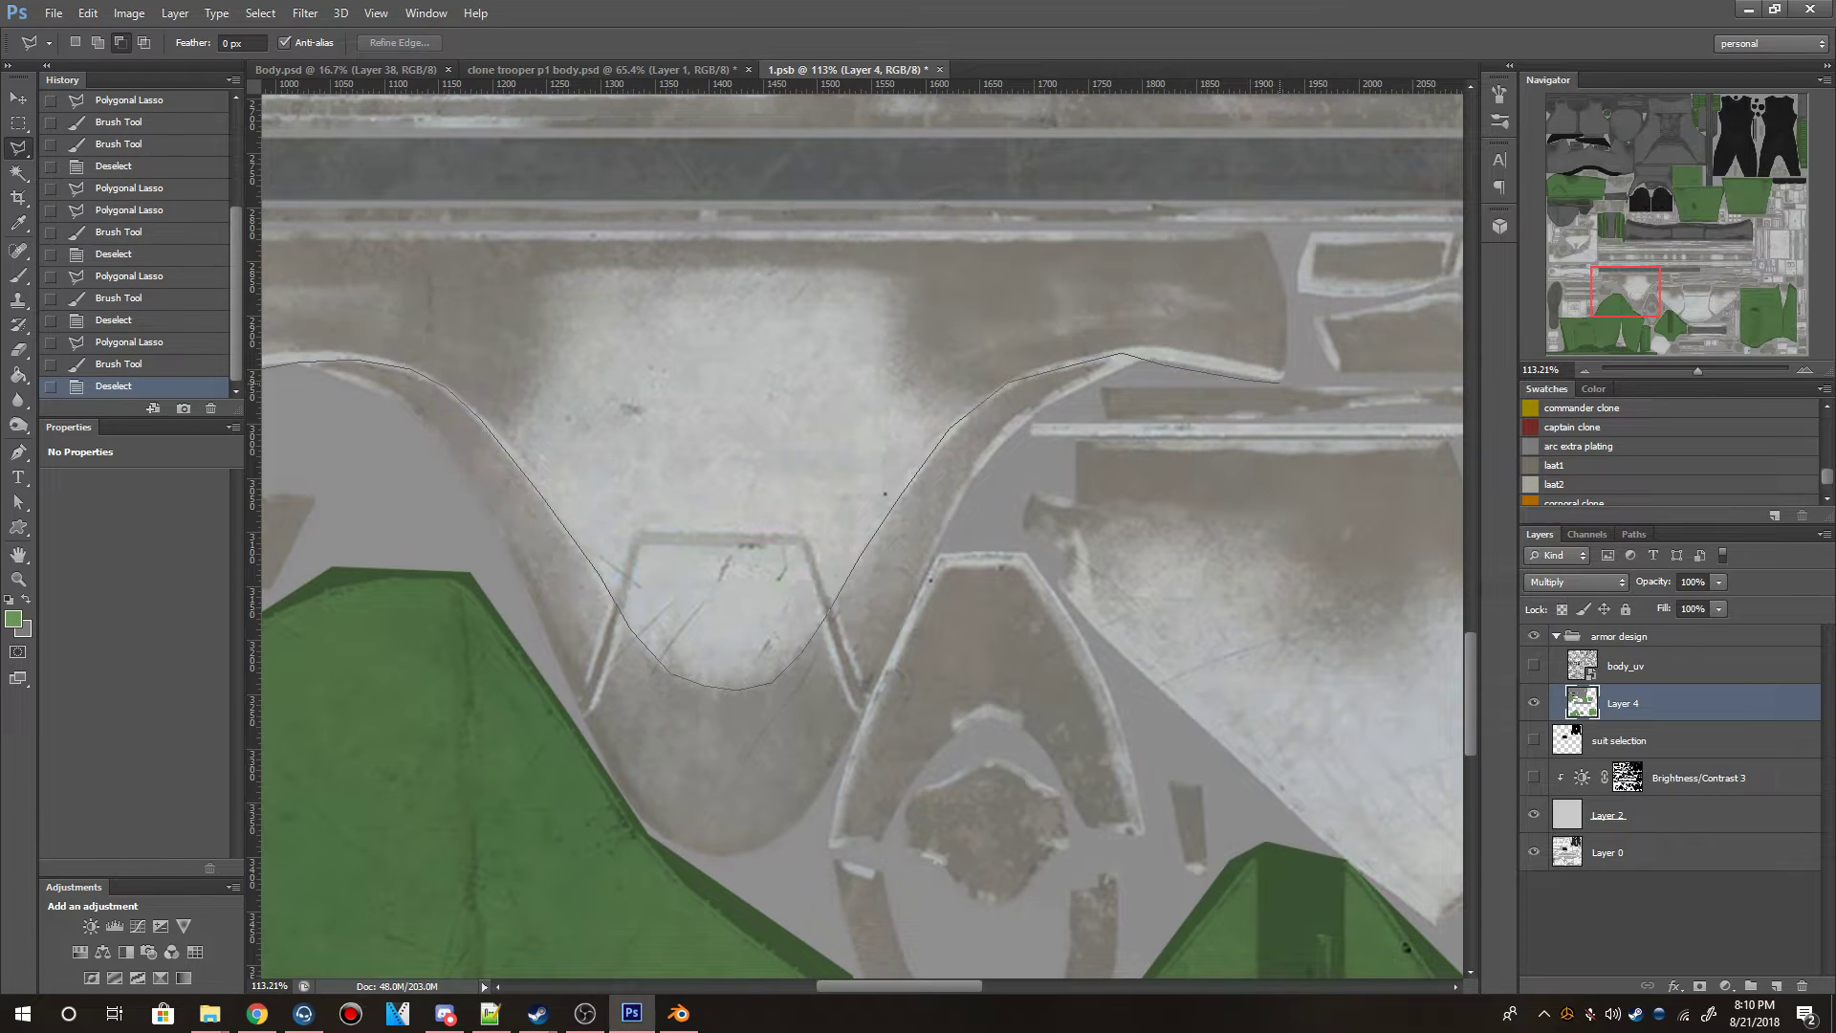
{"action": "scroll", "coordinate": [1211, 227], "scroll_direction": "left", "scroll_amount": 8}
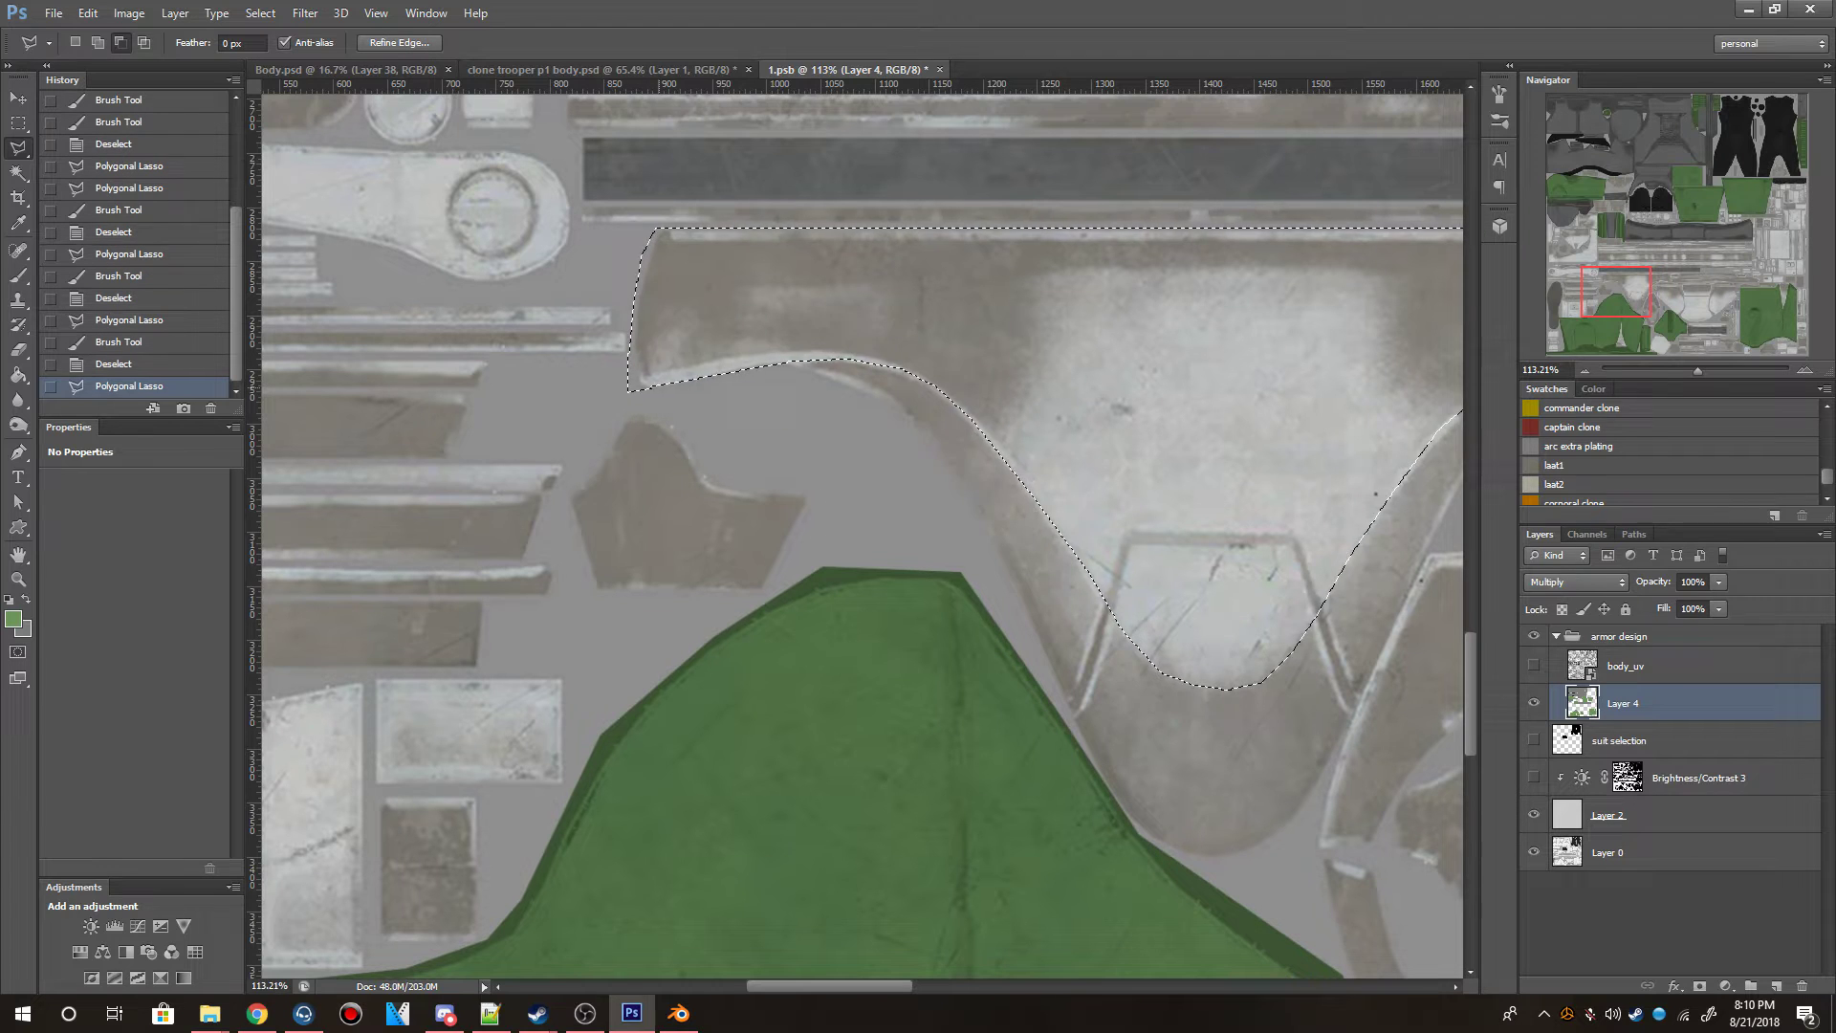
{"action": "key", "text": "Return"}
{"action": "scroll", "coordinate": [861, 536], "scroll_direction": "down", "scroll_amount": 3}
{"action": "scroll", "coordinate": [1626, 449], "scroll_direction": "down", "scroll_amount": 2}
{"action": "left_click", "coordinate": [1550, 495]}
{"action": "key", "text": "b"}
{"action": "left_click_drag", "start_coordinate": [1196, 459], "coordinate": [717, 460]}
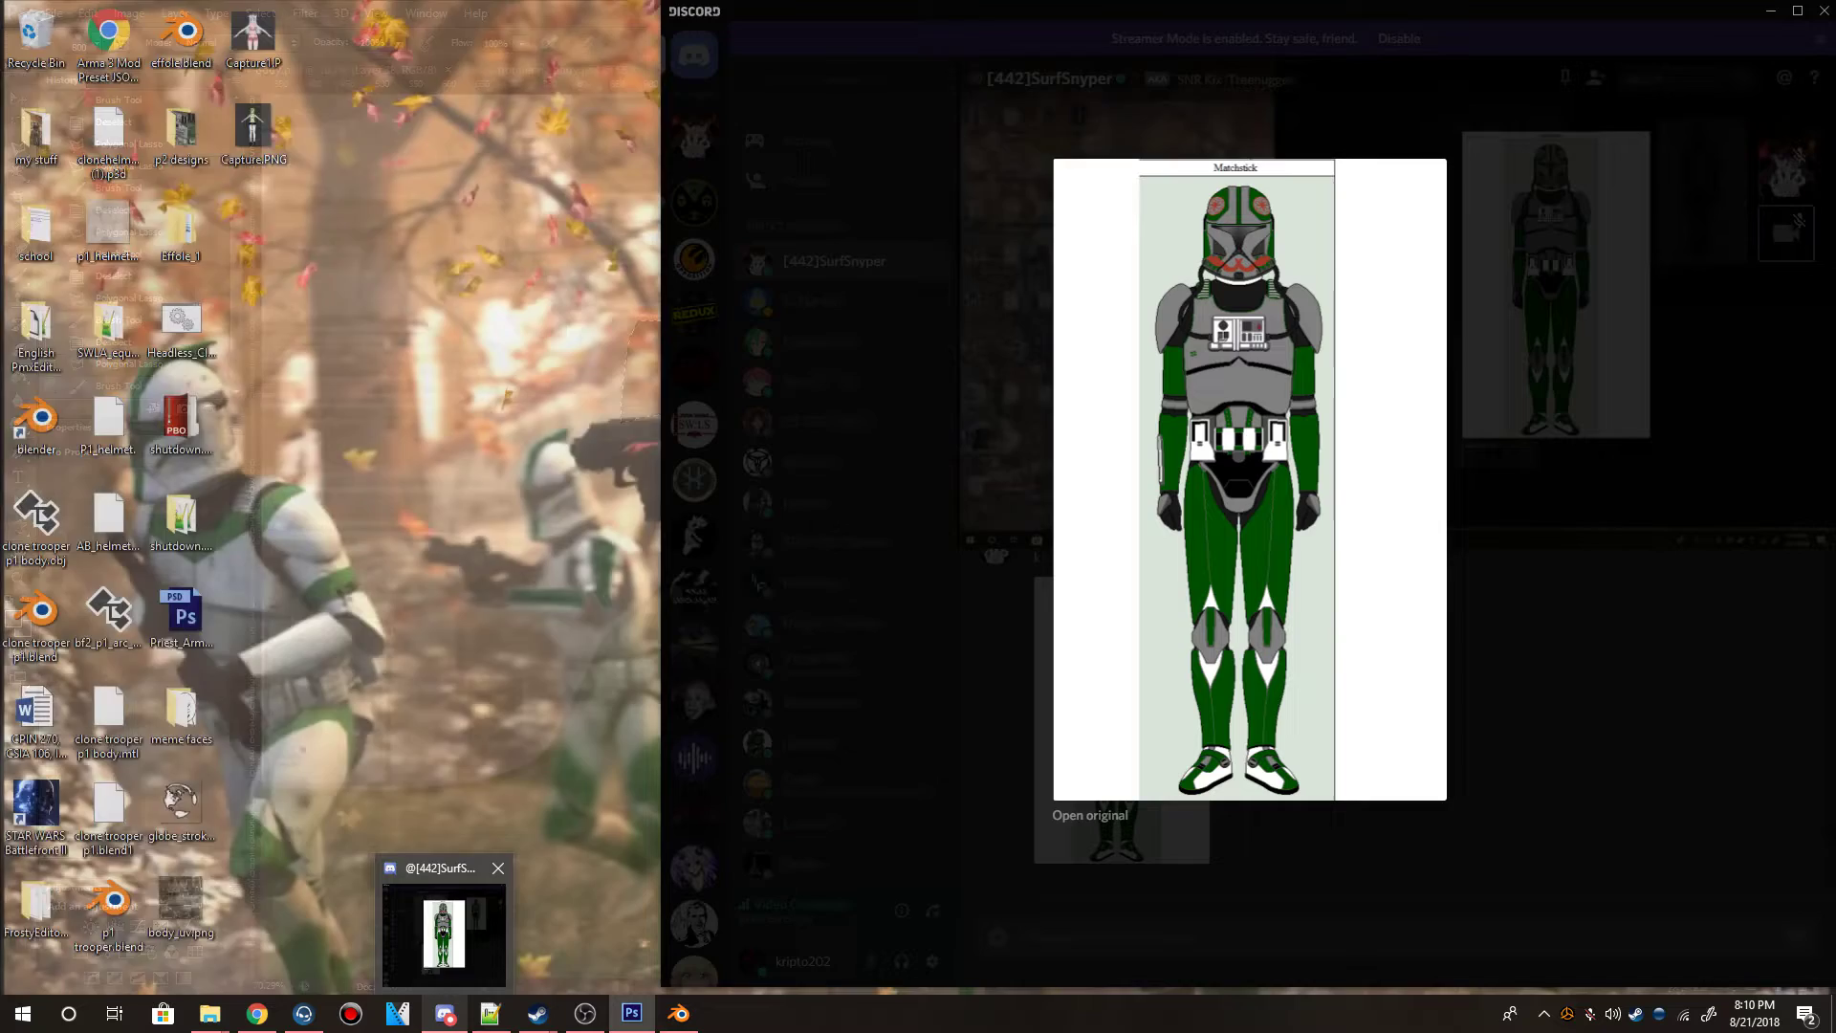
{"action": "key", "text": "ctrl+d"}
Step: Outline the curved band around the visor, paint it darker grey, and save
{"action": "key", "text": "l"}
{"action": "scroll", "coordinate": [781, 441], "scroll_direction": "up", "scroll_amount": 5}
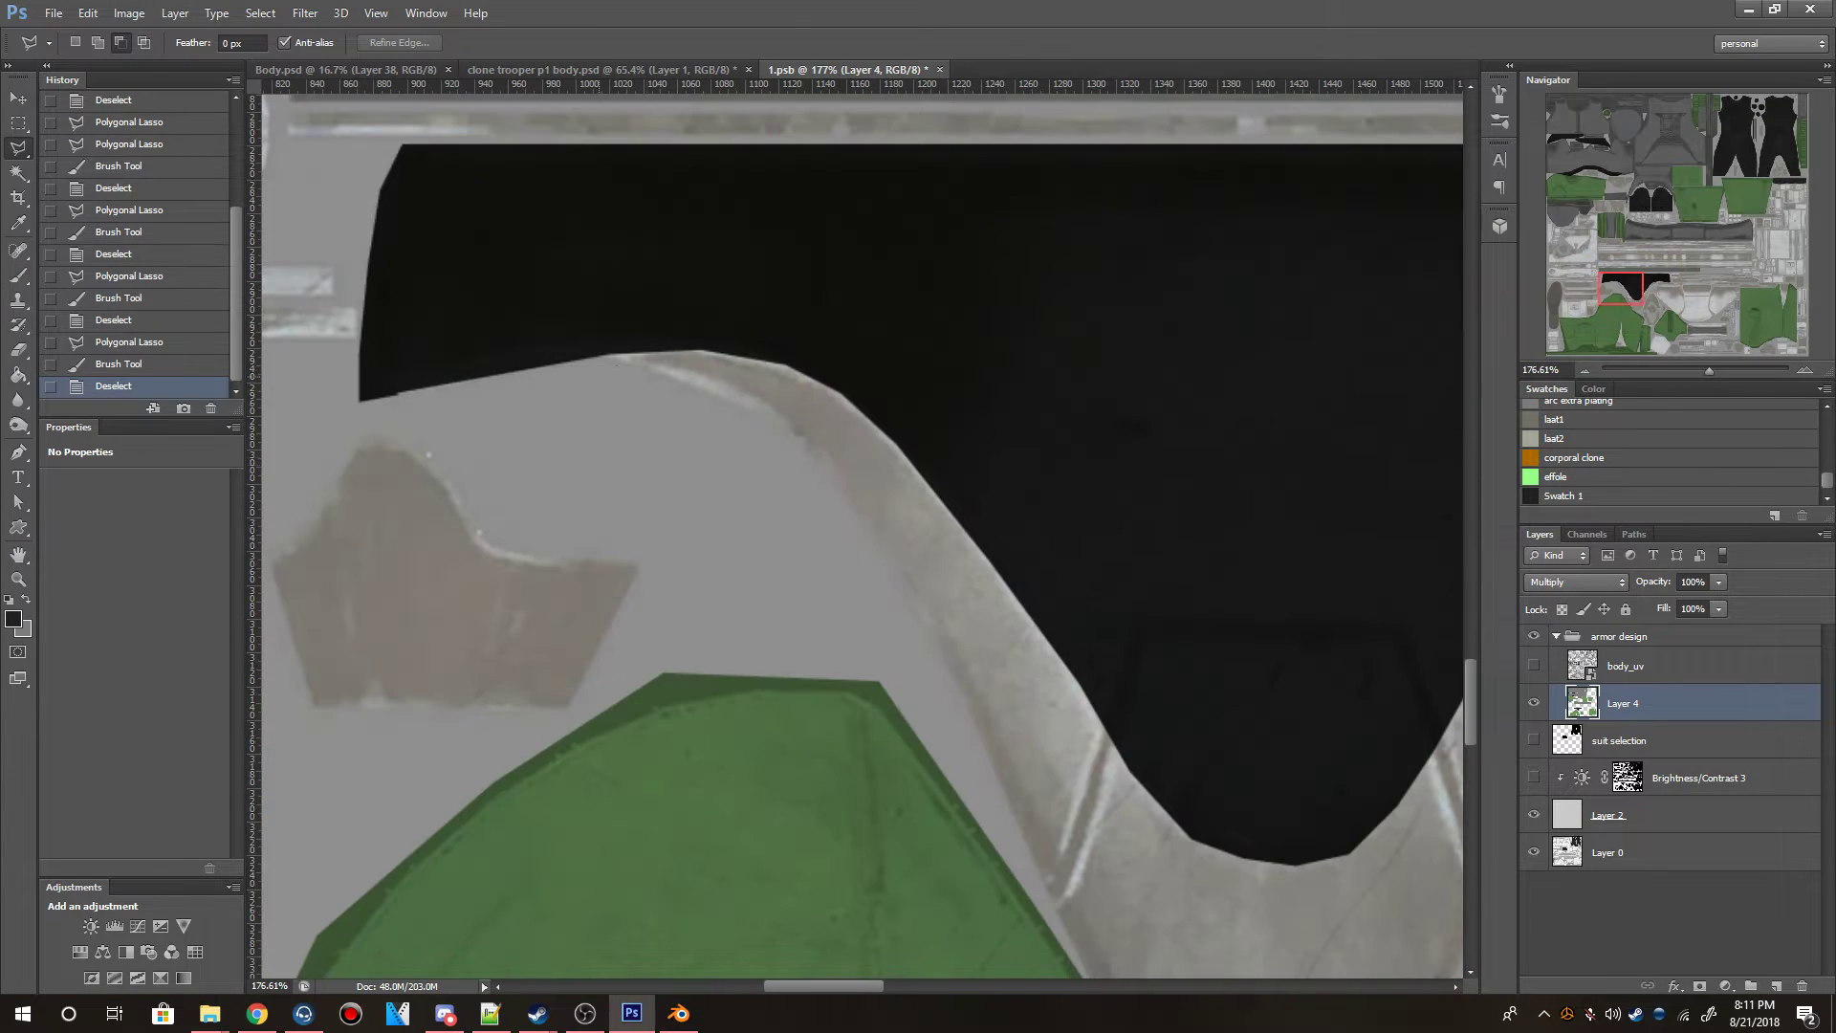
{"action": "left_click_drag", "start_coordinate": [924, 672], "coordinate": [695, 438]}
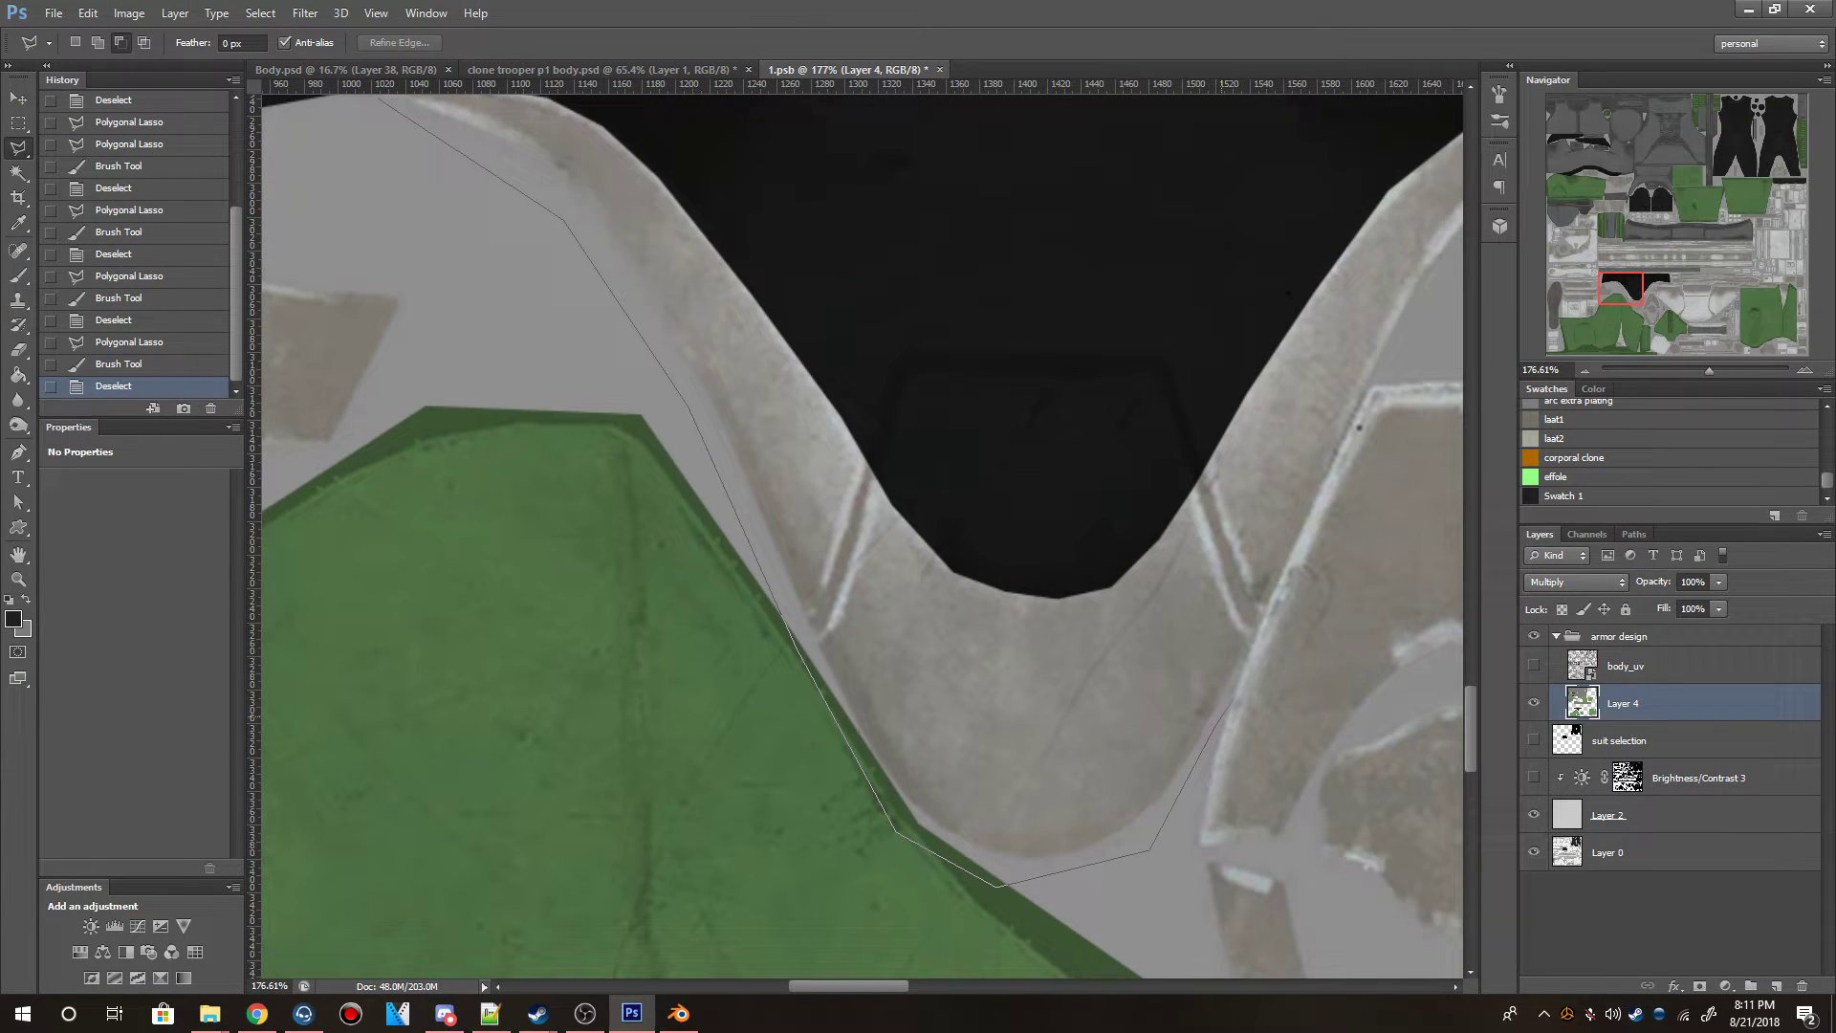
{"action": "left_click_drag", "start_coordinate": [1377, 370], "coordinate": [918, 602]}
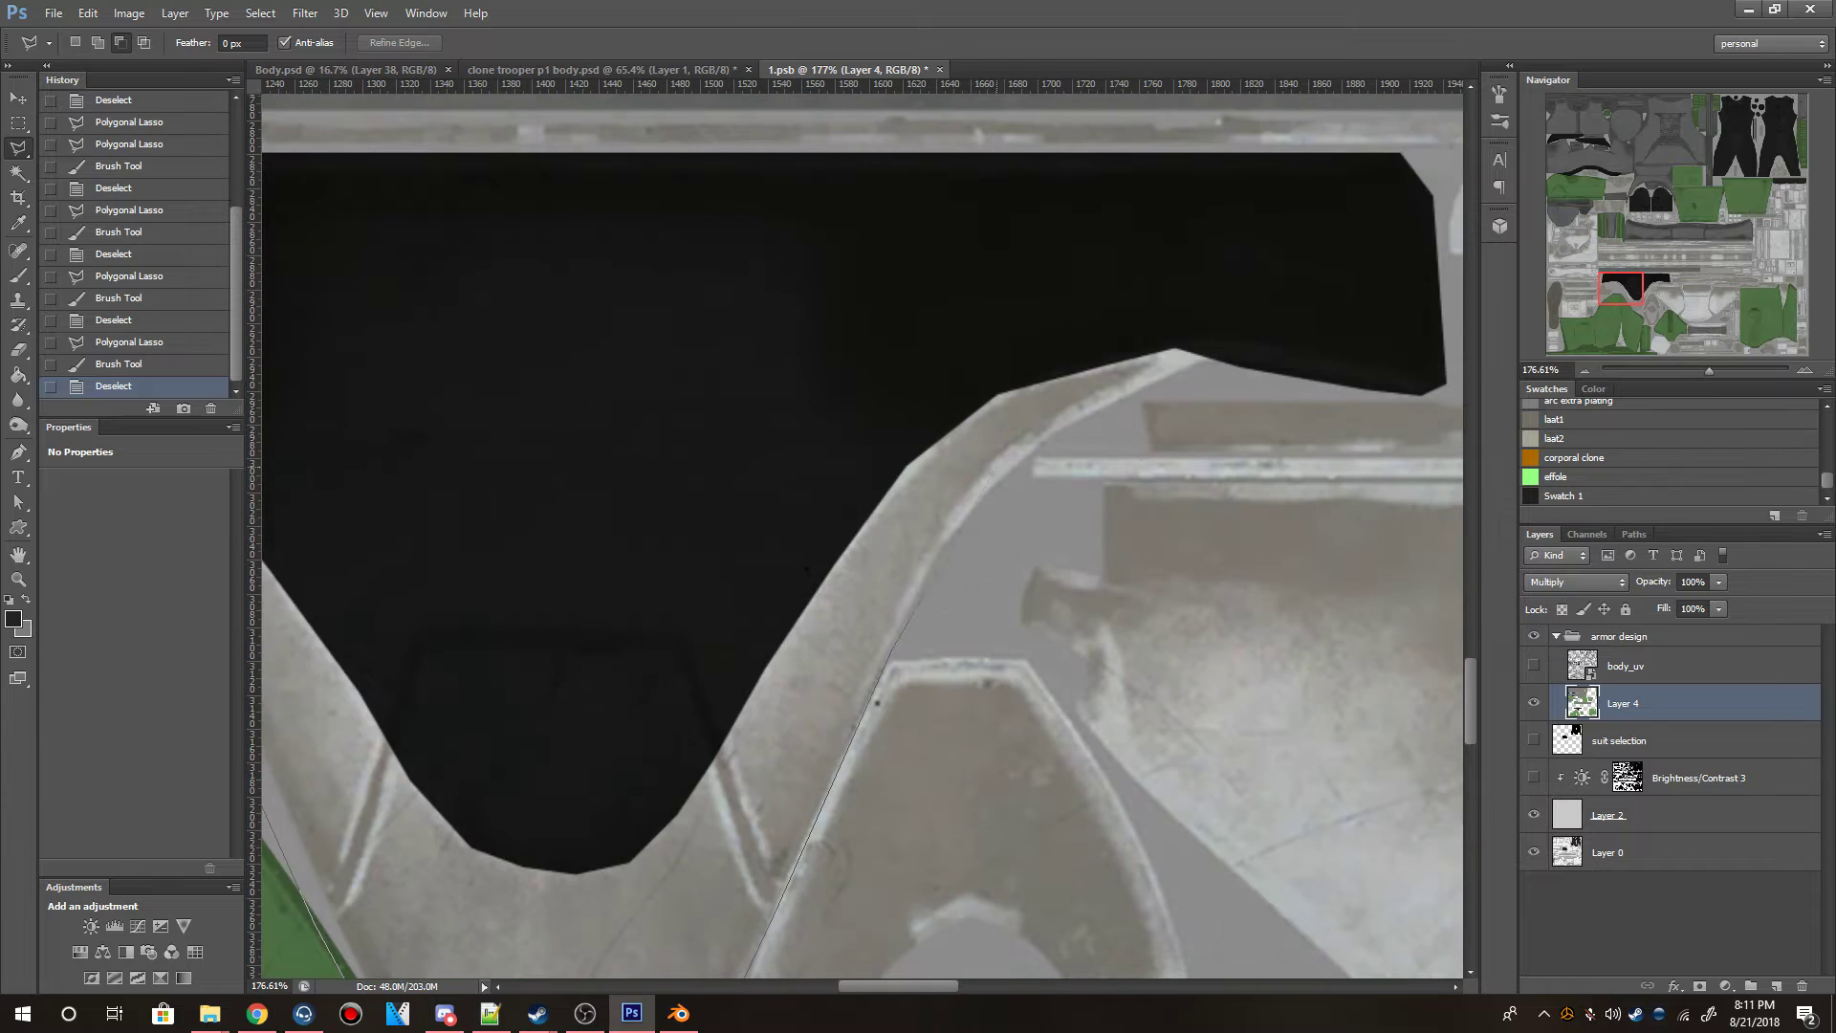
{"action": "left_click_drag", "start_coordinate": [1234, 352], "coordinate": [1832, 330]}
{"action": "key", "text": "Return"}
{"action": "scroll", "coordinate": [1024, 536], "scroll_direction": "down", "scroll_amount": 5}
{"action": "key", "text": "b"}
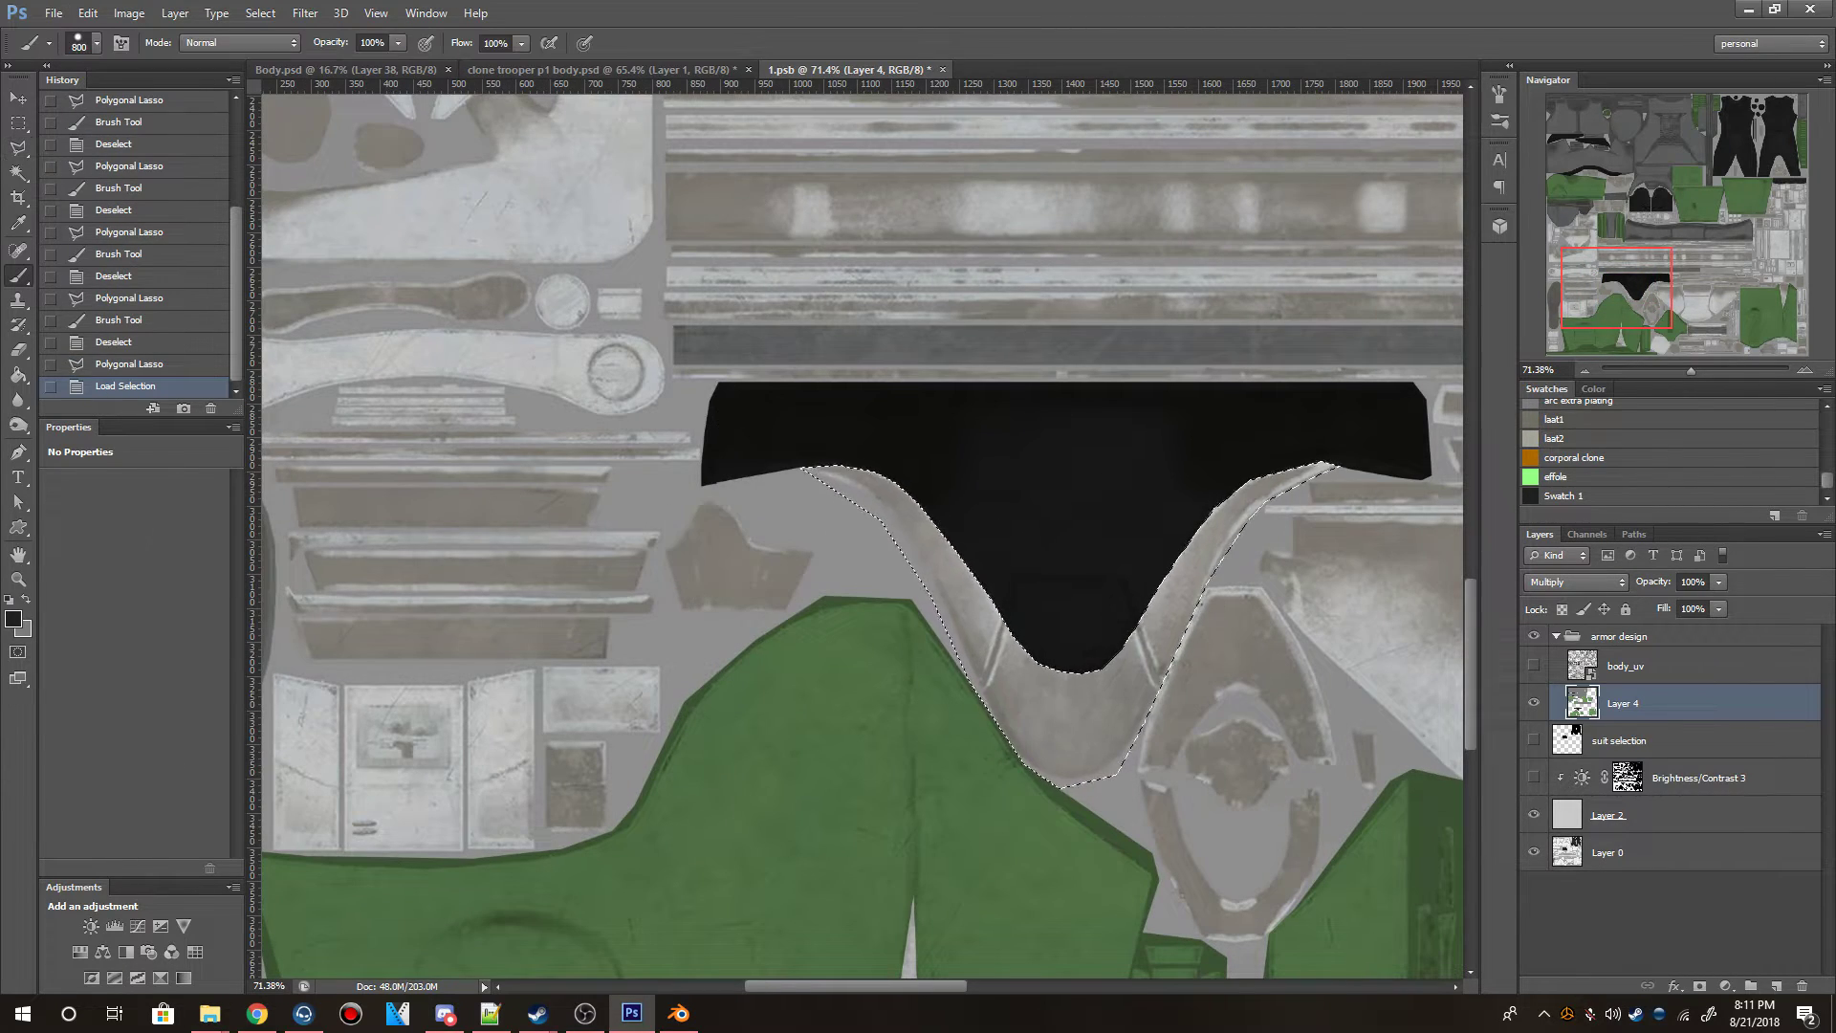
{"action": "left_click", "coordinate": [1593, 466]}
{"action": "left_click_drag", "start_coordinate": [908, 536], "coordinate": [1243, 573]}
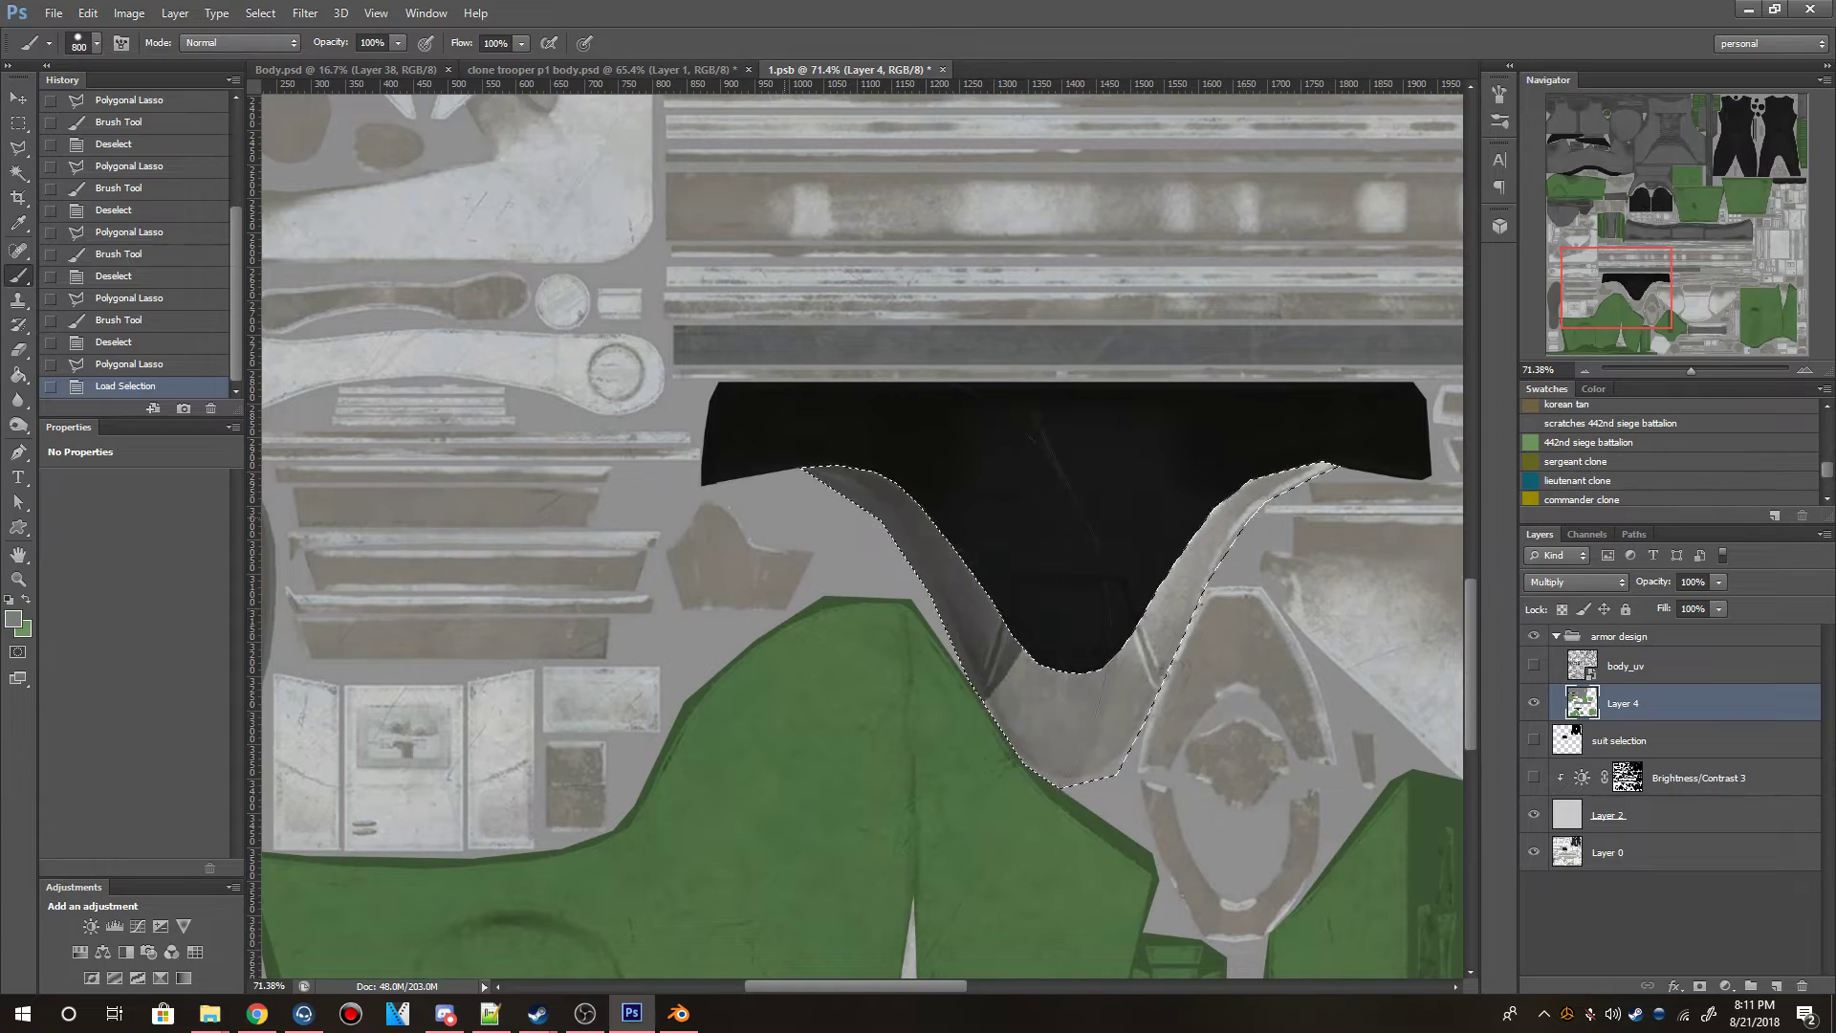
{"action": "key", "text": "ctrl+d"}
{"action": "key", "text": "ctrl+s"}
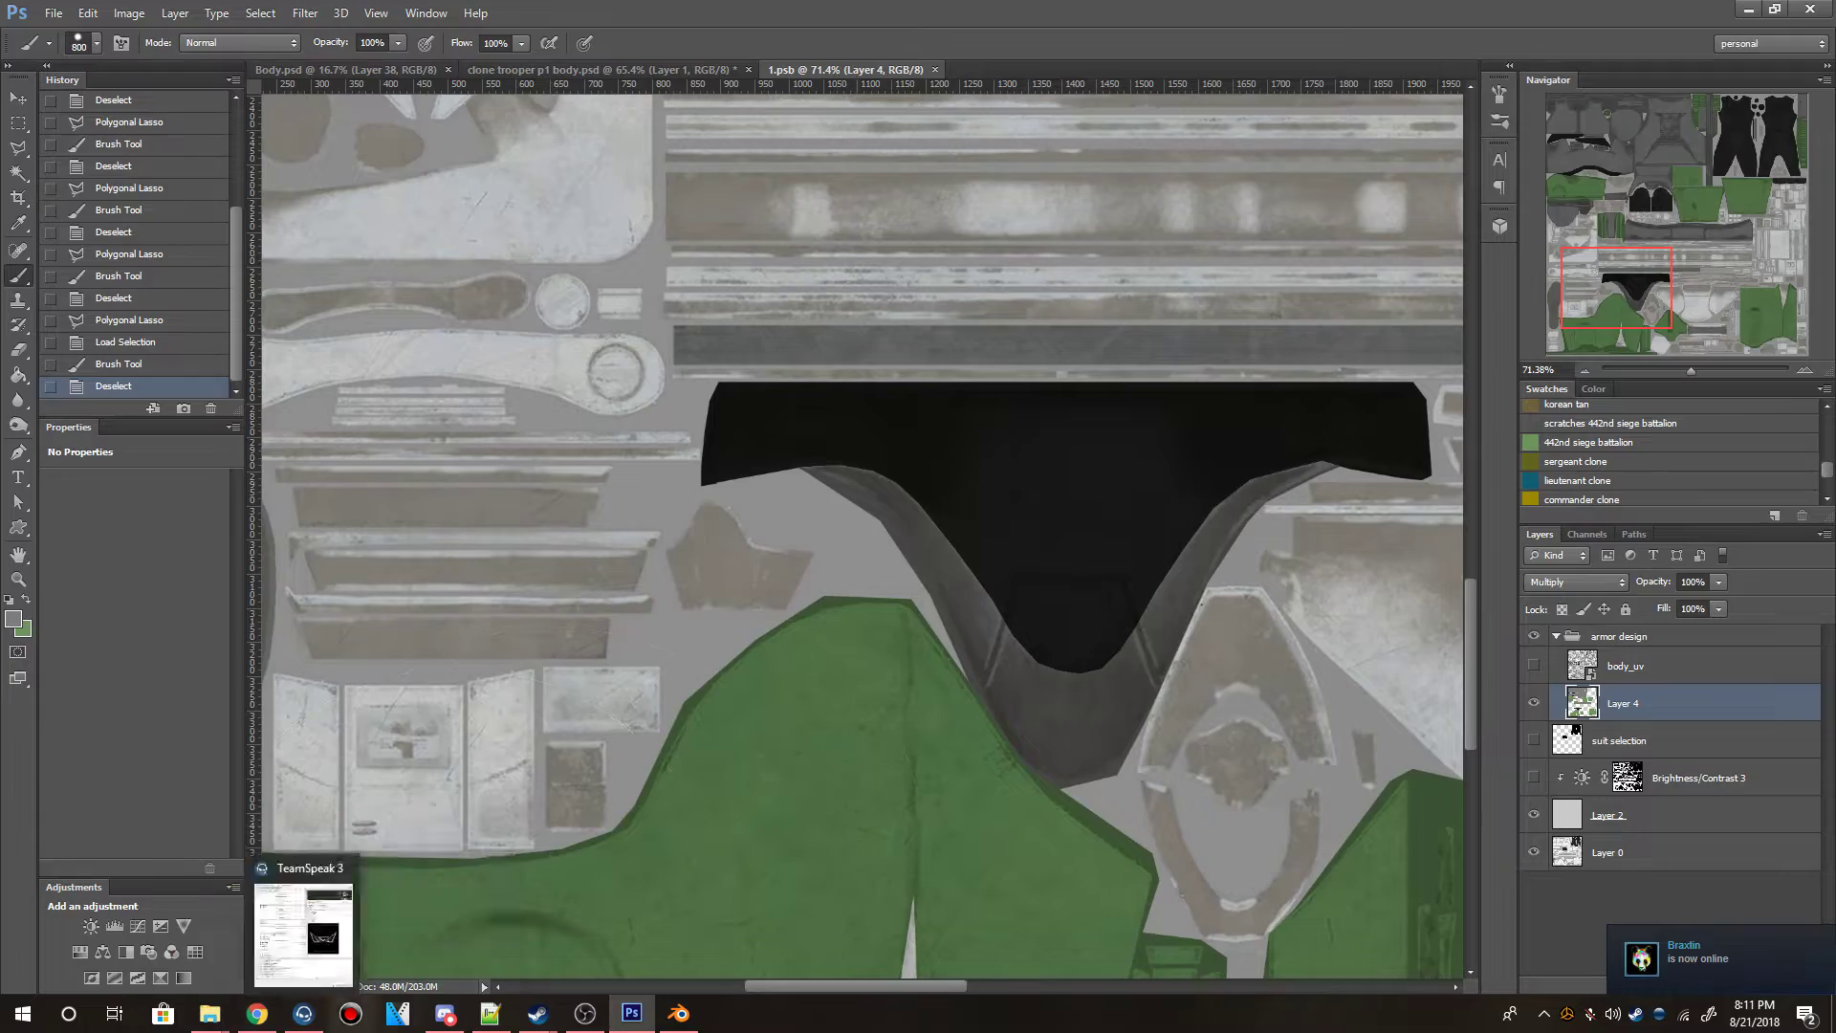
Step: Begin outlining the next pale plate with the Polygonal Lasso
{"action": "scroll", "coordinate": [886, 812], "scroll_direction": "up", "scroll_amount": 4}
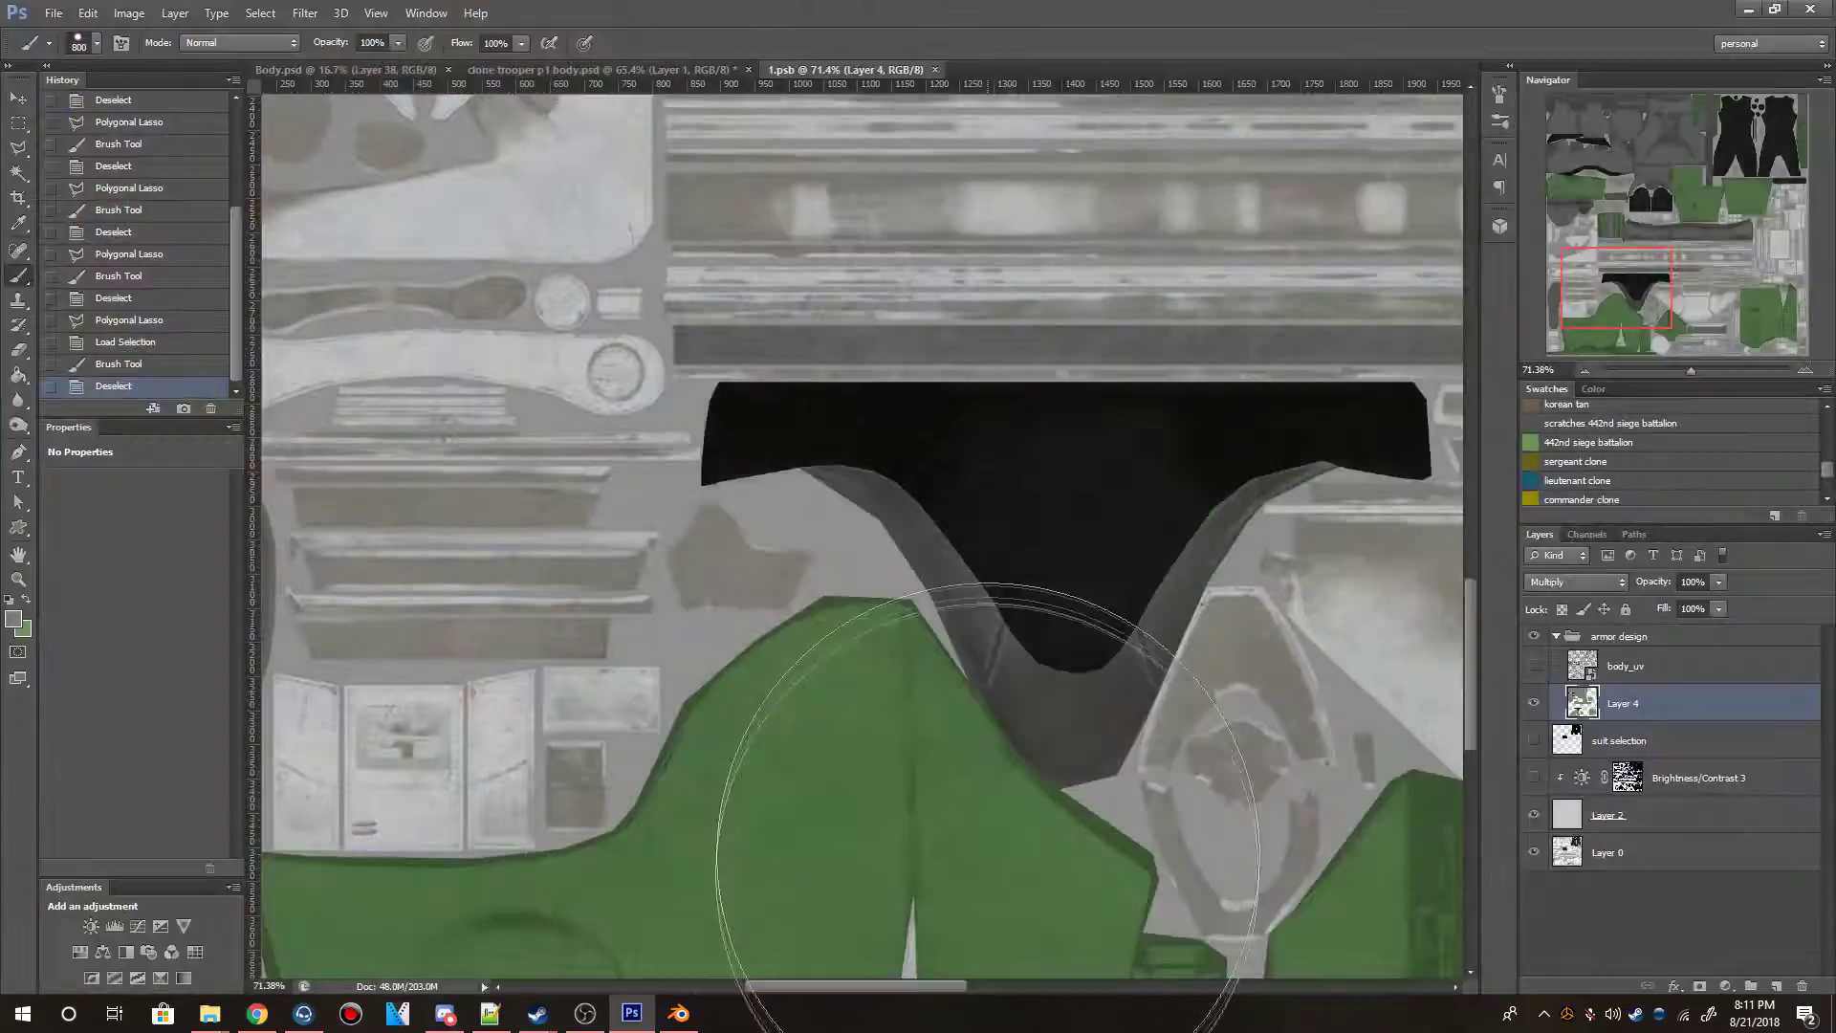
{"action": "scroll", "coordinate": [887, 811], "scroll_direction": "down", "scroll_amount": 2}
{"action": "scroll", "coordinate": [887, 811], "scroll_direction": "down", "scroll_amount": 2}
{"action": "key", "text": "l"}
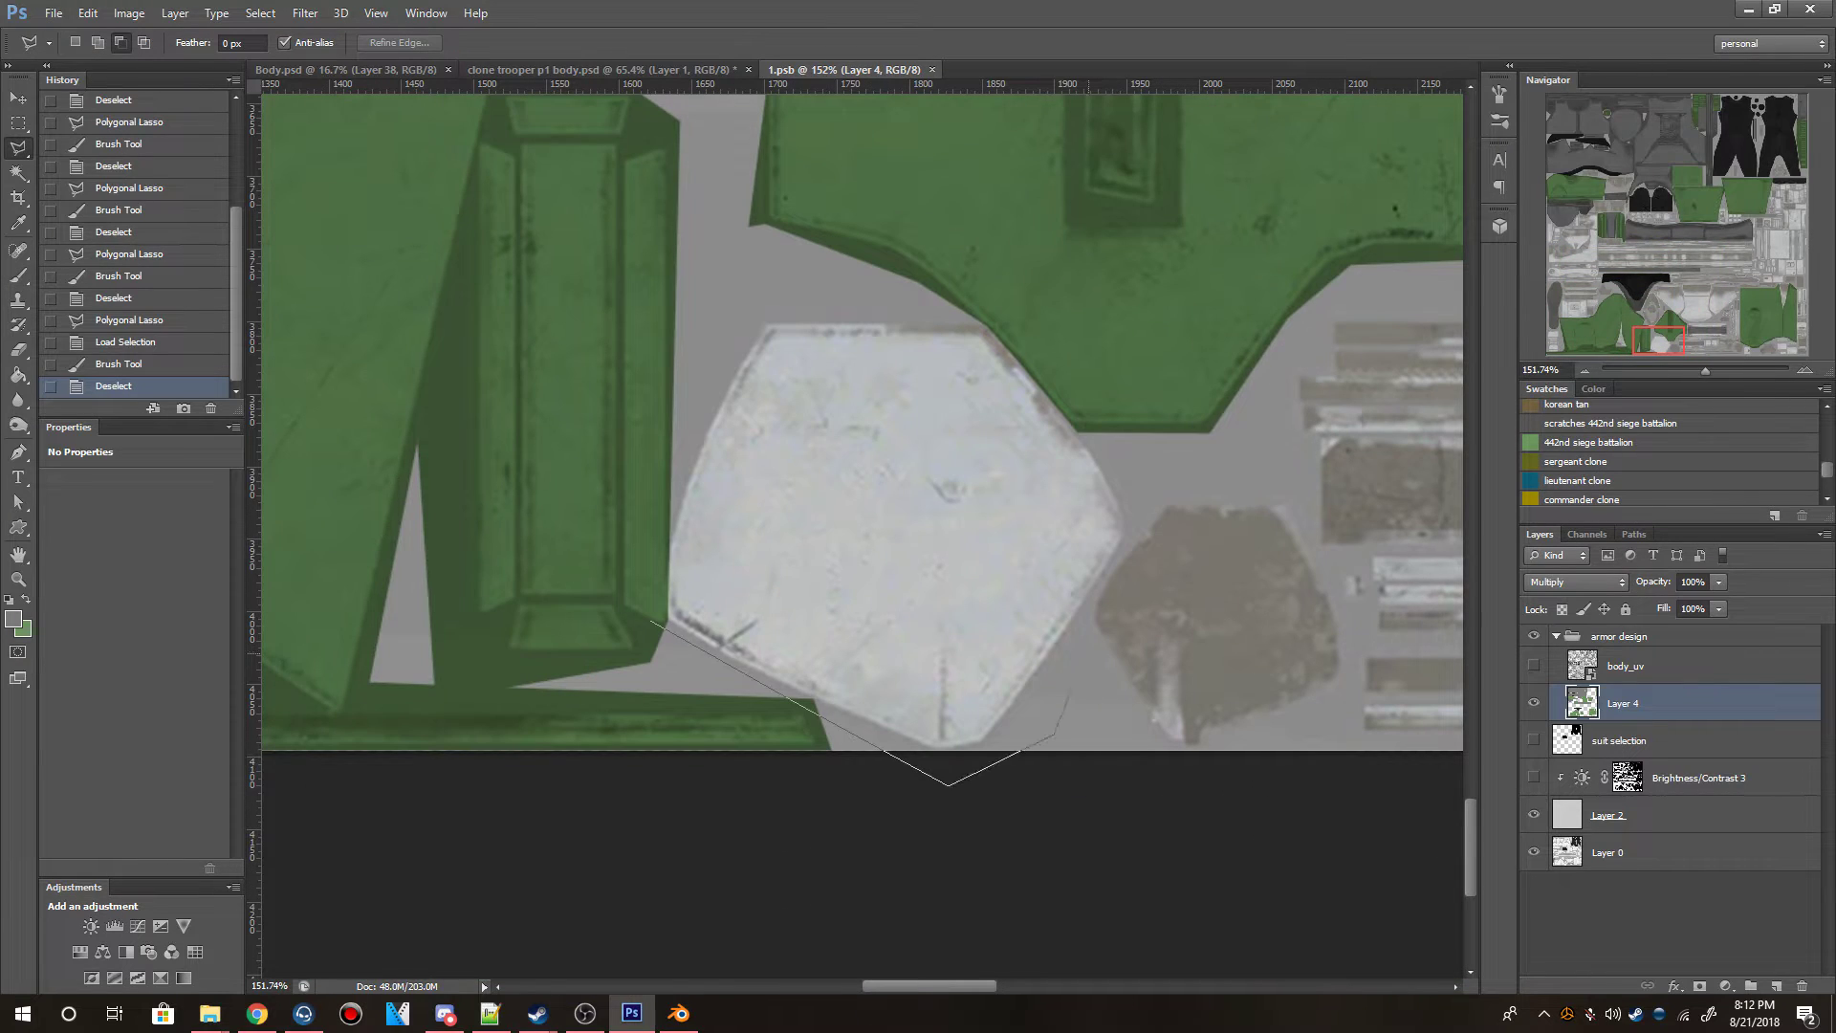
Step: Outline the white hexagonal plate and paint it dark grey
{"action": "left_click", "coordinate": [604, 524]}
{"action": "double_click", "coordinate": [631, 629]}
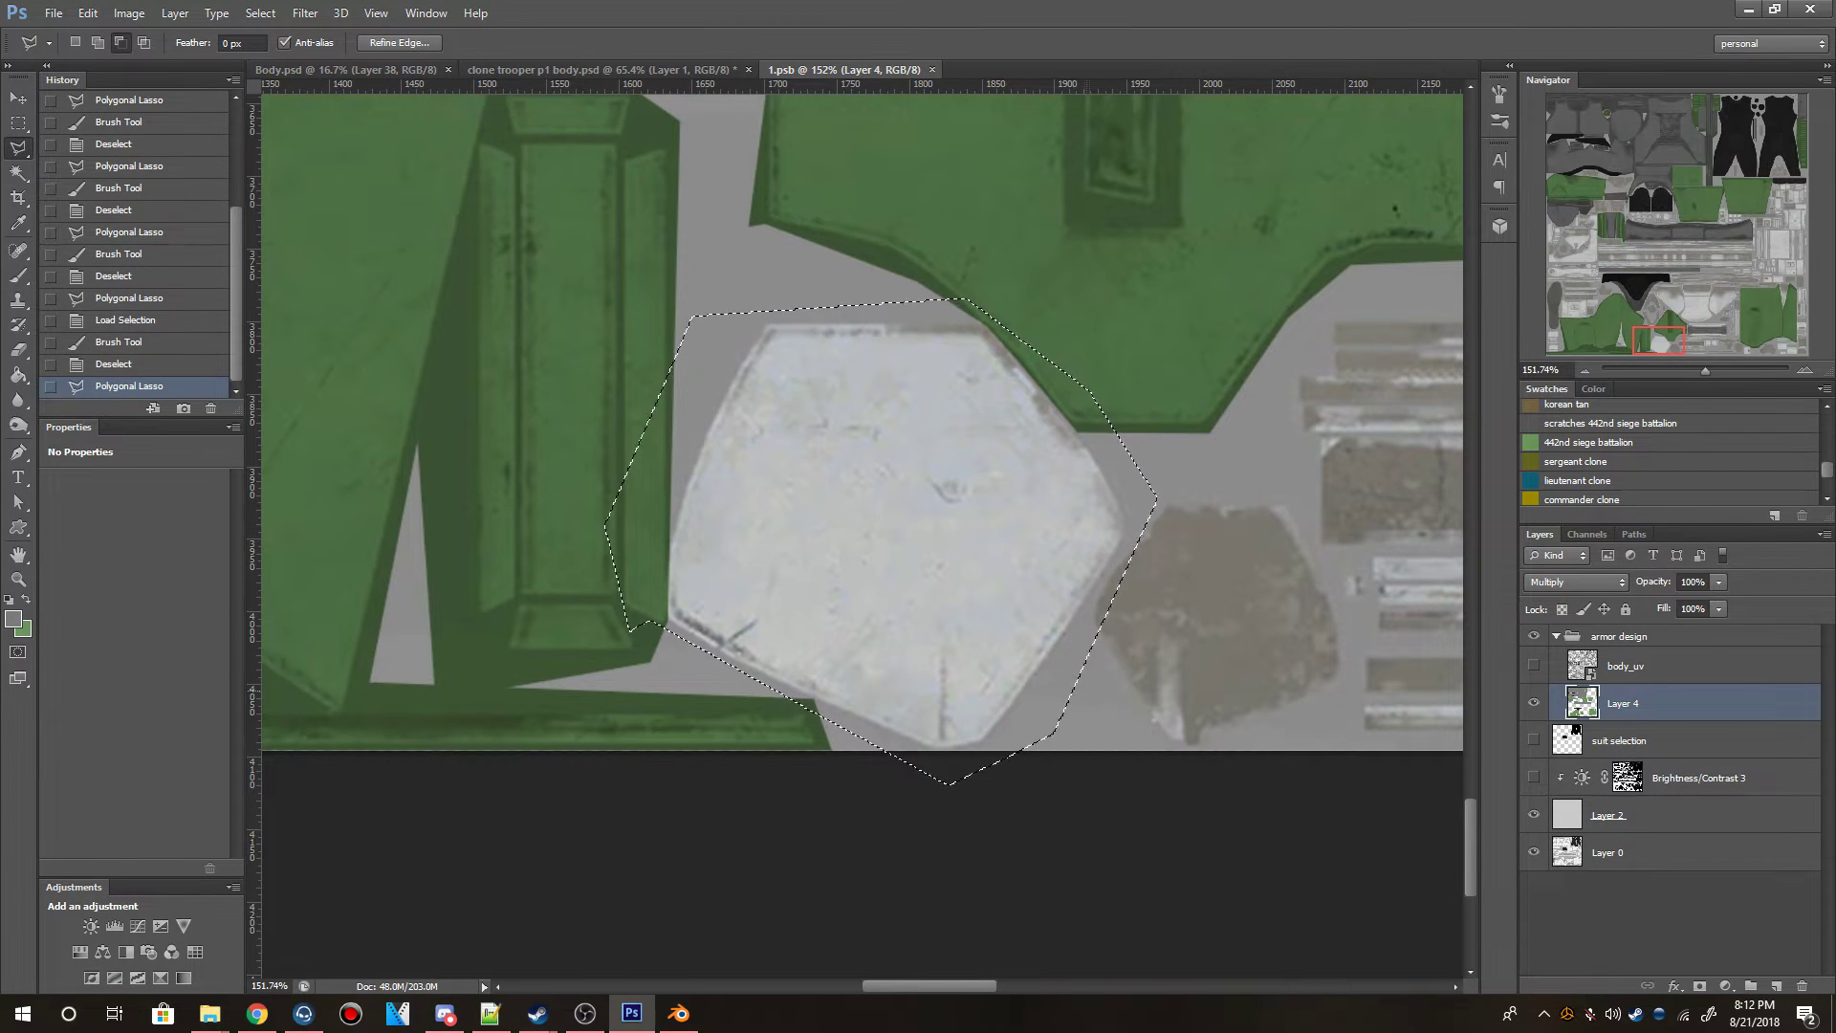
{"action": "key", "text": "b"}
{"action": "left_click", "coordinate": [1109, 660]}
{"action": "key", "text": "ctrl+d"}
{"action": "key", "text": "l"}
{"action": "left_click", "coordinate": [1067, 628]}
{"action": "left_click", "coordinate": [1143, 765]}
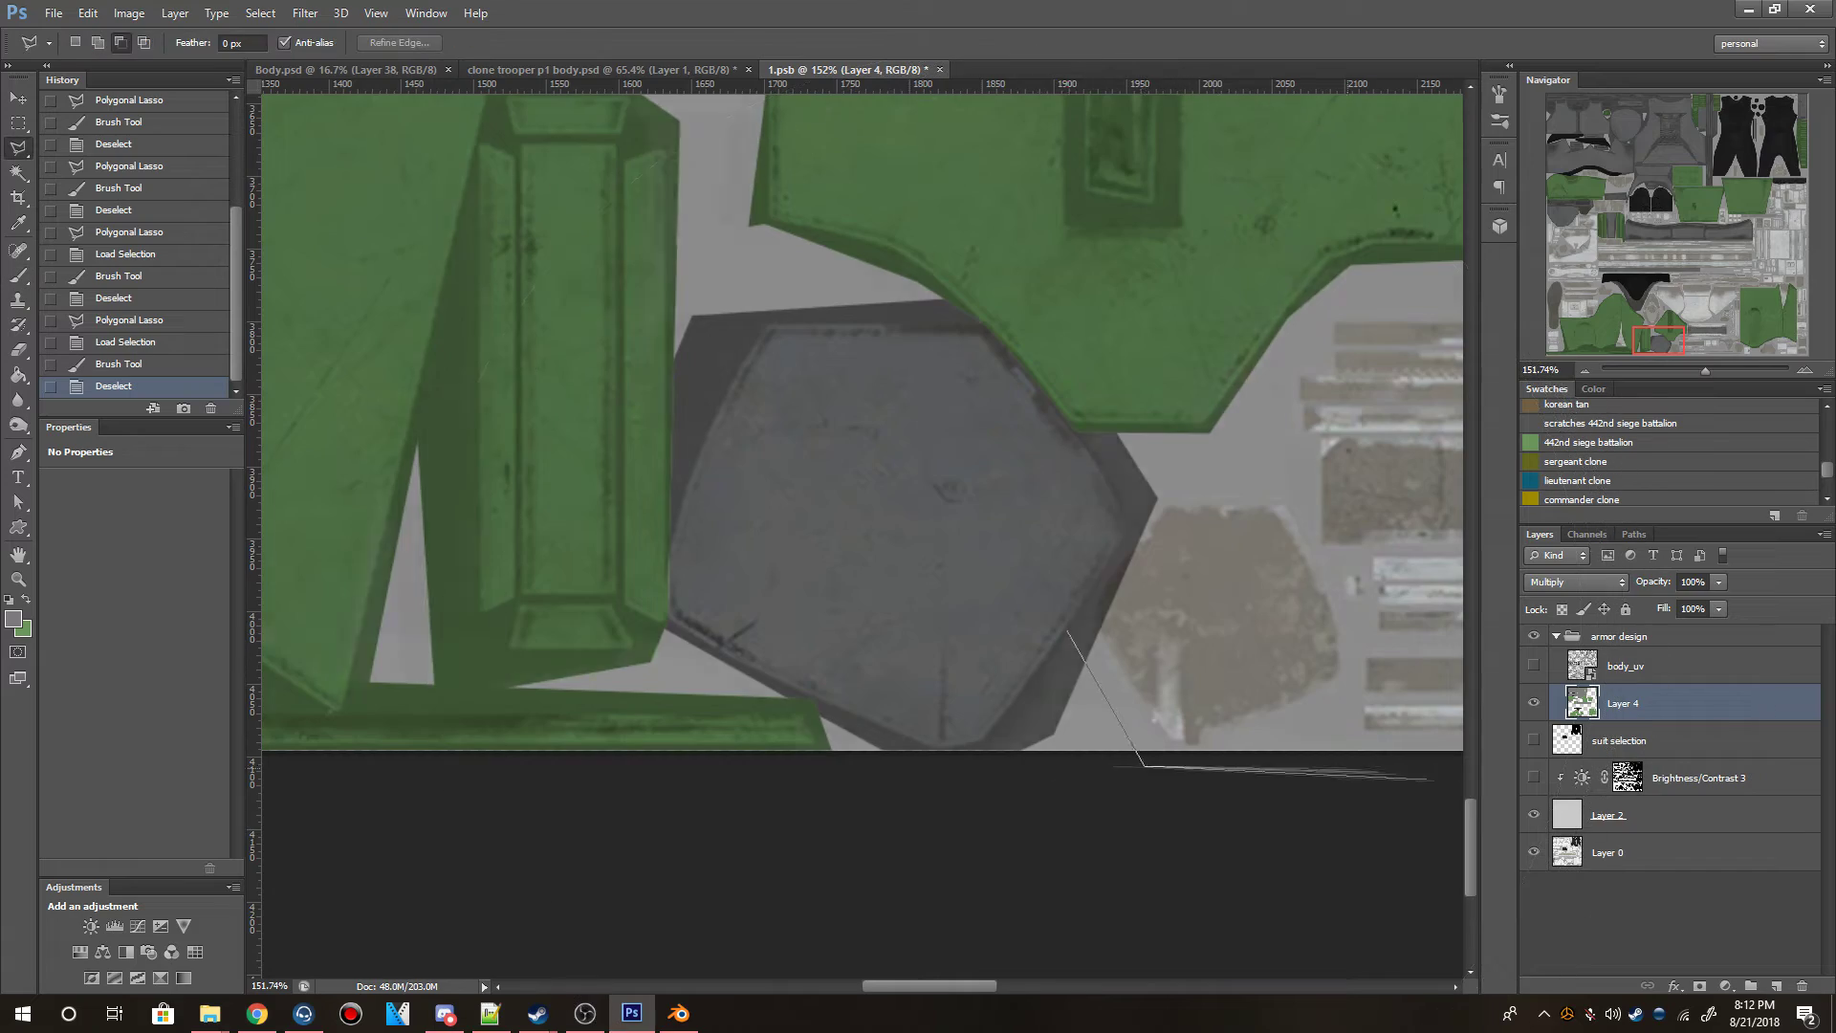
Step: Outline the next adjacent piece and fill it dark grey
{"action": "left_click", "coordinate": [1053, 733]}
{"action": "left_click", "coordinate": [792, 629]}
{"action": "key", "text": "b"}
{"action": "left_click", "coordinate": [919, 621]}
{"action": "key", "text": "ctrl+d"}
{"action": "scroll", "coordinate": [918, 622], "scroll_direction": "down", "scroll_amount": 3}
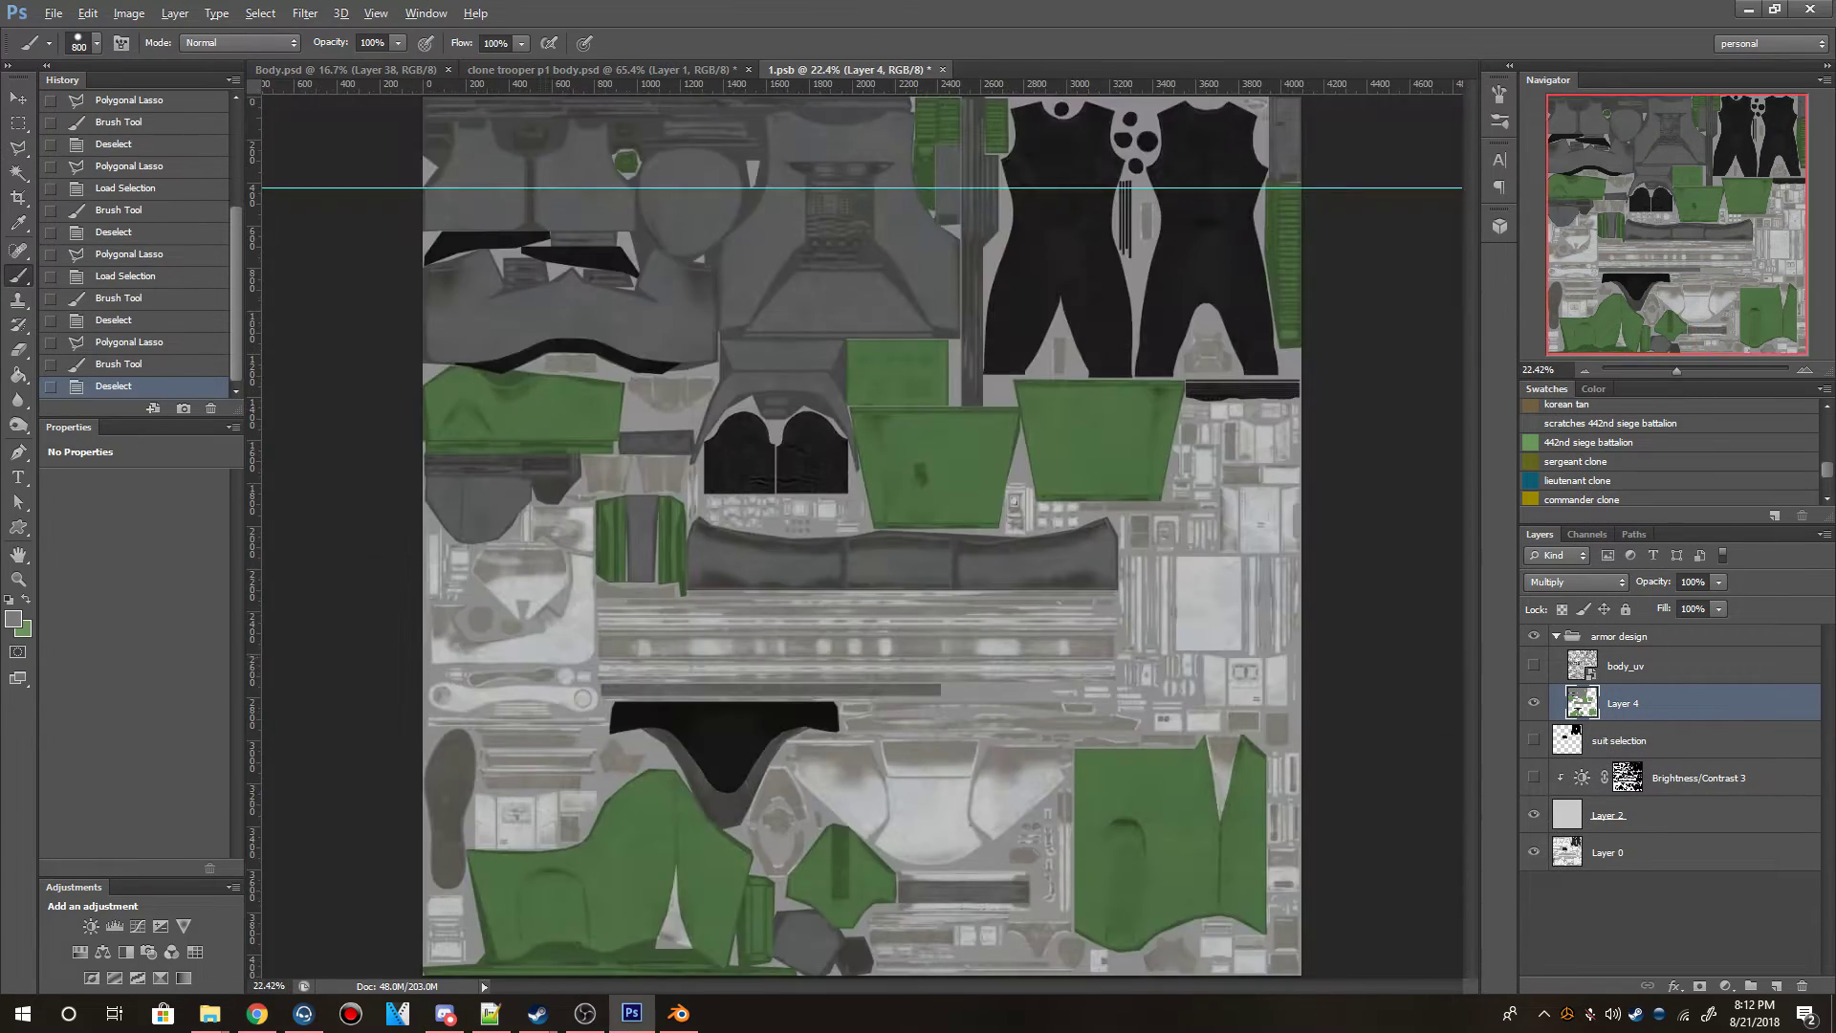
{"action": "scroll", "coordinate": [950, 839], "scroll_direction": "up", "scroll_amount": 2}
{"action": "scroll", "coordinate": [950, 840], "scroll_direction": "up", "scroll_amount": 3}
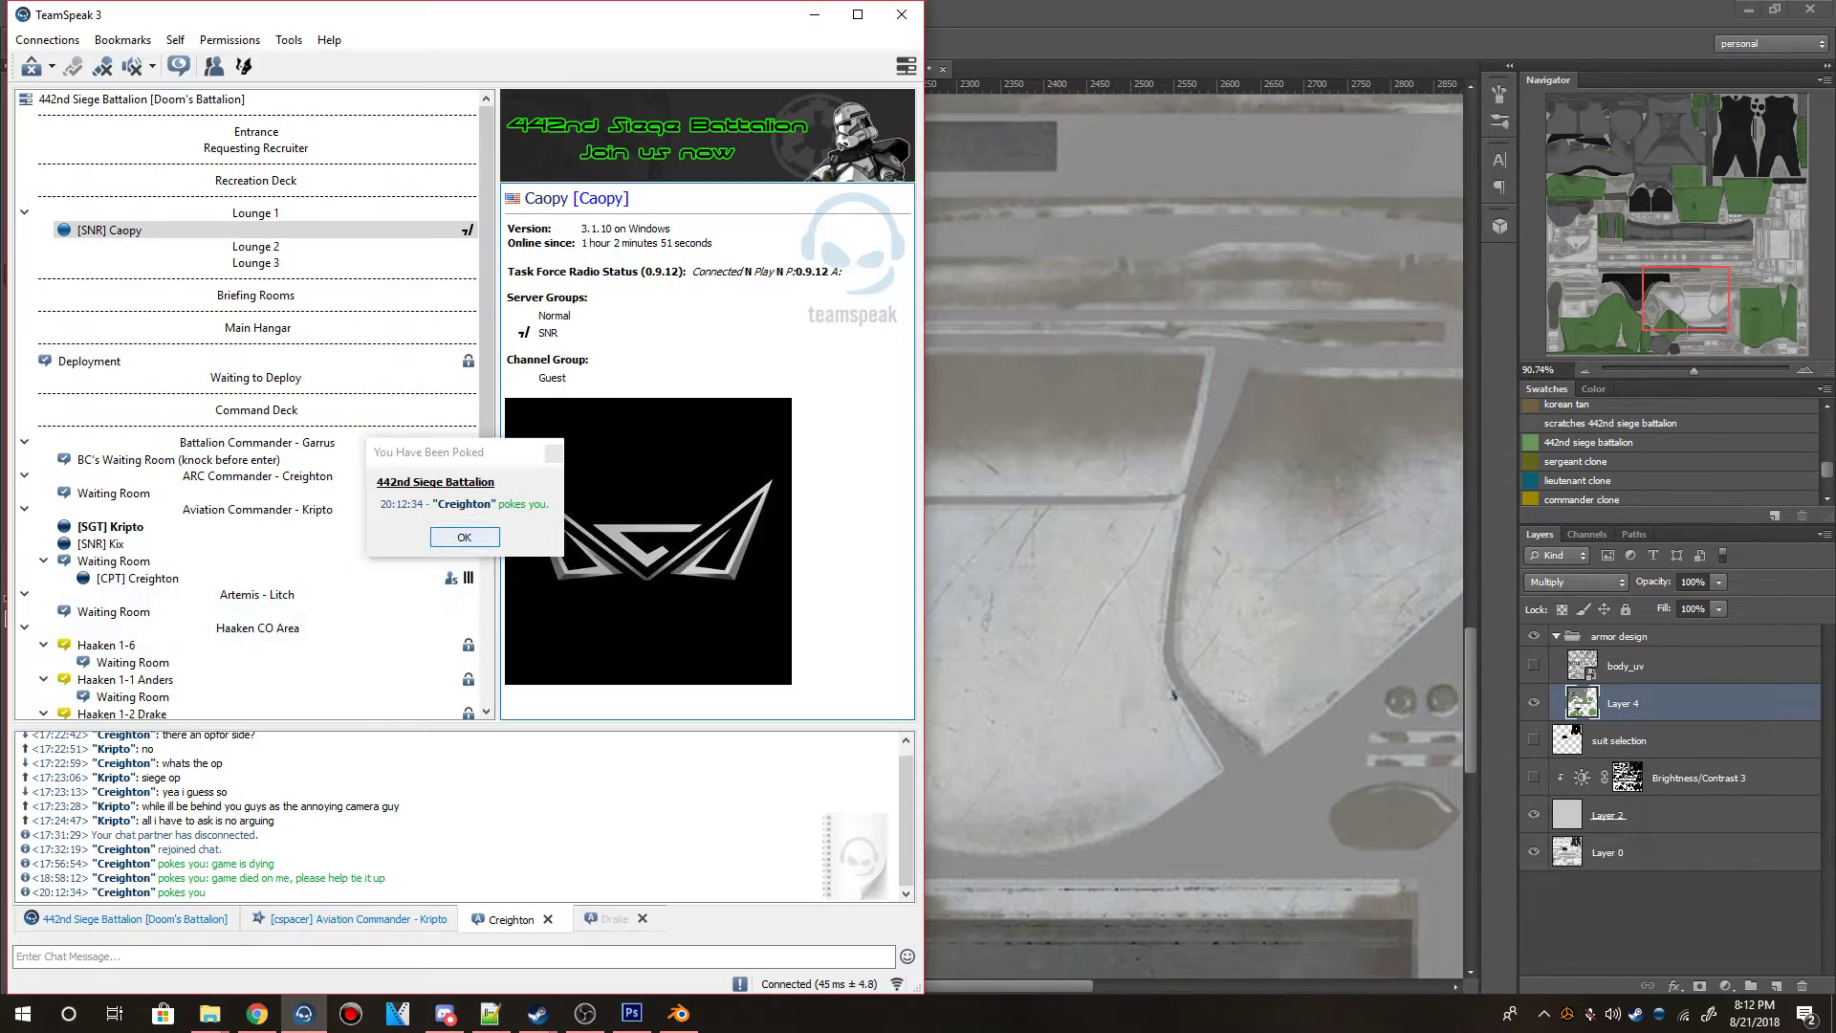
Step: Select the left flanking panel and paint it dark grey
{"action": "key", "text": "l"}
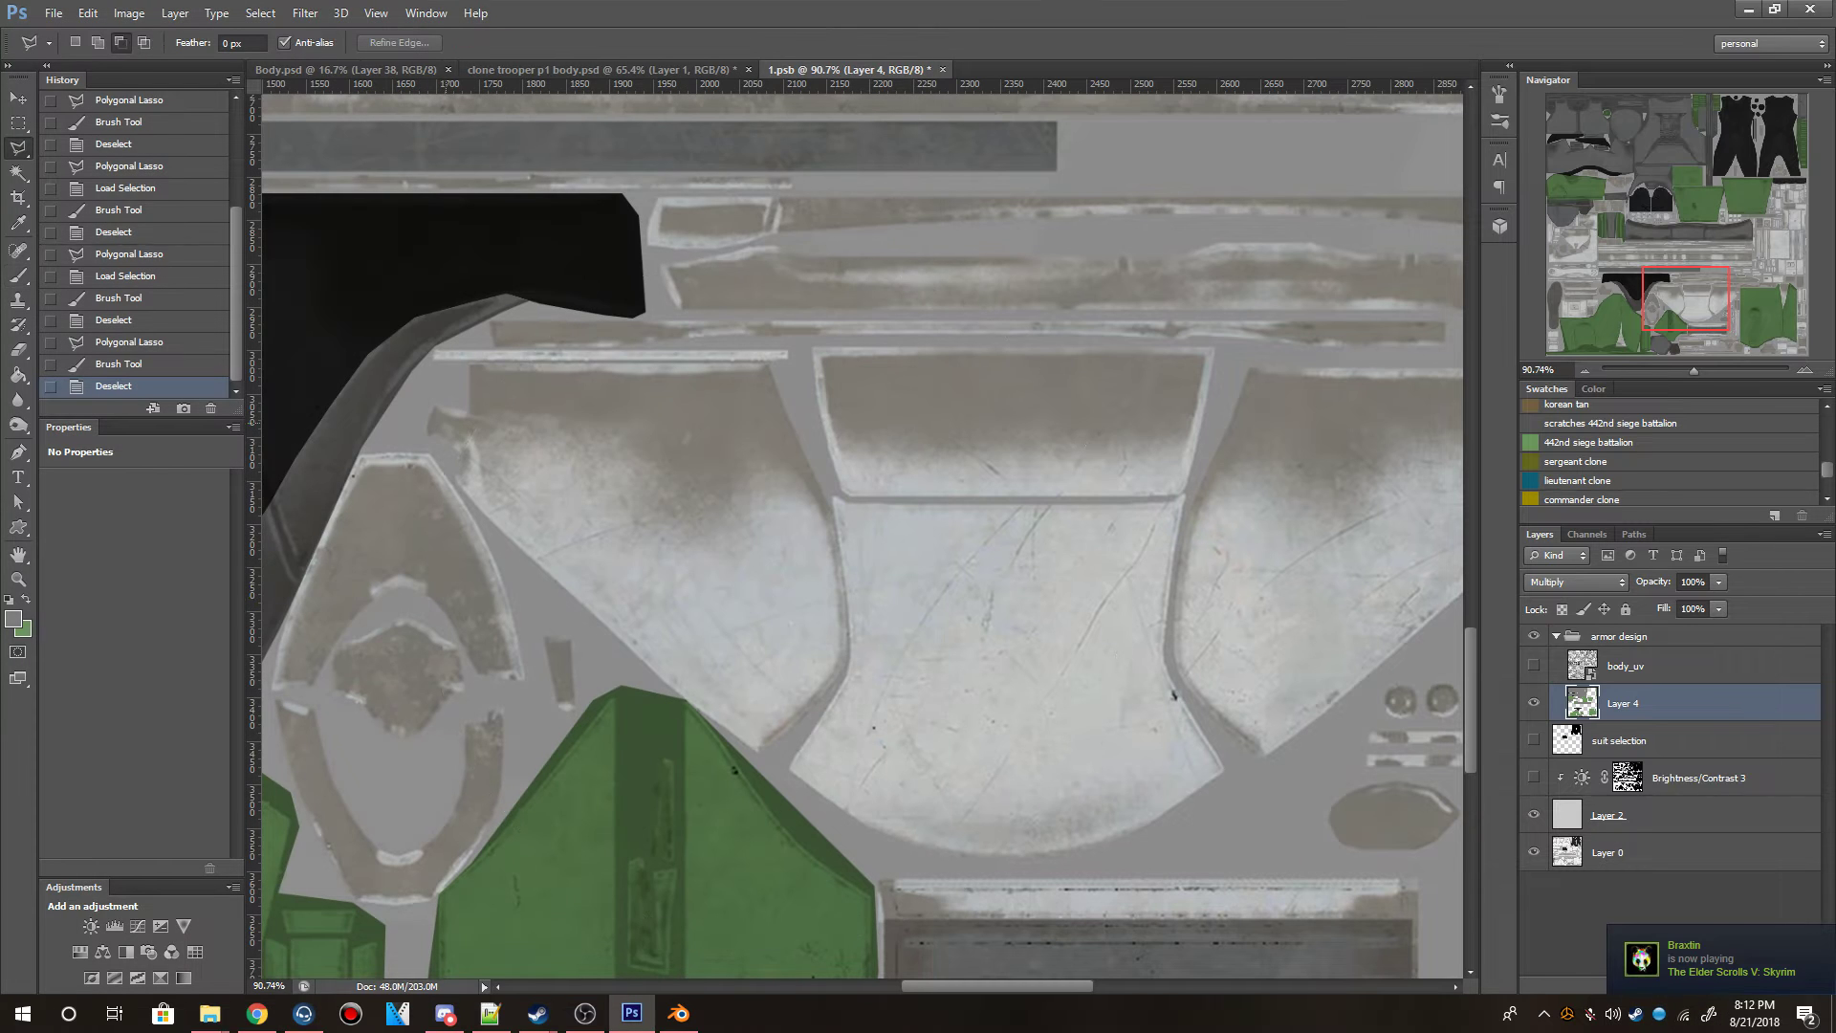
{"action": "left_click", "coordinate": [418, 436]}
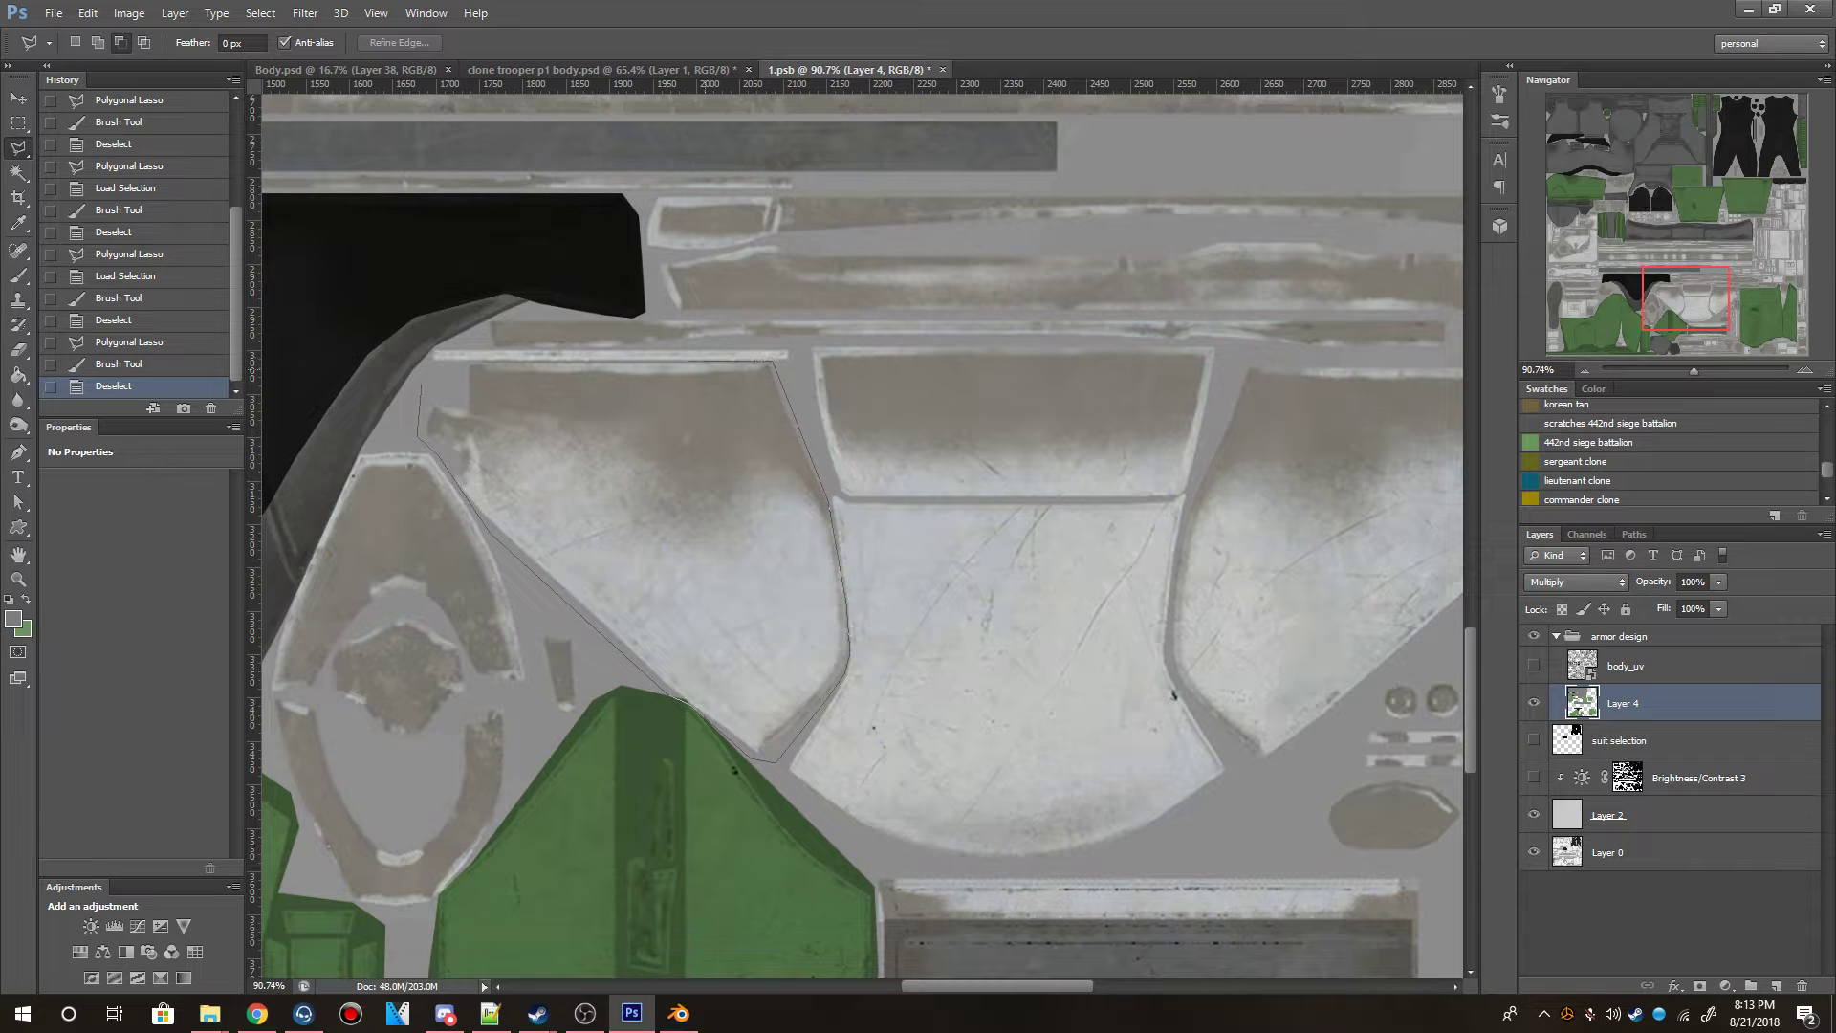
{"action": "key", "text": "Return"}
{"action": "key", "text": "b"}
{"action": "left_click_drag", "start_coordinate": [535, 497], "coordinate": [726, 613]}
{"action": "scroll", "coordinate": [956, 574], "scroll_direction": "up", "scroll_amount": 2}
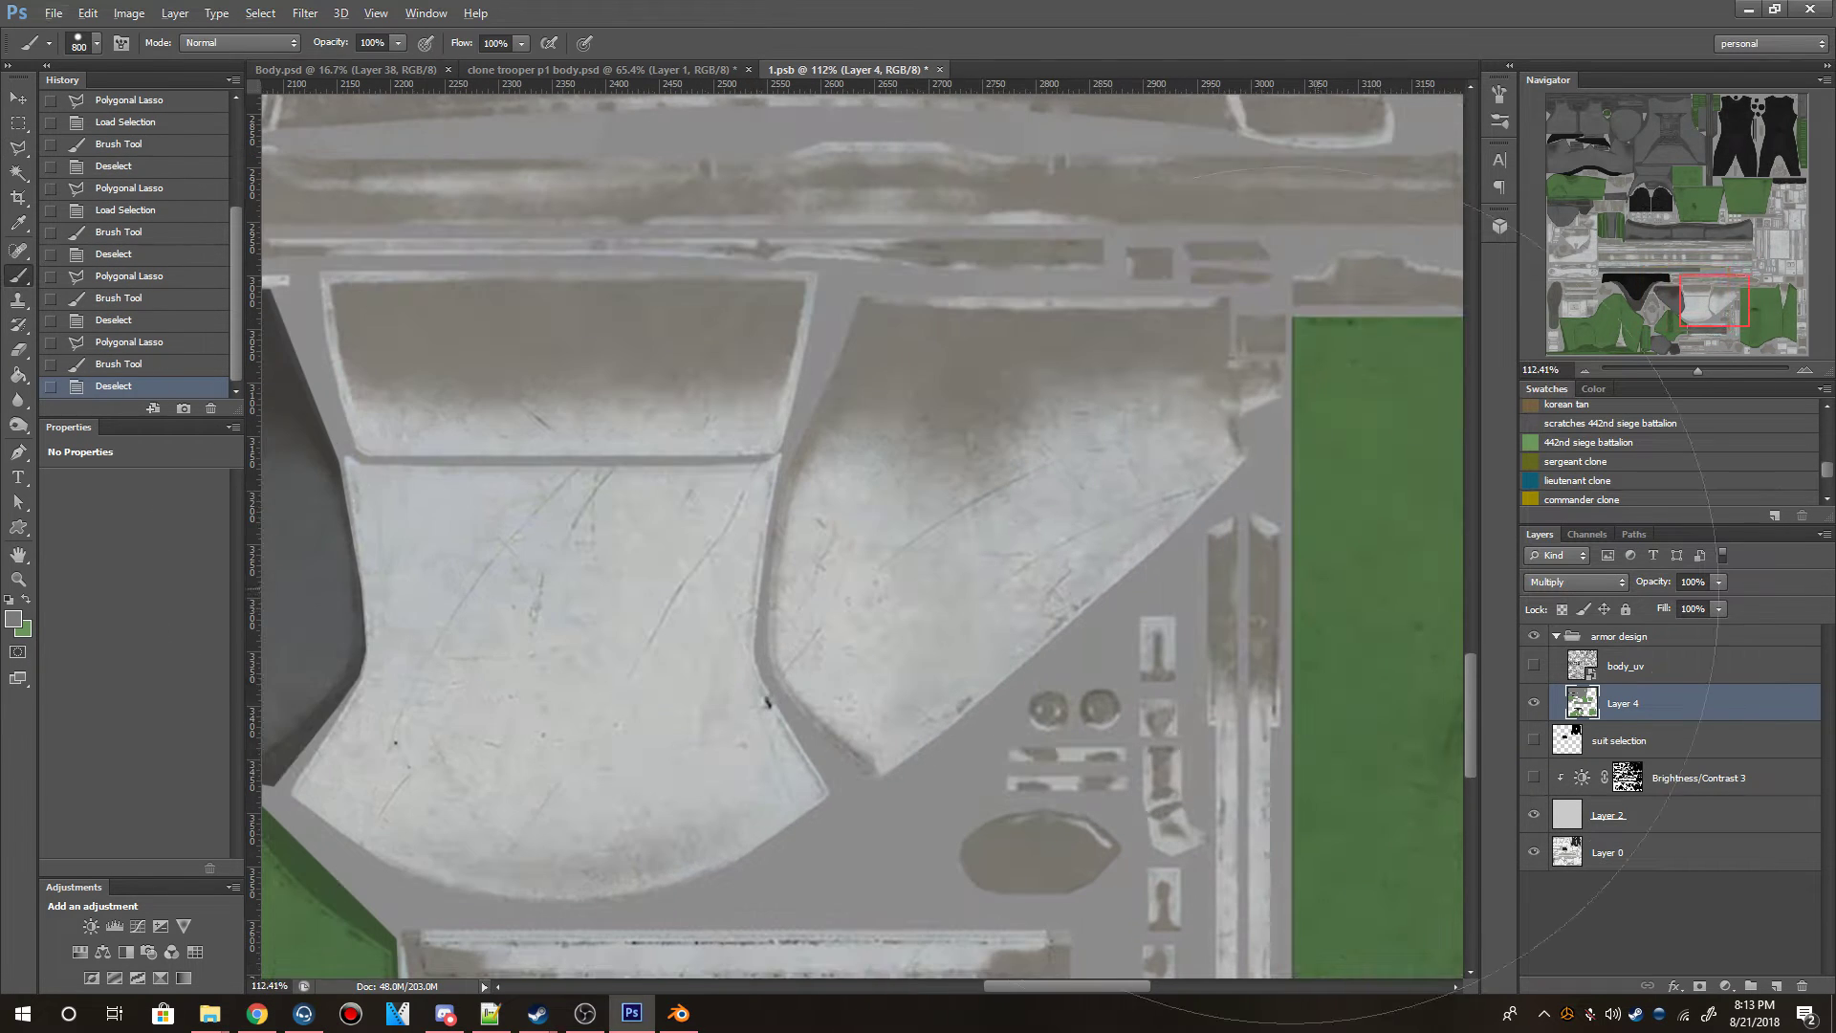
{"action": "key", "text": "ctrl+d"}
{"action": "key", "text": "l"}
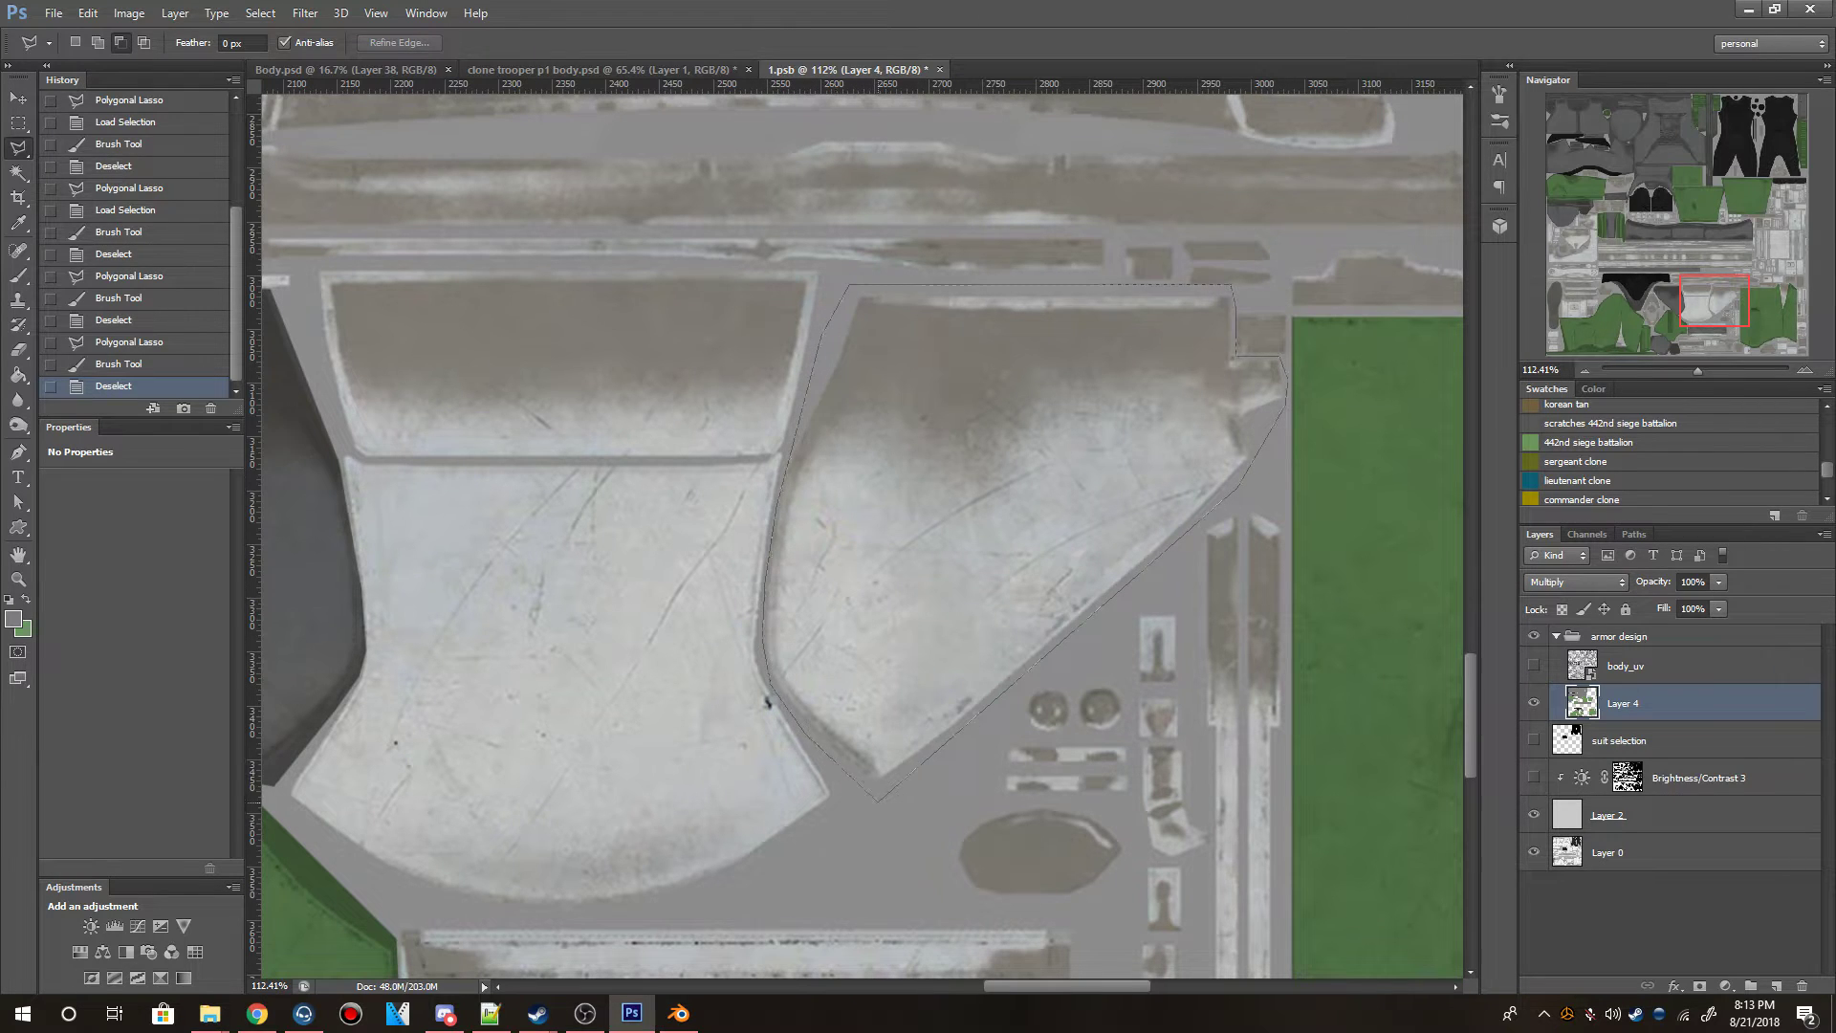
Step: Paint the right flanking panel dark grey, then zoom out to the whole texture
{"action": "key", "text": "b"}
{"action": "left_click_drag", "start_coordinate": [861, 430], "coordinate": [1099, 622]}
{"action": "key", "text": "ctrl+d"}
{"action": "scroll", "coordinate": [956, 574], "scroll_direction": "up", "scroll_amount": 1}
{"action": "key", "text": "l"}
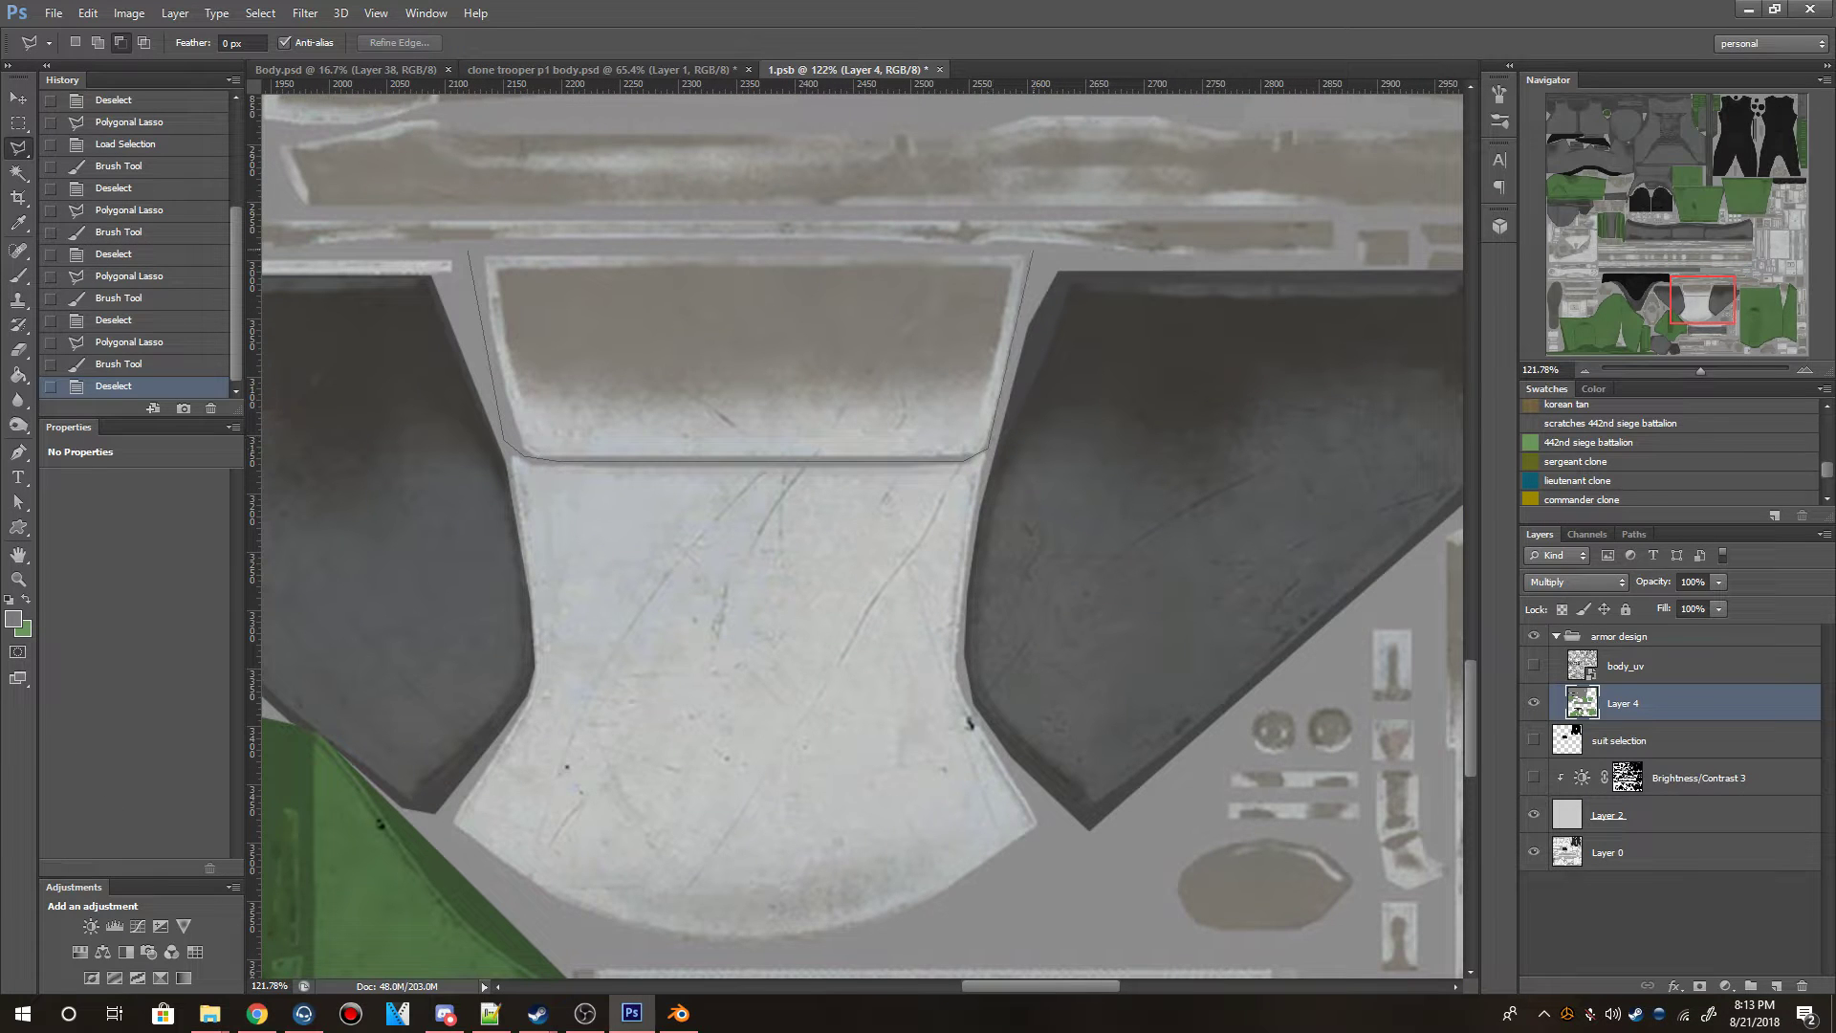
{"action": "key", "text": "Return"}
{"action": "key", "text": "b"}
{"action": "left_click", "coordinate": [746, 354]}
{"action": "key", "text": "ctrl+d"}
{"action": "key", "text": "ctrl+0"}
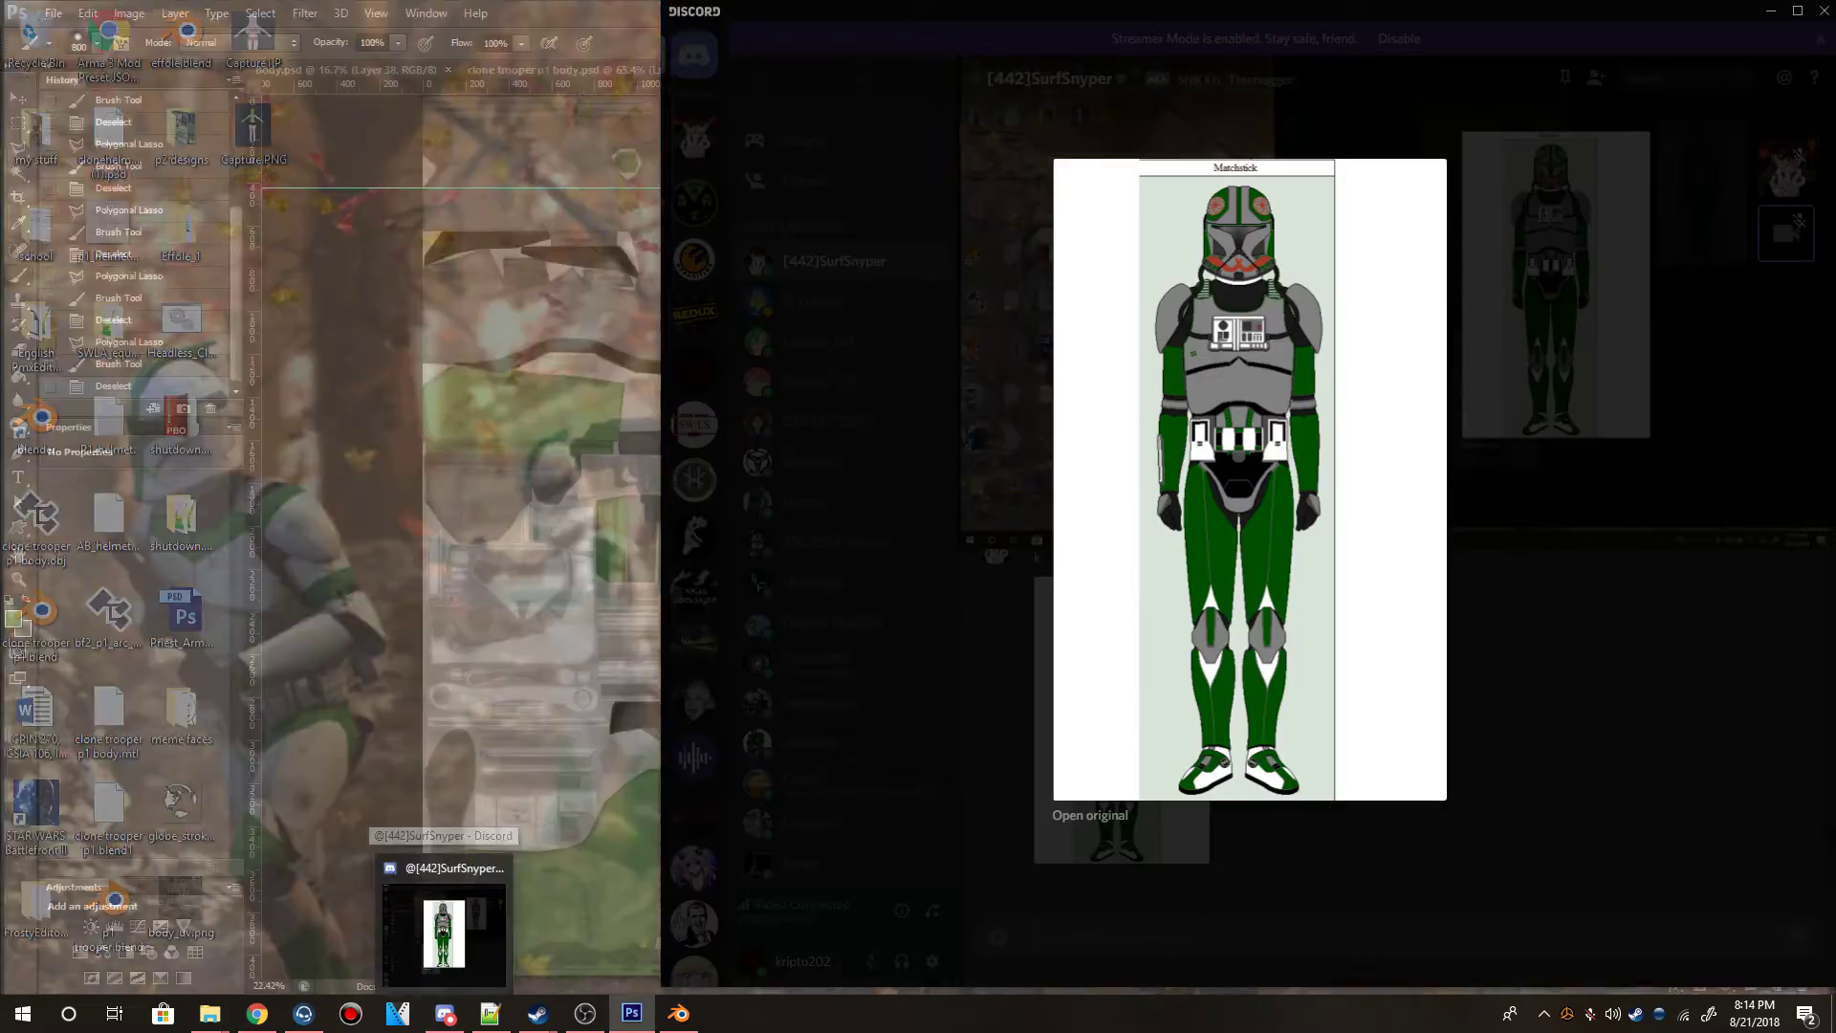
Step: Paint the small U-shaped piece and the long middle strip black, then save
{"action": "scroll", "coordinate": [1160, 512], "scroll_direction": "up", "scroll_amount": 3}
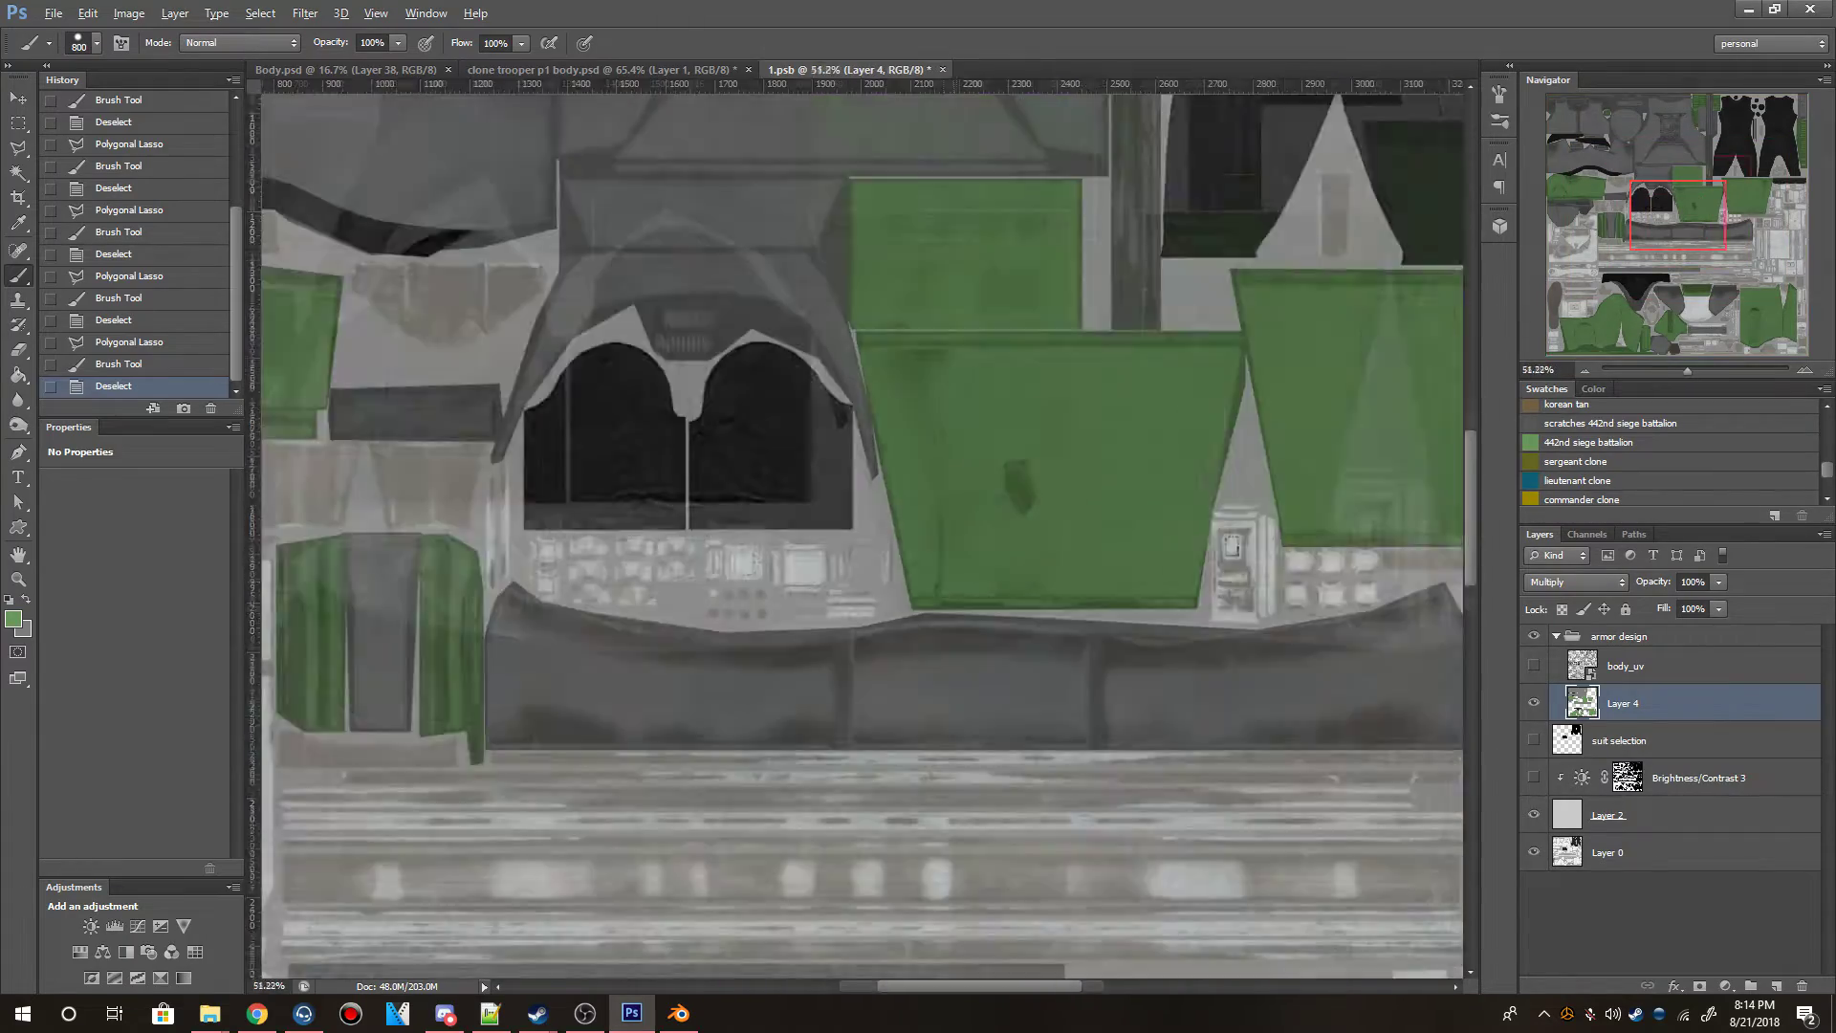
{"action": "scroll", "coordinate": [1159, 512], "scroll_direction": "down", "scroll_amount": 2}
{"action": "scroll", "coordinate": [1159, 512], "scroll_direction": "up", "scroll_amount": 8}
{"action": "key", "text": "l"}
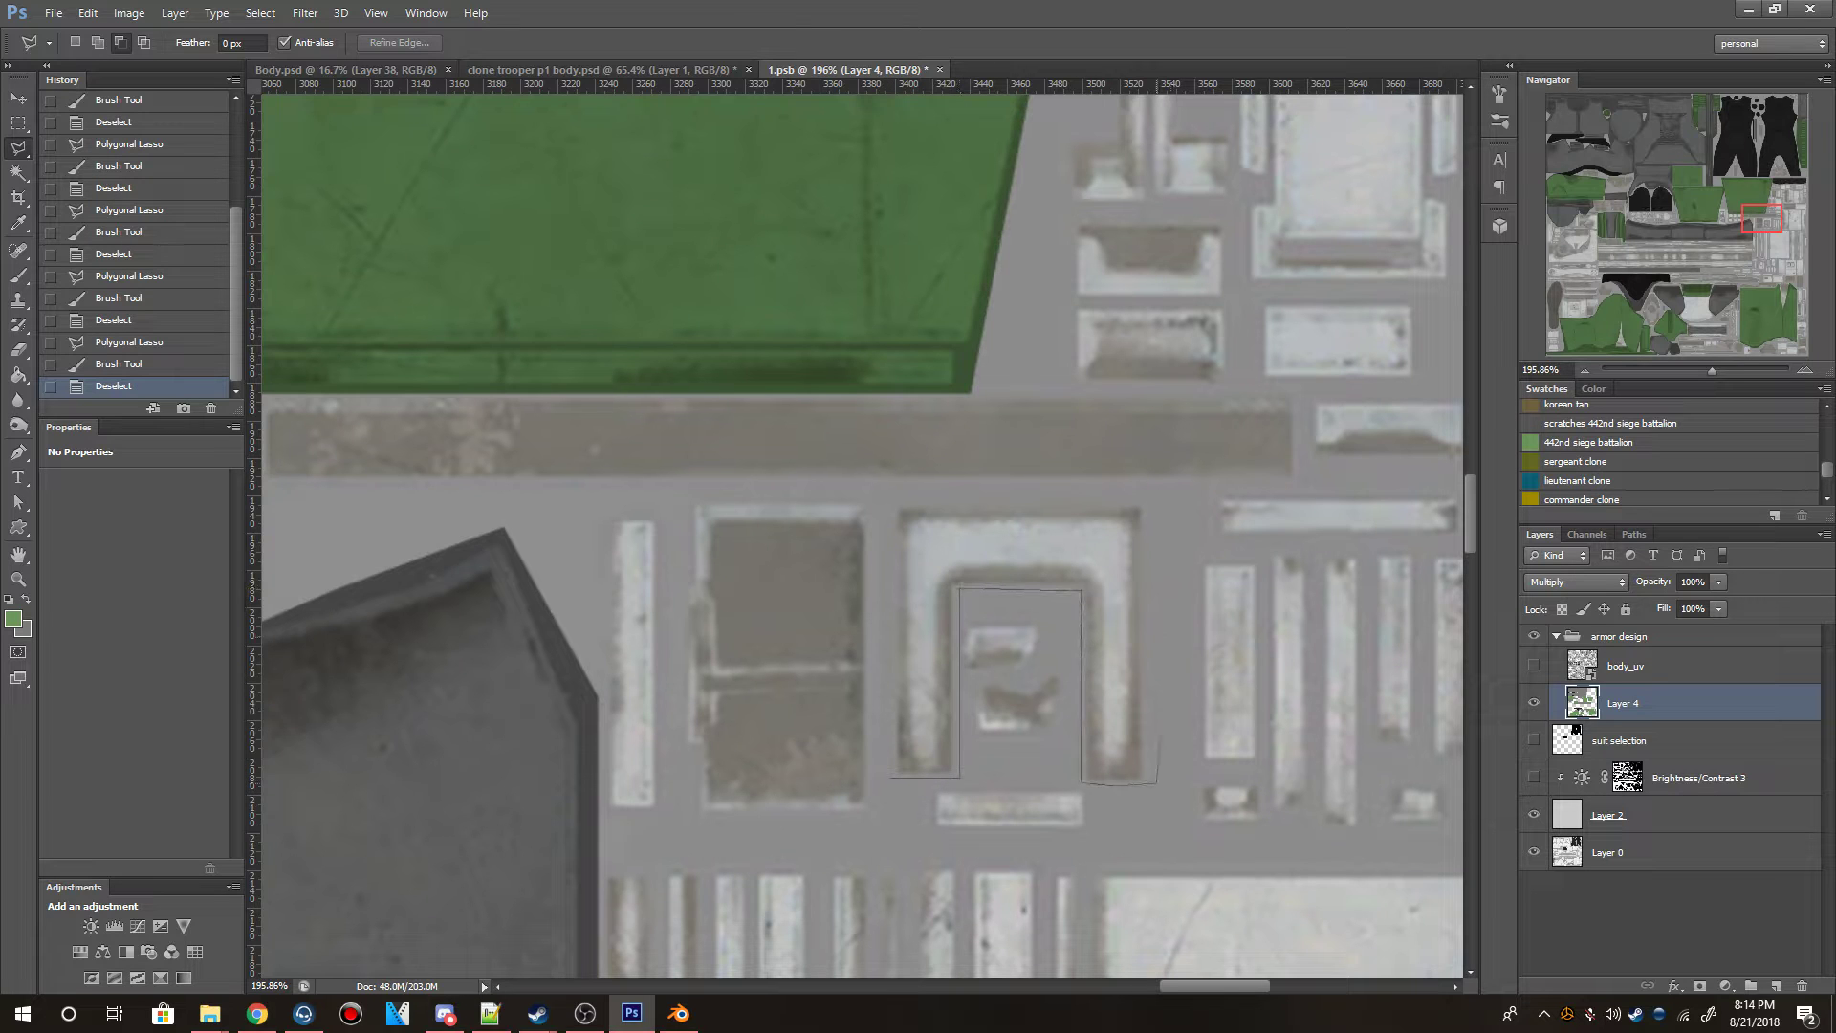
{"action": "key", "text": "Return"}
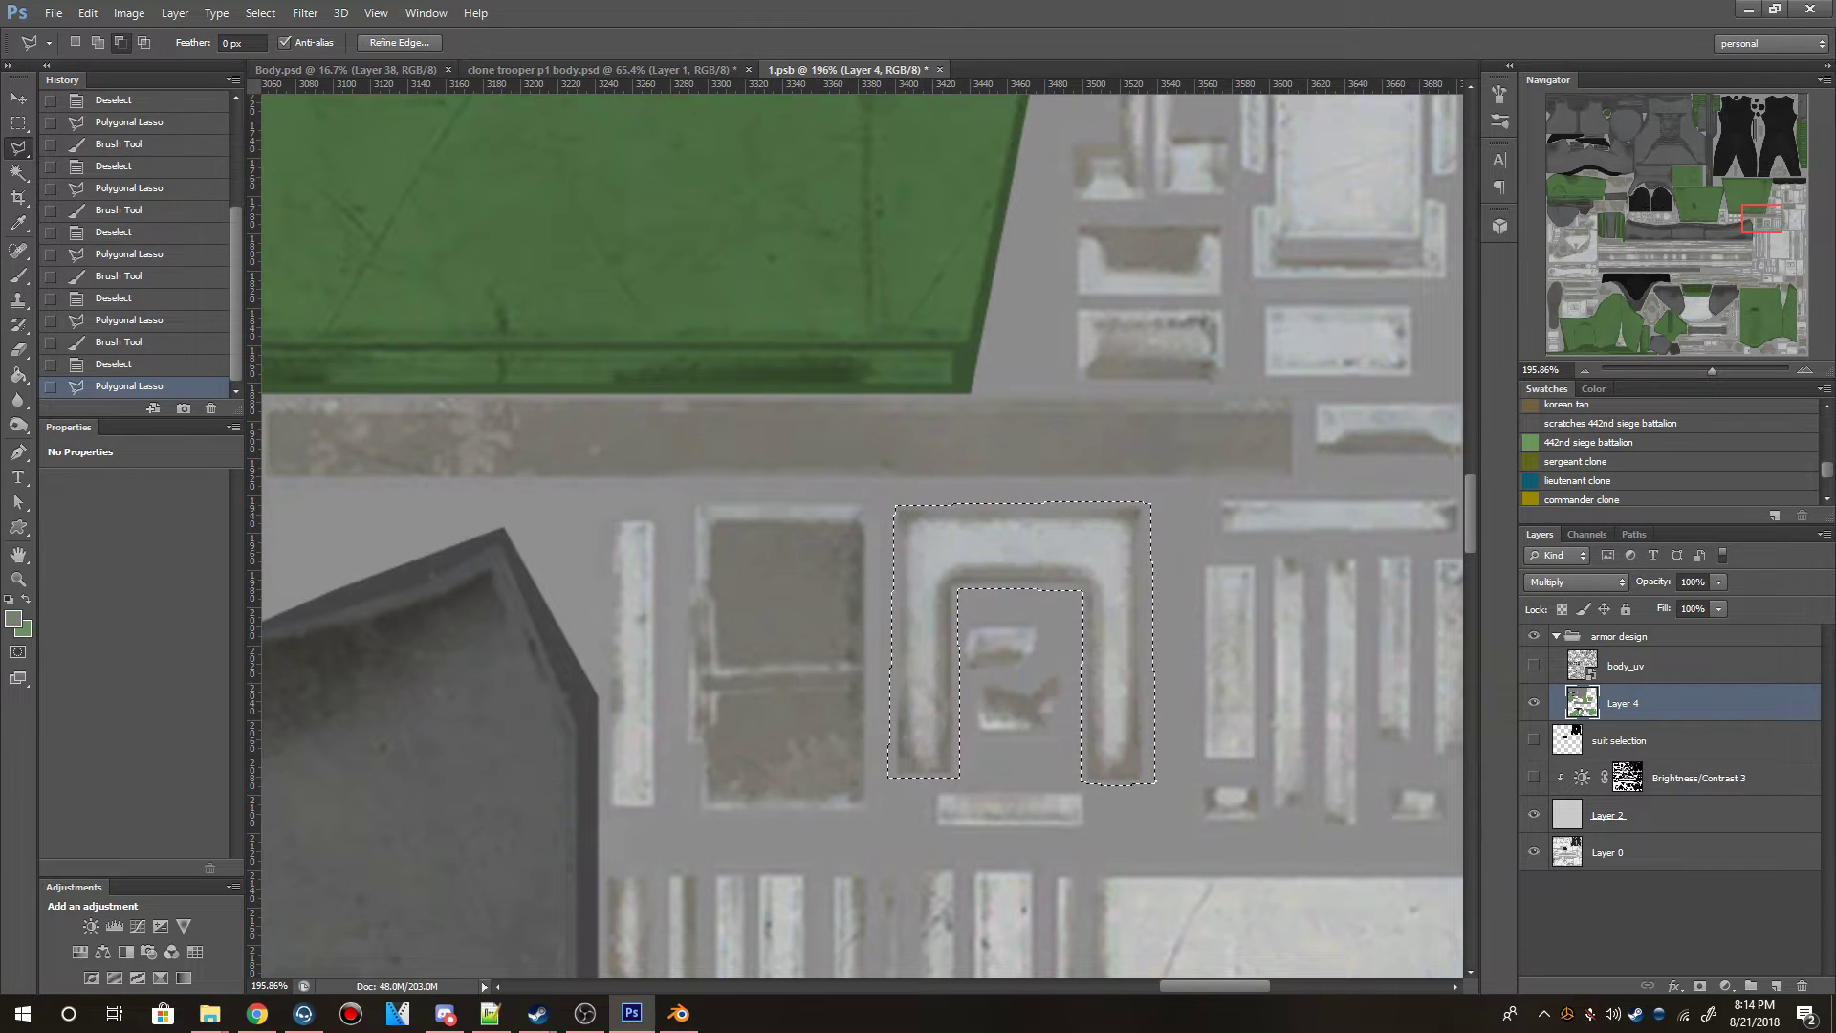
{"action": "scroll", "coordinate": [1669, 450], "scroll_direction": "down", "scroll_amount": 3}
{"action": "left_click", "coordinate": [1559, 495]}
{"action": "key", "text": "b"}
{"action": "left_click", "coordinate": [1021, 641]}
{"action": "scroll", "coordinate": [861, 535], "scroll_direction": "down", "scroll_amount": 5}
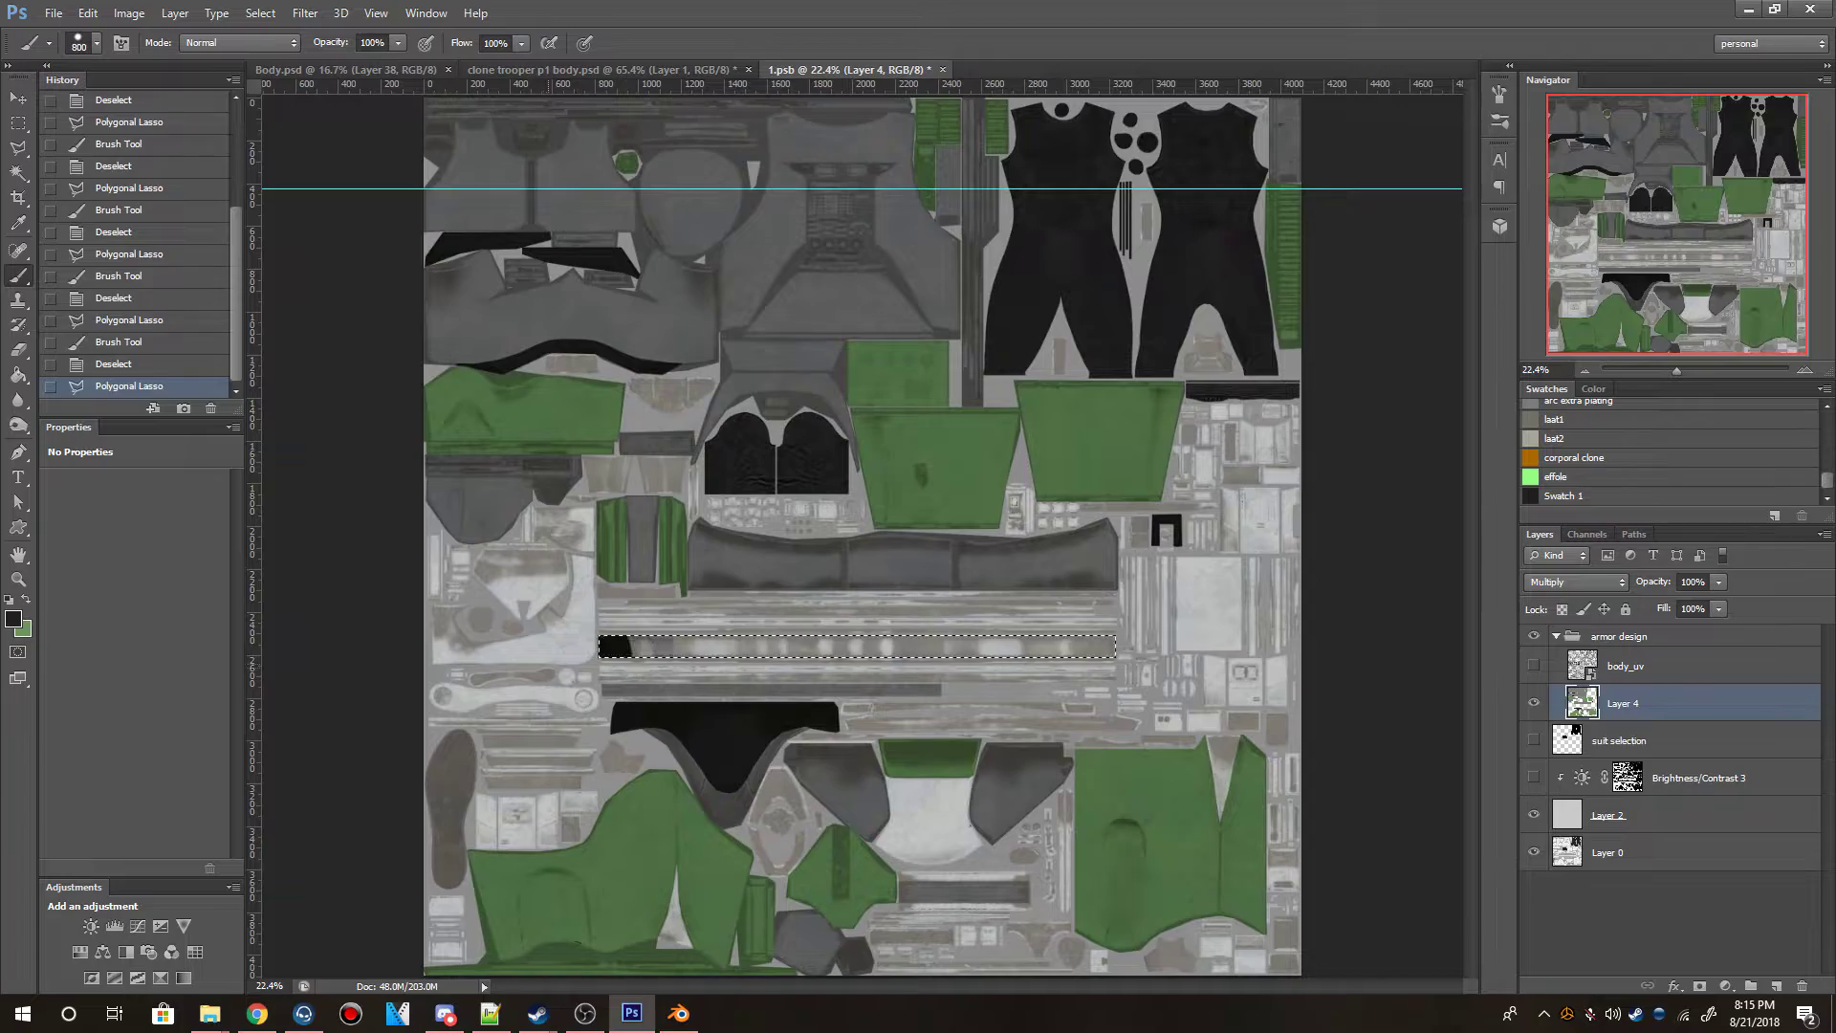
{"action": "left_click_drag", "start_coordinate": [613, 647], "coordinate": [1109, 646]}
{"action": "key", "text": "ctrl+d"}
{"action": "key", "text": "ctrl+s"}
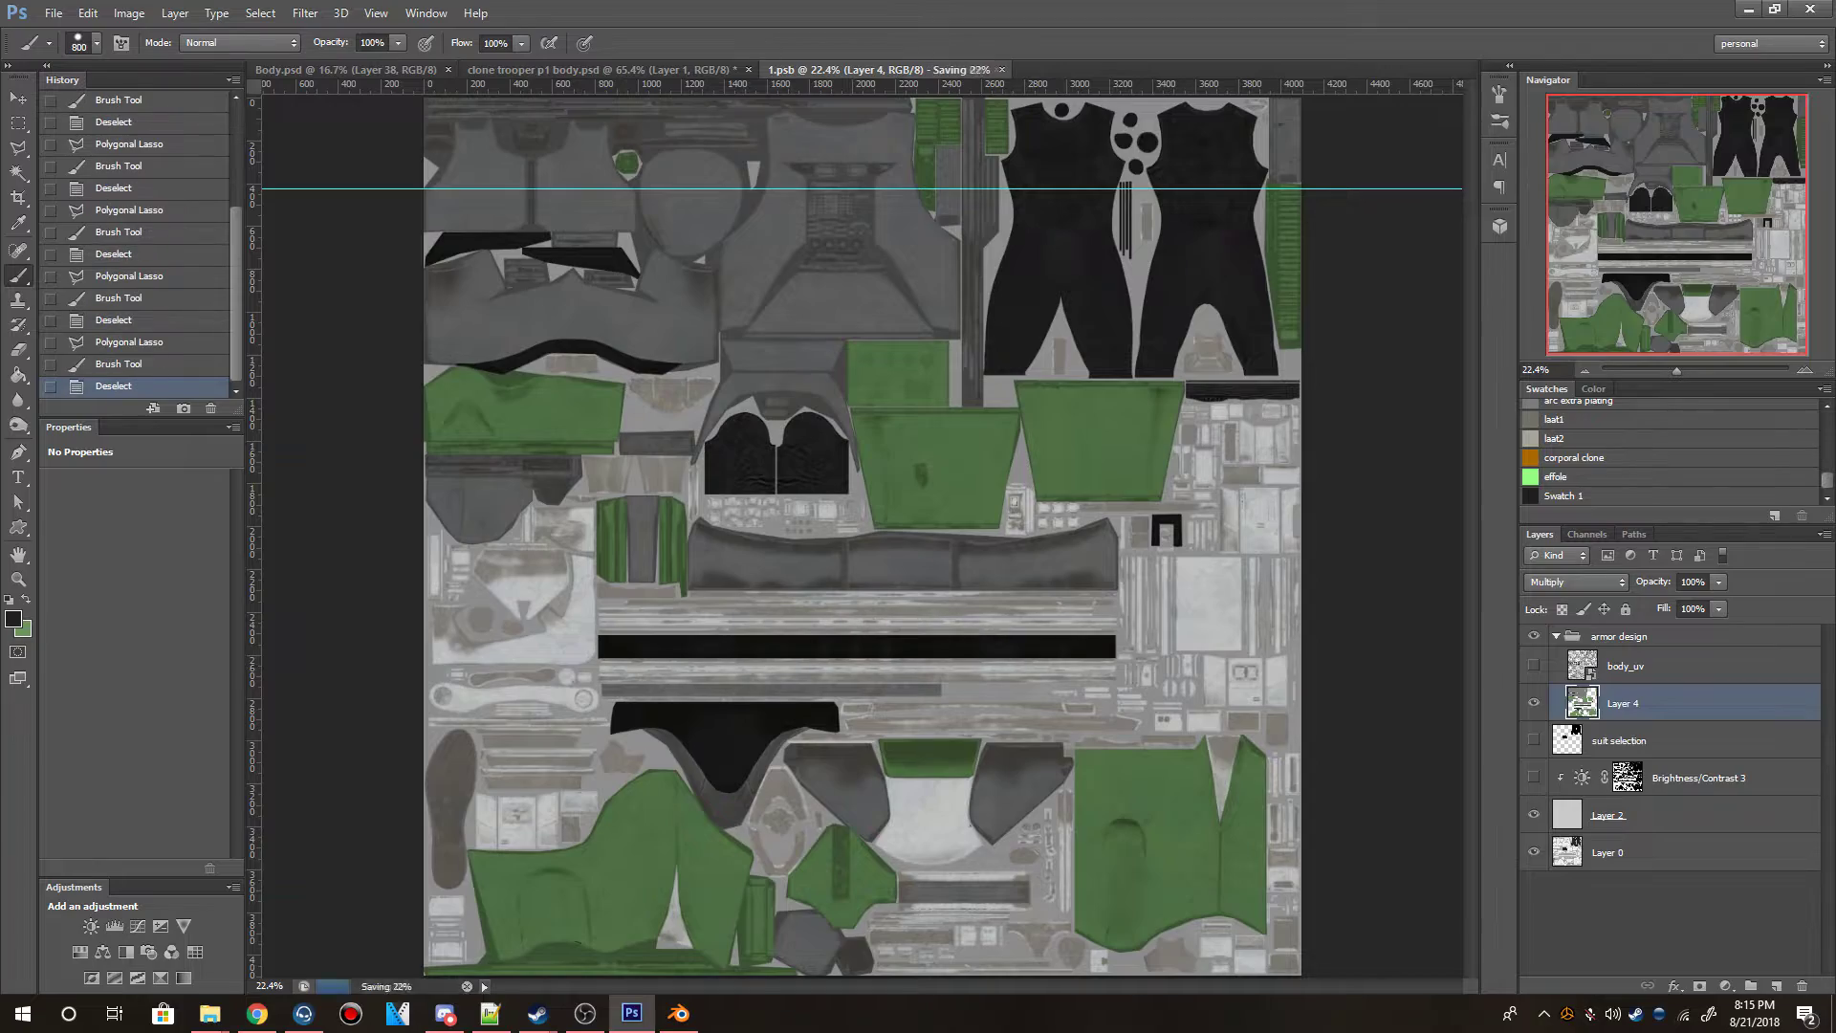
Step: Paint the green pointed panel grey and save the texture
{"action": "left_click", "coordinate": [602, 70]}
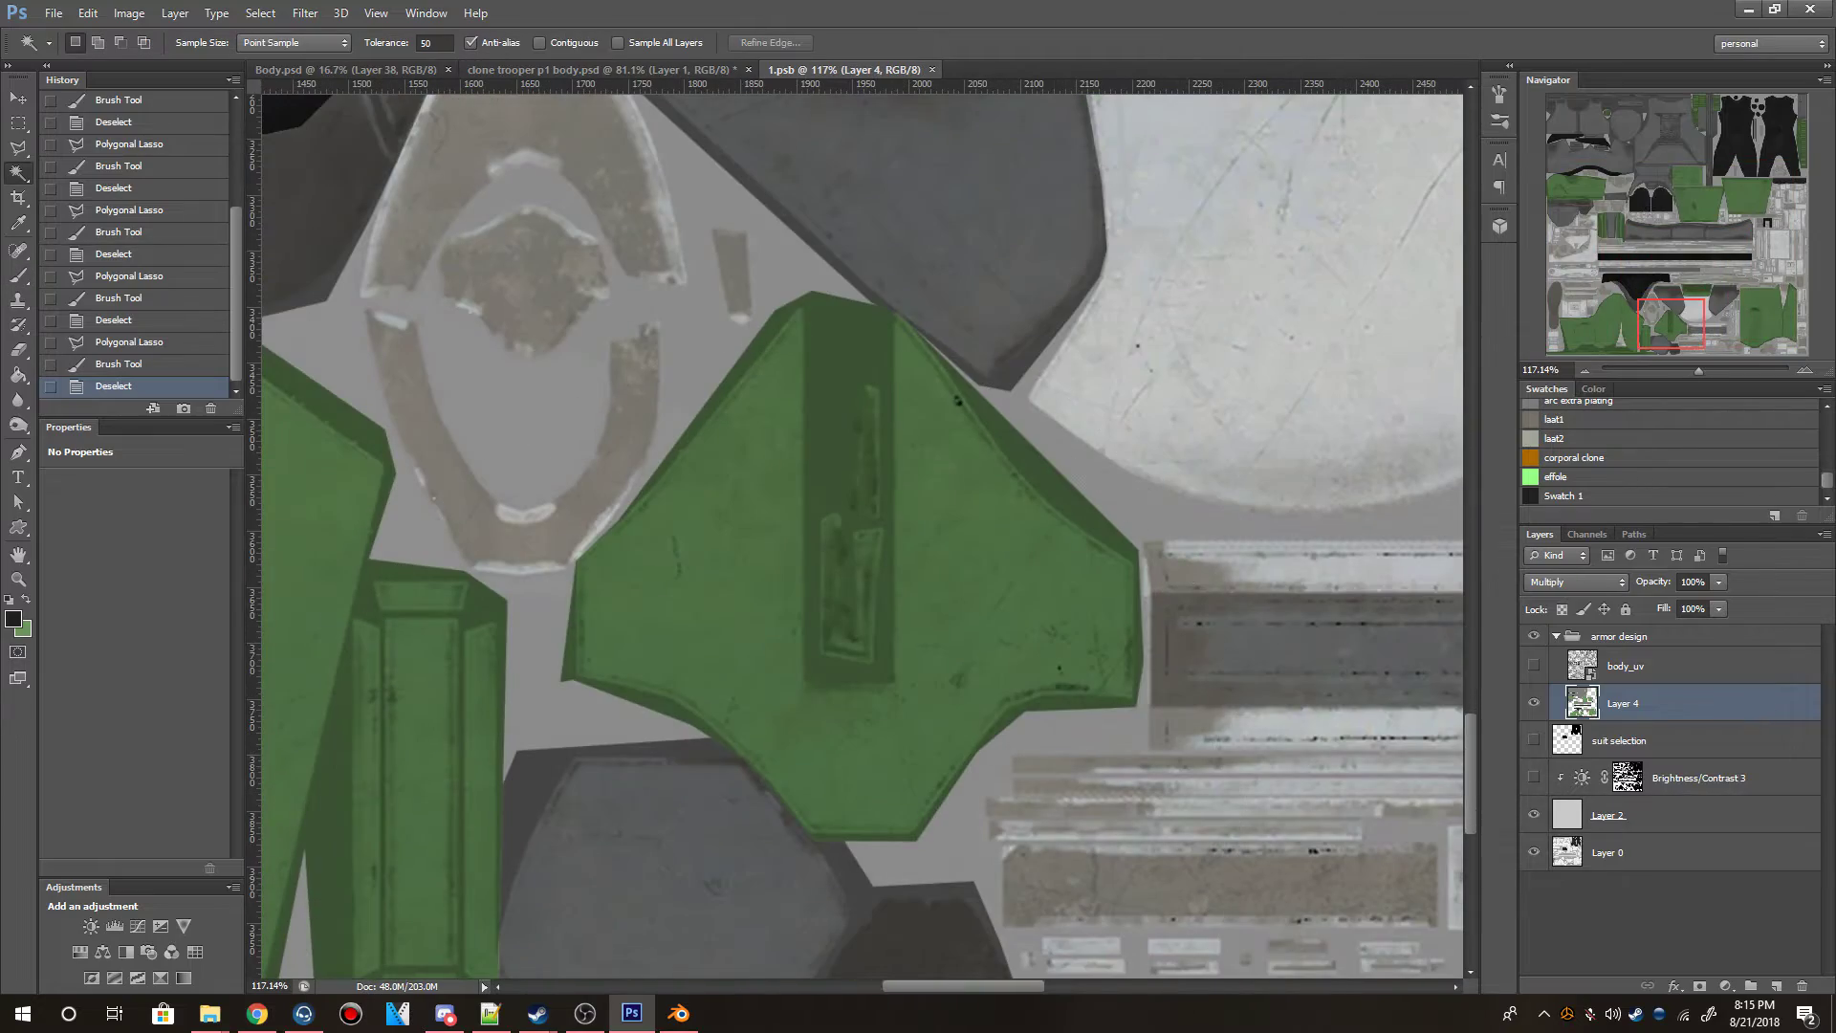
{"action": "key", "text": "b"}
{"action": "left_click_drag", "start_coordinate": [765, 574], "coordinate": [957, 574]}
{"action": "key", "text": "ctrl+d"}
{"action": "key", "text": "ctrl+s"}
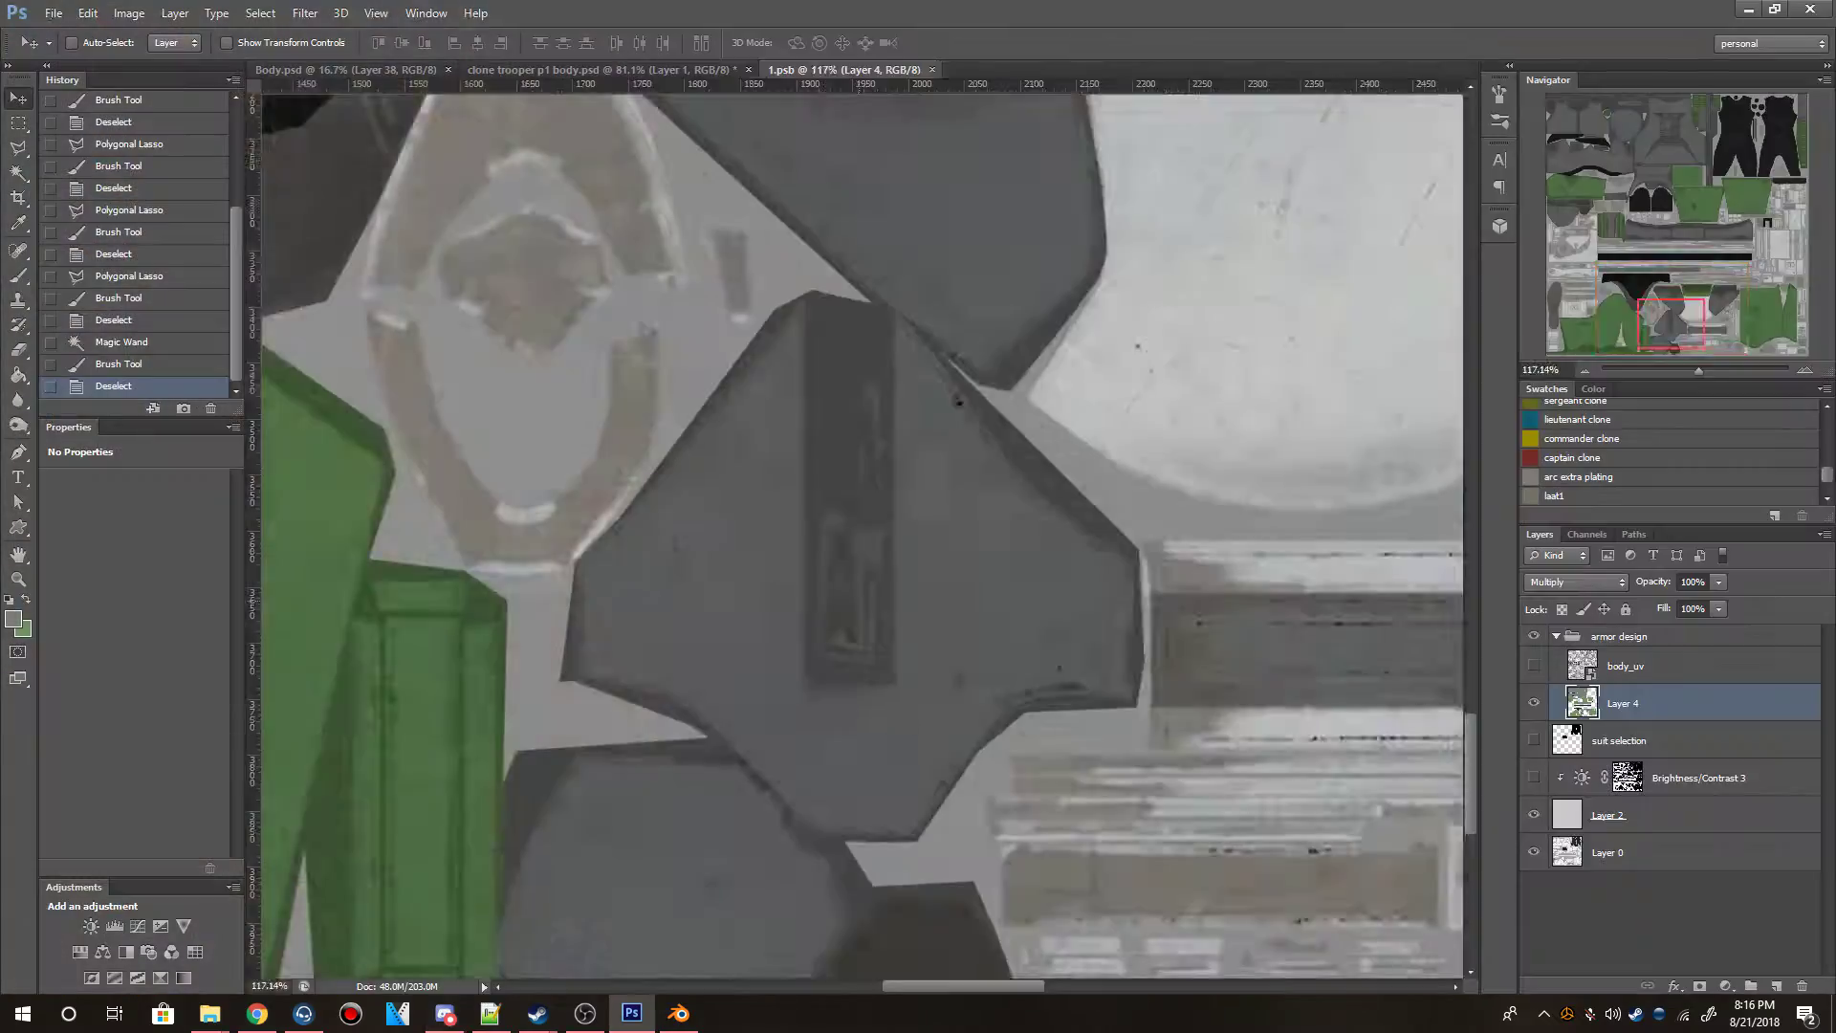
Step: Select the strip just above the black band and paint it green
{"action": "scroll", "coordinate": [860, 535], "scroll_direction": "down", "scroll_amount": 5}
{"action": "scroll", "coordinate": [861, 535], "scroll_direction": "up", "scroll_amount": 3}
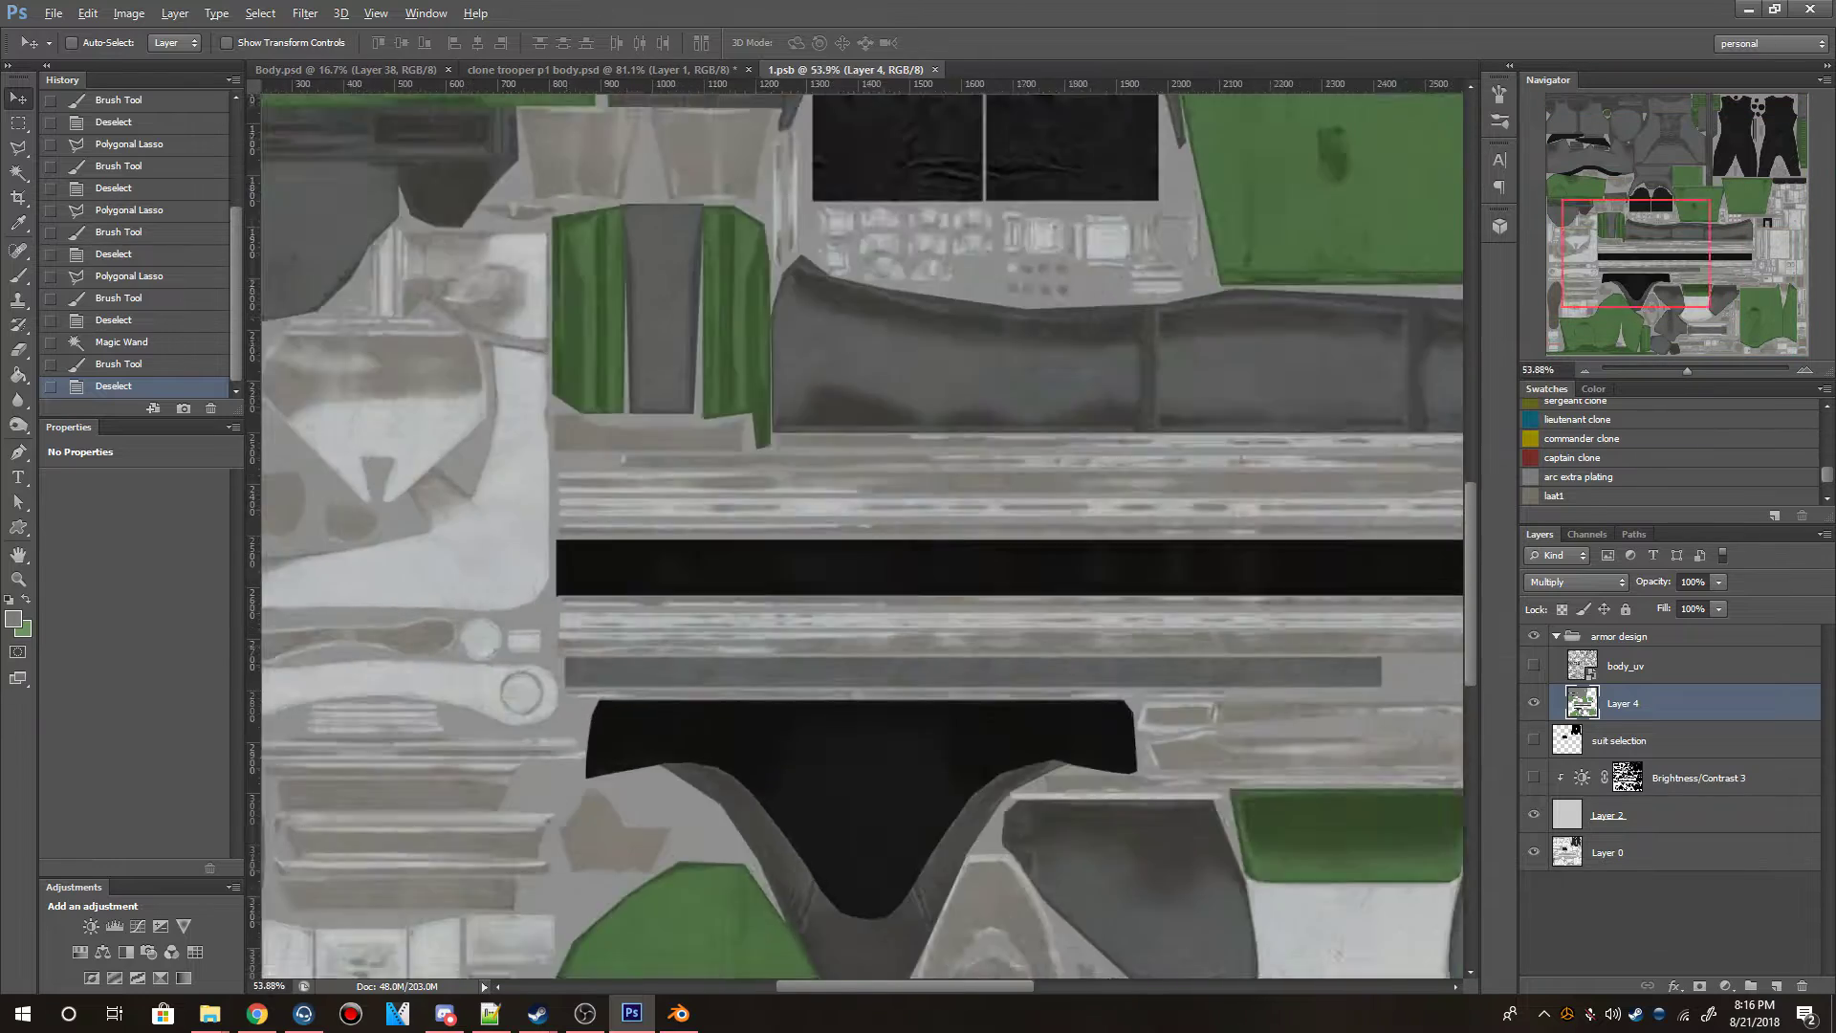
{"action": "scroll", "coordinate": [861, 536], "scroll_direction": "up", "scroll_amount": 2}
{"action": "key", "text": "l"}
{"action": "scroll", "coordinate": [861, 536], "scroll_direction": "right", "scroll_amount": 5}
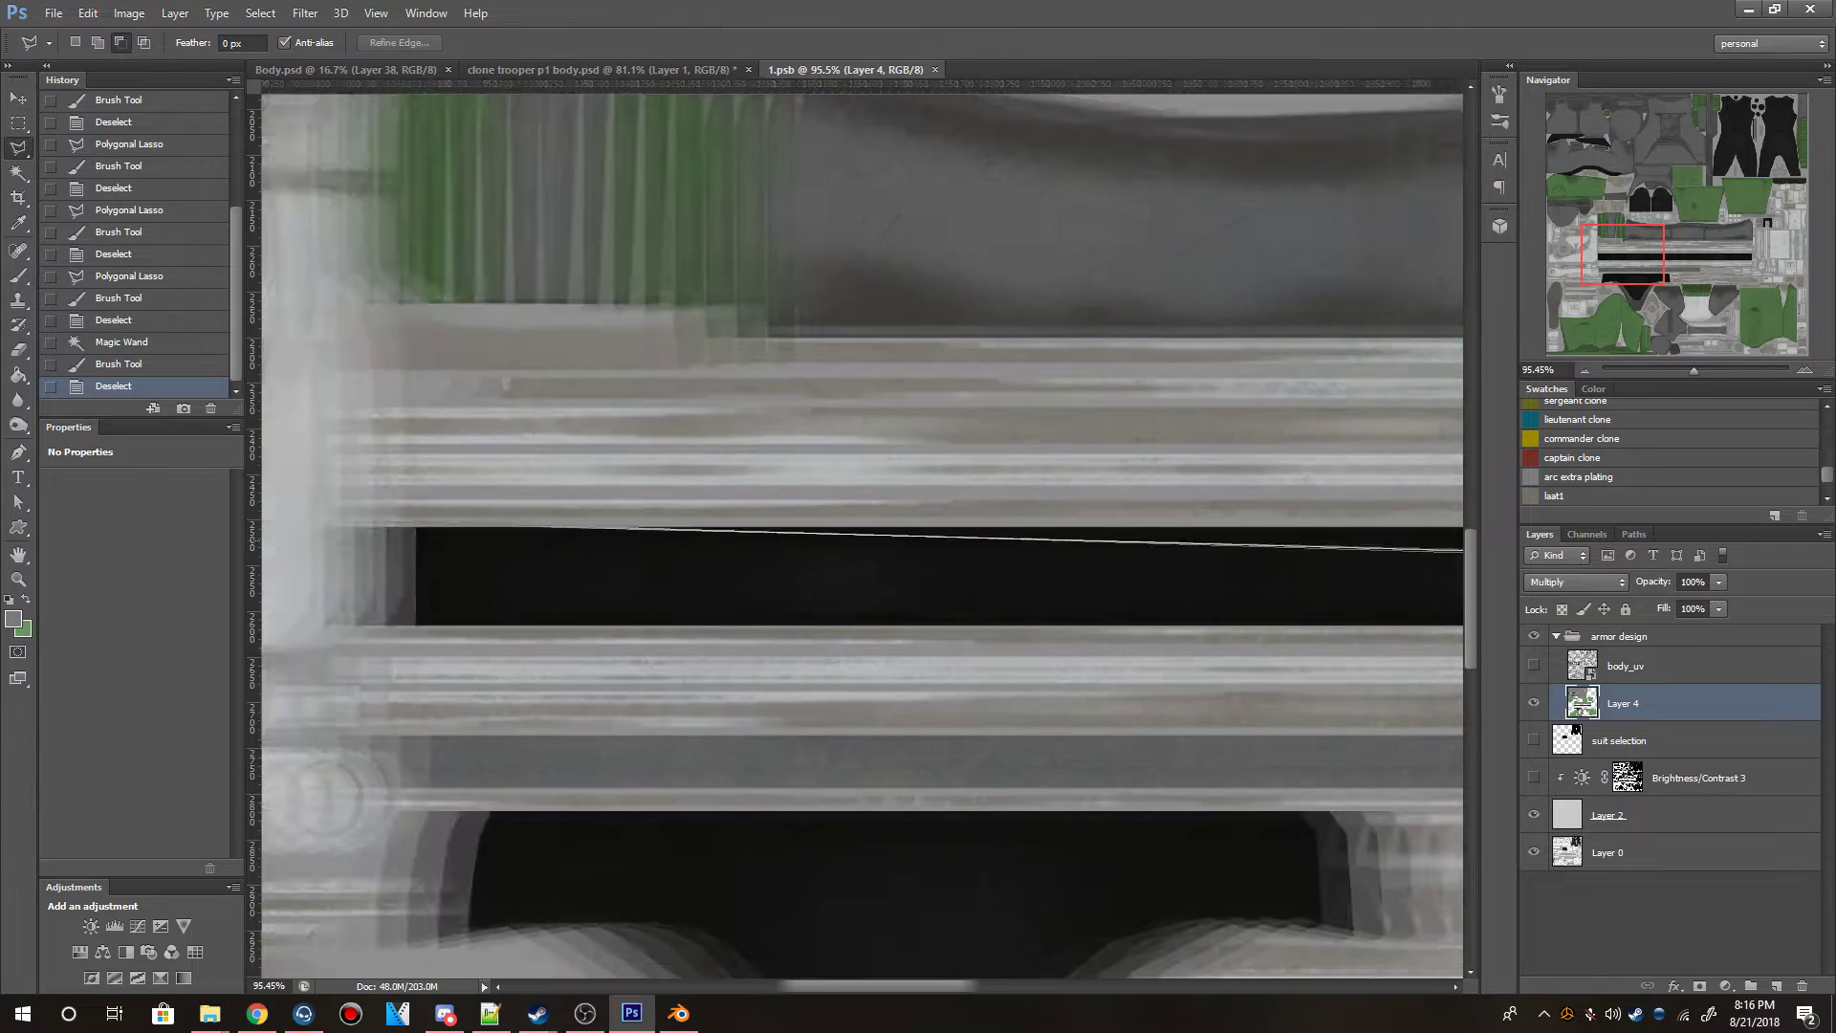
{"action": "scroll", "coordinate": [861, 535], "scroll_direction": "right", "scroll_amount": 5}
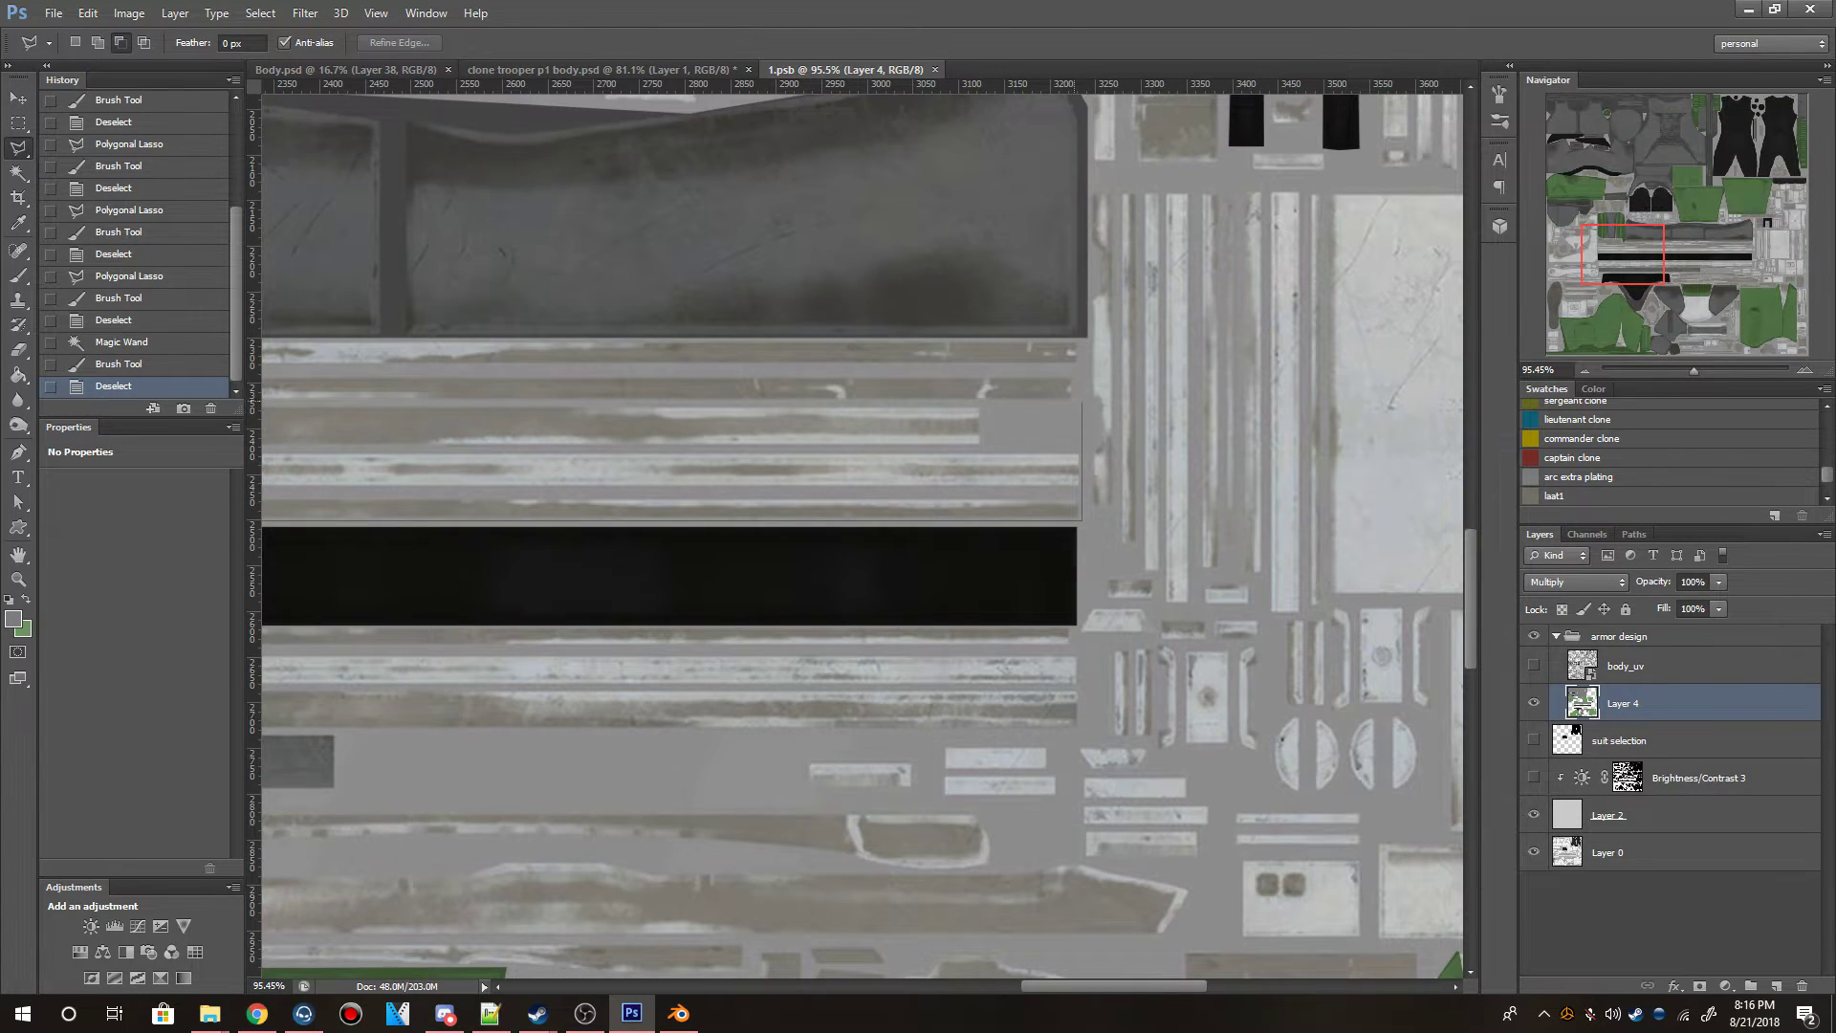
{"action": "scroll", "coordinate": [861, 535], "scroll_direction": "down", "scroll_amount": 3}
{"action": "key", "text": "Return"}
{"action": "key", "text": "b"}
{"action": "key", "text": "x"}
{"action": "left_click_drag", "start_coordinate": [574, 522], "coordinate": [1435, 521]}
{"action": "key", "text": "ctrl+d"}
{"action": "scroll", "coordinate": [860, 536], "scroll_direction": "up", "scroll_amount": 3}
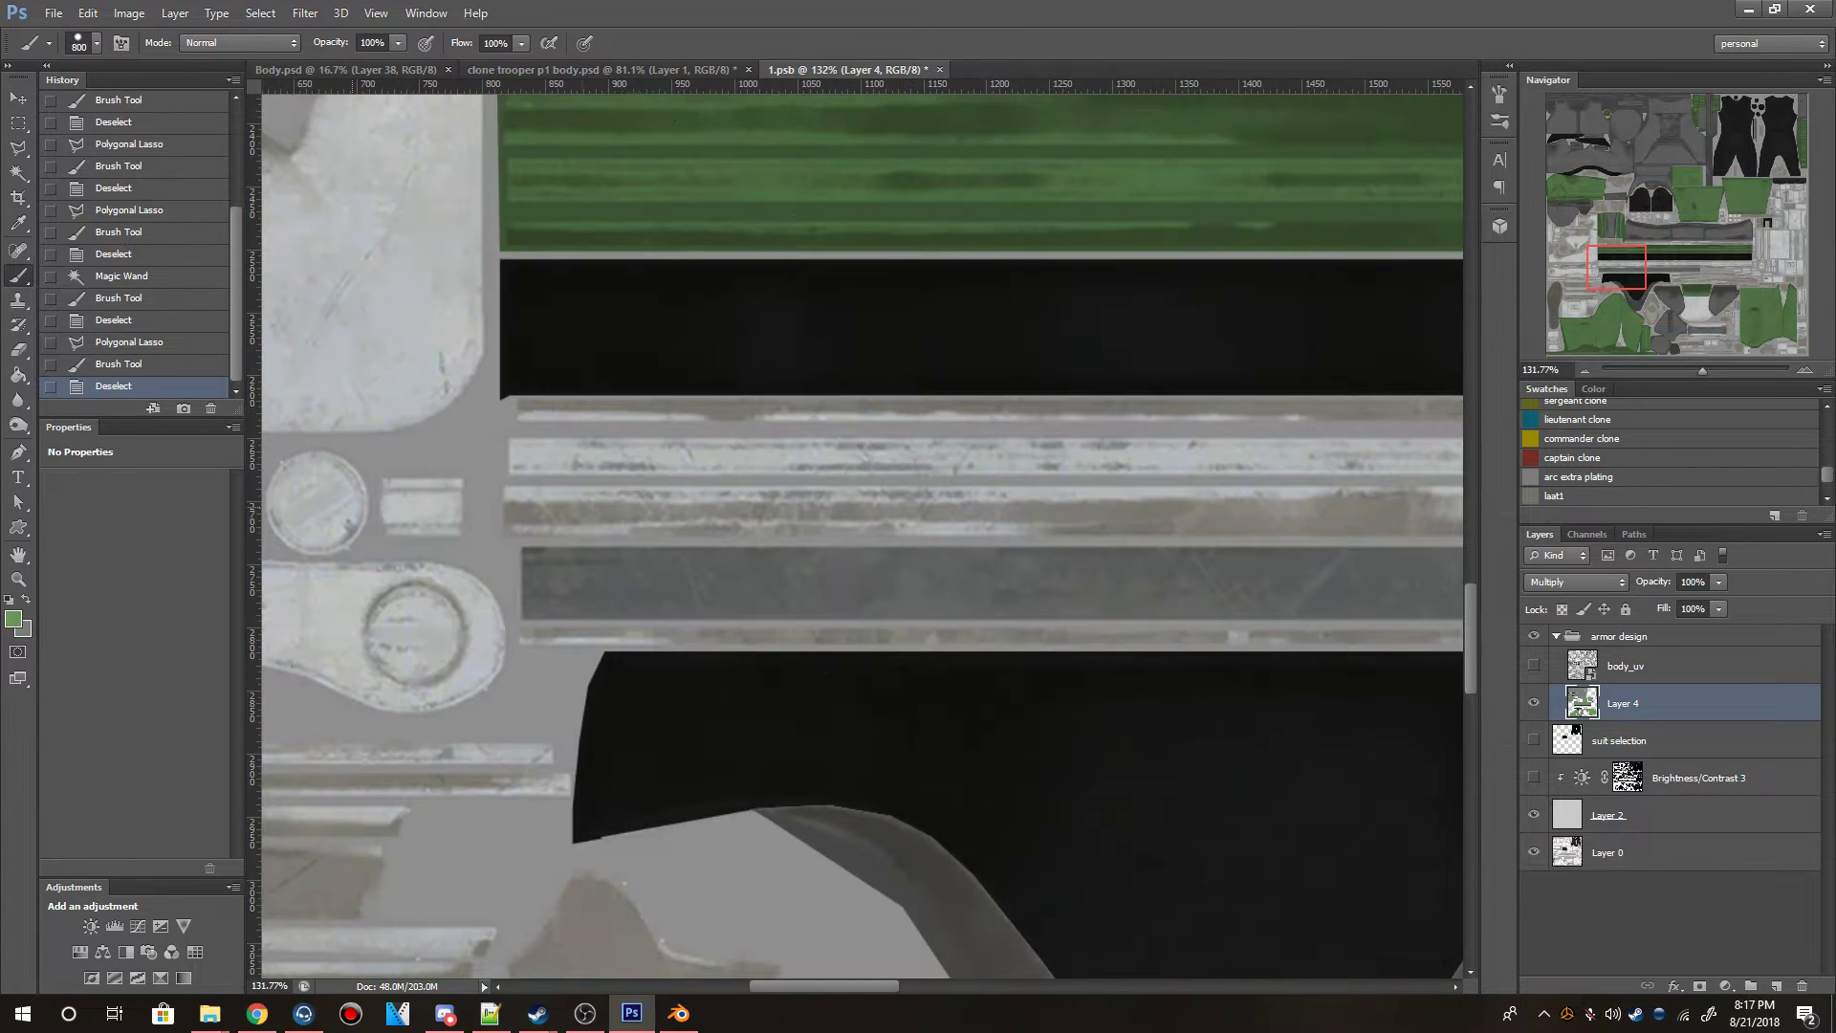
Step: Select the strip just below the black band and paint it green too
{"action": "key", "text": "l"}
{"action": "scroll", "coordinate": [861, 535], "scroll_direction": "right", "scroll_amount": 3}
{"action": "scroll", "coordinate": [861, 536], "scroll_direction": "right", "scroll_amount": 3}
{"action": "scroll", "coordinate": [861, 535], "scroll_direction": "right", "scroll_amount": 3}
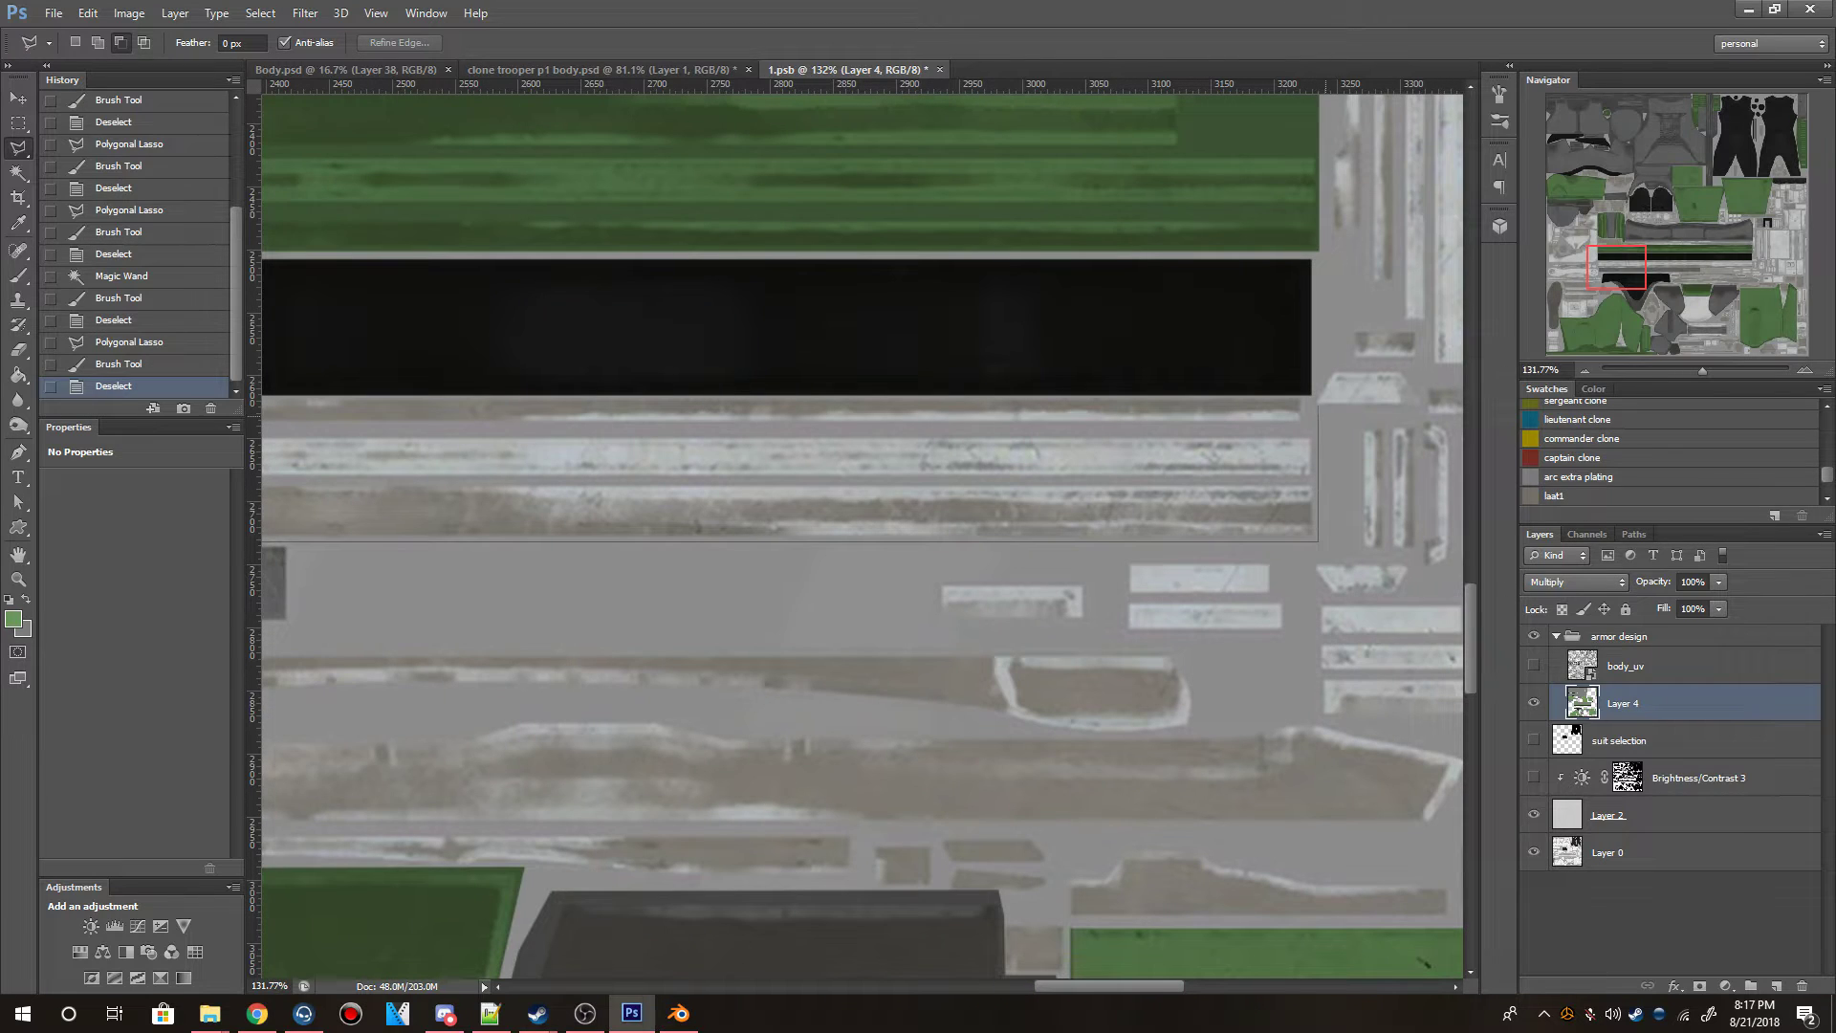
{"action": "key", "text": "Return"}
{"action": "scroll", "coordinate": [861, 536], "scroll_direction": "down", "scroll_amount": 5}
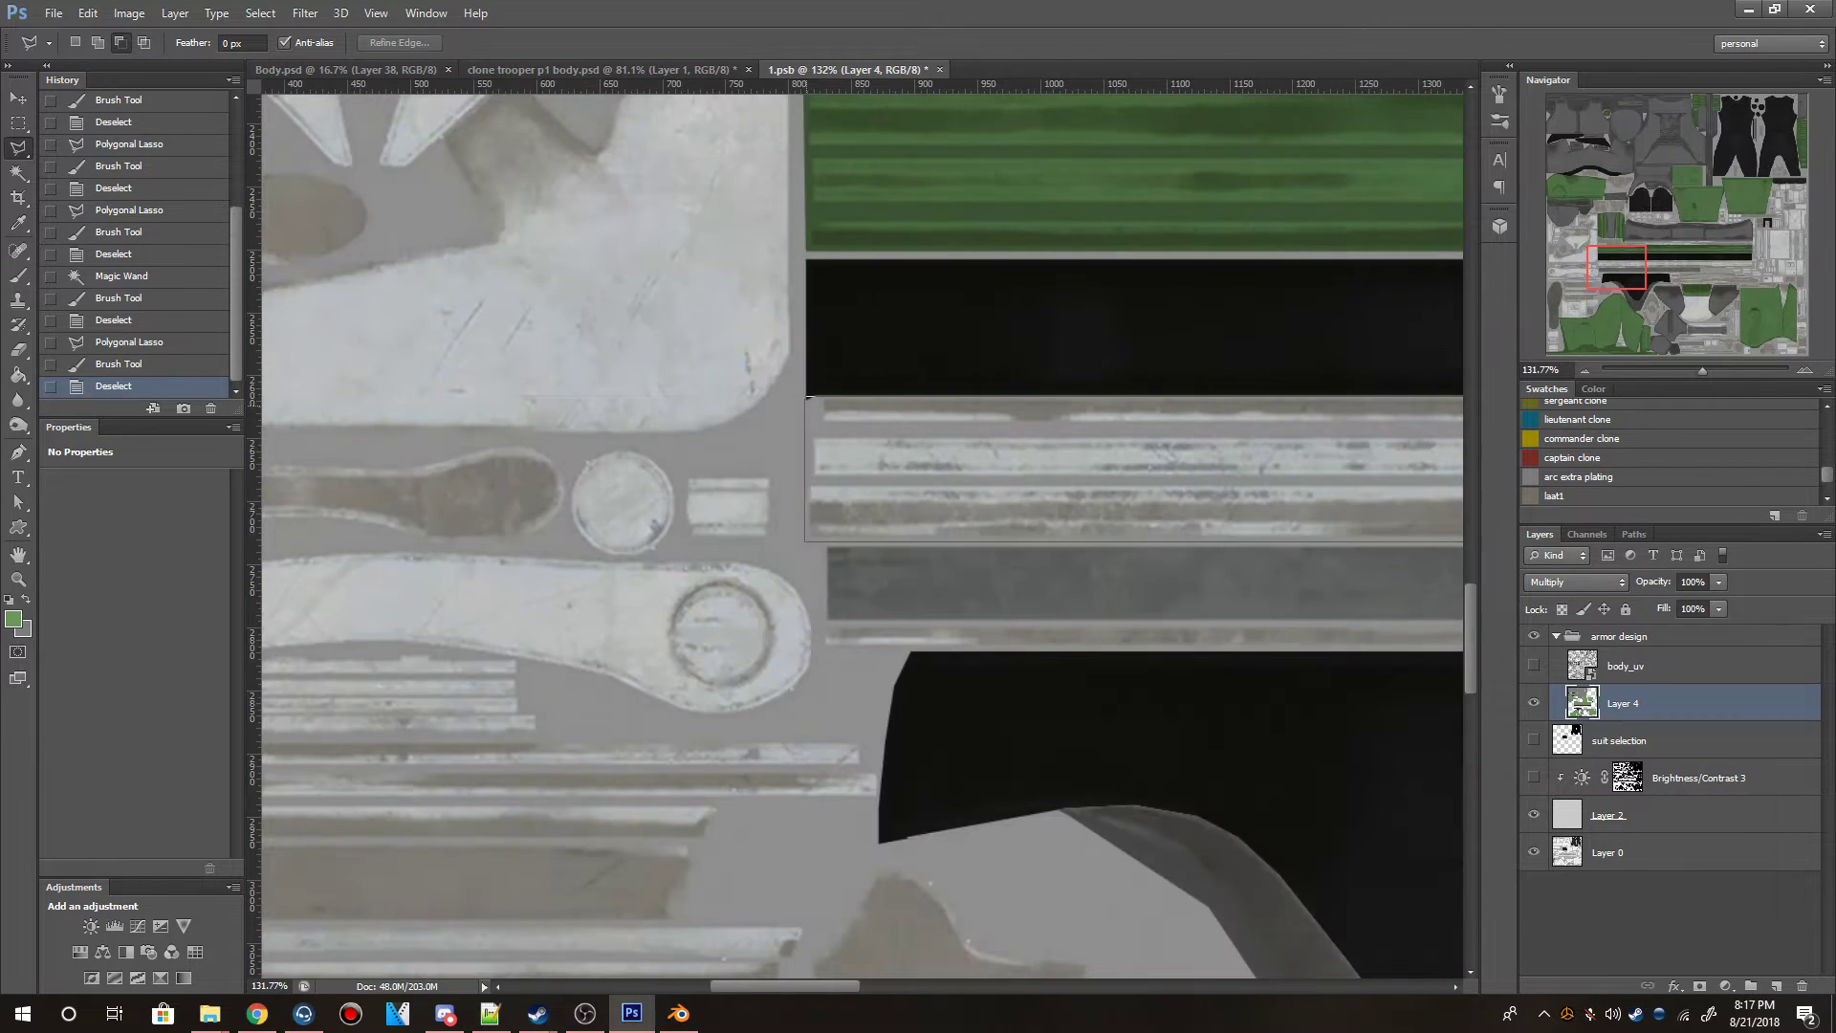
{"action": "key", "text": "b"}
{"action": "left_click_drag", "start_coordinate": [574, 522], "coordinate": [1435, 521]}
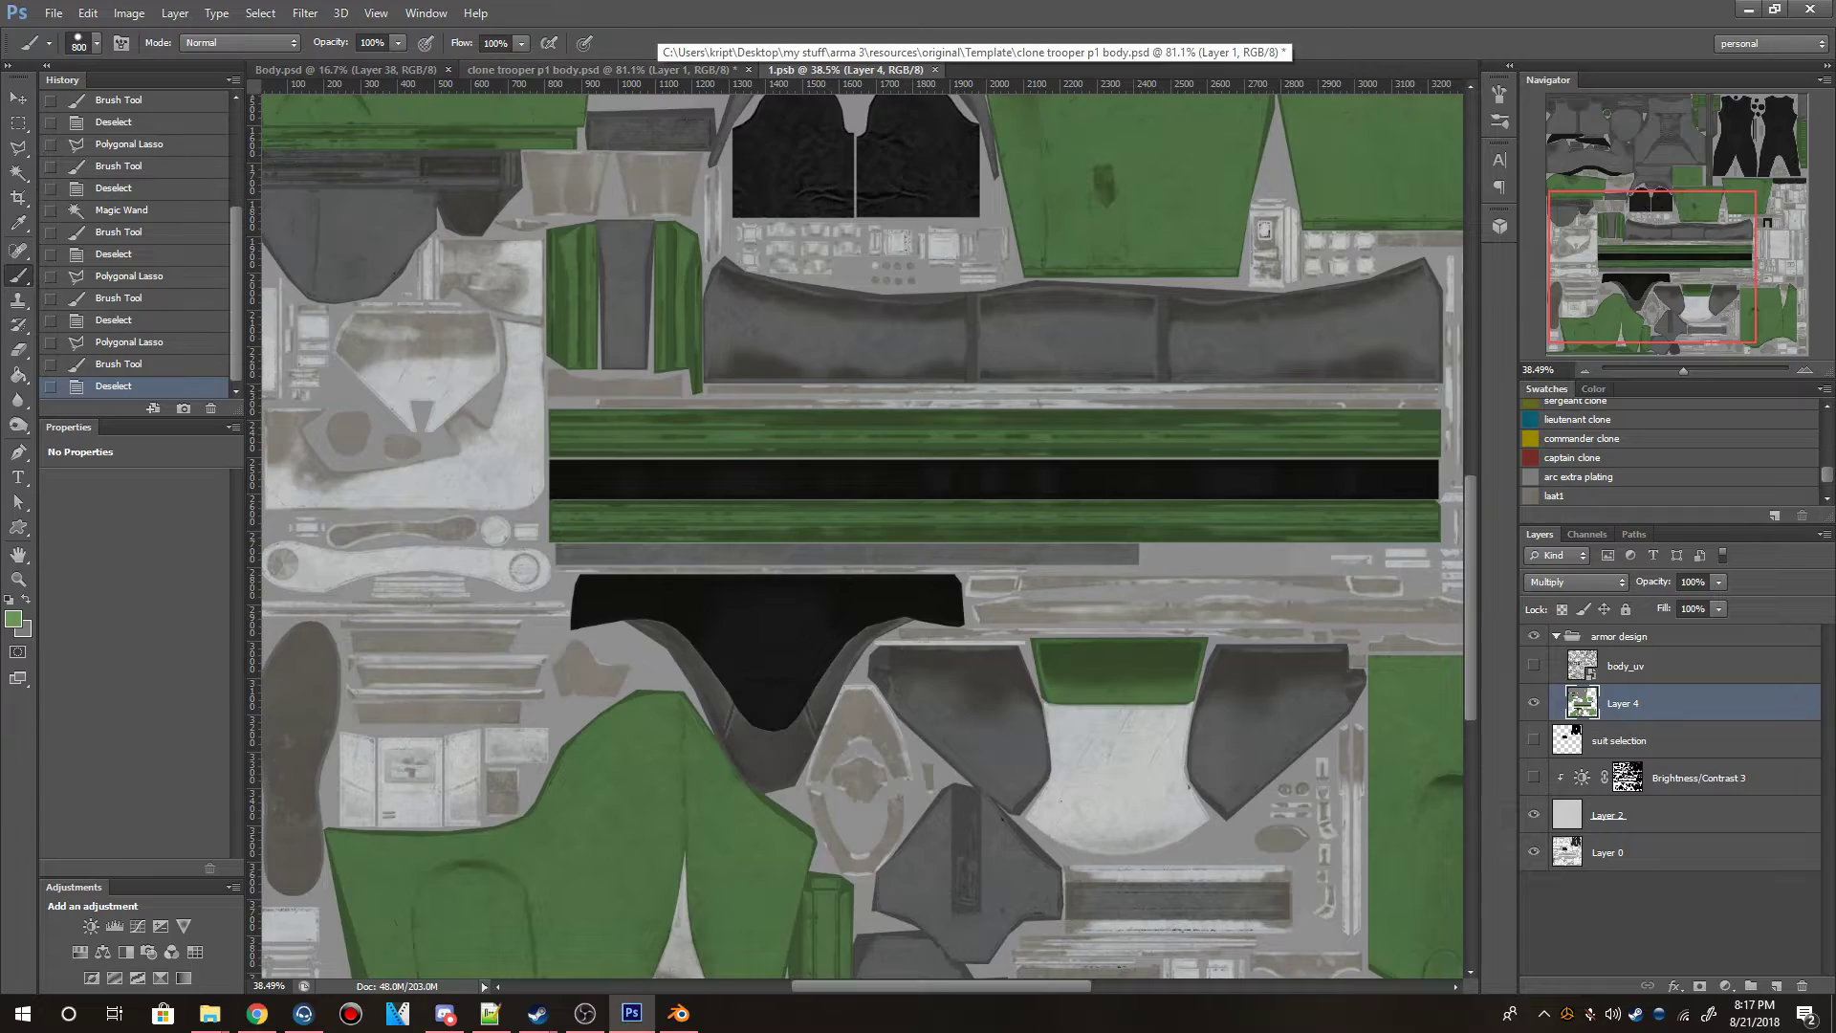
{"action": "left_click", "coordinate": [655, 70]}
{"action": "mouse_move", "coordinate": [444, 1014]}
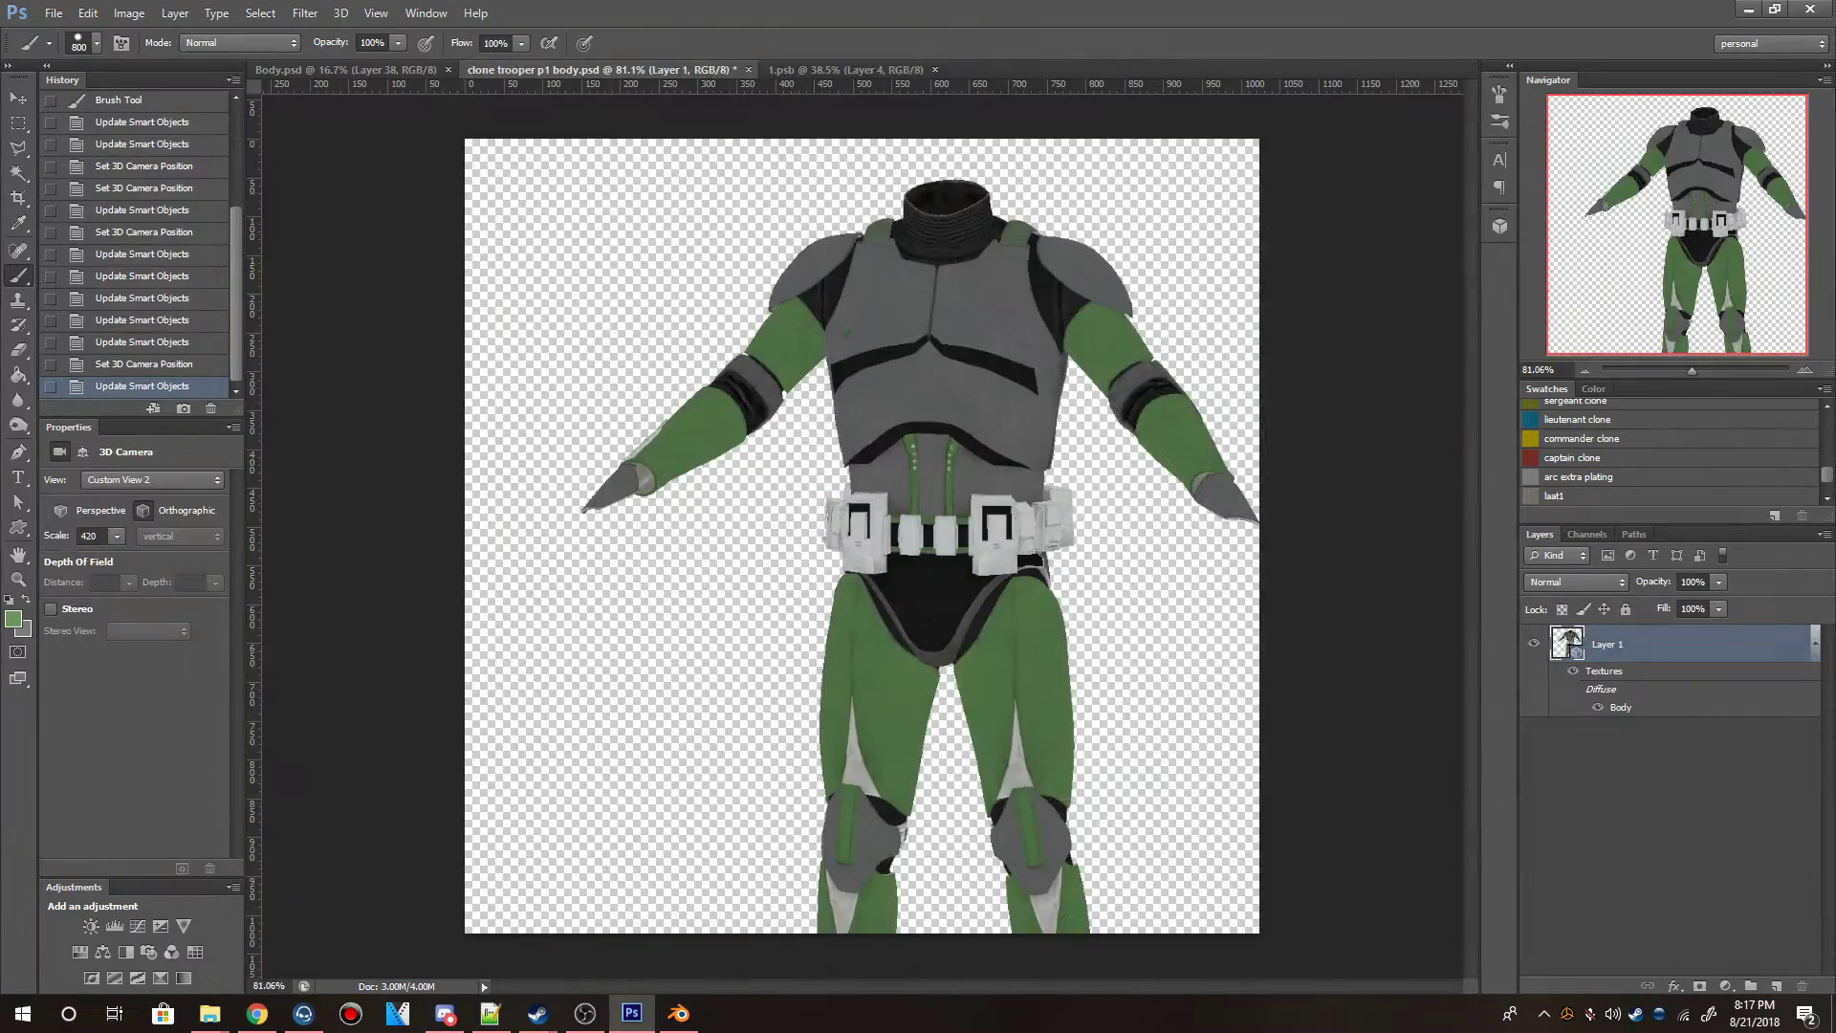
Step: Select the left, right and upper panels around the white plate and paint them dark grey
{"action": "left_click", "coordinate": [842, 69]}
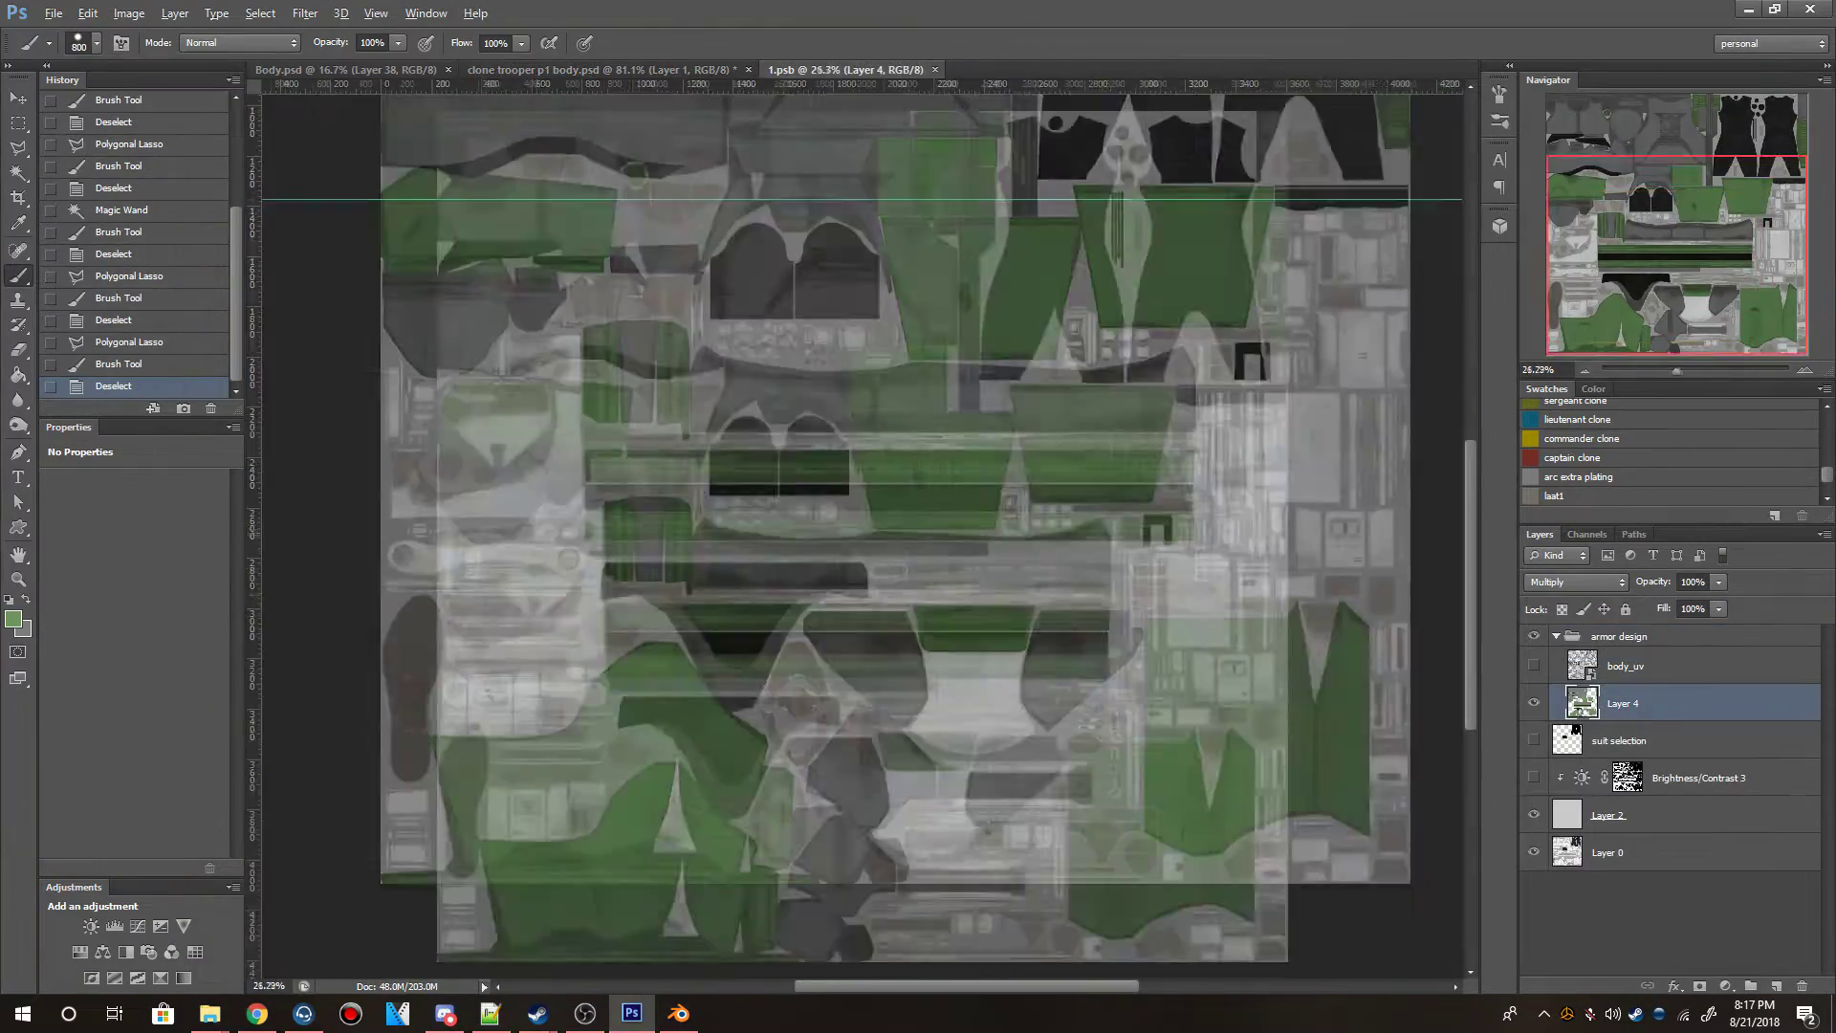
{"action": "scroll", "coordinate": [765, 535], "scroll_direction": "up", "scroll_amount": 5}
{"action": "key", "text": "l"}
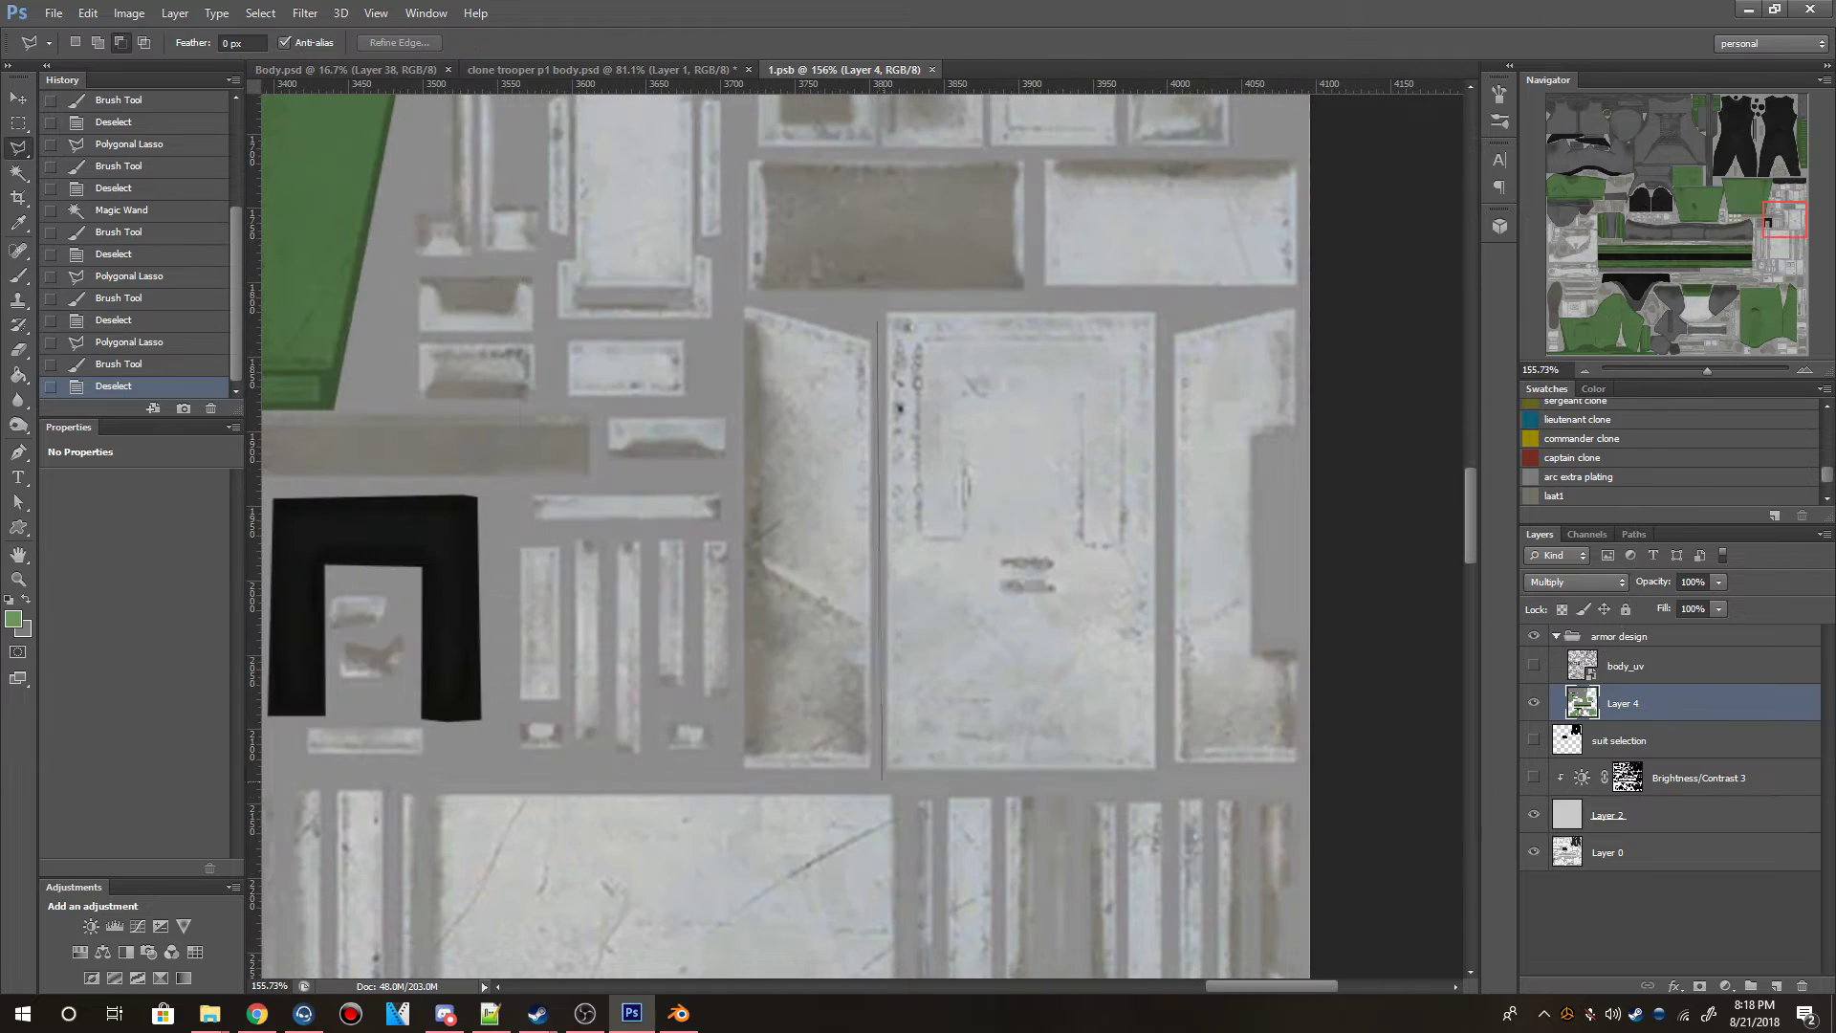
{"action": "left_click", "coordinate": [737, 301]}
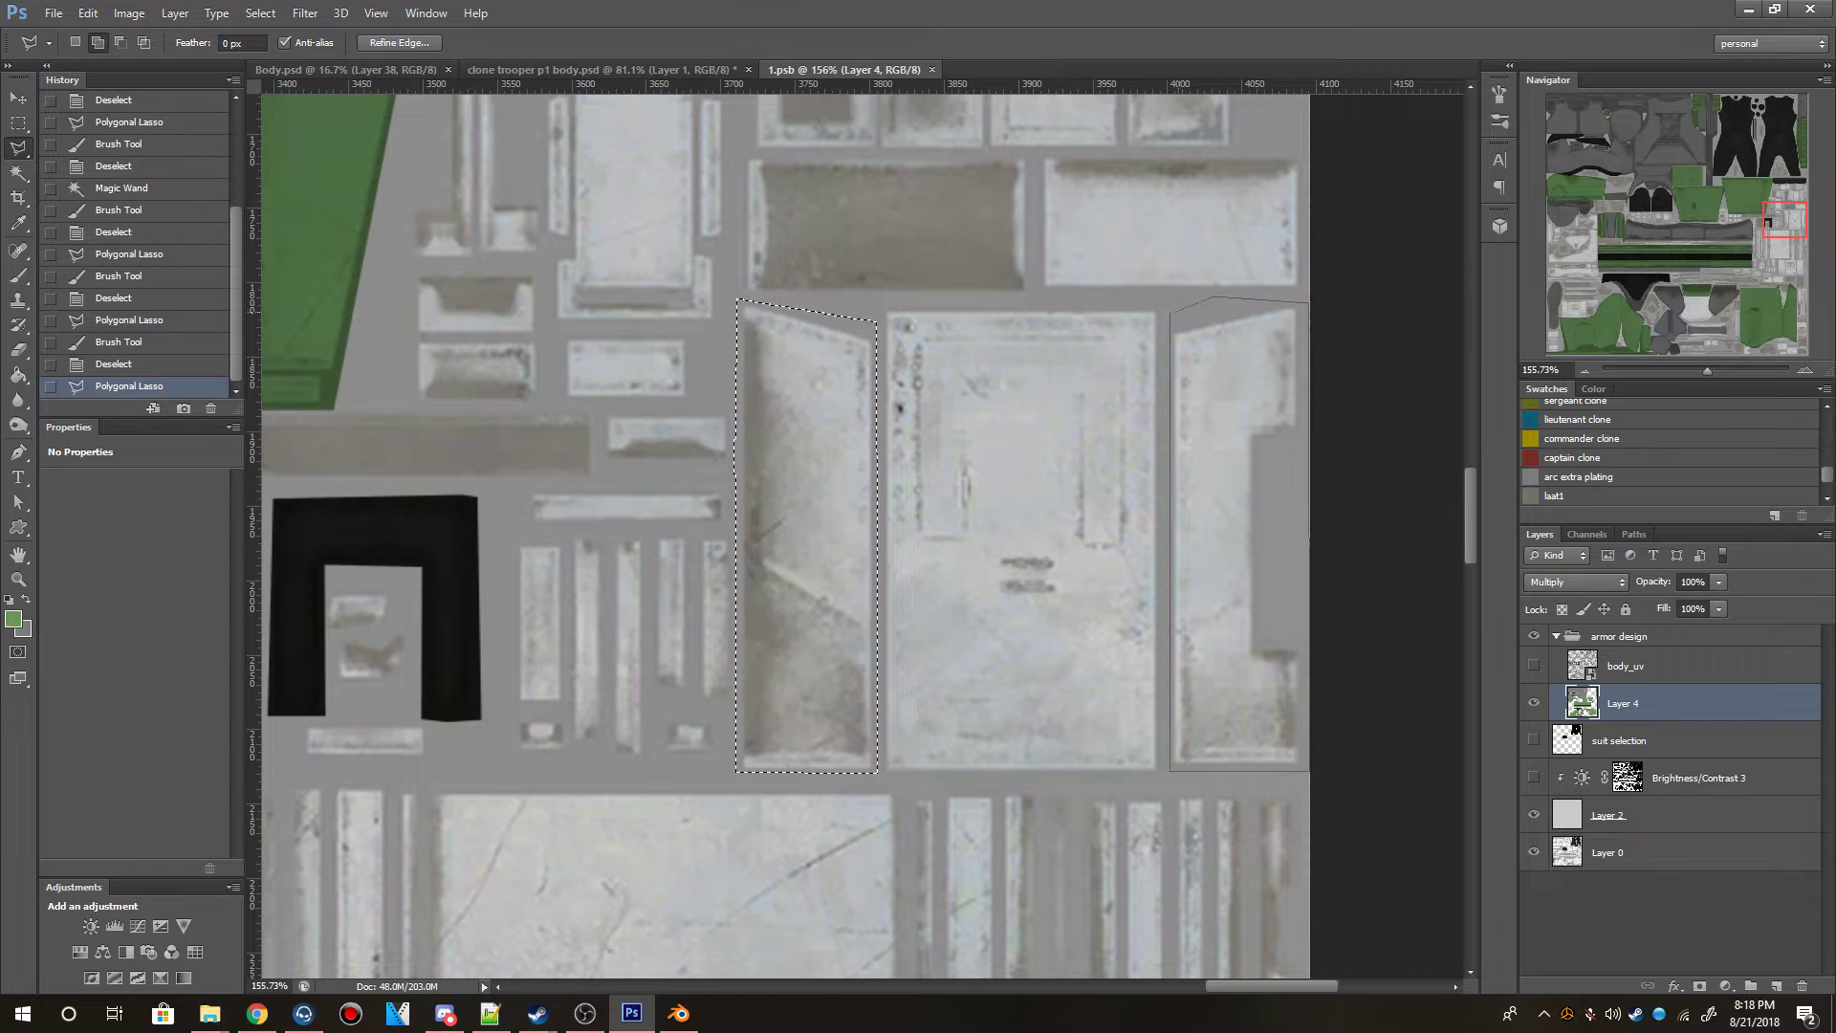
{"action": "double_click", "coordinate": [1308, 770]}
{"action": "left_click", "coordinate": [1312, 298]}
{"action": "left_click", "coordinate": [1308, 150]}
{"action": "left_click", "coordinate": [738, 153]}
{"action": "key", "text": "b"}
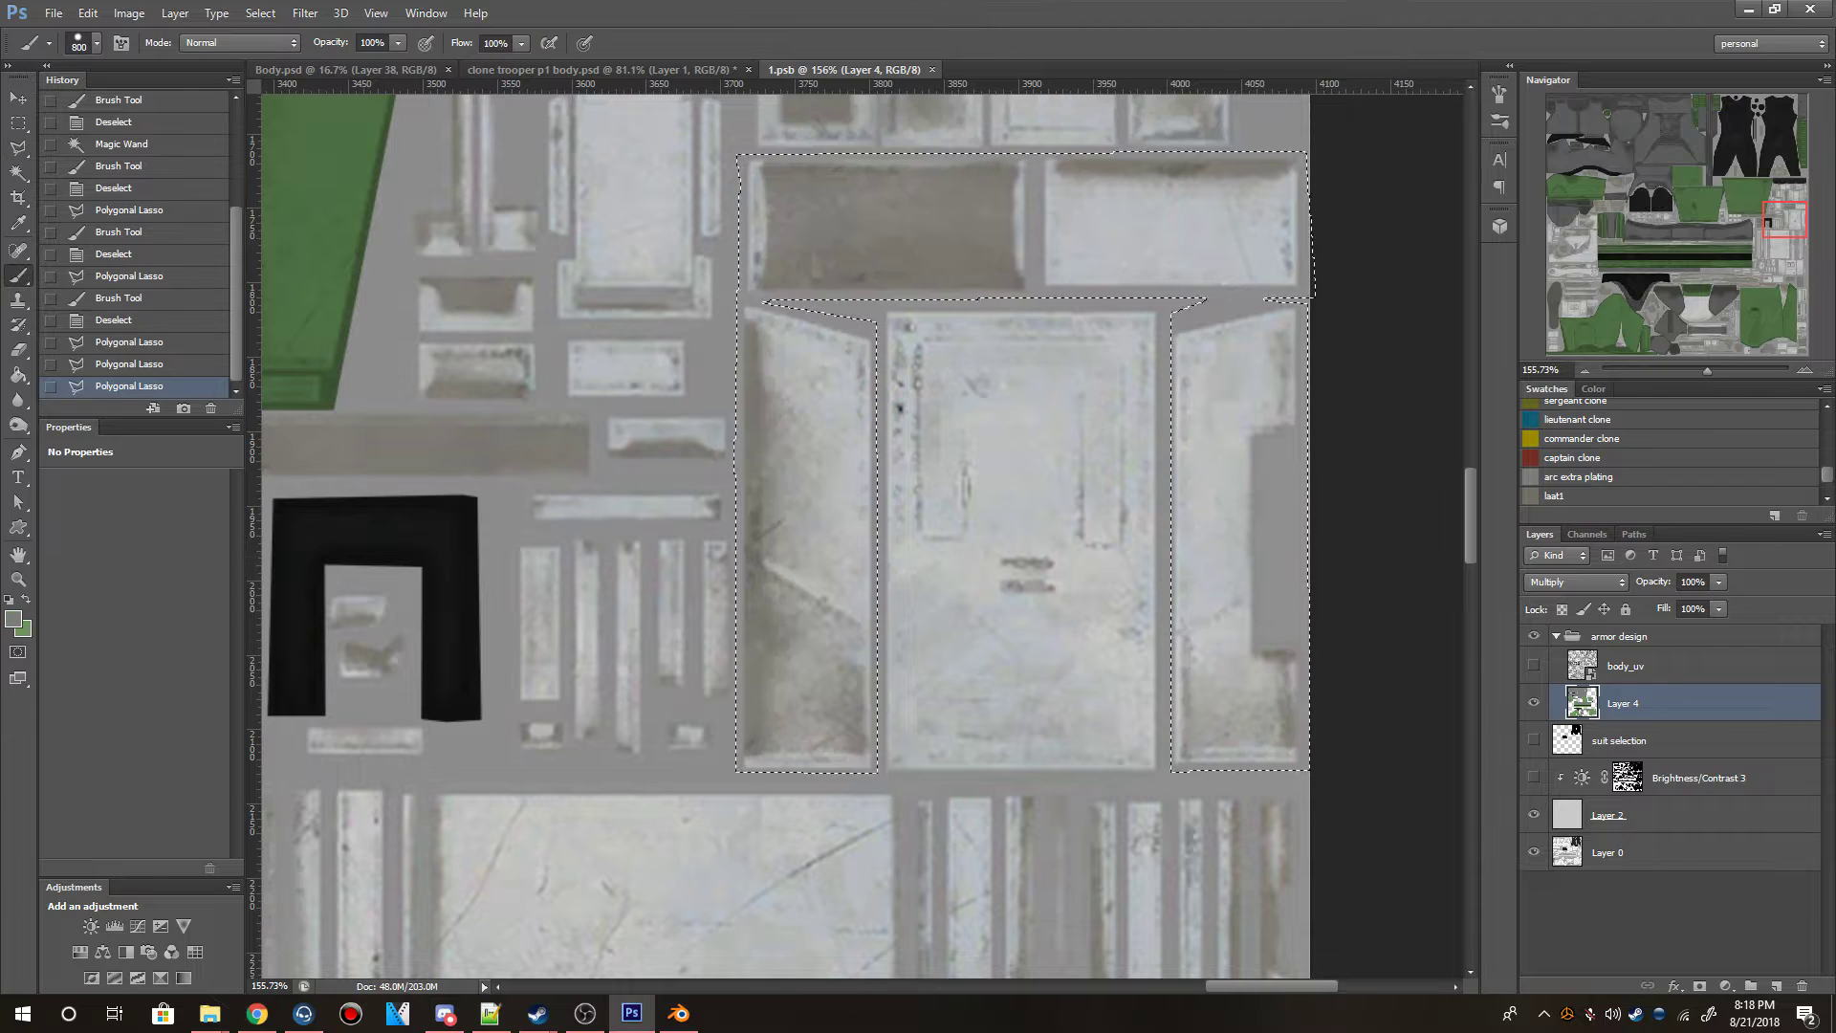
{"action": "left_click", "coordinate": [1207, 516]}
{"action": "key", "text": "ctrl+d"}
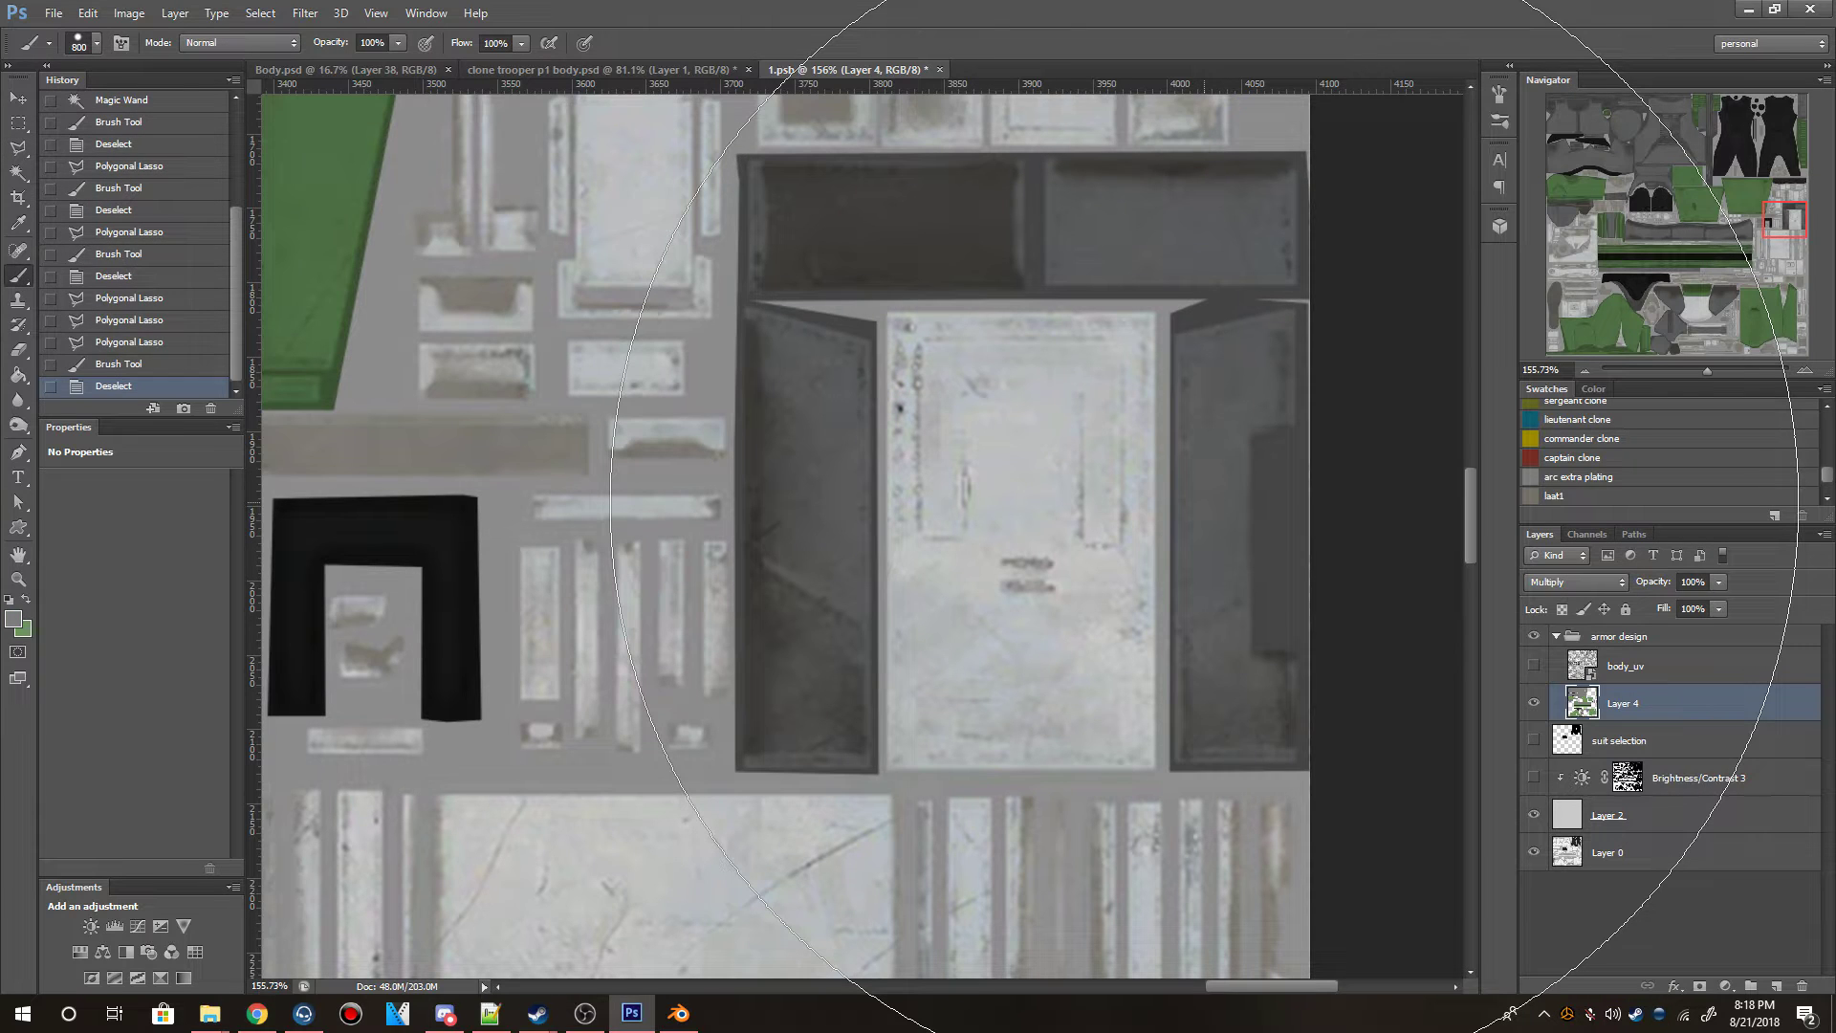
{"action": "scroll", "coordinate": [1206, 517], "scroll_direction": "down", "scroll_amount": 3}
{"action": "scroll", "coordinate": [1205, 516], "scroll_direction": "down", "scroll_amount": 3}
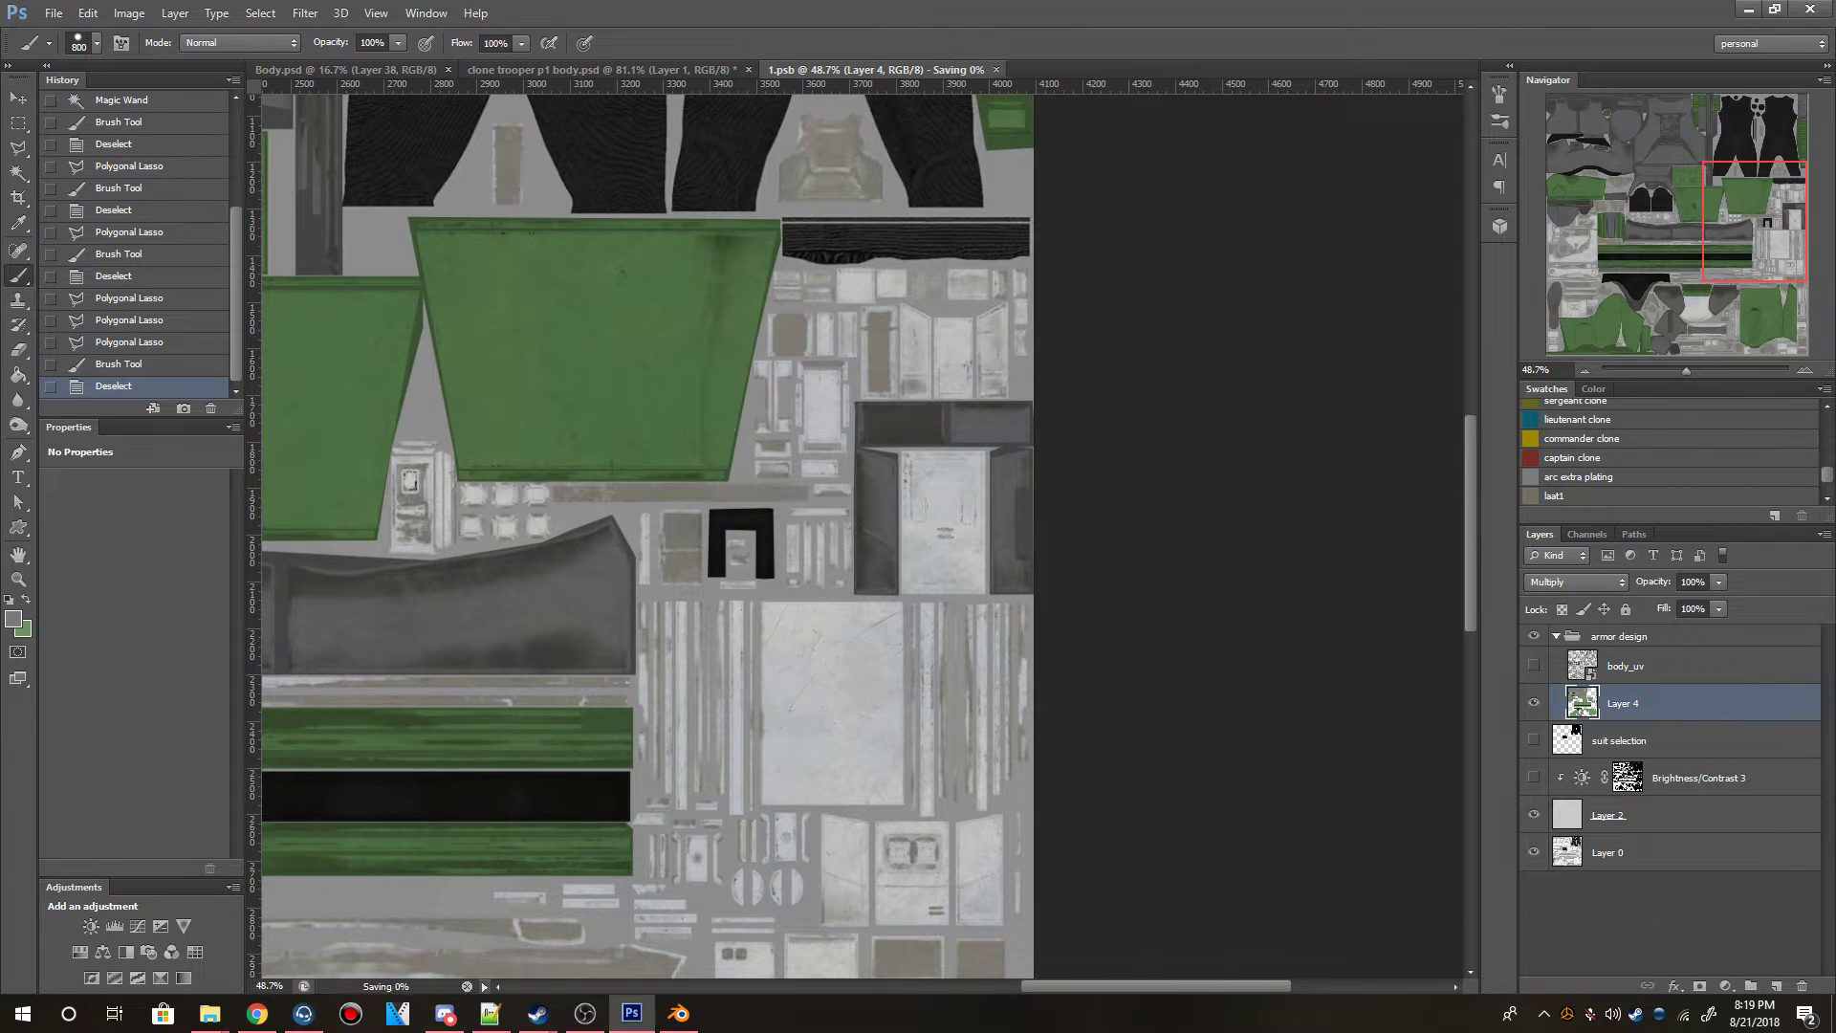
{"action": "key", "text": "ctrl+shift+Tab"}
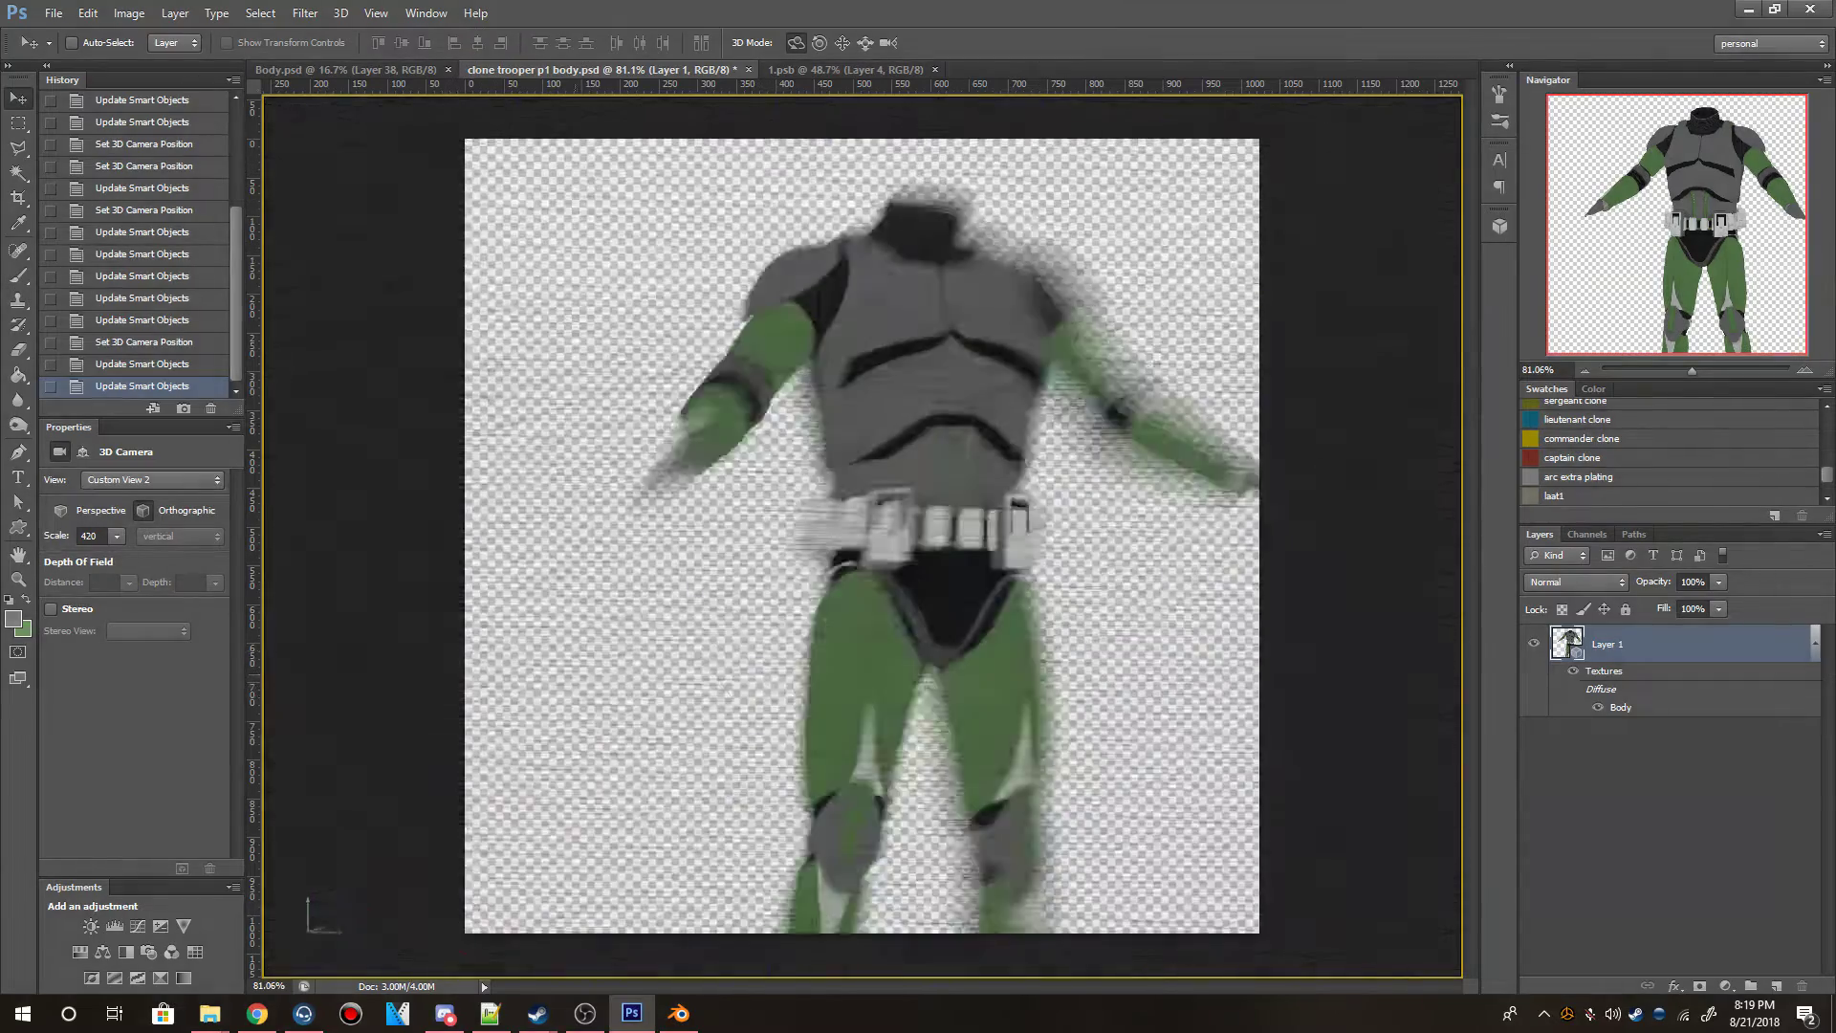
Step: Outline the long bar piece and paint it green
{"action": "key", "text": "ctrl+Tab"}
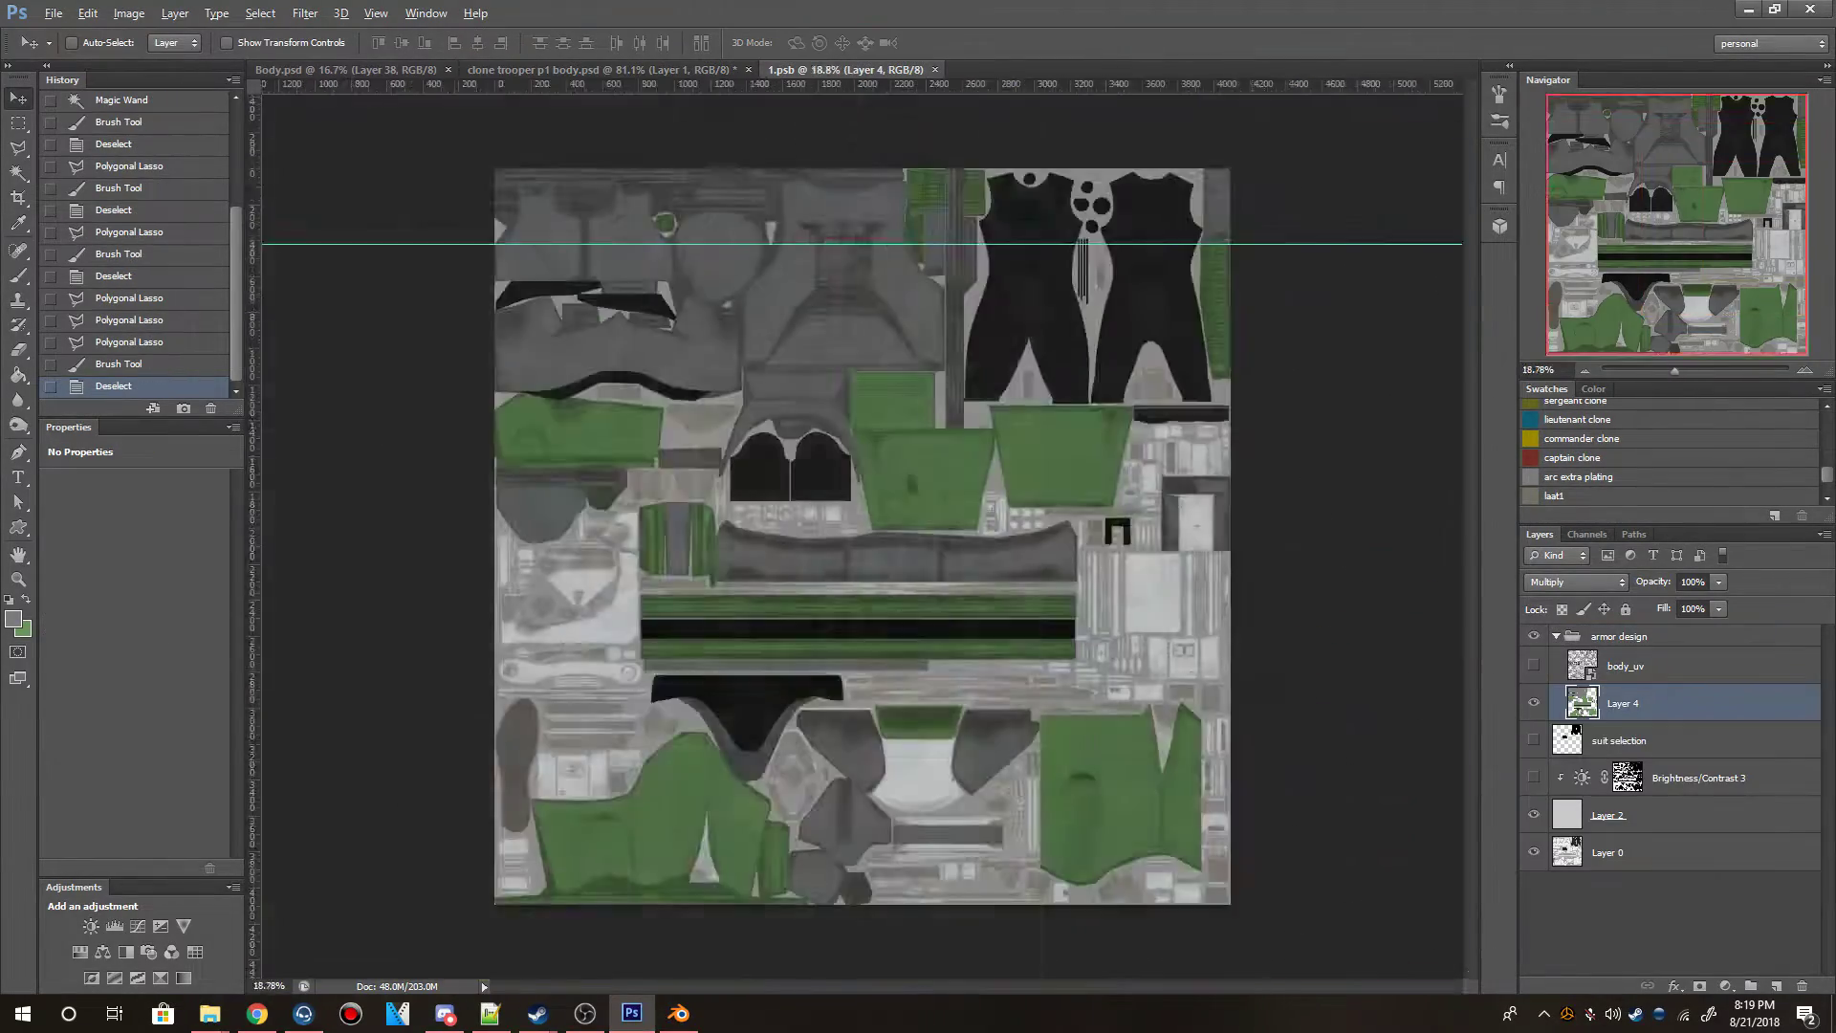
{"action": "scroll", "coordinate": [535, 815], "scroll_direction": "up", "scroll_amount": 2}
{"action": "scroll", "coordinate": [454, 621], "scroll_direction": "up", "scroll_amount": 1}
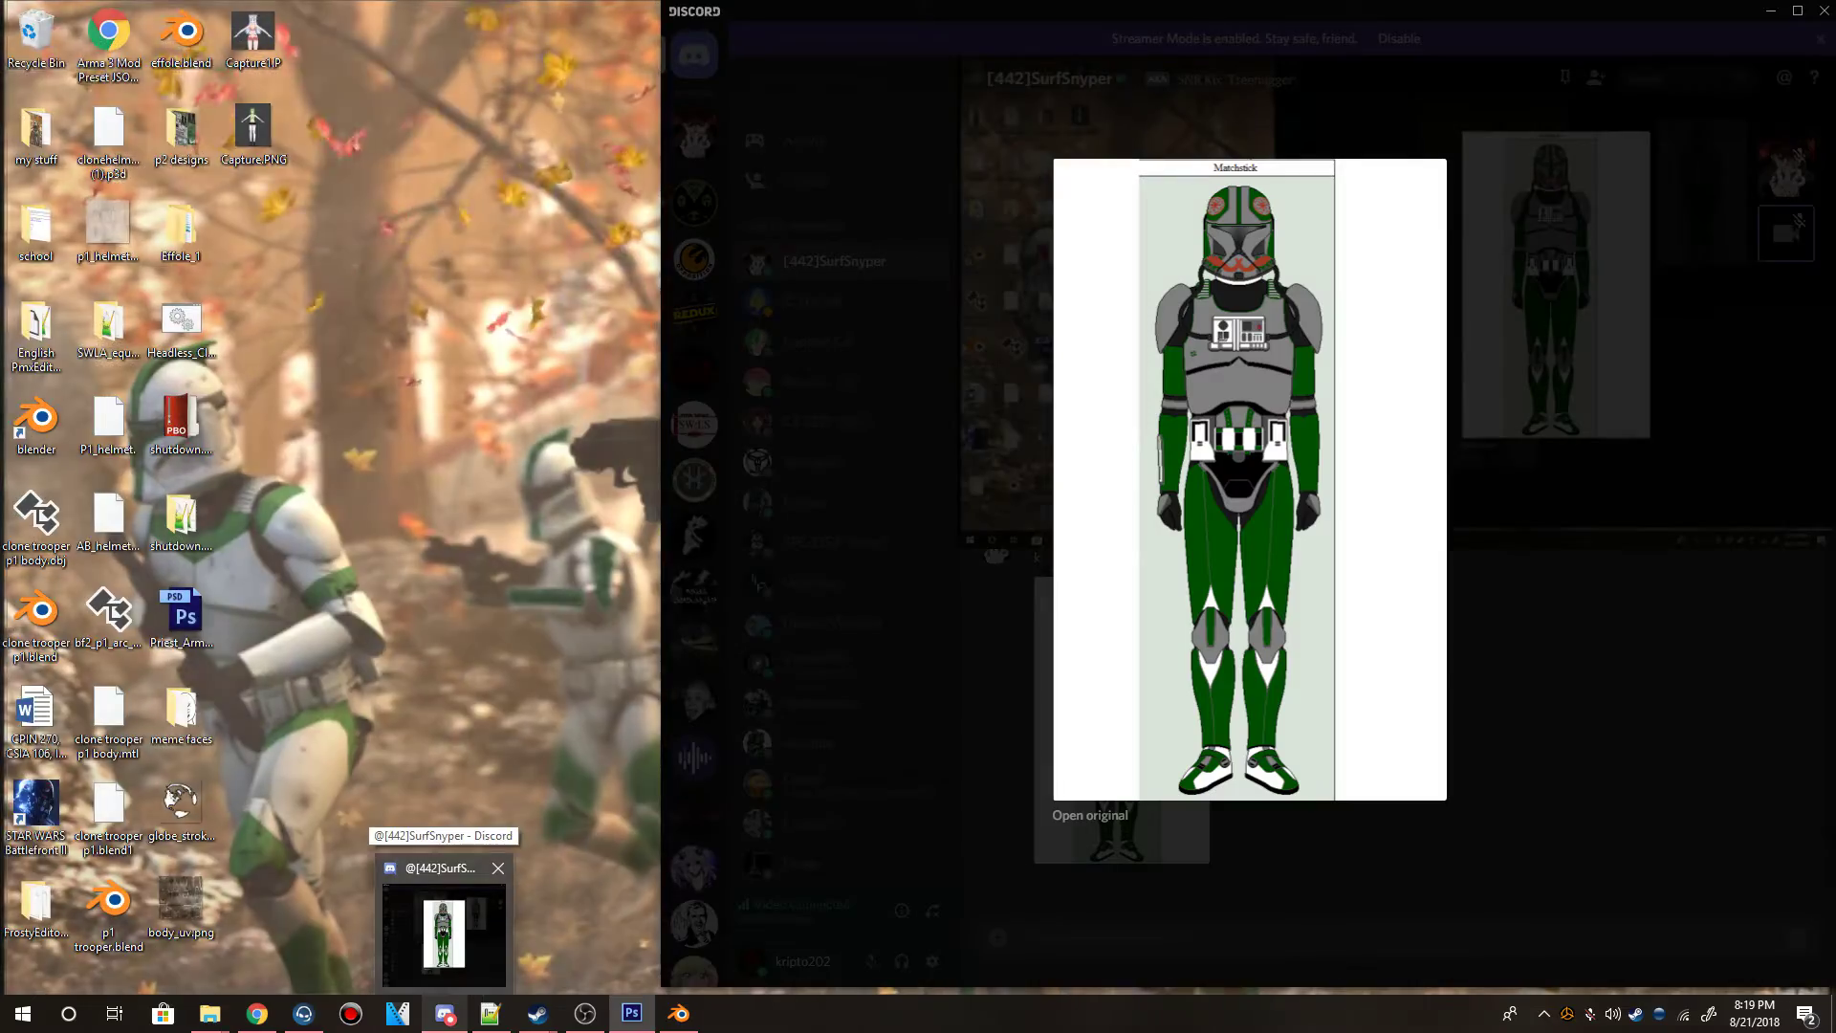
{"action": "scroll", "coordinate": [928, 535], "scroll_direction": "down", "scroll_amount": 3}
{"action": "scroll", "coordinate": [927, 536], "scroll_direction": "down", "scroll_amount": 2}
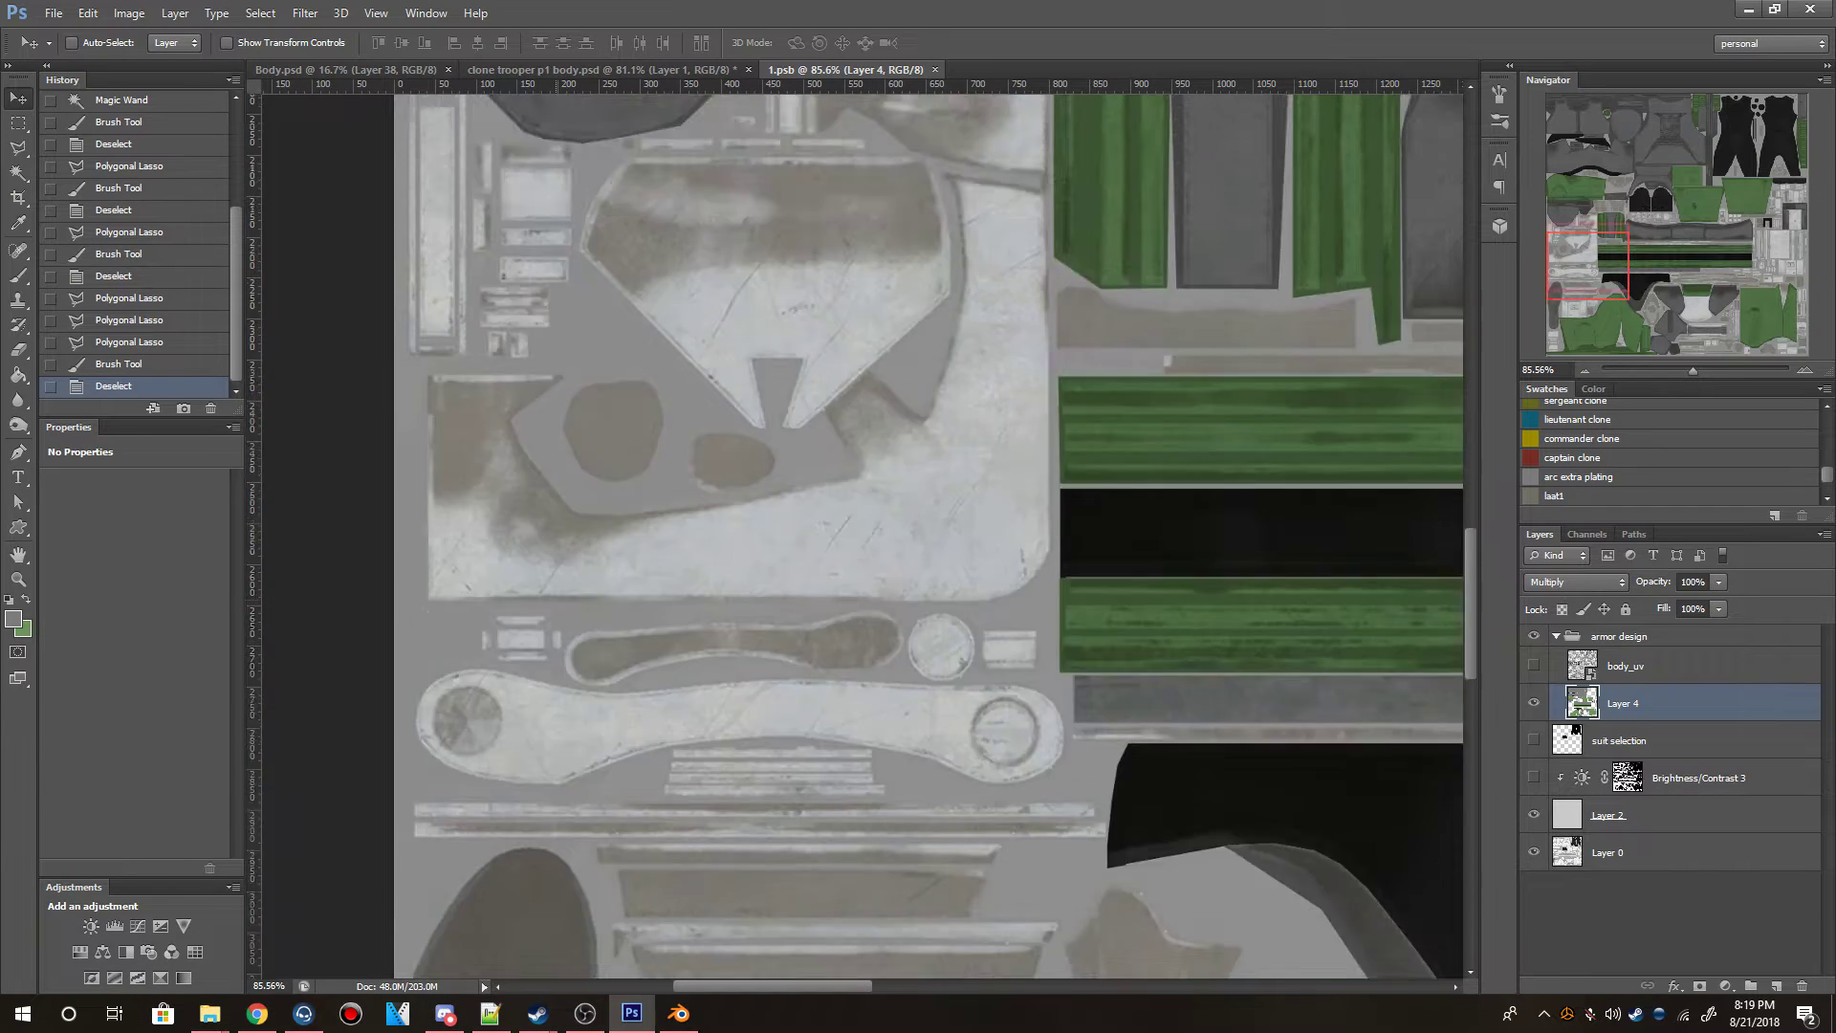
{"action": "key", "text": "l"}
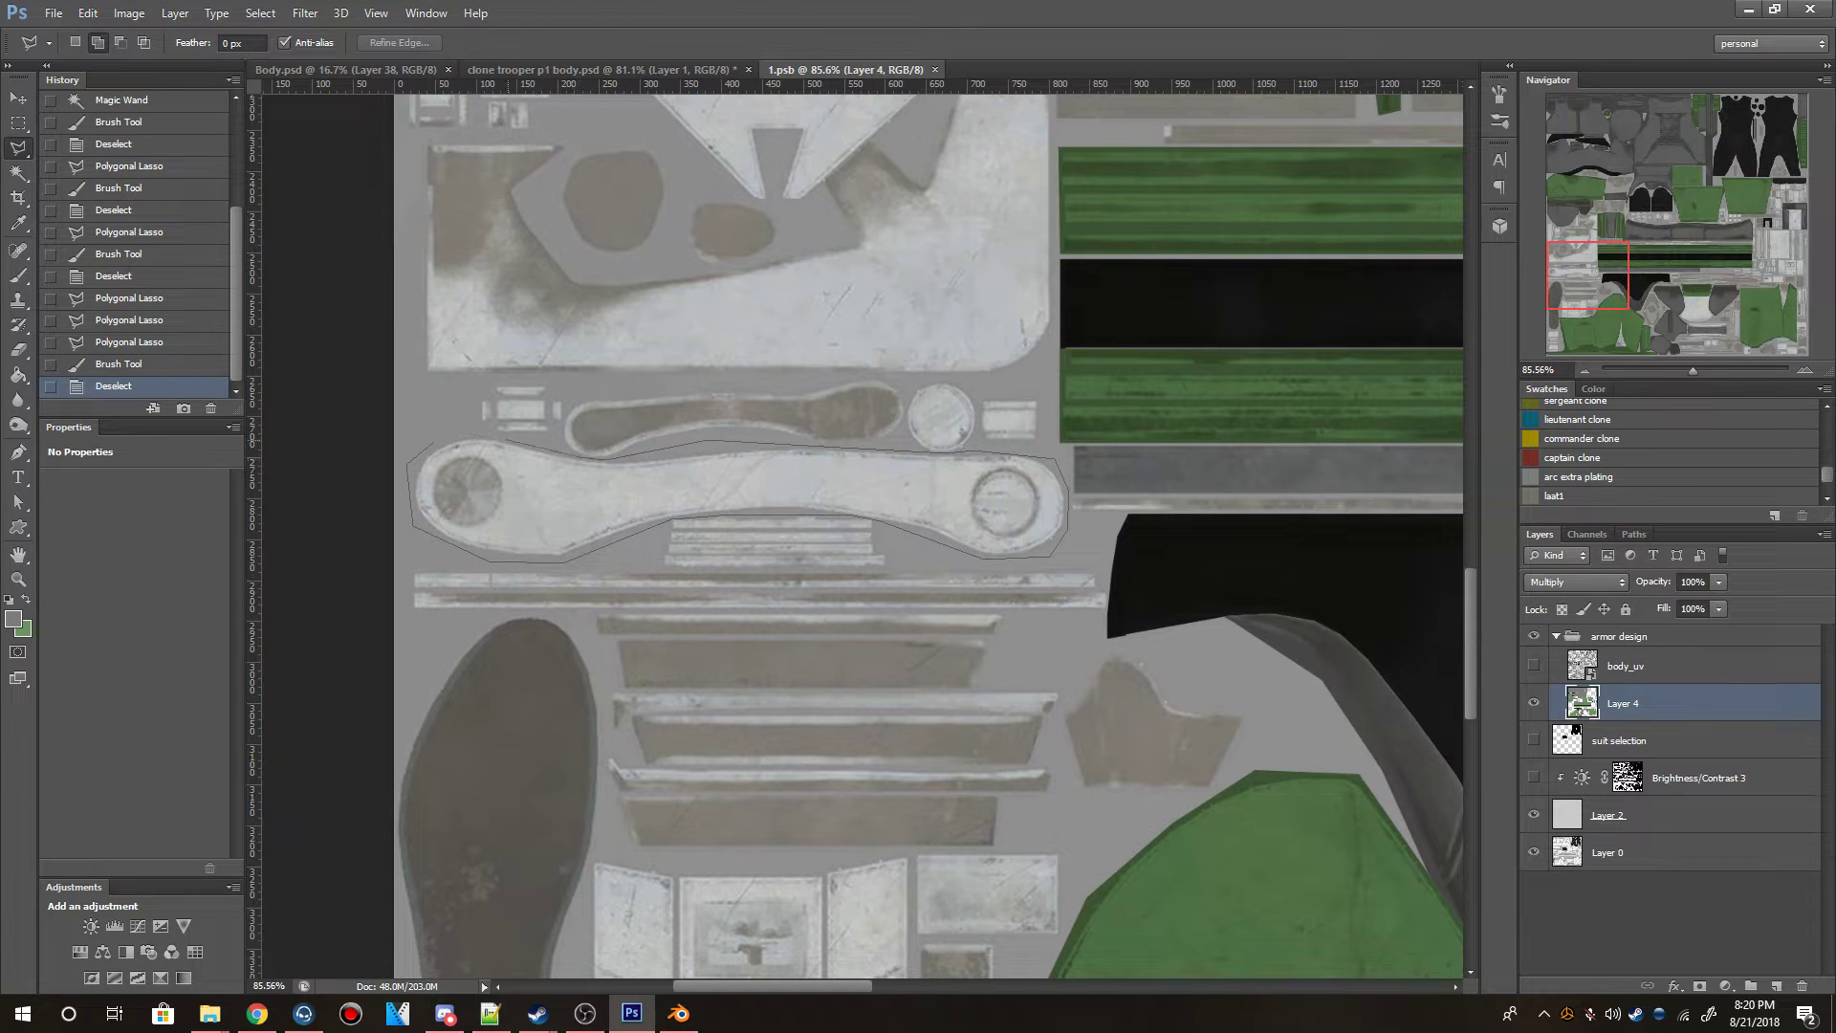
{"action": "key", "text": "Return"}
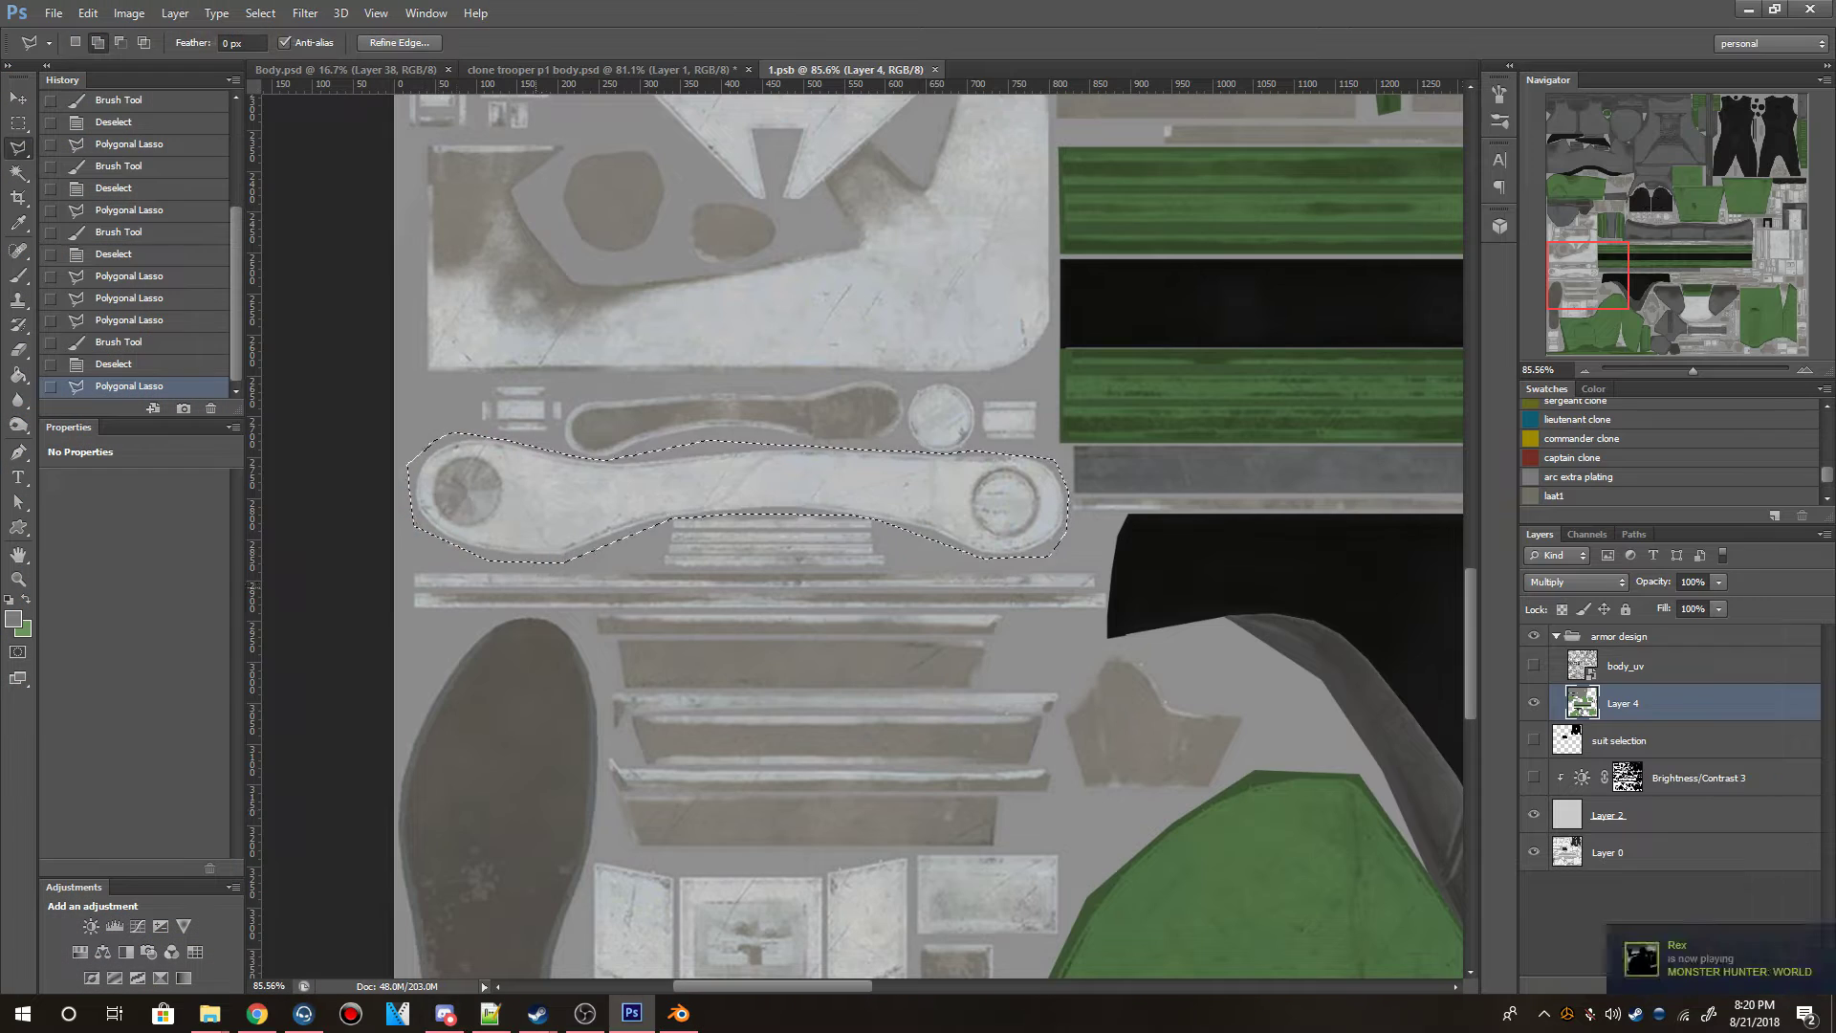
{"action": "key", "text": "b"}
{"action": "left_click_drag", "start_coordinate": [459, 517], "coordinate": [941, 632]}
{"action": "key", "text": "ctrl+d"}
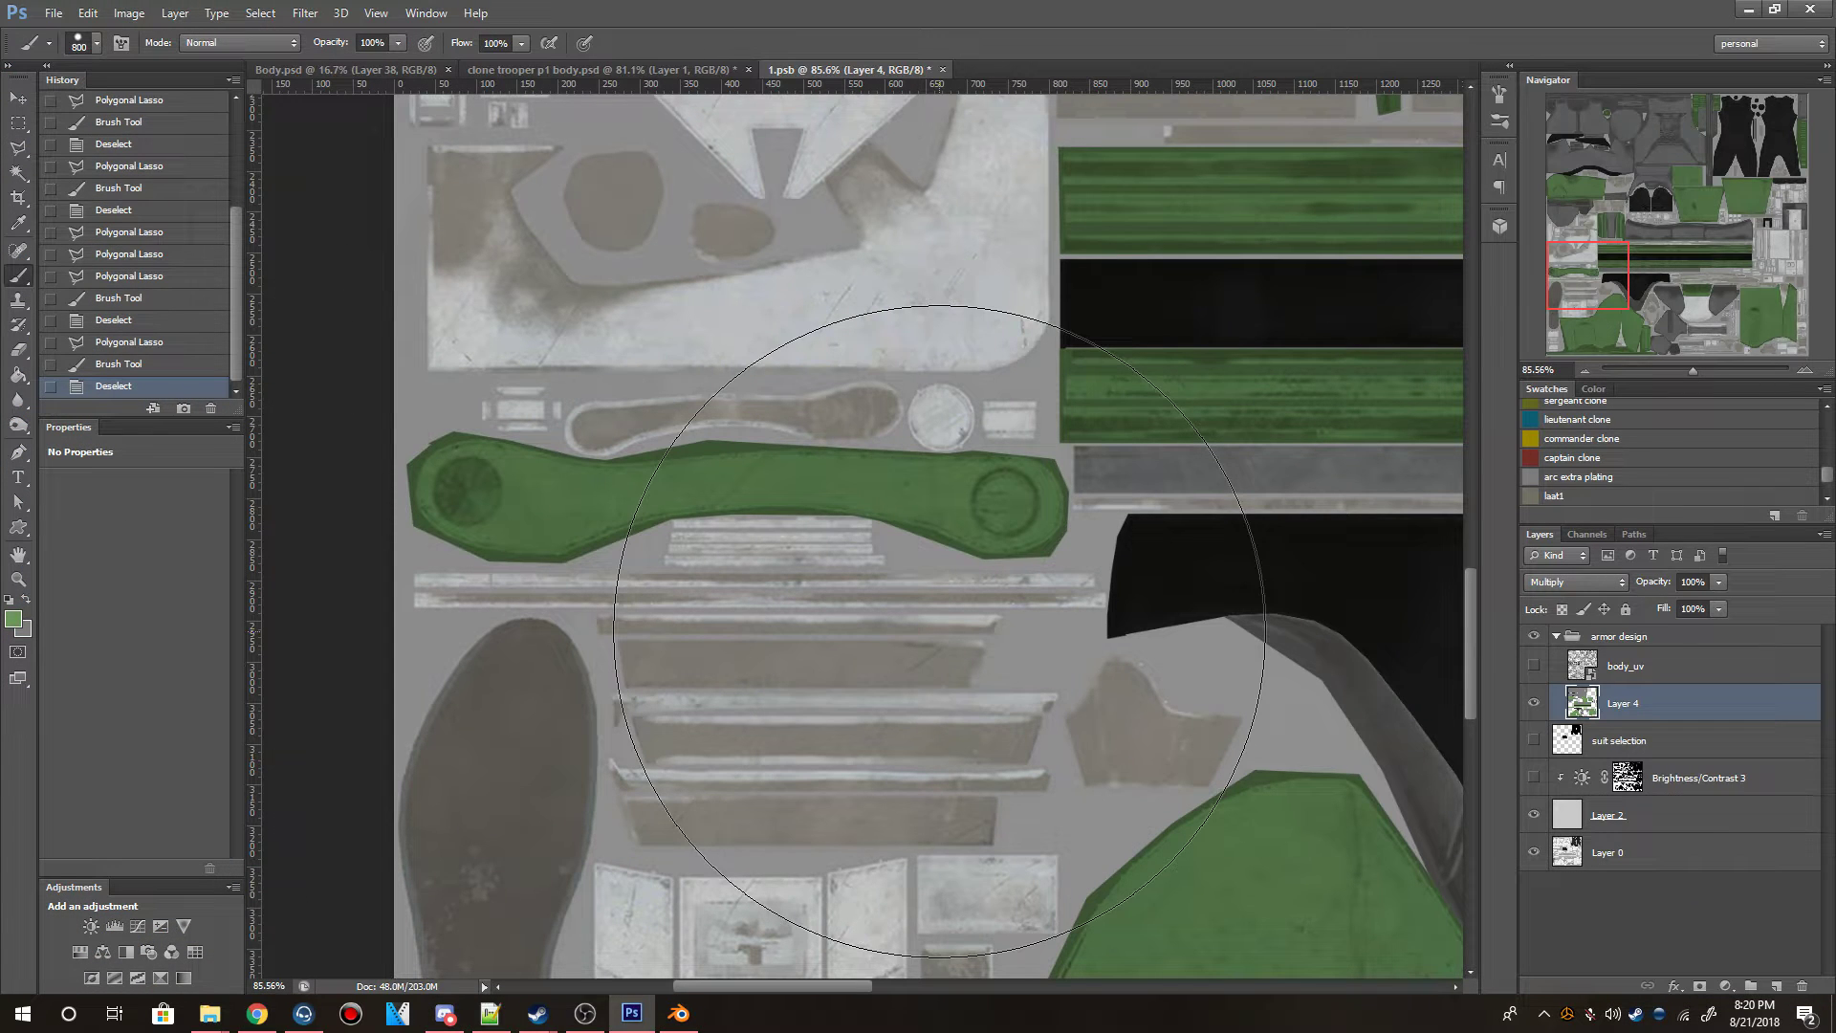
Step: Select the small octagonal piece and paint it dark grey
{"action": "key", "text": "l"}
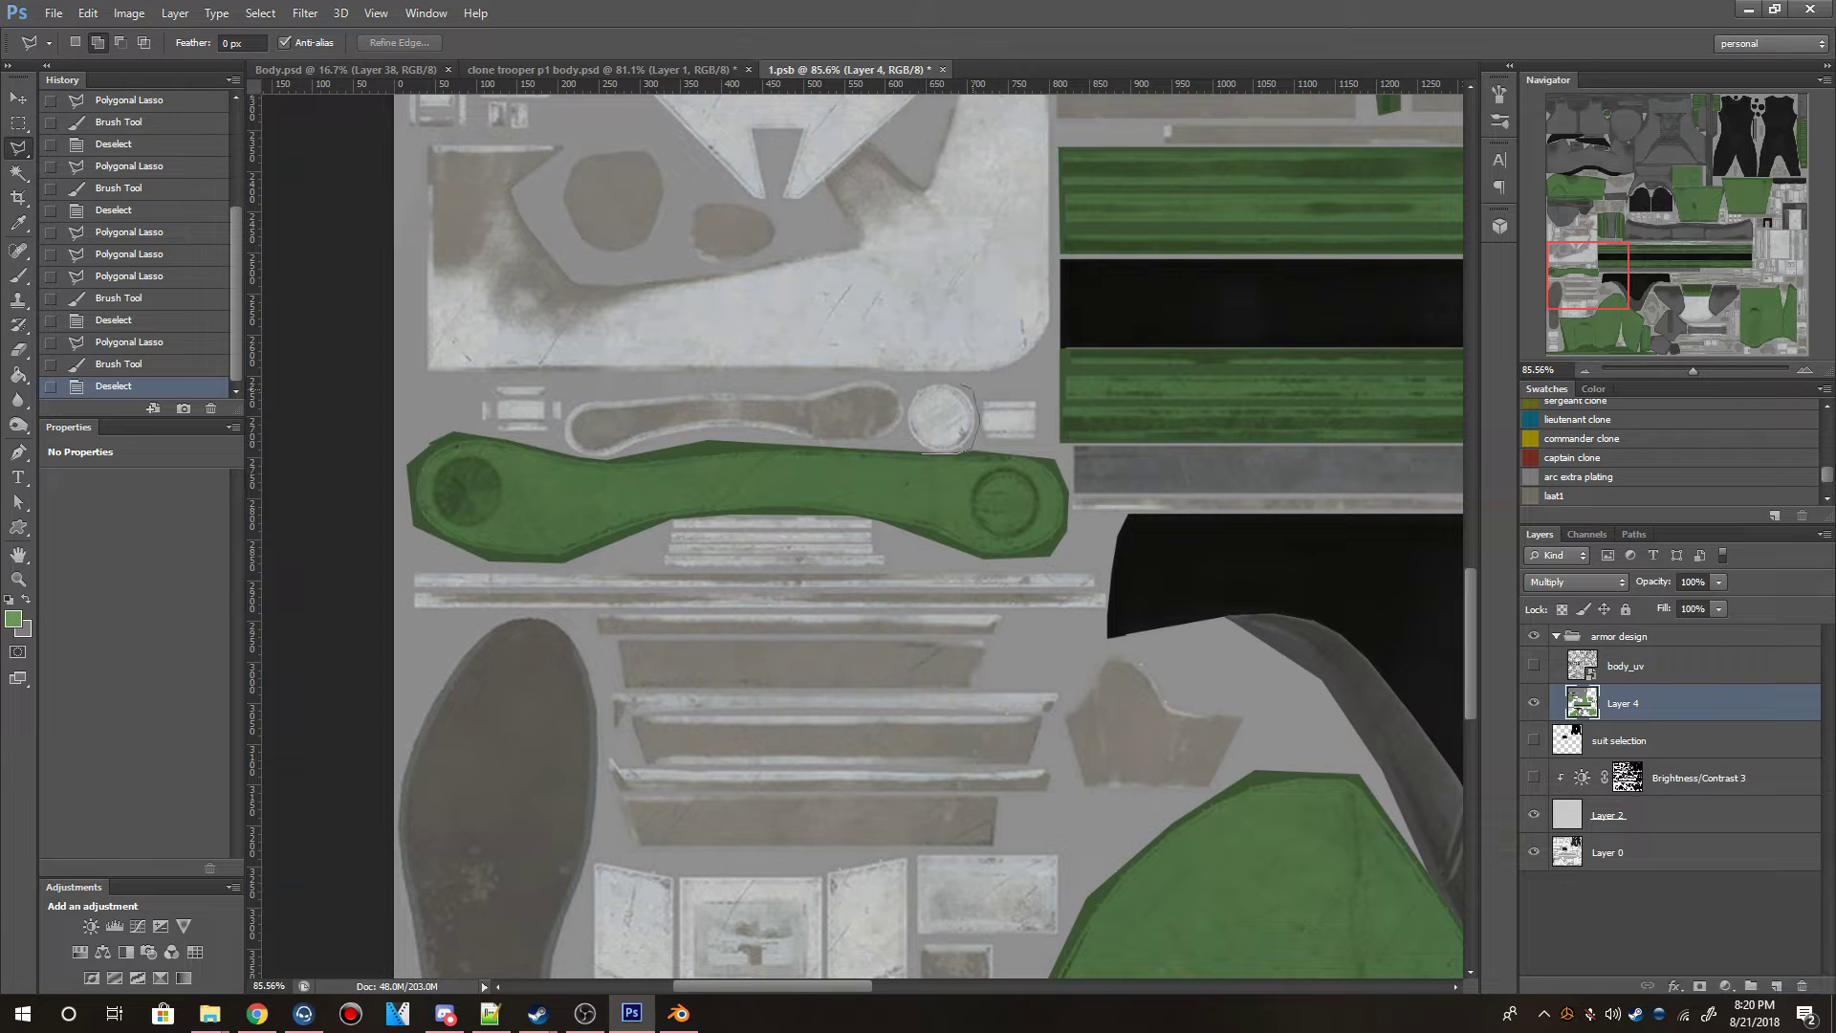
{"action": "left_click", "coordinate": [905, 436]}
{"action": "key", "text": "b"}
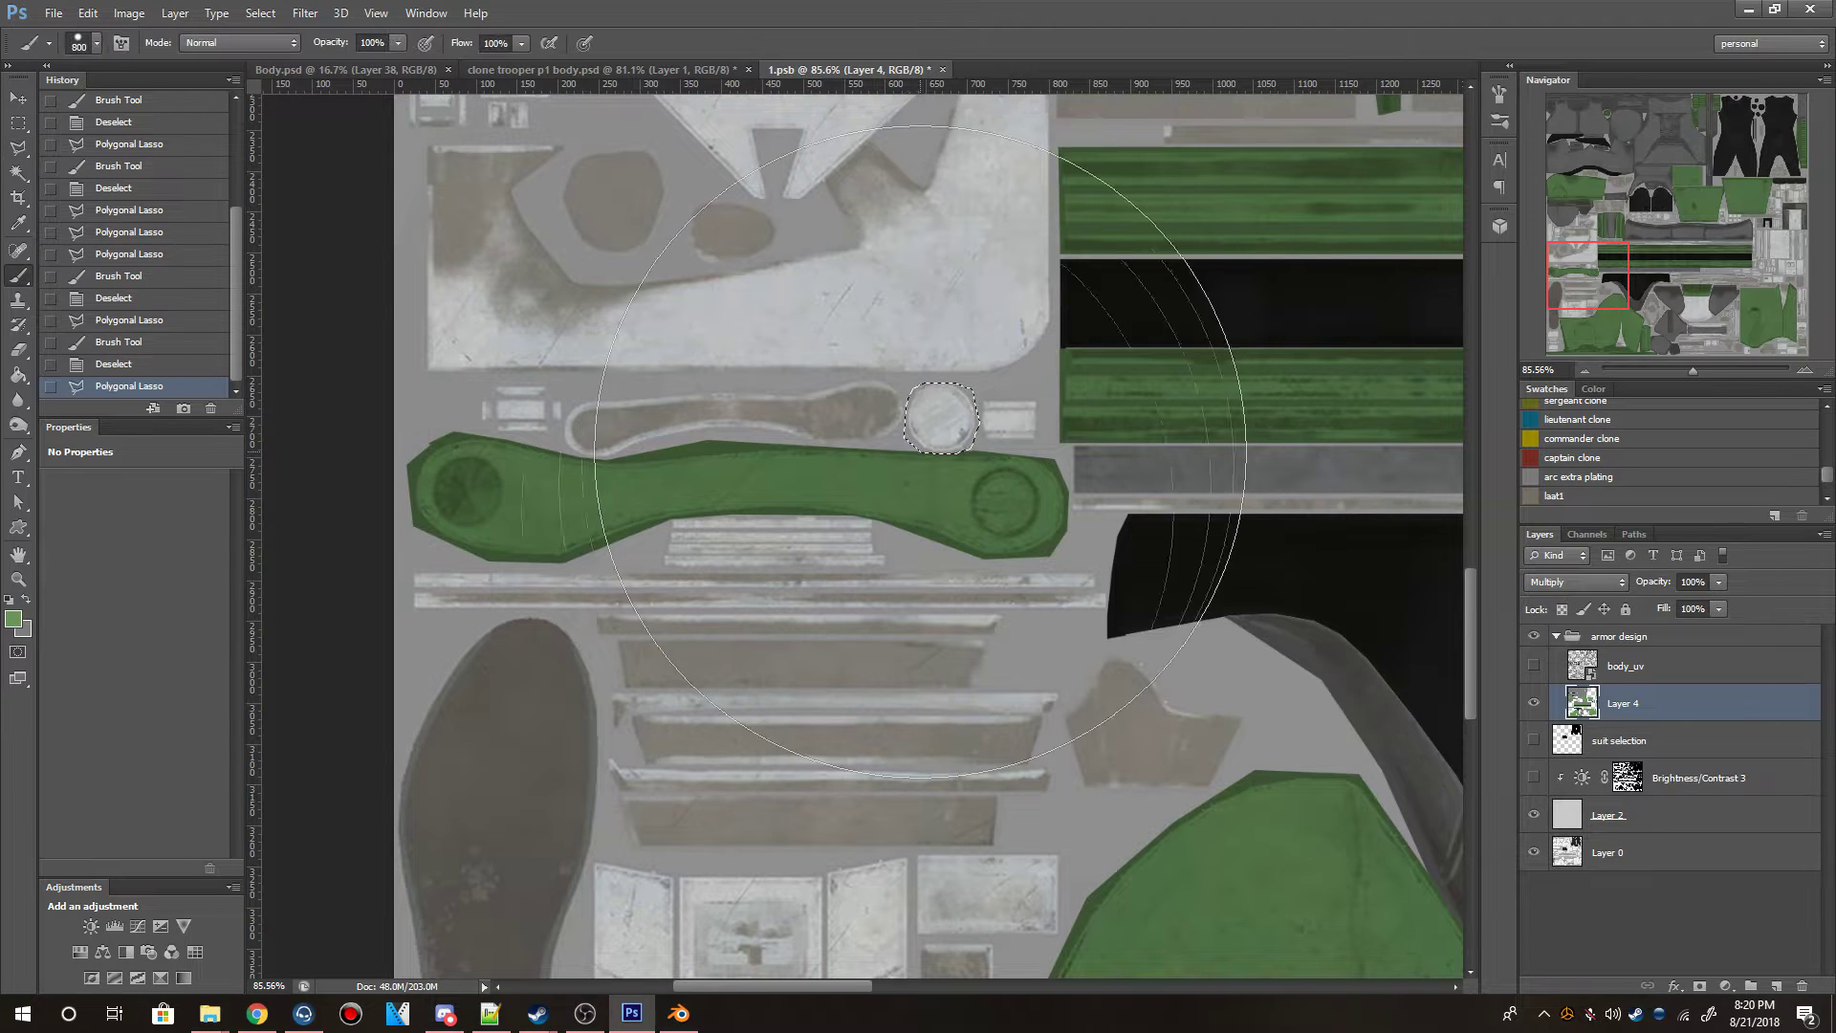
{"action": "left_click", "coordinate": [971, 542]}
{"action": "key", "text": "ctrl+d"}
Step: At brush size 138, grey the bar's right-end circle, paint two small circles green, and save
{"action": "key", "text": "bracketleft"}
{"action": "key", "text": "bracketleft"}
{"action": "key", "text": "bracketleft"}
{"action": "left_click", "coordinate": [1004, 500]}
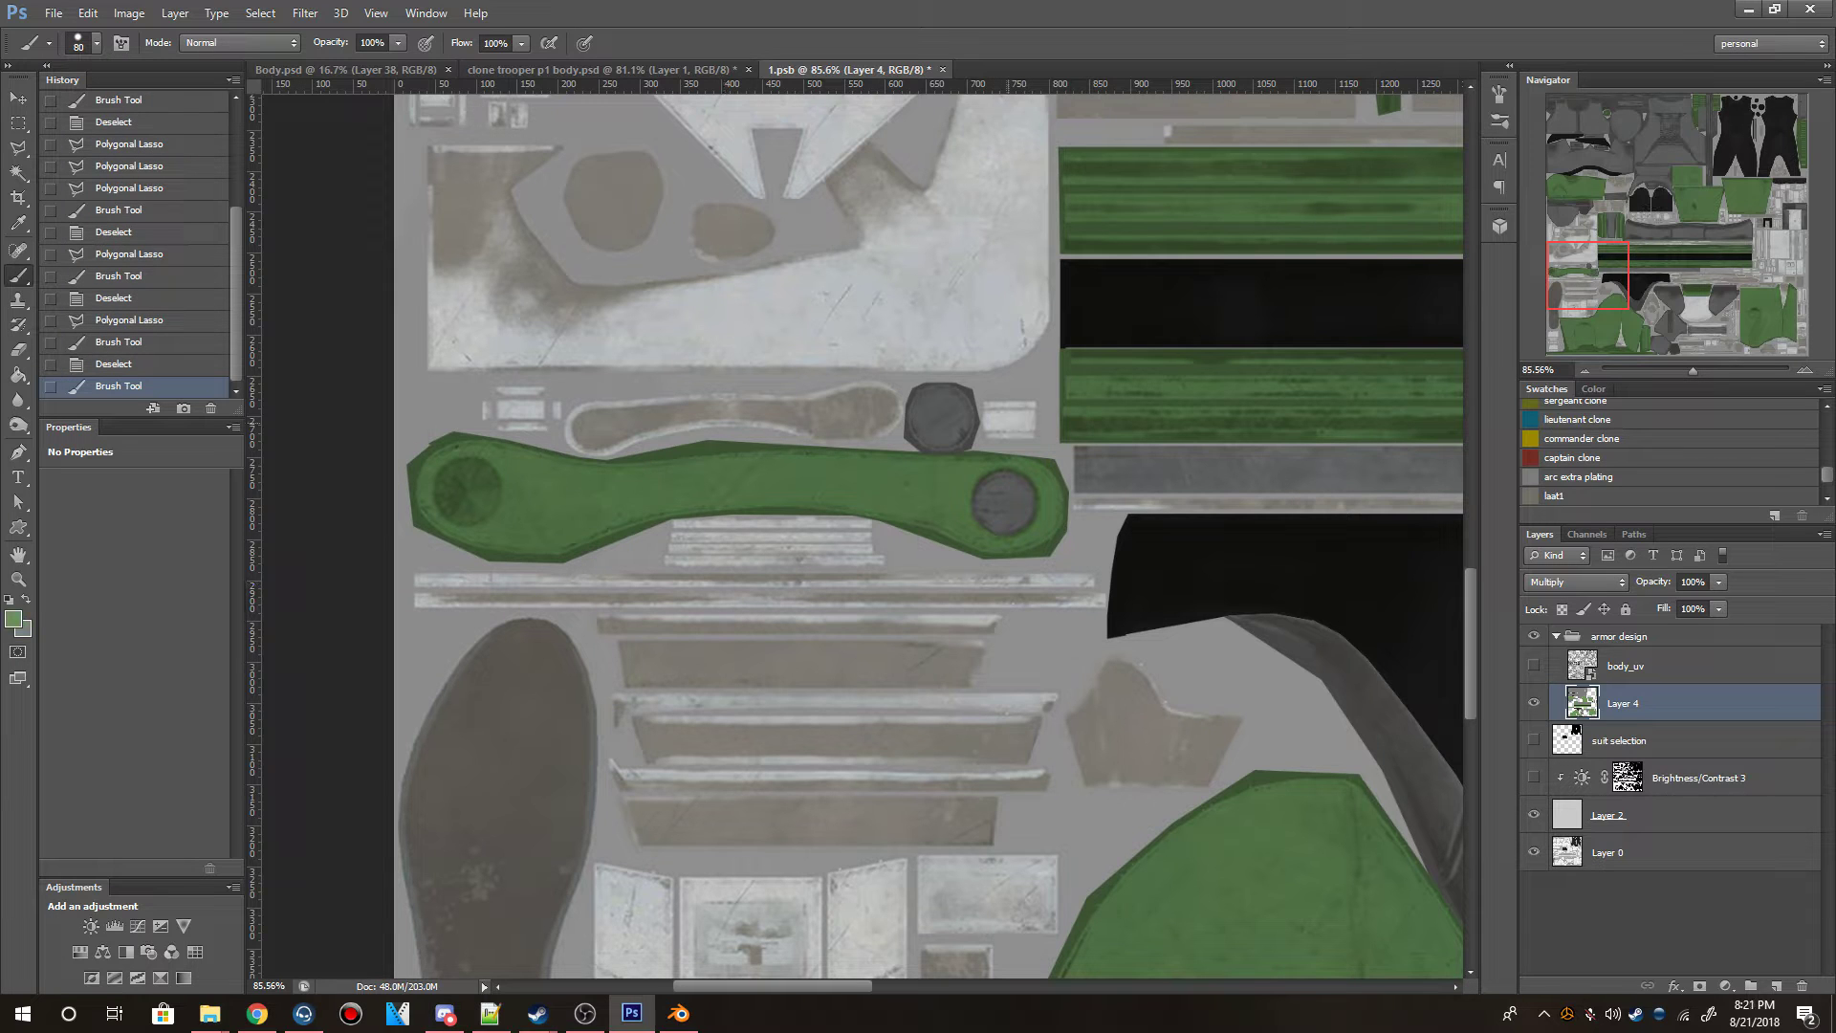
{"action": "left_click", "coordinate": [1011, 419]}
{"action": "left_click_drag", "start_coordinate": [545, 406], "coordinate": [487, 407]}
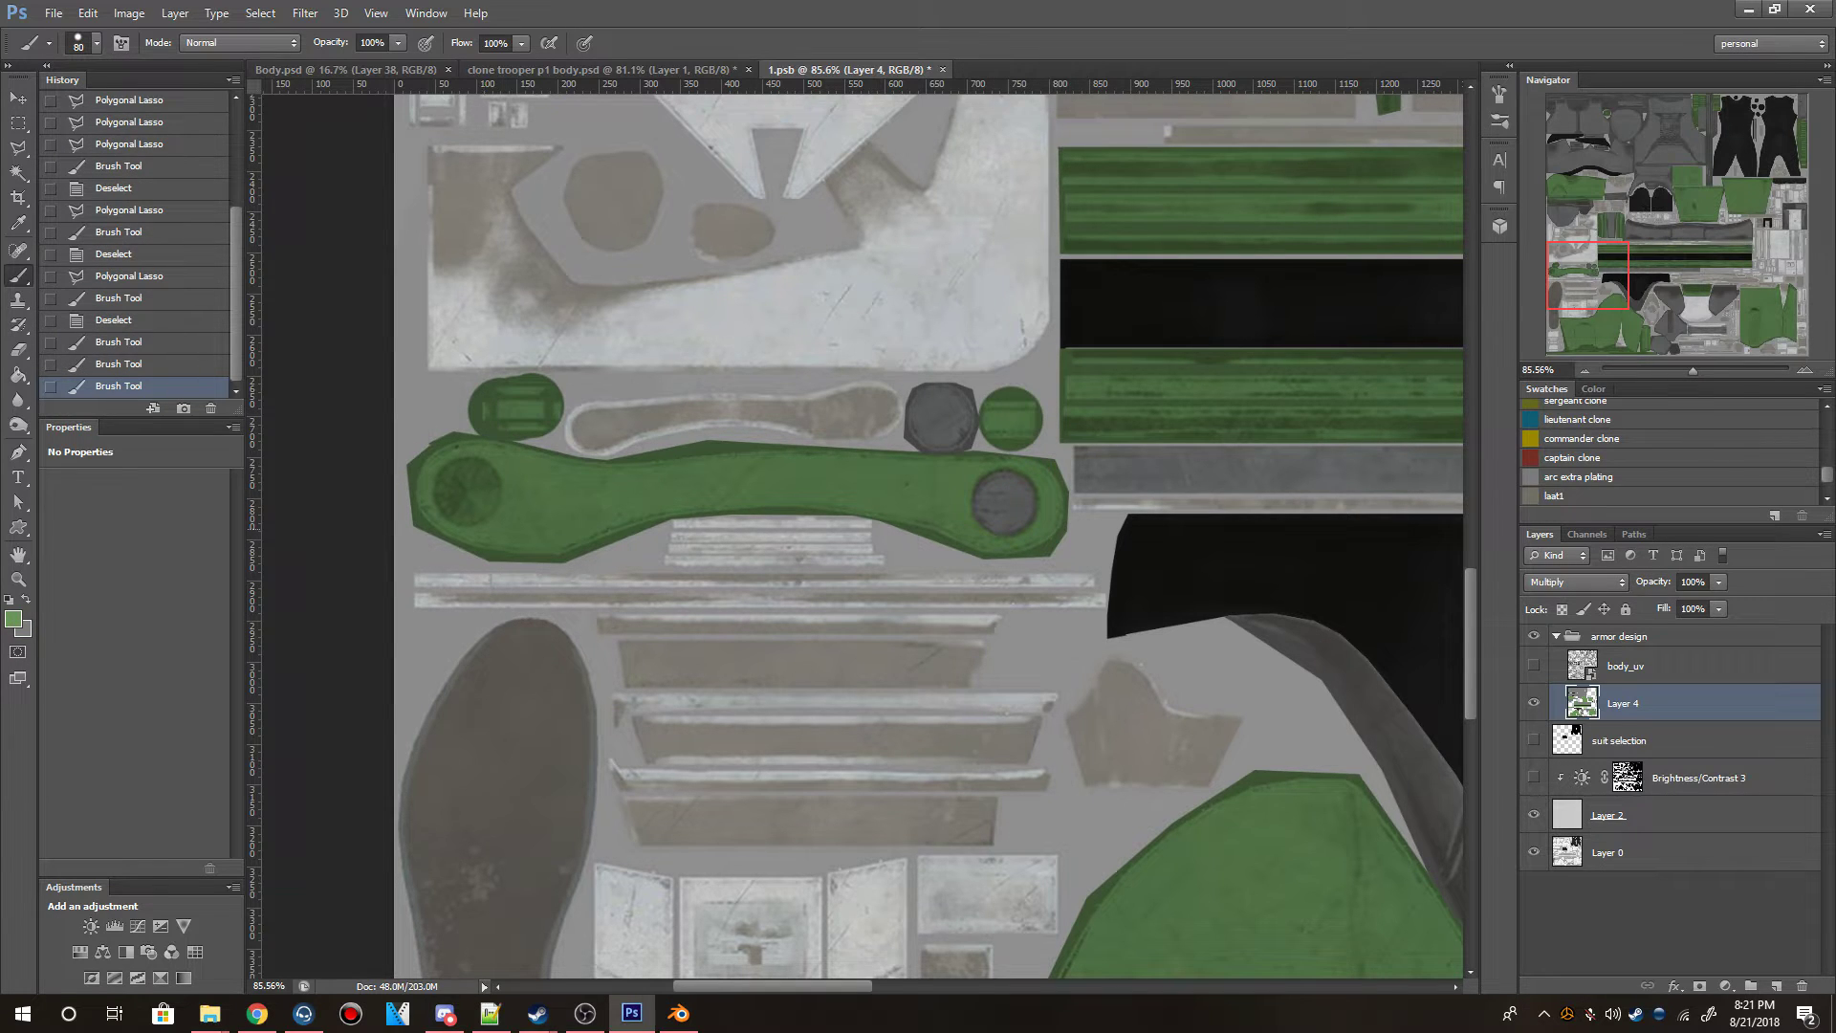
{"action": "key", "text": "ctrl+s"}
Step: Orbit the 3D body preview to check the texture, then return to the armor texture
{"action": "key", "text": "ctrl+shift+Tab"}
{"action": "key", "text": "v"}
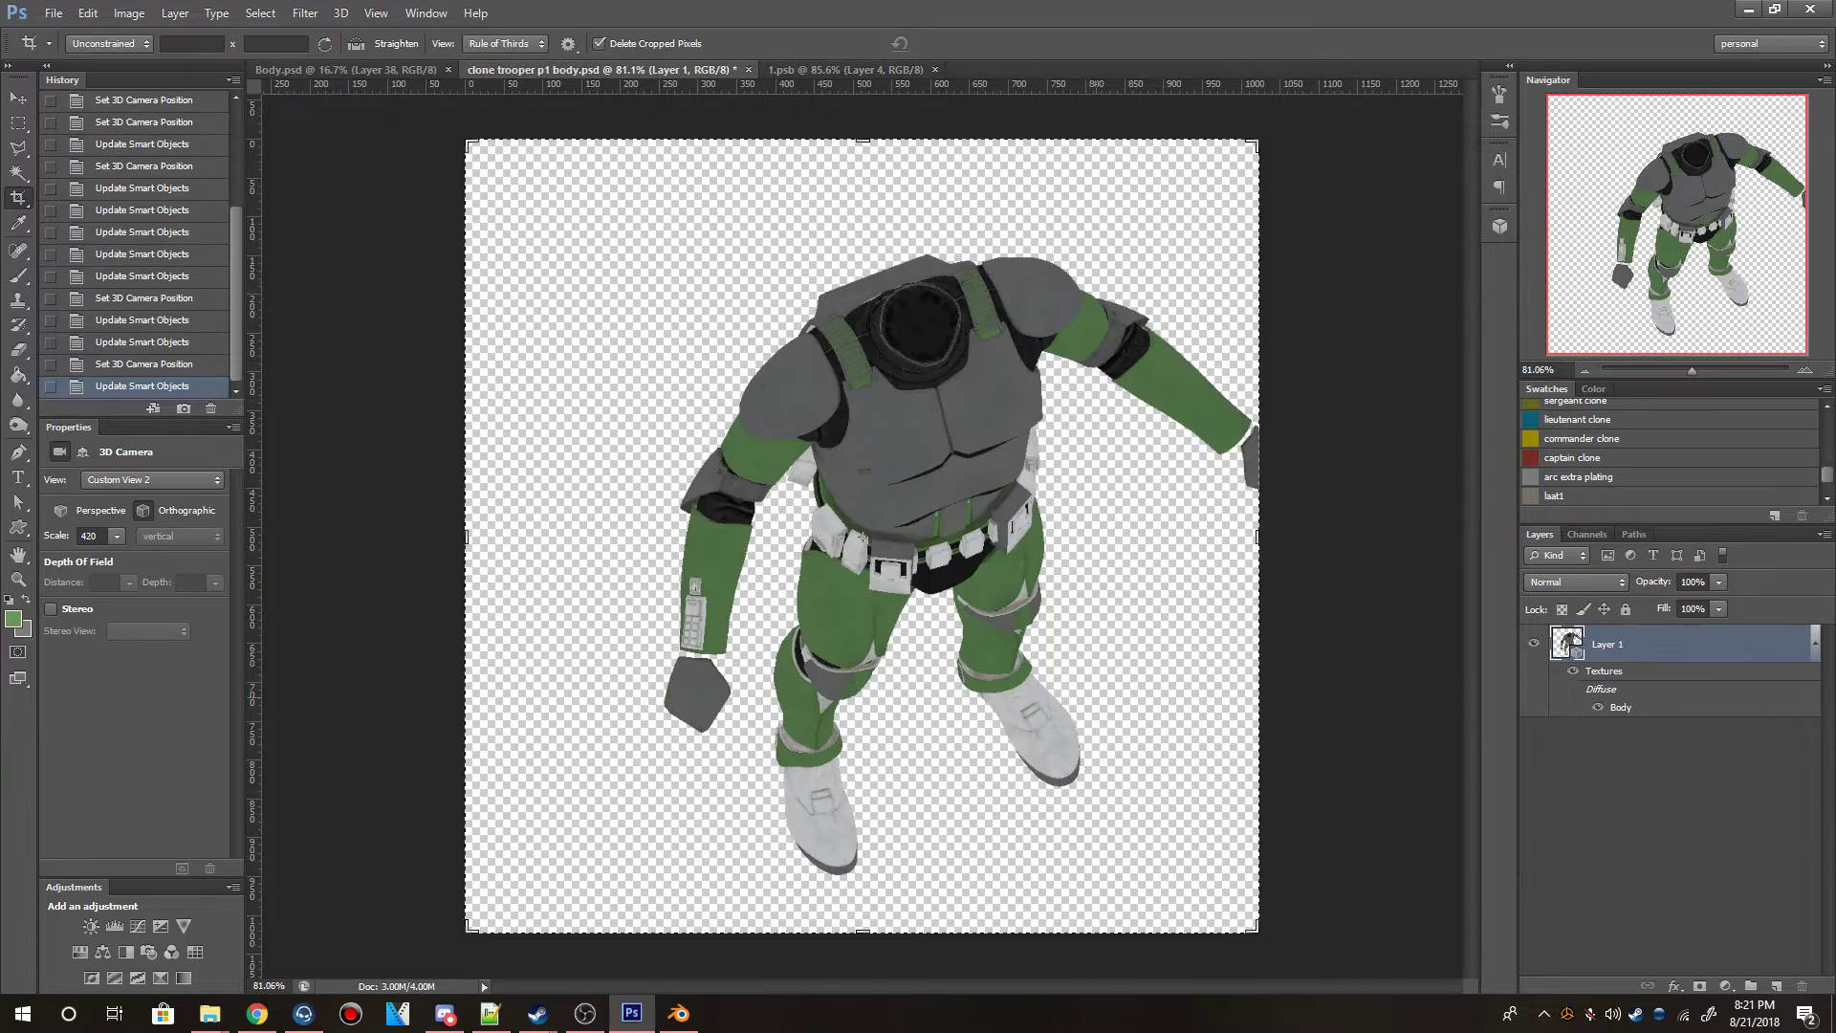
{"action": "key", "text": "ctrl+Tab"}
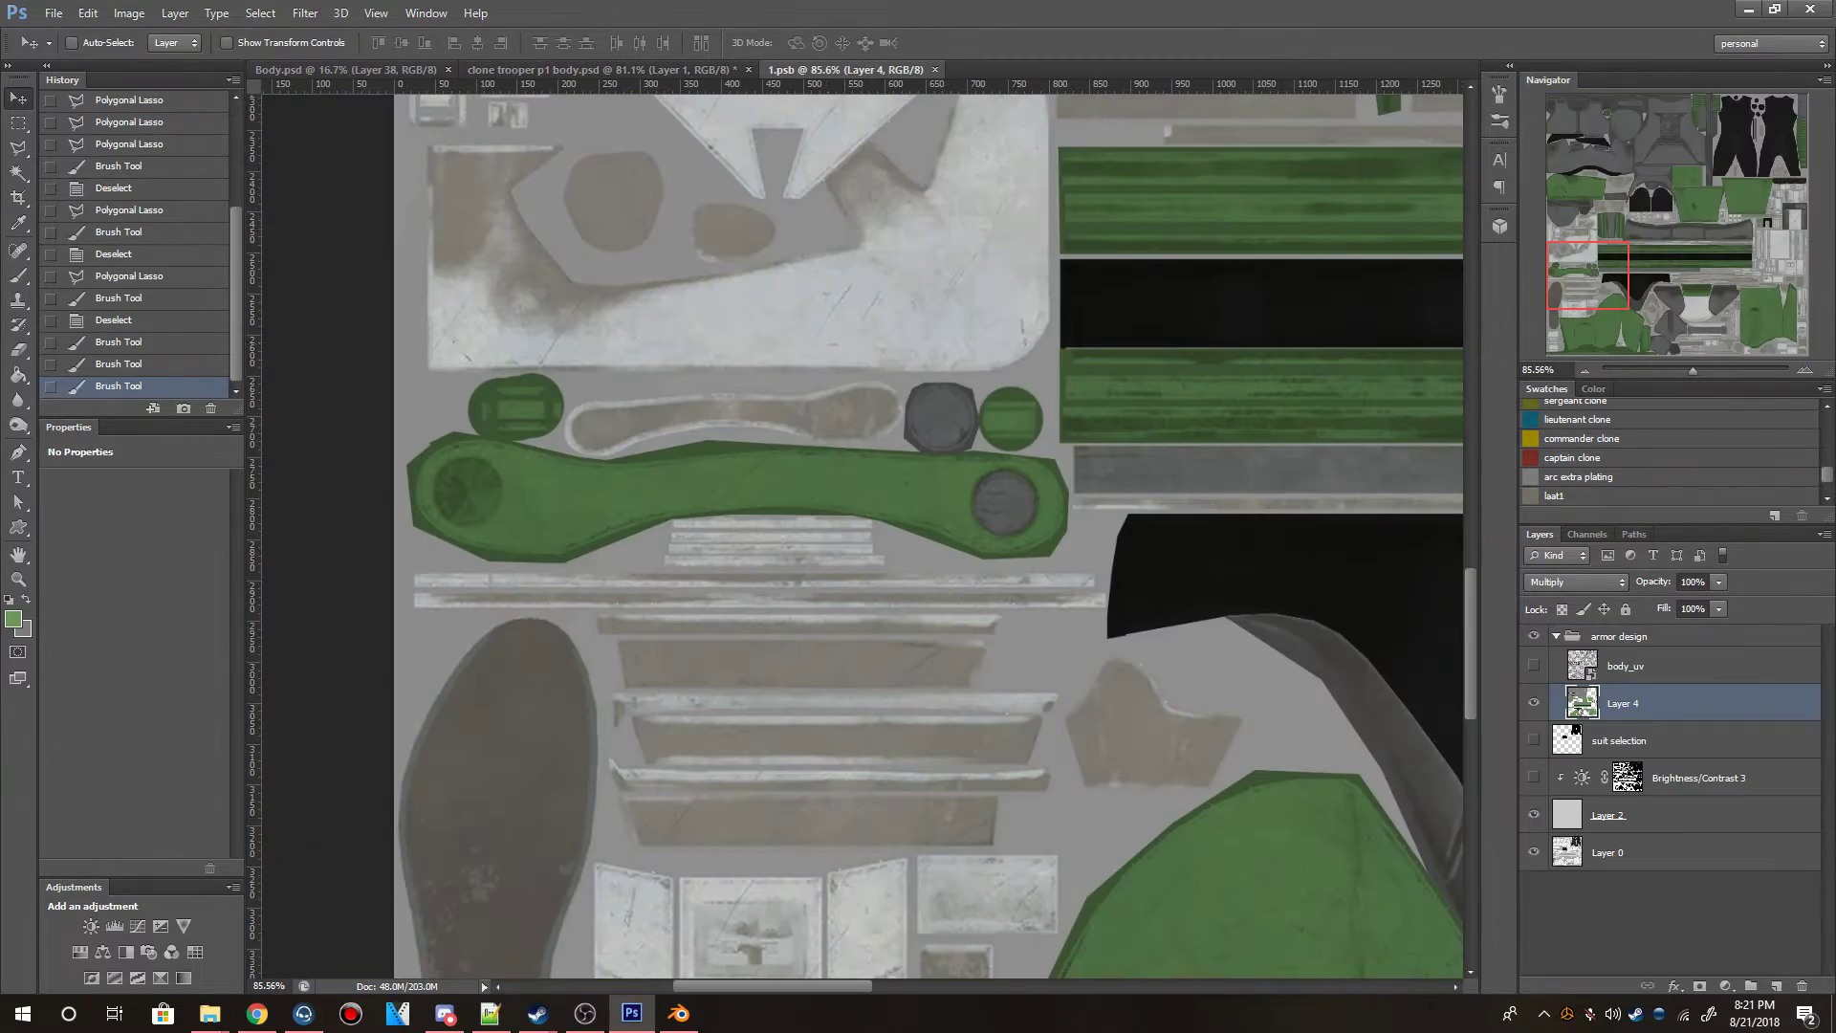
{"action": "key", "text": "l"}
{"action": "scroll", "coordinate": [677, 558], "scroll_direction": "up", "scroll_amount": 3}
{"action": "scroll", "coordinate": [677, 558], "scroll_direction": "up", "scroll_amount": 1}
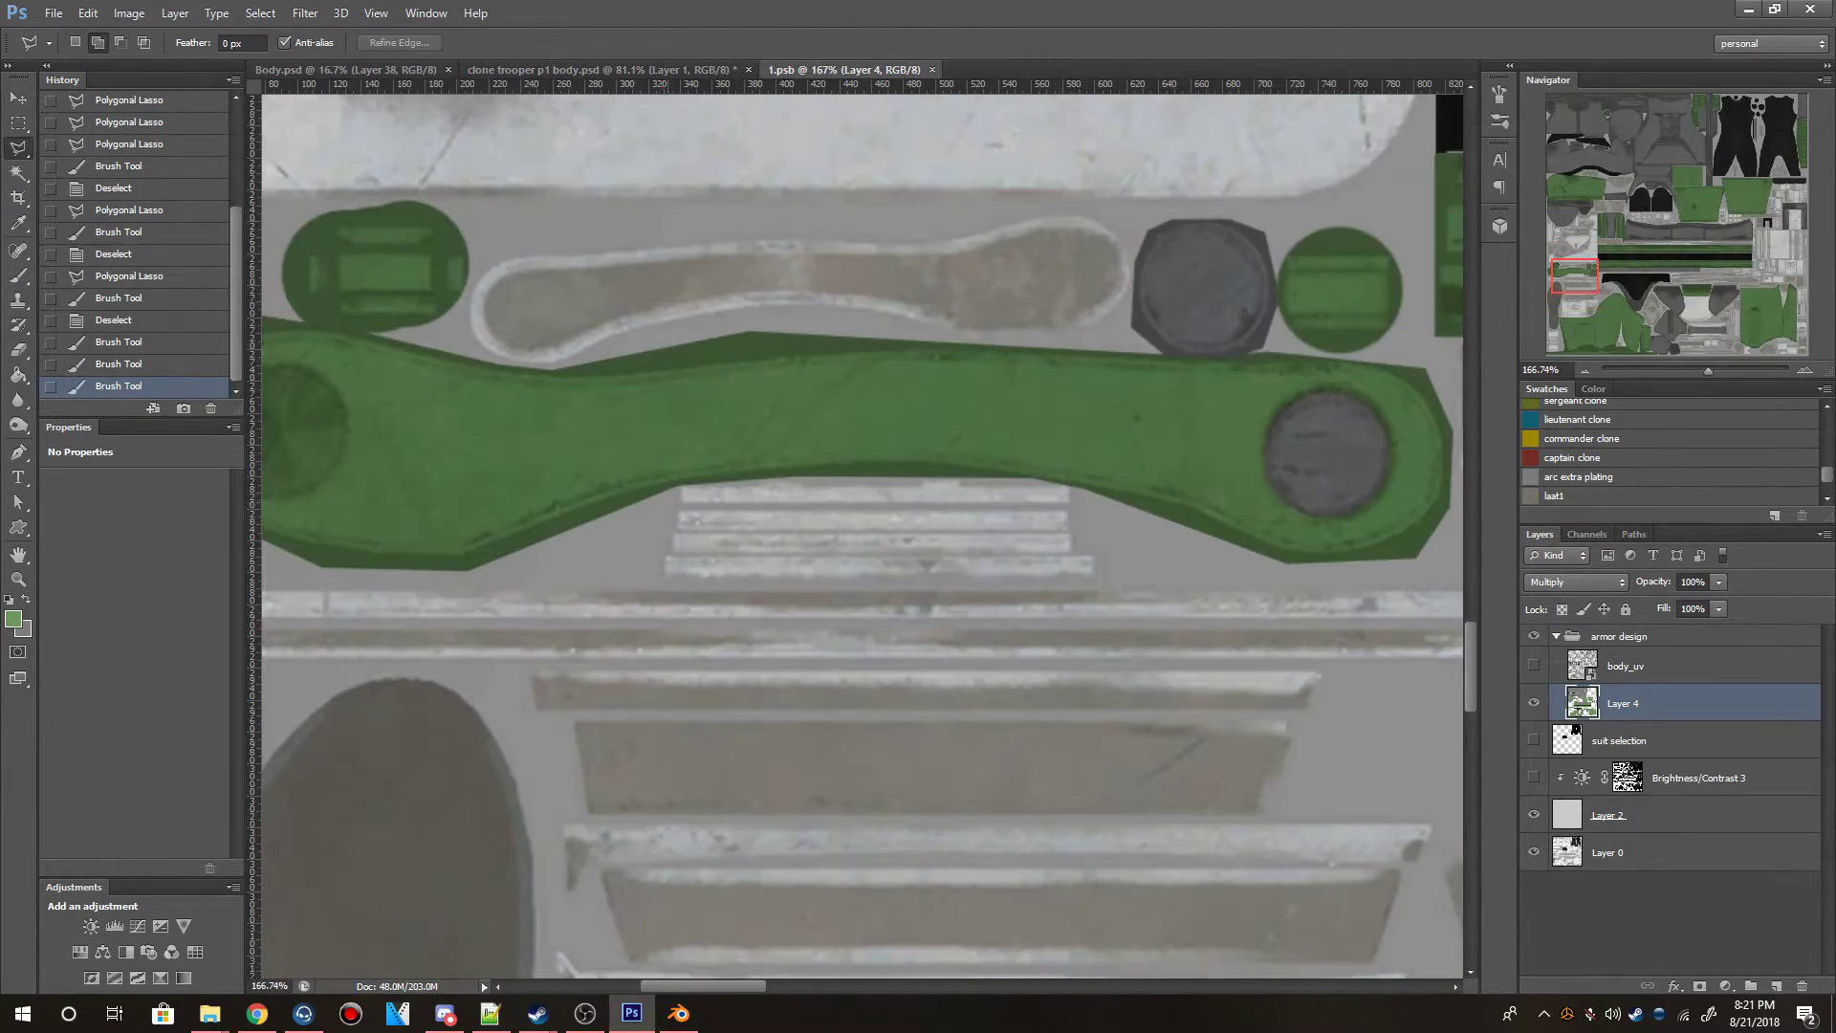
Step: Close the selection around the striped strip below the bar, paint it dark, and deselect
{"action": "left_click", "coordinate": [1092, 471]}
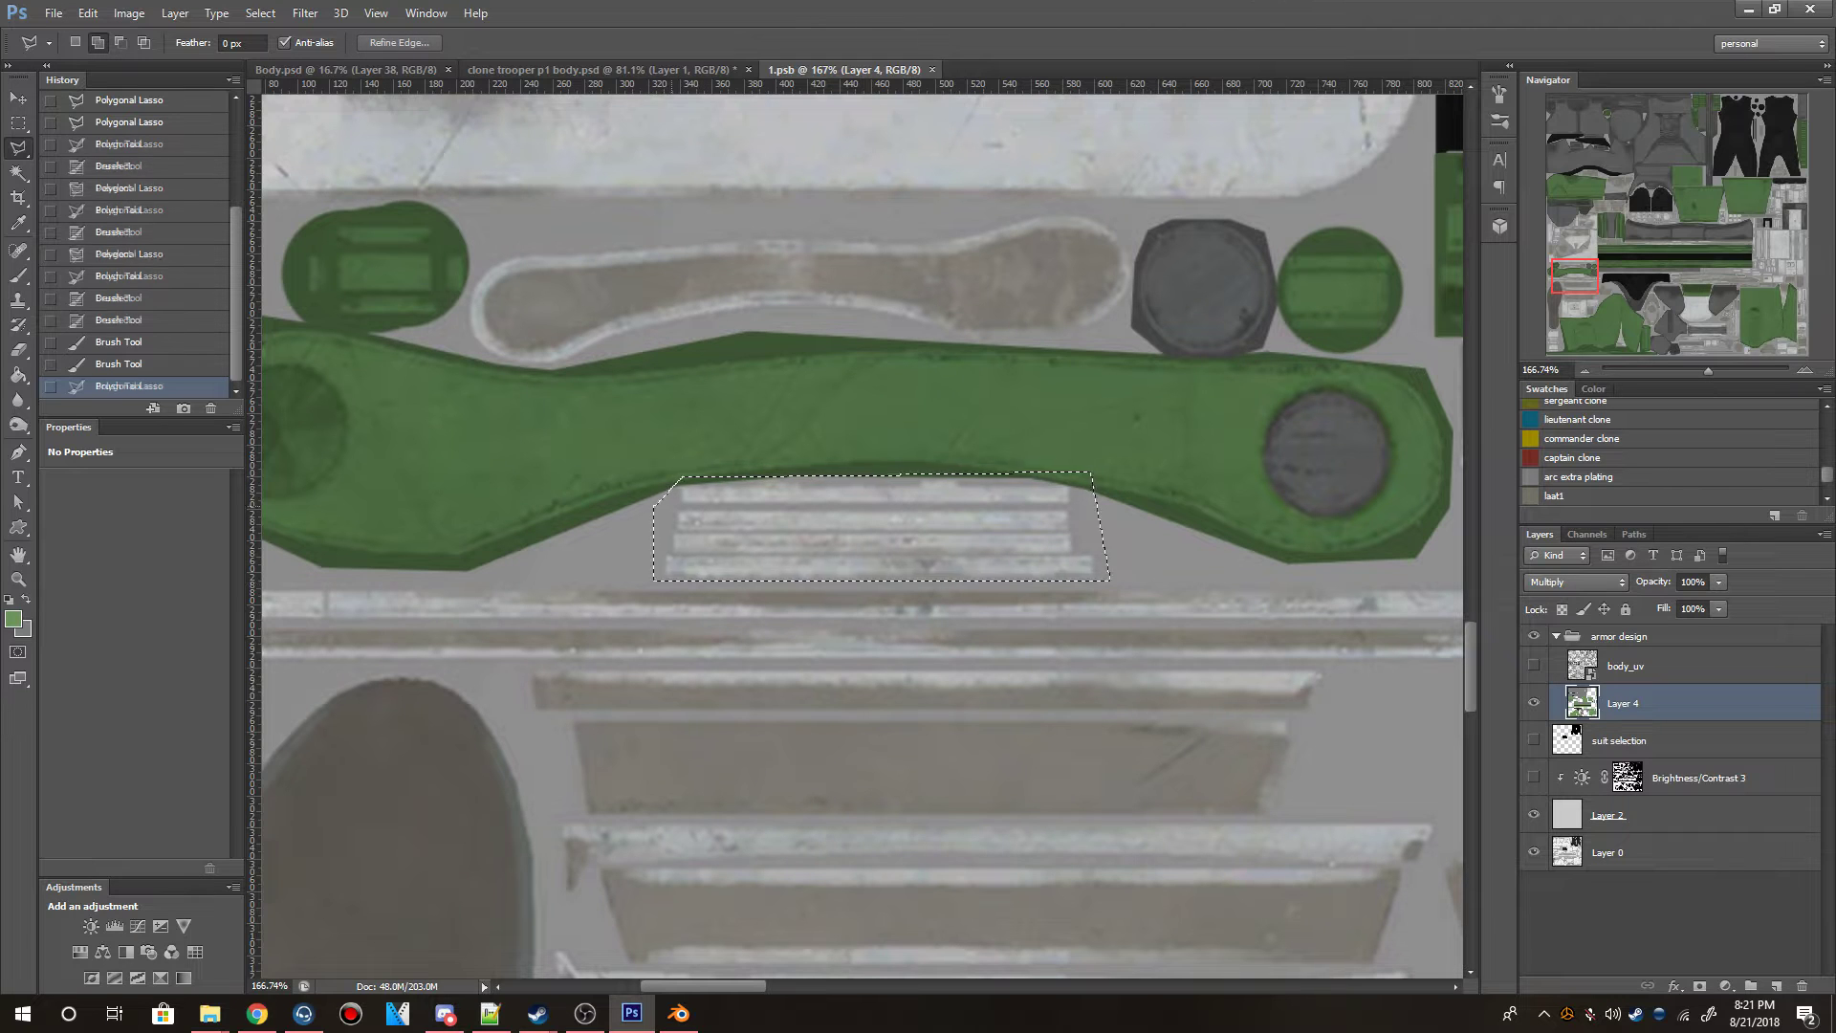
{"action": "key", "text": "Return"}
{"action": "key", "text": "b"}
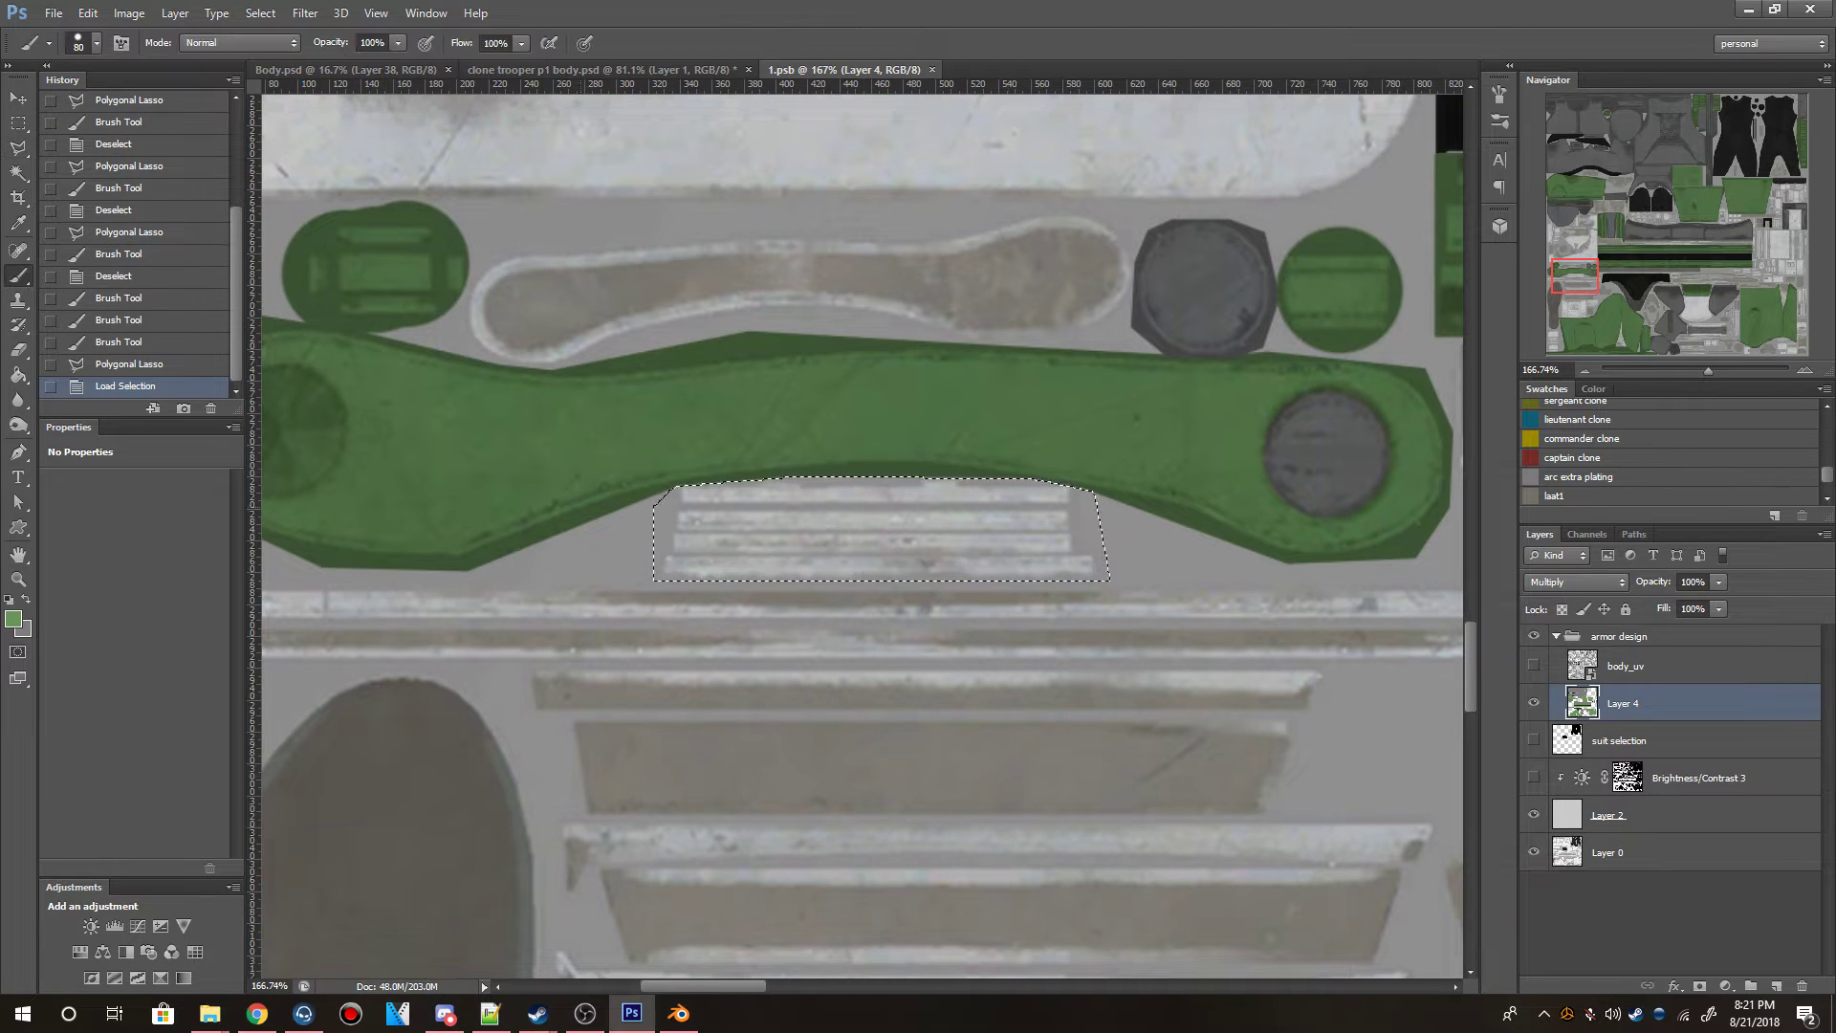
{"action": "left_click_drag", "start_coordinate": [660, 531], "coordinate": [1100, 536]}
{"action": "key", "text": "x"}
{"action": "left_click_drag", "start_coordinate": [670, 554], "coordinate": [1109, 574]}
{"action": "key", "text": "ctrl+d"}
{"action": "scroll", "coordinate": [1118, 613], "scroll_direction": "down", "scroll_amount": 8}
{"action": "scroll", "coordinate": [1272, 354], "scroll_direction": "up", "scroll_amount": 4}
Step: Outline the pentagon-shaped armour panel with the Polygonal Lasso
{"action": "key", "text": "l"}
{"action": "scroll", "coordinate": [845, 497], "scroll_direction": "up", "scroll_amount": 3}
{"action": "scroll", "coordinate": [846, 498], "scroll_direction": "up", "scroll_amount": 1}
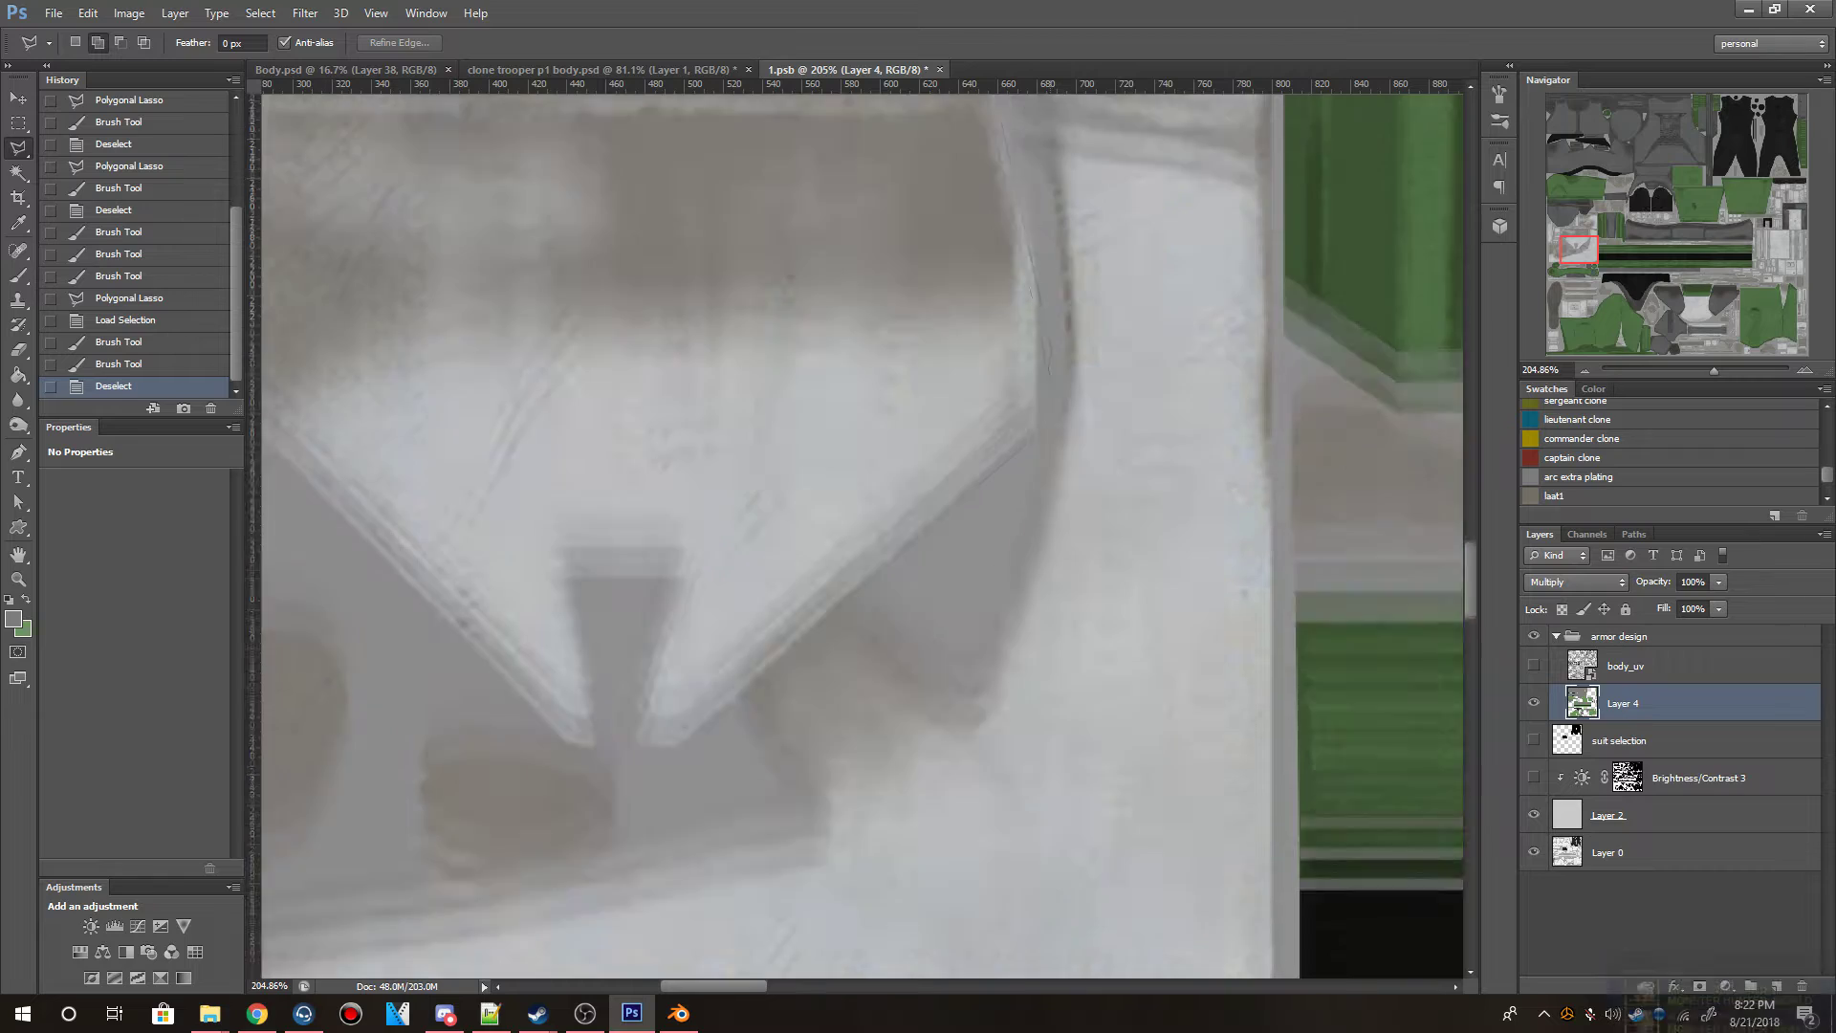
{"action": "left_click", "coordinate": [1042, 583]}
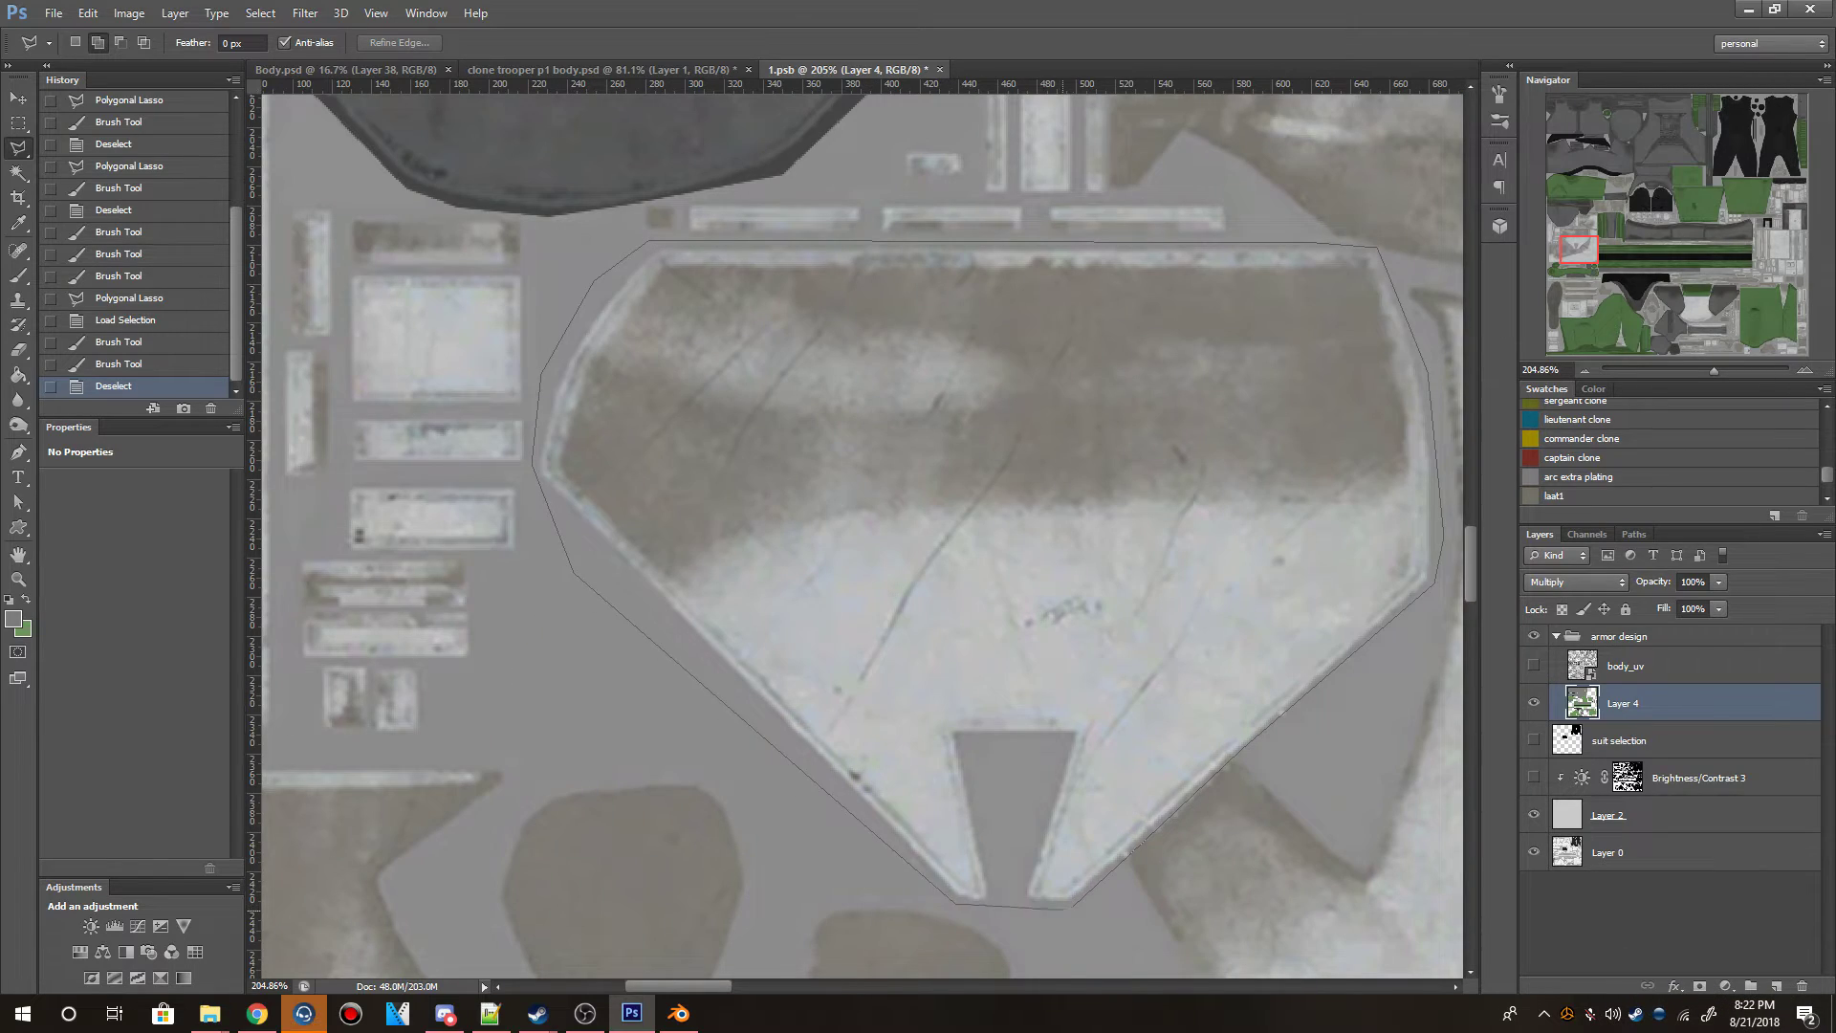
{"action": "key", "text": "Return"}
{"action": "left_click", "coordinate": [303, 1014]}
{"action": "left_click", "coordinate": [303, 1014]}
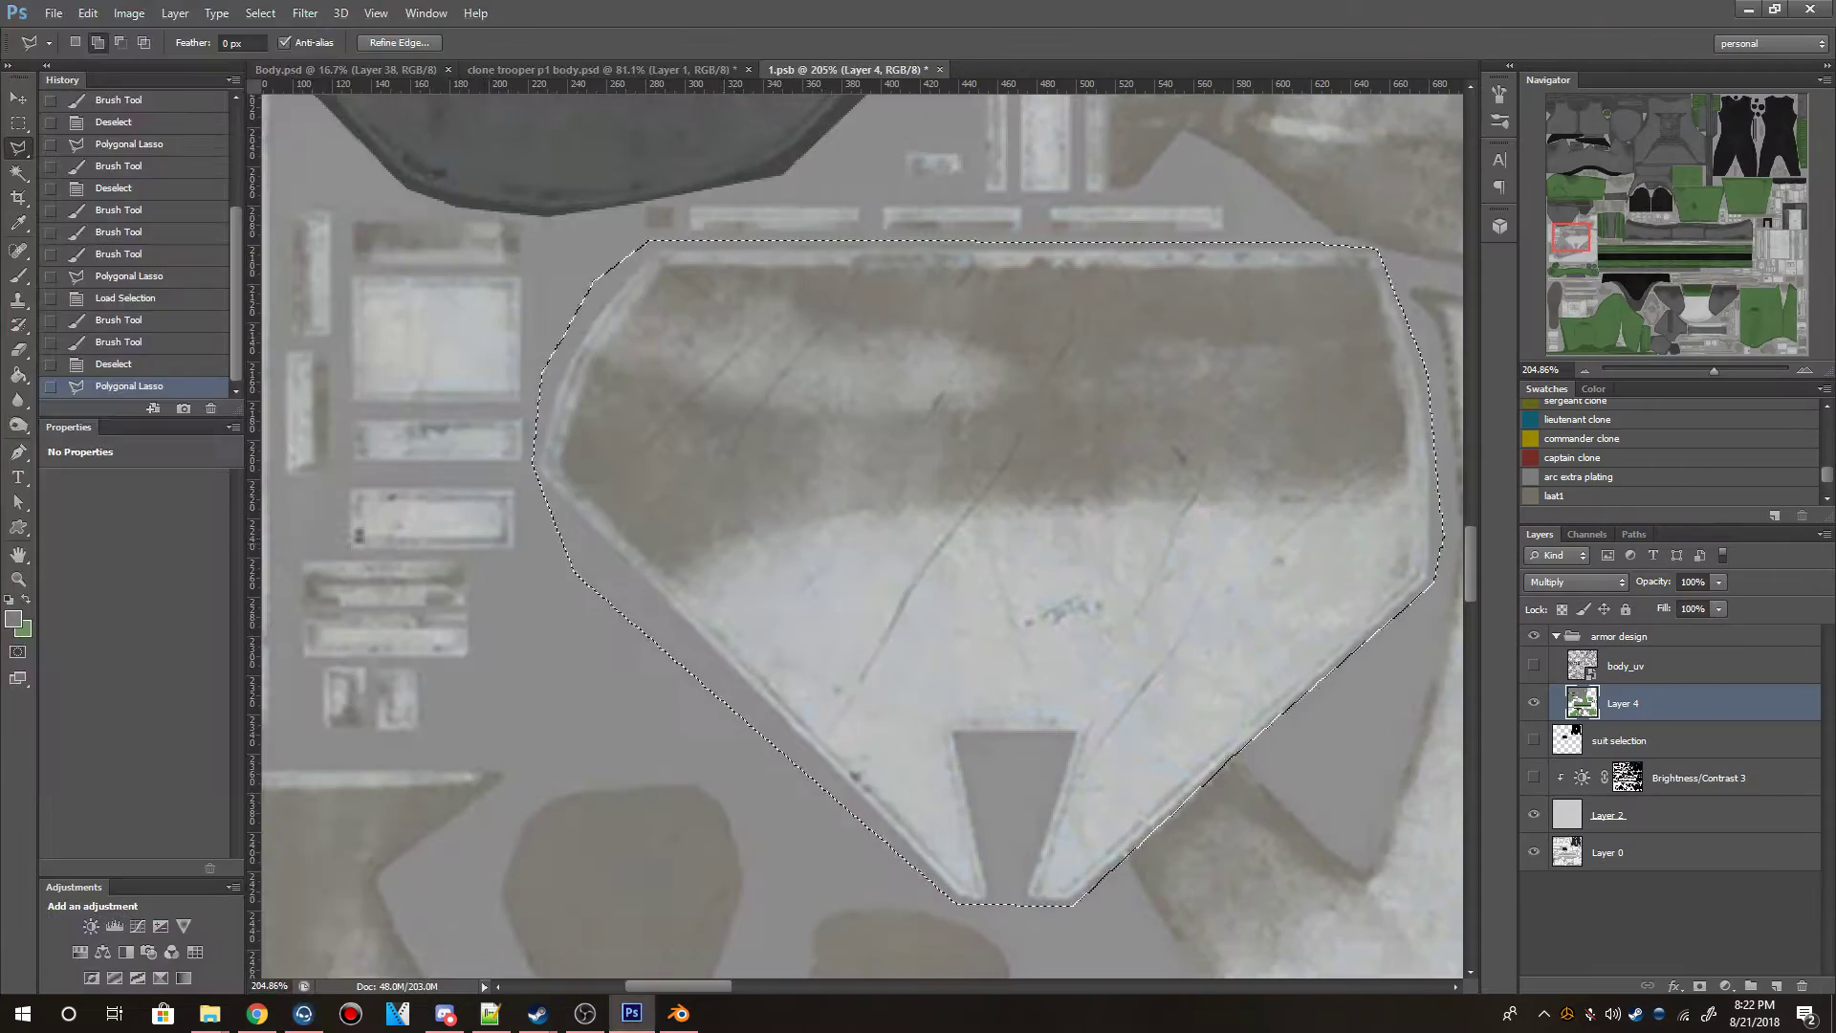
{"action": "scroll", "coordinate": [714, 547], "scroll_direction": "down", "scroll_amount": 5}
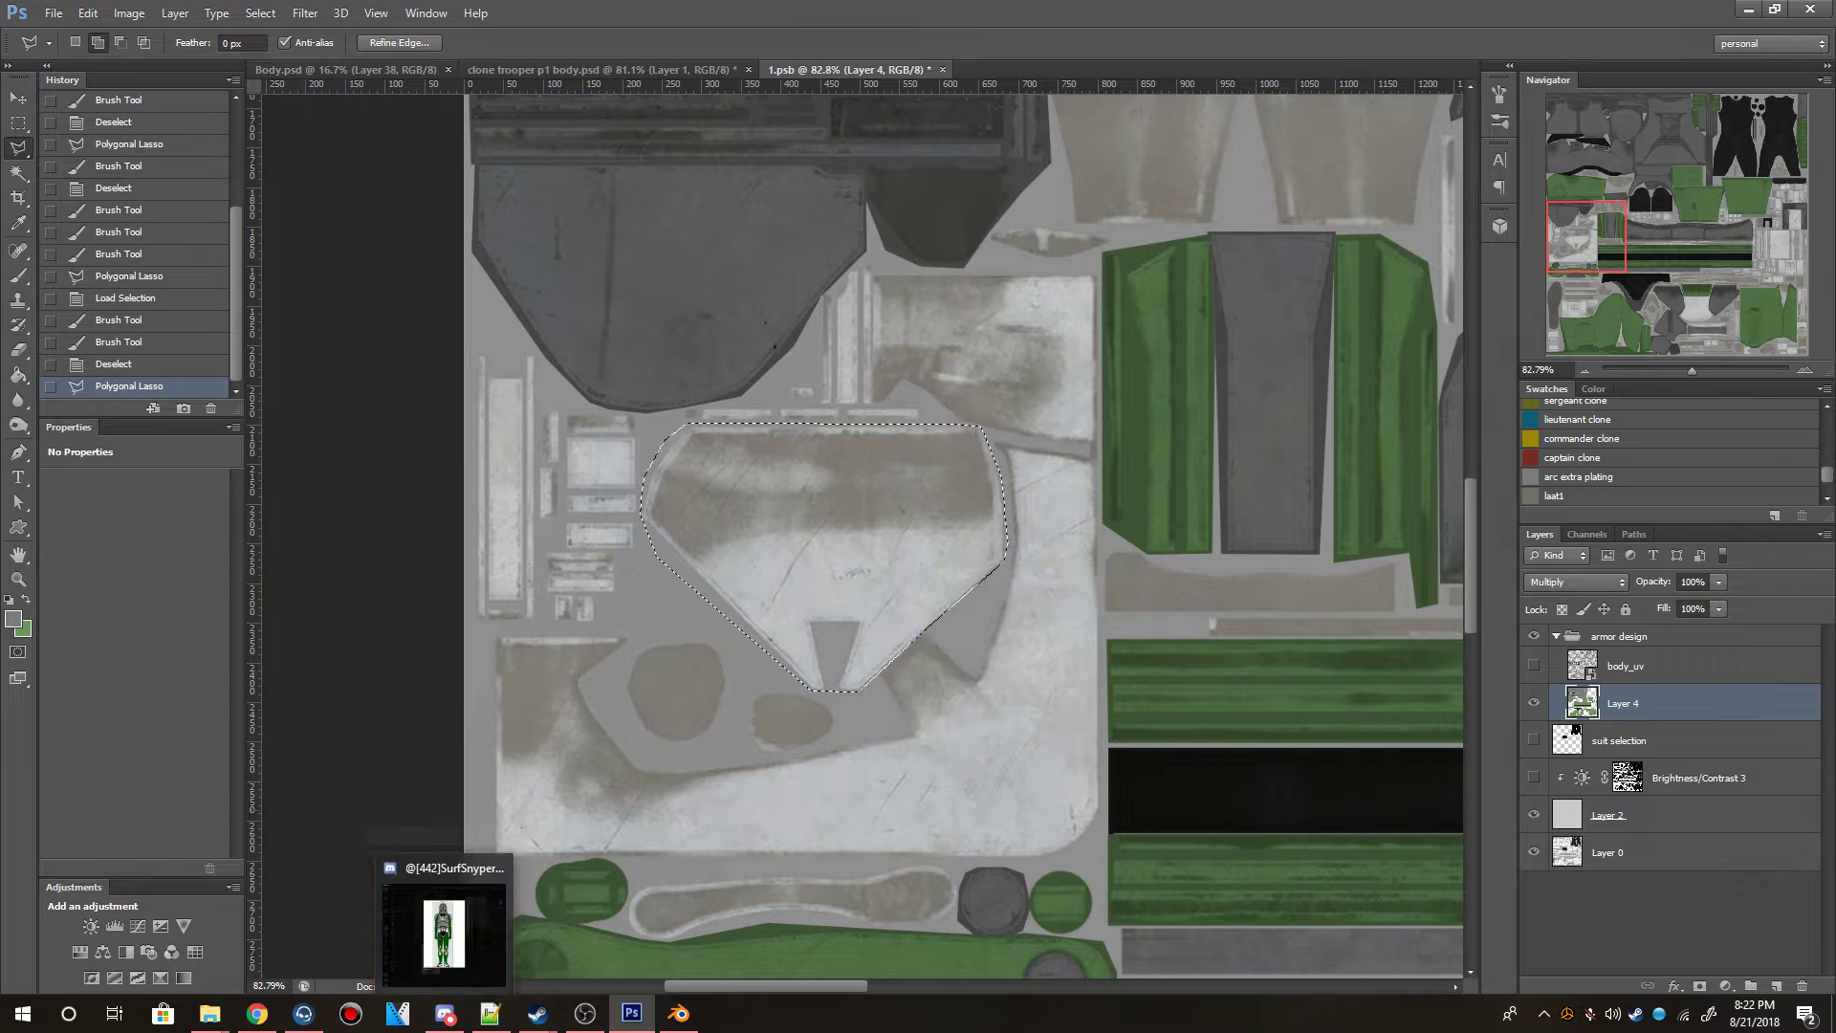
Step: Paint the pentagon panel green, replacing an undone dark grey attempt
{"action": "key", "text": "b"}
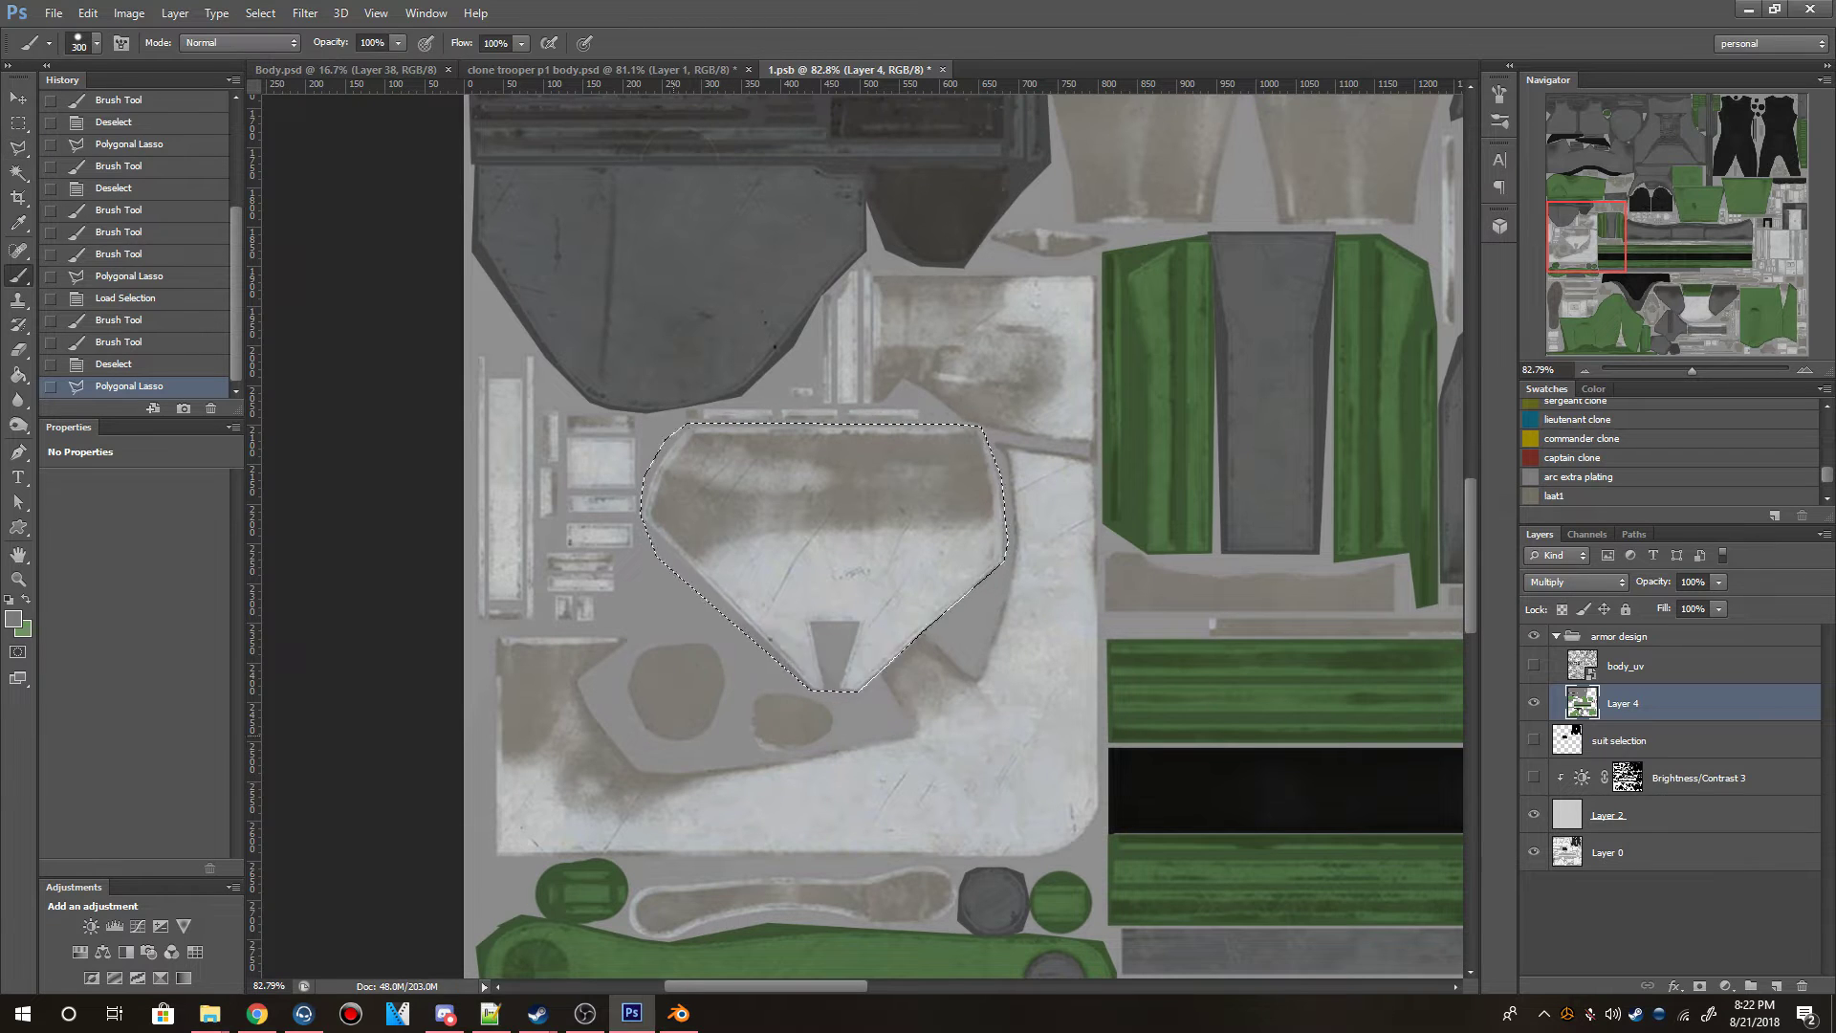
{"action": "left_click_drag", "start_coordinate": [708, 497], "coordinate": [938, 536]}
{"action": "key", "text": "ctrl+d"}
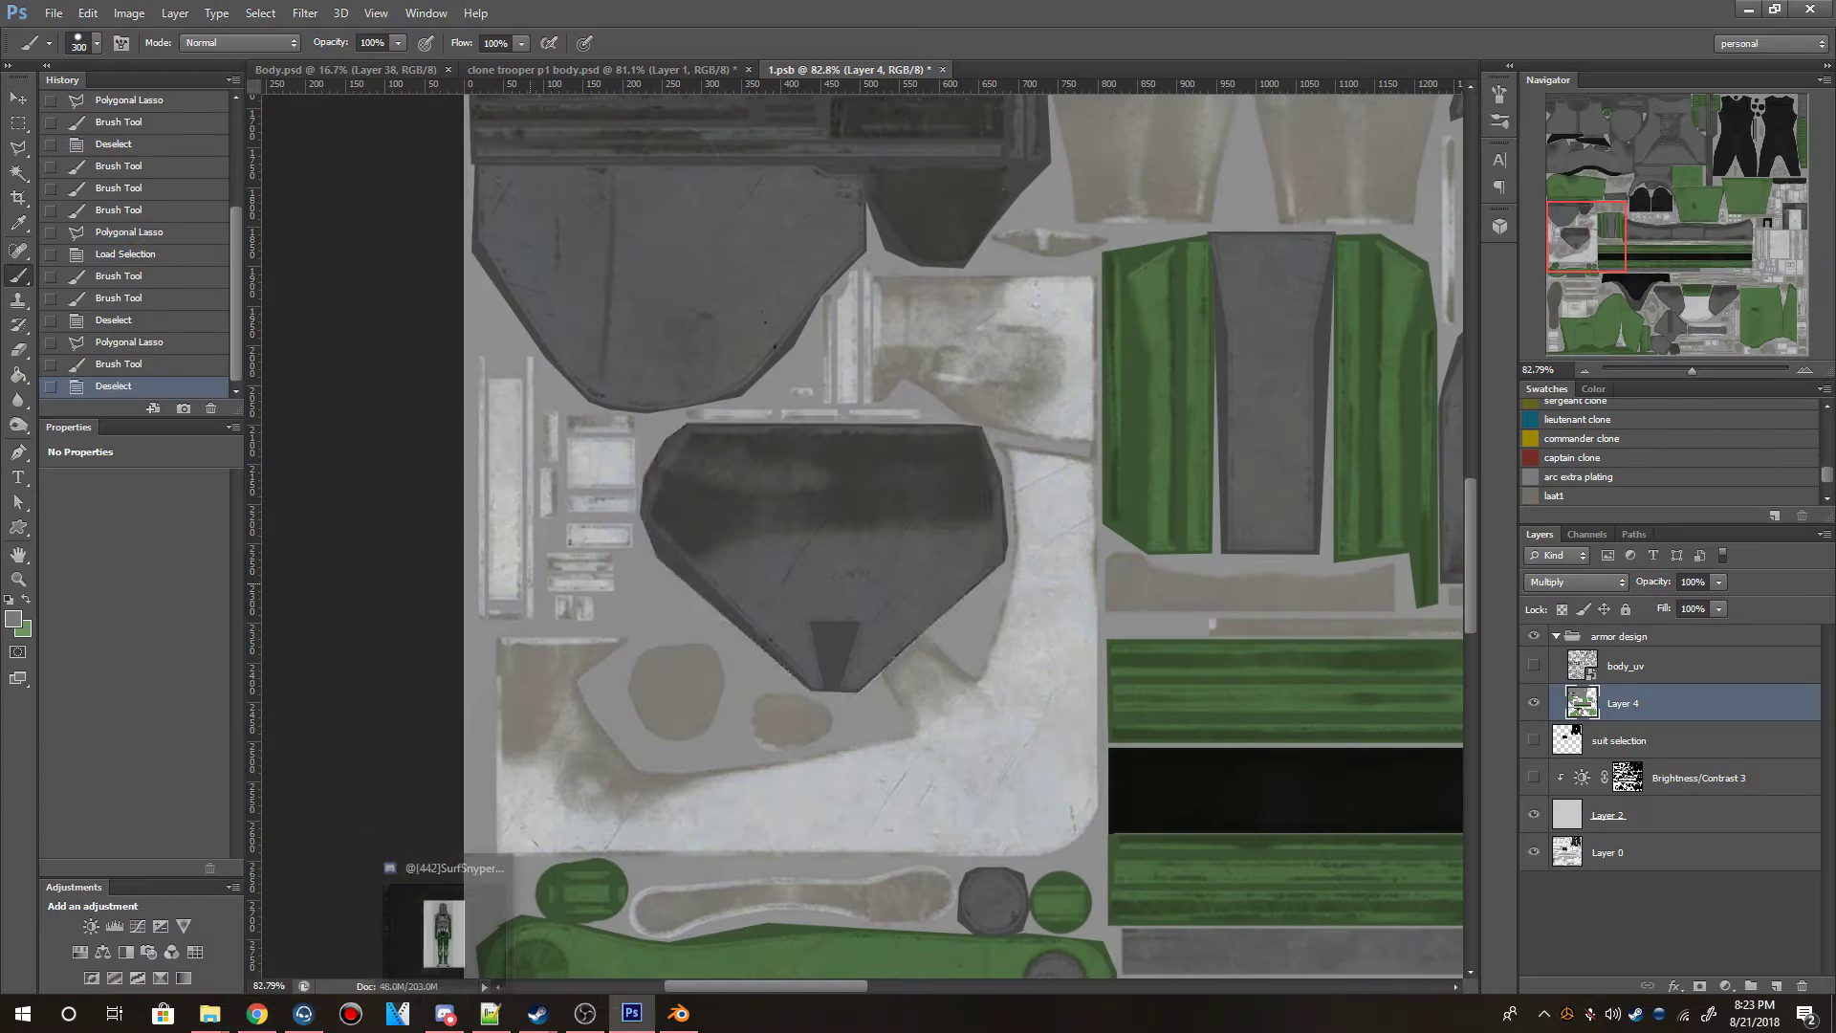
{"action": "key", "text": "ctrl+z"}
{"action": "left_click_drag", "start_coordinate": [841, 516], "coordinate": [957, 631]}
{"action": "key", "text": "ctrl+d"}
{"action": "scroll", "coordinate": [1000, 781], "scroll_direction": "up", "scroll_amount": 5}
Step: Lasso the angled strip beneath the green panel and brush it dark grey
{"action": "key", "text": "l"}
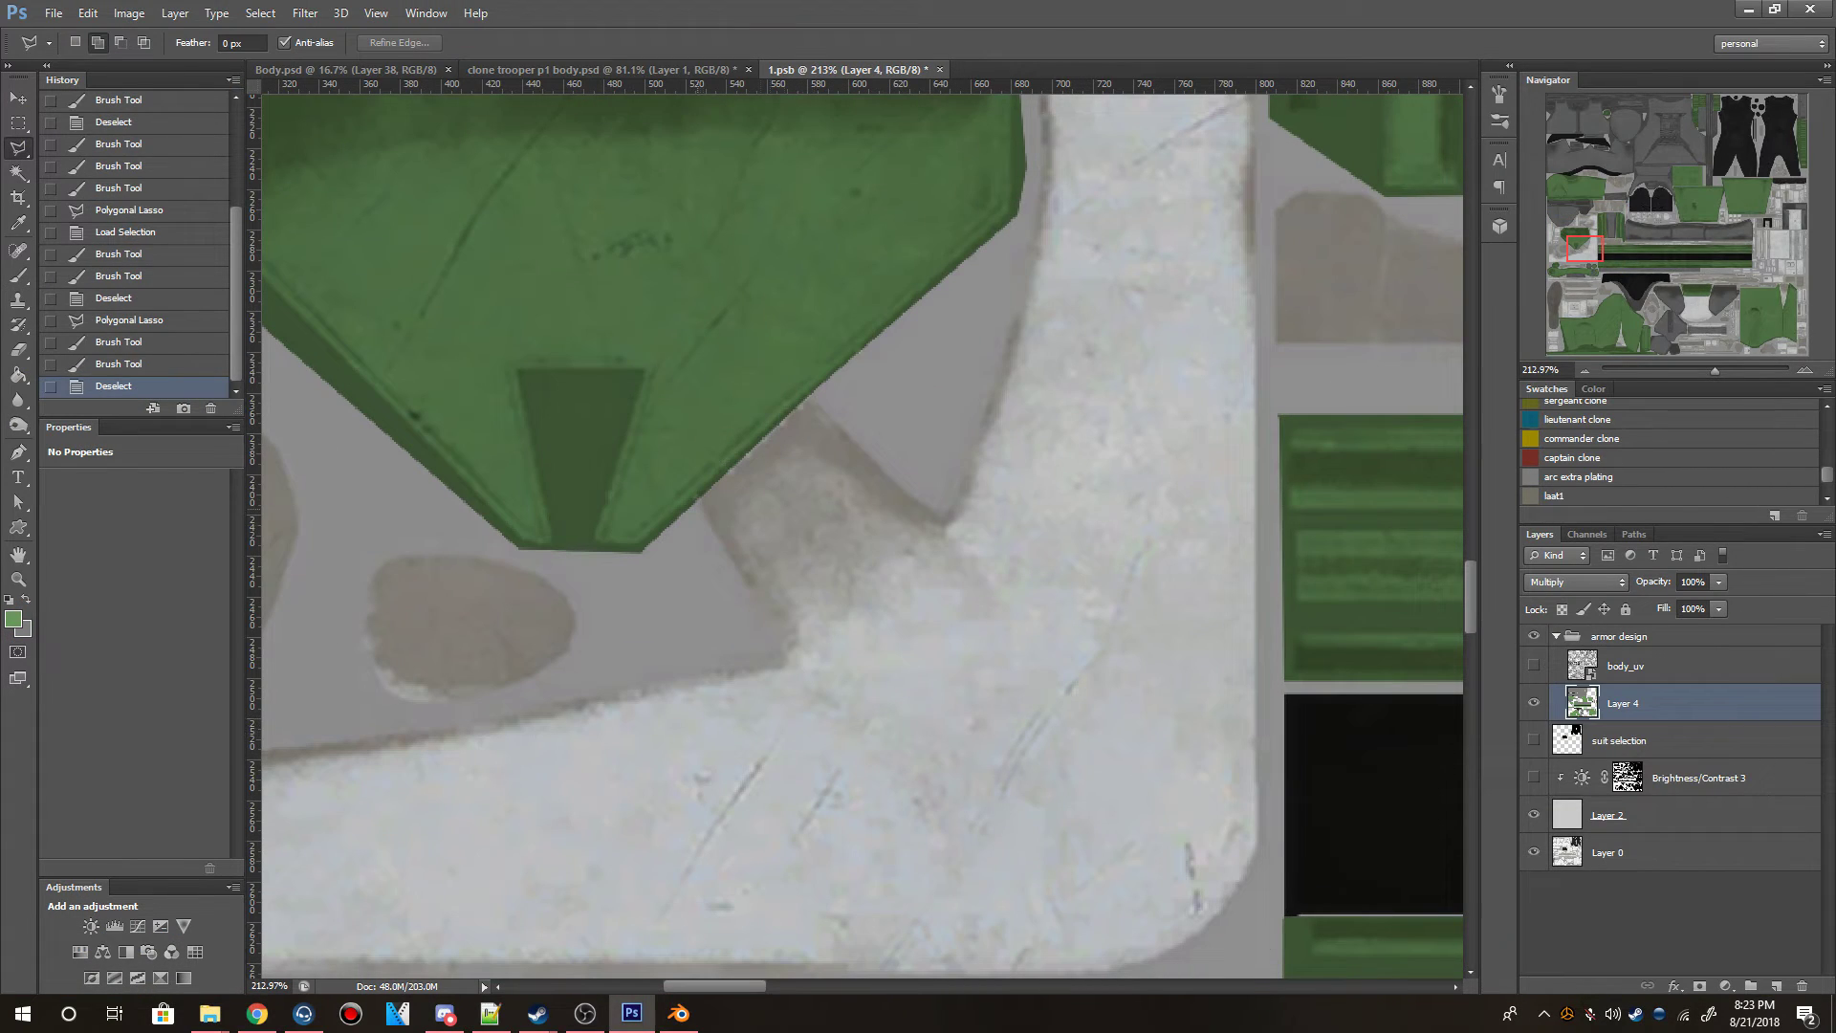
{"action": "scroll", "coordinate": [1083, 938], "scroll_direction": "down", "scroll_amount": 2}
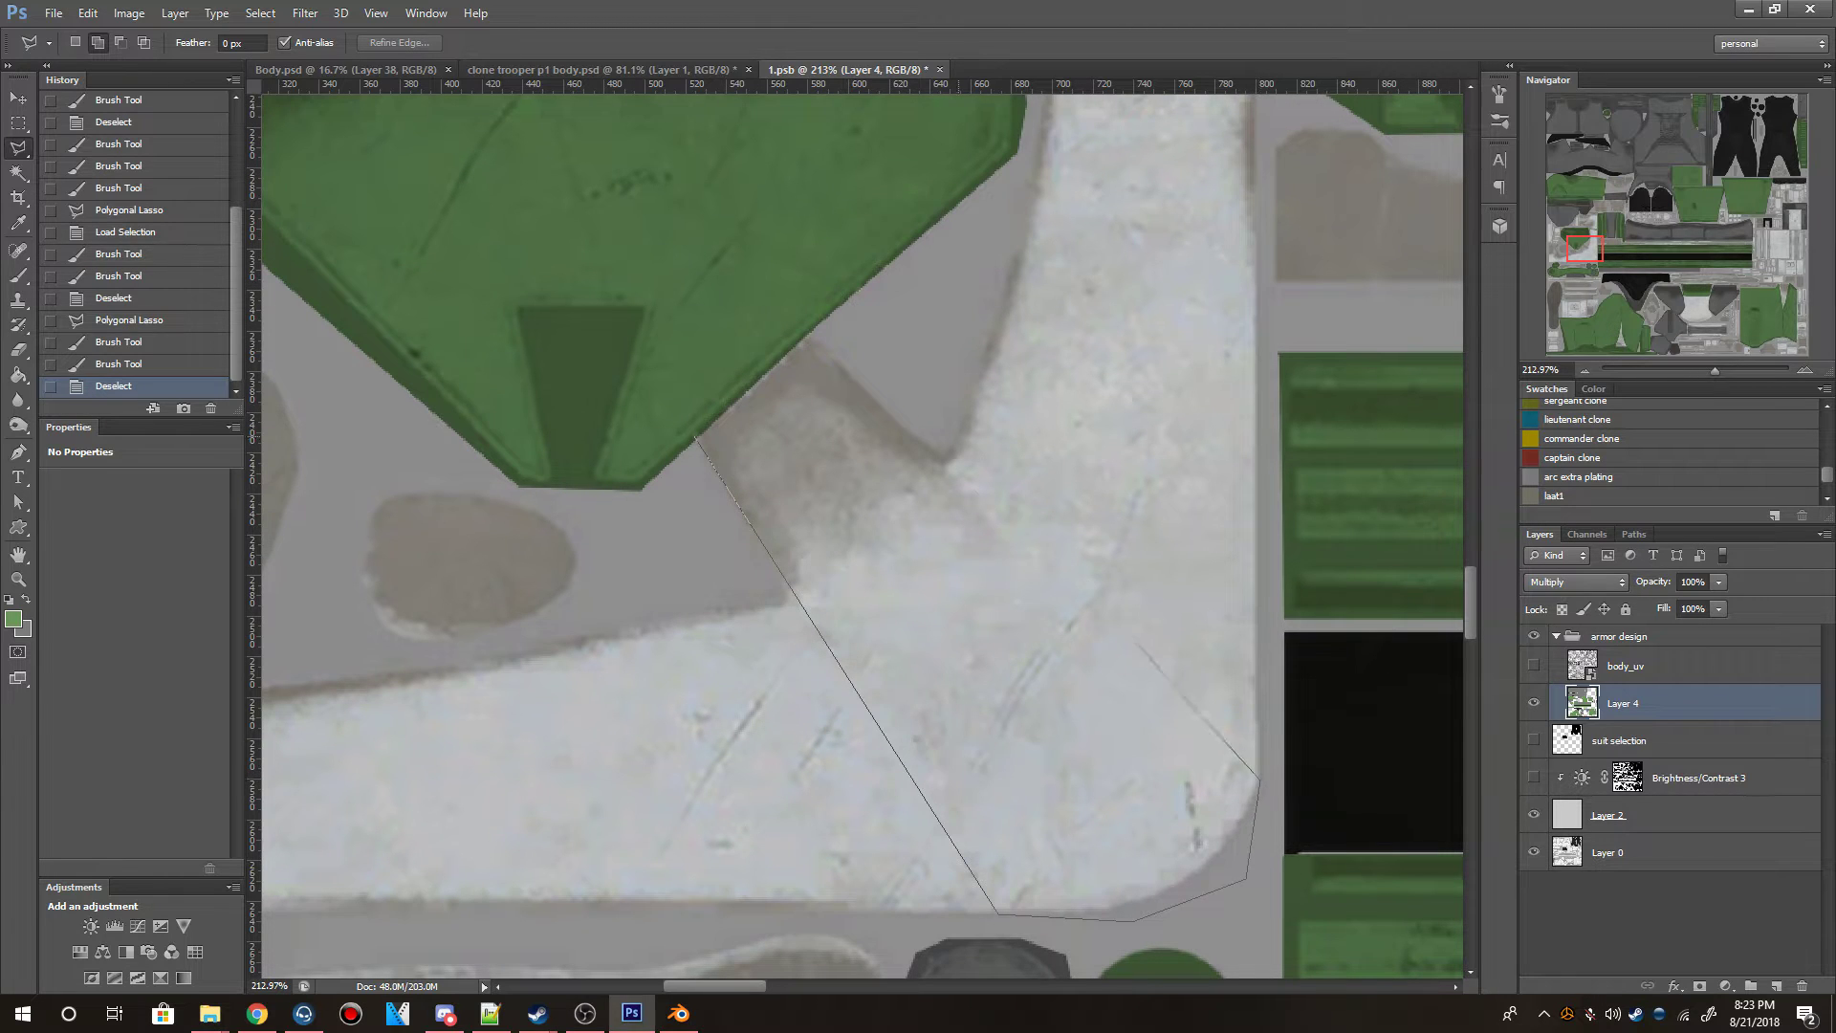
{"action": "left_click", "coordinate": [811, 333]}
{"action": "key", "text": "b"}
{"action": "left_click_drag", "start_coordinate": [841, 430], "coordinate": [1148, 842]}
{"action": "scroll", "coordinate": [860, 710], "scroll_direction": "down", "scroll_amount": 3}
{"action": "scroll", "coordinate": [854, 712], "scroll_direction": "down", "scroll_amount": 2}
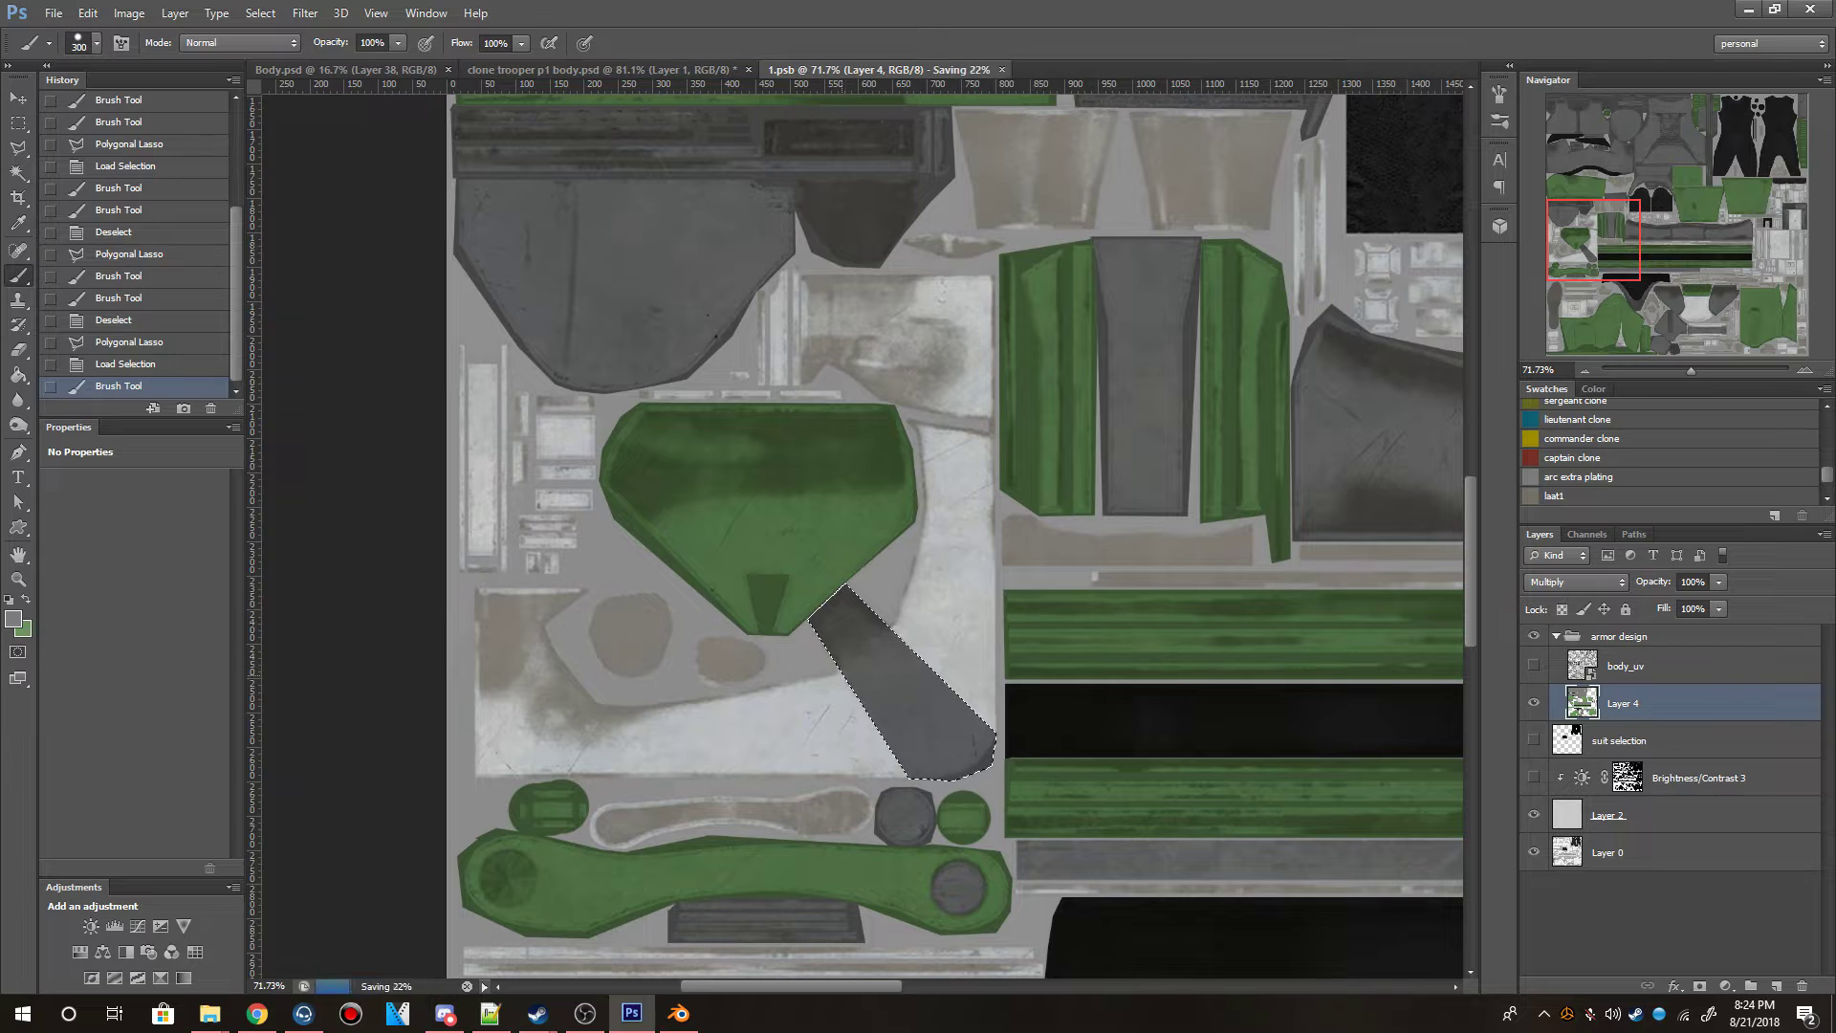
{"action": "key", "text": "ctrl+d"}
{"action": "scroll", "coordinate": [841, 704], "scroll_direction": "down", "scroll_amount": 3}
{"action": "scroll", "coordinate": [842, 704], "scroll_direction": "down", "scroll_amount": 2}
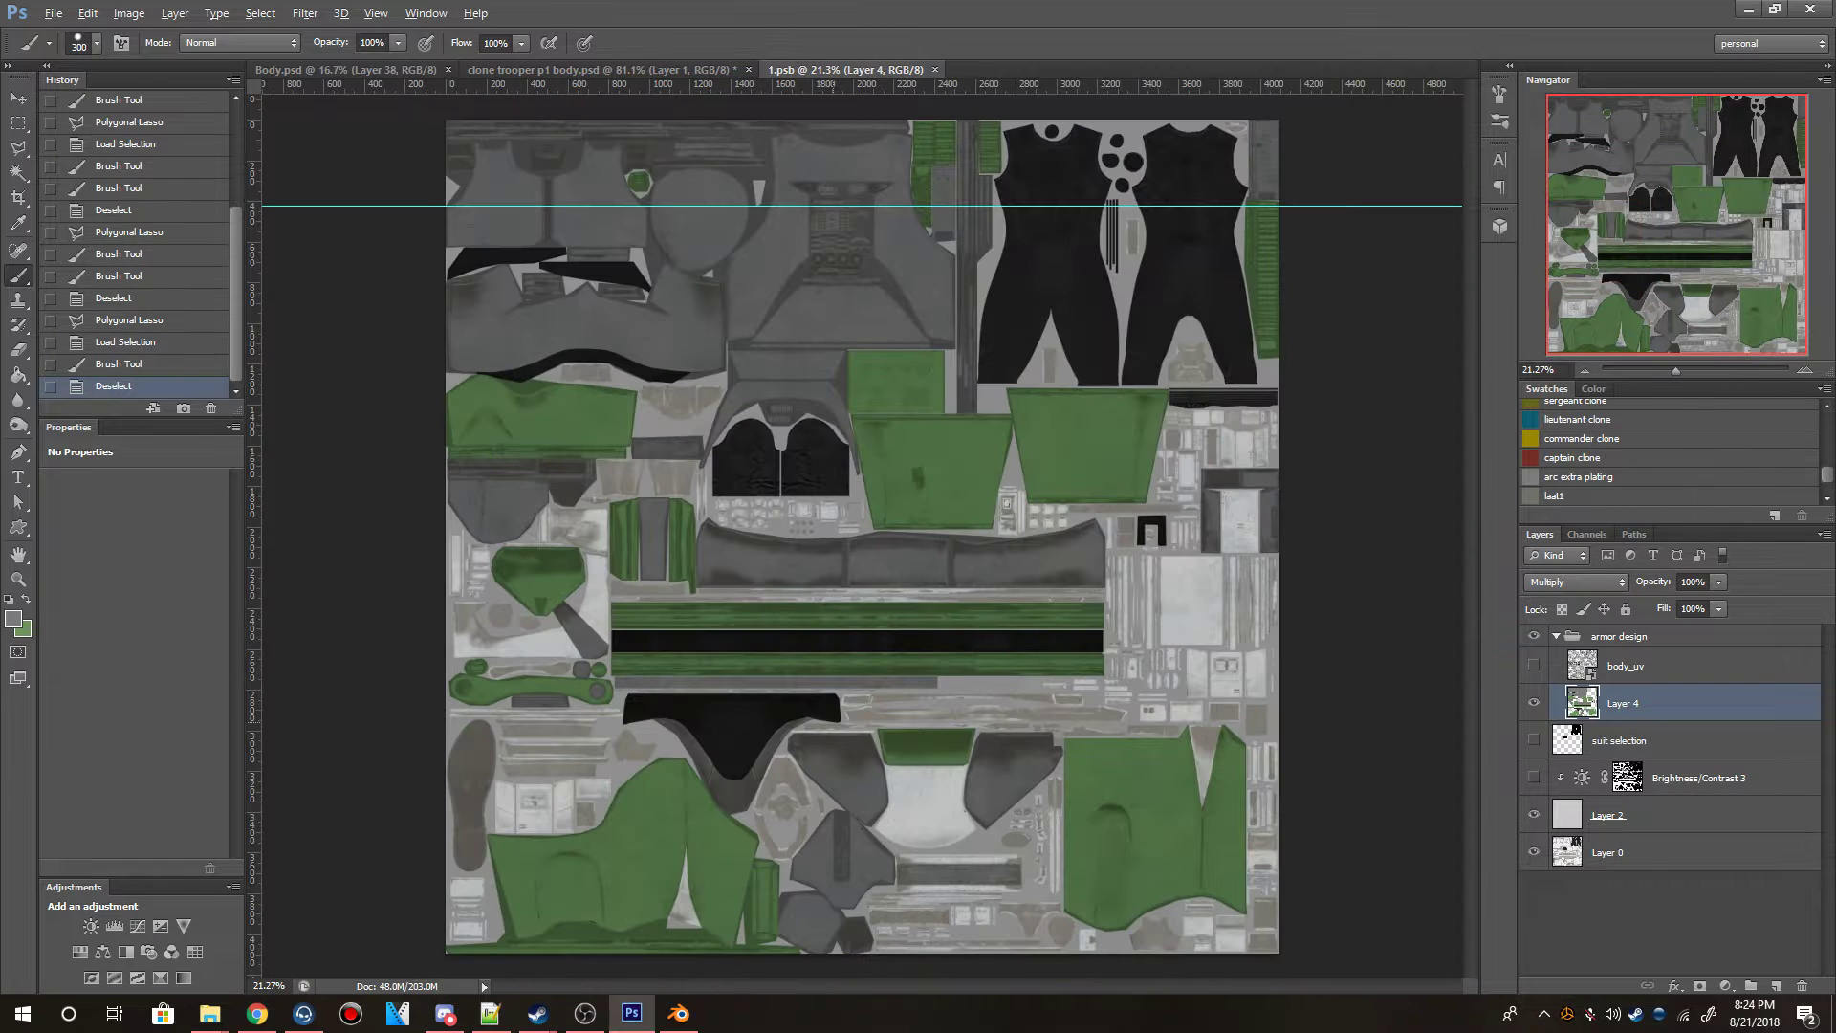
Step: Check the green-armour Discord reference twice, then return to the Body.psd texture tab
{"action": "left_click", "coordinate": [445, 1012]}
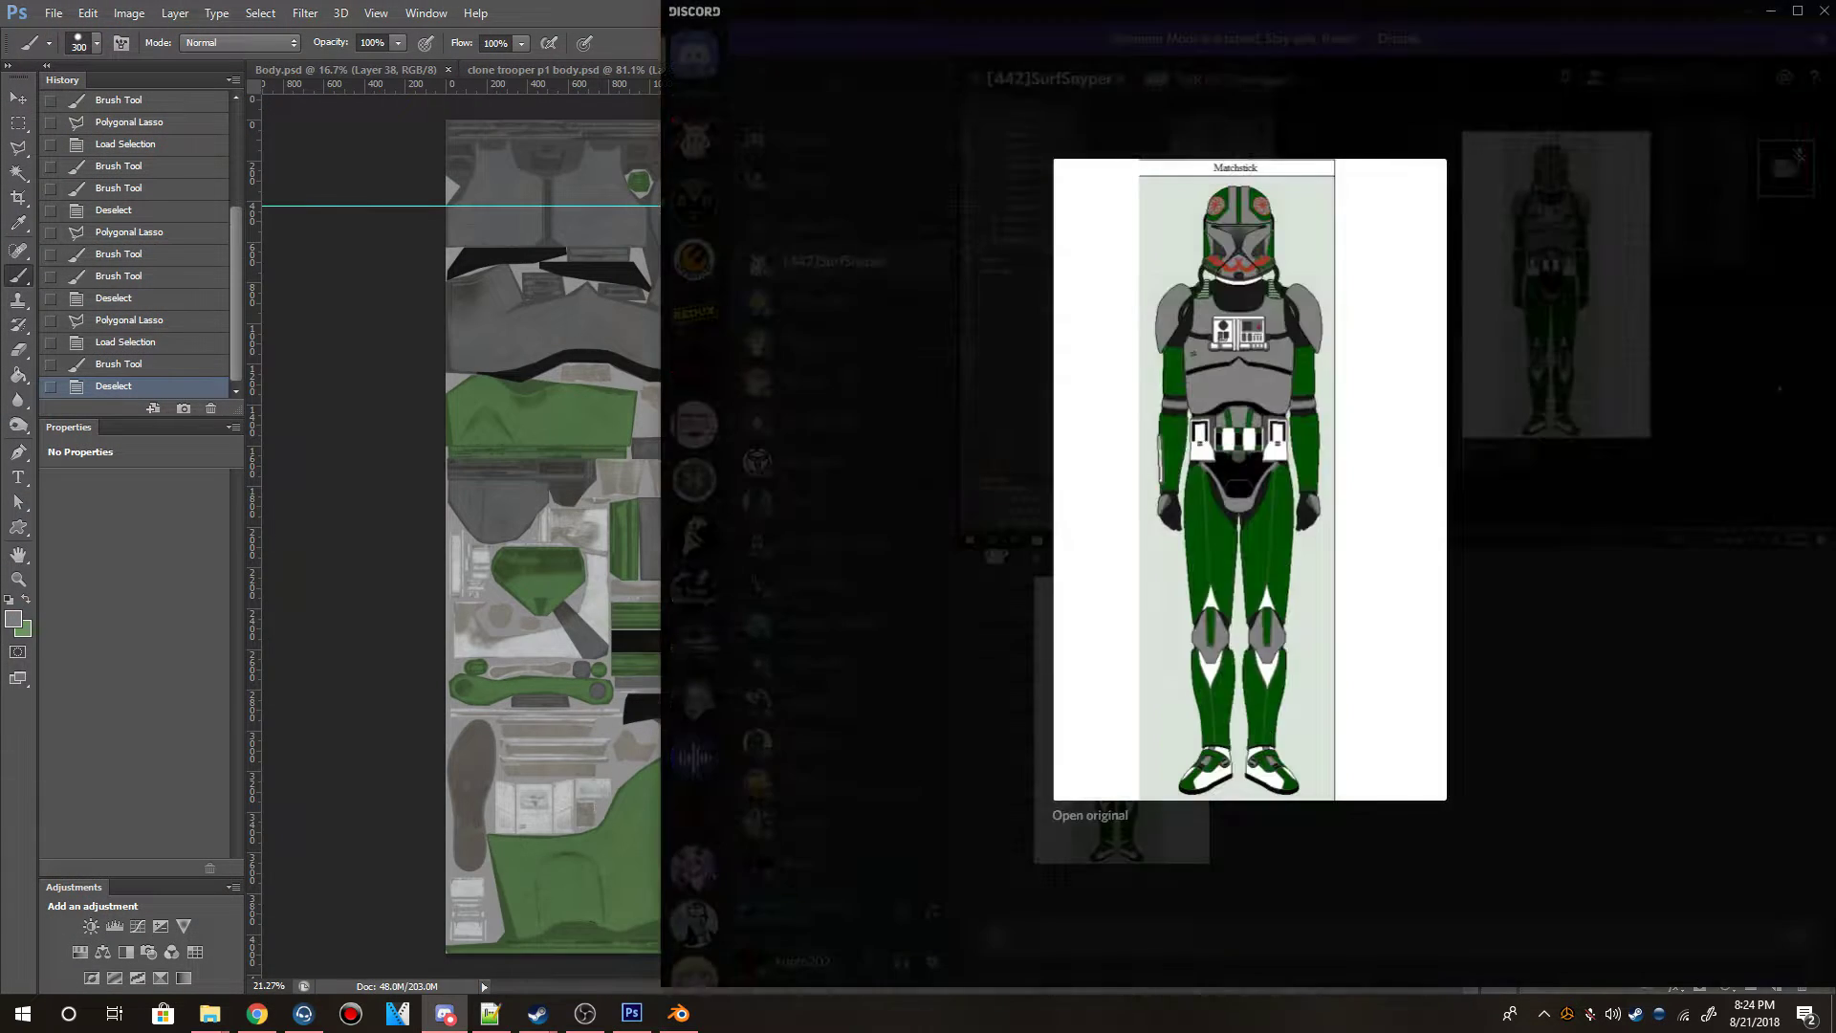
{"action": "key", "text": "alt+Tab"}
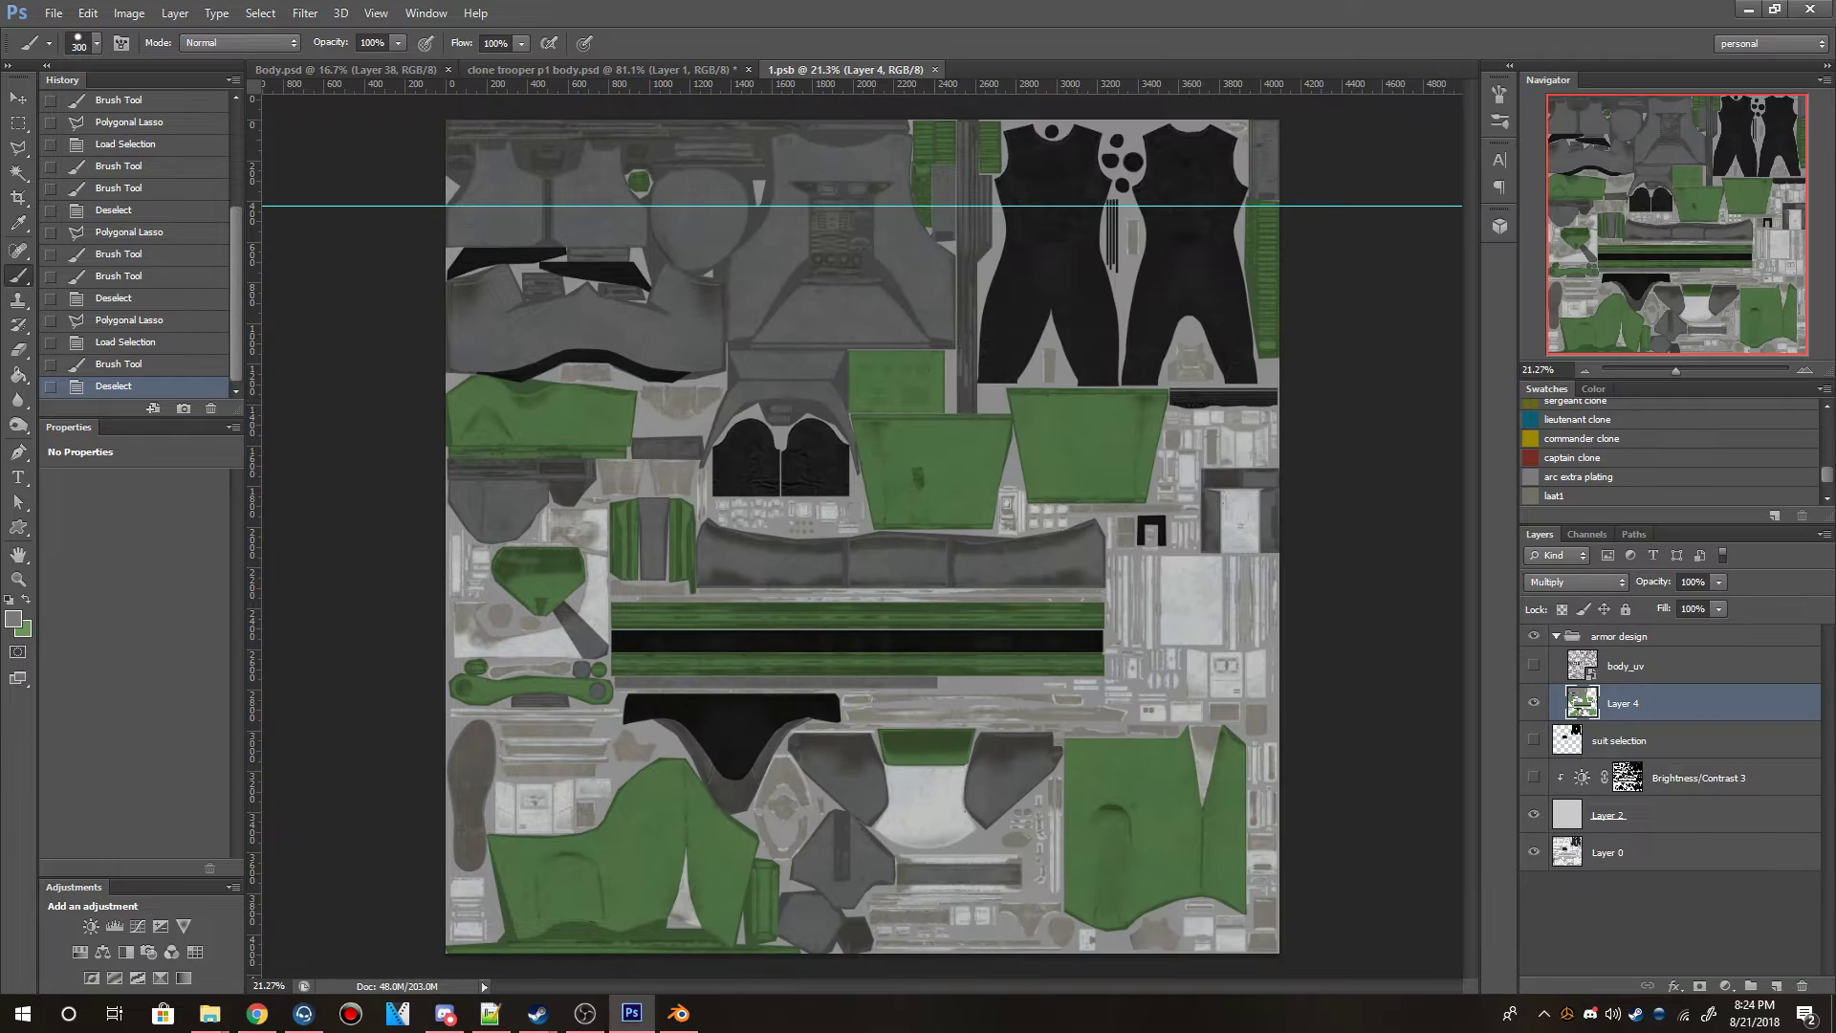
{"action": "left_click", "coordinate": [445, 1013]}
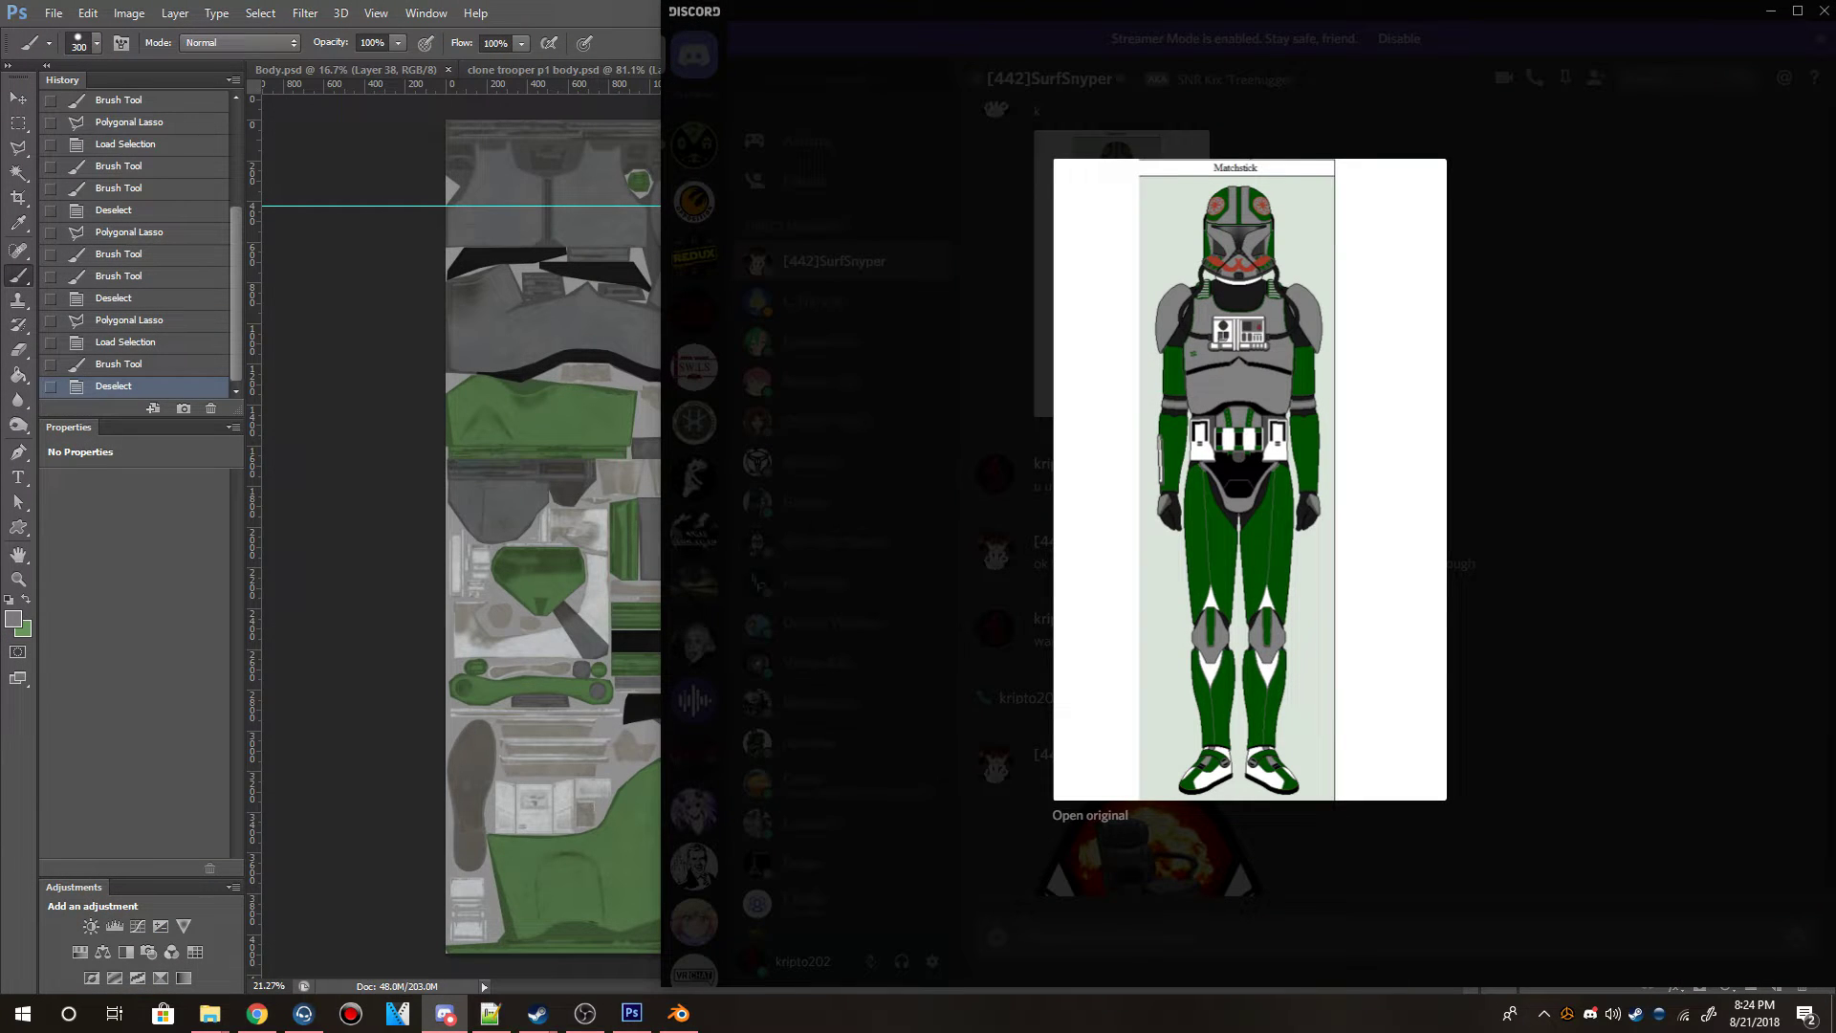
{"action": "key", "text": "alt+Tab"}
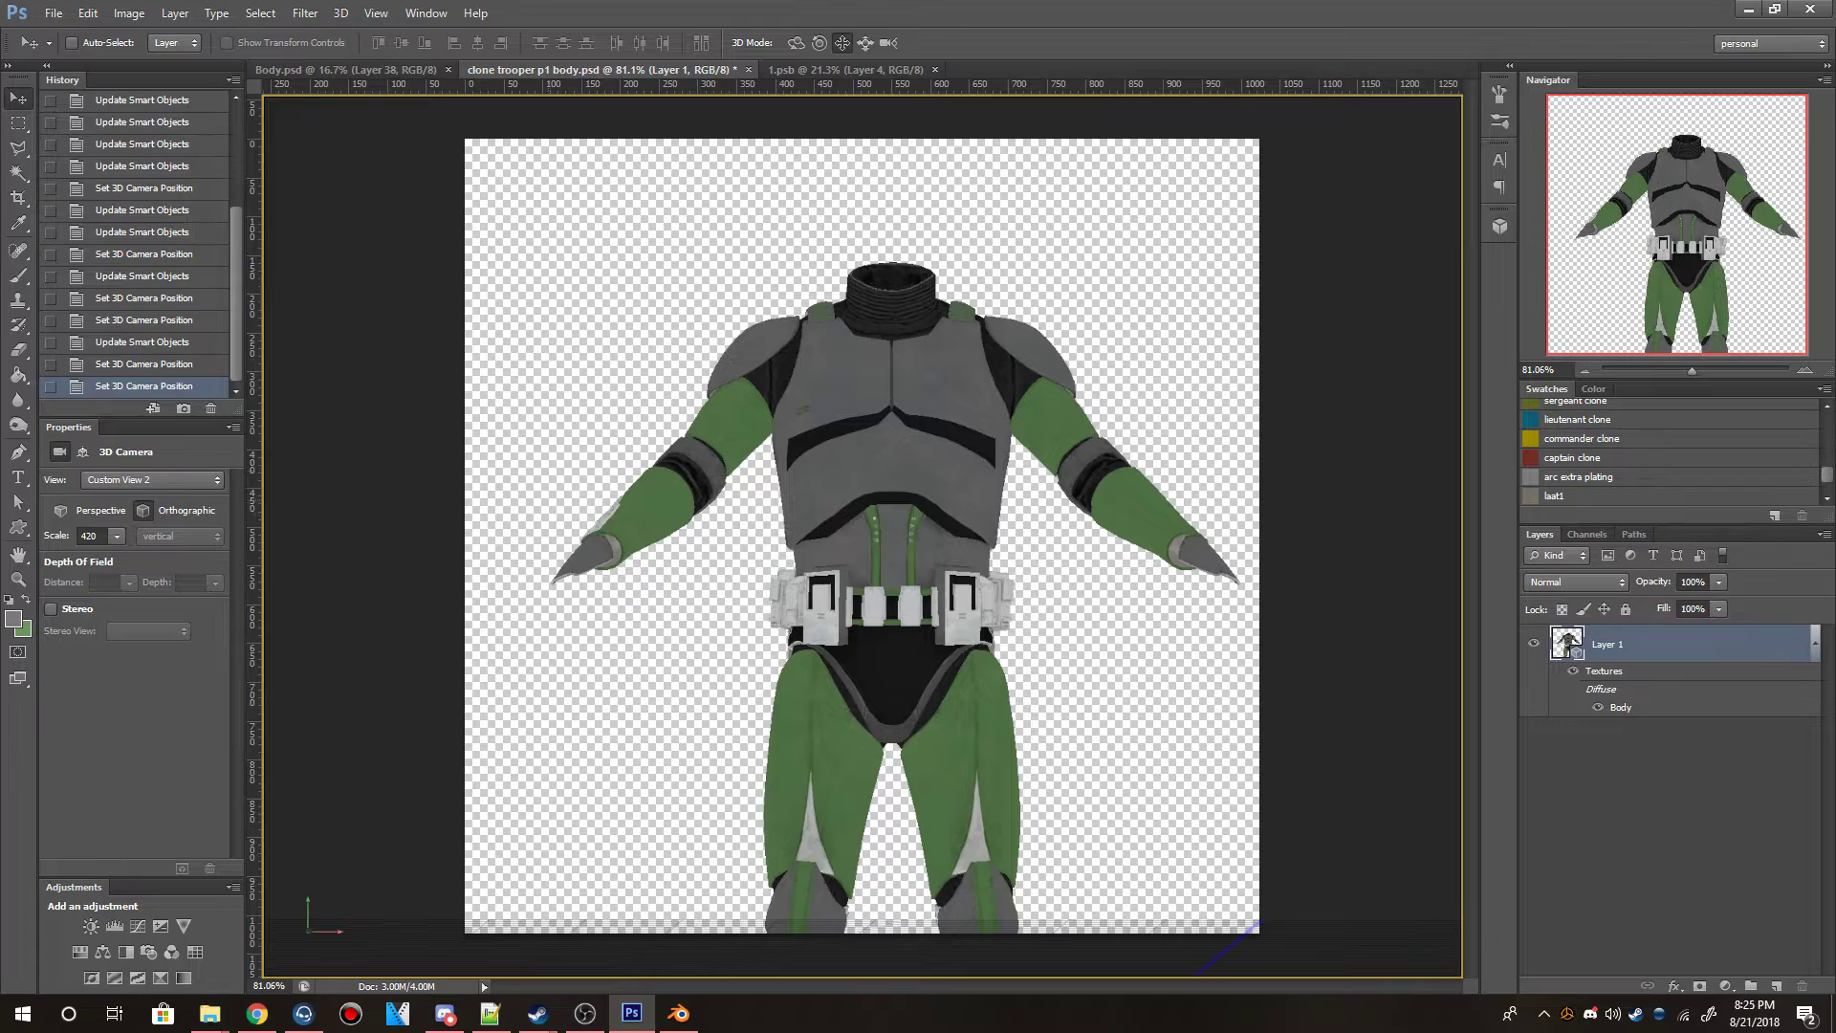
{"action": "left_click", "coordinate": [846, 70]}
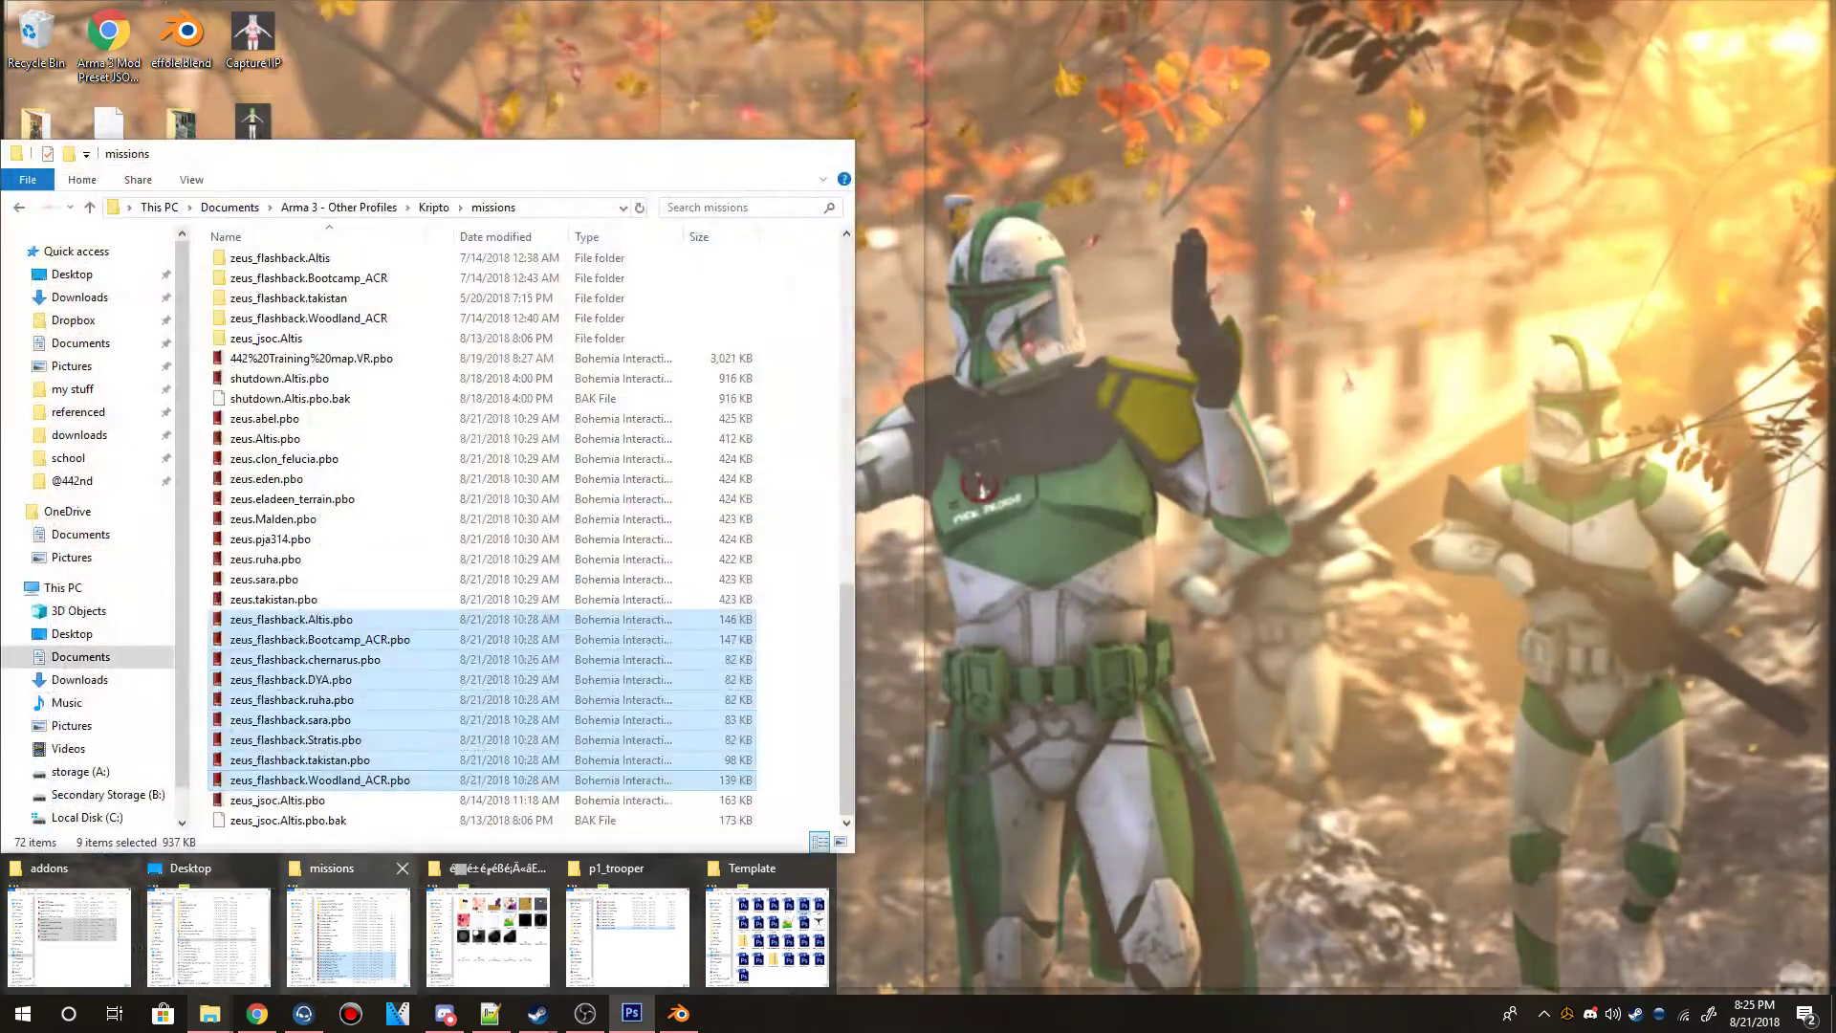
Step: Open p1_helmet.psd from the Template folder and add a layer group named kix
{"action": "left_click", "coordinate": [767, 932]}
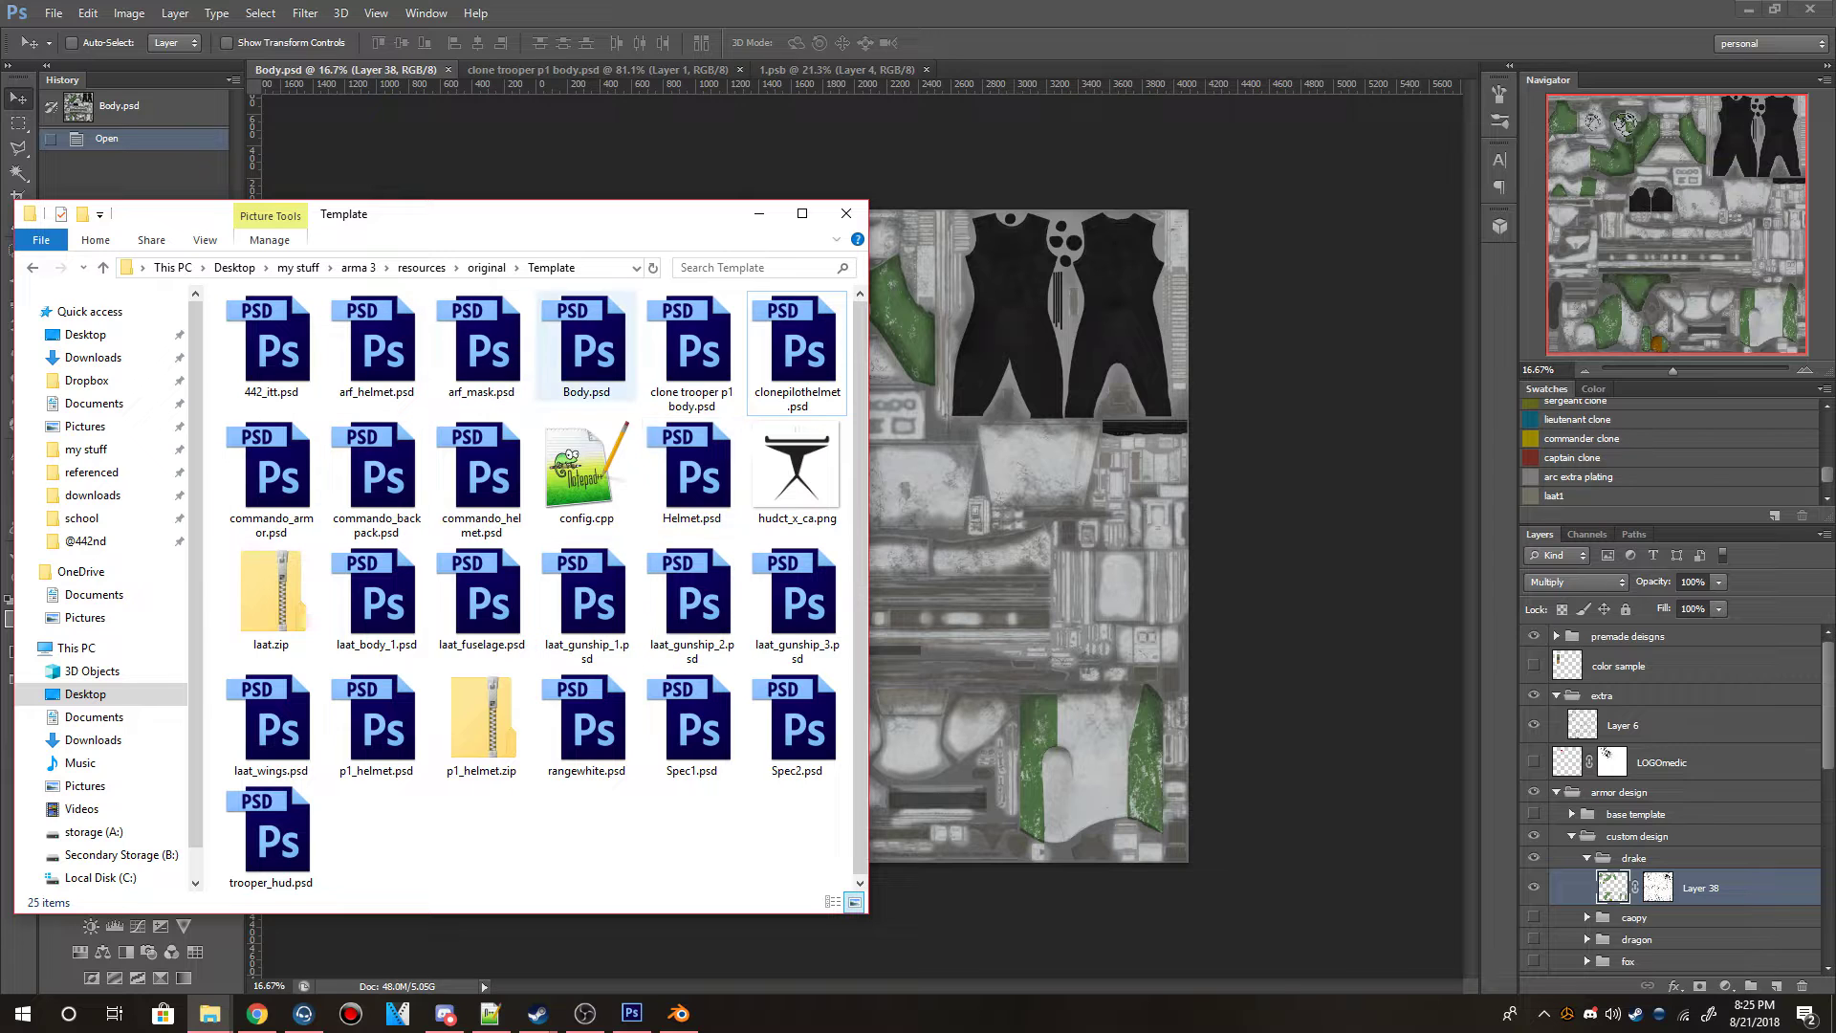
{"action": "double_click", "coordinate": [375, 726]}
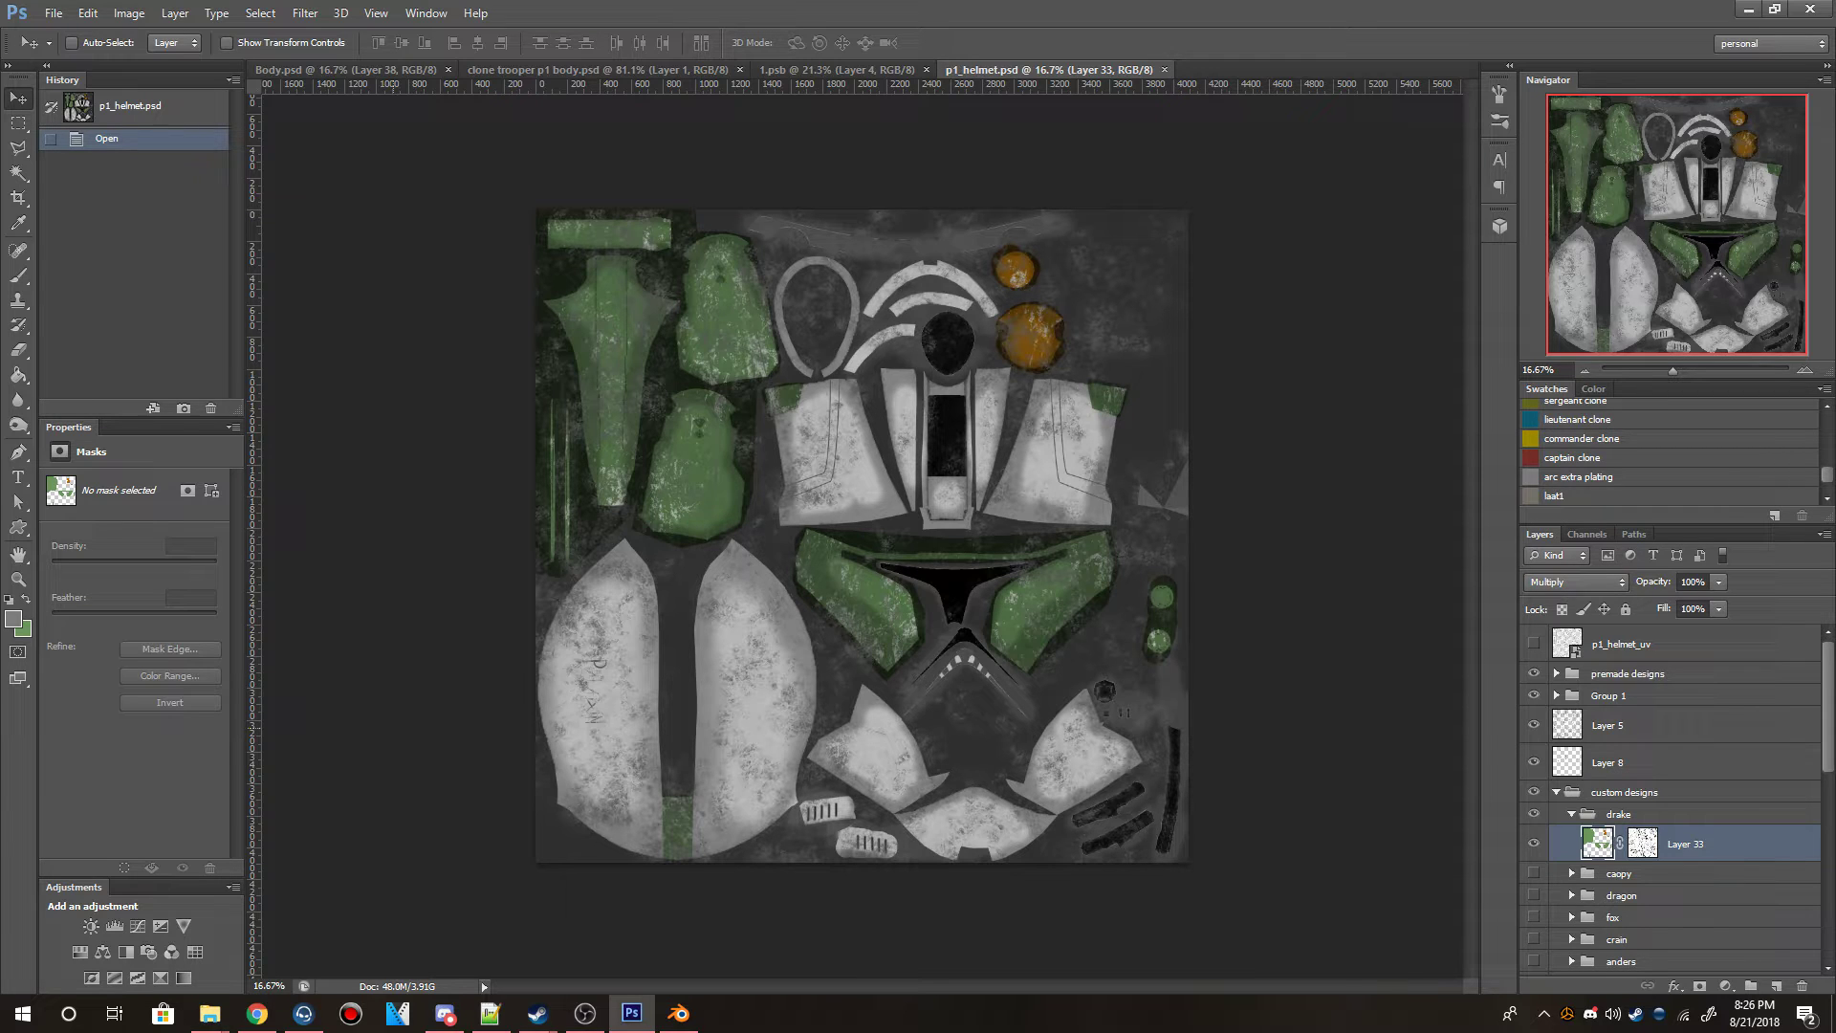
{"action": "left_click", "coordinate": [1751, 985]}
{"action": "double_click", "coordinate": [1616, 814]}
{"action": "type", "text": "kix"}
{"action": "key", "text": "Return"}
Step: Add an empty layer inside kix and hide the drake design and Layer 5
{"action": "left_click", "coordinate": [1776, 986]}
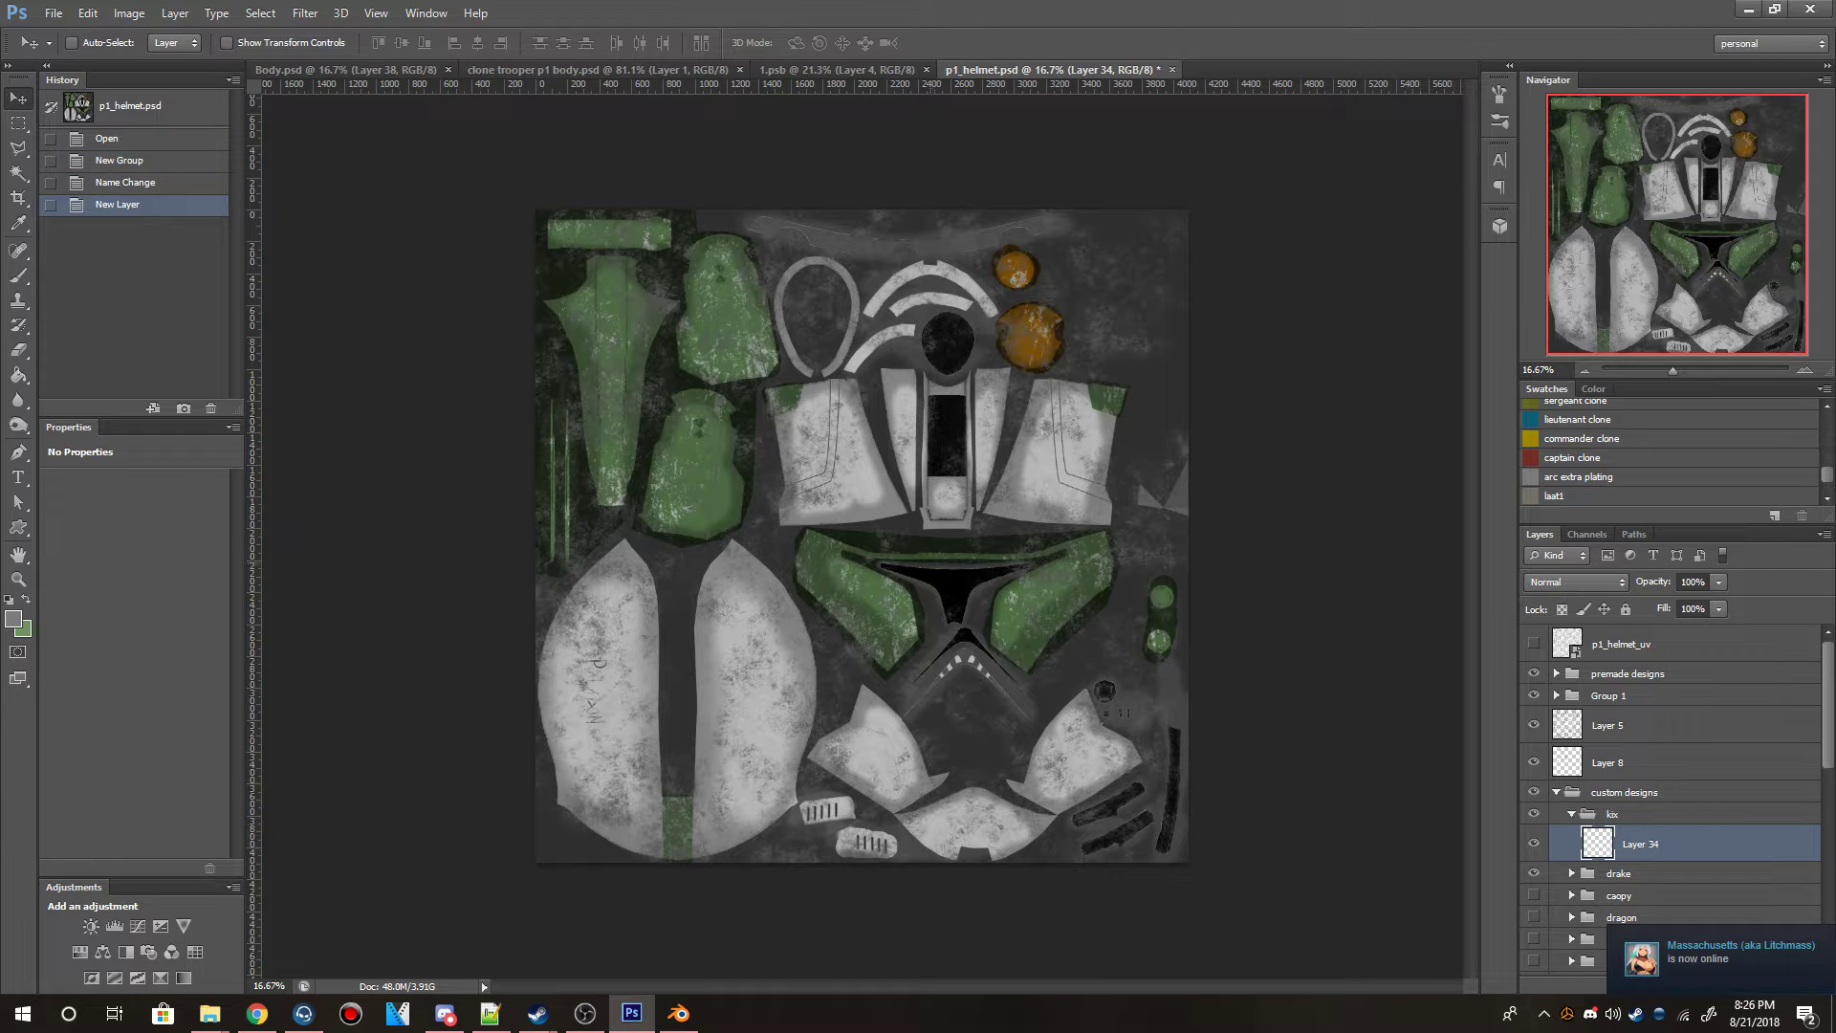
{"action": "left_click", "coordinate": [1534, 873]}
{"action": "left_click", "coordinate": [1534, 725]}
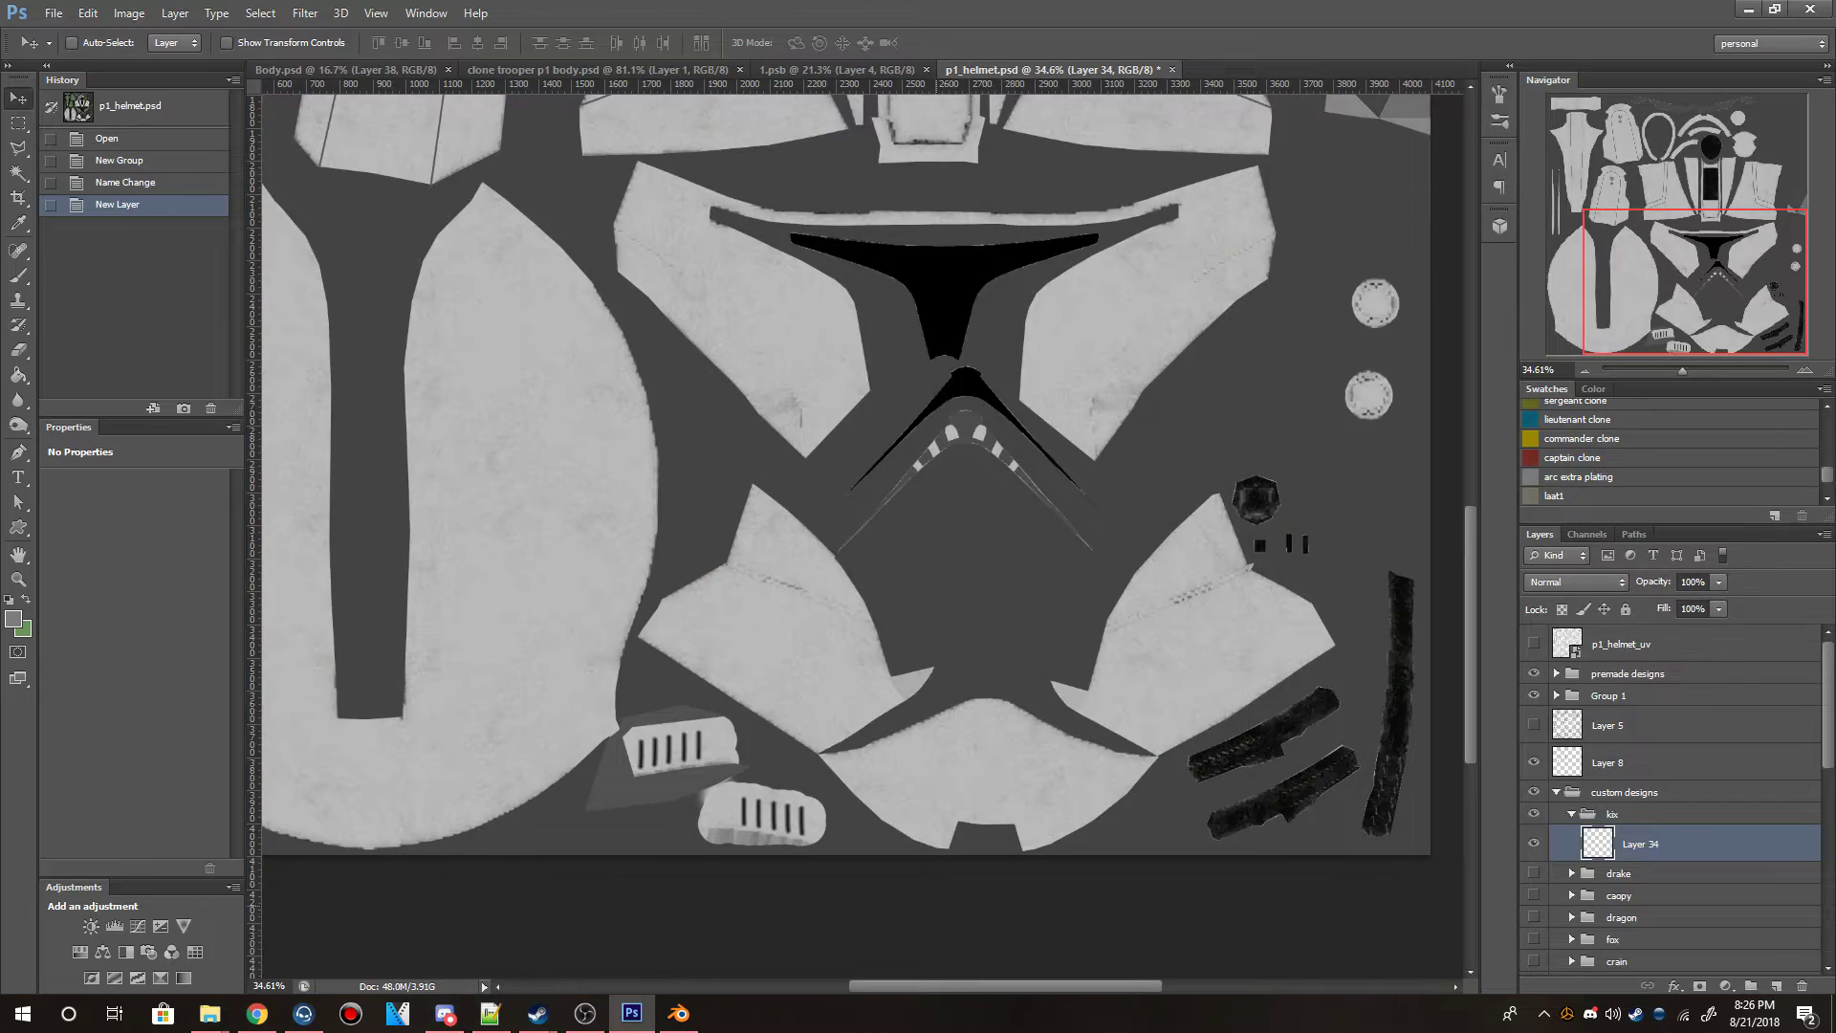
Step: Fill the lower chin piece with grey on a Multiply-blended layer
{"action": "key", "text": "l"}
{"action": "scroll", "coordinate": [866, 823], "scroll_direction": "up", "scroll_amount": 5}
{"action": "left_click", "coordinate": [892, 848]}
{"action": "scroll", "coordinate": [892, 849], "scroll_direction": "right", "scroll_amount": 4}
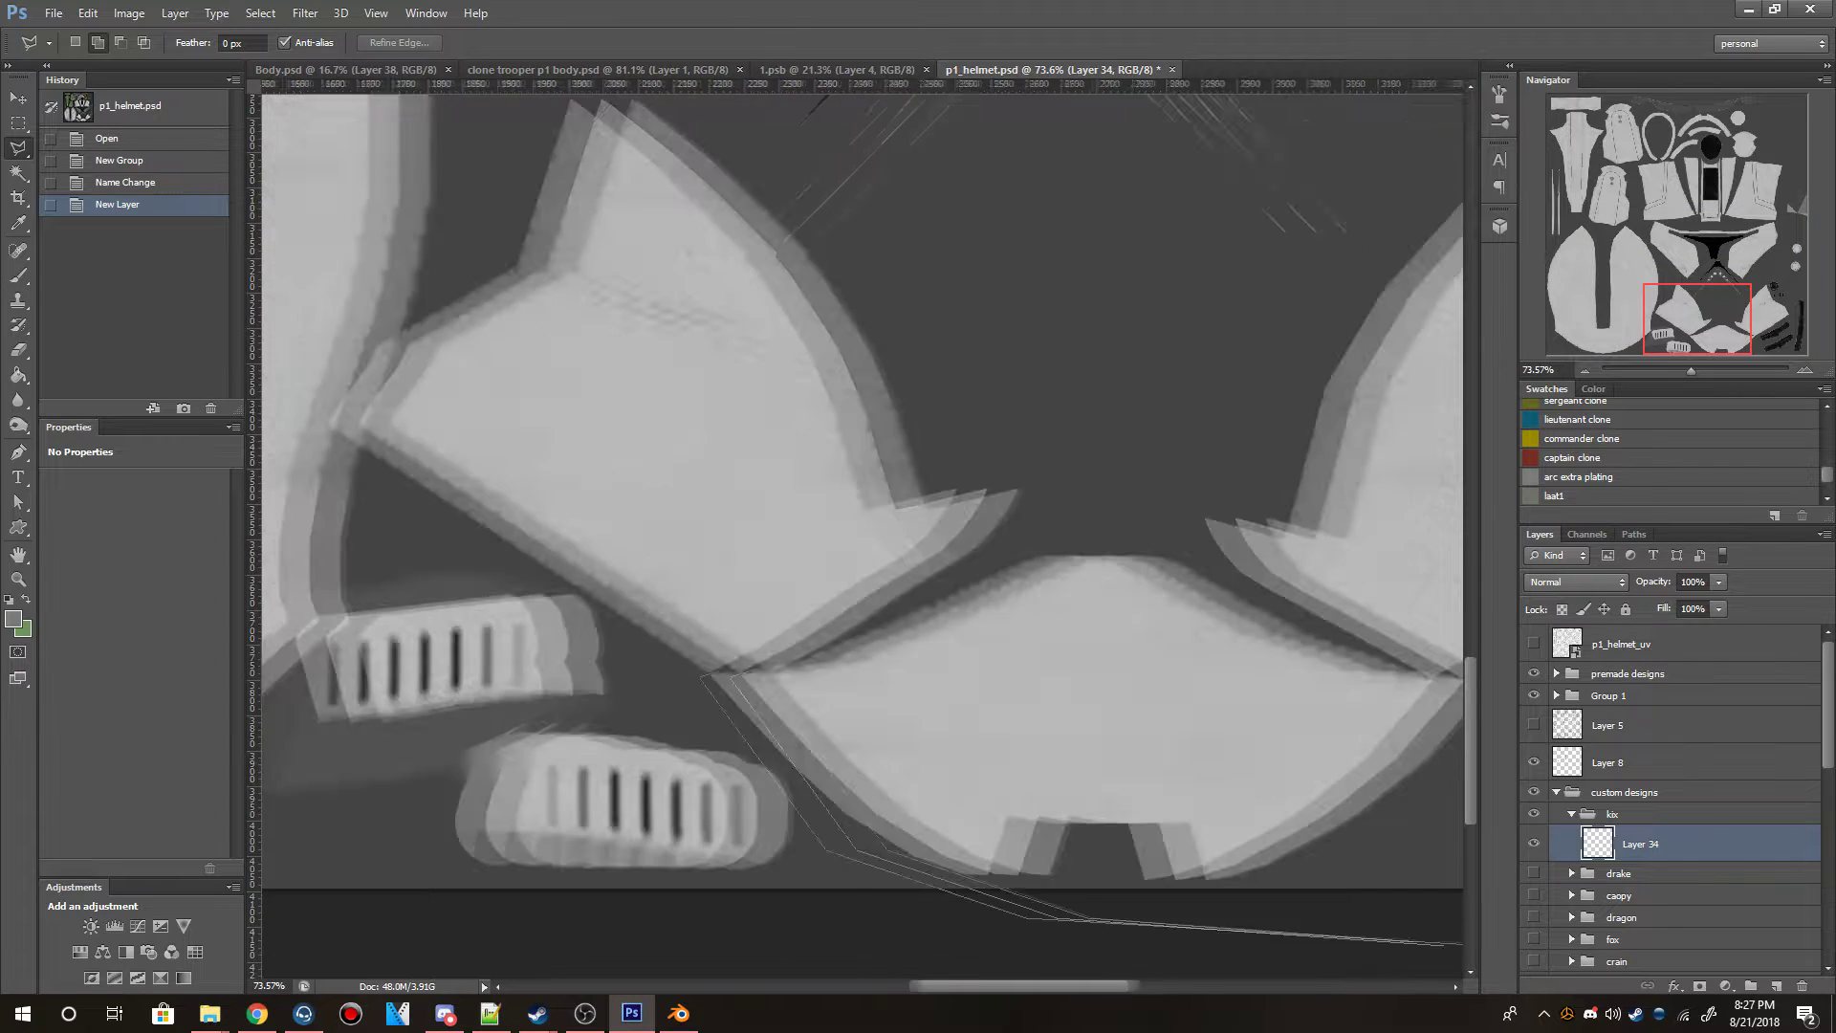
{"action": "left_click", "coordinate": [813, 916]}
{"action": "left_click", "coordinate": [1043, 889]}
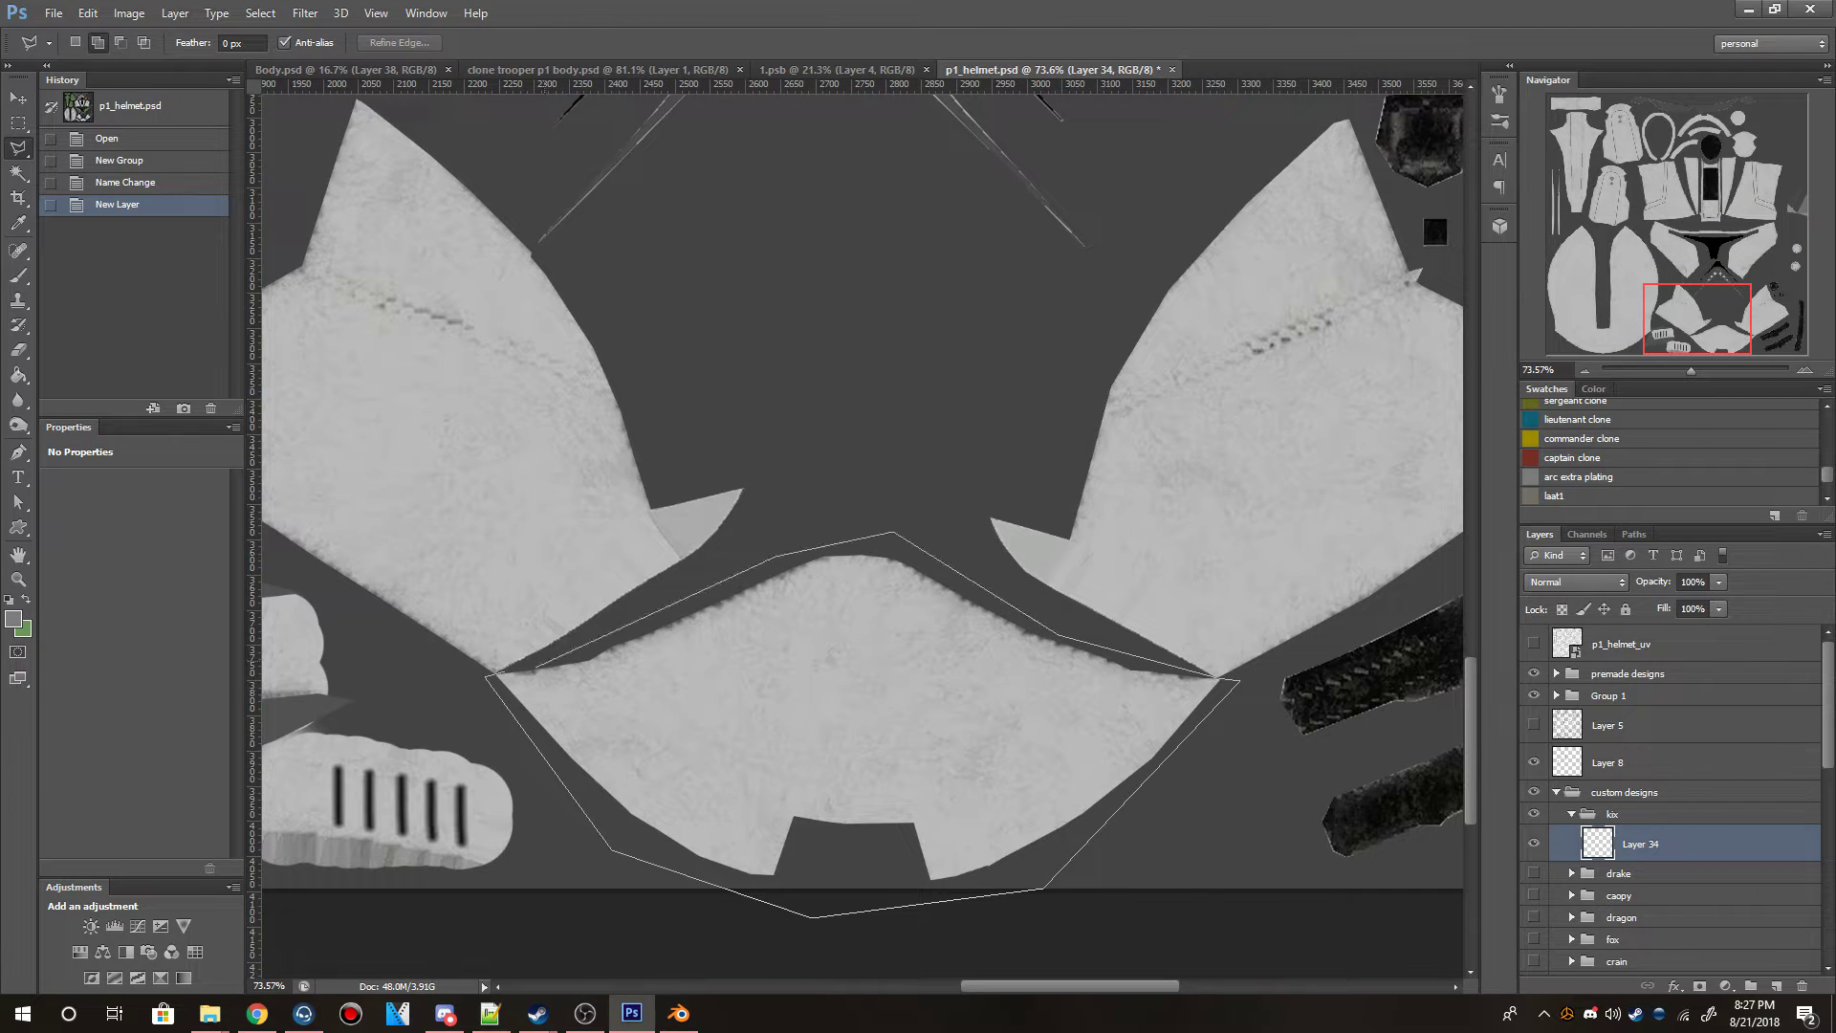
{"action": "left_click", "coordinate": [488, 674]}
{"action": "key", "text": "b"}
{"action": "left_click_drag", "start_coordinate": [612, 746], "coordinate": [1147, 726]}
{"action": "left_click", "coordinate": [1575, 582]}
{"action": "left_click", "coordinate": [1549, 163]}
{"action": "key", "text": "ctrl+d"}
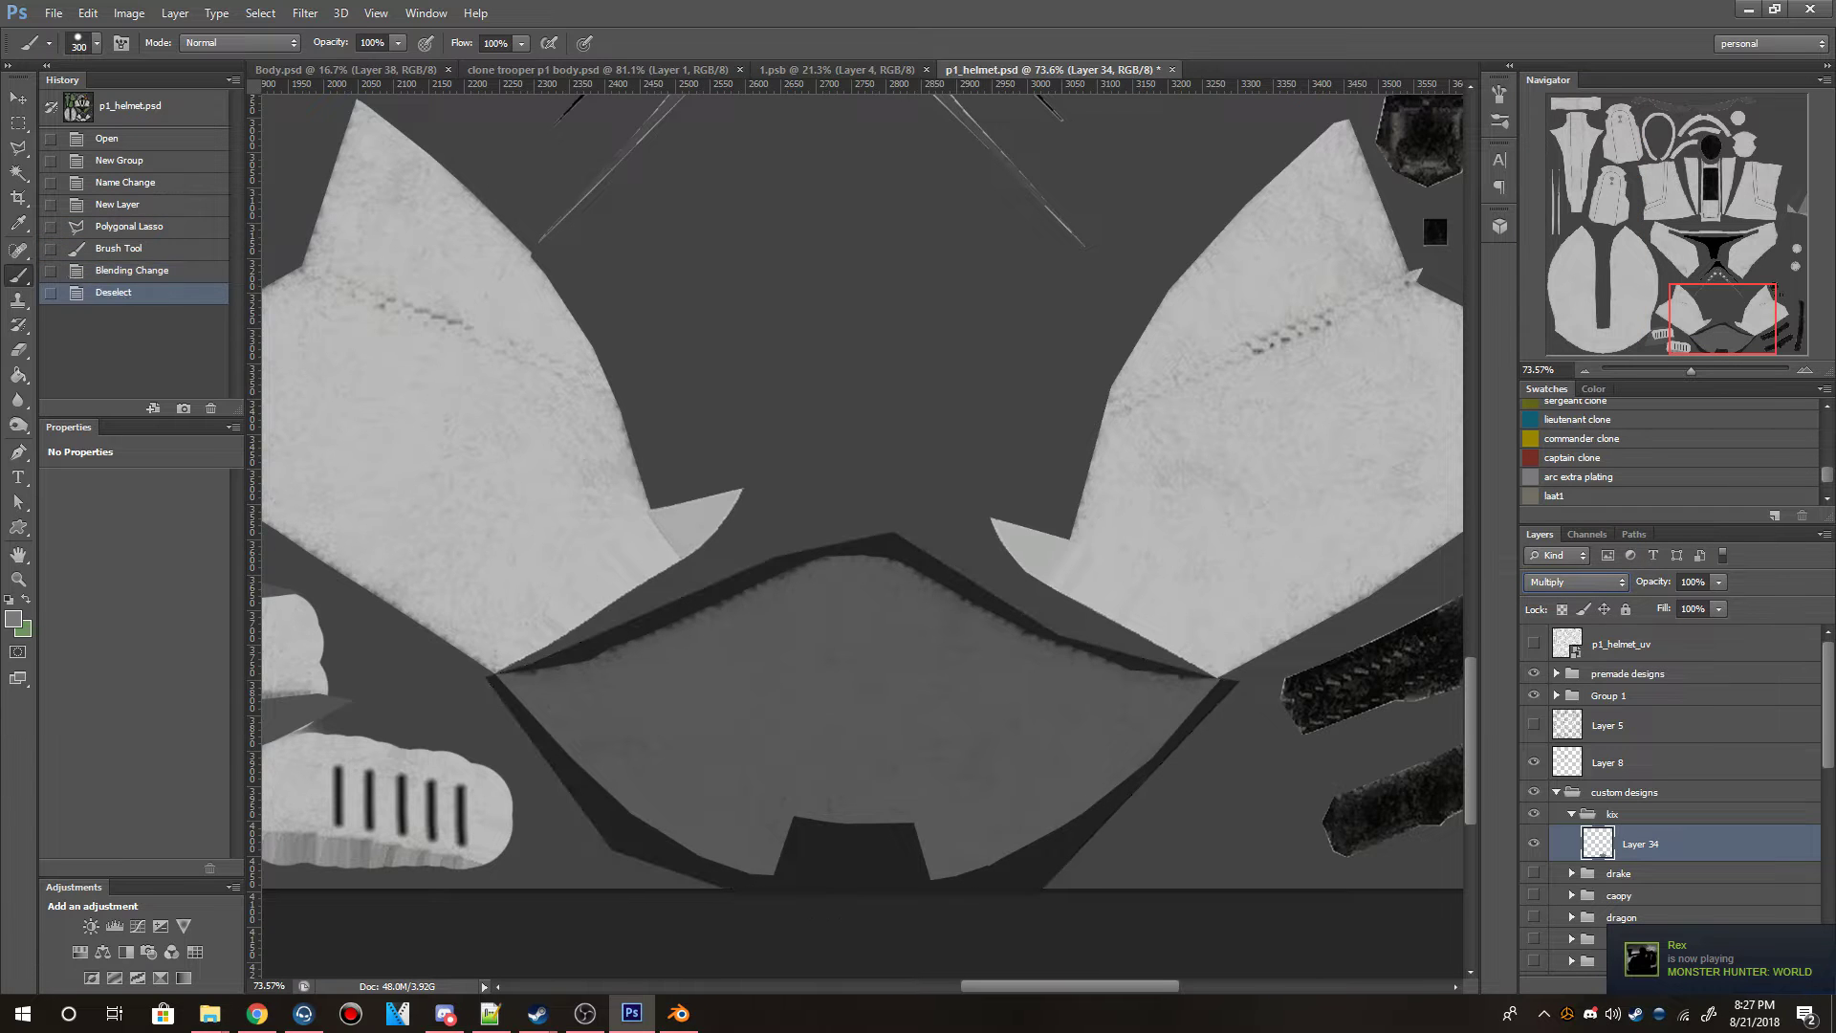
{"action": "scroll", "coordinate": [880, 558], "scroll_direction": "down", "scroll_amount": 5, "text": "alt"}
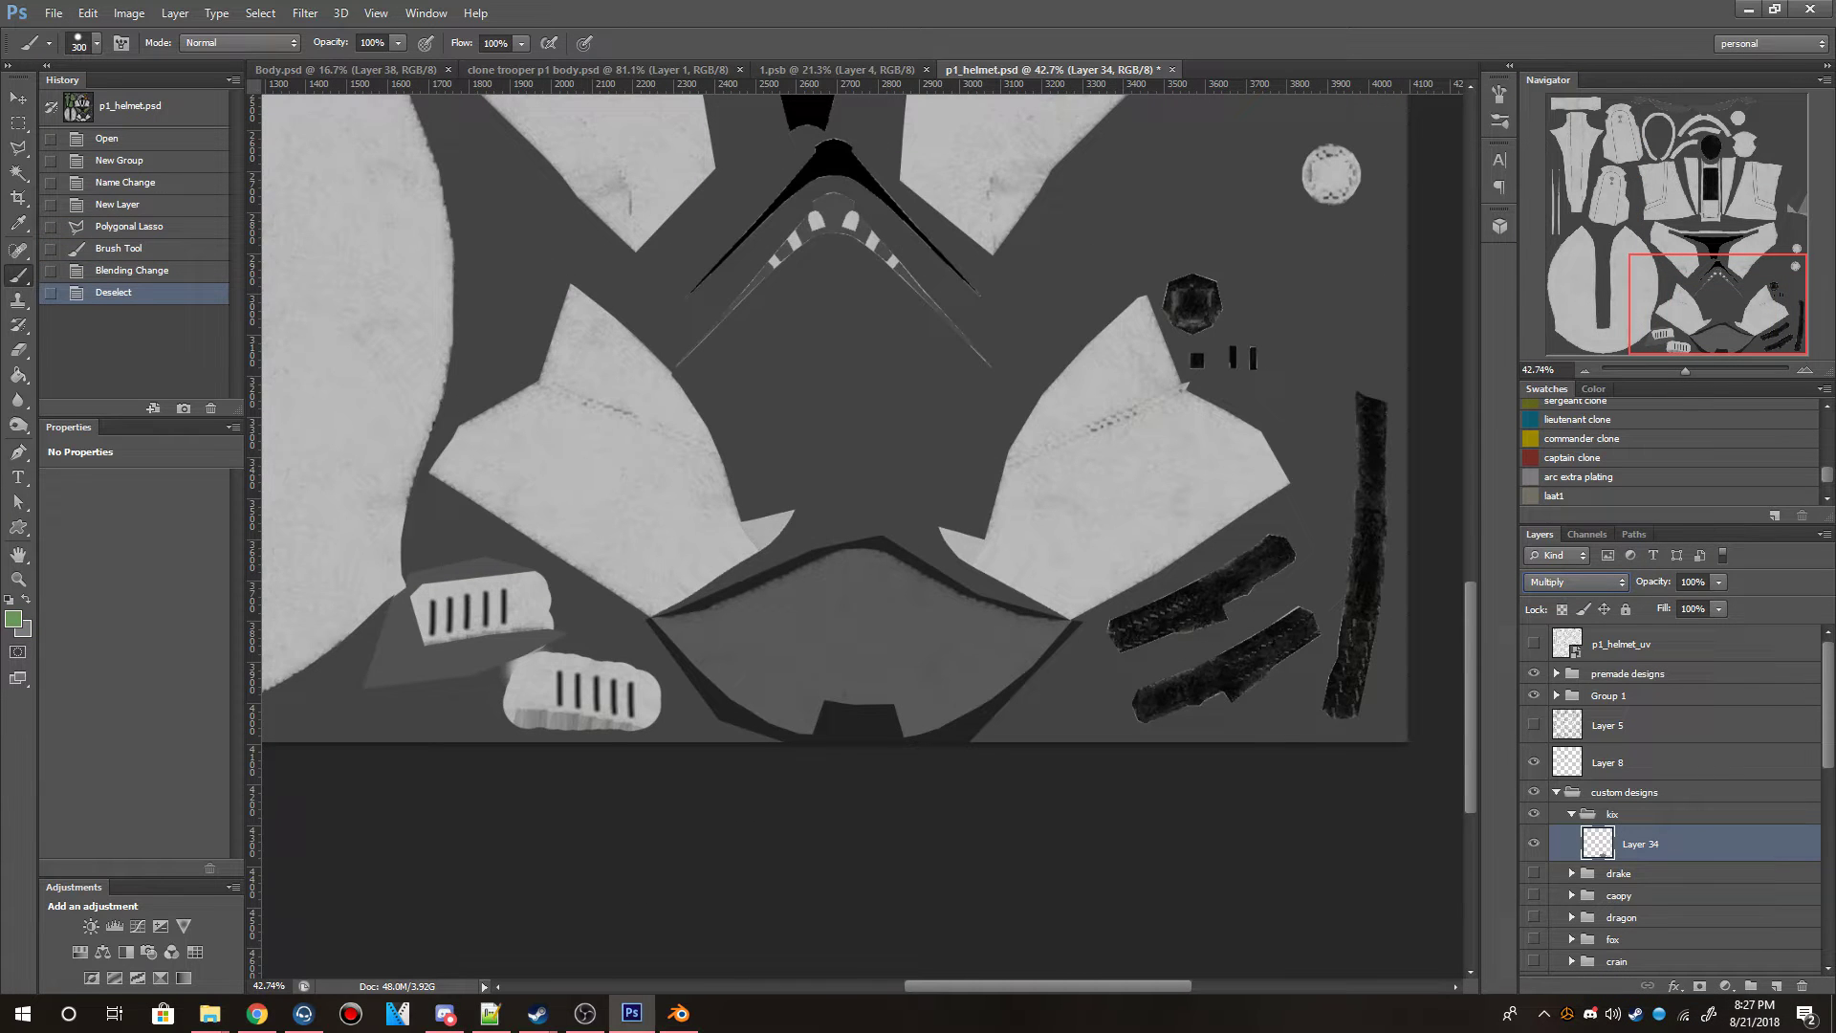
Step: Paint the left cheek plate green
{"action": "left_click", "coordinate": [598, 491]}
{"action": "key", "text": "l"}
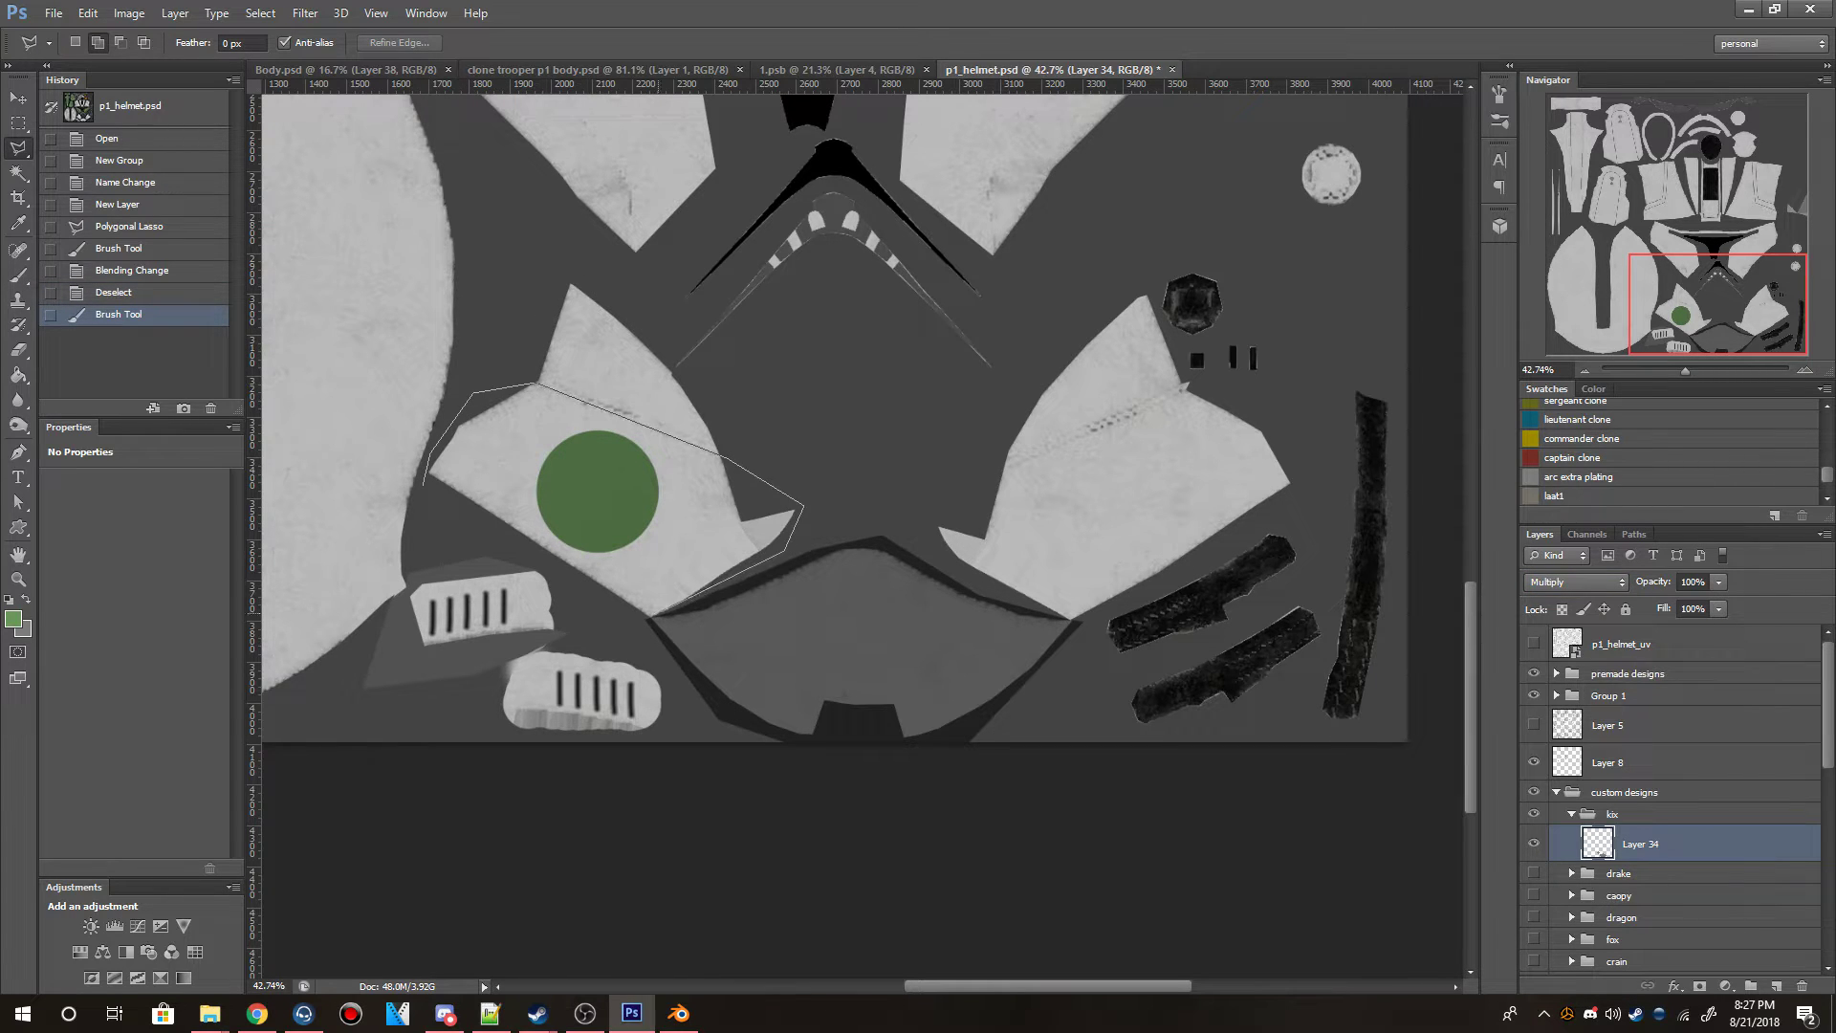
{"action": "left_click", "coordinate": [423, 484]}
{"action": "key", "text": "b"}
{"action": "left_click_drag", "start_coordinate": [459, 449], "coordinate": [765, 536]}
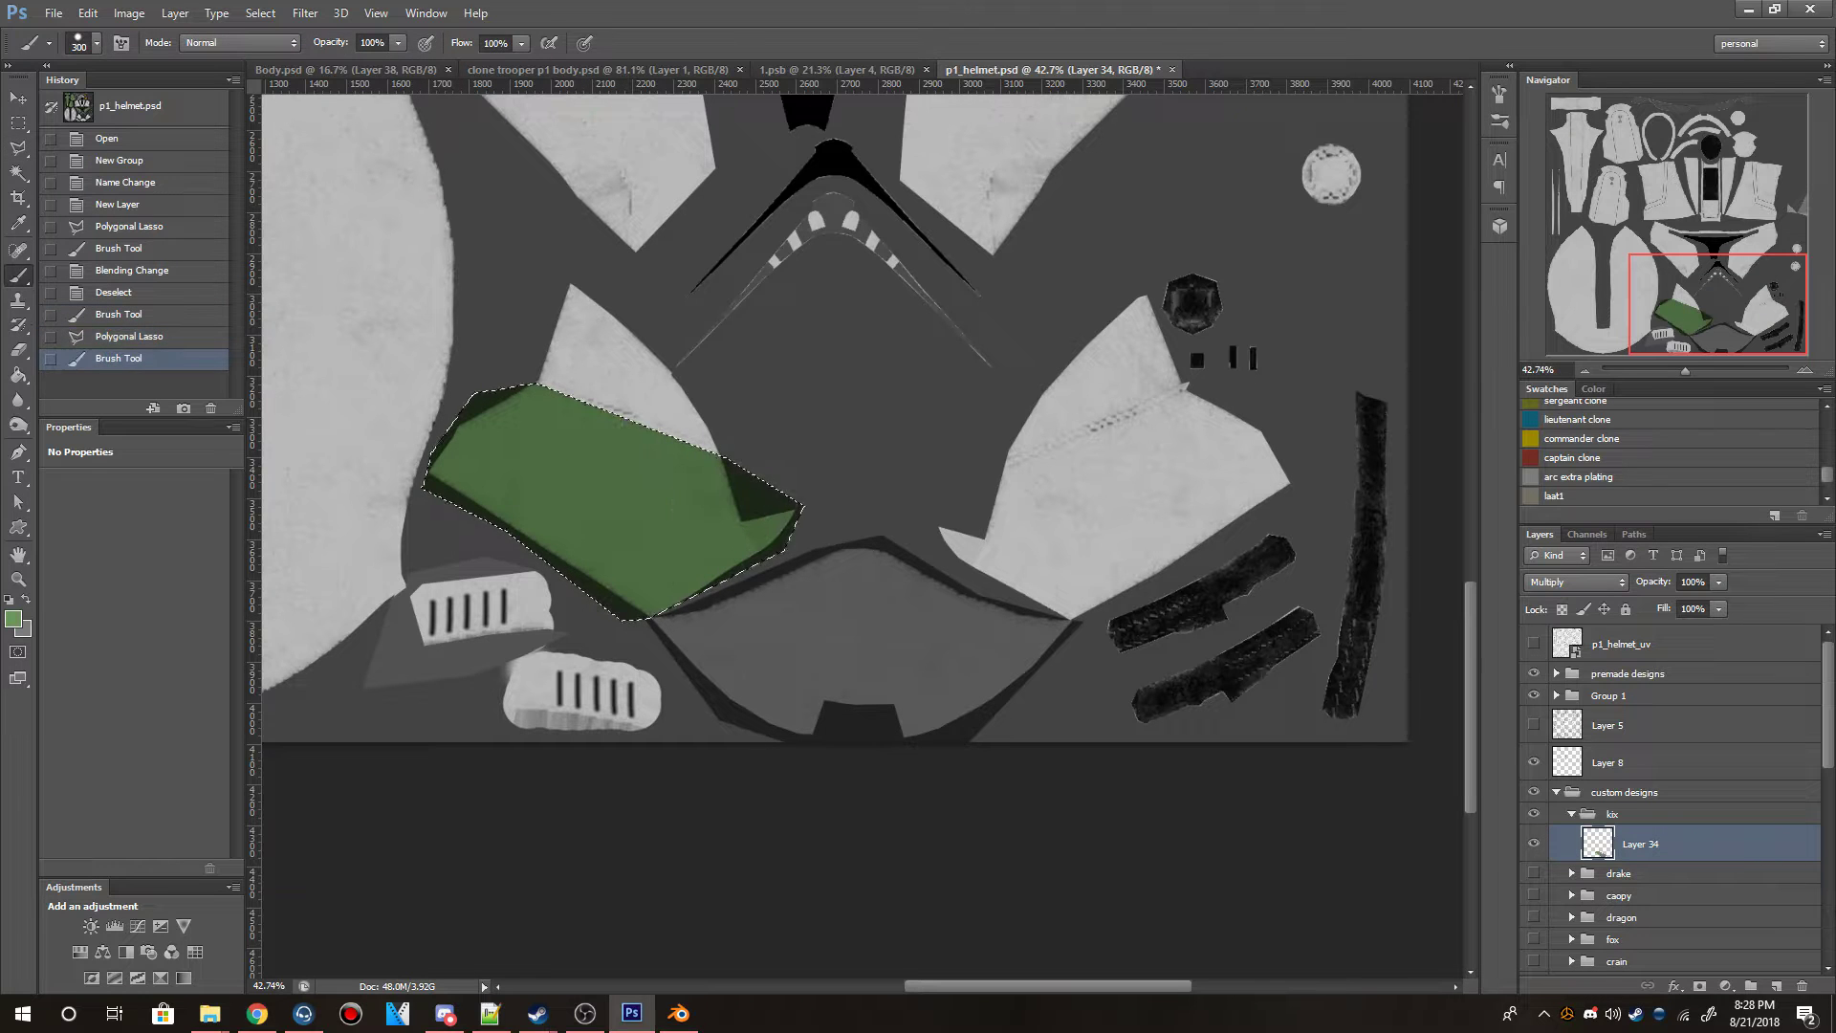
{"action": "key", "text": "ctrl+d"}
Step: Paint the right cheek plate green to match the left
{"action": "key", "text": "l"}
{"action": "left_click", "coordinate": [1272, 421]}
{"action": "left_click", "coordinate": [1308, 488]}
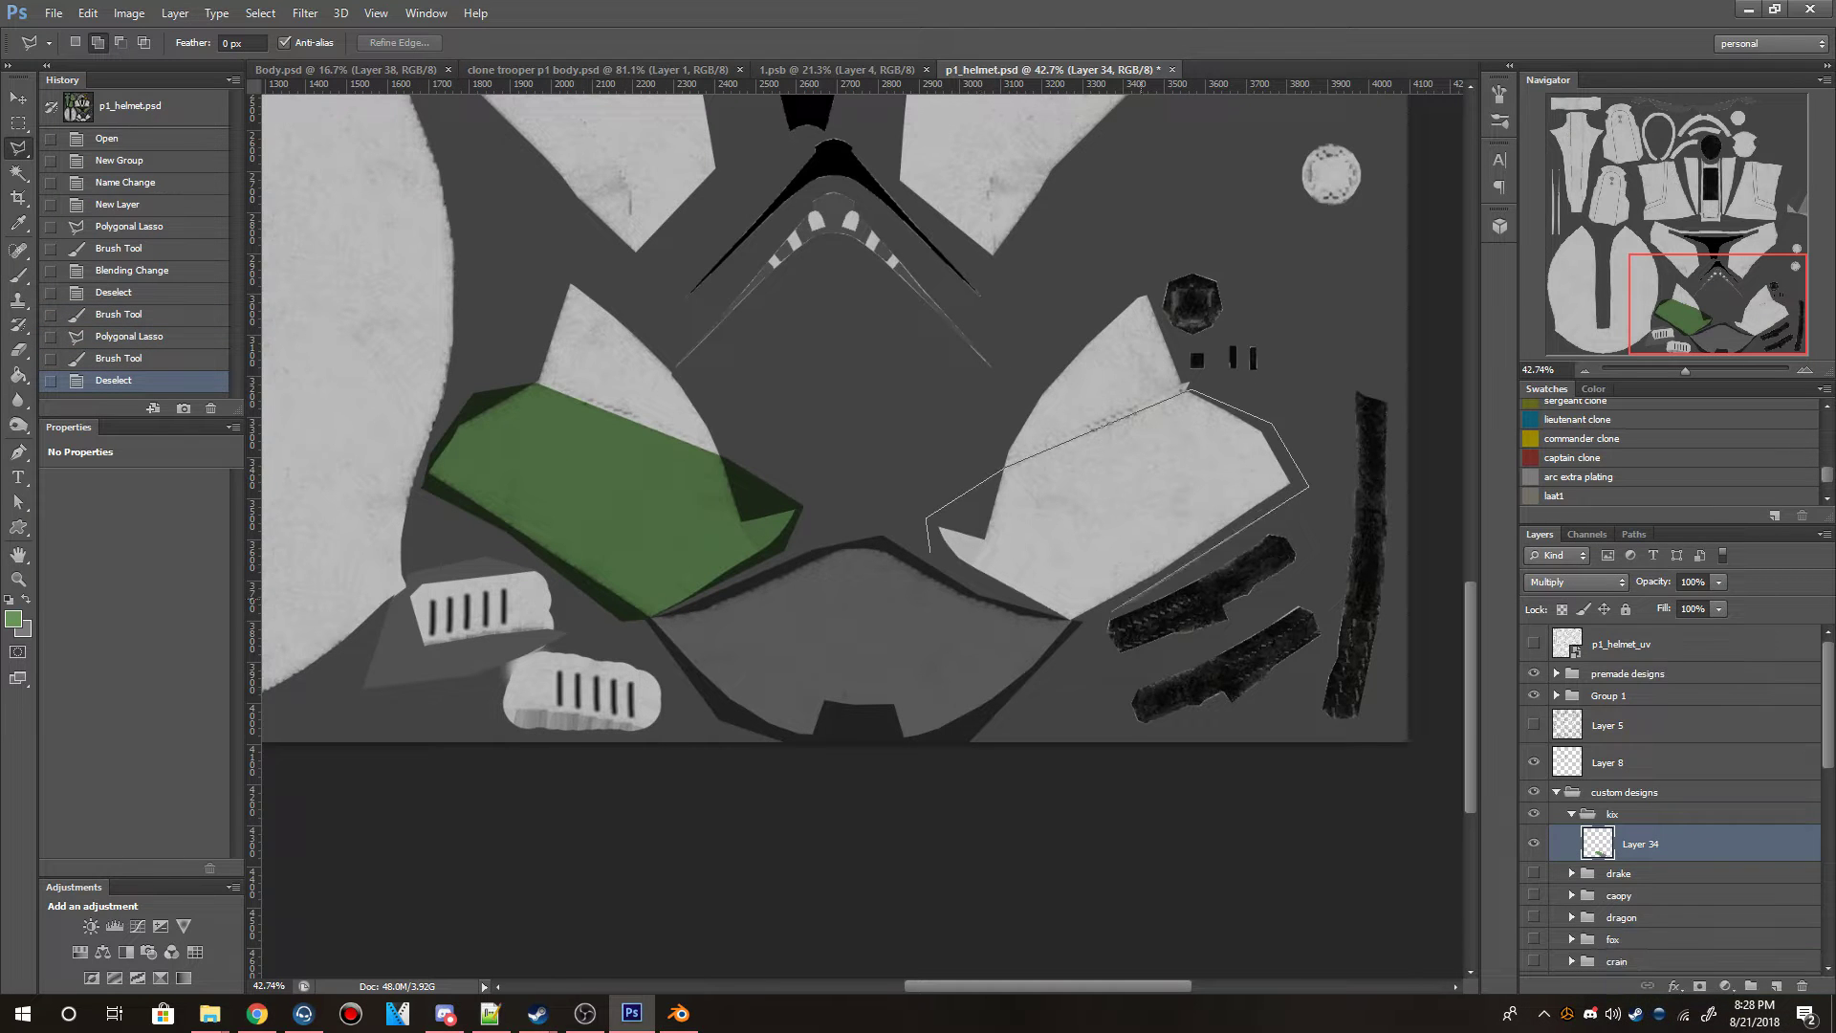
{"action": "key", "text": "b"}
{"action": "left_click_drag", "start_coordinate": [966, 536], "coordinate": [1272, 450]}
{"action": "key", "text": "ctrl+d"}
Step: Paint the white pieces above both cheek plates dark grey and save the texture
{"action": "key", "text": "l"}
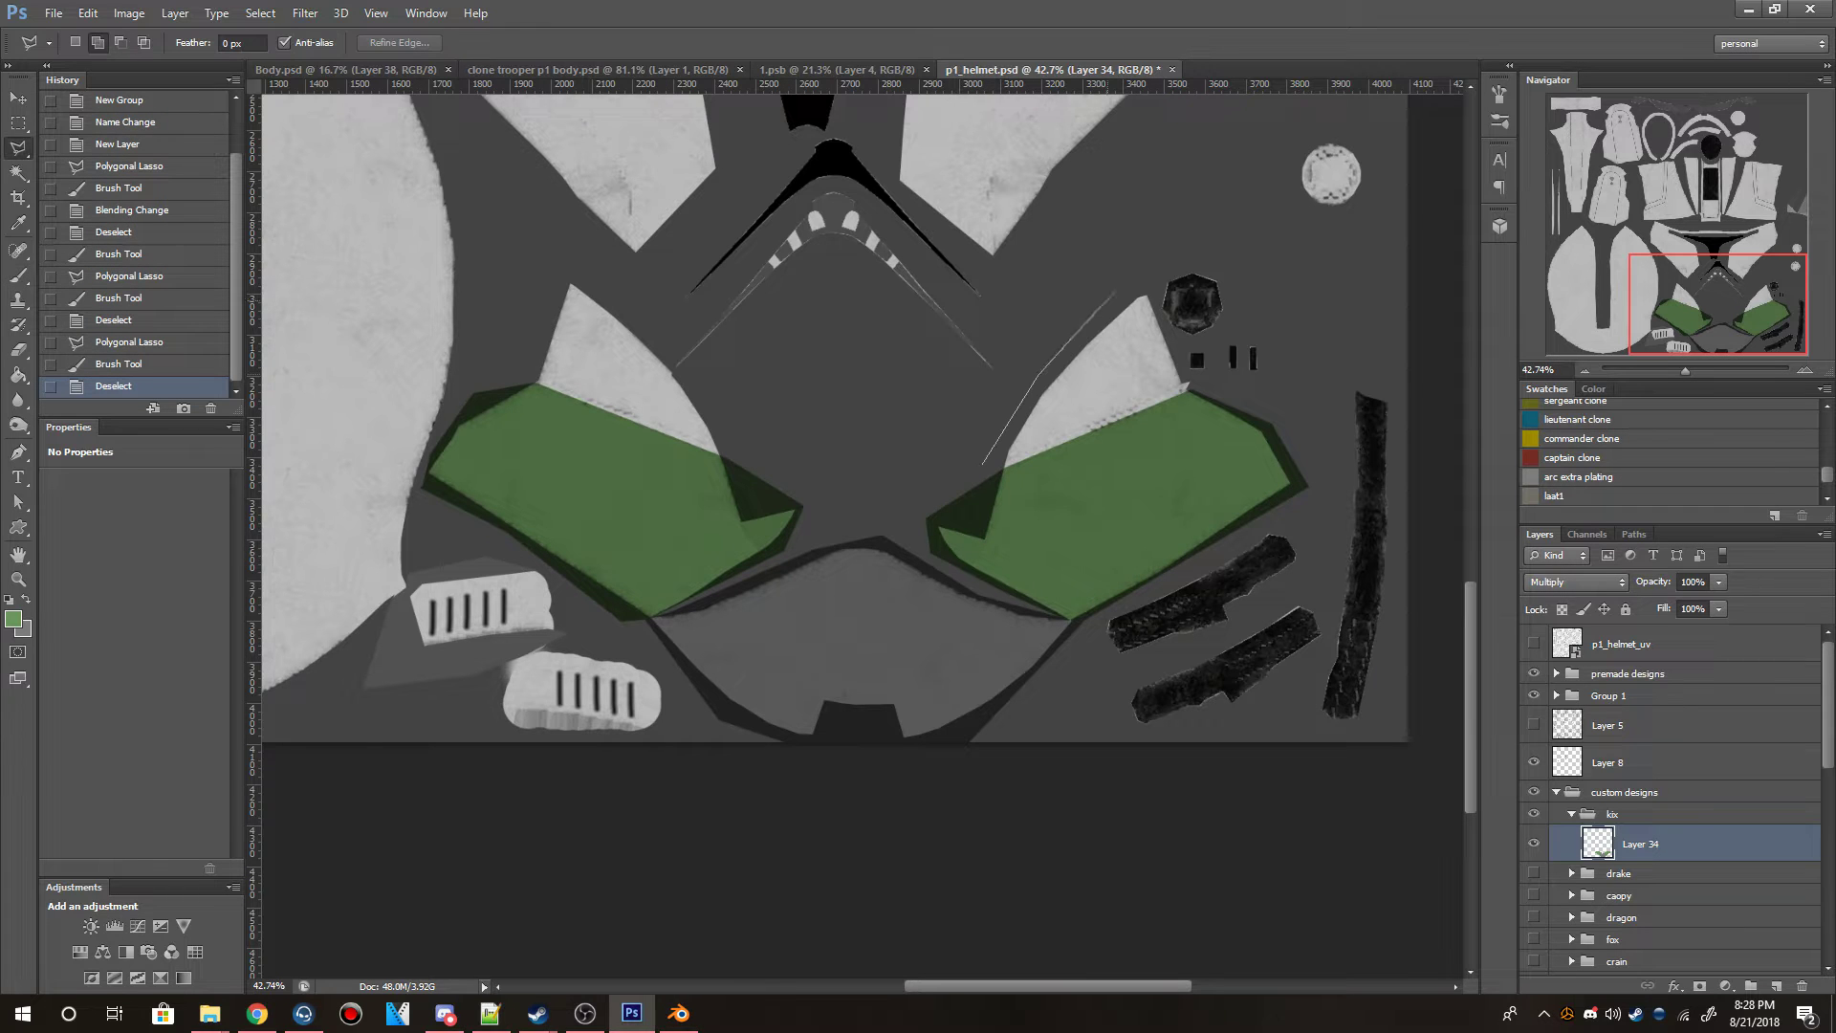
{"action": "double_click", "coordinate": [1005, 488]}
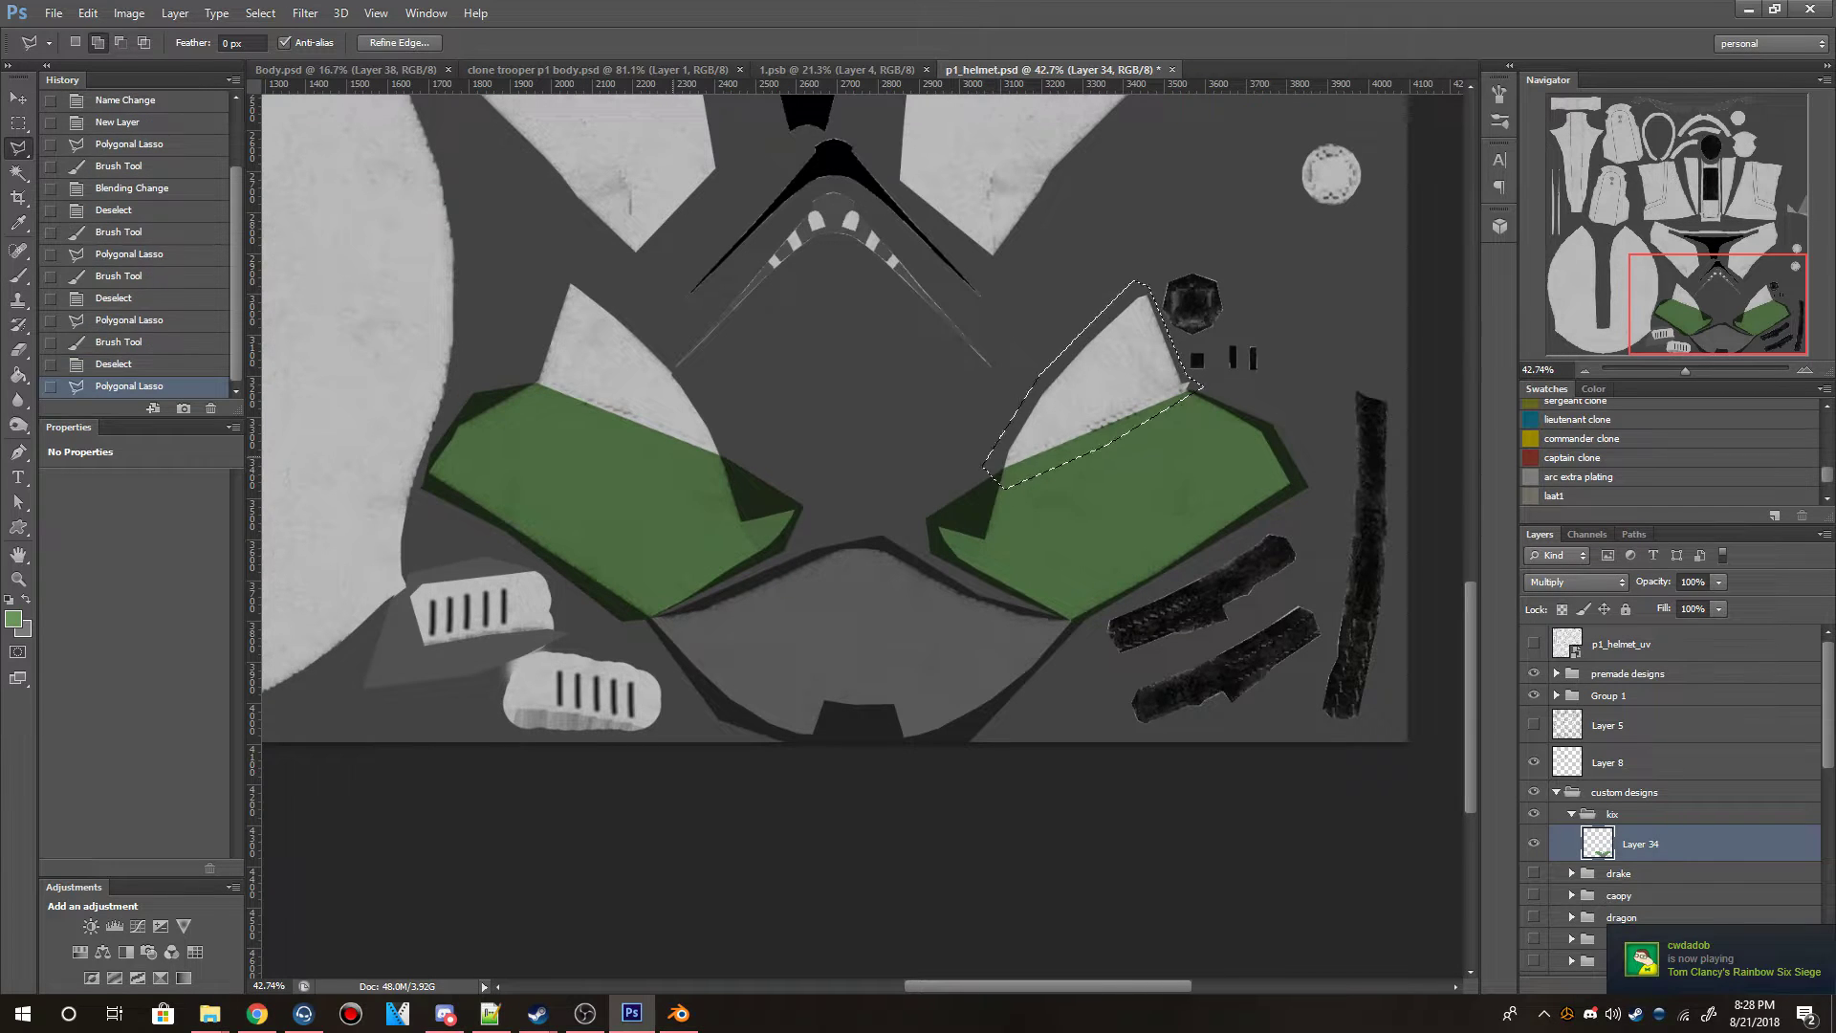
{"action": "left_click", "coordinate": [524, 384]}
{"action": "double_click", "coordinate": [564, 264]}
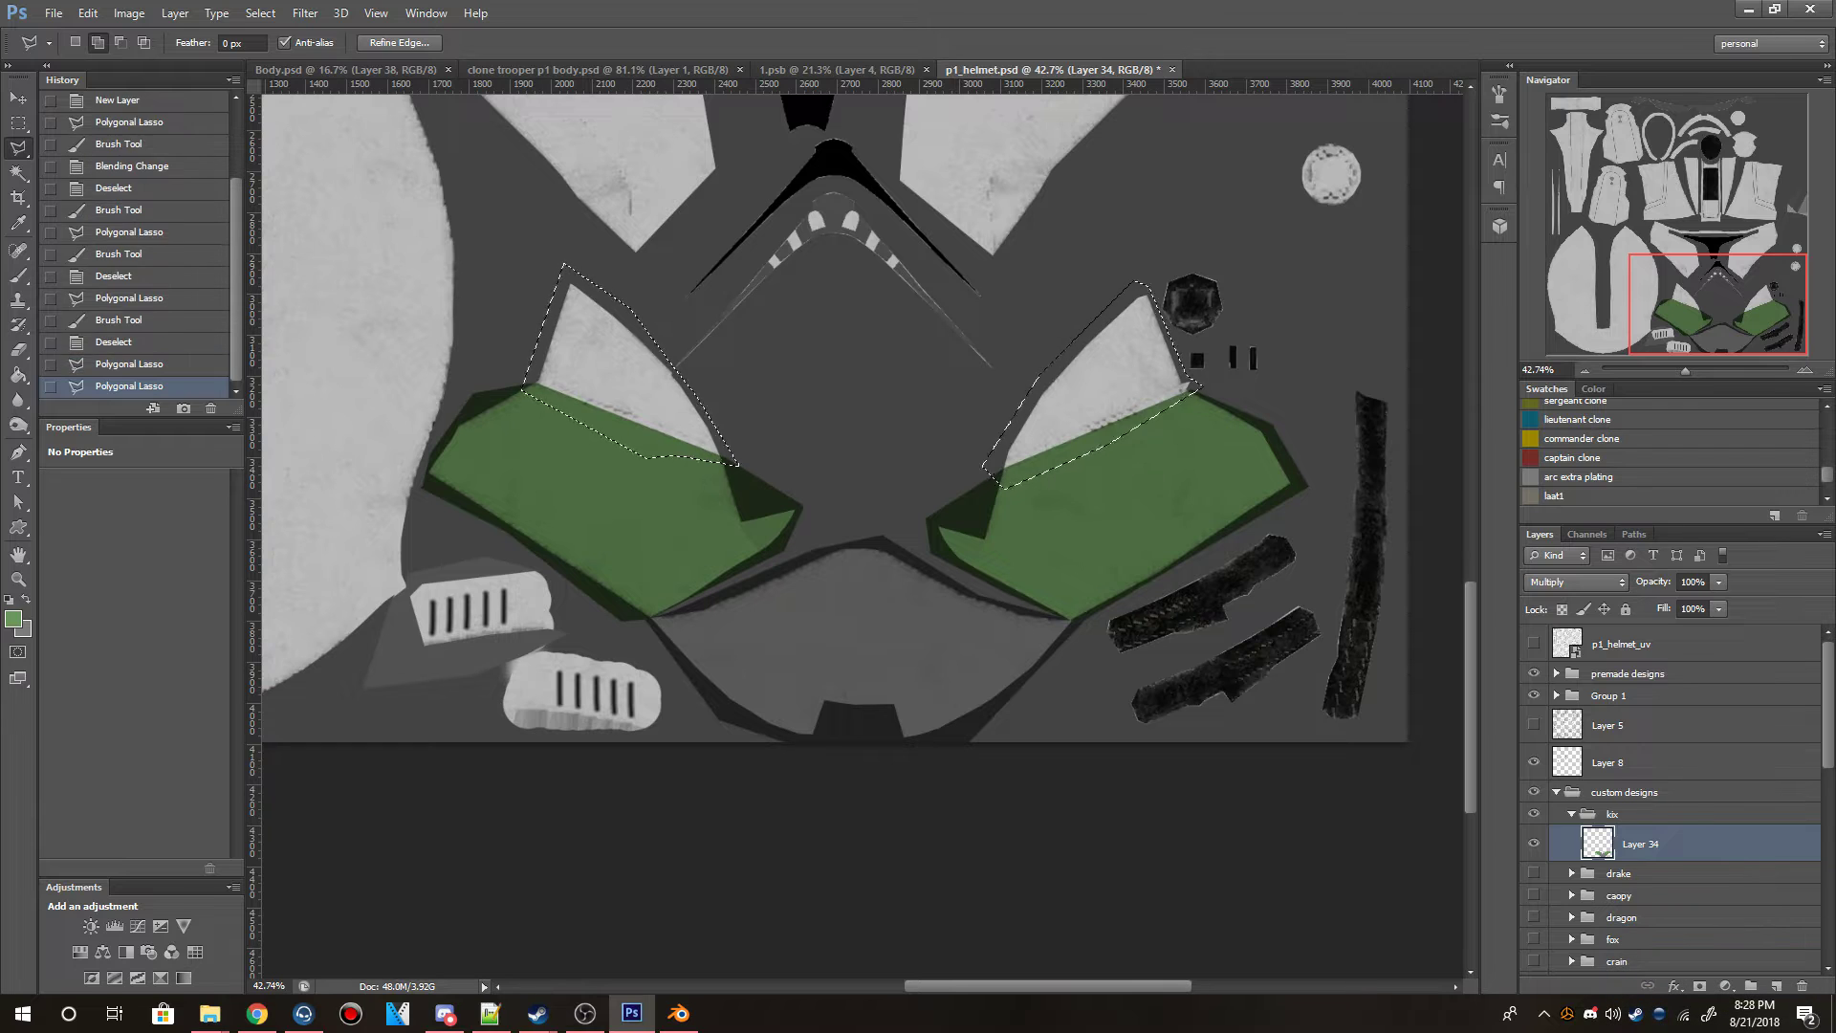
{"action": "key", "text": "b"}
{"action": "left_click_drag", "start_coordinate": [603, 345], "coordinate": [1100, 383]}
{"action": "key", "text": "ctrl+d"}
{"action": "key", "text": "ctrl+s"}
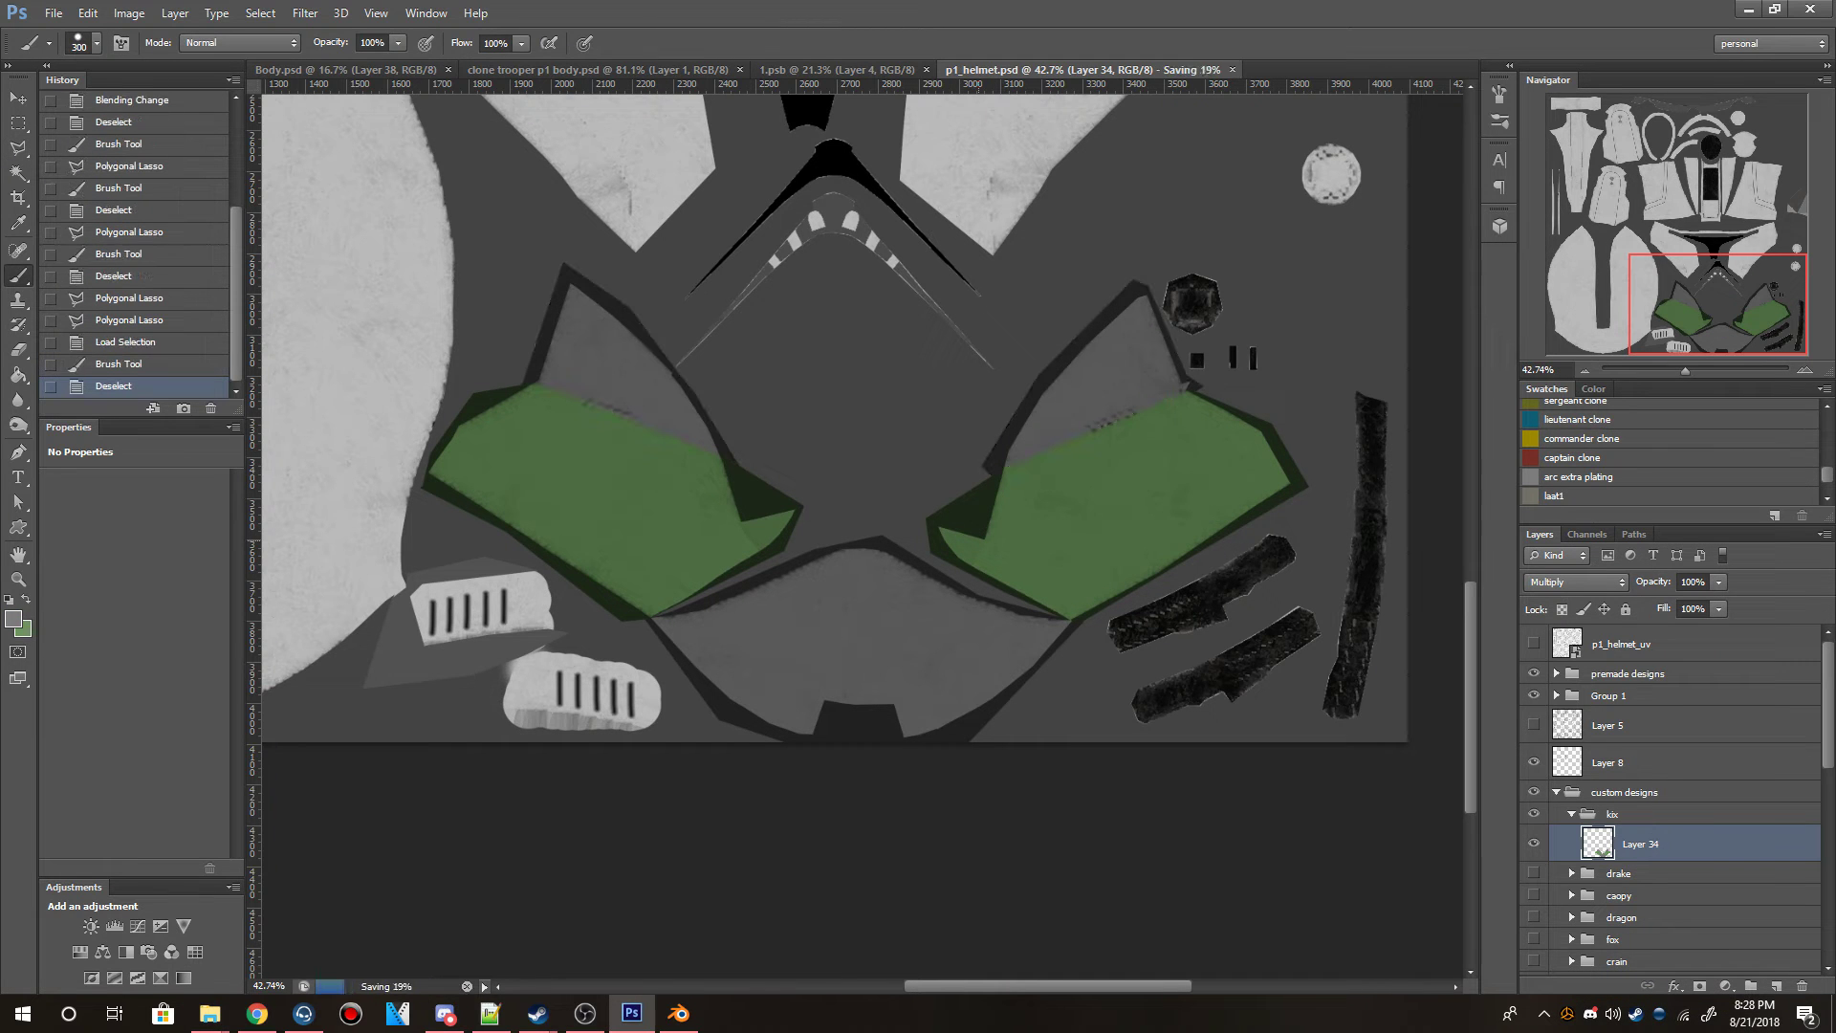
{"action": "left_click", "coordinate": [26, 599]}
{"action": "key", "text": "ctrl+0"}
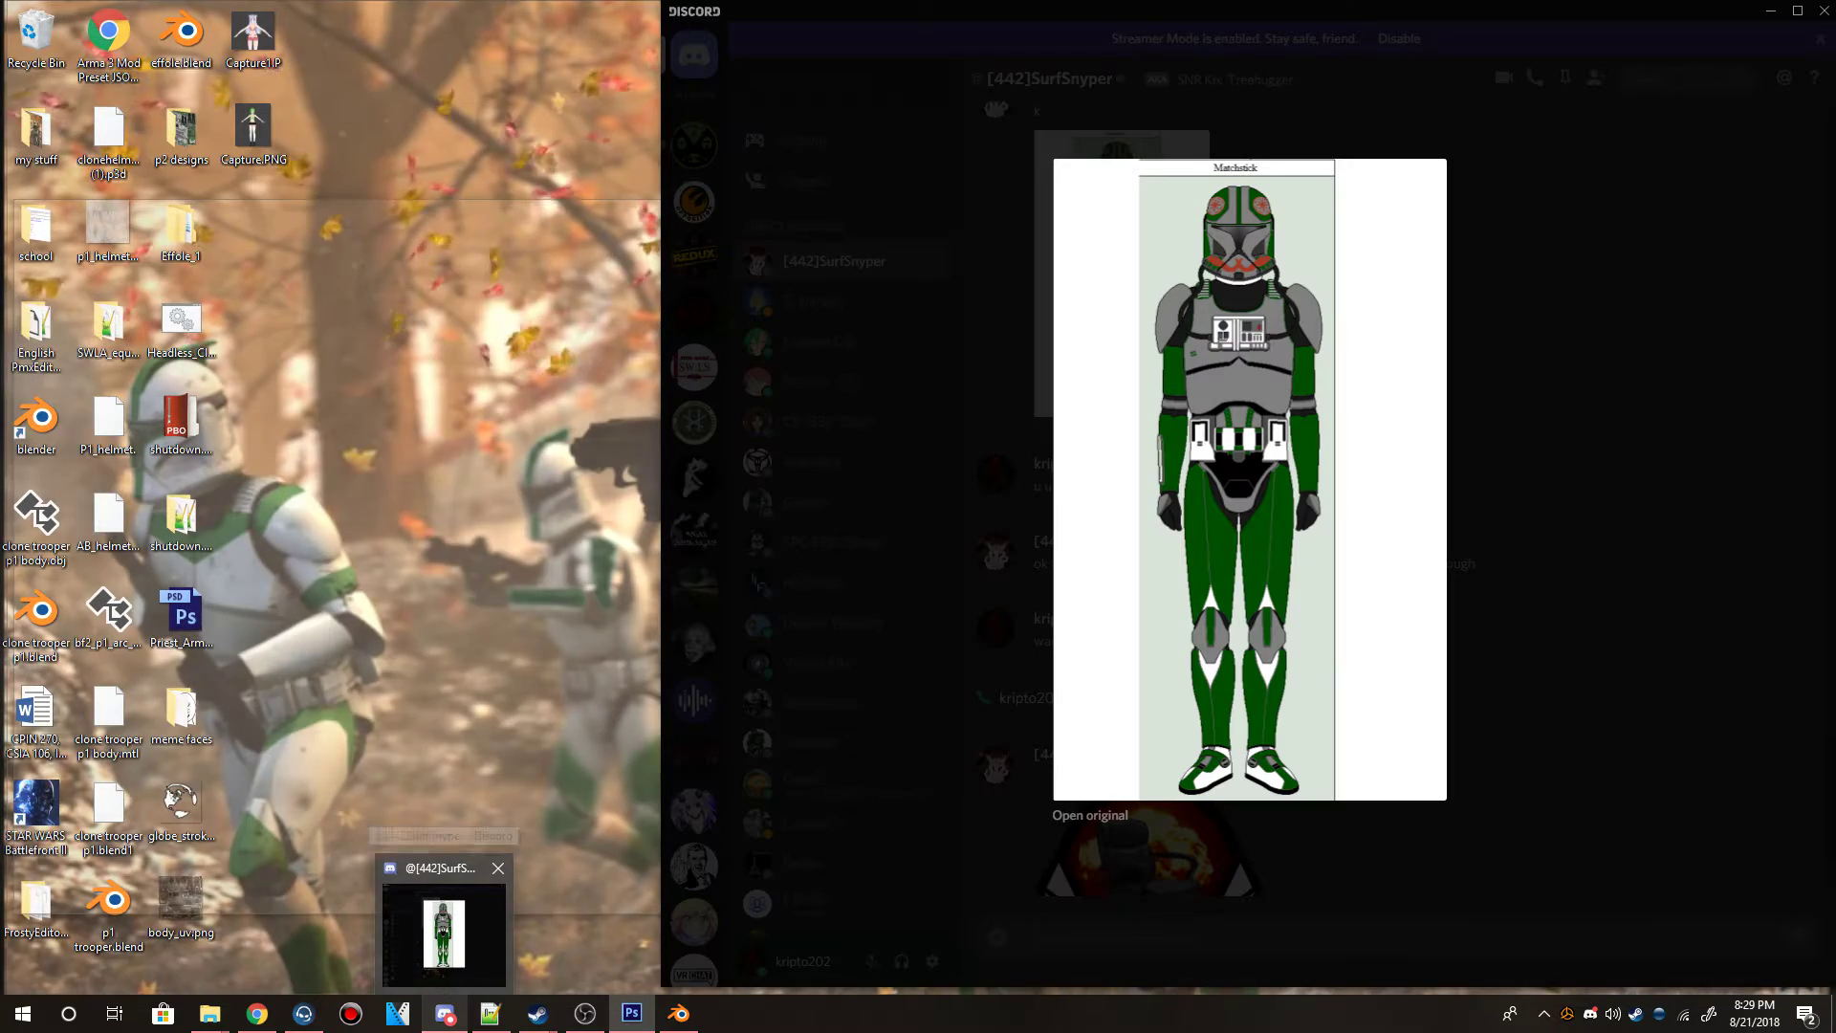
Step: Outline the face plate around the visor with the Polygonal Lasso
{"action": "scroll", "coordinate": [1071, 621], "scroll_direction": "up", "scroll_amount": 5}
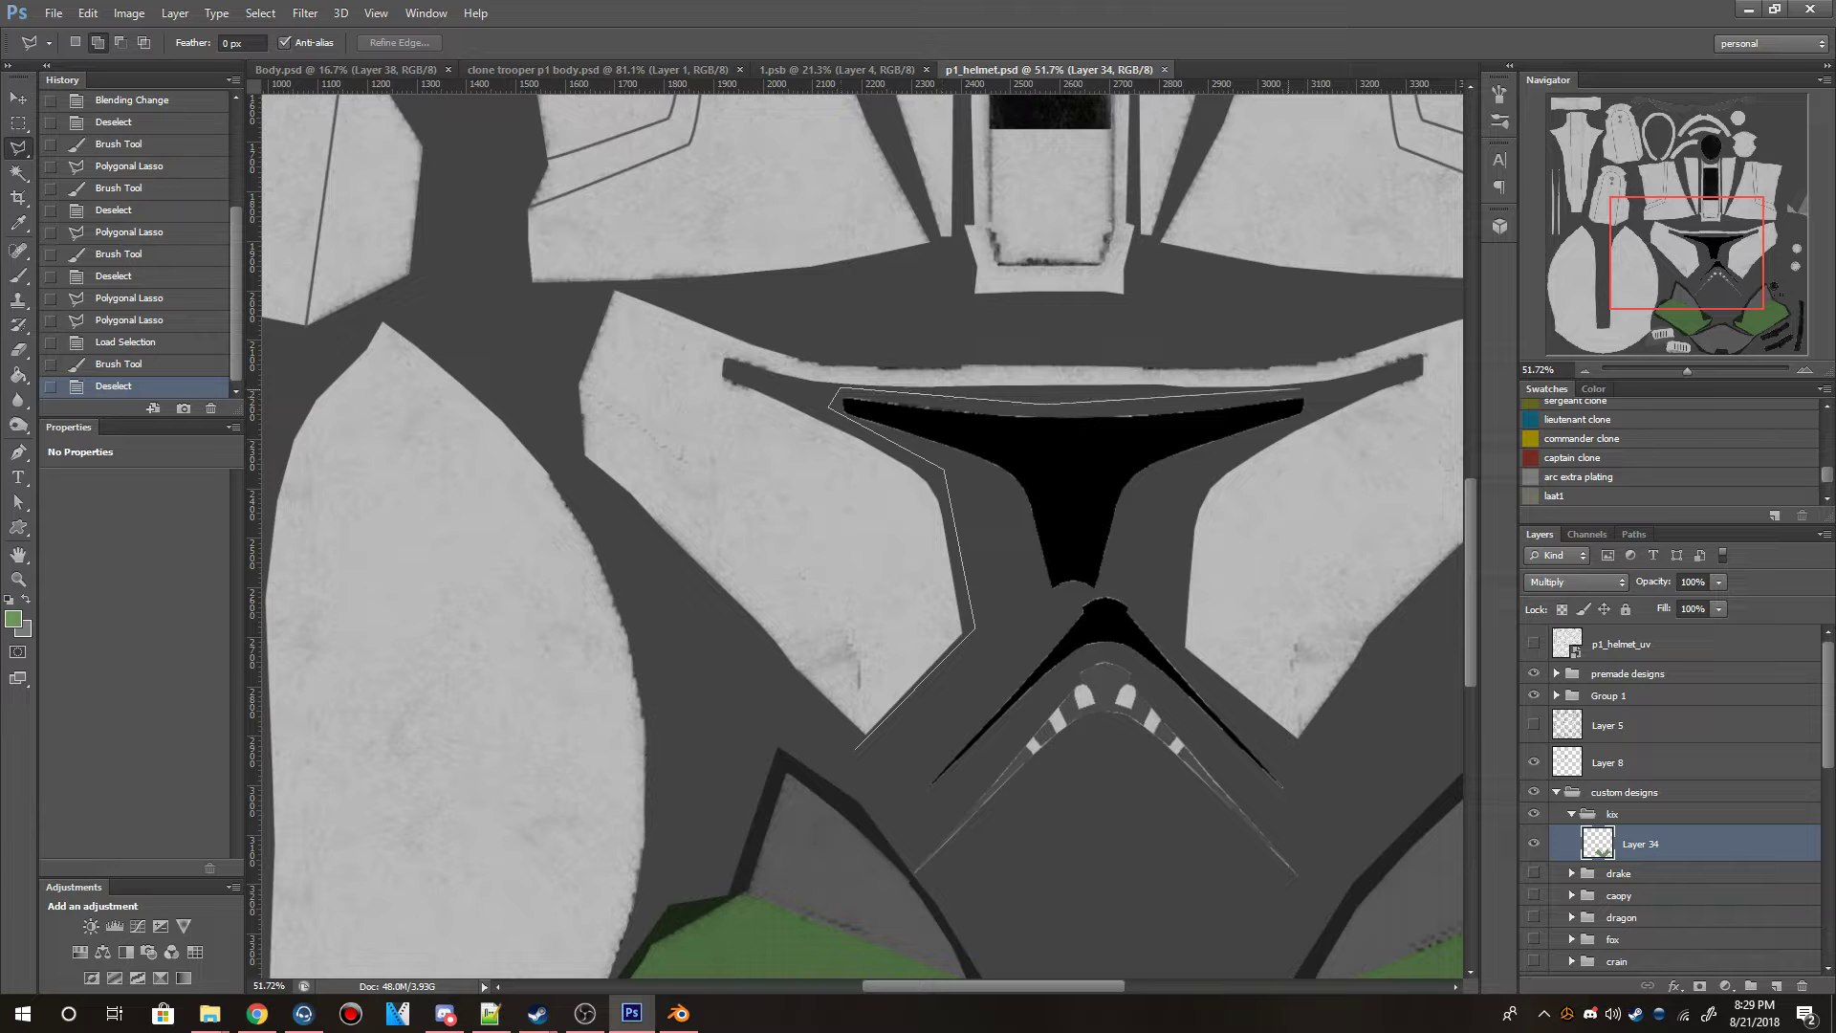
{"action": "left_click", "coordinate": [1179, 638]}
{"action": "scroll", "coordinate": [1179, 639], "scroll_direction": "right", "scroll_amount": 5}
{"action": "left_click", "coordinate": [961, 749]}
{"action": "left_click", "coordinate": [1028, 738]}
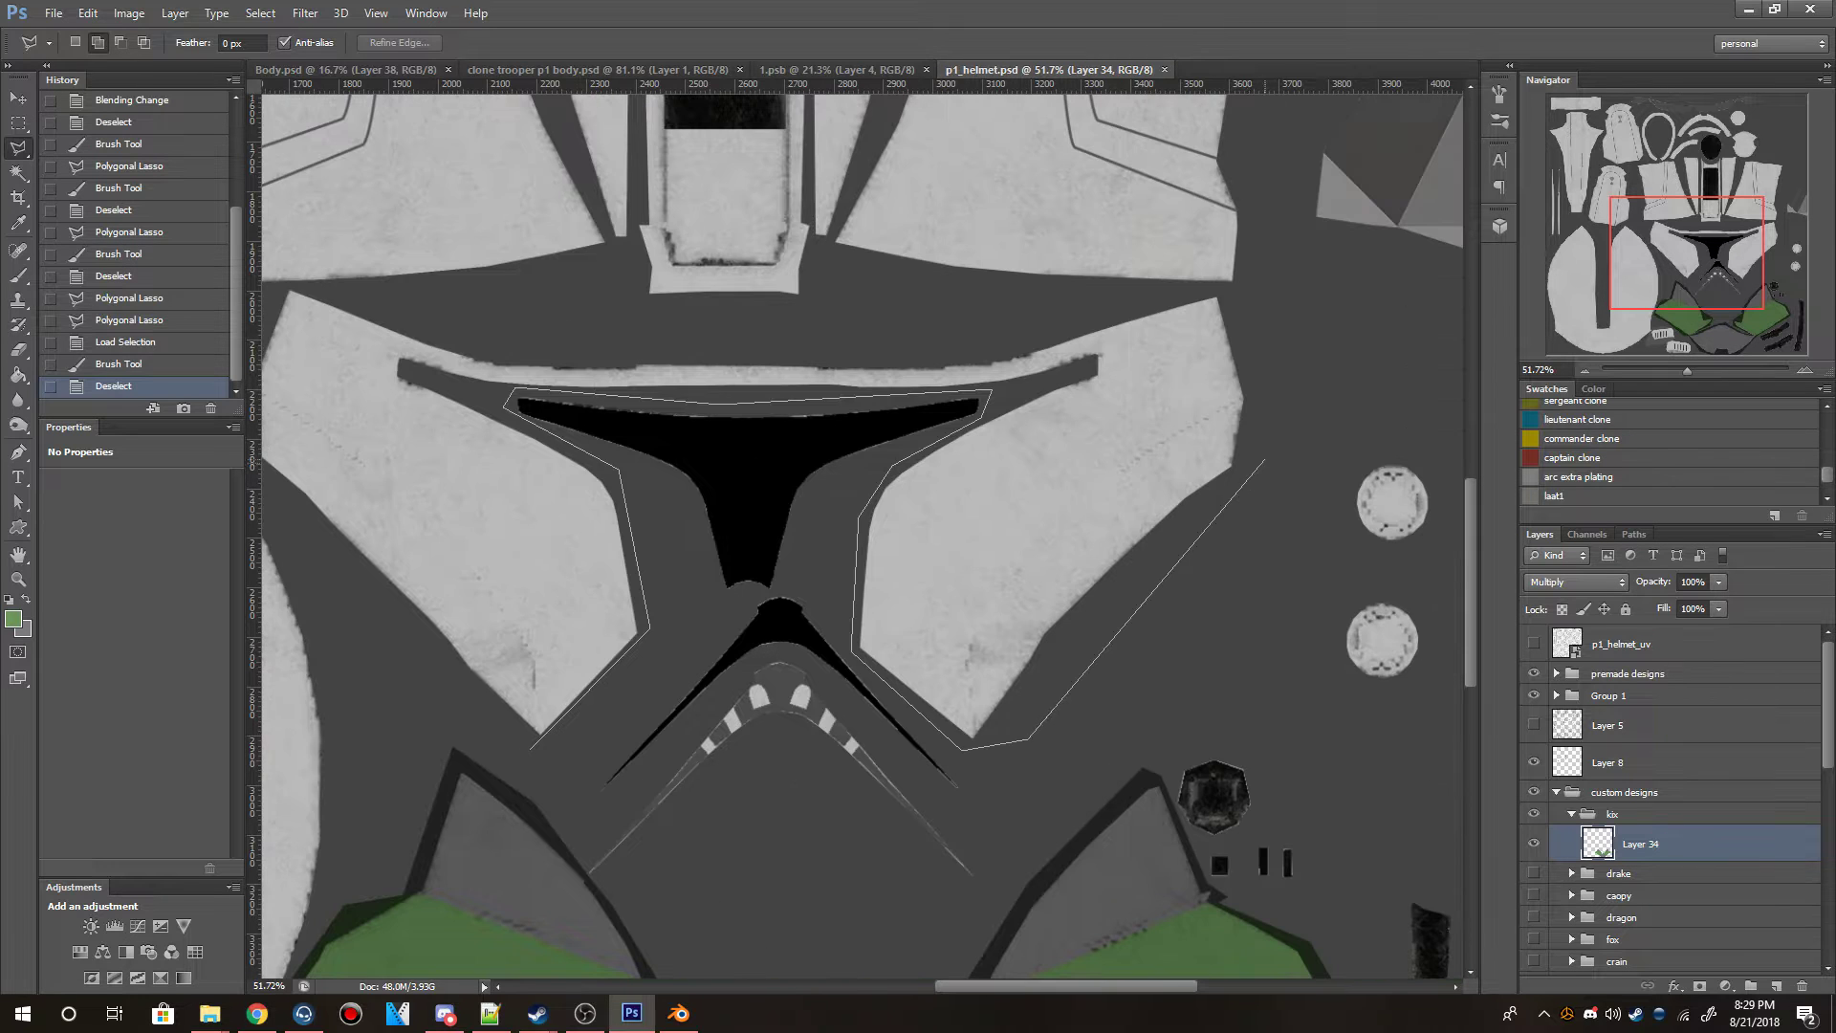
{"action": "left_click", "coordinate": [974, 342]}
{"action": "left_click", "coordinate": [519, 342]}
{"action": "left_click", "coordinate": [290, 285]}
{"action": "scroll", "coordinate": [639, 295], "scroll_direction": "left", "scroll_amount": 6}
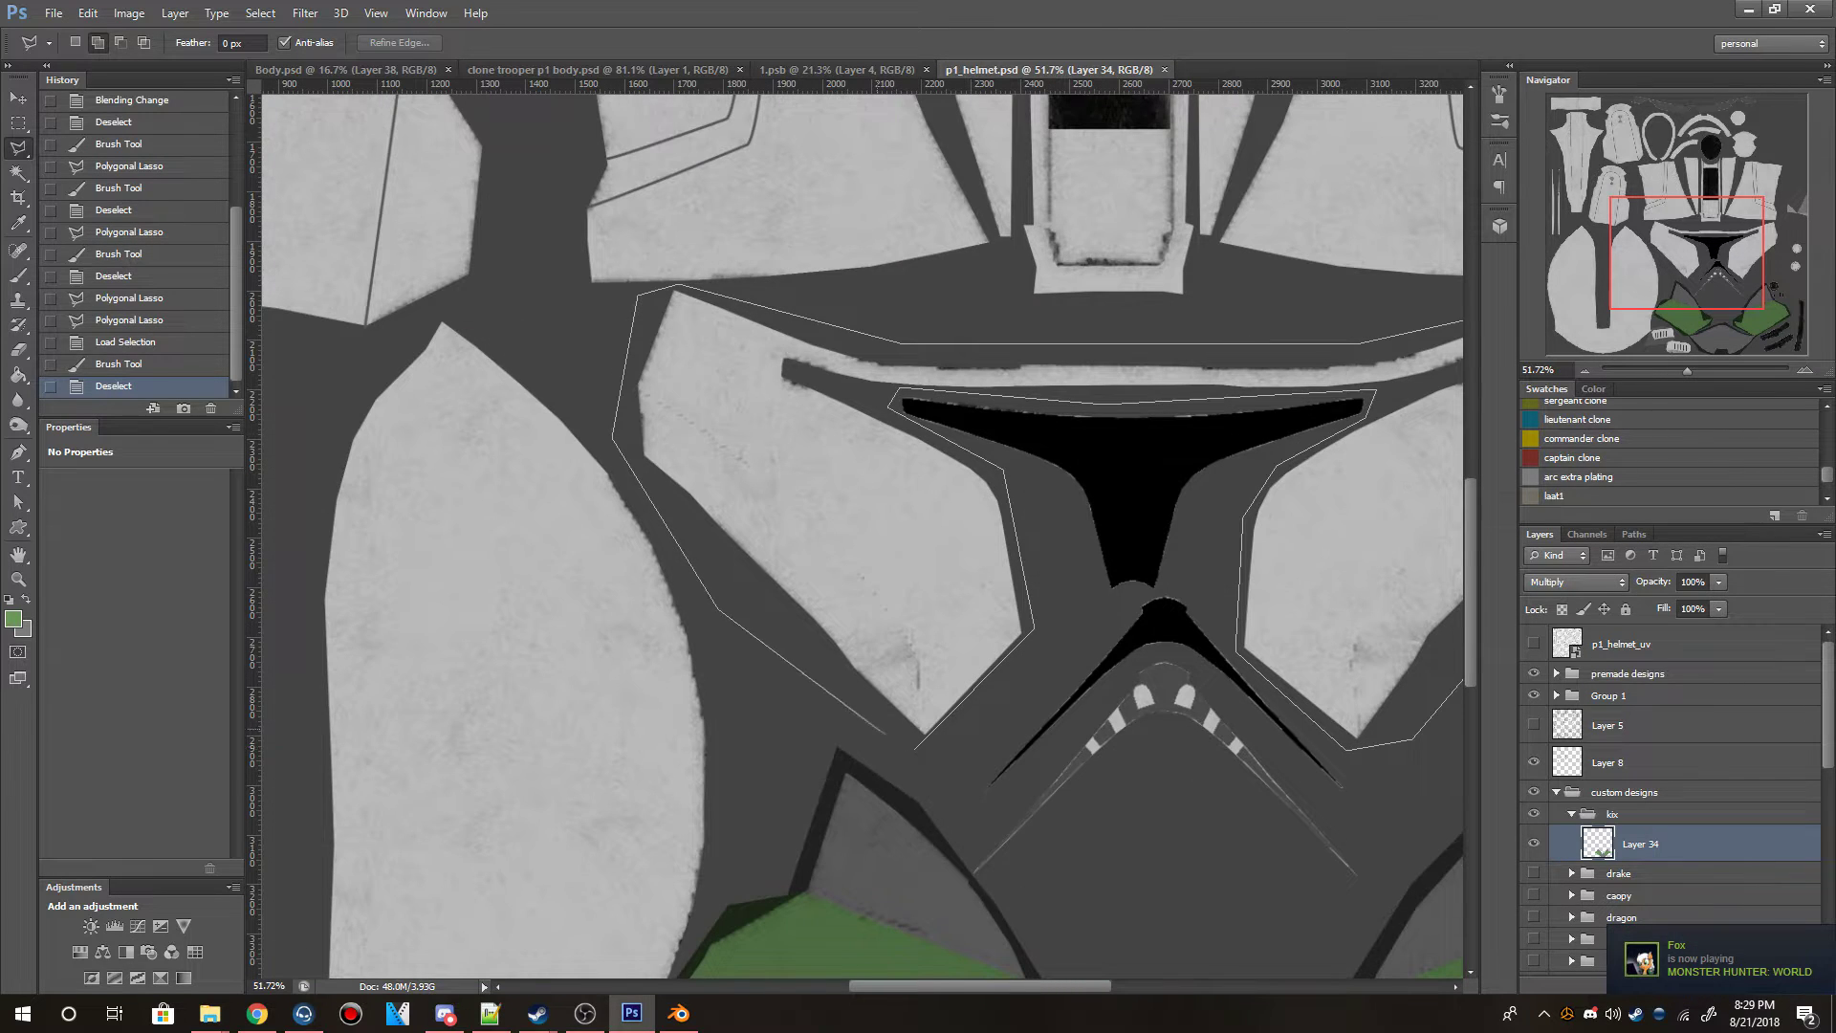
{"action": "double_click", "coordinate": [915, 749]}
Step: Brush the visor face plate selection grey and deselect
{"action": "scroll", "coordinate": [915, 749], "scroll_direction": "down", "scroll_amount": 3}
{"action": "key", "text": "b"}
{"action": "mouse_move", "coordinate": [784, 689]}
{"action": "left_mouse_down"}
{"action": "mouse_move", "coordinate": [841, 584]}
{"action": "mouse_move", "coordinate": [1109, 593]}
{"action": "left_mouse_up"}
{"action": "key", "text": "ctrl+d"}
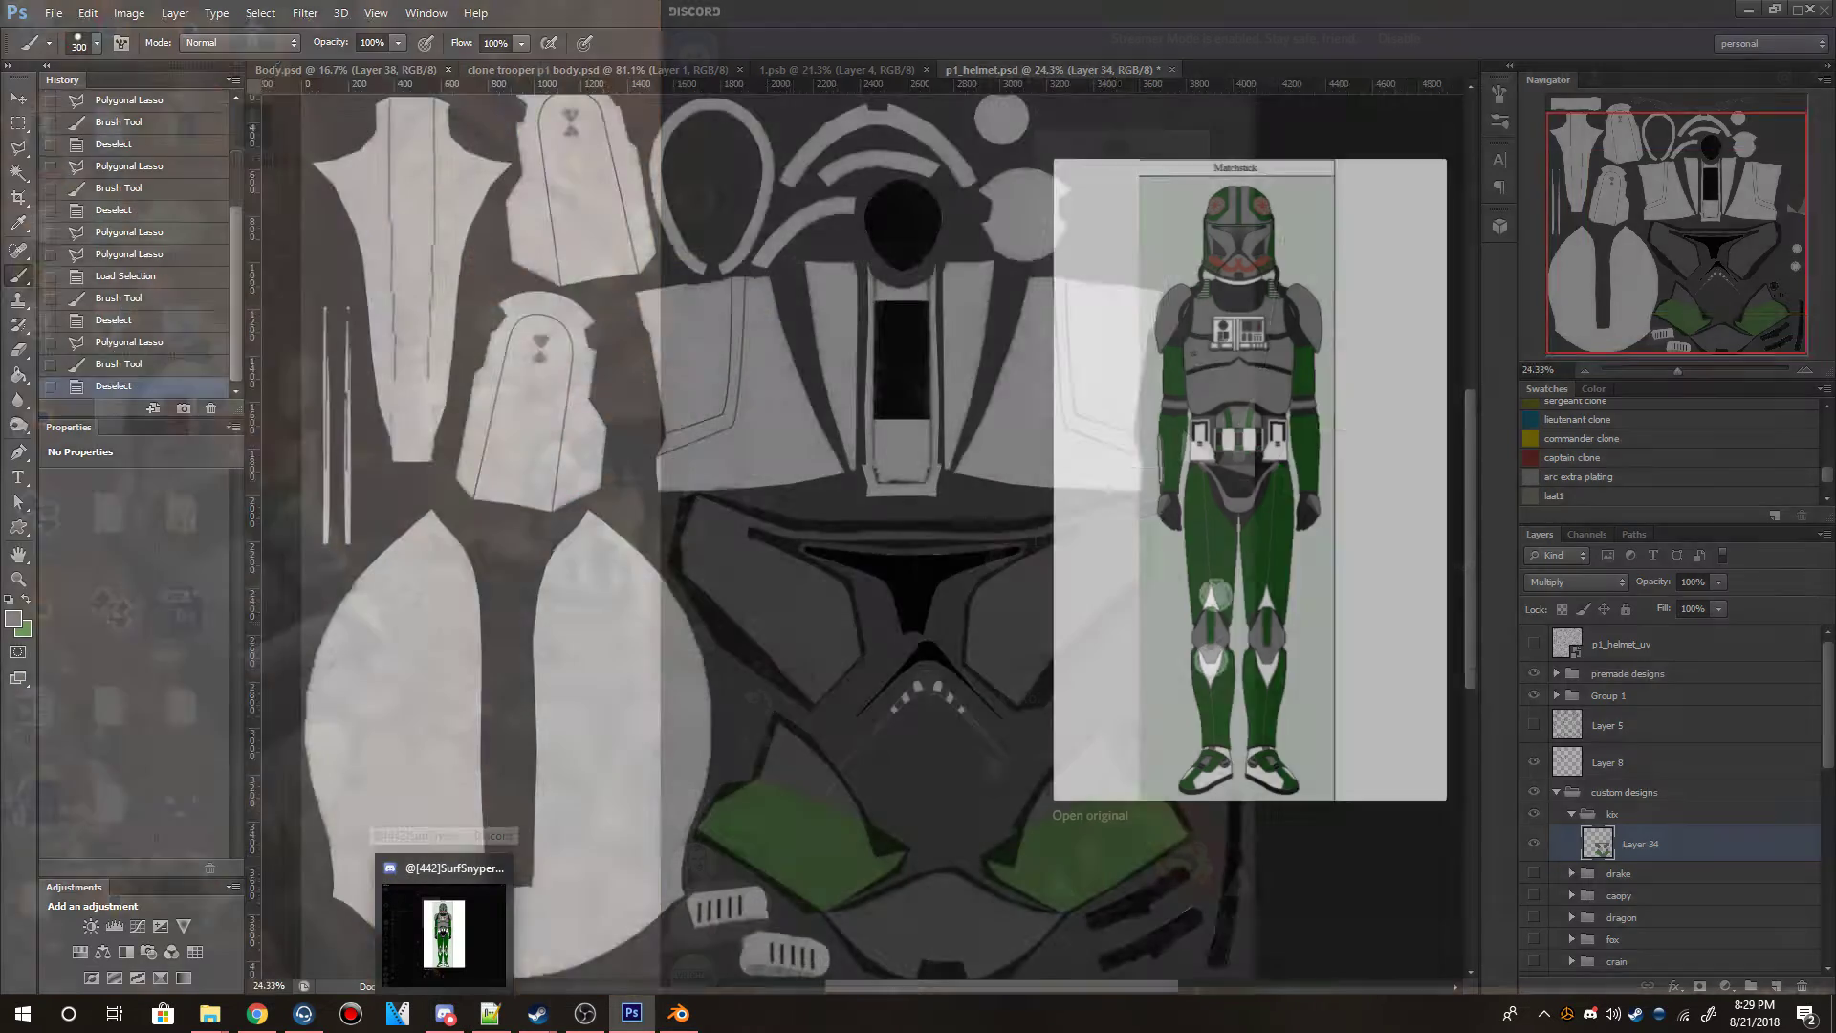
{"action": "scroll", "coordinate": [860, 535], "scroll_direction": "up", "scroll_amount": 1}
Step: Darken the long strip piece at the upper left and save the file
{"action": "key", "text": "l"}
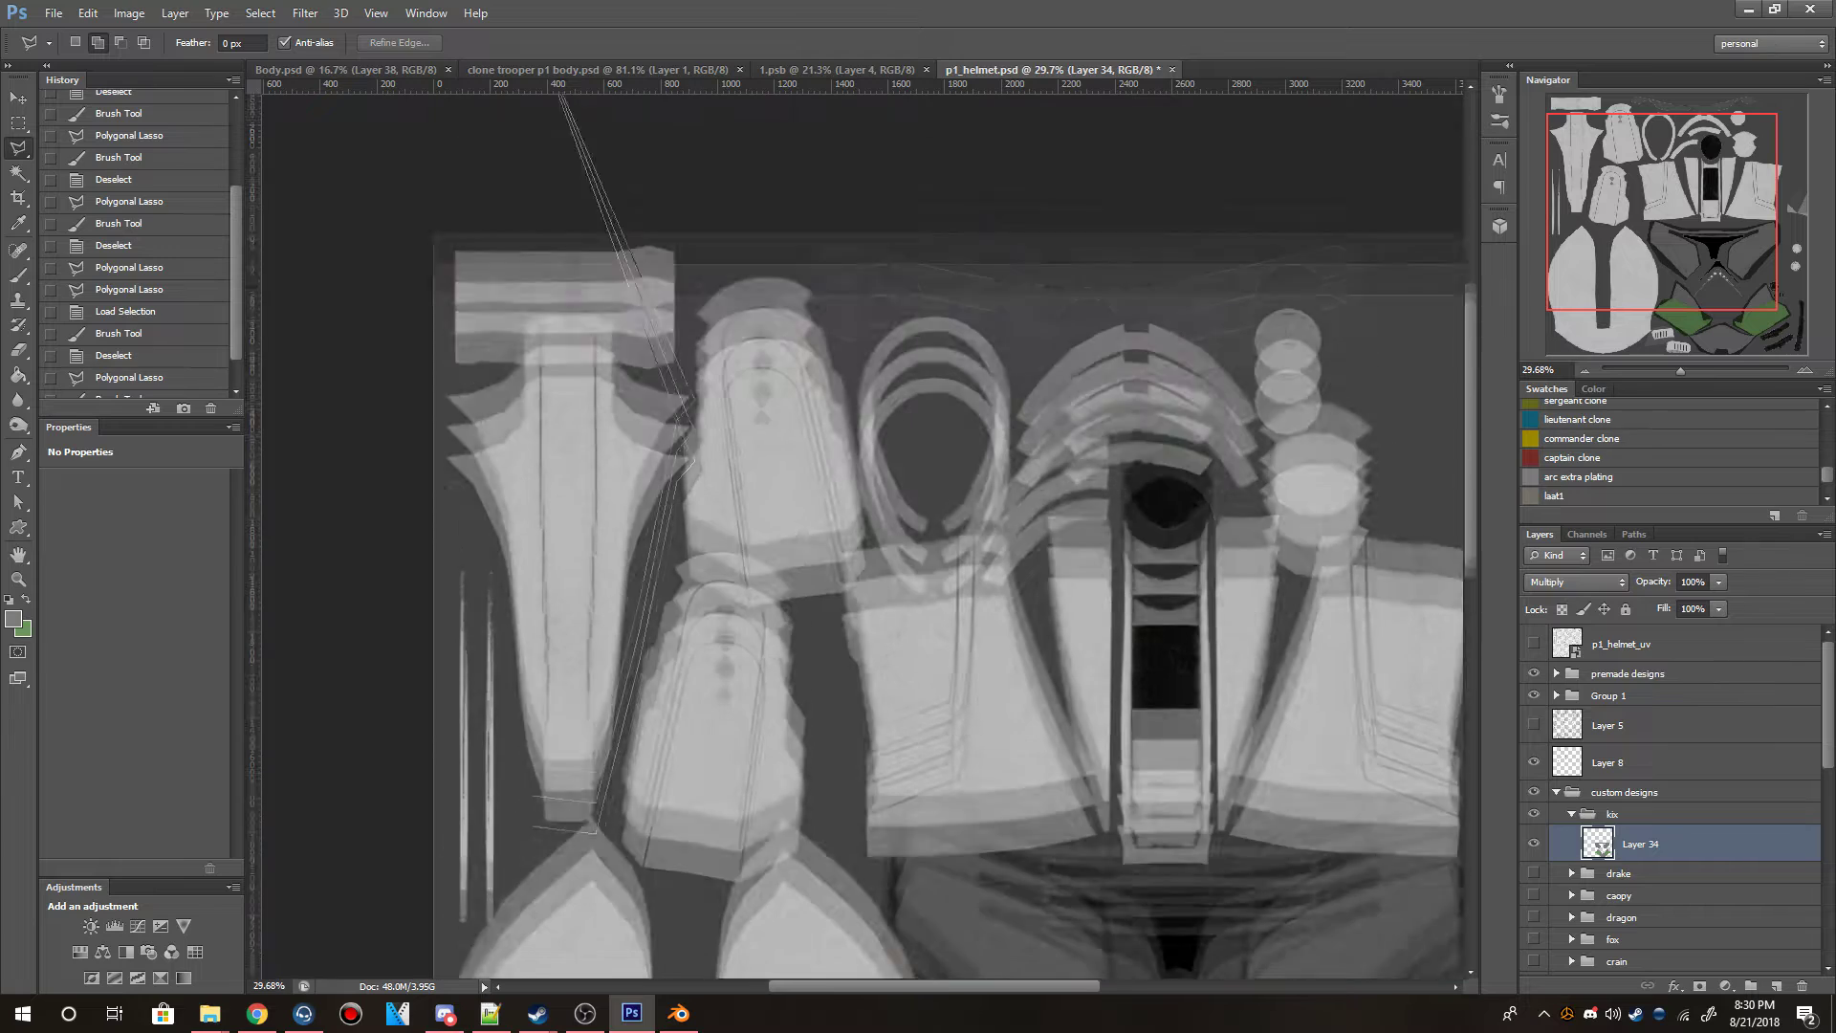
{"action": "left_click", "coordinate": [686, 294]}
{"action": "left_click", "coordinate": [411, 289]}
{"action": "left_click", "coordinate": [435, 947]}
{"action": "double_click", "coordinate": [497, 942]}
{"action": "key", "text": "b"}
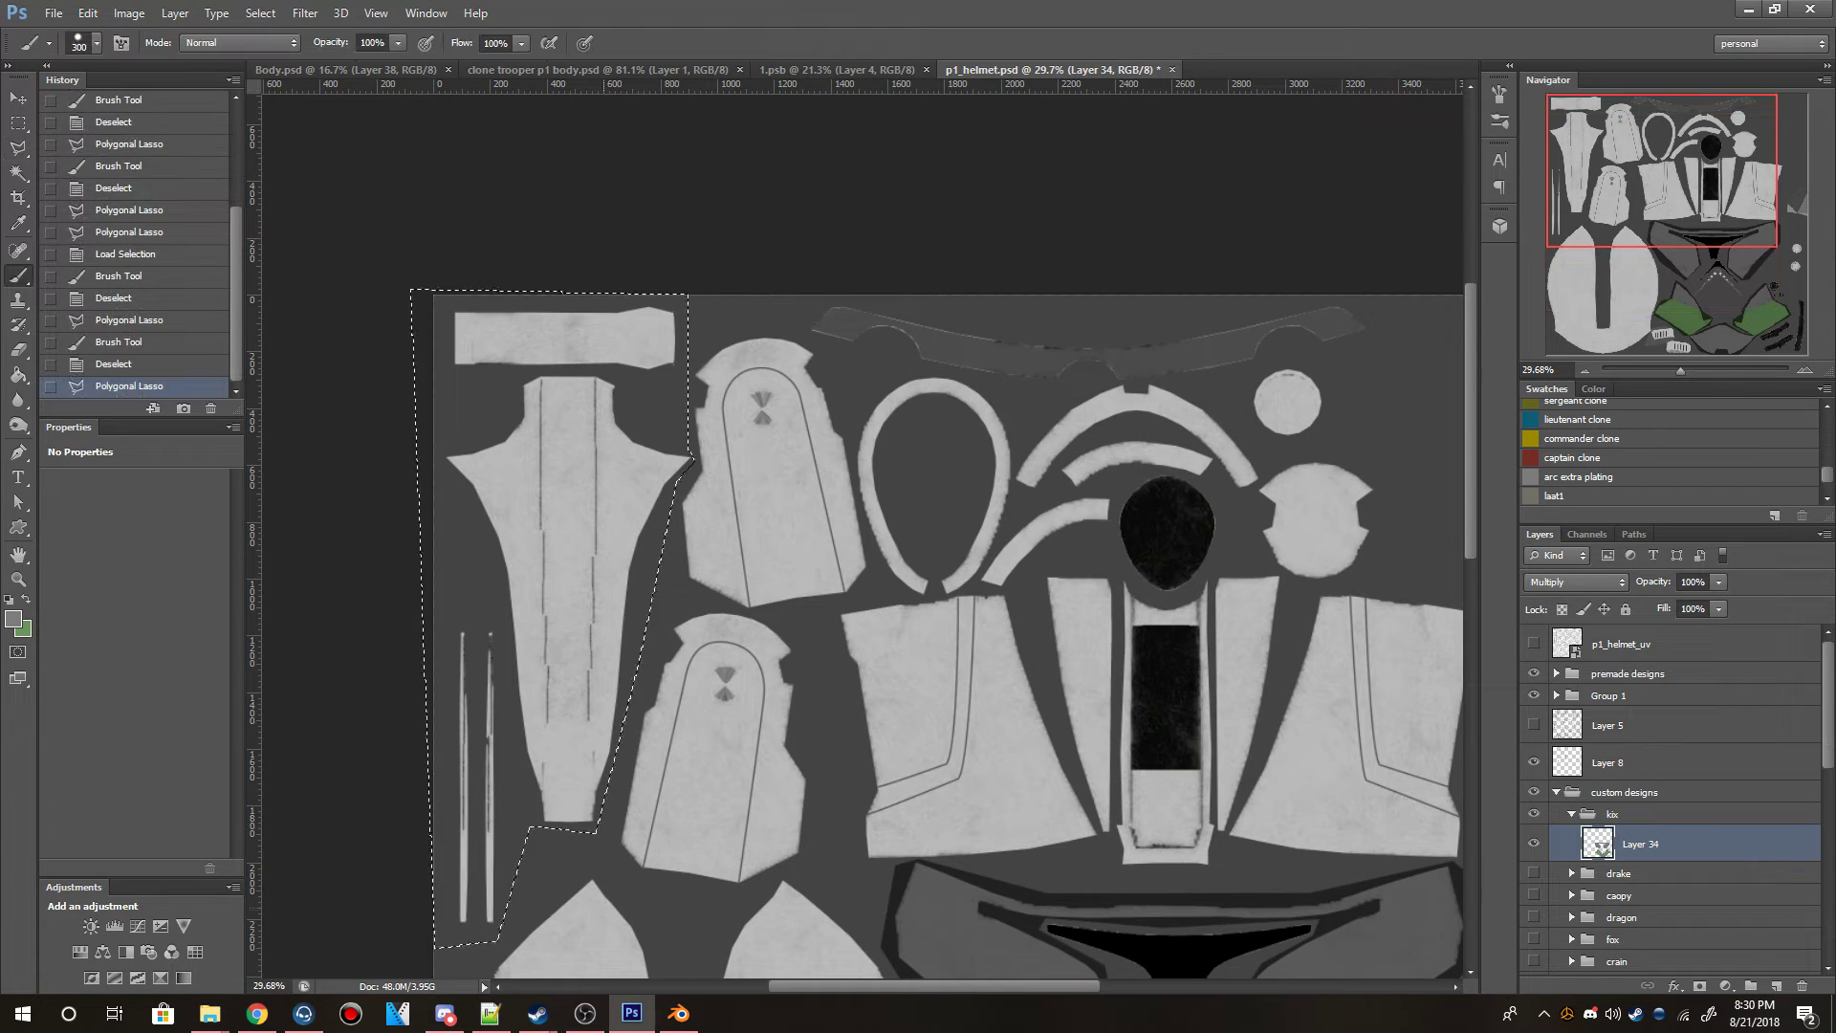
{"action": "left_click_drag", "start_coordinate": [478, 908], "coordinate": [574, 315]}
{"action": "key", "text": "ctrl+d"}
{"action": "key", "text": "ctrl+s"}
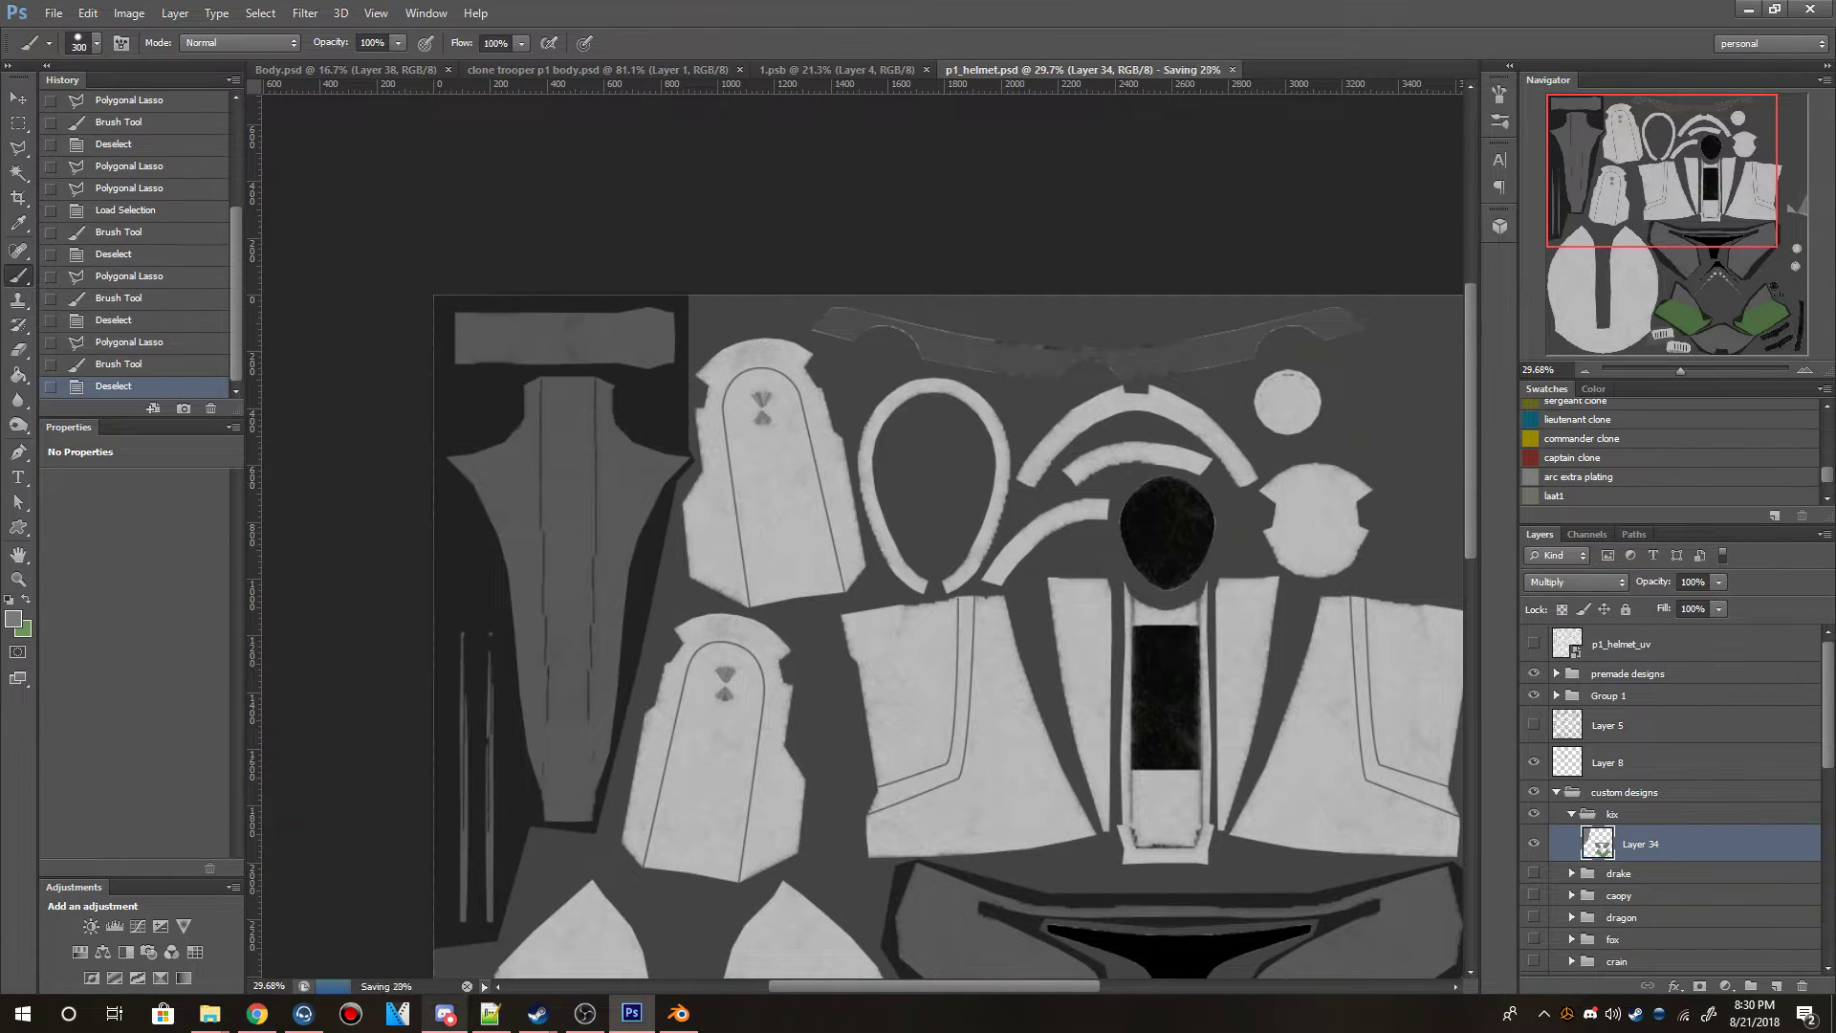
Step: Start outlining the large rounded panel with the Polygonal Lasso
{"action": "scroll", "coordinate": [947, 535], "scroll_direction": "down", "scroll_amount": 3}
{"action": "key", "text": "l"}
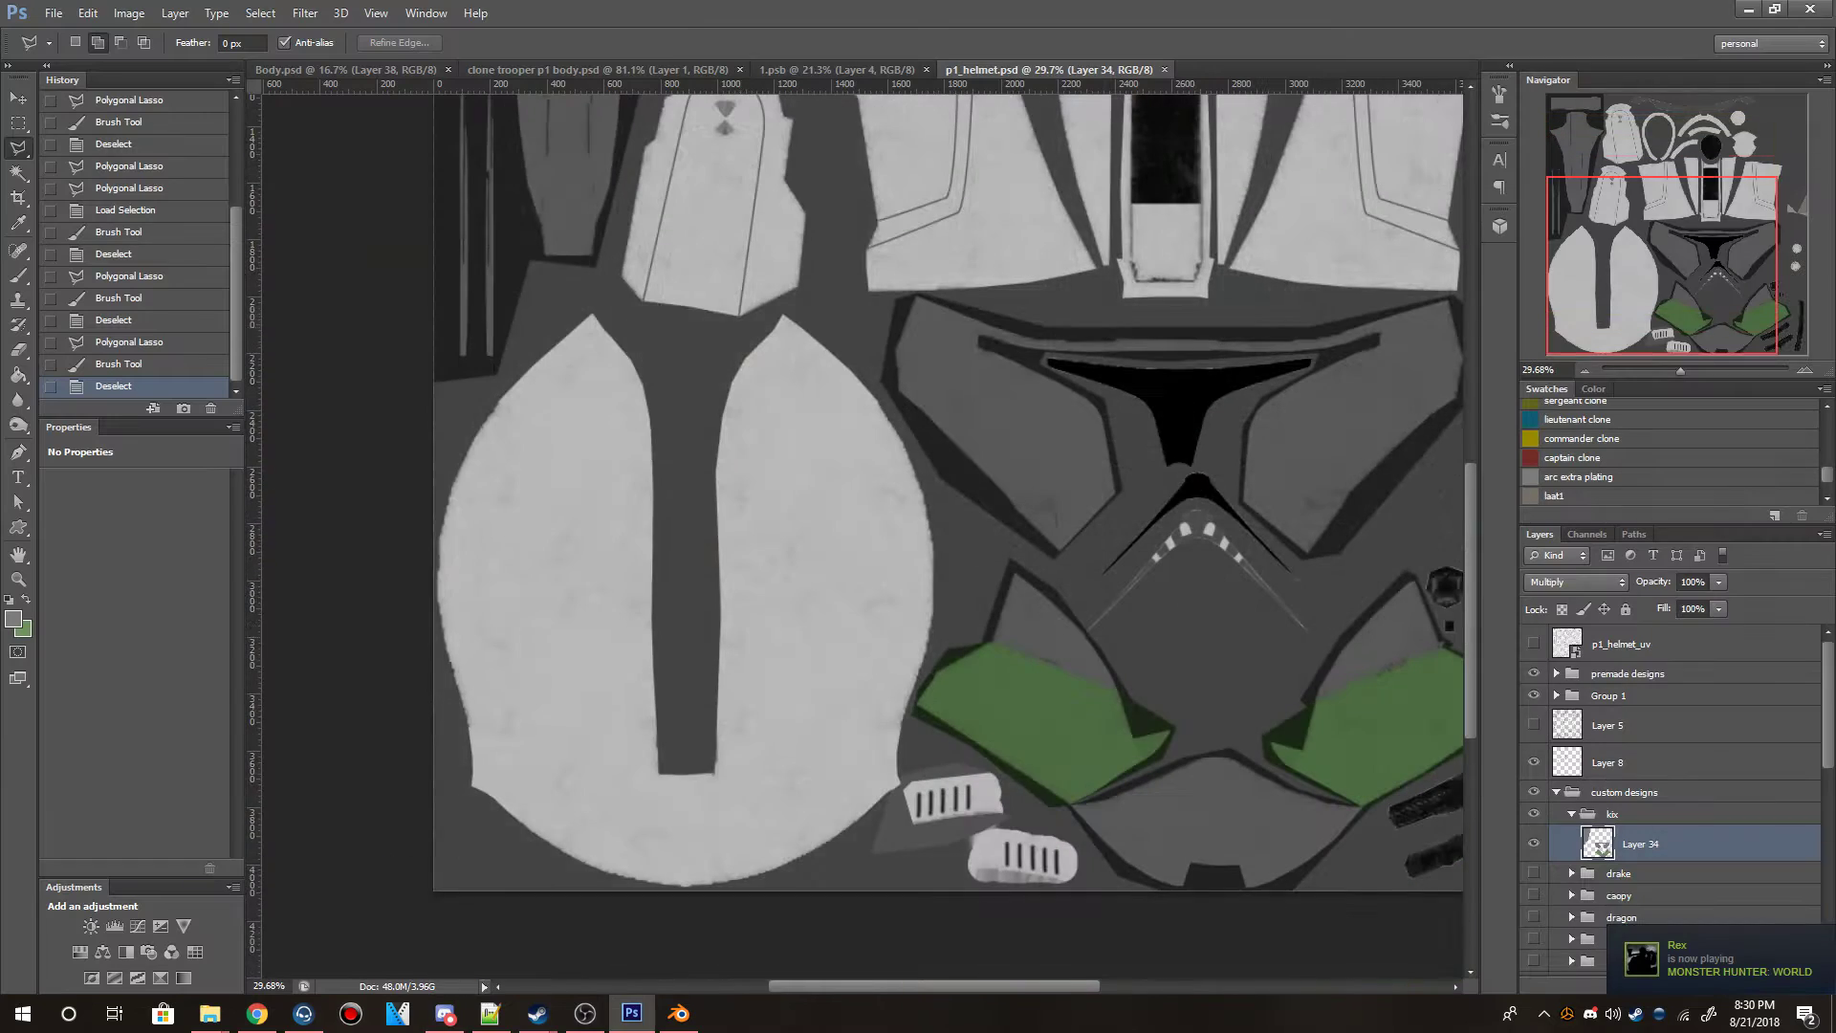
{"action": "left_click", "coordinate": [593, 304]}
{"action": "left_click", "coordinate": [516, 362]}
{"action": "left_click", "coordinate": [435, 483]}
{"action": "left_click", "coordinate": [422, 755]}
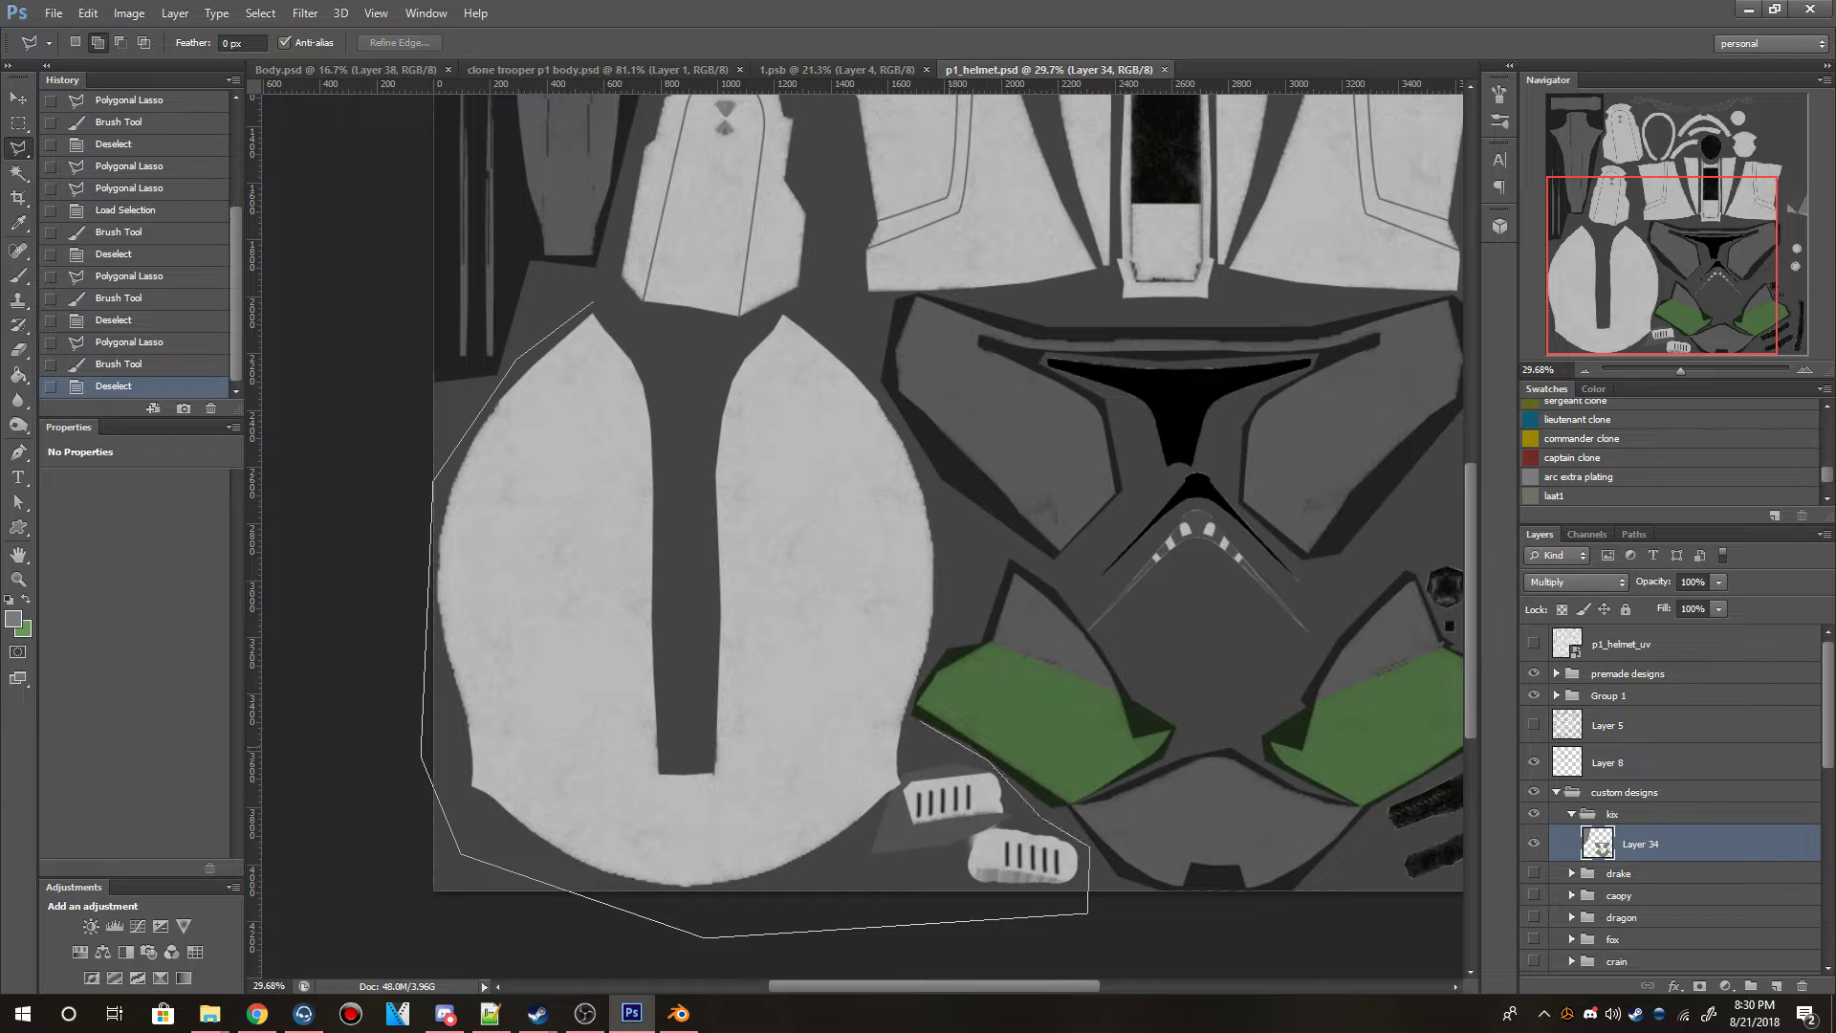
Step: Paint the large rounded panel green inside its lasso outline
{"action": "left_click", "coordinate": [593, 305]}
{"action": "key", "text": "b"}
{"action": "left_click_drag", "start_coordinate": [612, 459], "coordinate": [736, 811]}
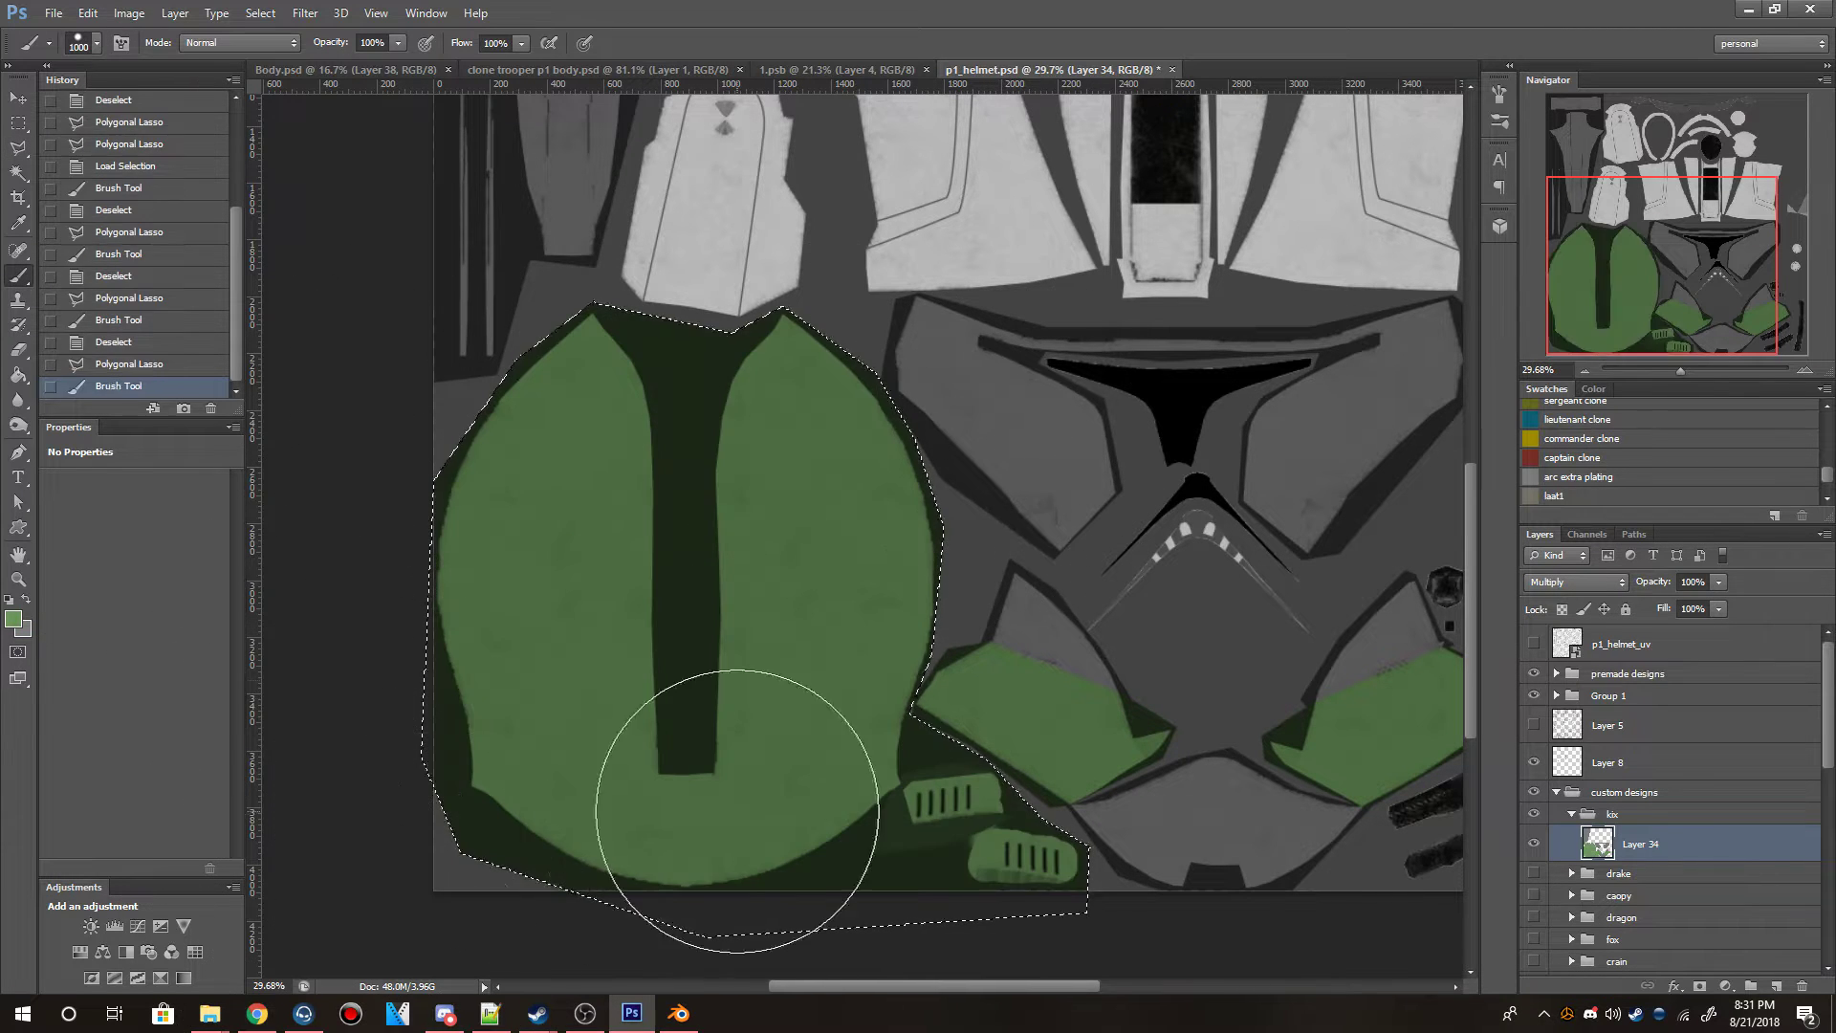
{"action": "key", "text": "ctrl+d"}
{"action": "scroll", "coordinate": [736, 811], "scroll_direction": "up", "scroll_amount": 4}
Step: Paint the panel beside the visor green
{"action": "key", "text": "l"}
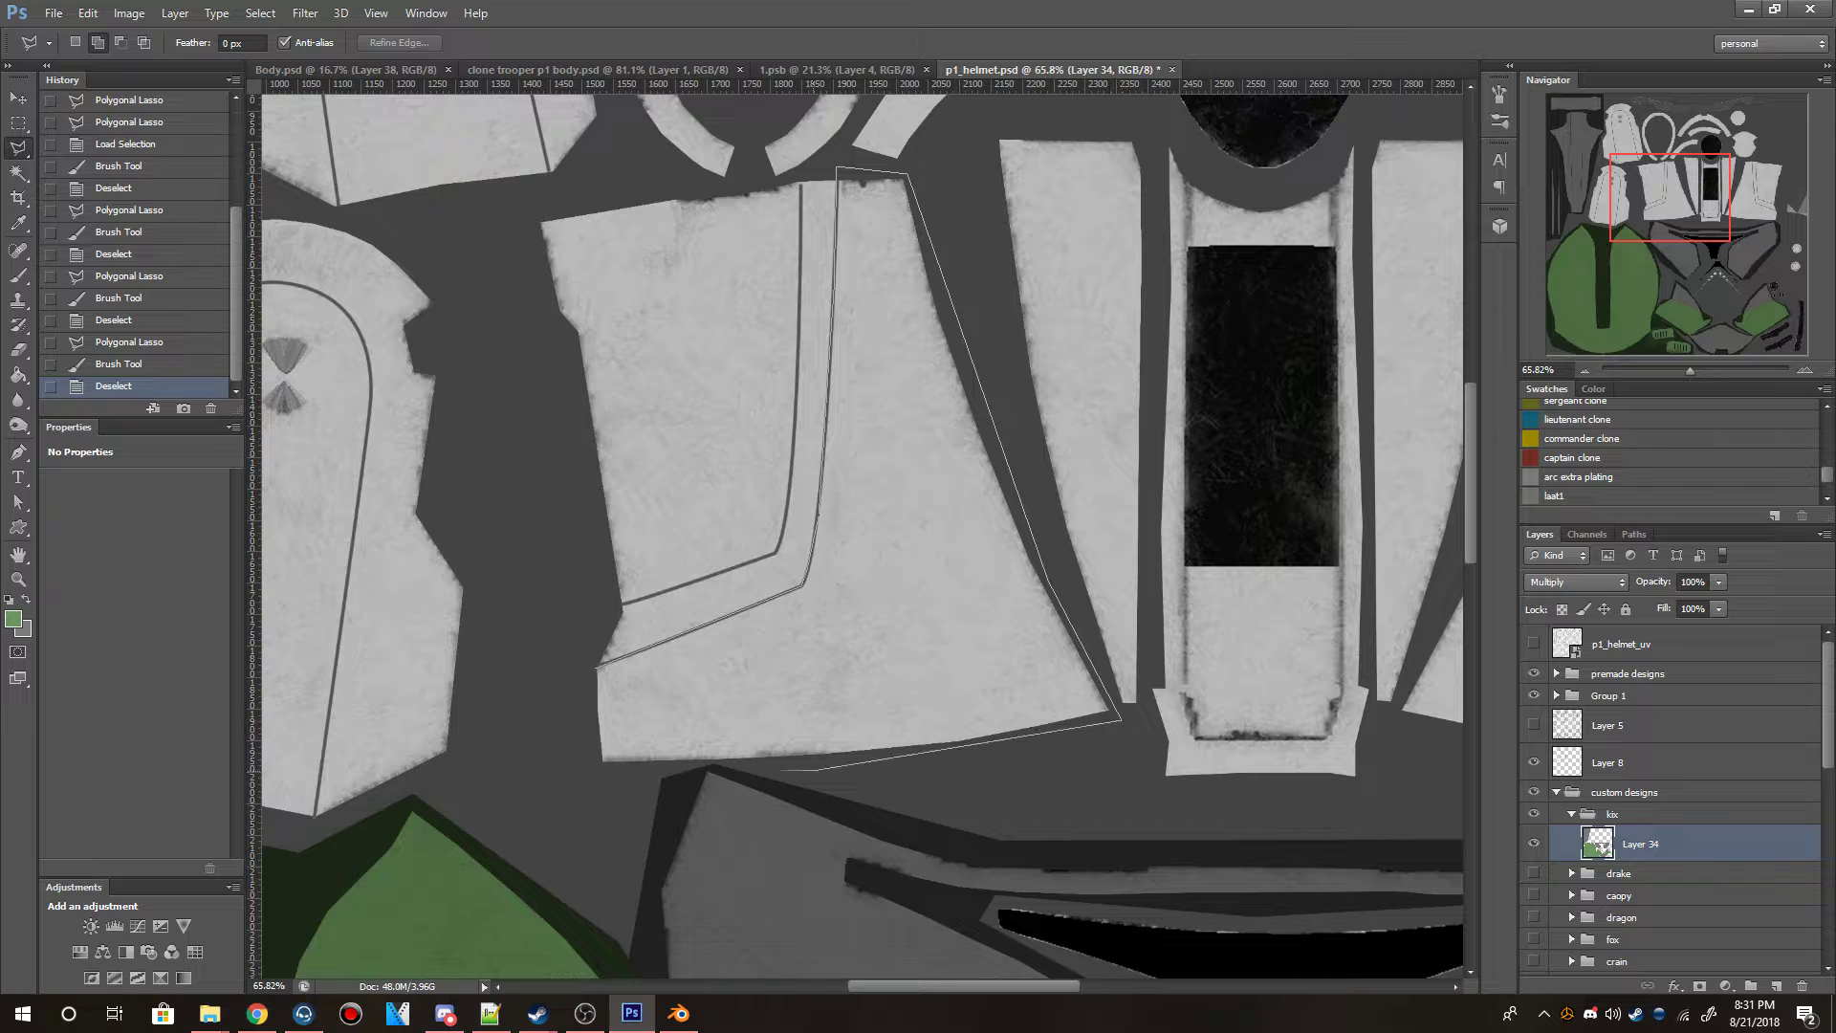
{"action": "left_click", "coordinate": [598, 667]}
{"action": "key", "text": "b"}
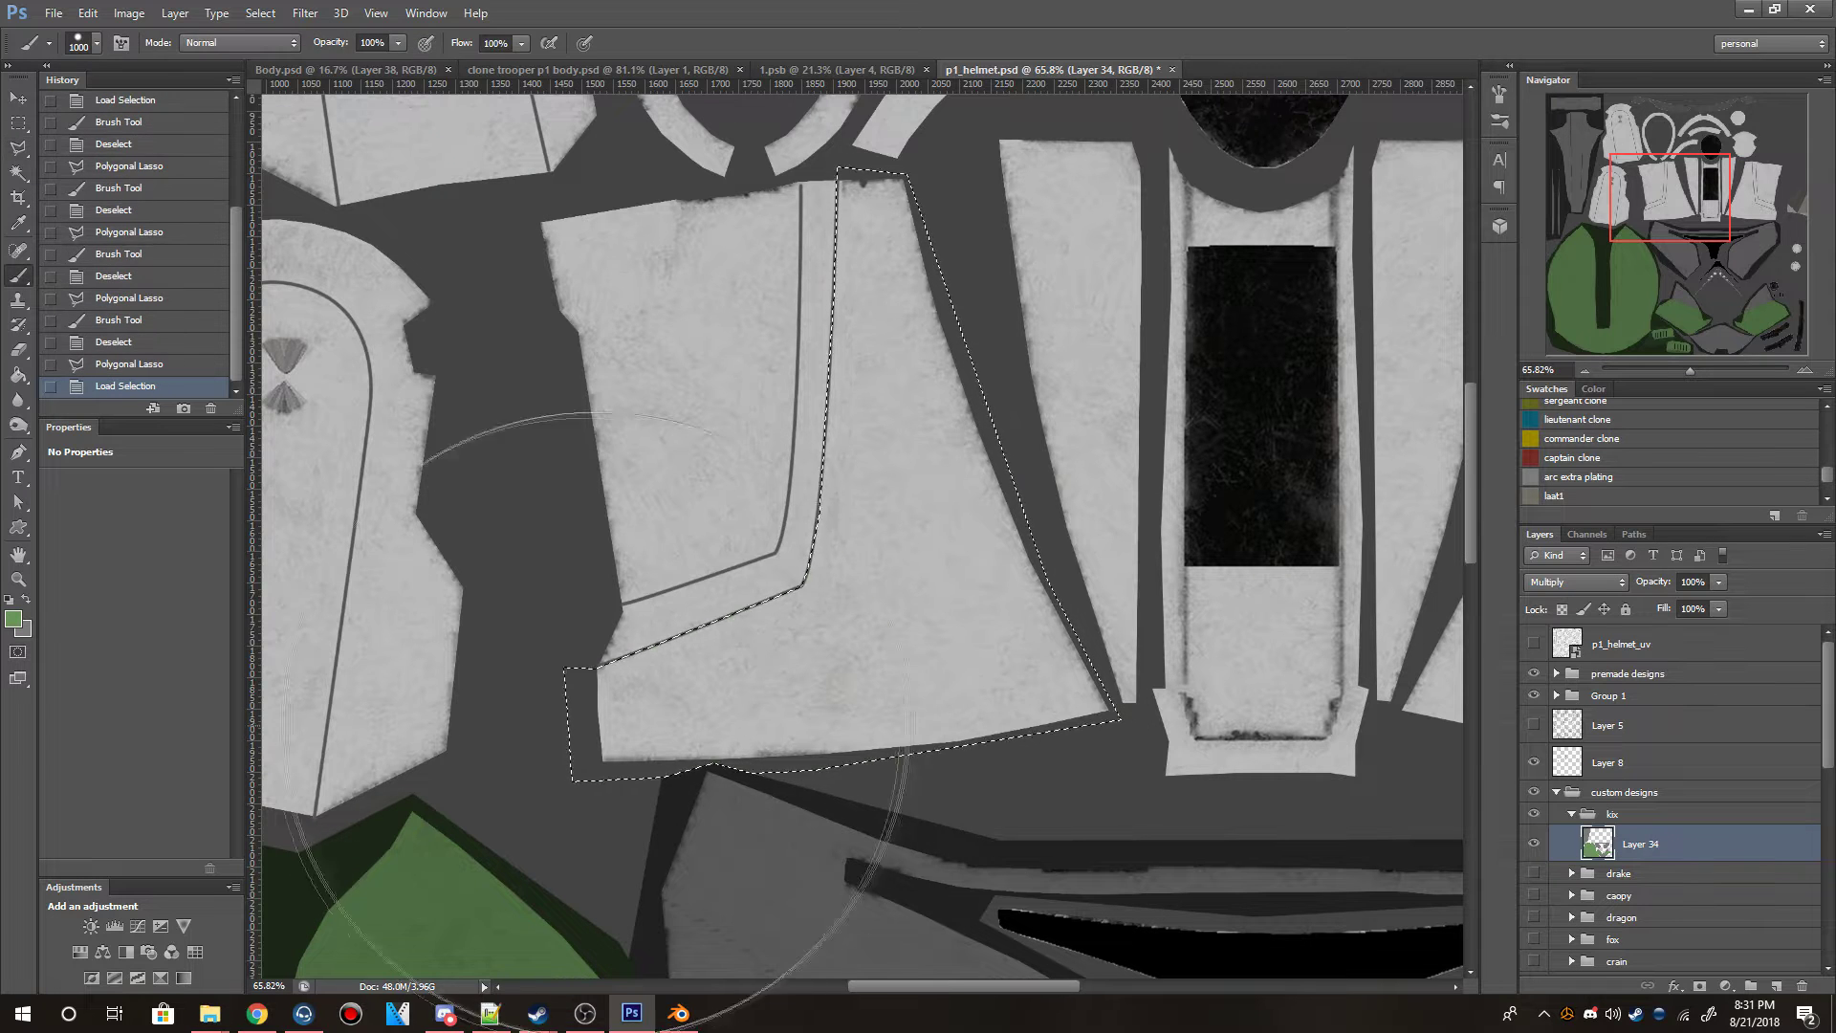
{"action": "left_click_drag", "start_coordinate": [669, 430], "coordinate": [956, 498]}
{"action": "key", "text": "ctrl+d"}
{"action": "scroll", "coordinate": [823, 478], "scroll_direction": "down", "scroll_amount": 4}
{"action": "scroll", "coordinate": [1253, 669], "scroll_direction": "up", "scroll_amount": 4}
Step: Outline the opposite side panel and paint it green
{"action": "key", "text": "l"}
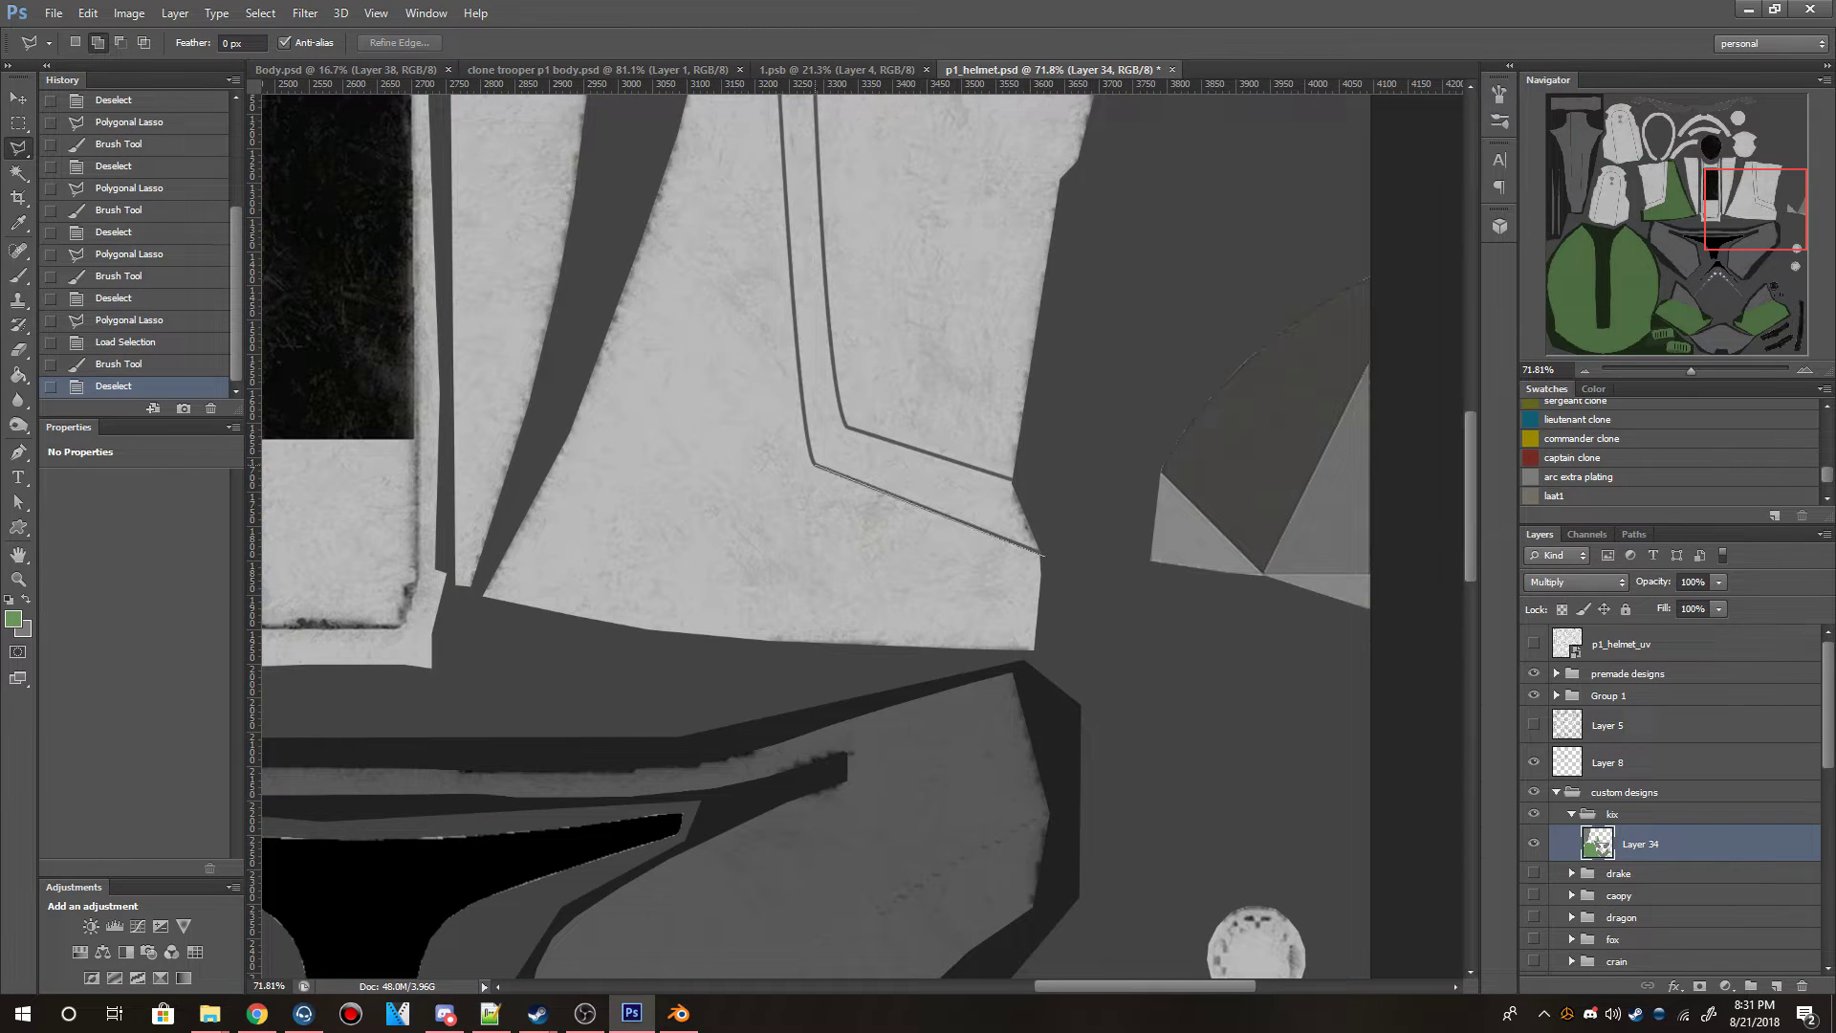
{"action": "scroll", "coordinate": [822, 535], "scroll_direction": "up", "scroll_amount": 5}
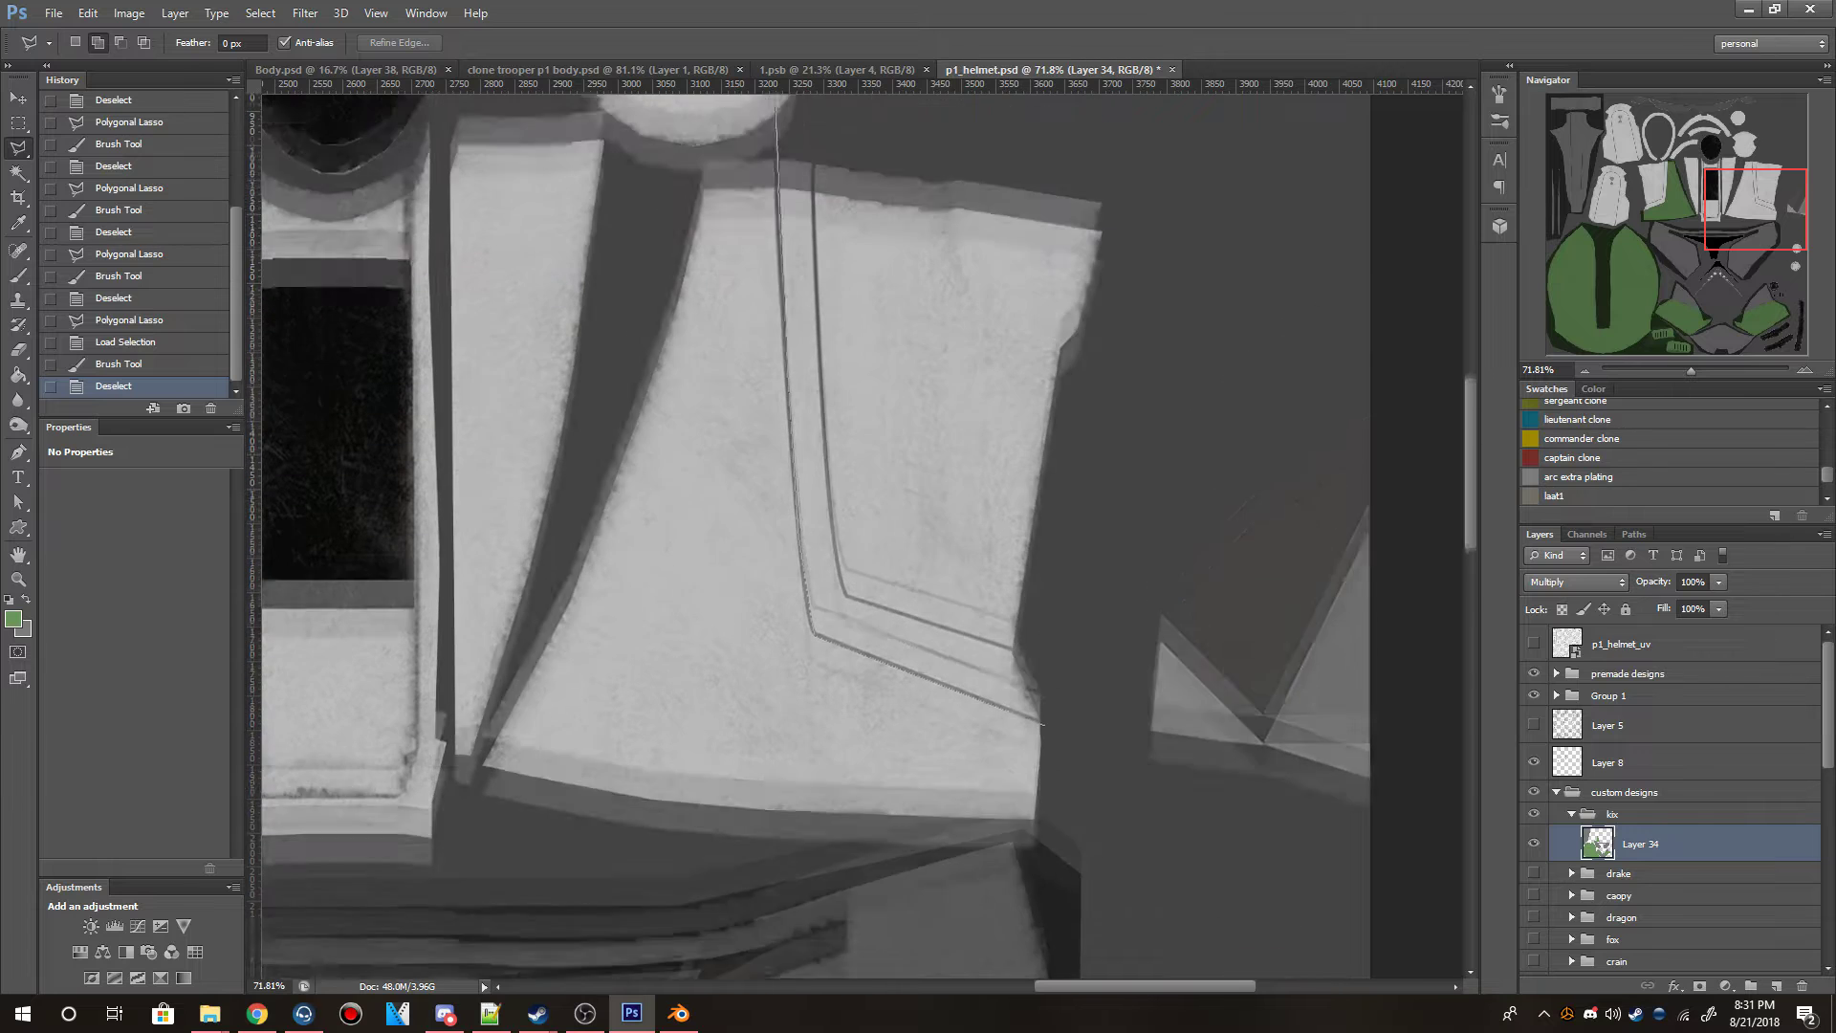
{"action": "left_click", "coordinate": [771, 199]}
{"action": "left_click", "coordinate": [698, 213]}
{"action": "left_click", "coordinate": [474, 813]}
{"action": "left_click", "coordinate": [631, 875]}
{"action": "left_click", "coordinate": [1042, 762]}
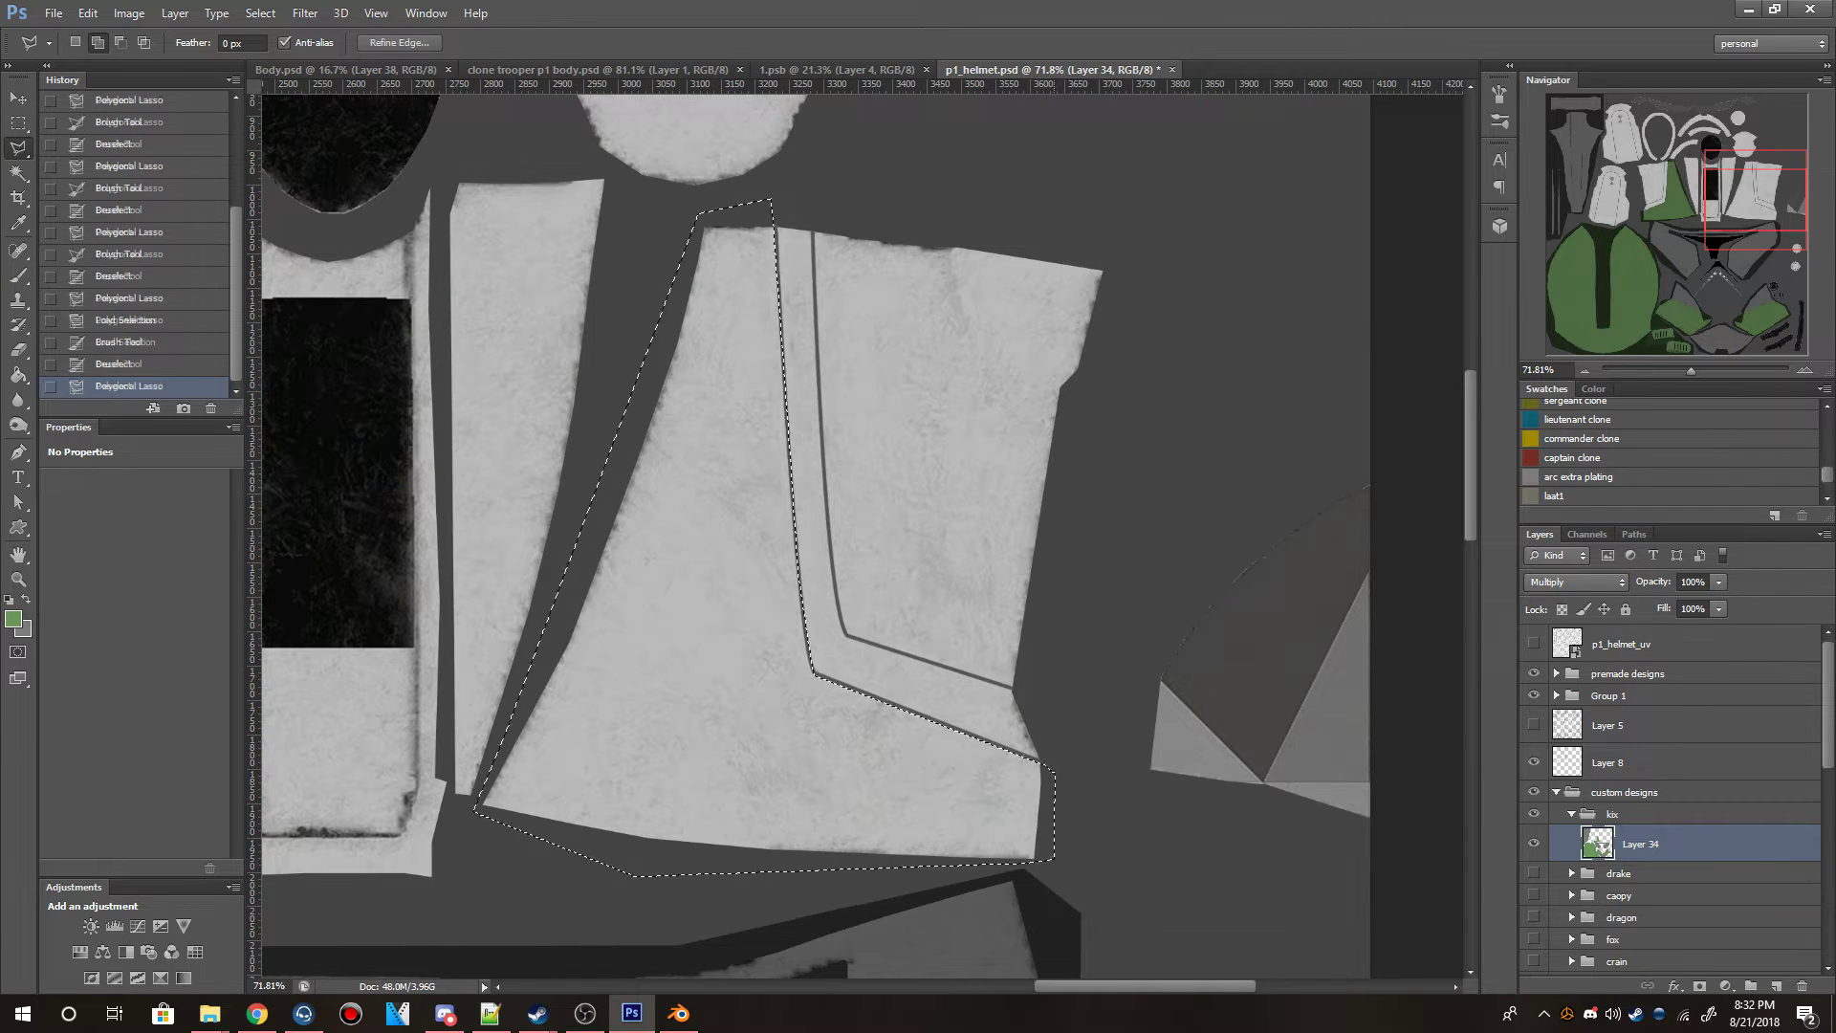
{"action": "key", "text": "b"}
{"action": "left_click_drag", "start_coordinate": [669, 431], "coordinate": [765, 785]}
{"action": "key", "text": "ctrl+d"}
Step: Paint the adjoining strip next to the side panel
{"action": "key", "text": "l"}
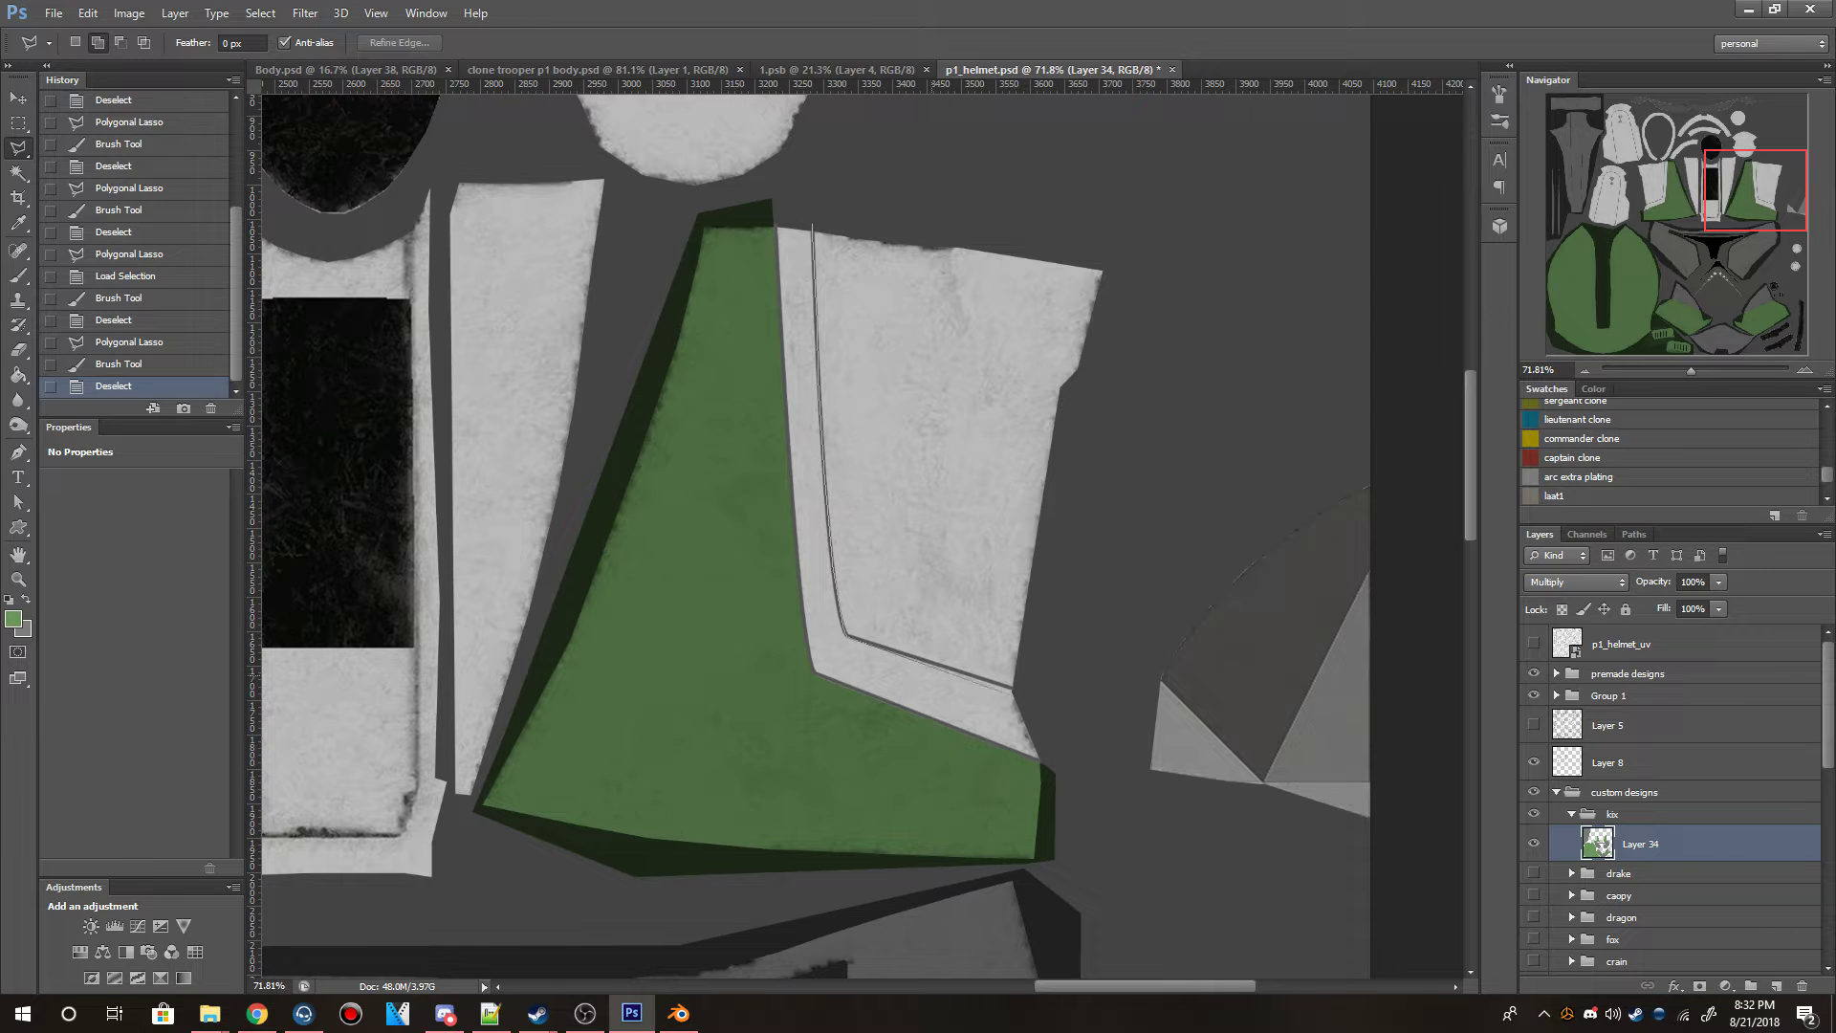
{"action": "left_click", "coordinate": [815, 203]}
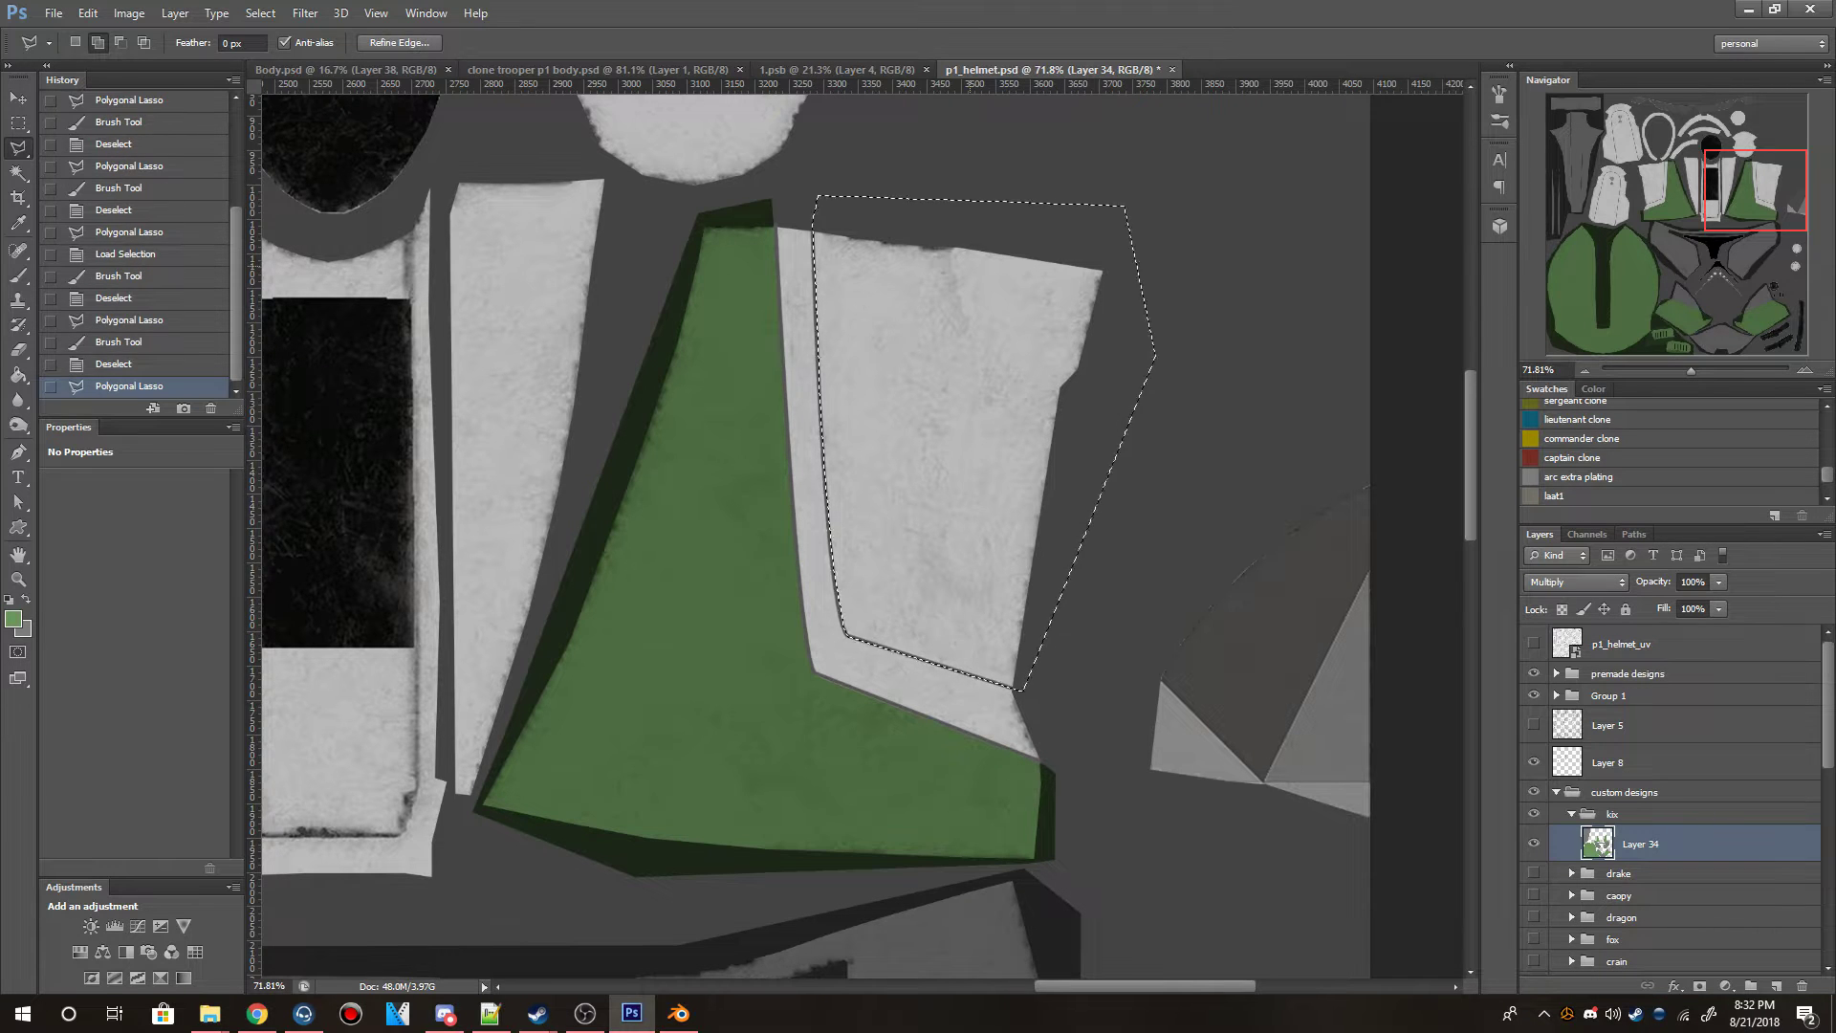
{"action": "key", "text": "b"}
{"action": "left_click", "coordinate": [956, 431]}
{"action": "key", "text": "ctrl+d"}
{"action": "scroll", "coordinate": [861, 478], "scroll_direction": "up", "scroll_amount": 3}
Step: Outline the gap beside the green panel and paint it darker
{"action": "key", "text": "l"}
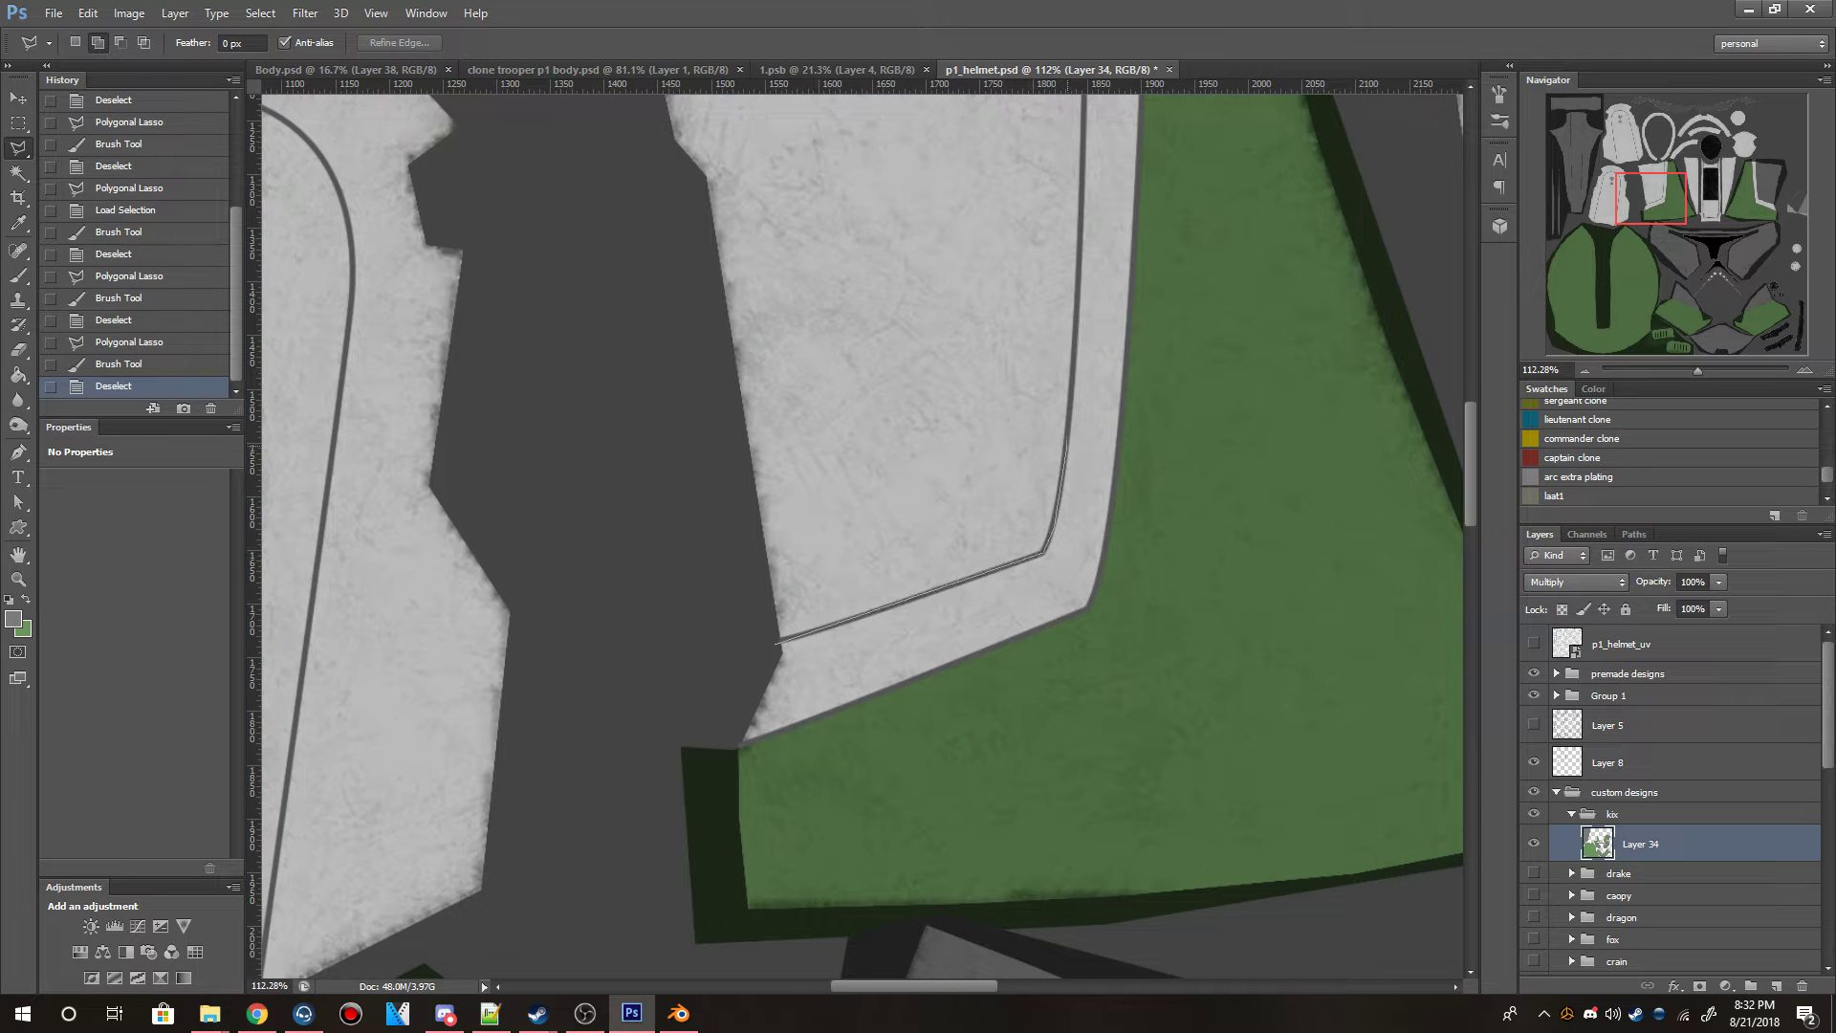
{"action": "scroll", "coordinate": [1091, 229], "scroll_direction": "up", "scroll_amount": 3}
{"action": "left_click", "coordinate": [642, 306]}
{"action": "left_click", "coordinate": [774, 962]}
{"action": "key", "text": "b"}
{"action": "left_click_drag", "start_coordinate": [813, 430], "coordinate": [956, 717]}
{"action": "key", "text": "ctrl+d"}
{"action": "scroll", "coordinate": [861, 526], "scroll_direction": "down", "scroll_amount": 5}
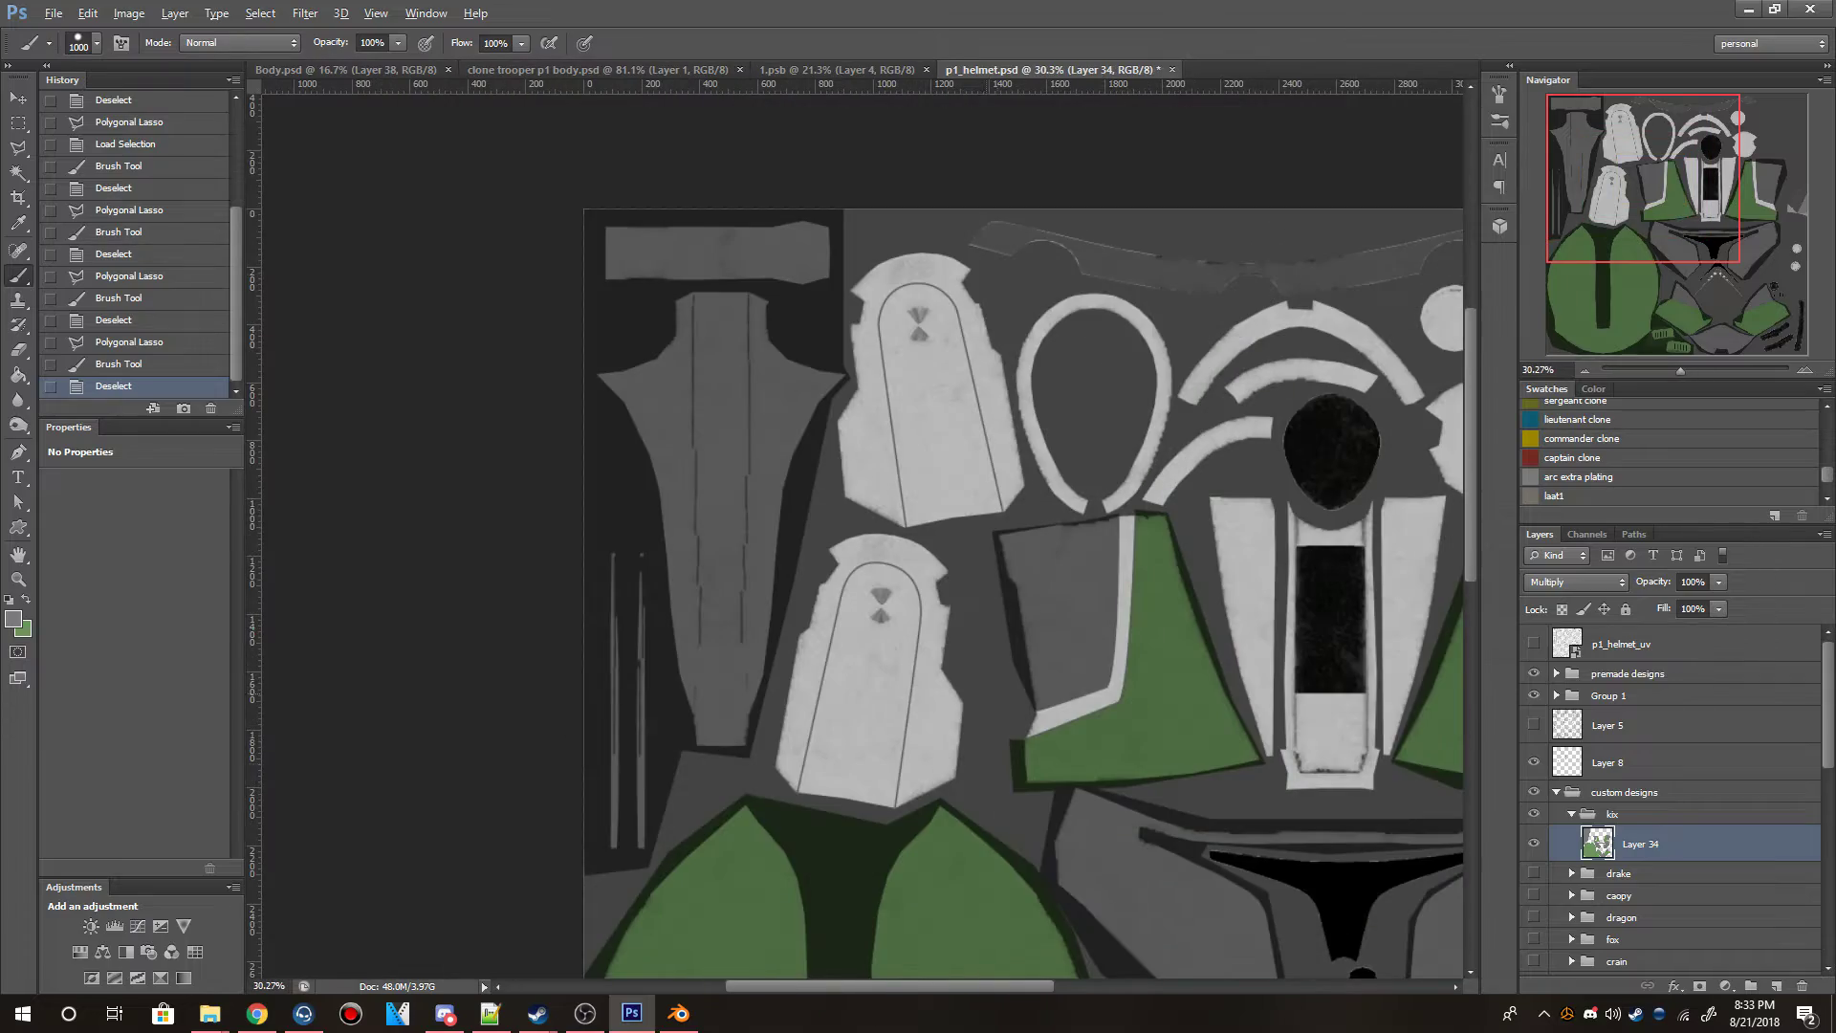
{"action": "scroll", "coordinate": [861, 526], "scroll_direction": "up", "scroll_amount": 2}
{"action": "scroll", "coordinate": [860, 526], "scroll_direction": "down", "scroll_amount": 4}
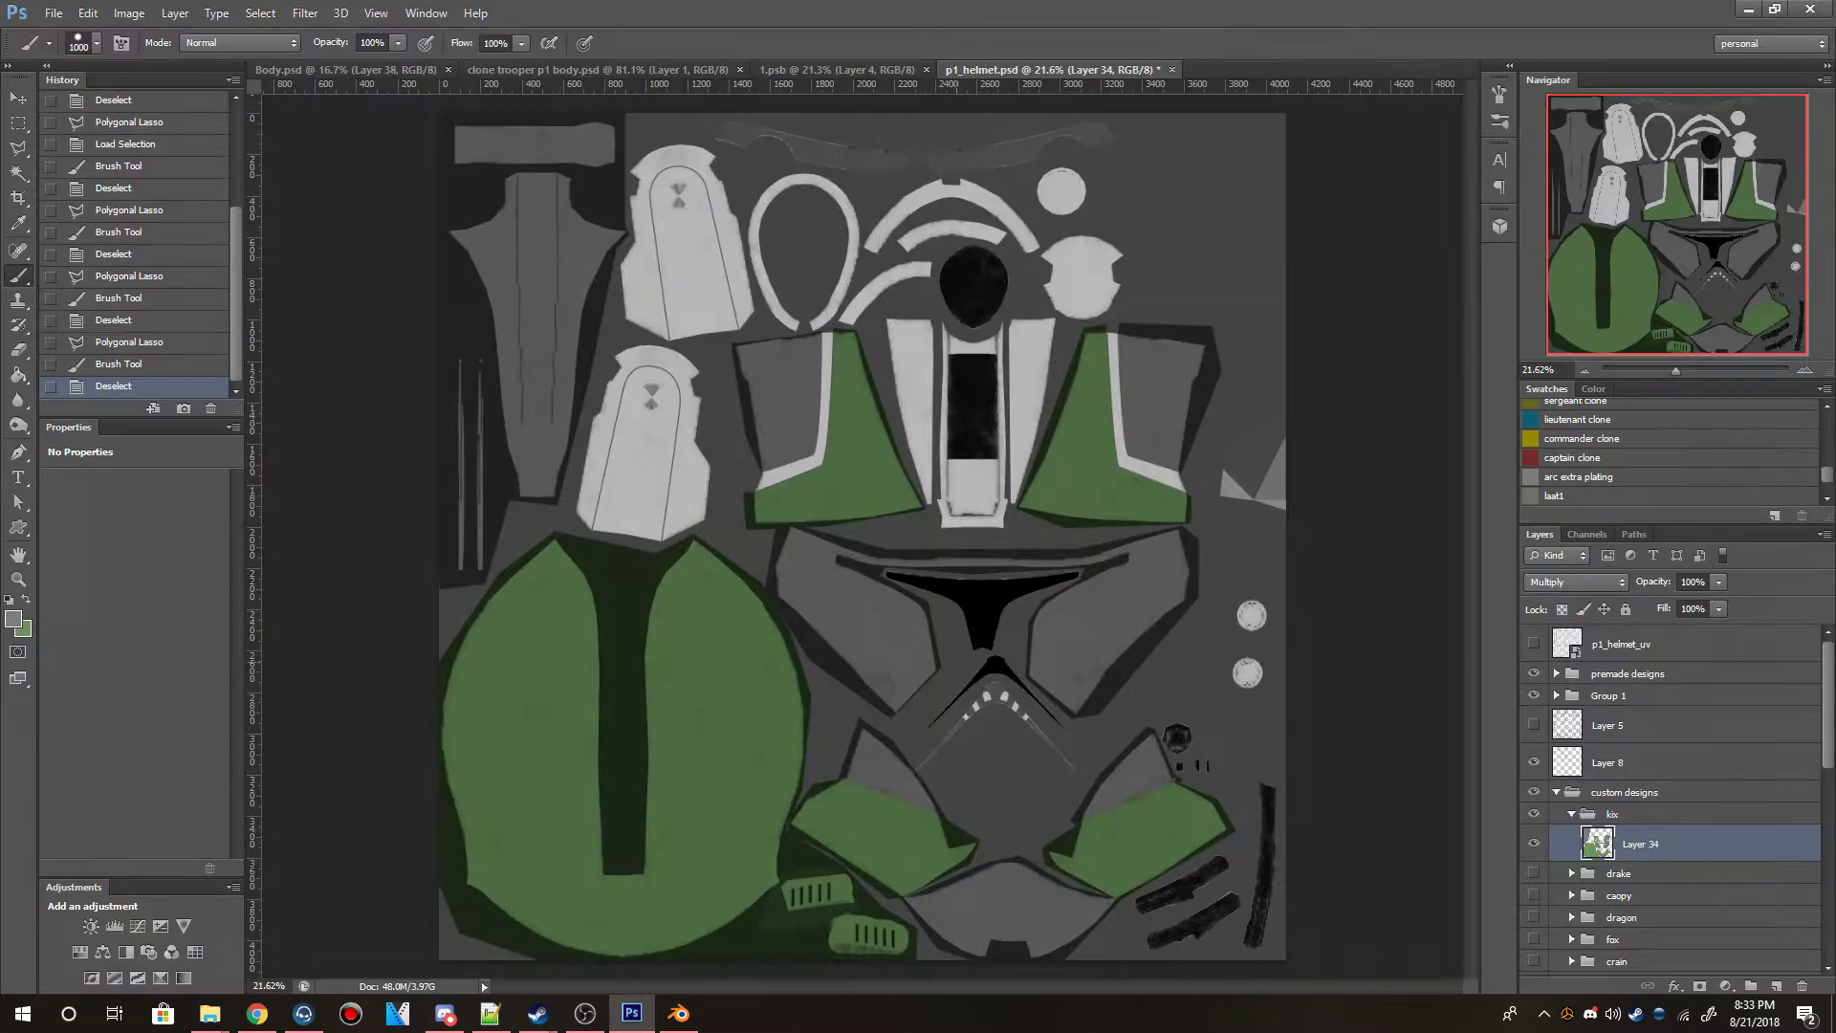
{"action": "scroll", "coordinate": [1104, 352], "scroll_direction": "up", "scroll_amount": 4}
{"action": "scroll", "coordinate": [966, 401], "scroll_direction": "up", "scroll_amount": 4}
Step: Outline the strip to the right of the visor
{"action": "key", "text": "l"}
{"action": "left_click", "coordinate": [863, 198]}
{"action": "left_click", "coordinate": [880, 881]}
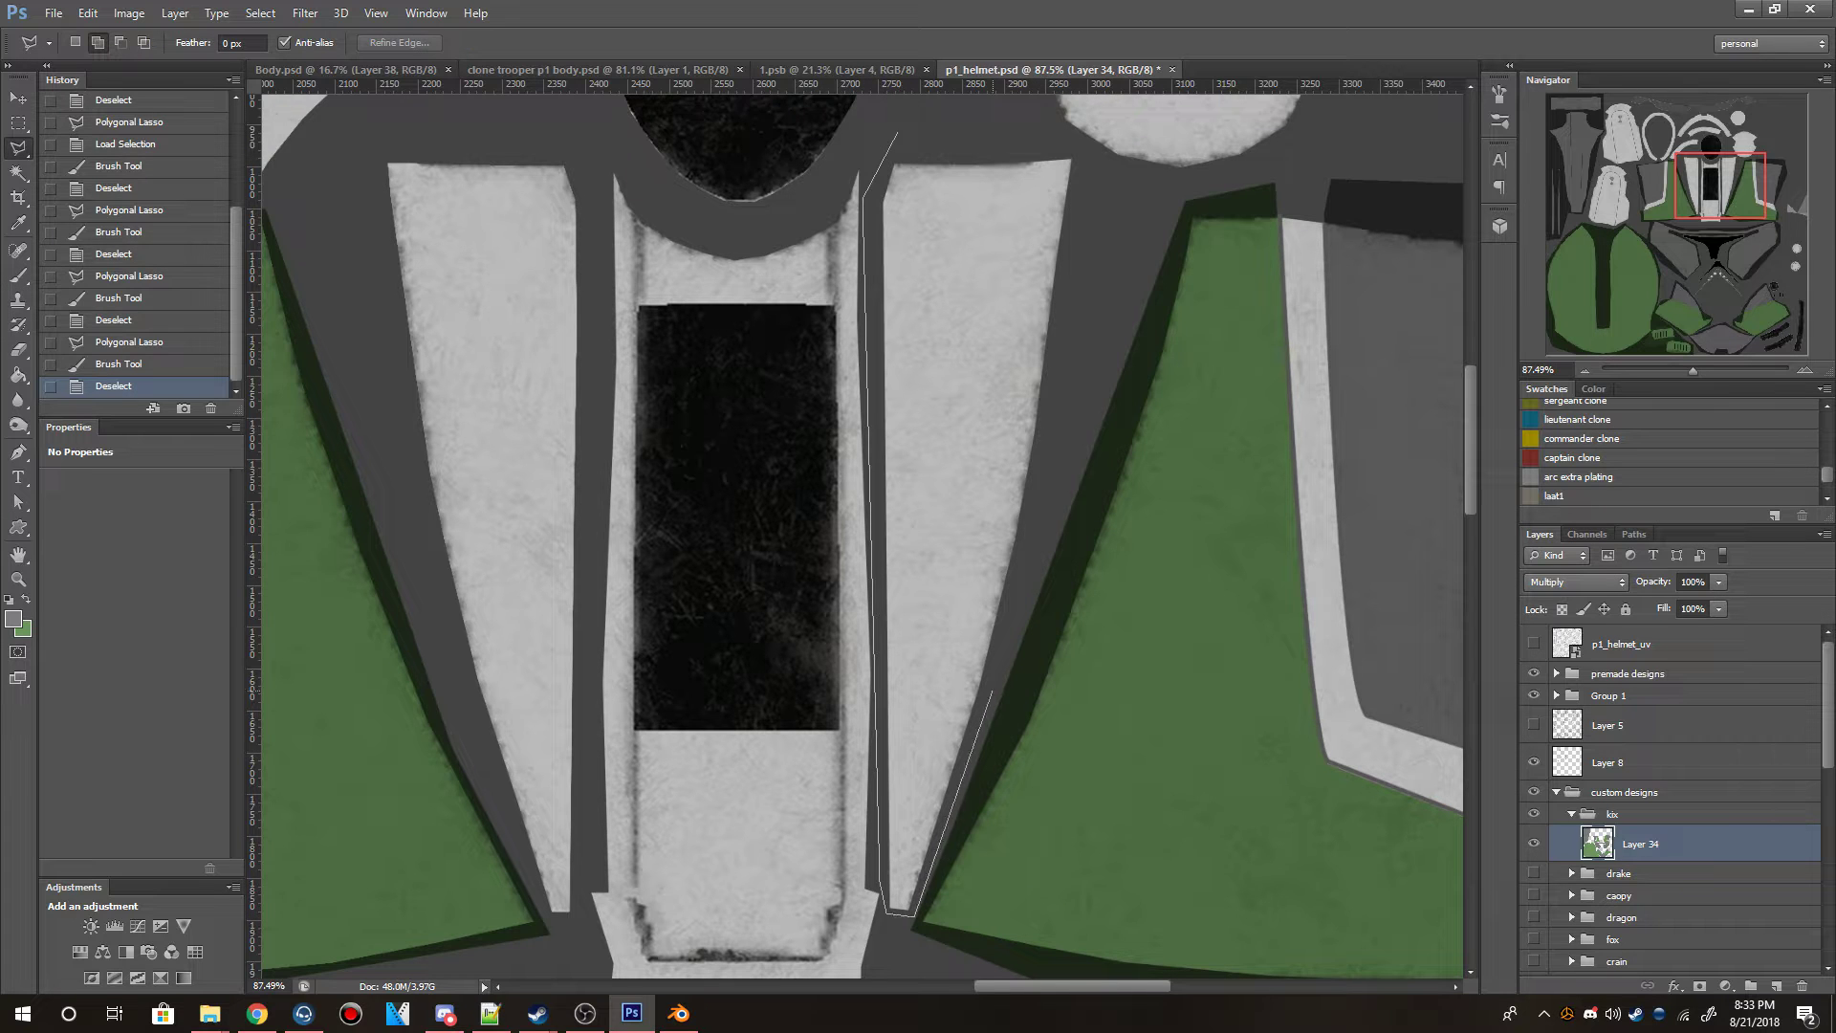
{"action": "double_click", "coordinate": [1080, 151]}
{"action": "left_click", "coordinate": [373, 149]}
Step: Add the strip left of the visor and paint both visor-side strips green
{"action": "left_click", "coordinate": [574, 148]}
{"action": "left_click", "coordinate": [580, 923]}
{"action": "left_click", "coordinate": [521, 923]}
{"action": "left_click", "coordinate": [397, 555]}
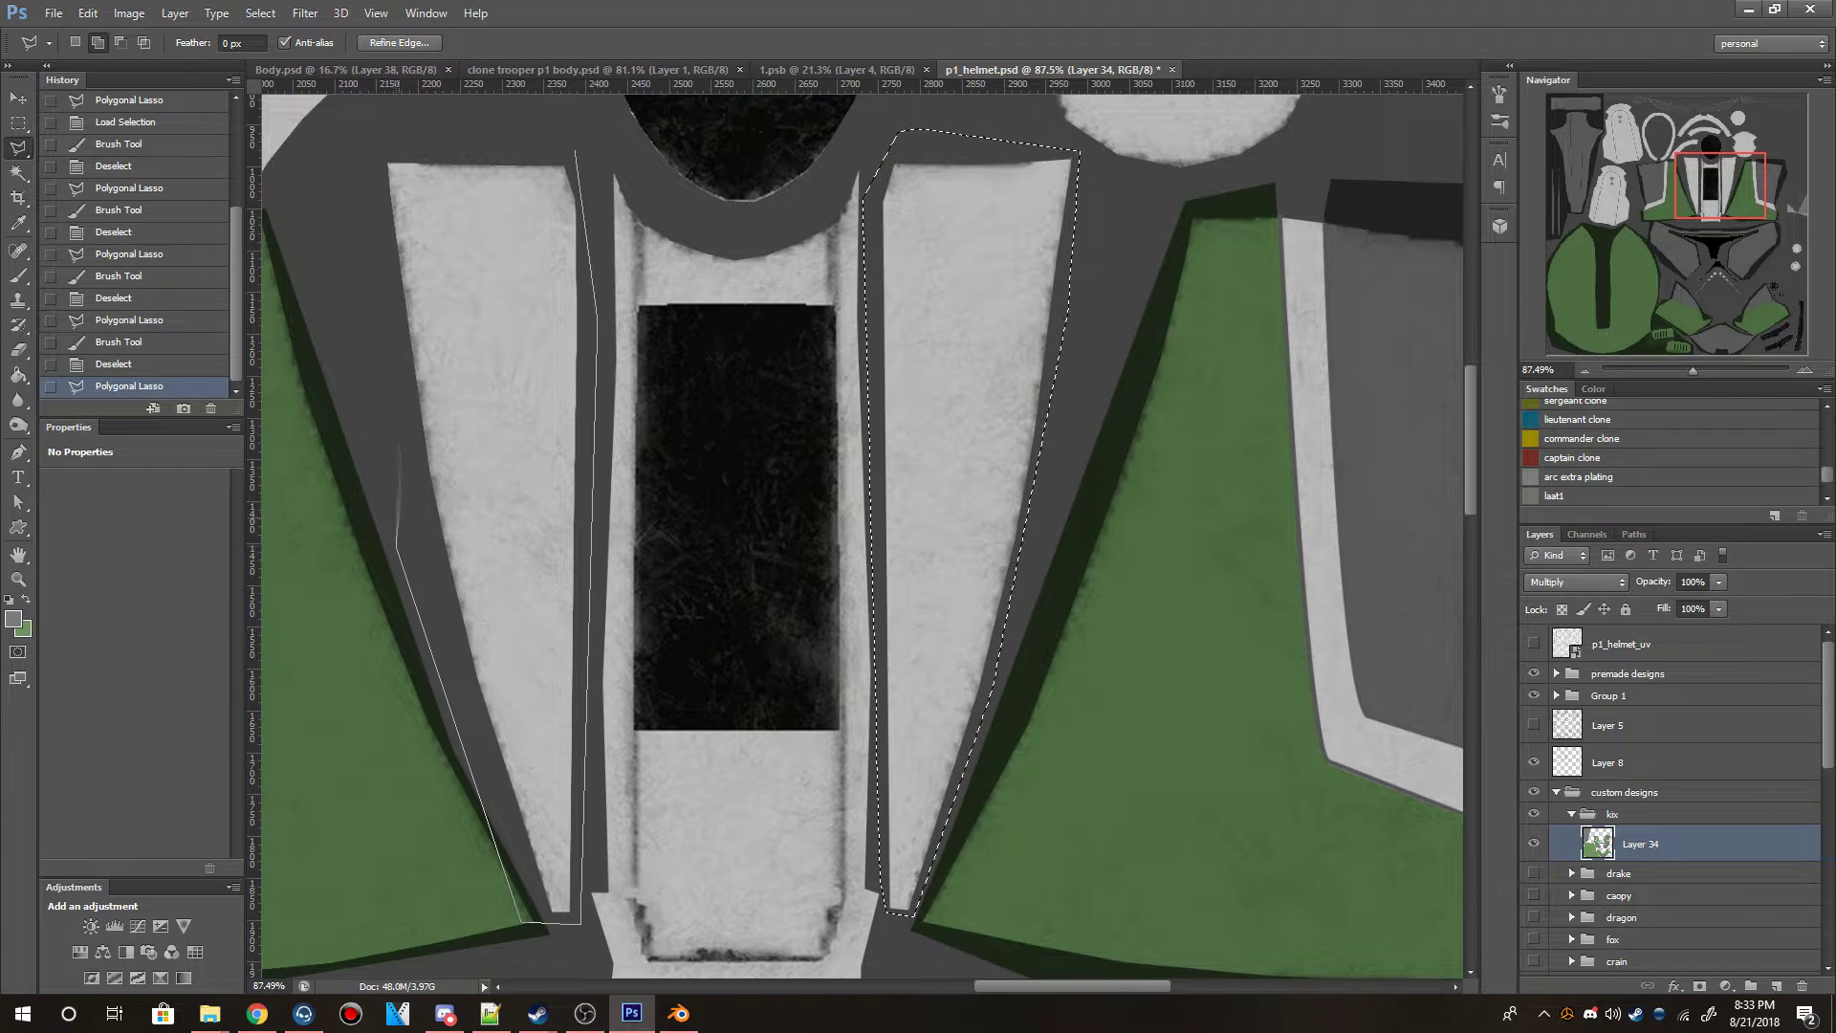
{"action": "left_click", "coordinate": [374, 150]}
{"action": "key", "text": "b"}
{"action": "left_click_drag", "start_coordinate": [535, 574], "coordinate": [908, 588]}
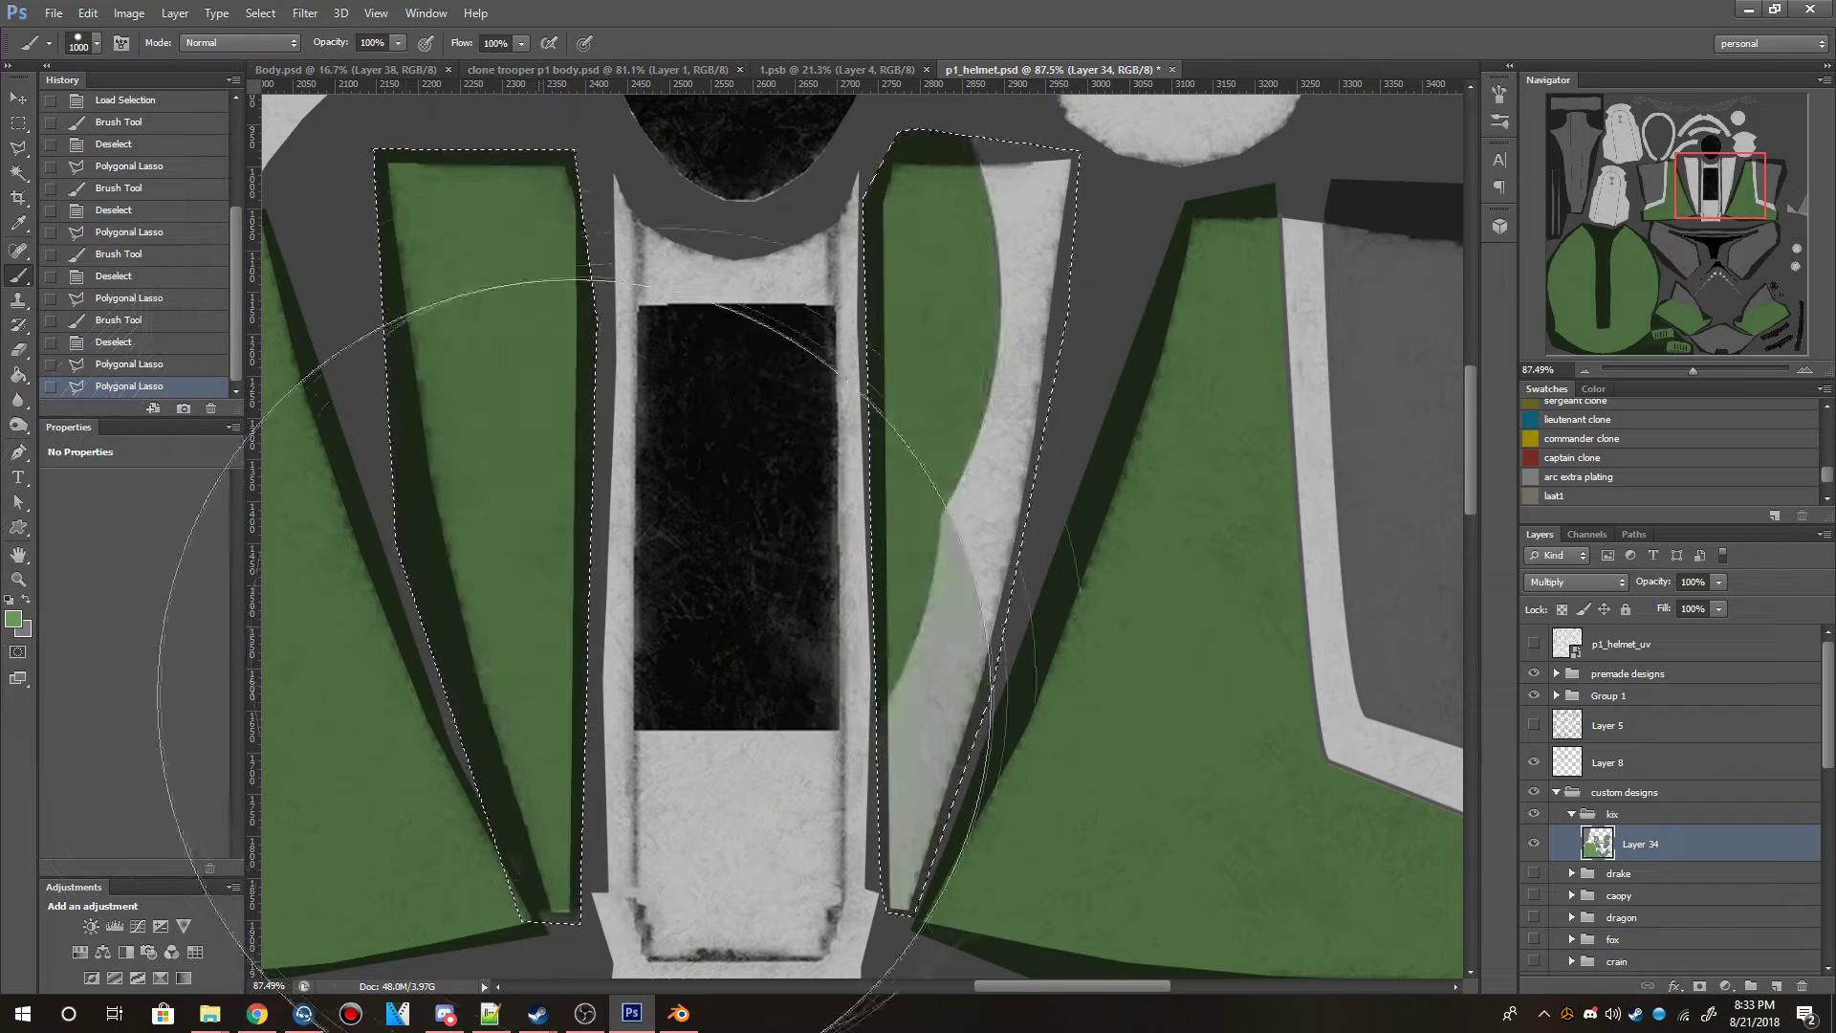
{"action": "key", "text": "ctrl+d"}
{"action": "key", "text": "ctrl+0"}
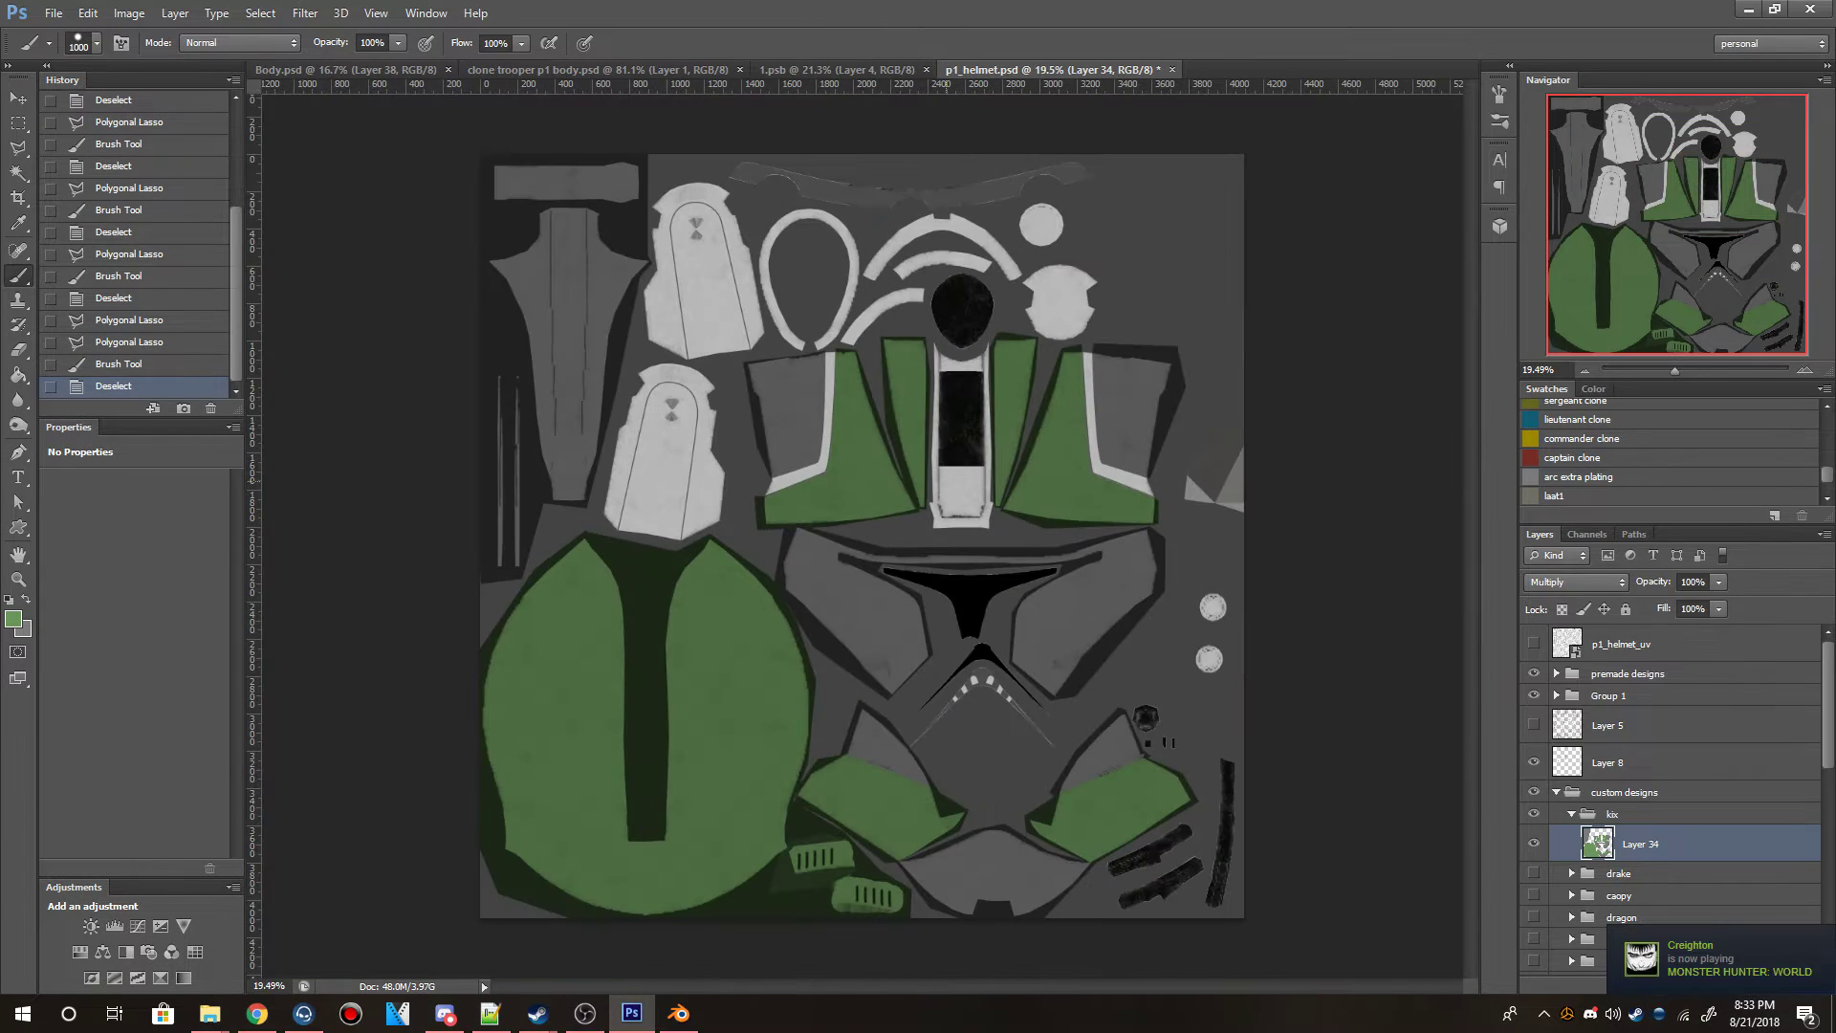
{"action": "mouse_move", "coordinate": [302, 1014]}
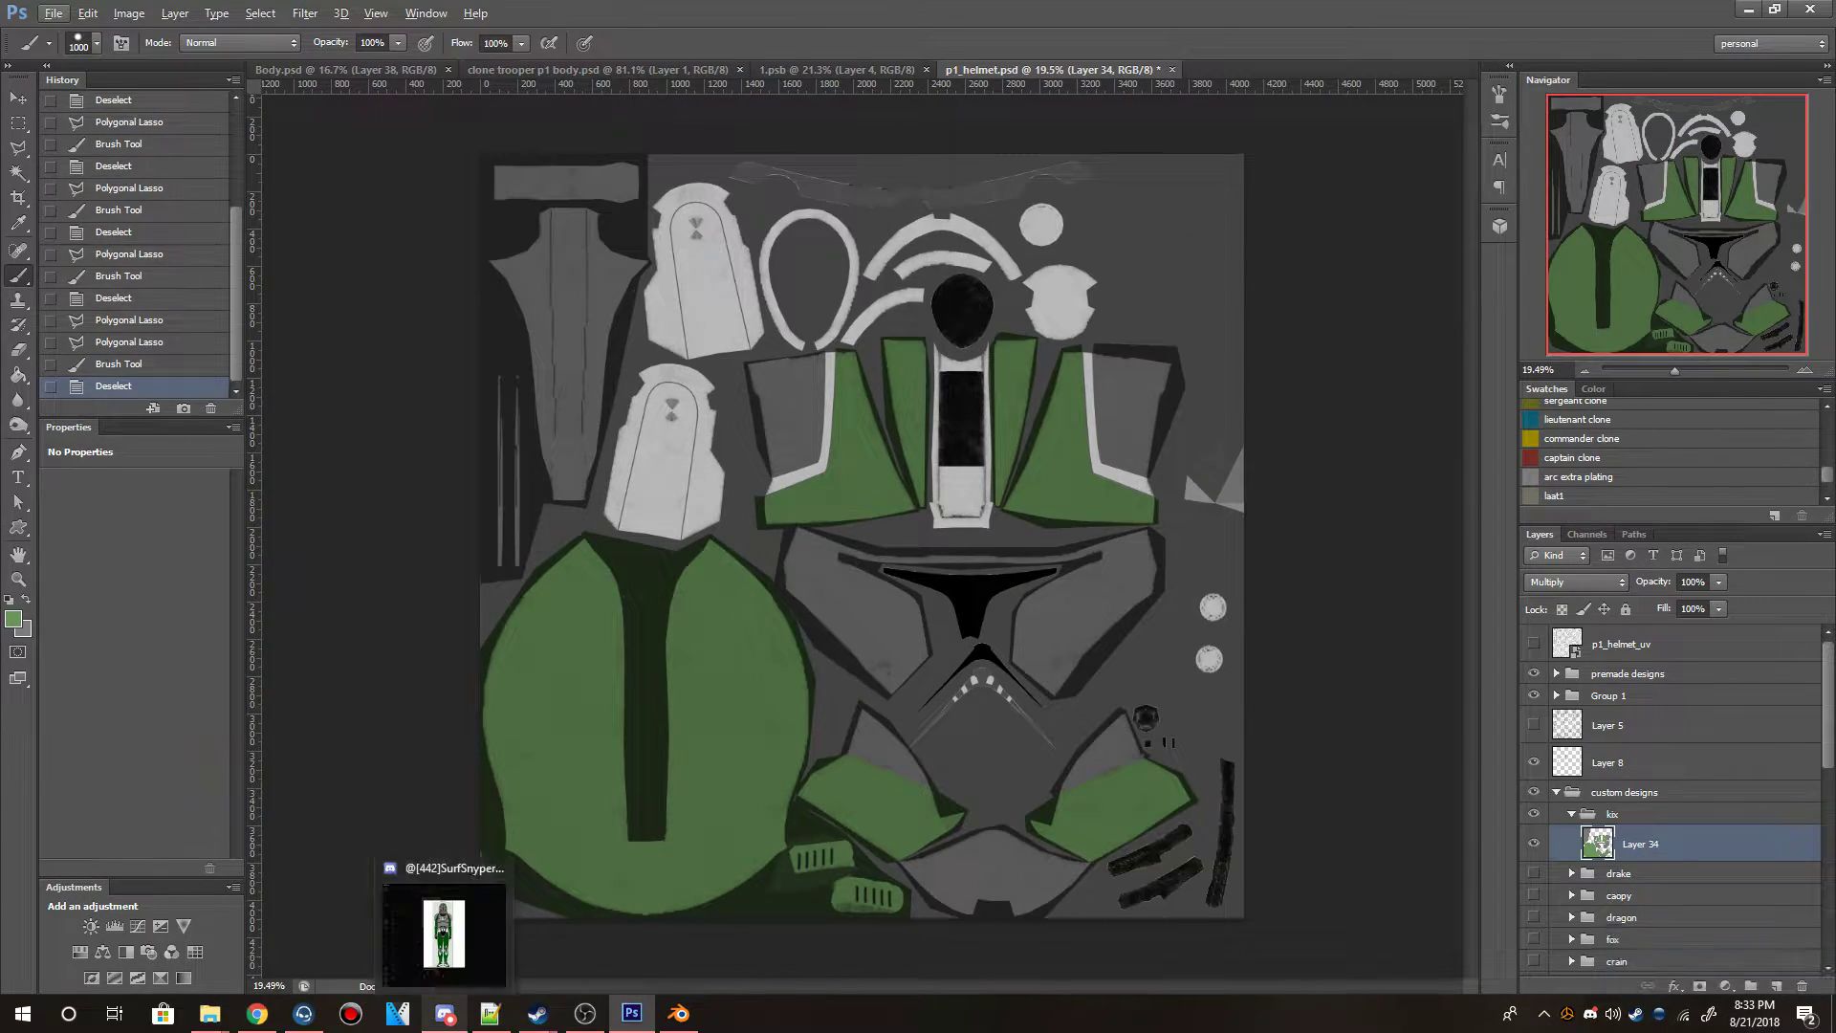
Step: Paint the upper ring and arched pieces dark
{"action": "scroll", "coordinate": [676, 430], "scroll_direction": "up", "scroll_amount": 5}
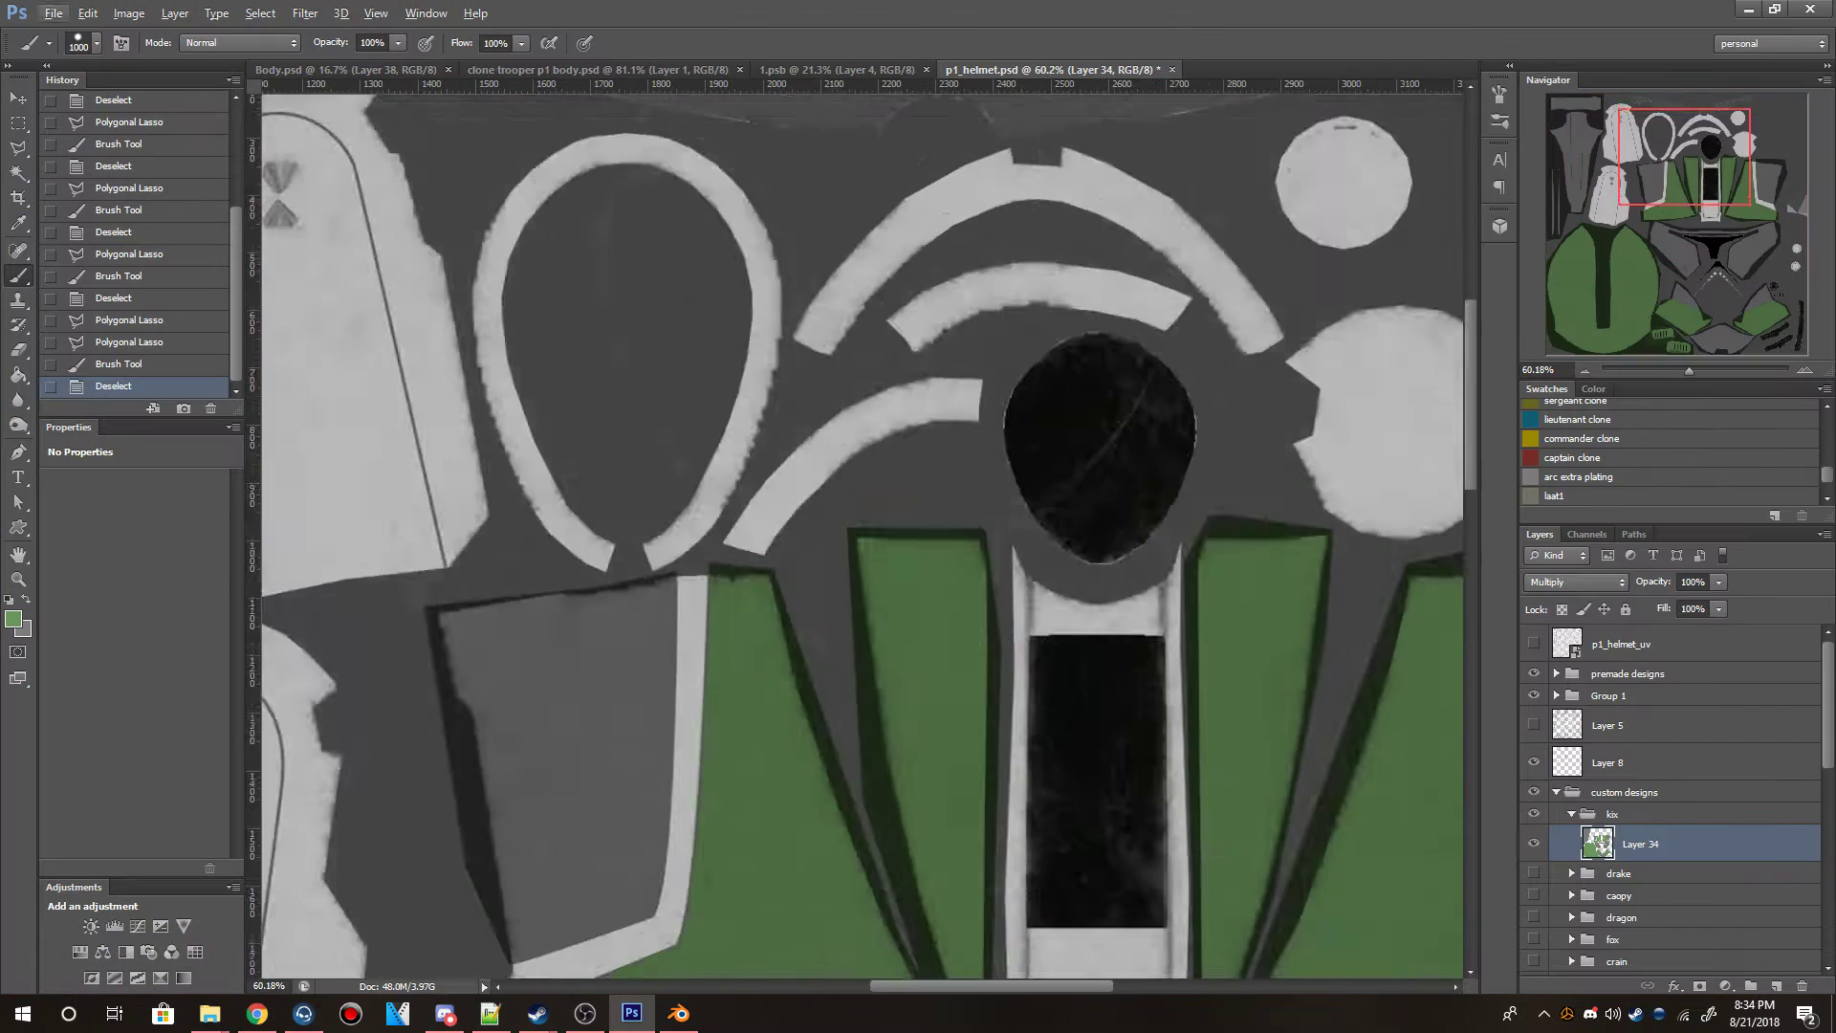
{"action": "key", "text": "l"}
{"action": "left_click", "coordinate": [475, 626]}
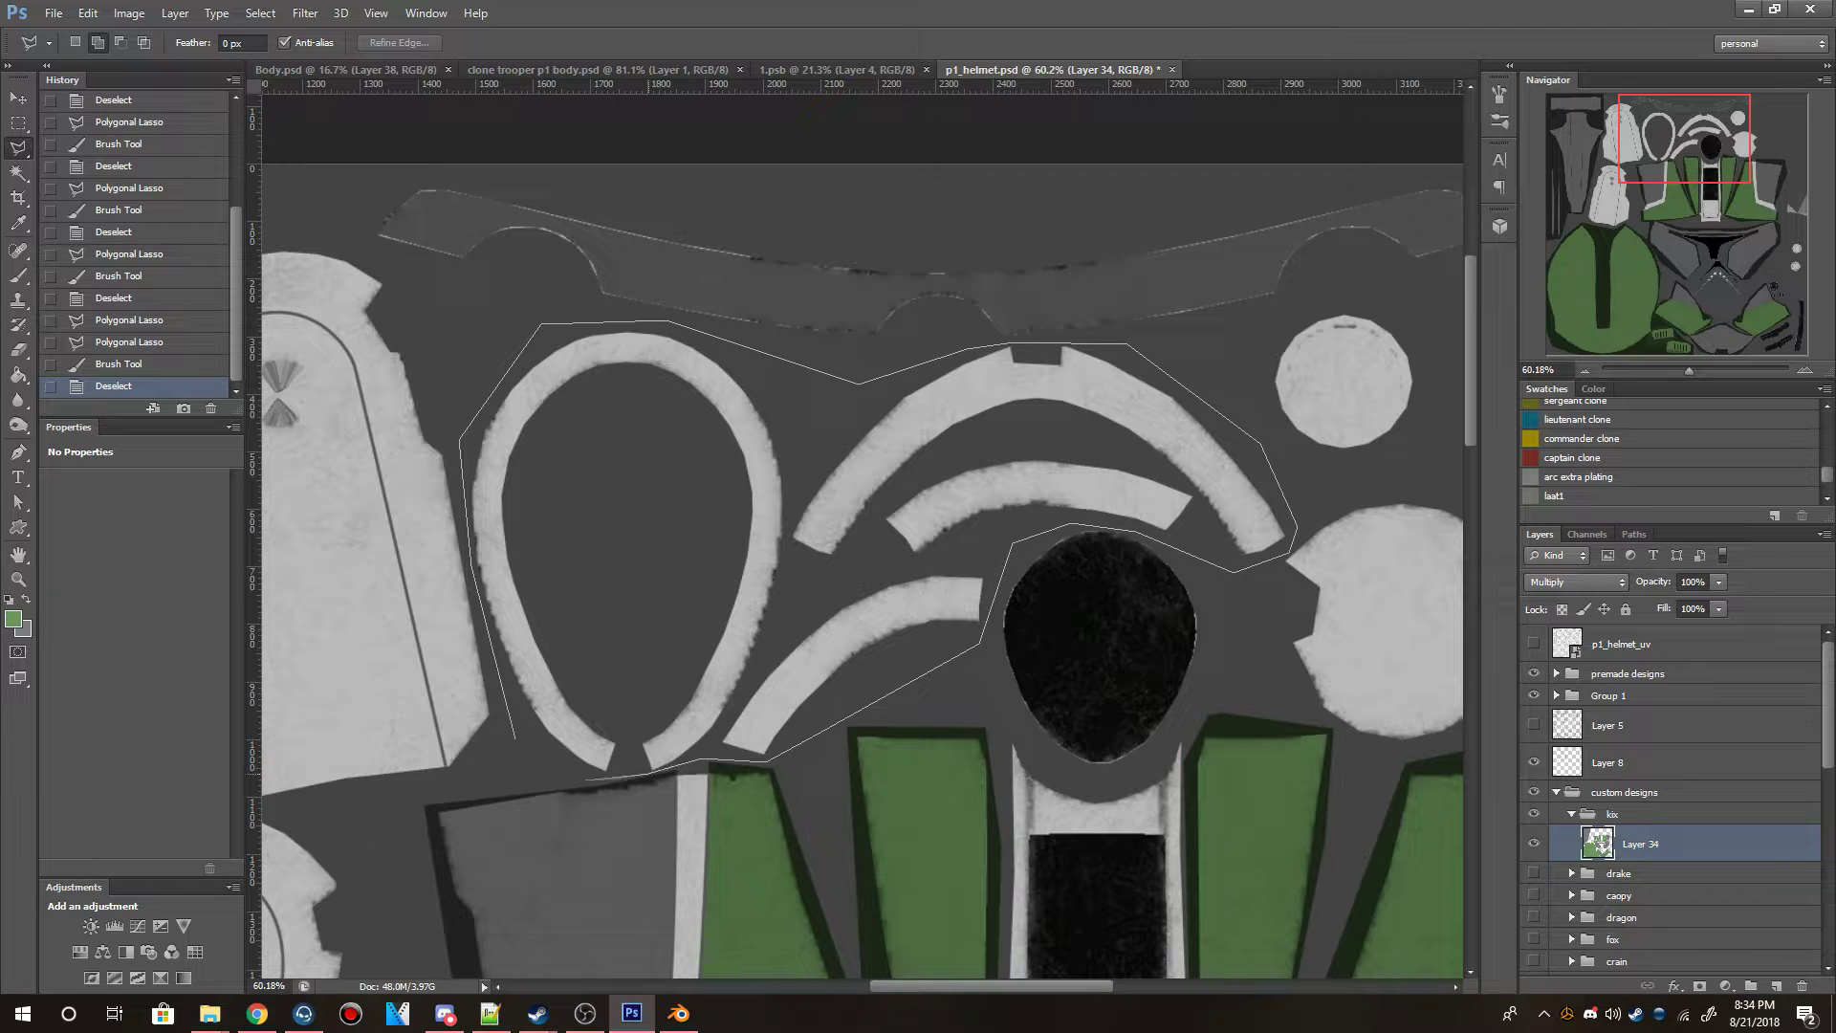
{"action": "key", "text": "b"}
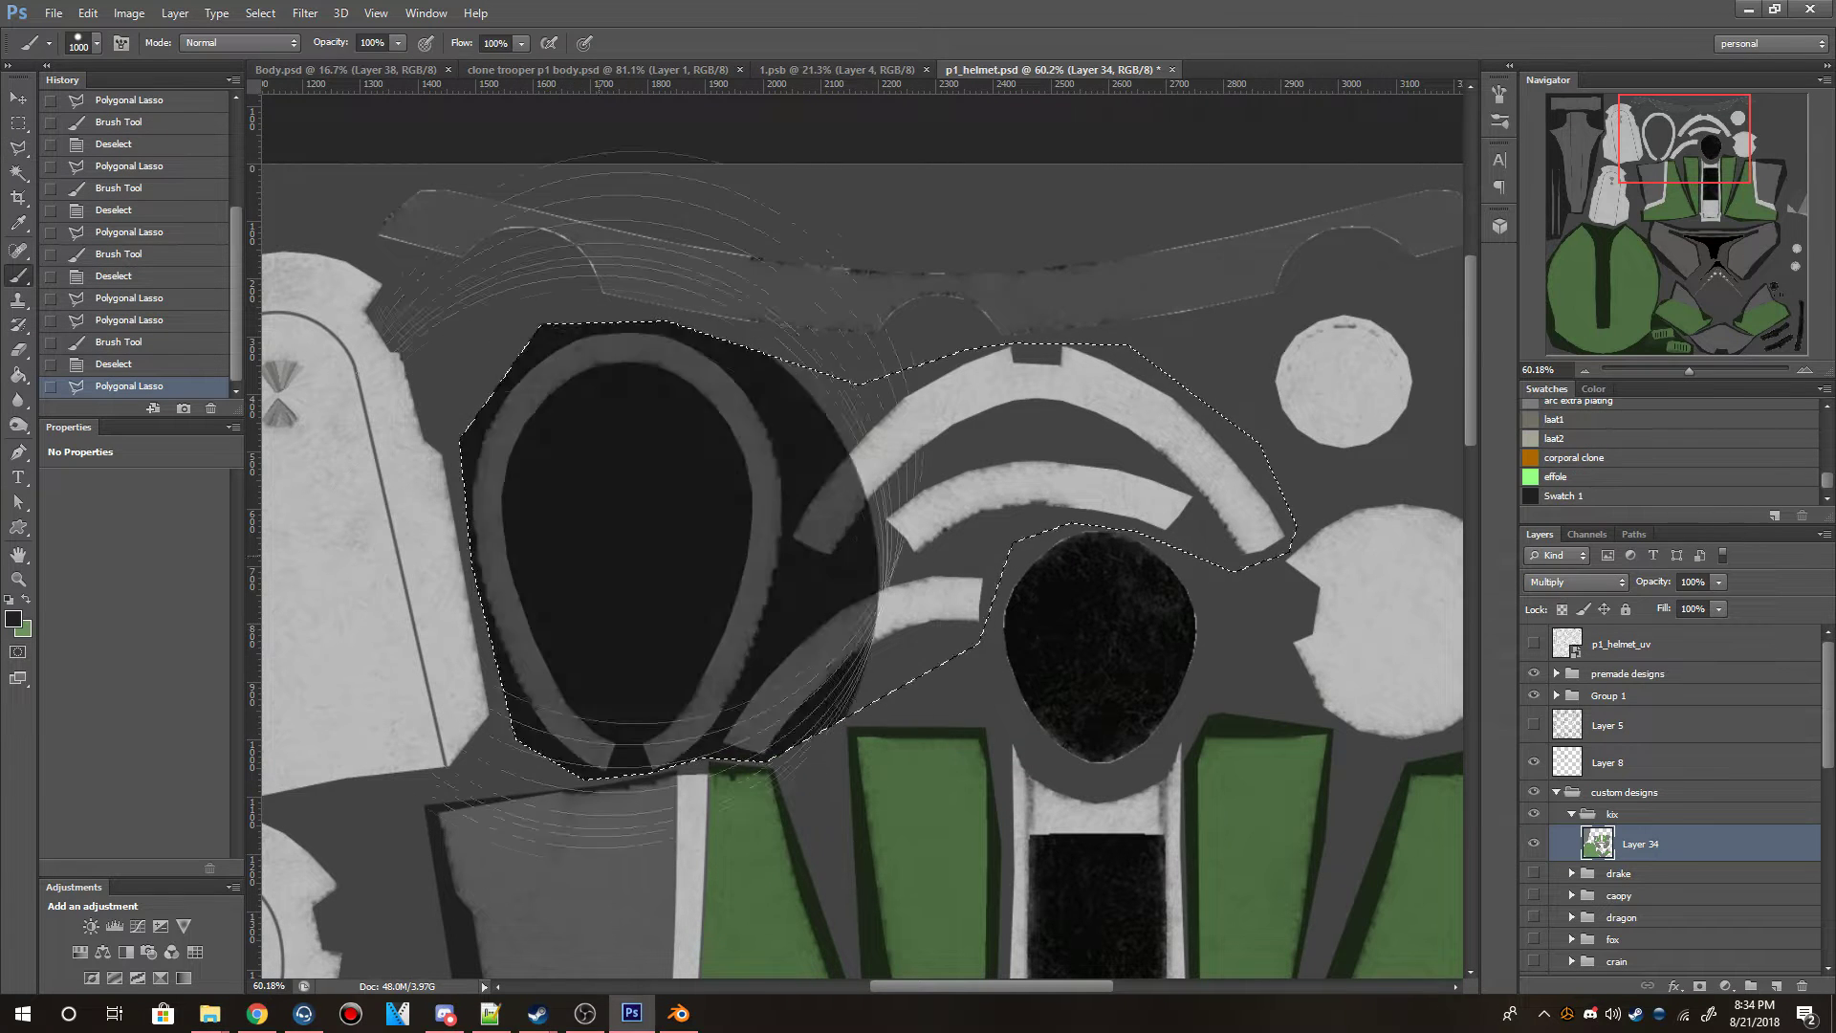
{"action": "left_click_drag", "start_coordinate": [621, 526], "coordinate": [1147, 430]}
{"action": "key", "text": "ctrl+d"}
{"action": "scroll", "coordinate": [861, 526], "scroll_direction": "down", "scroll_amount": 3}
{"action": "scroll", "coordinate": [837, 526], "scroll_direction": "down", "scroll_amount": 3}
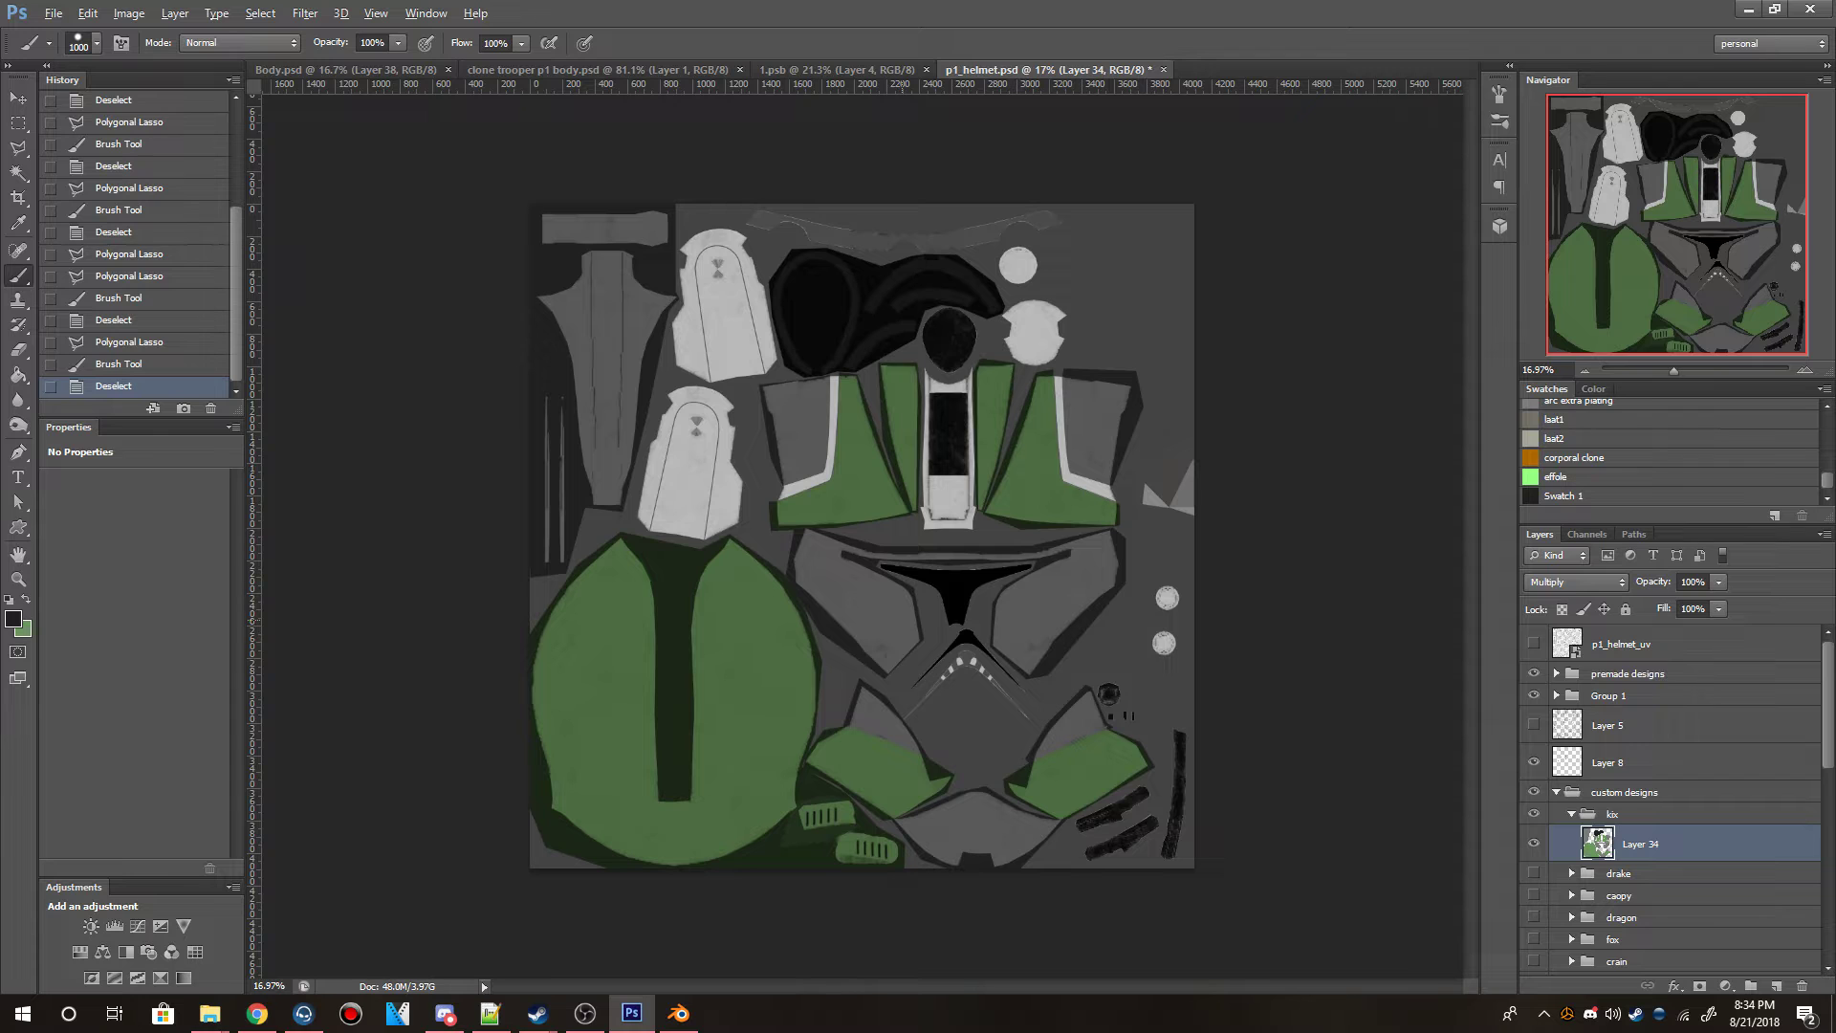
Step: Save p1_helmet.psd and add a new empty layer for the stripes
{"action": "key", "text": "ctrl+s"}
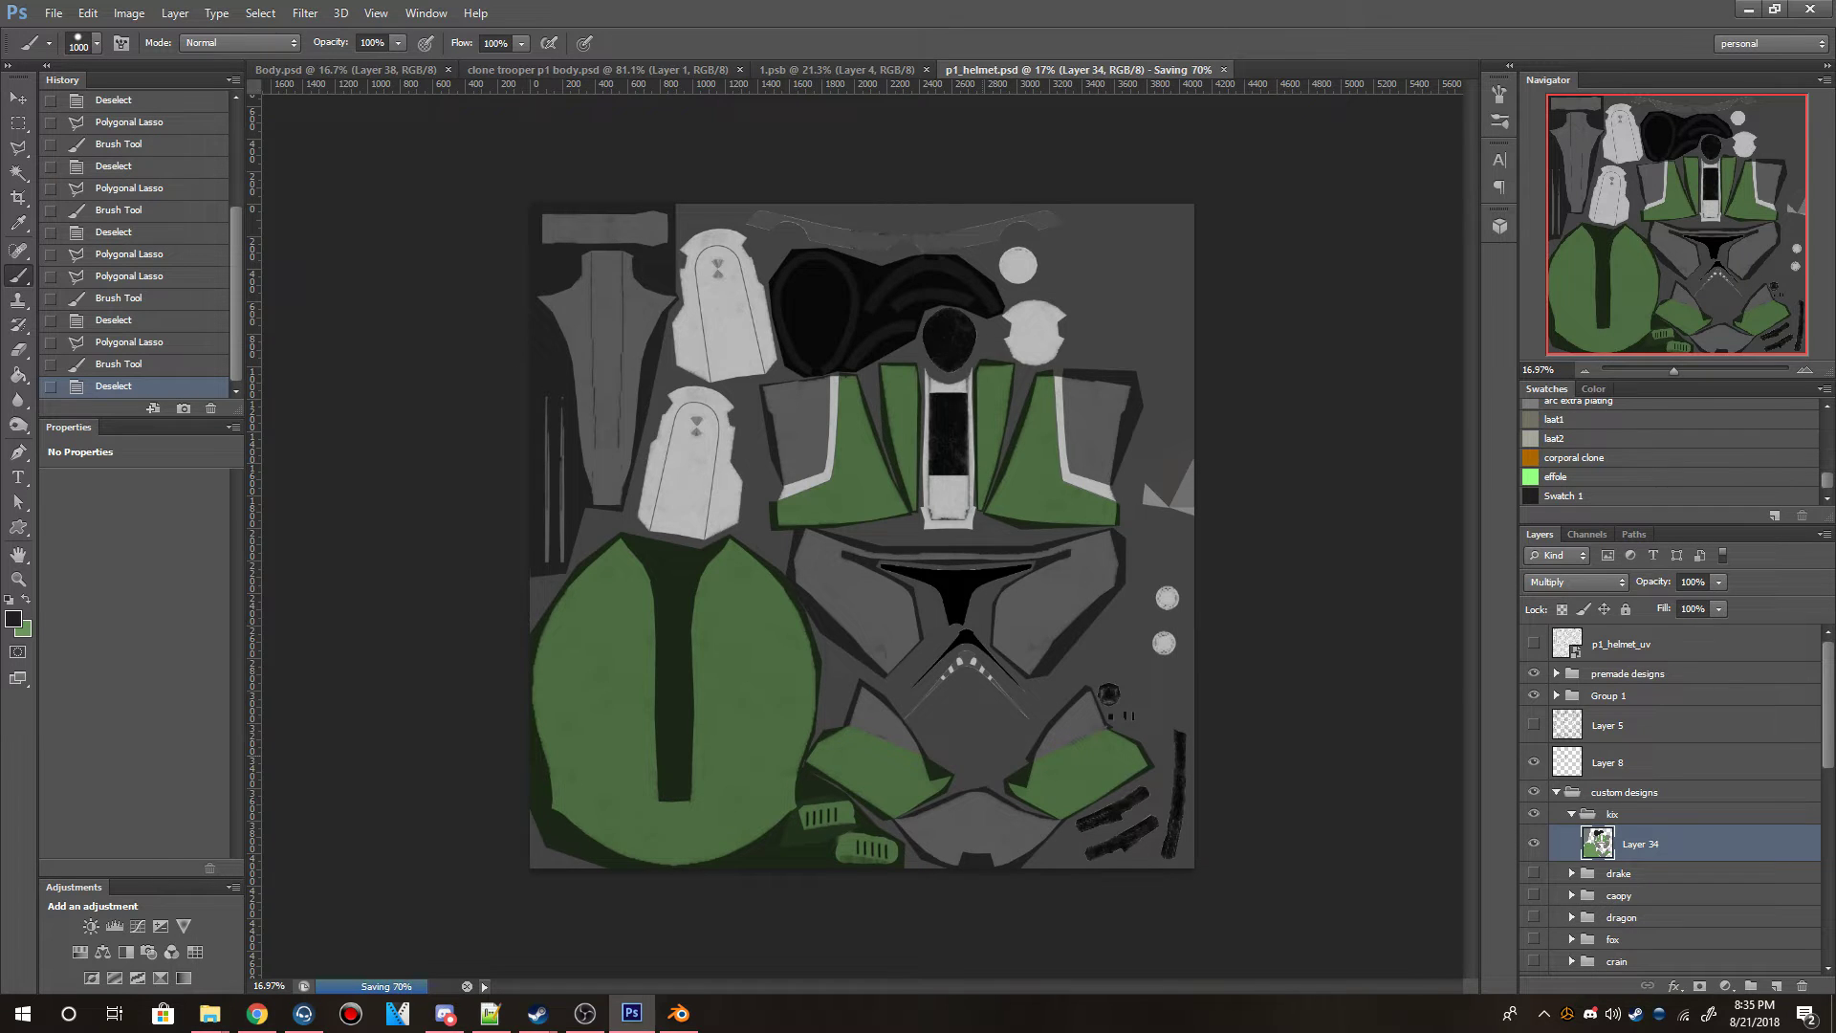
{"action": "scroll", "coordinate": [994, 840], "scroll_direction": "up", "scroll_amount": 2}
{"action": "scroll", "coordinate": [995, 839], "scroll_direction": "up", "scroll_amount": 2}
{"action": "key", "text": "ctrl+shift+alt+n"}
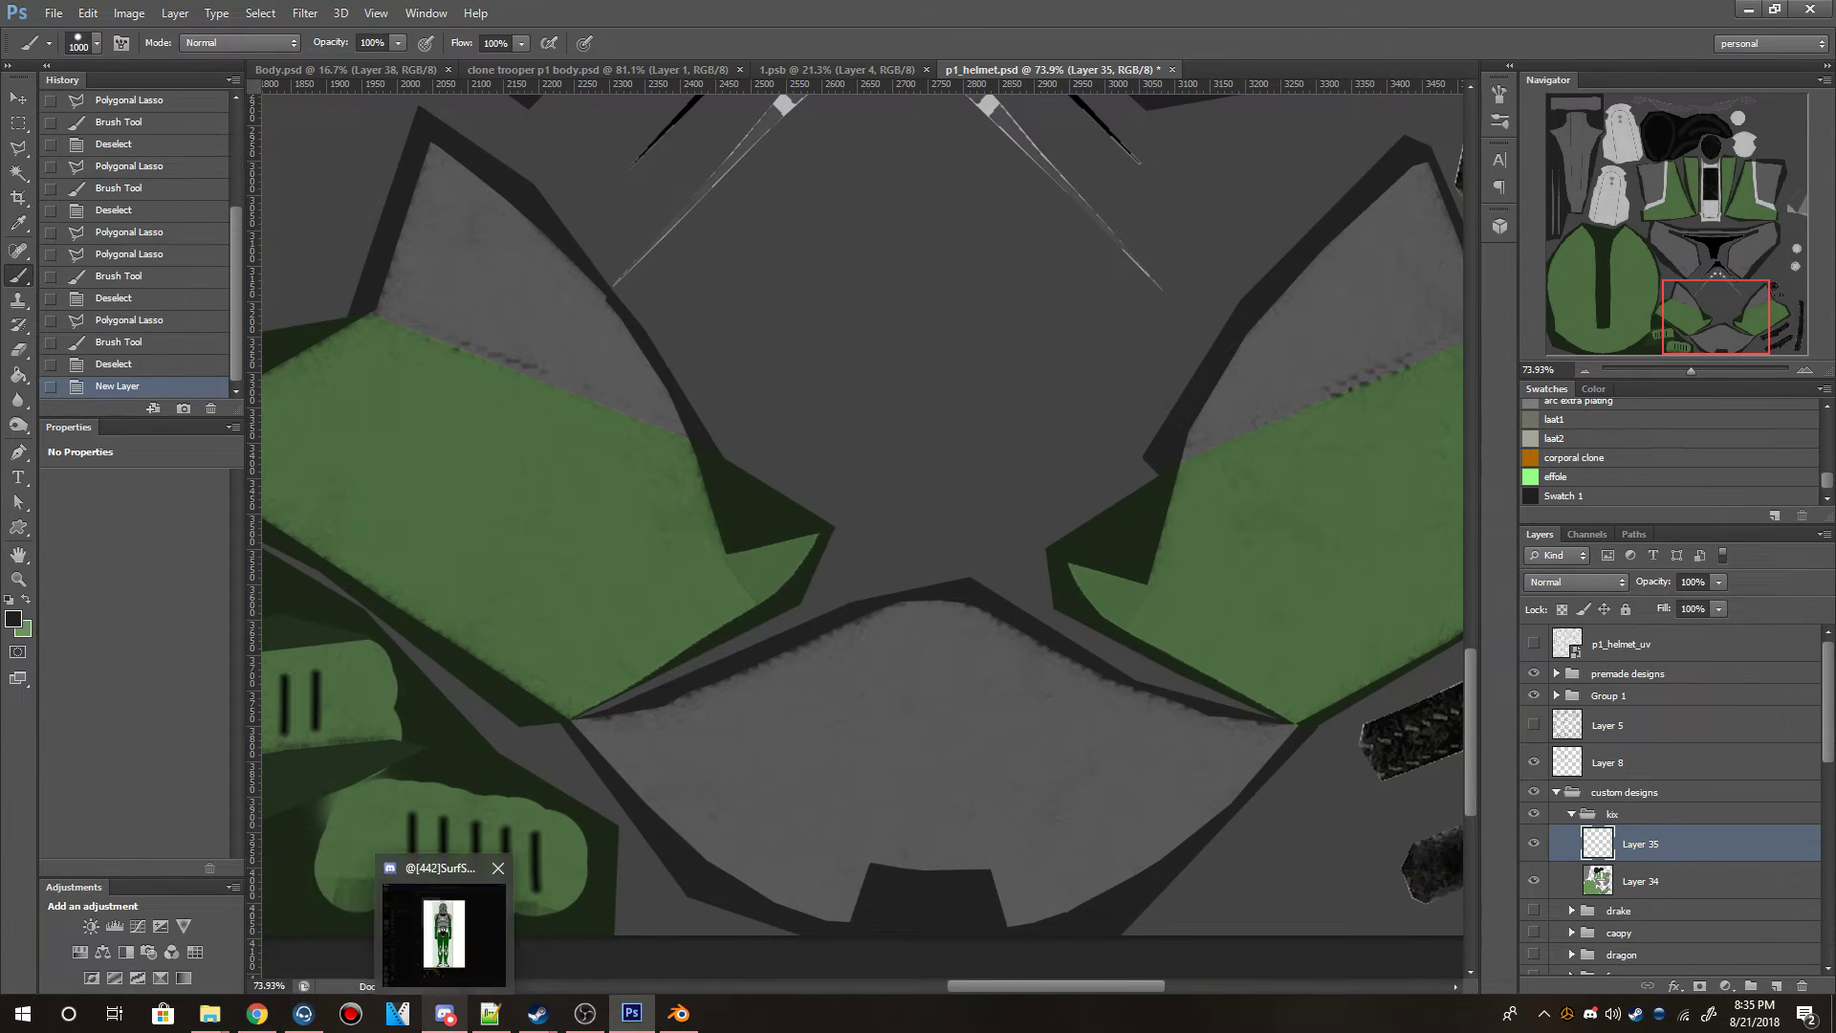
Step: Draw a closed curved pen path on the right cheek plate and make it a selection
{"action": "scroll", "coordinate": [635, 708], "scroll_direction": "down", "scroll_amount": 2}
{"action": "key", "text": "l"}
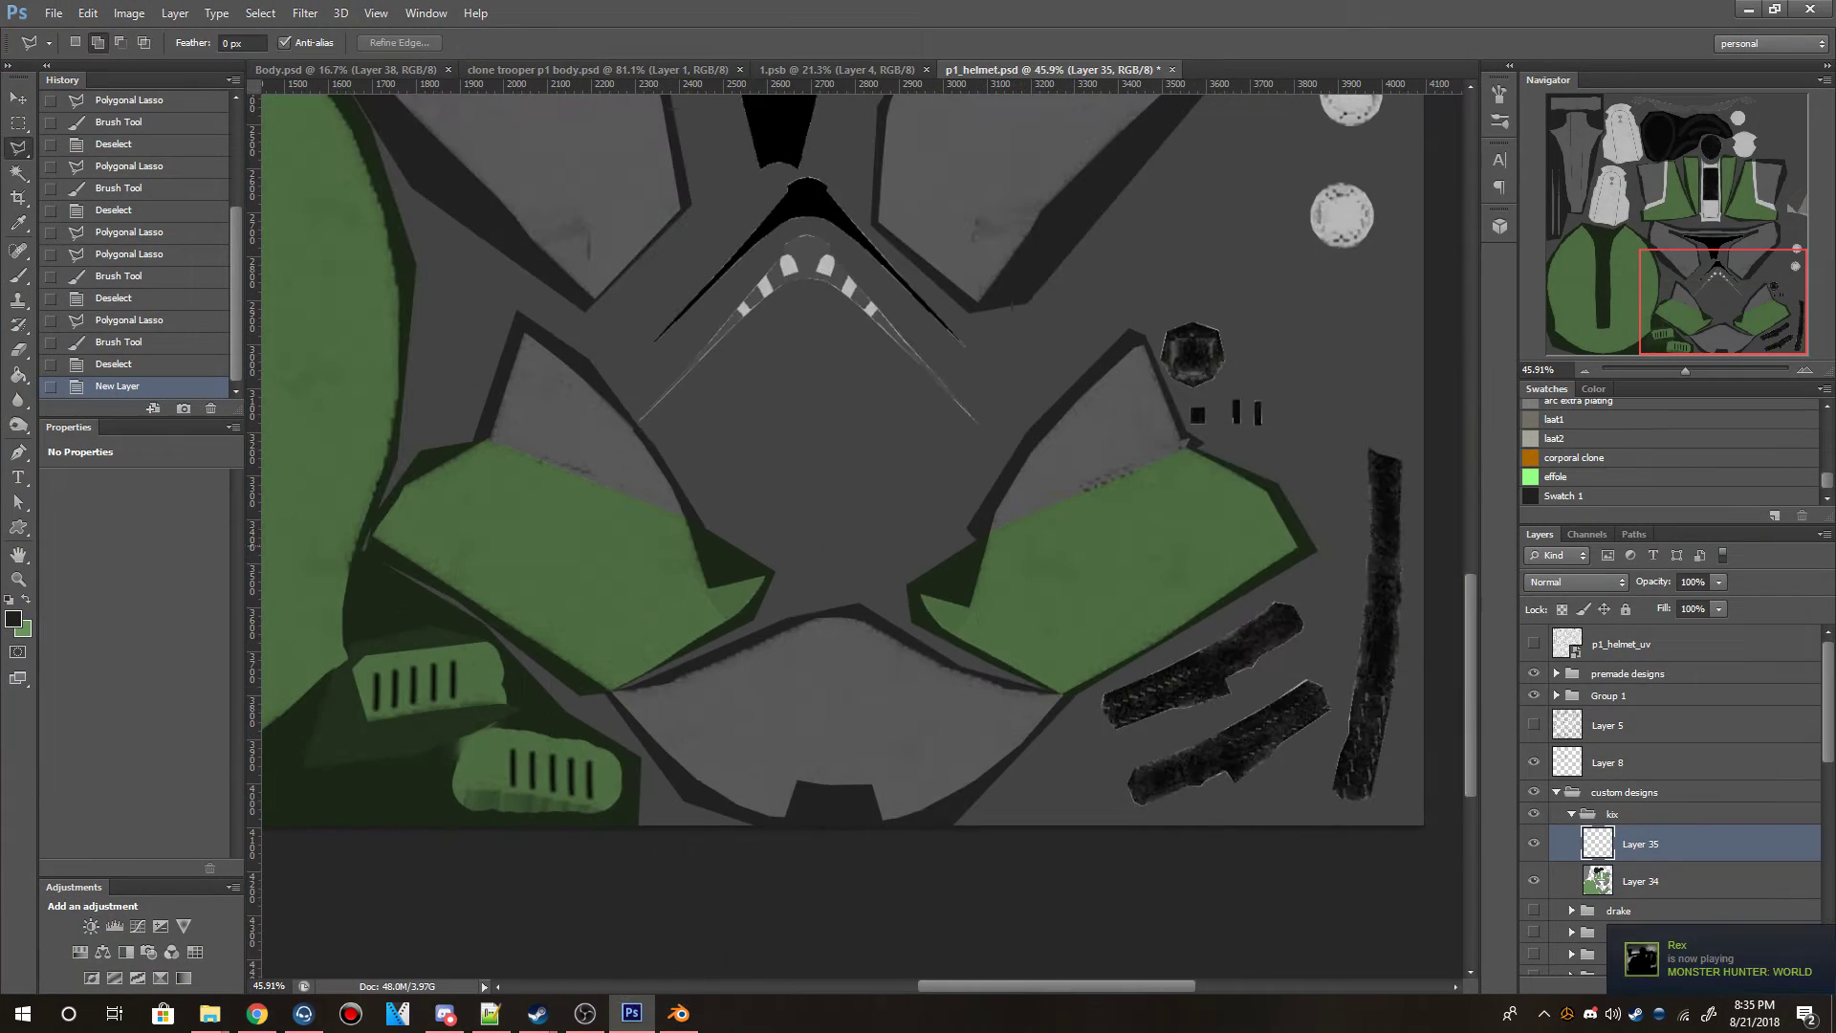
{"action": "key", "text": "p"}
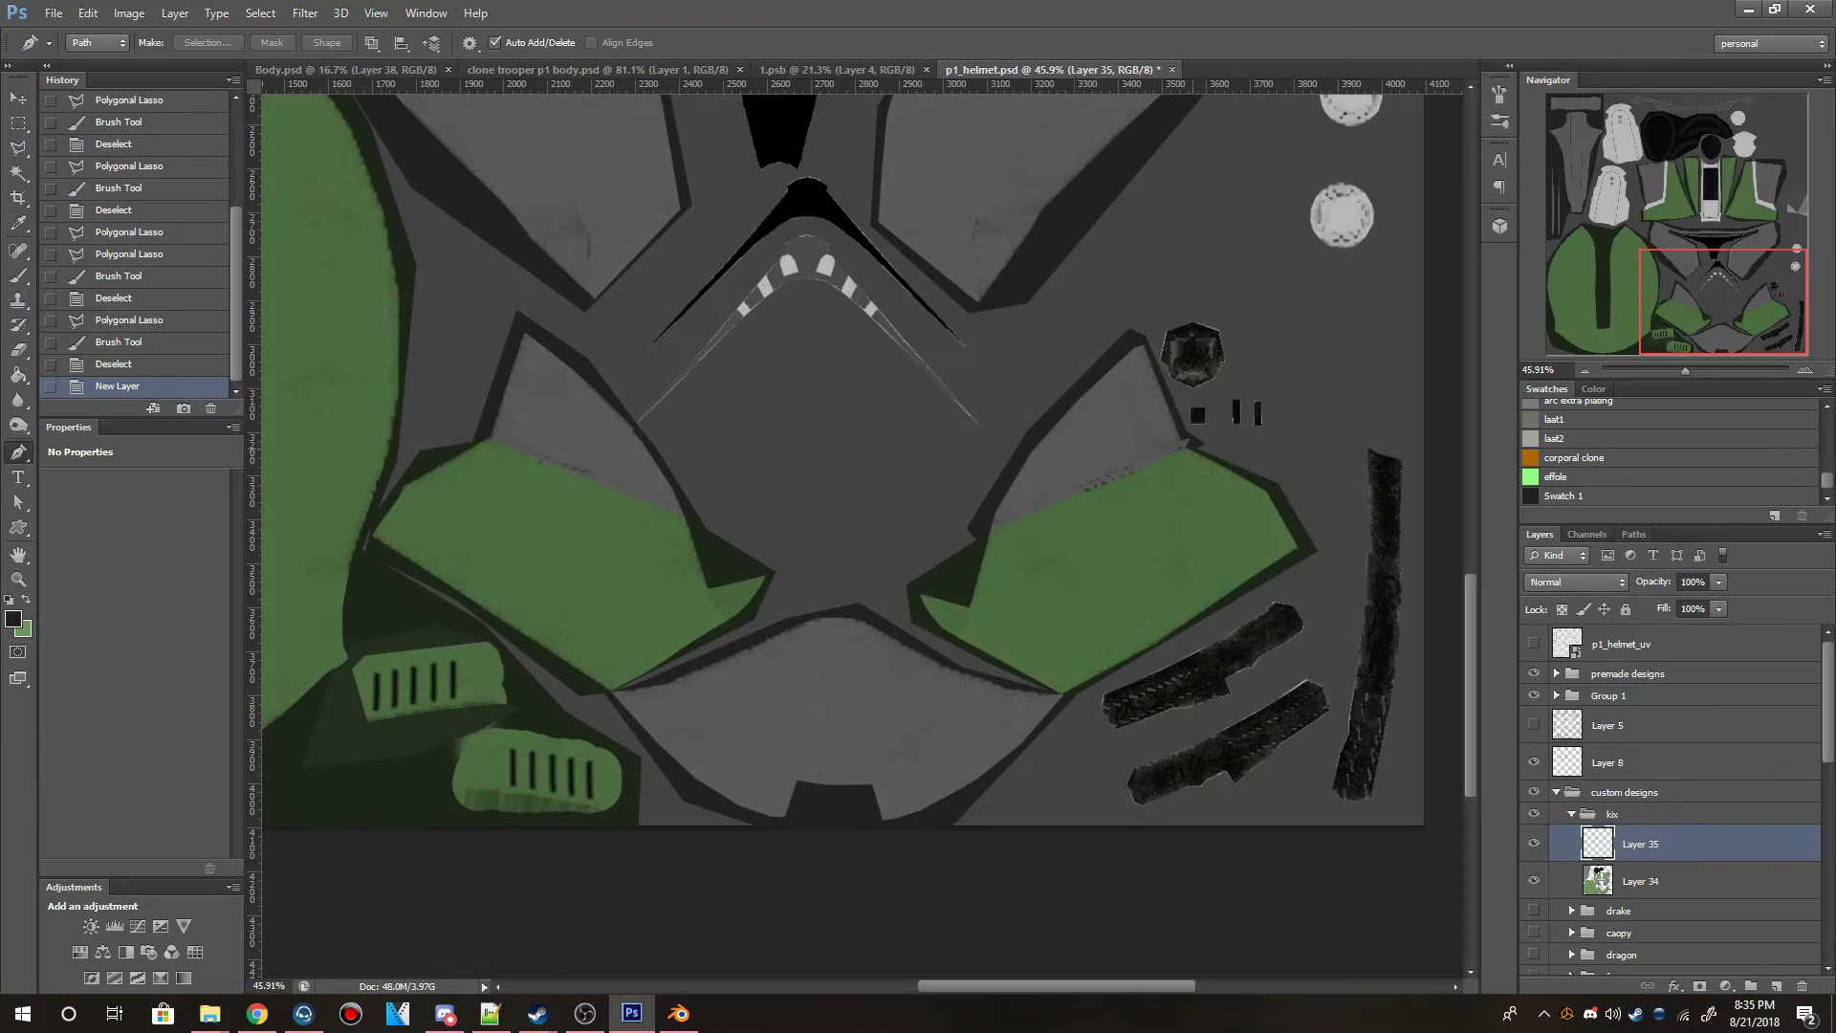
{"action": "left_click", "coordinate": [1191, 450]}
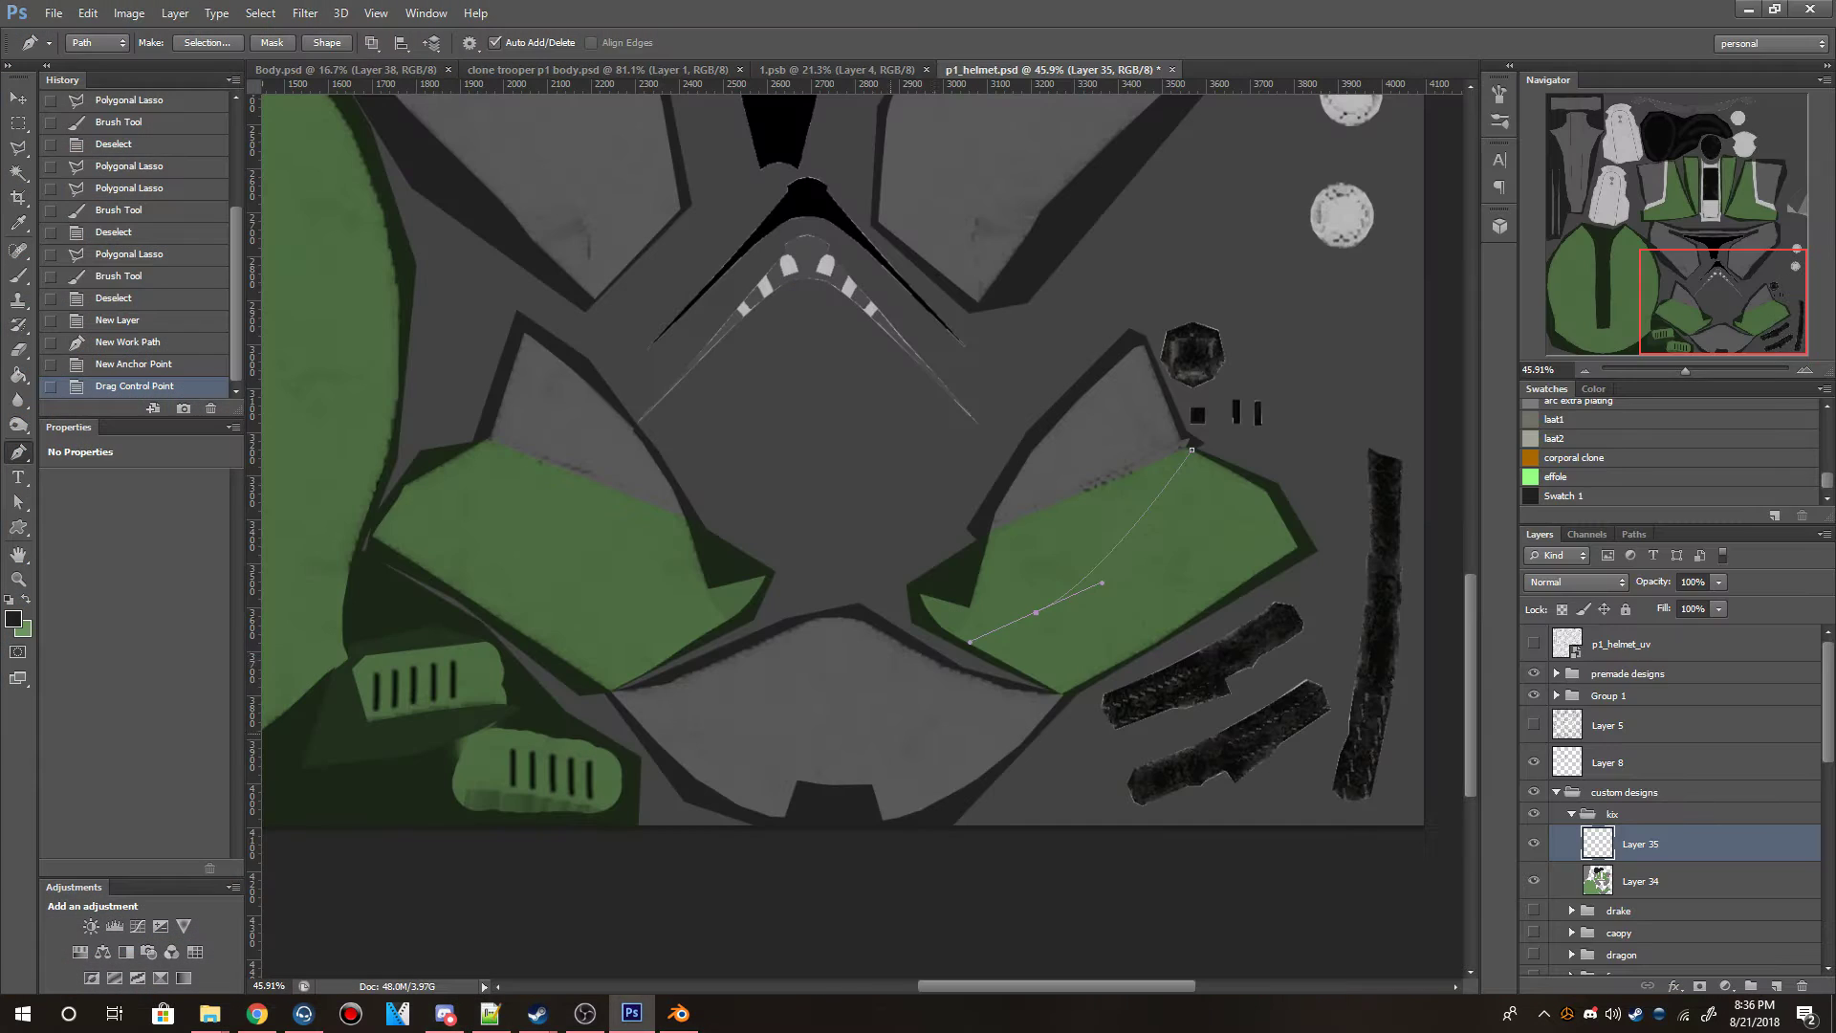
{"action": "left_click", "coordinate": [855, 606]}
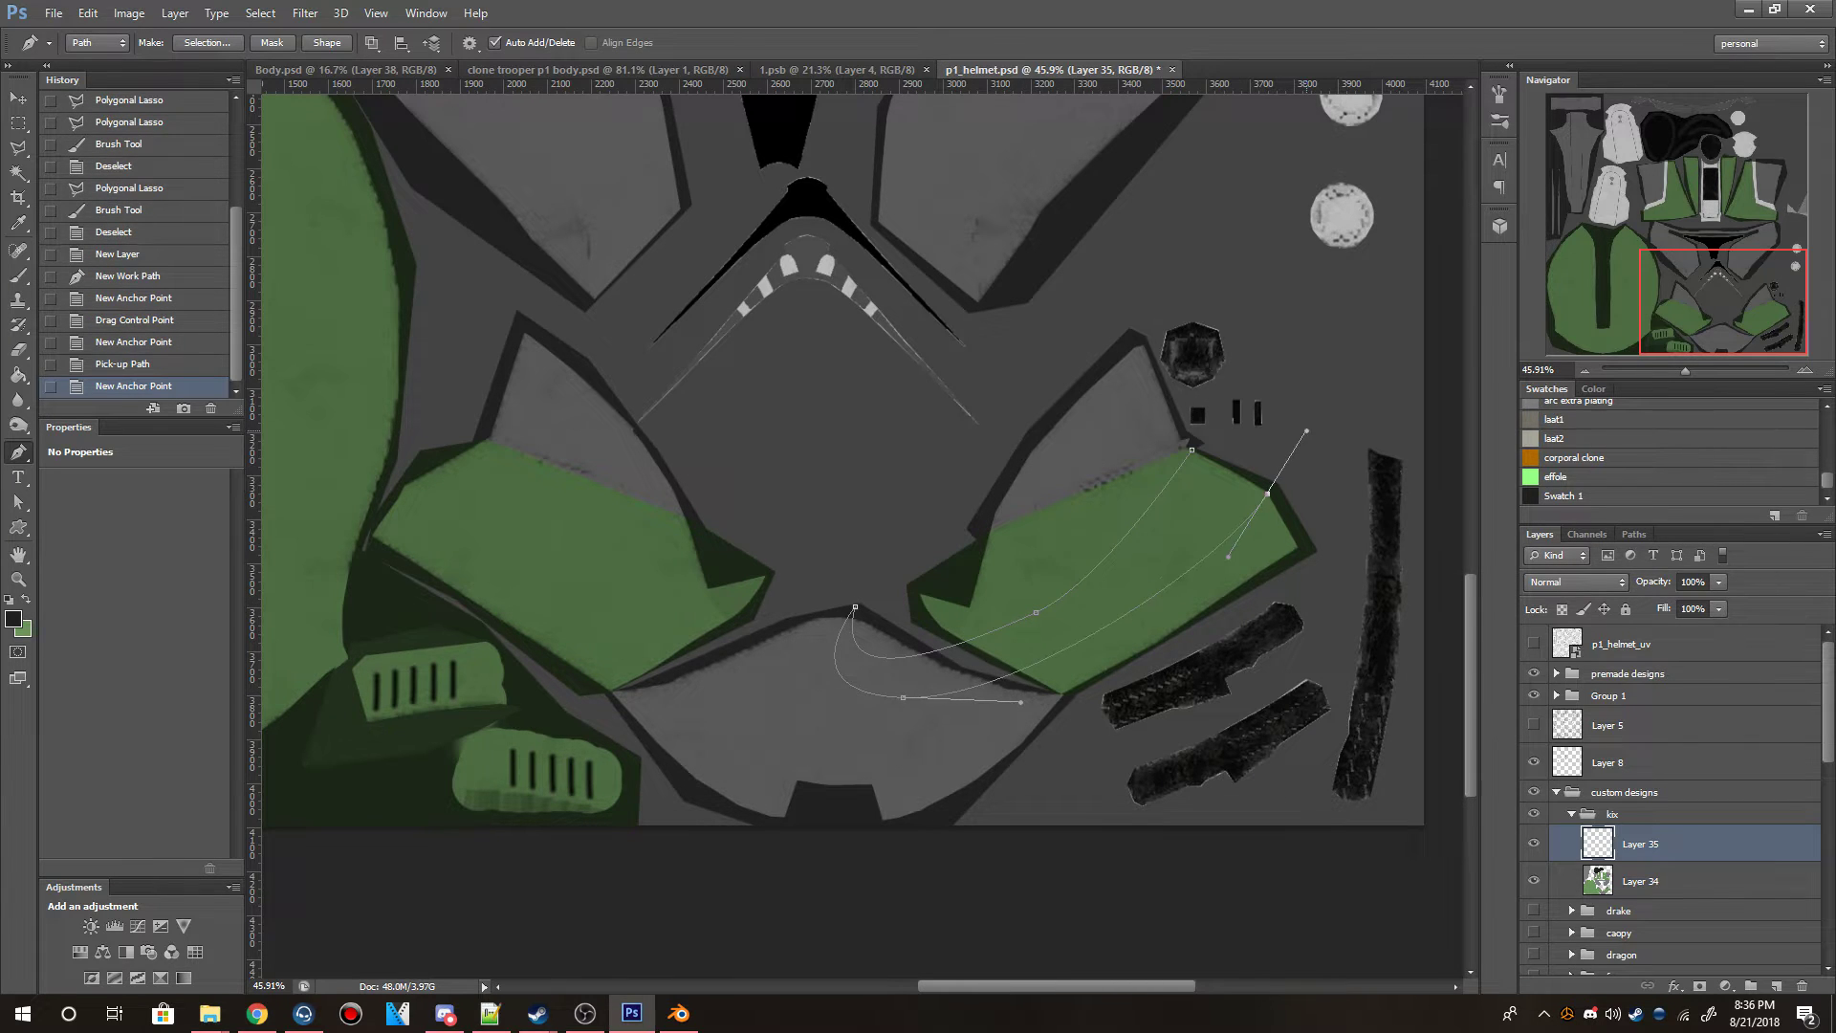
{"action": "left_click", "coordinate": [1192, 449]}
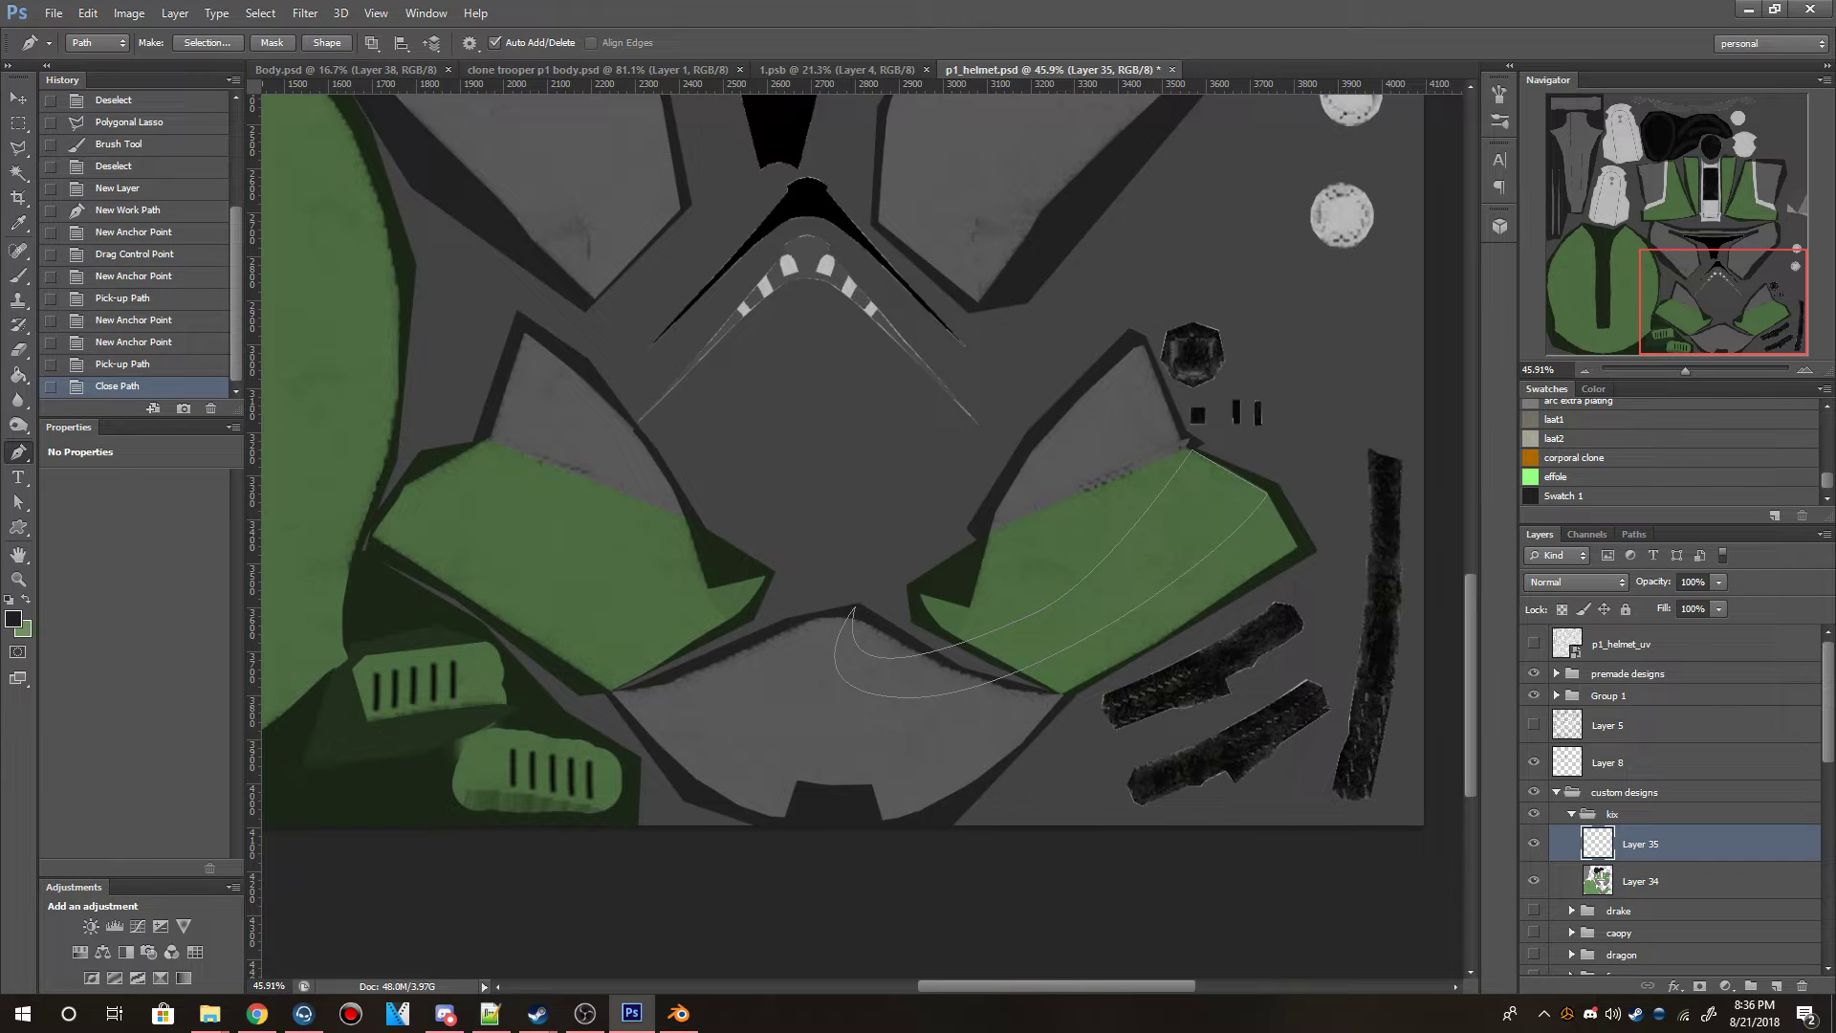
{"action": "left_click", "coordinate": [1634, 533]}
{"action": "right_click", "coordinate": [1581, 559]}
{"action": "left_click", "coordinate": [1616, 660]}
{"action": "left_click", "coordinate": [1017, 300]}
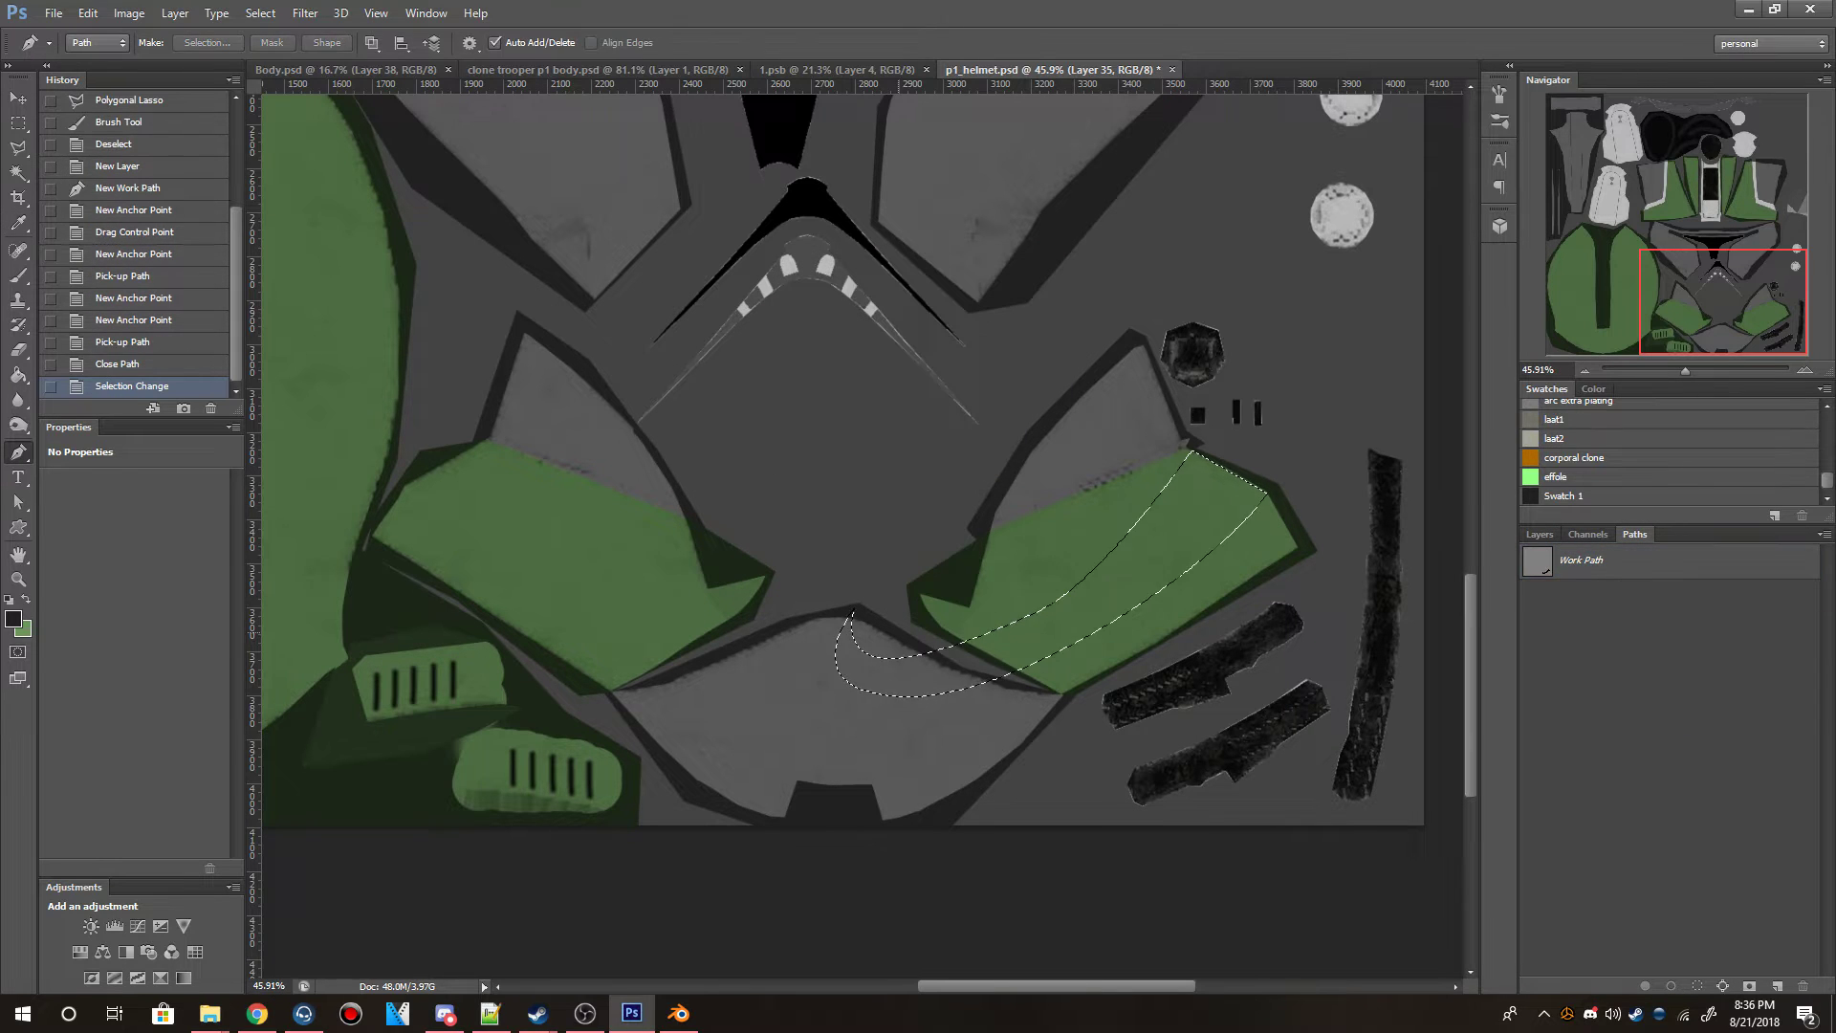
Step: Fill the stripe selection with red using the brush
{"action": "key", "text": "b"}
{"action": "left_click", "coordinate": [13, 619]}
{"action": "left_click", "coordinate": [1110, 406]}
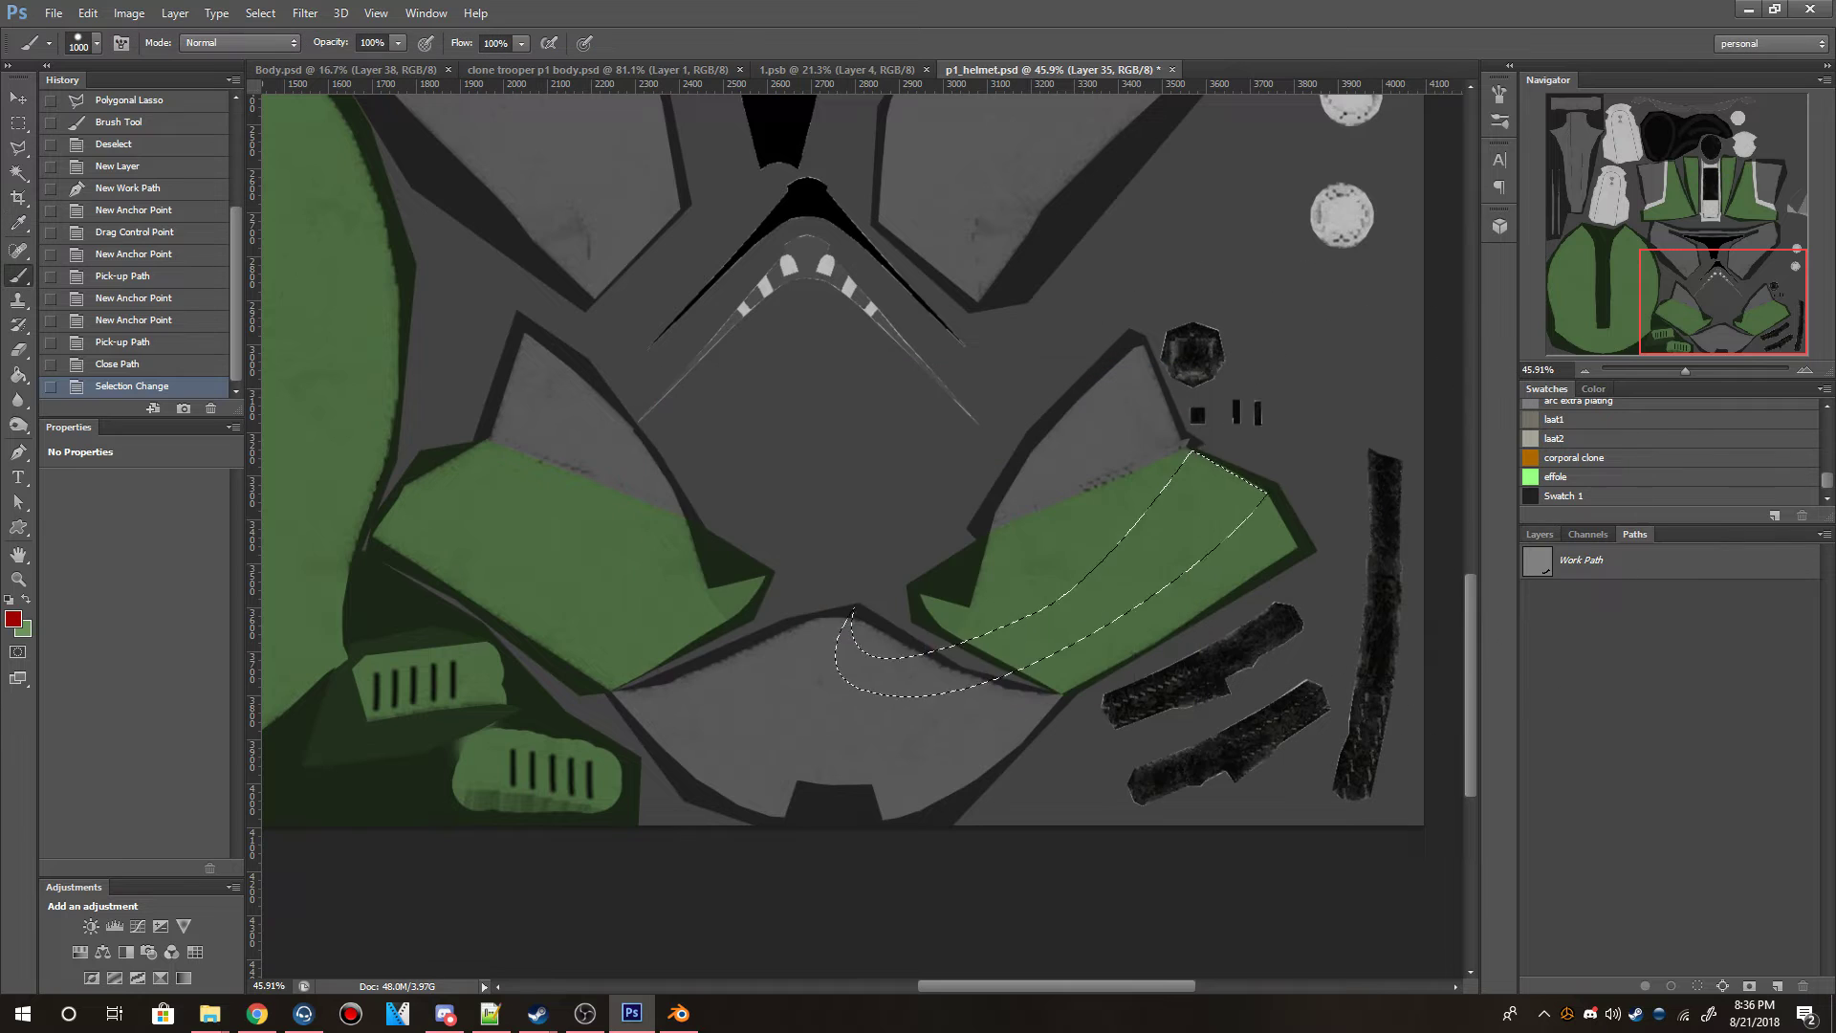
{"action": "left_click", "coordinate": [1539, 533]}
{"action": "left_click_drag", "start_coordinate": [1195, 536], "coordinate": [533, 758]}
{"action": "key", "text": "ctrl+d"}
Step: Duplicate the red stripe layer and flip the copy horizontally
{"action": "right_click", "coordinate": [1640, 844]}
{"action": "left_click", "coordinate": [1626, 198]}
{"action": "key", "text": "Return"}
{"action": "key", "text": "ctrl+t"}
{"action": "right_click", "coordinate": [990, 651]}
{"action": "left_click", "coordinate": [1033, 942]}
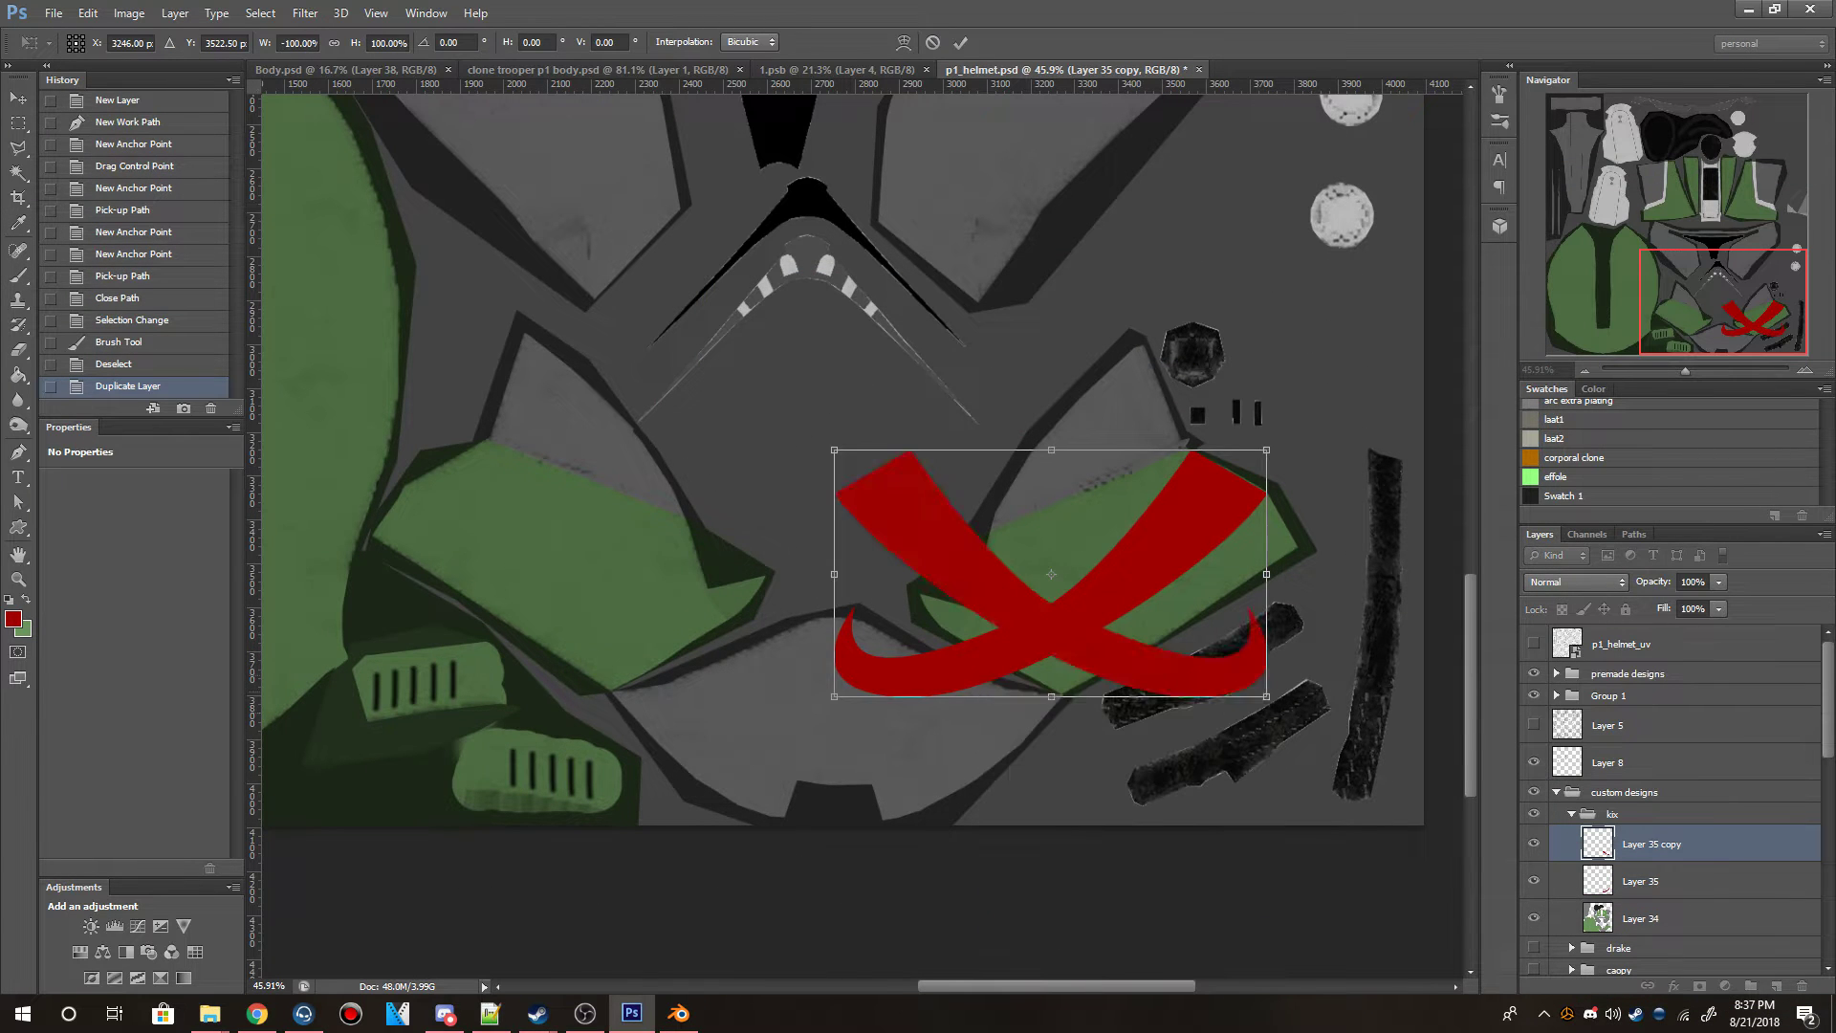
Step: Move the mirrored stripe to the left cheek, select outside the green plates, and merge the stripes
{"action": "left_click_drag", "start_coordinate": [1051, 573], "coordinate": [622, 566]}
{"action": "left_click", "coordinate": [961, 42]}
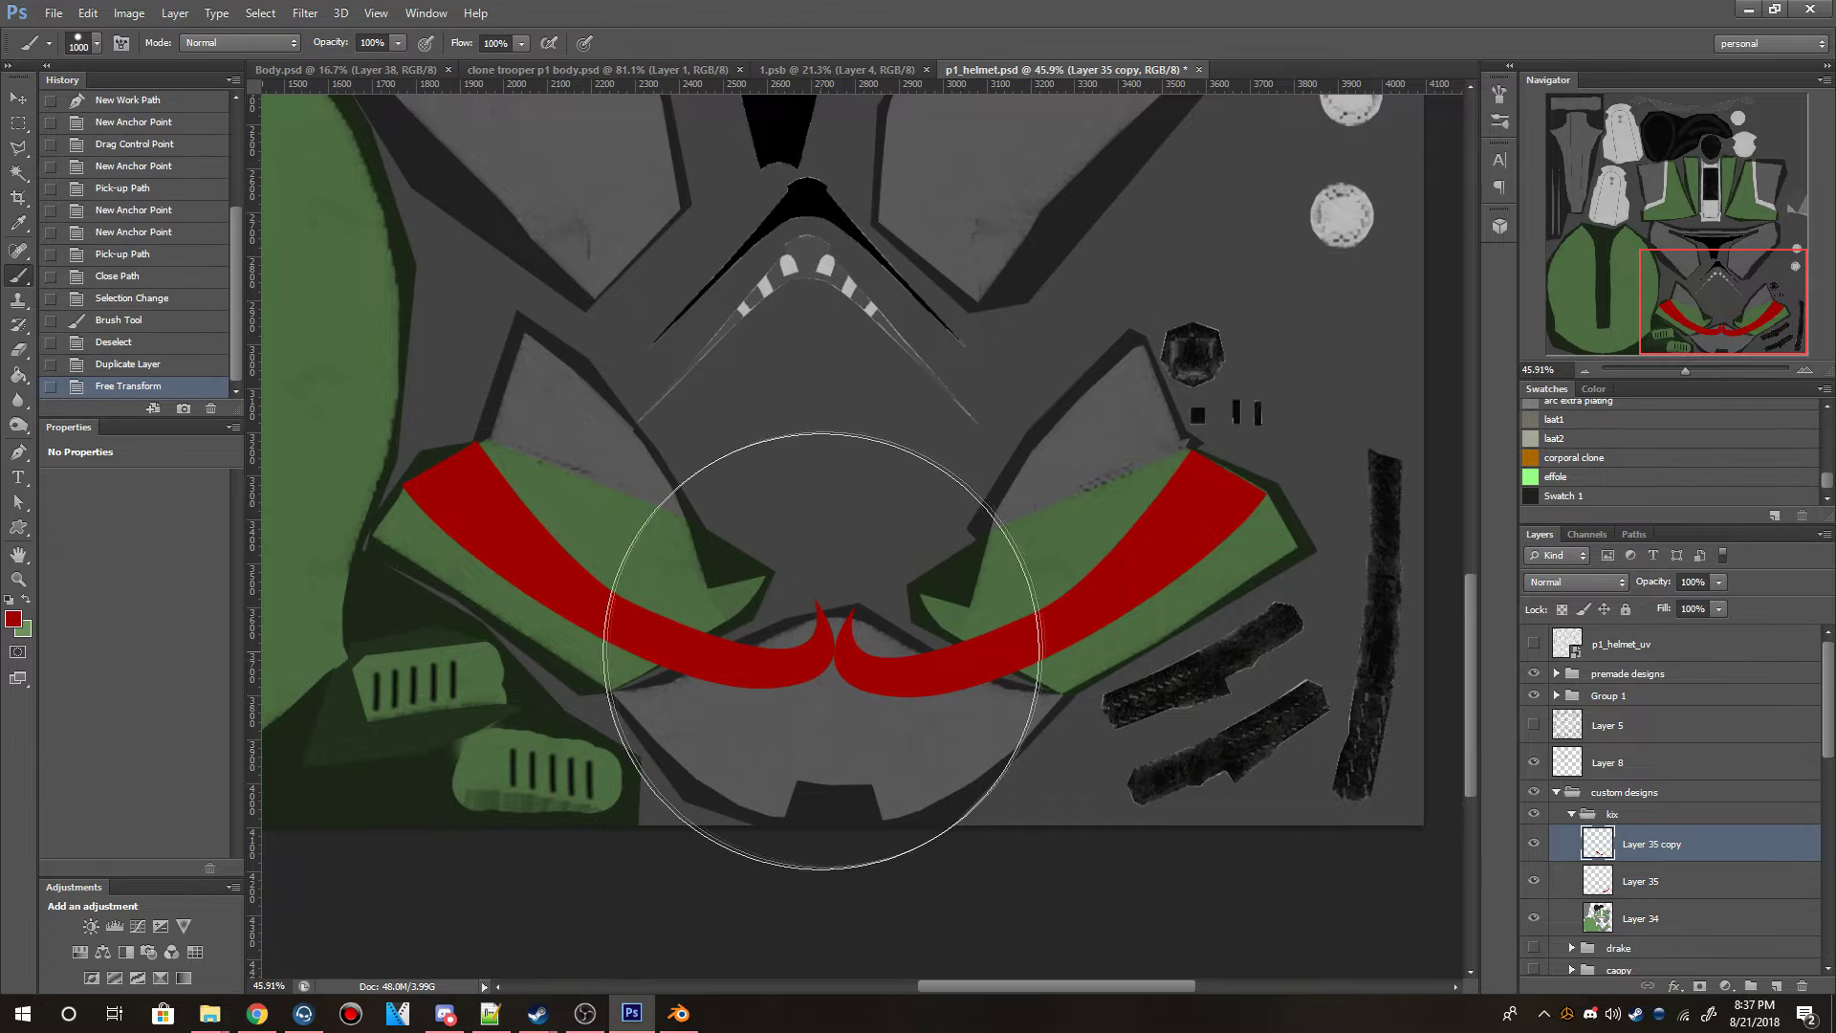
{"action": "key", "text": "w"}
{"action": "left_click", "coordinate": [842, 666]}
{"action": "key", "text": "ctrl+d"}
{"action": "left_click", "coordinate": [1640, 918]}
{"action": "left_click", "coordinate": [574, 516]}
{"action": "left_click", "coordinate": [1148, 555], "text": "shift"}
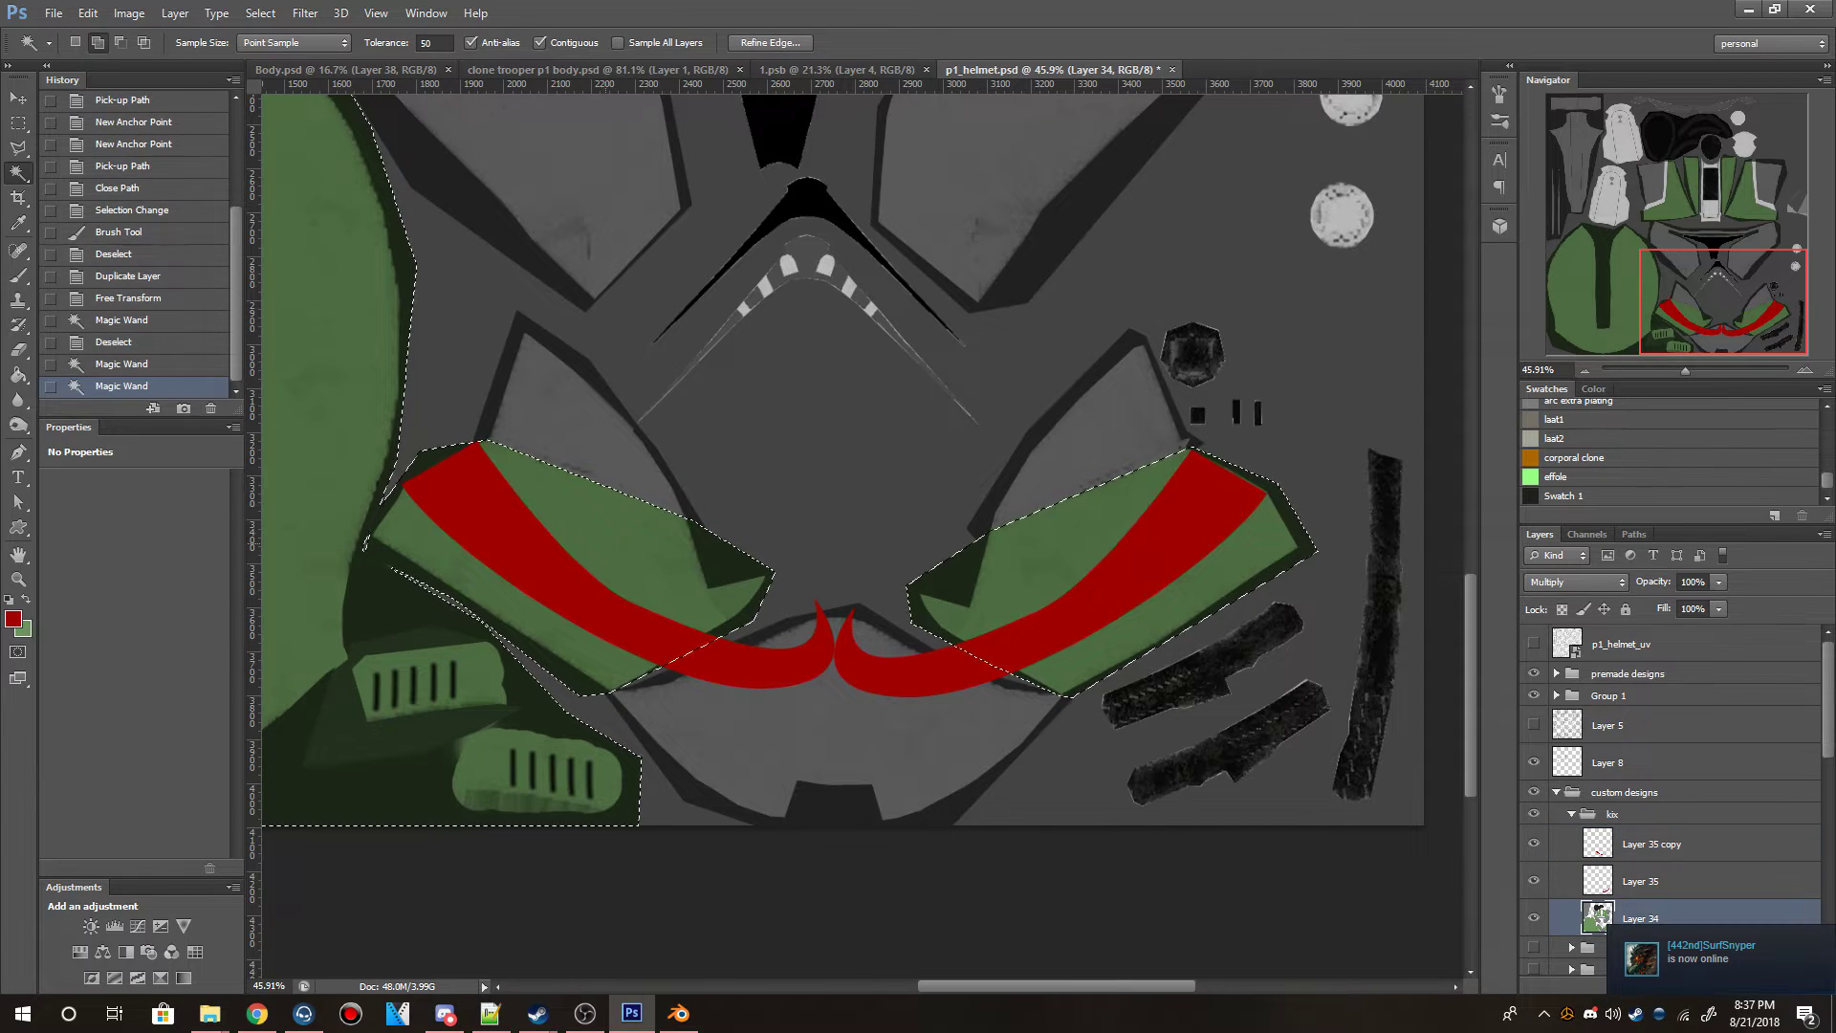
{"action": "key", "text": "ctrl+shift+i"}
{"action": "left_click", "coordinate": [1640, 843]}
{"action": "key", "text": "ctrl+e"}
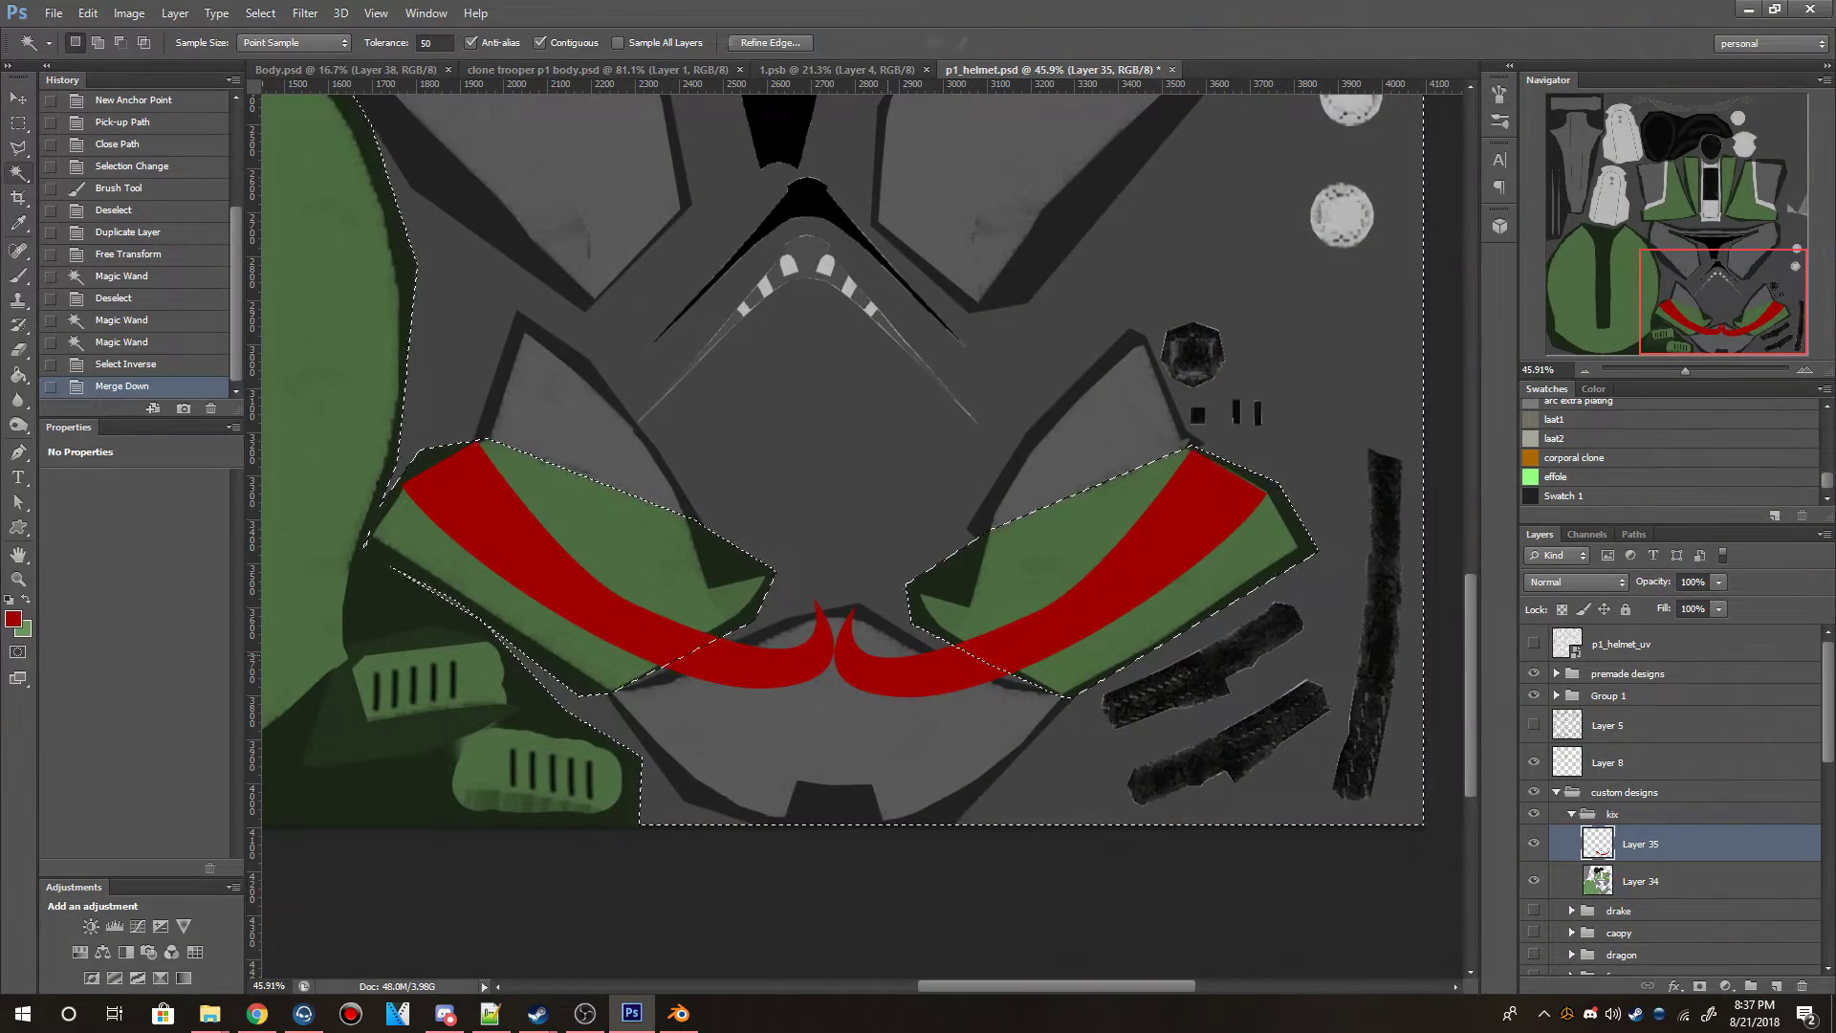
Step: Transform the red curls to move and enlarge them under the mouth
{"action": "key", "text": "ctrl+t"}
{"action": "key", "text": "shift+Down"}
{"action": "key", "text": "shift+Down"}
{"action": "key", "text": "shift+Down"}
{"action": "key", "text": "Return"}
{"action": "key", "text": "ctrl+t"}
{"action": "mouse_move", "coordinate": [911, 680]}
{"action": "left_mouse_down"}
{"action": "mouse_move", "coordinate": [911, 623]}
{"action": "mouse_move", "coordinate": [900, 645]}
{"action": "left_mouse_up"}
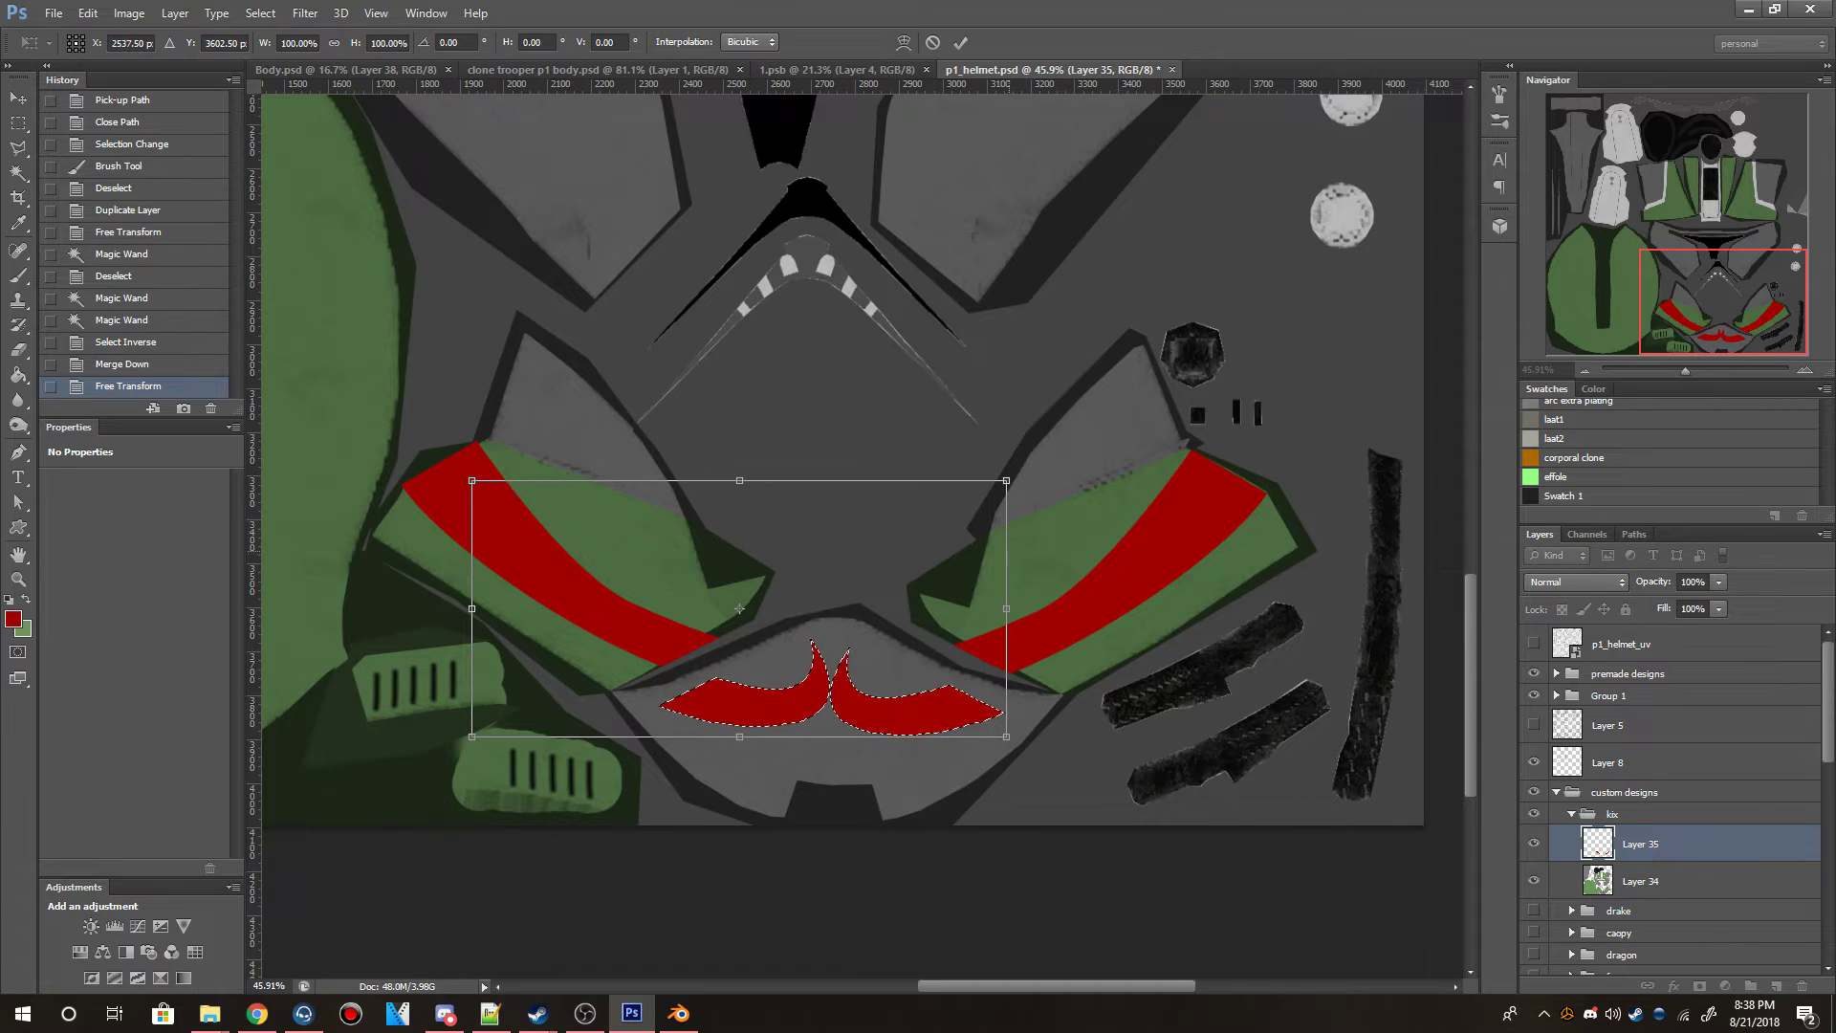
{"action": "left_click_drag", "start_coordinate": [1006, 736], "coordinate": [1018, 732]}
{"action": "left_click_drag", "start_coordinate": [1006, 481], "coordinate": [1028, 433]}
{"action": "left_click_drag", "start_coordinate": [785, 681], "coordinate": [887, 672]}
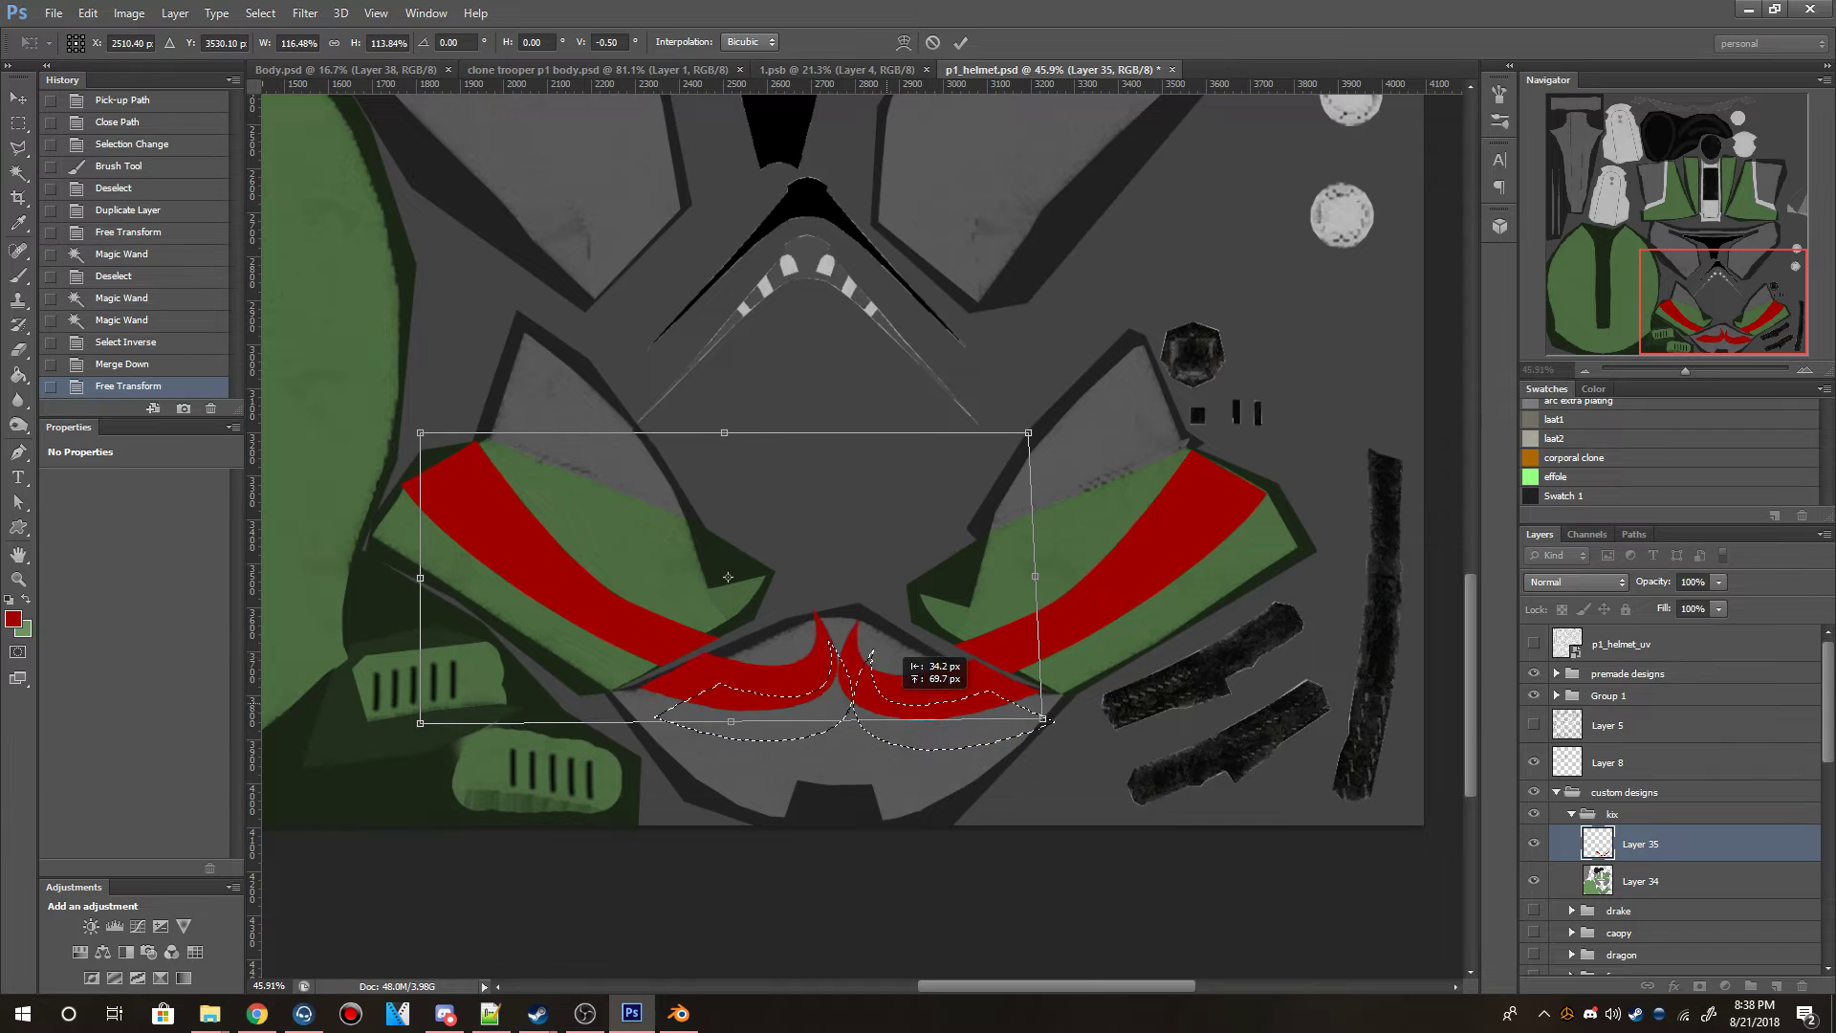
{"action": "key", "text": "Return"}
{"action": "key", "text": "ctrl+d"}
Step: Reshape the selected curls to meet the stripe ends below the mouth
{"action": "key", "text": "ctrl+t"}
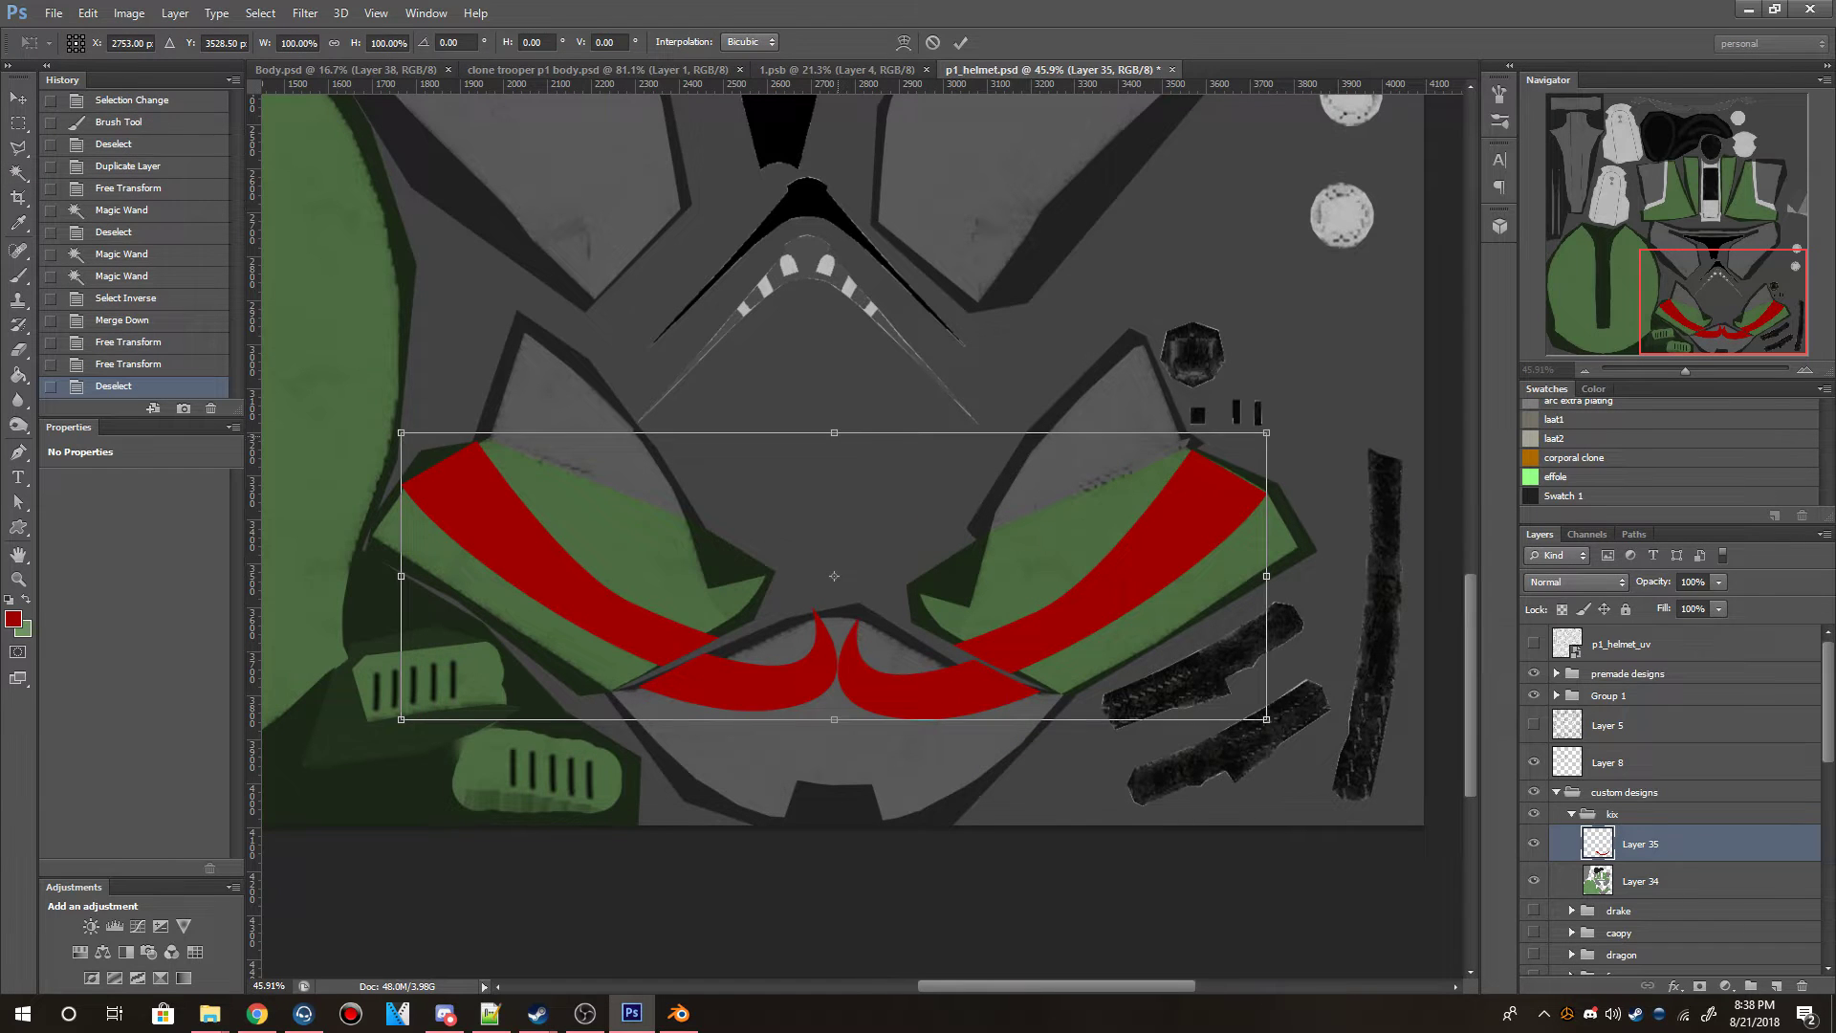
{"action": "key", "text": "Escape"}
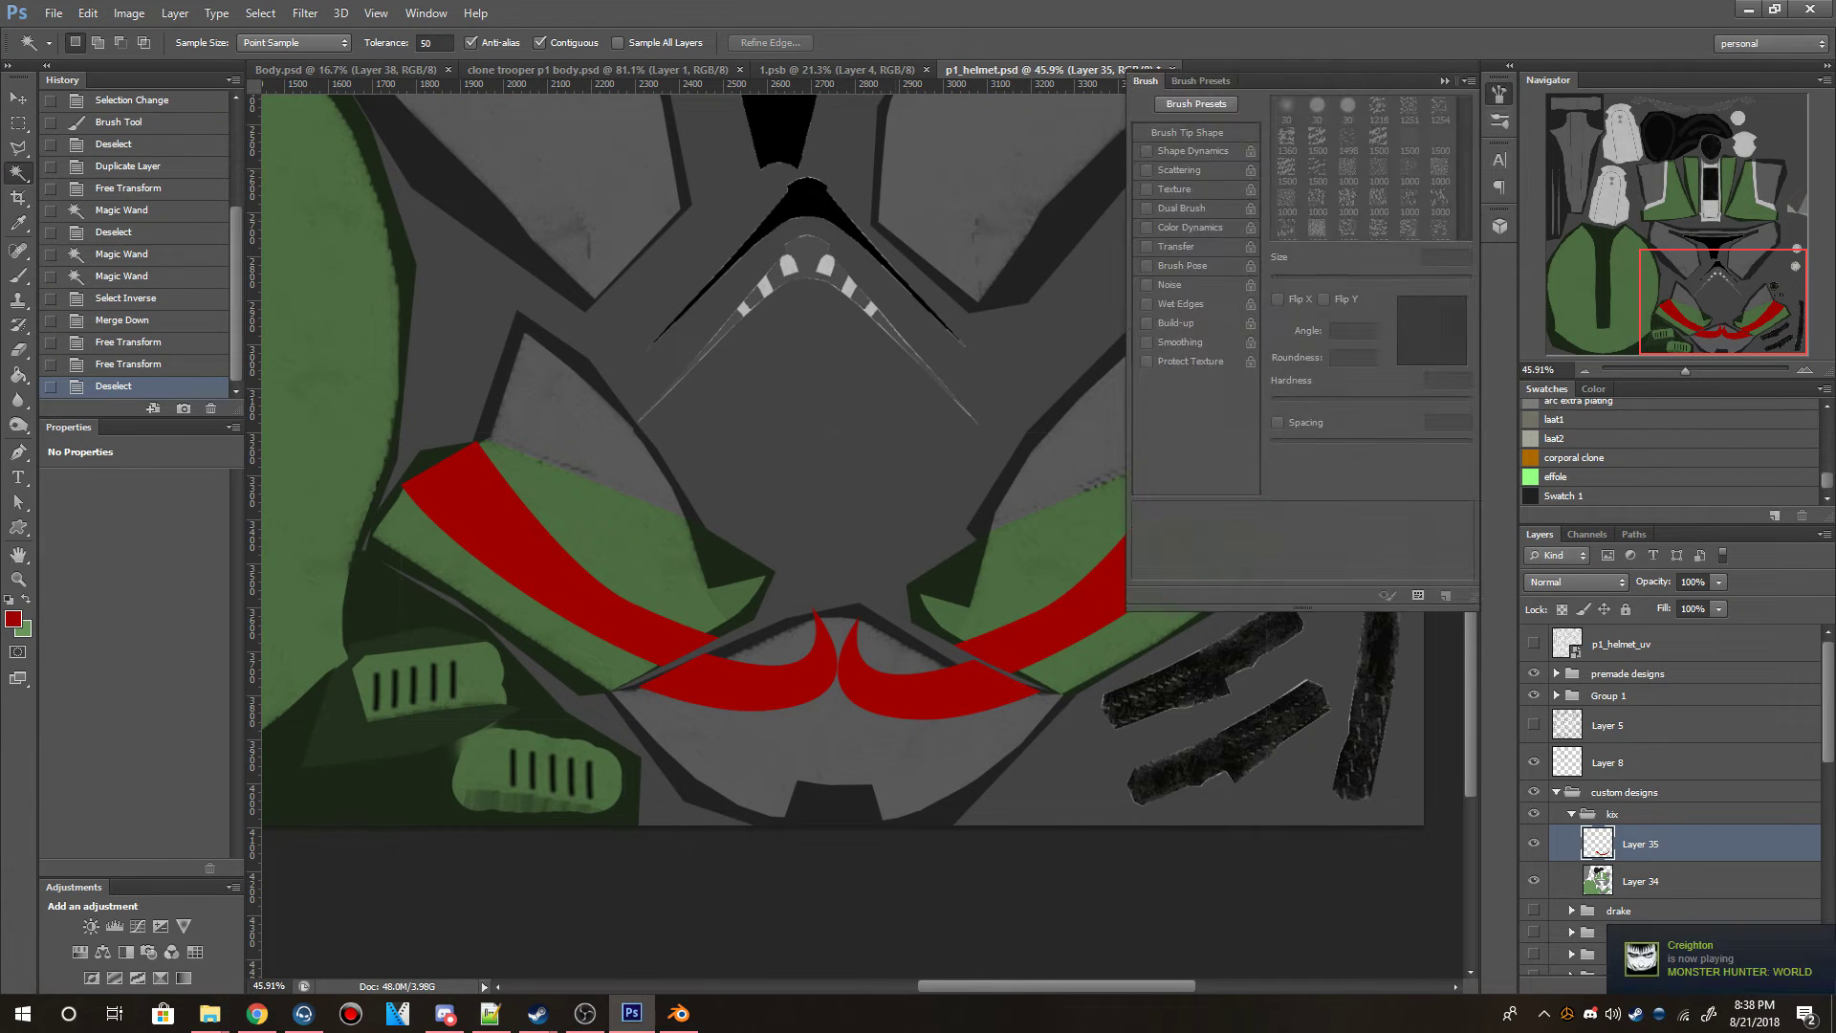
{"action": "key", "text": "ctrl+z"}
{"action": "key", "text": "ctrl+t"}
{"action": "left_click_drag", "start_coordinate": [731, 430], "coordinate": [731, 495]}
{"action": "left_click_drag", "start_coordinate": [420, 608], "coordinate": [399, 604]}
{"action": "left_click_drag", "start_coordinate": [1040, 606], "coordinate": [1047, 604]}
{"action": "left_click_drag", "start_coordinate": [721, 717], "coordinate": [725, 729]}
{"action": "left_click_drag", "start_coordinate": [721, 493], "coordinate": [755, 484]}
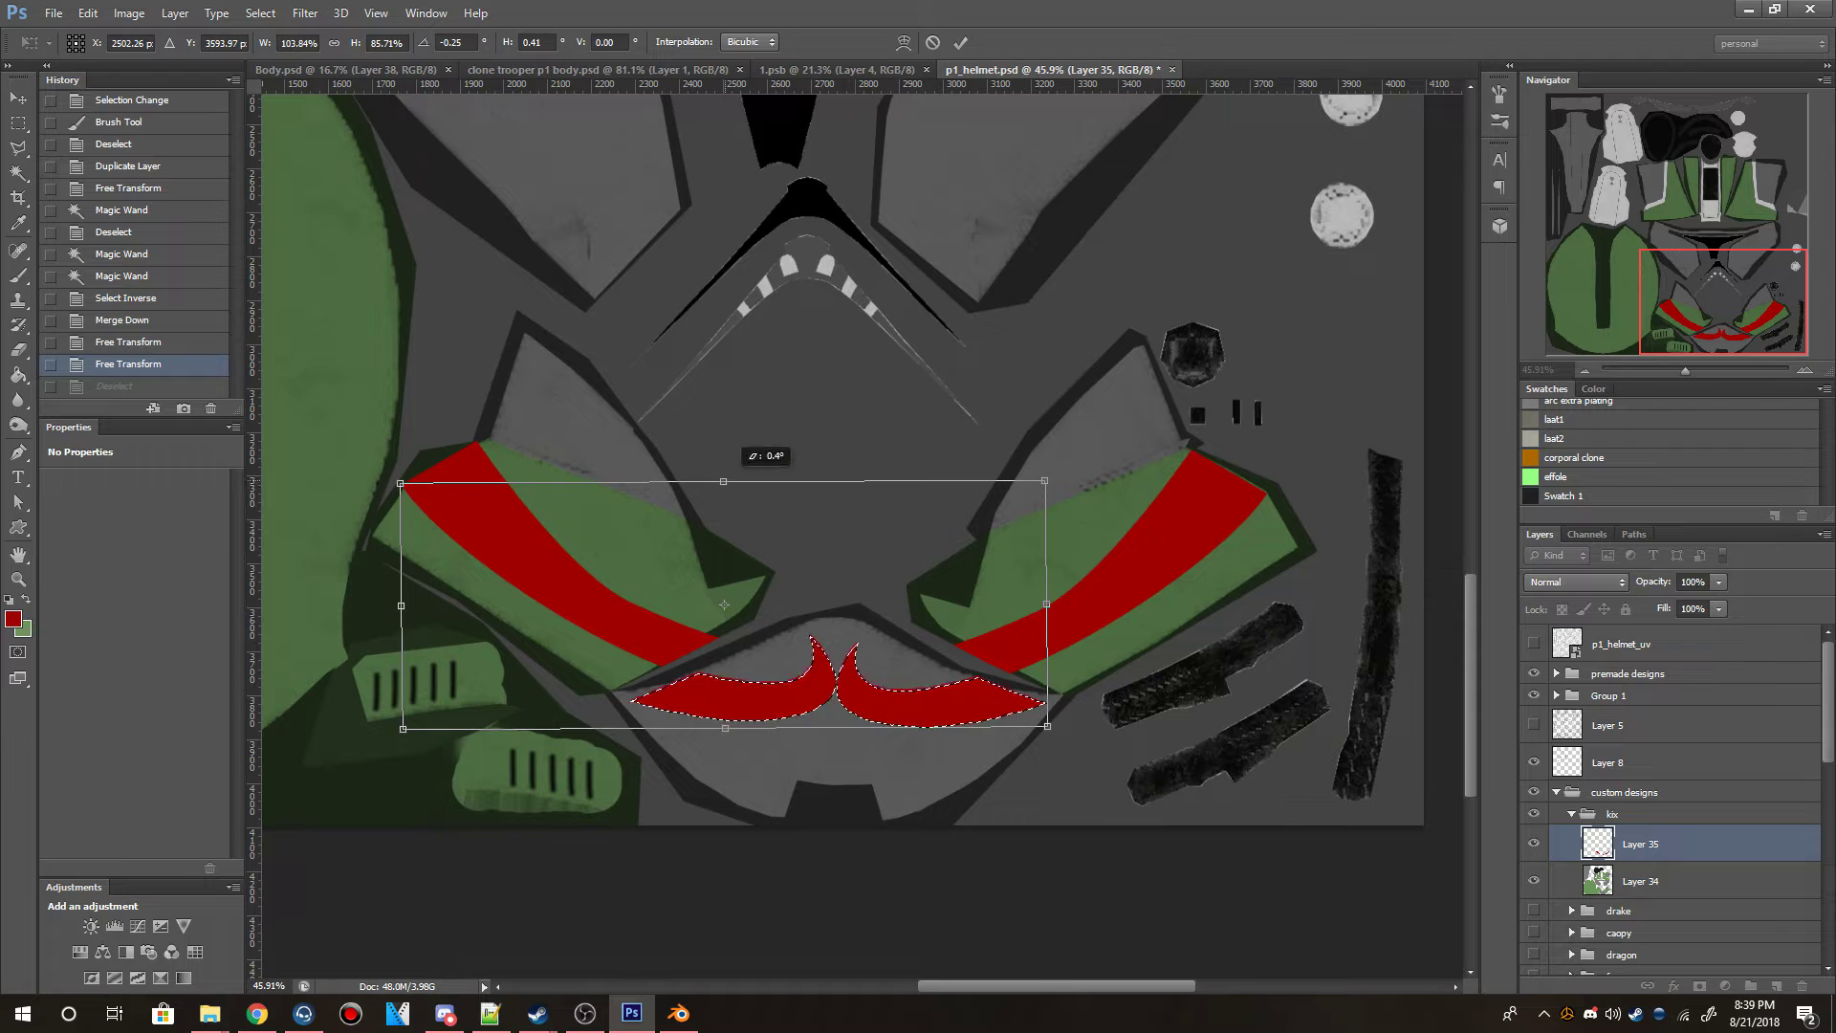
{"action": "key", "text": "Return"}
{"action": "key", "text": "w"}
{"action": "key", "text": "ctrl+d"}
{"action": "scroll", "coordinate": [1016, 730], "scroll_direction": "up", "scroll_amount": 5}
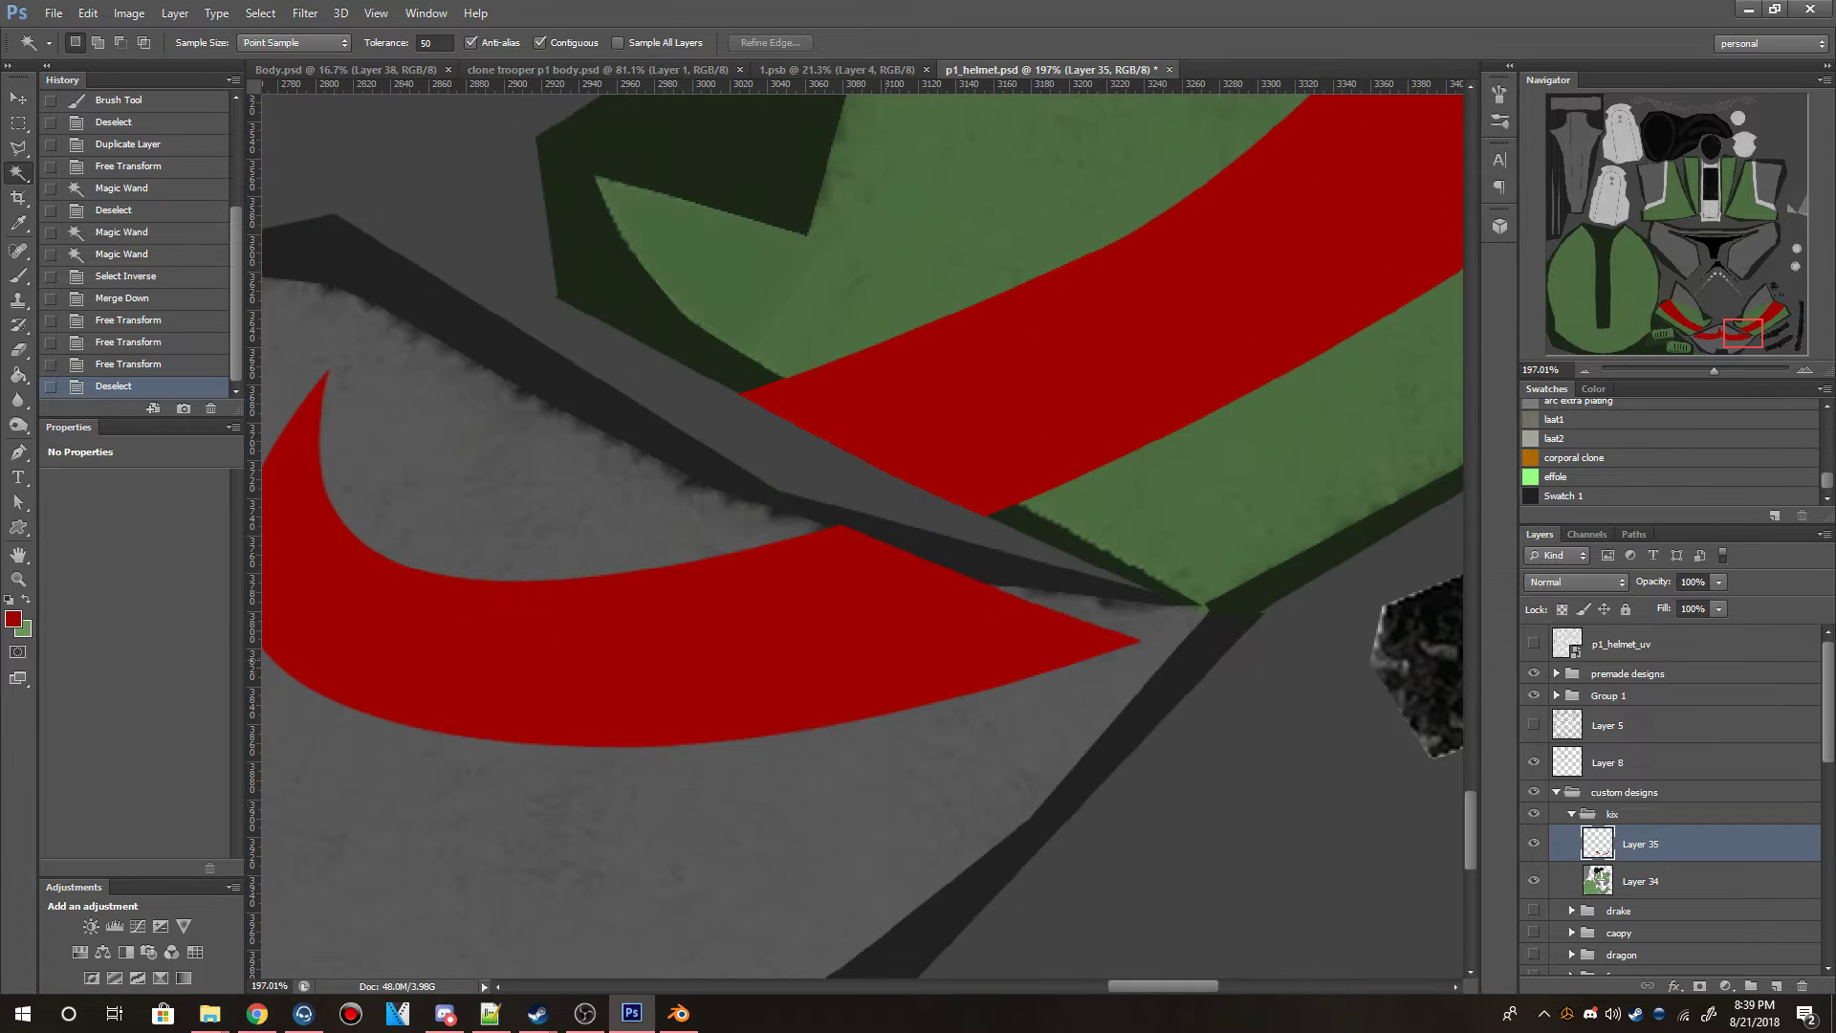
Step: Fill the gap beside the right curl under the mouth with red
{"action": "key", "text": "l"}
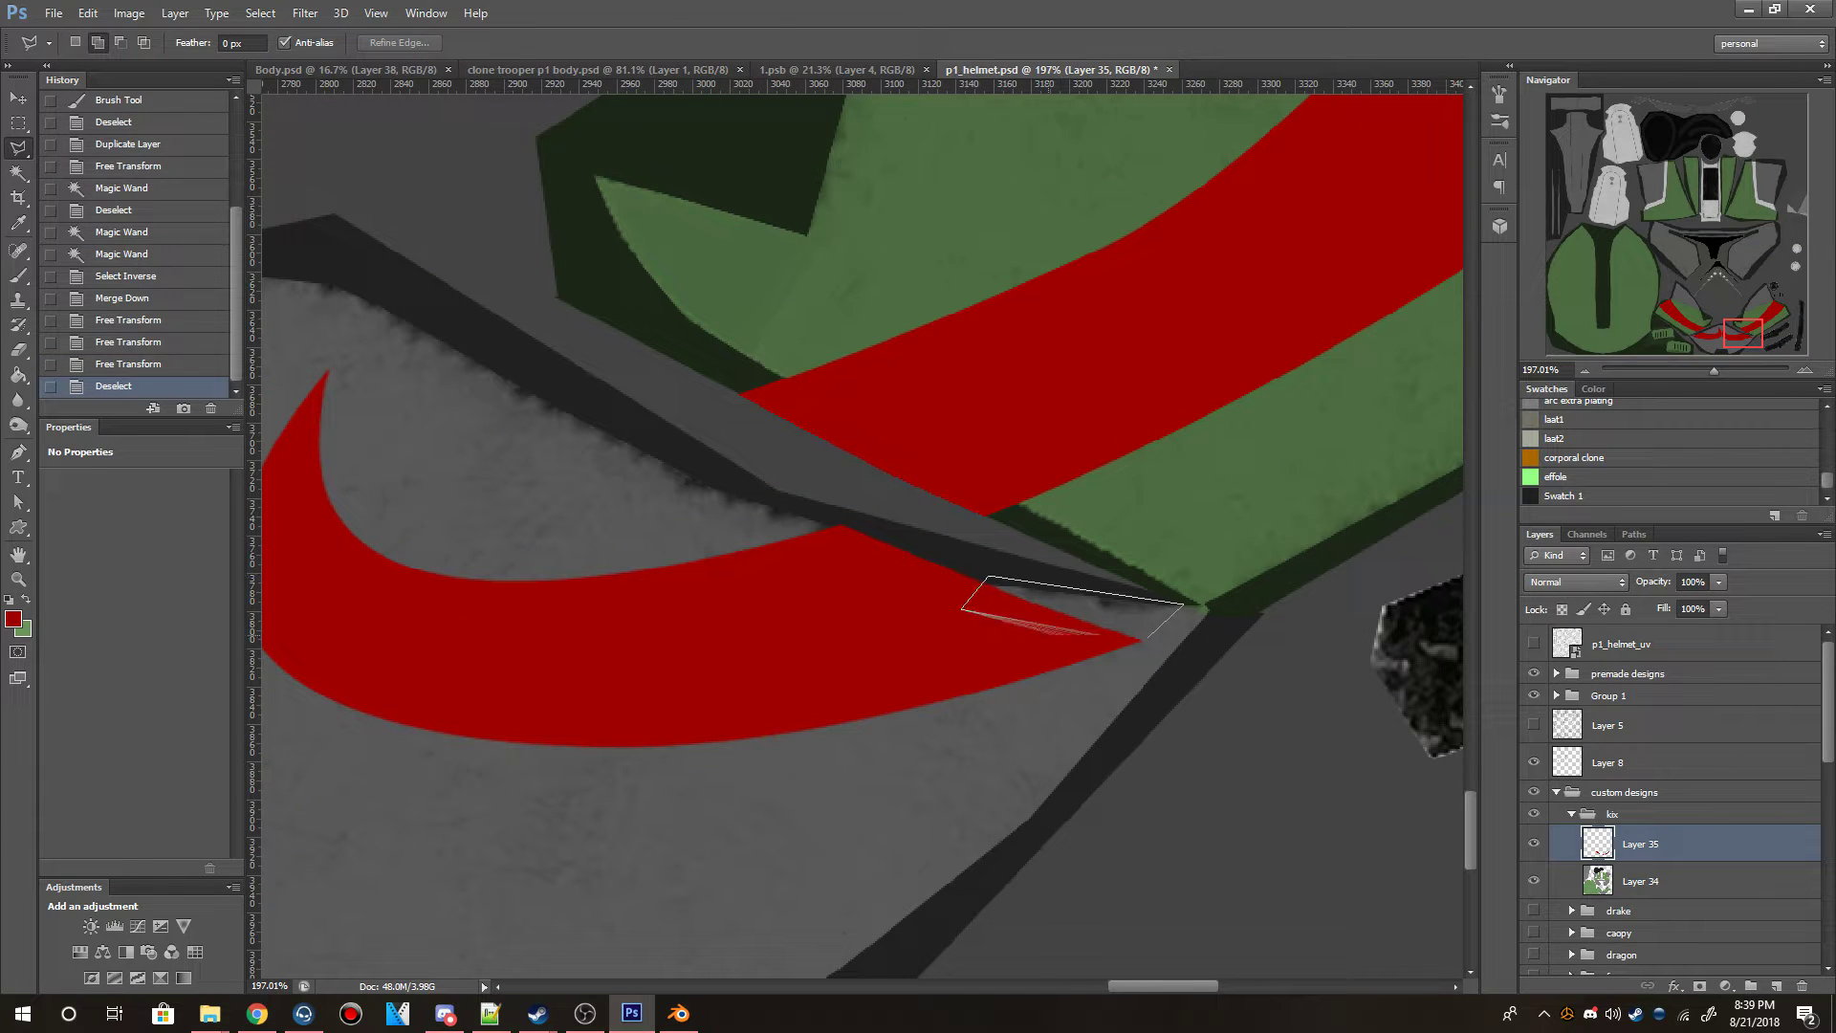
{"action": "left_click", "coordinate": [1138, 641]}
{"action": "key", "text": "b"}
{"action": "left_click", "coordinate": [1071, 612]}
{"action": "key", "text": "ctrl+d"}
{"action": "scroll", "coordinate": [600, 688], "scroll_direction": "down", "scroll_amount": 3}
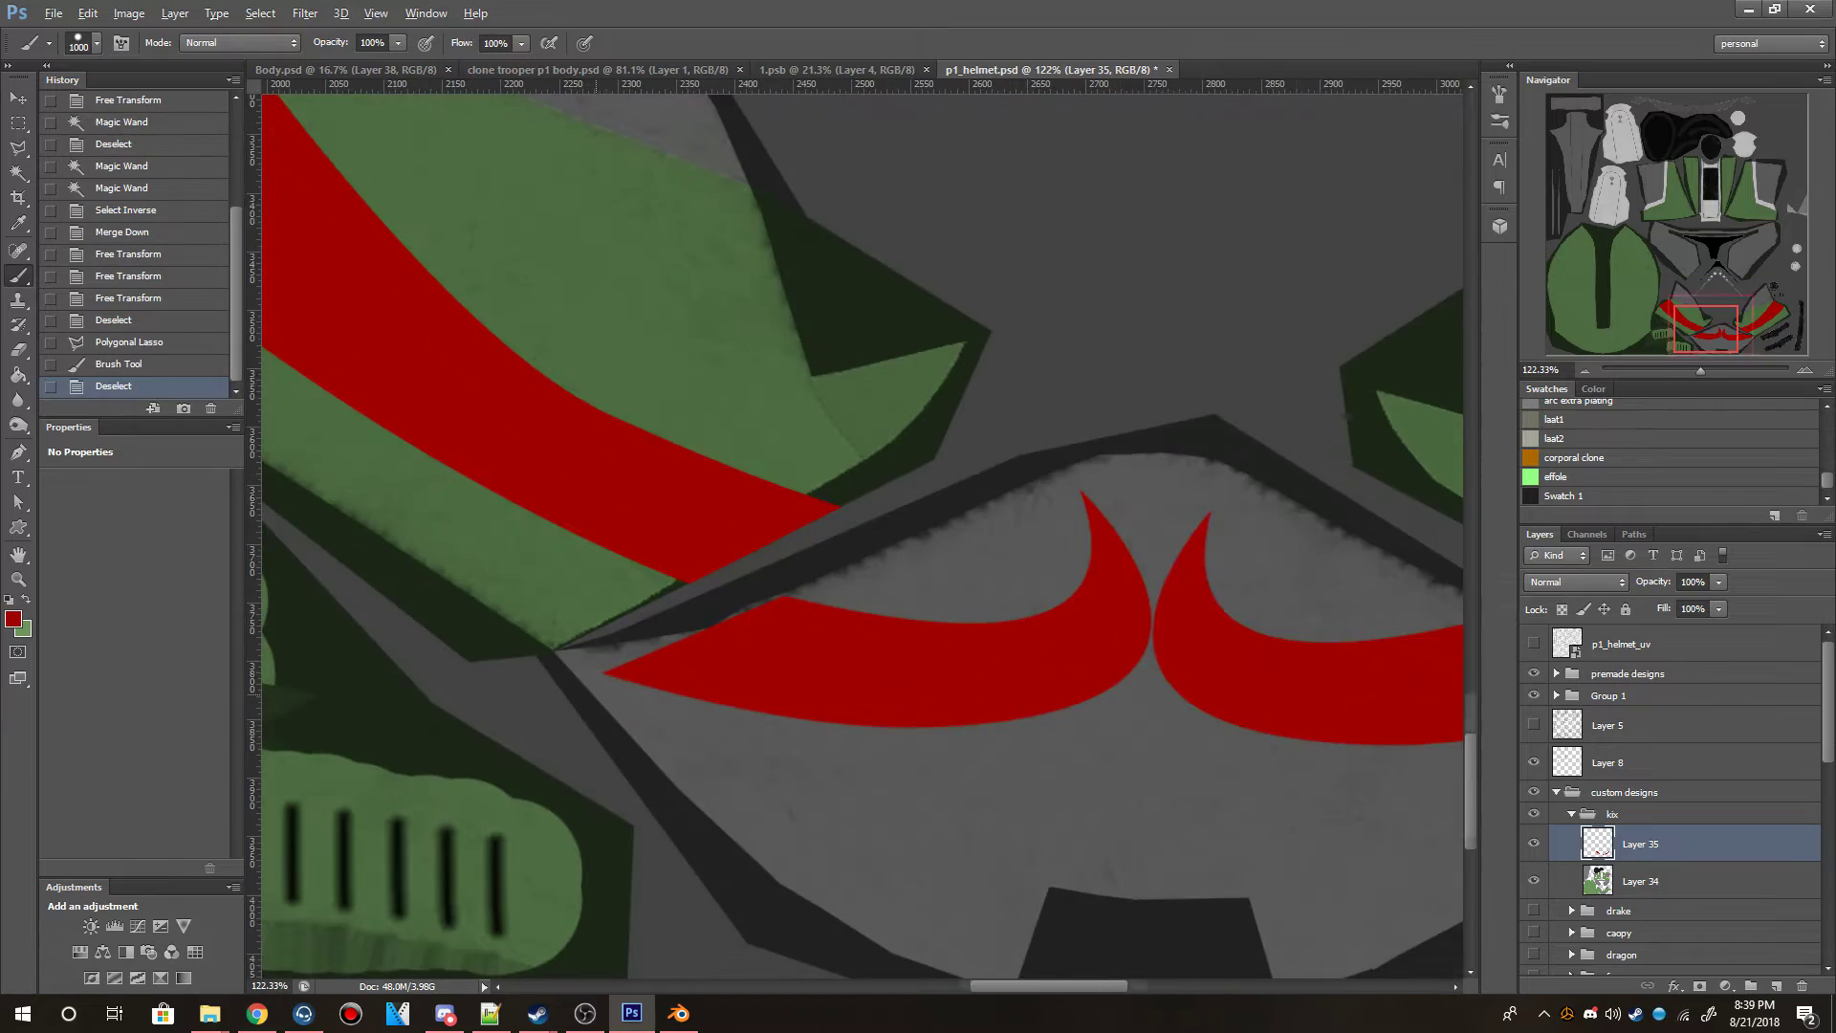
Step: Fill the gap beside the left curl with red
{"action": "key", "text": "l"}
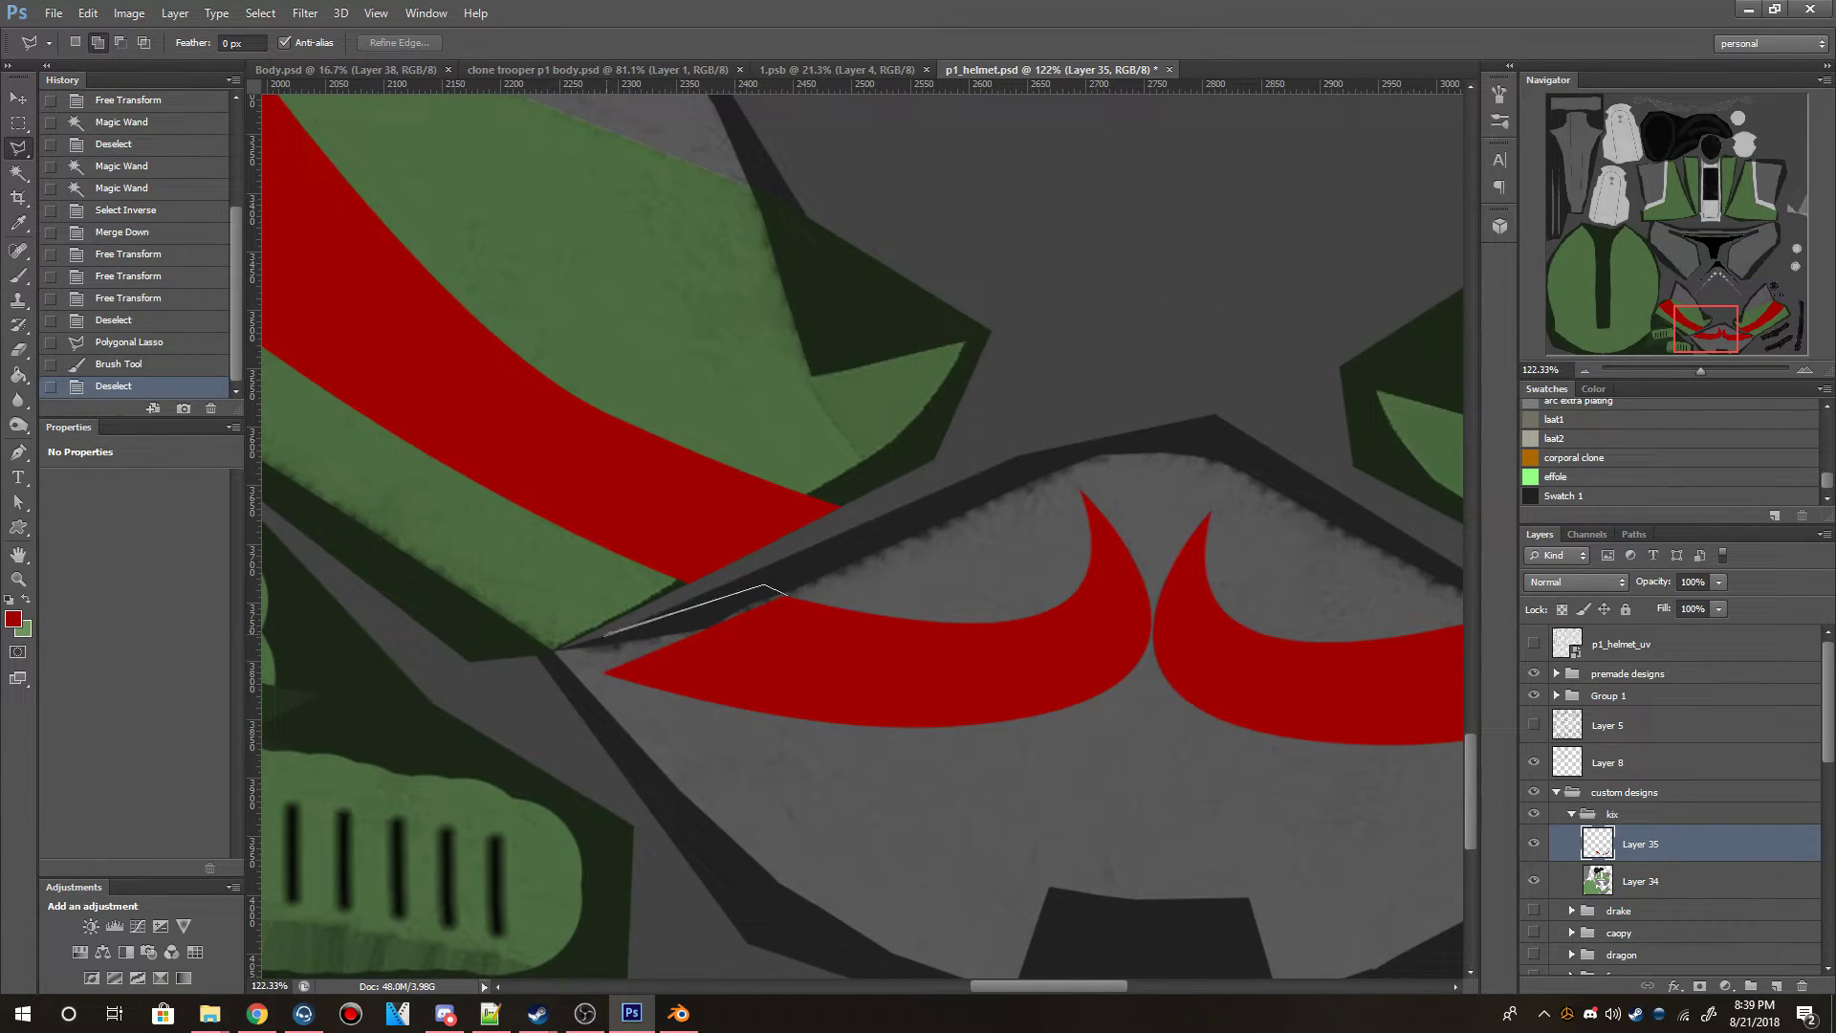
{"action": "double_click", "coordinate": [604, 672]}
{"action": "key", "text": "b"}
{"action": "left_click", "coordinate": [612, 535]}
{"action": "key", "text": "ctrl+d"}
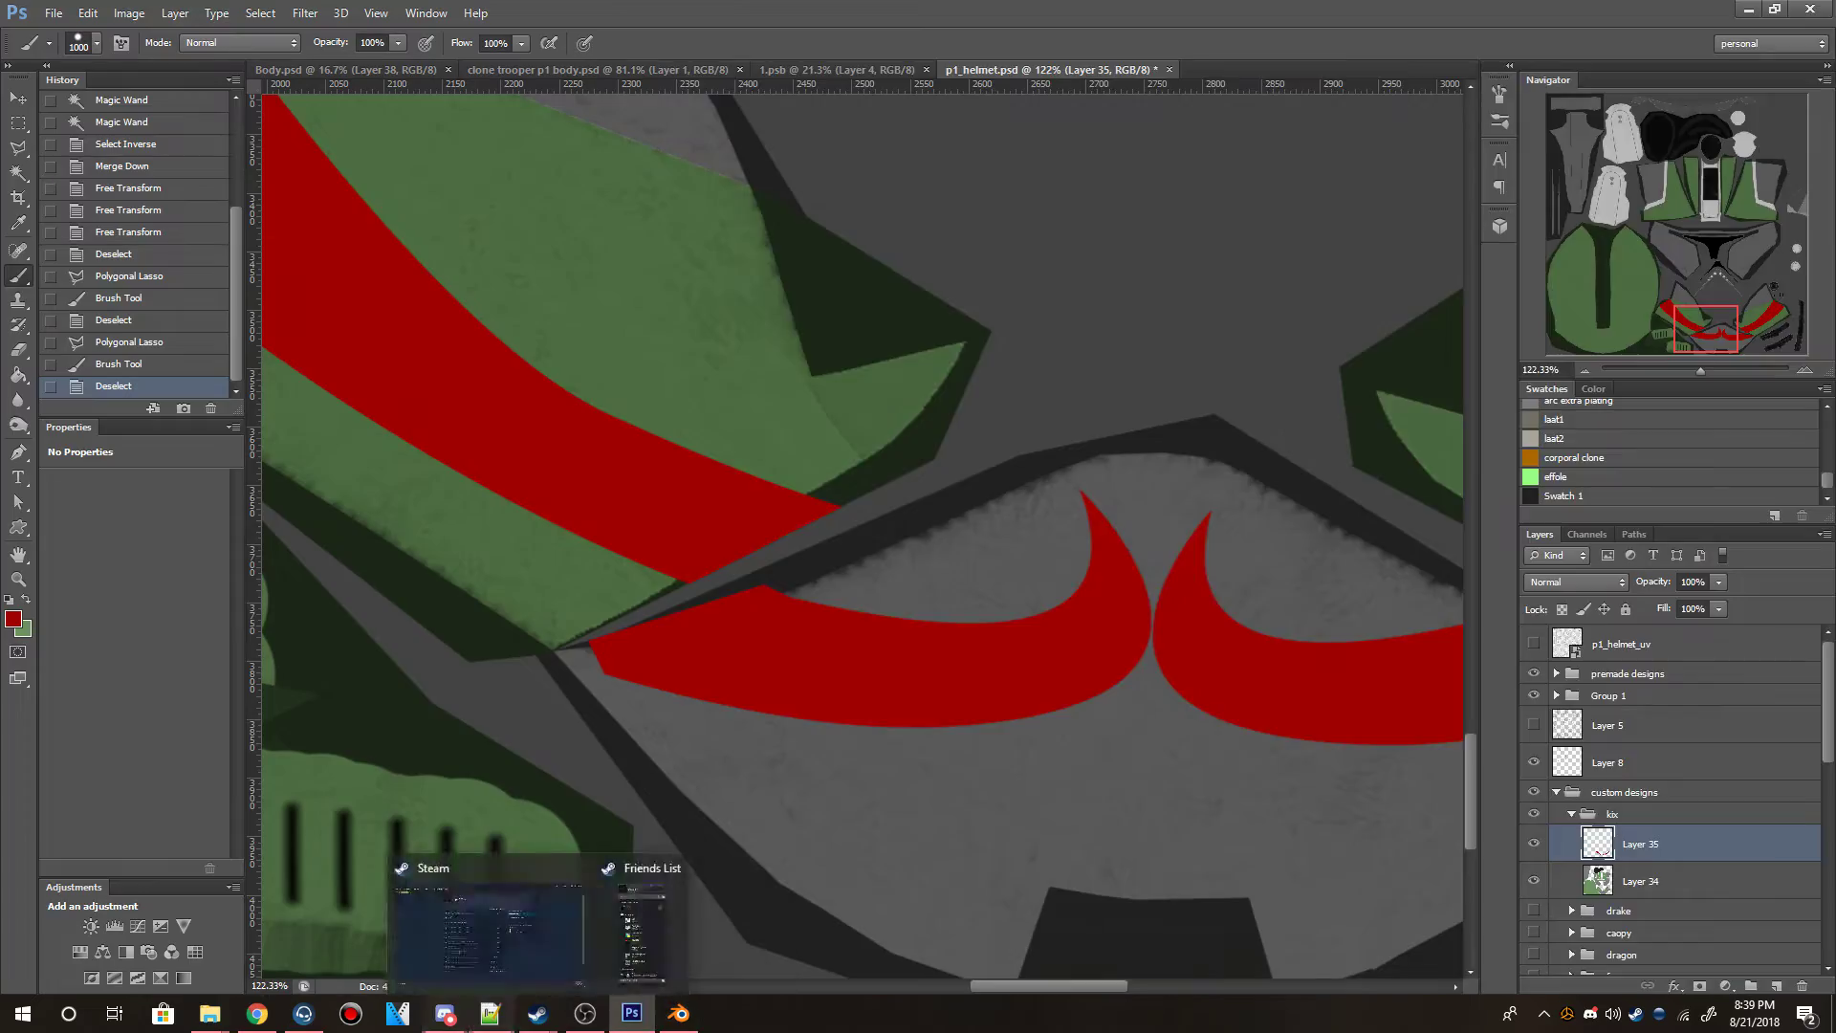
Step: Start a video call in the chat app and share the desktop
{"action": "left_click", "coordinate": [445, 1013]}
{"action": "left_click", "coordinate": [1504, 79]}
{"action": "left_click", "coordinate": [1320, 284]}
{"action": "left_click", "coordinate": [1479, 742]}
{"action": "left_click", "coordinate": [661, 201]}
Step: Show the p1_helmet_uv wireframe over the texture to check the stripe joins
{"action": "scroll", "coordinate": [880, 191], "scroll_direction": "down", "scroll_amount": 5, "text": "alt"}
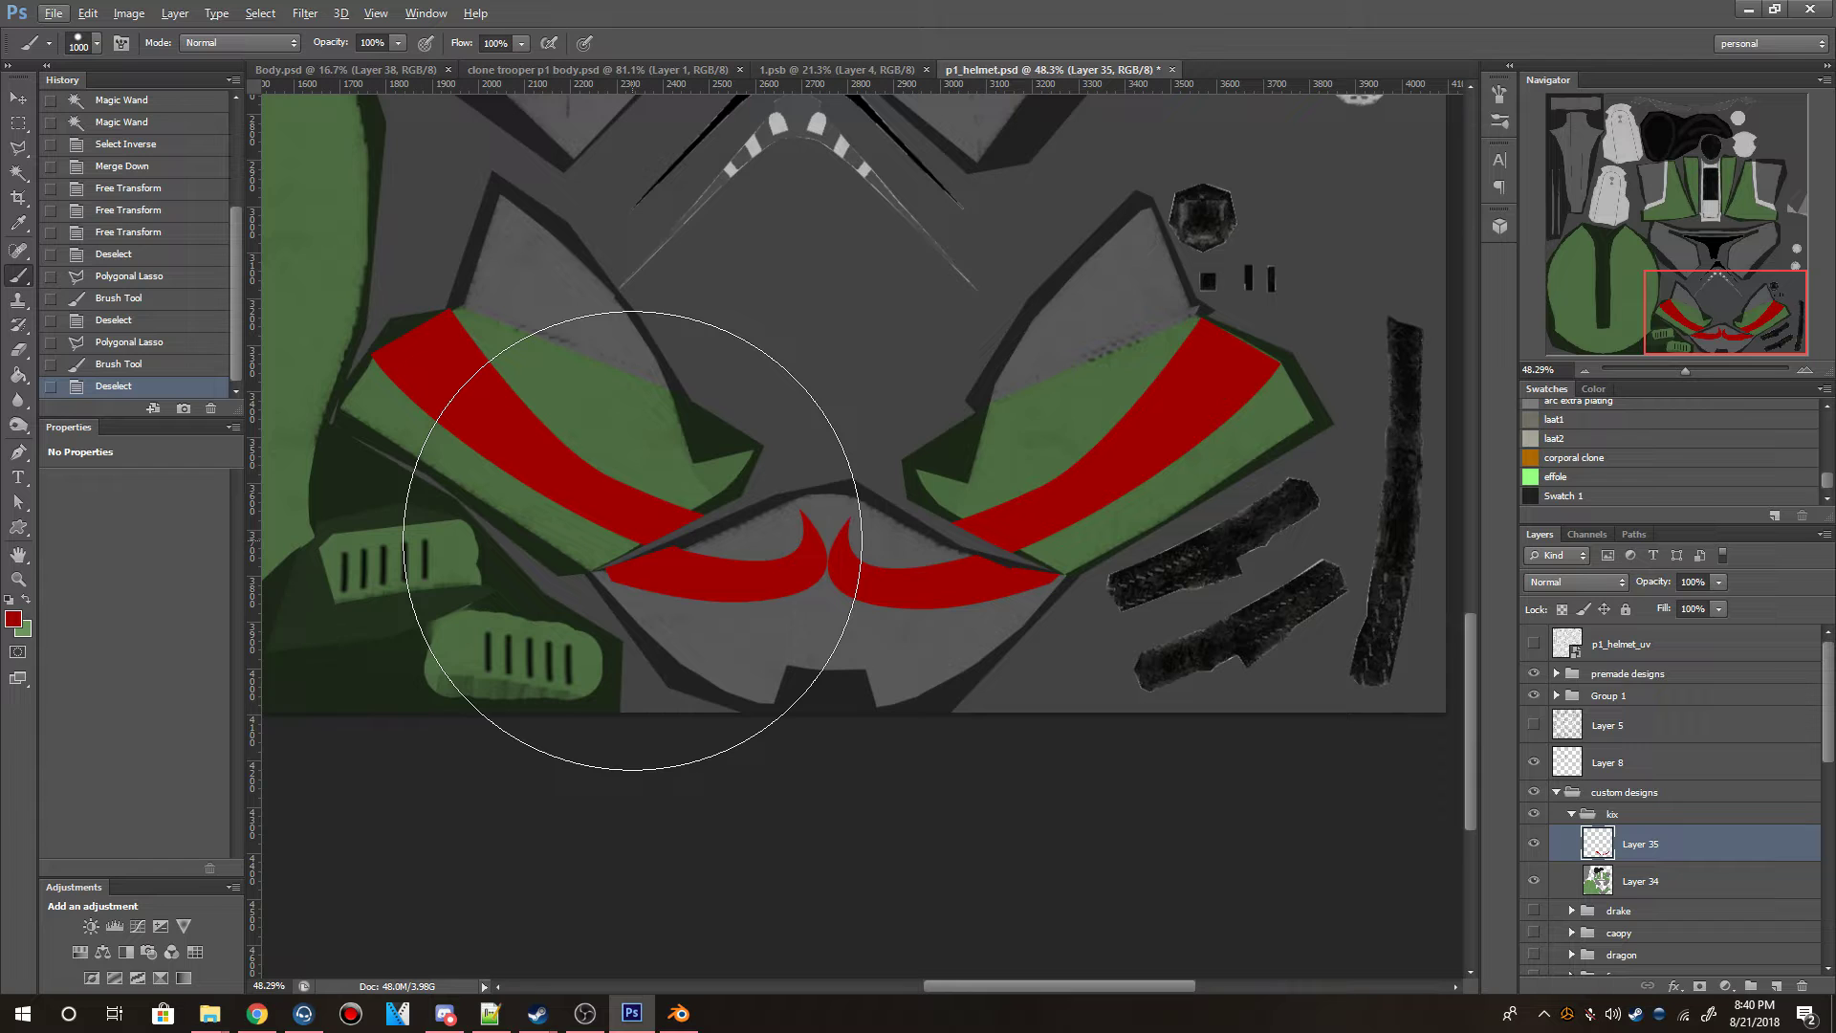
{"action": "left_click", "coordinate": [1534, 643]}
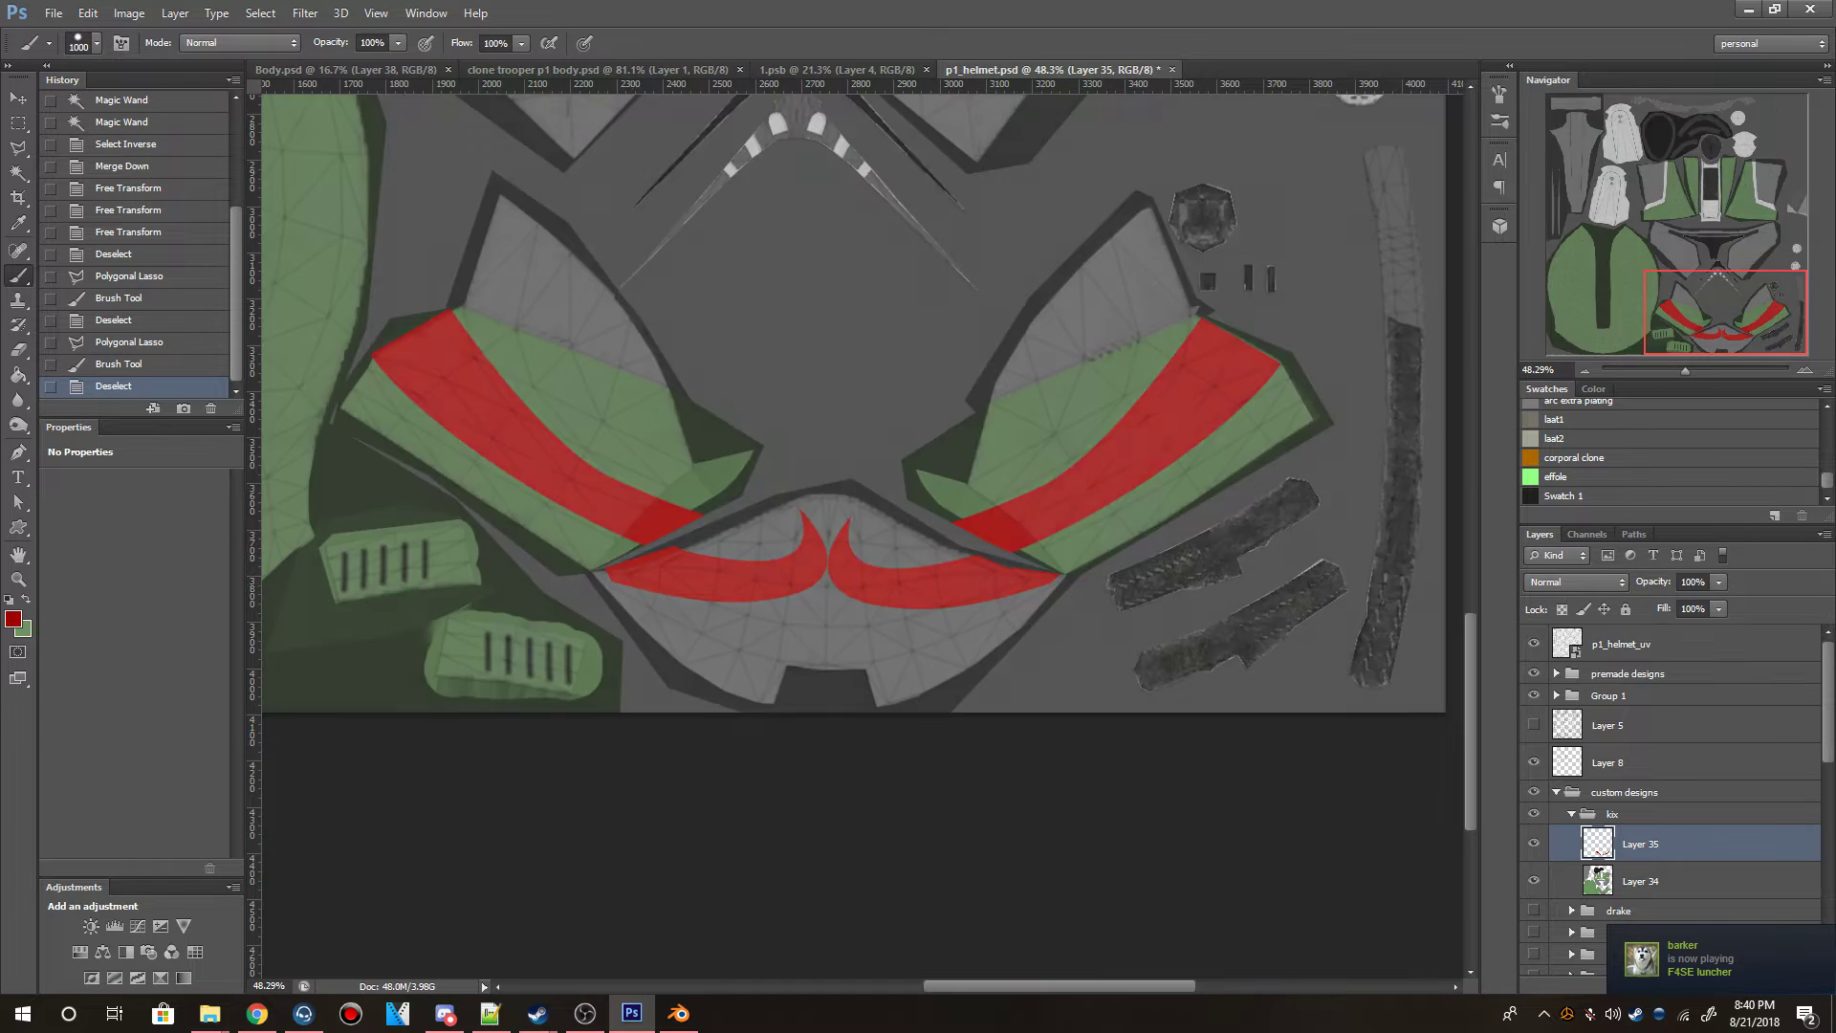
{"action": "scroll", "coordinate": [1085, 624], "scroll_direction": "up", "scroll_amount": 6, "text": "alt"}
{"action": "scroll", "coordinate": [861, 497], "scroll_direction": "down", "scroll_amount": 3, "text": "alt"}
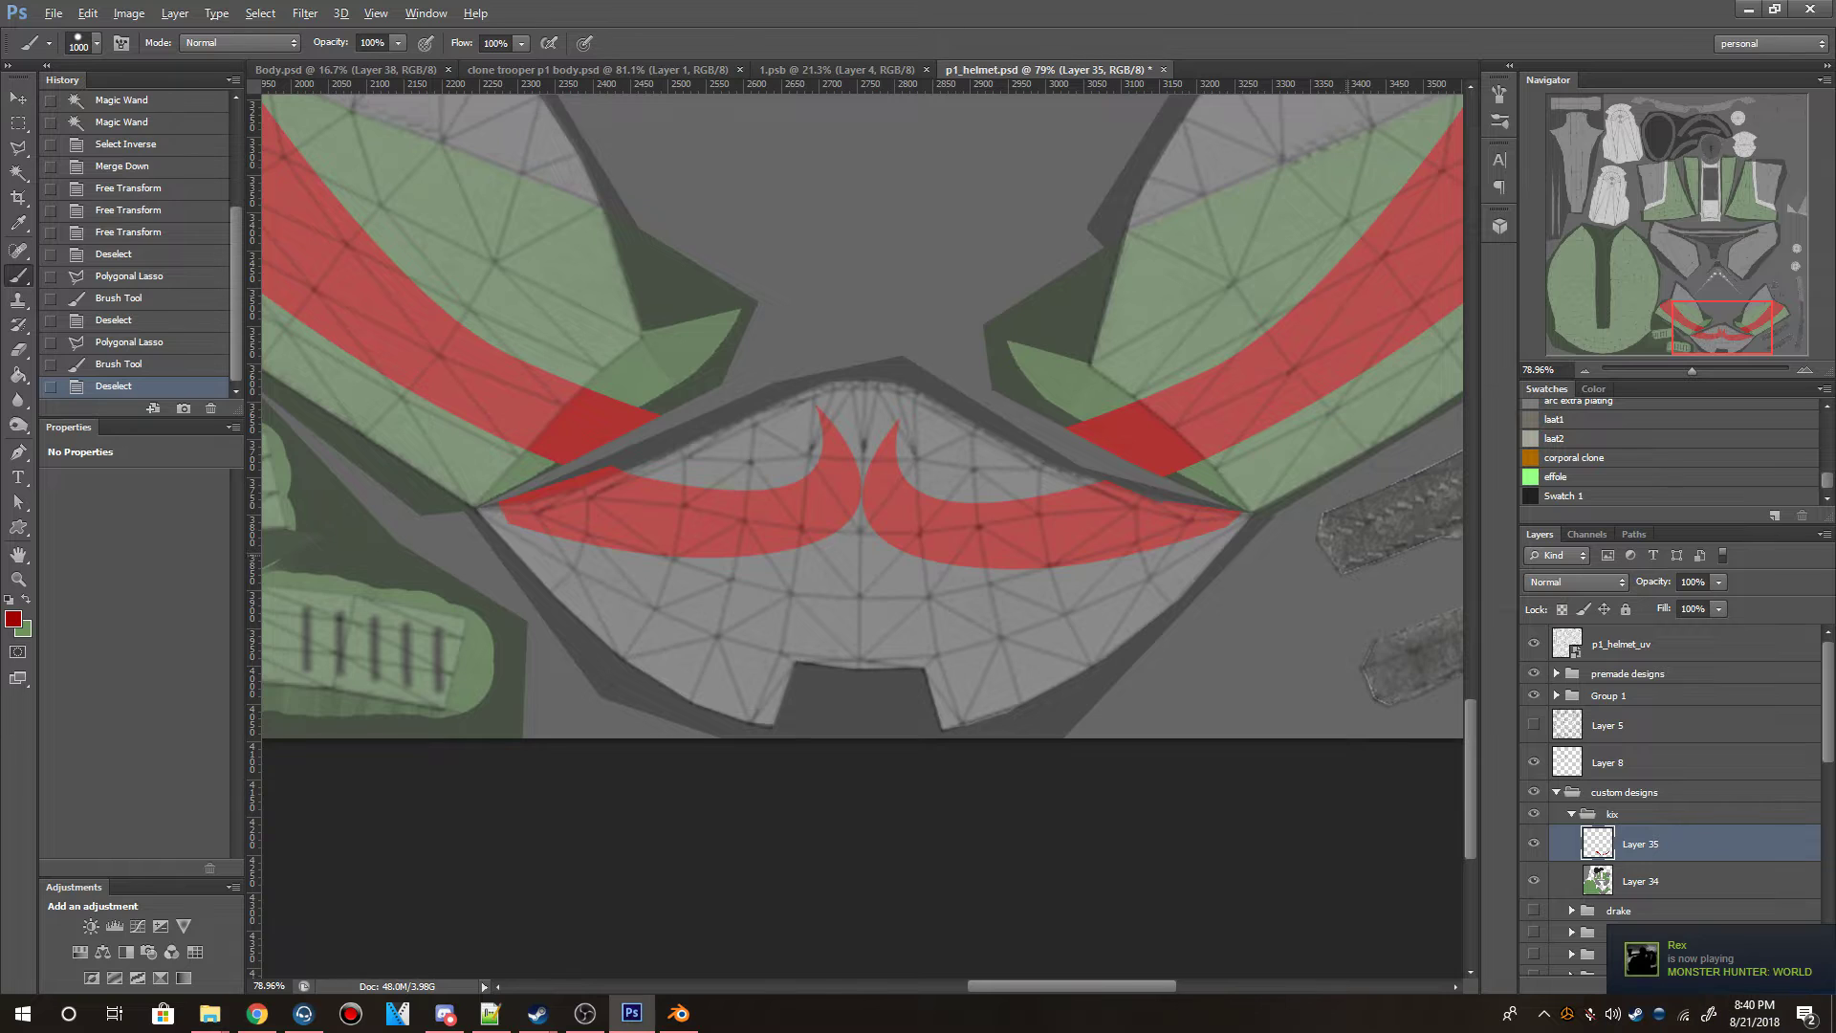
{"action": "scroll", "coordinate": [1004, 479], "scroll_direction": "down", "scroll_amount": 3, "text": "alt"}
{"action": "scroll", "coordinate": [1004, 478], "scroll_direction": "down", "scroll_amount": 2, "text": "alt"}
{"action": "scroll", "coordinate": [1004, 479], "scroll_direction": "up", "scroll_amount": 4, "text": "alt"}
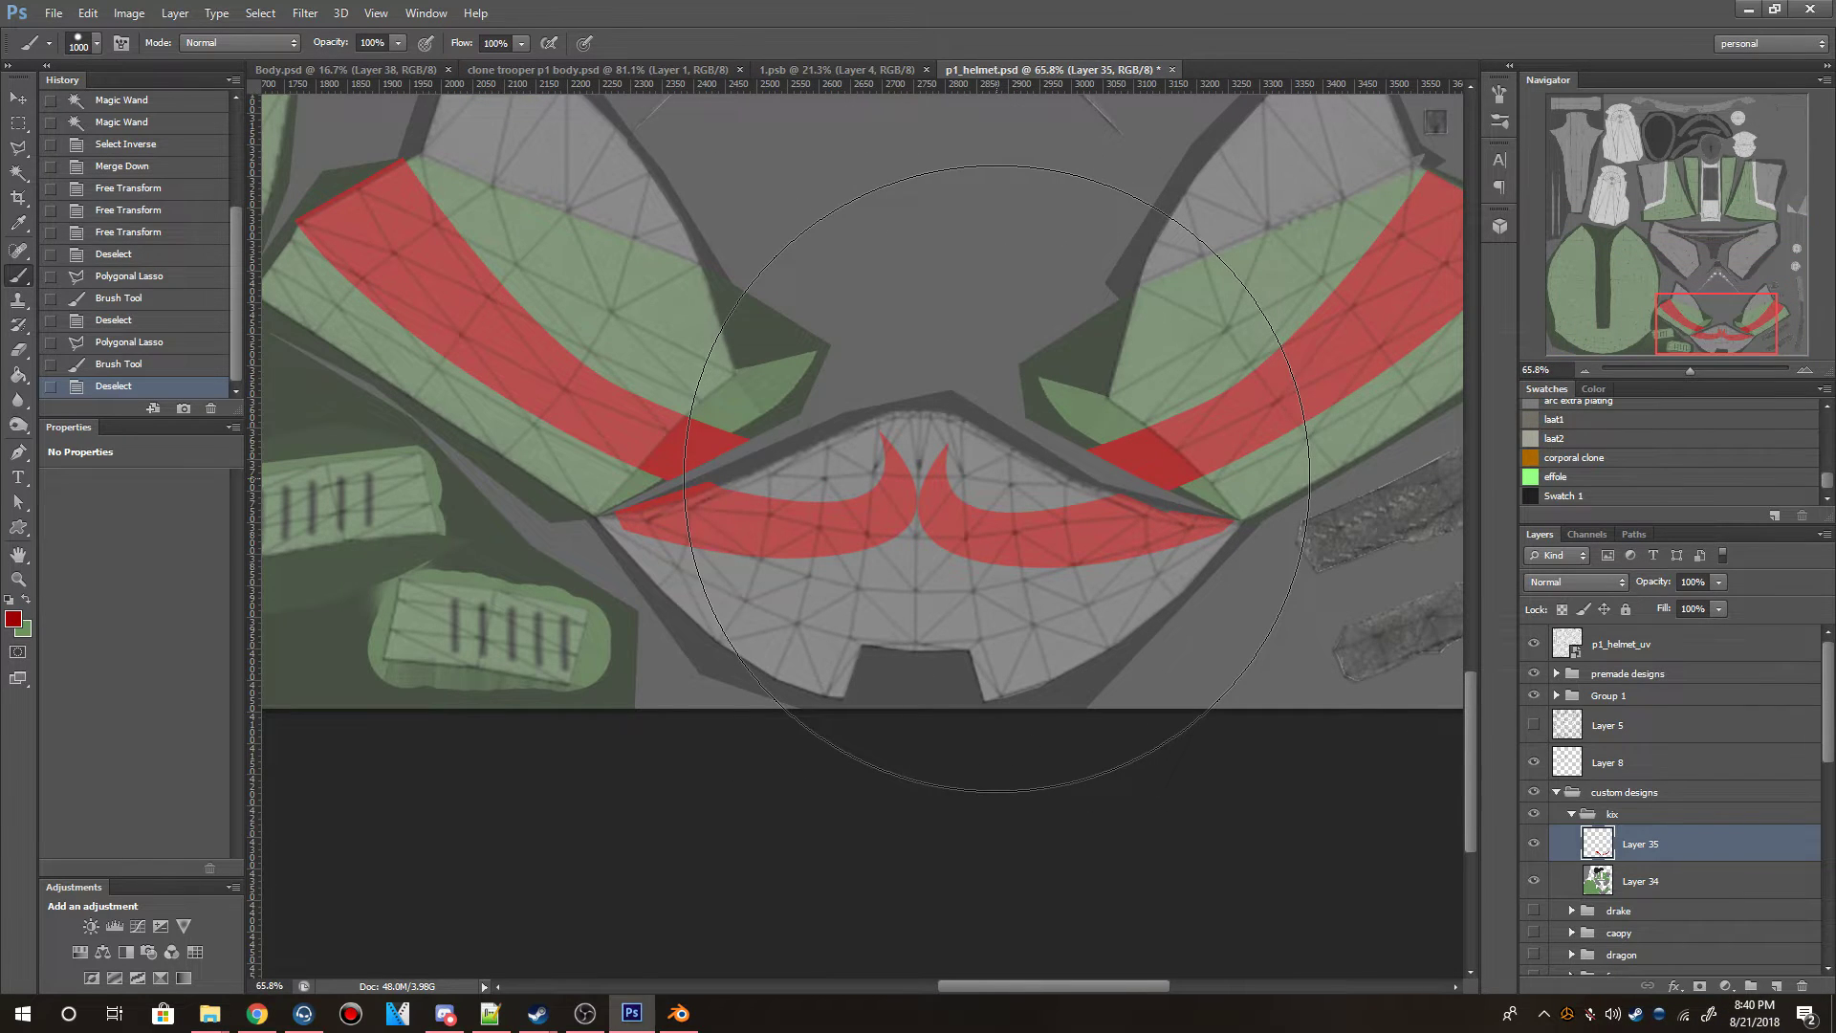
Step: Save the helmet texture p1_helmet.psd
{"action": "scroll", "coordinate": [997, 478], "scroll_direction": "down", "scroll_amount": 3, "text": "alt"}
{"action": "scroll", "coordinate": [1096, 587], "scroll_direction": "up", "scroll_amount": 3, "text": "alt"}
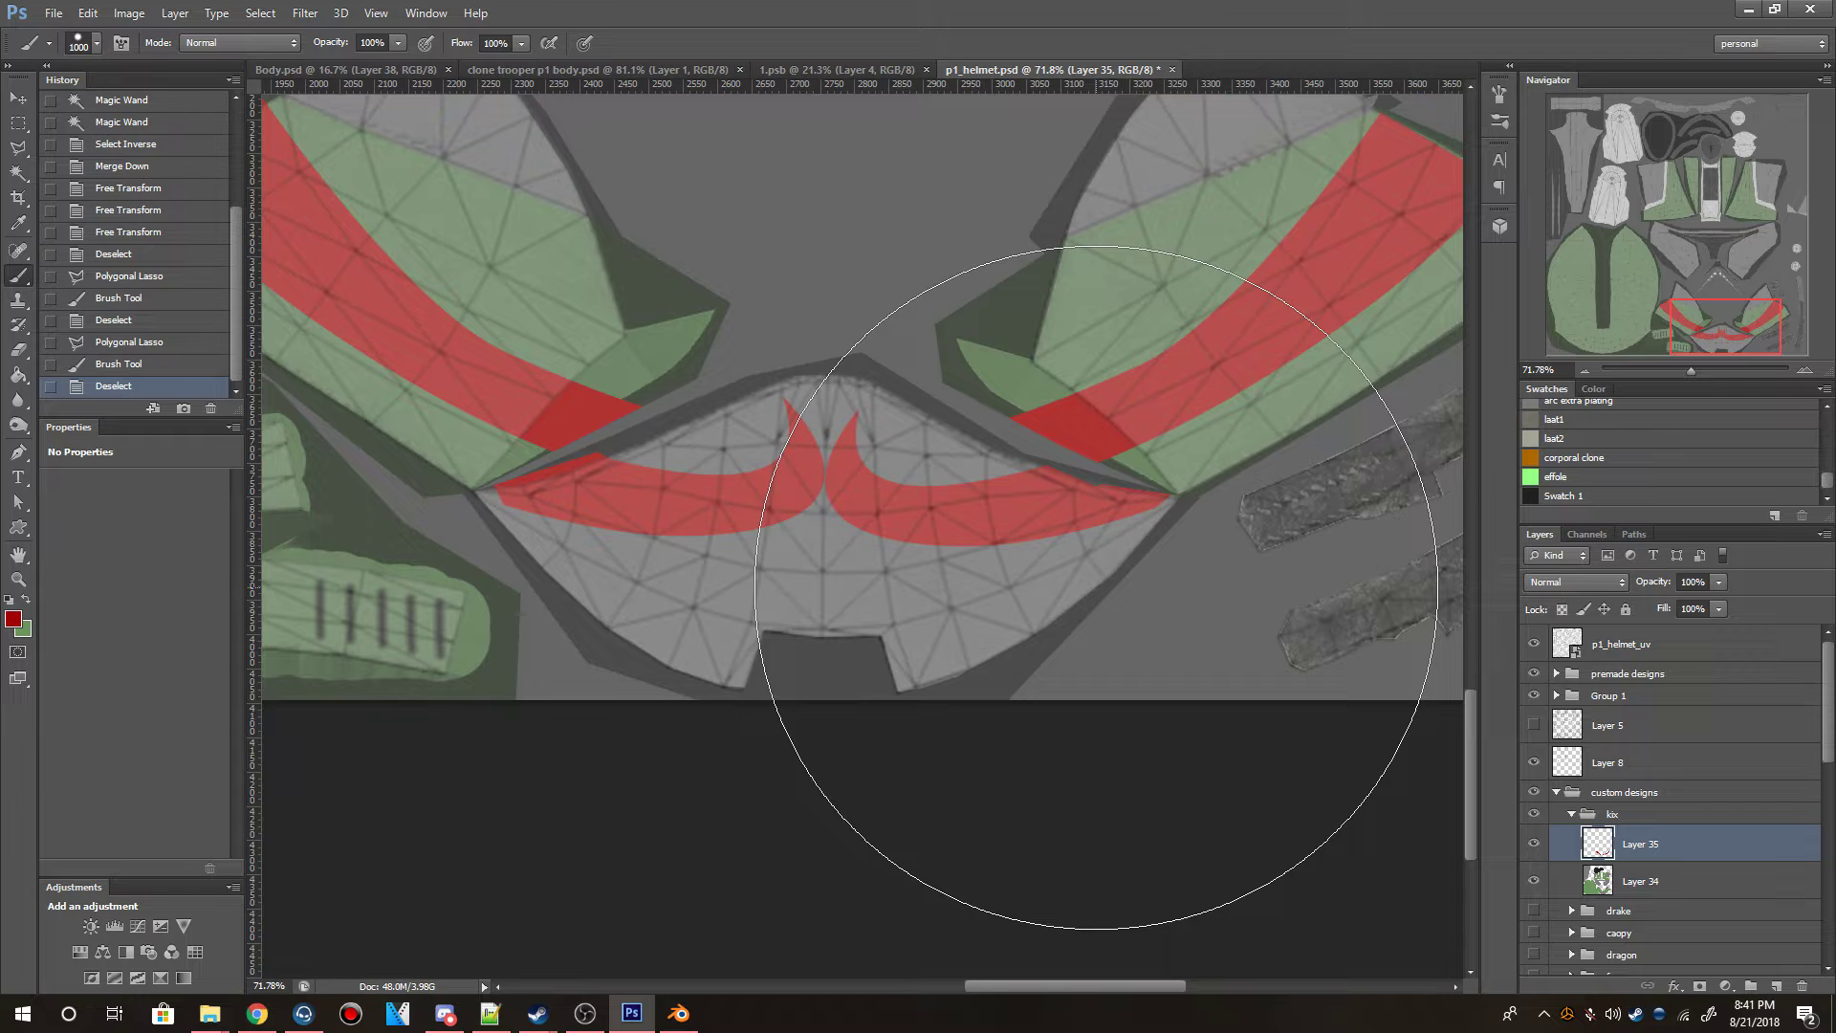
{"action": "scroll", "coordinate": [1096, 588], "scroll_direction": "down", "scroll_amount": 3, "text": "alt"}
{"action": "scroll", "coordinate": [1096, 588], "scroll_direction": "down", "scroll_amount": 3, "text": "alt"}
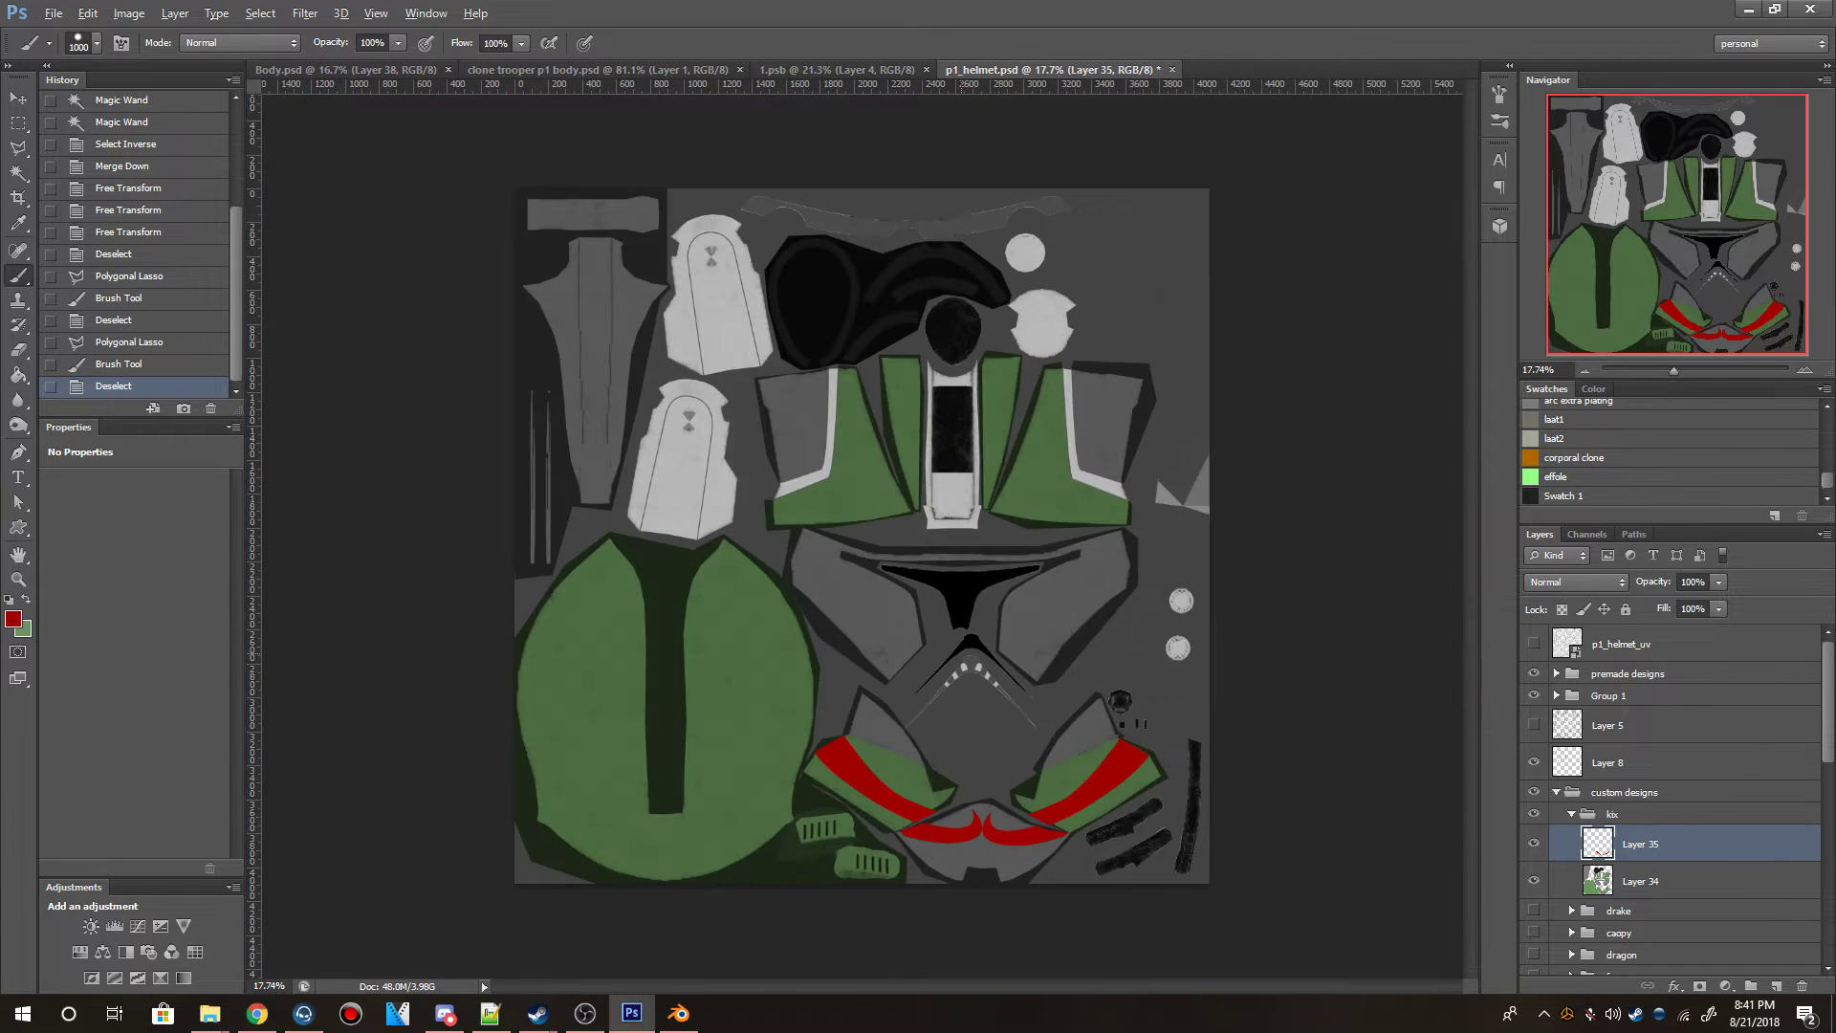
{"action": "key", "text": "ctrl+s"}
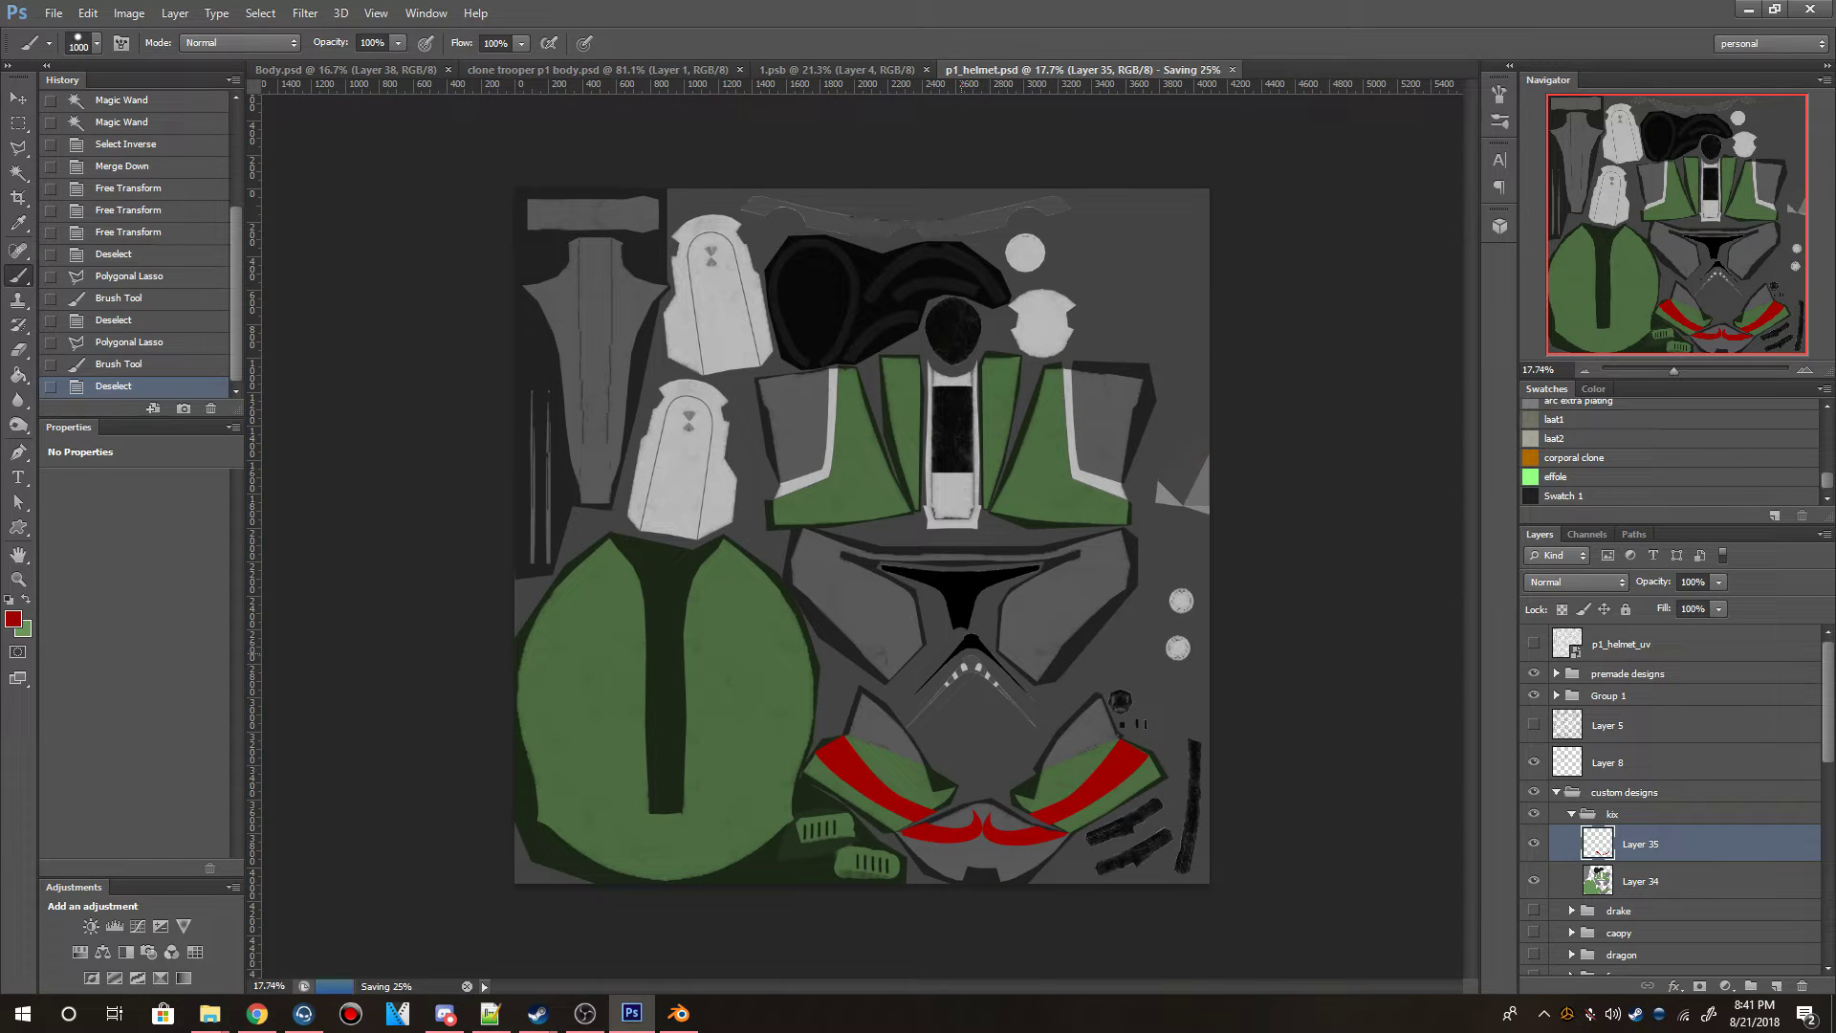
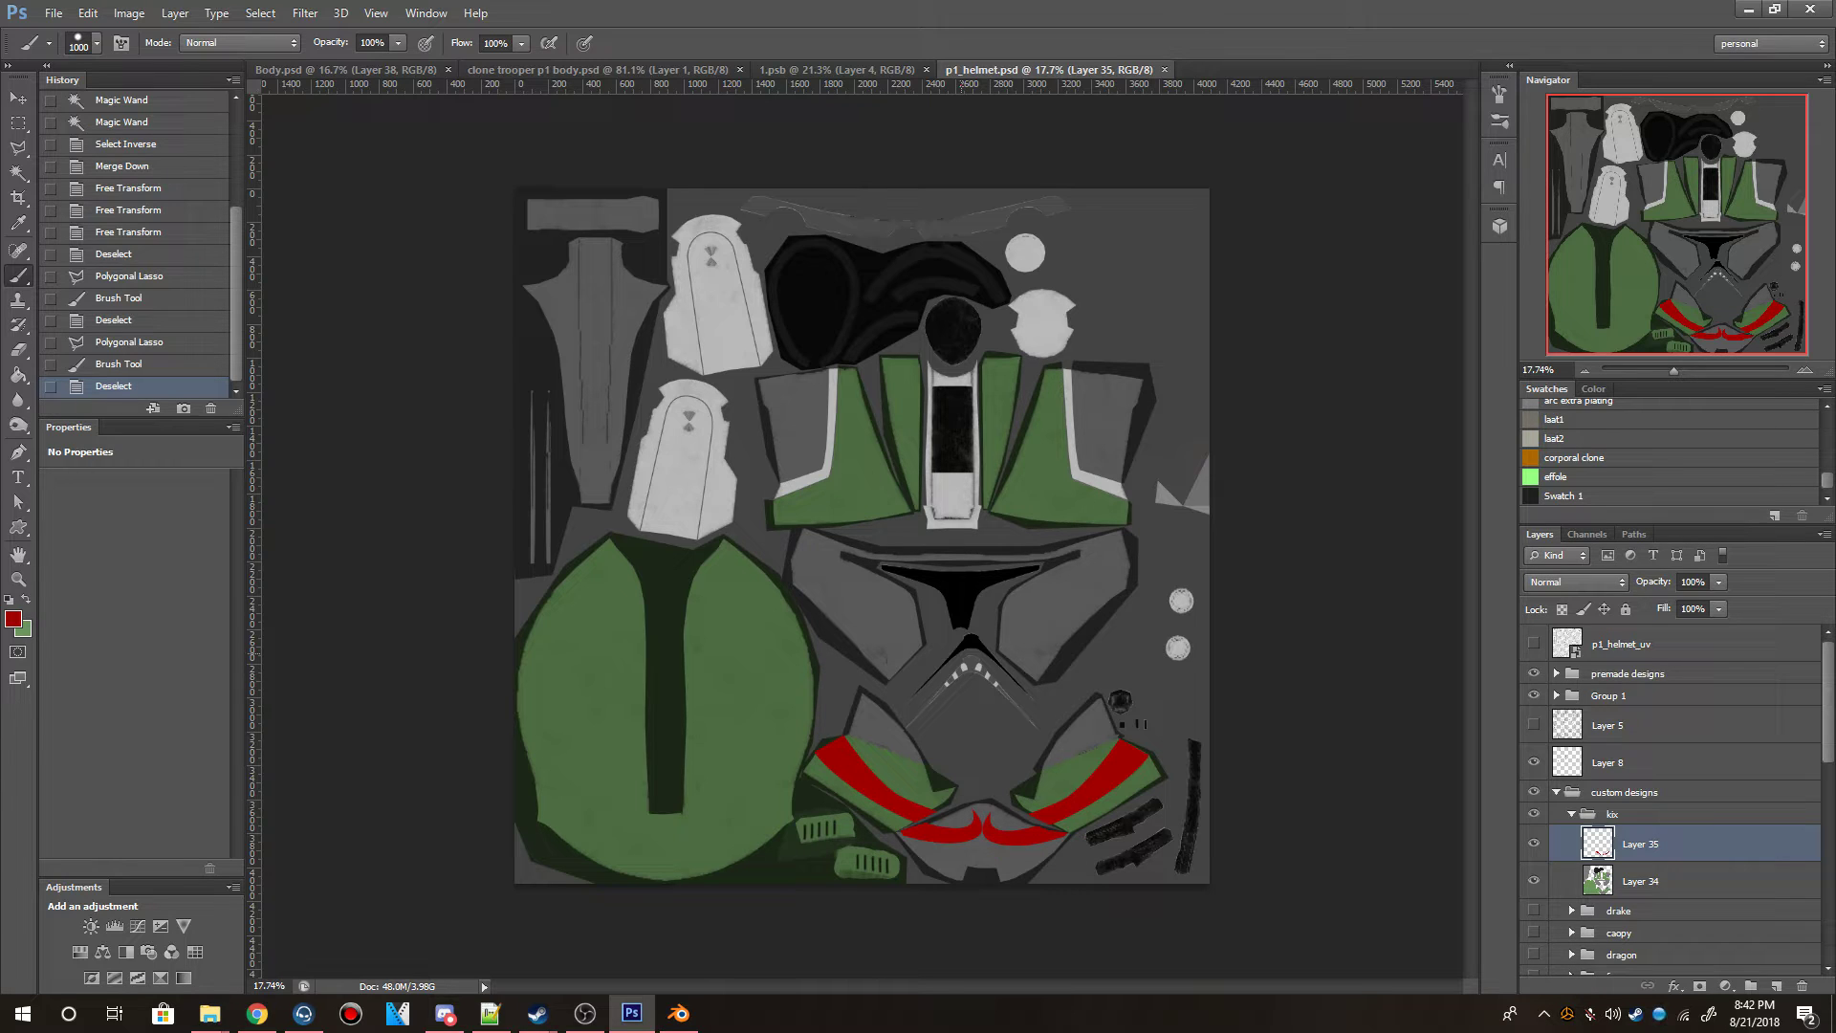
Step: Orbit the 3D clone trooper body to inspect the green armour from the side and front
{"action": "left_click", "coordinate": [598, 70]}
{"action": "key", "text": "c"}
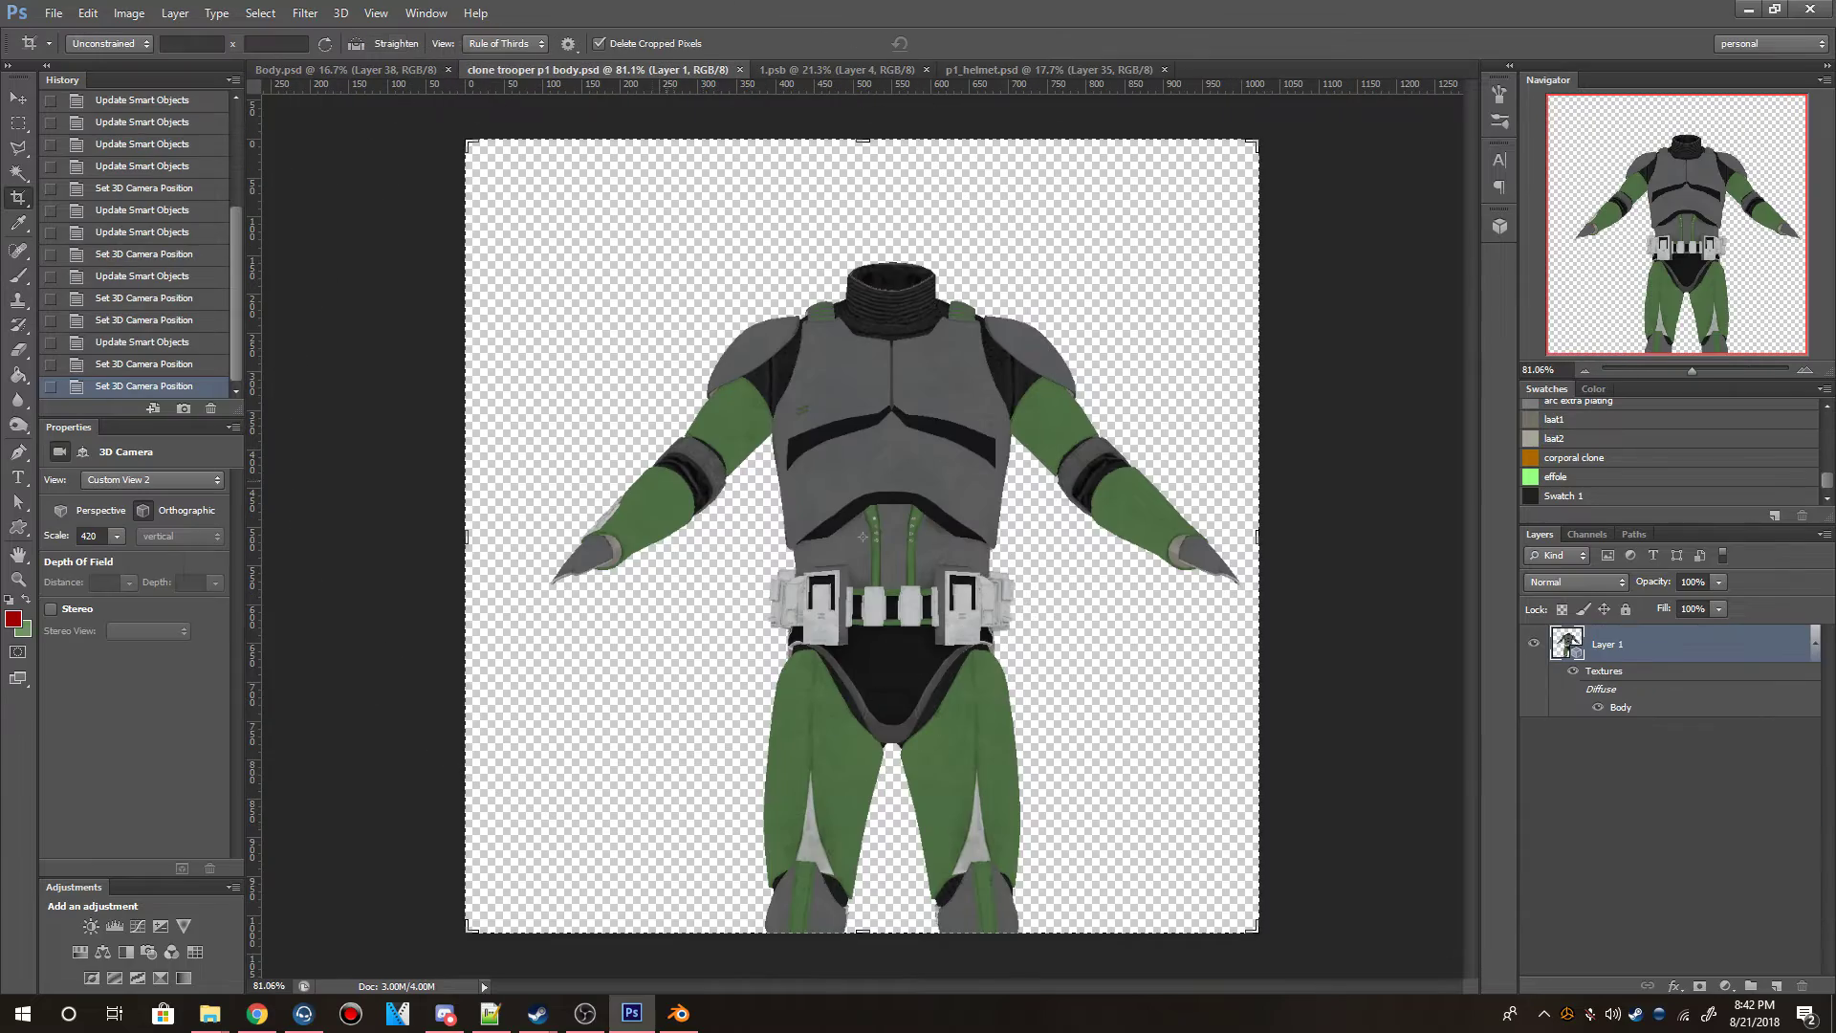
{"action": "key", "text": "v"}
{"action": "mouse_move", "coordinate": [863, 537]}
{"action": "left_mouse_down"}
{"action": "mouse_move", "coordinate": [932, 755]}
{"action": "mouse_move", "coordinate": [995, 746]}
{"action": "mouse_move", "coordinate": [974, 583]}
{"action": "left_mouse_up"}
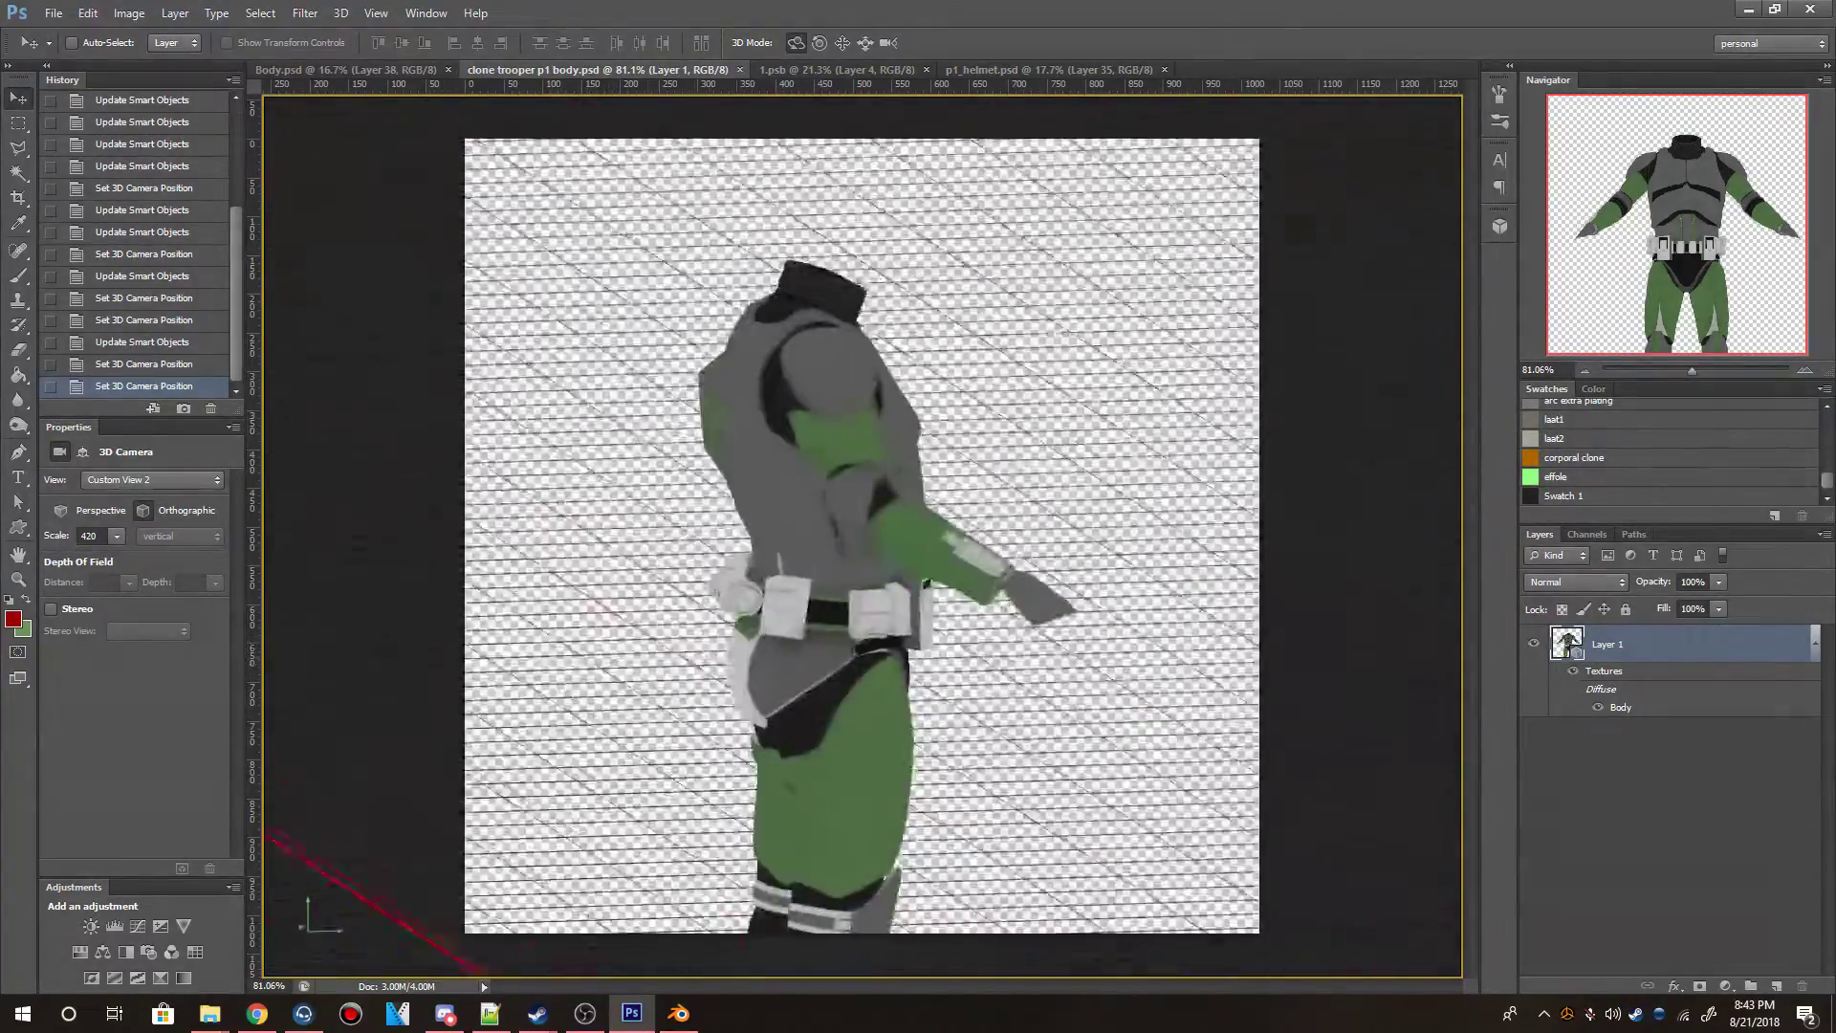
{"action": "left_click_drag", "start_coordinate": [974, 583], "coordinate": [1024, 746]}
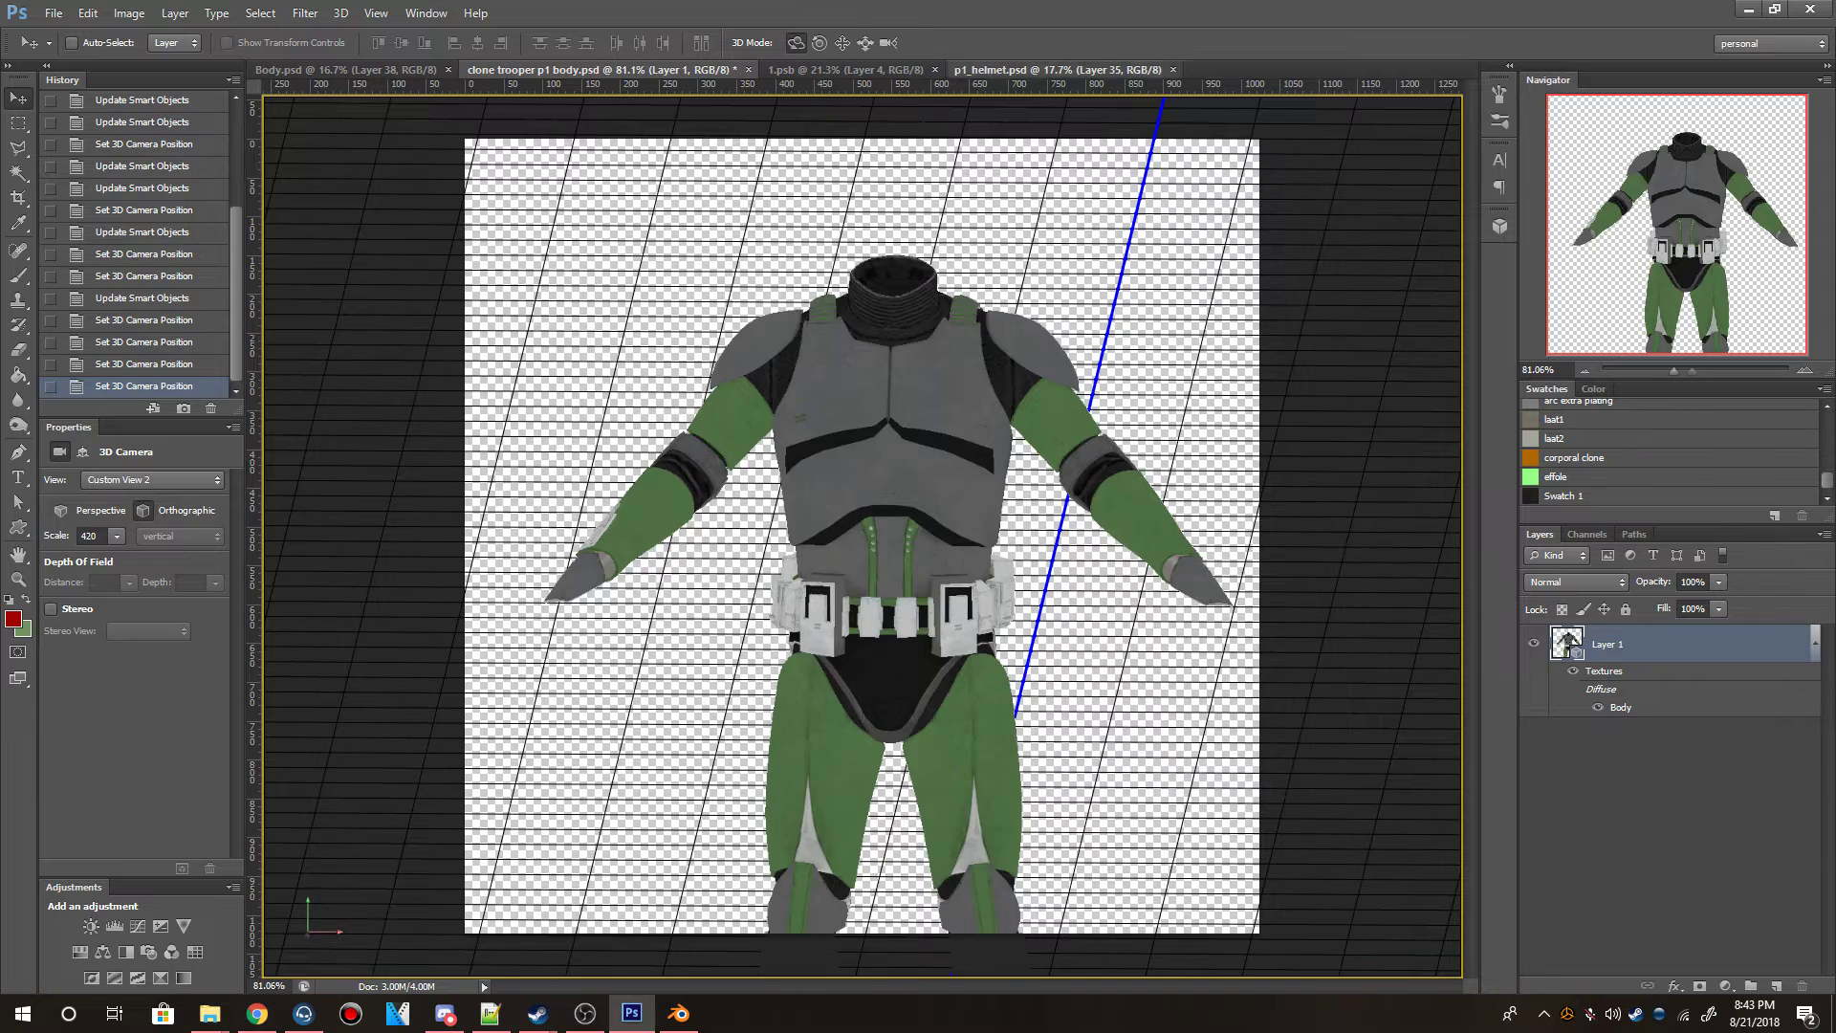
{"action": "left_click", "coordinate": [1052, 70]}
Step: Save the helmet texture as PNG into a newly created kix folder inside data
{"action": "left_click", "coordinate": [1192, 556]}
{"action": "left_click", "coordinate": [908, 803]}
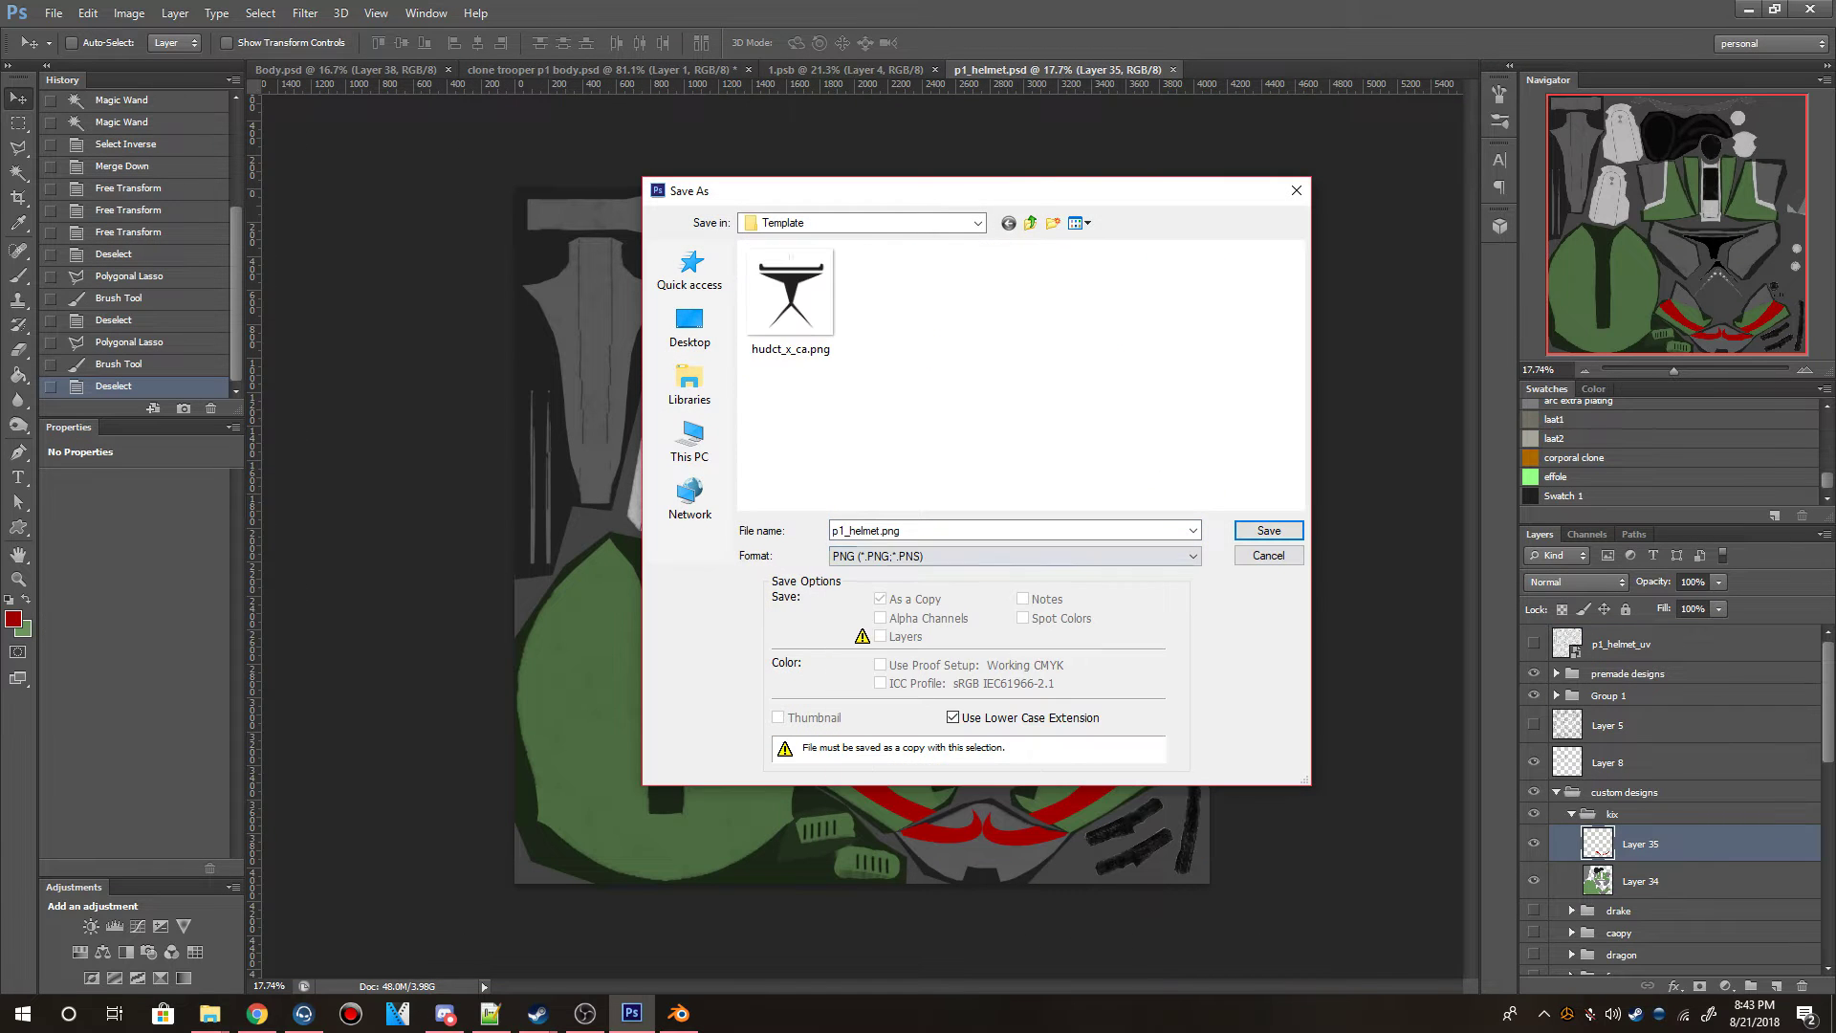
{"action": "left_click", "coordinate": [1030, 222]}
{"action": "left_click", "coordinate": [1030, 222]}
{"action": "double_click", "coordinate": [779, 454]}
{"action": "double_click", "coordinate": [775, 272]}
{"action": "left_click", "coordinate": [1053, 222]}
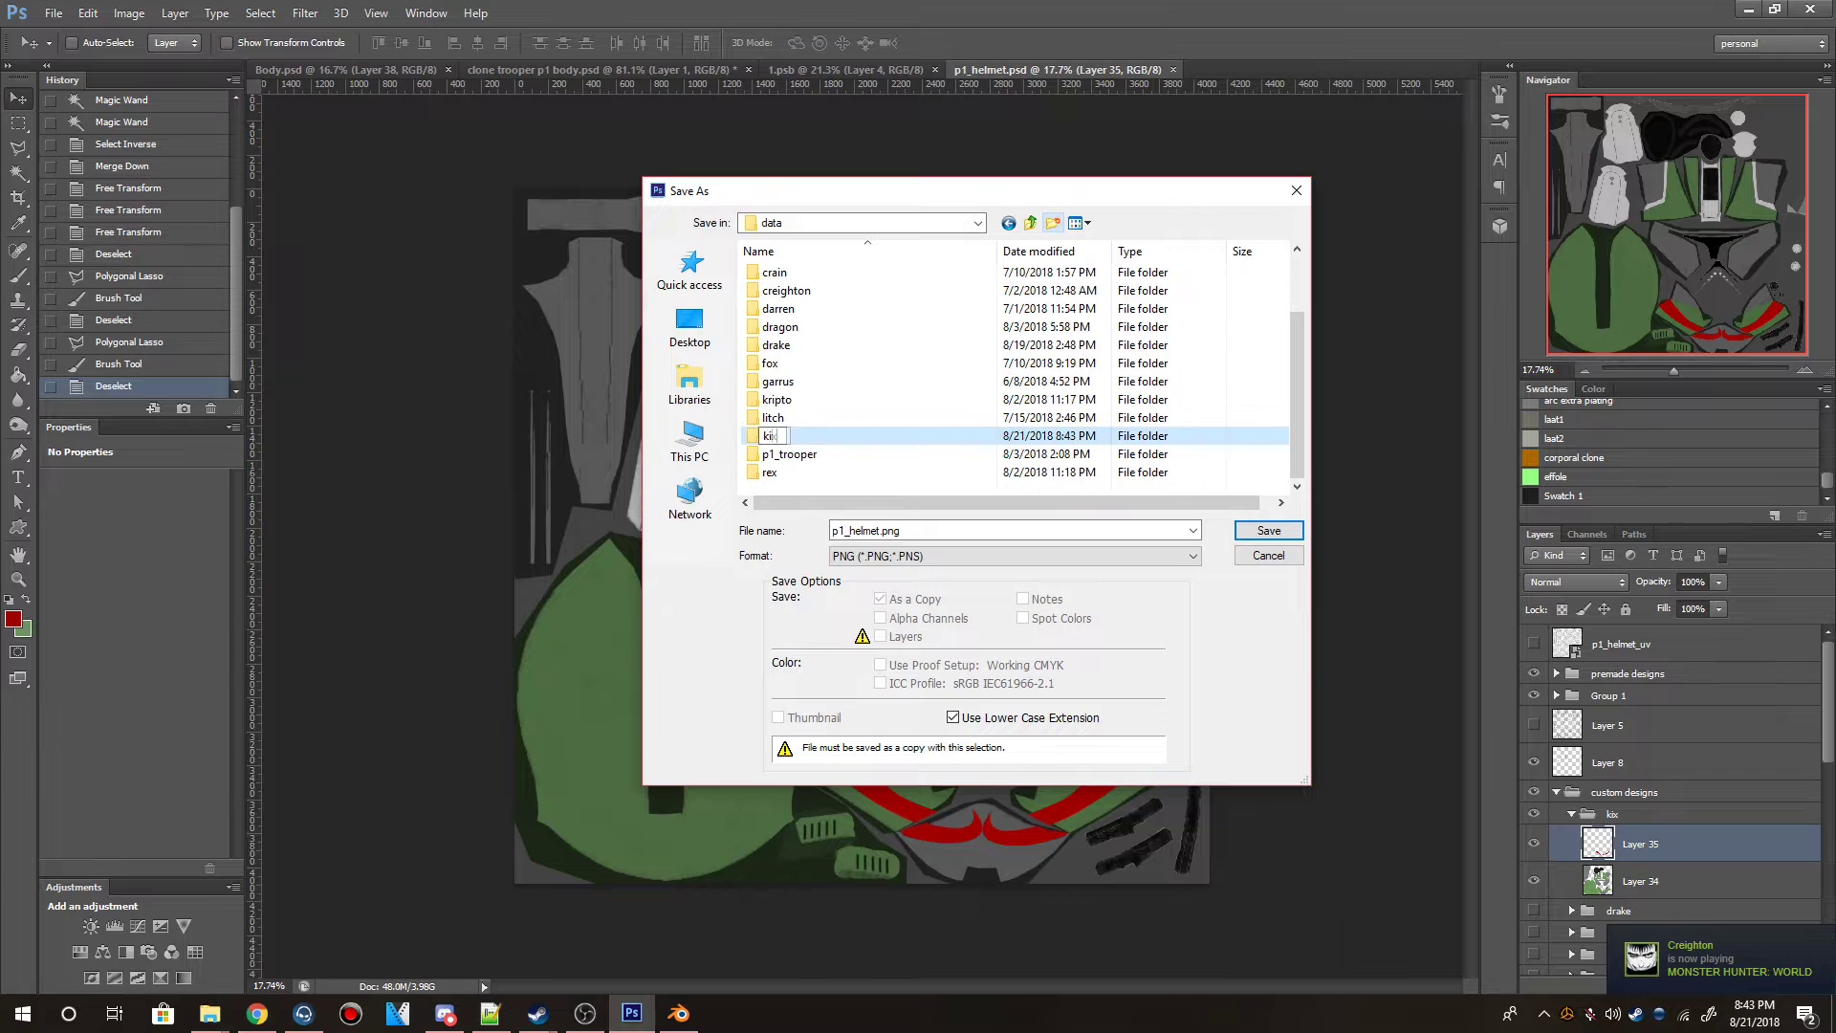
{"action": "key", "text": "Return"}
{"action": "key", "text": "Return"}
{"action": "key", "text": "alt+Up"}
{"action": "double_click", "coordinate": [770, 363]}
{"action": "left_click", "coordinate": [790, 296]}
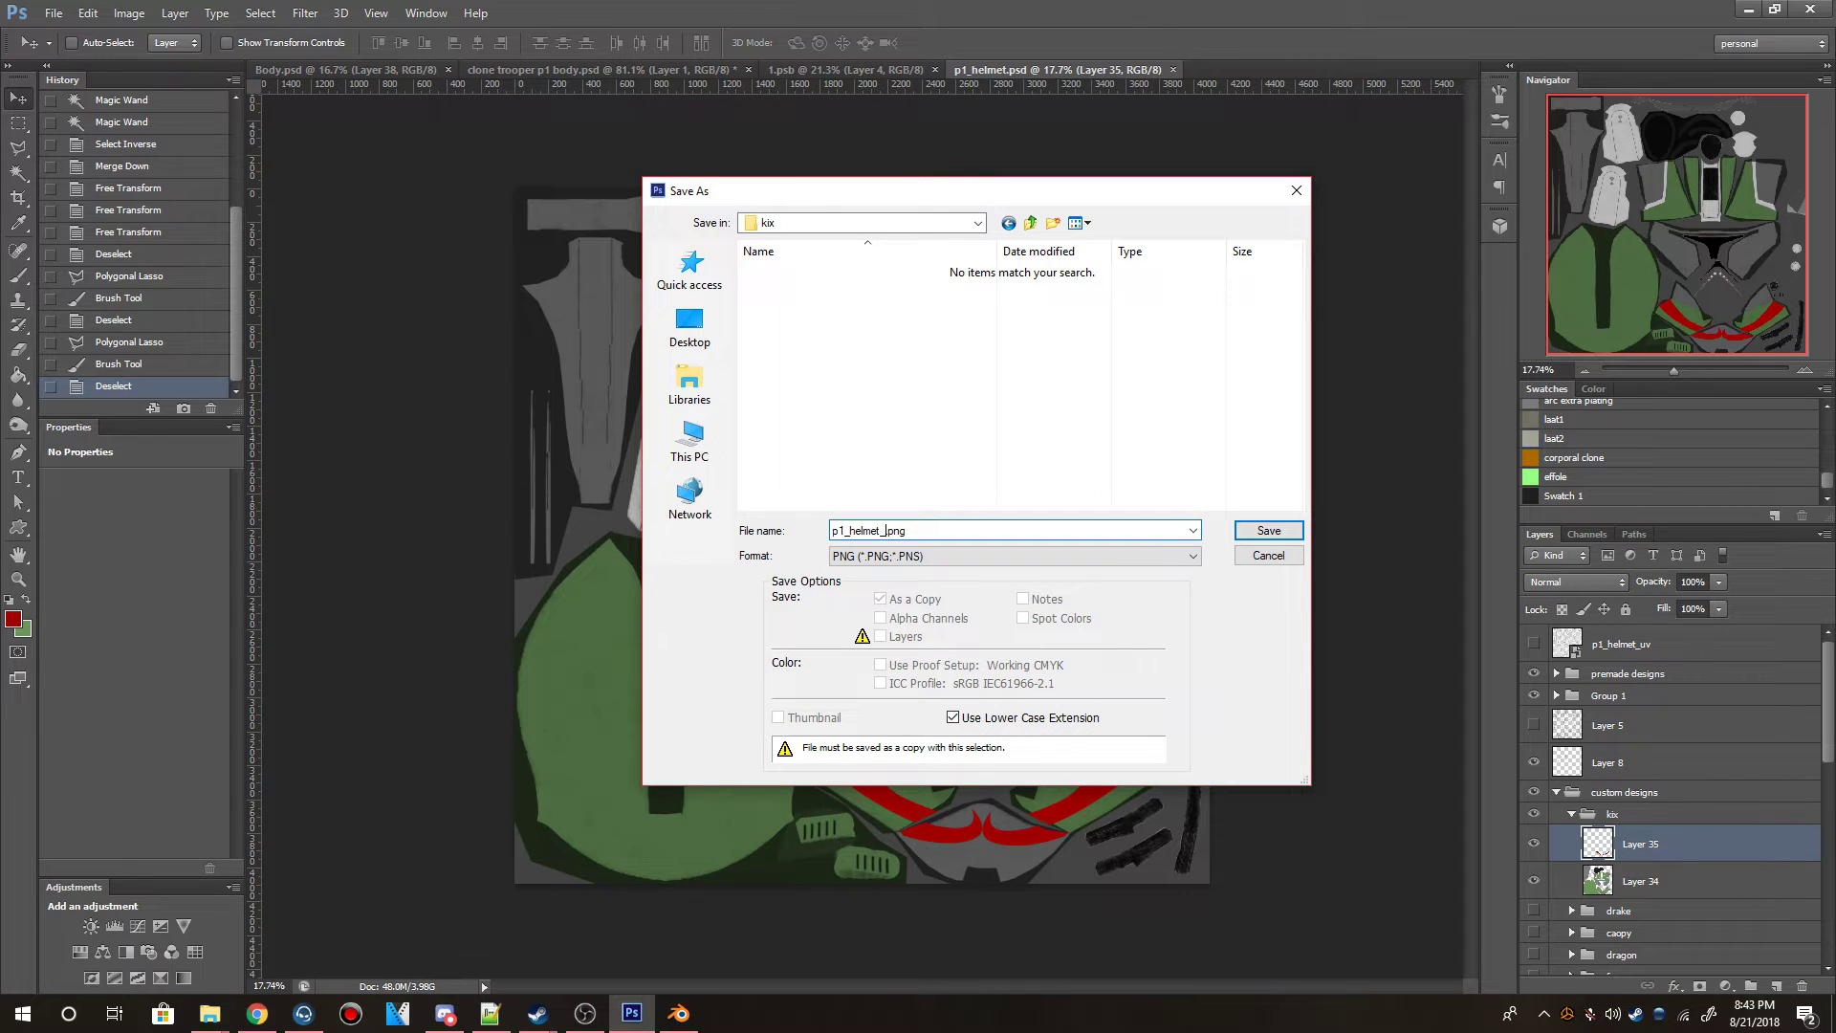
{"action": "key", "text": "Return"}
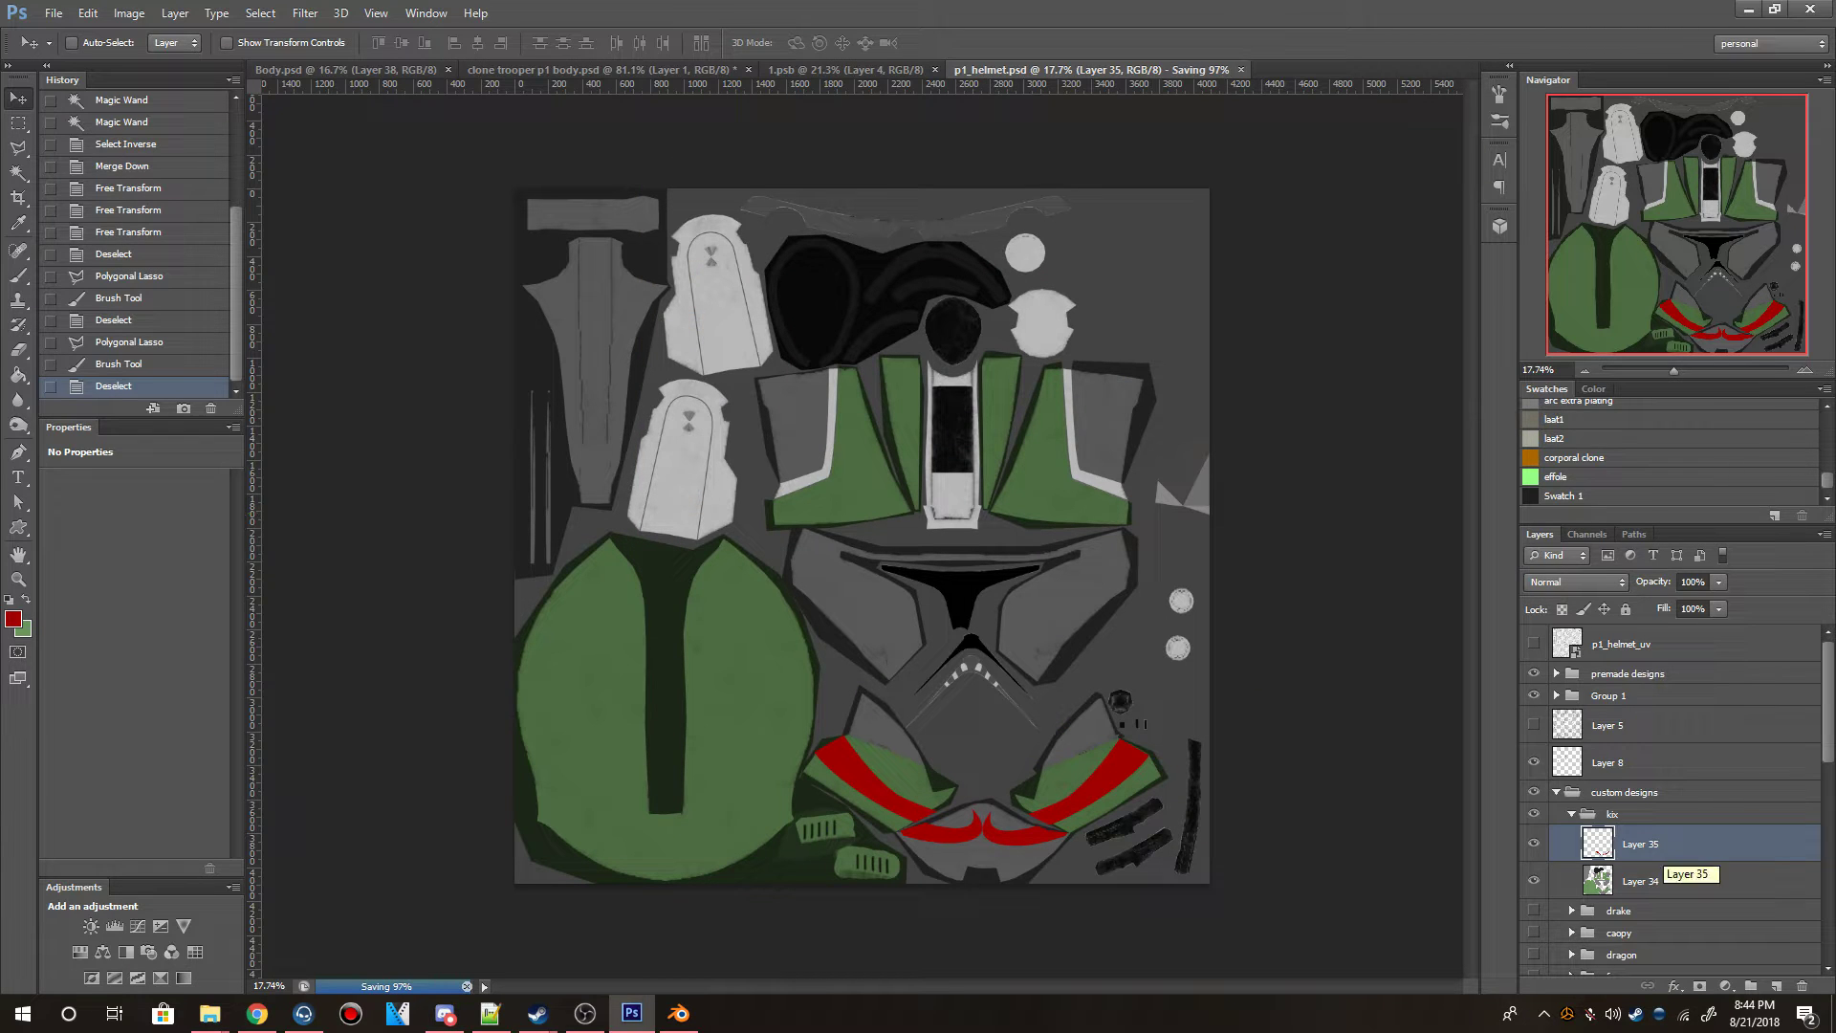
Step: Merge Layer 35 down into Layer 34 and re-save over p1_helmet_kix.png
{"action": "right_click", "coordinate": [1659, 850]}
{"action": "left_click", "coordinate": [1606, 522]}
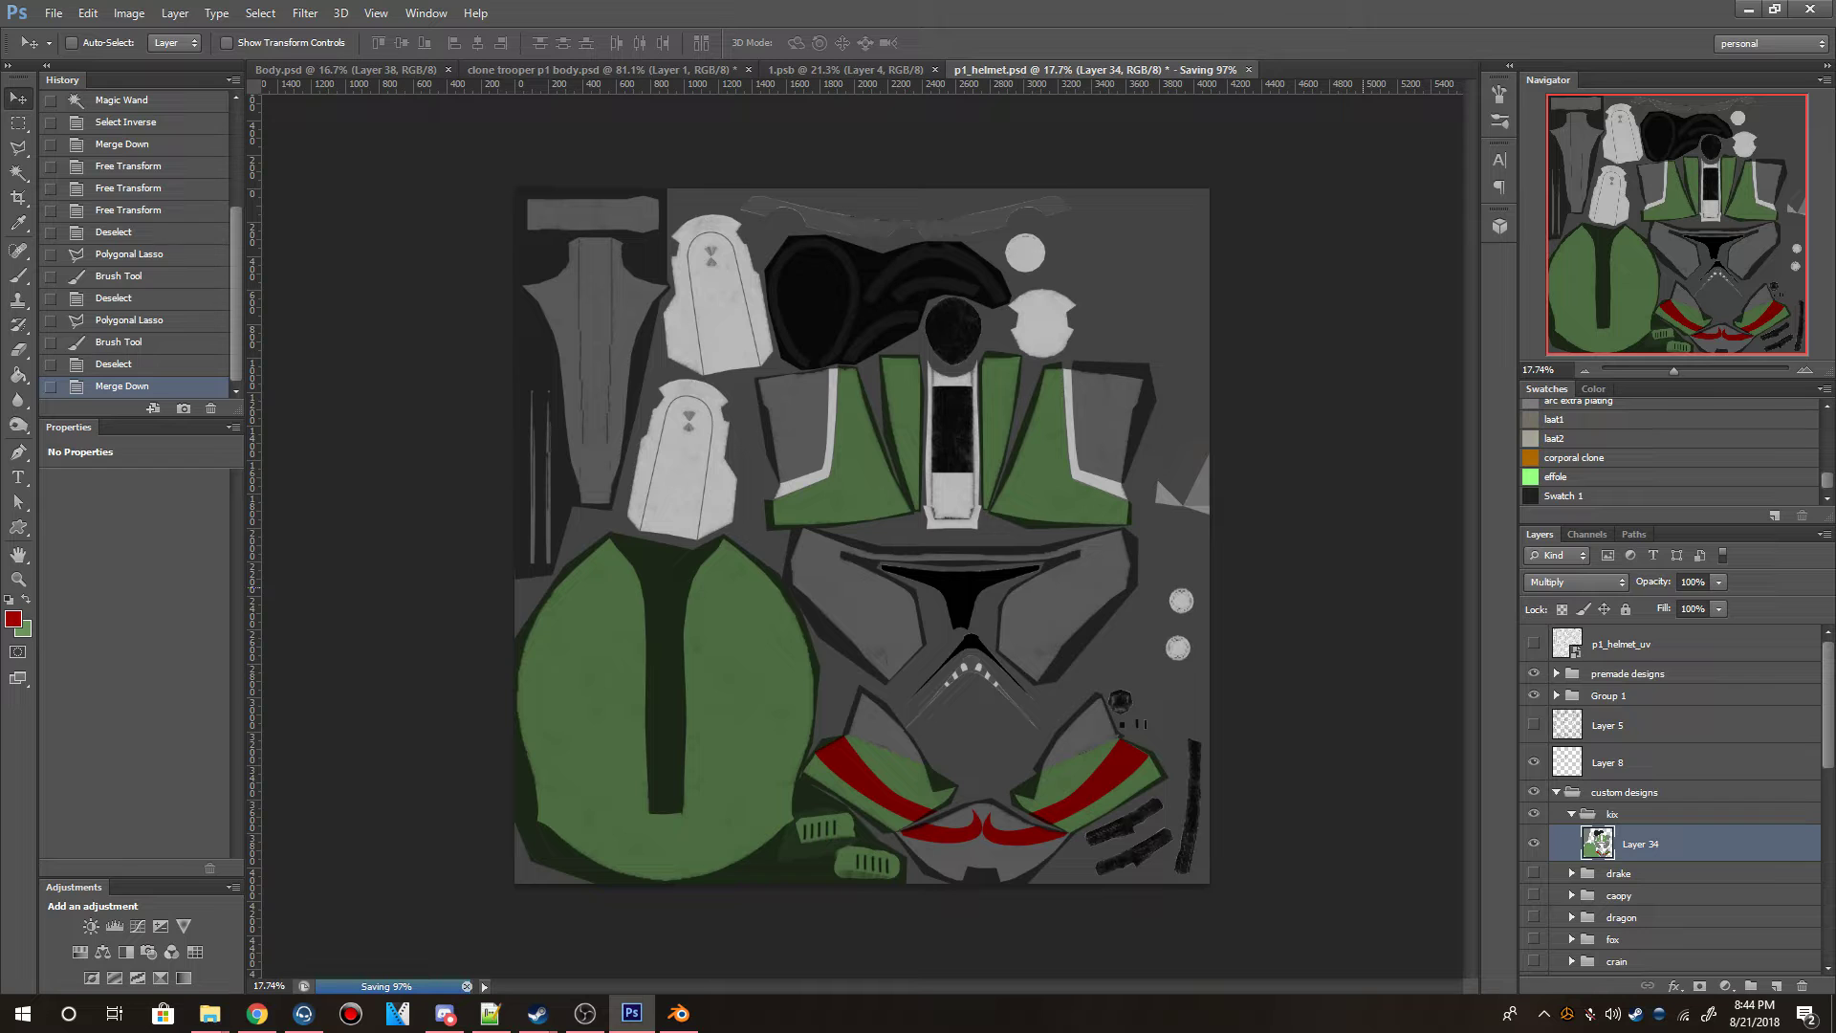
{"action": "key", "text": "ctrl+shift+s"}
{"action": "left_click", "coordinate": [1014, 556]}
{"action": "left_click", "coordinate": [1014, 743]}
{"action": "double_click", "coordinate": [779, 453]}
{"action": "double_click", "coordinate": [779, 271]}
{"action": "double_click", "coordinate": [780, 454]}
{"action": "double_click", "coordinate": [790, 287]}
{"action": "key", "text": "Return"}
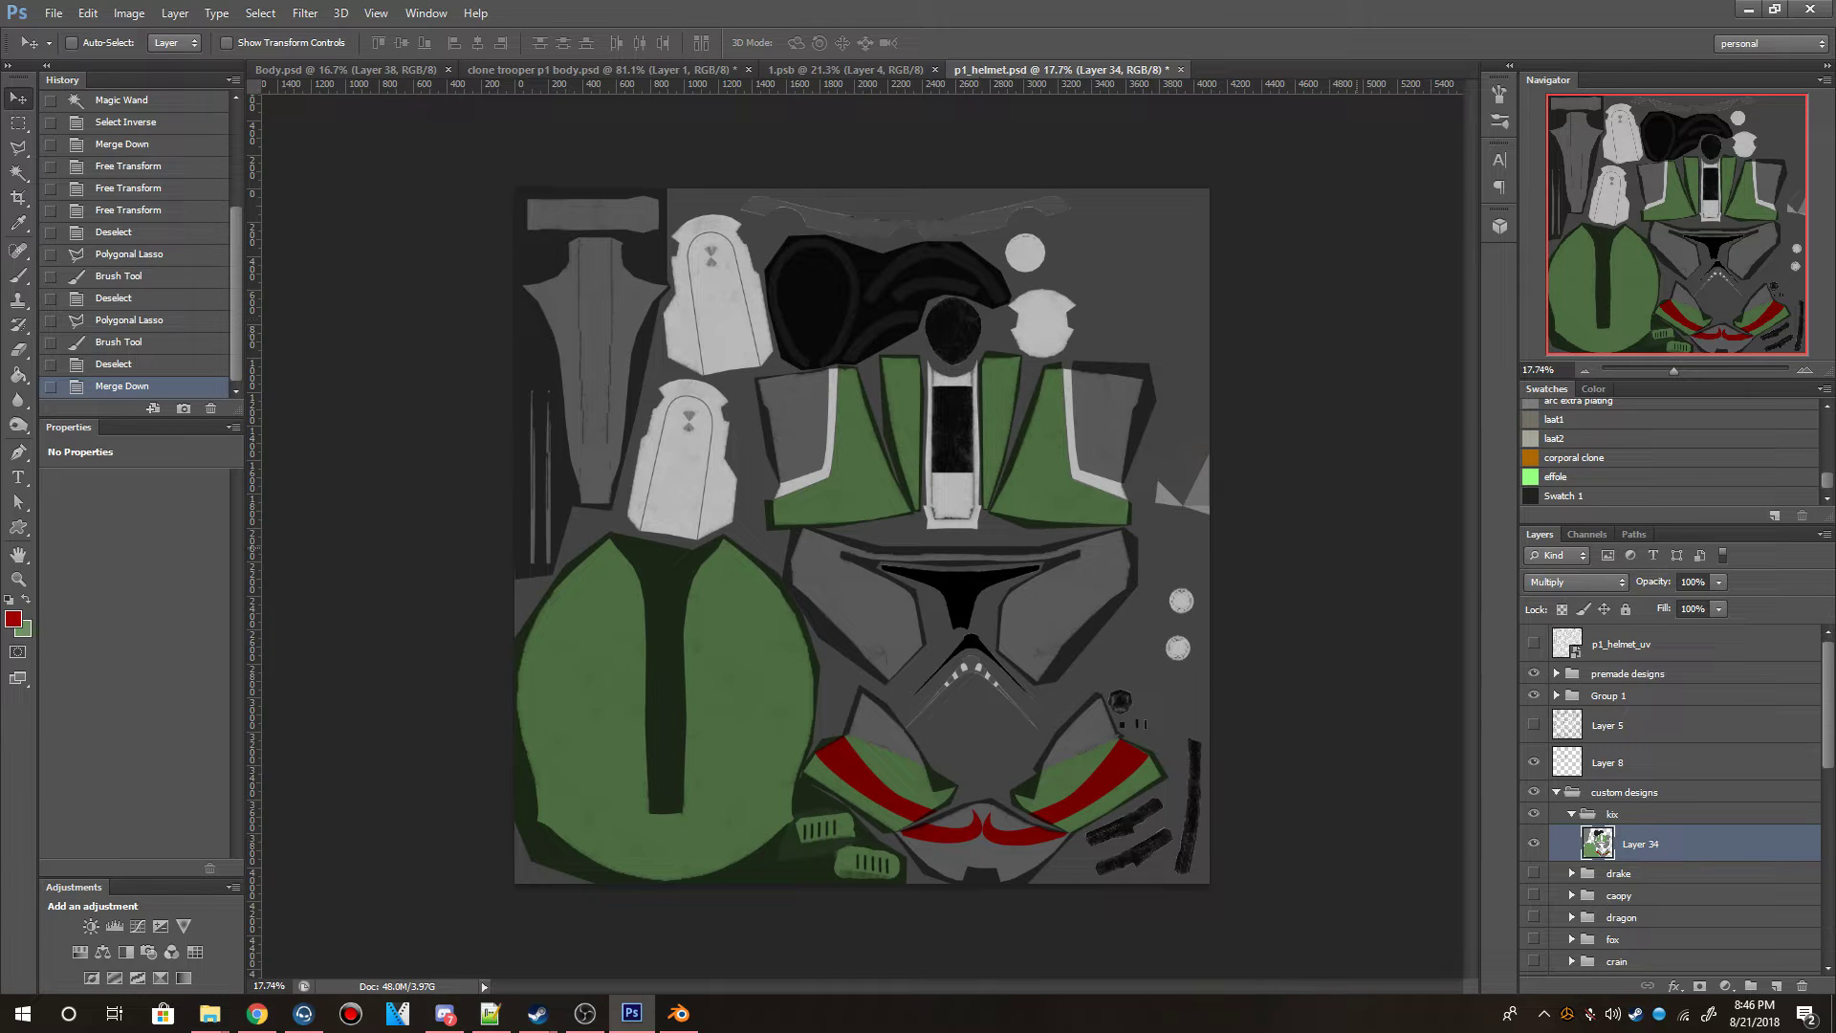
Step: Mask Layer 34 using the drake layer's wear pattern as a selection
{"action": "left_click", "coordinate": [1571, 873]}
{"action": "left_click", "coordinate": [1643, 903], "text": "ctrl"}
{"action": "left_click", "coordinate": [1700, 986]}
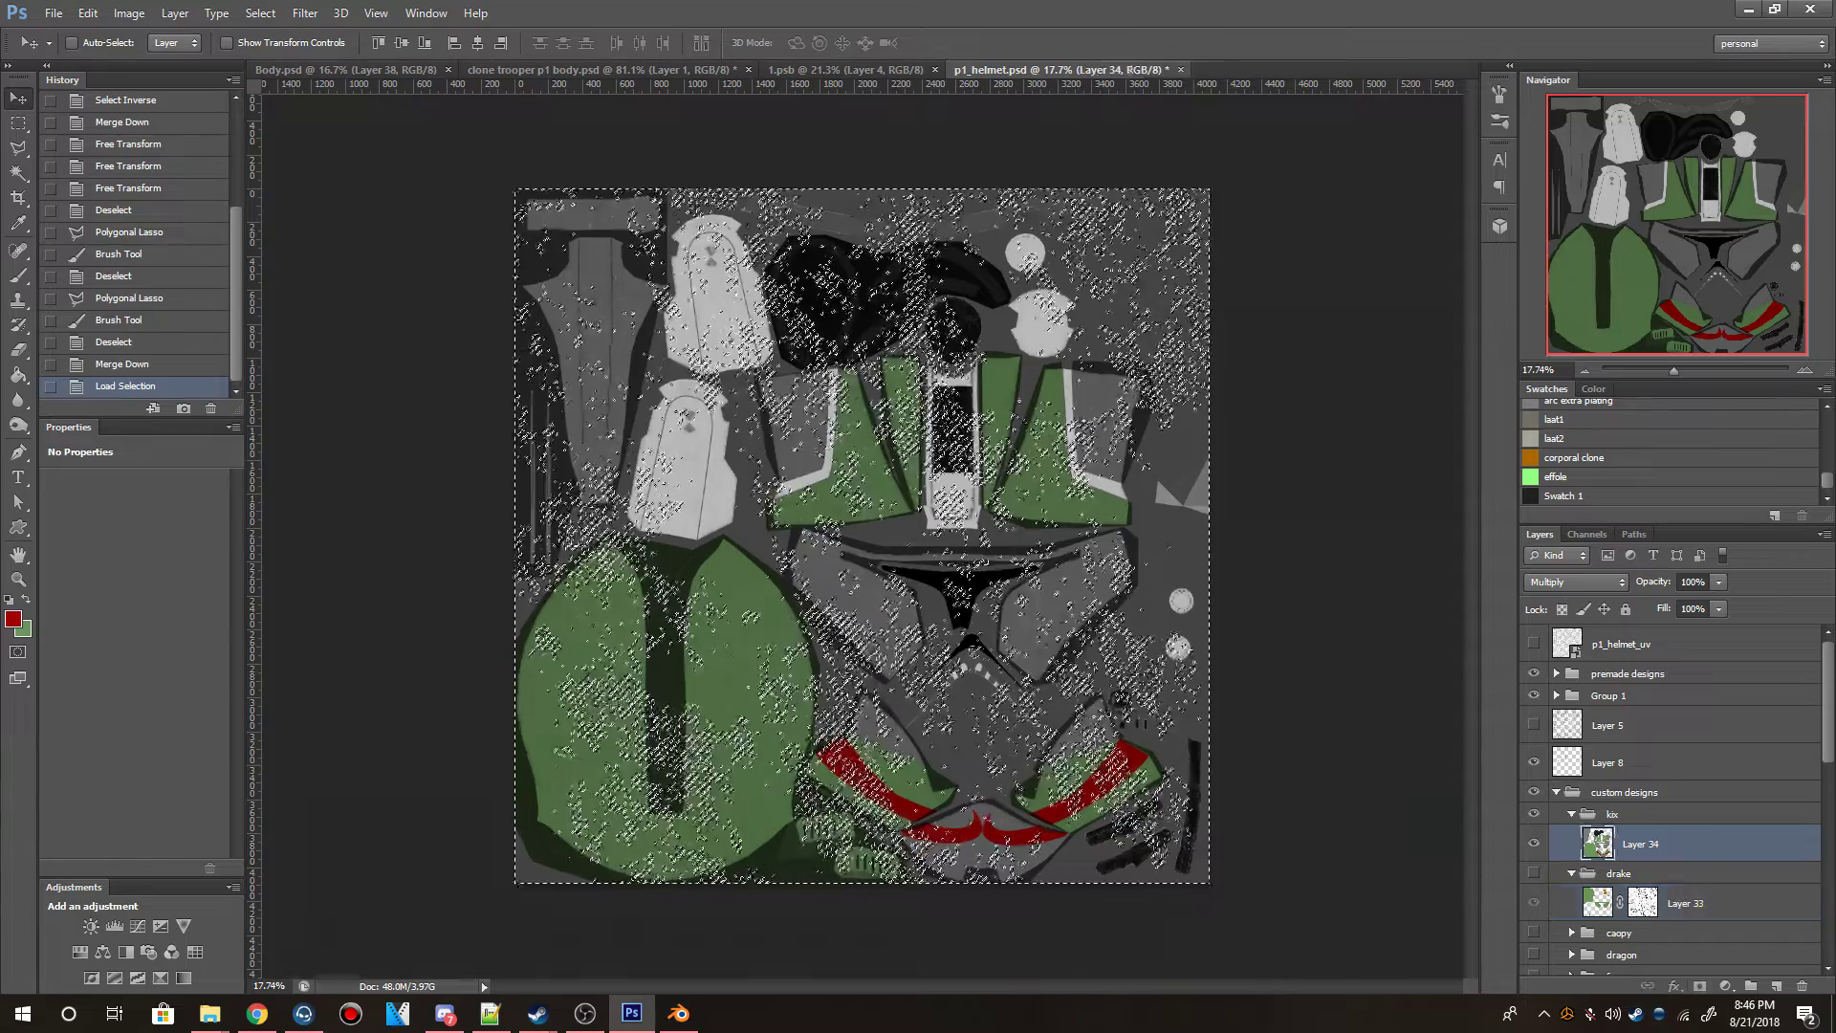
{"action": "scroll", "coordinate": [1674, 813], "scroll_direction": "down", "scroll_amount": 5}
Step: Save the worn helmet texture as PNG over p1_helmet_kix.png in the kix folder
{"action": "key", "text": "ctrl+shift+s"}
{"action": "left_click", "coordinate": [1014, 556]}
{"action": "left_click", "coordinate": [956, 806]}
{"action": "left_click", "coordinate": [1031, 223]}
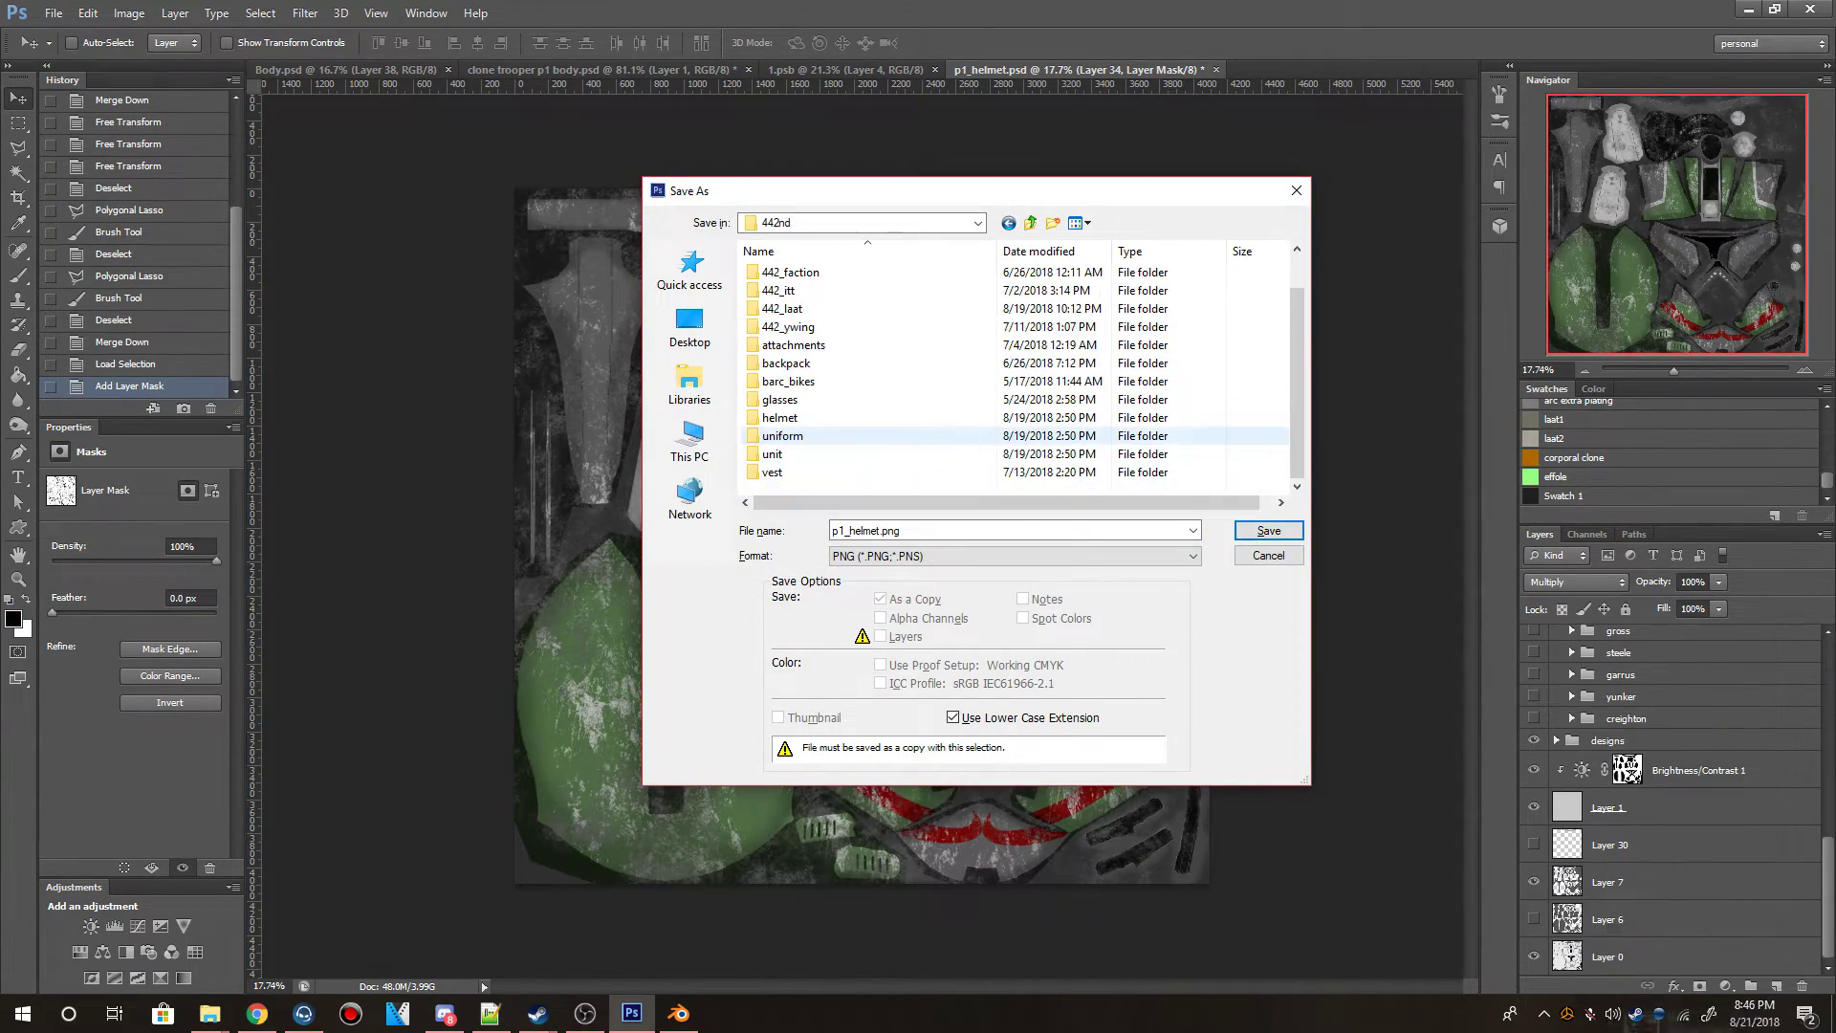
{"action": "left_click", "coordinate": [1031, 222]}
{"action": "double_click", "coordinate": [779, 272]}
{"action": "double_click", "coordinate": [769, 471]}
{"action": "left_click", "coordinate": [790, 328]}
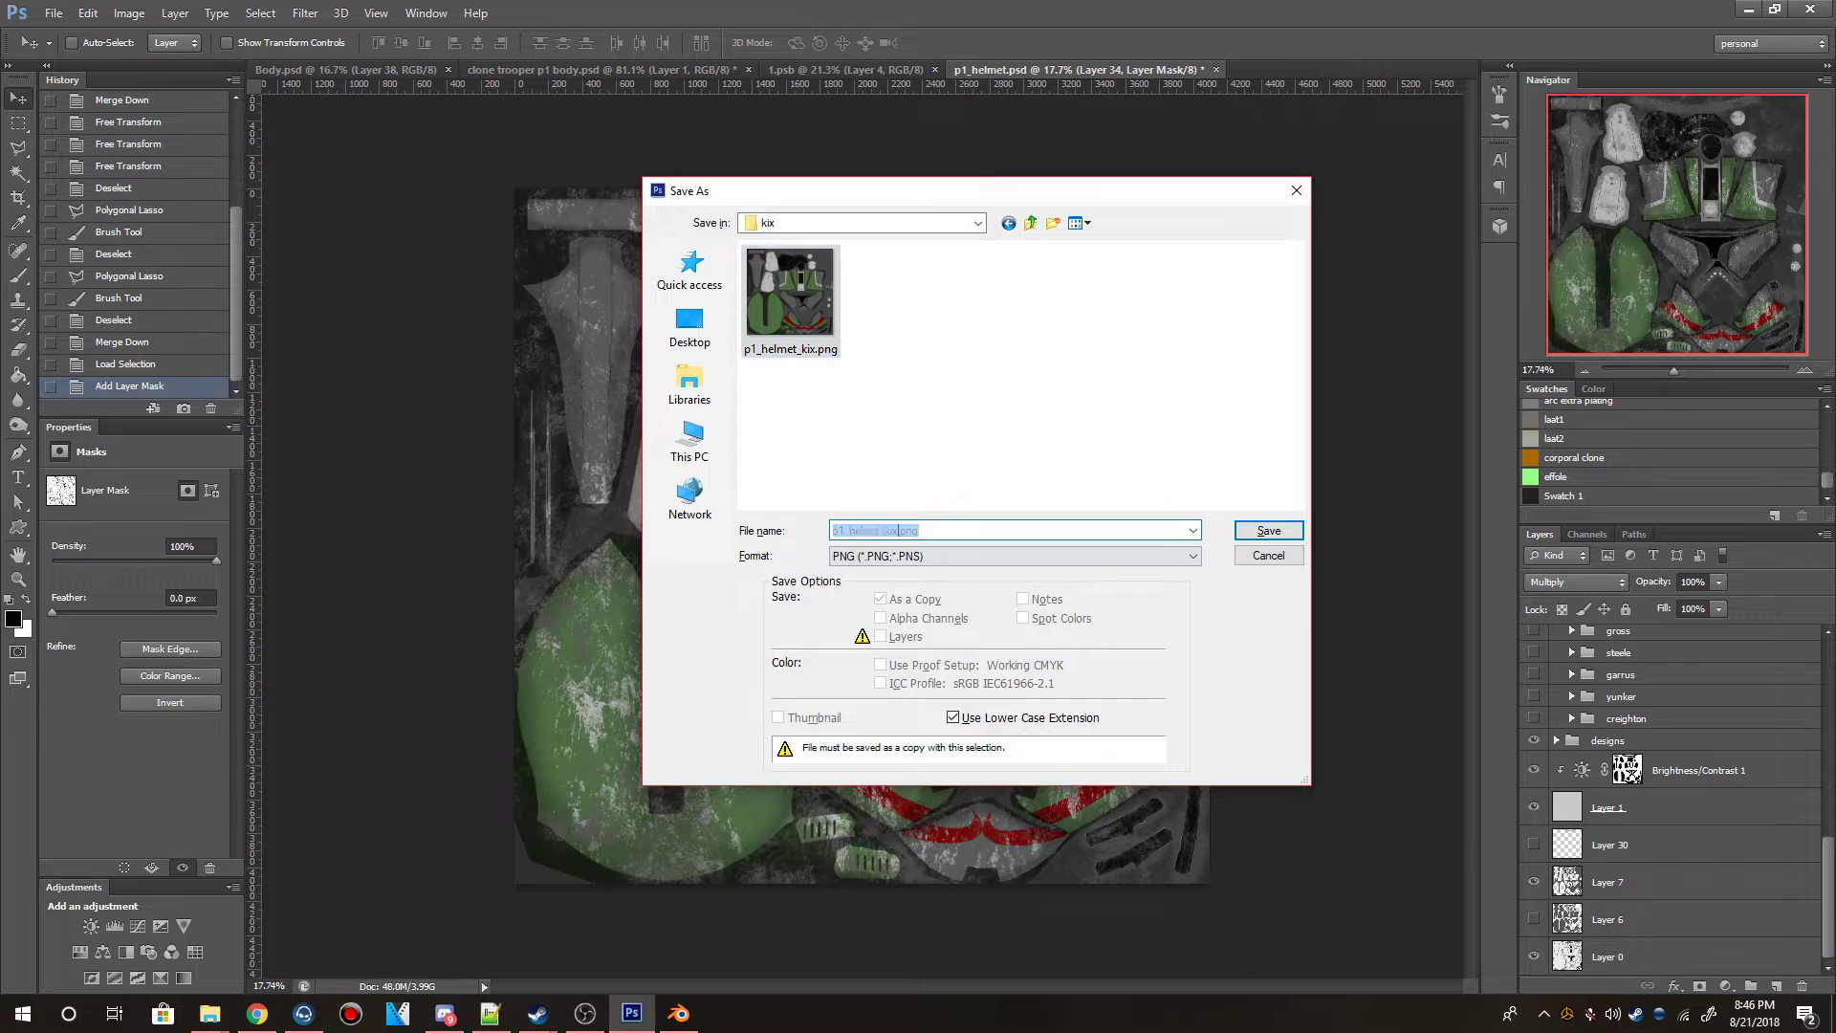
{"action": "left_click", "coordinate": [1268, 530]}
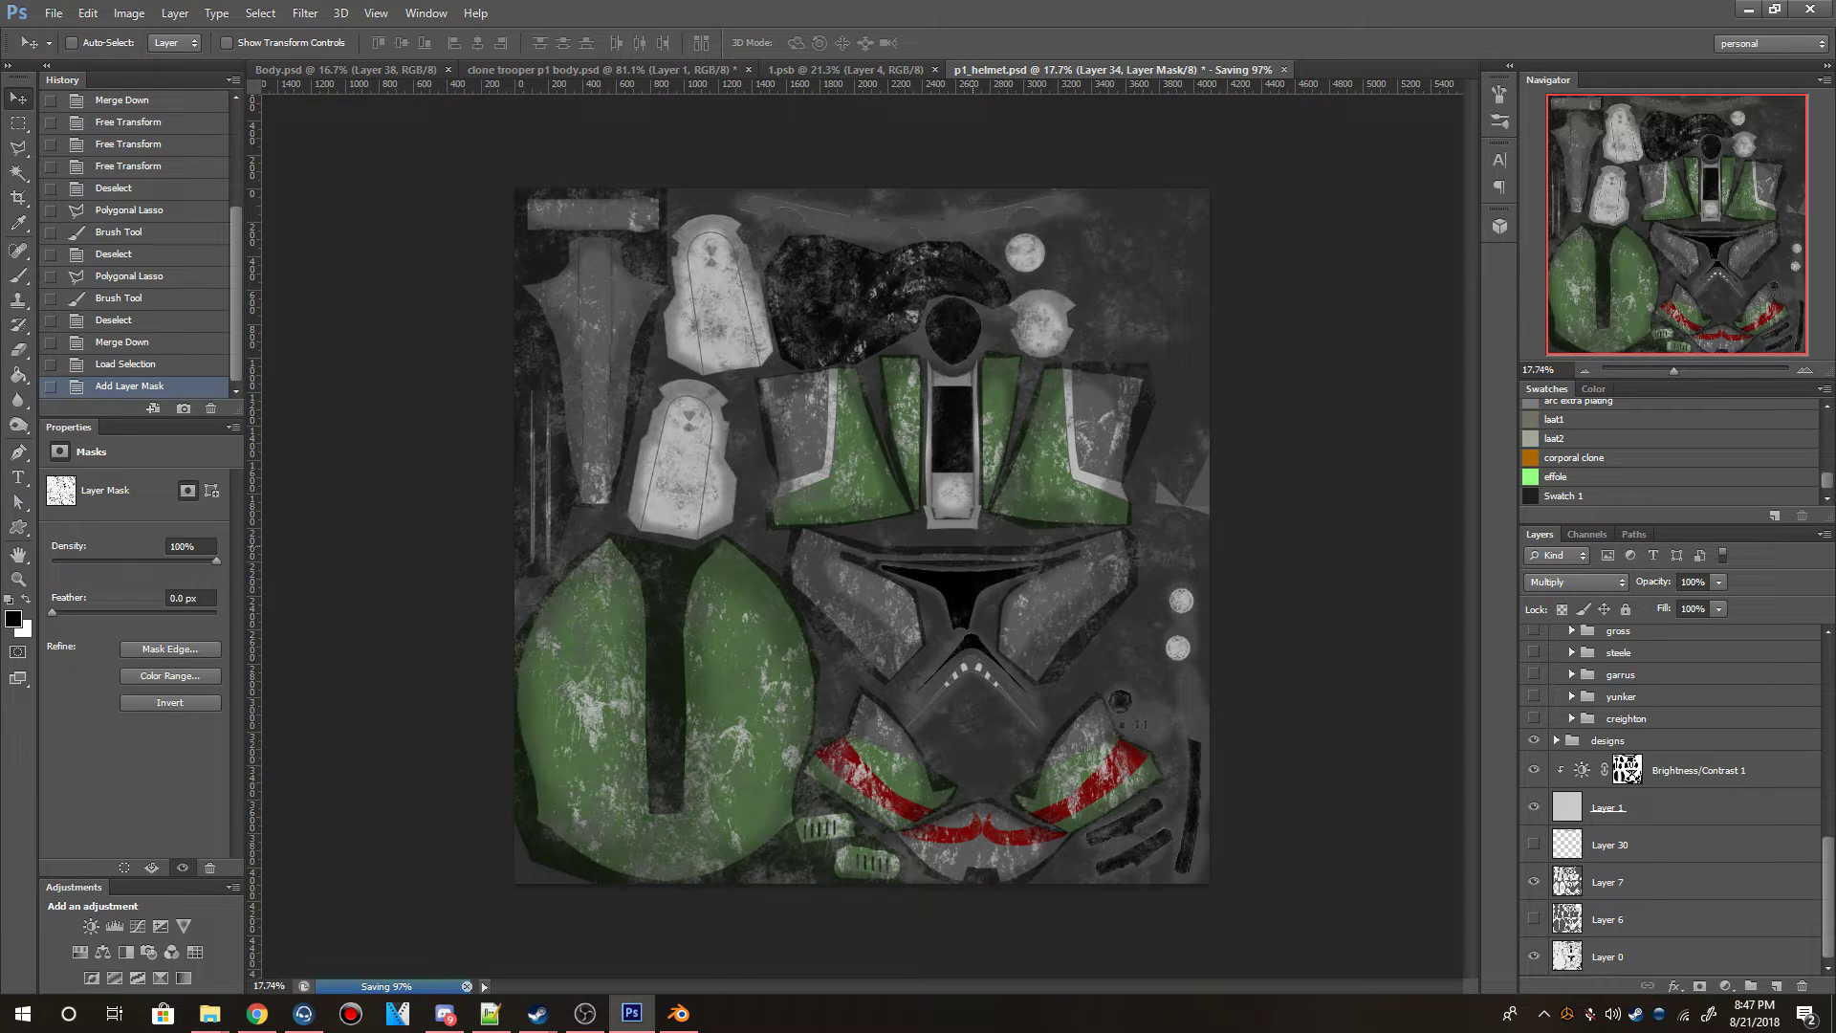
{"action": "key", "text": "alt+Tab"}
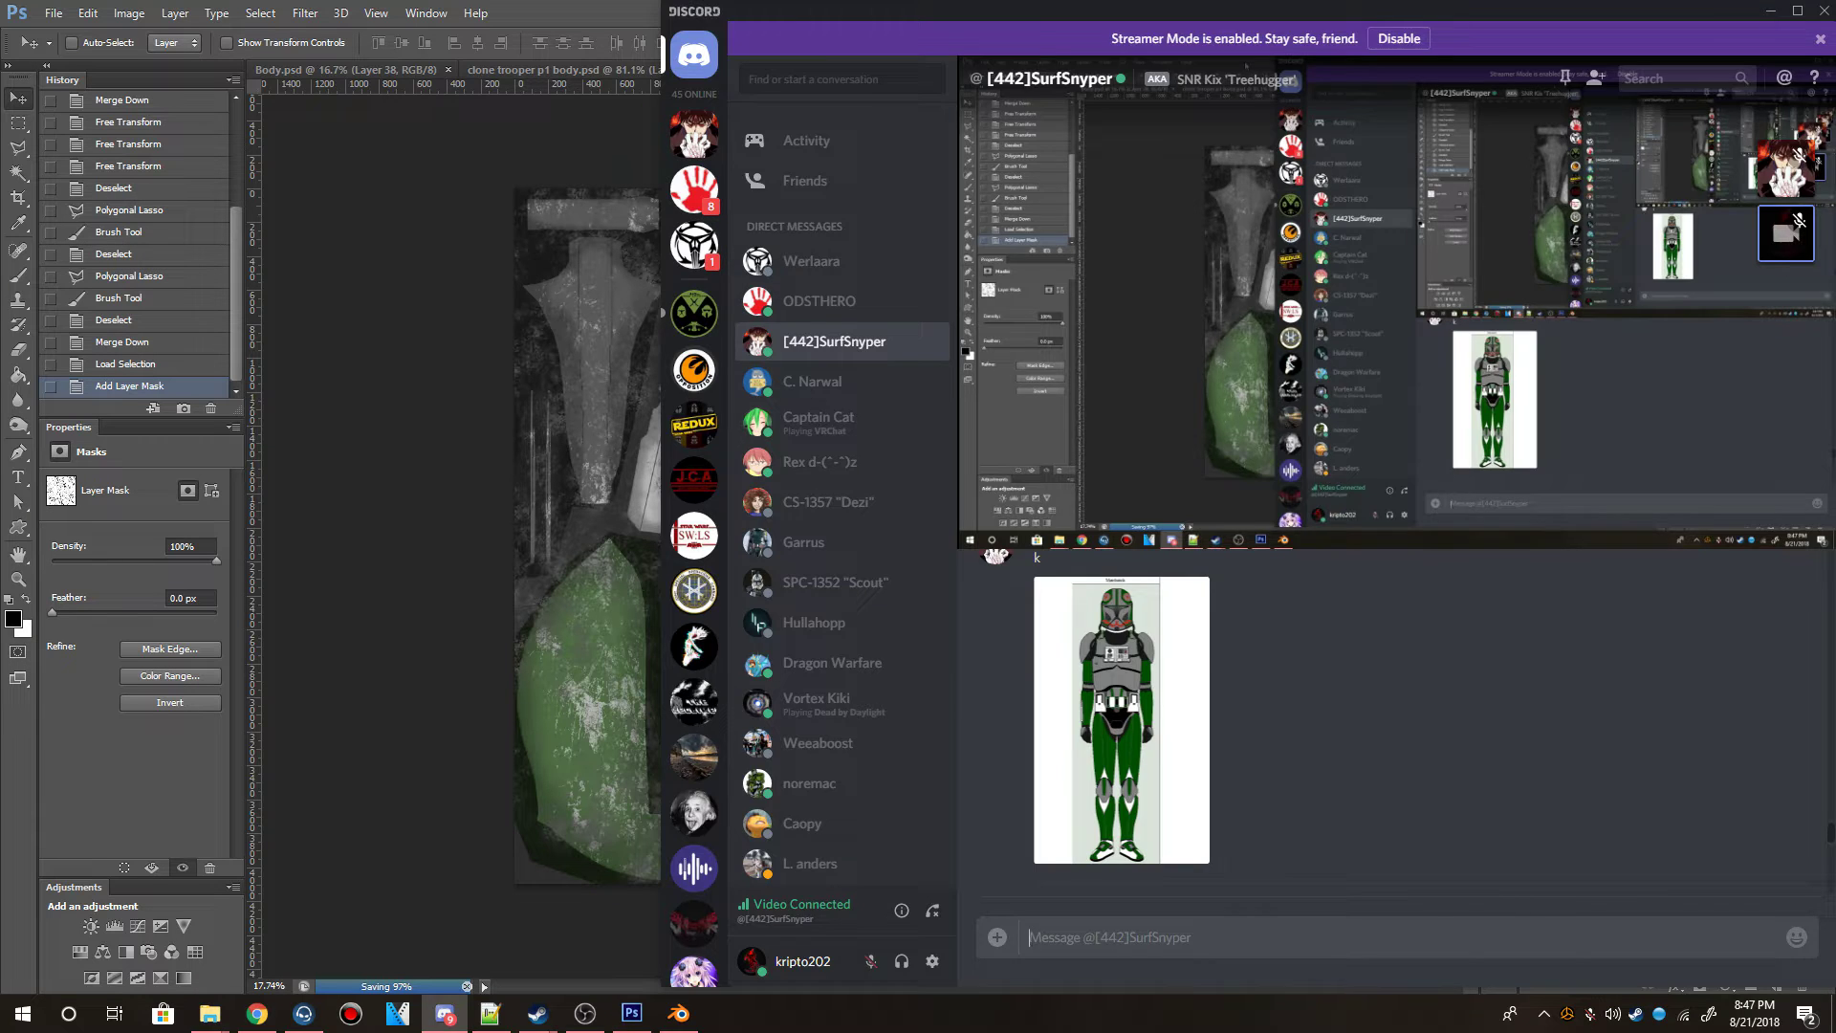
{"action": "key", "text": "alt+Tab"}
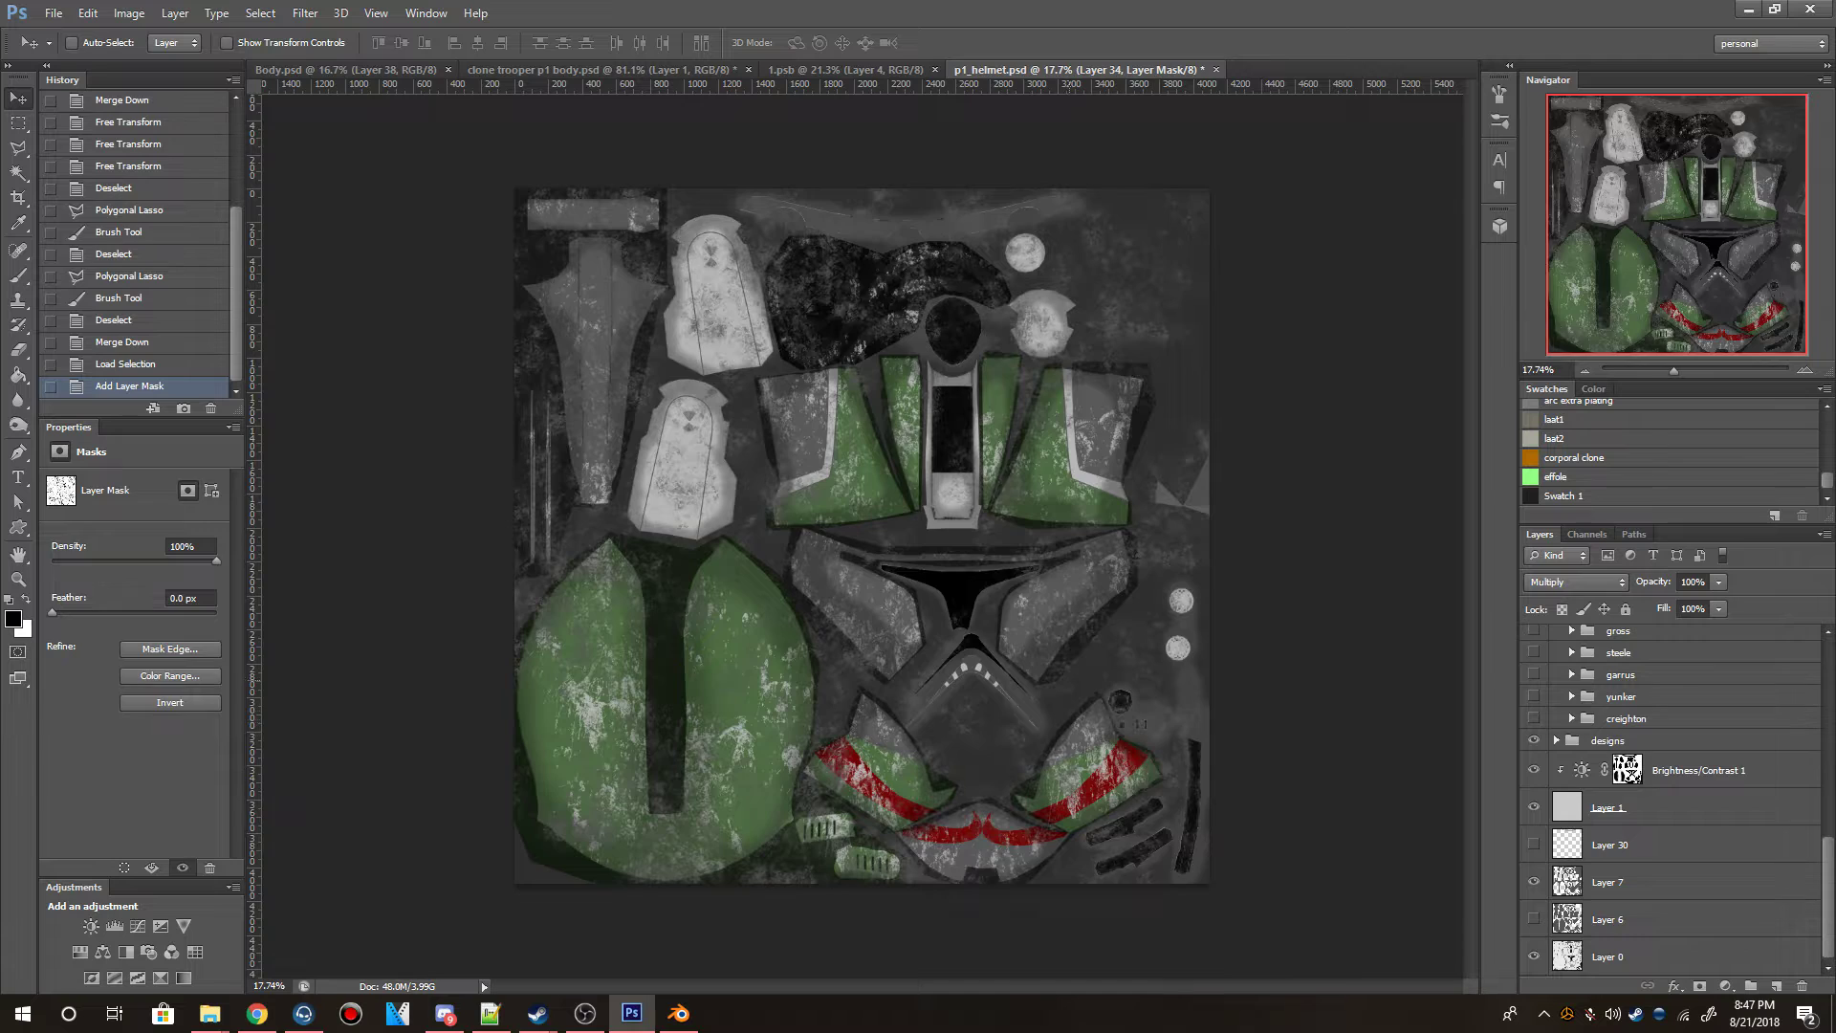
{"action": "left_click", "coordinate": [845, 68]}
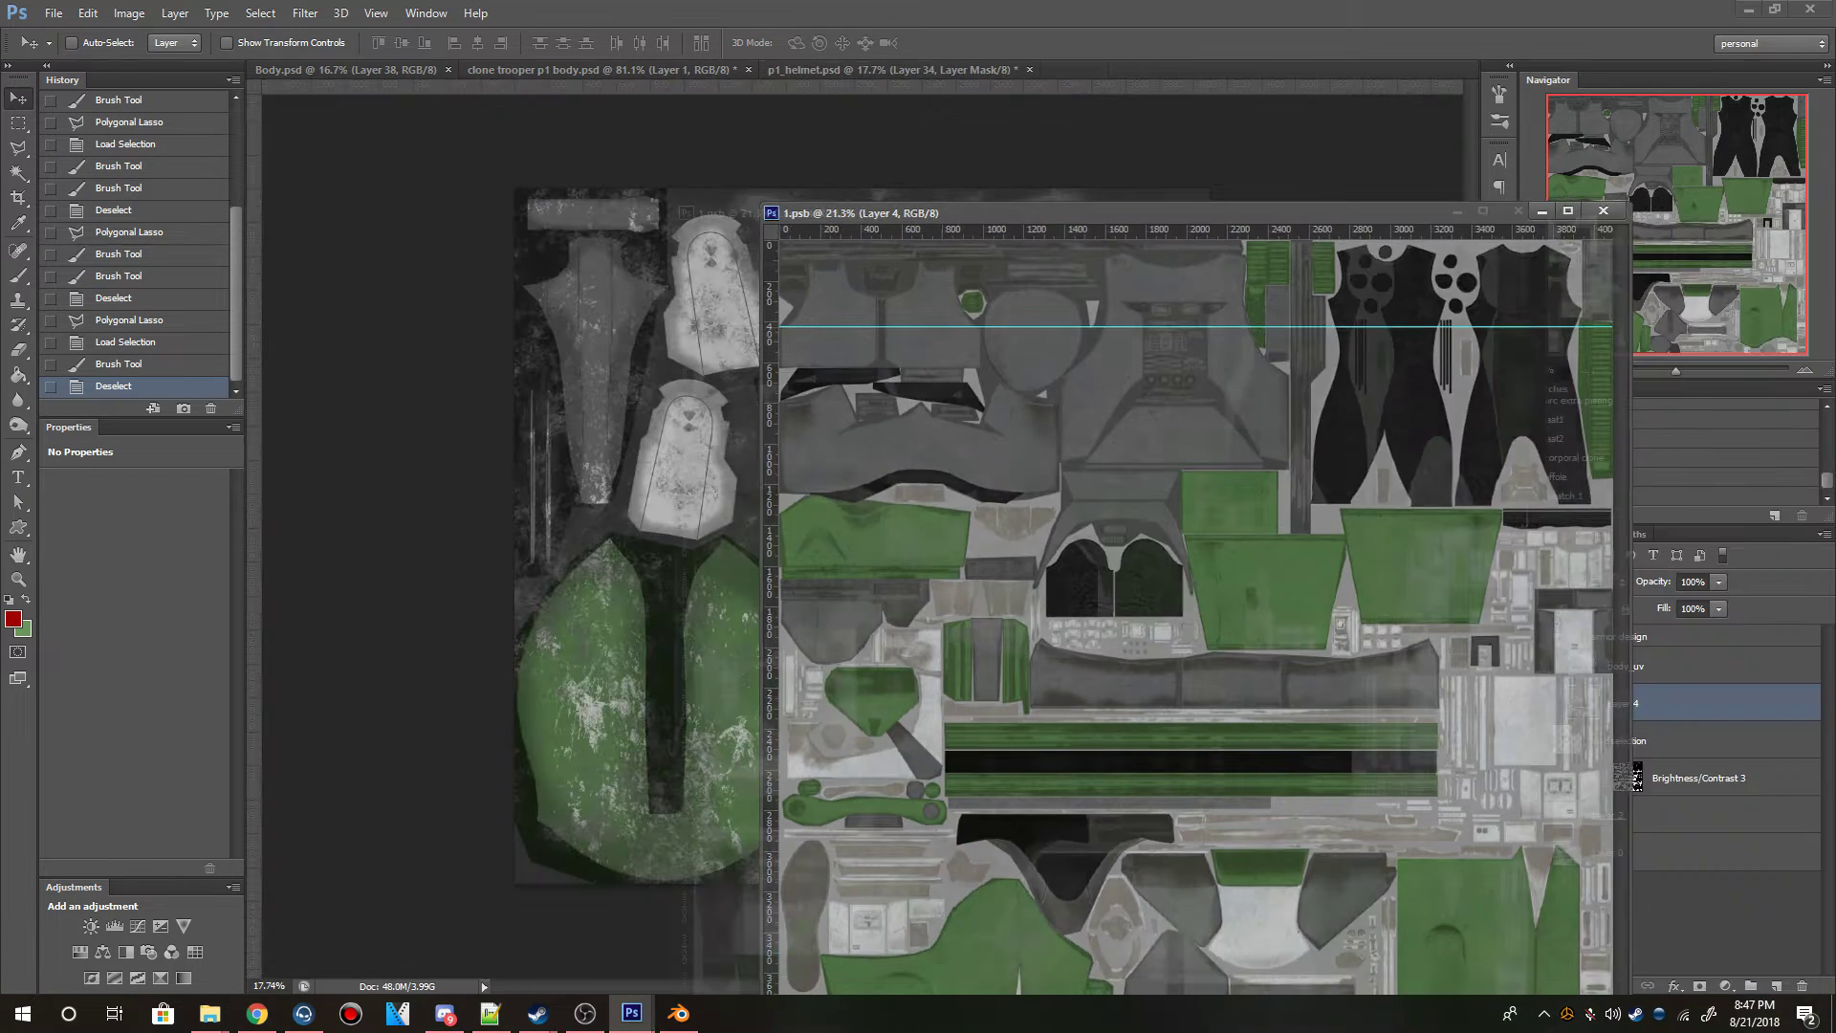
Step: Float 1.psb beside Body.psd and add a new layer group named kix
{"action": "left_click_drag", "start_coordinate": [846, 69], "coordinate": [616, 188]}
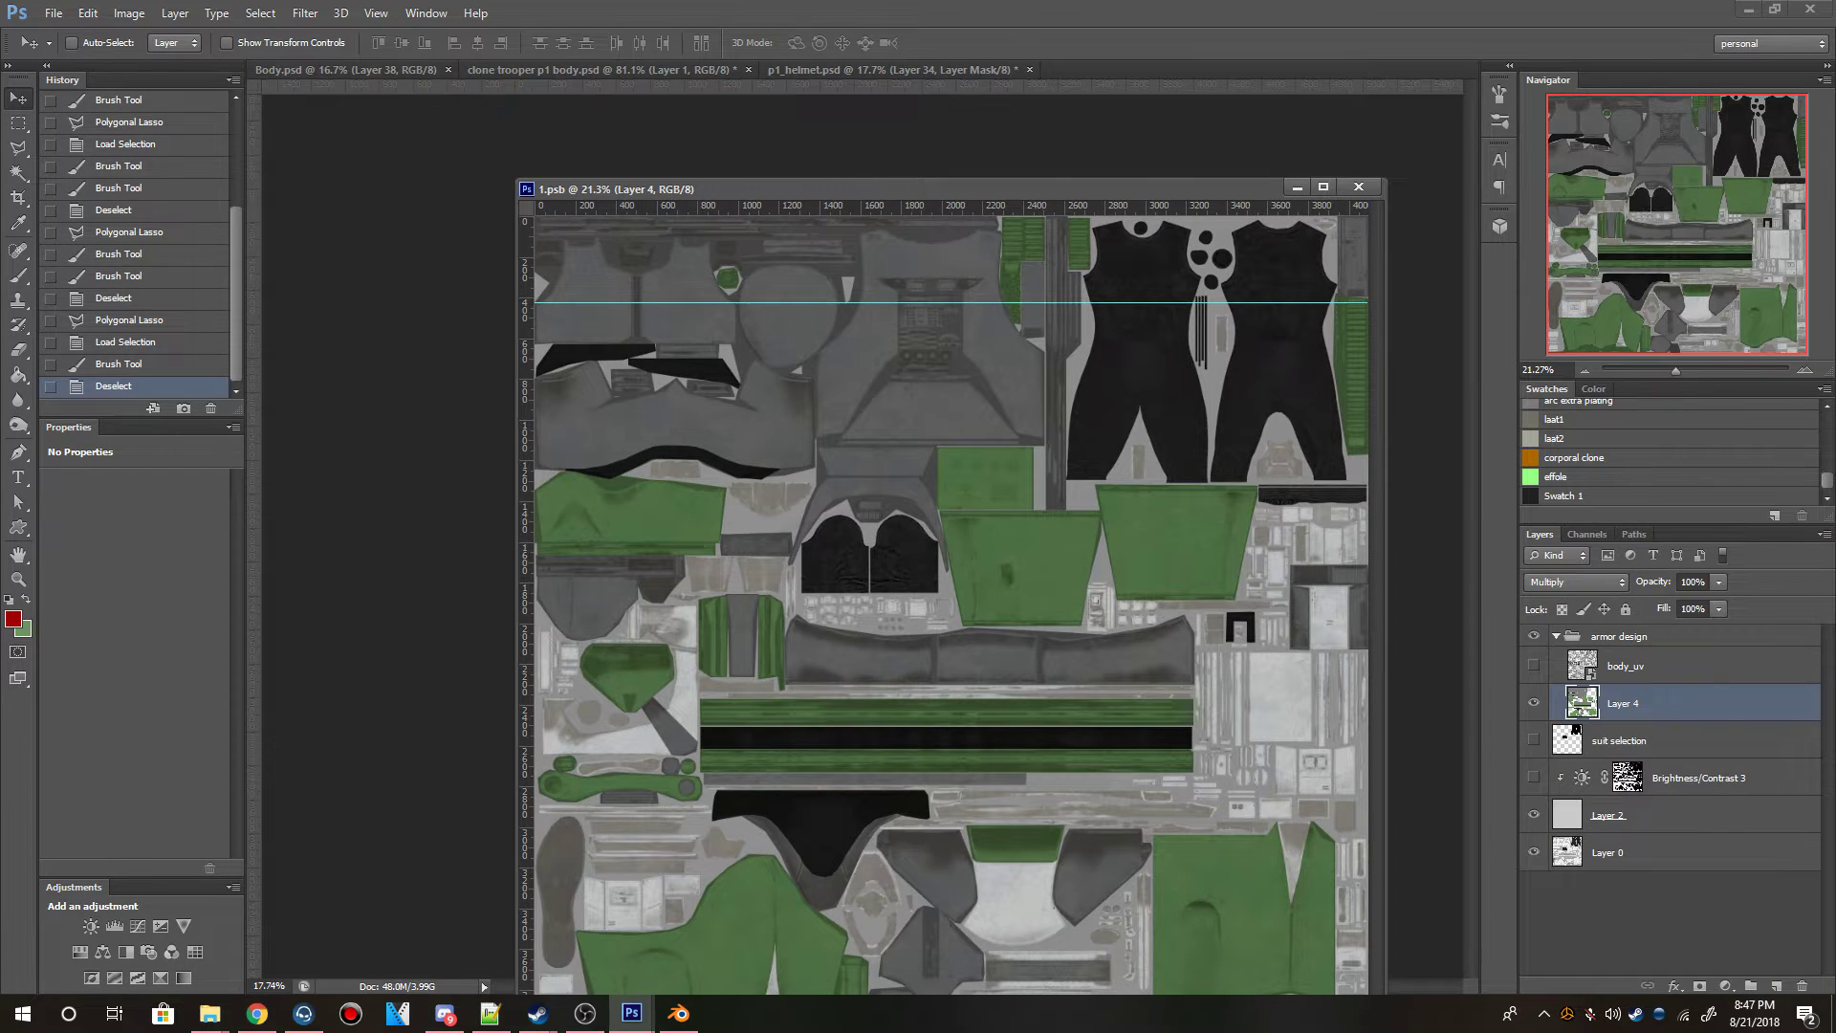
{"action": "left_click", "coordinate": [347, 69]}
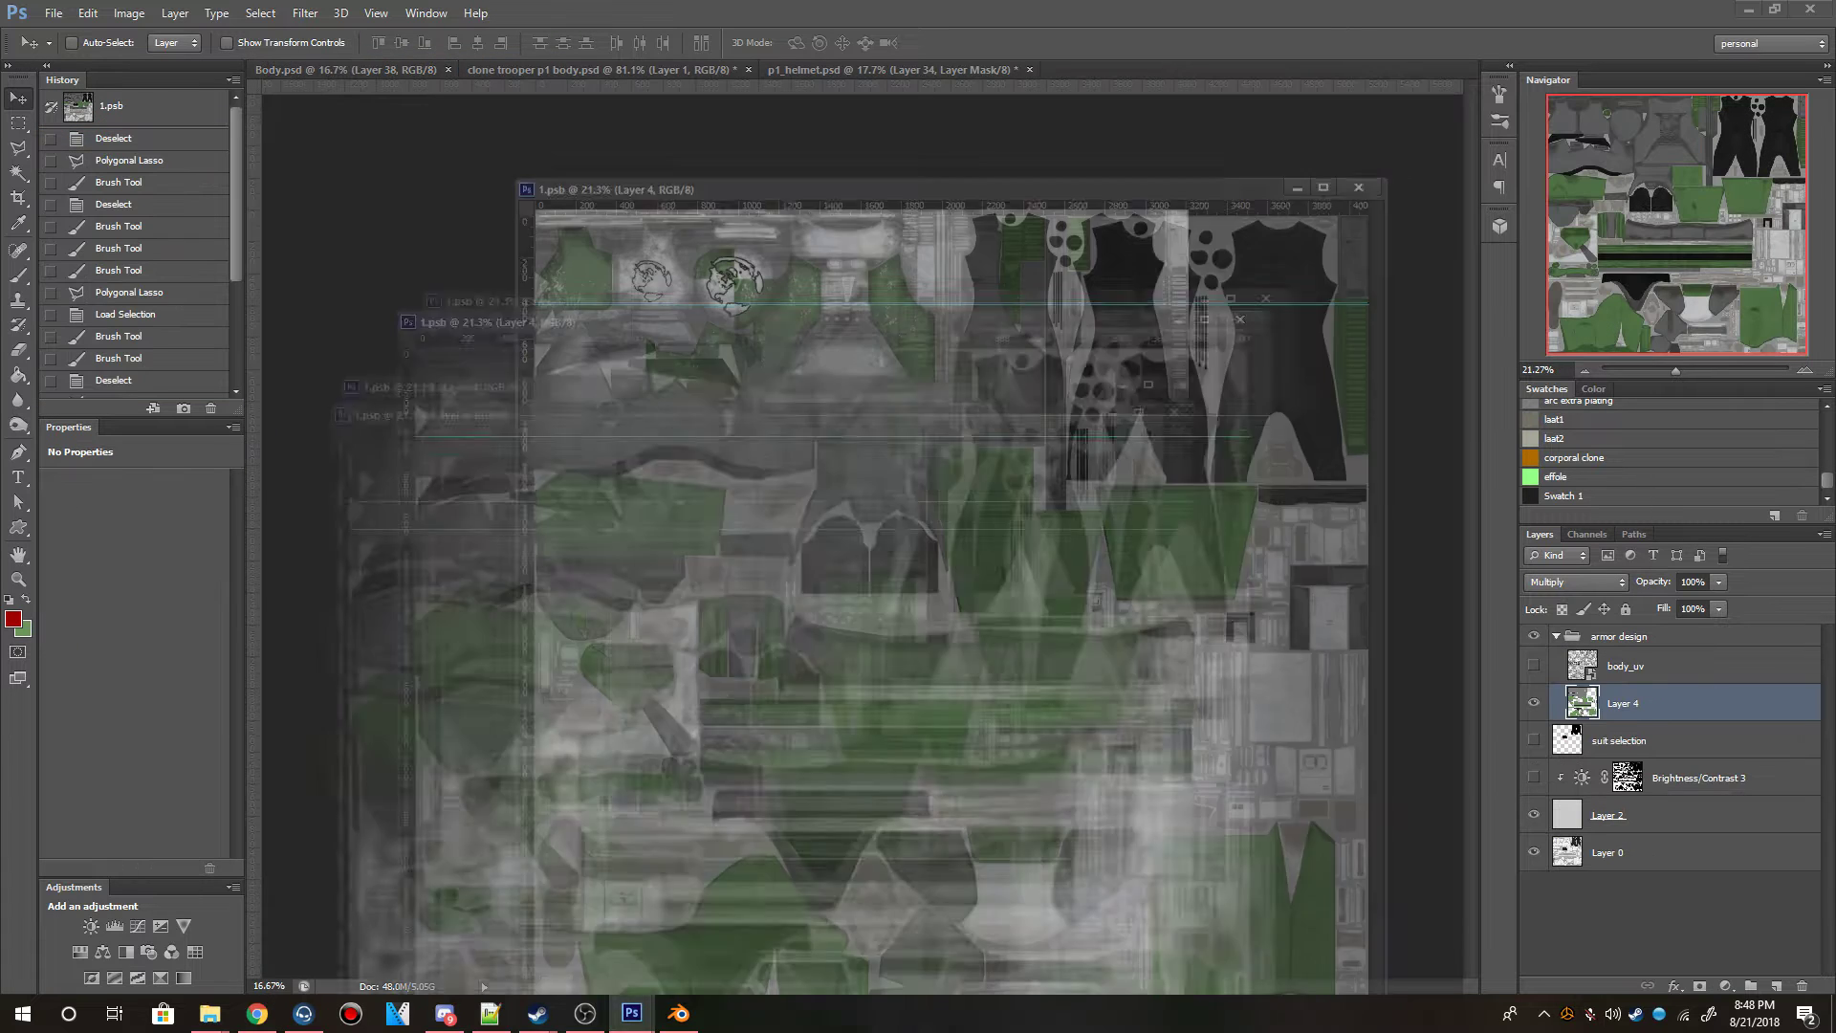
{"action": "left_click_drag", "start_coordinate": [616, 188], "coordinate": [182, 494]}
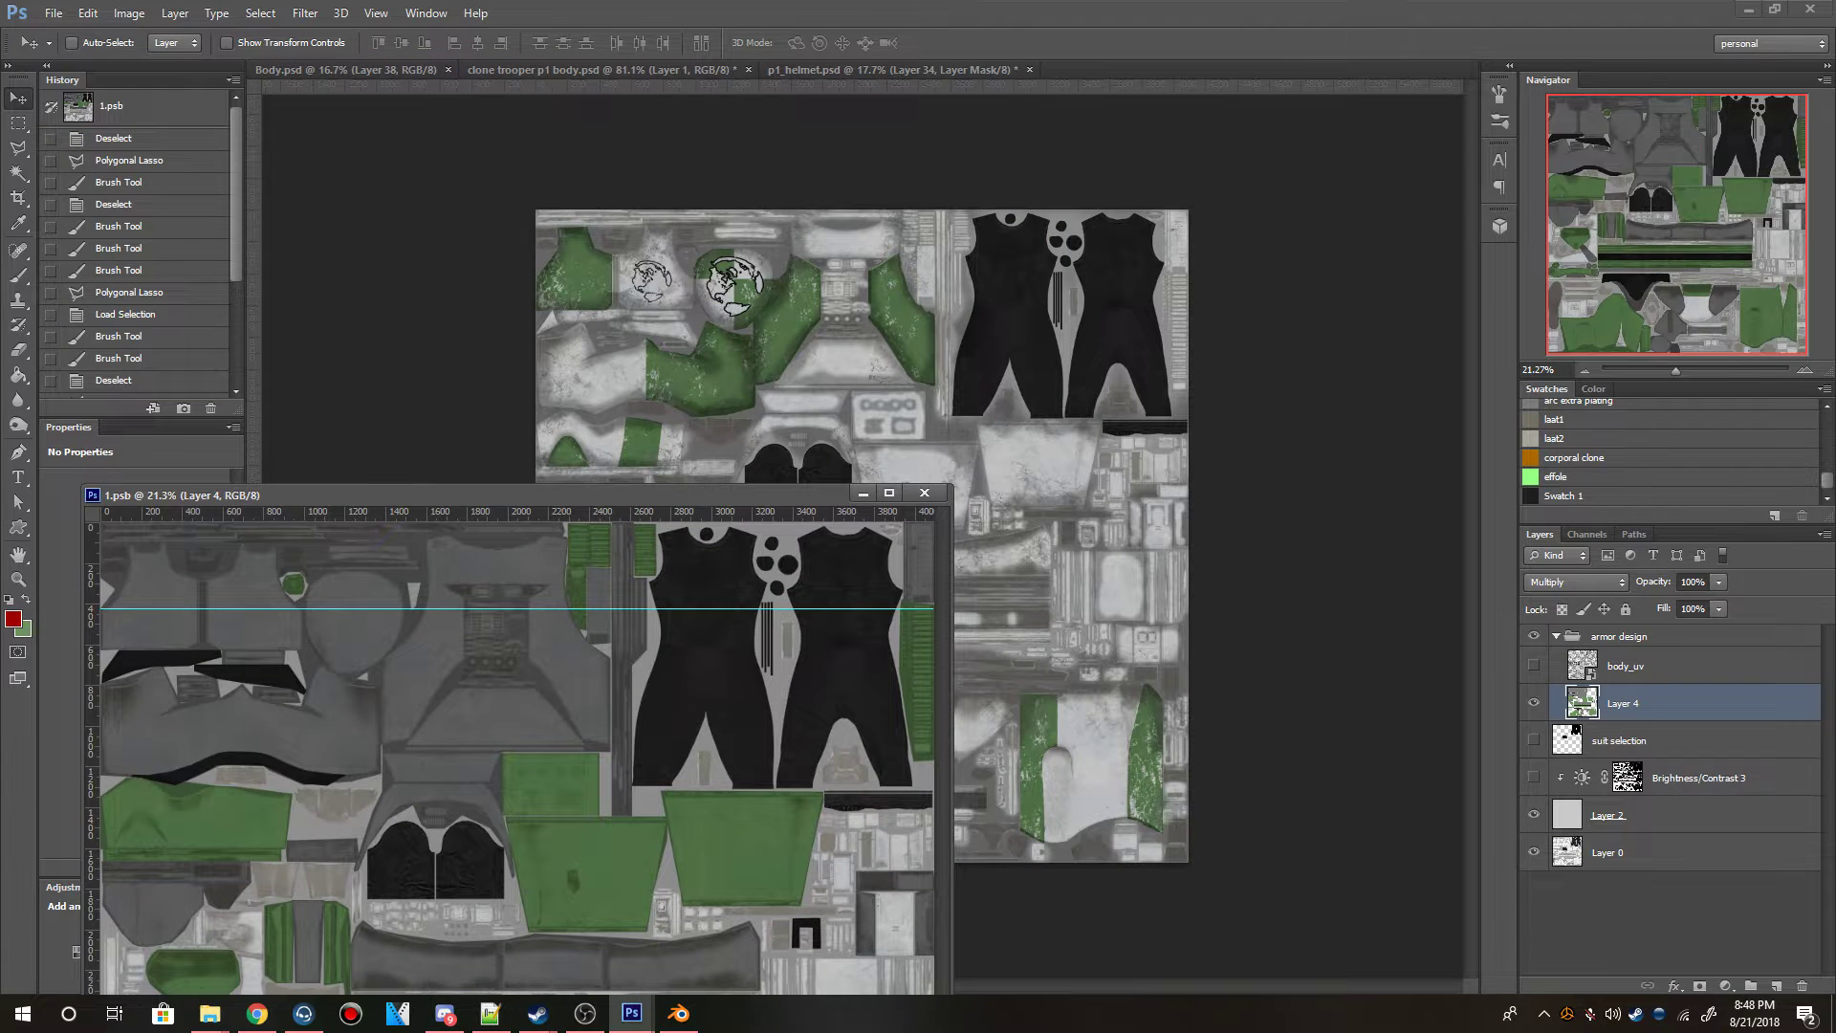
{"action": "left_click", "coordinate": [1750, 986]}
{"action": "double_click", "coordinate": [1627, 858]}
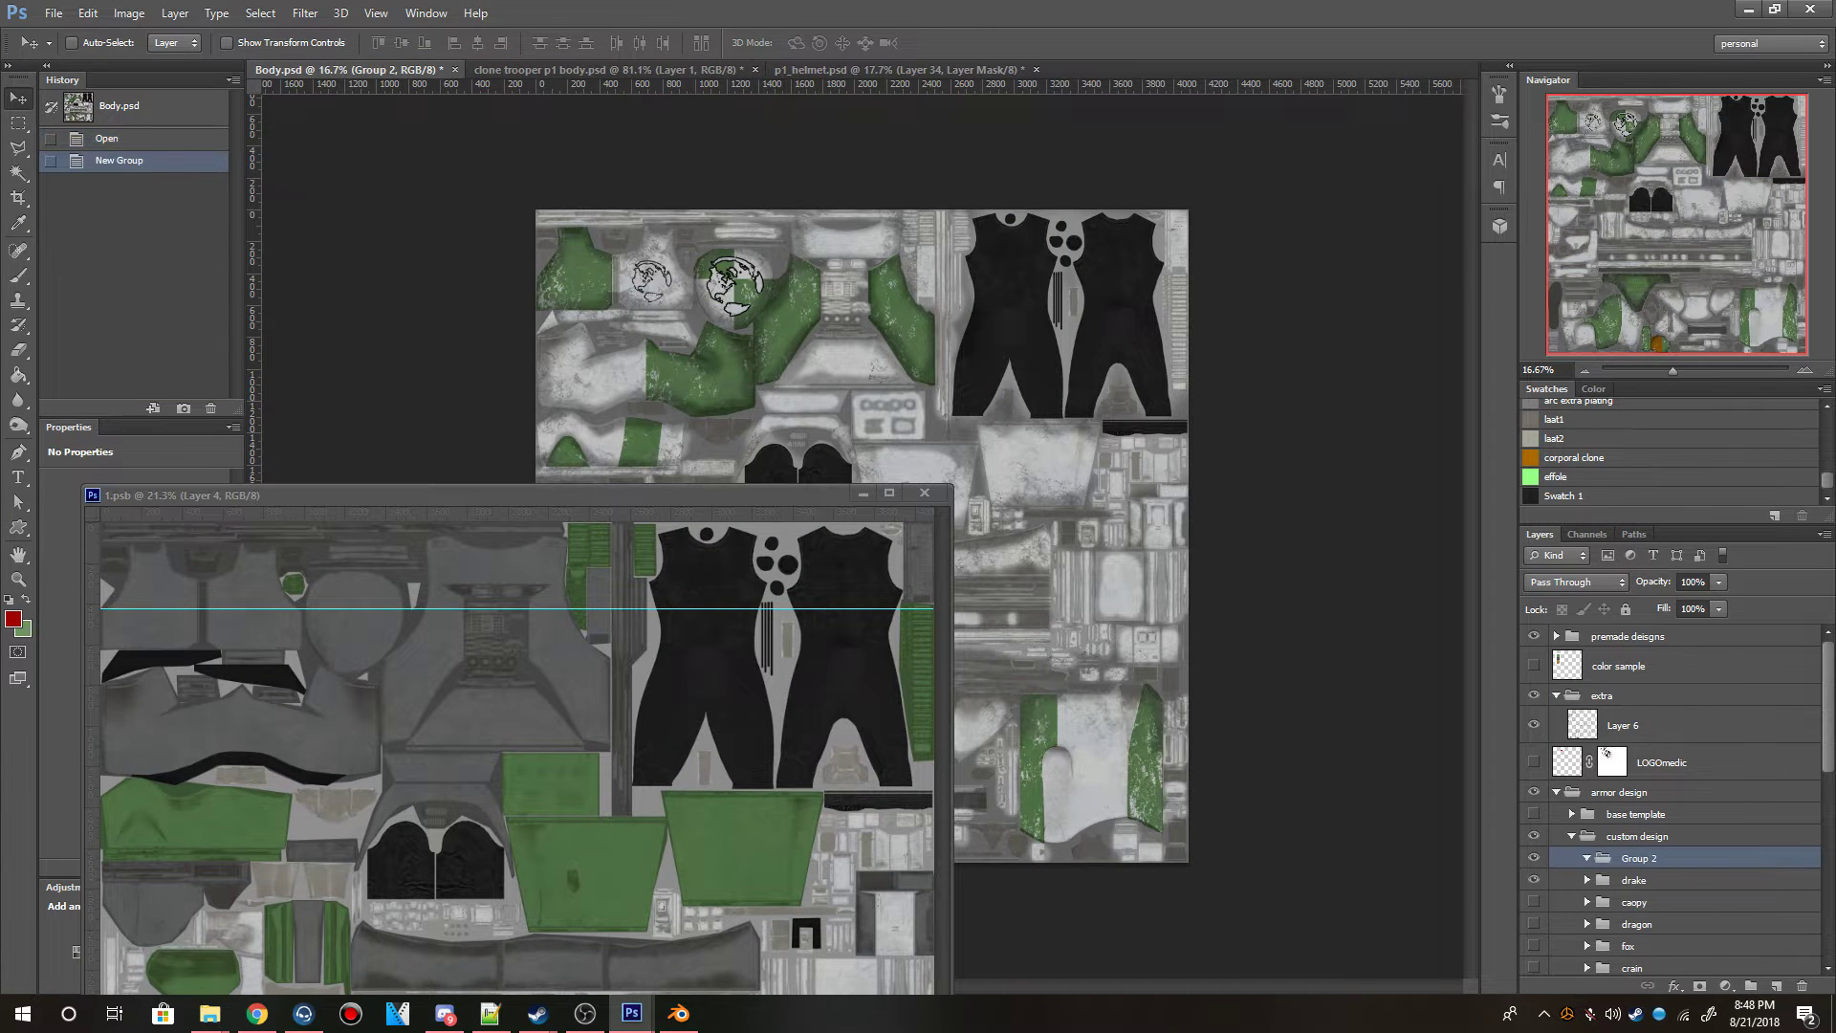
{"action": "type", "text": "kix"}
{"action": "key", "text": "Return"}
Step: Copy the green armour layer from 1.psb into the kix group, then re-dock 1.psb
{"action": "left_click_drag", "start_coordinate": [517, 746], "coordinate": [1052, 573]}
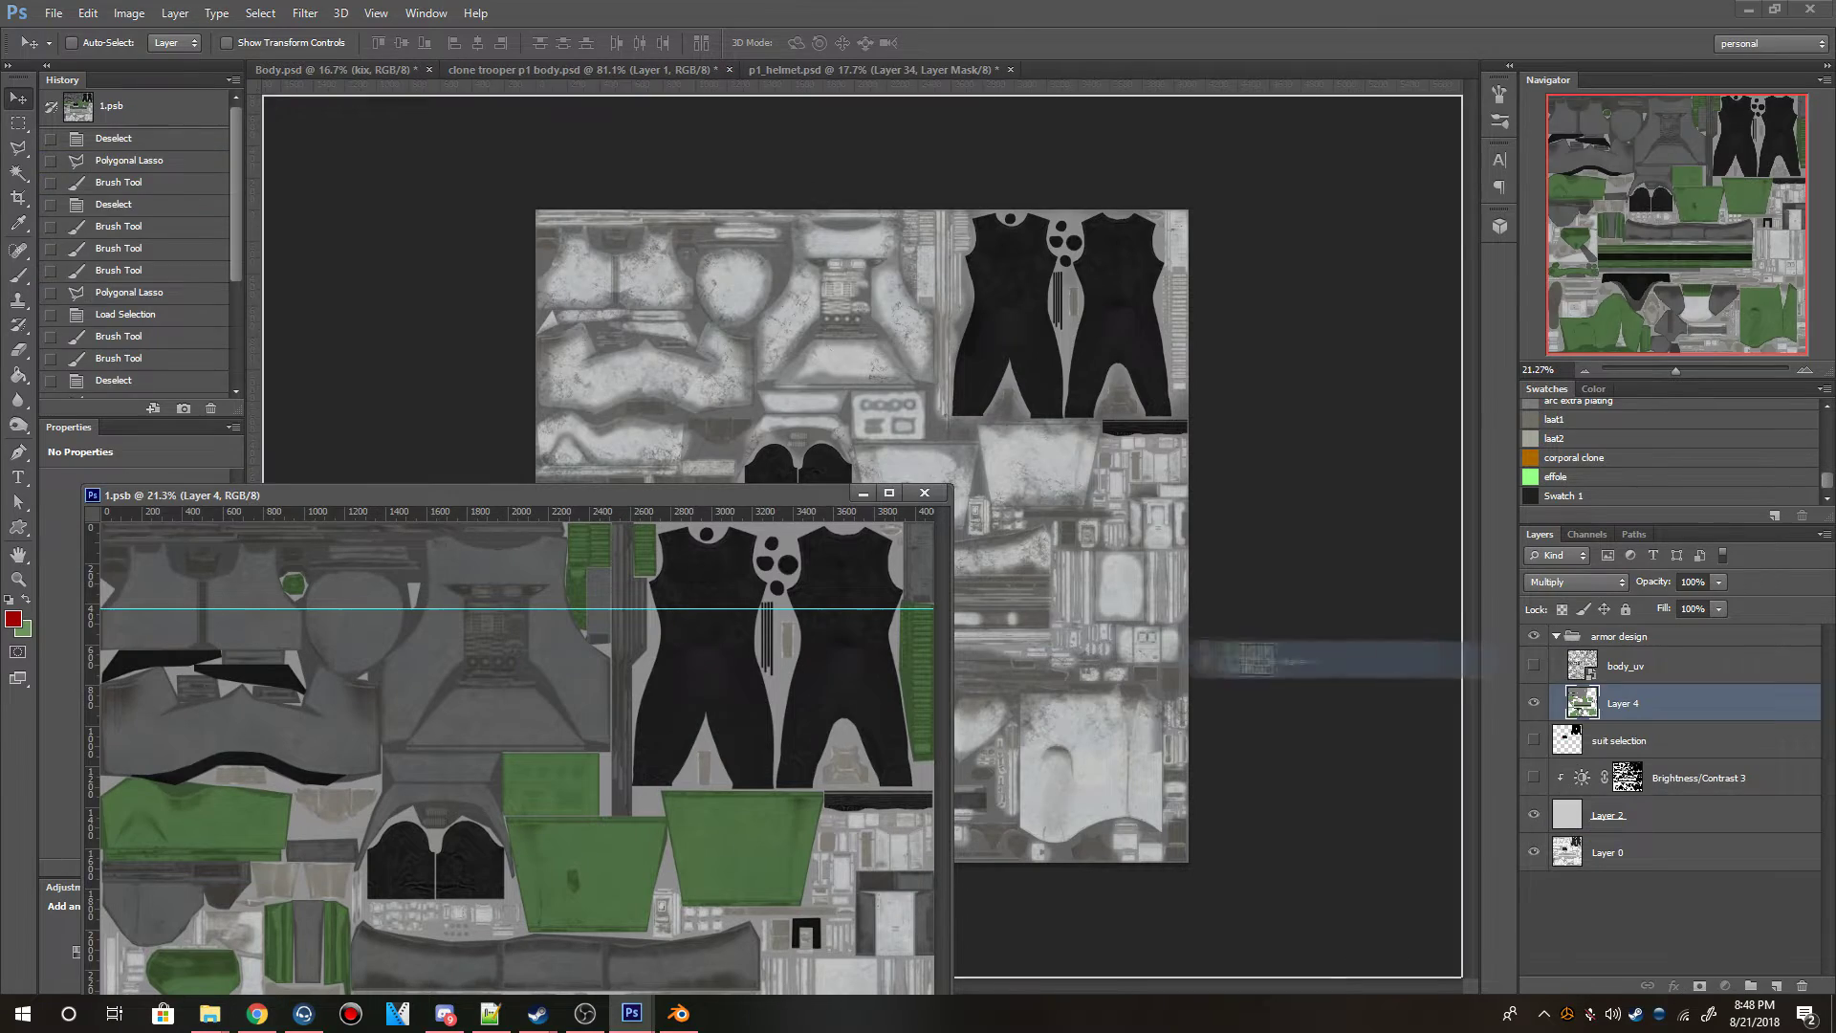
{"action": "left_click", "coordinate": [862, 493]}
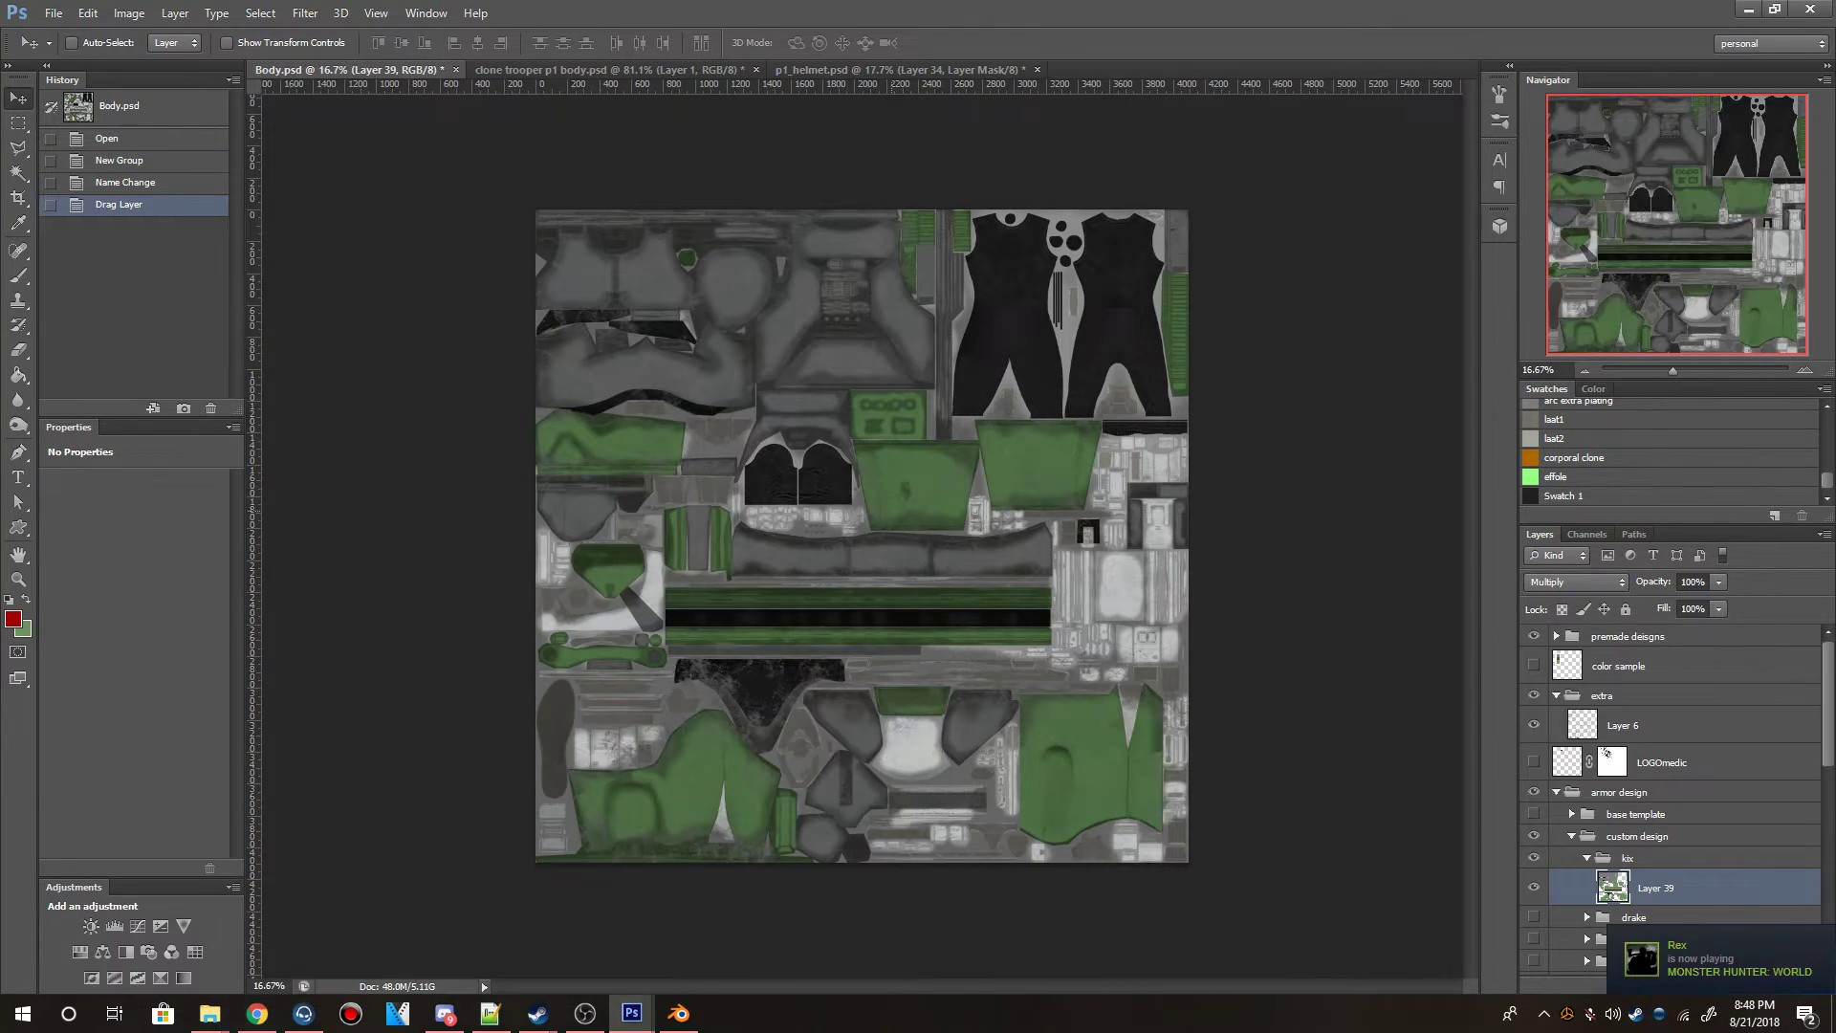
{"action": "left_click", "coordinate": [737, 932]}
{"action": "left_click_drag", "start_coordinate": [383, 495], "coordinate": [1100, 70]}
{"action": "left_click", "coordinate": [344, 70]}
{"action": "scroll", "coordinate": [1674, 765], "scroll_direction": "down", "scroll_amount": 5}
{"action": "scroll", "coordinate": [1608, 695], "scroll_direction": "up", "scroll_amount": 5}
Step: Start a PNG Save As of the body texture and browse to the data folder
{"action": "key", "text": "ctrl+shift+s"}
{"action": "left_click", "coordinate": [1014, 556]}
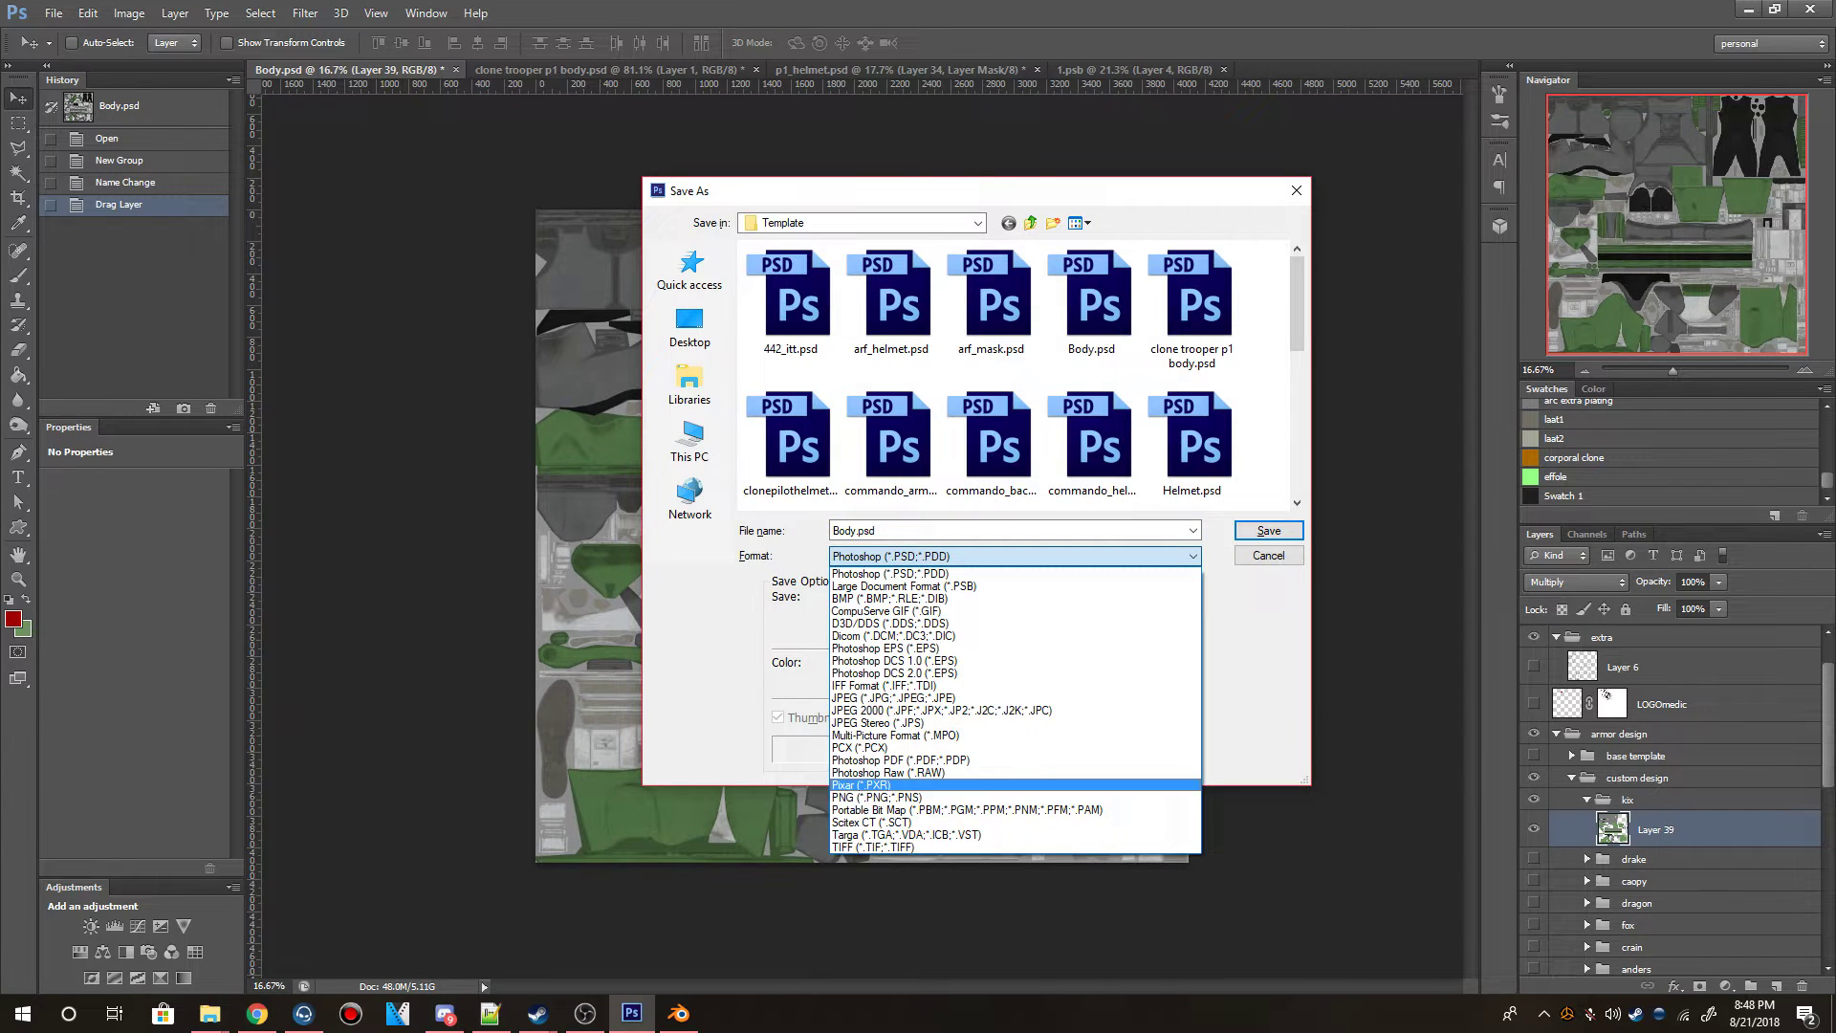
{"action": "left_click", "coordinate": [957, 786]}
{"action": "left_click", "coordinate": [1030, 223]}
{"action": "double_click", "coordinate": [956, 449]}
{"action": "left_click", "coordinate": [1030, 223]}
{"action": "scroll", "coordinate": [780, 364], "scroll_direction": "down", "scroll_amount": 2}
Step: Save it as 442_p1_armor_kix.png in the kix folder, then save Body.psd
{"action": "double_click", "coordinate": [779, 363]}
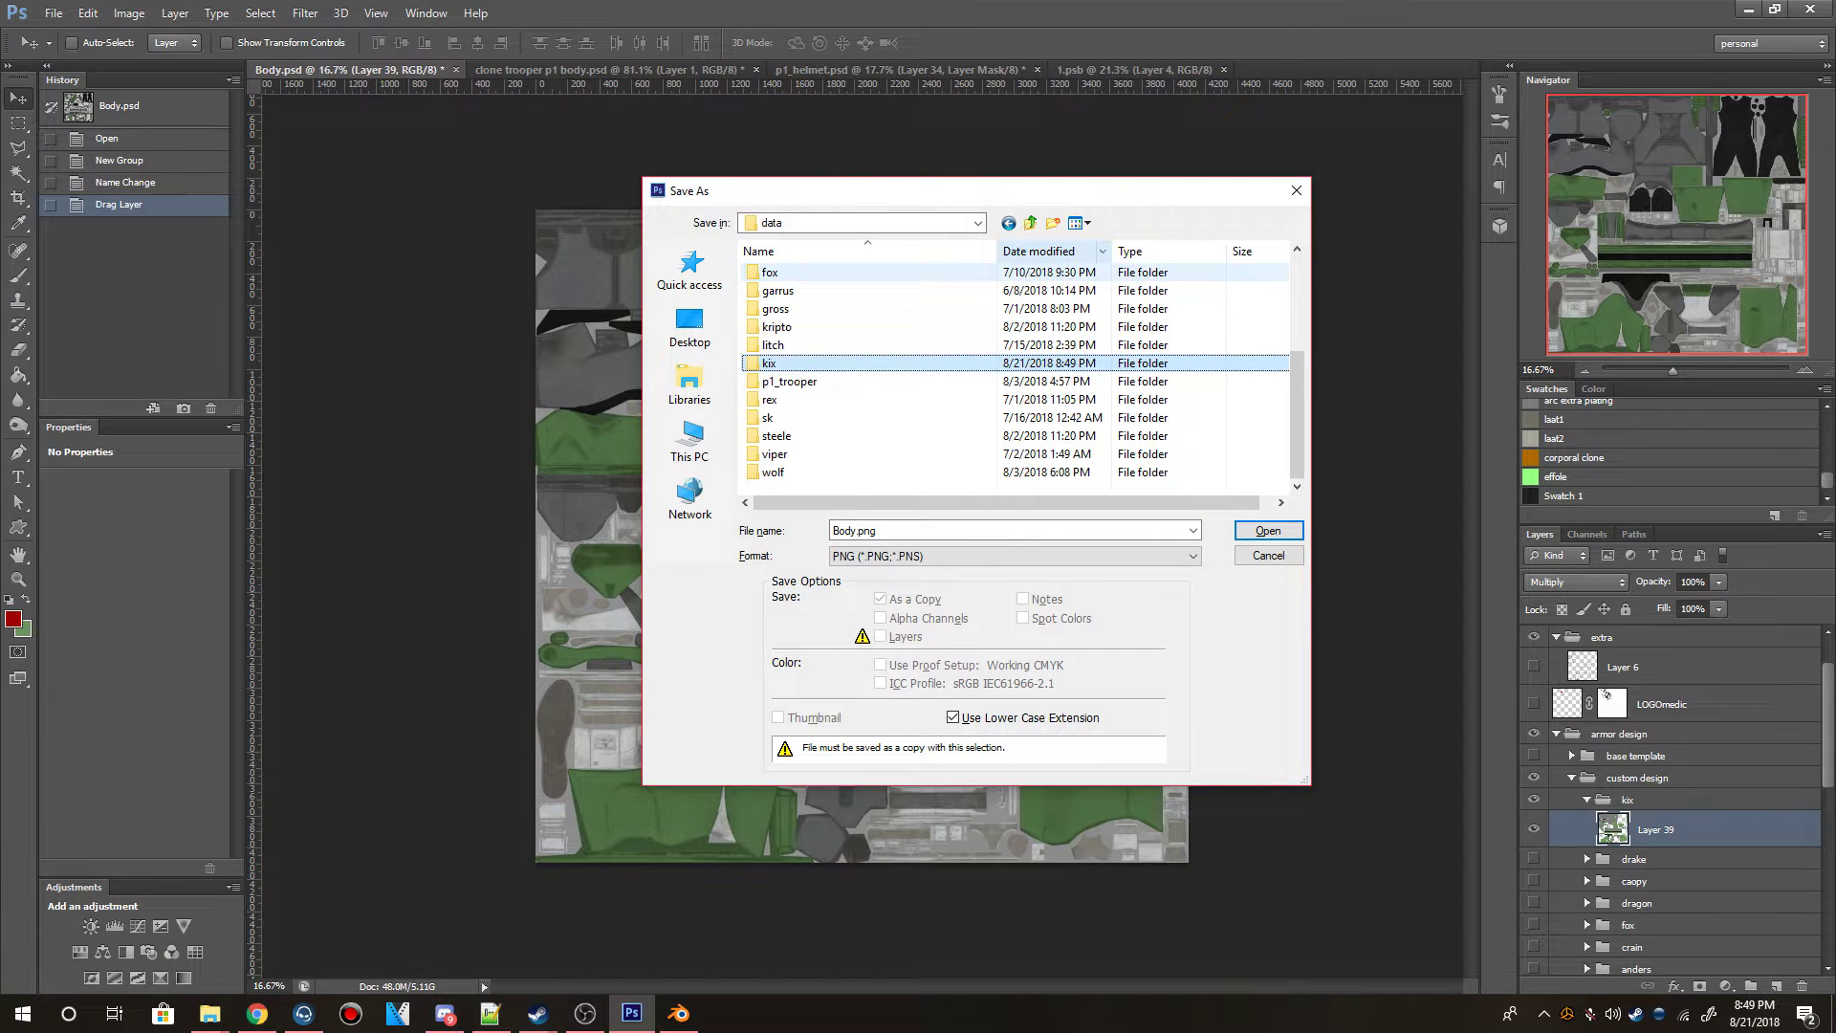
{"action": "left_click", "coordinate": [1030, 223]}
{"action": "double_click", "coordinate": [765, 472]}
{"action": "left_click", "coordinate": [790, 292]}
{"action": "left_click", "coordinate": [1030, 223]}
{"action": "double_click", "coordinate": [765, 436]}
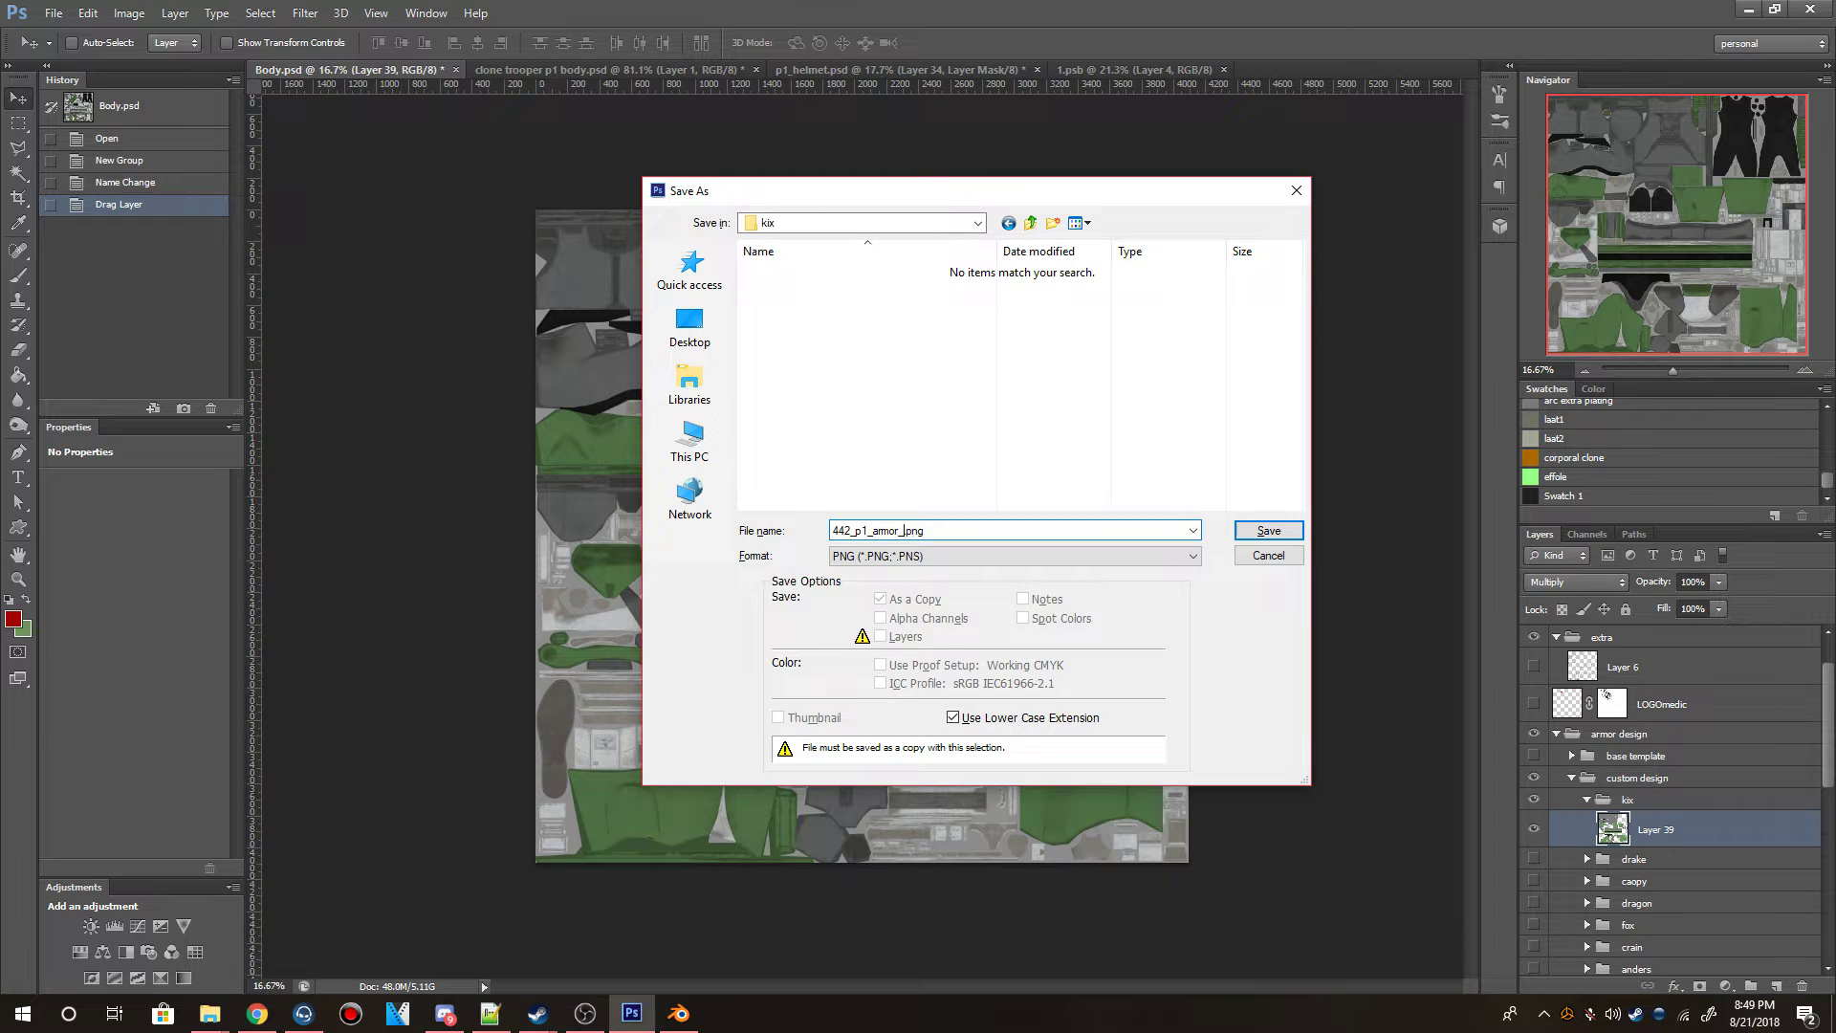
{"action": "key", "text": "Return"}
{"action": "key", "text": "Return"}
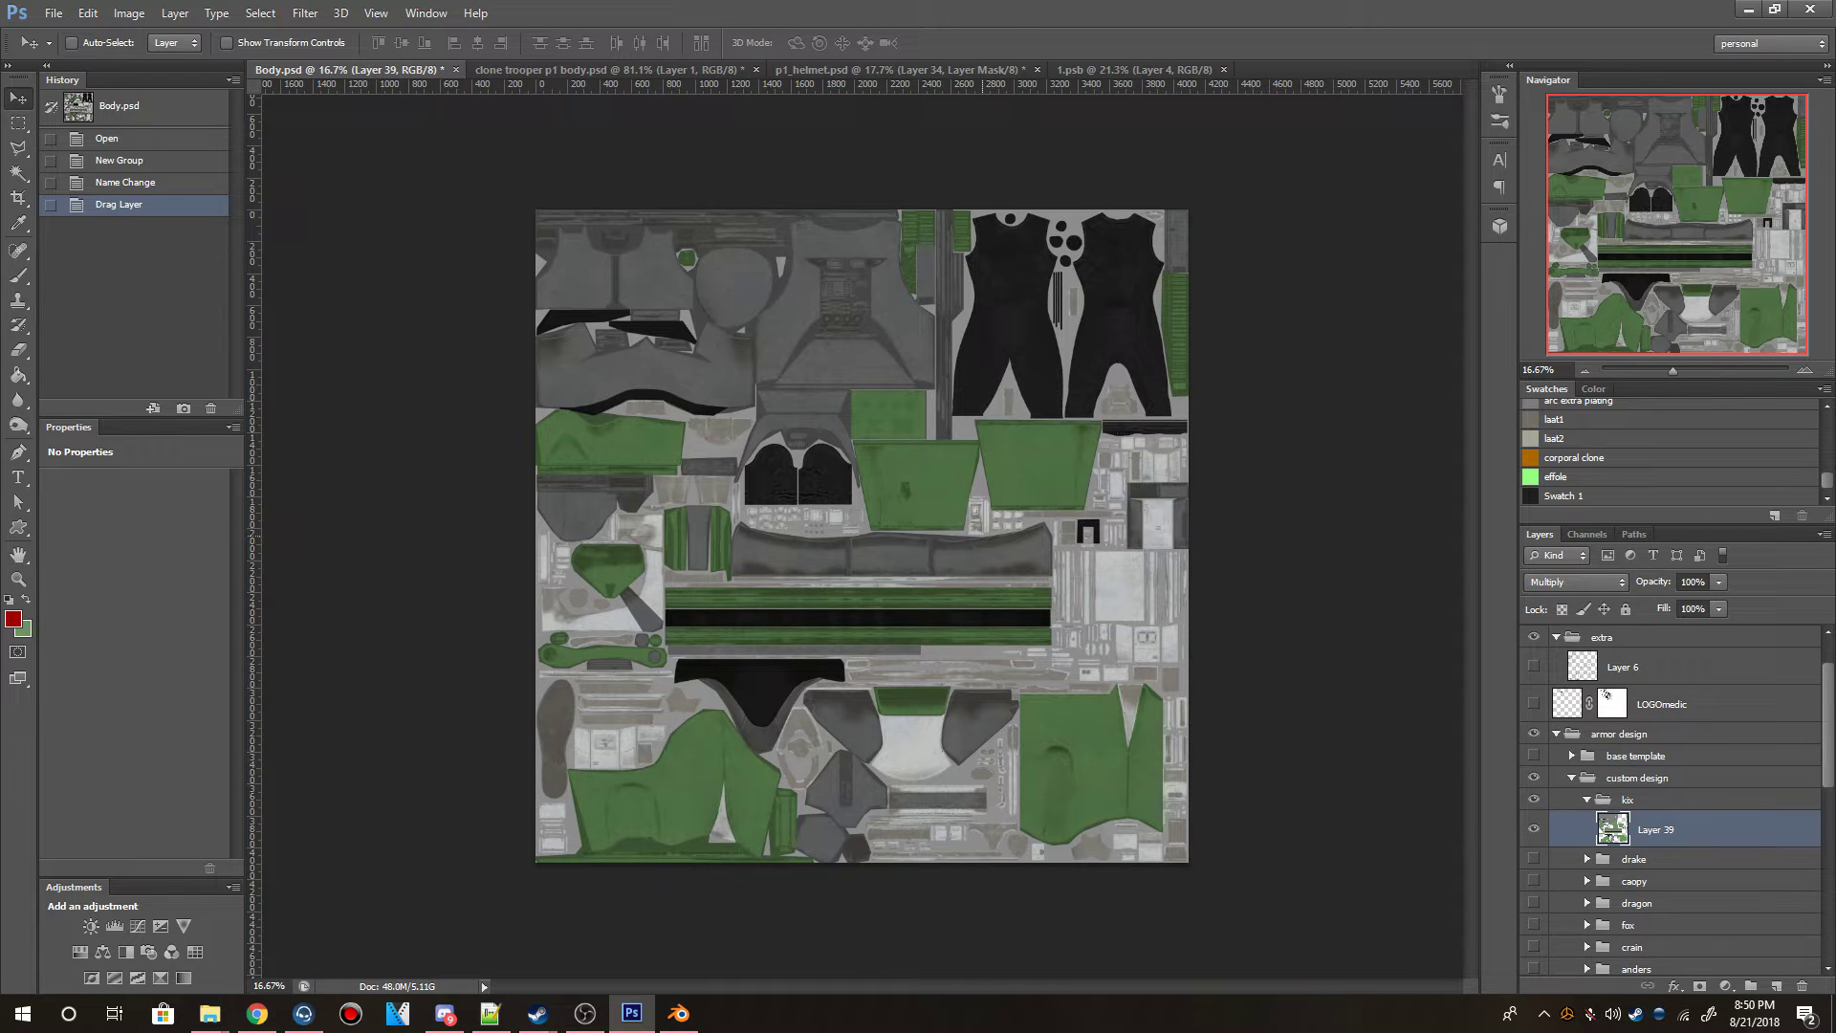
{"action": "key", "text": "ctrl+s"}
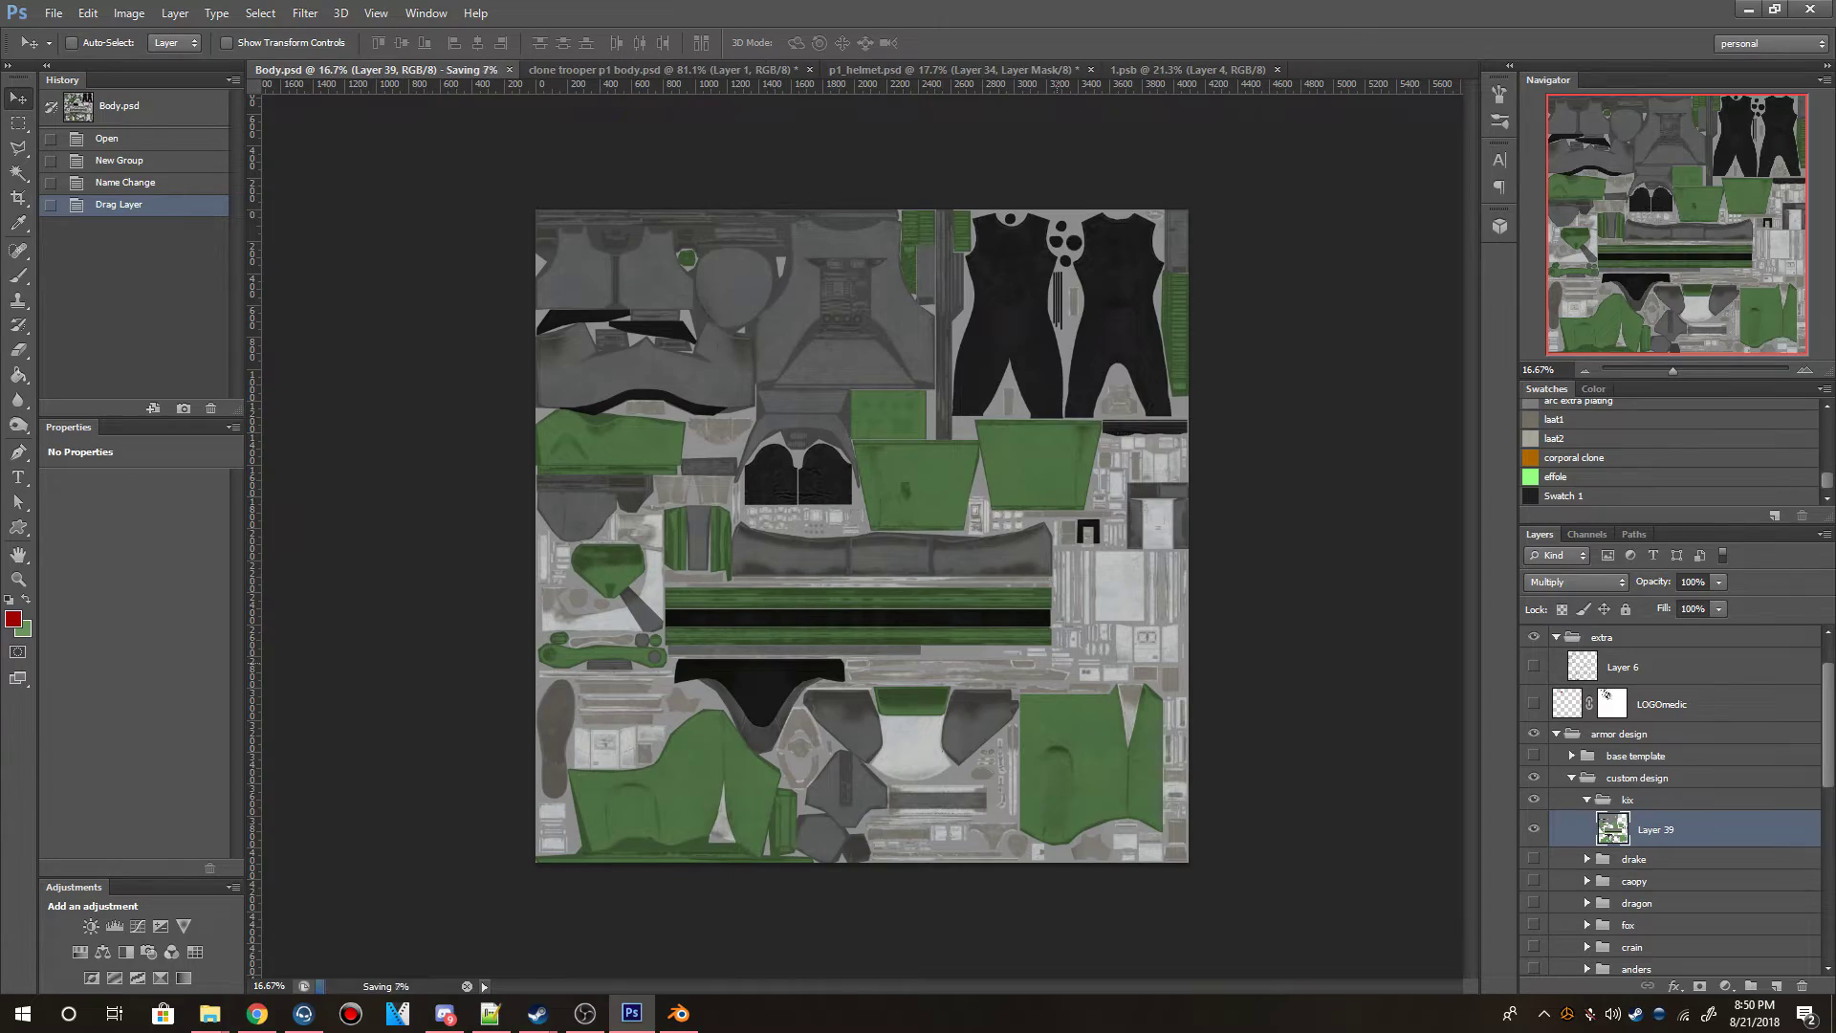
Step: Mask Layer 39 in the kix group with the drake layer's wear-pattern selection
{"action": "left_click", "coordinate": [1587, 859]}
{"action": "left_click", "coordinate": [1613, 888], "text": "ctrl"}
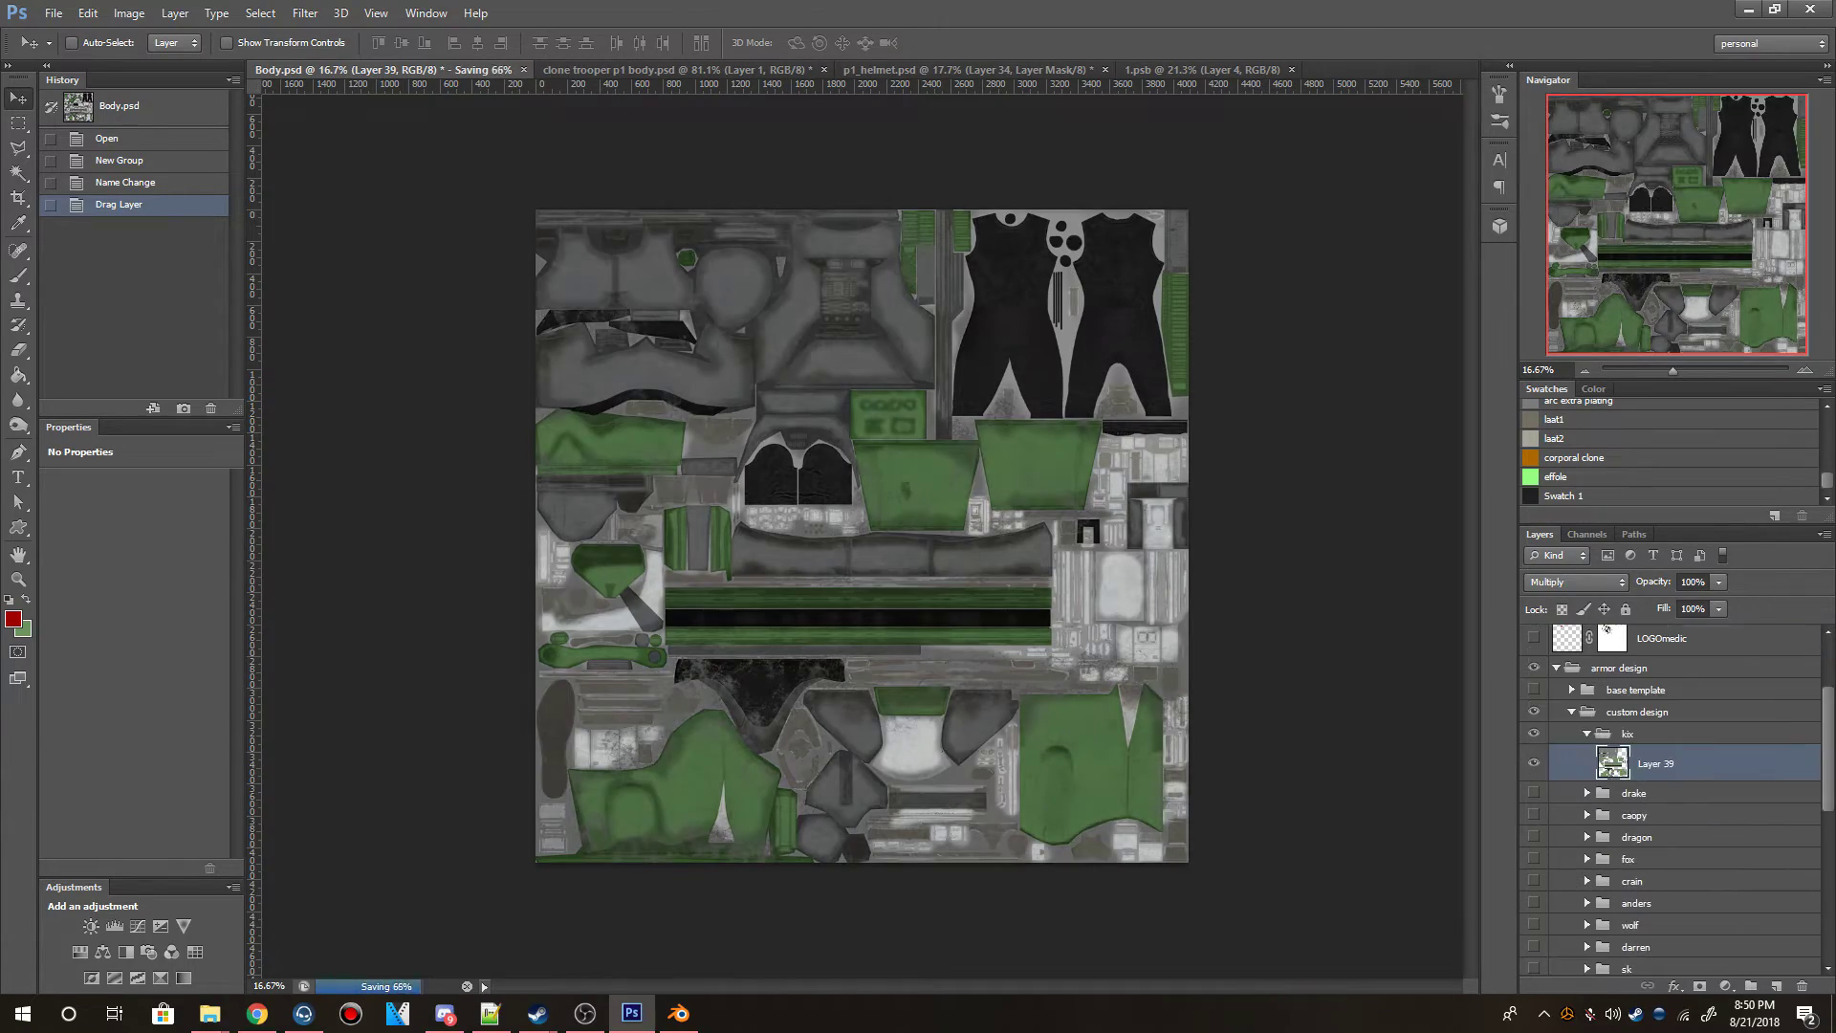
{"action": "left_click", "coordinate": [1655, 763]}
{"action": "left_click", "coordinate": [1699, 986]}
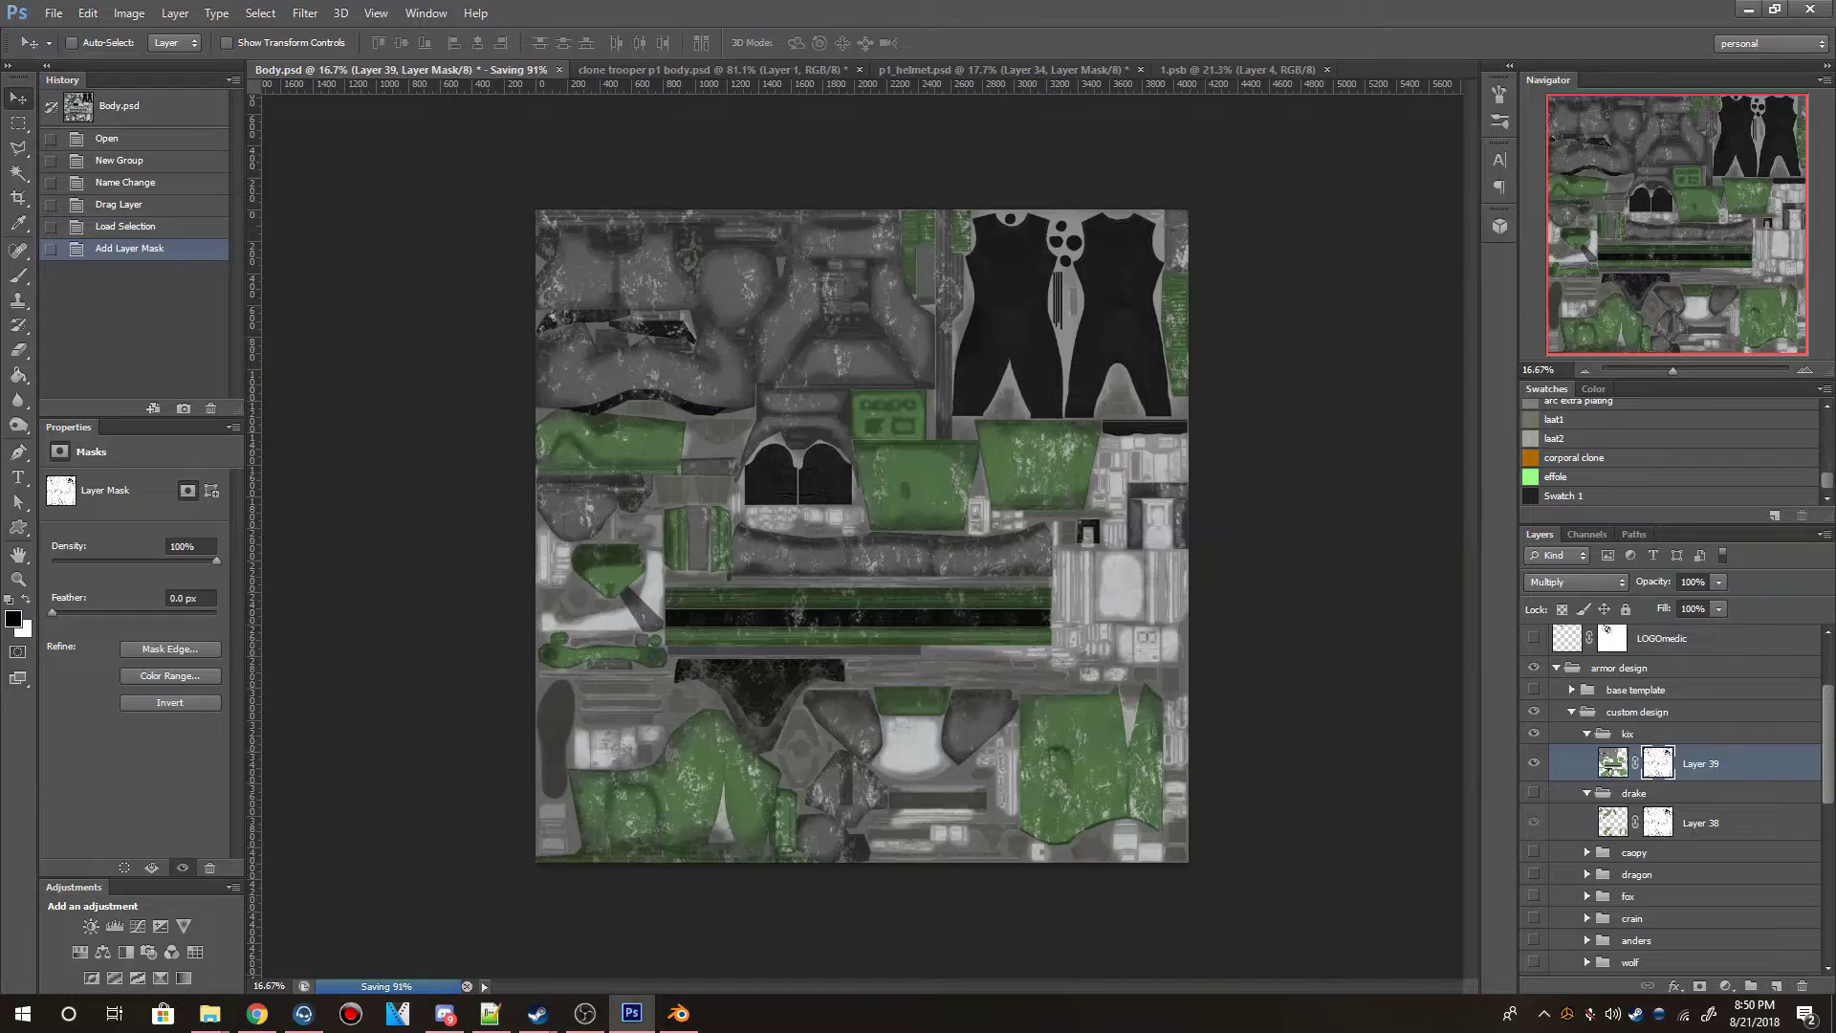
{"action": "left_click", "coordinate": [1587, 793]}
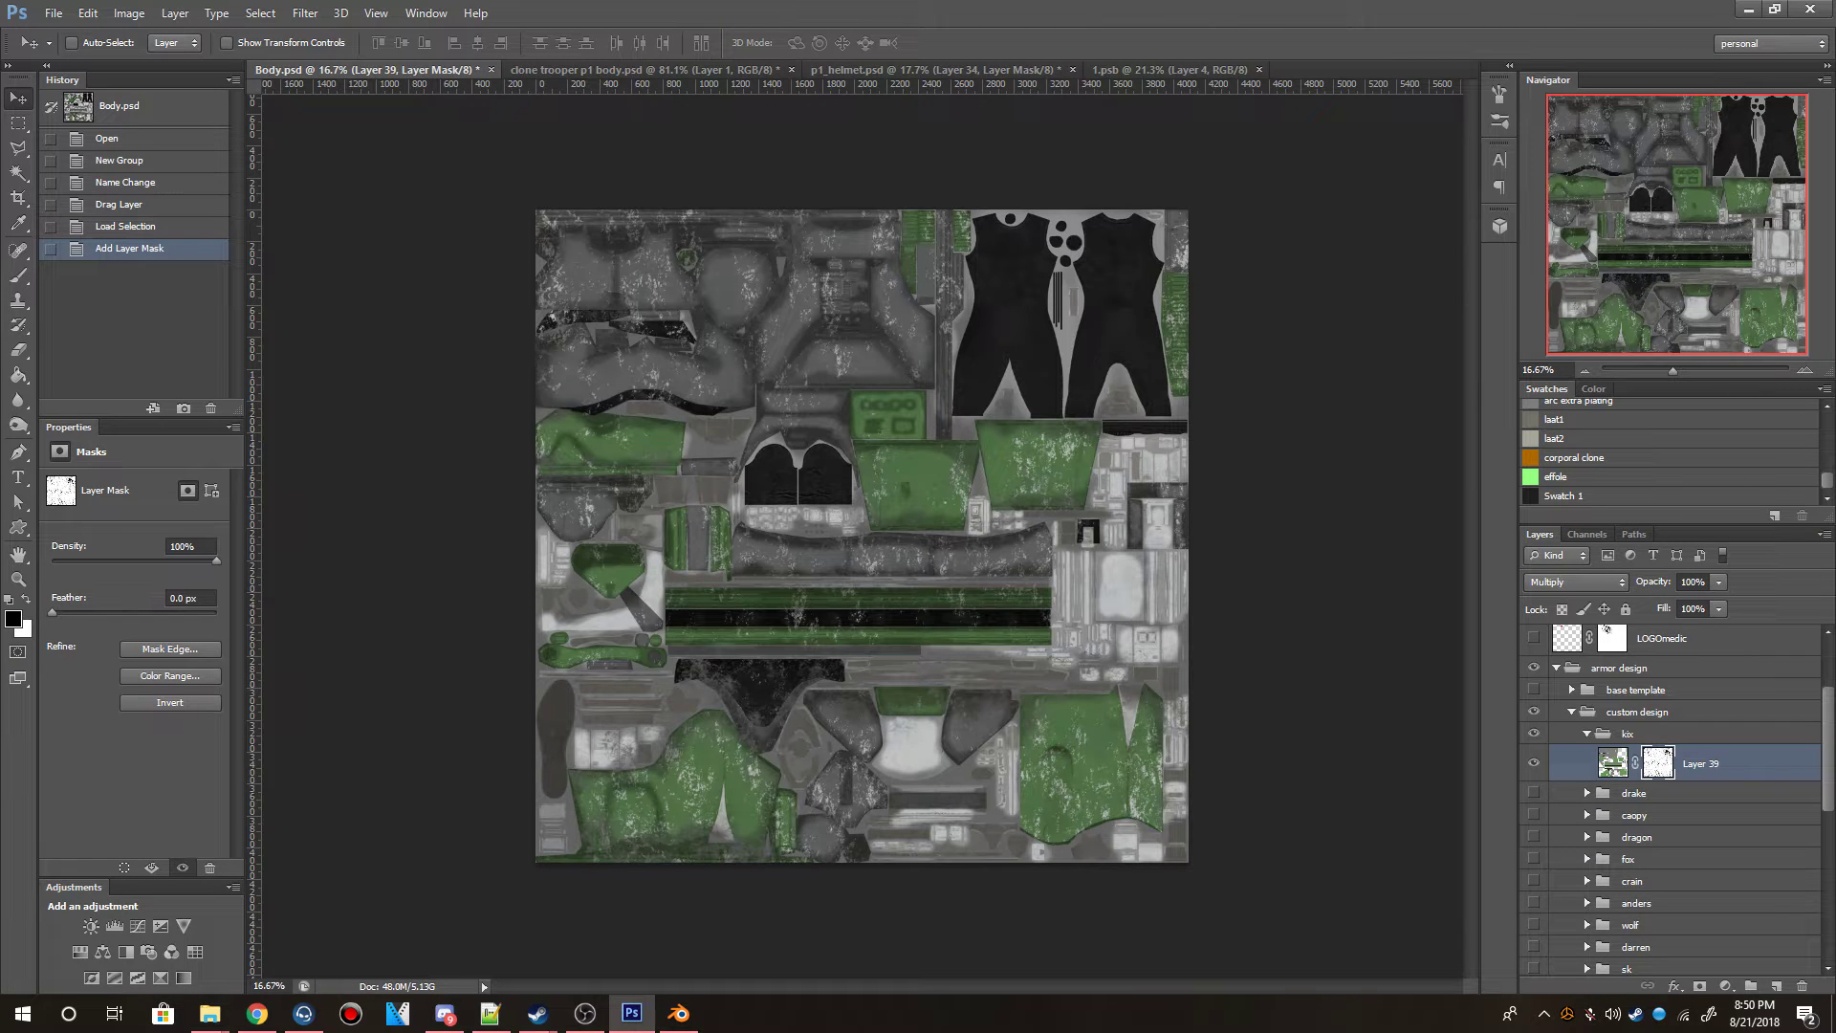
Step: Save a PNG copy of the worn body texture into the kix folder, then minimize Photoshop
{"action": "key", "text": "ctrl+shift+s"}
{"action": "left_click", "coordinate": [1015, 556]}
{"action": "left_click", "coordinate": [909, 790]}
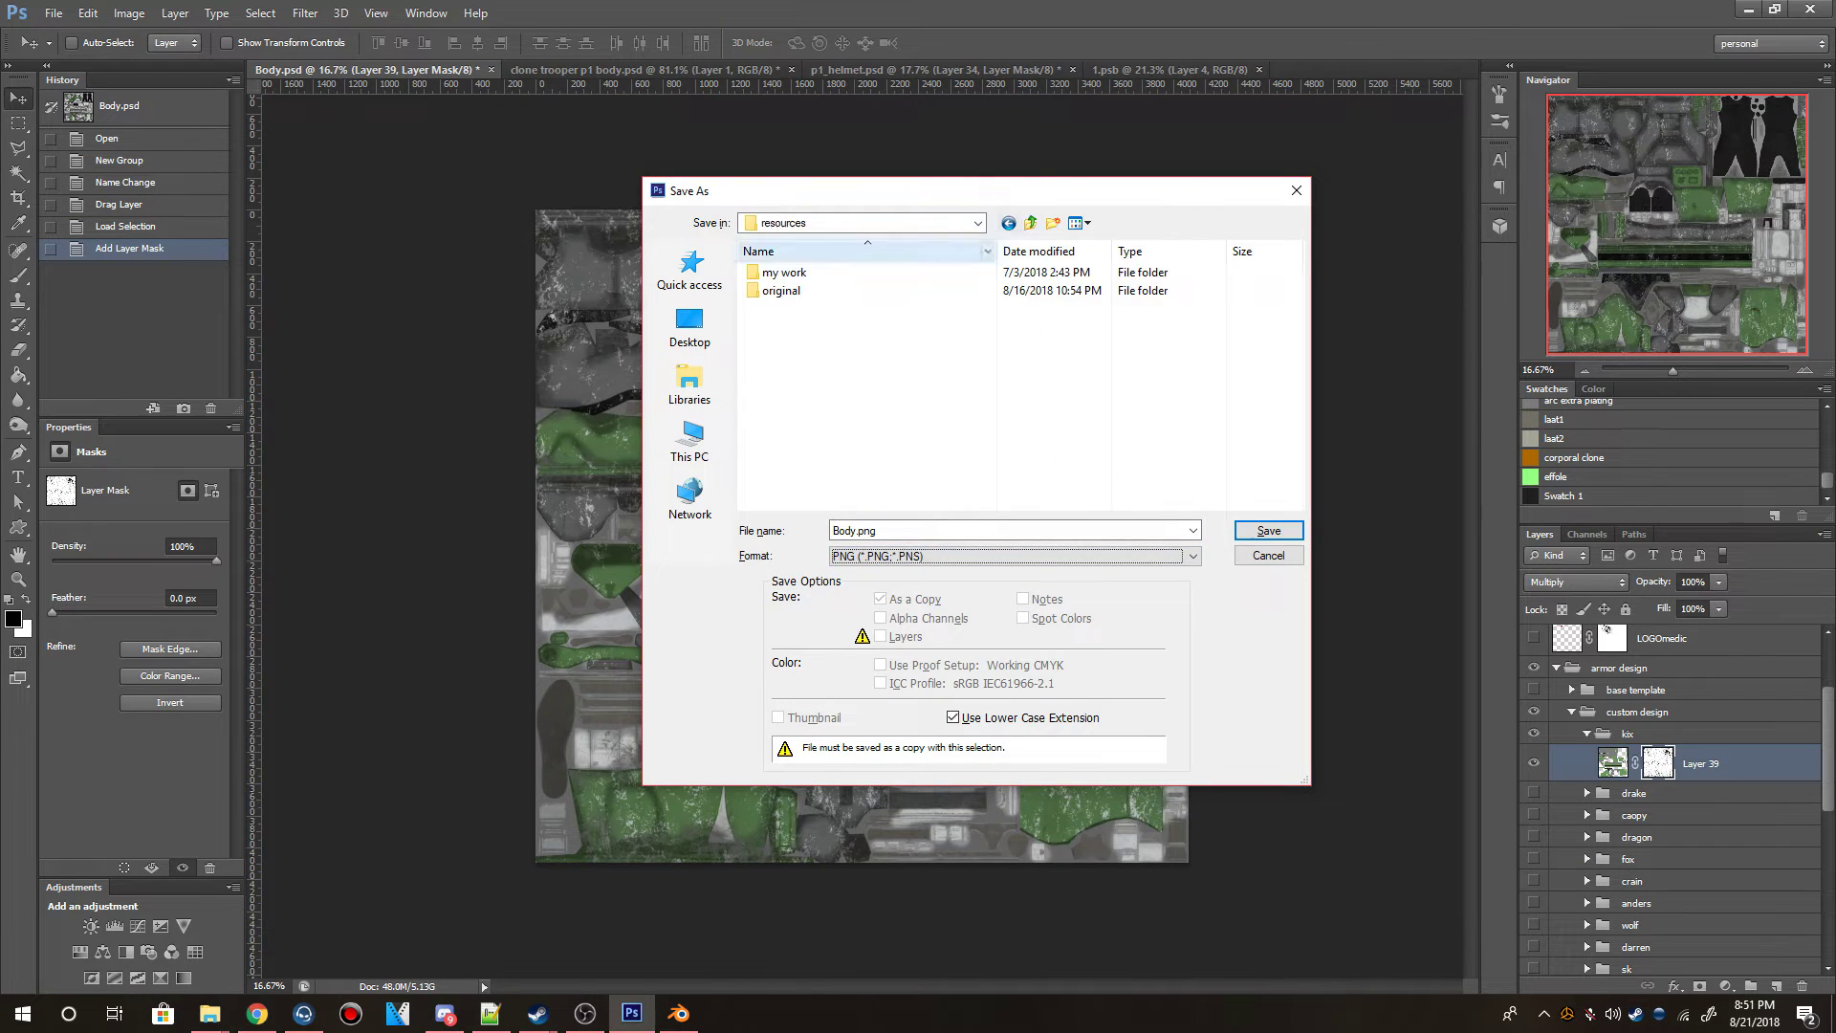
{"action": "double_click", "coordinate": [783, 471]}
{"action": "double_click", "coordinate": [776, 271]}
{"action": "left_click", "coordinate": [776, 472]}
{"action": "double_click", "coordinate": [776, 473]}
{"action": "left_click", "coordinate": [778, 328]}
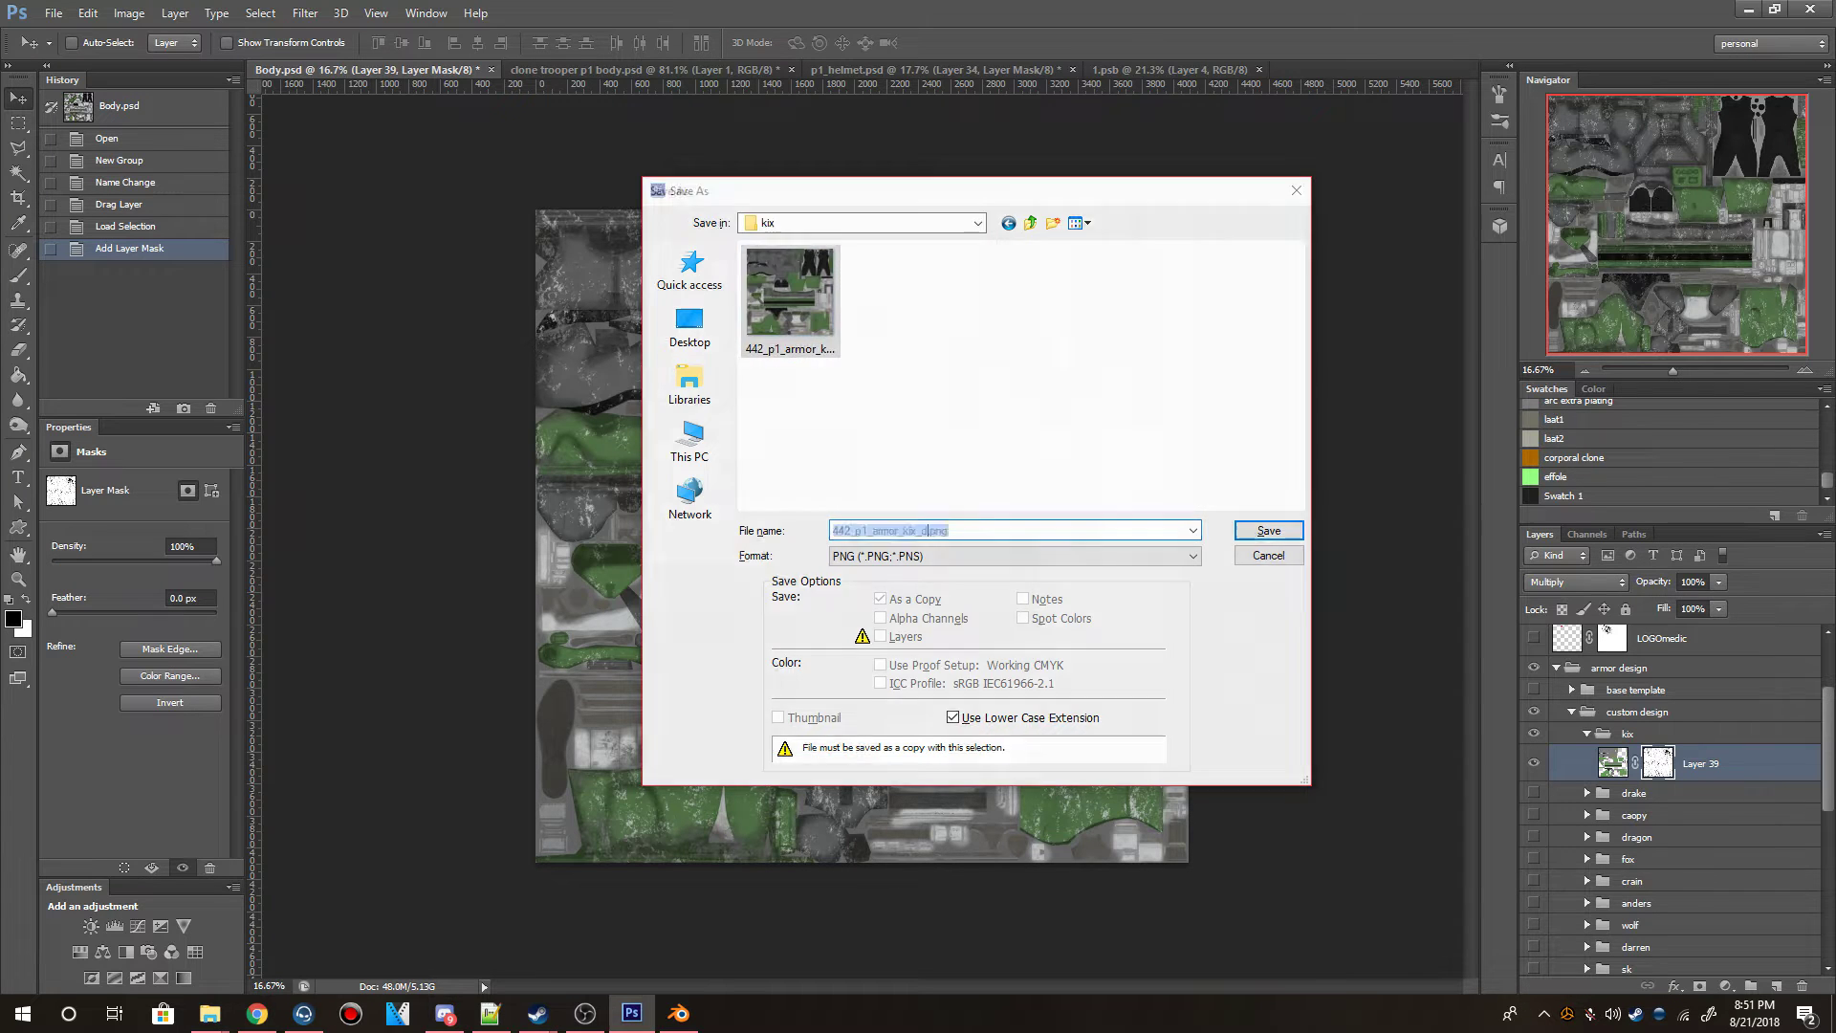
{"action": "key", "text": "Return"}
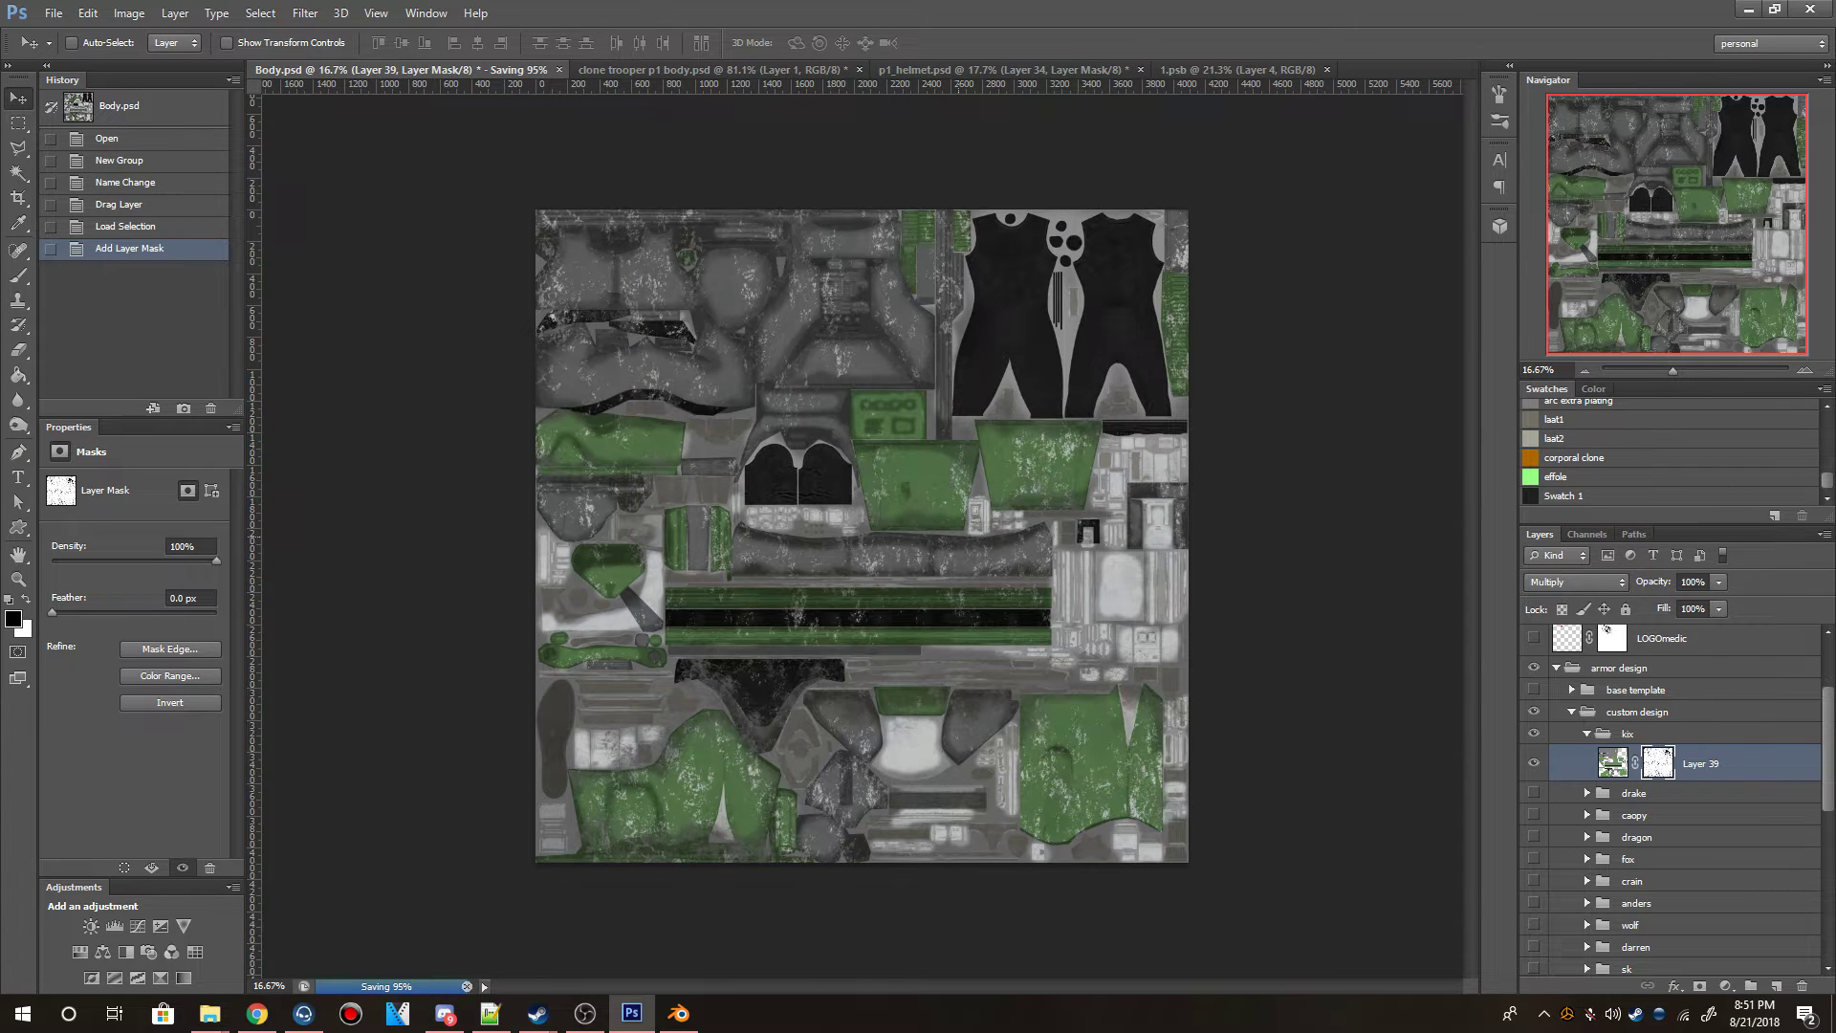
{"action": "scroll", "coordinate": [861, 535], "scroll_direction": "up", "scroll_amount": 2}
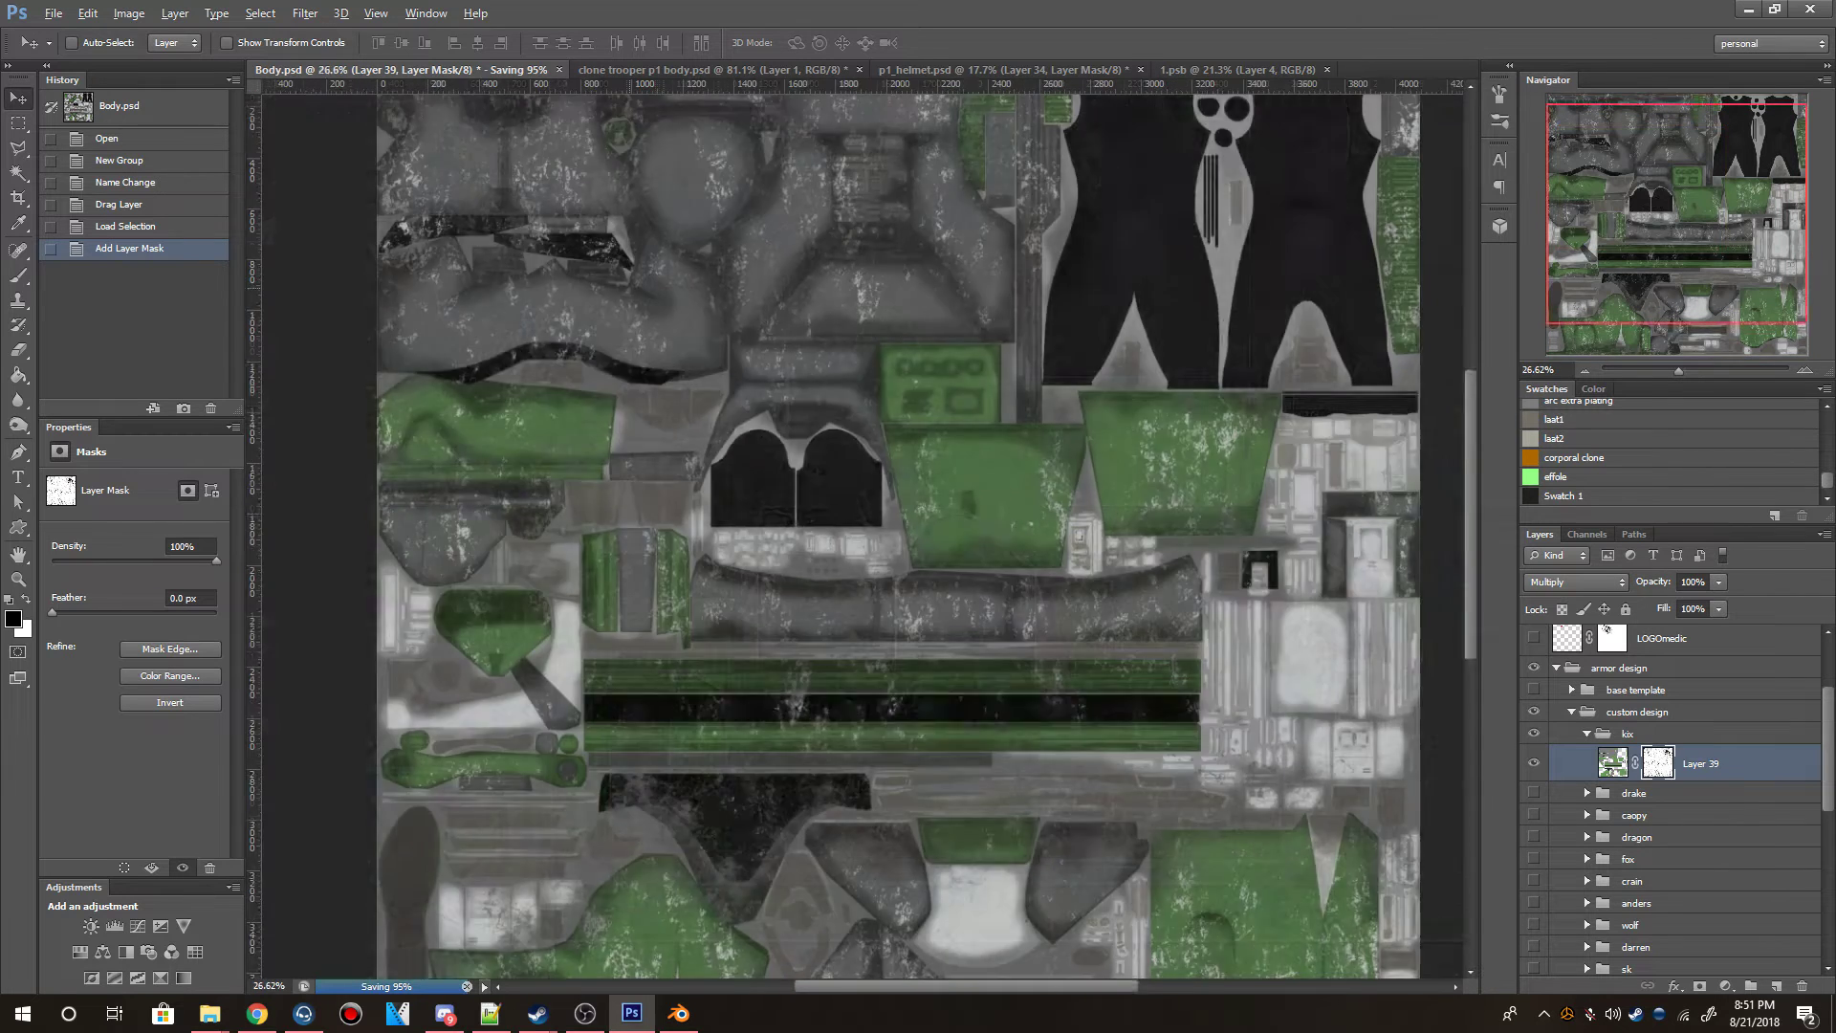
{"action": "scroll", "coordinate": [861, 535], "scroll_direction": "down", "scroll_amount": 3}
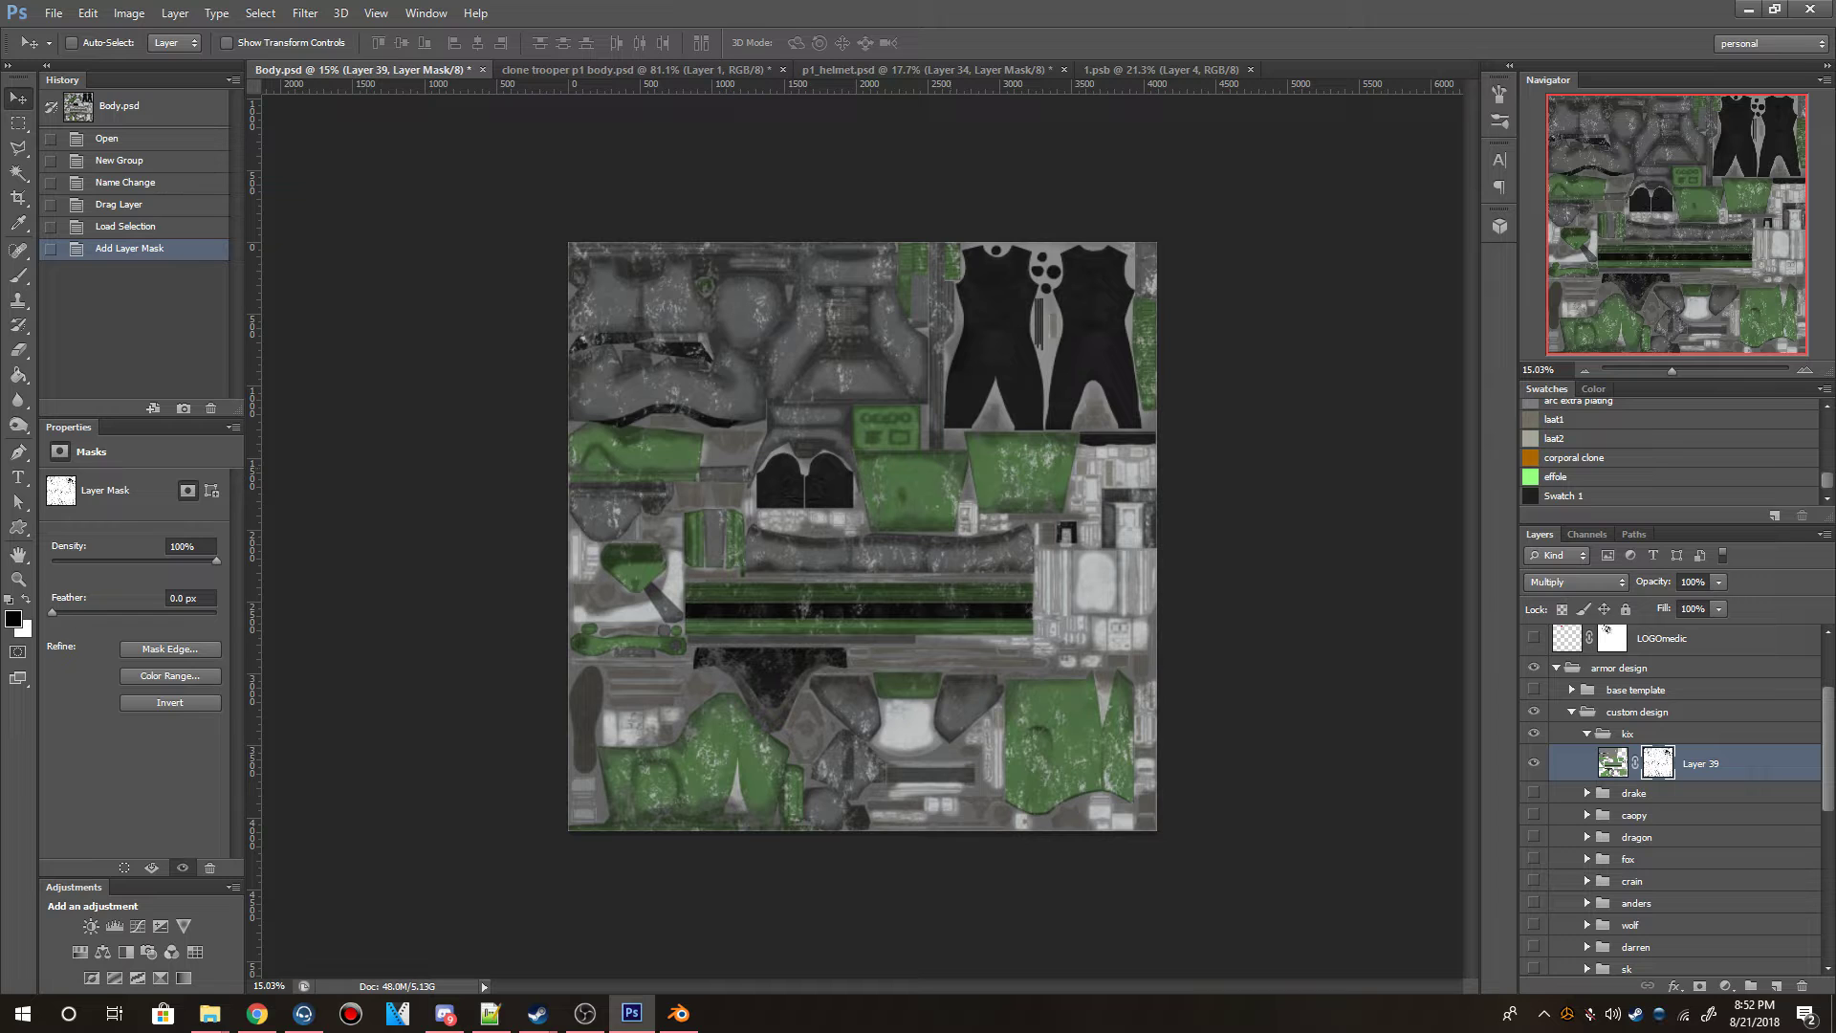
{"action": "key", "text": "super+Down"}
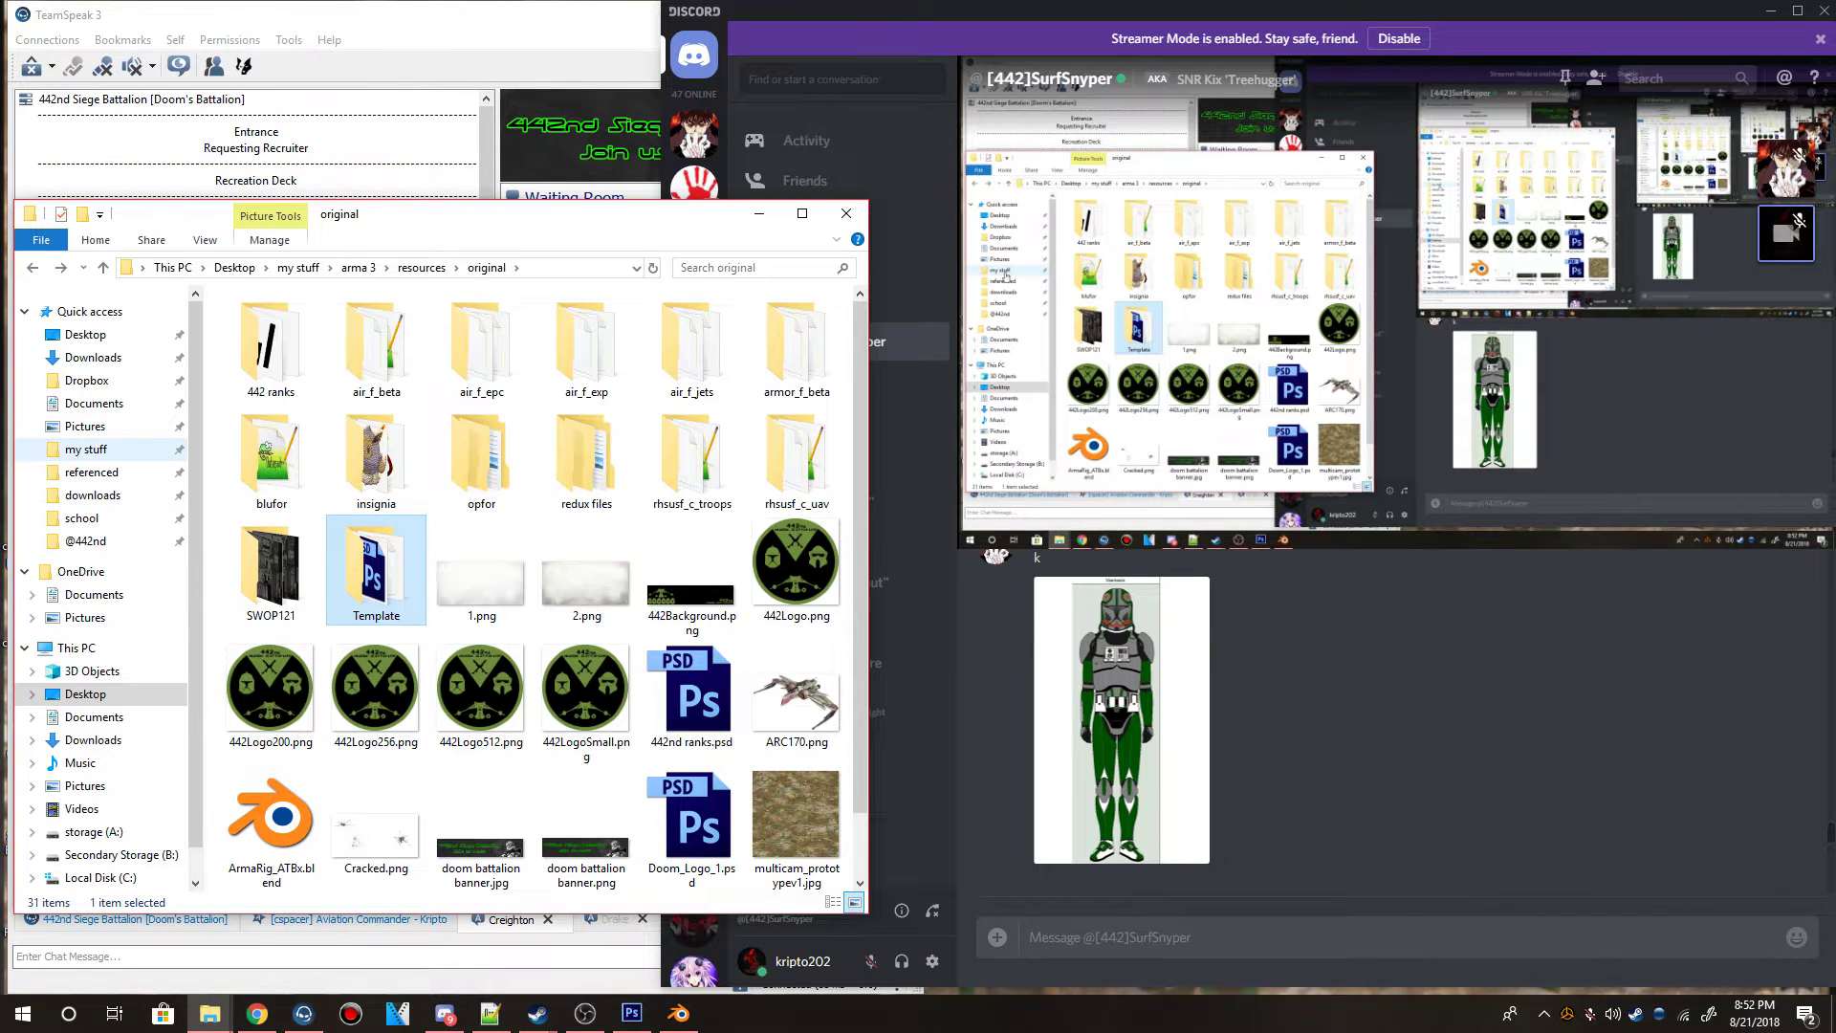
Step: Open p1_trooper_helmet.hpp, try pasting the drake helmet classes, then undo and close unchanged
{"action": "key", "text": "alt+Up"}
{"action": "double_click", "coordinate": [263, 325]}
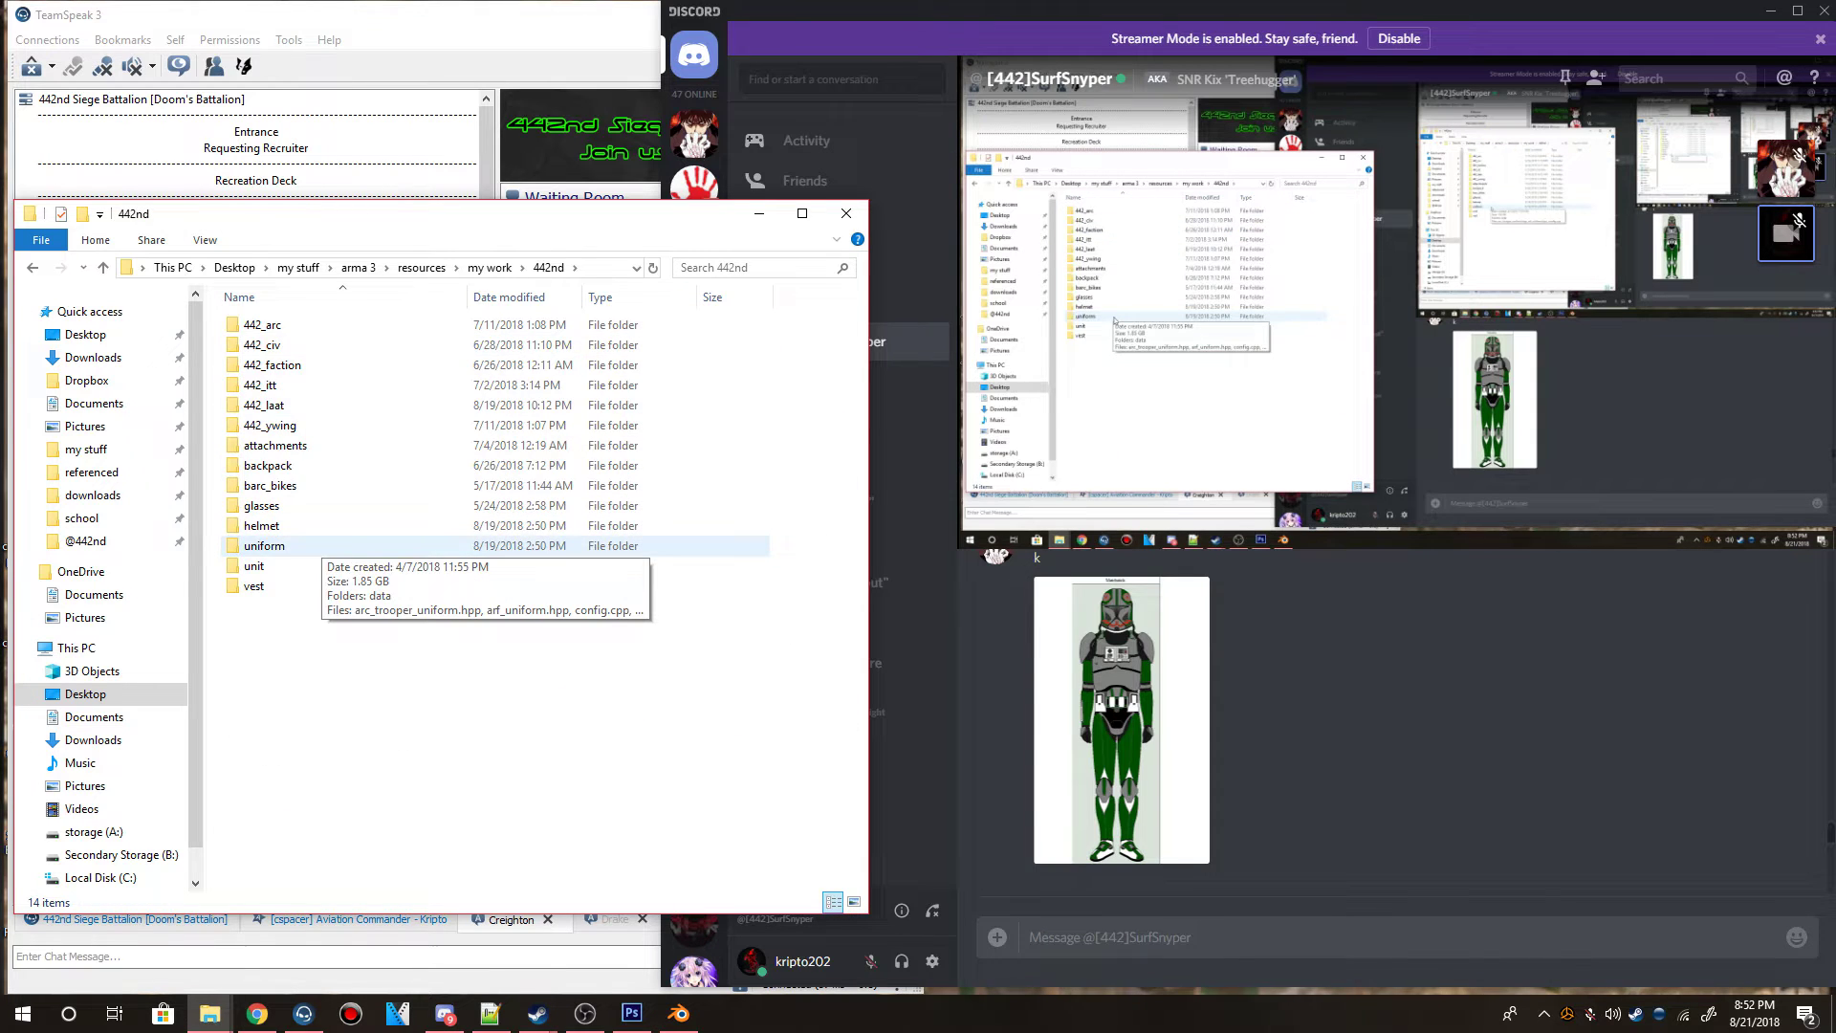
{"action": "double_click", "coordinate": [263, 521]}
{"action": "left_click", "coordinate": [343, 406]}
{"action": "key", "text": "Return"}
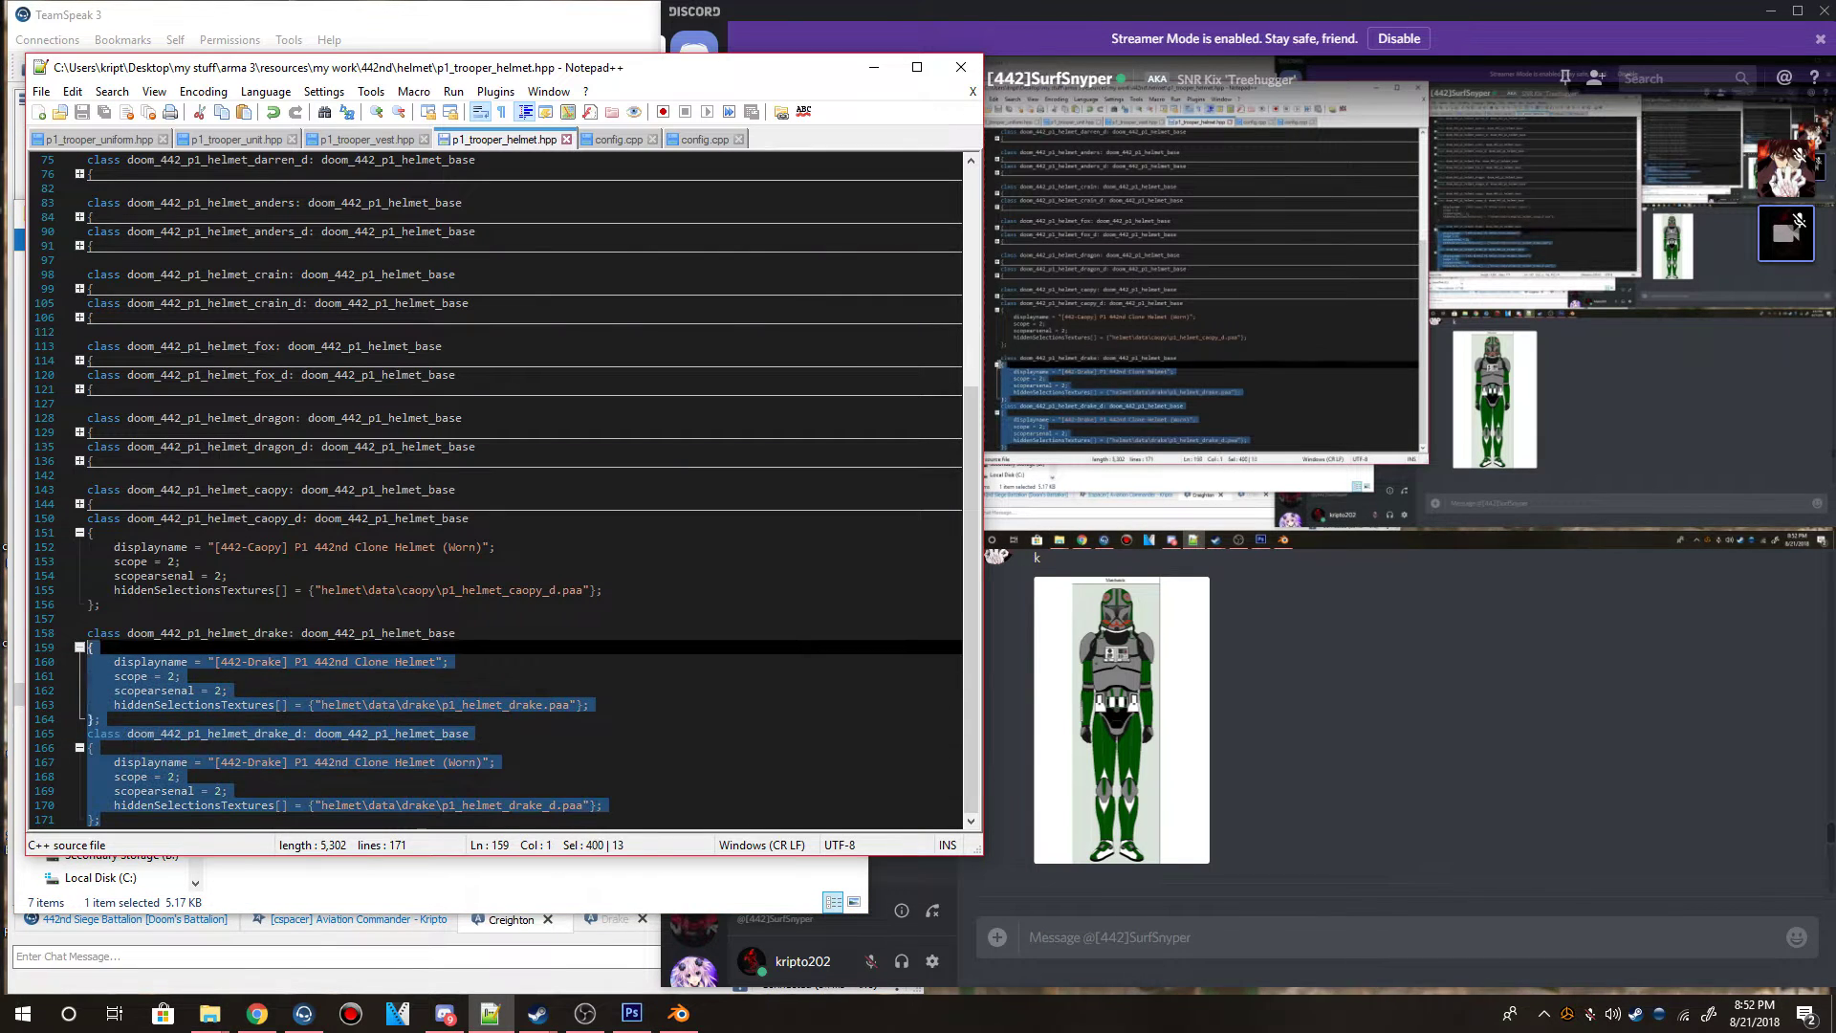
{"action": "key", "text": "Return"}
{"action": "key", "text": "Return"}
{"action": "type", "text": "class doom_442_p1_helmet_drake: doom_442_p1_helmet_base { \tdisplayname = \"[442-Drake] P1 442nd Clone Helmet\"; \tscope = 2; \tscopearsenal = 2; \thiddenSelectionsTextures[] = {\"helmet\\data\\drake\\p1_helmet_drake.paa\"}; }; class doom_442_p1_helmet_drake_d: doom_442_p1_helmet_base { \tdisplayname = \"[442-Drake] P1 442nd Clone Helmet (Worn)\"; \tscope = 2; \tscopearsenal = 2; \thiddenSelectionsTextures[] = {\"helmet\\data\\drake\\p1_helmet_drake_d.paa\"}; };"}
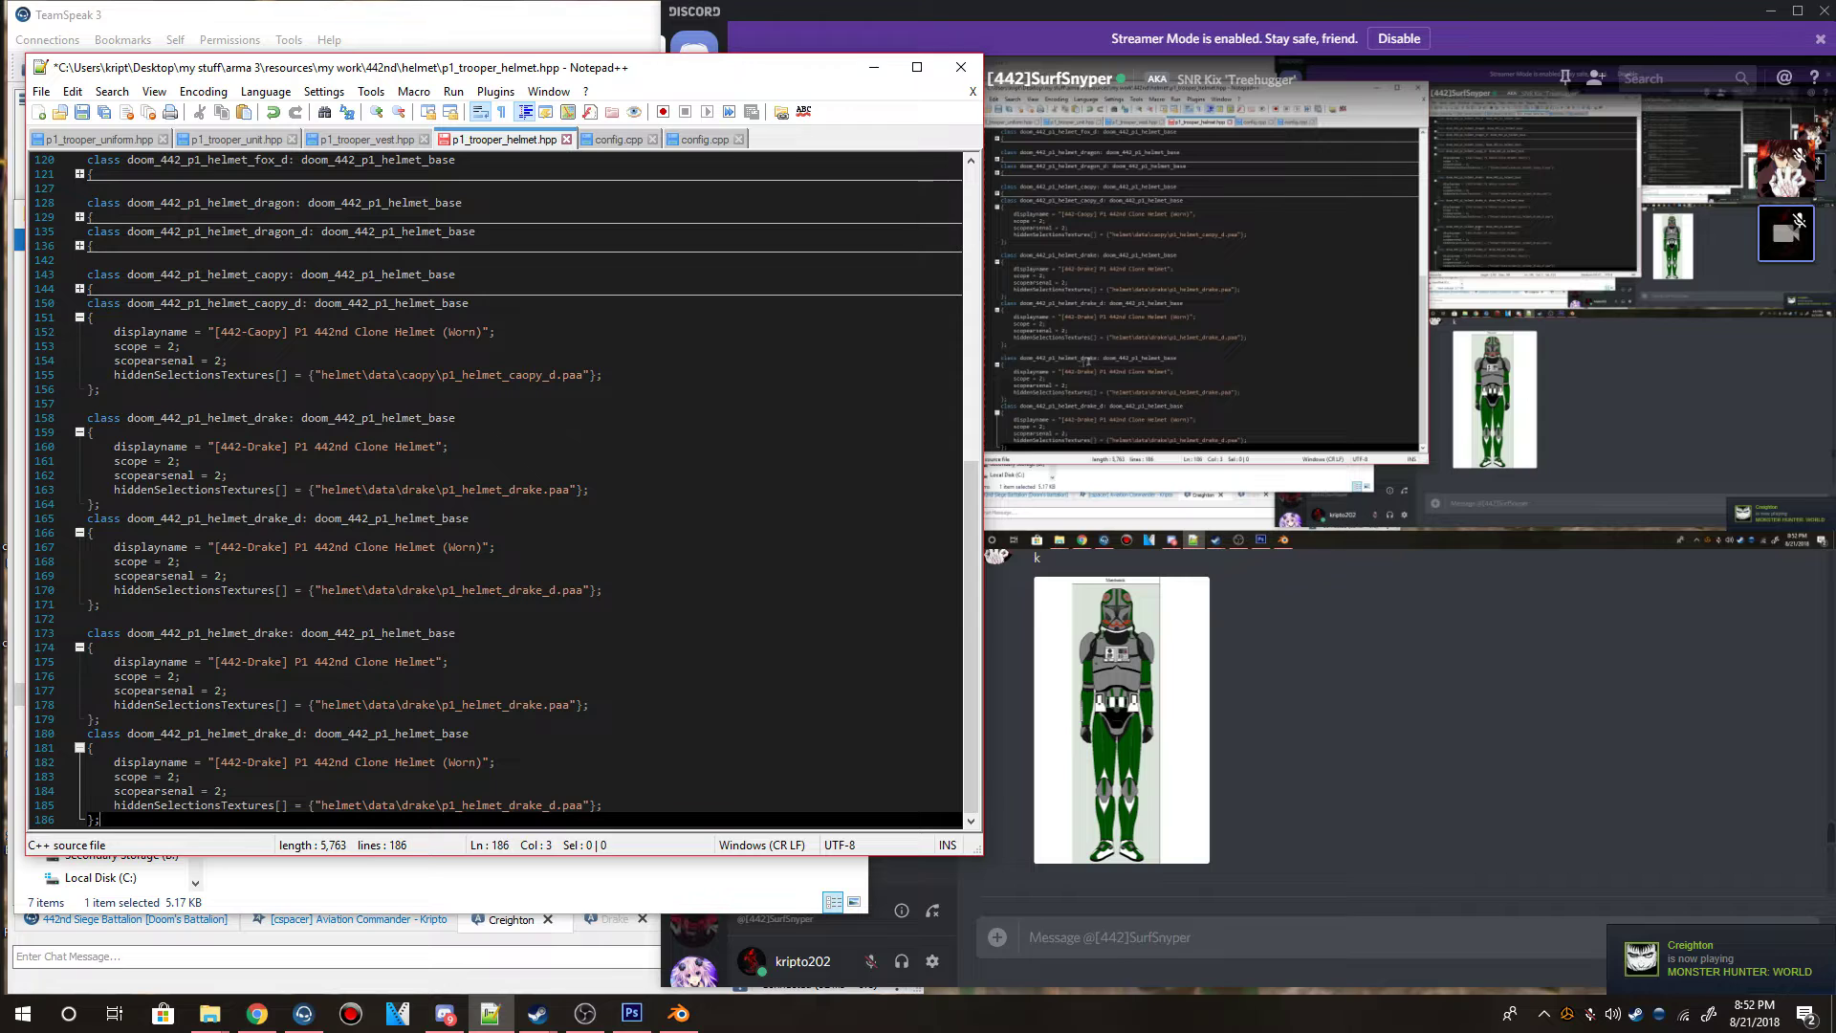
{"action": "key", "text": "Up"}
{"action": "key", "text": "Up"}
{"action": "key", "text": "Up"}
{"action": "key", "text": "ctrl+Right"}
{"action": "key", "text": "ctrl+Right"}
{"action": "key", "text": "ctrl+z"}
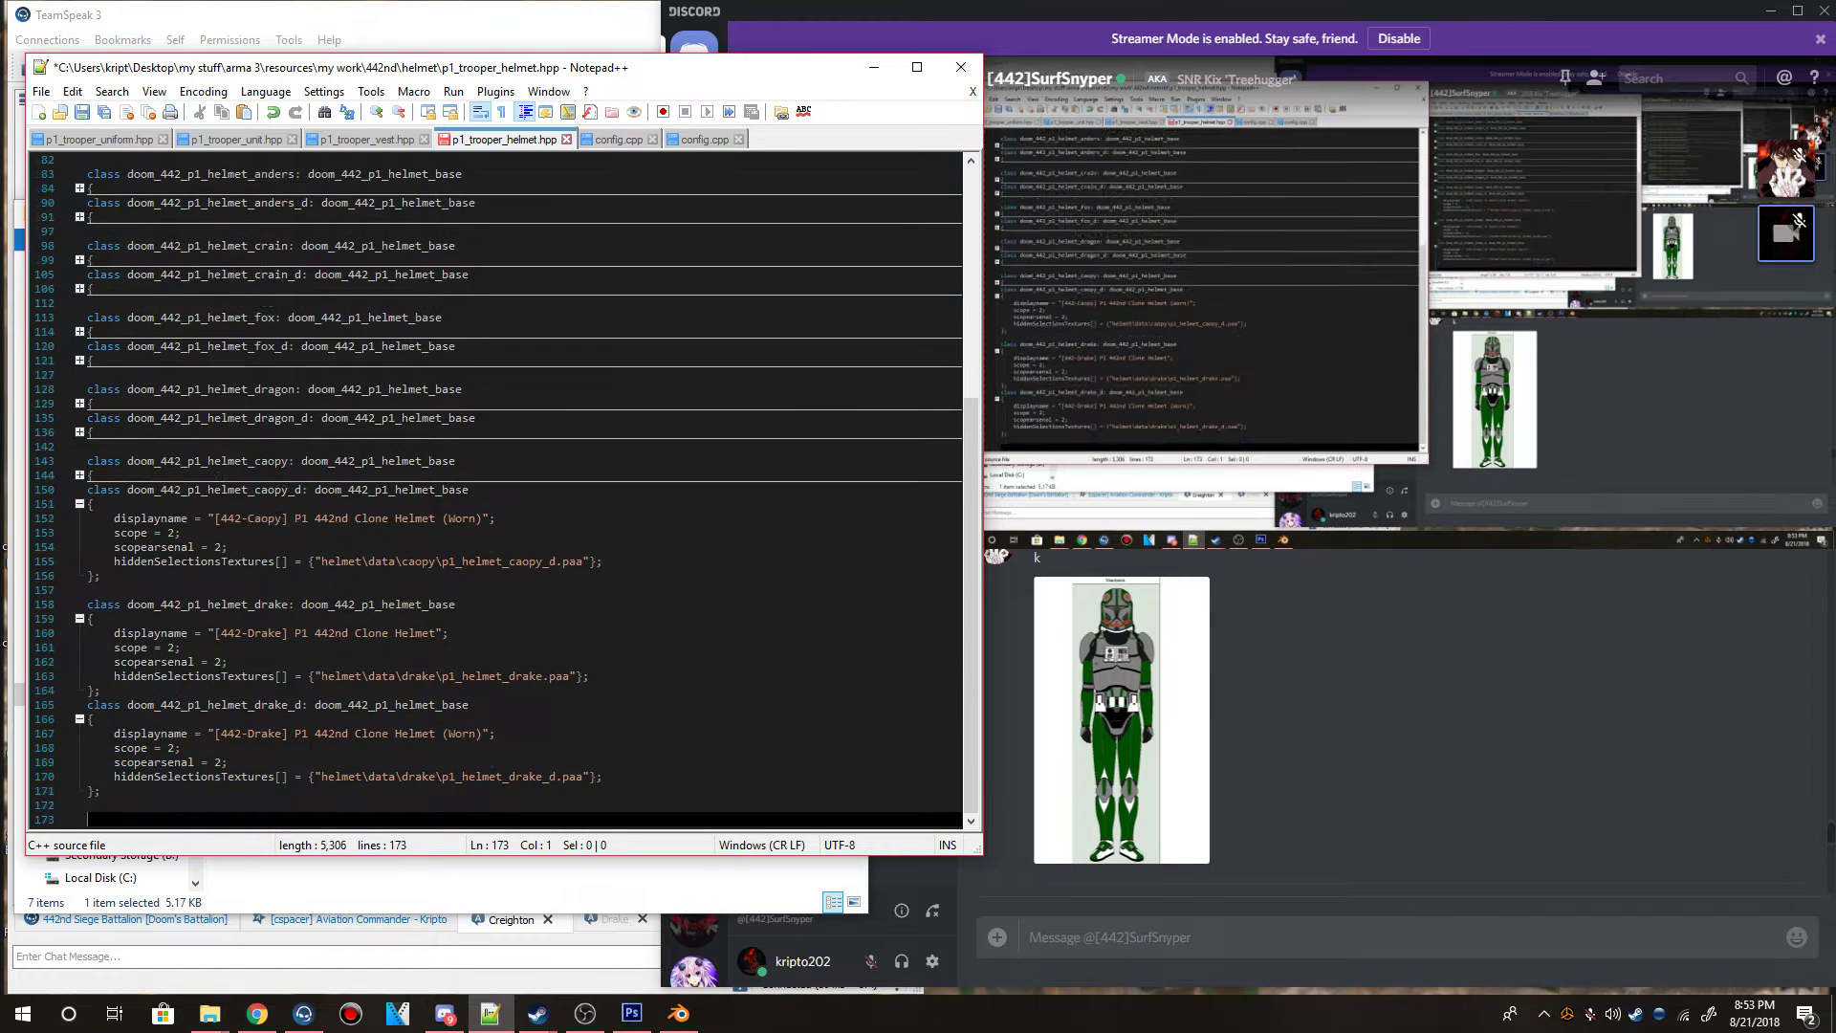
{"action": "key", "text": "ctrl+z"}
{"action": "key", "text": "ctrl+z"}
{"action": "key", "text": "alt+F4"}
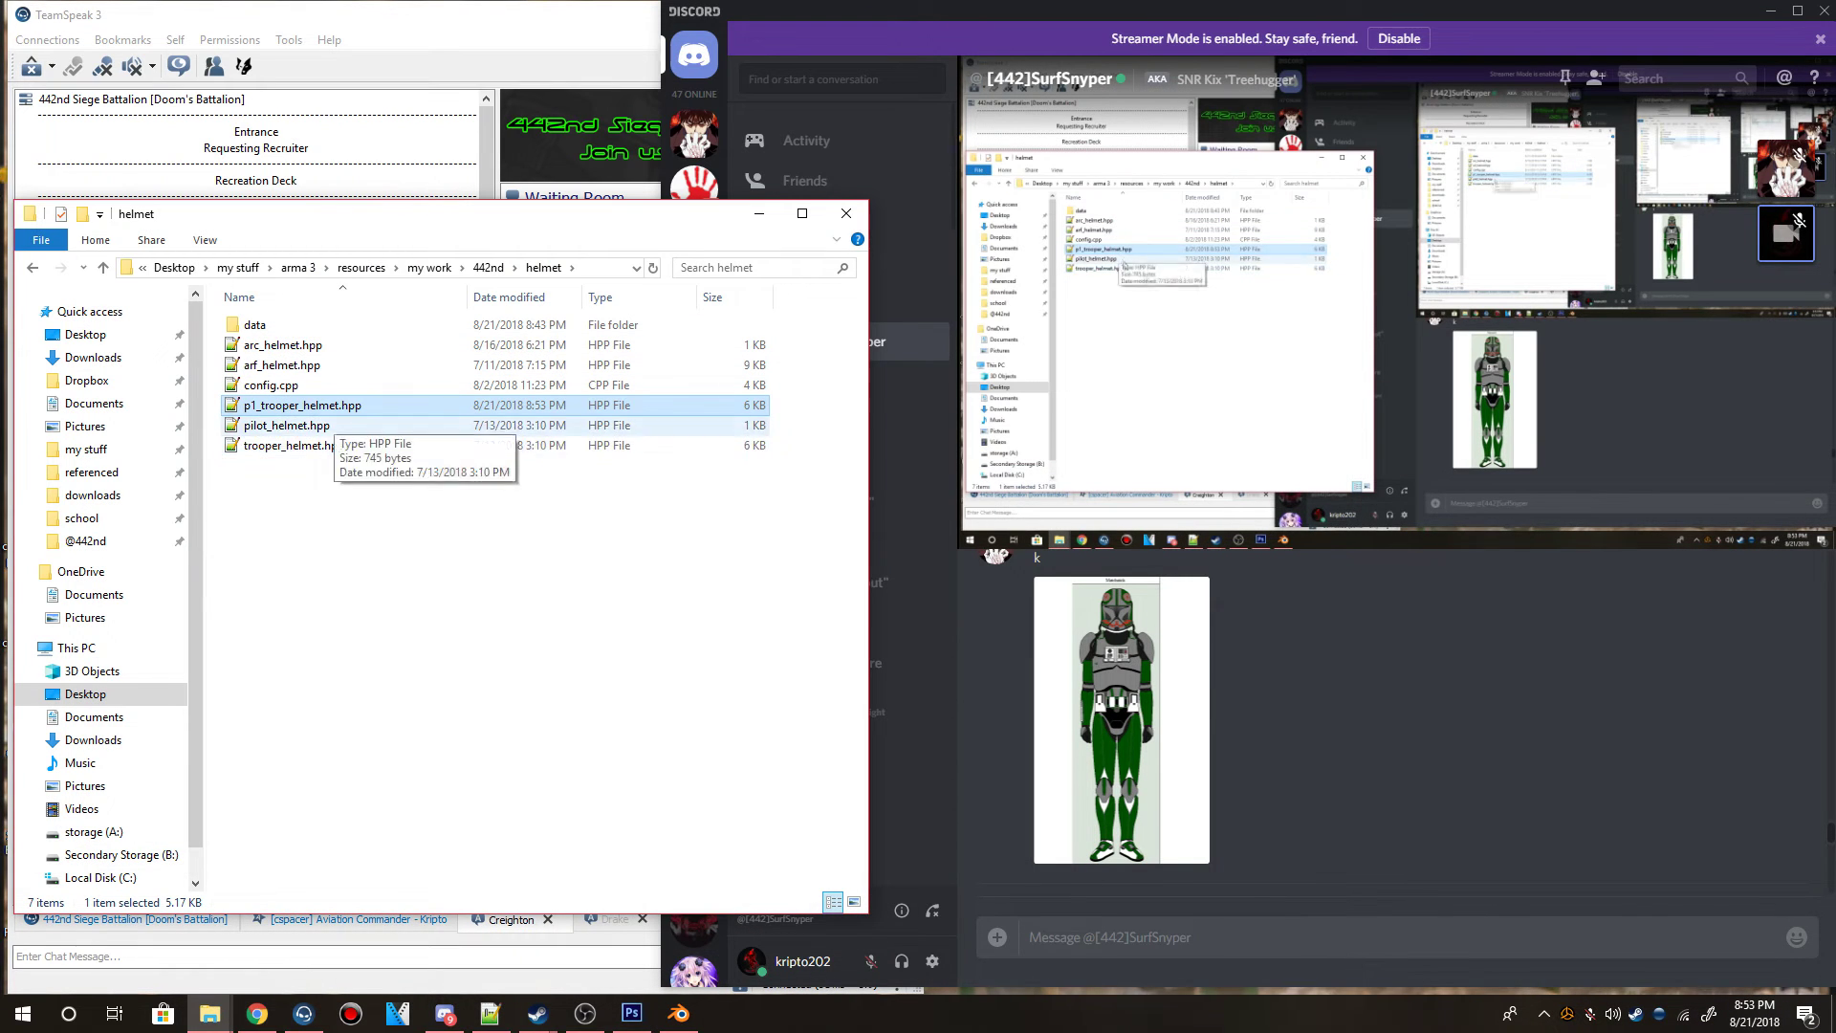
Step: Open pilot_helmet.hpp and select the whole johnston helmet class block
{"action": "key", "text": "Down"}
{"action": "key", "text": "Return"}
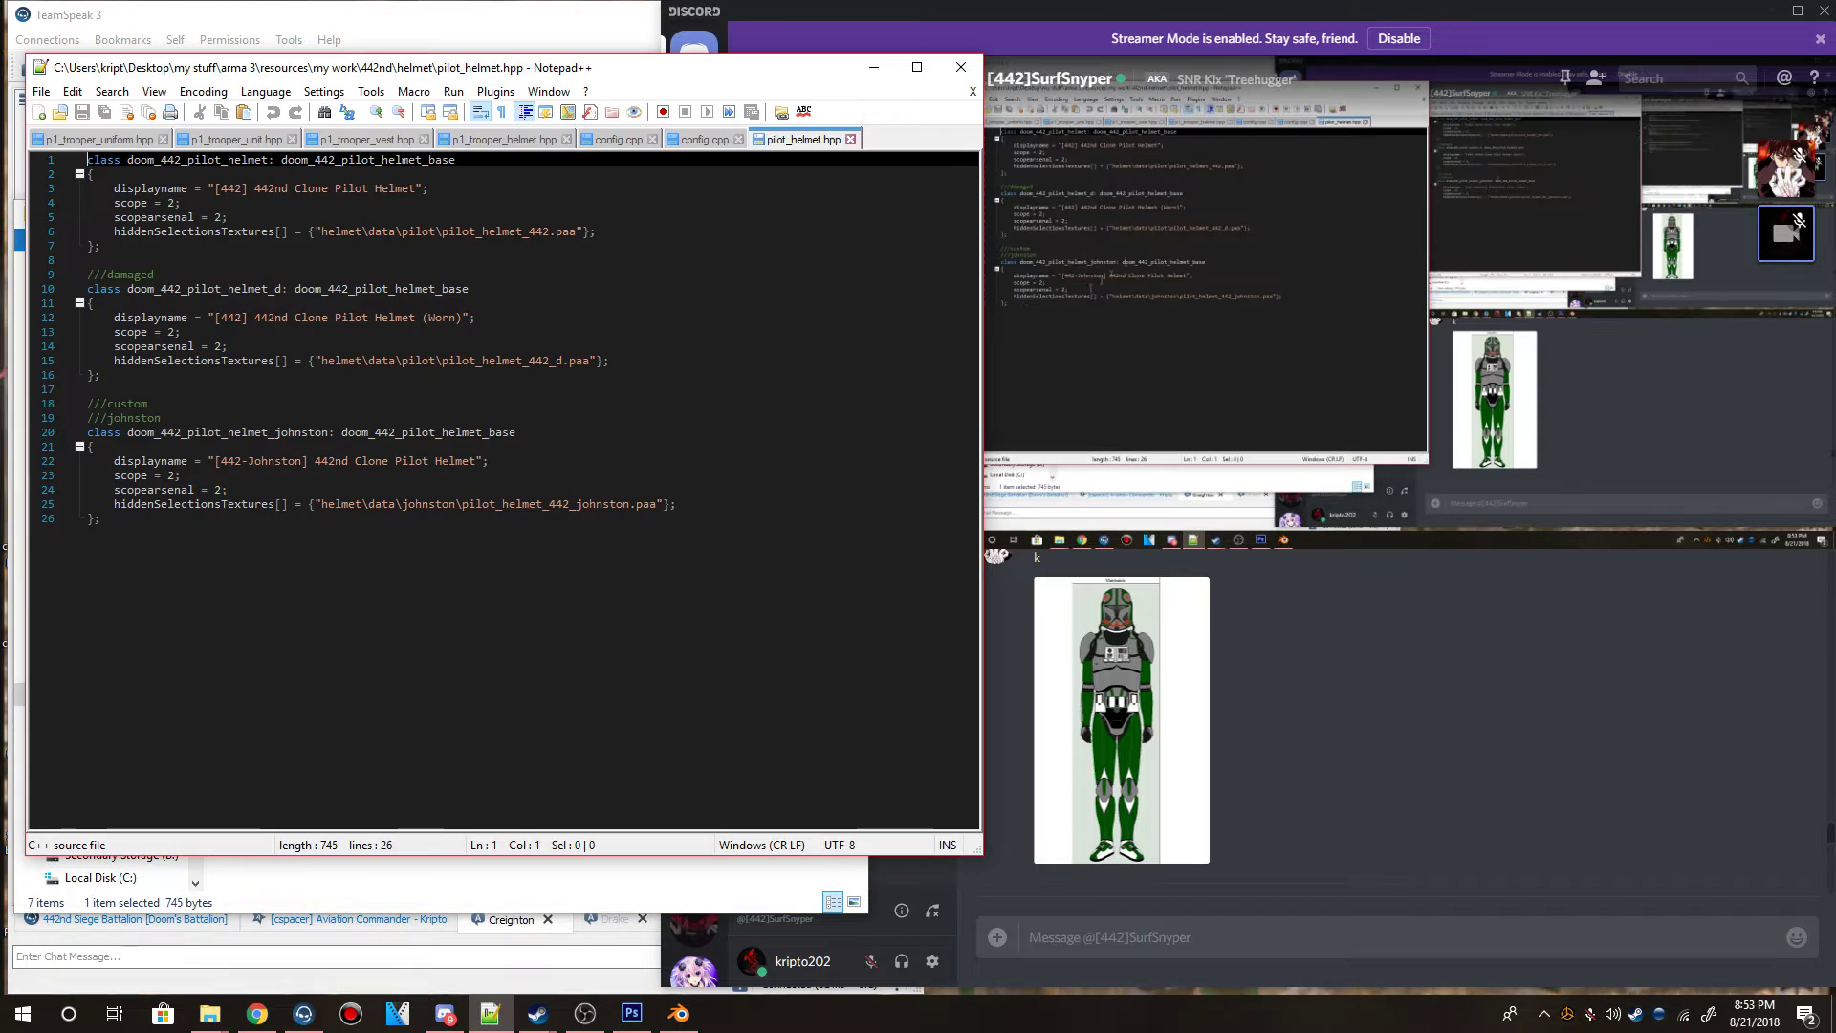
{"action": "key", "text": "ctrl+End"}
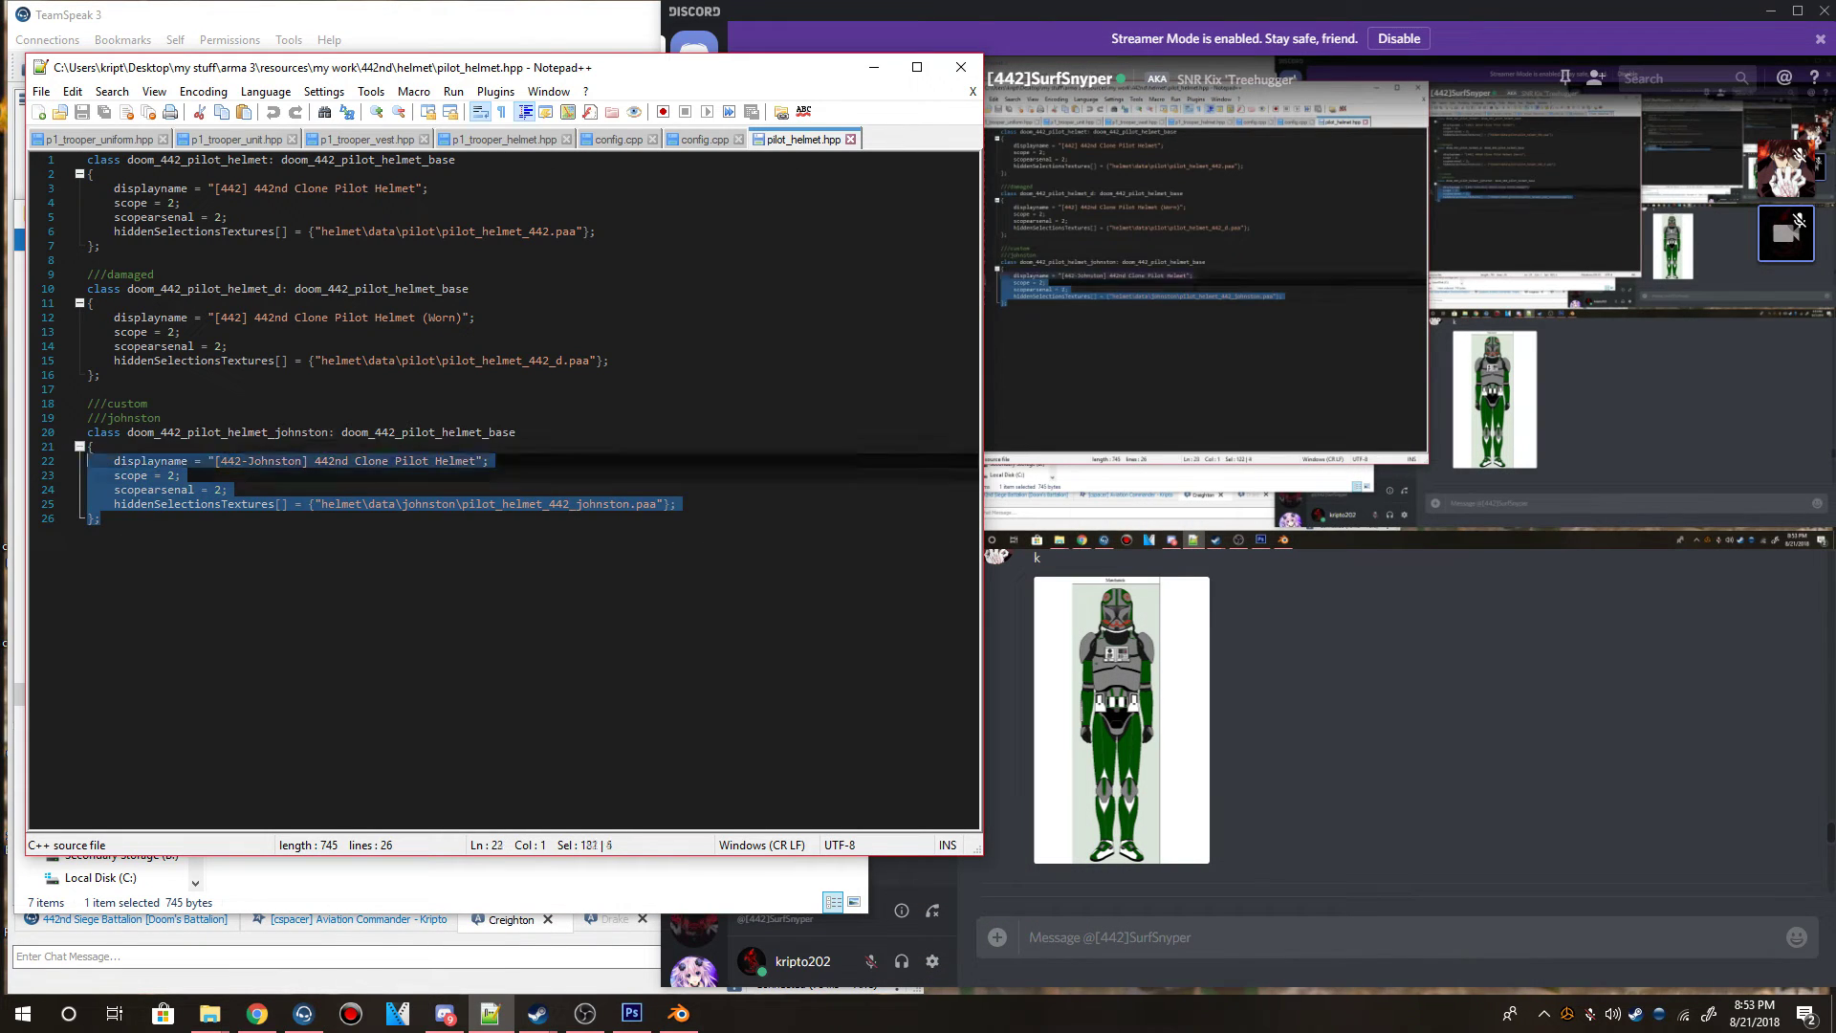
{"action": "key", "text": "shift+Up"}
{"action": "key", "text": "shift+Up"}
{"action": "key", "text": "shift+Up"}
{"action": "key", "text": "shift+Home"}
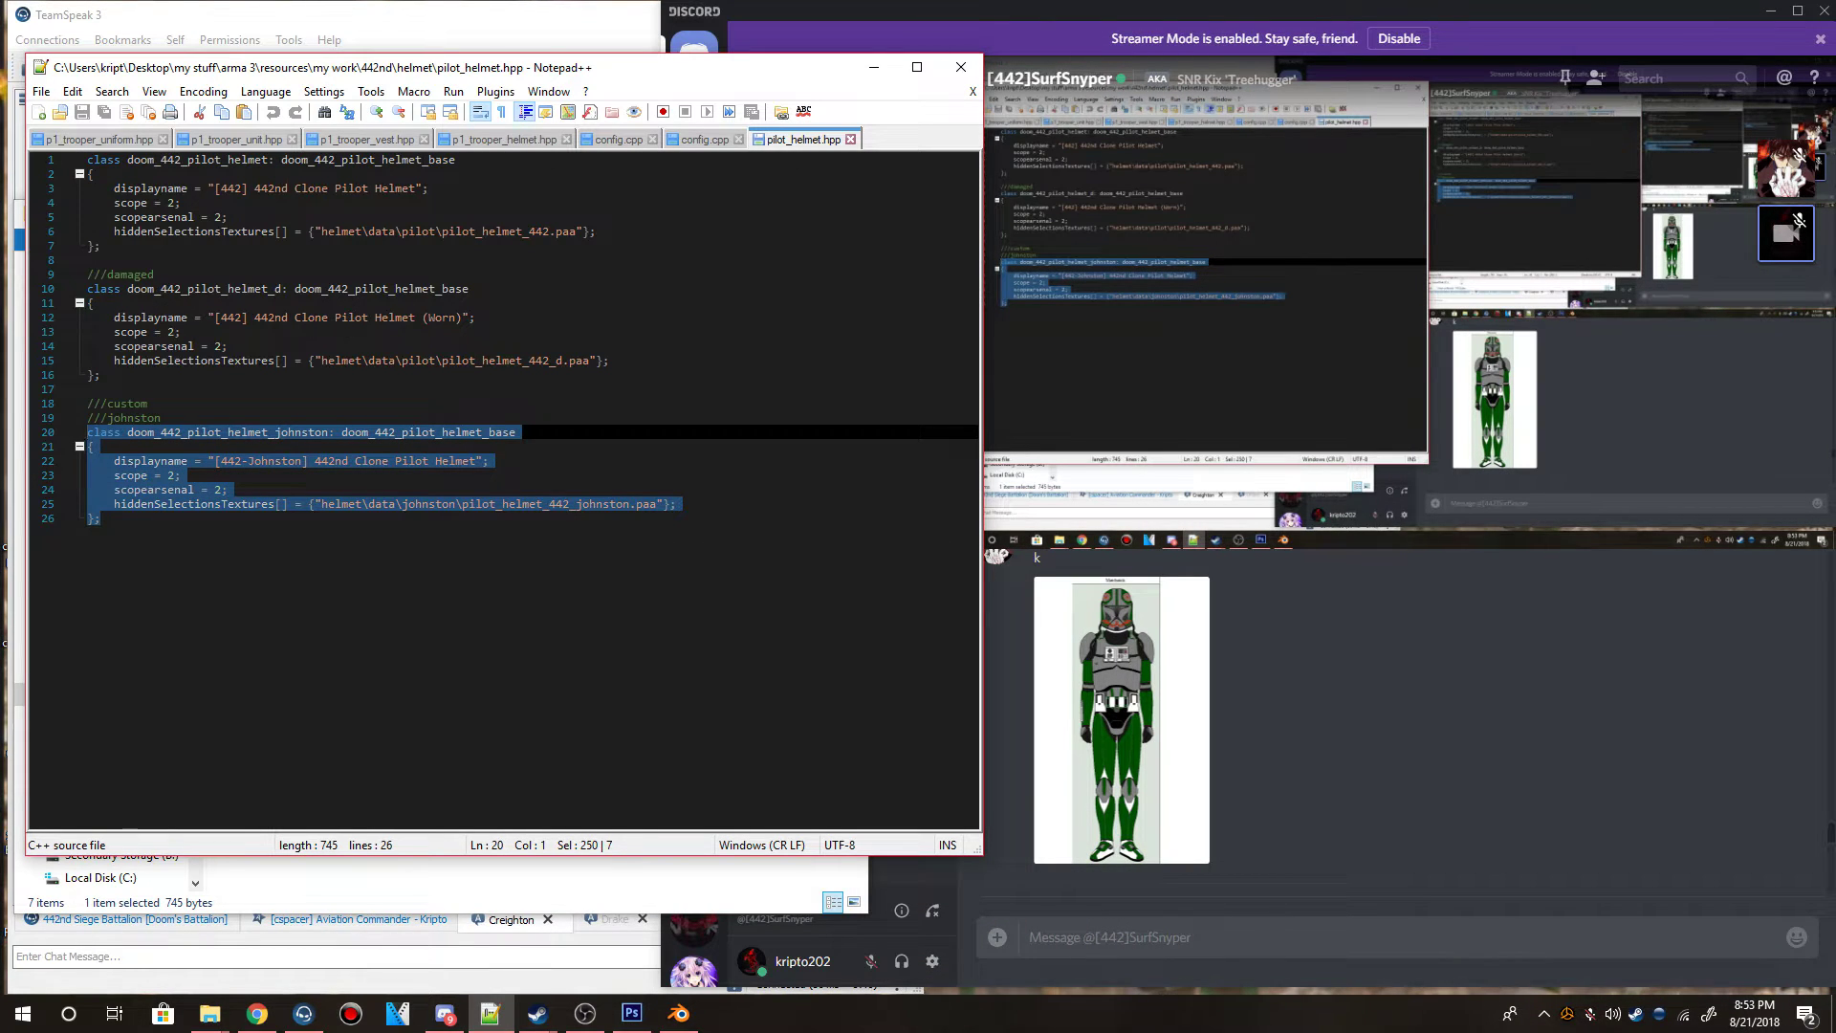
{"action": "key", "text": "shift+Down"}
{"action": "key", "text": "shift+Down"}
{"action": "key", "text": "shift+Down"}
{"action": "key", "text": "shift+Down"}
{"action": "key", "text": "shift+Down"}
{"action": "key", "text": "shift+Right"}
{"action": "key", "text": "shift+Right"}
{"action": "key", "text": "shift+Right"}
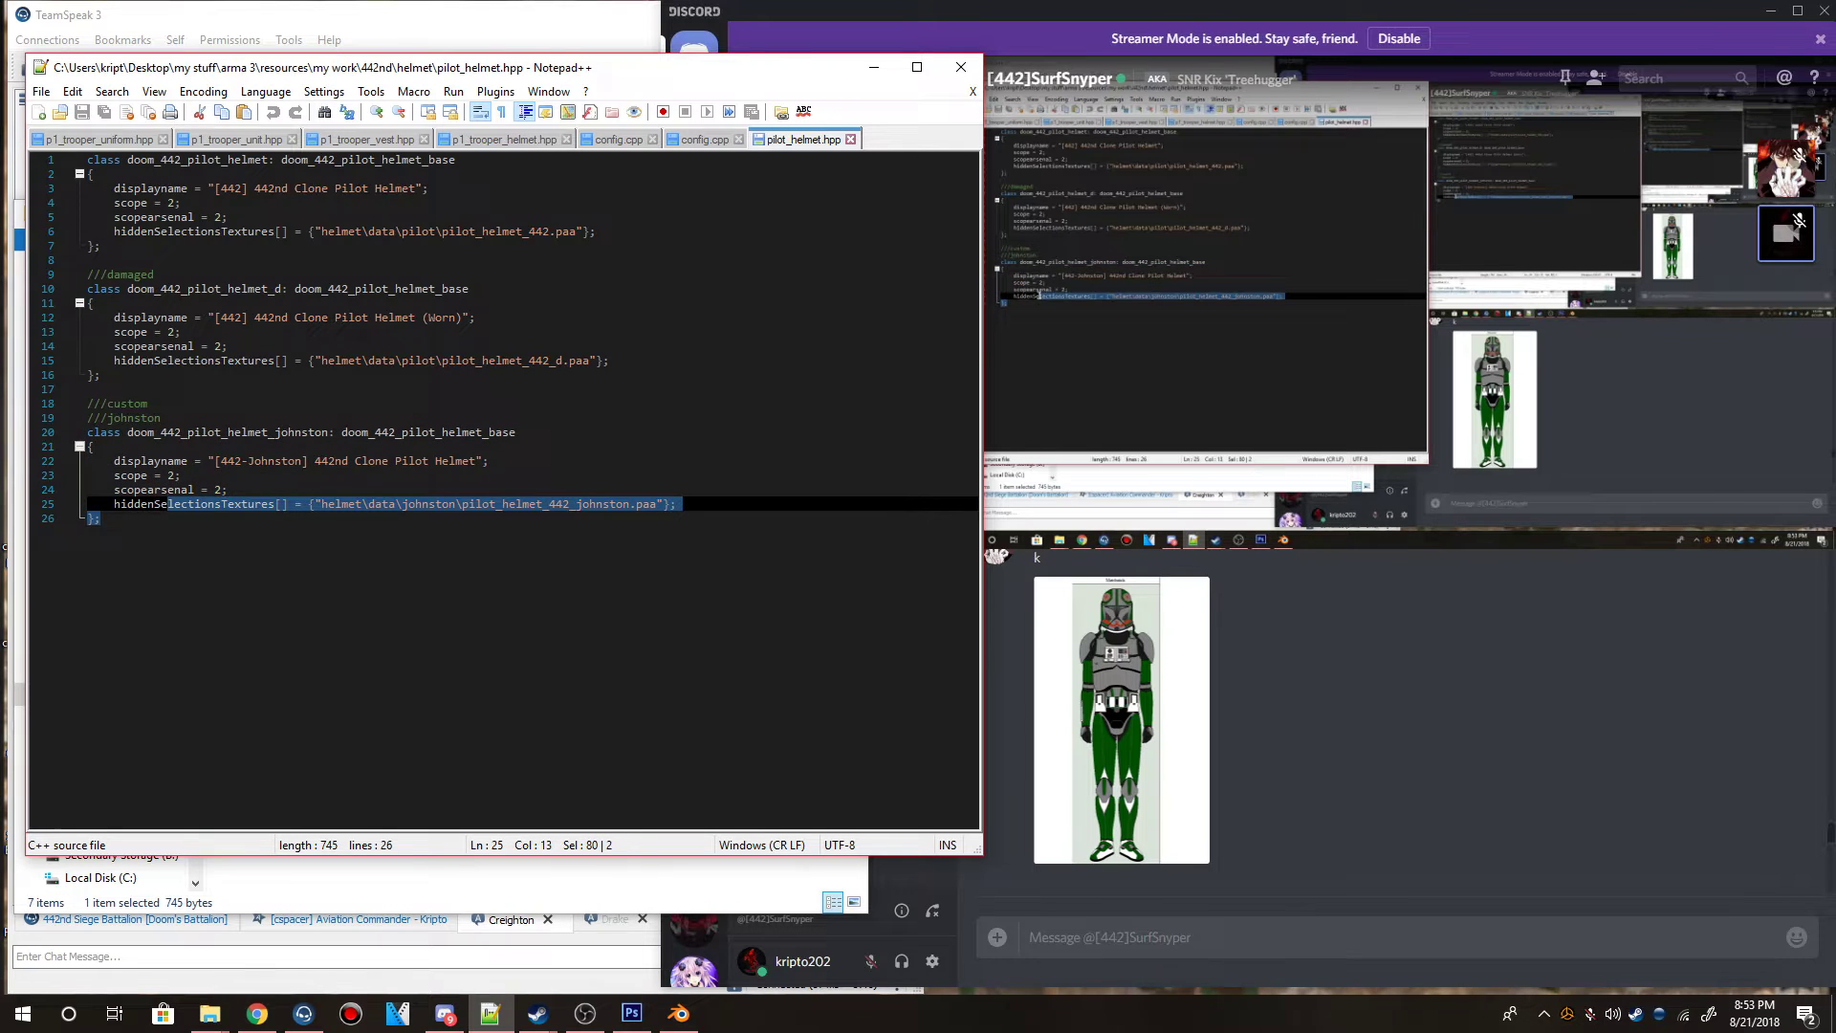
{"action": "key", "text": "shift+Up"}
{"action": "key", "text": "shift+Up"}
{"action": "key", "text": "shift+Up"}
{"action": "key", "text": "shift+Up"}
{"action": "key", "text": "shift+Home"}
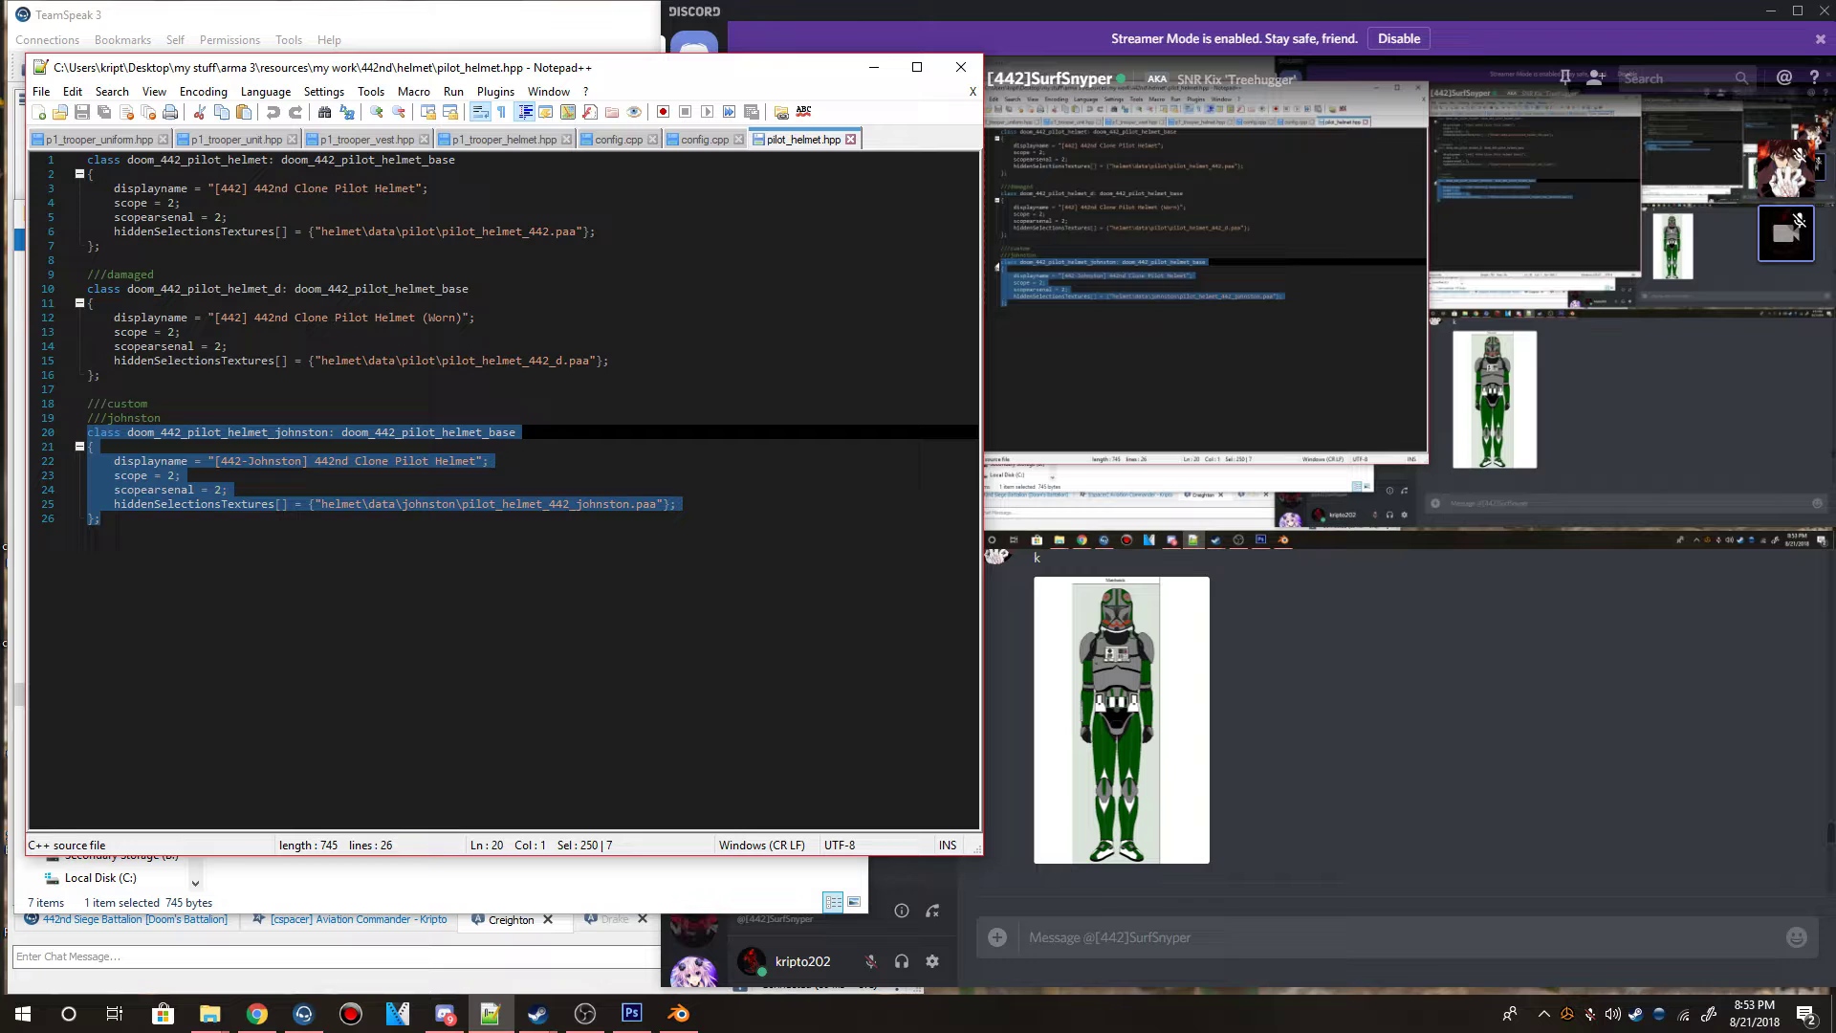
Step: Delete the johnston class and its comment, save pilot_helmet.hpp, and reopen p1_trooper_helmet.hpp
{"action": "key", "text": "Delete"}
{"action": "key", "text": "BackSpace"}
{"action": "key", "text": "BackSpace"}
{"action": "key", "text": "BackSpace"}
{"action": "key", "text": "ctrl+s"}
{"action": "key", "text": "alt+Tab"}
{"action": "key", "text": "Down"}
{"action": "key", "text": "Return"}
{"action": "key", "text": "Return"}
{"action": "key", "text": "Return"}
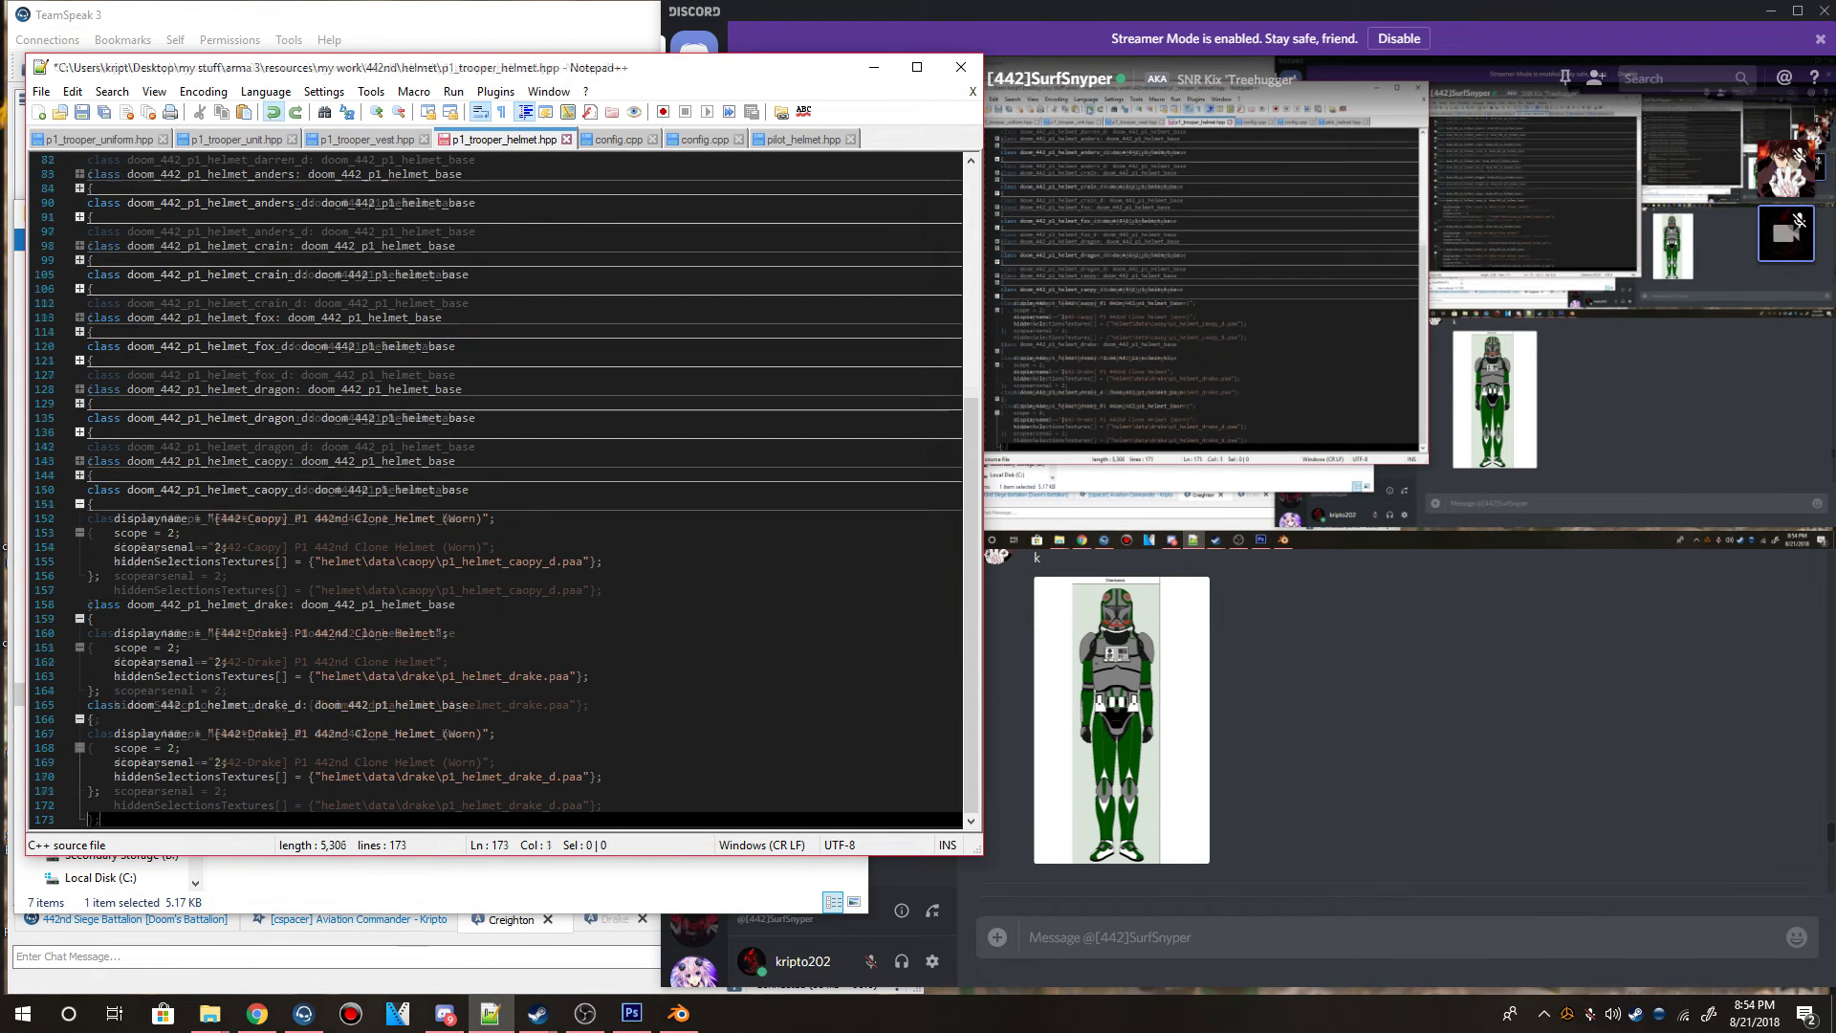
Step: Paste a copy of the drake helmet classes and rename it from drake to kix, in selection only
{"action": "type", "text": "class doom_442_p1_helmet_drake: doom_442_p1_helmet_base { \tdisplayname = \"[442-Drake] P1 442nd Clone Helmet\"; \tscope = 2; \tscopearsenal = 2; \thiddenSelectionsTextures[] = {\"helmet\\data\\drake\\p1_helmet_drake.paa\"}; }; class doom_442_p1_helmet_drake_d: doom_442_p1_helmet_base { \tdisplayname = \"[442-Drake] P1 442nd Clone Helmet (Worn)\"; \tscope = 2; \tscopearsenal = 2; \thiddenSelectionsTextures[] = {\"helmet\\data\\drake\\p1_helmet_drake_d.paa\"}; };"}
{"action": "left_click_drag", "start_coordinate": [86, 633], "coordinate": [307, 817]}
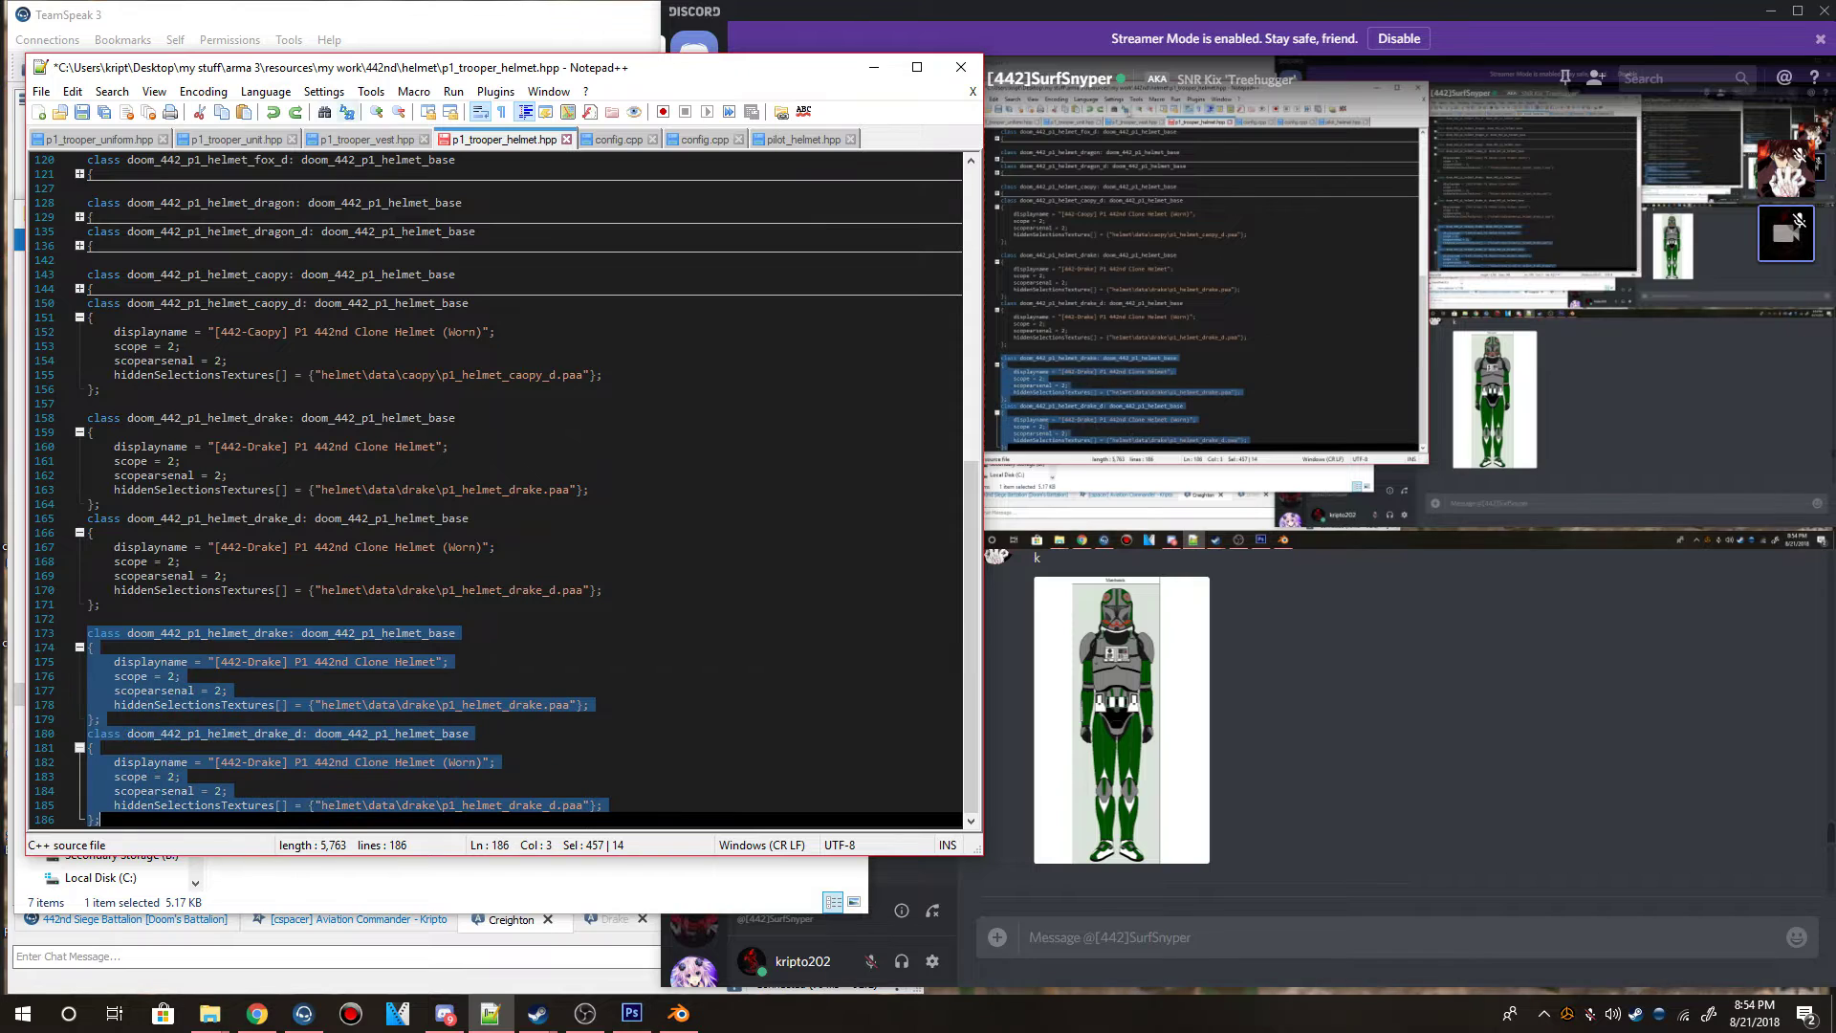
{"action": "key", "text": "ctrl+h"}
{"action": "type", "text": "drake"}
{"action": "key", "text": "Tab"}
{"action": "type", "text": "kix"}
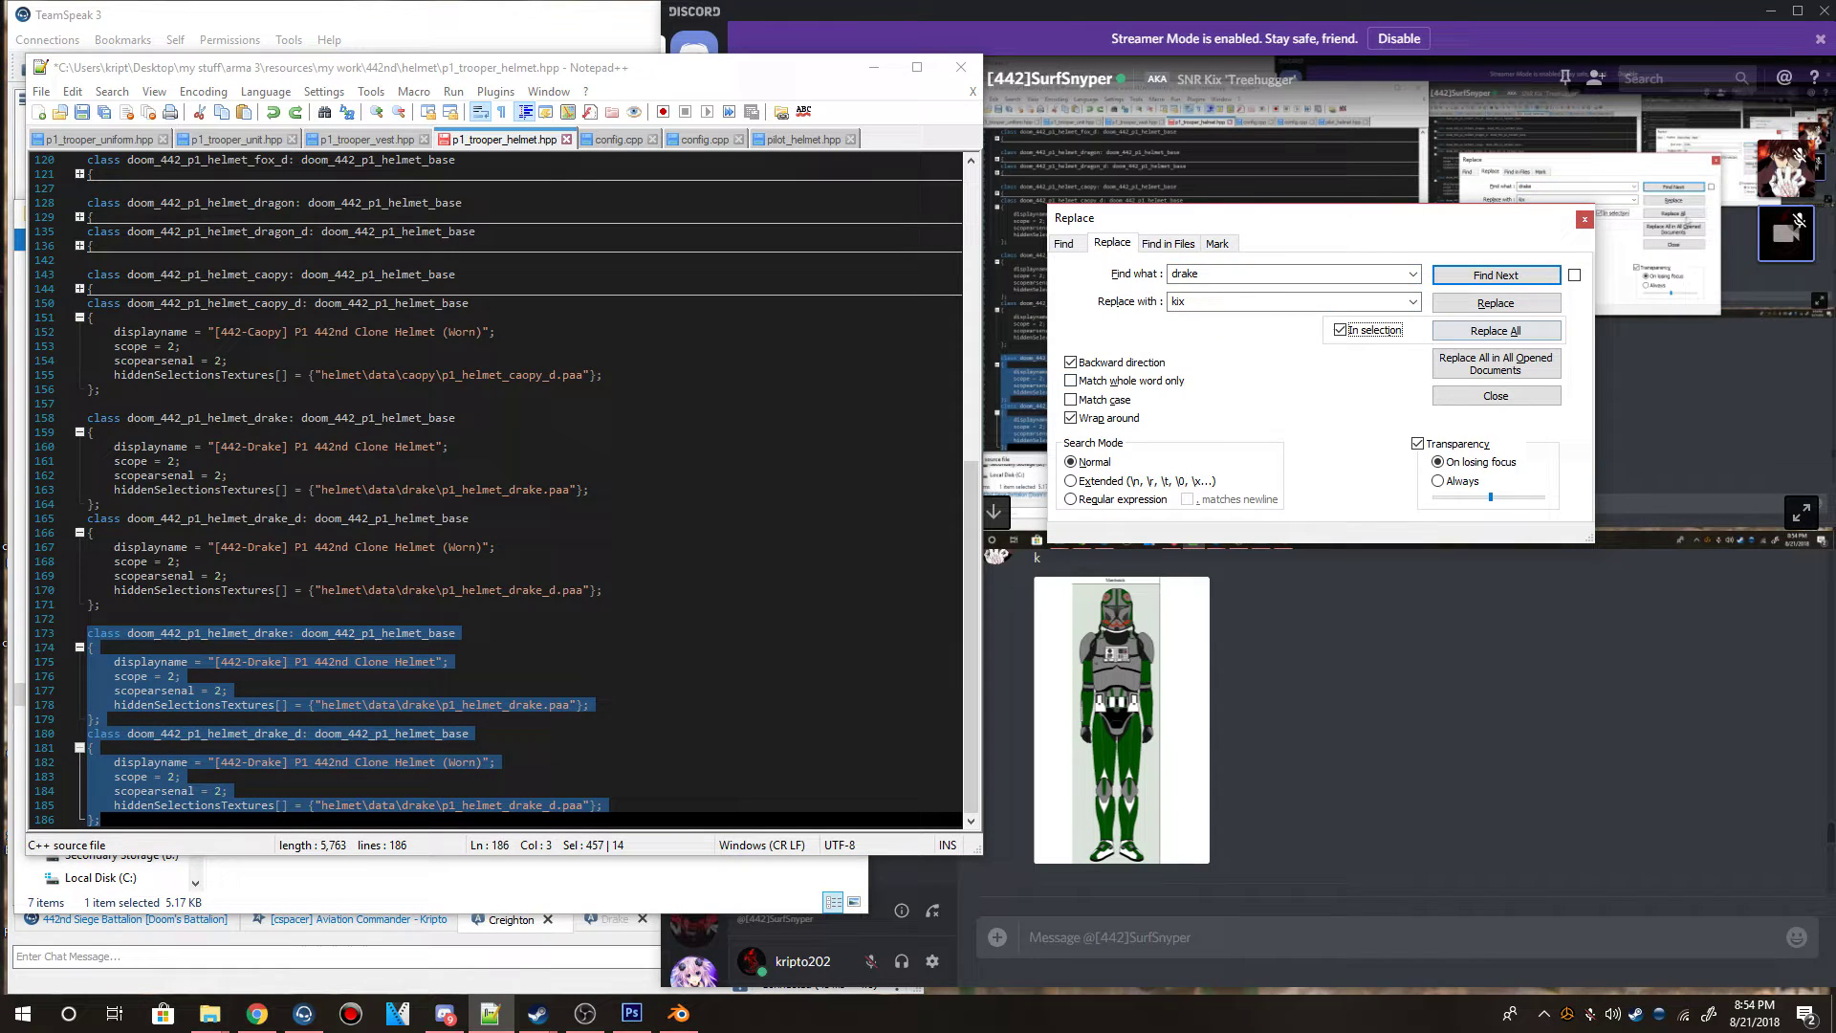
{"action": "key", "text": "alt+i"}
{"action": "key", "text": "alt+a"}
Step: In the vest file, duplicate the drake vest classes at the end as kix
{"action": "key", "text": "ctrl+Tab"}
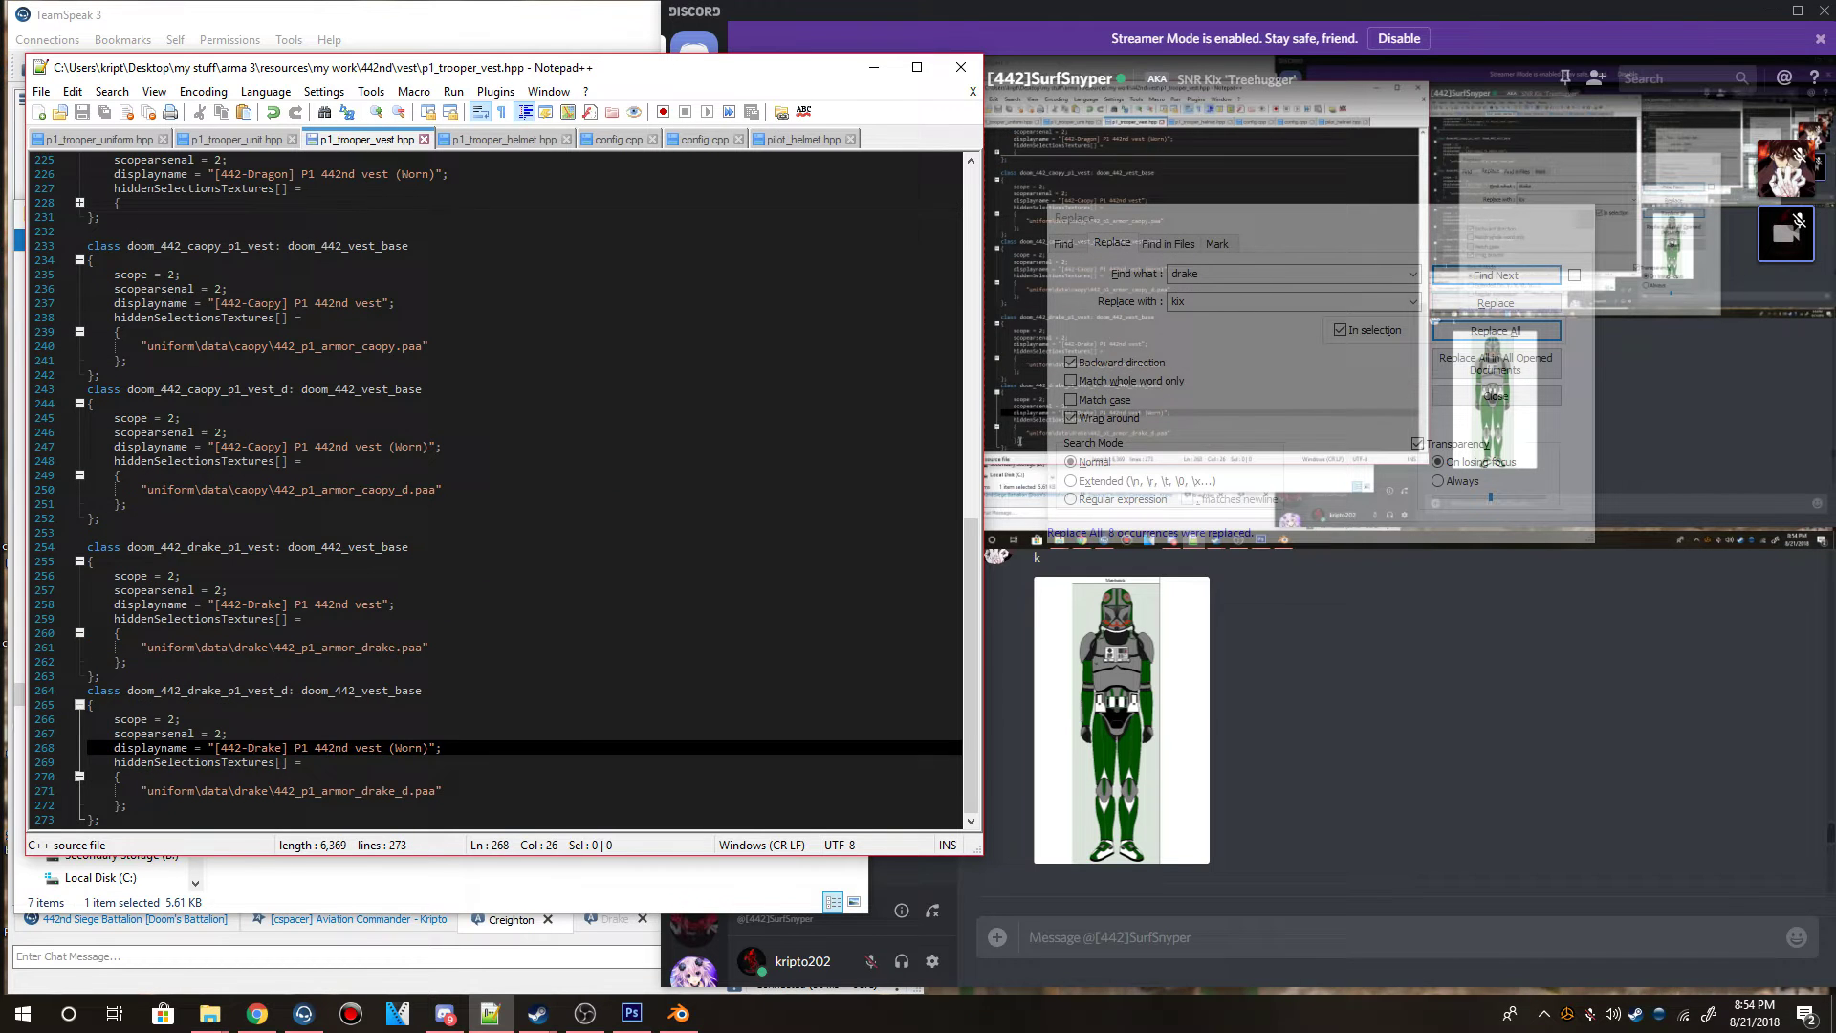
{"action": "key", "text": "ctrl+End"}
{"action": "key", "text": "shift+Up"}
{"action": "key", "text": "shift+Up"}
{"action": "key", "text": "shift+Up"}
{"action": "key", "text": "ctrl+c"}
{"action": "key", "text": "ctrl+End"}
{"action": "key", "text": "ctrl+v"}
{"action": "key", "text": "shift+Up"}
{"action": "key", "text": "shift+Up"}
{"action": "key", "text": "shift+Up"}
{"action": "key", "text": "ctrl+h"}
{"action": "key", "text": "alt+a"}
{"action": "left_click", "coordinate": [254, 681]}
Step: In the unit file, duplicate the drake unit classes at the end as kix
{"action": "key", "text": "ctrl+Tab"}
{"action": "key", "text": "ctrl+End"}
{"action": "key", "text": "shift+Up"}
{"action": "key", "text": "shift+Up"}
{"action": "key", "text": "shift+Up"}
{"action": "key", "text": "ctrl+c"}
{"action": "key", "text": "ctrl+End"}
{"action": "key", "text": "ctrl+v"}
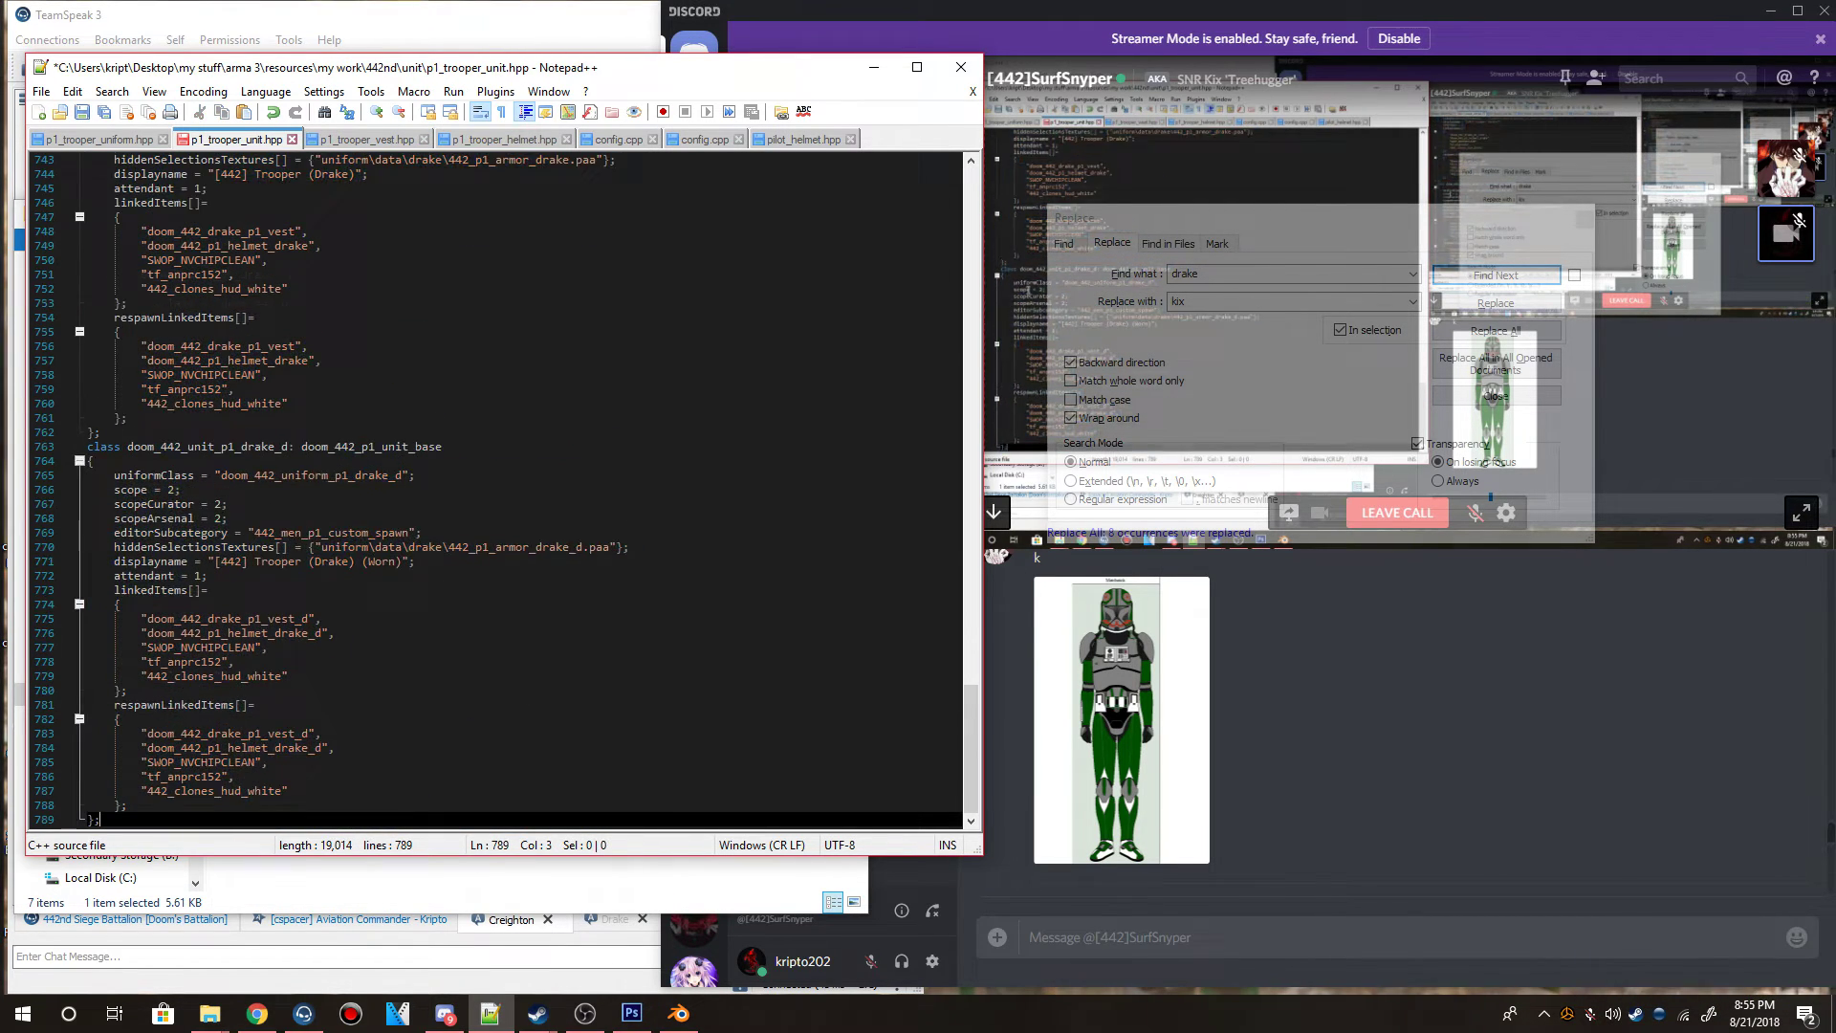
{"action": "key", "text": "shift+Up"}
{"action": "key", "text": "shift+Up"}
{"action": "key", "text": "shift+Up"}
{"action": "key", "text": "shift+Home"}
{"action": "key", "text": "ctrl+h"}
{"action": "key", "text": "alt+a"}
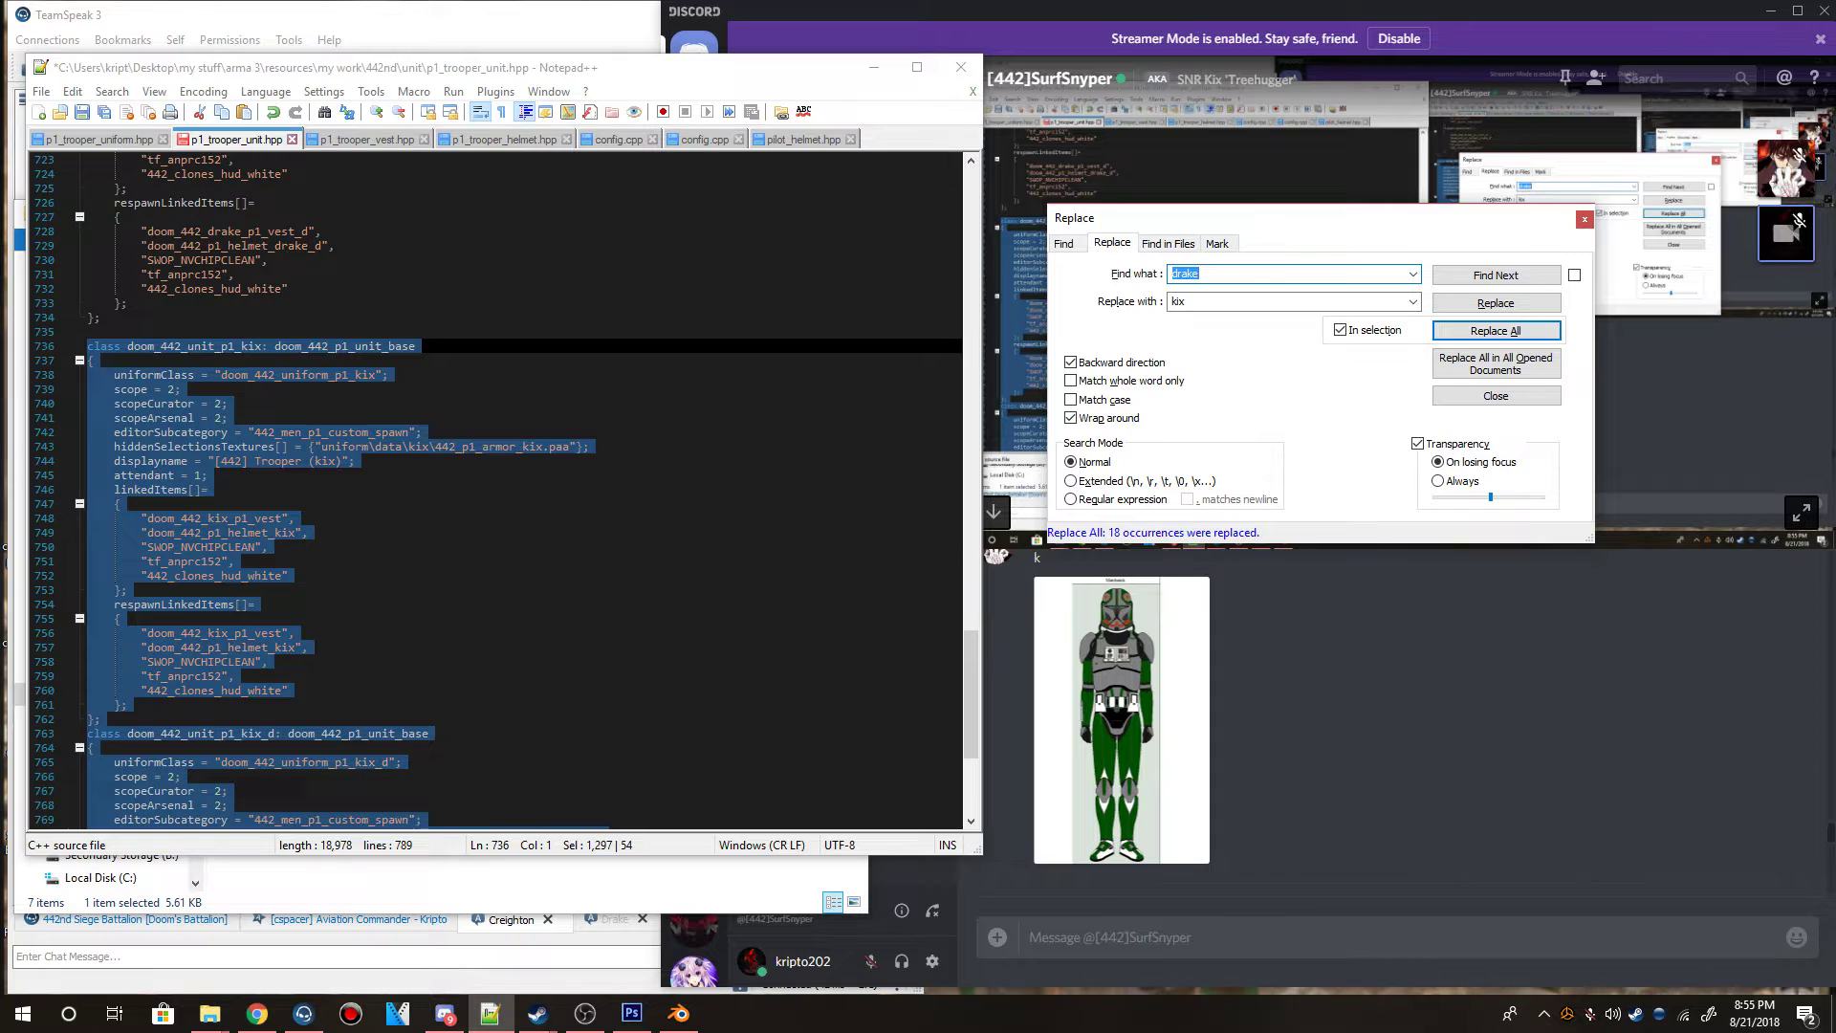
Step: In the uniform file, duplicate the drake uniform classes at the end as kix
{"action": "key", "text": "ctrl+Page_Up"}
{"action": "key", "text": "ctrl+End"}
{"action": "key", "text": "shift+Up"}
{"action": "key", "text": "shift+Up"}
{"action": "key", "text": "shift+Up"}
{"action": "key", "text": "shift+Home"}
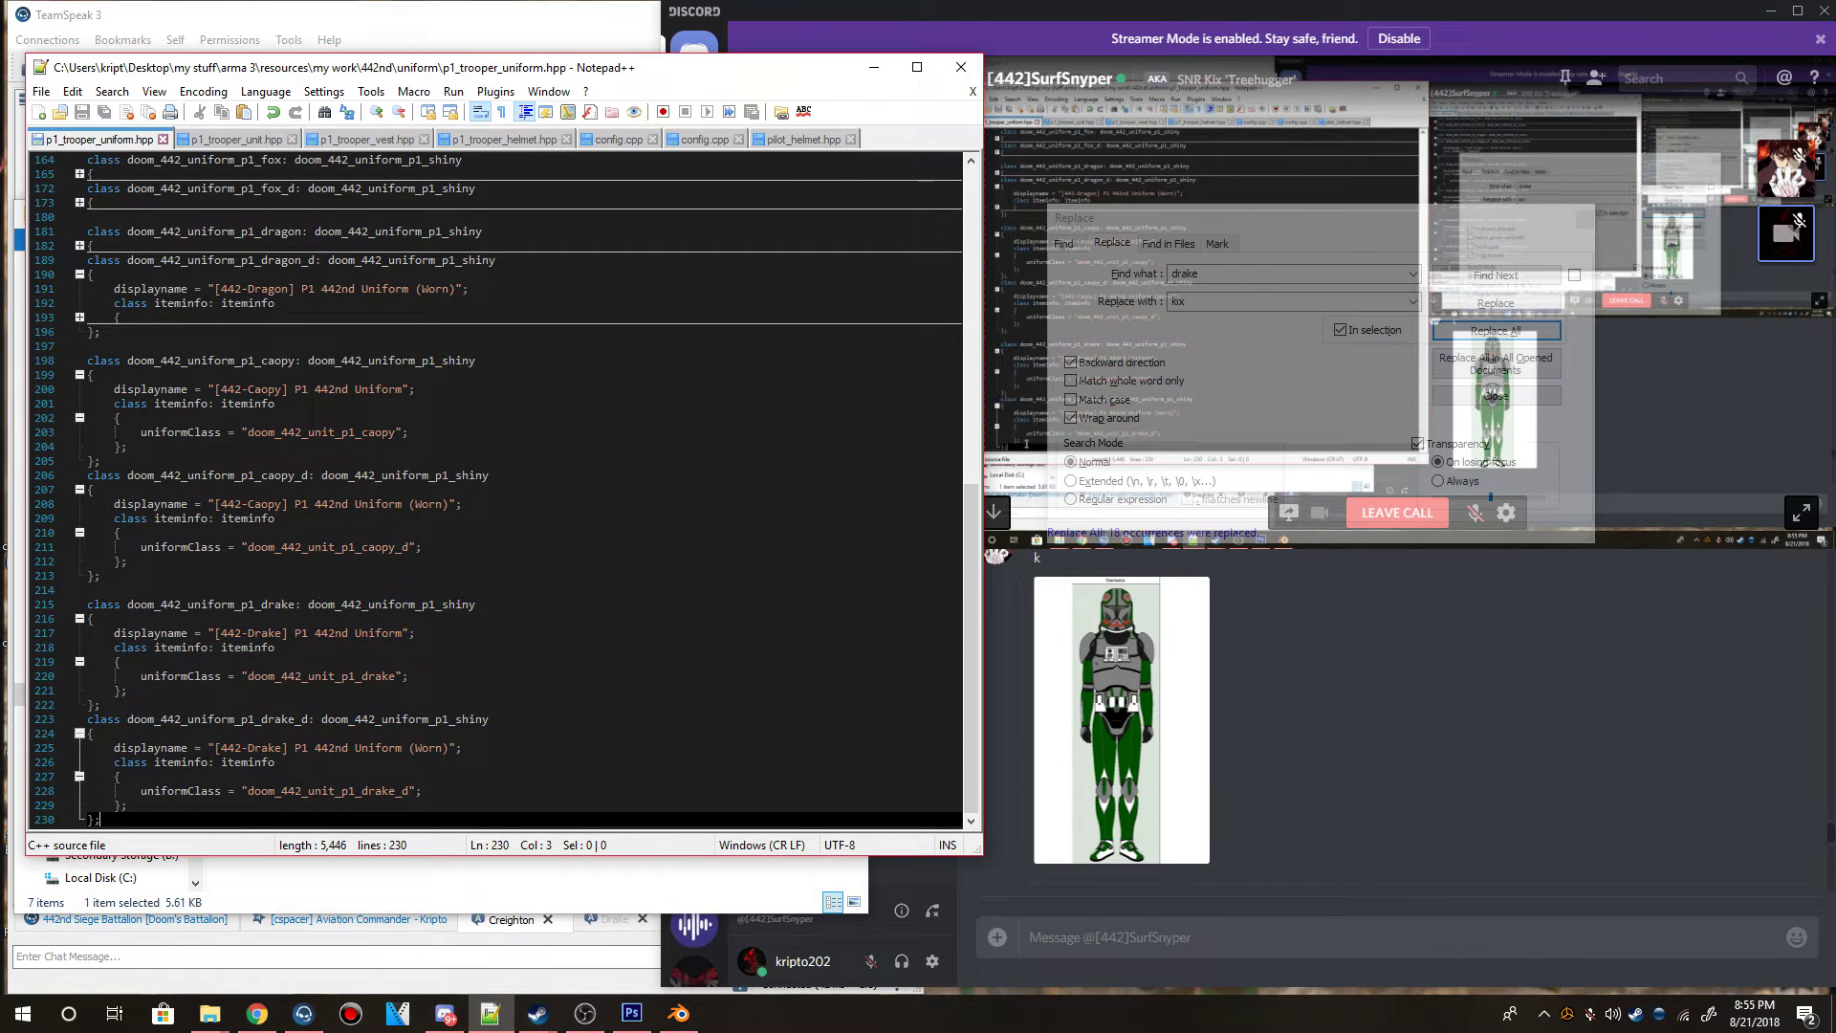
{"action": "key", "text": "ctrl+c"}
{"action": "key", "text": "ctrl+End"}
{"action": "key", "text": "Return"}
{"action": "key", "text": "Return"}
{"action": "key", "text": "ctrl+v"}
{"action": "key", "text": "shift+Up"}
{"action": "key", "text": "shift+Up"}
{"action": "key", "text": "shift+Up"}
{"action": "key", "text": "shift+Home"}
{"action": "key", "text": "ctrl+h"}
{"action": "key", "text": "alt+a"}
Step: Capitalize 'Kix' in both uniform display names and save p1_trooper_uniform.hpp
{"action": "key", "text": "BackSpace"}
{"action": "type", "text": "K"}
{"action": "key", "text": "Down"}
{"action": "key", "text": "Down"}
{"action": "key", "text": "Down"}
{"action": "key", "text": "BackSpace"}
{"action": "type", "text": "K"}
{"action": "key", "text": "ctrl+s"}
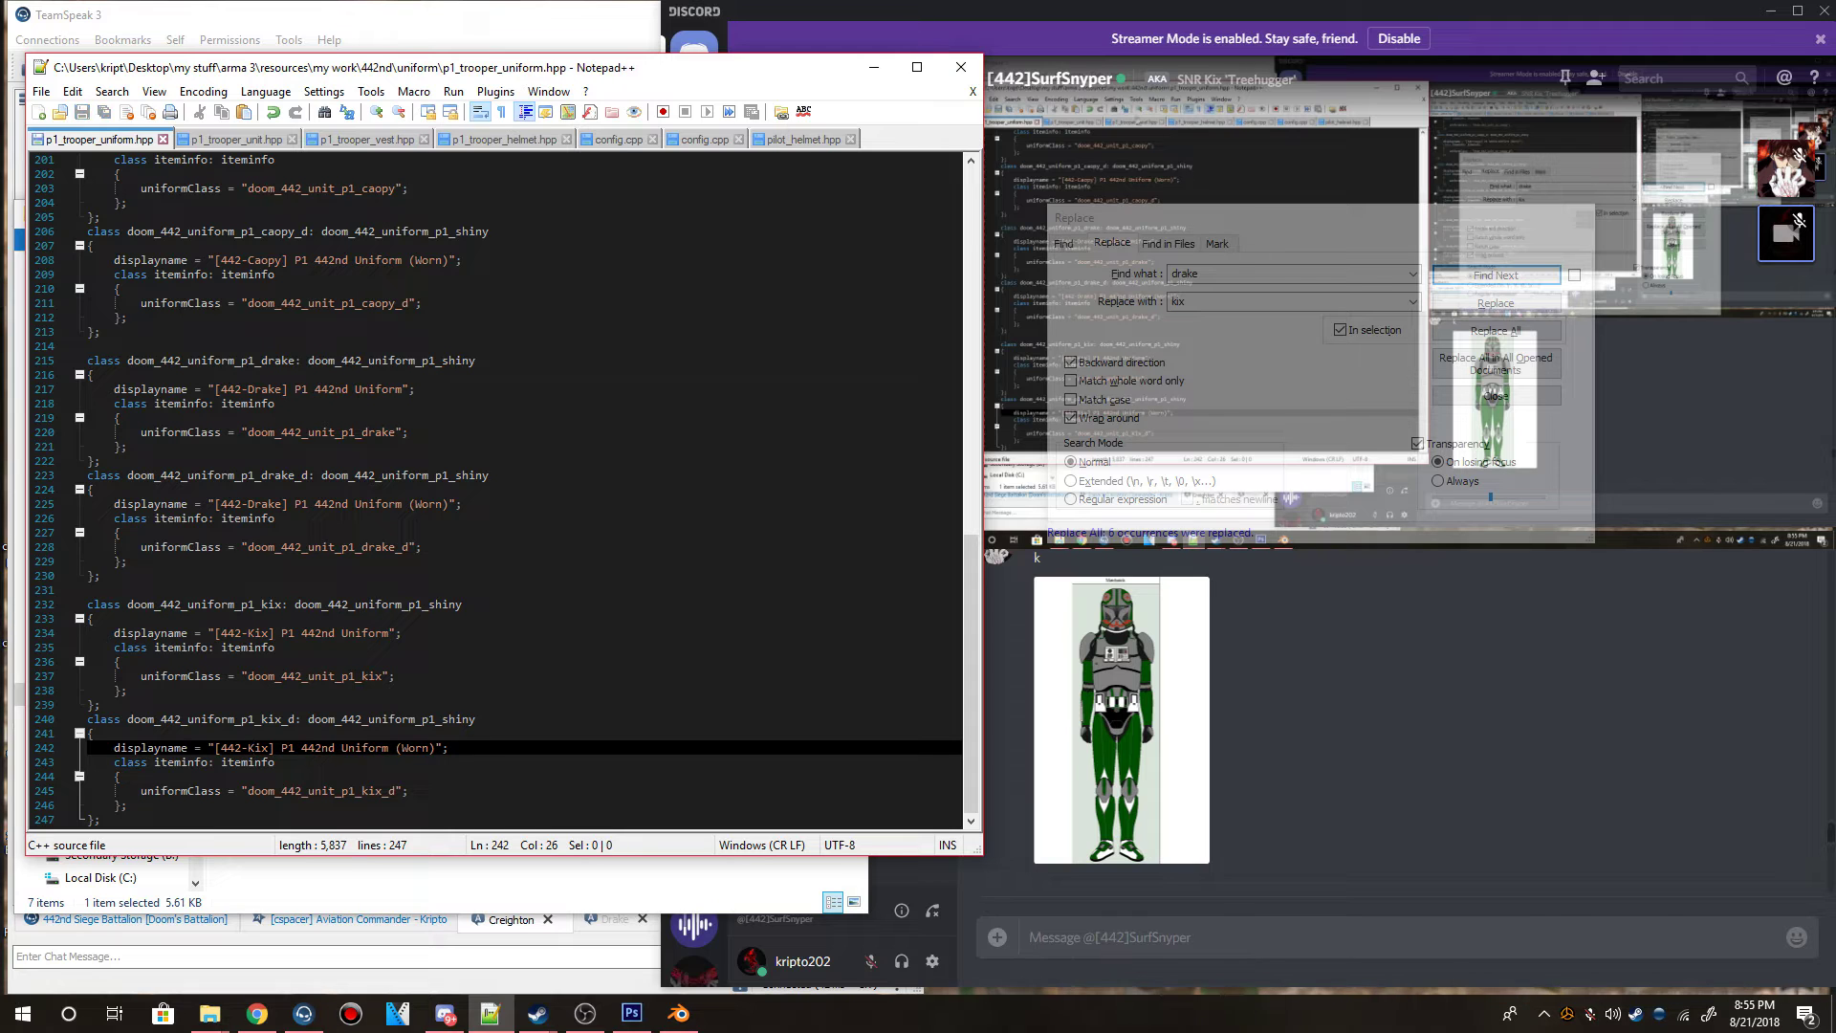
Step: In the unit config.cpp, add kix copies of the two drake unit entries and save
{"action": "key", "text": "ctrl+Tab"}
{"action": "key", "text": "Down"}
{"action": "key", "text": "End"}
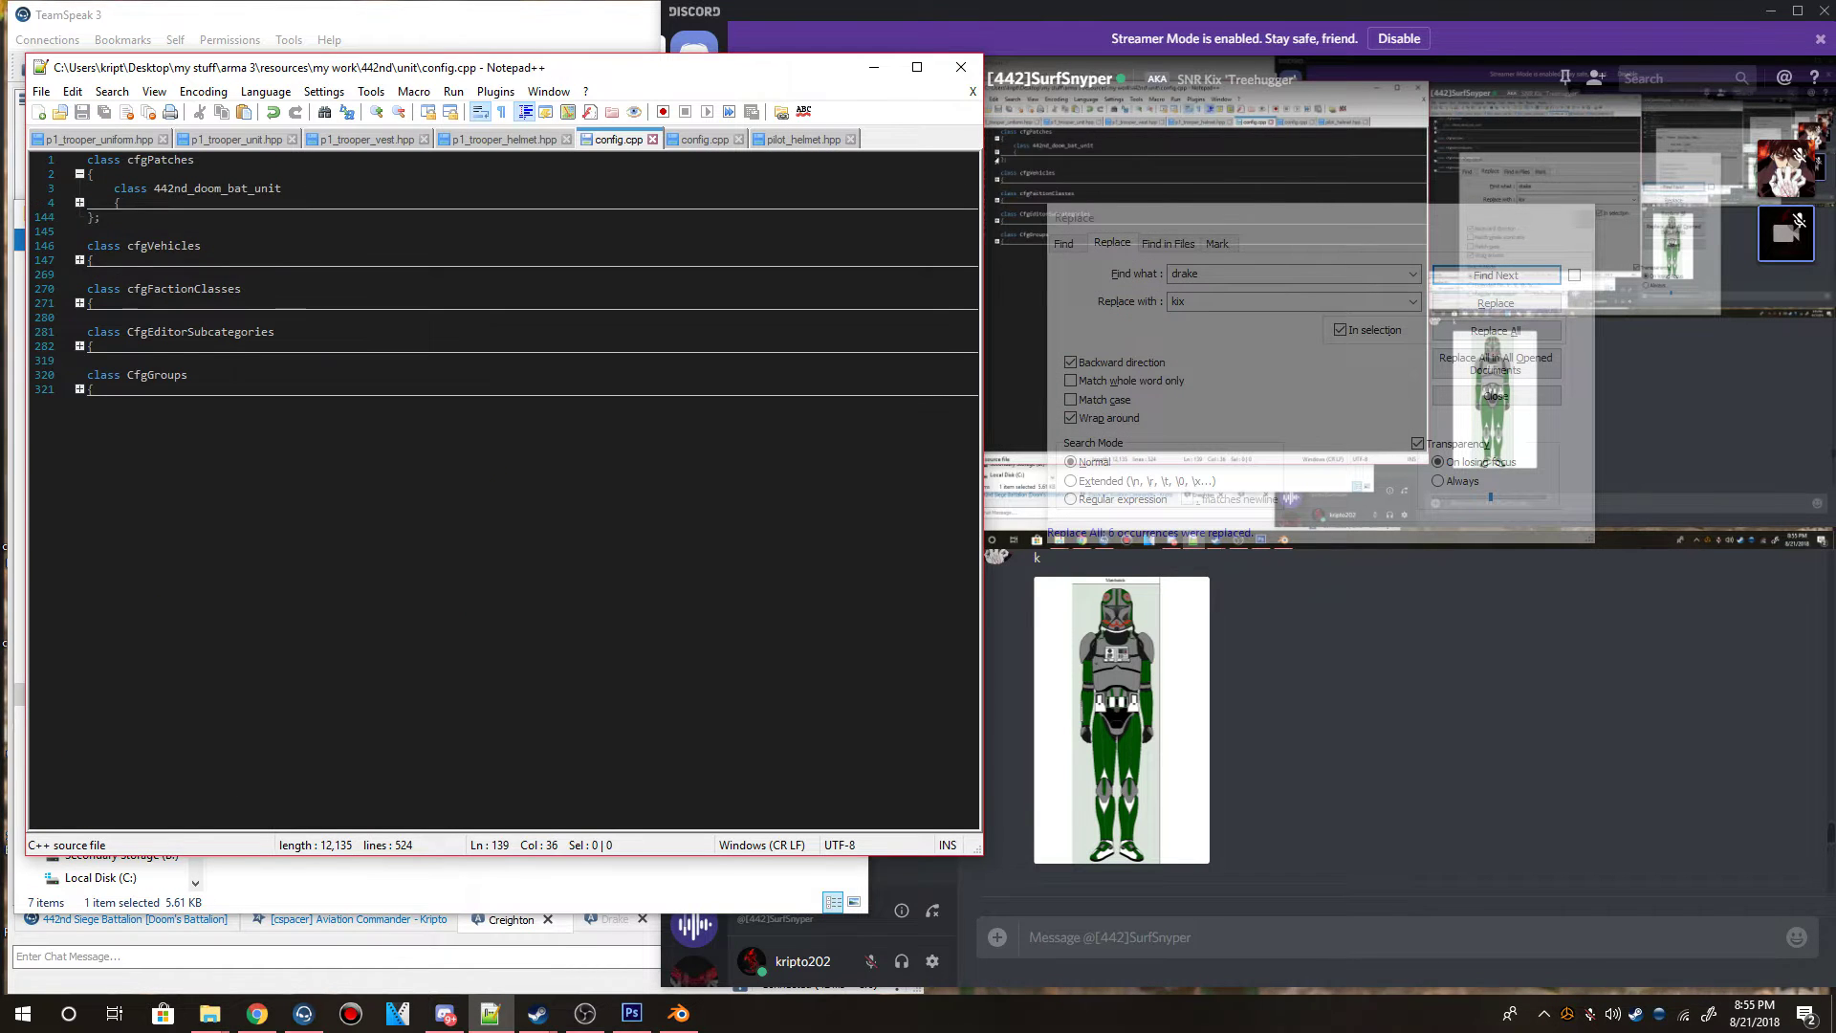
{"action": "key", "text": "shift+Up"}
{"action": "key", "text": "shift+Home"}
{"action": "key", "text": "ctrl+c"}
{"action": "key", "text": "End"}
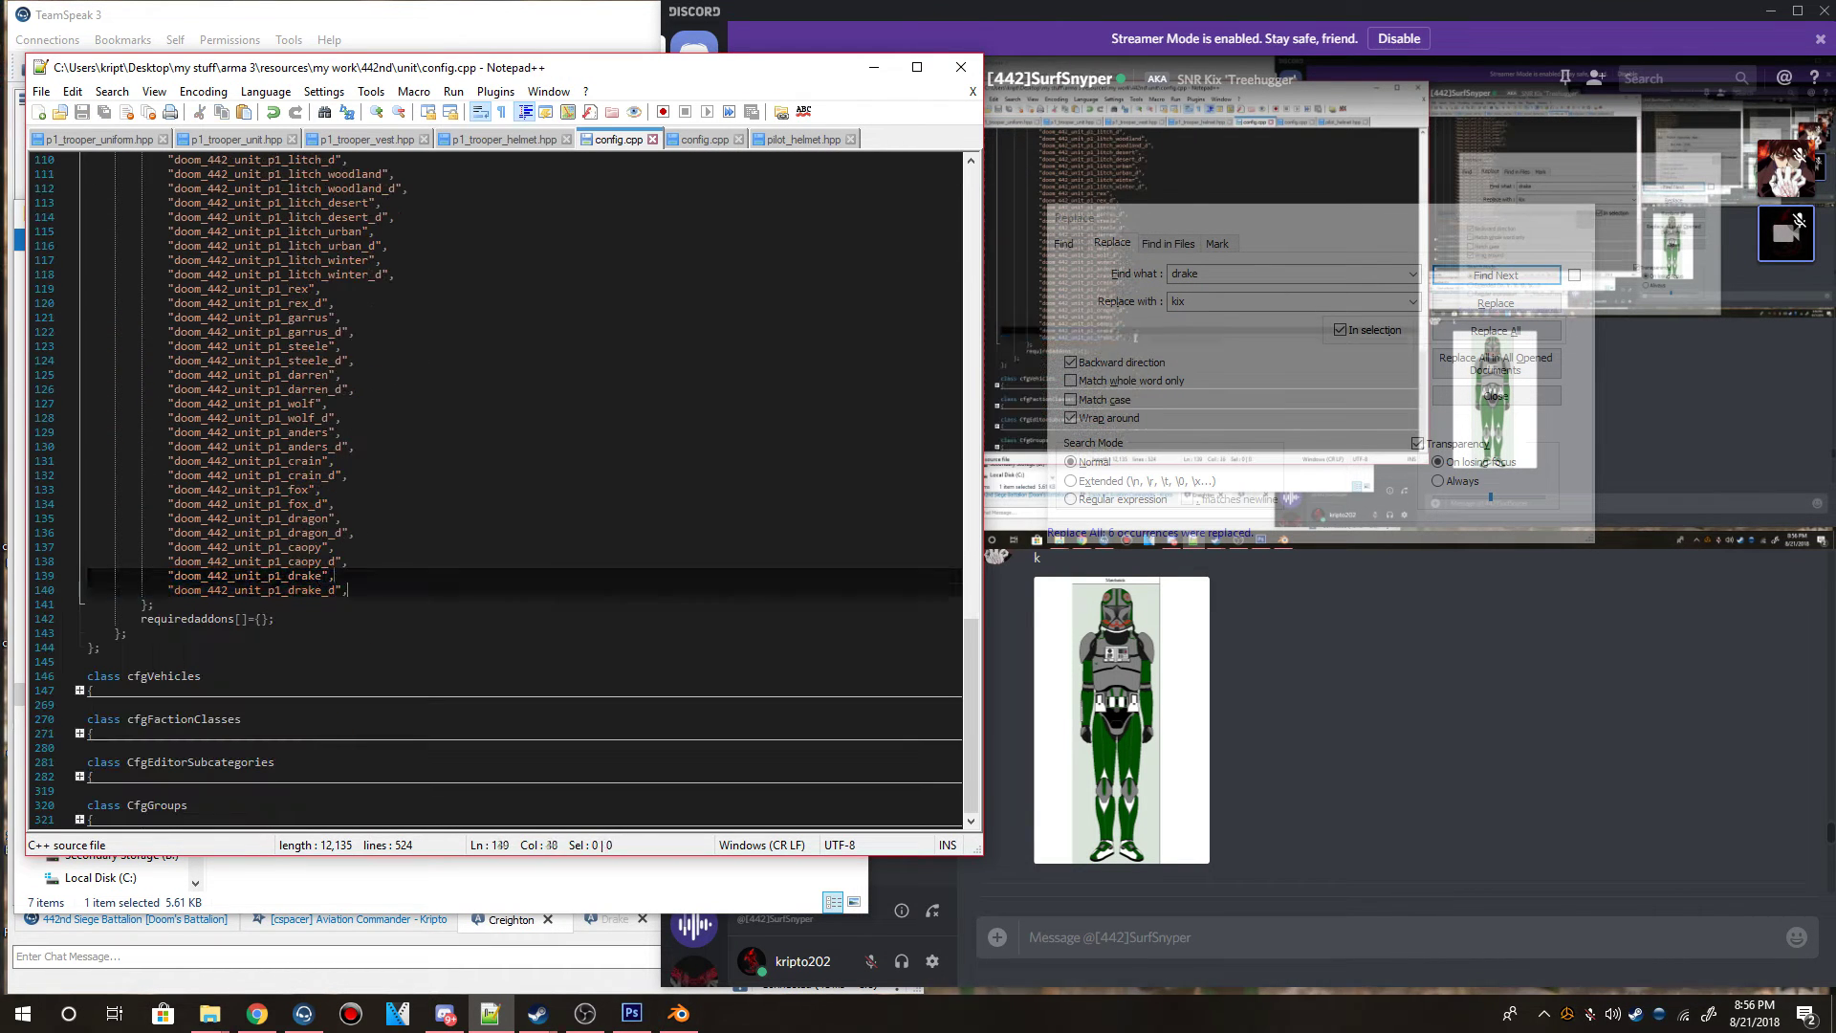
{"action": "key", "text": "Return"}
{"action": "key", "text": "ctrl+v"}
{"action": "key", "text": "shift+Up"}
{"action": "key", "text": "shift+Home"}
{"action": "key", "text": "ctrl+h"}
{"action": "key", "text": "alt+a"}
{"action": "key", "text": "ctrl+s"}
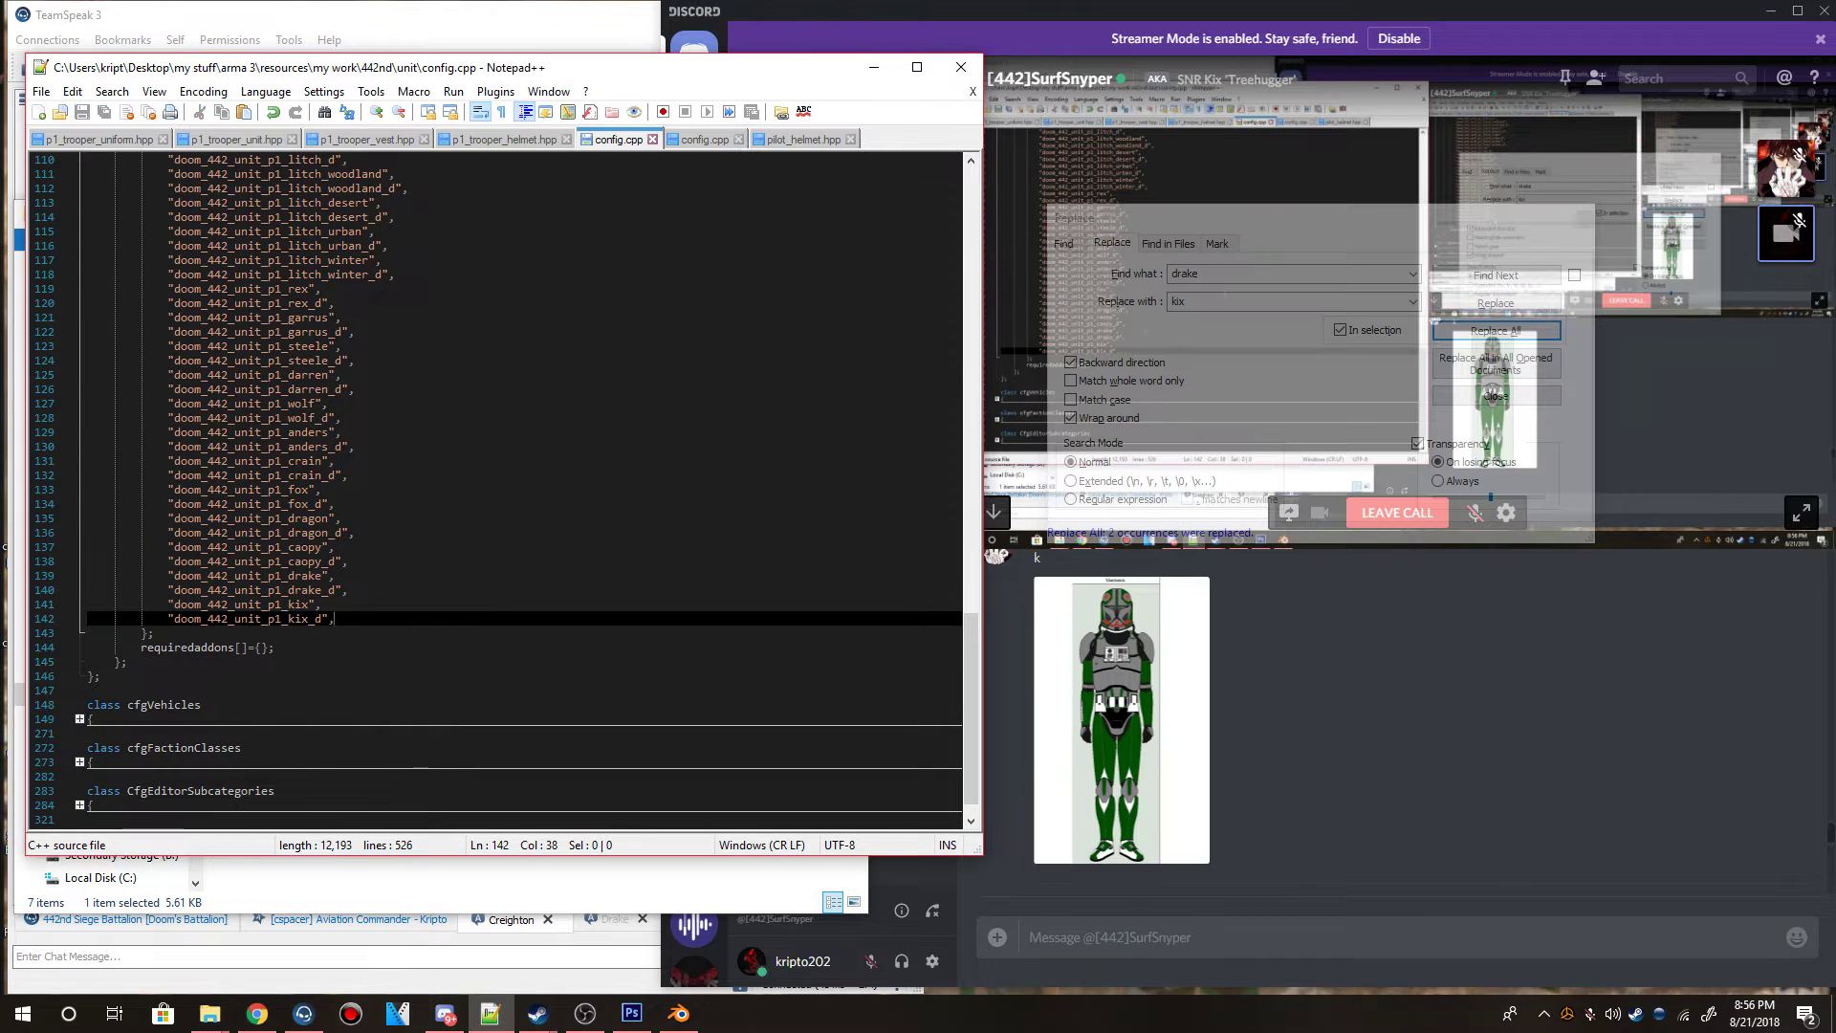
Step: Close the pilot helmet file, leaving the LAAT config.cpp open
{"action": "key", "text": "ctrl+Tab"}
{"action": "key", "text": "ctrl+Tab"}
{"action": "key", "text": "ctrl+w"}
{"action": "scroll", "coordinate": [497, 488], "scroll_direction": "down", "scroll_amount": 18}
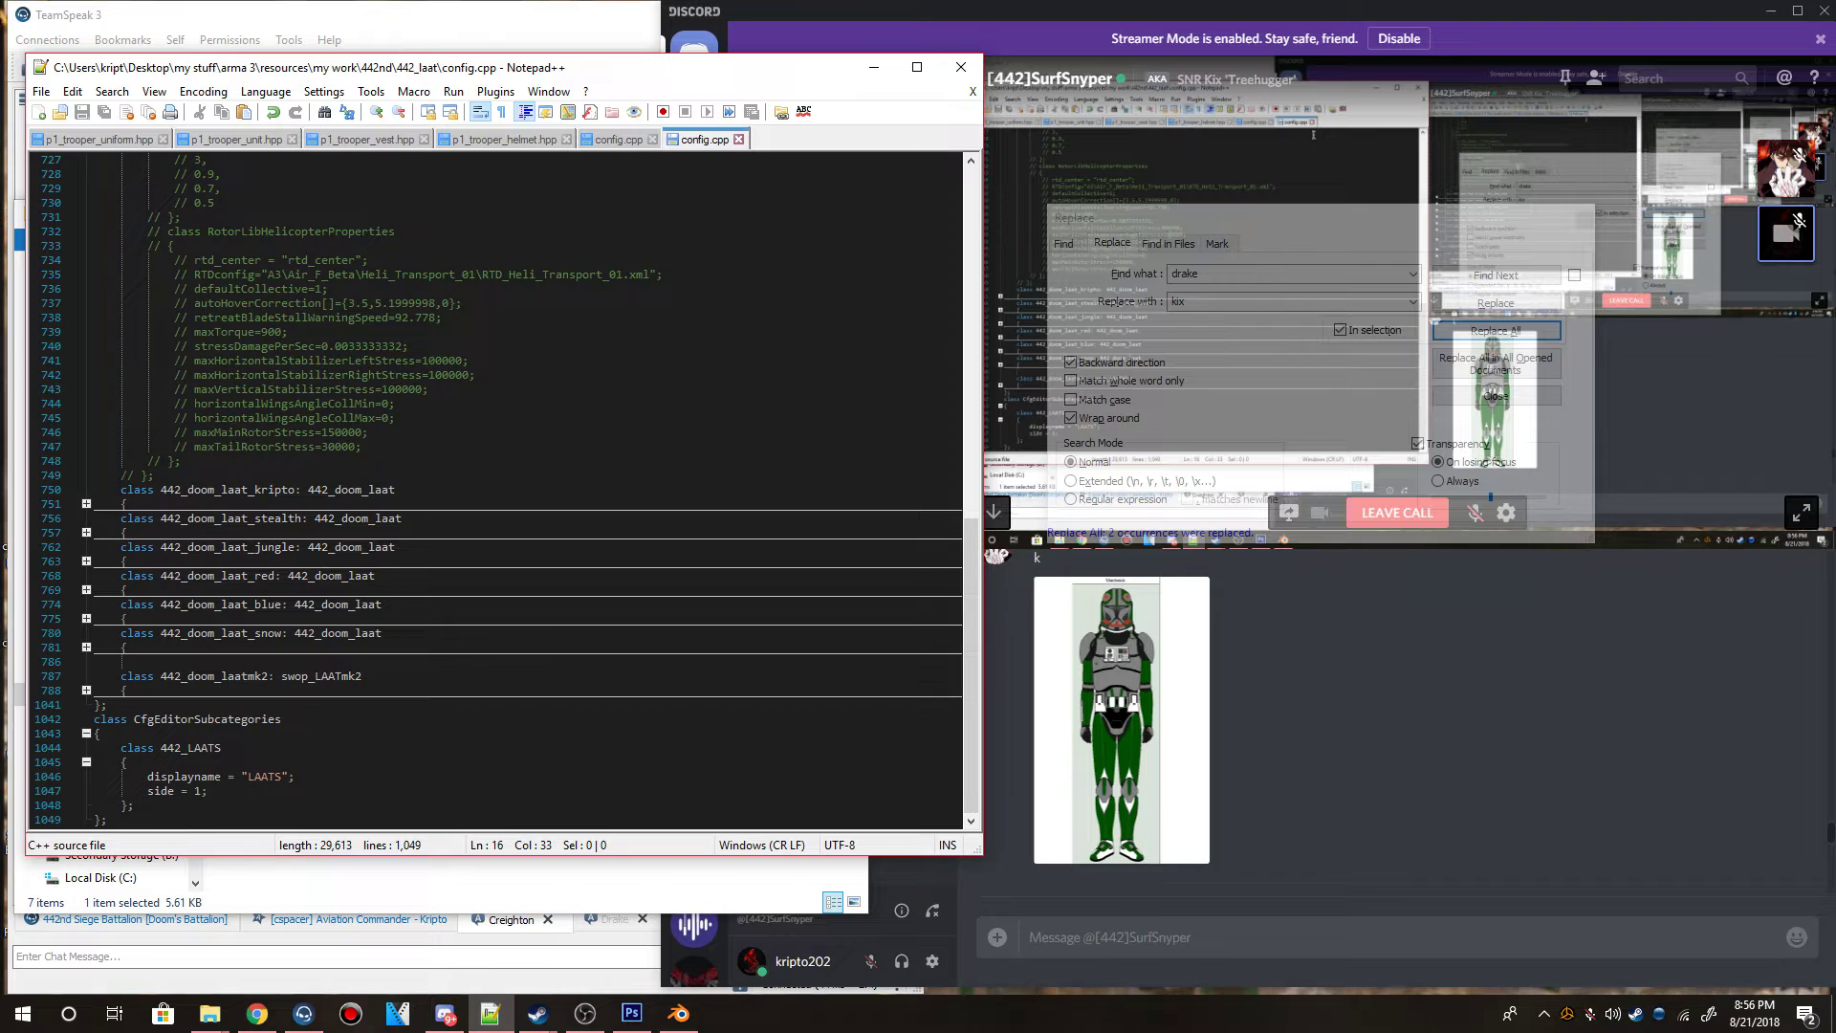
Step: Open the Discord direct message conversation and send the first reply
{"action": "left_click", "coordinate": [445, 1014]}
{"action": "left_click", "coordinate": [828, 260]}
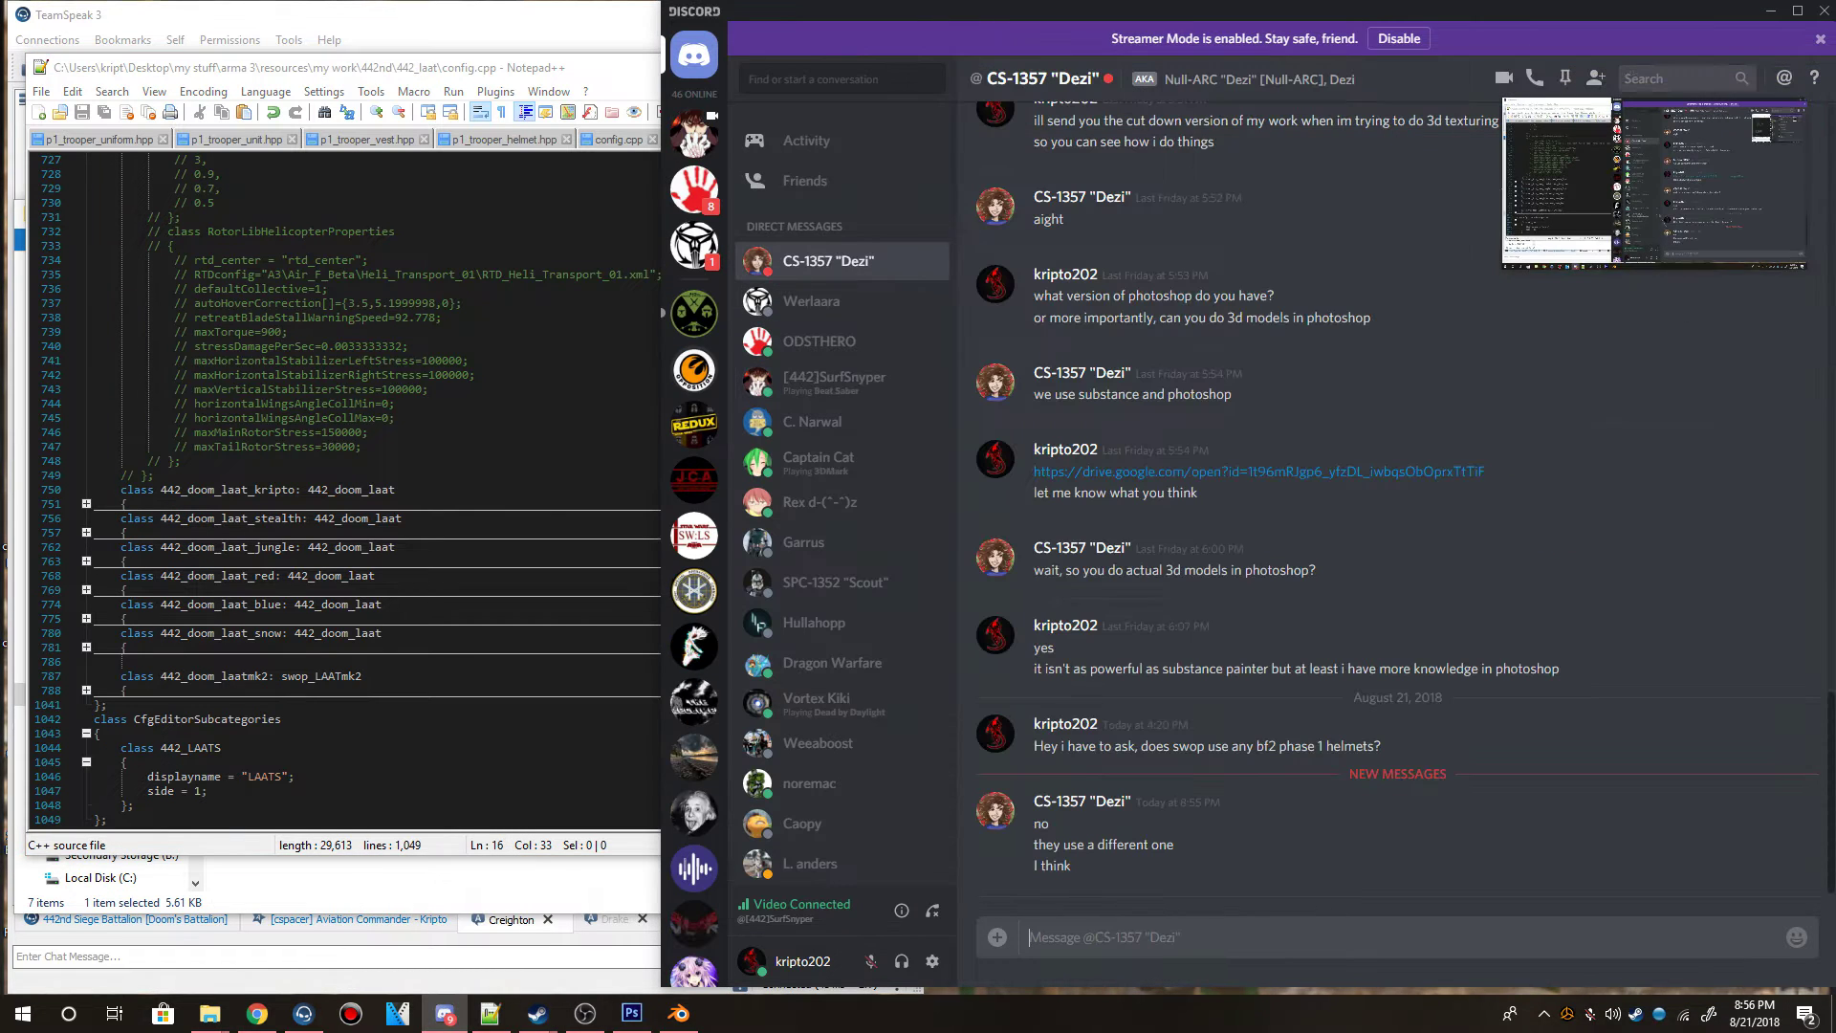
{"action": "left_click", "coordinate": [1399, 936]}
{"action": "type", "text": "they do"}
{"action": "key", "text": "Return"}
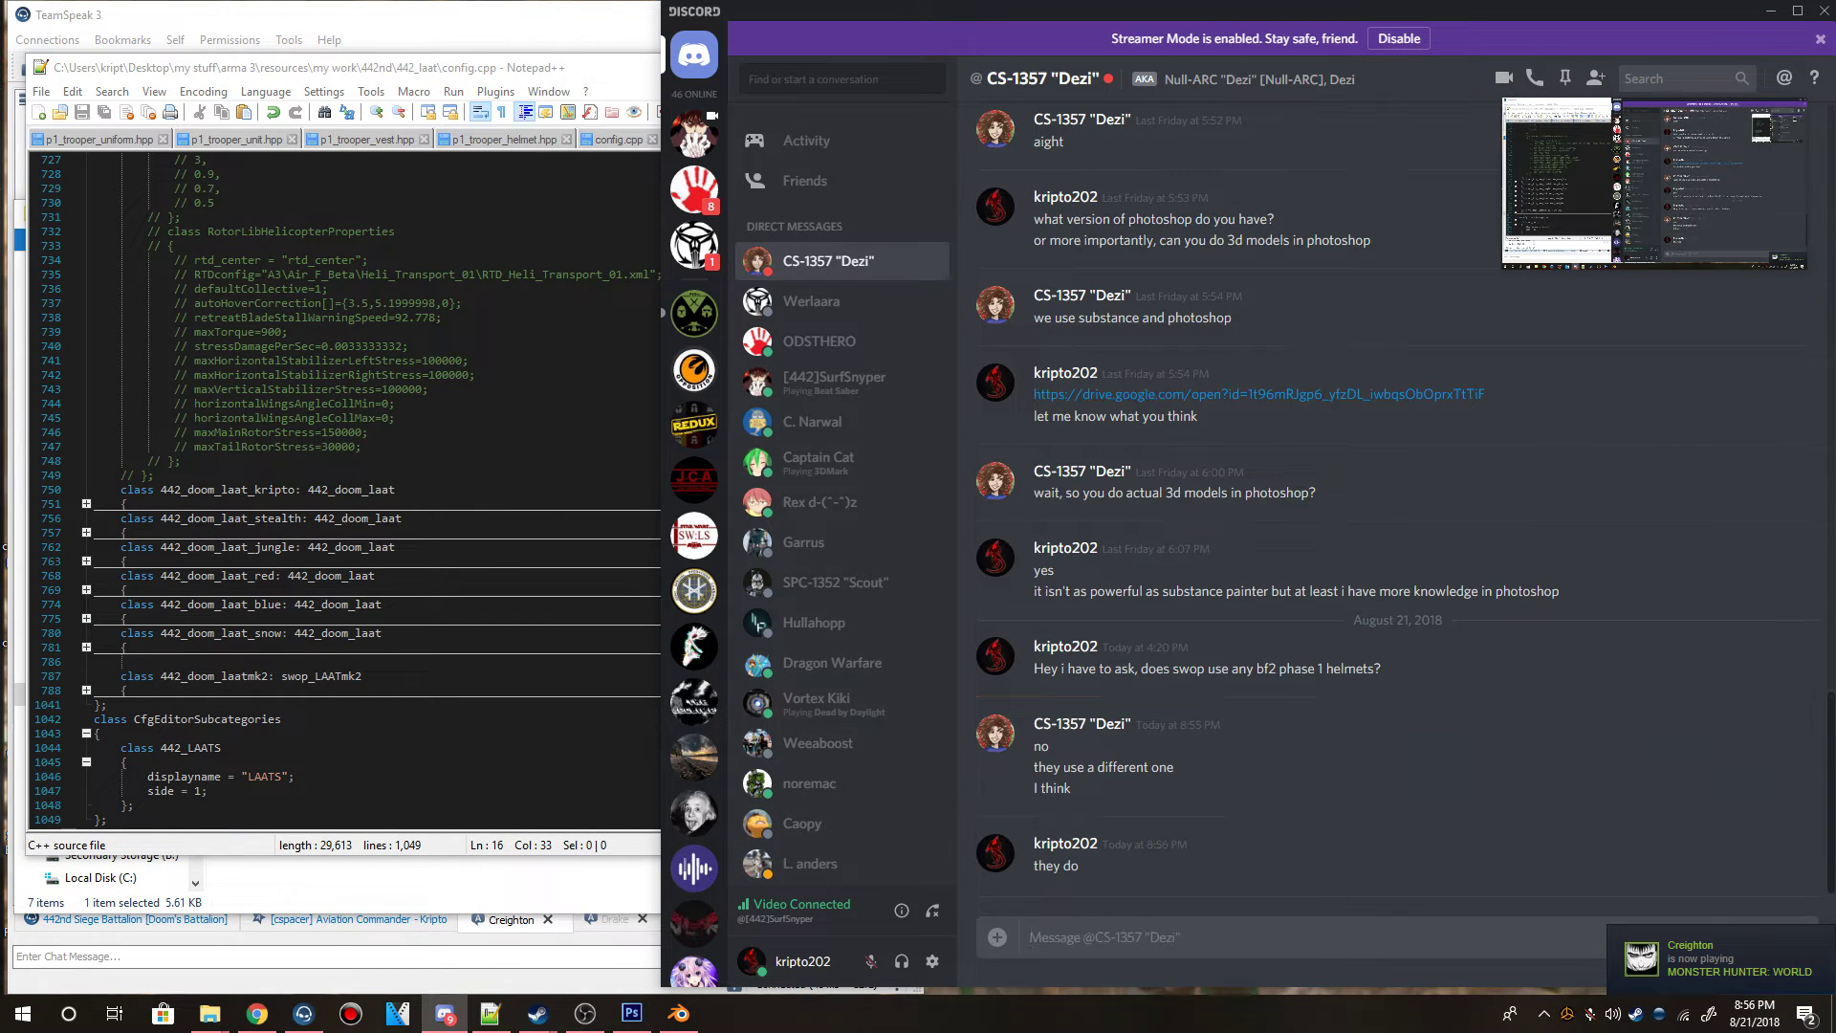
Step: Send a follow-up reply ending 'me if they had one but they dont', then return to Notepad++
{"action": "type", "text": "i had scar"}
{"action": "key", "text": "BackSpace"}
{"action": "key", "text": "BackSpace"}
{"action": "type", "text": "me if they had one but they dont"}
{"action": "key", "text": "Return"}
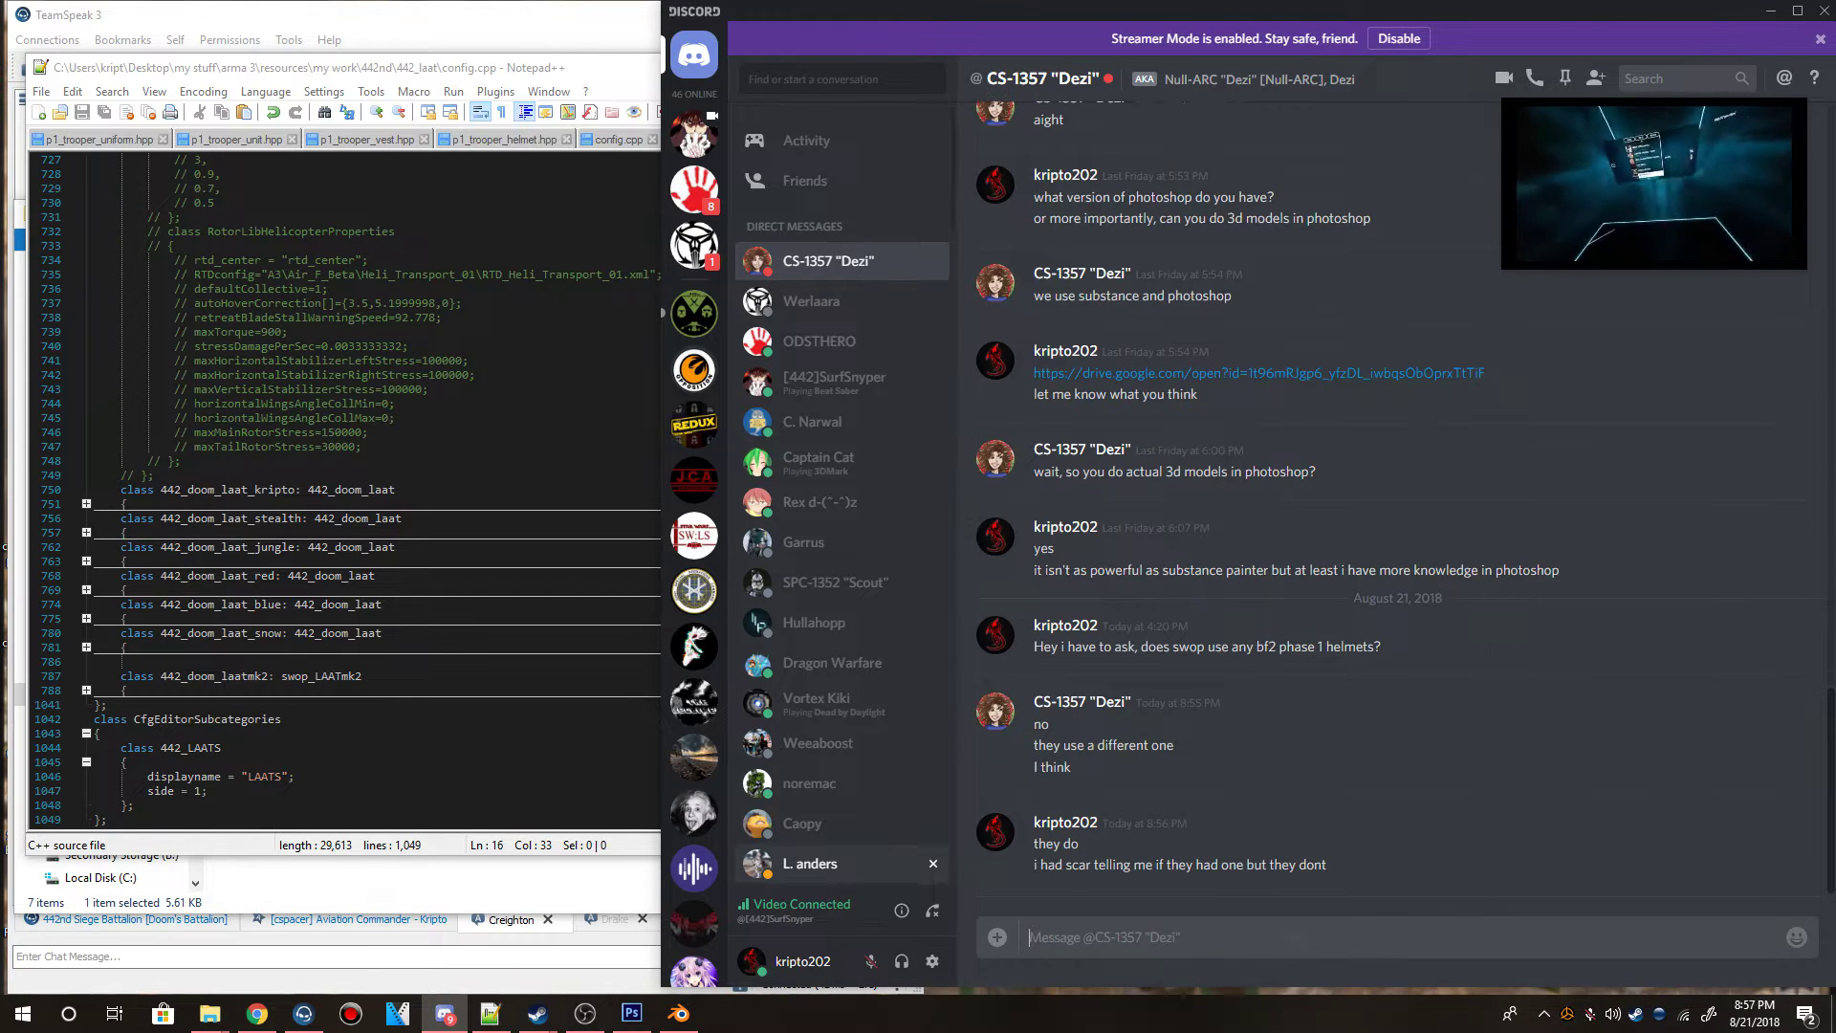
{"action": "key", "text": "alt+Tab"}
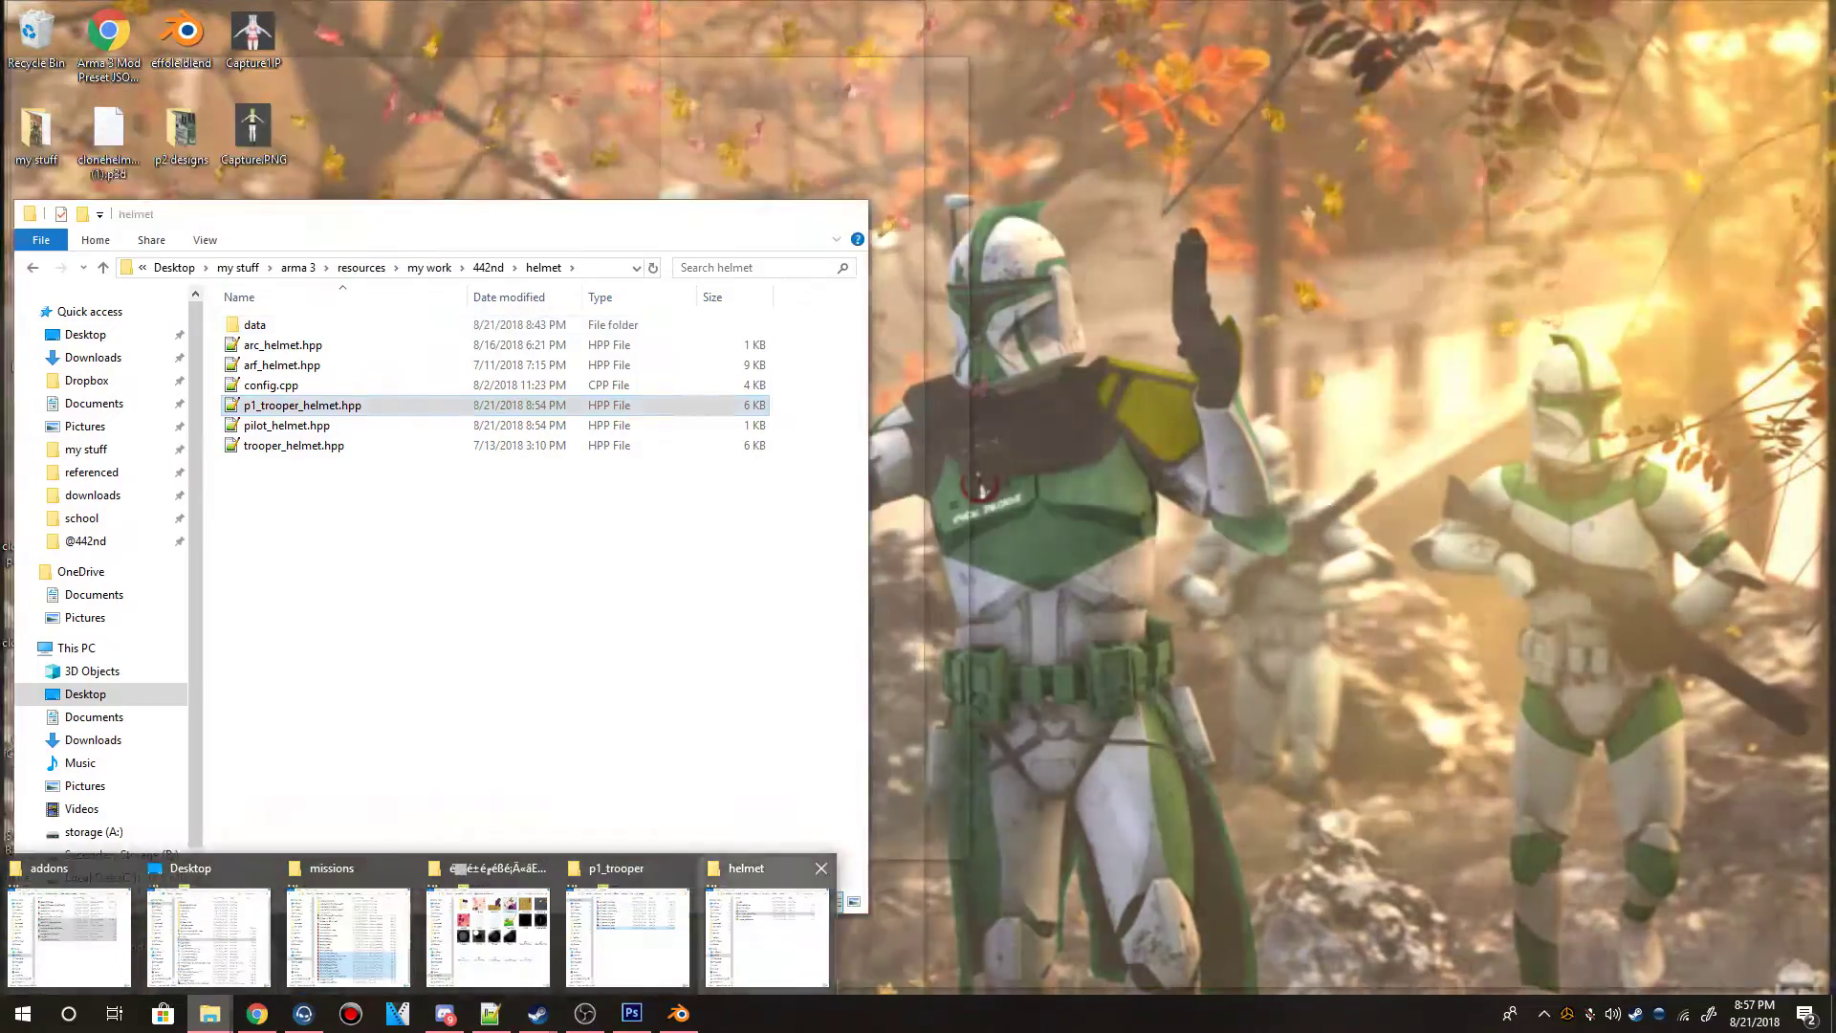
Step: Open p1_helmet_kix.png from the kix helmet texture folder in TexView 2
{"action": "mouse_move", "coordinate": [210, 1014]}
{"action": "left_click", "coordinate": [693, 932]}
{"action": "double_click", "coordinate": [260, 445]}
{"action": "double_click", "coordinate": [254, 328]}
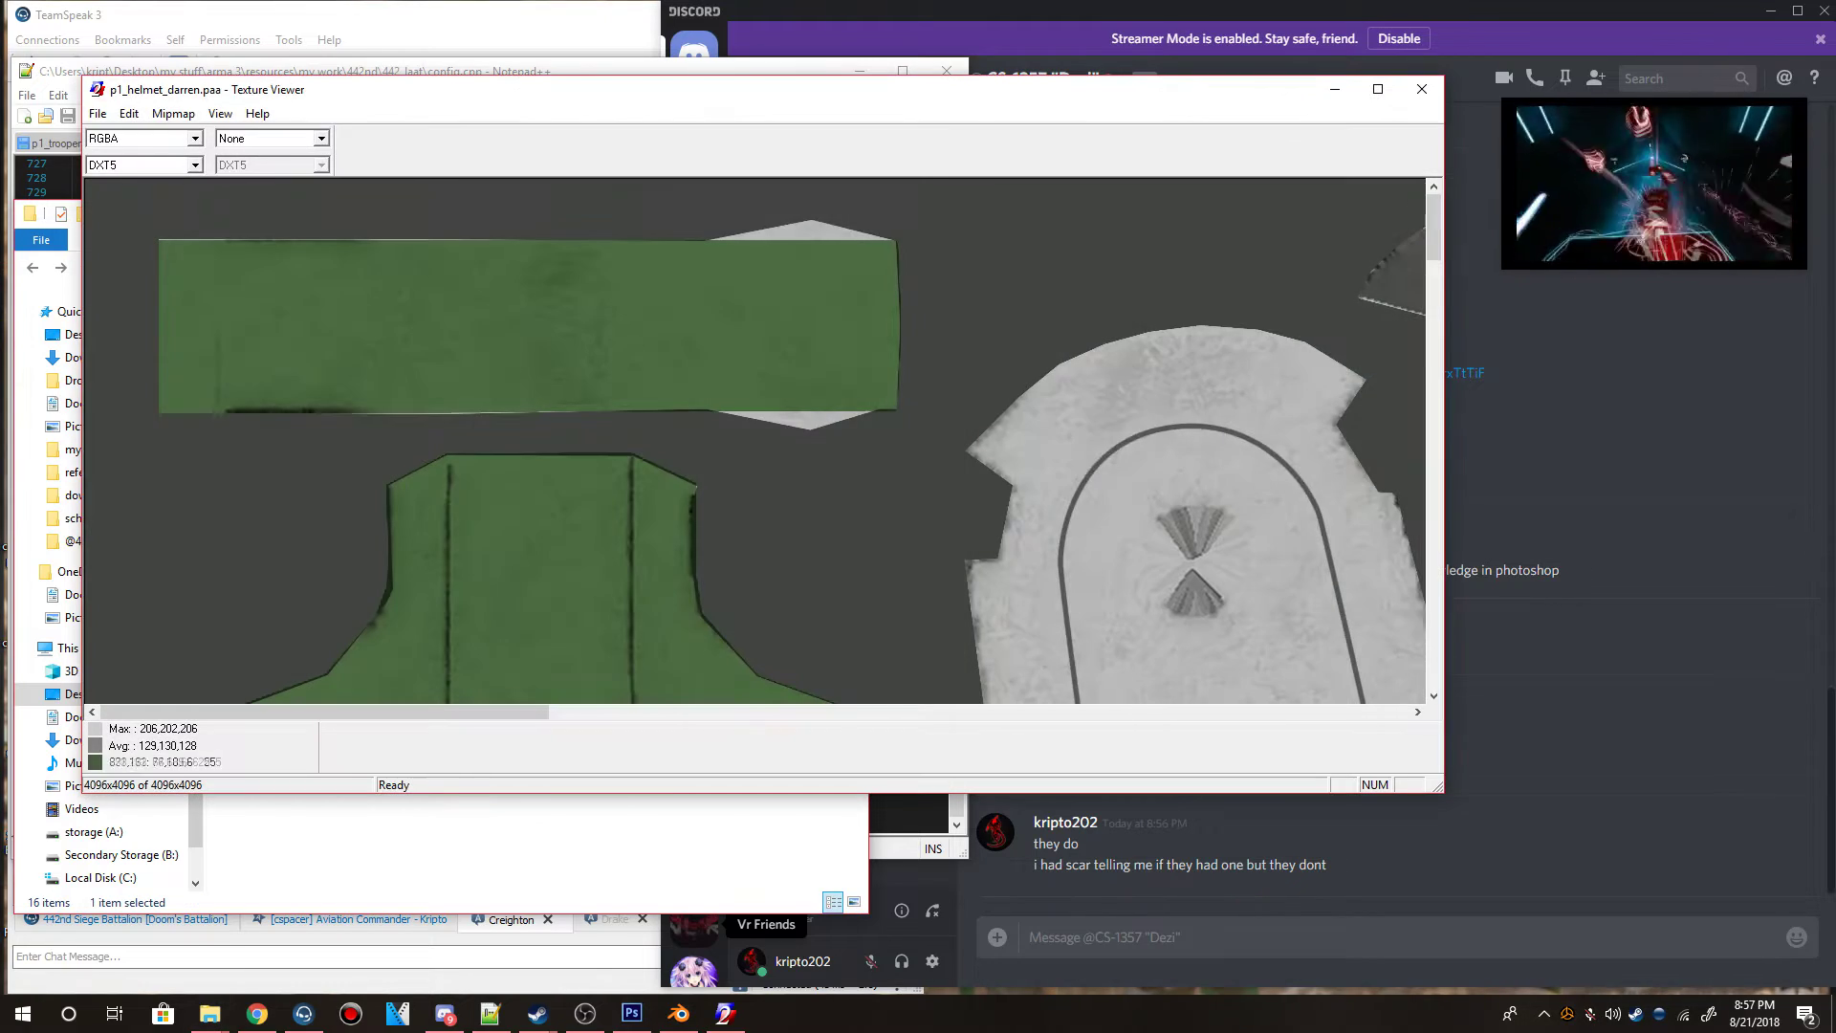
{"action": "left_click", "coordinate": [32, 268]}
{"action": "double_click", "coordinate": [260, 497]}
{"action": "double_click", "coordinate": [269, 339]}
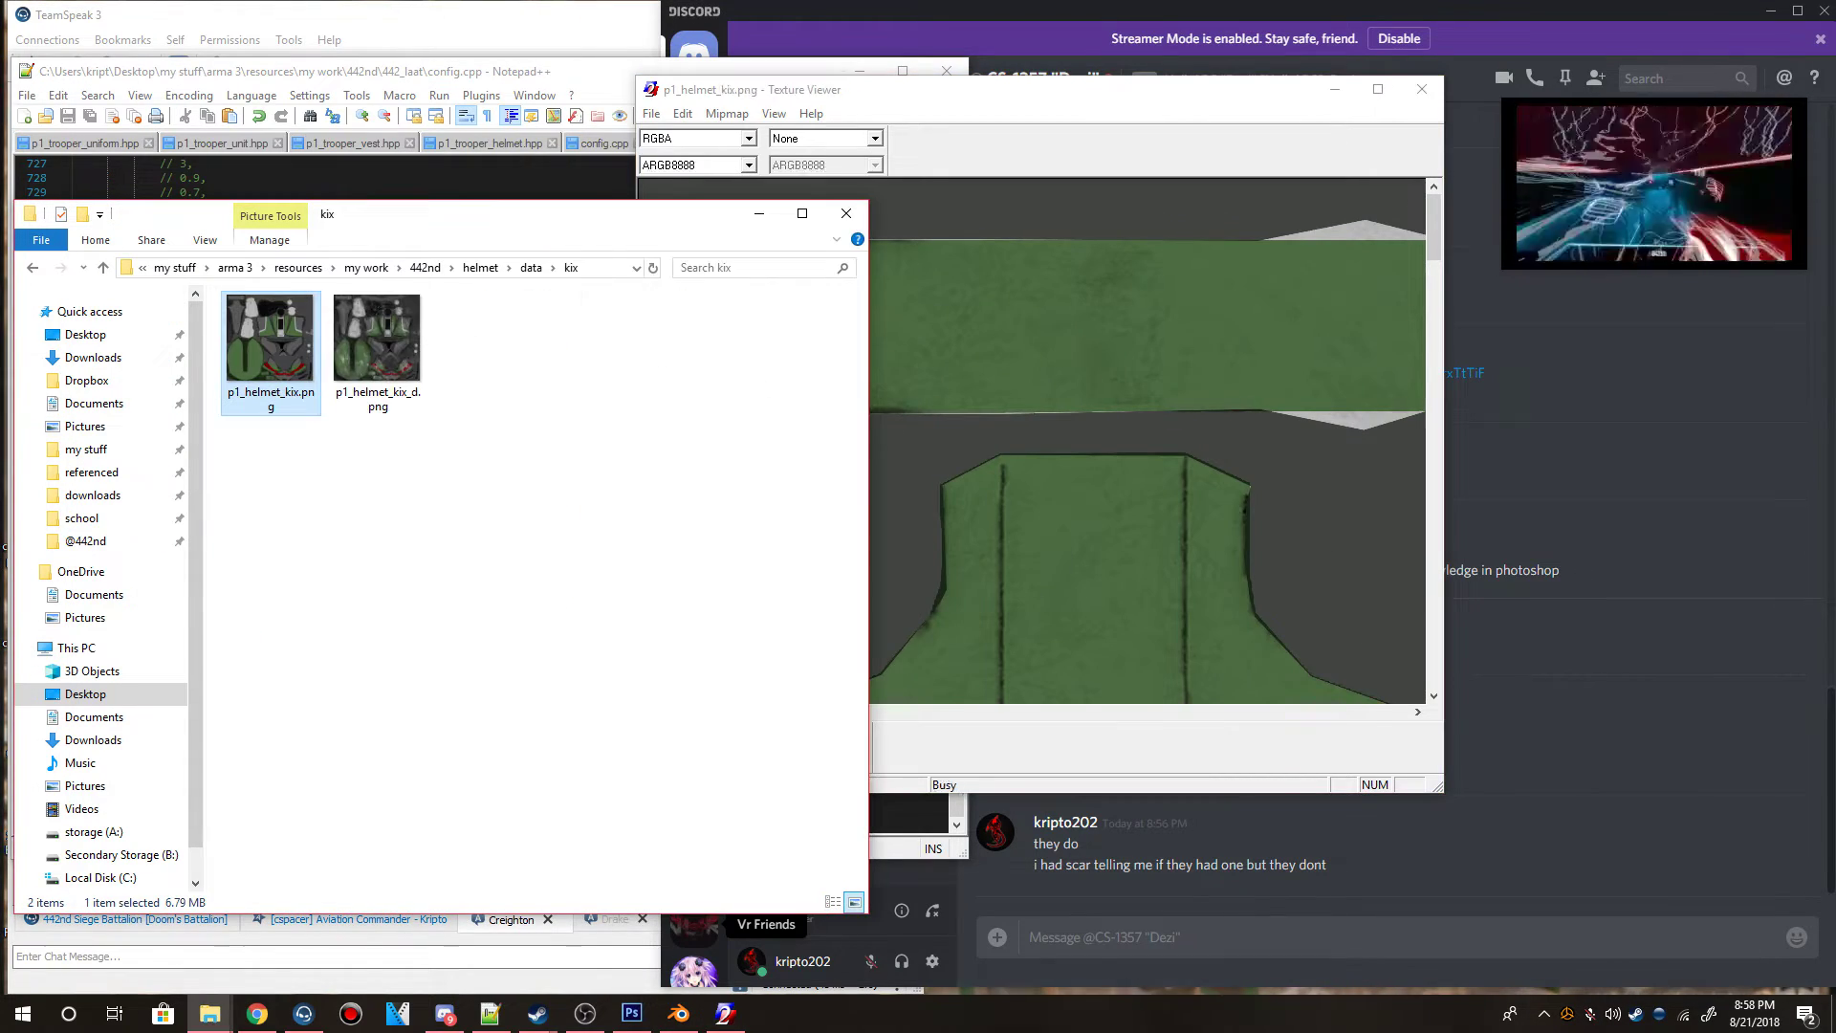
Step: Save the Kix helmet textures as p1_helmet_kix.paa and p1_helmet_kix_d.paa
{"action": "key", "text": "ctrl+s"}
{"action": "key", "text": "Return"}
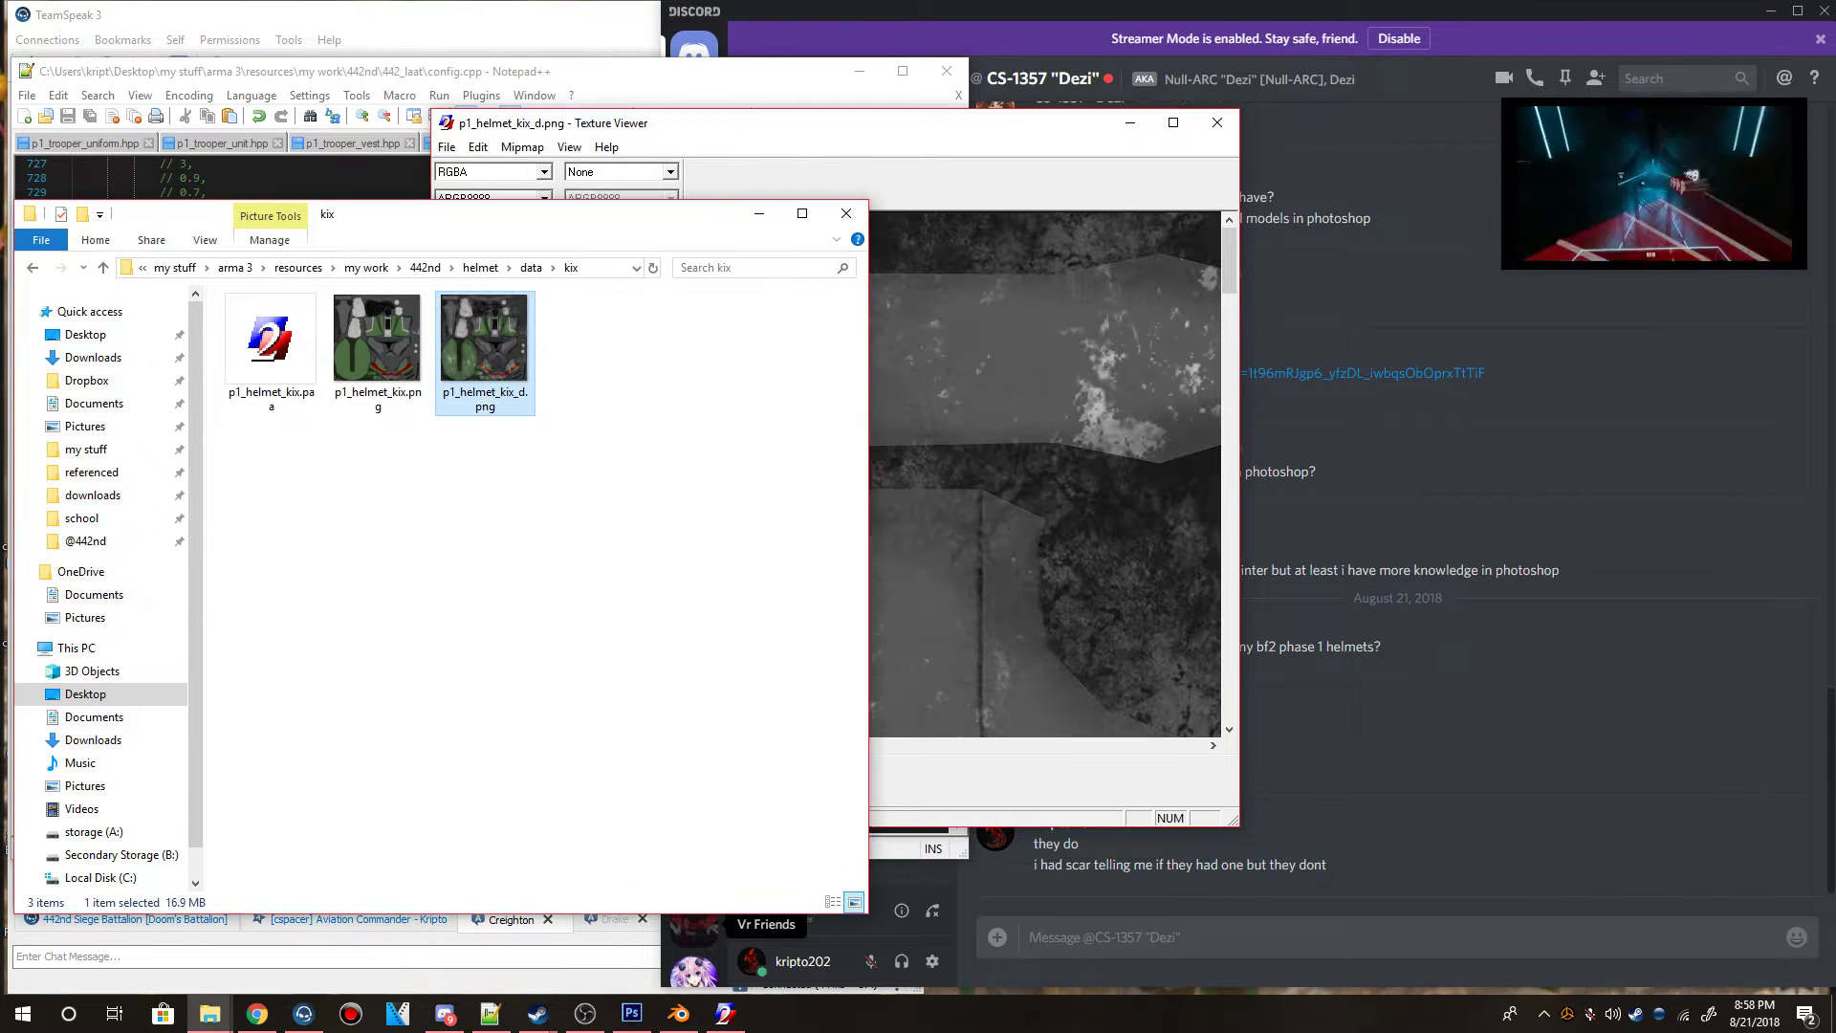
{"action": "key", "text": "ctrl+s"}
{"action": "type", "text": "p1_helmet_kix_d.paa"}
{"action": "key", "text": "Return"}
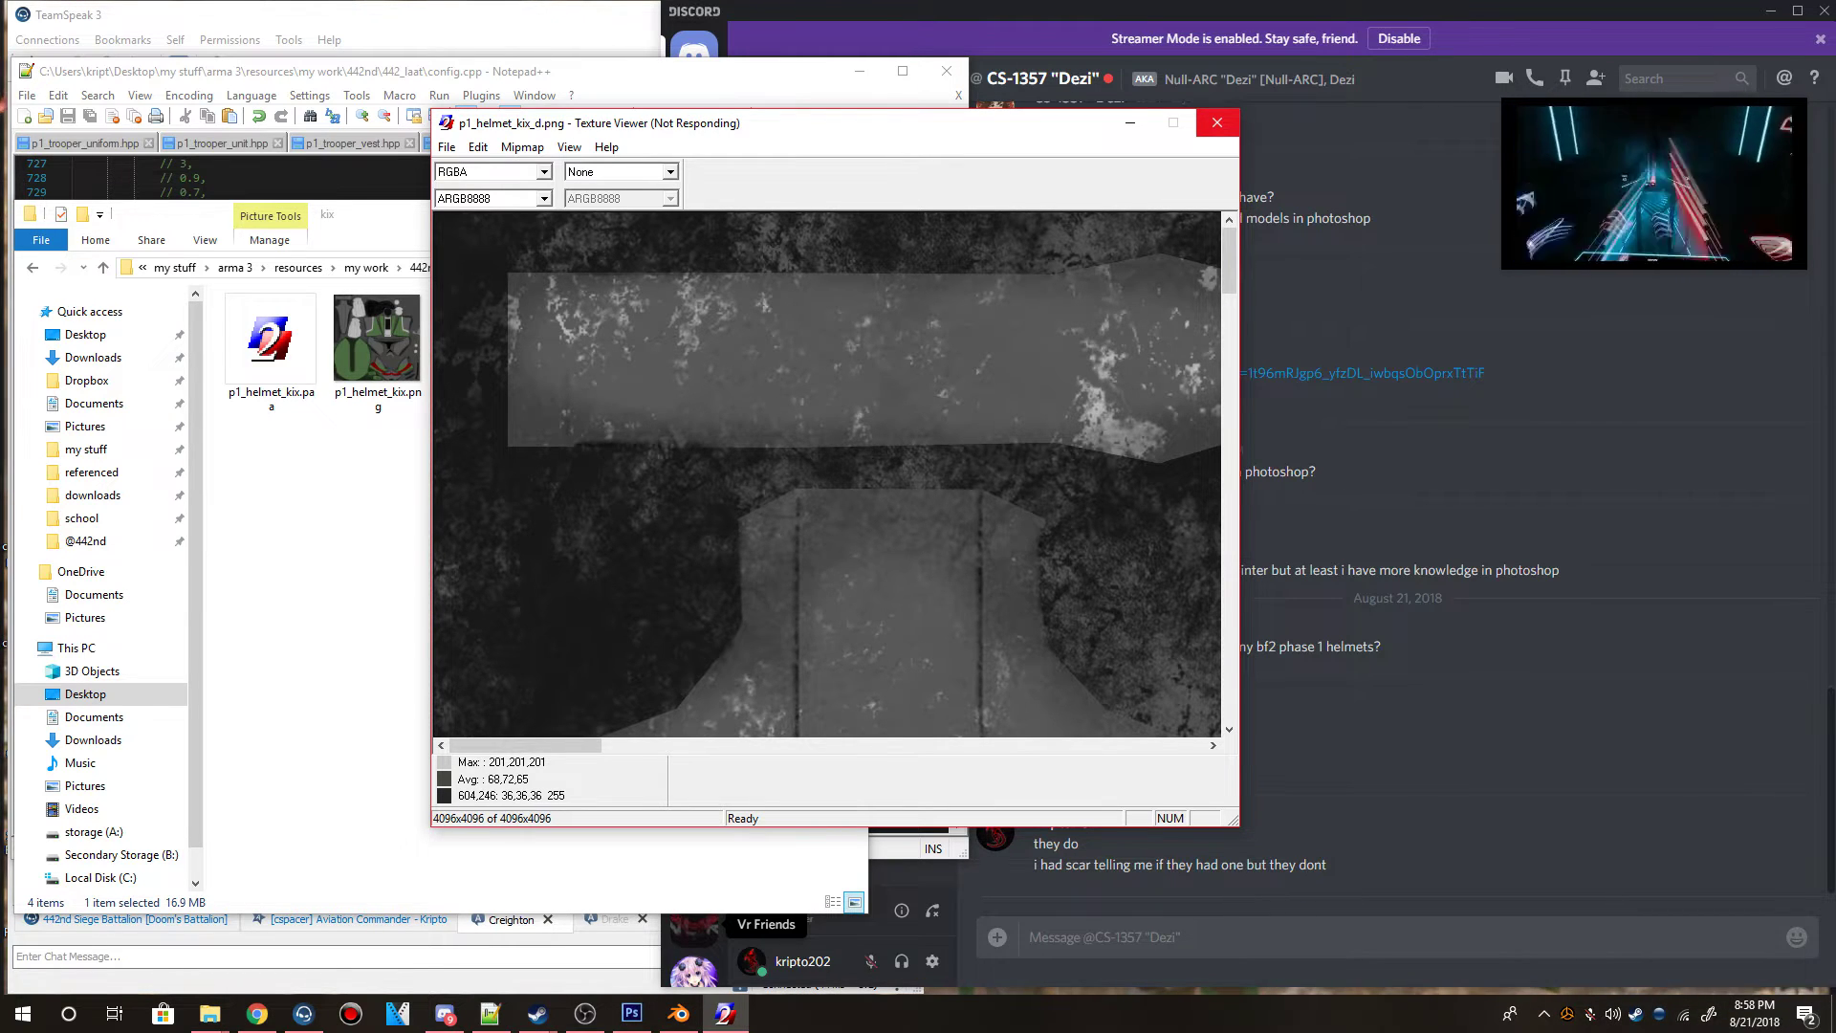
Step: Open the Kix uniform texture folder, then bring up the Steam Arma 3 library
{"action": "left_click", "coordinate": [104, 267]}
{"action": "key", "text": "alt+Left"}
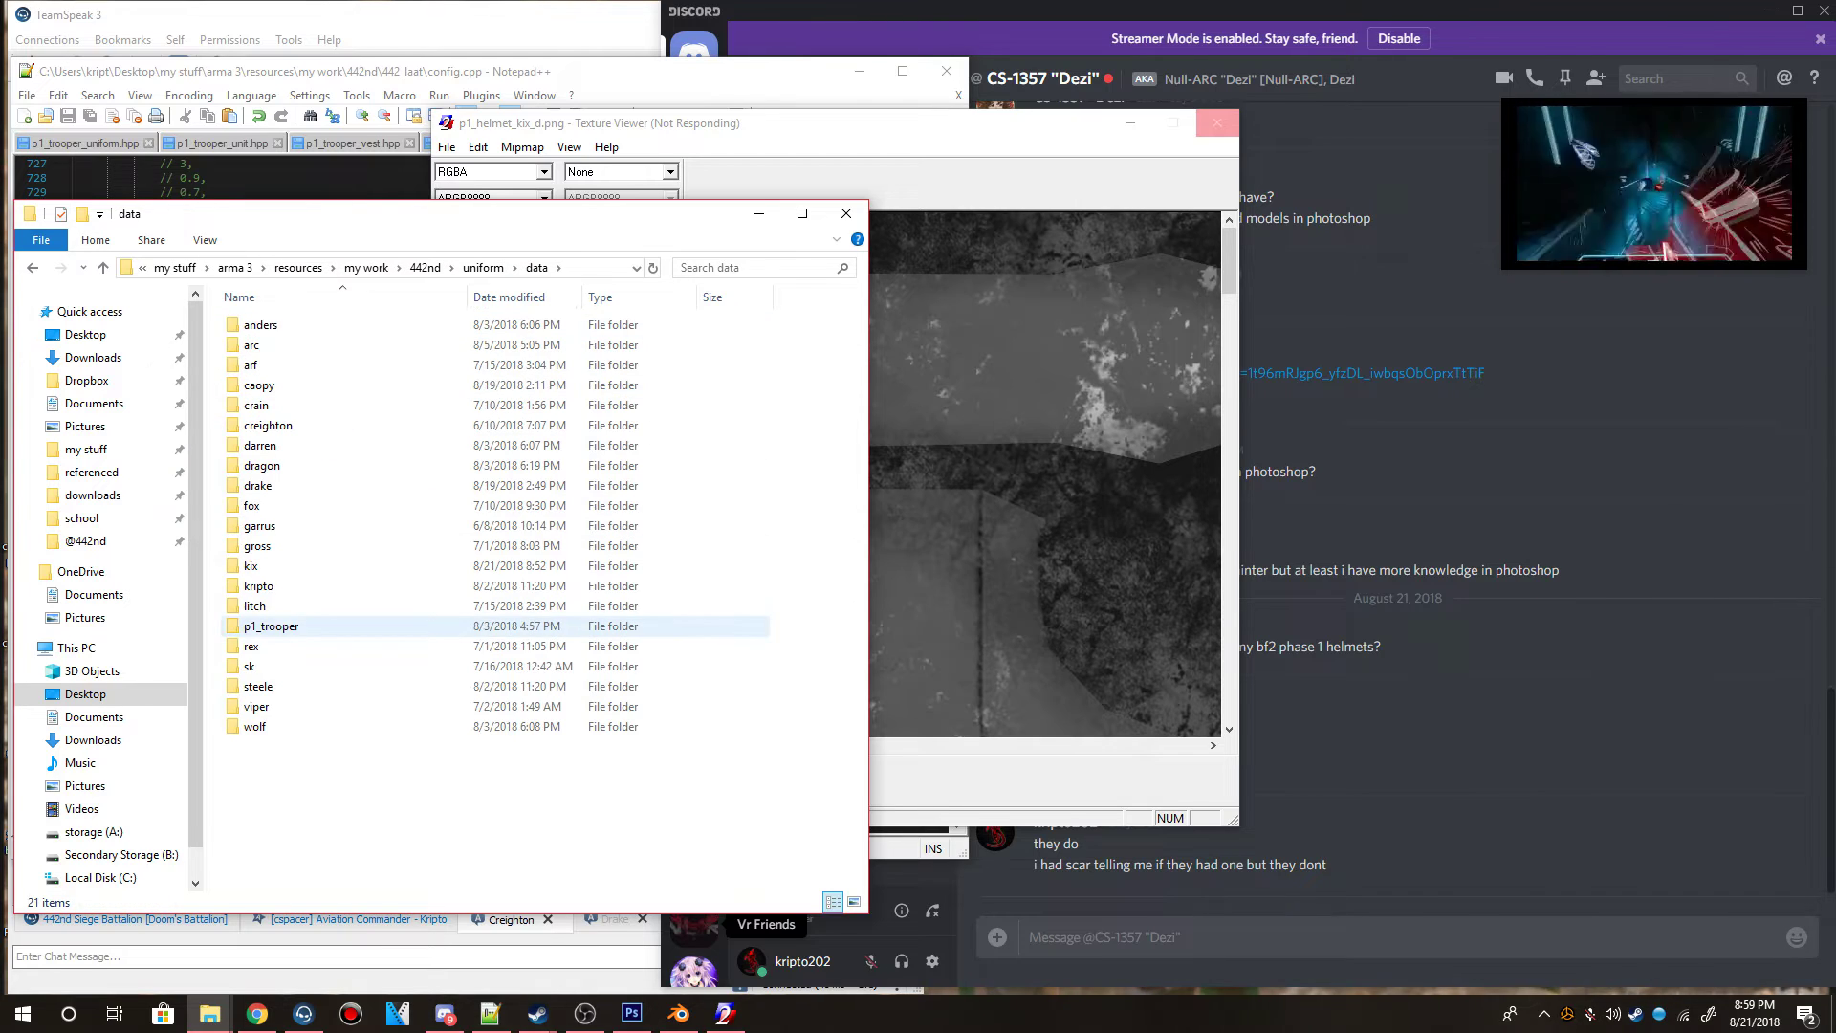
{"action": "double_click", "coordinate": [536, 585]}
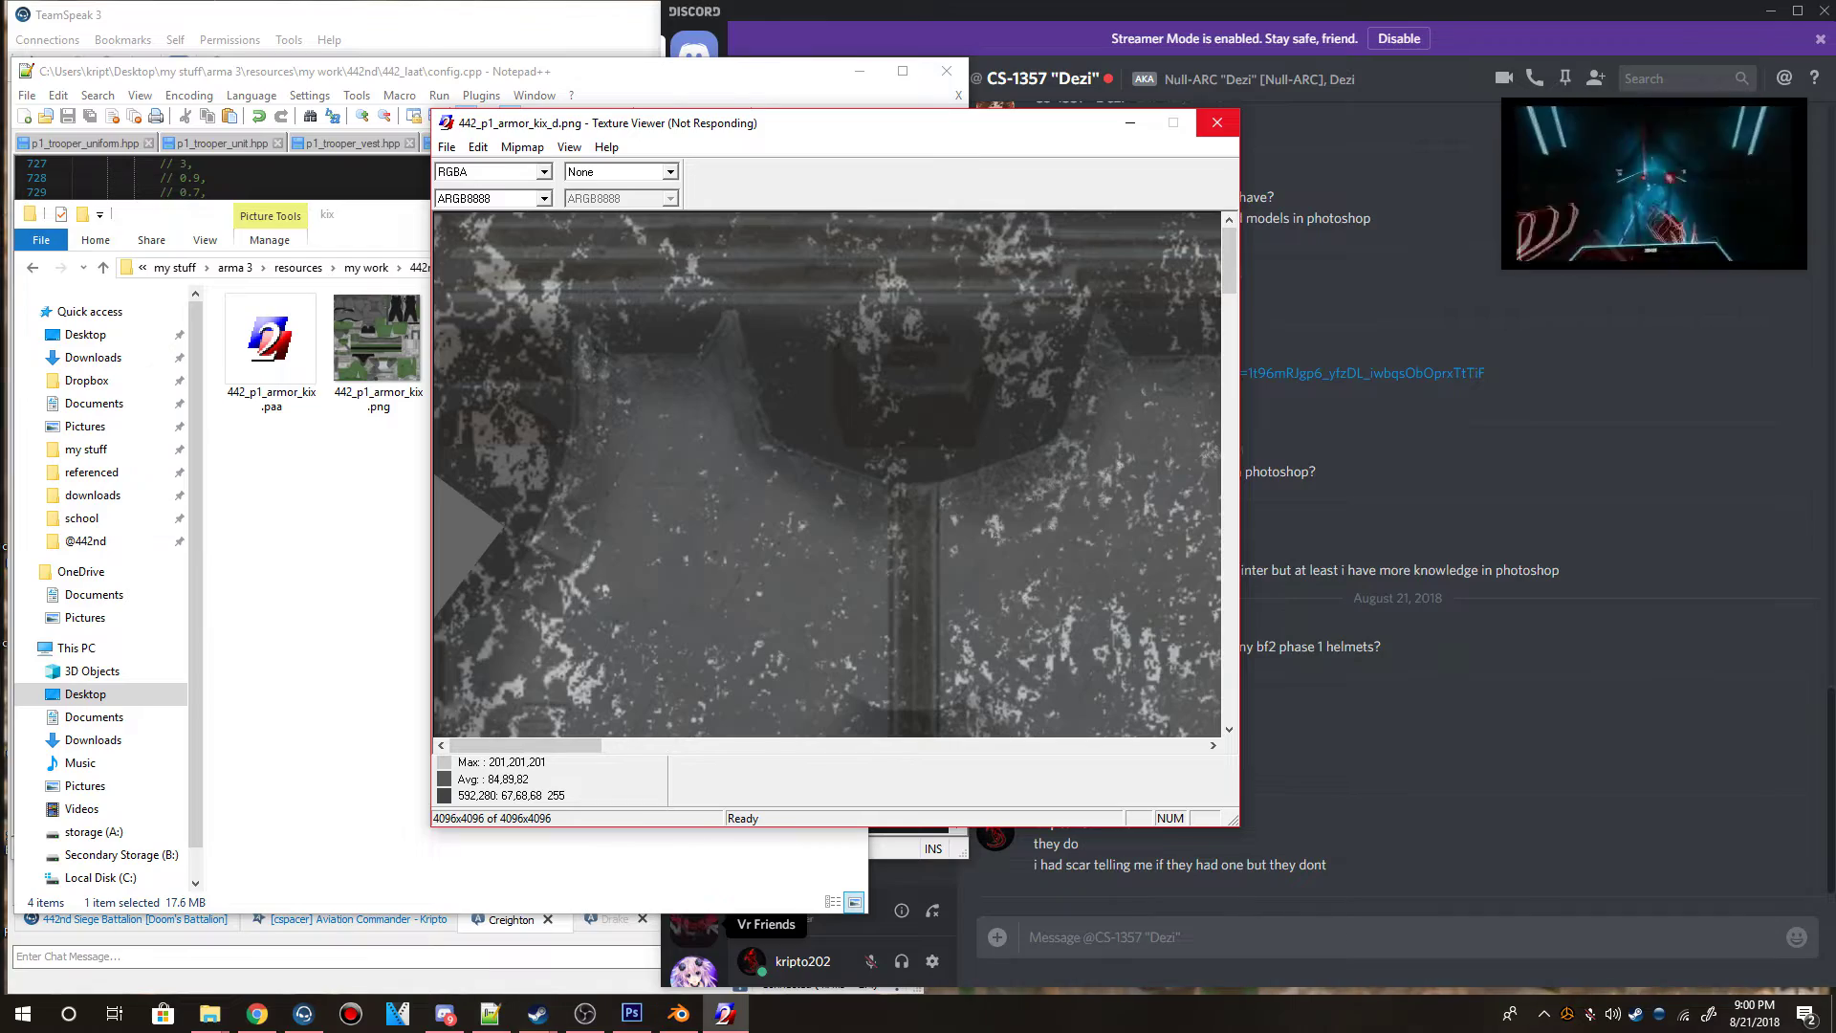
{"action": "left_click", "coordinate": [537, 1012]}
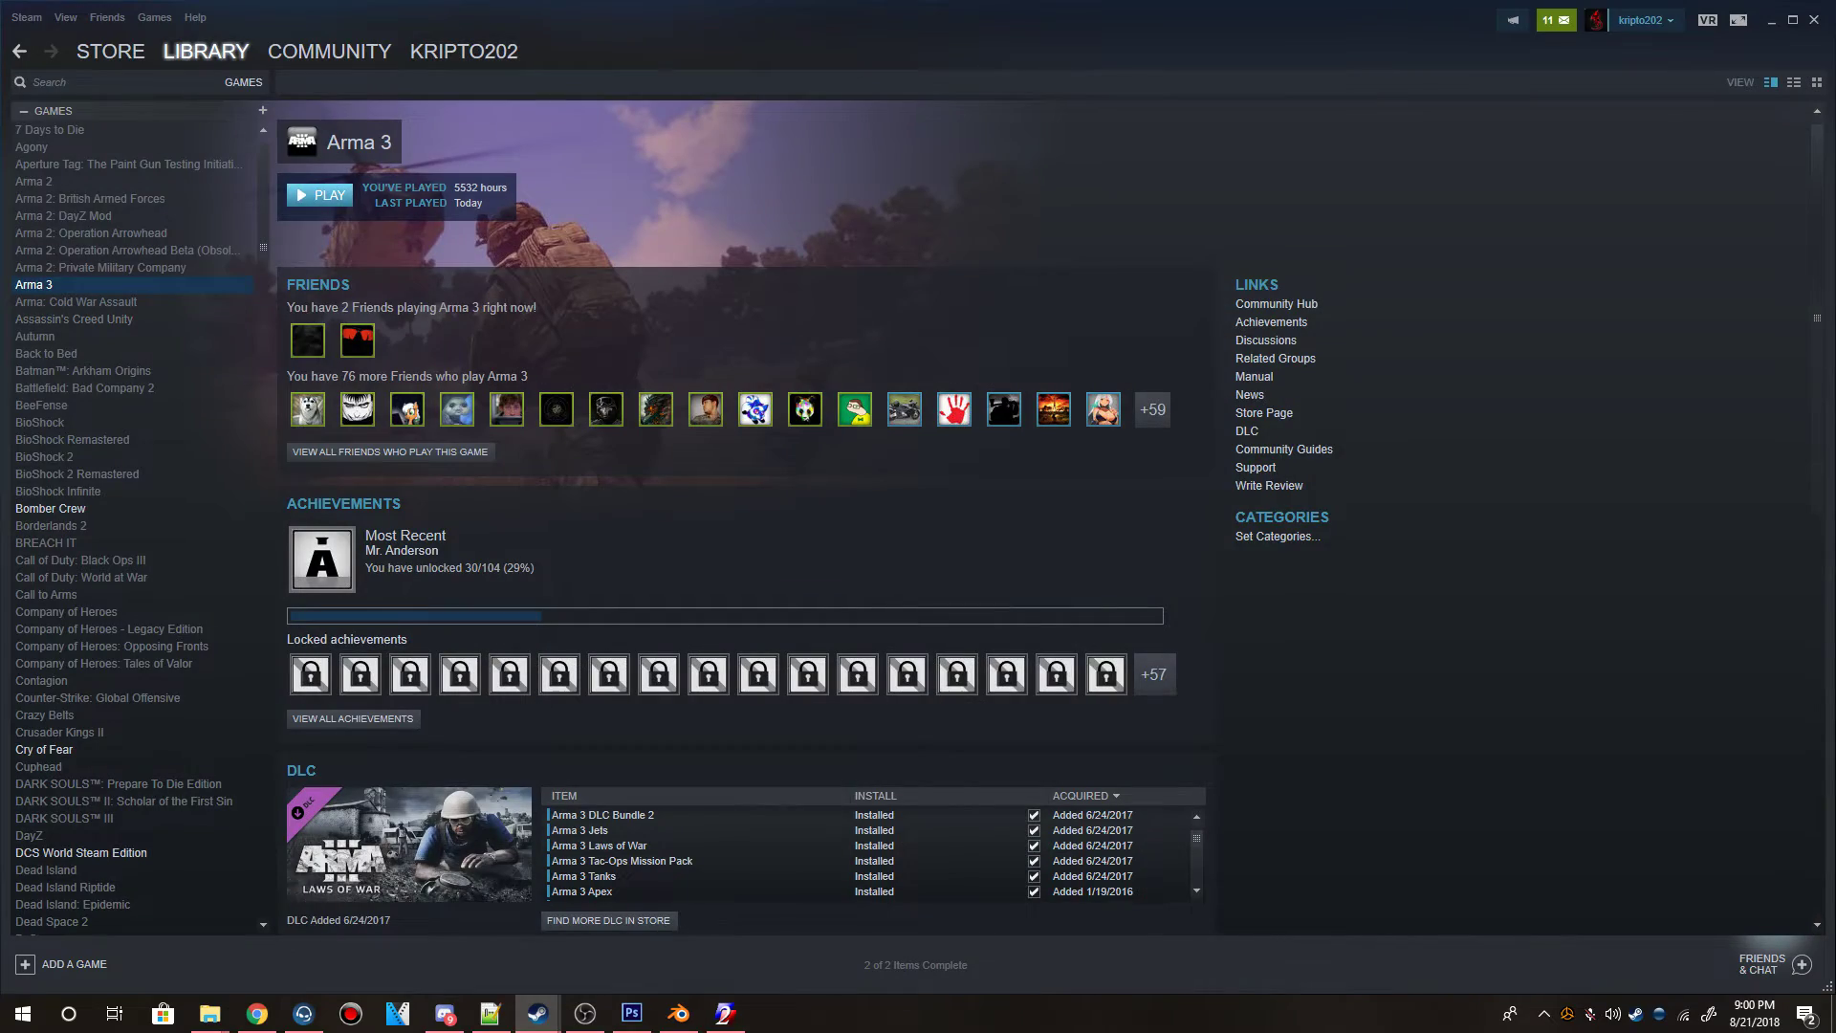
Step: Launch Arma 3 Tools from the Steam tools library and start Addon Builder
{"action": "left_click", "coordinate": [537, 1013]}
{"action": "right_click", "coordinate": [537, 1013]}
{"action": "left_click", "coordinate": [516, 488]}
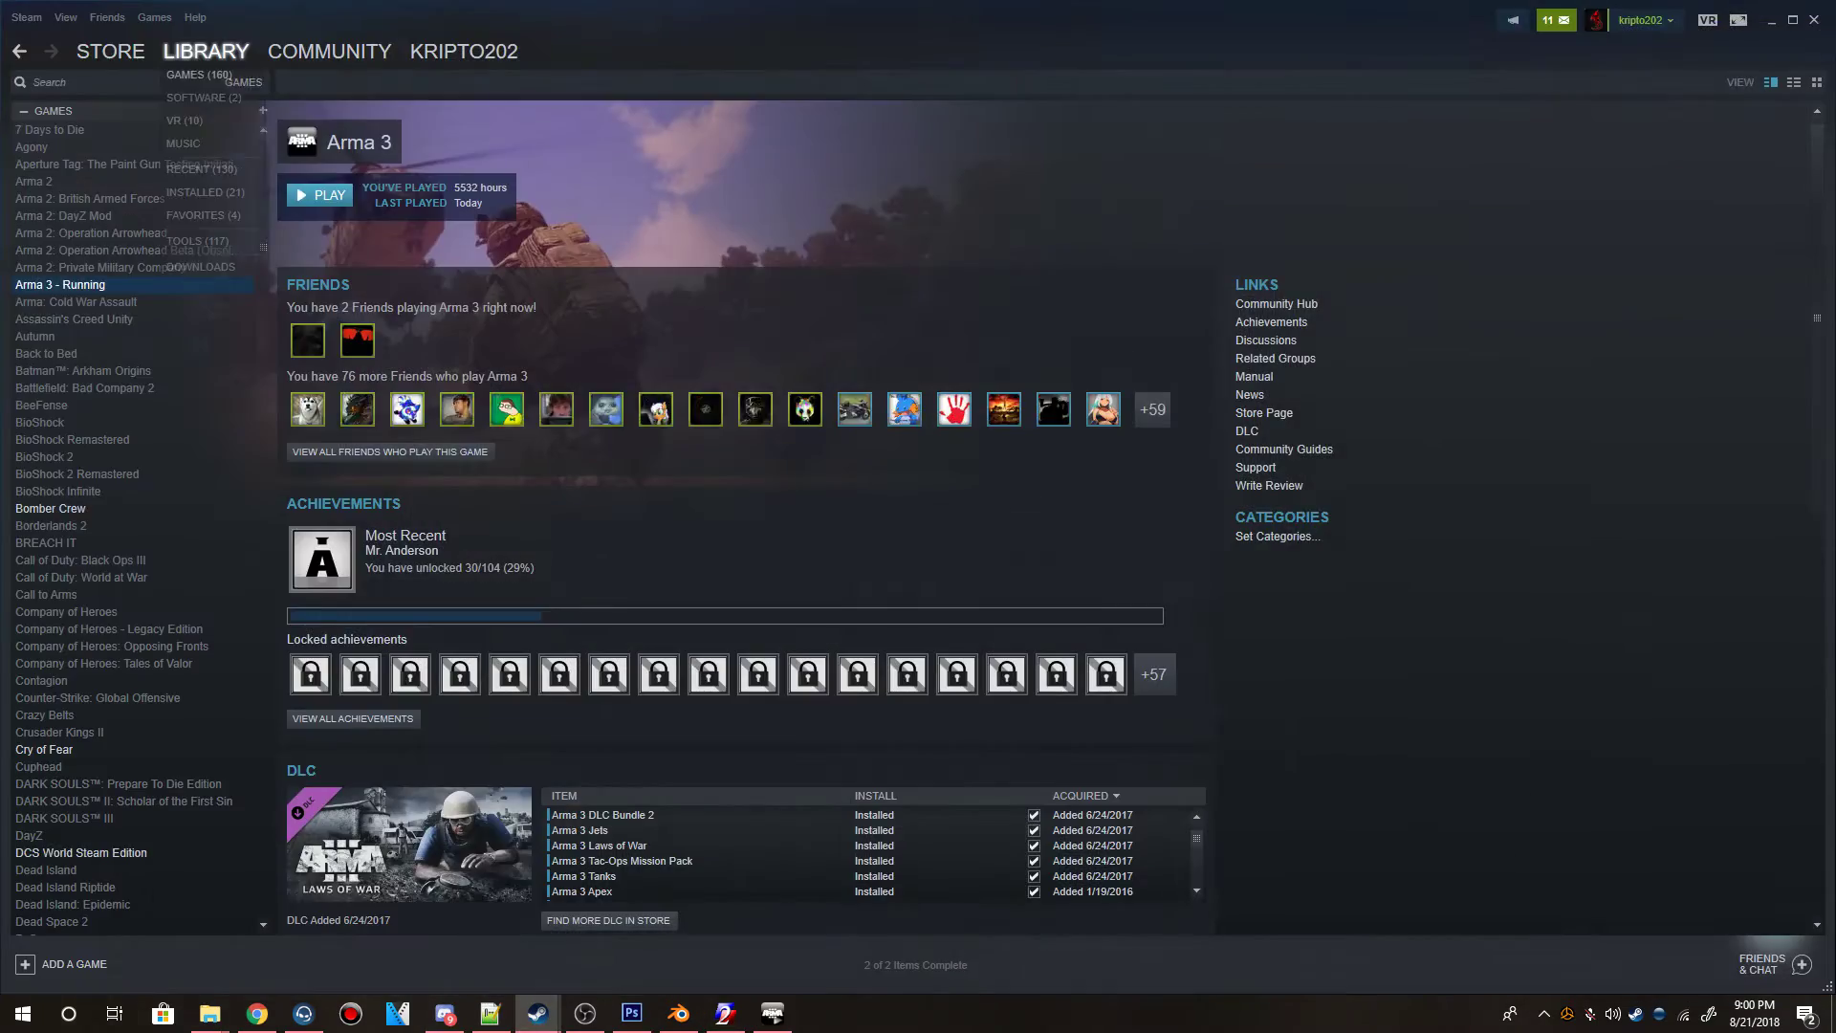
{"action": "left_click", "coordinate": [197, 241]}
{"action": "double_click", "coordinate": [863, 165]}
{"action": "key", "text": "Return"}
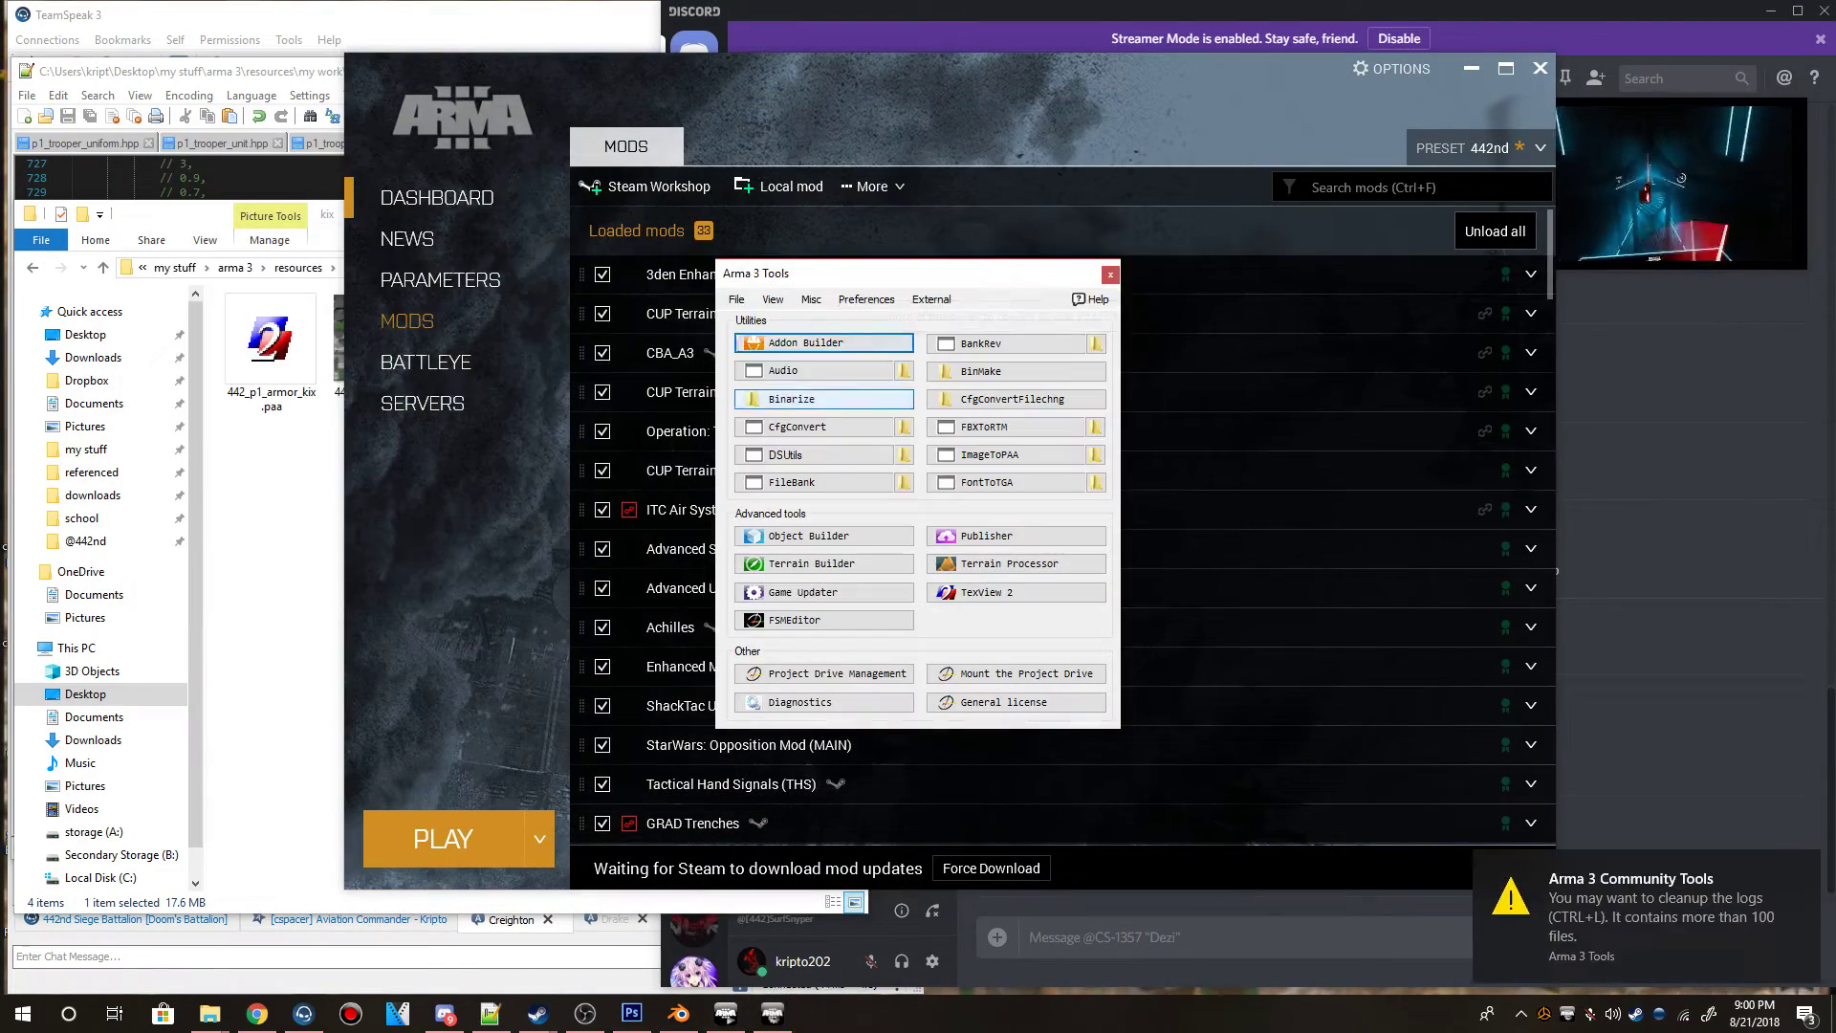
{"action": "left_click", "coordinate": [805, 343]}
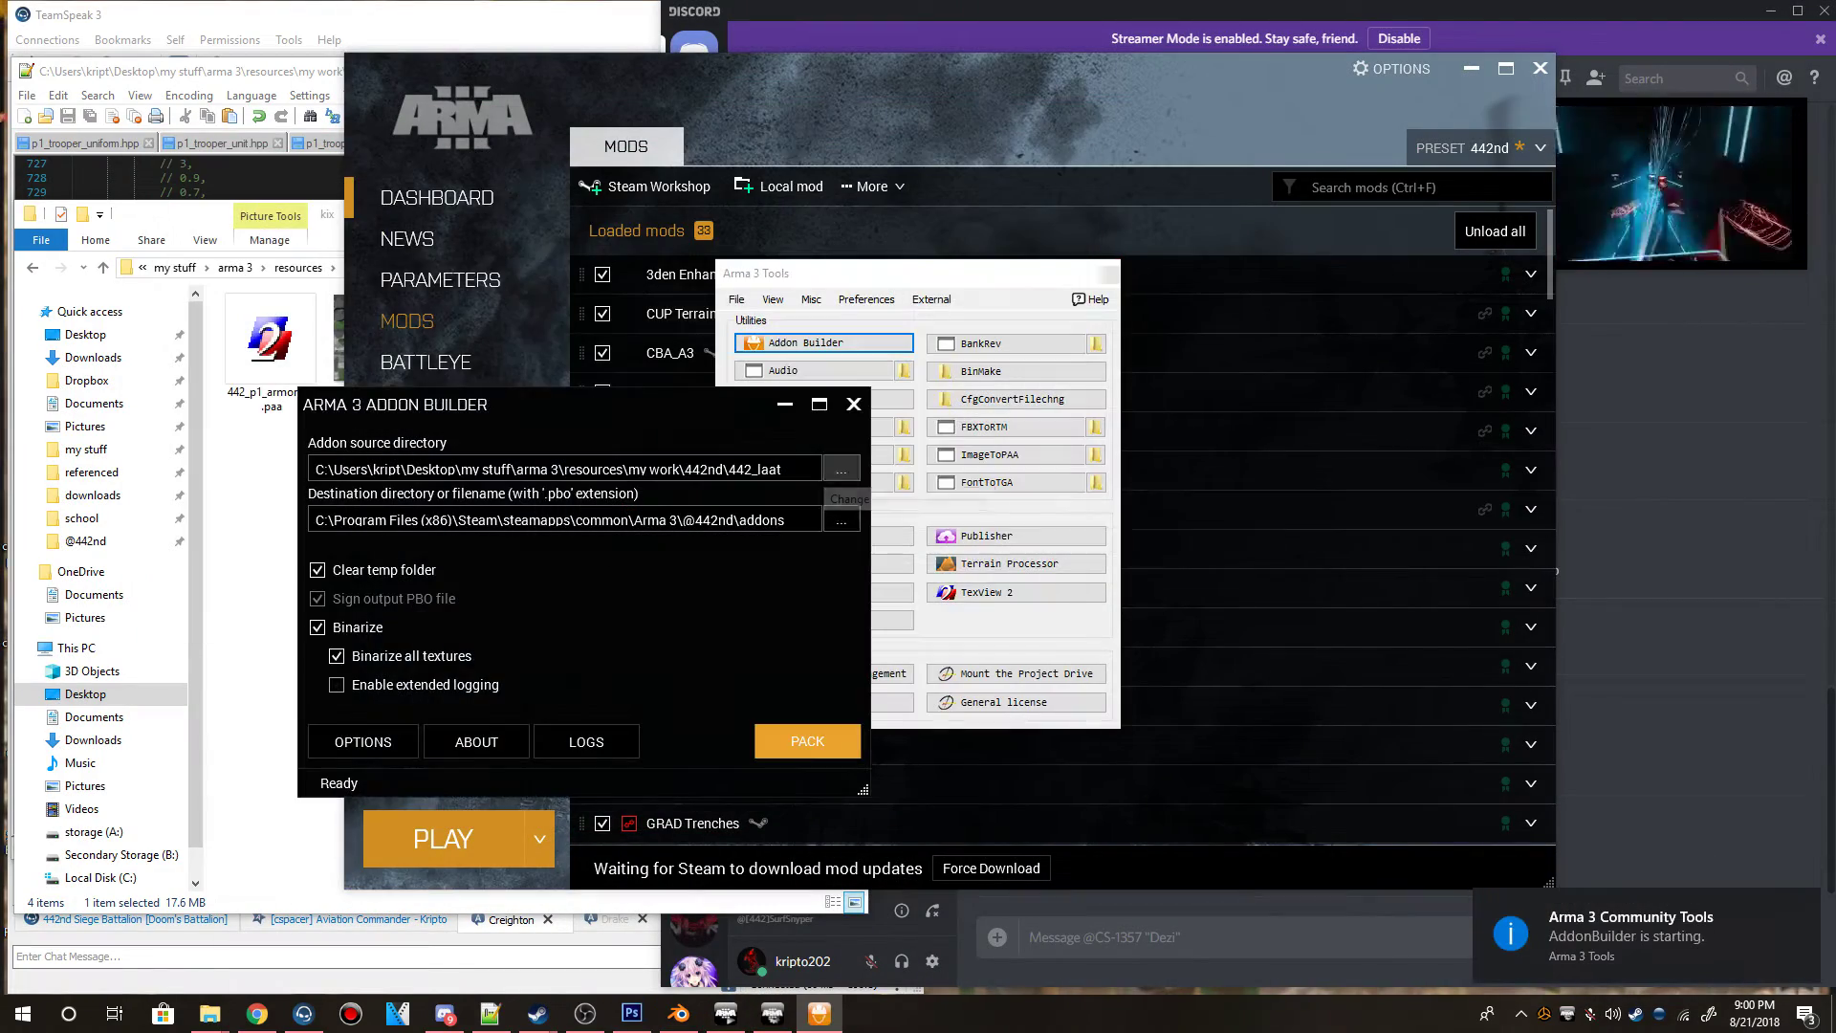
{"action": "left_click", "coordinate": [841, 470]}
{"action": "scroll", "coordinate": [965, 568], "scroll_direction": "down", "scroll_amount": 1}
{"action": "left_click", "coordinate": [961, 607]}
{"action": "left_click", "coordinate": [941, 679]}
{"action": "left_click", "coordinate": [808, 741]}
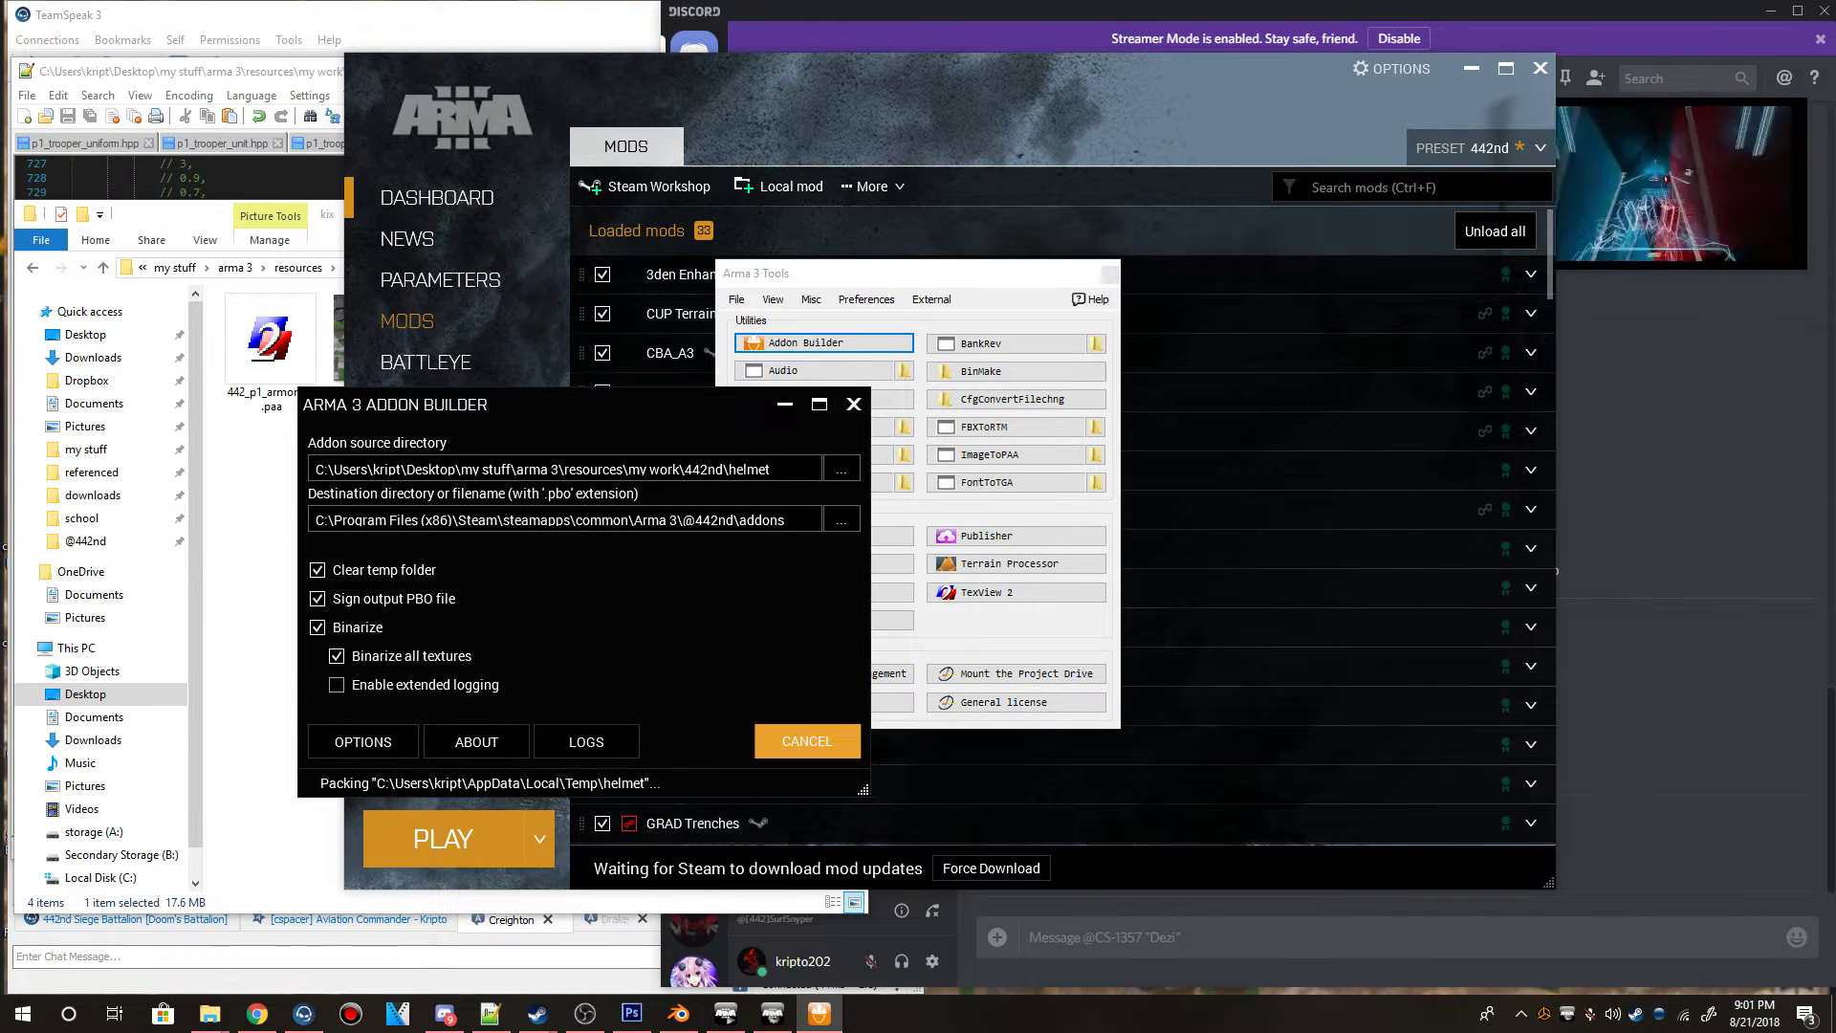
{"action": "left_click", "coordinate": [1141, 628]}
{"action": "left_click", "coordinate": [842, 468]}
{"action": "scroll", "coordinate": [957, 535], "scroll_direction": "down", "scroll_amount": 3}
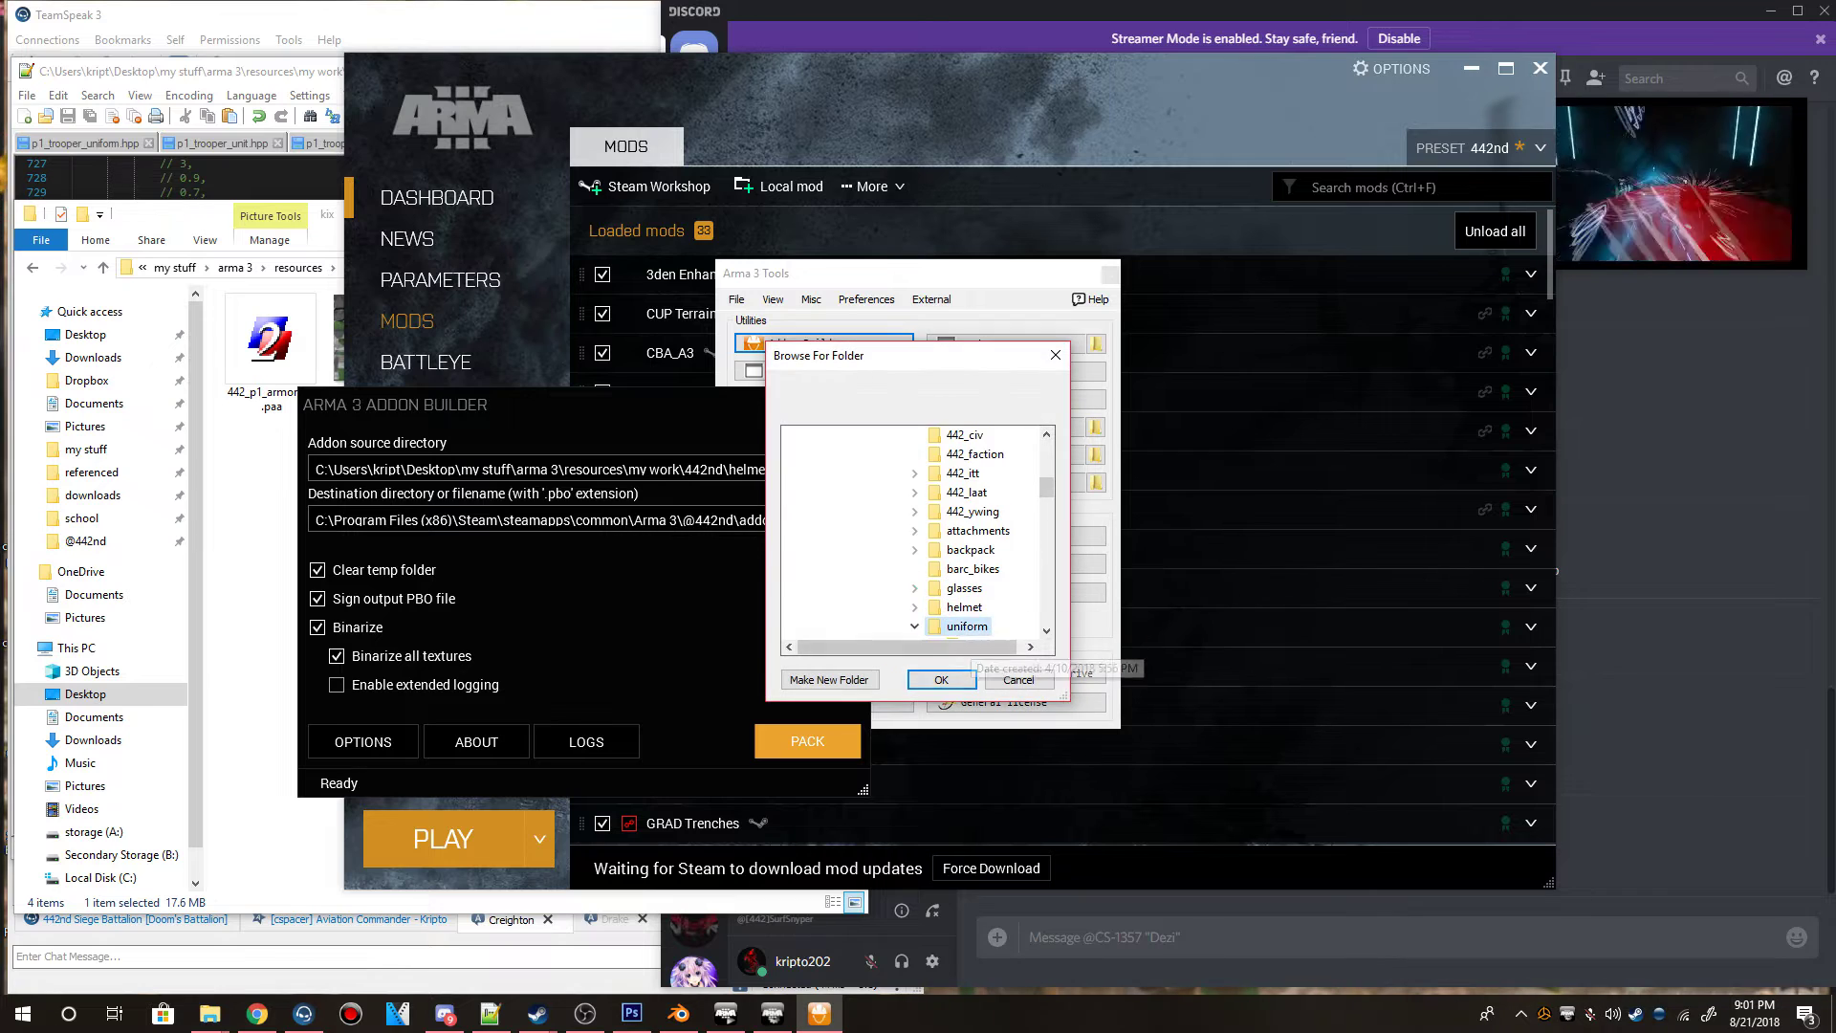
{"action": "left_click", "coordinate": [961, 593]}
{"action": "left_click", "coordinate": [941, 680]}
{"action": "left_click", "coordinate": [808, 741]}
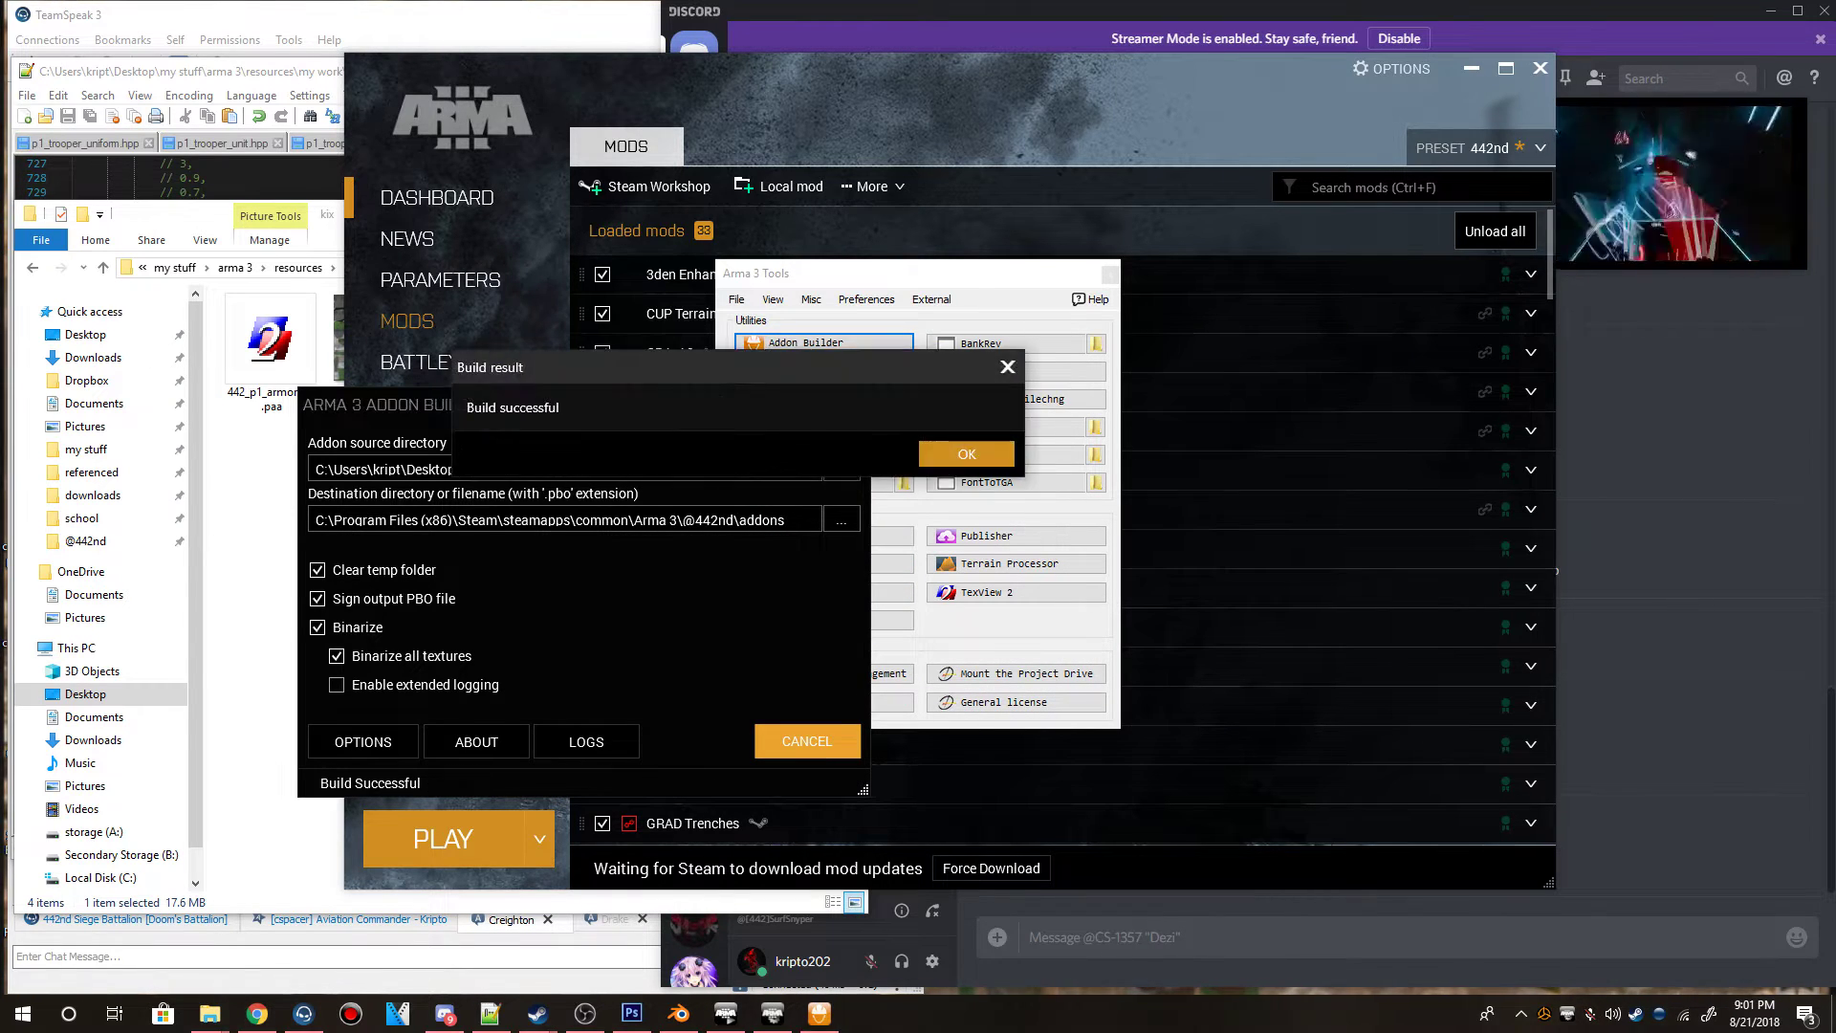
{"action": "left_click", "coordinate": [950, 451]}
Step: Set the vest folder as source and pack the vest addon
{"action": "left_click", "coordinate": [842, 469]}
{"action": "left_click", "coordinate": [956, 626]}
{"action": "left_click", "coordinate": [941, 679]}
{"action": "left_click", "coordinate": [841, 469]}
{"action": "left_click", "coordinate": [961, 549]}
{"action": "left_click", "coordinate": [941, 680]}
{"action": "left_click", "coordinate": [807, 742]}
{"action": "left_click", "coordinate": [957, 566]}
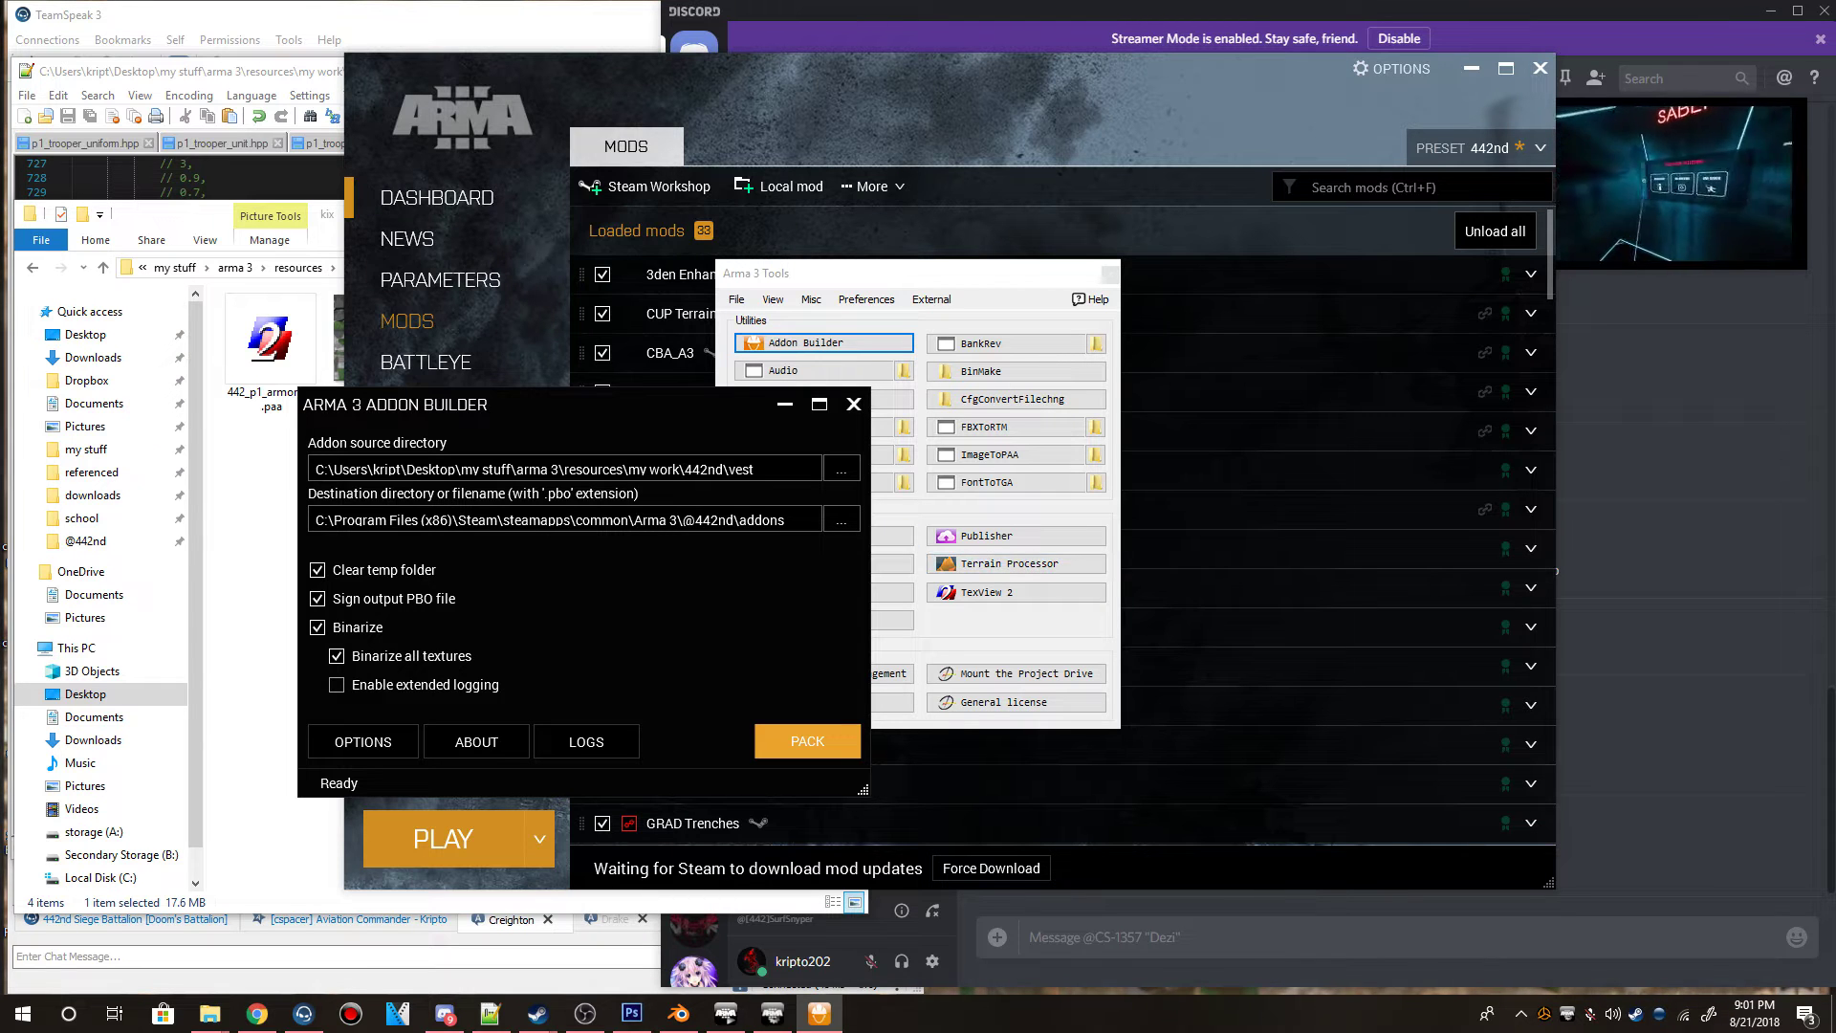
Step: Close Addon Builder, enable the 442nd mod in the Launcher and start Arma 3
{"action": "key", "text": "alt+F4"}
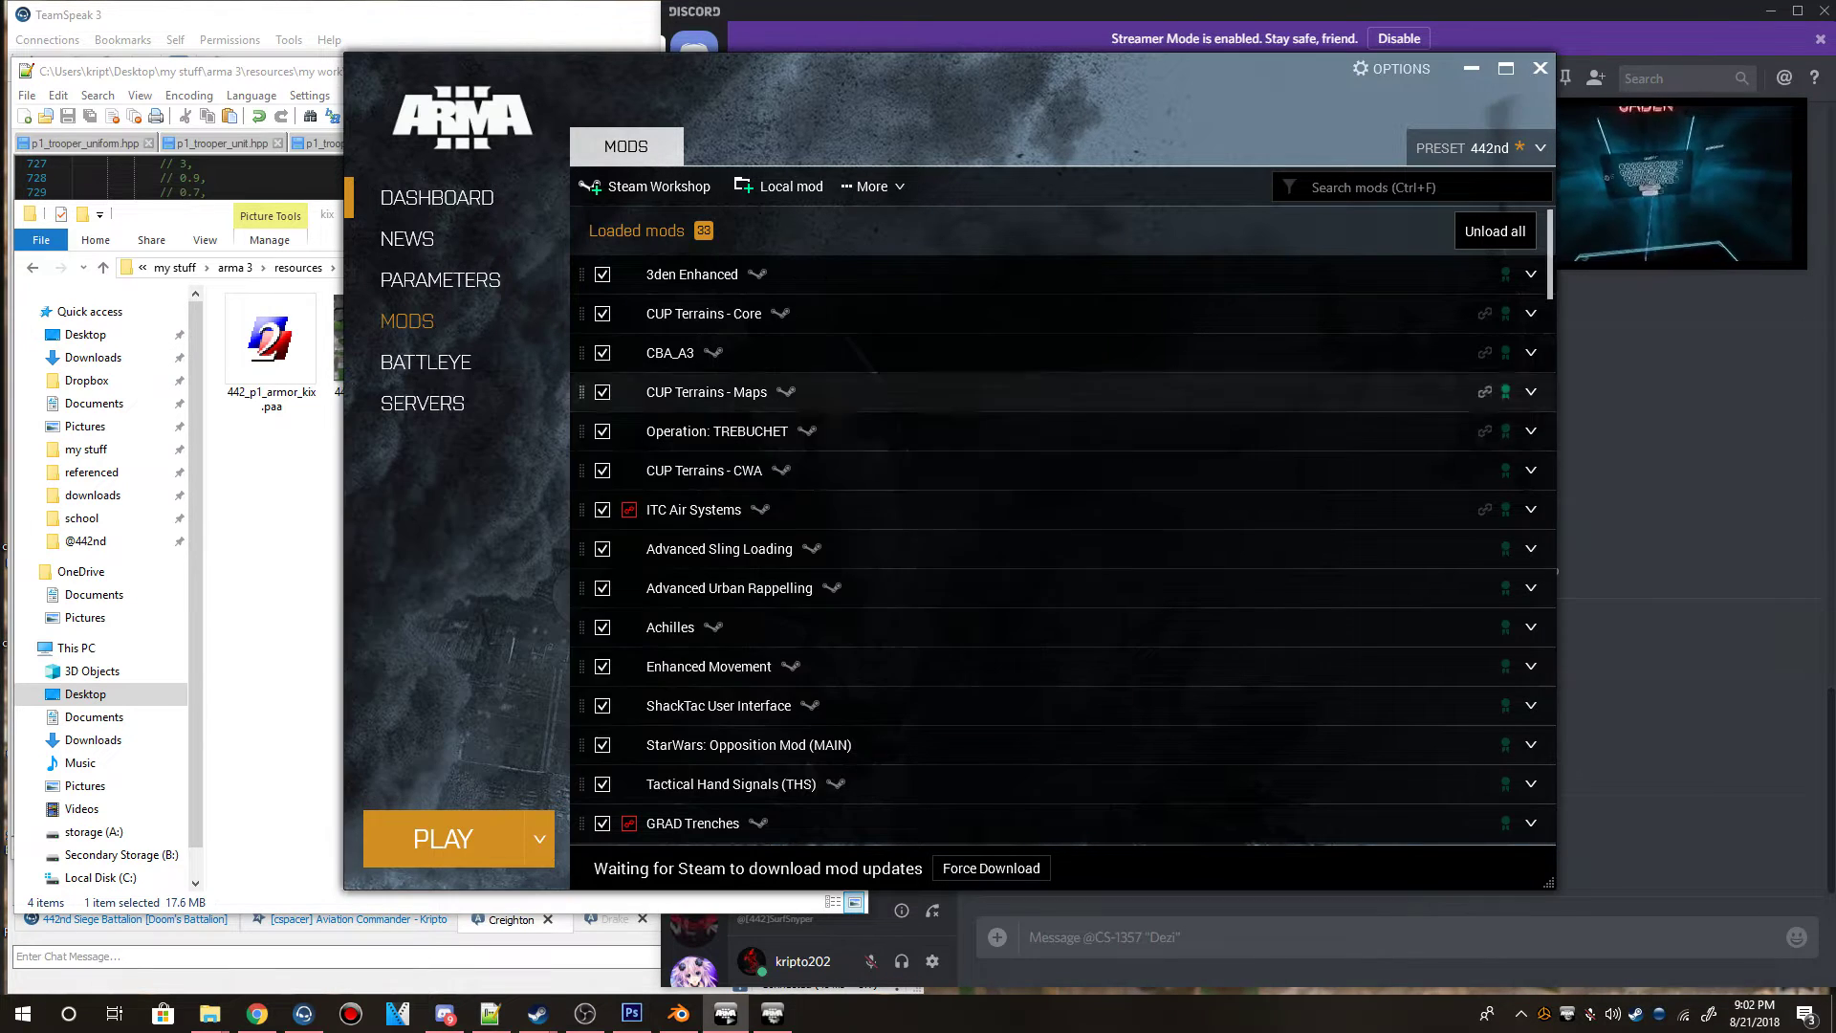
{"action": "scroll", "coordinate": [1061, 526], "scroll_direction": "down", "scroll_amount": 8}
{"action": "scroll", "coordinate": [1061, 574], "scroll_direction": "down", "scroll_amount": 2}
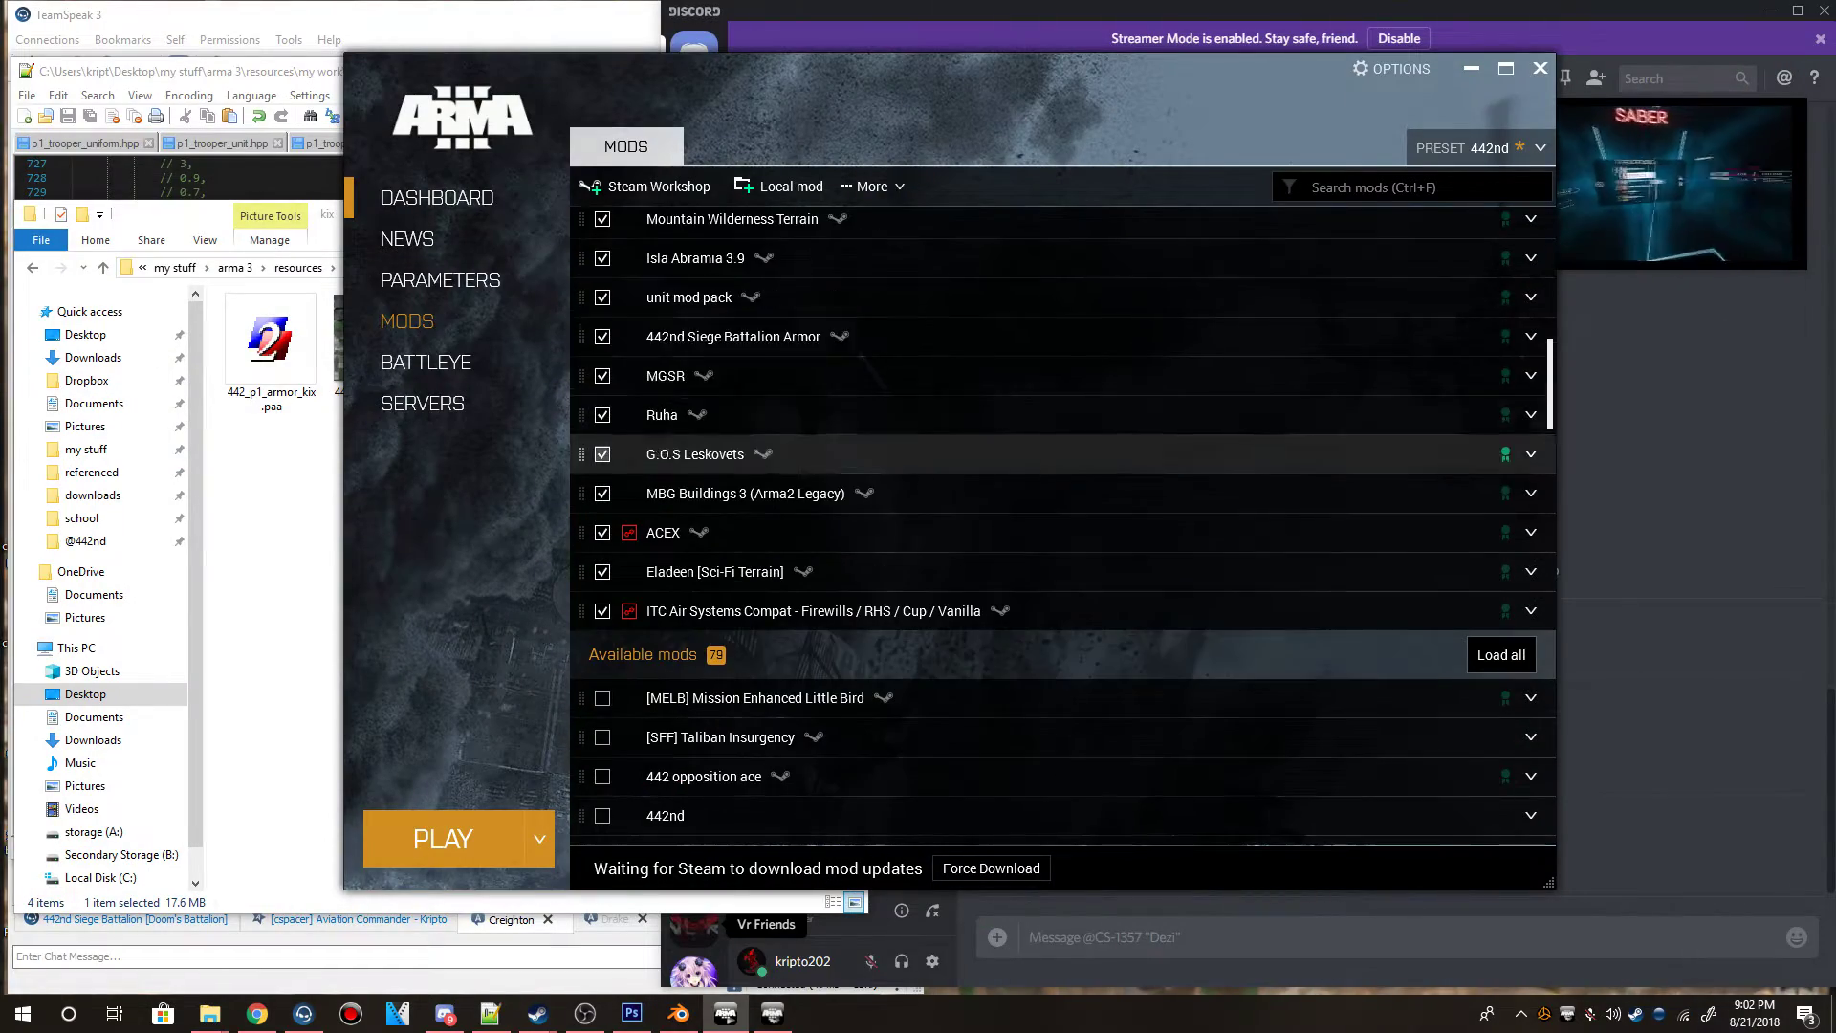
{"action": "scroll", "coordinate": [1062, 574], "scroll_direction": "down", "scroll_amount": 3}
{"action": "left_click", "coordinate": [602, 637]}
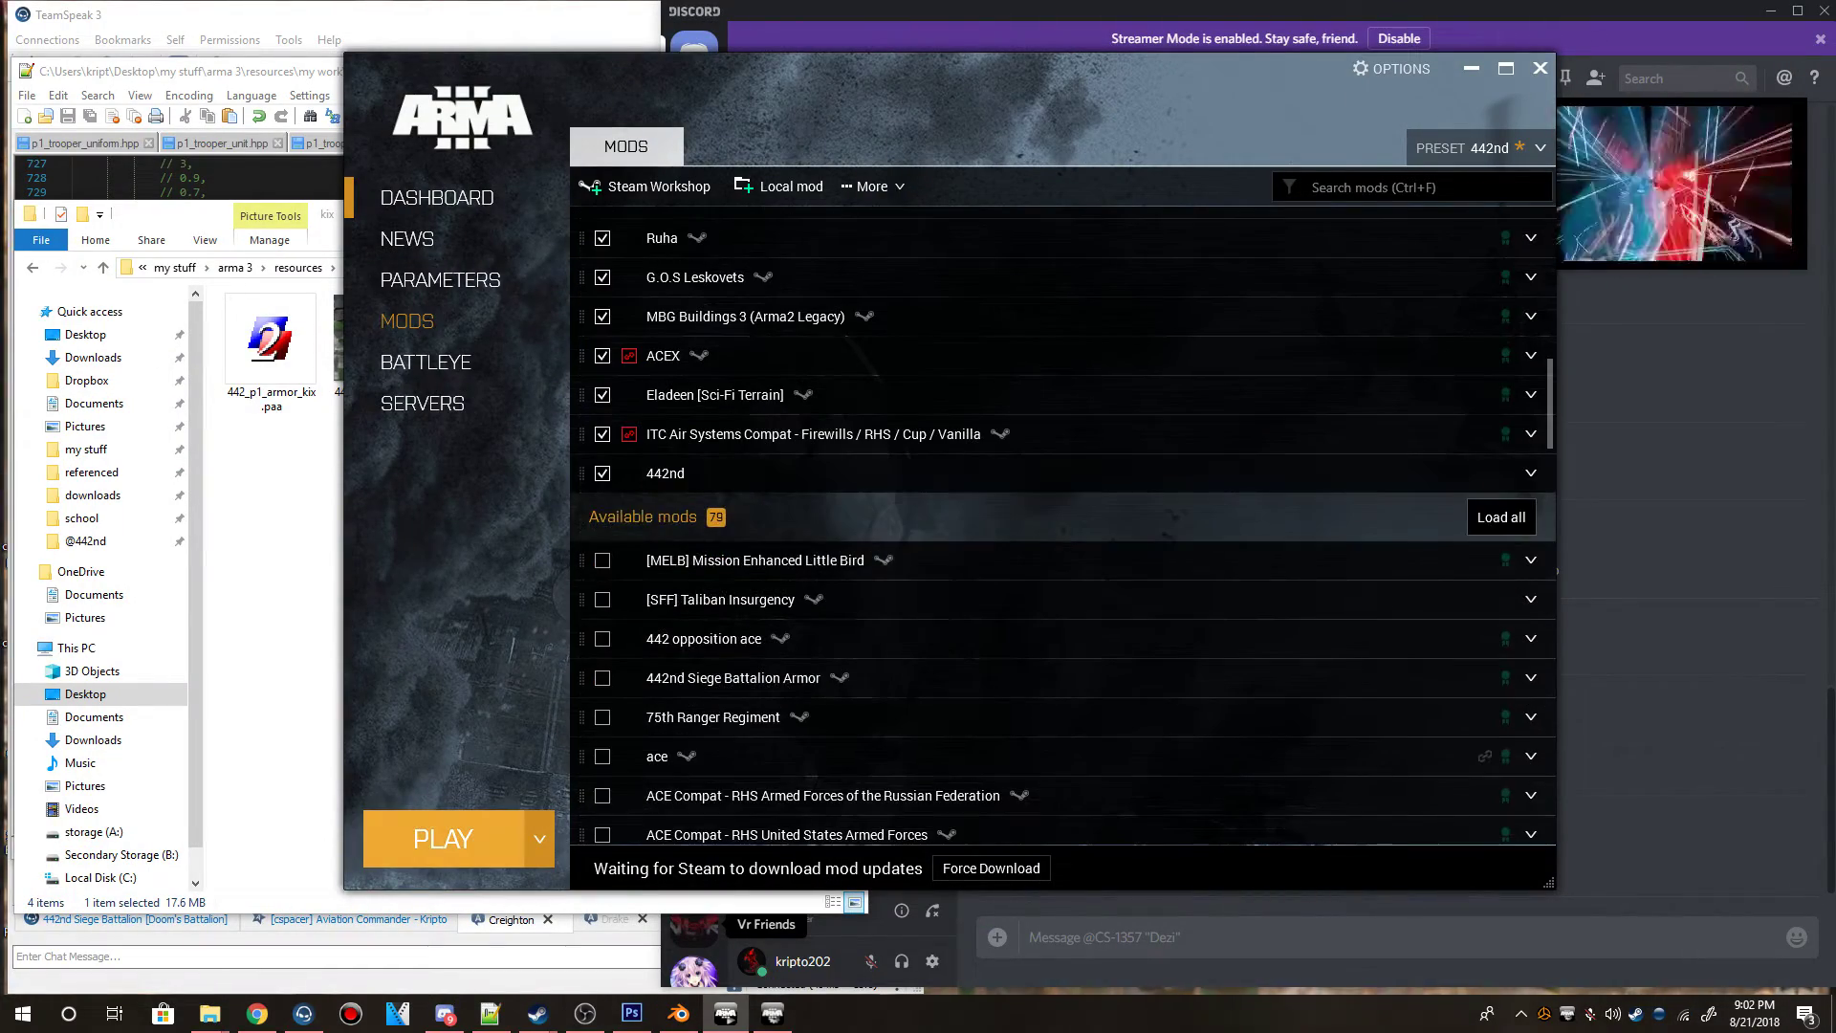
{"action": "left_click", "coordinate": [442, 839]}
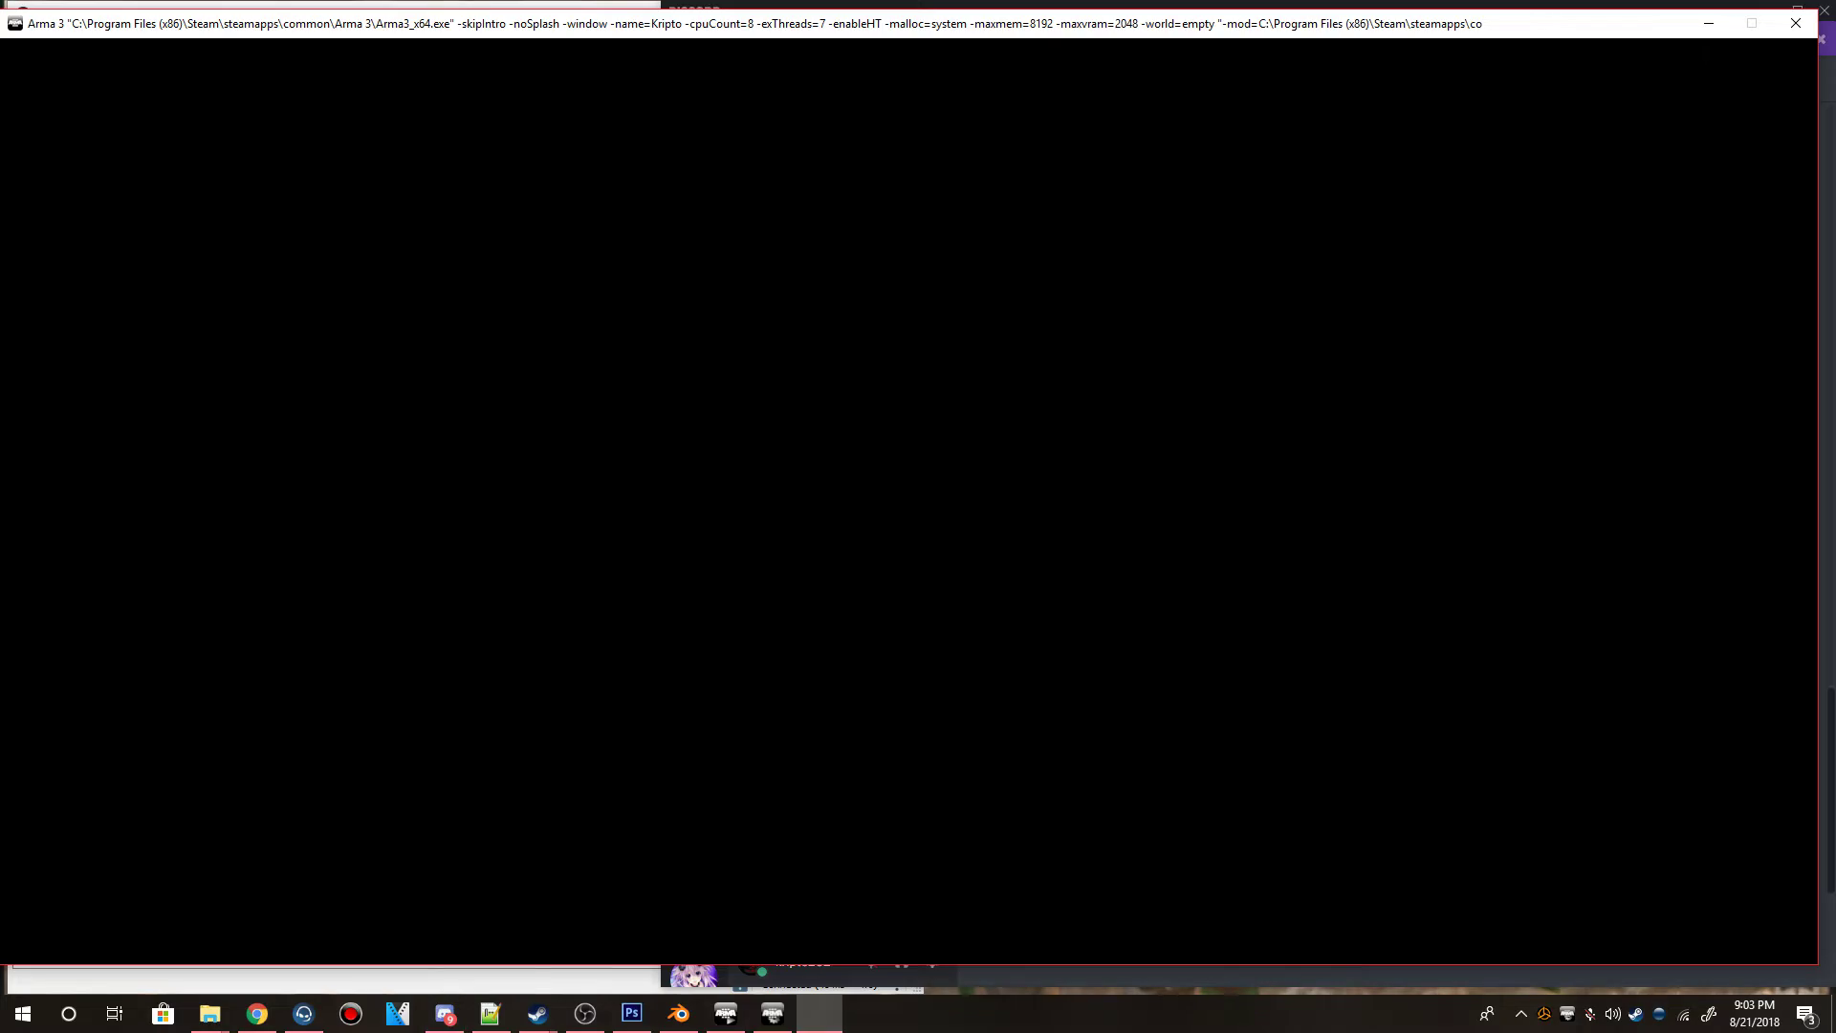
{"action": "mouse_move", "coordinate": [210, 1014]}
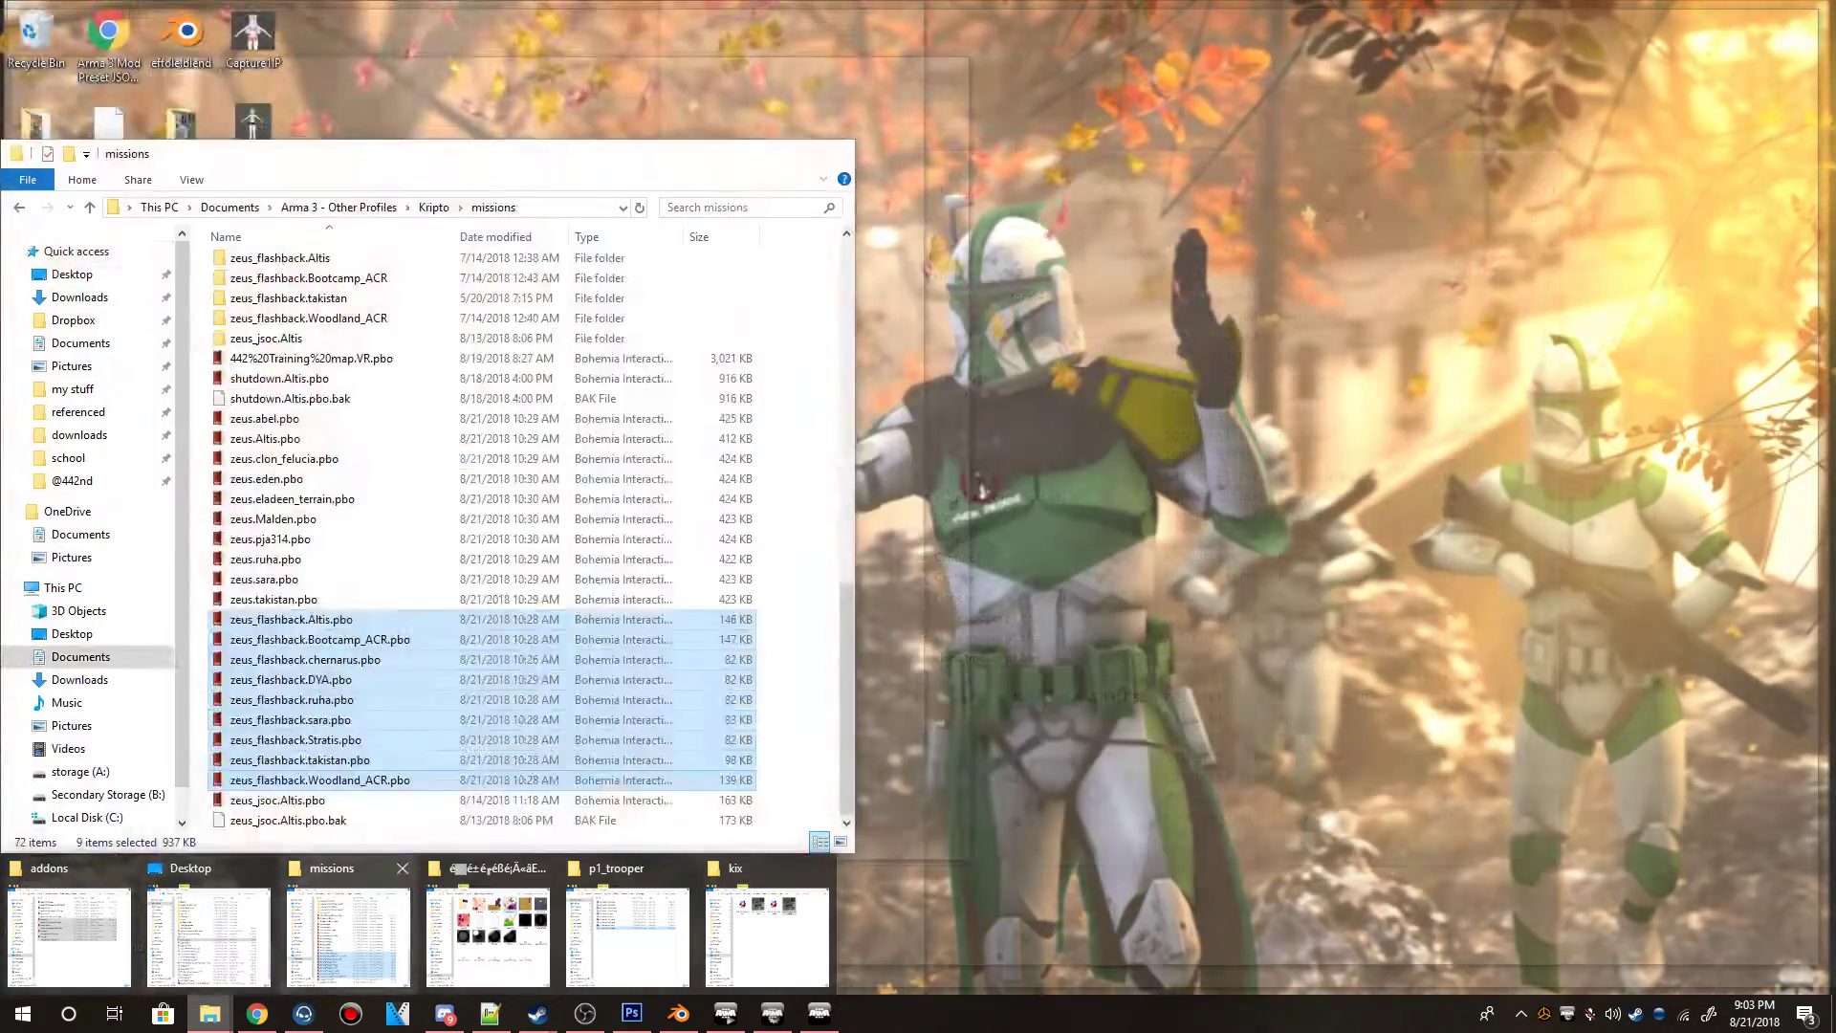
Step: Open unit\pilot_trooper_unit.hpp in Notepad++ and copy the Kripto pilot class block
{"action": "left_click", "coordinate": [627, 932]}
{"action": "key", "text": "alt+Up"}
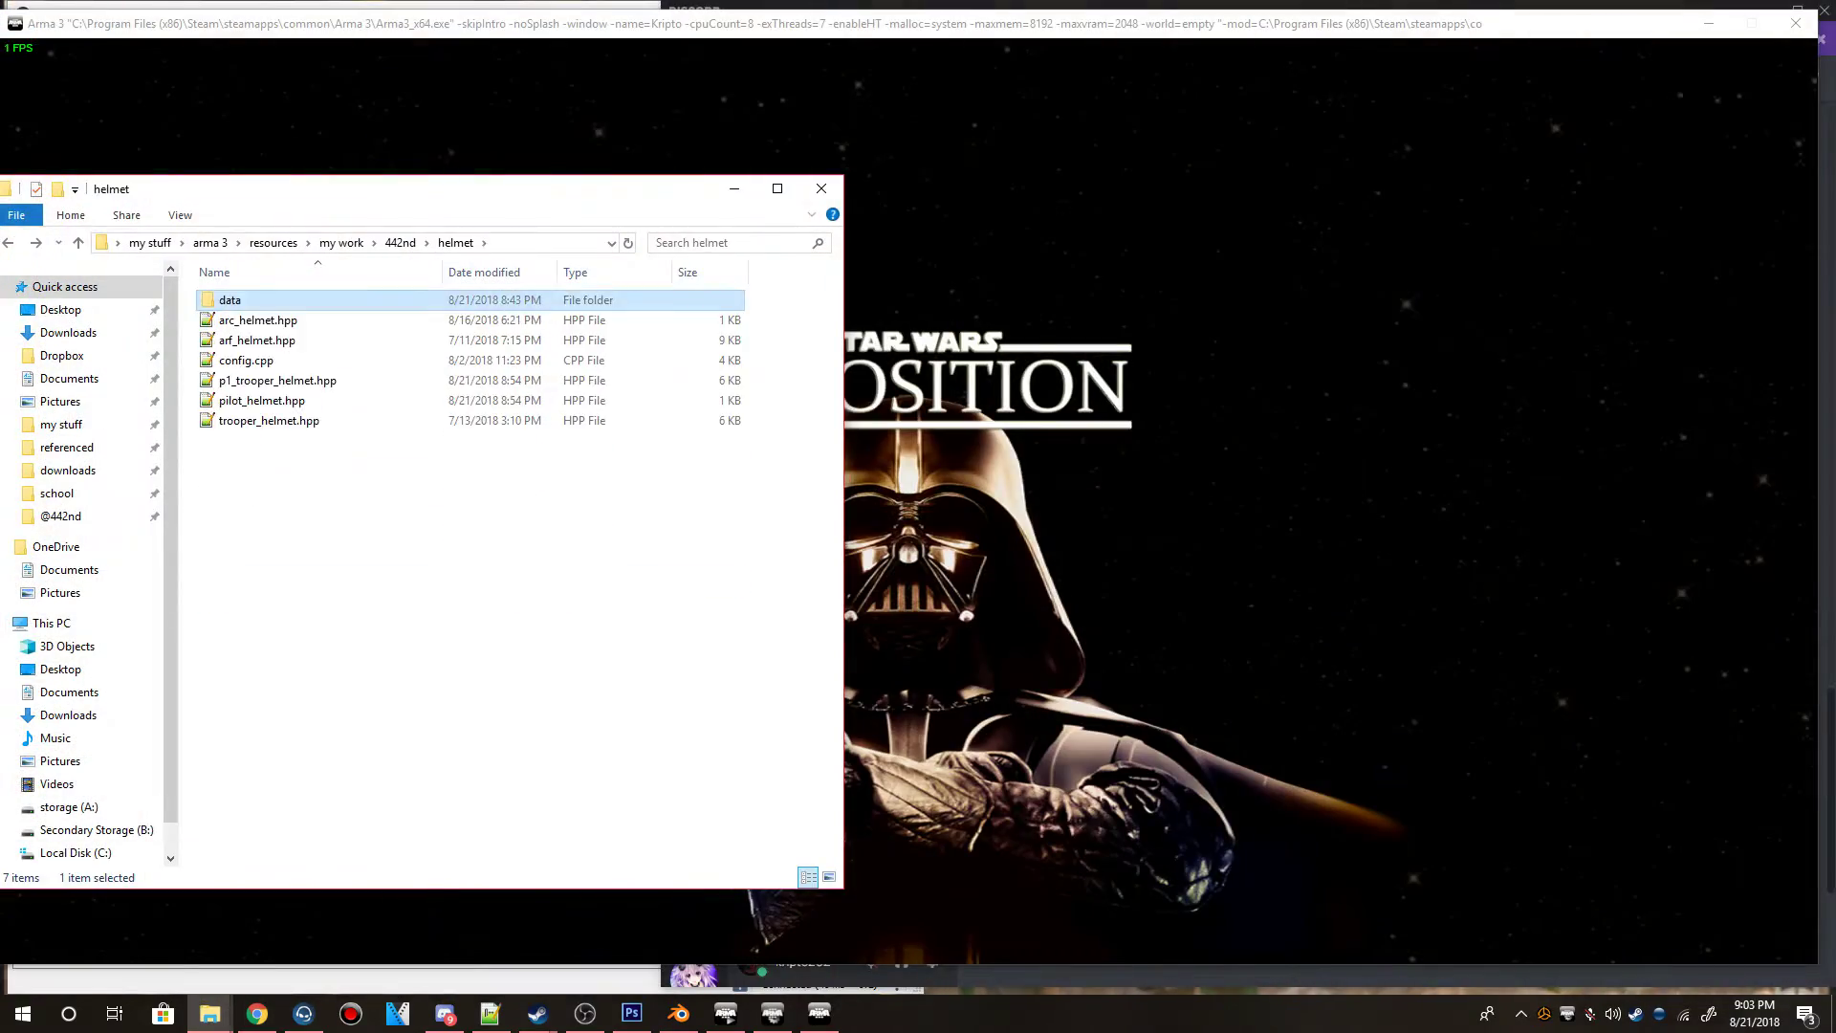
{"action": "key", "text": "alt+Up"}
{"action": "key", "text": "Down"}
{"action": "key", "text": "Down"}
{"action": "key", "text": "Return"}
{"action": "key", "text": "Down"}
{"action": "key", "text": "Down"}
{"action": "key", "text": "Down"}
{"action": "key", "text": "Down"}
{"action": "key", "text": "Down"}
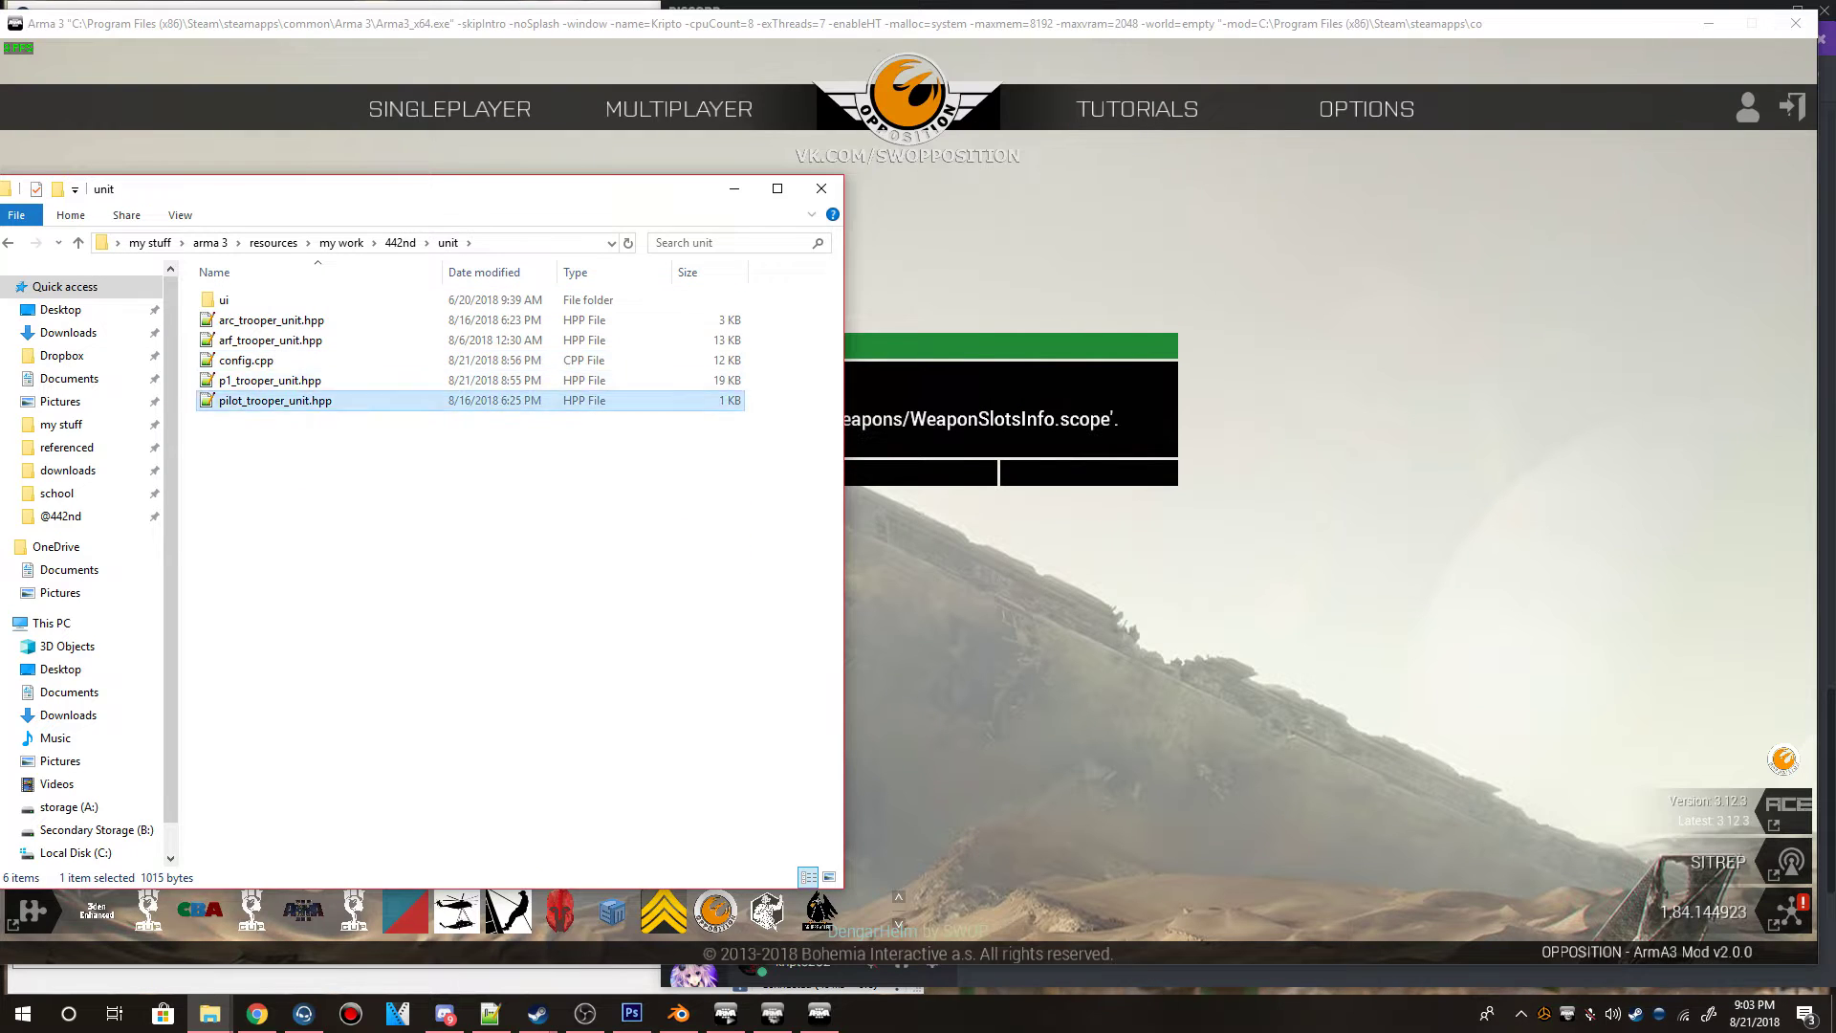
{"action": "key", "text": "Return"}
{"action": "key", "text": "ctrl+c"}
{"action": "key", "text": "ctrl+End"}
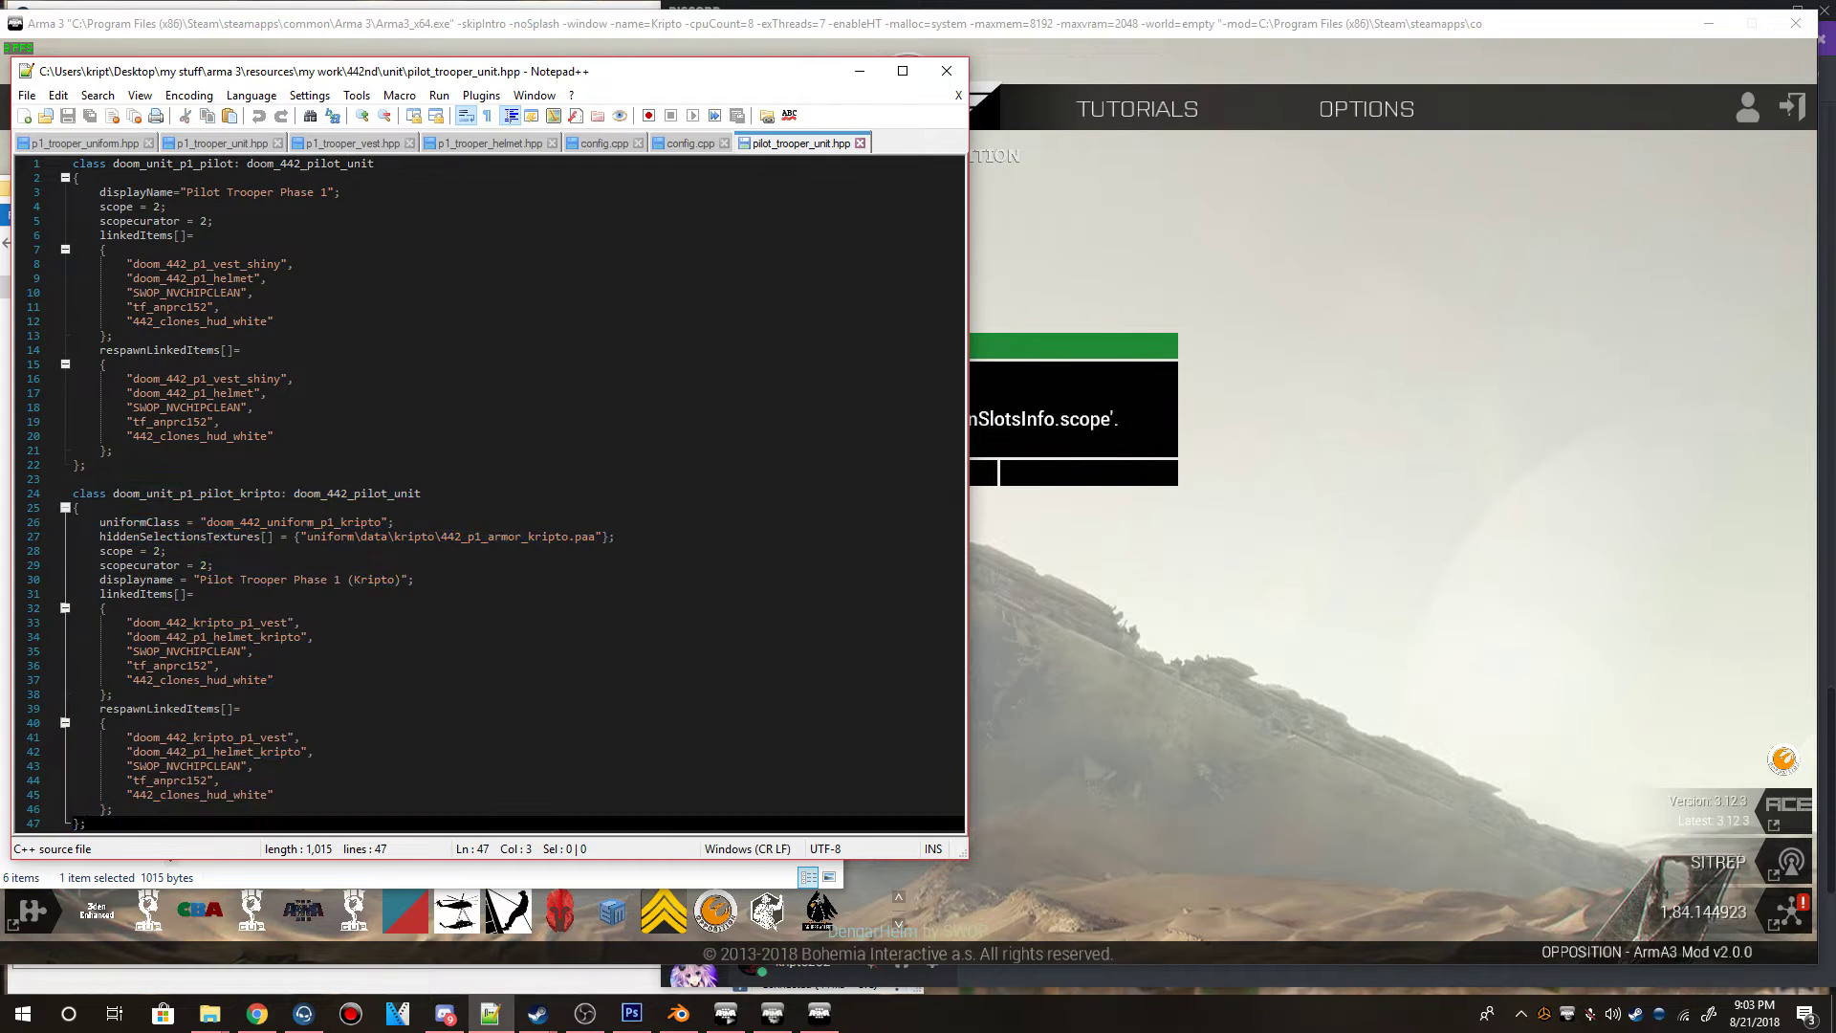
Step: Paste a copy of the Kripto class, save, and copy the worn vest class name from another file
{"action": "key", "text": "ctrl+v"}
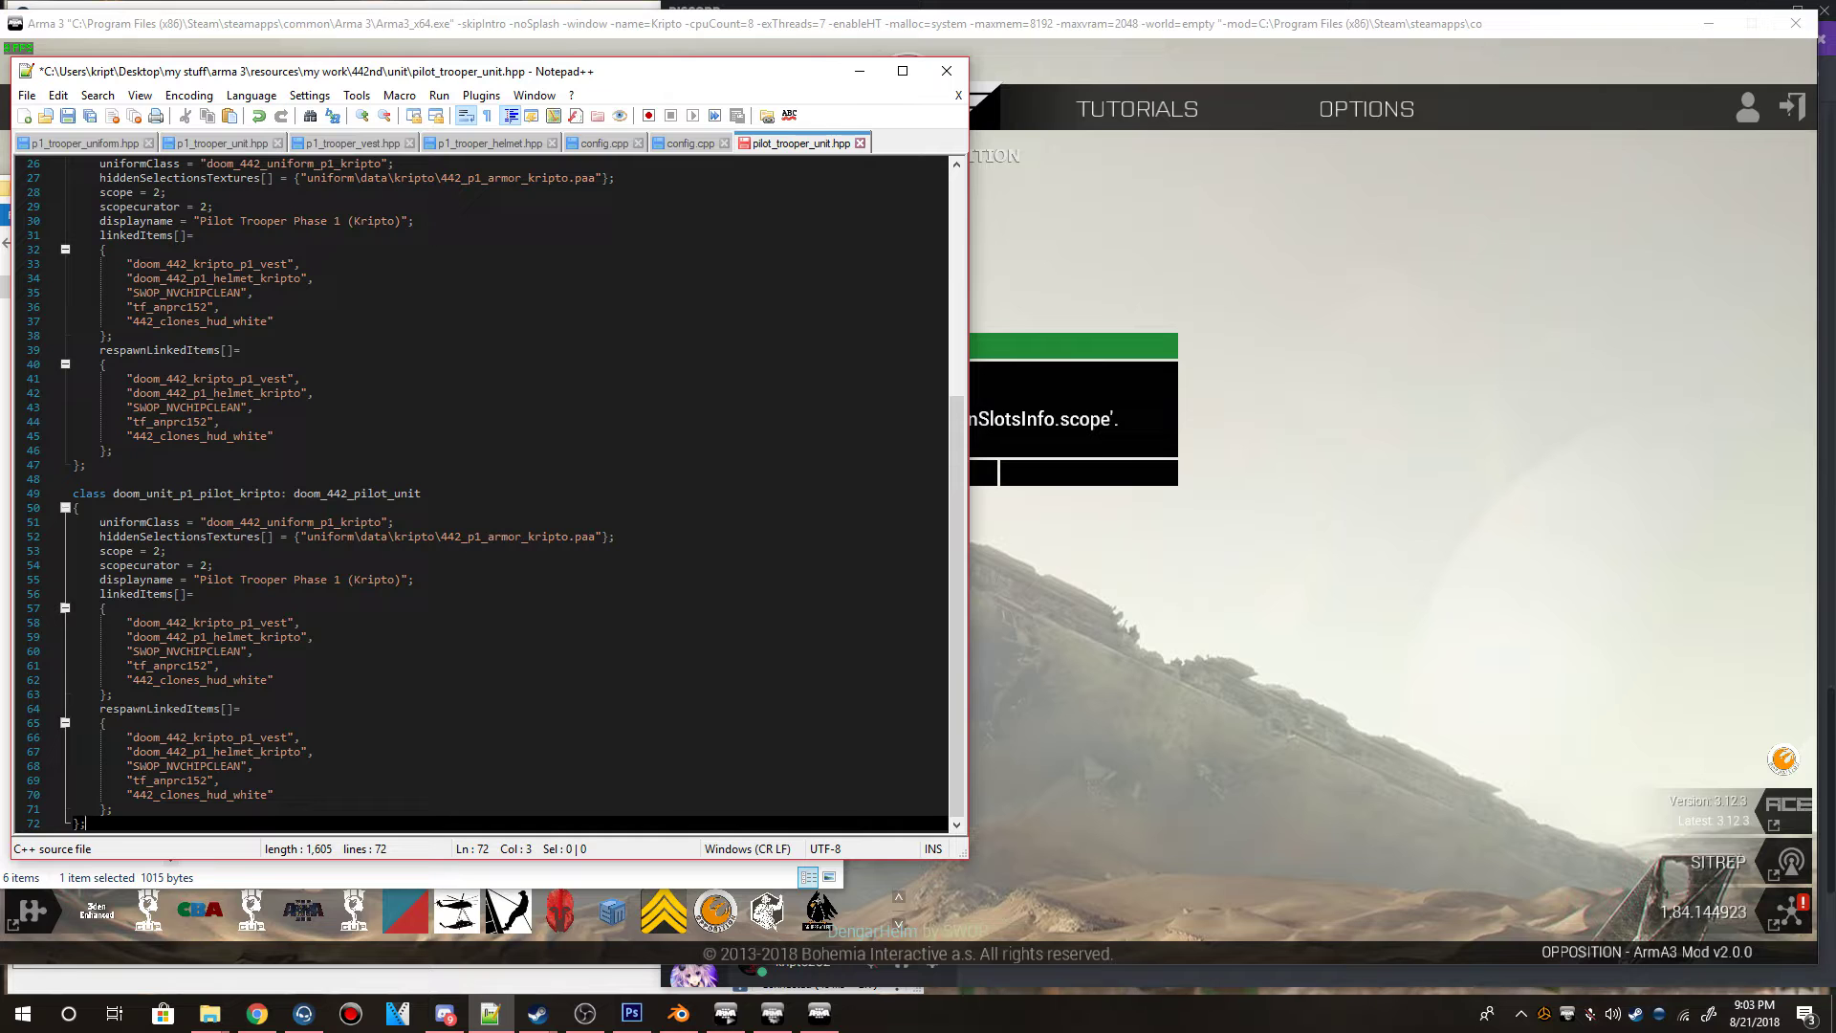
{"action": "key", "text": "ctrl+s"}
{"action": "key", "text": "ctrl+Page_Up"}
{"action": "key", "text": "ctrl+Page_Up"}
{"action": "key", "text": "ctrl+Page_Up"}
{"action": "key", "text": "ctrl+Page_Up"}
{"action": "double_click", "coordinate": [191, 364]}
{"action": "key", "text": "ctrl+c"}
{"action": "key", "text": "ctrl+Page_Down"}
{"action": "key", "text": "ctrl+Page_Down"}
{"action": "key", "text": "ctrl+Page_Down"}
{"action": "scroll", "coordinate": [478, 478], "scroll_direction": "up", "scroll_amount": 2}
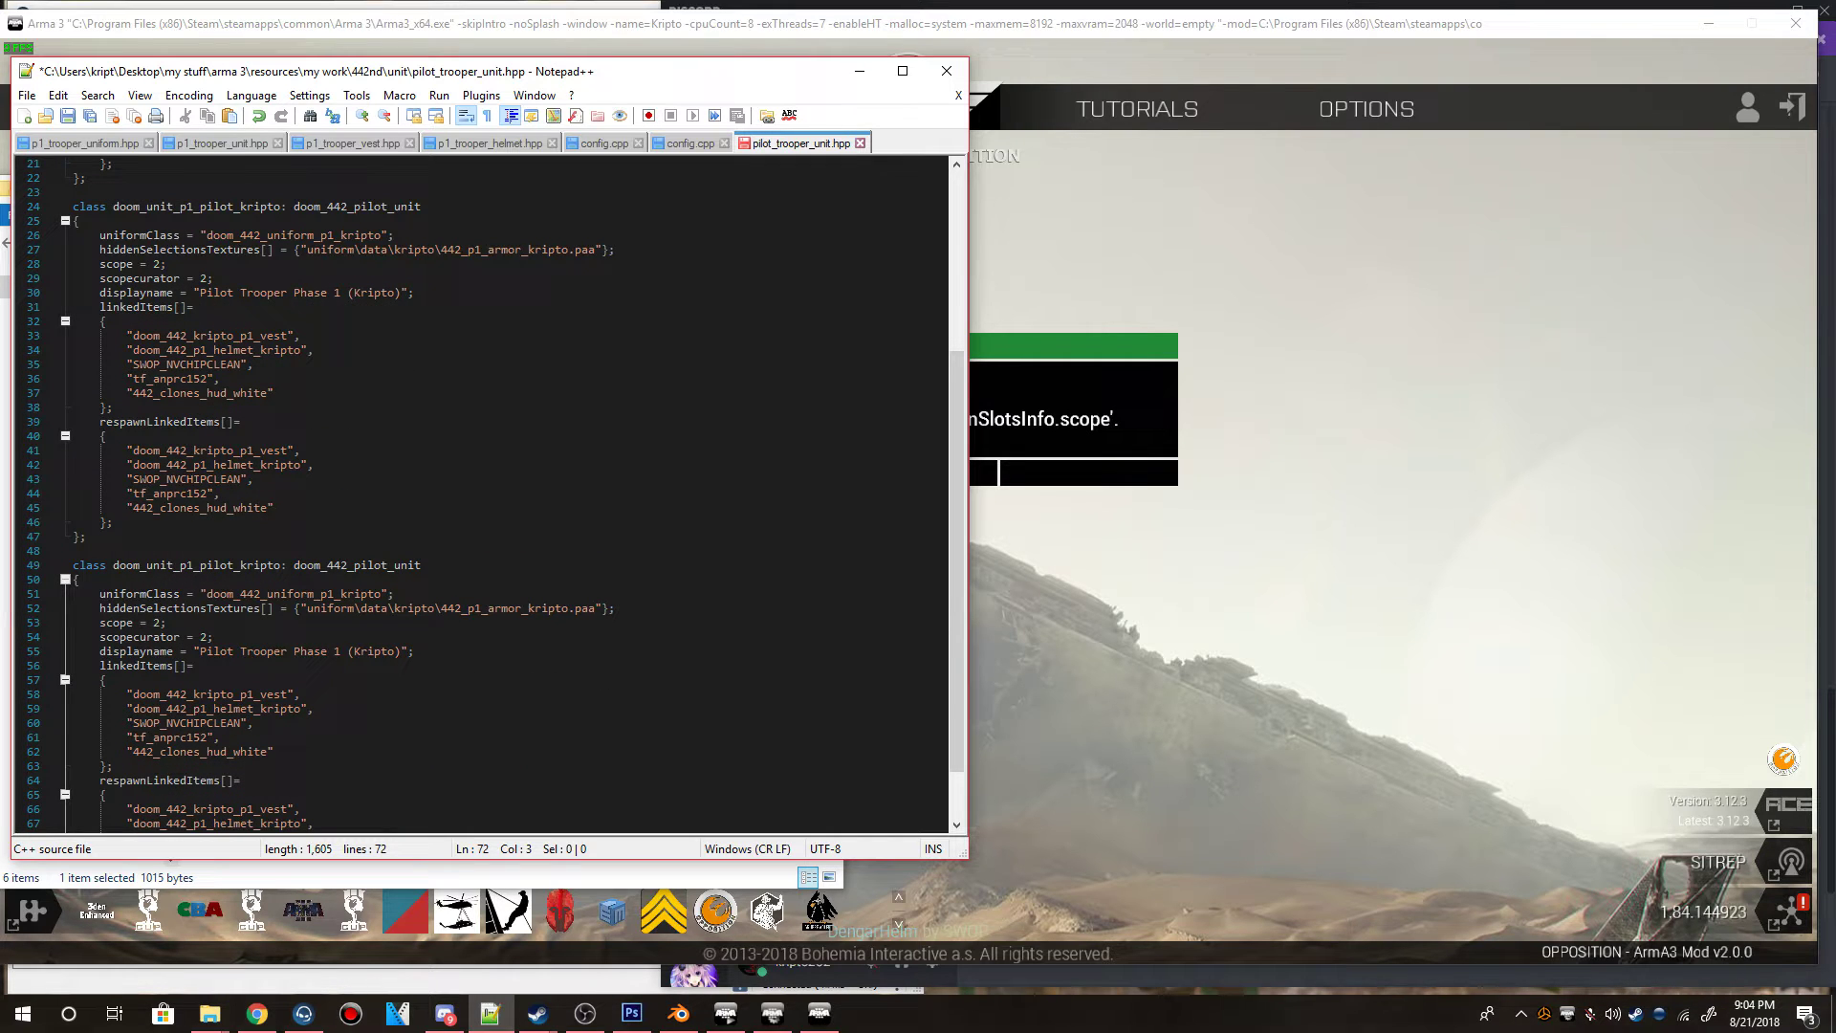
Step: Append _d suffixes to the copied class, uniform, texture and vest names
{"action": "left_click", "coordinate": [294, 566]}
{"action": "type", "text": "_d"}
{"action": "left_click", "coordinate": [359, 593]}
{"action": "left_click", "coordinate": [568, 608]}
{"action": "type", "text": "_d"}
{"action": "left_click", "coordinate": [401, 651]}
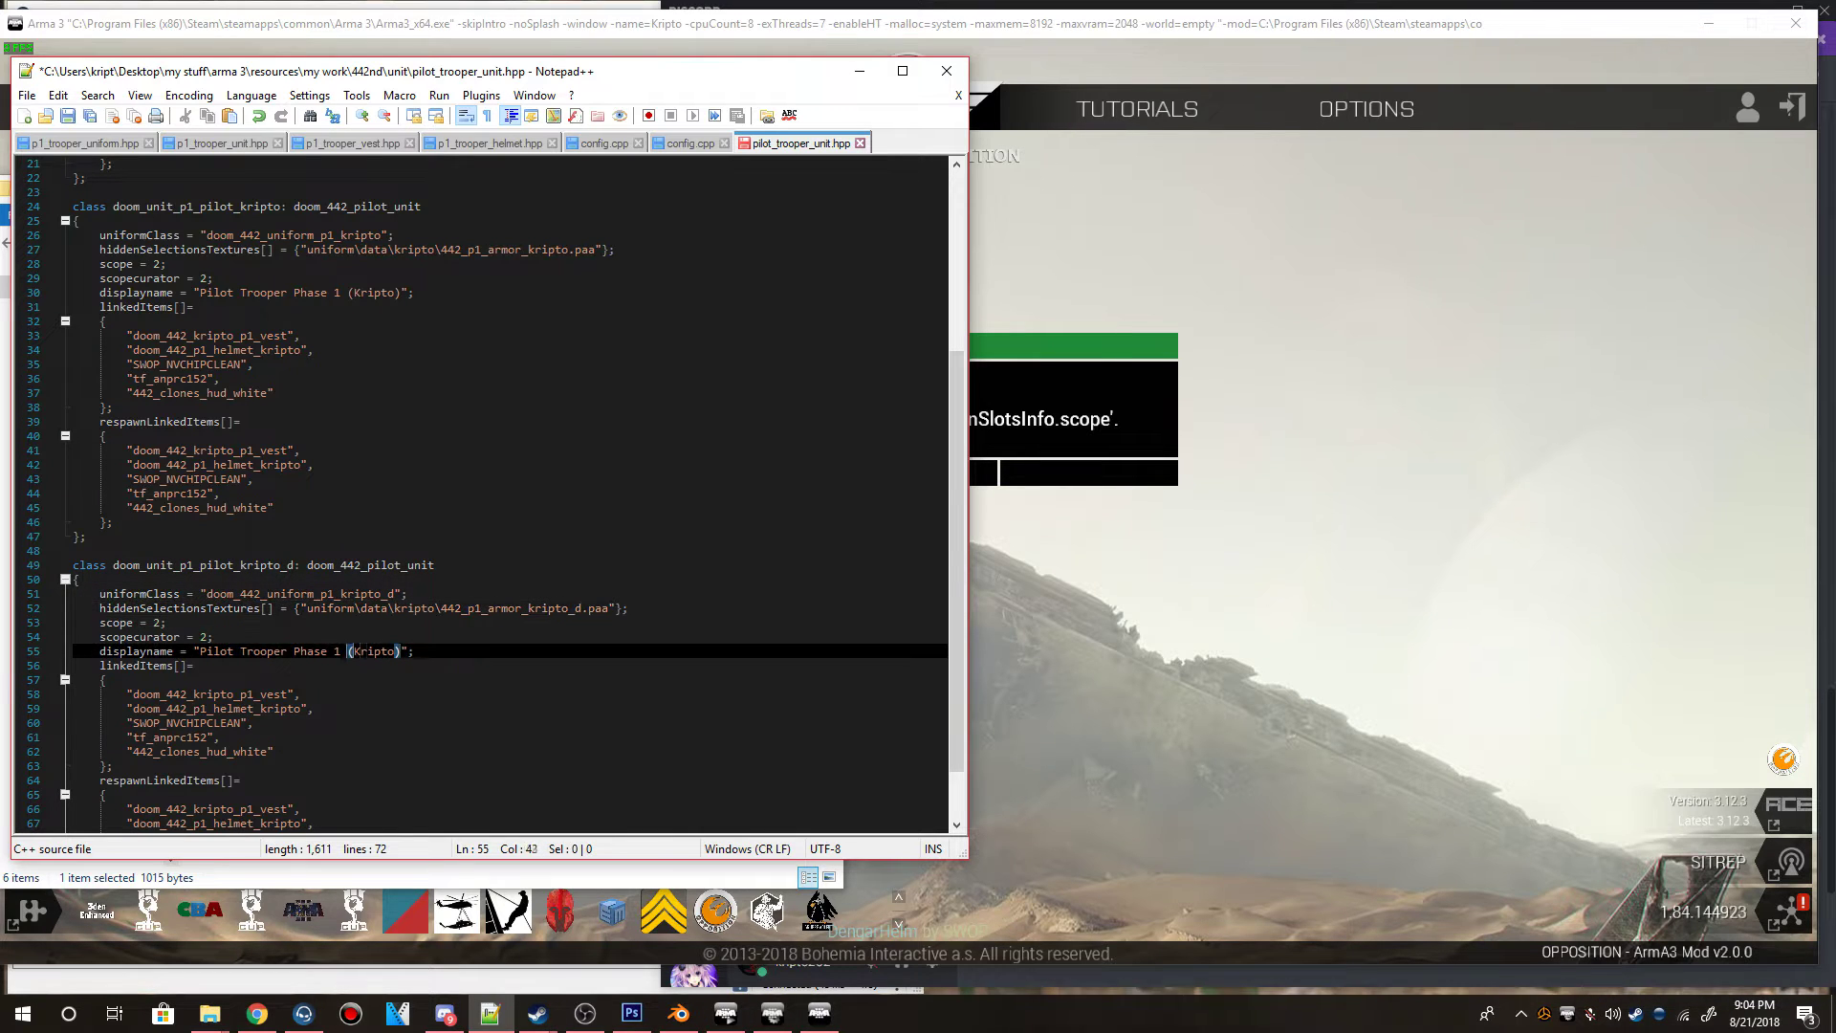
{"action": "type", "text": "Worn"}
{"action": "left_click", "coordinate": [289, 694]}
{"action": "type", "text": "_d"}
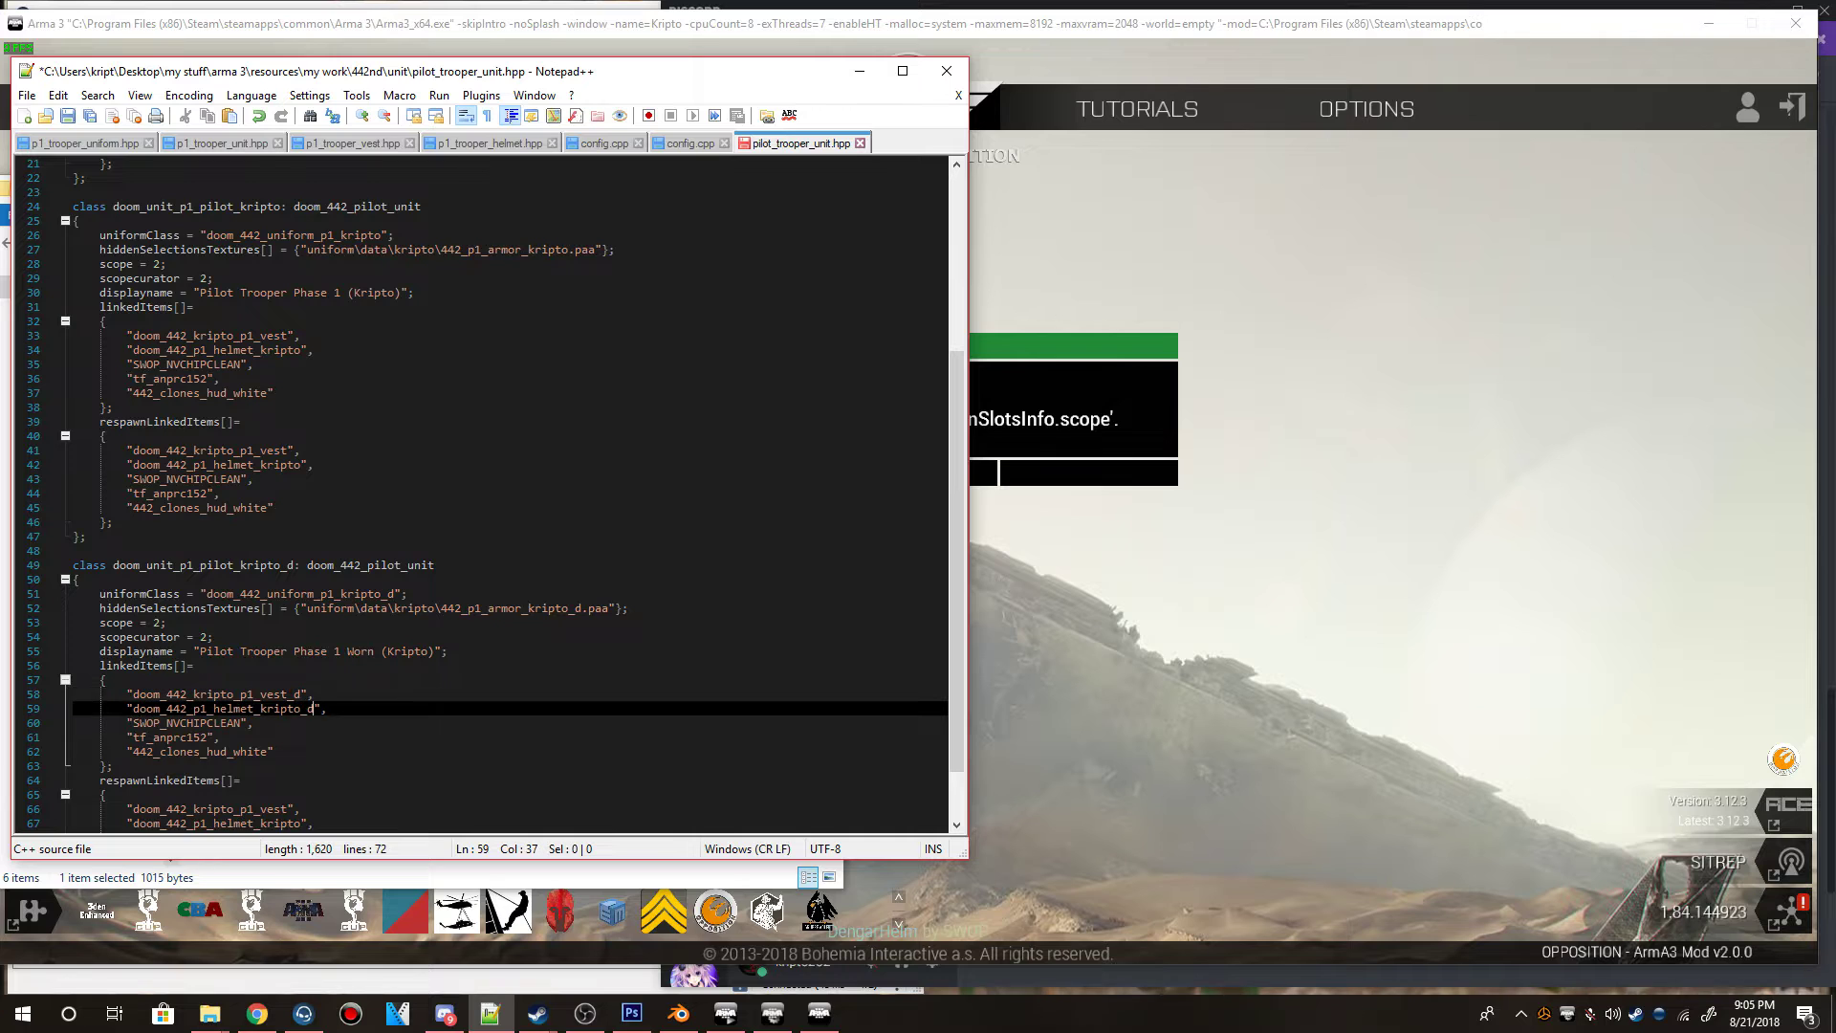
{"action": "type", "text": "_d"}
{"action": "left_click", "coordinate": [289, 737]}
{"action": "type", "text": "_d"}
Step: Undo the _d edits, then replace every kripto with kix in the copied class block
{"action": "key", "text": "ctrl+s"}
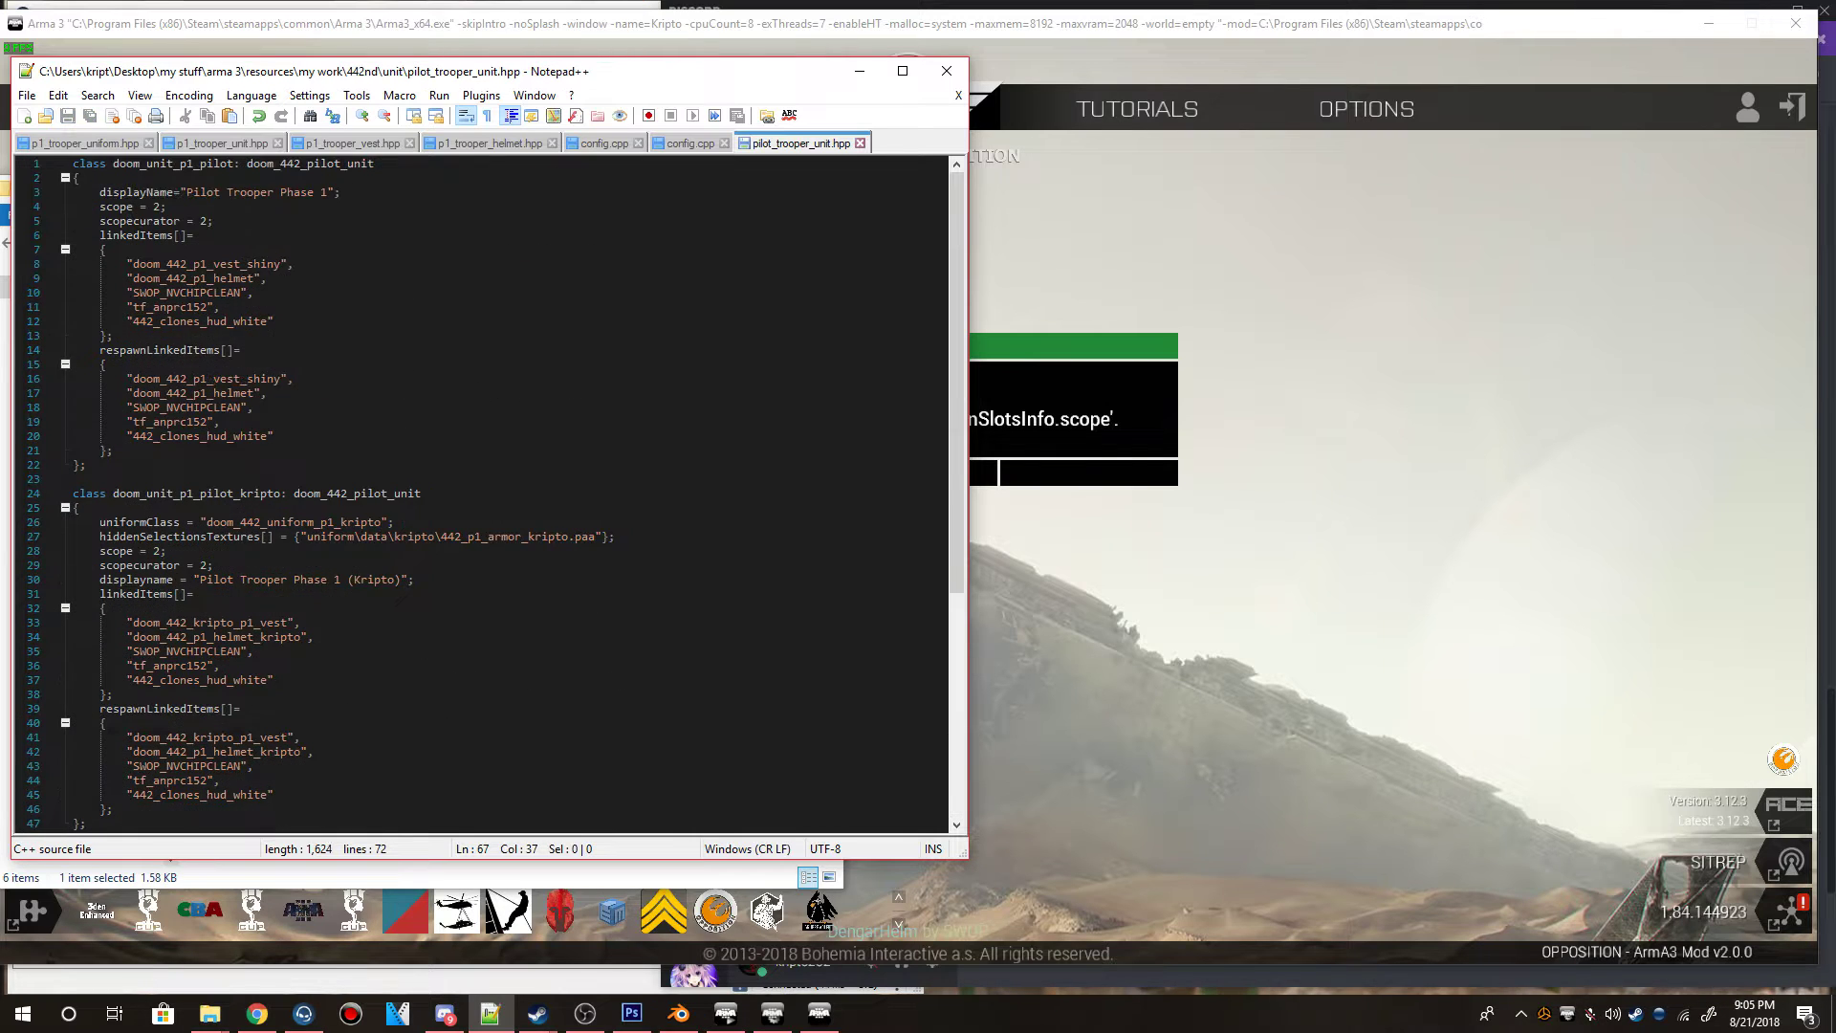
{"action": "key", "text": "ctrl+z"}
{"action": "key", "text": "ctrl+z"}
{"action": "key", "text": "ctrl+z"}
{"action": "key", "text": "ctrl+z"}
{"action": "key", "text": "ctrl+z"}
{"action": "key", "text": "ctrl+z"}
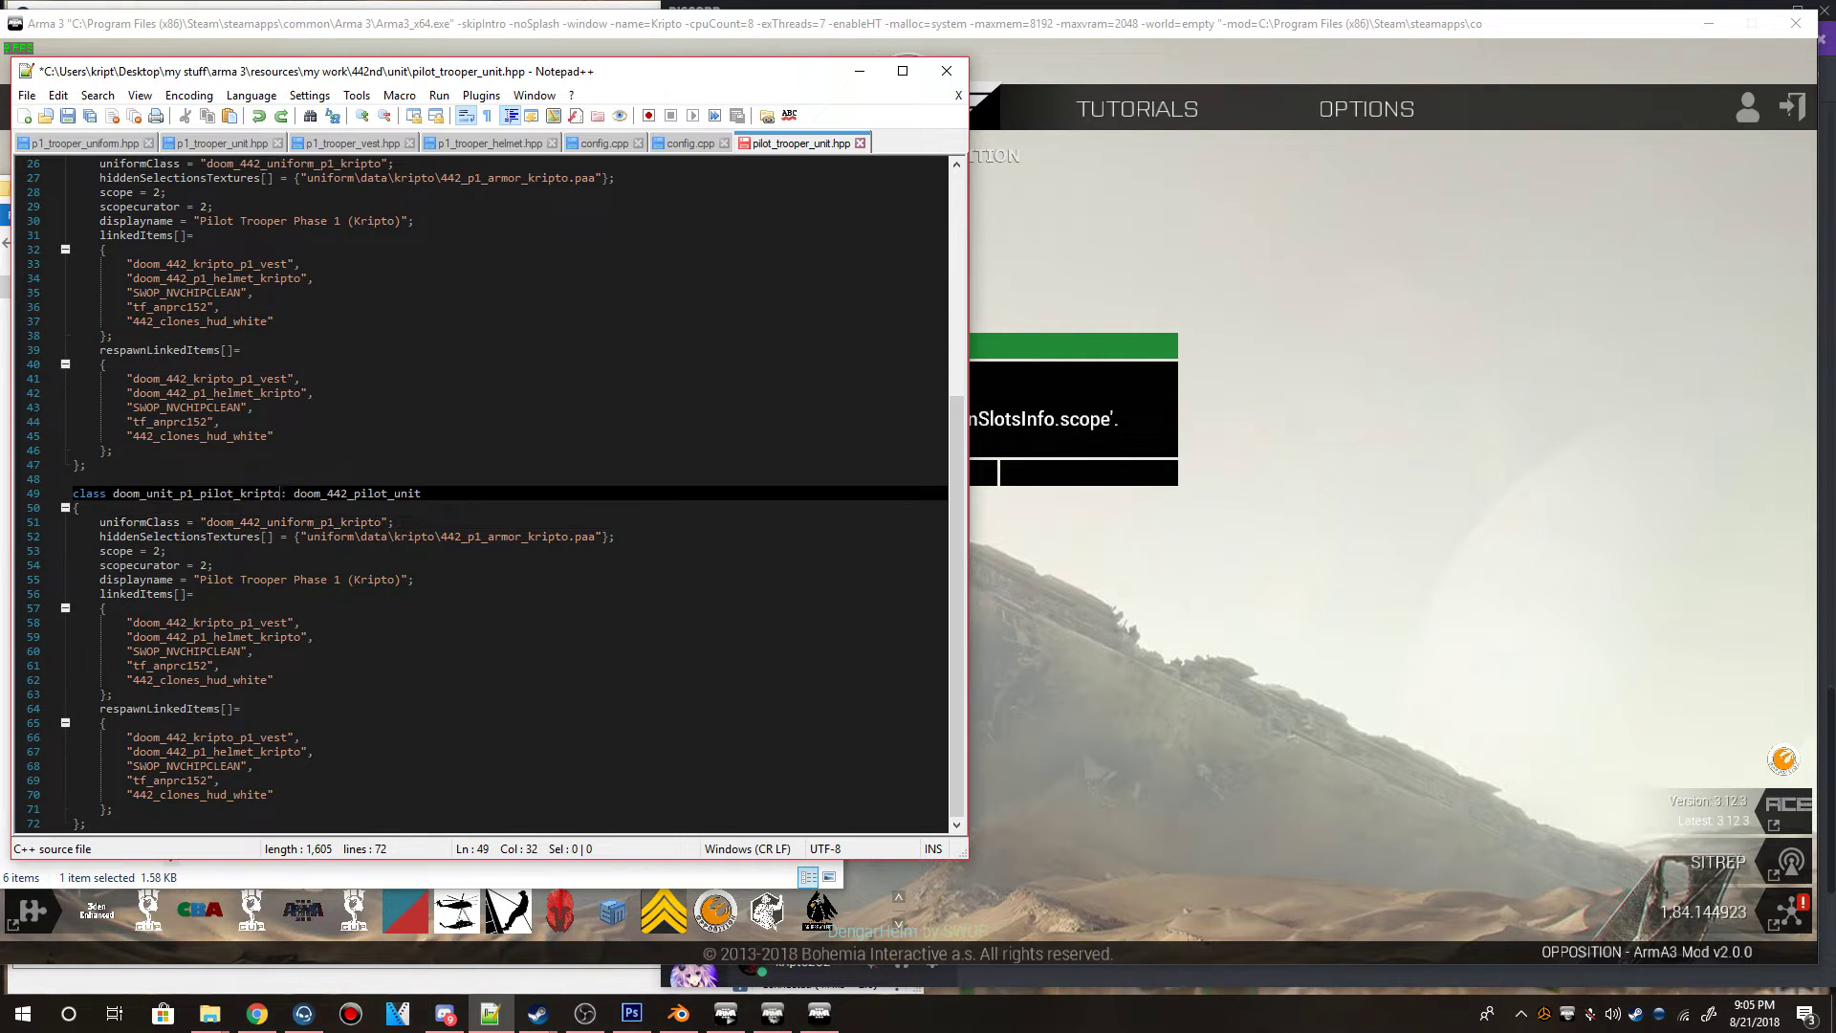
{"action": "type", "text": "o"}
{"action": "key", "text": "ctrl+shift+End"}
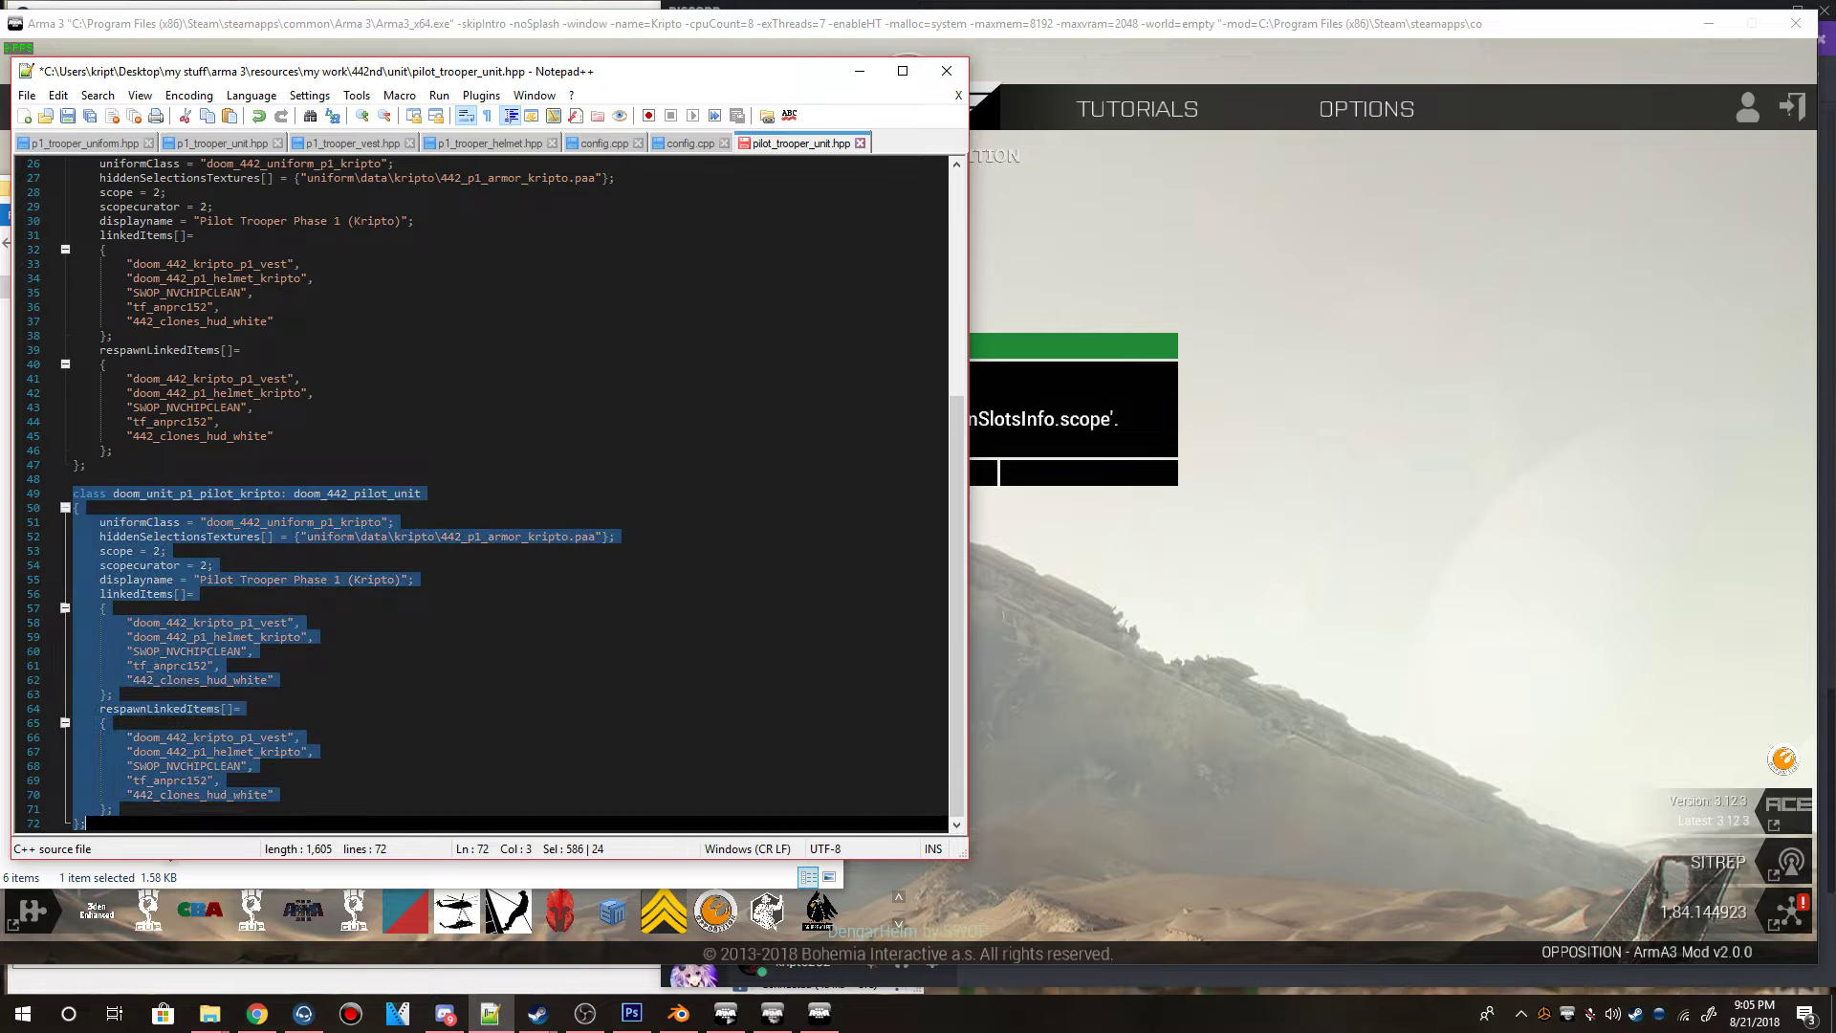
{"action": "key", "text": "ctrl+h"}
{"action": "key", "text": "alt+a"}
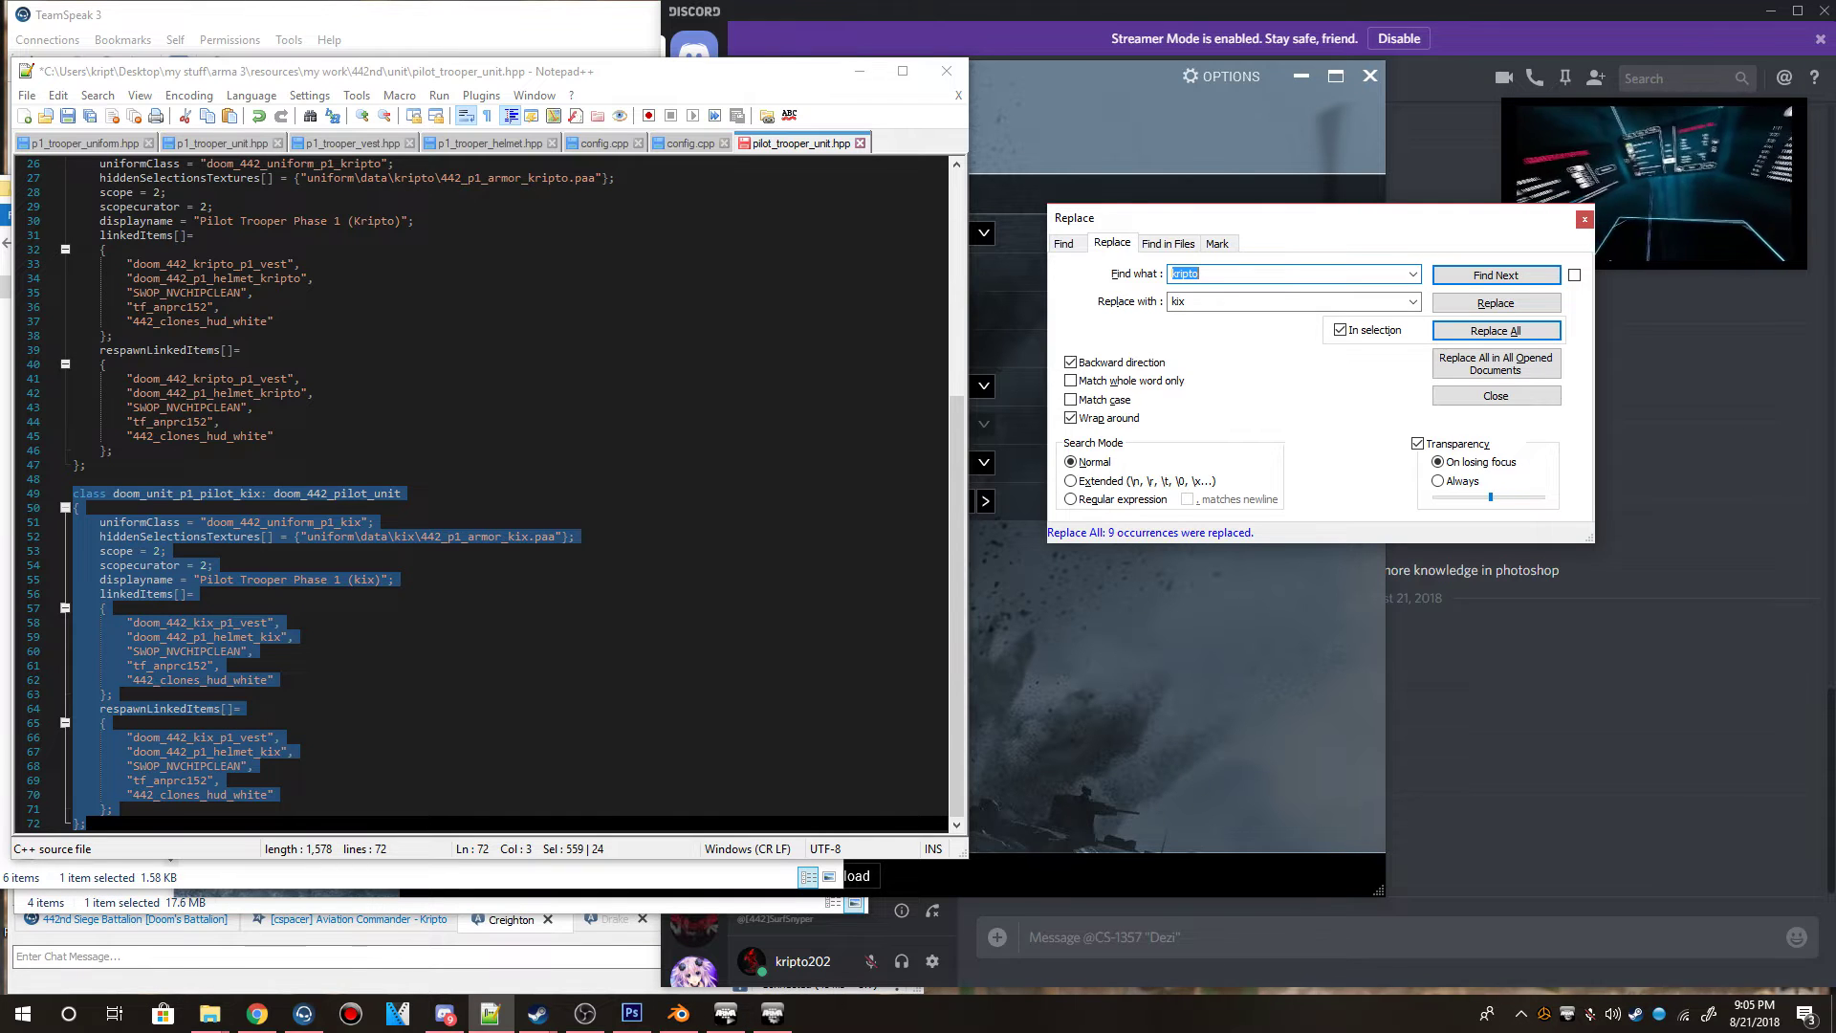
Step: Capitalise the K in the Kix display name and save the pilot file
{"action": "left_click", "coordinate": [363, 580]}
{"action": "key", "text": "BackSpace"}
{"action": "type", "text": "K"}
{"action": "key", "text": "ctrl+s"}
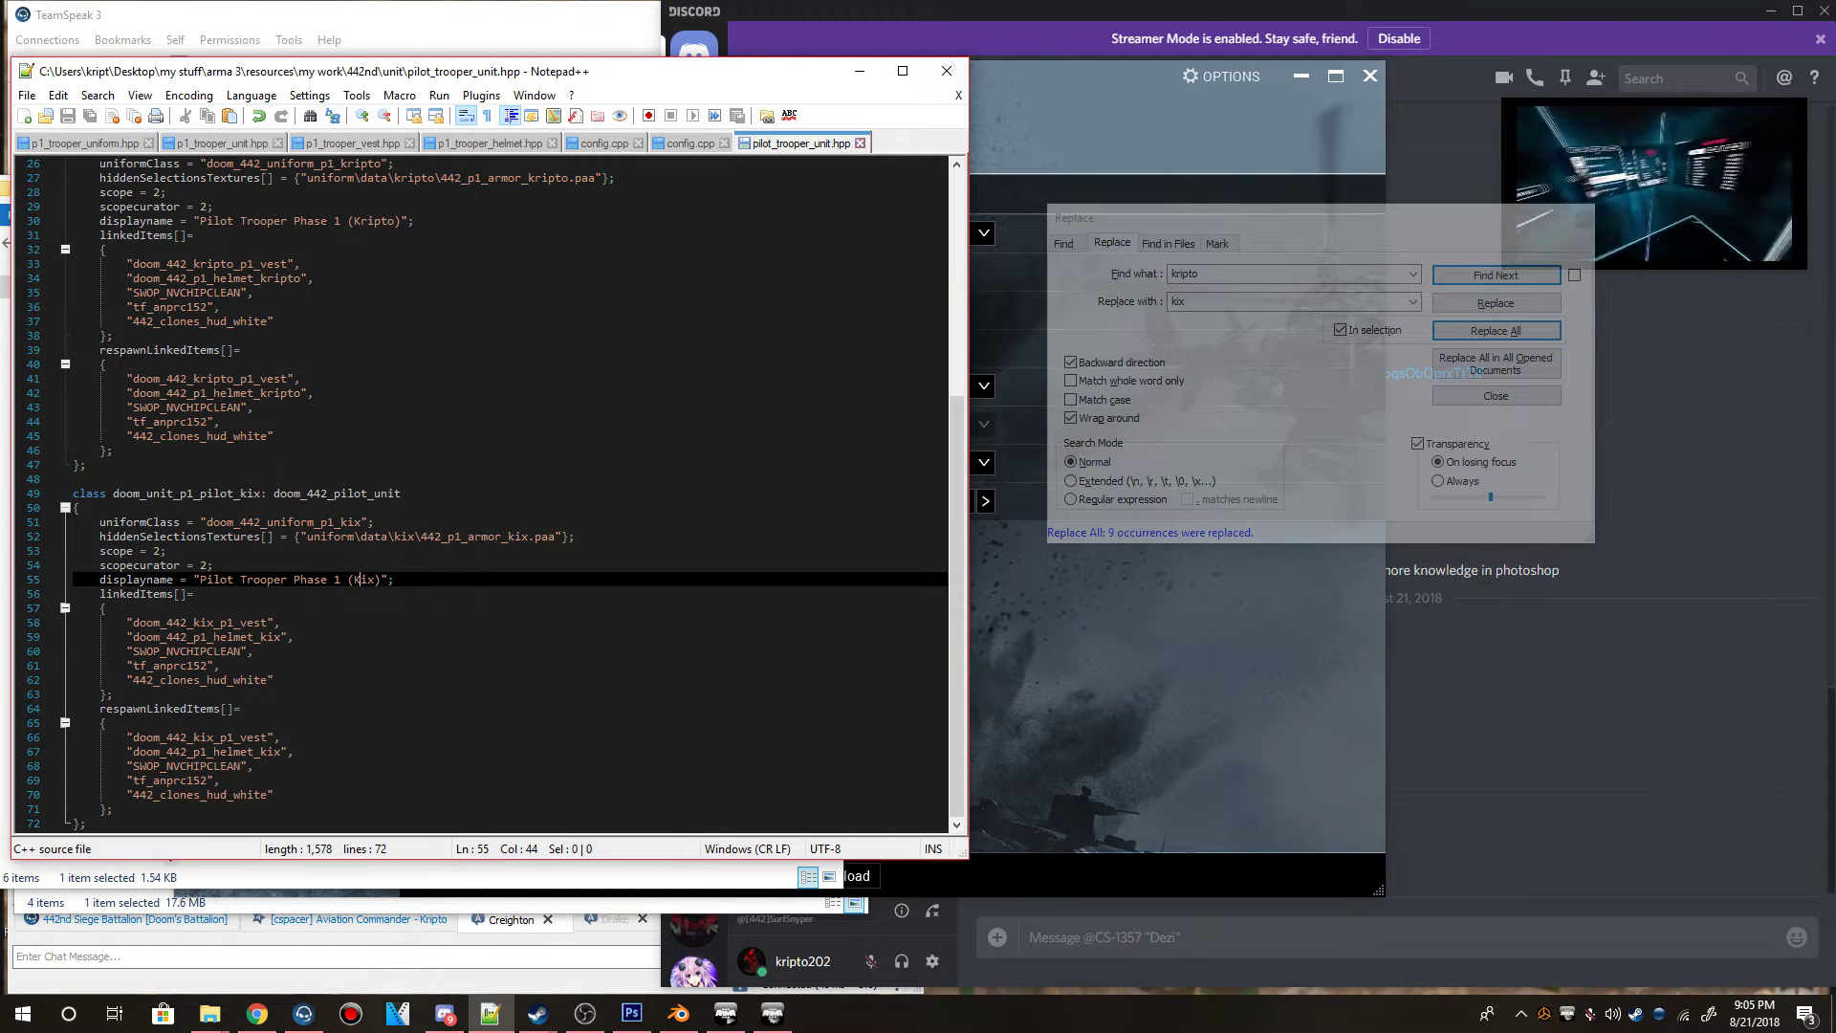
Step: Delete both Kix classes from p1_trooper_unit.hpp
{"action": "key", "text": "ctrl+Tab"}
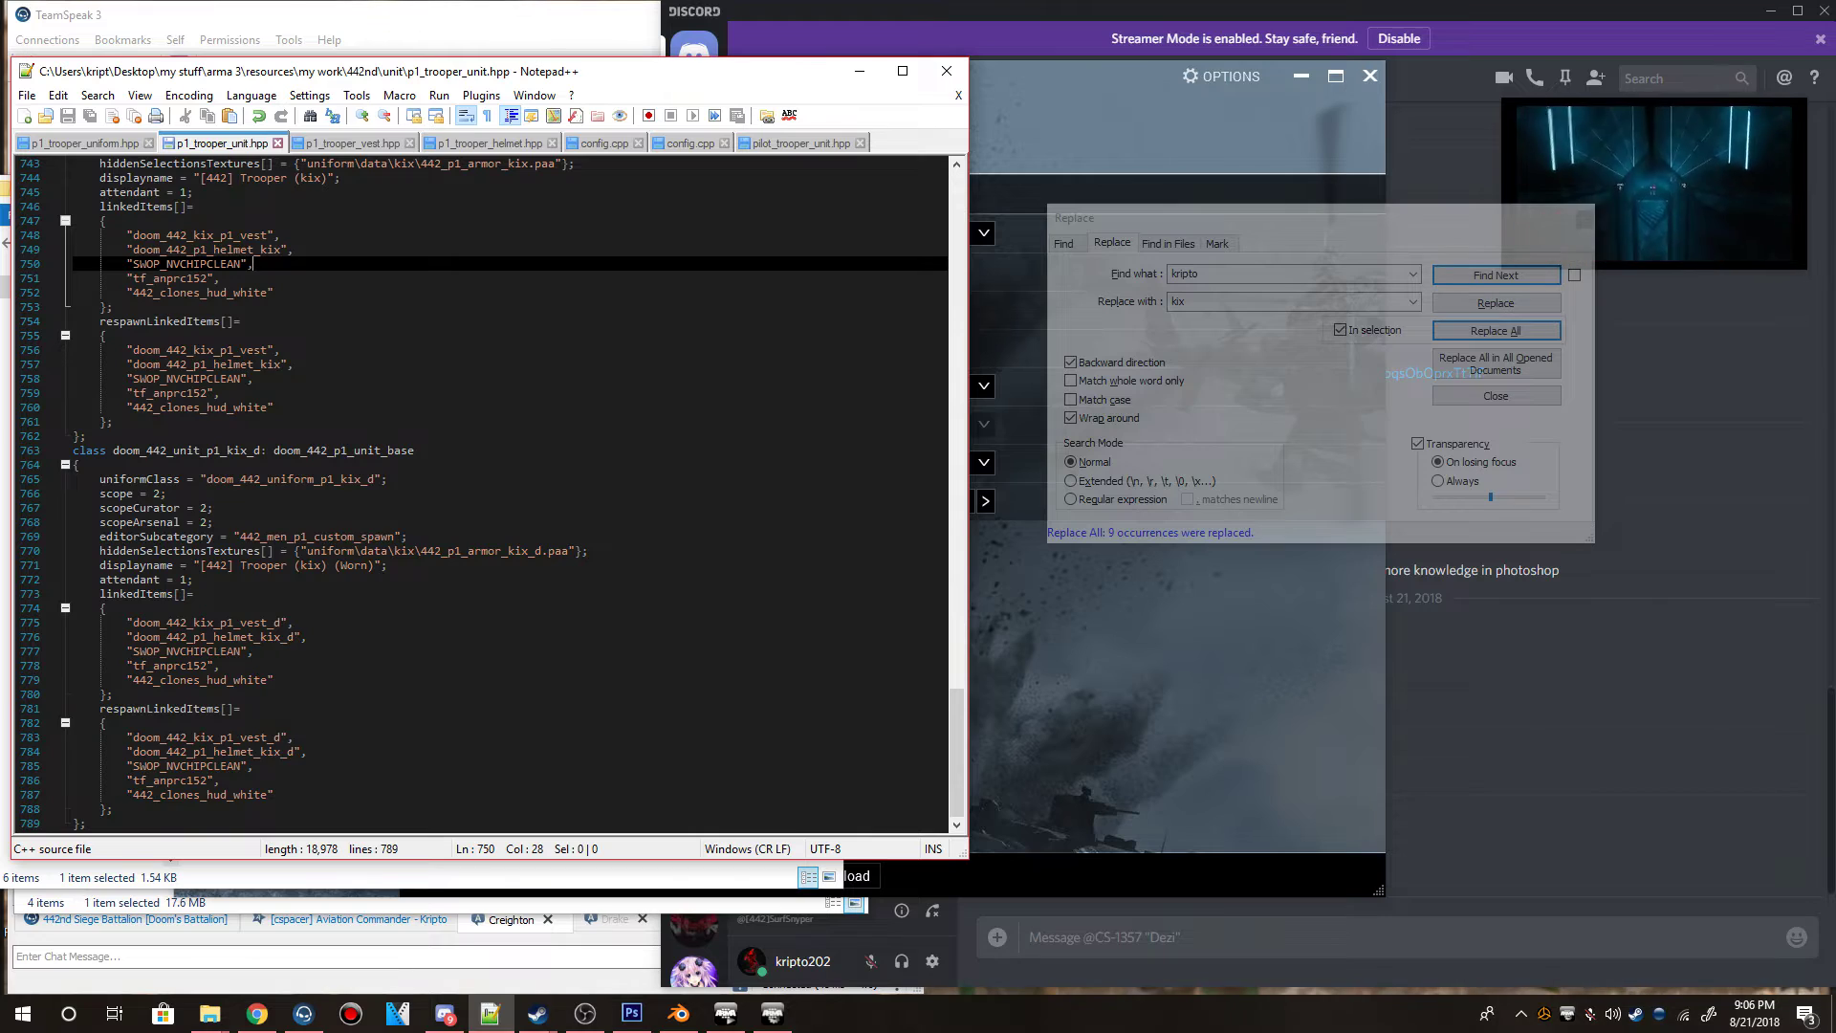
{"action": "left_click_drag", "start_coordinate": [115, 809], "coordinate": [76, 164]}
{"action": "key", "text": "Delete"}
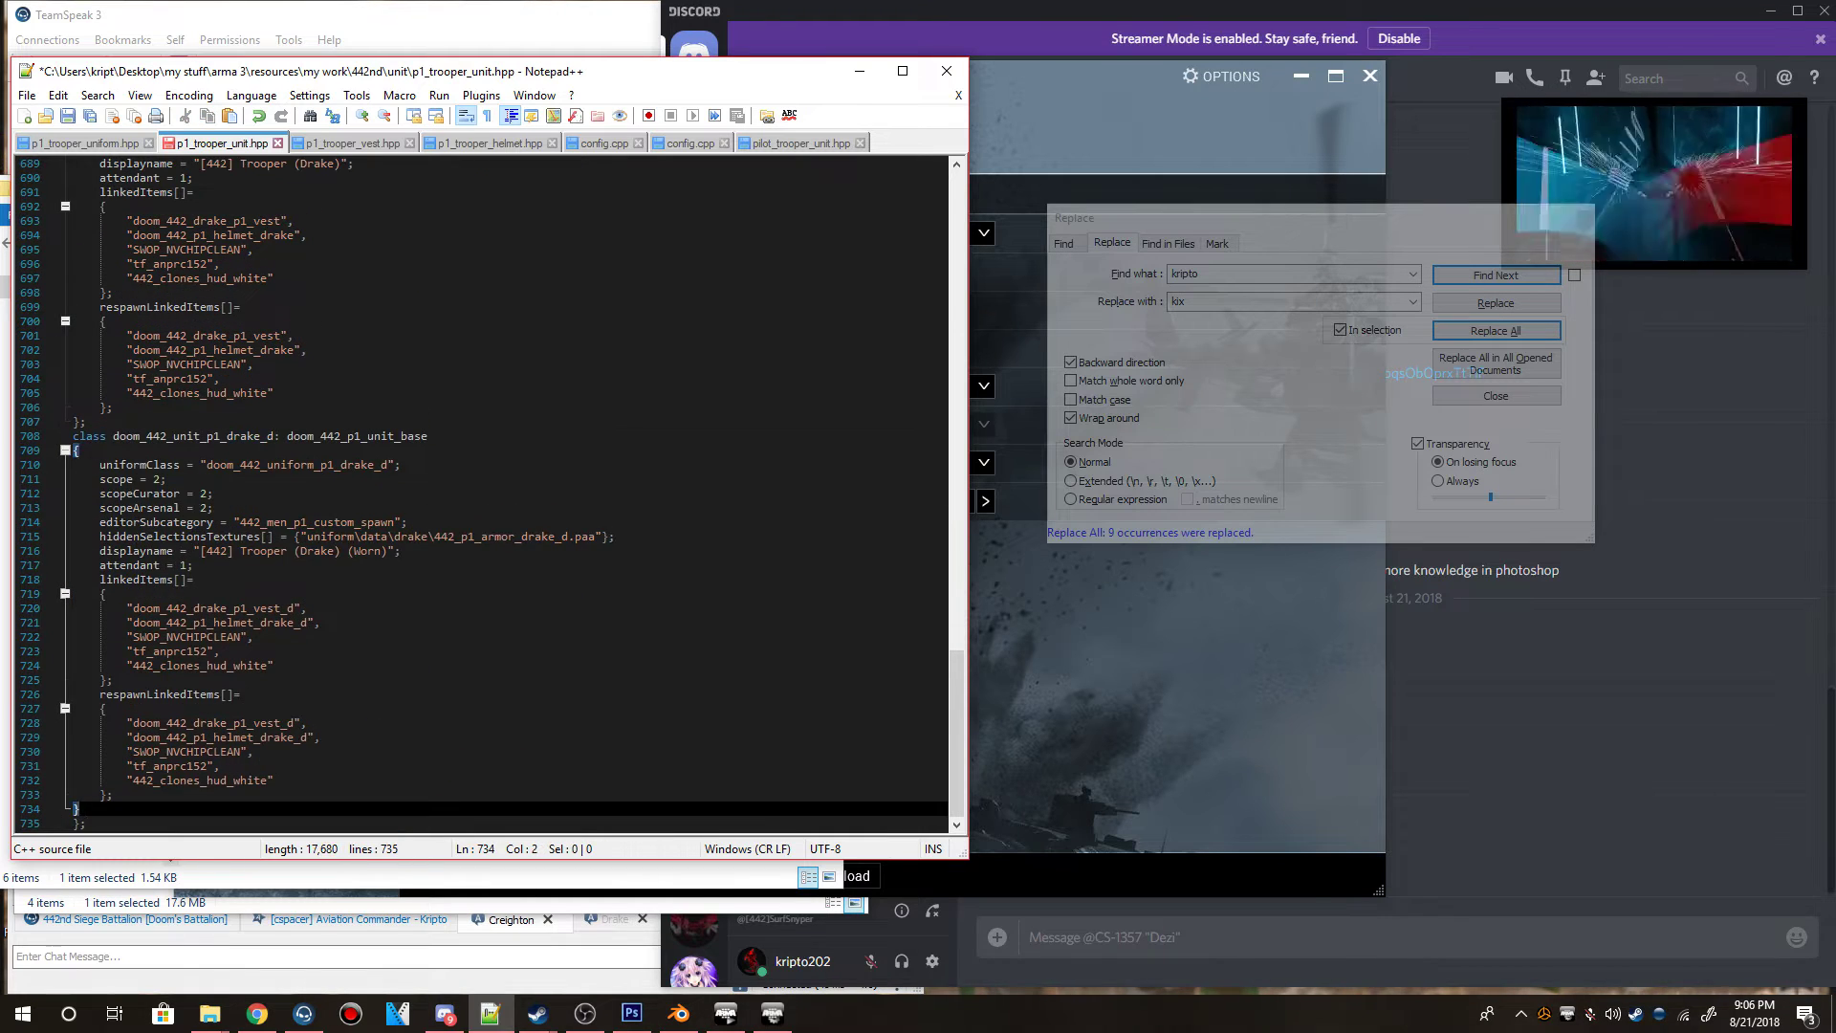
Step: Strip _shiny from both pilot vest entries, save, and copy the Kripto pilot class block
{"action": "key", "text": "ctrl+Tab"}
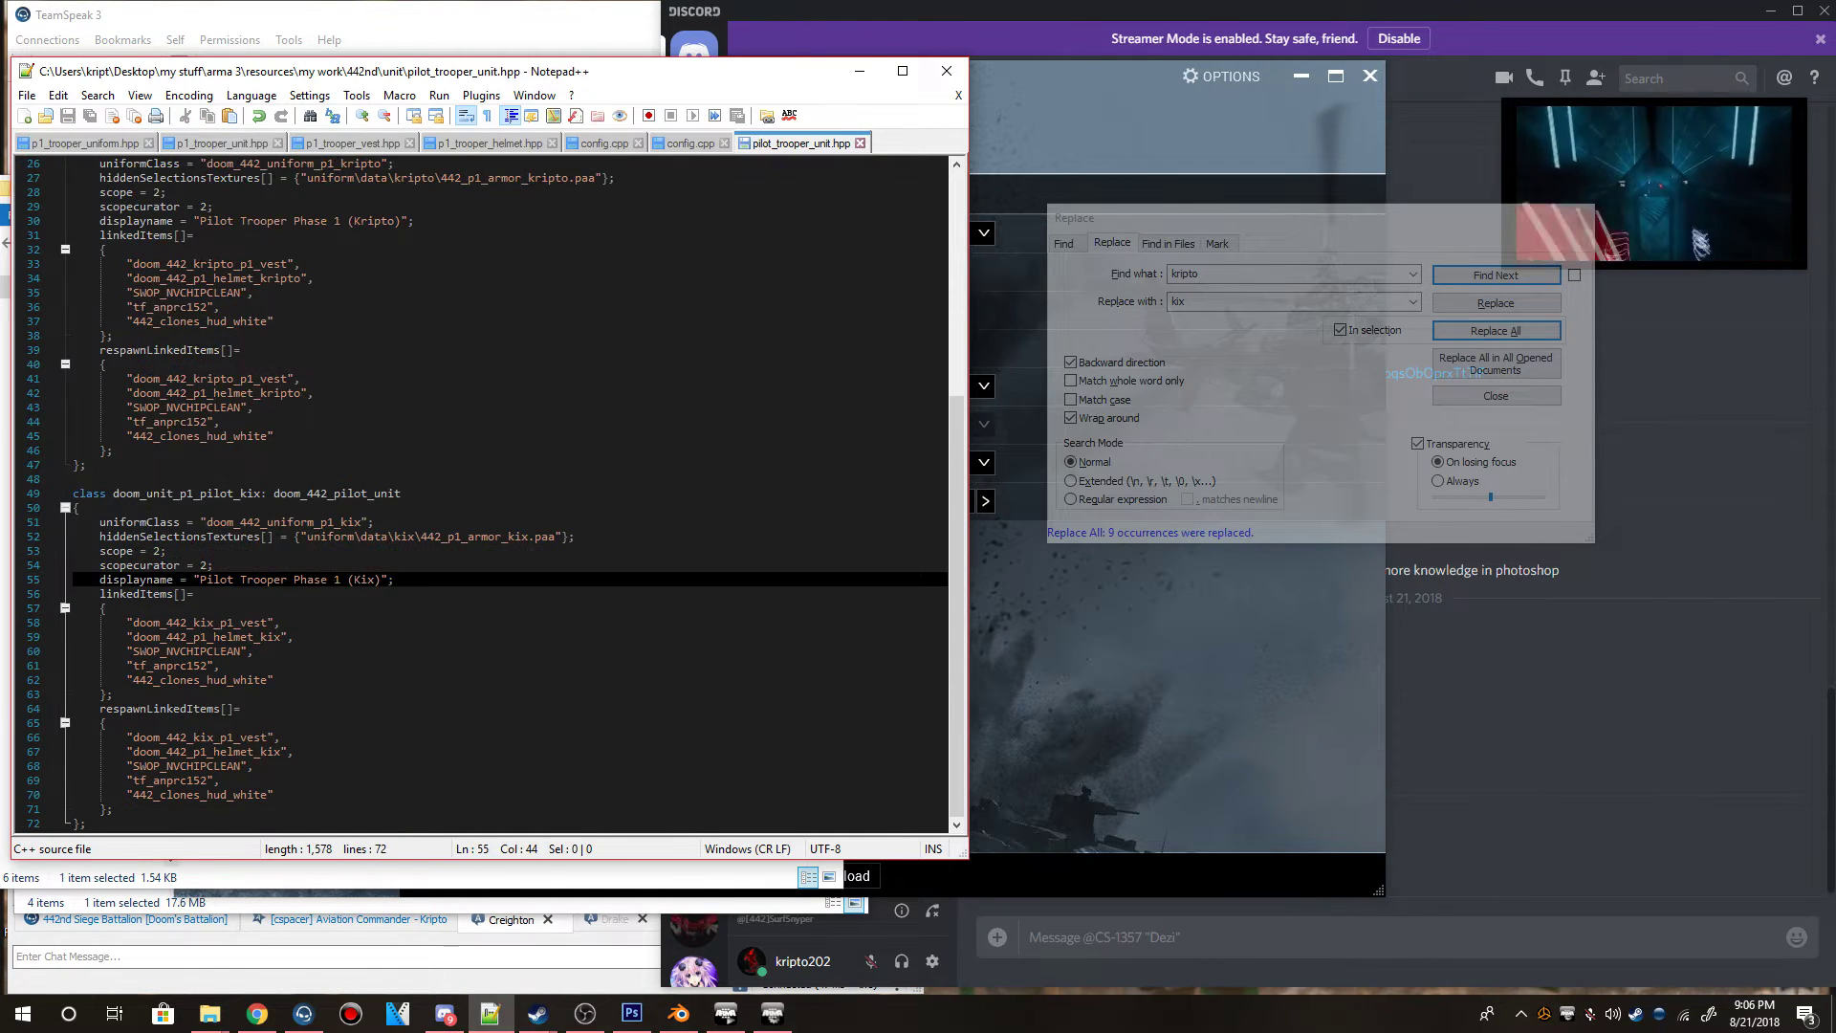
{"action": "key", "text": "ctrl+Tab"}
{"action": "key", "text": "ctrl+Tab"}
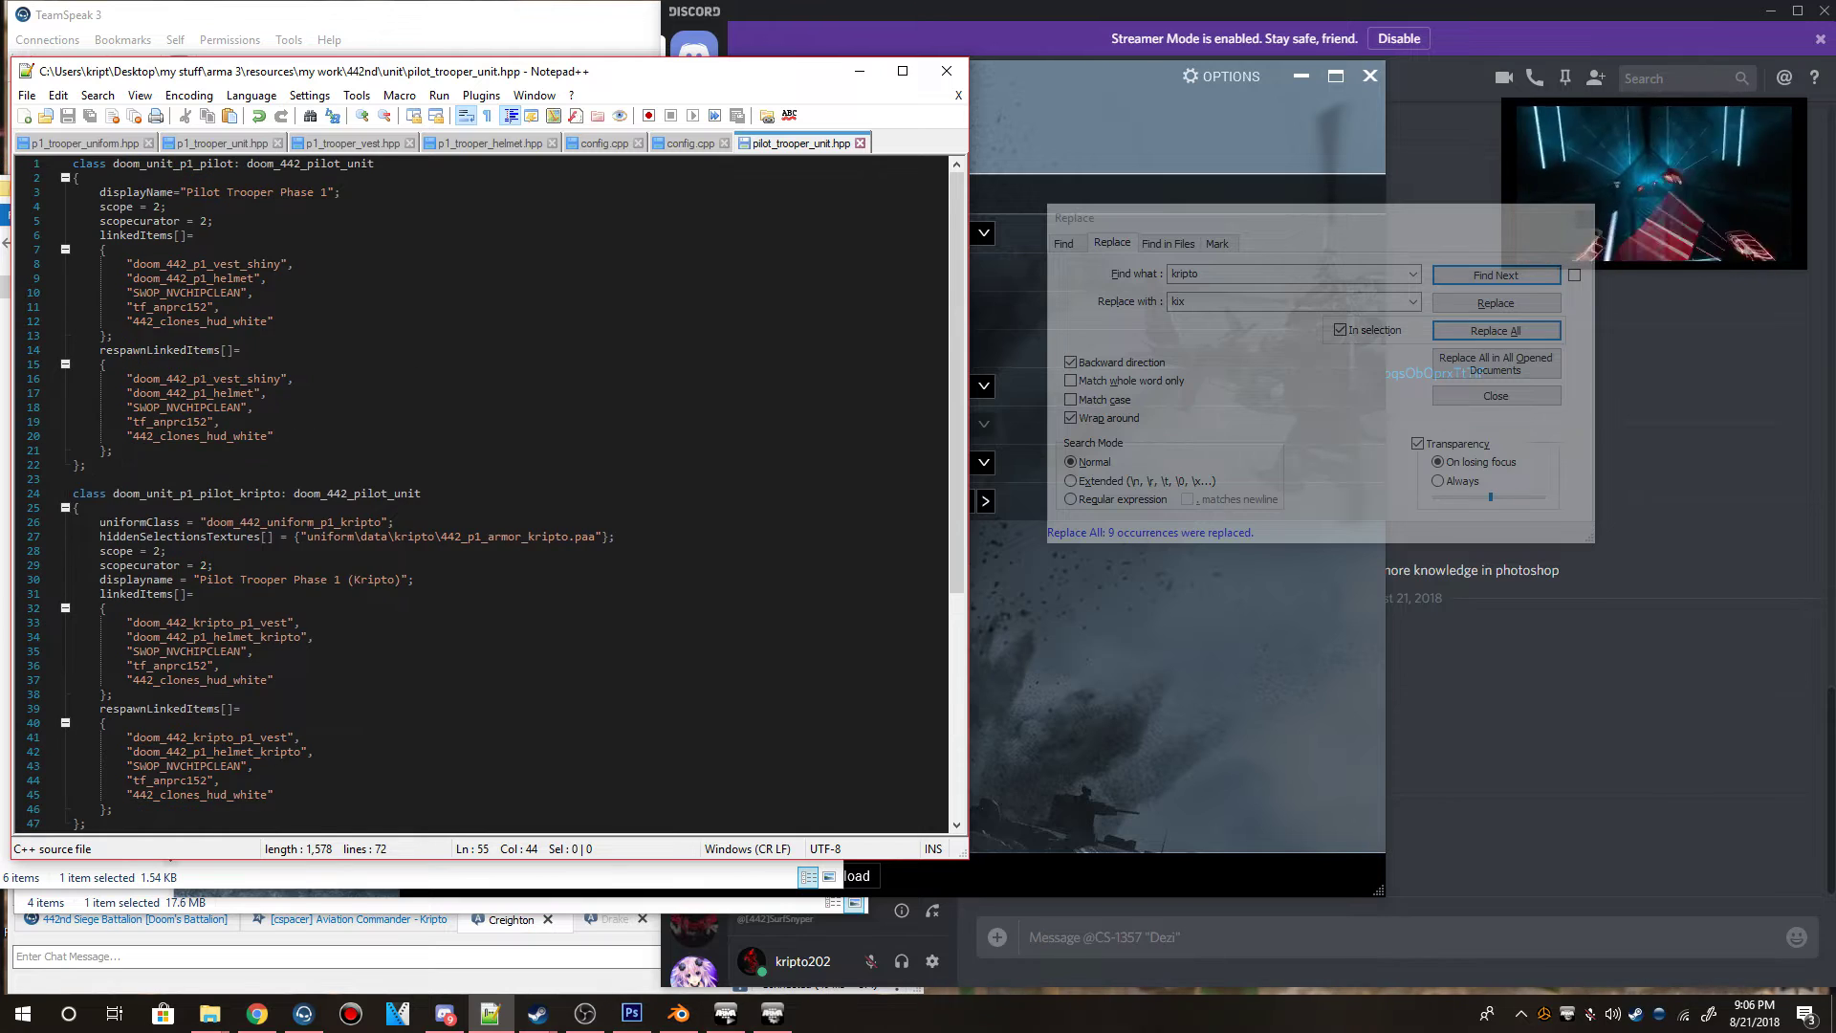
{"action": "key", "text": "ctrl+Tab"}
{"action": "key", "text": "ctrl+Tab"}
{"action": "key", "text": "BackSpace"}
{"action": "key", "text": "BackSpace"}
{"action": "key", "text": "BackSpace"}
{"action": "key", "text": "Down"}
{"action": "key", "text": "Down"}
{"action": "key", "text": "Down"}
{"action": "key", "text": "Delete"}
{"action": "key", "text": "Delete"}
{"action": "key", "text": "Delete"}
{"action": "key", "text": "ctrl+s"}
{"action": "scroll", "coordinate": [478, 493], "scroll_direction": "down", "scroll_amount": 7}
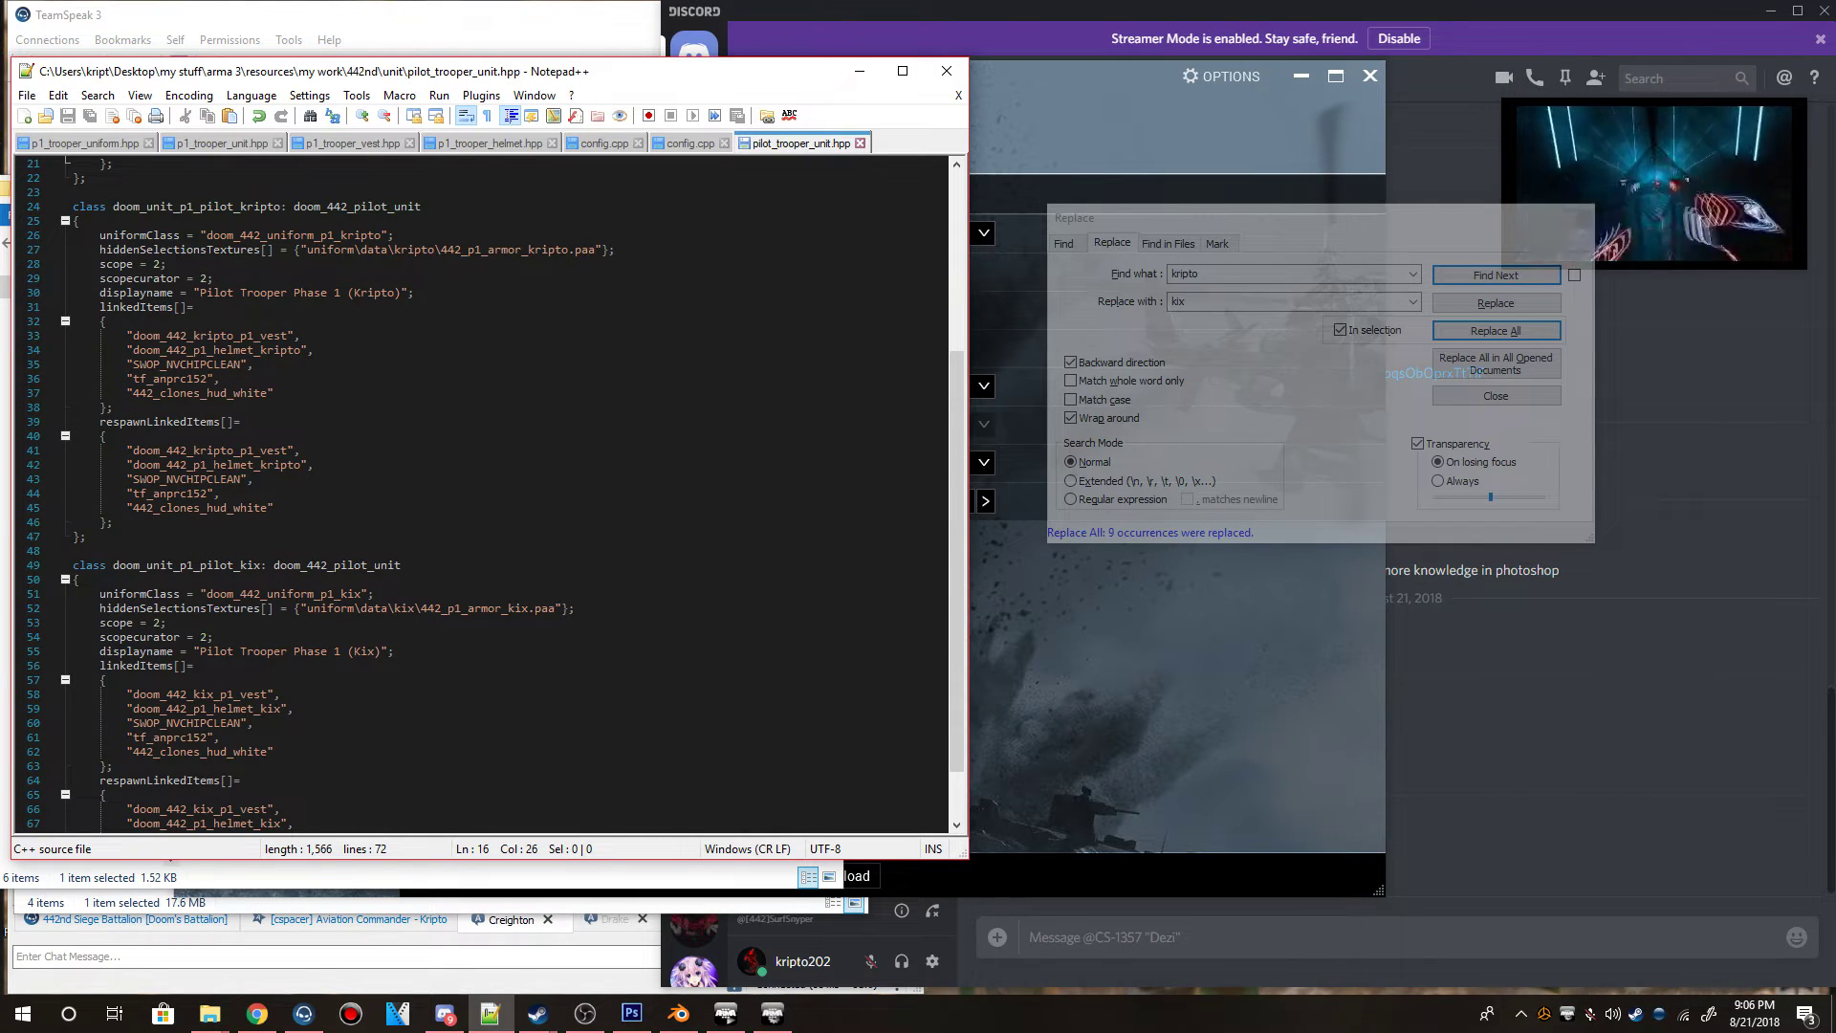
{"action": "key", "text": "ctrl+Tab"}
{"action": "key", "text": "ctrl+Tab"}
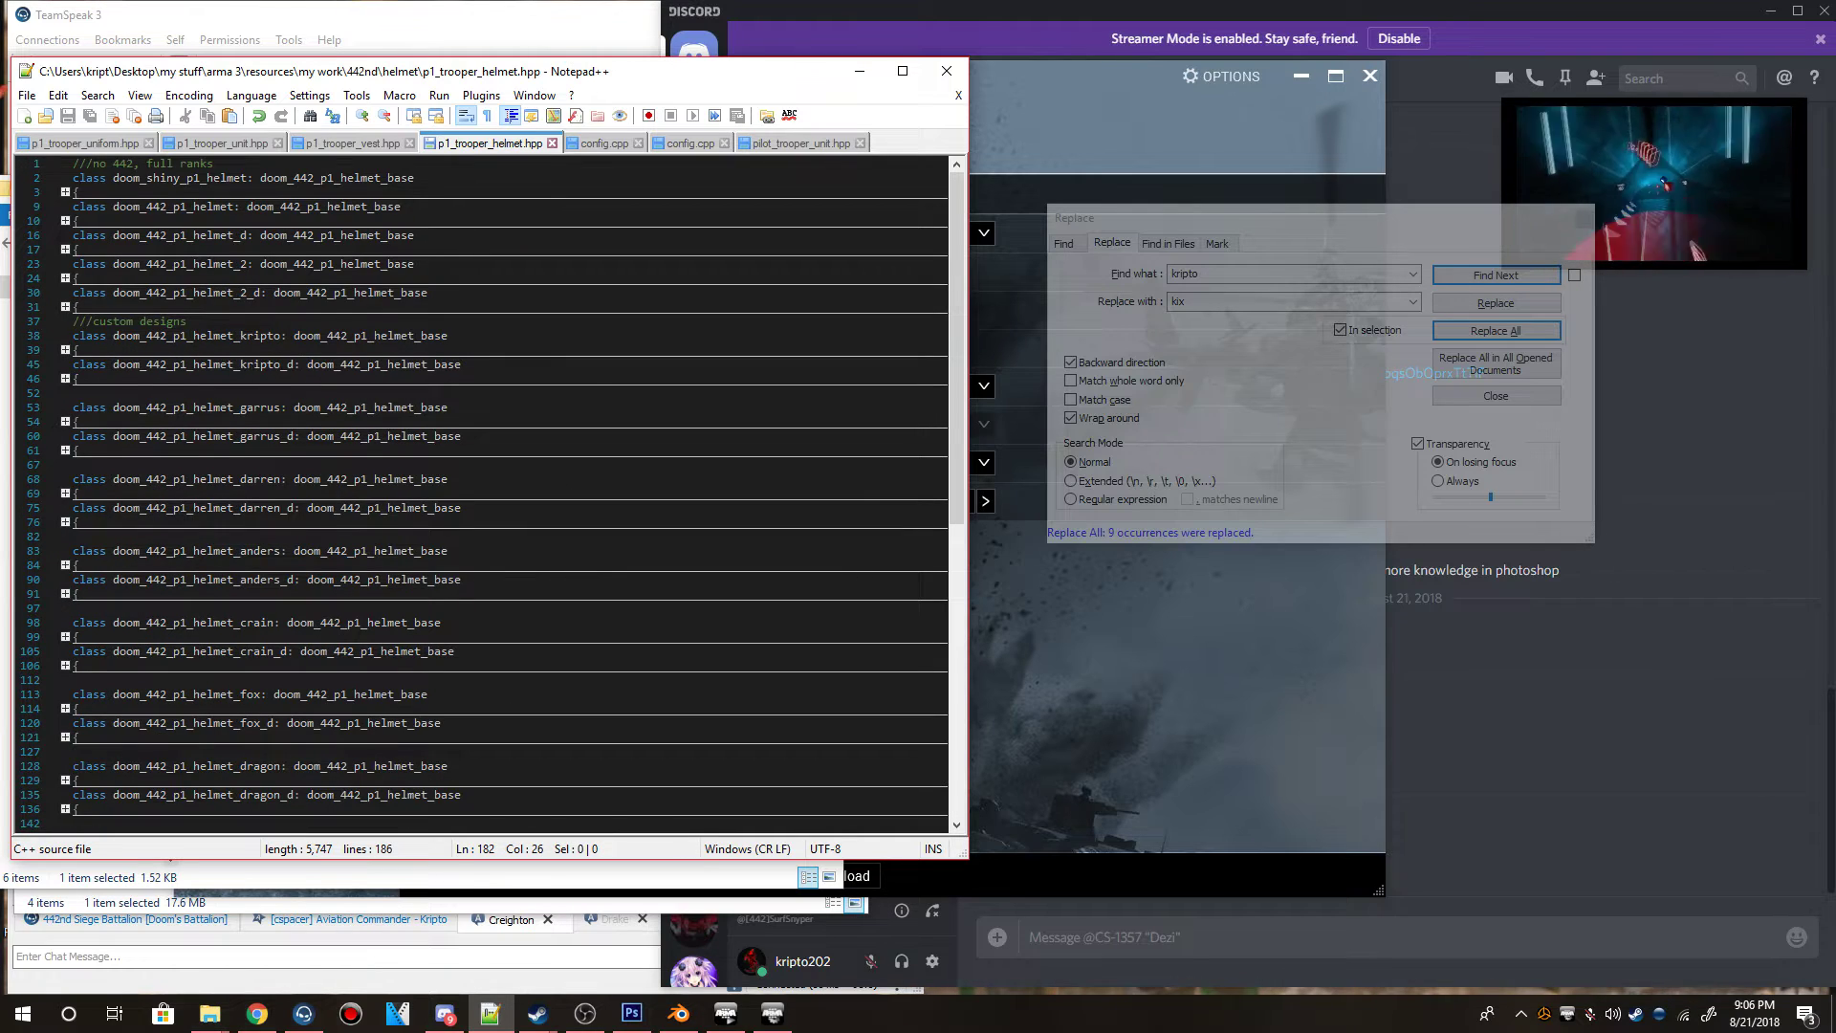
{"action": "key", "text": "ctrl+Tab"}
{"action": "key", "text": "ctrl+c"}
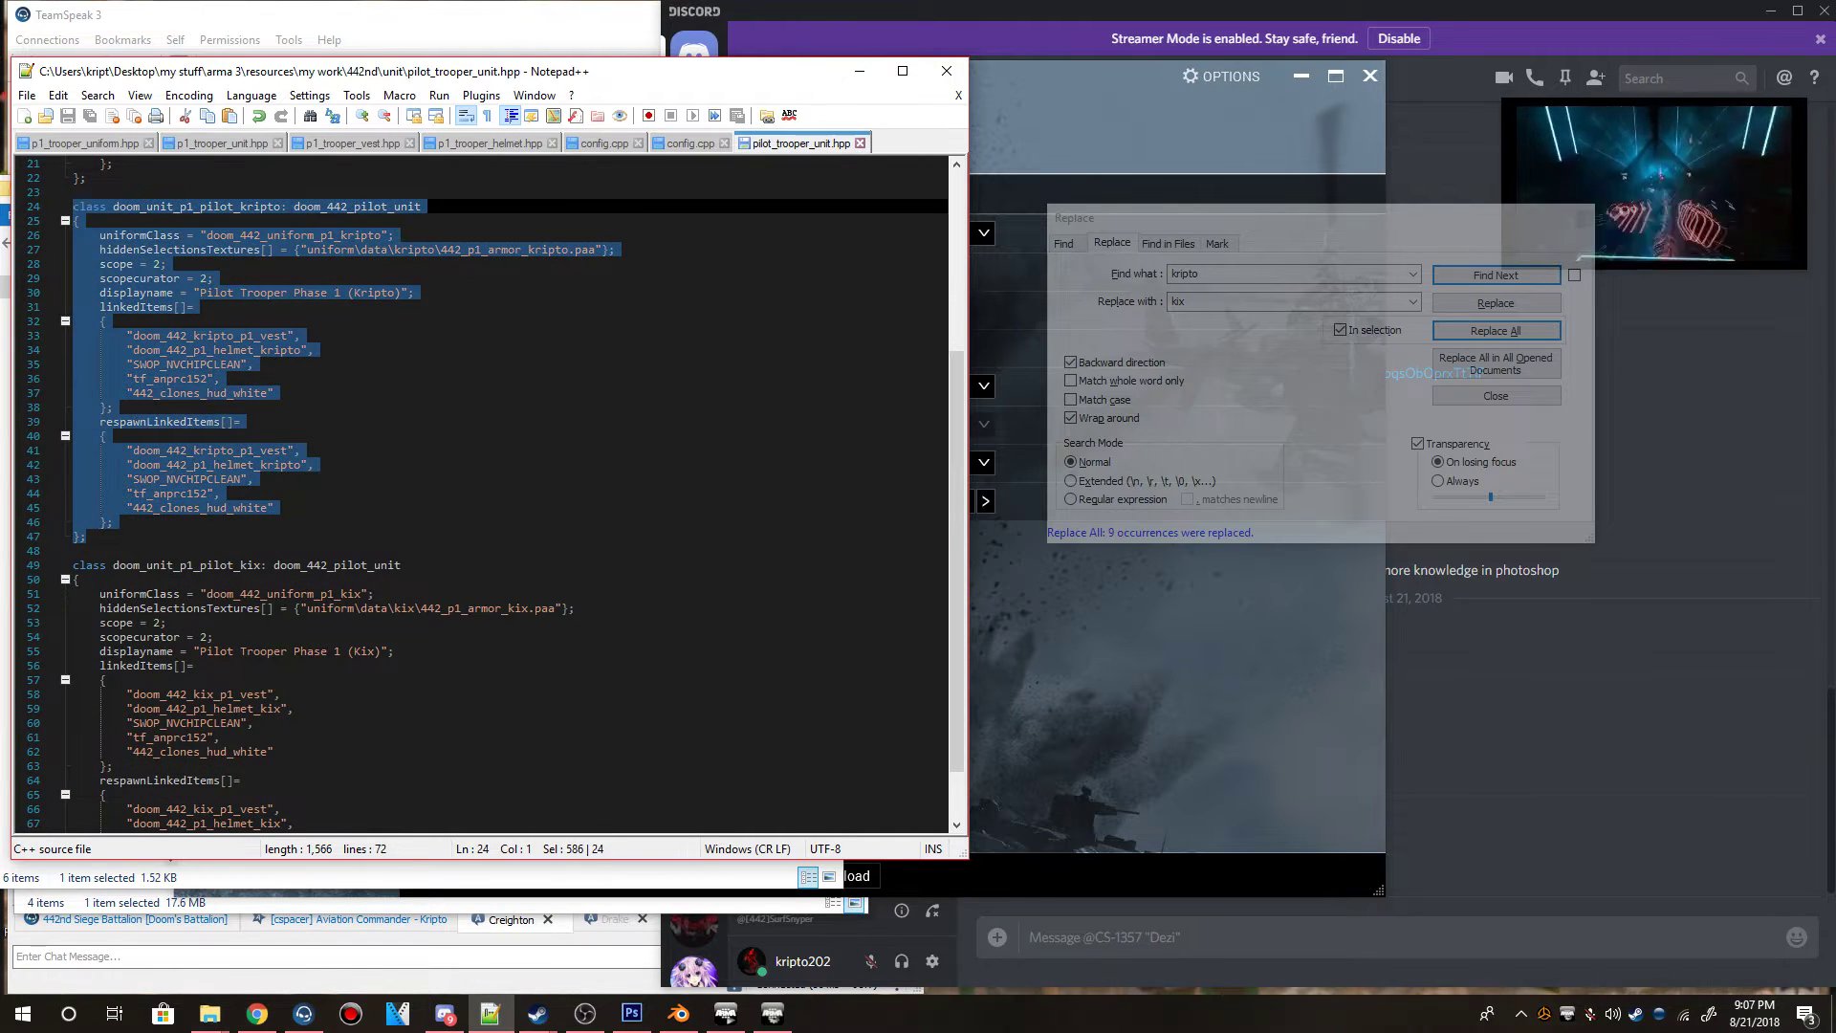
Step: Paste a worn Kripto pilot copy with _d class, uniform and vest names and a 'Worn' display name
{"action": "key", "text": "ctrl+v"}
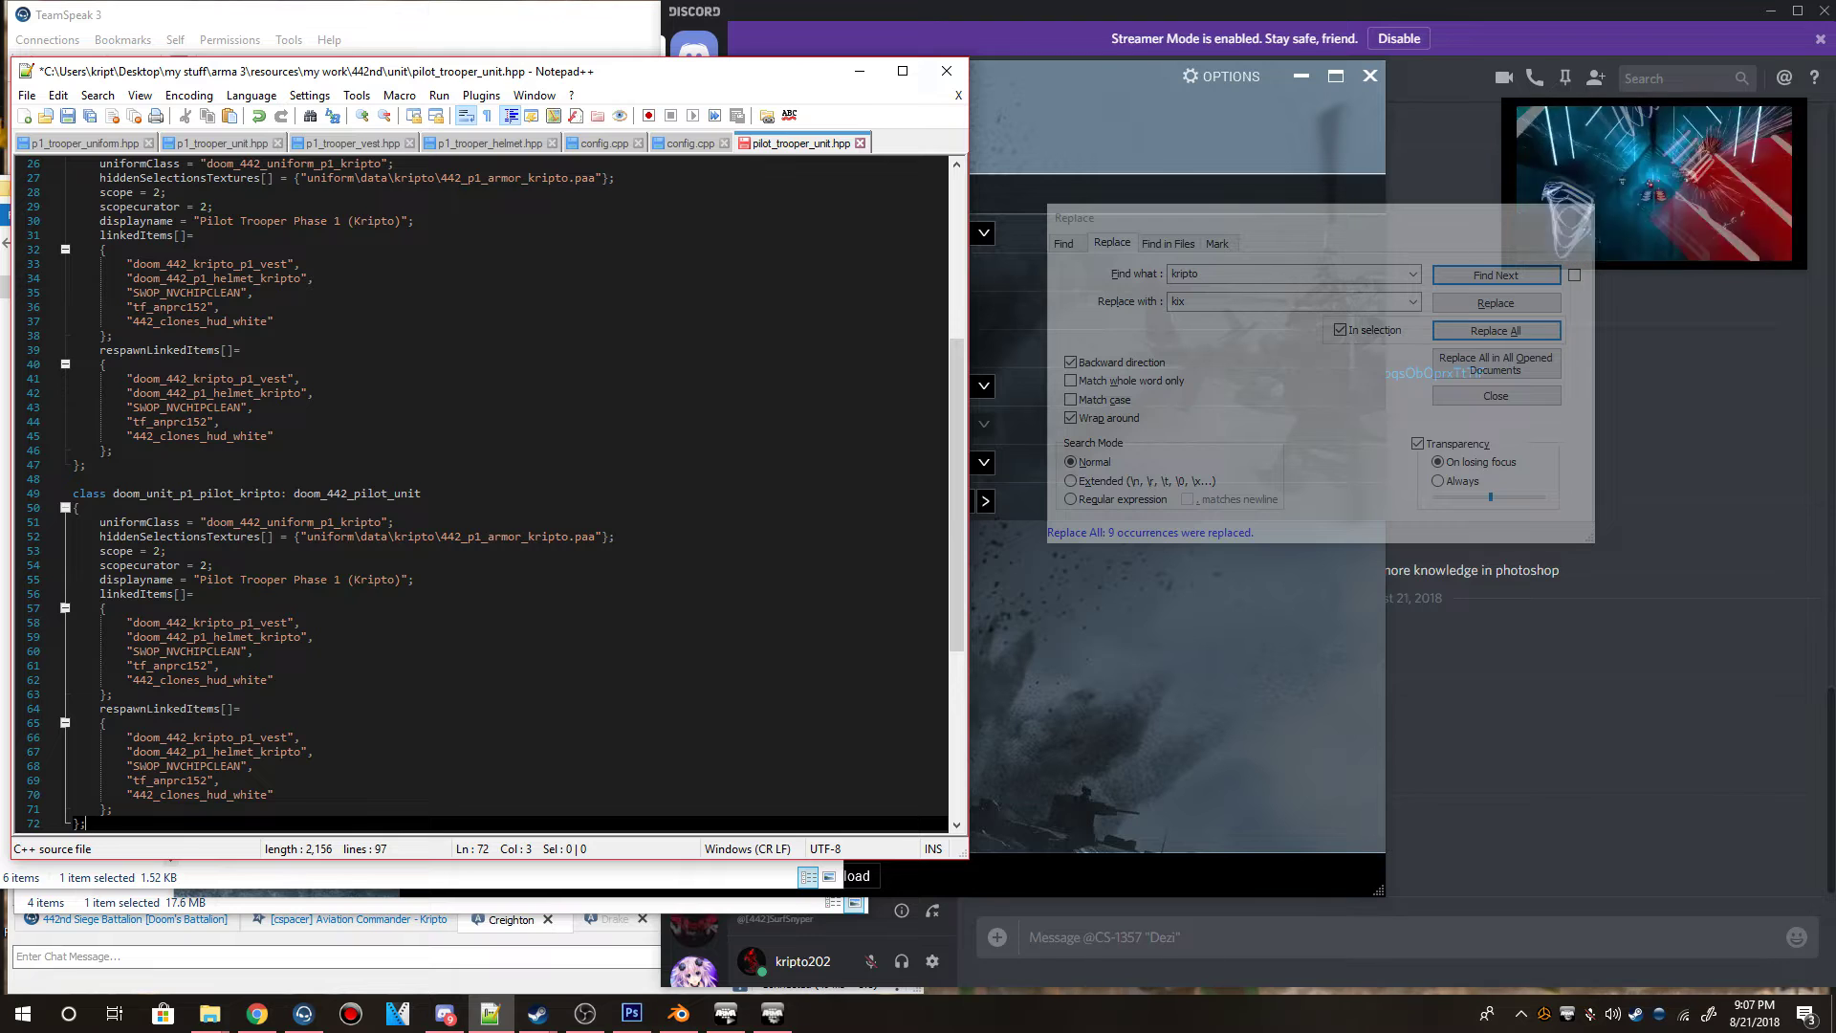
{"action": "left_click", "coordinate": [276, 493]}
{"action": "type", "text": "_d"}
{"action": "left_click", "coordinate": [315, 522]}
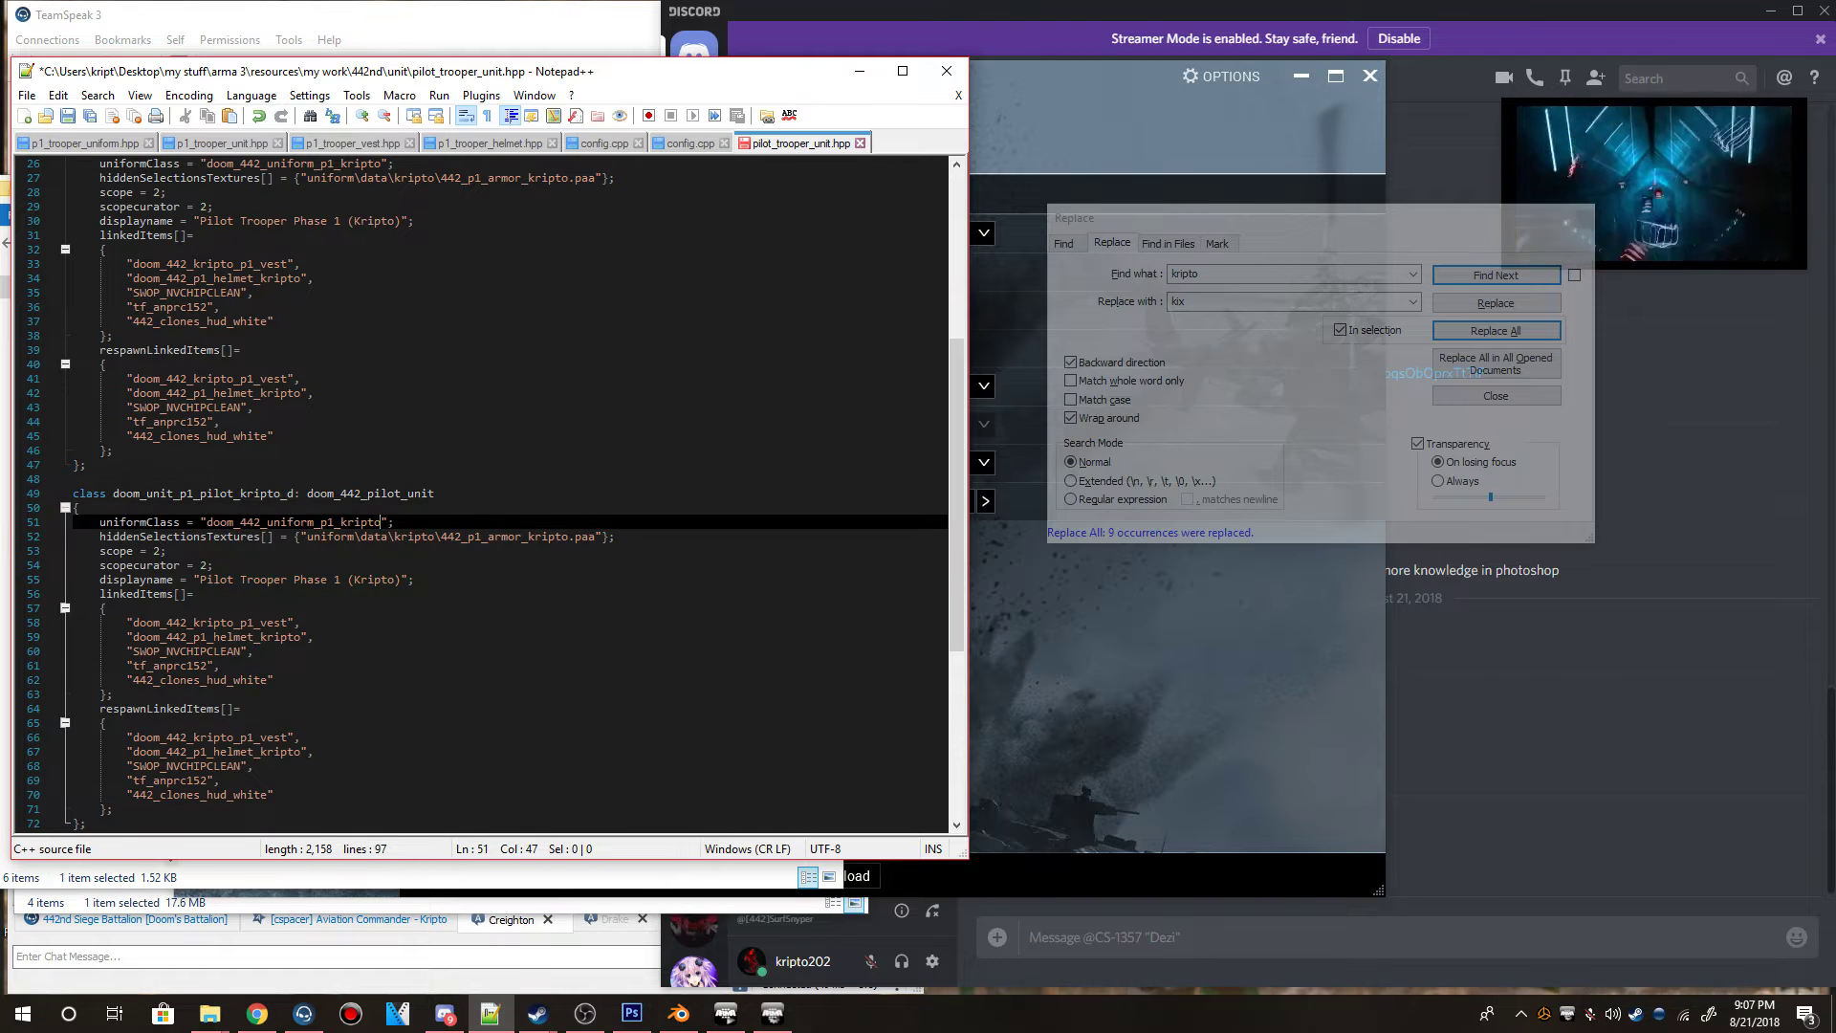
{"action": "type", "text": "_d"}
{"action": "left_click", "coordinate": [489, 537]}
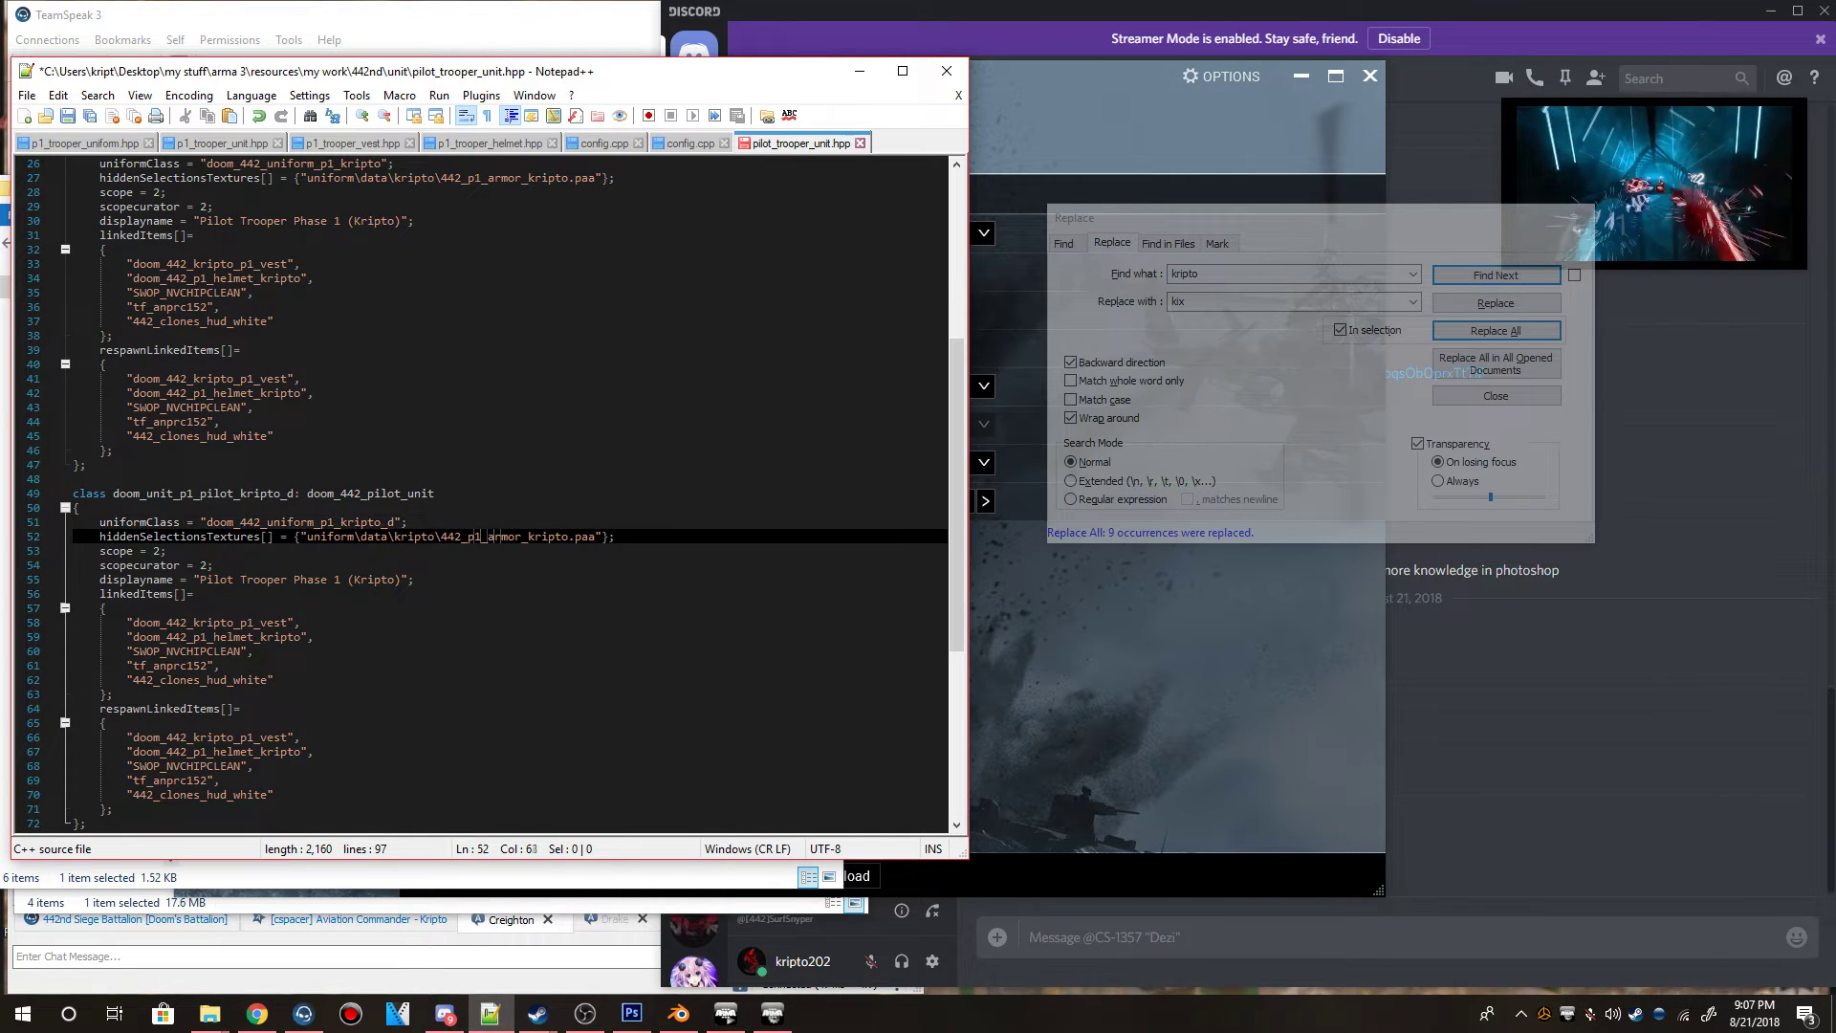
{"action": "type", "text": "_d"}
{"action": "left_click", "coordinate": [396, 580]}
{"action": "type", "text": "Worn"}
{"action": "left_click", "coordinate": [292, 623]}
{"action": "type", "text": "_d_d"}
{"action": "scroll", "coordinate": [478, 574], "scroll_direction": "down", "scroll_amount": 5}
{"action": "left_click", "coordinate": [291, 522]}
{"action": "type", "text": "_d_d"}
{"action": "scroll", "coordinate": [478, 479], "scroll_direction": "up", "scroll_amount": 10}
Step: Duplicate the Kix pilot class as a worn _d variant with _d texture and gear, and save
{"action": "scroll", "coordinate": [478, 479], "scroll_direction": "down", "scroll_amount": 5}
{"action": "left_click_drag", "start_coordinate": [73, 478], "coordinate": [86, 818]}
{"action": "key", "text": "ctrl+c"}
{"action": "key", "text": "ctrl+End"}
{"action": "key", "text": "ctrl+v"}
{"action": "left_click", "coordinate": [261, 494]}
{"action": "type", "text": "_d_d"}
{"action": "left_click", "coordinate": [468, 536]}
{"action": "left_click", "coordinate": [348, 580]}
{"action": "left_click", "coordinate": [275, 623]}
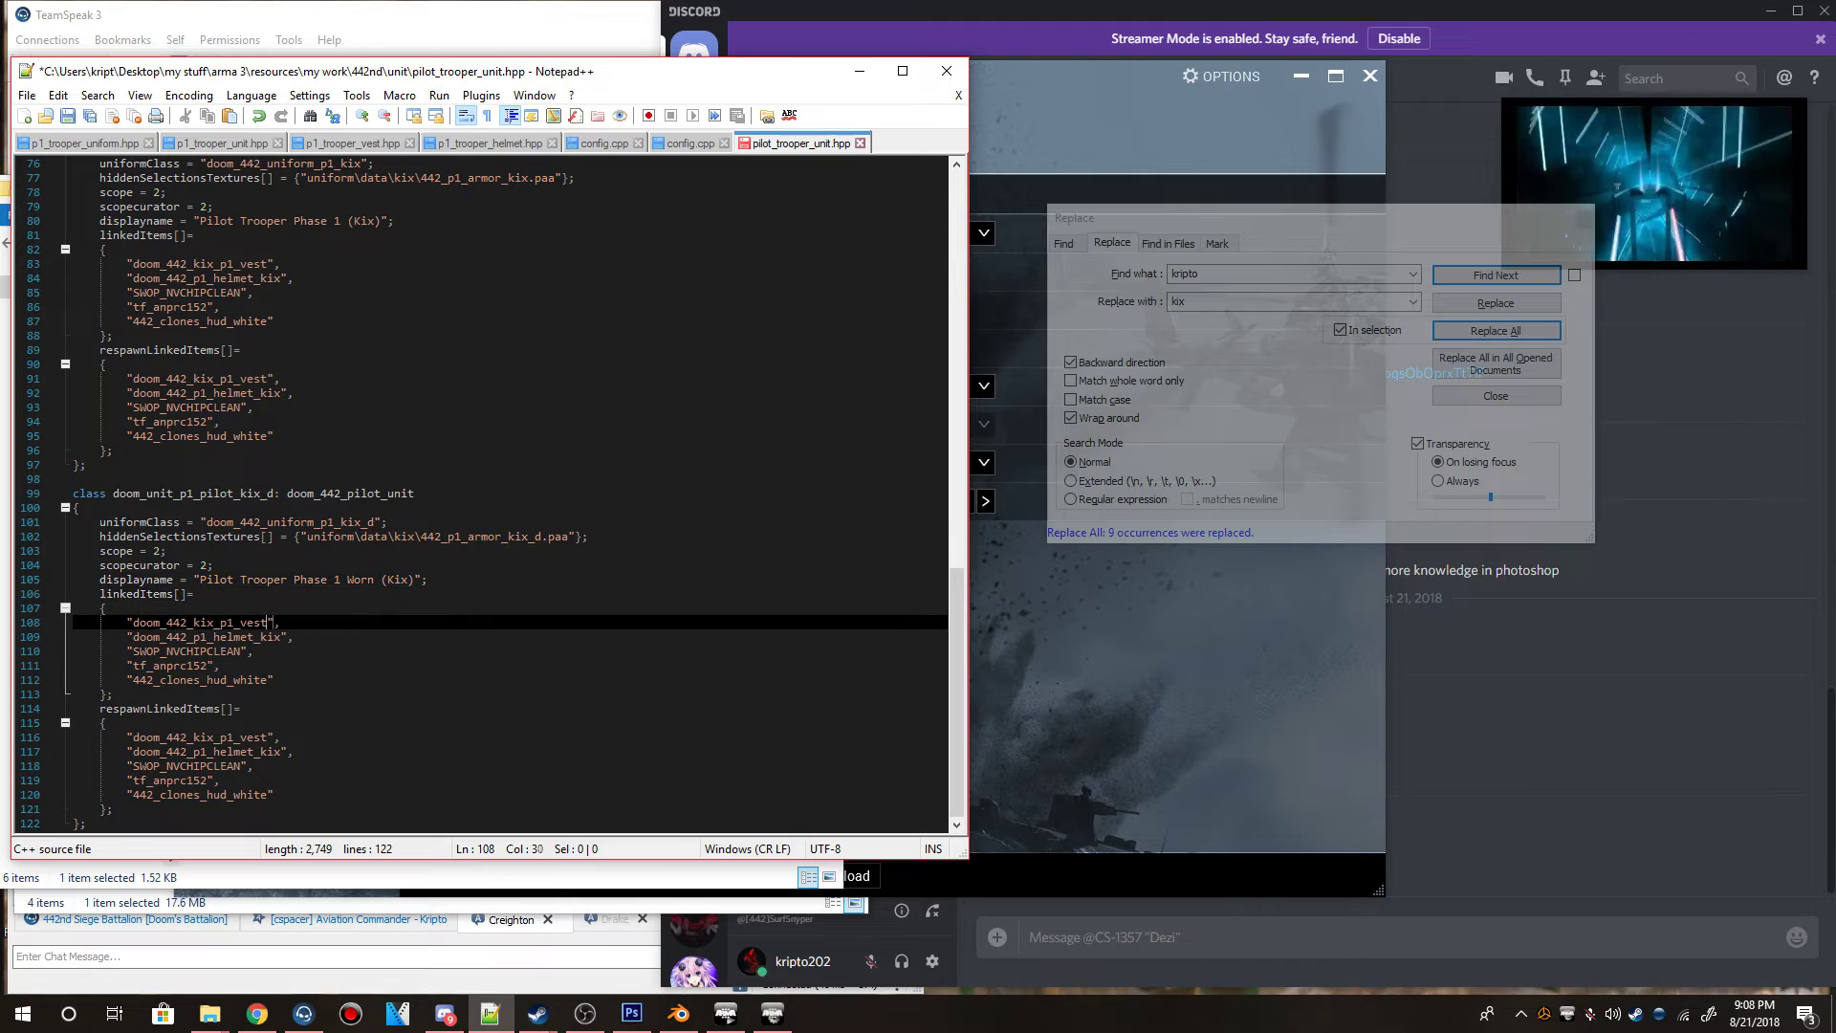
{"action": "type", "text": "_d"}
{"action": "left_click", "coordinate": [273, 737]}
{"action": "type", "text": "_d"}
{"action": "key", "text": "Down"}
{"action": "type", "text": "_d"}
{"action": "key", "text": "ctrl+s"}
Step: Fold the vest config's classes and start Arma 3 Tools' Addon Builder
{"action": "key", "text": "ctrl+Page_Up"}
{"action": "key", "text": "ctrl+Page_Up"}
{"action": "key", "text": "ctrl+Page_Up"}
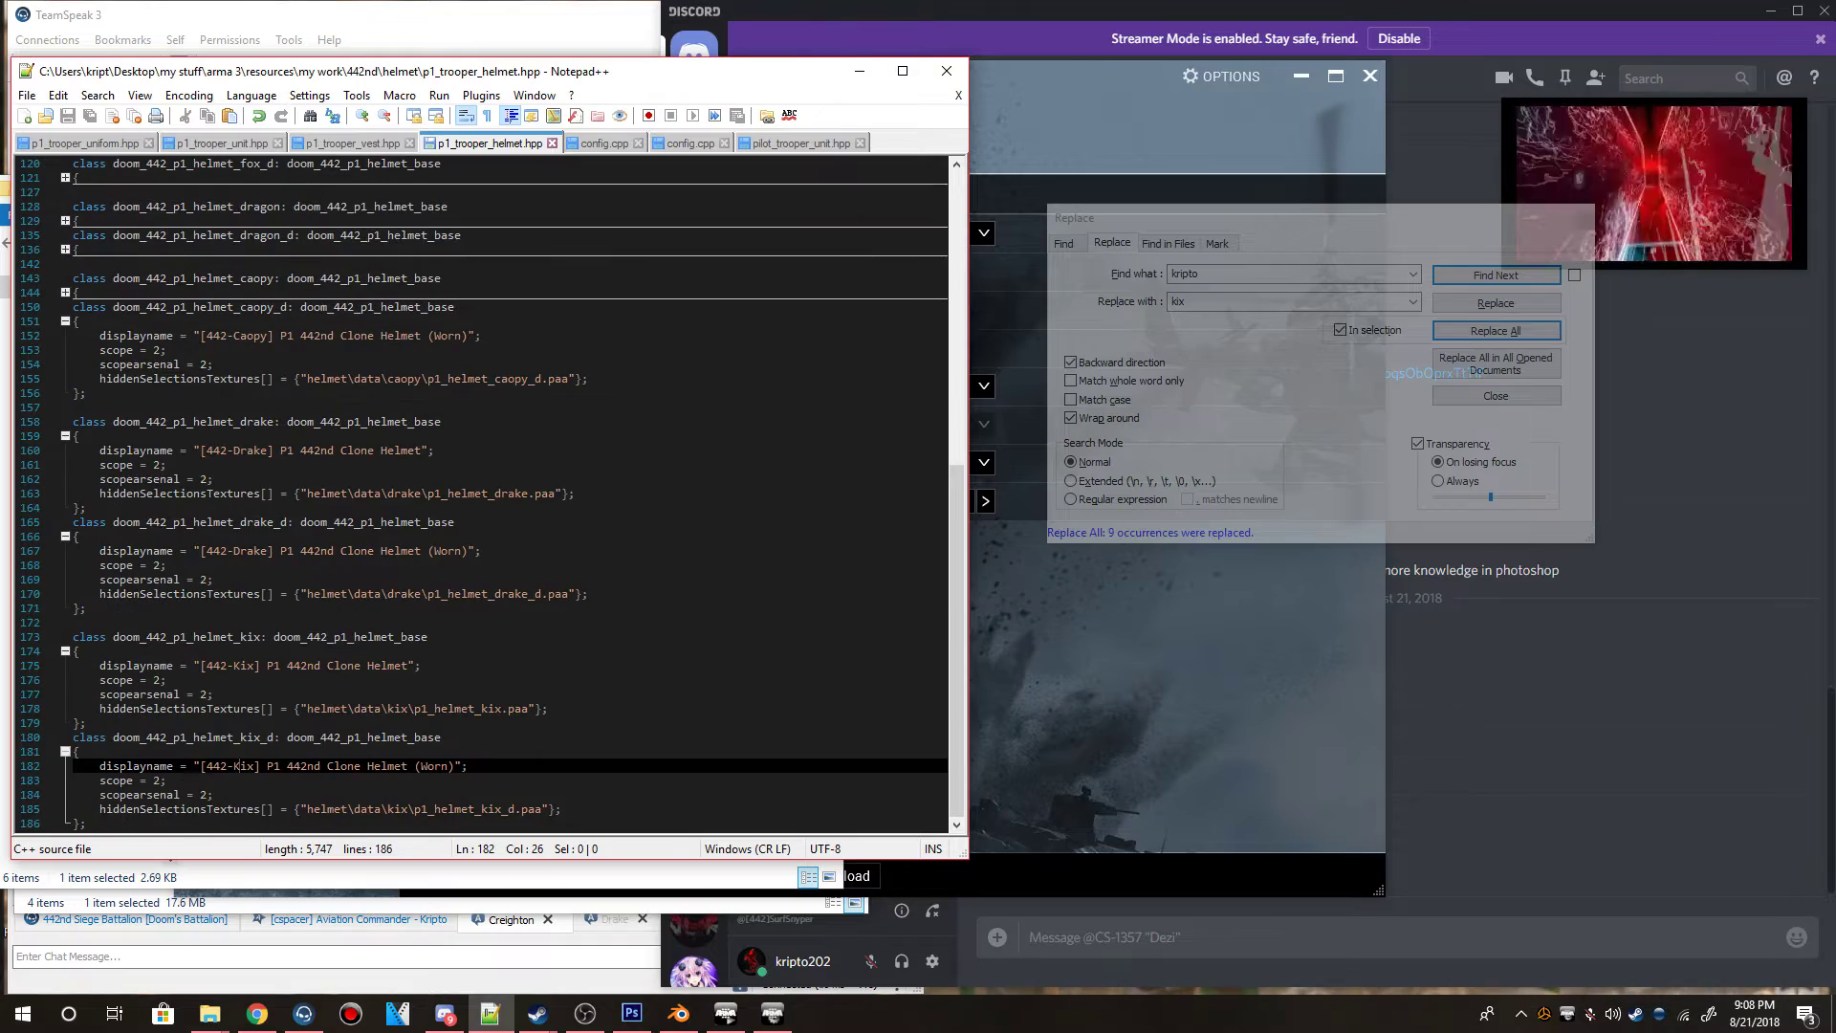
{"action": "key", "text": "ctrl+Page_Up"}
{"action": "key", "text": "ctrl+Page_Up"}
{"action": "key", "text": "ctrl+Page_Up"}
{"action": "key", "text": "alt+0"}
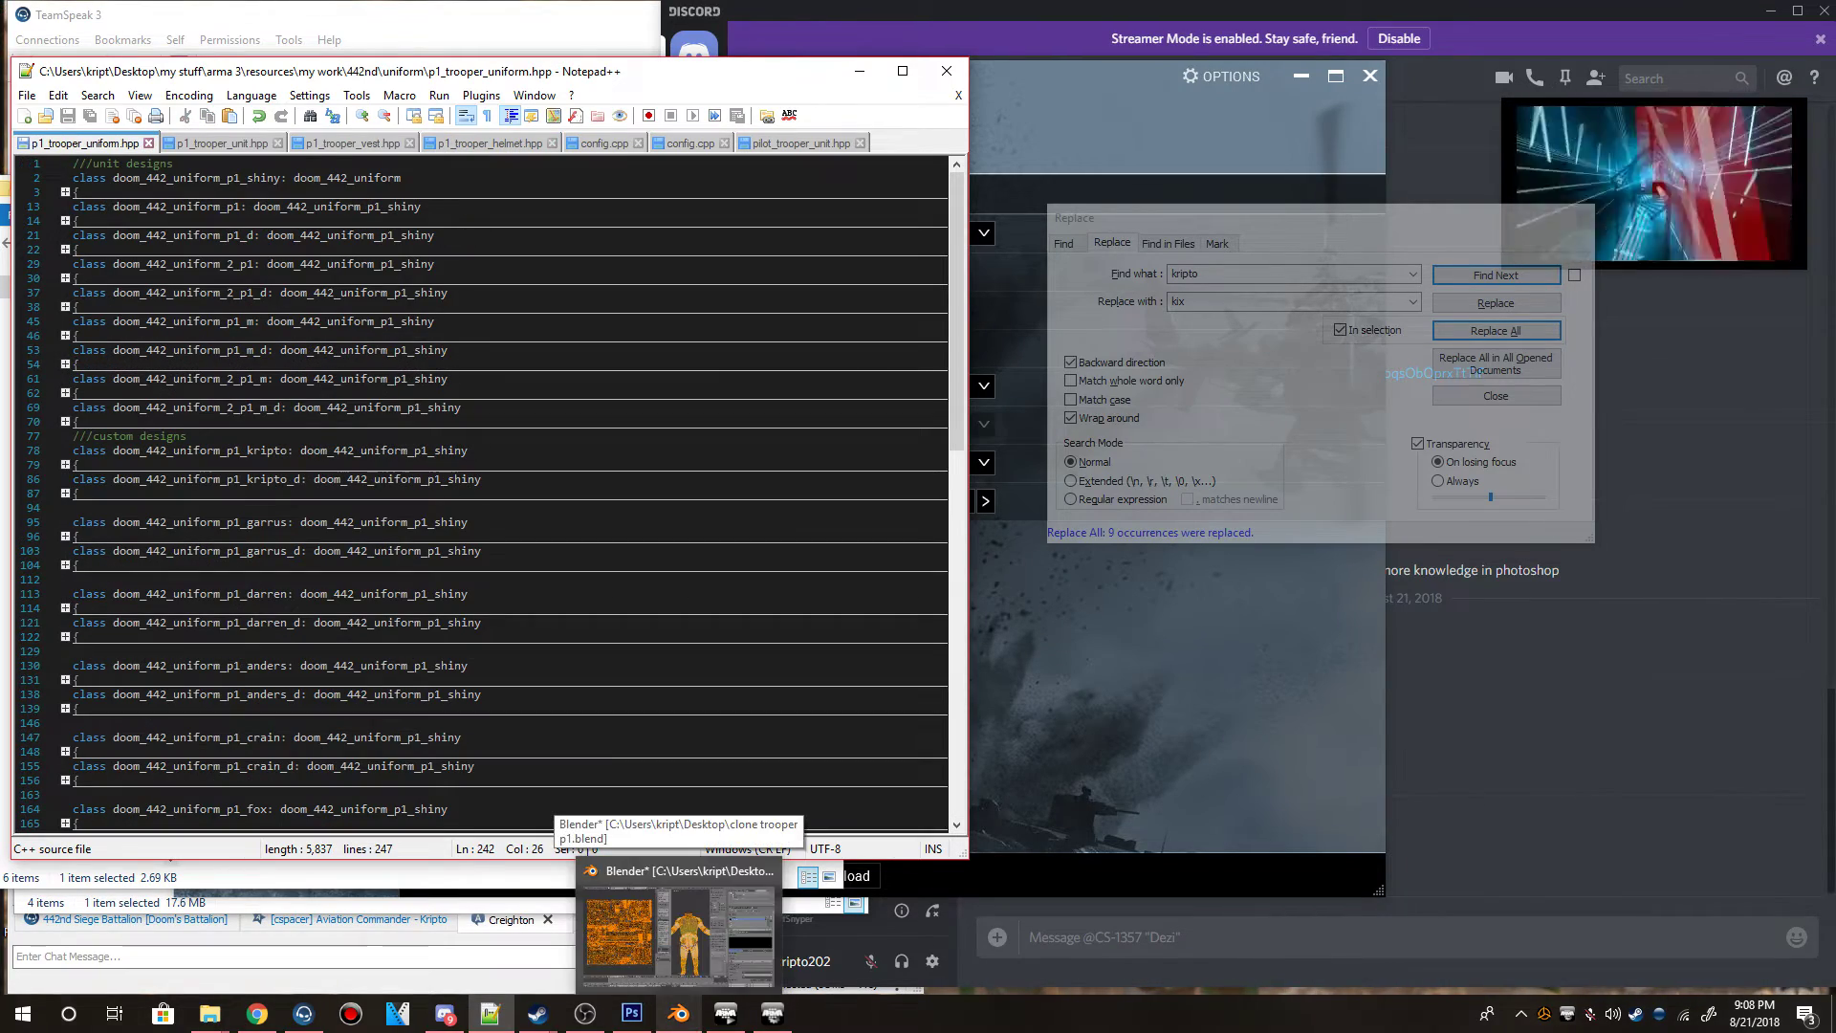
{"action": "left_click", "coordinate": [772, 1013]}
{"action": "left_click", "coordinate": [823, 343]}
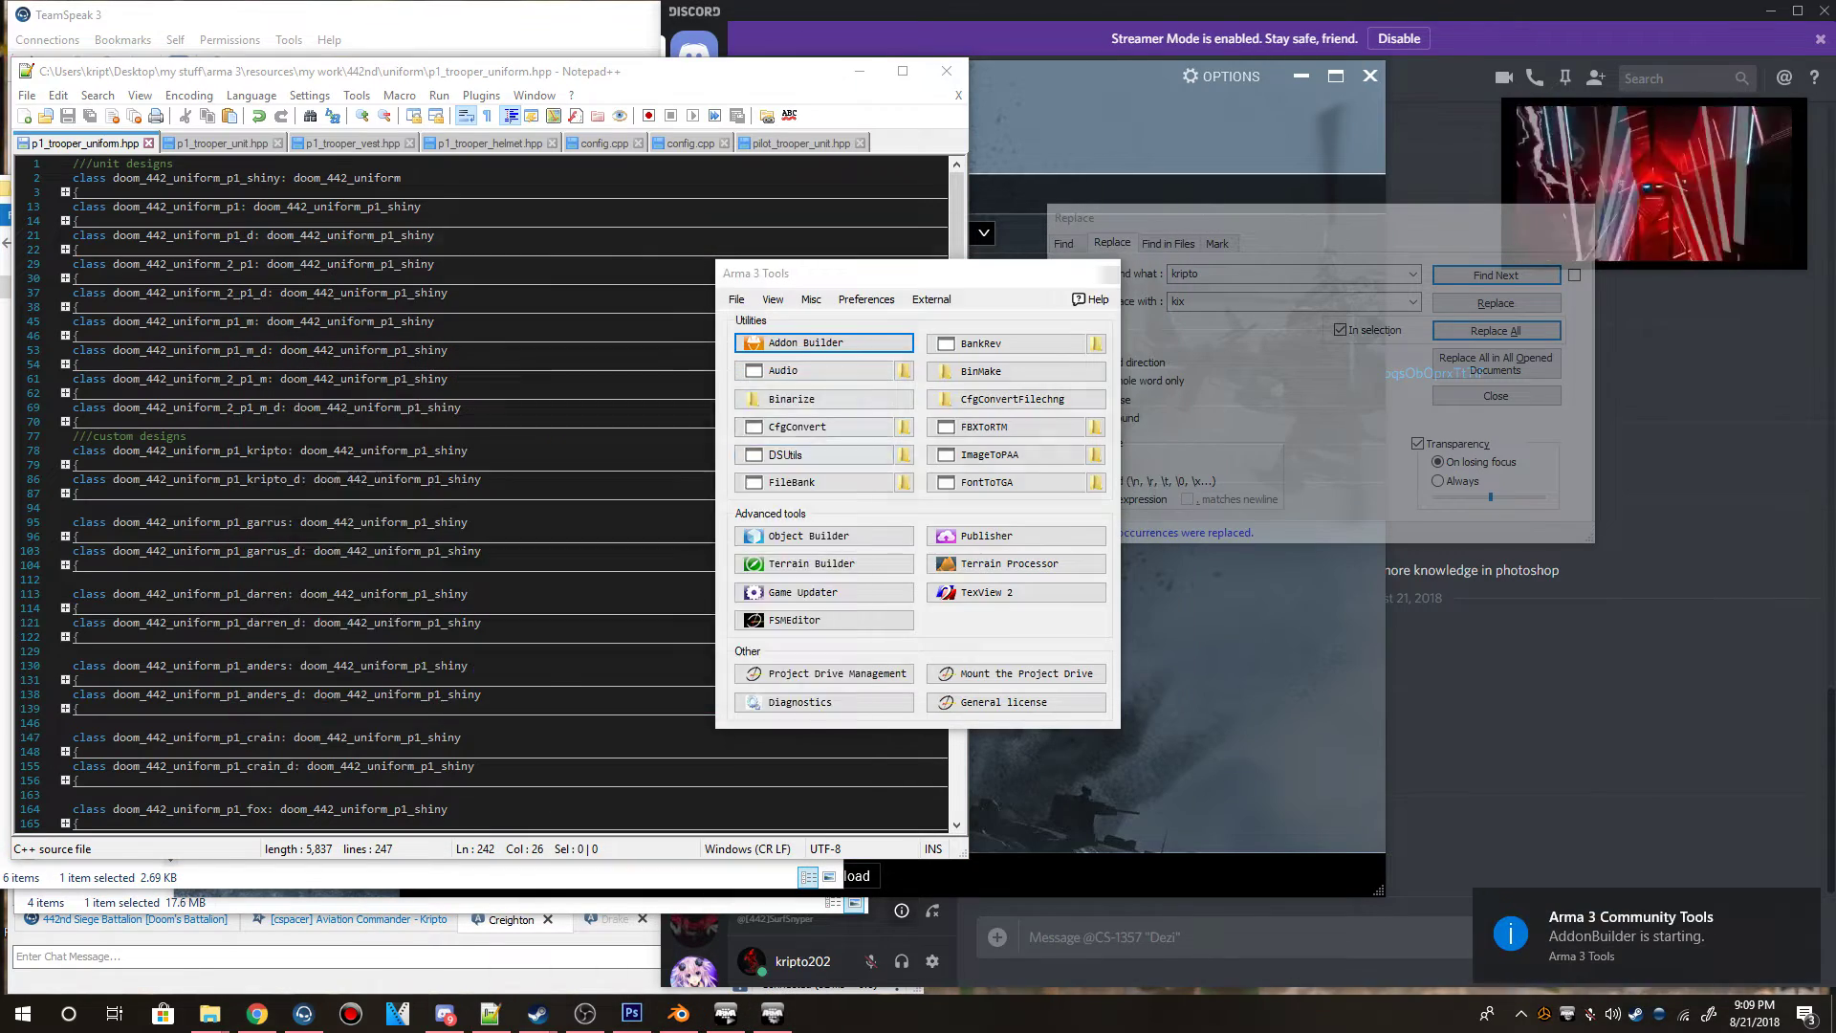
Step: Confirm packing the unit addon folder, then dismiss the message and continue into Arma 3
{"action": "key", "text": "Return"}
{"action": "key", "text": "Return"}
{"action": "key", "text": "Return"}
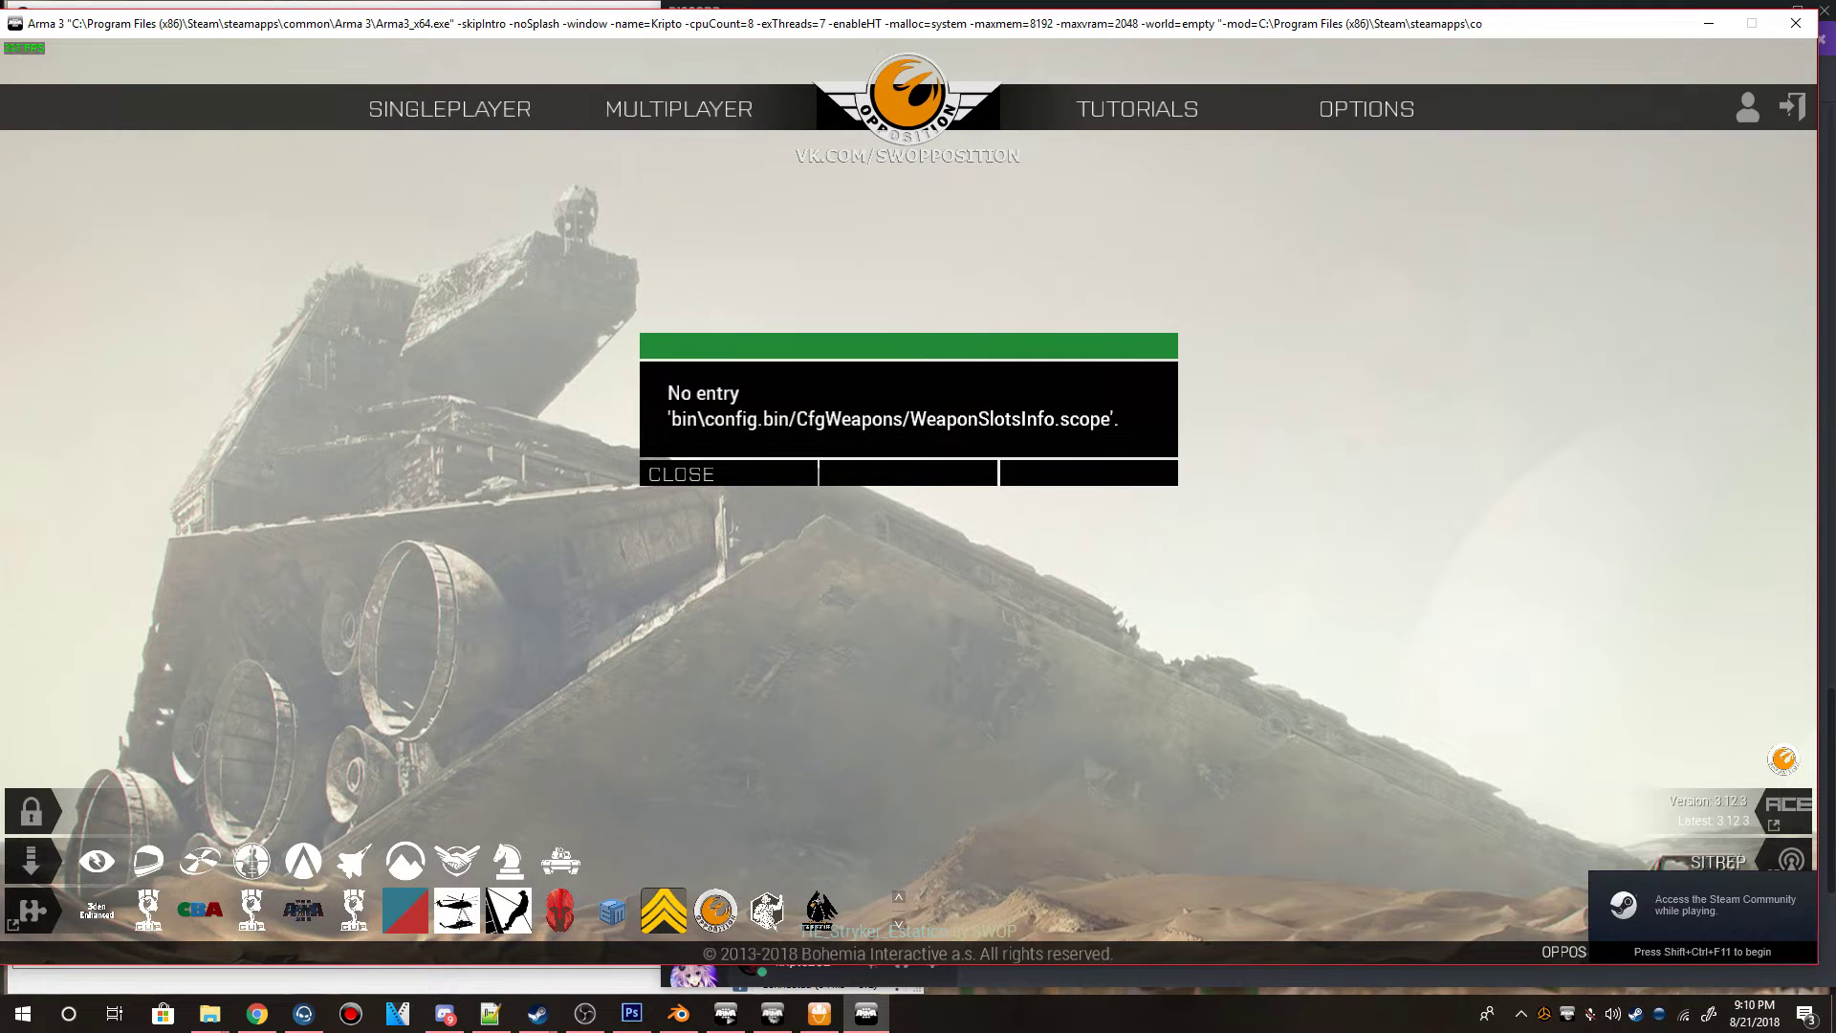
{"action": "left_click", "coordinate": [676, 471]}
Step: Load Virtual Reality in the editor and place a Pilot Trooper Phase 1 (Kix) unit
{"action": "left_click", "coordinate": [373, 283]}
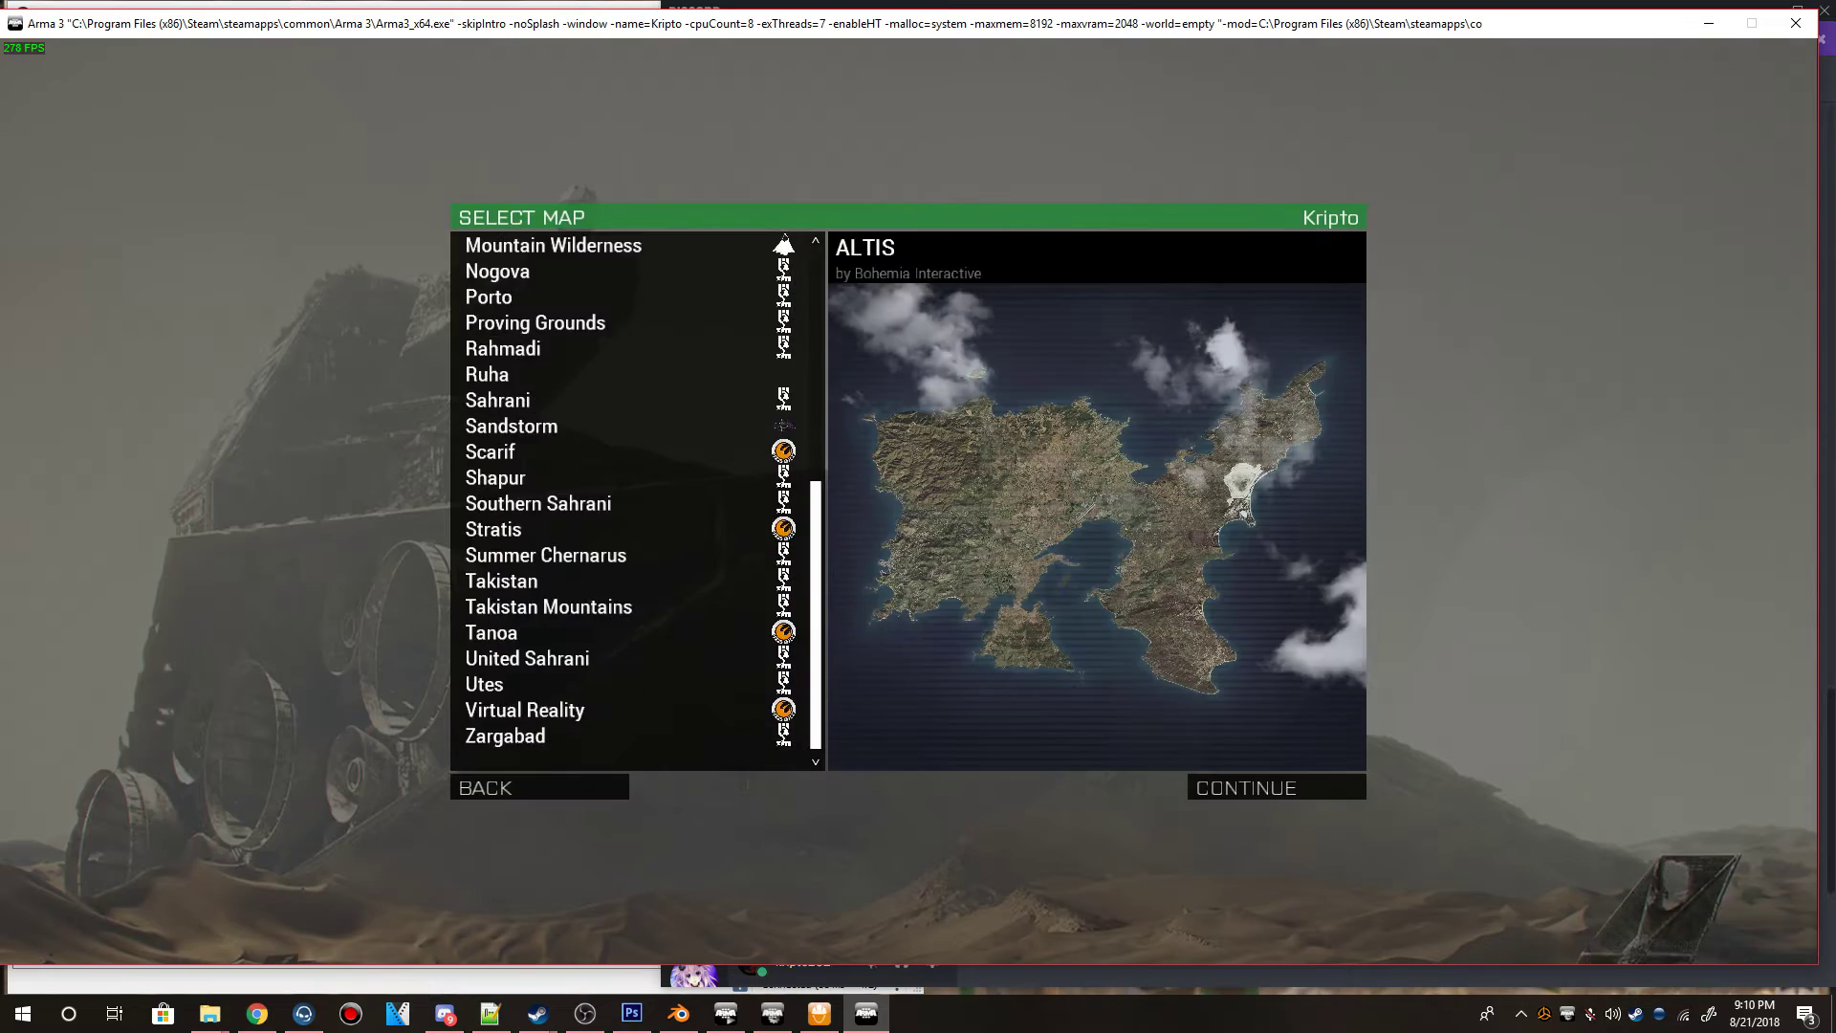
{"action": "double_click", "coordinate": [524, 709]}
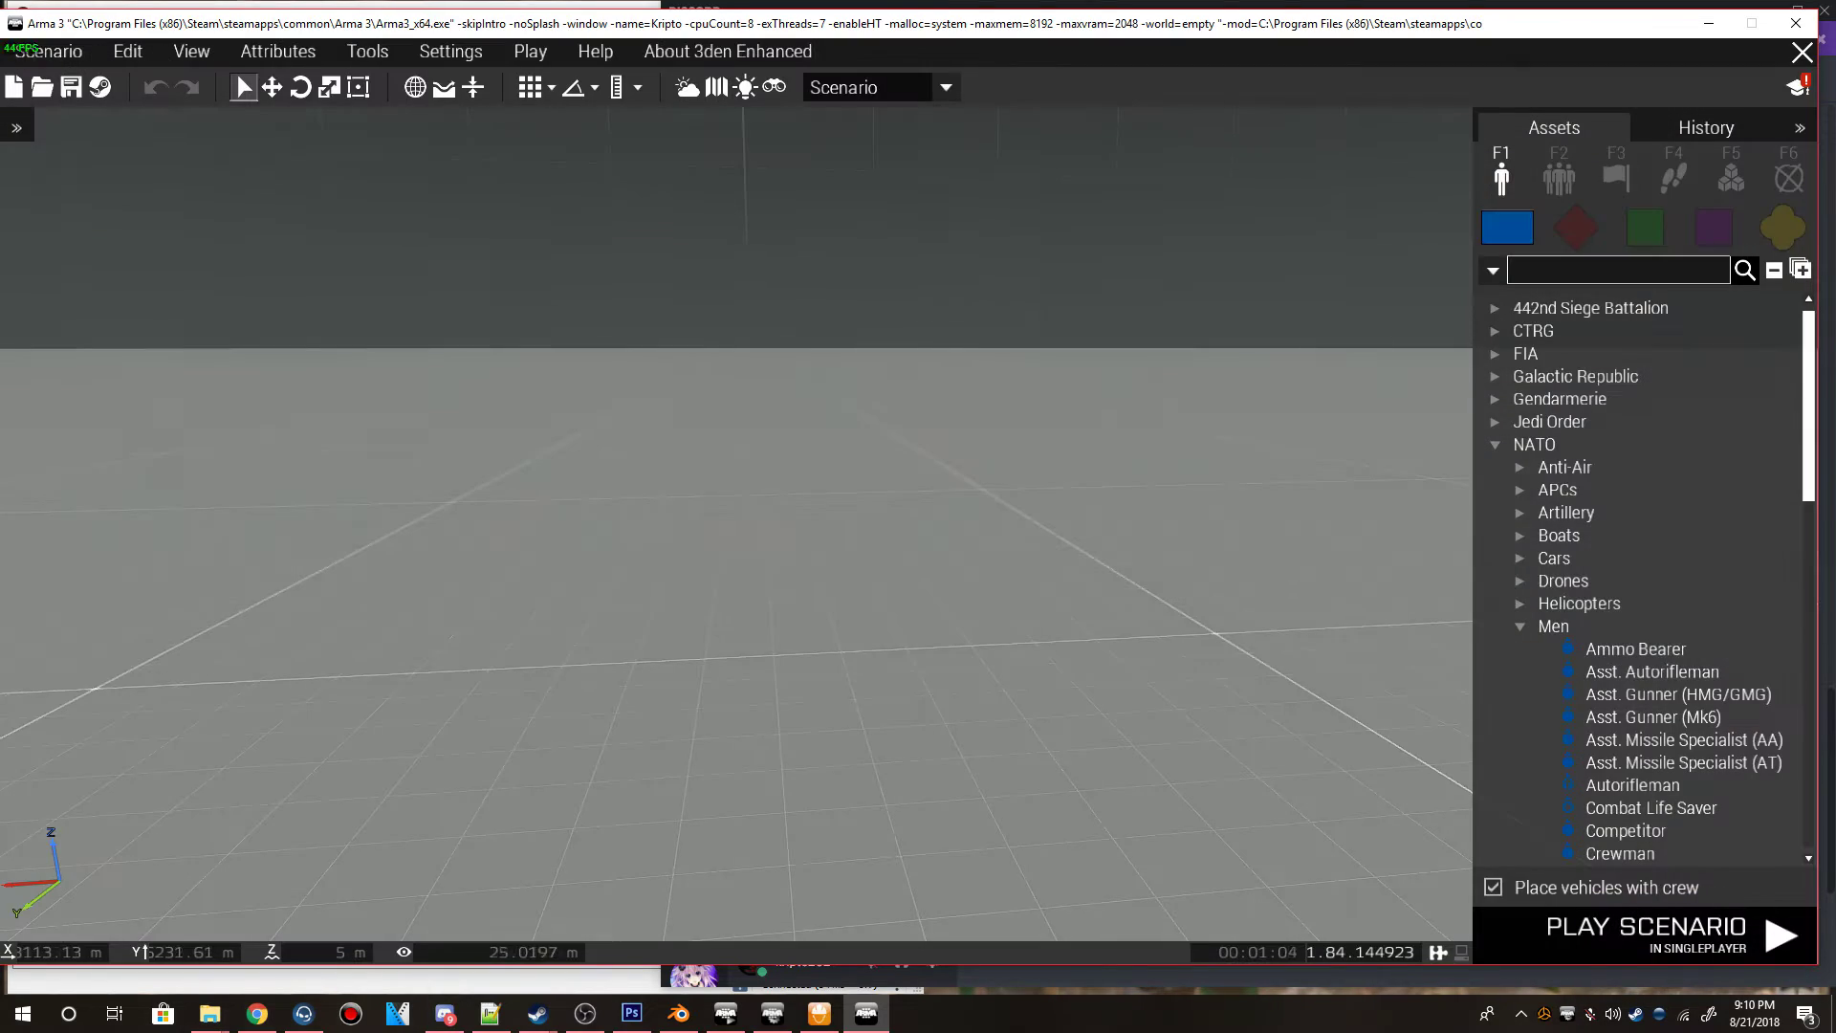
{"action": "left_click", "coordinate": [1495, 307]}
{"action": "left_click", "coordinate": [1520, 467]}
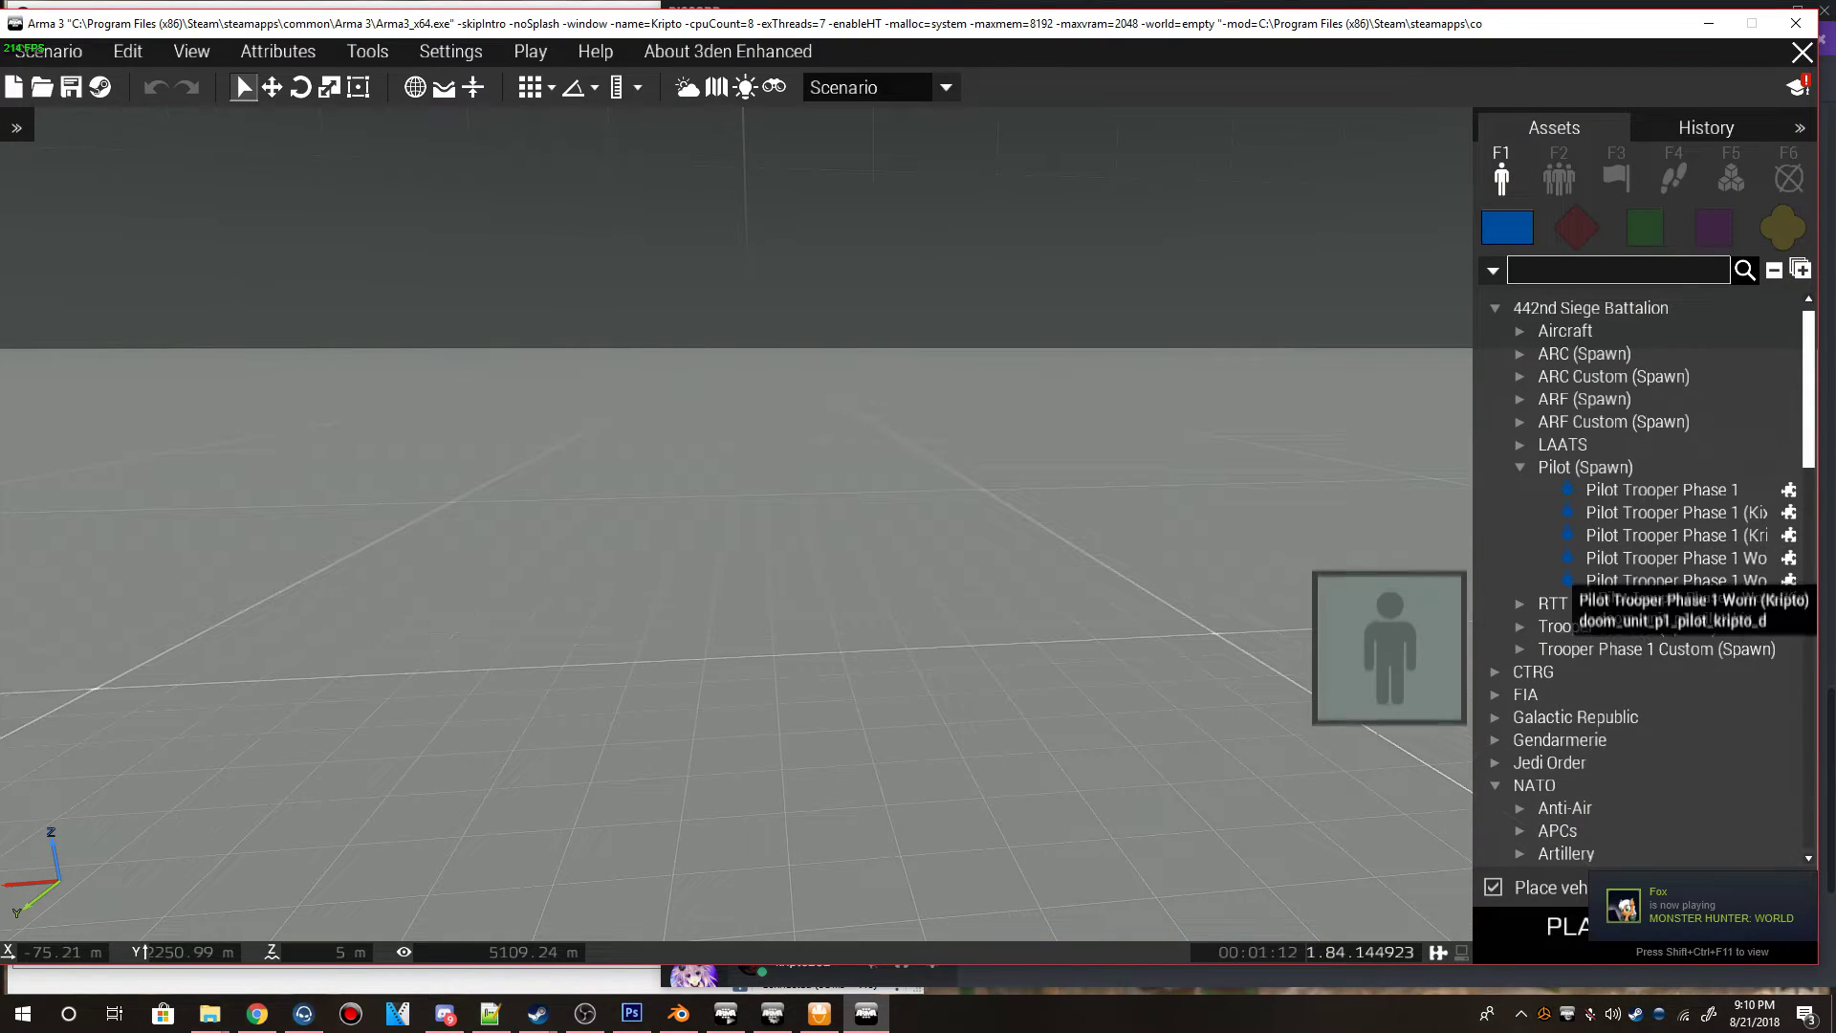
{"action": "left_click", "coordinate": [1655, 513]}
{"action": "left_click", "coordinate": [755, 574]}
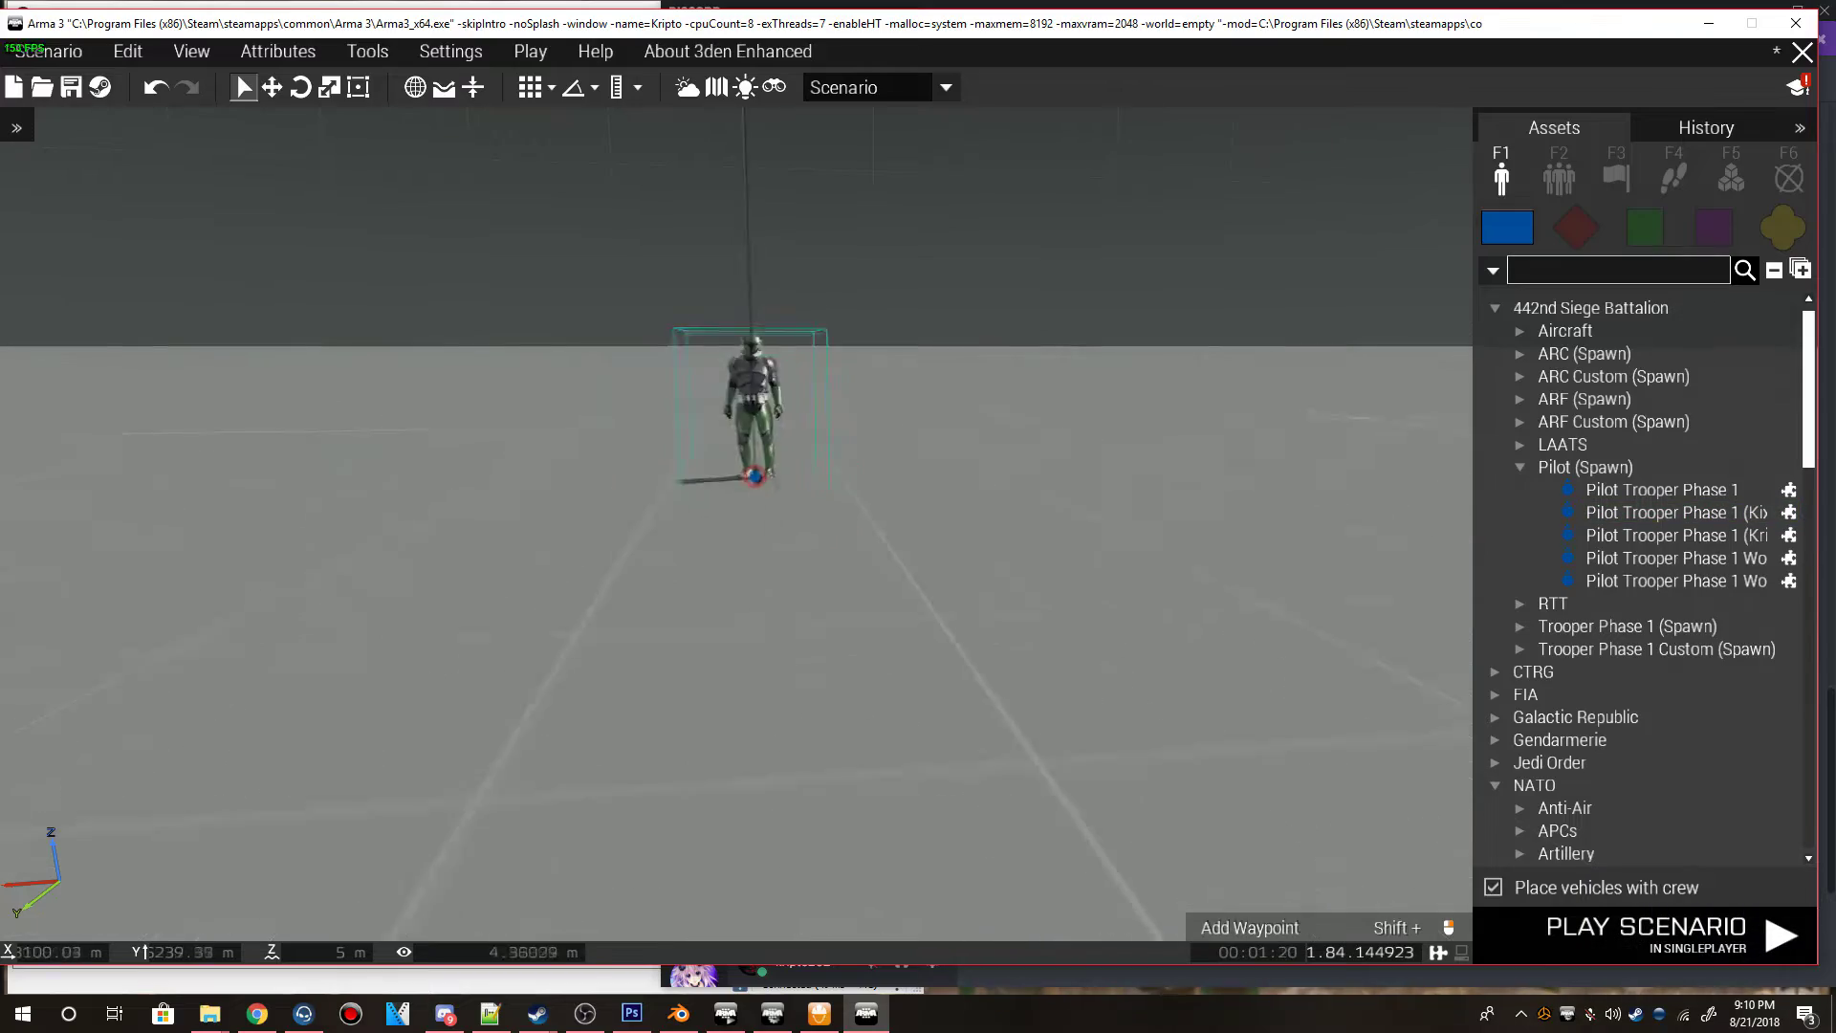
Step: Place the worn Kix pilot beside the first and swing the camera around both
{"action": "scroll", "coordinate": [832, 798], "scroll_direction": "up", "scroll_amount": 5}
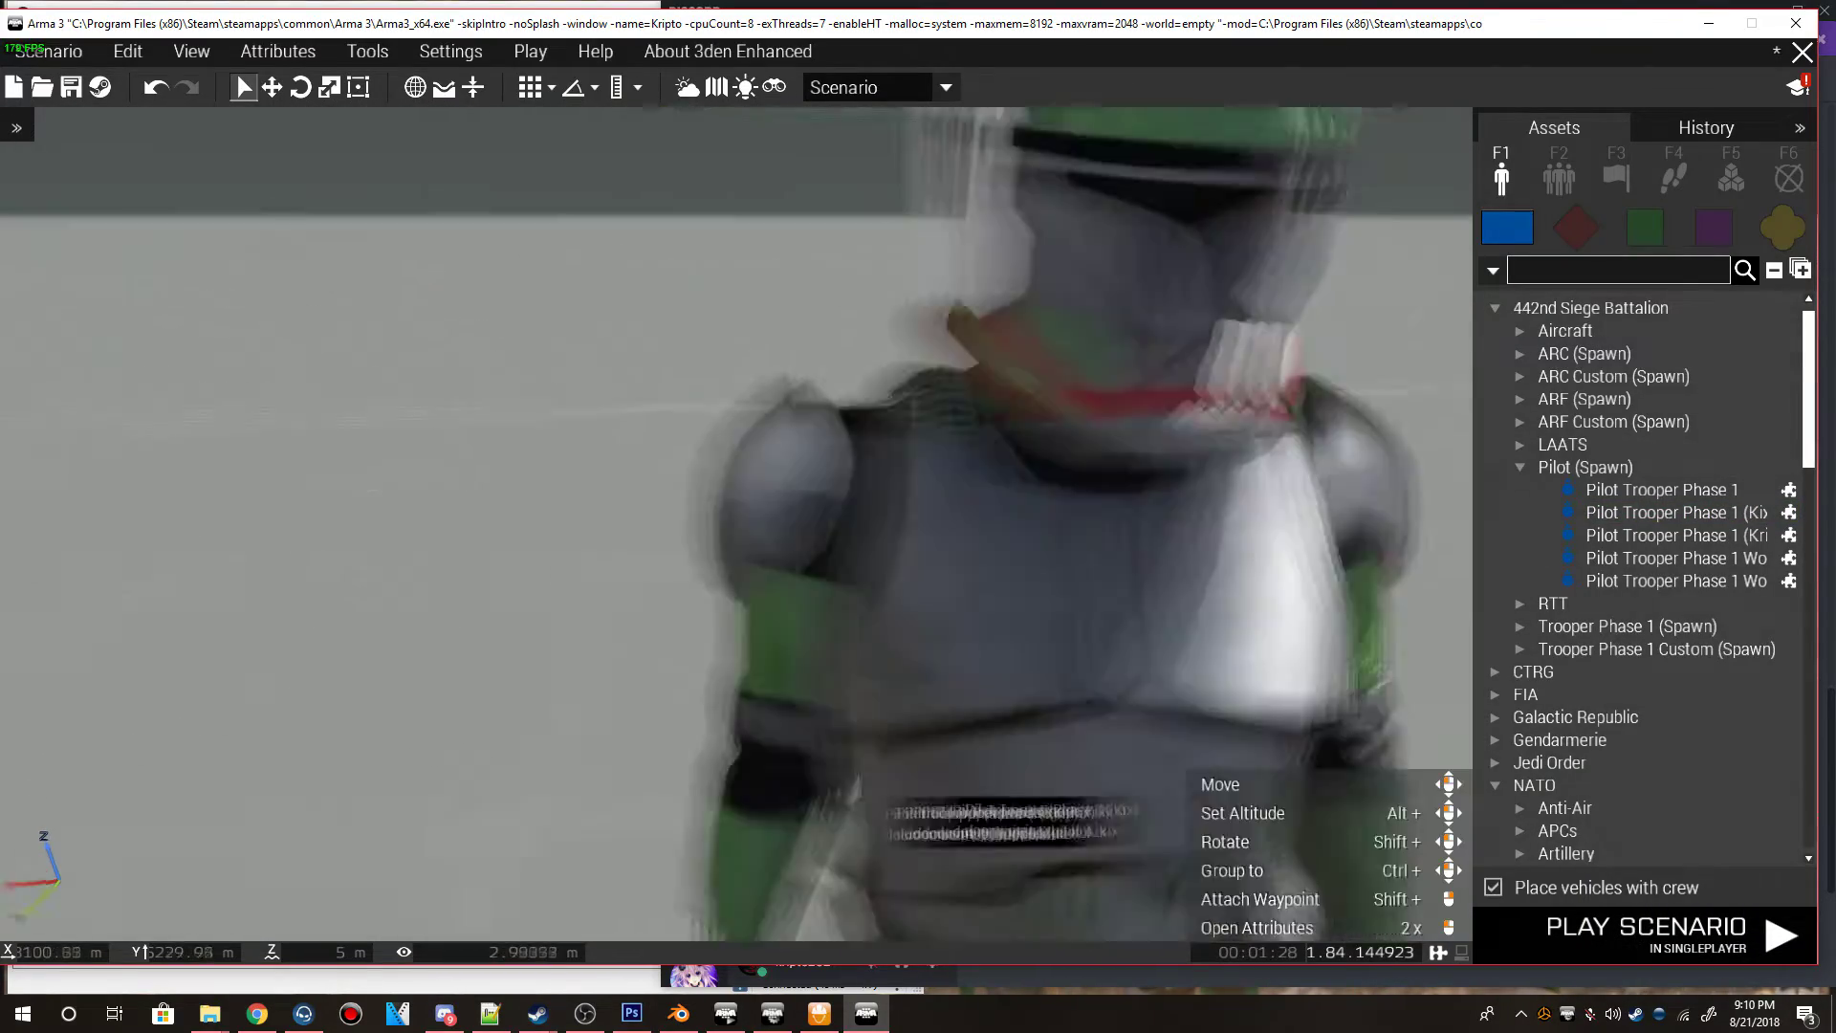
{"action": "scroll", "coordinate": [832, 799], "scroll_direction": "up", "scroll_amount": 5}
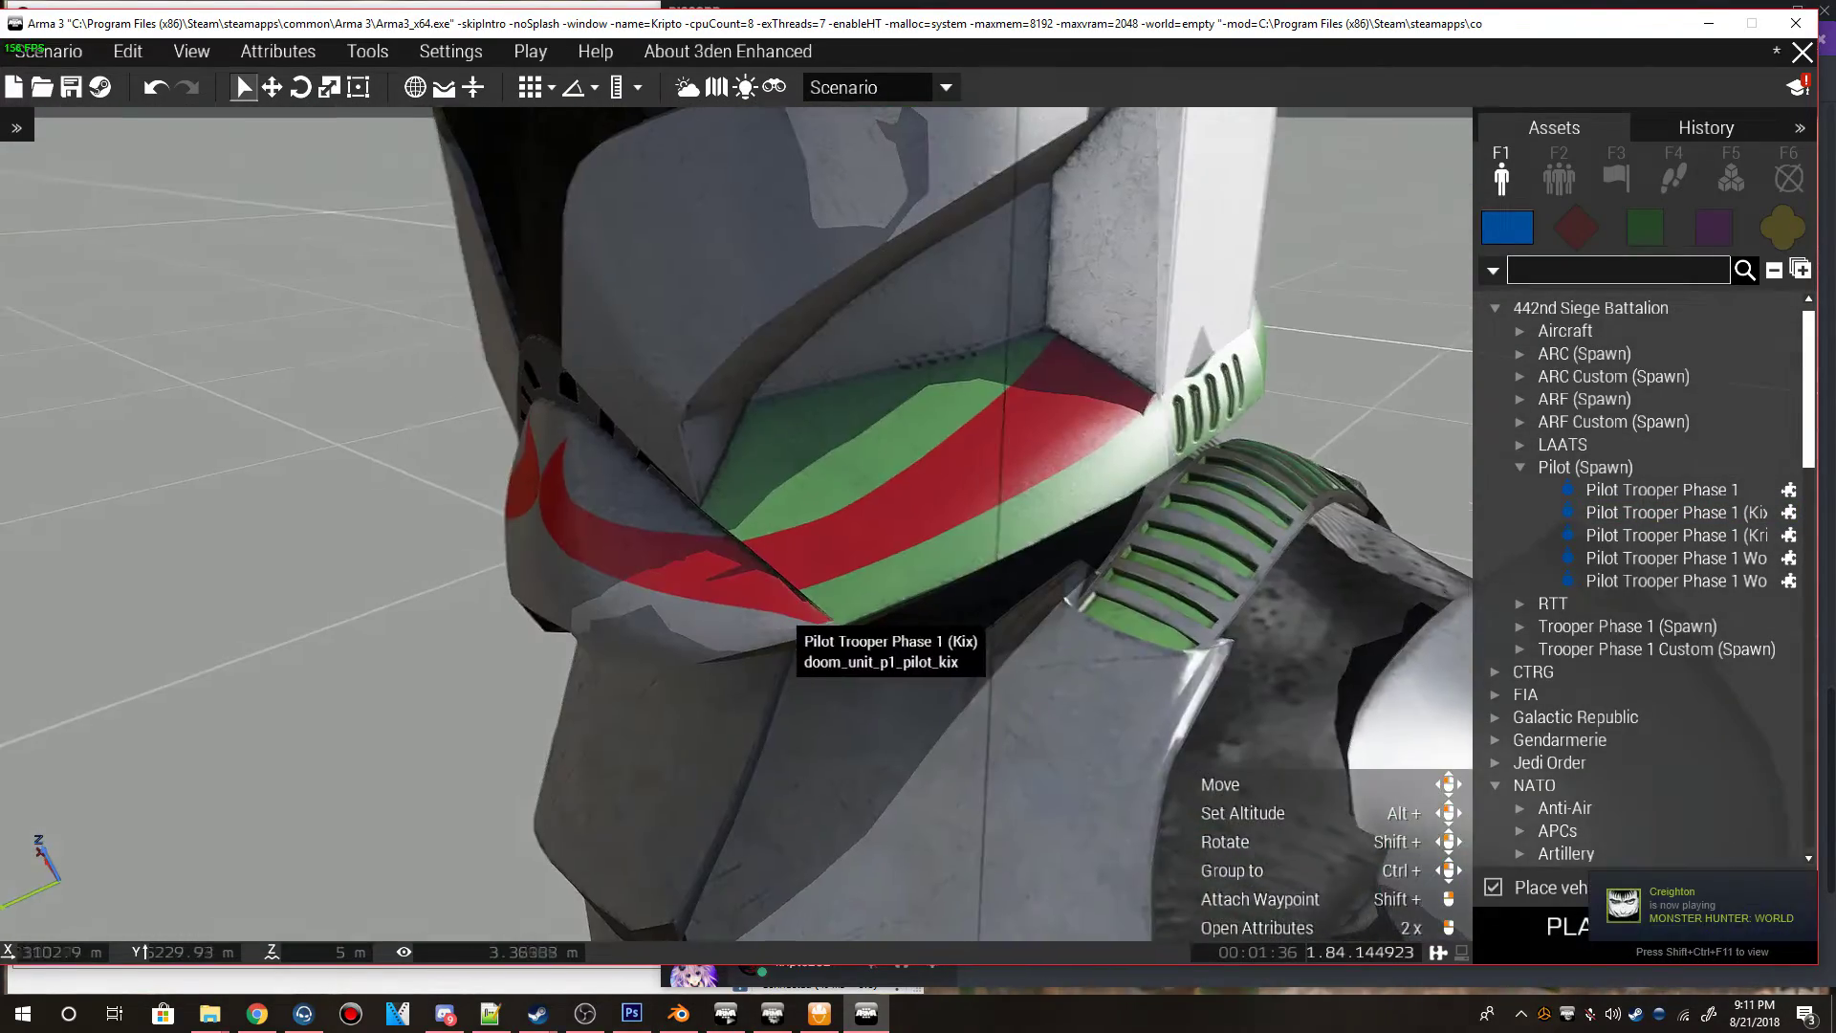
{"action": "scroll", "coordinate": [1126, 619], "scroll_direction": "up", "scroll_amount": 3}
{"action": "scroll", "coordinate": [1126, 620], "scroll_direction": "down", "scroll_amount": 5}
{"action": "left_click", "coordinate": [1674, 558]}
{"action": "left_click", "coordinate": [1026, 830]}
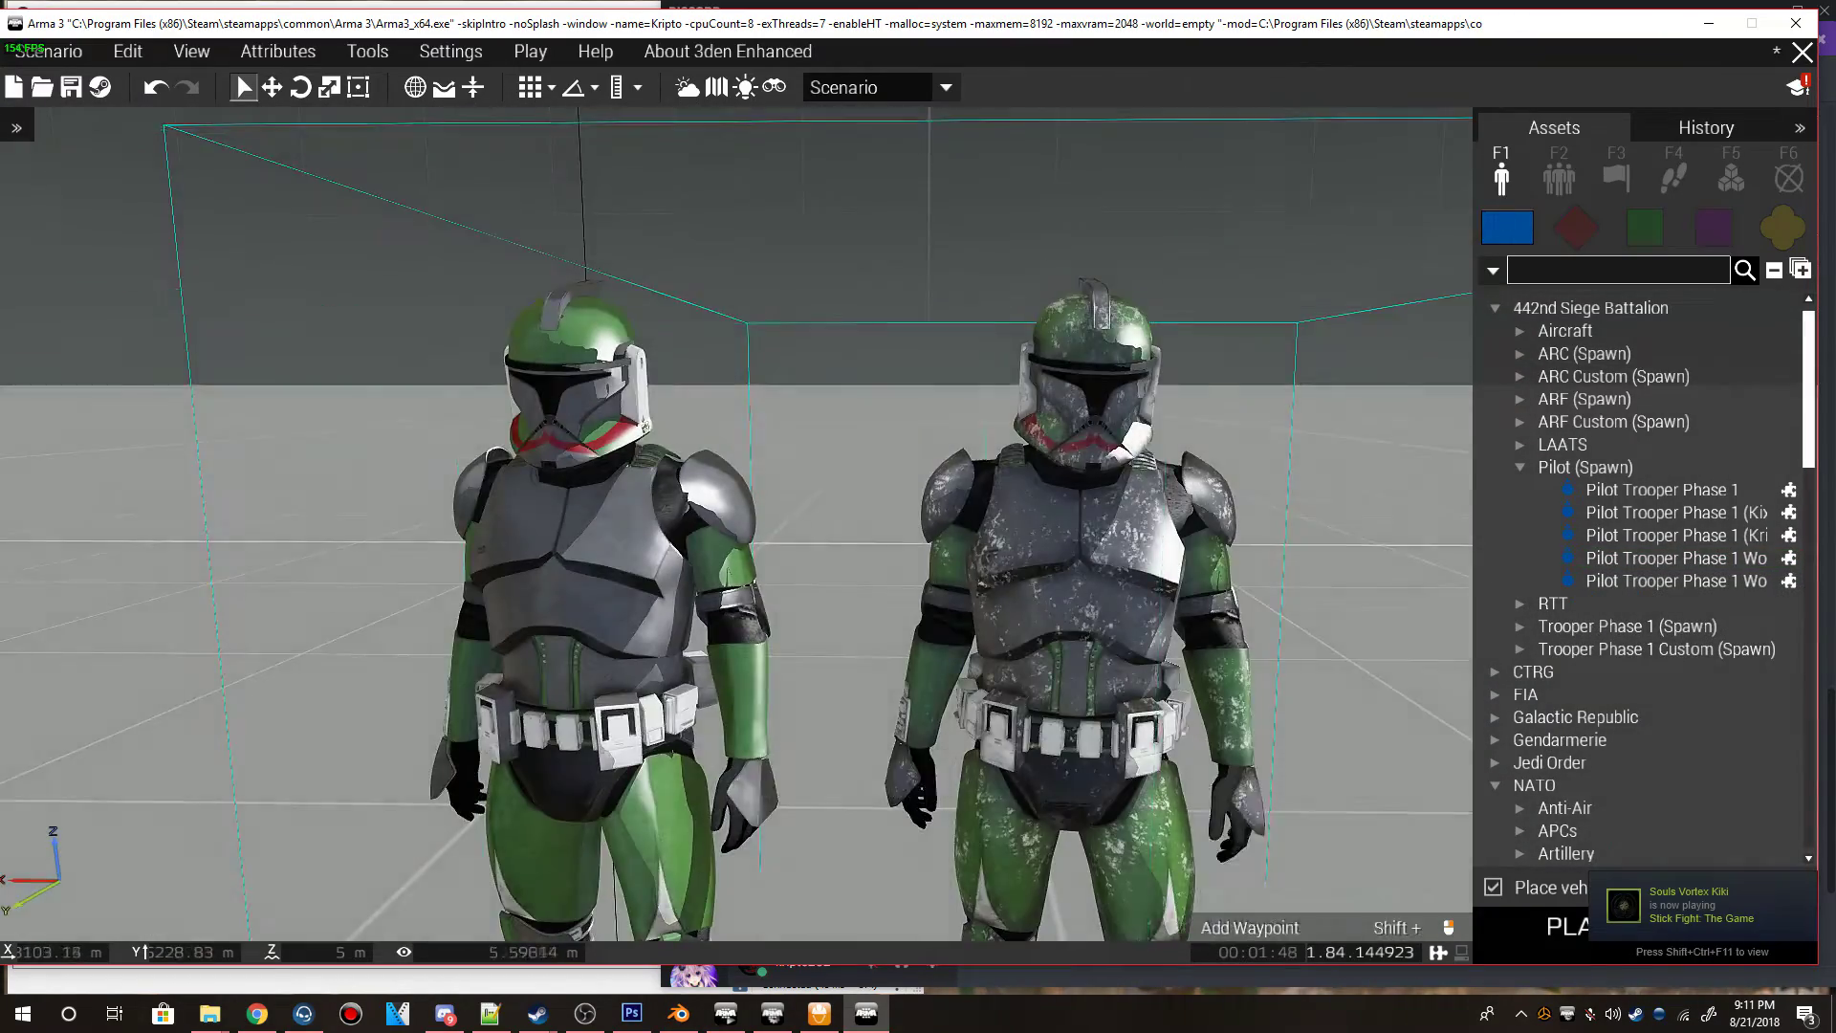
{"action": "right_click", "coordinate": [1078, 765]}
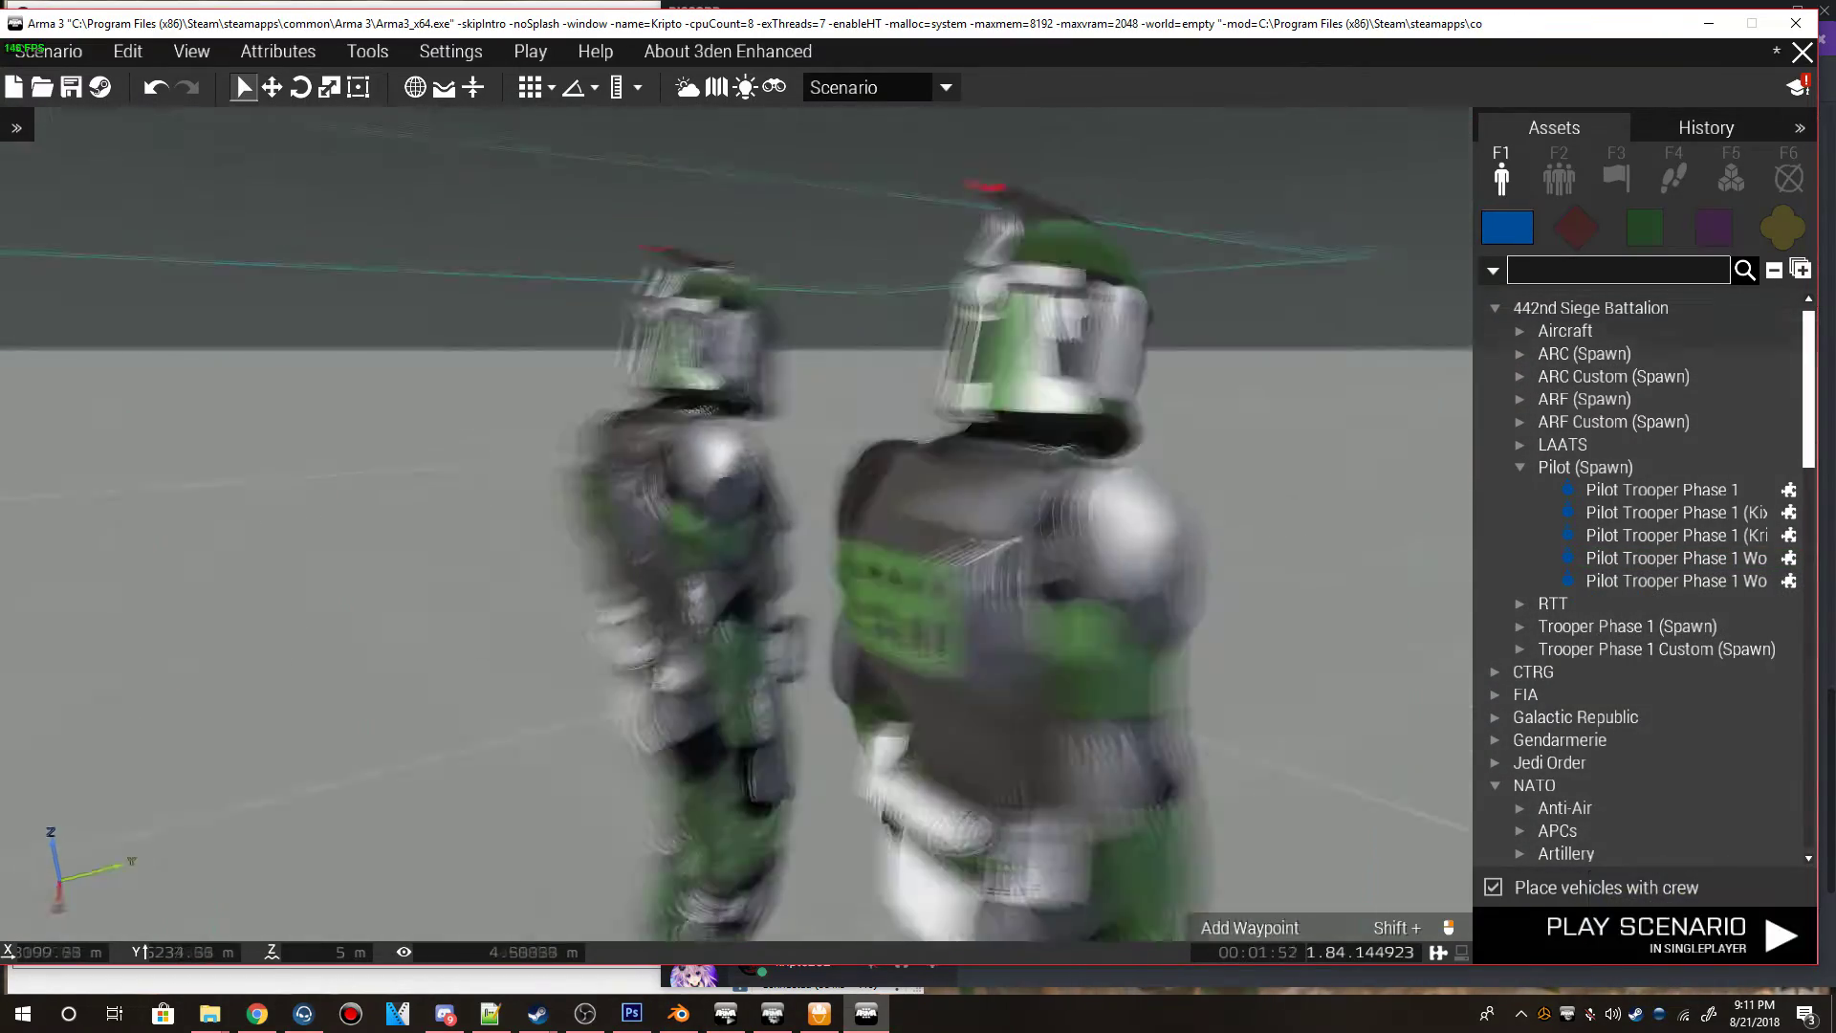
{"action": "scroll", "coordinate": [1078, 765], "scroll_direction": "up", "scroll_amount": 5}
{"action": "scroll", "coordinate": [1078, 765], "scroll_direction": "down", "scroll_amount": 3}
{"action": "scroll", "coordinate": [1062, 760], "scroll_direction": "down", "scroll_amount": 3}
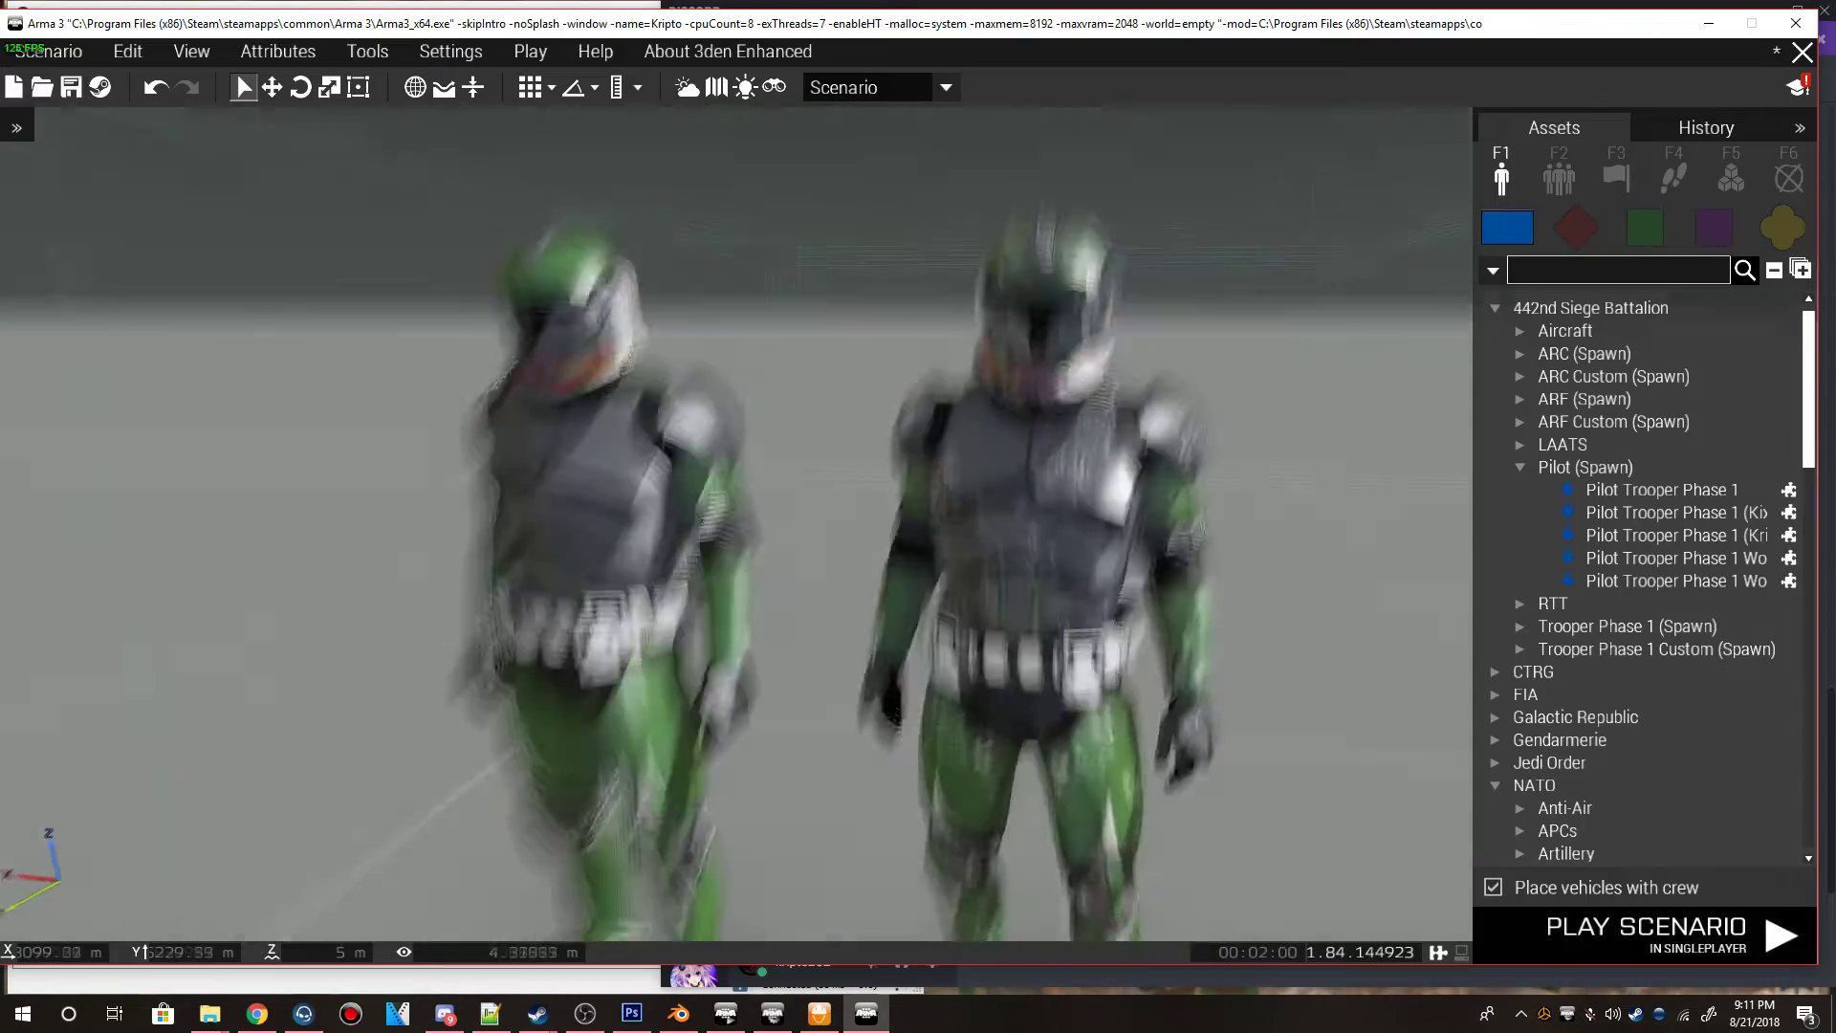
{"action": "scroll", "coordinate": [1048, 755], "scroll_direction": "up", "scroll_amount": 6}
Step: Back in Photoshop, disable the Kix layer's mask on p1_helmet.psd
{"action": "key", "text": "alt+Tab"}
{"action": "left_click", "coordinate": [918, 69]}
{"action": "right_click", "coordinate": [1643, 718]}
{"action": "left_click", "coordinate": [1642, 735]}
{"action": "scroll", "coordinate": [956, 785], "scroll_direction": "up", "scroll_amount": 3}
{"action": "scroll", "coordinate": [1674, 813], "scroll_direction": "down", "scroll_amount": 5}
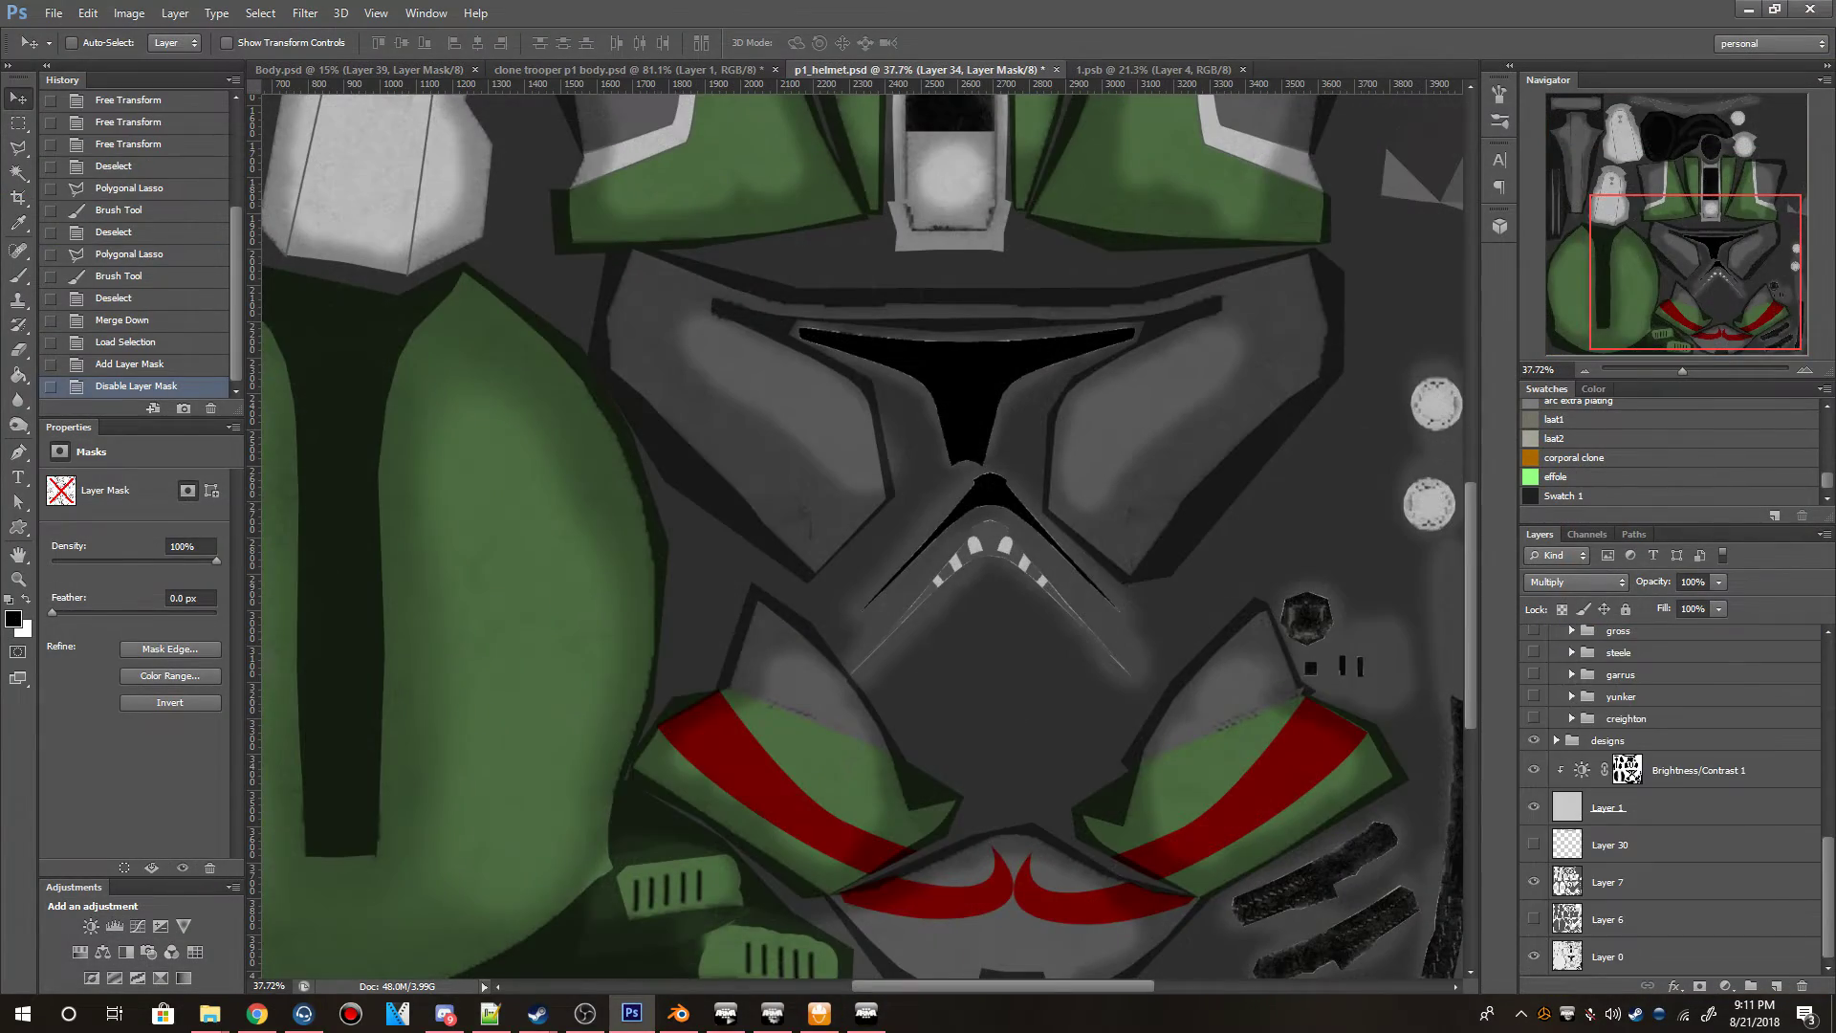
Step: Lasso-select the first gap in the red stripe and paint it red on the layer's pixels
{"action": "scroll", "coordinate": [918, 860], "scroll_direction": "up", "scroll_amount": 4}
{"action": "key", "text": "l"}
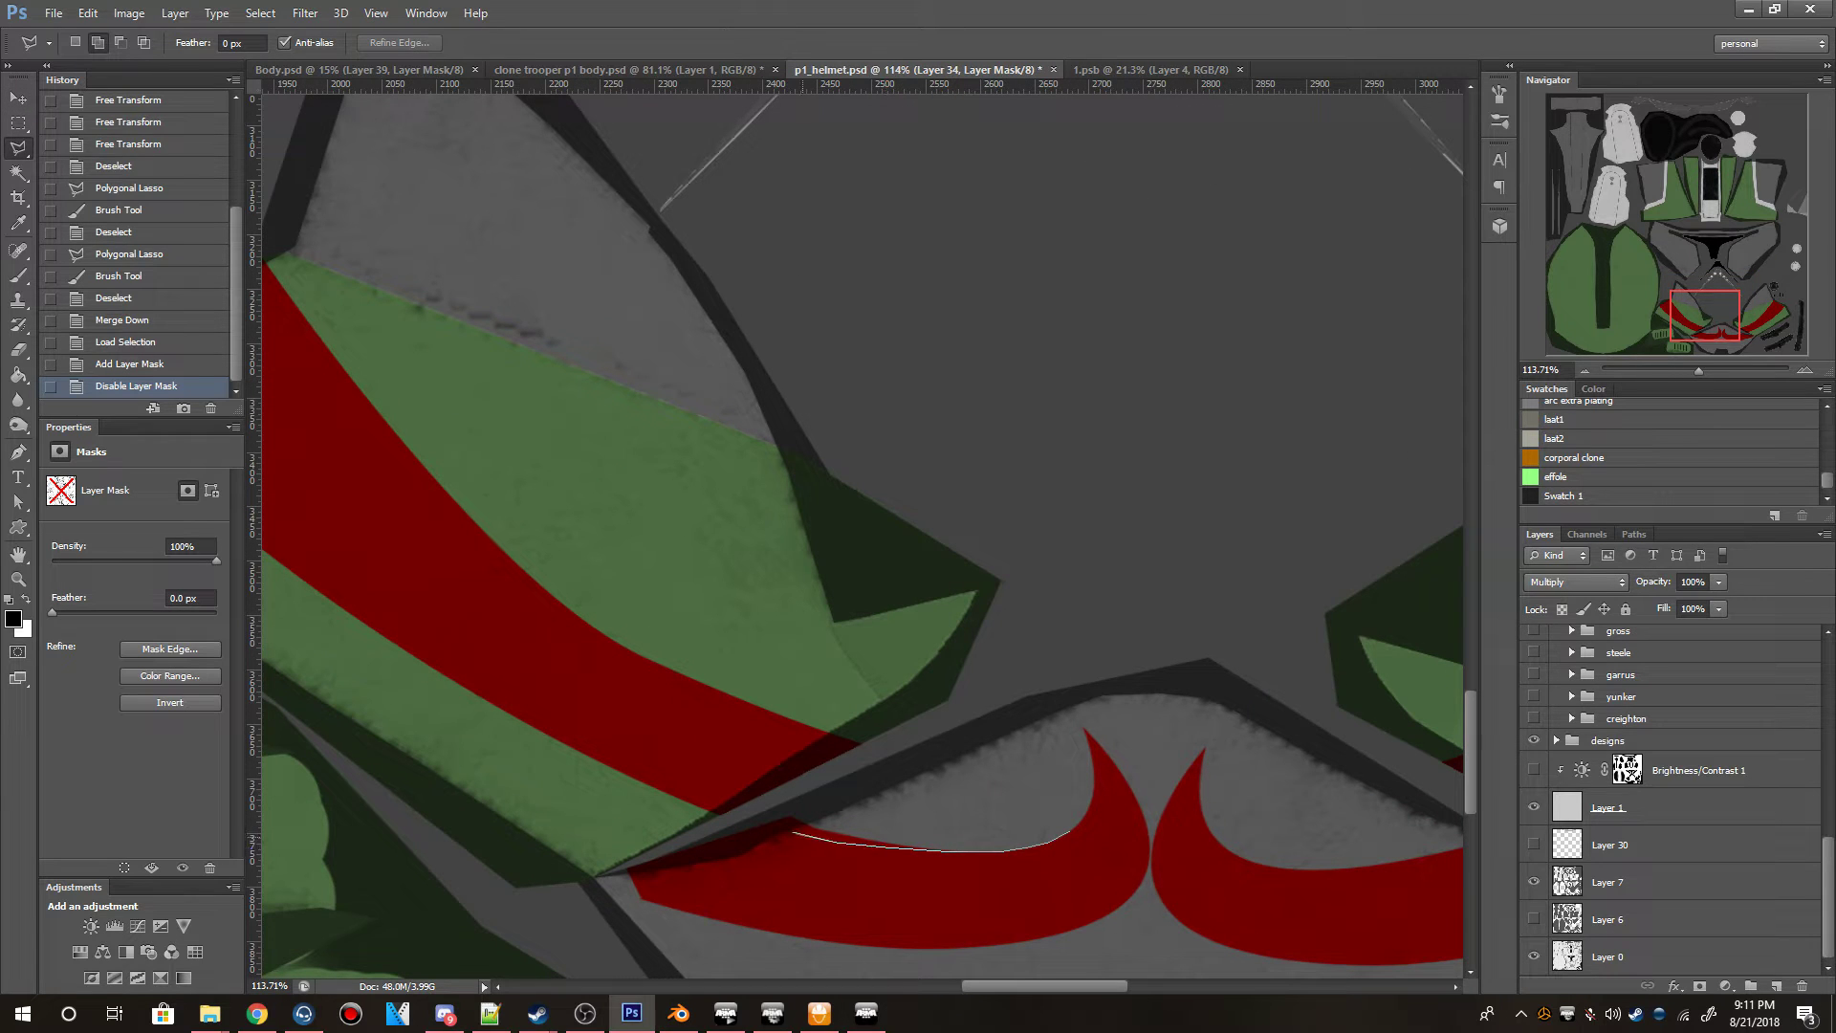
{"action": "double_click", "coordinate": [794, 811]}
{"action": "key", "text": "e"}
{"action": "left_click_drag", "start_coordinate": [804, 821], "coordinate": [1042, 830]}
{"action": "key", "text": "ctrl+z"}
{"action": "key", "text": "ctrl+2"}
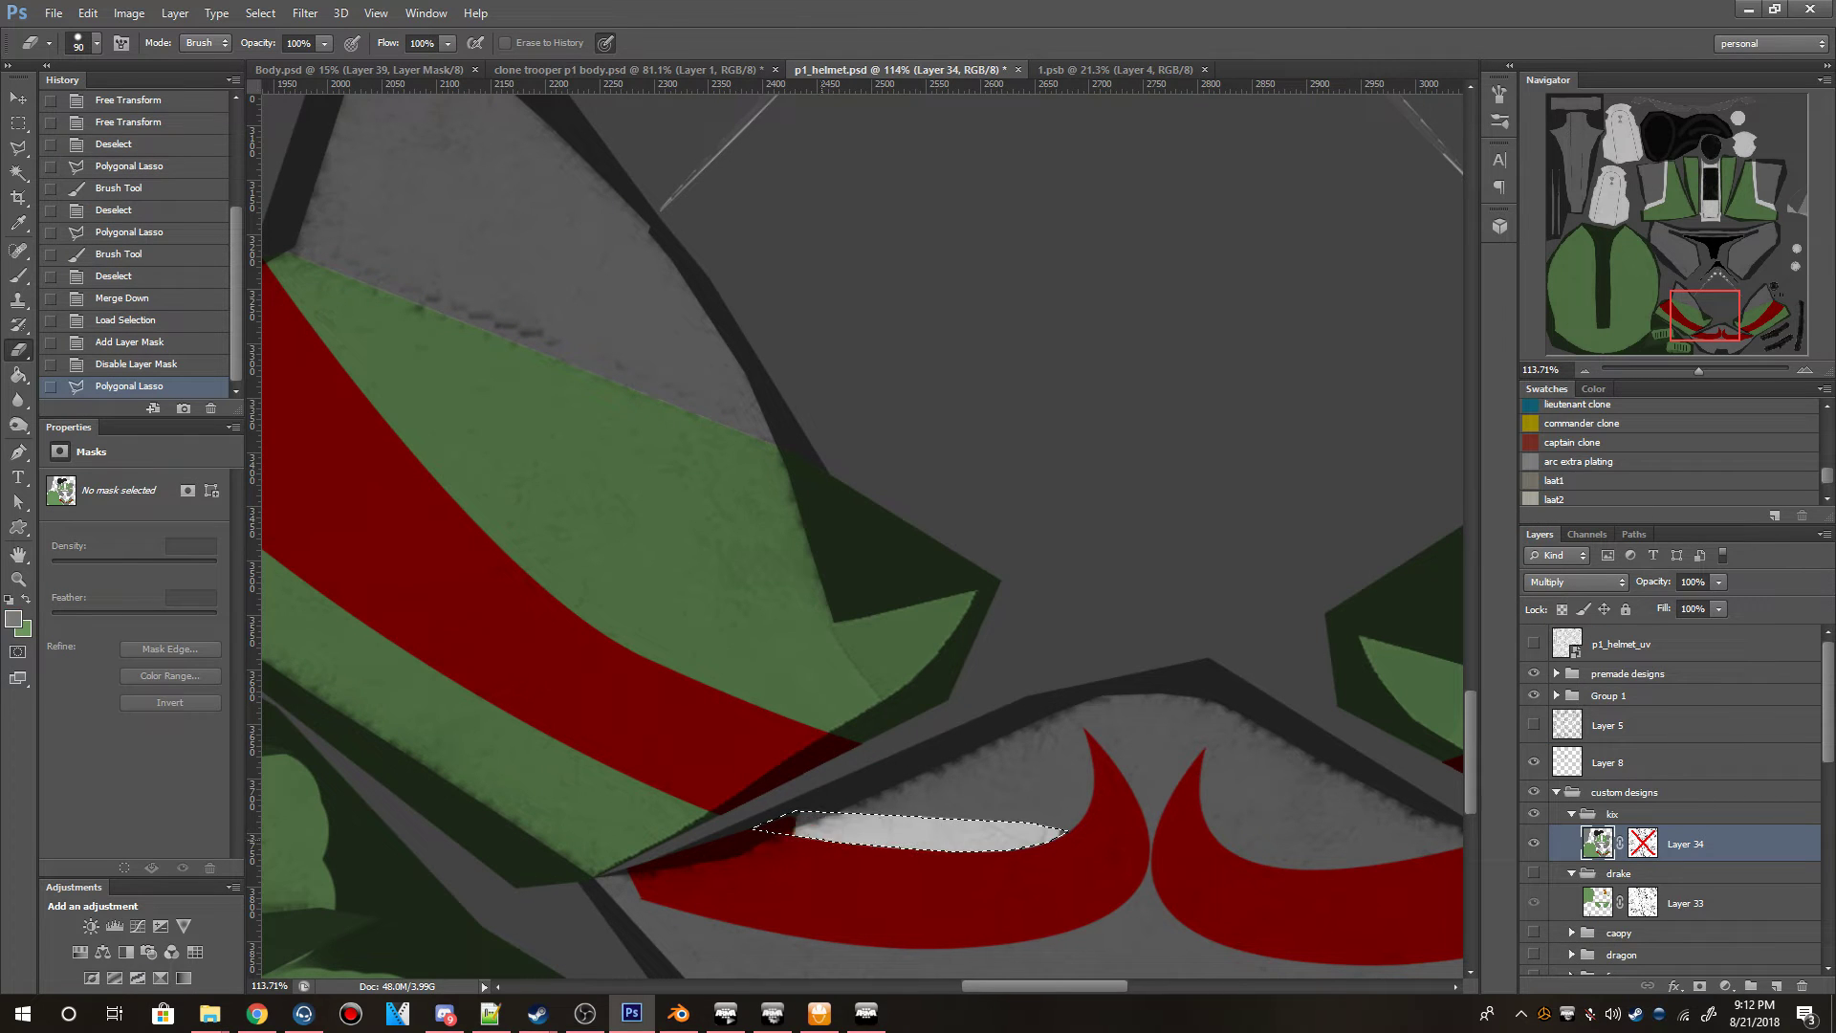
{"action": "key", "text": "b"}
{"action": "left_click", "coordinate": [851, 841]}
{"action": "key", "text": "ctrl+d"}
Step: Fill the stripe gap at its pointed tip with red, then select another stripe gap
{"action": "key", "text": "l"}
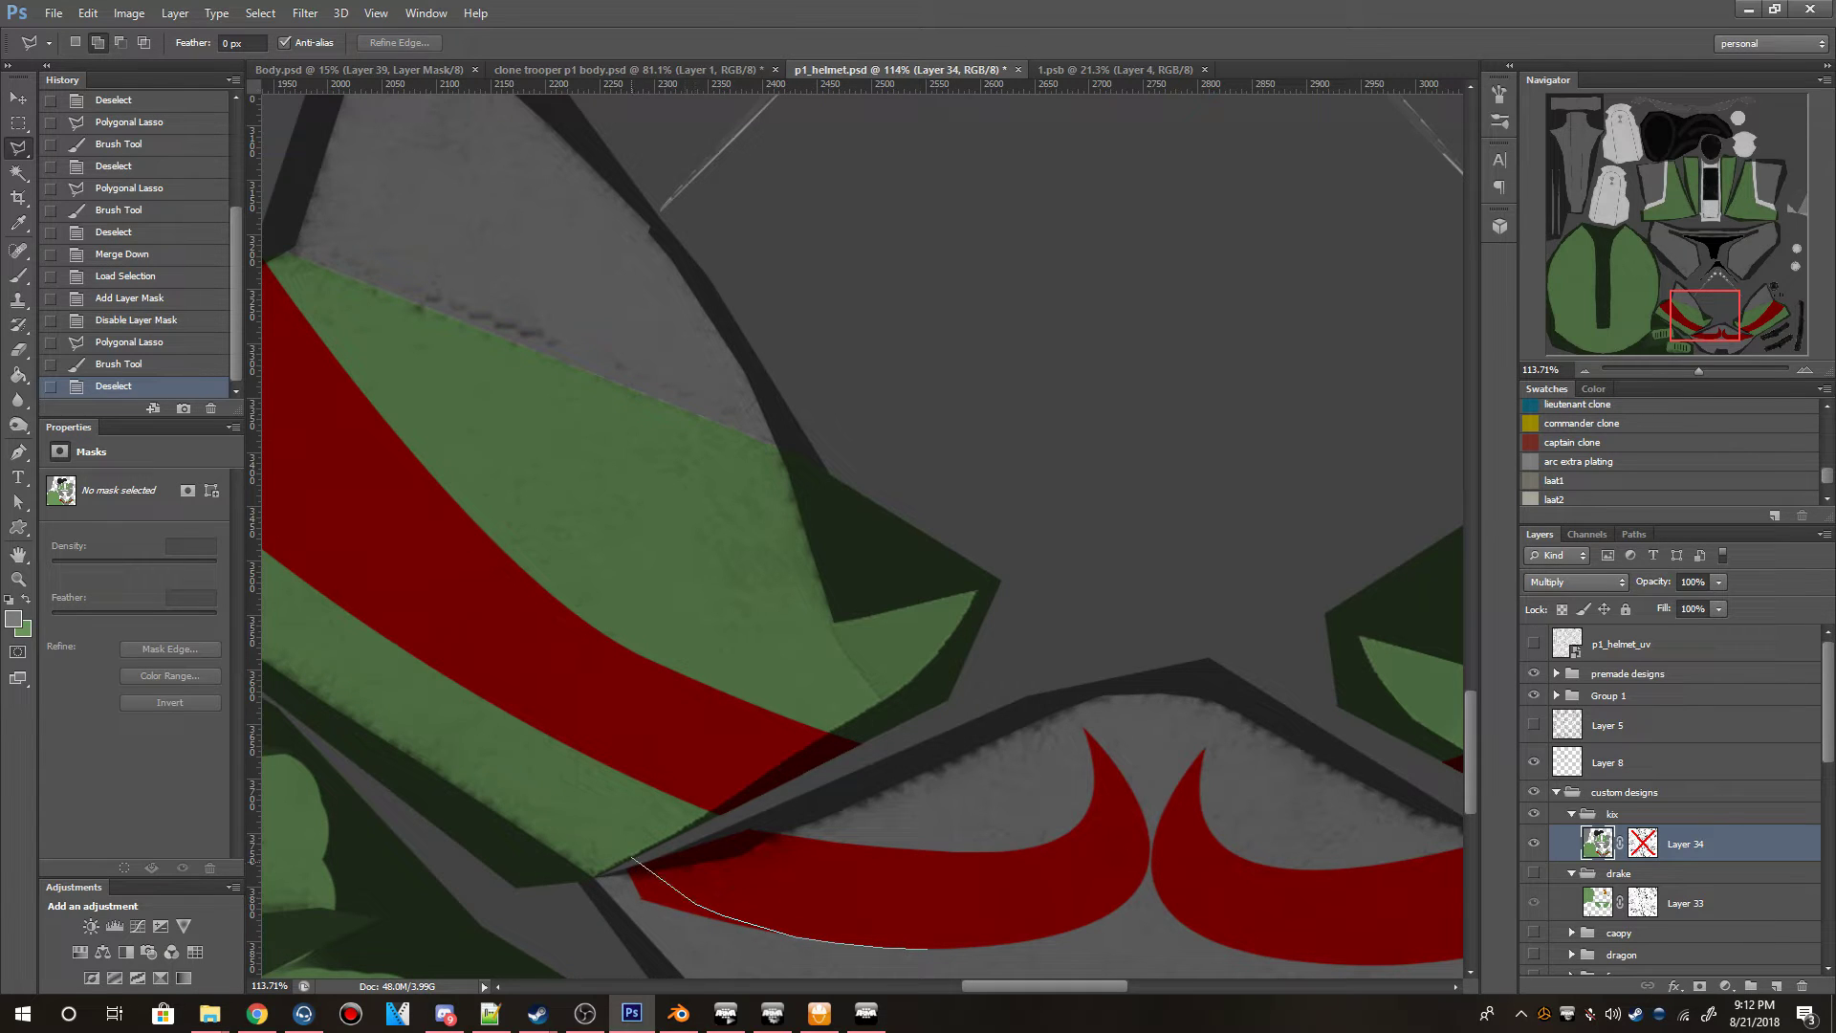
{"action": "key", "text": "b"}
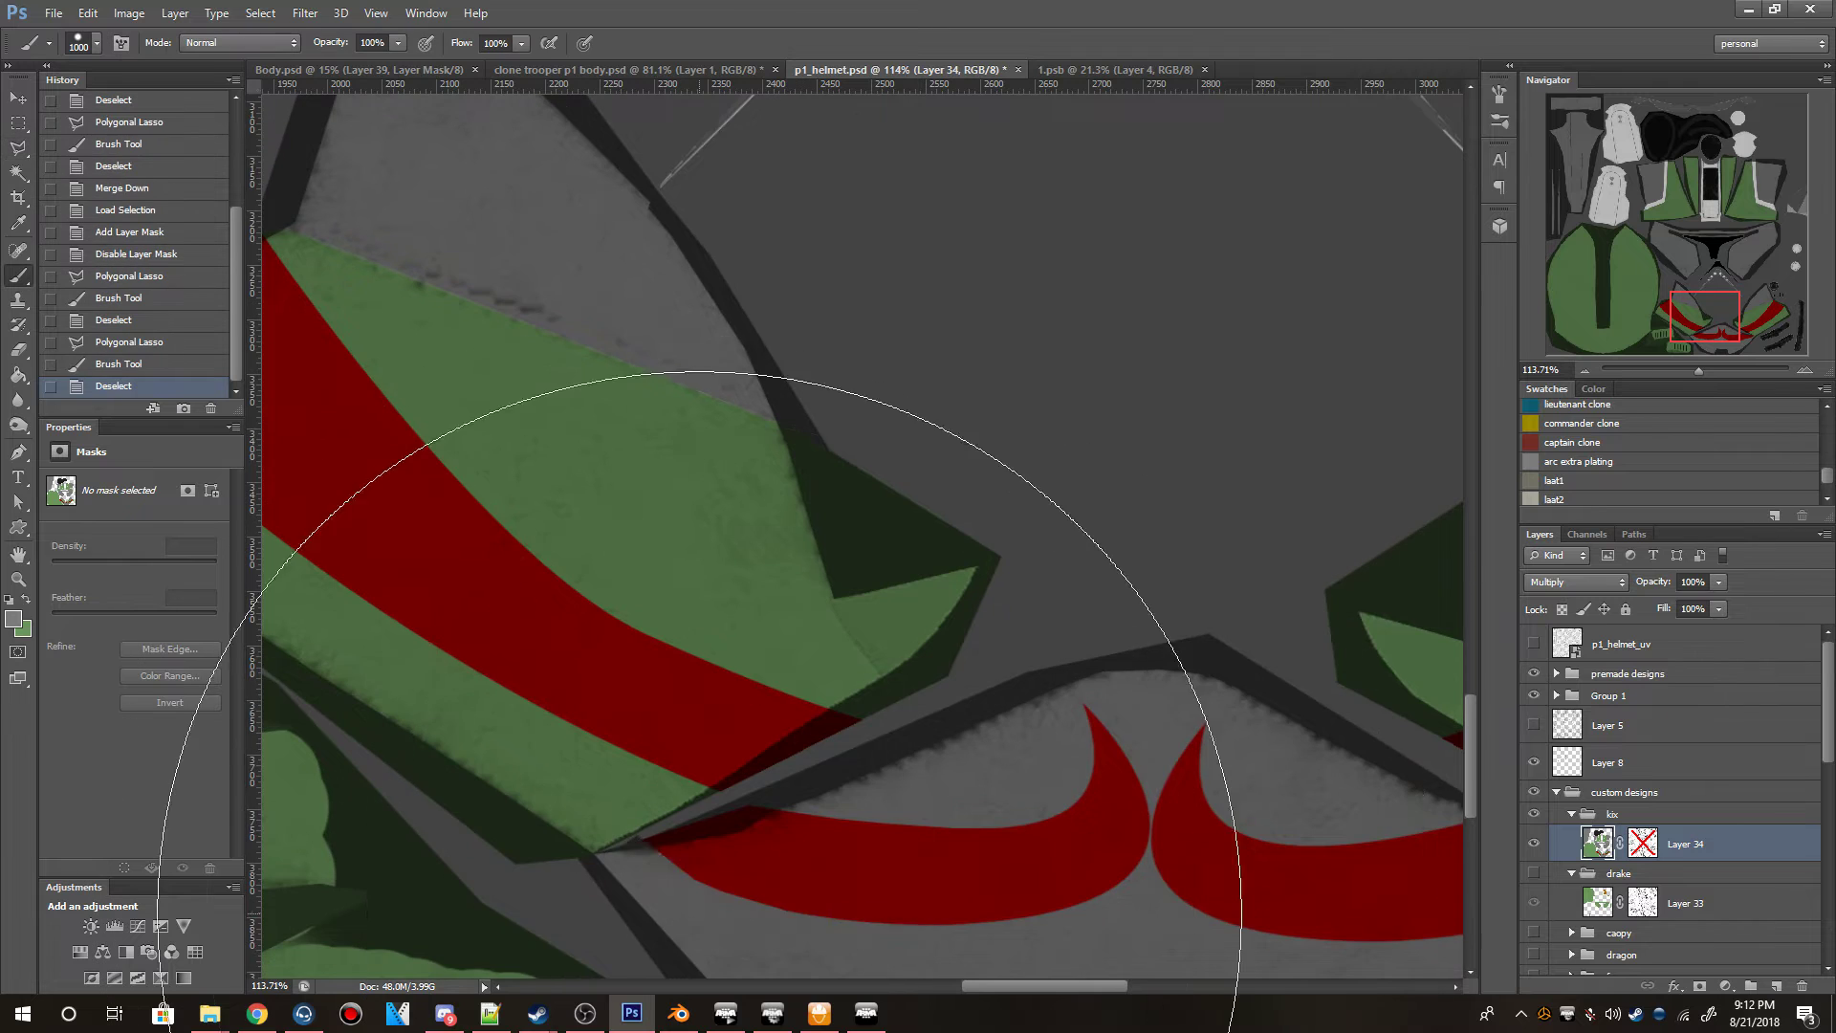
{"action": "scroll", "coordinate": [861, 536], "scroll_direction": "right", "scroll_amount": 5}
{"action": "scroll", "coordinate": [1114, 602], "scroll_direction": "up", "scroll_amount": 2}
{"action": "key", "text": "l"}
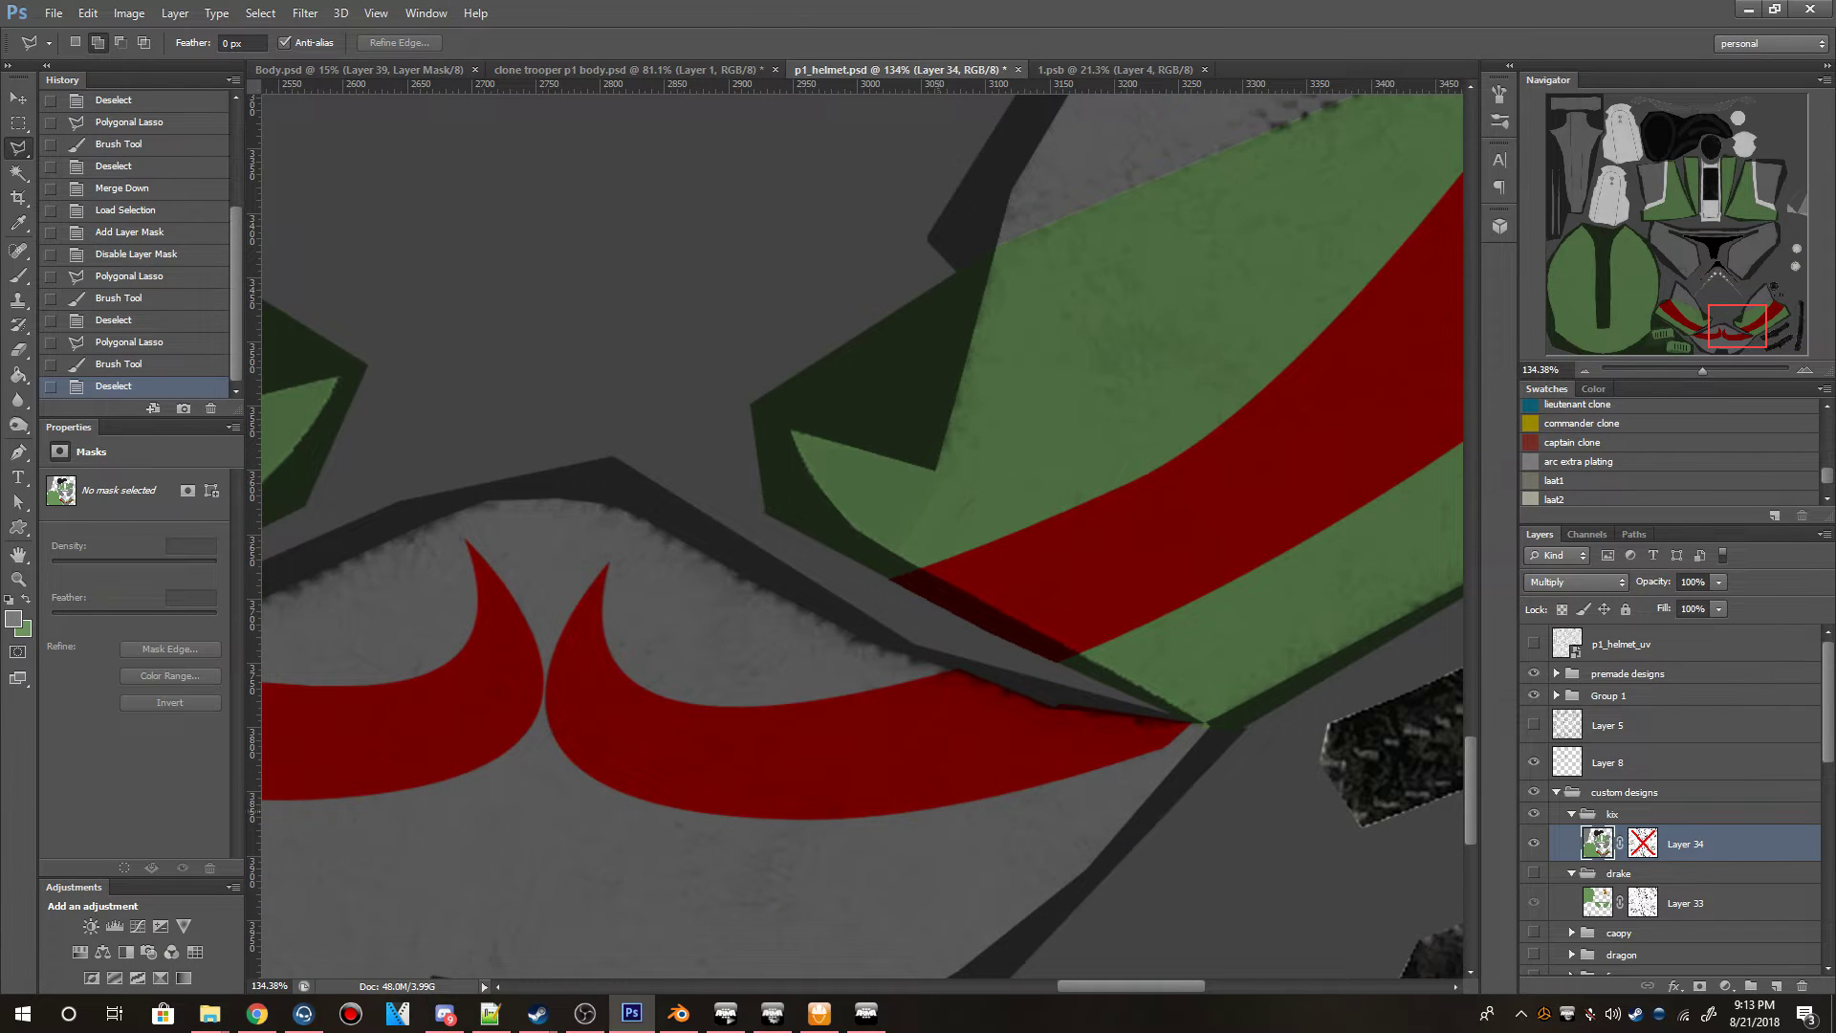
{"action": "double_click", "coordinate": [1167, 770]}
{"action": "key", "text": "b"}
{"action": "left_click_drag", "start_coordinate": [899, 813], "coordinate": [957, 794]}
{"action": "key", "text": "l"}
{"action": "key", "text": "ctrl+d"}
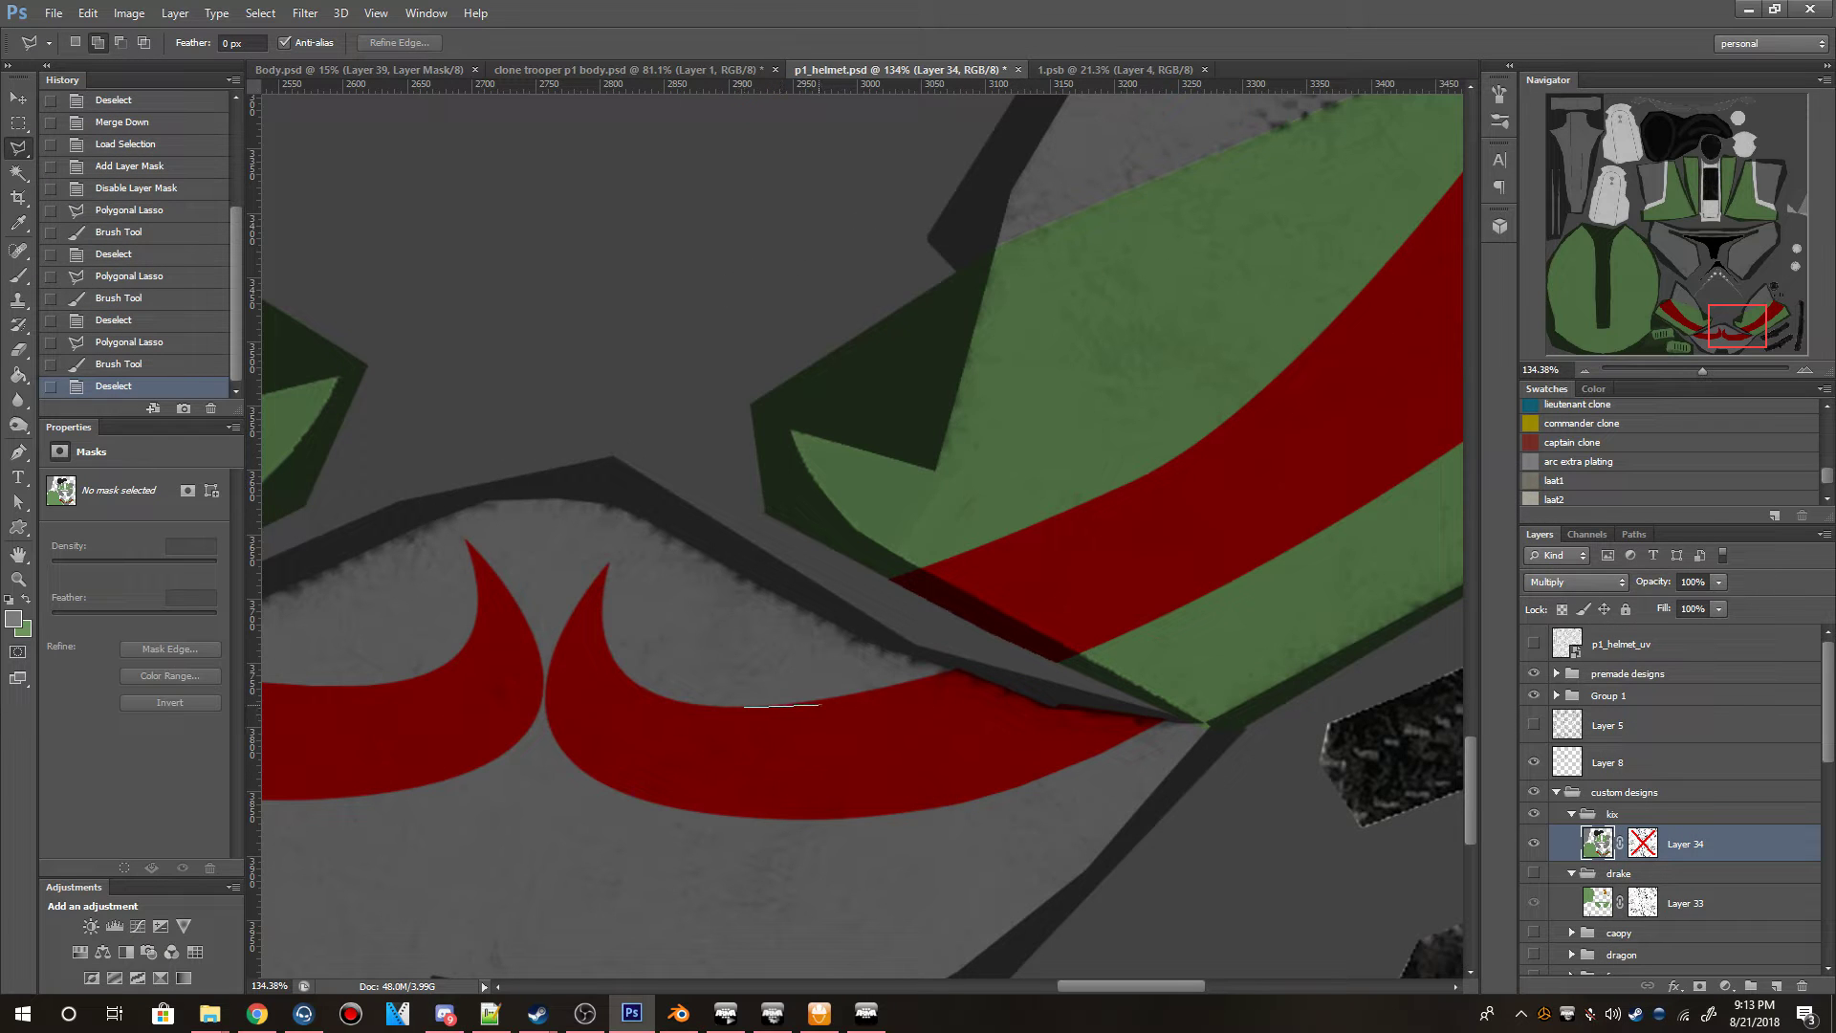
{"action": "double_click", "coordinate": [744, 707]}
Step: Paint the last stripe gap red, deselect, and save the helmet texture
{"action": "key", "text": "b"}
{"action": "left_click_drag", "start_coordinate": [755, 708], "coordinate": [811, 713]}
{"action": "key", "text": "ctrl+d"}
{"action": "key", "text": "ctrl+s"}
Step: Browse the Addon Builder source folder, then return to Photoshop
{"action": "key", "text": "alt+Tab"}
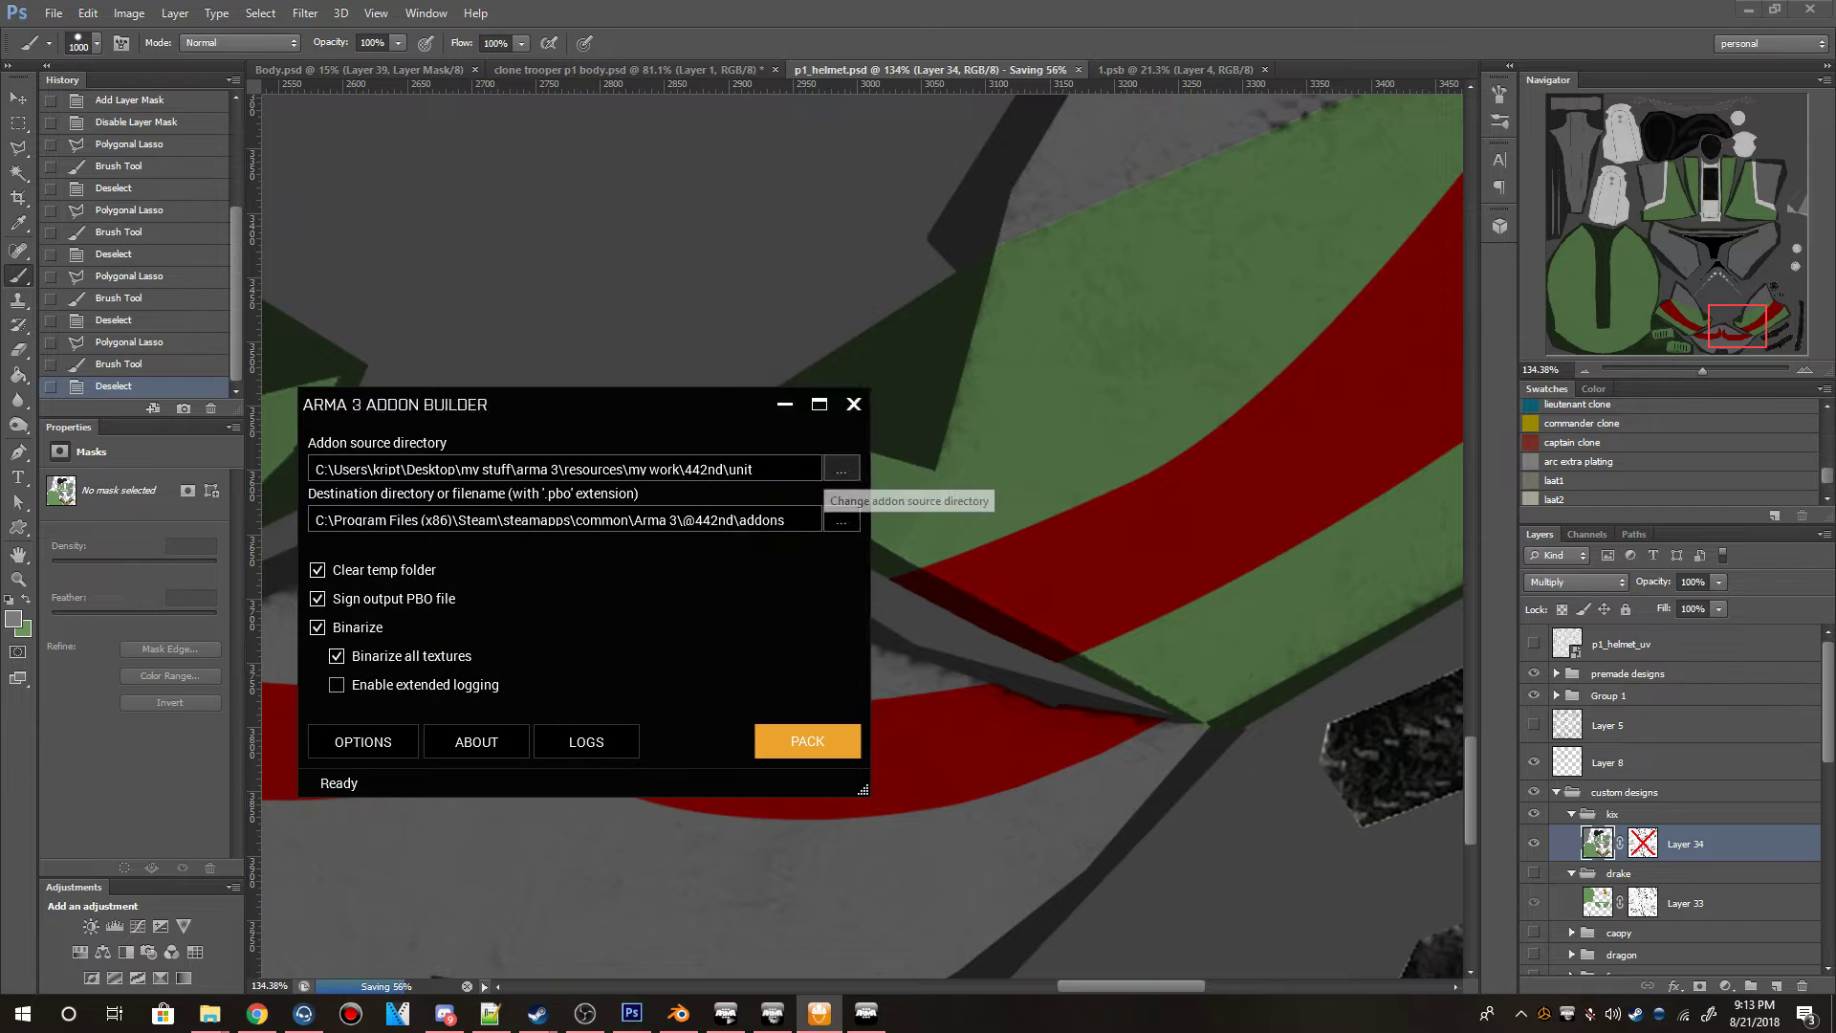
{"action": "left_click", "coordinate": [842, 468]}
{"action": "double_click", "coordinate": [957, 530]}
{"action": "left_click", "coordinate": [941, 679]}
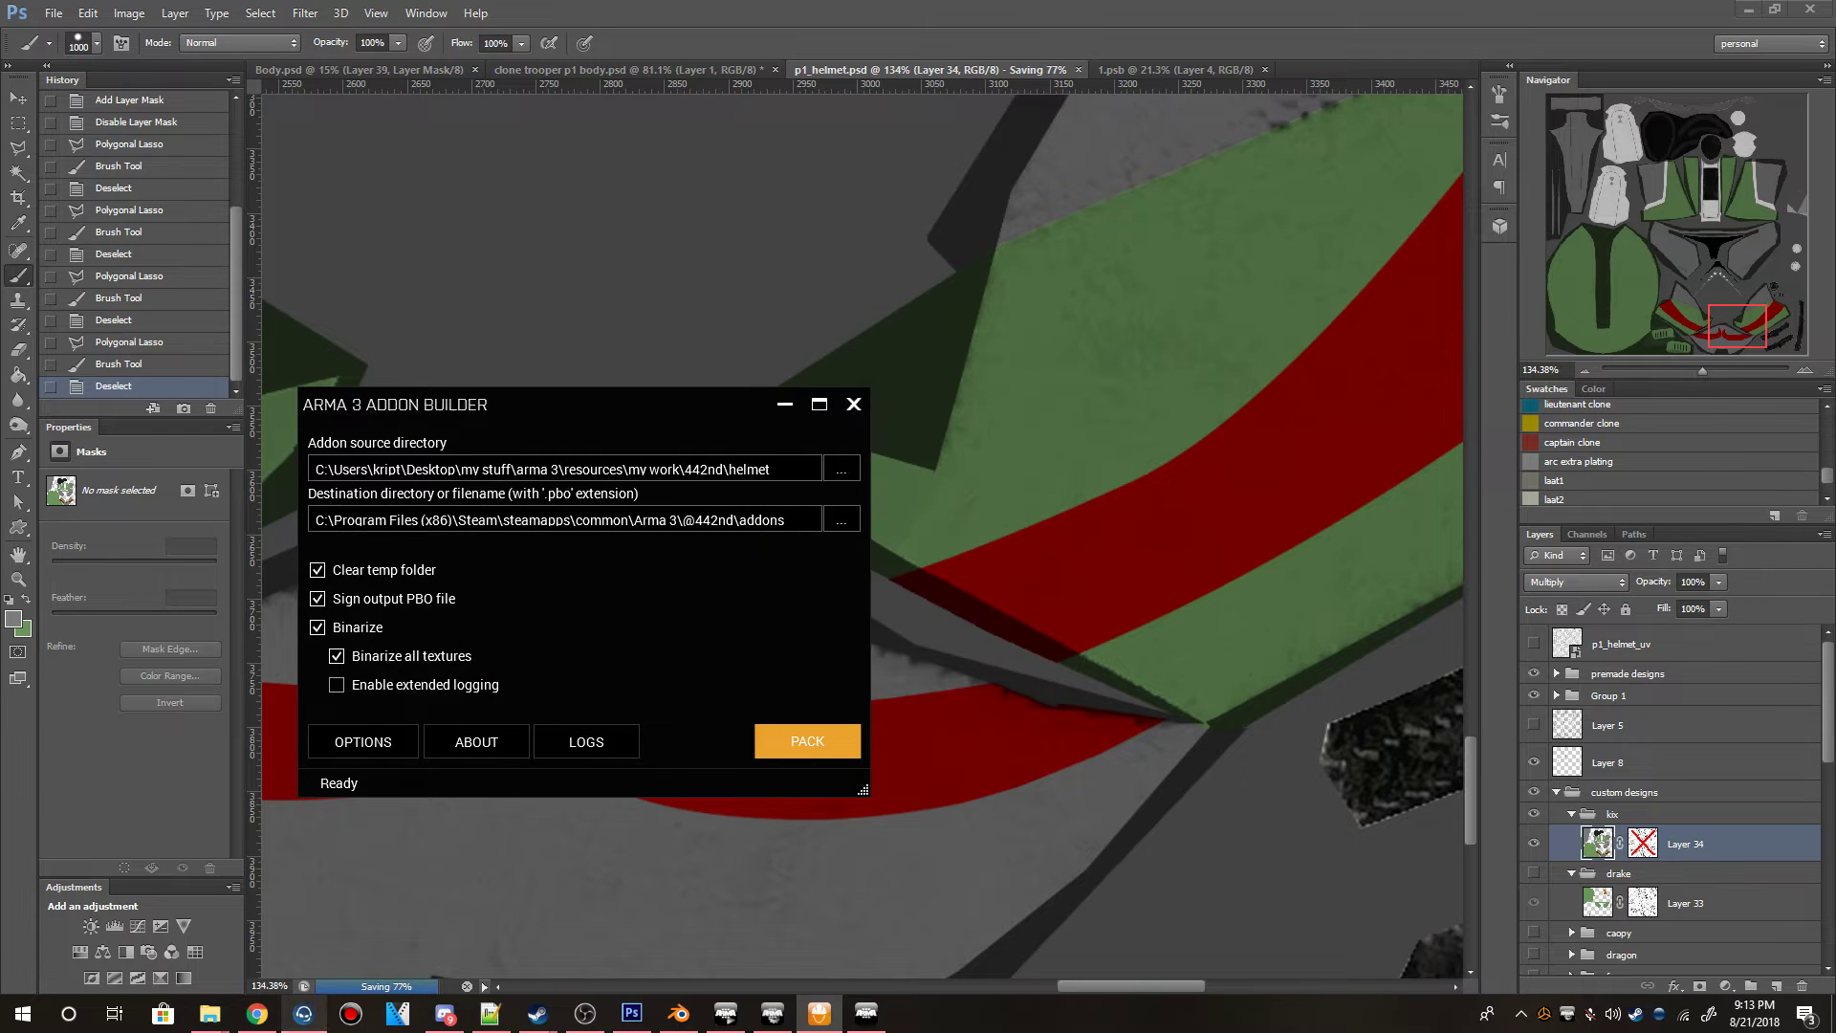
{"action": "left_click", "coordinate": [303, 1014]}
{"action": "right_click", "coordinate": [163, 543]}
{"action": "key", "text": "Escape"}
{"action": "key", "text": "alt+Tab"}
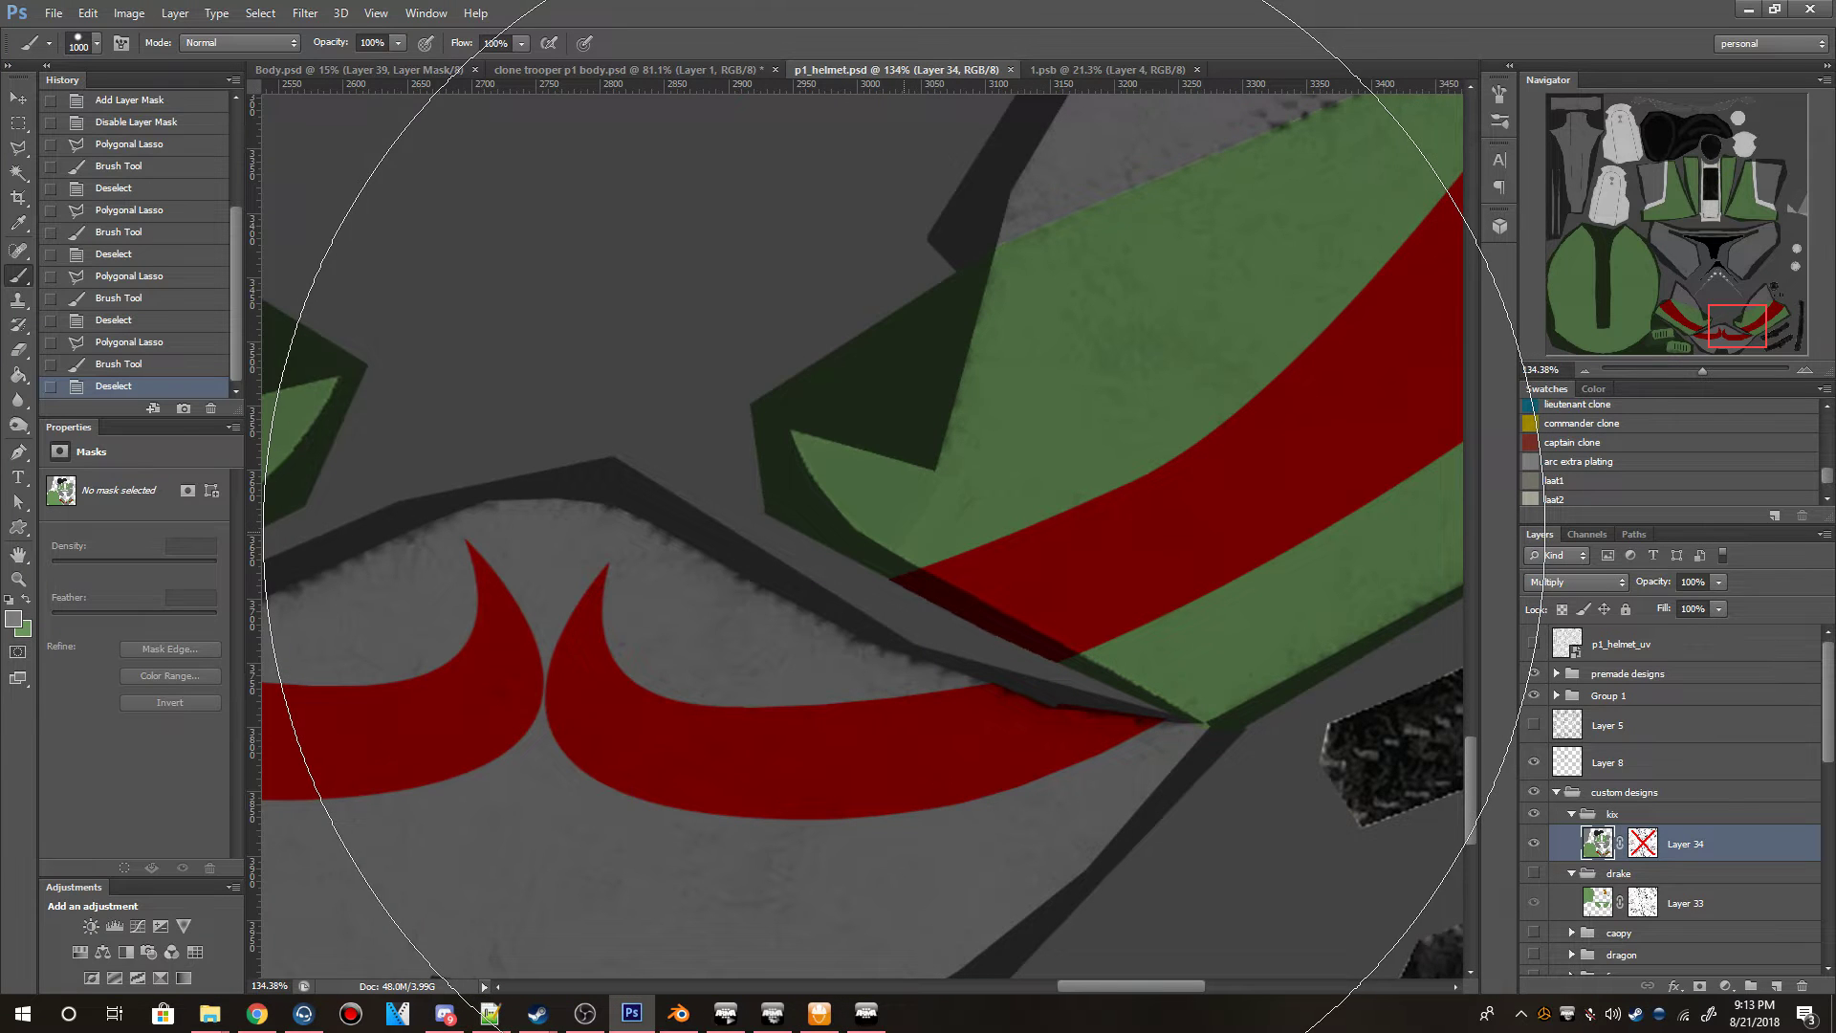
Step: Save a PNG copy of the helmet texture into its data folder, overwriting the existing file
{"action": "key", "text": "ctrl+shift+s"}
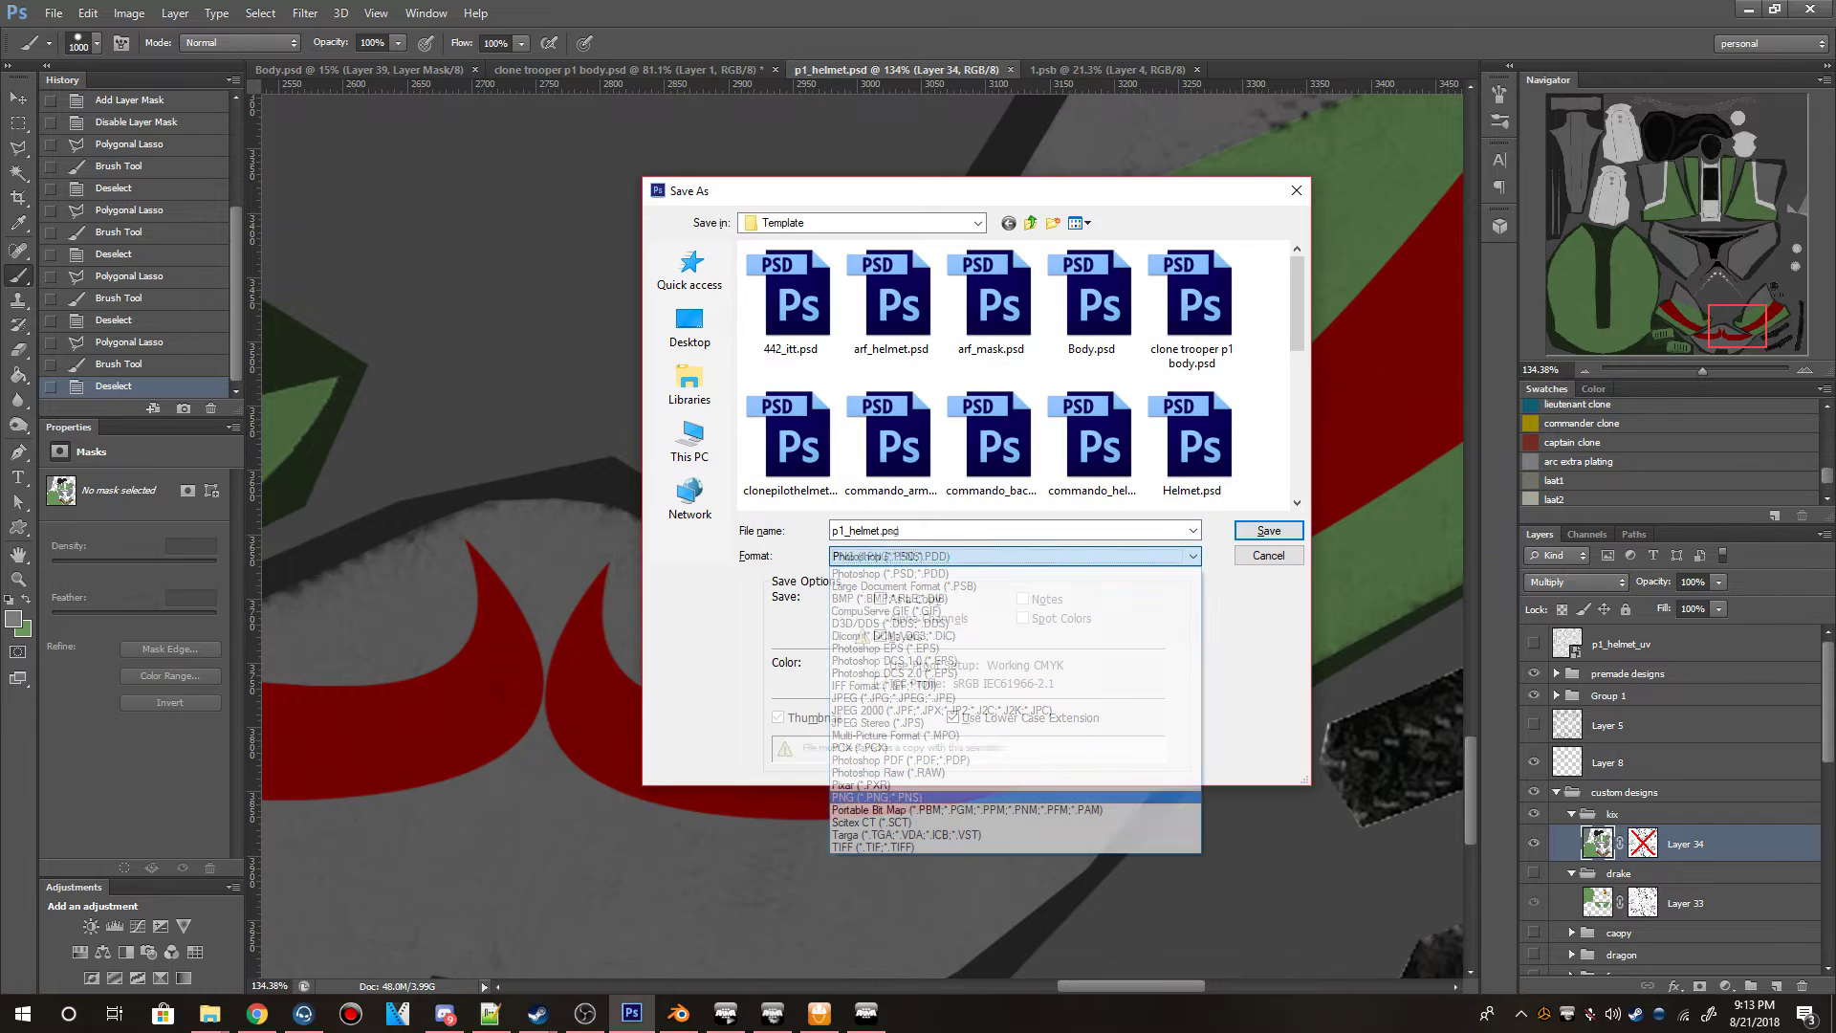
{"action": "left_click", "coordinate": [1030, 223]}
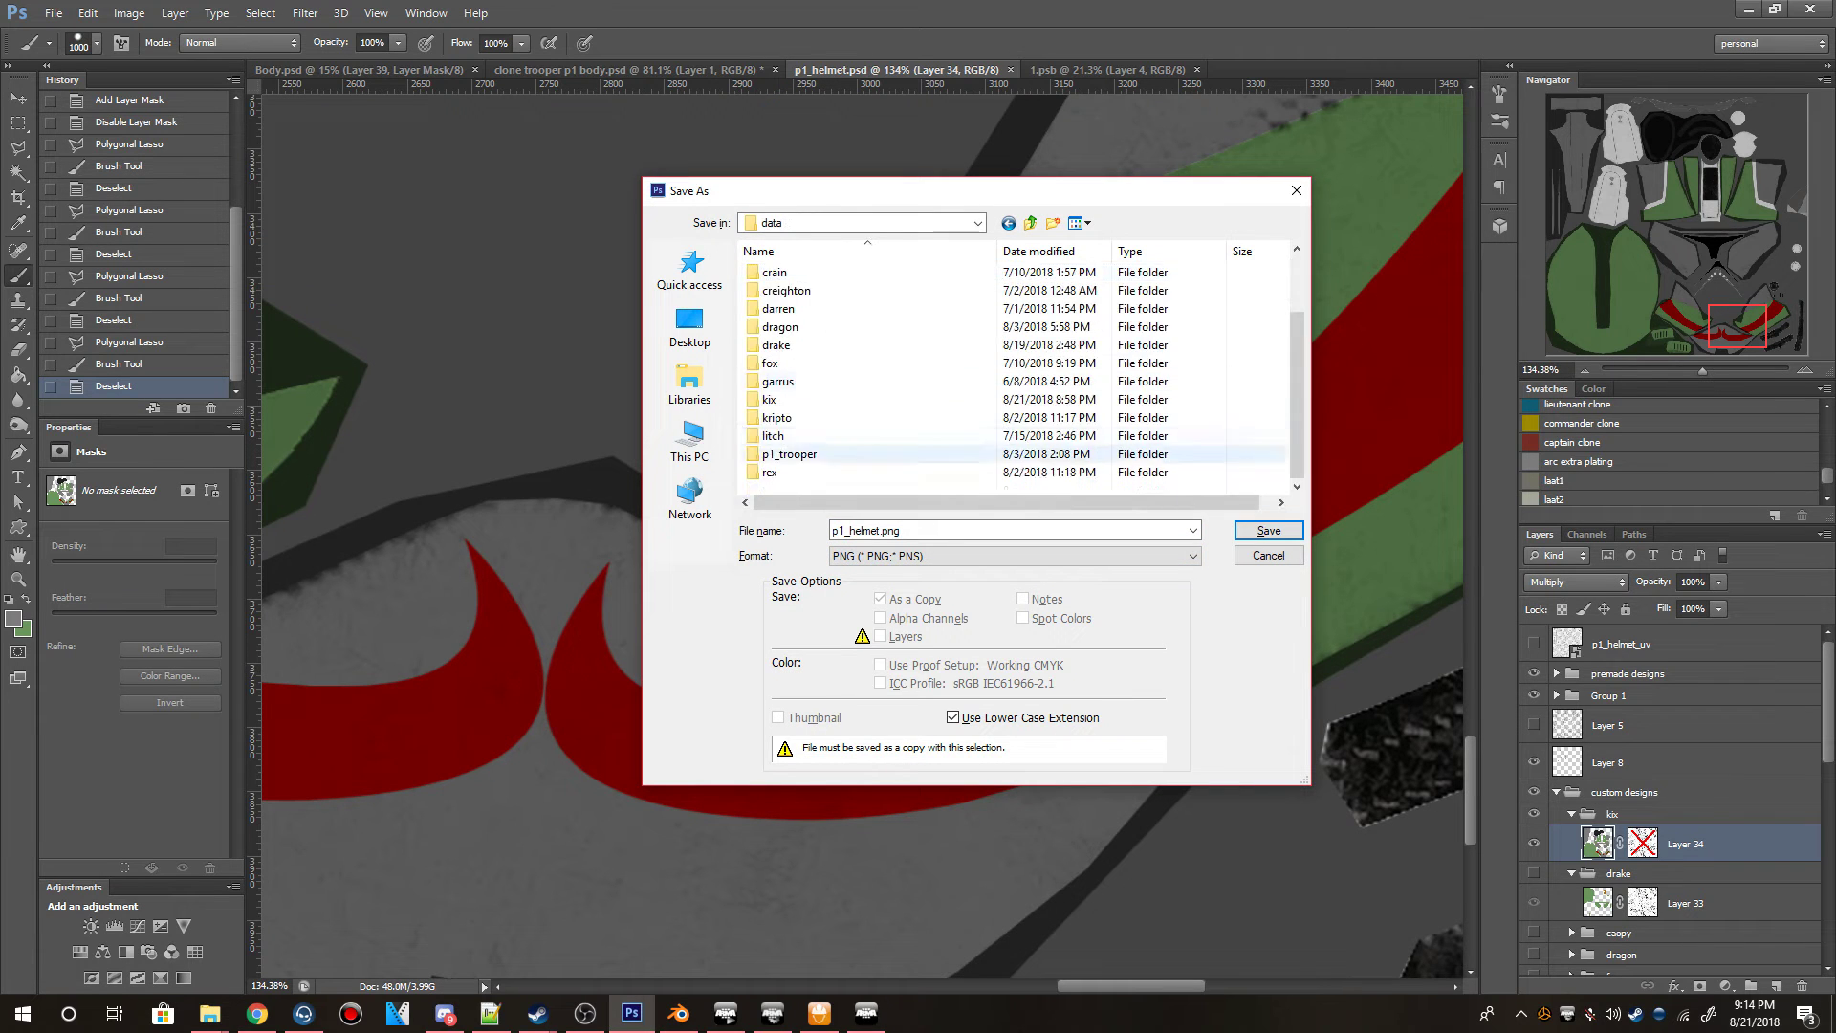
{"action": "double_click", "coordinate": [790, 431]}
{"action": "left_click", "coordinate": [1269, 530]}
{"action": "left_click", "coordinate": [886, 382]}
{"action": "left_click", "coordinate": [975, 316]}
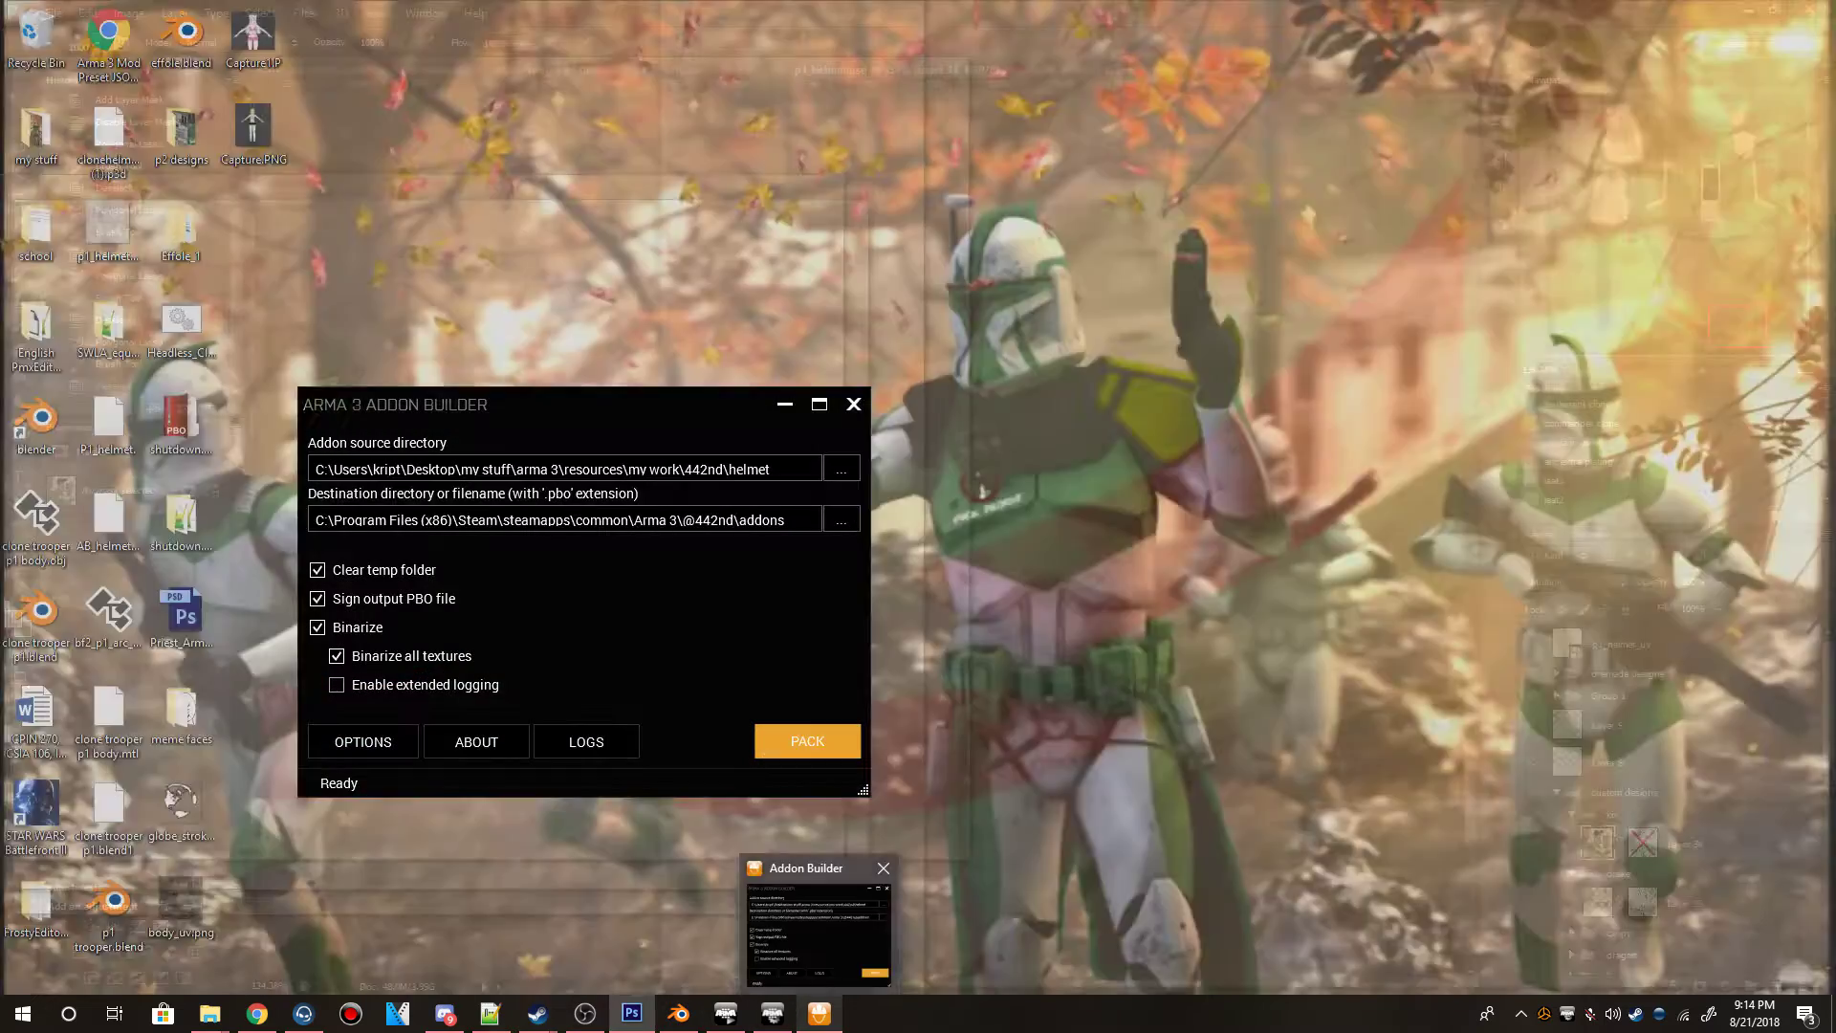
{"action": "left_click", "coordinate": [808, 957]}
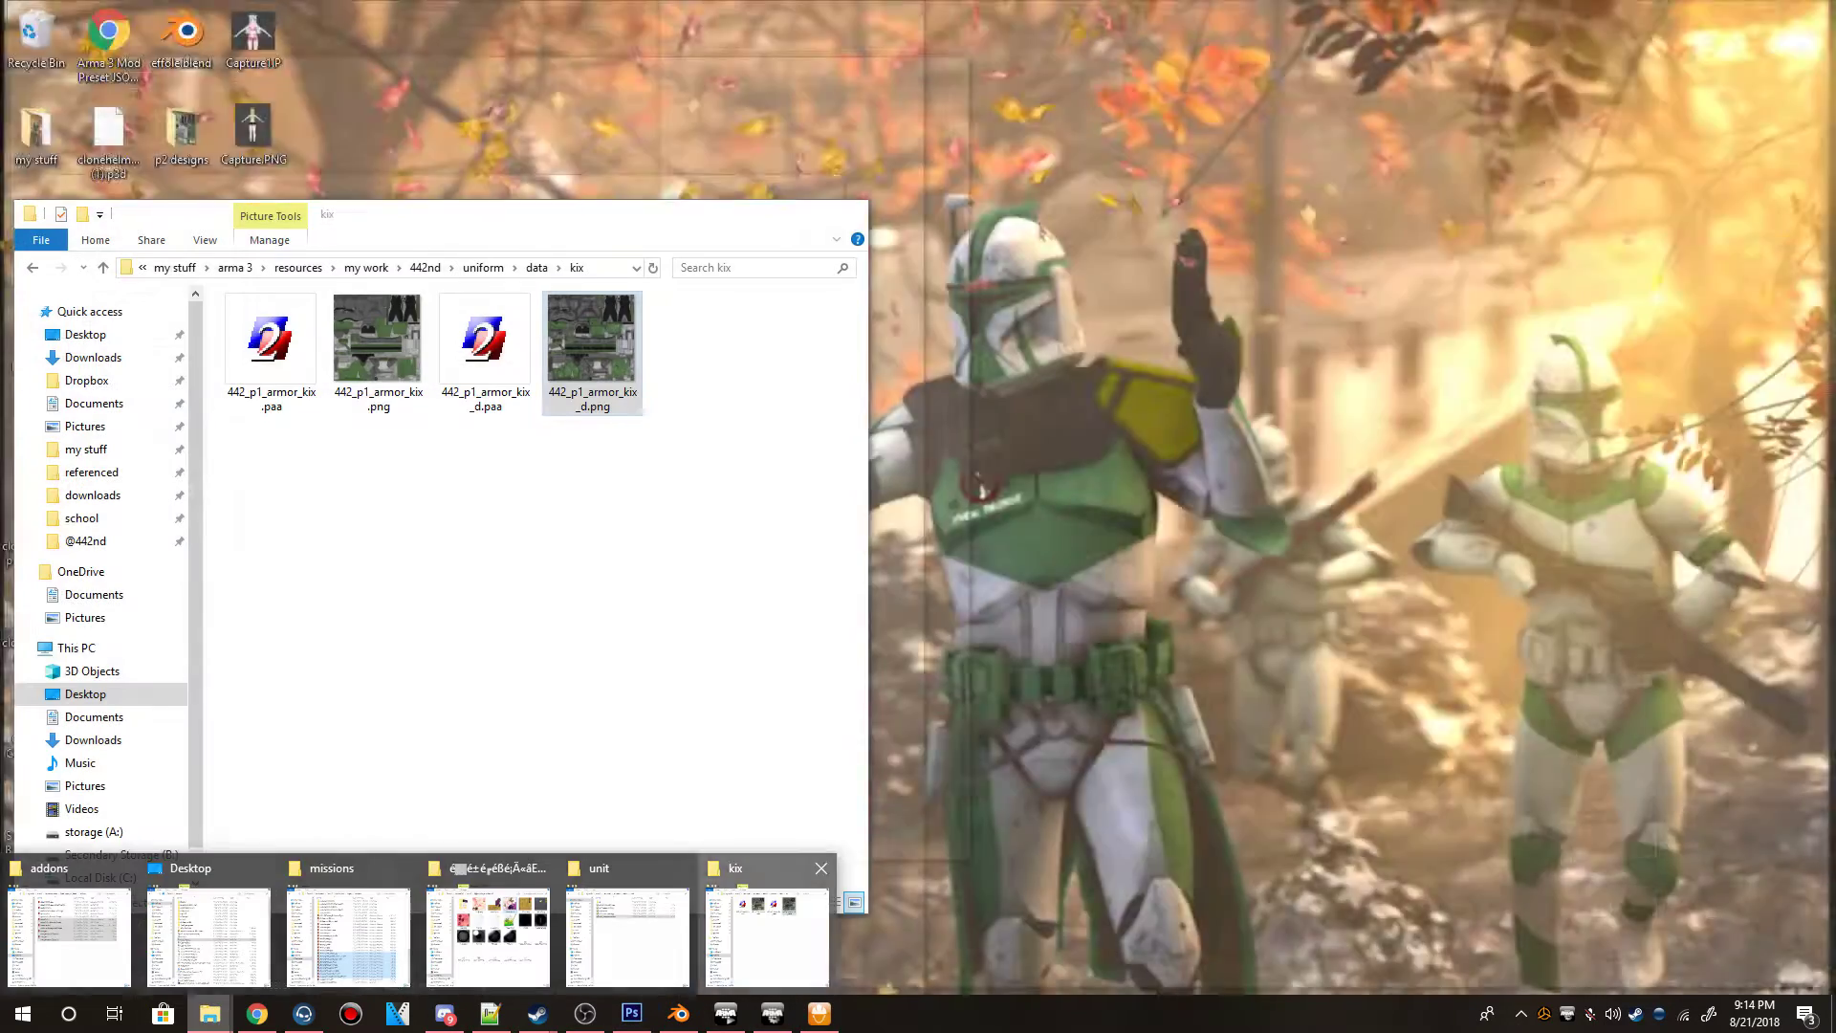
Step: Browse to the helmet's data\kix folder and select p1_helmet_kix.png
{"action": "left_click", "coordinate": [765, 937]}
{"action": "double_click", "coordinate": [271, 344]}
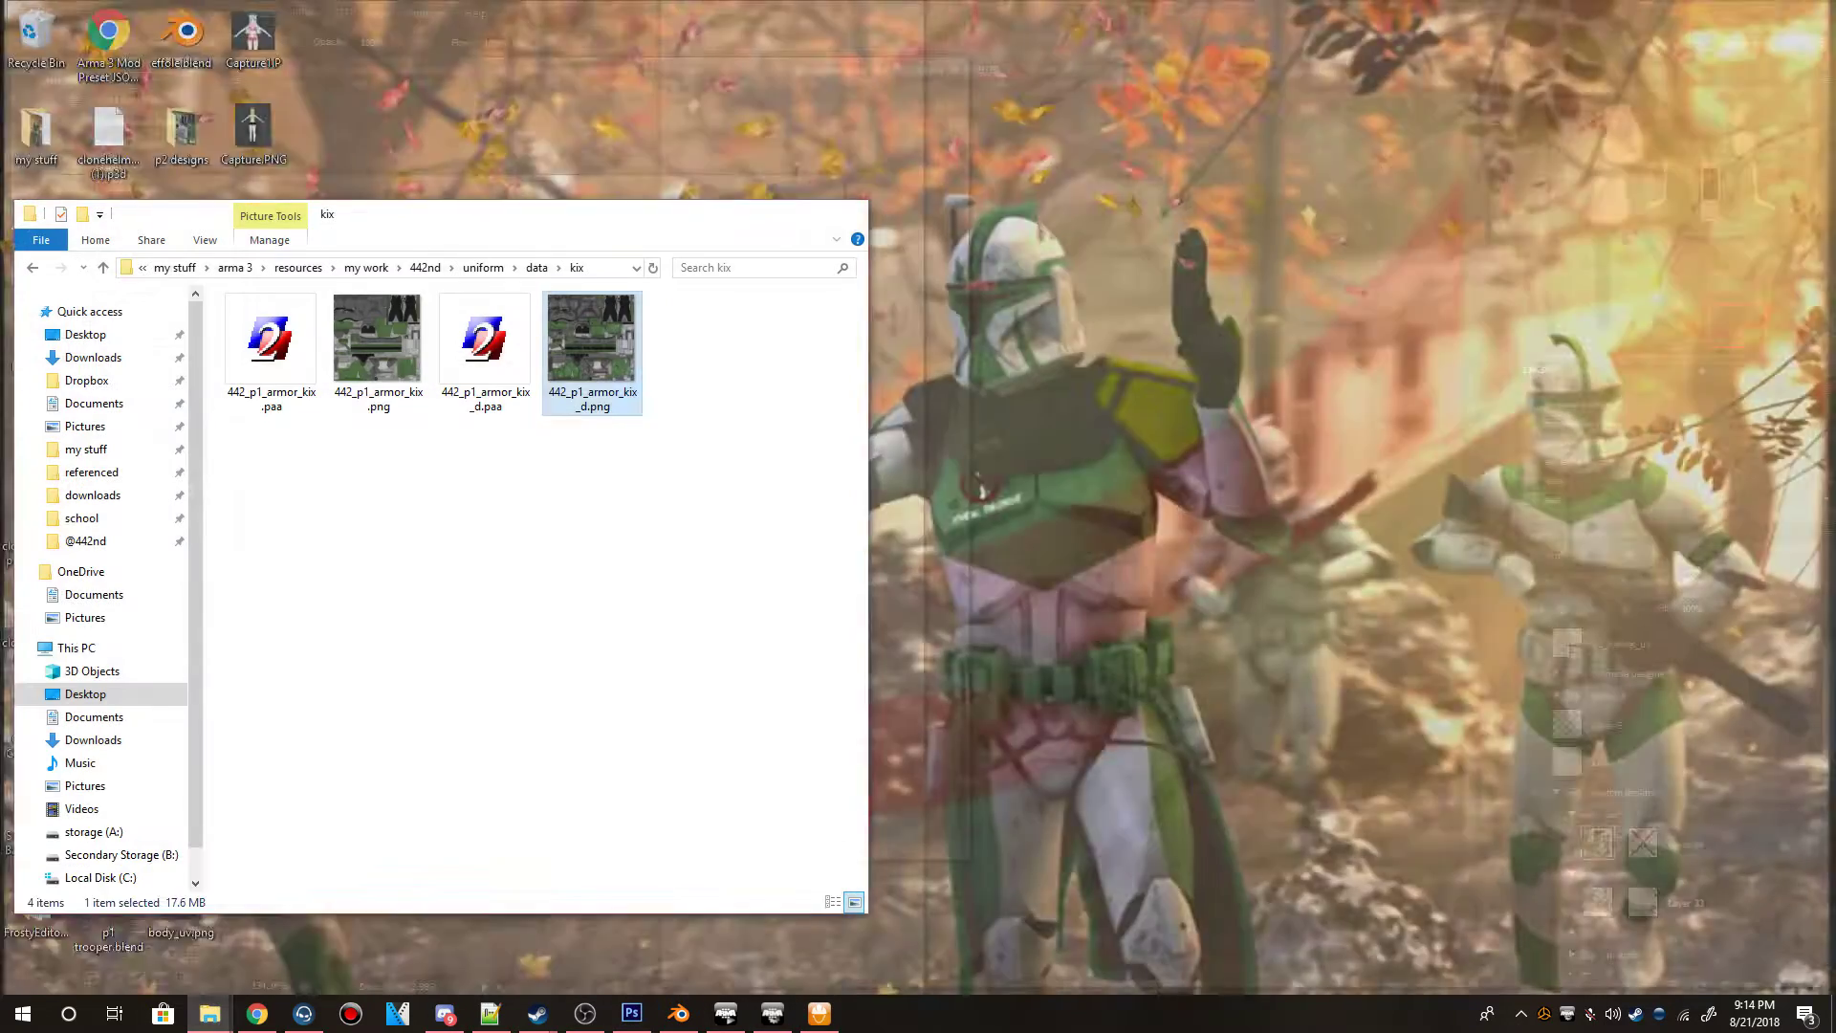
{"action": "key", "text": "alt+Left"}
{"action": "key", "text": "alt+Left"}
{"action": "key", "text": "alt+Left"}
{"action": "double_click", "coordinate": [262, 525]}
{"action": "double_click", "coordinate": [261, 325]}
{"action": "double_click", "coordinate": [259, 459]}
{"action": "left_click", "coordinate": [1148, 573]}
Step: Save p1_helmet_kix.png from Texture Viewer as p1_helmet_kix.paa, replace the old file, and start packing
{"action": "left_click_drag", "start_coordinate": [183, 536], "coordinate": [991, 535]}
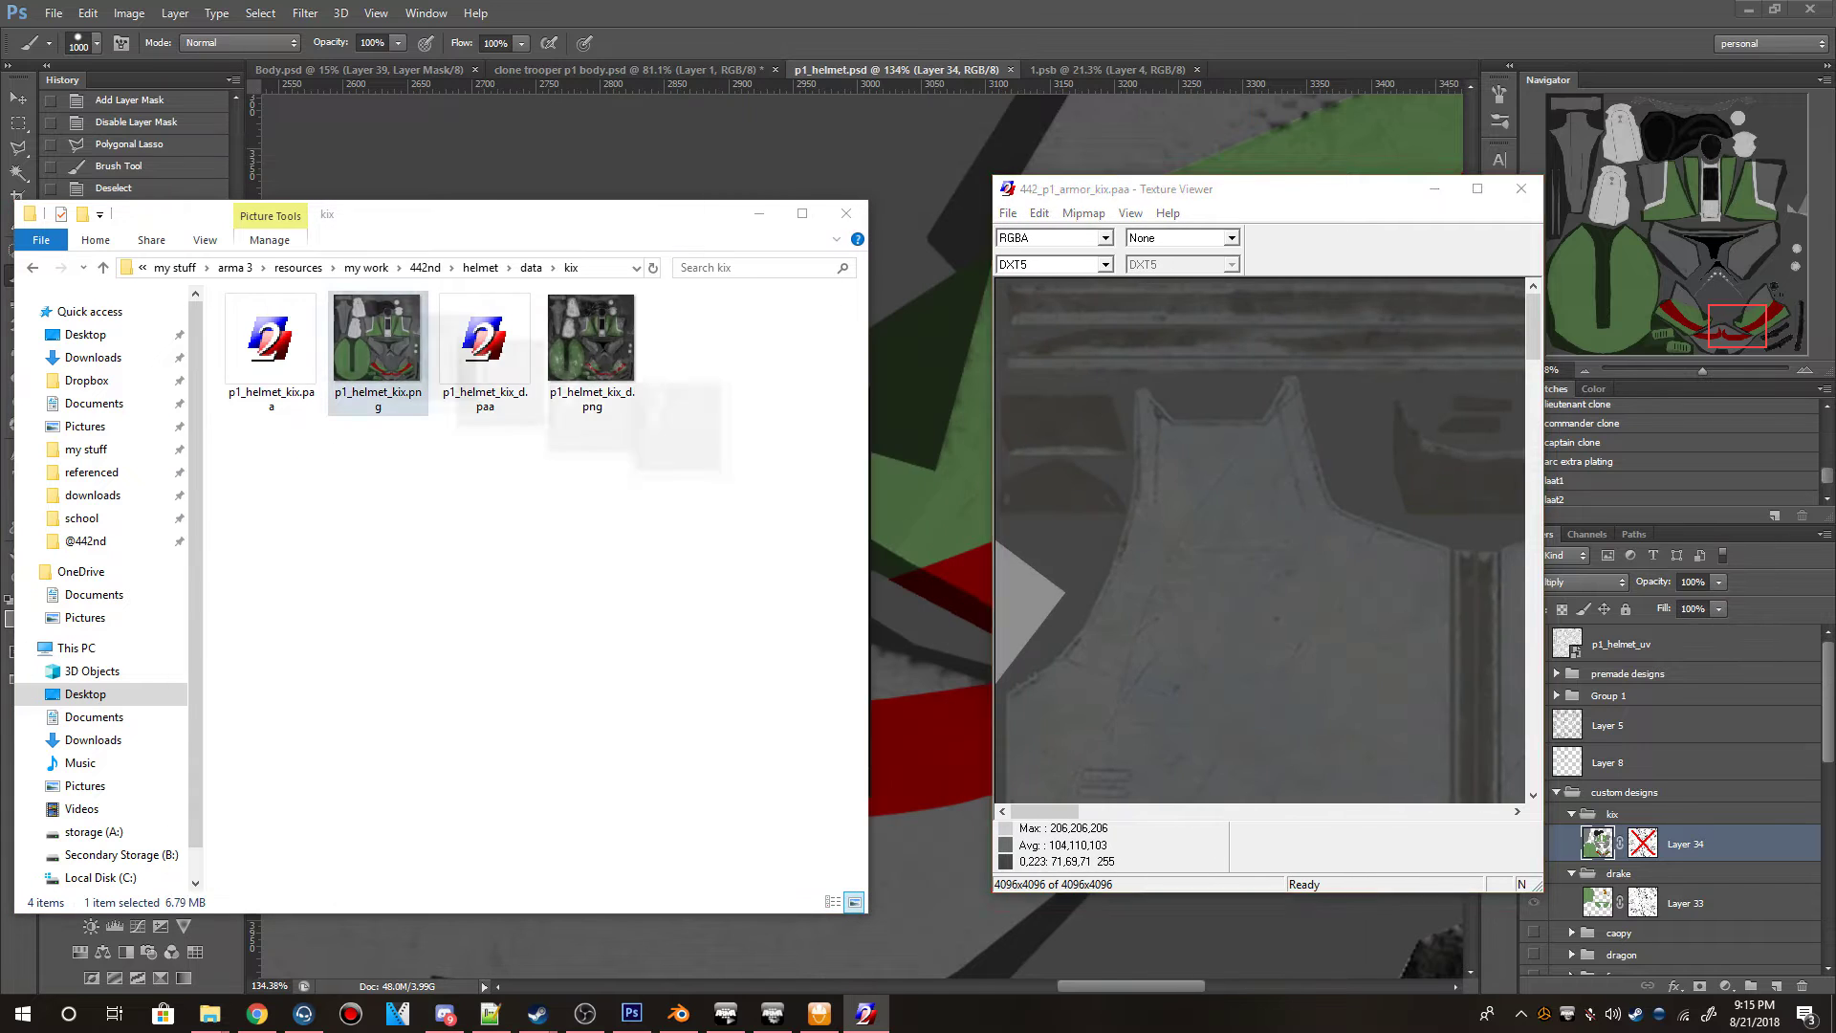
{"action": "left_click_drag", "start_coordinate": [378, 345], "coordinate": [1244, 535]}
{"action": "key", "text": "ctrl+s"}
{"action": "type", "text": "p1_helmet_kix.paa"}
{"action": "key", "text": "Return"}
{"action": "key", "text": "alt+y"}
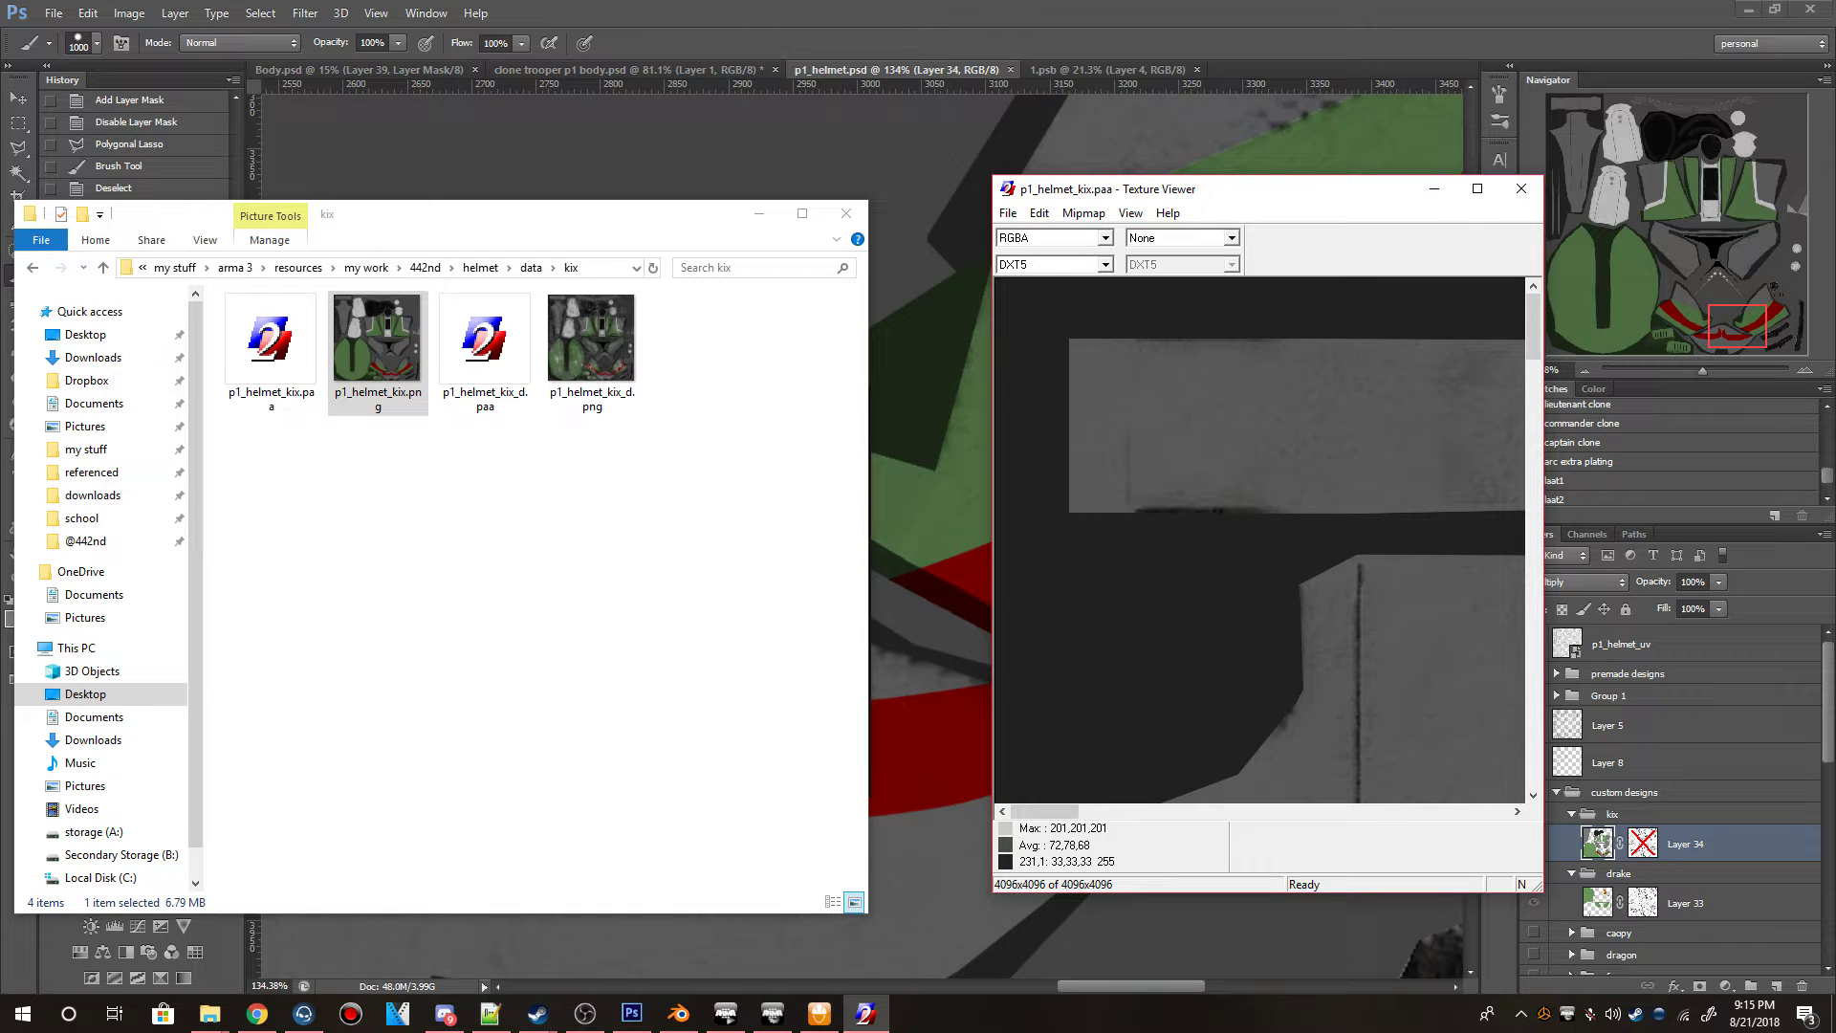
{"action": "left_click", "coordinate": [820, 1014]}
{"action": "left_click", "coordinate": [806, 741]}
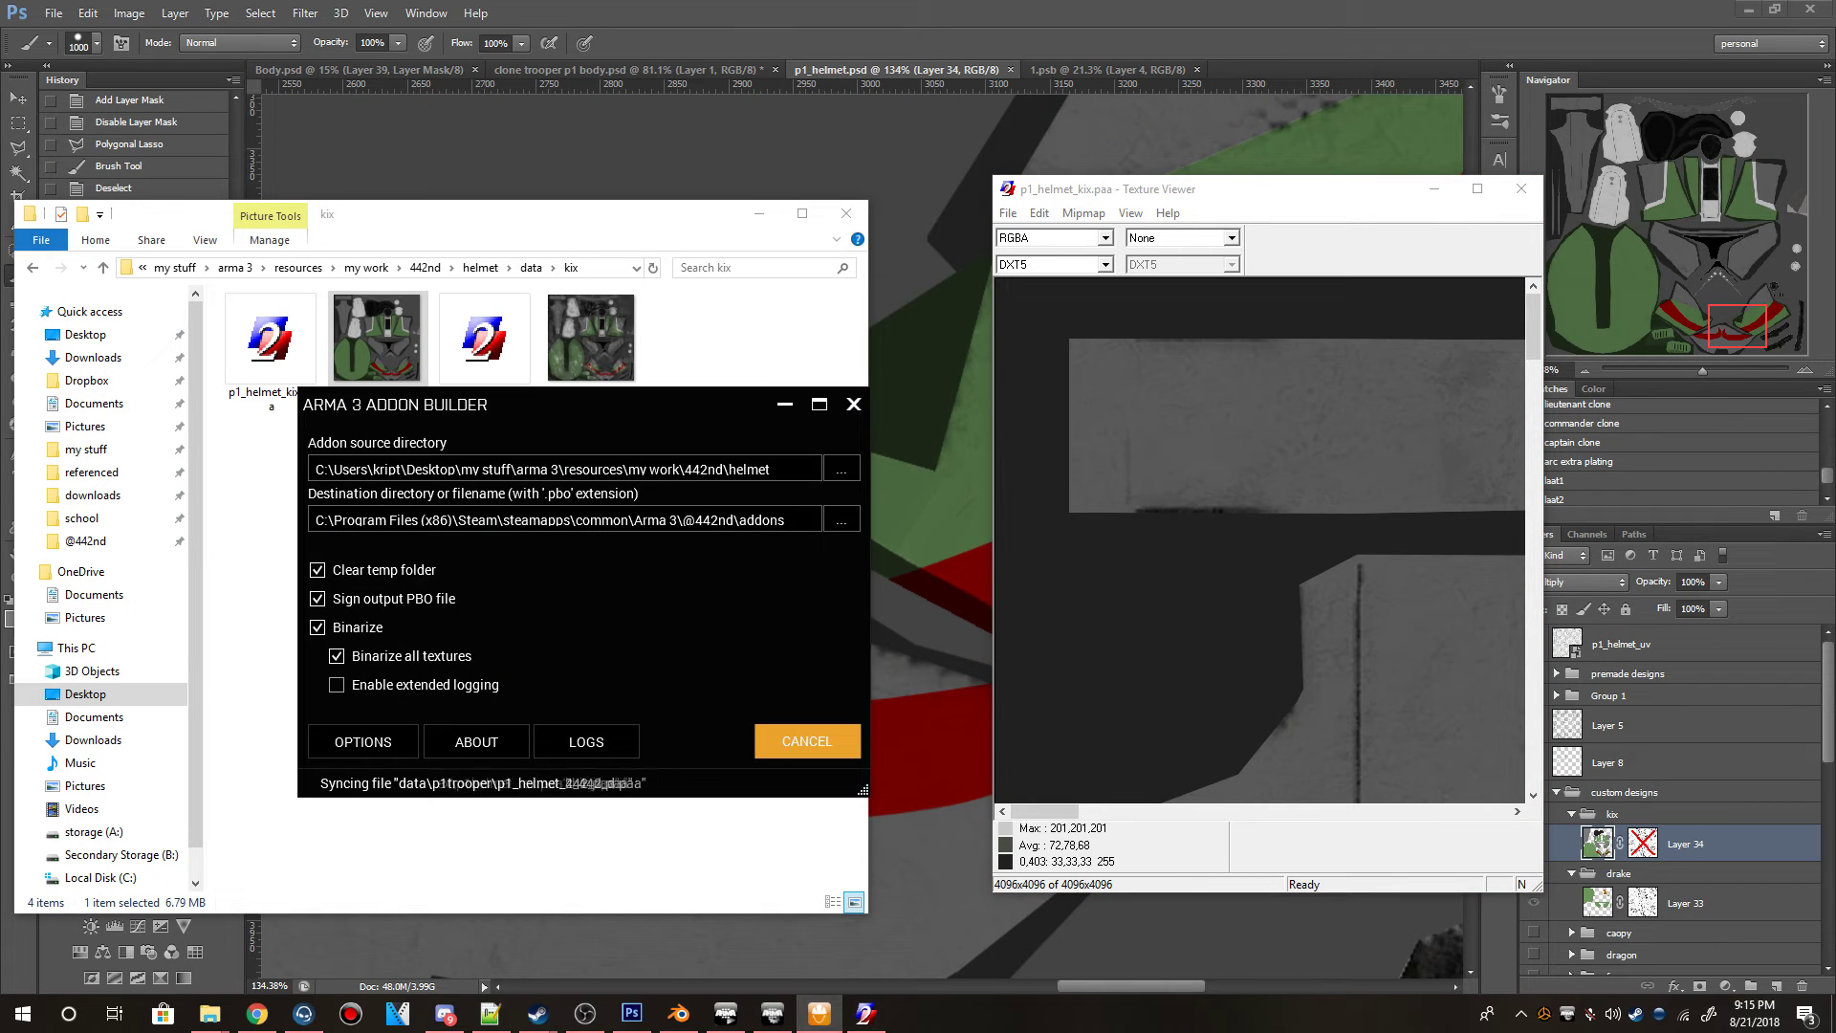
Step: Dismiss the Addon Builder result and launch Arma 3 with mods from the launcher
{"action": "left_click", "coordinate": [935, 421]}
{"action": "left_click", "coordinate": [725, 1013]}
{"action": "left_click", "coordinate": [272, 847]}
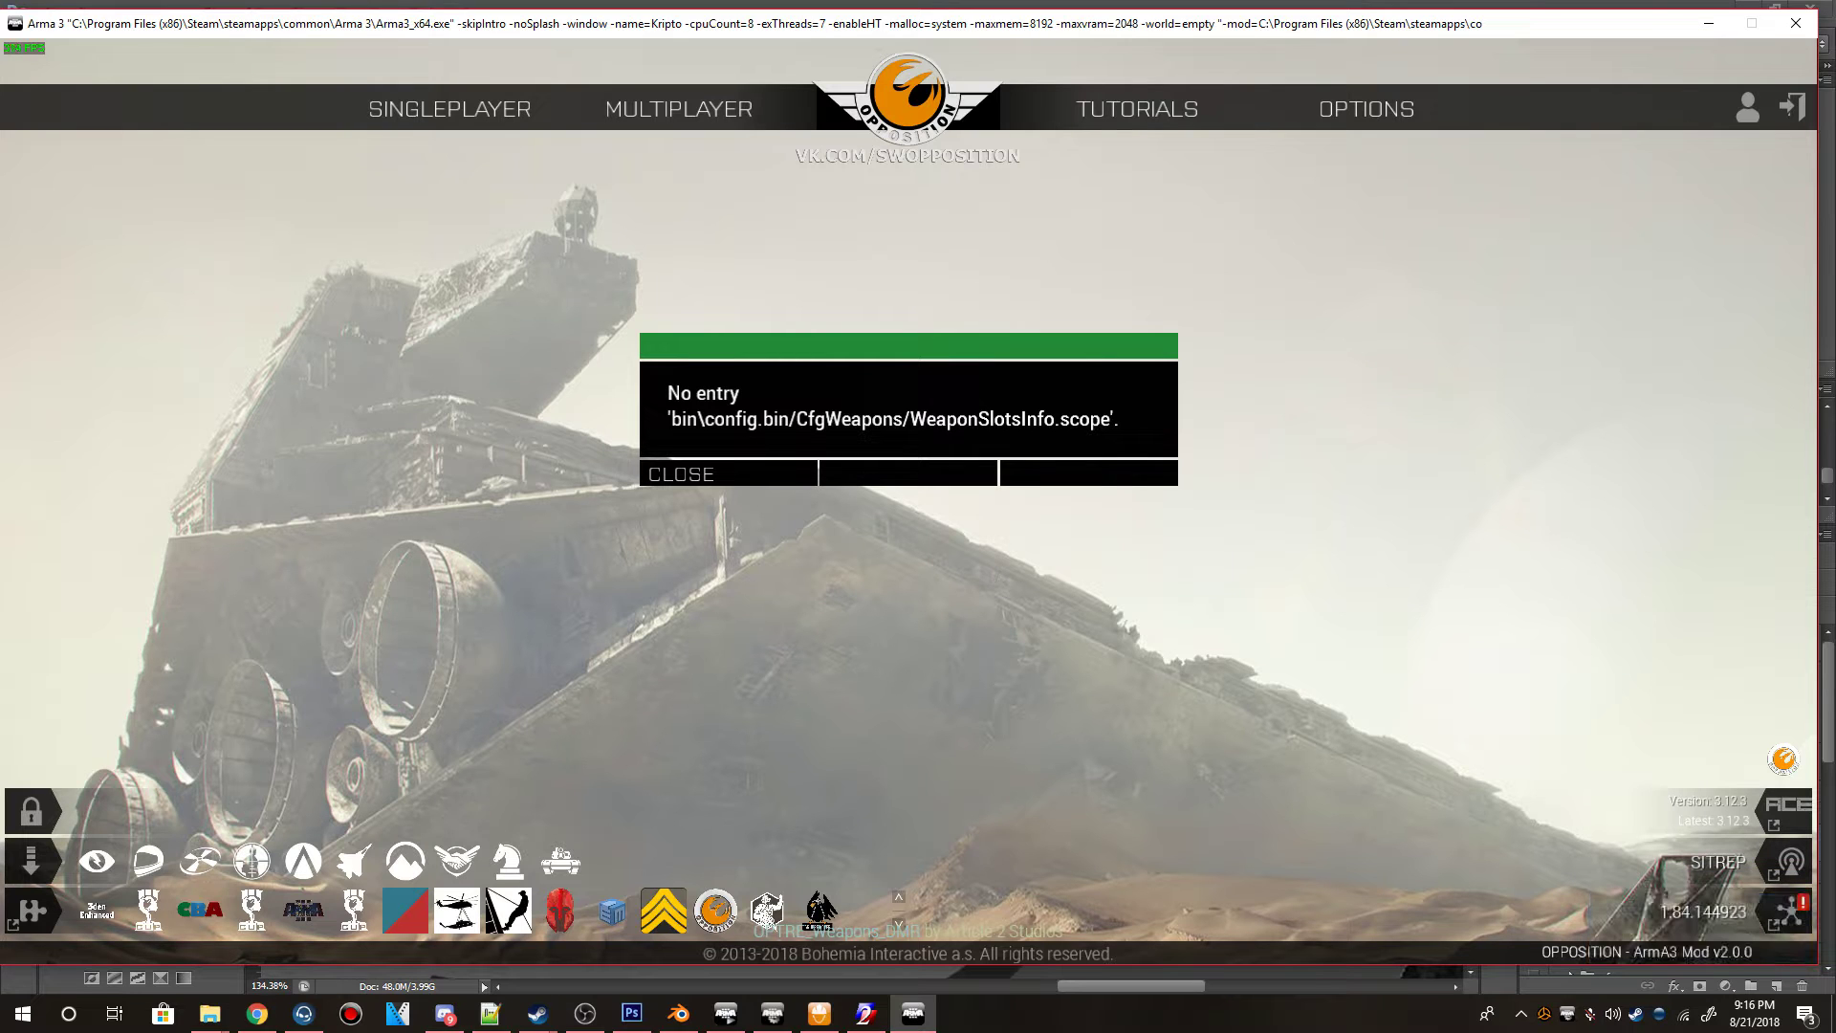
{"action": "key", "text": "alt+Tab"}
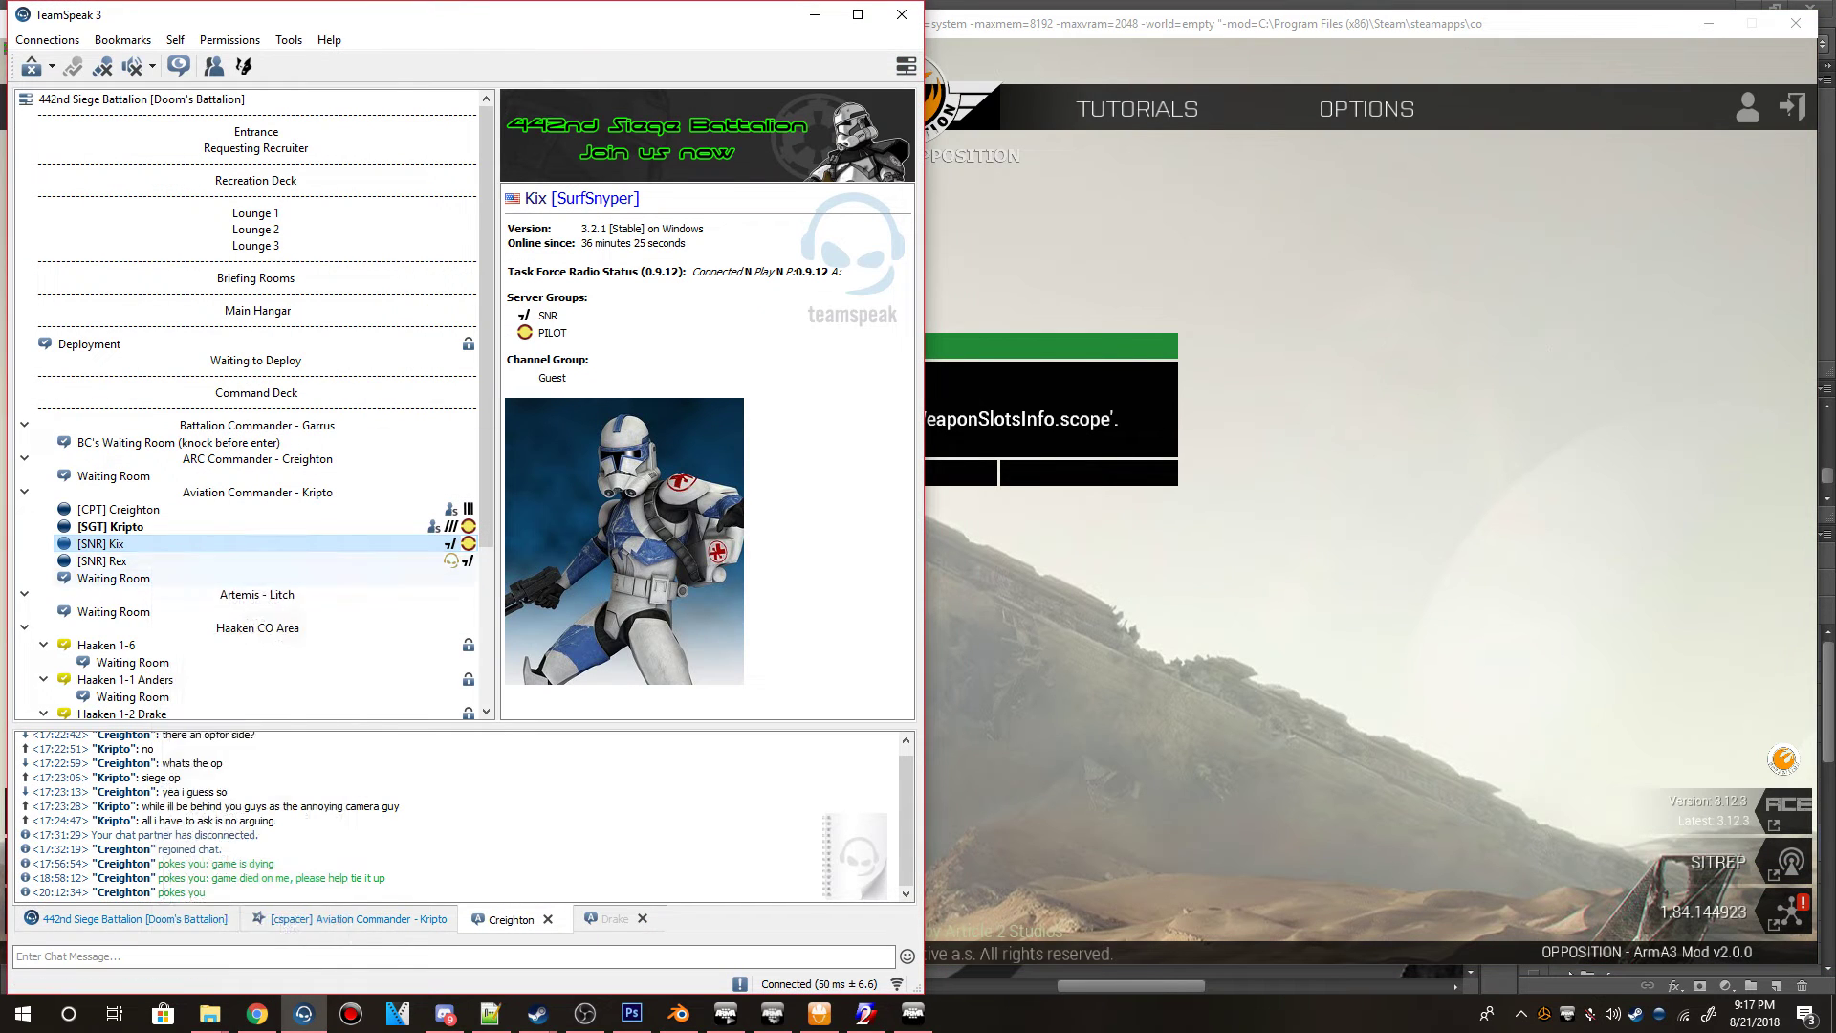
Step: Bring the running Arma 3 game window to the front
{"action": "left_click", "coordinate": [444, 1014]}
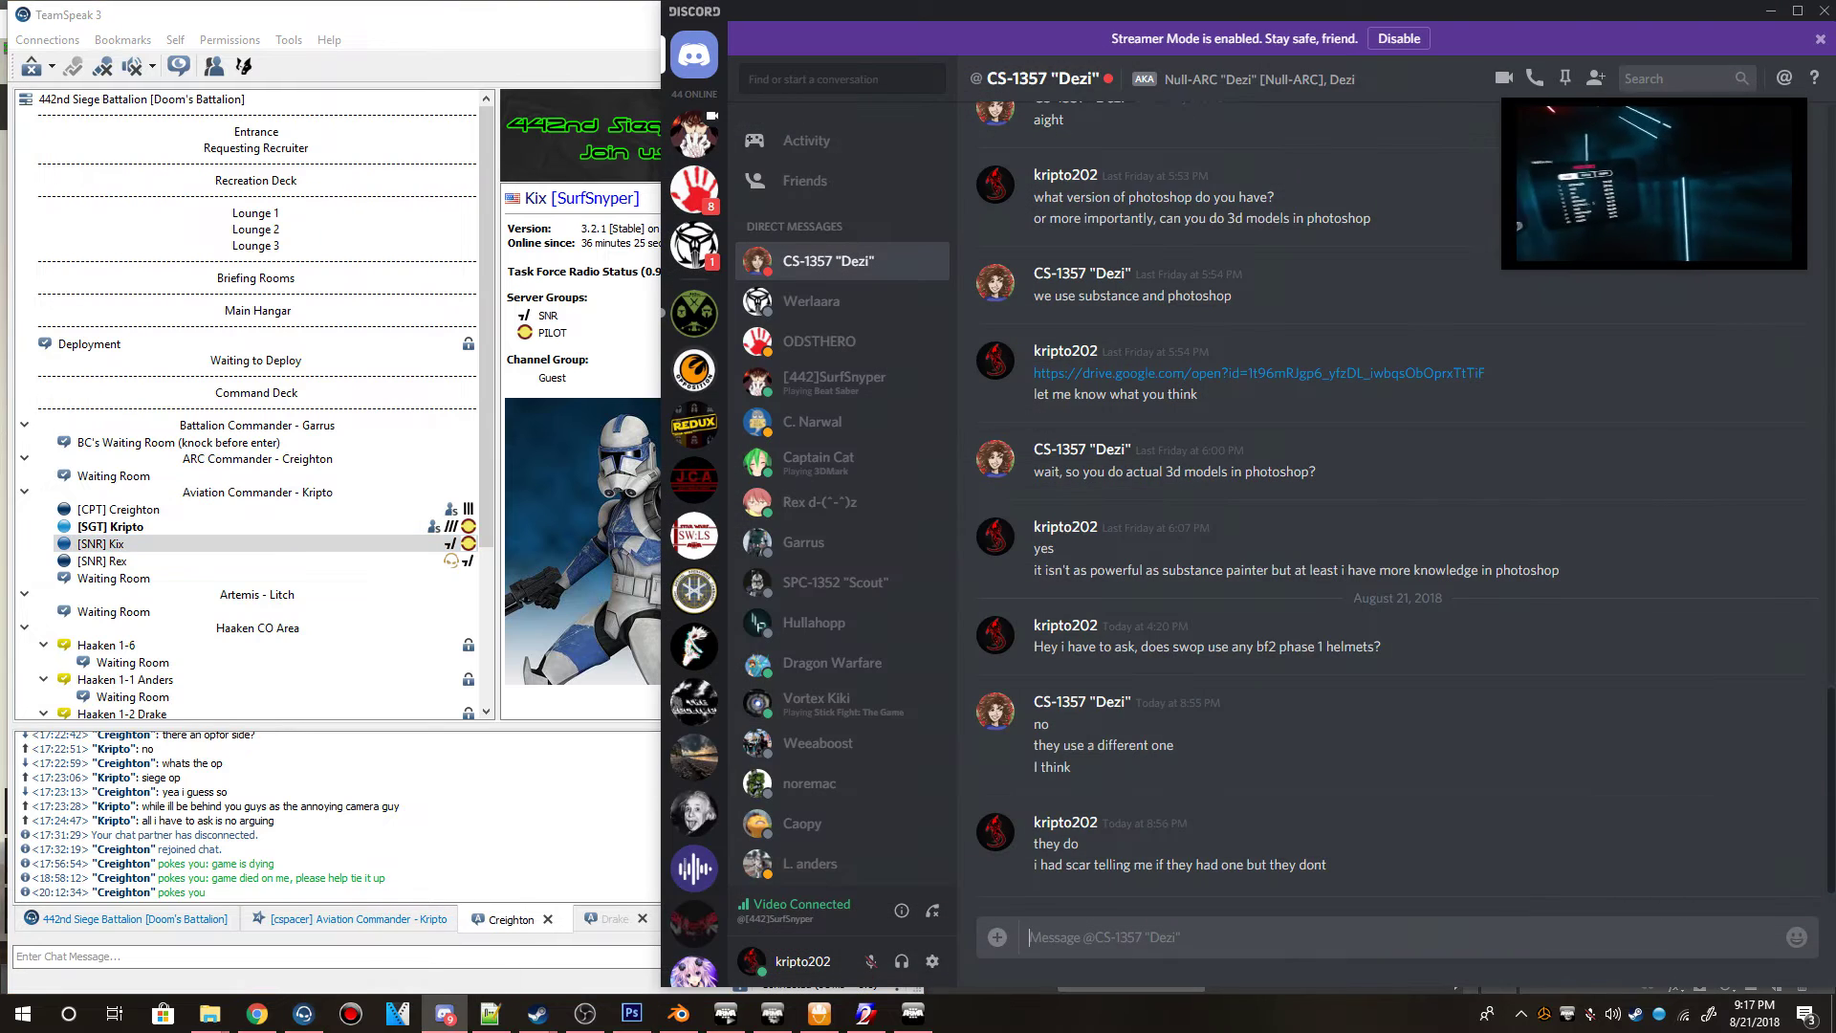
{"action": "left_click", "coordinate": [726, 1013]}
{"action": "mouse_move", "coordinate": [914, 1014]}
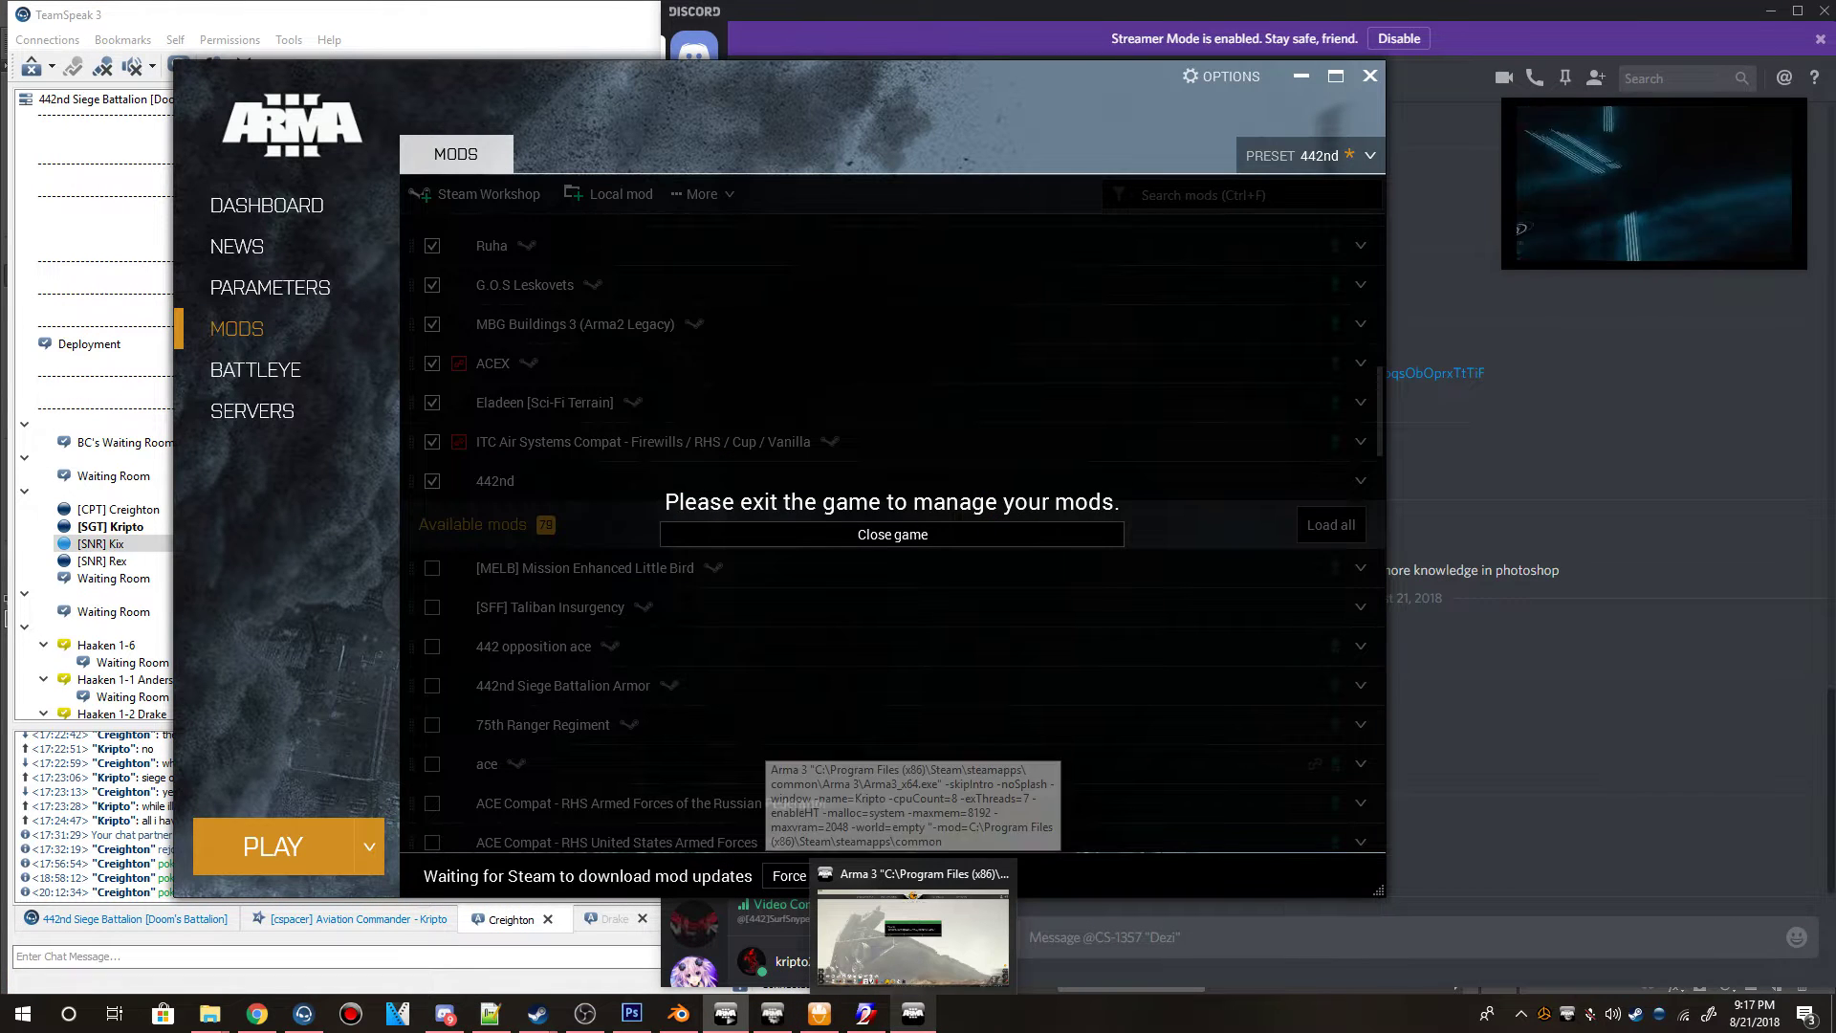
{"action": "left_click", "coordinate": [909, 918]}
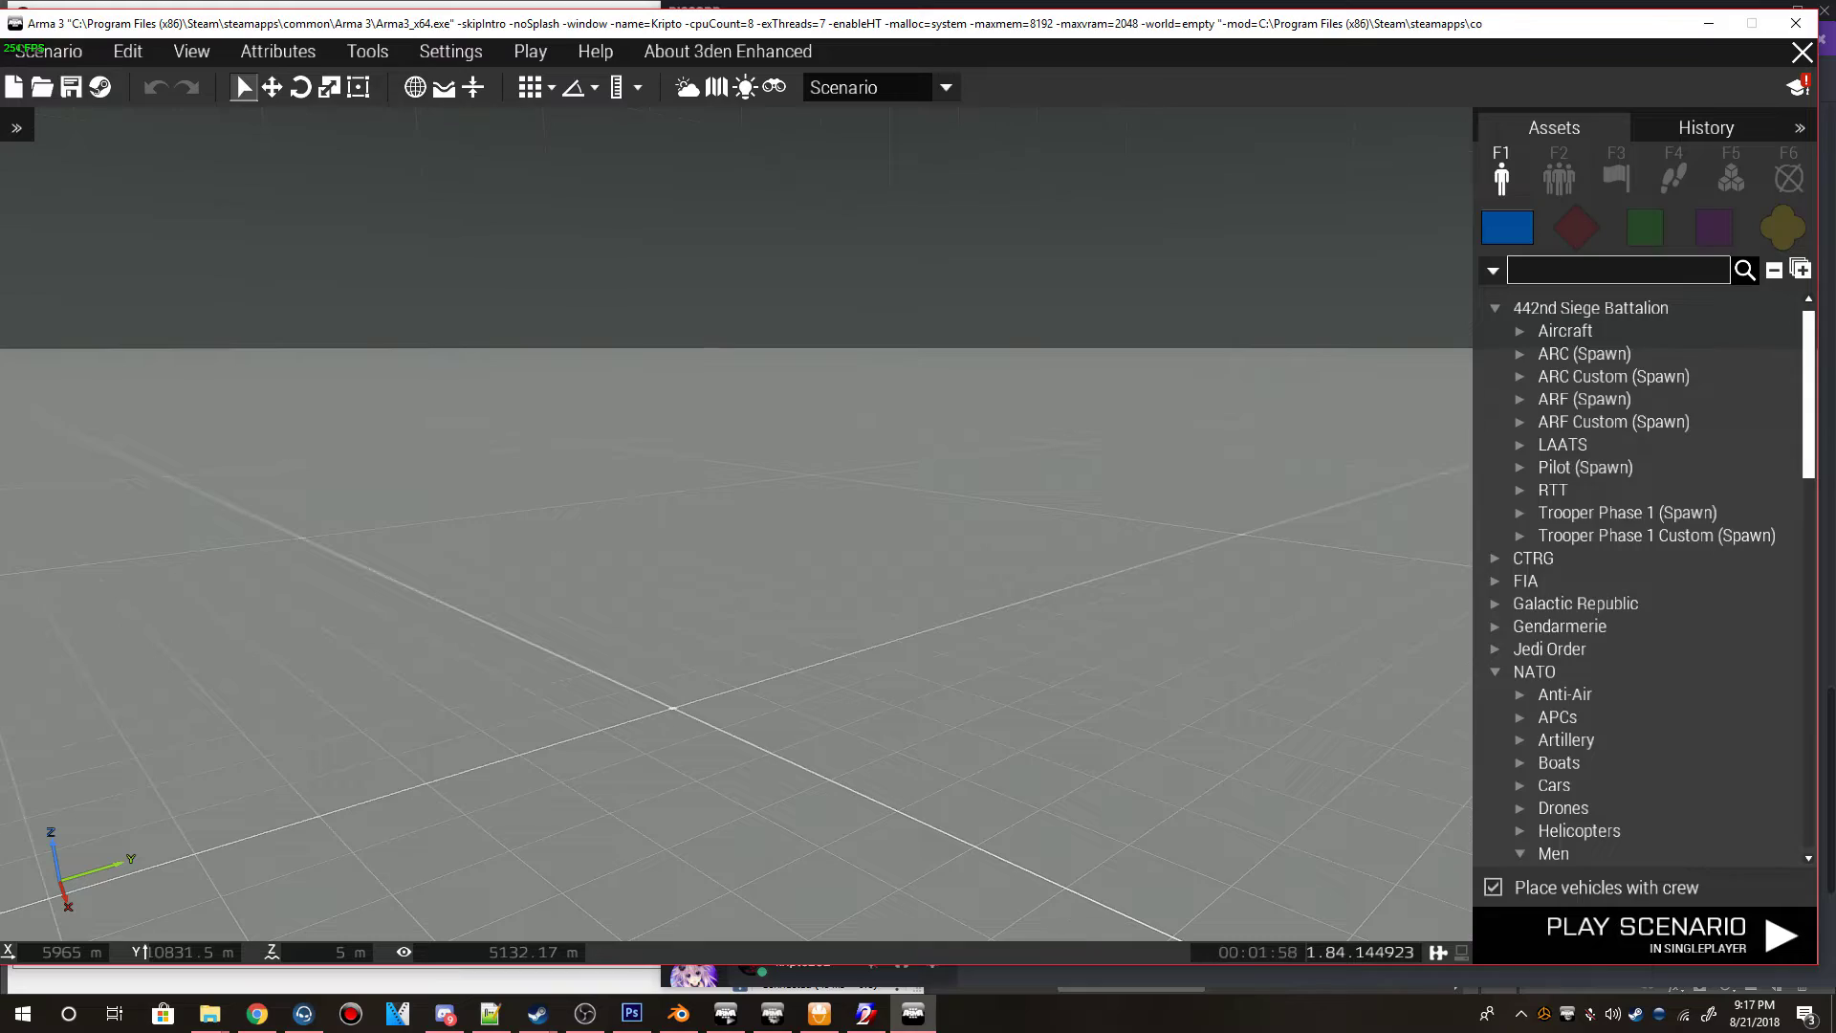
Step: Place the second Pilot (Spawn) trooper on the Virtual Reality grid, zoom on its helmet, then close the game
{"action": "left_click", "coordinate": [1585, 467]}
{"action": "left_click", "coordinate": [1665, 512]}
{"action": "left_click", "coordinate": [1033, 481]}
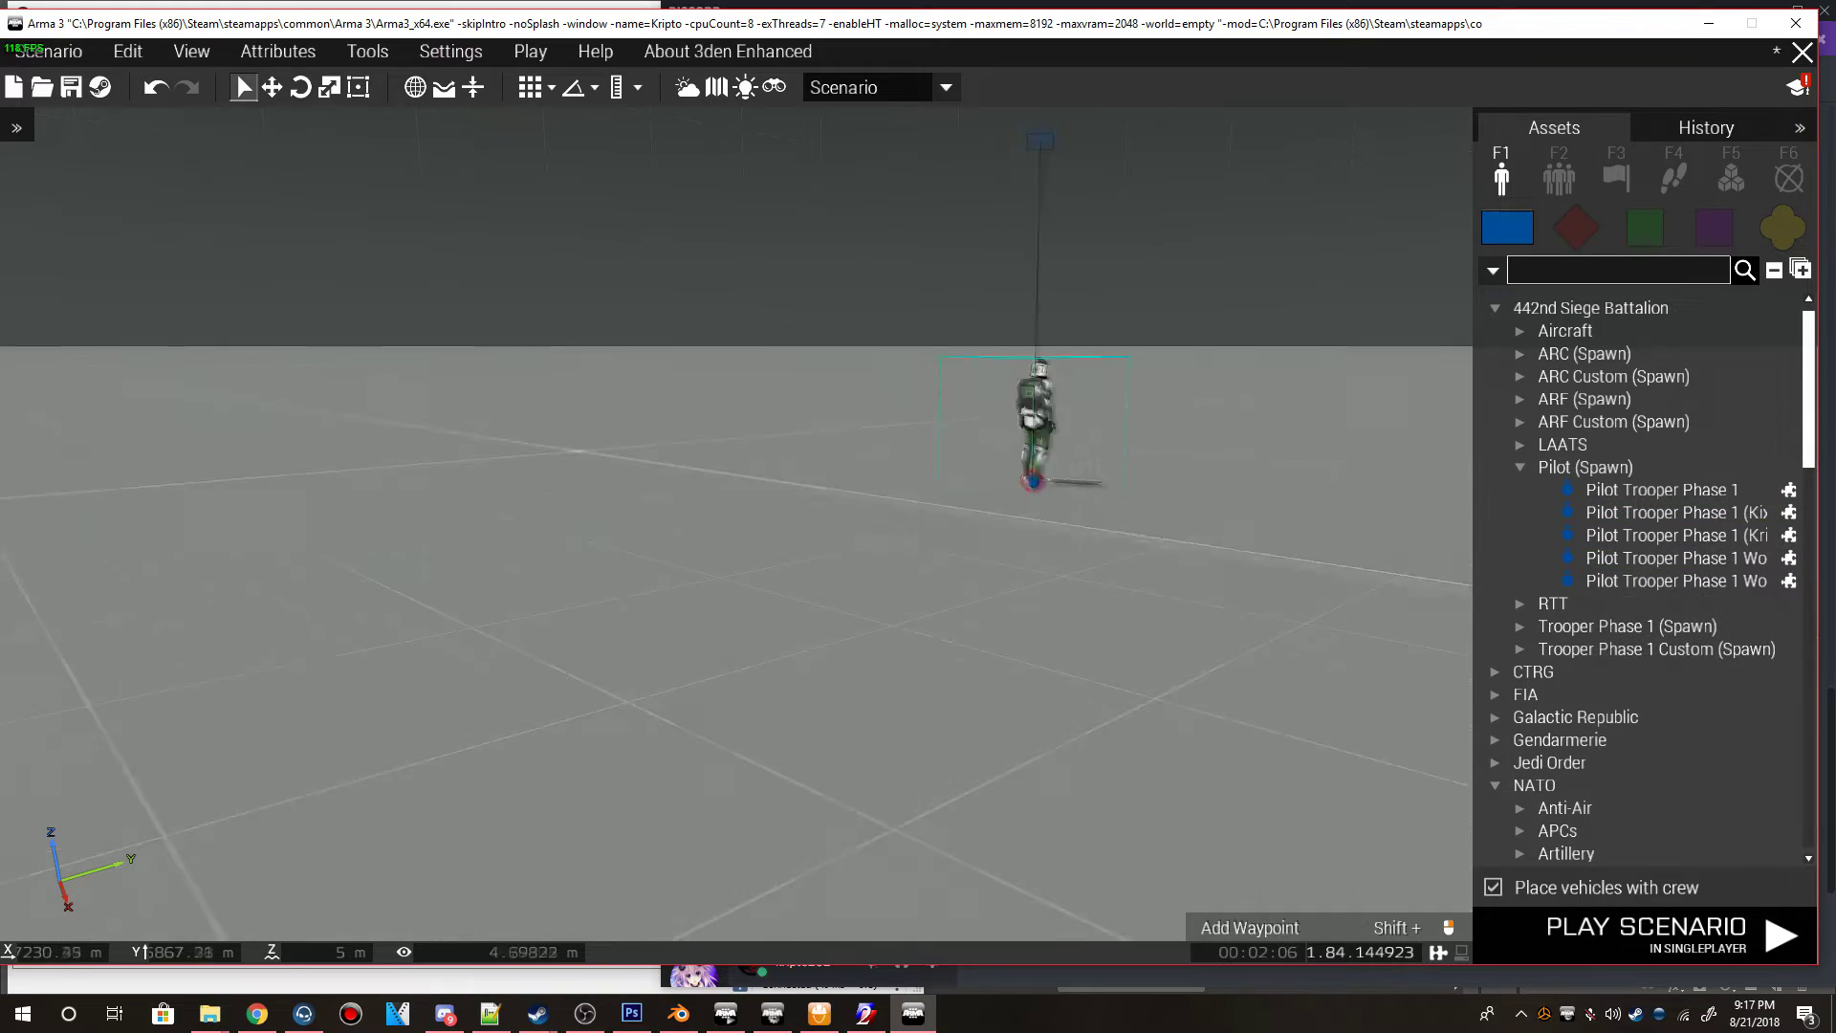
{"action": "scroll", "coordinate": [1032, 440], "scroll_direction": "up", "scroll_amount": 10}
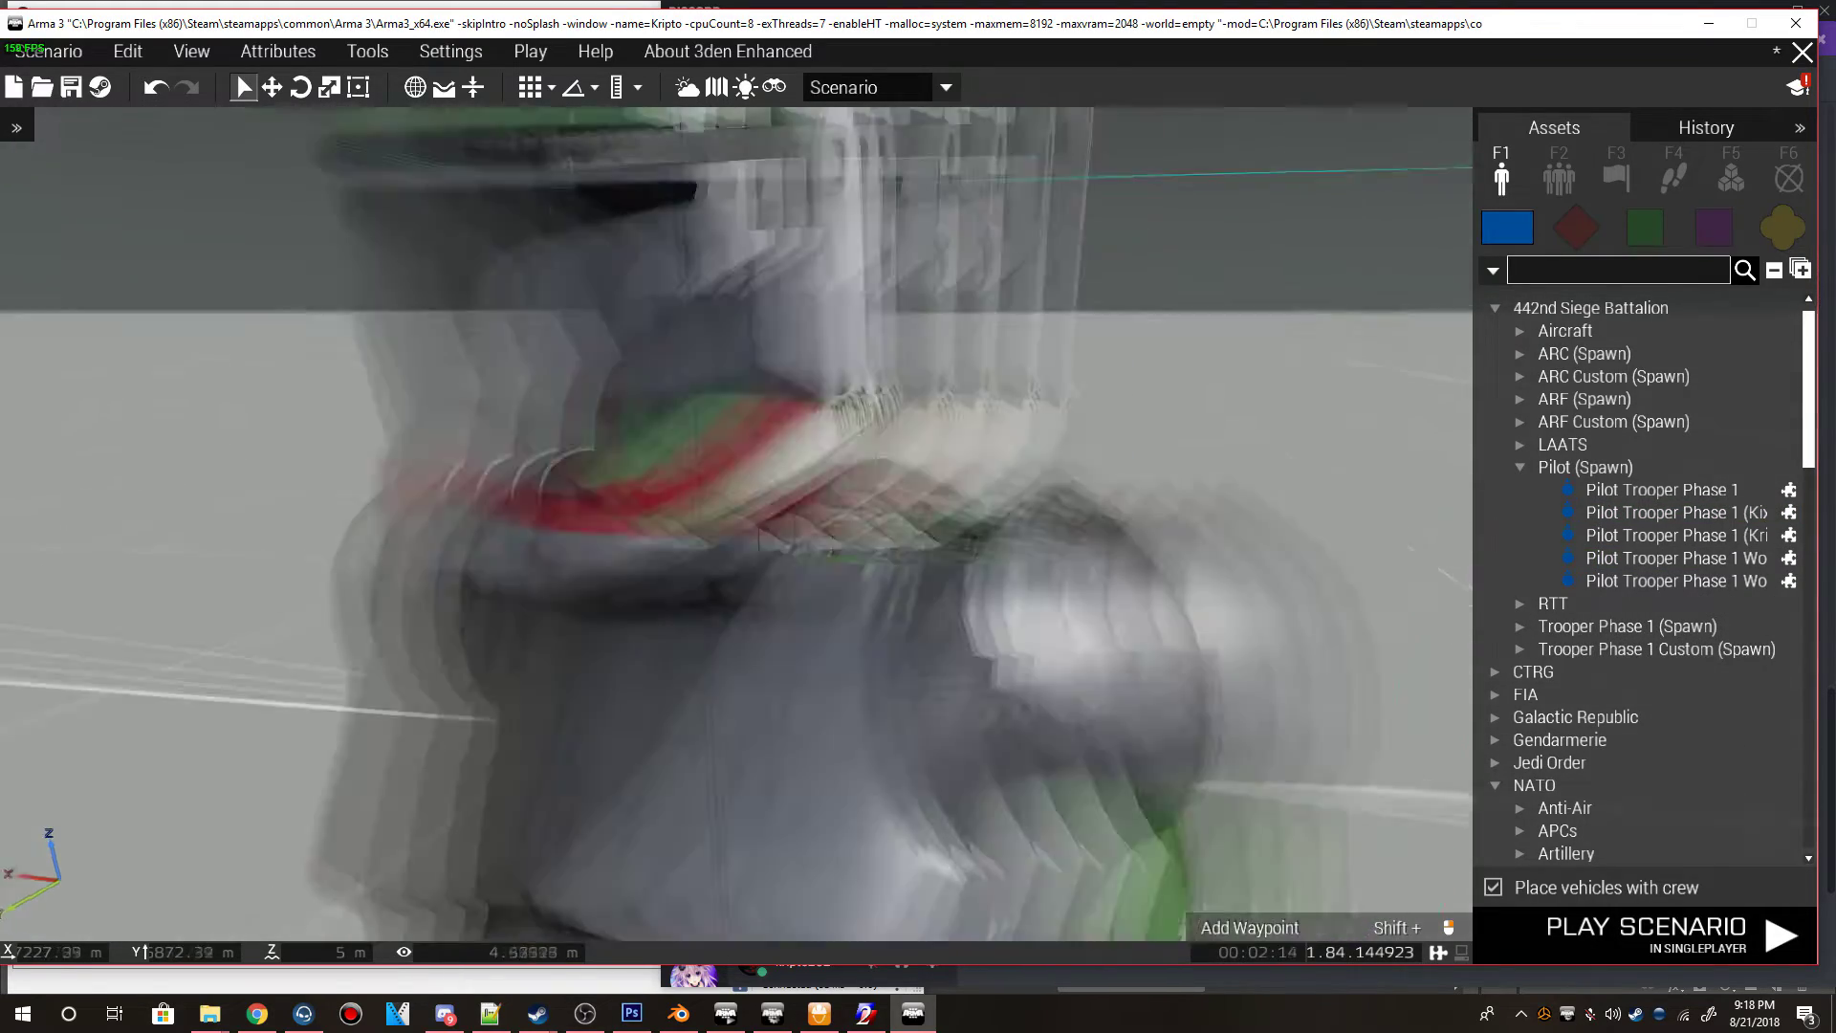
{"action": "scroll", "coordinate": [737, 526], "scroll_direction": "down", "scroll_amount": 10}
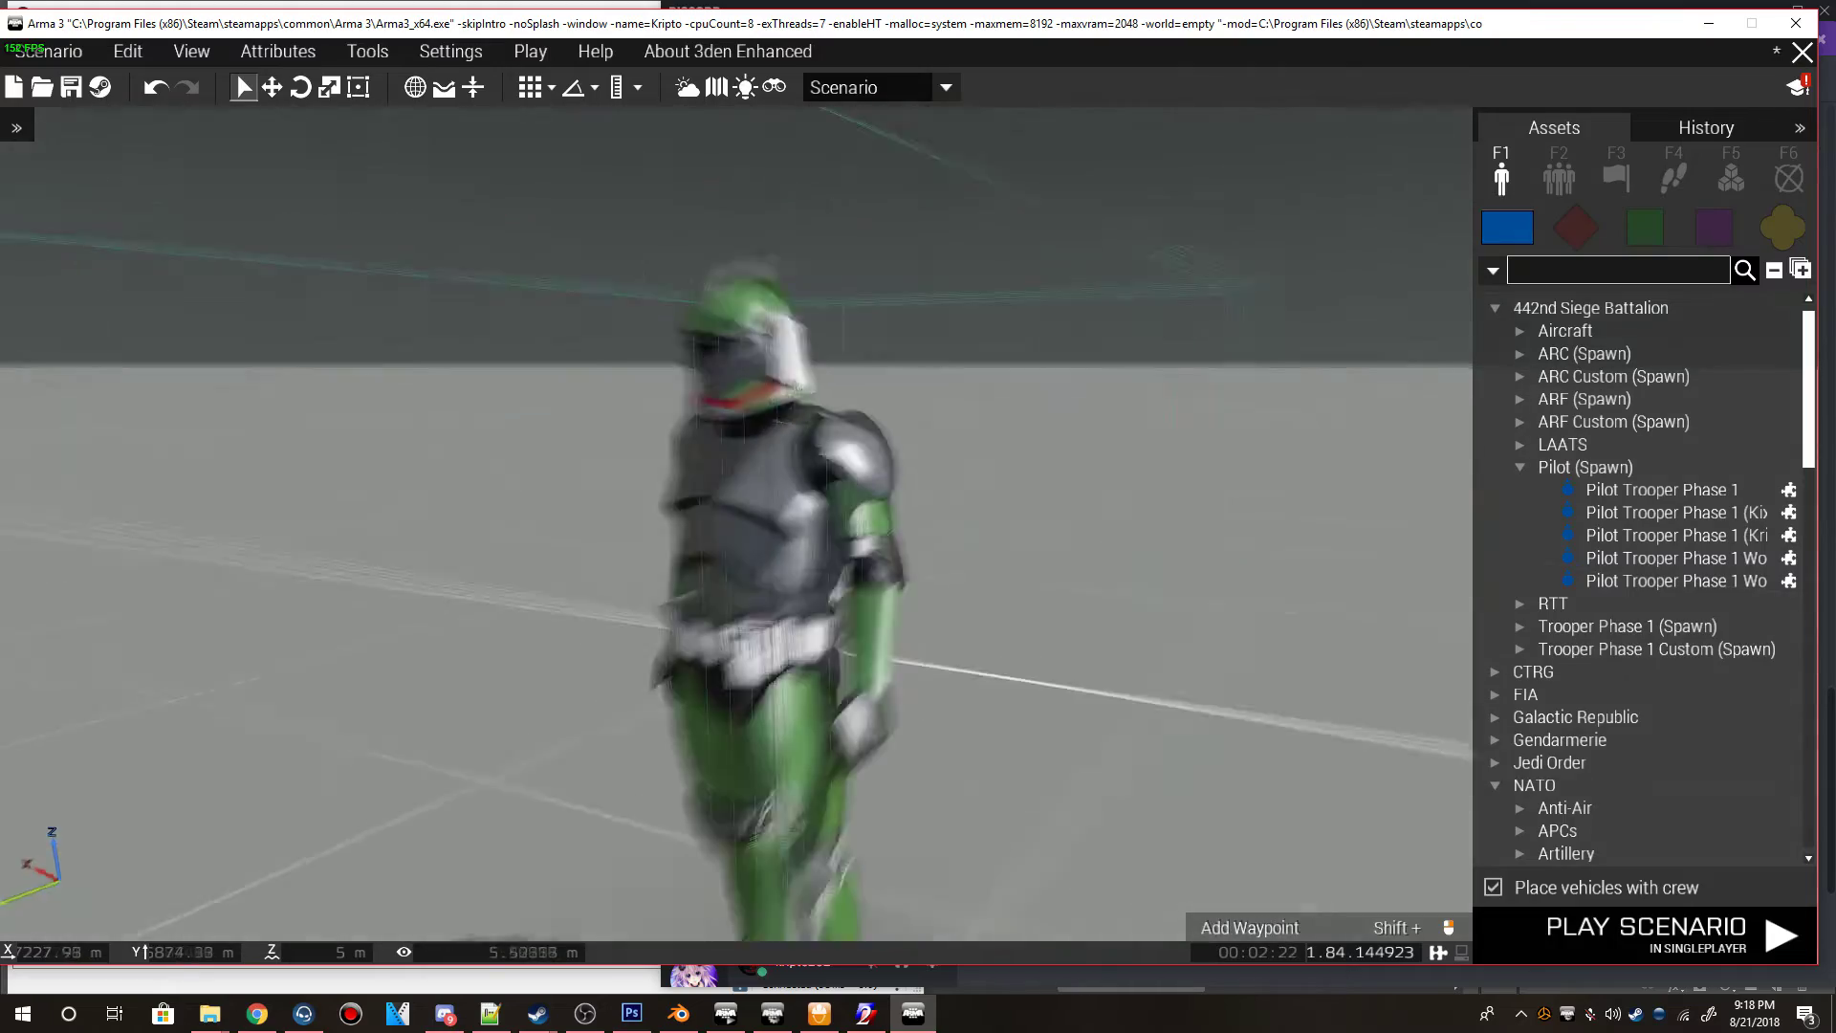
{"action": "left_click", "coordinate": [1796, 23]}
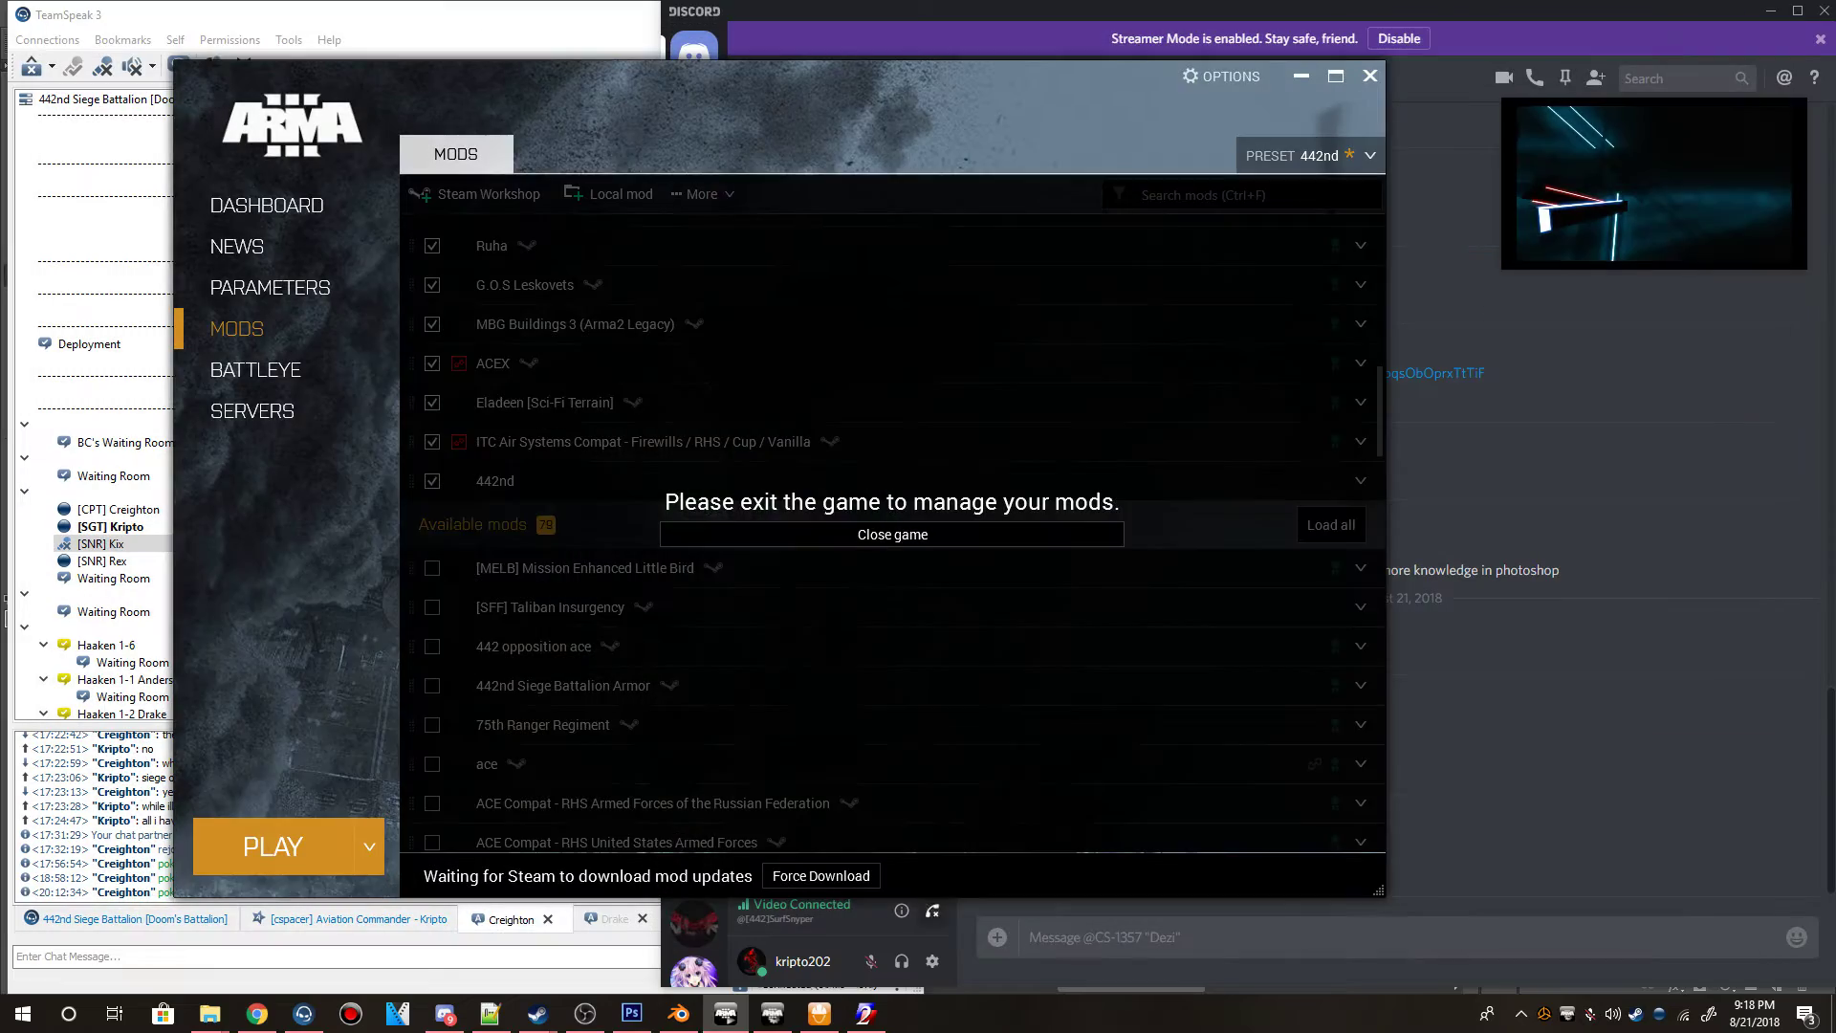
{"action": "left_click", "coordinate": [631, 1014]}
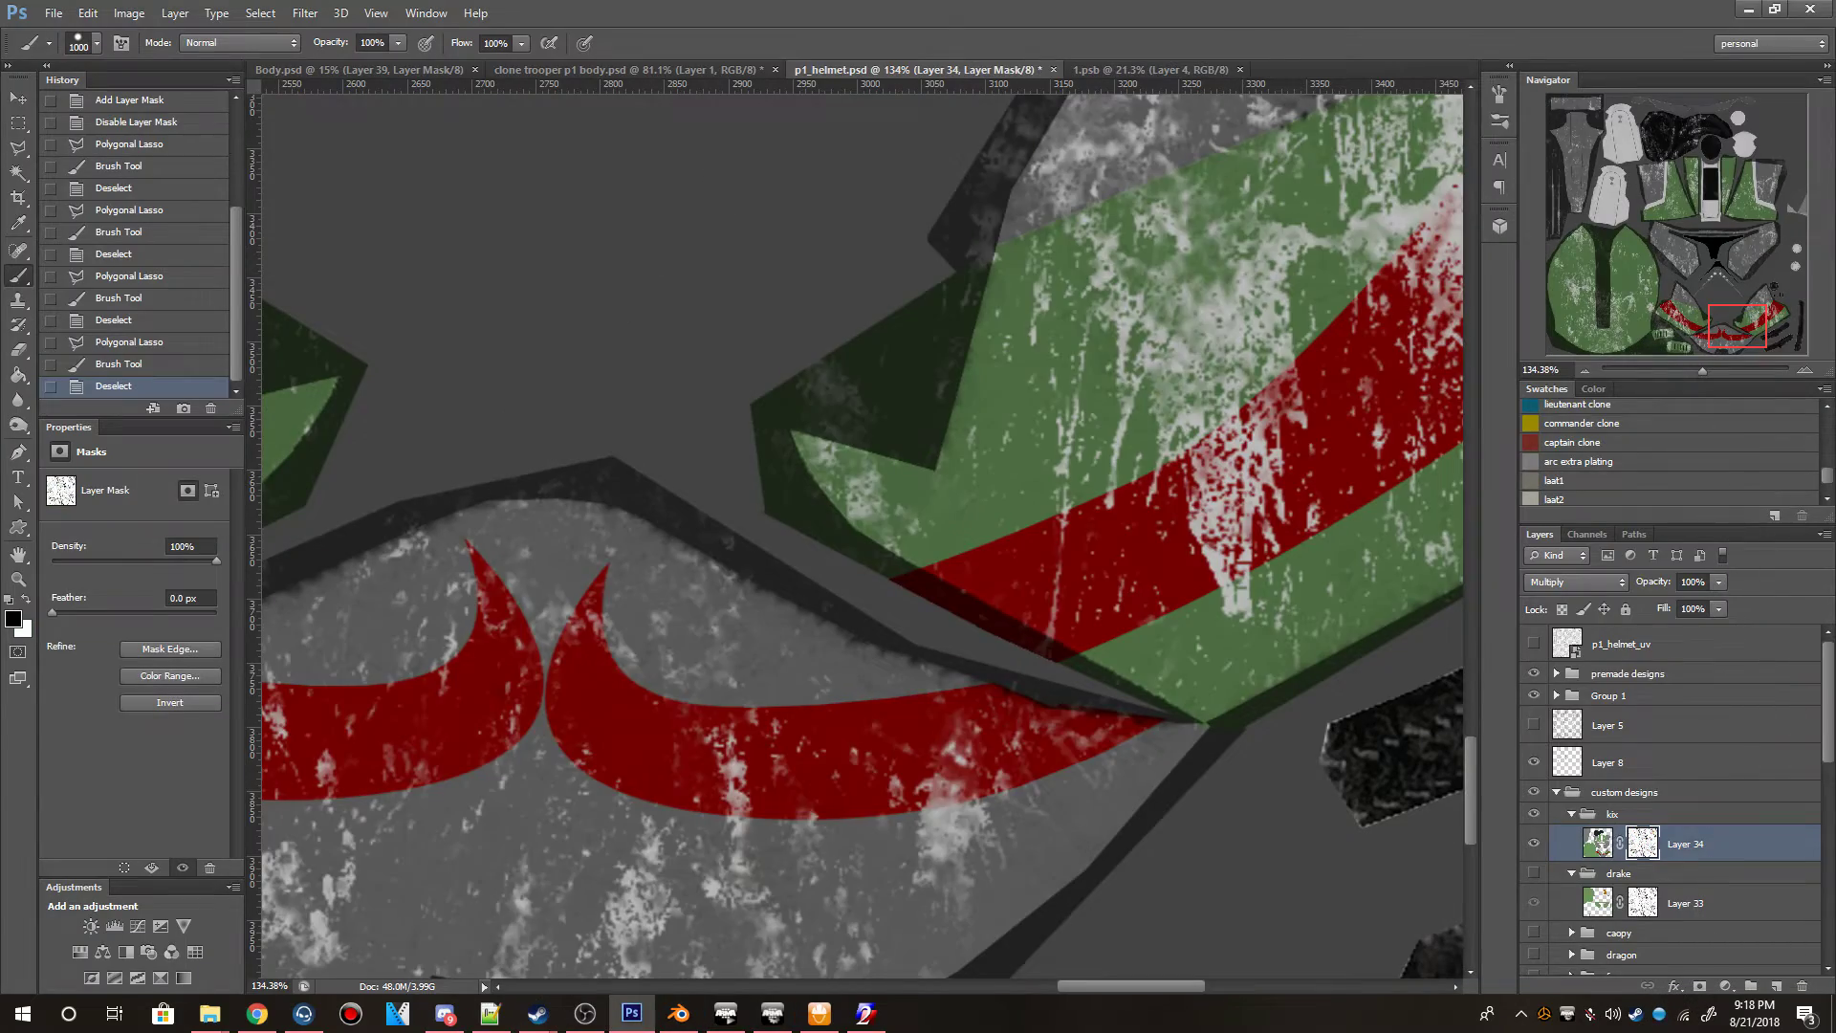
Step: Start Save As for the helmet texture with PNG as the format
{"action": "scroll", "coordinate": [1674, 794], "scroll_direction": "down", "scroll_amount": 3}
{"action": "key", "text": "ctrl+shift+s"}
{"action": "left_click", "coordinate": [1014, 556]}
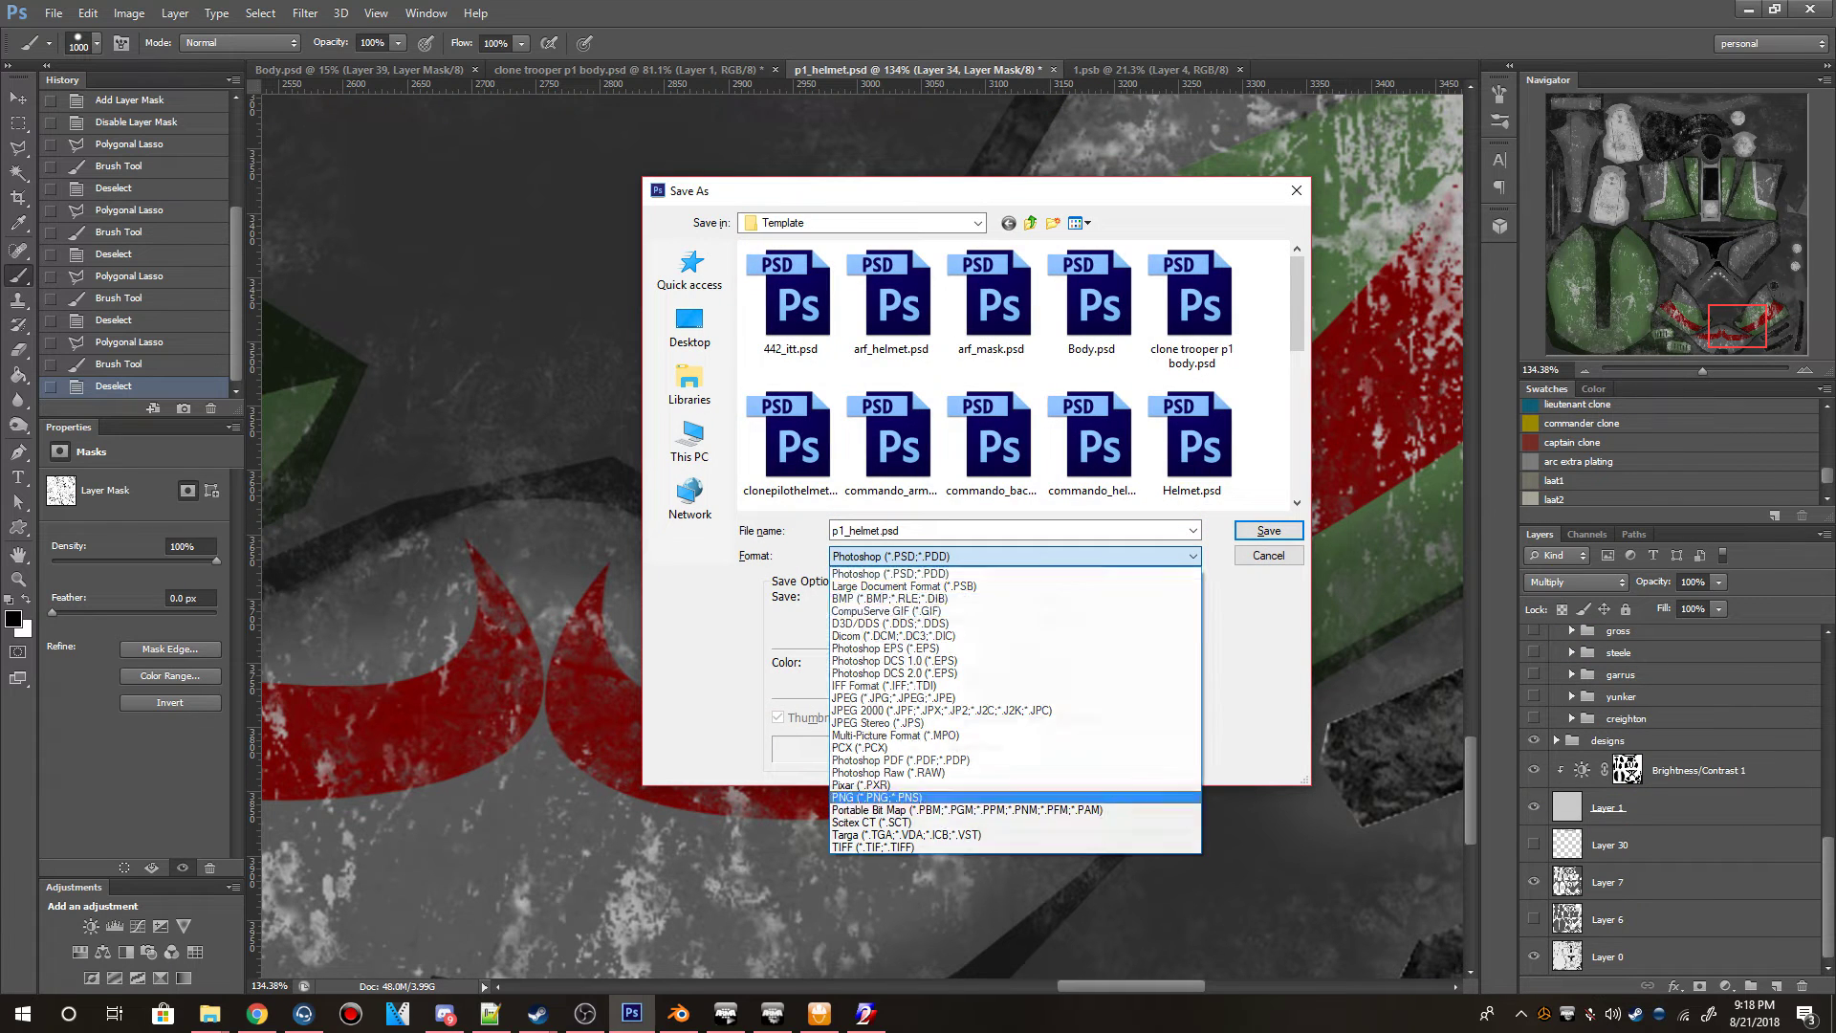
{"action": "left_click", "coordinate": [875, 797]}
Step: Save p1_helmet_kix.png into the kix data folder, confirming PNG Options
{"action": "left_click", "coordinate": [1030, 222]}
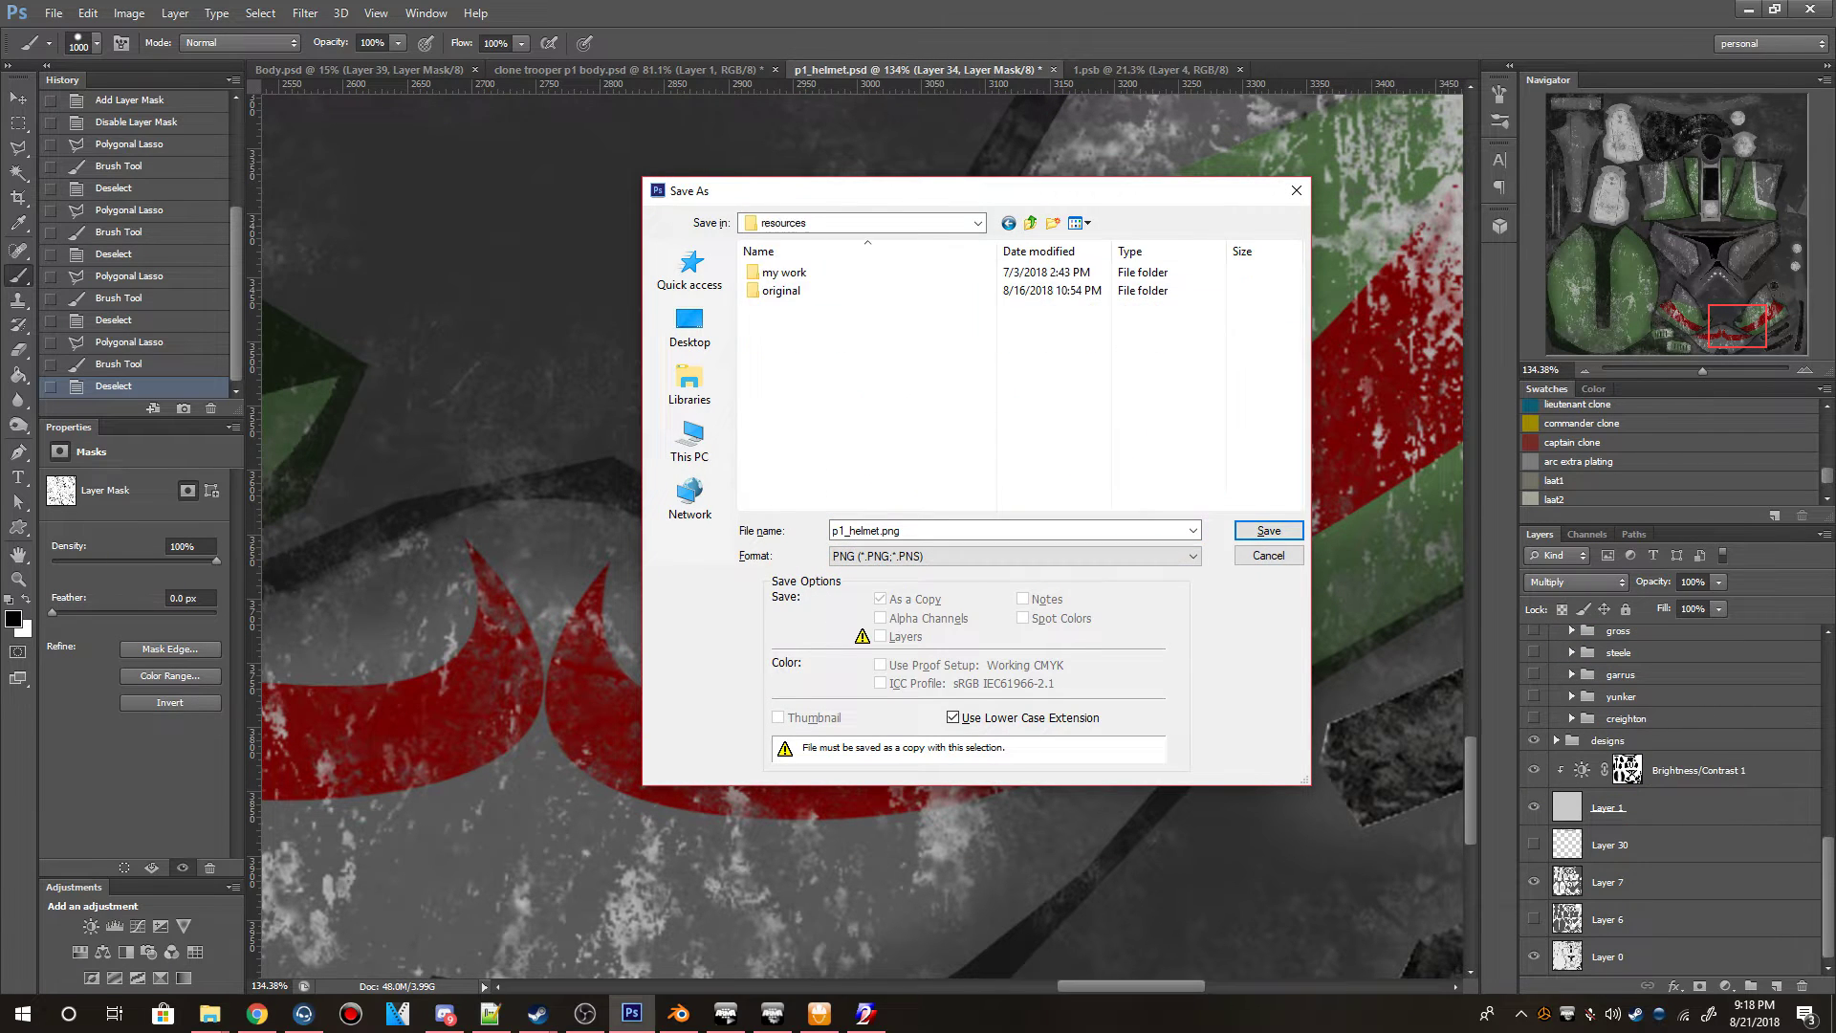
{"action": "left_click", "coordinate": [1030, 222]}
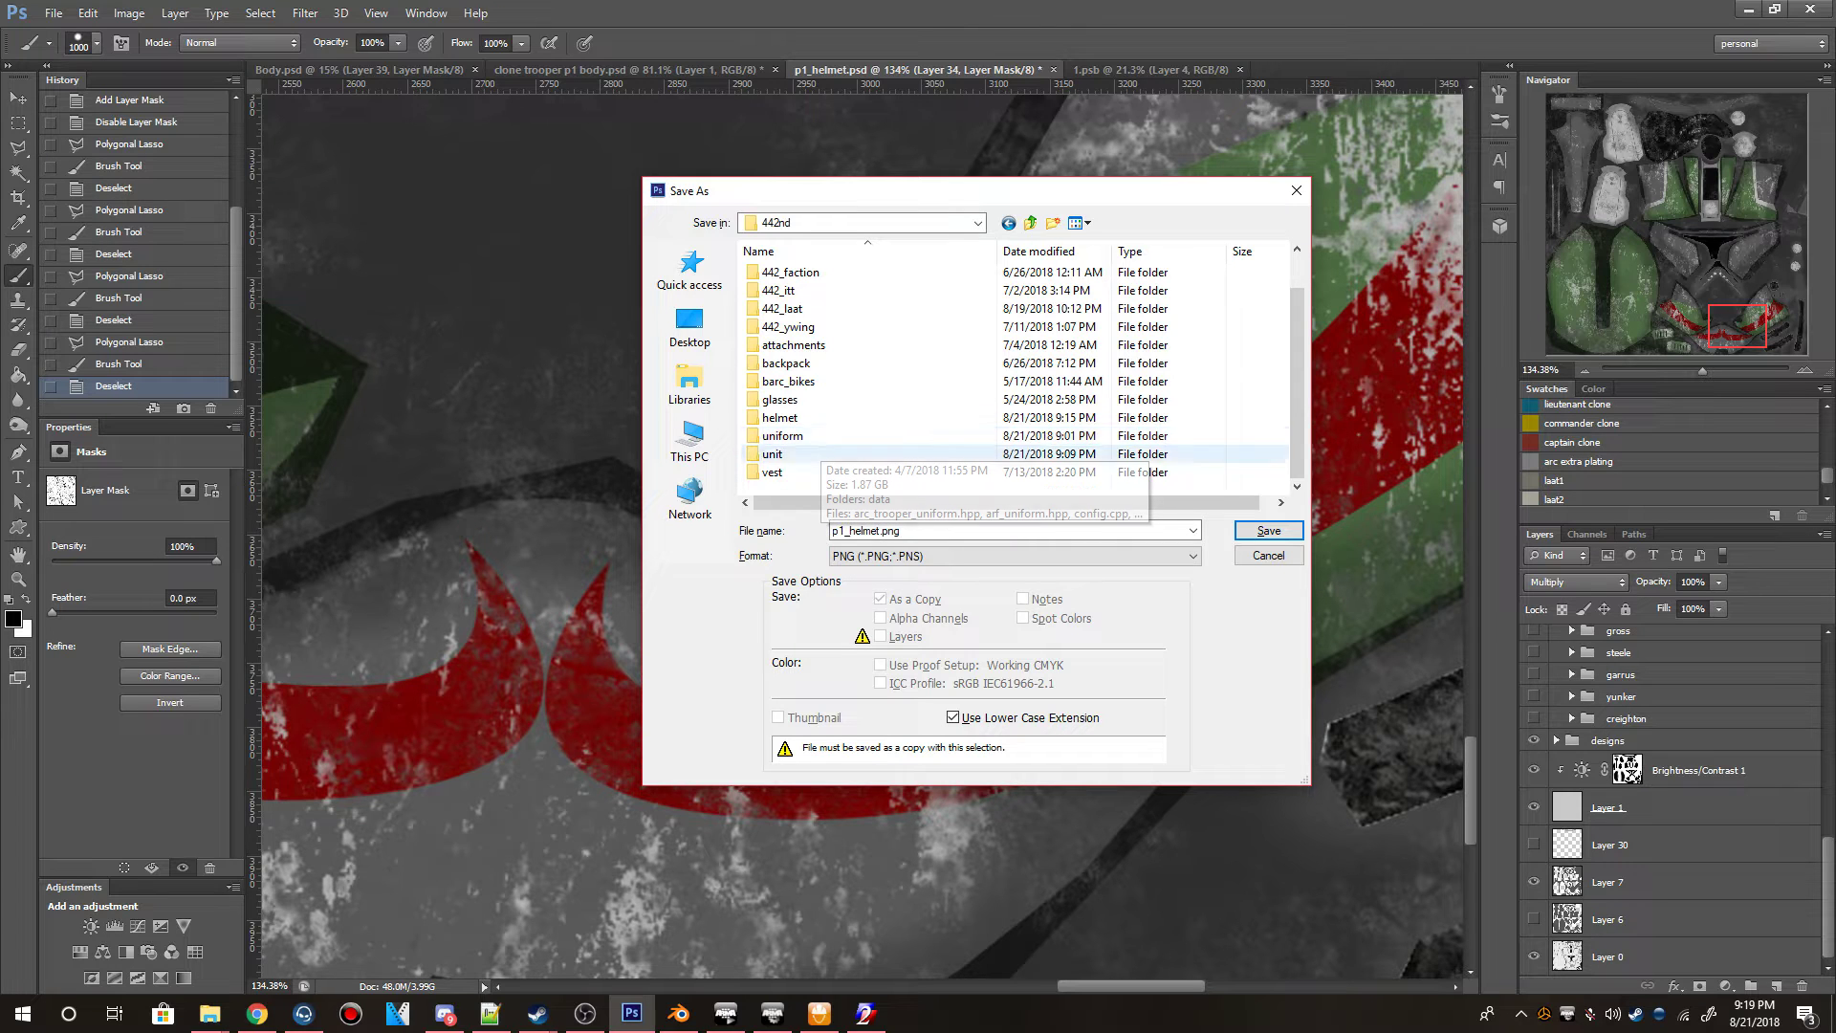
{"action": "double_click", "coordinate": [782, 436]}
{"action": "double_click", "coordinate": [775, 271]}
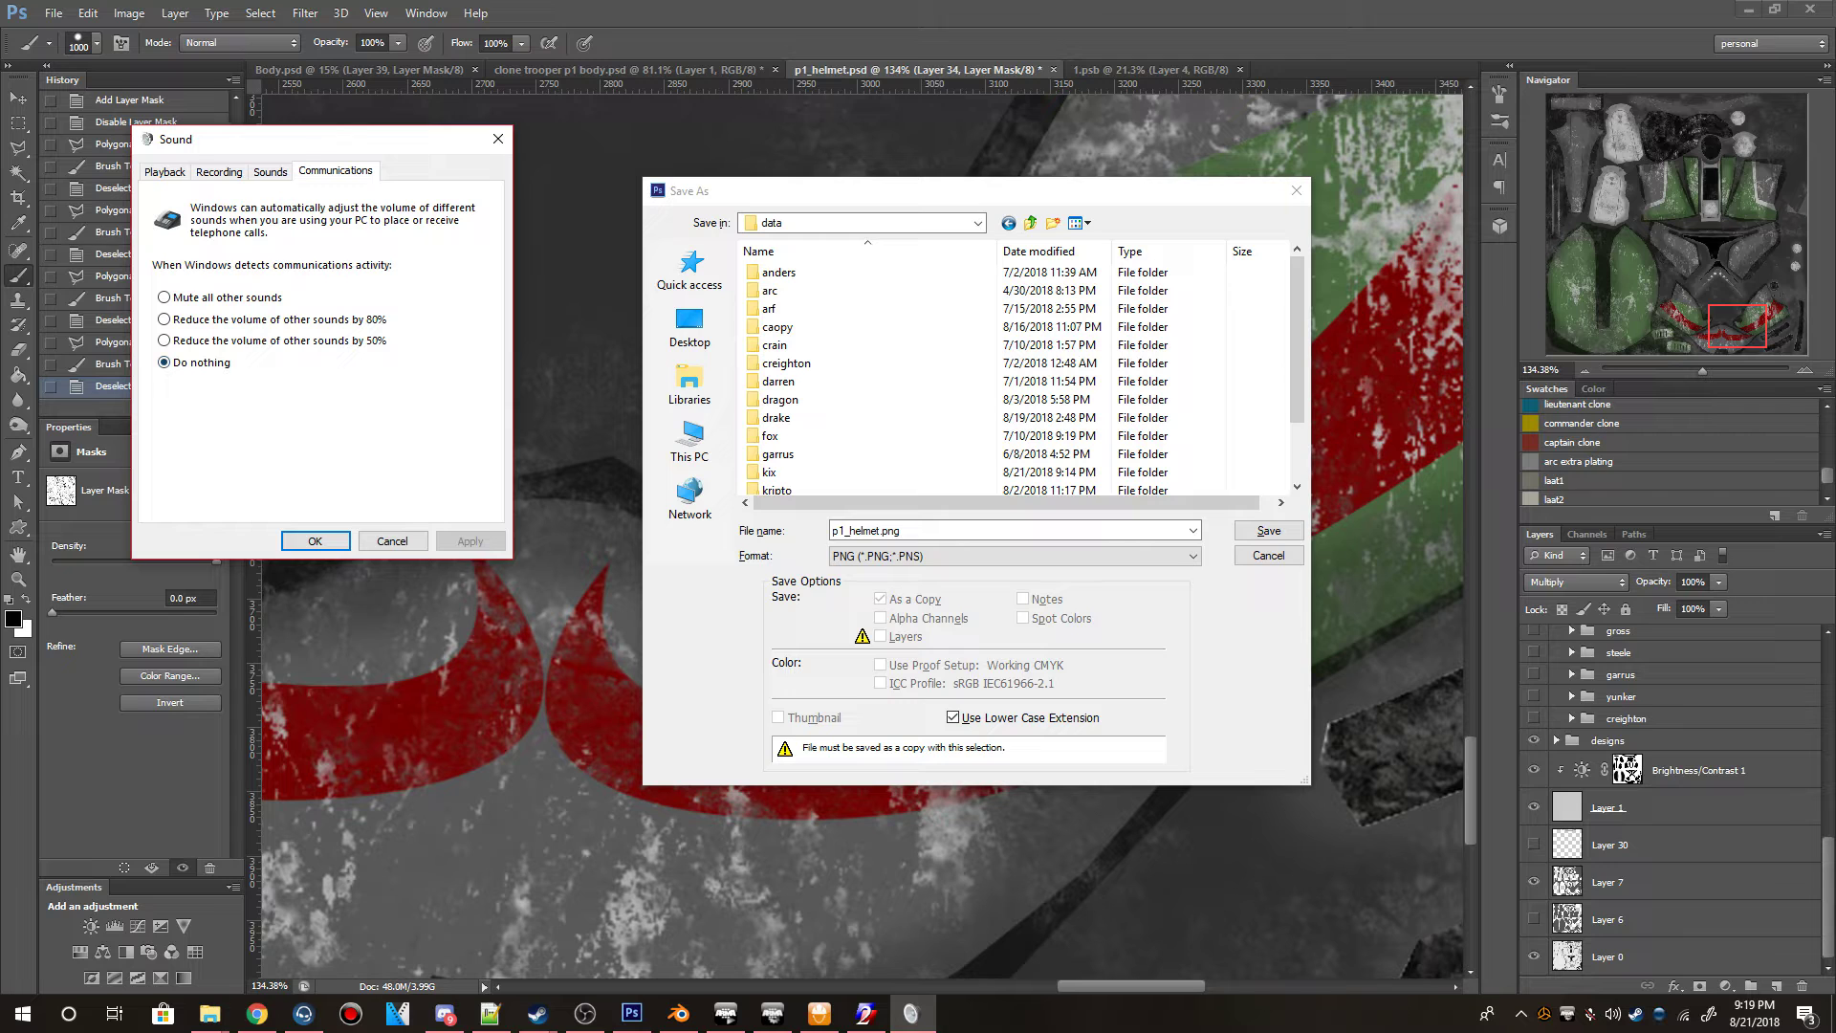
{"action": "key", "text": "Escape"}
{"action": "key", "text": "Right"}
{"action": "key", "text": "Return"}
{"action": "key", "text": "Return"}
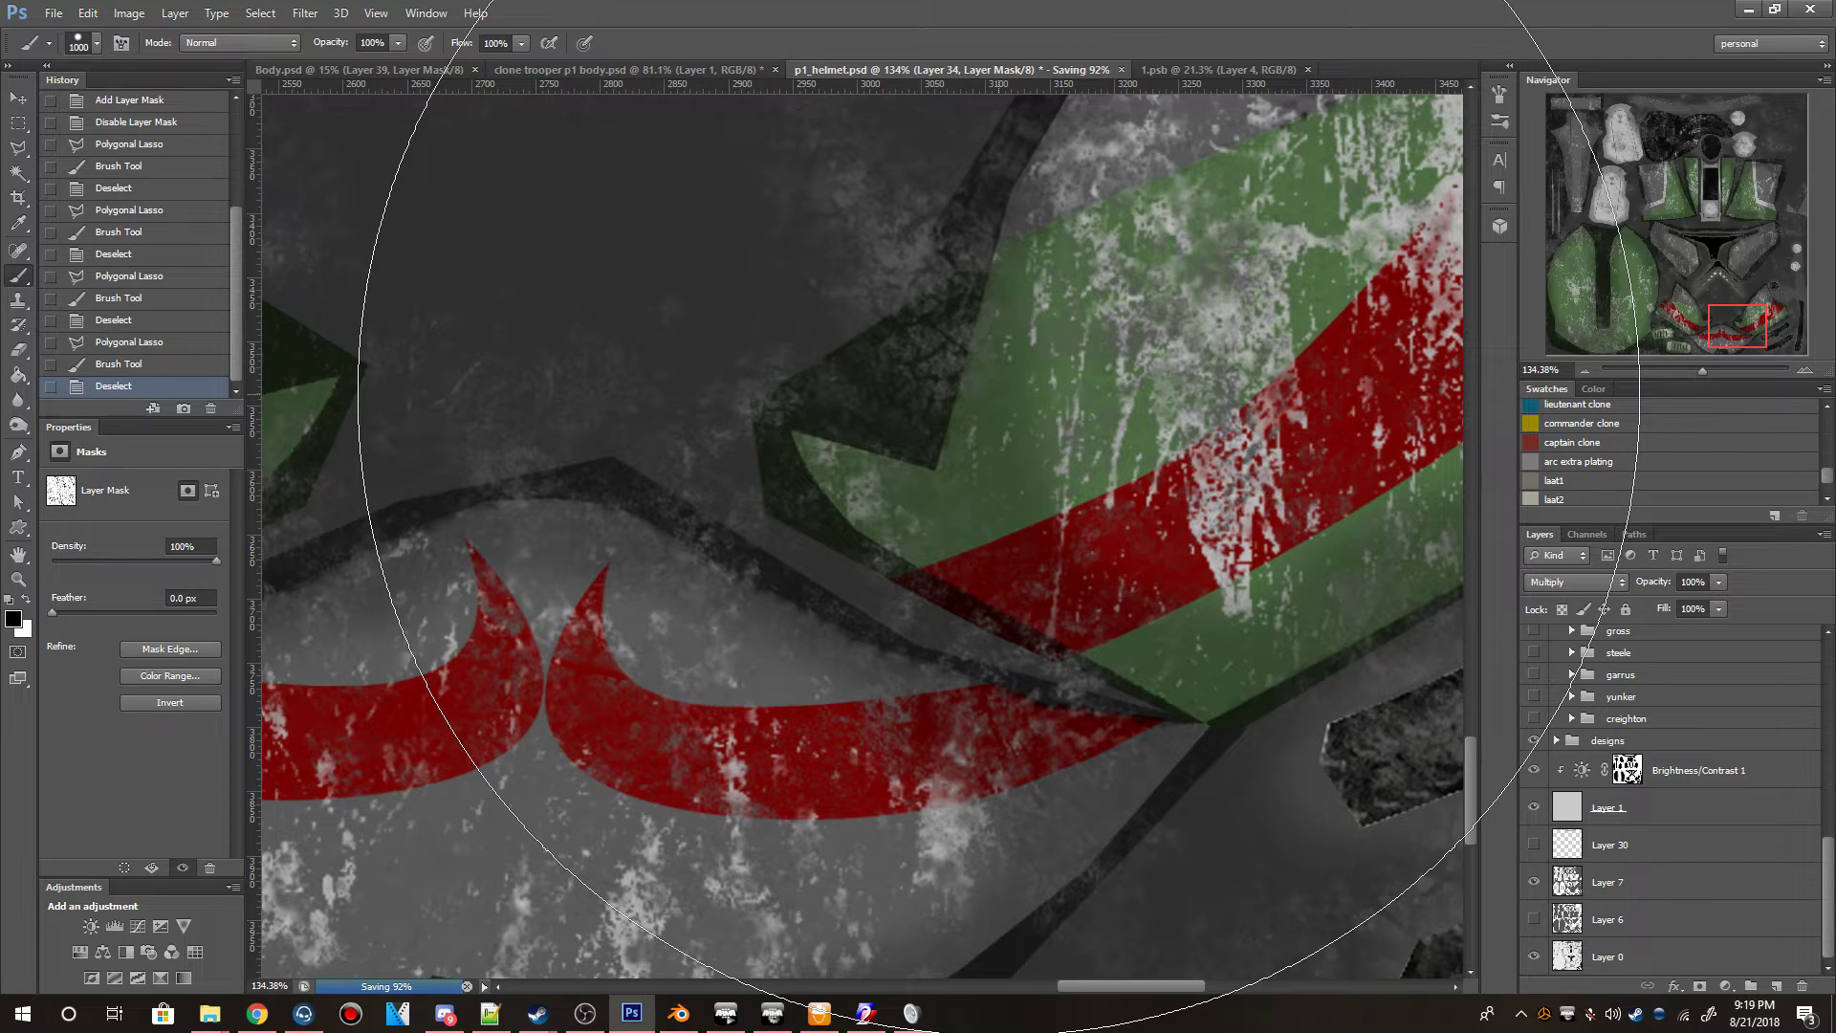
{"action": "left_click", "coordinate": [866, 1013]}
Step: Load p1_helmet_kix_d.png into Texture Viewer and save it as p1_helmet_kix_d.paa
{"action": "mouse_move", "coordinate": [210, 1014]}
{"action": "left_click", "coordinate": [767, 938]}
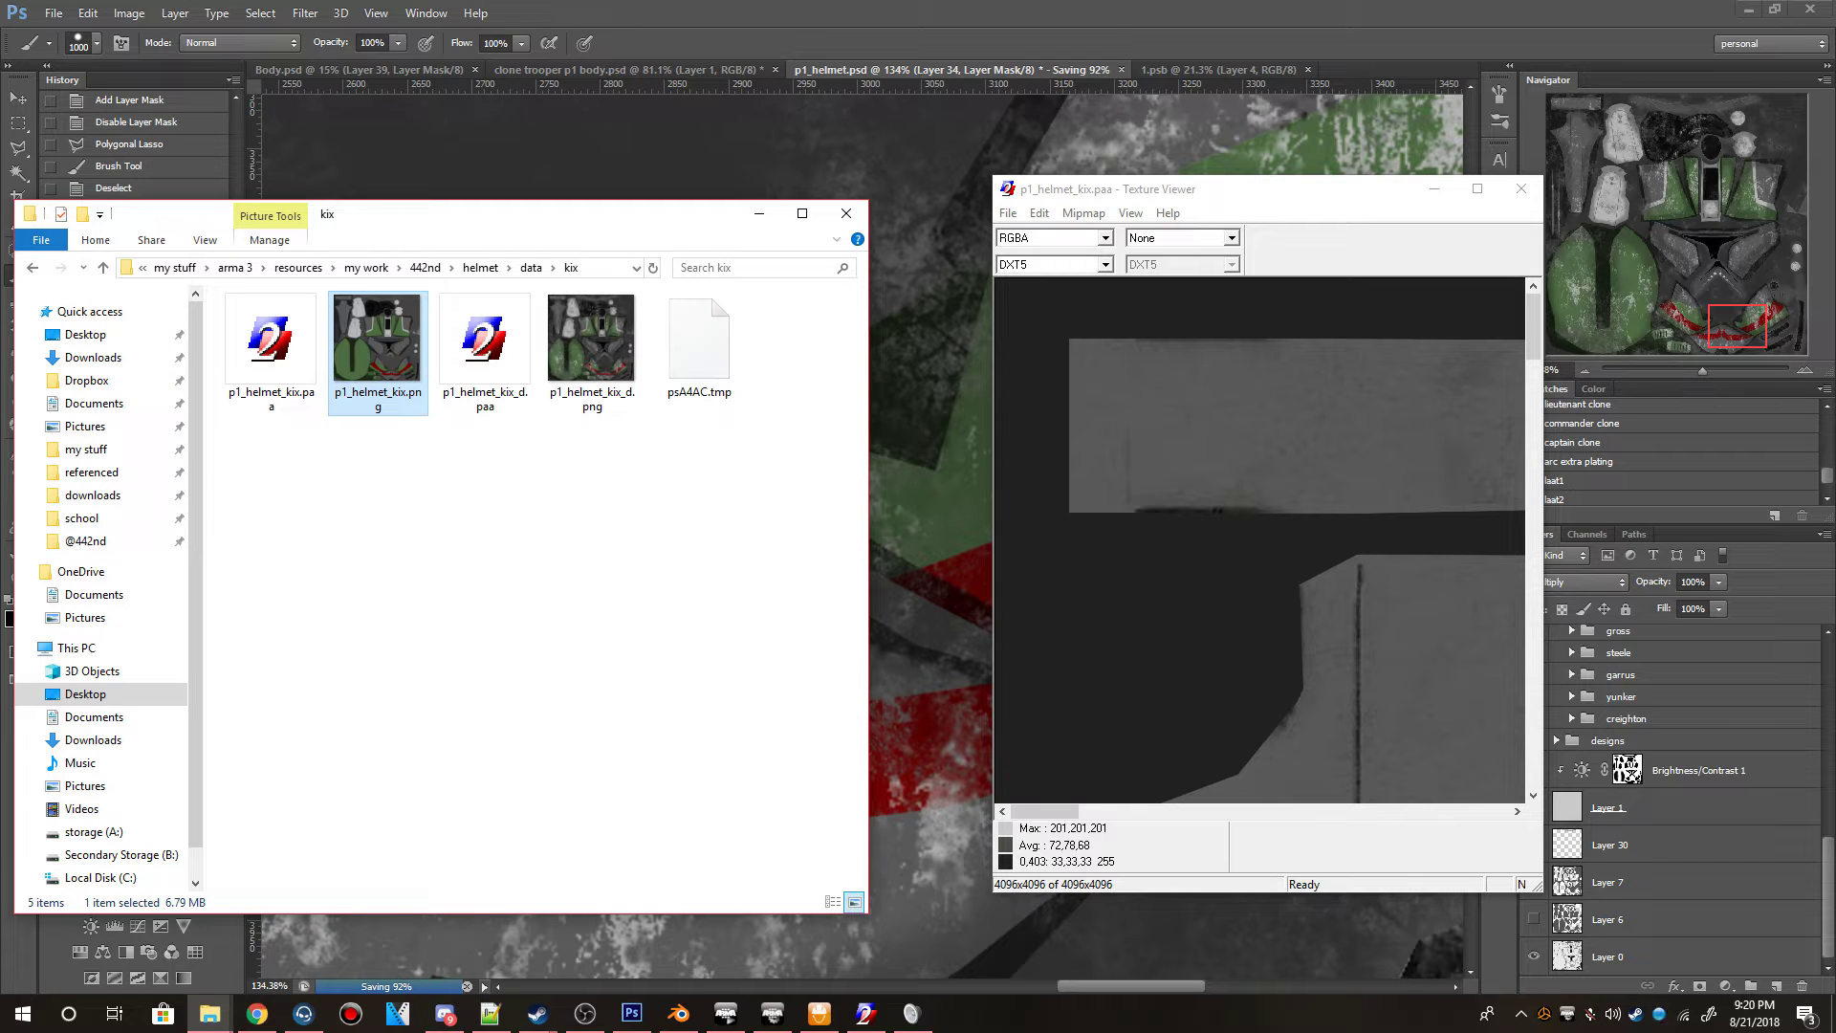
{"action": "left_click_drag", "start_coordinate": [591, 340], "coordinate": [1243, 527]}
{"action": "key", "text": "ctrl+s"}
{"action": "key", "text": "Return"}
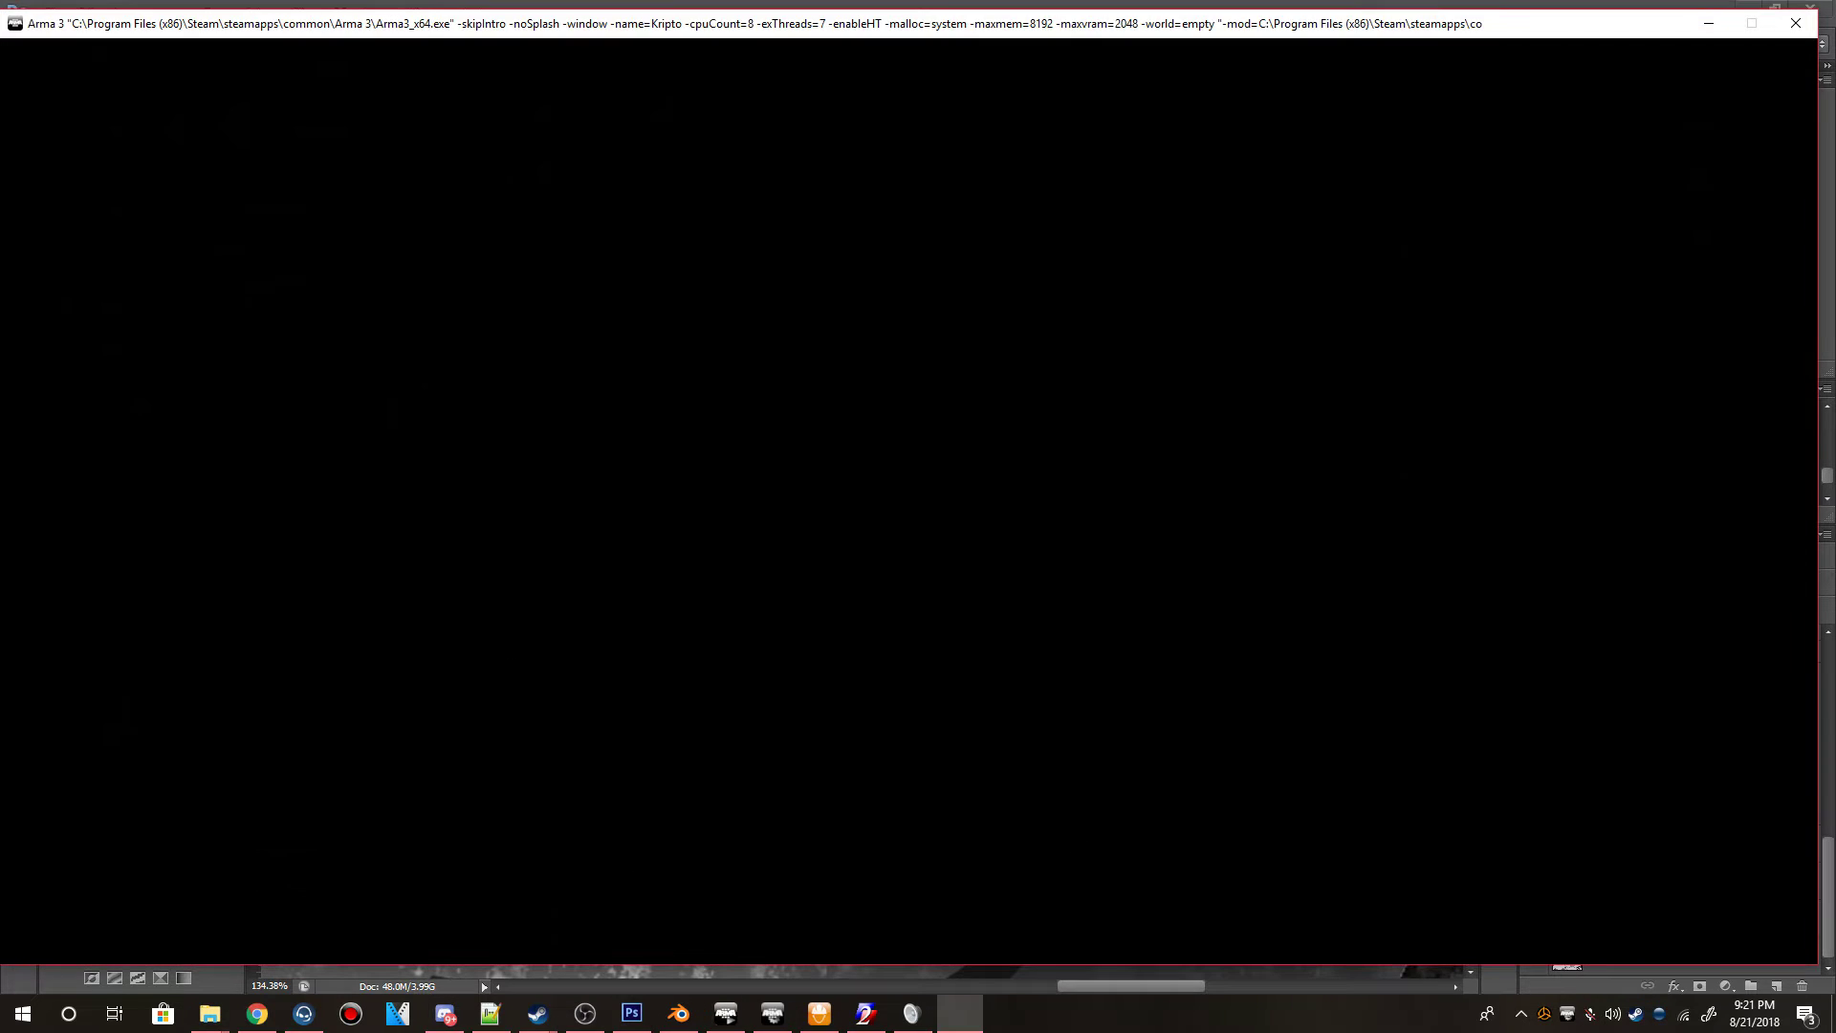
{"action": "key", "text": "alt+Tab"}
Step: Open the Virtual Reality map in the Eden editor
{"action": "key", "text": "alt+Up"}
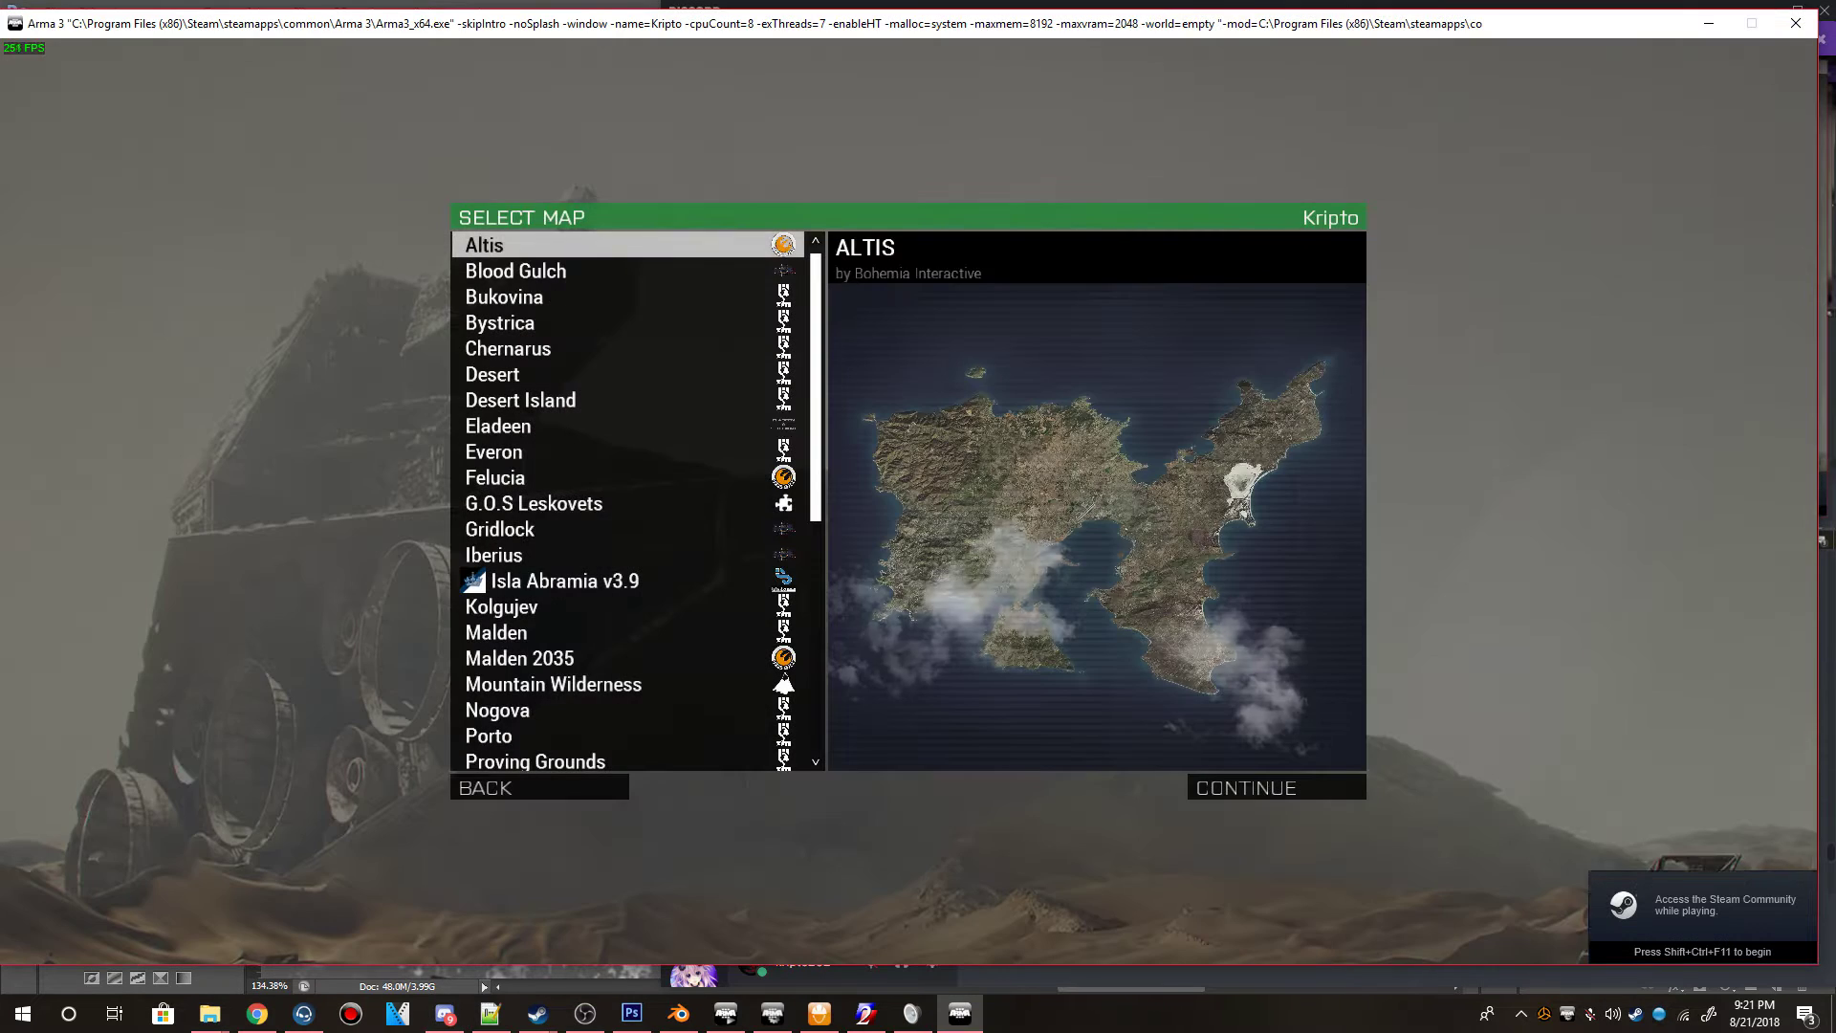
{"action": "key", "text": "v"}
{"action": "key", "text": "Return"}
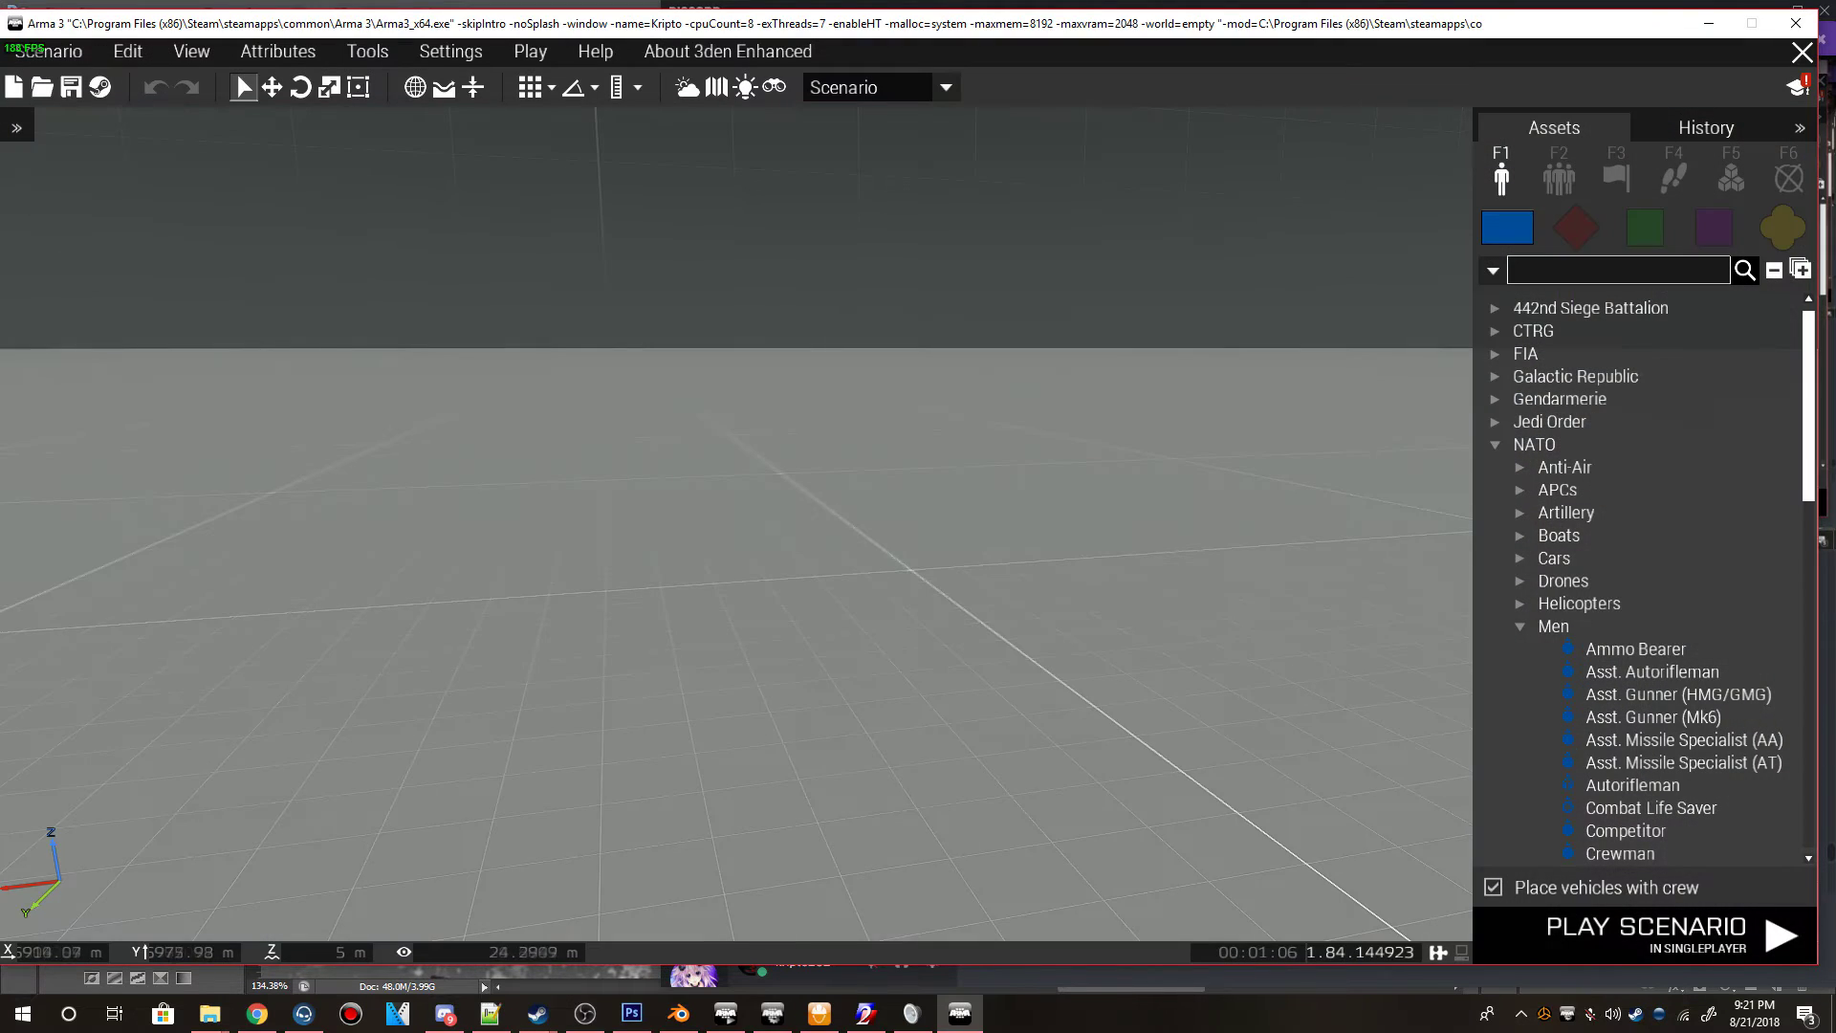
Step: Place the second and fourth 442nd Siege Battalion pilot trooper variants side by side
{"action": "left_click", "coordinate": [1495, 308]}
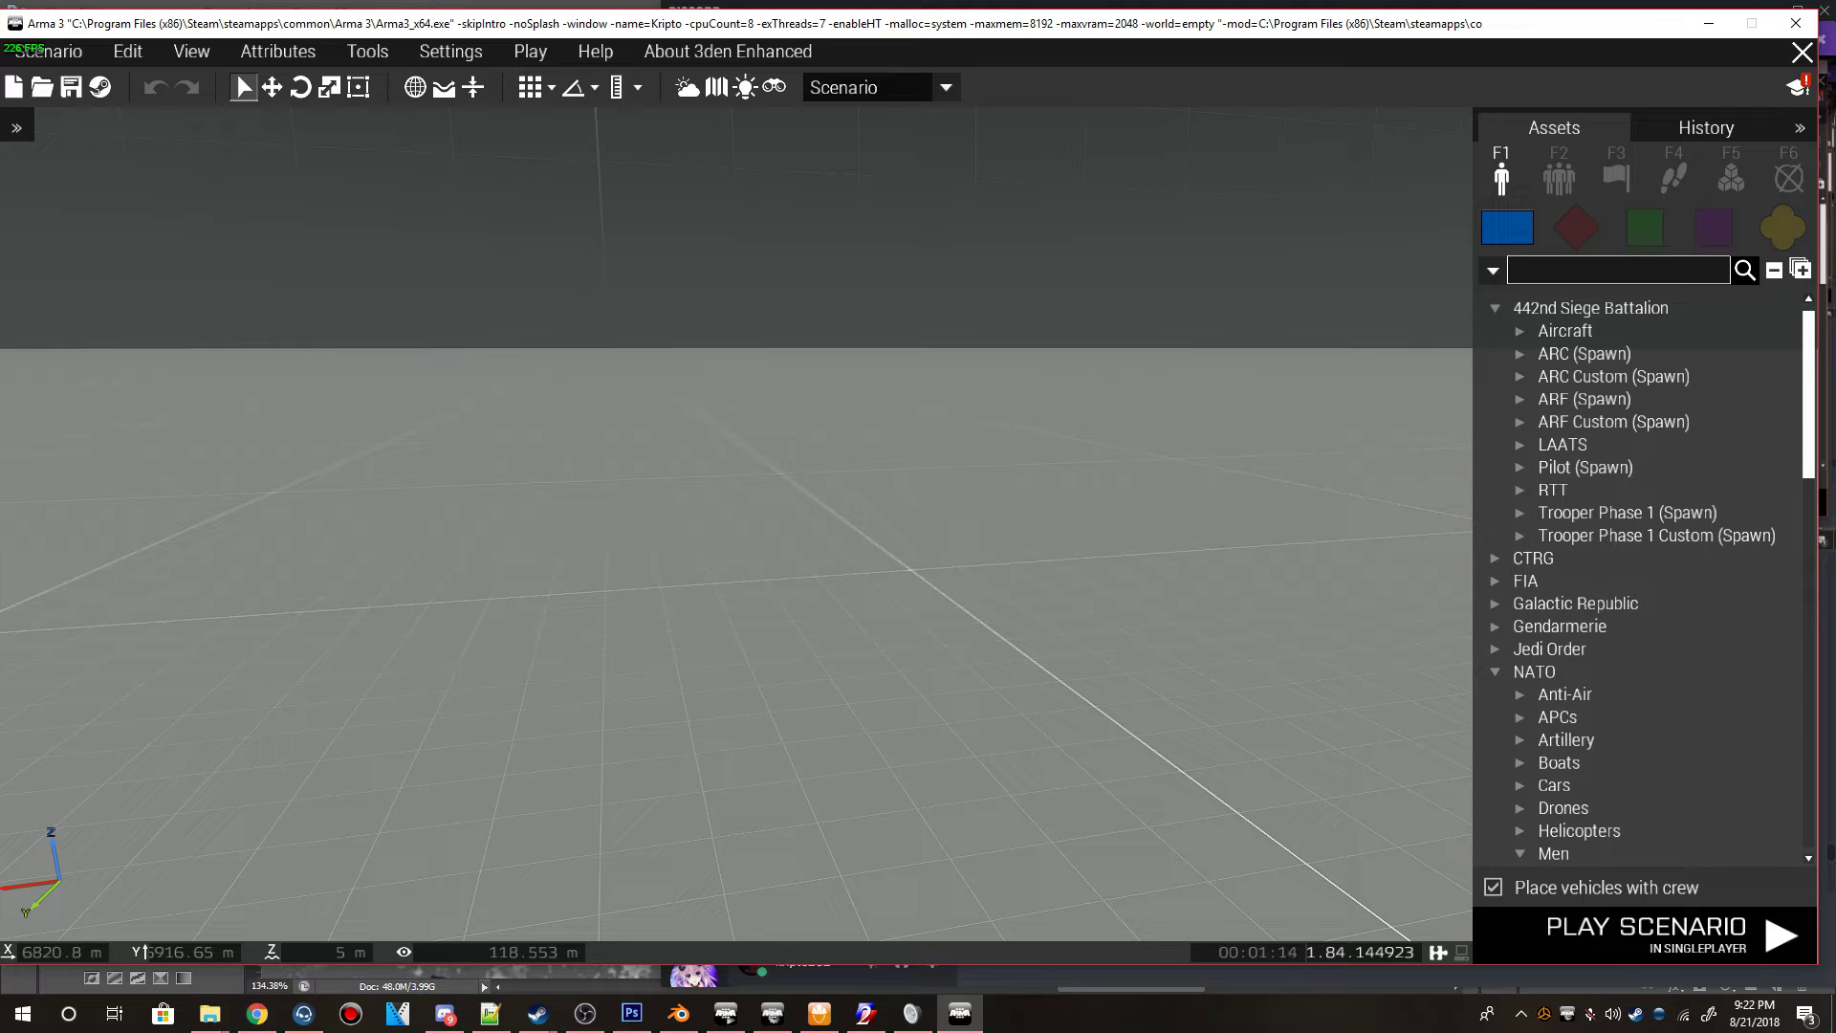
{"action": "left_click", "coordinate": [1520, 466]}
{"action": "left_click", "coordinate": [1645, 513]}
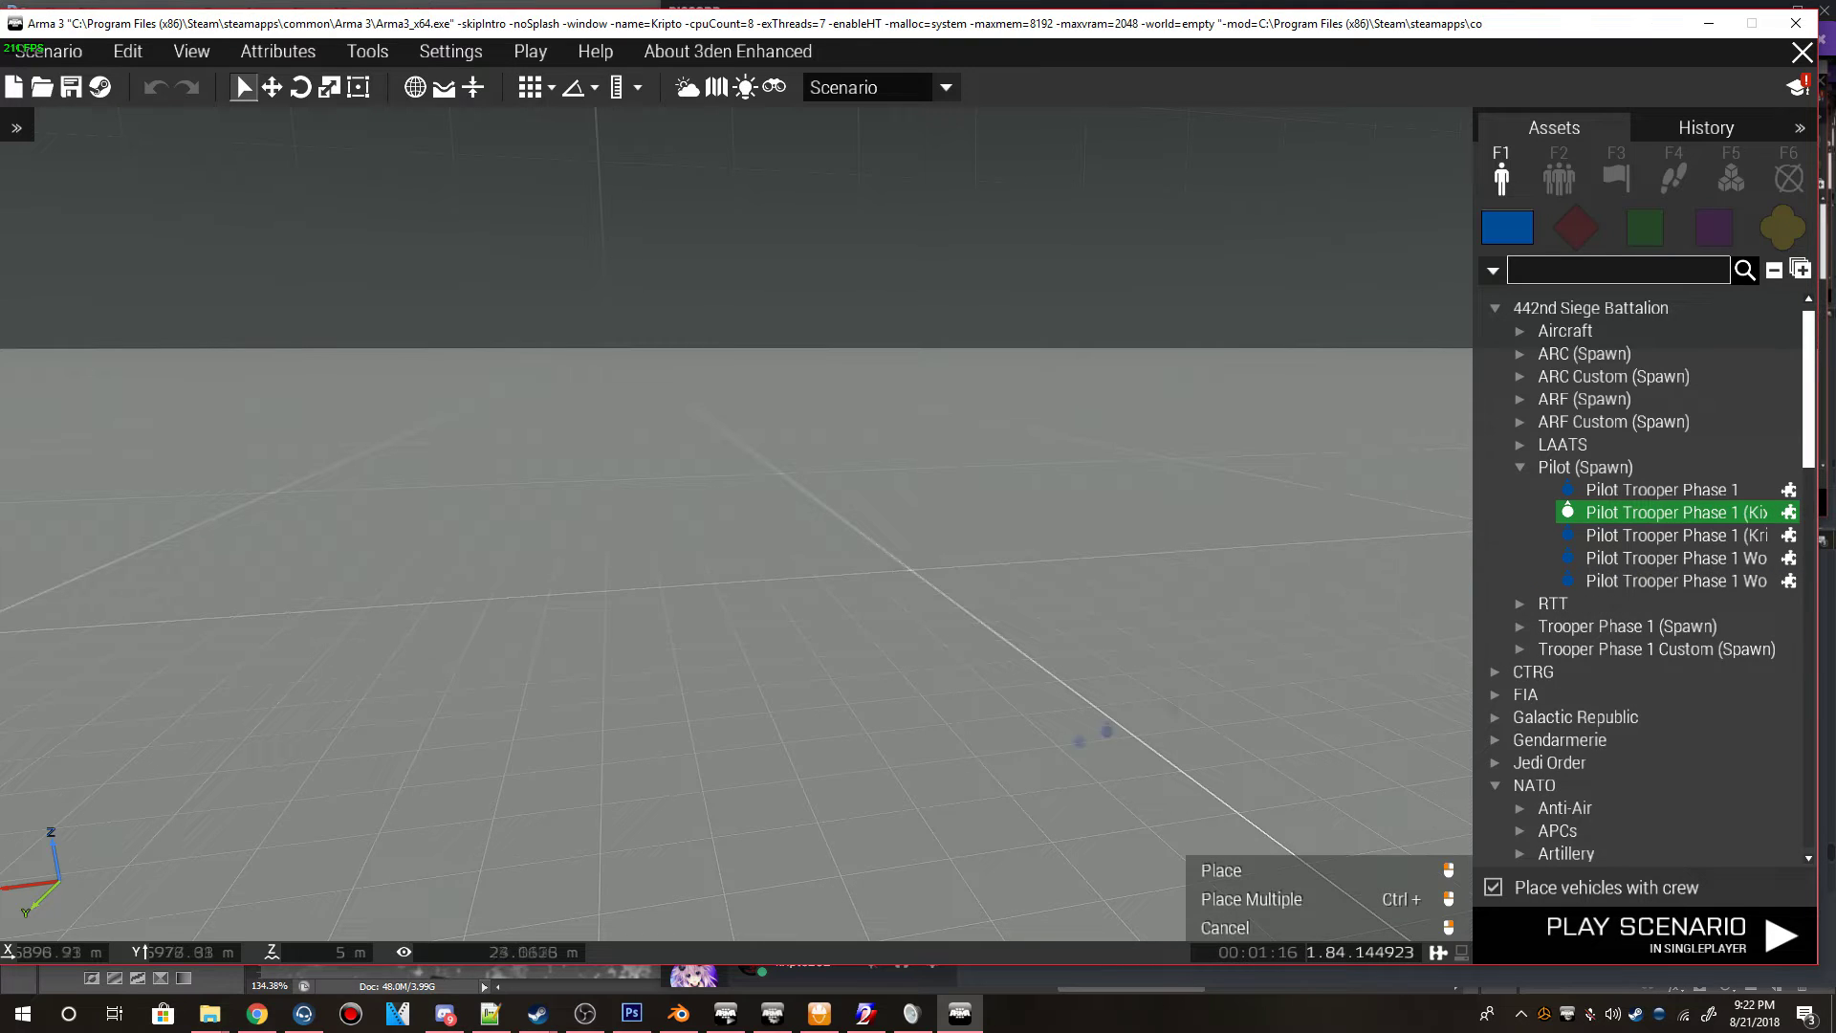
{"action": "left_click", "coordinate": [846, 859]}
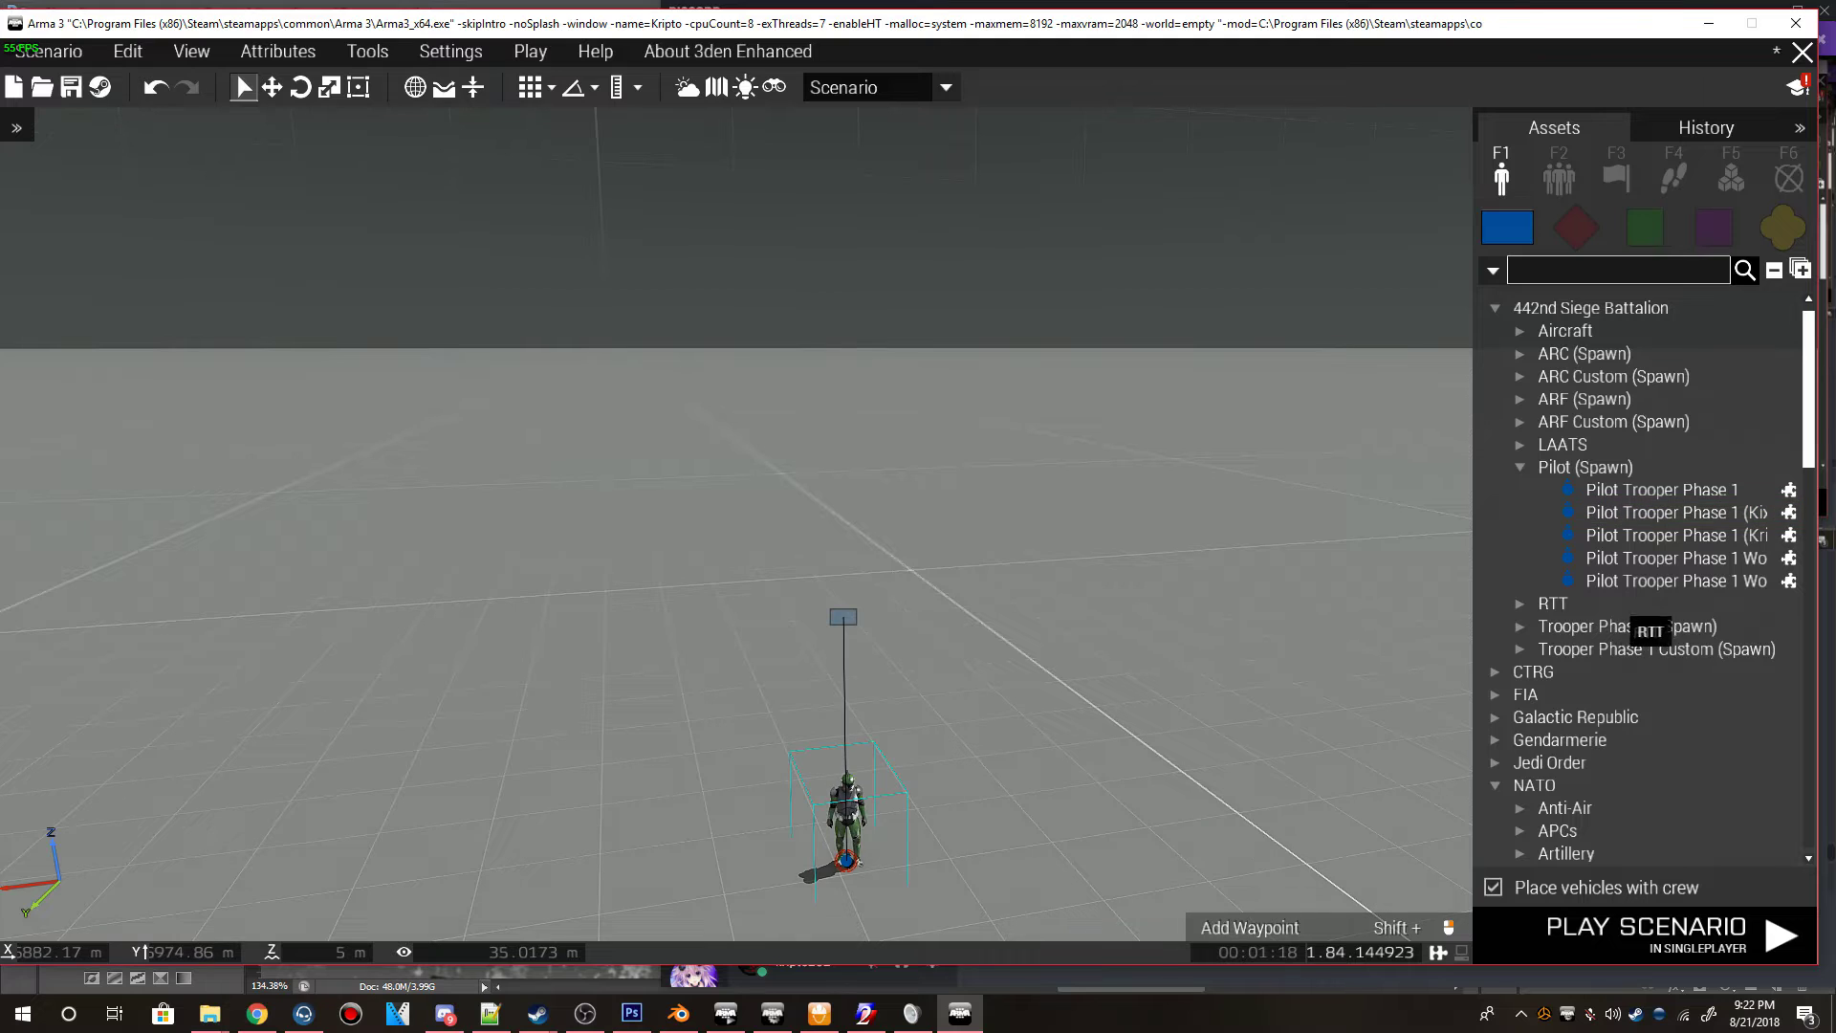
{"action": "left_click", "coordinate": [1665, 558]}
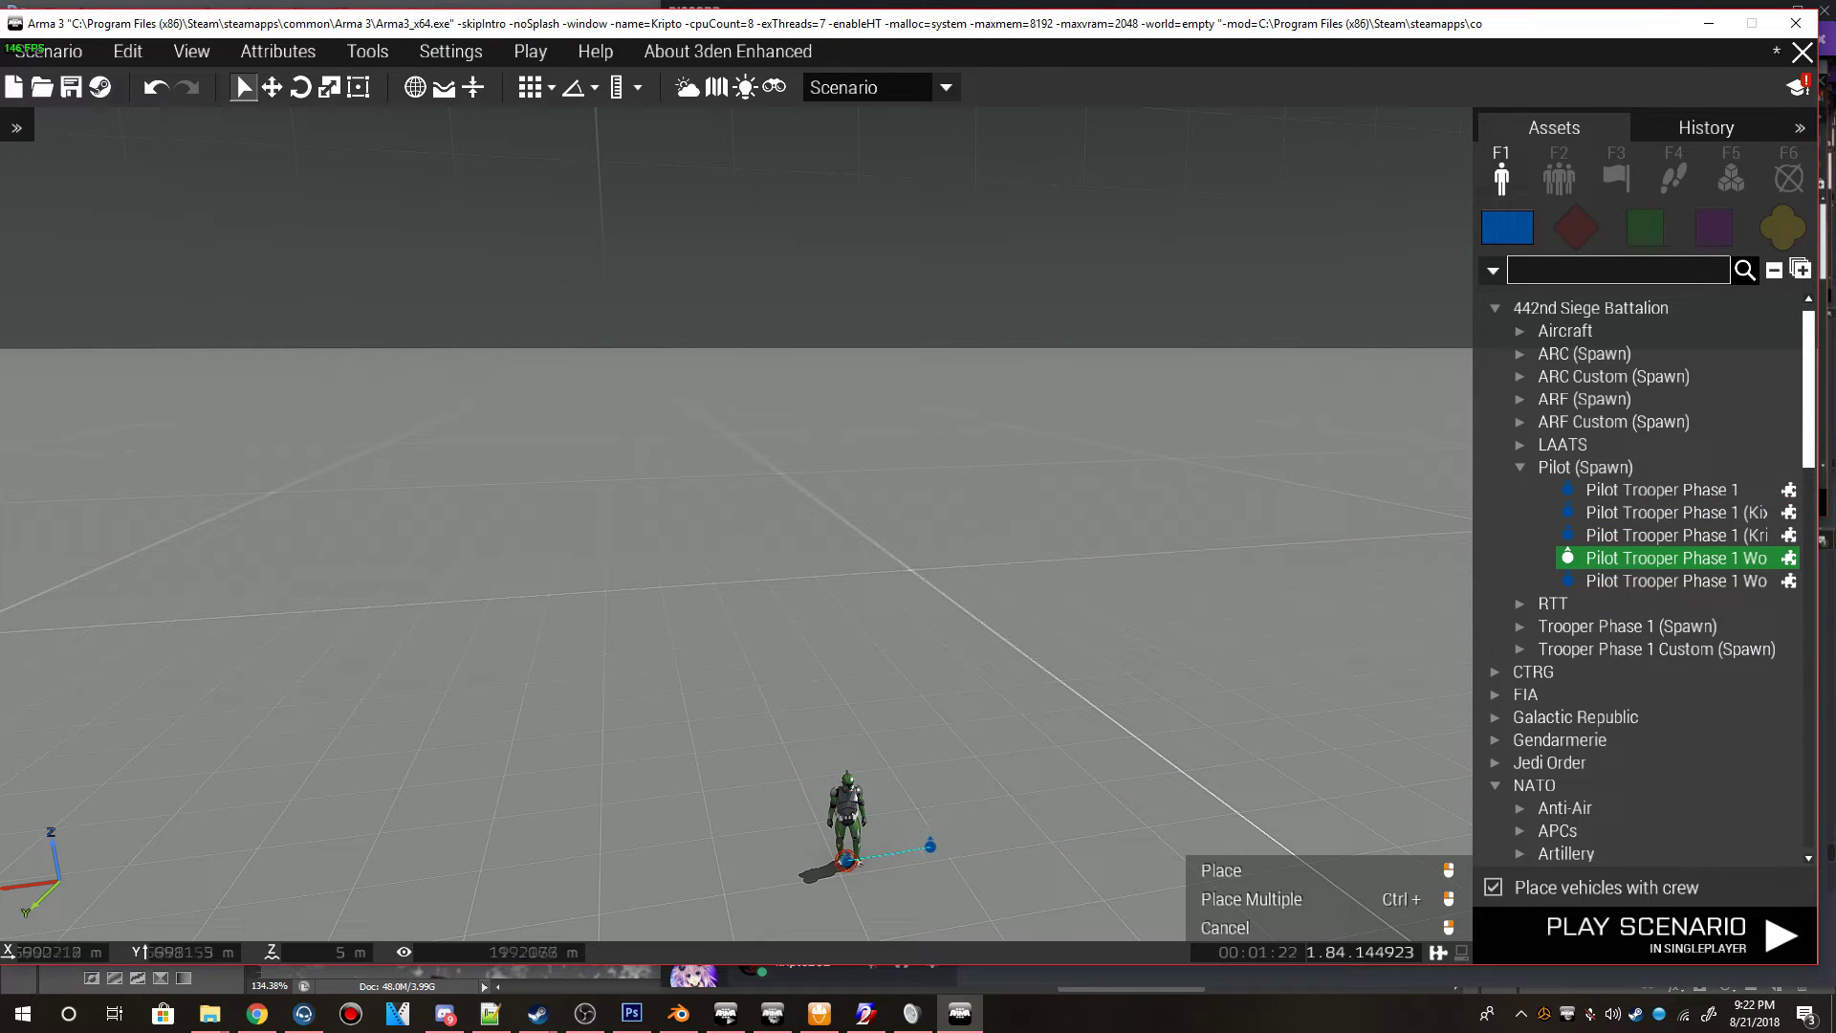
{"action": "left_click", "coordinate": [930, 845]}
{"action": "scroll", "coordinate": [861, 574], "scroll_direction": "up", "scroll_amount": 5}
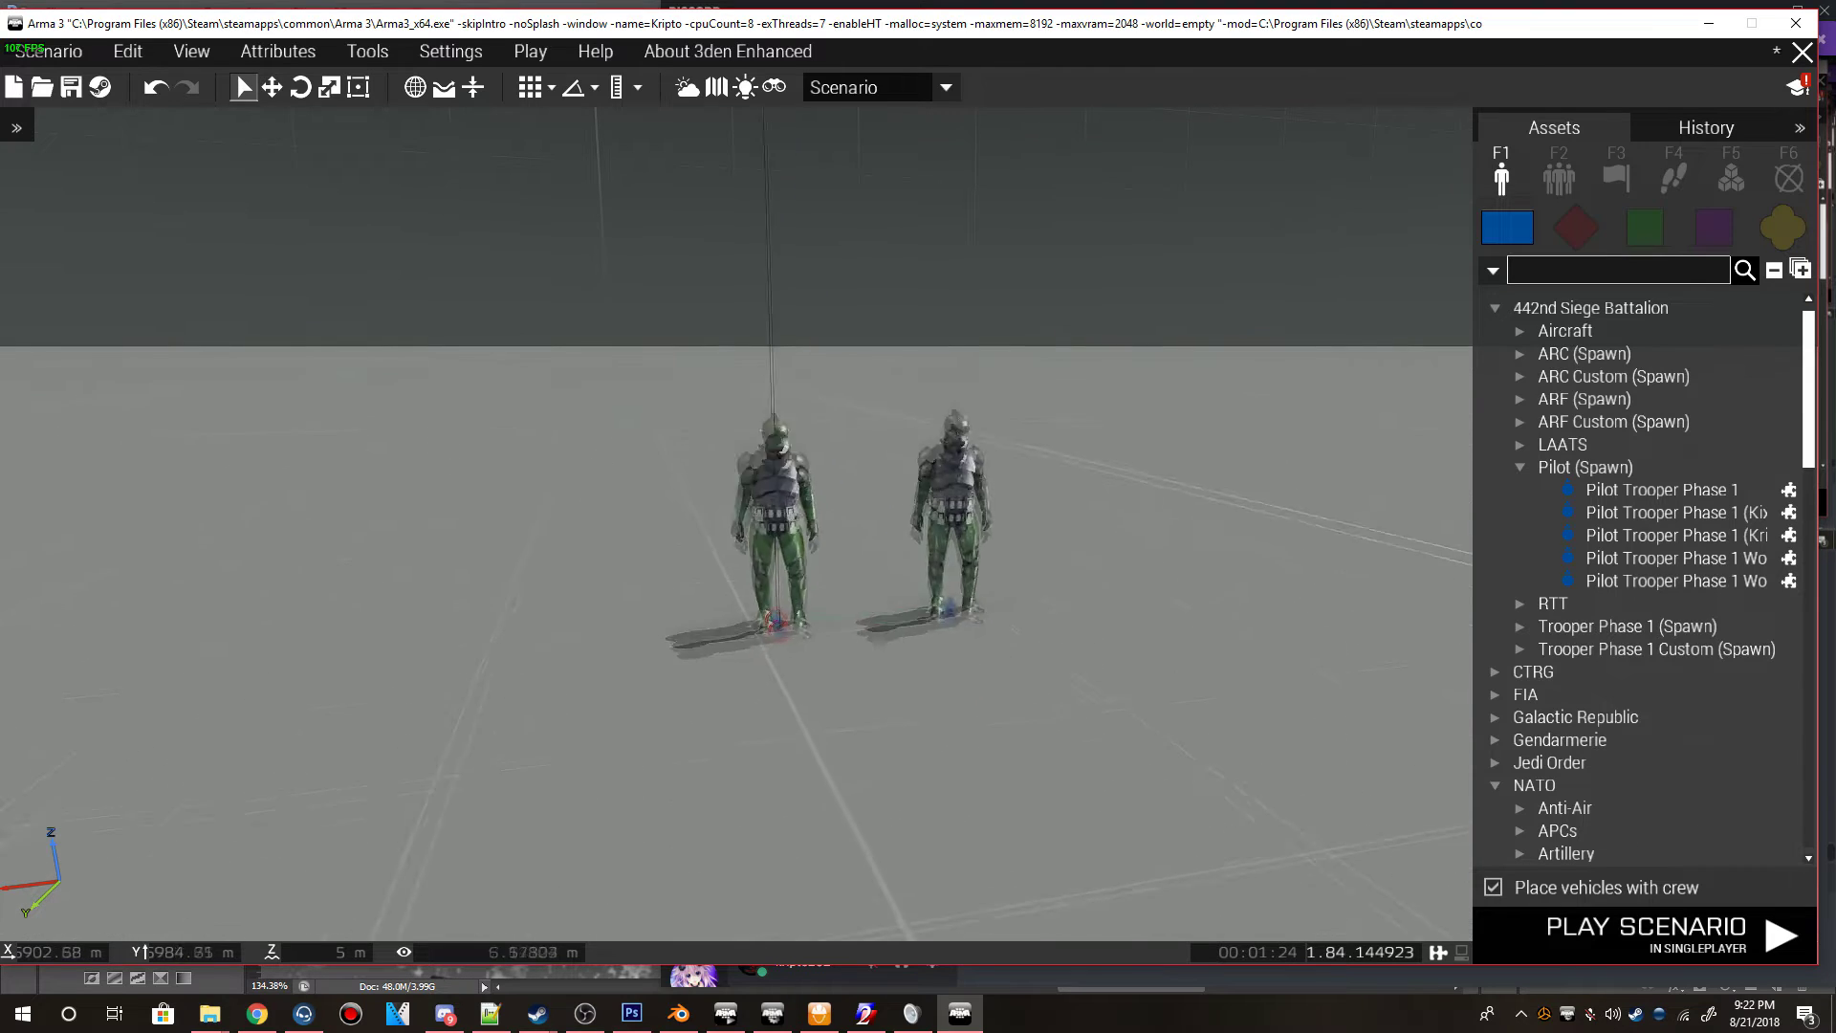
{"action": "scroll", "coordinate": [861, 526], "scroll_direction": "up", "scroll_amount": 3}
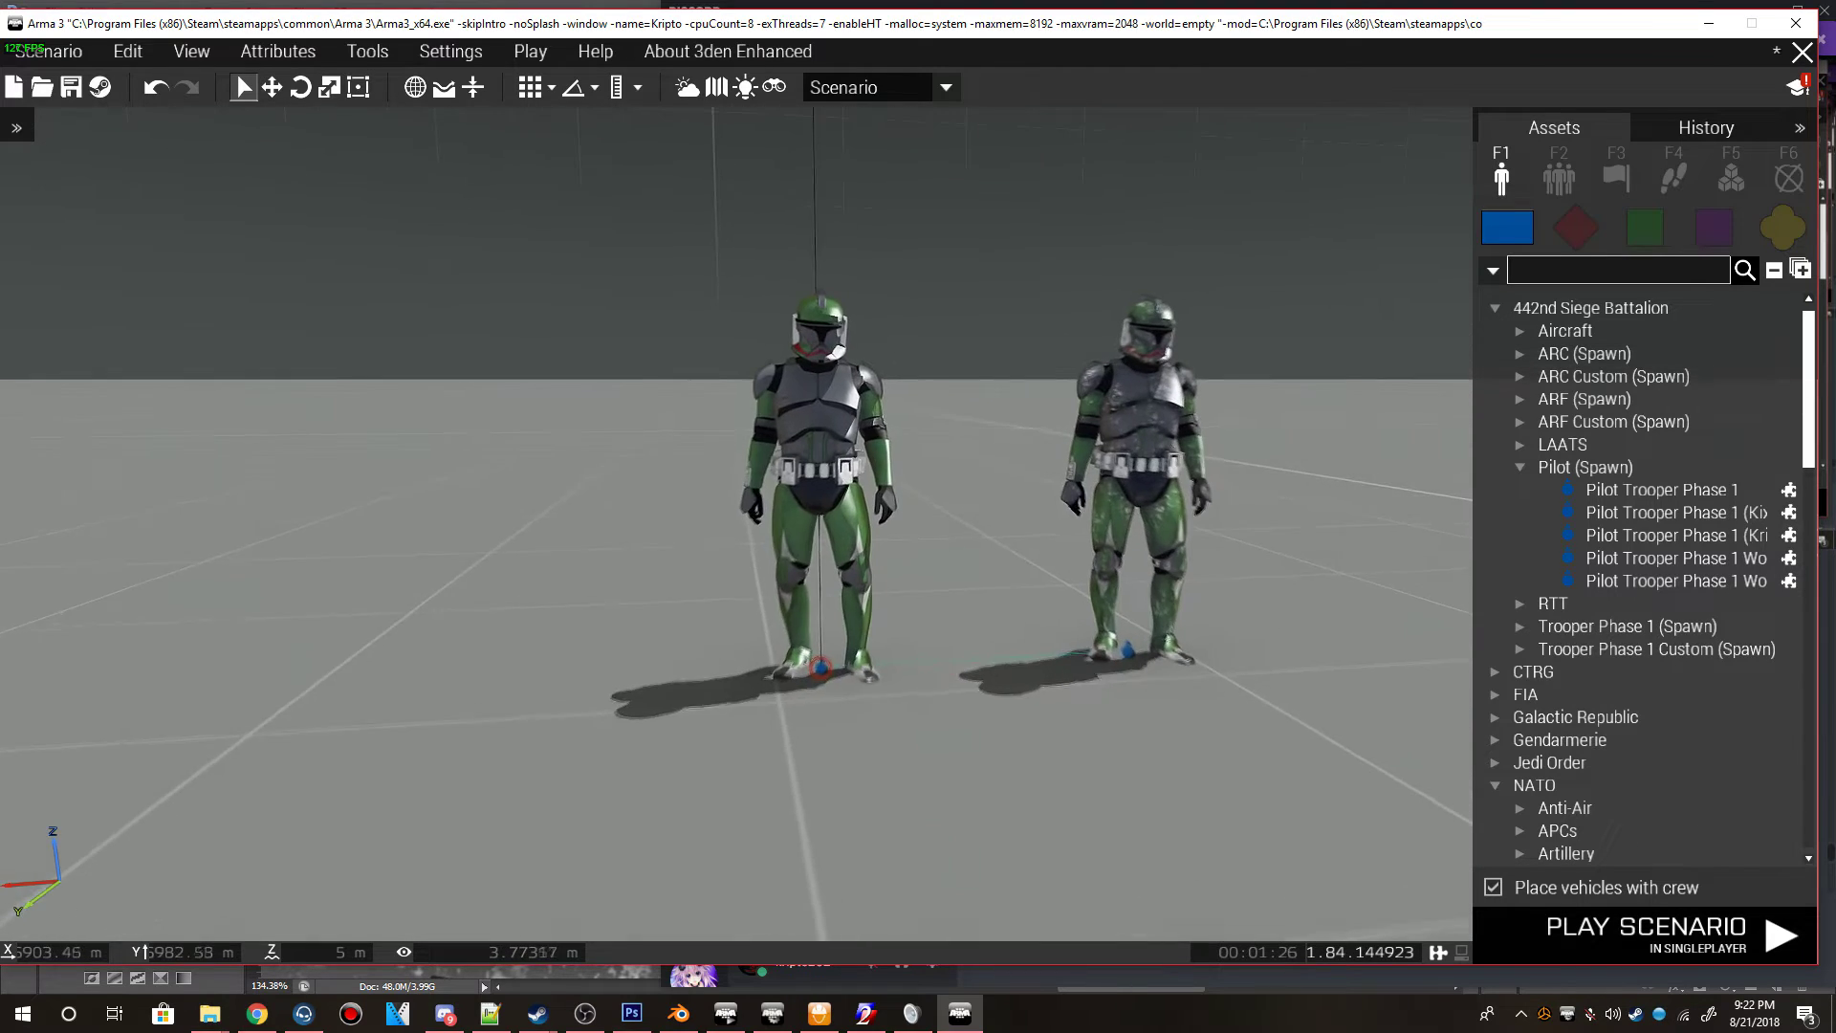
{"action": "scroll", "coordinate": [736, 526], "scroll_direction": "up", "scroll_amount": 4}
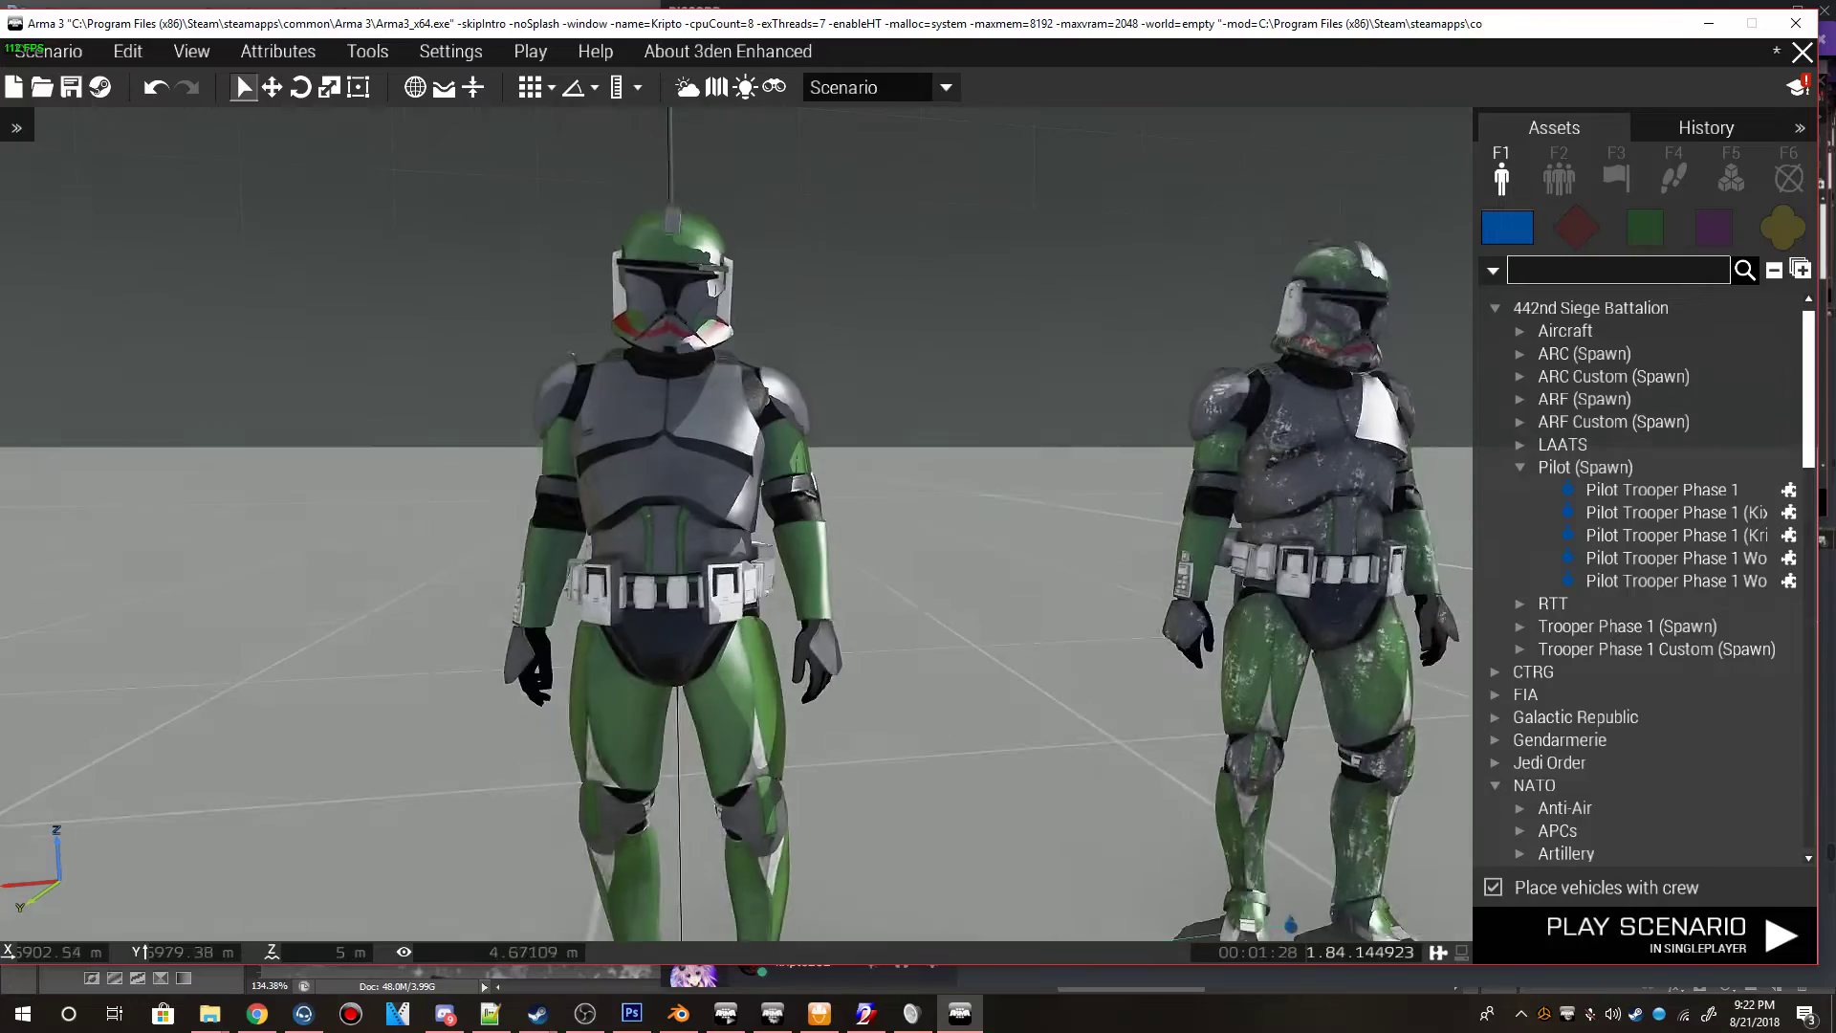
Step: Zoom in on the Kix pilot's red helmet markings, then box-select both troopers
{"action": "scroll", "coordinate": [736, 526], "scroll_direction": "up", "scroll_amount": 1}
{"action": "scroll", "coordinate": [737, 526], "scroll_direction": "up", "scroll_amount": 1}
{"action": "scroll", "coordinate": [737, 526], "scroll_direction": "up", "scroll_amount": 1}
{"action": "scroll", "coordinate": [736, 526], "scroll_direction": "up", "scroll_amount": 2}
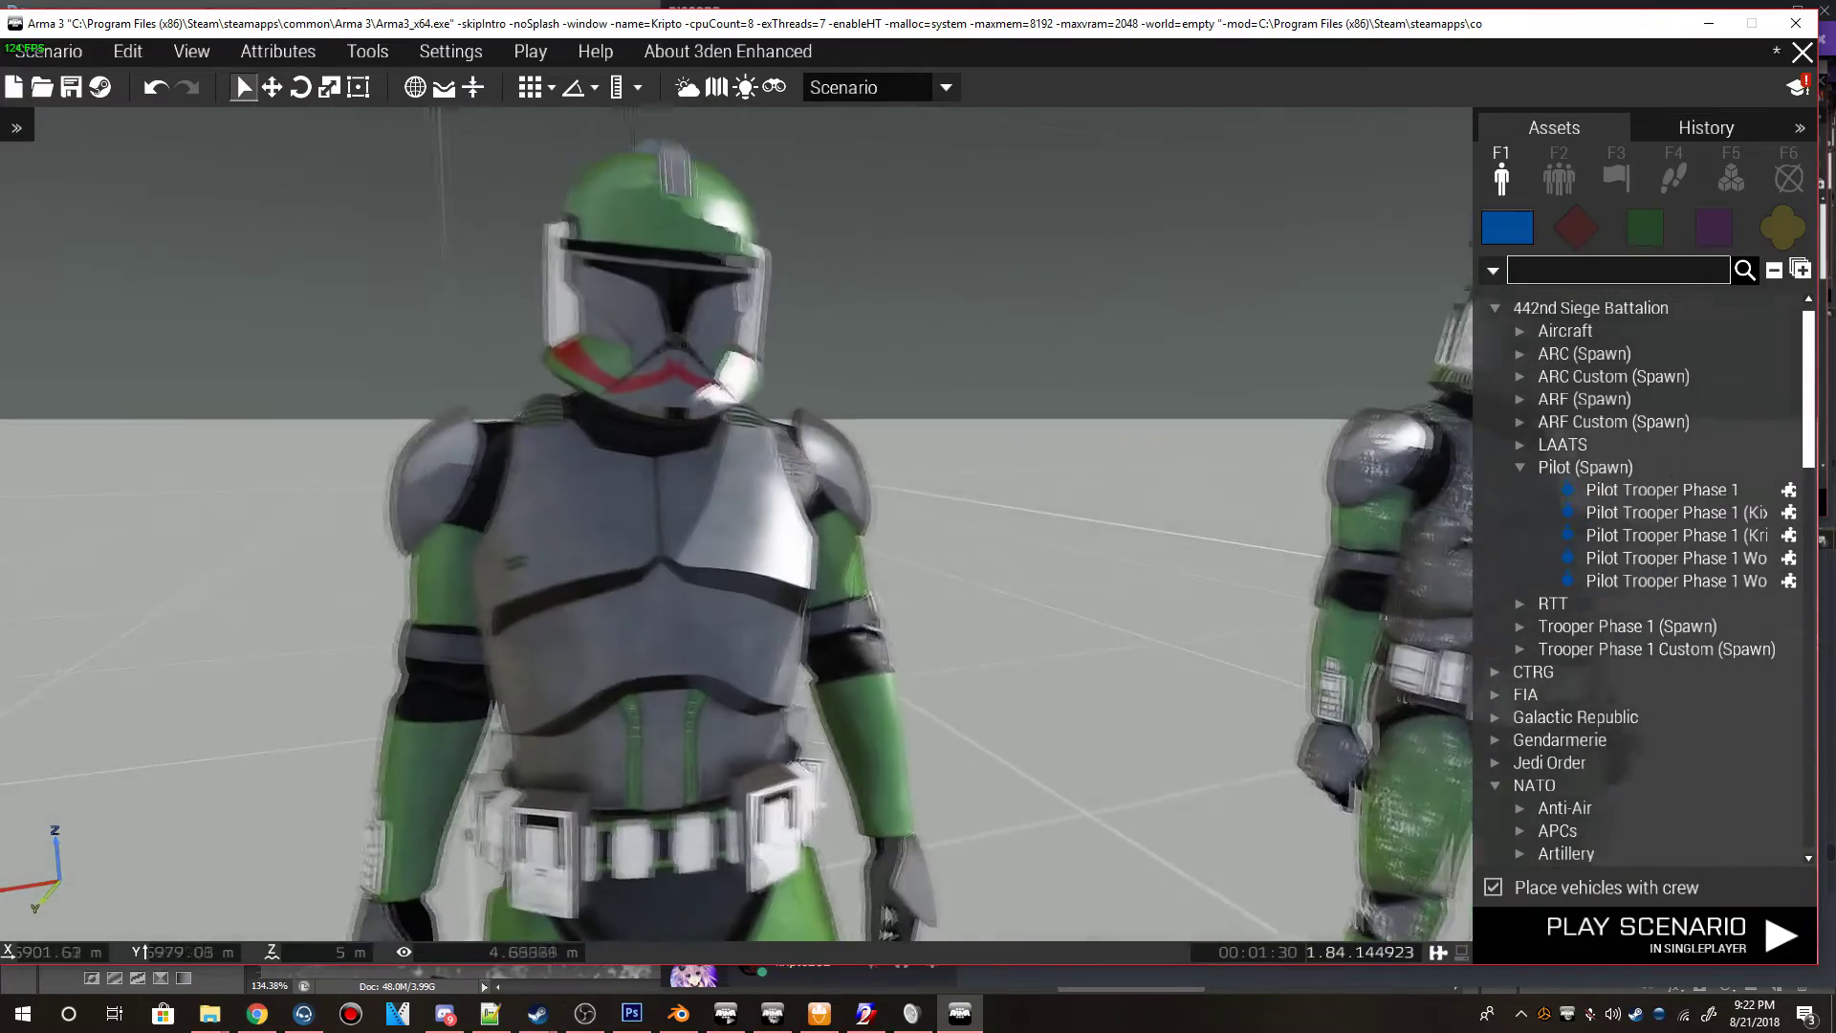
{"action": "scroll", "coordinate": [736, 526], "scroll_direction": "down", "scroll_amount": 3}
{"action": "scroll", "coordinate": [736, 526], "scroll_direction": "up", "scroll_amount": 3}
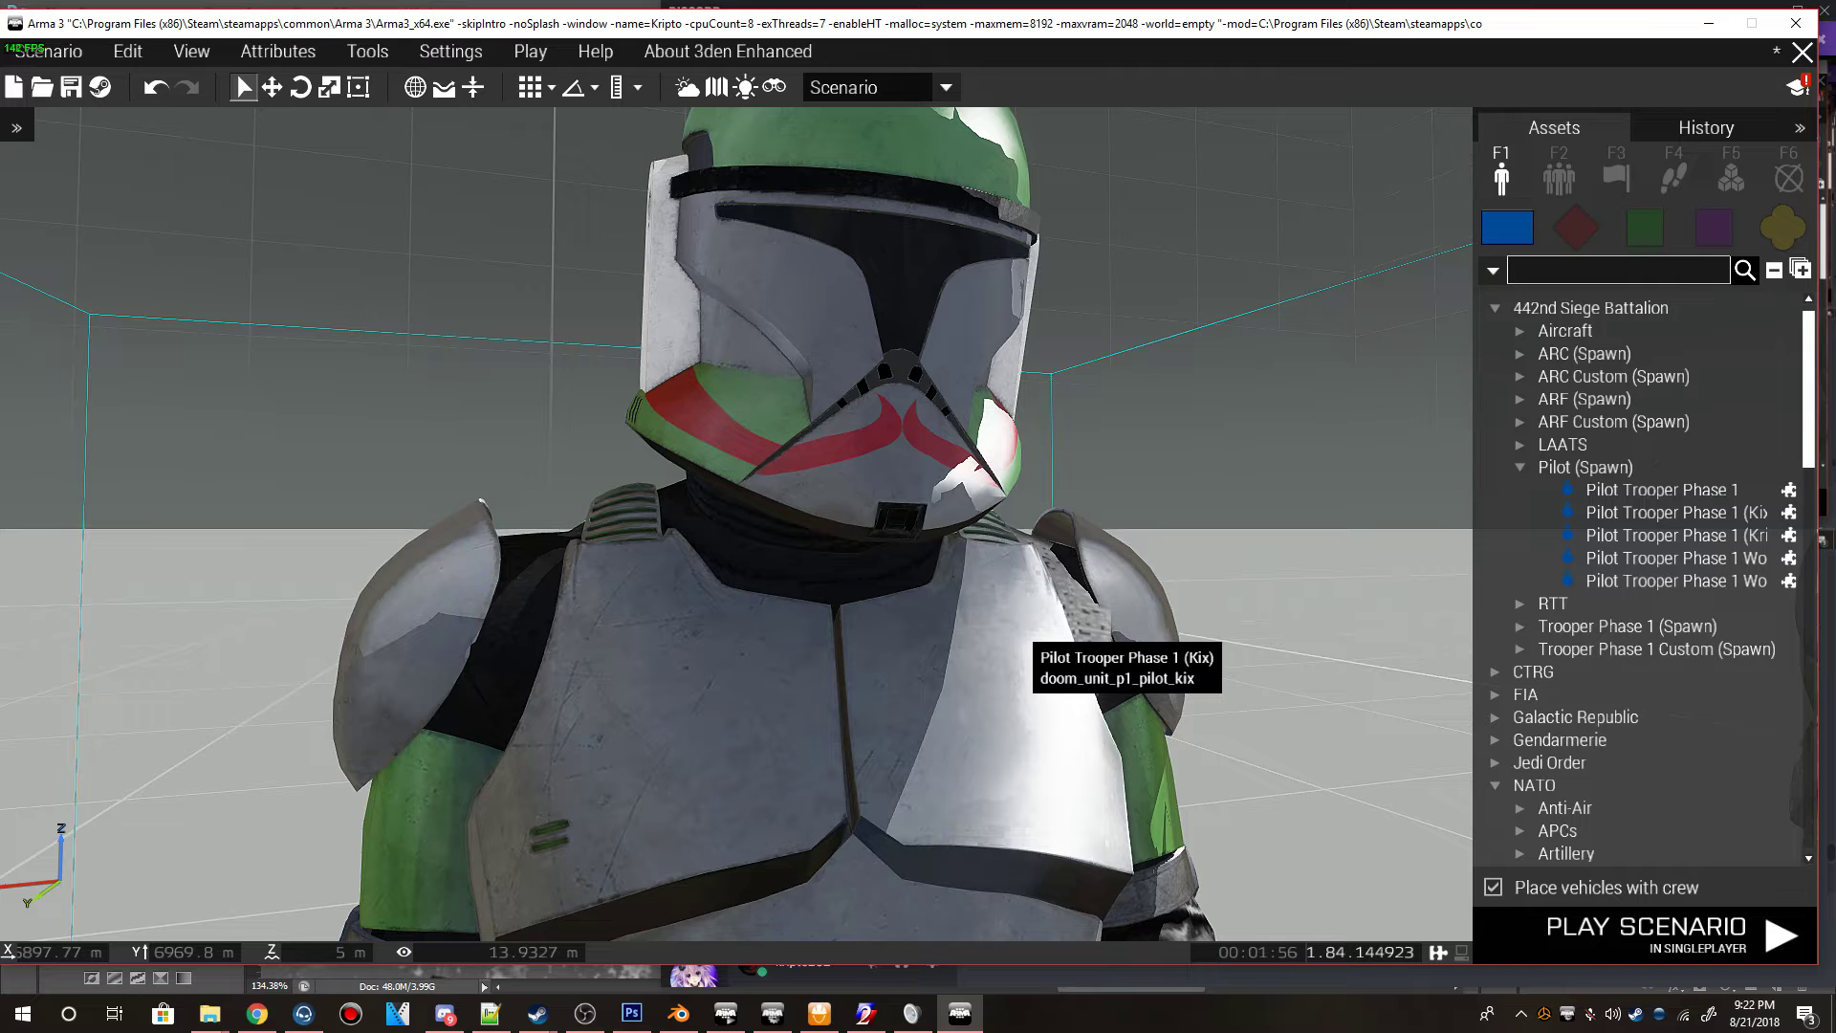
{"action": "scroll", "coordinate": [1028, 650], "scroll_direction": "down", "scroll_amount": 3}
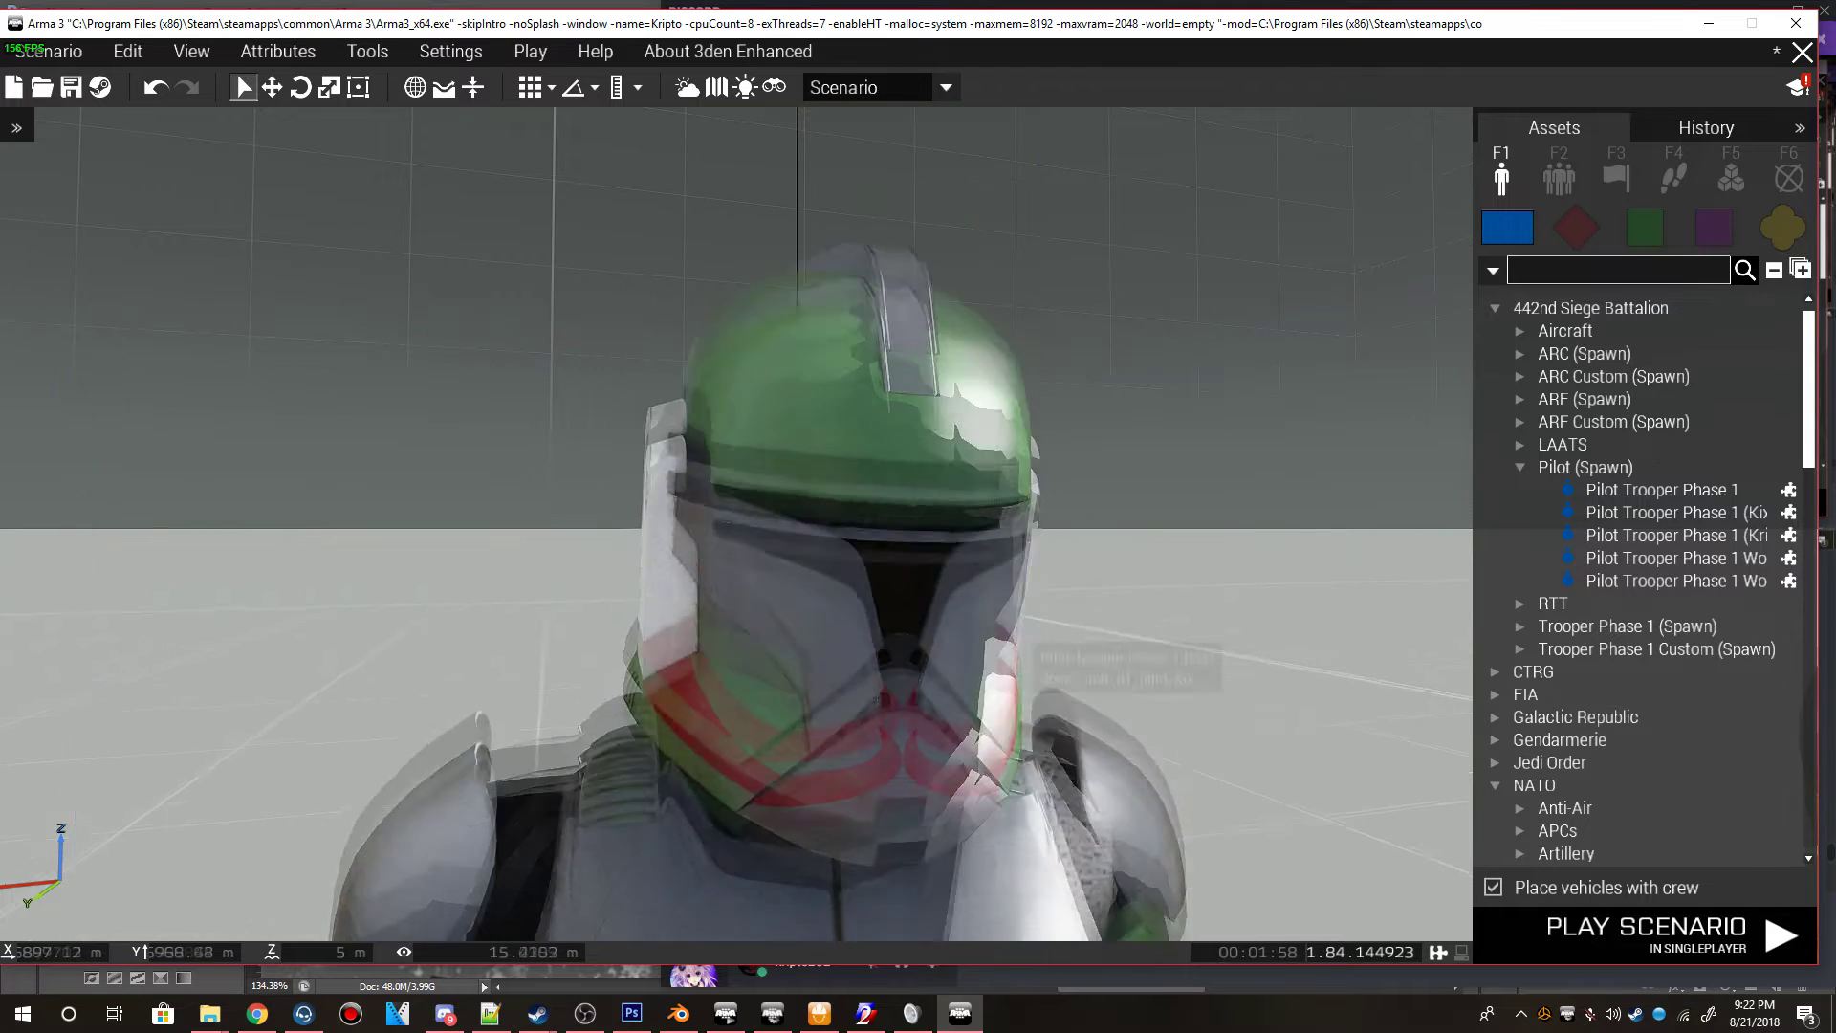
{"action": "scroll", "coordinate": [918, 621], "scroll_direction": "down", "scroll_amount": 5}
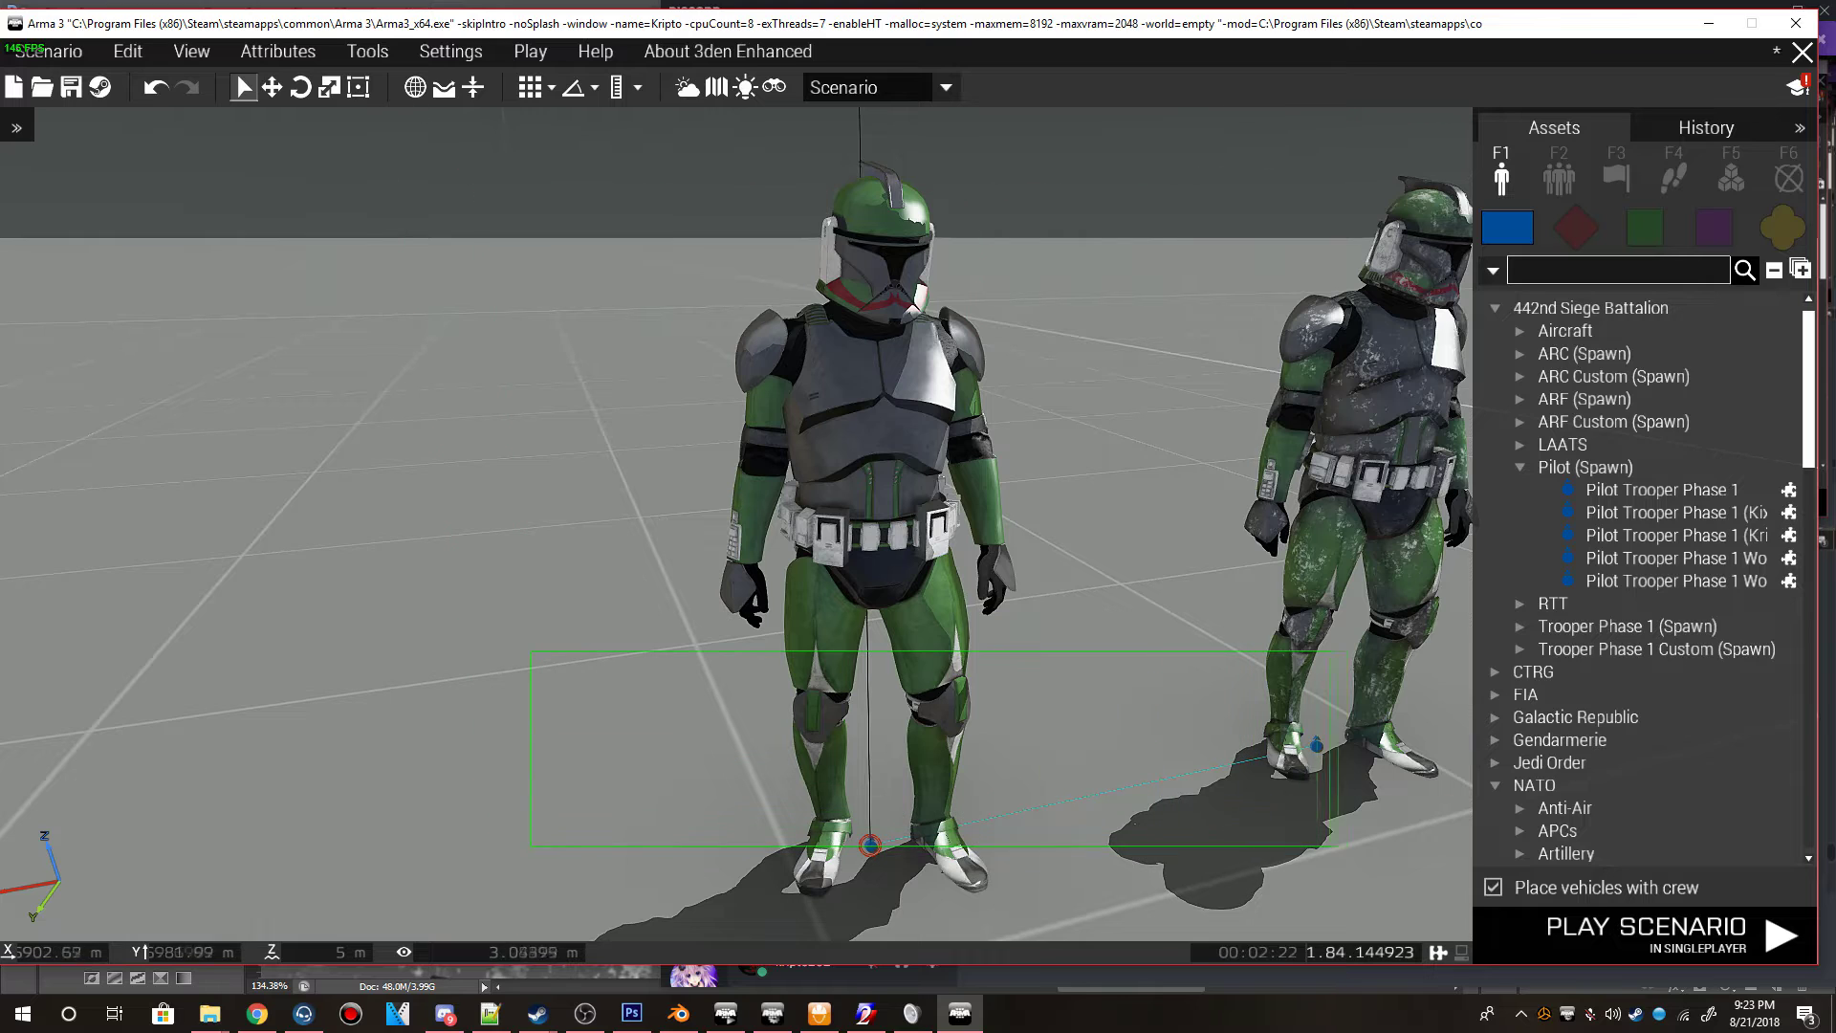
{"action": "left_click_drag", "start_coordinate": [1414, 870], "coordinate": [1414, 870]}
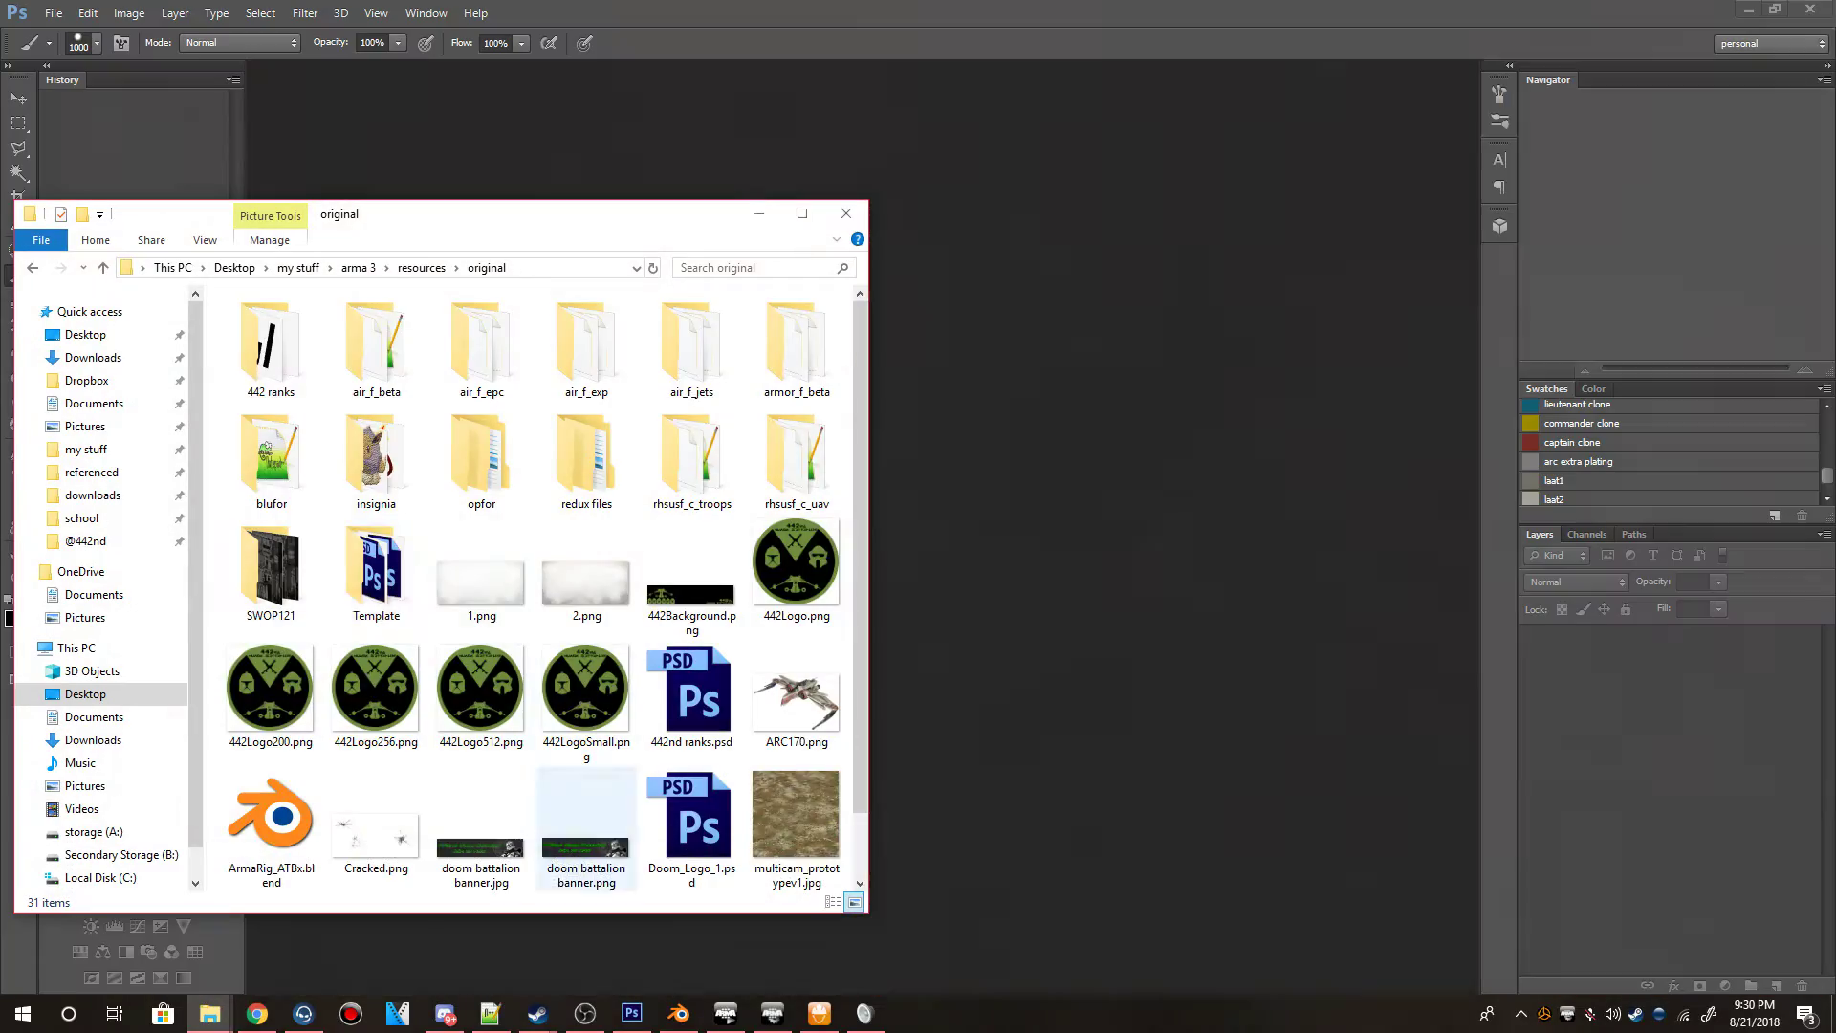
{"action": "double_click", "coordinate": [376, 569]}
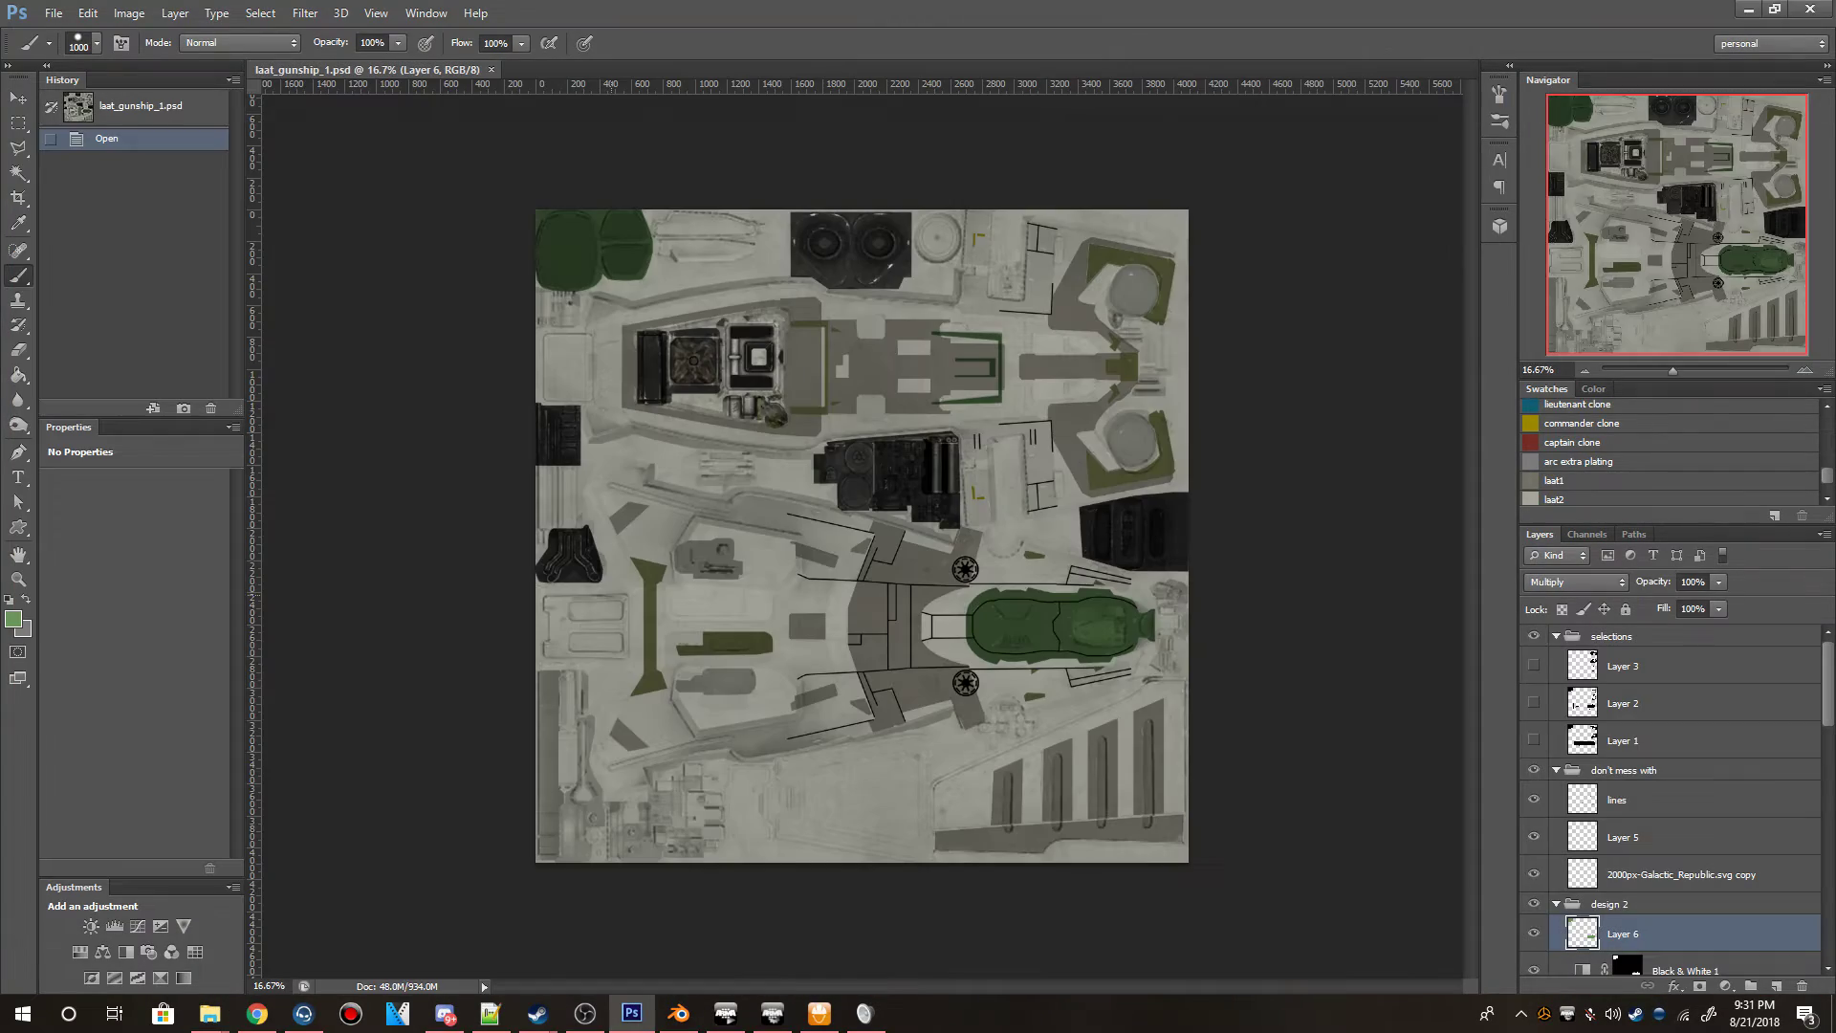
Step: Close the gunship document, then open and close laat_fuselage.psd and laat_wings.psd from Template
{"action": "key", "text": "ctrl+w"}
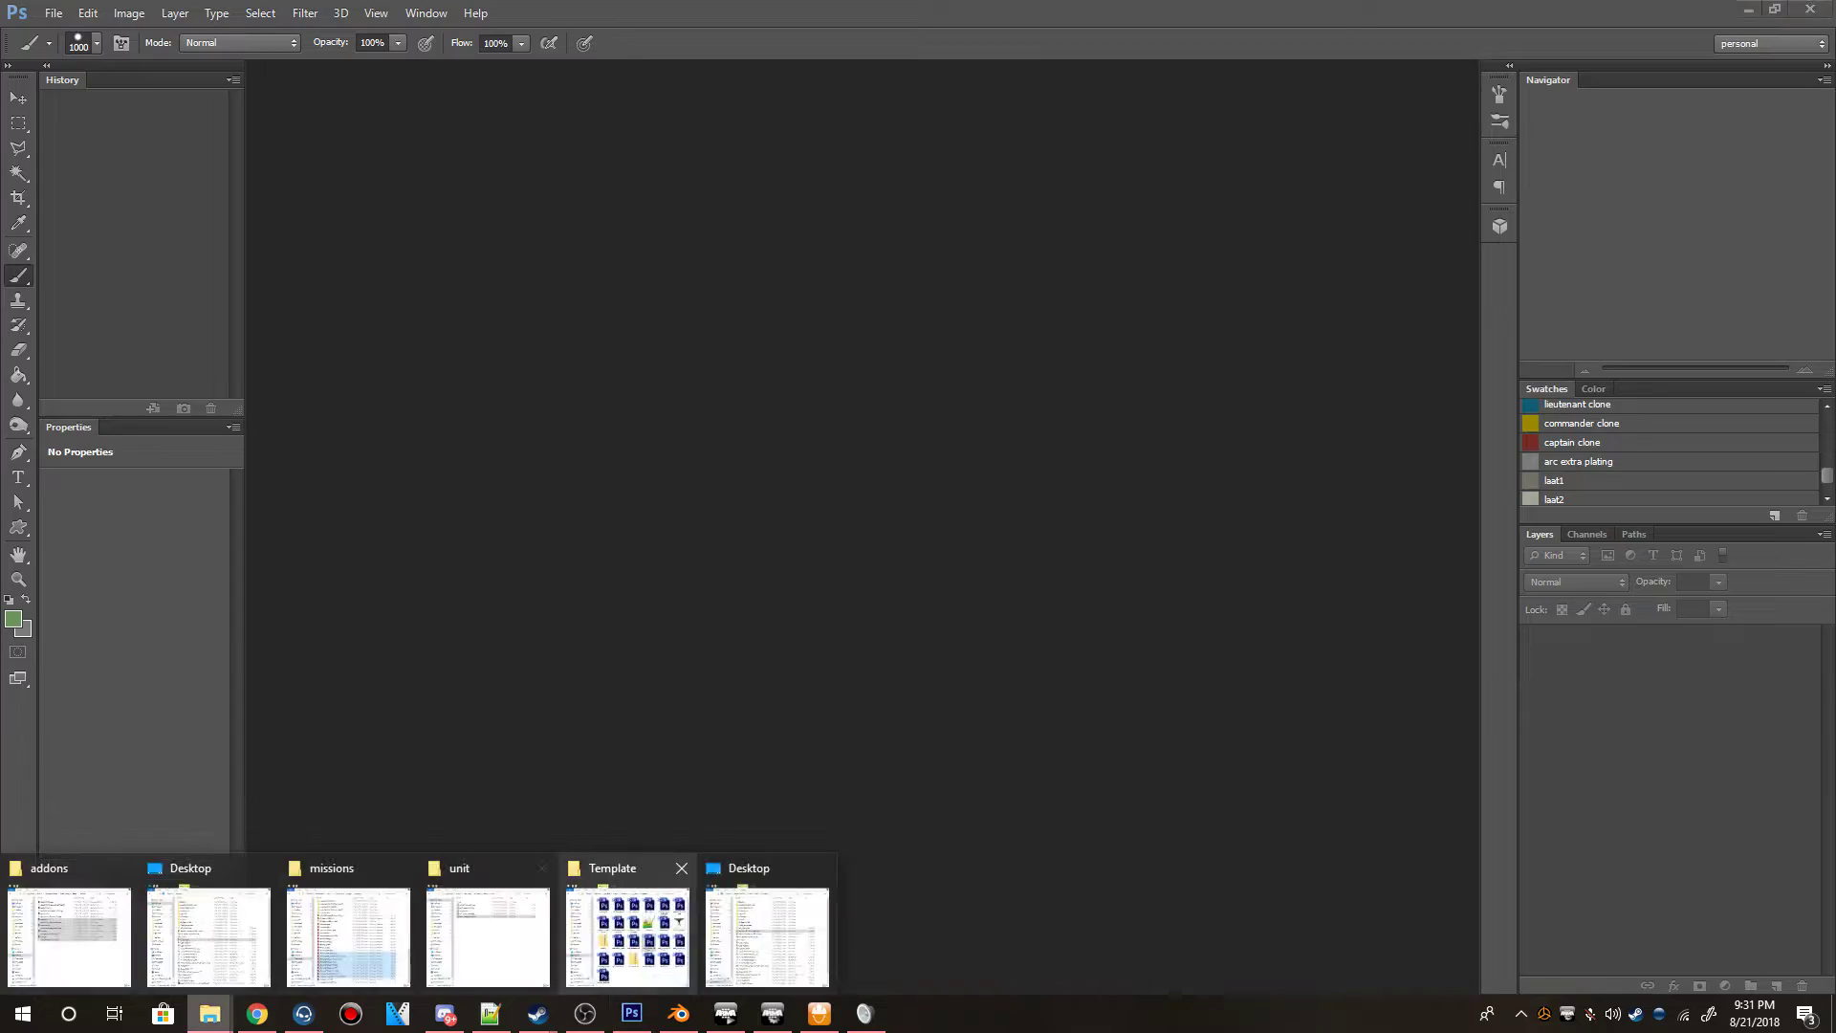
{"action": "left_click", "coordinate": [626, 932]}
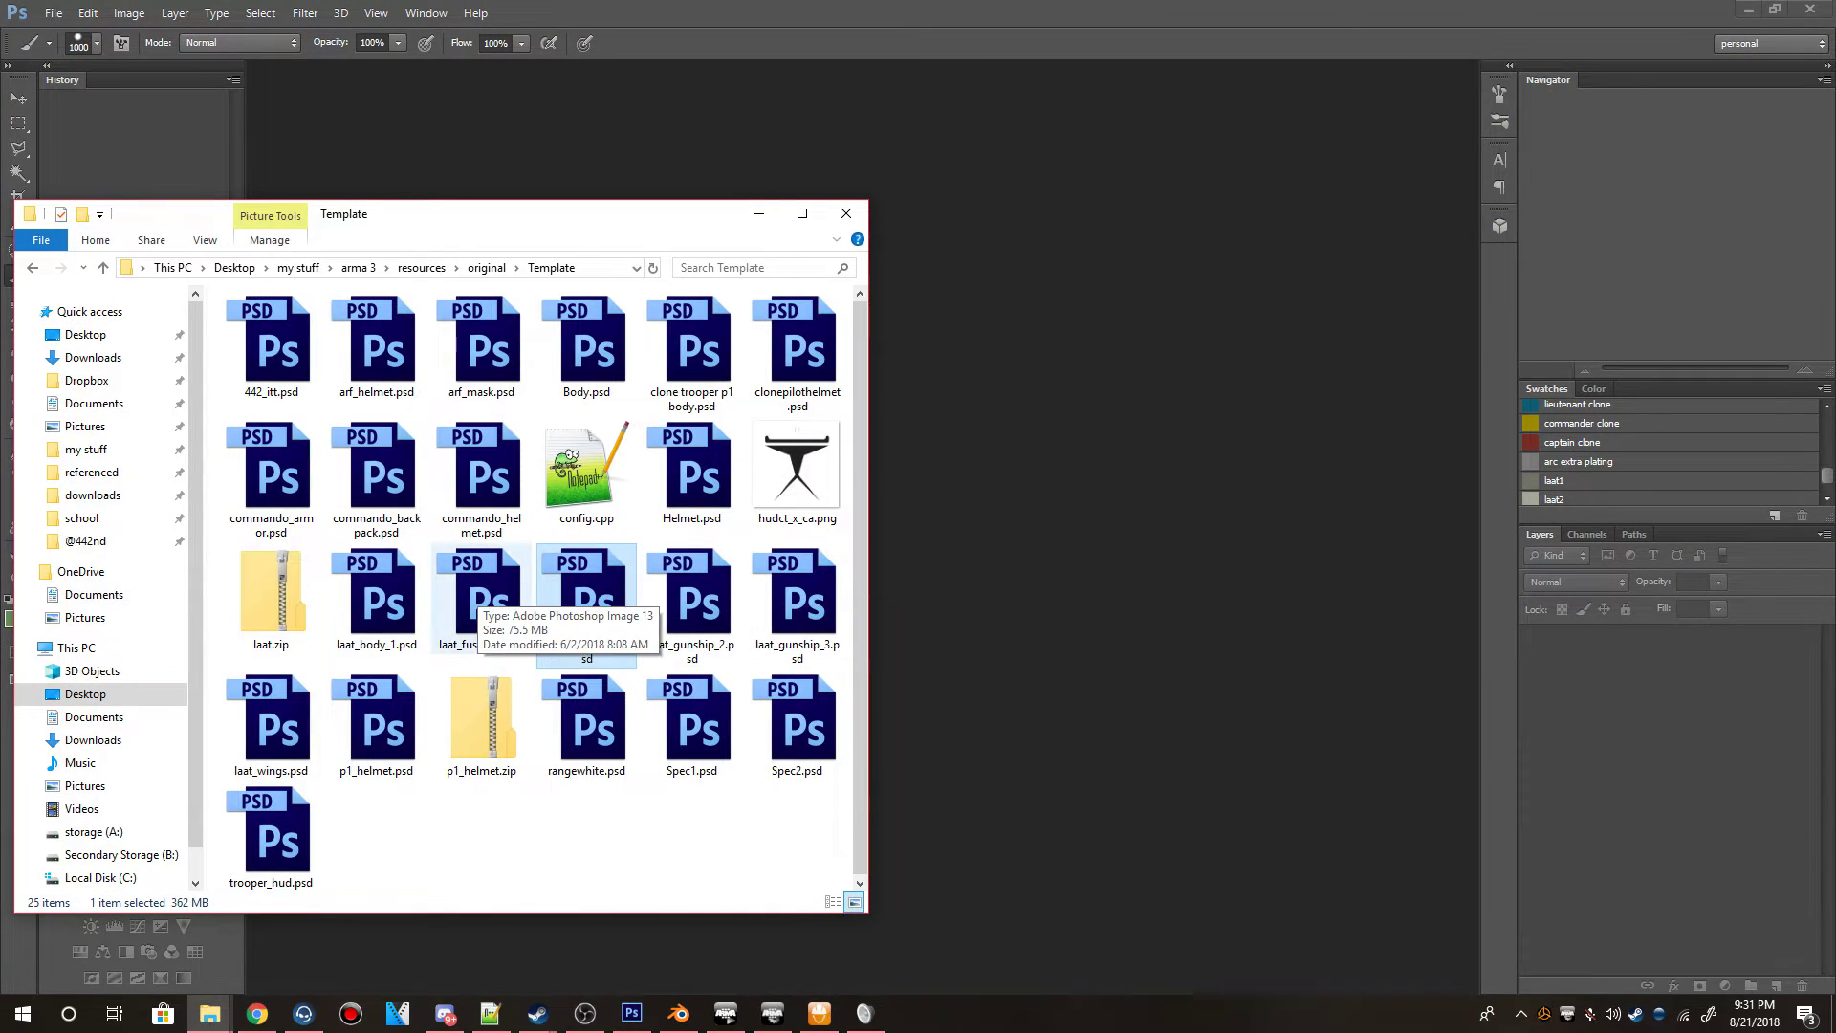
{"action": "double_click", "coordinate": [481, 602]}
{"action": "key", "text": "ctrl+w"}
{"action": "left_click", "coordinate": [626, 933]}
{"action": "double_click", "coordinate": [271, 722]}
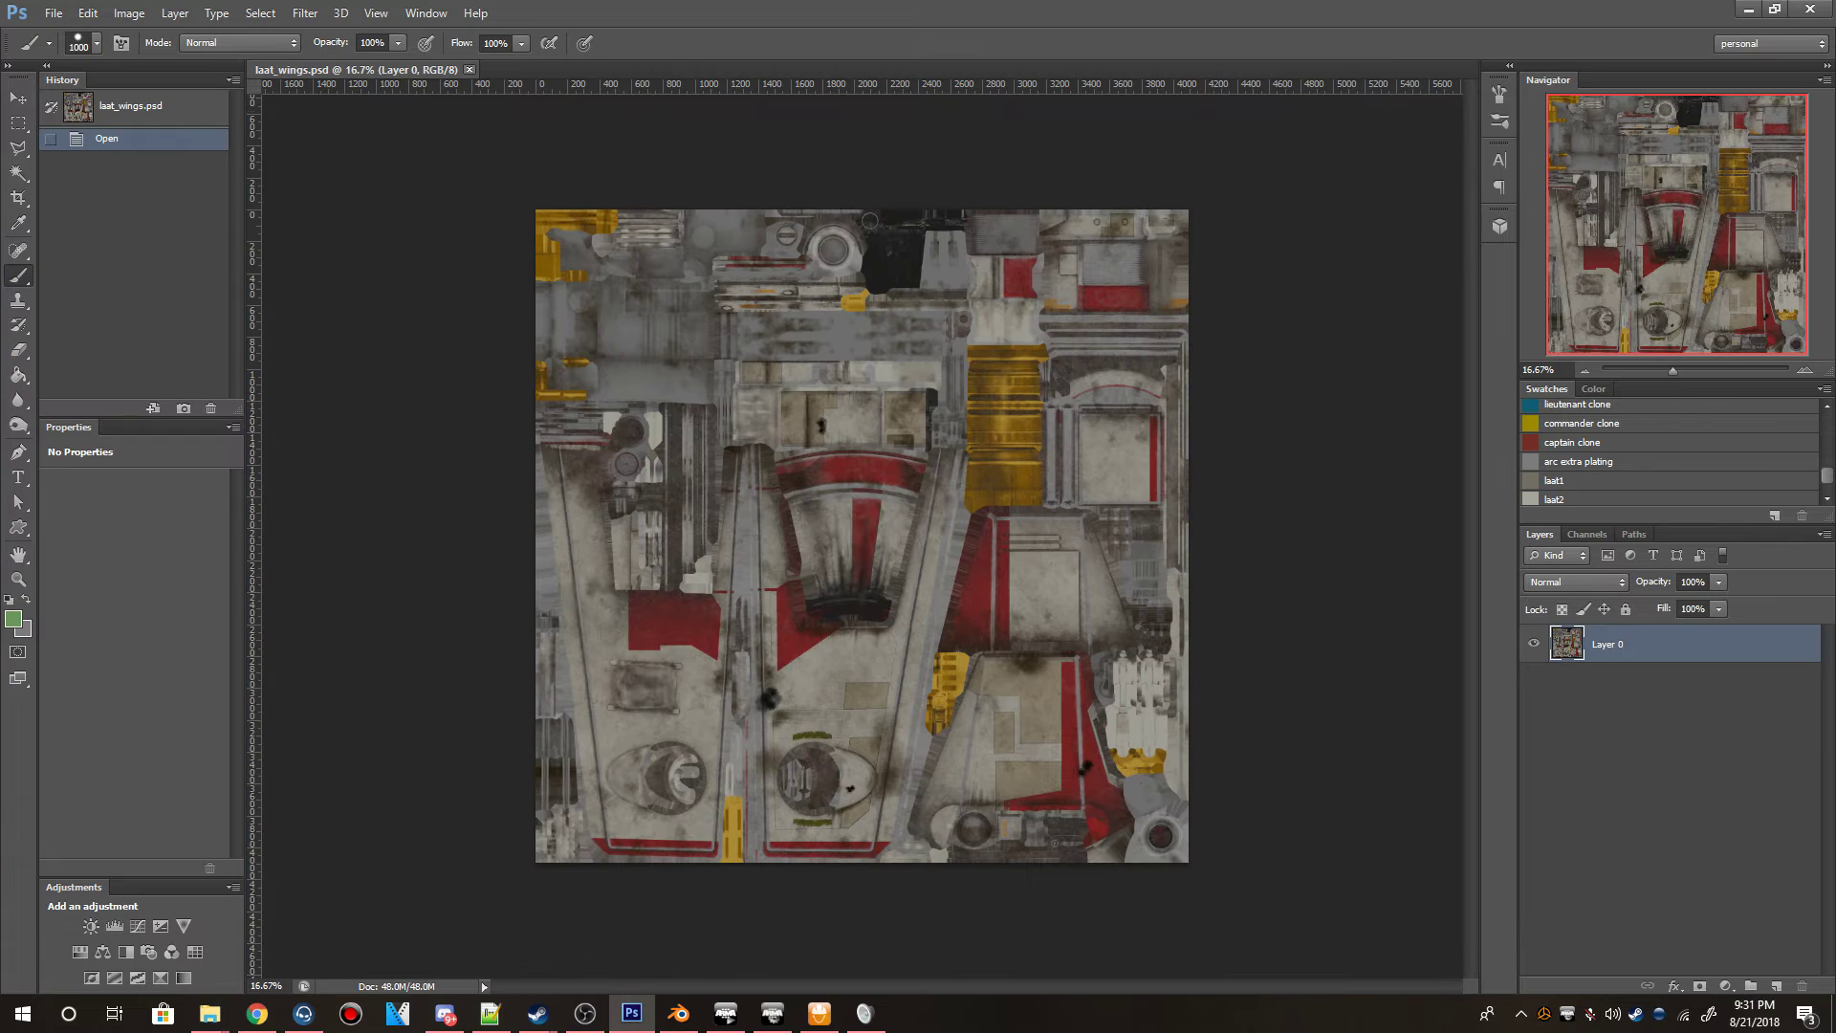
{"action": "key", "text": "ctrl+w"}
{"action": "left_click", "coordinate": [626, 933]}
Step: Copy the SWOP June Event folder from the my stuff folder
{"action": "key", "text": "alt+Up"}
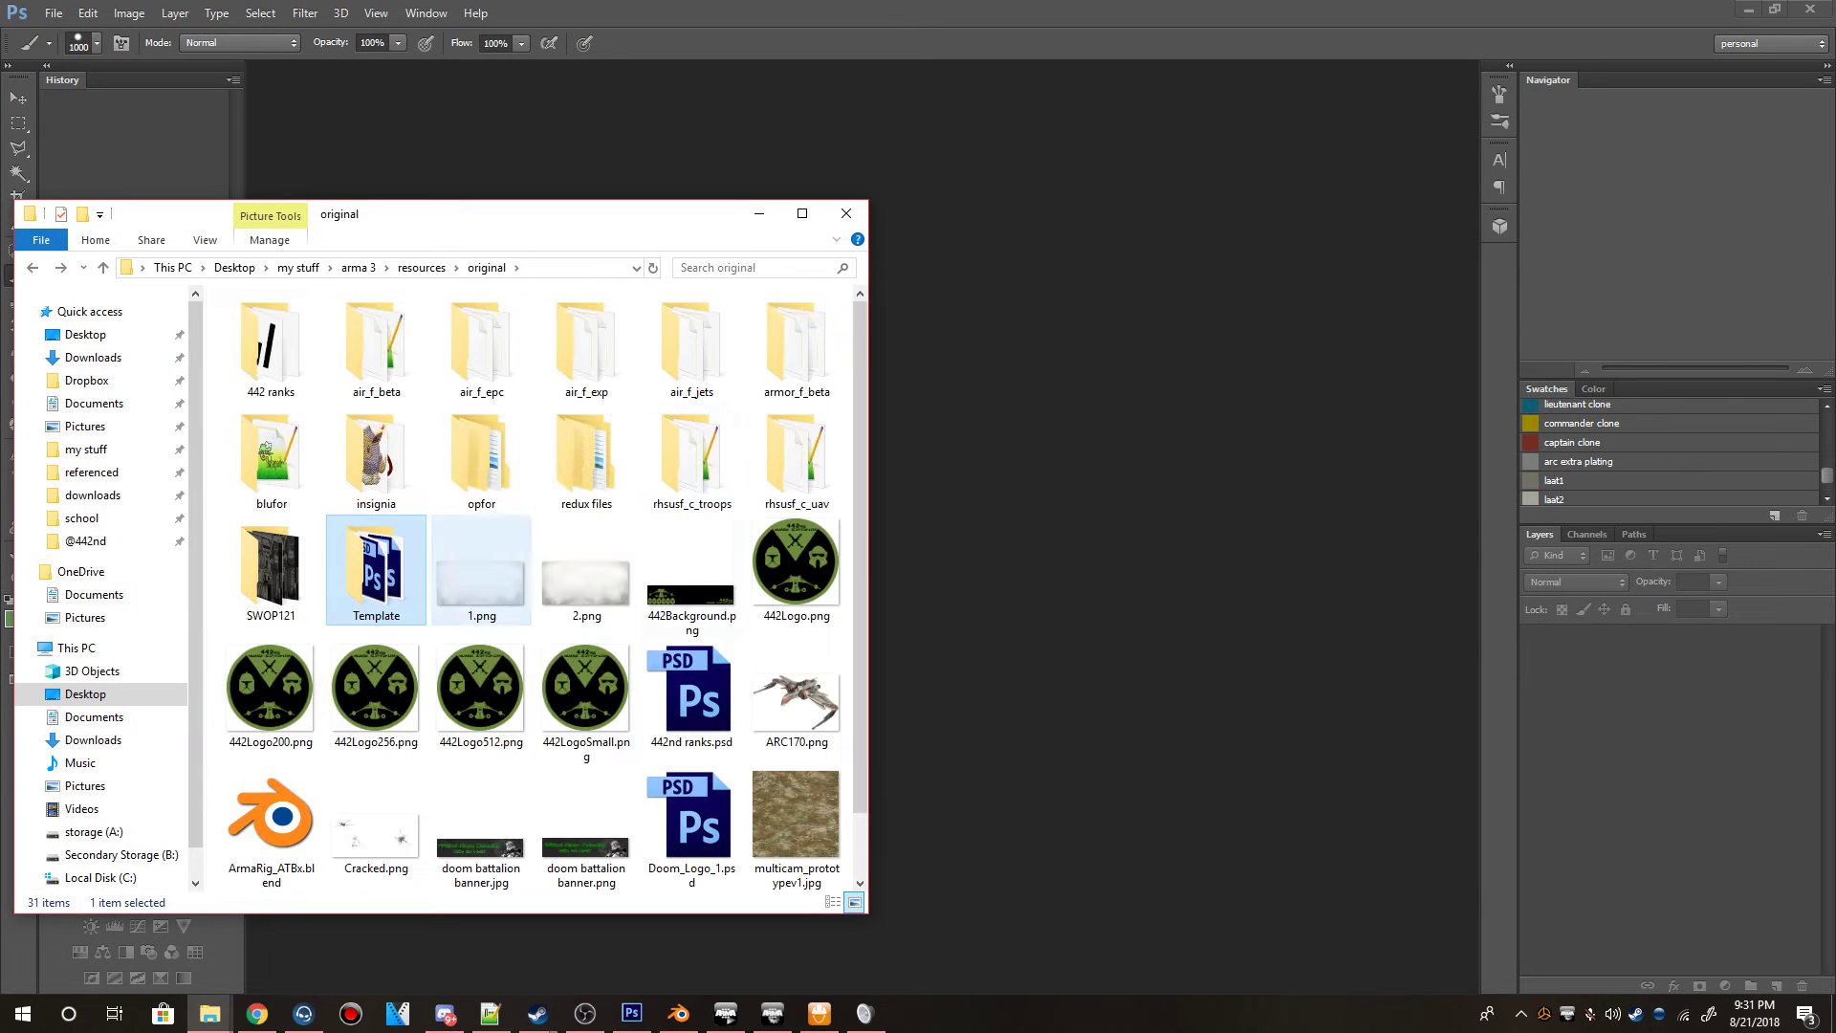
{"action": "scroll", "coordinate": [545, 583], "scroll_direction": "down", "scroll_amount": 2}
{"action": "scroll", "coordinate": [375, 572], "scroll_direction": "up", "scroll_amount": 2}
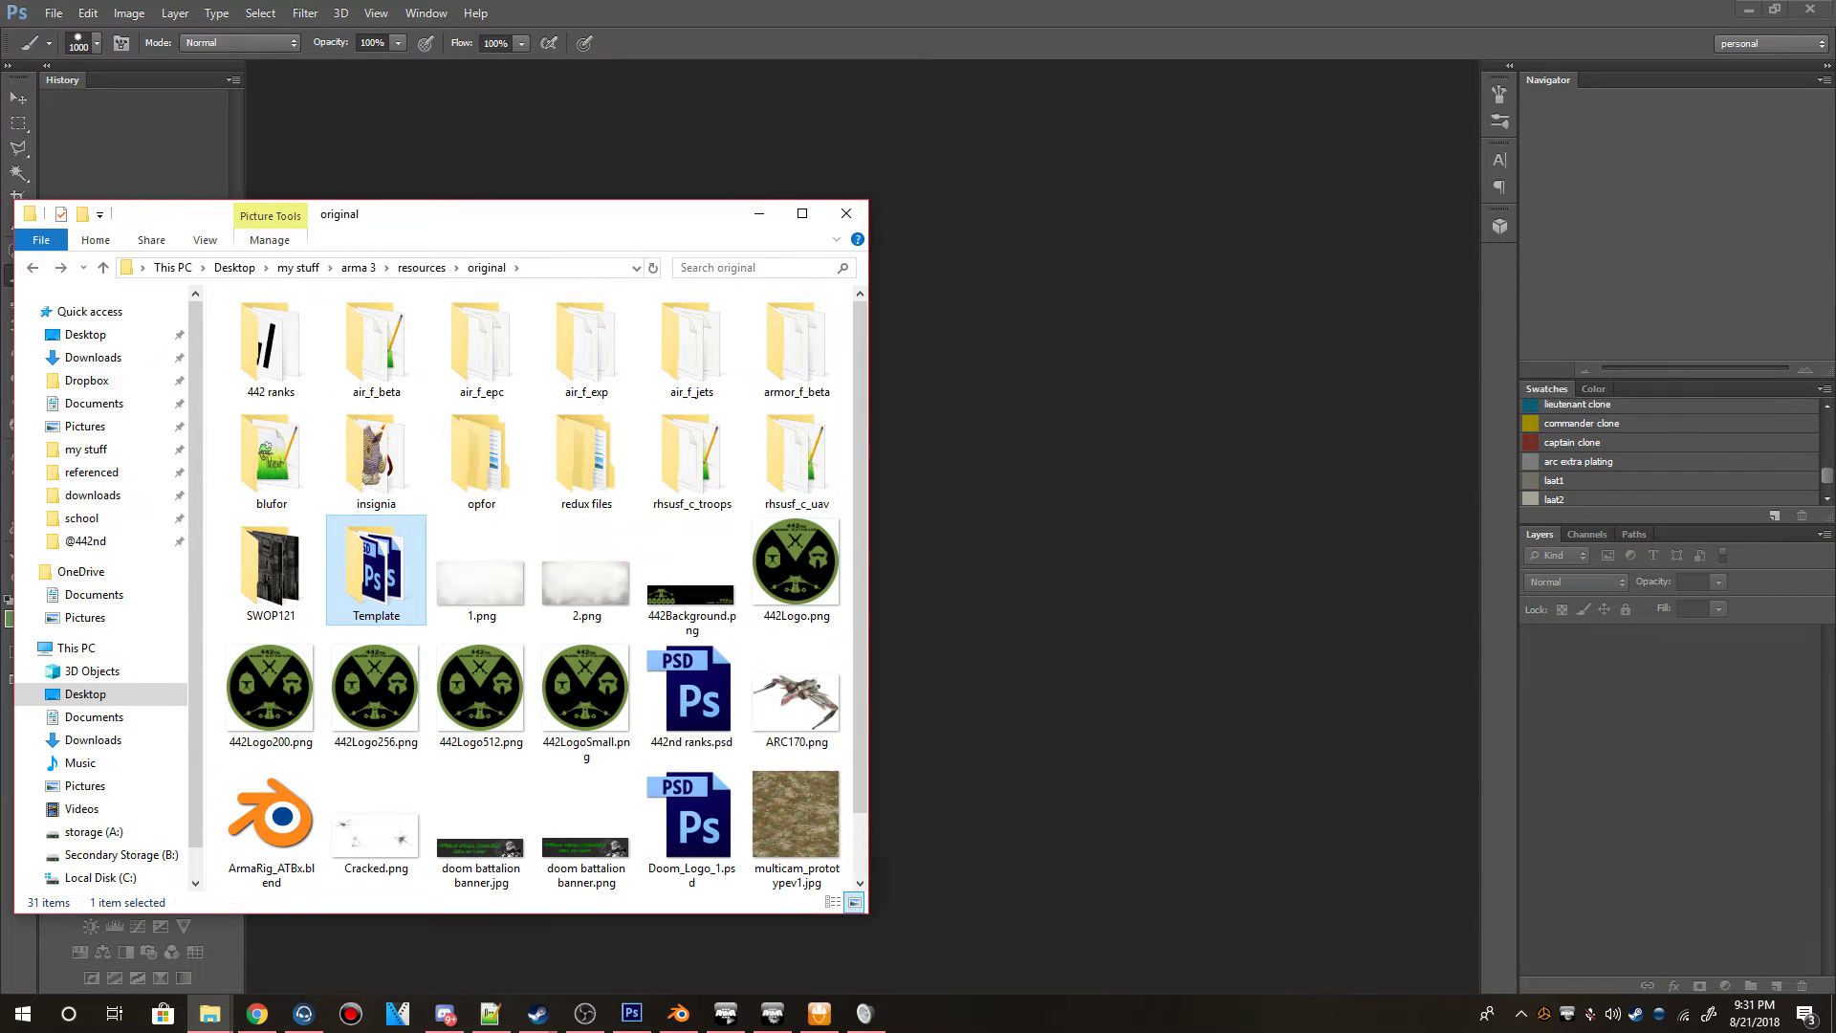
{"action": "left_click", "coordinate": [298, 267]}
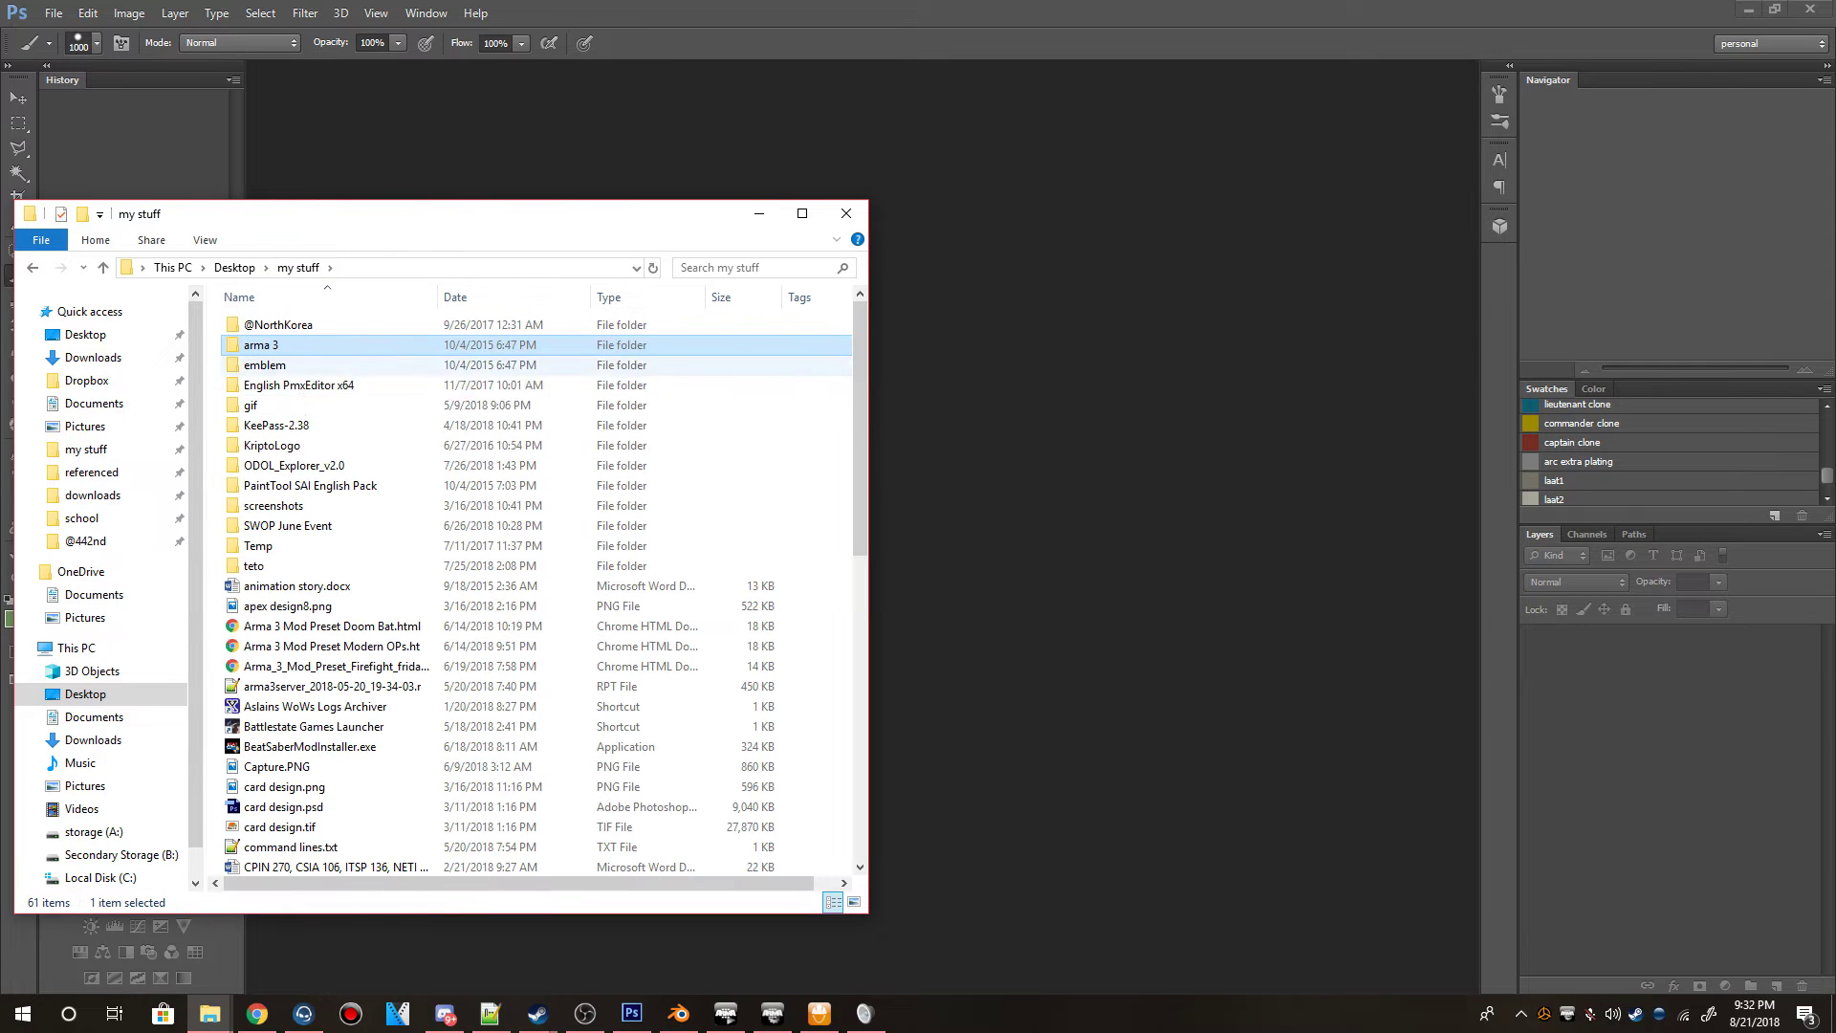
{"action": "double_click", "coordinate": [376, 478]}
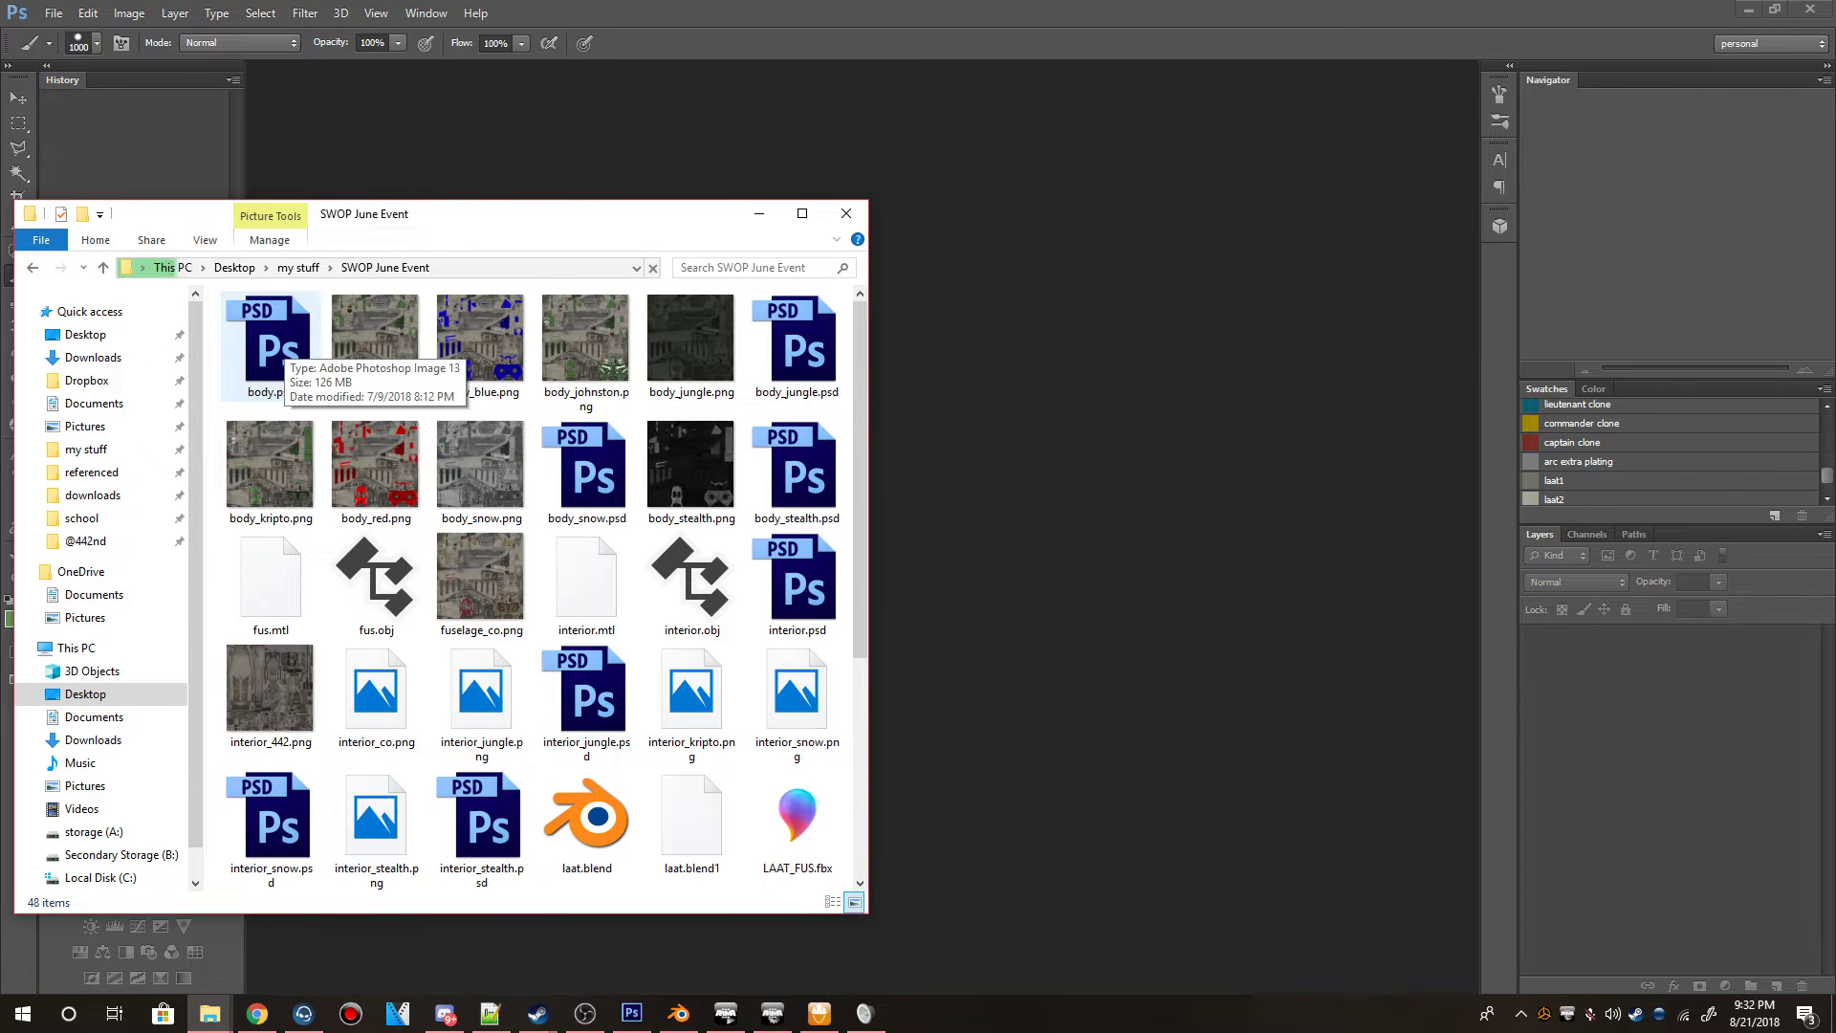
{"action": "key", "text": "alt+Left"}
{"action": "right_click", "coordinate": [284, 525]}
{"action": "left_click", "coordinate": [330, 881]}
Step: Paste SWOP June Event into arma 3\resources\original and open its body.psd
{"action": "key", "text": "alt+Left"}
{"action": "key", "text": "alt+Left"}
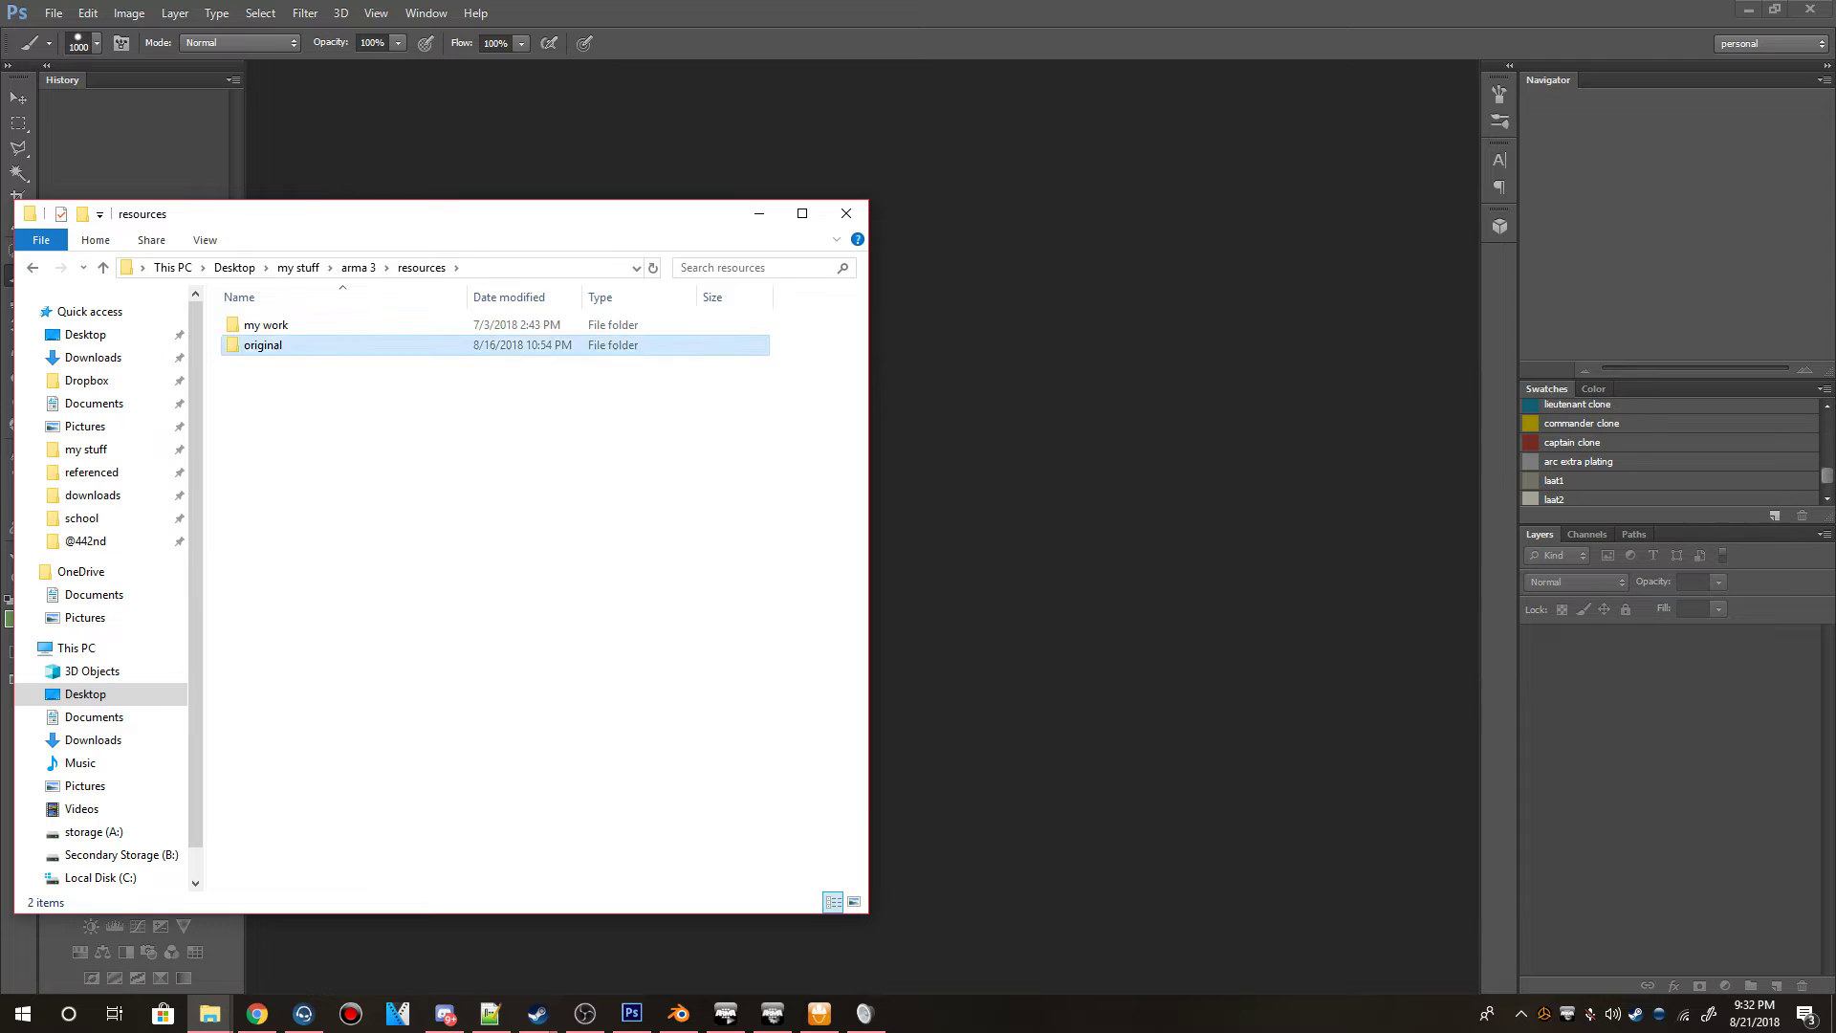
{"action": "double_click", "coordinate": [287, 348]}
{"action": "right_click", "coordinate": [225, 614]}
{"action": "left_click", "coordinate": [267, 750]}
{"action": "double_click", "coordinate": [376, 832]}
{"action": "double_click", "coordinate": [271, 346]}
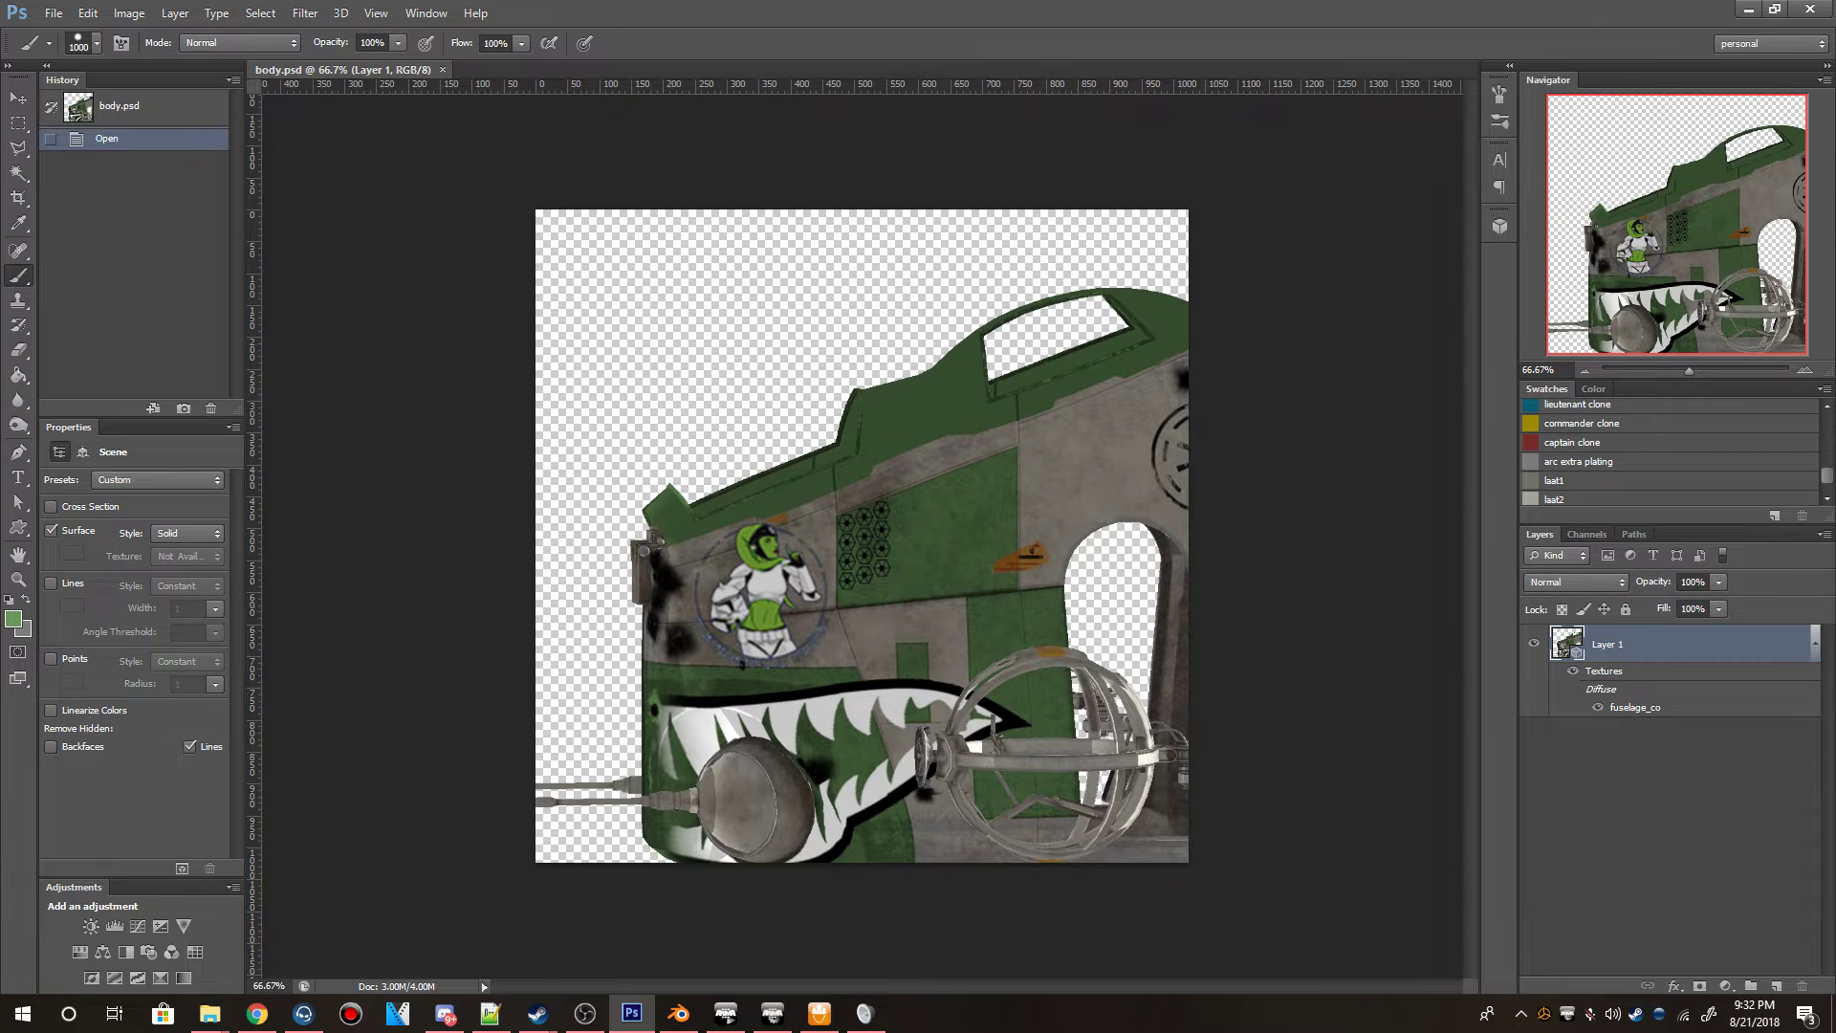
Step: Open the body model's fuselage_co diffuse texture from the 3D materials
{"action": "key", "text": "v"}
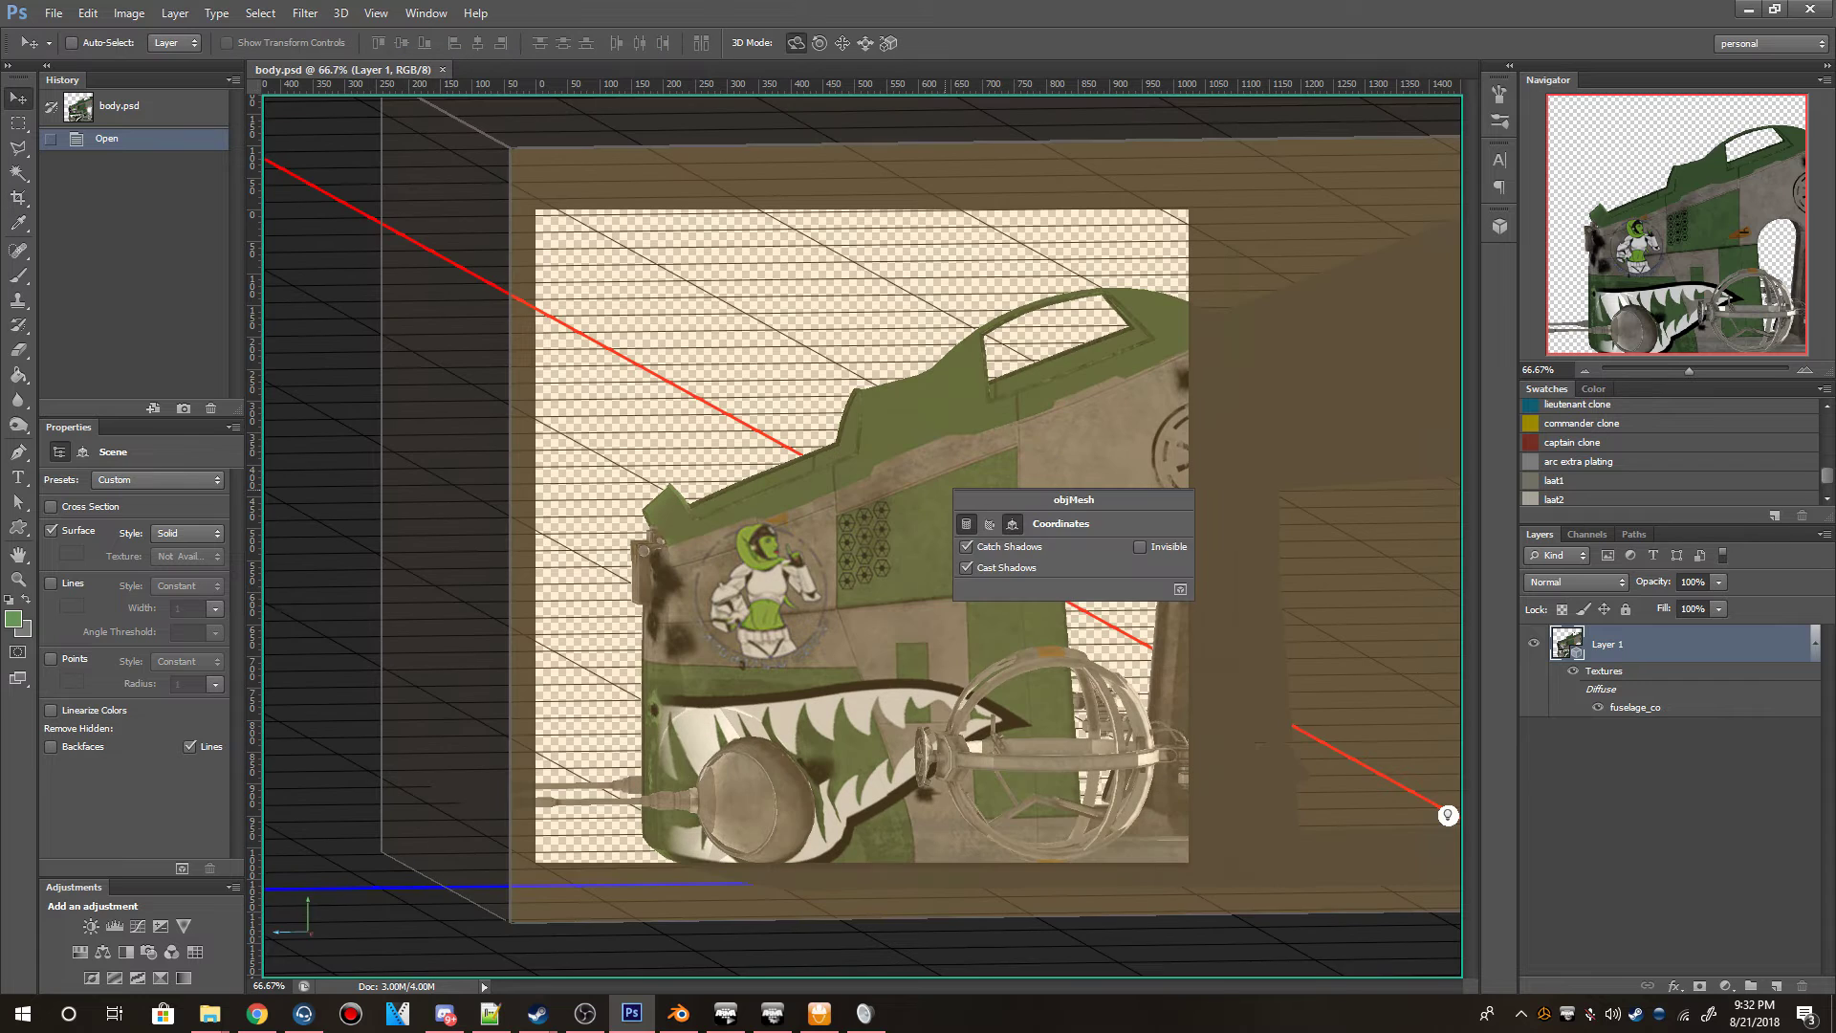
{"action": "left_click", "coordinate": [990, 523]}
{"action": "left_click", "coordinate": [1047, 550]}
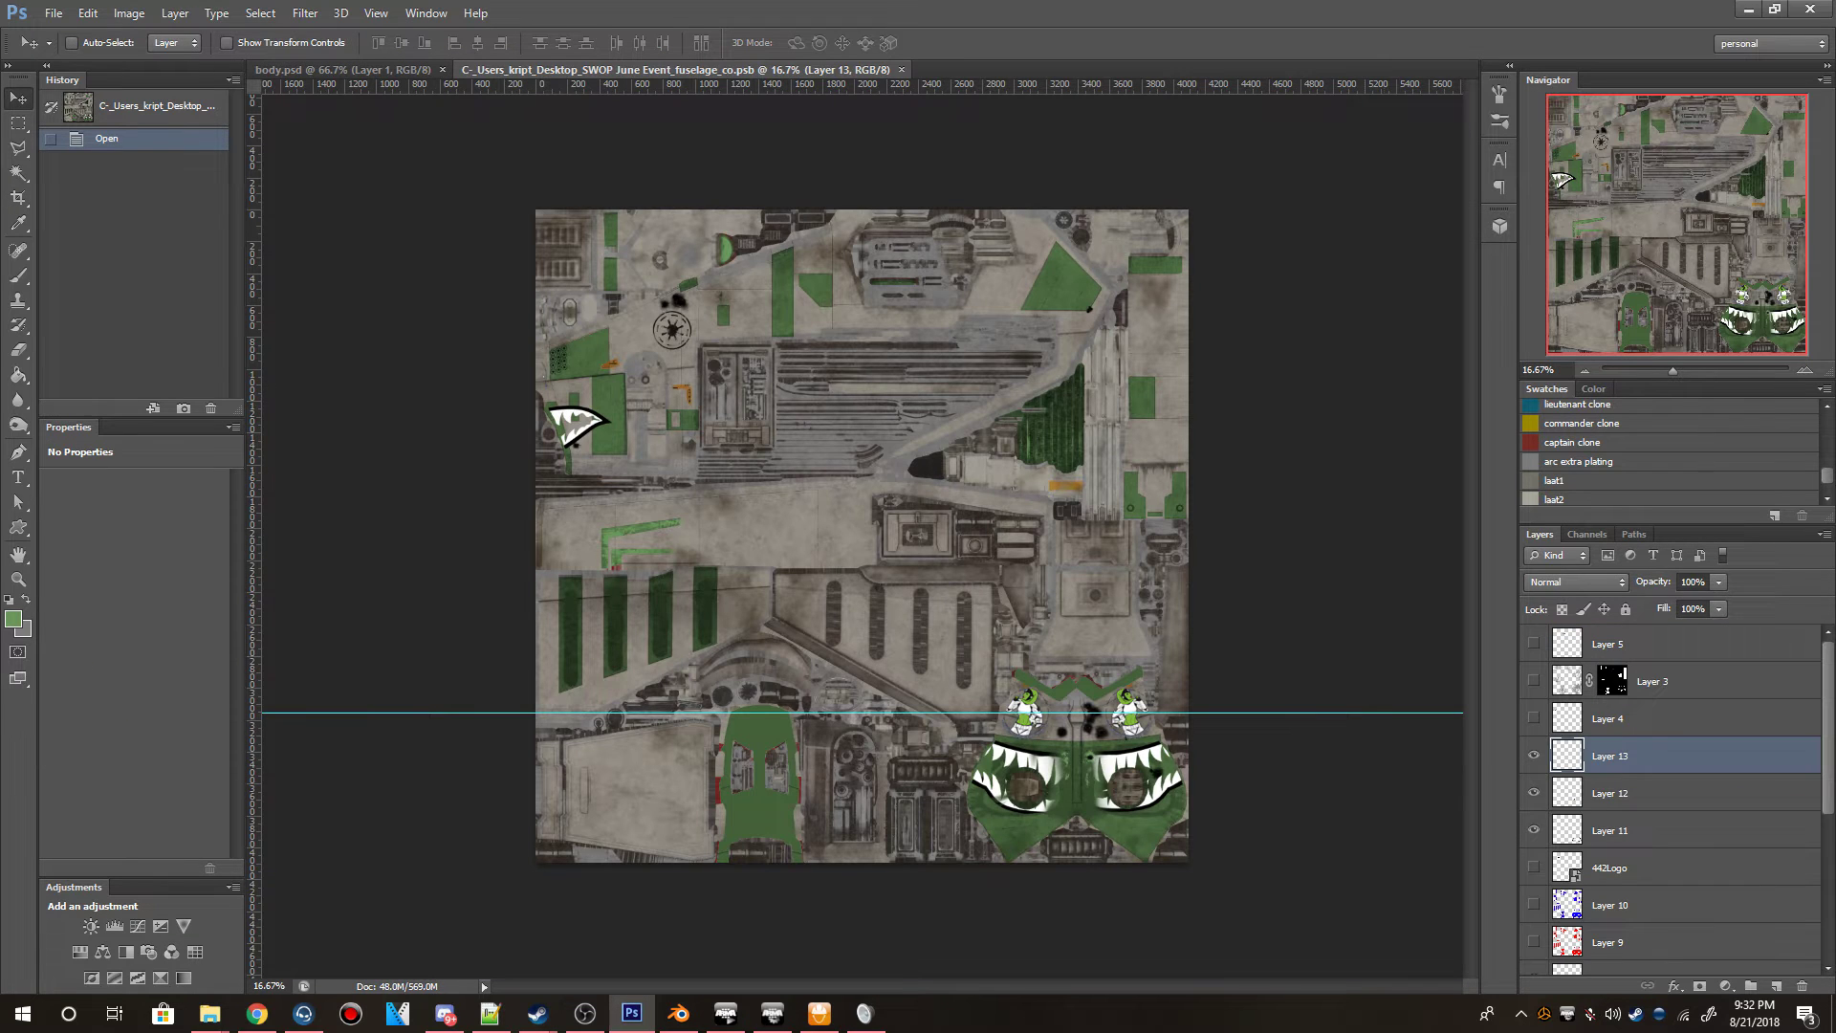
Step: Delete Layers 13, 12 and 11, then close the extra fuselage_co1 and body_jungle documents
{"action": "key", "text": "Delete"}
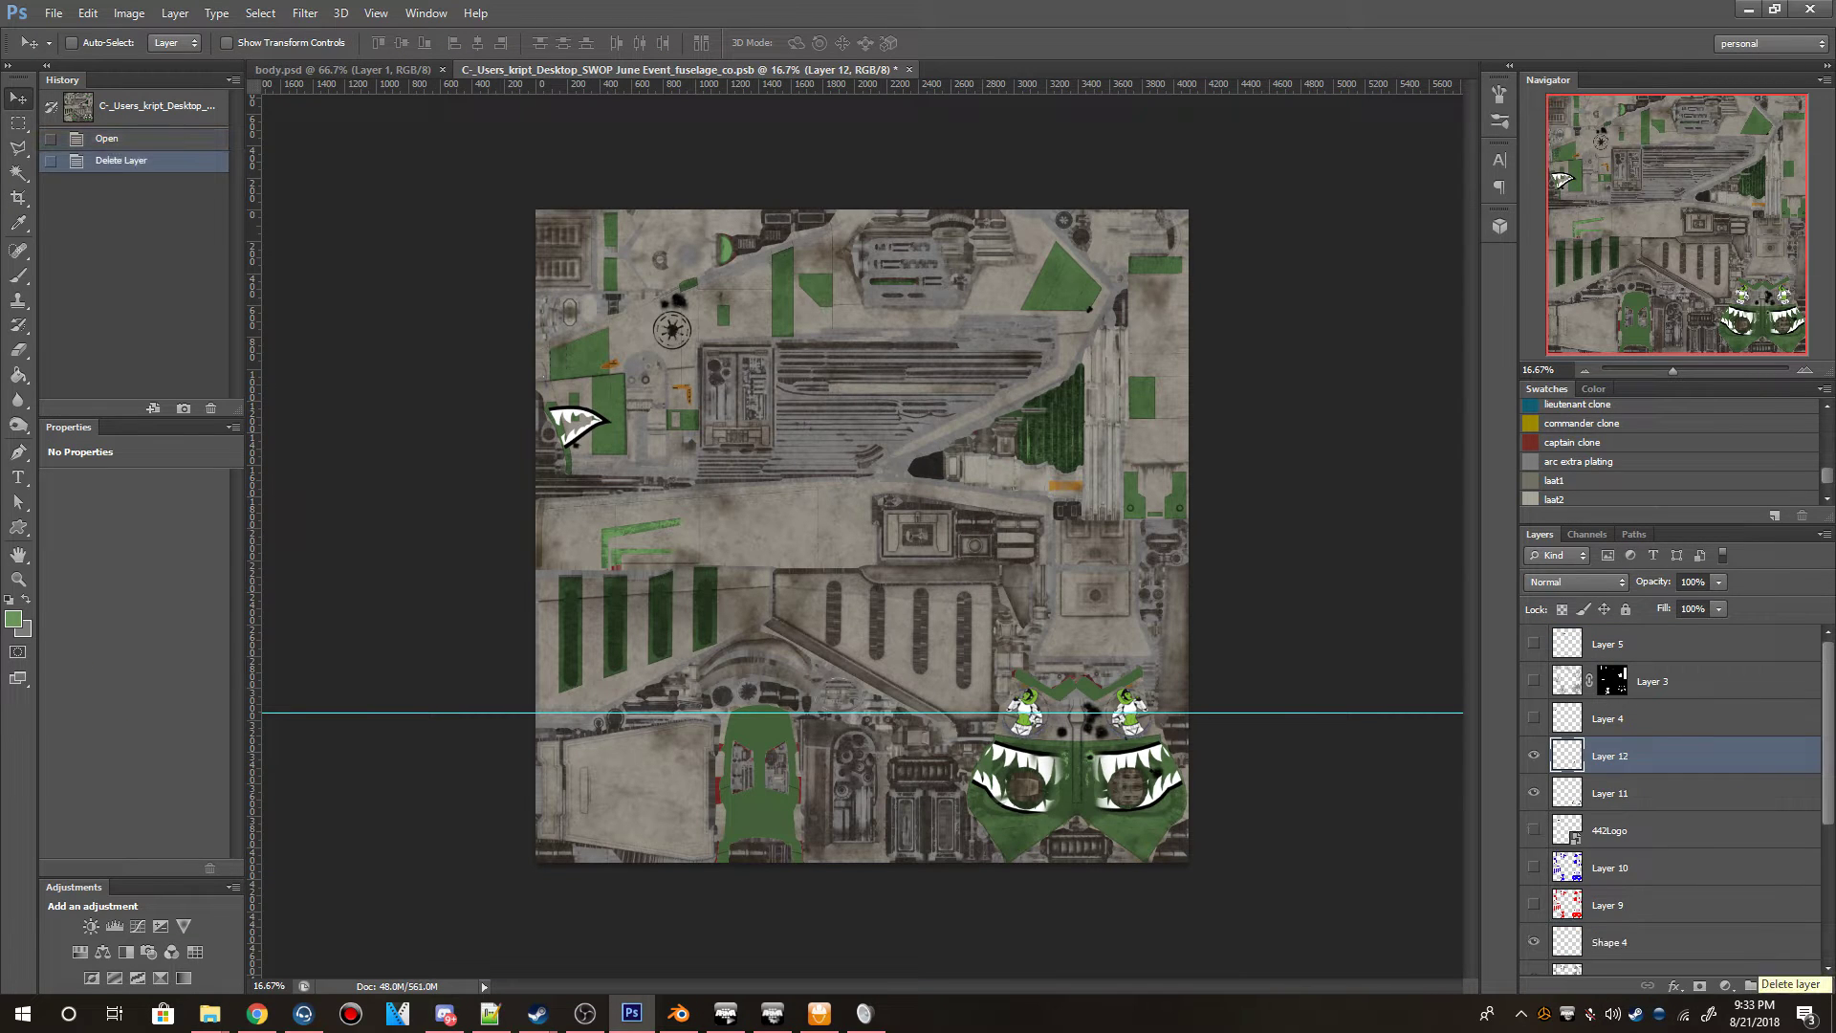
{"action": "key", "text": "Delete"}
{"action": "key", "text": "Delete"}
{"action": "scroll", "coordinate": [1549, 765], "scroll_direction": "down", "scroll_amount": 1}
{"action": "scroll", "coordinate": [1549, 765], "scroll_direction": "up", "scroll_amount": 1}
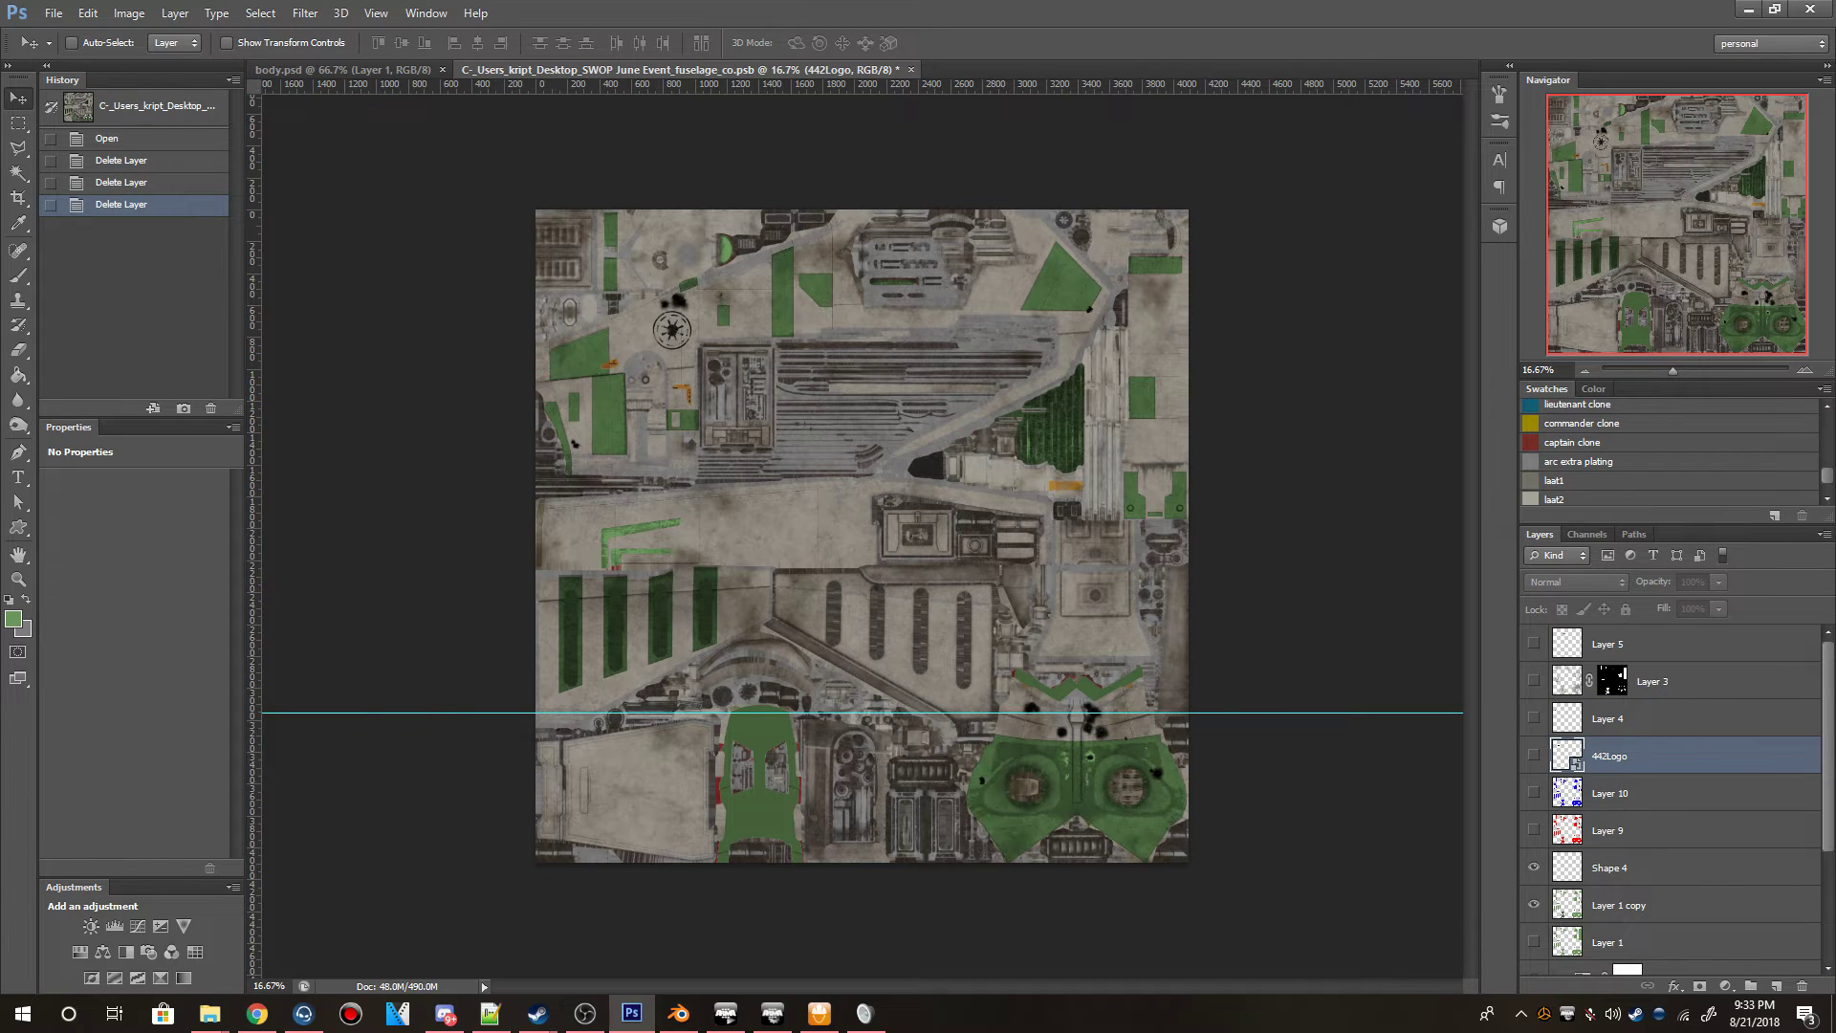
{"action": "scroll", "coordinate": [1535, 765], "scroll_direction": "down", "scroll_amount": 3}
{"action": "scroll", "coordinate": [1535, 766], "scroll_direction": "up", "scroll_amount": 3}
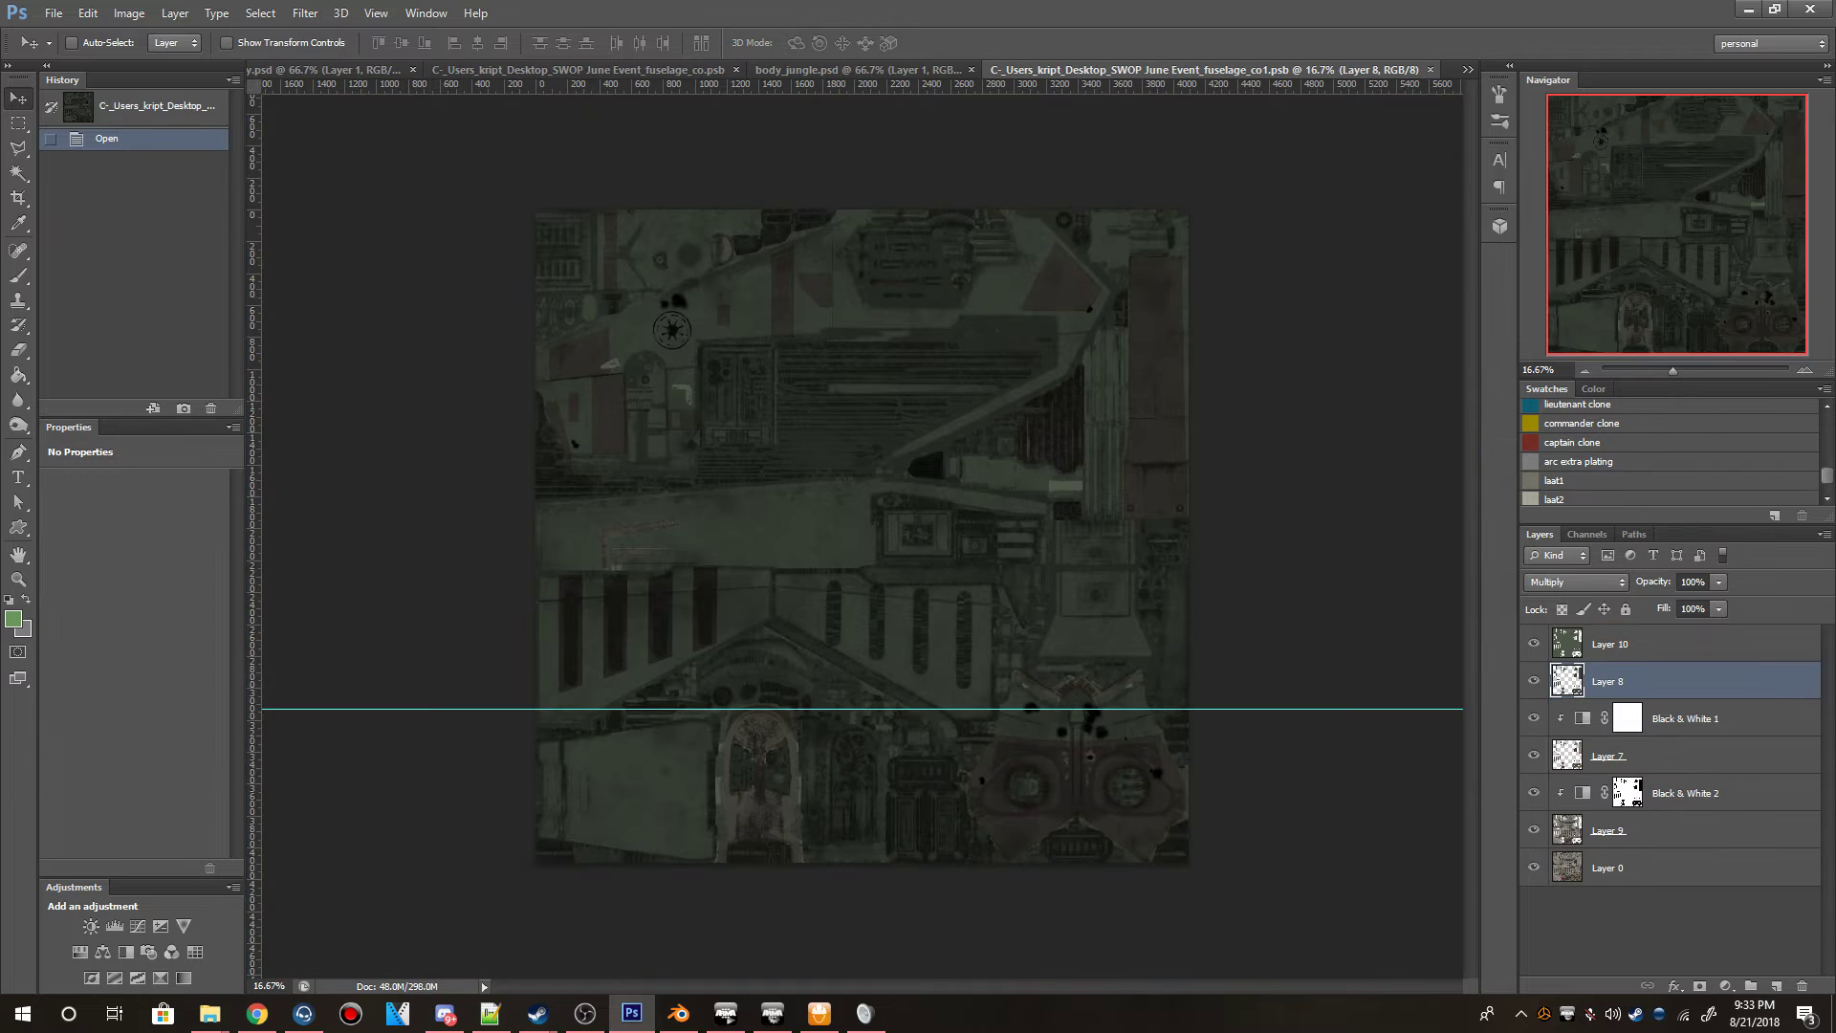
{"action": "key", "text": "ctrl+w"}
{"action": "key", "text": "ctrl+w"}
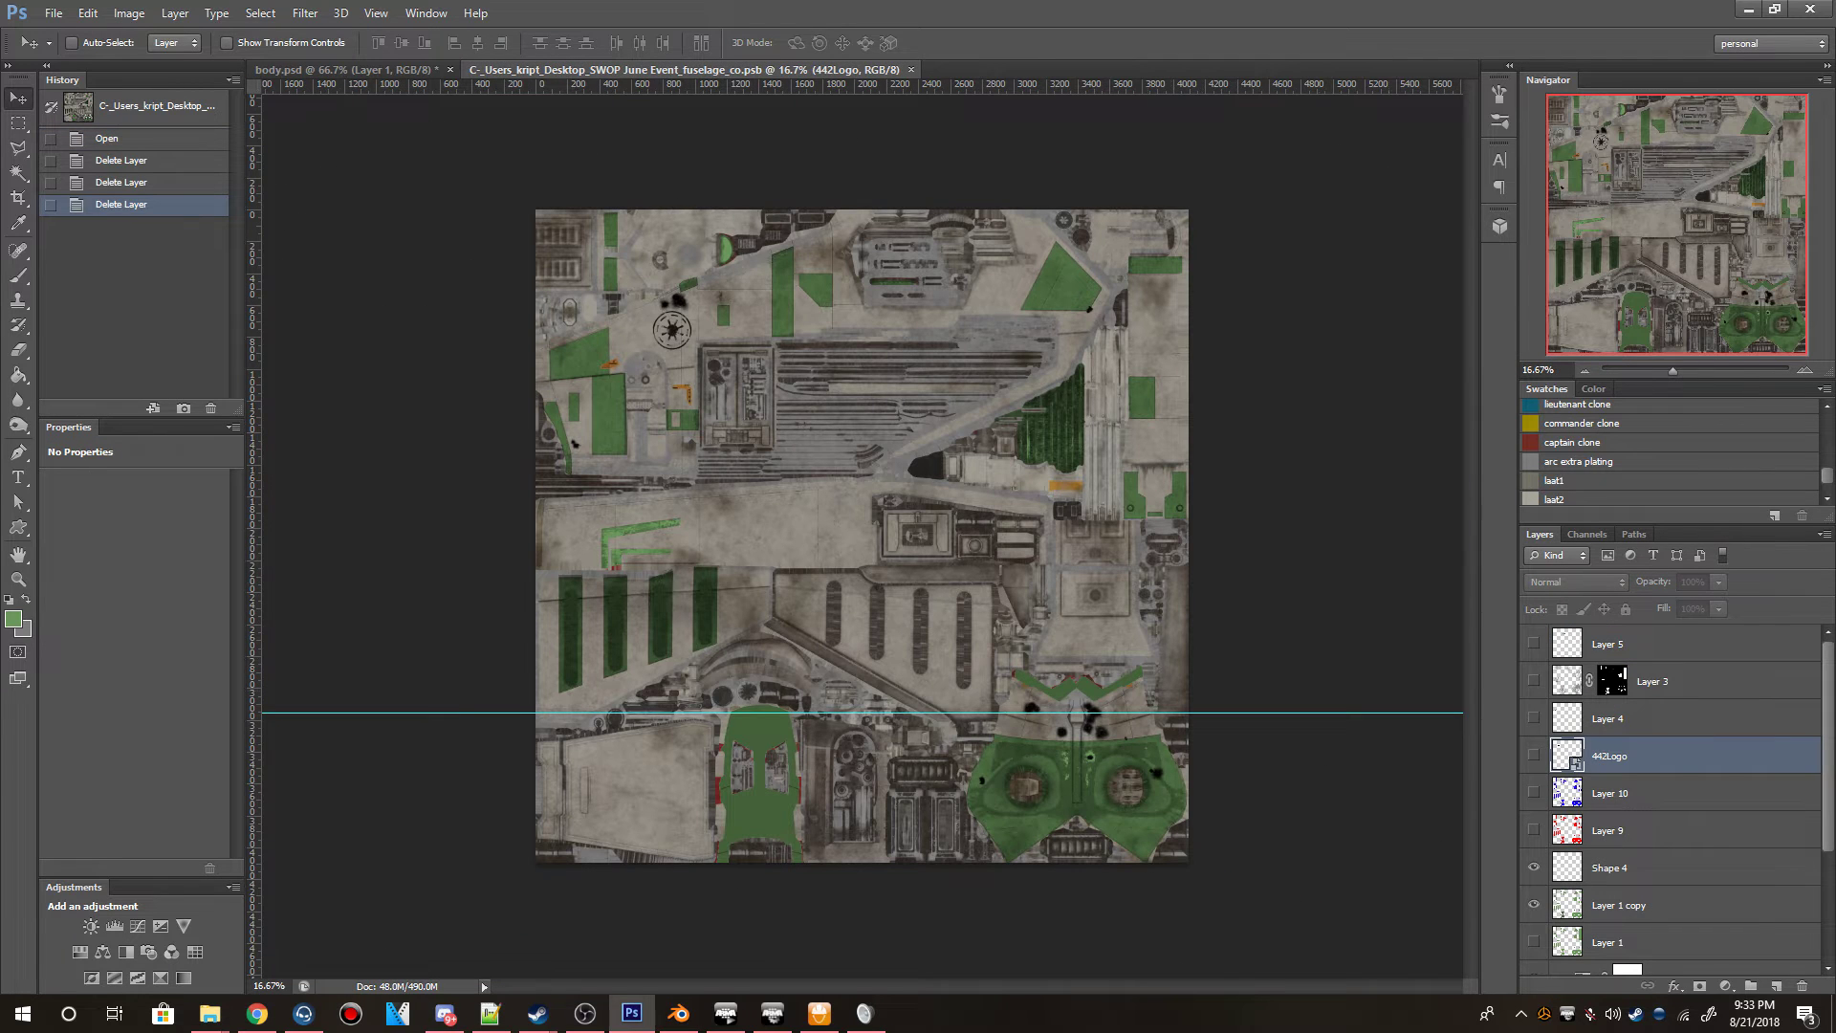
Step: Delete Layers 10 and 9, and check the Shape 4 and Layer 4 contents as selections
{"action": "key", "text": "alt+bracketleft"}
{"action": "key", "text": "Delete"}
{"action": "key", "text": "Delete"}
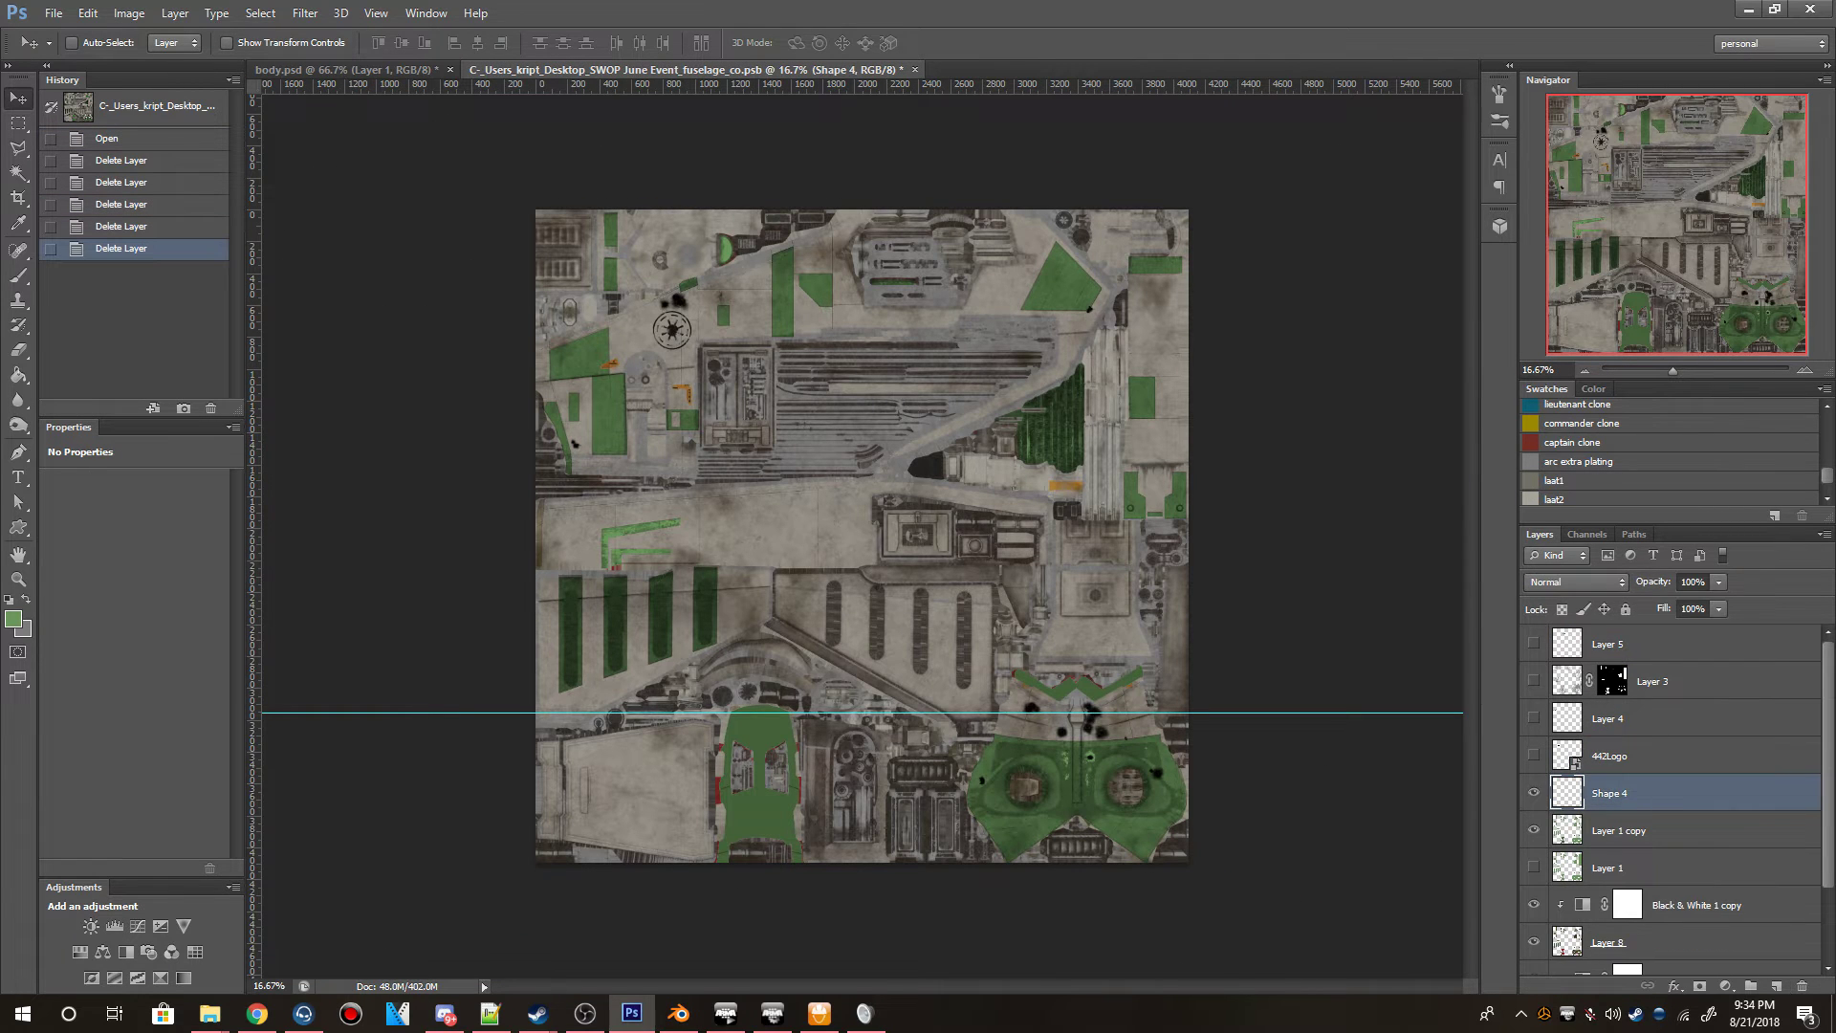
{"action": "left_click", "coordinate": [1566, 793], "text": "ctrl"}
{"action": "key", "text": "ctrl+d"}
{"action": "left_click", "coordinate": [1568, 718], "text": "ctrl"}
{"action": "key", "text": "ctrl+d"}
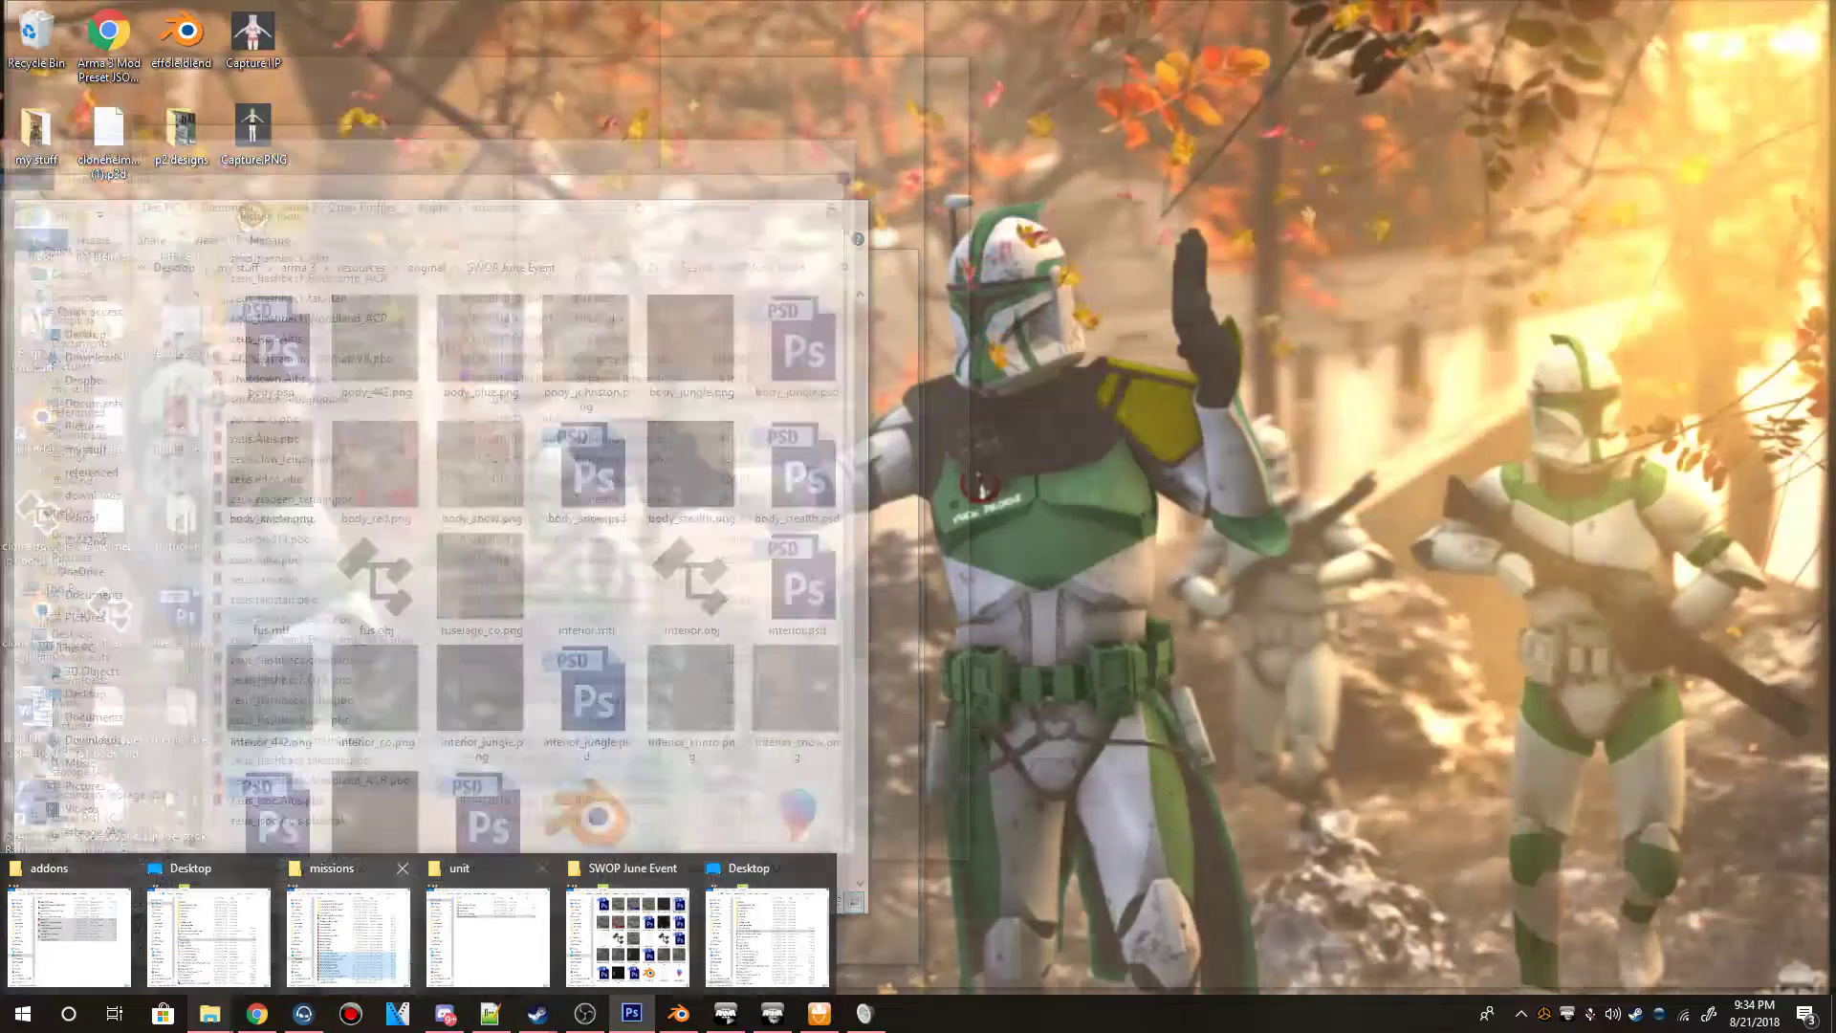
{"action": "left_click", "coordinate": [636, 936]}
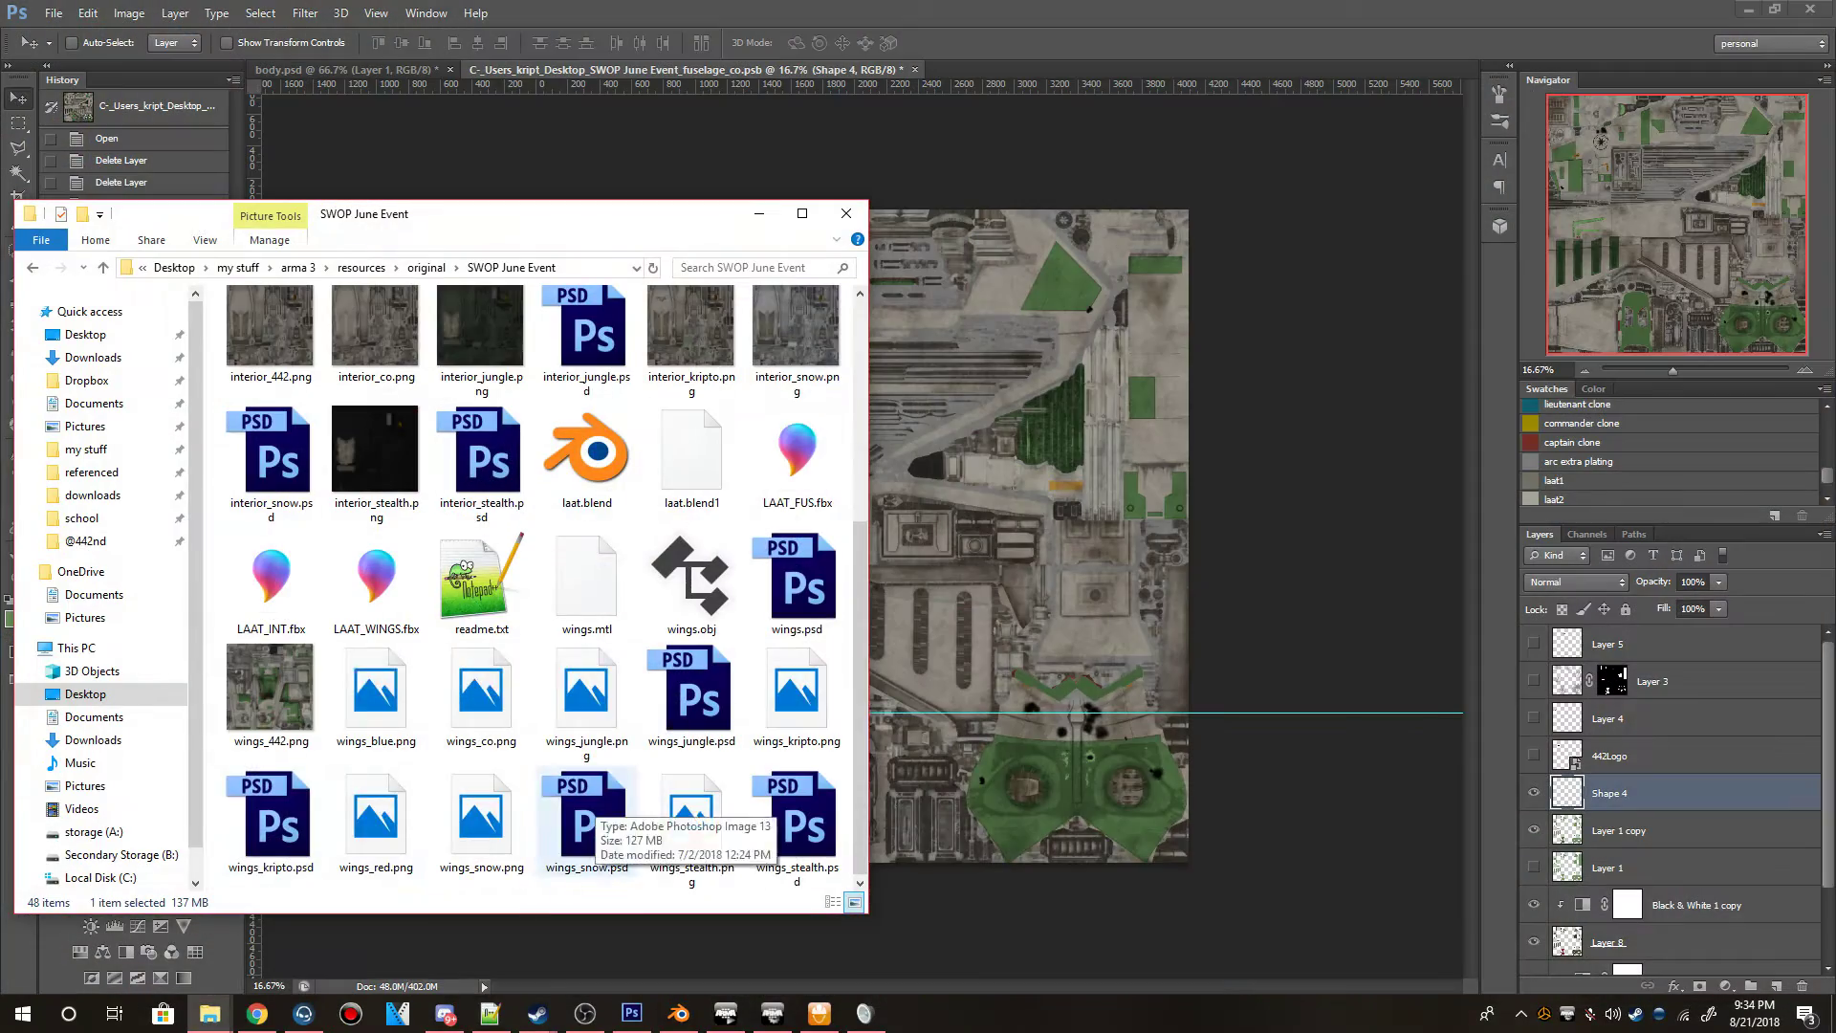
{"action": "scroll", "coordinate": [535, 574], "scroll_direction": "up", "scroll_amount": 4}
{"action": "left_click", "coordinate": [210, 1014]}
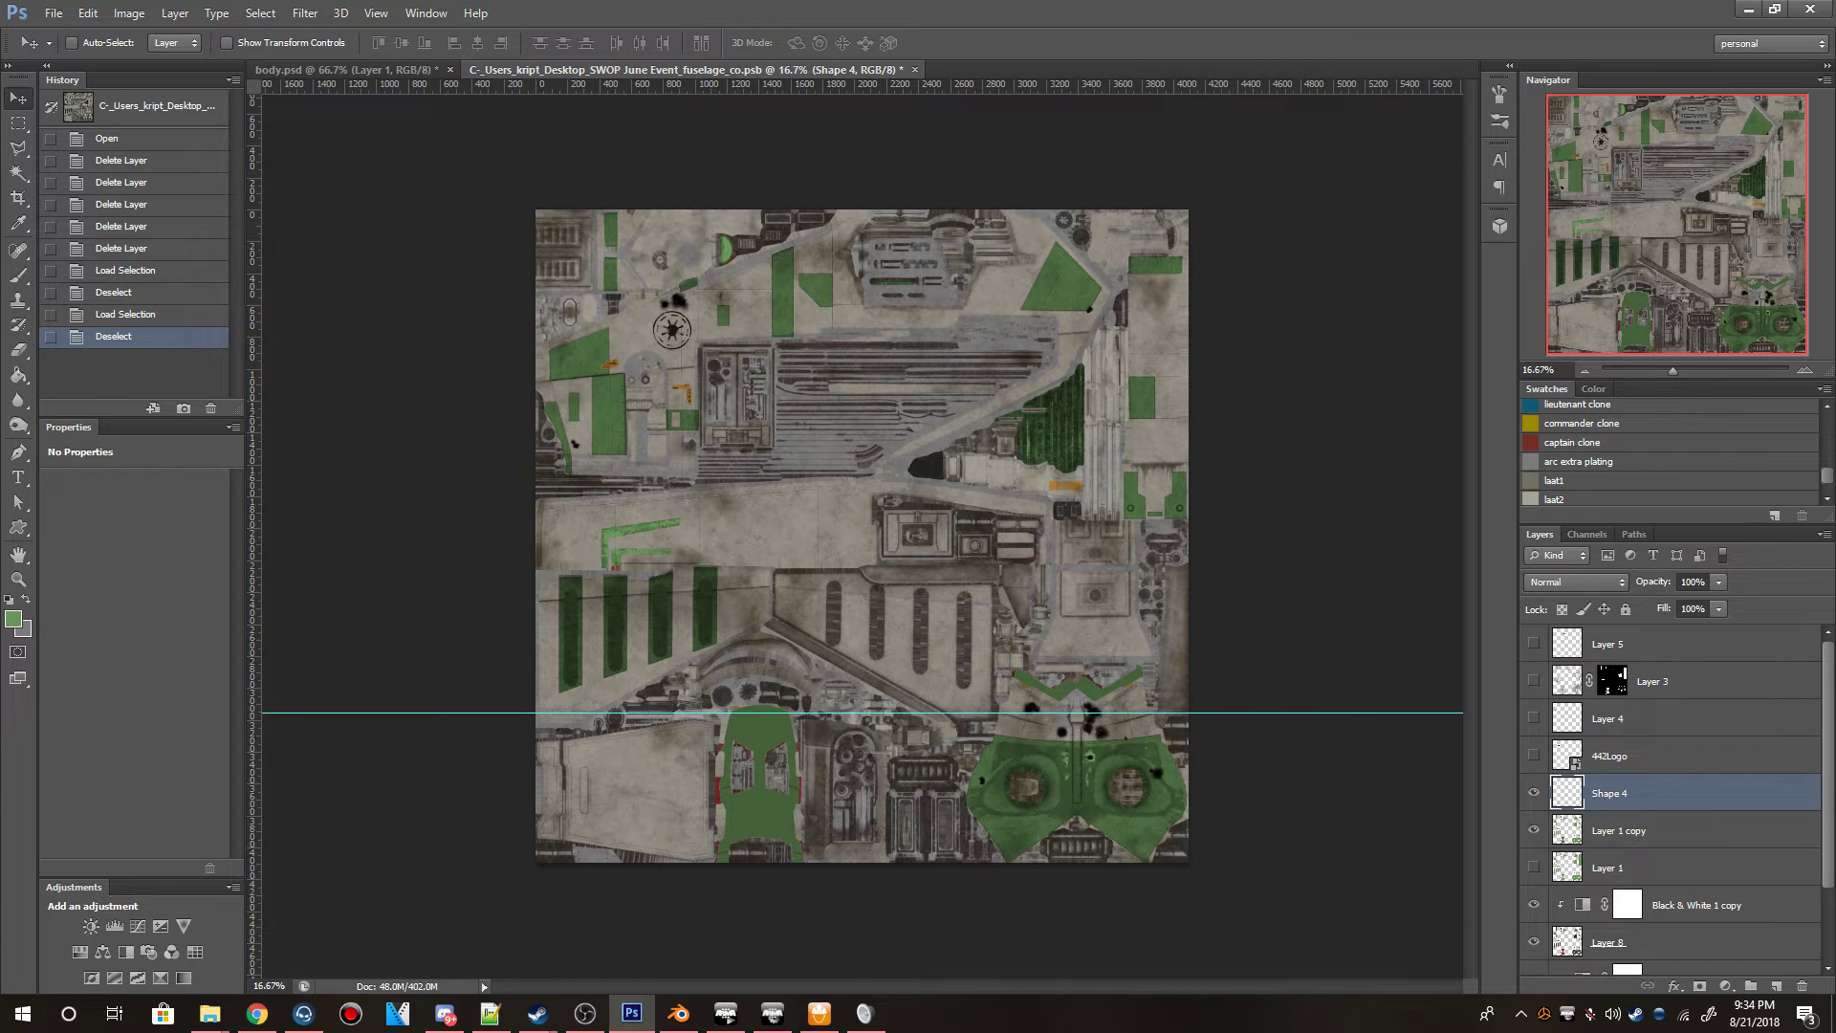
Step: Put Layers 5 and 4 in a kripto group, nest it in a kix group, add an empty layer
{"action": "left_click", "coordinate": [1751, 986]}
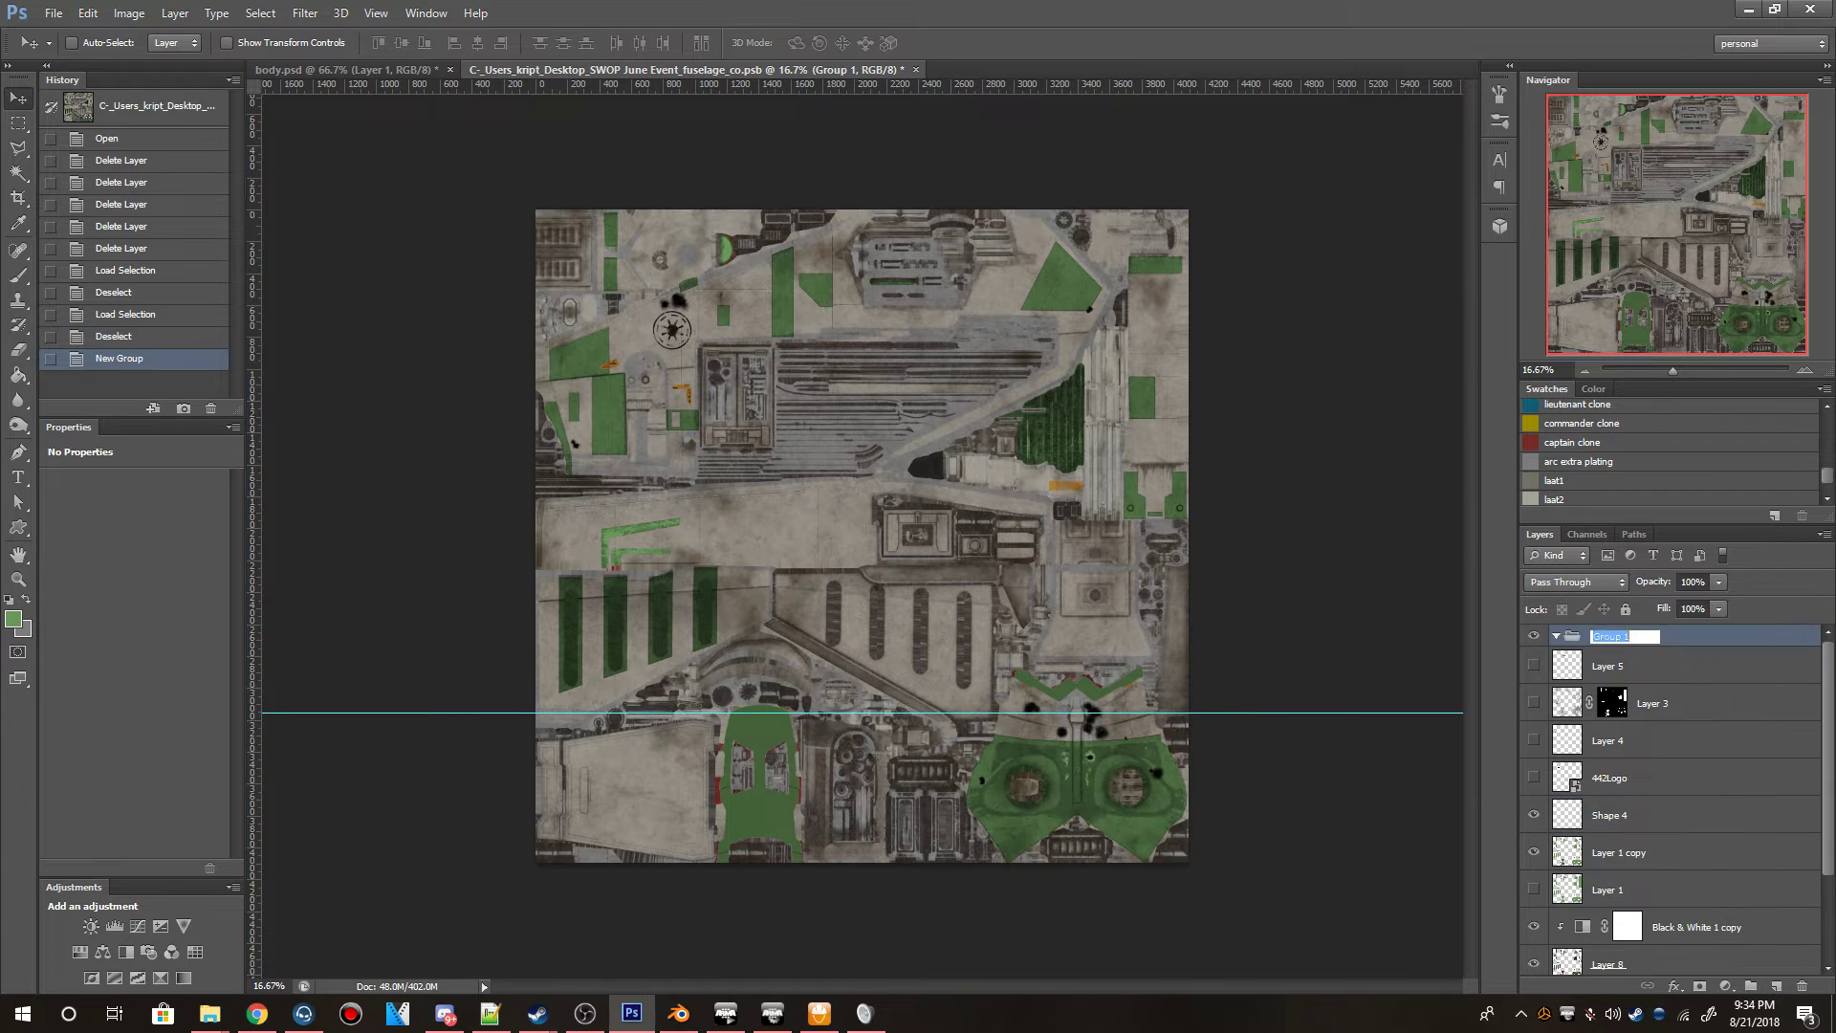
{"action": "key", "text": "Return"}
{"action": "left_click", "coordinate": [1608, 666]}
{"action": "left_click", "coordinate": [1608, 740], "text": "ctrl"}
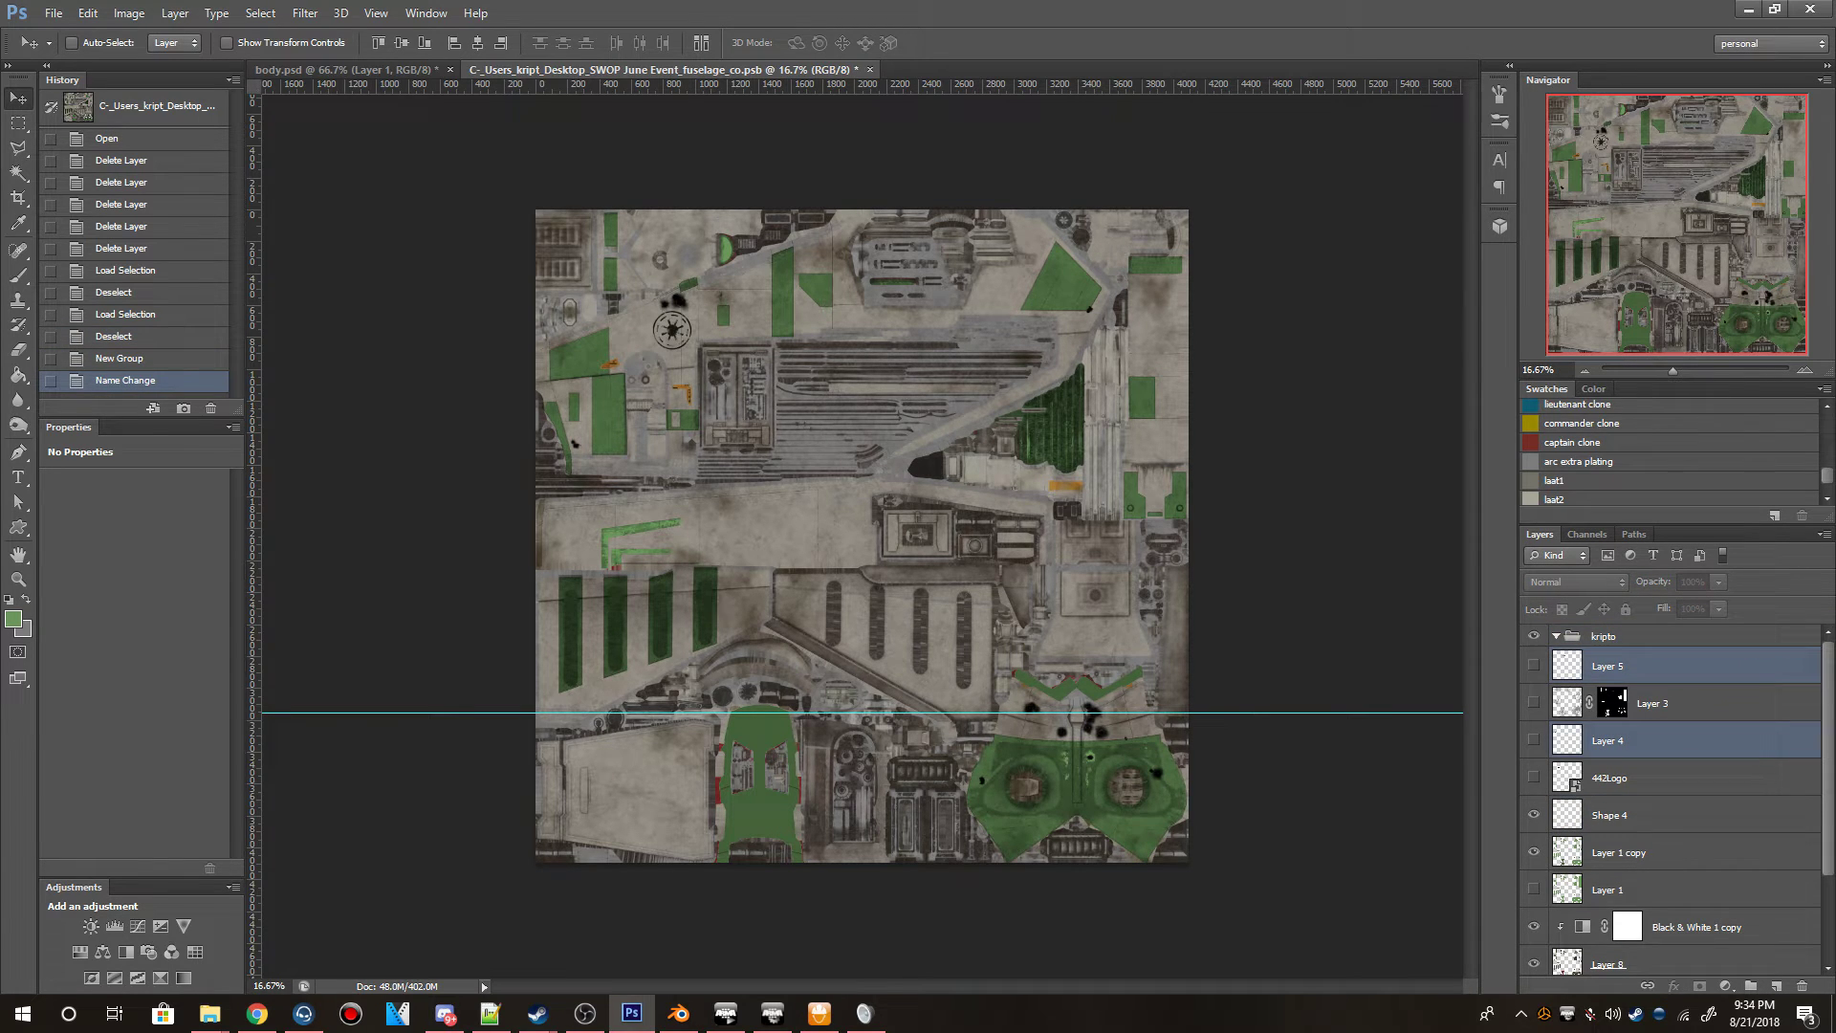
{"action": "mouse_move", "coordinate": [1607, 740]}
{"action": "left_mouse_down"}
{"action": "mouse_move", "coordinate": [1602, 636]}
{"action": "mouse_move", "coordinate": [1616, 684]}
{"action": "left_mouse_up"}
{"action": "left_click", "coordinate": [1557, 636]}
{"action": "key", "text": "ctrl+g"}
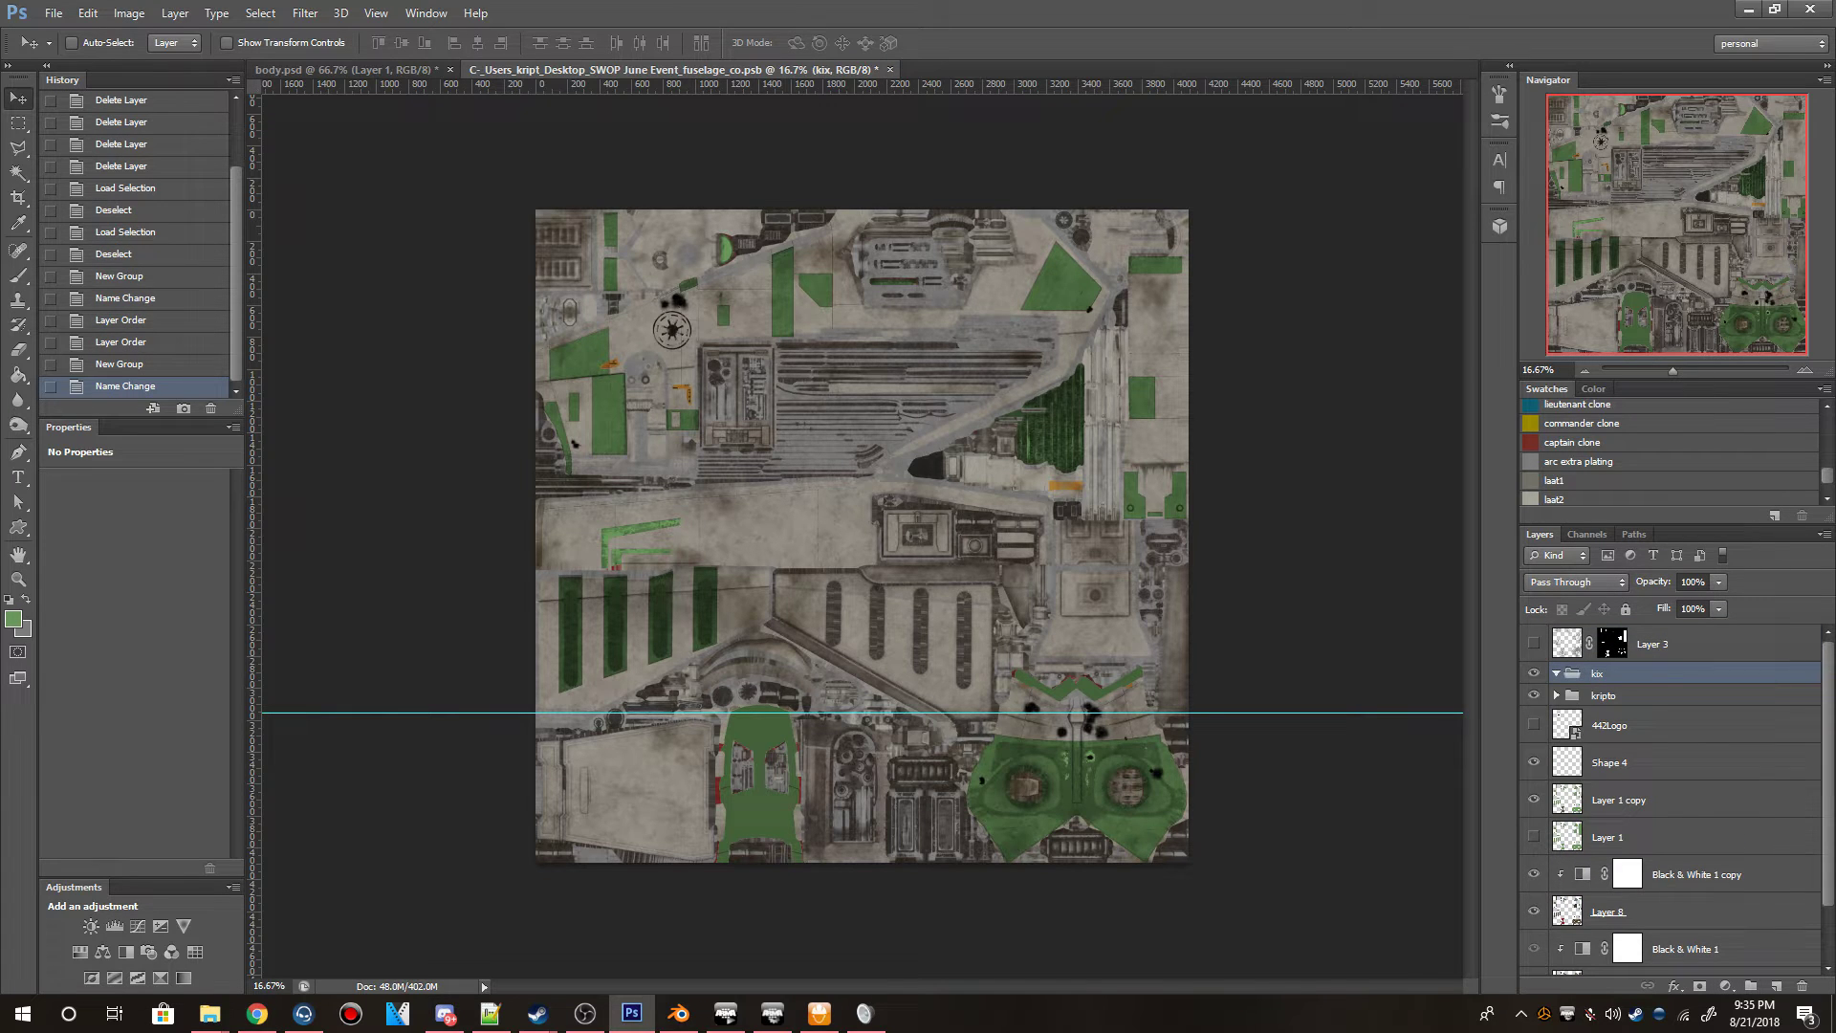
{"action": "key", "text": "ctrl+shift+alt+n"}
Step: Download the Bad Kitty nose art from the Discord DM as Bad_Kitty_noseart.jpg, then save body.psd
{"action": "left_click", "coordinate": [446, 1014]}
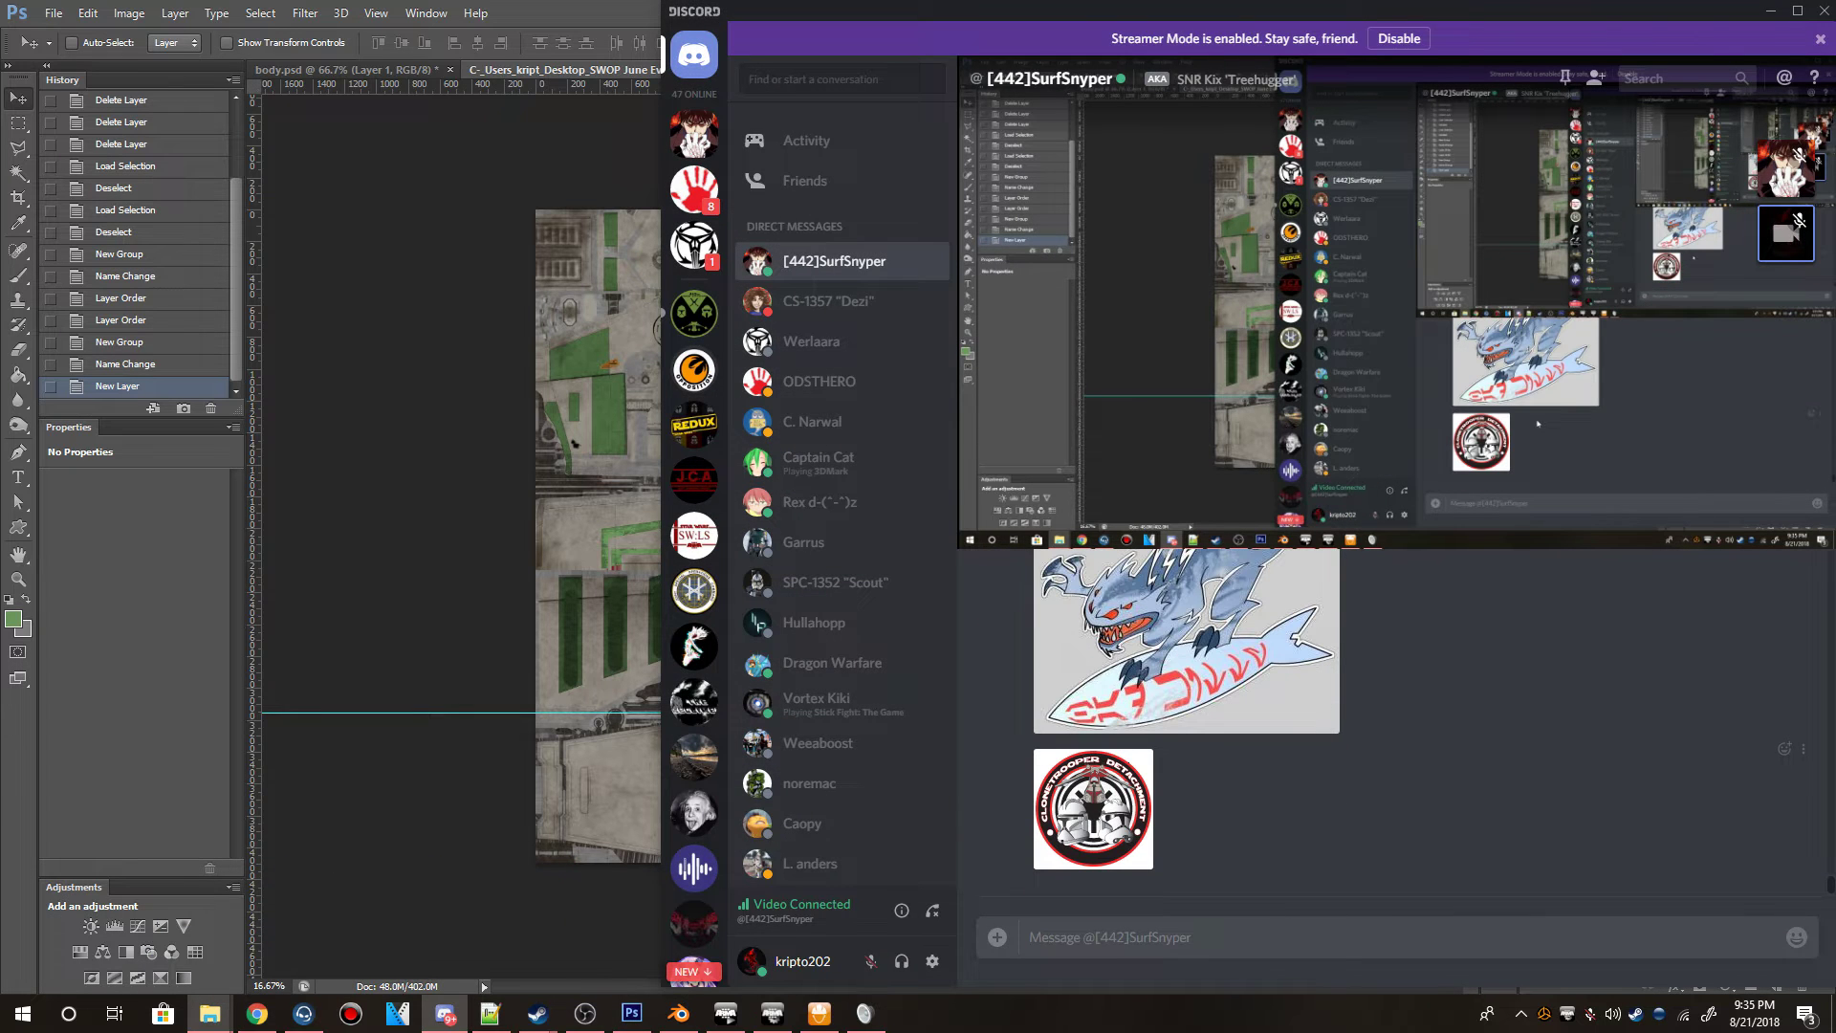
{"action": "right_click", "coordinate": [1198, 761]}
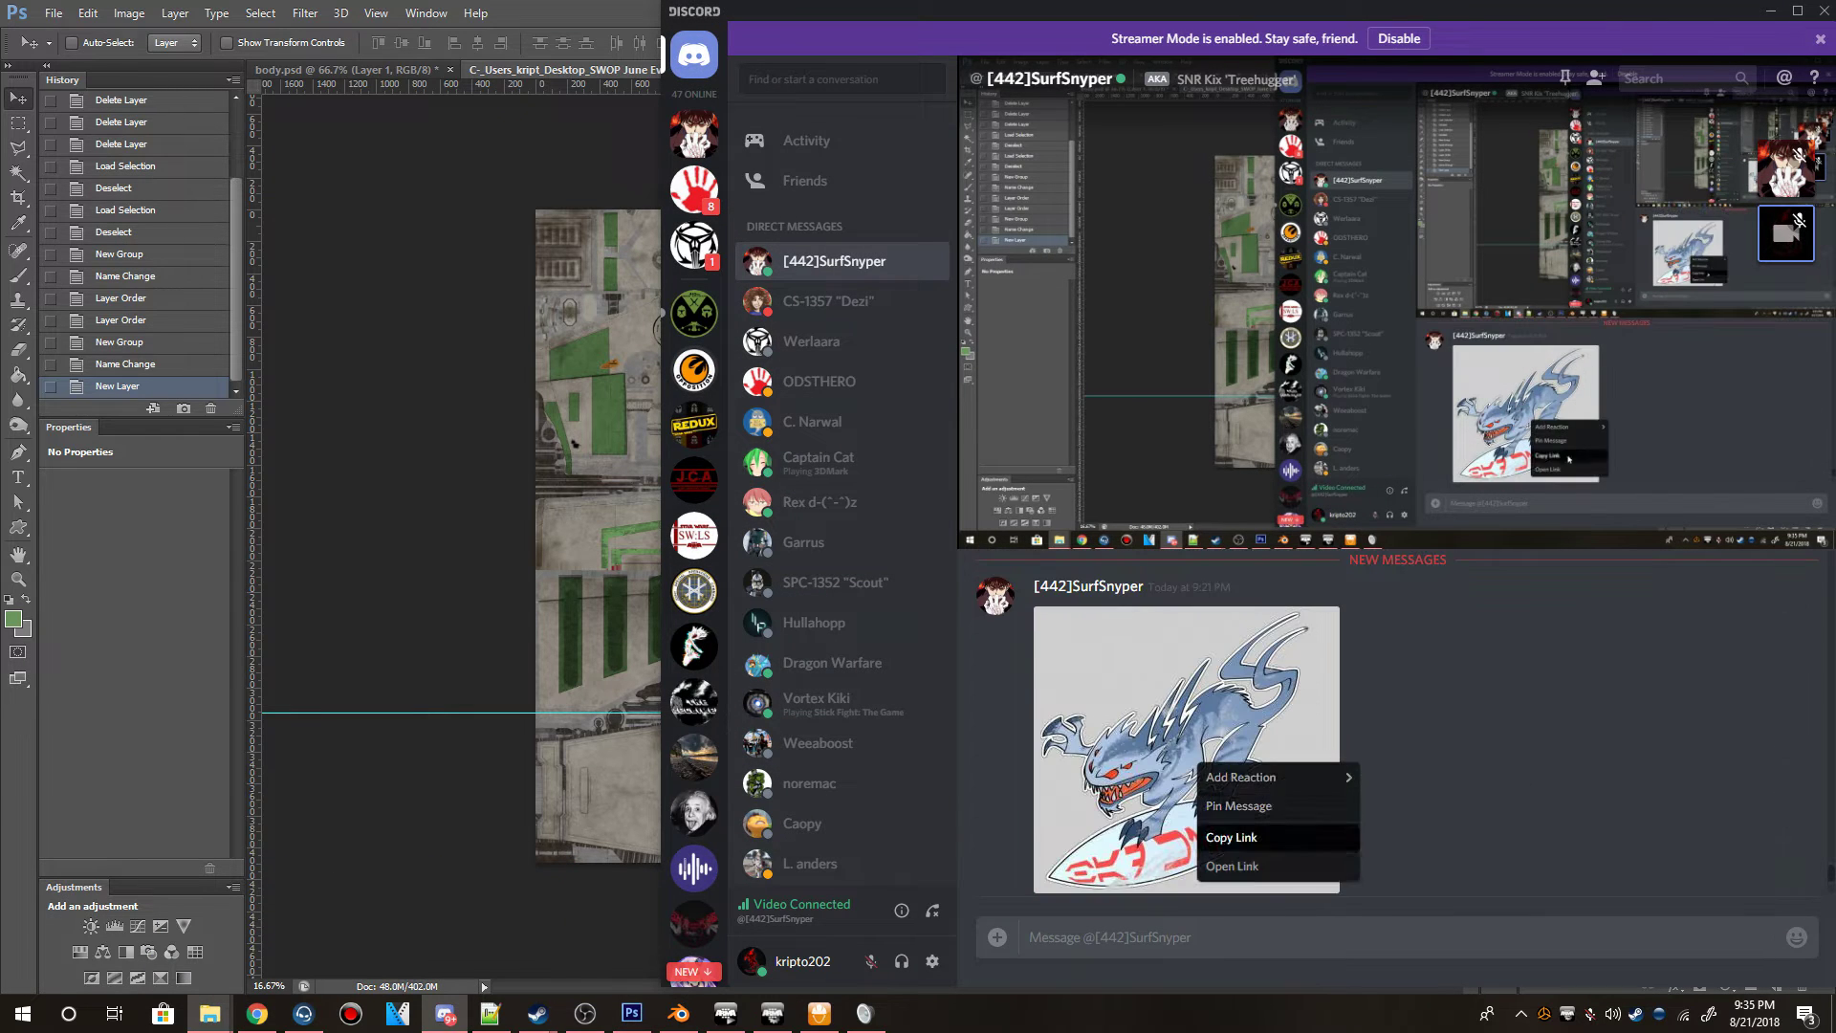
{"action": "left_click", "coordinate": [1233, 866]}
{"action": "right_click", "coordinate": [942, 552]}
{"action": "left_click", "coordinate": [966, 588]}
{"action": "key", "text": "Return"}
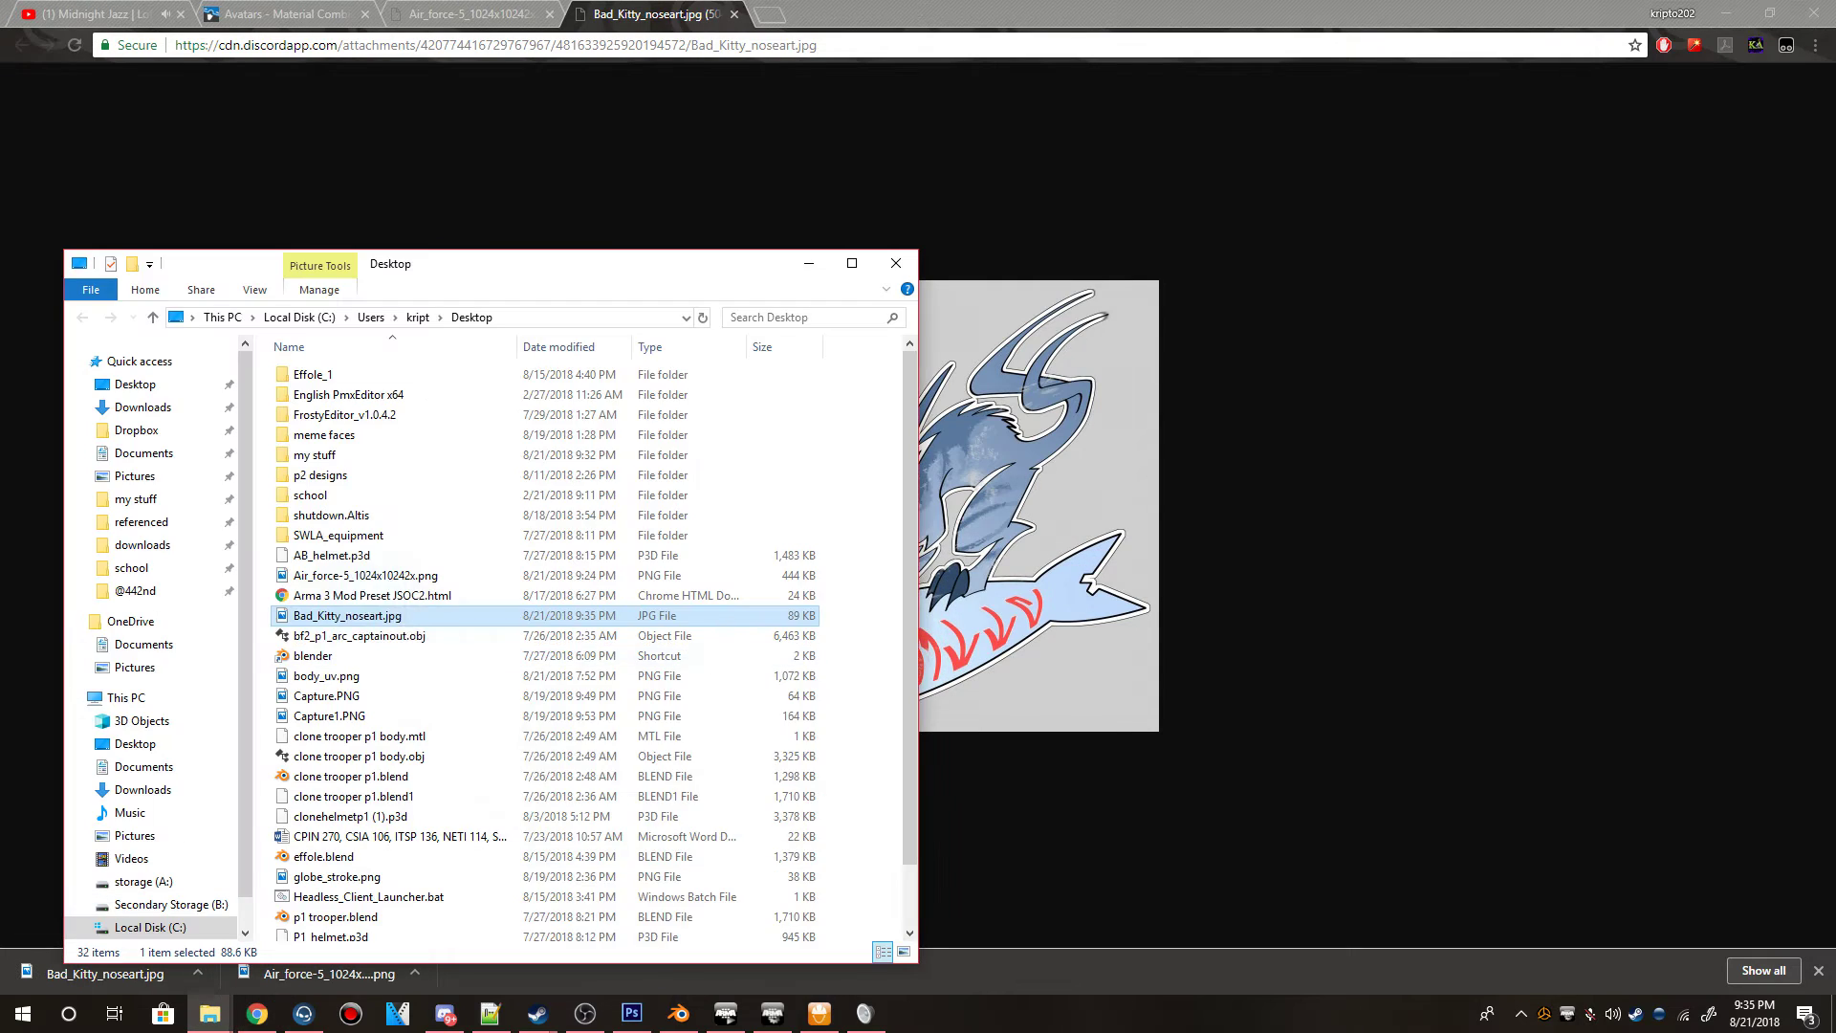
{"action": "left_click", "coordinate": [631, 1014]}
{"action": "key", "text": "ctrl+s"}
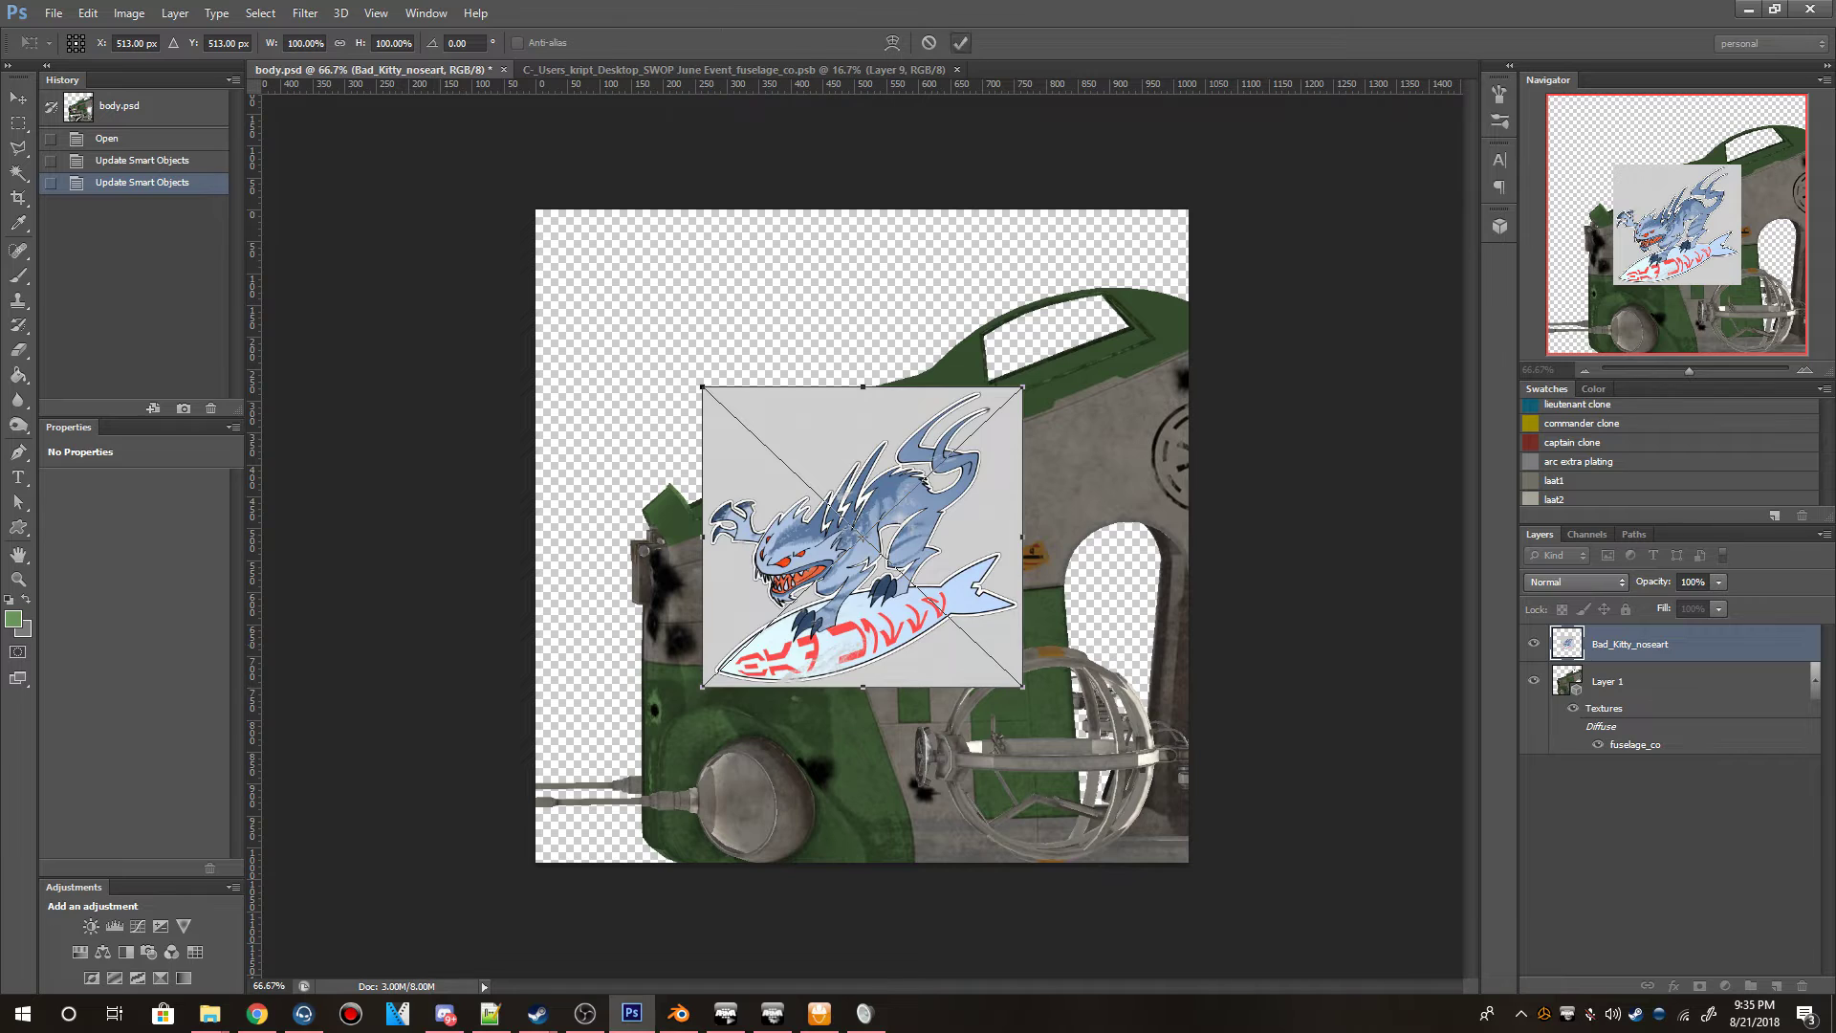
Step: Commit the placed nose art, rasterize its layer, and test a Magic Wand selection
{"action": "key", "text": "Return"}
{"action": "key", "text": "w"}
{"action": "right_click", "coordinate": [1669, 644]}
{"action": "left_click", "coordinate": [1435, 459]}
{"action": "left_click", "coordinate": [731, 621]}
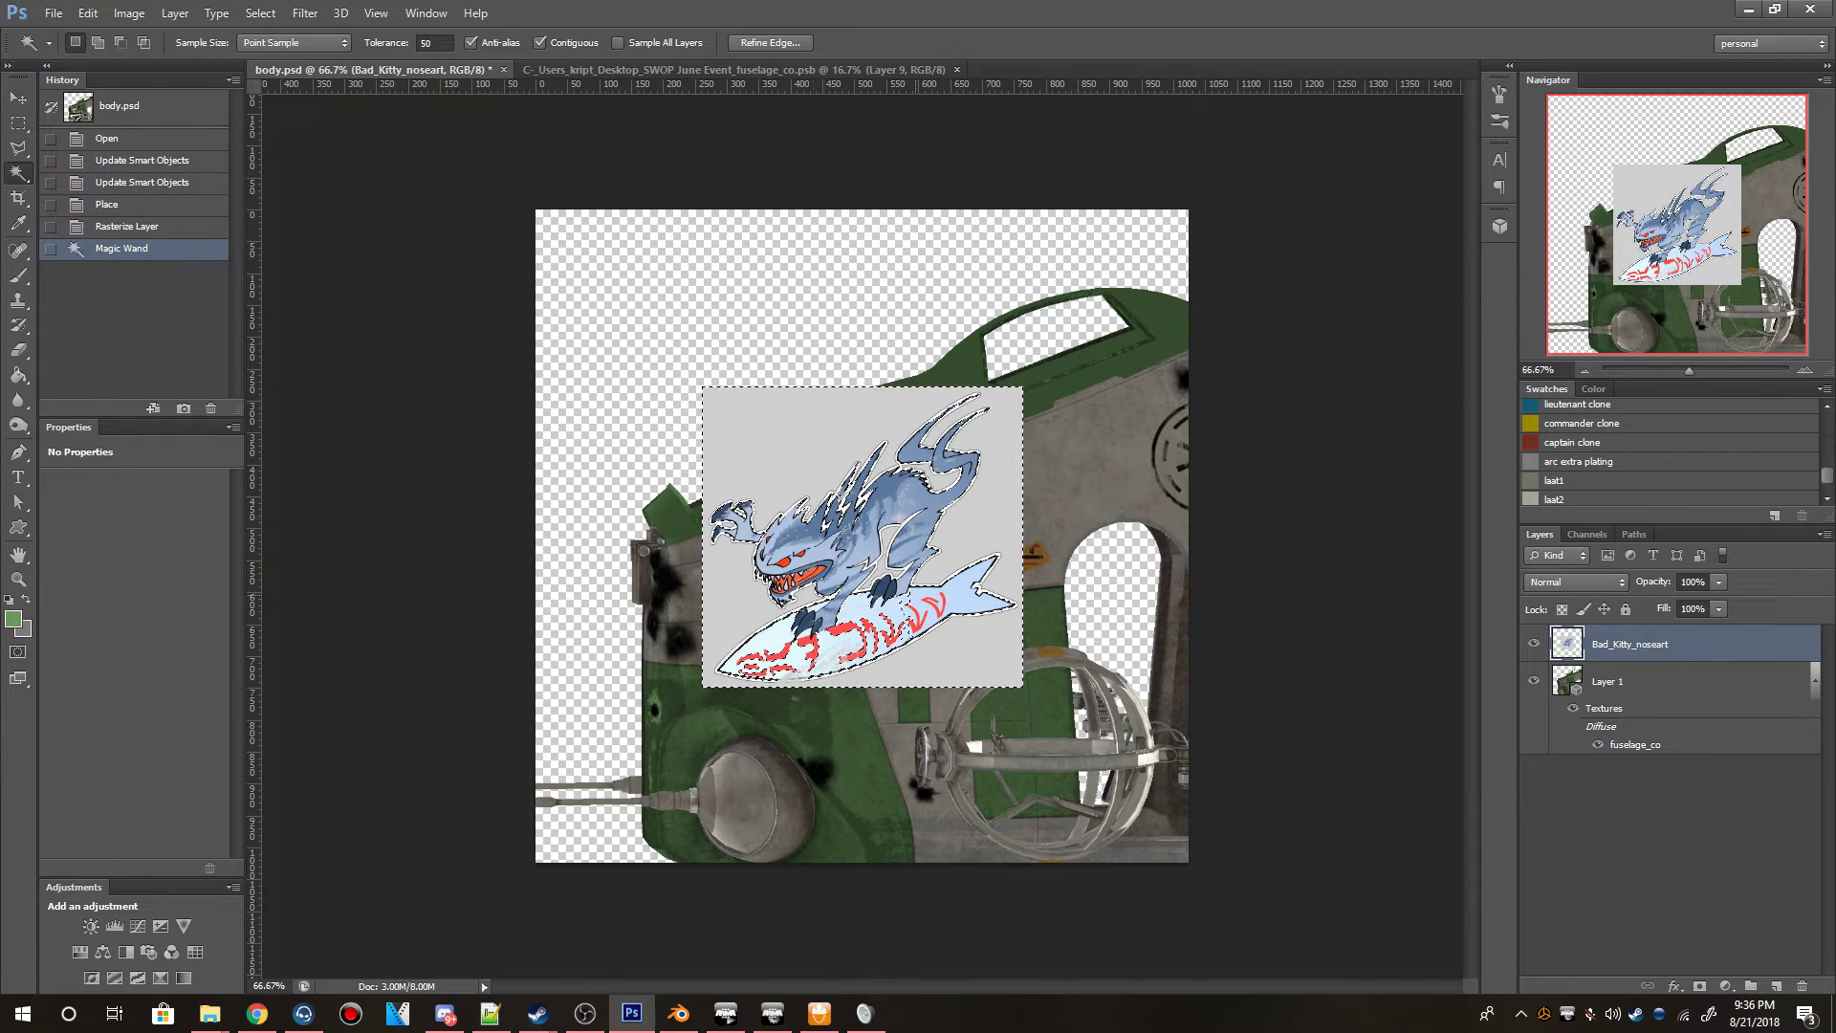
{"action": "key", "text": "ctrl+d"}
Step: With Magic Wand tolerance 1, delete the grey background around the art, then undo it
{"action": "scroll", "coordinate": [877, 572], "scroll_direction": "up", "scroll_amount": 5}
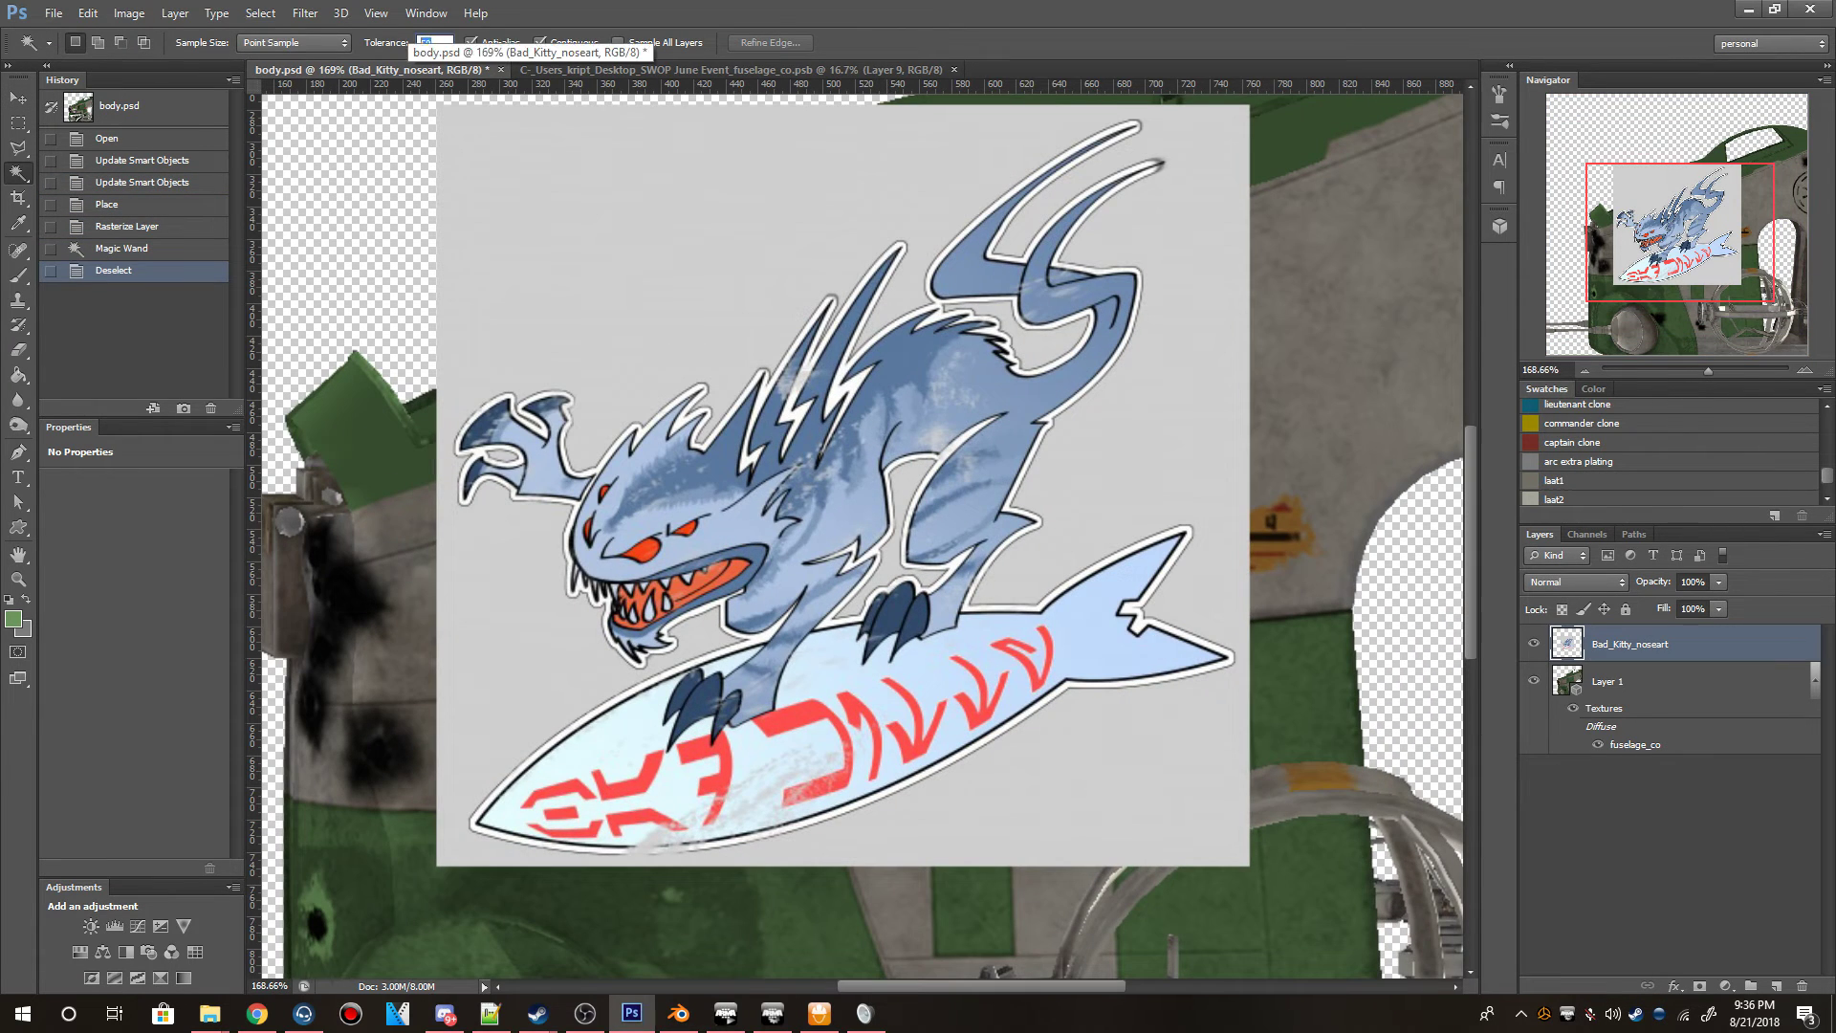
{"action": "type", "text": "1"}
{"action": "left_click", "coordinate": [731, 621]}
{"action": "key", "text": "ctrl+d"}
{"action": "left_click", "coordinate": [956, 765]}
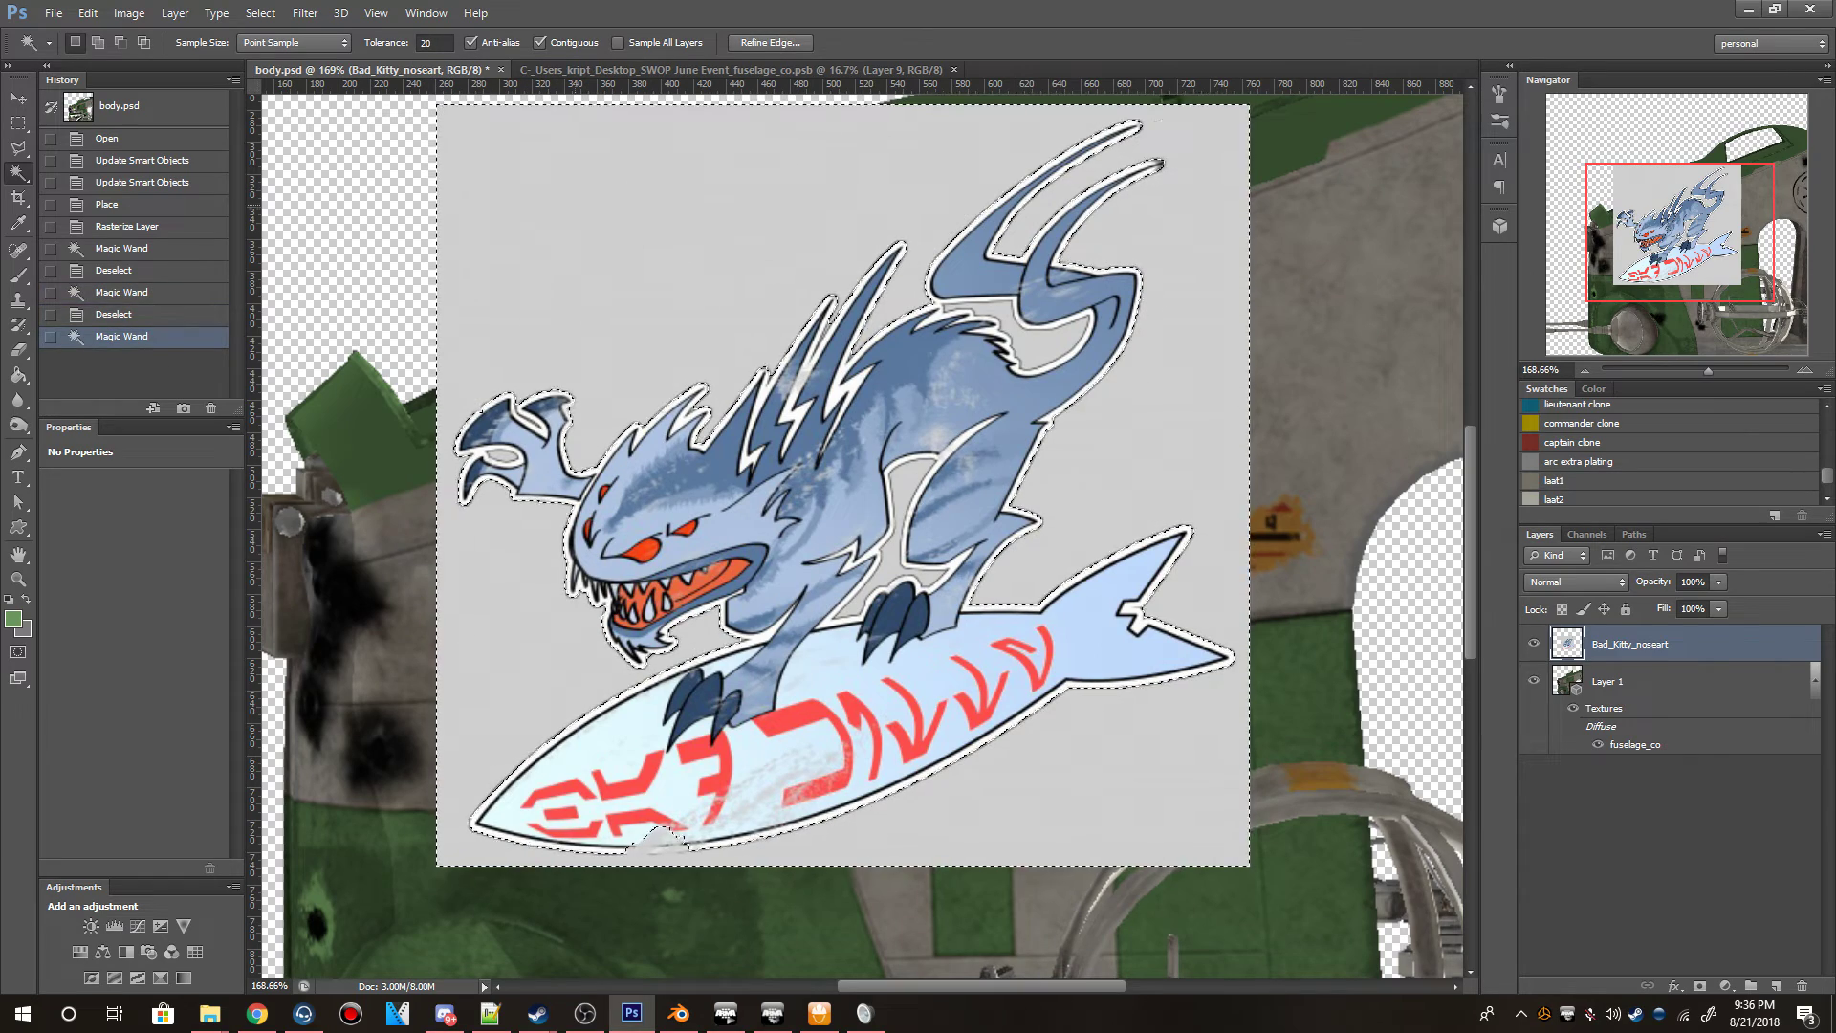
{"action": "left_click", "coordinate": [670, 191], "text": "shift"}
{"action": "key", "text": "Delete"}
{"action": "key", "text": "ctrl+d"}
{"action": "left_click", "coordinate": [1043, 335]}
{"action": "key", "text": "Delete"}
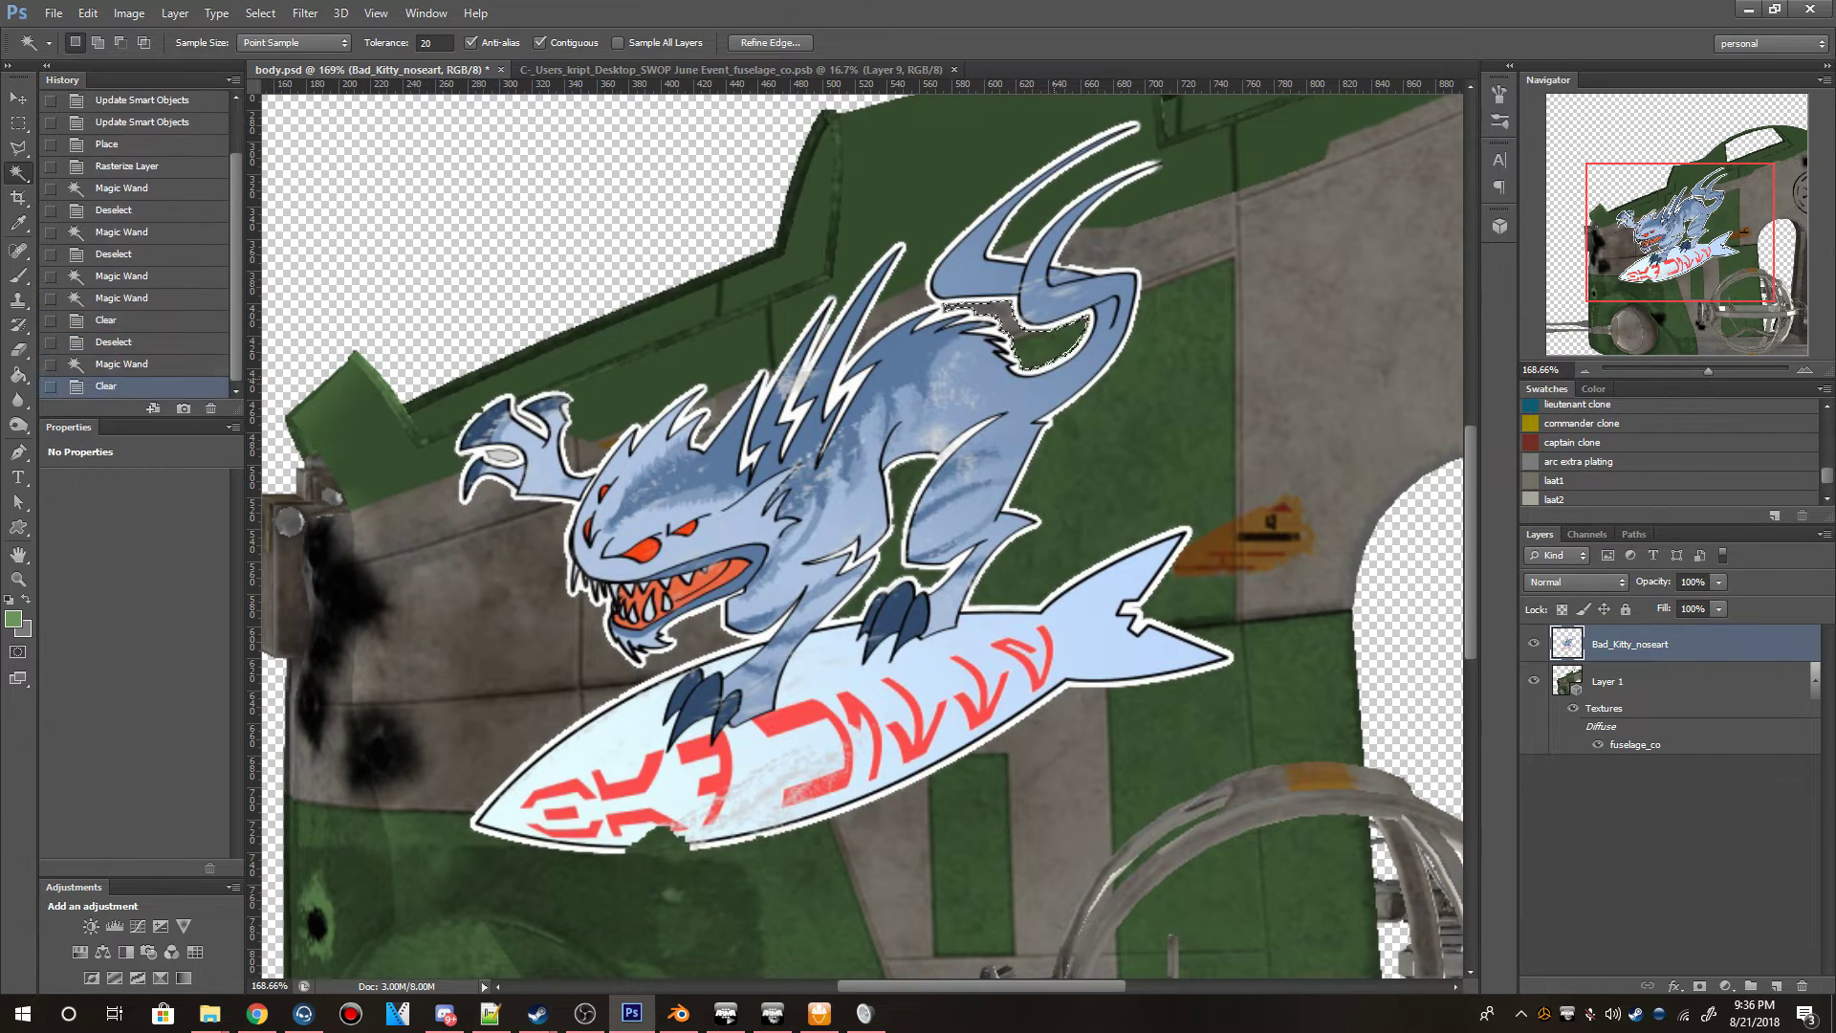
{"action": "key", "text": "ctrl+alt+z"}
{"action": "key", "text": "ctrl+alt+z"}
{"action": "key", "text": "ctrl+alt+z"}
{"action": "key", "text": "ctrl+alt+z"}
{"action": "key", "text": "ctrl+d"}
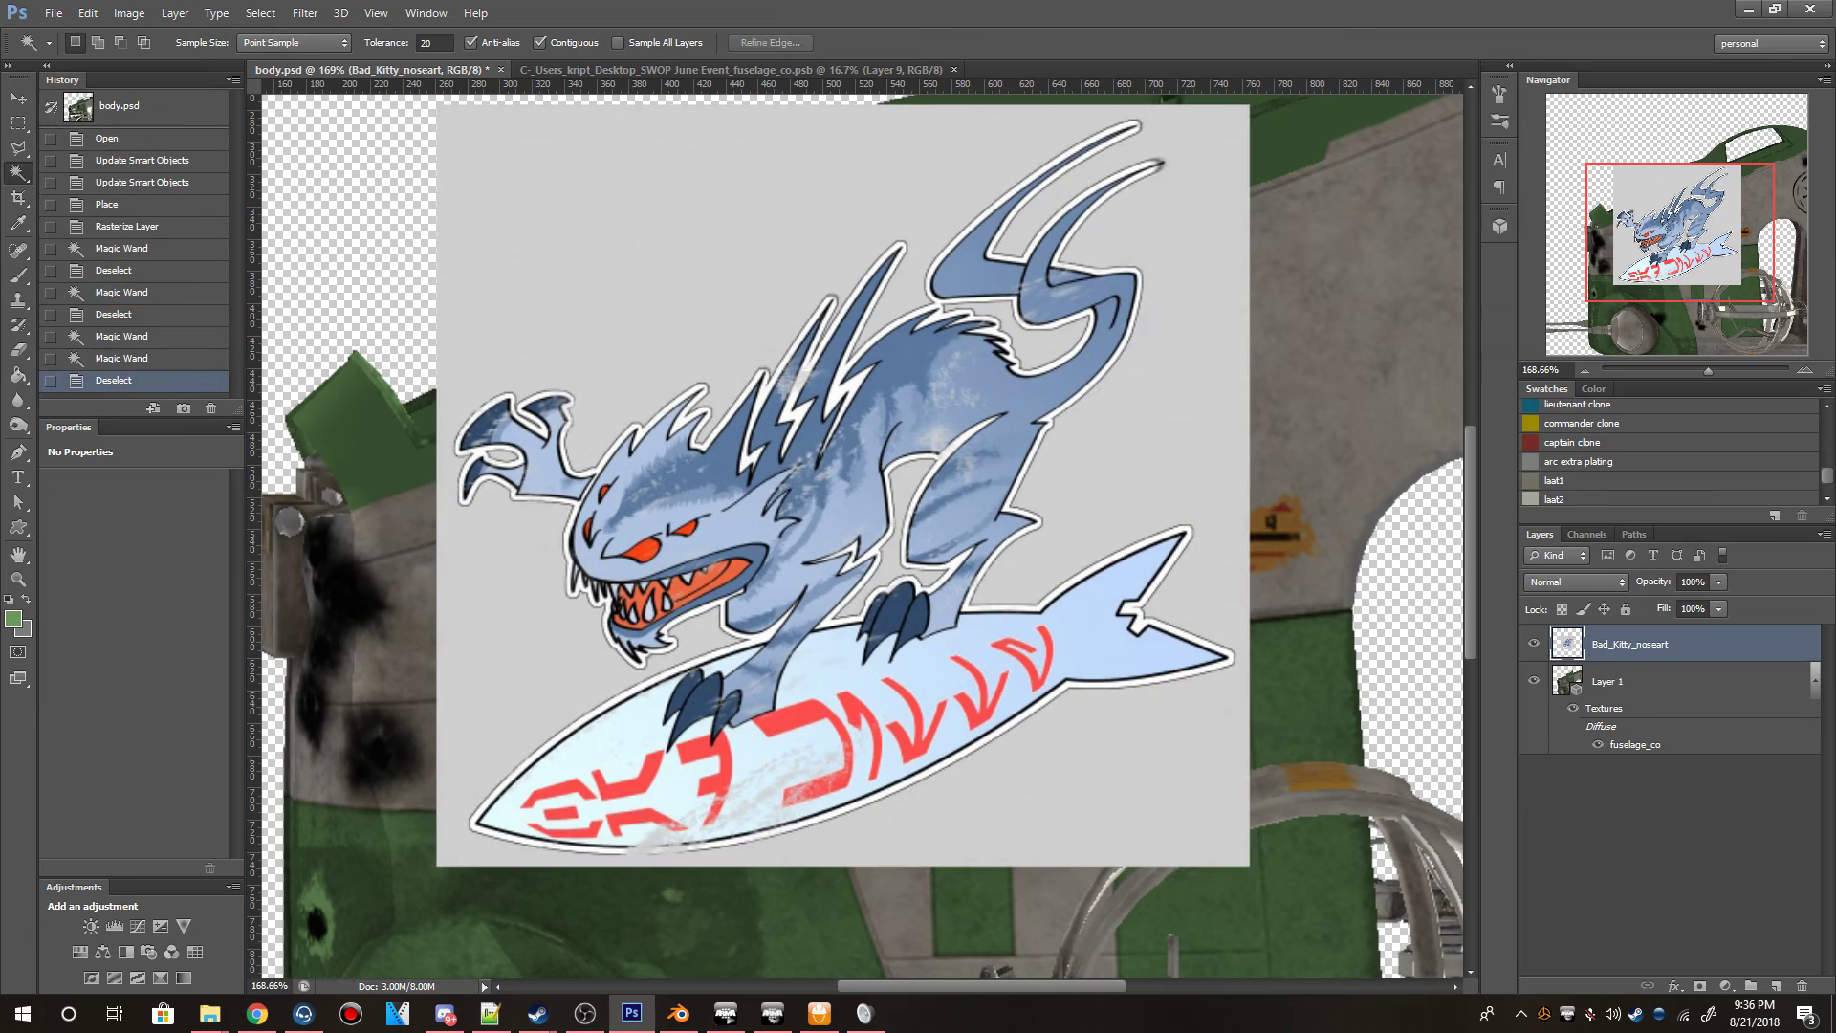
Step: Cut away the grey smudge under the board with a Polygonal Lasso selection
{"action": "key", "text": "l"}
{"action": "key", "text": "q"}
{"action": "key", "text": "w"}
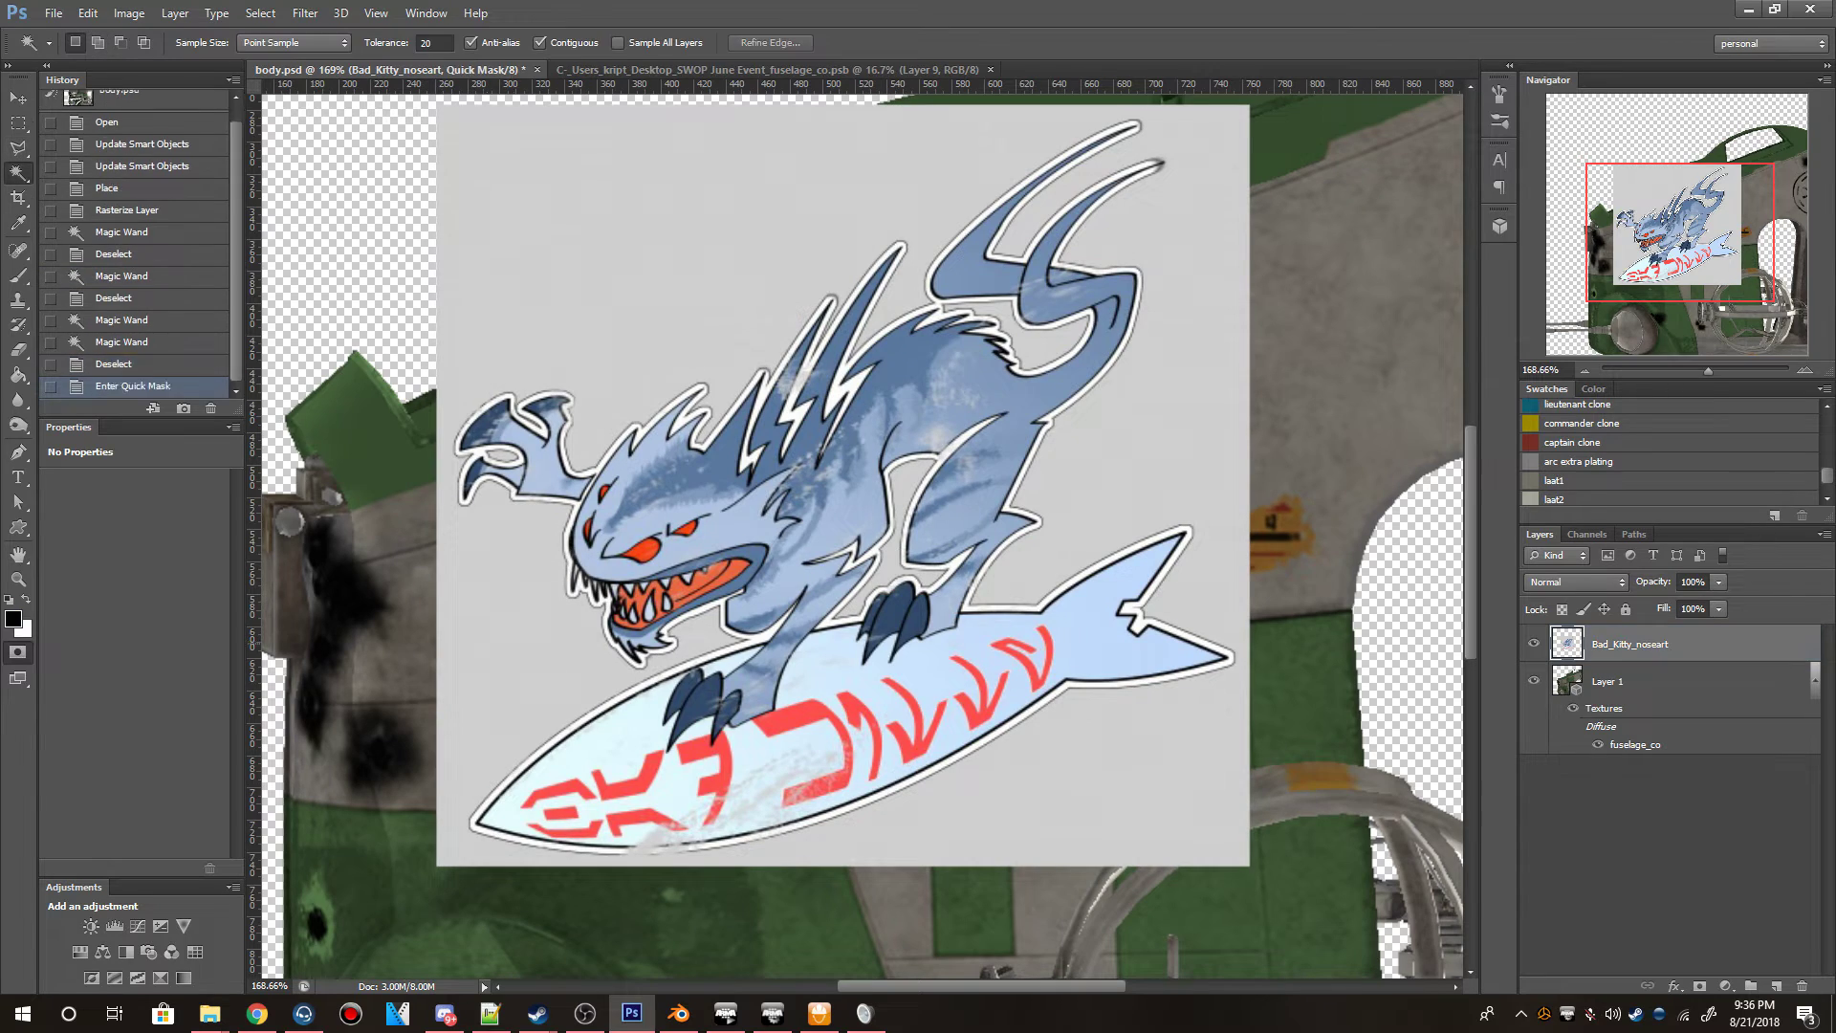
{"action": "key", "text": "q"}
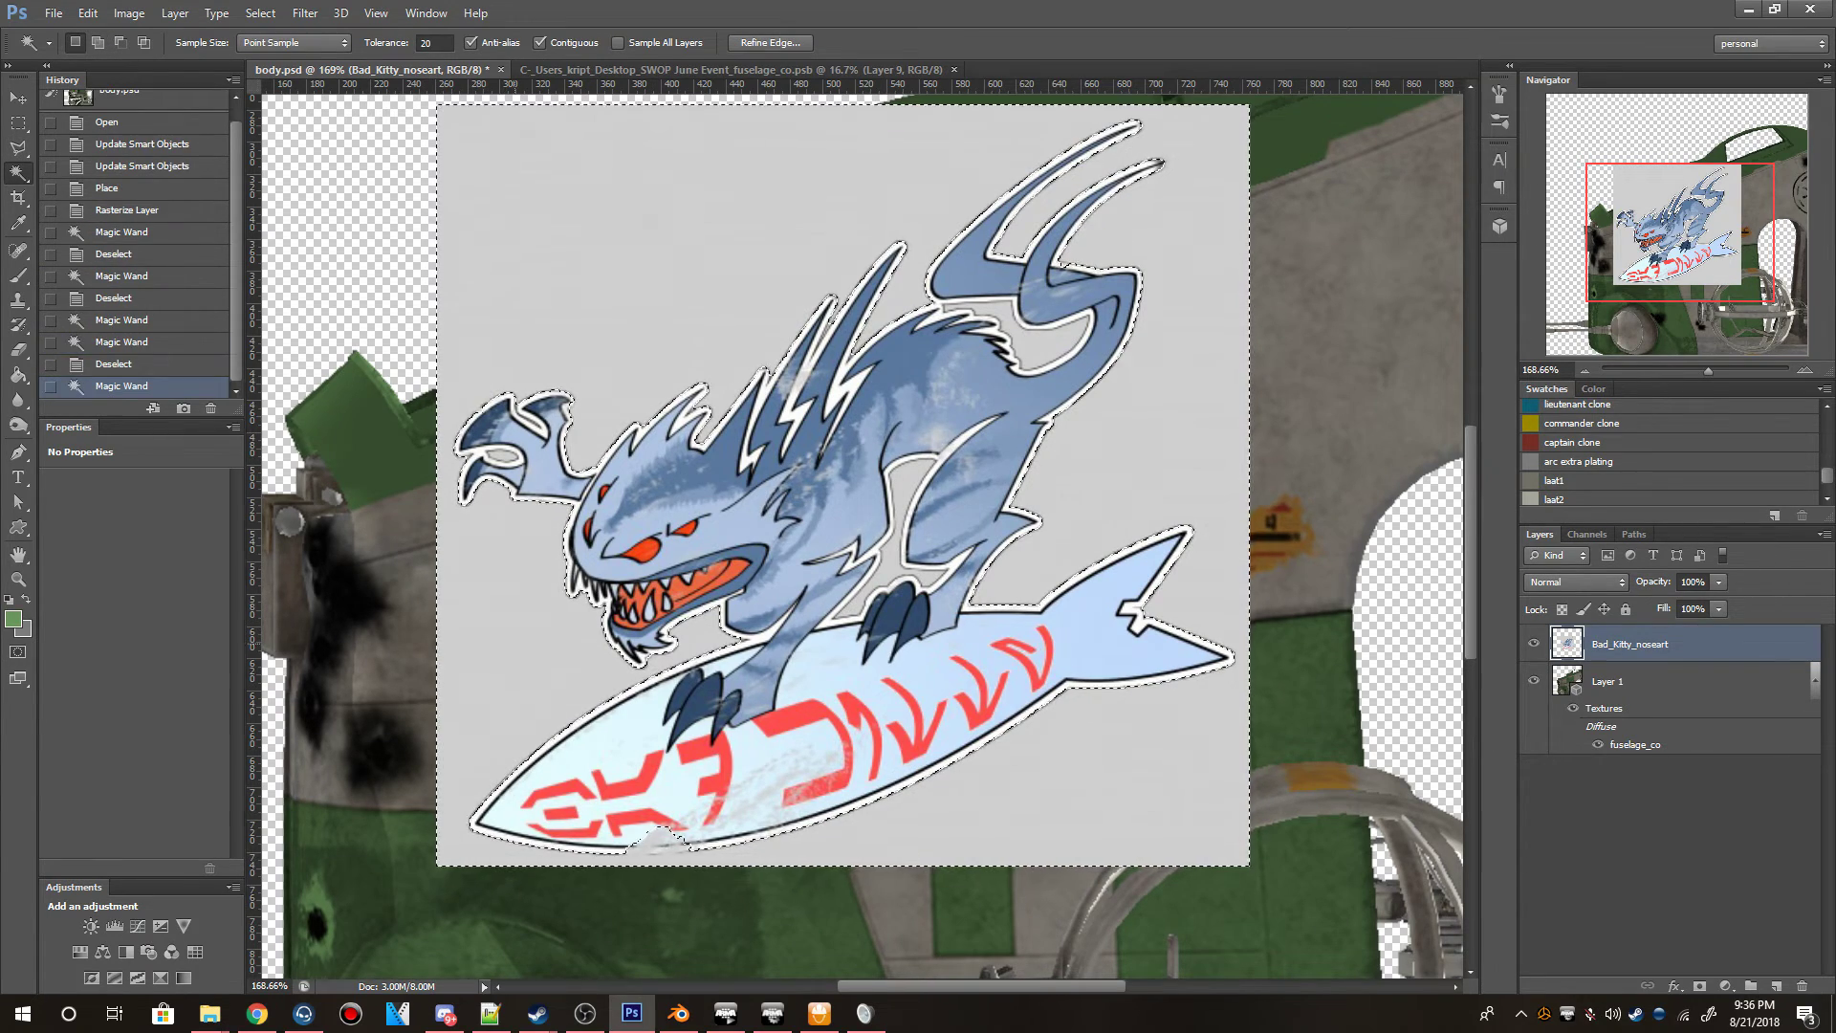
{"action": "scroll", "coordinate": [608, 842], "scroll_direction": "up", "scroll_amount": 2}
{"action": "scroll", "coordinate": [595, 852], "scroll_direction": "up", "scroll_amount": 8}
{"action": "key", "text": "l"}
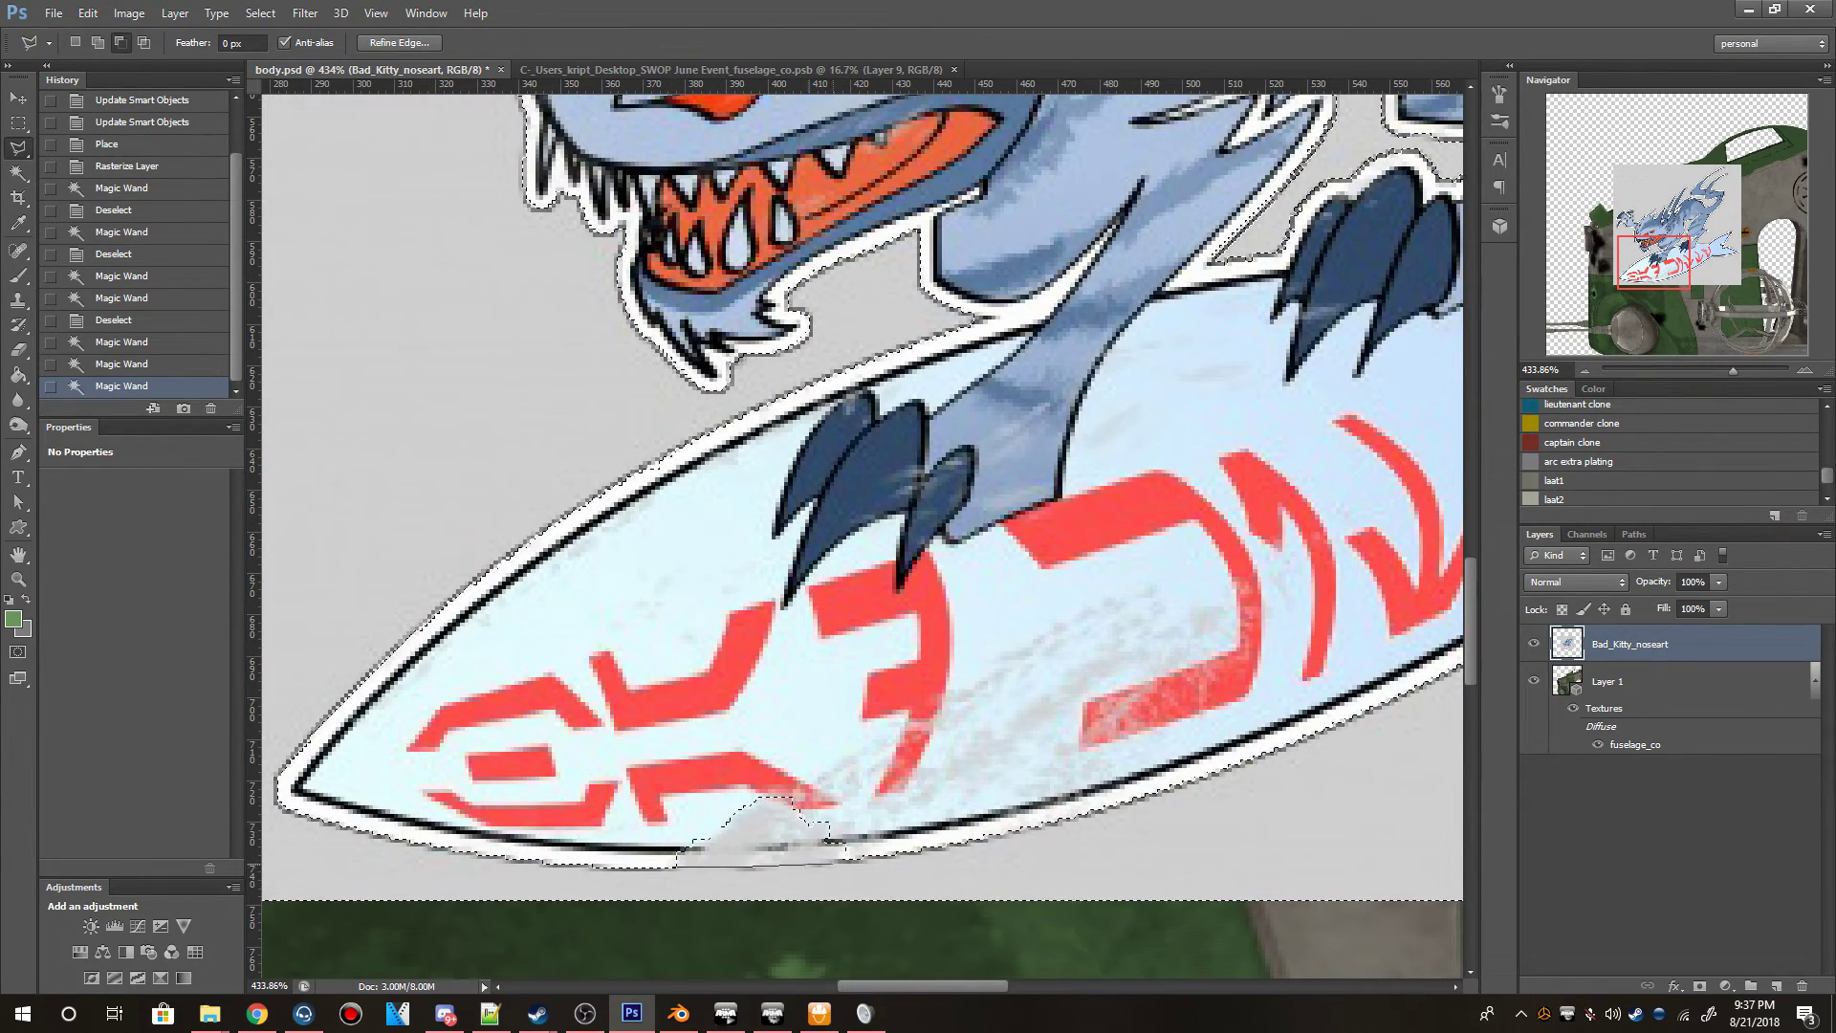
{"action": "key", "text": "Return"}
{"action": "key", "text": "Delete"}
{"action": "scroll", "coordinate": [897, 693], "scroll_direction": "down", "scroll_amount": 5}
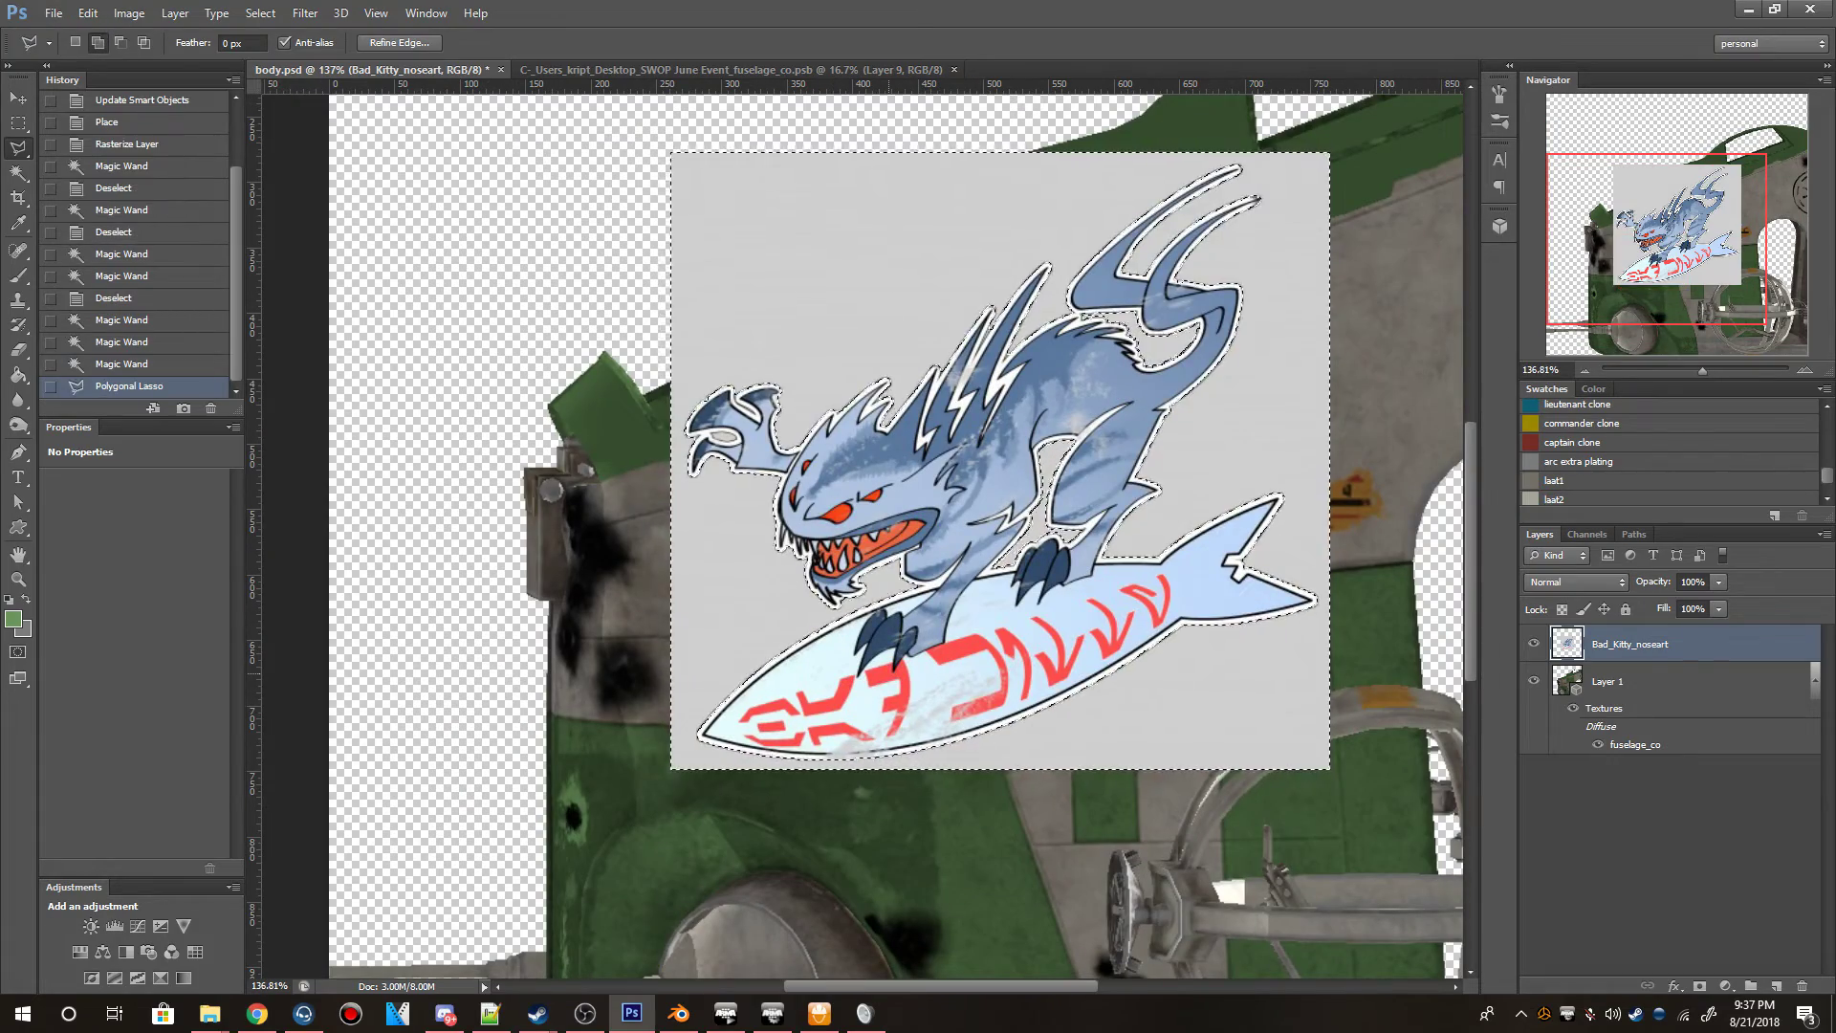
{"action": "key", "text": "ctrl+d"}
Step: Scale the nose art to about 90% and move it up onto the nose panel
{"action": "key", "text": "ctrl+t"}
{"action": "left_click_drag", "start_coordinate": [680, 161], "coordinate": [787, 397]}
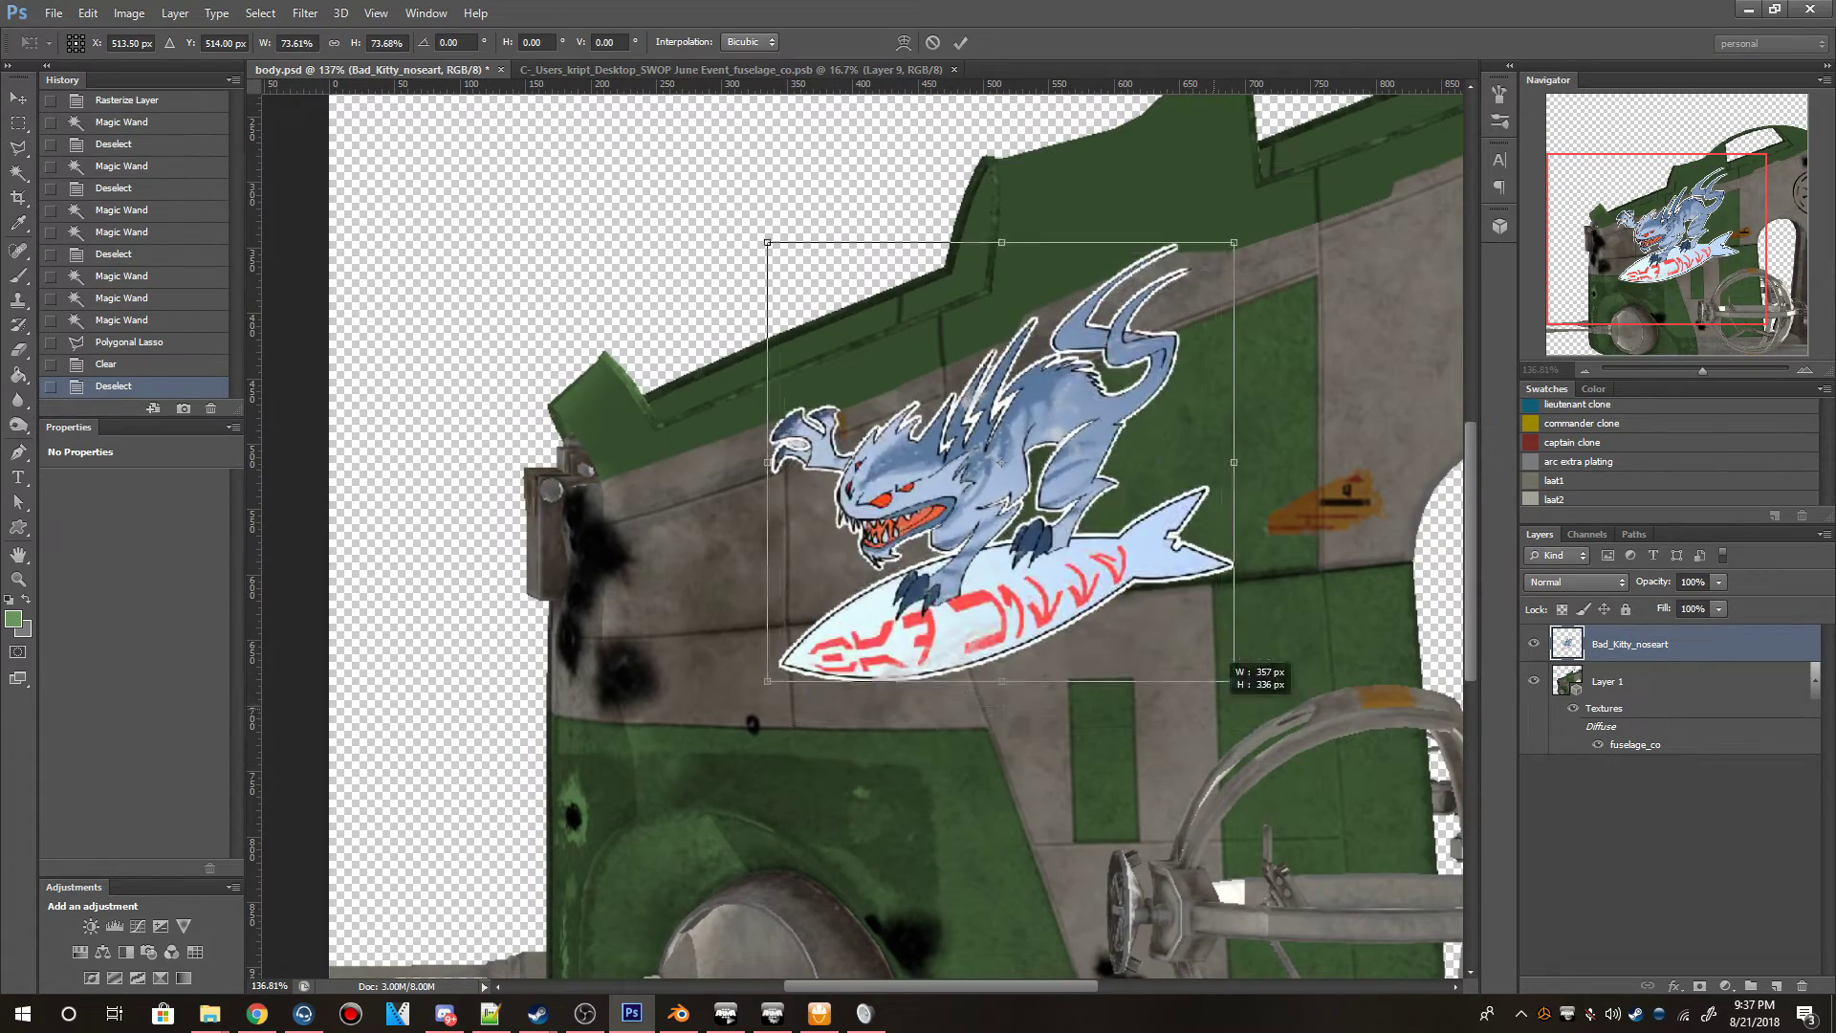
{"action": "left_click_drag", "start_coordinate": [1253, 835], "coordinate": [1304, 804]}
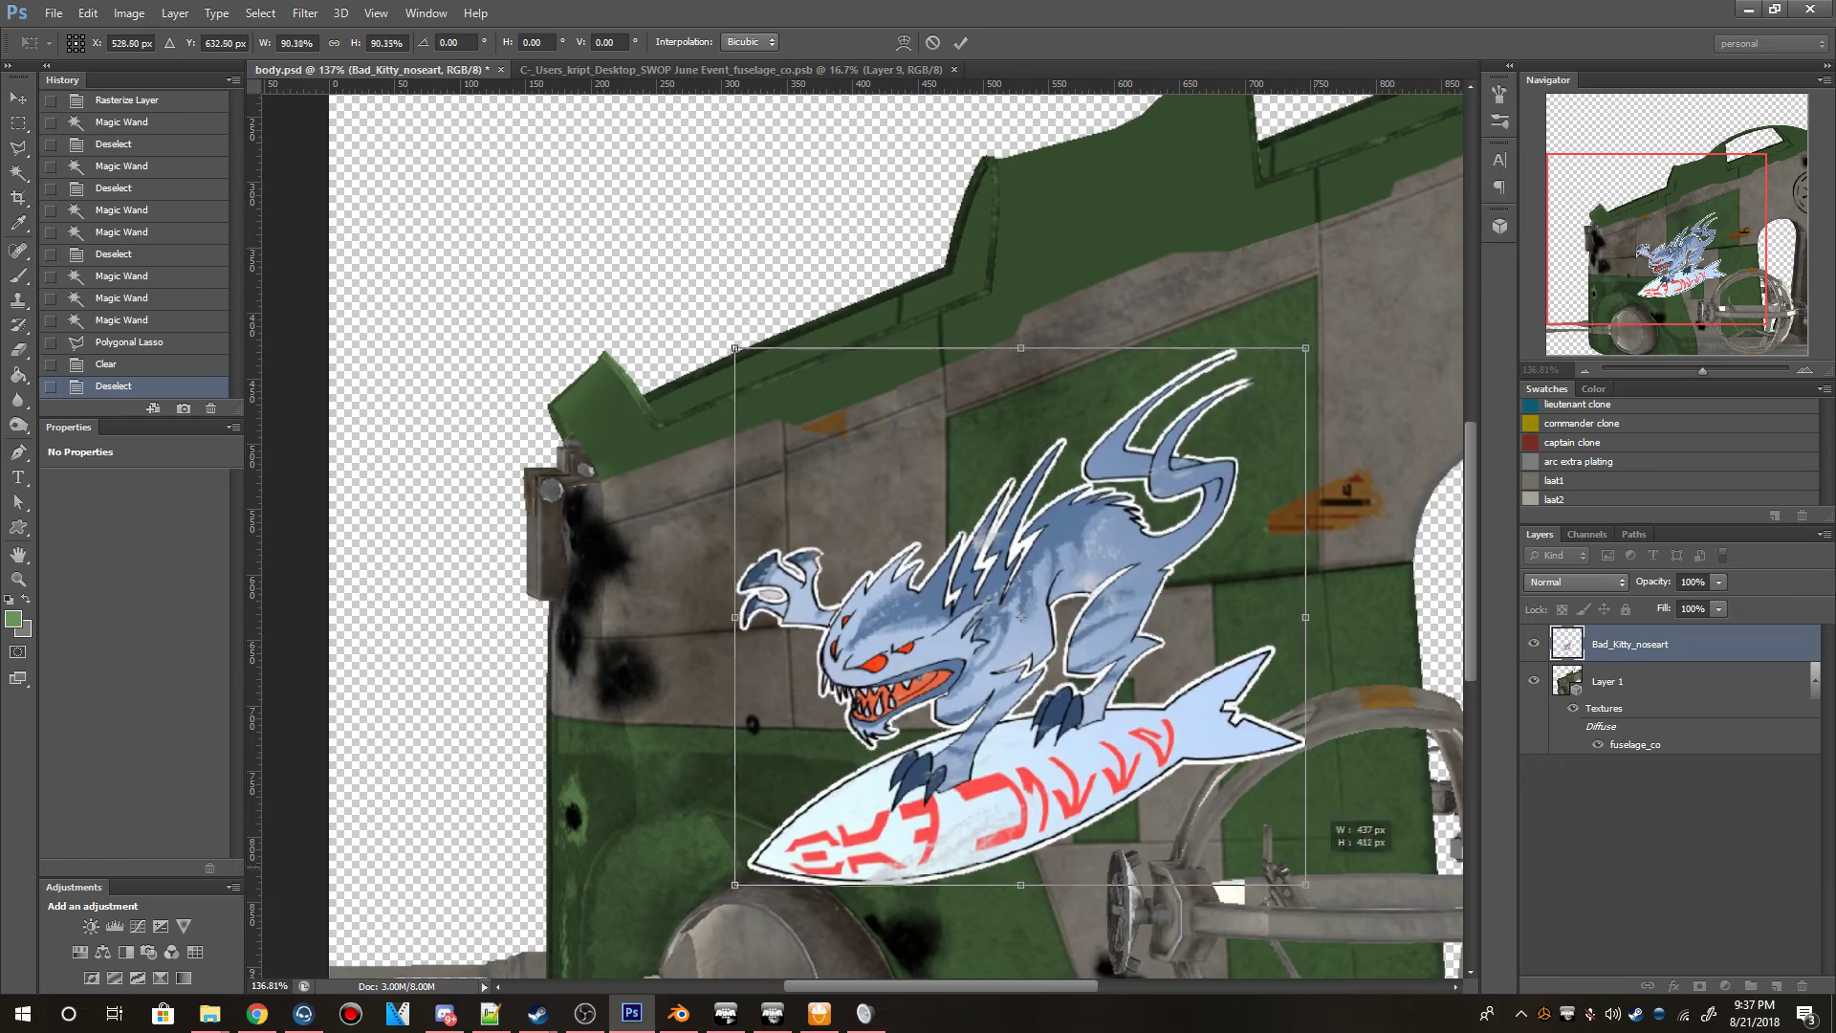
{"action": "left_click_drag", "start_coordinate": [1205, 708], "coordinate": [1147, 631]}
{"action": "scroll", "coordinate": [1009, 552], "scroll_direction": "down", "scroll_amount": 2}
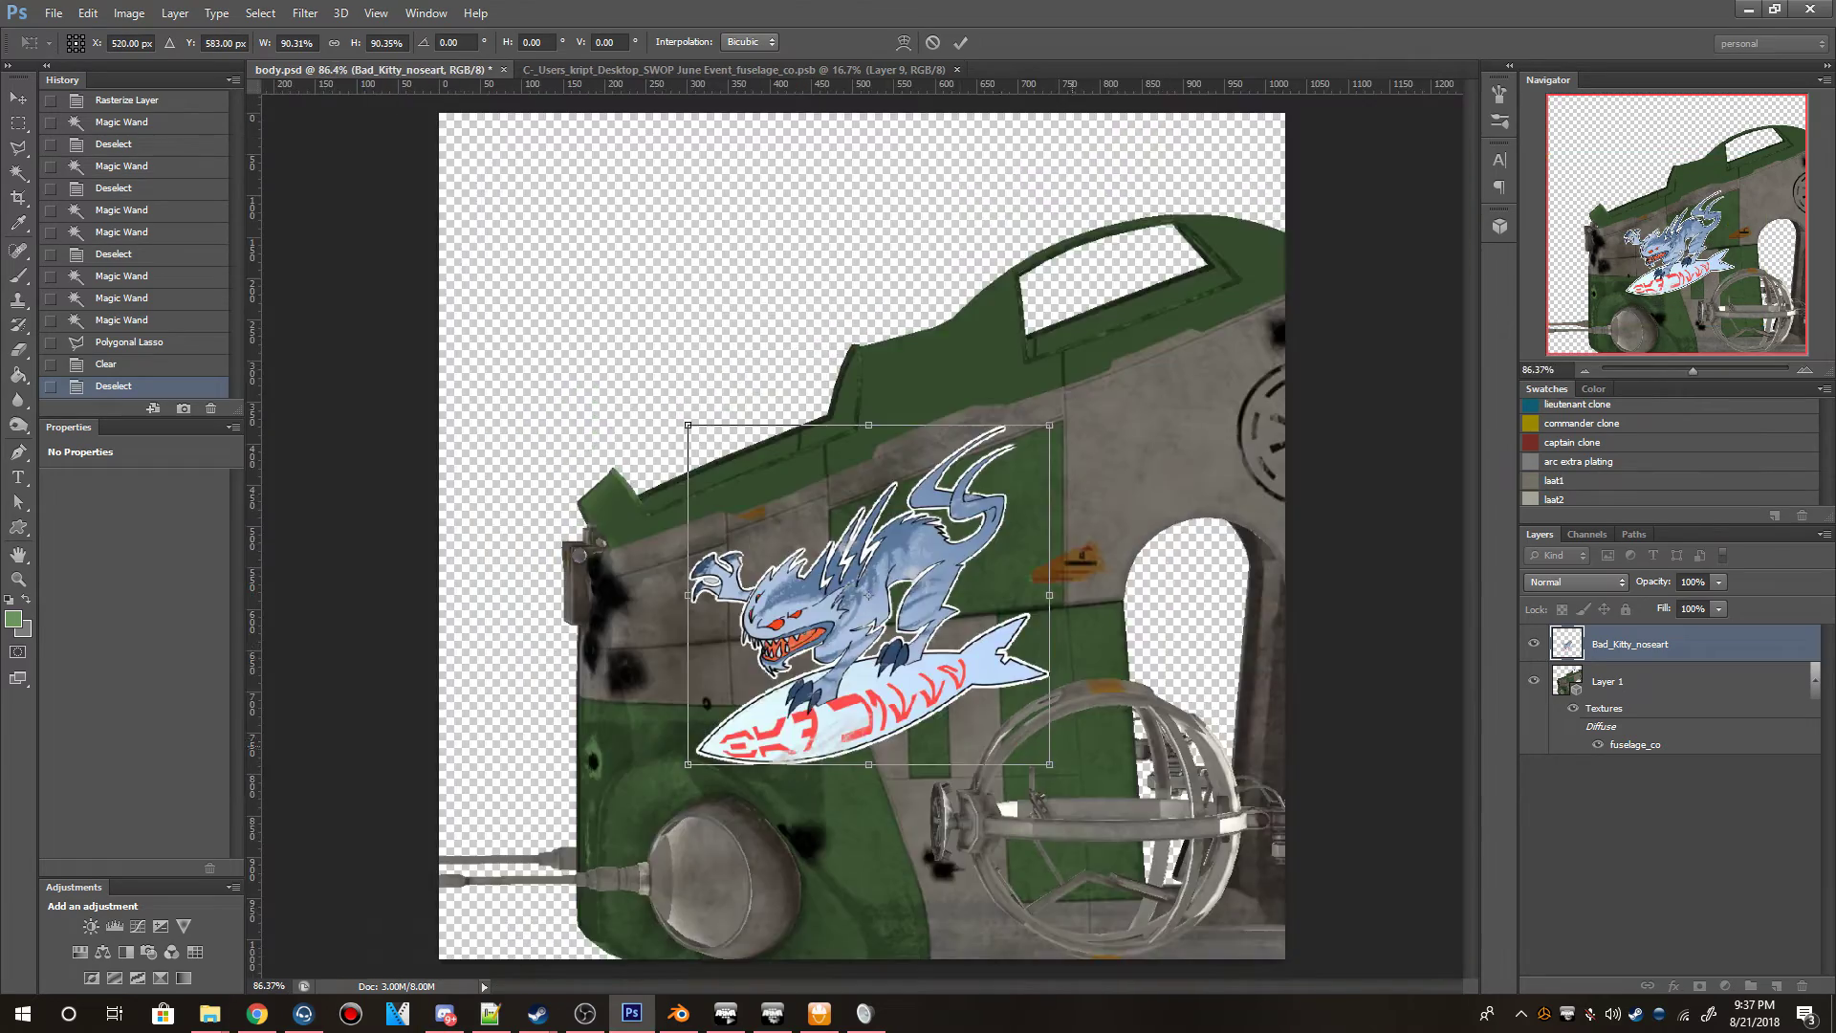
{"action": "key", "text": "Return"}
{"action": "key", "text": "l"}
Step: Check the fuselage texture document, then Merge Down the nose art layer in body.psd
{"action": "key", "text": "ctrl+Tab"}
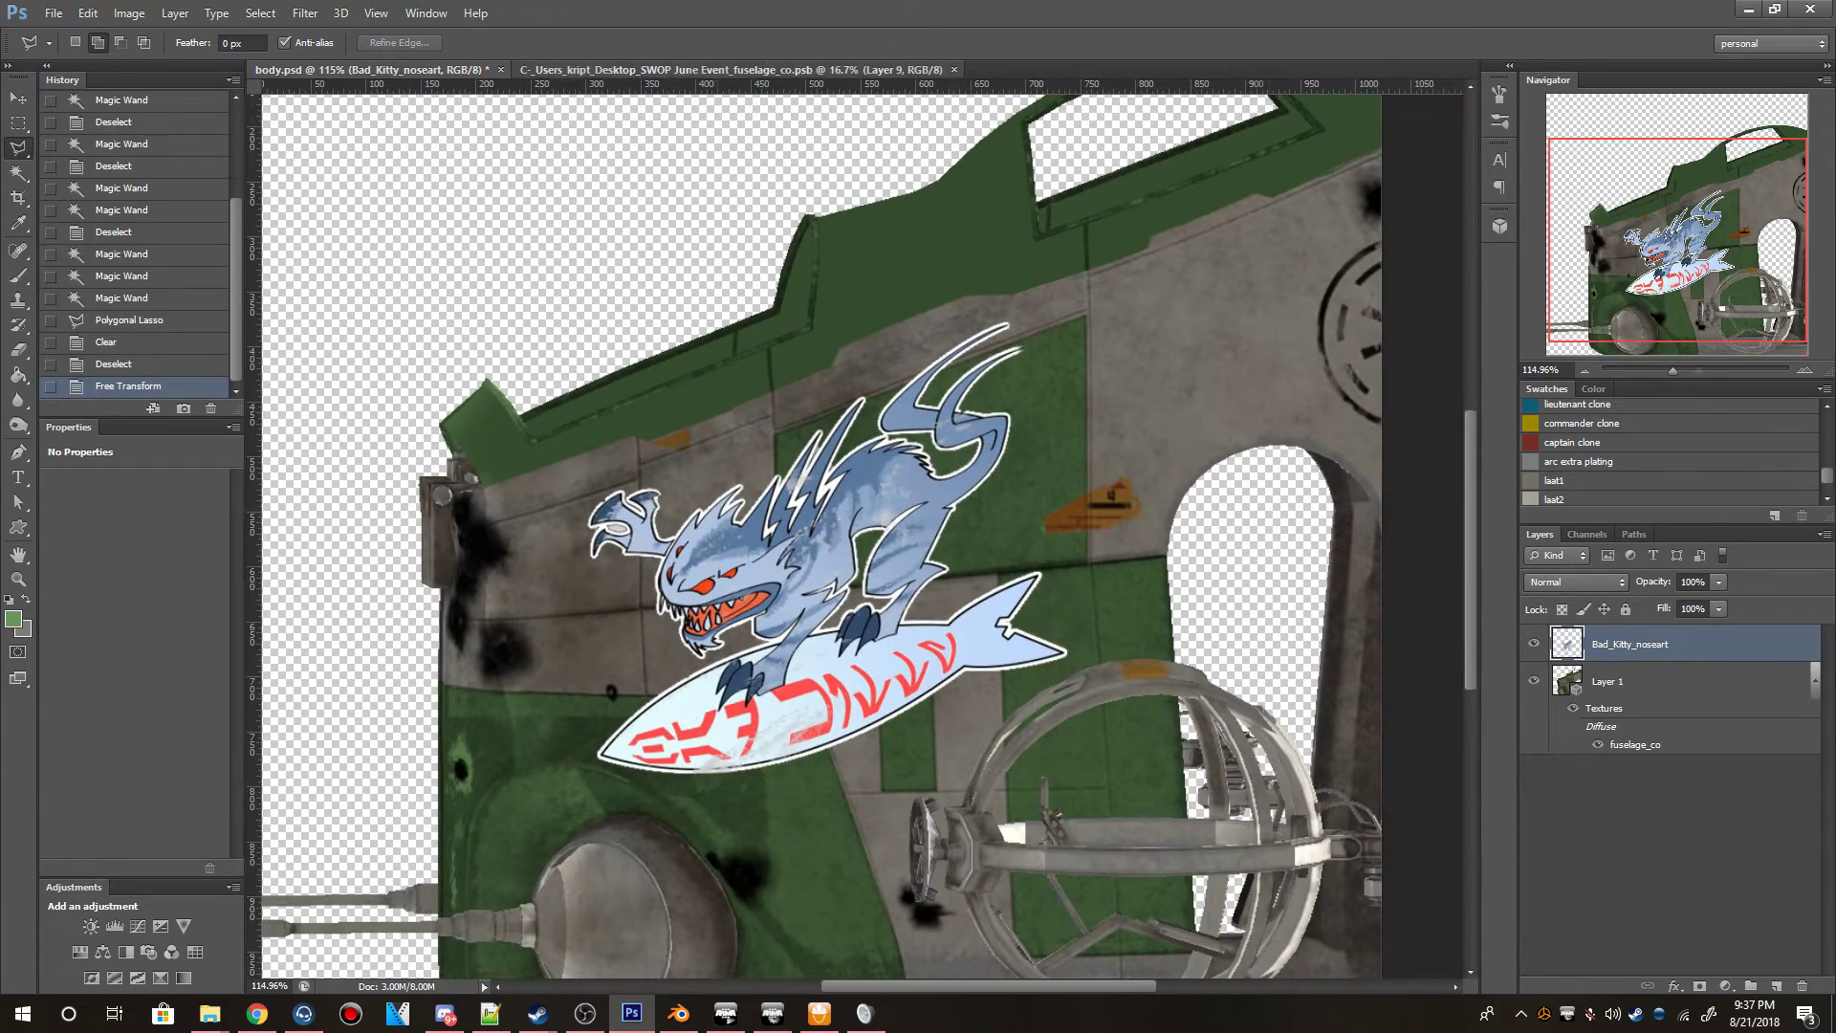
{"action": "key", "text": "ctrl+Tab"}
{"action": "right_click", "coordinate": [1684, 644]}
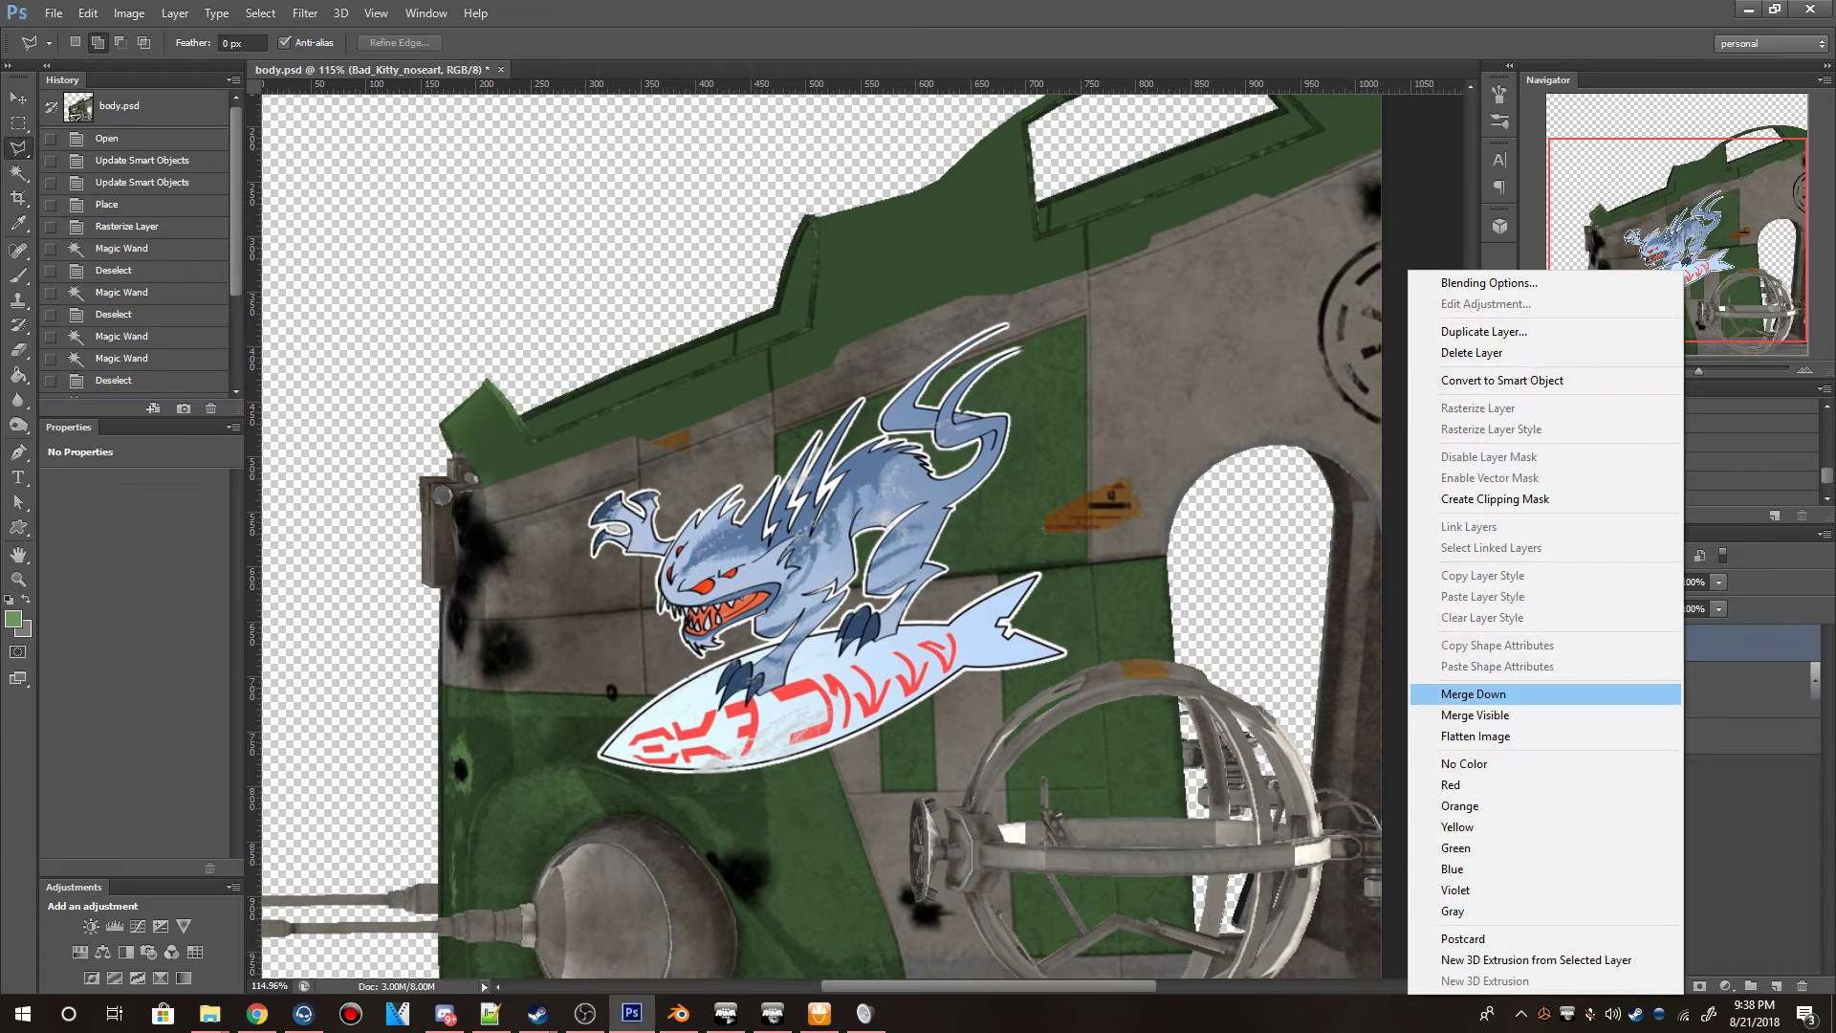
{"action": "left_click", "coordinate": [1626, 695]}
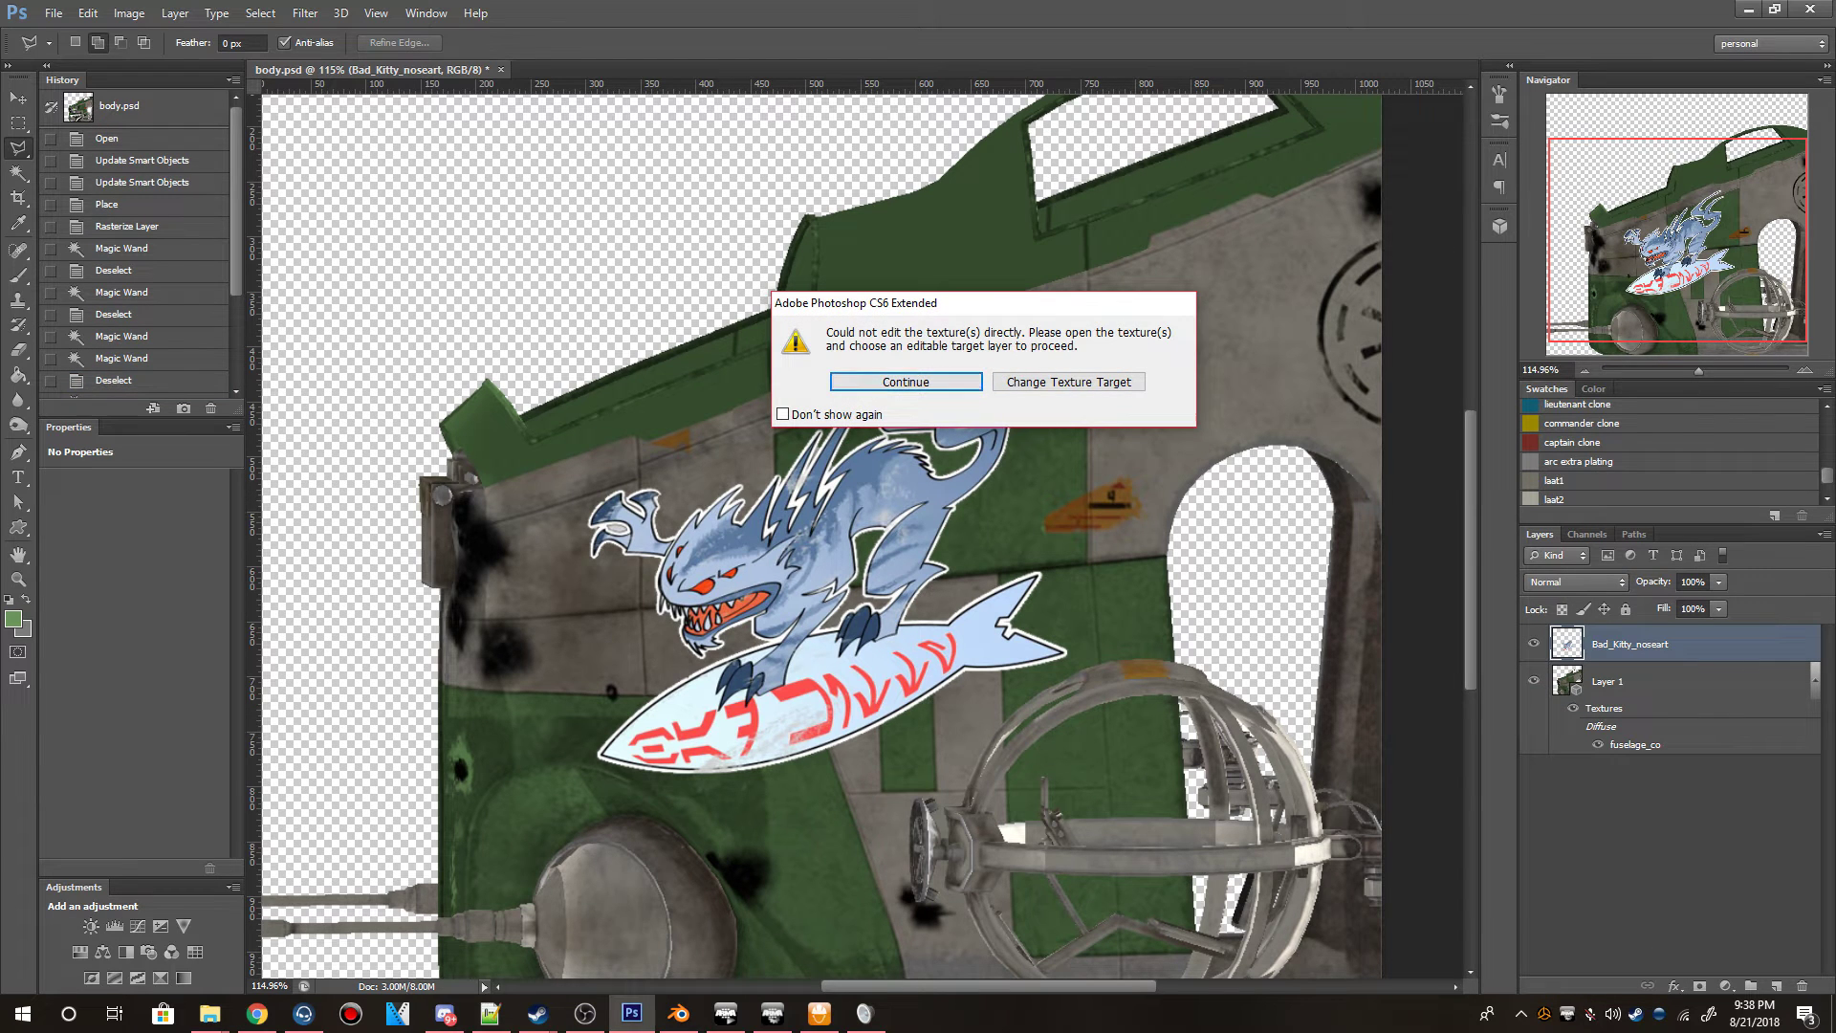
Step: Create a 'kix' layer group with an empty layer in the fuselage texture and save it
{"action": "key", "text": "Return"}
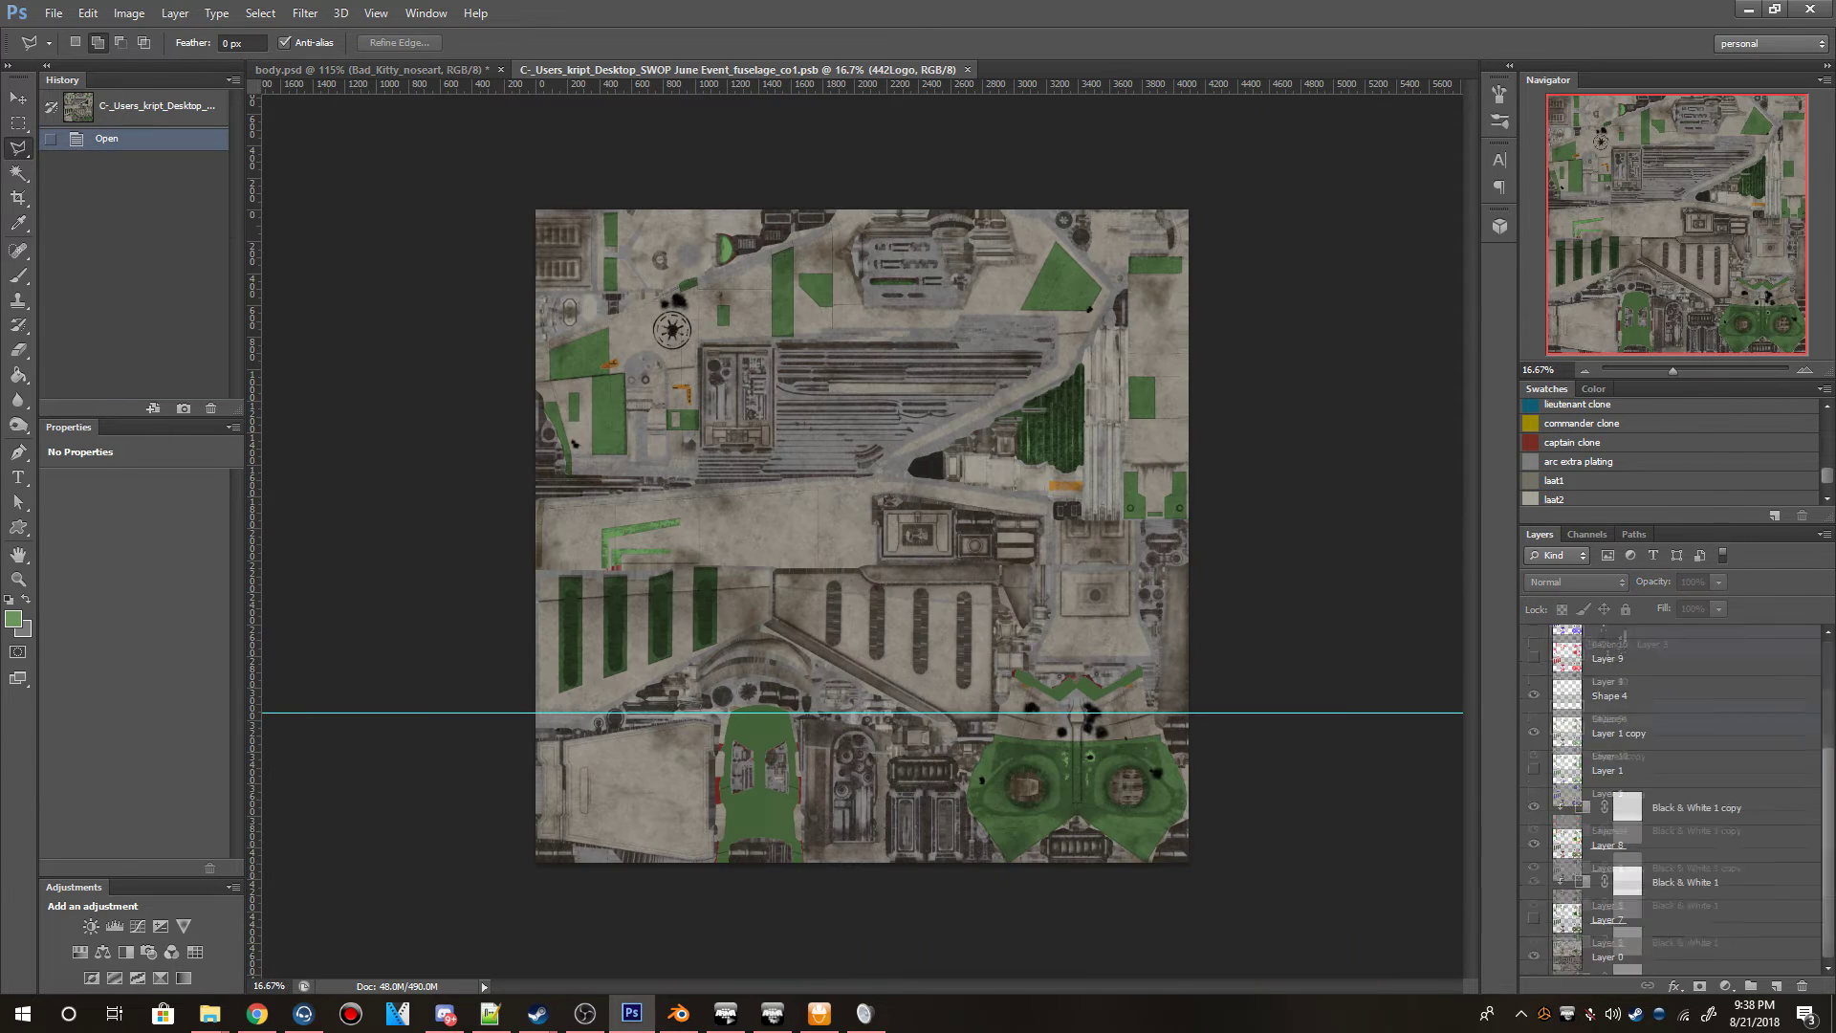
{"action": "left_click", "coordinate": [1751, 986]}
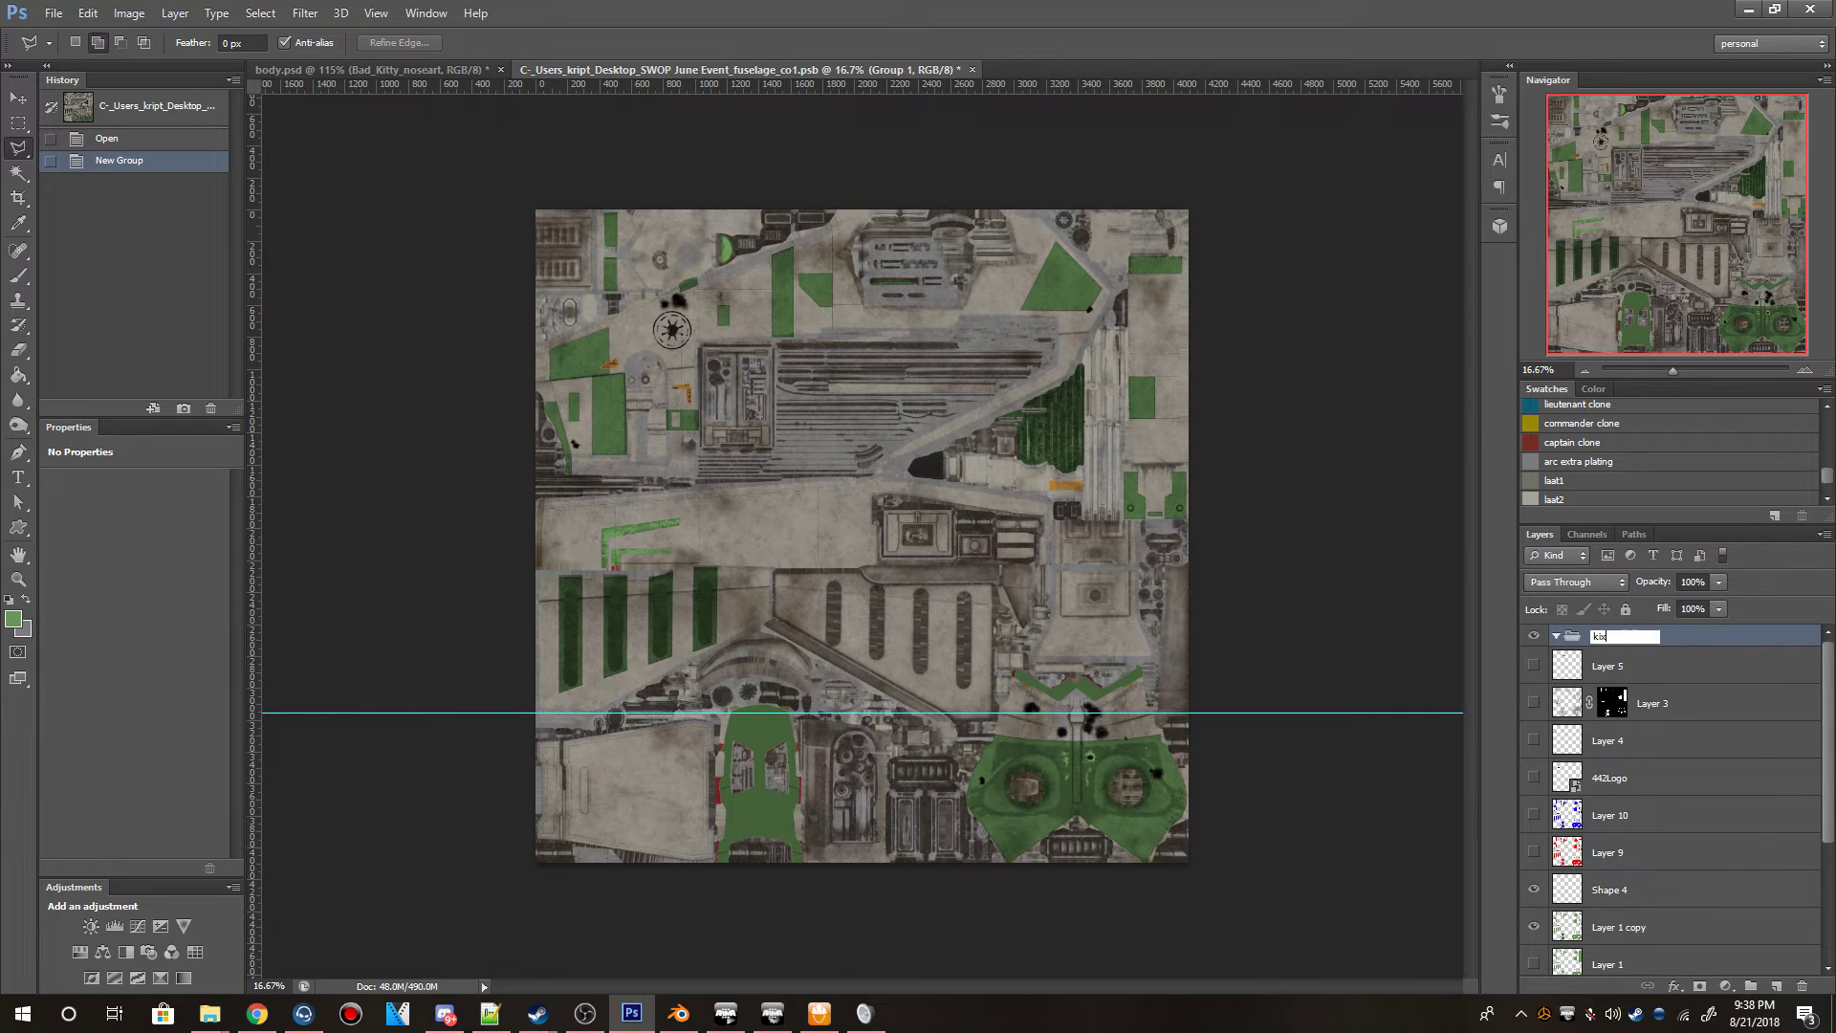
{"action": "type", "text": "x"}
{"action": "key", "text": "Return"}
{"action": "left_click", "coordinate": [1776, 985]}
{"action": "key", "text": "ctrl+s"}
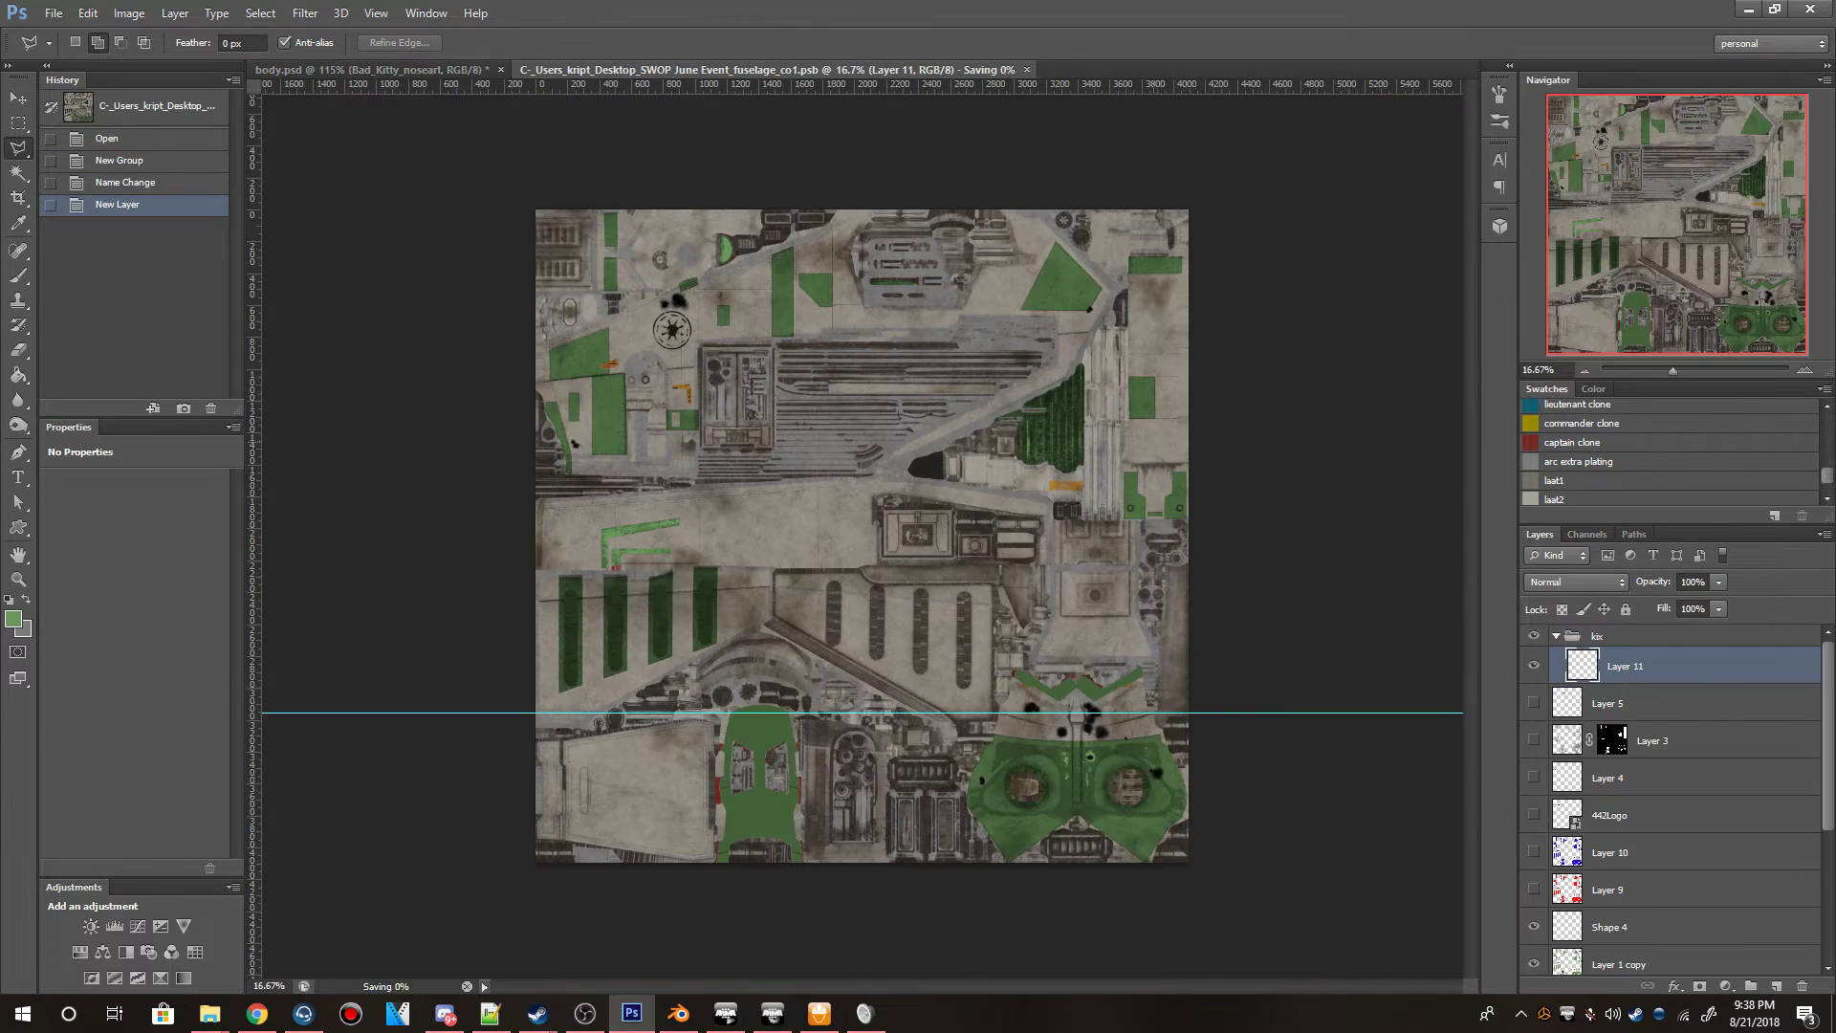
Step: Merge the nose art layer from body.psd down into the fuselage texture
{"action": "left_click", "coordinate": [368, 70]}
{"action": "right_click", "coordinate": [1670, 644]}
{"action": "left_click", "coordinate": [1530, 694]}
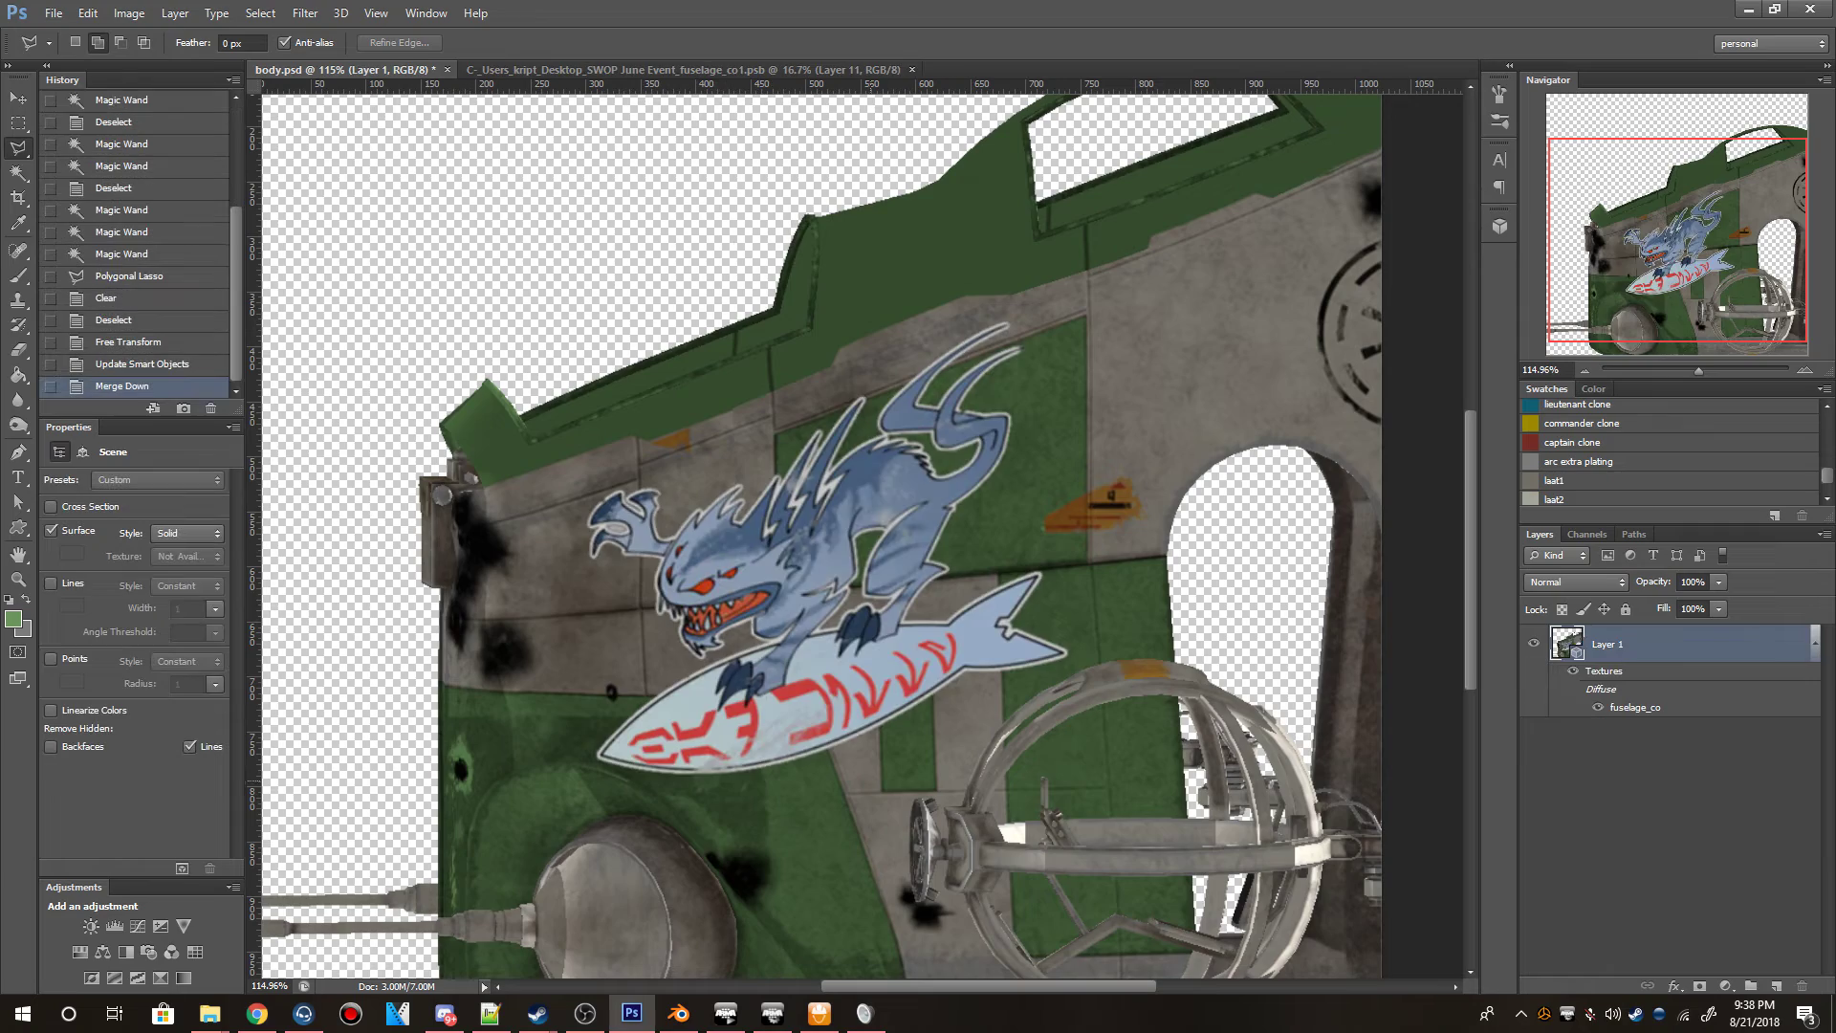
{"action": "key", "text": "ctrl+Tab"}
Step: Lasso the nose art on the texture and try a transform, then back out
{"action": "scroll", "coordinate": [1162, 748], "scroll_direction": "up", "scroll_amount": 10}
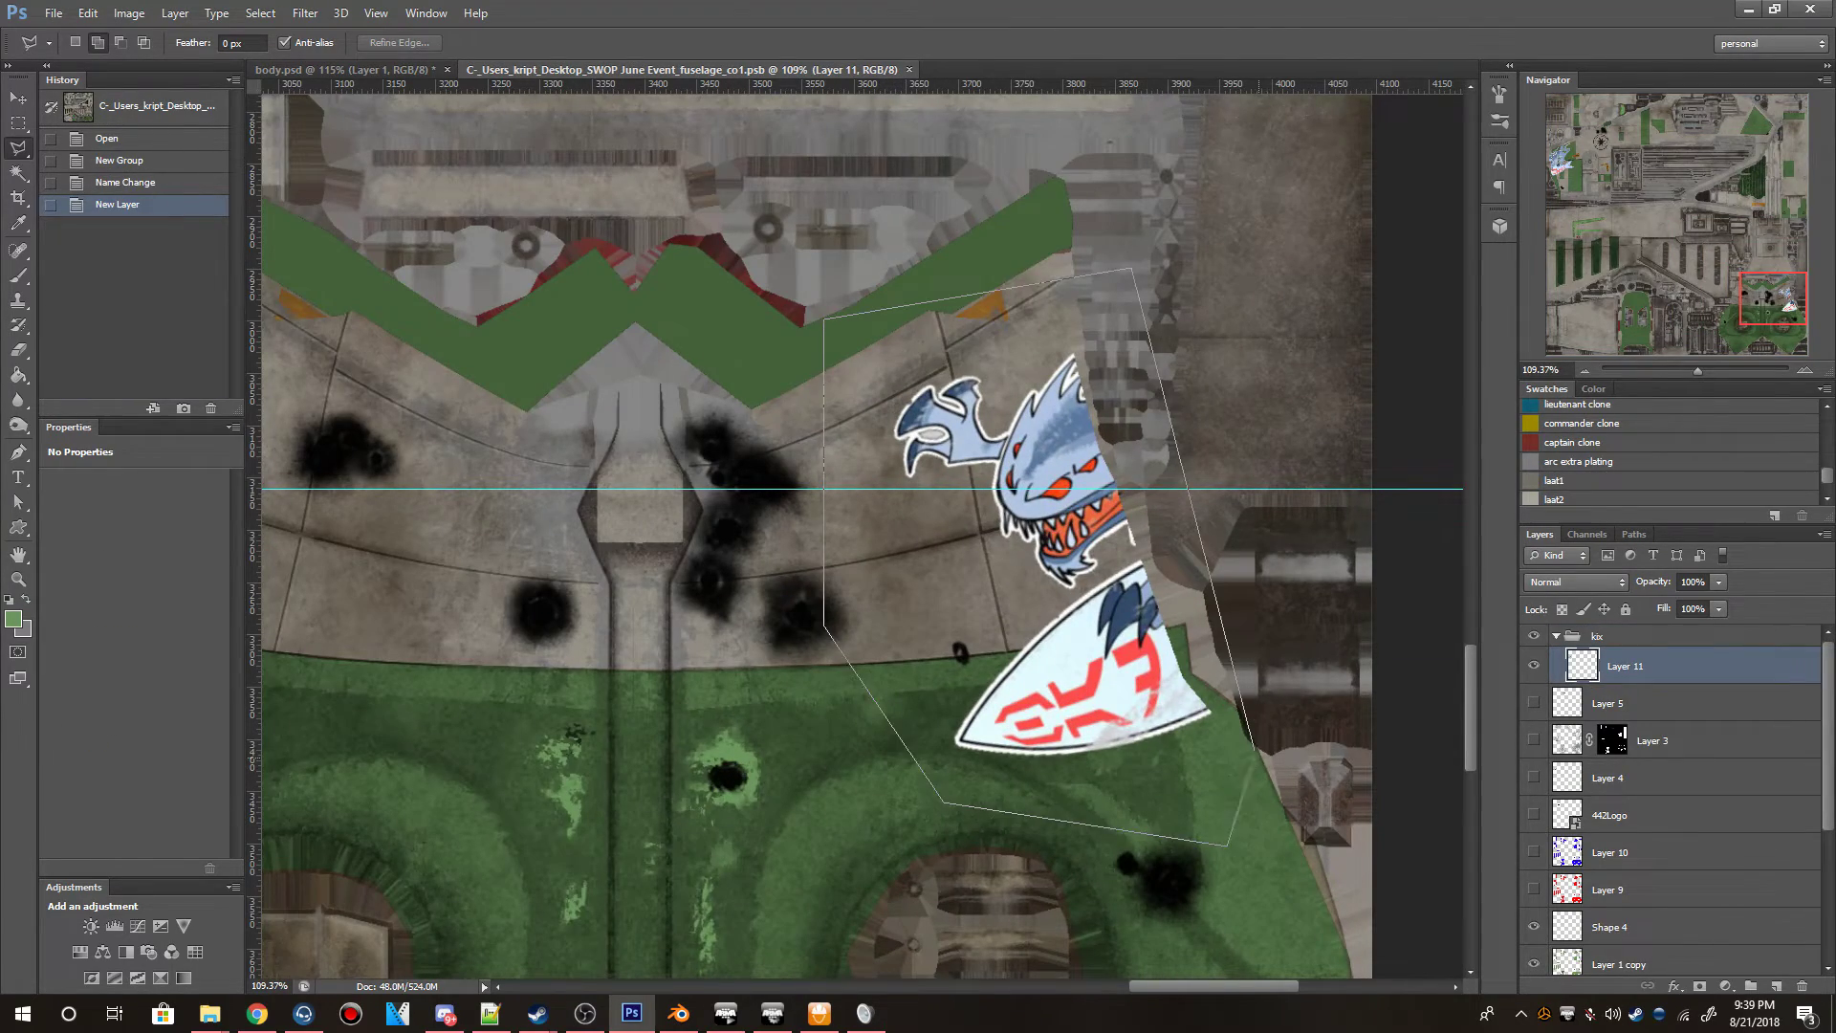
{"action": "left_click", "coordinate": [824, 318]}
{"action": "key", "text": "ctrl+t"}
{"action": "right_click", "coordinate": [1104, 387]}
{"action": "key", "text": "Escape"}
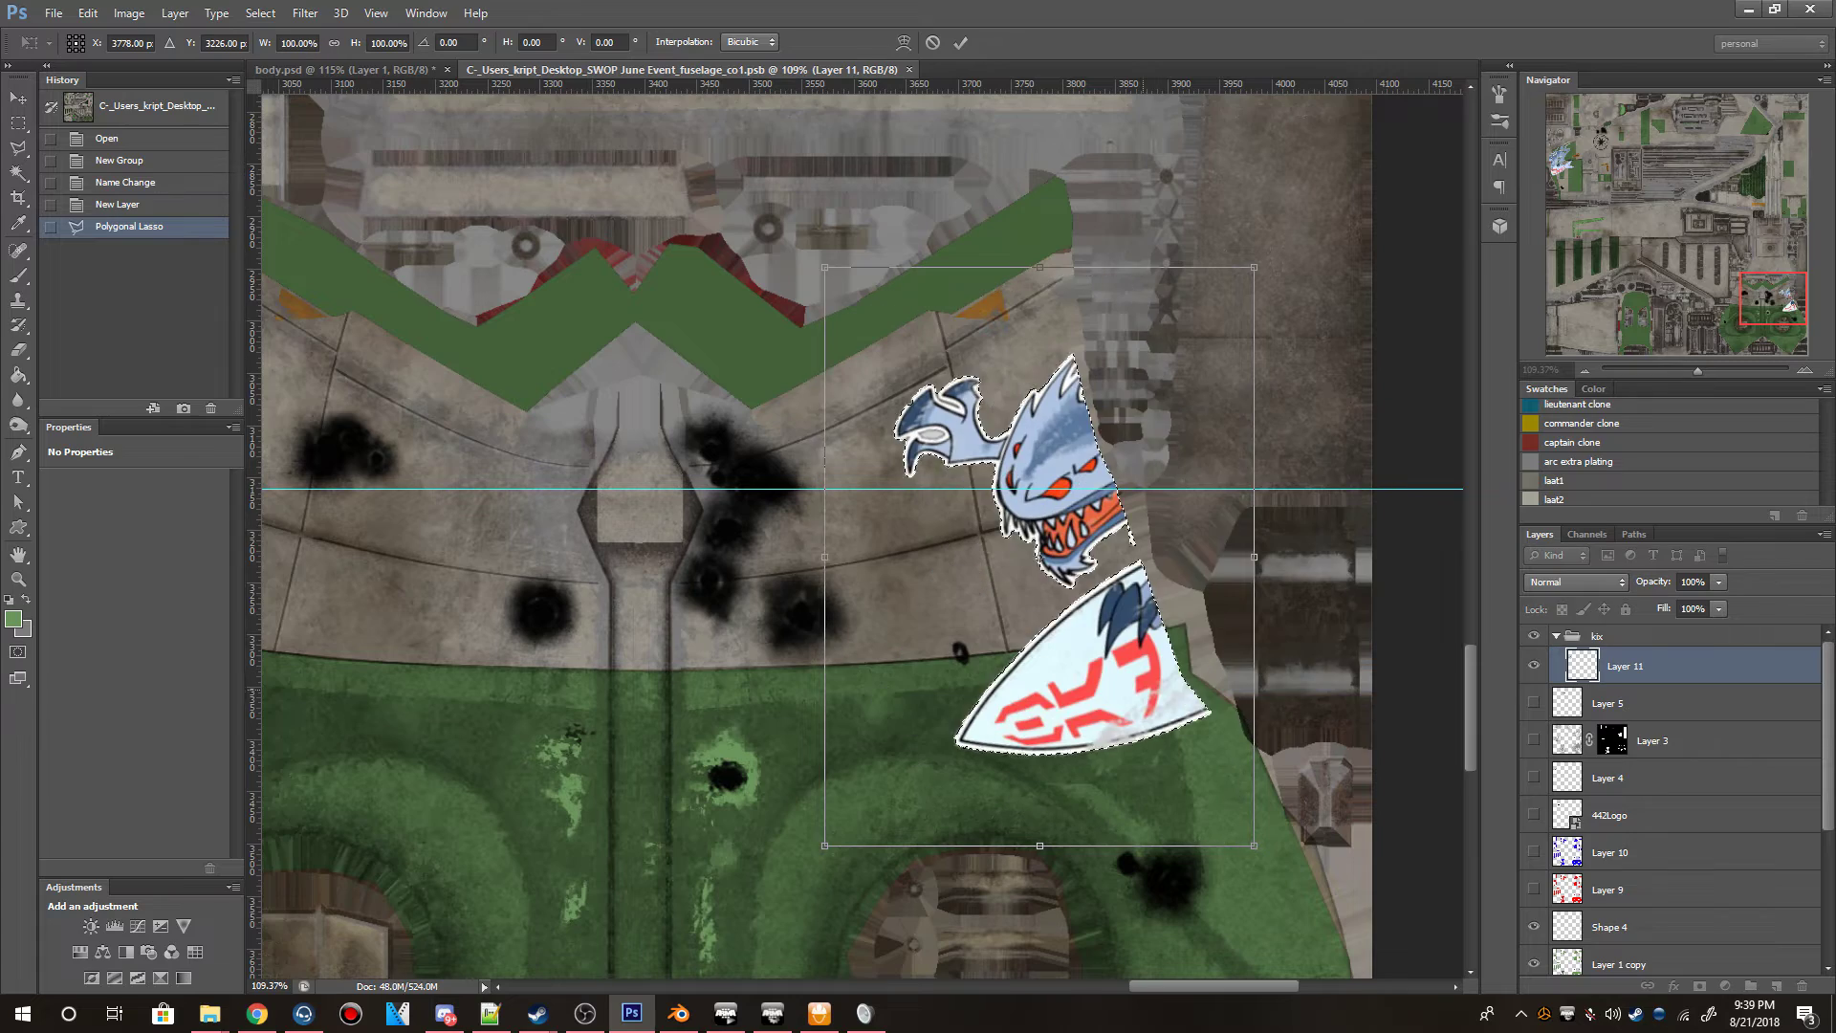
Step: Flip a copy of the nose art horizontally and position it on the opposite nose side
{"action": "key", "text": "Escape"}
{"action": "right_click", "coordinate": [1102, 260]}
{"action": "left_click", "coordinate": [1147, 410]}
{"action": "key", "text": "ctrl+t"}
{"action": "left_click_drag", "start_coordinate": [947, 660], "coordinate": [820, 647]}
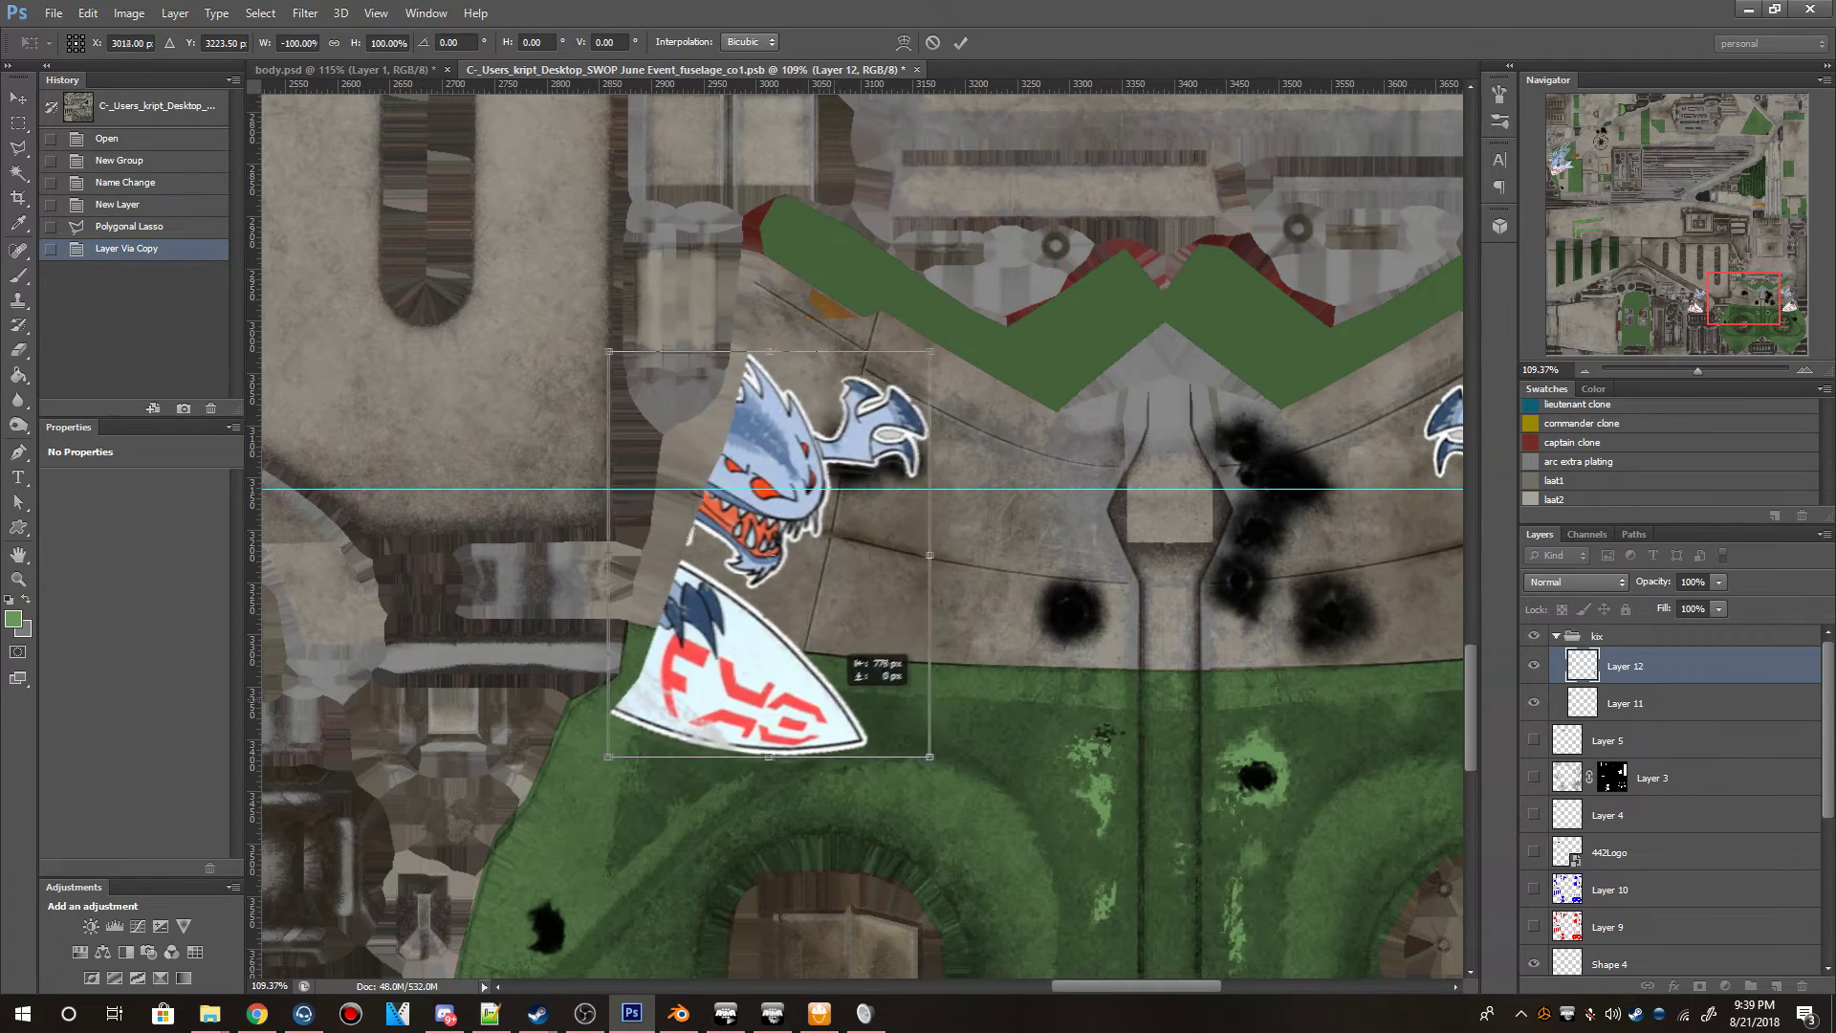
{"action": "left_click_drag", "start_coordinate": [830, 654], "coordinate": [847, 655]}
{"action": "scroll", "coordinate": [765, 612], "scroll_direction": "up", "scroll_amount": 3}
{"action": "left_click_drag", "start_coordinate": [718, 607], "coordinate": [703, 606]}
{"action": "scroll", "coordinate": [861, 612], "scroll_direction": "down", "scroll_amount": 5}
{"action": "left_click", "coordinate": [960, 42]}
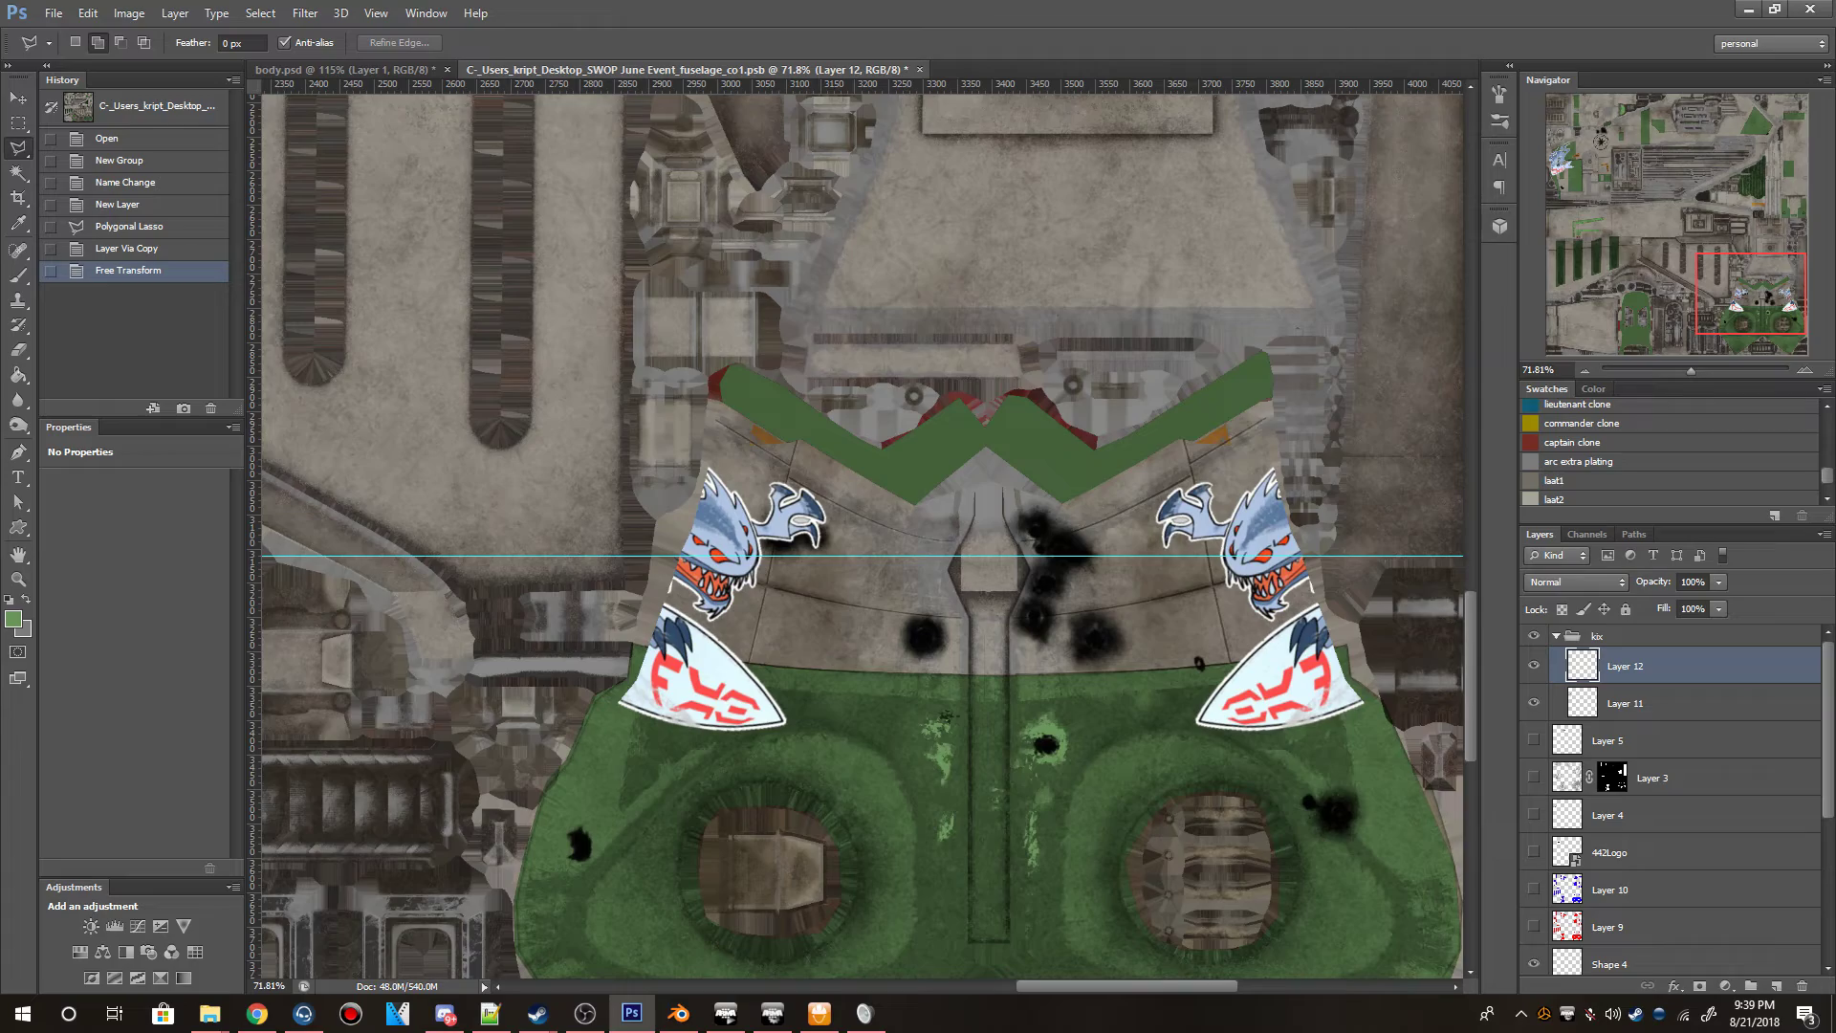
Step: Orbit the 3D body model to inspect the nose art on the fuselage
{"action": "key", "text": "ctrl+Tab"}
{"action": "key", "text": "v"}
{"action": "mouse_move", "coordinate": [1052, 478]}
{"action": "left_mouse_down"}
{"action": "mouse_move", "coordinate": [1406, 339]}
{"action": "mouse_move", "coordinate": [1147, 574]}
{"action": "left_mouse_up"}
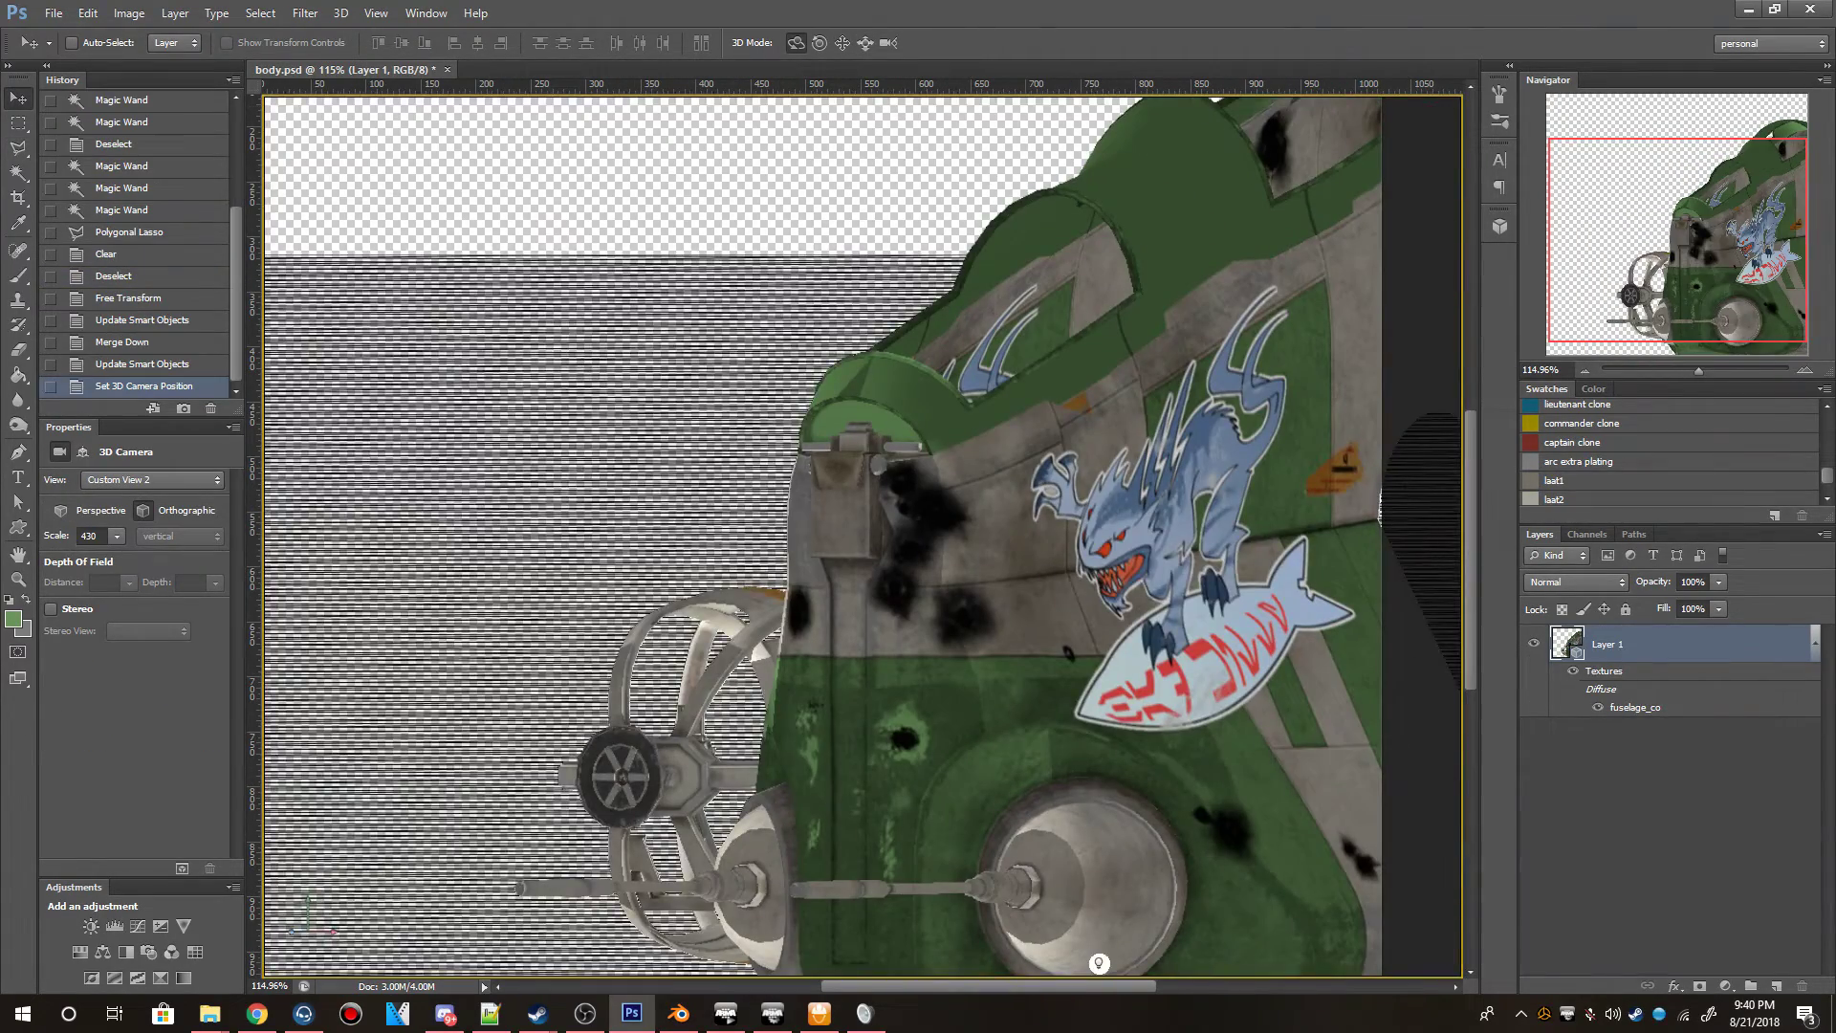
{"action": "left_click", "coordinate": [1073, 589]}
{"action": "left_click", "coordinate": [1234, 607]}
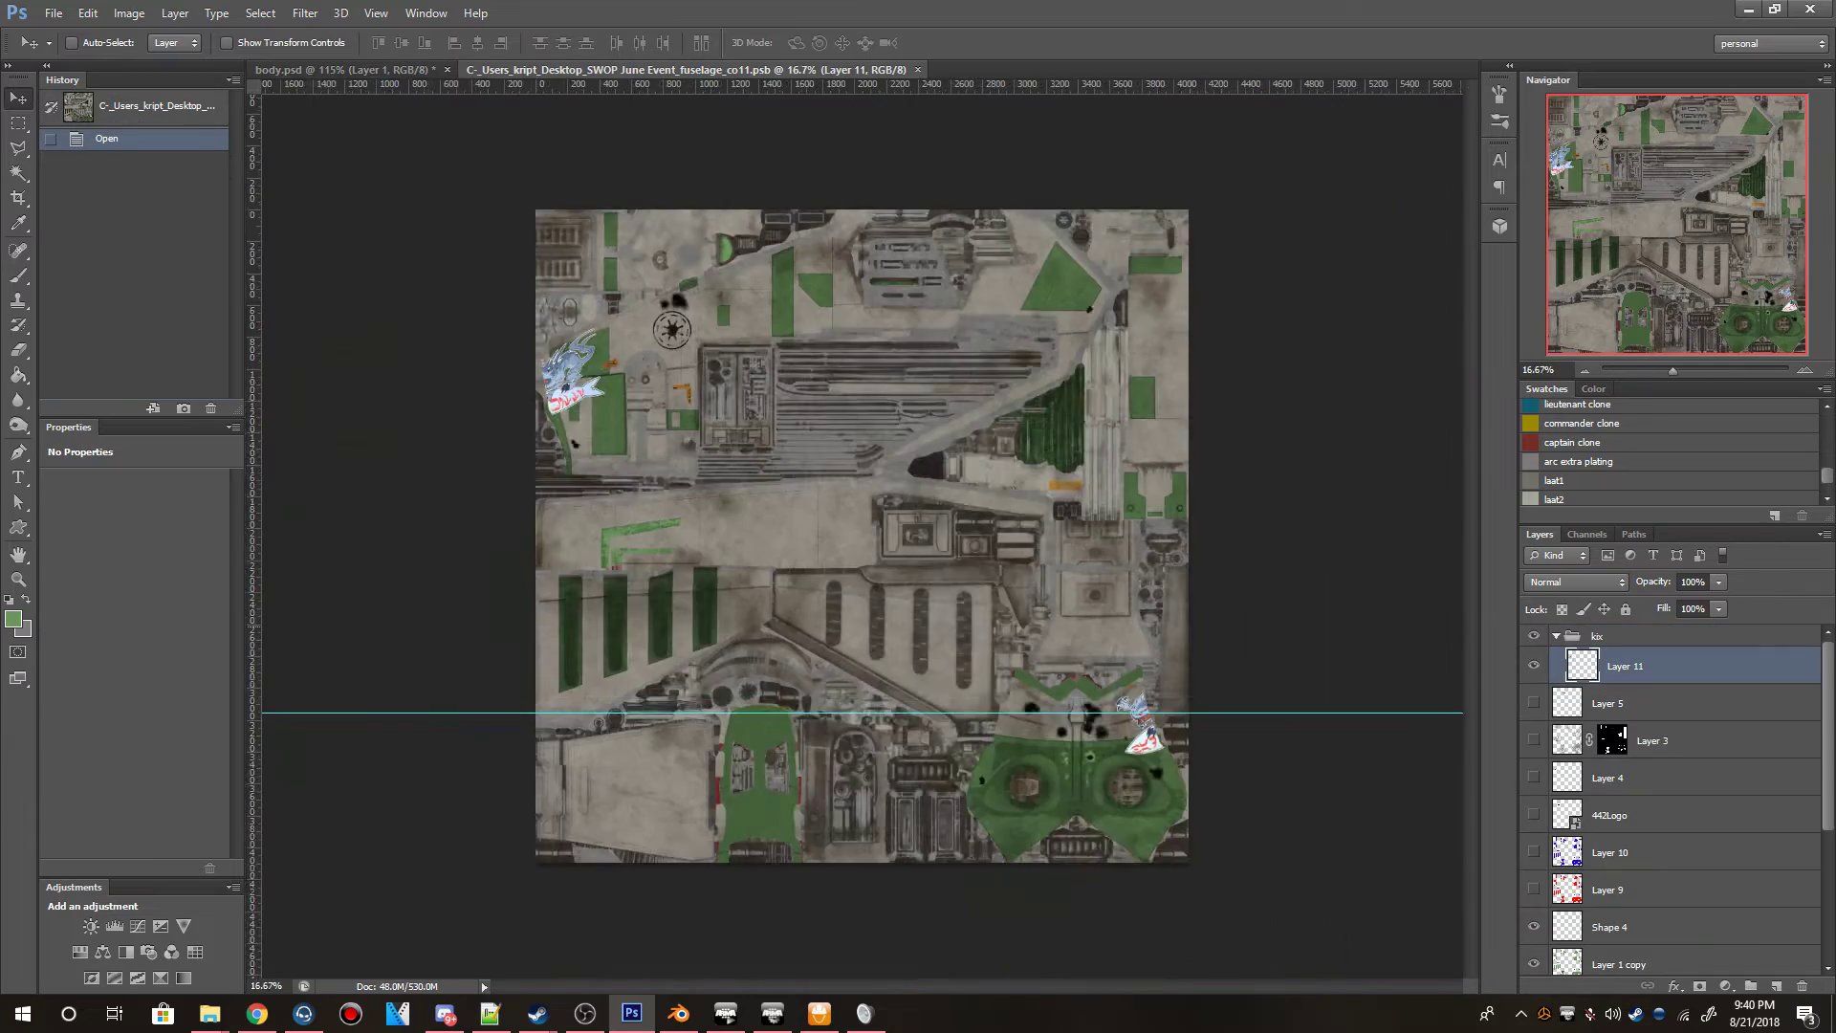
Step: Copy and flip the lassoed nose art, try moving it 359 px left, then cancel
{"action": "scroll", "coordinate": [1119, 746], "scroll_direction": "up", "scroll_amount": 5}
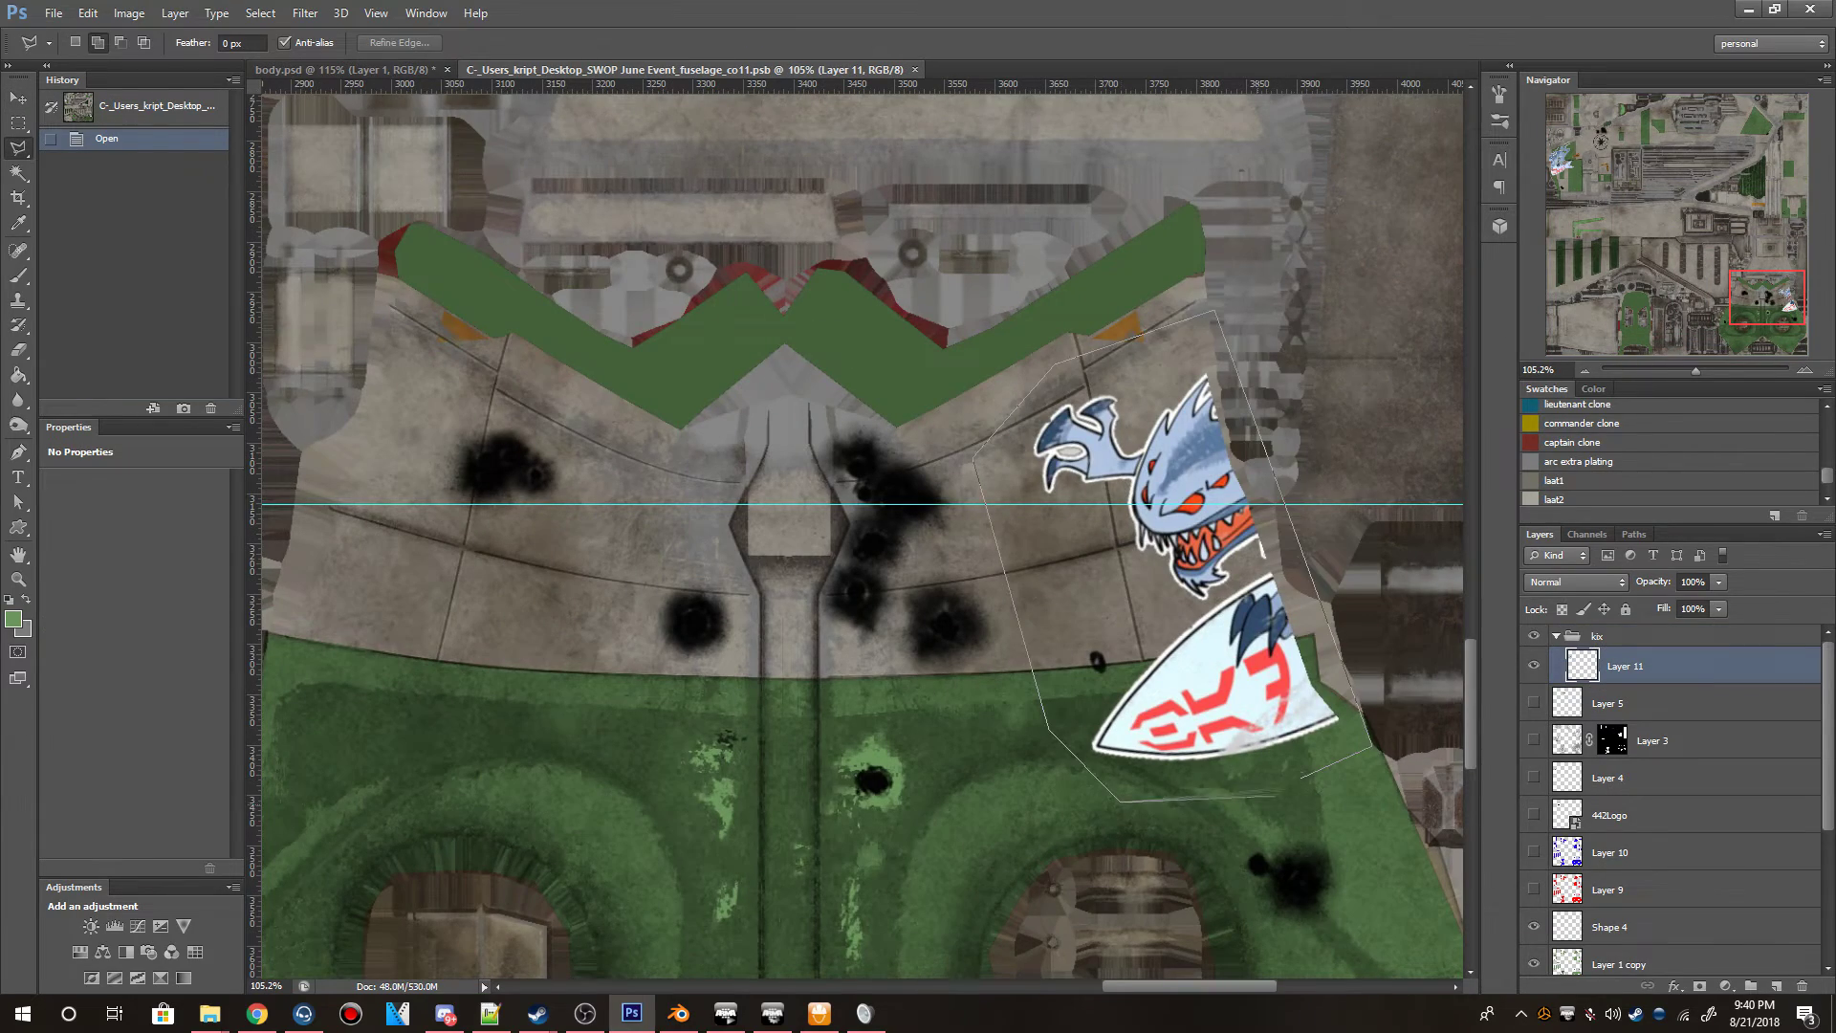
{"action": "left_click", "coordinate": [1282, 792]}
{"action": "right_click", "coordinate": [1226, 304]}
{"action": "left_click", "coordinate": [1272, 459]}
{"action": "key", "text": "ctrl+t"}
{"action": "right_click", "coordinate": [1191, 634]}
{"action": "left_click", "coordinate": [1244, 813]}
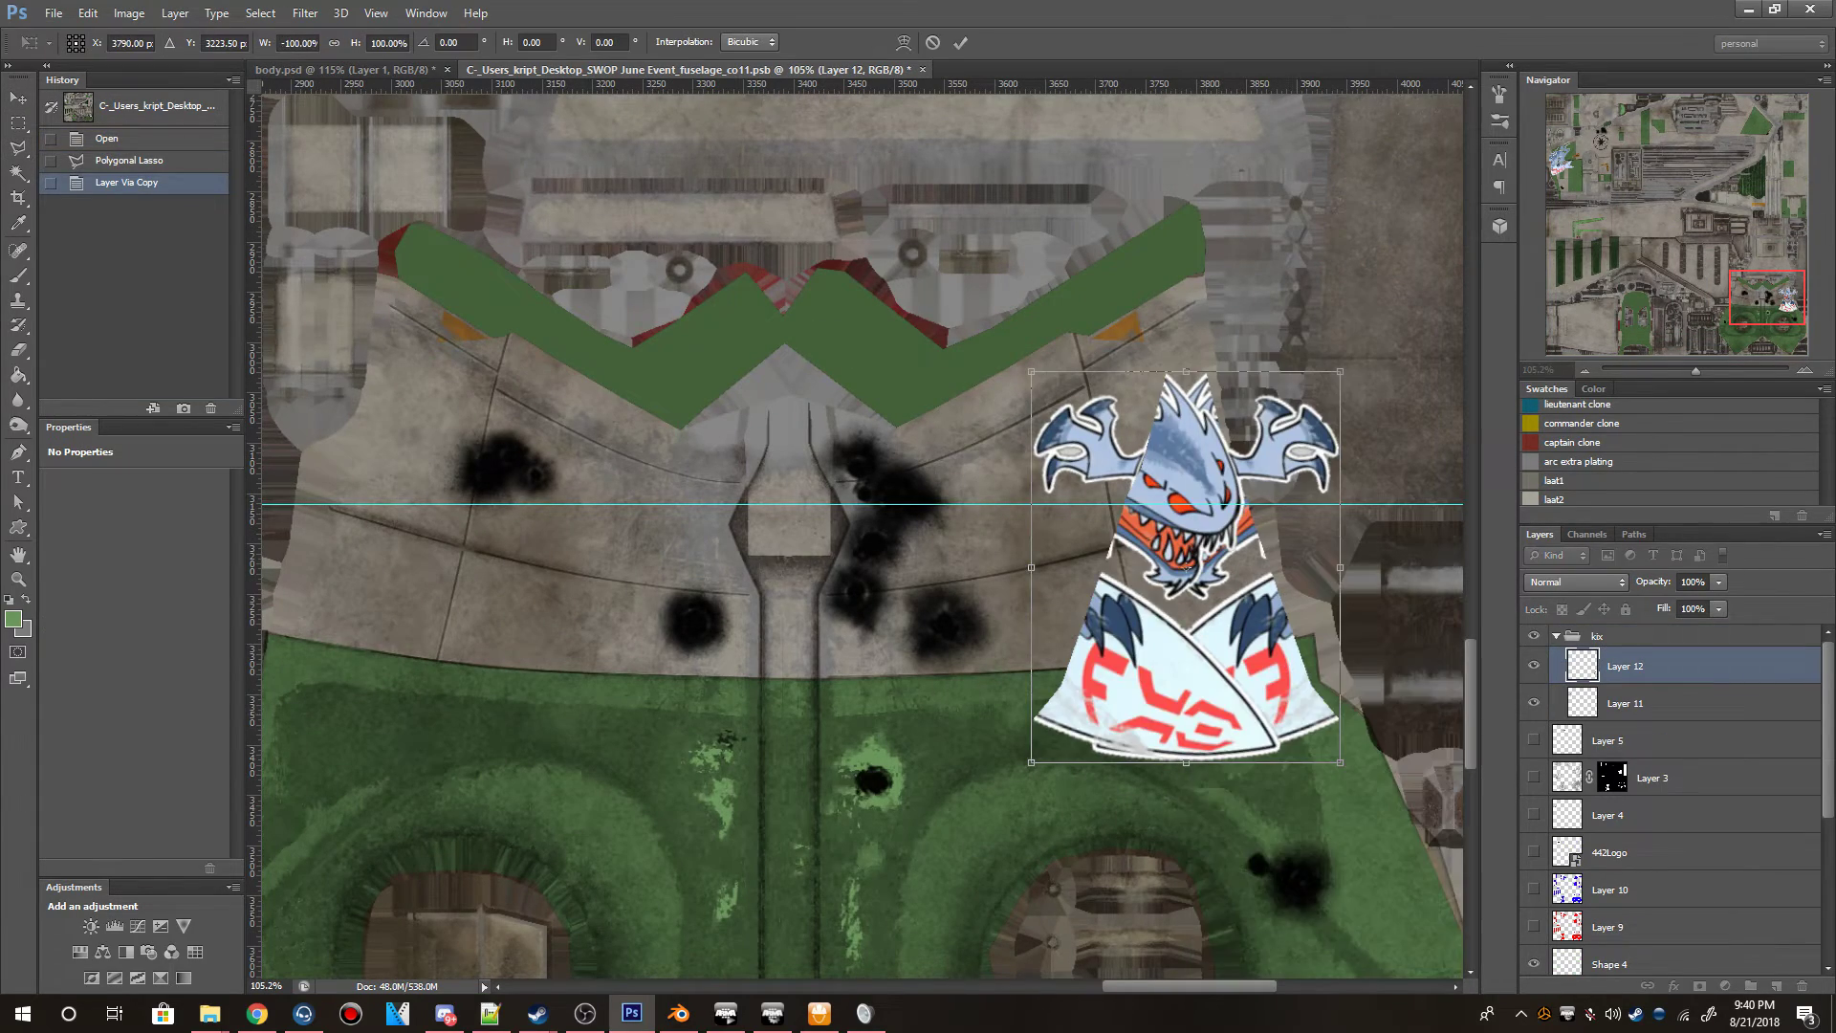
{"action": "left_click_drag", "start_coordinate": [1209, 643], "coordinate": [848, 643]}
{"action": "left_click", "coordinate": [933, 42]}
Step: Add a horizontal guide, then flip a duplicate of the nose art onto the left nose side
{"action": "left_click_drag", "start_coordinate": [942, 567], "coordinate": [942, 566]}
{"action": "key", "text": "ctrl+alt+t"}
{"action": "right_click", "coordinate": [1211, 634]}
{"action": "left_click", "coordinate": [1262, 913]}
{"action": "mouse_move", "coordinate": [1210, 670]}
{"action": "left_mouse_down"}
{"action": "mouse_move", "coordinate": [413, 665]}
{"action": "mouse_move", "coordinate": [458, 658]}
{"action": "left_mouse_up"}
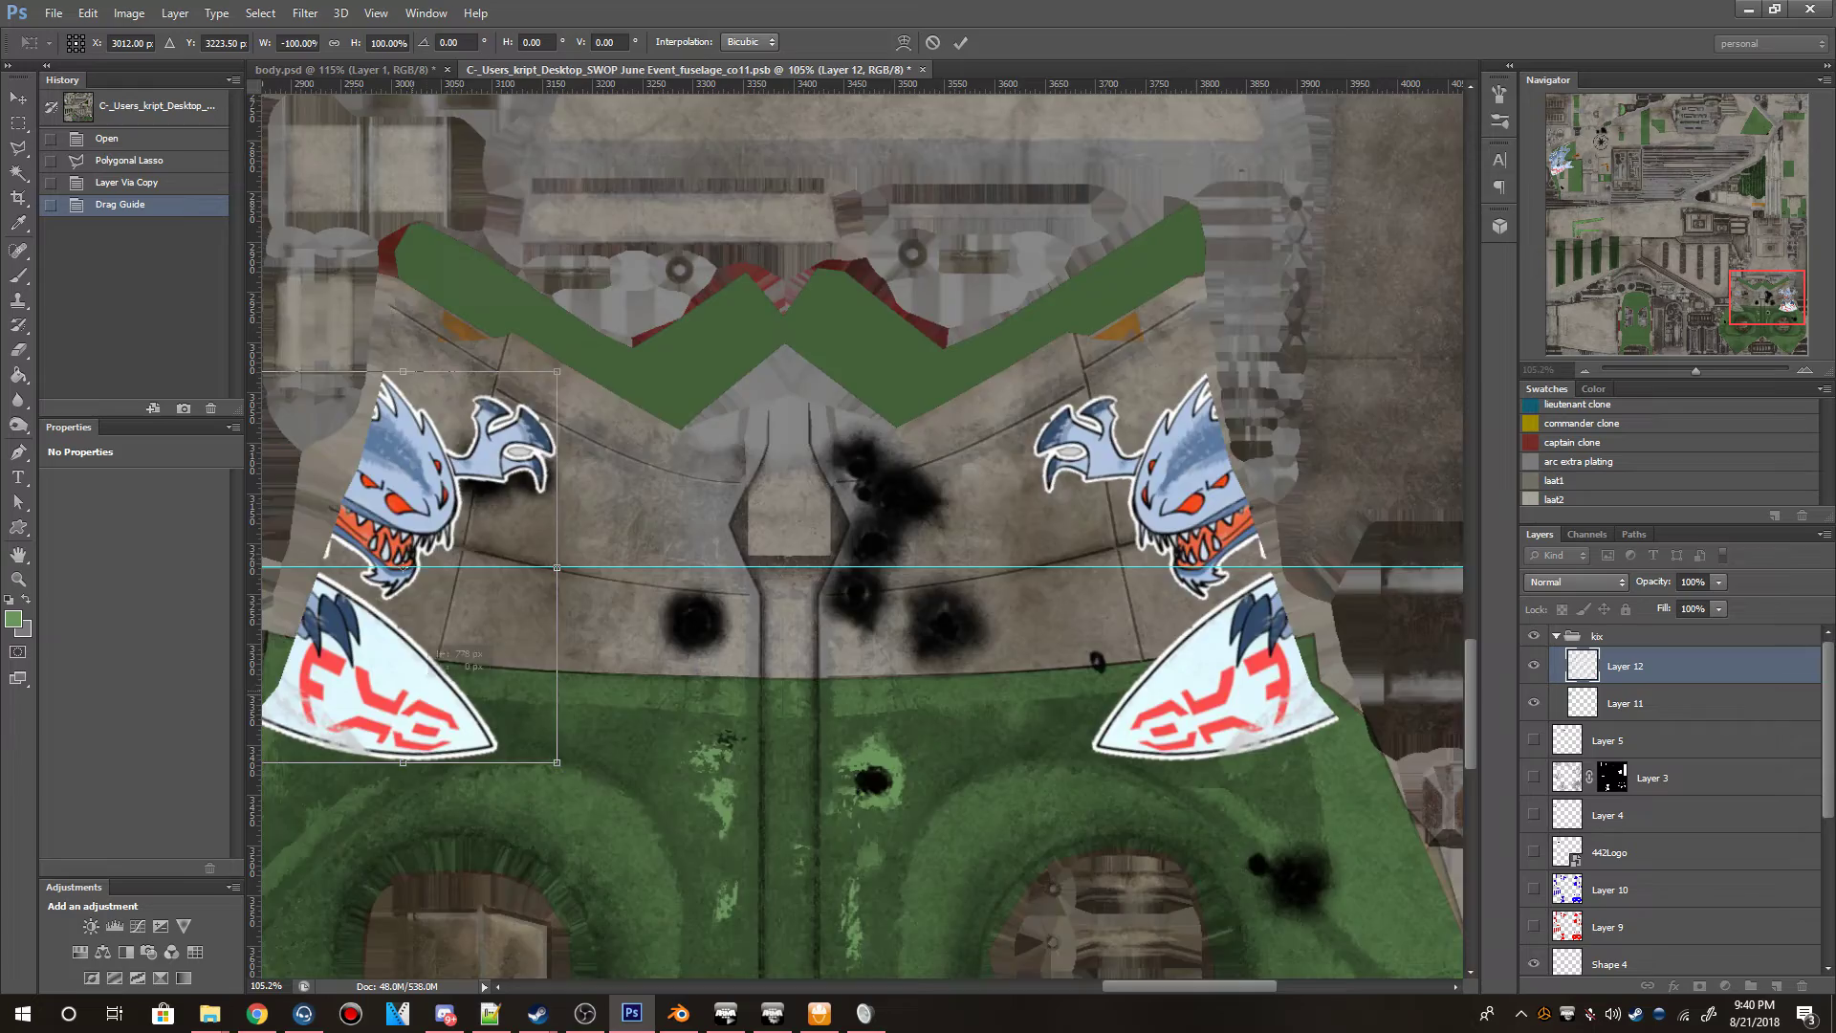
{"action": "scroll", "coordinate": [458, 658], "scroll_direction": "up", "scroll_amount": 3}
{"action": "scroll", "coordinate": [459, 658], "scroll_direction": "up", "scroll_amount": 3}
{"action": "left_click_drag", "start_coordinate": [755, 687], "coordinate": [737, 678]}
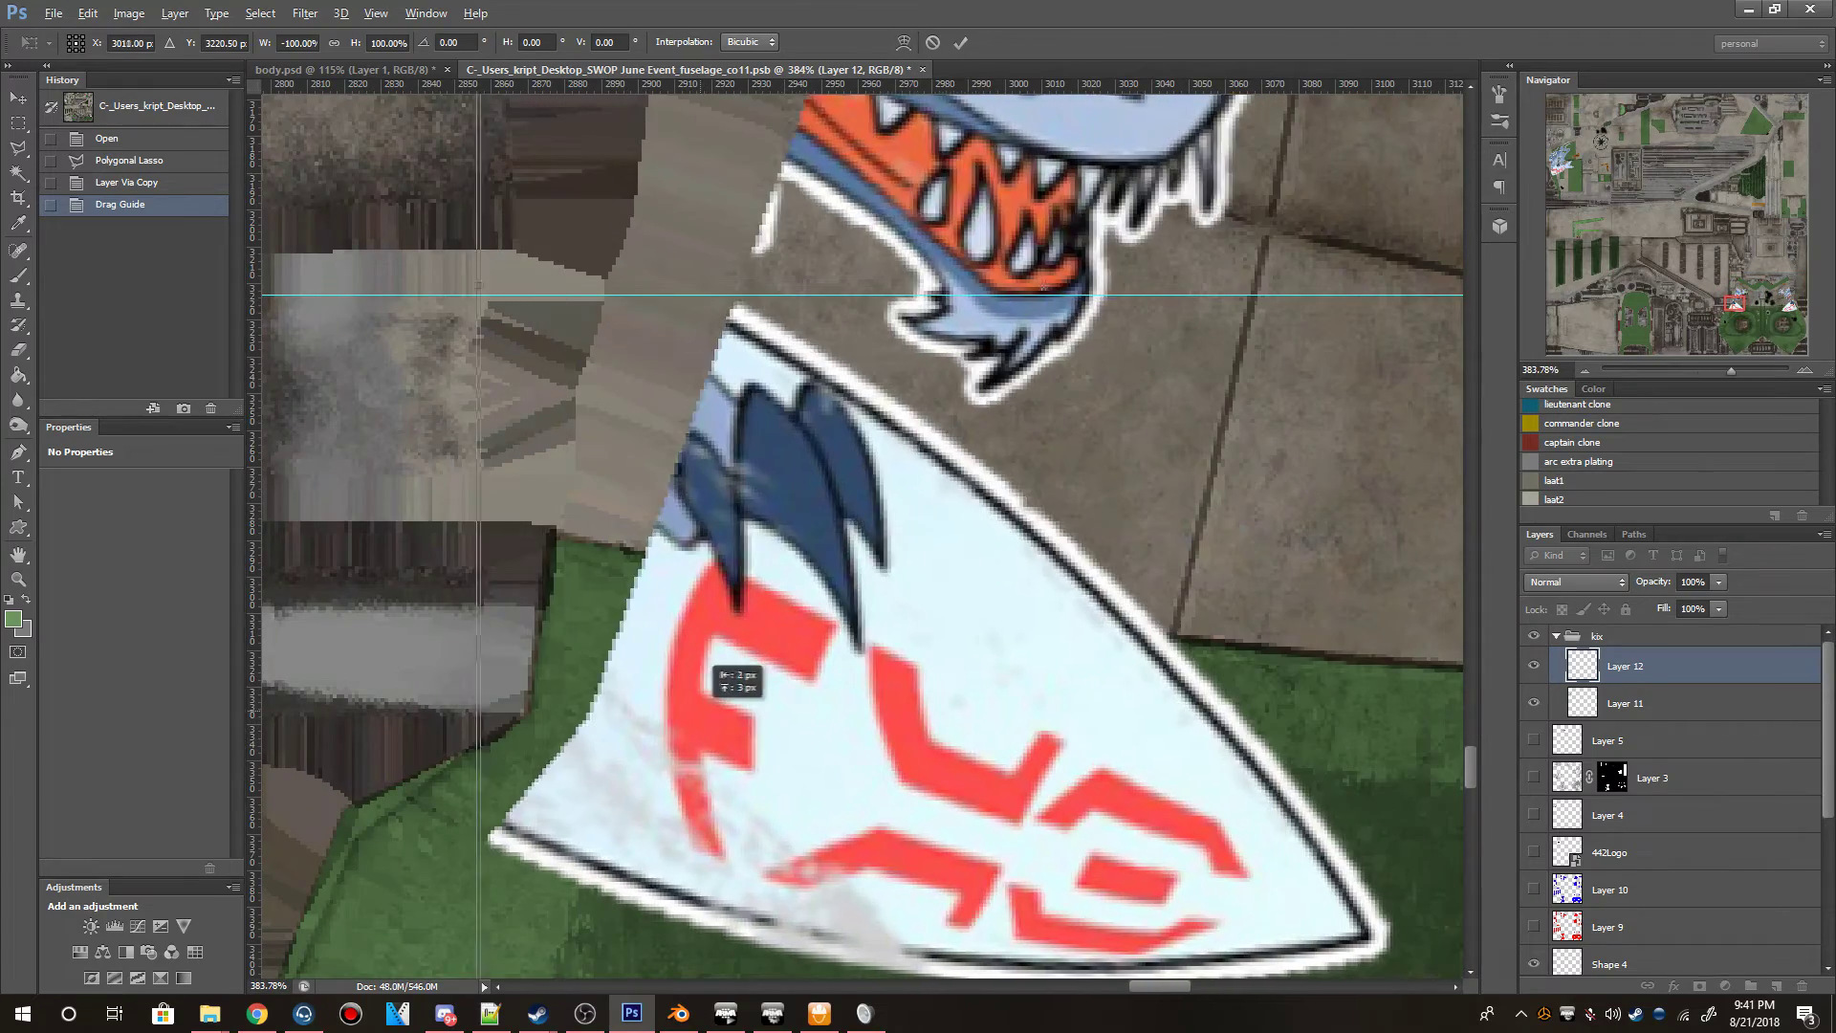
{"action": "key", "text": "Return"}
Step: Reconfirm the mirrored sticker's transform, fit the texture in view, and save it
{"action": "key", "text": "ctrl+t"}
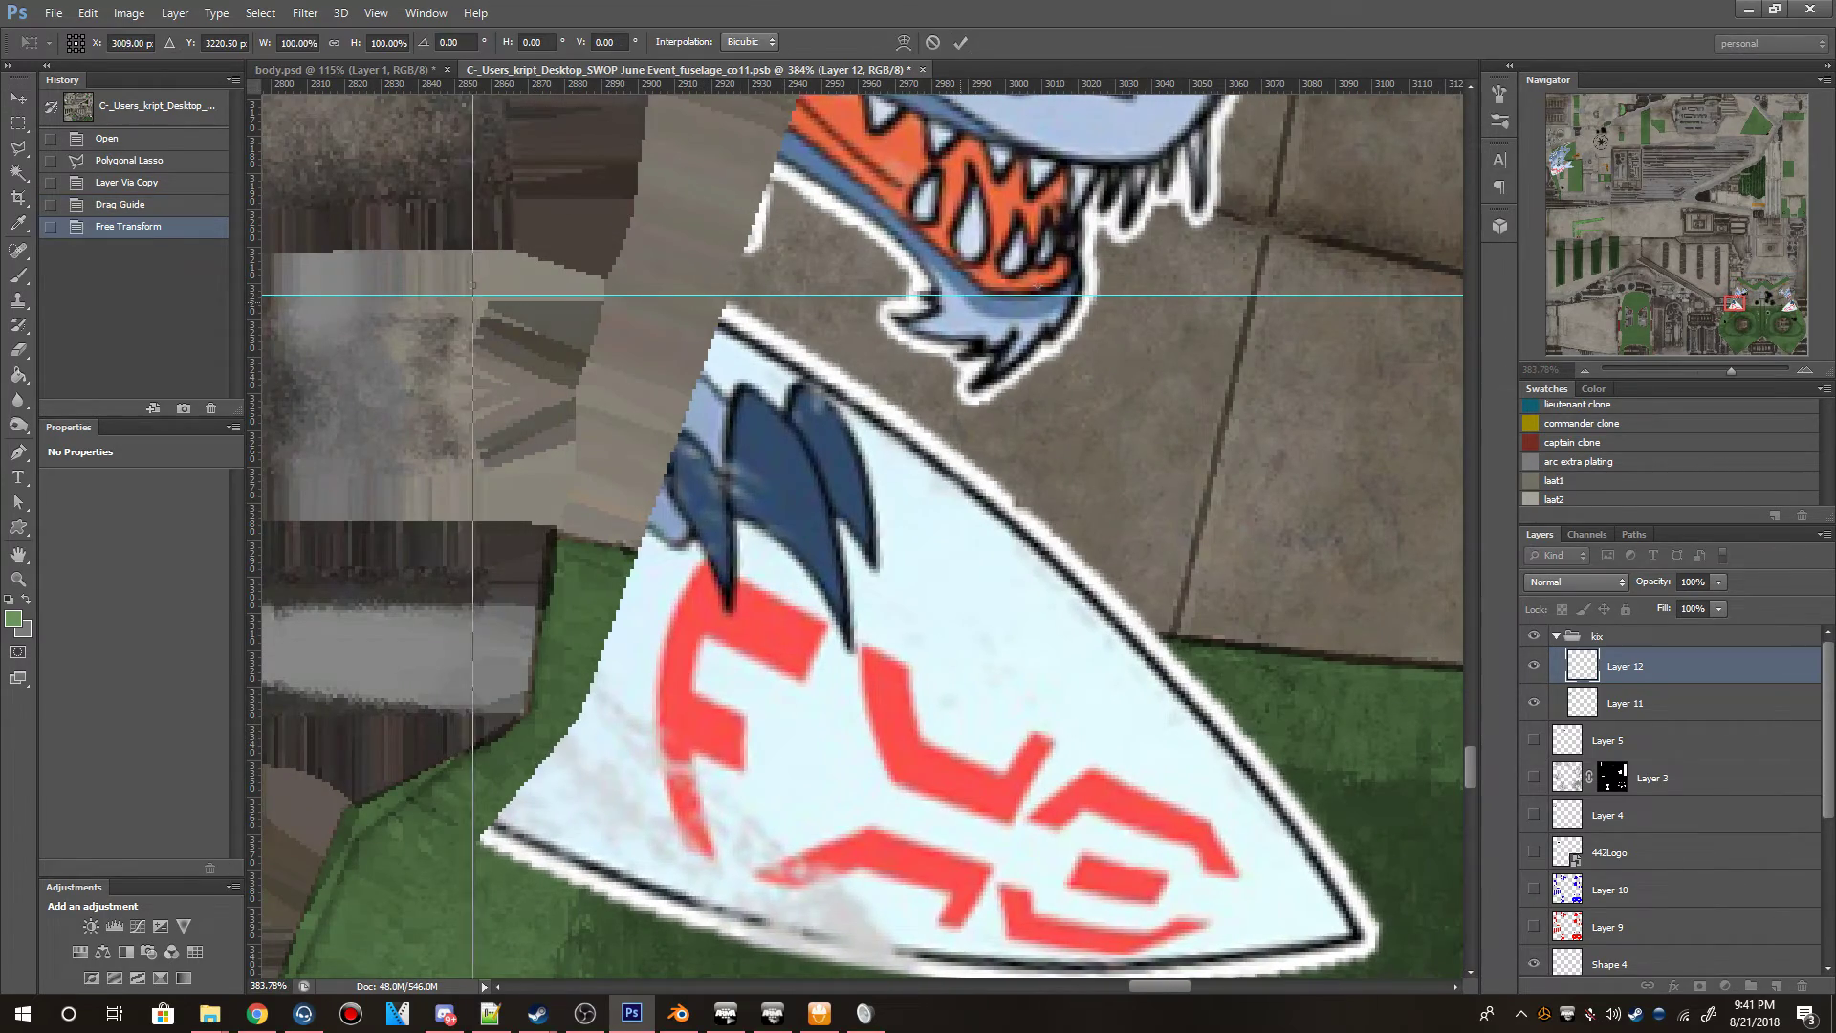
{"action": "key", "text": "Return"}
{"action": "key", "text": "ctrl+0"}
{"action": "key", "text": "ctrl+s"}
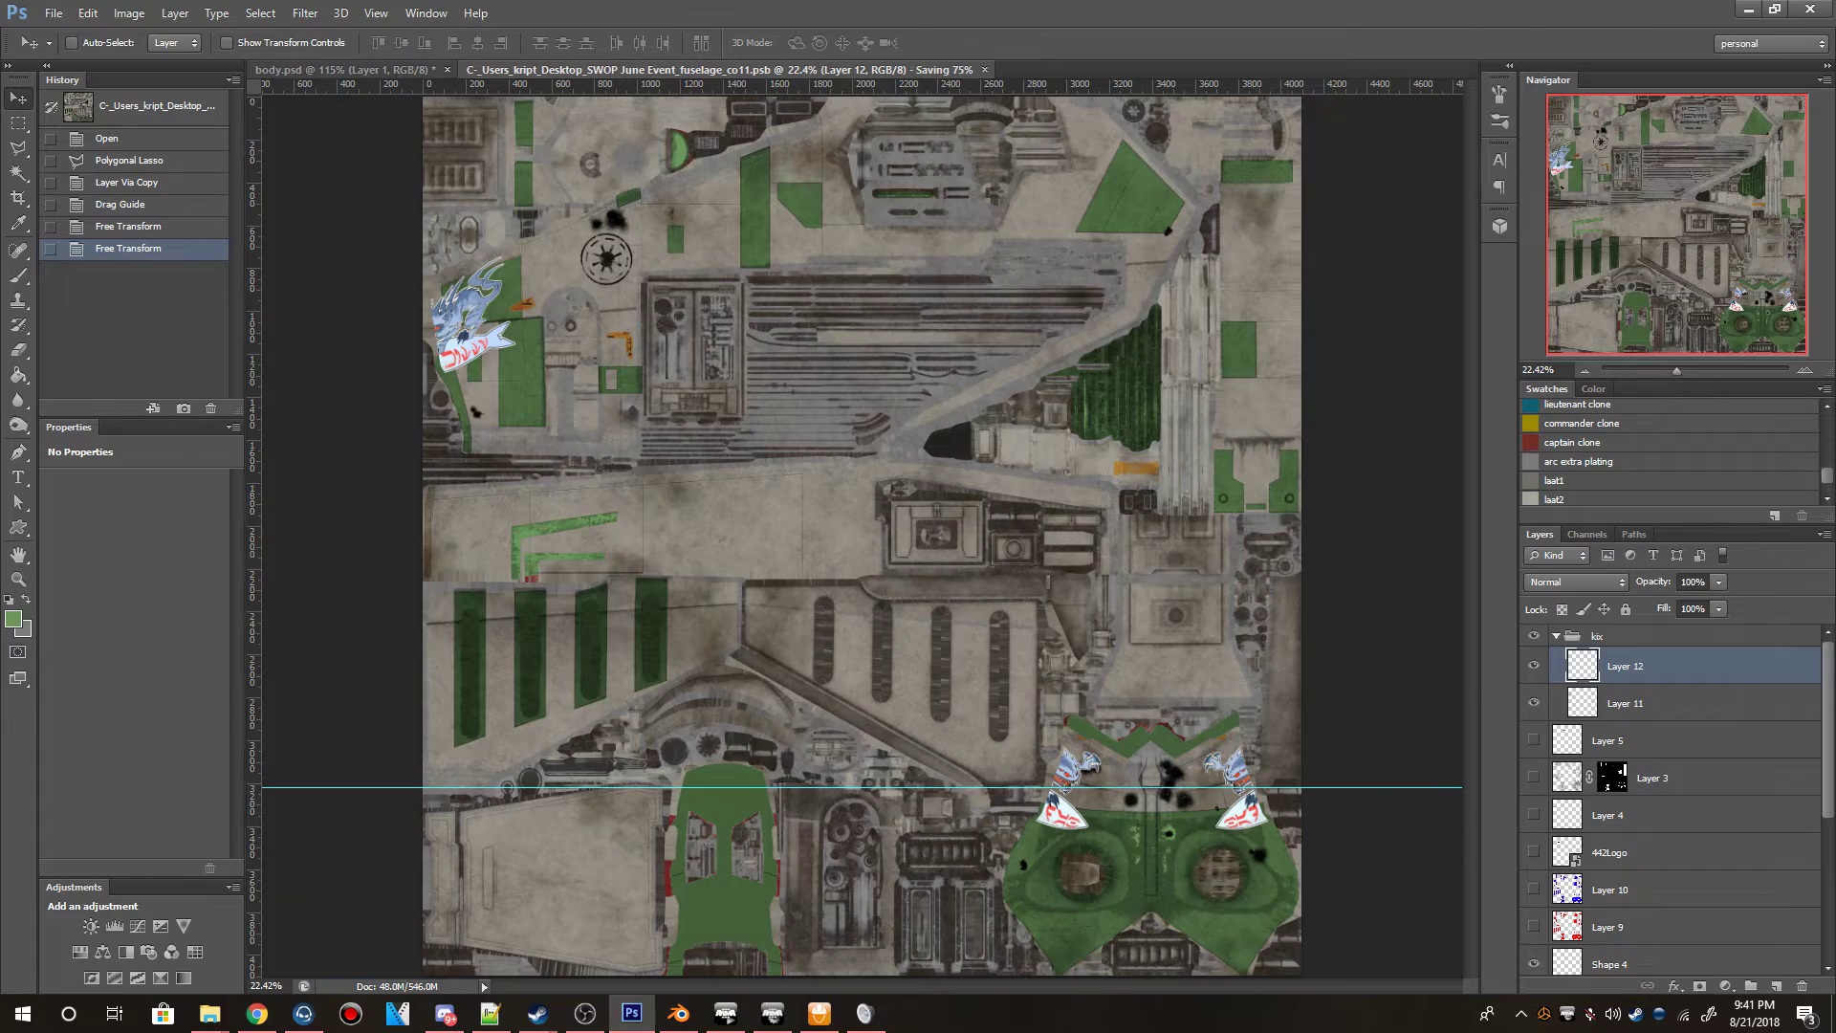
{"action": "key", "text": "ctrl+Tab"}
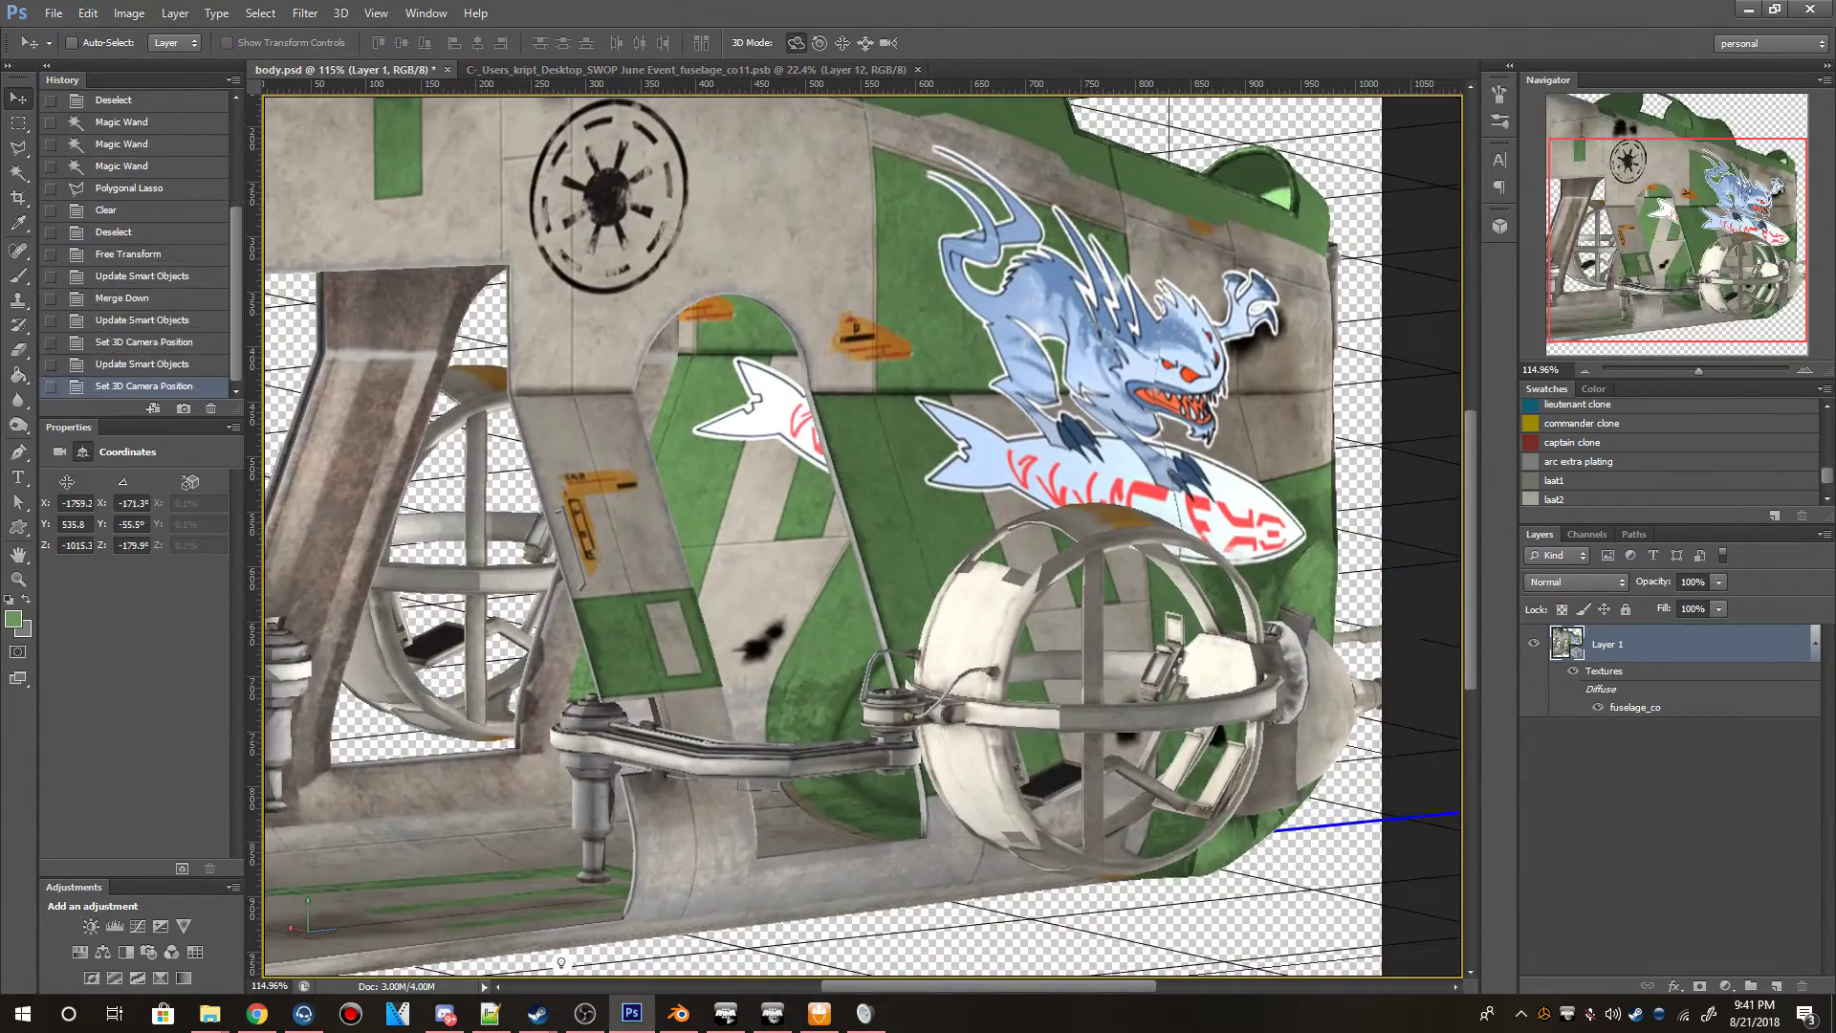
Step: Make a first Free Transform nudge to the nose art, then close the fuselage texture document
{"action": "key", "text": "ctrl+Tab"}
{"action": "scroll", "coordinate": [1119, 758], "scroll_direction": "up", "scroll_amount": 5}
{"action": "key", "text": "ctrl+t"}
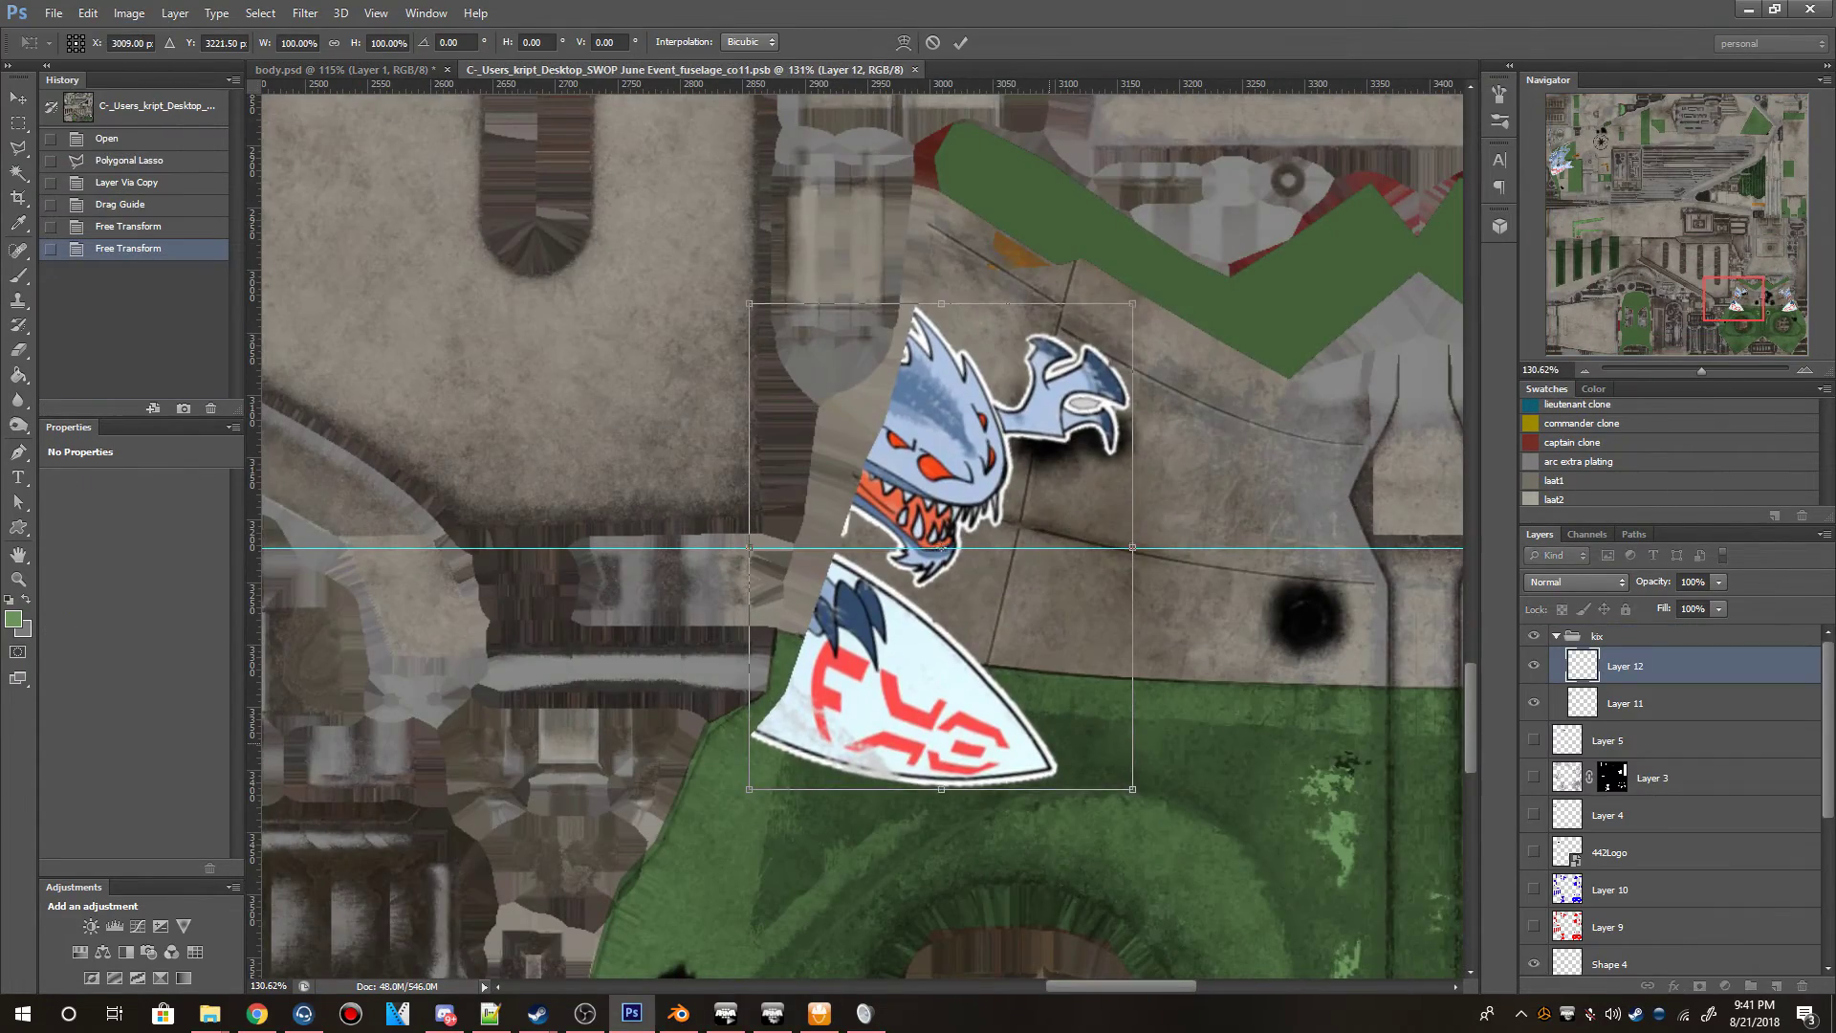
{"action": "key", "text": "Return"}
{"action": "key", "text": "ctrl+Tab"}
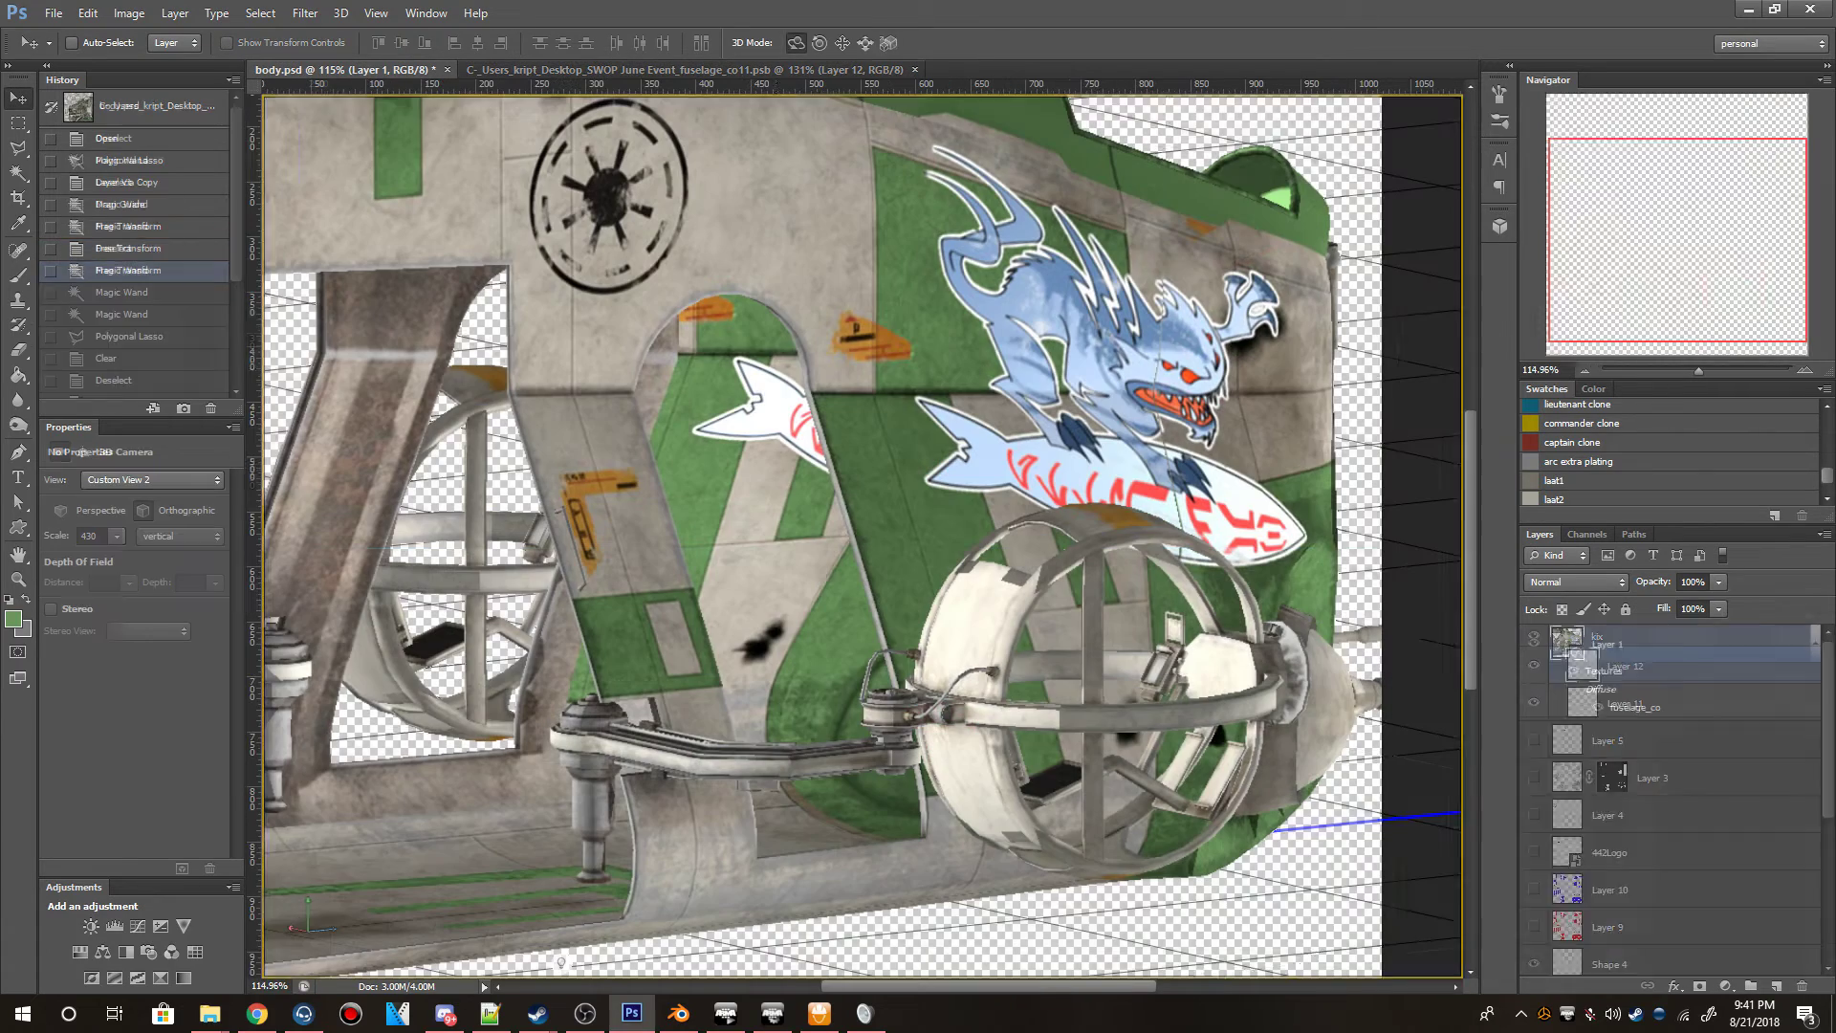
{"action": "left_click", "coordinate": [915, 70]}
Step: Reopen the fuselage texture from the 3D layer's diffuse texture and nudge the decal again
{"action": "right_click", "coordinate": [1566, 650]}
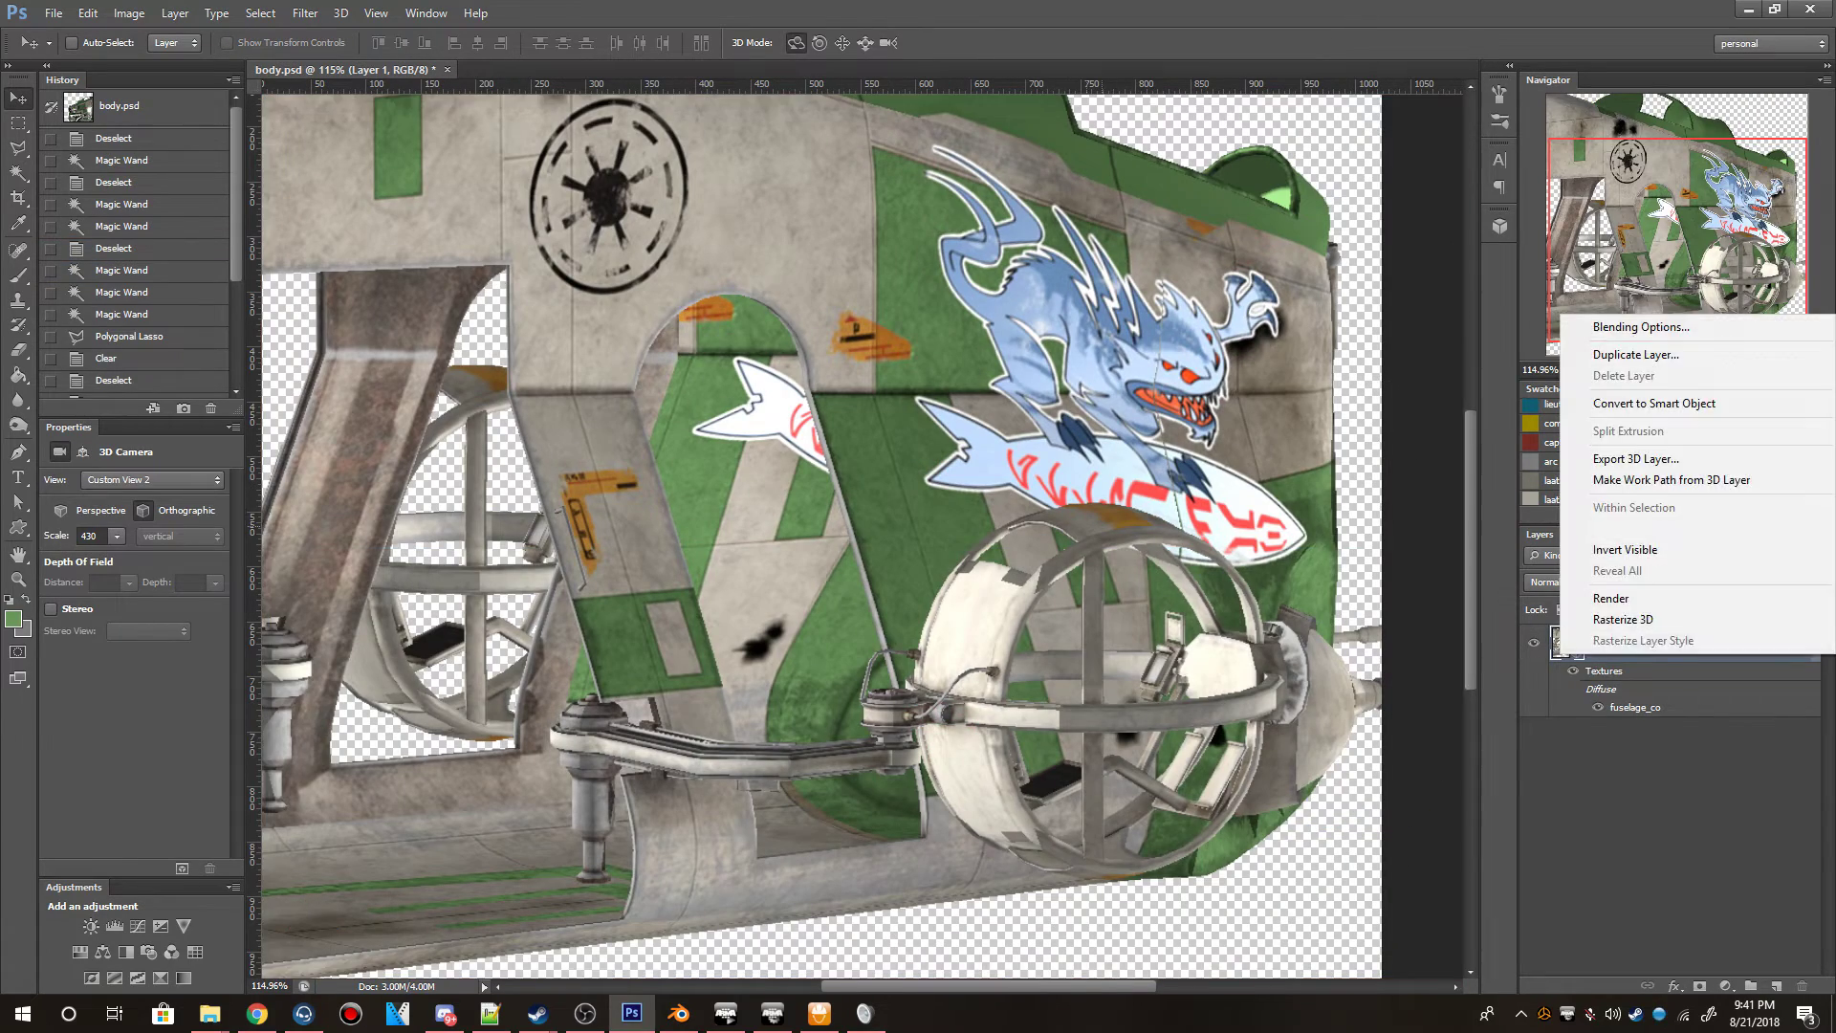
{"action": "right_click", "coordinate": [1100, 536]}
{"action": "left_click", "coordinate": [1201, 586]}
{"action": "left_click", "coordinate": [1253, 609]}
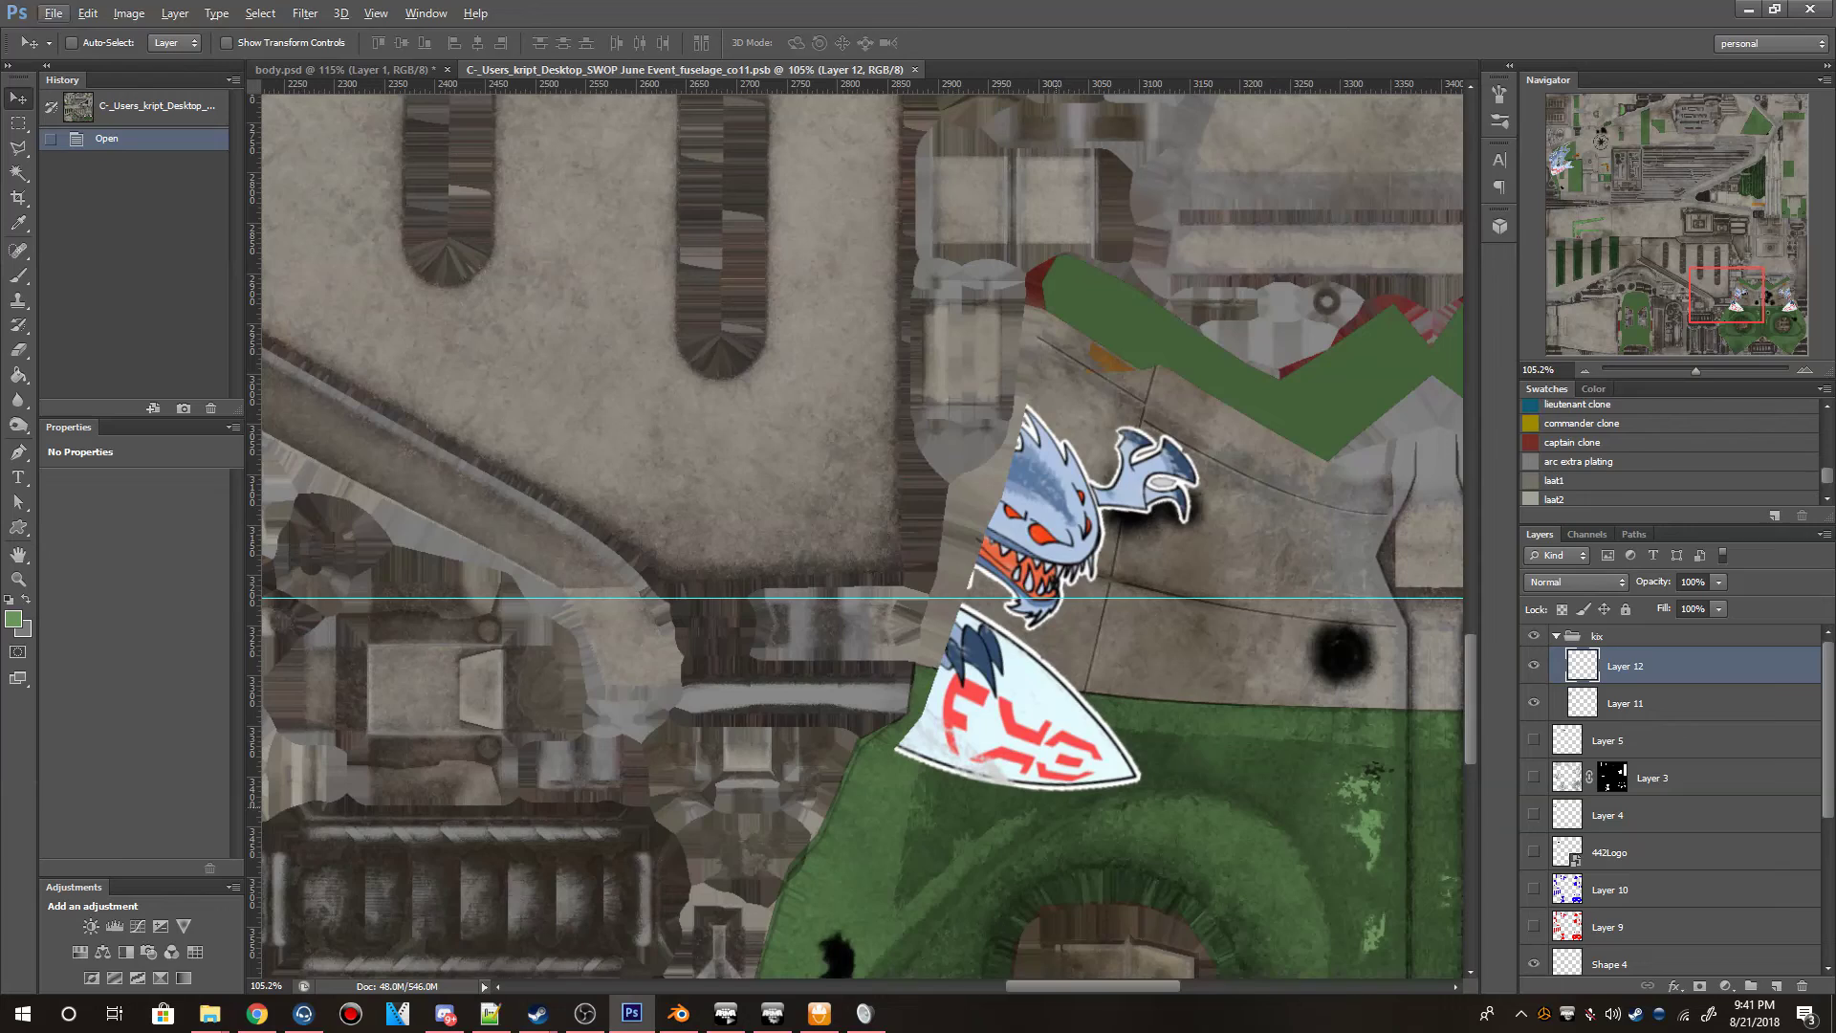
{"action": "key", "text": "ctrl+t"}
{"action": "key", "text": "Return"}
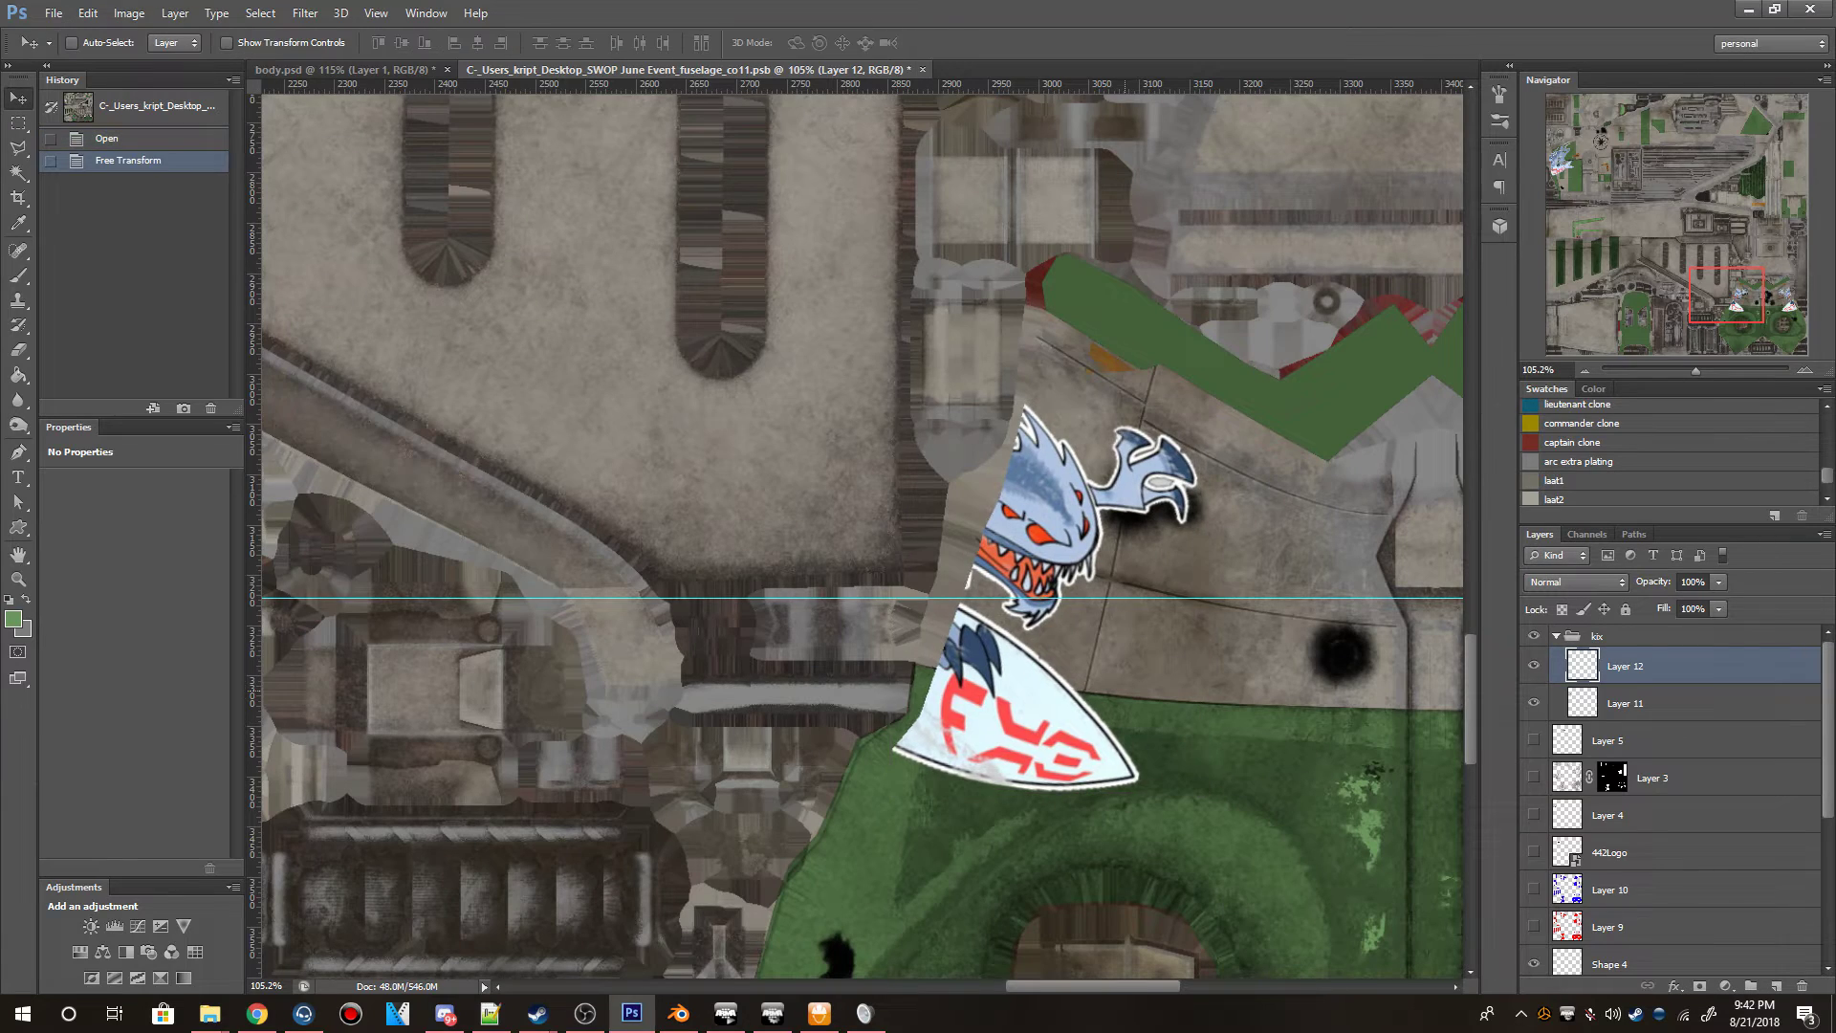
Step: Orbit the 3D model toward the nose and compare the decal with the texture
{"action": "left_click", "coordinate": [345, 69]}
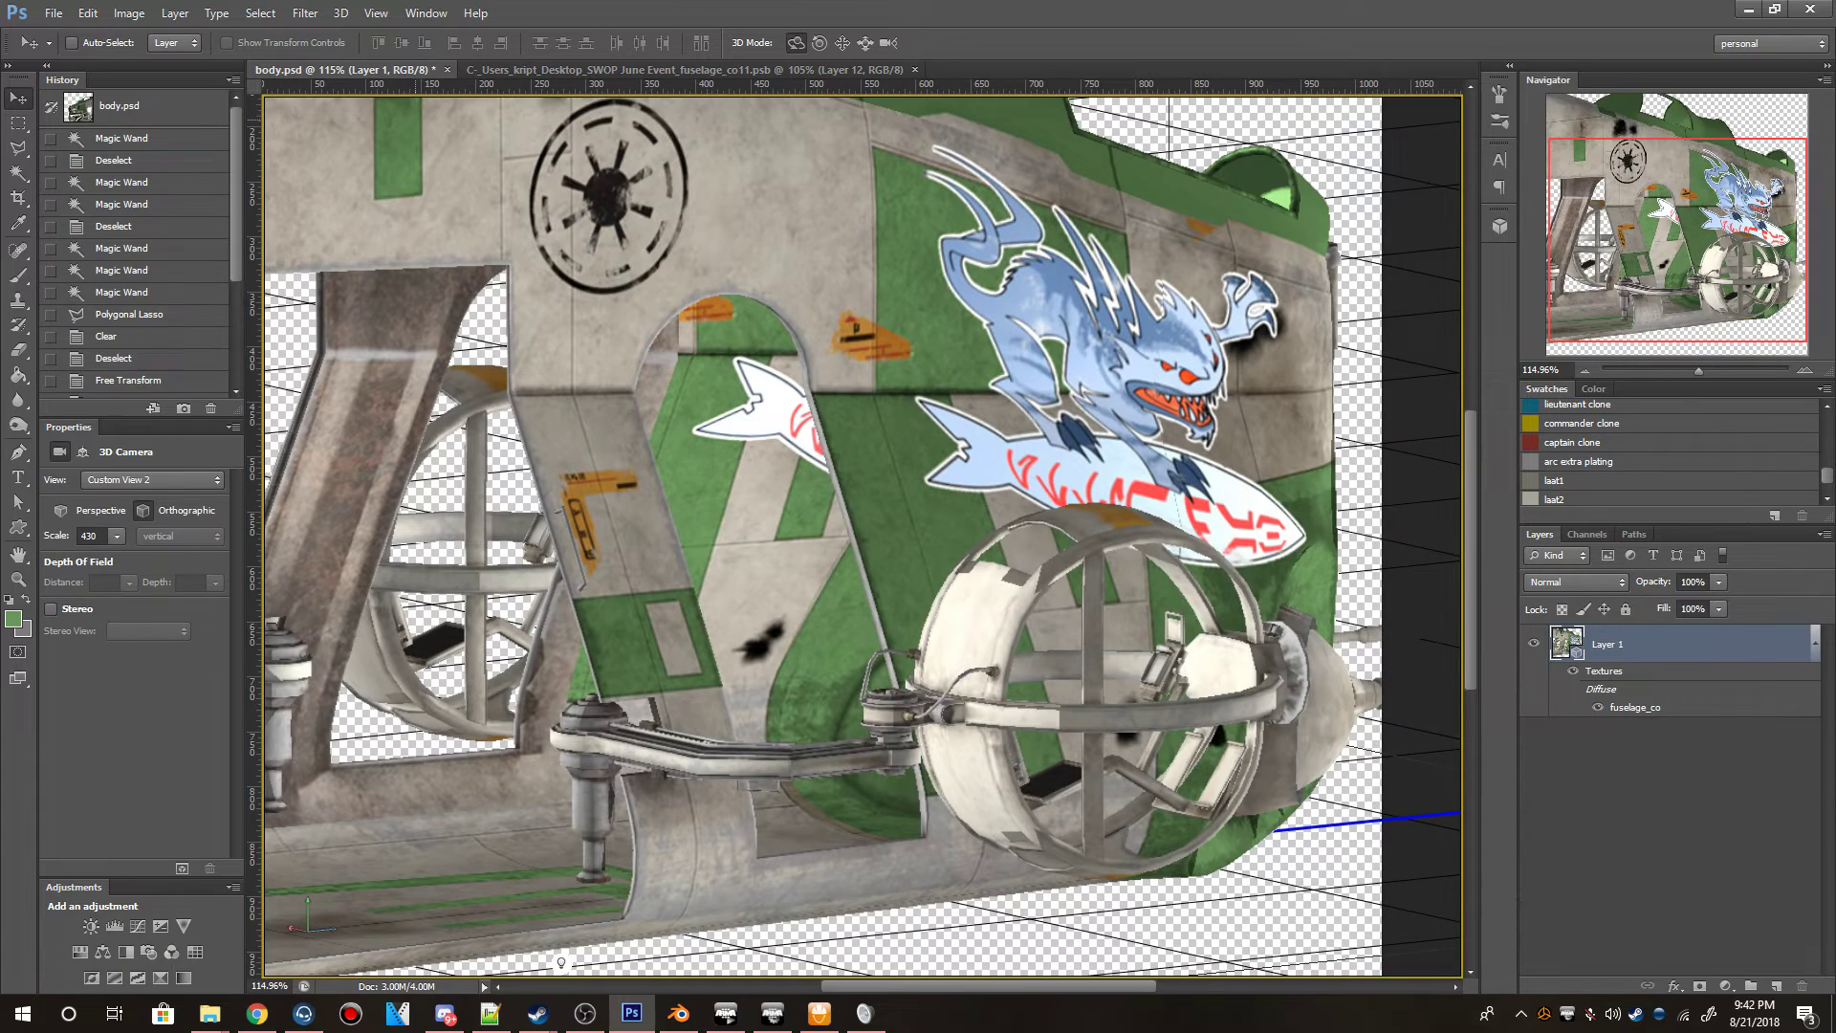
{"action": "mouse_move", "coordinate": [861, 535]}
{"action": "left_mouse_down"}
{"action": "mouse_move", "coordinate": [957, 574]}
{"action": "mouse_move", "coordinate": [861, 535]}
{"action": "mouse_move", "coordinate": [909, 497]}
{"action": "left_mouse_up"}
{"action": "key", "text": "ctrl+Tab"}
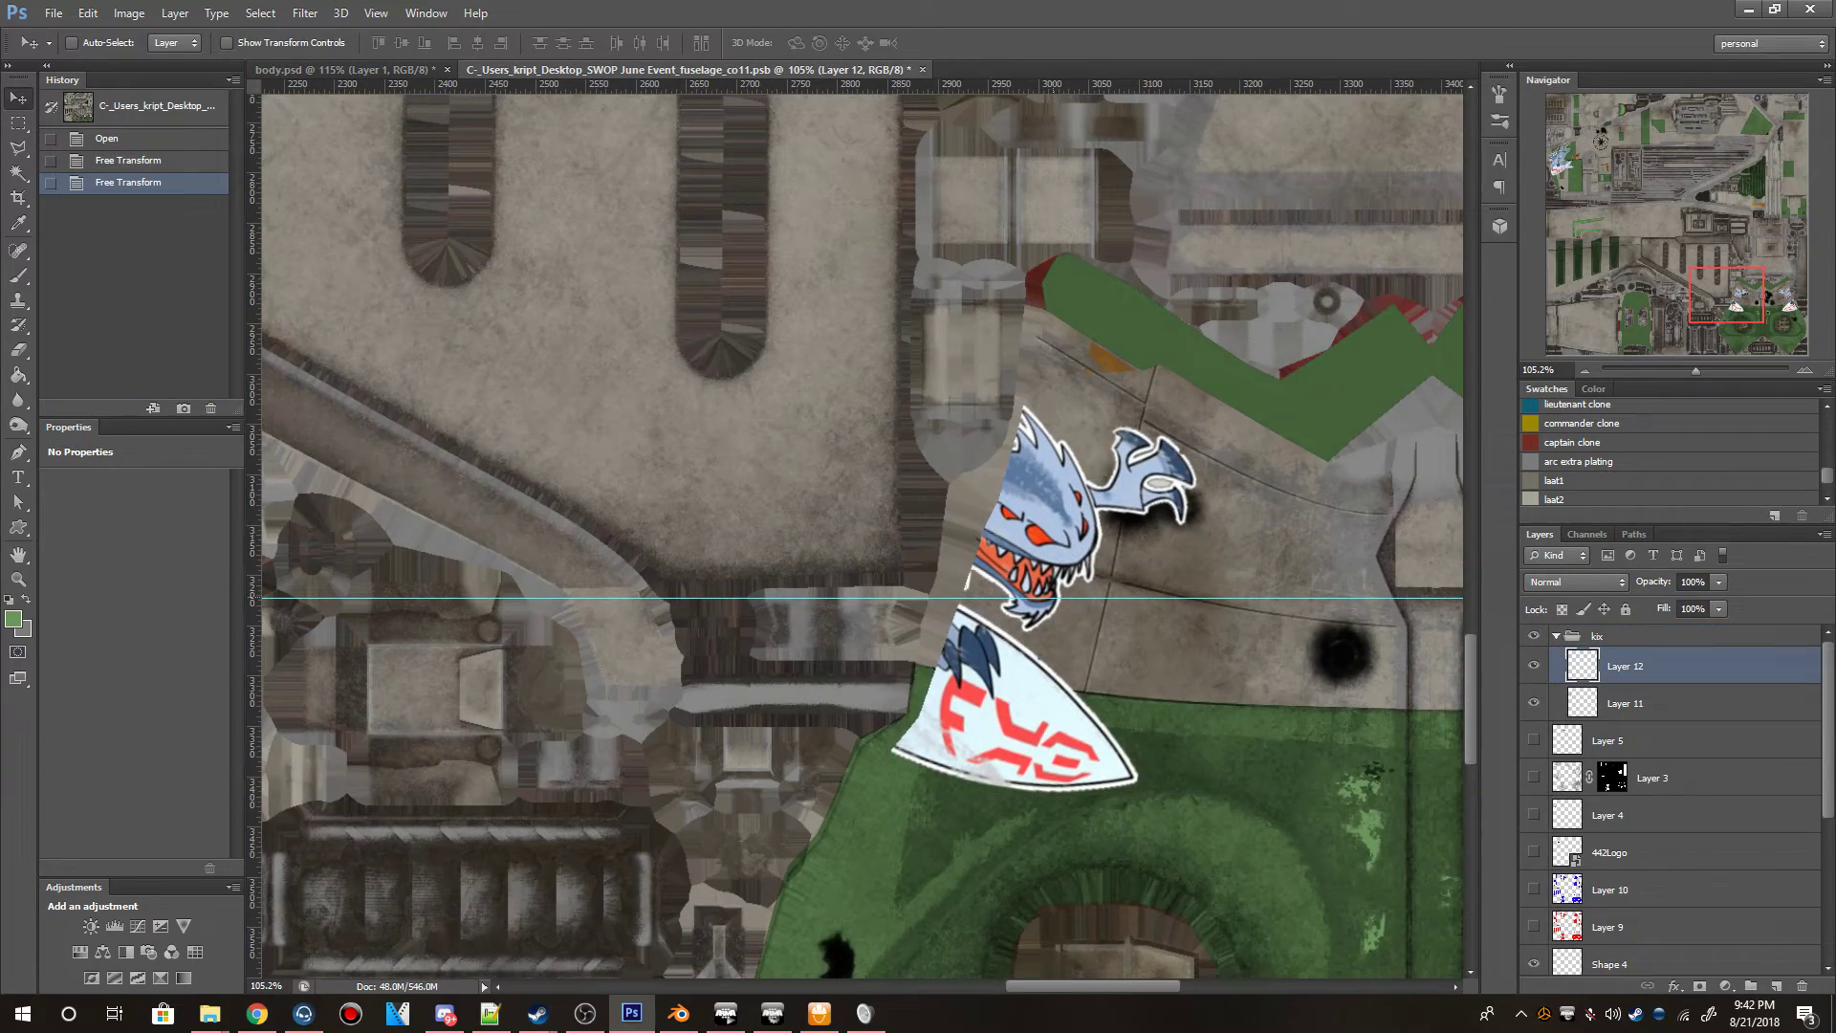
{"action": "left_click", "coordinate": [340, 69]}
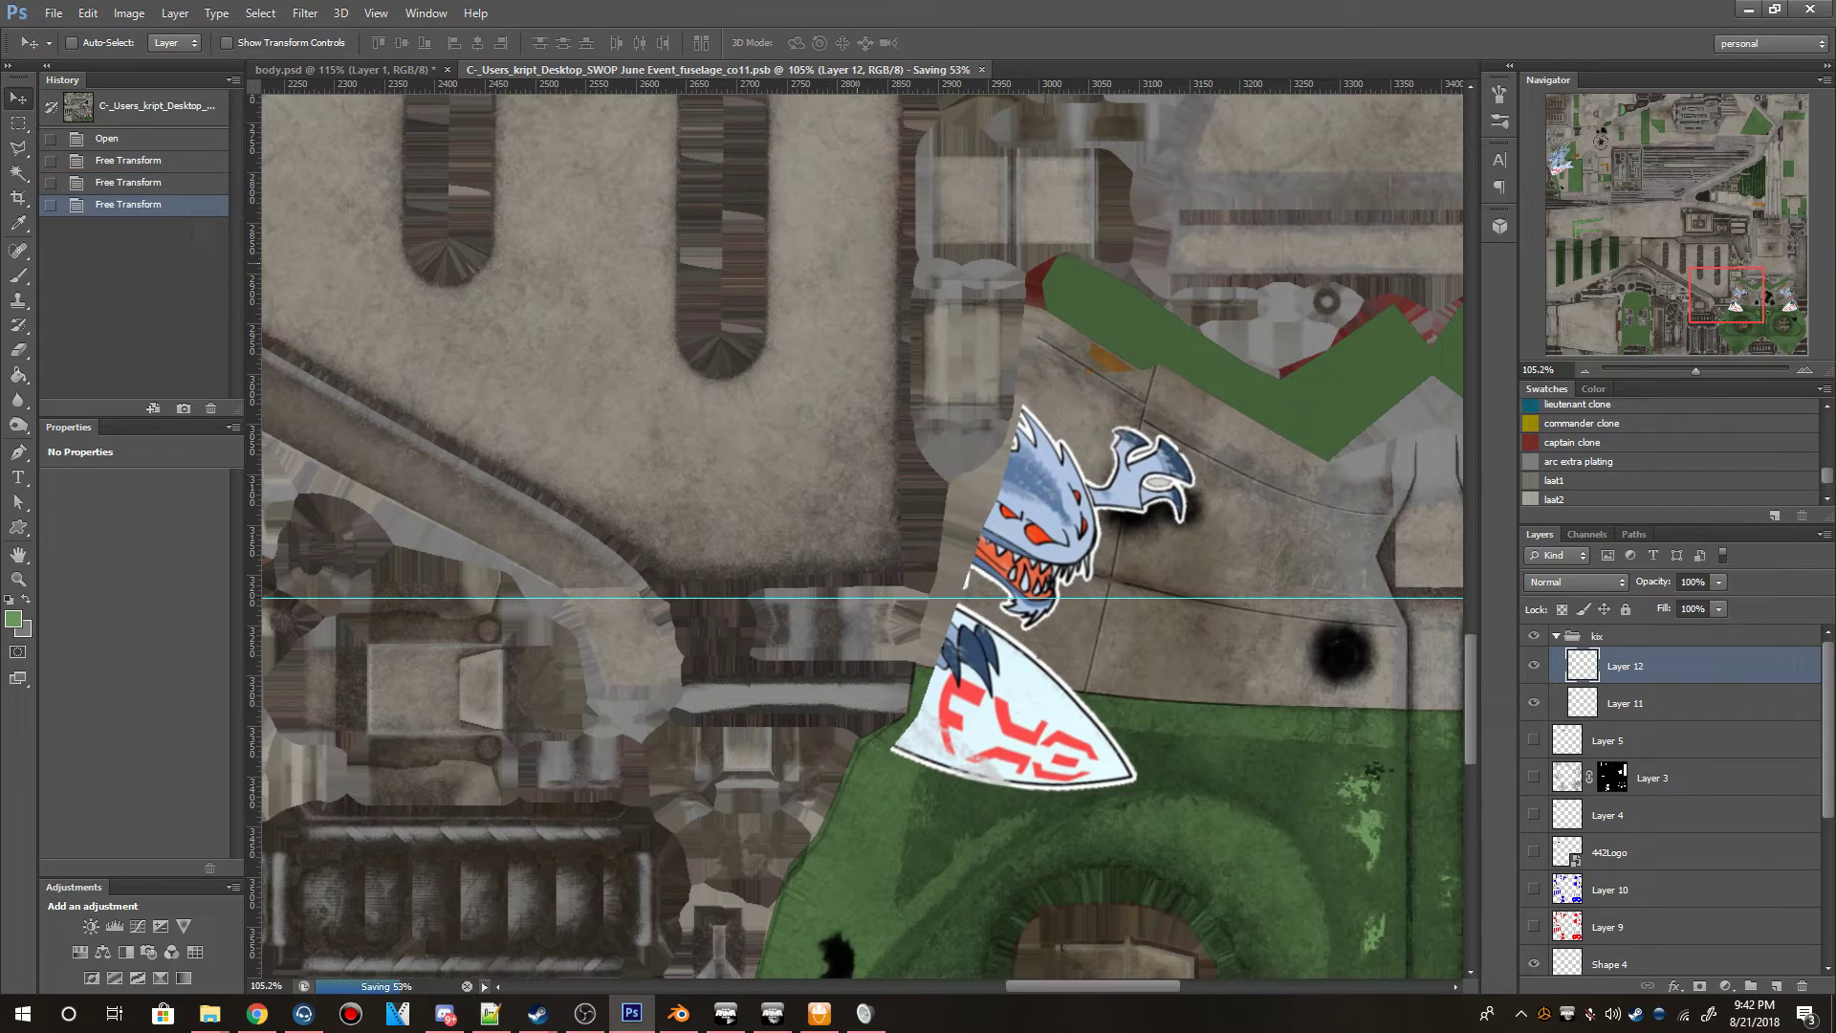
{"action": "key", "text": "ctrl+Tab"}
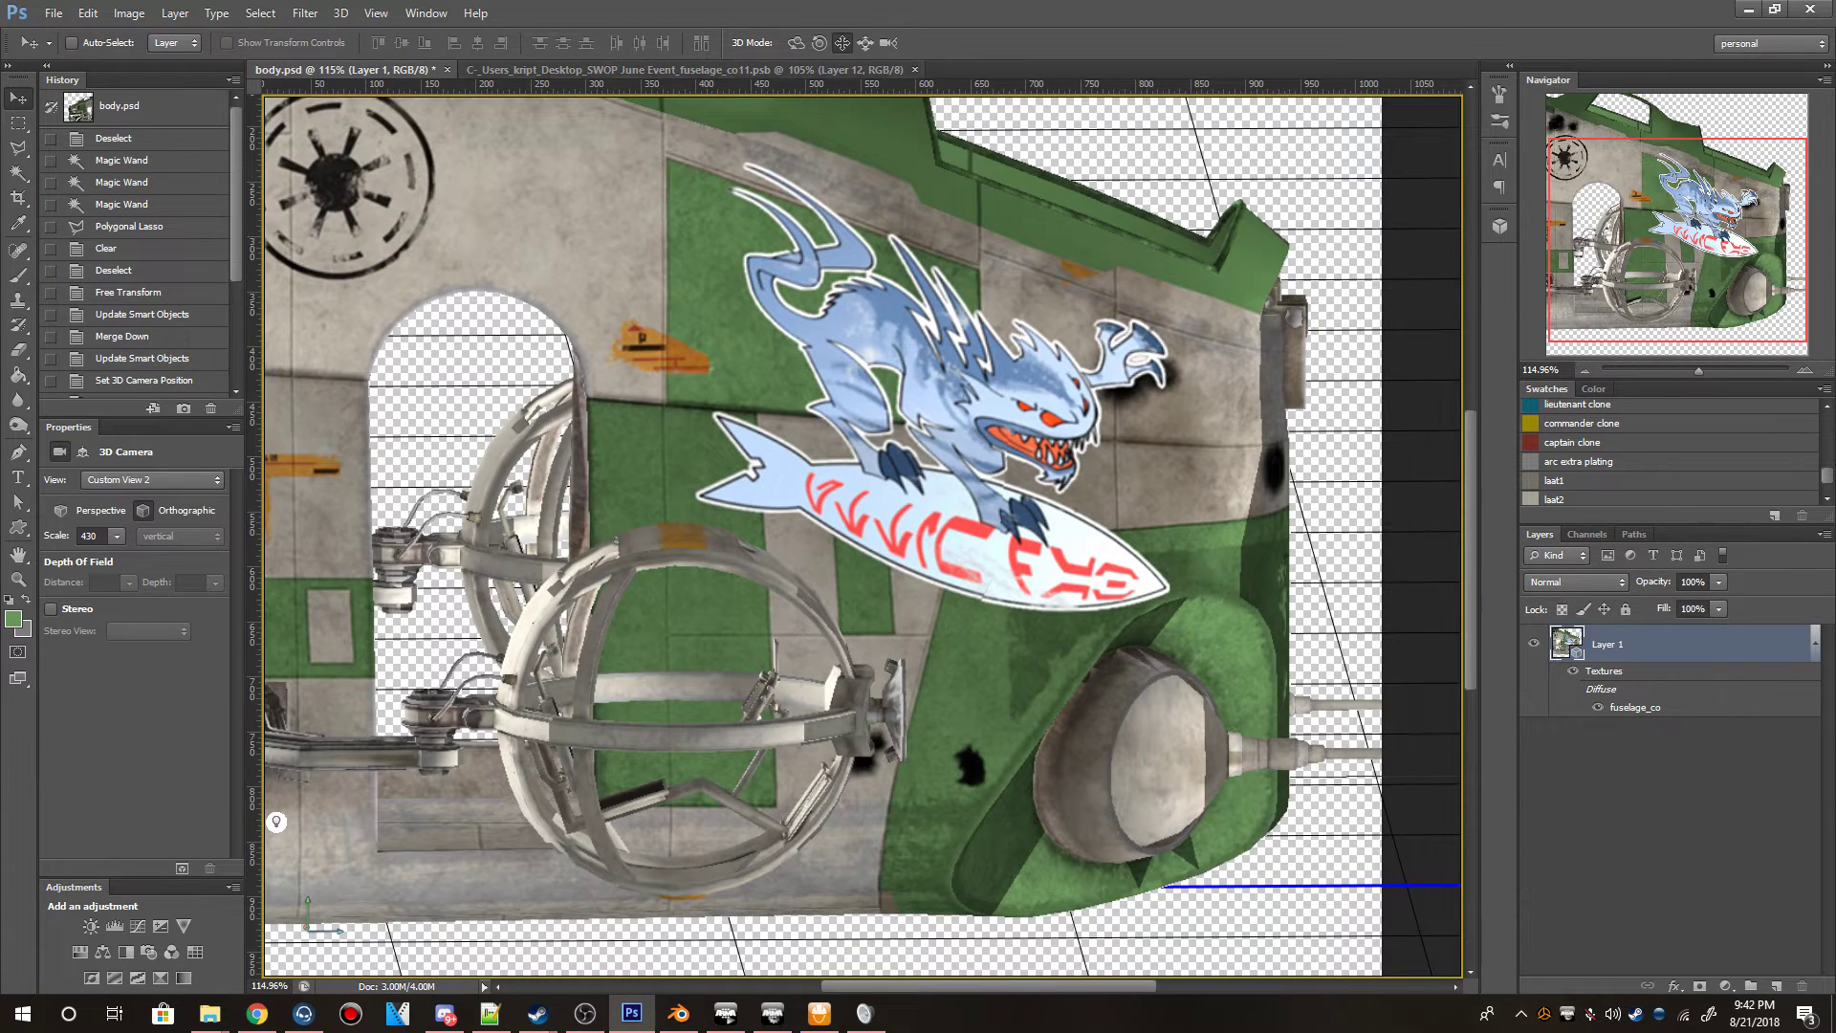
{"action": "key", "text": "ctrl+Tab"}
{"action": "key", "text": "Return"}
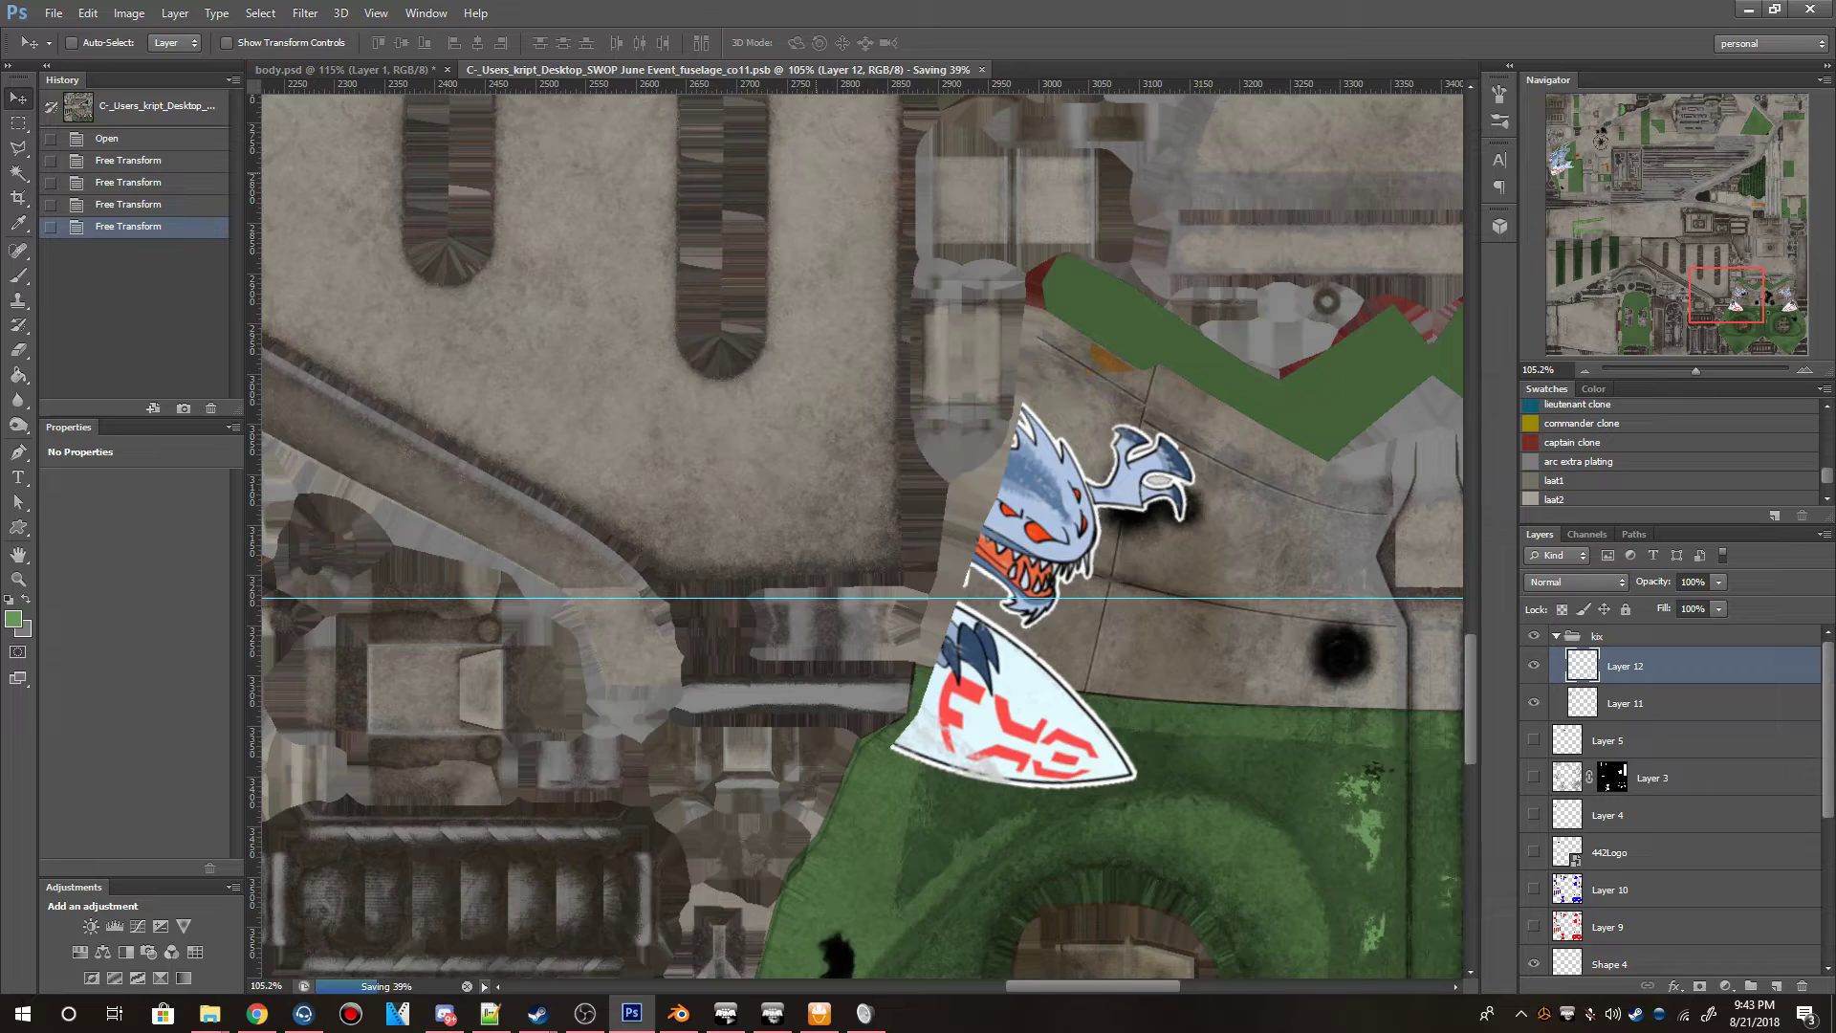
Step: Nudge the decal twice more, checking its placement on the 3D model between nudges
{"action": "key", "text": "ctrl+Tab"}
{"action": "key", "text": "ctrl+Tab"}
{"action": "key", "text": "ctrl+t"}
{"action": "key", "text": "Return"}
{"action": "left_click", "coordinate": [392, 70]}
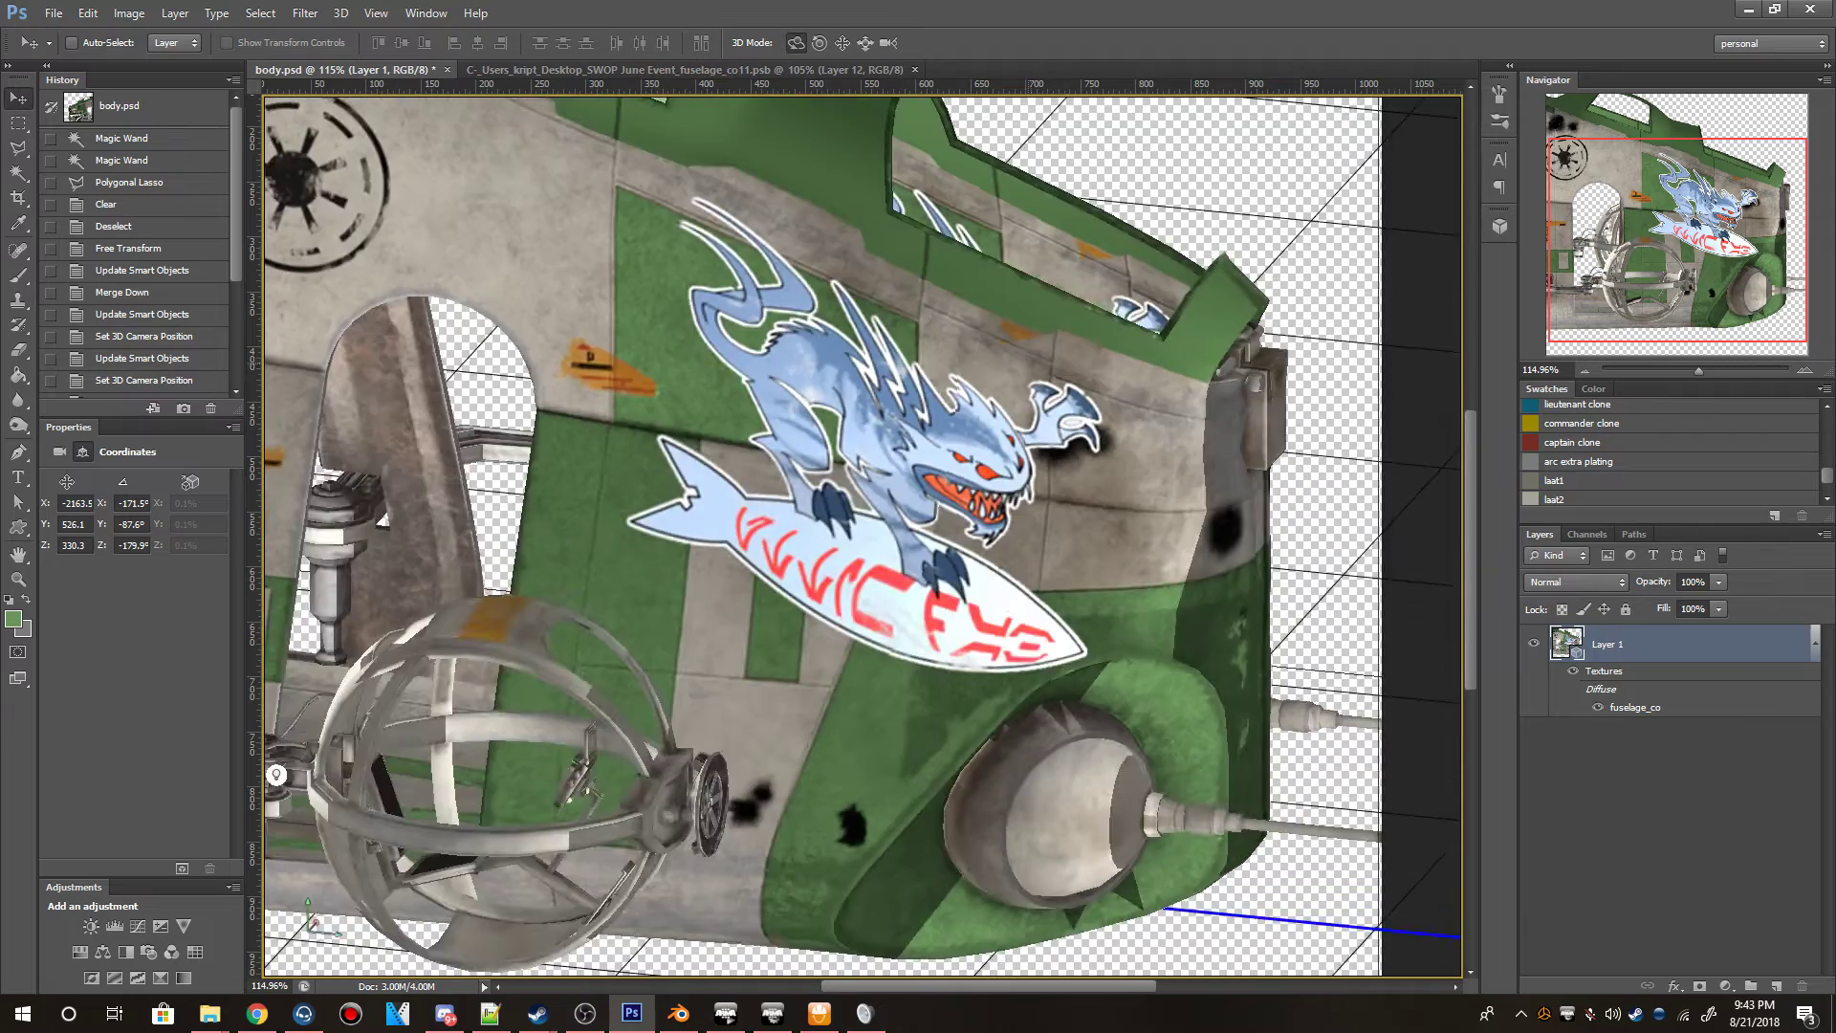
{"action": "key", "text": "ctrl+Tab"}
{"action": "key", "text": "ctrl+t"}
{"action": "key", "text": "Return"}
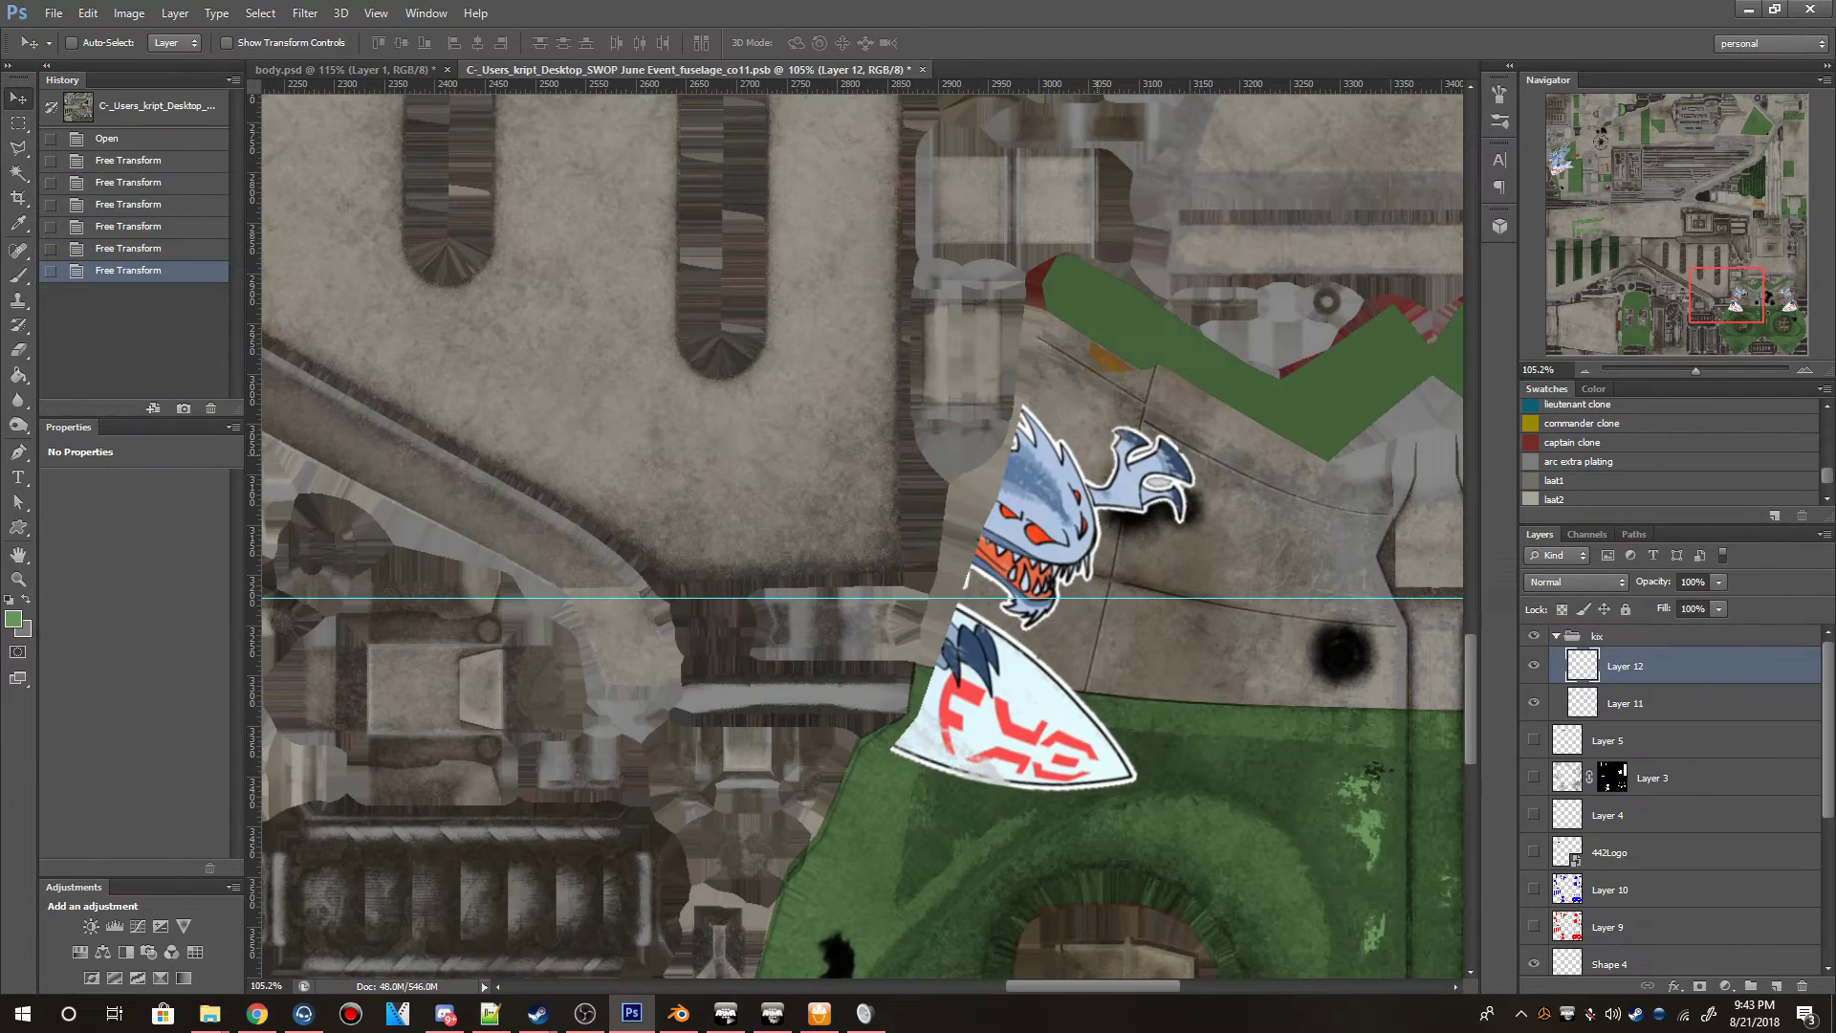
{"action": "key", "text": "ctrl+Tab"}
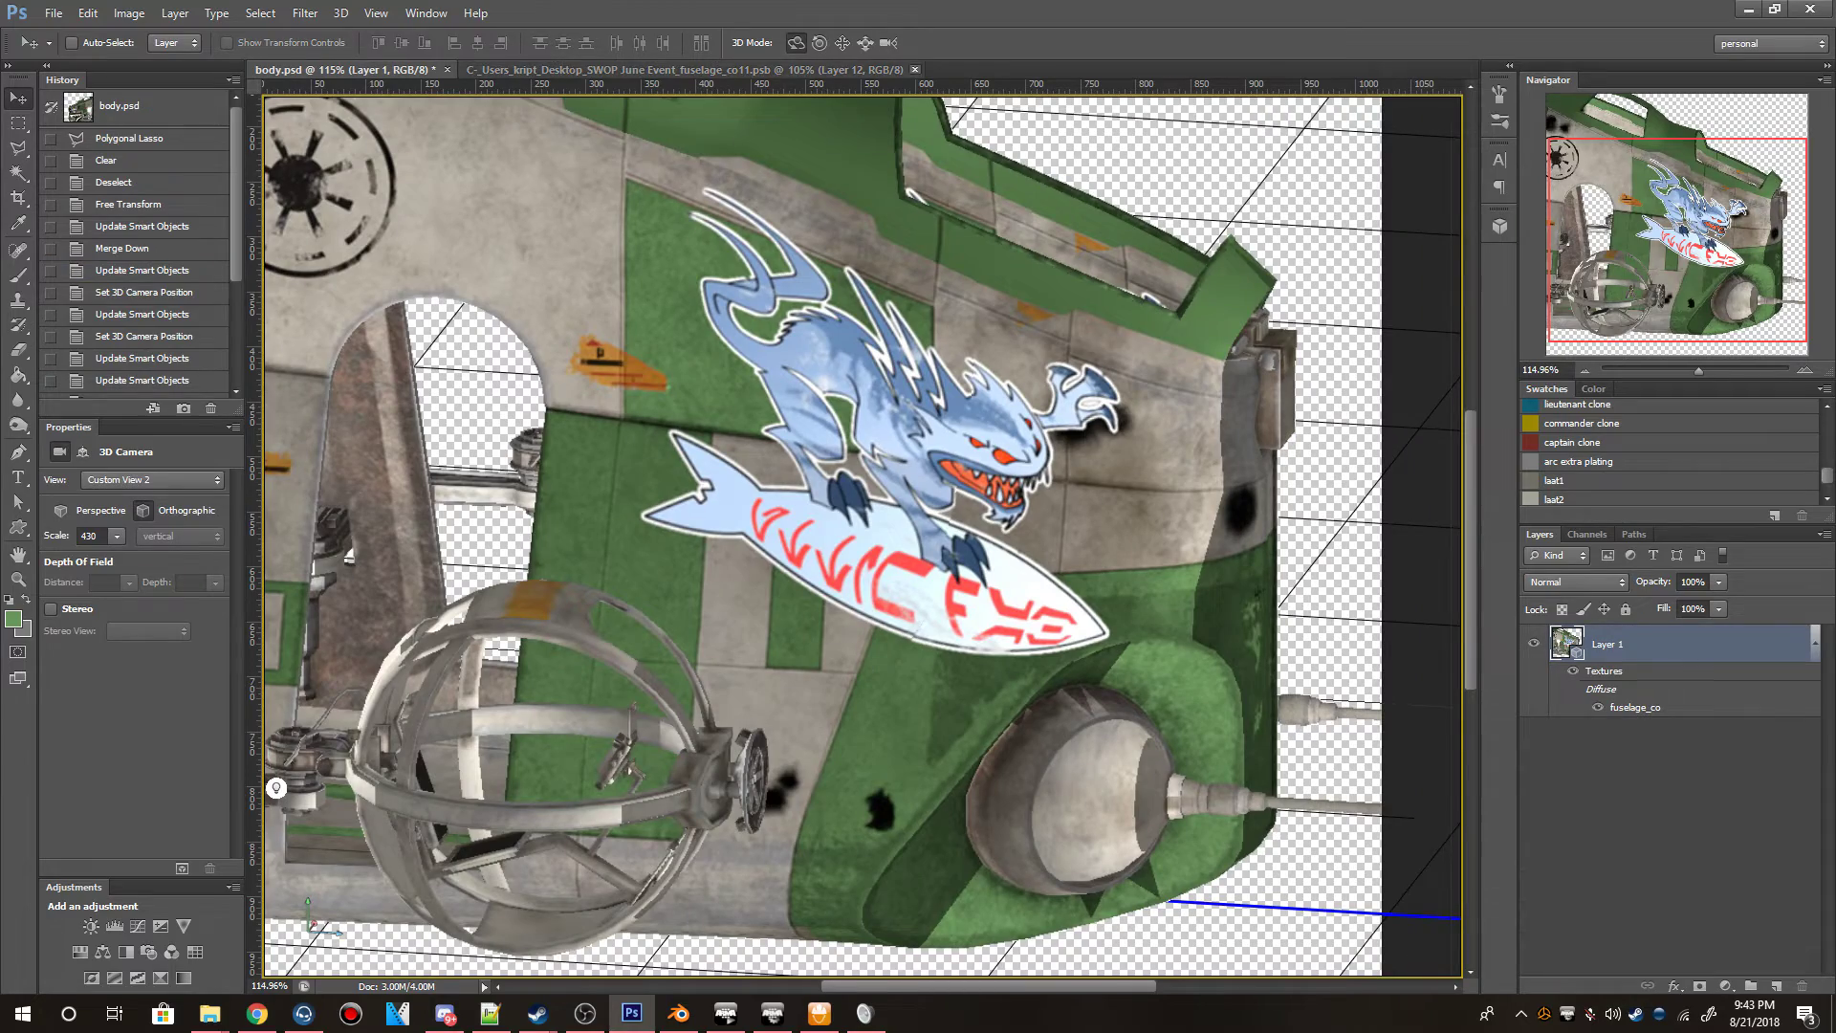
Step: Reopen the diffuse texture, adjust the decal's transform, and save the fuselage texture
{"action": "right_click", "coordinate": [932, 421]}
{"action": "left_click", "coordinate": [1000, 478]}
{"action": "left_click", "coordinate": [1090, 492]}
{"action": "key", "text": "ctrl+t"}
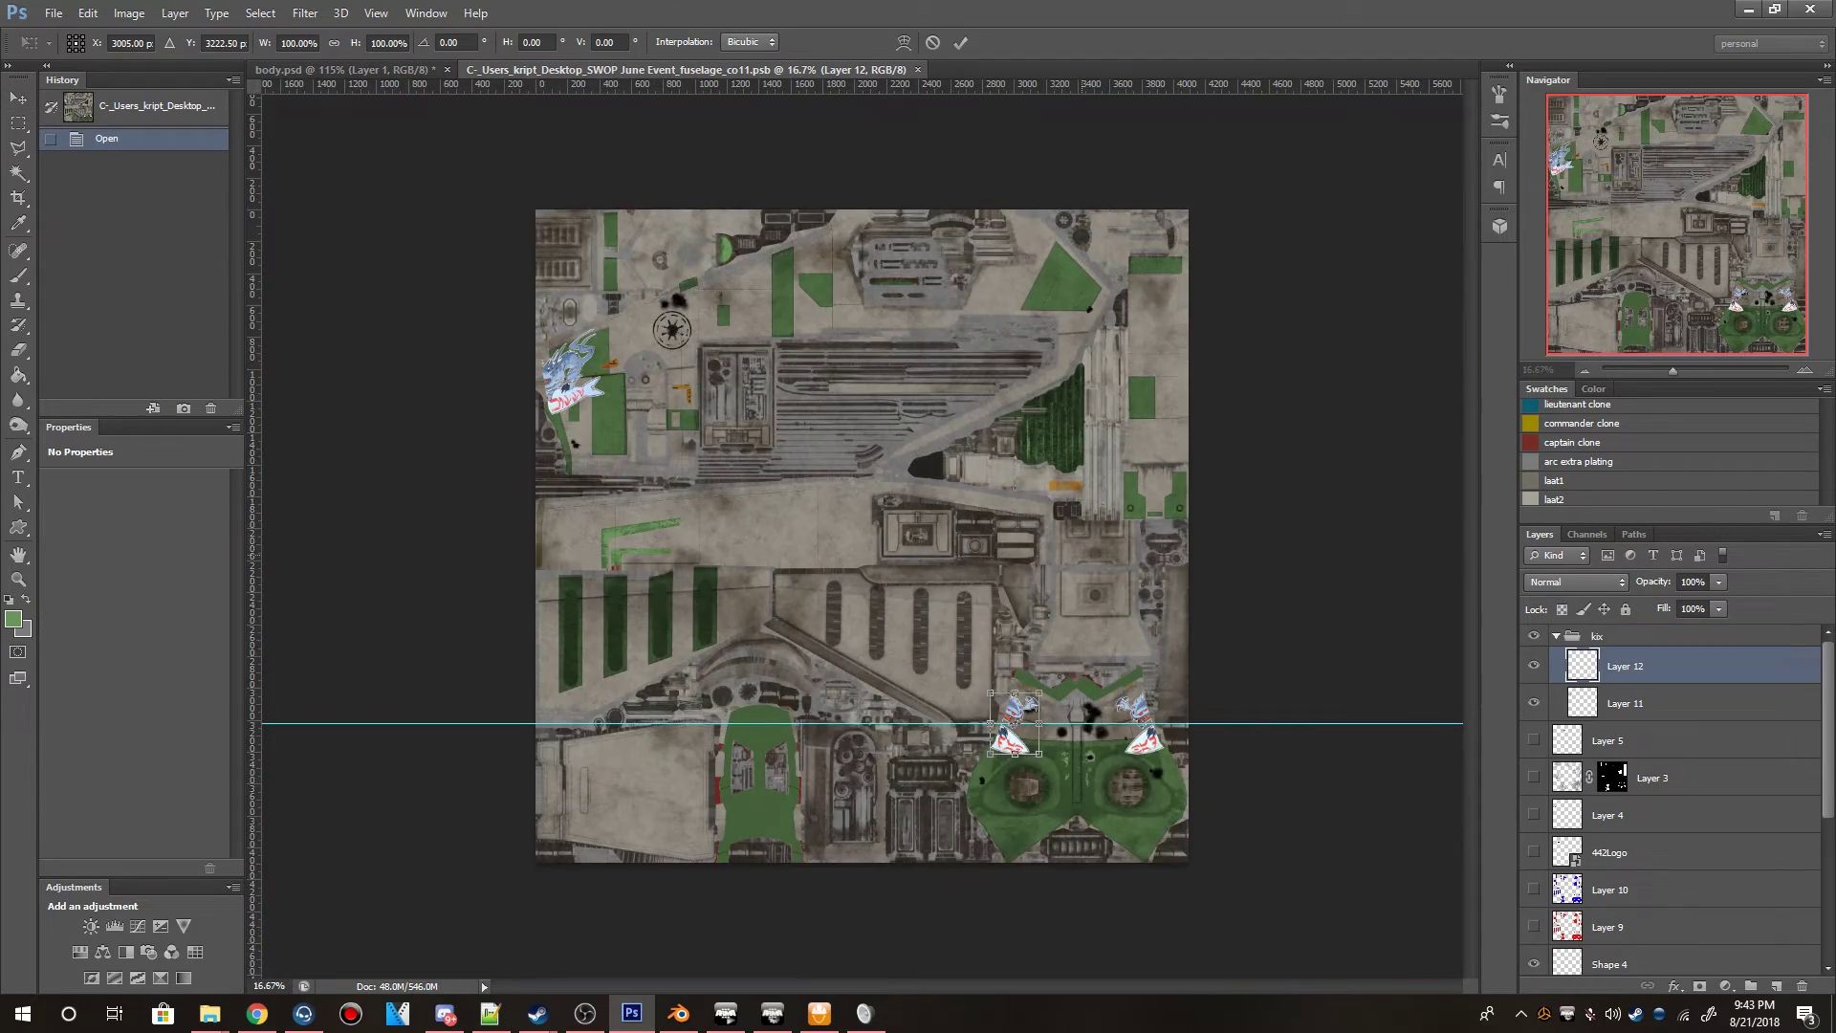
{"action": "scroll", "coordinate": [1038, 743], "scroll_direction": "up", "scroll_amount": 5}
{"action": "scroll", "coordinate": [1037, 742], "scroll_direction": "up", "scroll_amount": 4}
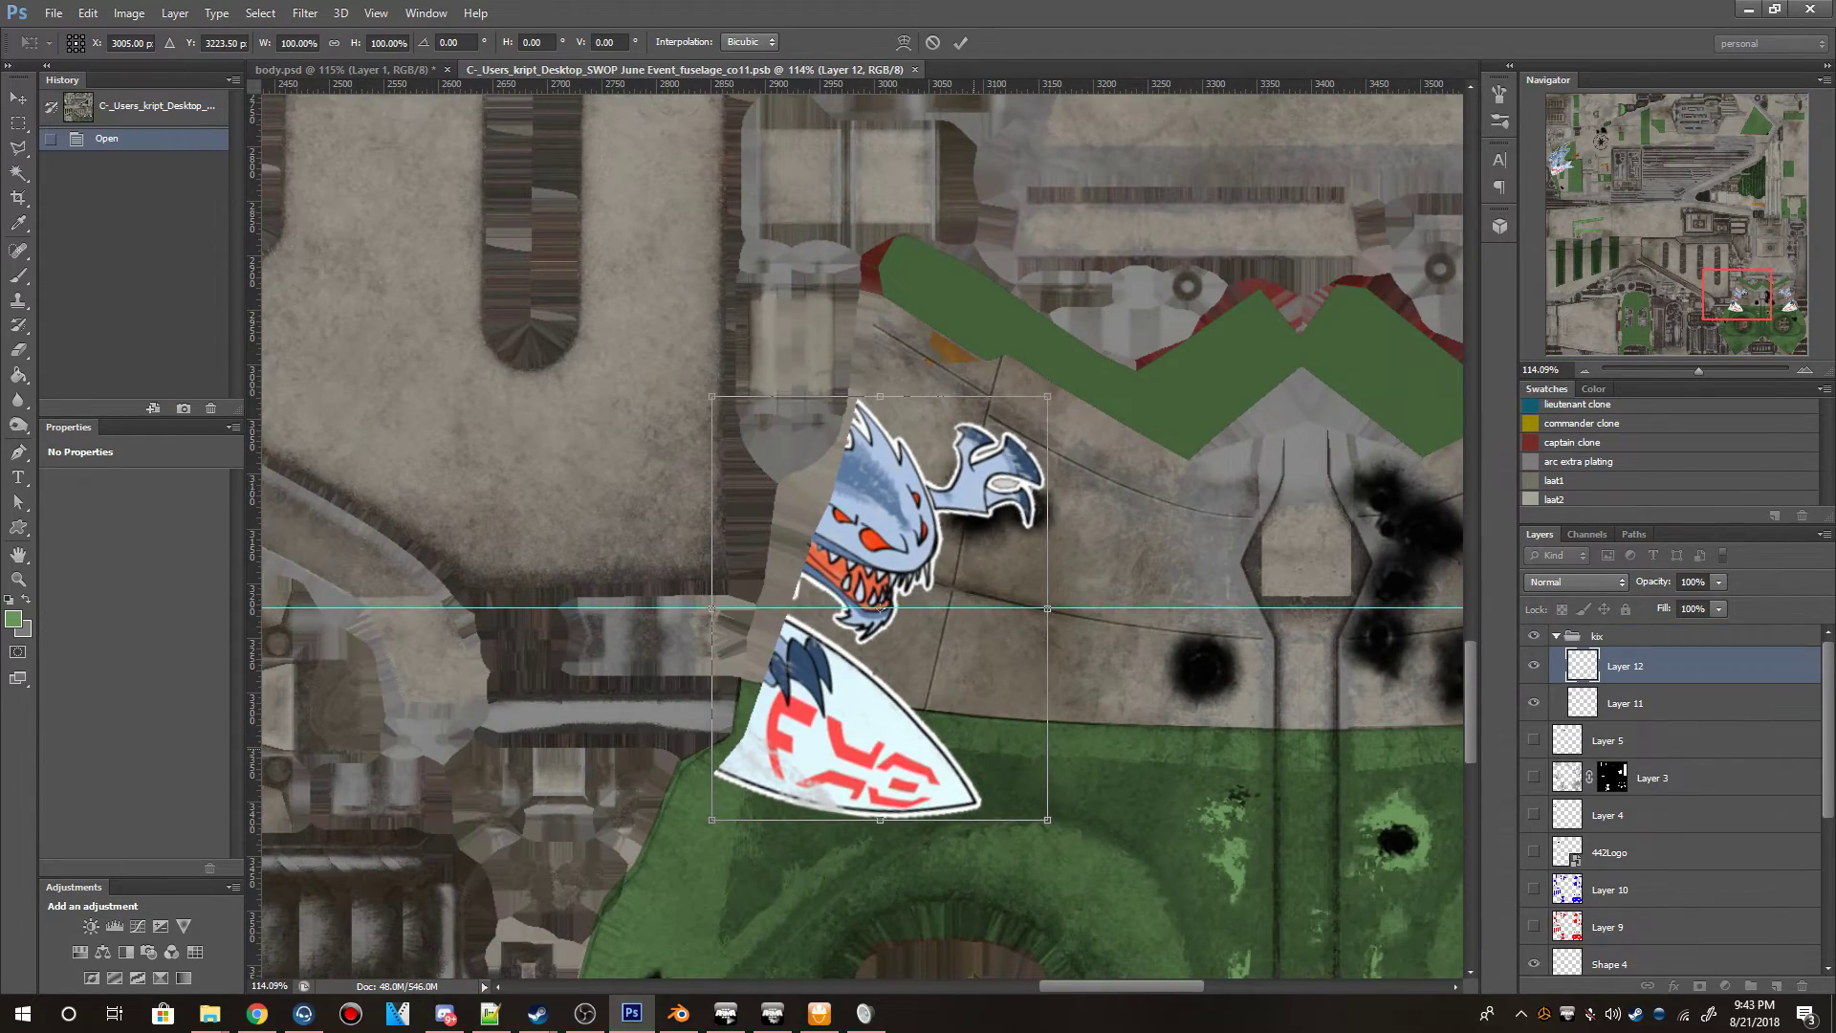
{"action": "key", "text": "Return"}
{"action": "key", "text": "ctrl+s"}
Step: Check the model, then refine the decal once more and re-save the texture
{"action": "key", "text": "ctrl+Tab"}
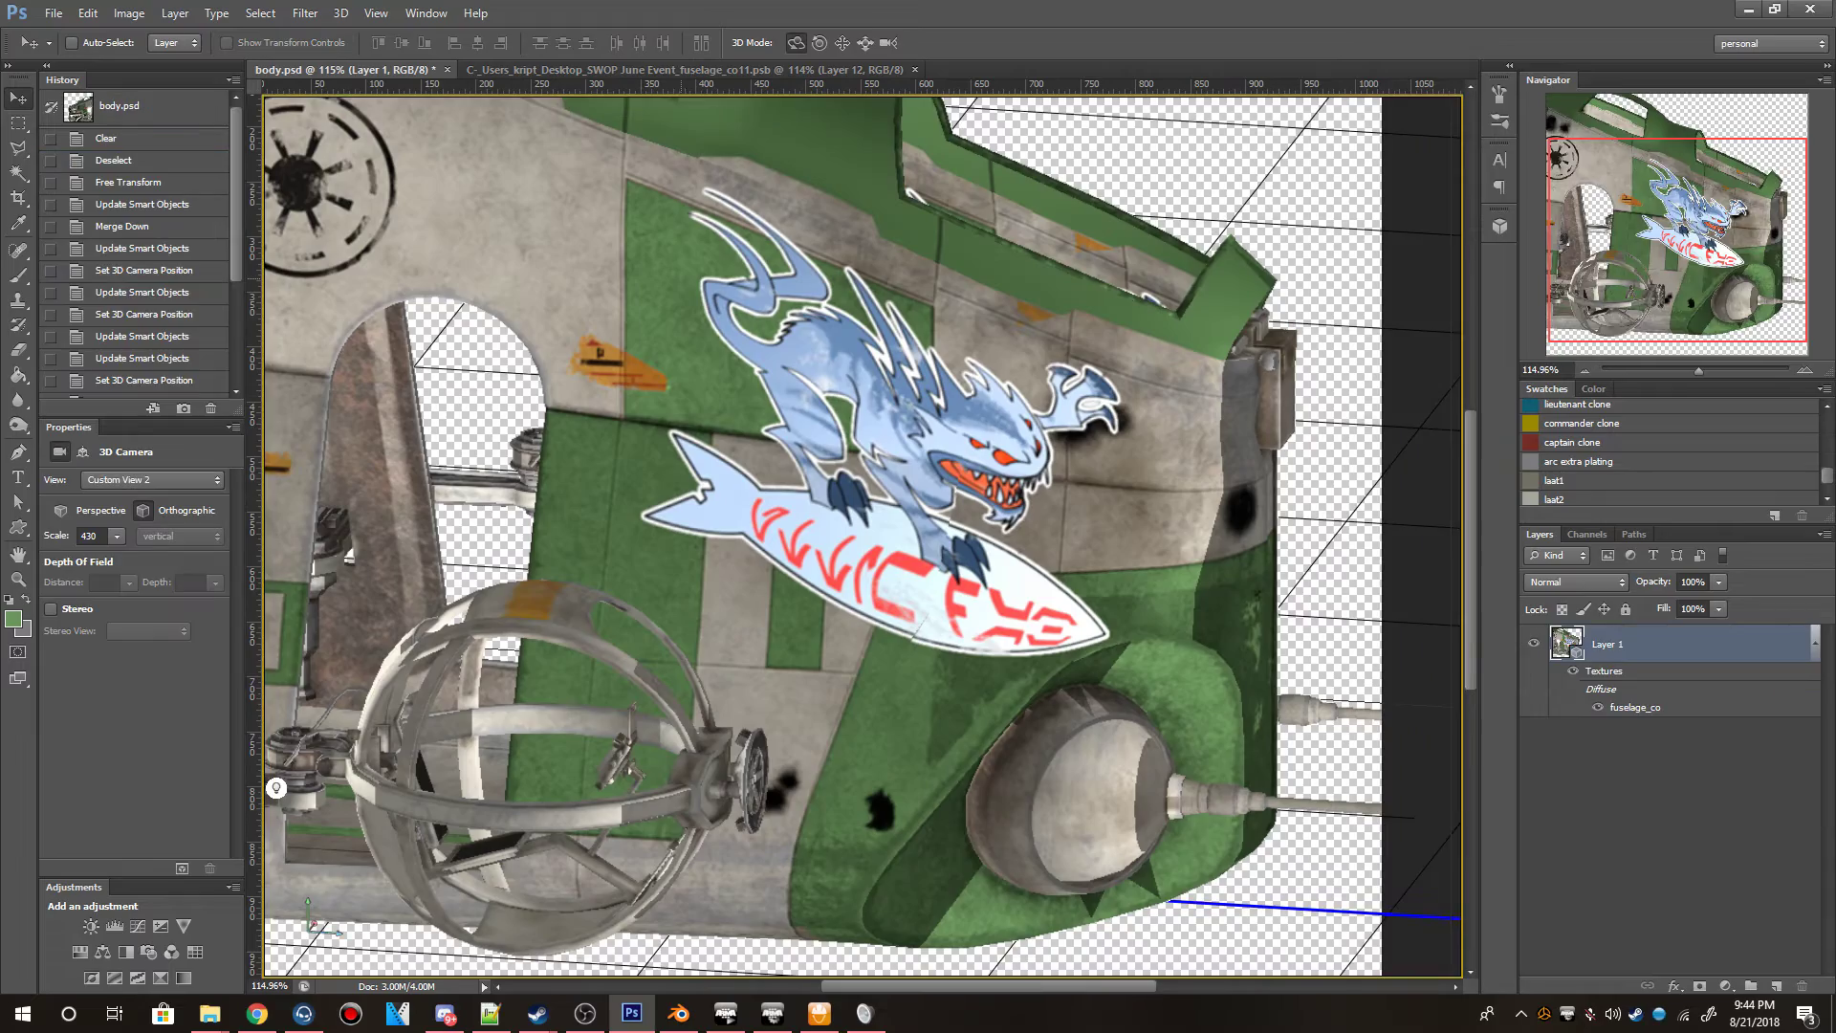
{"action": "key", "text": "ctrl+Tab"}
{"action": "key", "text": "ctrl+t"}
{"action": "key", "text": "Return"}
{"action": "key", "text": "ctrl+s"}
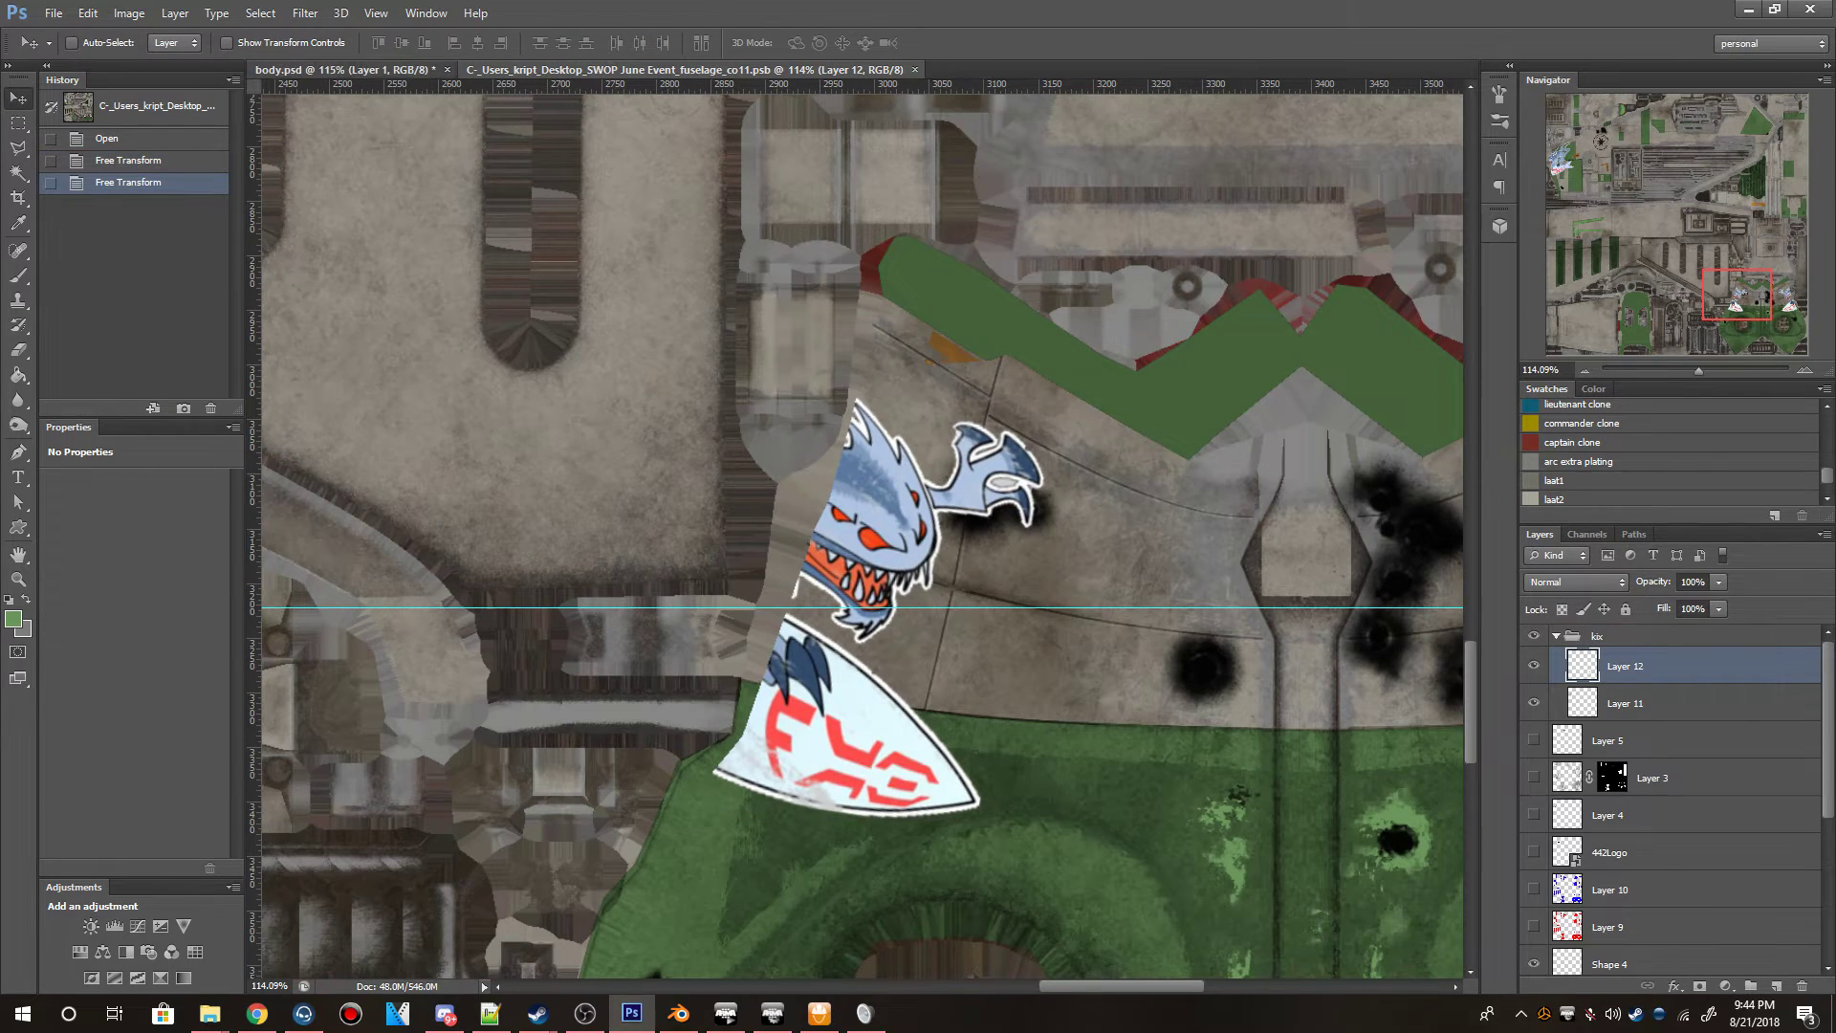
Step: After another look at the model, make a final decal nudge and save
{"action": "left_click", "coordinate": [344, 69]}
{"action": "left_click", "coordinate": [660, 70]}
{"action": "key", "text": "ctrl+t"}
{"action": "key", "text": "Return"}
{"action": "key", "text": "ctrl+s"}
Step: Save the texture again and orbit out to view the Bad Kitty art on the whole gunship
{"action": "left_click", "coordinate": [344, 70]}
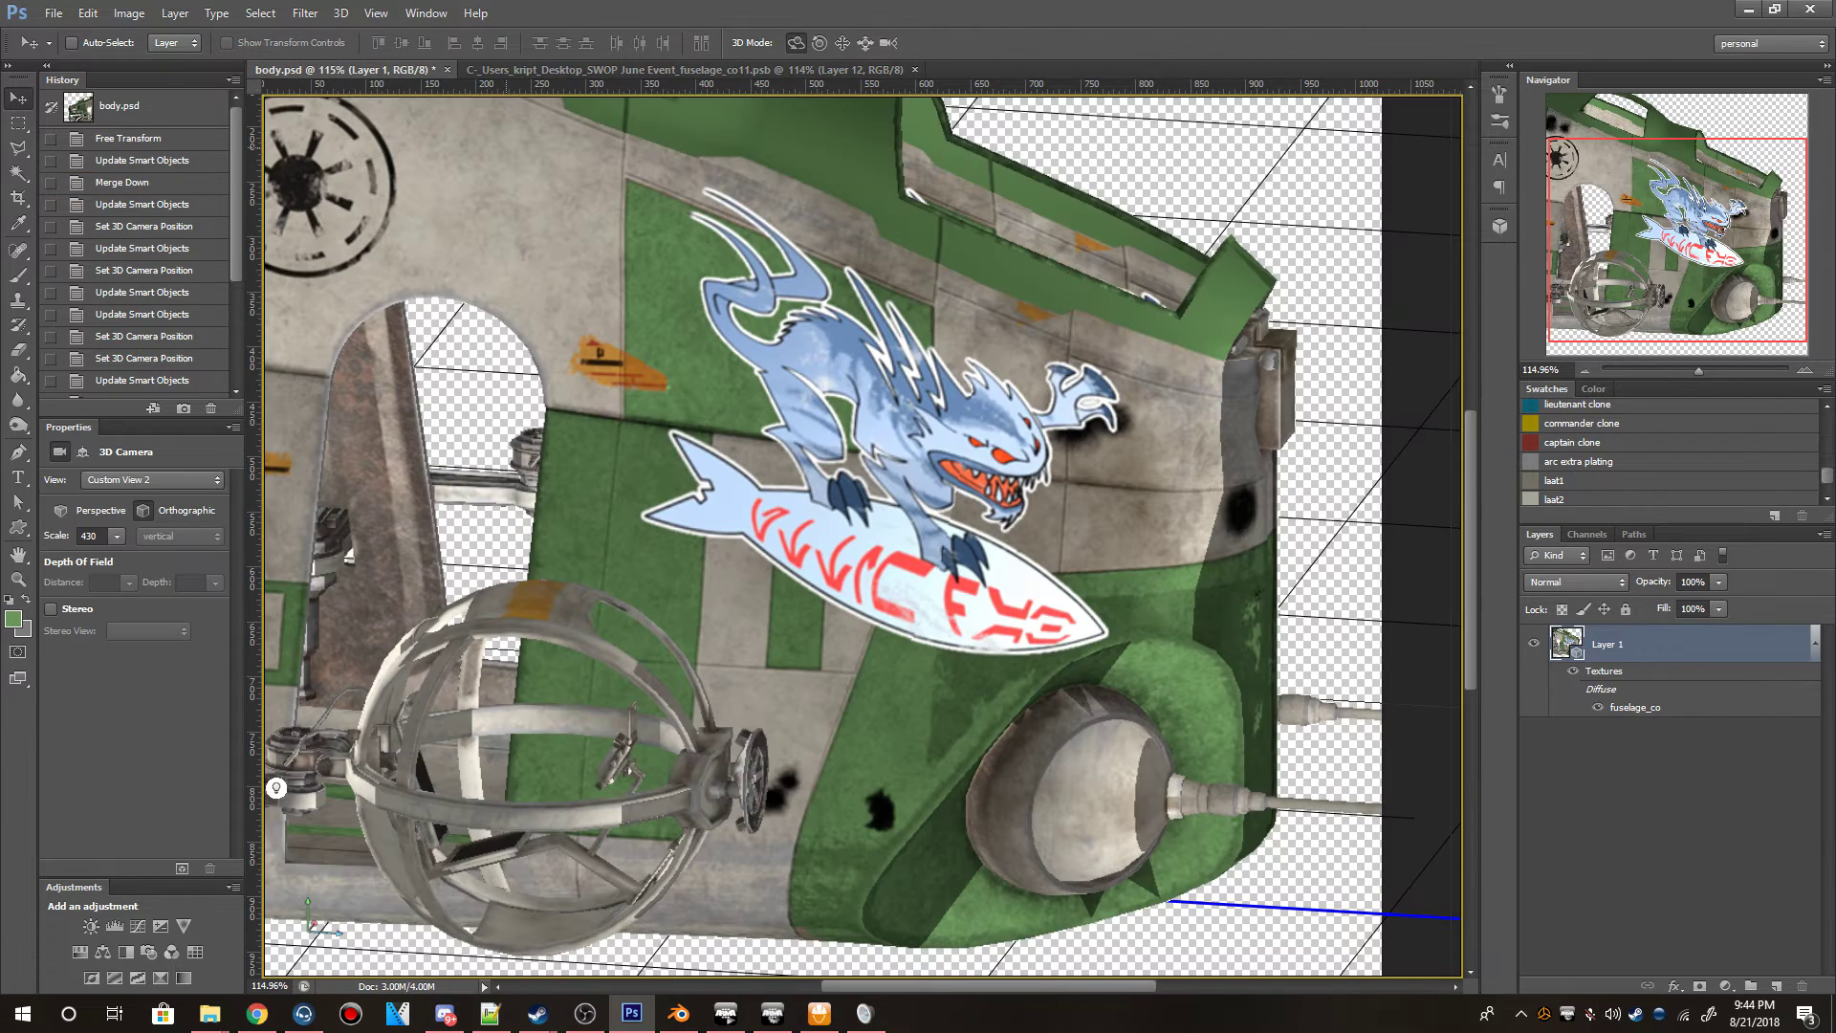
{"action": "left_click", "coordinate": [669, 69]}
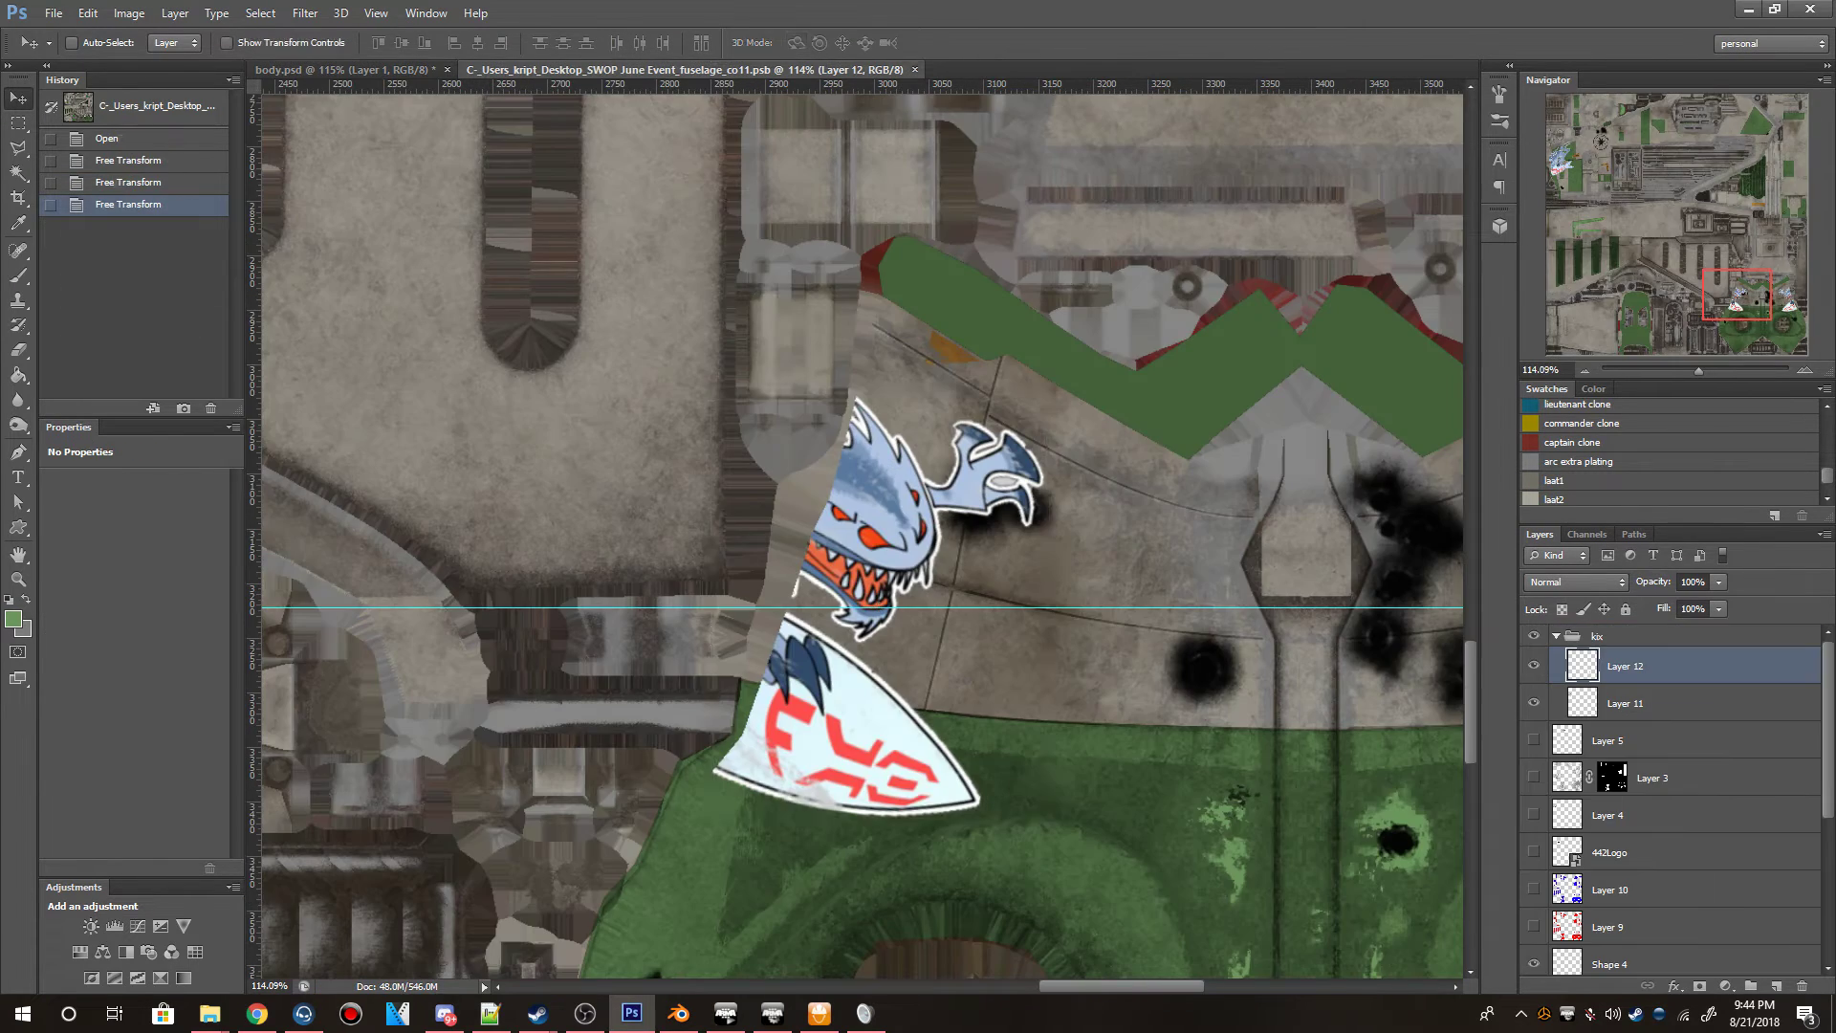
{"action": "key", "text": "ctrl+s"}
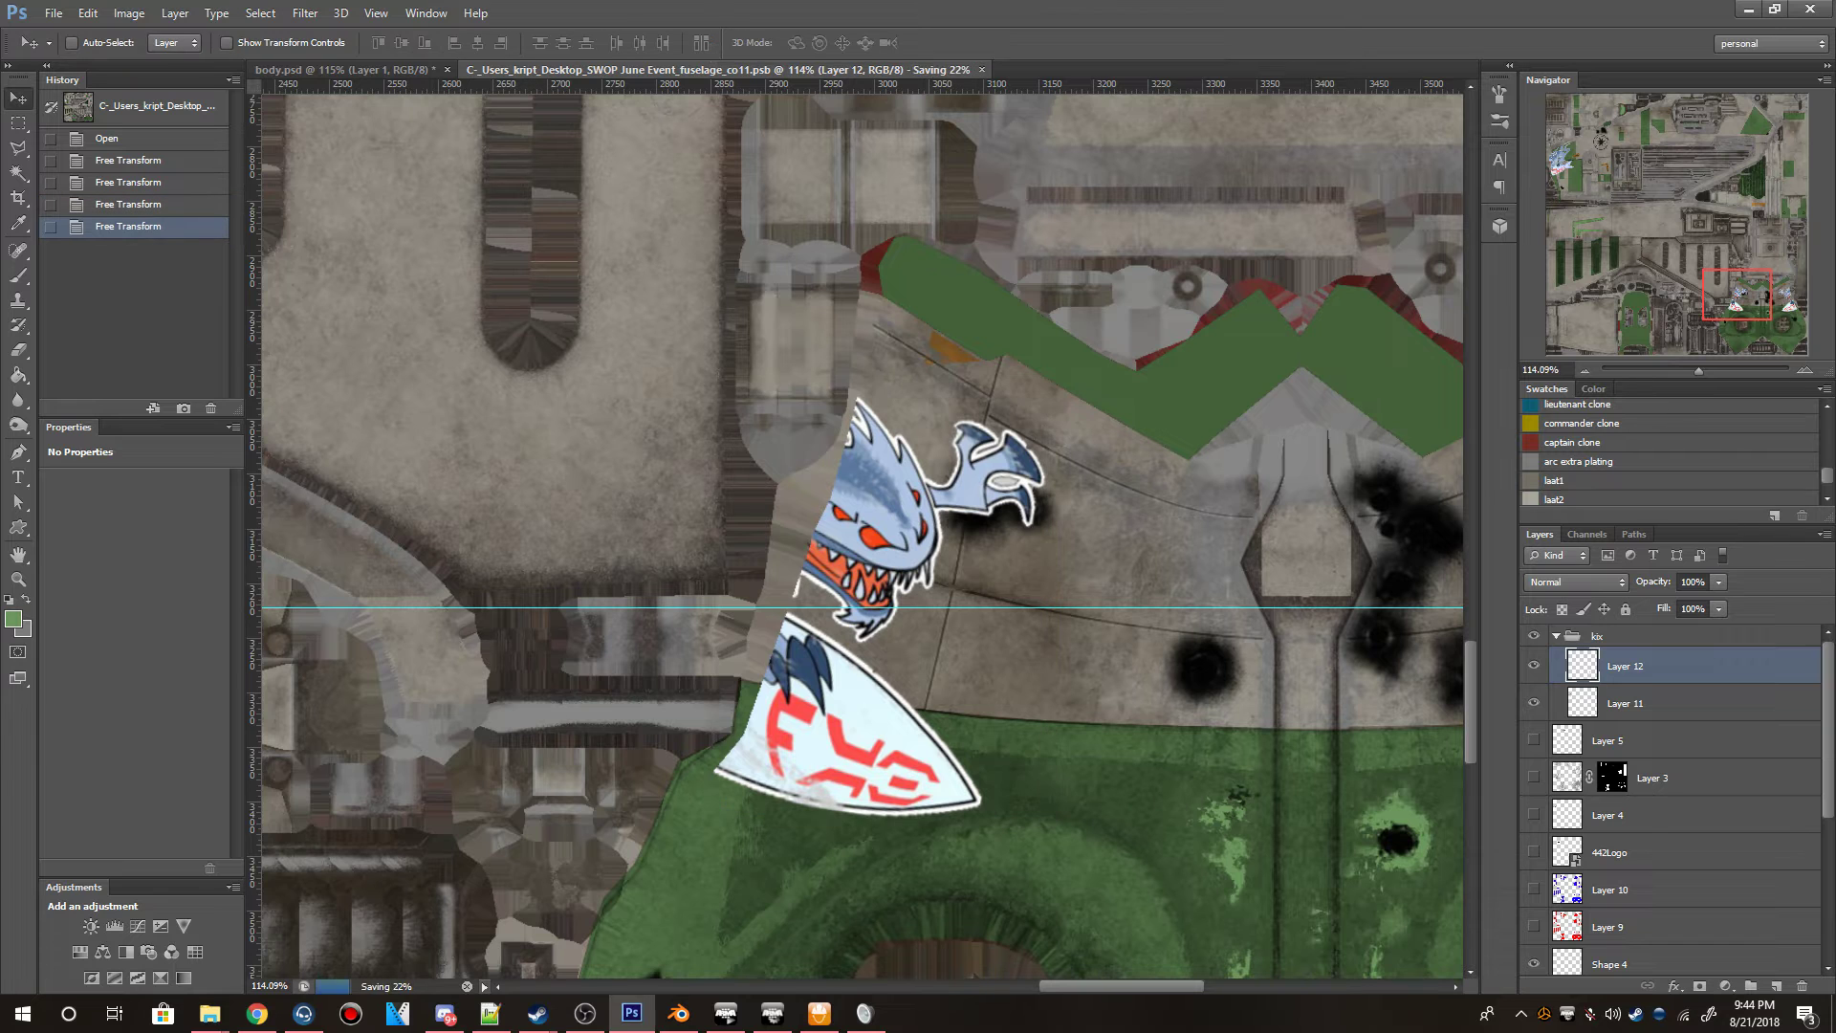
{"action": "left_click", "coordinate": [344, 70]}
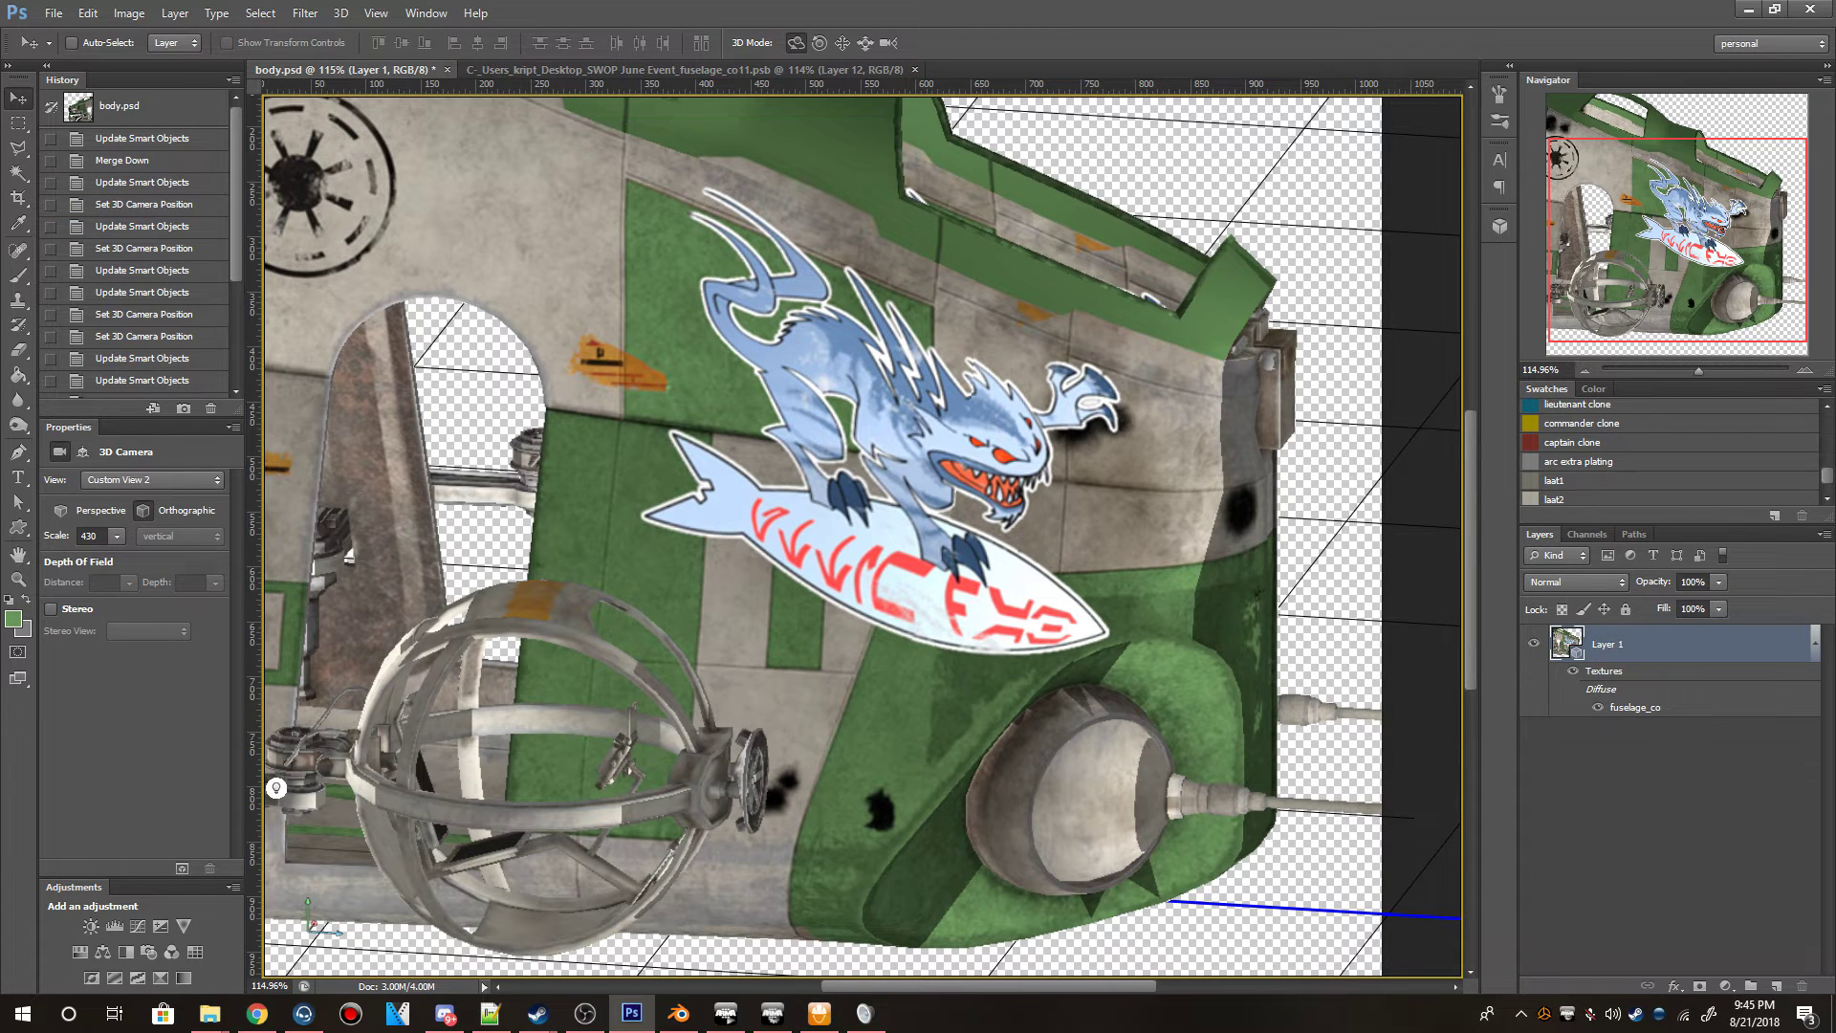
{"action": "mouse_move", "coordinate": [535, 573]}
{"action": "left_mouse_down"}
{"action": "mouse_move", "coordinate": [410, 647]}
{"action": "mouse_move", "coordinate": [742, 553]}
{"action": "left_mouse_up"}
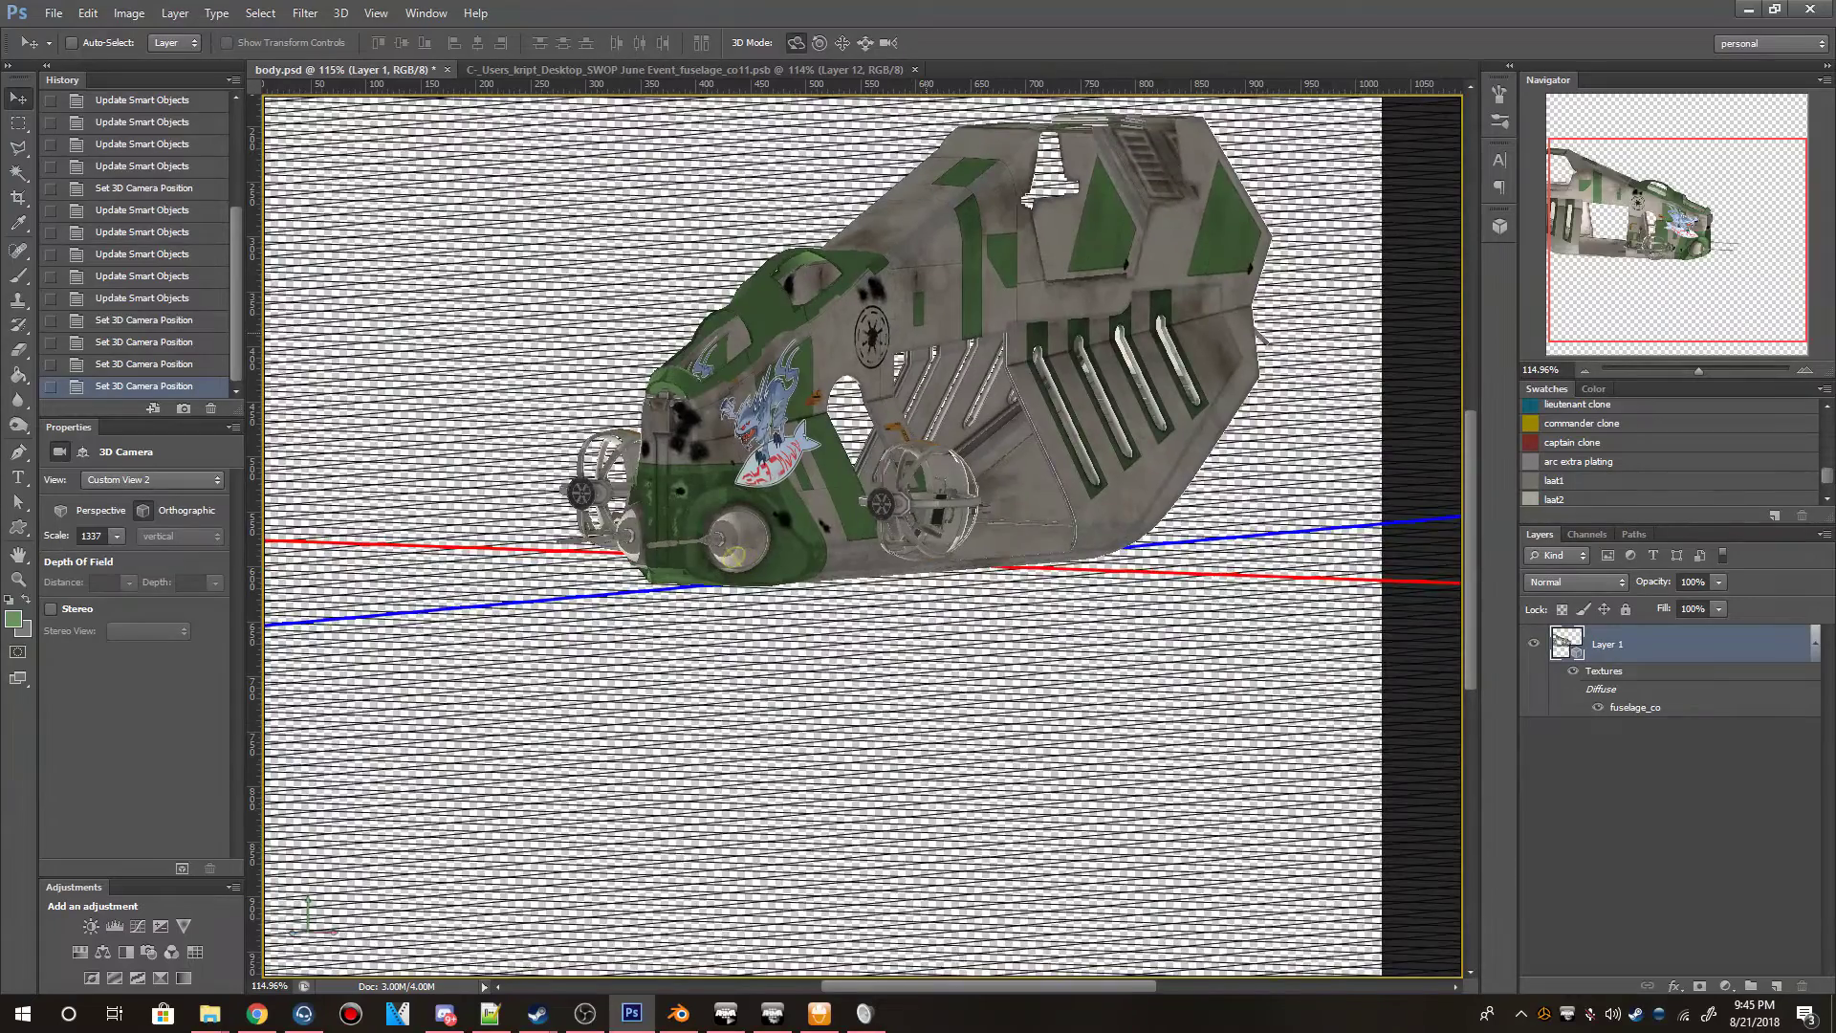
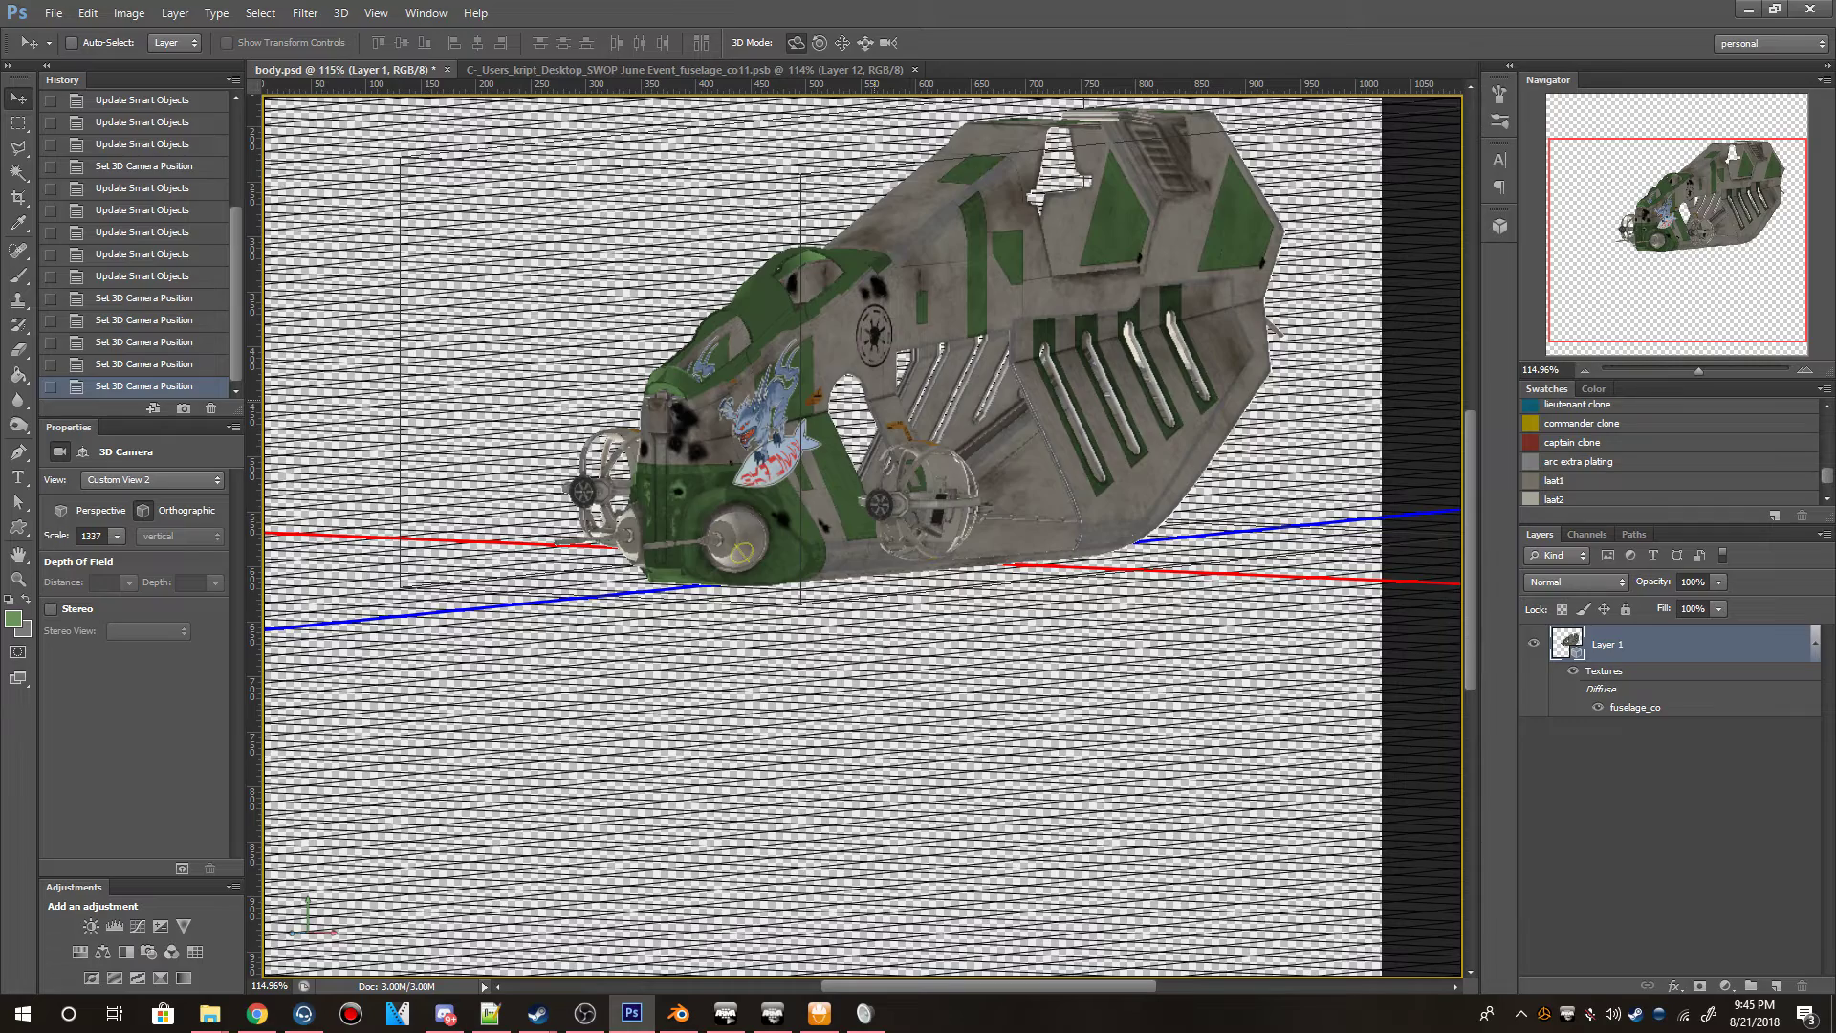
Step: Orbit the fuselage model to a top-down view, then switch to the browser
{"action": "left_click_drag", "start_coordinate": [742, 552], "coordinate": [957, 550]}
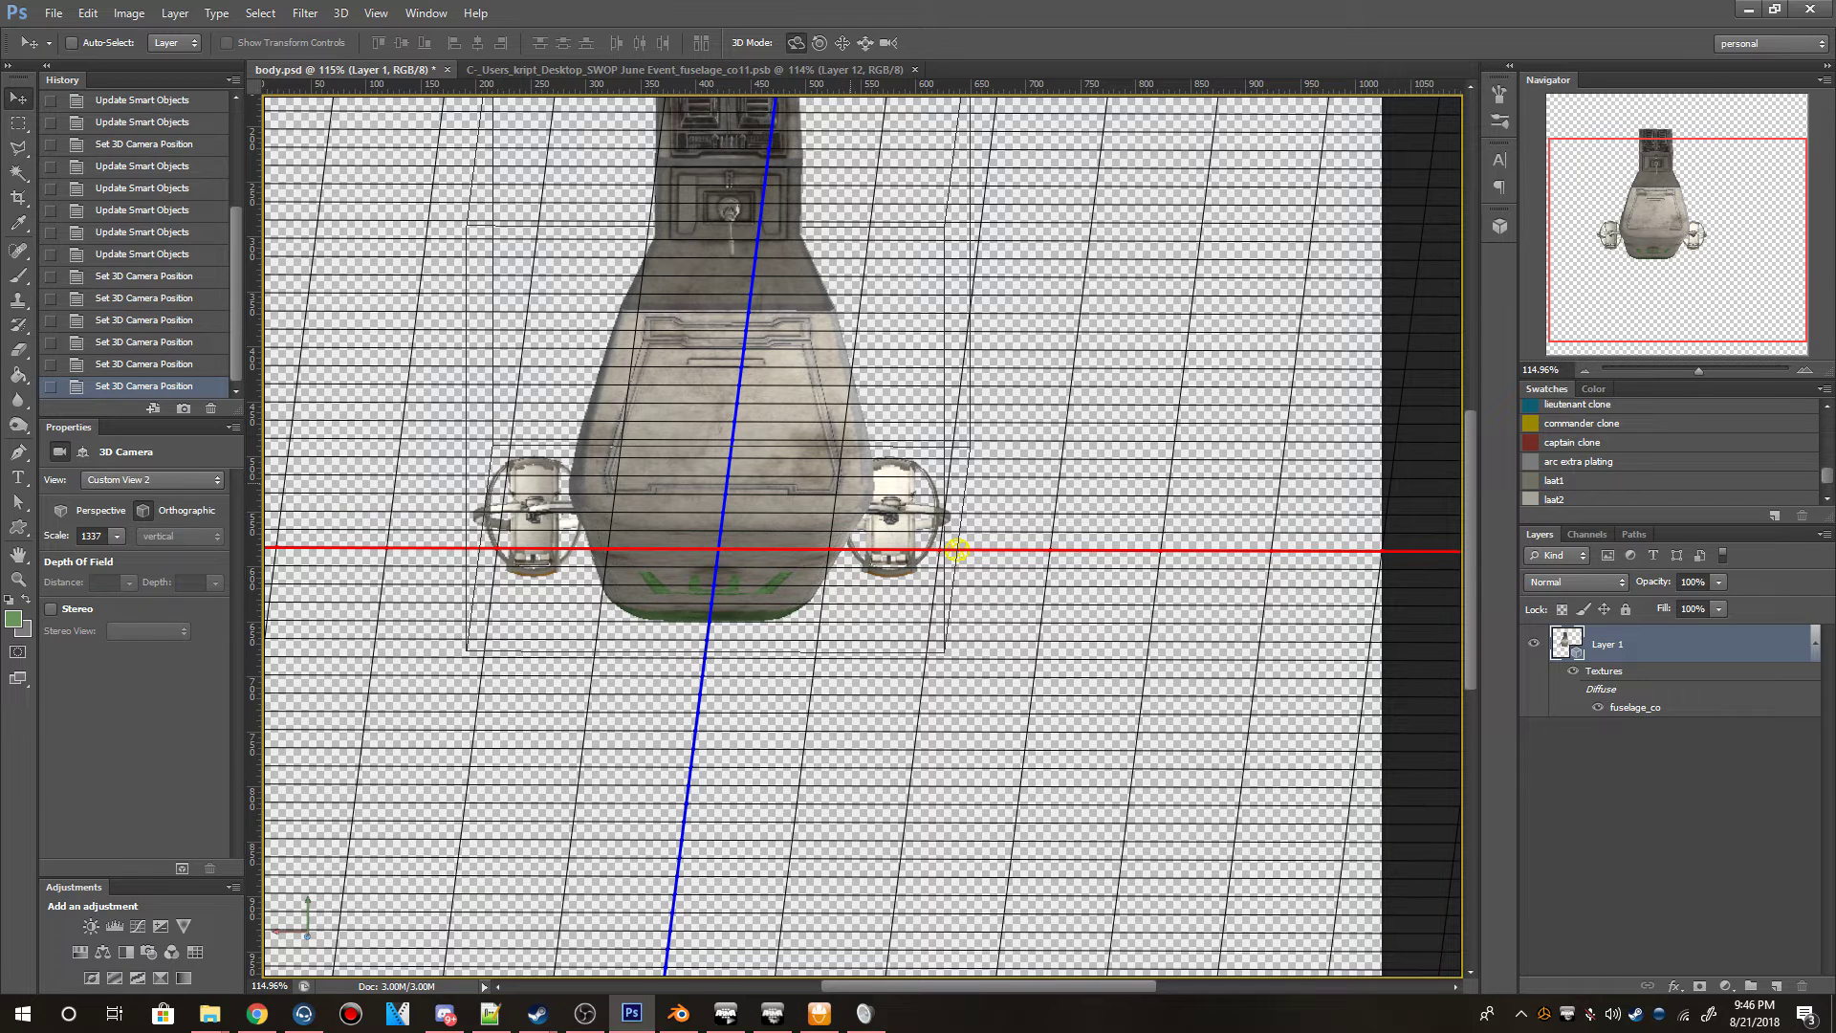
{"action": "key", "text": "alt+Tab"}
Step: Search Google Images for 'baby on board' and browse the results
{"action": "type", "text": "baby on board"}
{"action": "key", "text": "Return"}
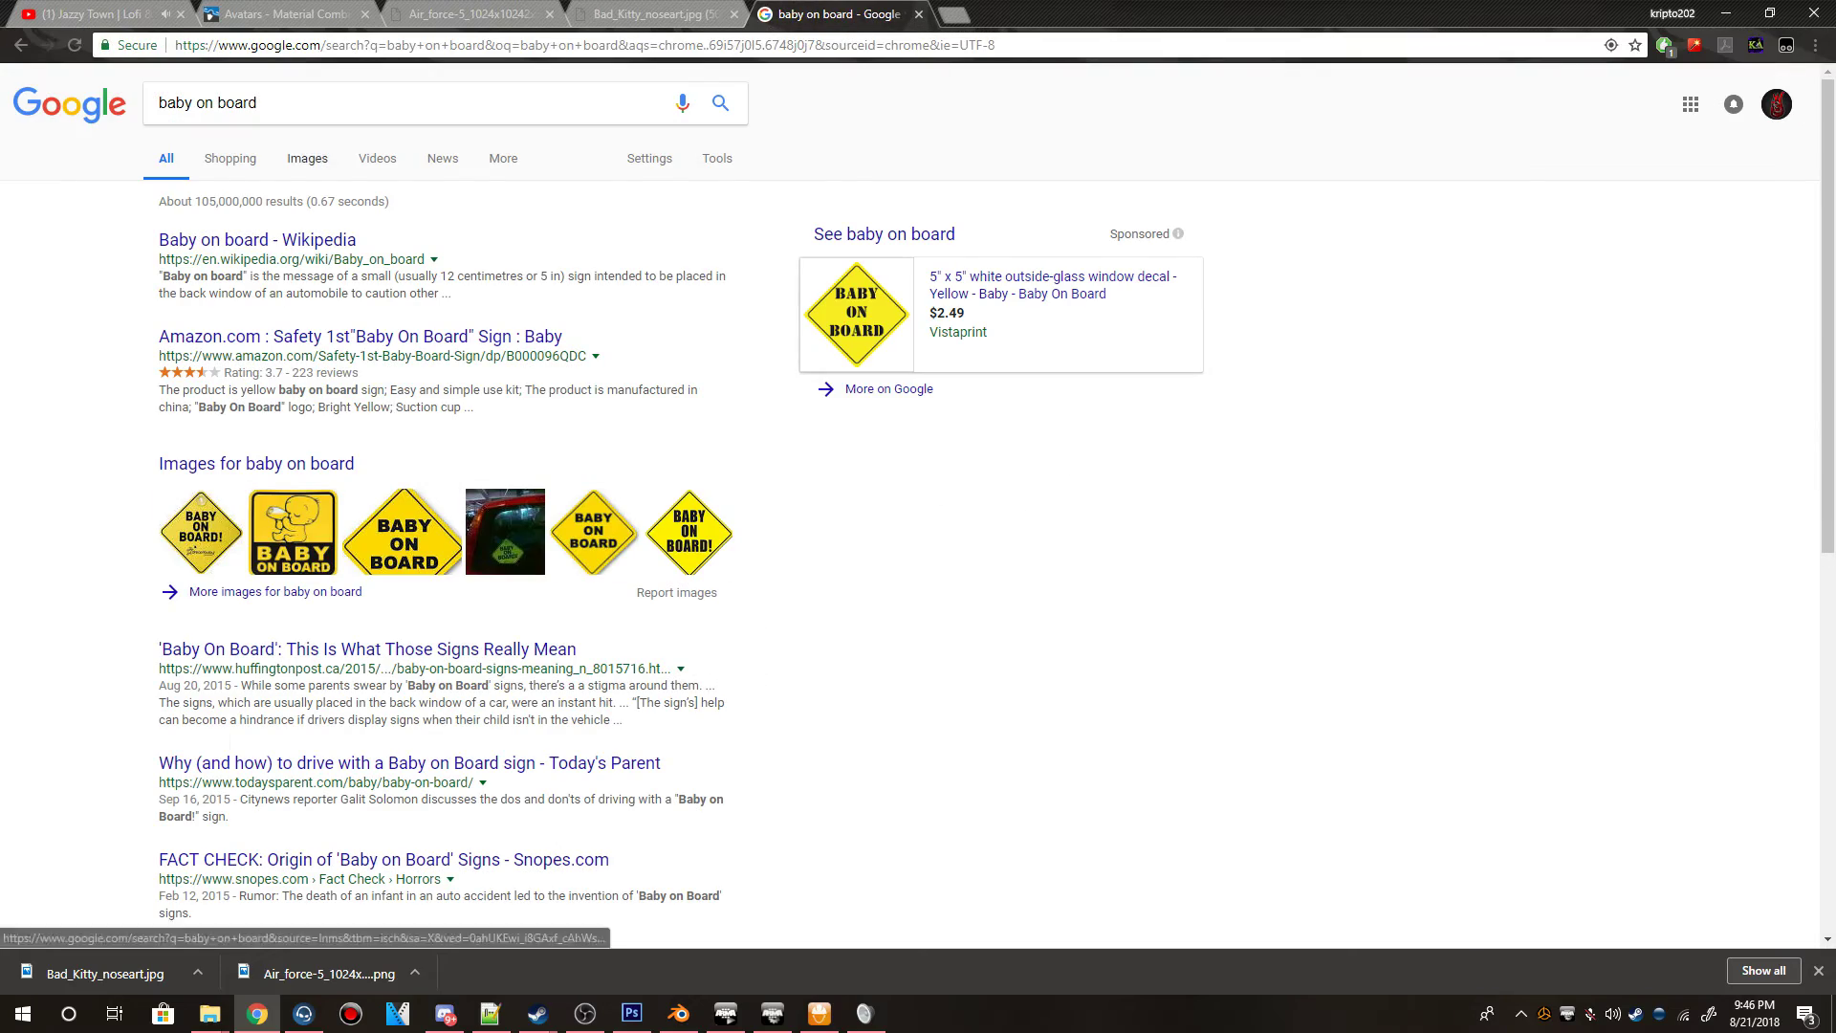
{"action": "left_click", "coordinate": [363, 157]}
{"action": "left_click", "coordinate": [224, 158]}
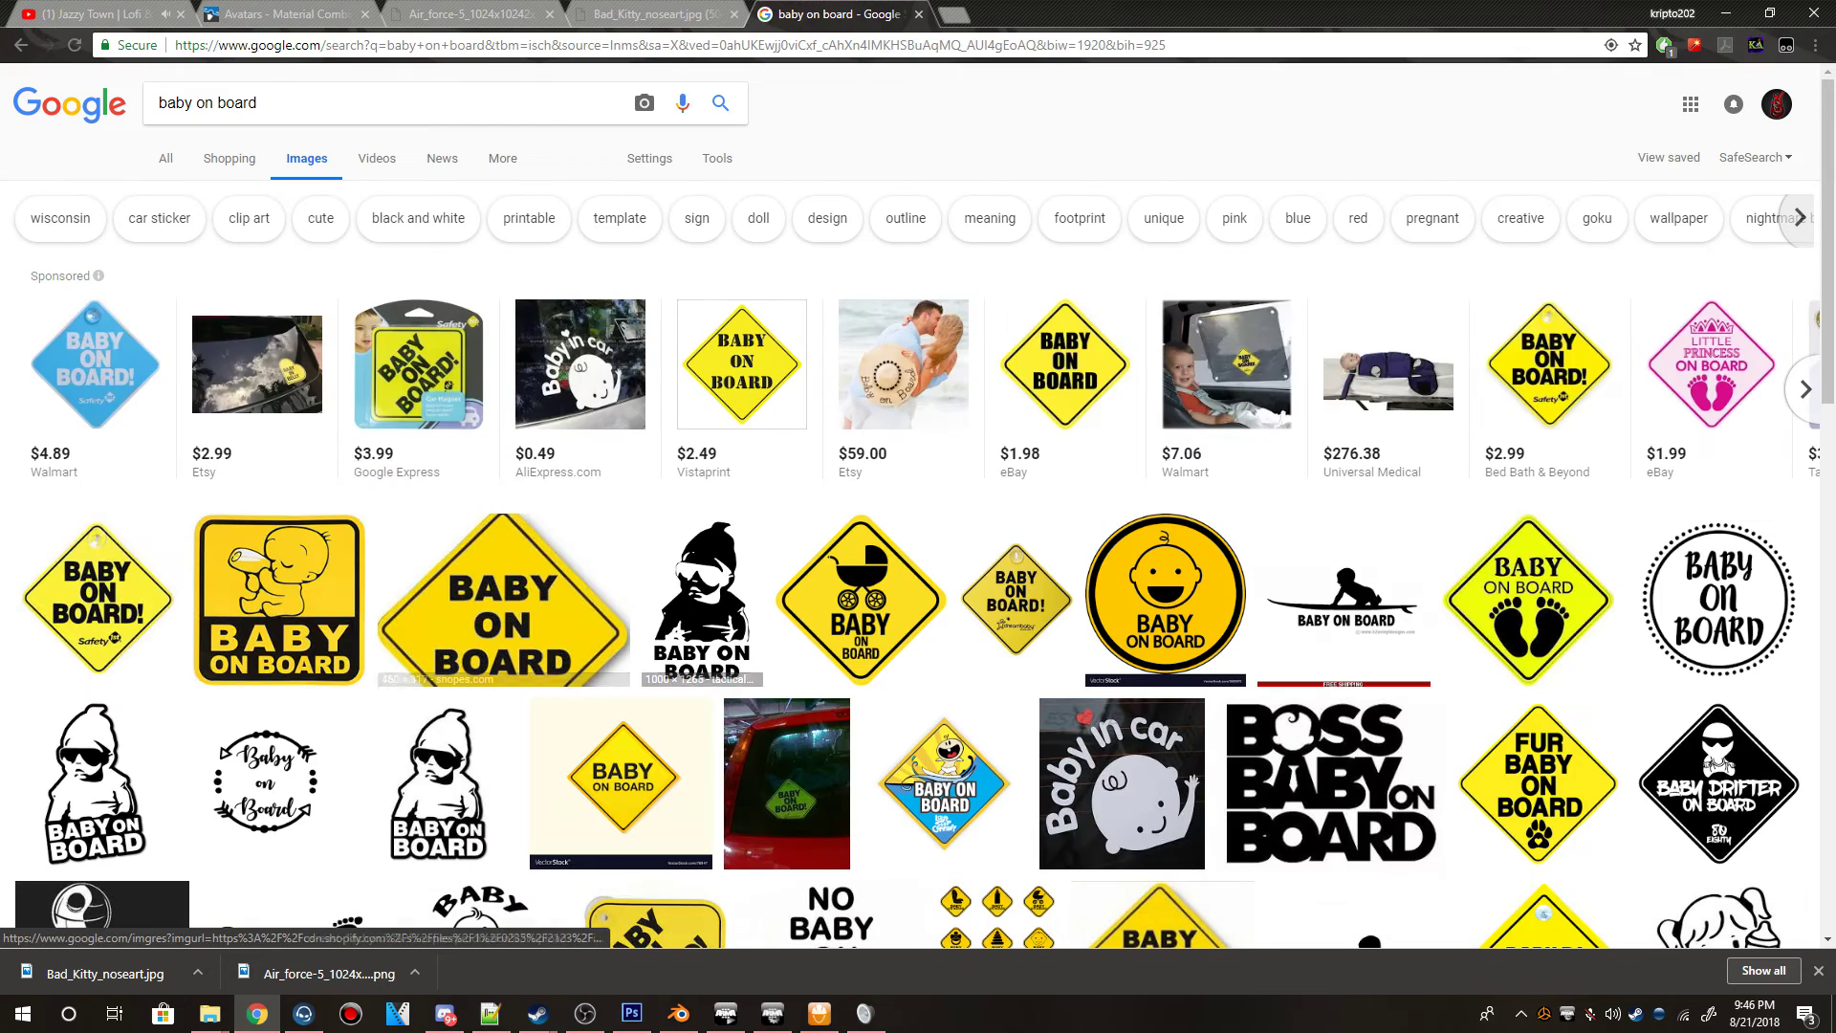
{"action": "scroll", "coordinate": [746, 622], "scroll_direction": "down", "scroll_amount": 2}
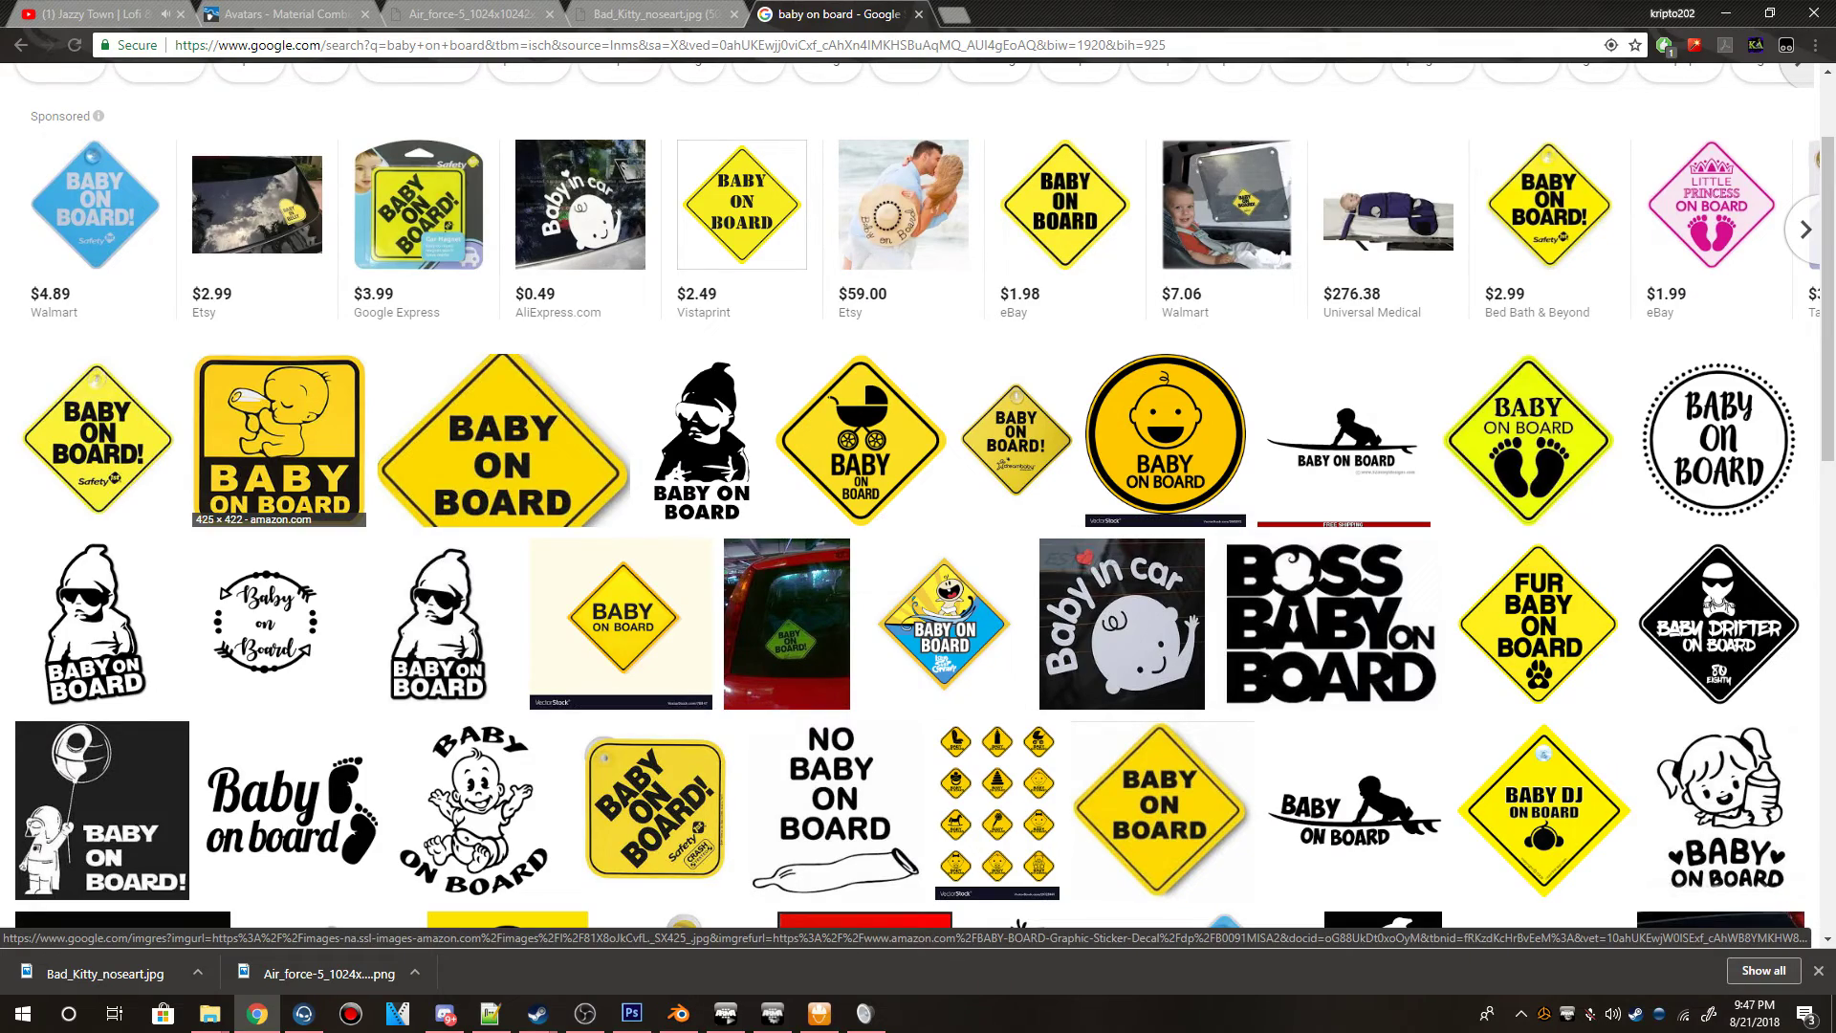
{"action": "scroll", "coordinate": [96, 440], "scroll_direction": "down", "scroll_amount": 10}
Step: Preview several sign images, settling on the stroller Baby on board car tag
{"action": "left_click", "coordinate": [952, 205]}
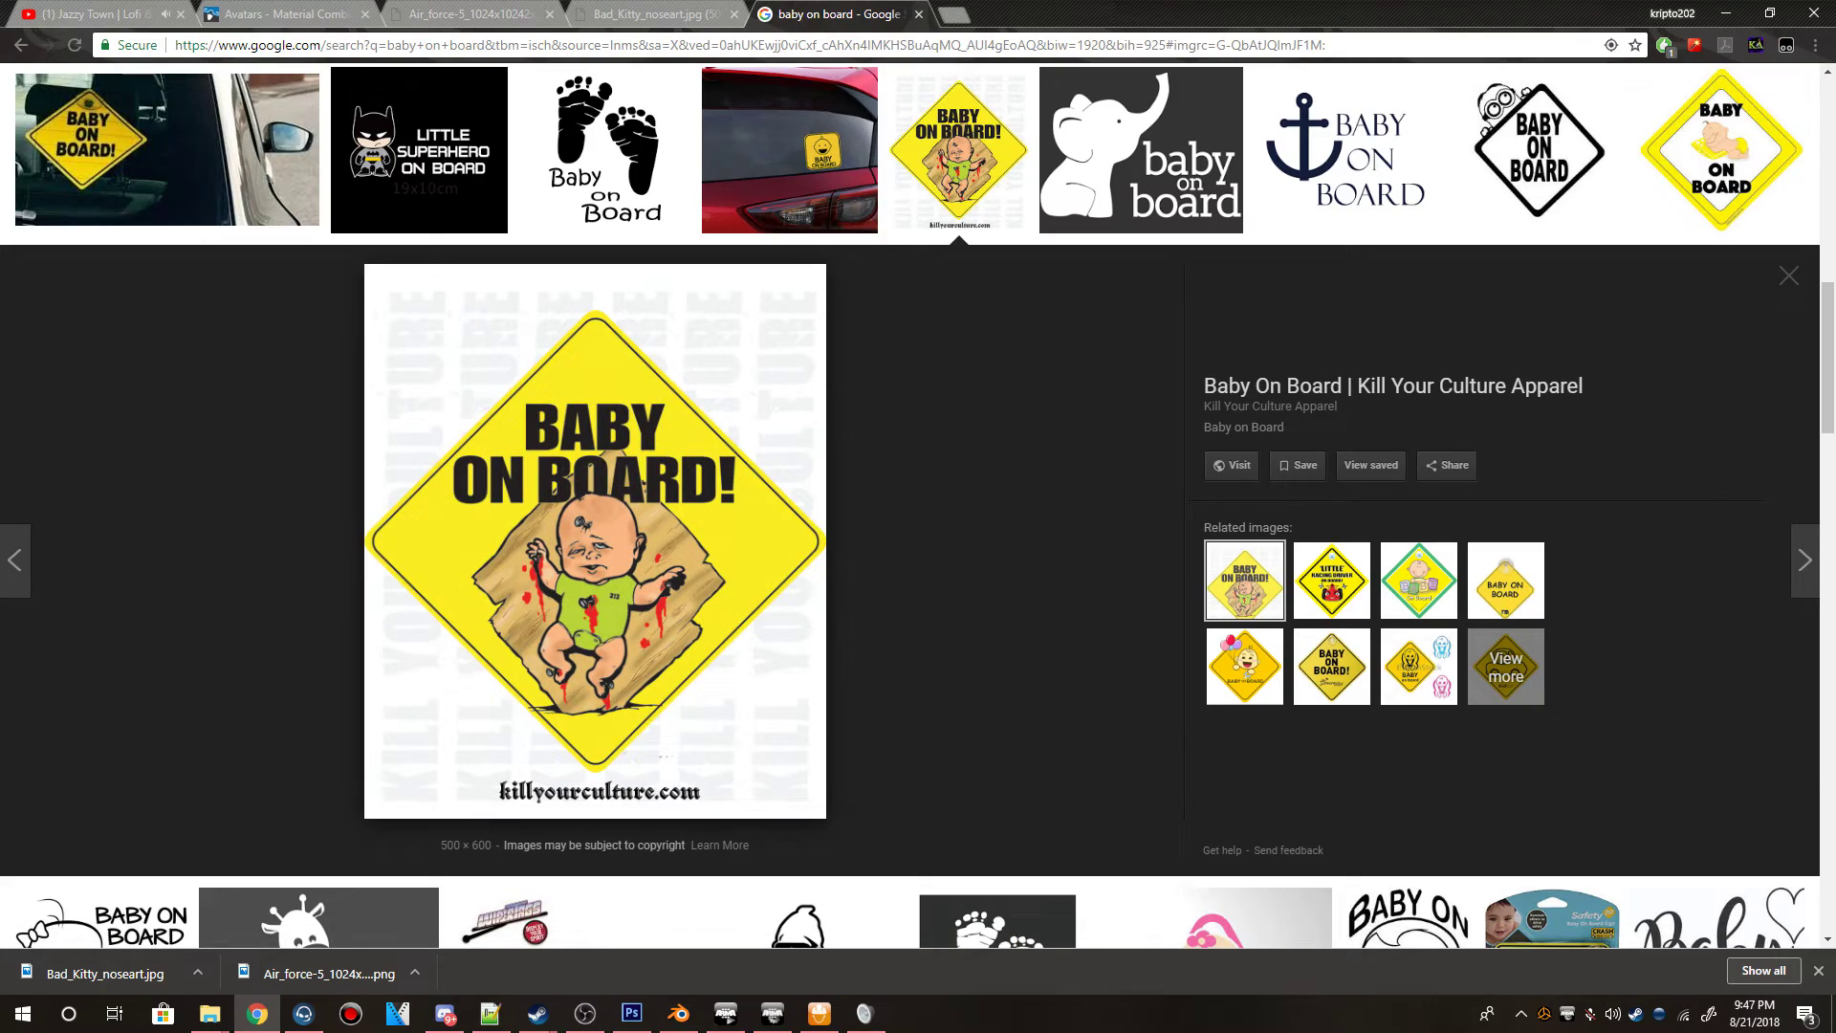
{"action": "left_click", "coordinate": [957, 153]}
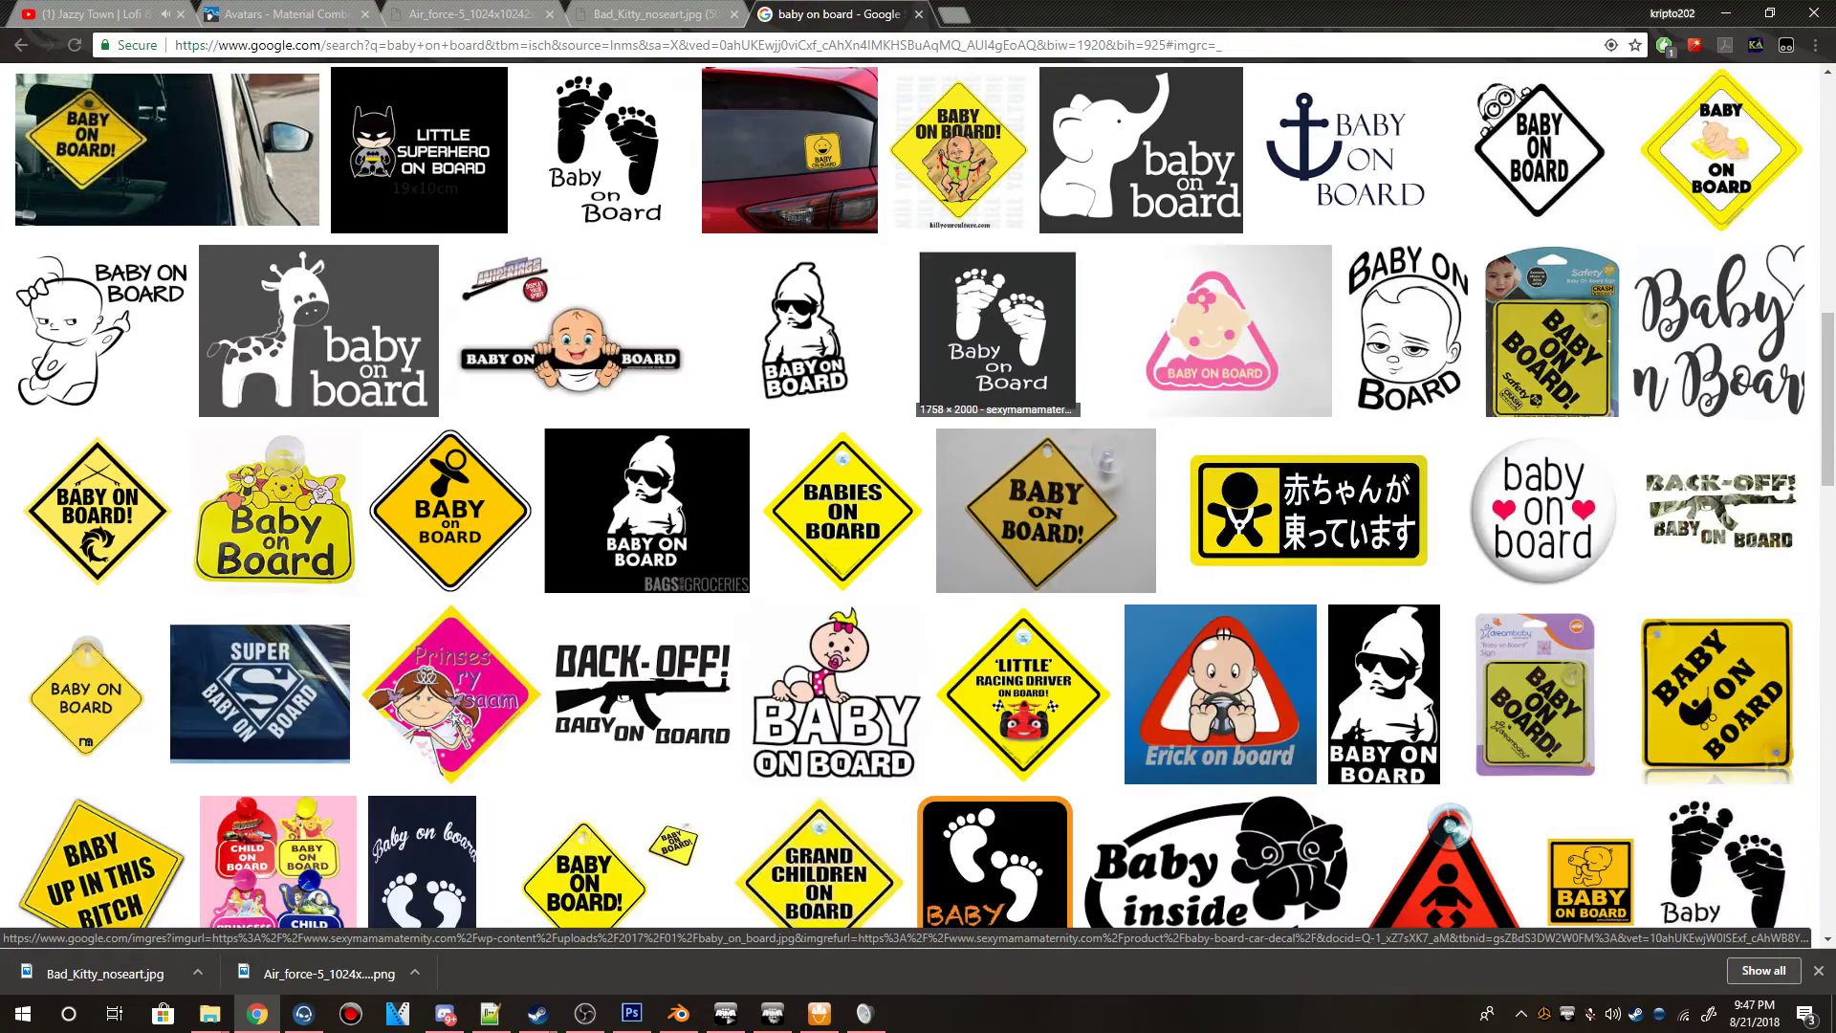
{"action": "scroll", "coordinate": [957, 154], "scroll_direction": "up", "scroll_amount": 3}
{"action": "scroll", "coordinate": [957, 430], "scroll_direction": "up", "scroll_amount": 2}
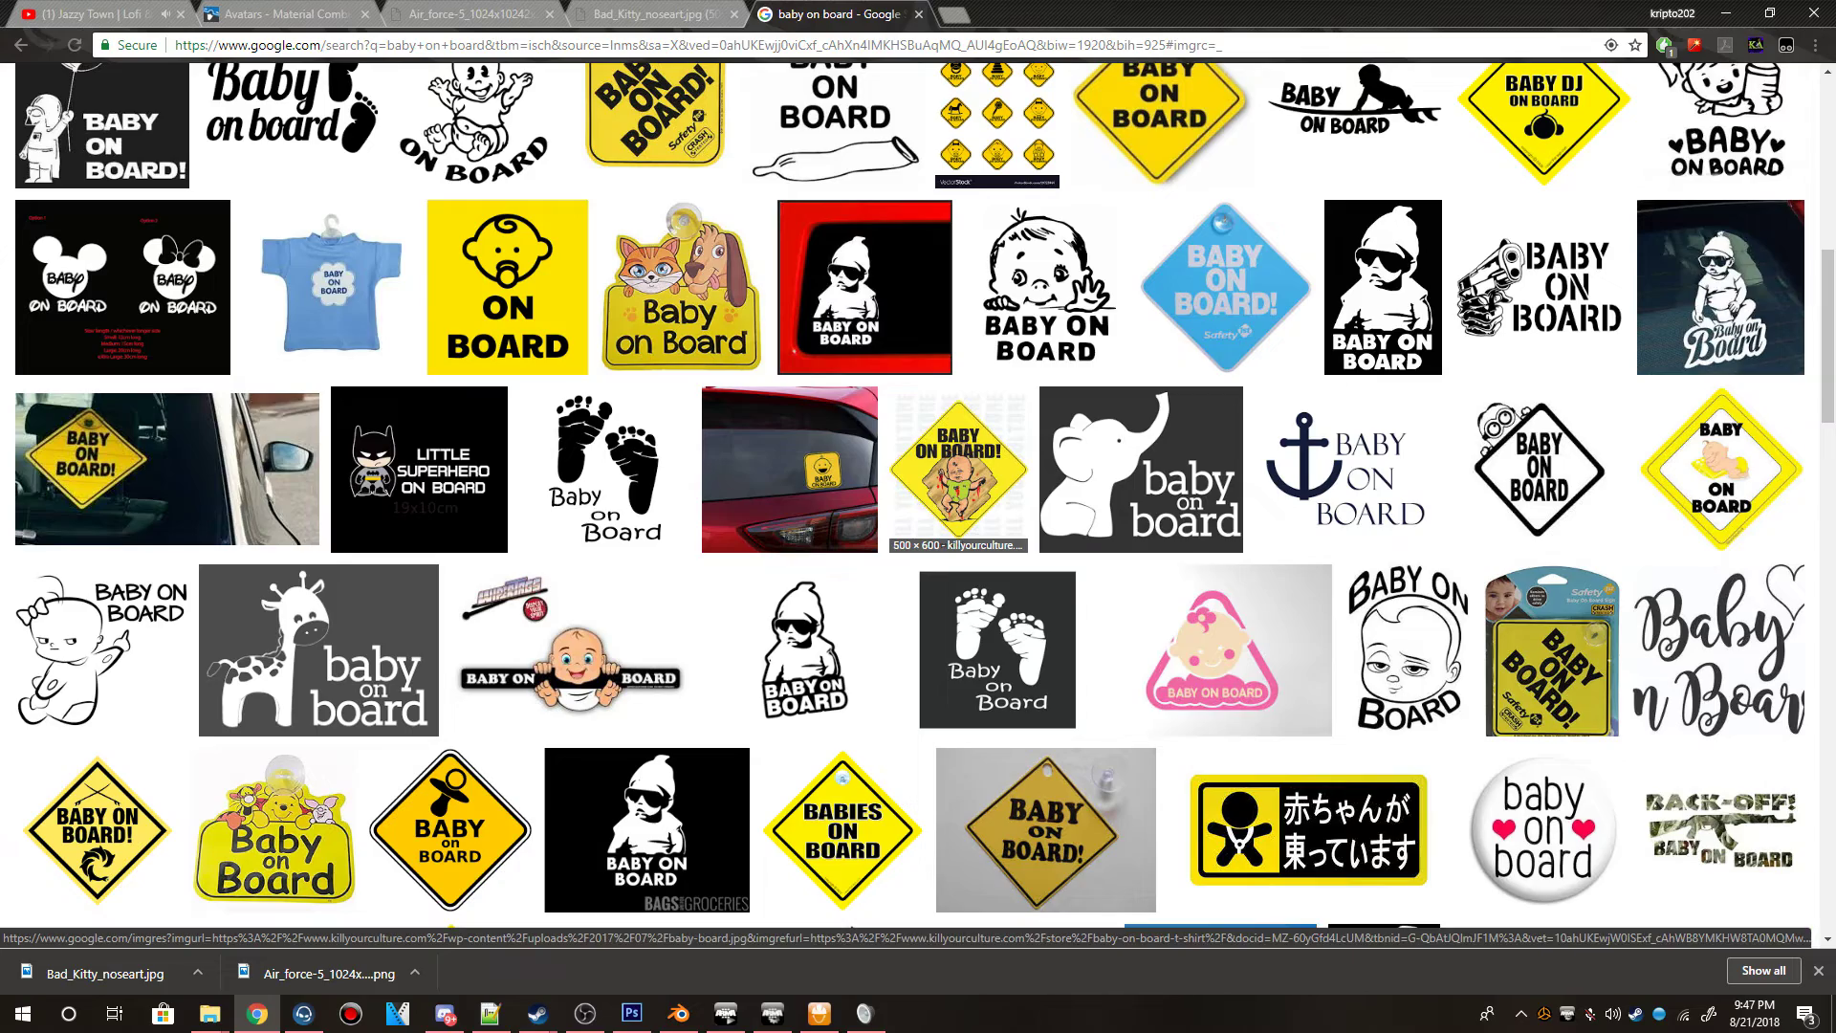
{"action": "scroll", "coordinate": [956, 459], "scroll_direction": "up", "scroll_amount": 3}
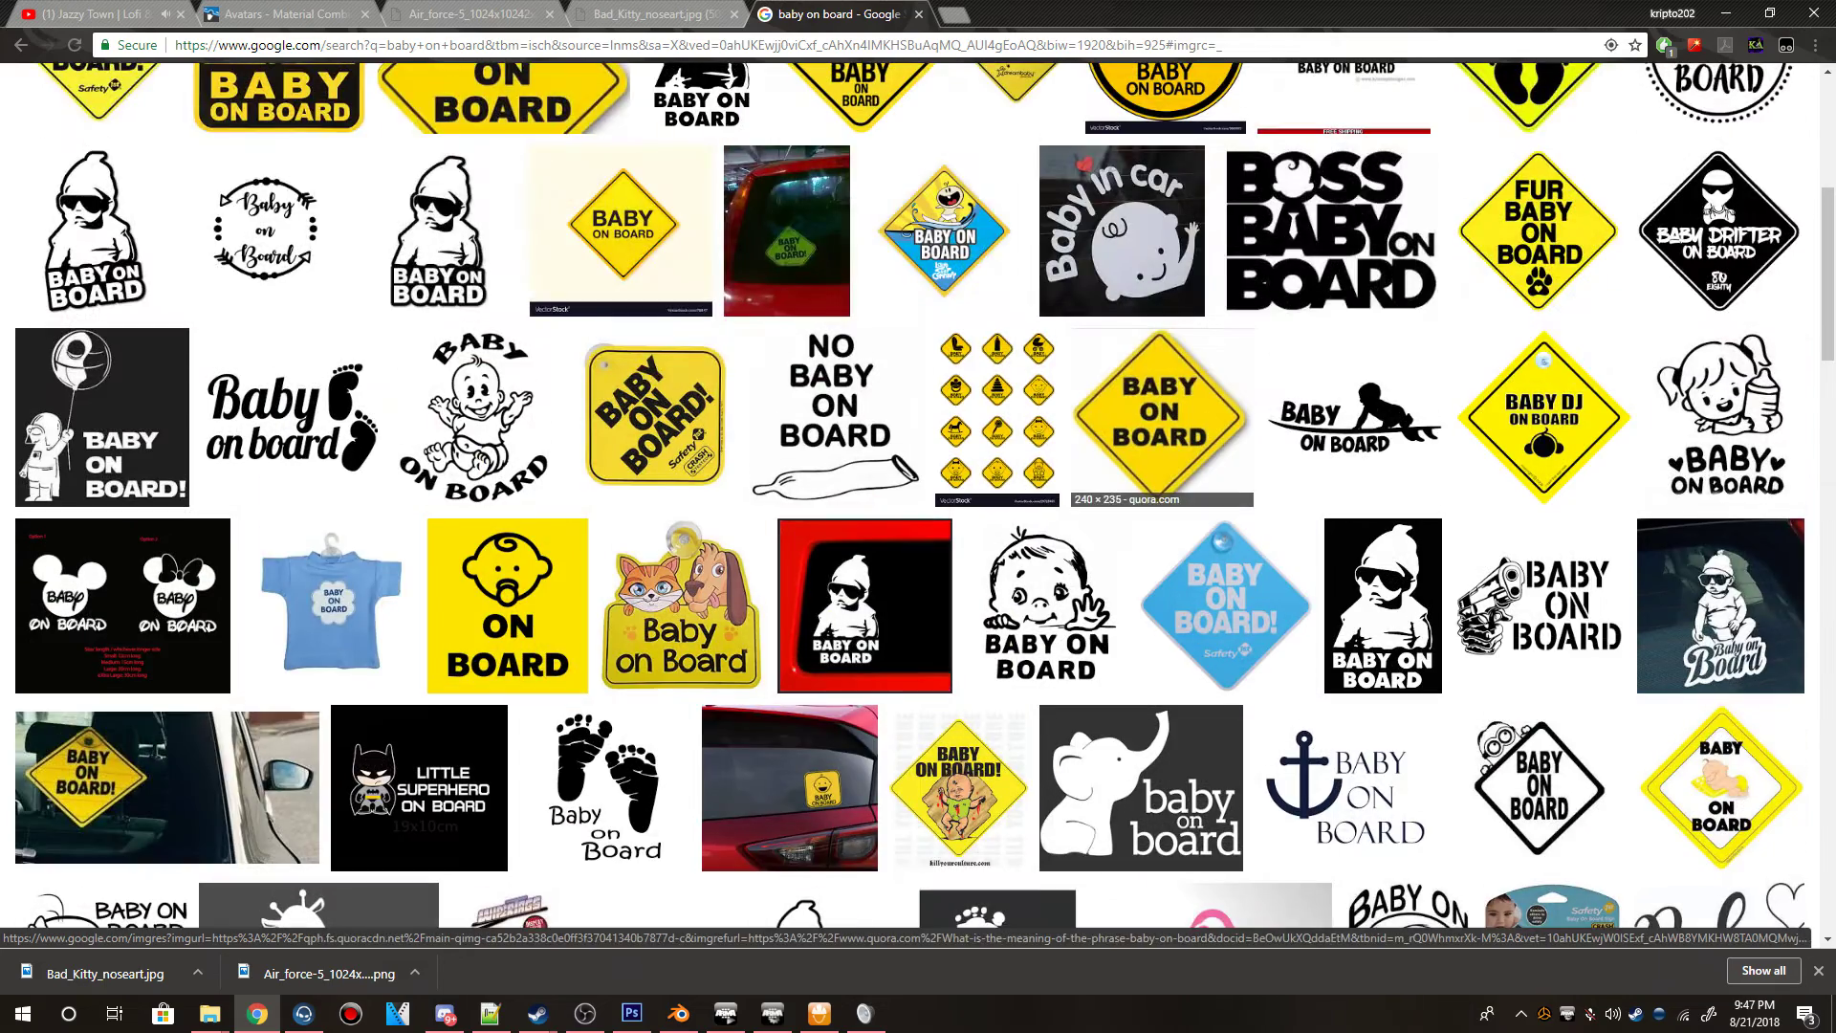
{"action": "left_click", "coordinate": [1162, 416]}
{"action": "left_click", "coordinate": [655, 144]}
{"action": "scroll", "coordinate": [918, 478], "scroll_direction": "up", "scroll_amount": 3}
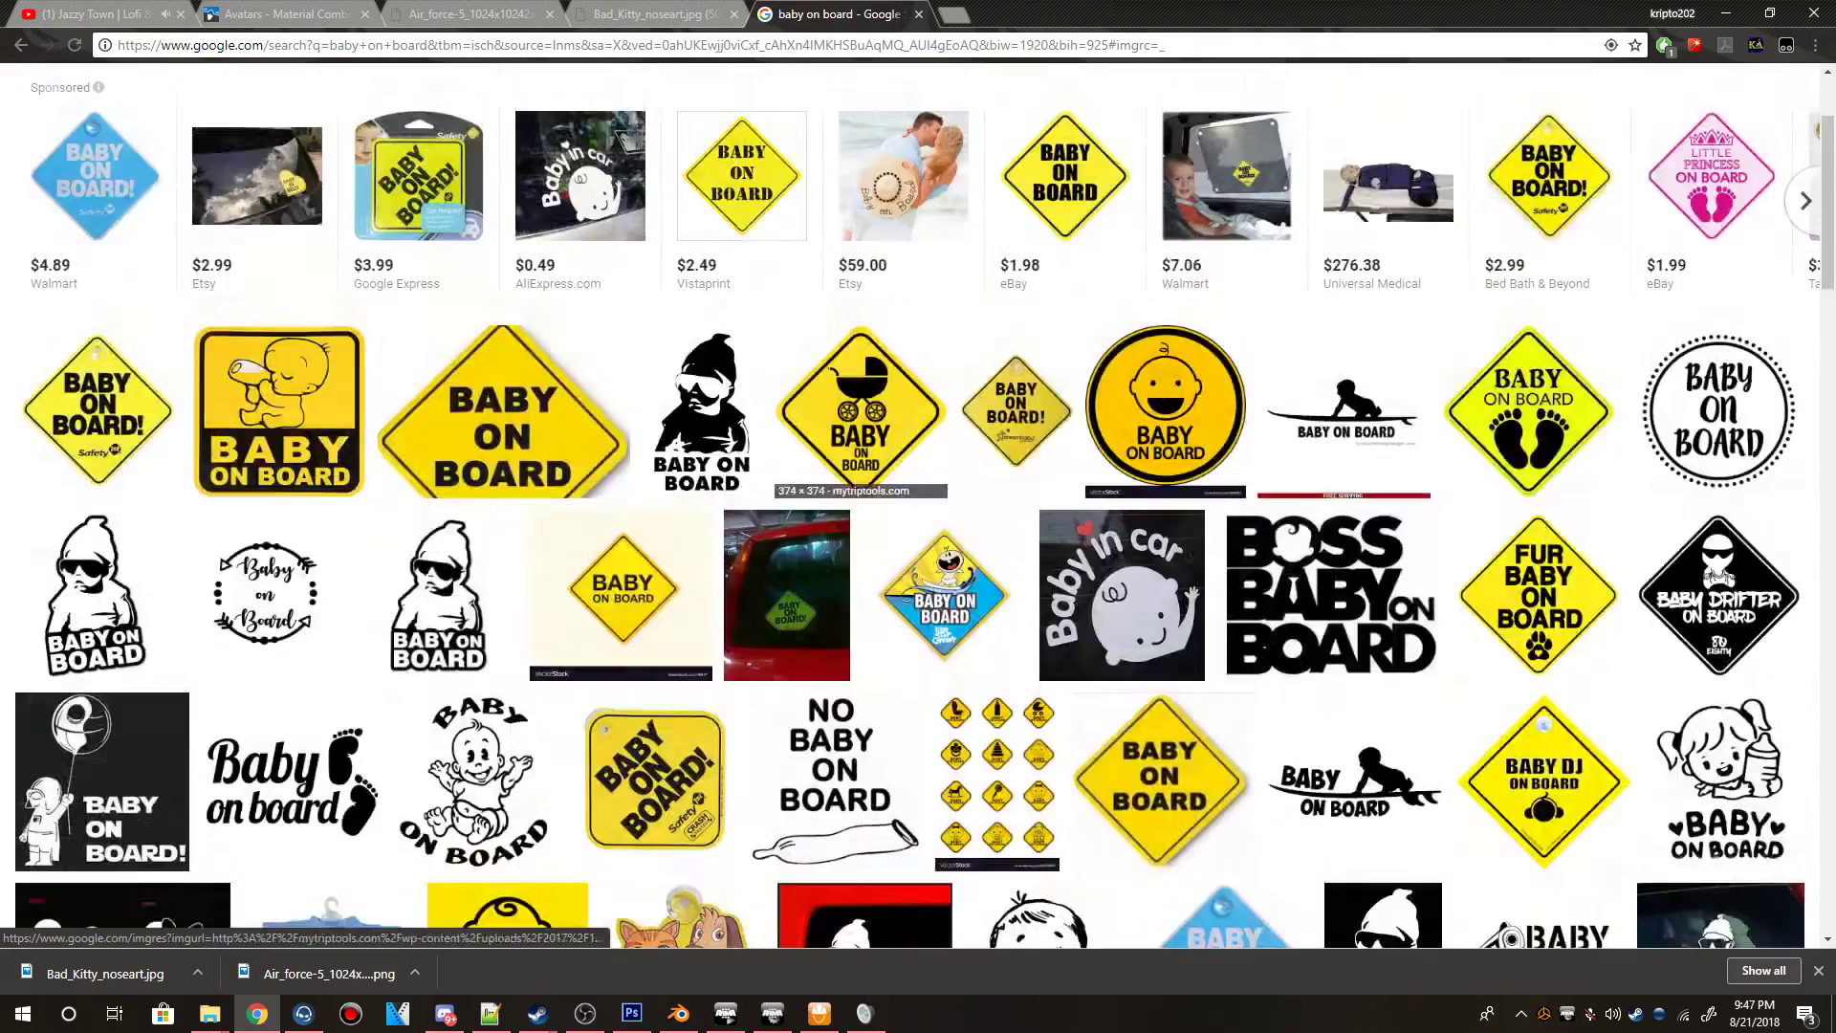
{"action": "left_click", "coordinate": [94, 428]}
{"action": "left_click", "coordinate": [860, 148]}
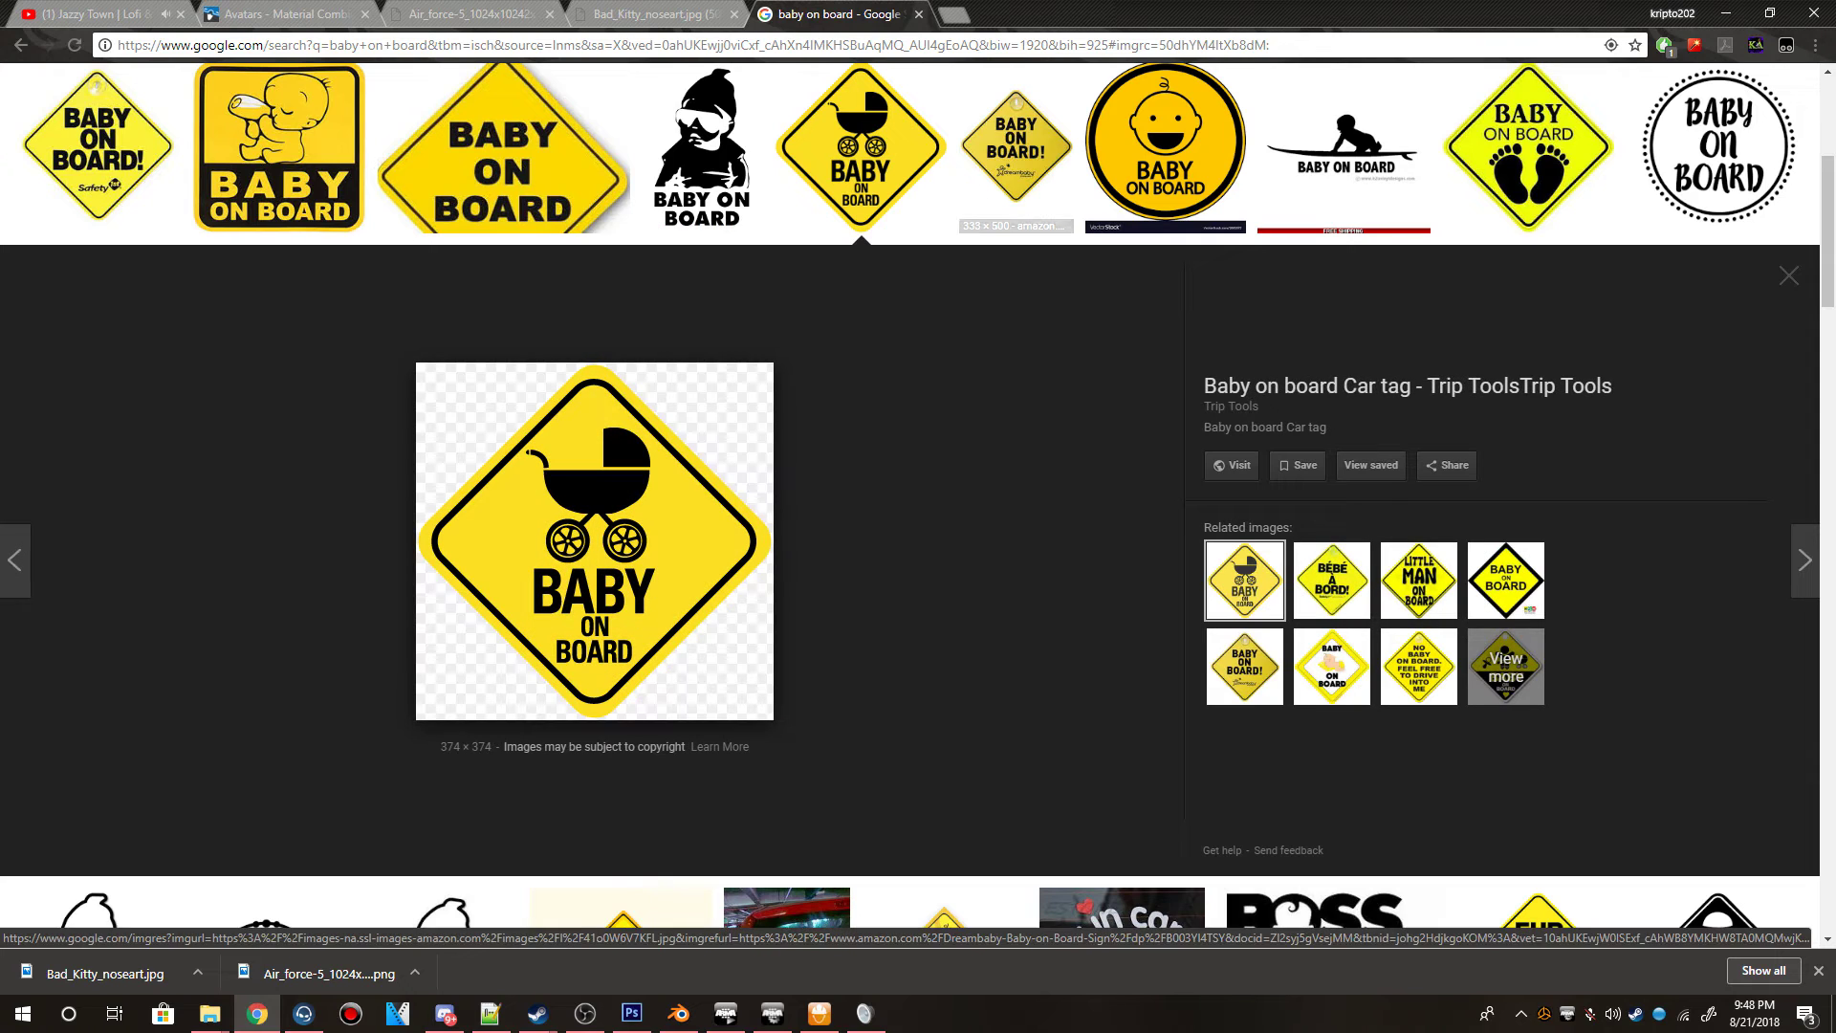
Step: Open the stroller sign at full size and save it as baby-on-board-tag2.png
{"action": "right_click", "coordinate": [643, 525]}
{"action": "left_click", "coordinate": [688, 679]}
{"action": "left_click", "coordinate": [1023, 15]}
{"action": "right_click", "coordinate": [885, 546]}
{"action": "left_click", "coordinate": [950, 584]}
{"action": "key", "text": "Return"}
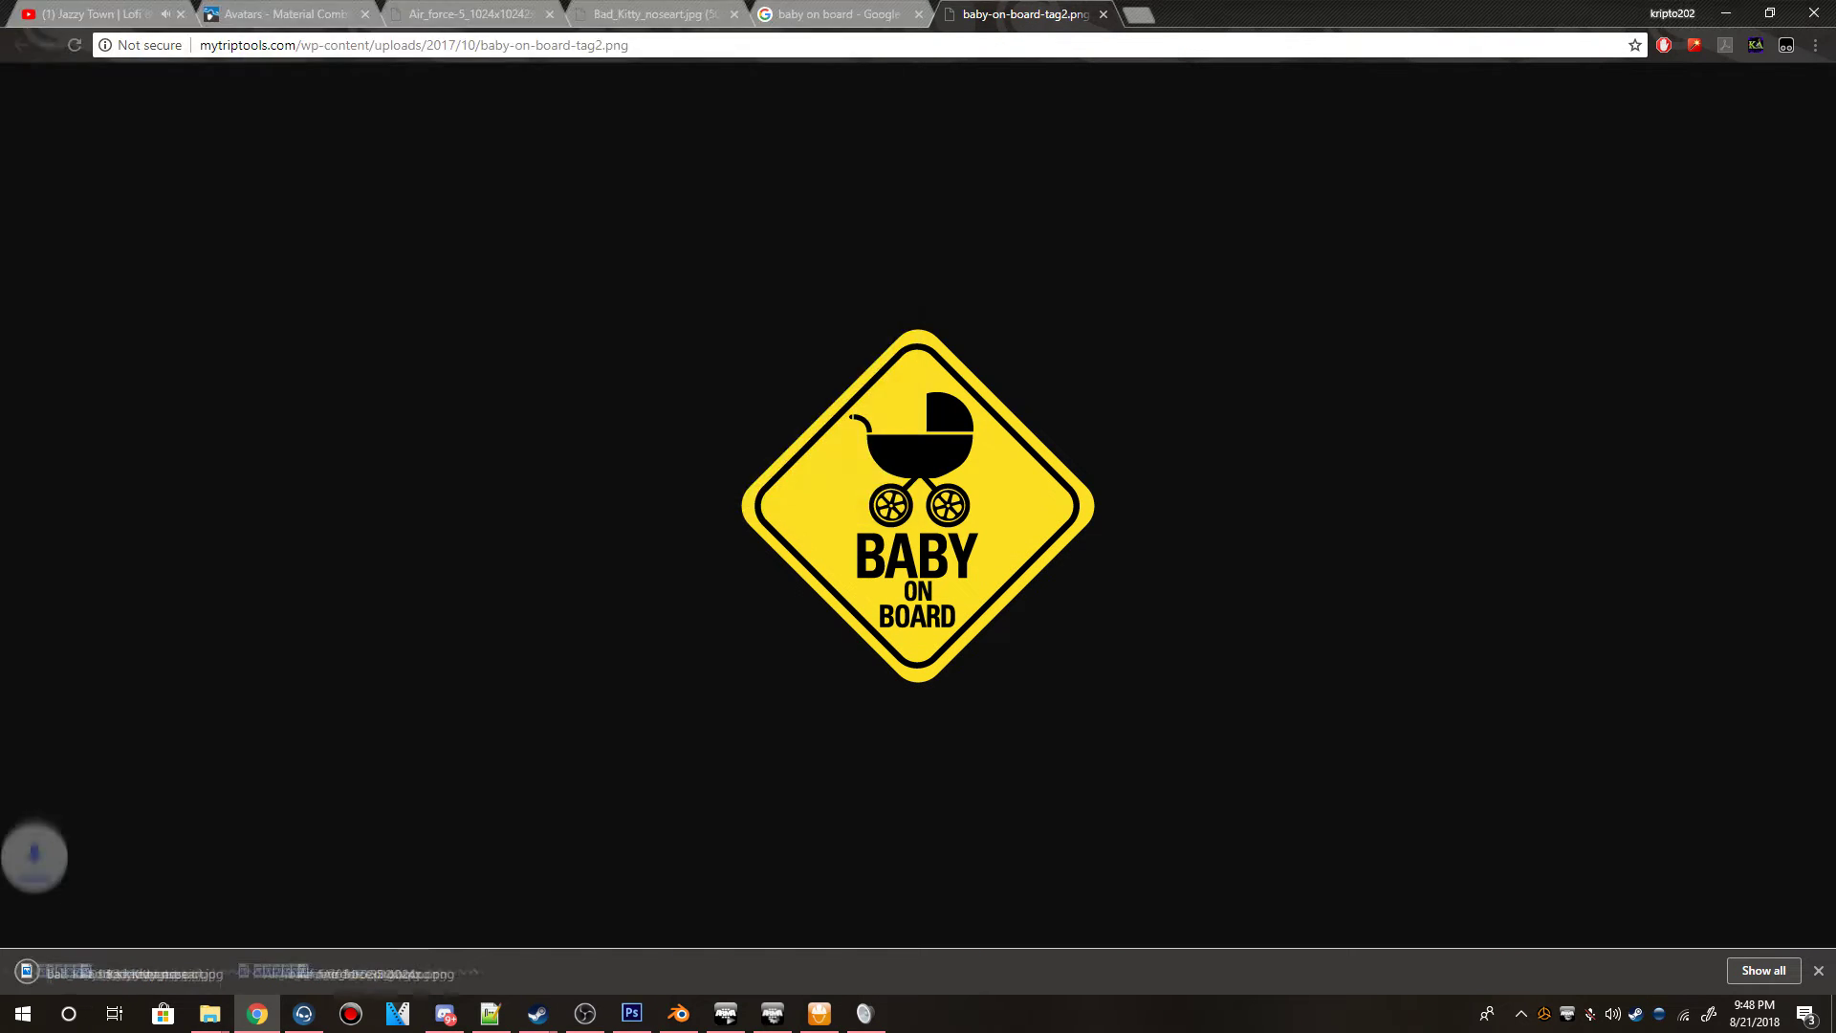
Step: Open the downloaded baby-on-board-tag2.png from its folder in Photoshop
{"action": "left_click", "coordinate": [198, 973]}
{"action": "left_click", "coordinate": [220, 909]}
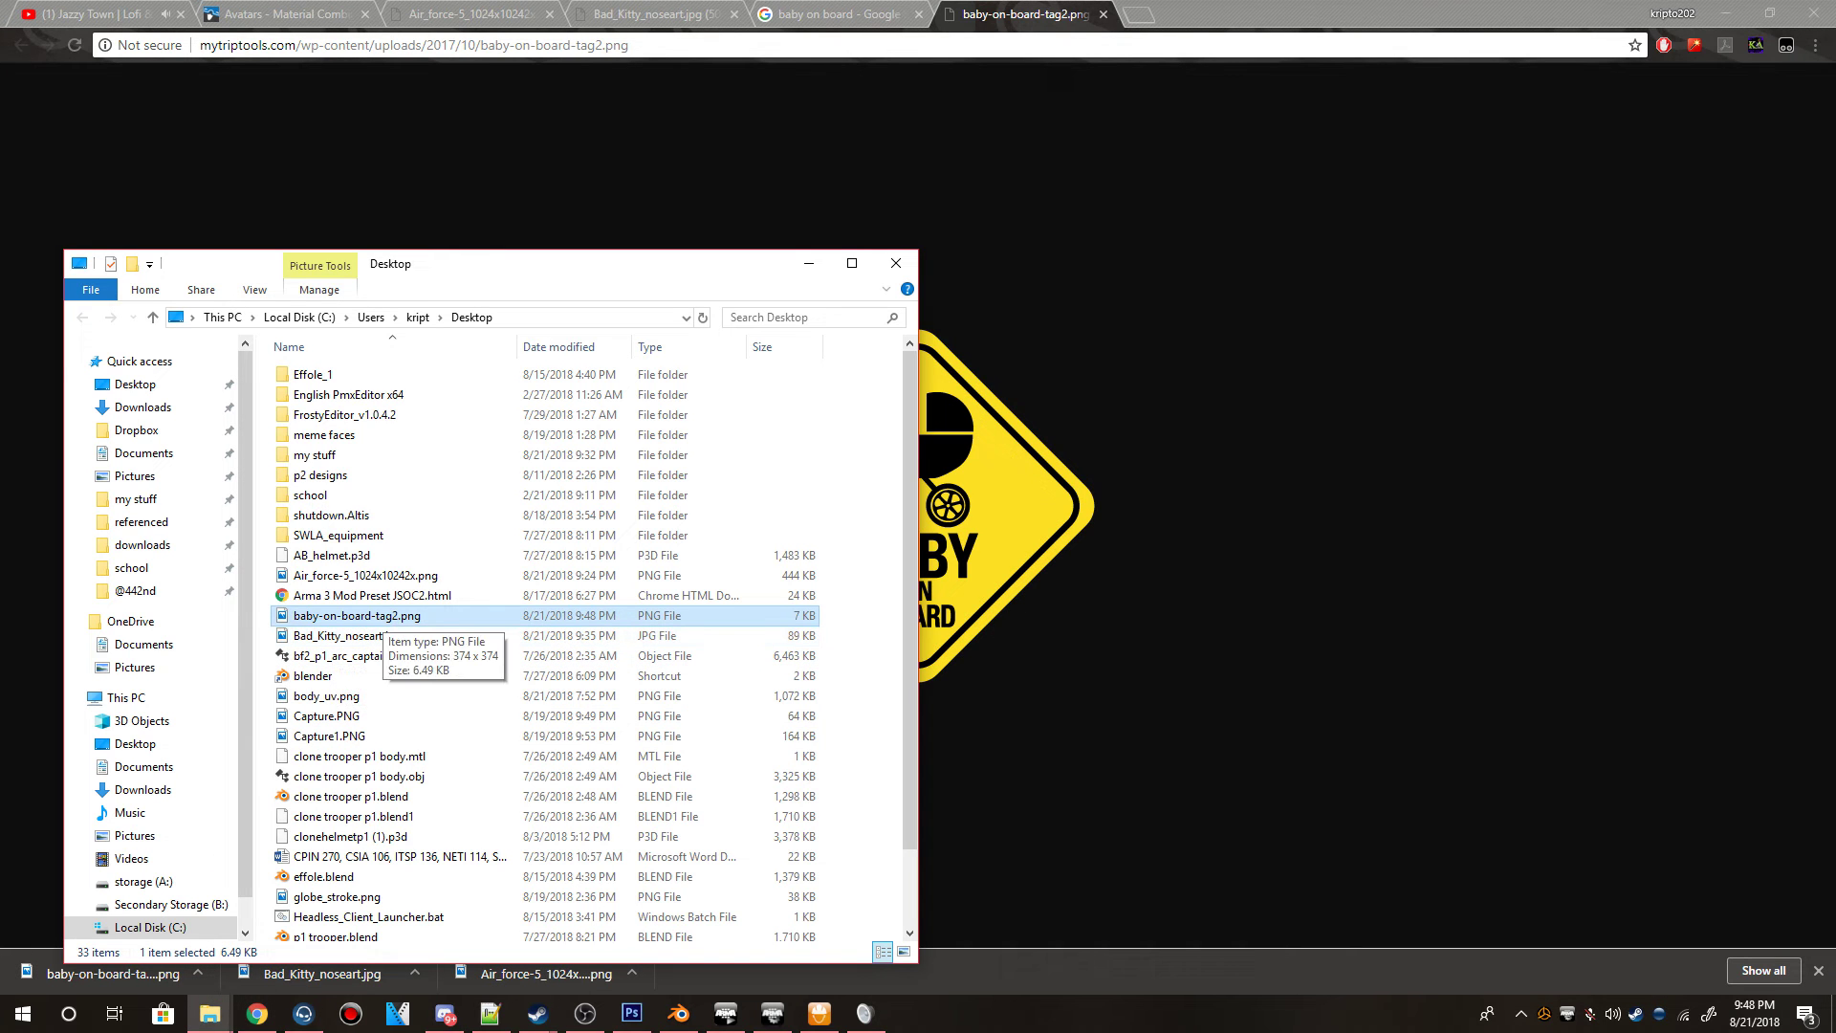
{"action": "left_click", "coordinate": [444, 1014]}
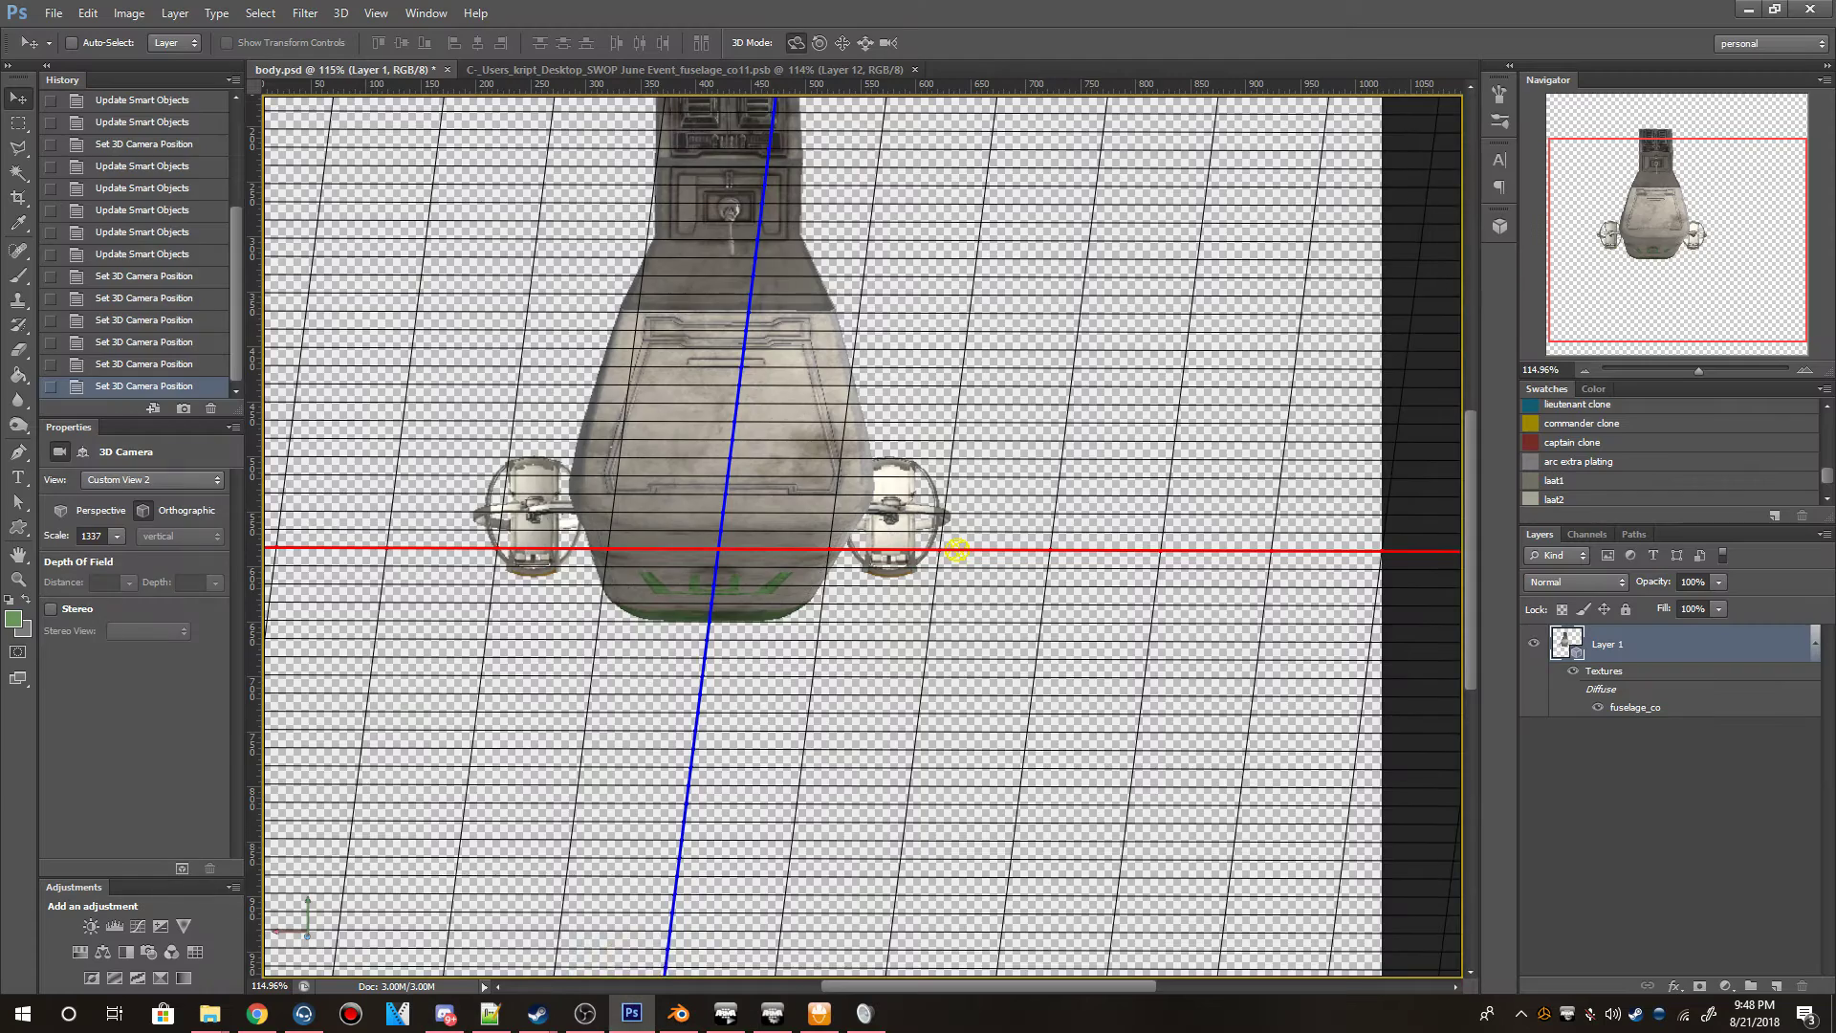
{"action": "left_click_drag", "start_coordinate": [358, 615], "coordinate": [861, 536]}
{"action": "key", "text": "l"}
{"action": "scroll", "coordinate": [861, 535], "scroll_direction": "up", "scroll_amount": 3}
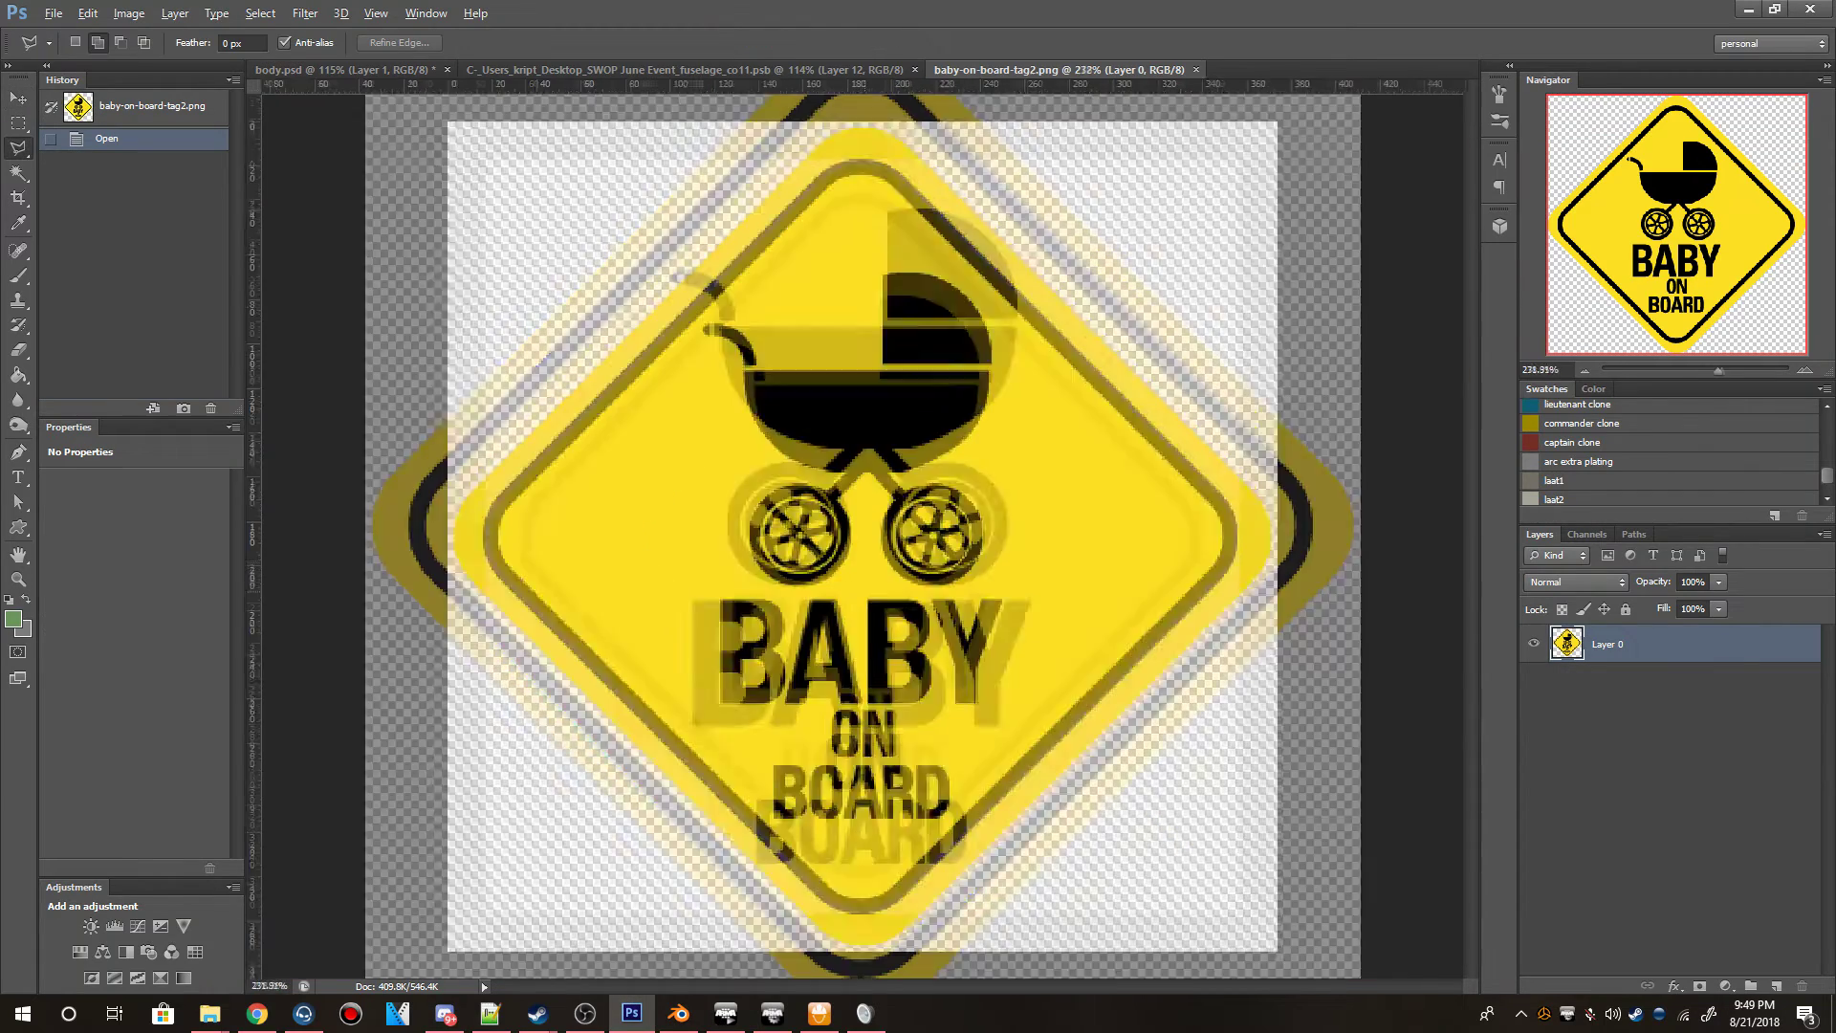
Step: Paint over the stroller and BABY ON BOARD text with the sign's yellow
{"action": "left_click", "coordinate": [703, 583]}
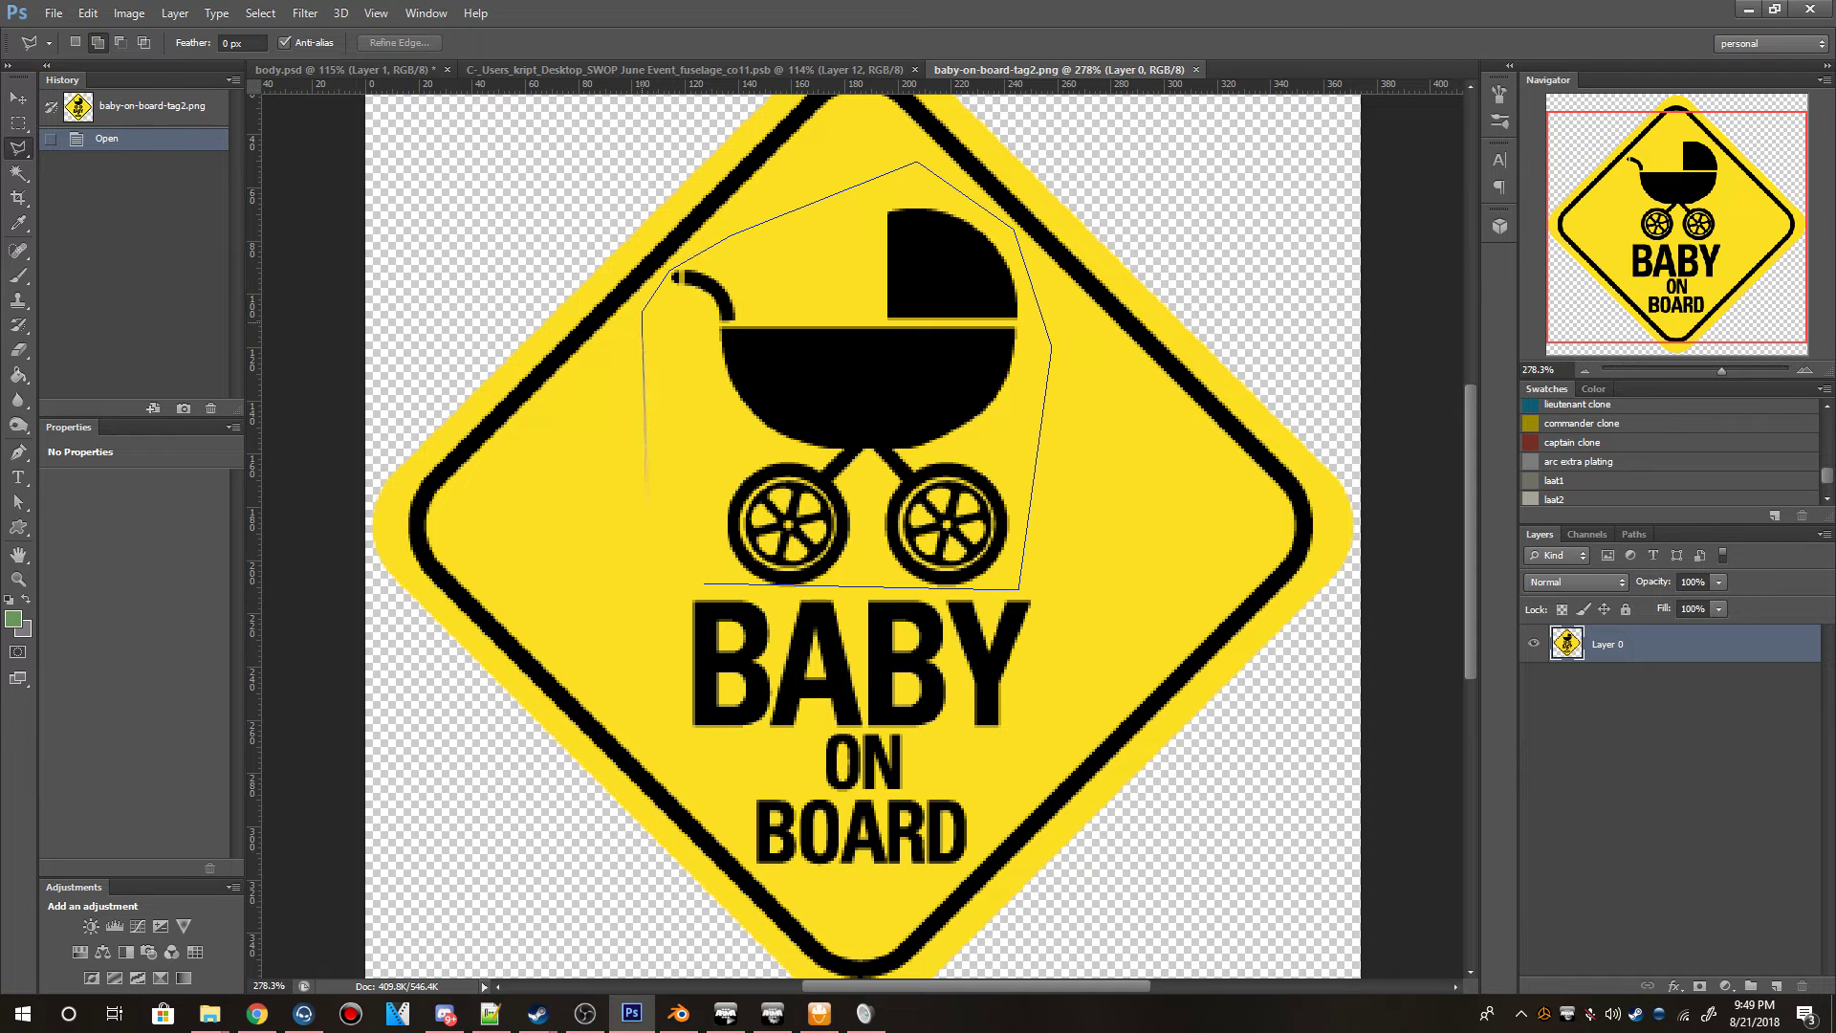
{"action": "key", "text": "b"}
{"action": "left_click", "coordinate": [614, 548], "text": "alt"}
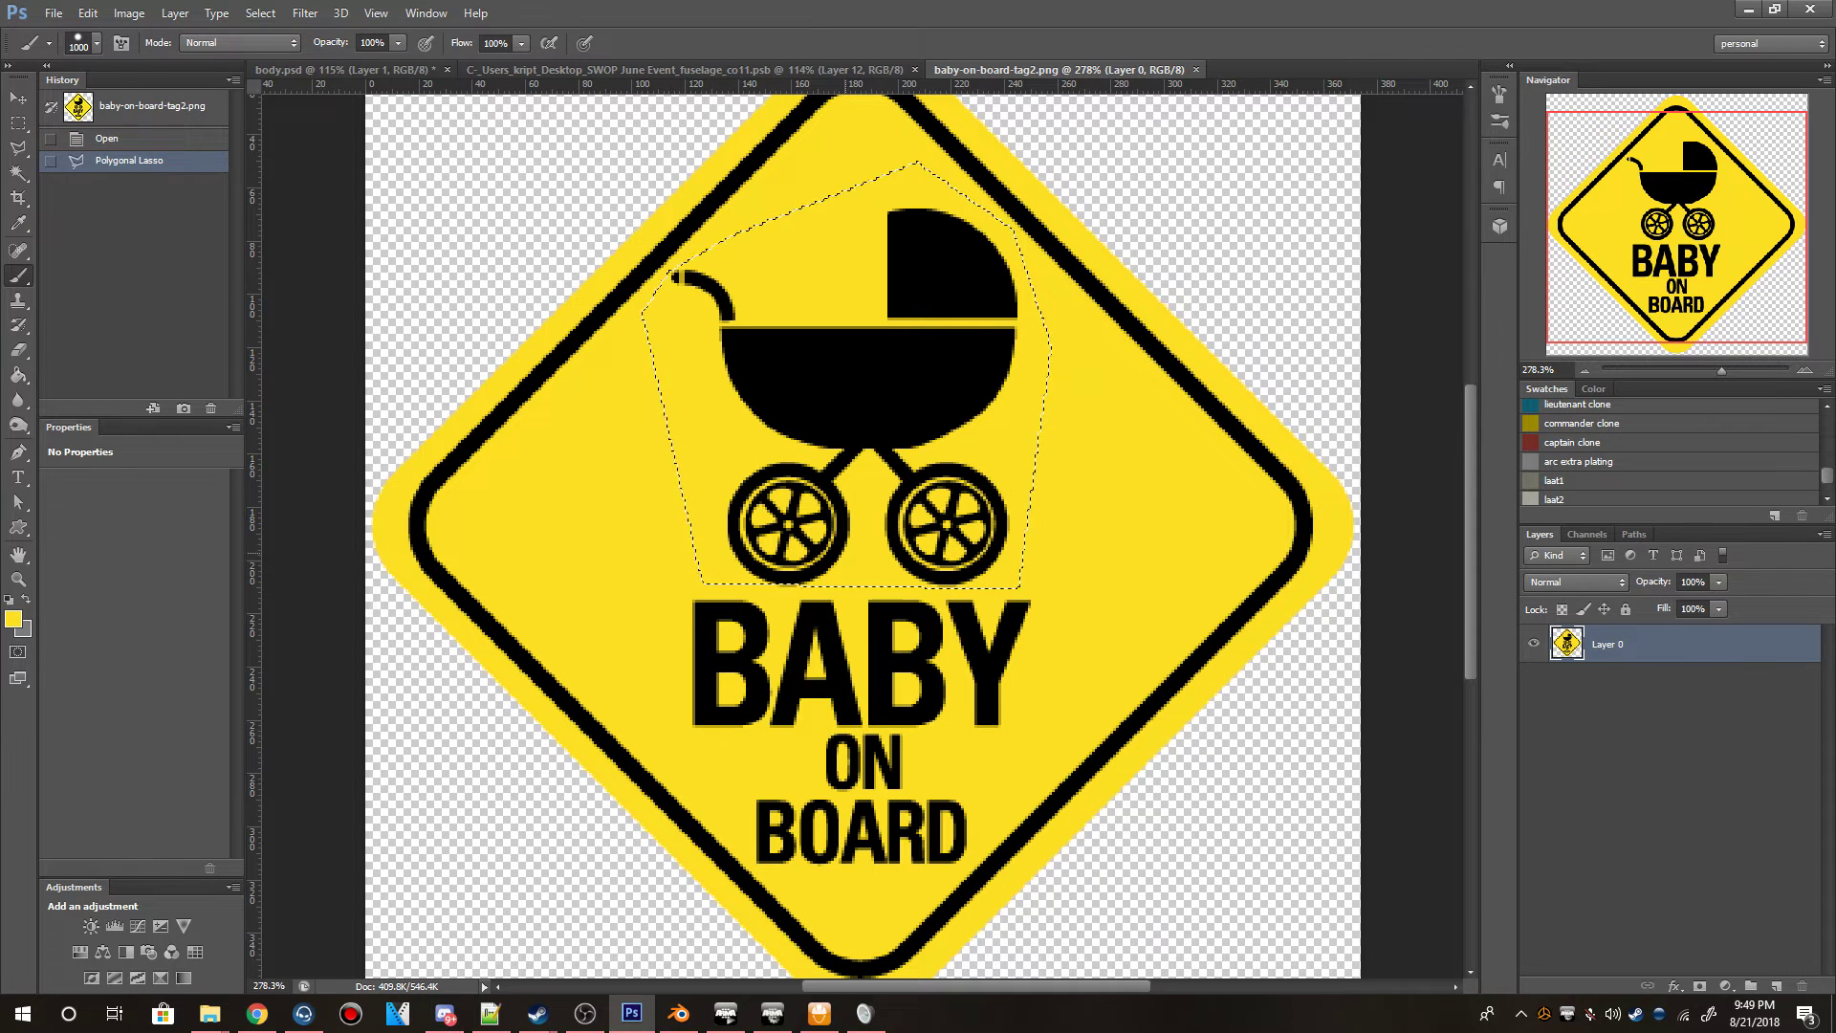
{"action": "left_click", "coordinate": [861, 507]}
{"action": "key", "text": "ctrl+d"}
{"action": "key", "text": "l"}
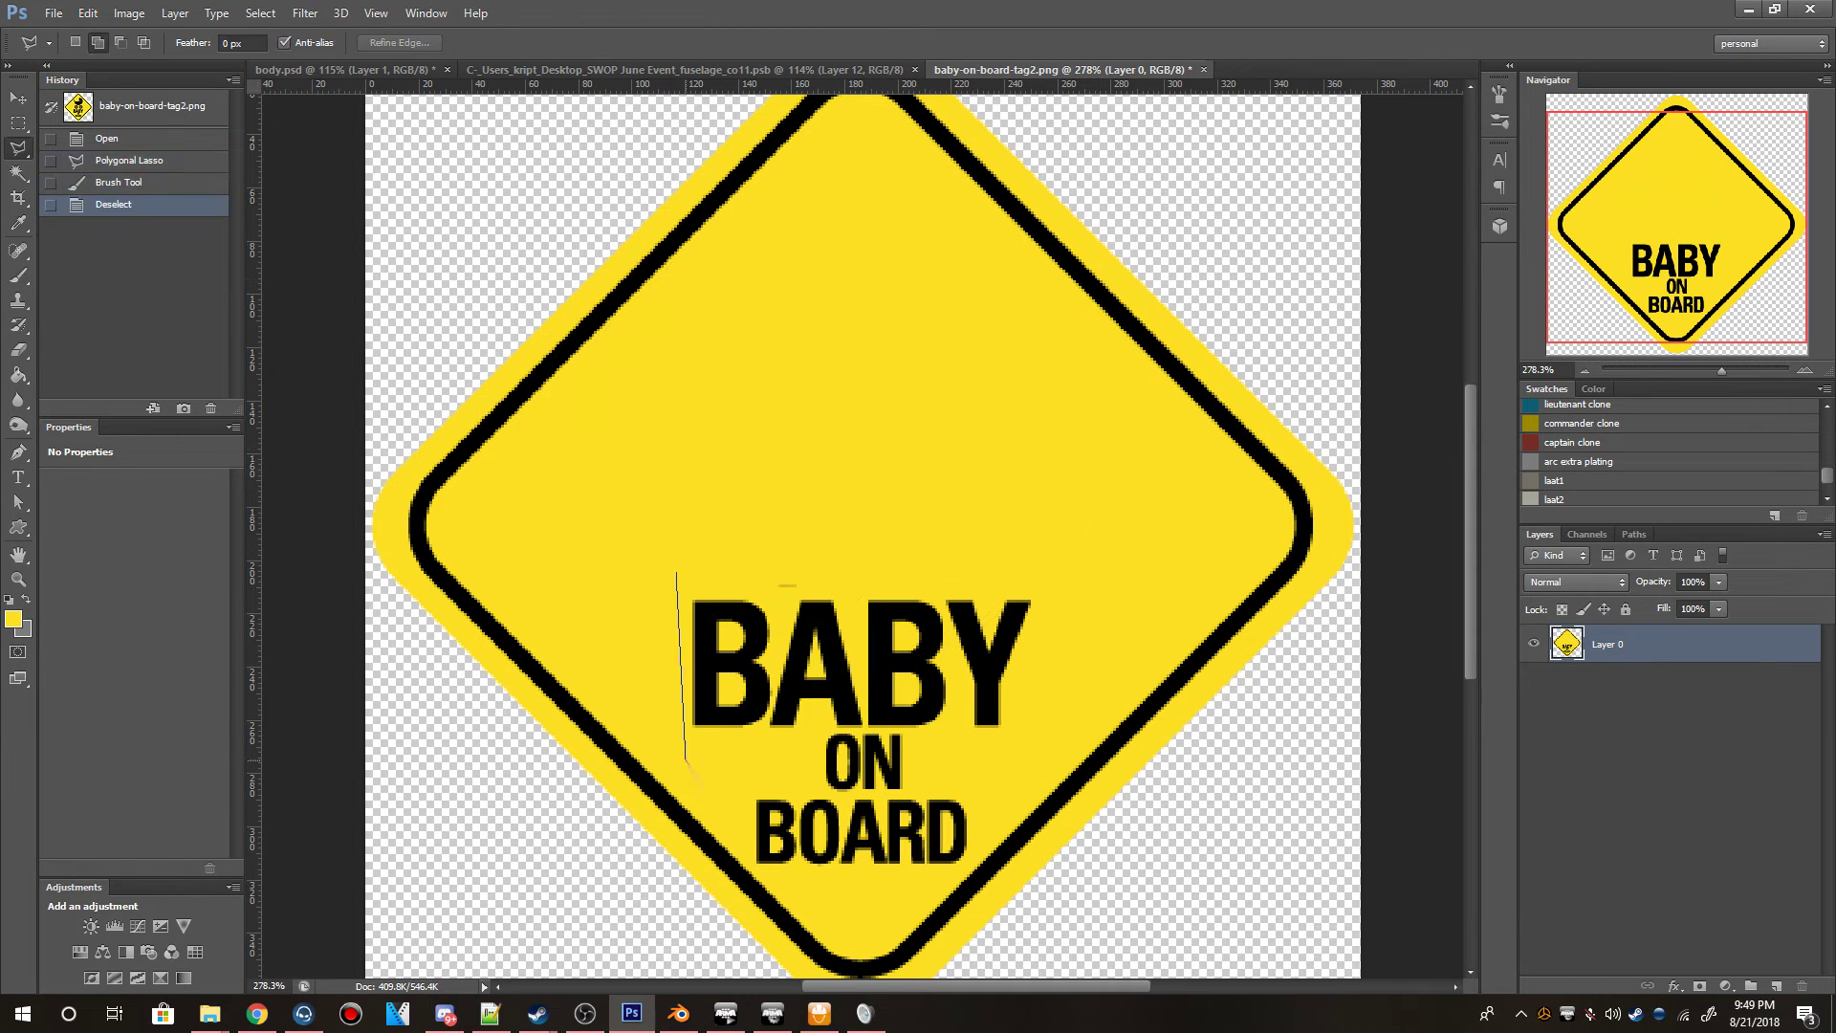
{"action": "left_click", "coordinate": [677, 575]}
{"action": "key", "text": "b"}
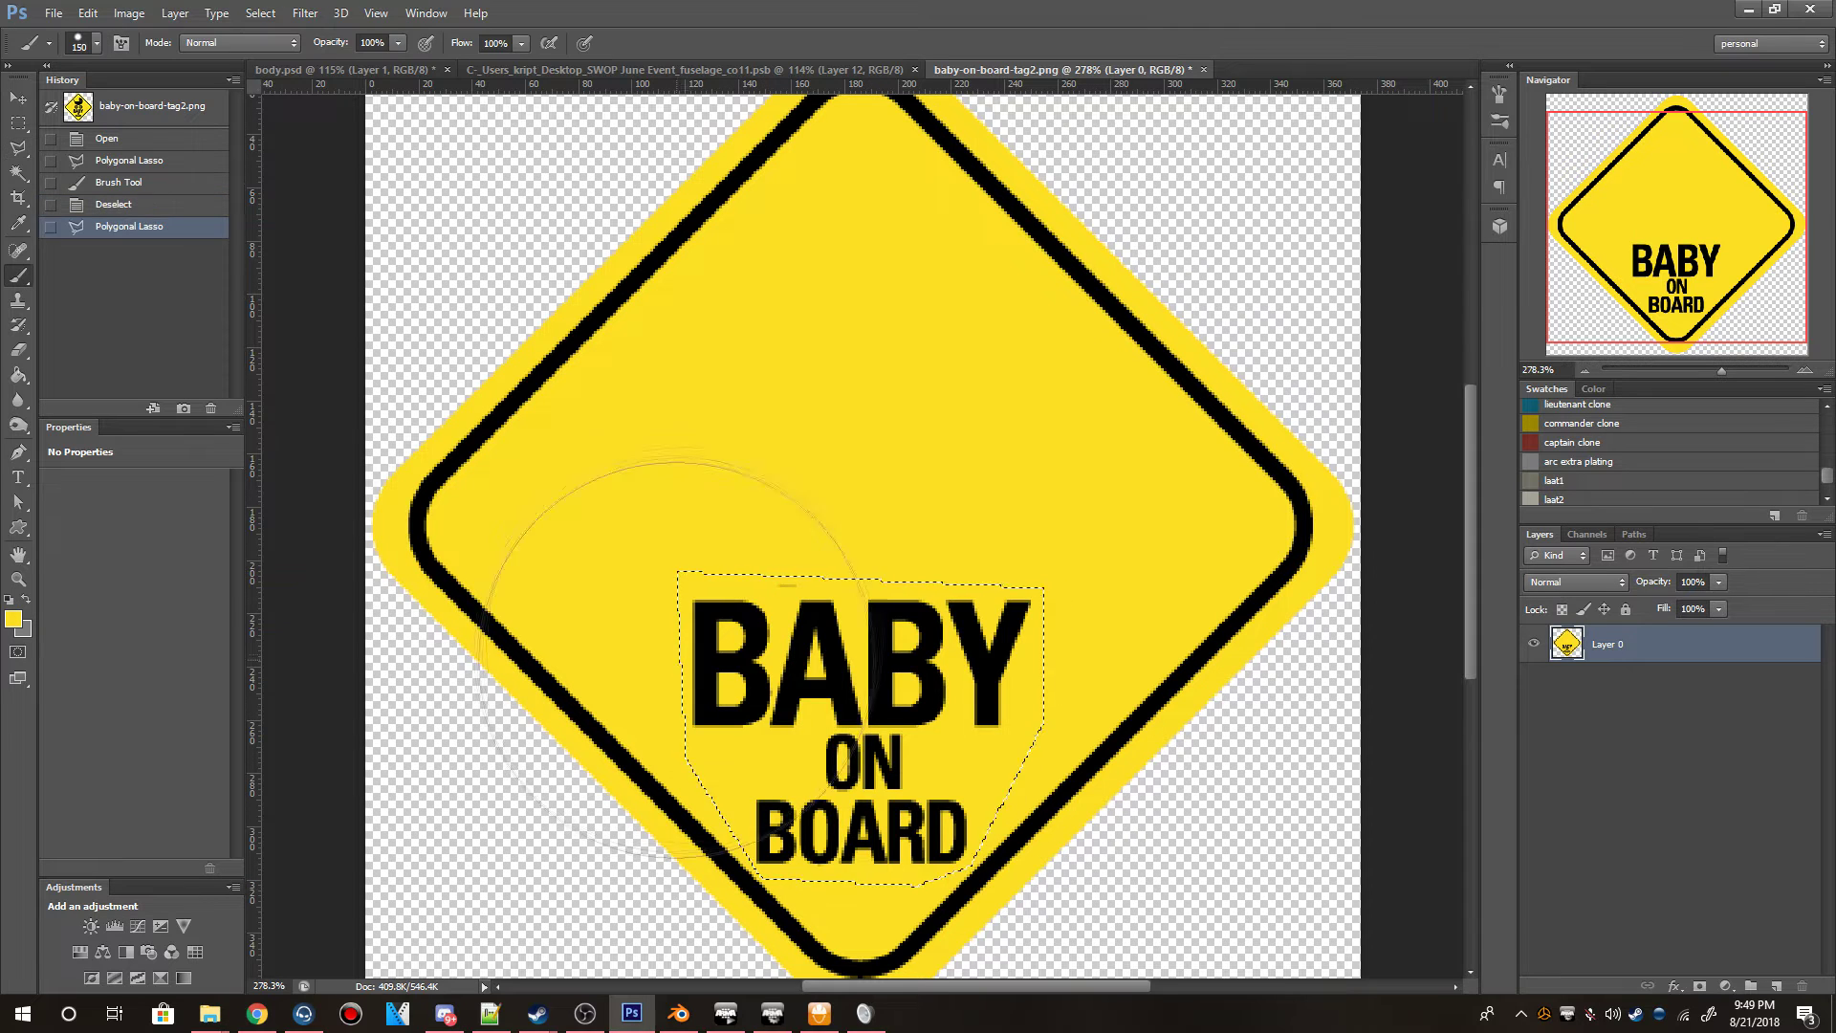
{"action": "left_click_drag", "start_coordinate": [708, 622], "coordinate": [937, 842]}
{"action": "key", "text": "ctrl+d"}
Step: Add black 'TREE' text to the sign in the Galactic Basic font
{"action": "key", "text": "t"}
{"action": "left_click", "coordinate": [722, 655]}
{"action": "left_click", "coordinate": [613, 43]}
{"action": "left_click", "coordinate": [674, 670]}
{"action": "key", "text": "Return"}
{"action": "type", "text": "EE"}
{"action": "key", "text": "ctrl+a"}
{"action": "left_click", "coordinate": [205, 43]}
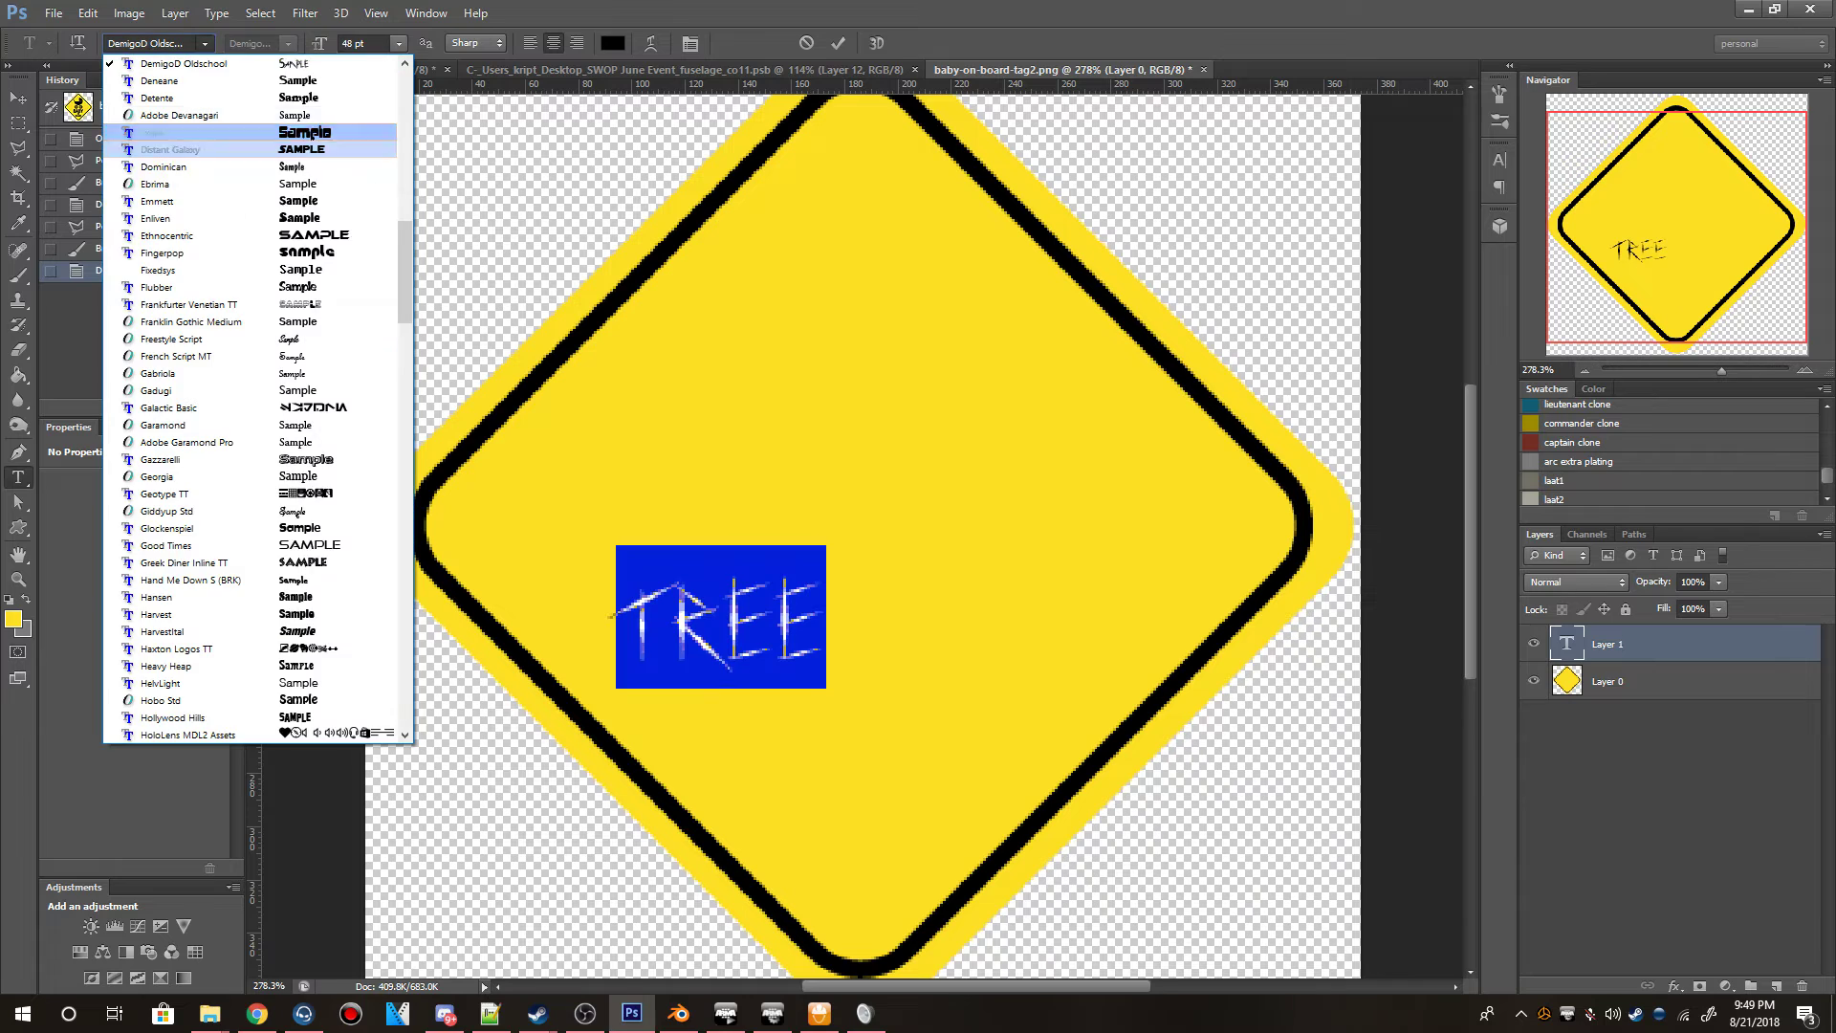
{"action": "scroll", "coordinate": [258, 382], "scroll_direction": "down", "scroll_amount": 5}
{"action": "scroll", "coordinate": [287, 449], "scroll_direction": "down", "scroll_amount": 2}
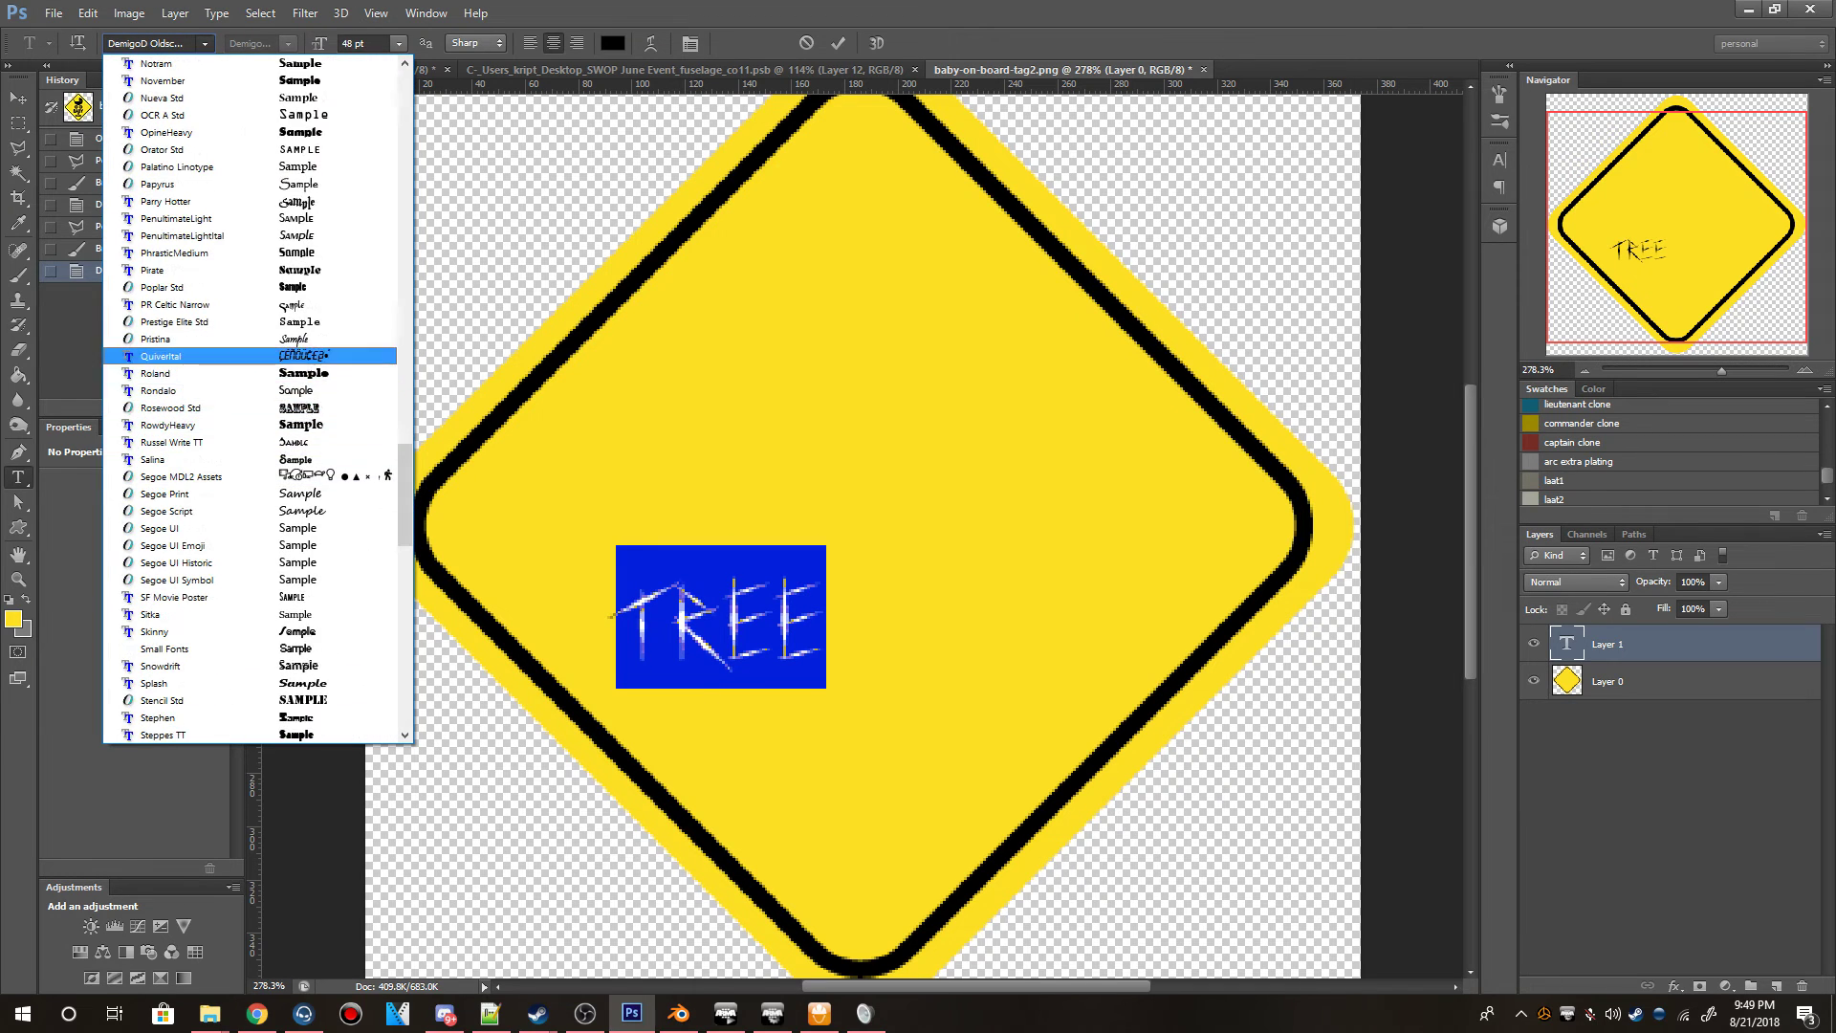
{"action": "scroll", "coordinate": [258, 402], "scroll_direction": "up", "scroll_amount": 3}
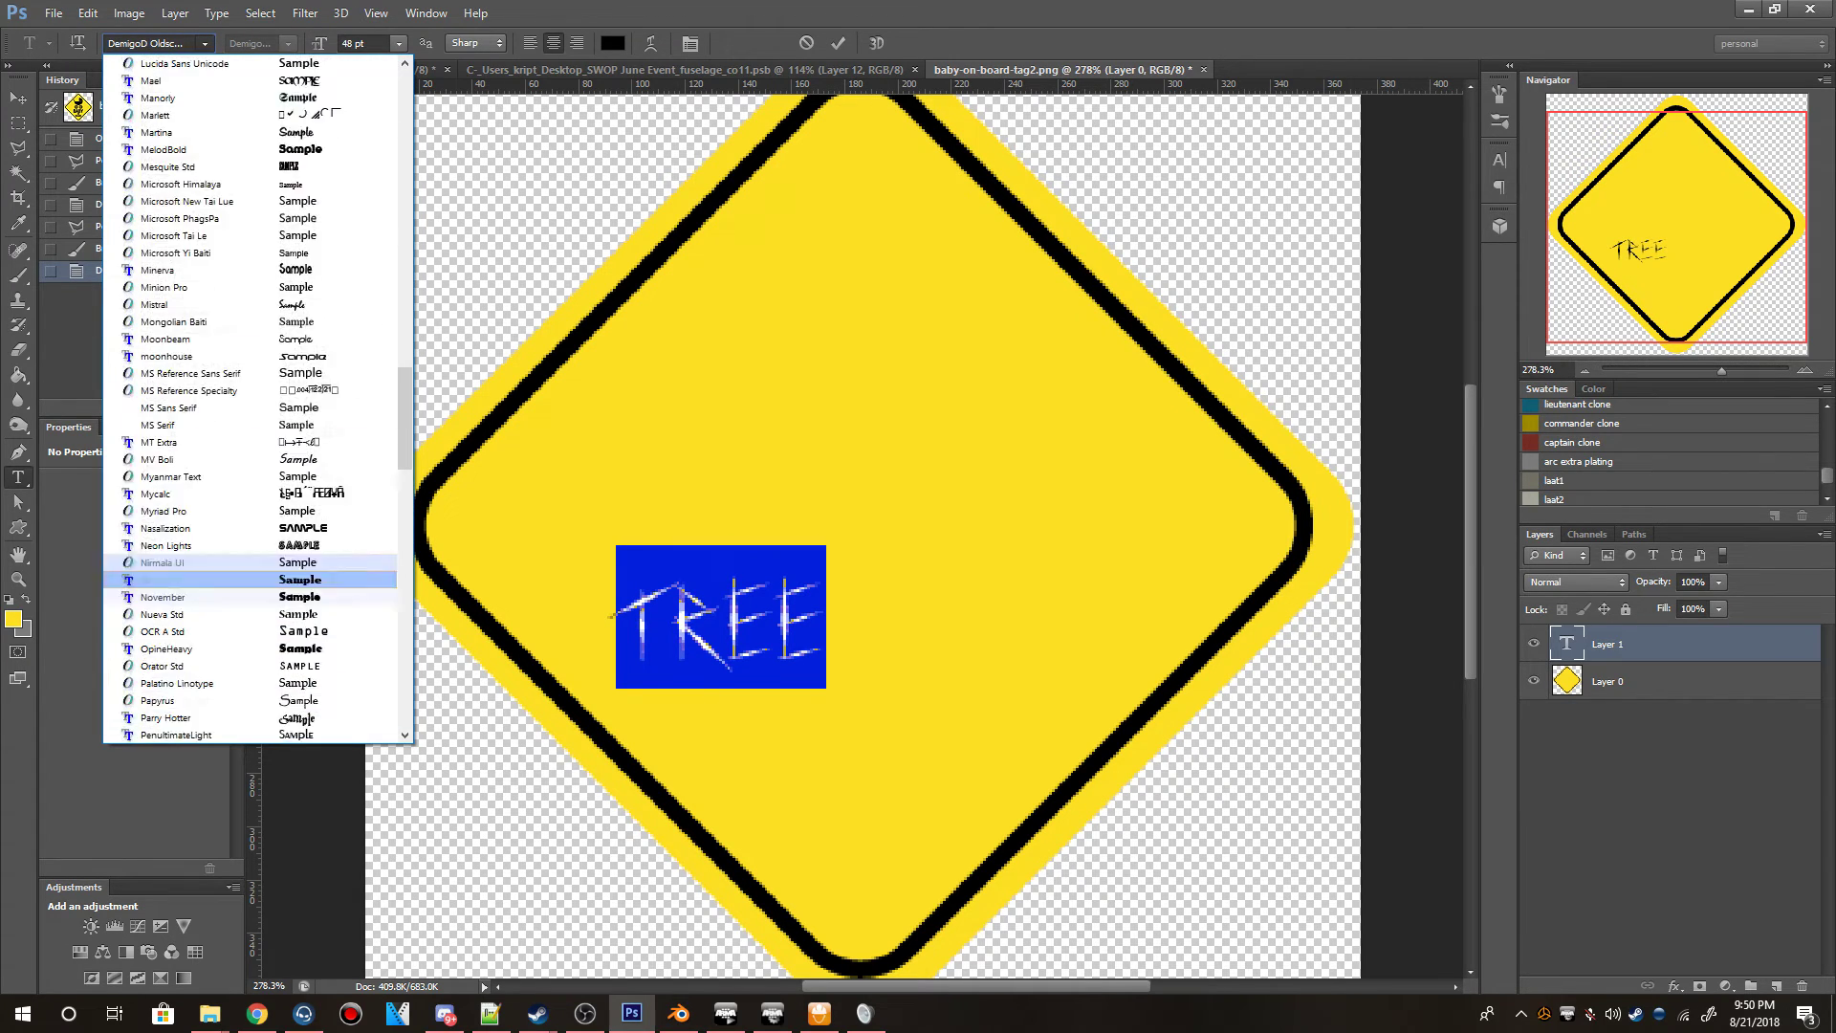
{"action": "scroll", "coordinate": [258, 402], "scroll_direction": "up", "scroll_amount": 3}
{"action": "scroll", "coordinate": [258, 287], "scroll_direction": "up", "scroll_amount": 4}
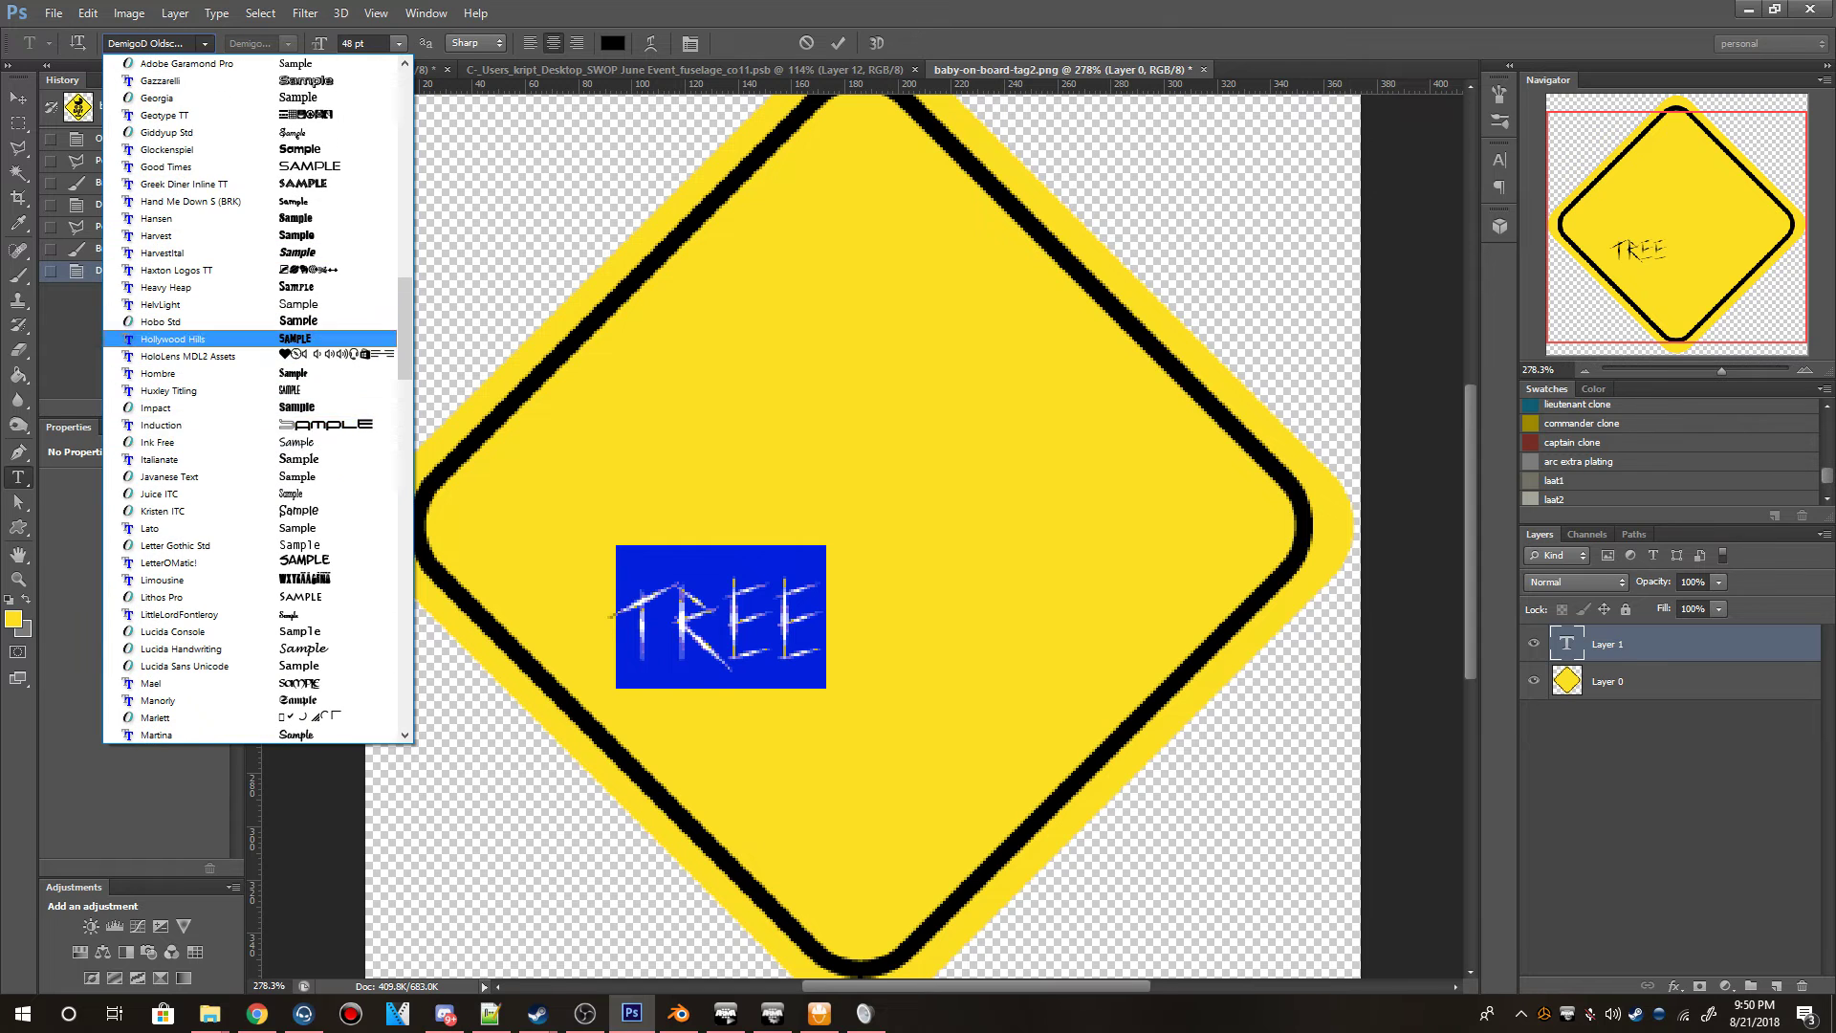
{"action": "scroll", "coordinate": [258, 201], "scroll_direction": "up", "scroll_amount": 2}
{"action": "left_click", "coordinate": [169, 115]}
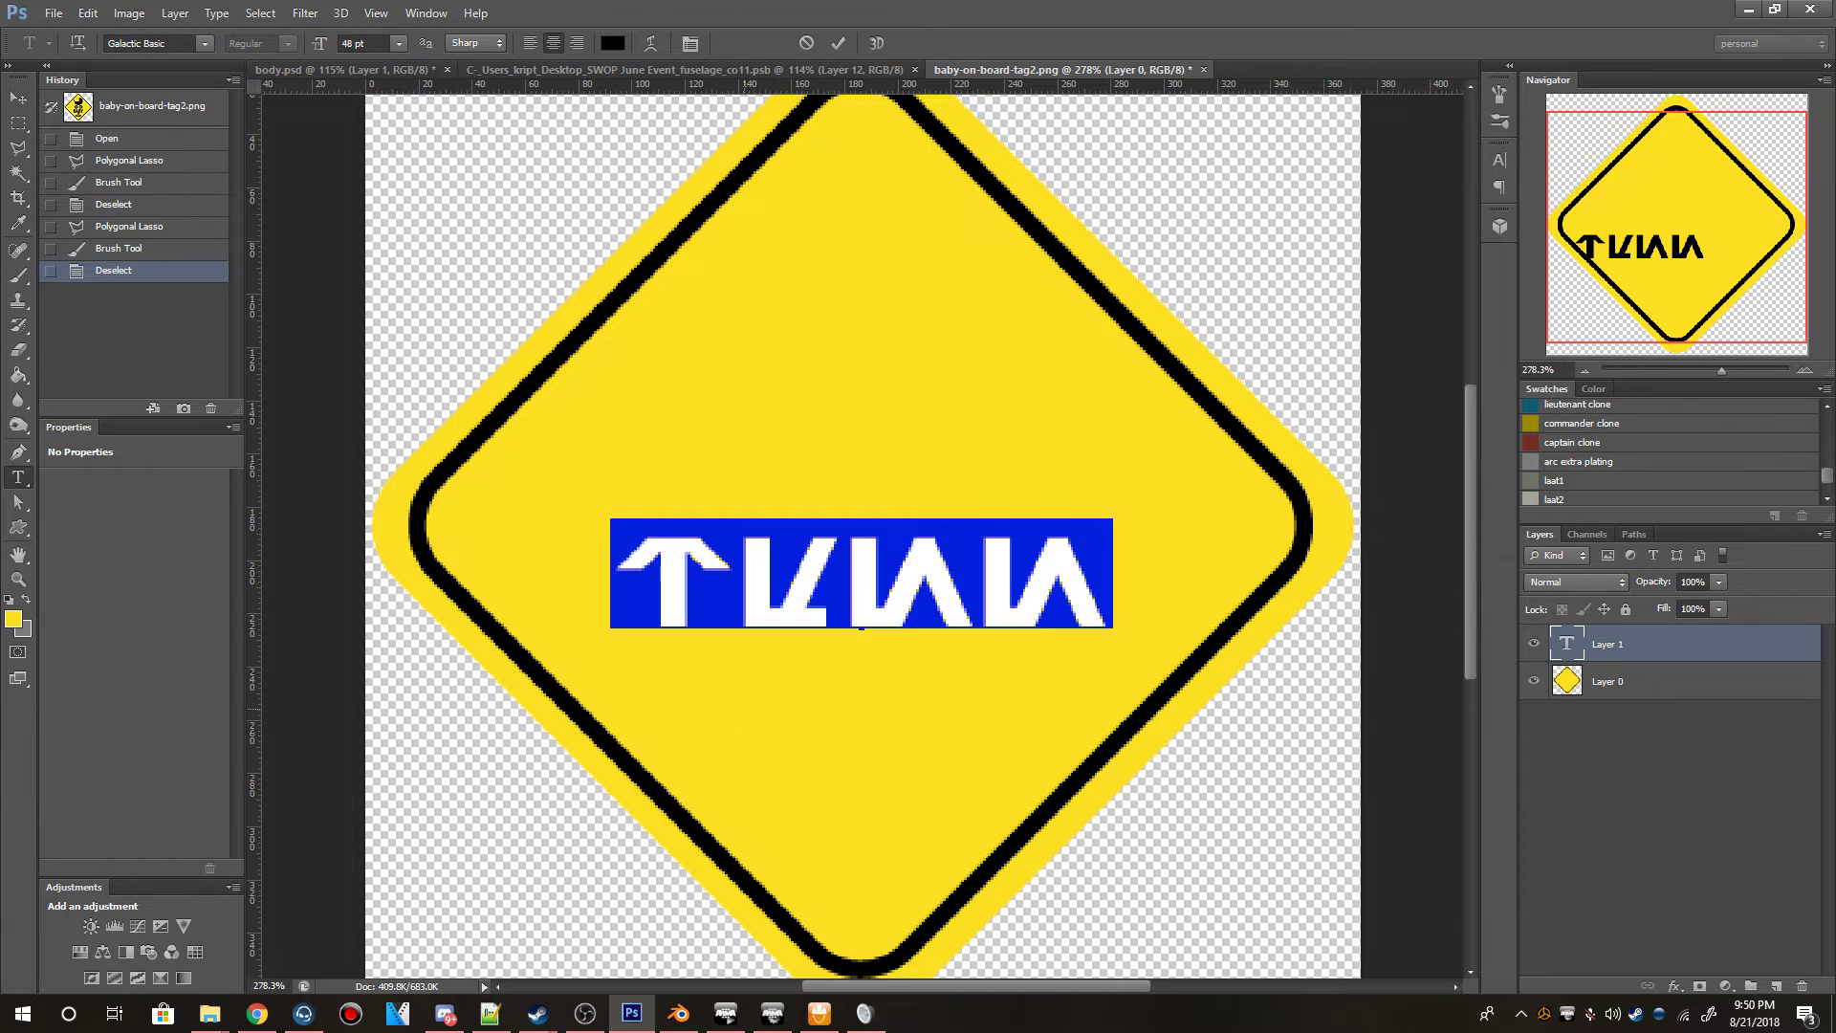
{"action": "key", "text": "ctrl+Return"}
Step: Add the words 'on' and 'board' as lines below 'TREE'
{"action": "type", "text": "on"}
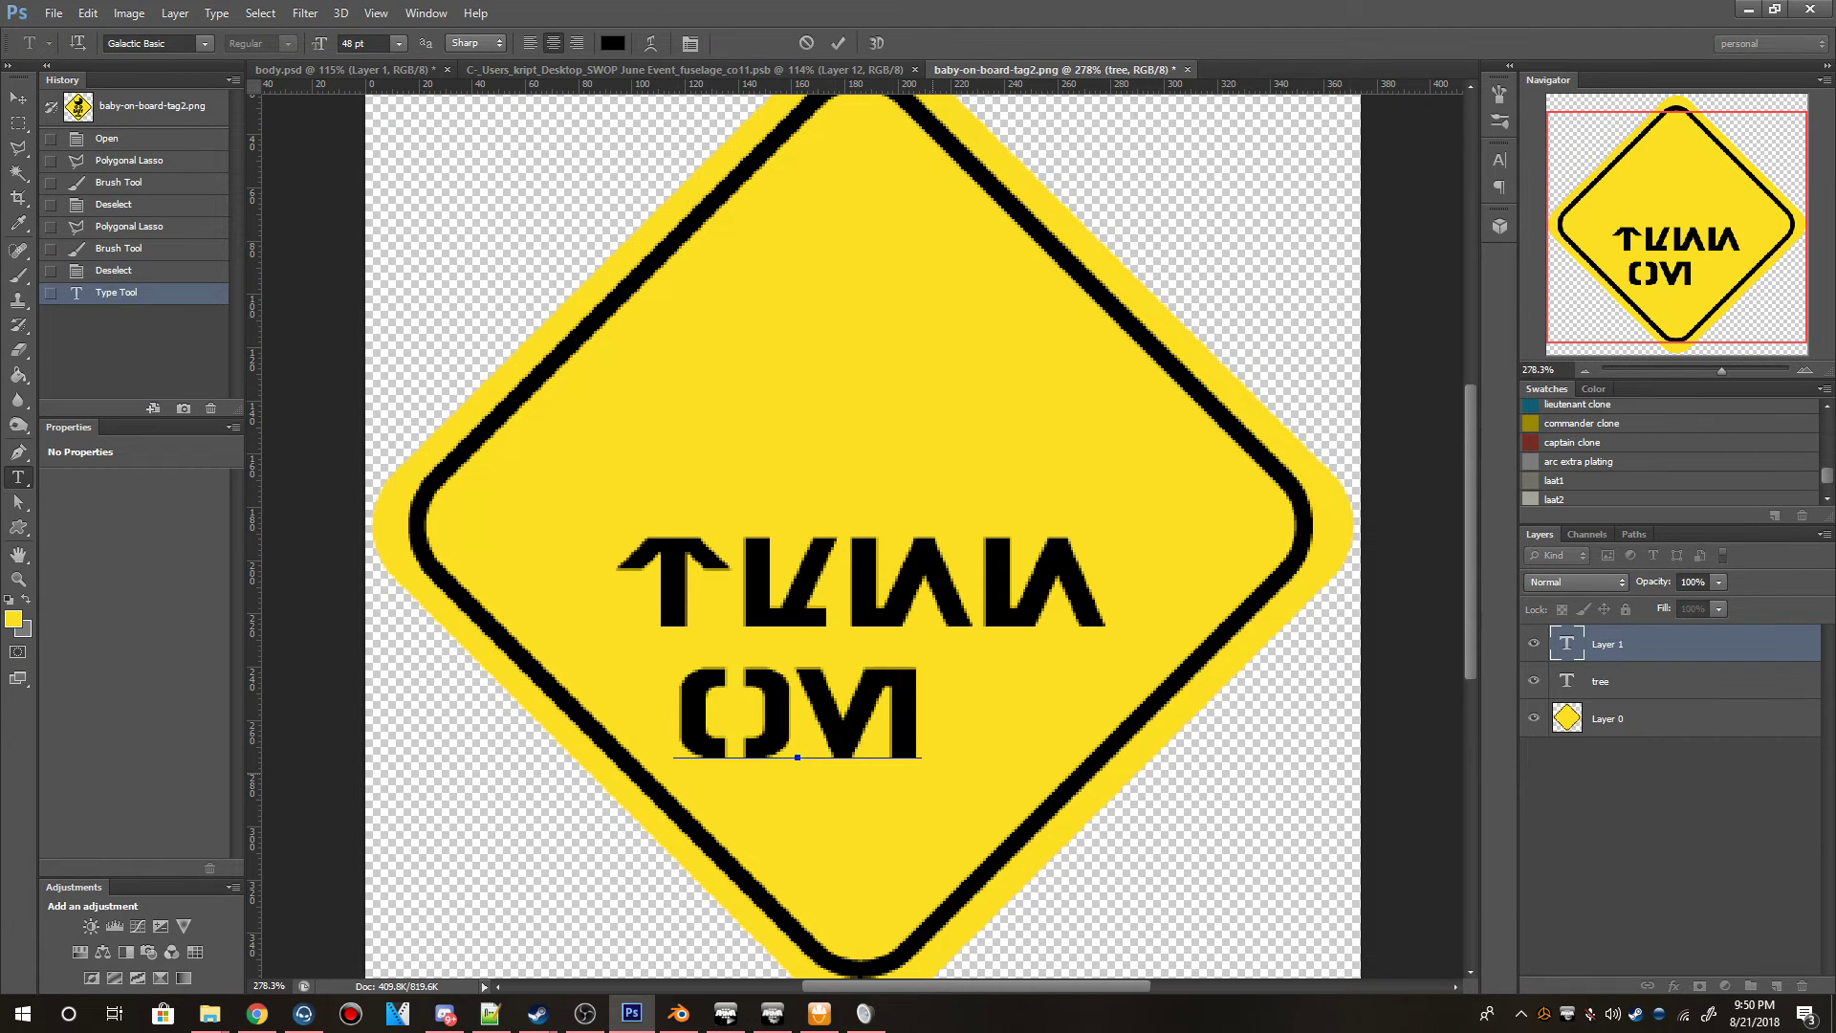
{"action": "left_click", "coordinate": [817, 823]}
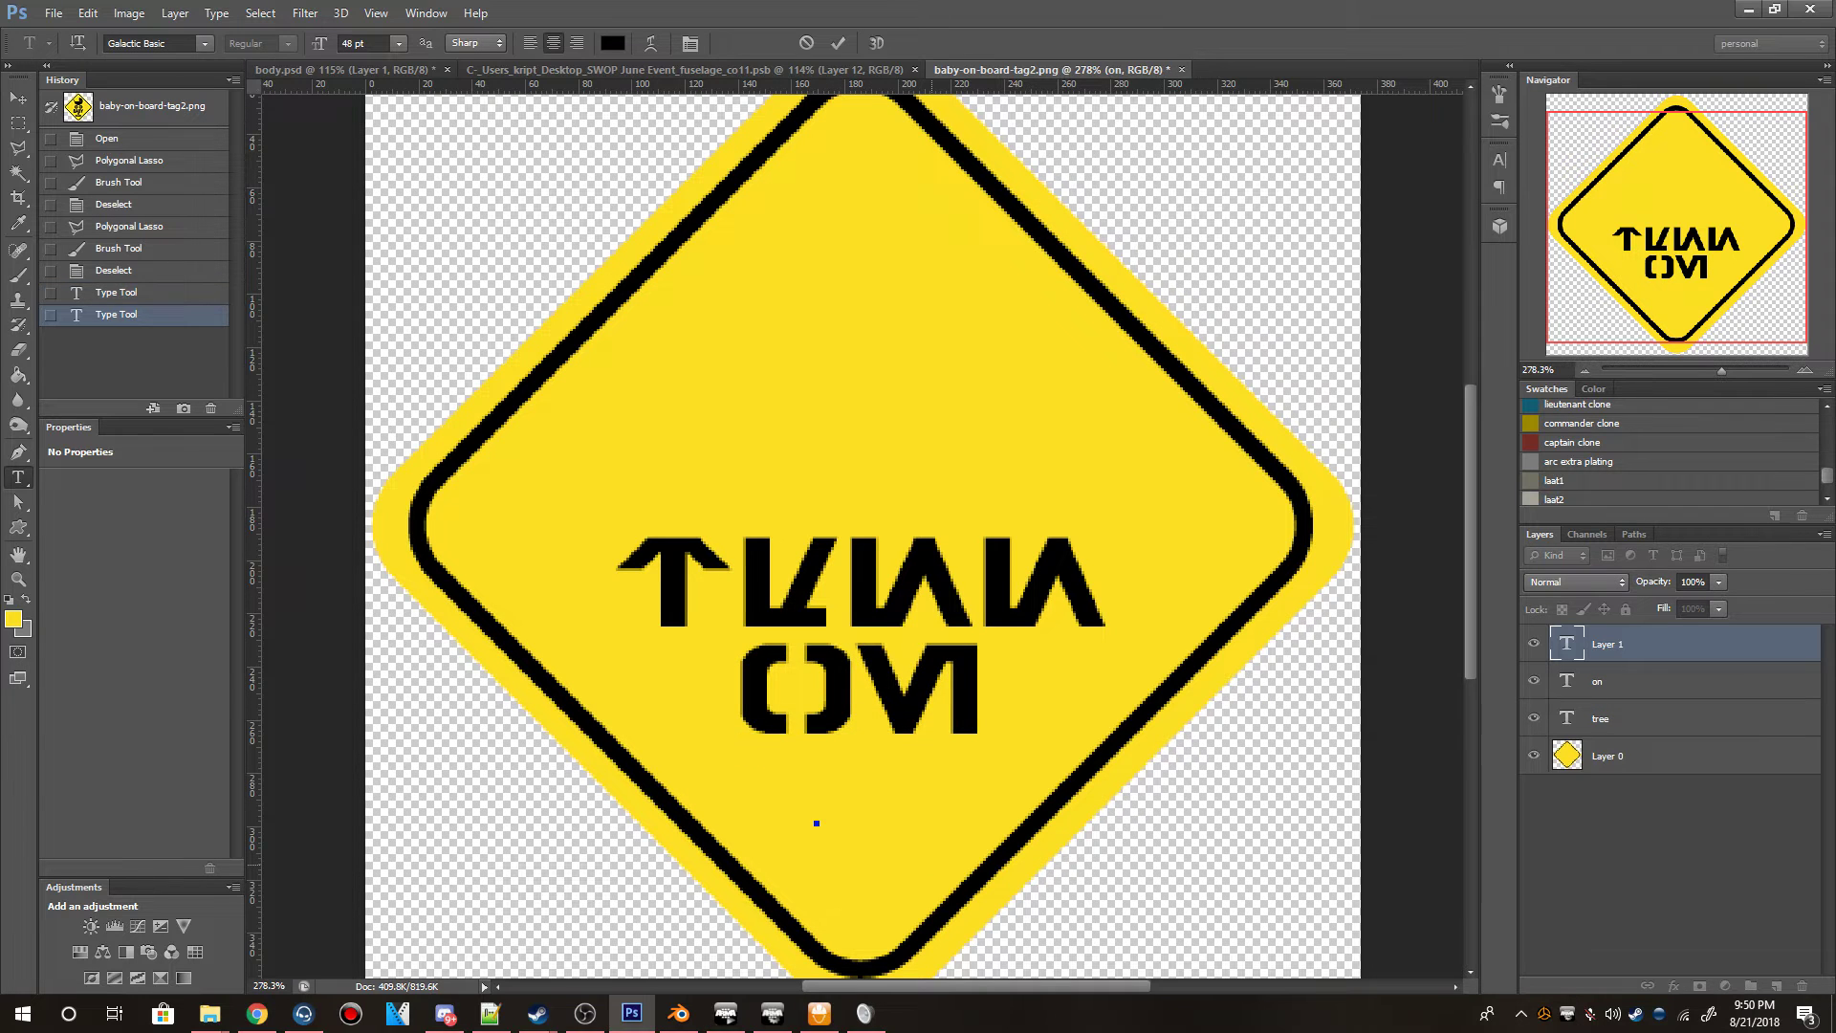
{"action": "type", "text": "oard"}
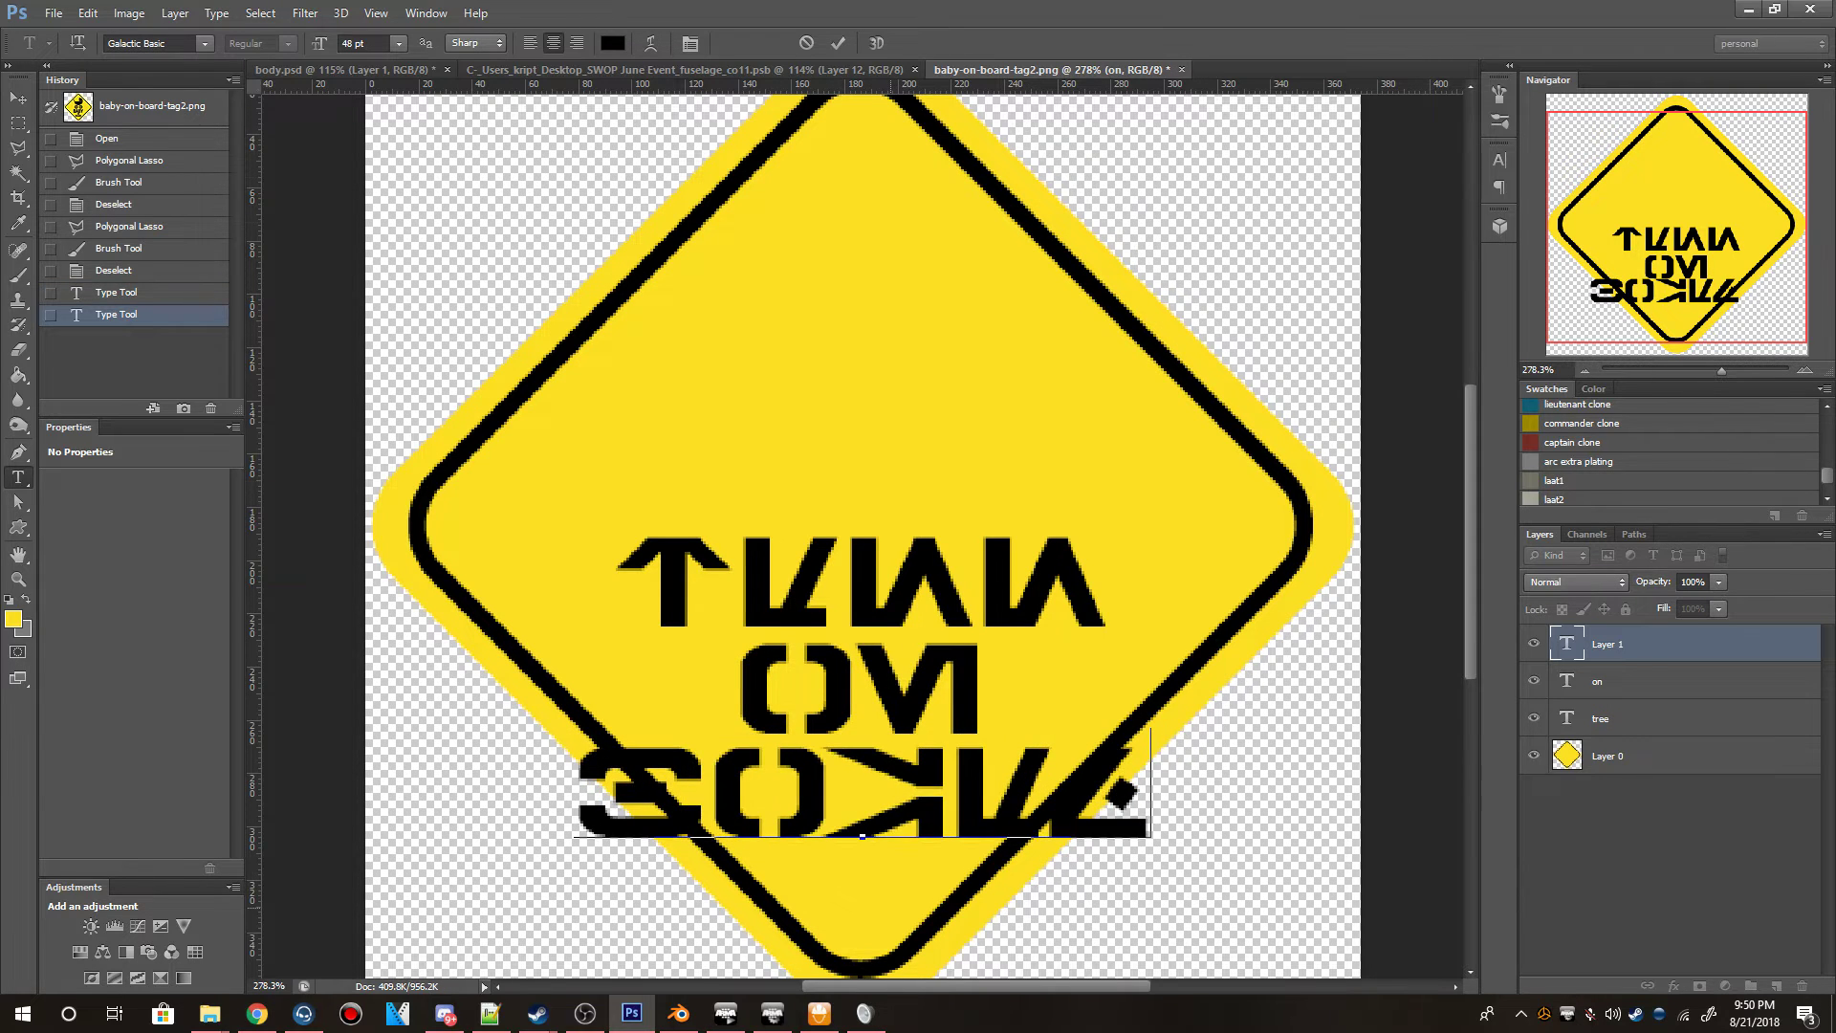
{"action": "key", "text": "ctrl+Return"}
Step: Rasterize the tree, on and board text layers and merge them into one
{"action": "left_click", "coordinate": [1600, 718], "text": "shift"}
{"action": "right_click", "coordinate": [1679, 681]}
{"action": "left_click", "coordinate": [1468, 409]}
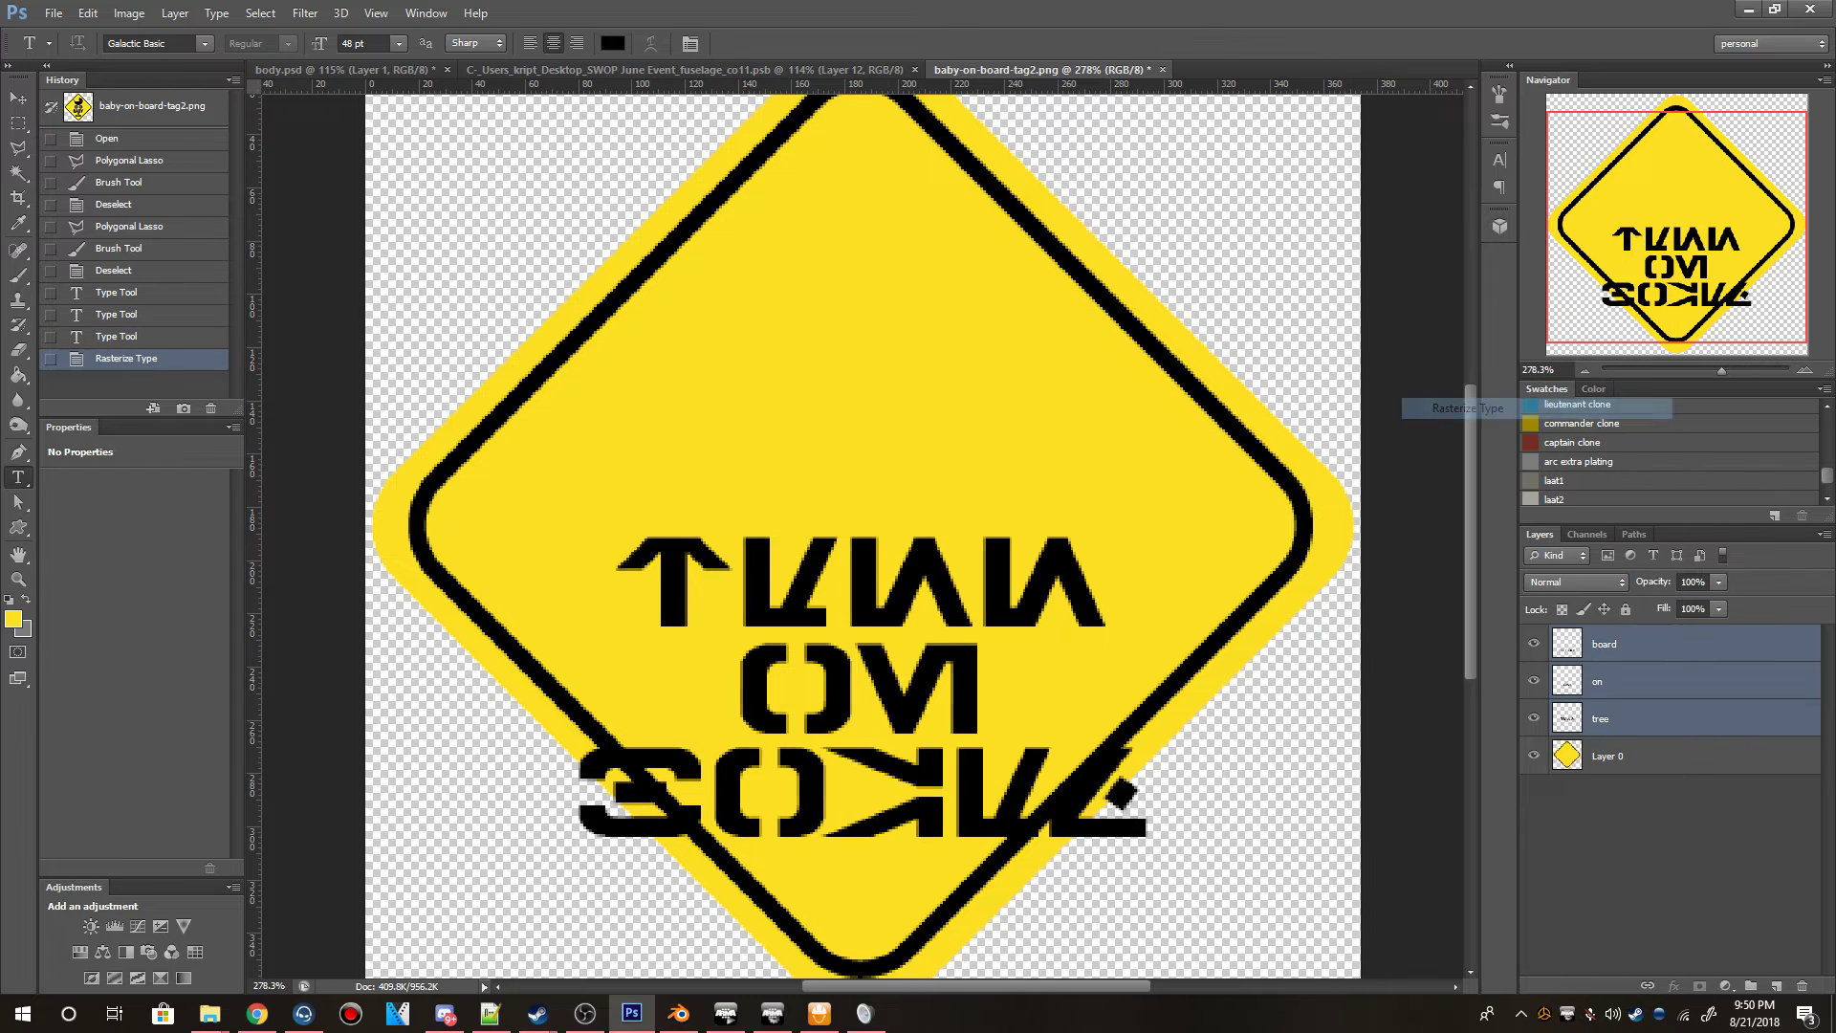
{"action": "right_click", "coordinate": [1679, 681]}
{"action": "left_click", "coordinate": [1476, 693]}
Step: Resize the merged lettering and move it higher on the sign
{"action": "key", "text": "ctrl+t"}
{"action": "left_click_drag", "start_coordinate": [1148, 842], "coordinate": [1067, 794]}
{"action": "left_click_drag", "start_coordinate": [865, 688], "coordinate": [866, 657]}
{"action": "left_click_drag", "start_coordinate": [1064, 551], "coordinate": [1081, 522]}
{"action": "key", "text": "Return"}
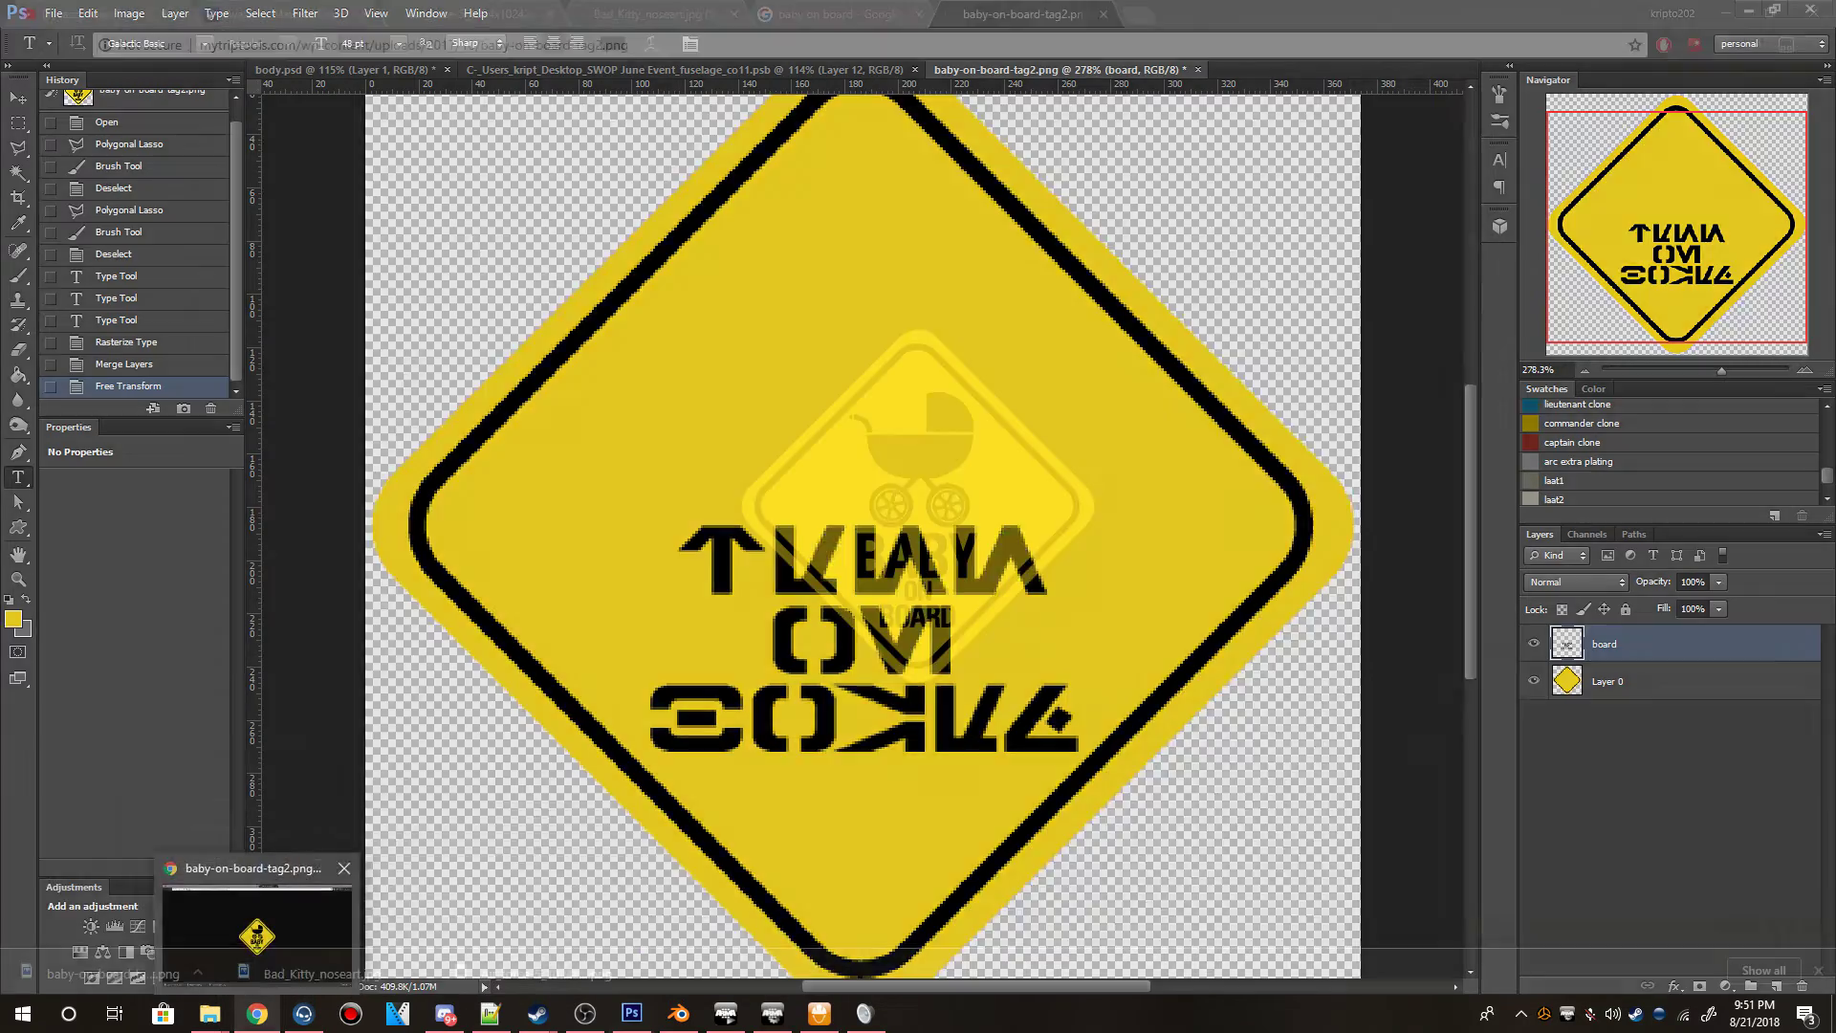
{"action": "left_click", "coordinate": [256, 1014]}
{"action": "key", "text": "ctrl+t"}
Step: Search Google Images for 'tree silhouette png'
{"action": "type", "text": "tree silhouette"}
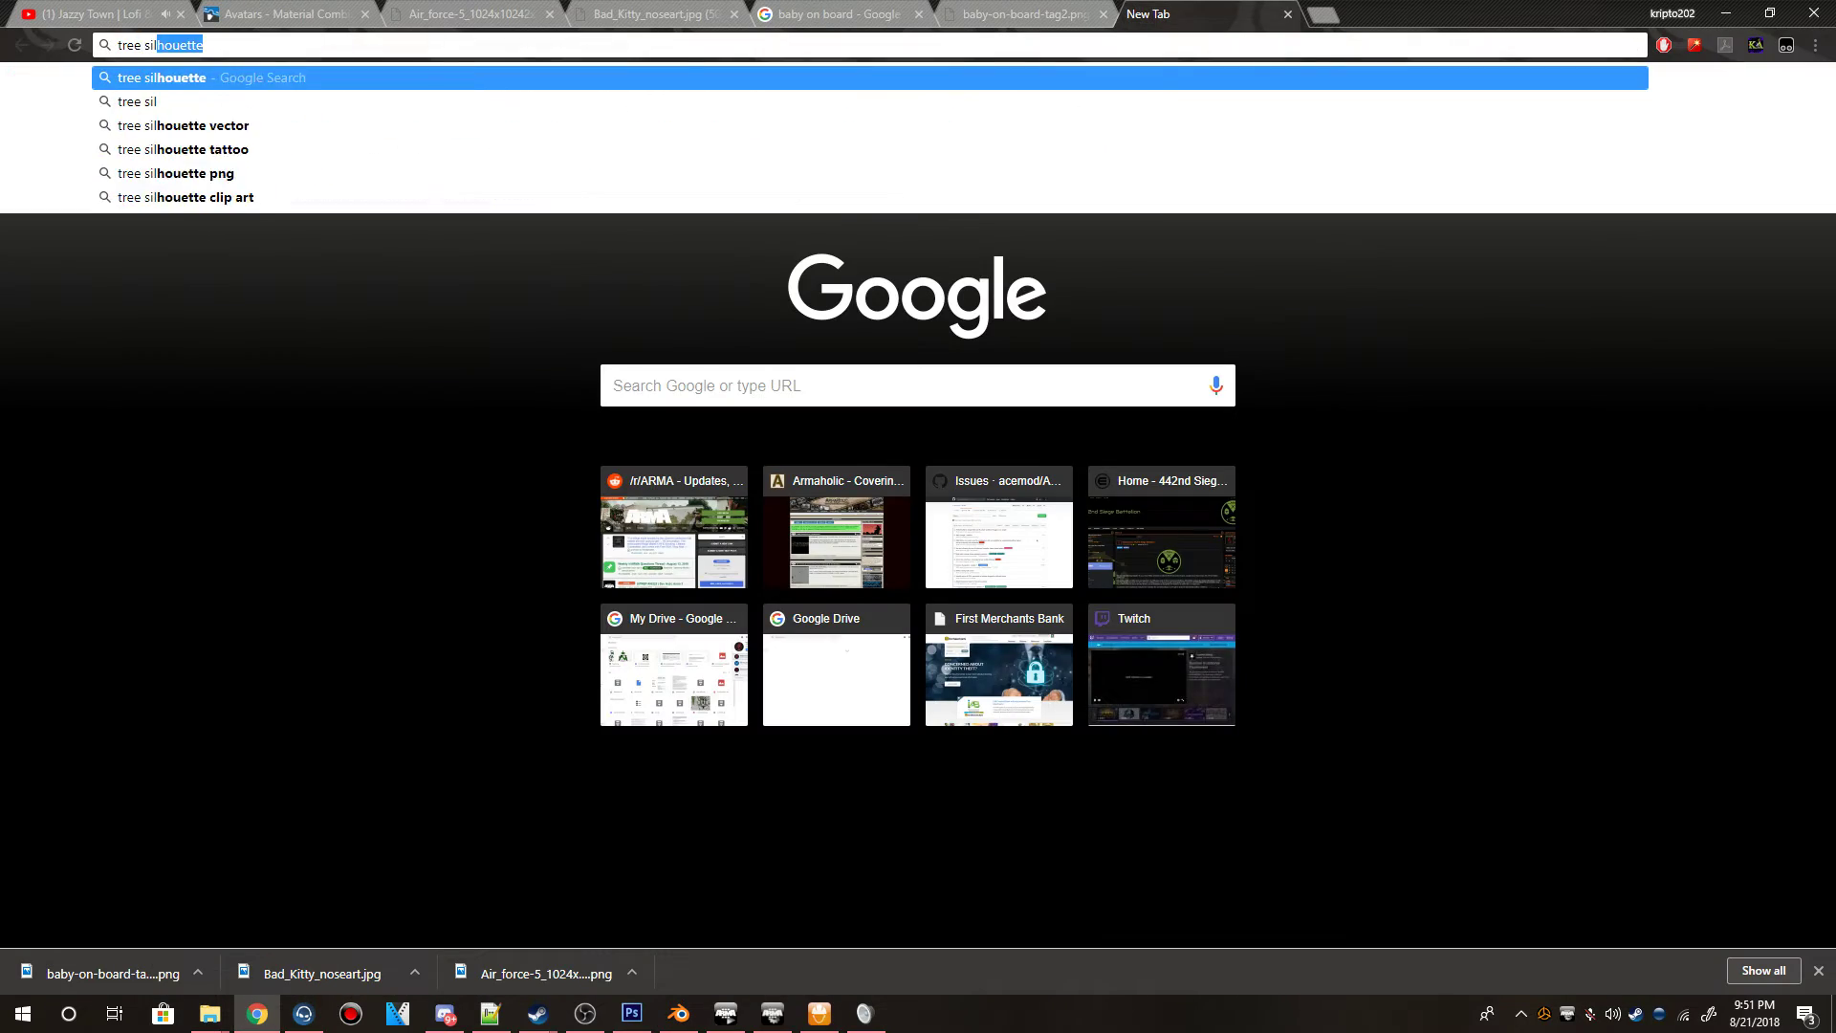
{"action": "key", "text": "Return"}
{"action": "left_click", "coordinate": [224, 158]}
{"action": "left_click", "coordinate": [485, 344]}
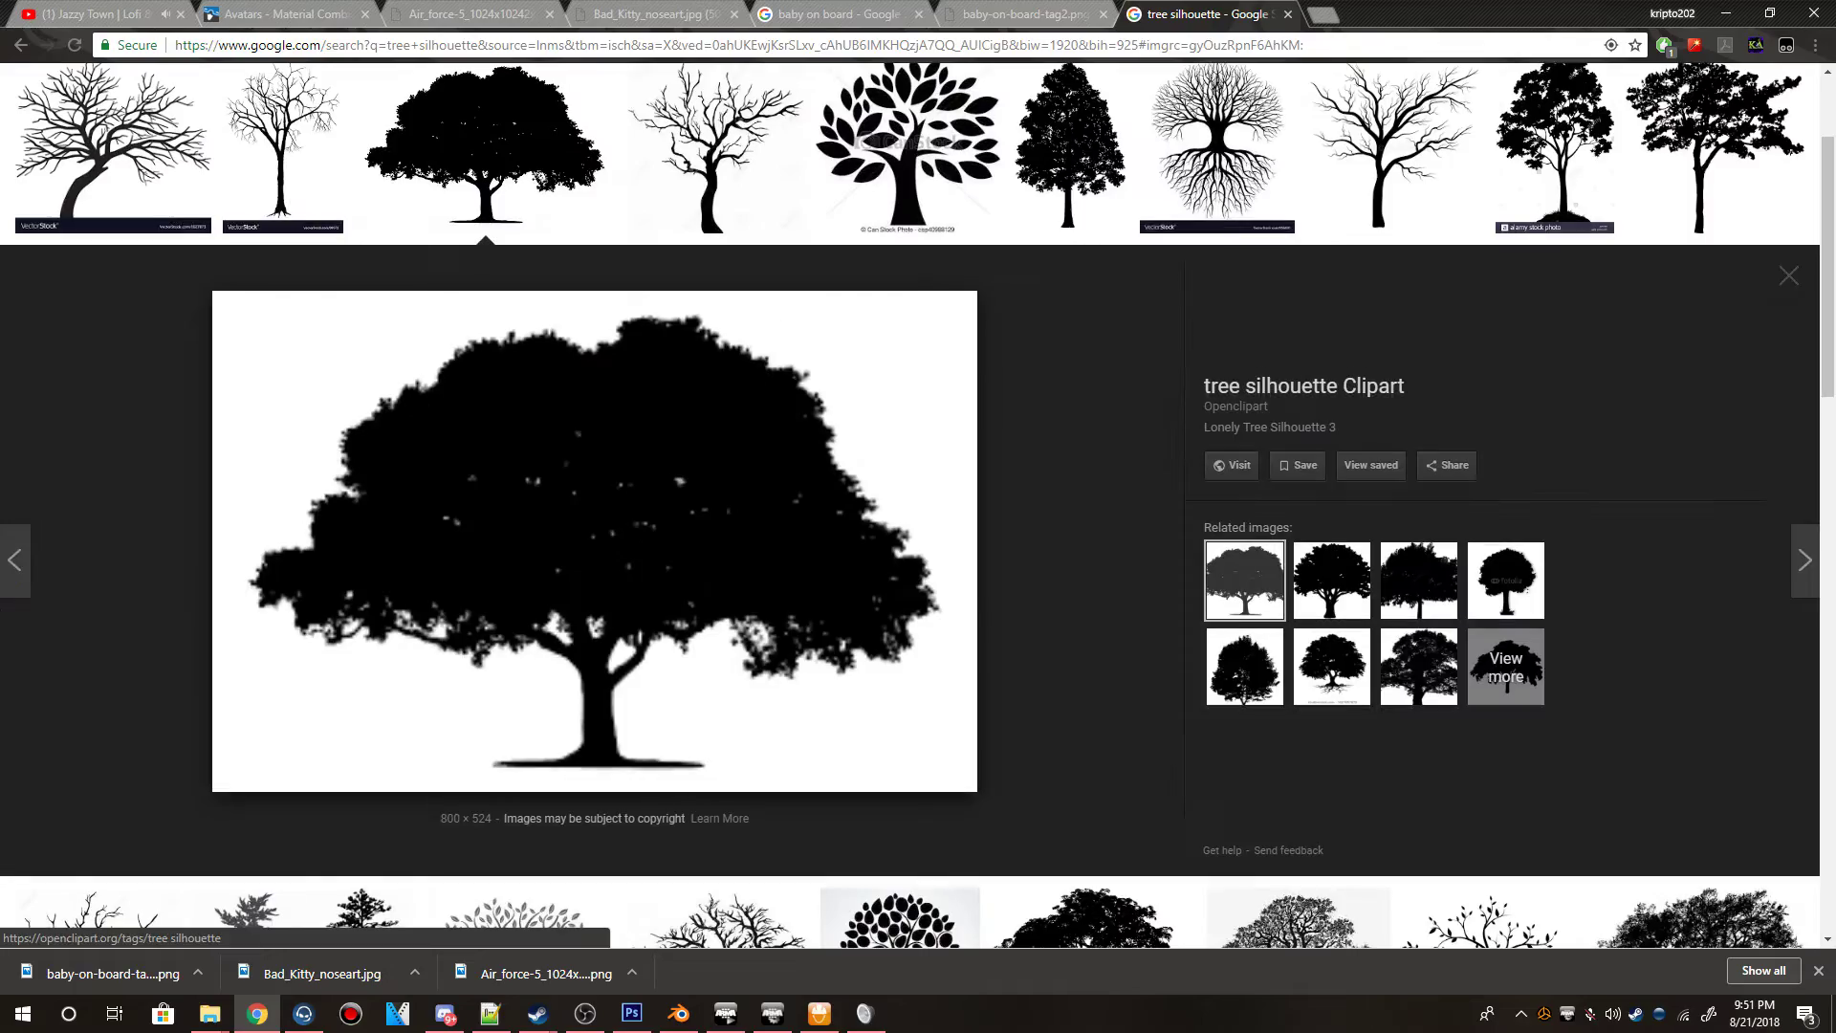
{"action": "left_click", "coordinate": [1069, 149]}
{"action": "scroll", "coordinate": [1069, 148], "scroll_direction": "up", "scroll_amount": 5}
{"action": "left_click", "coordinate": [383, 103]}
{"action": "type", "text": "png"}
{"action": "key", "text": "Return"}
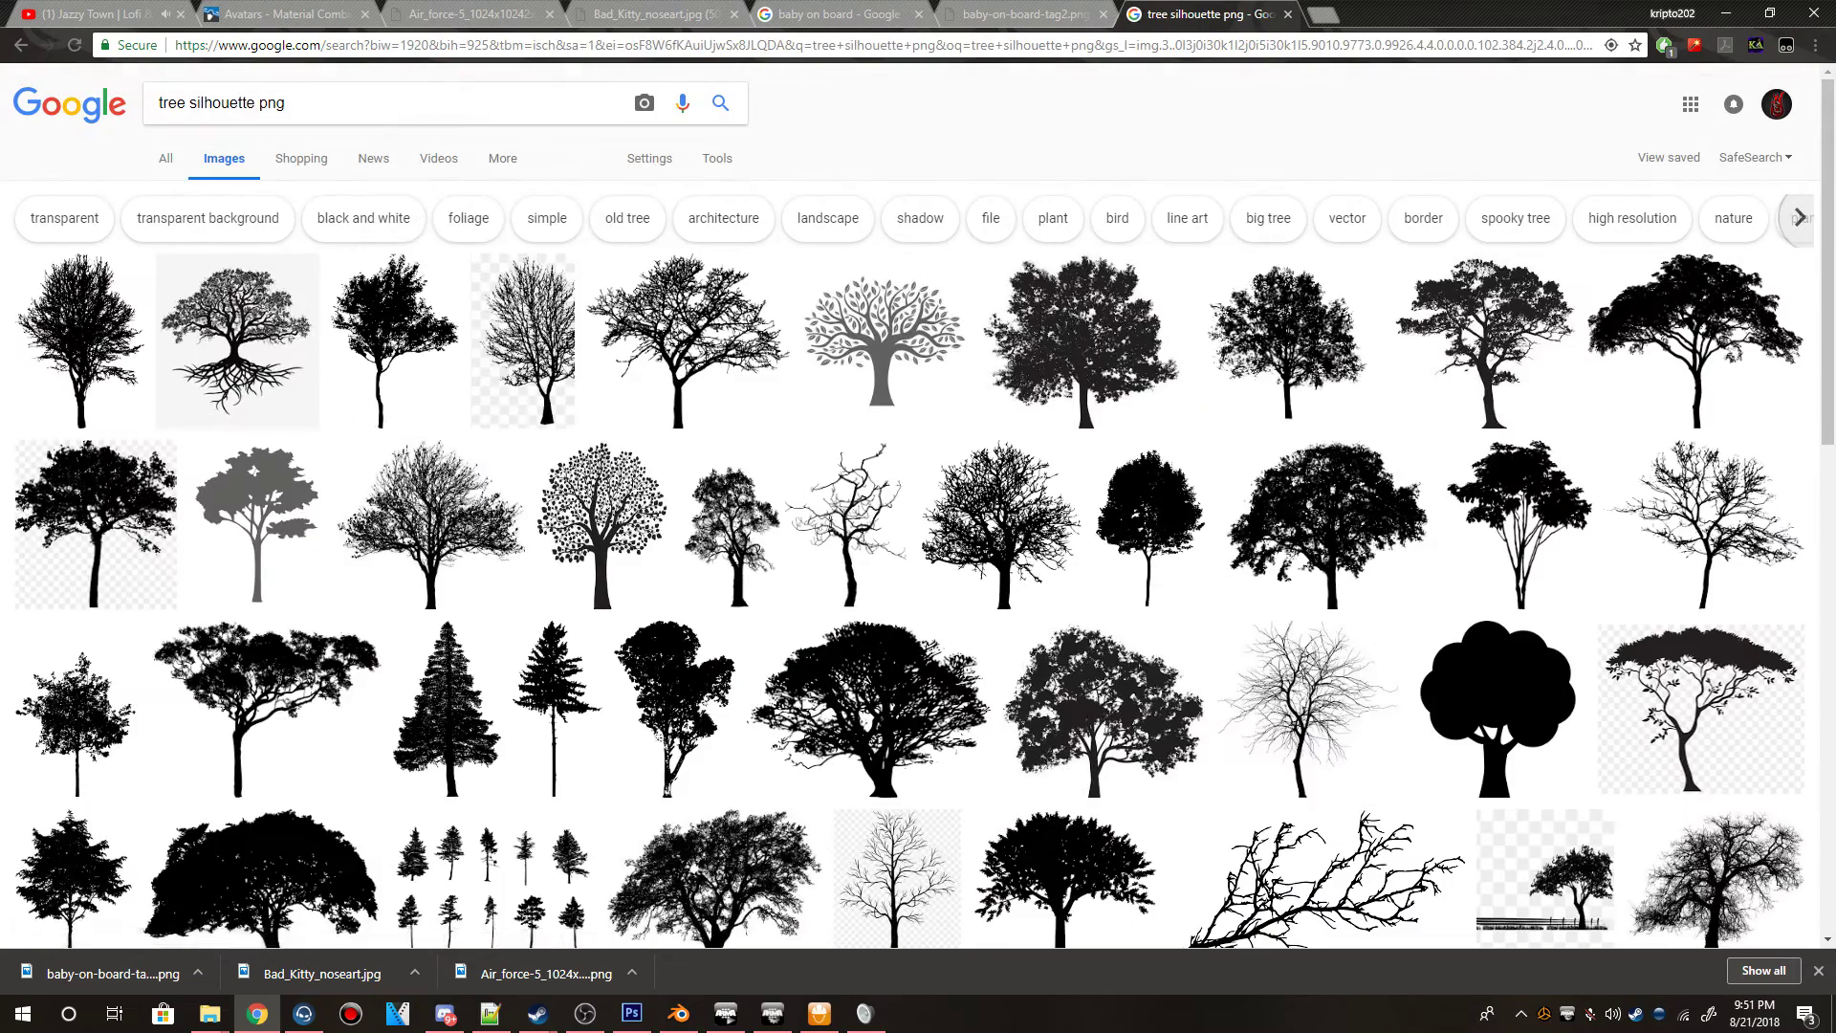
Step: Save the grey maple tree silhouette PNG to the Desktop
{"action": "left_click", "coordinate": [256, 526]}
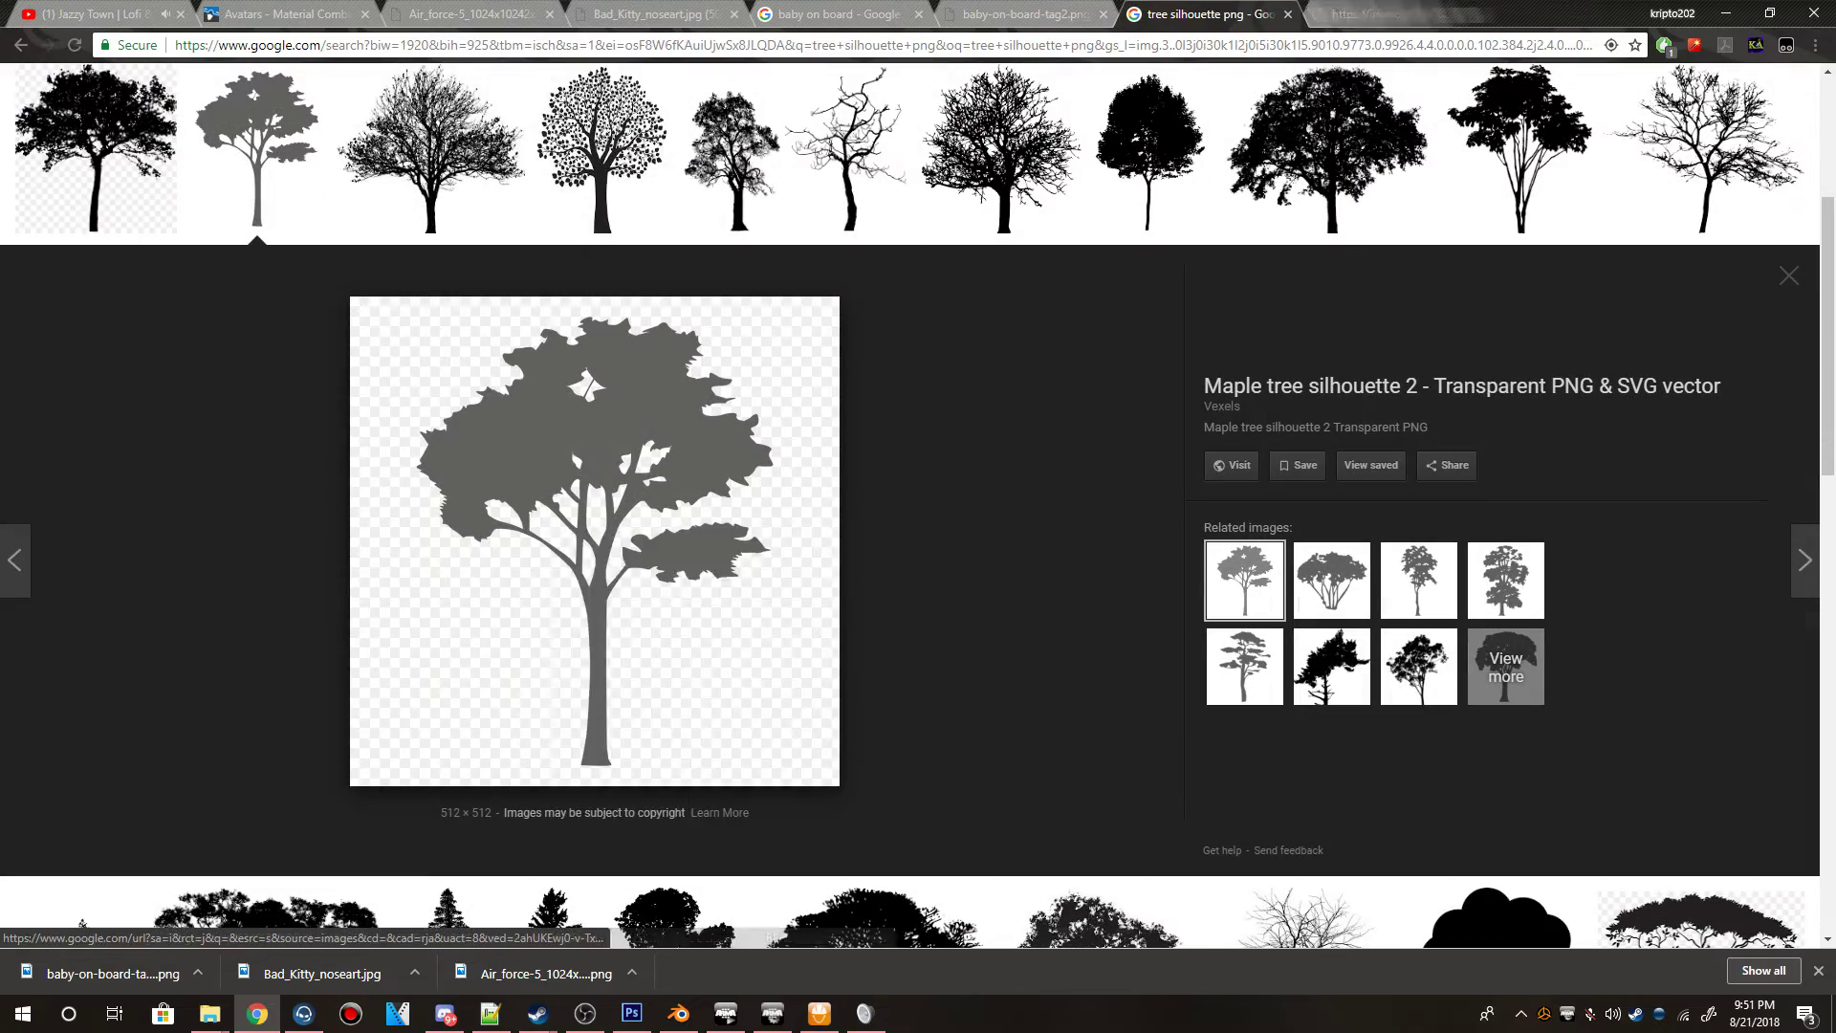
{"action": "left_click", "coordinate": [1298, 466]}
{"action": "right_click", "coordinate": [866, 434]}
{"action": "left_click", "coordinate": [930, 470]}
{"action": "left_click", "coordinate": [756, 484]}
{"action": "left_click", "coordinate": [209, 1014]}
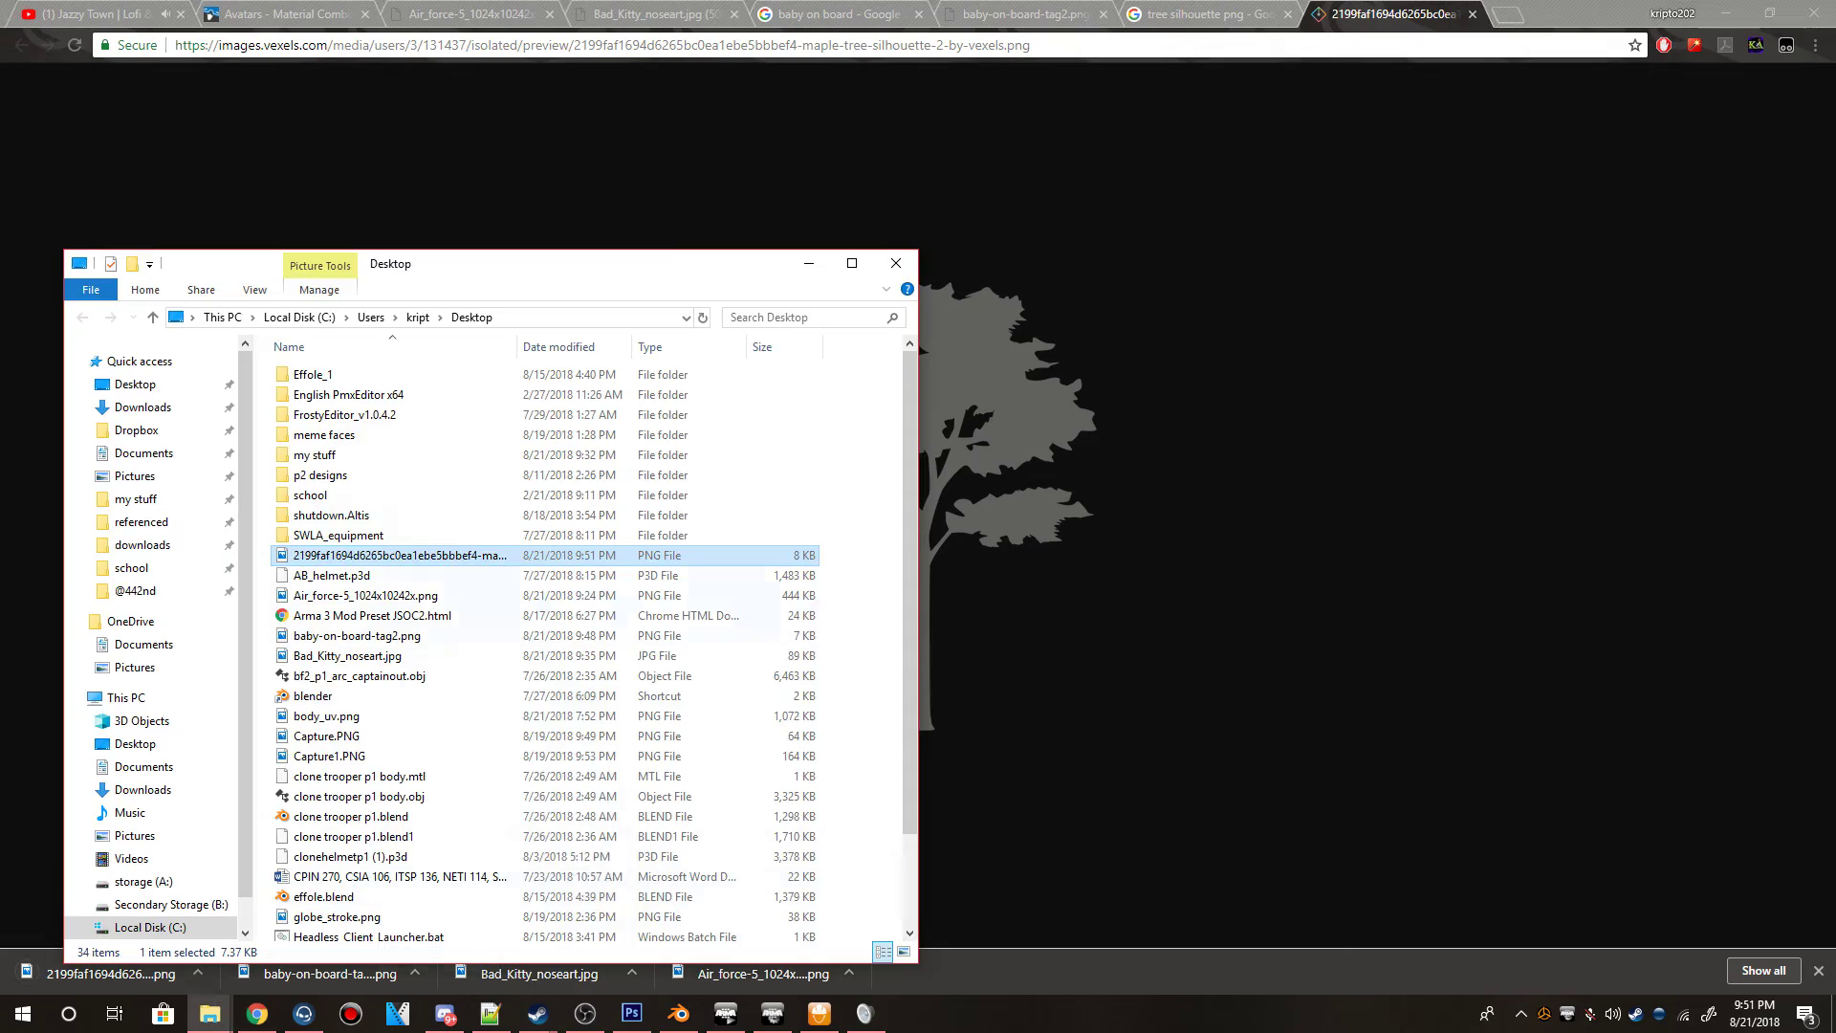
Step: Place the downloaded maple tree PNG into the sign document
{"action": "left_click", "coordinate": [631, 1014]}
{"action": "key", "text": "Return"}
{"action": "key", "text": "ctrl+0"}
{"action": "right_click", "coordinate": [1681, 643]}
Step: Rasterize the tree layer and paint the silhouette solid black
{"action": "left_click", "coordinate": [1492, 457]}
{"action": "left_click", "coordinate": [1567, 643], "text": "ctrl"}
{"action": "key", "text": "i"}
{"action": "left_click", "coordinate": [865, 799]}
{"action": "left_click", "coordinate": [13, 619]}
{"action": "key", "text": "Return"}
{"action": "left_click_drag", "start_coordinate": [860, 316], "coordinate": [861, 813]}
{"action": "key", "text": "ctrl+d"}
Step: Shrink the tree to about 43%, centre it above the lettering, and save baby-on-board-tag2.png
{"action": "key", "text": "ctrl+t"}
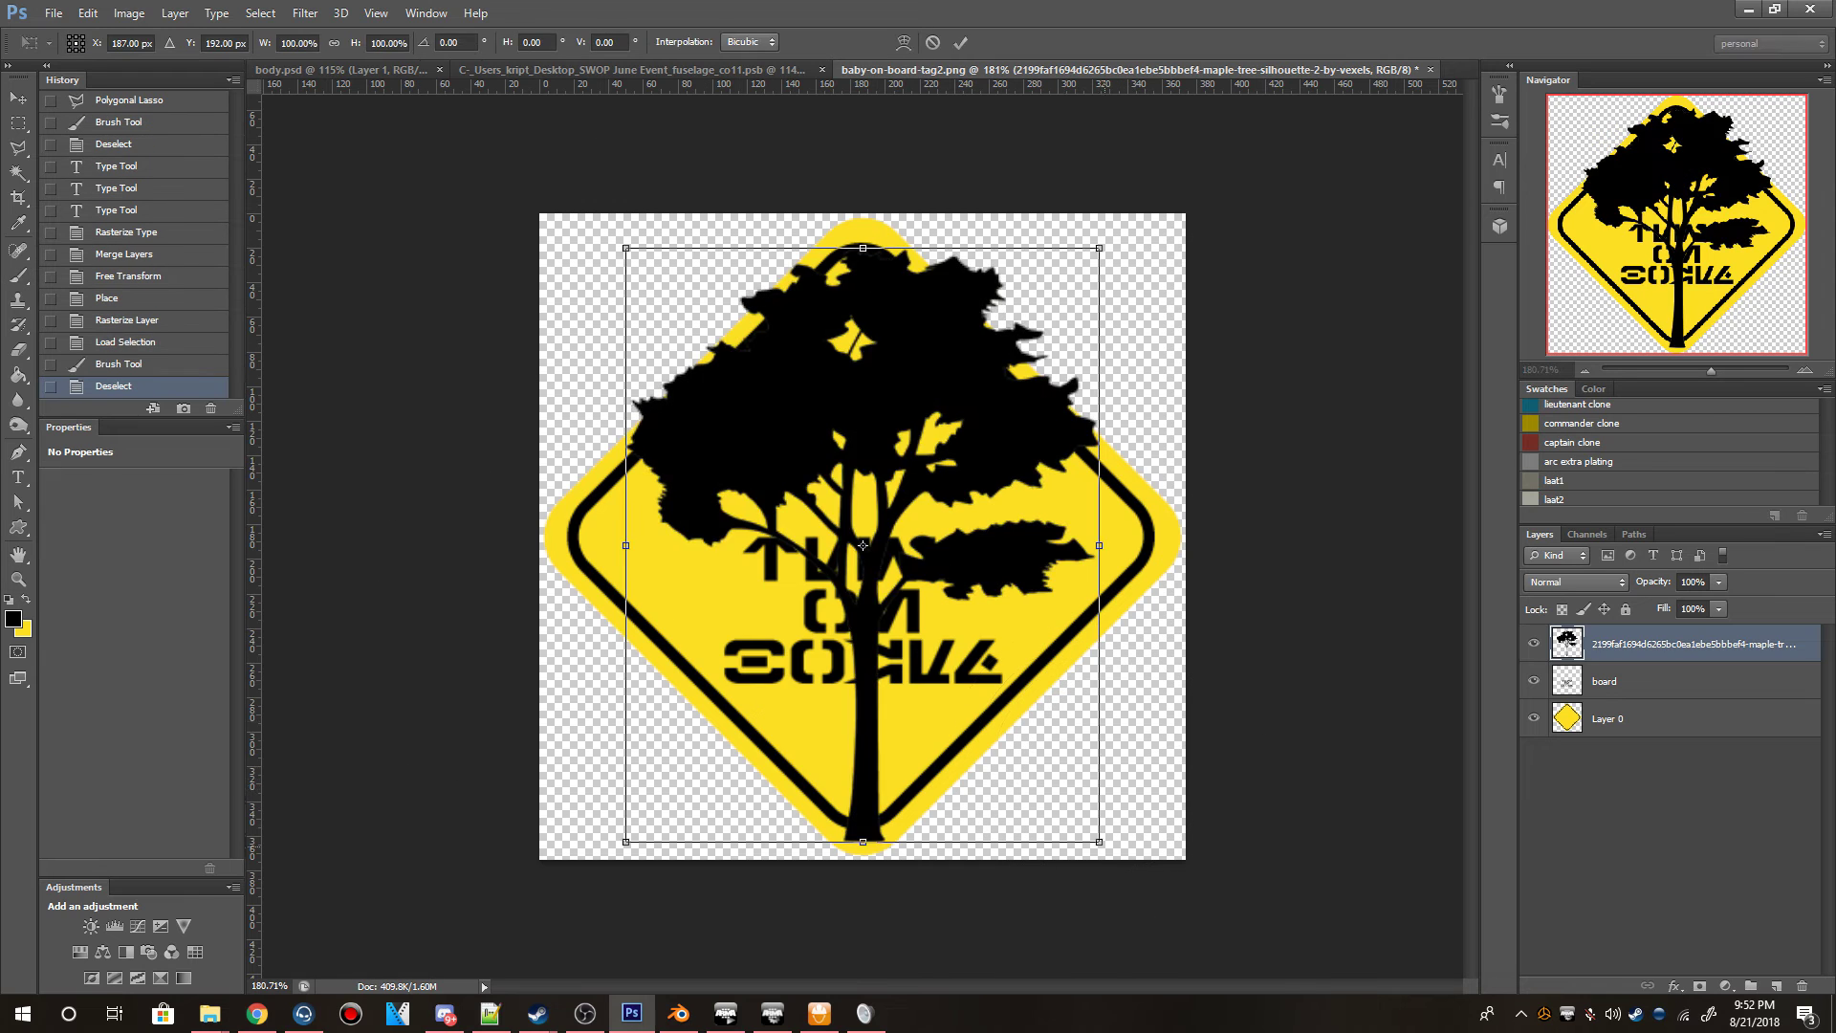
{"action": "left_click_drag", "start_coordinate": [1098, 841], "coordinate": [963, 671]}
{"action": "left_click_drag", "start_coordinate": [861, 545], "coordinate": [864, 435]}
{"action": "key", "text": "Return"}
{"action": "key", "text": "z"}
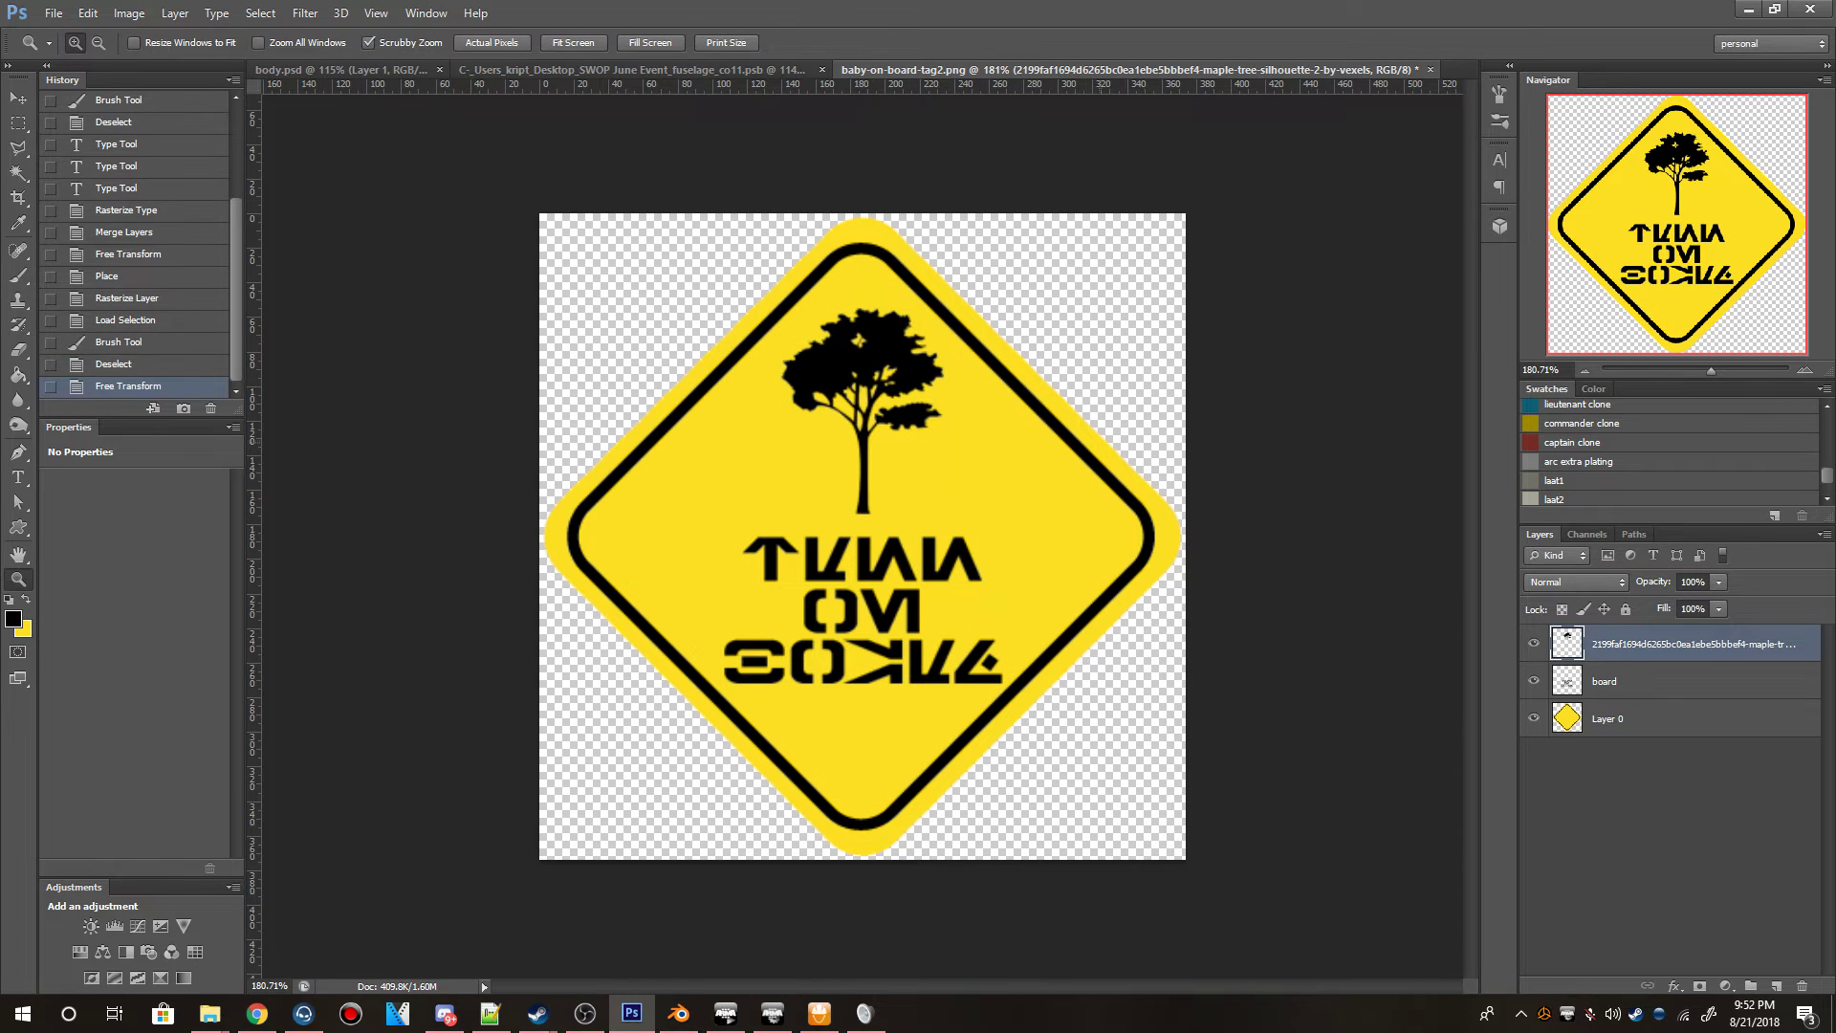
{"action": "key", "text": "ctrl+s"}
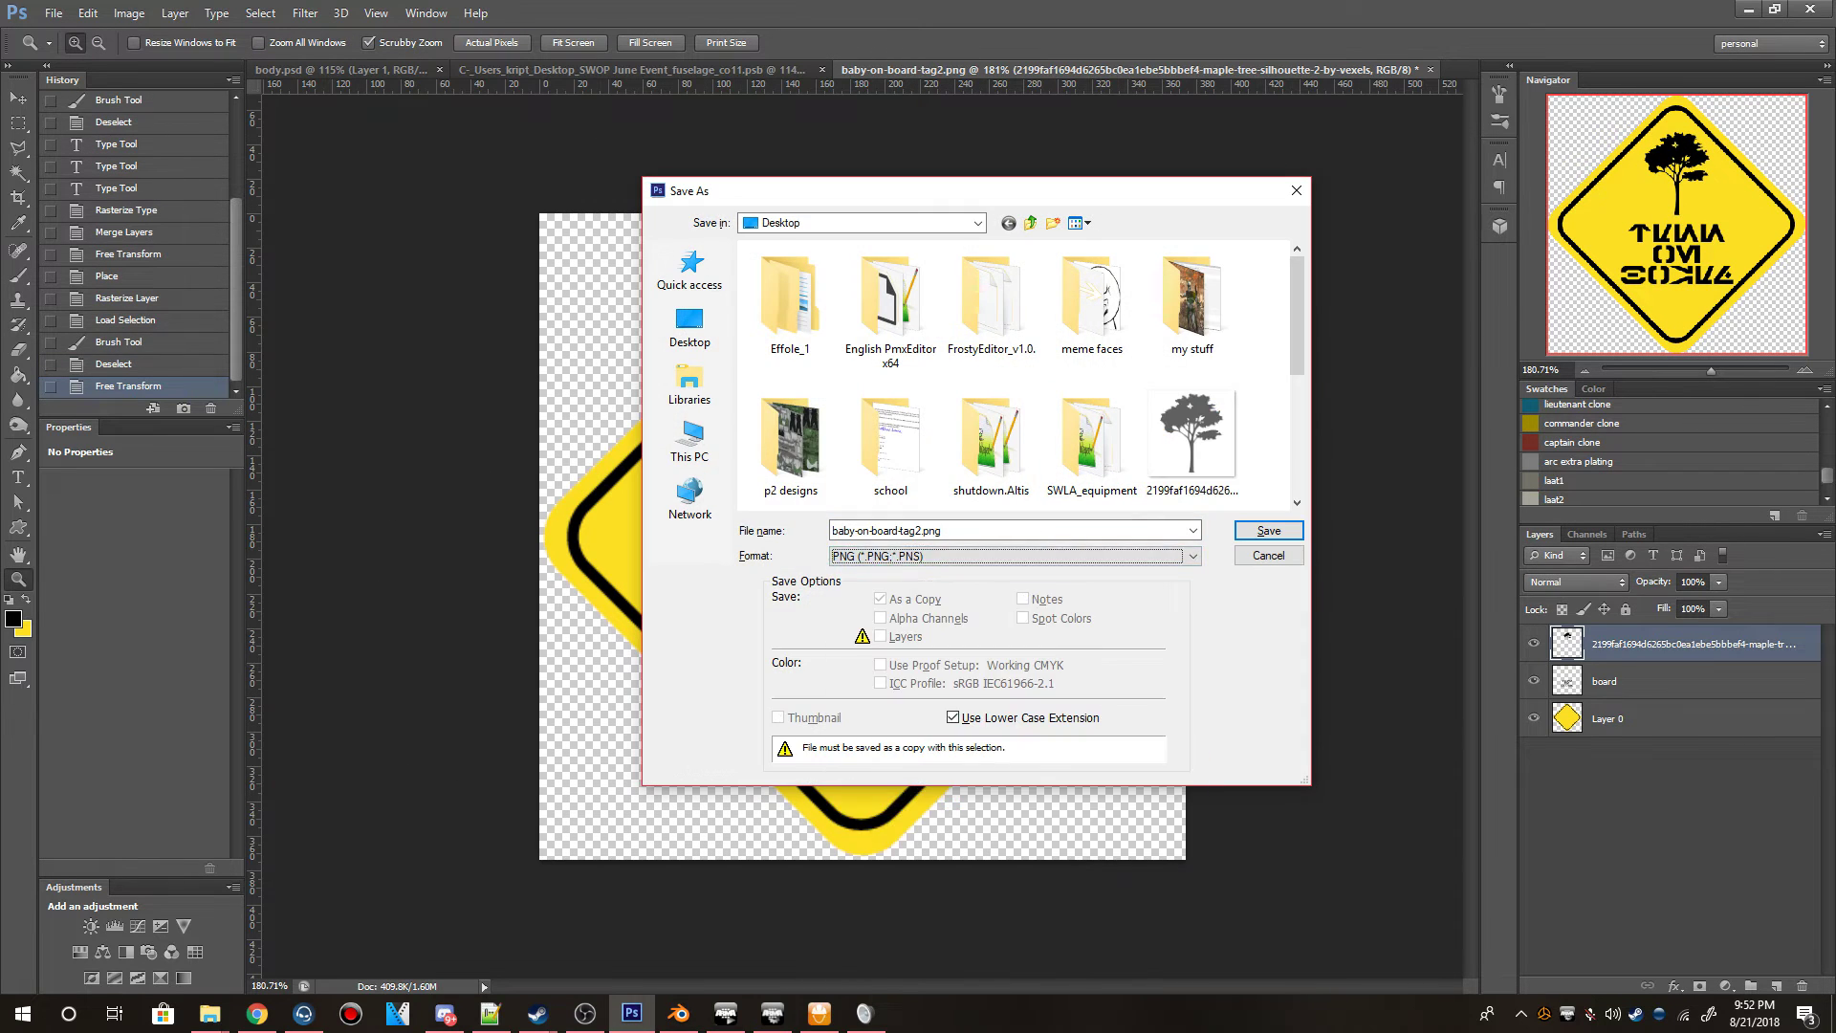
{"action": "key", "text": "Return"}
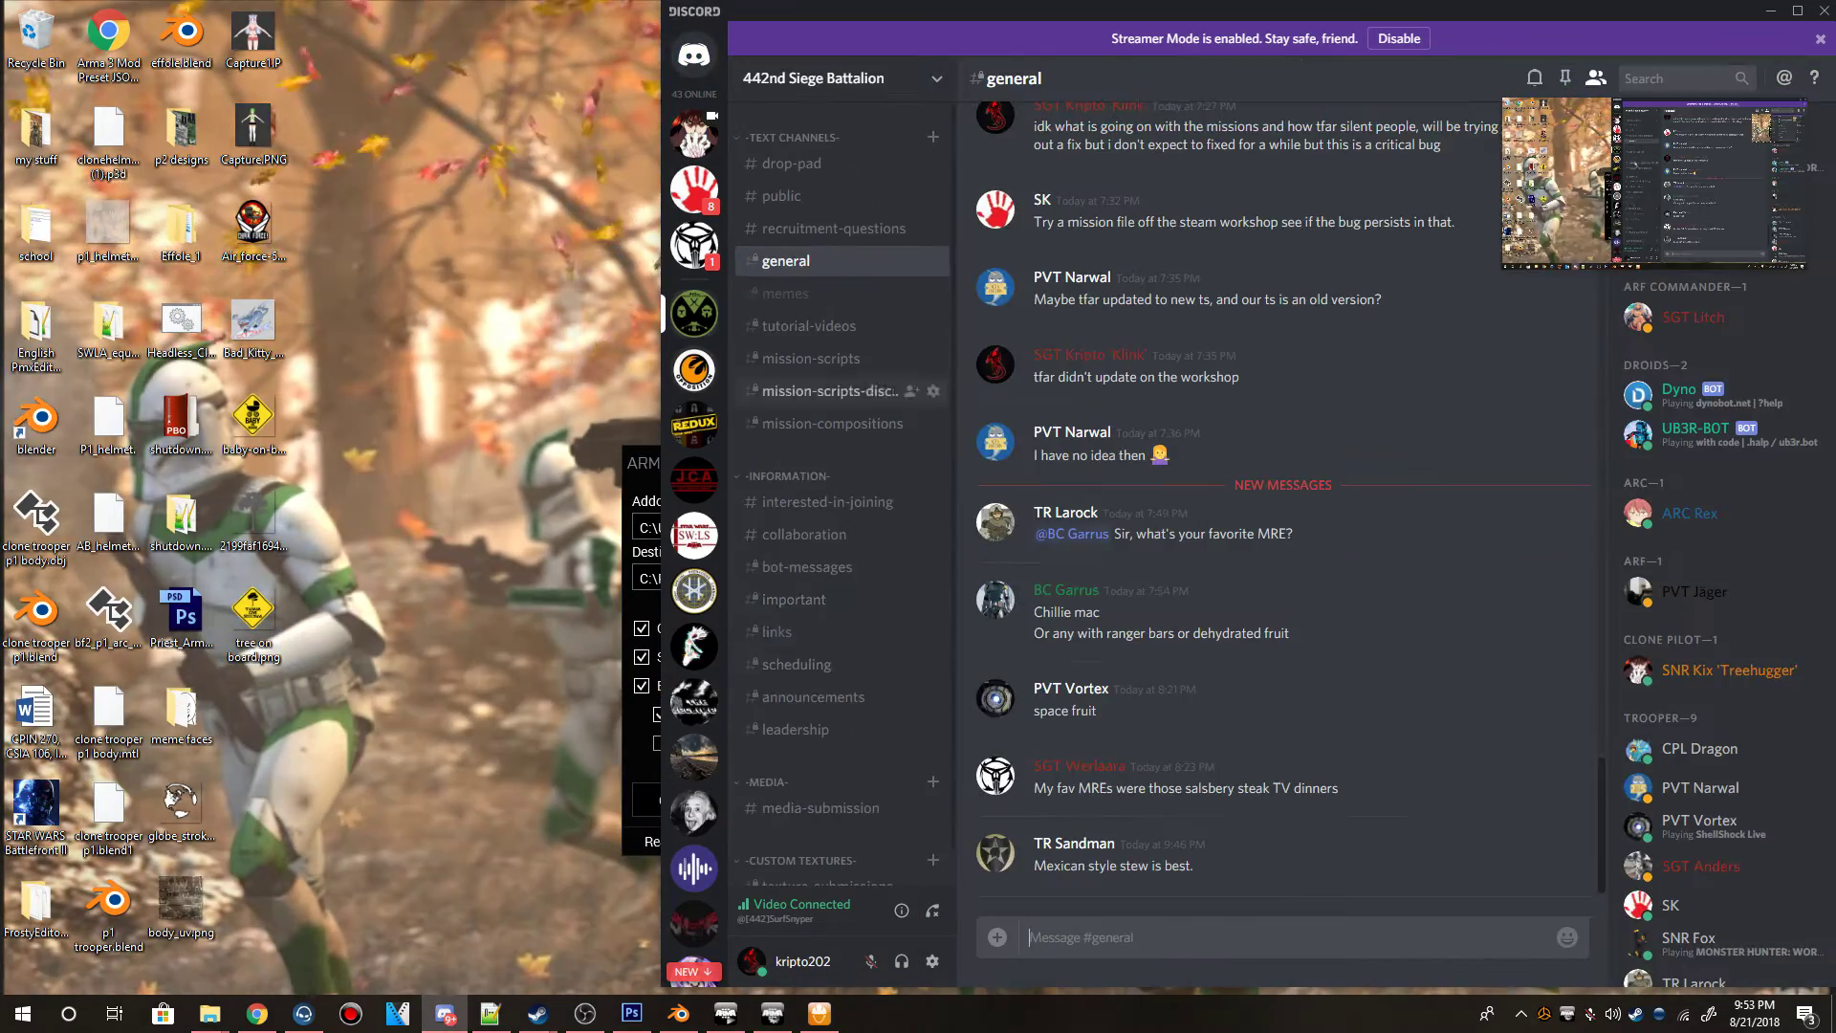
Step: View the posted sign in Discord's #memes channel, then return to Photoshop
{"action": "left_click", "coordinate": [786, 293]}
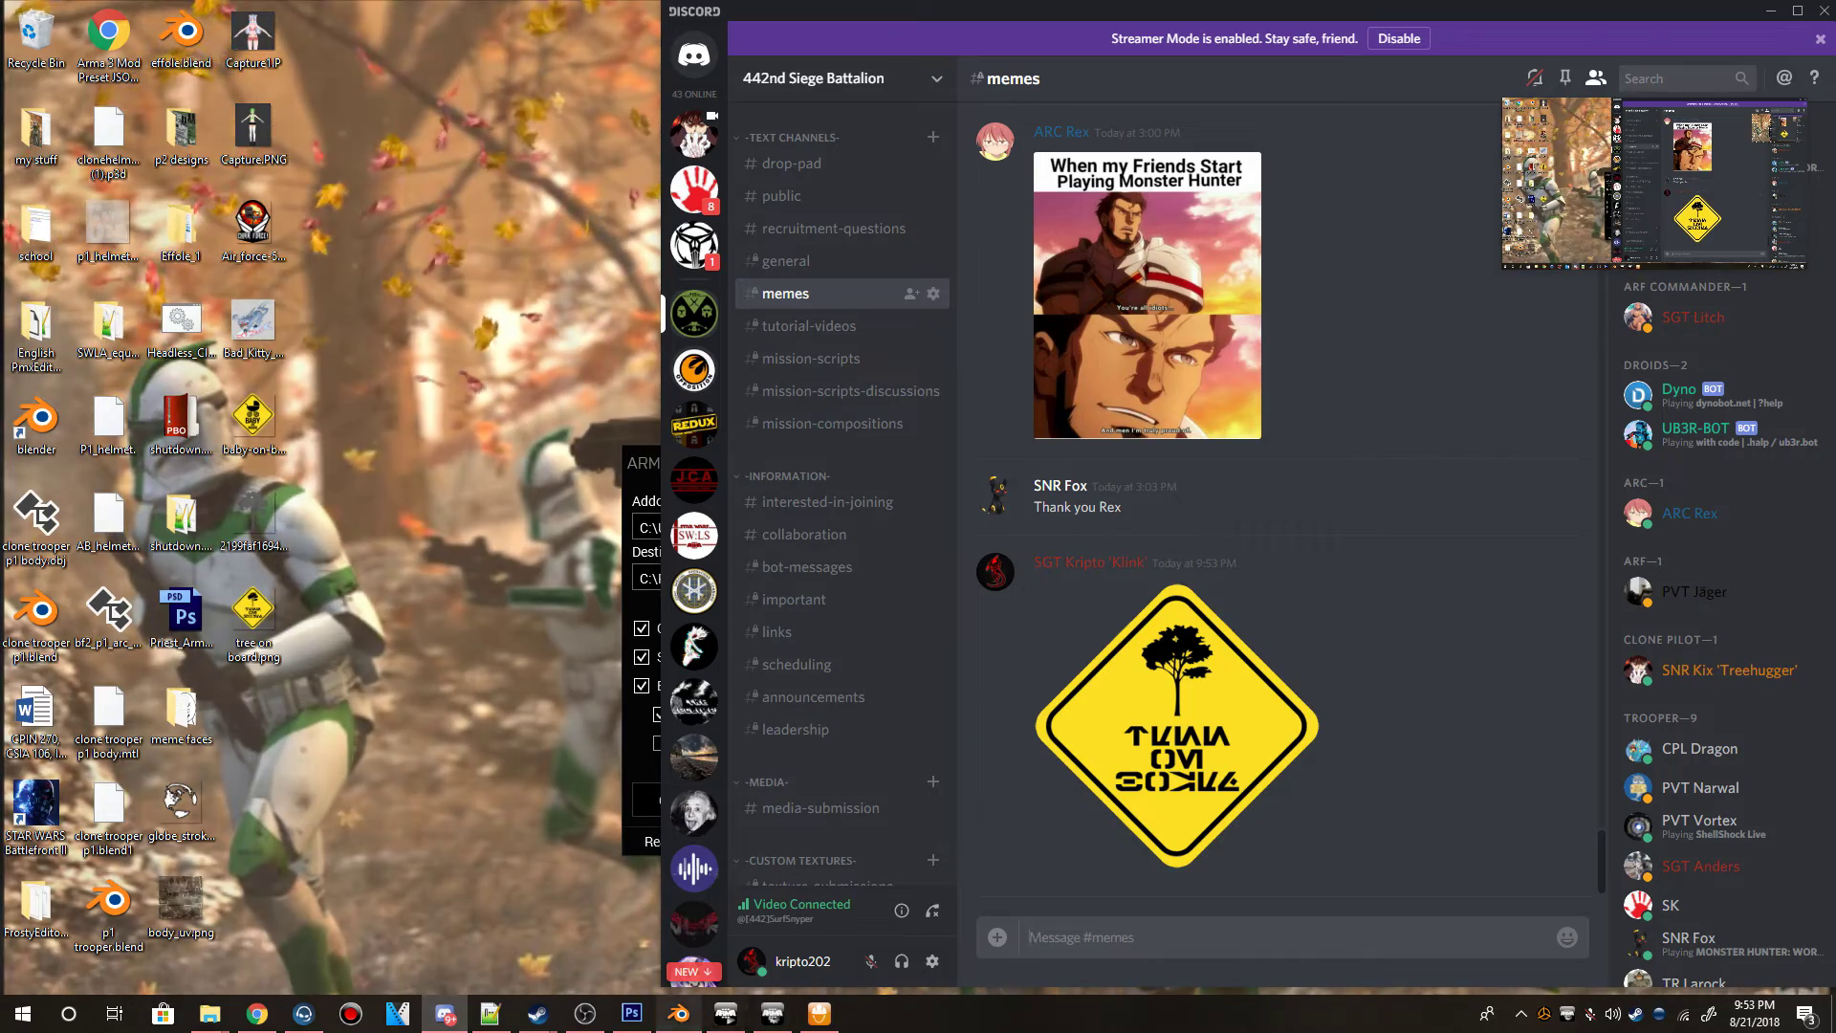
{"action": "left_click", "coordinate": [632, 938]}
{"action": "key", "text": "ctrl+Tab"}
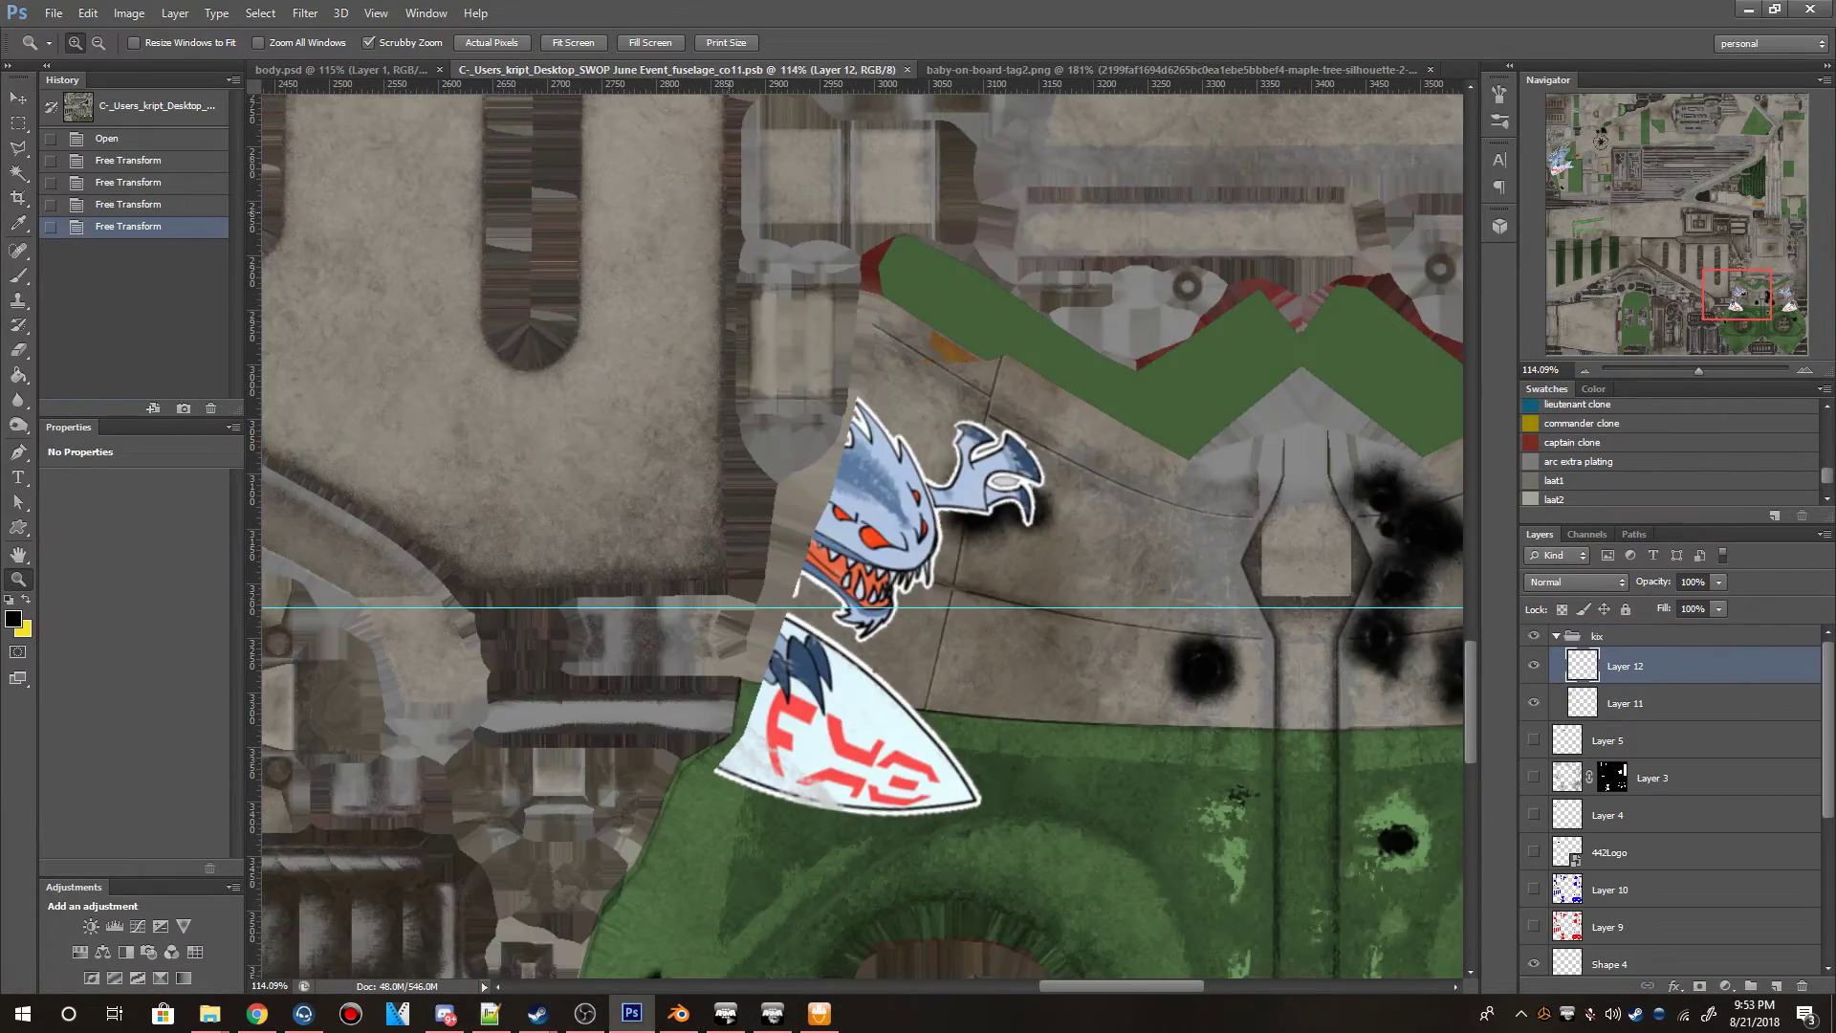
Step: Switch to the body.psd 3D model and bring up its diffuse texture options
{"action": "key", "text": "ctrl+Tab"}
{"action": "key", "text": "ctrl+w"}
{"action": "key", "text": "ctrl+Tab"}
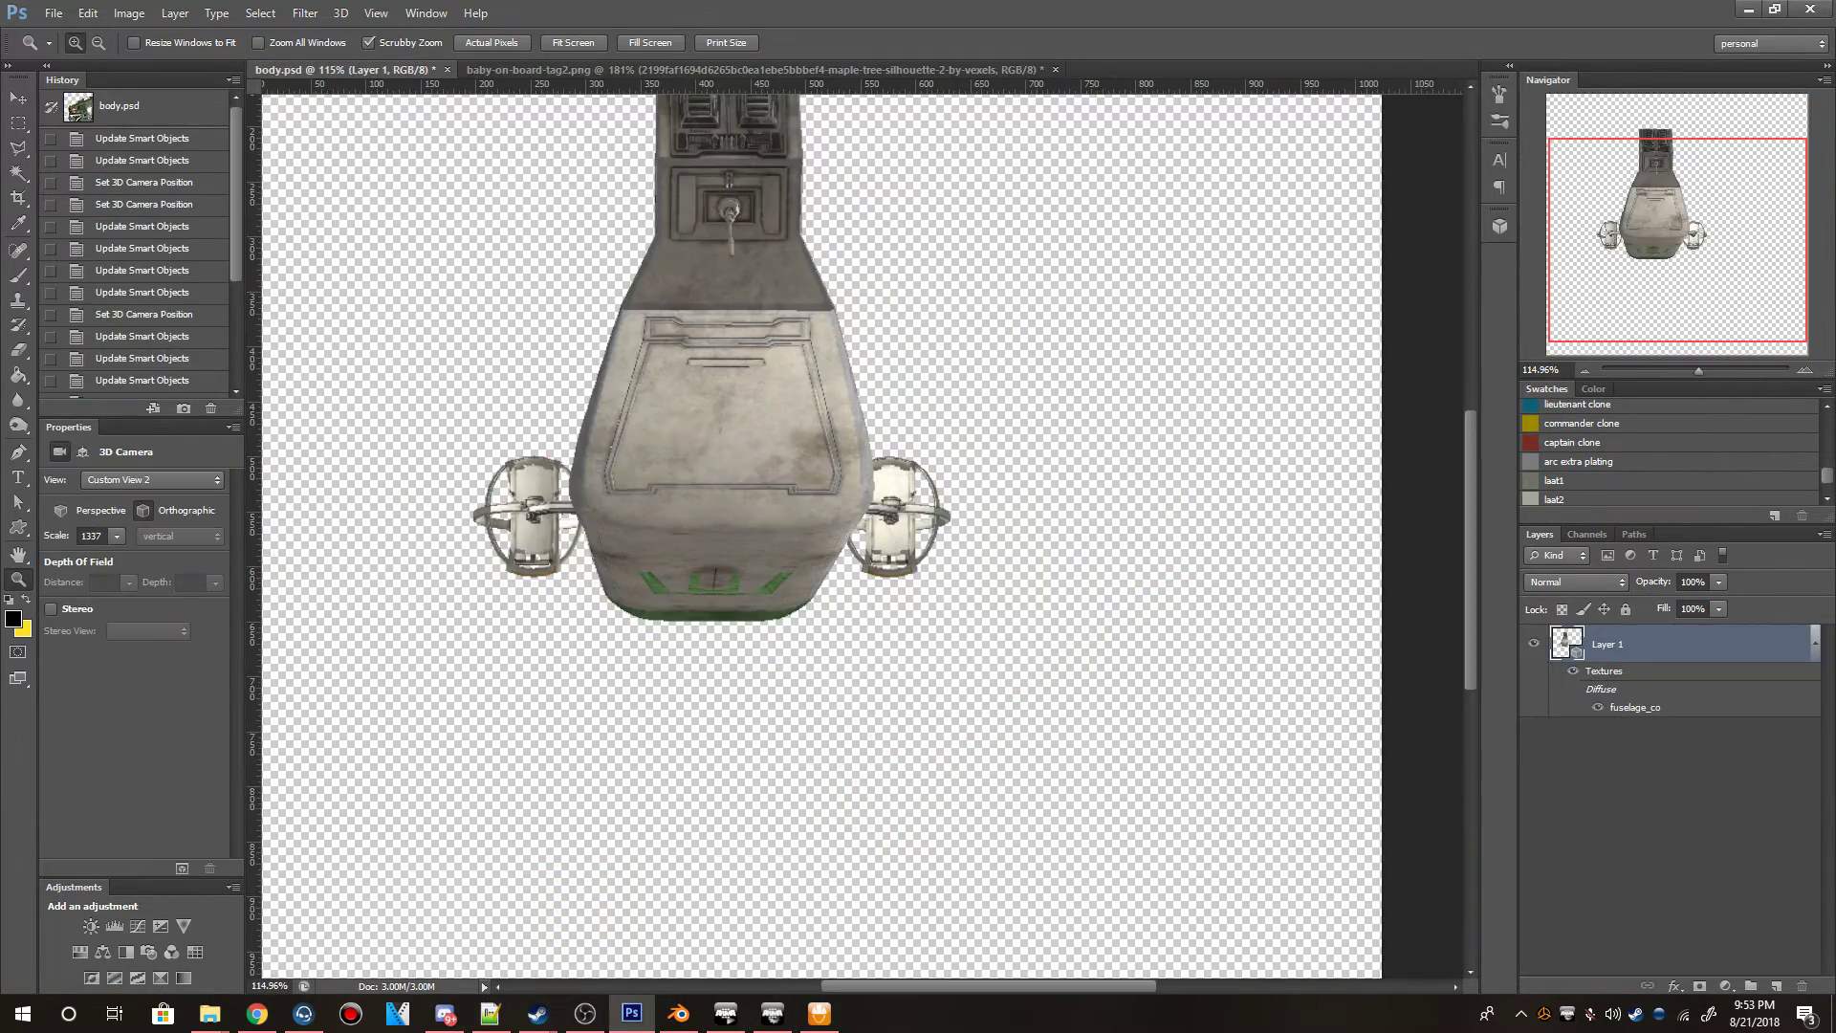
{"action": "key", "text": "v"}
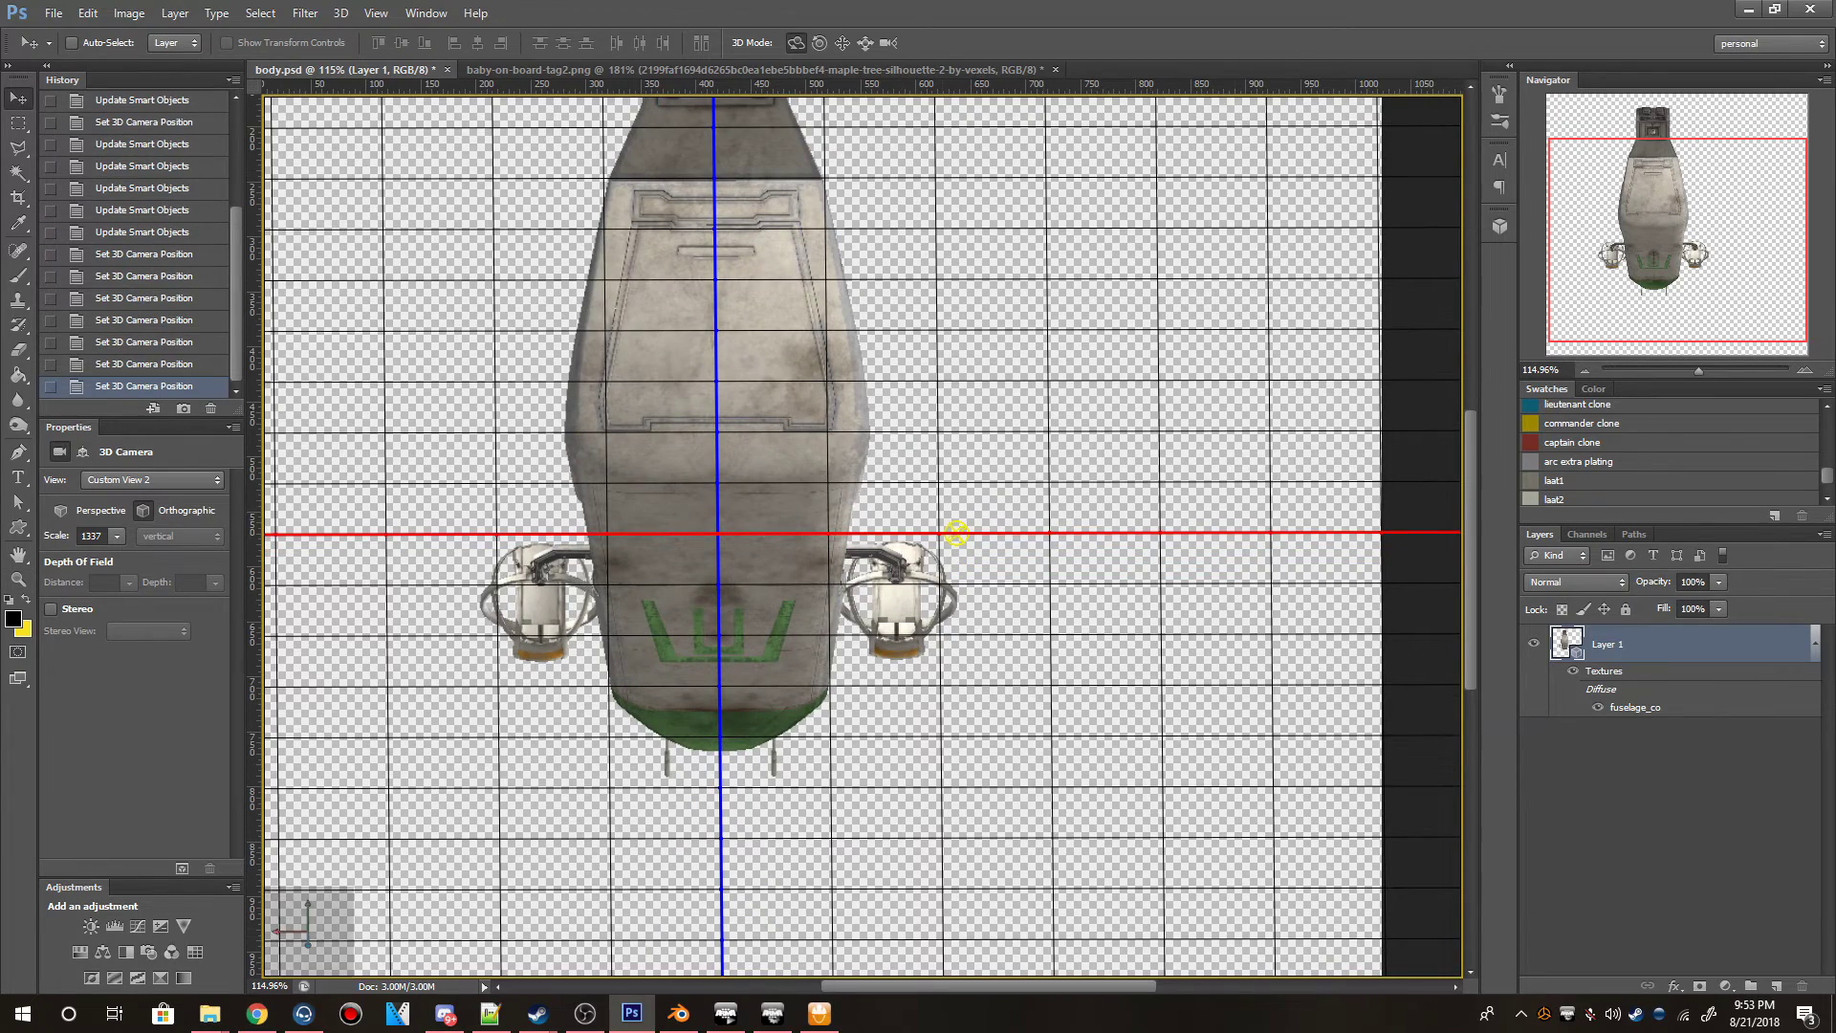
{"action": "right_click", "coordinate": [956, 534]}
{"action": "left_click", "coordinate": [844, 457]}
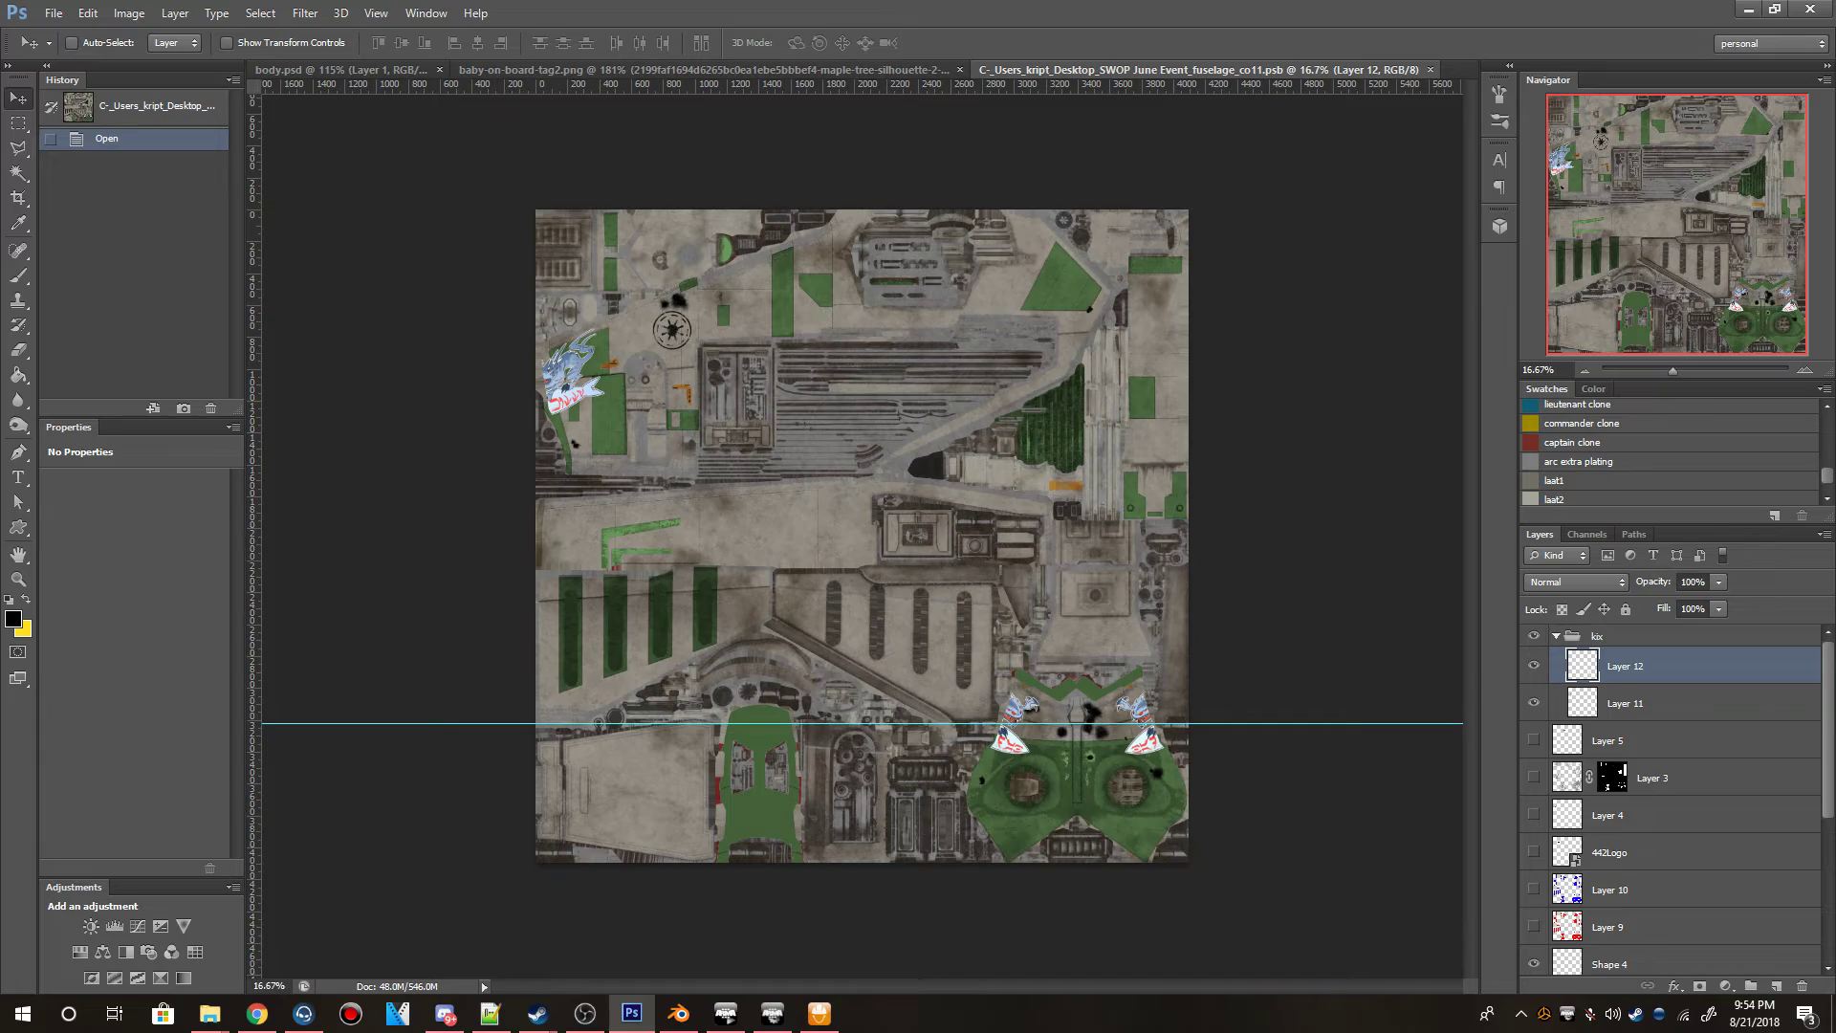
Step: Drop the sign PNG onto the 3D body canvas at about a third its size
{"action": "left_click", "coordinate": [1776, 986]}
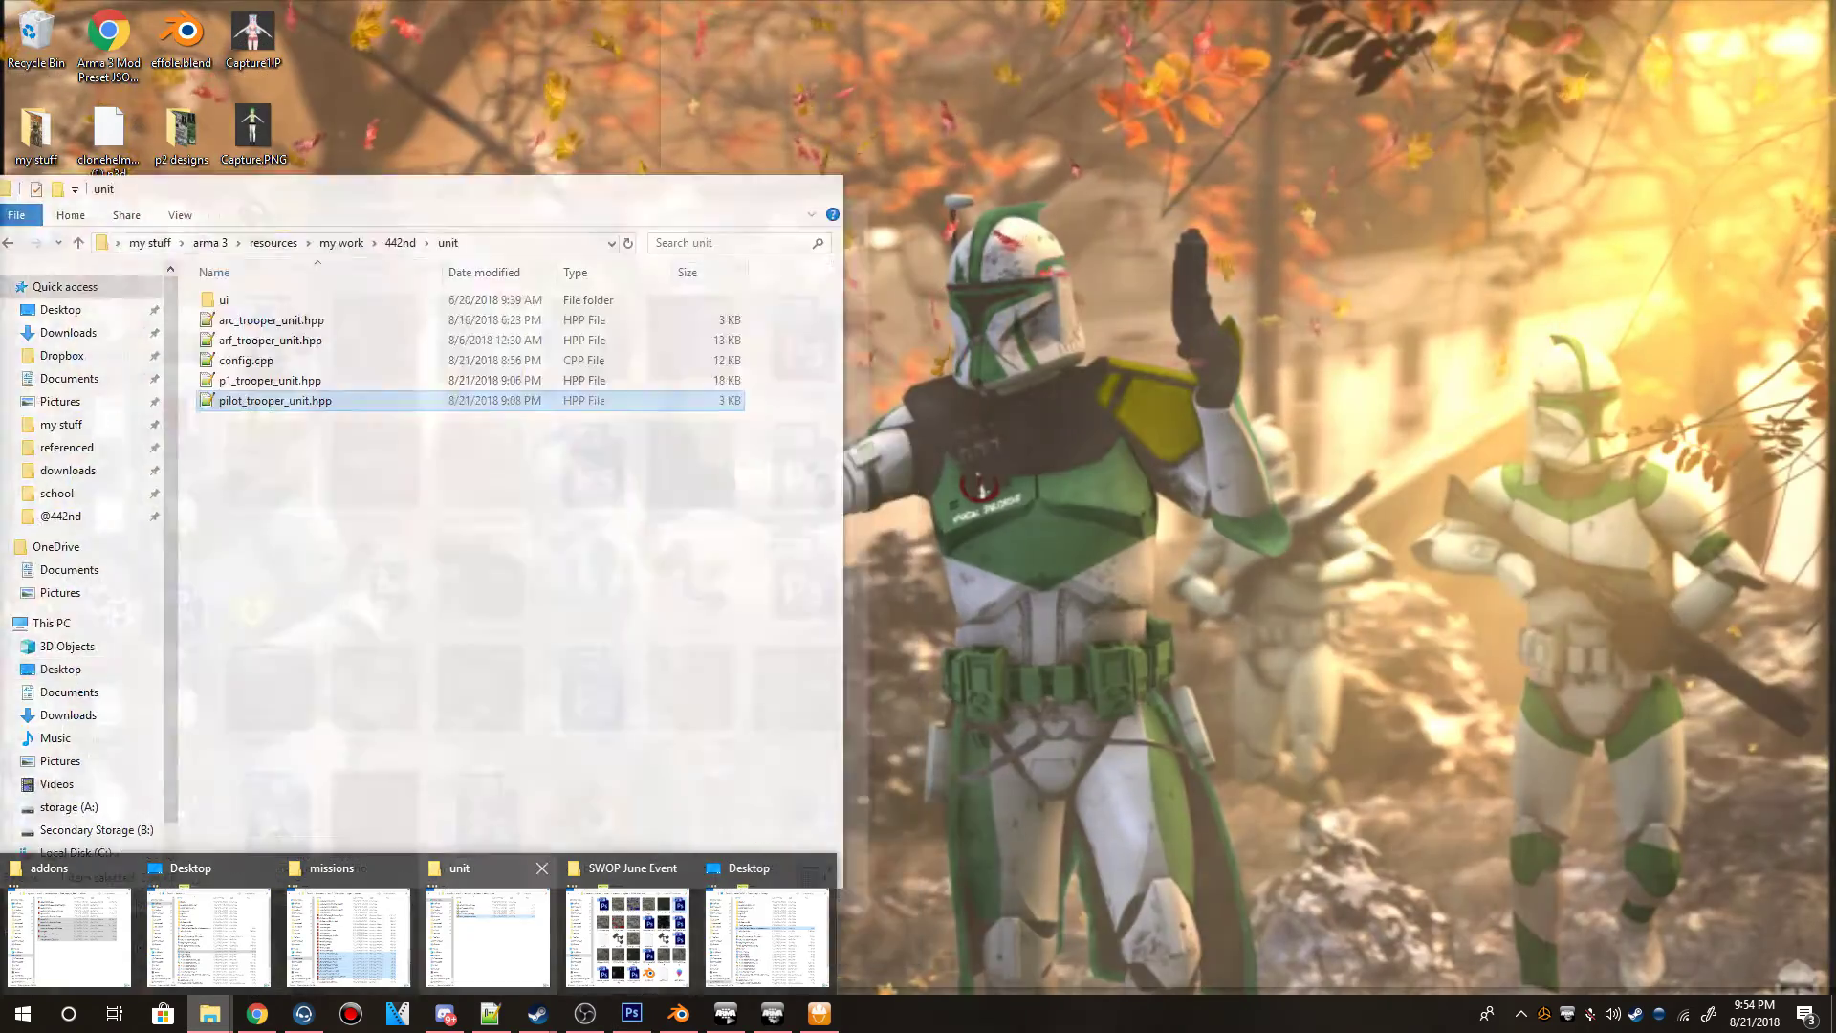
{"action": "left_click", "coordinate": [799, 956]}
{"action": "left_click_drag", "start_coordinate": [400, 555], "coordinate": [862, 535]}
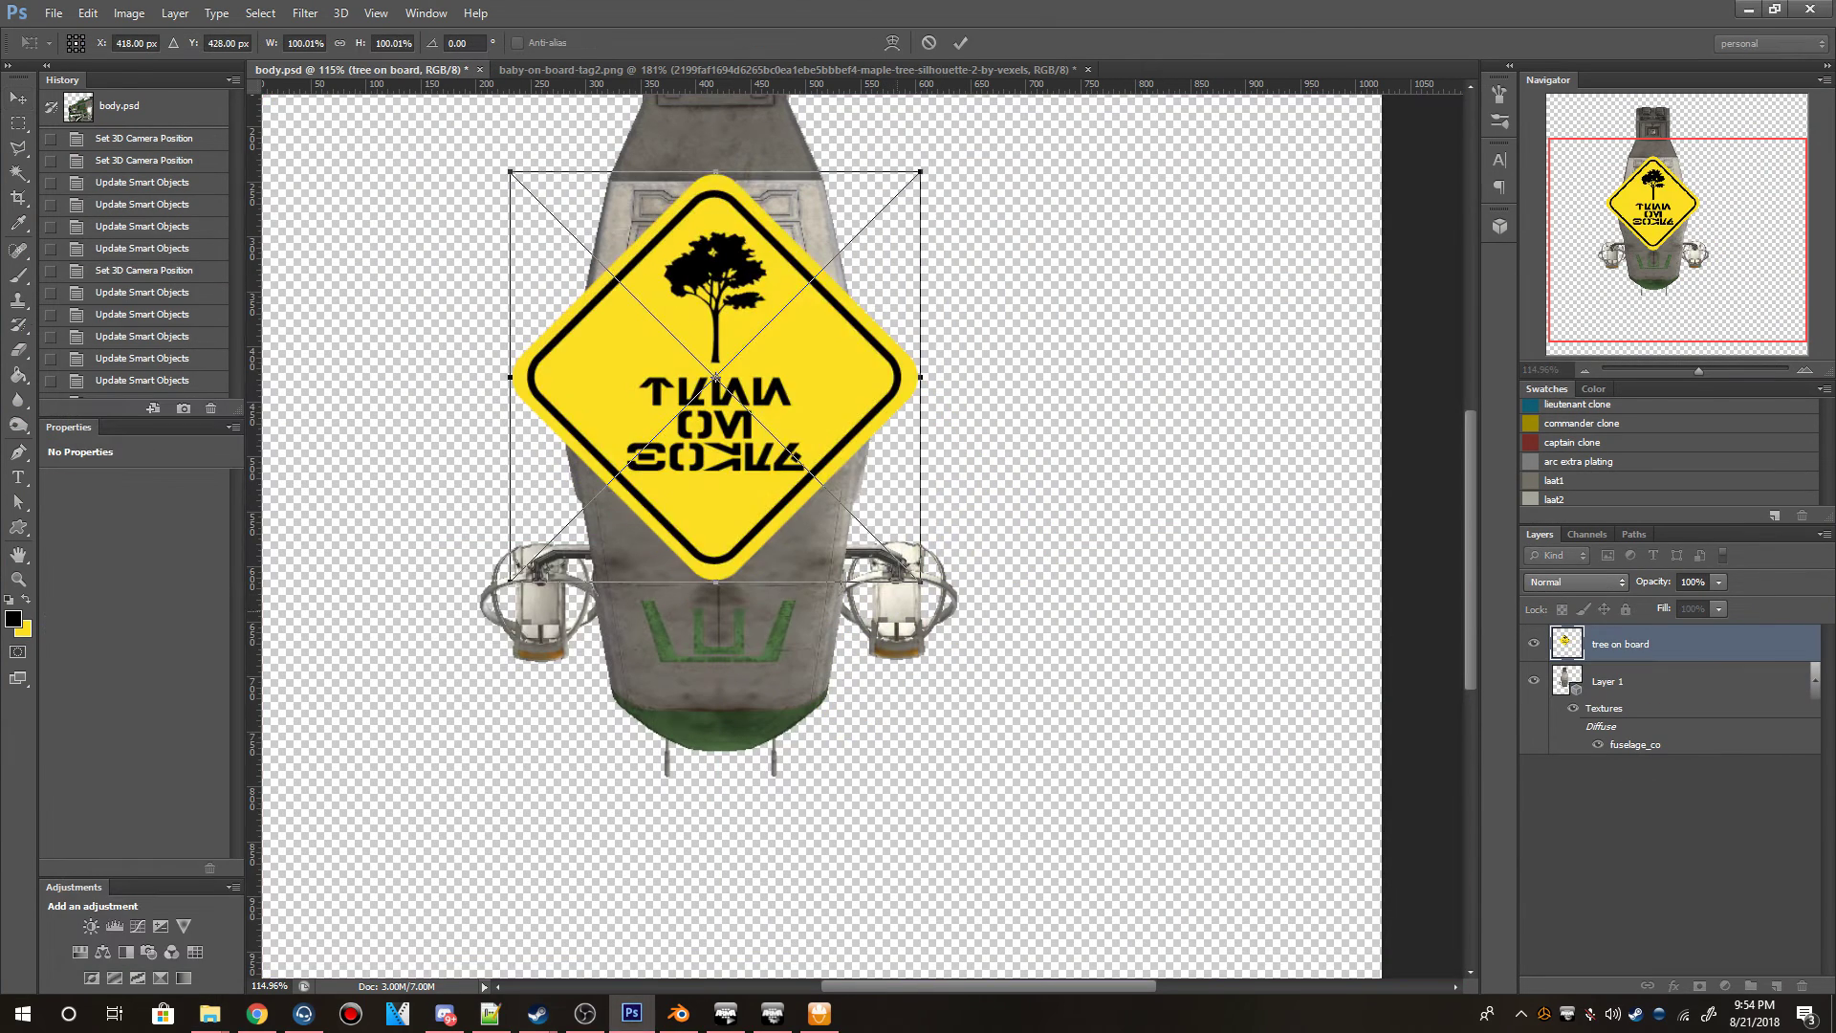
{"action": "left_click_drag", "start_coordinate": [942, 532], "coordinate": [781, 413]}
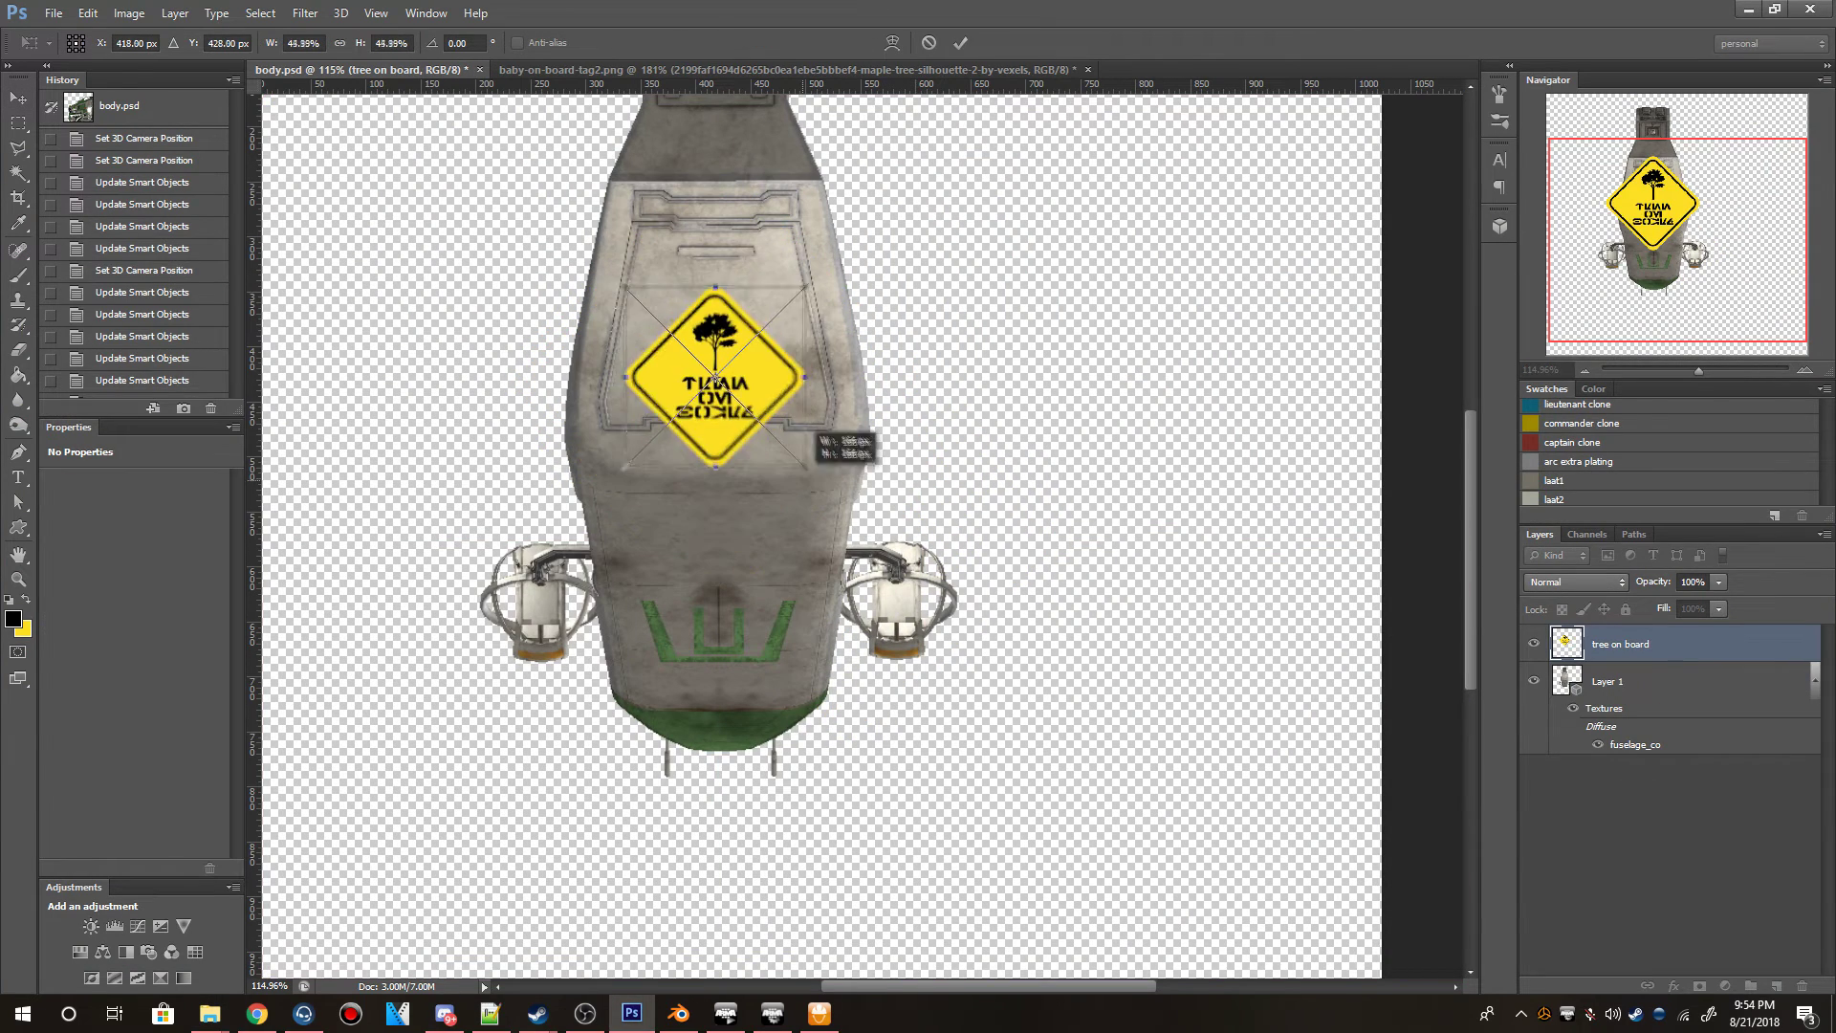
{"action": "key", "text": "Return"}
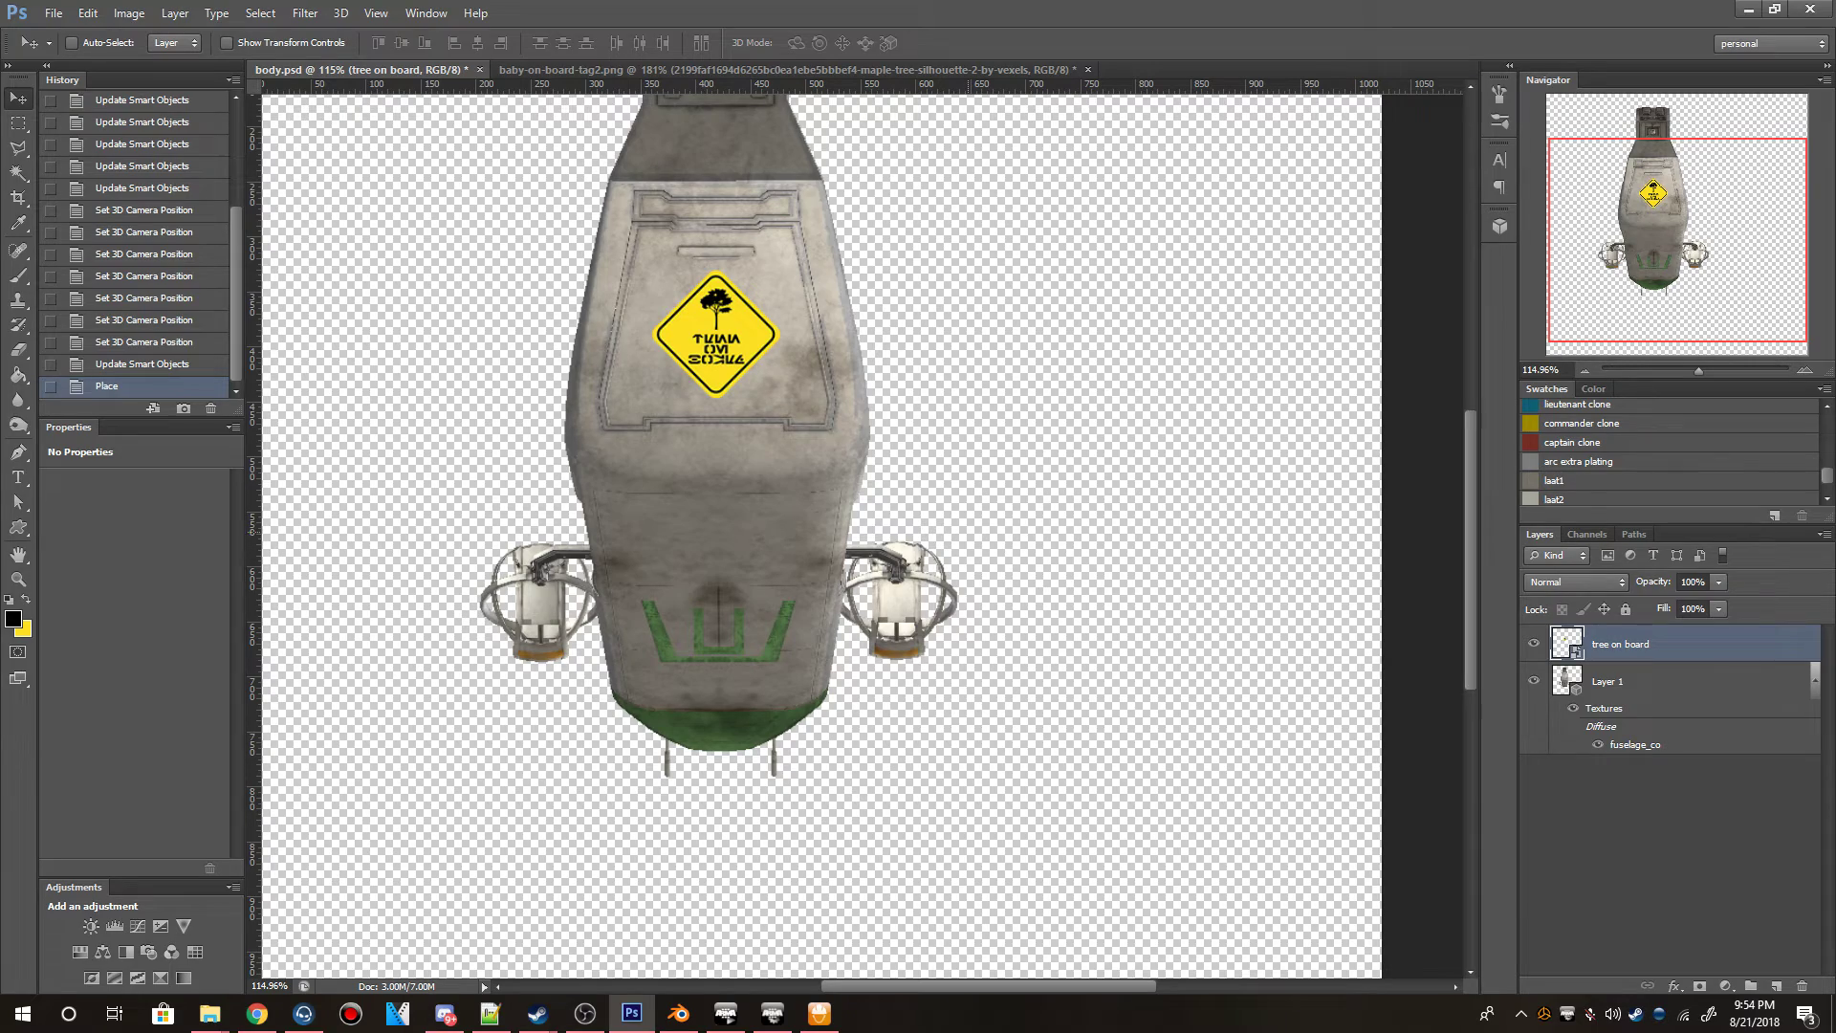
Step: Merge the sign into the model layer, undo it, and delete the sign layer
{"action": "right_click", "coordinate": [1708, 644]}
{"action": "left_click", "coordinate": [1549, 695]}
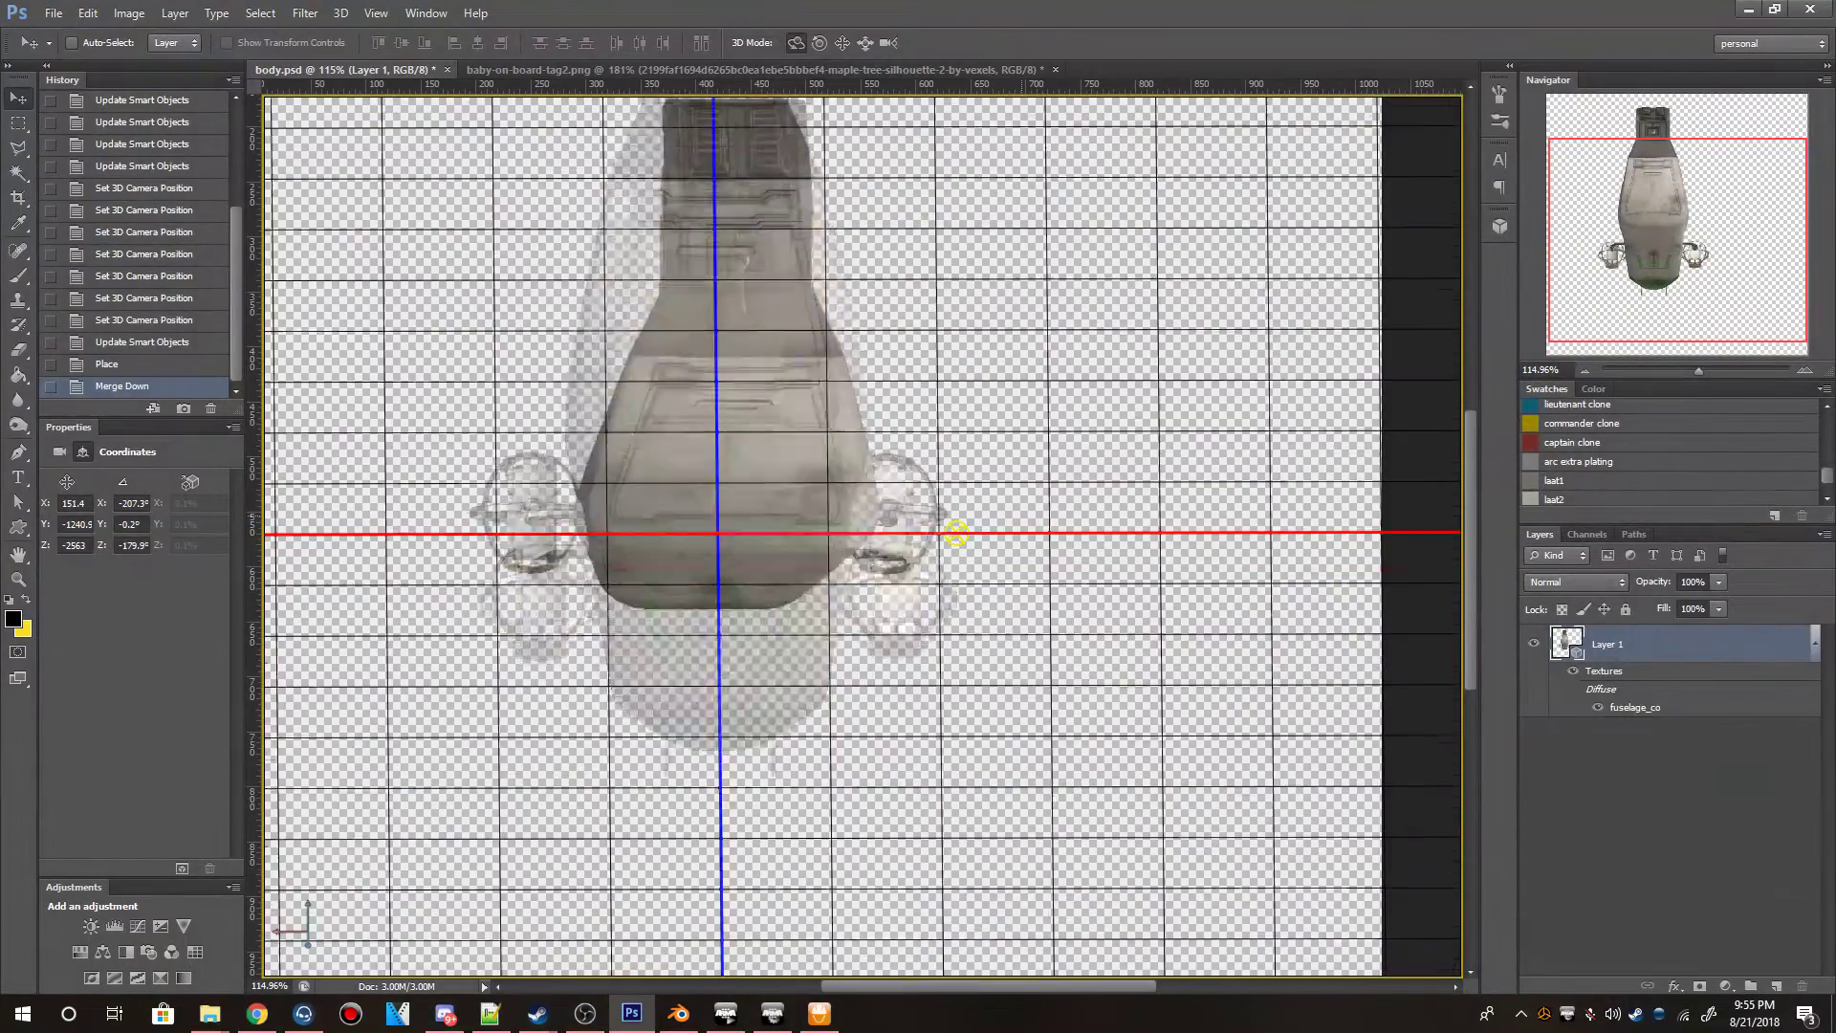
{"action": "key", "text": "ctrl+z"}
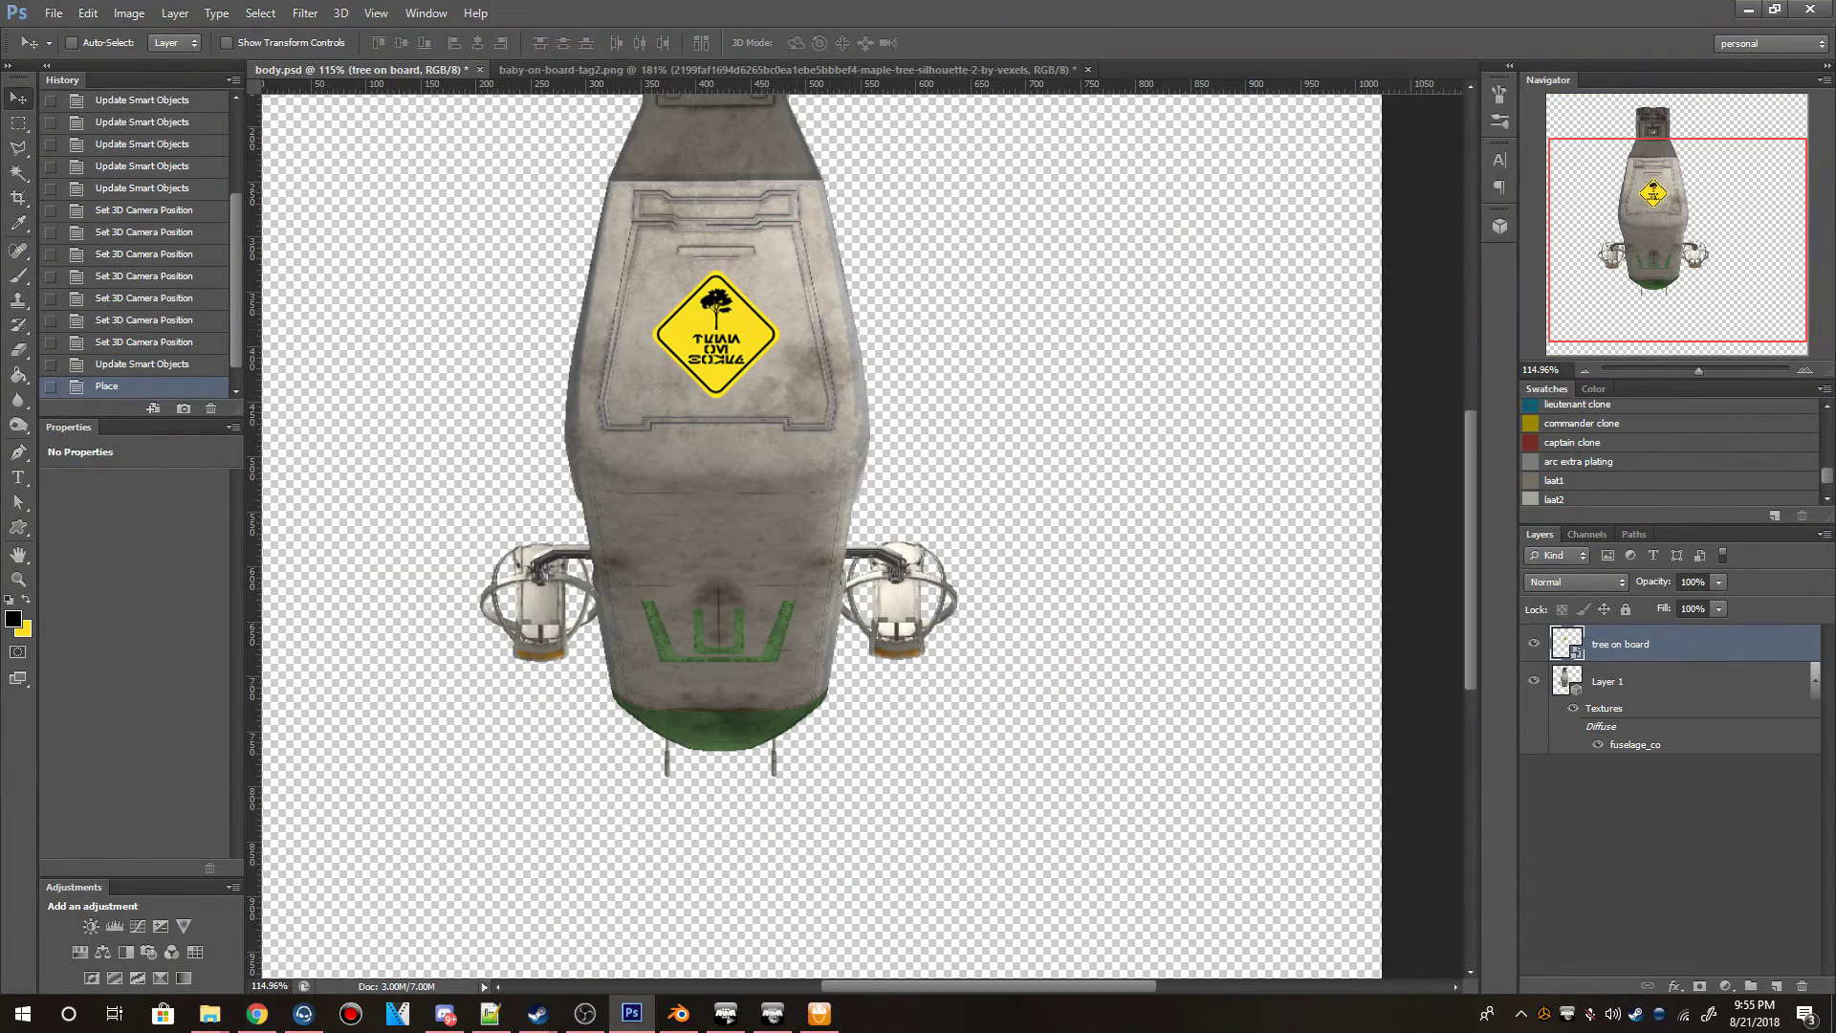
{"action": "key", "text": "Delete"}
Step: Open the model's diffuse fuselage texture for editing
{"action": "right_click", "coordinate": [770, 367]}
{"action": "left_click", "coordinate": [805, 399]}
{"action": "left_click", "coordinate": [874, 423]}
{"action": "left_click", "coordinate": [928, 447]}
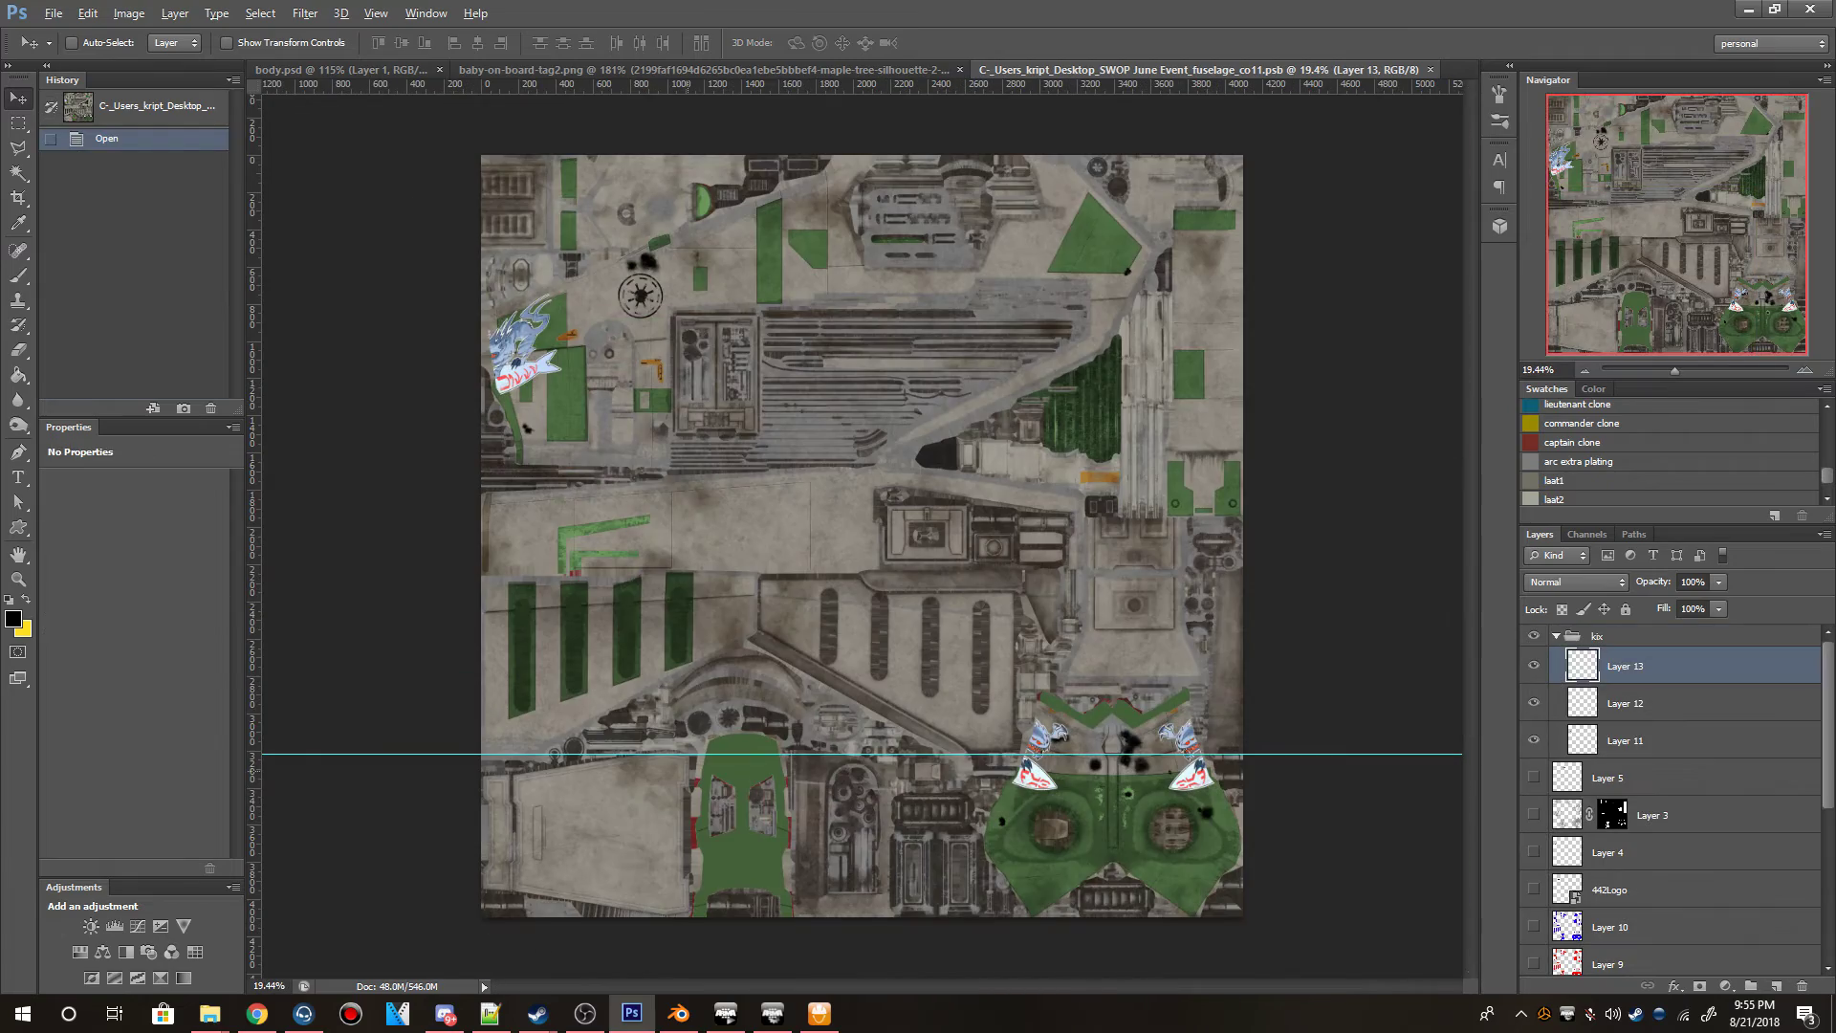
Step: Place the sign on the texture's lower-left panel, enlarged to about 158%
{"action": "scroll", "coordinate": [691, 819], "scroll_direction": "up", "scroll_amount": 5}
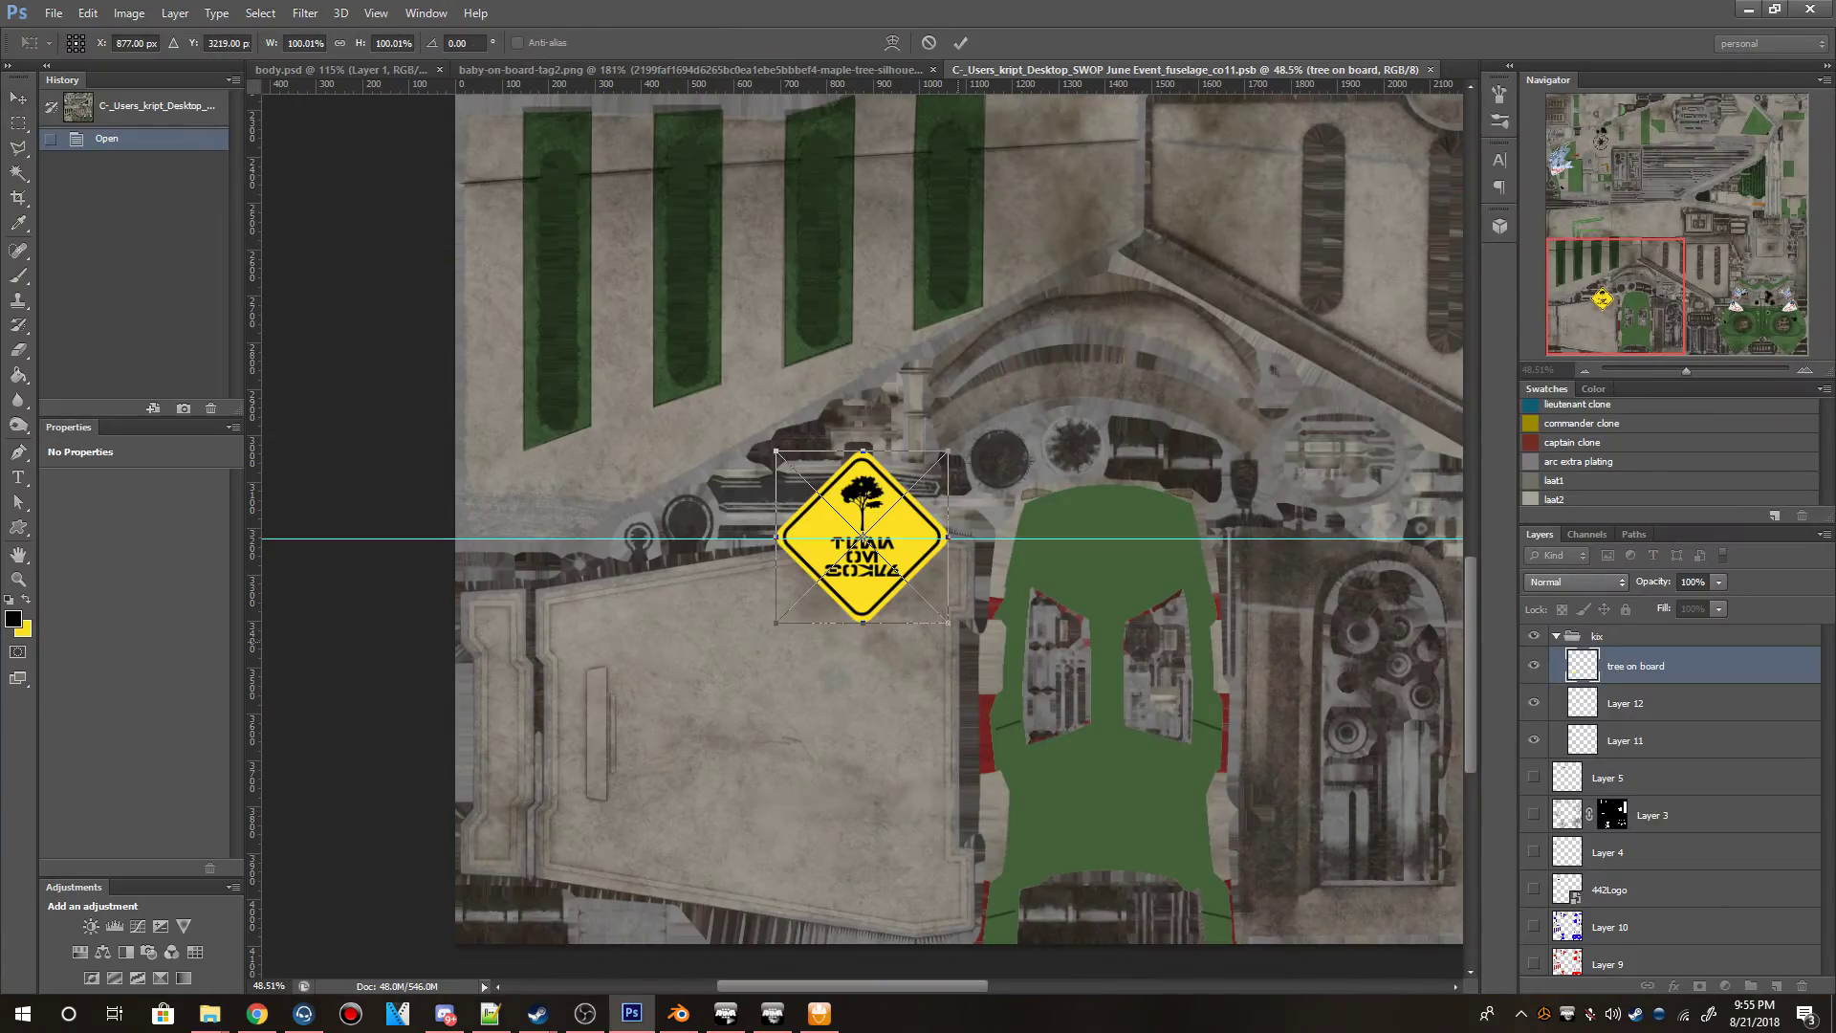
{"action": "left_click_drag", "start_coordinate": [861, 537], "coordinate": [771, 696]}
{"action": "left_click_drag", "start_coordinate": [857, 782], "coordinate": [924, 854]}
{"action": "left_click_drag", "start_coordinate": [832, 705], "coordinate": [834, 718]}
{"action": "key", "text": "Return"}
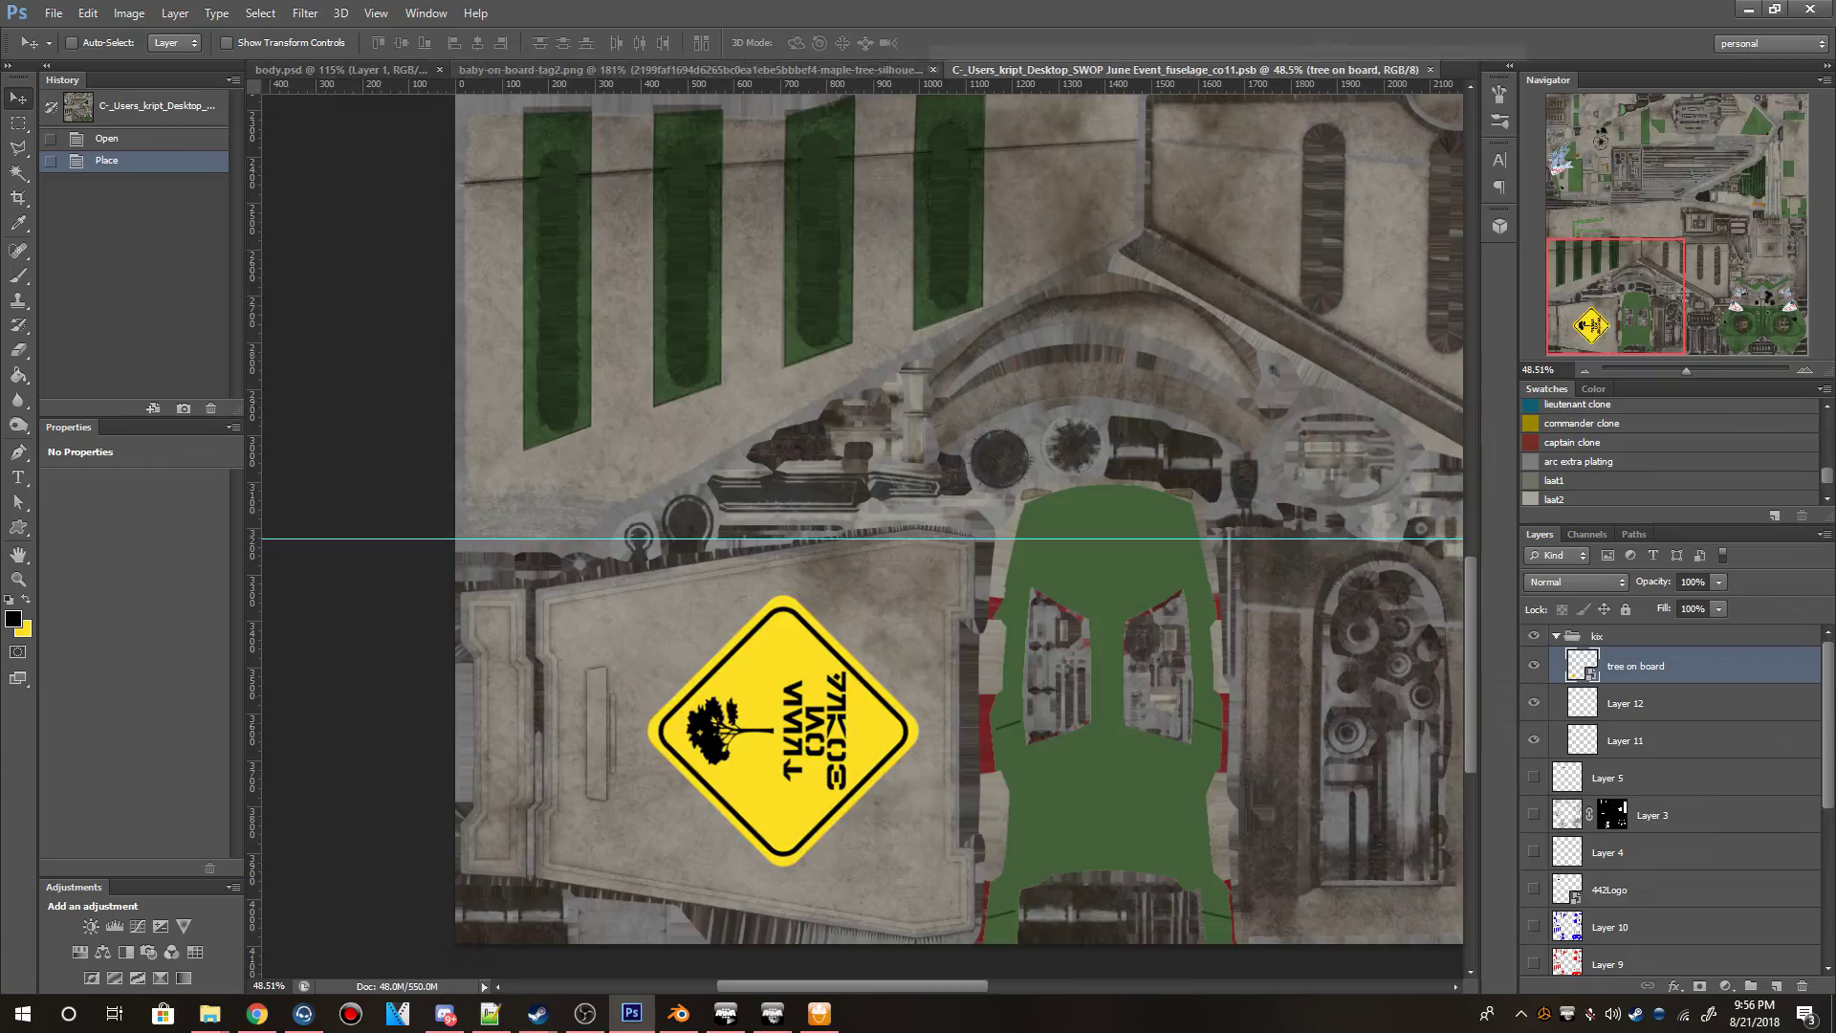
Step: Close the sign document without saving and orbit body.psd to view the gunship's side
{"action": "left_click", "coordinate": [866, 70]}
{"action": "key", "text": "n"}
{"action": "key", "text": "ctrl+Tab"}
{"action": "mouse_move", "coordinate": [951, 524]}
{"action": "left_mouse_down"}
{"action": "mouse_move", "coordinate": [968, 559]}
{"action": "mouse_move", "coordinate": [887, 577]}
{"action": "mouse_move", "coordinate": [783, 499]}
{"action": "left_mouse_up"}
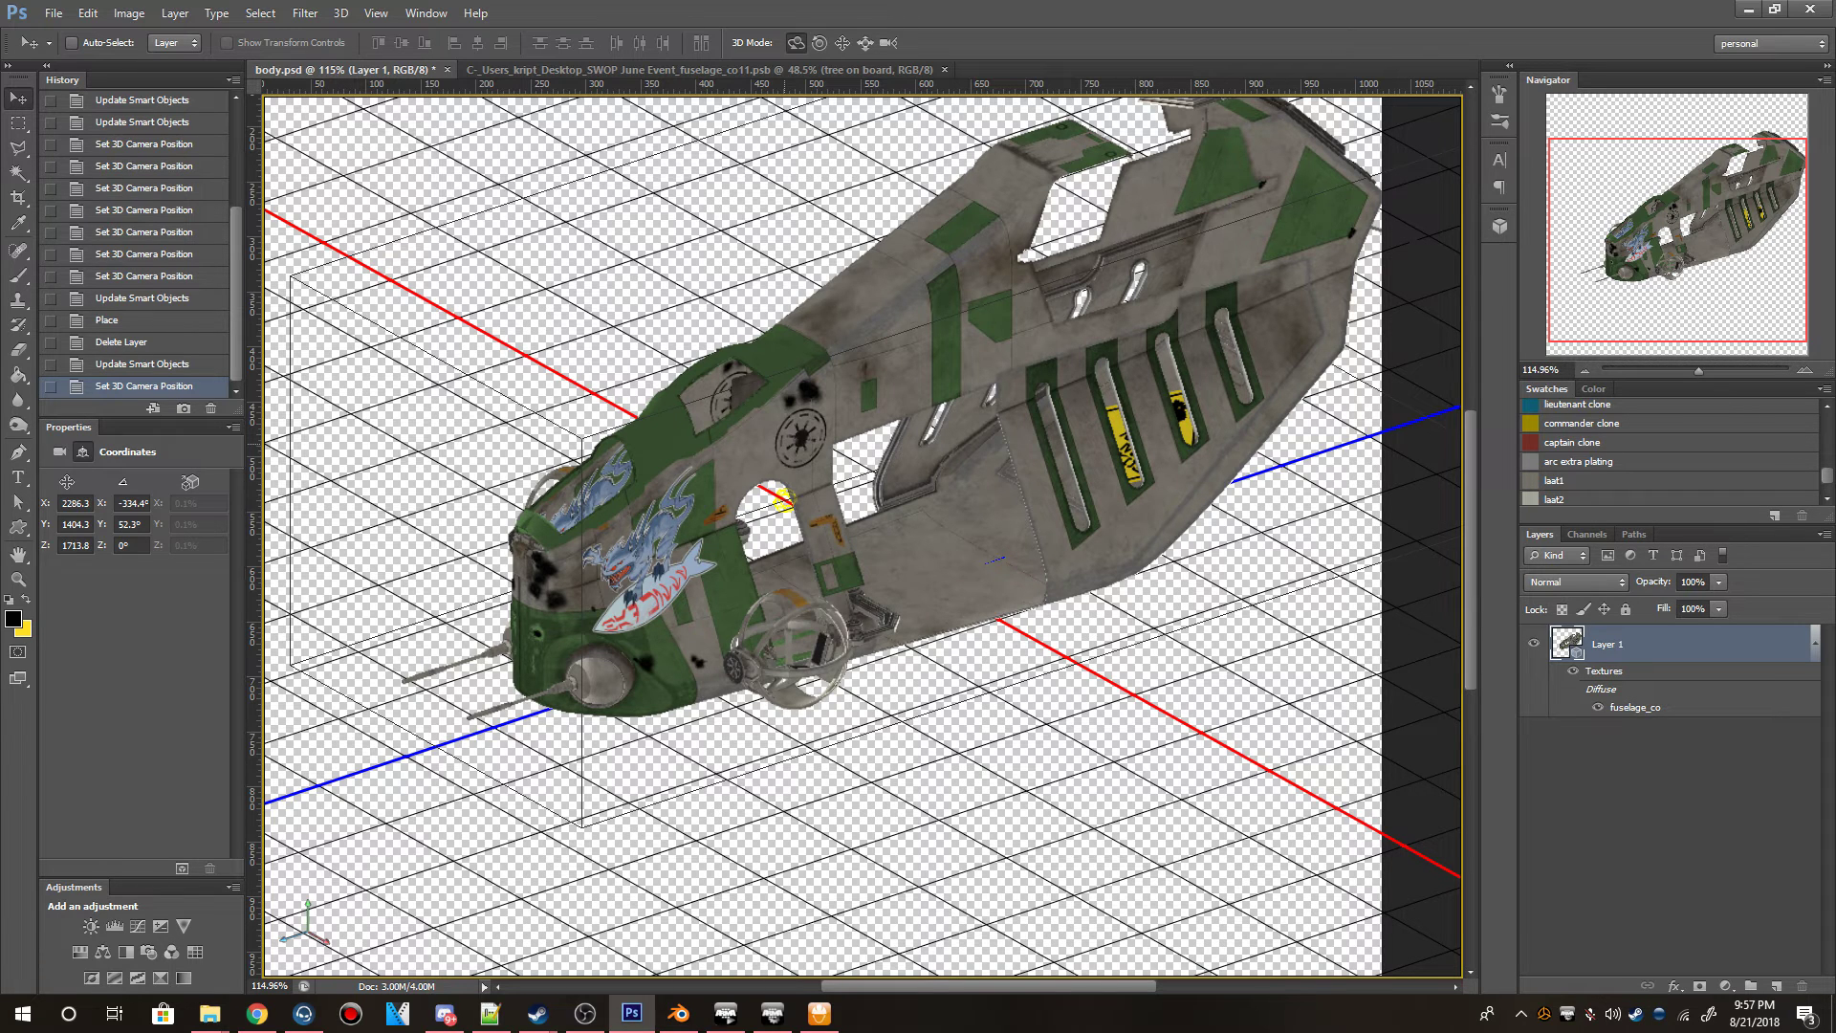
Step: Open the Discord direct message and enlarge the shared in-game gunship screenshot
{"action": "left_click", "coordinate": [446, 1013]}
{"action": "left_click", "coordinate": [695, 134]}
{"action": "left_click", "coordinate": [1148, 727]}
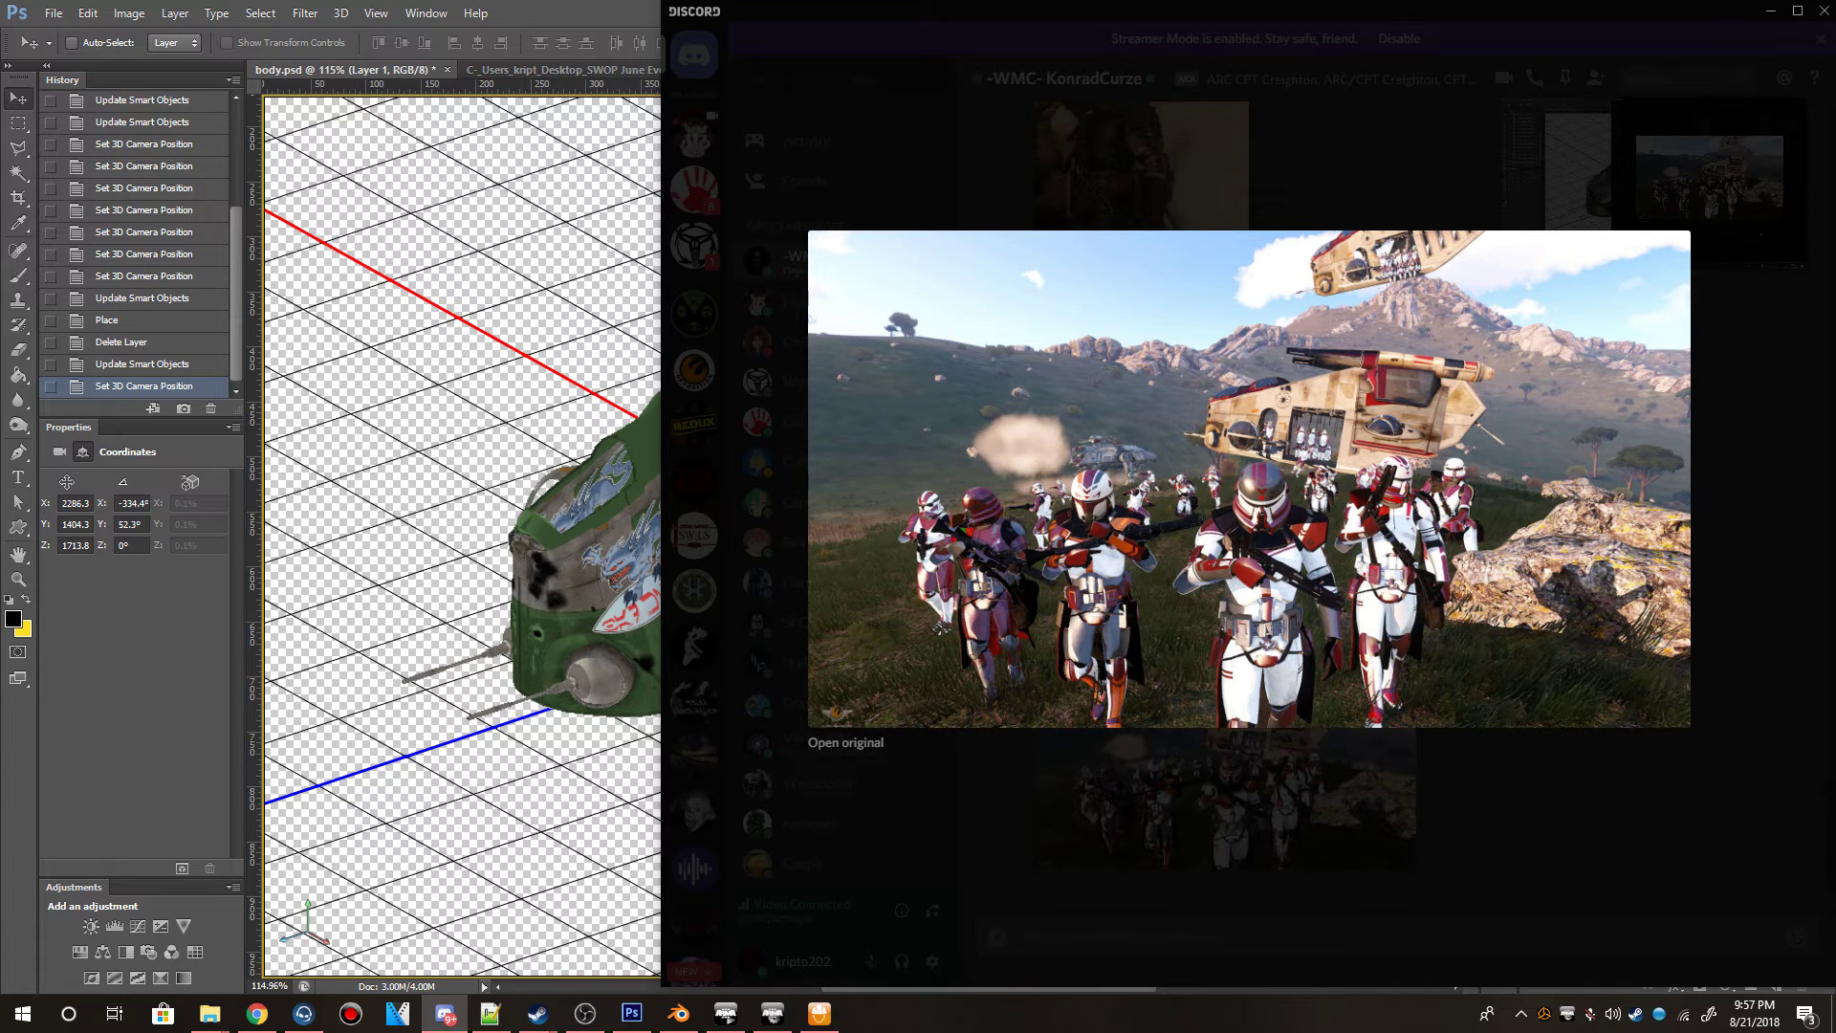
Step: Close Discord's enlarged screenshot and bring the Photoshop 3D gunship view back to the front
{"action": "key", "text": "Escape"}
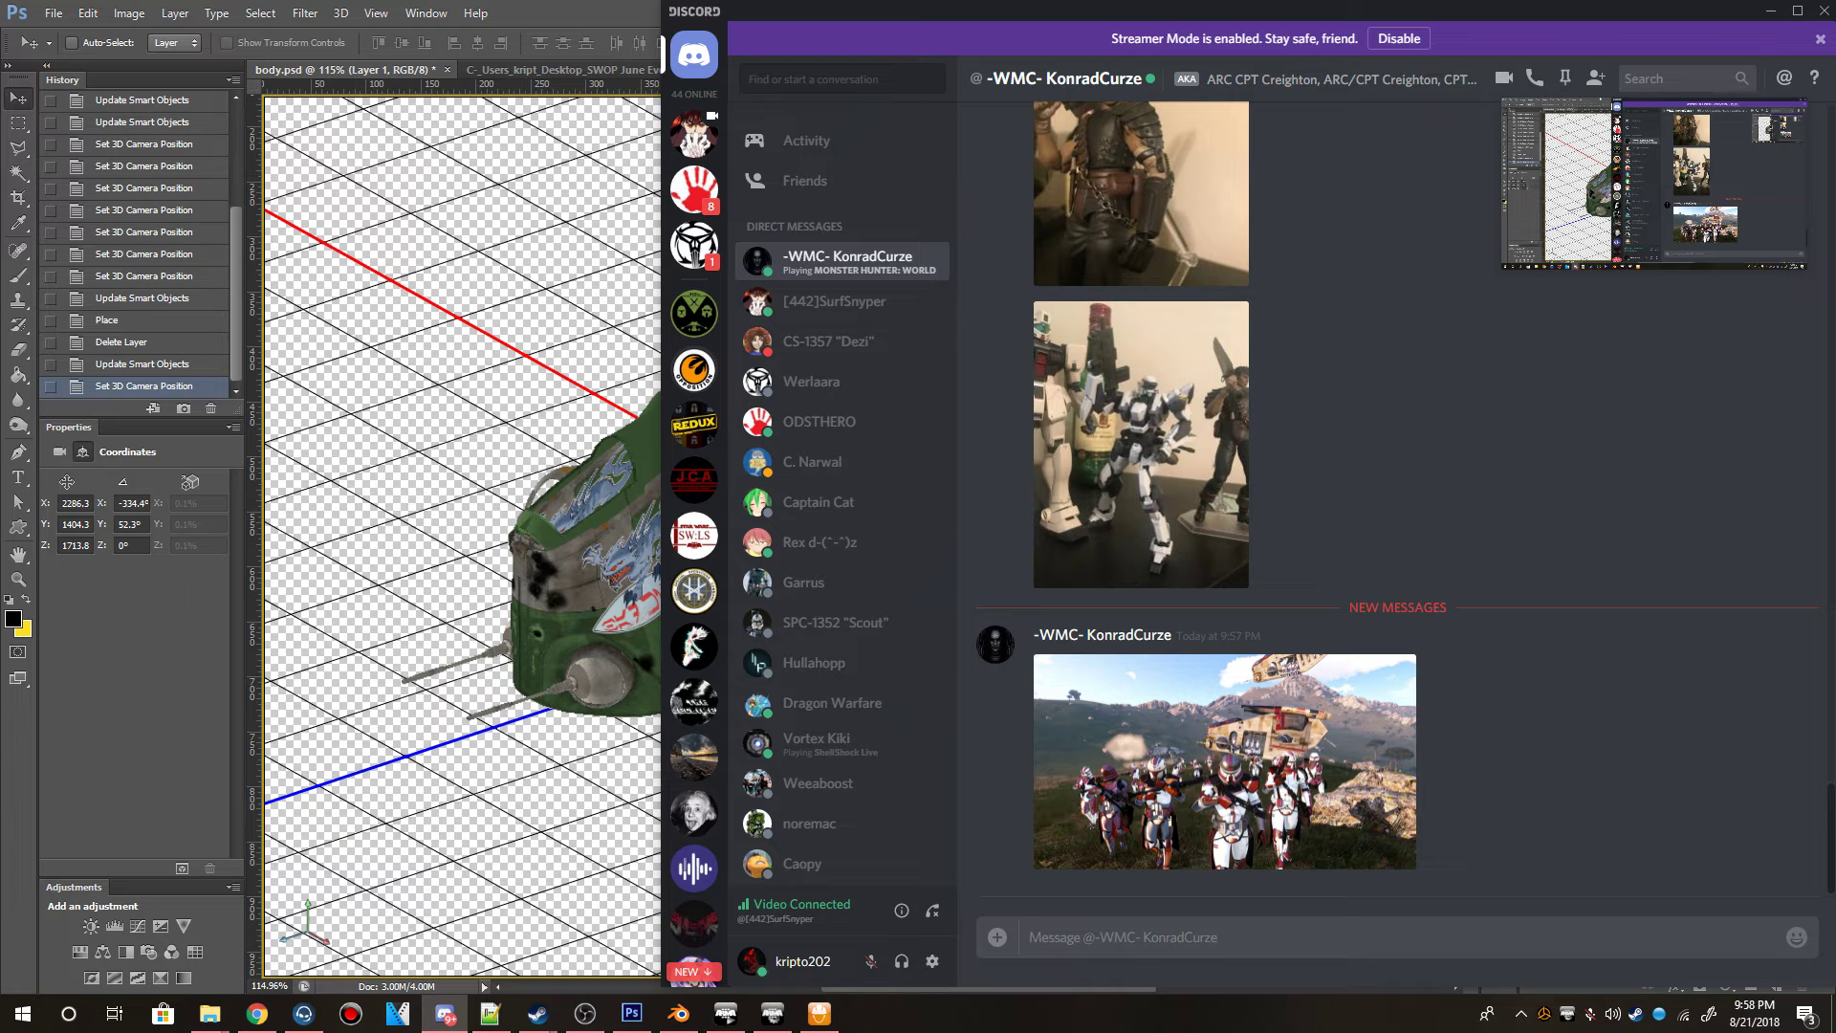
{"action": "key", "text": "alt+Tab"}
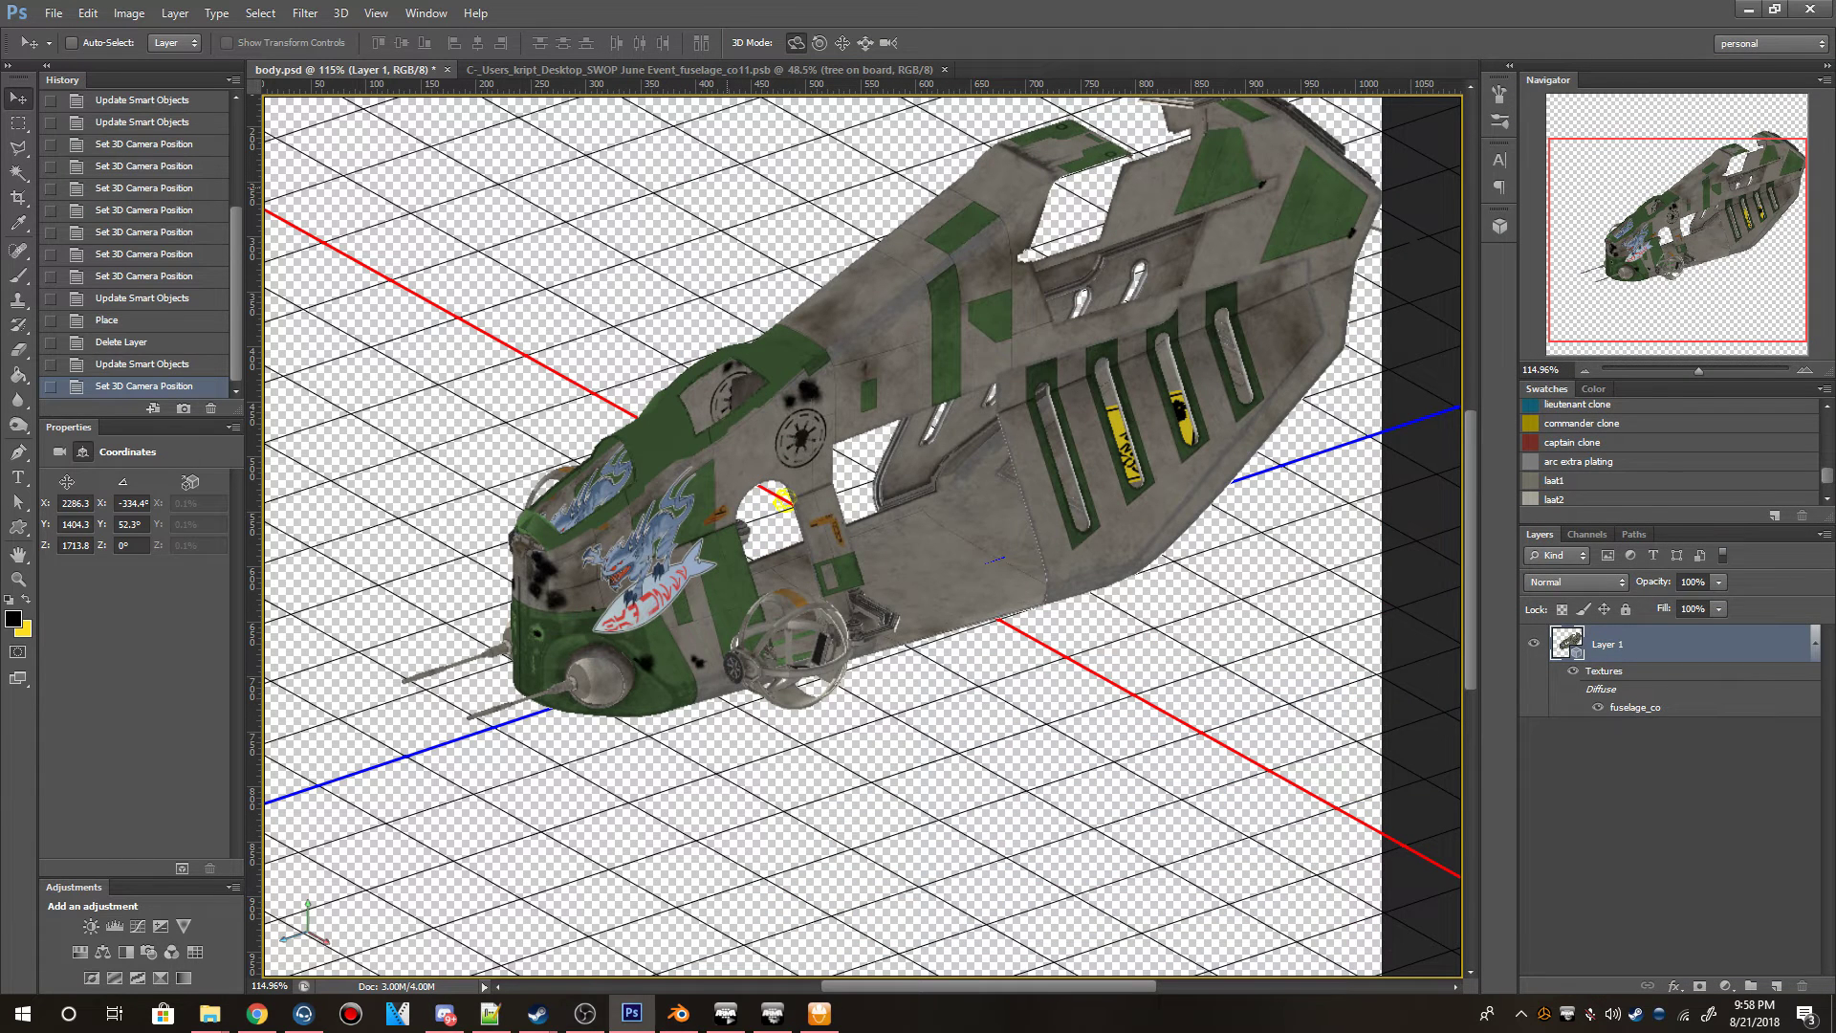
Step: Save body.psd with its current changes
{"action": "key", "text": "ctrl+shift+s"}
{"action": "key", "text": "Escape"}
{"action": "key", "text": "ctrl+s"}
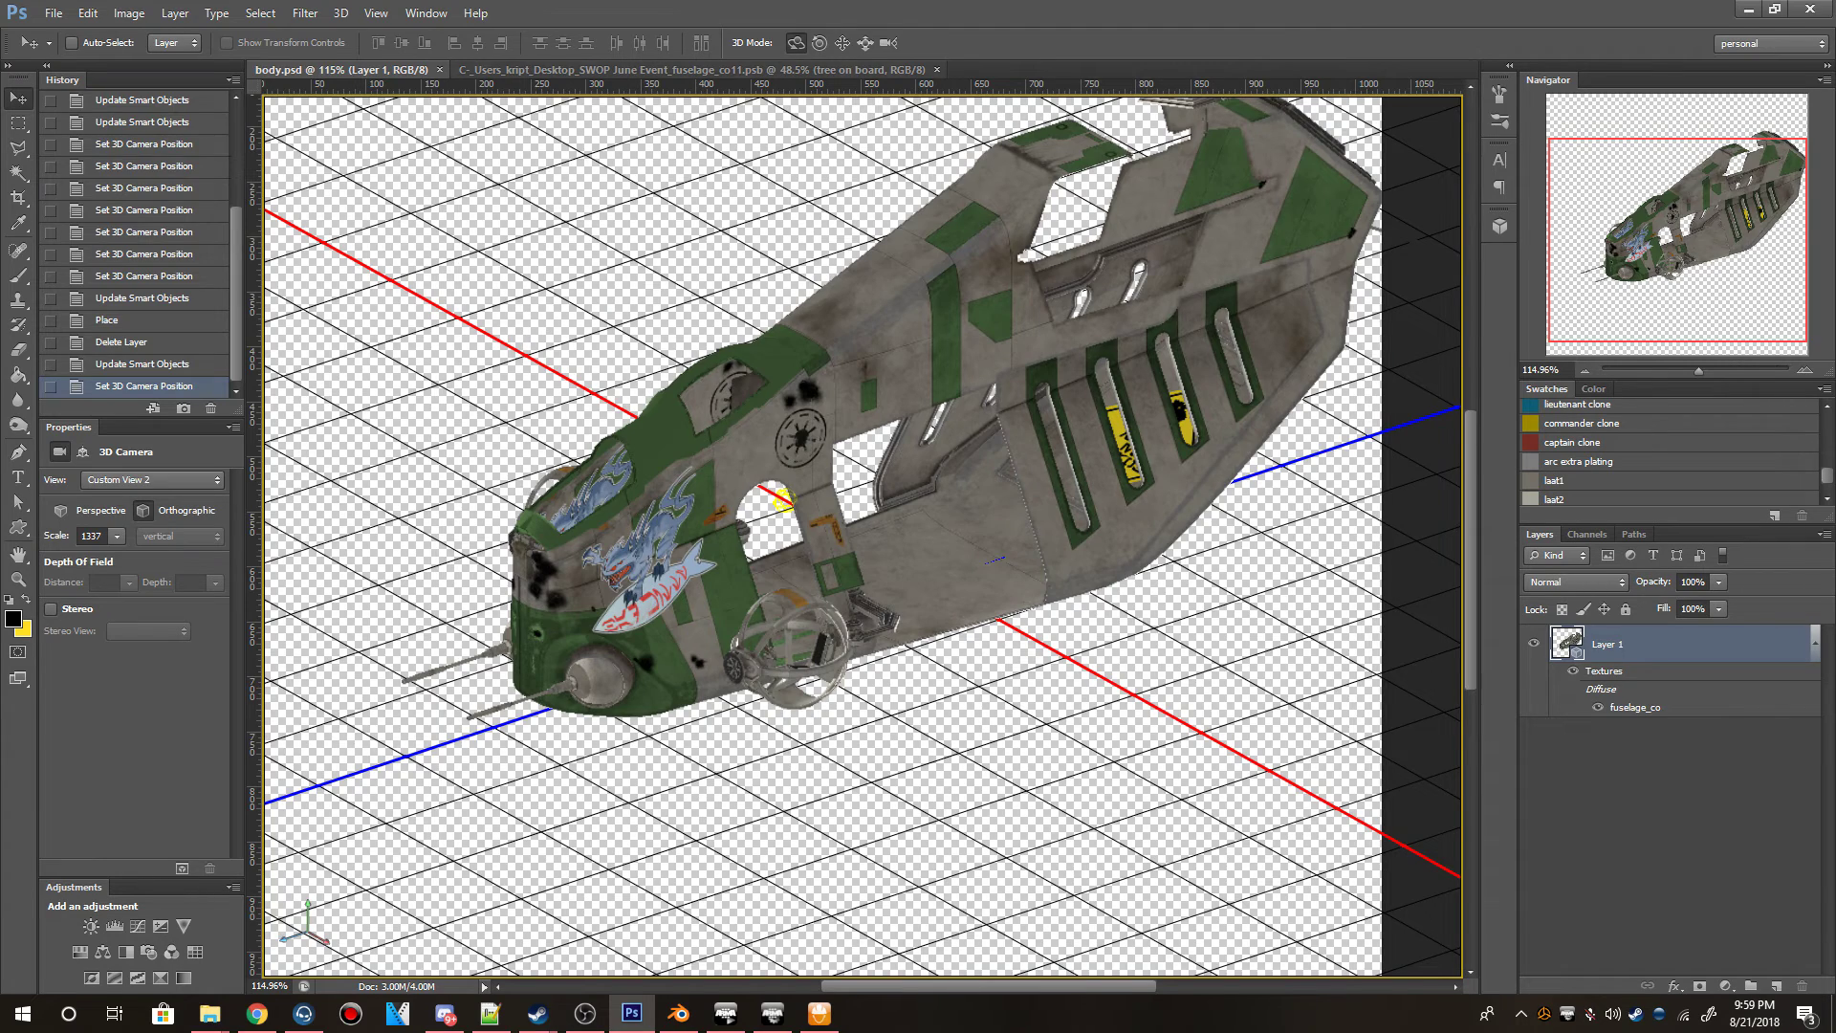
Step: Begin a PNG Save As of the fuselage texture, browsing toward the arma 3 folder
{"action": "key", "text": "ctrl+Tab"}
{"action": "key", "text": "ctrl+0"}
{"action": "key", "text": "ctrl+shift+s"}
{"action": "left_click", "coordinate": [1014, 556]}
{"action": "left_click", "coordinate": [877, 796]}
{"action": "left_click", "coordinate": [689, 326]}
{"action": "double_click", "coordinate": [841, 368]}
{"action": "double_click", "coordinate": [813, 291]}
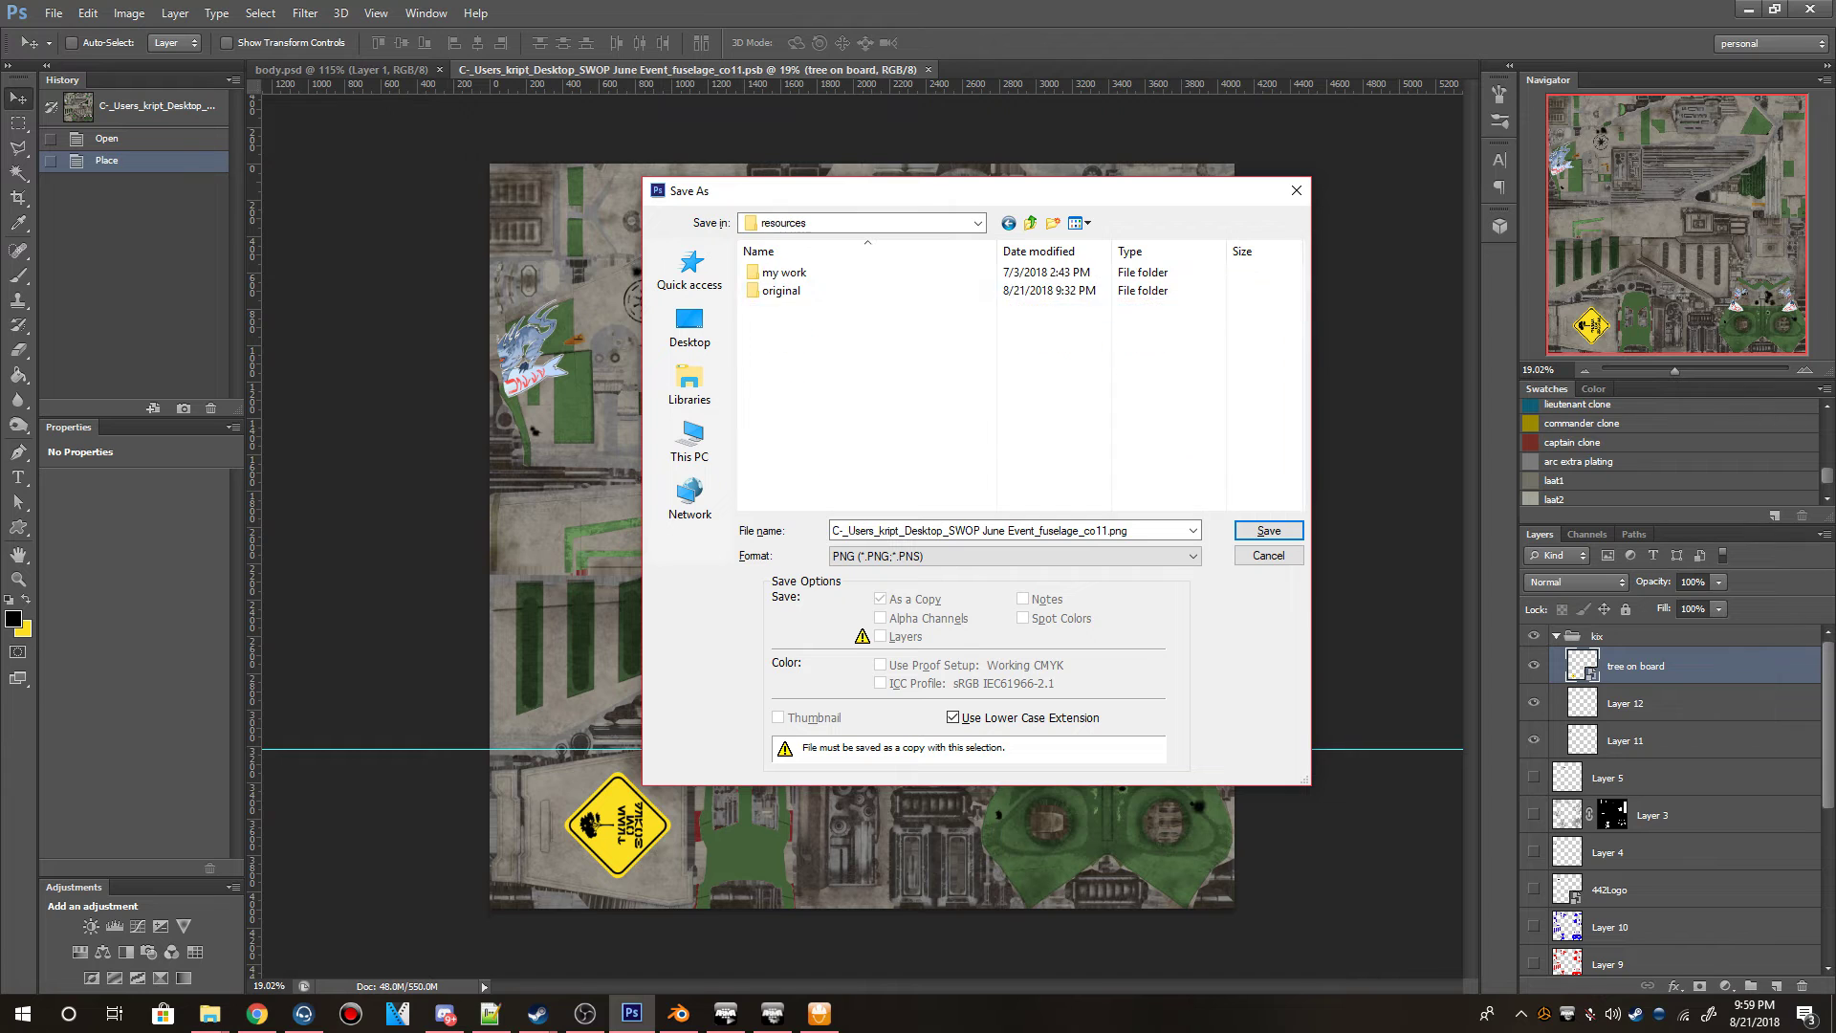
{"action": "double_click", "coordinate": [784, 273]}
{"action": "key", "text": "Escape"}
Step: Save the fuselage texture as PNG over the body texture in the gunship's data folder
{"action": "key", "text": "ctrl+shift+s"}
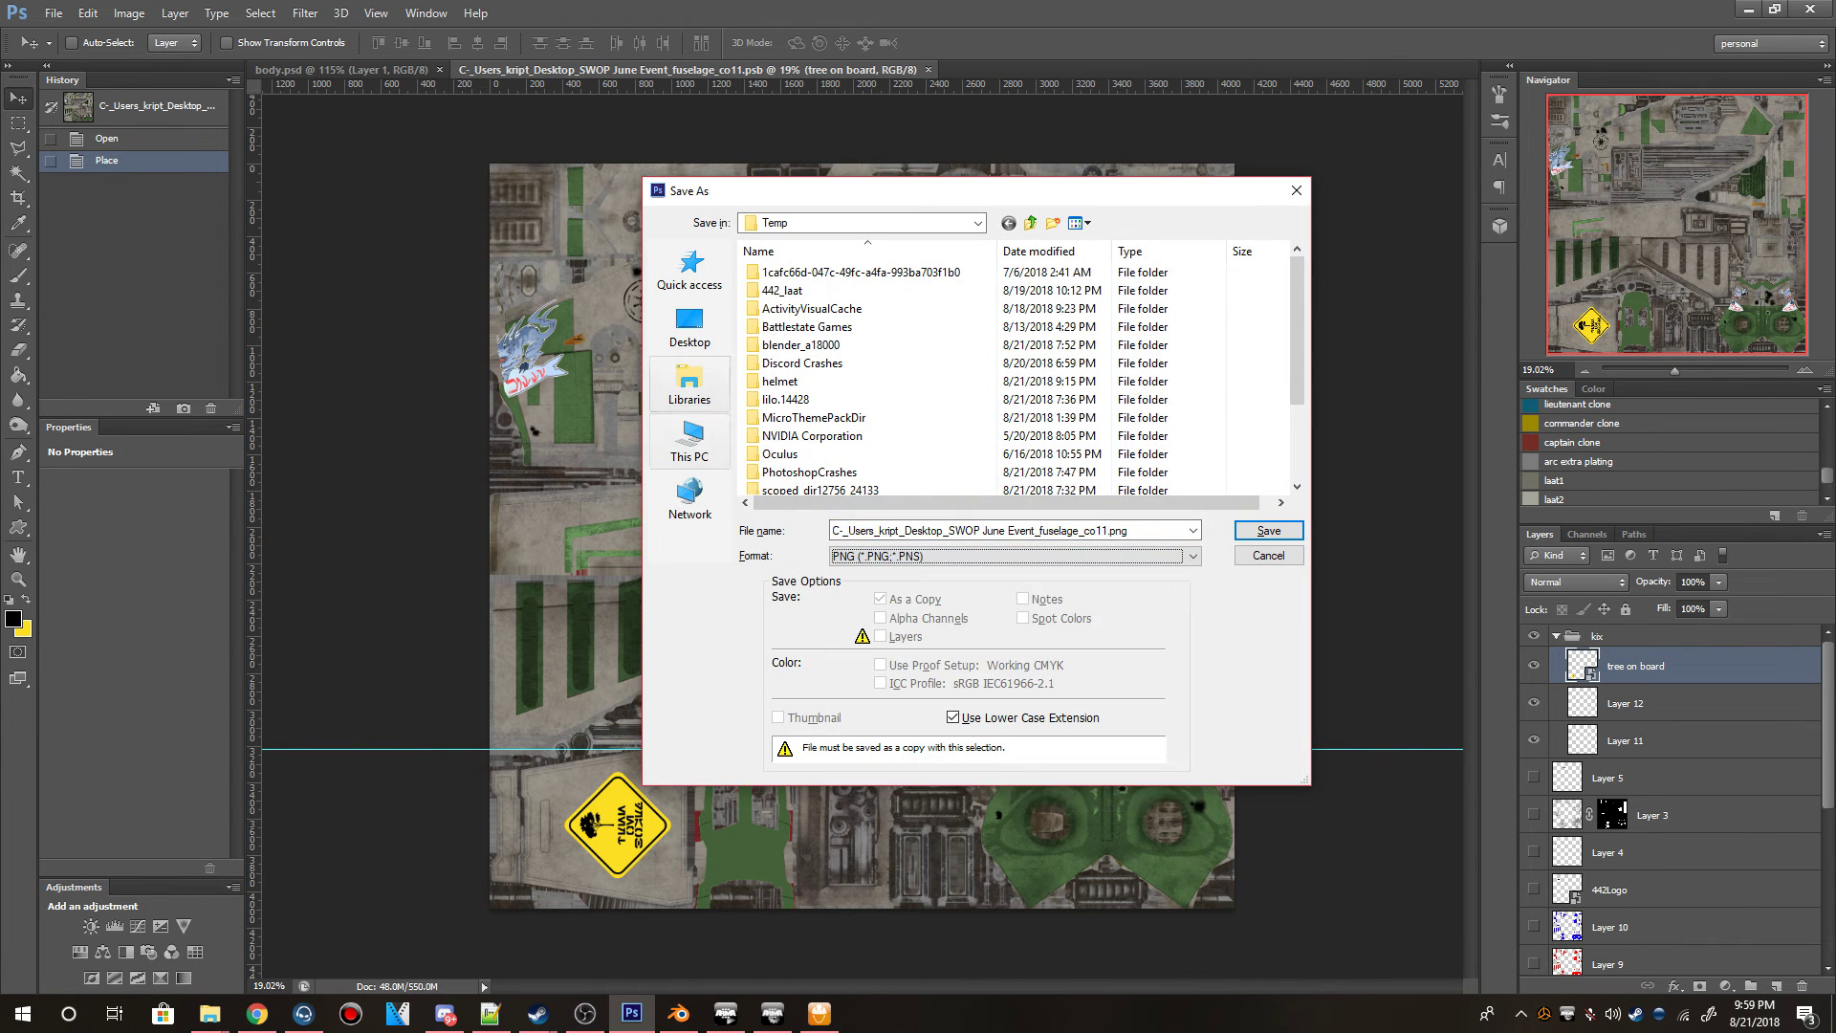
{"action": "left_click", "coordinate": [689, 325]}
{"action": "left_click", "coordinate": [690, 382]}
{"action": "double_click", "coordinate": [1036, 303]}
{"action": "double_click", "coordinate": [813, 291]}
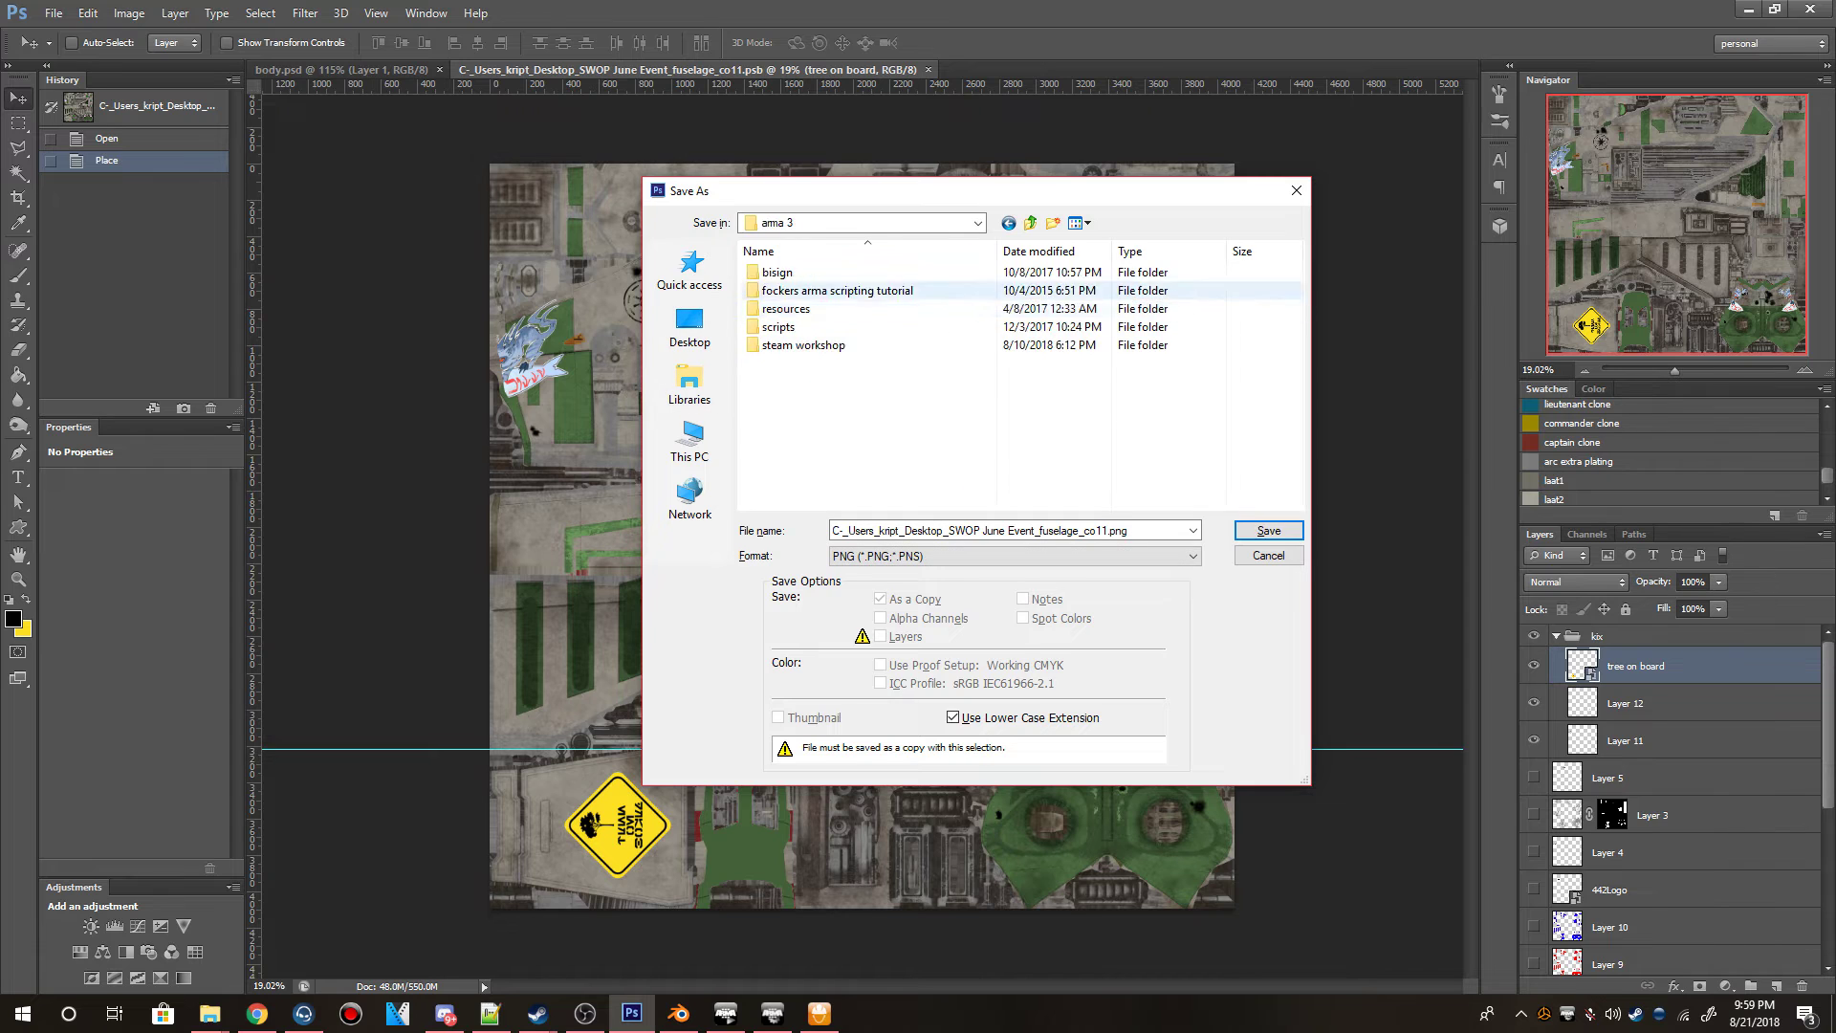
{"action": "double_click", "coordinate": [784, 273]}
{"action": "double_click", "coordinate": [774, 272]}
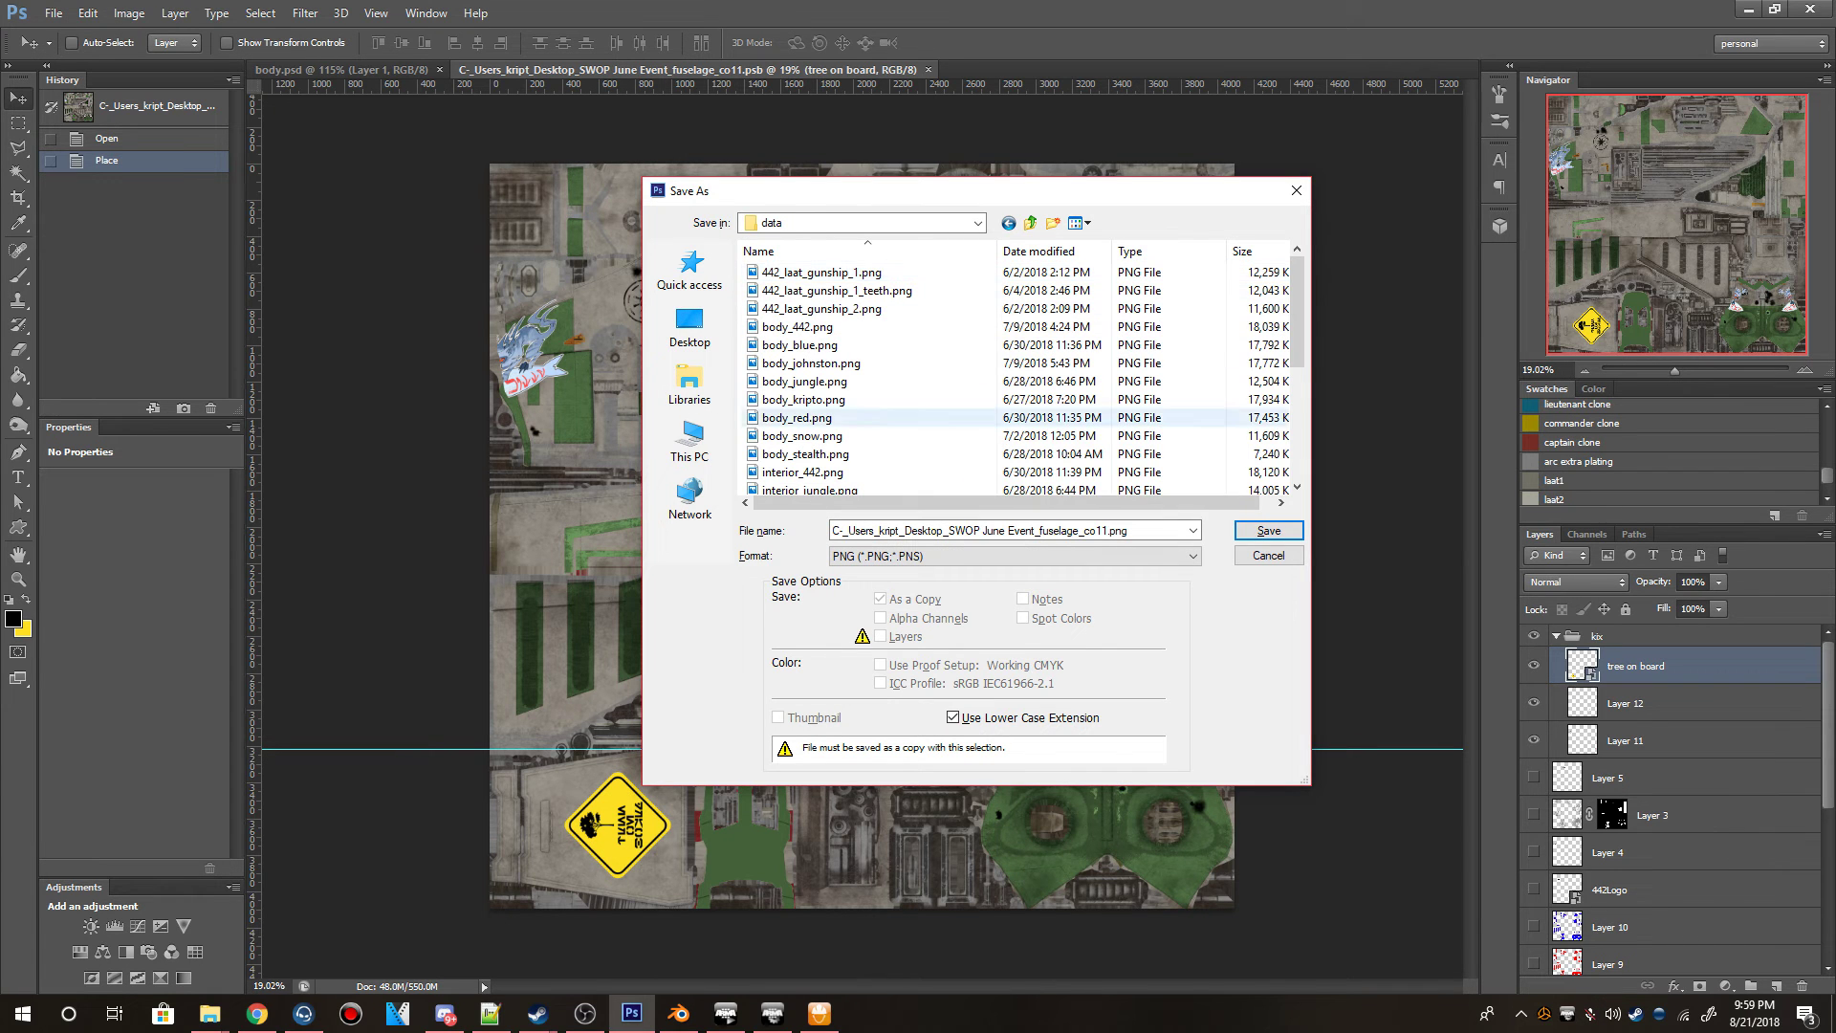
{"action": "scroll", "coordinate": [804, 417], "scroll_direction": "down", "scroll_amount": 4}
{"action": "left_click", "coordinate": [803, 417]}
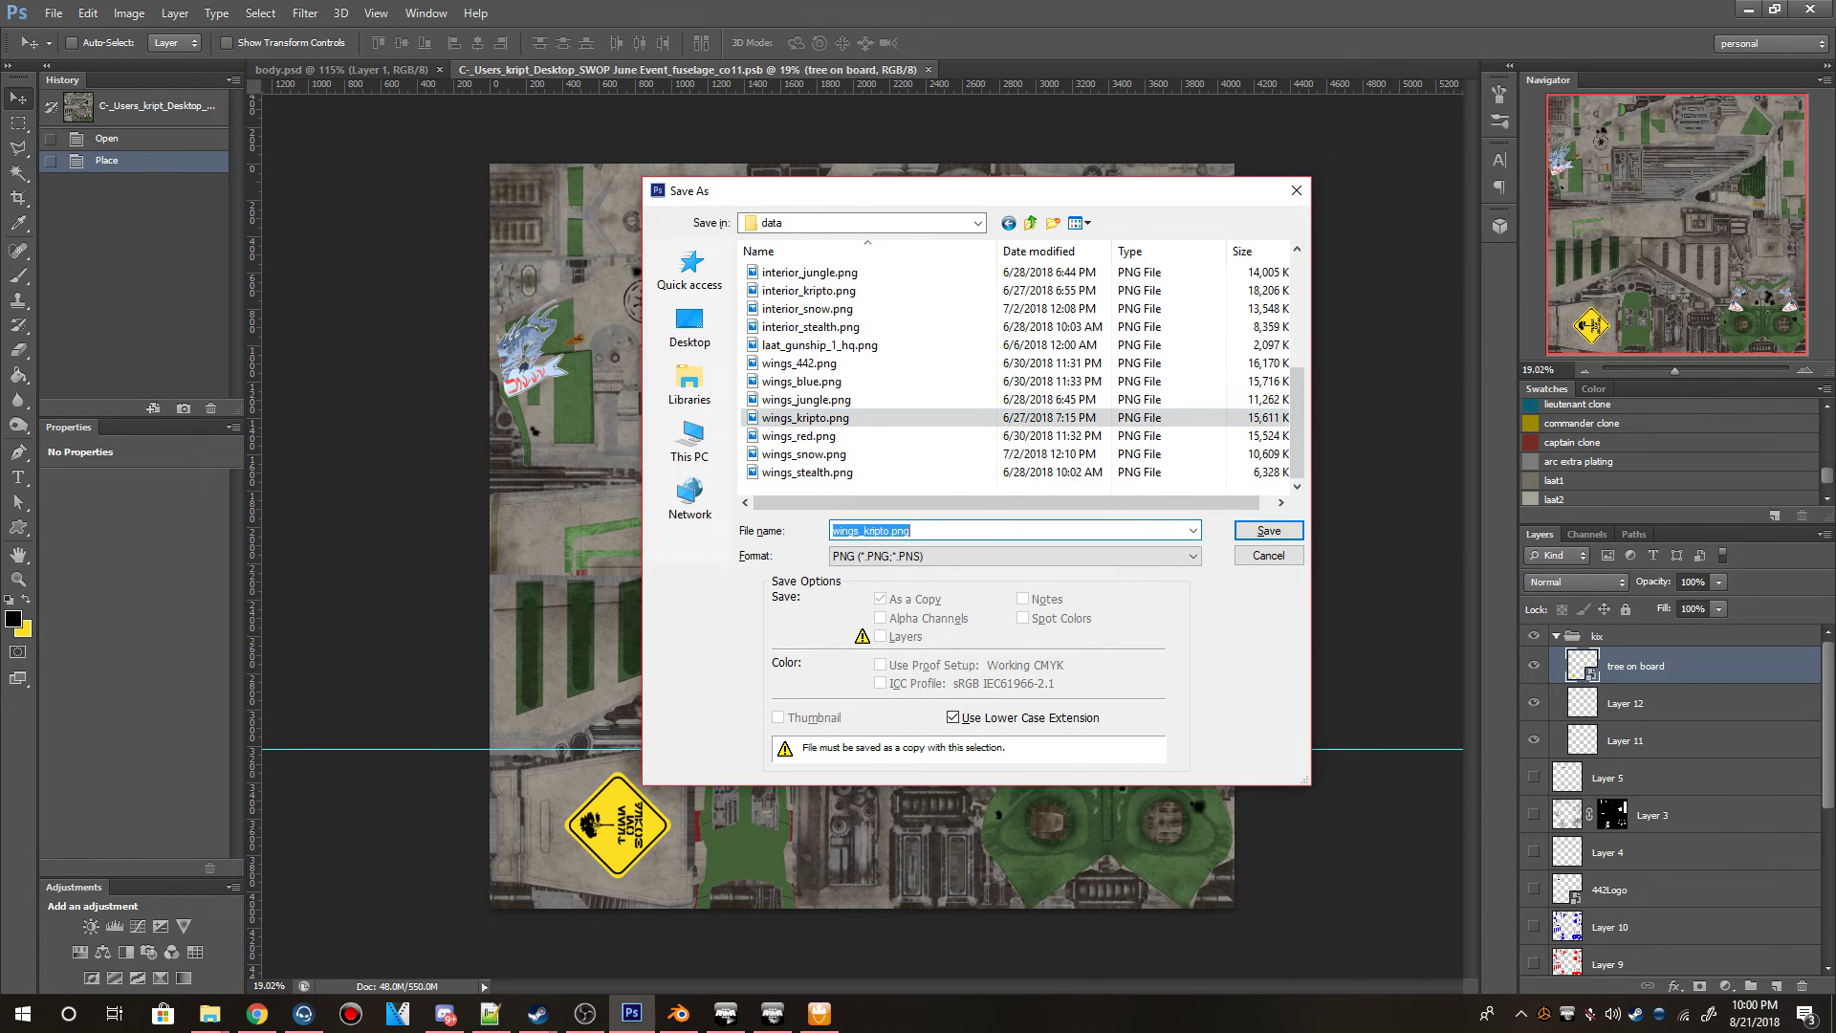
{"action": "scroll", "coordinate": [803, 399], "scroll_direction": "up", "scroll_amount": 4}
{"action": "left_click", "coordinate": [803, 399]}
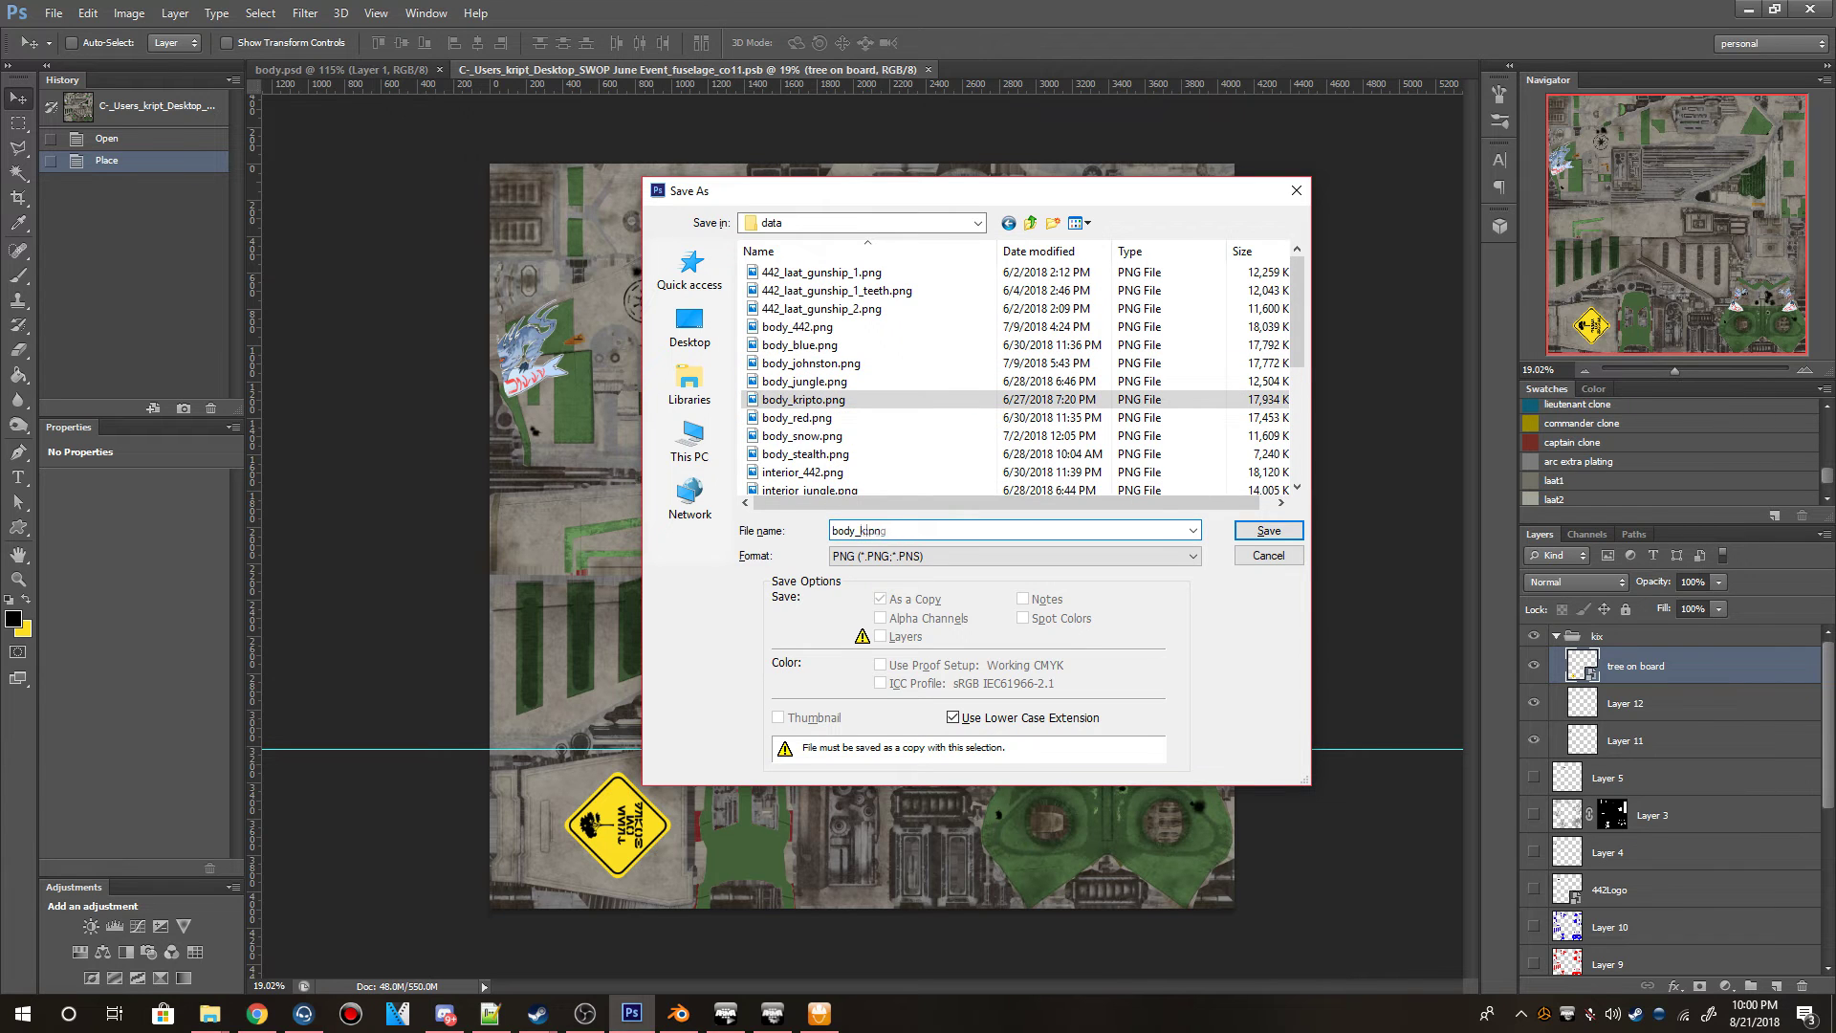
{"action": "key", "text": "Return"}
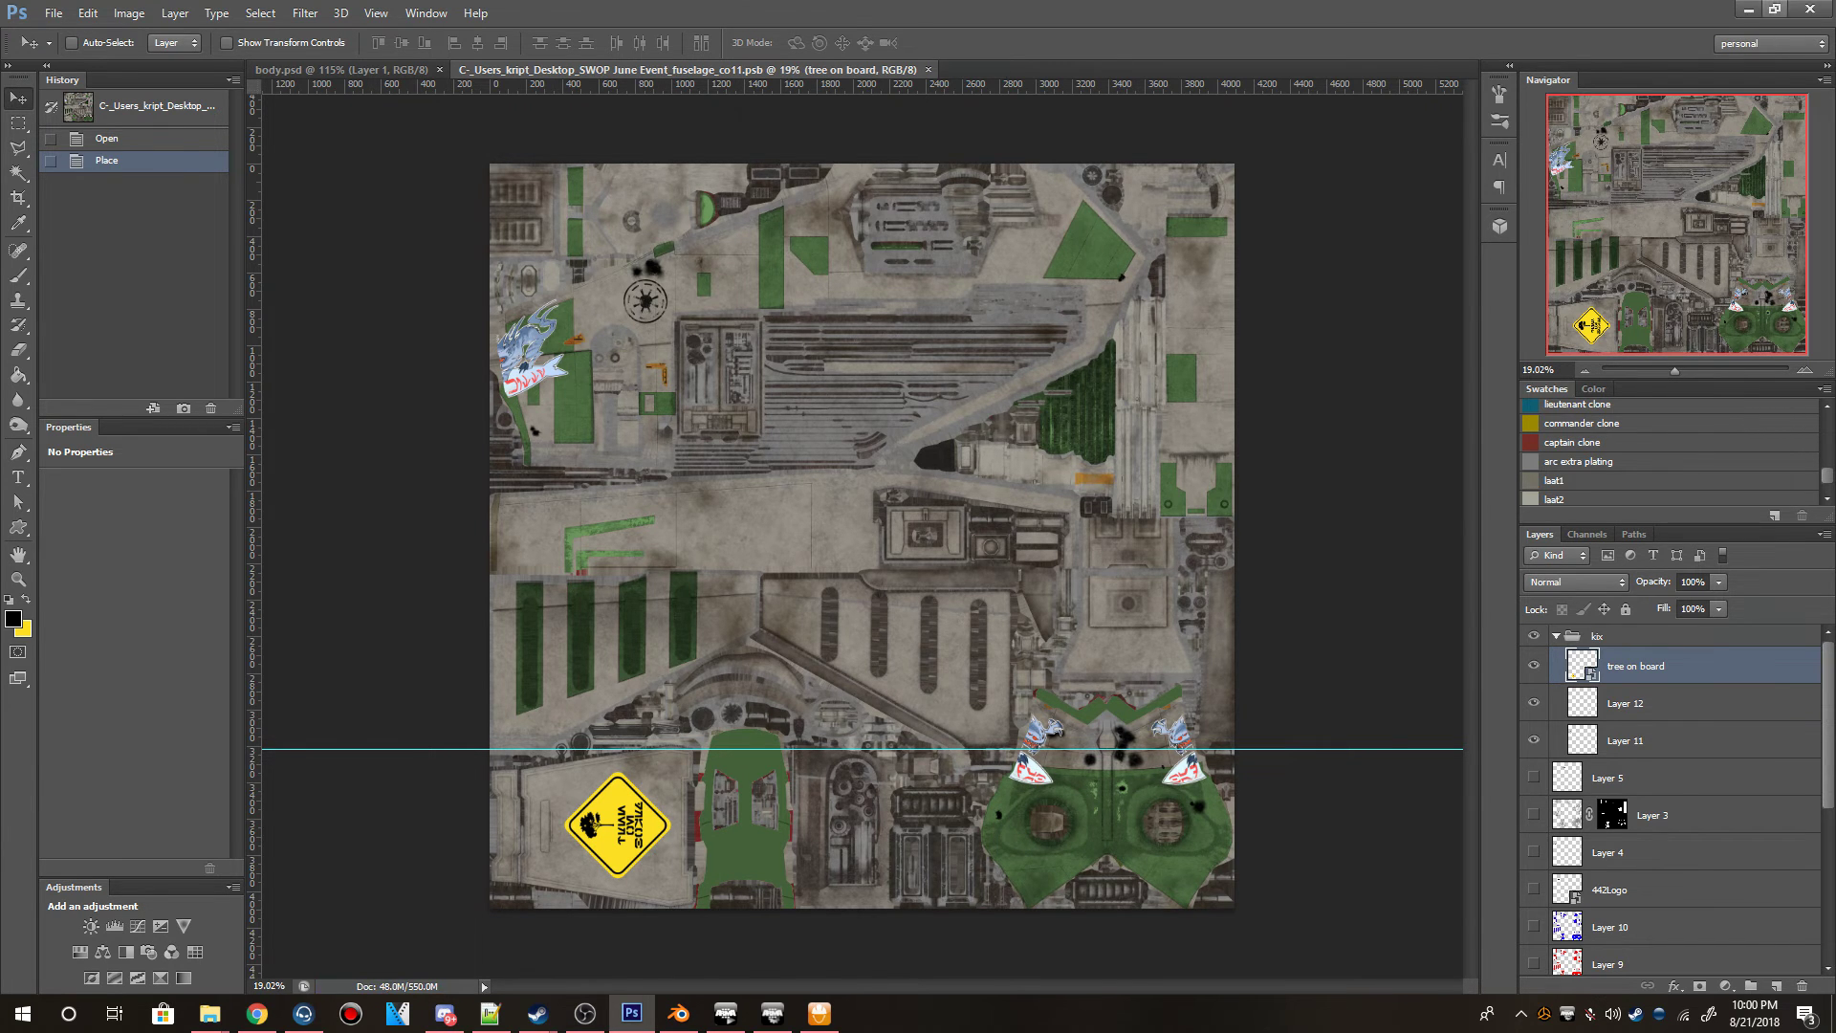
{"action": "key", "text": "alt+Tab"}
Step: Glance at the shared chat screenshot, then browse into the 442_laat data folder
{"action": "left_click", "coordinate": [1230, 547]}
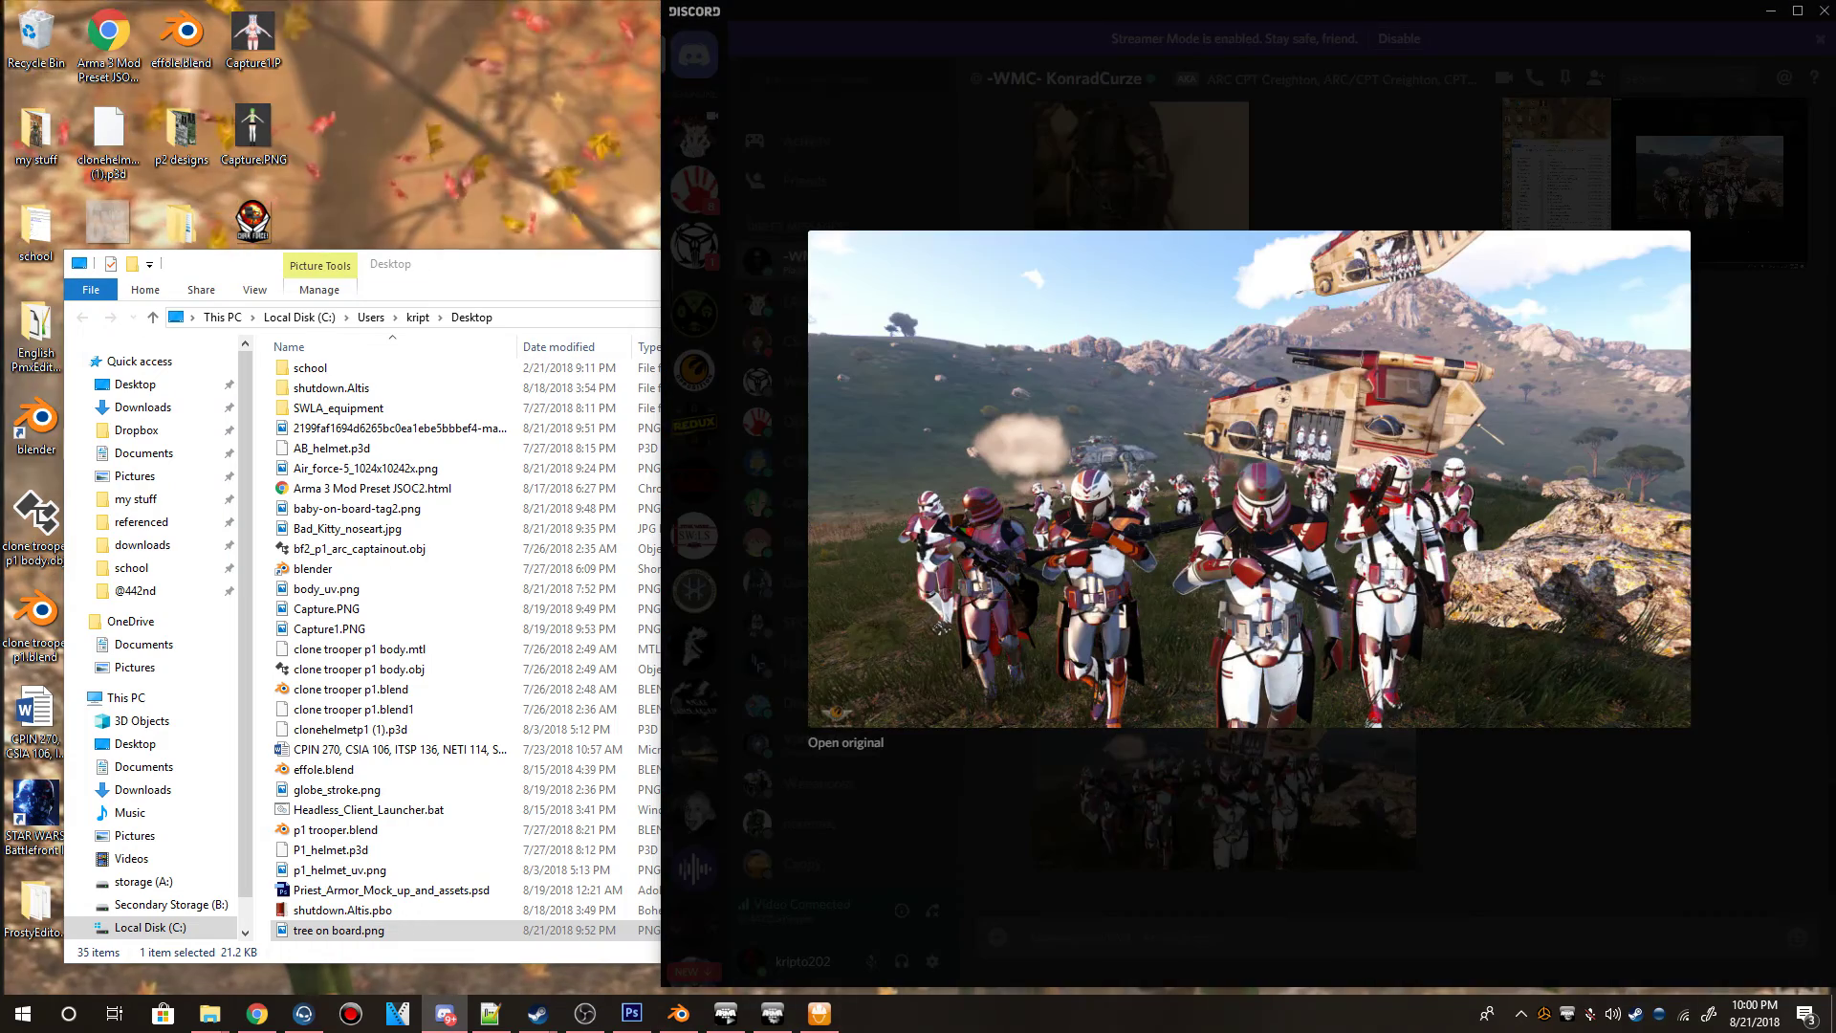
{"action": "key", "text": "Escape"}
{"action": "key", "text": "alt+Tab"}
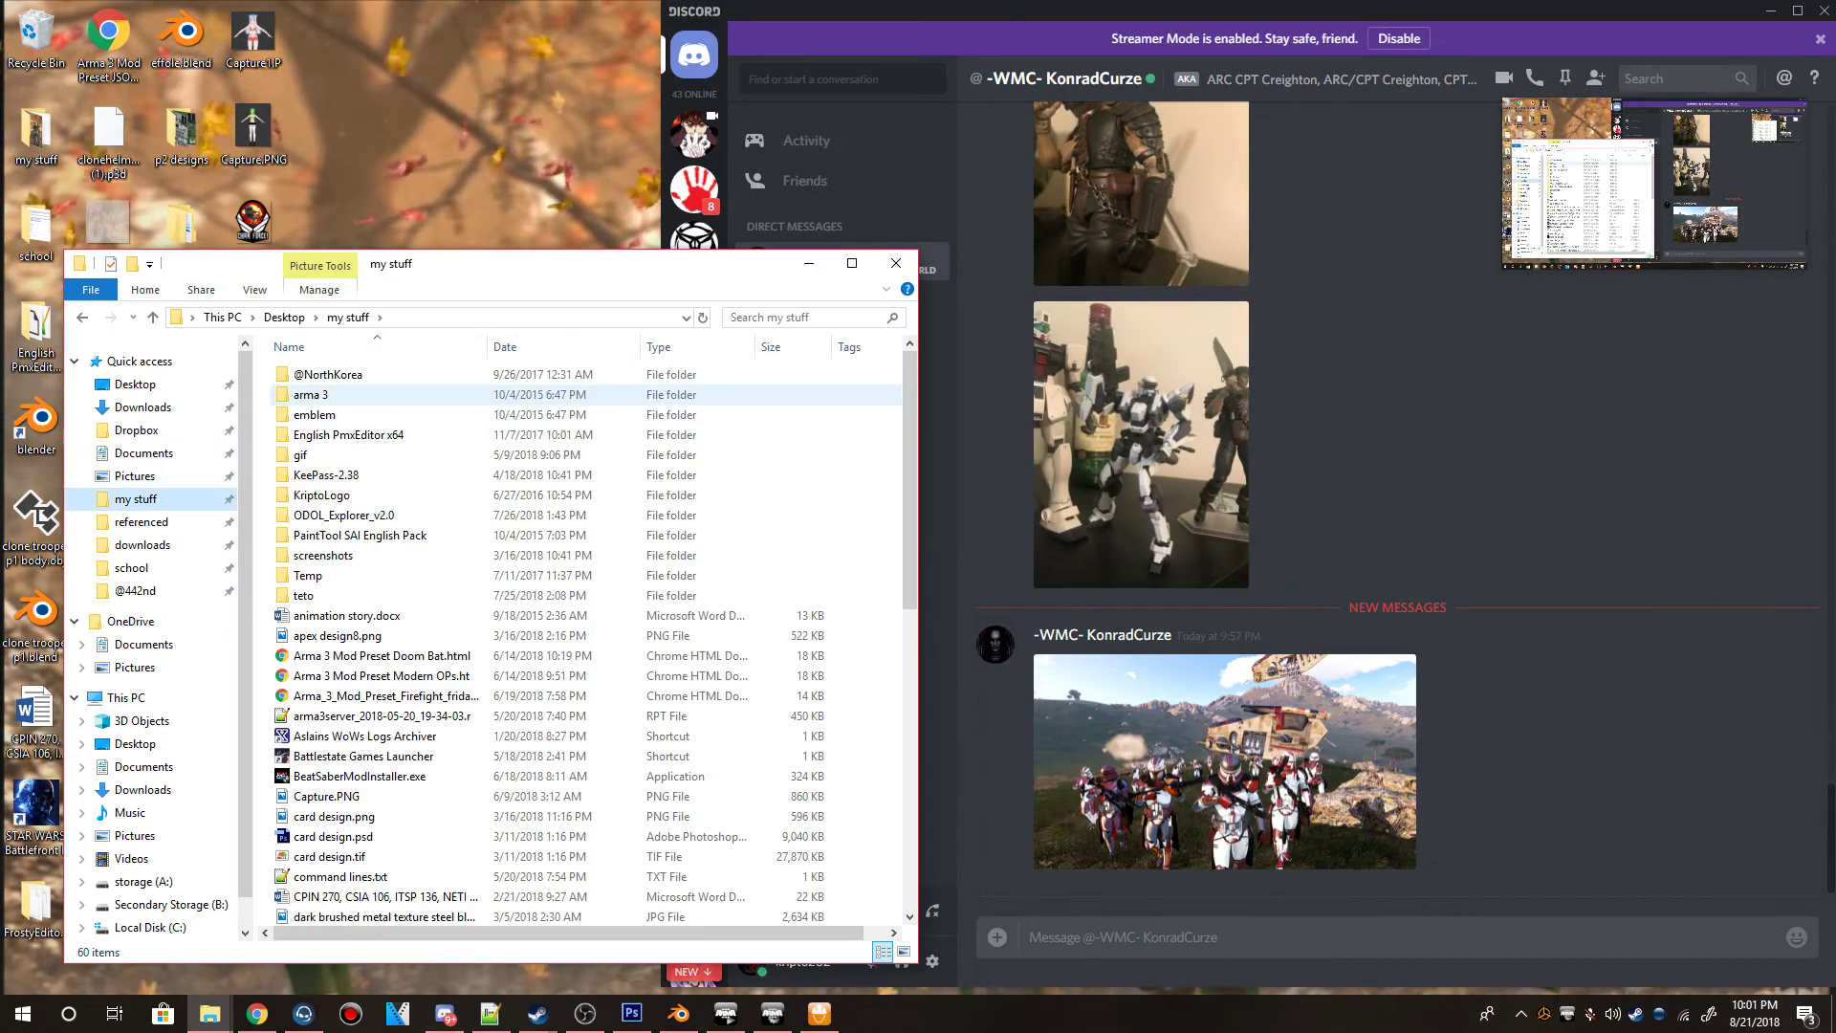
{"action": "key", "text": "Return"}
{"action": "key", "text": "Return"}
{"action": "key", "text": "Return"}
{"action": "key", "text": "Return"}
{"action": "key", "text": "Return"}
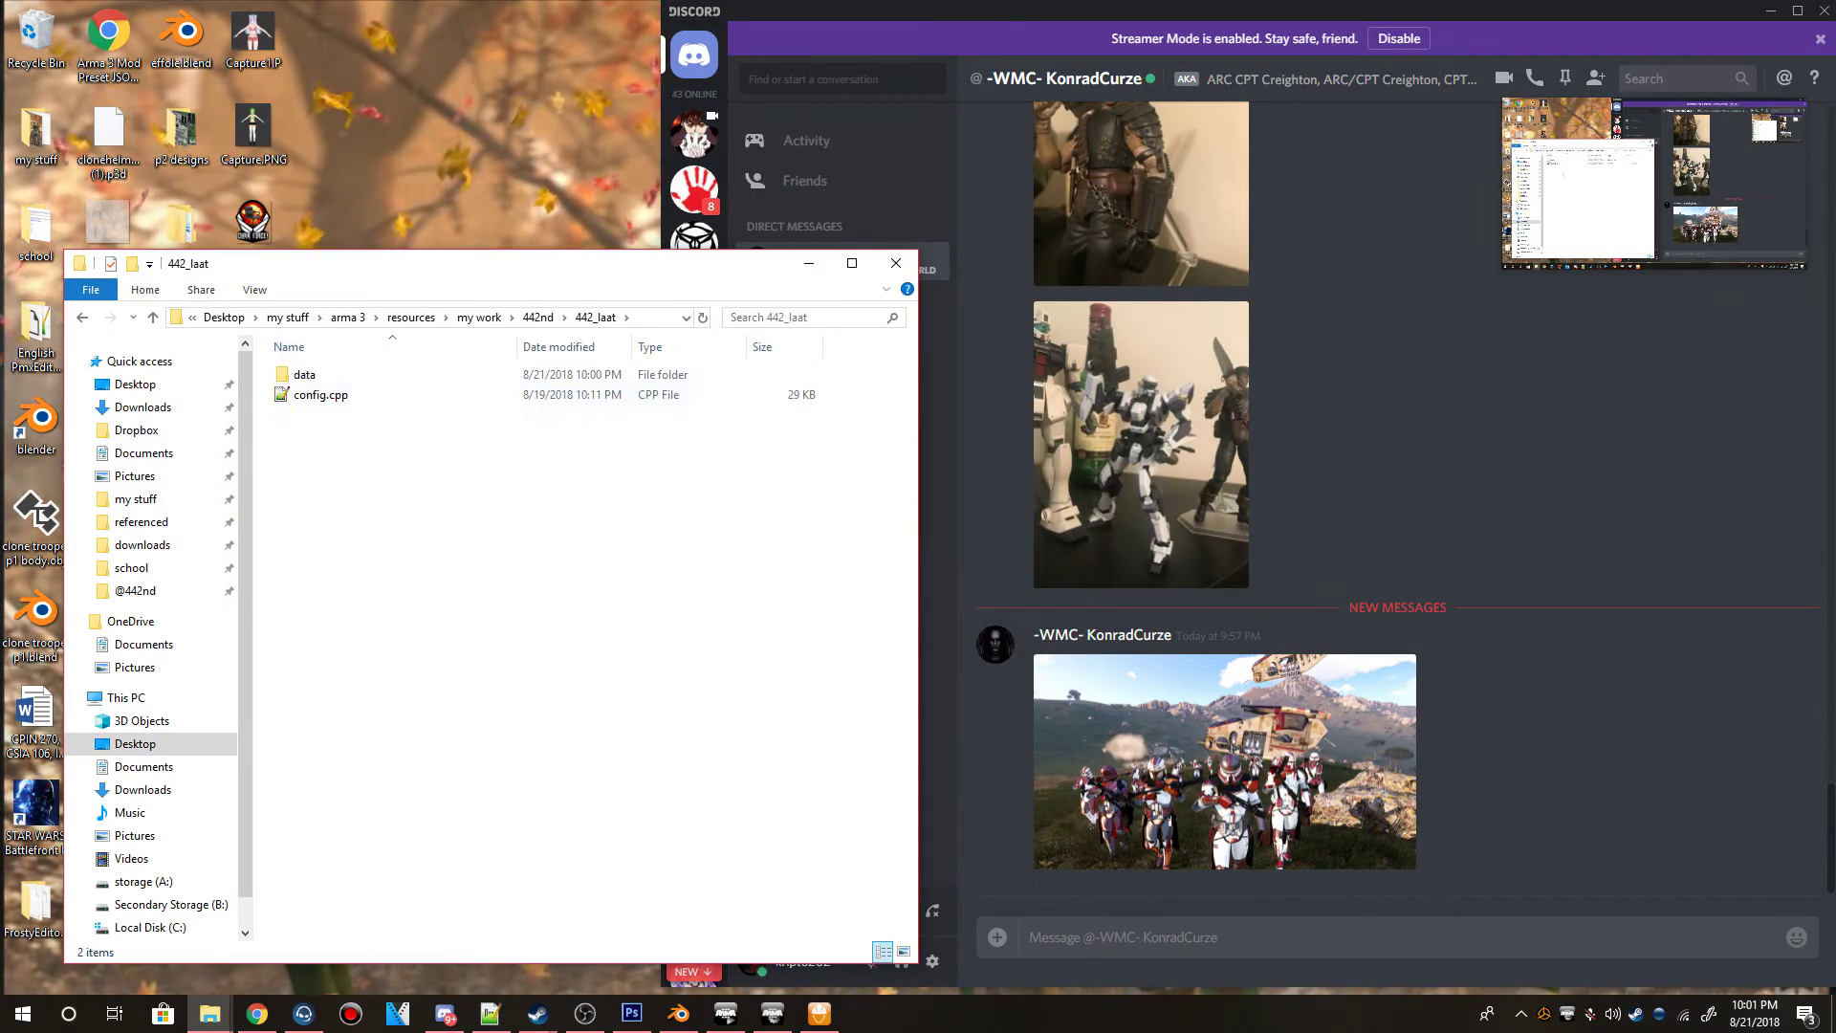
{"action": "key", "text": "Return"}
{"action": "key", "text": "Down"}
{"action": "key", "text": "Down"}
Step: Open body_kix.png in TexView 2 and save it as body_kix.paa
{"action": "key", "text": "Return"}
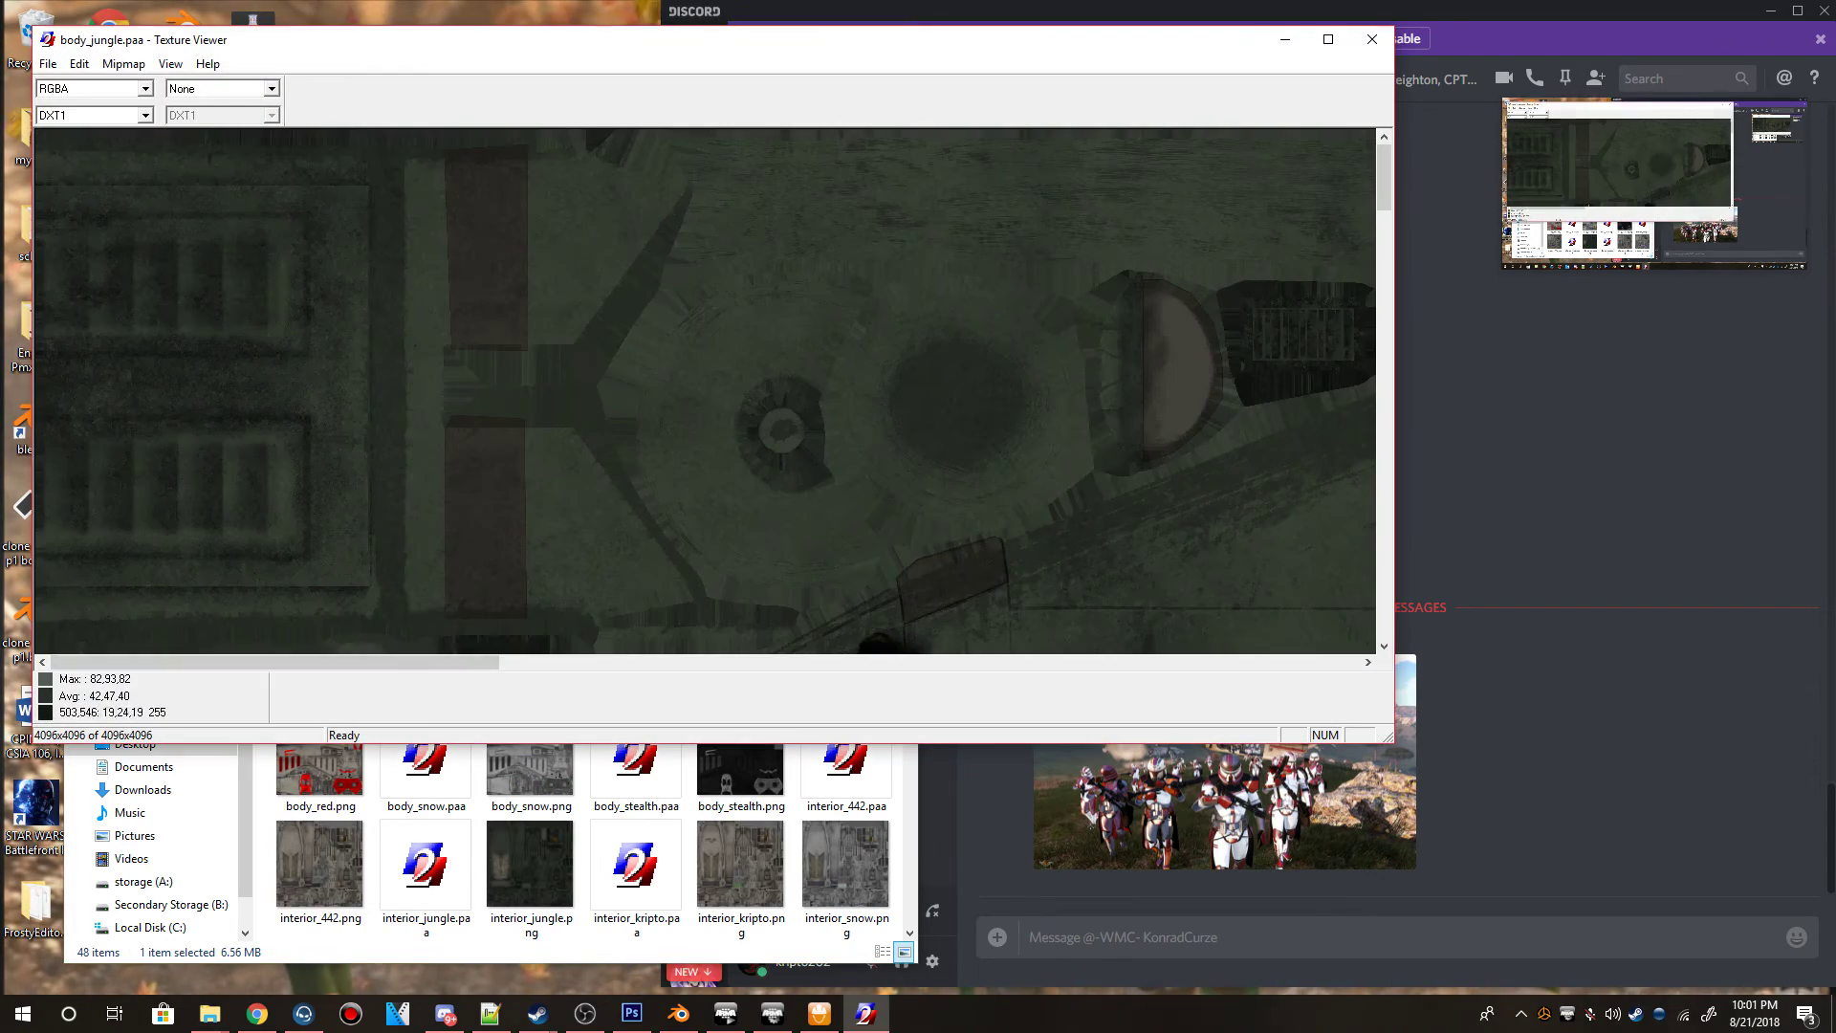
{"action": "key", "text": "Return"}
{"action": "key", "text": "ctrl+s"}
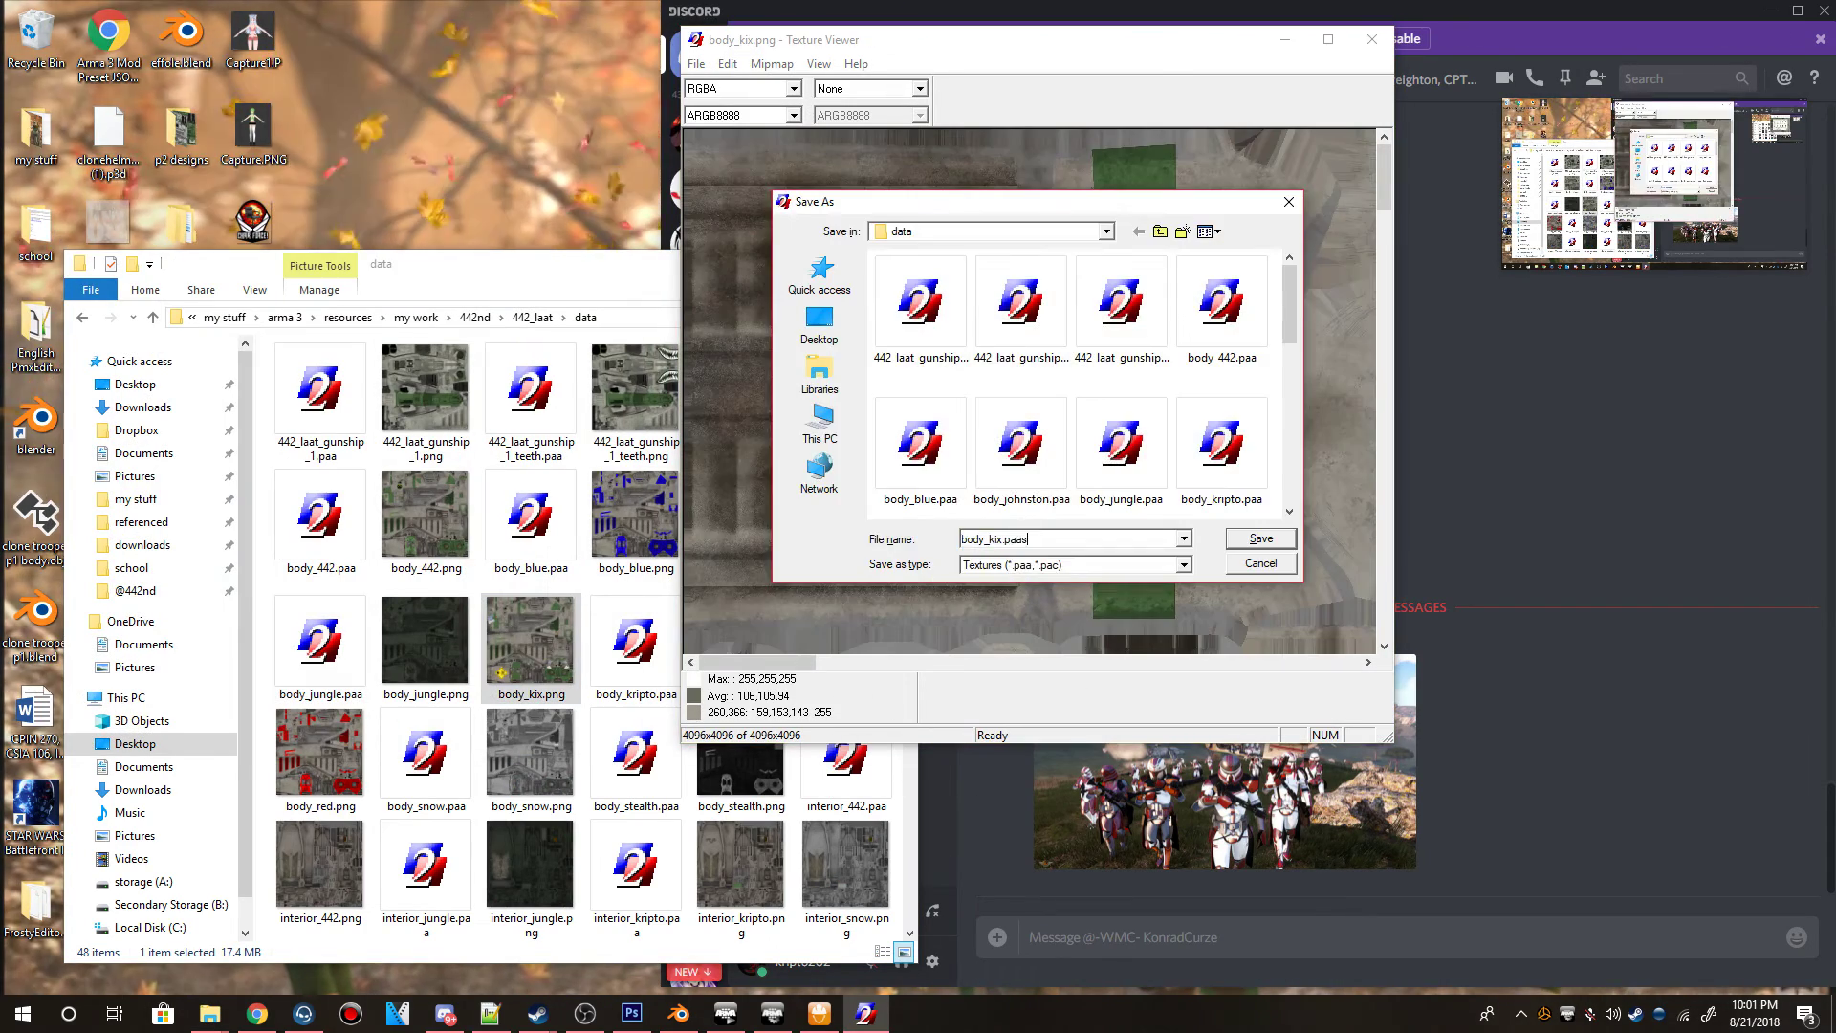
{"action": "key", "text": "Return"}
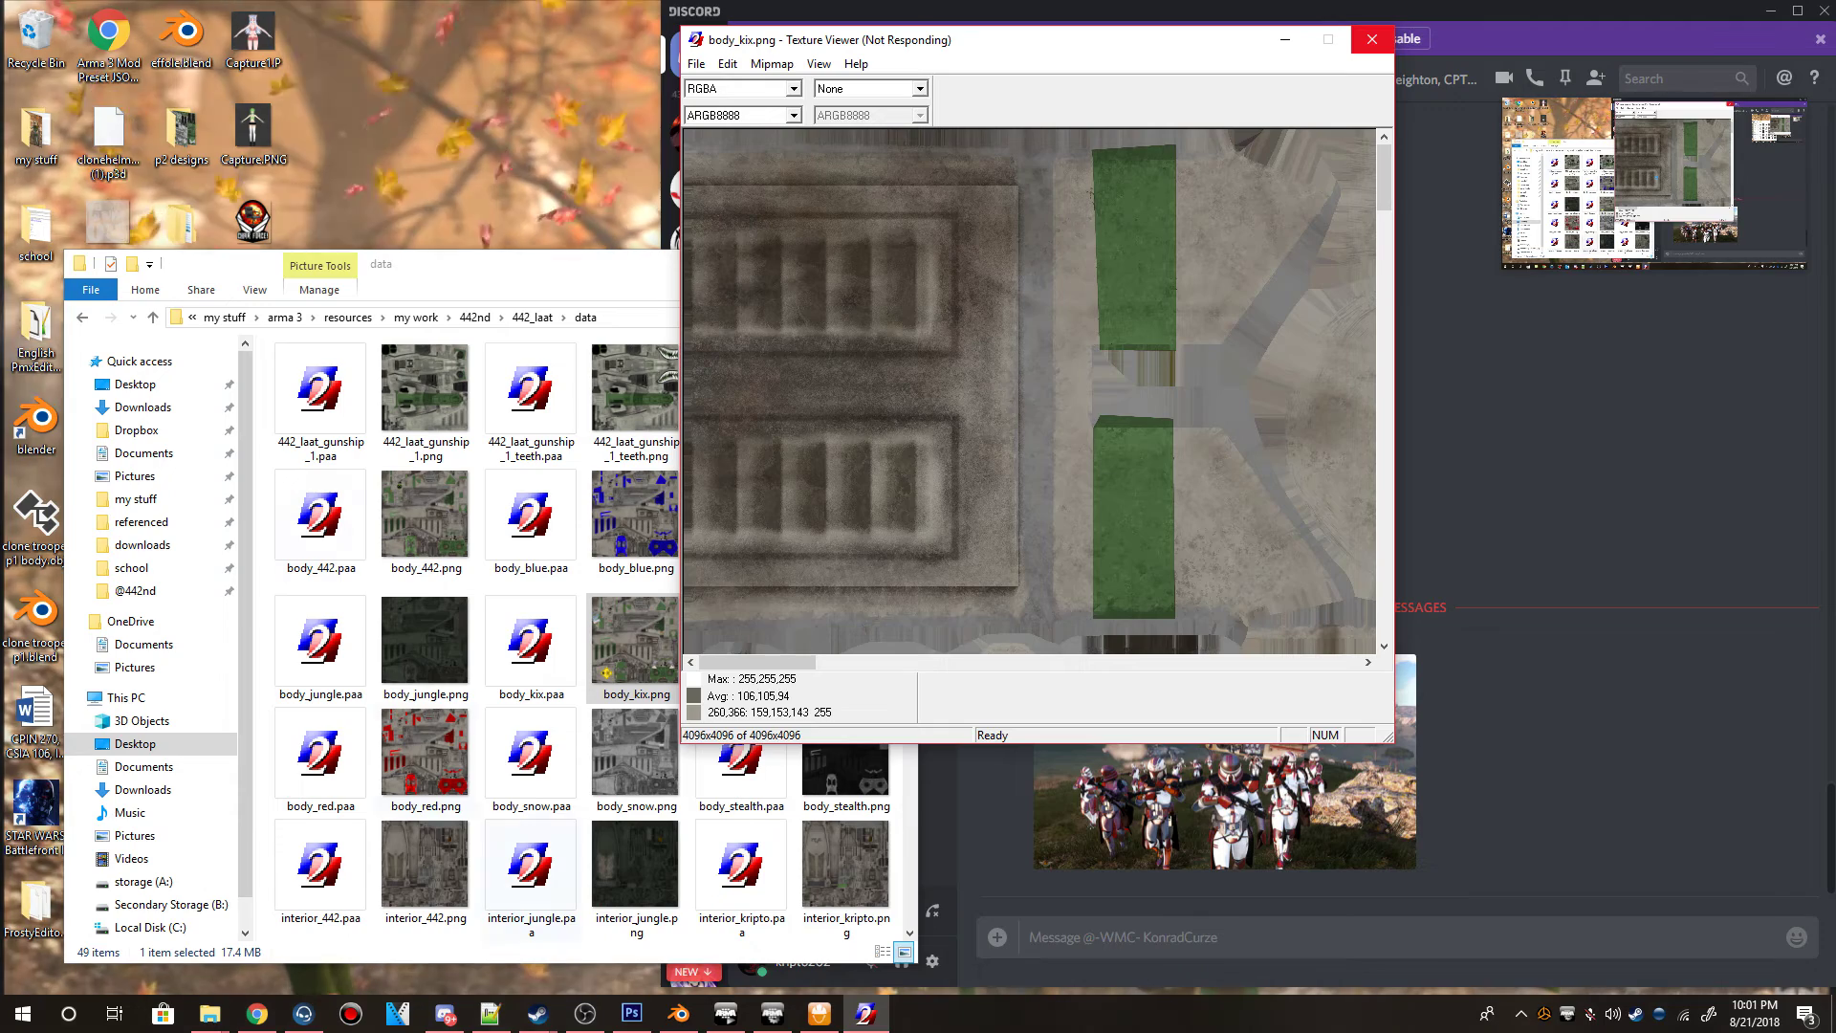
{"action": "key", "text": "BackSpace"}
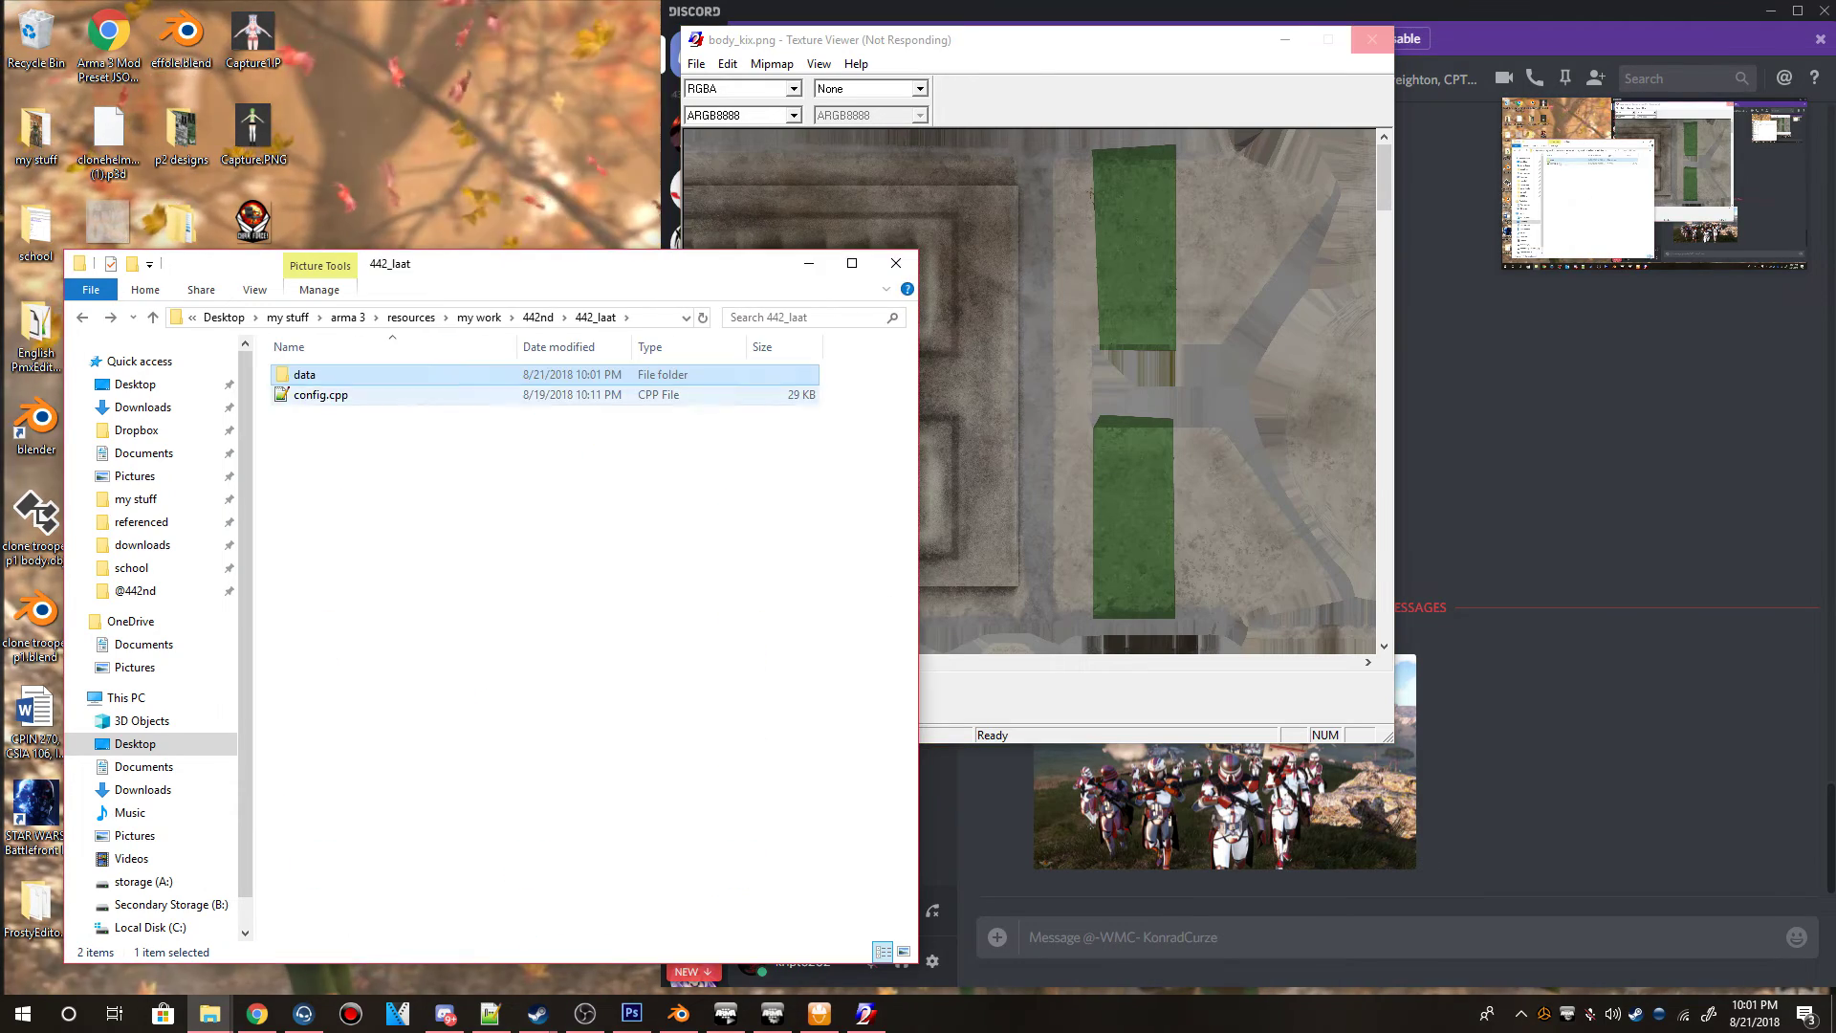
Step: Open config.cpp from the 442_laat folder in Notepad++
{"action": "key", "text": "Down"}
{"action": "key", "text": "Return"}
{"action": "key", "text": "End"}
{"action": "scroll", "coordinate": [478, 492], "scroll_direction": "down", "scroll_amount": 10}
Step: Copy the 442_doom_laat_kripto class block and paste a duplicate below it
{"action": "scroll", "coordinate": [478, 493], "scroll_direction": "down", "scroll_amount": 3}
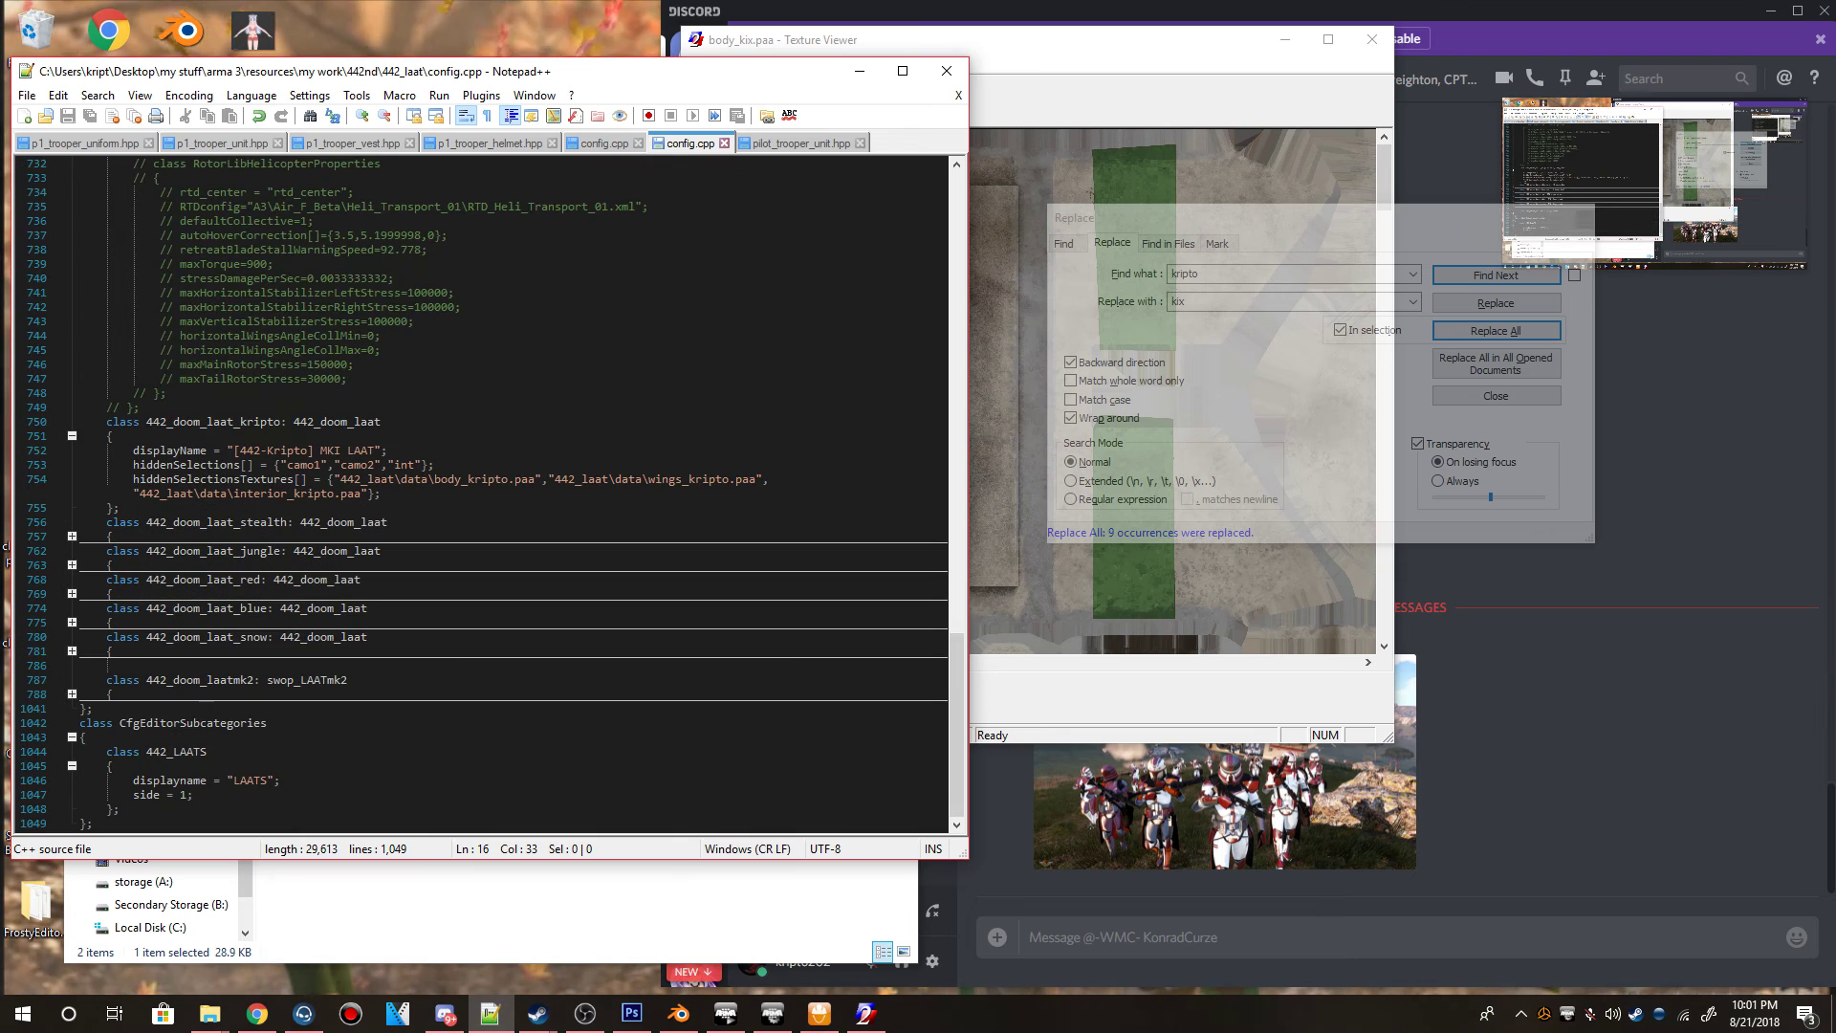
{"action": "left_click_drag", "start_coordinate": [120, 508], "coordinate": [106, 422]}
{"action": "key", "text": "ctrl+c"}
{"action": "key", "text": "Right"}
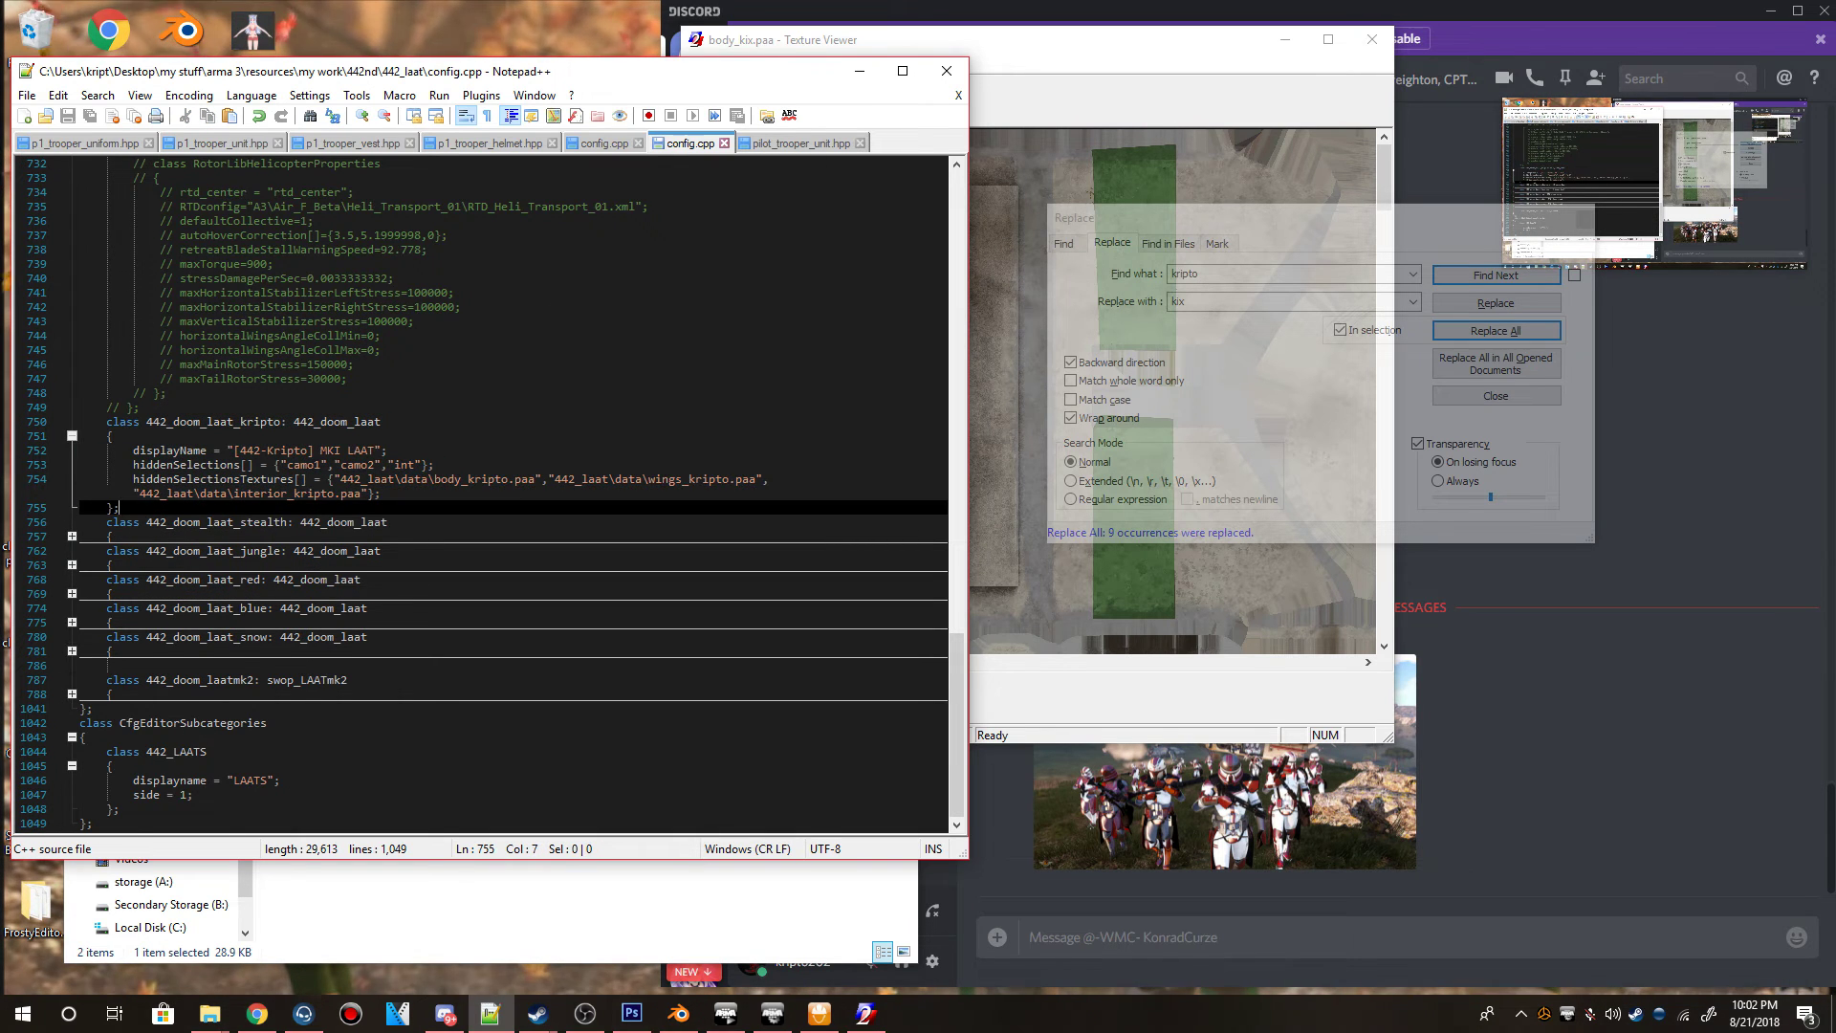
{"action": "key", "text": "Return"}
{"action": "key", "text": "ctrl+v"}
Step: Change the duplicate's display name to Kix and its body texture to body_kix
{"action": "double_click", "coordinate": [271, 552]}
{"action": "type", "text": "kix"}
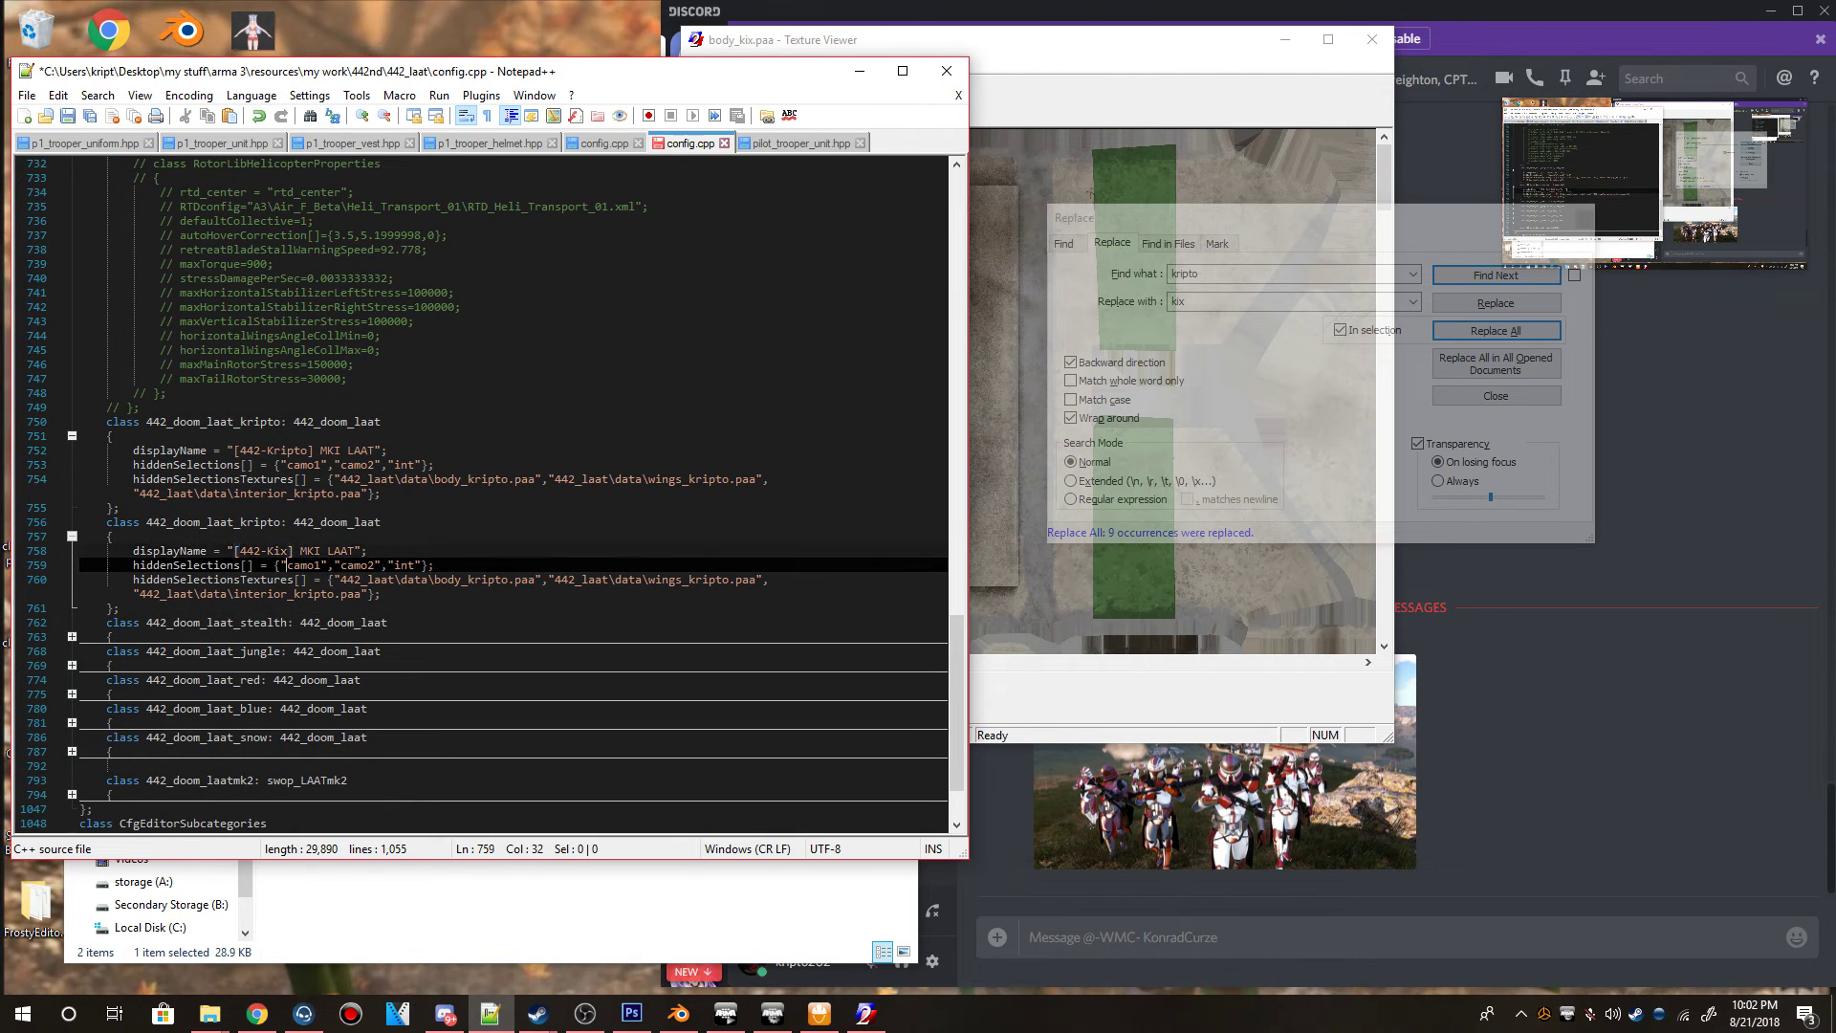
{"action": "left_click", "coordinate": [380, 580]}
{"action": "key", "text": "BackSpace"}
{"action": "key", "text": "BackSpace"}
{"action": "key", "text": "BackSpace"}
{"action": "key", "text": "Delete"}
{"action": "key", "text": "Delete"}
{"action": "type", "text": "ix"}
Step: Point the duplicate's wings and interior textures to wings_442 and interior_442
{"action": "scroll", "coordinate": [496, 580], "scroll_direction": "up", "scroll_amount": 5}
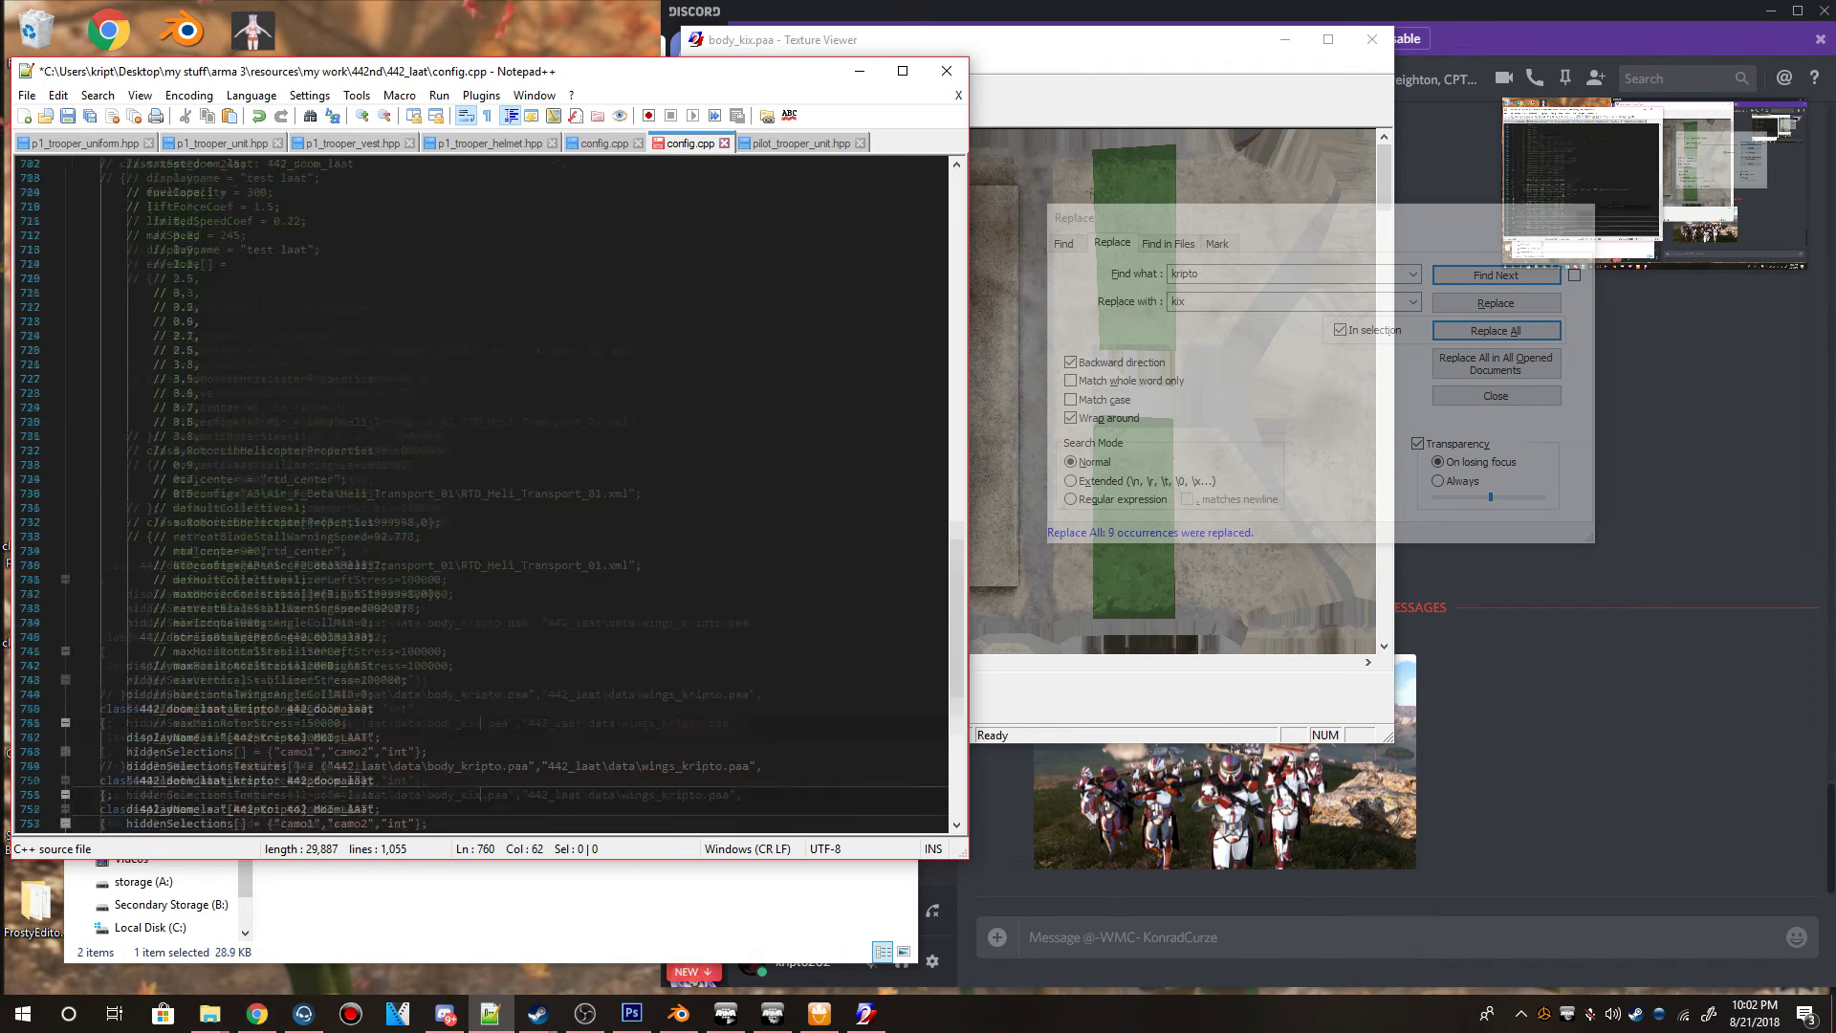
{"action": "scroll", "coordinate": [496, 580], "scroll_direction": "up", "scroll_amount": 5}
{"action": "scroll", "coordinate": [495, 580], "scroll_direction": "up", "scroll_amount": 5}
{"action": "scroll", "coordinate": [496, 580], "scroll_direction": "up", "scroll_amount": 5}
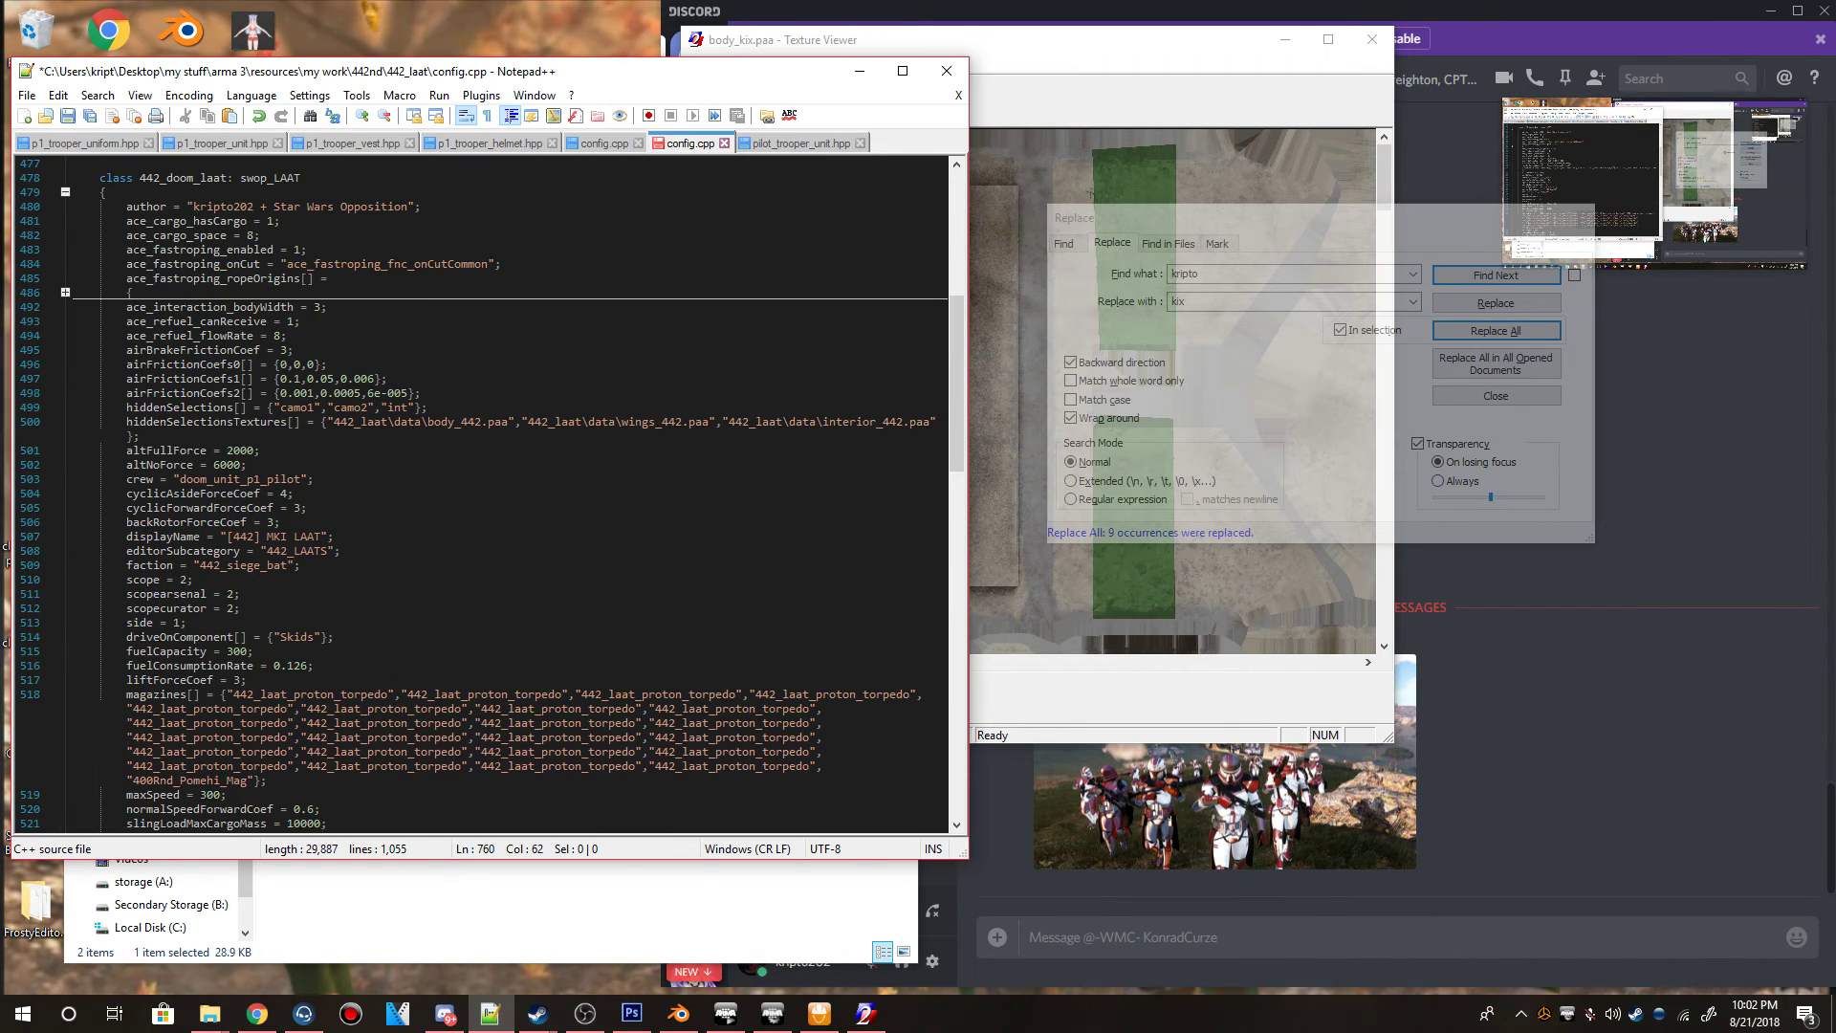
{"action": "key", "text": "Left"}
{"action": "key", "text": "Right"}
{"action": "key", "text": "BackSpace"}
{"action": "key", "text": "BackSpace"}
{"action": "key", "text": "BackSpace"}
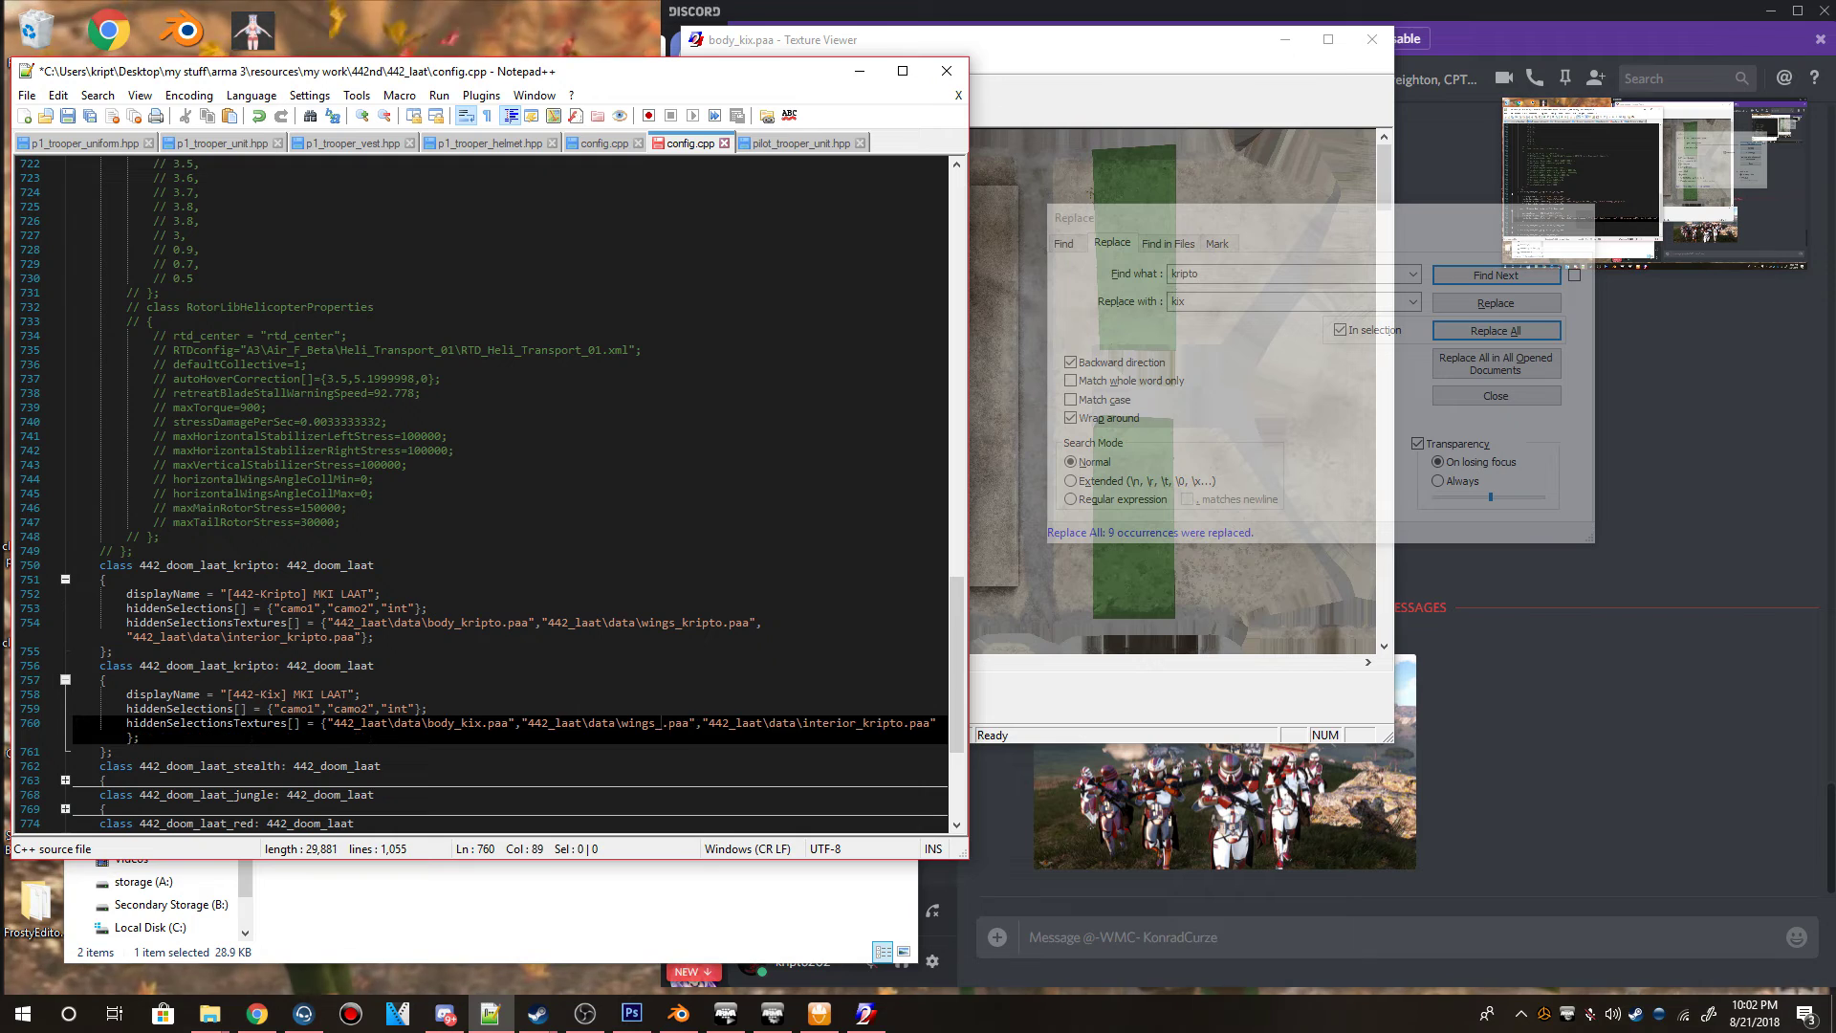
{"action": "left_click", "coordinate": [334, 737]}
{"action": "key", "text": "BackSpace"}
{"action": "key", "text": "BackSpace"}
{"action": "key", "text": "BackSpace"}
{"action": "type", "text": "442"}
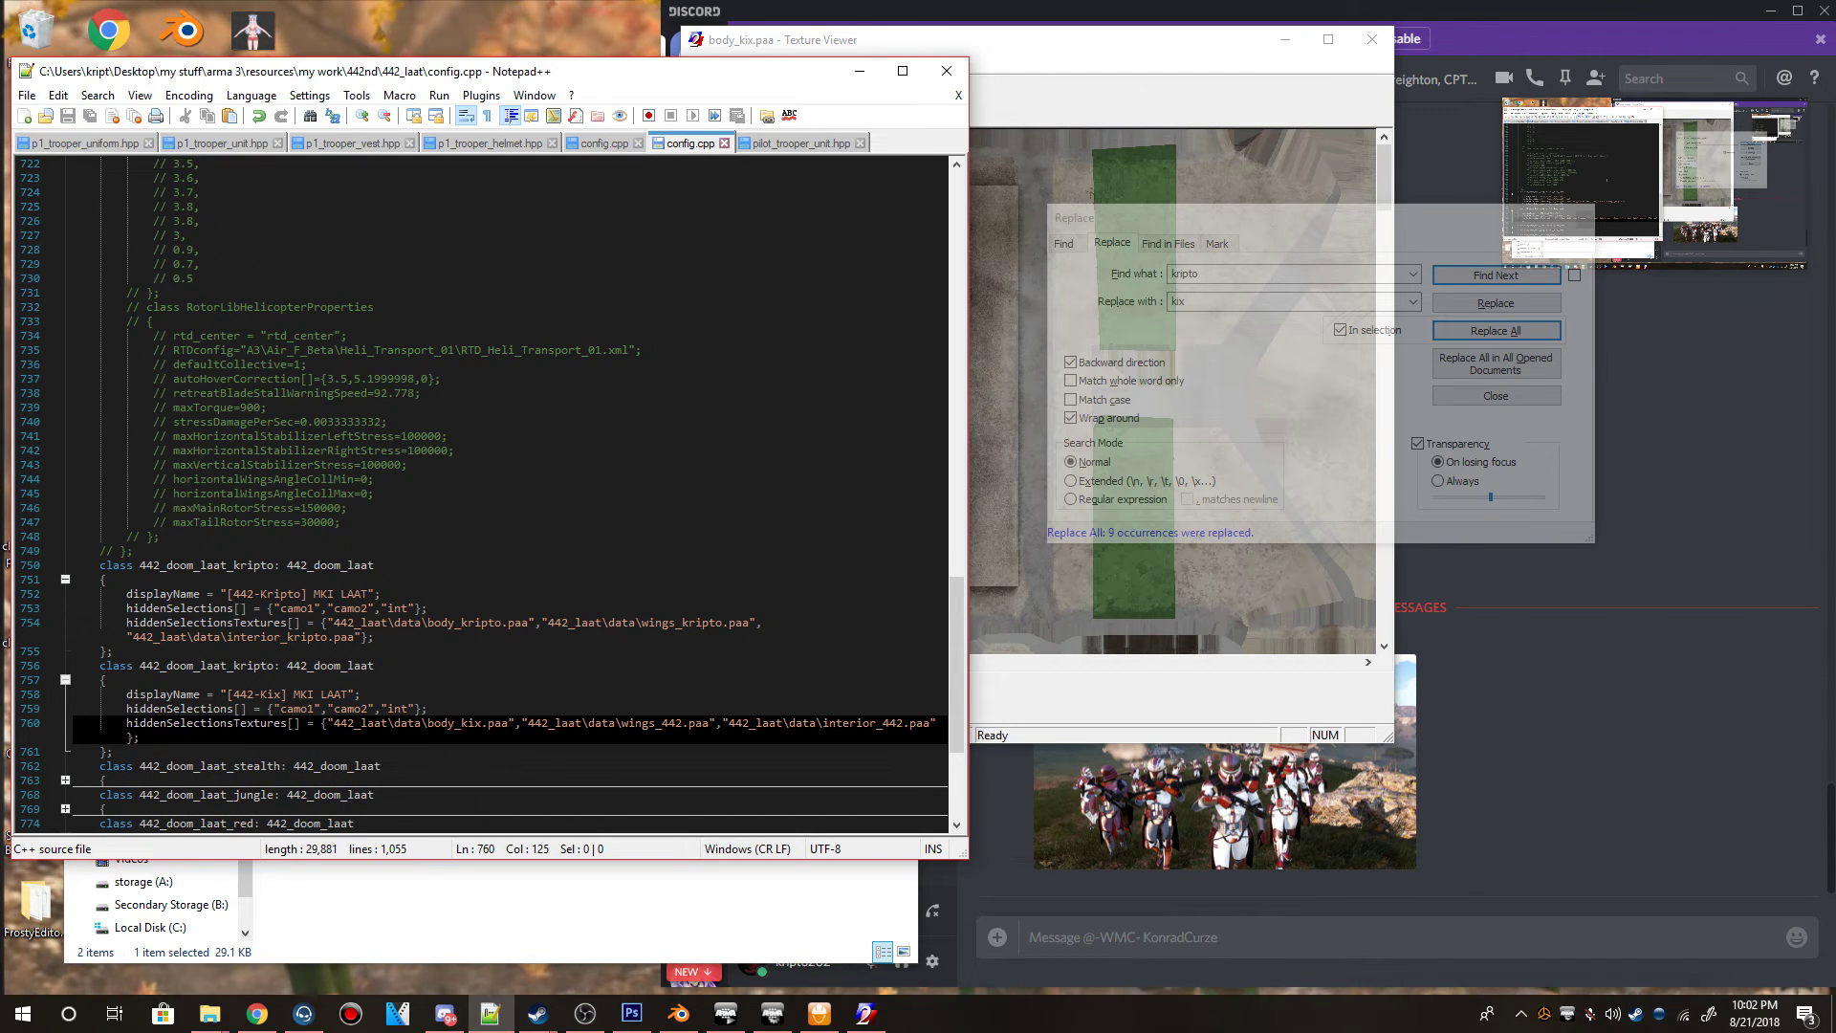
{"action": "left_click", "coordinate": [820, 1013]}
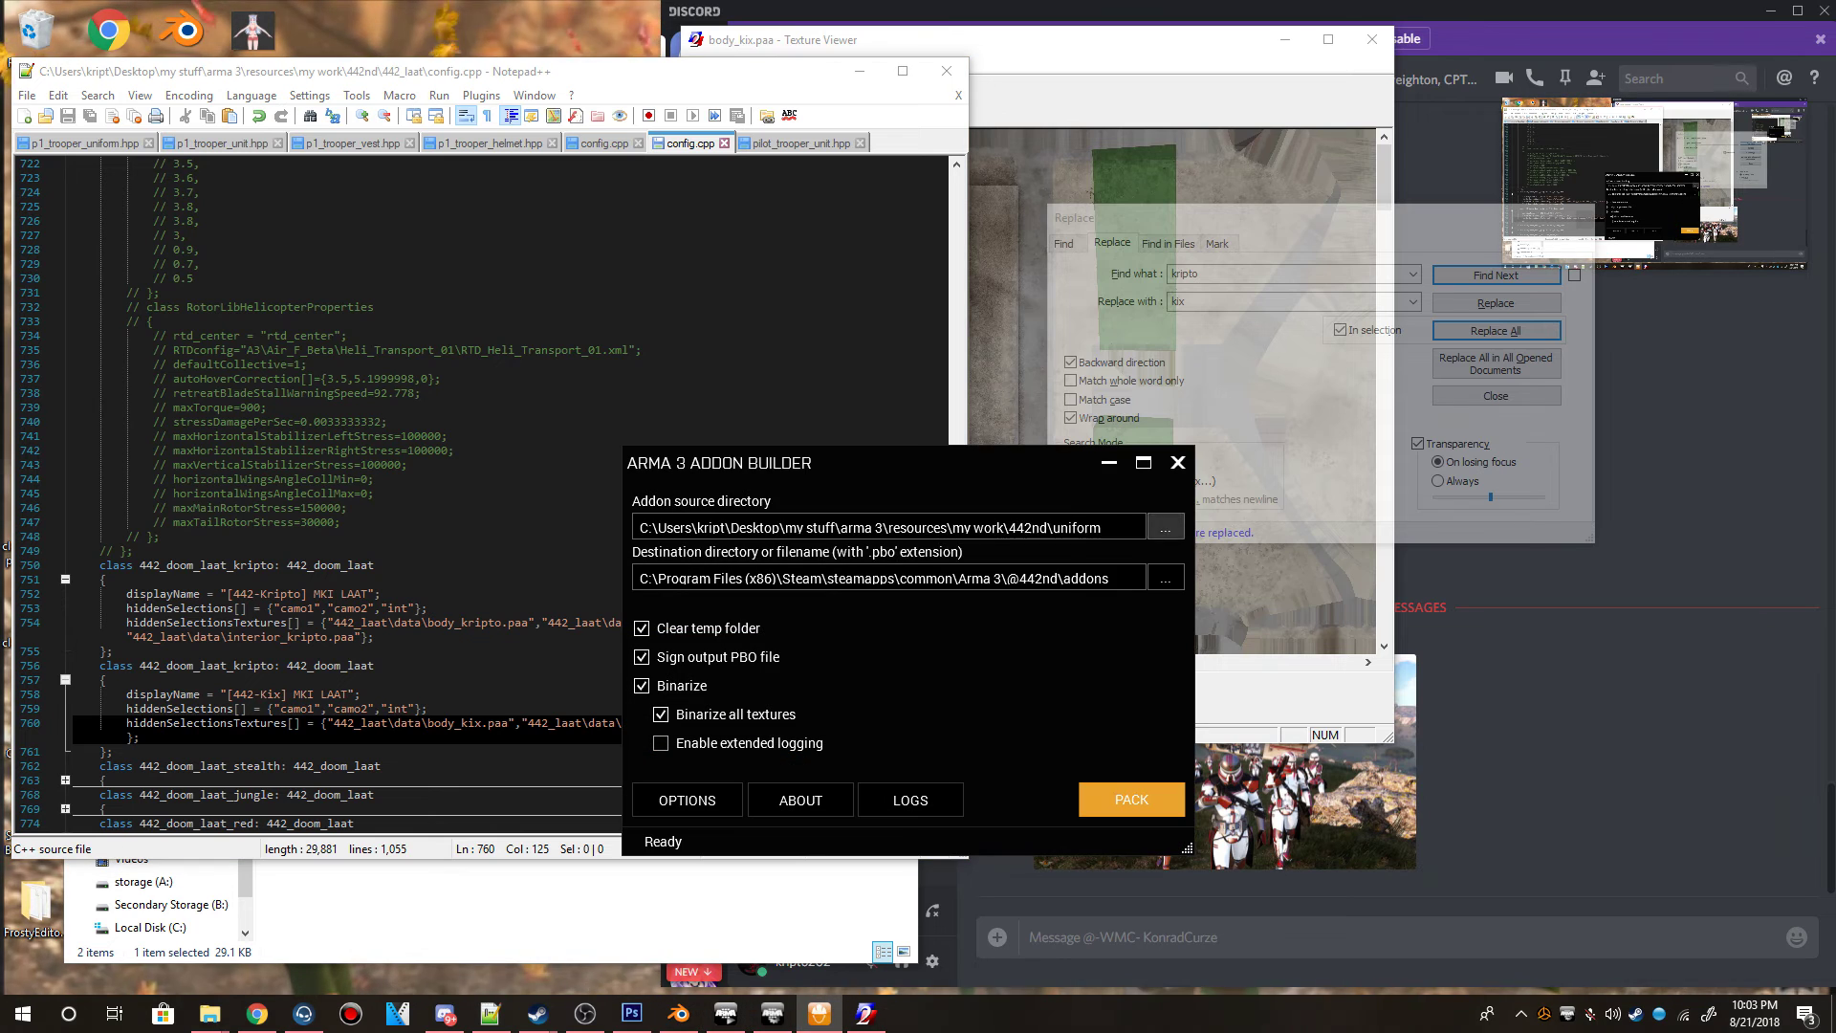
Step: Set 442_laat as the Addon Builder source, pack it, and dismiss the success message
{"action": "left_click", "coordinate": [1165, 528]}
{"action": "left_click", "coordinate": [941, 680]}
{"action": "left_click", "coordinate": [1131, 800]}
{"action": "left_click", "coordinate": [1004, 475]}
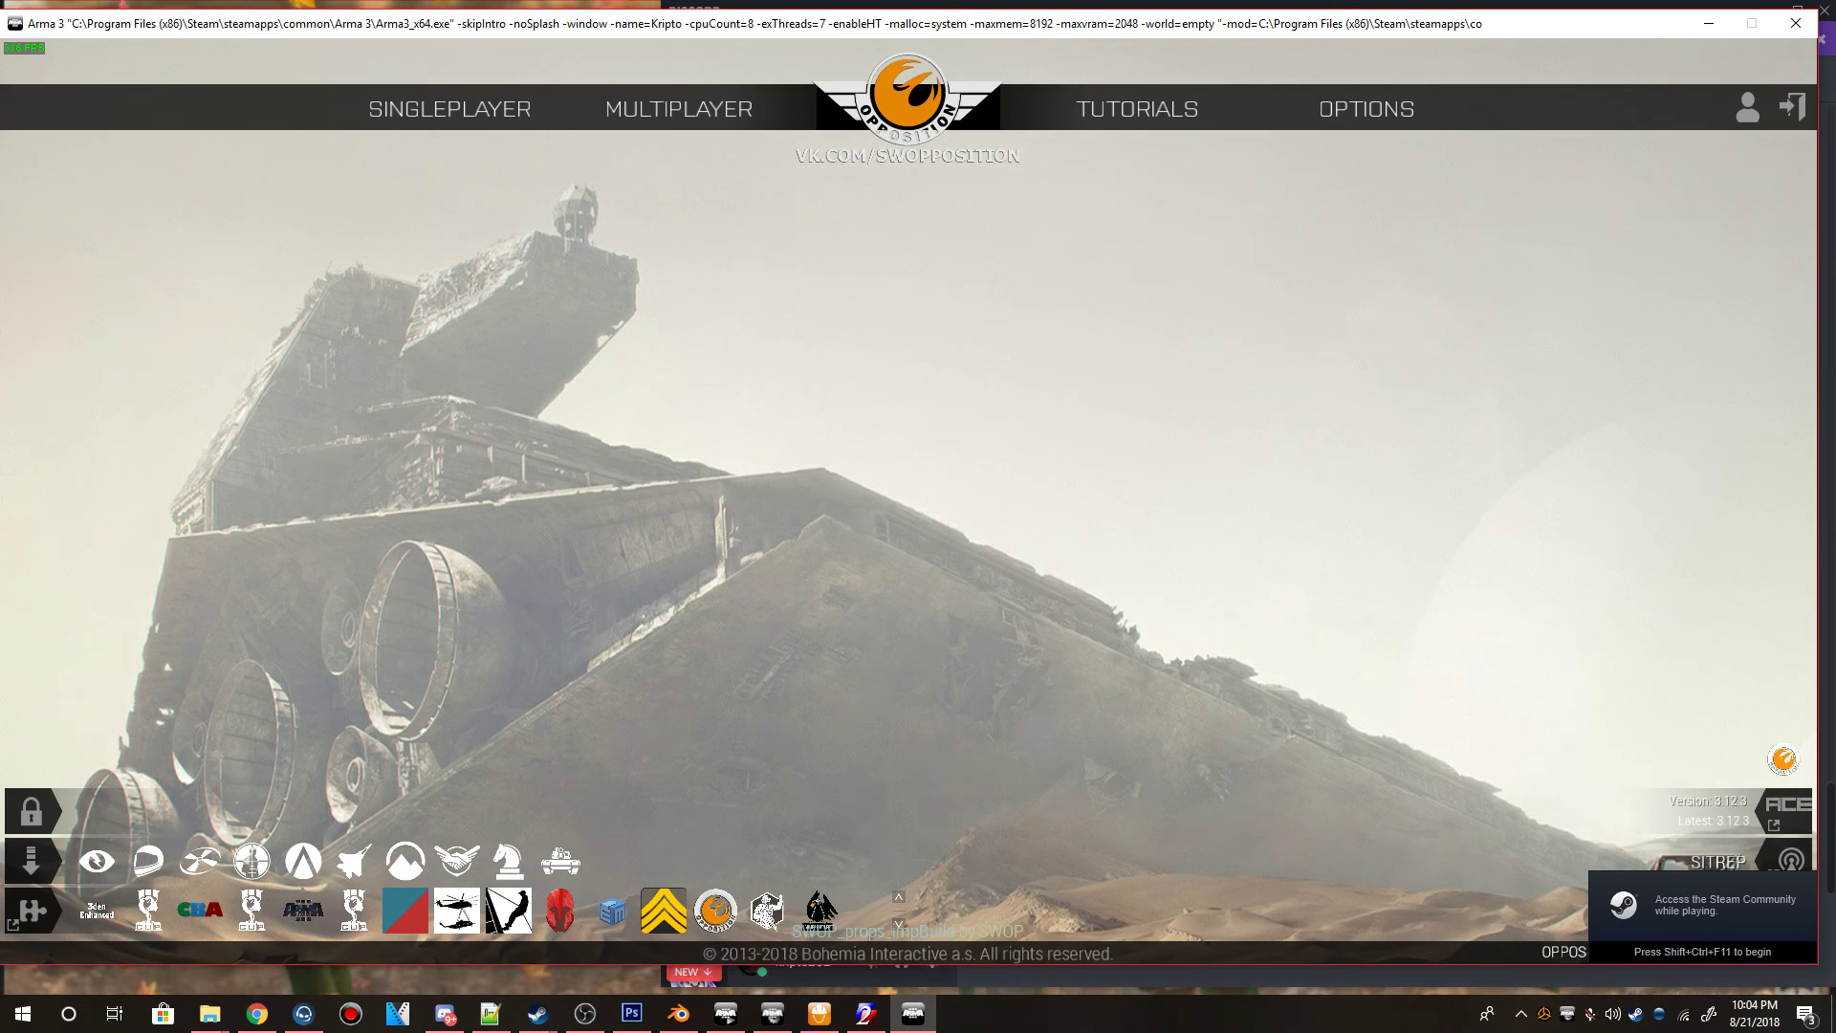
Step: Open the Select Map list and load the Virtual Reality map
{"action": "key", "text": "v"}
{"action": "key", "text": "Return"}
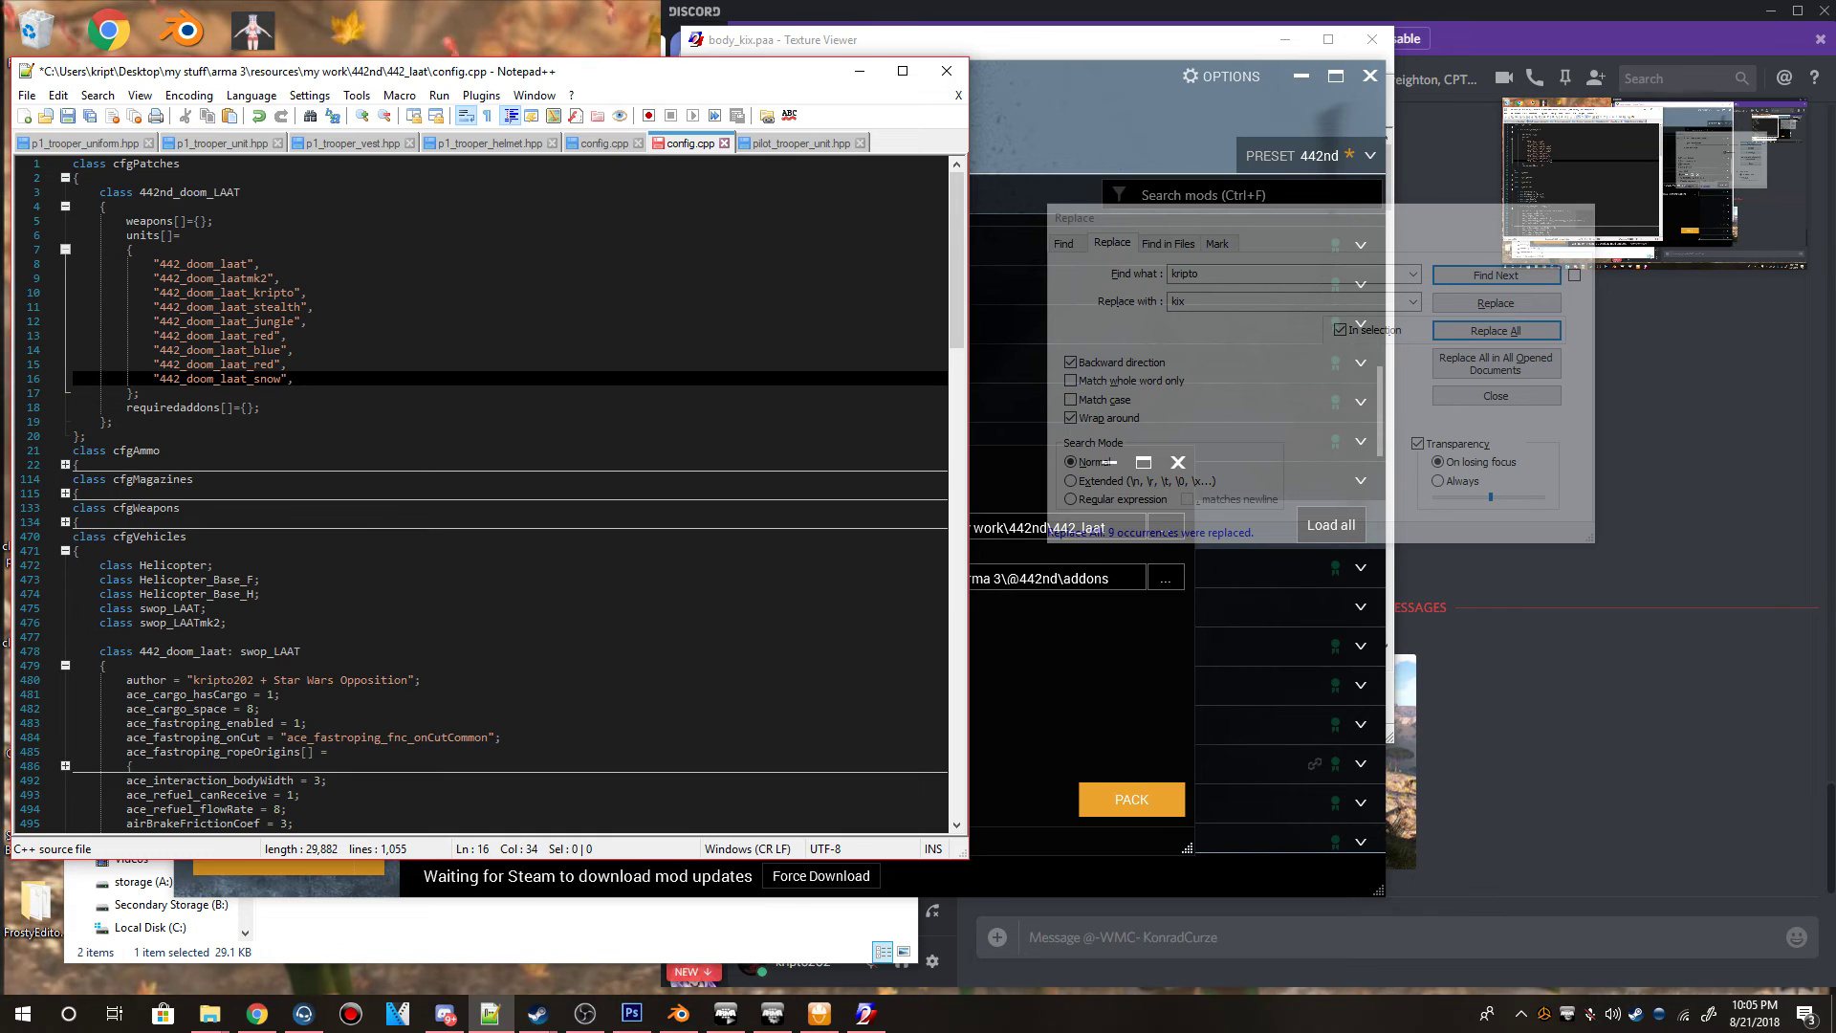
Step: Add the Kix unit to cfgPatches, rename the class to 442_doom_laat_kix, save, and repack
{"action": "key", "text": "Return"}
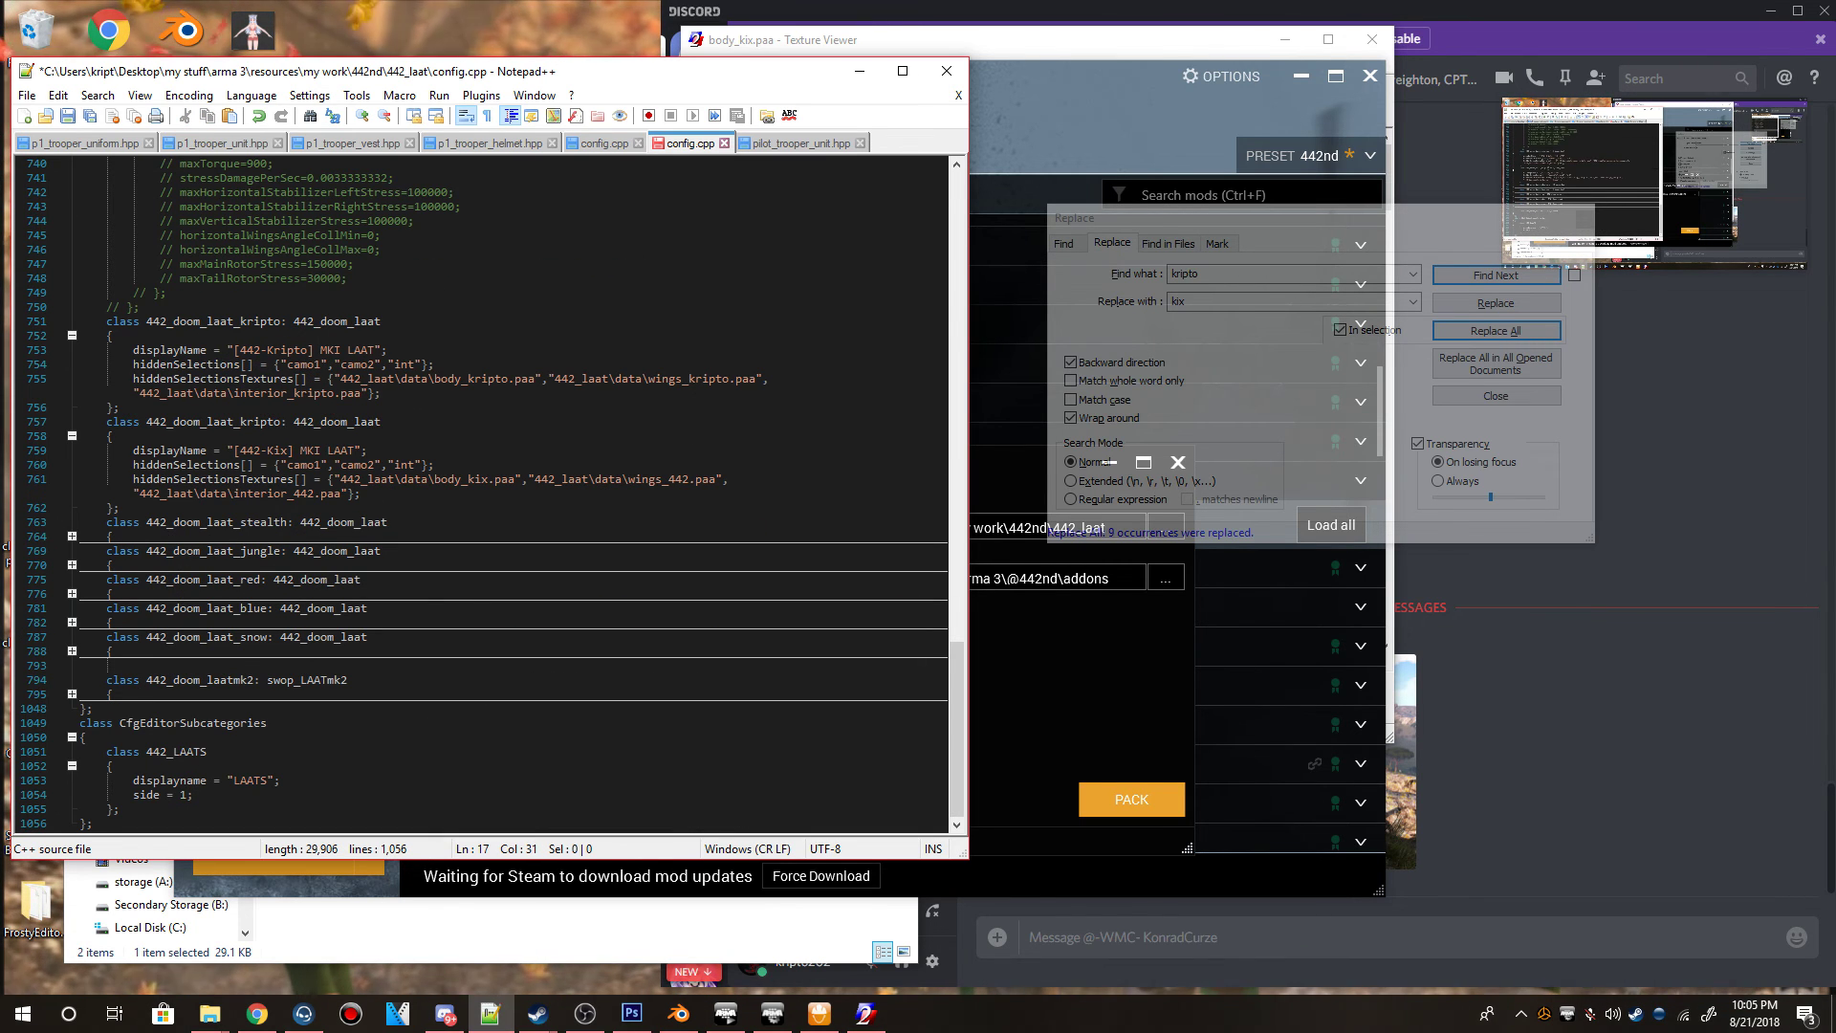
{"action": "double_click", "coordinate": [259, 422]}
{"action": "type", "text": "kix"}
{"action": "key", "text": "ctrl+s"}
{"action": "left_click", "coordinate": [1131, 799]}
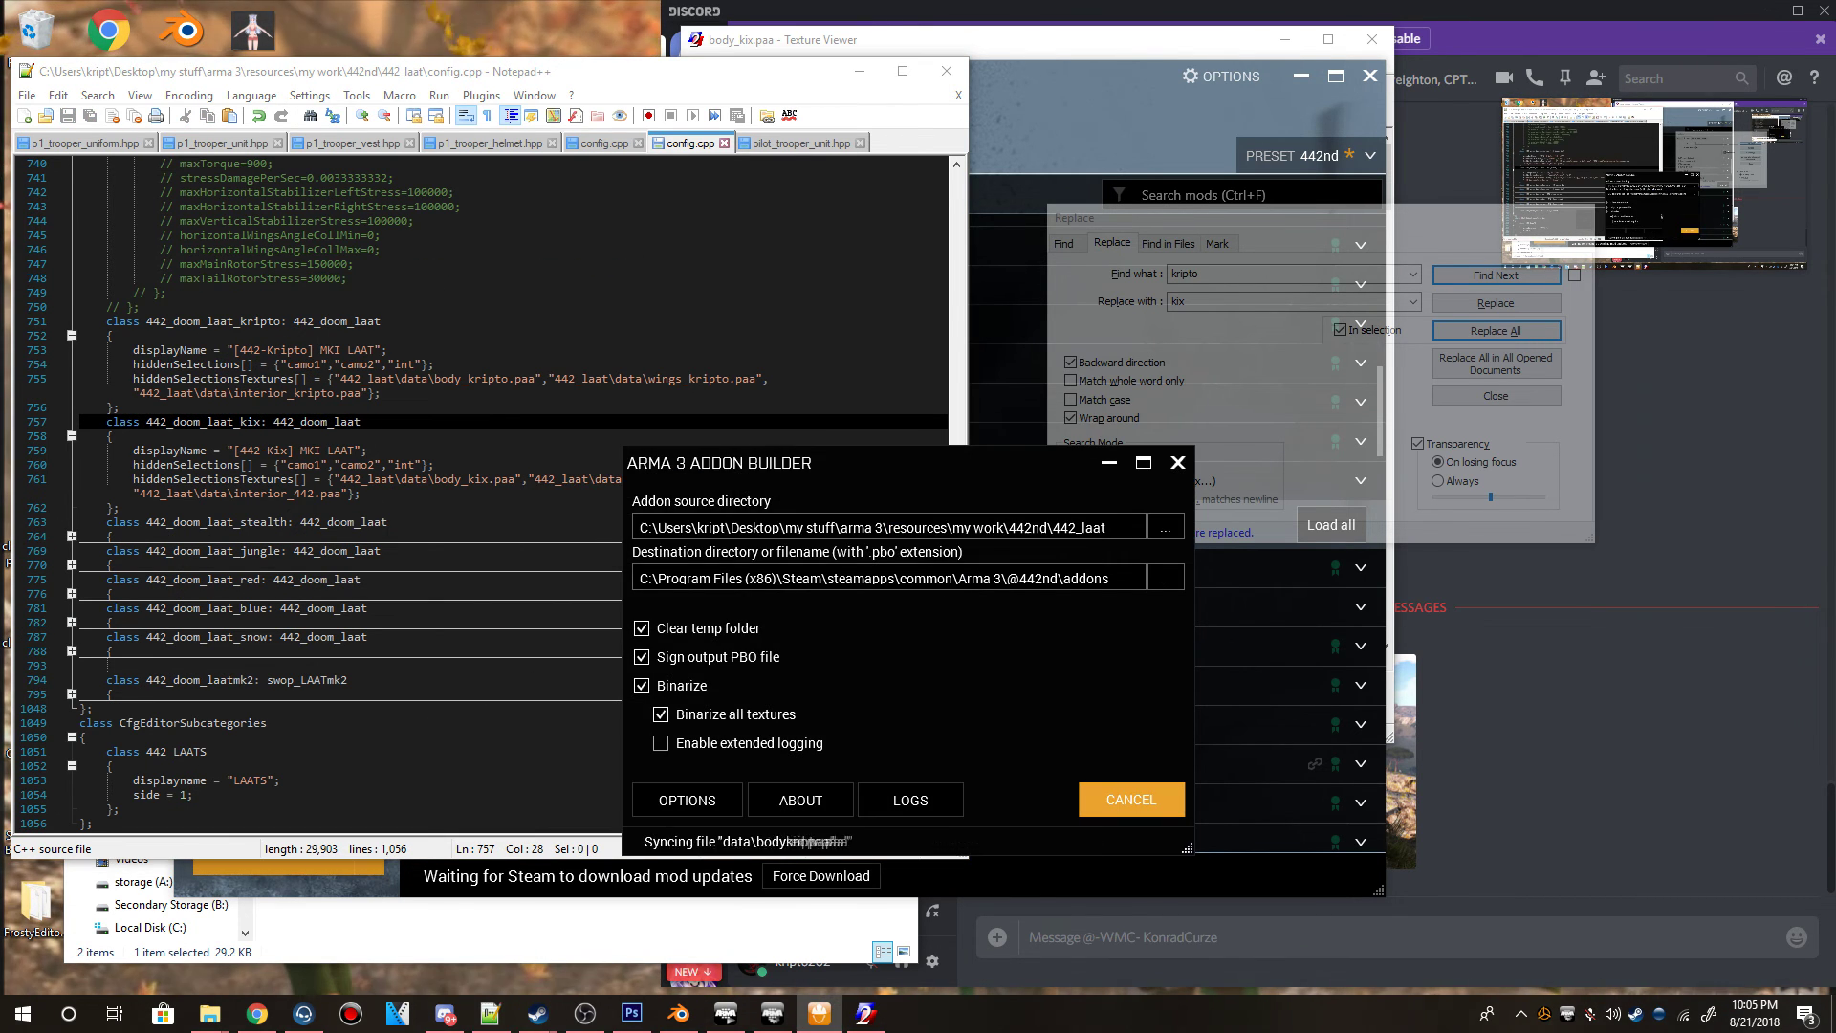
{"action": "key", "text": "alt+Tab"}
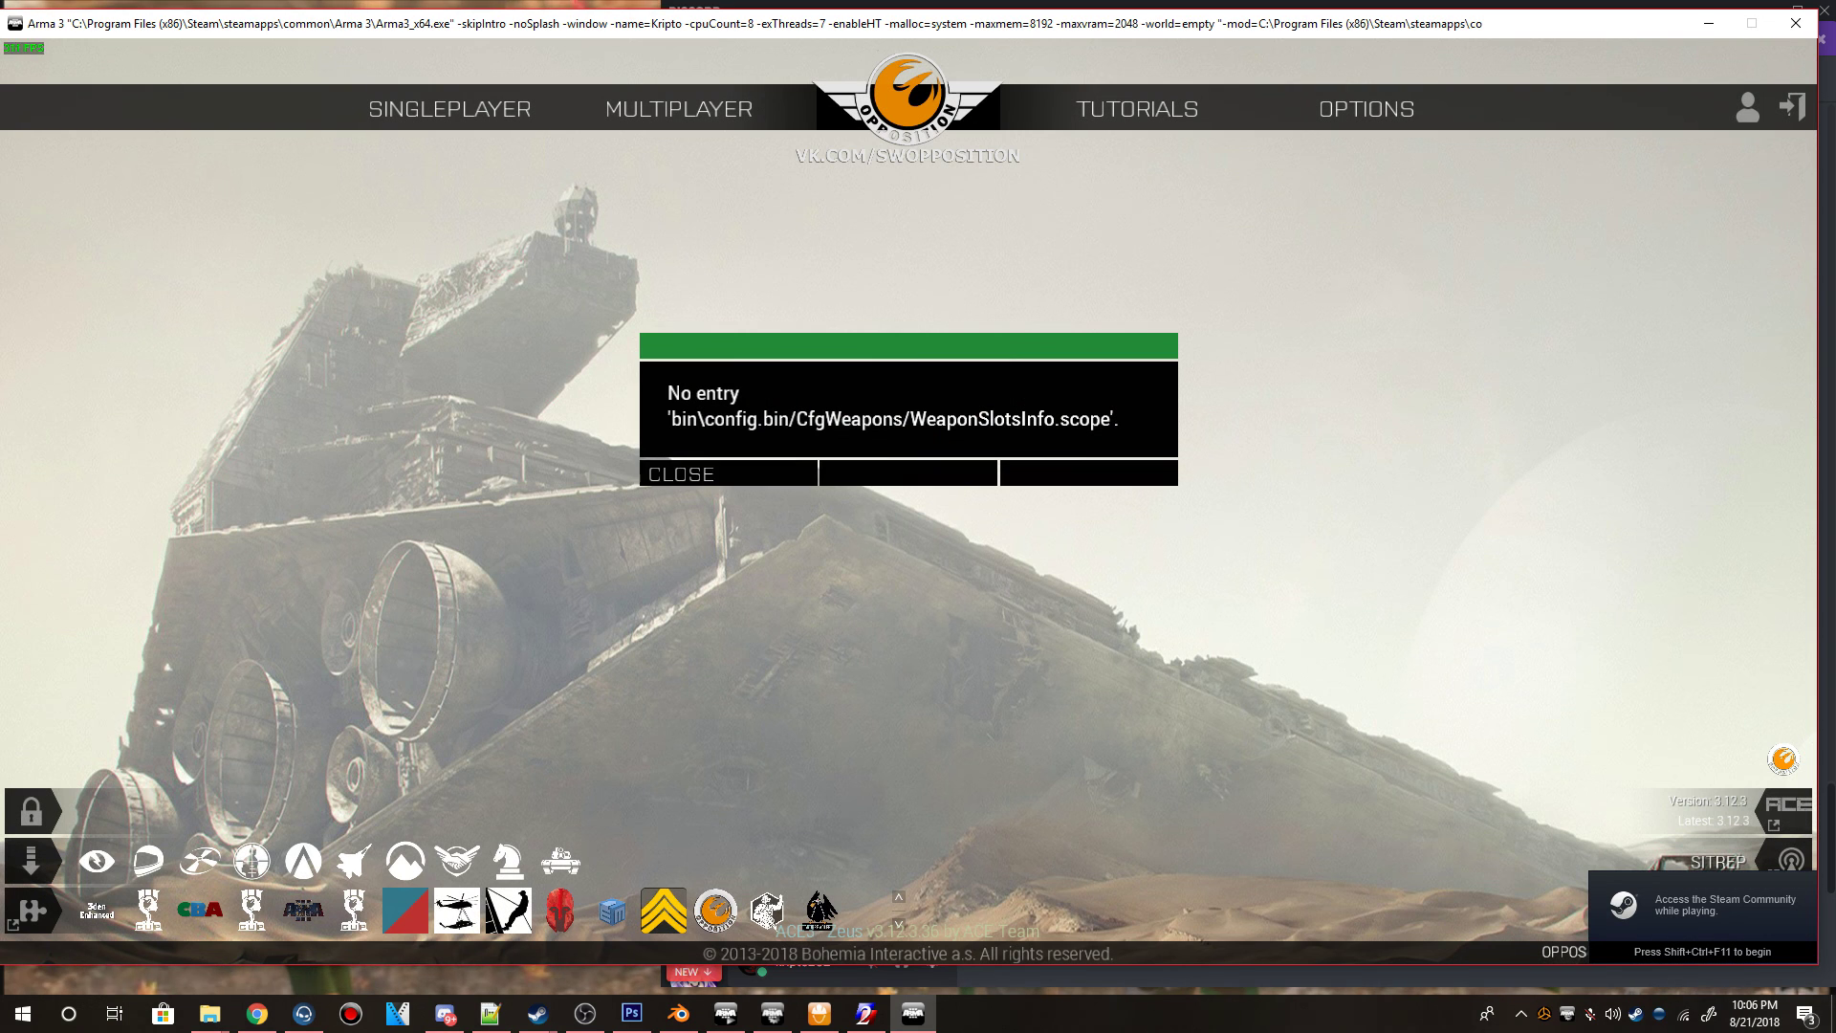
Step: Dismiss the config error and place the [442-Kix] MKI LAAT on the Virtual Reality map
{"action": "left_click", "coordinate": [681, 474]}
{"action": "left_click", "coordinate": [459, 285]}
{"action": "double_click", "coordinate": [525, 710]}
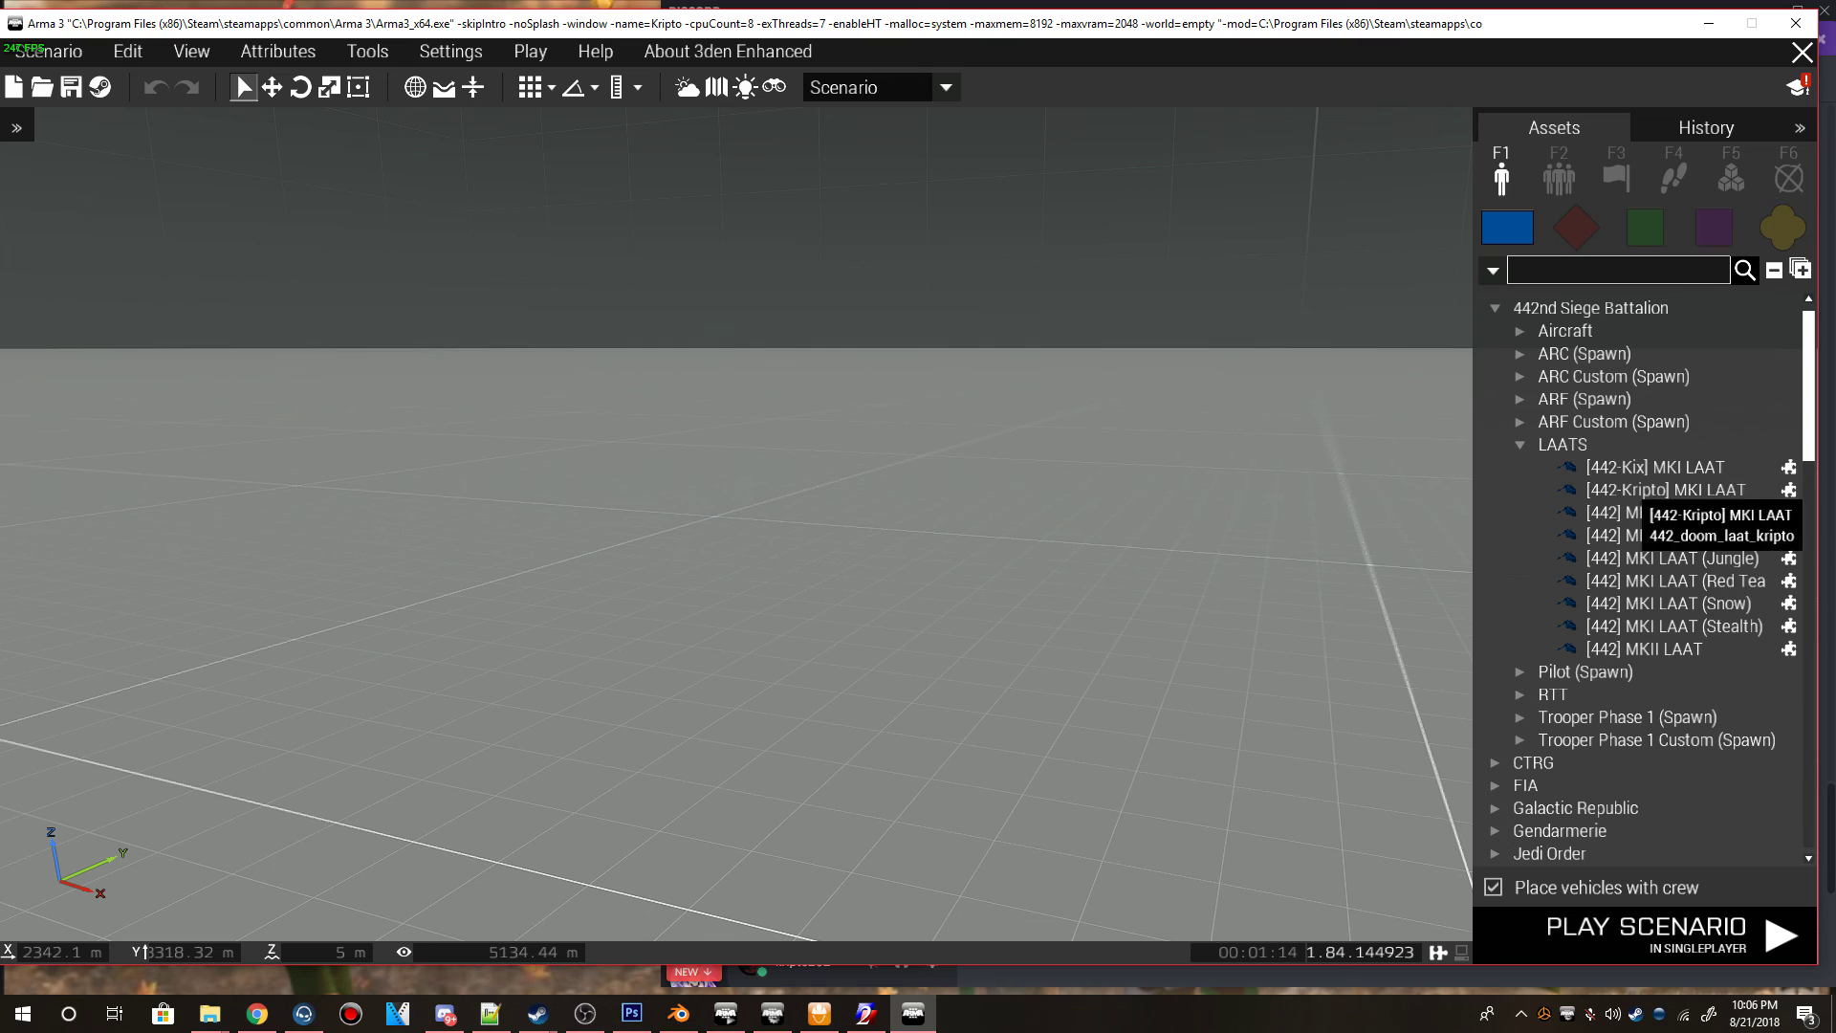
{"action": "left_click", "coordinate": [1654, 467]}
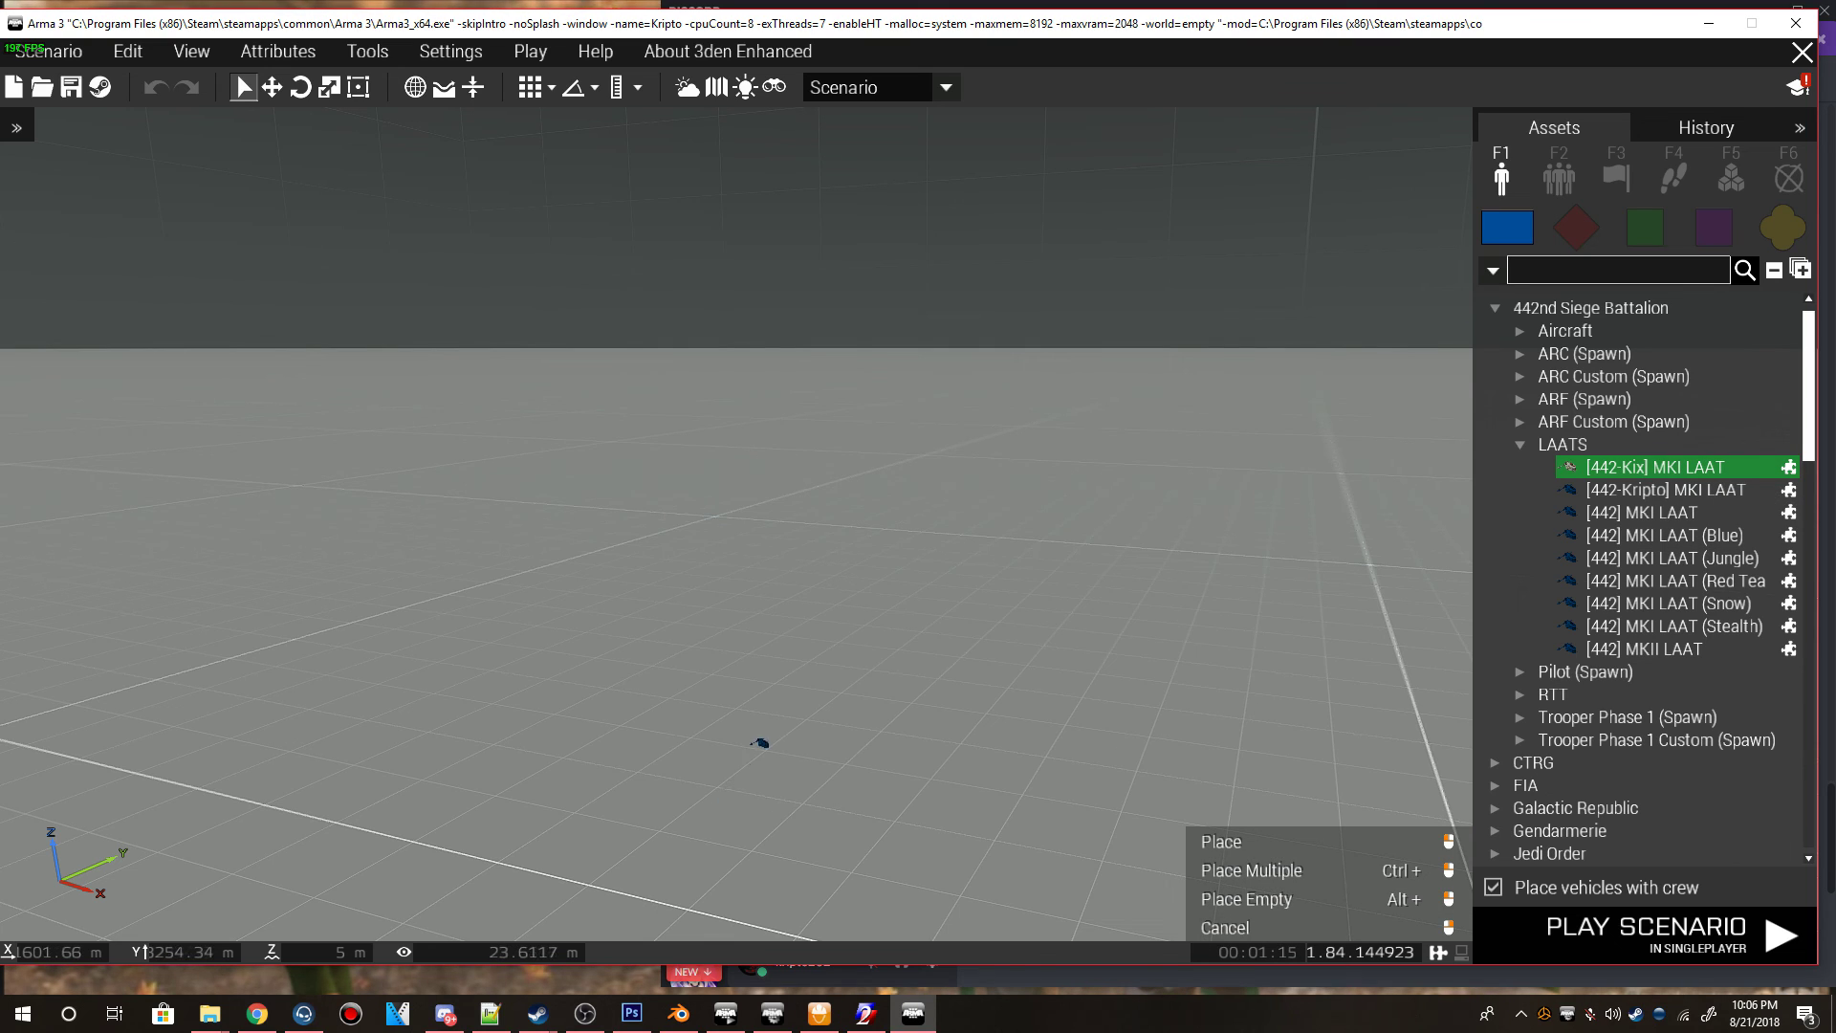
{"action": "left_click", "coordinate": [760, 742]}
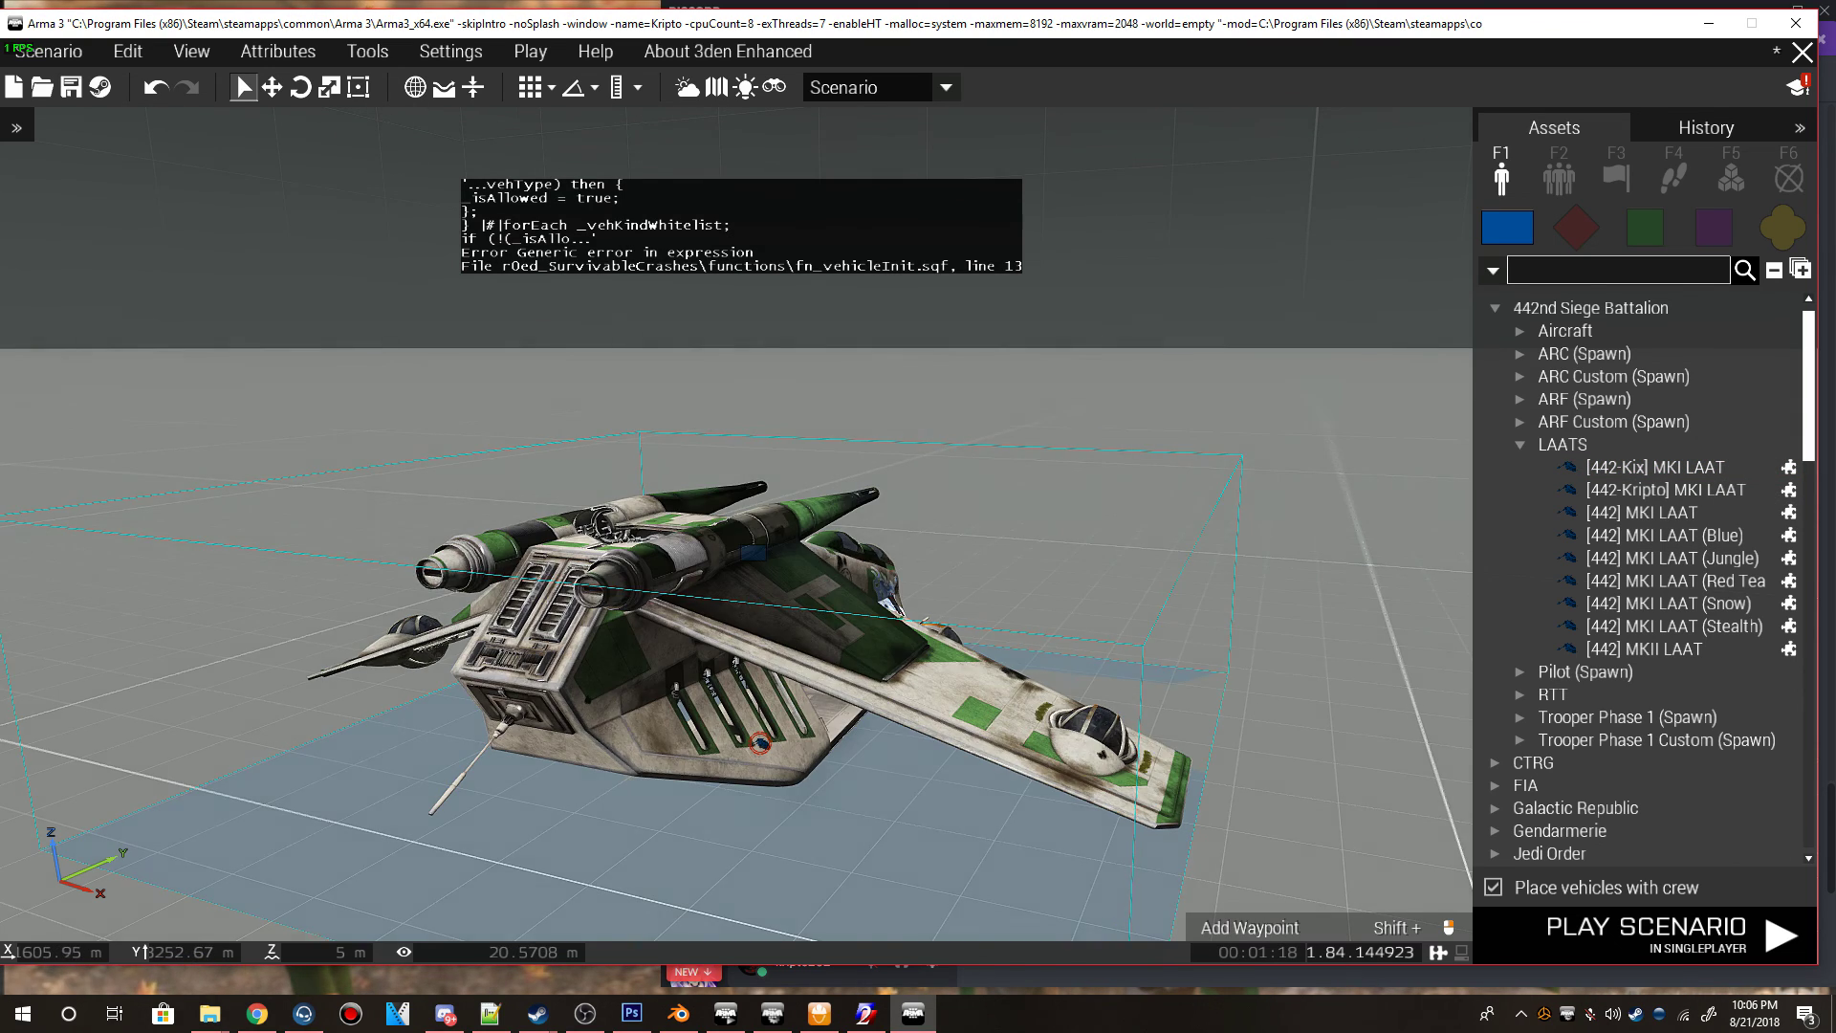
Step: Orbit the camera around the placed LAAT to inspect the yellow tree sign underneath
{"action": "scroll", "coordinate": [760, 743], "scroll_direction": "up", "scroll_amount": 5}
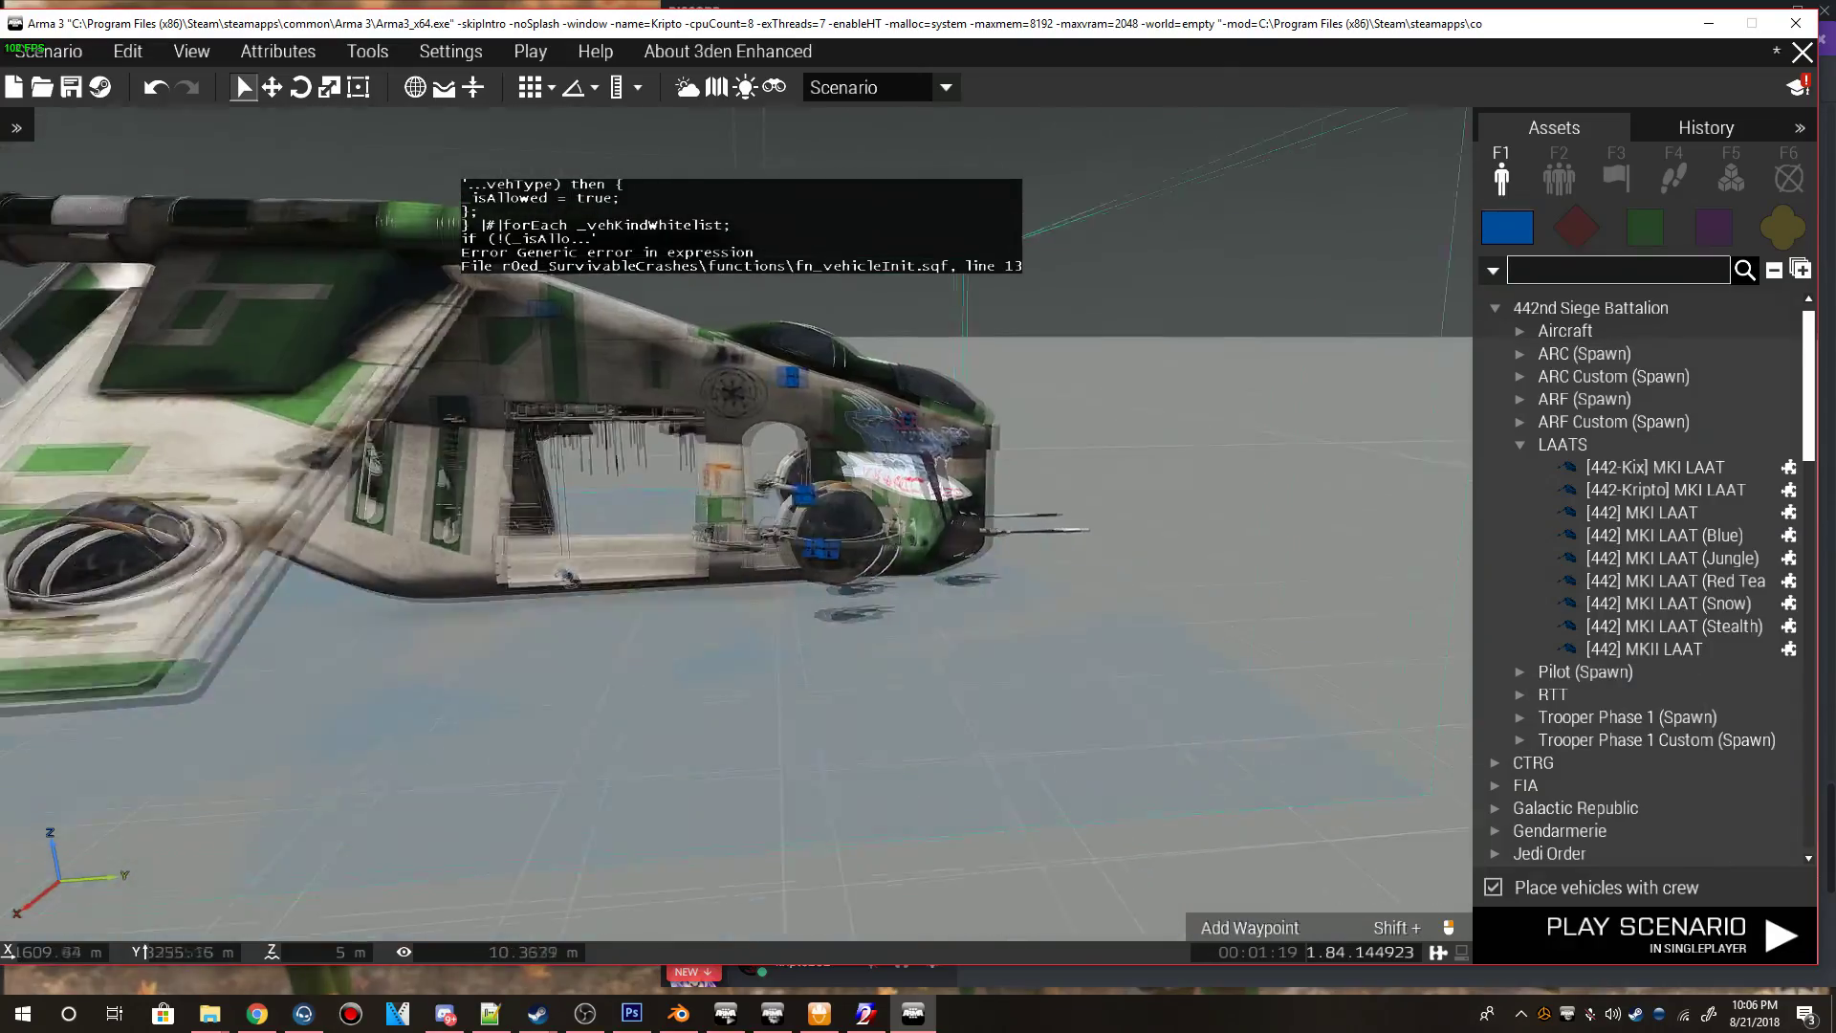
{"action": "key", "text": "a"}
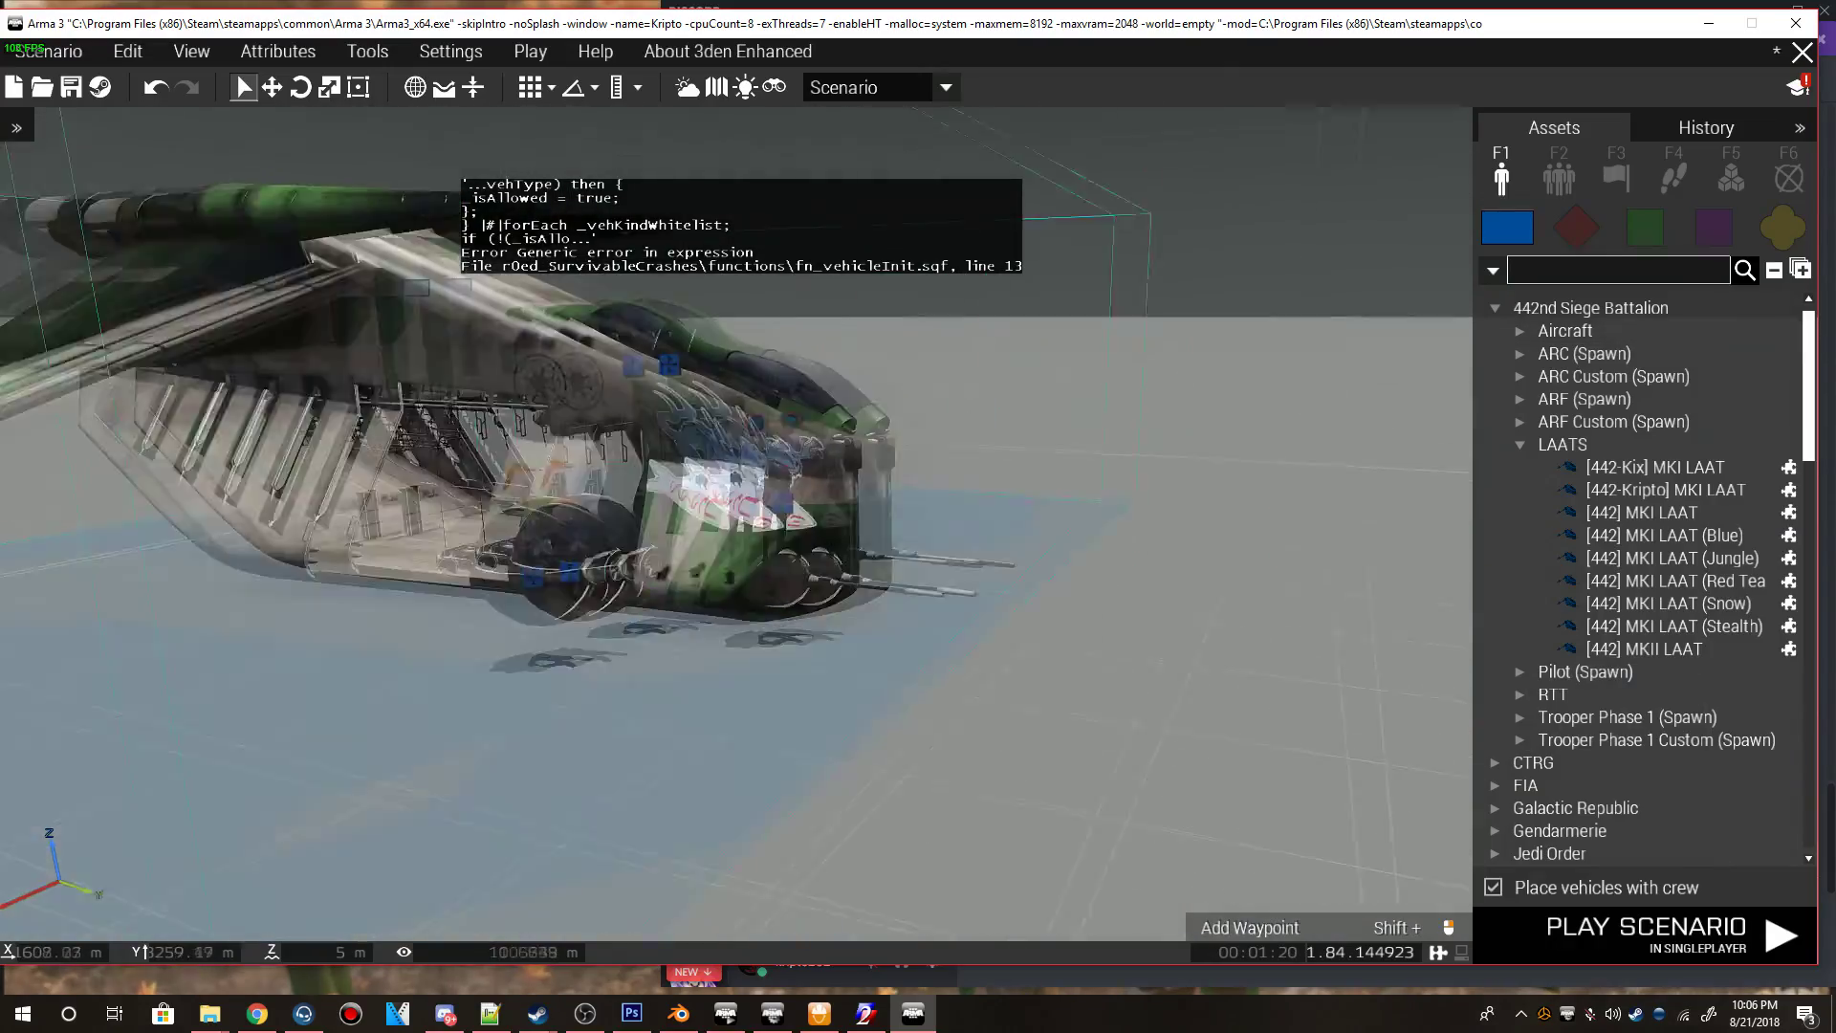
{"action": "key", "text": "a"}
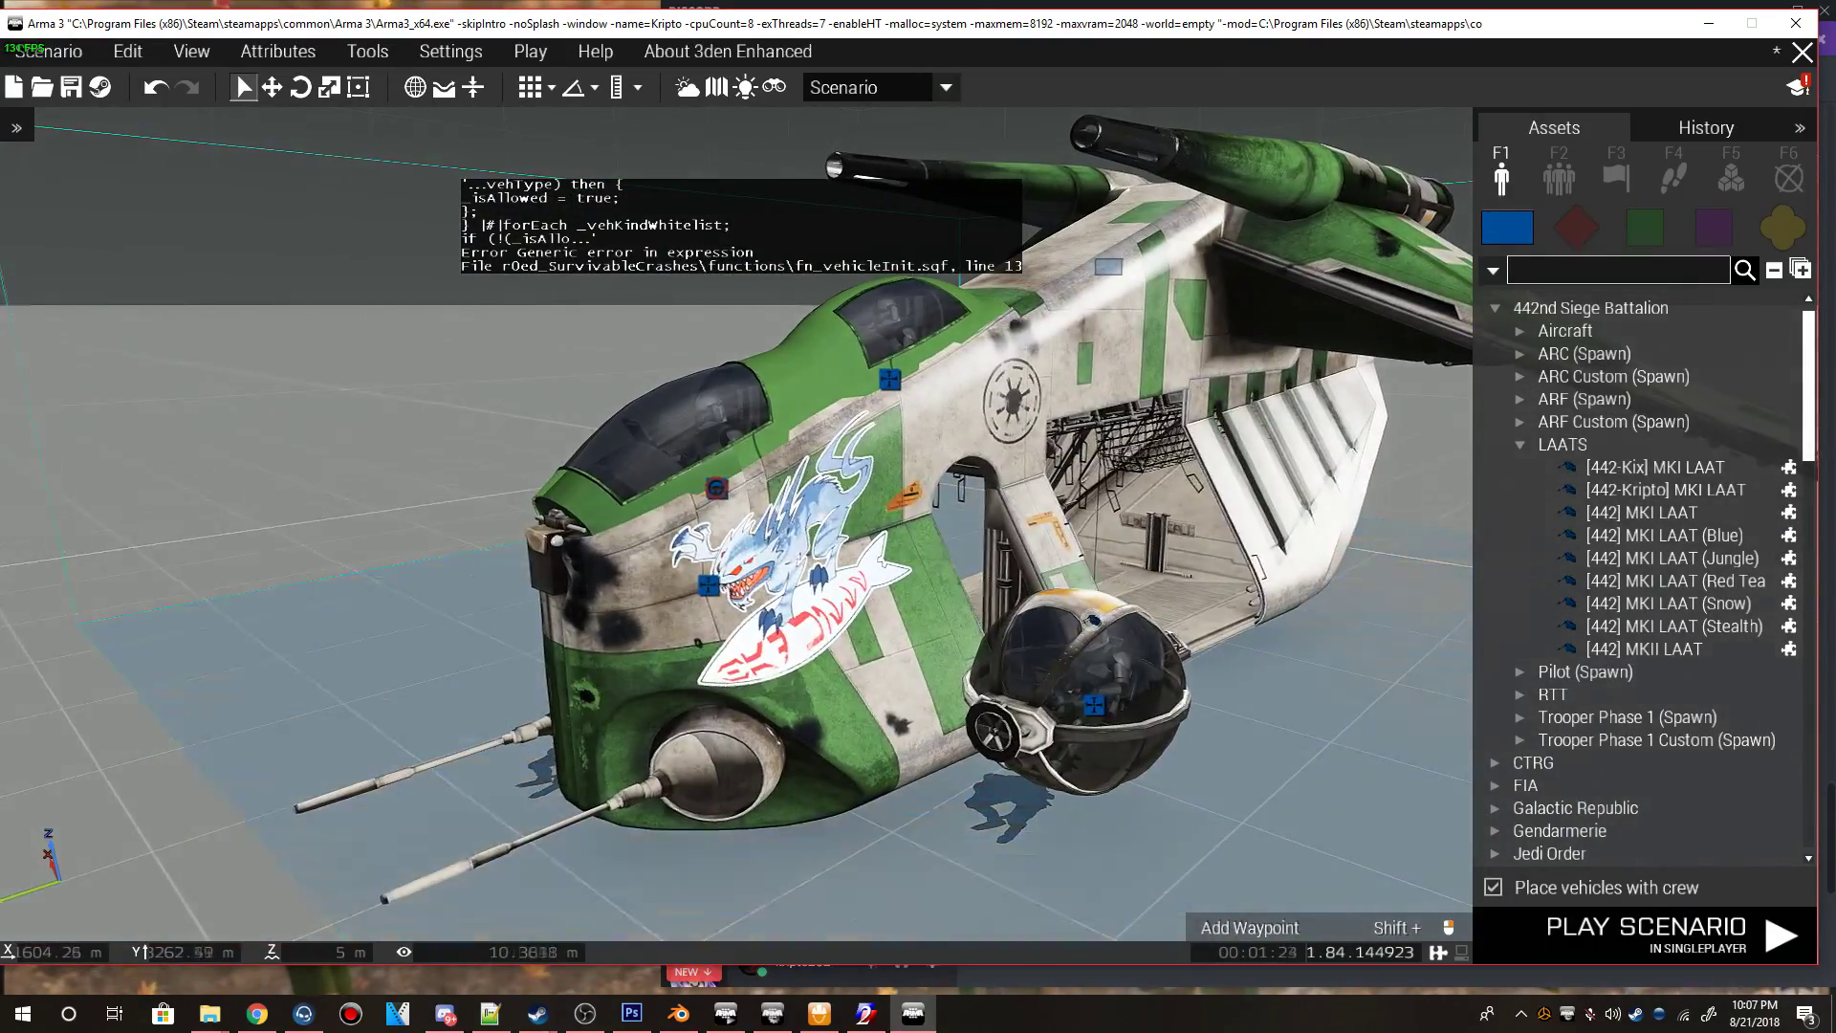
{"action": "key", "text": "s"}
{"action": "key", "text": "w"}
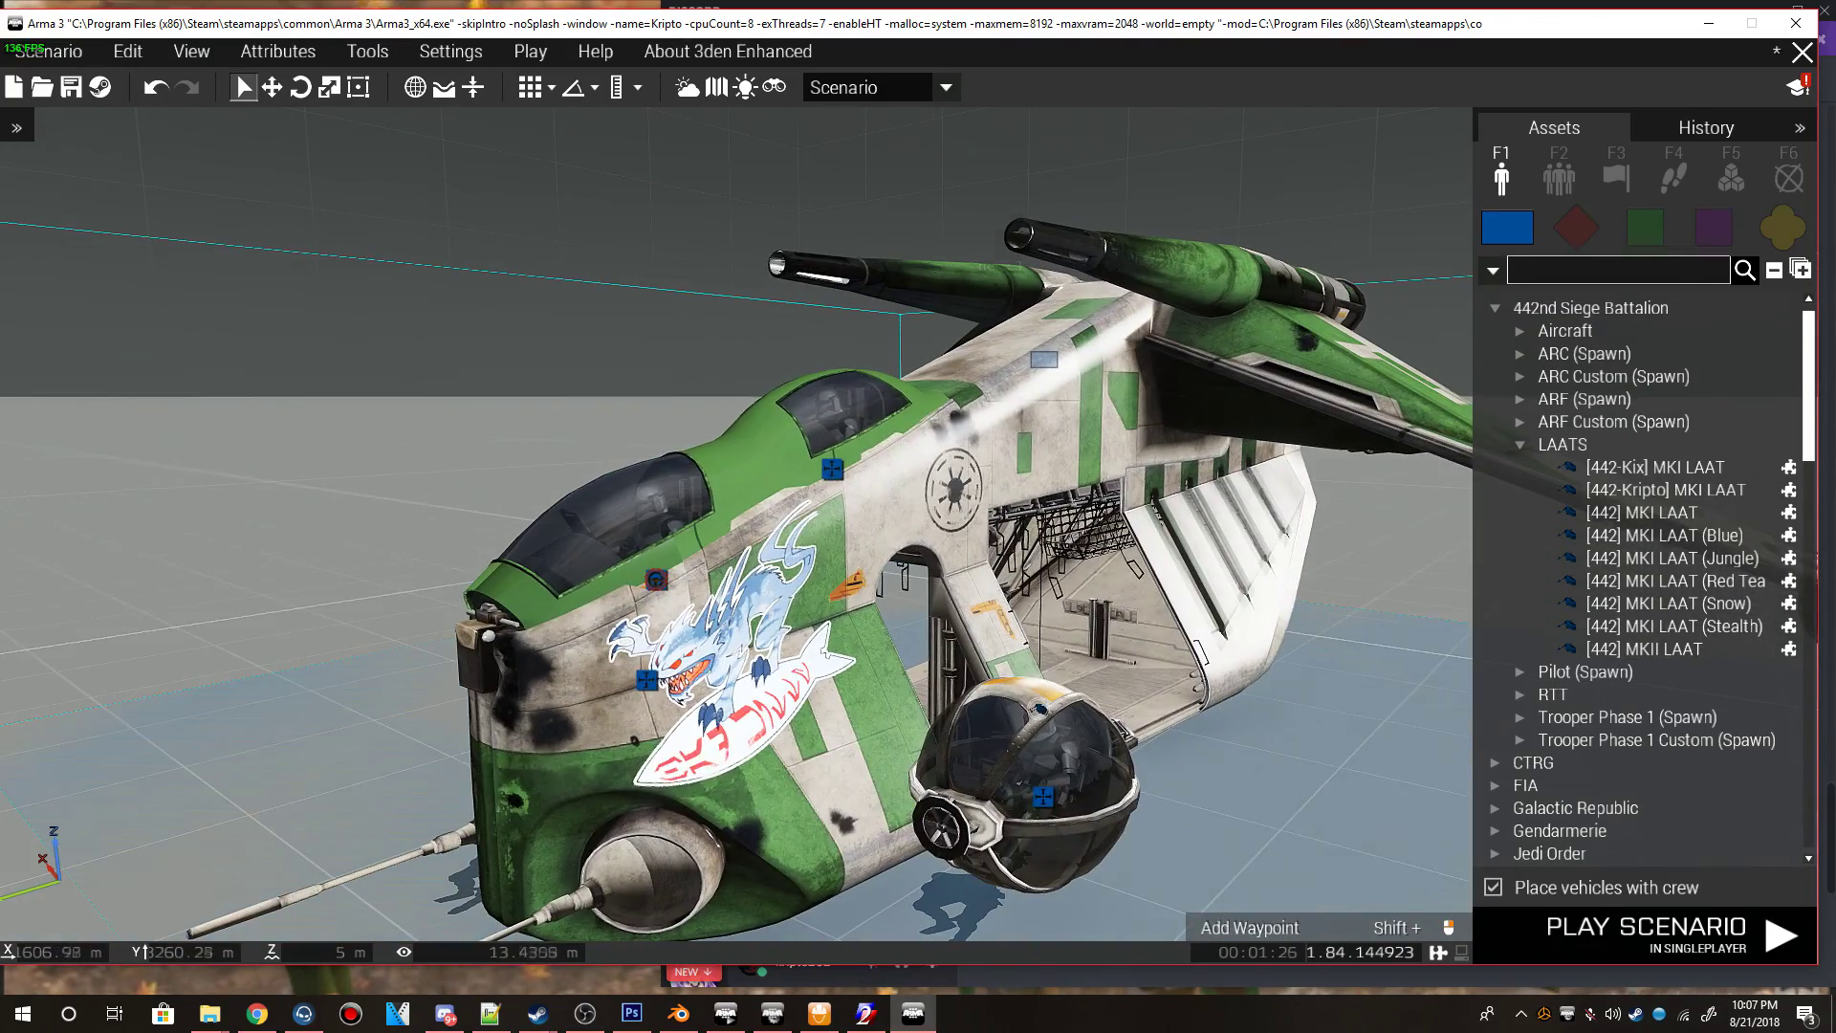
{"action": "key", "text": "a"}
{"action": "key", "text": "w"}
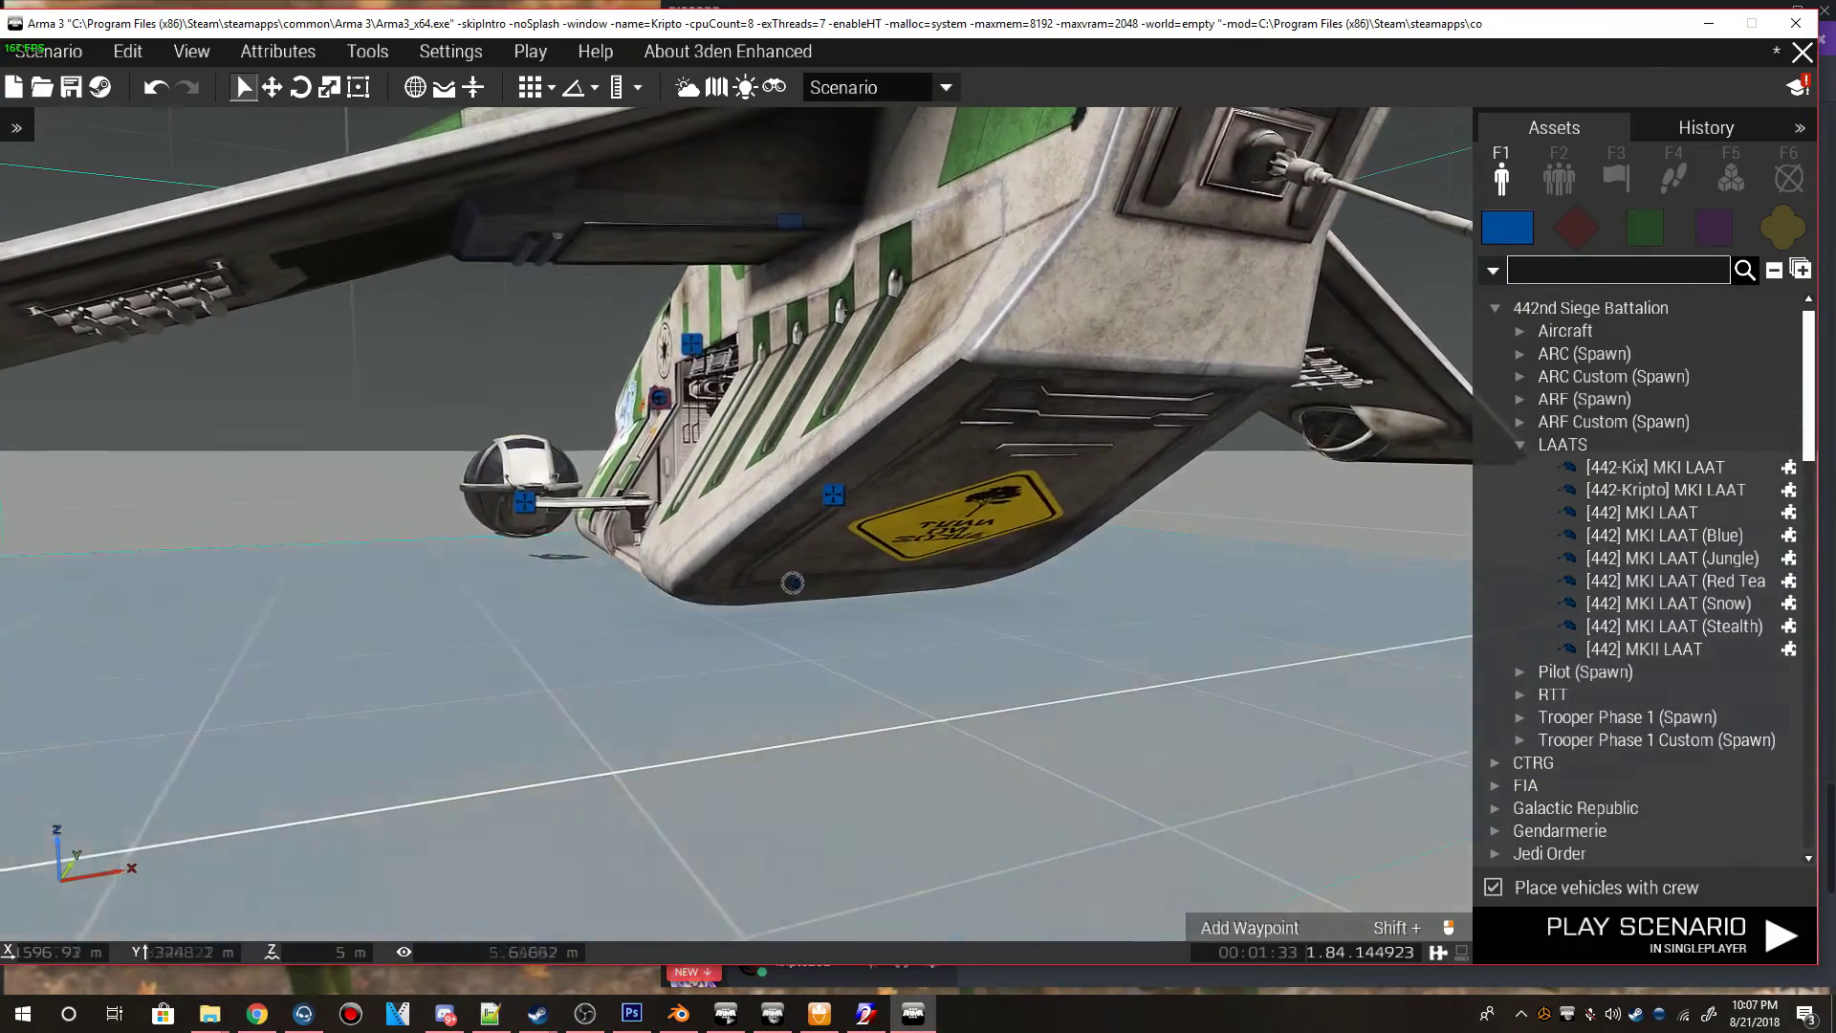
{"action": "key", "text": "s"}
{"action": "key", "text": "w"}
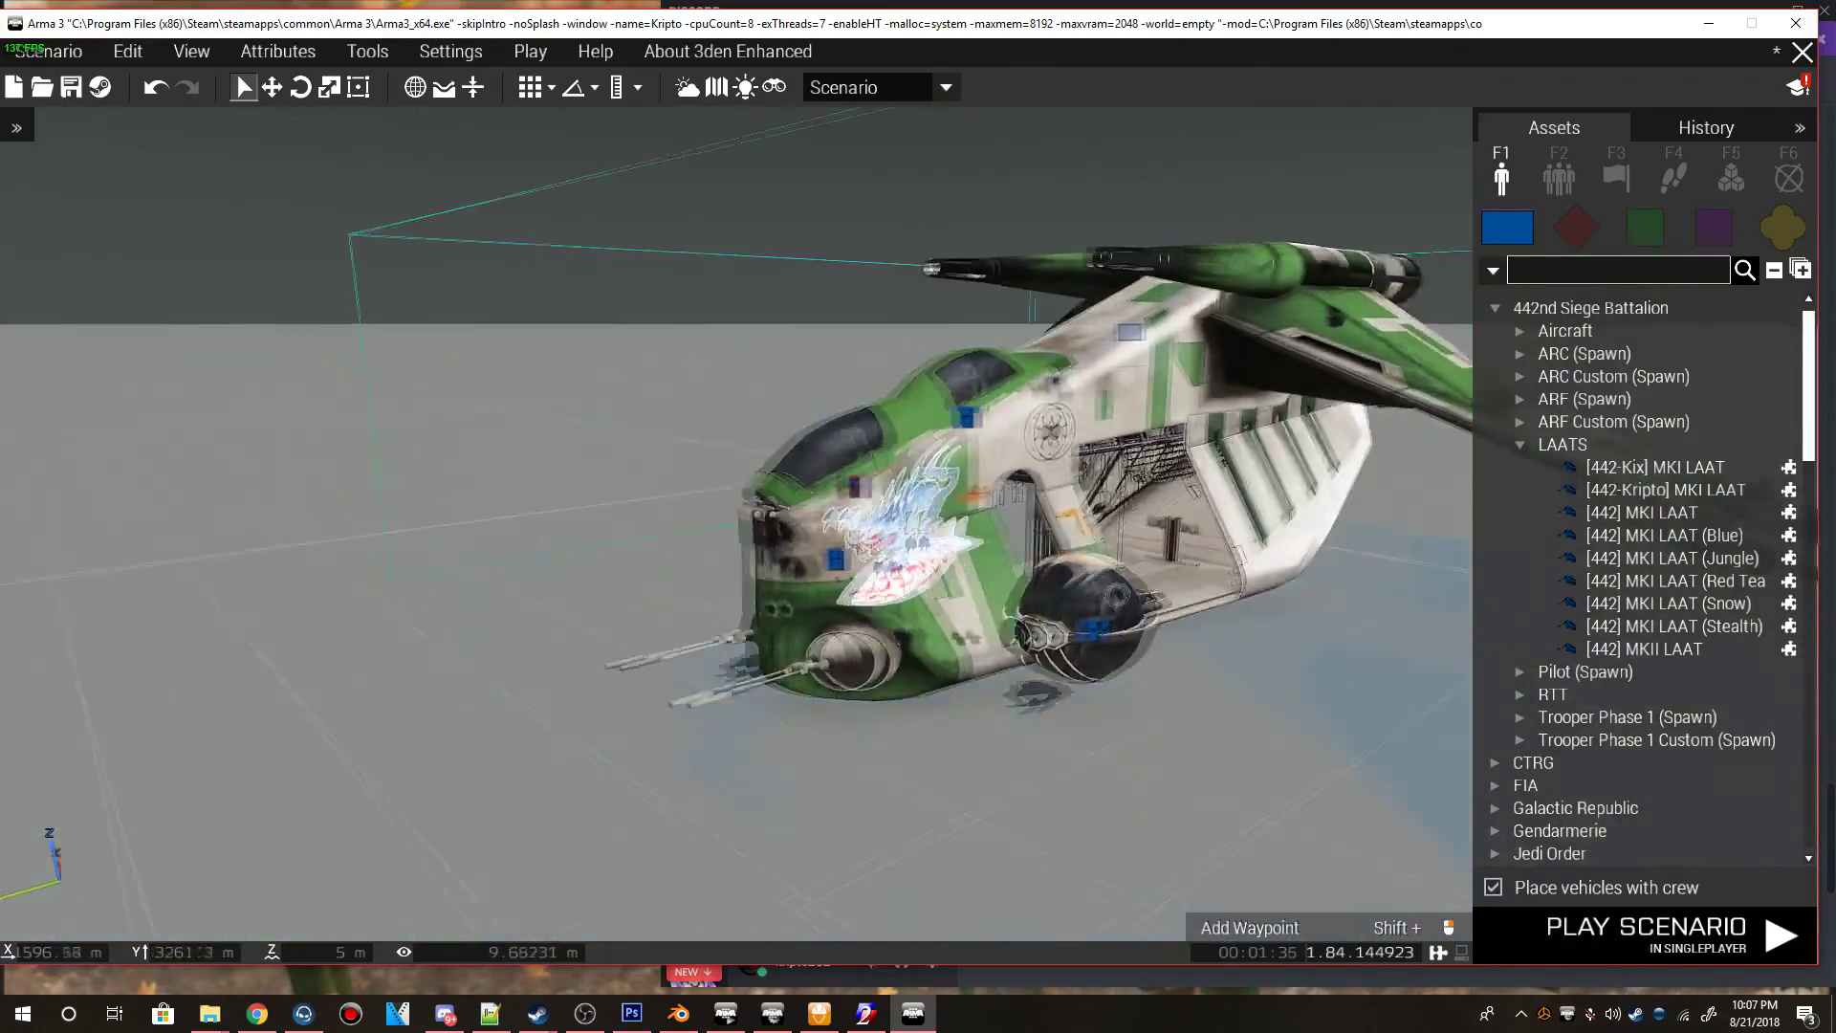
{"action": "key", "text": "w"}
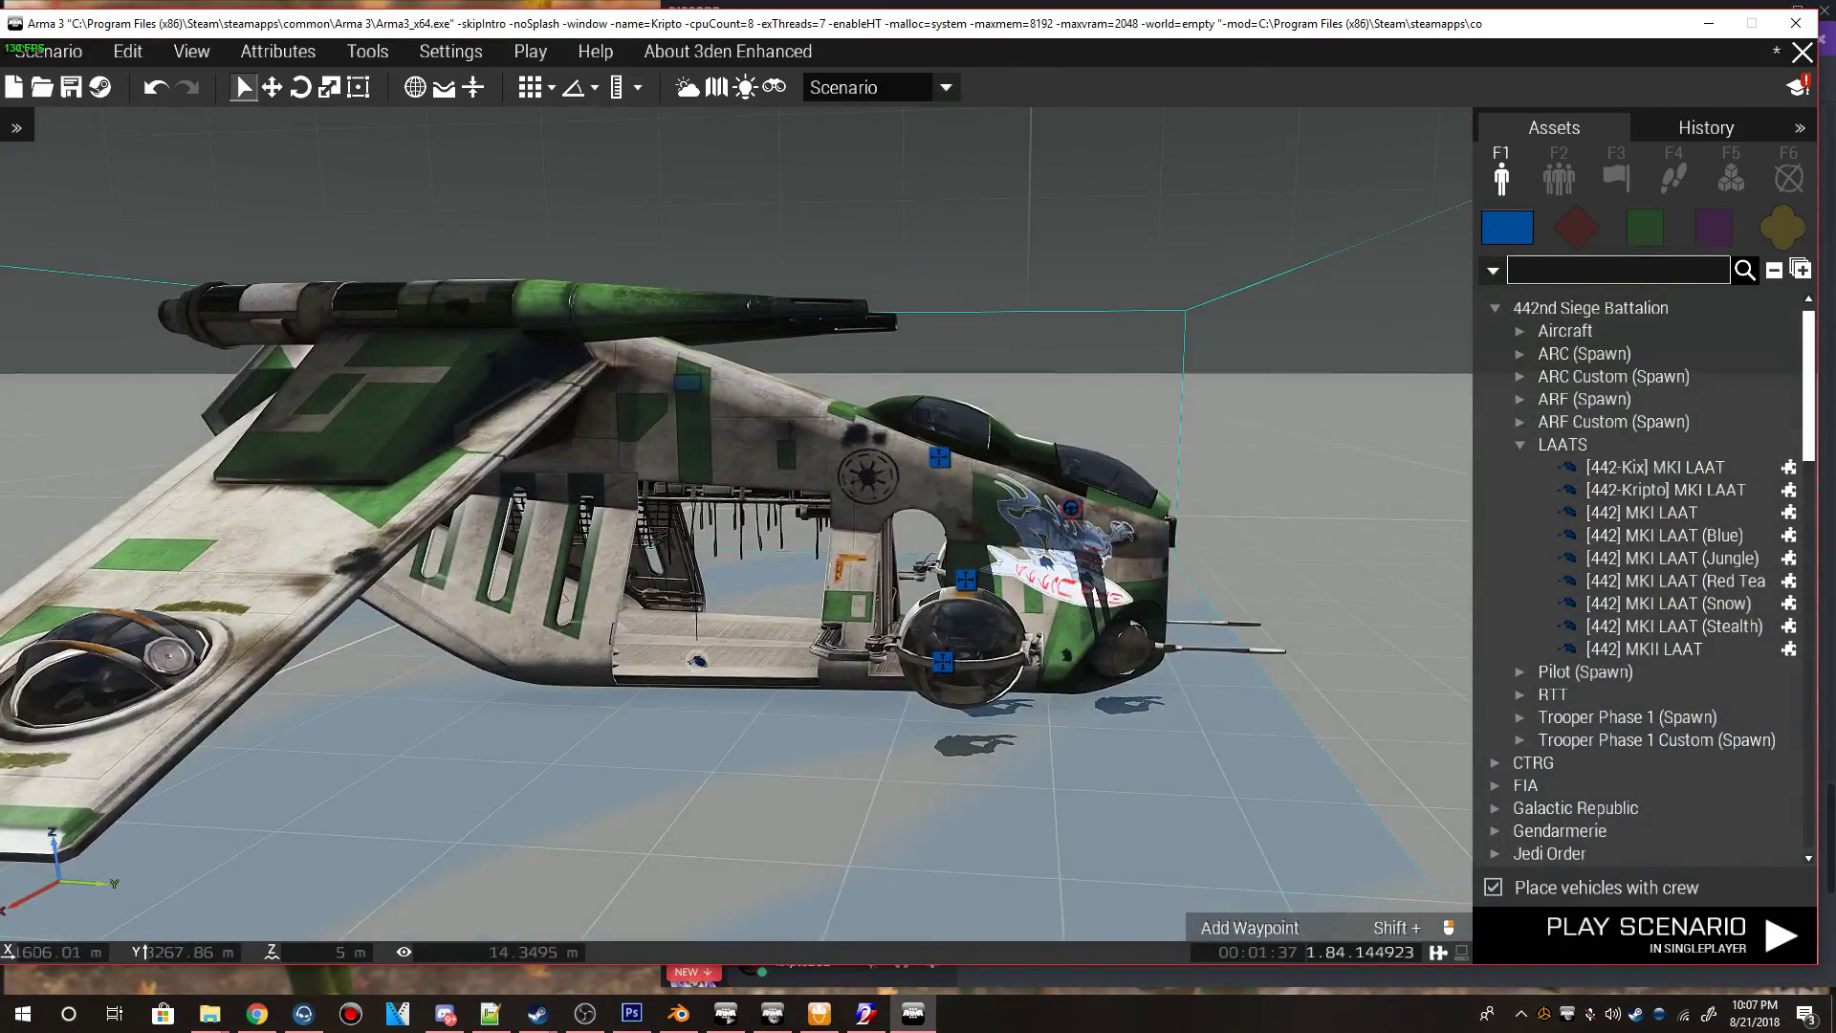
{"action": "key", "text": "a"}
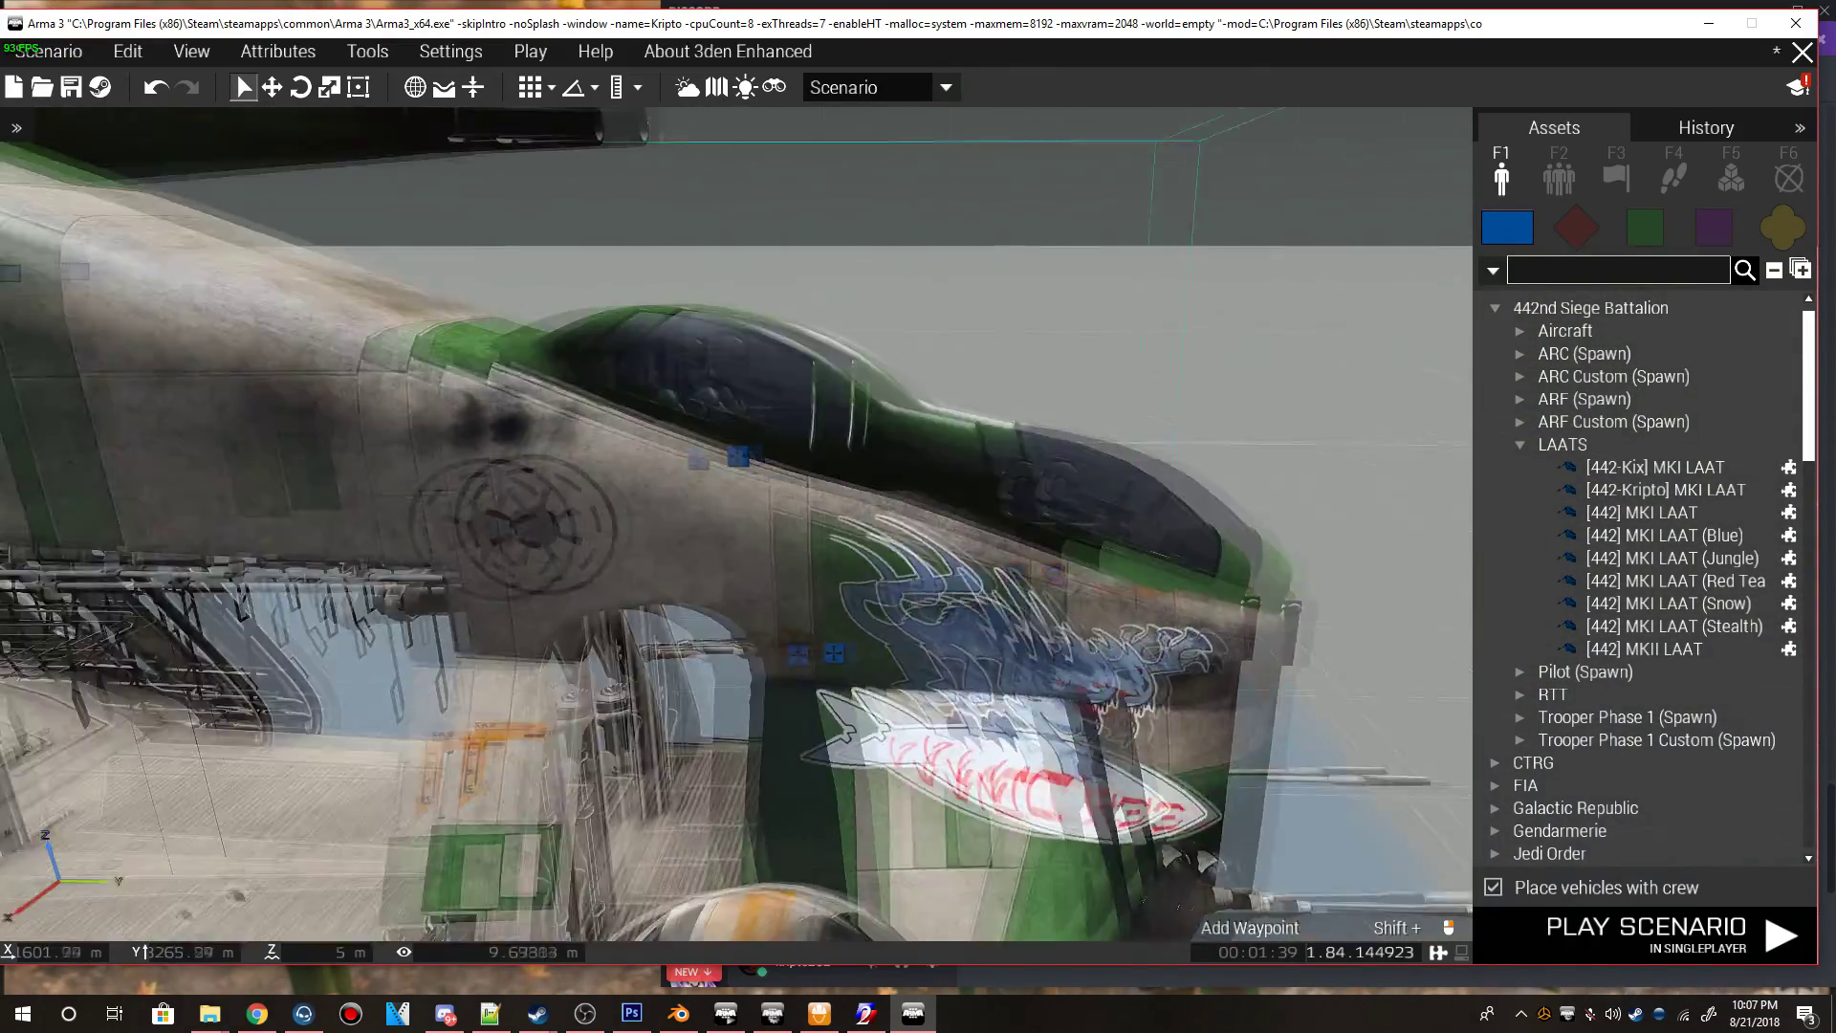